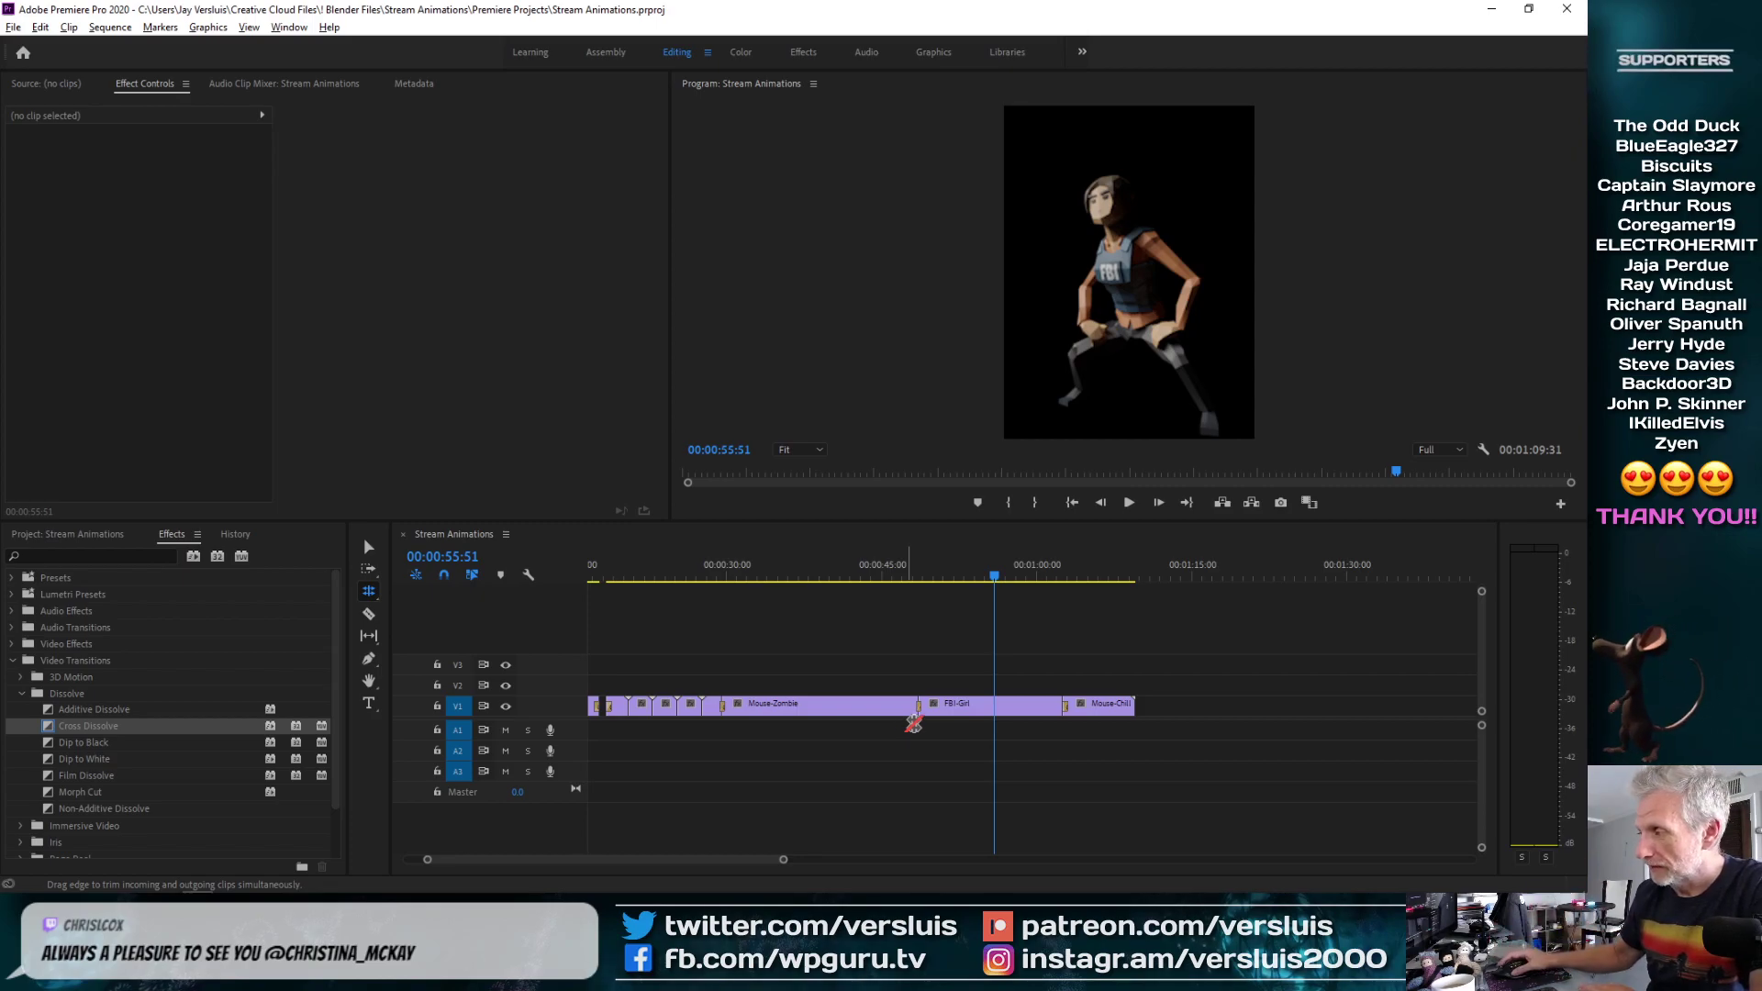
Switch to Firefox and view the GRIMM The Toon Skeleton product page on Daz3D in a maximized window
mouse_move(322, 877)
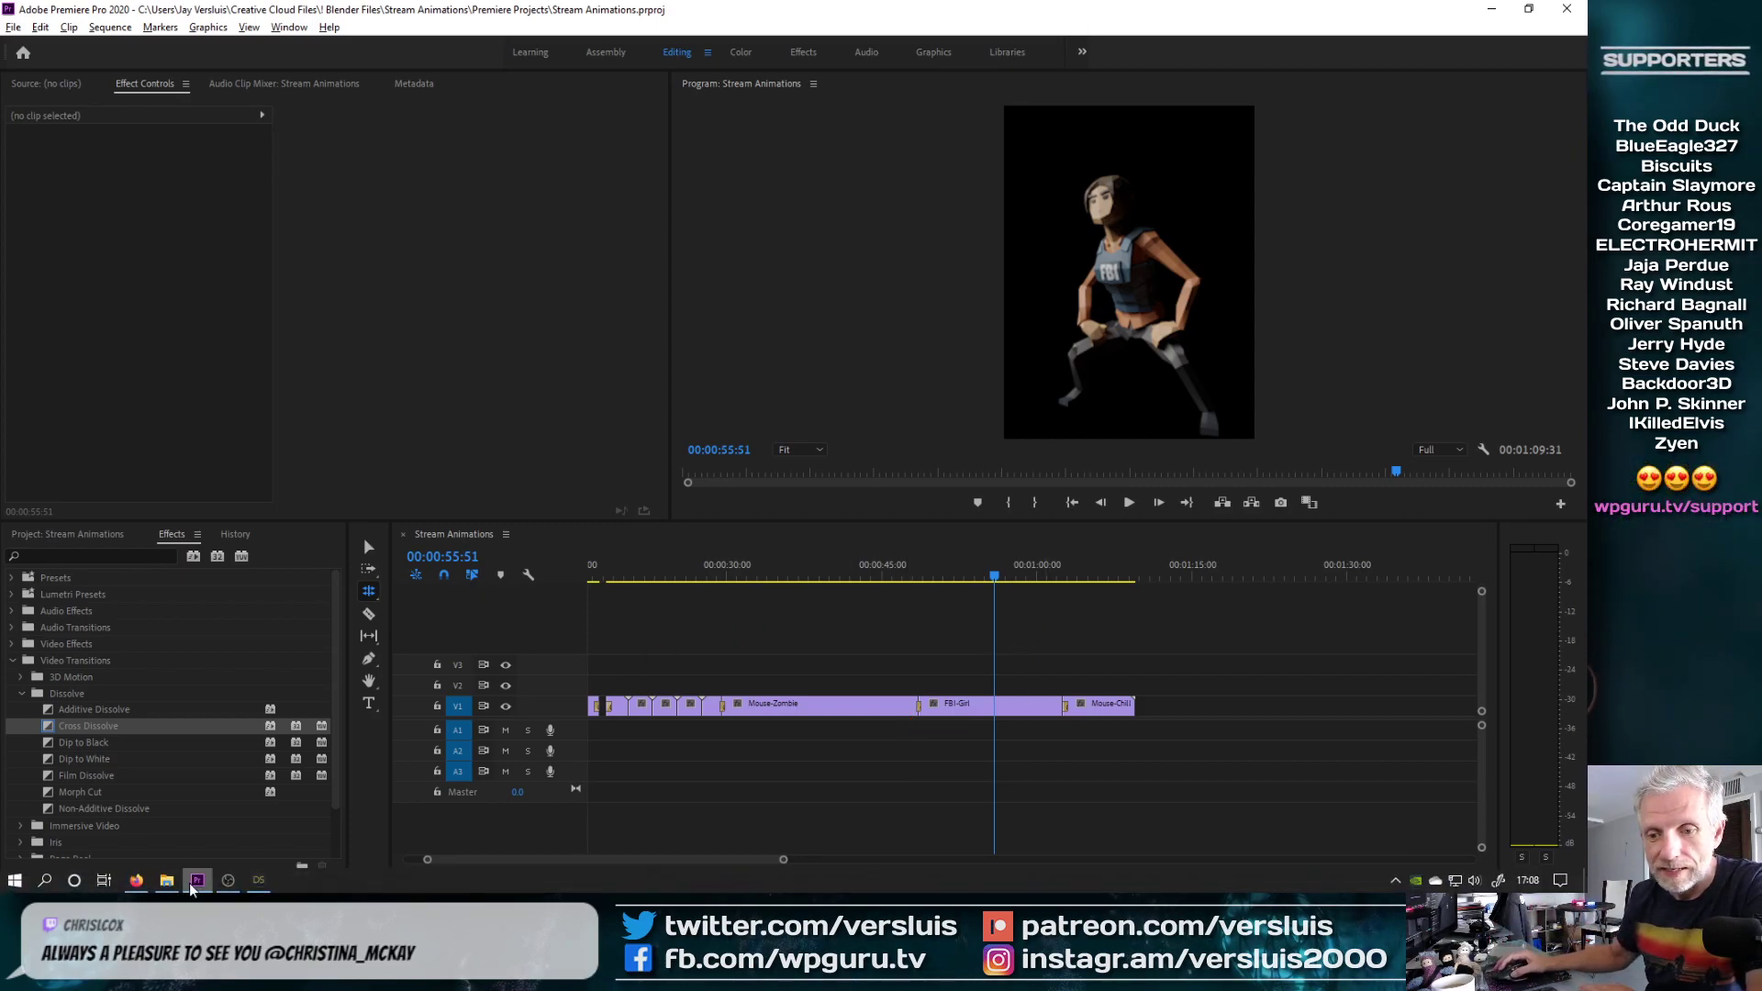
click(134, 882)
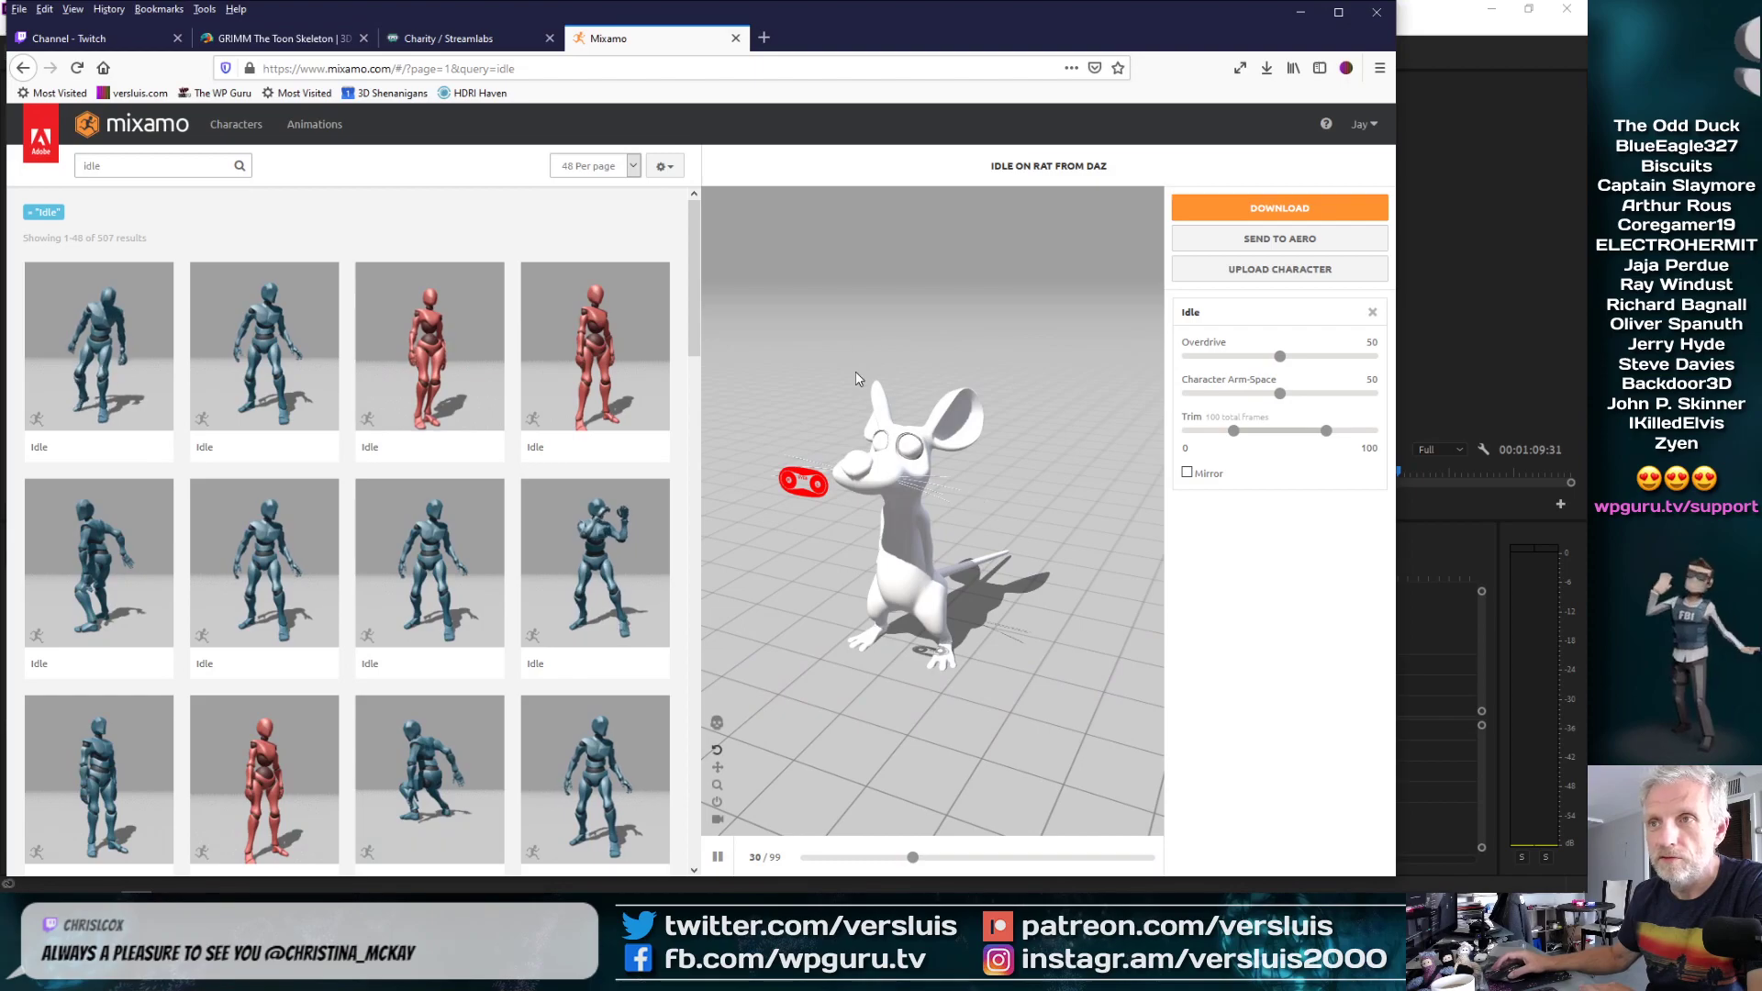
click(275, 37)
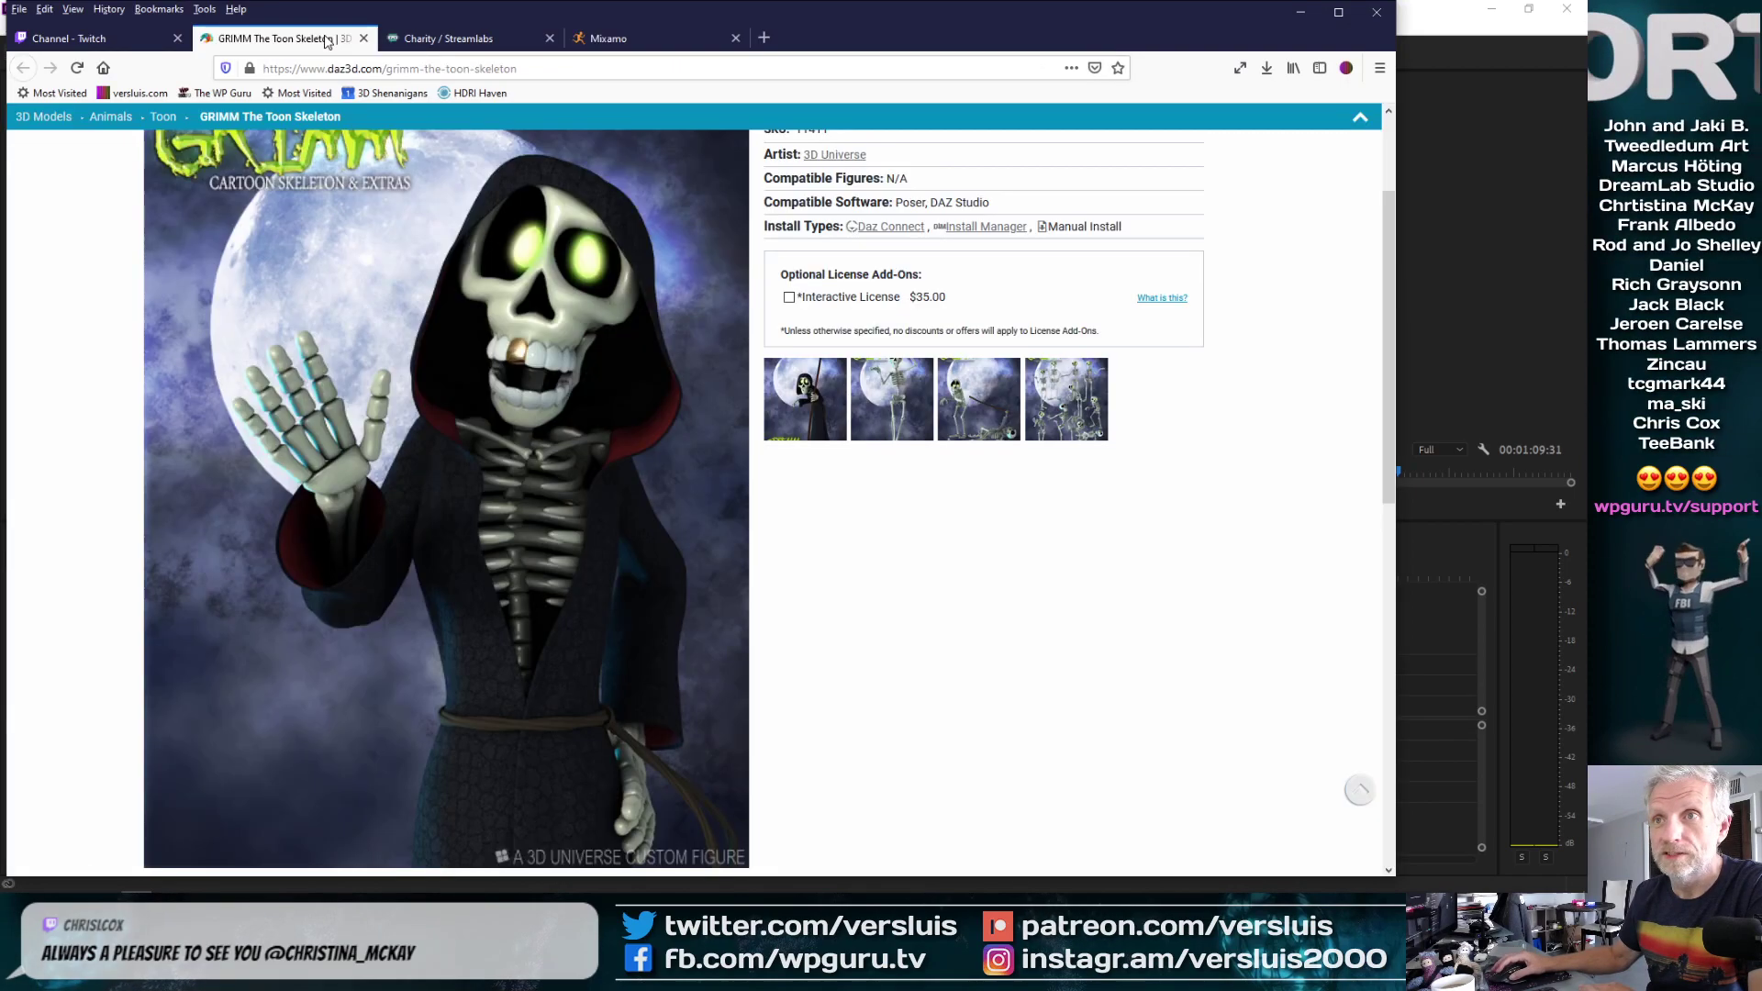
scroll(958, 209, up, 3)
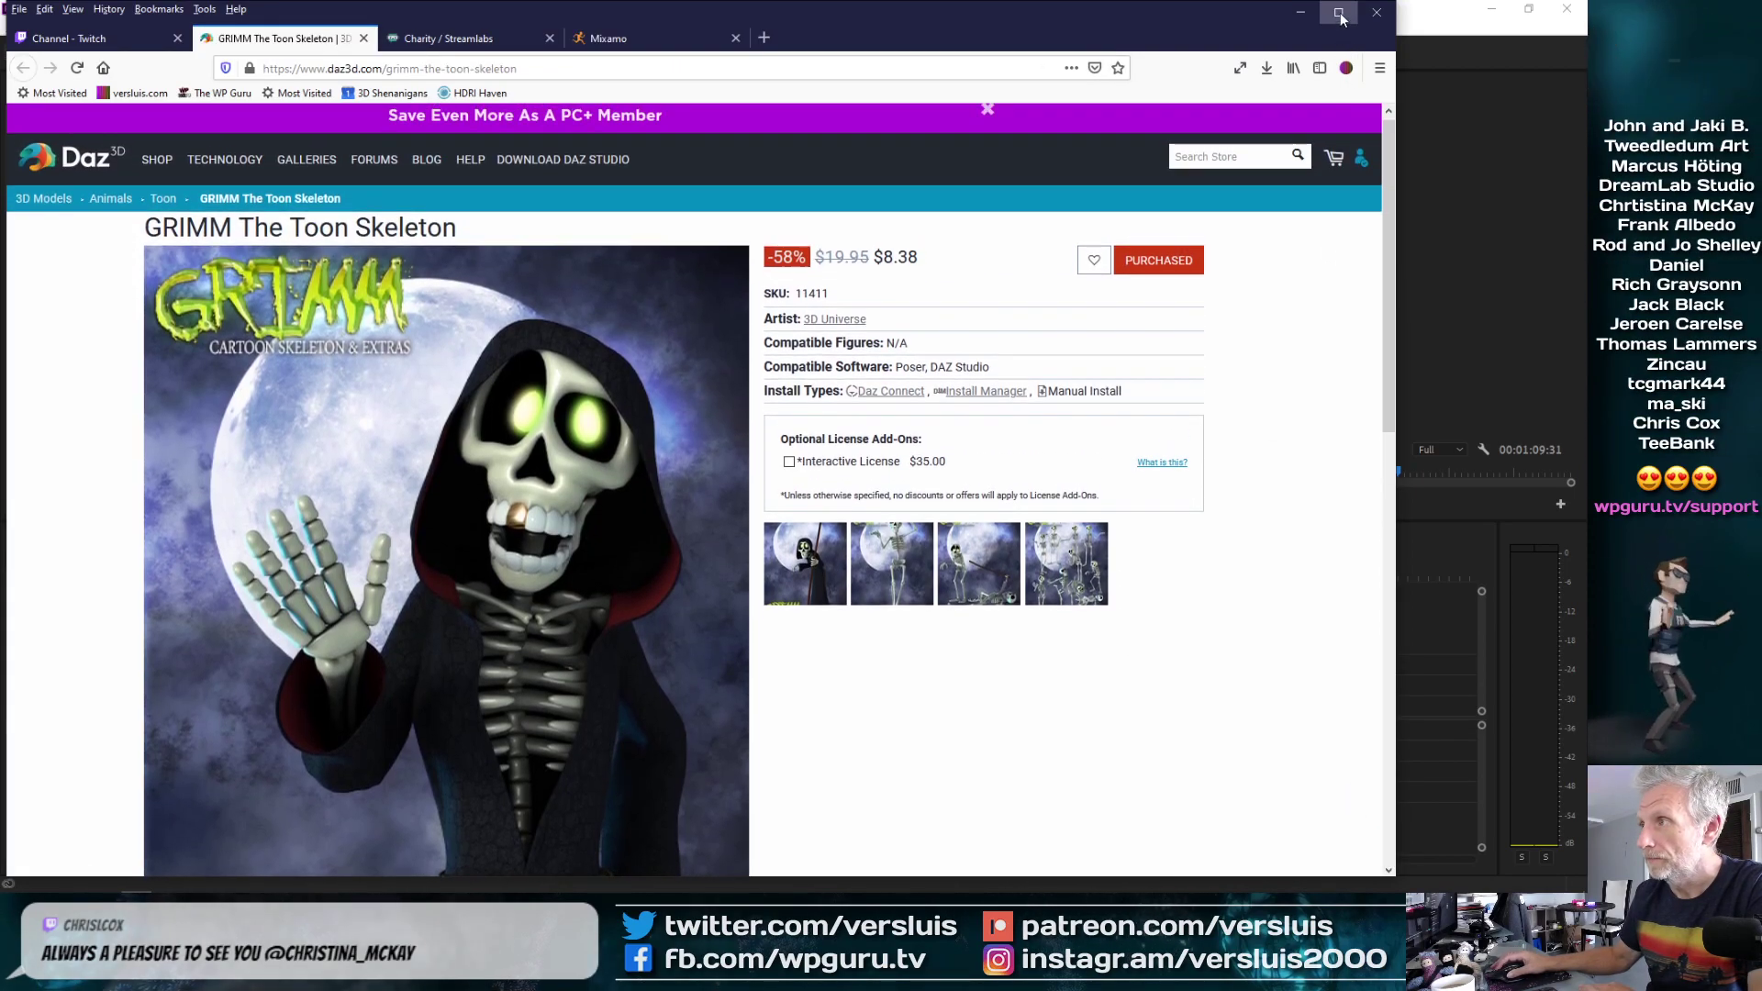
click(1338, 12)
scroll(1325, 597, down, 3)
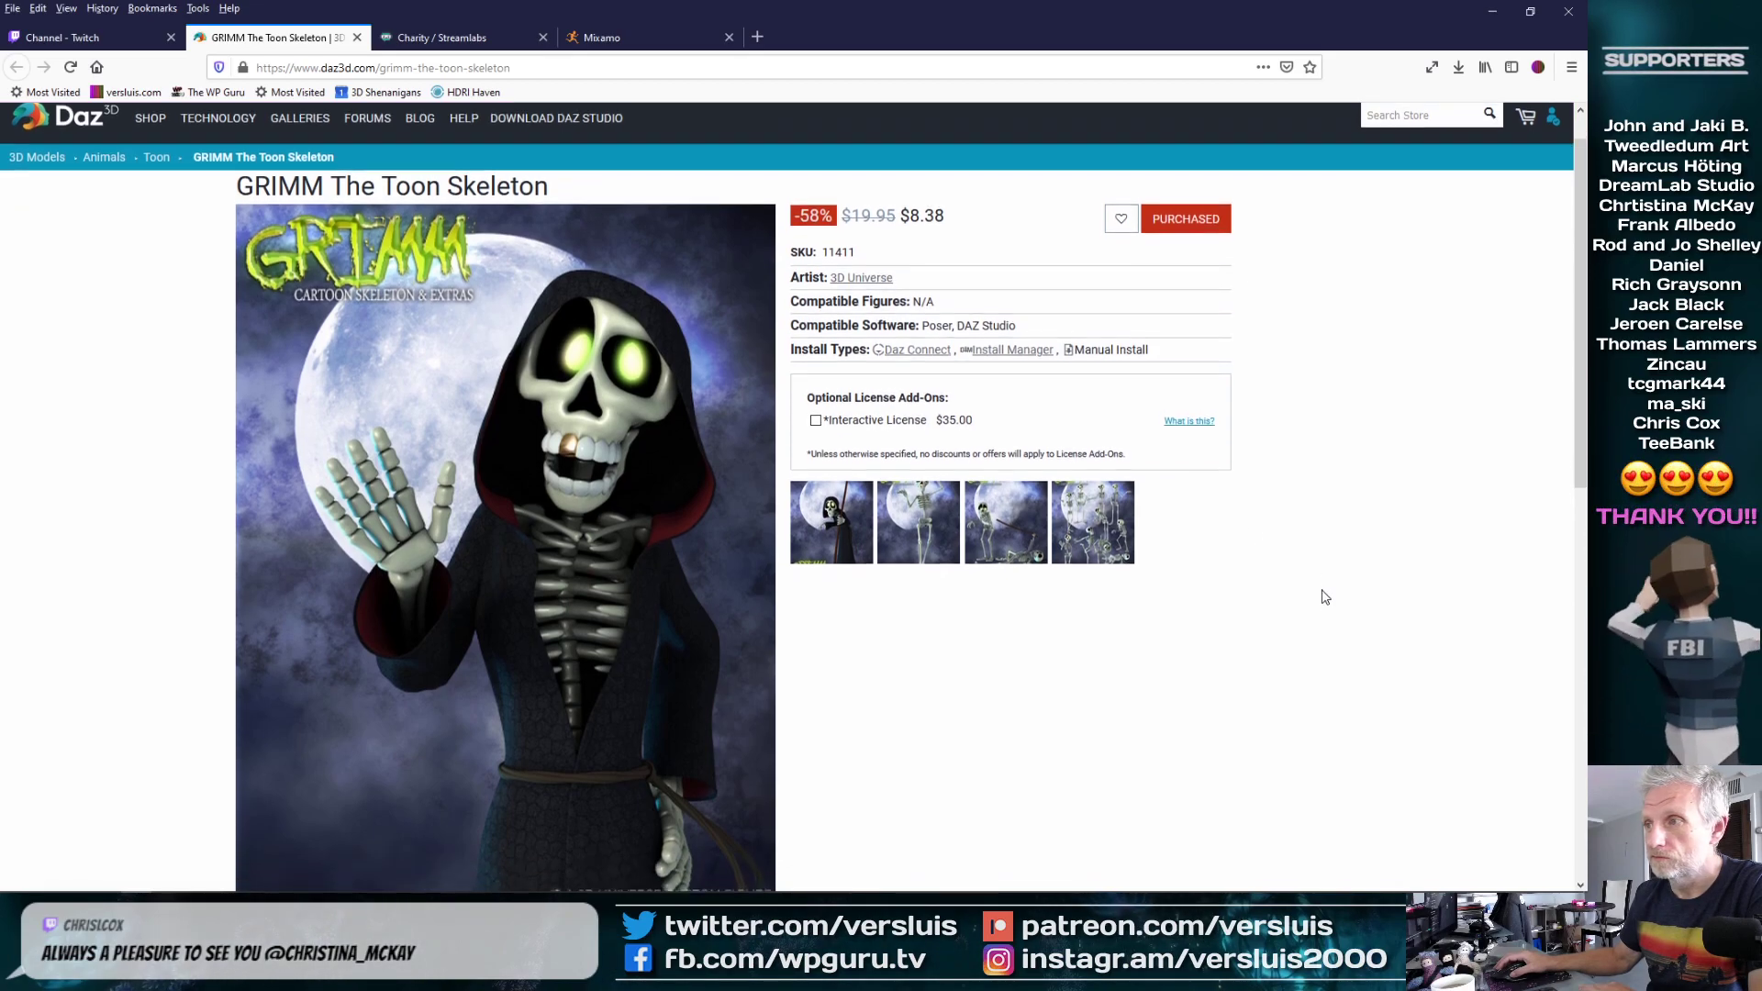
scroll(1325, 598, up, 1)
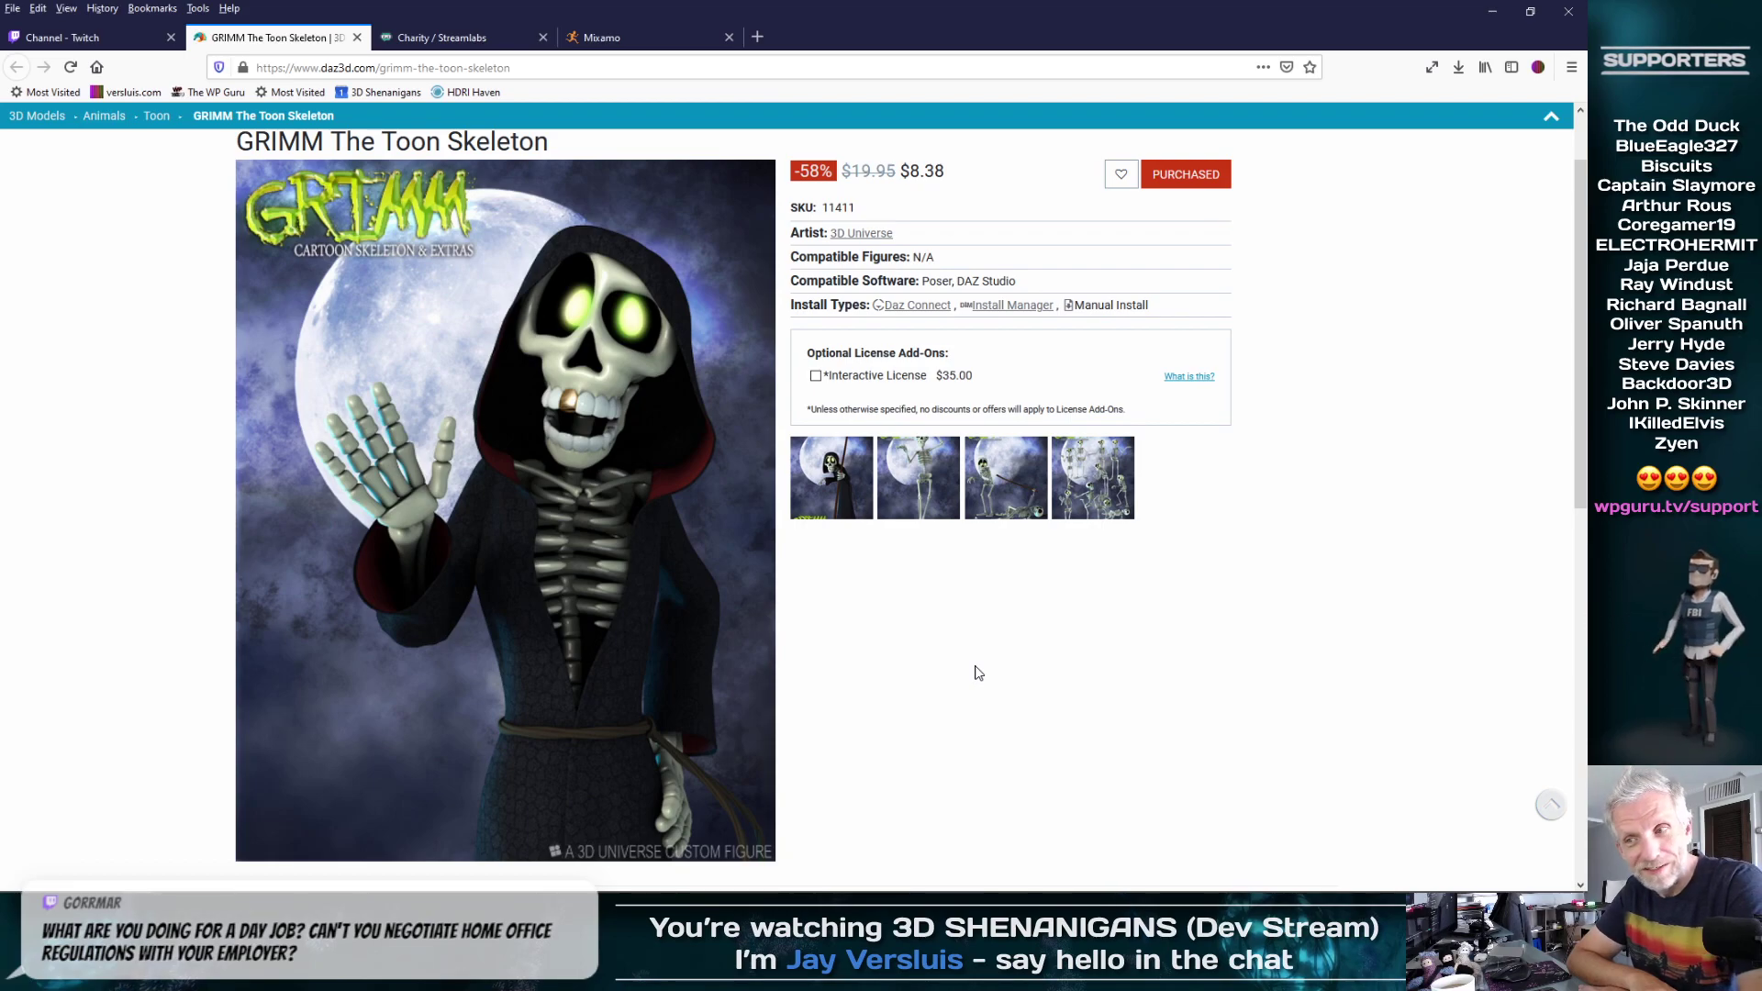
Examine the enlarged promo images of the GRIMM toon skeleton in the product gallery and close the viewer
click(812, 497)
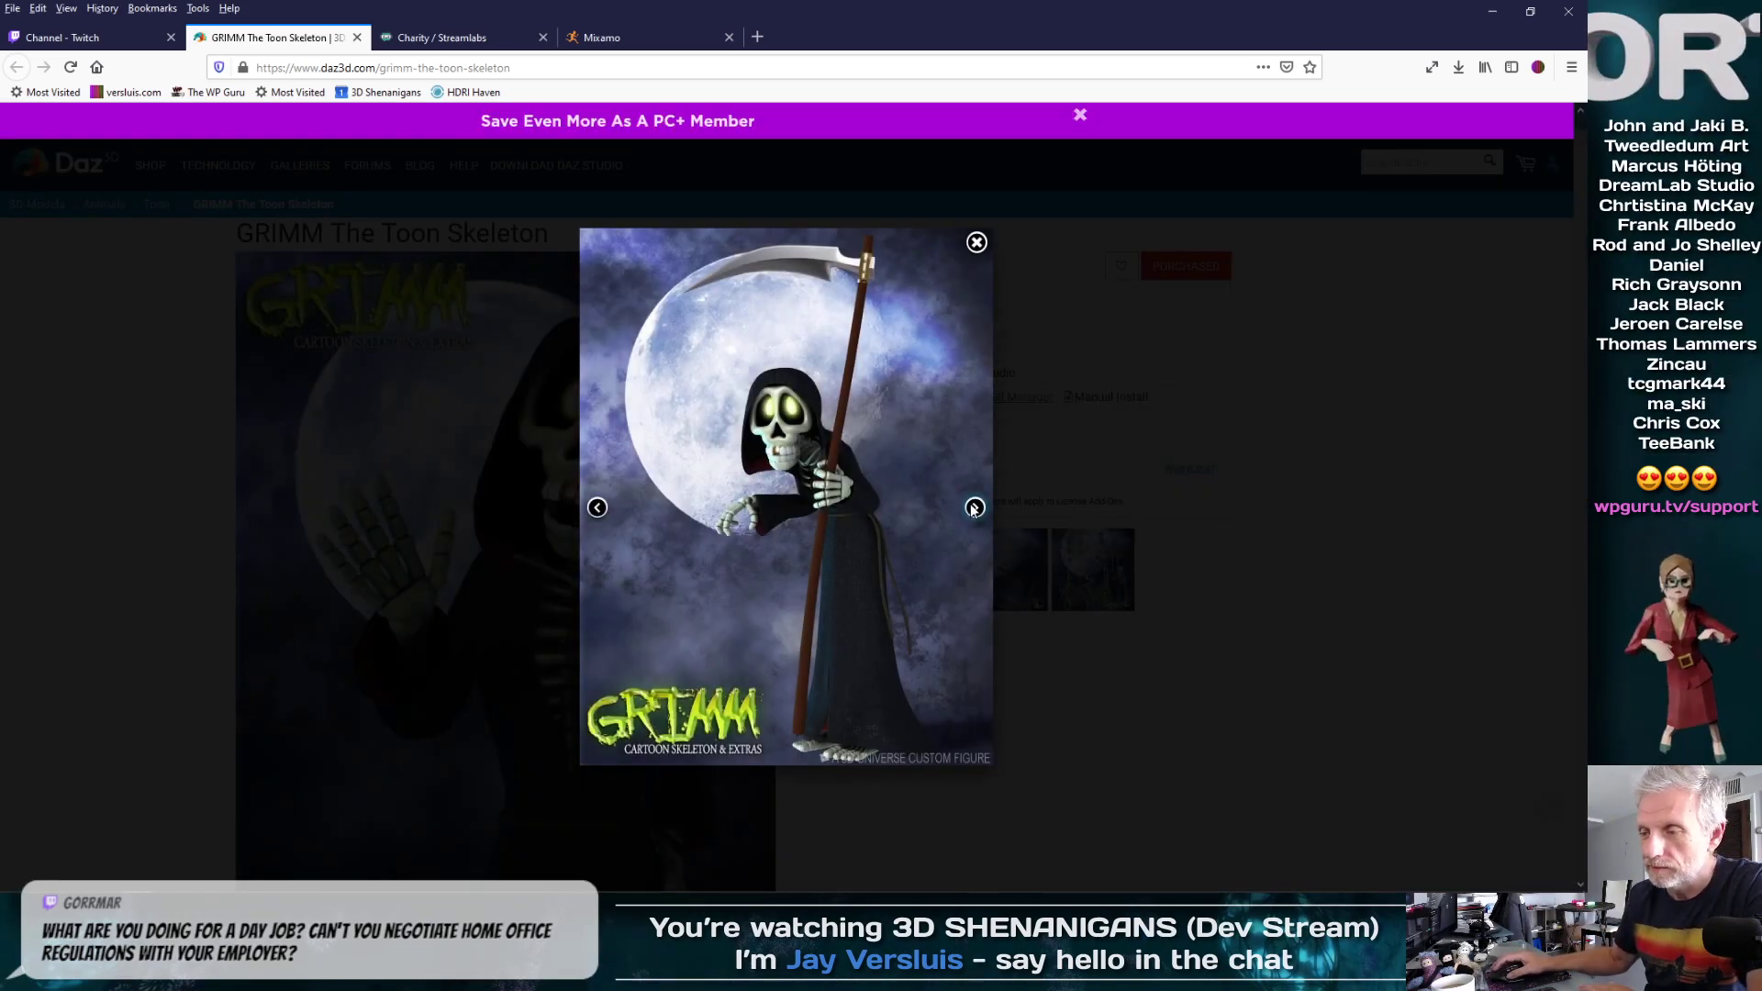
click(975, 508)
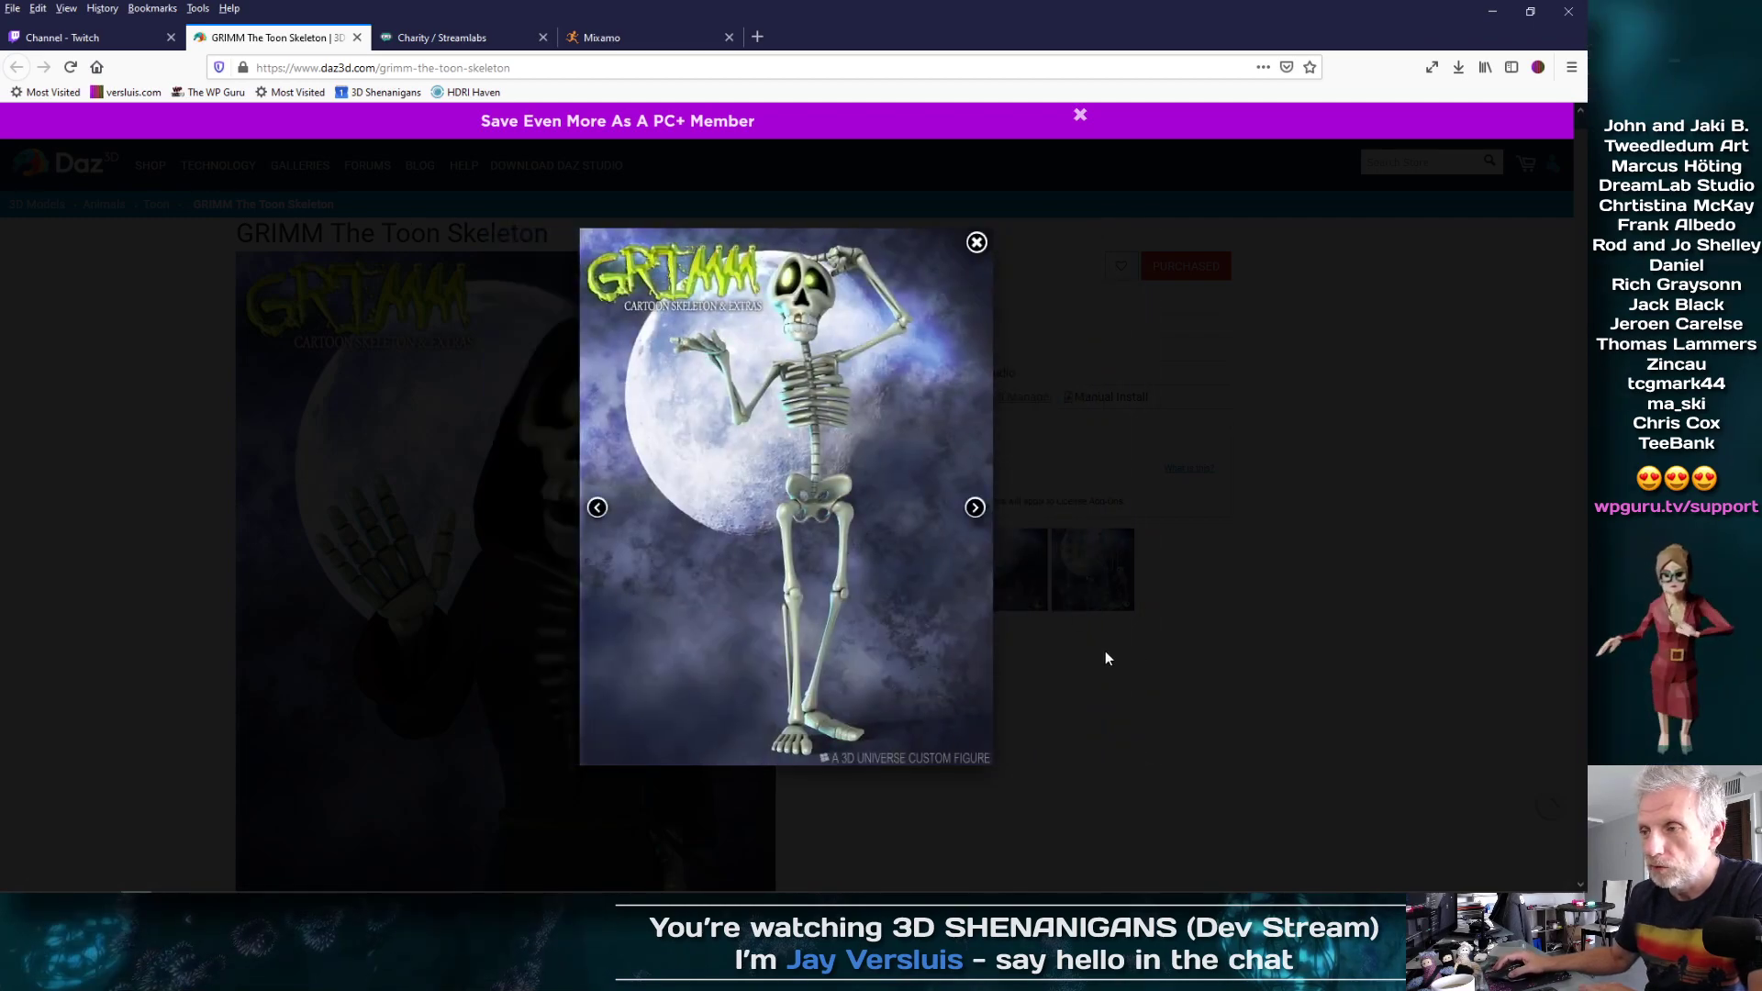
click(976, 507)
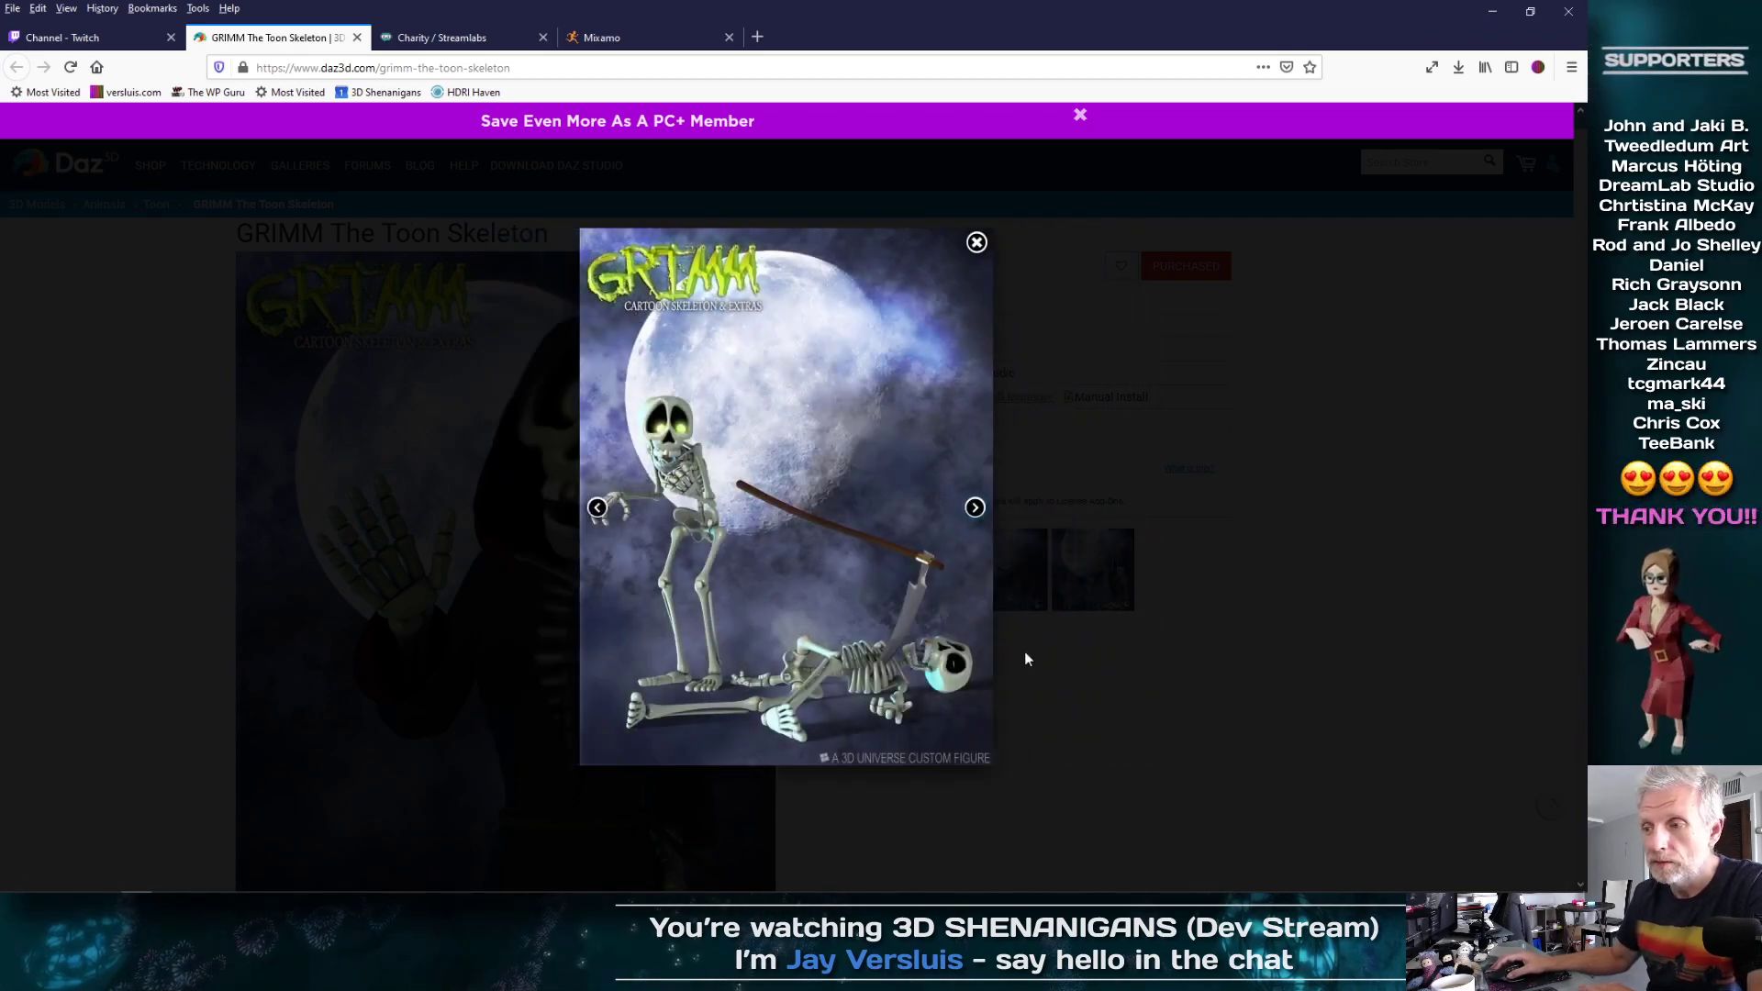
click(975, 507)
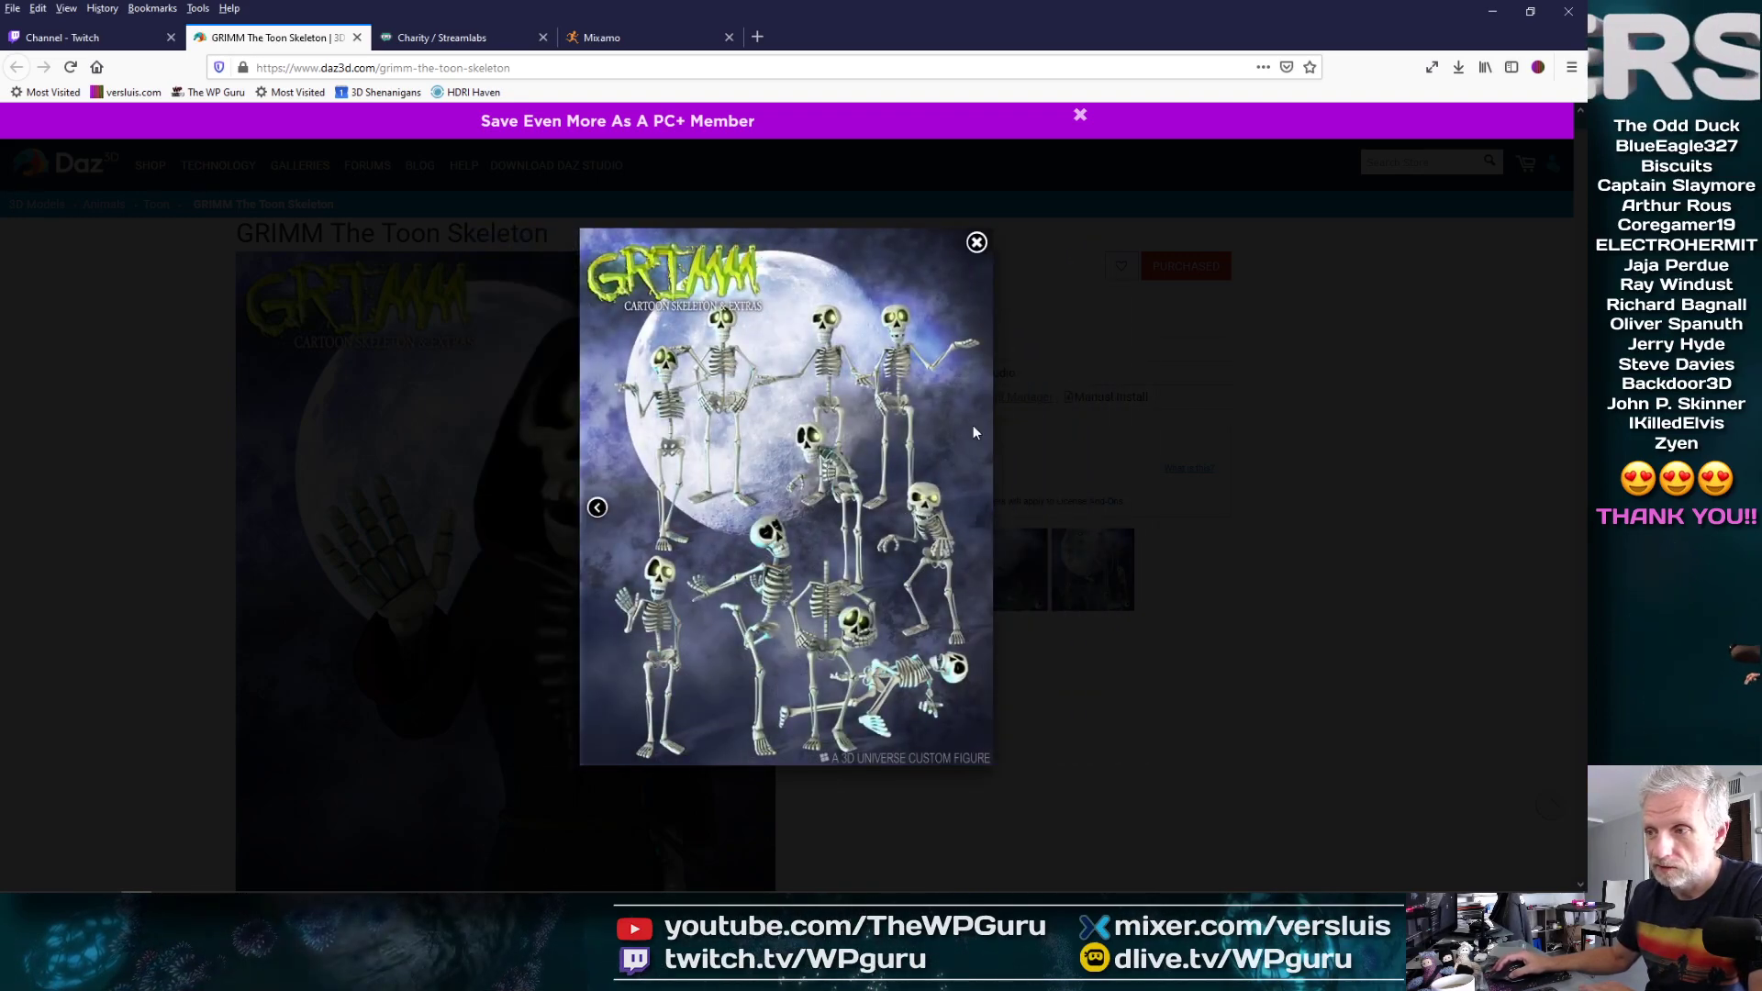
click(598, 508)
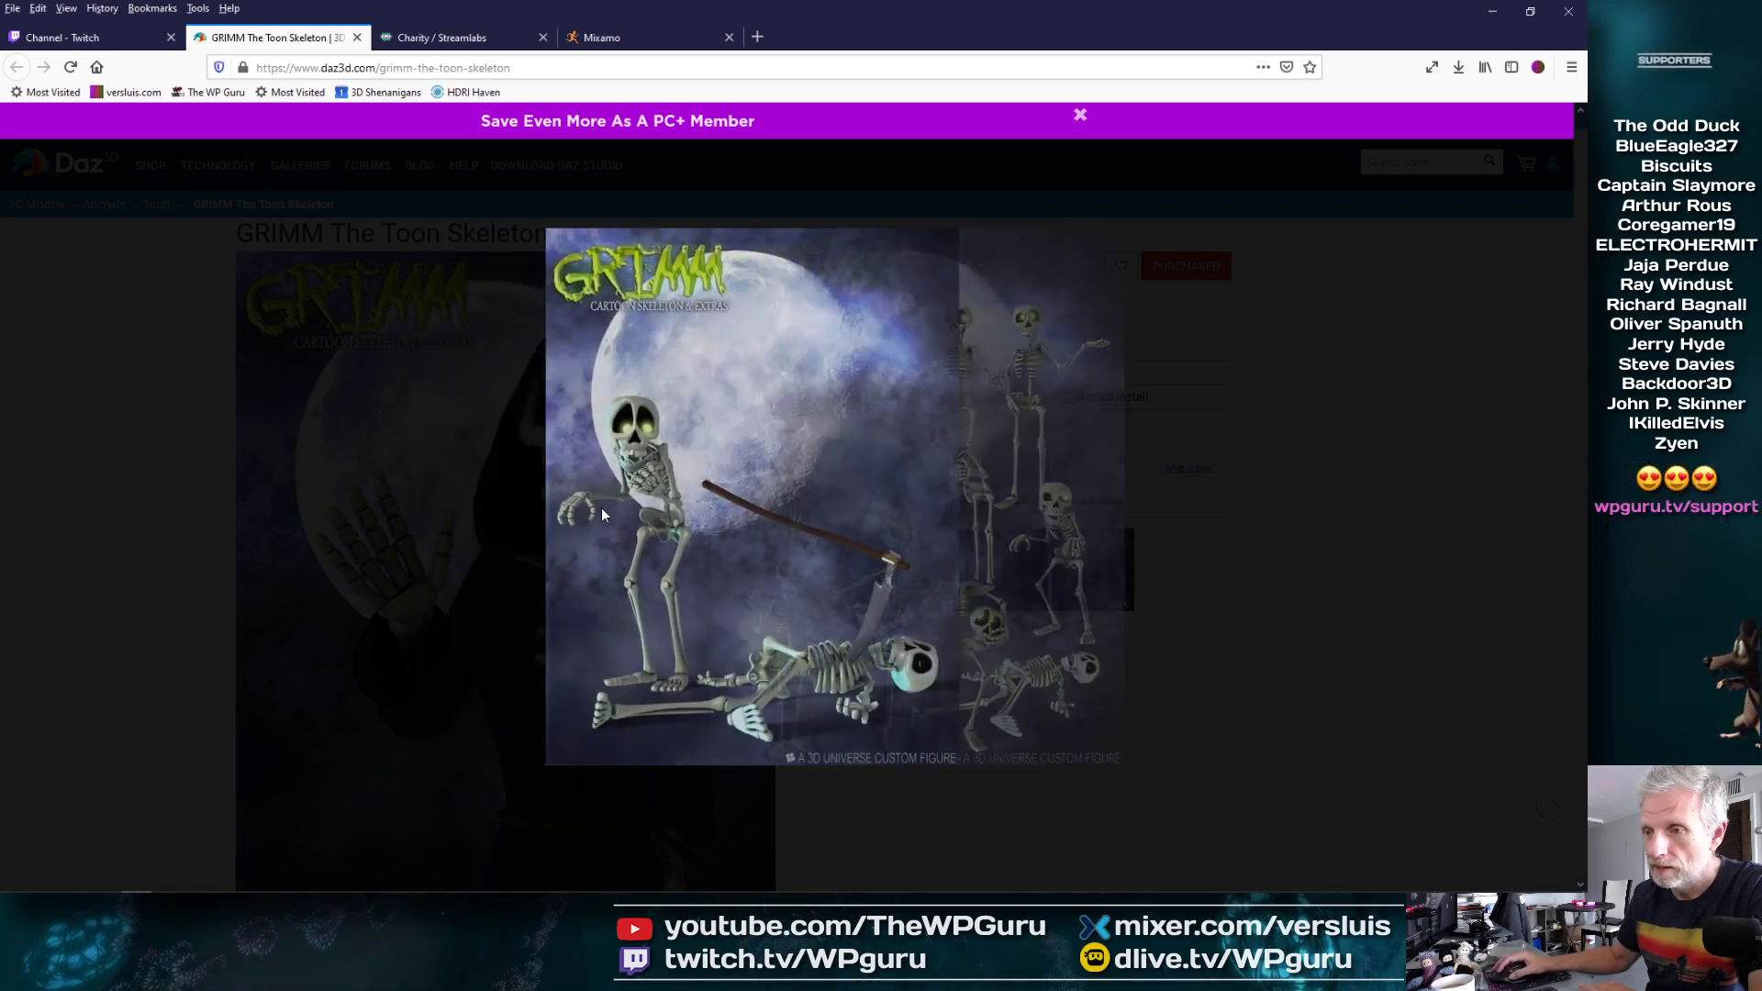
click(601, 507)
click(599, 511)
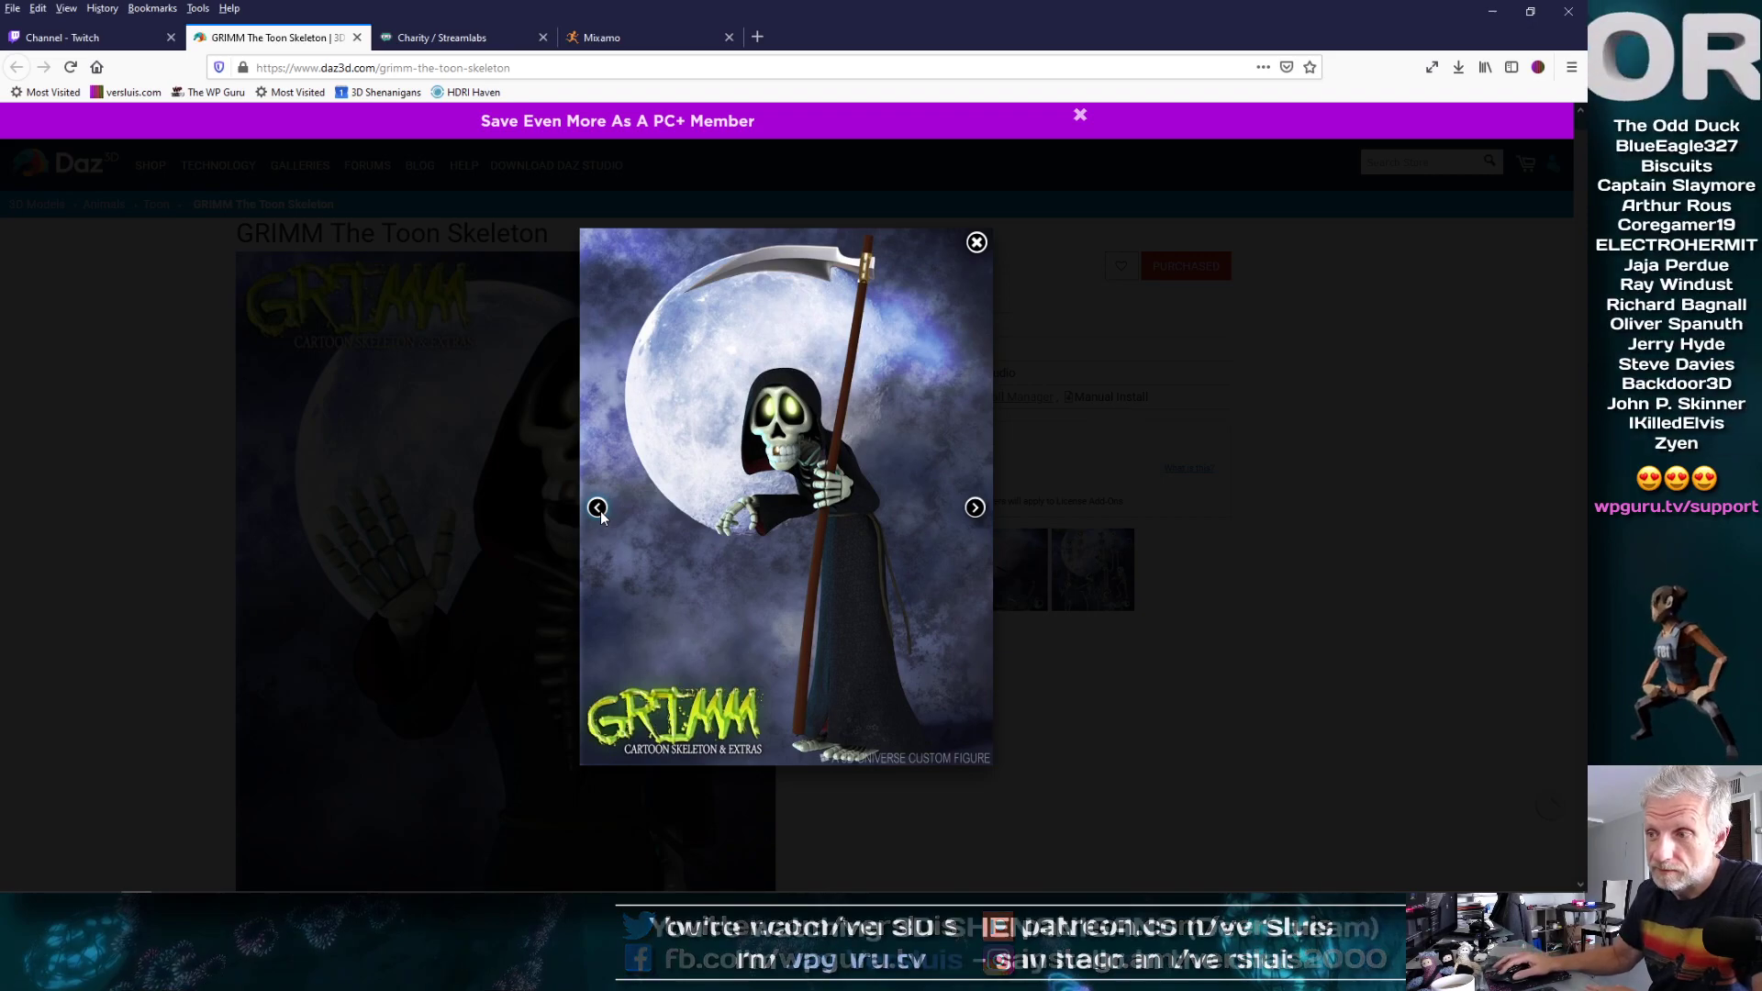
click(598, 508)
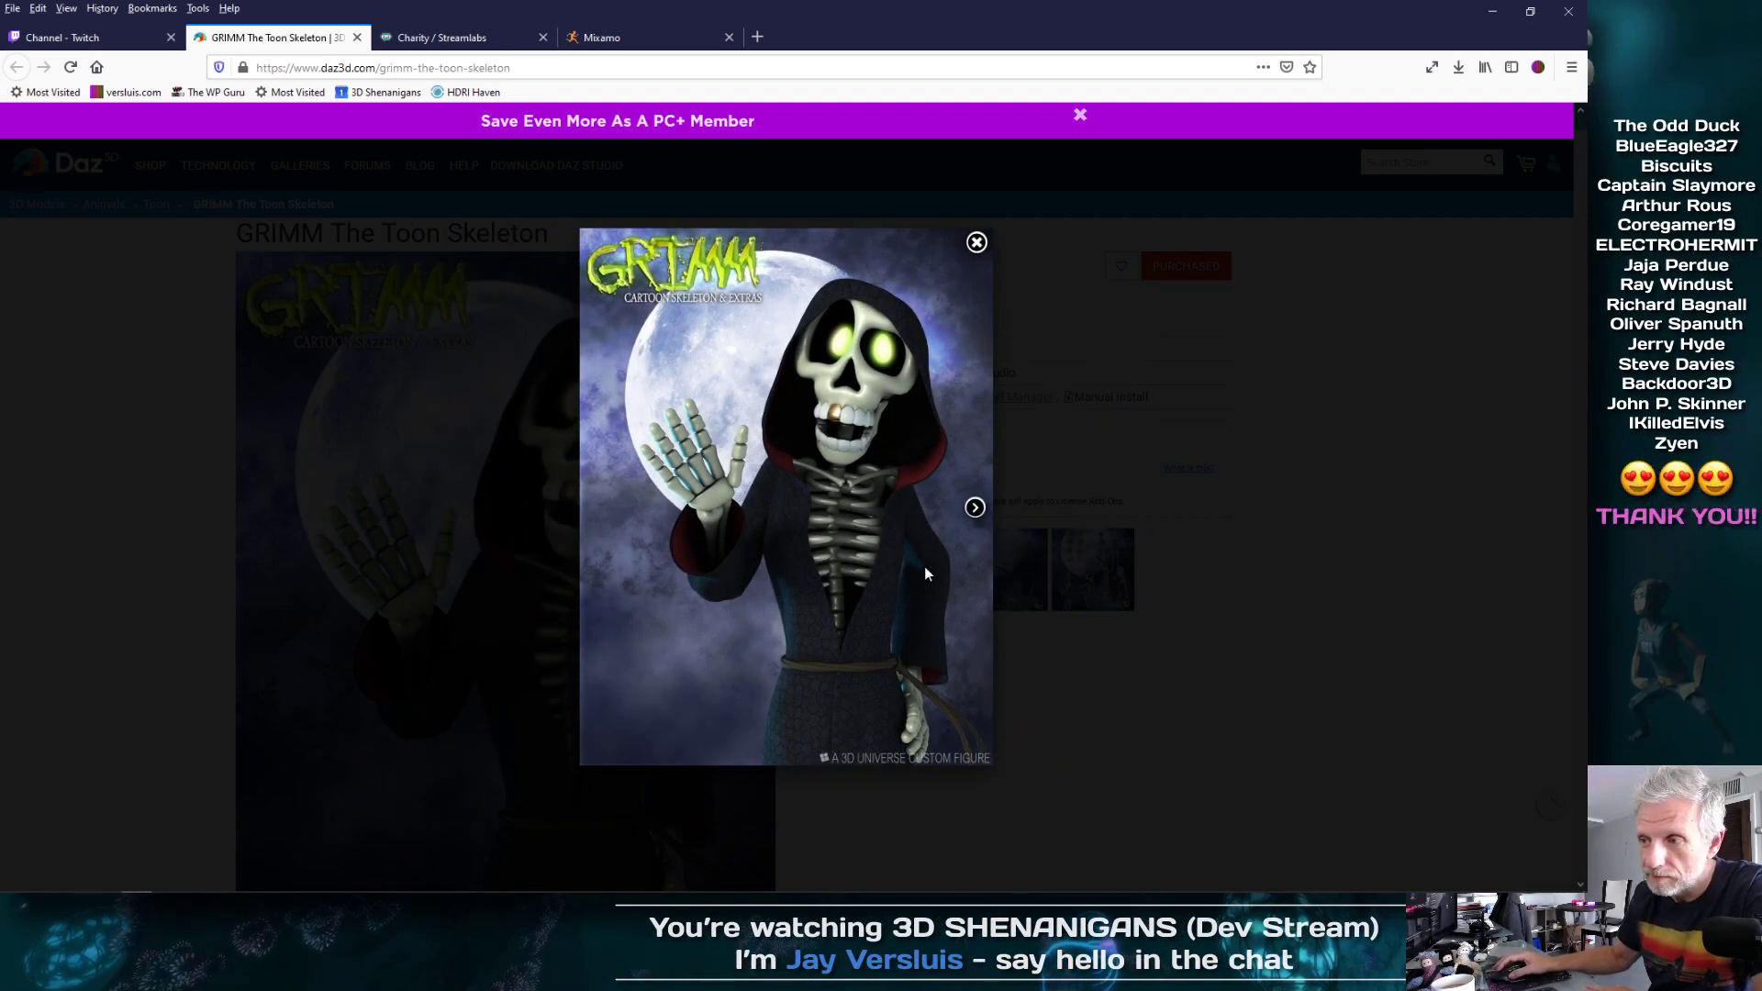
click(975, 509)
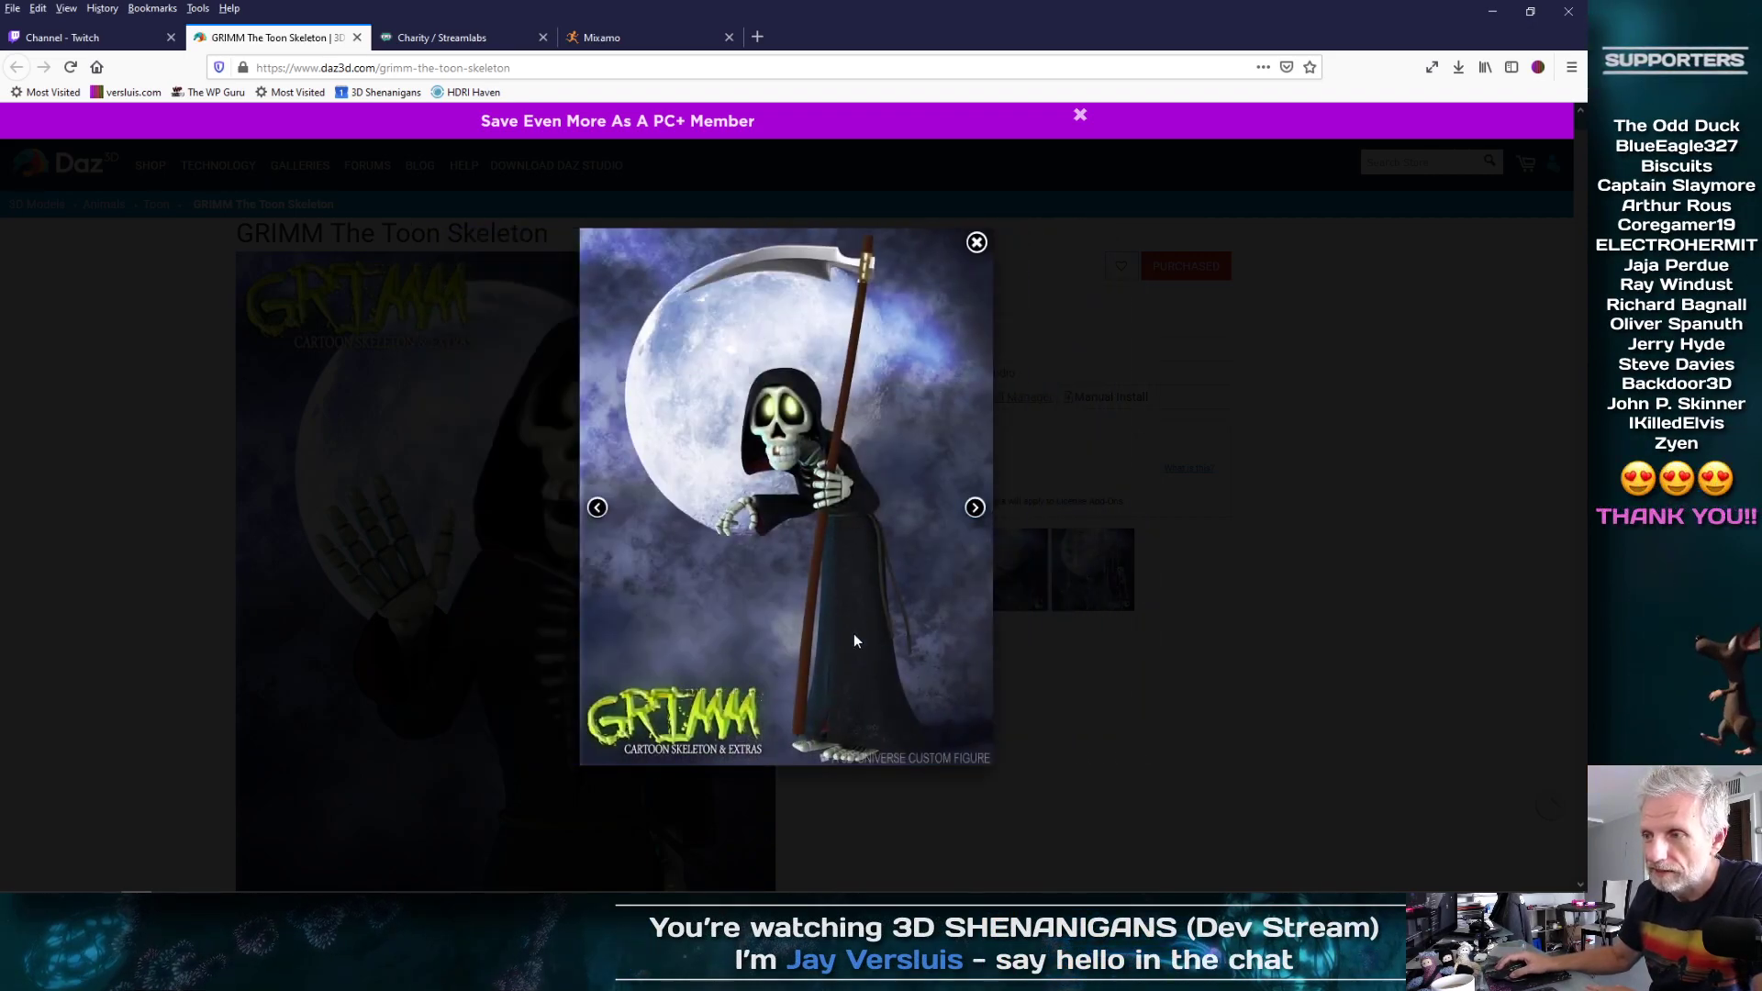
click(597, 509)
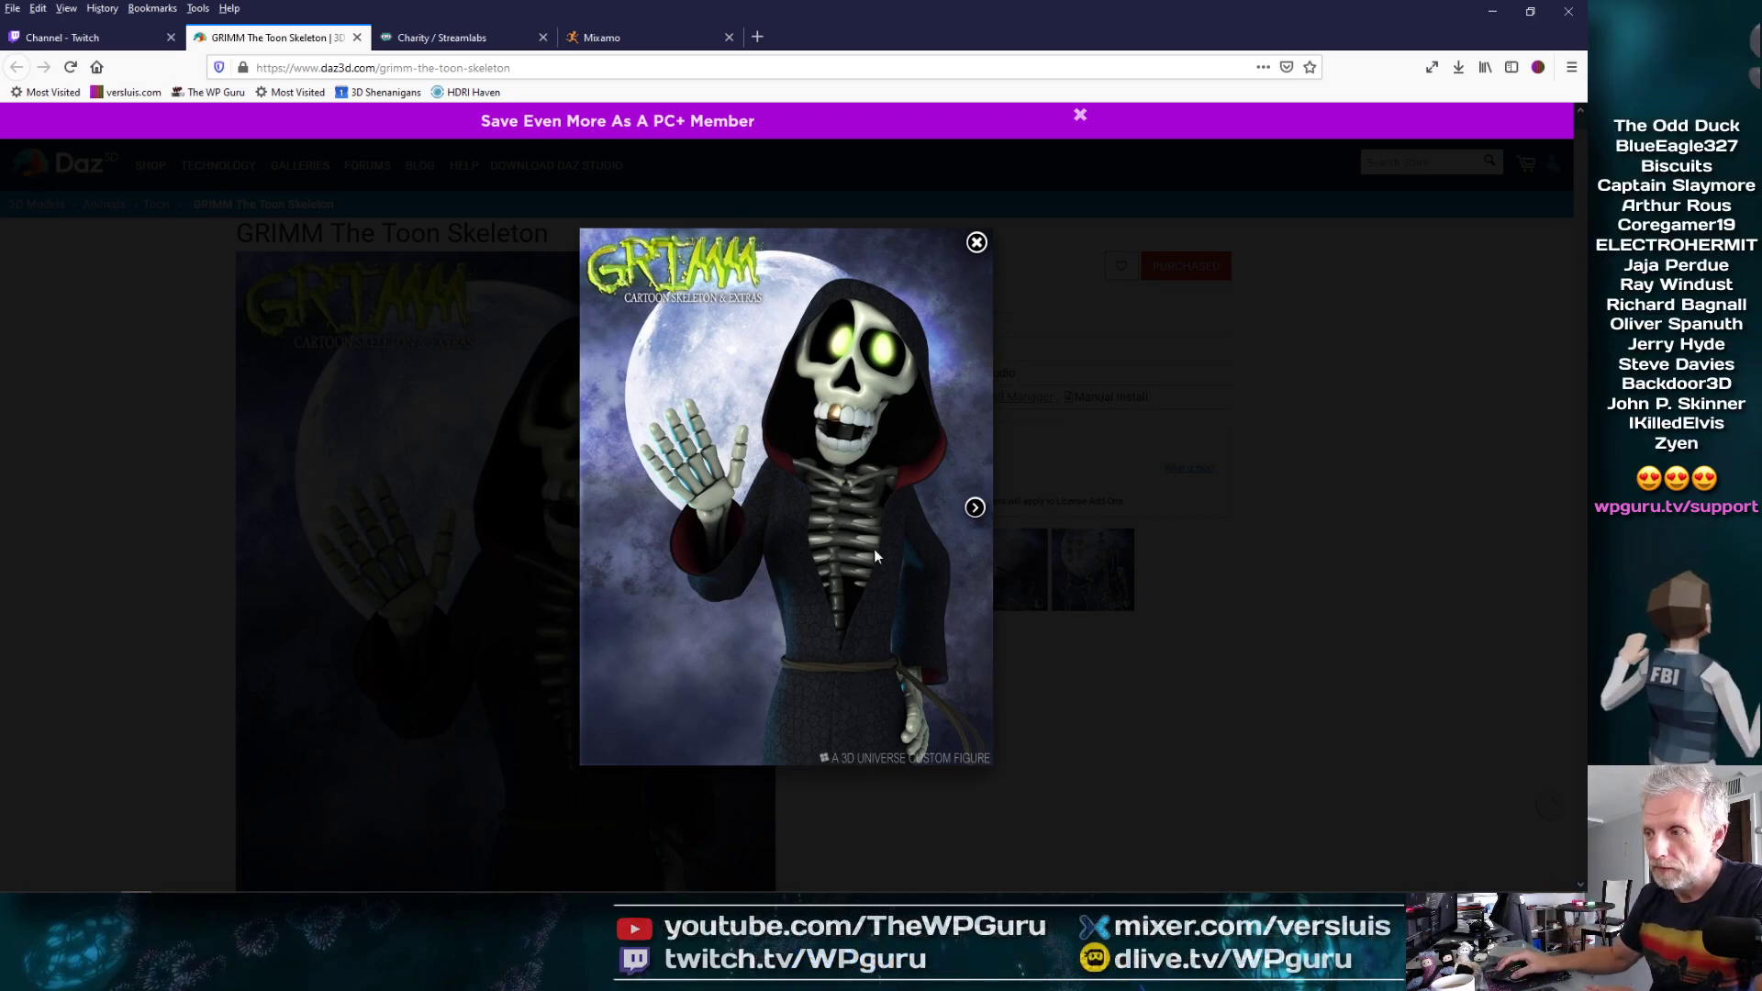
click(978, 243)
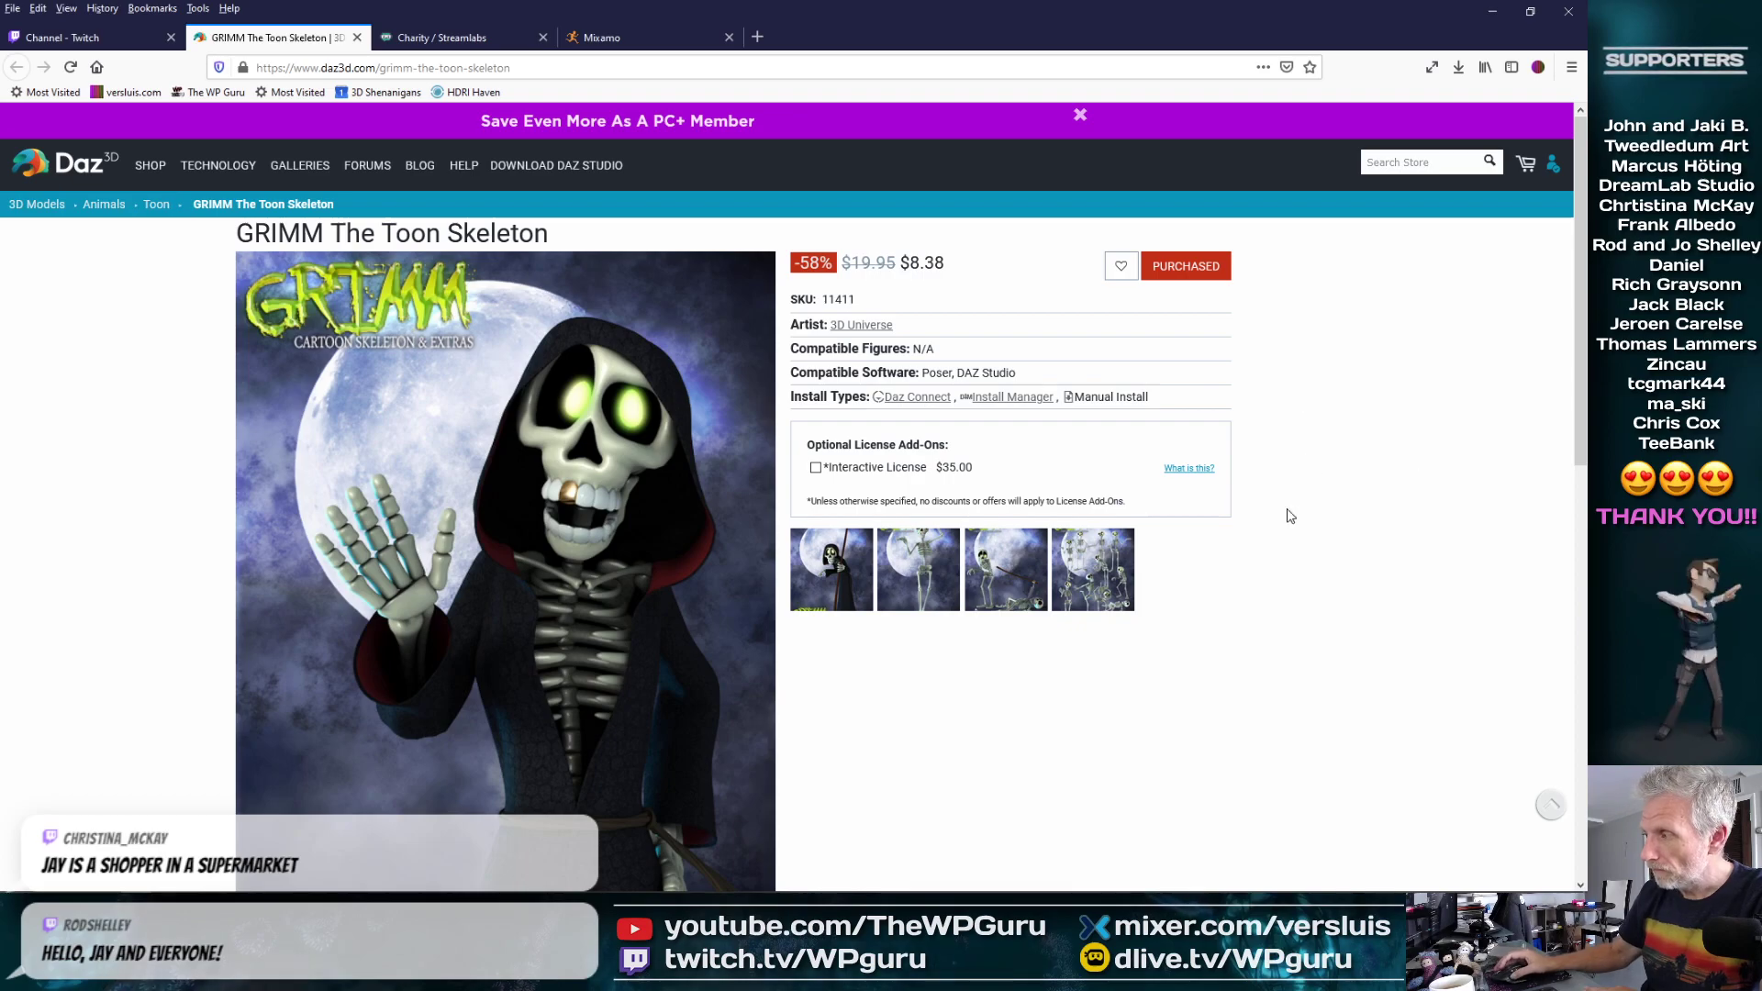
Return to Premiere Pro and move the playhead to the start of the Stream Animations sequence
click(1493, 12)
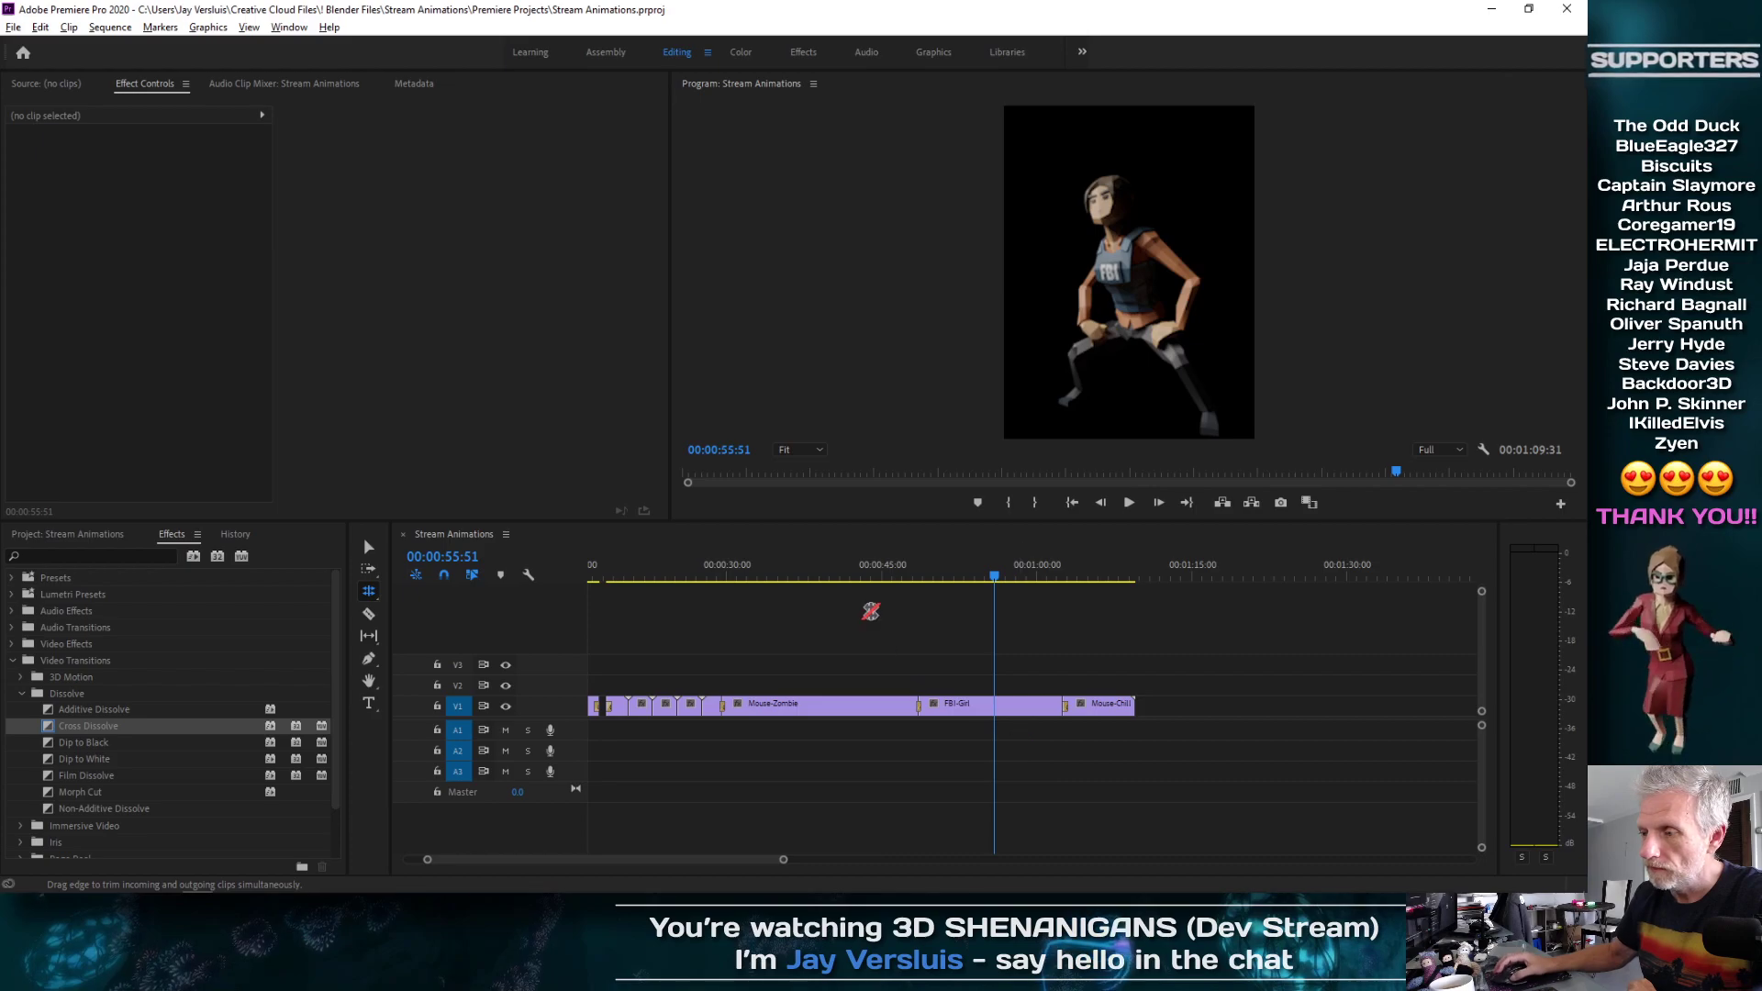
click(830, 577)
drag(830, 577, 571, 582)
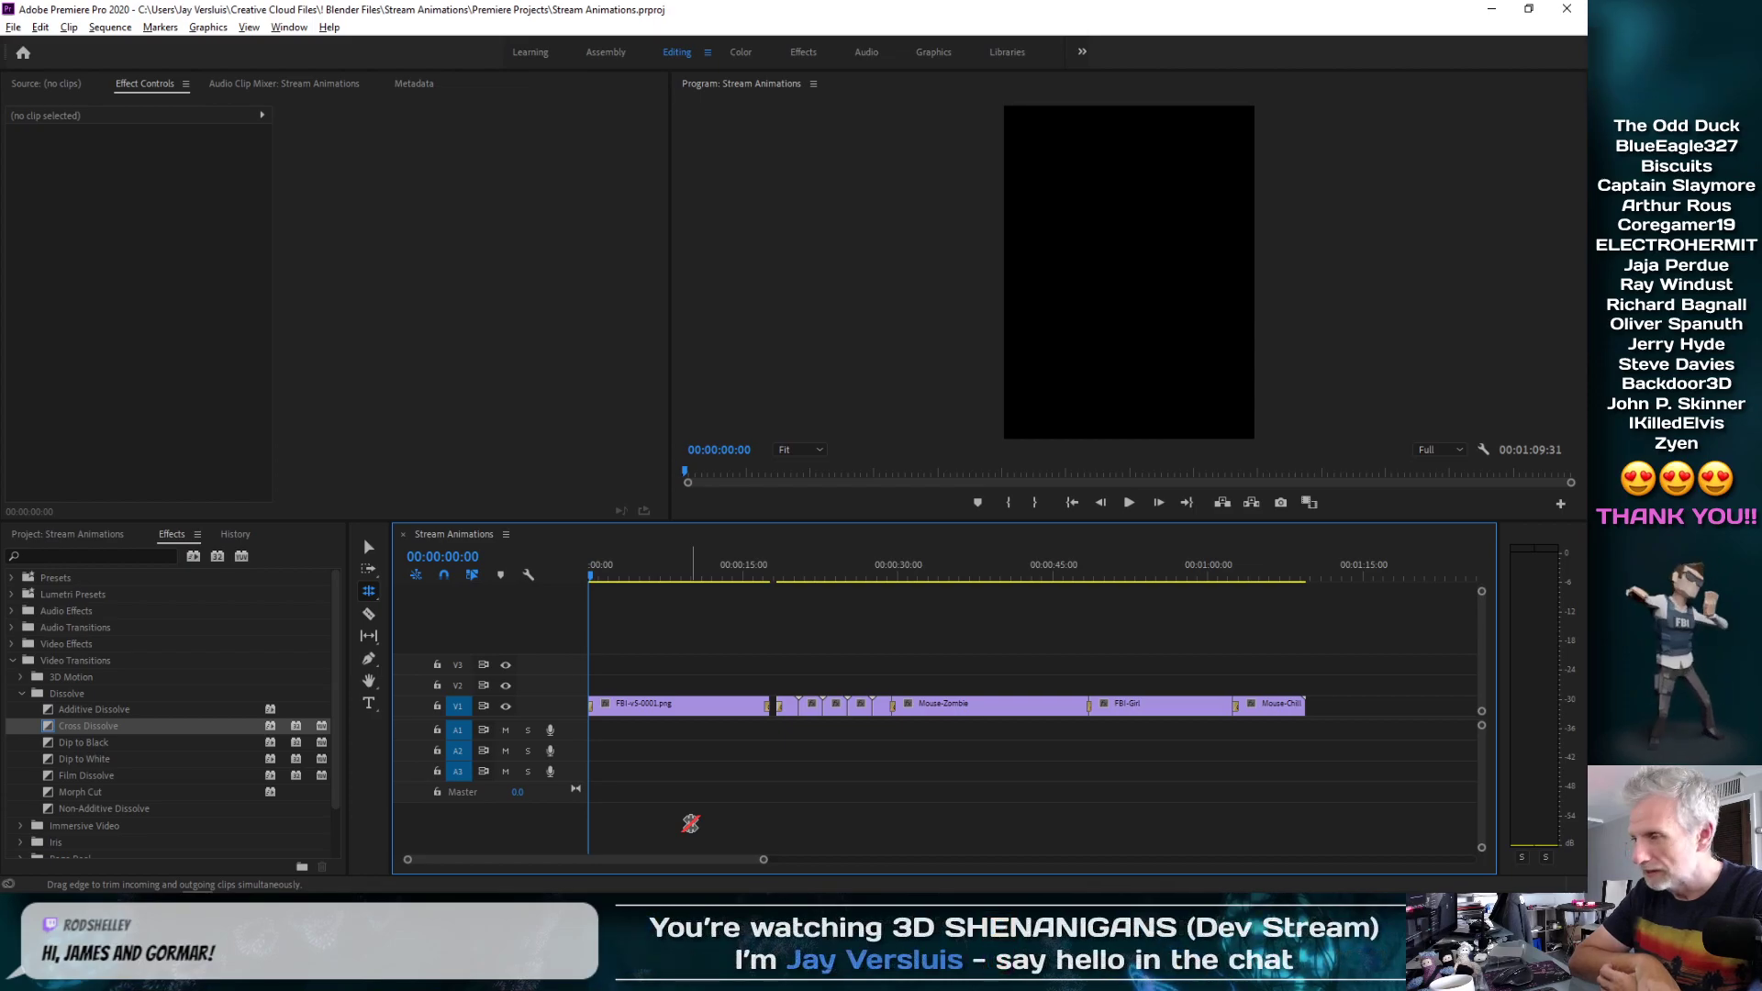
drag(691, 823, 749, 691)
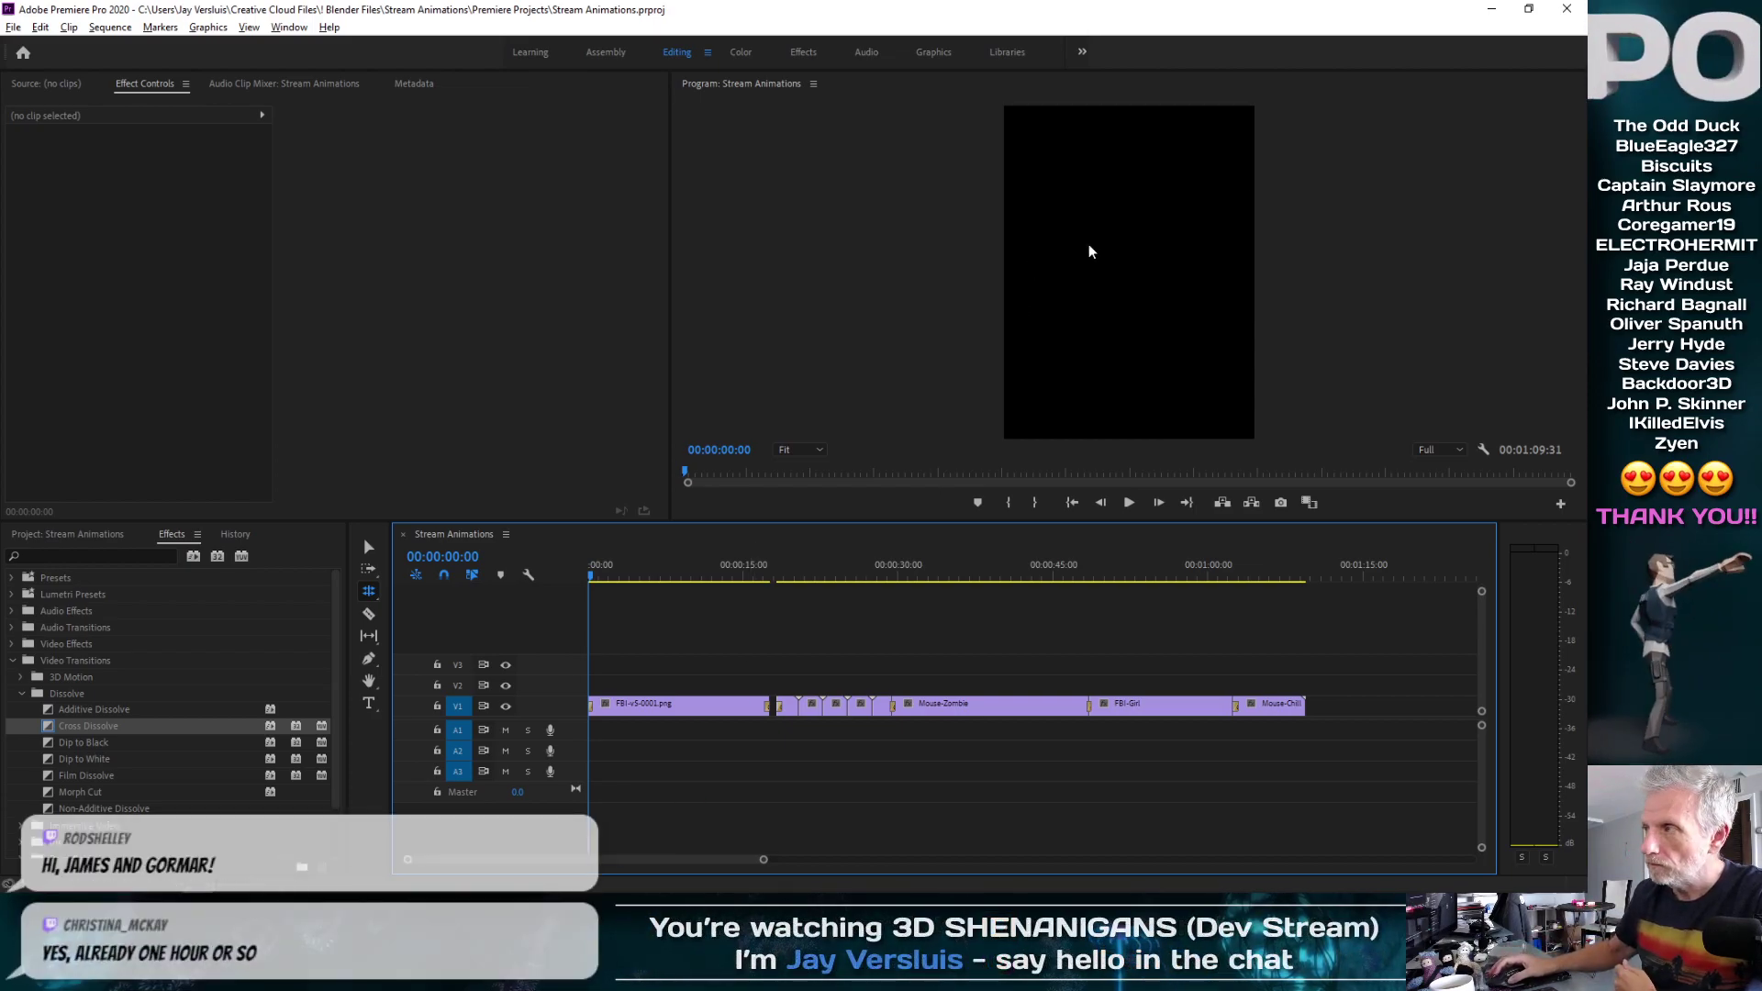
Switch to DAZ Studio and search all products in Smart Content for "grim"
click(1492, 10)
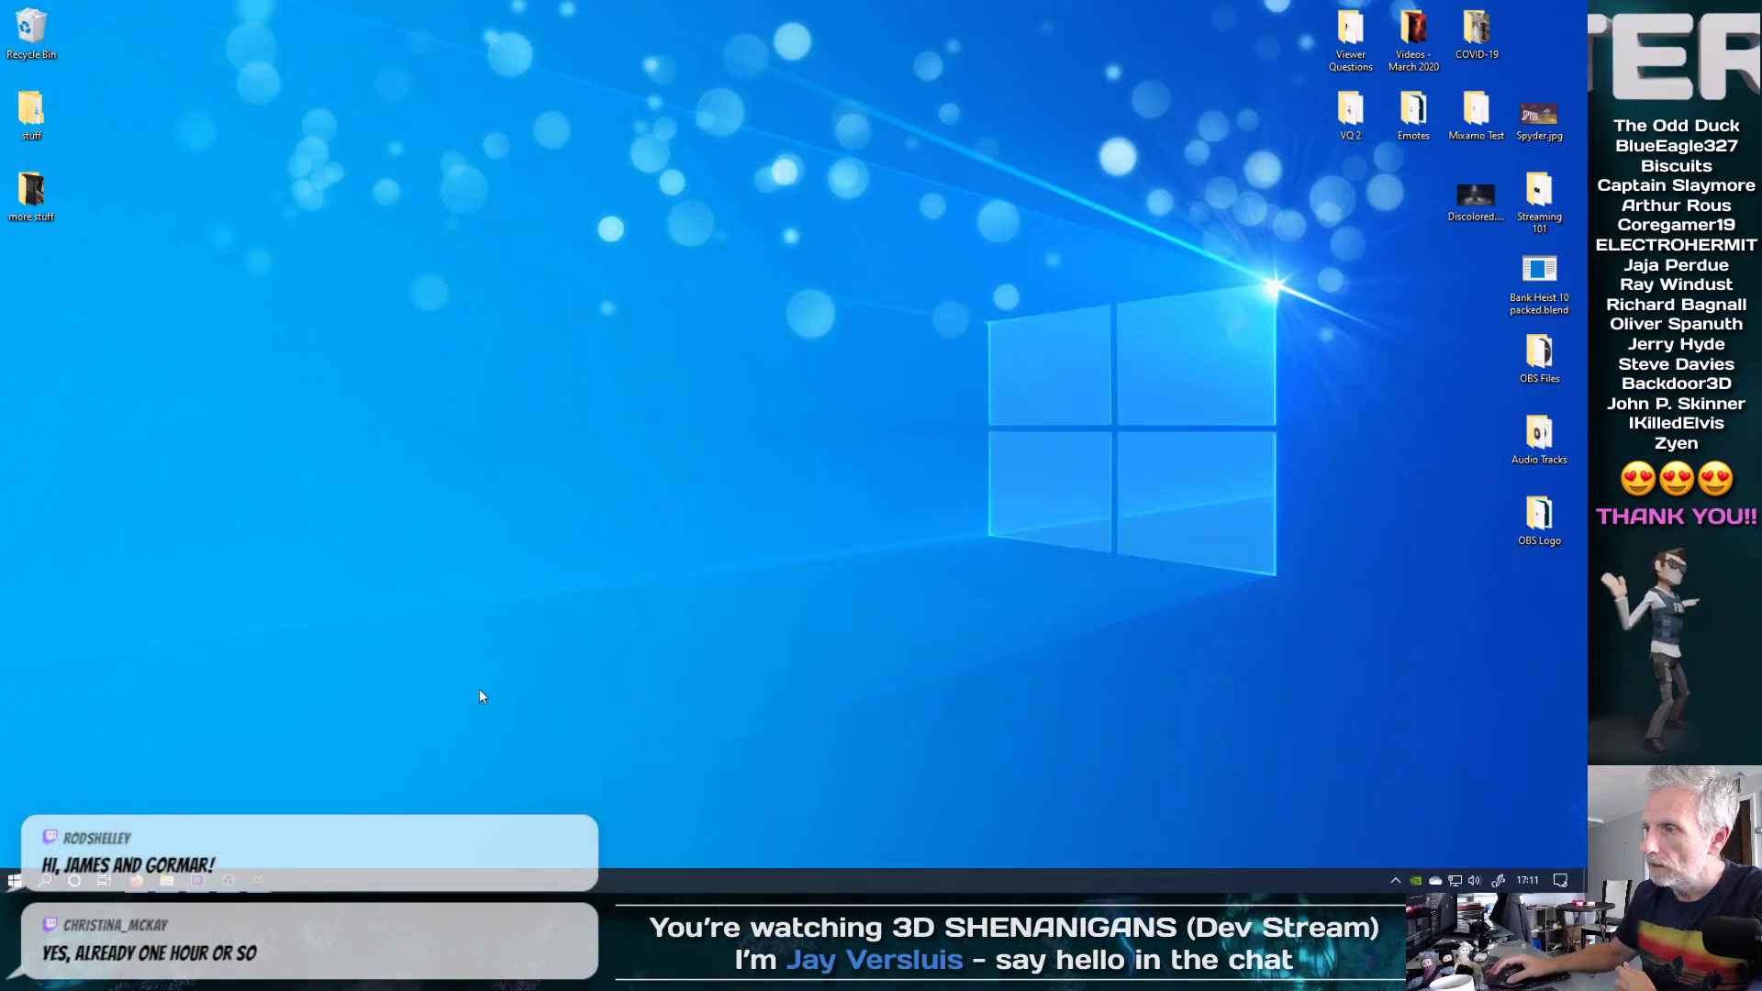
click(256, 882)
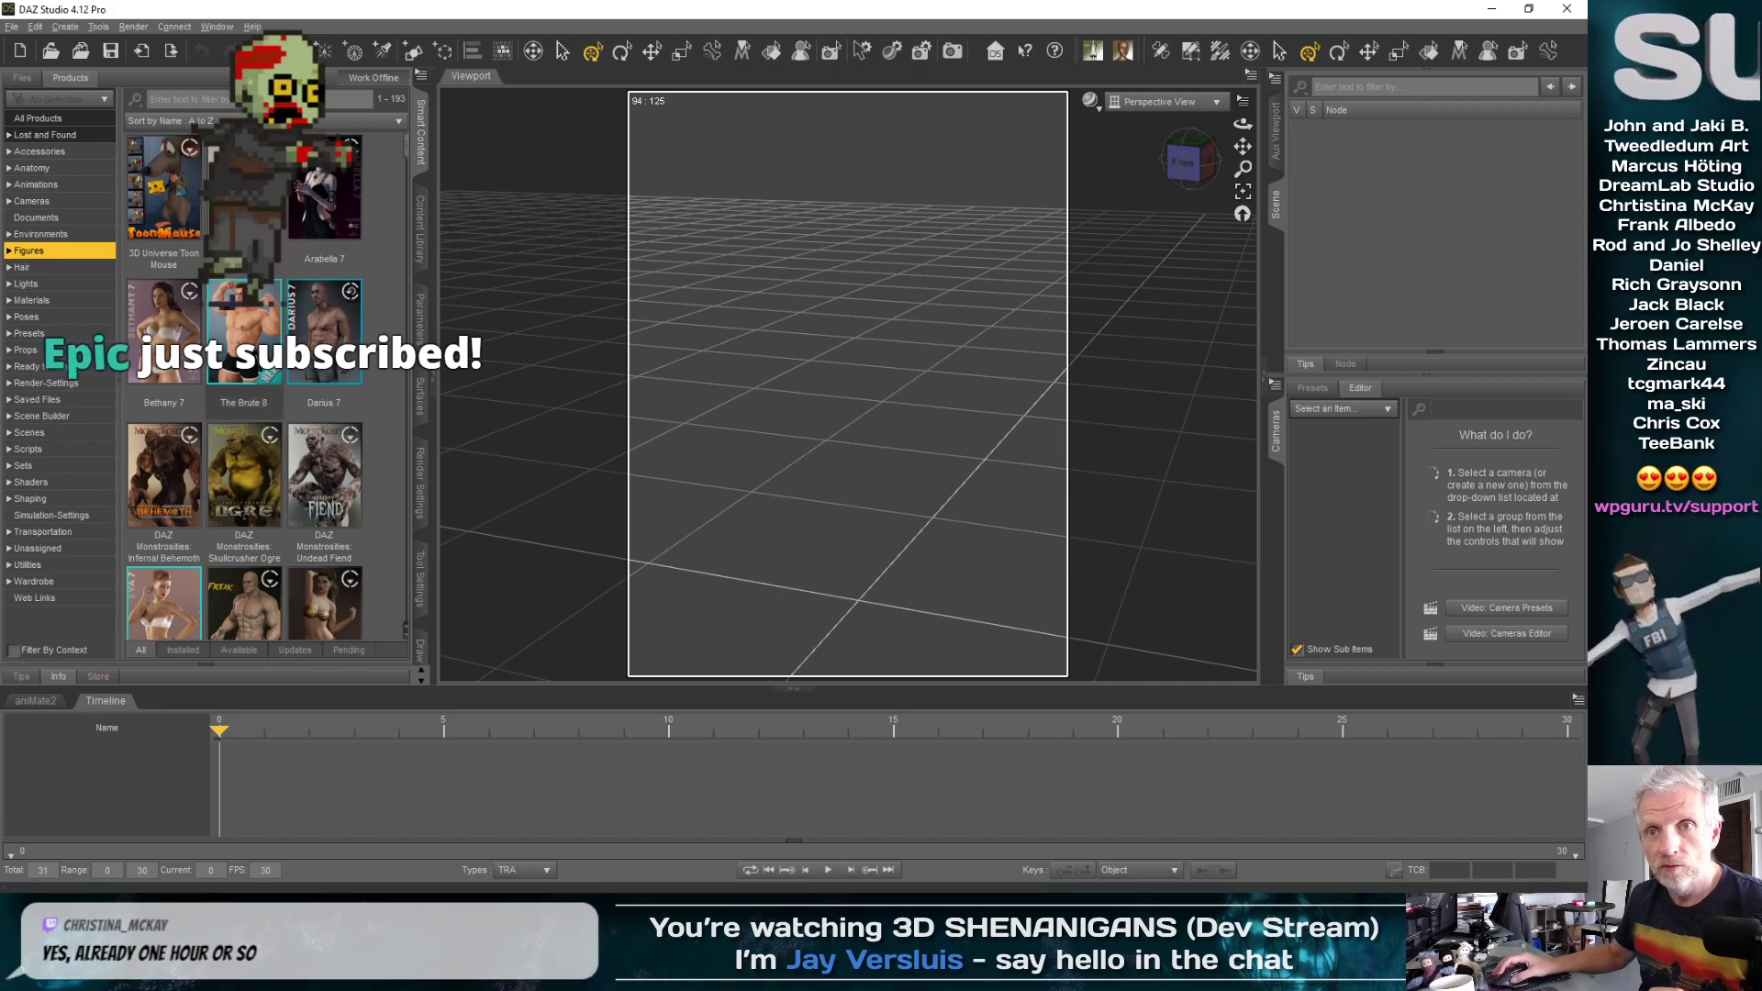
click(183, 98)
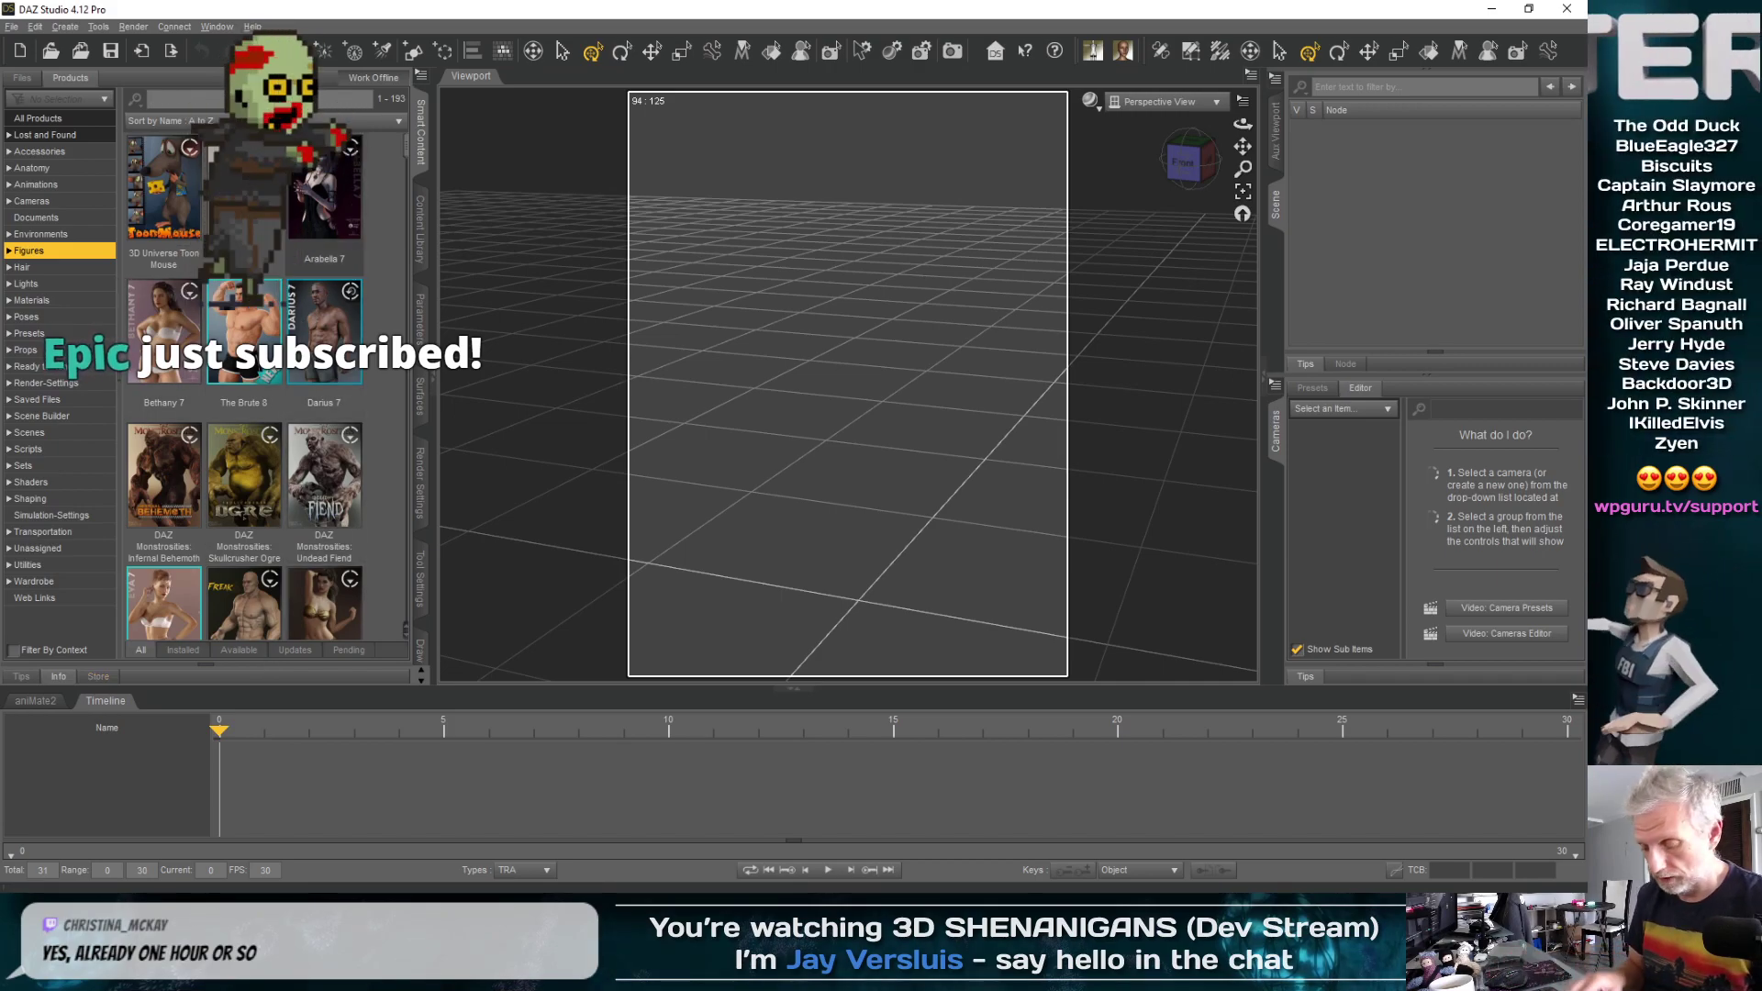
text(grim)
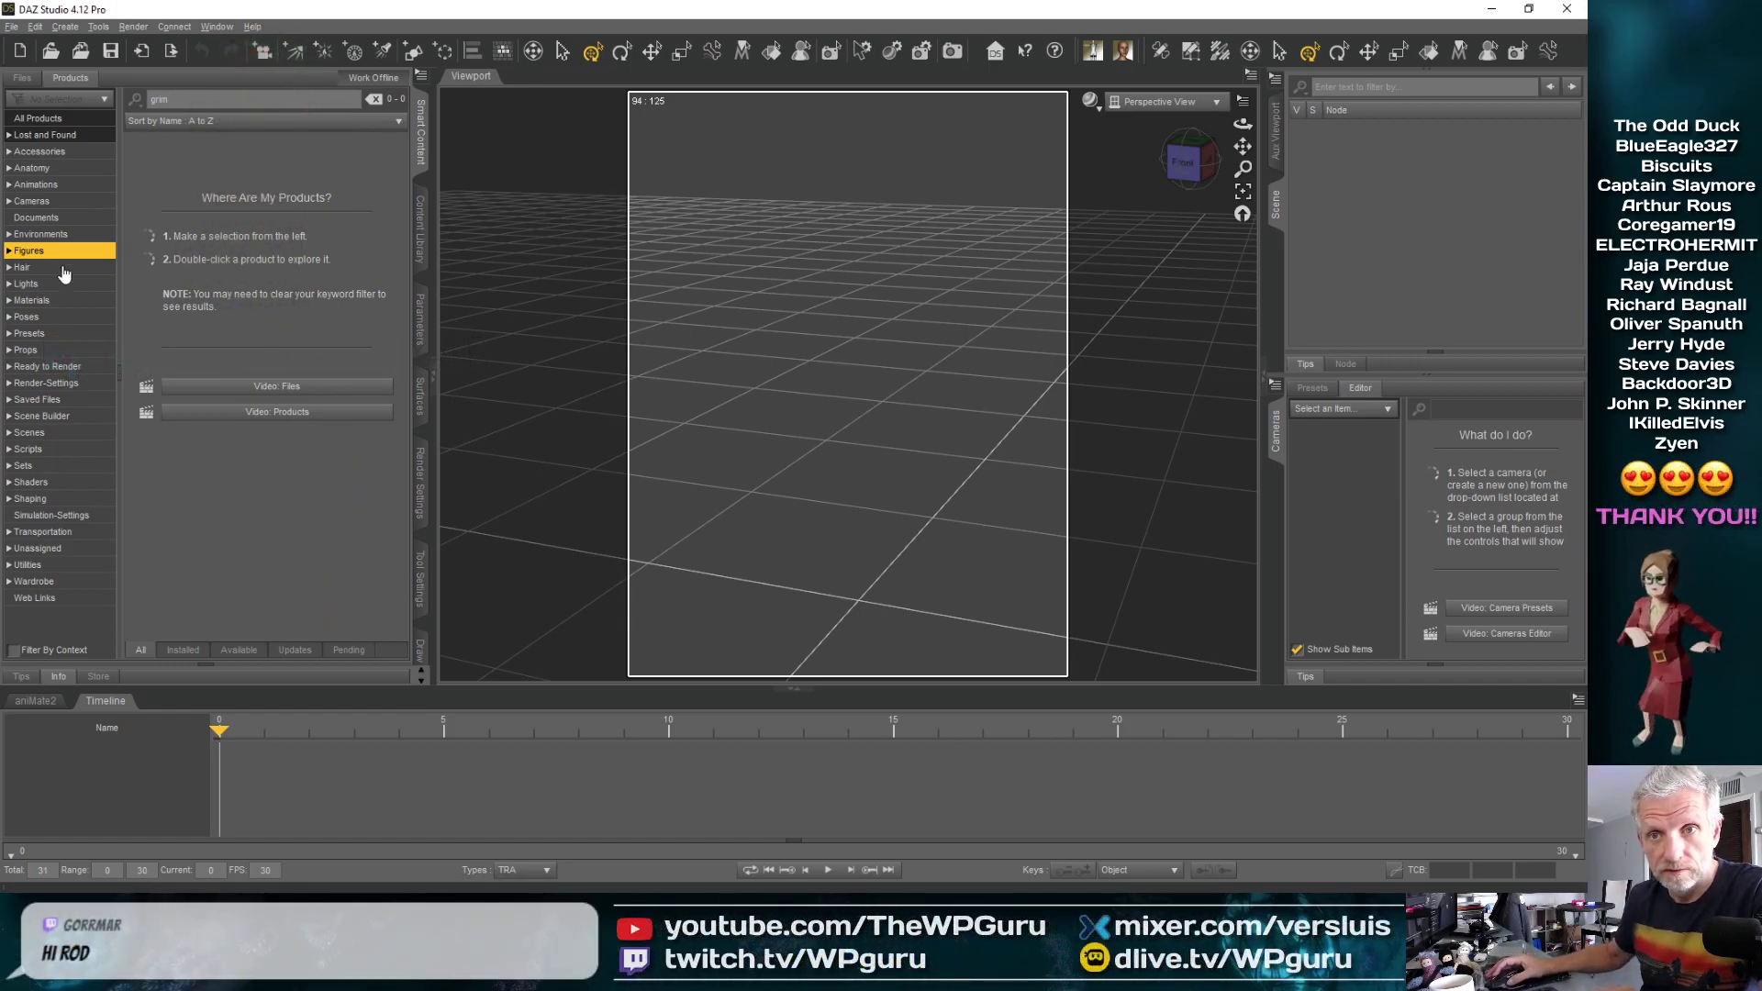
click(97, 213)
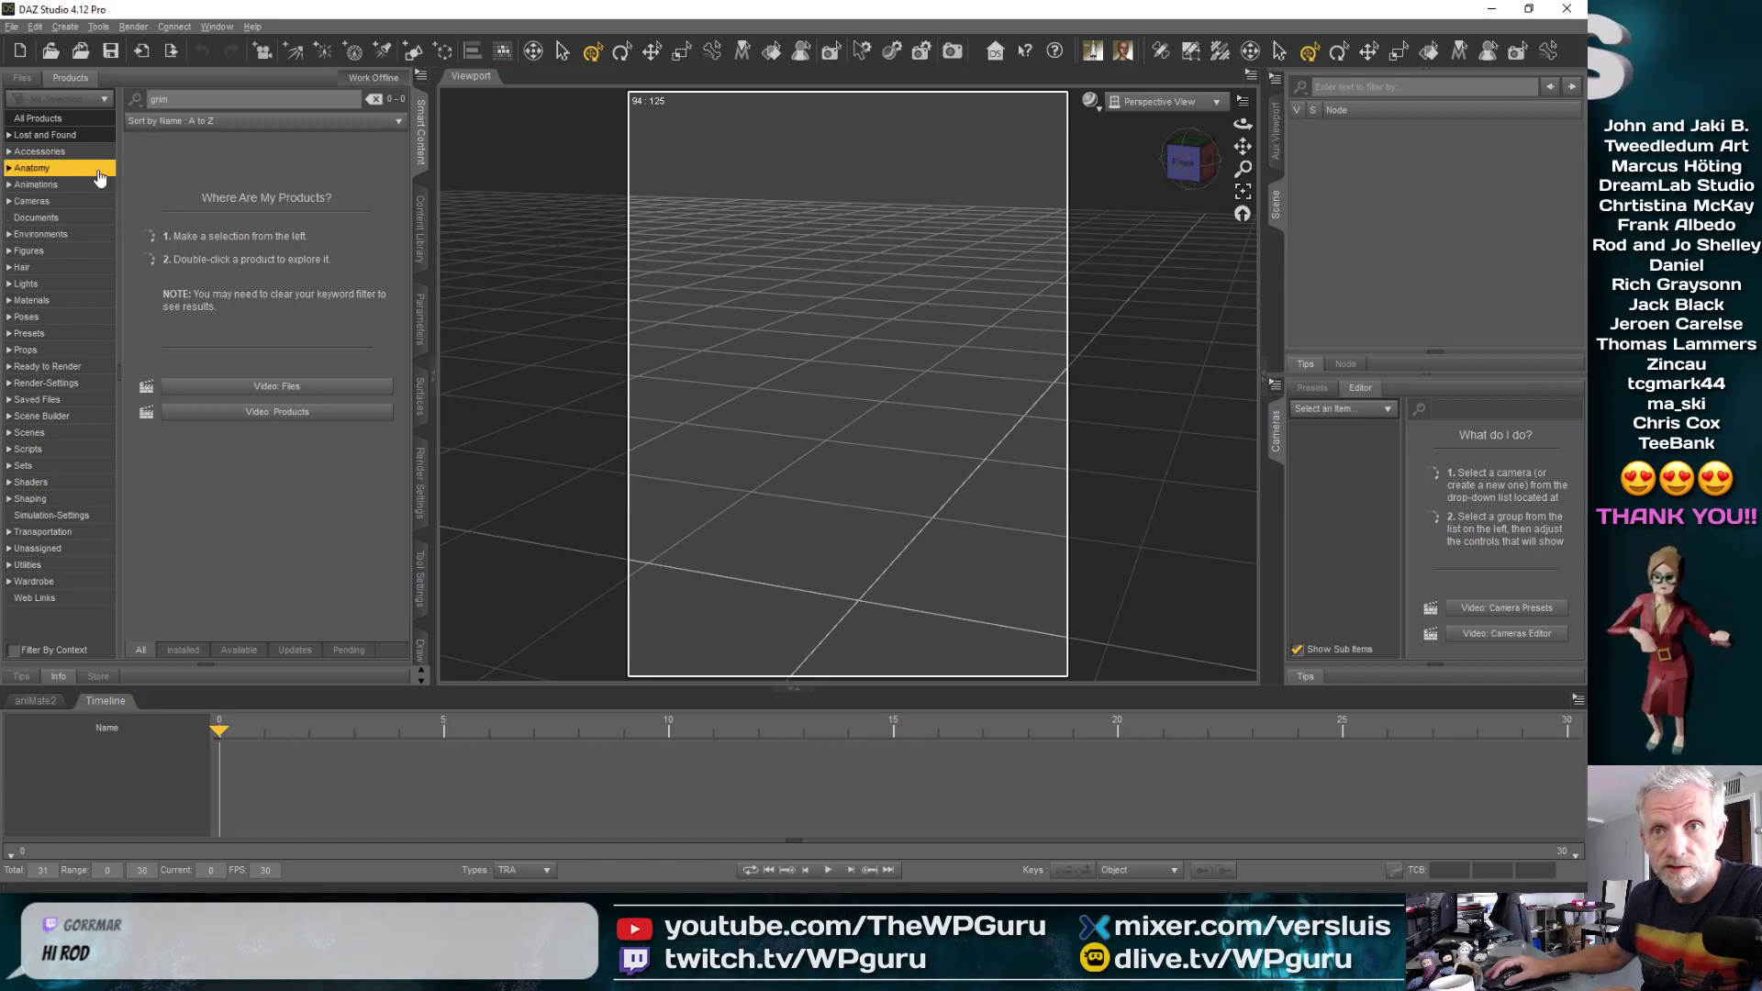
click(84, 120)
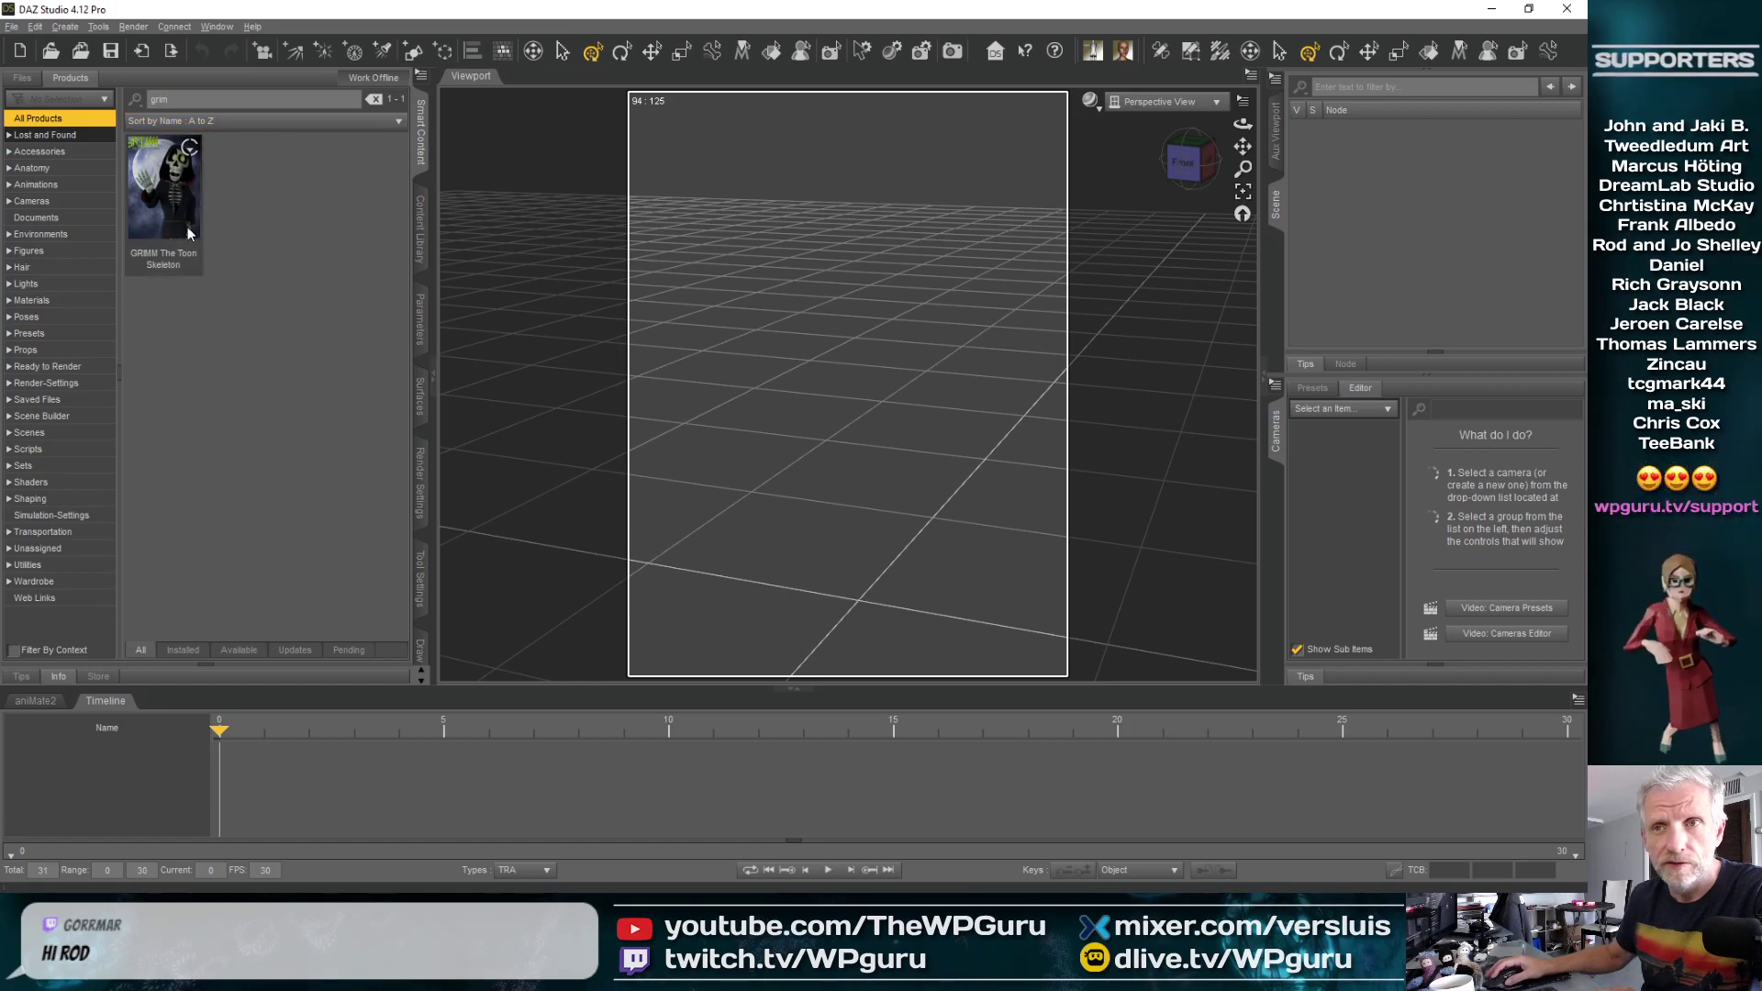
Check the Utilities category for the Grimm product and return to the list of all products
mouse_move(188, 227)
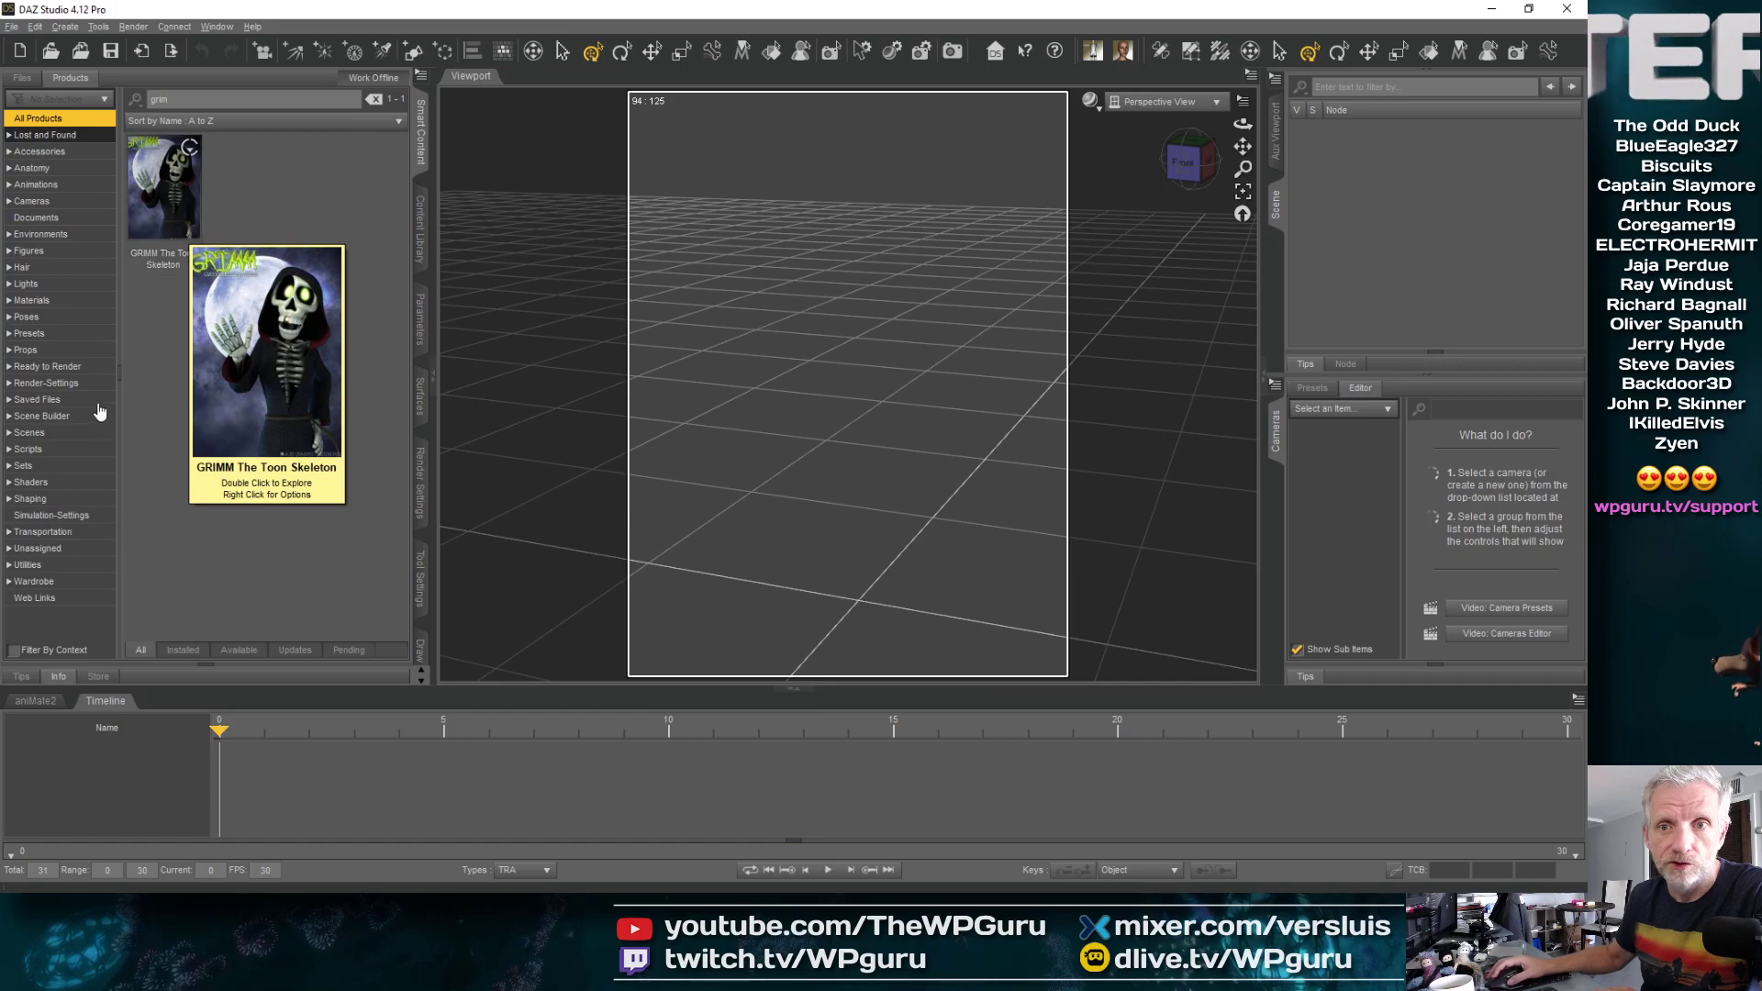
click(77, 435)
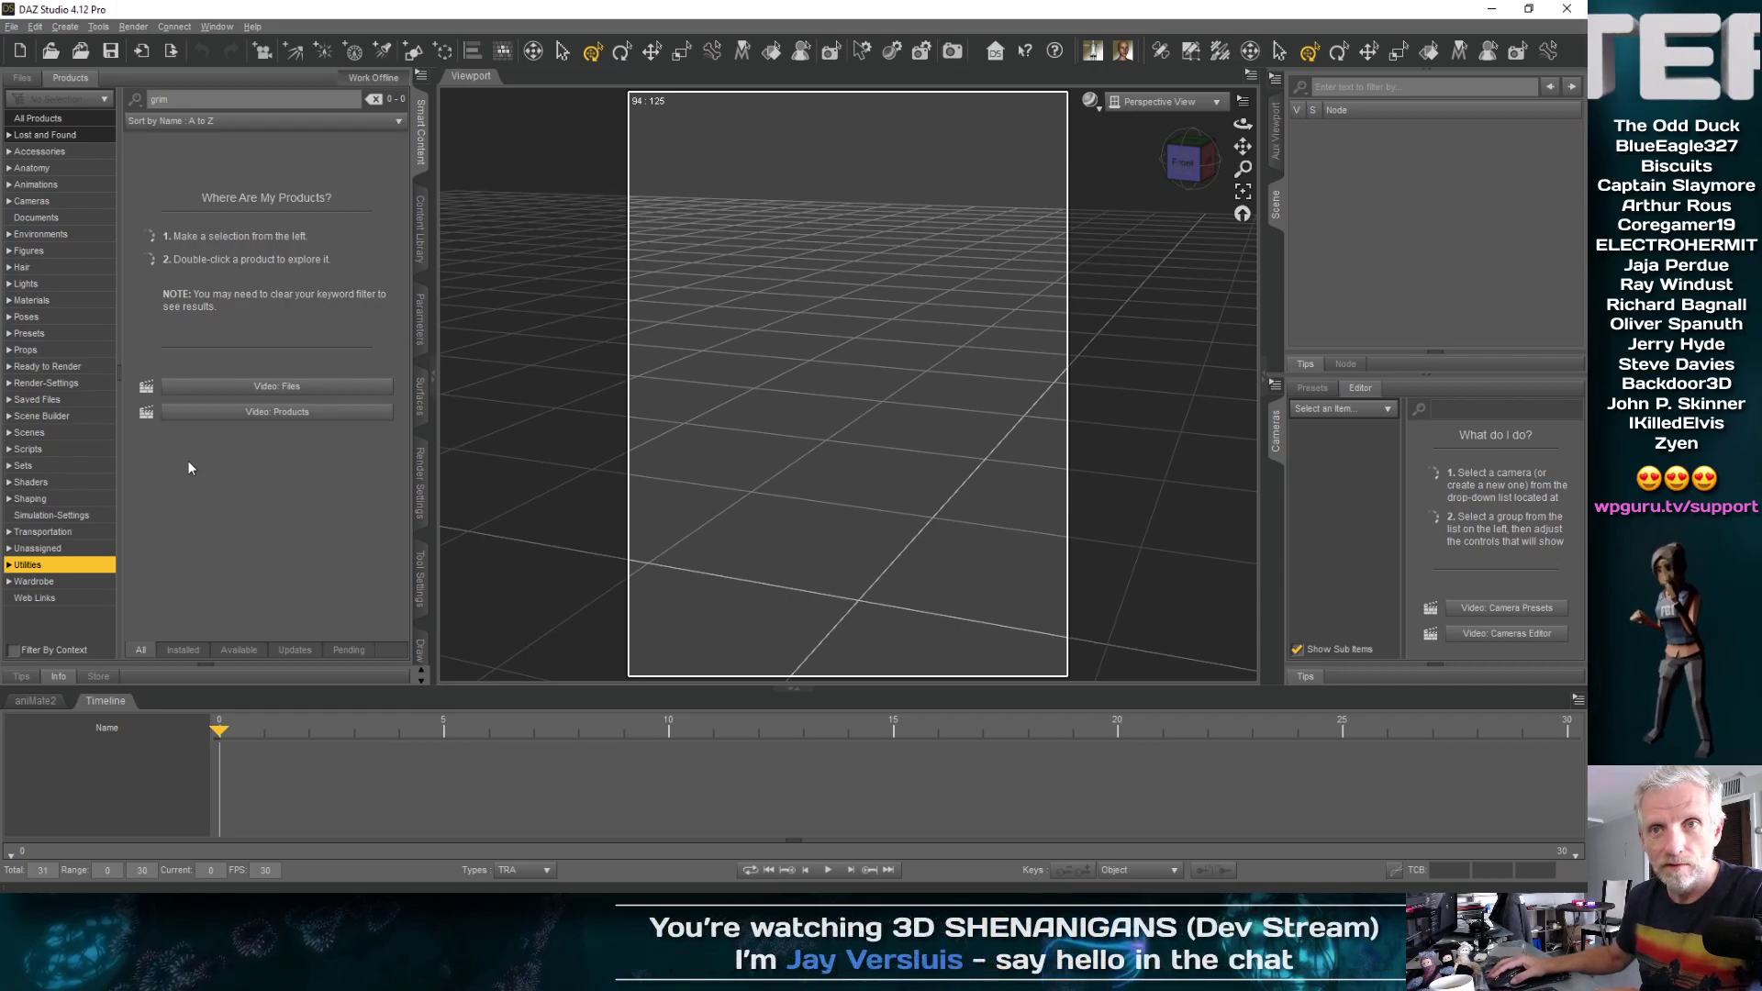
click(55, 119)
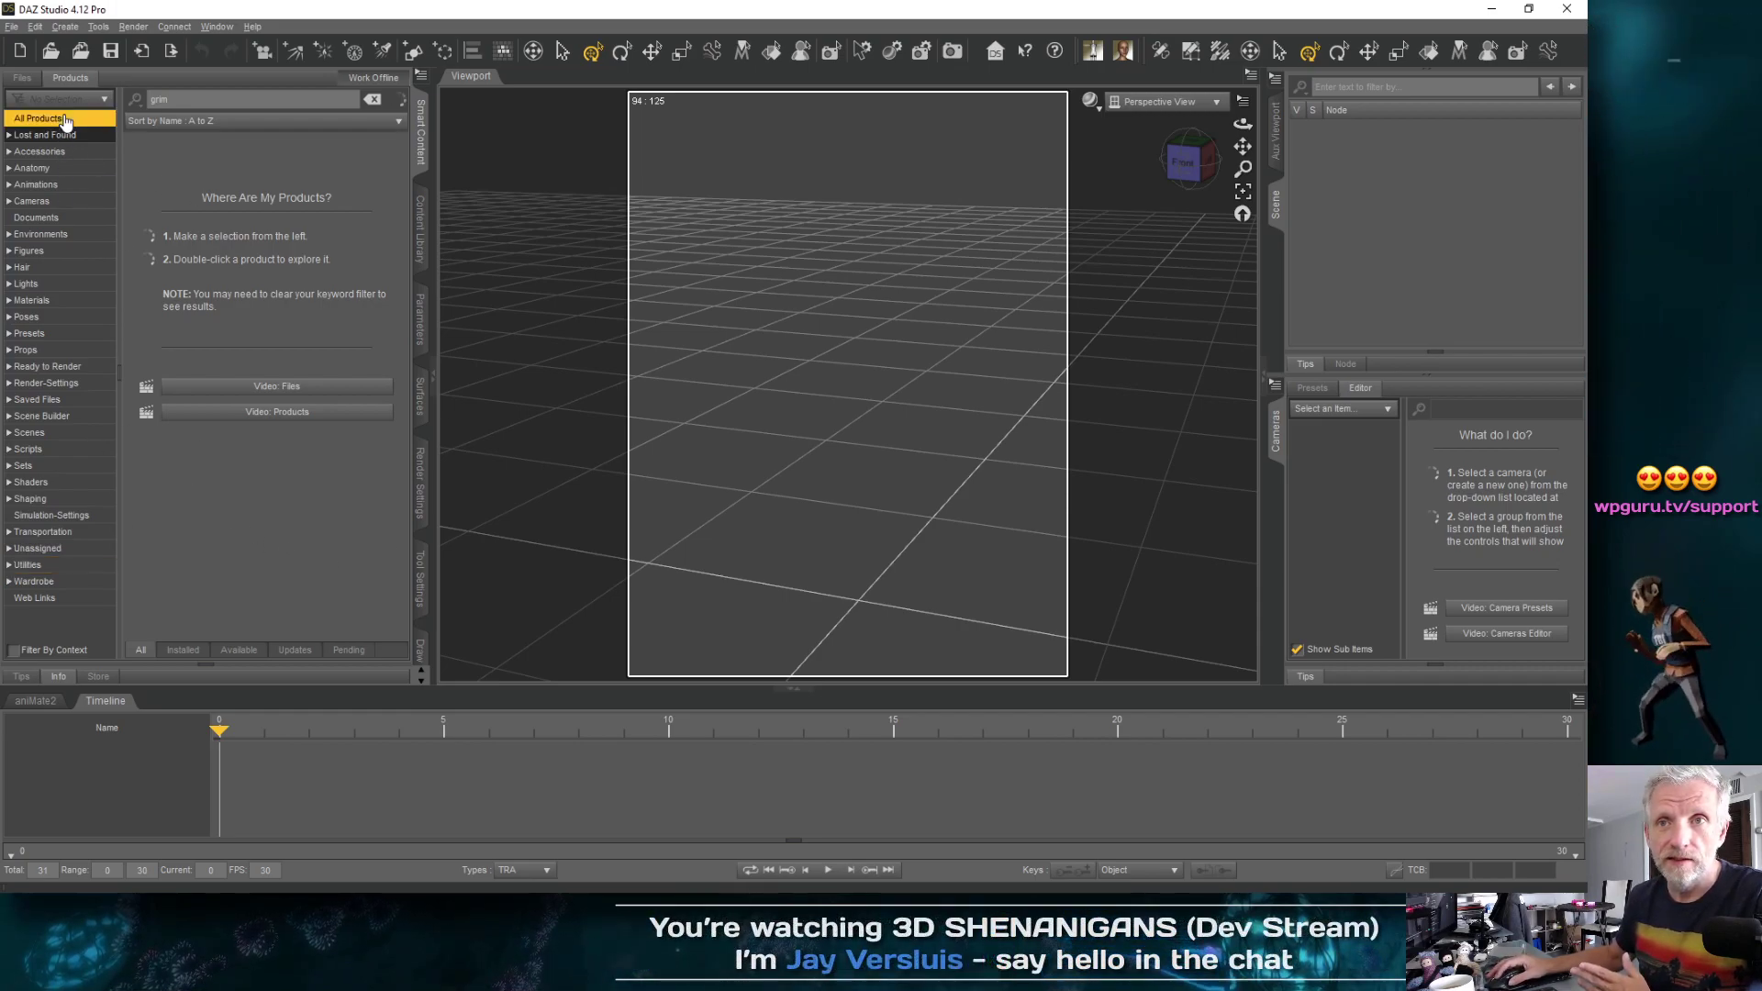
Open the GRIMM The Toon Skeleton product and browse its Lost and Found poses, props and figure
double_click(158, 184)
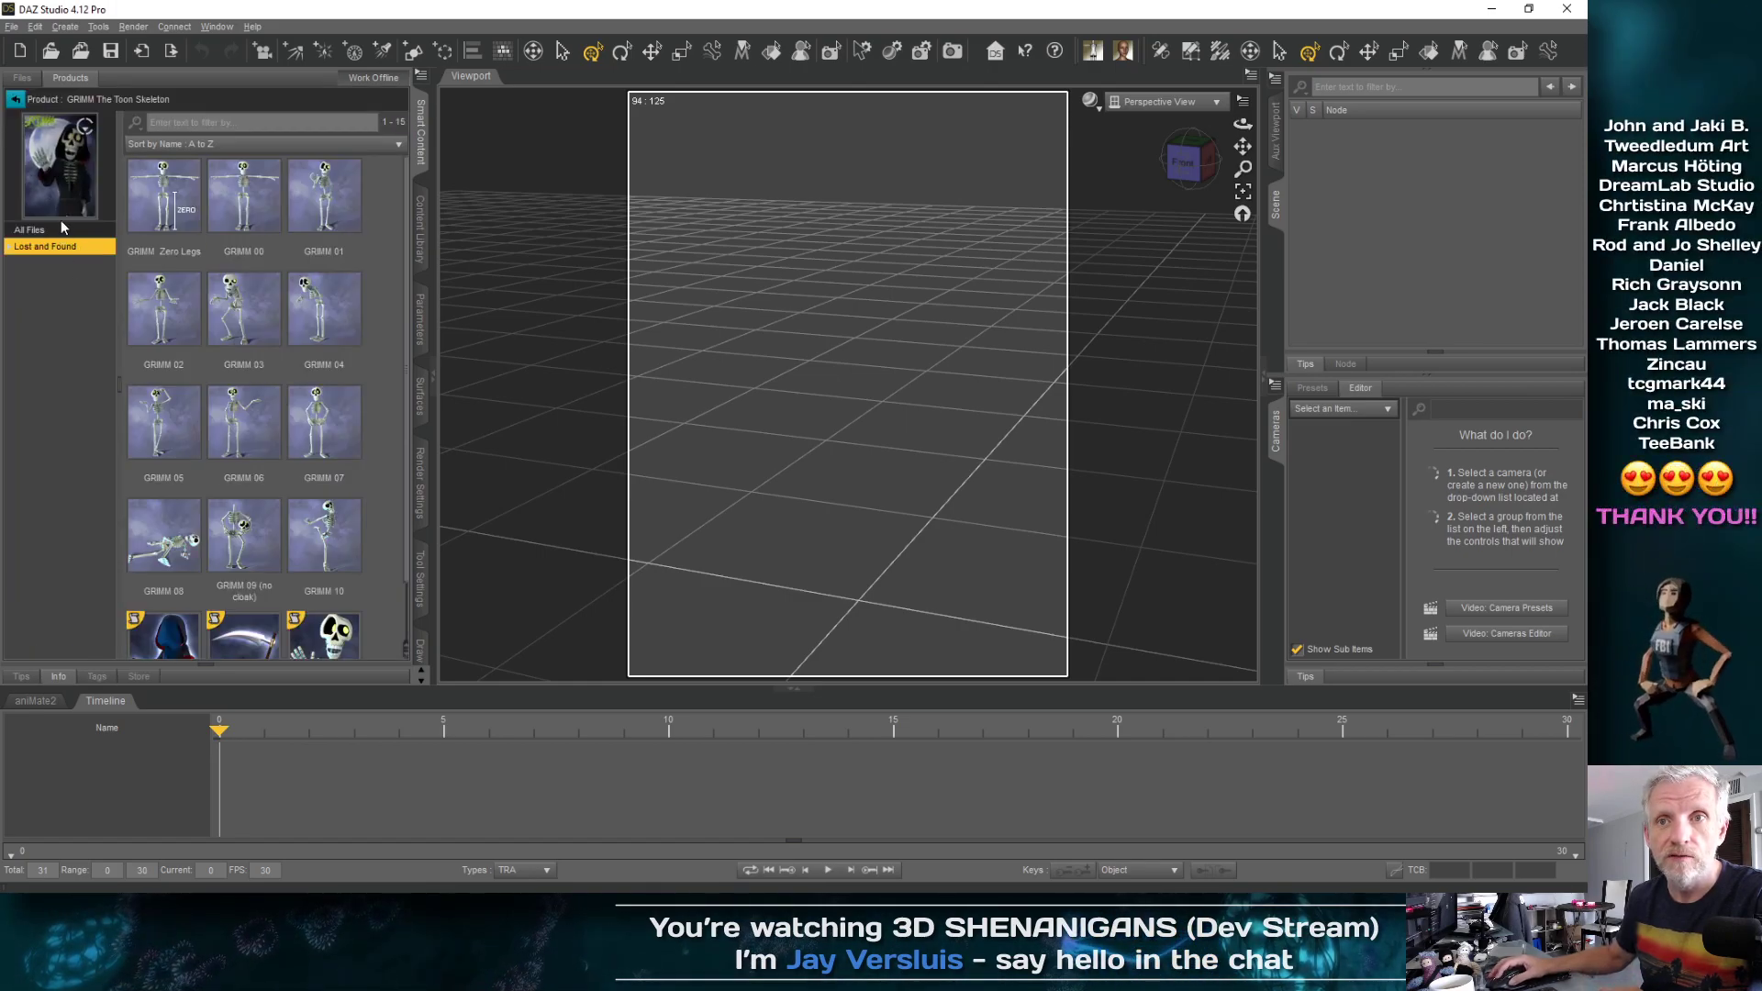
click(63, 247)
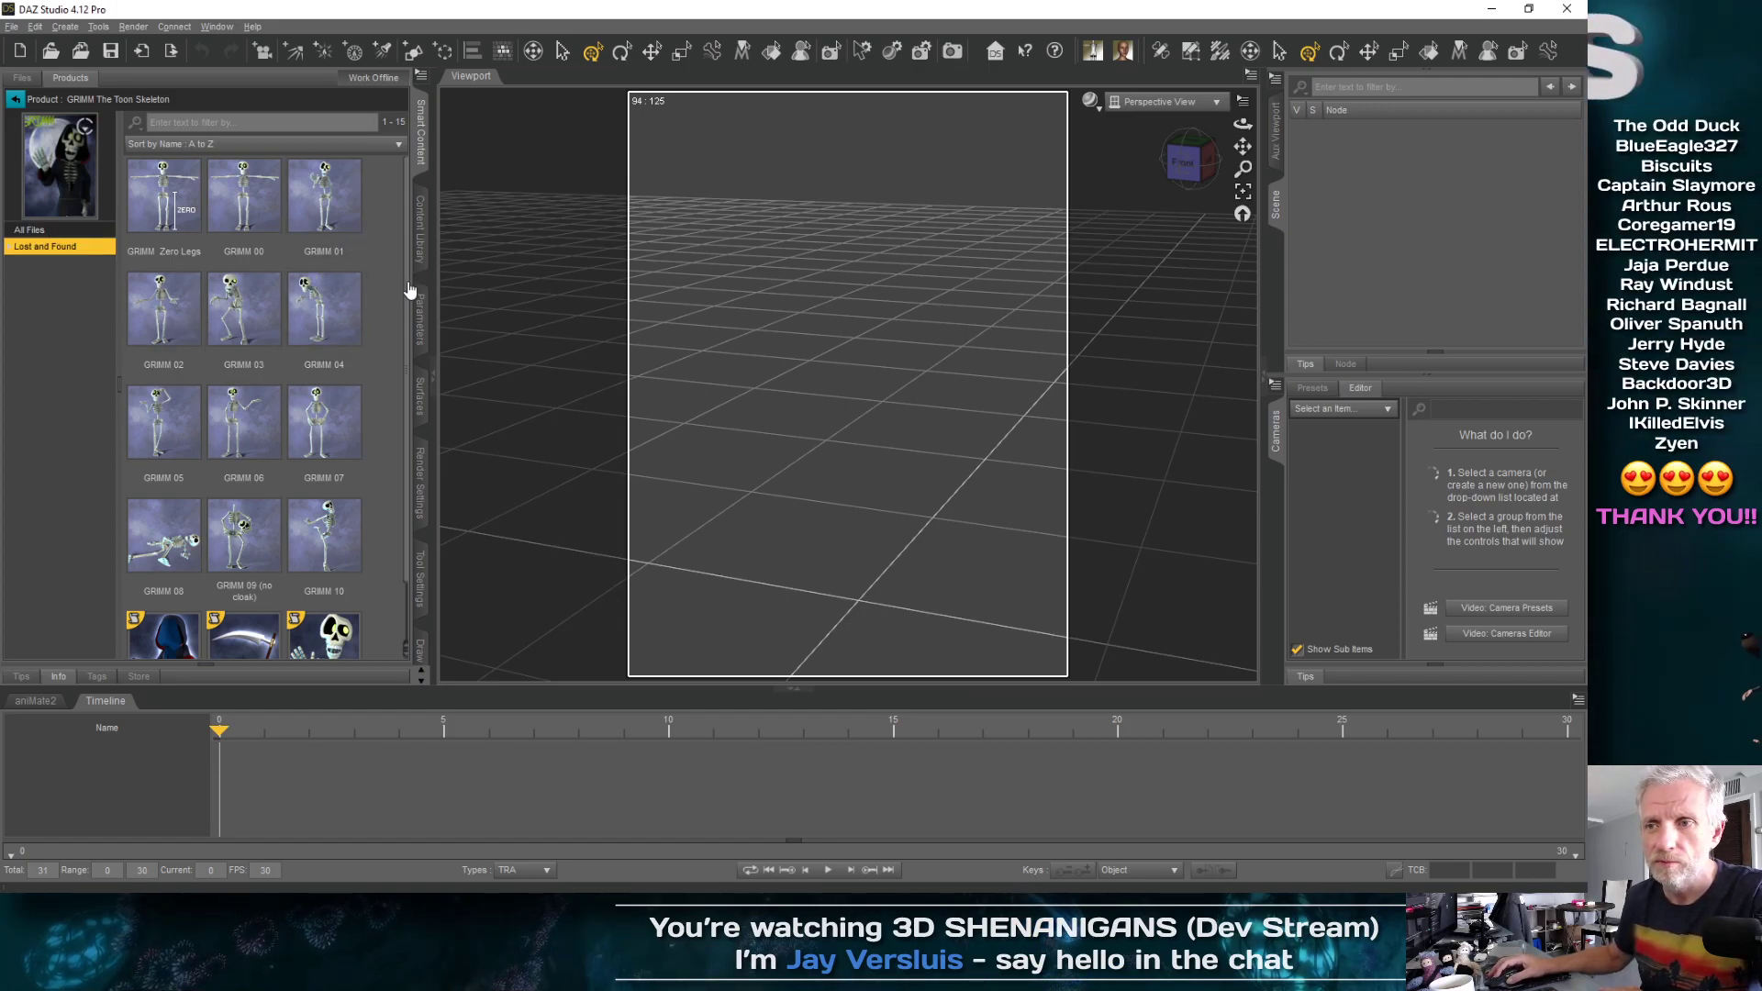
scroll(407, 295, down, 2)
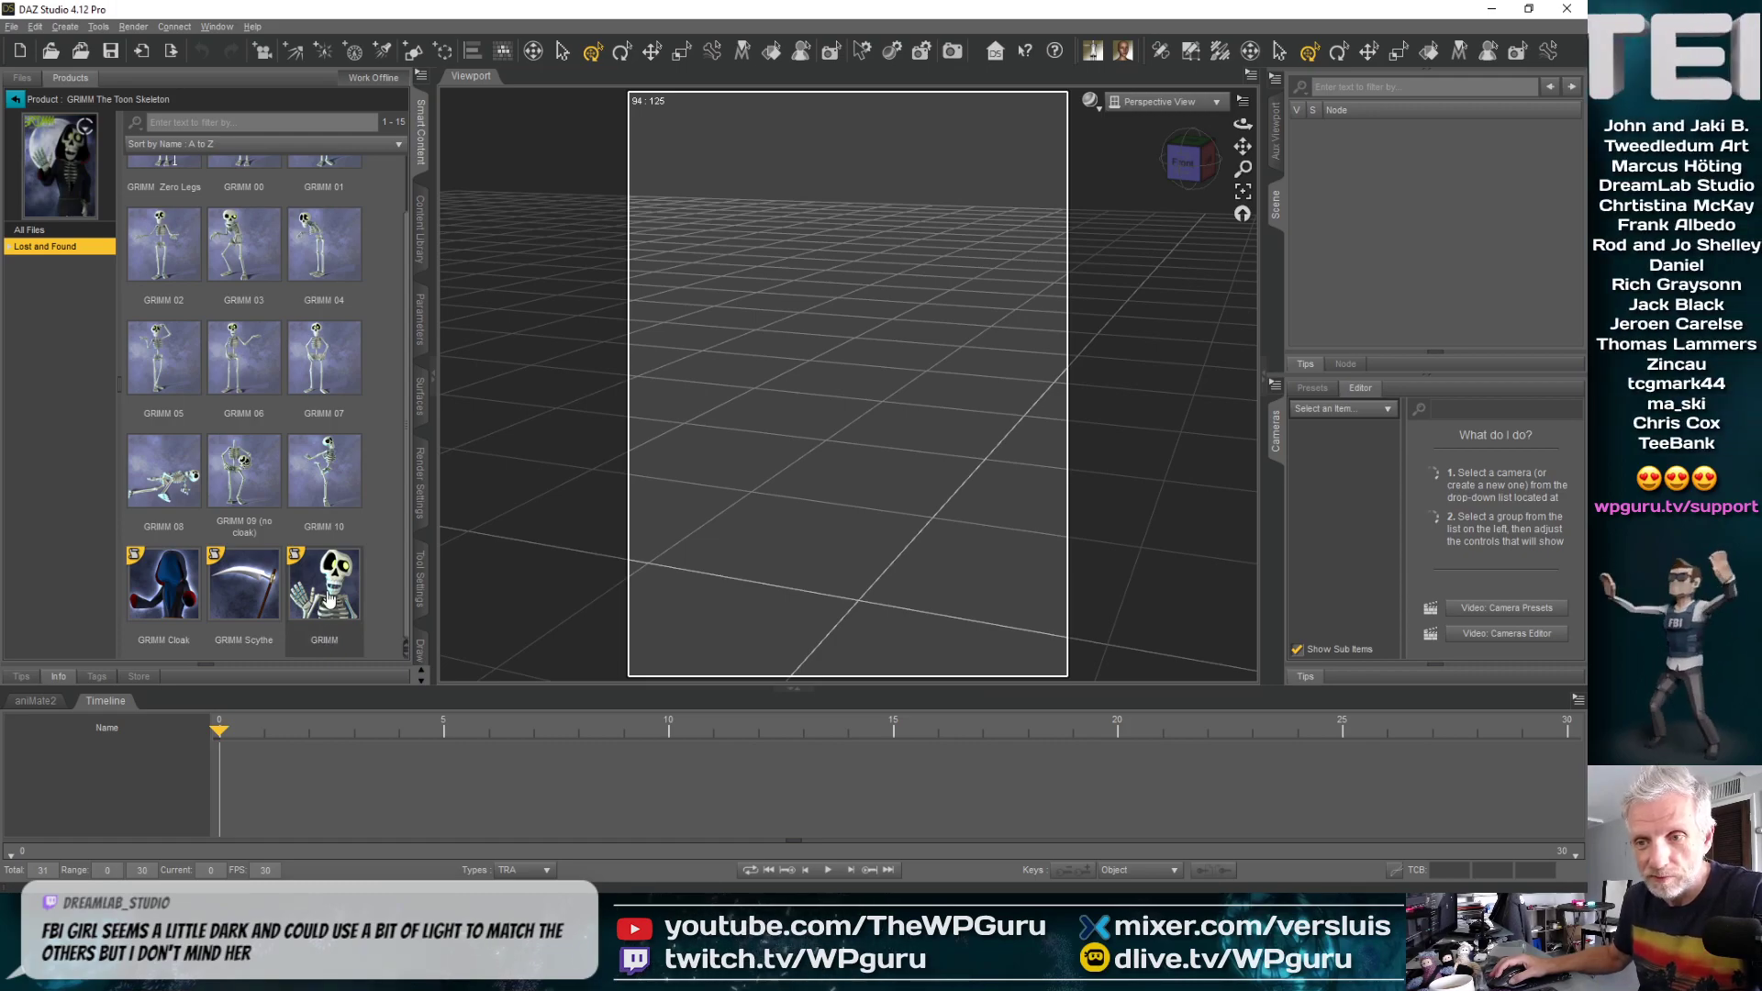
mouse_move(316, 597)
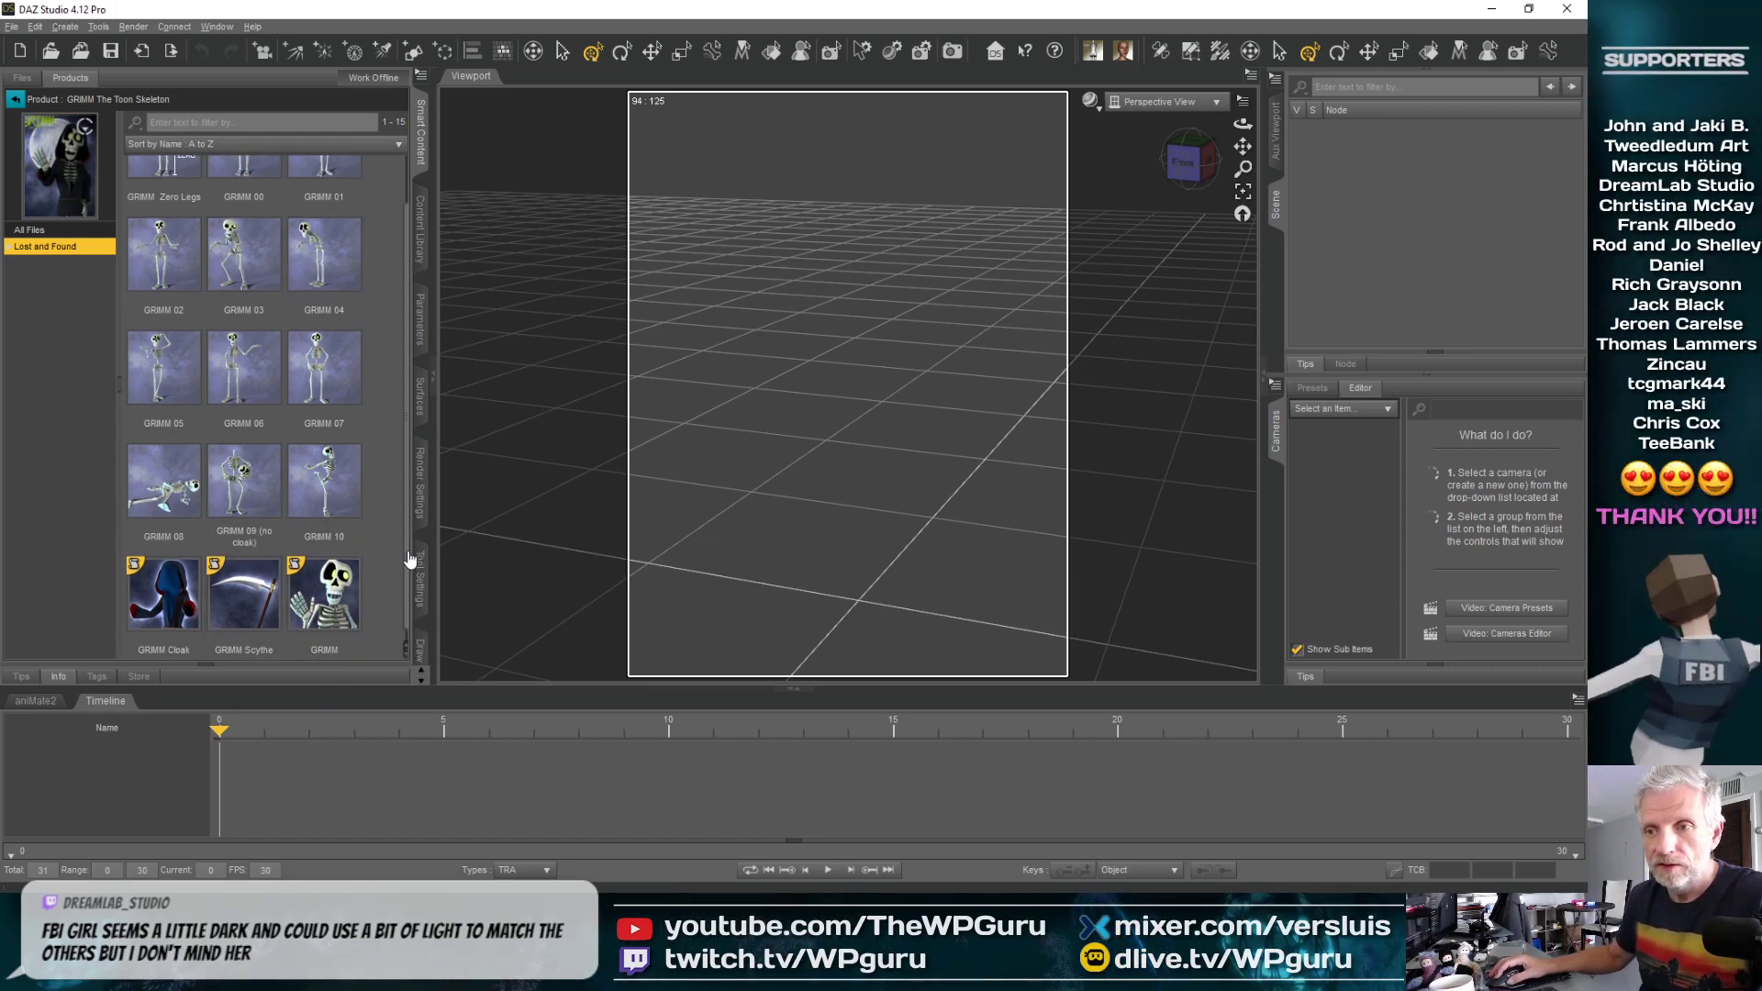
scroll(405, 435, up, 2)
scroll(405, 523, down, 2)
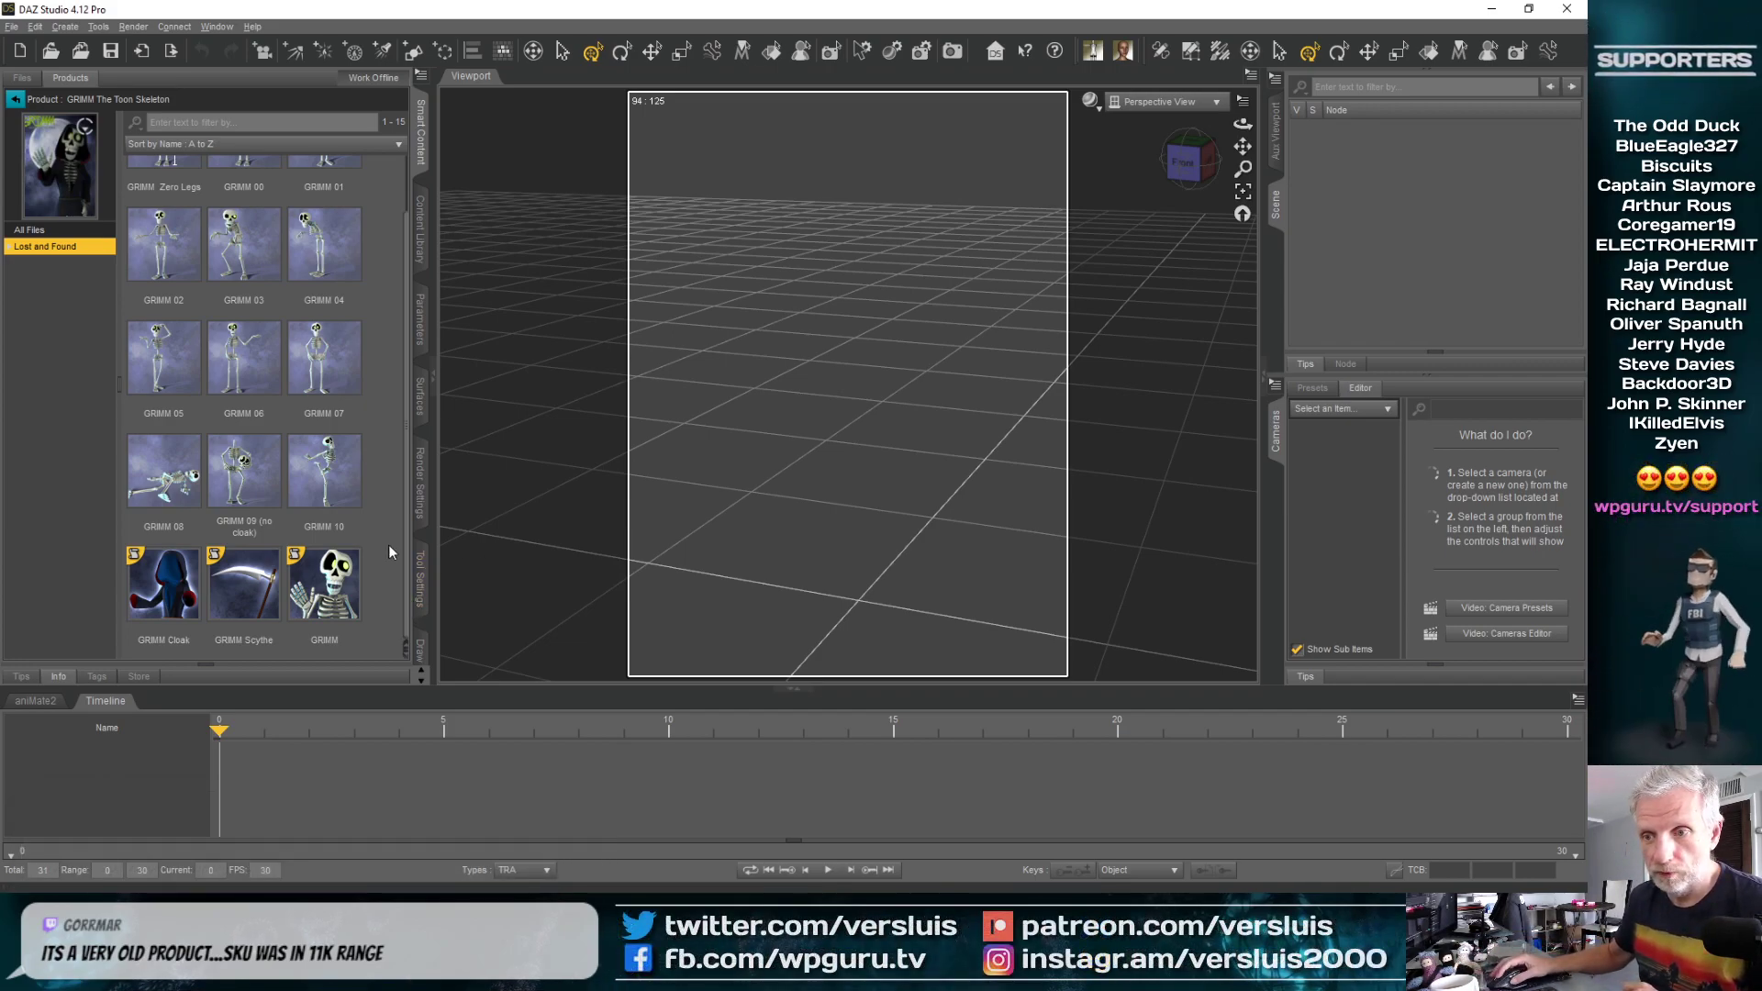
Load the GRIMM skeleton figure and try the GRIMM 07, 02, 05, 08, 06 and 01 poses on it
double_click(343, 576)
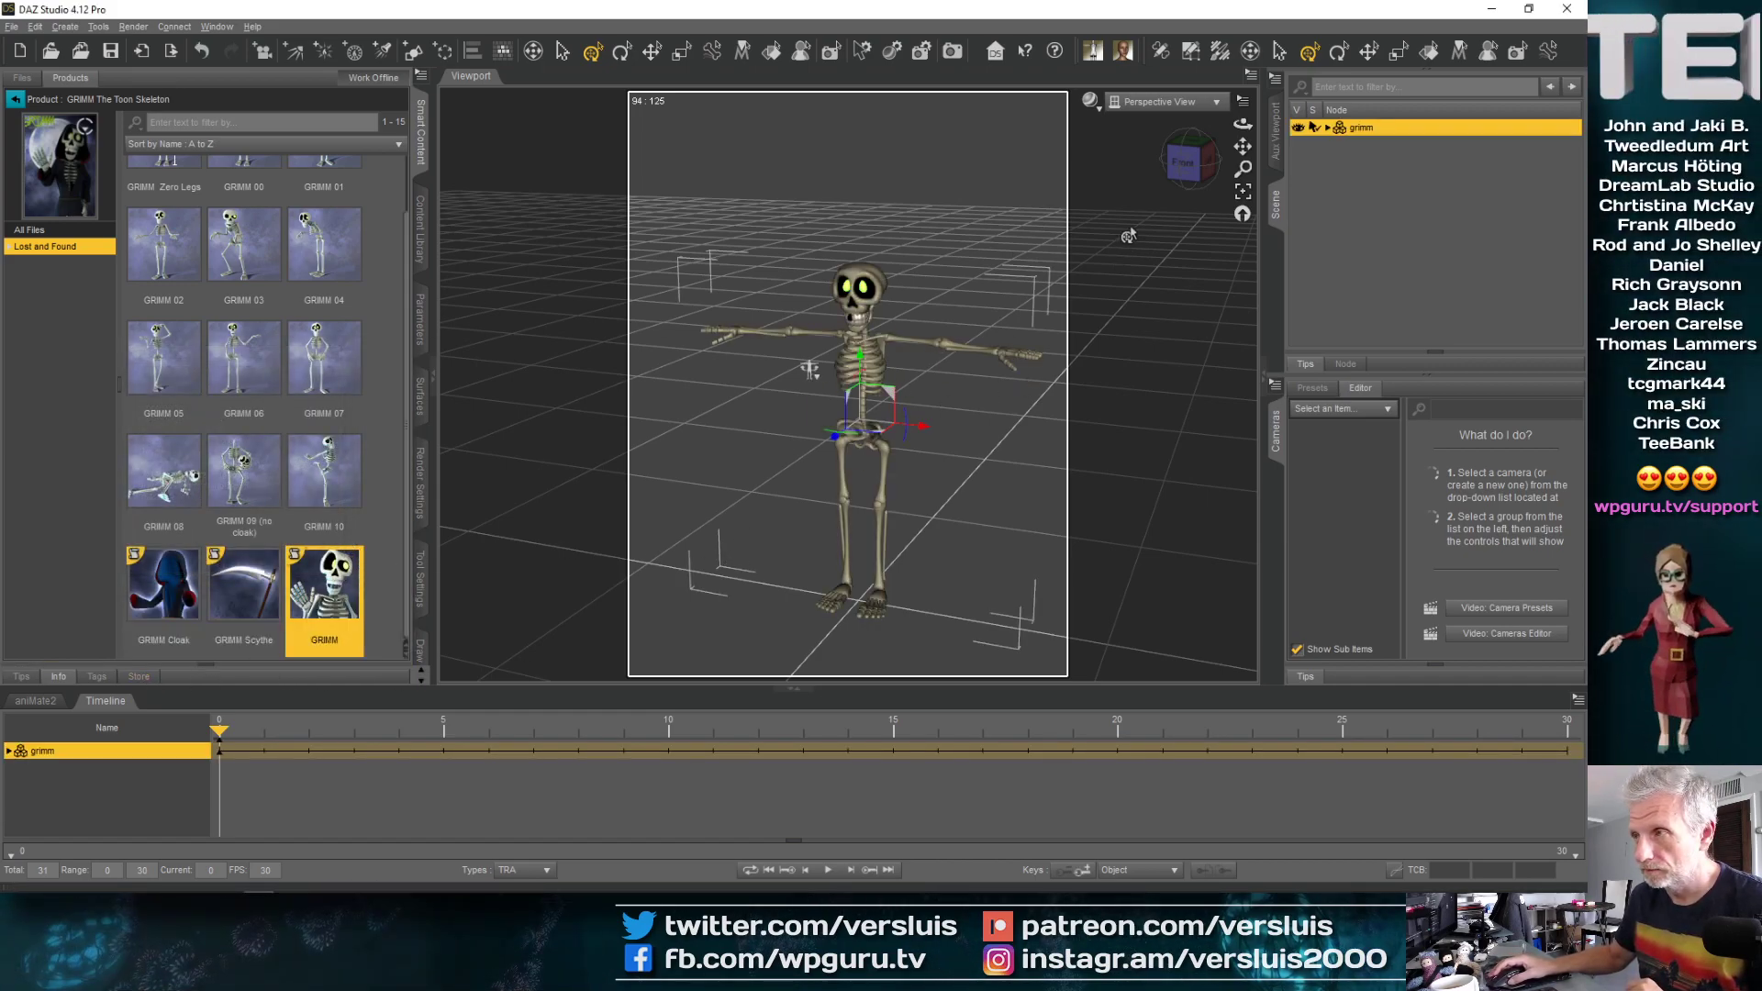
double_click(336, 380)
click(172, 266)
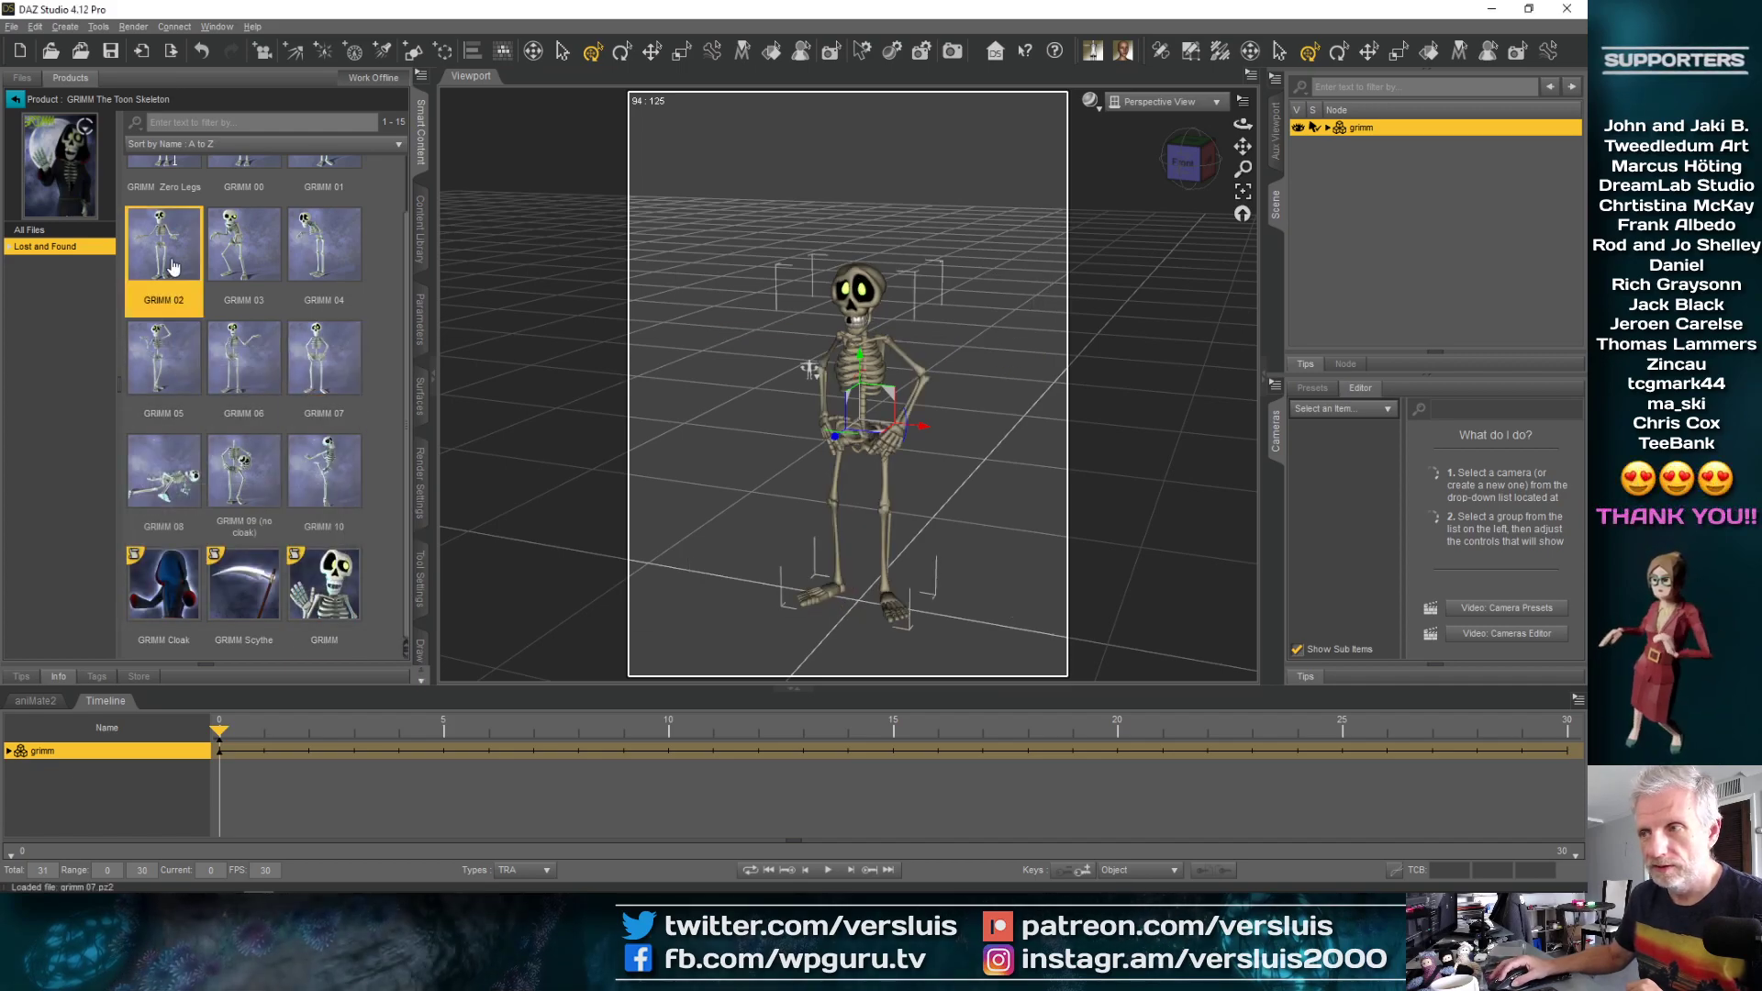
click(182, 375)
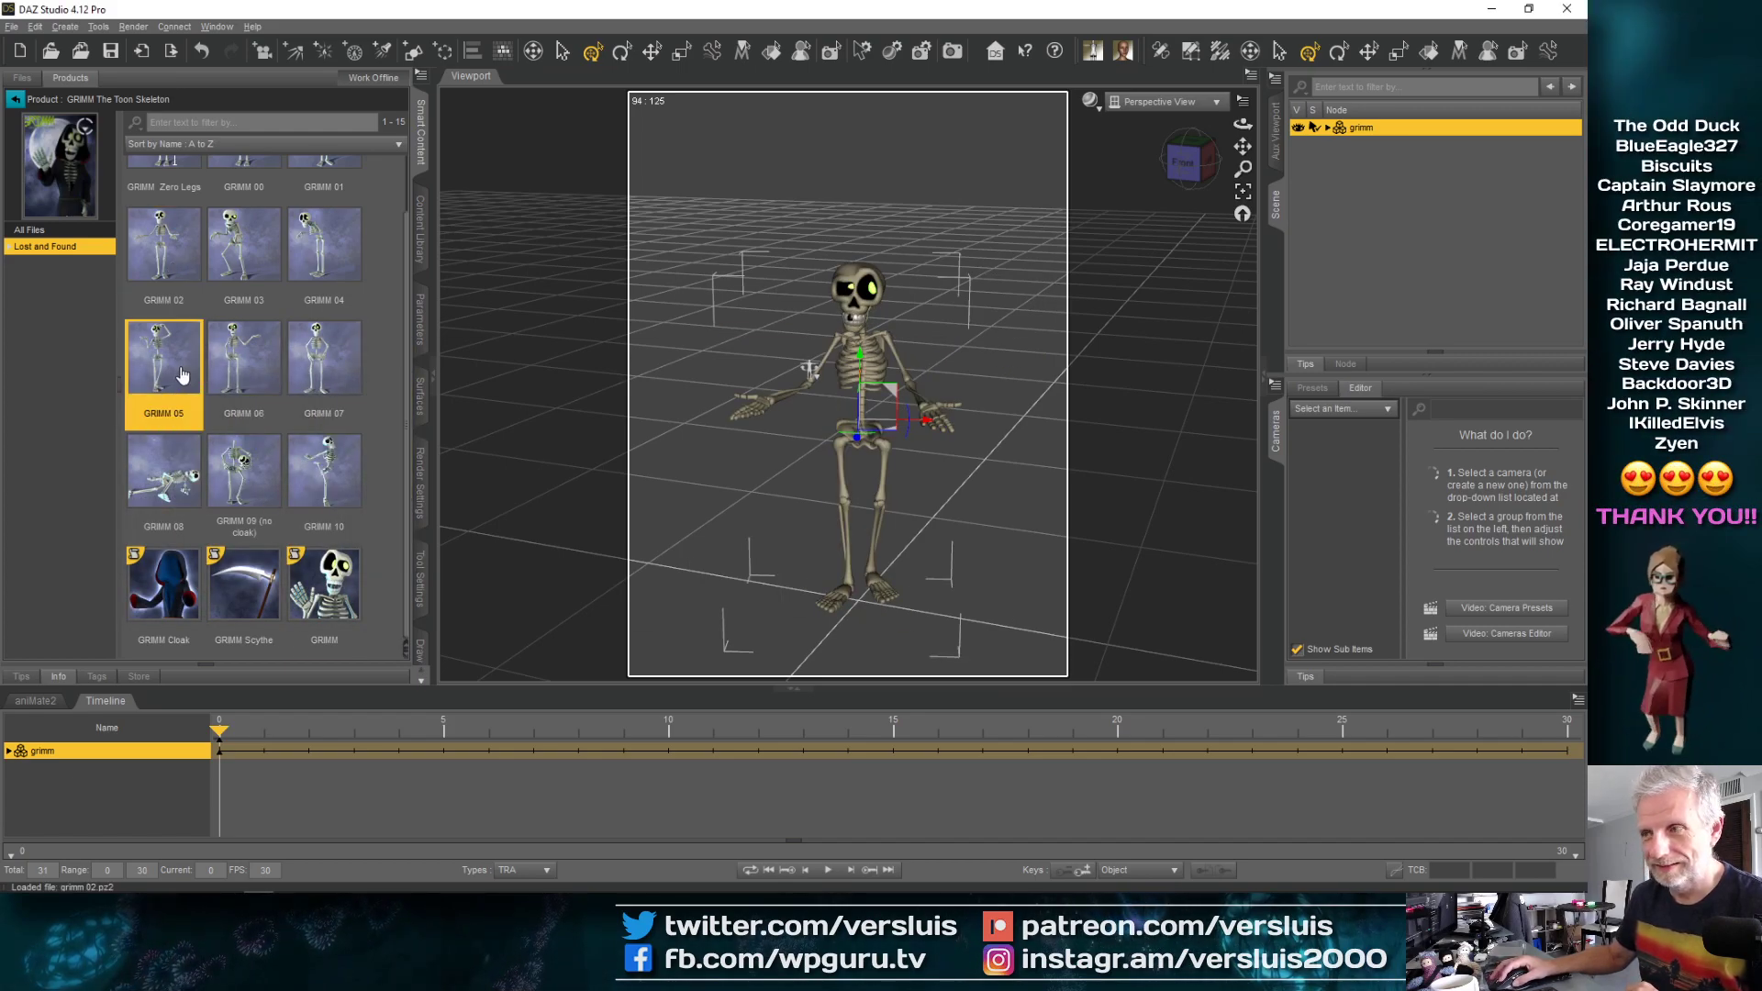
double_click(164, 470)
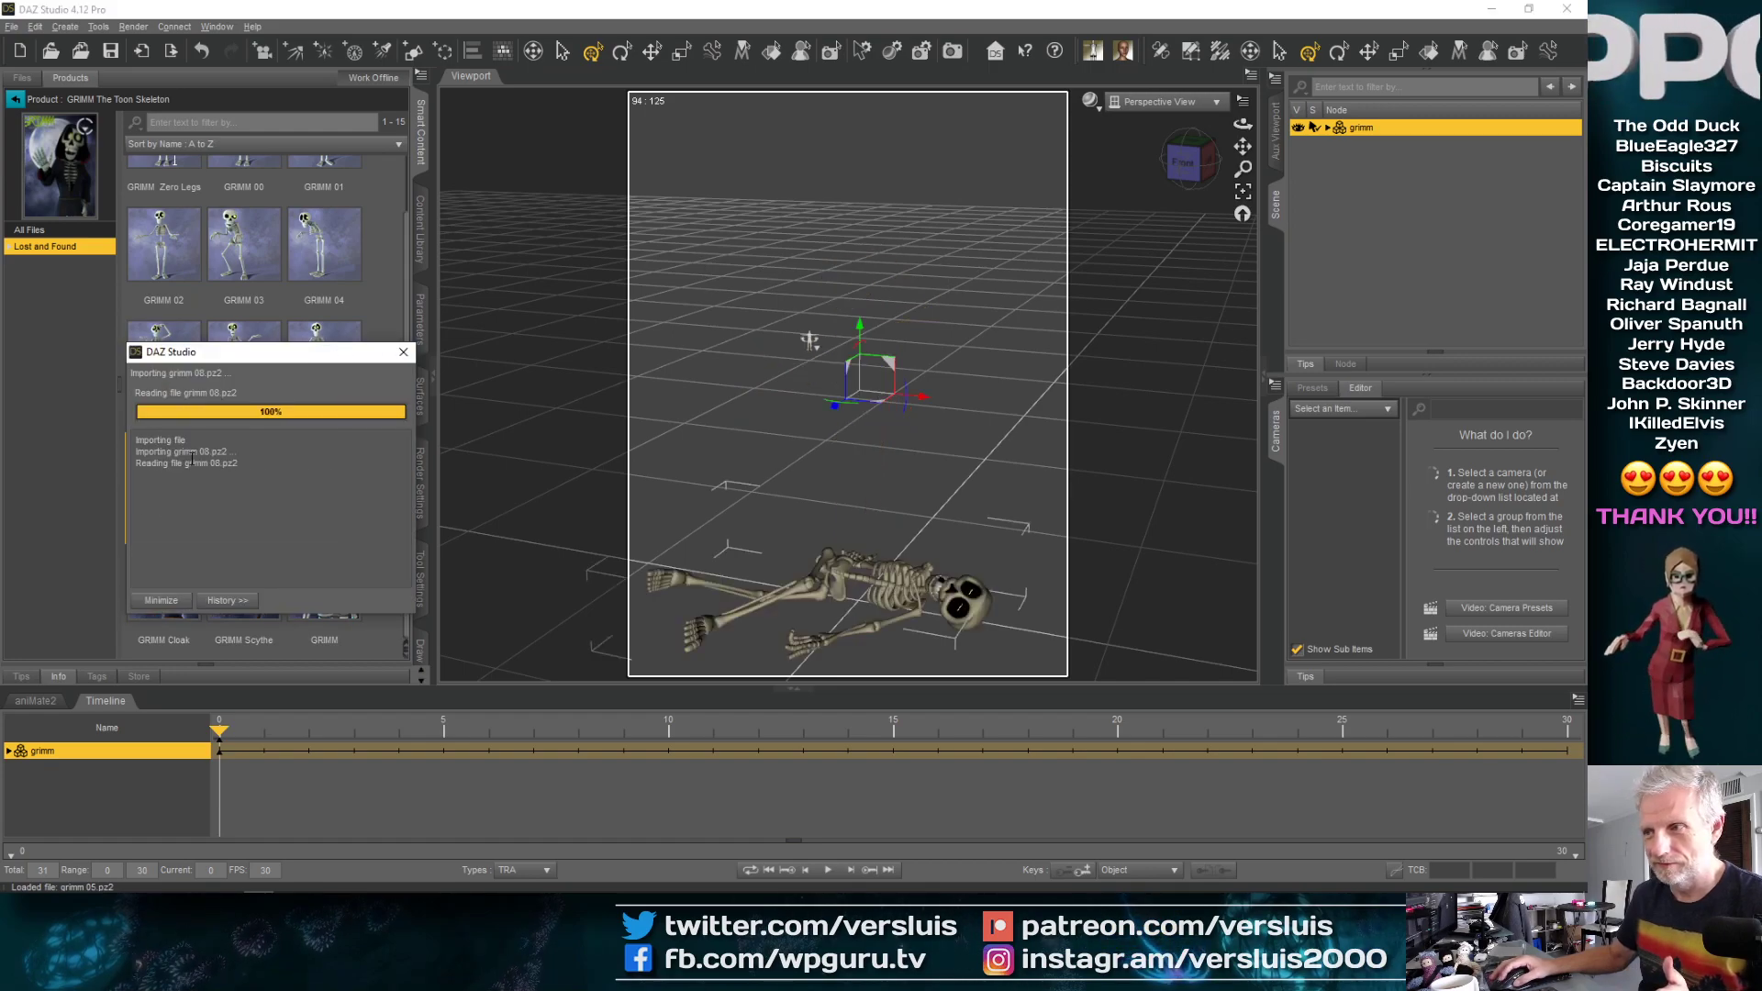
double_click(246, 394)
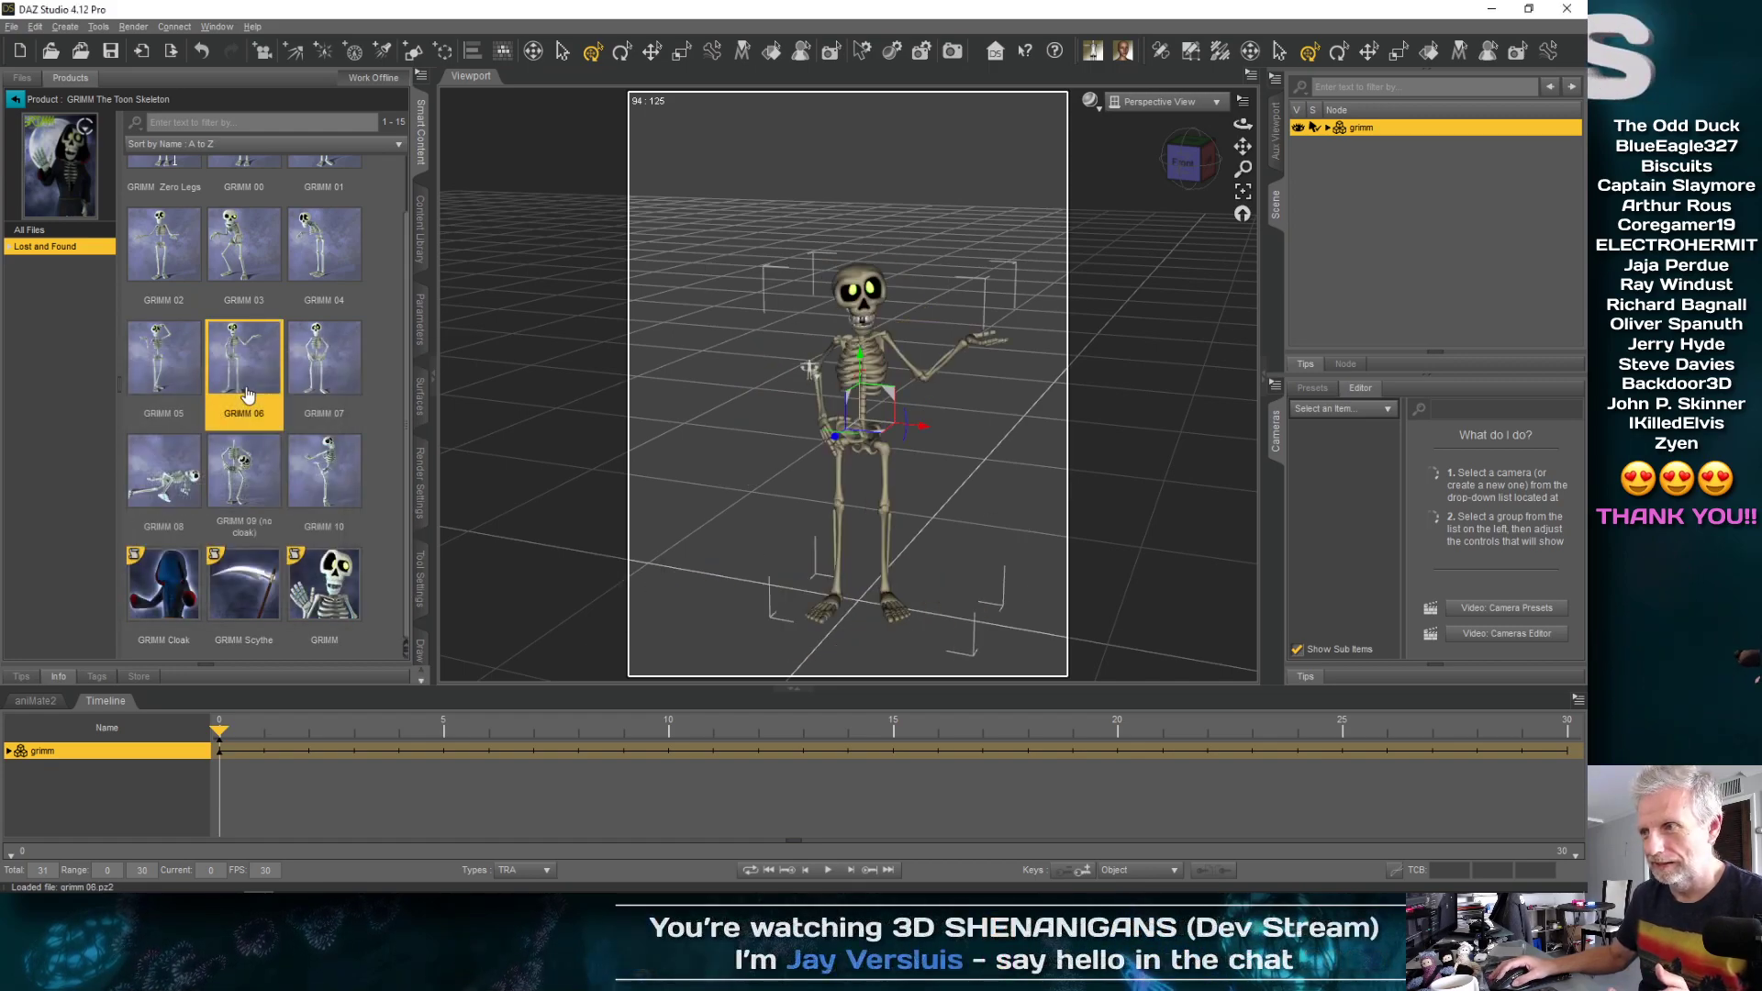
scroll(372, 461, up, 1)
double_click(324, 196)
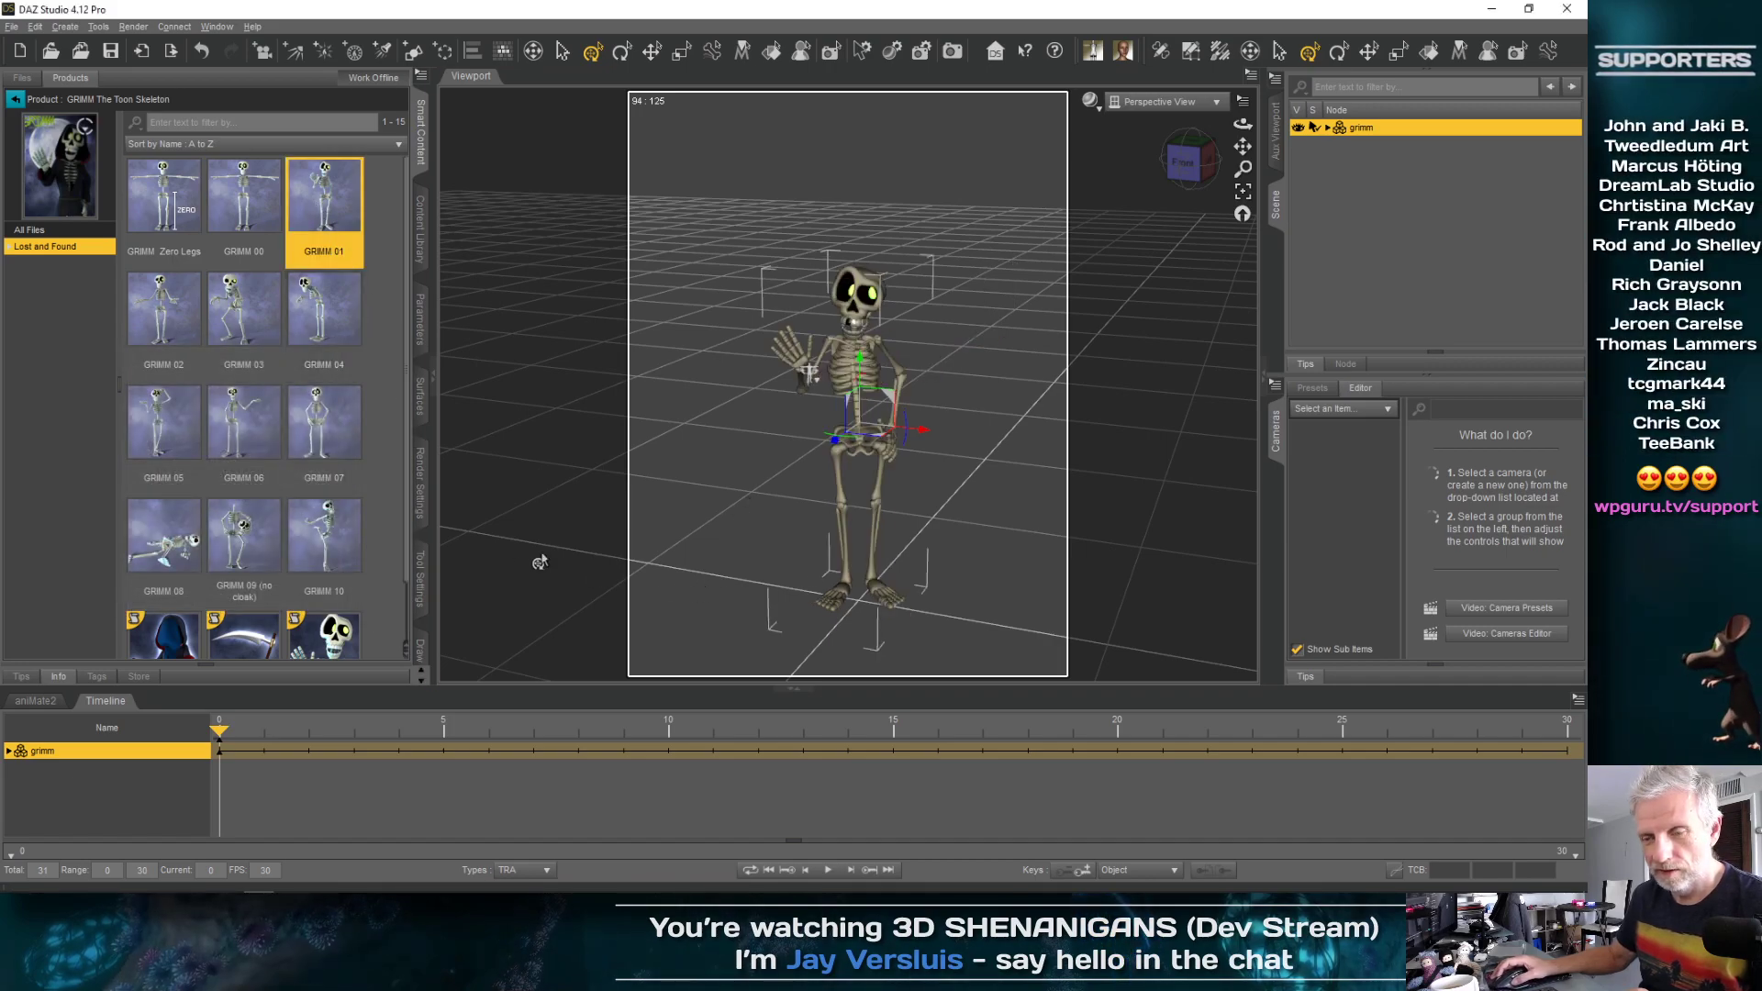
Return the skeleton to its T-pose by applying the GRIMM 00 and GRIMM Zero Legs poses
double_click(234, 207)
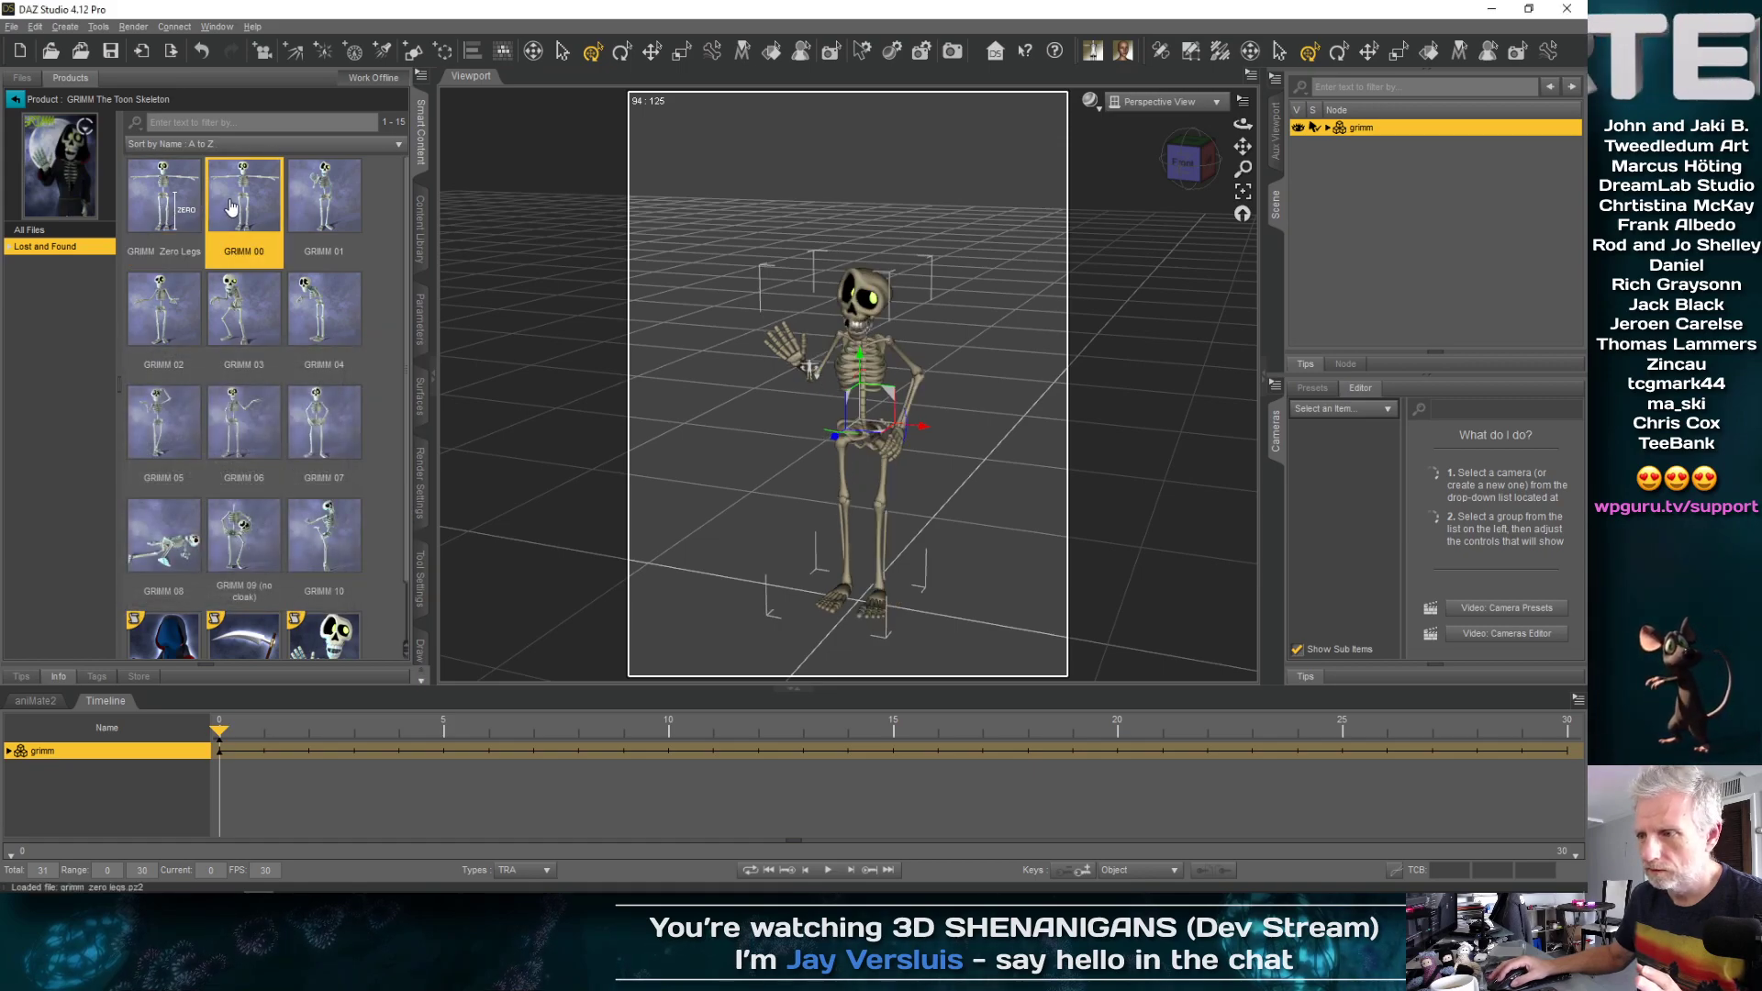
double_click(180, 217)
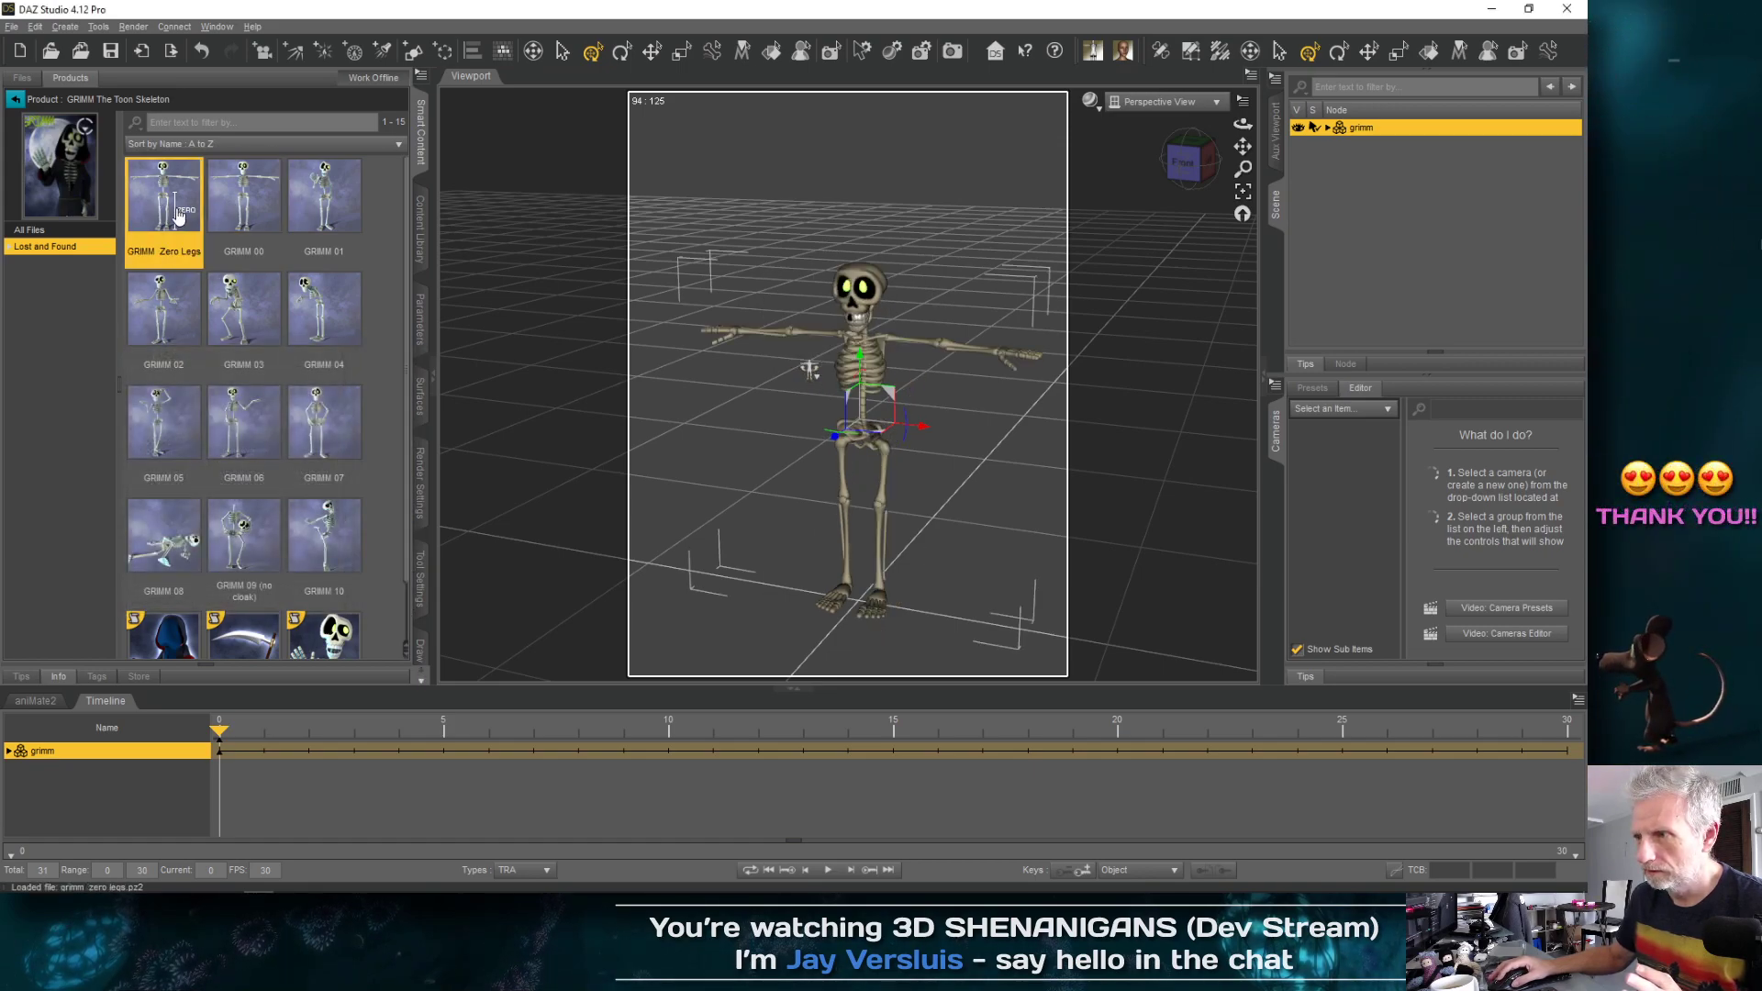
double_click(269, 214)
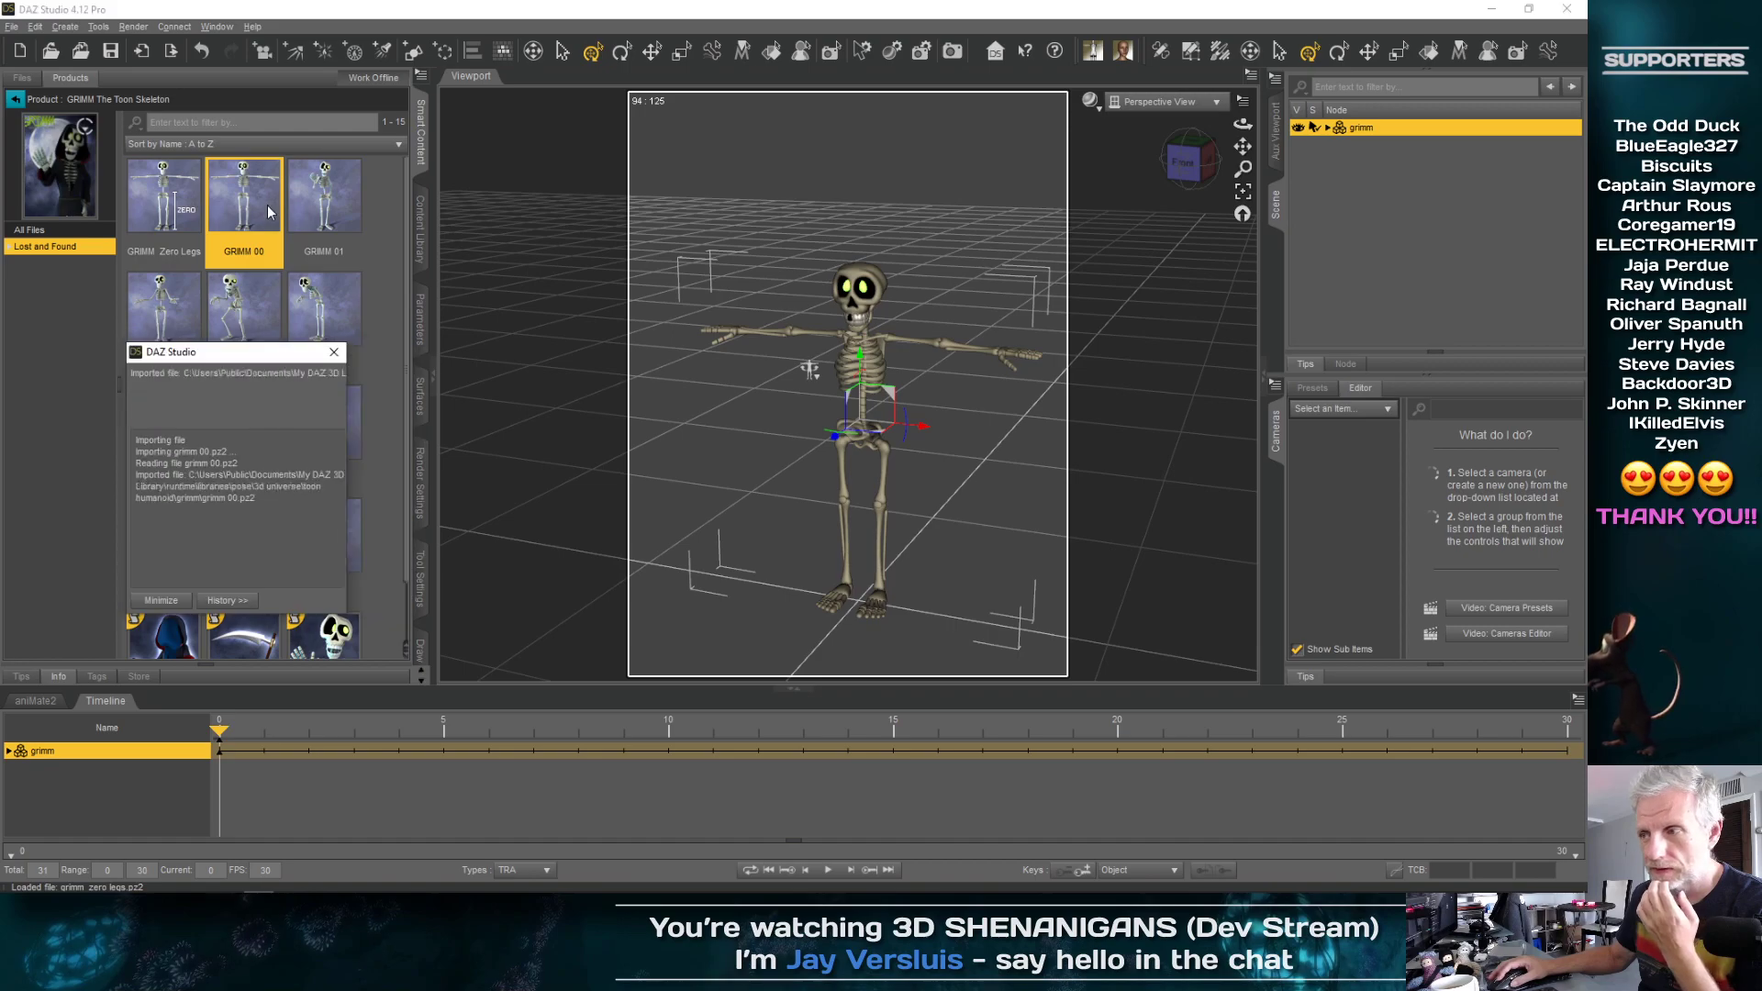
double_click(181, 212)
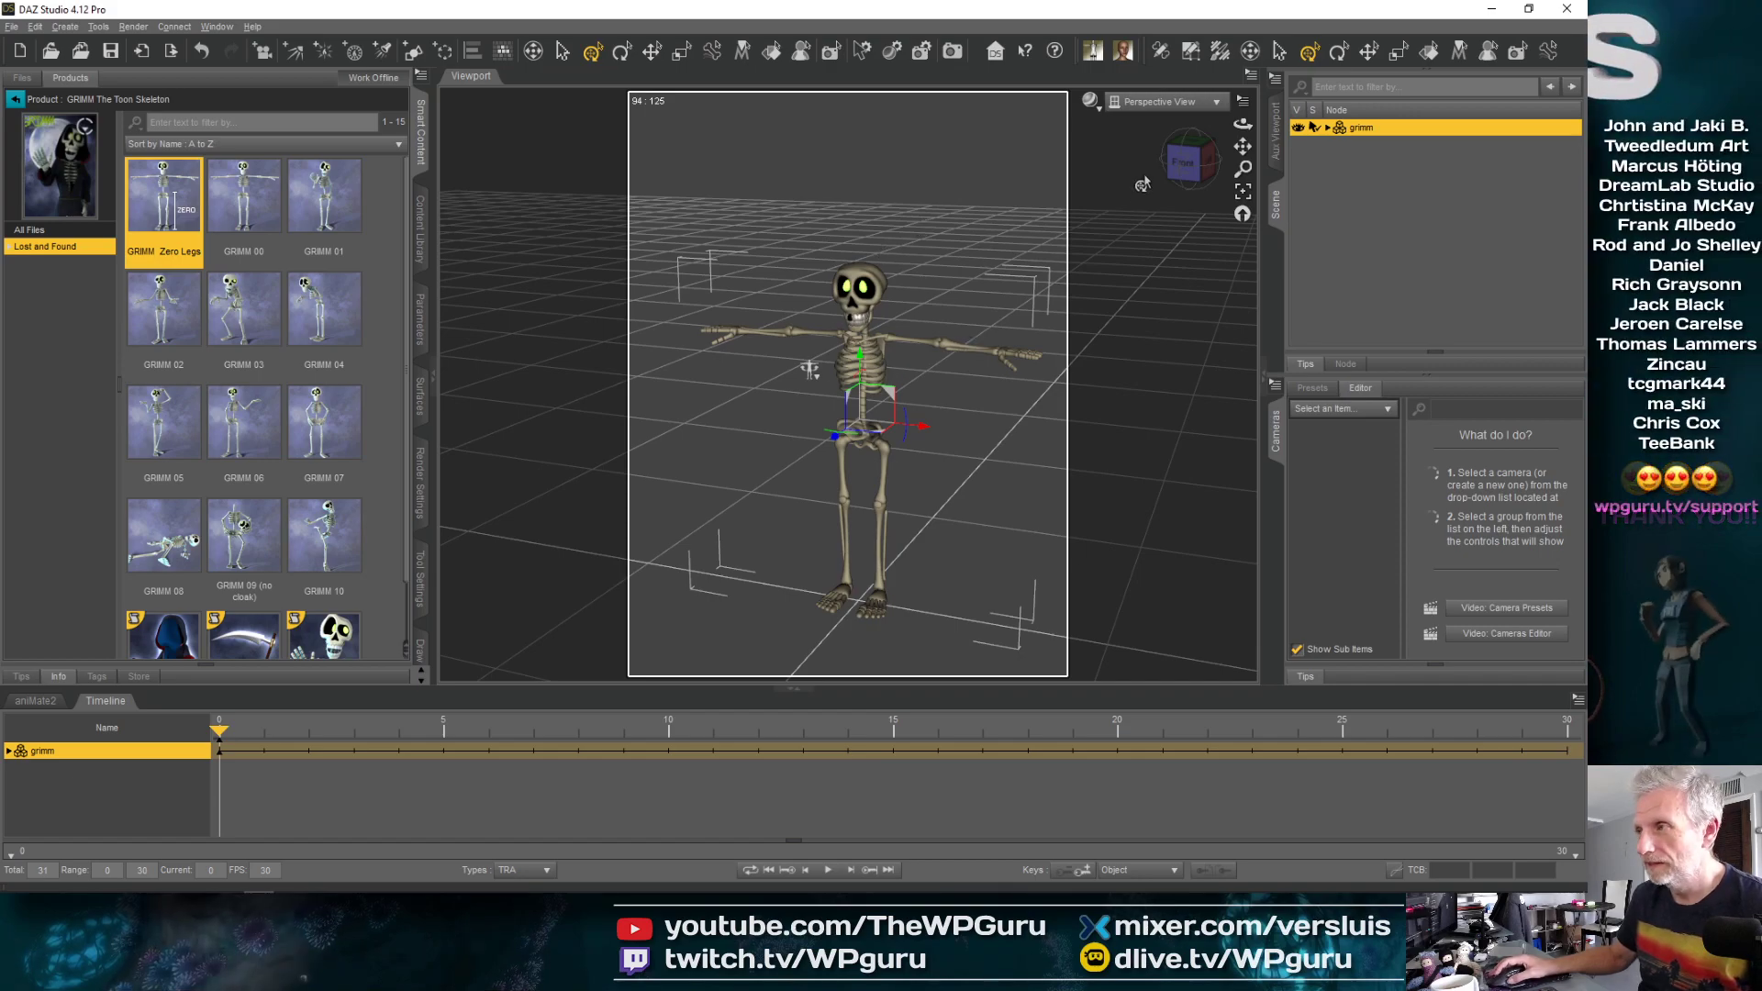
mouse_move(1189, 162)
mouse_down()
mouse_move(1239, 163)
mouse_move(1196, 163)
mouse_up()
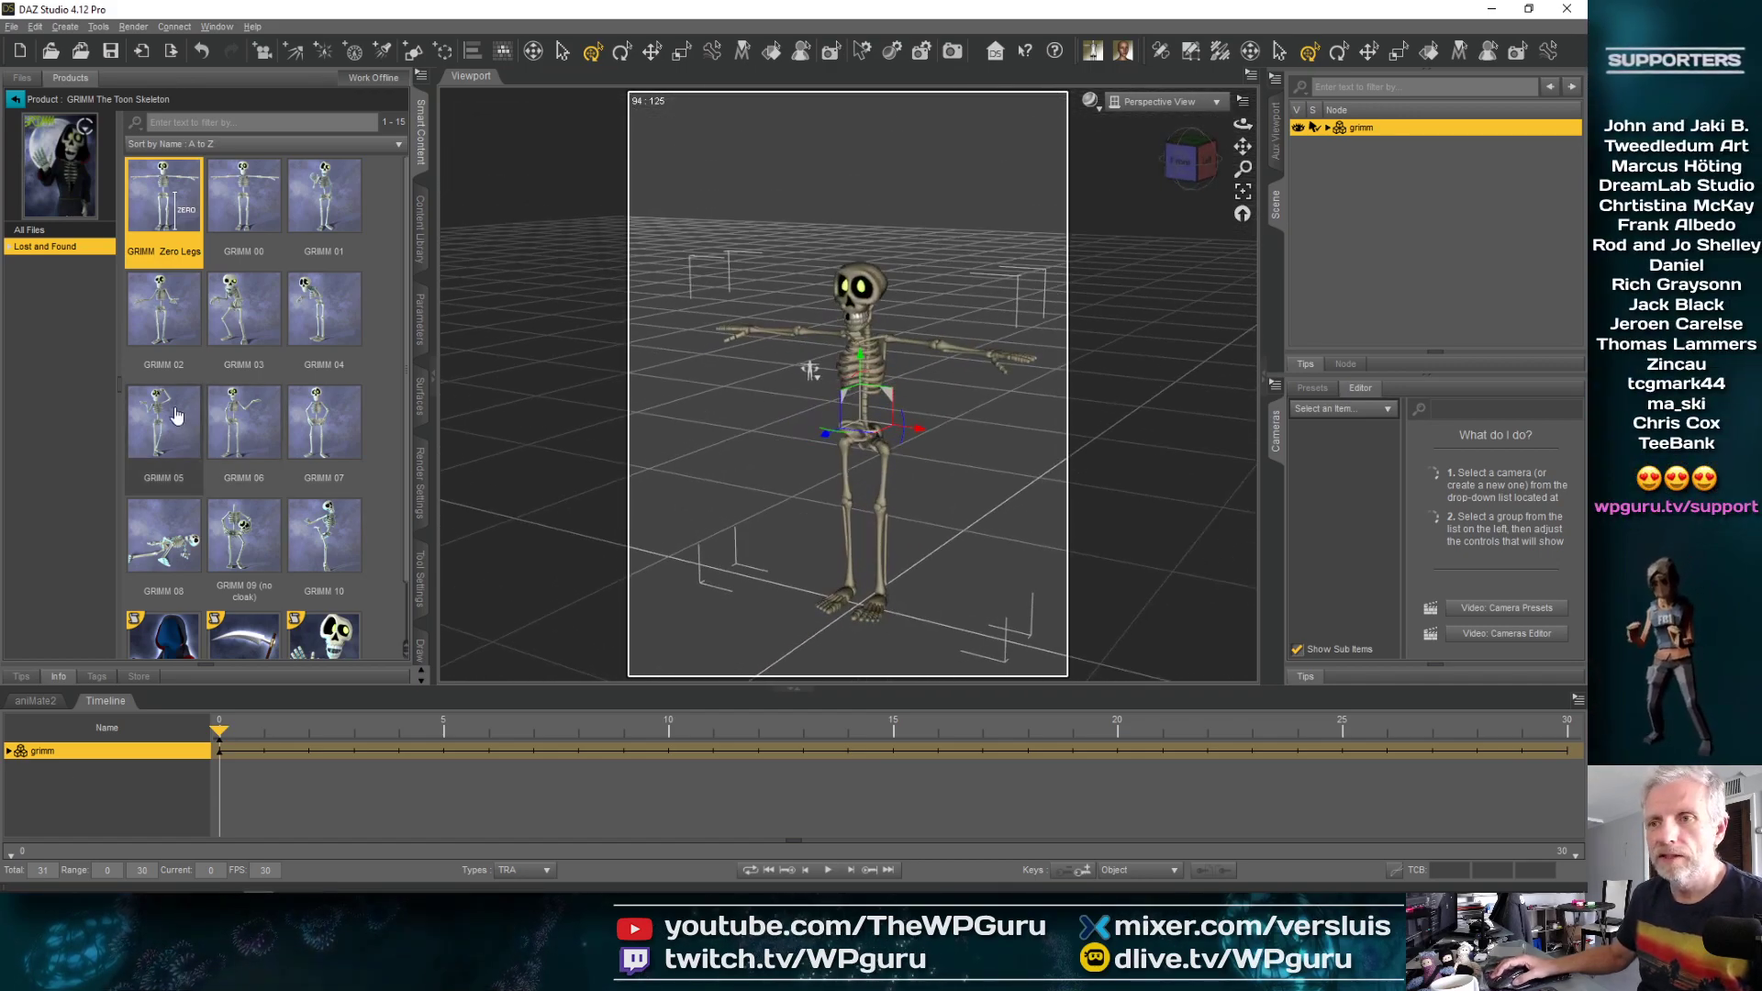
Try the GRIMM Cloak on the skeleton and delete the cloak from the scene
scroll(385, 316, down, 1)
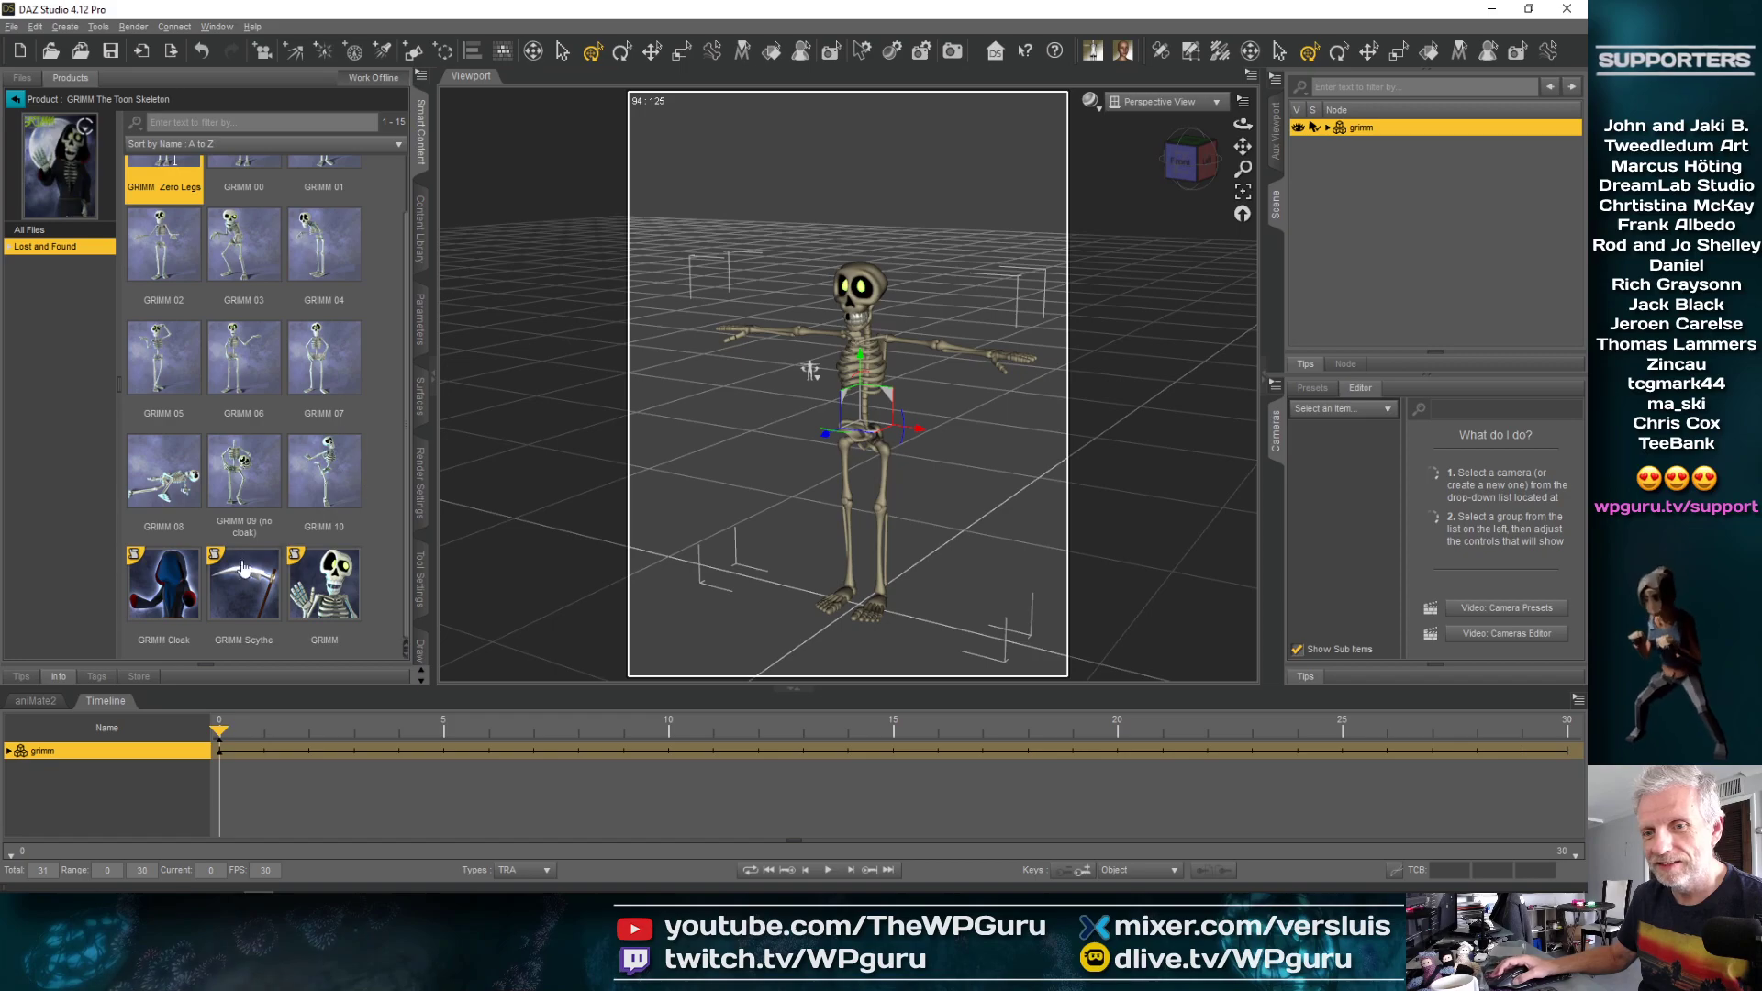
double_click(163, 586)
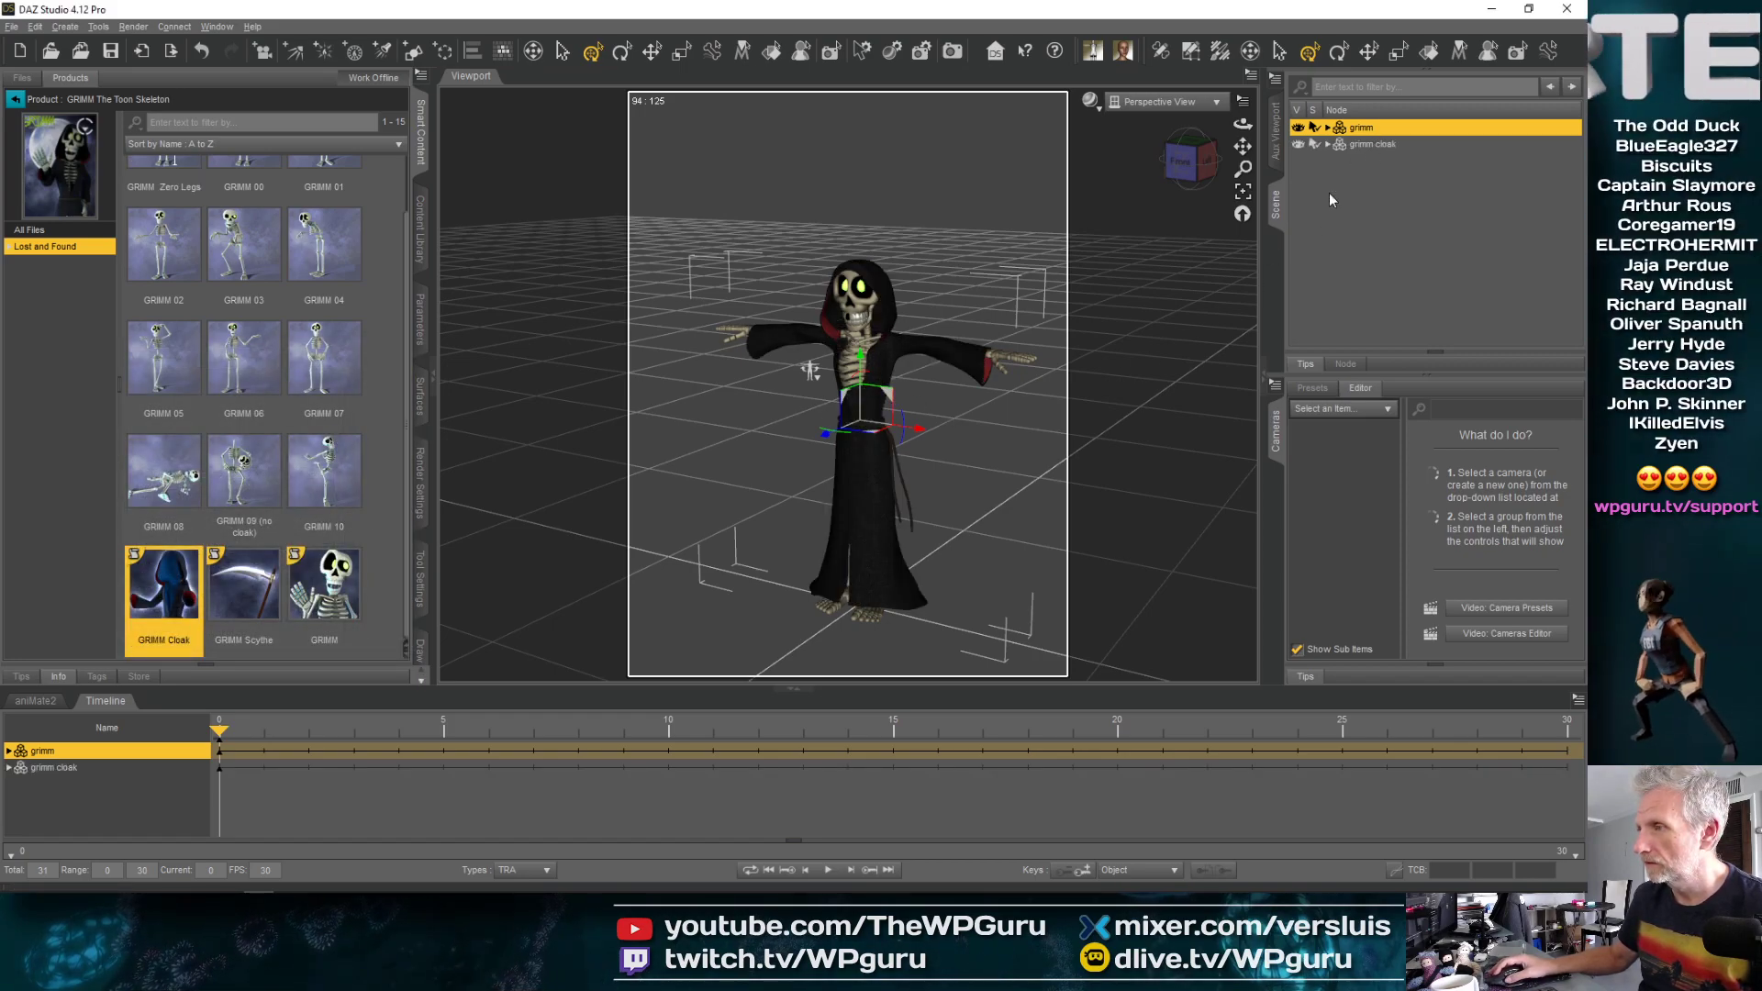
mouse_move(1184, 161)
mouse_down()
mouse_move(1367, 166)
mouse_move(1195, 168)
mouse_up()
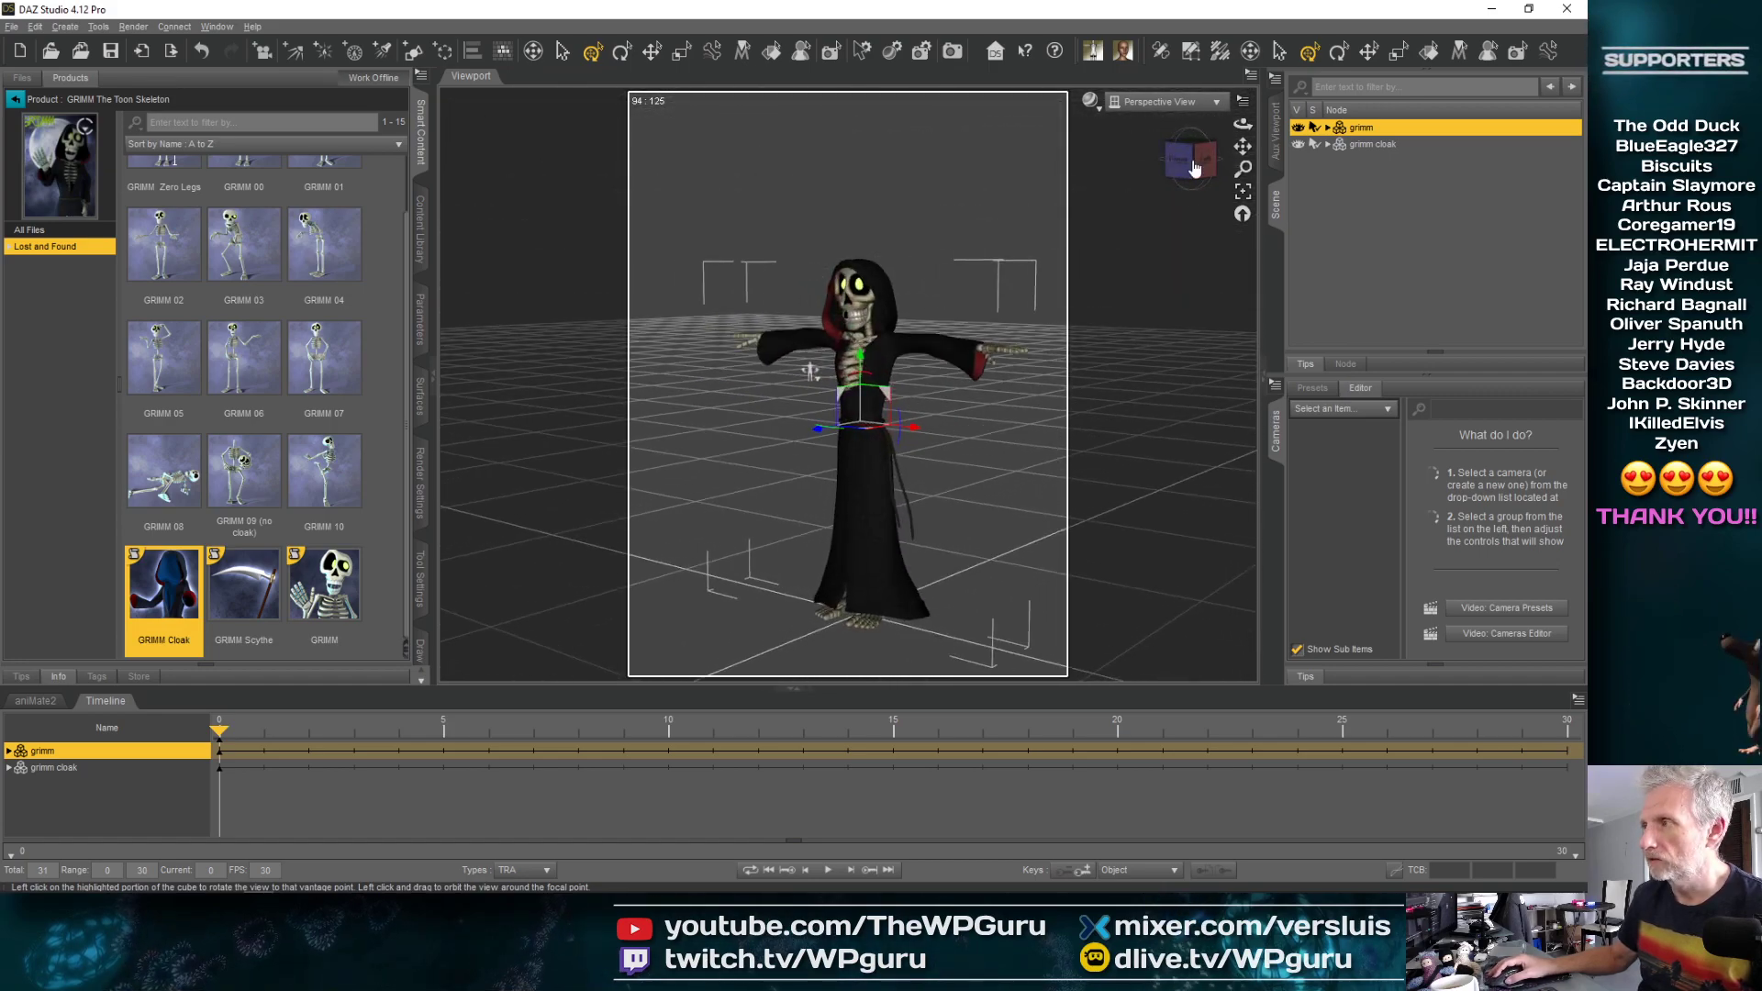
click(1372, 144)
key(Delete)
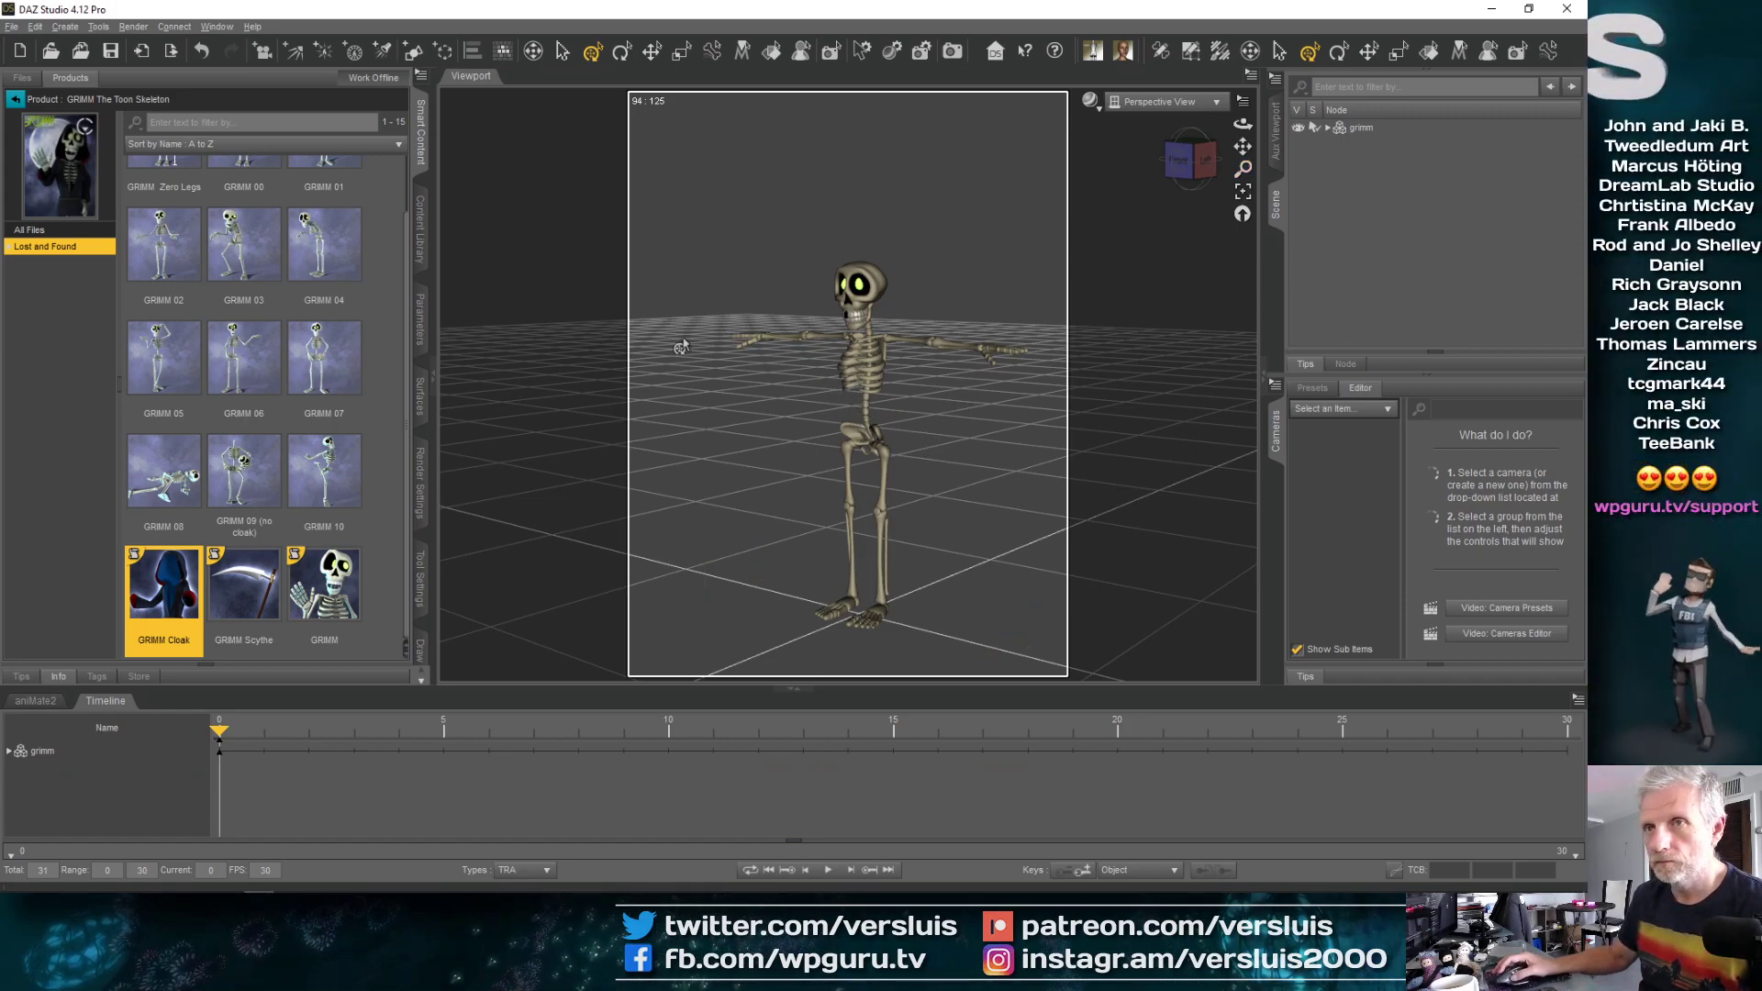
Export the selected grimm figure as the FBX file "Grimm from DAZ" to Stream Animations, with Collect Textures To Folder turned off
click(1362, 129)
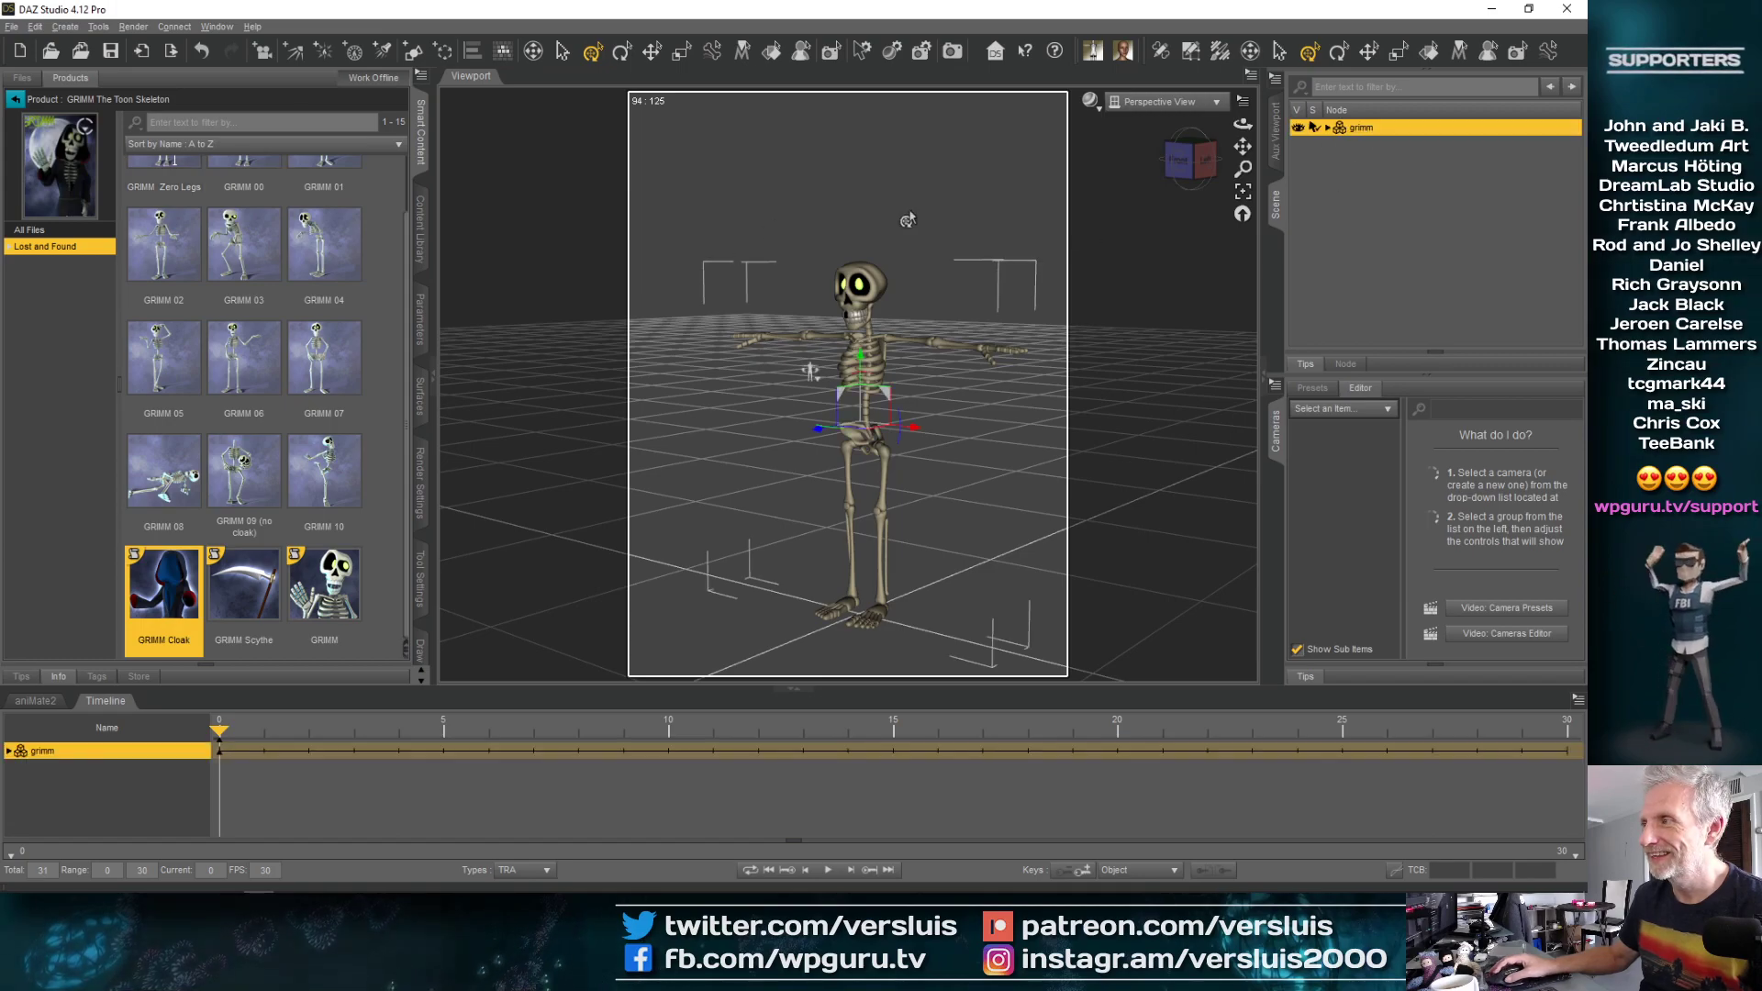
click(12, 26)
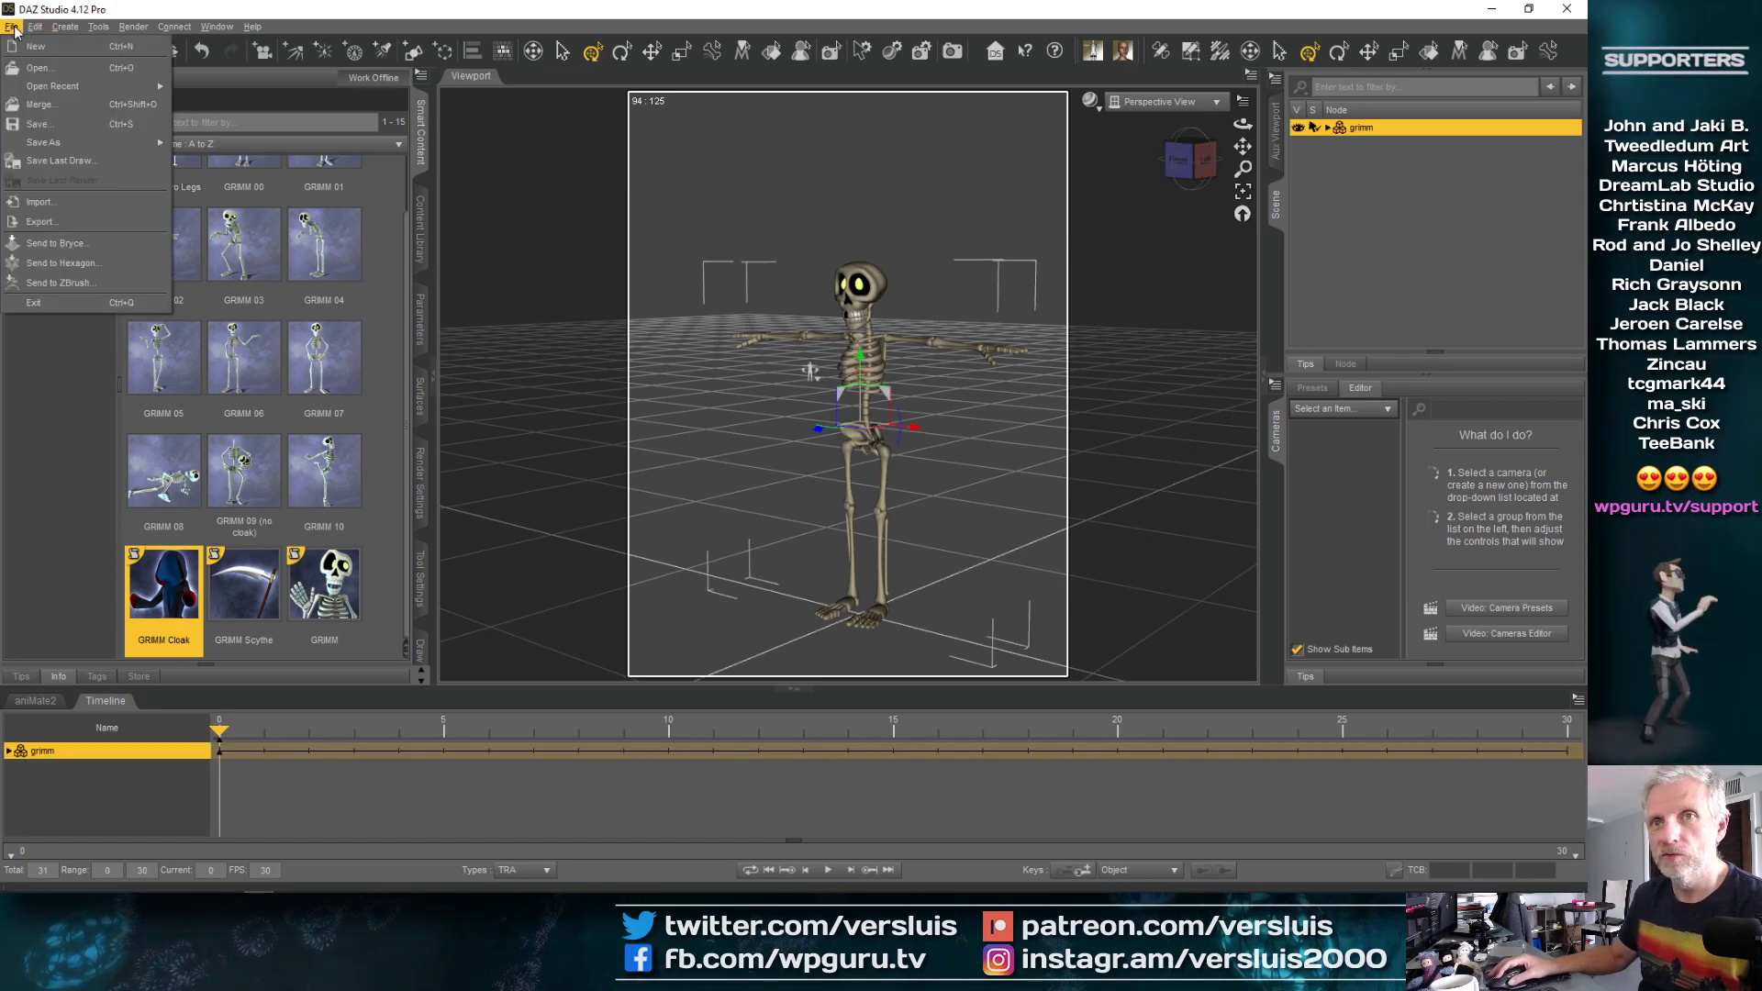
click(69, 220)
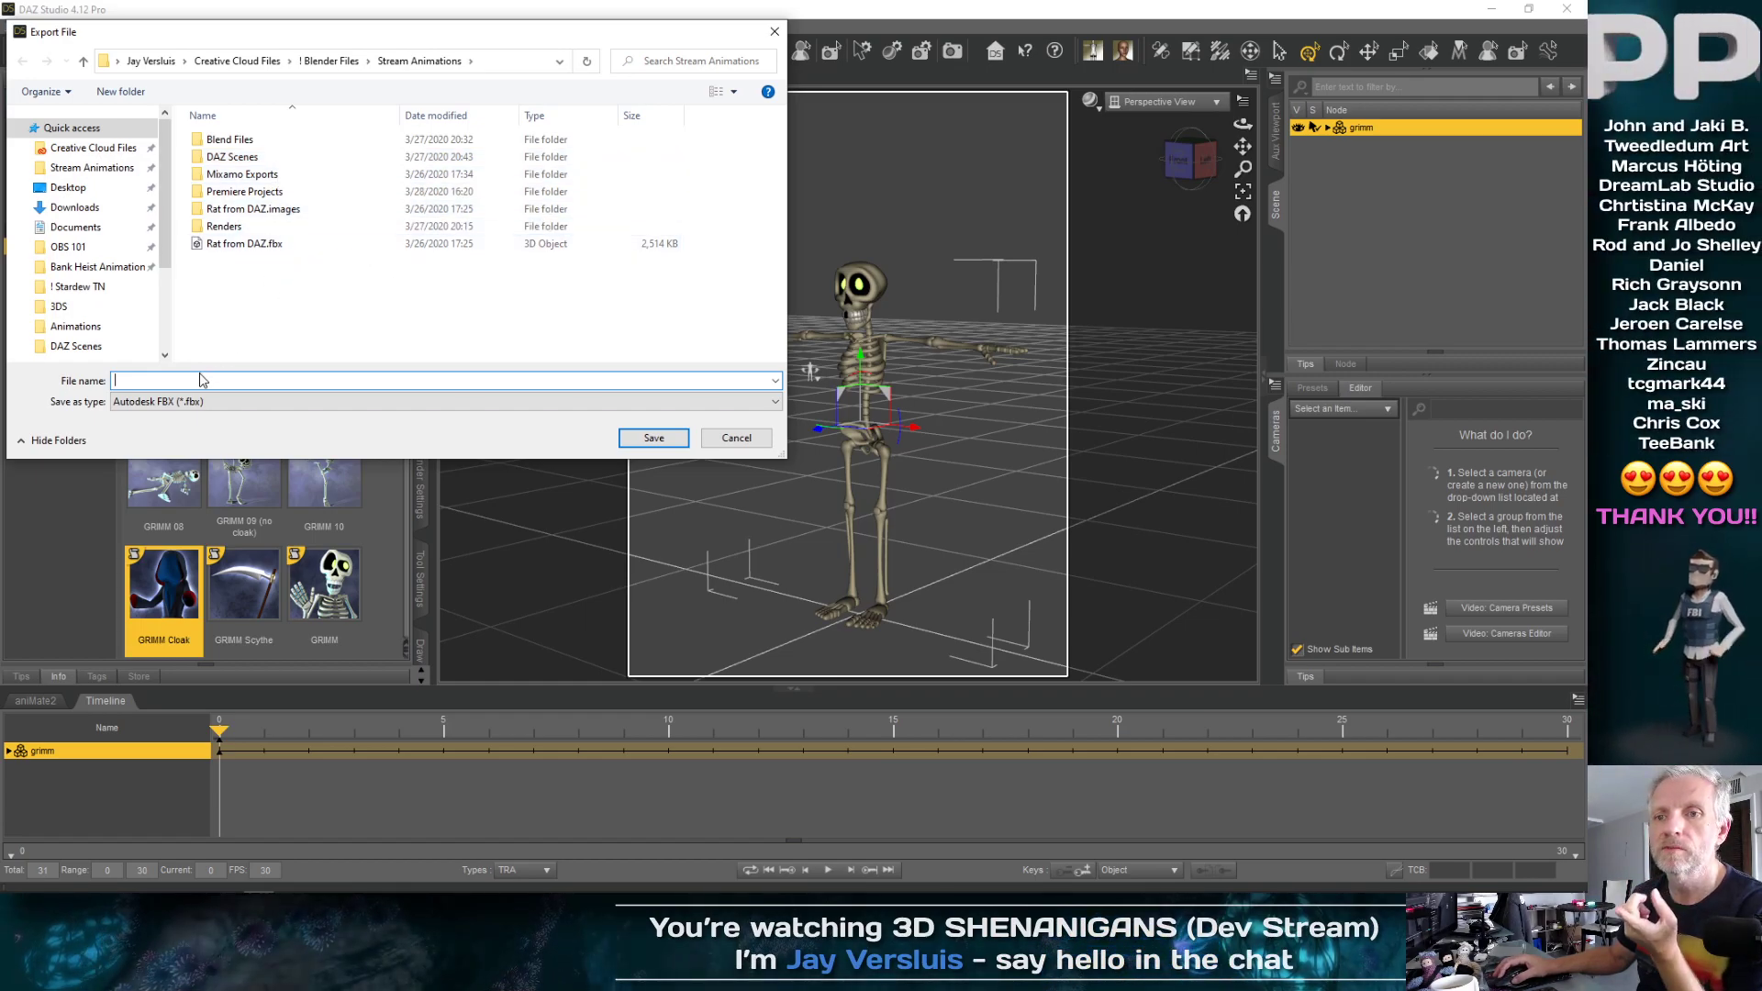
text(Grim)
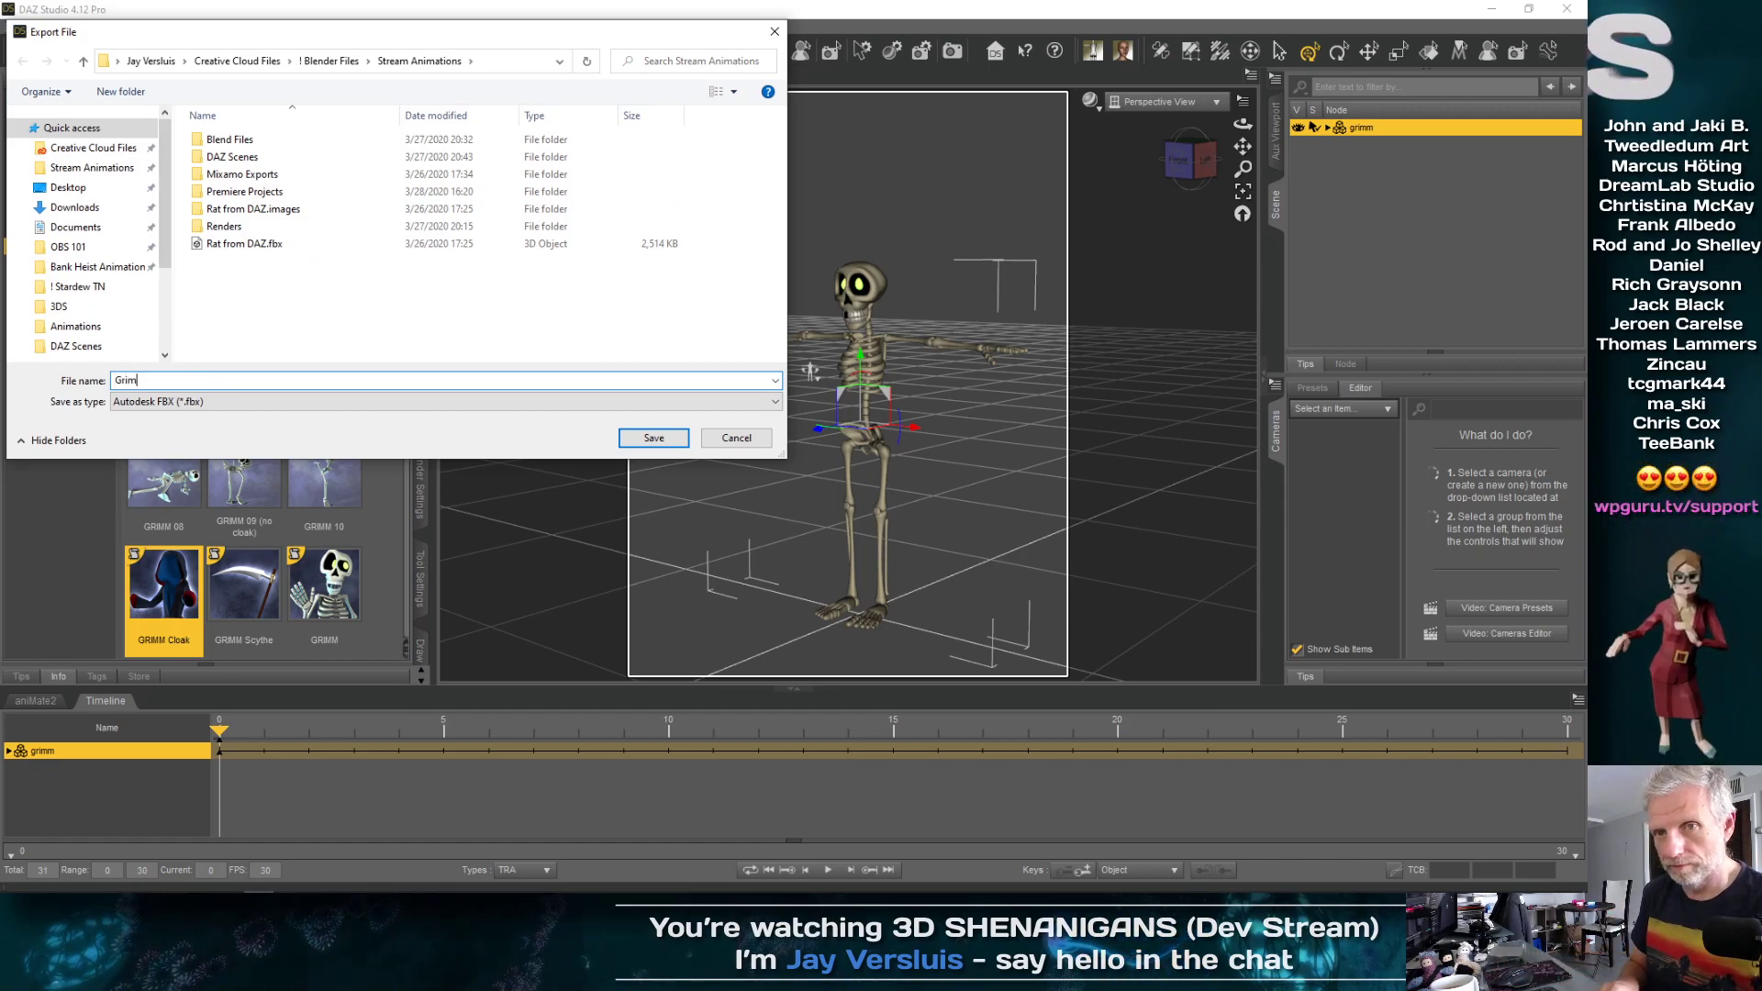
text(m from DAZ)
key(Return)
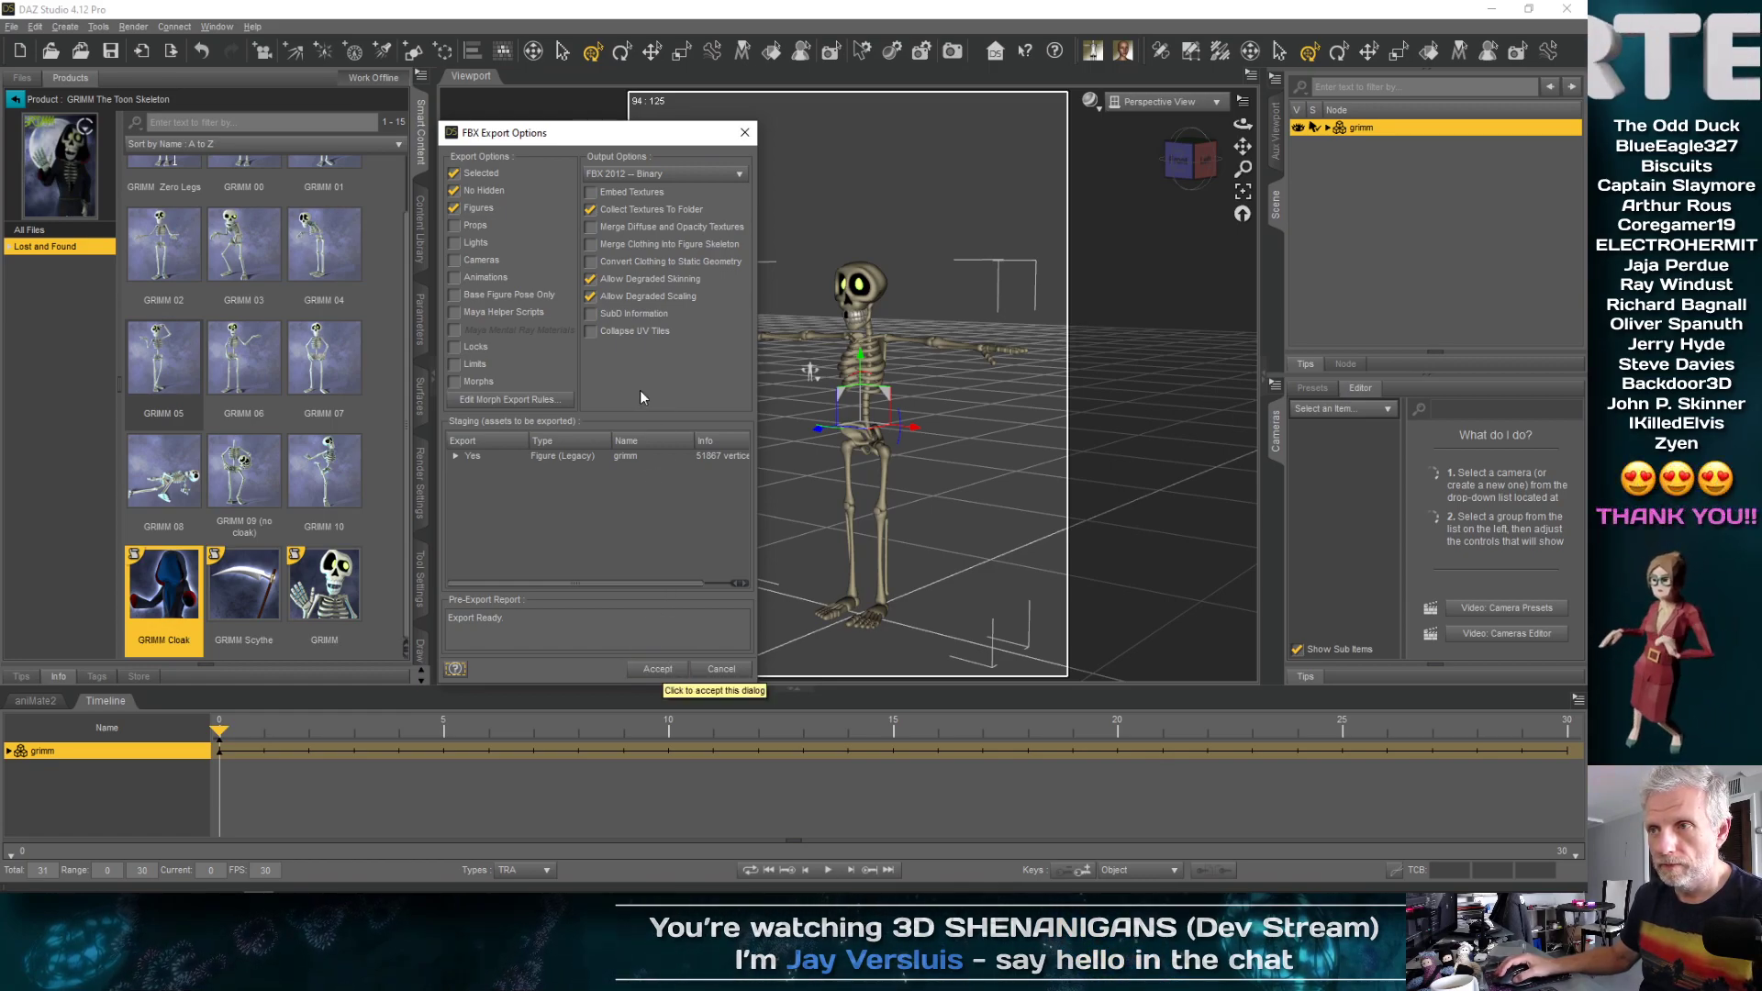
click(590, 210)
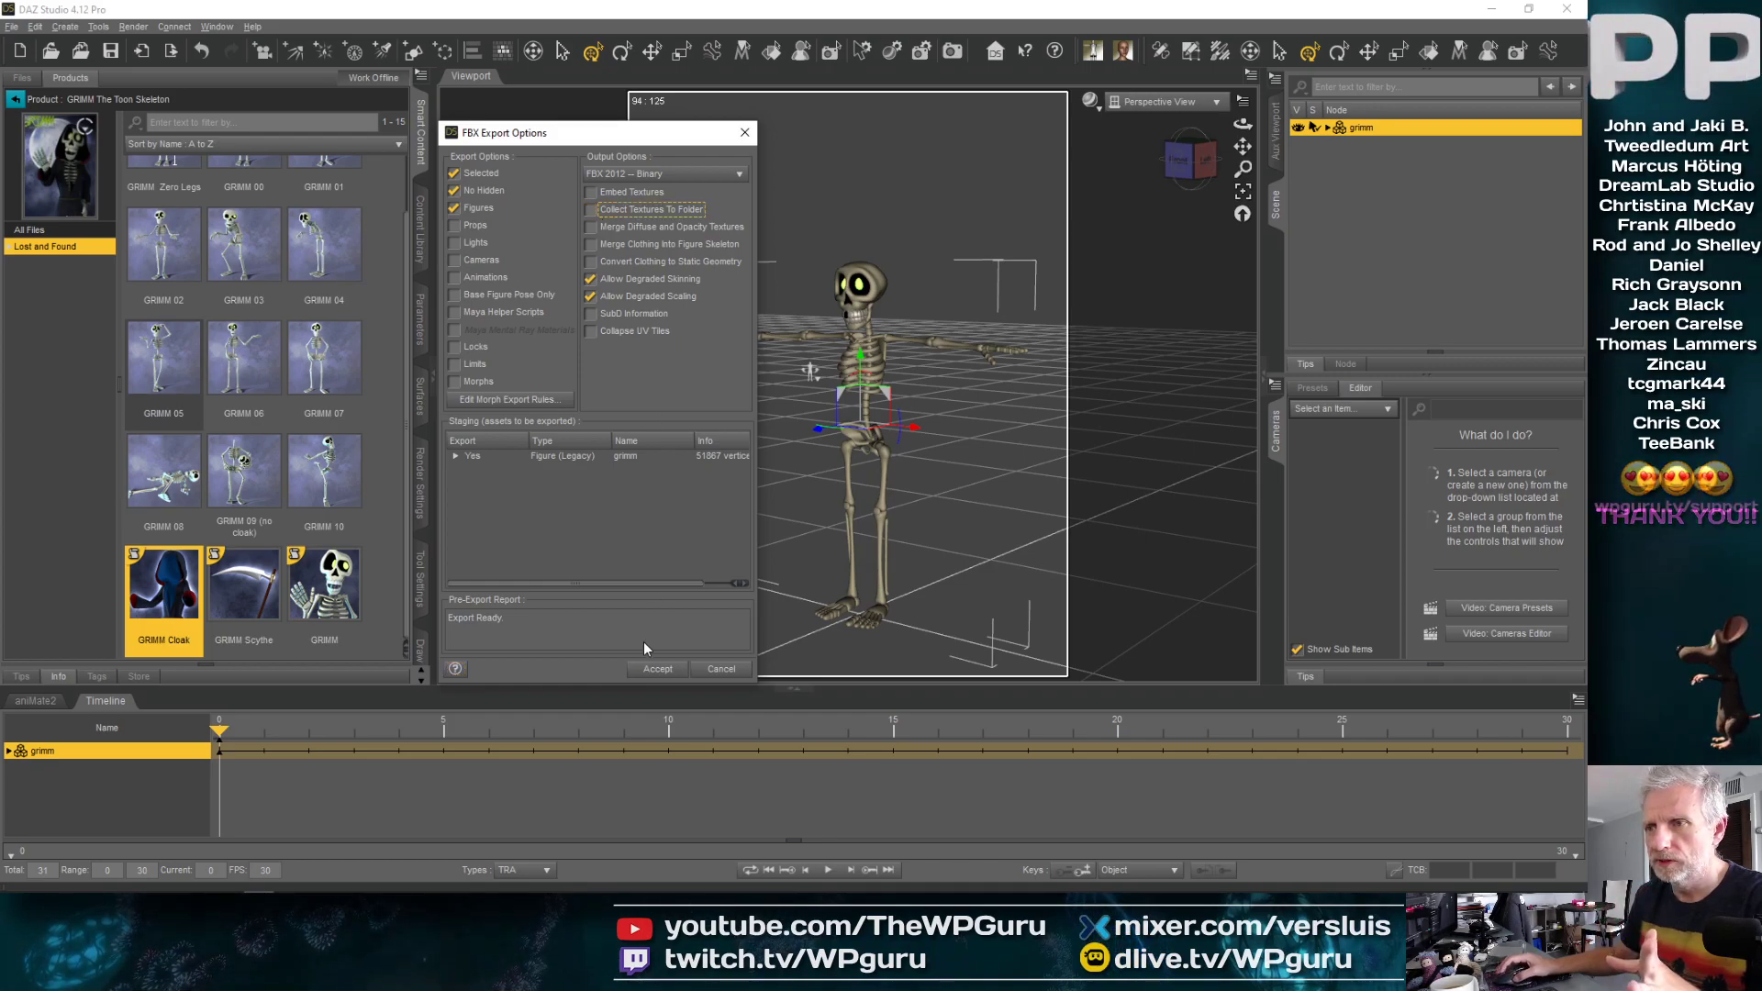
click(657, 669)
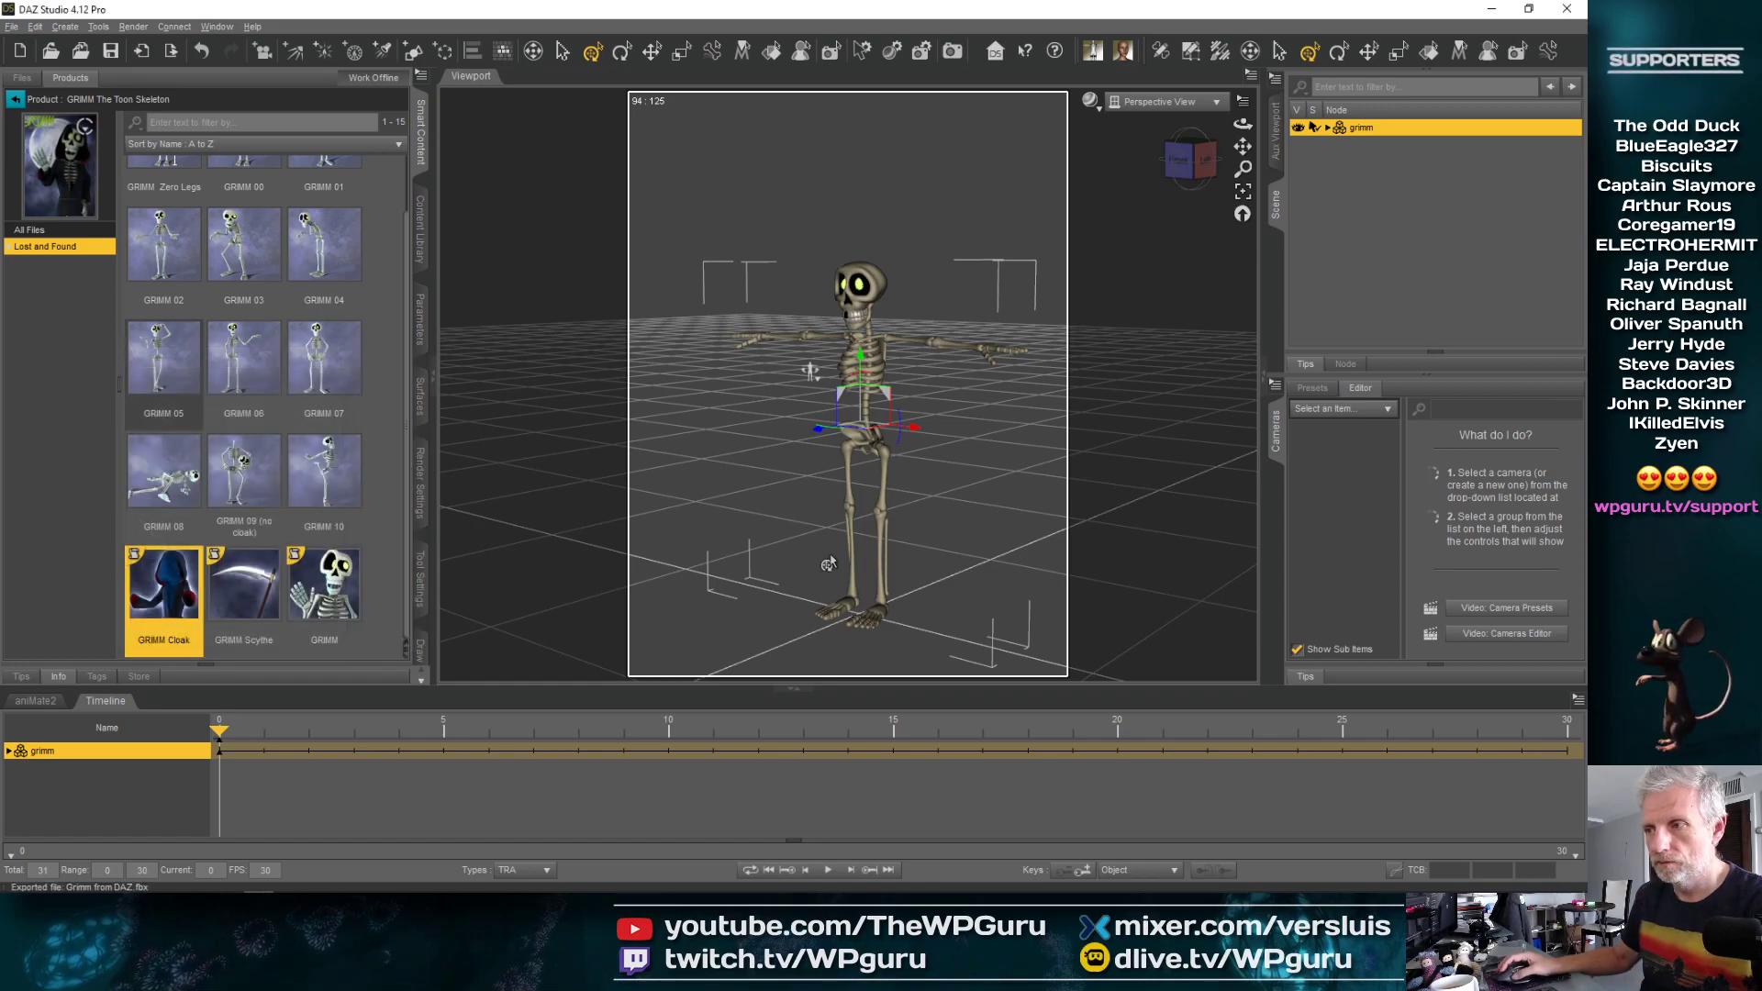
Minimize DAZ Studio and switch to the Mixamo page in Firefox
click(1492, 11)
click(145, 892)
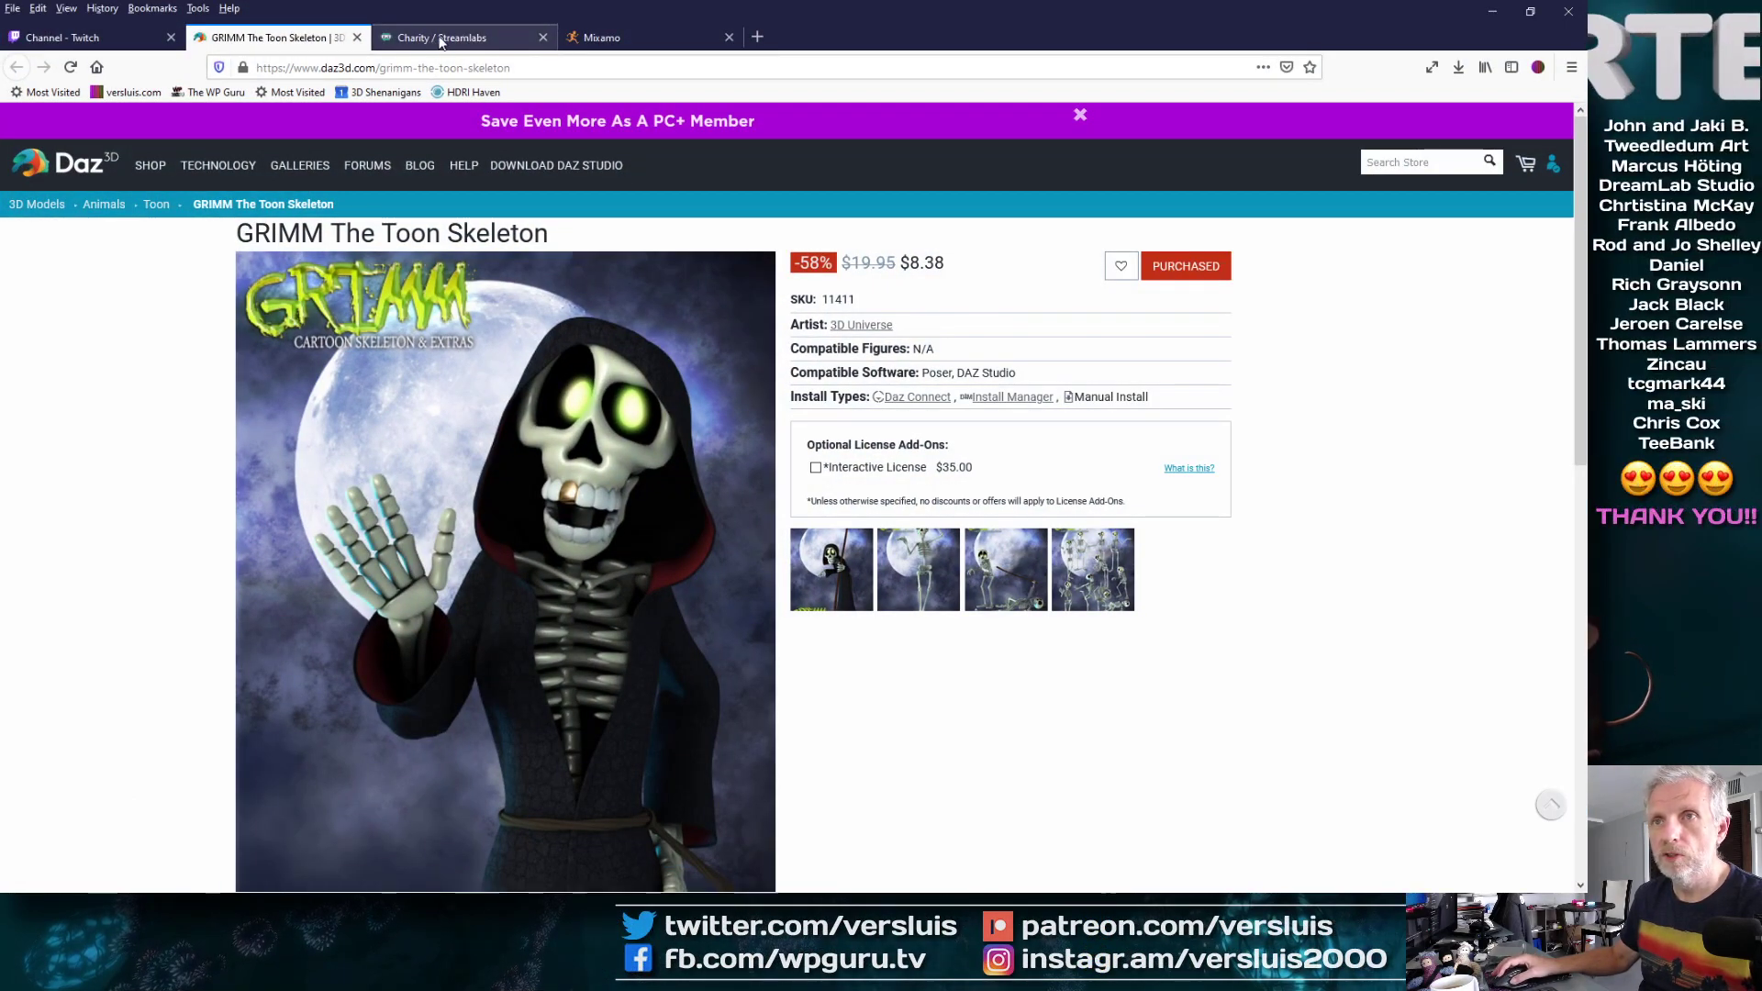
click(606, 38)
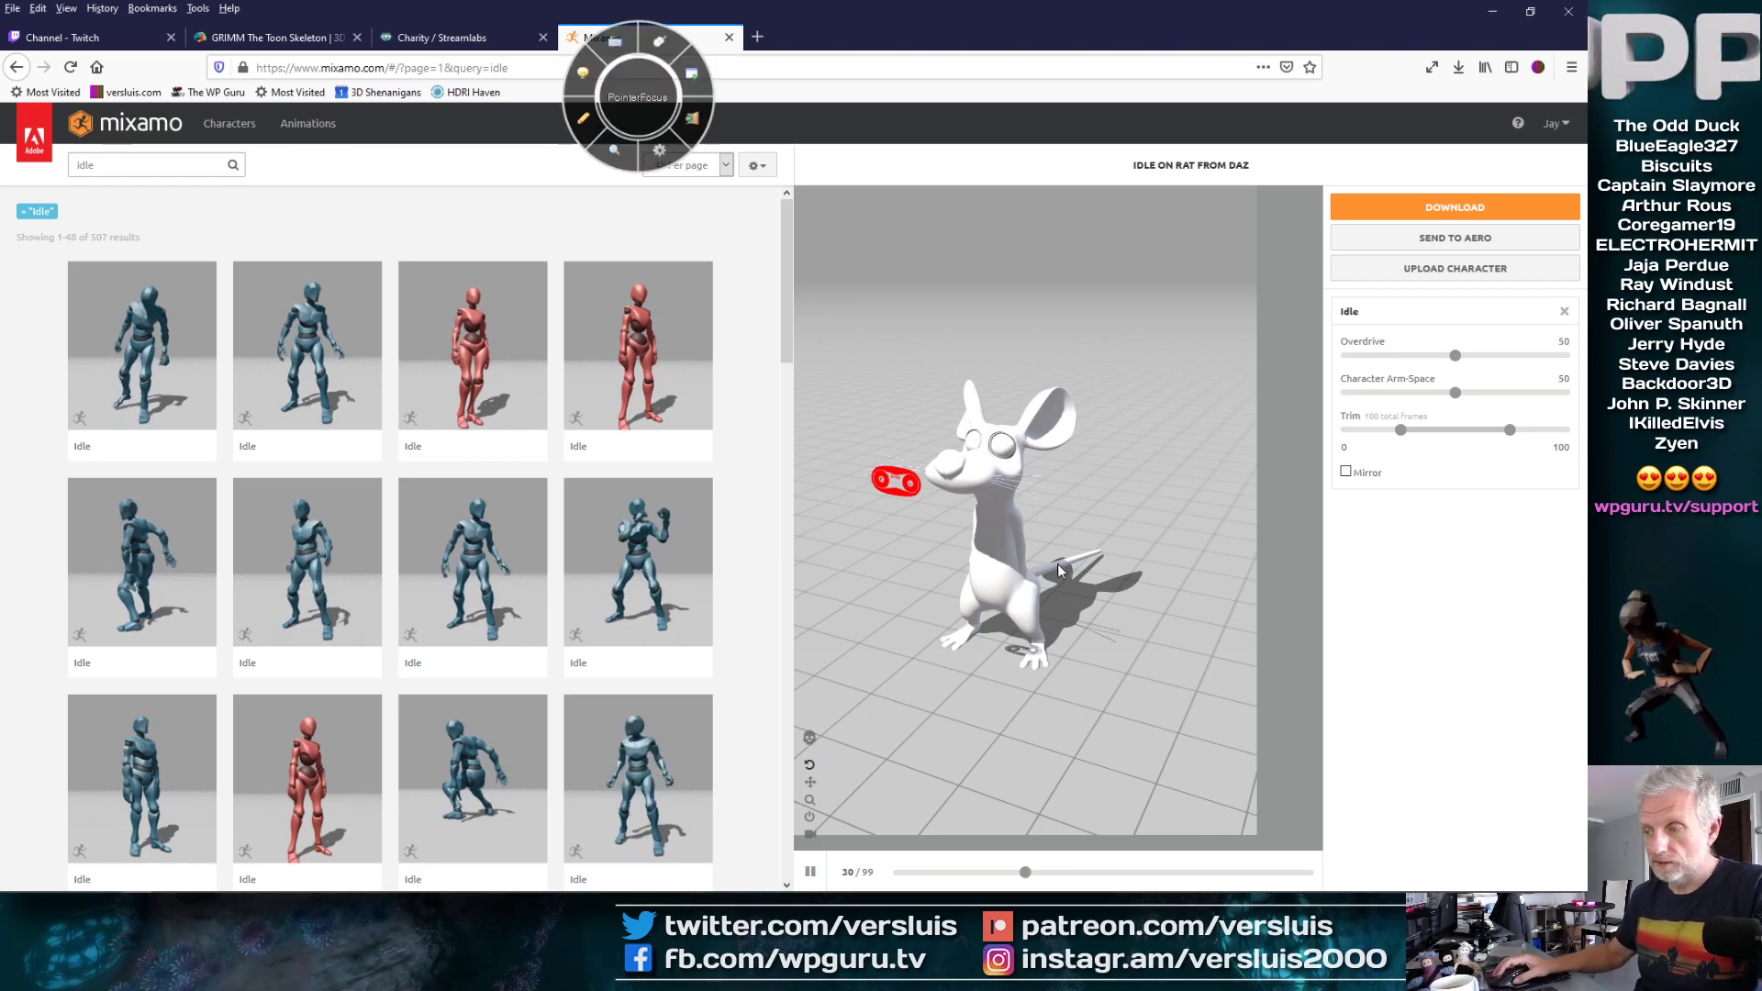
click(642, 95)
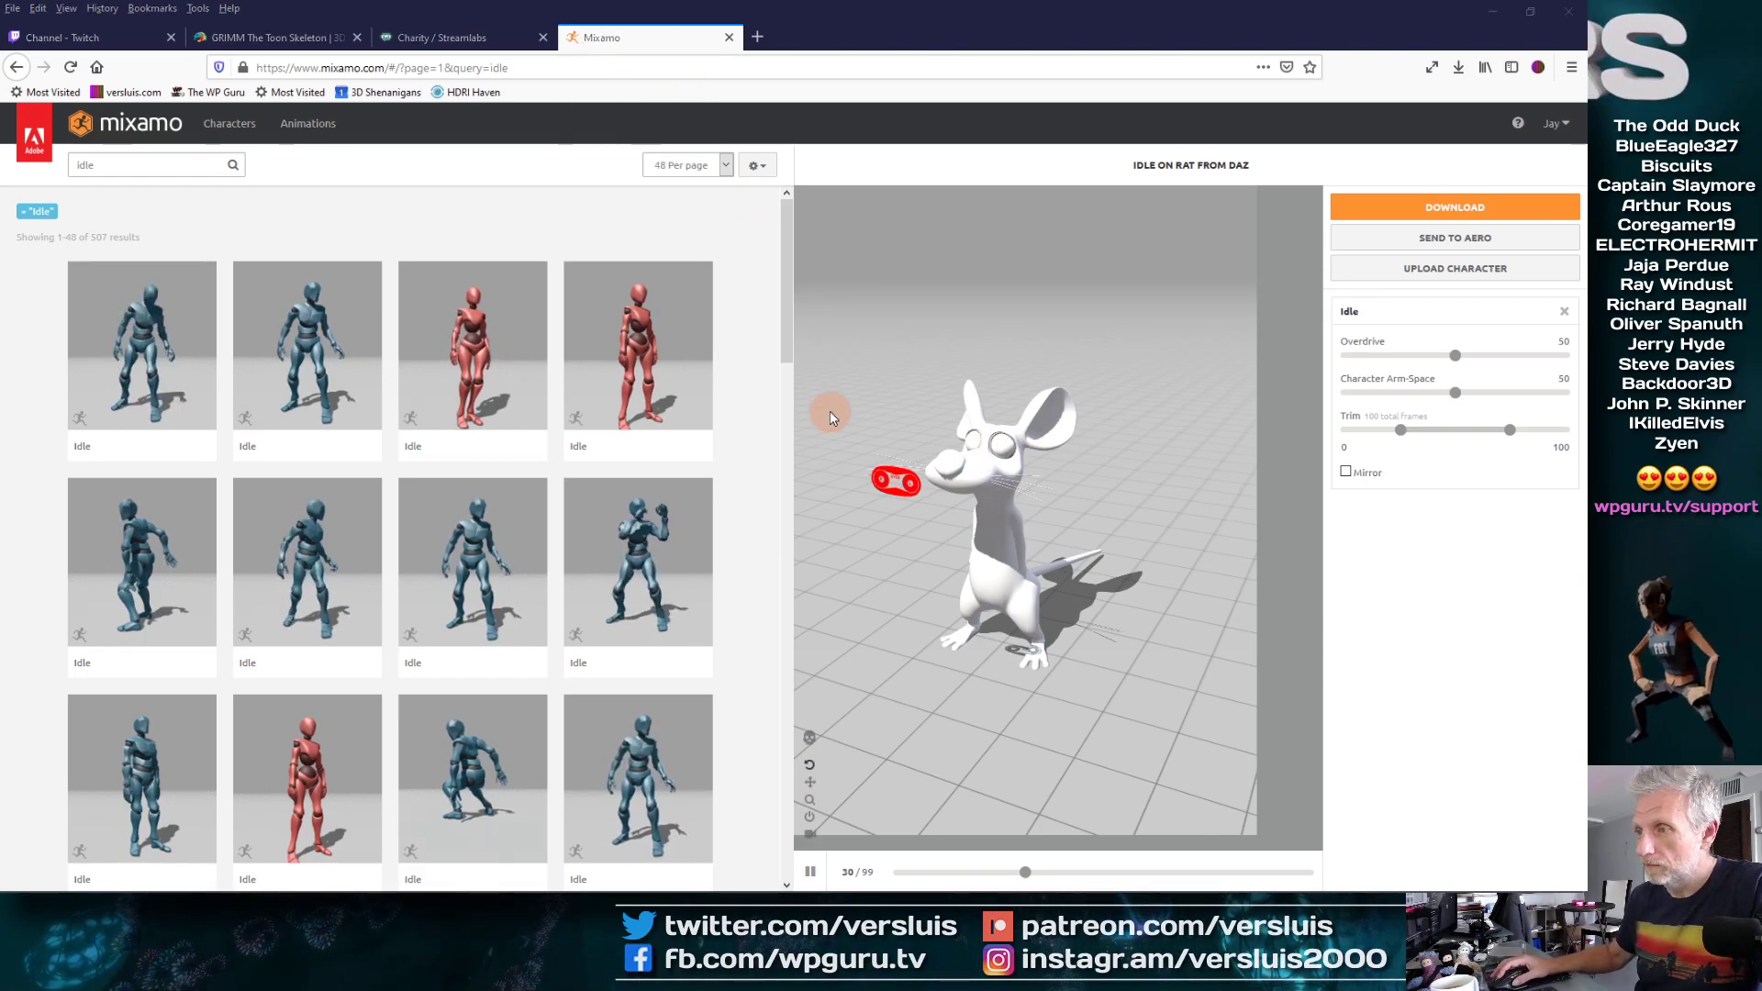
Upload Grimm from DAZ.fbx to Mixamo as a new character and accept the auto-rigger review
click(1456, 269)
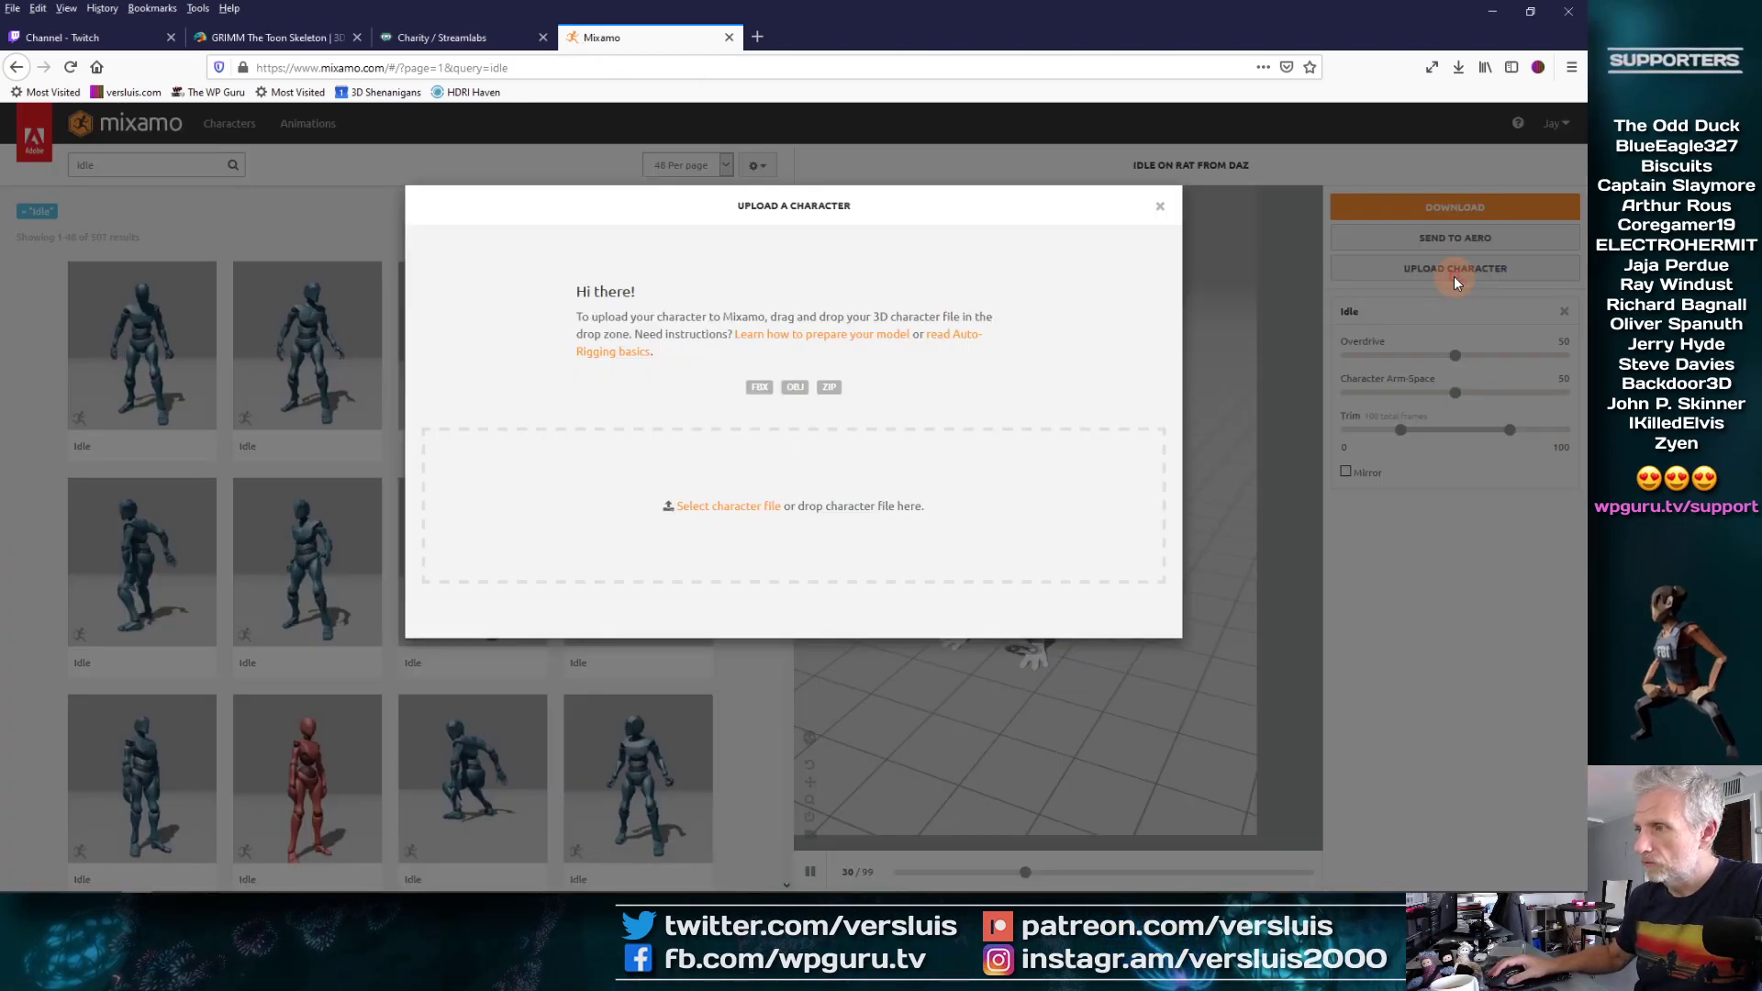
click(750, 507)
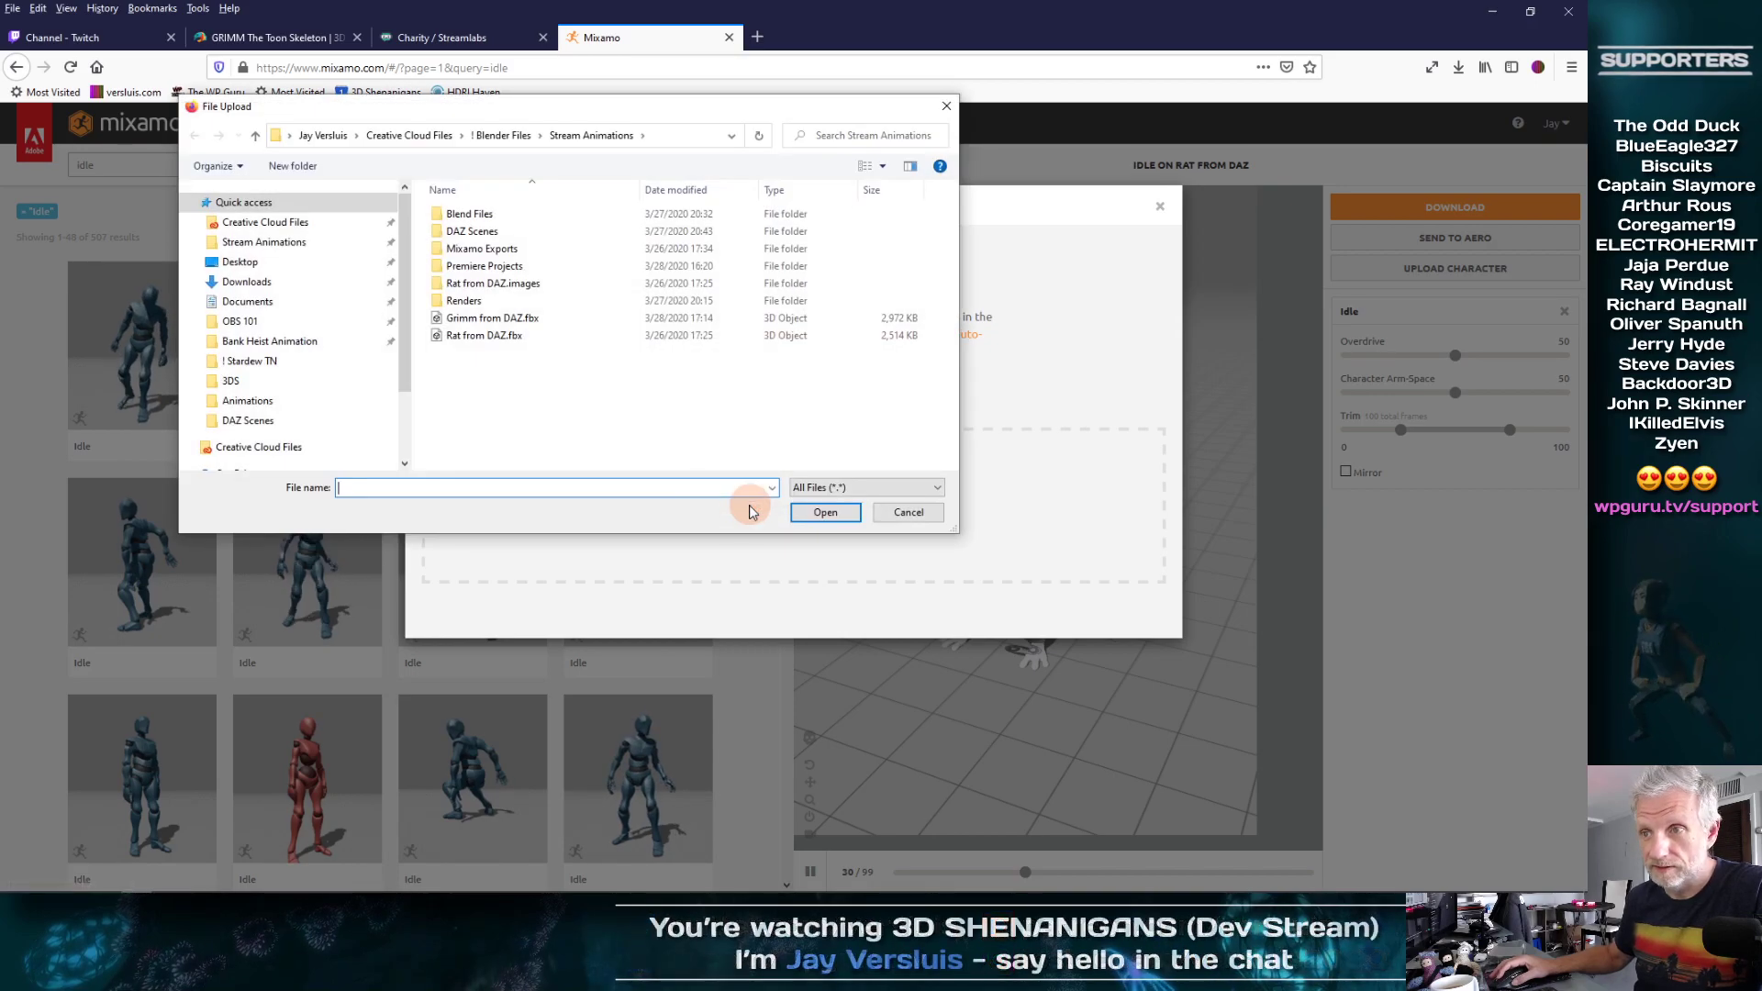
click(492, 321)
click(853, 515)
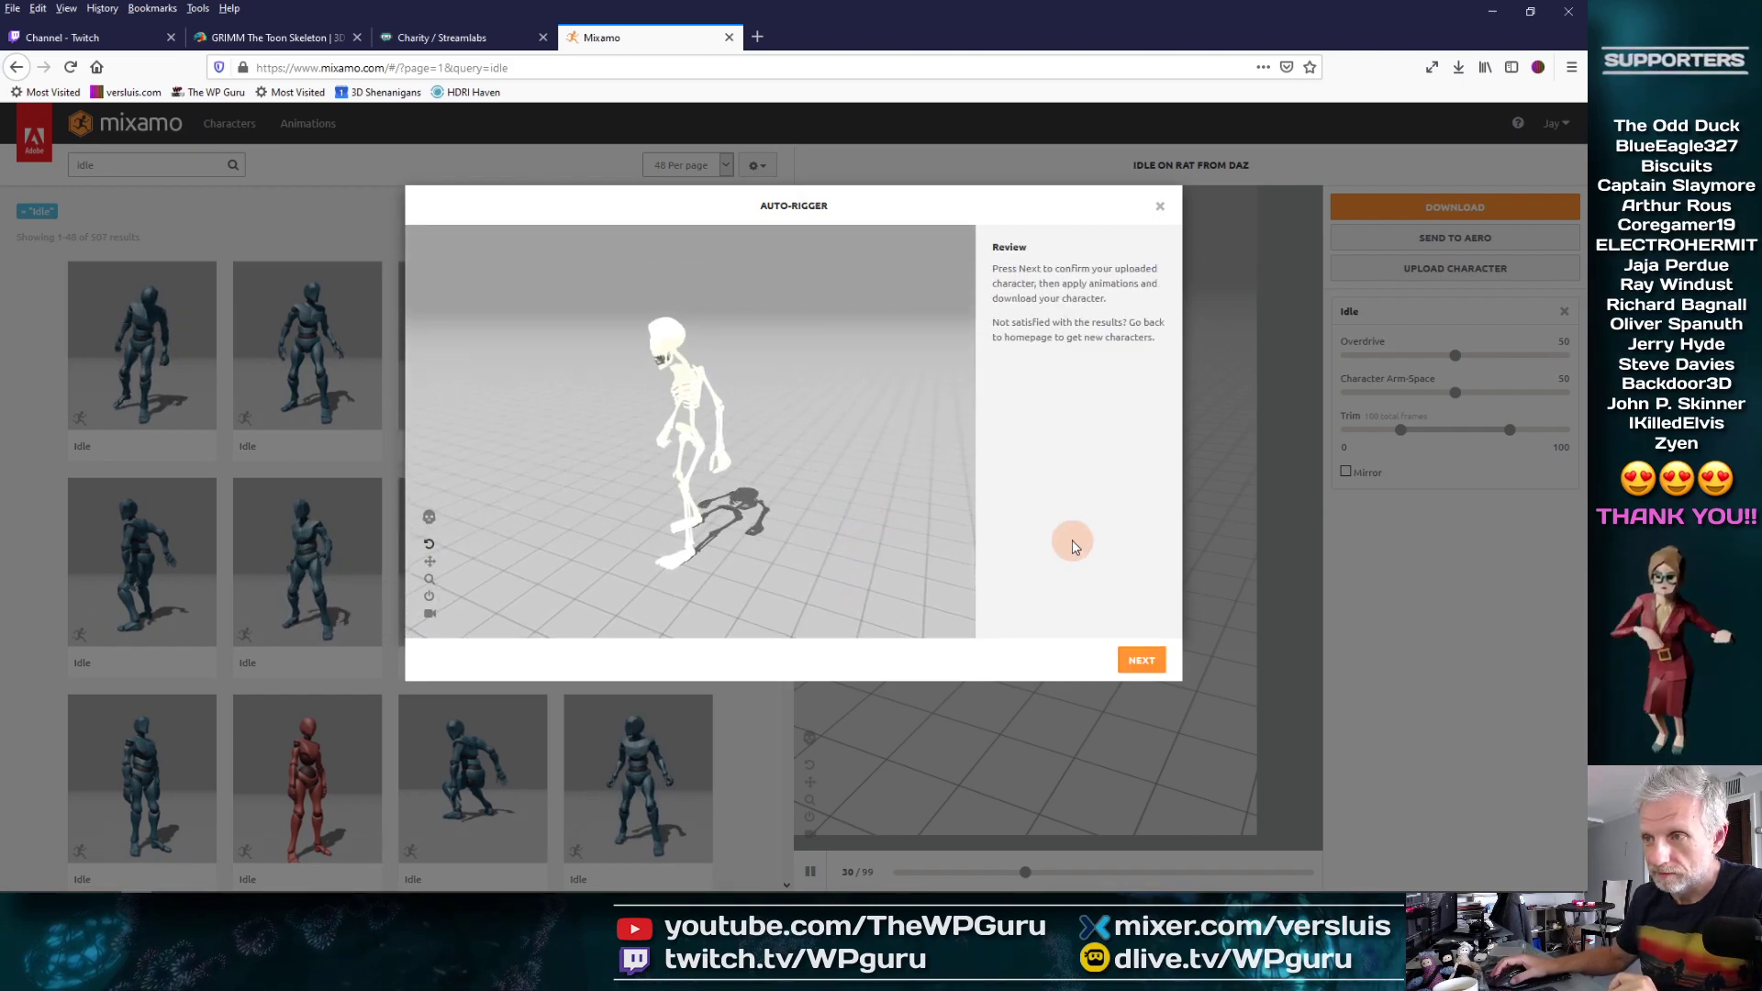
click(1138, 661)
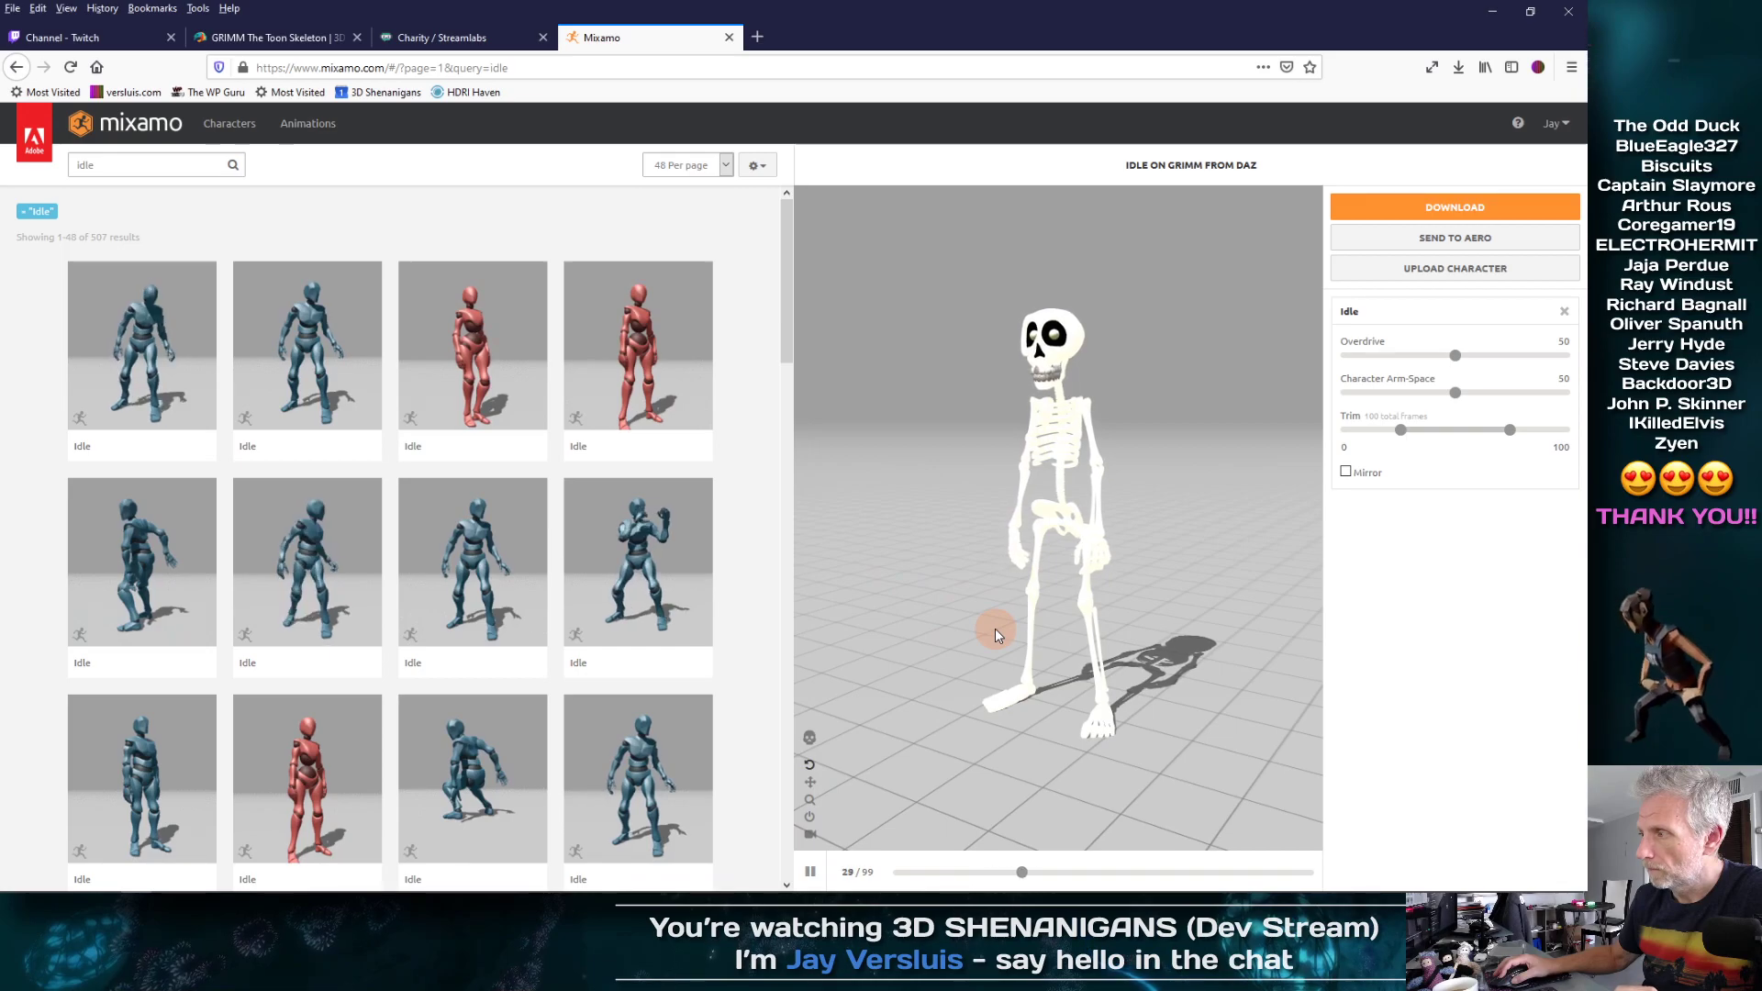
Request the Grimm character's Idle animation download as FBX with skin, at 30 frames per second and no keyframe reduction
drag(1056, 632, 983, 642)
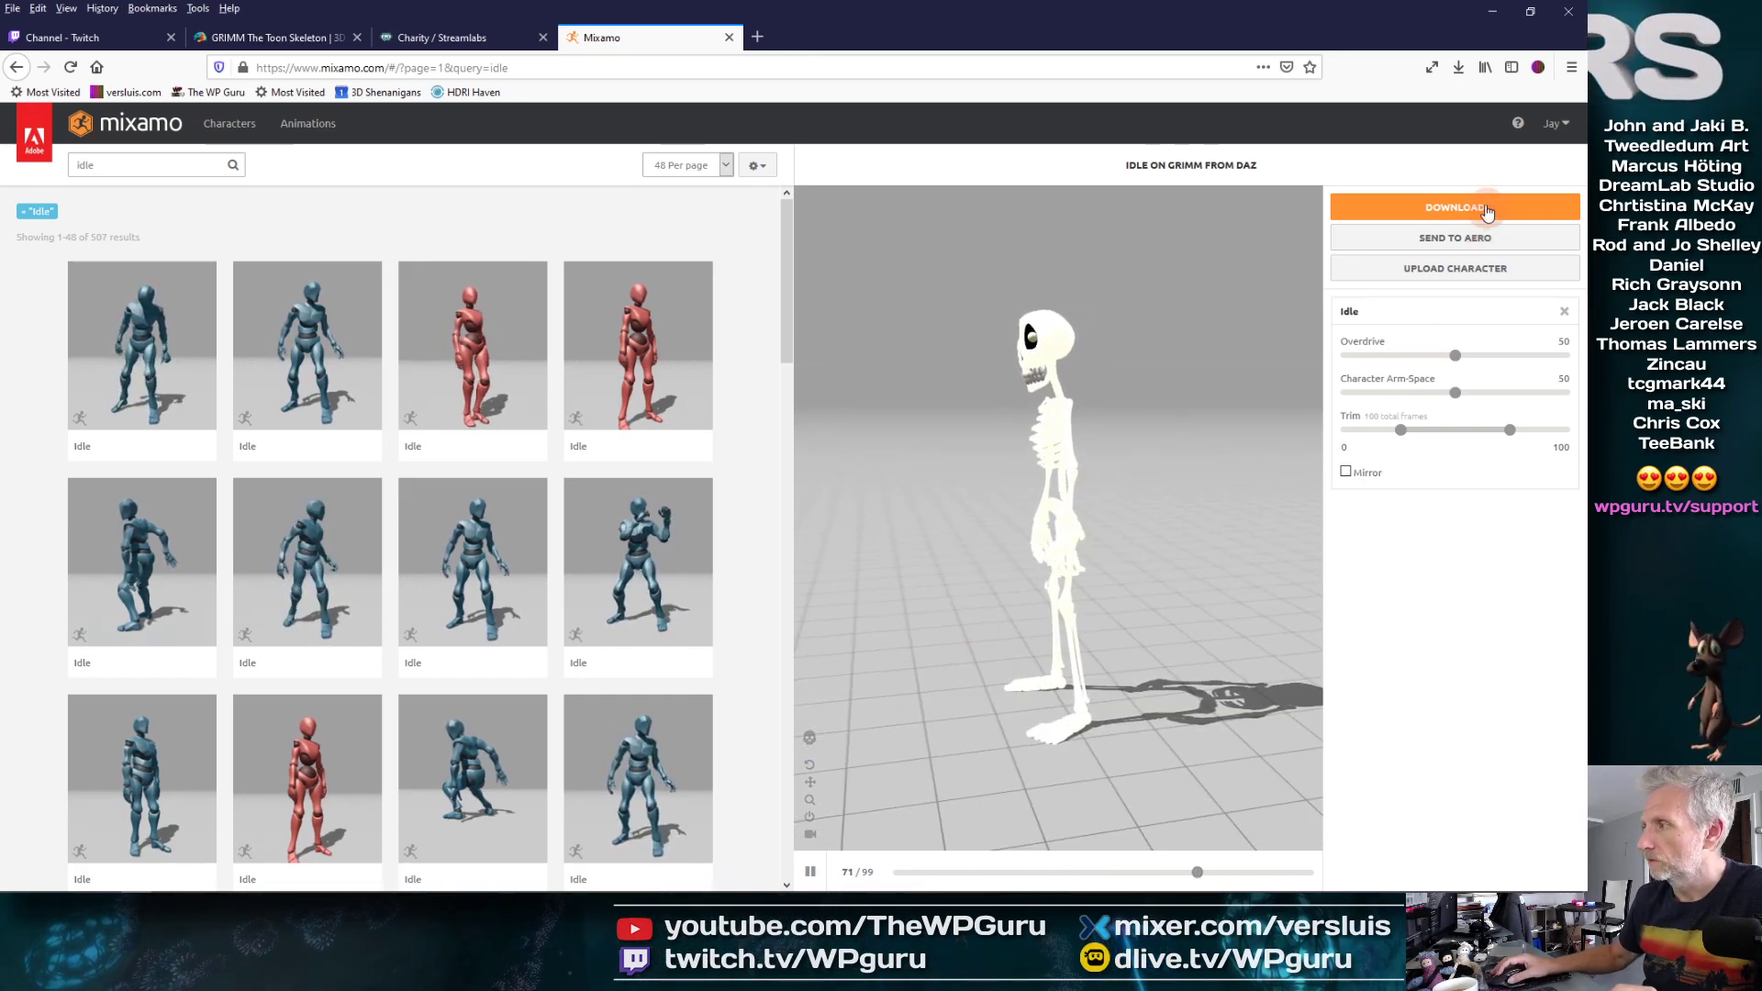
click(1485, 208)
click(776, 335)
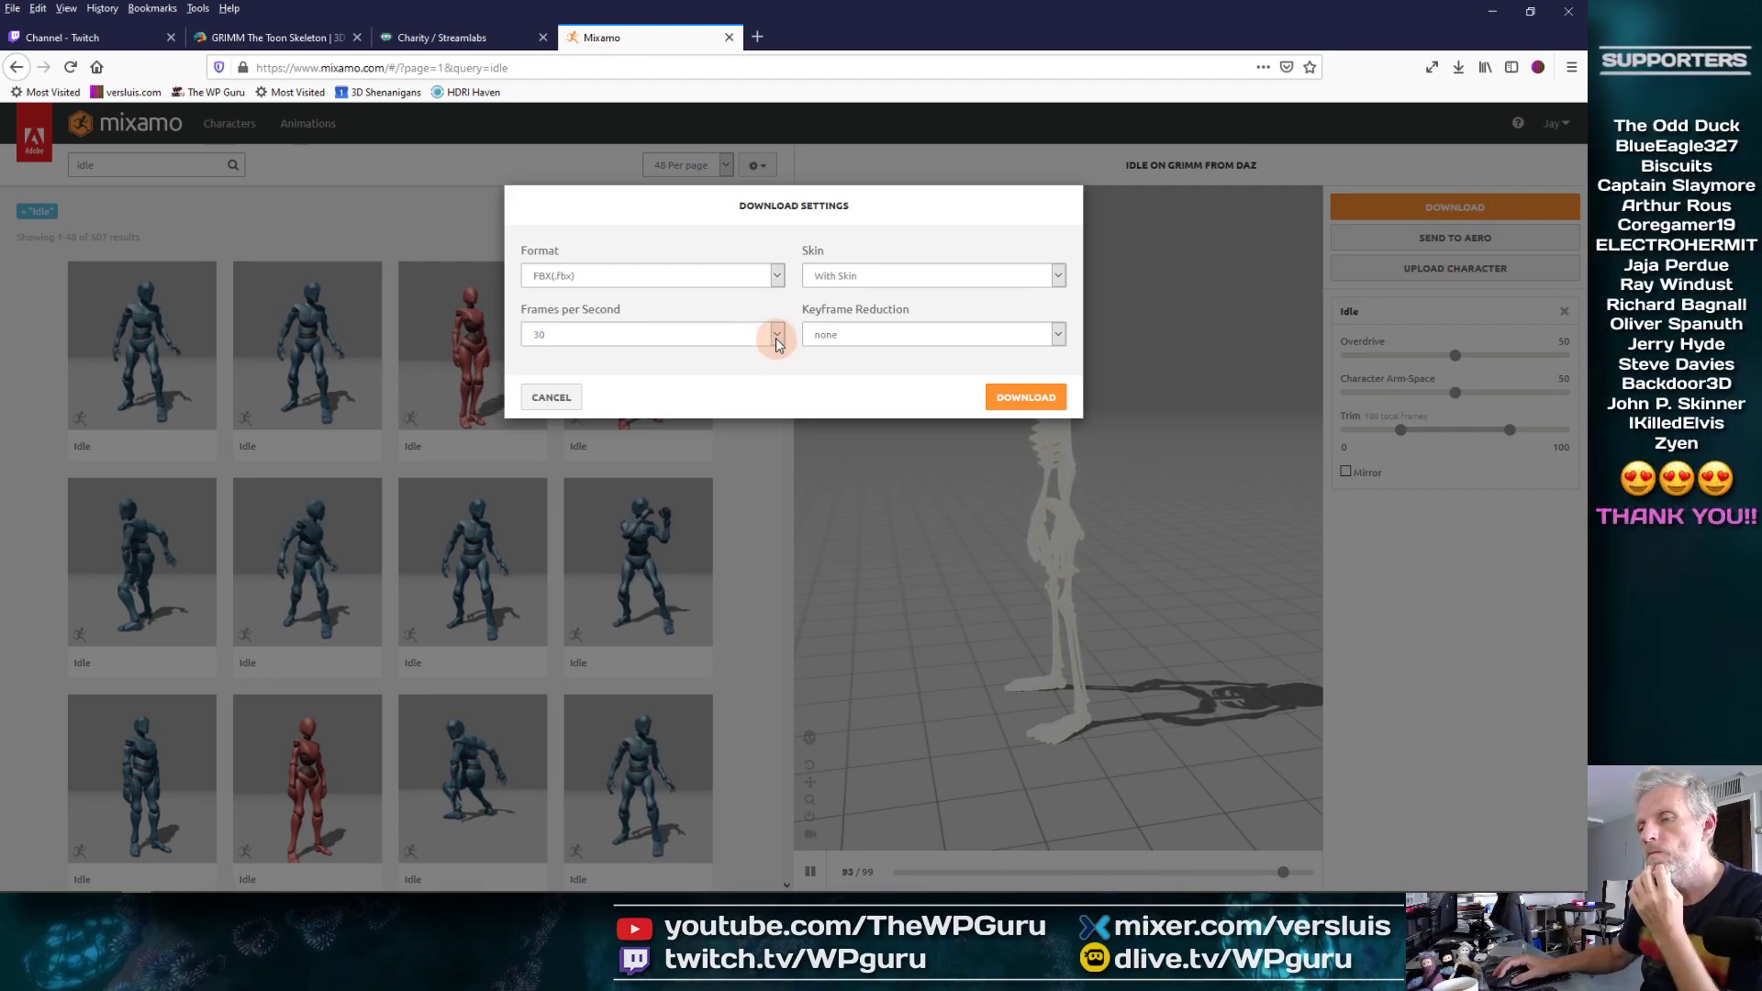
click(846, 385)
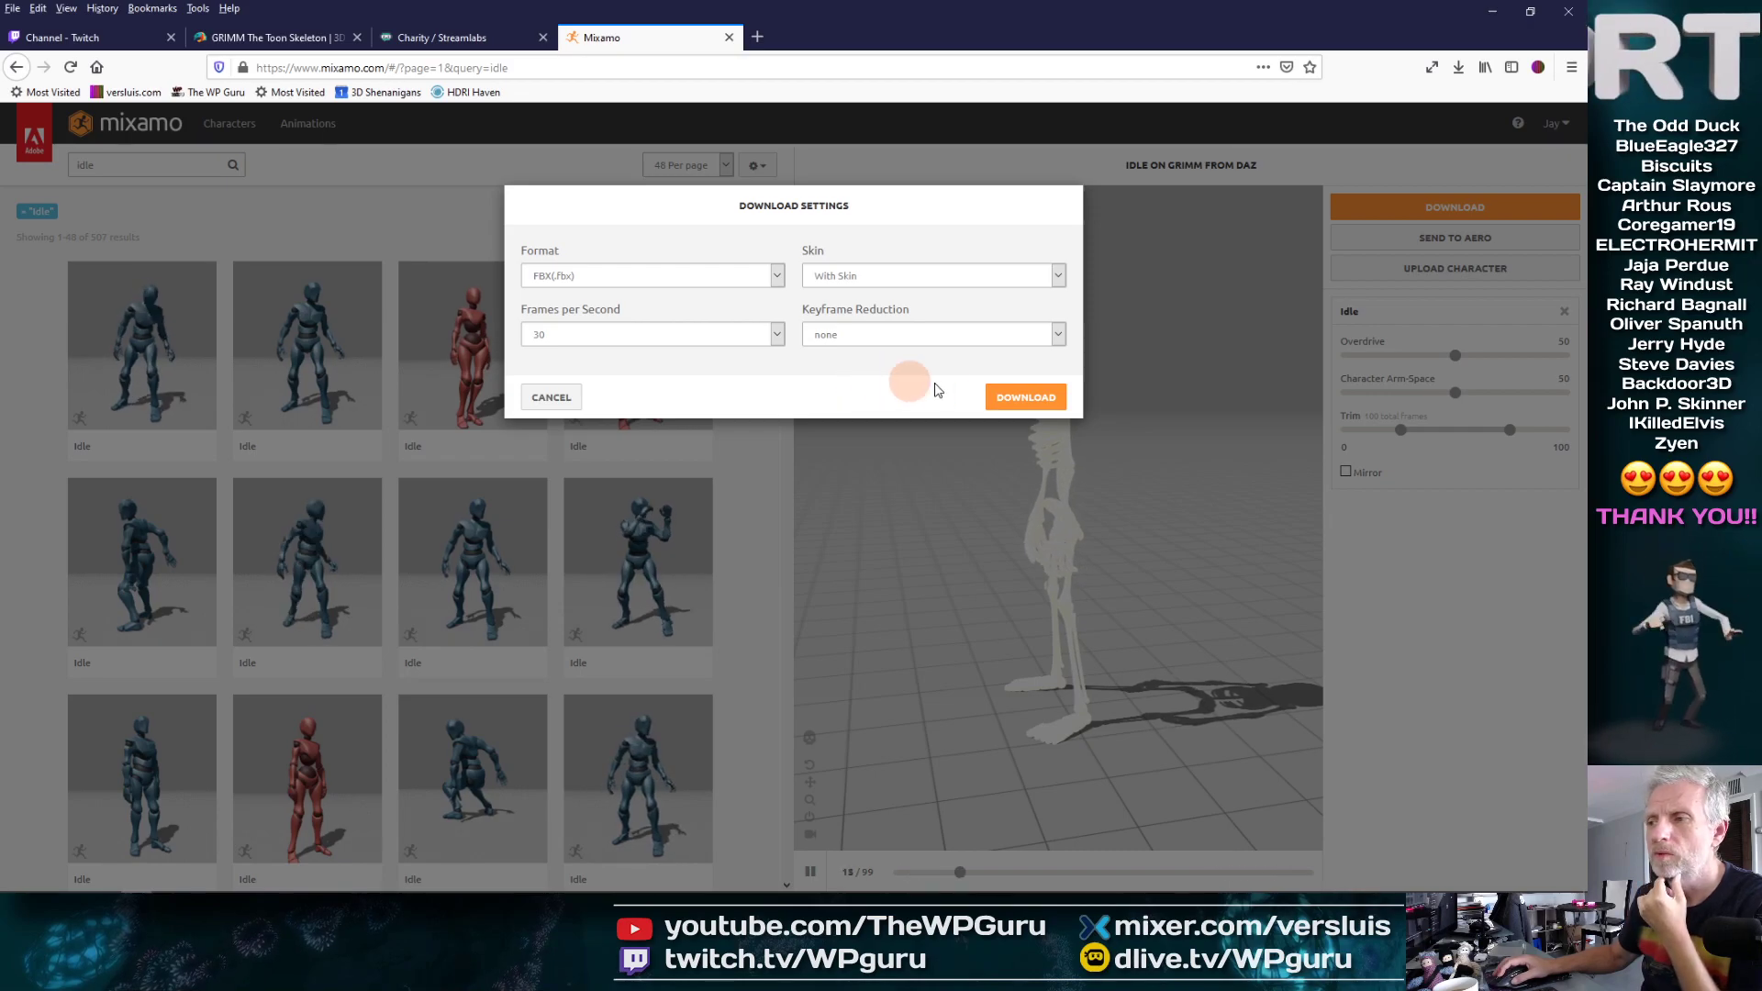
click(1026, 397)
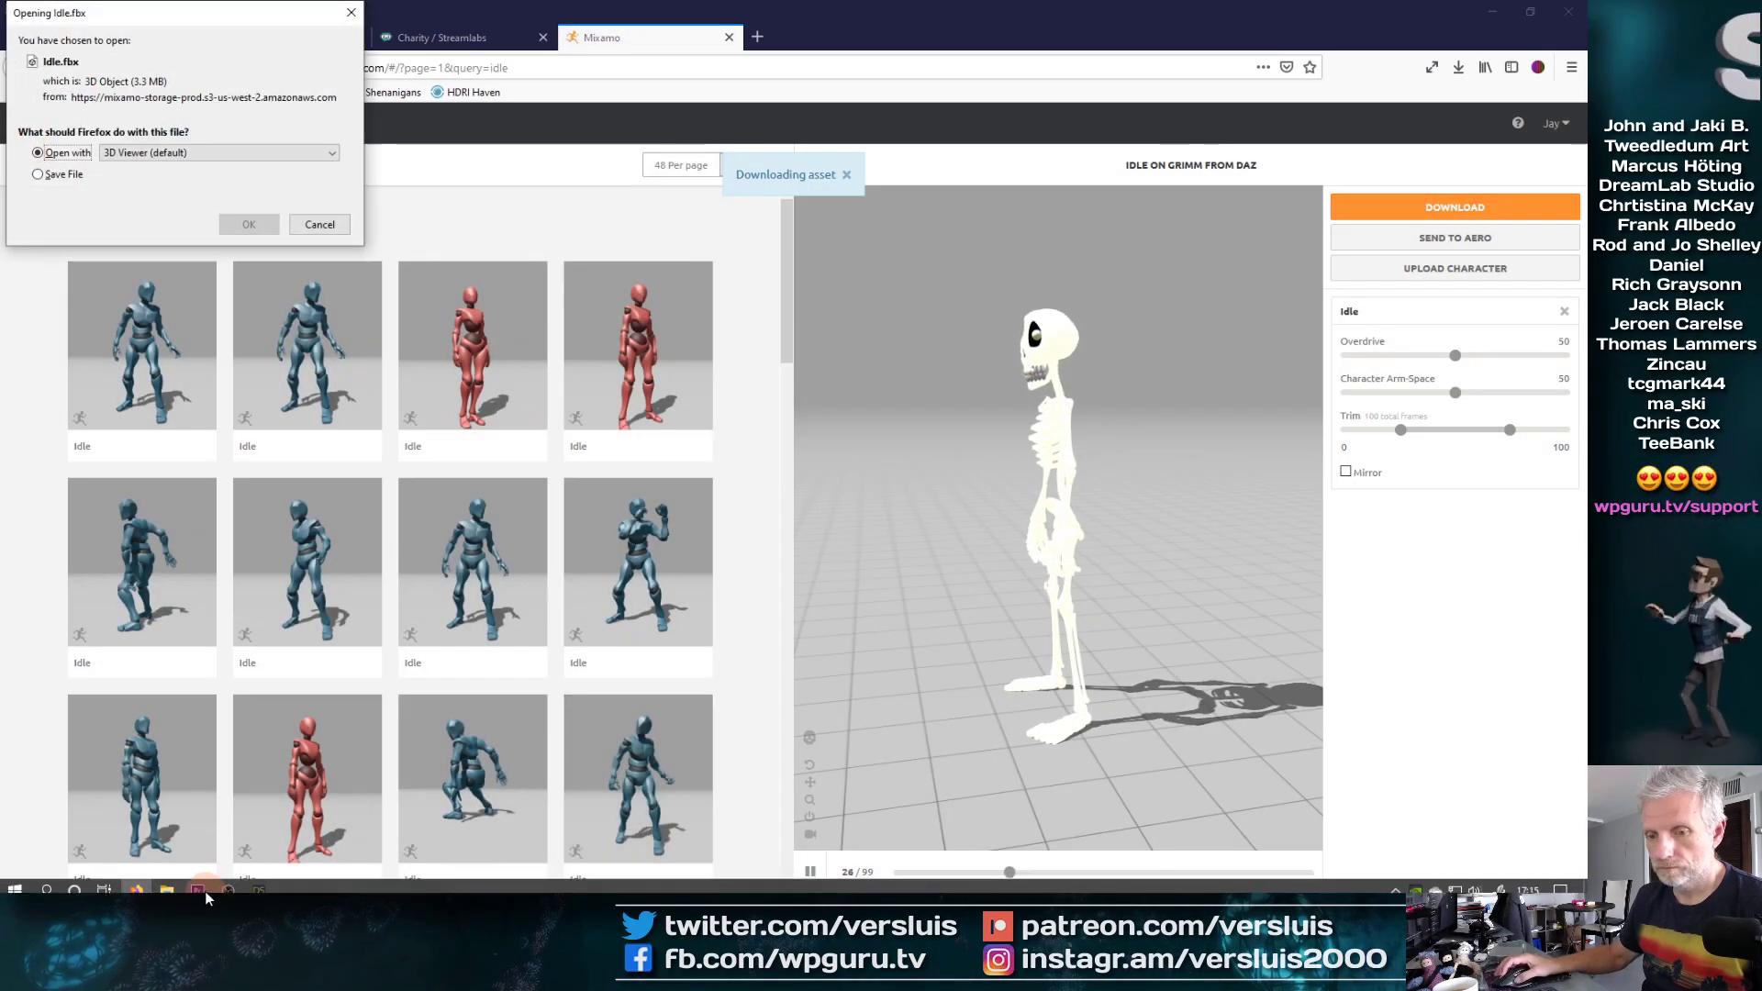
Save the Idle.fbx download to disk instead of opening it in 3D Viewer
click(203, 888)
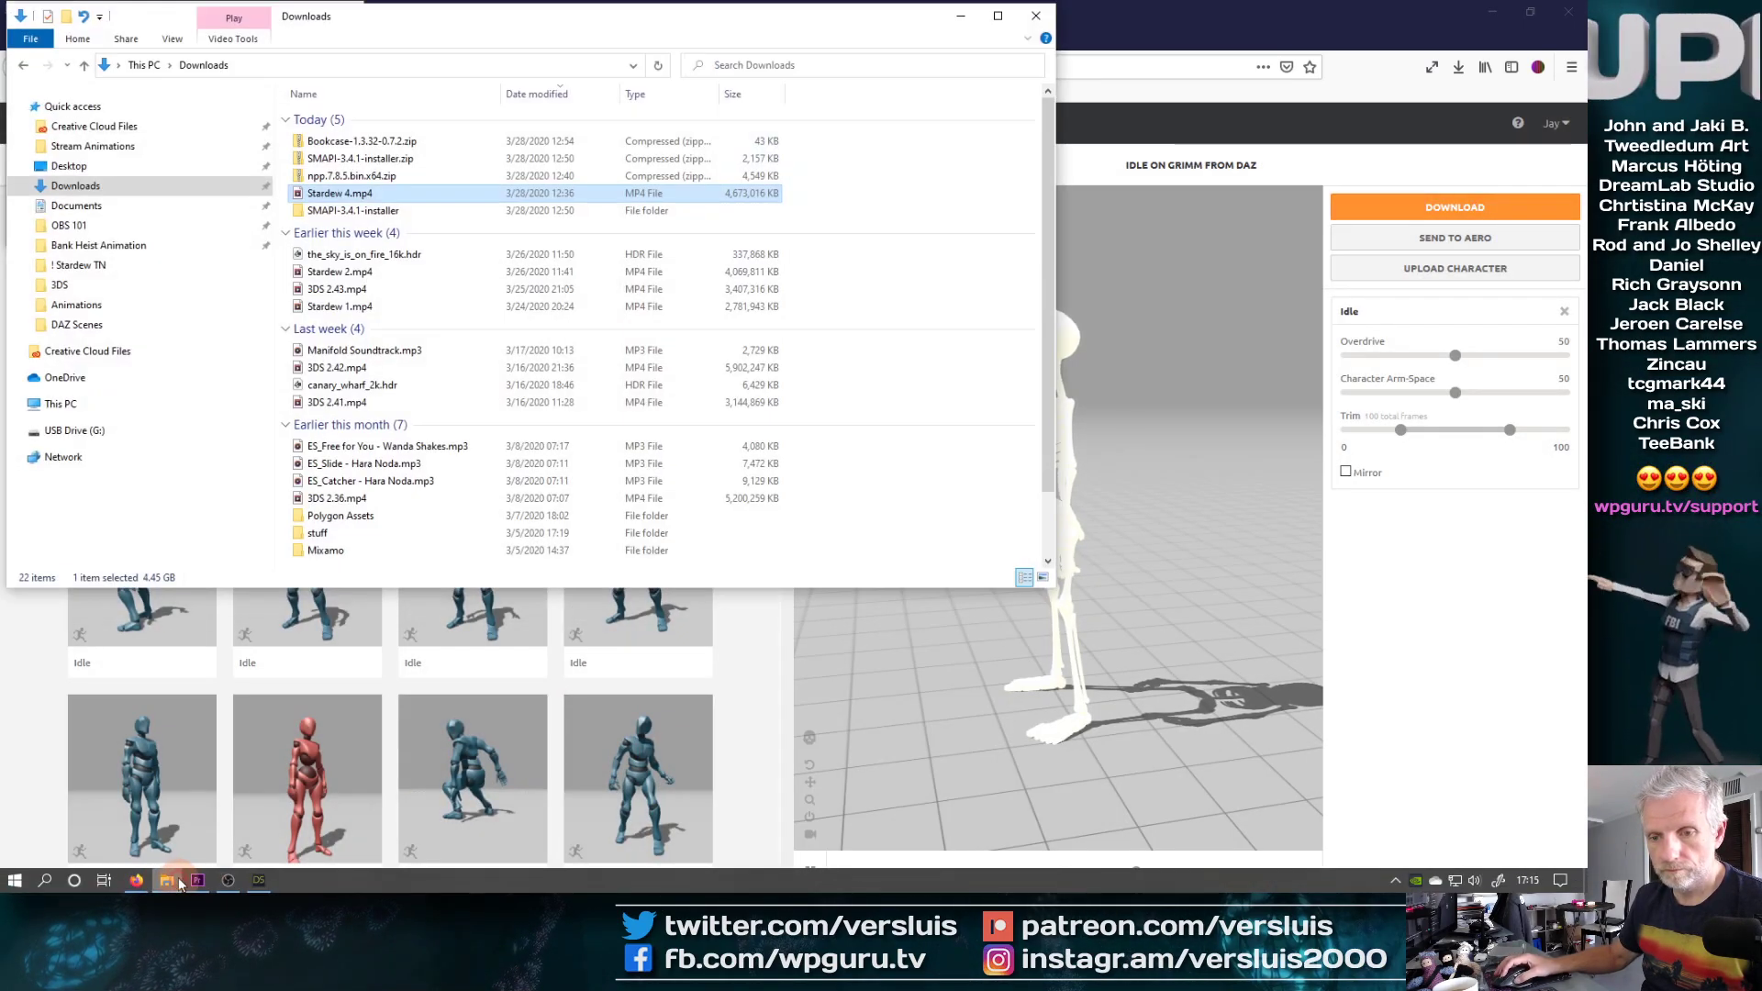
click(901, 66)
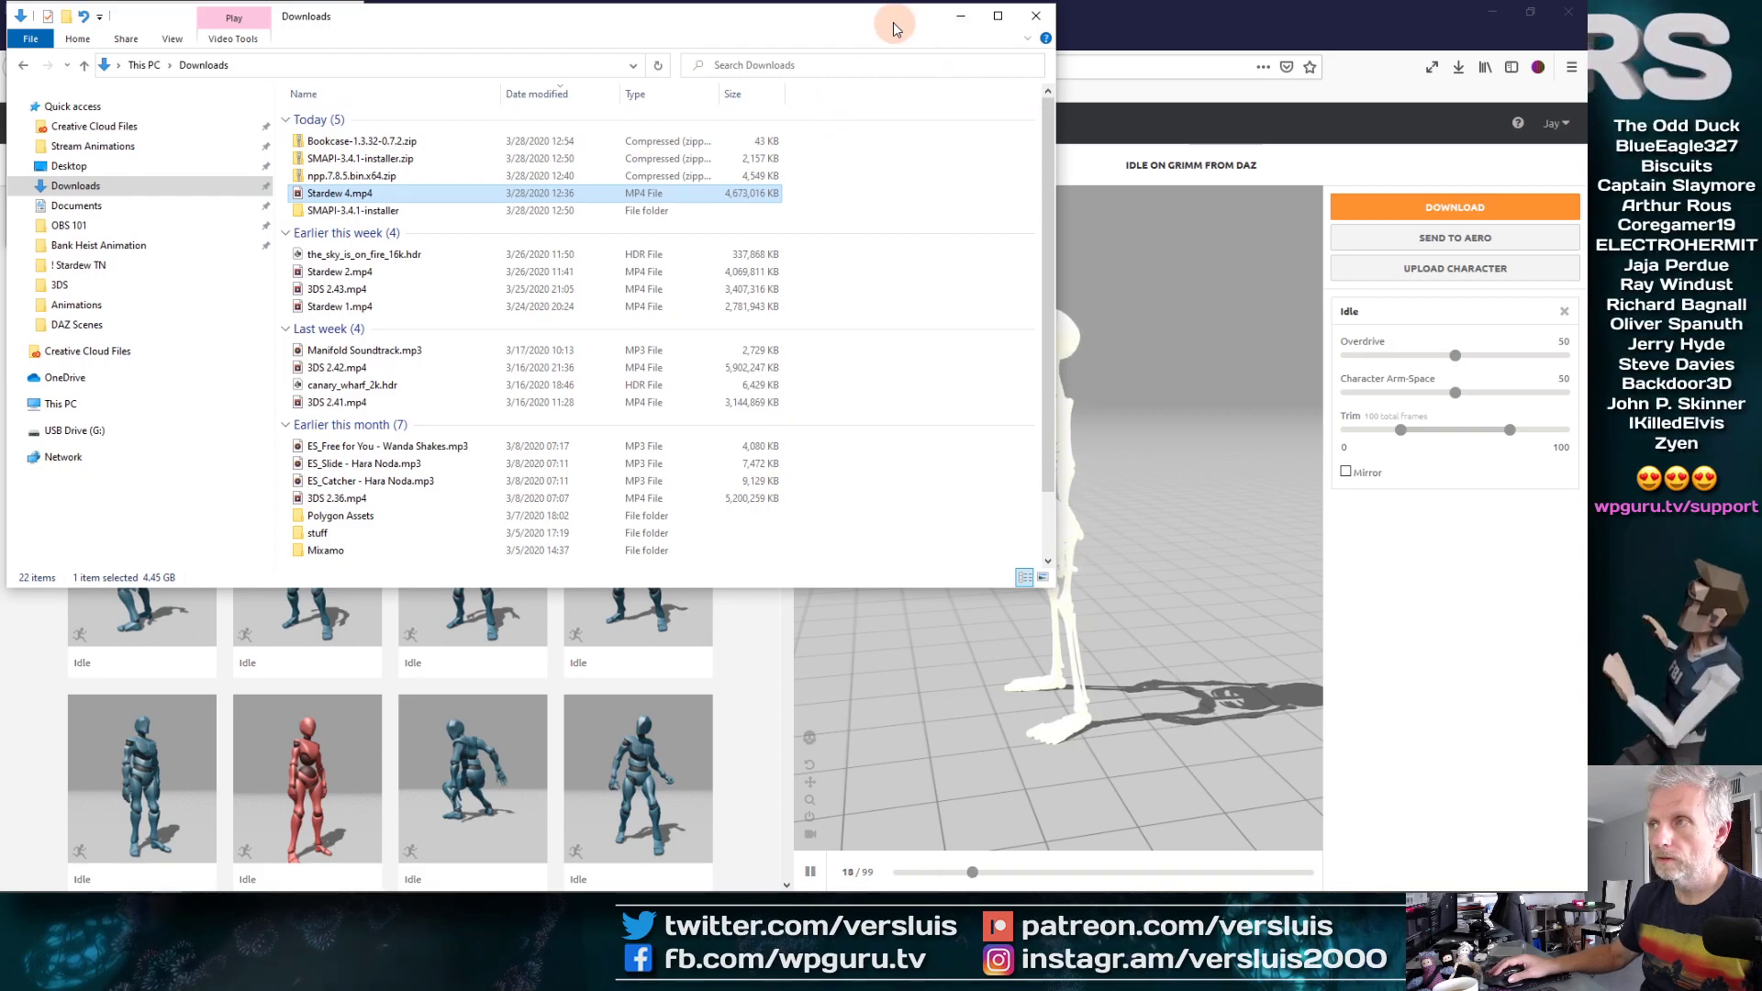
drag(642, 16, 889, 116)
click(101, 181)
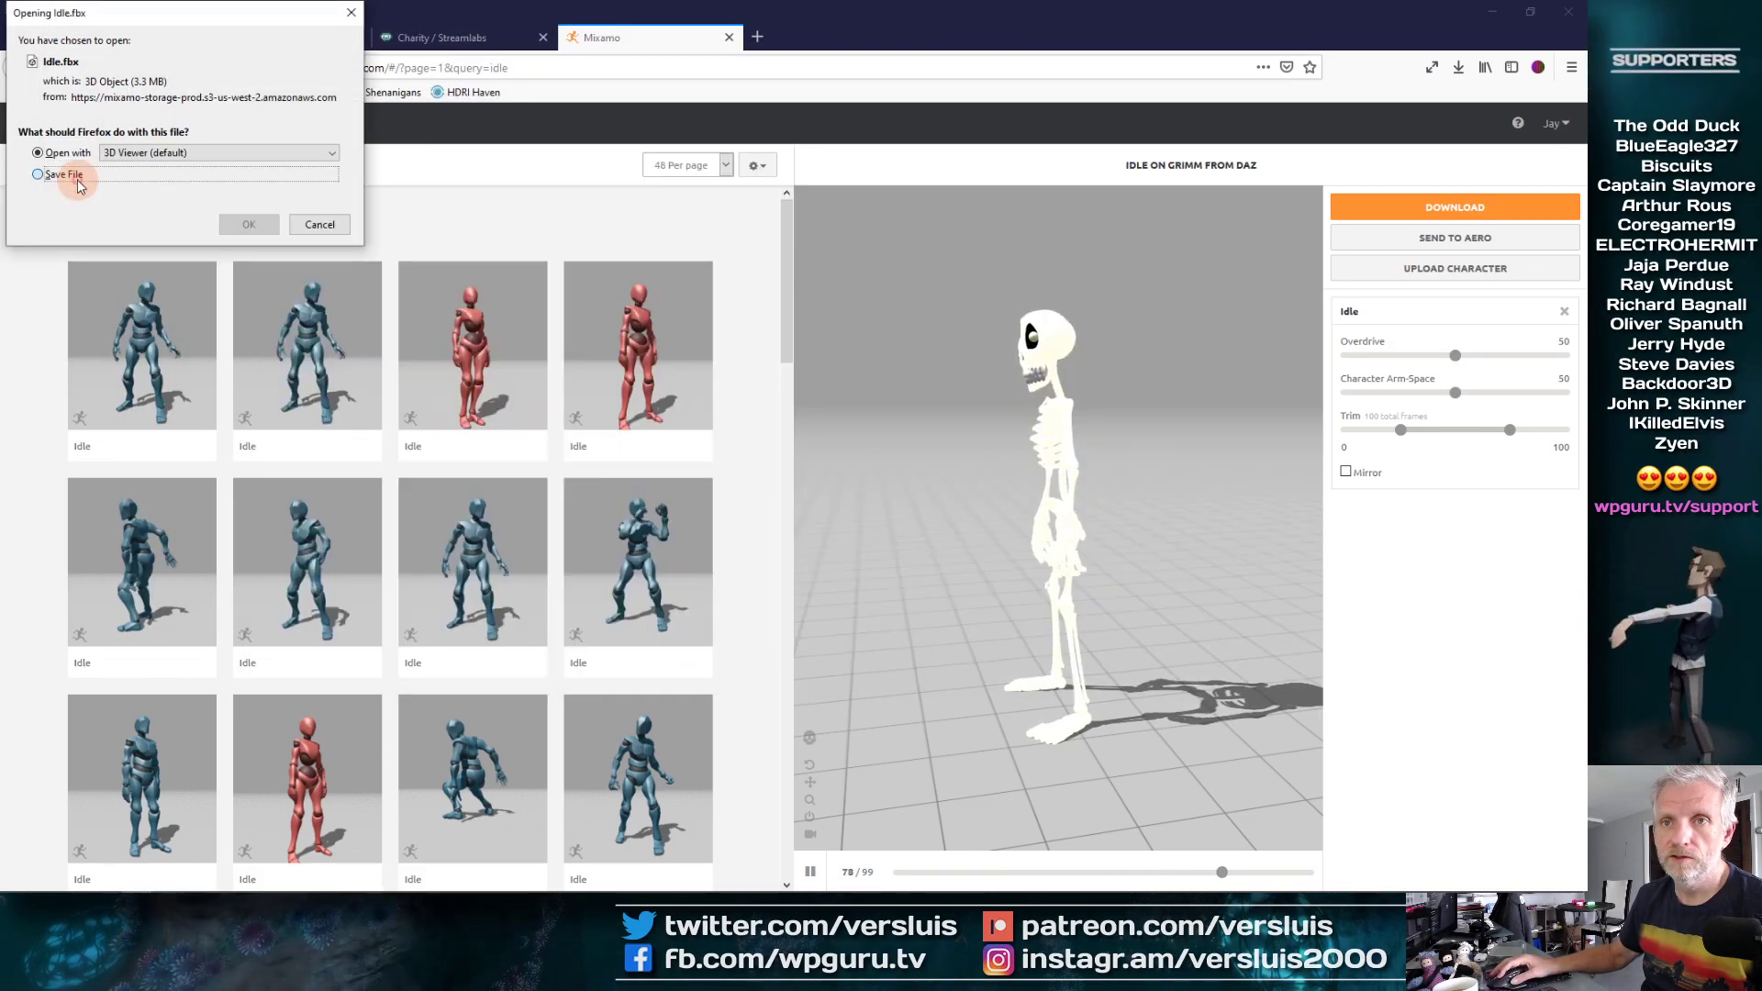
click(242, 226)
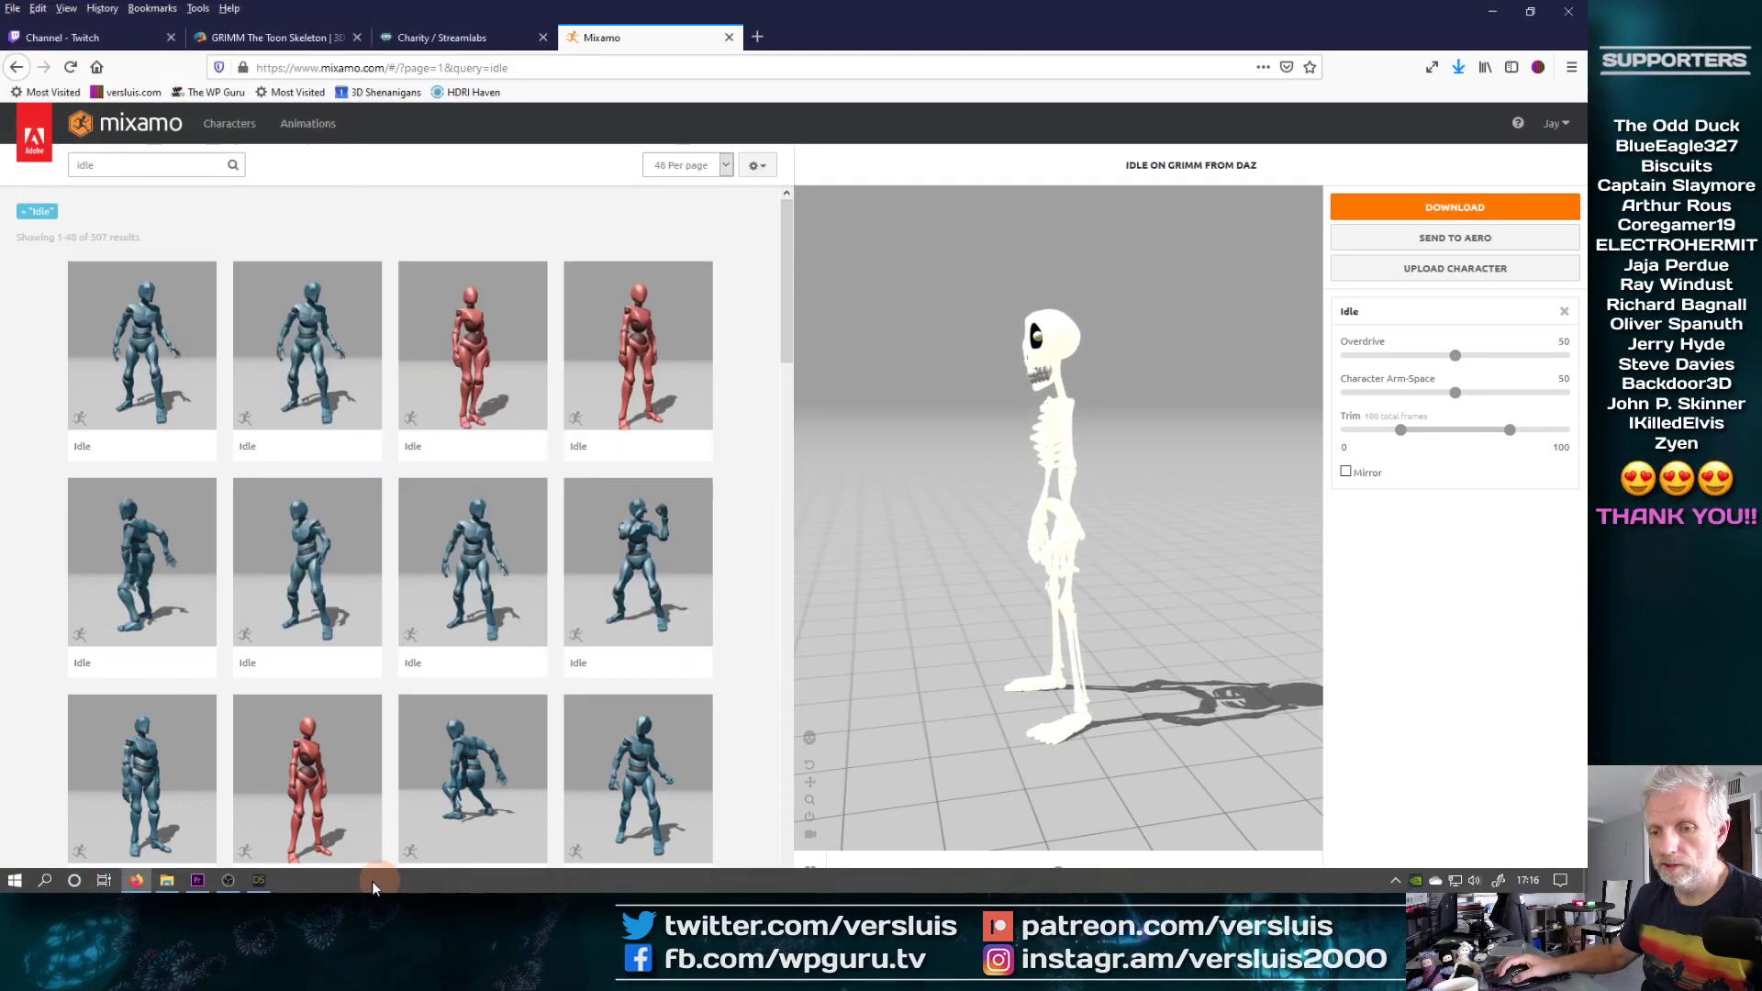
Rename the downloaded Idle.fbx in the Downloads folder to "GRIMM - Idle.fbx"
click(165, 882)
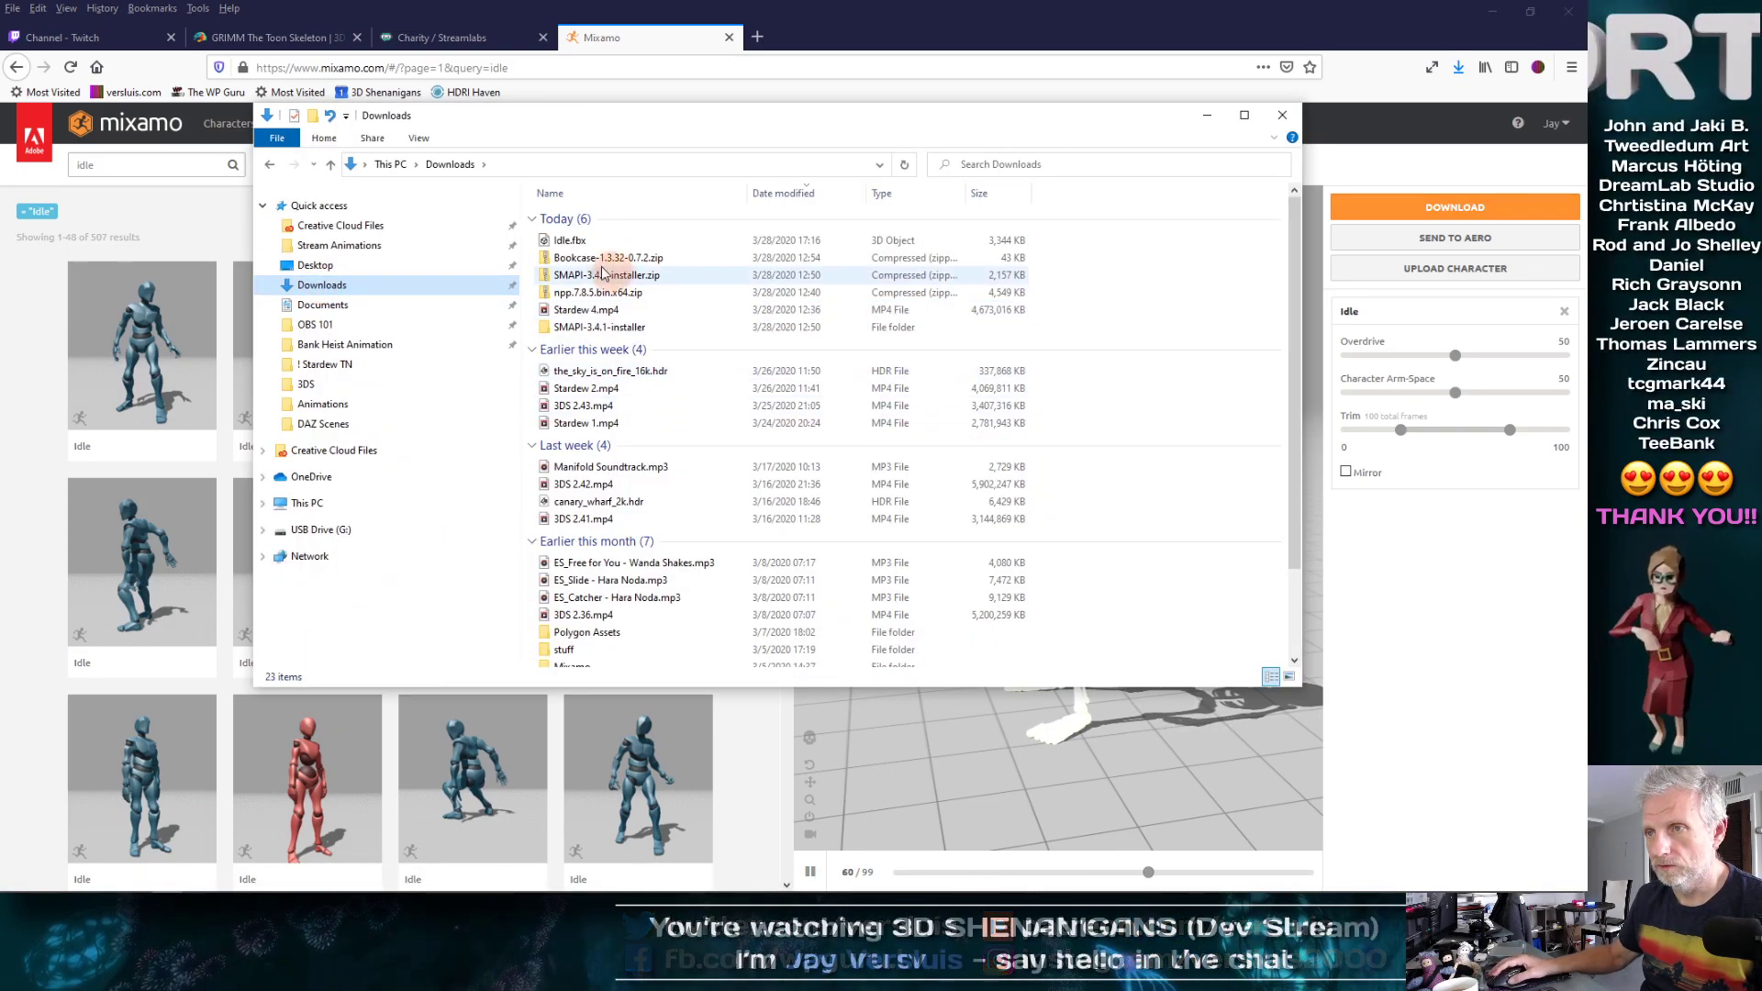
click(569, 241)
key(F2)
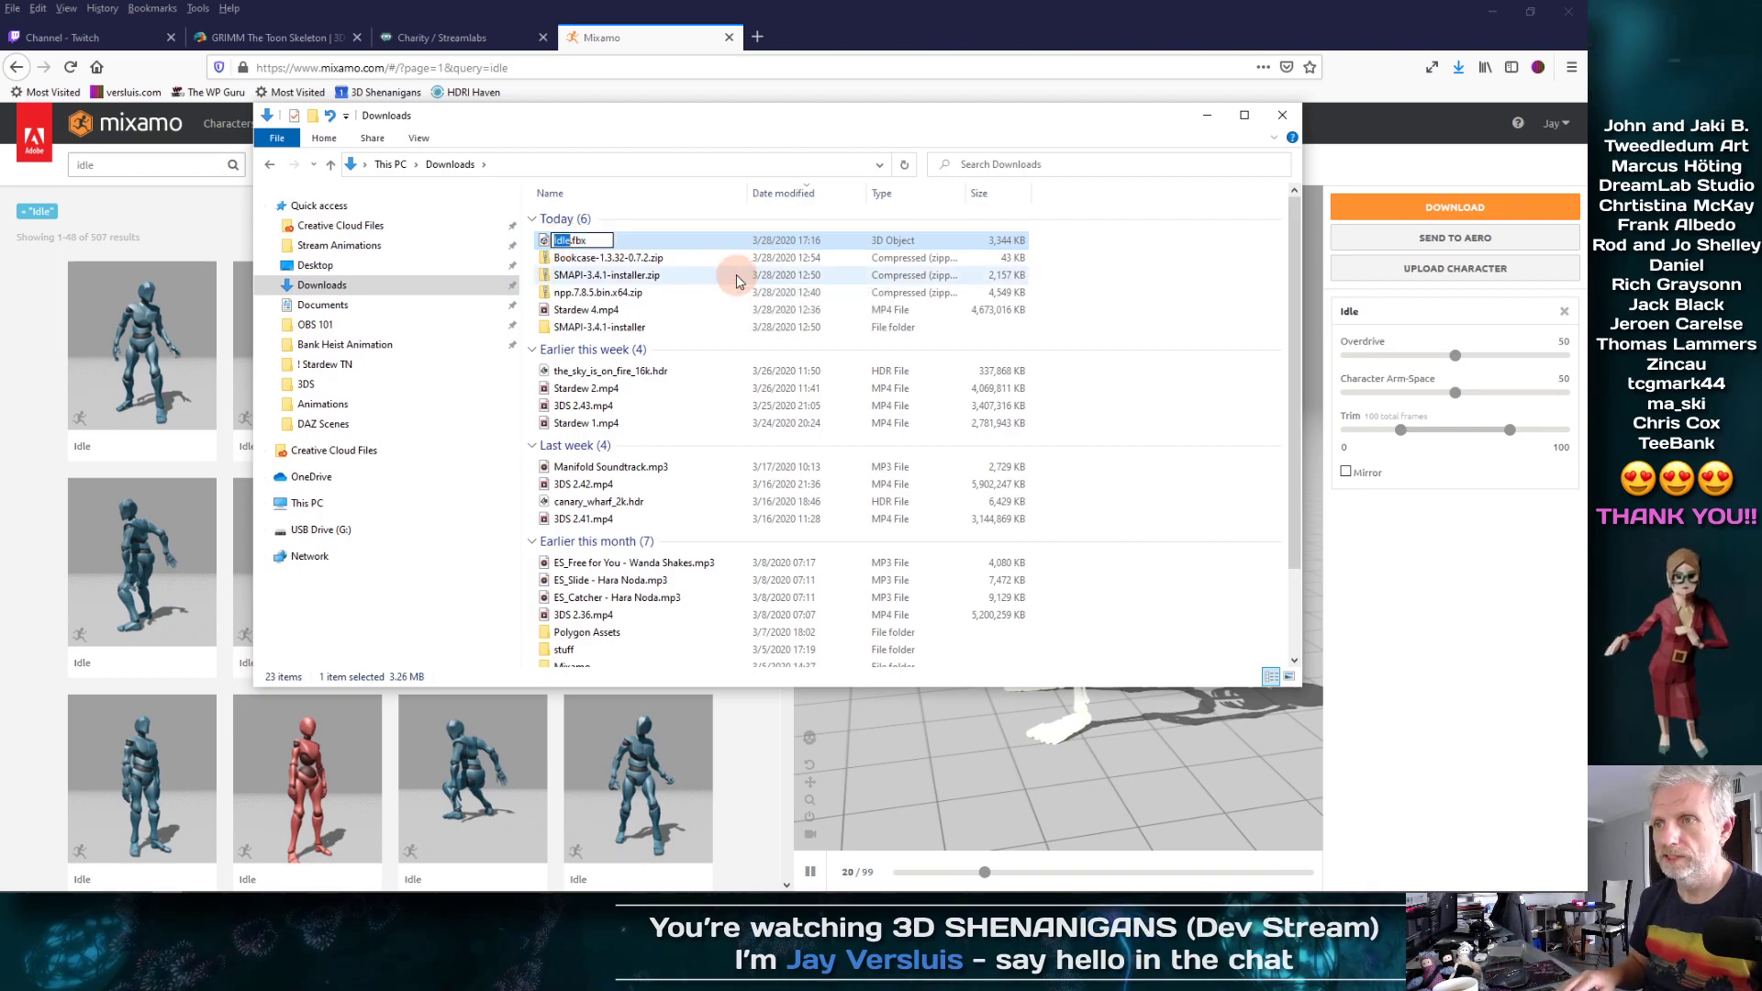
key(Home)
text(GRIMM -)
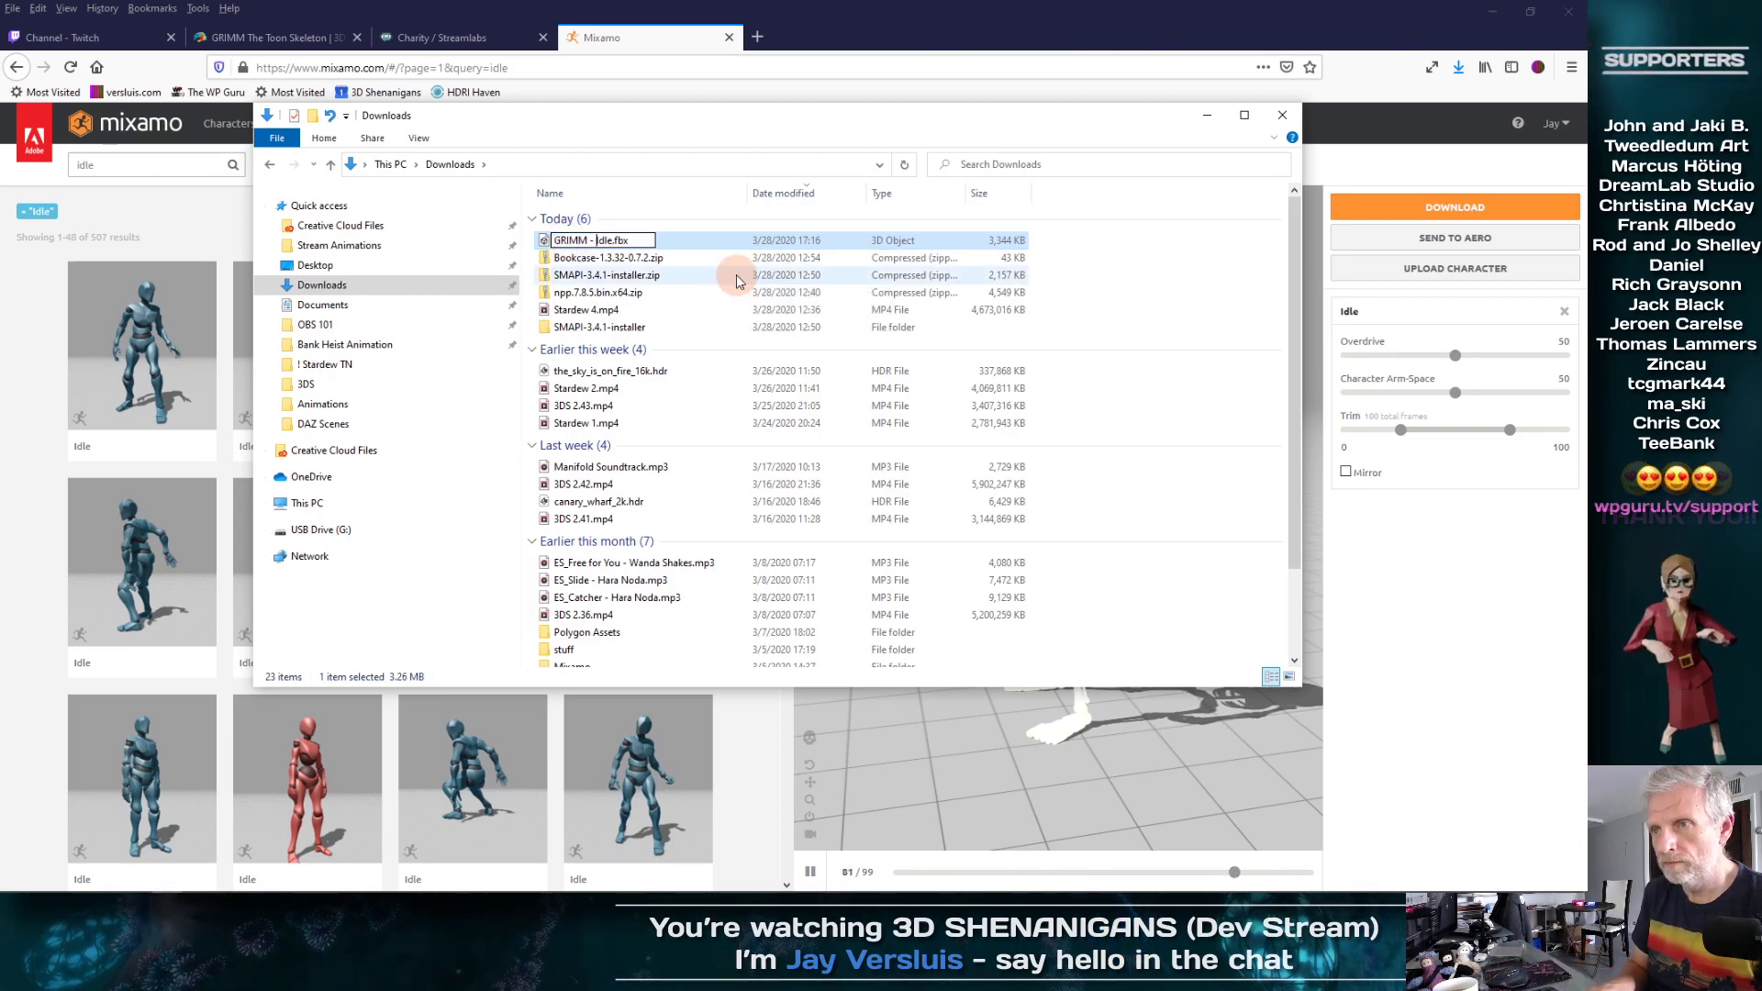
key(Return)
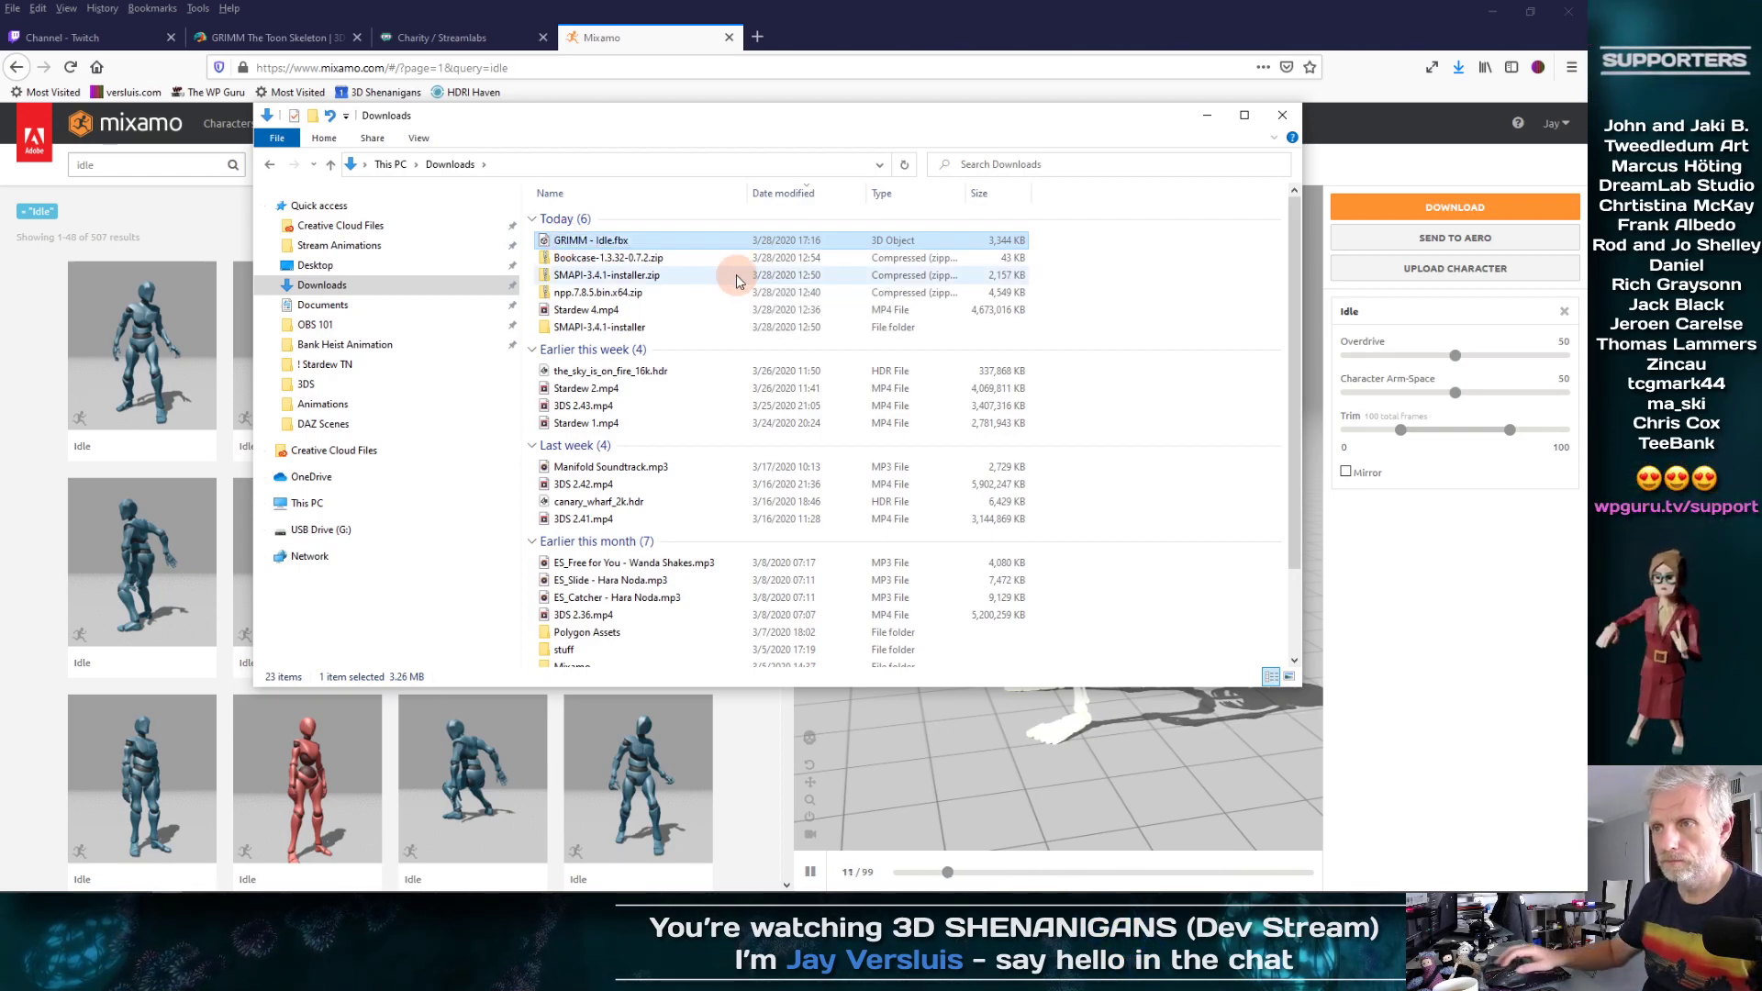
Move GRIMM - Idle.fbx from Downloads into the Mixamo Exports folder inside Stream Animations, using a second File Explorer window
right_click(612, 246)
click(555, 492)
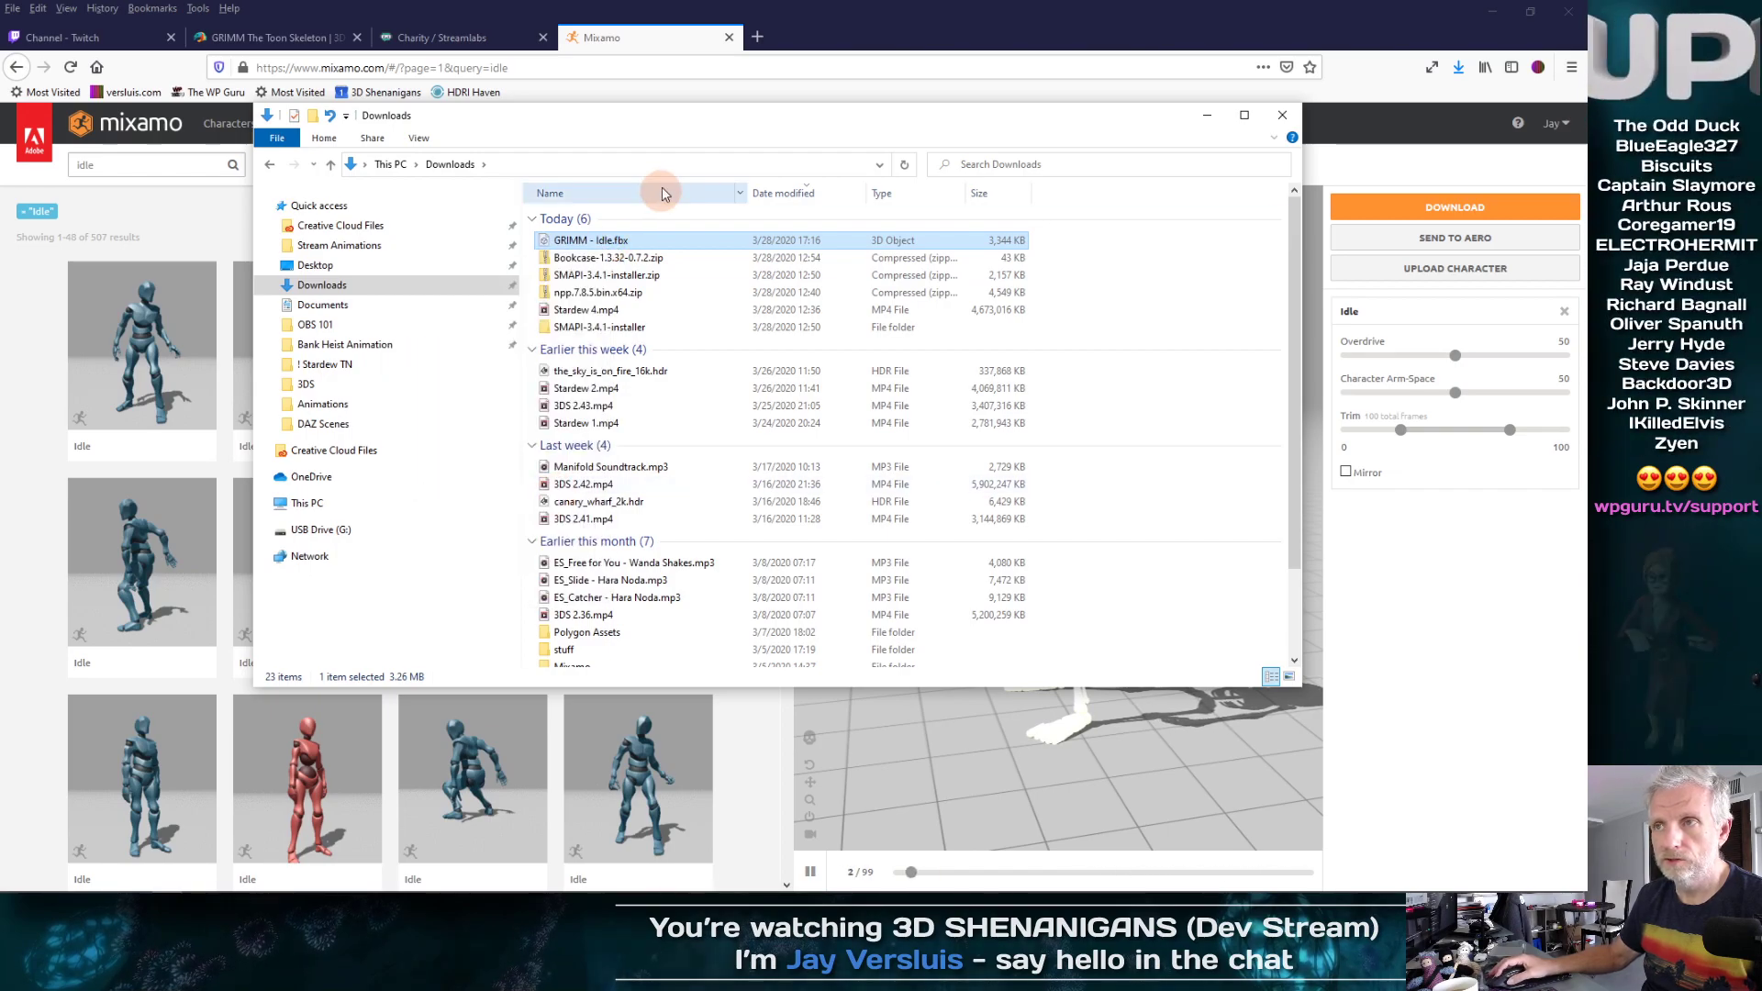
drag(668, 117, 435, 51)
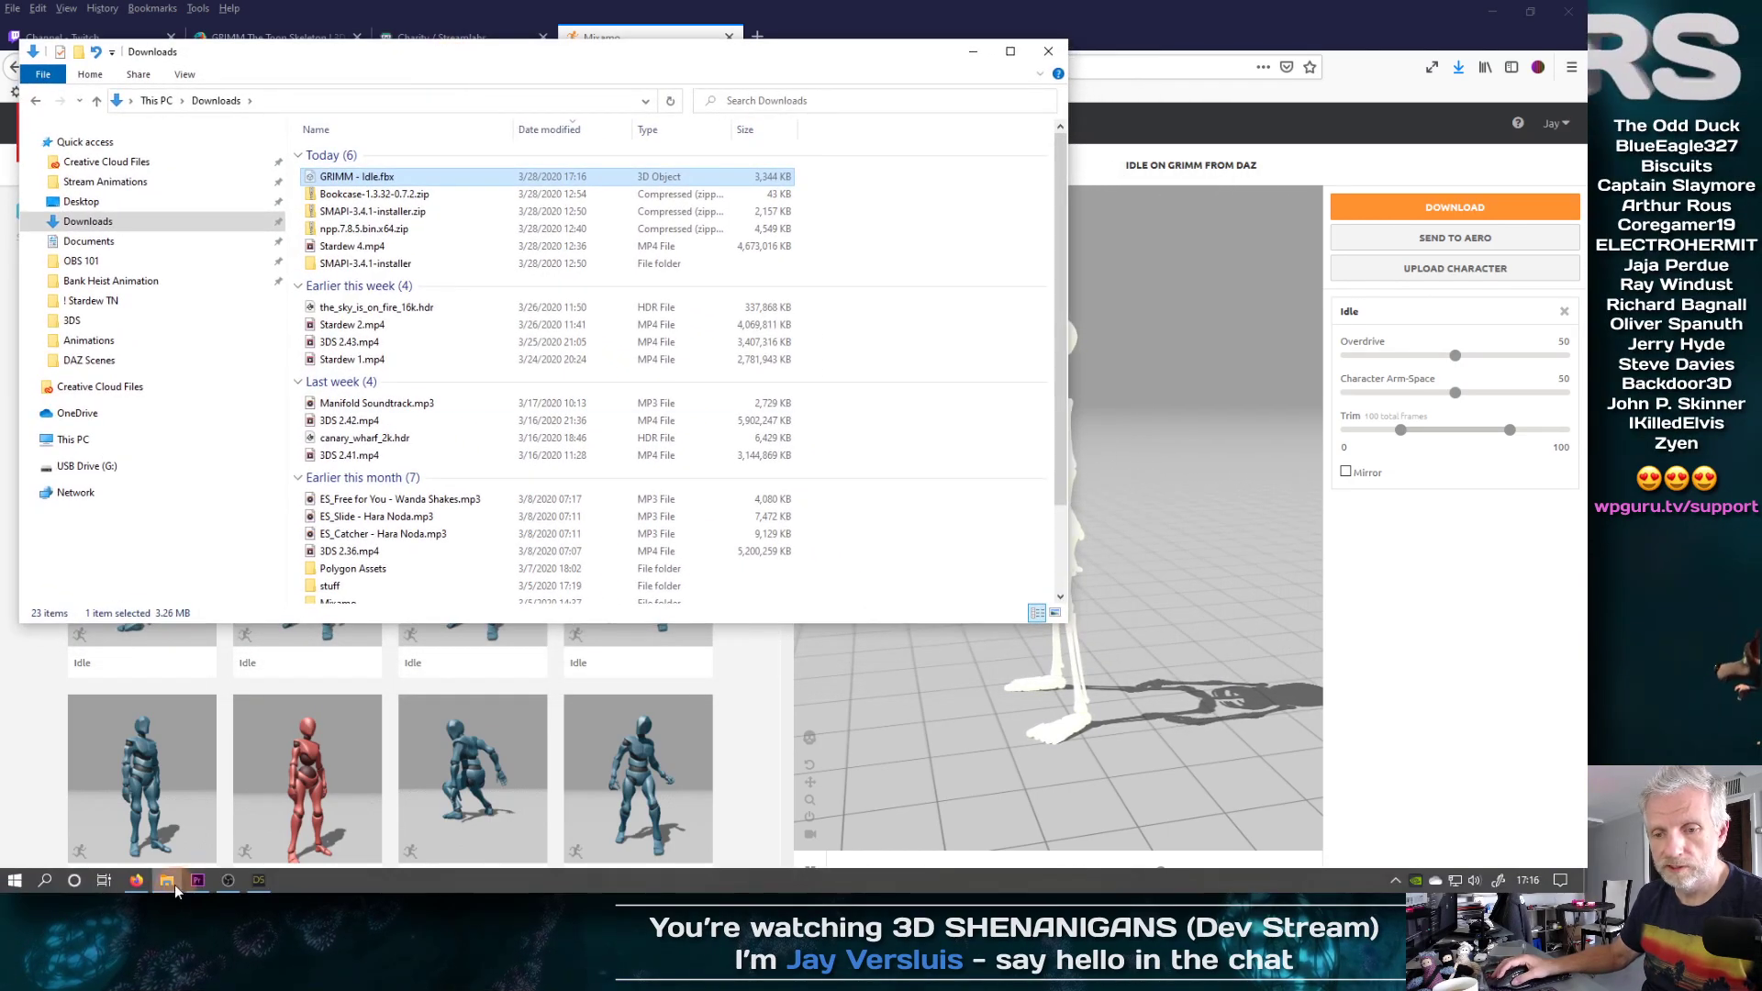
right_click(174, 885)
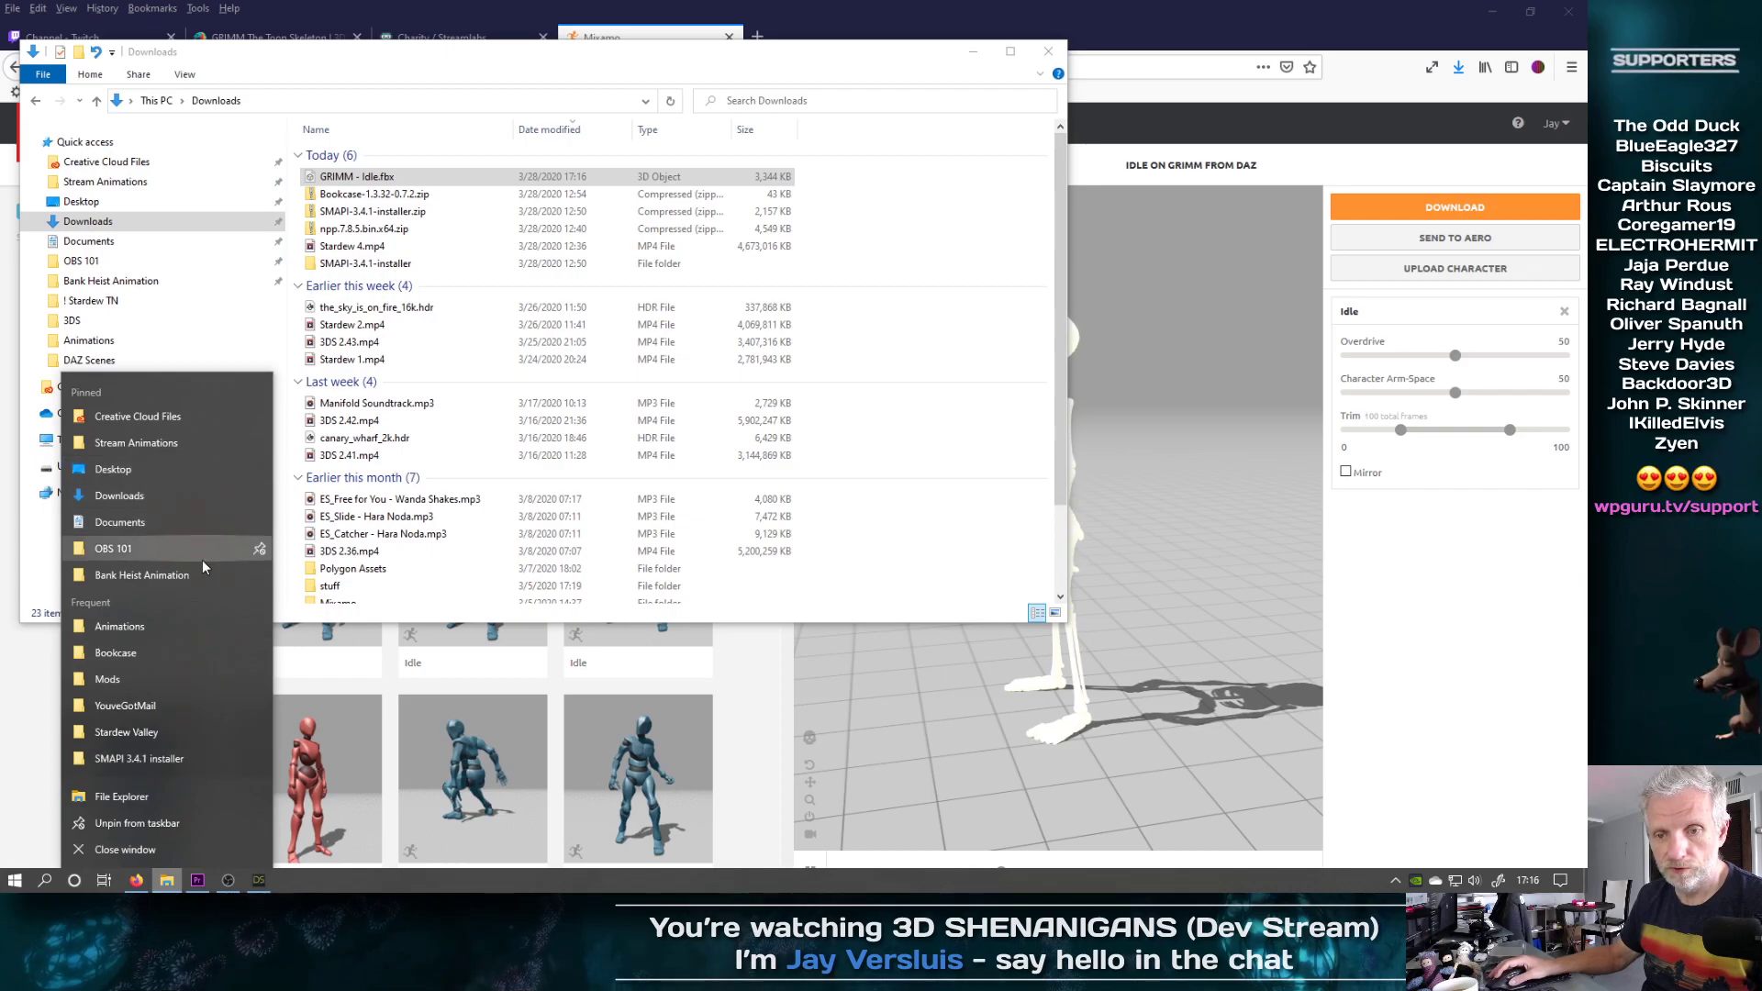
click(191, 795)
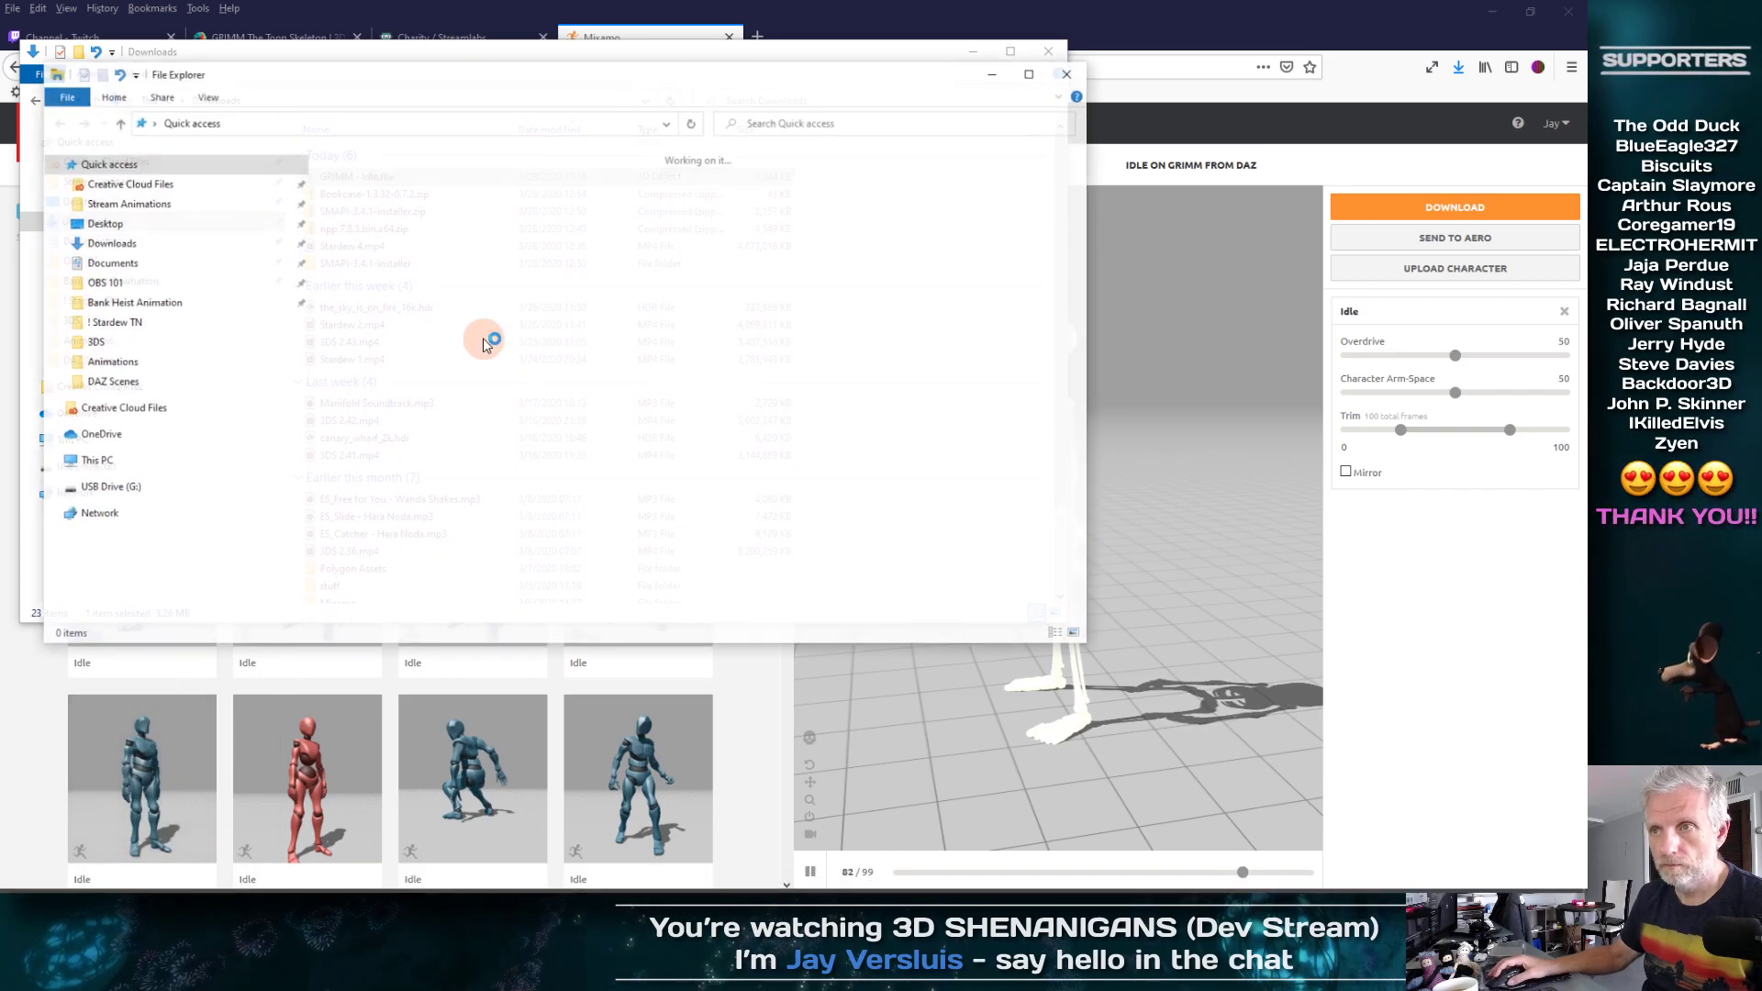
drag(392, 92, 814, 113)
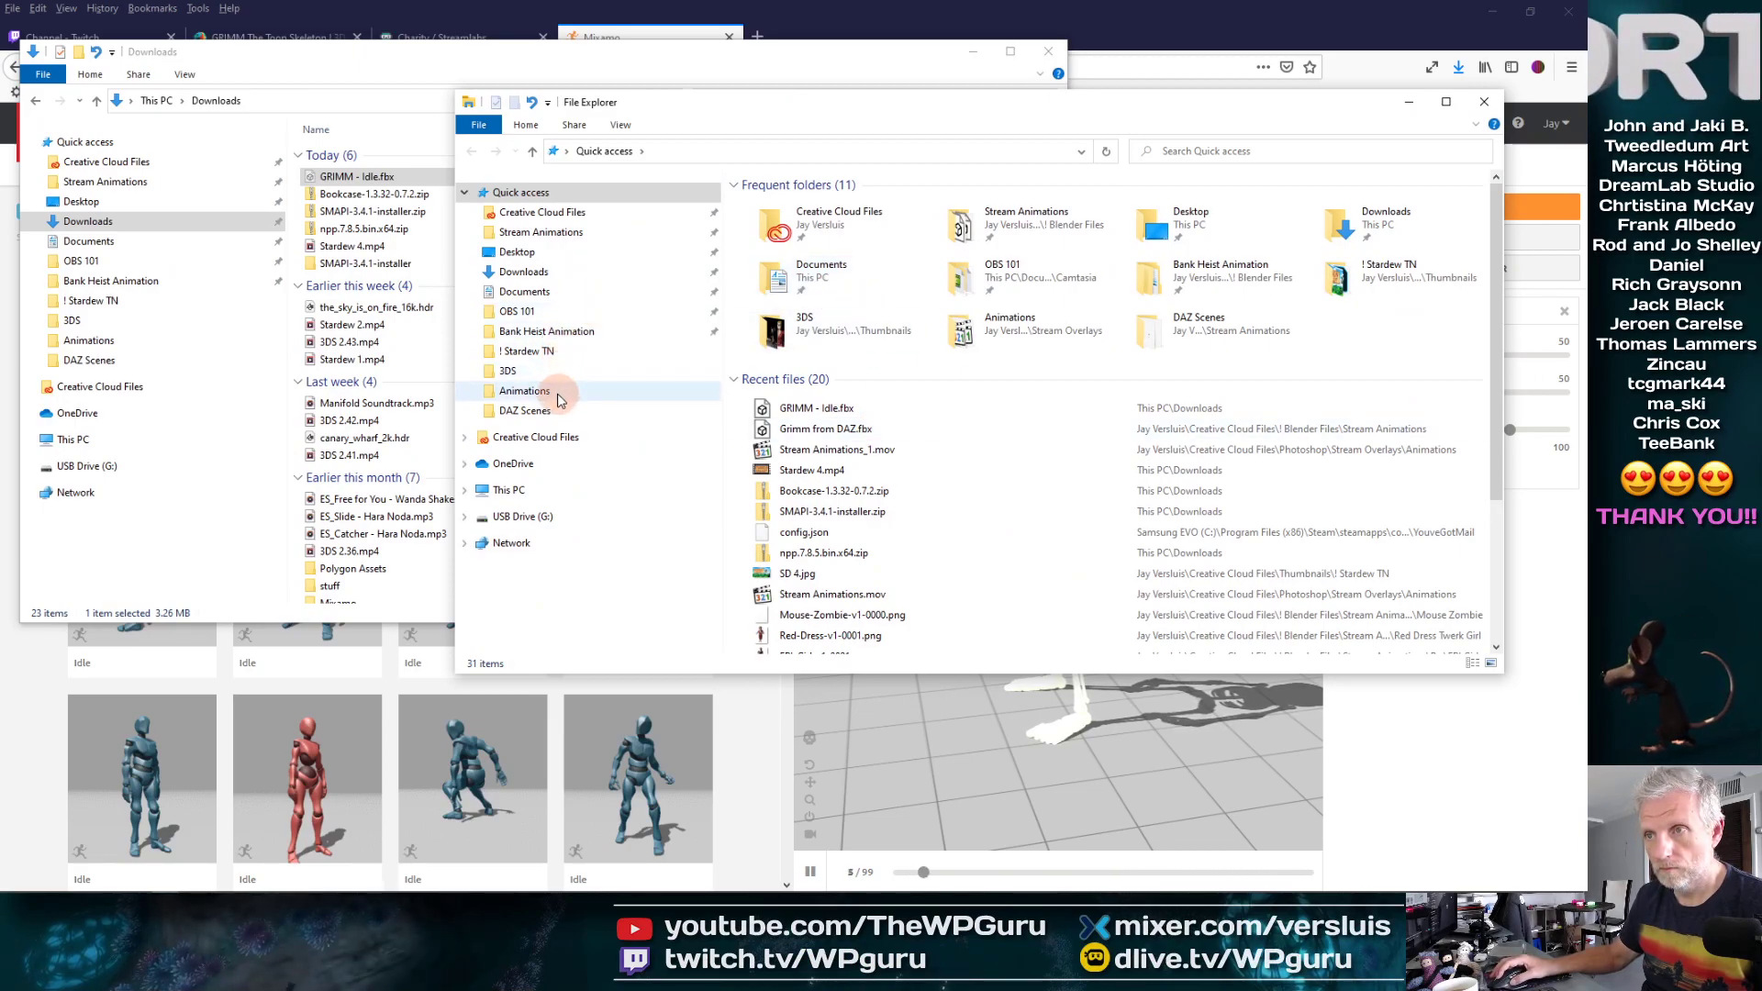
click(588, 232)
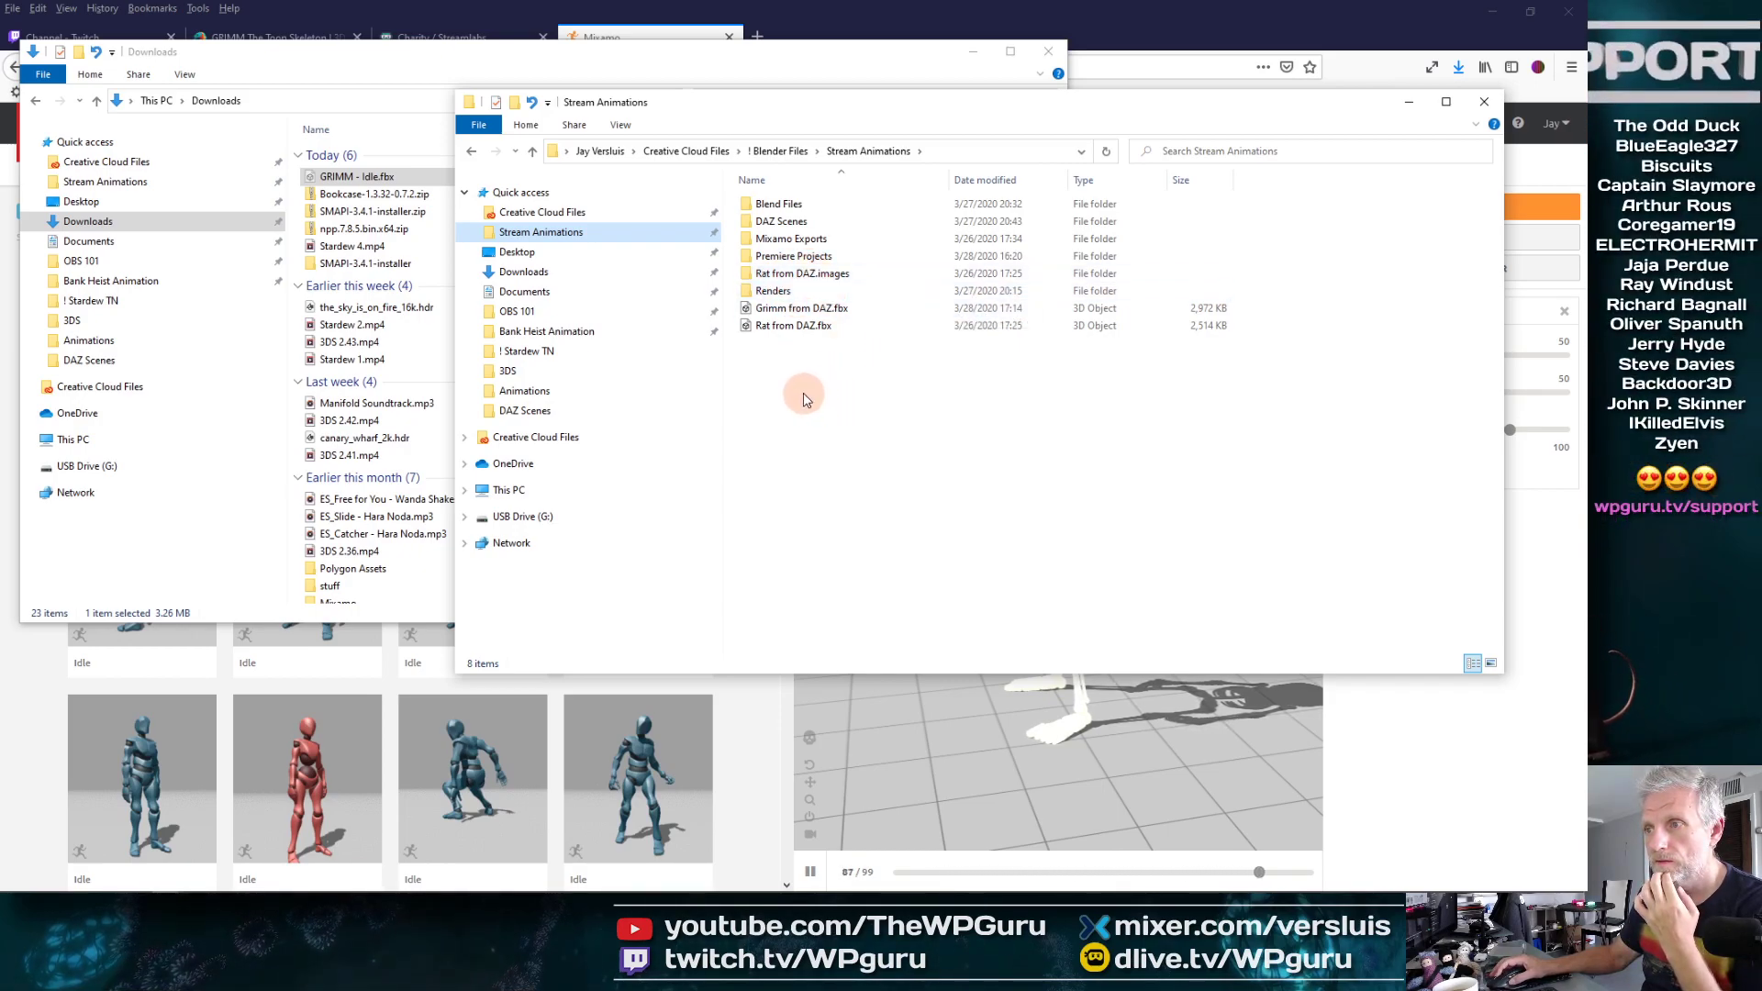
double_click(791, 240)
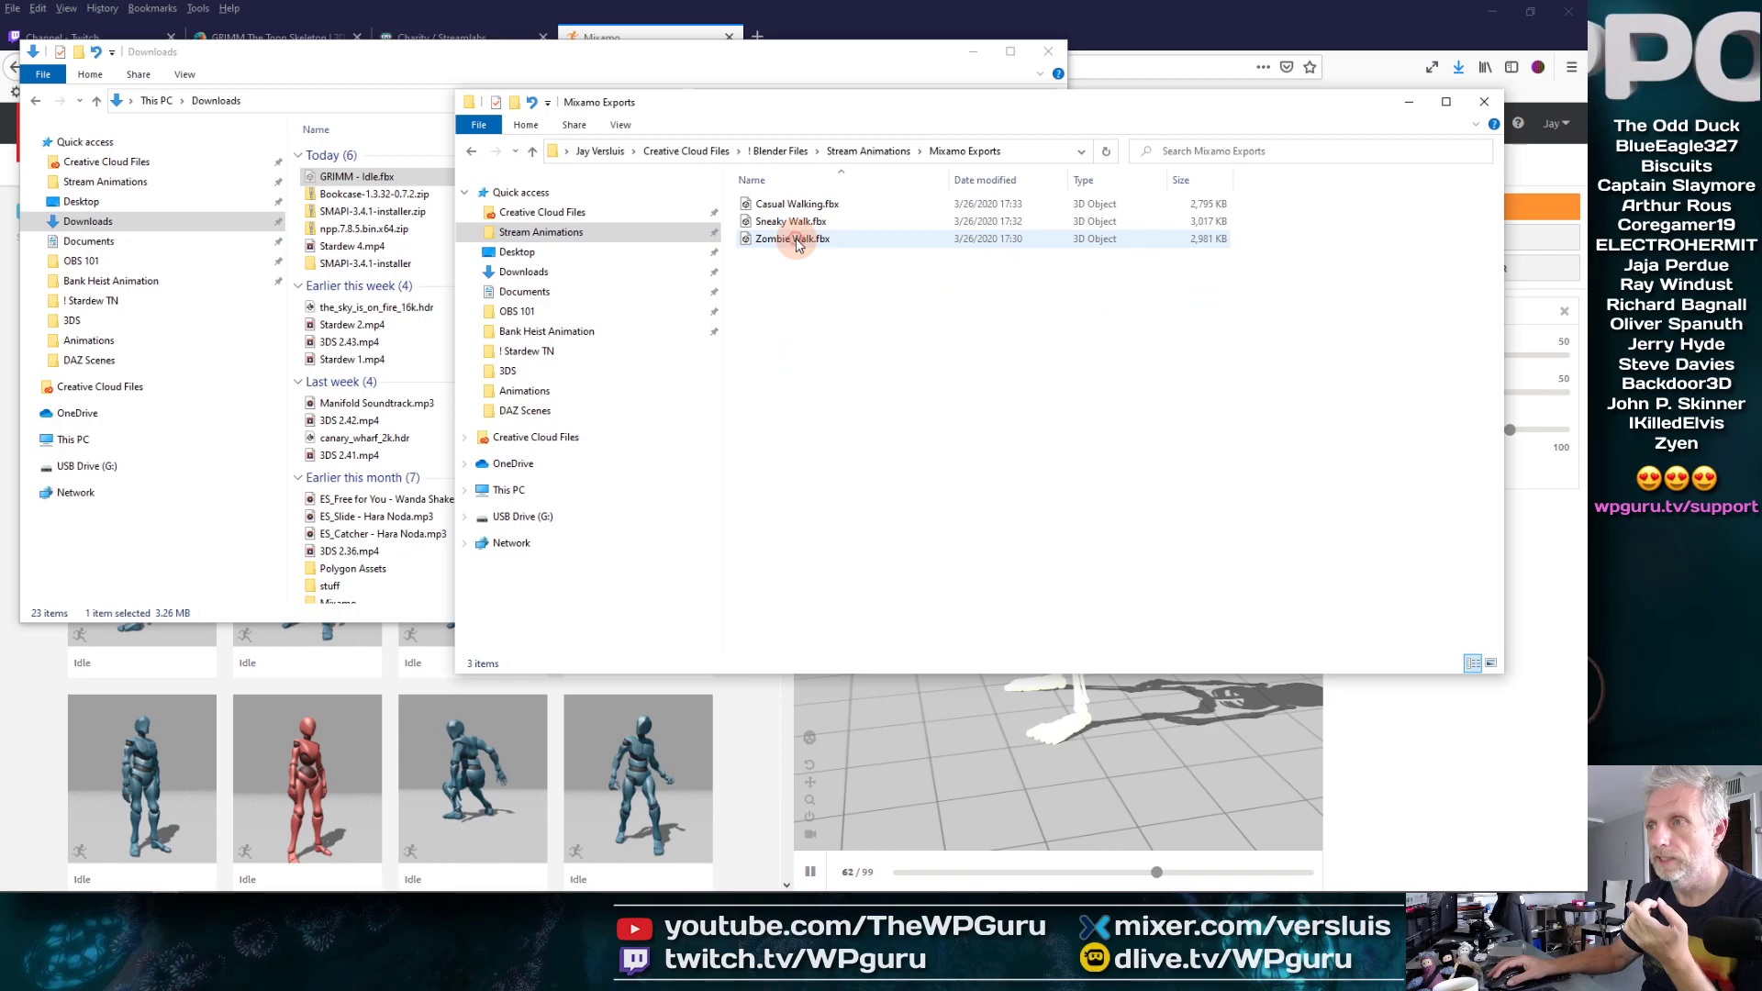
right_click(856, 335)
click(803, 445)
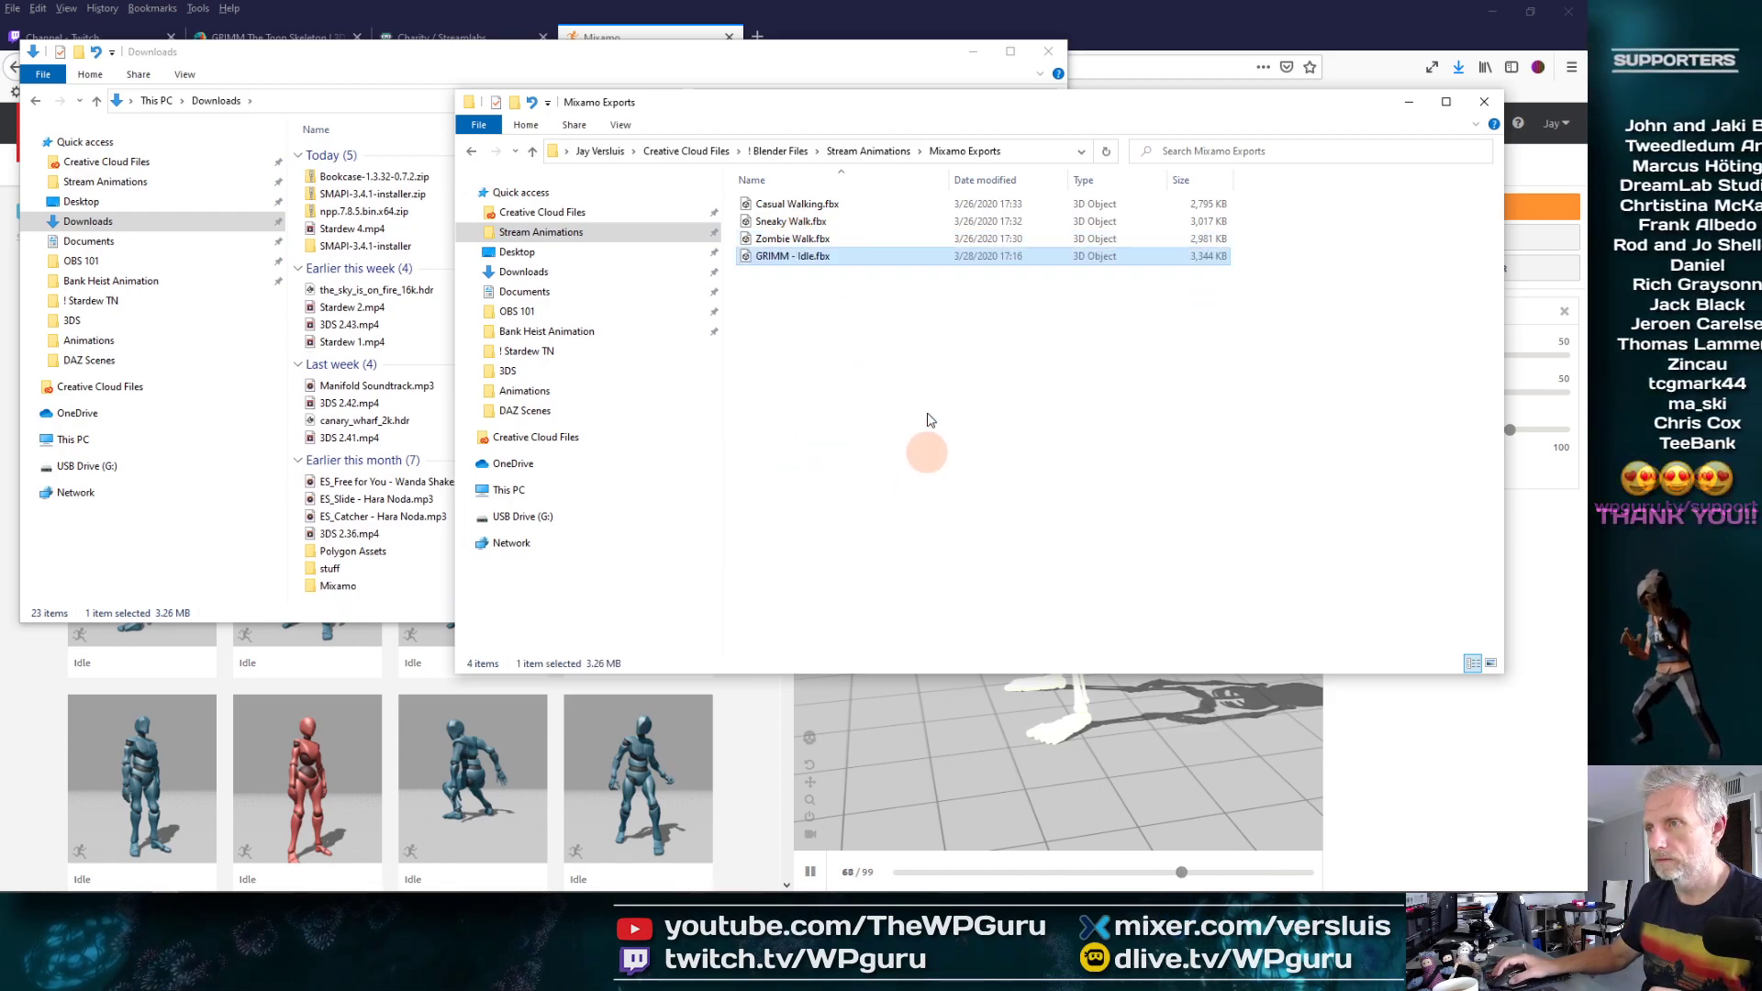
drag(796, 104, 851, 110)
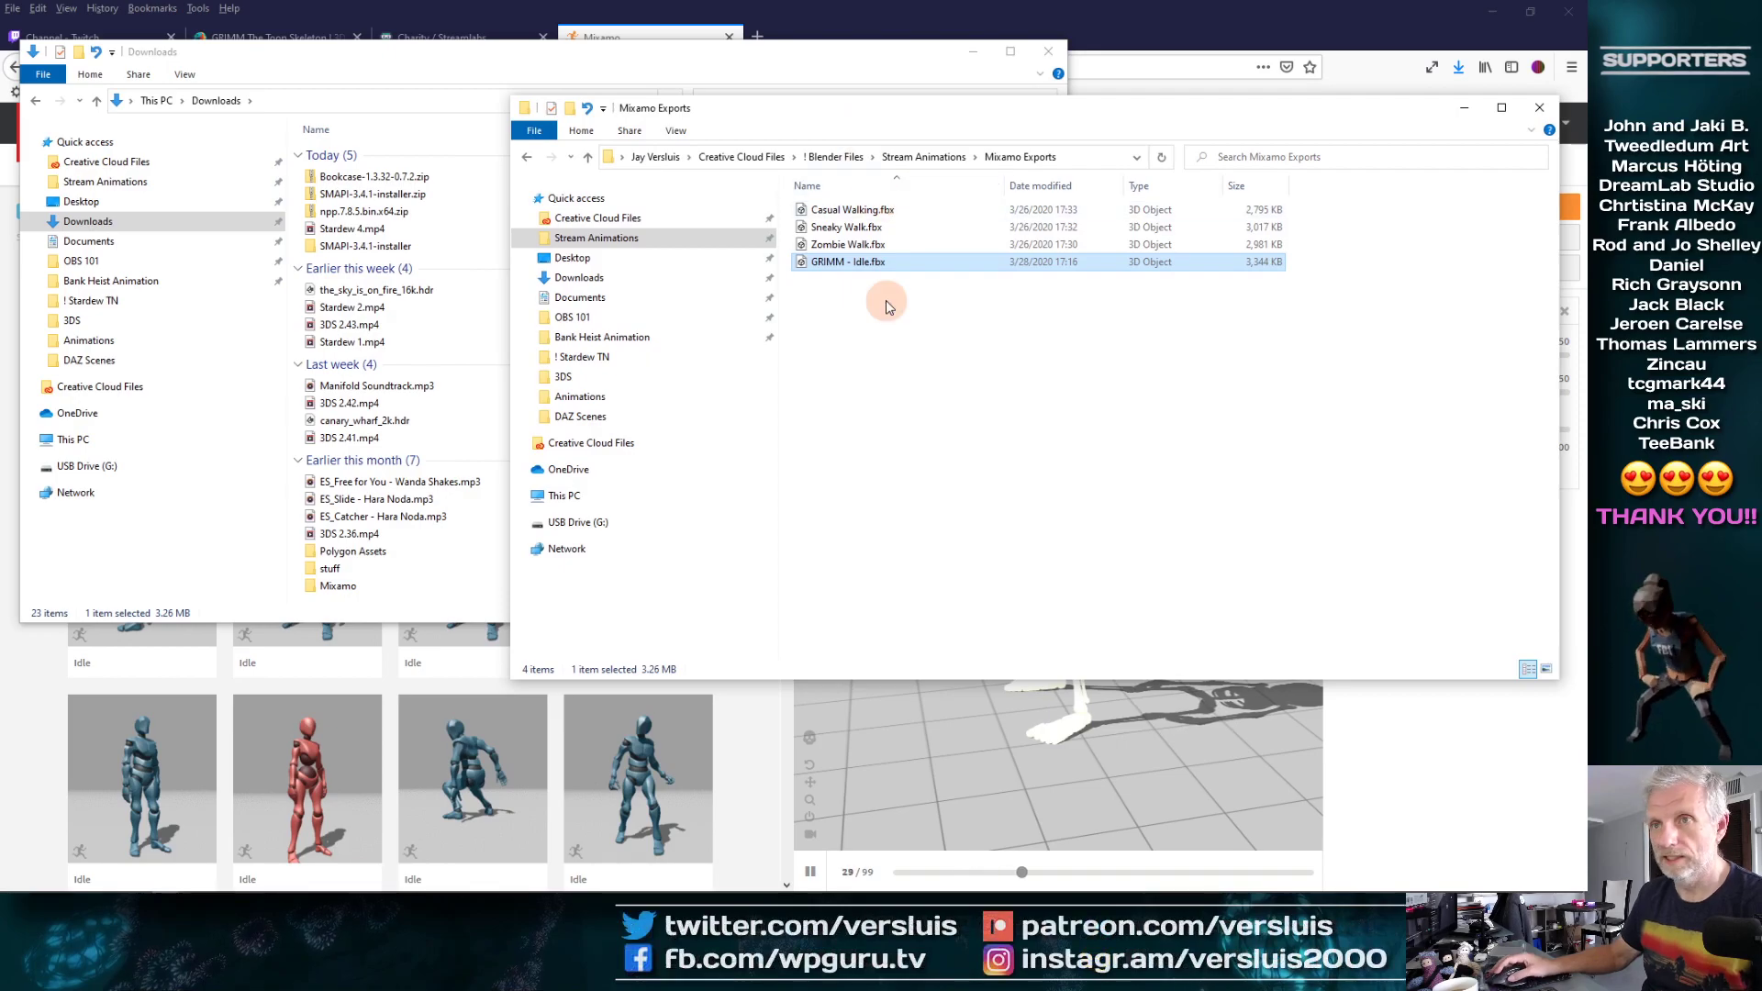
Return to the Mixamo page in Firefox and replace the idle animation search with "looking"
click(1117, 32)
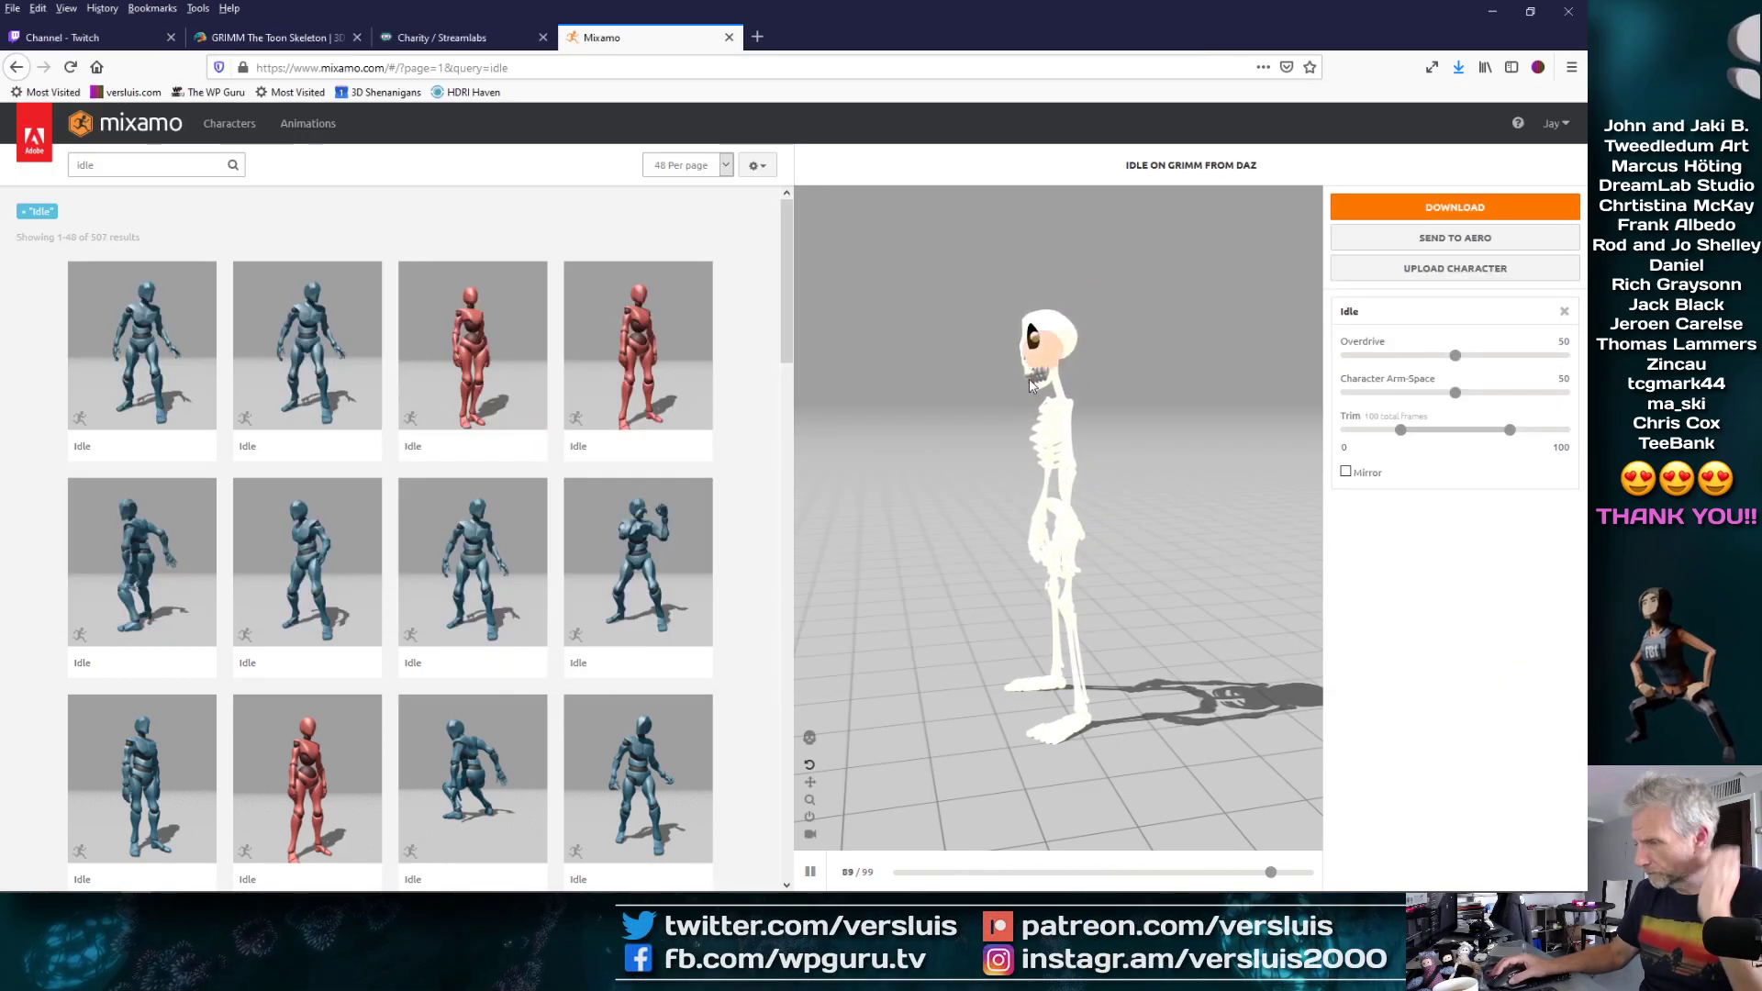
drag(966, 666, 1062, 767)
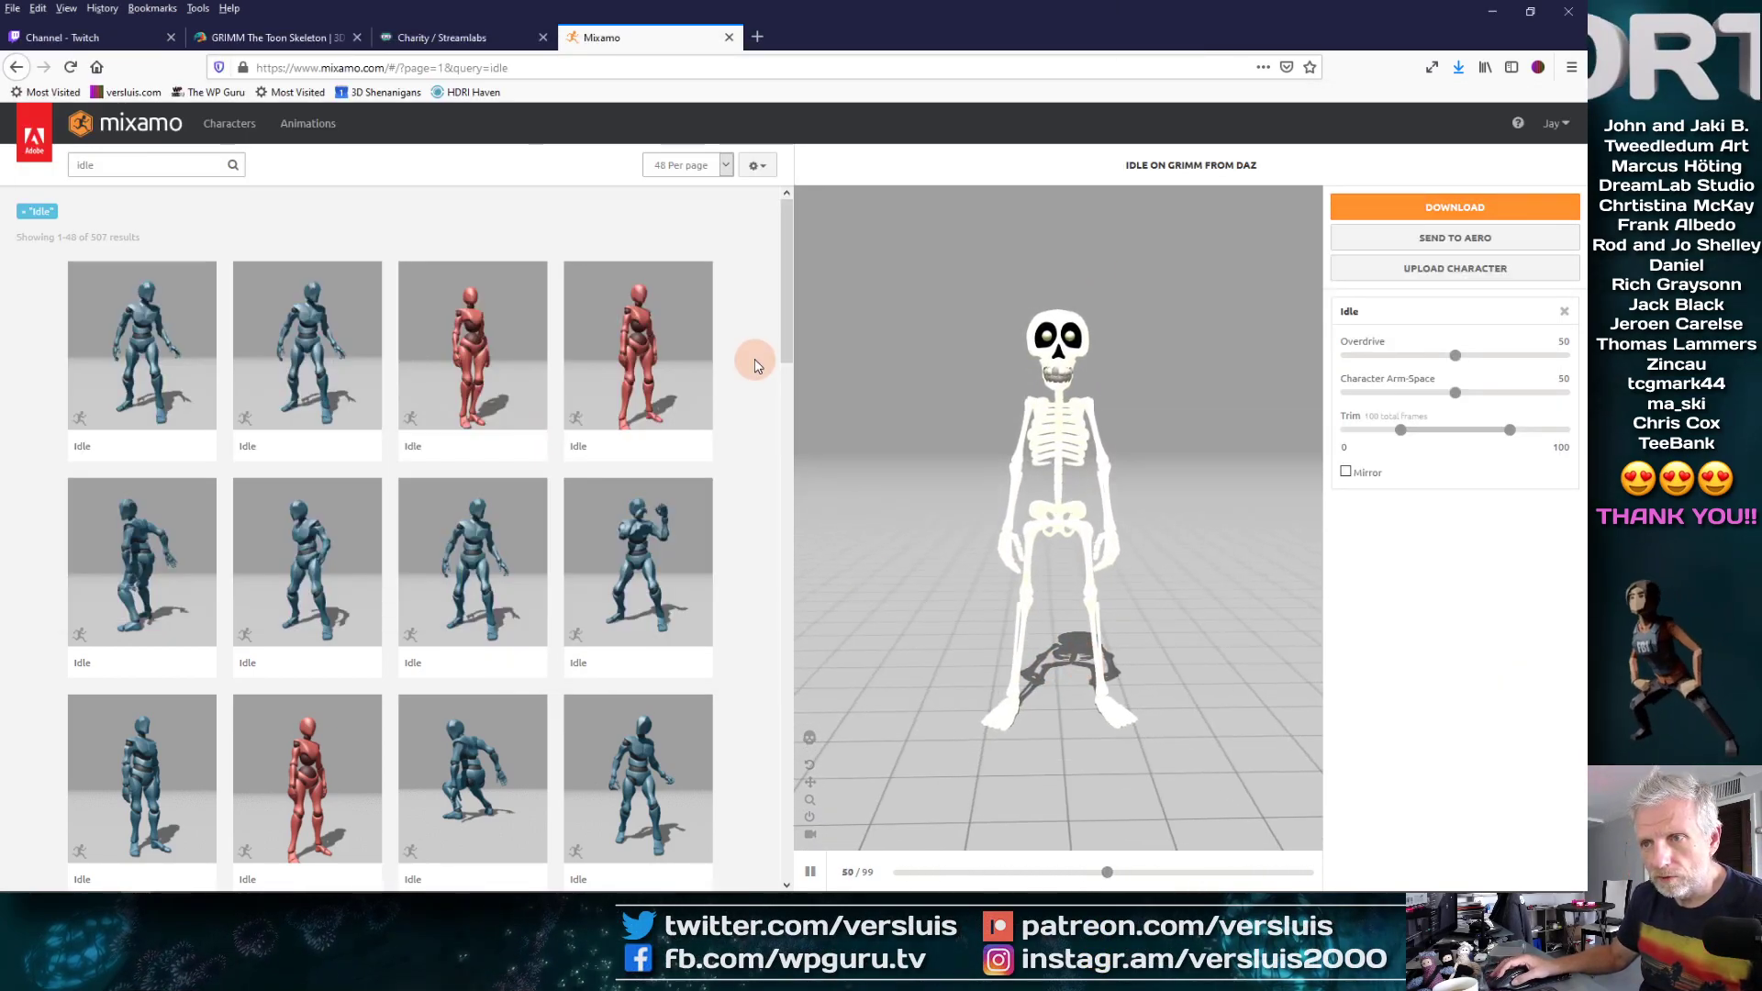
double_click(77, 165)
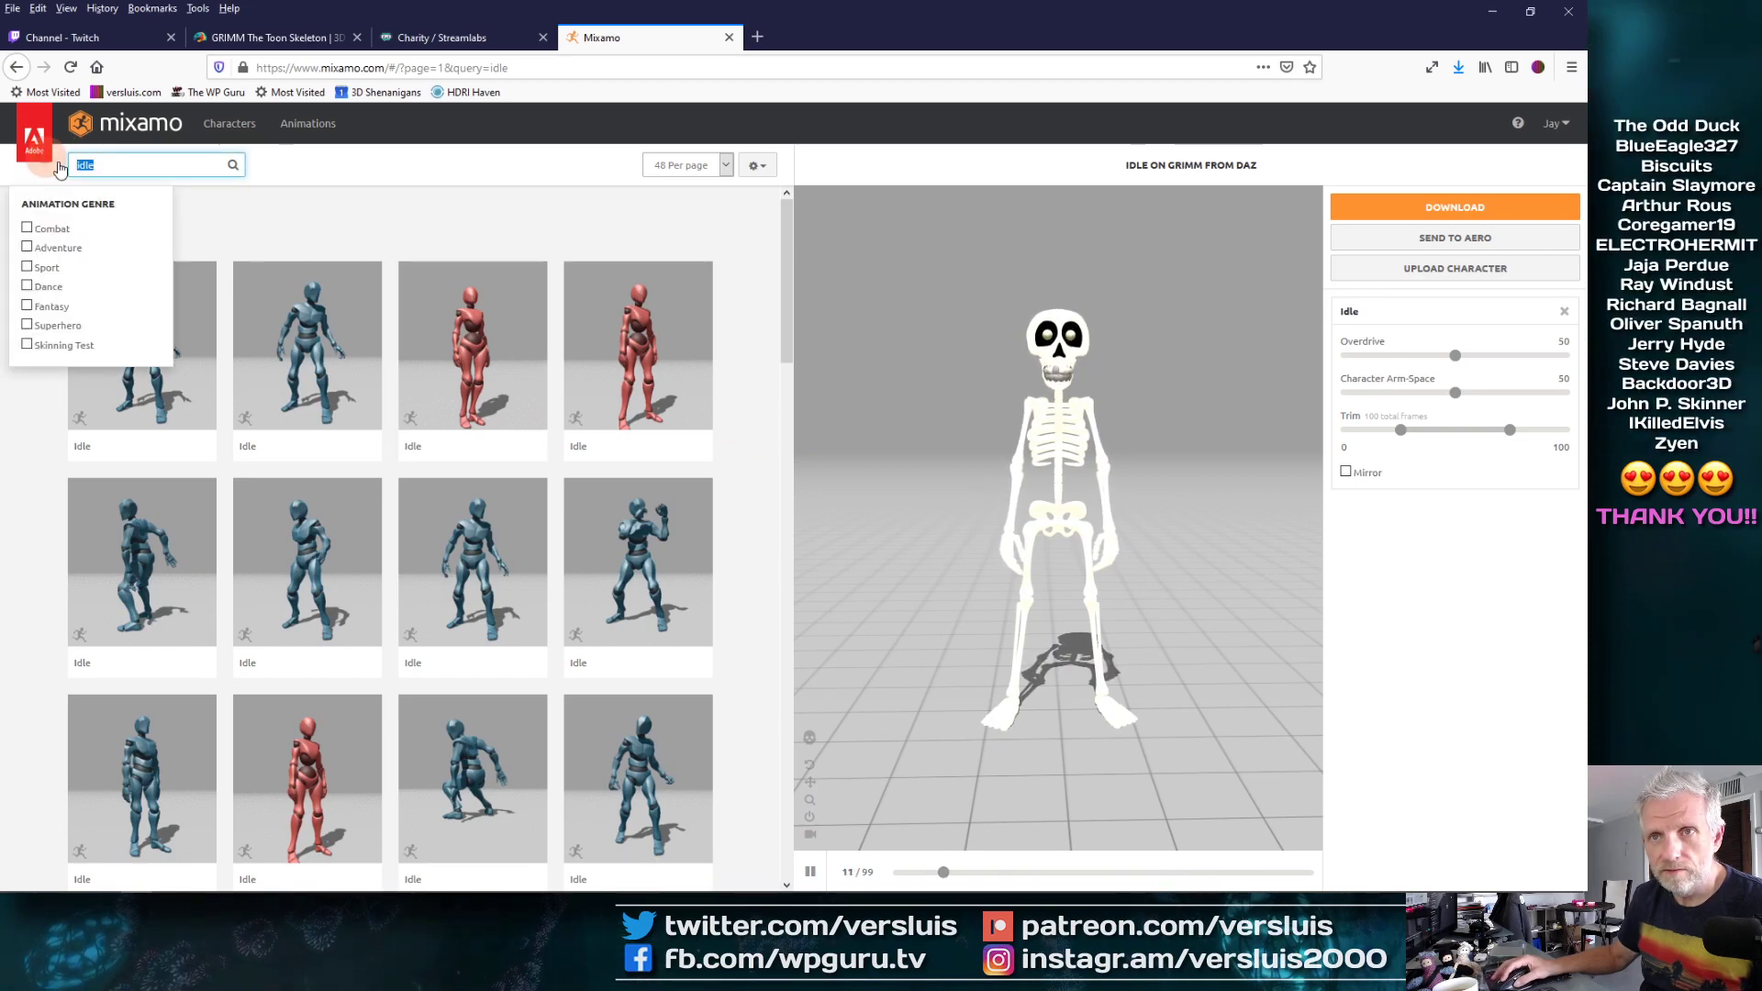
key(BackSpace)
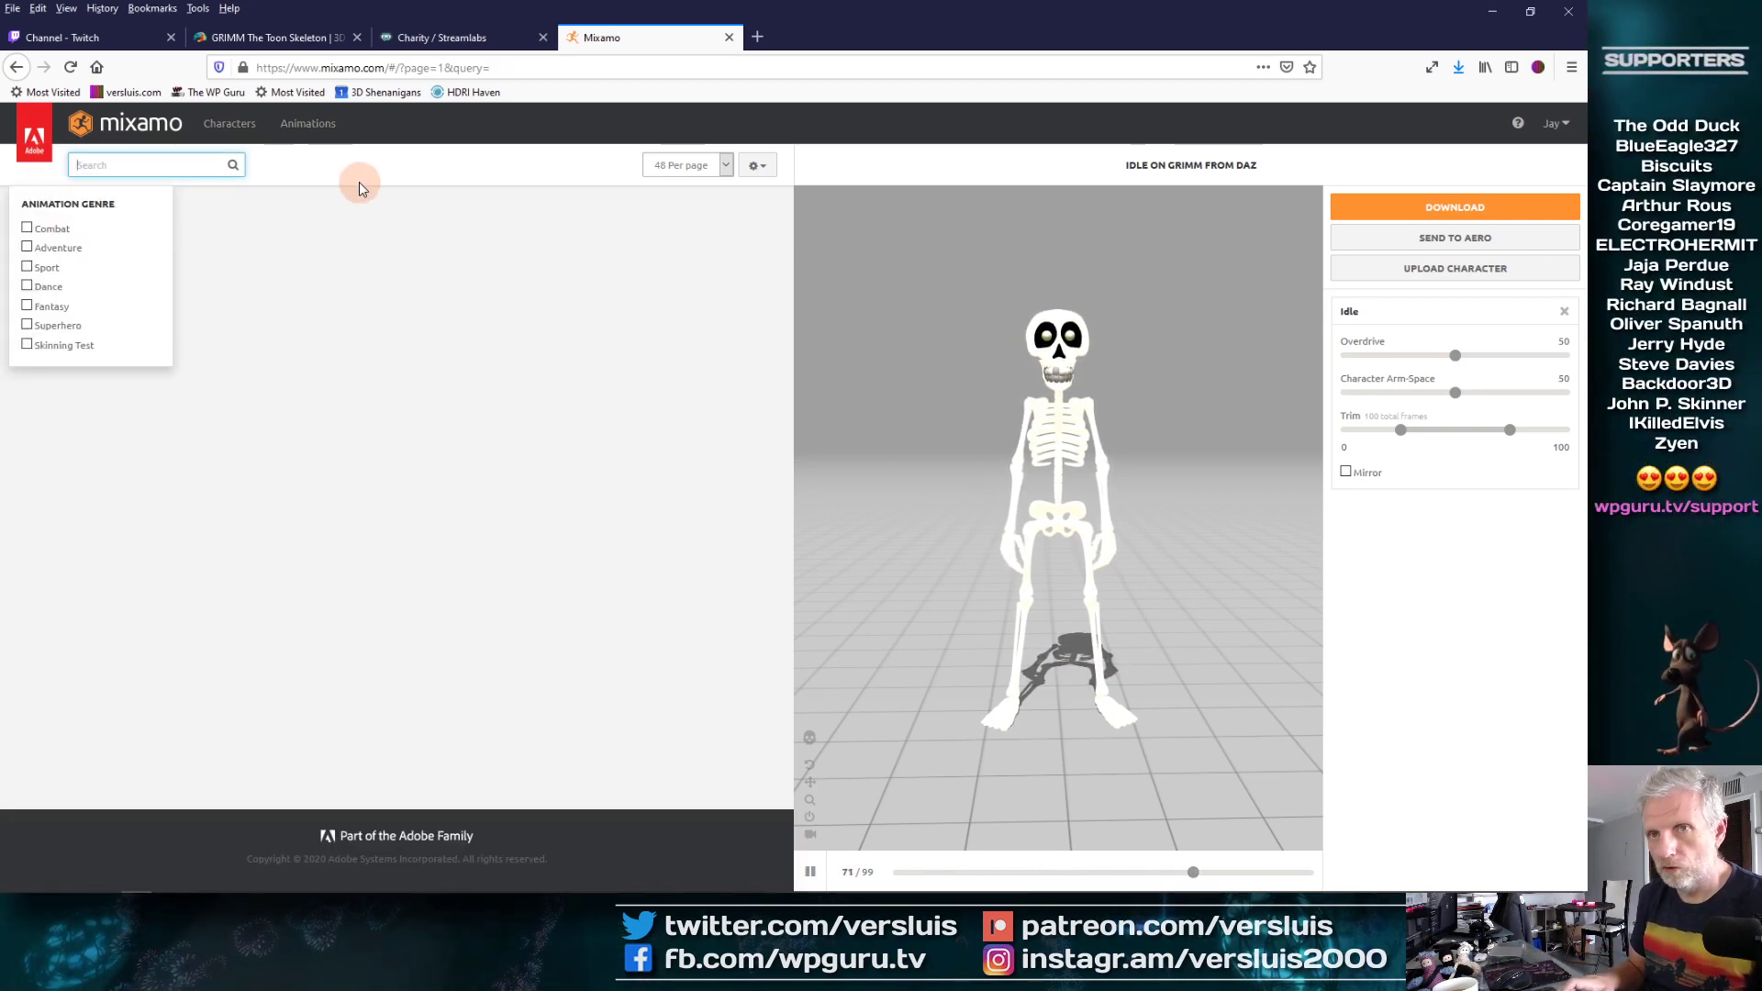
click(426, 185)
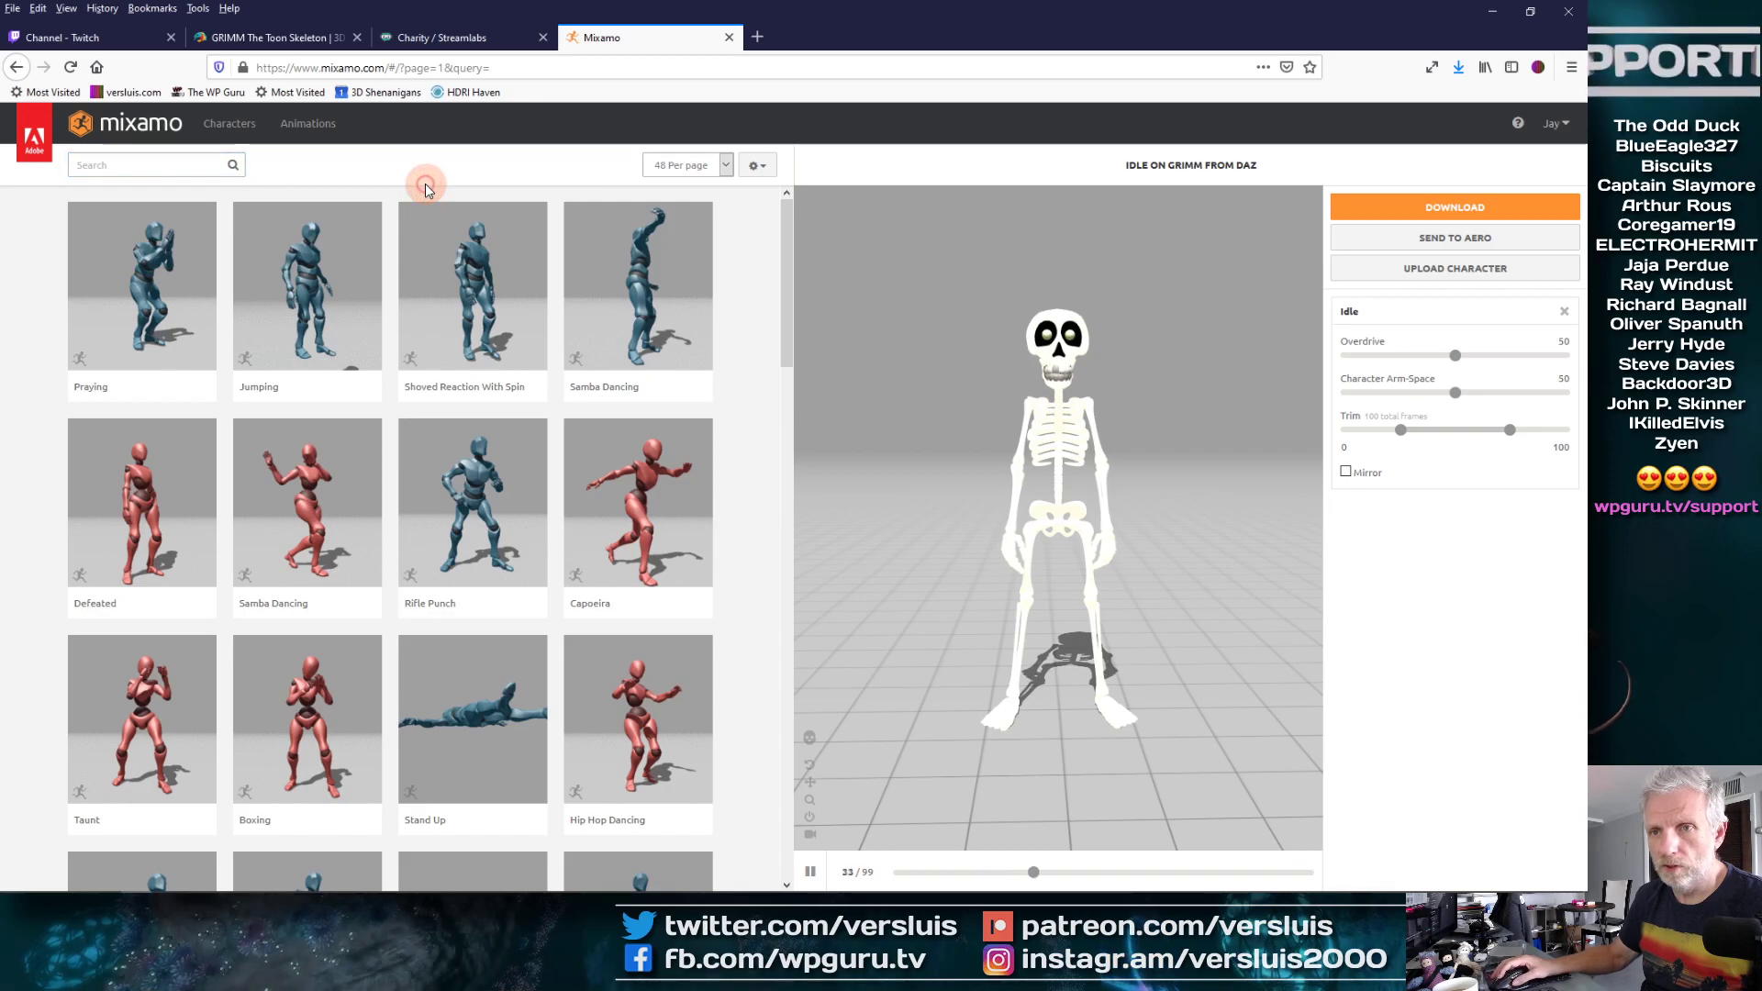
click(170, 163)
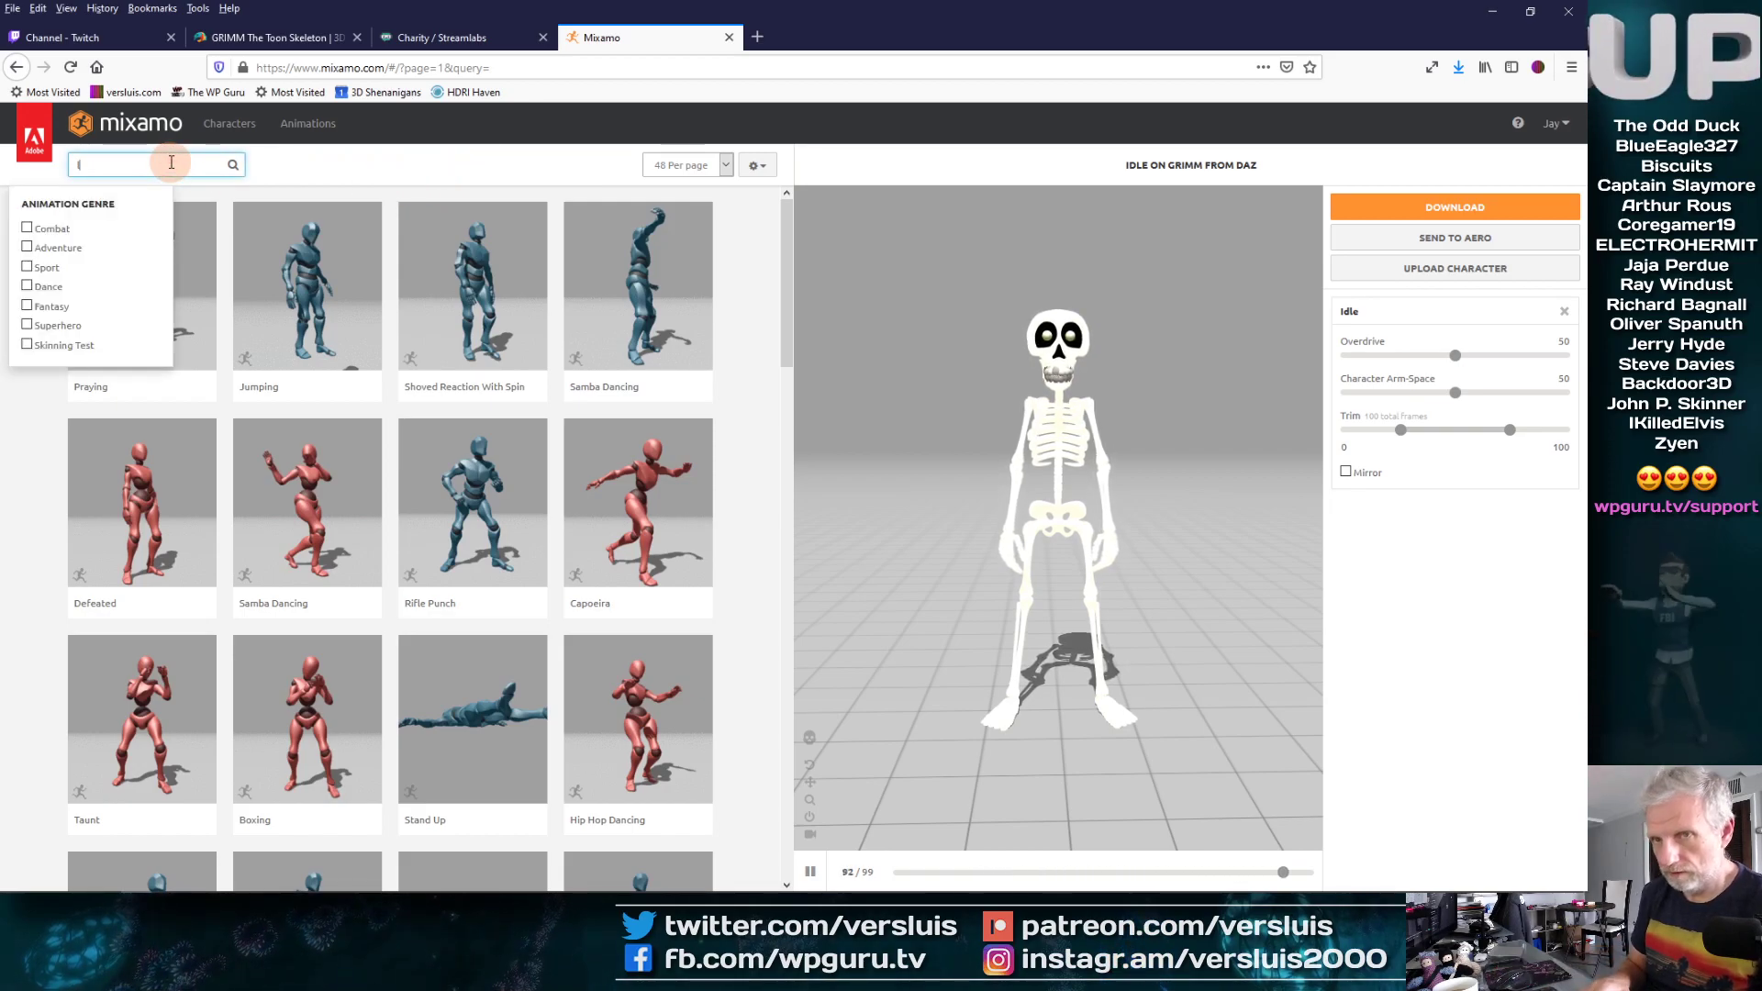
text(looking)
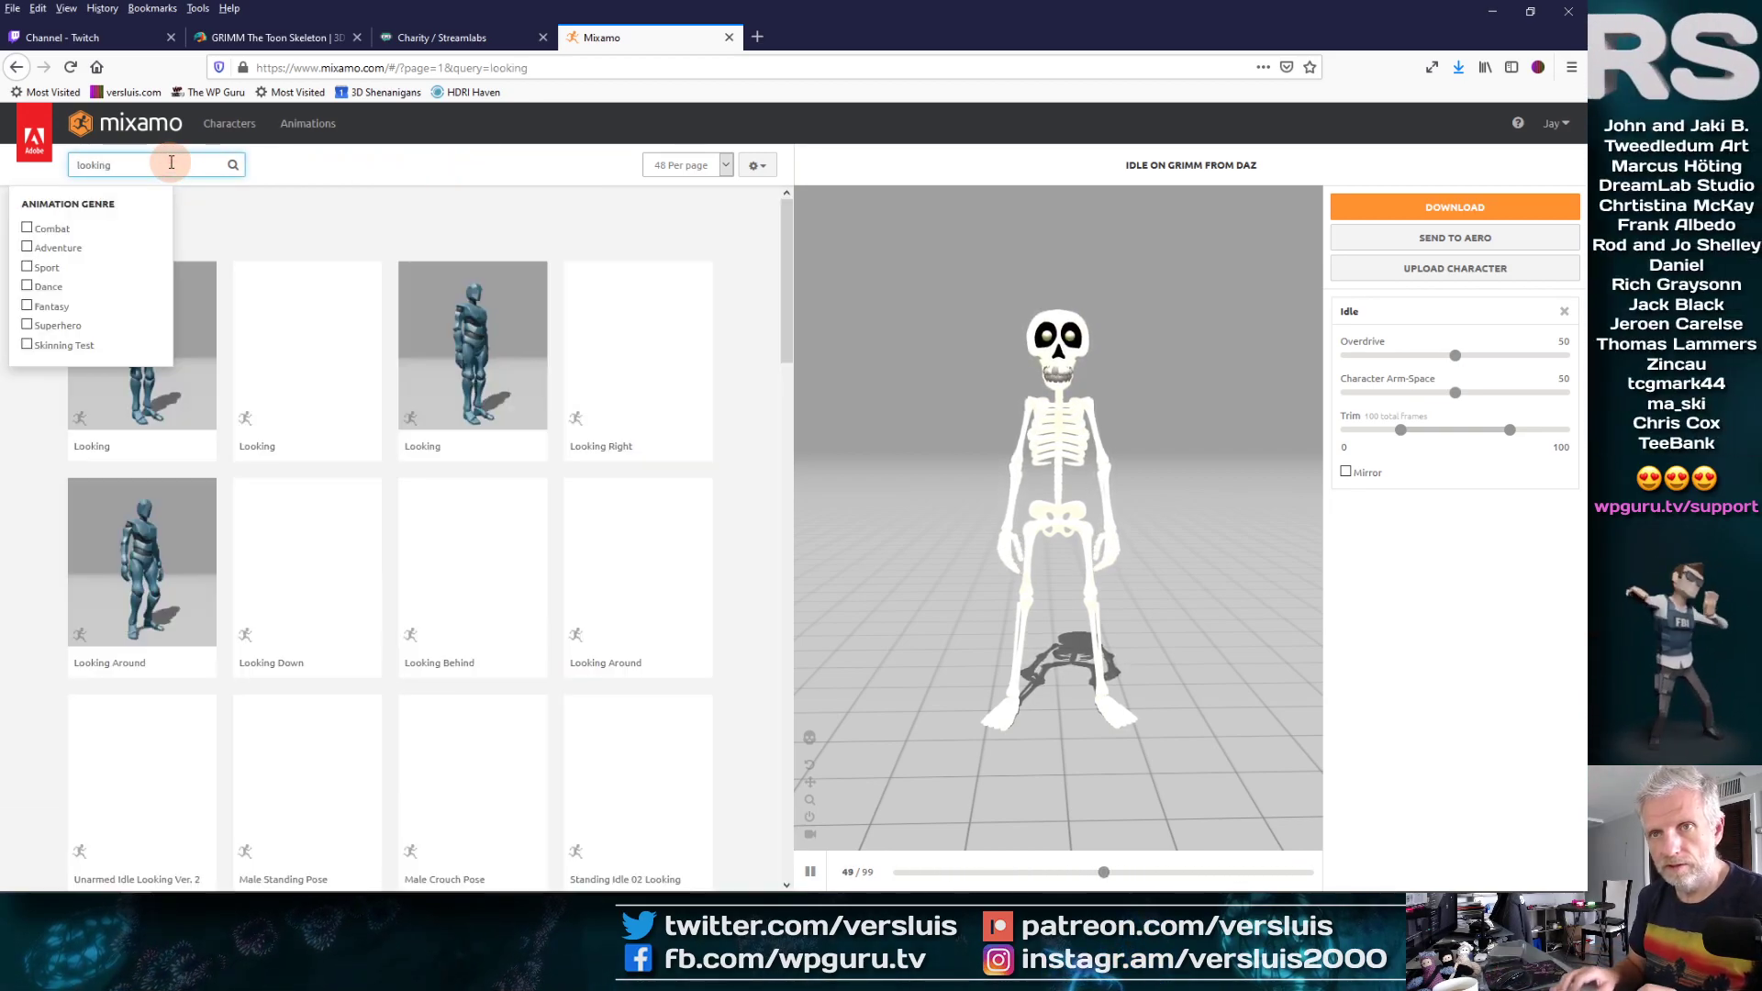
click(413, 223)
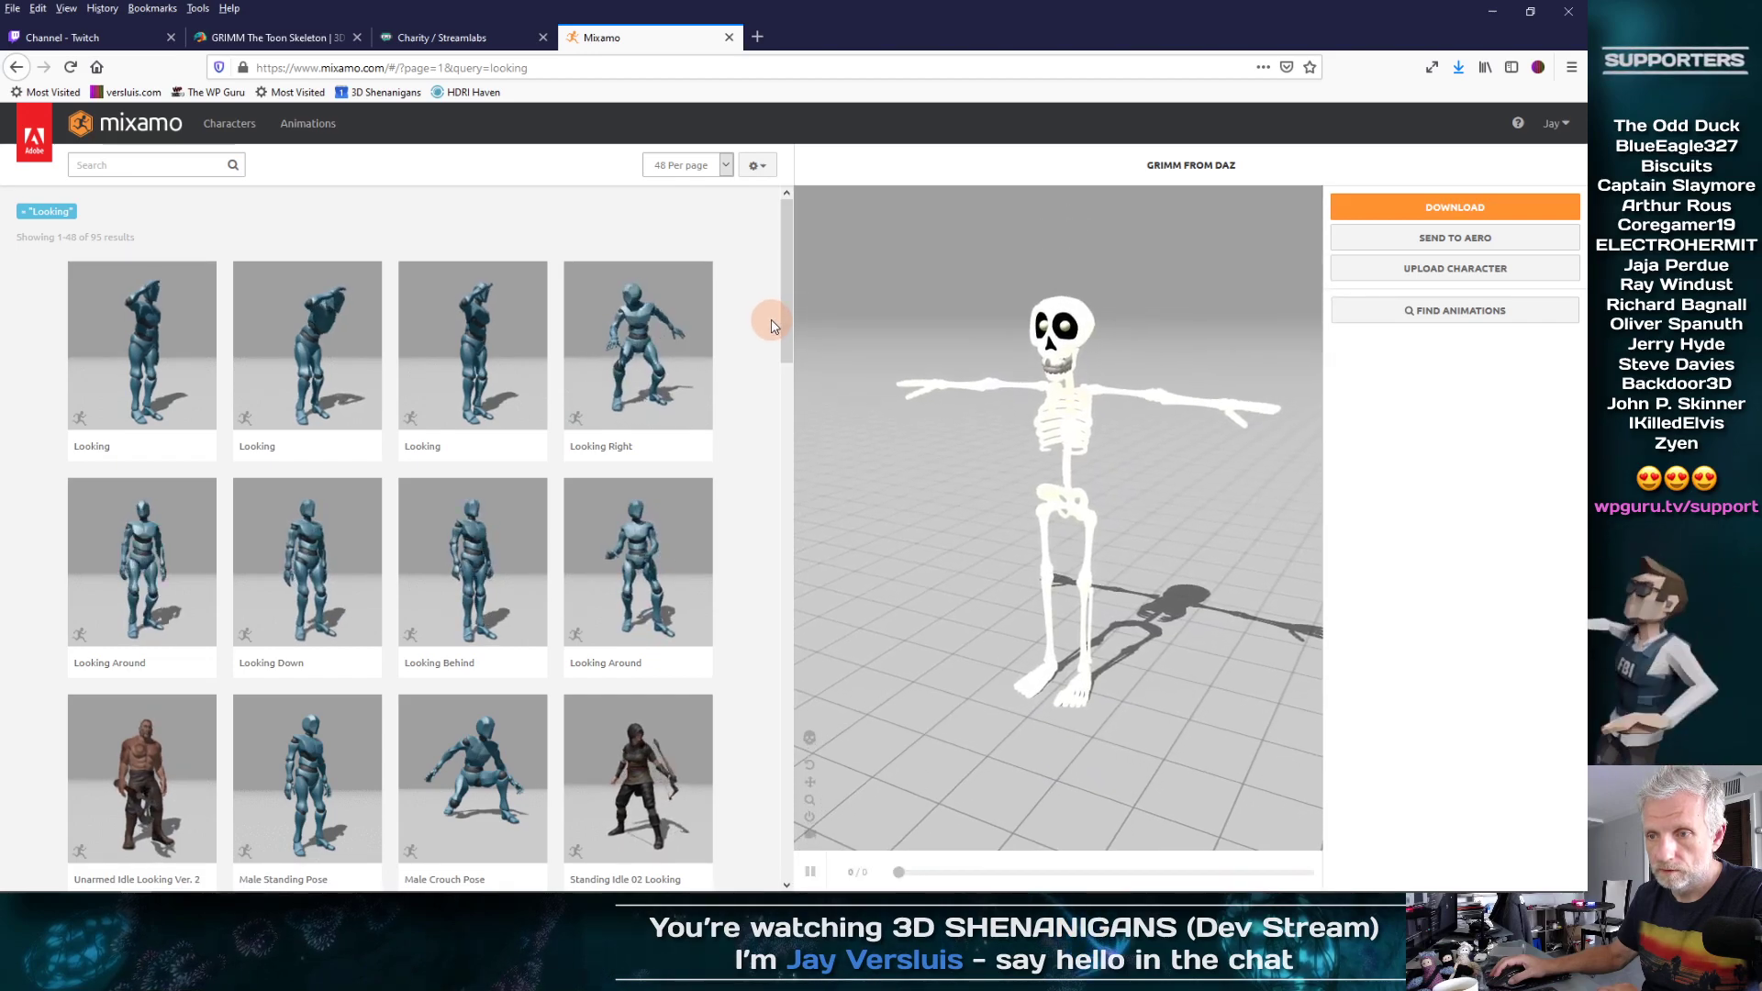
Preview Looking Behind on the Grimm character, and apply the Idle animation from further down the looking results
click(487, 582)
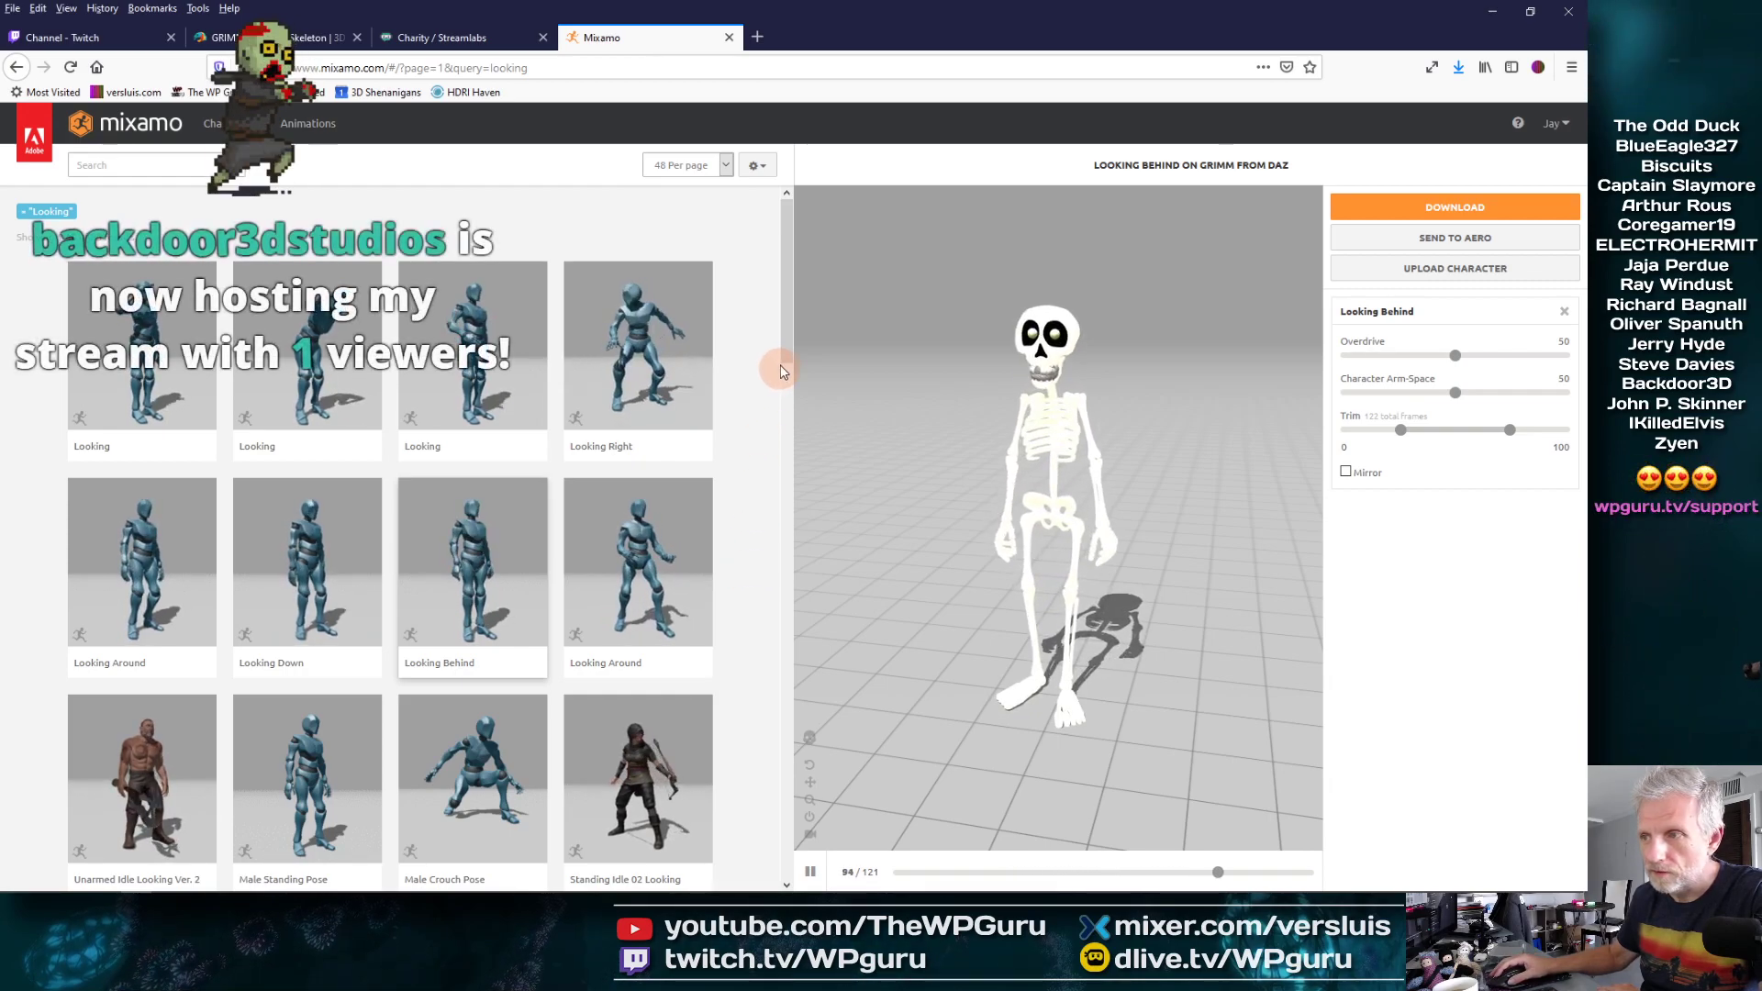
drag(785, 355, 807, 318)
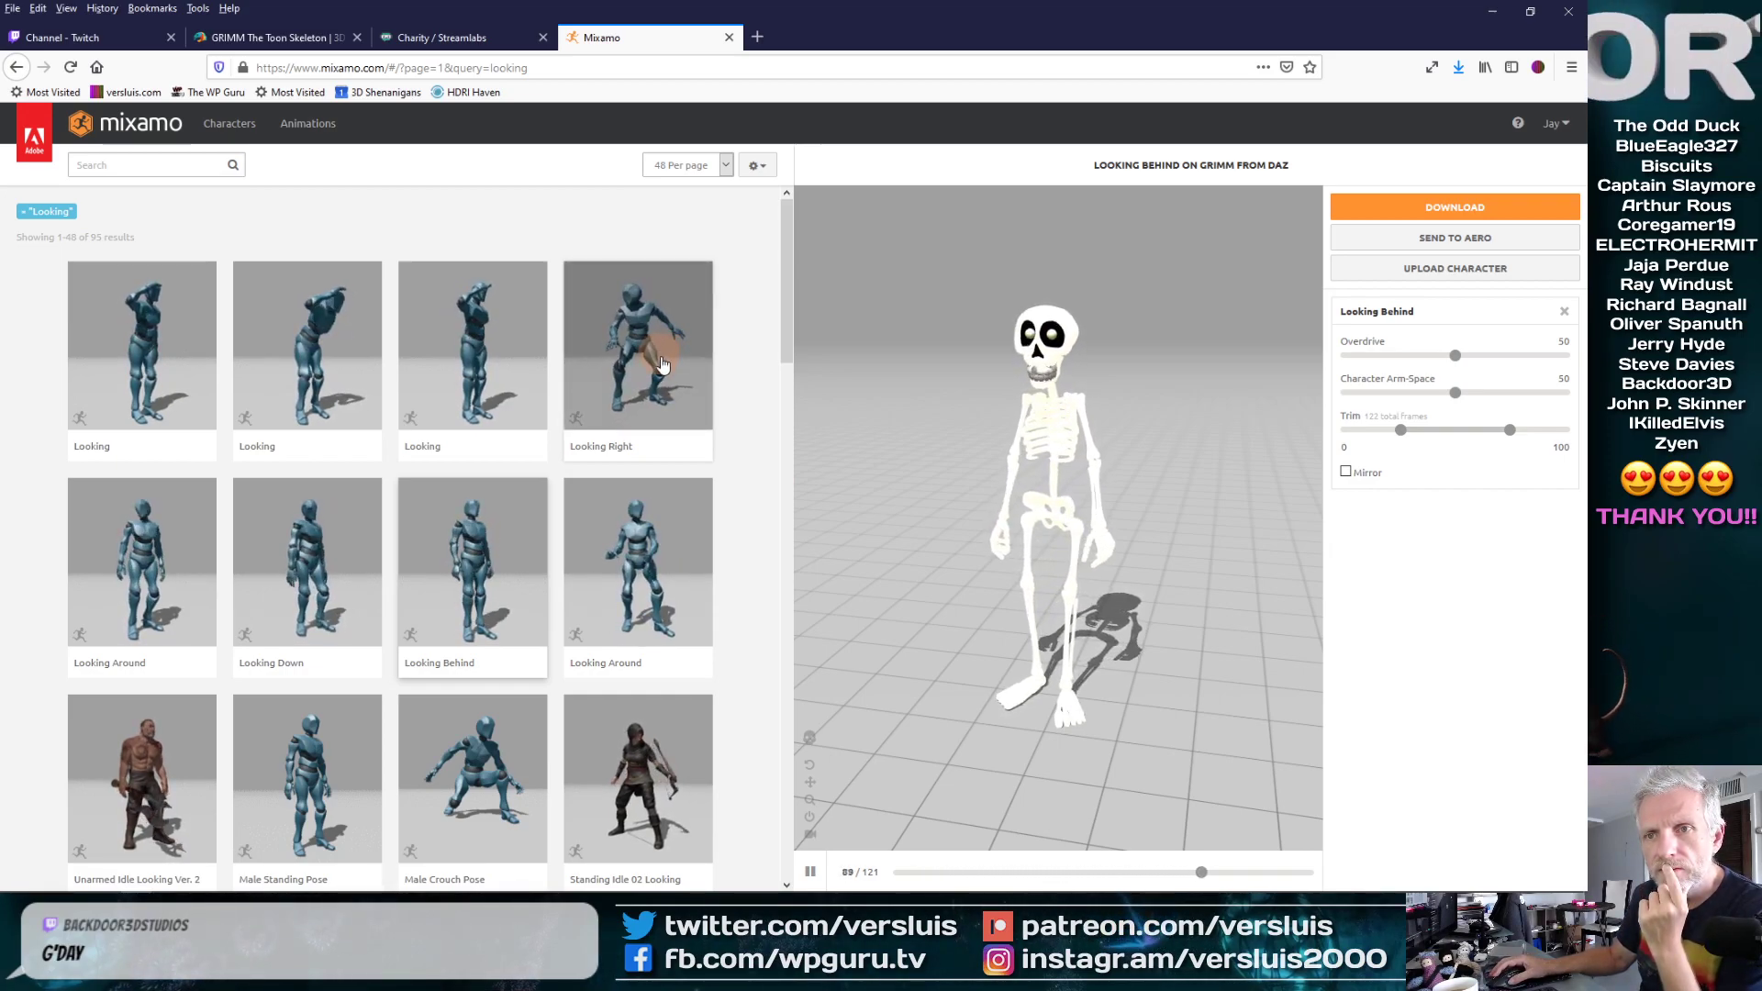
drag(786, 325, 784, 643)
click(512, 585)
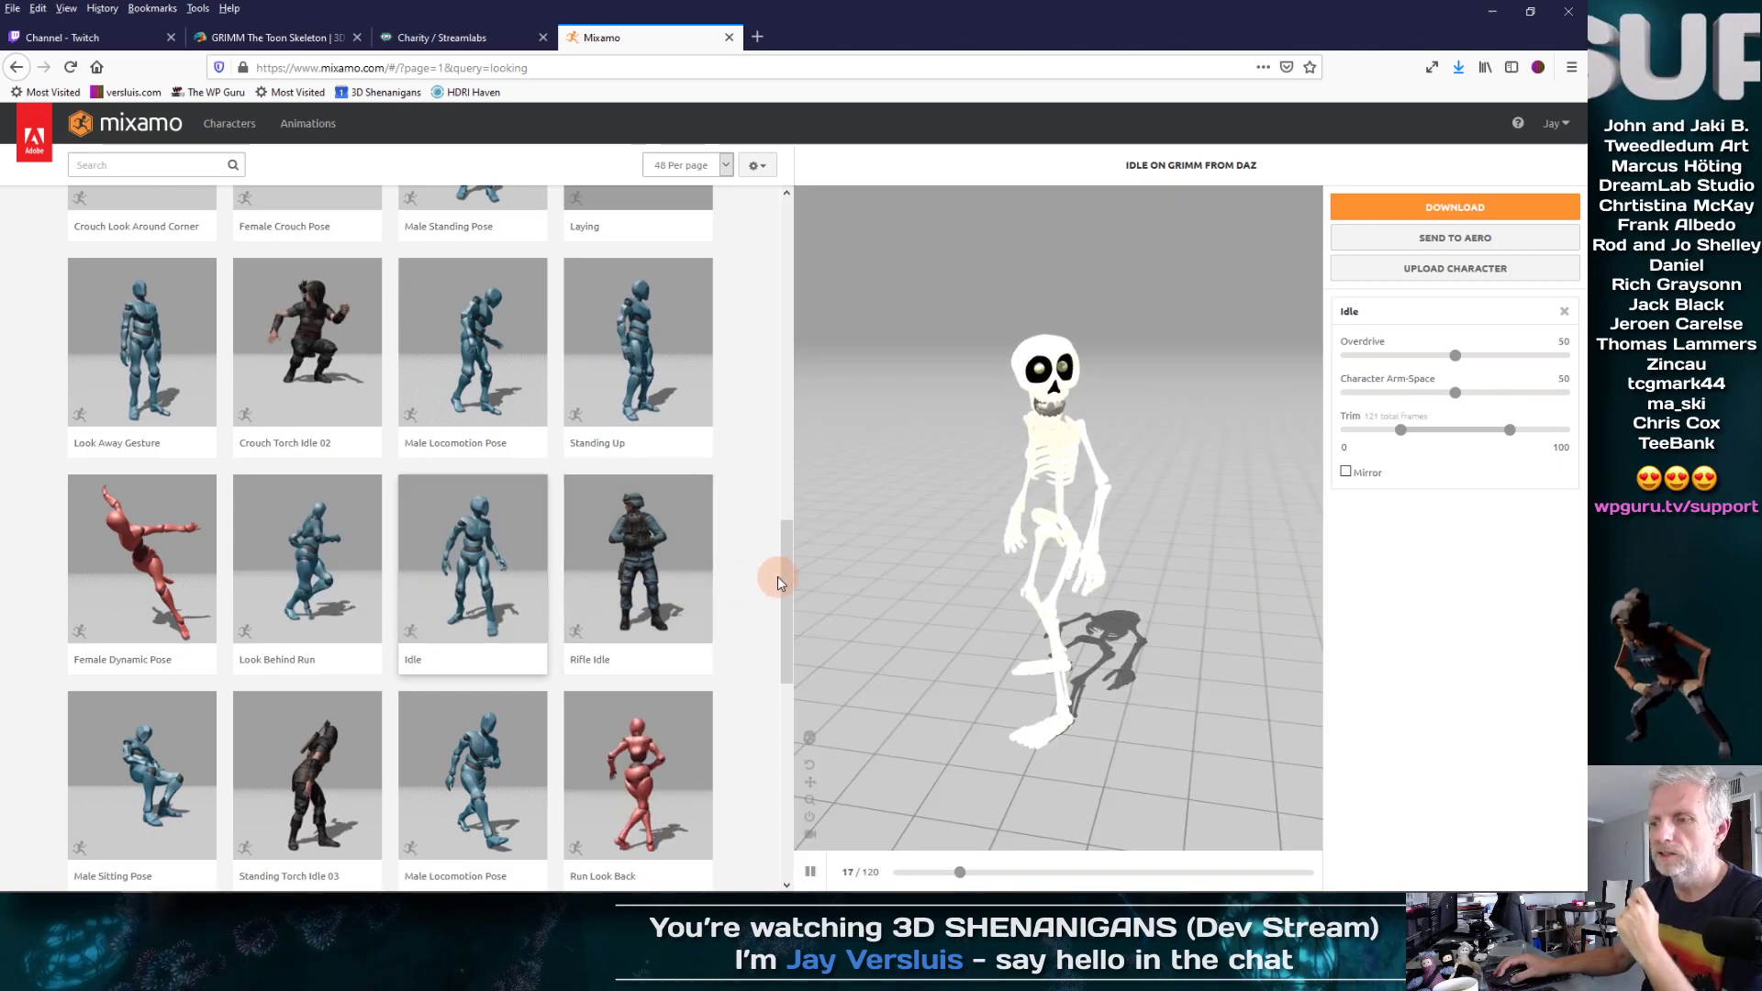
drag(785, 570, 787, 518)
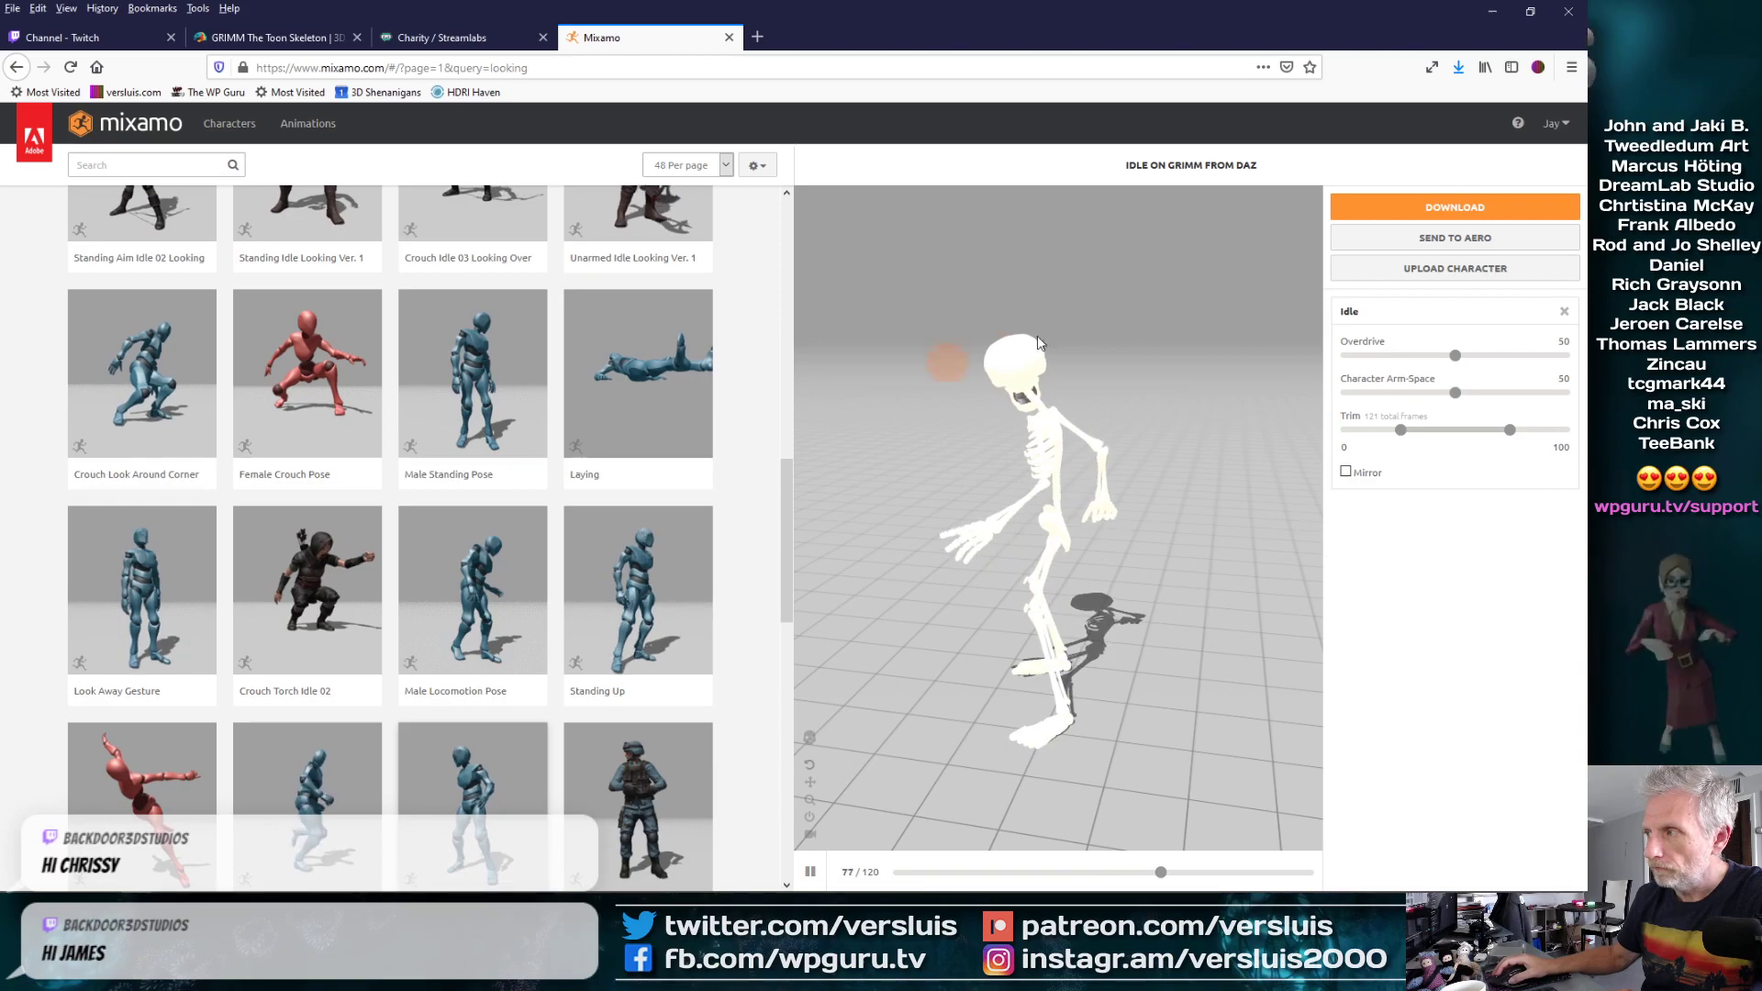
Download the applied Idle animation as FBX with skin at 60 frames per second without keyframe reduction, and save the file to disk
click(1460, 208)
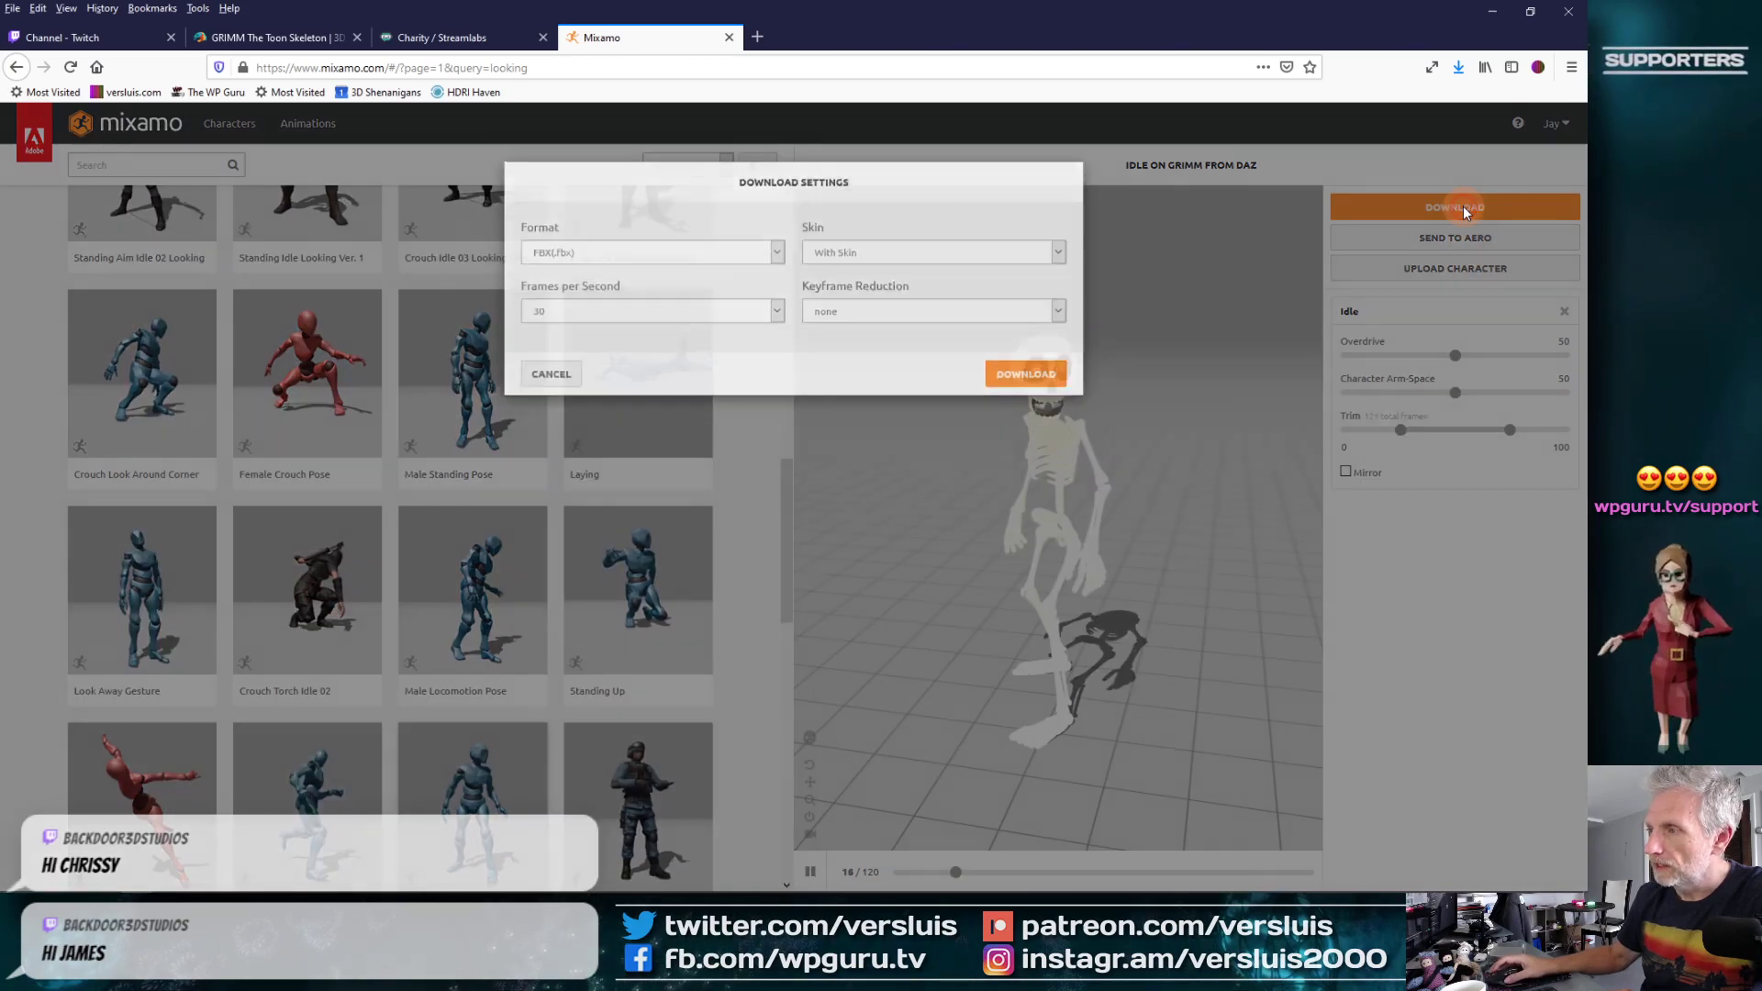
click(775, 334)
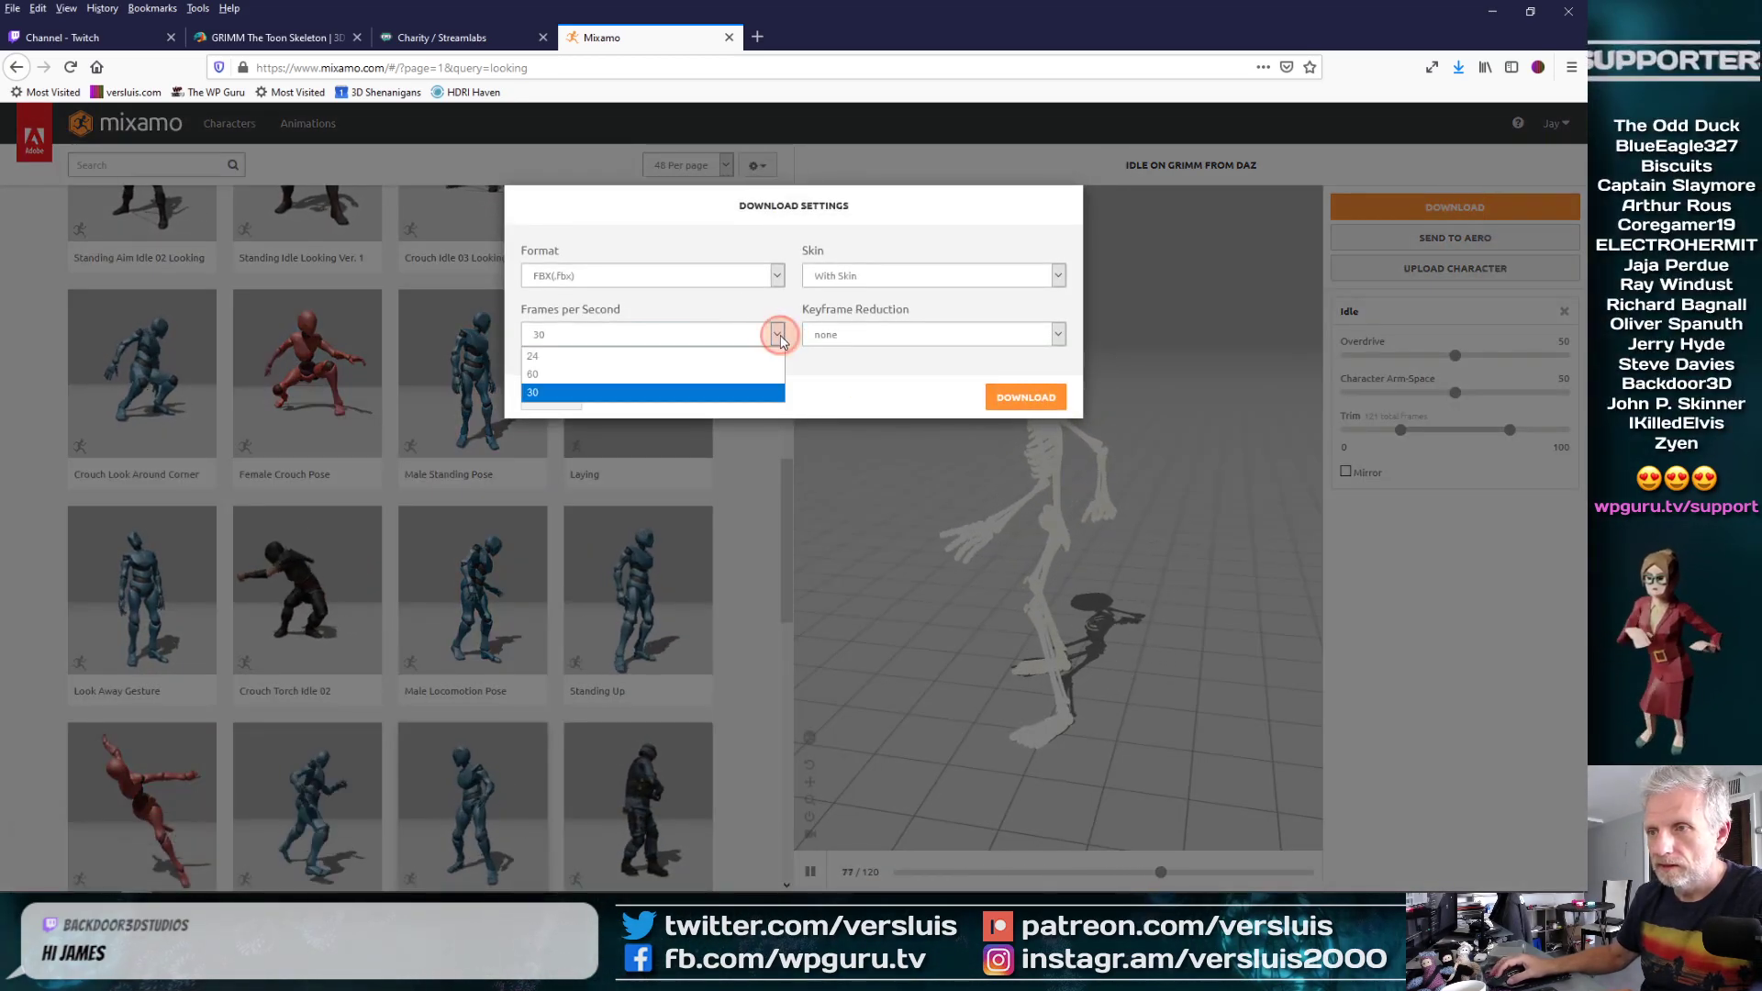
click(711, 375)
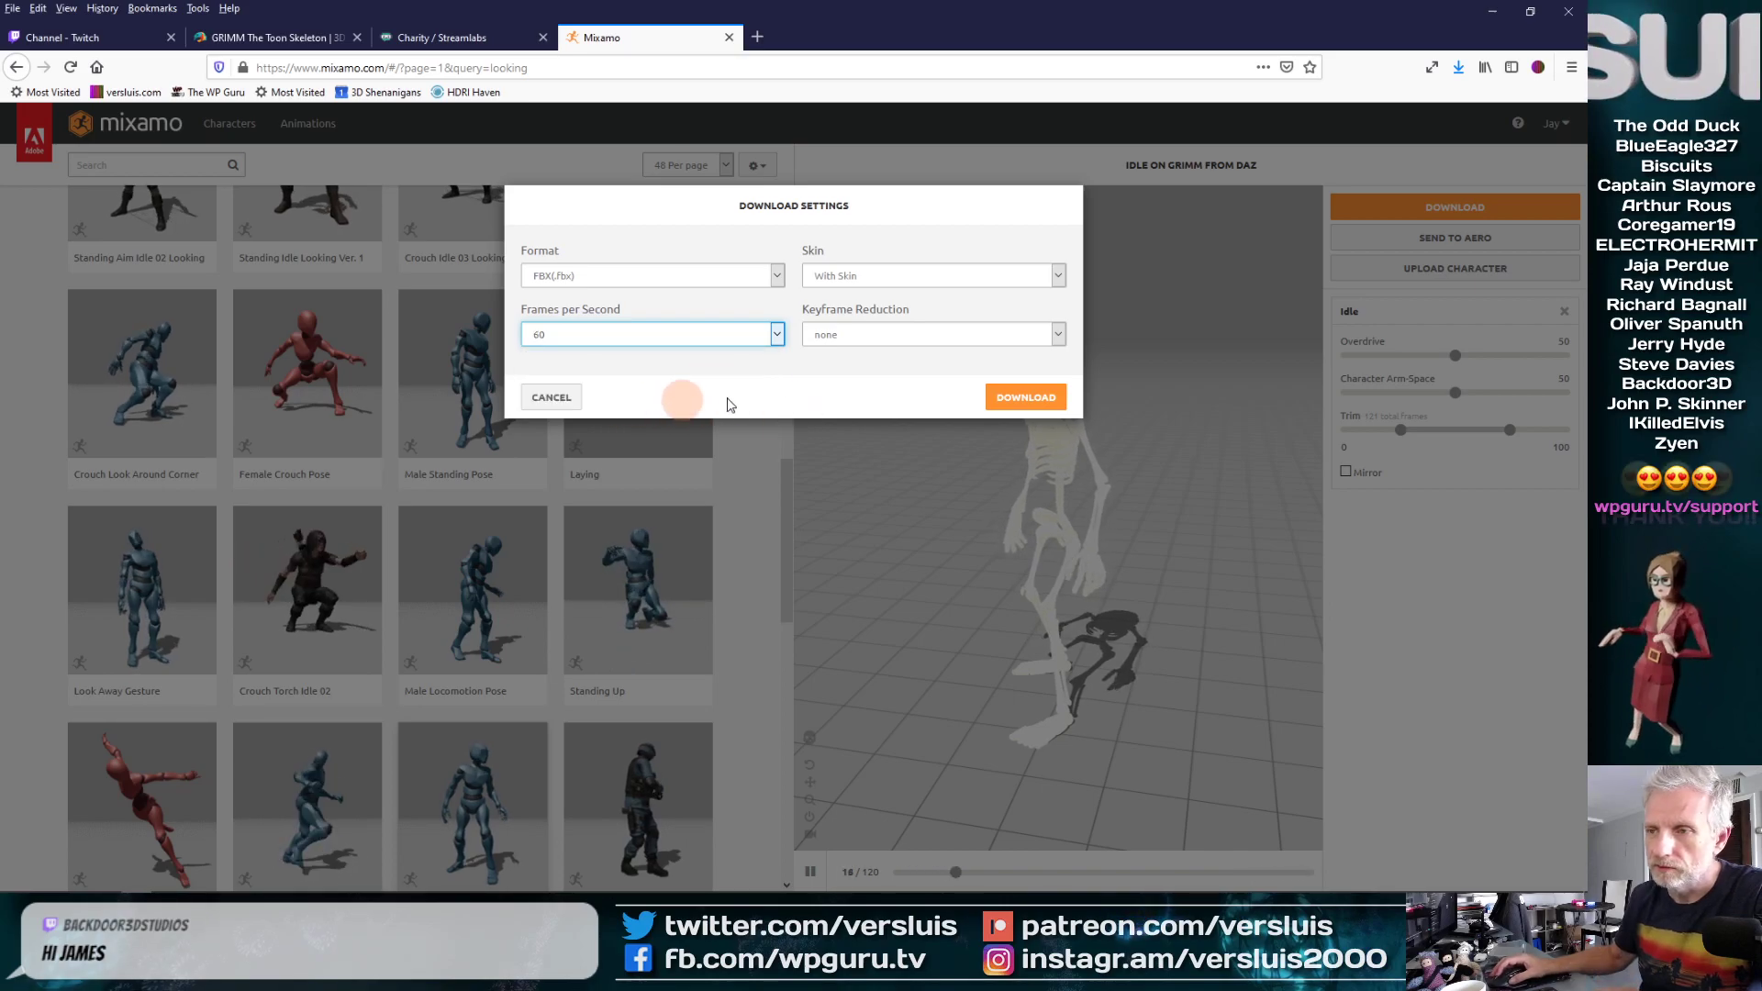
click(1026, 397)
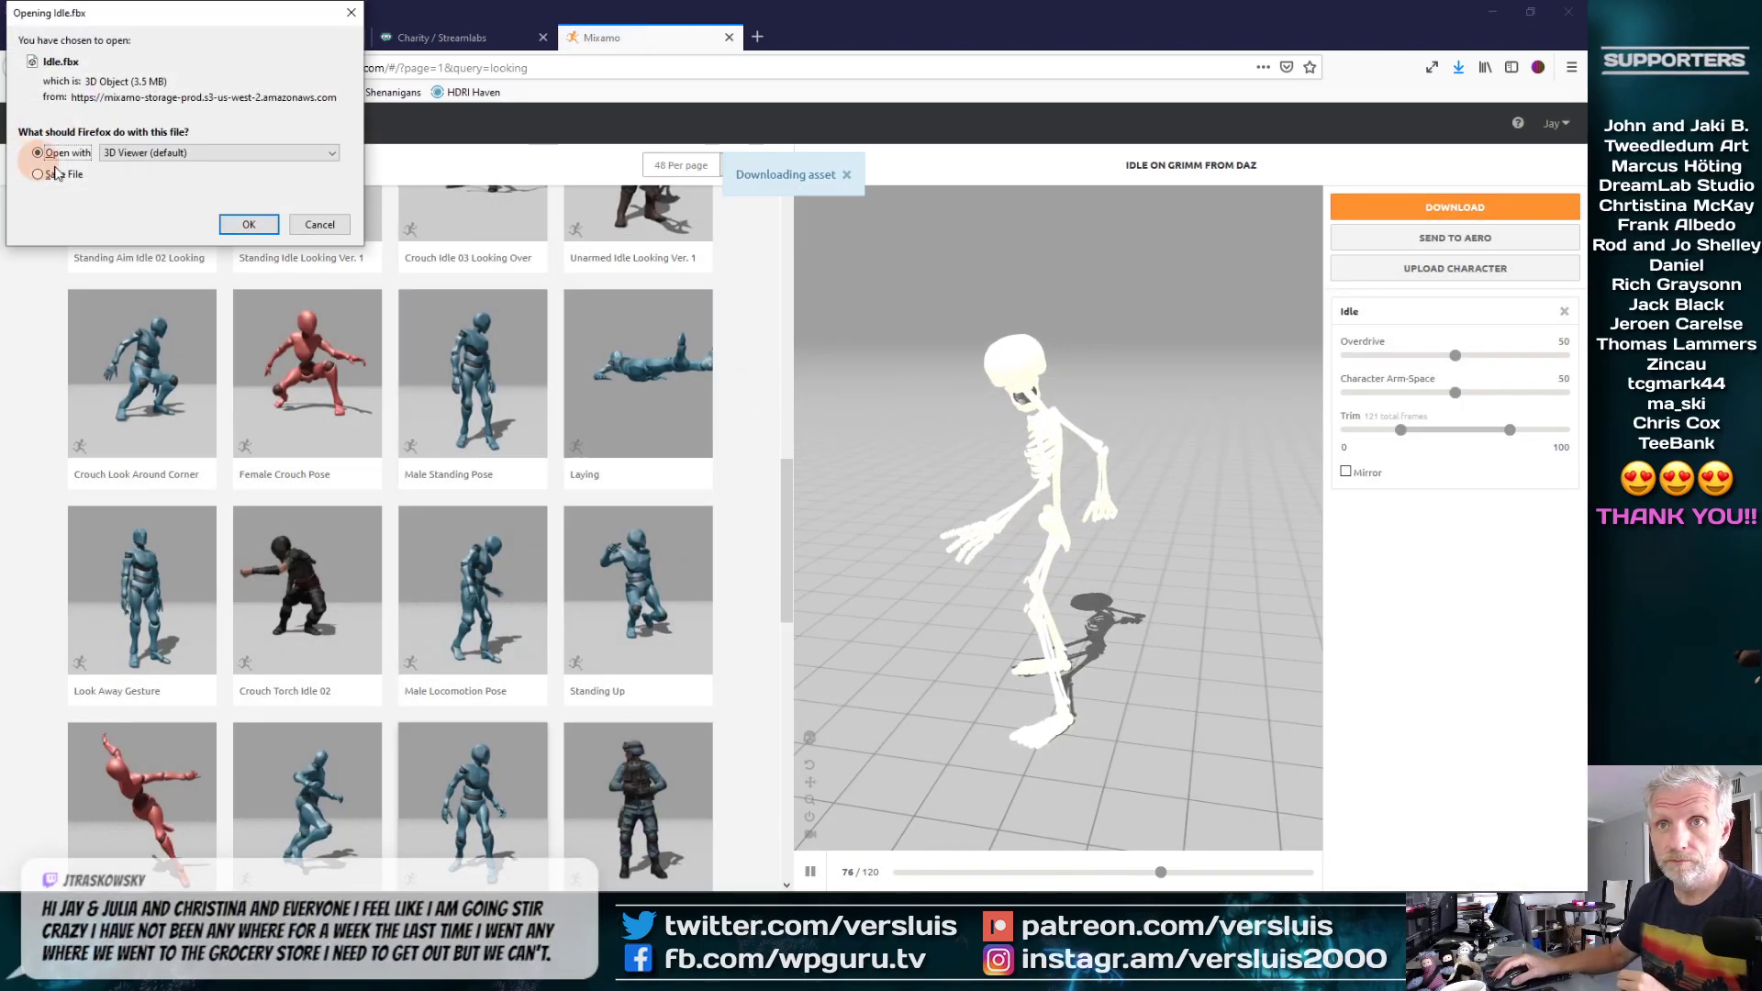
click(61, 181)
click(249, 225)
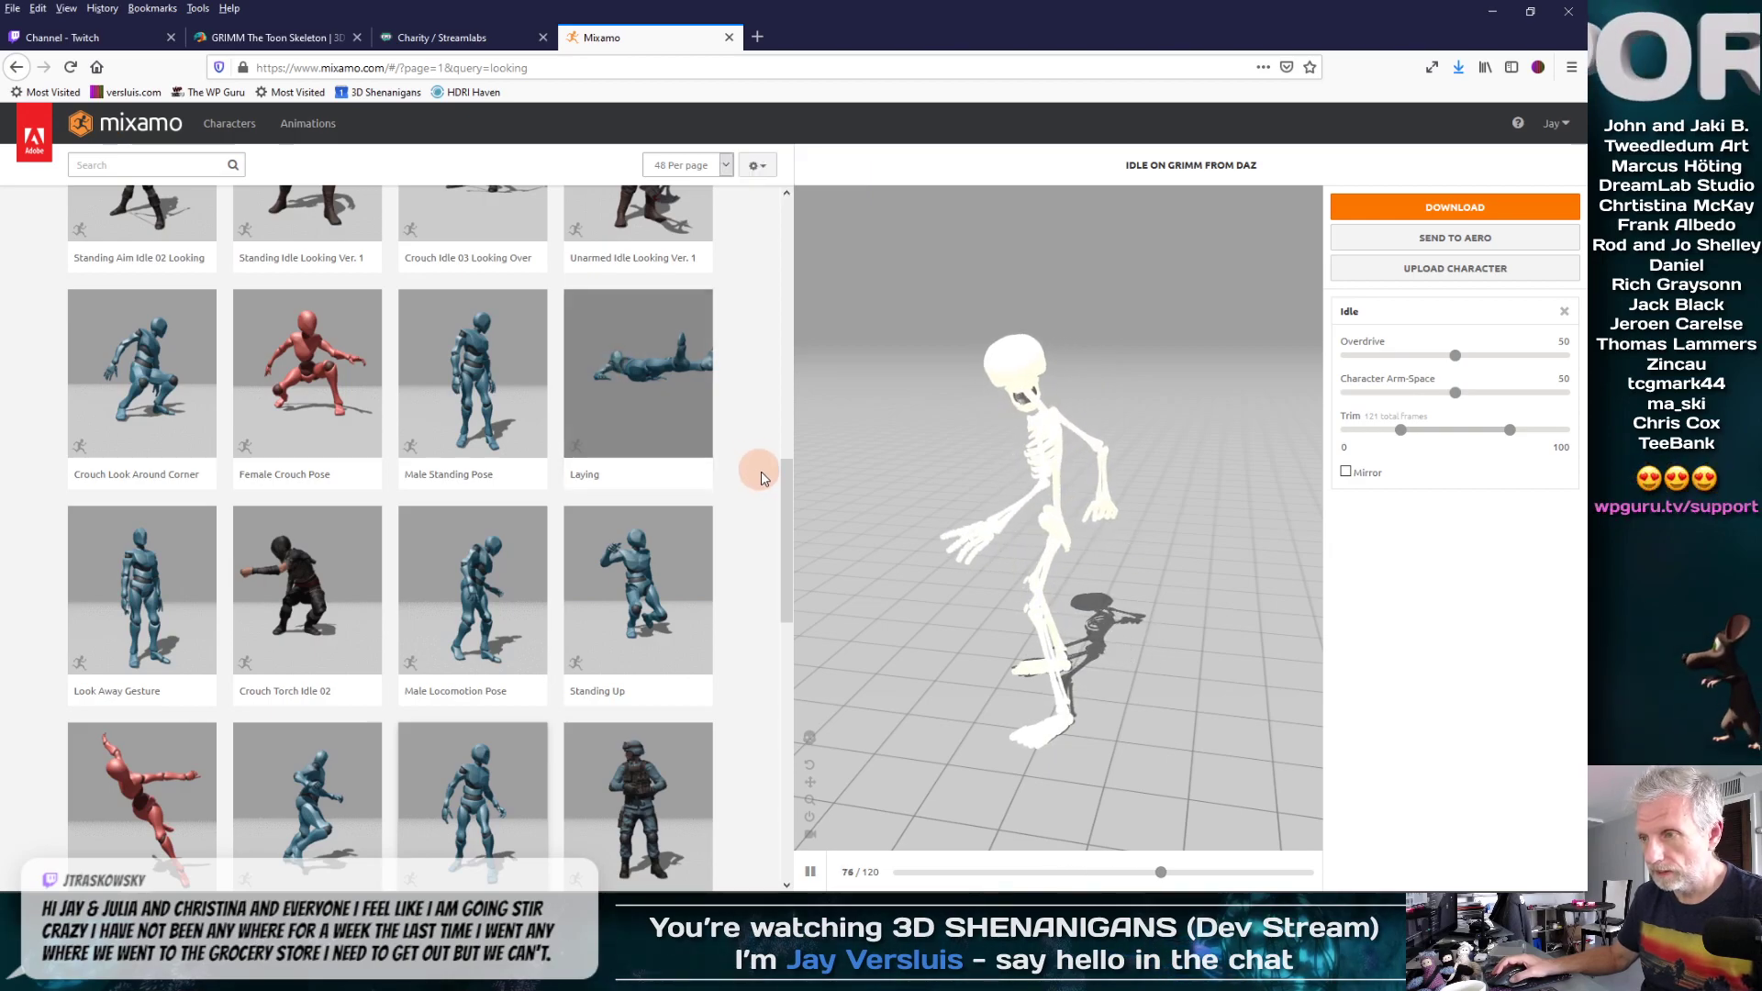
Switch to File Explorer, rename the downloaded Idle.fbx to GRIMM - Looking left right.fbx, and move it into the Mixamo Exports folder
key(alt+Tab)
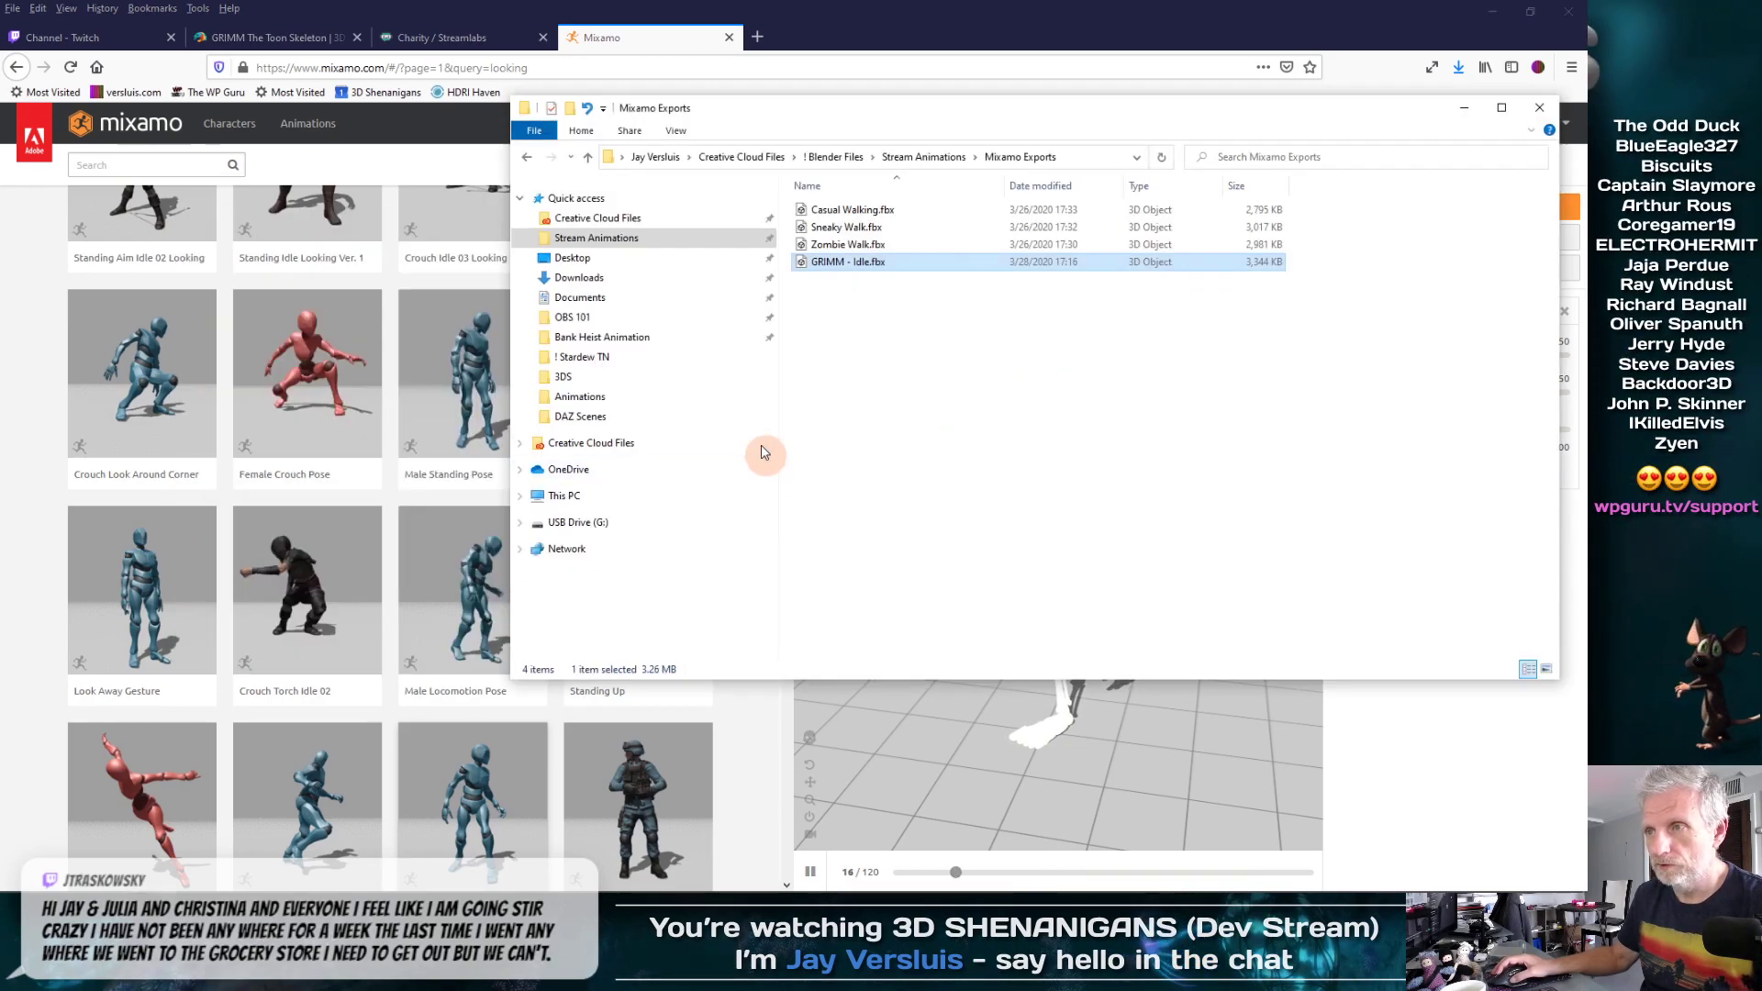
key(alt+Tab)
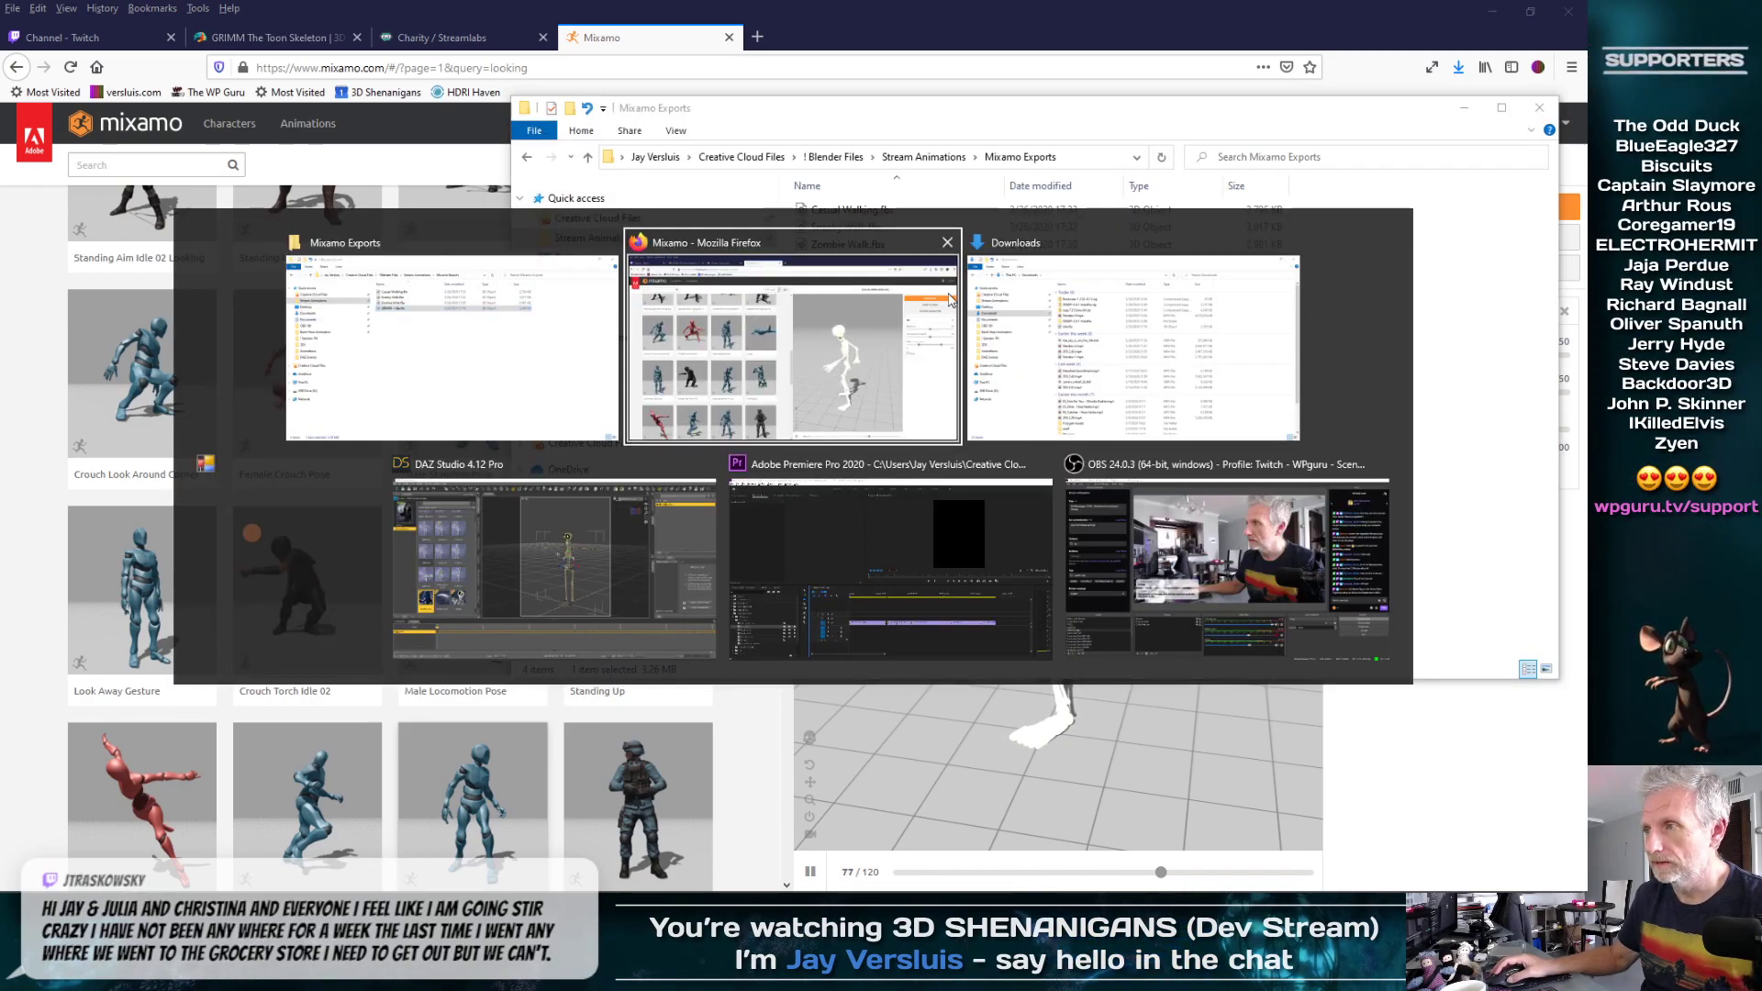
click(999, 308)
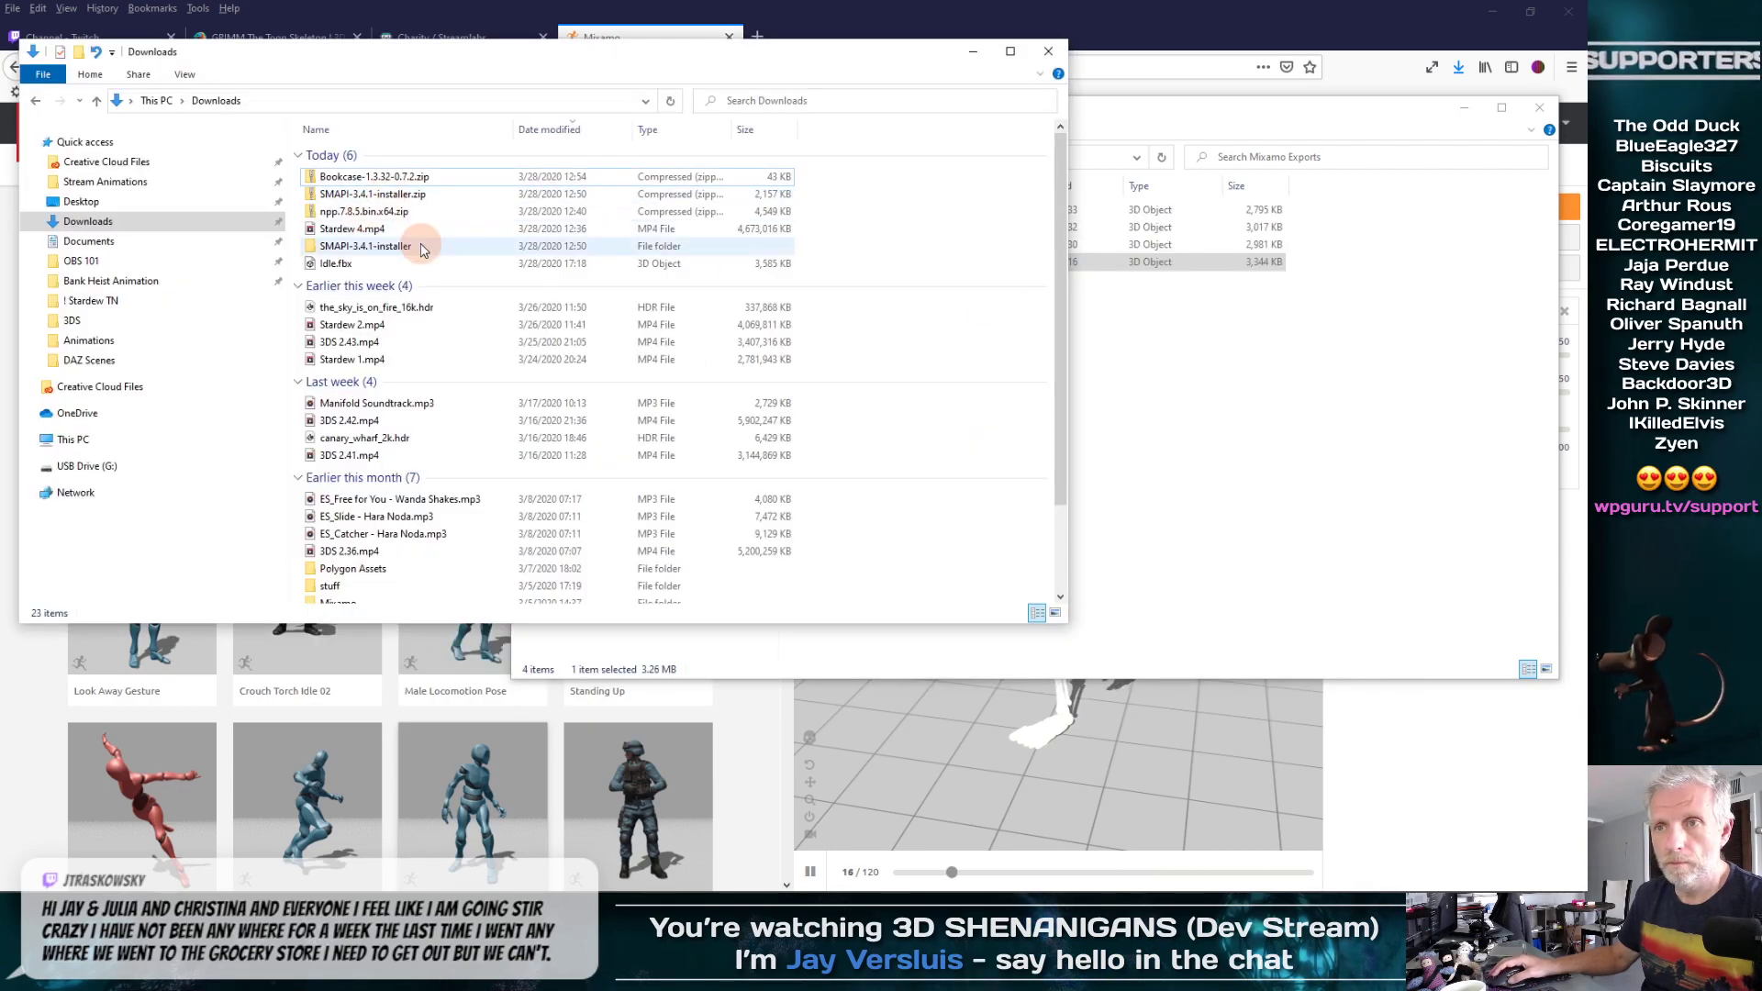
click(336, 264)
click(336, 264)
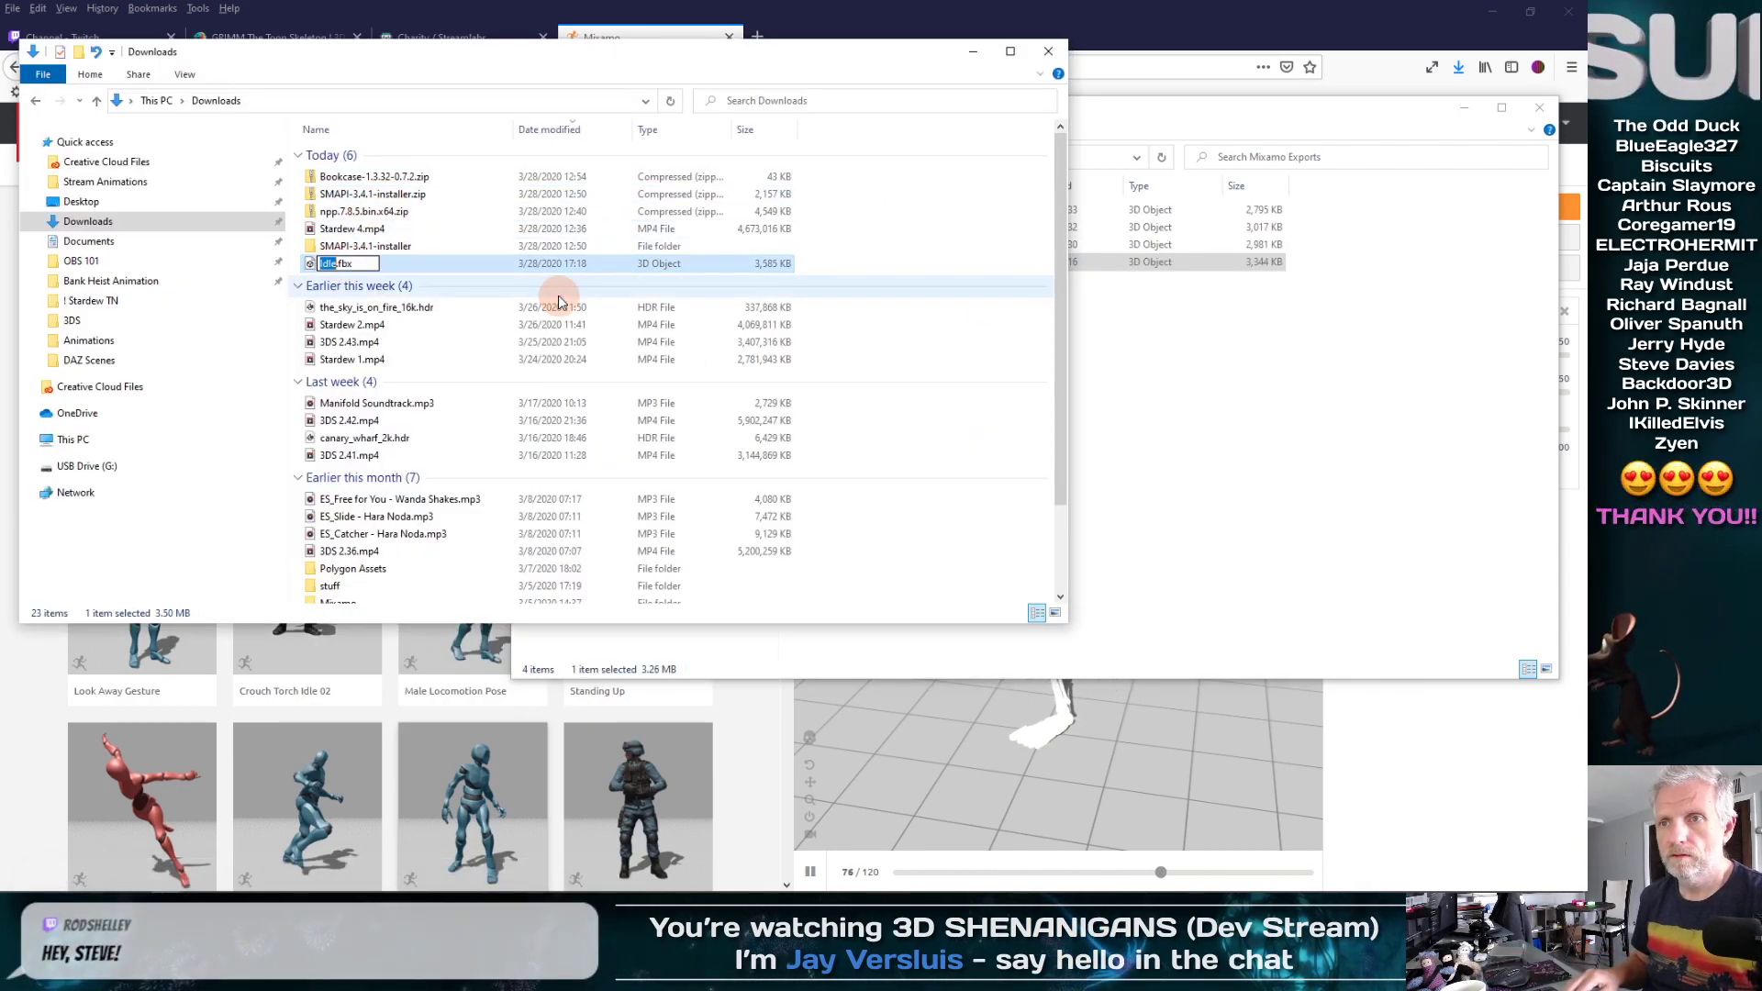
text(GR)
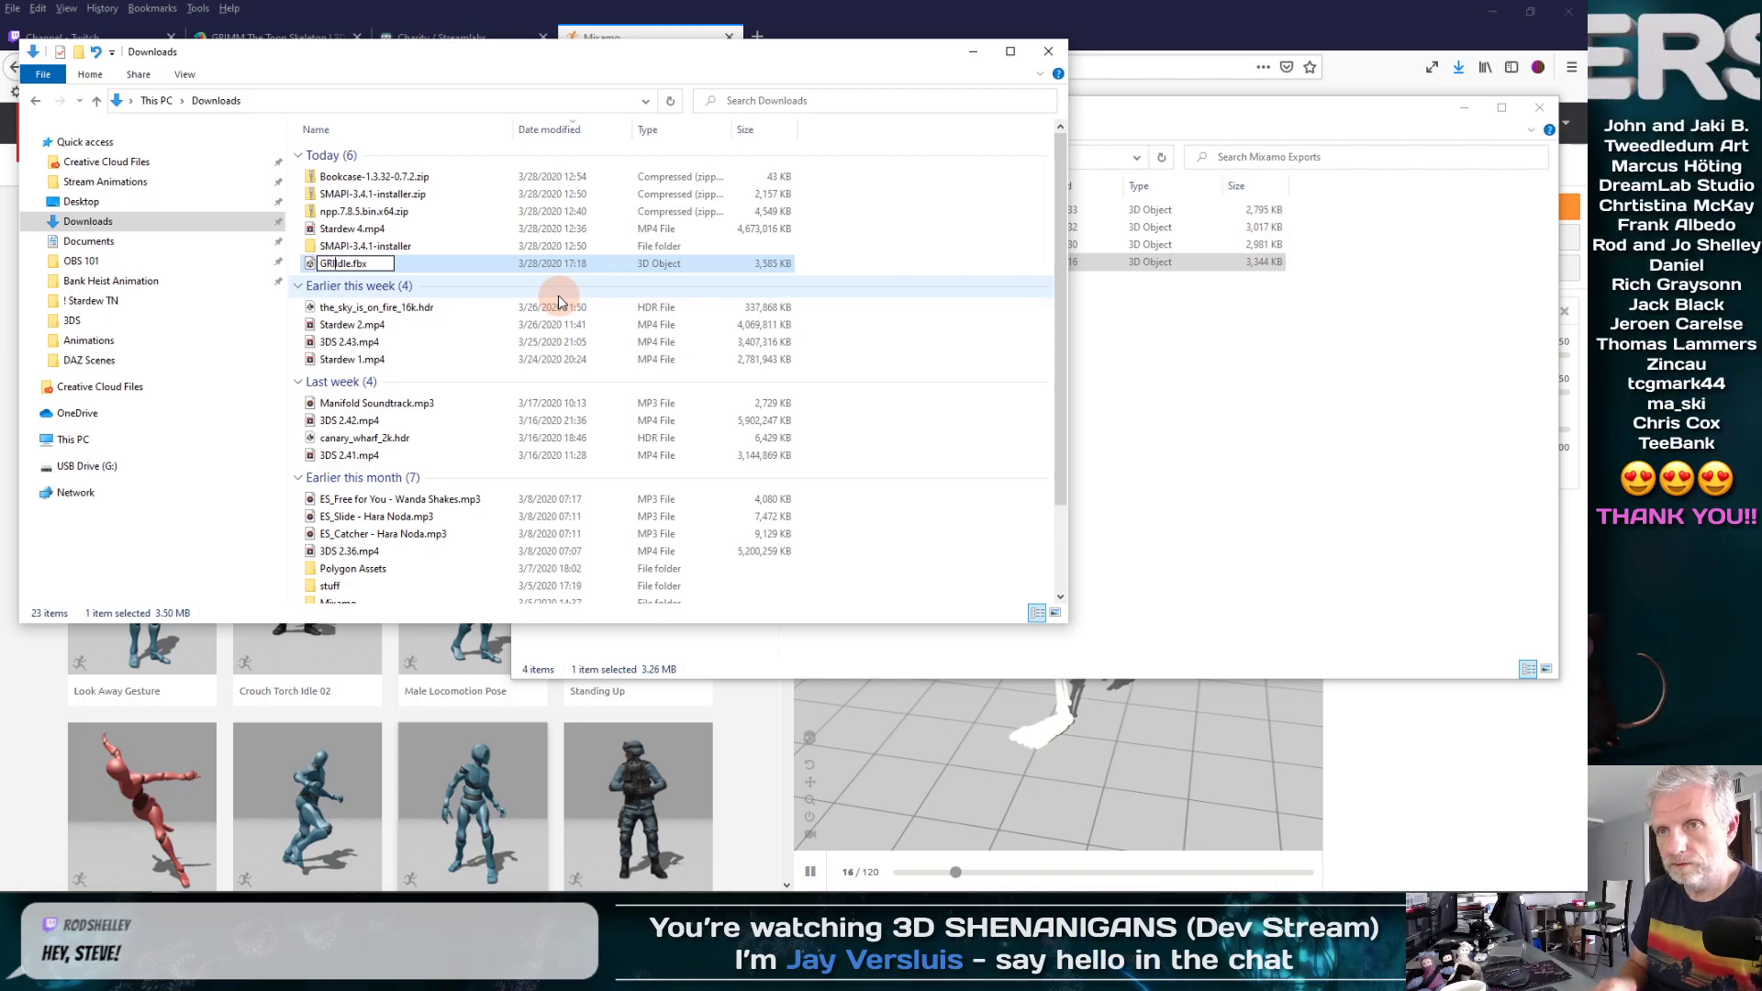
text(IMM - Loo)
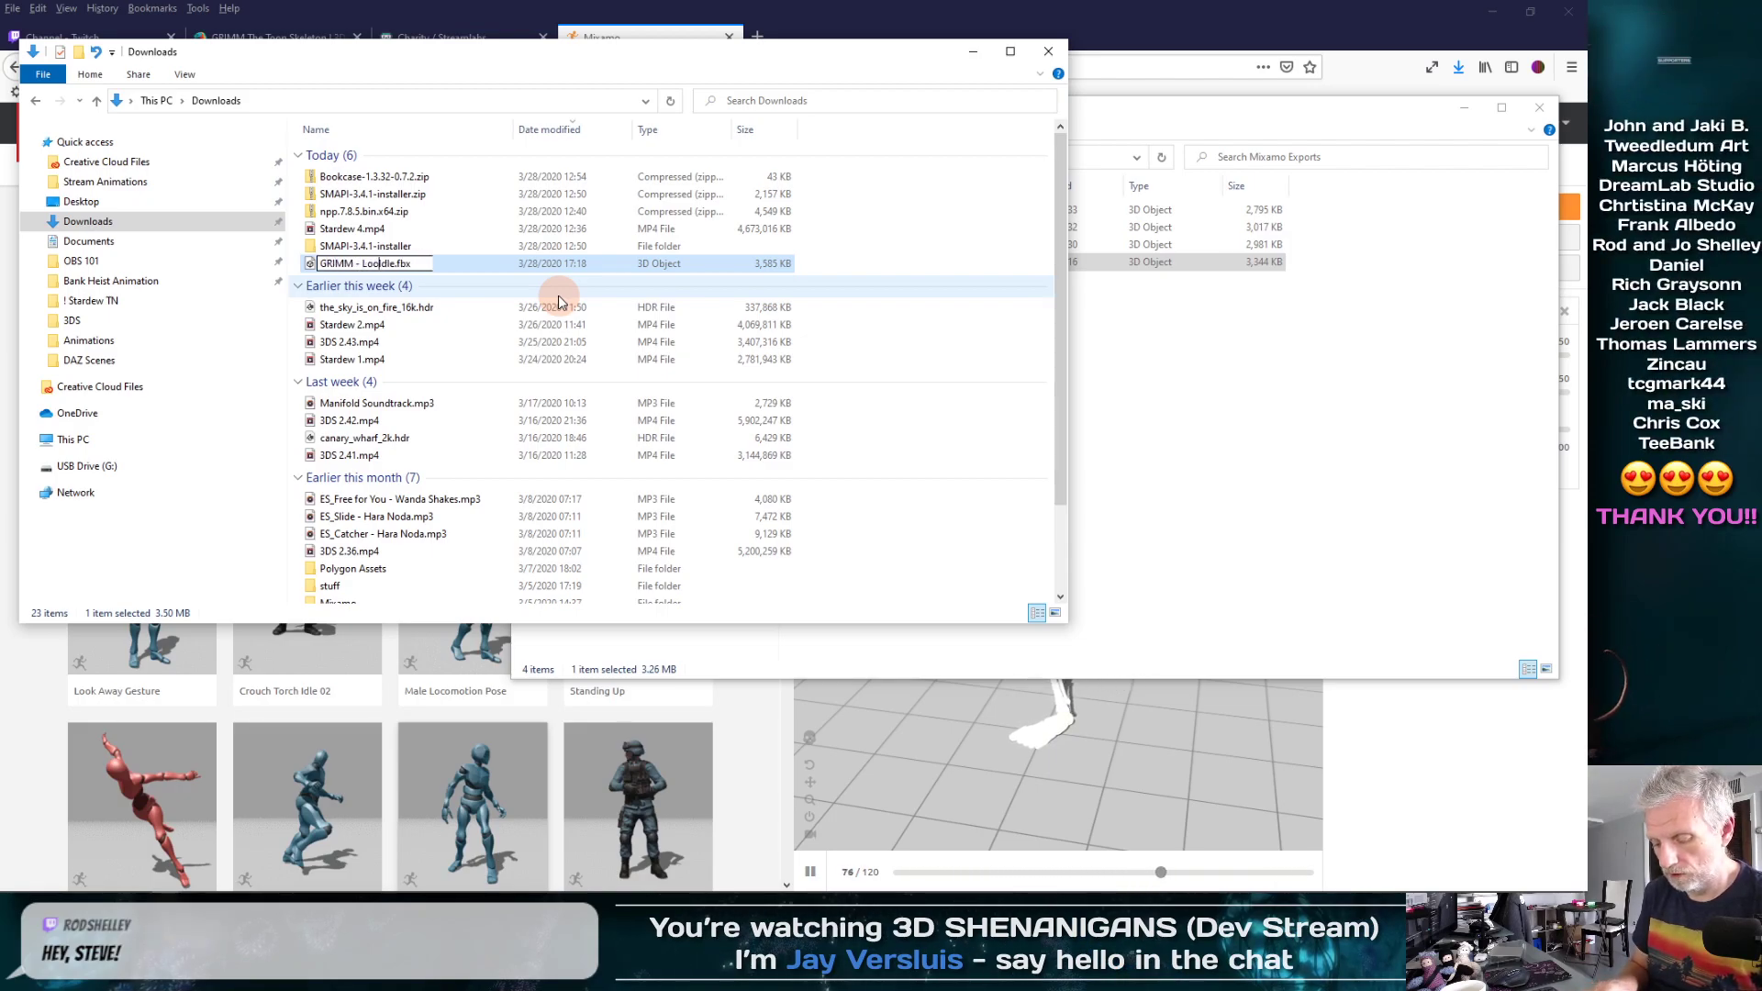
text(king left right)
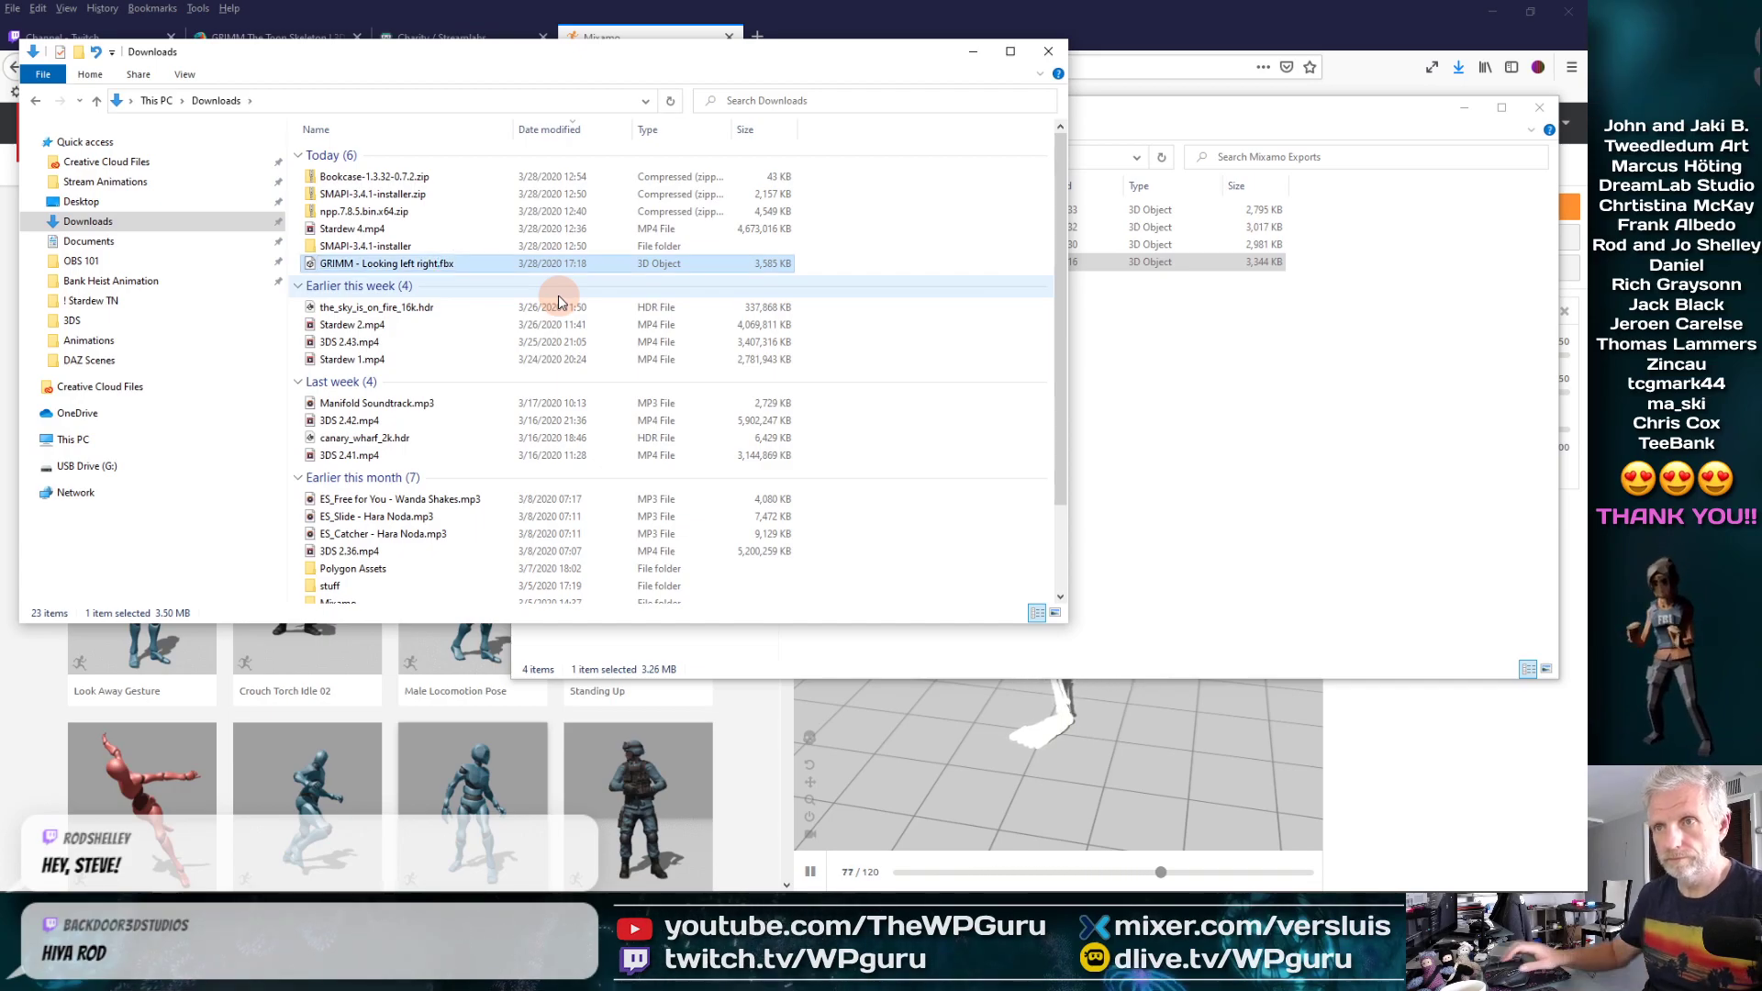
drag(596, 264, 1218, 404)
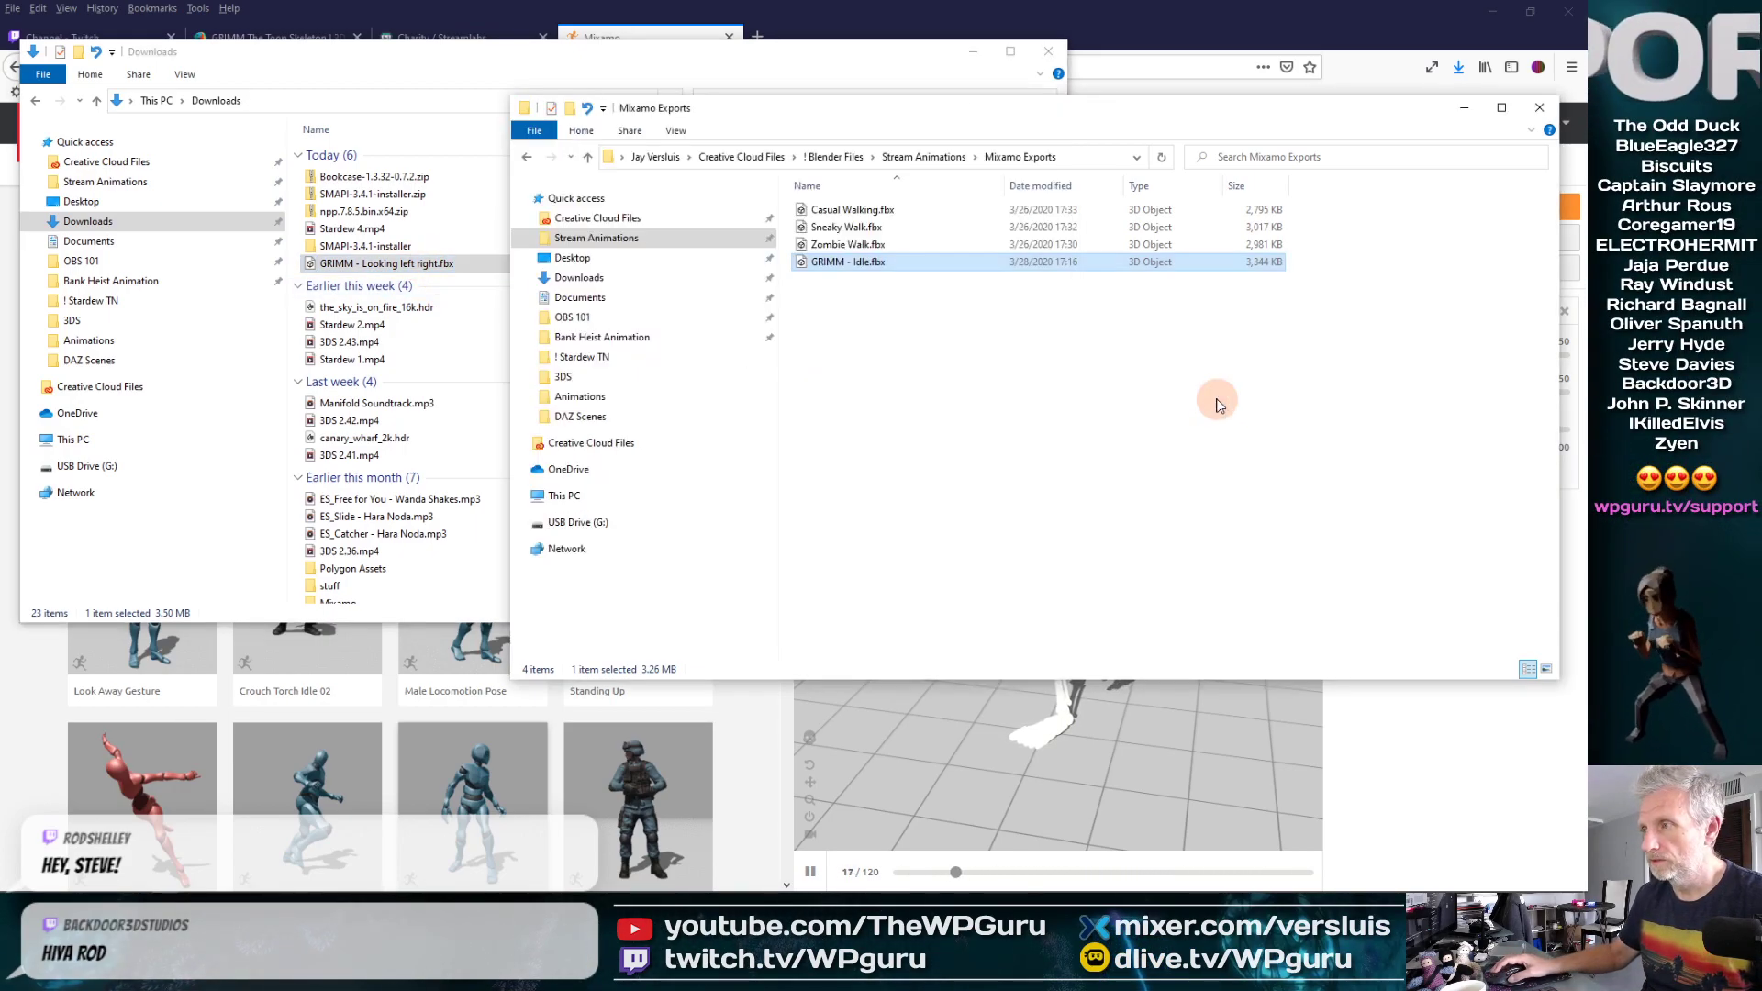
Apply Looking Behind to the Grimm character in Mixamo and download it as FBX with skin at 60 frames per second without keyframe reduction
click(1173, 25)
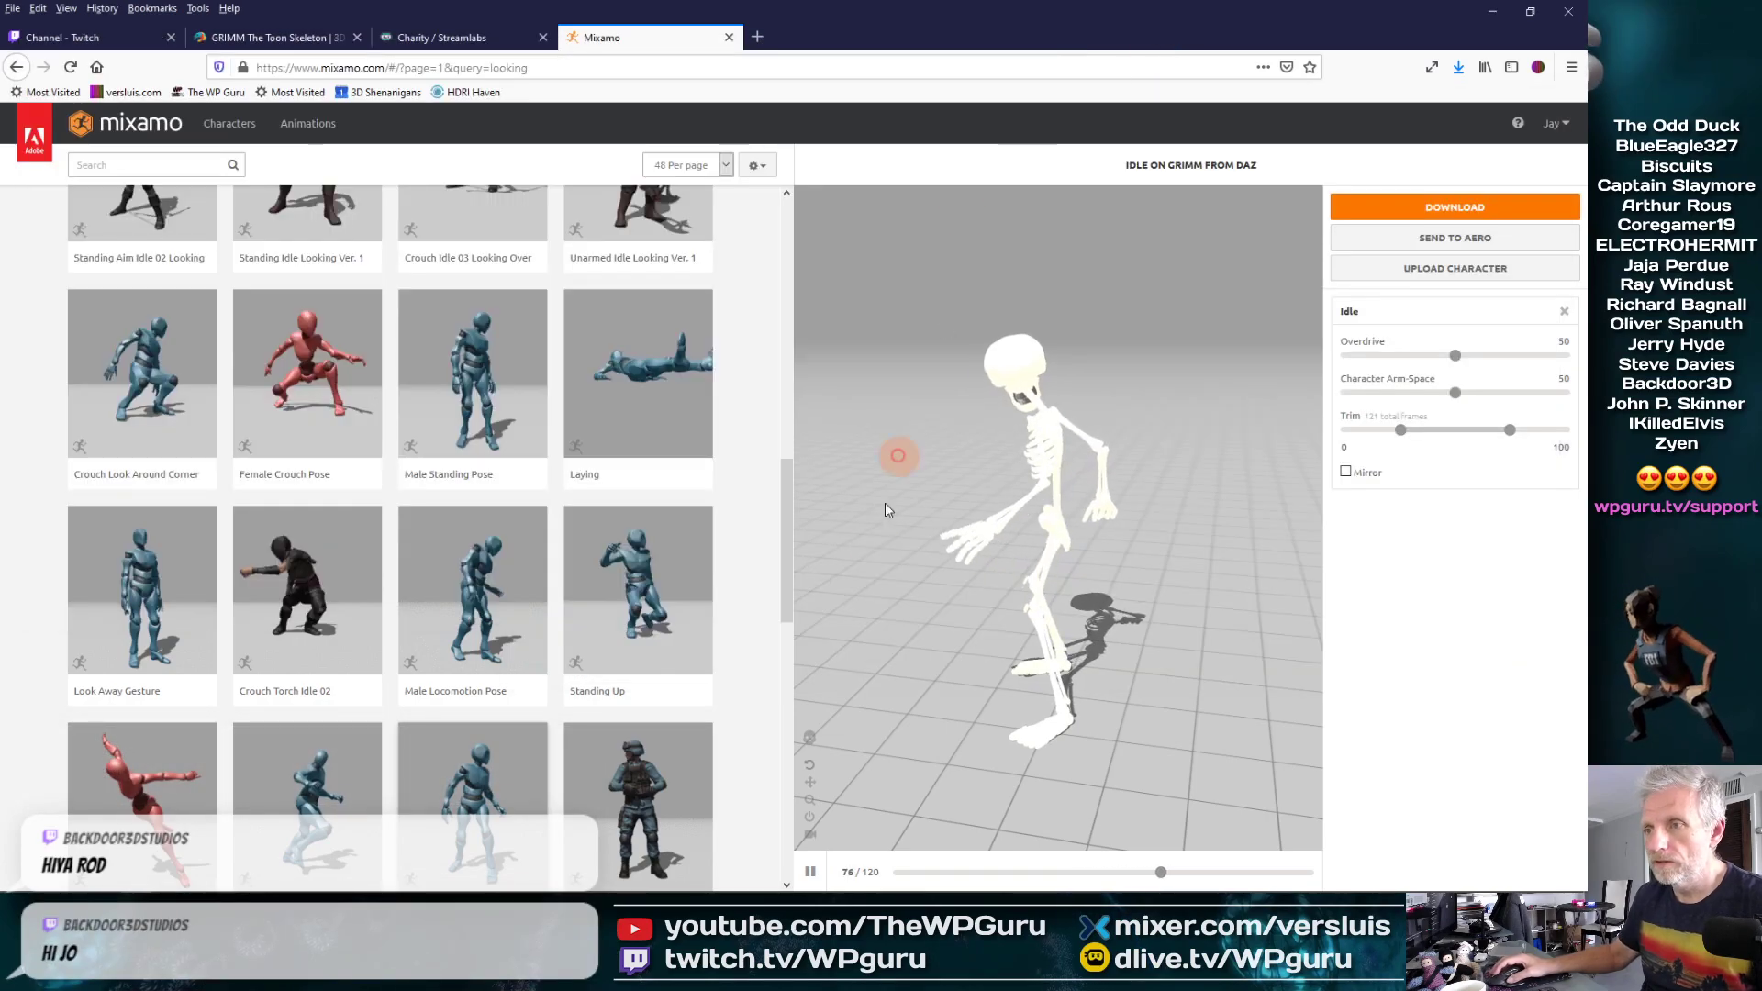
drag(789, 584, 786, 306)
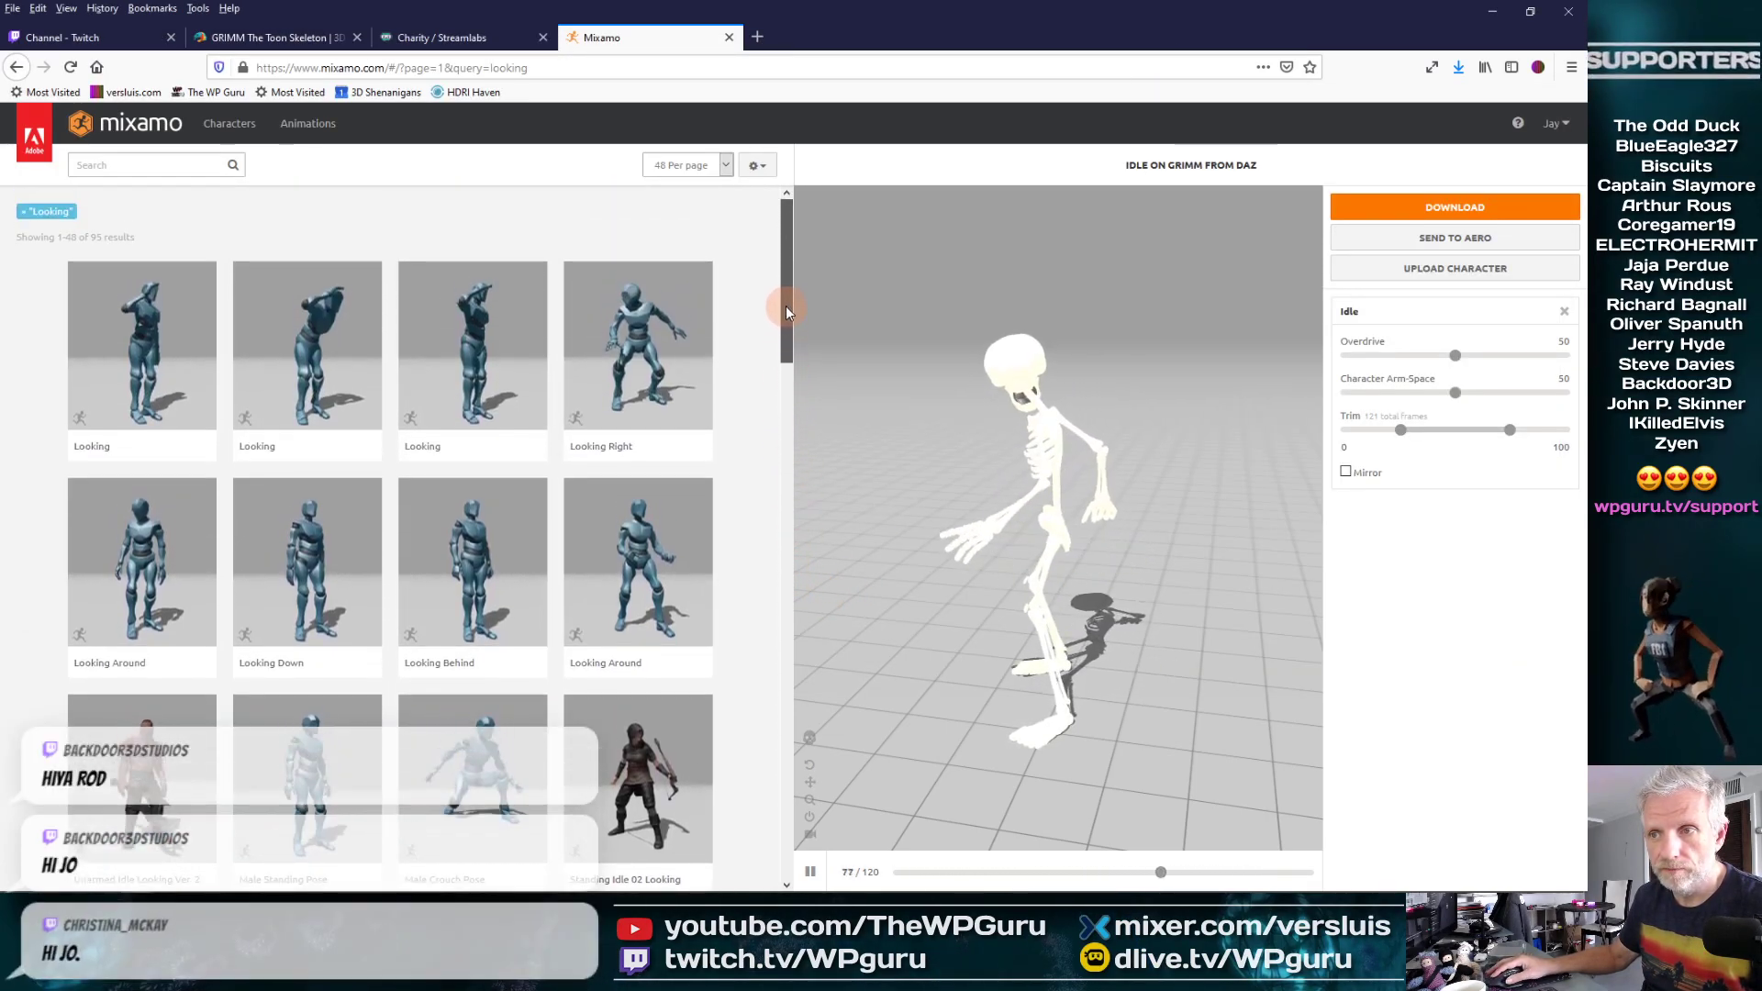
click(523, 598)
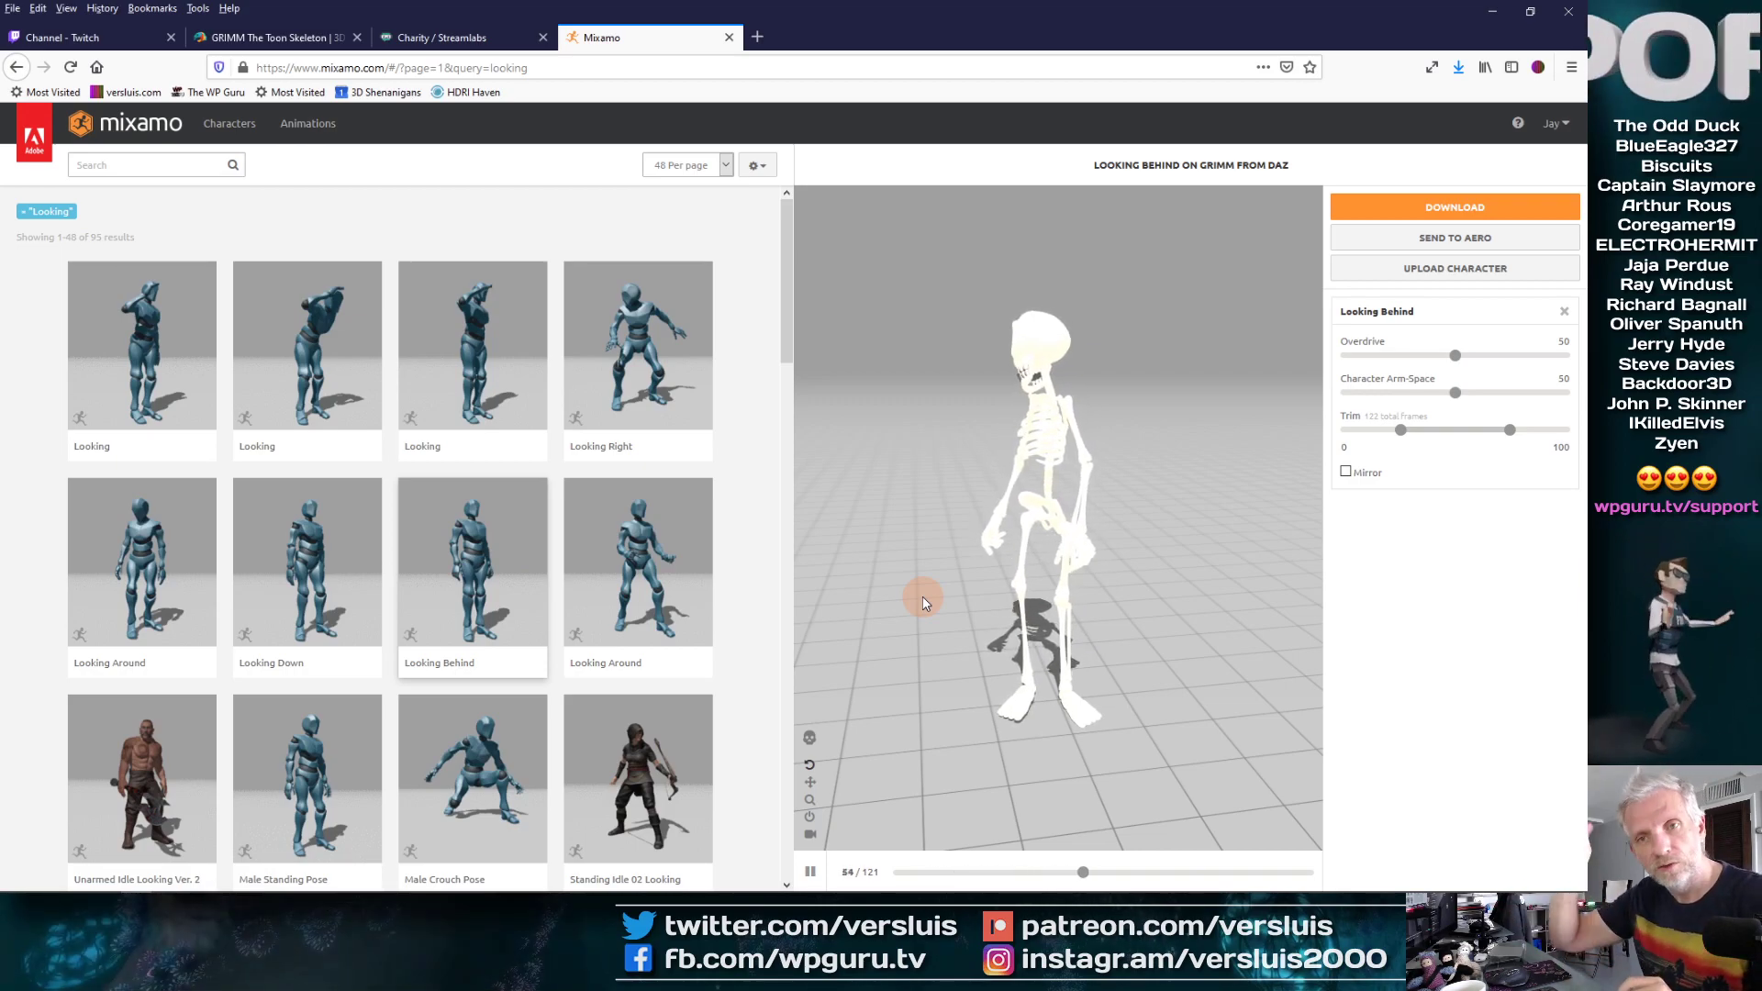
click(1457, 213)
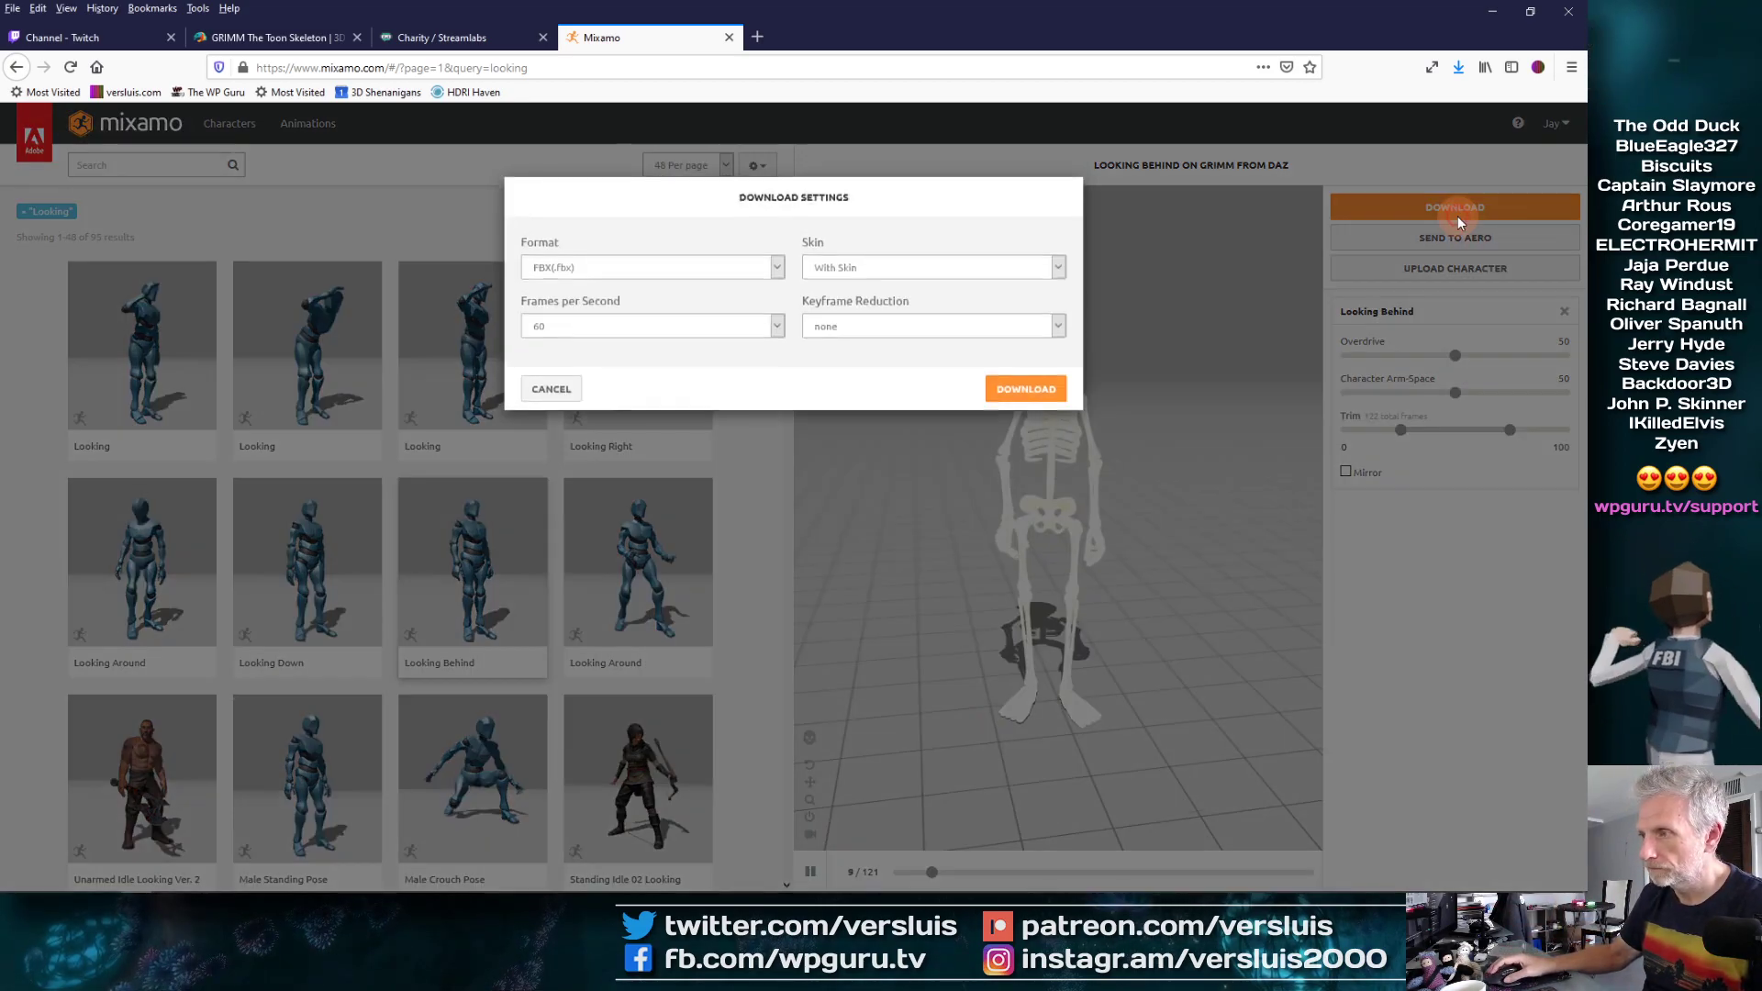
click(1026, 393)
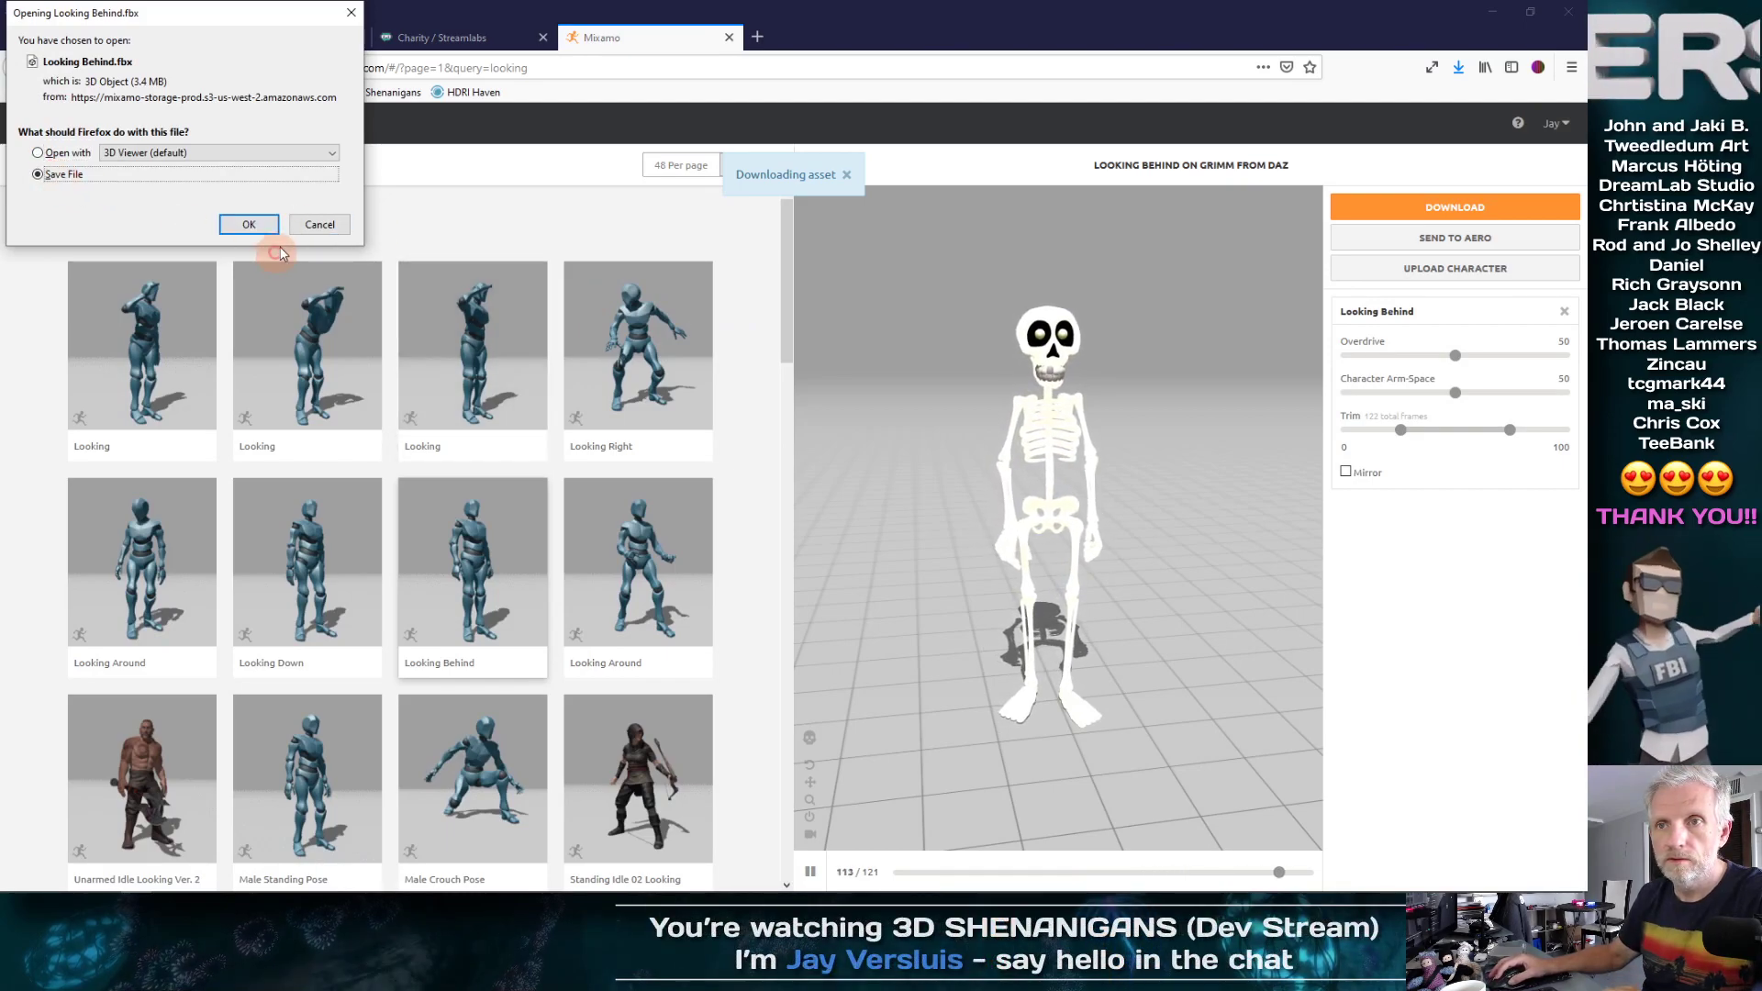
click(271, 225)
Check the Downloads folder and Firefox's download list for the Looking Behind.fbx file
key(alt+Tab)
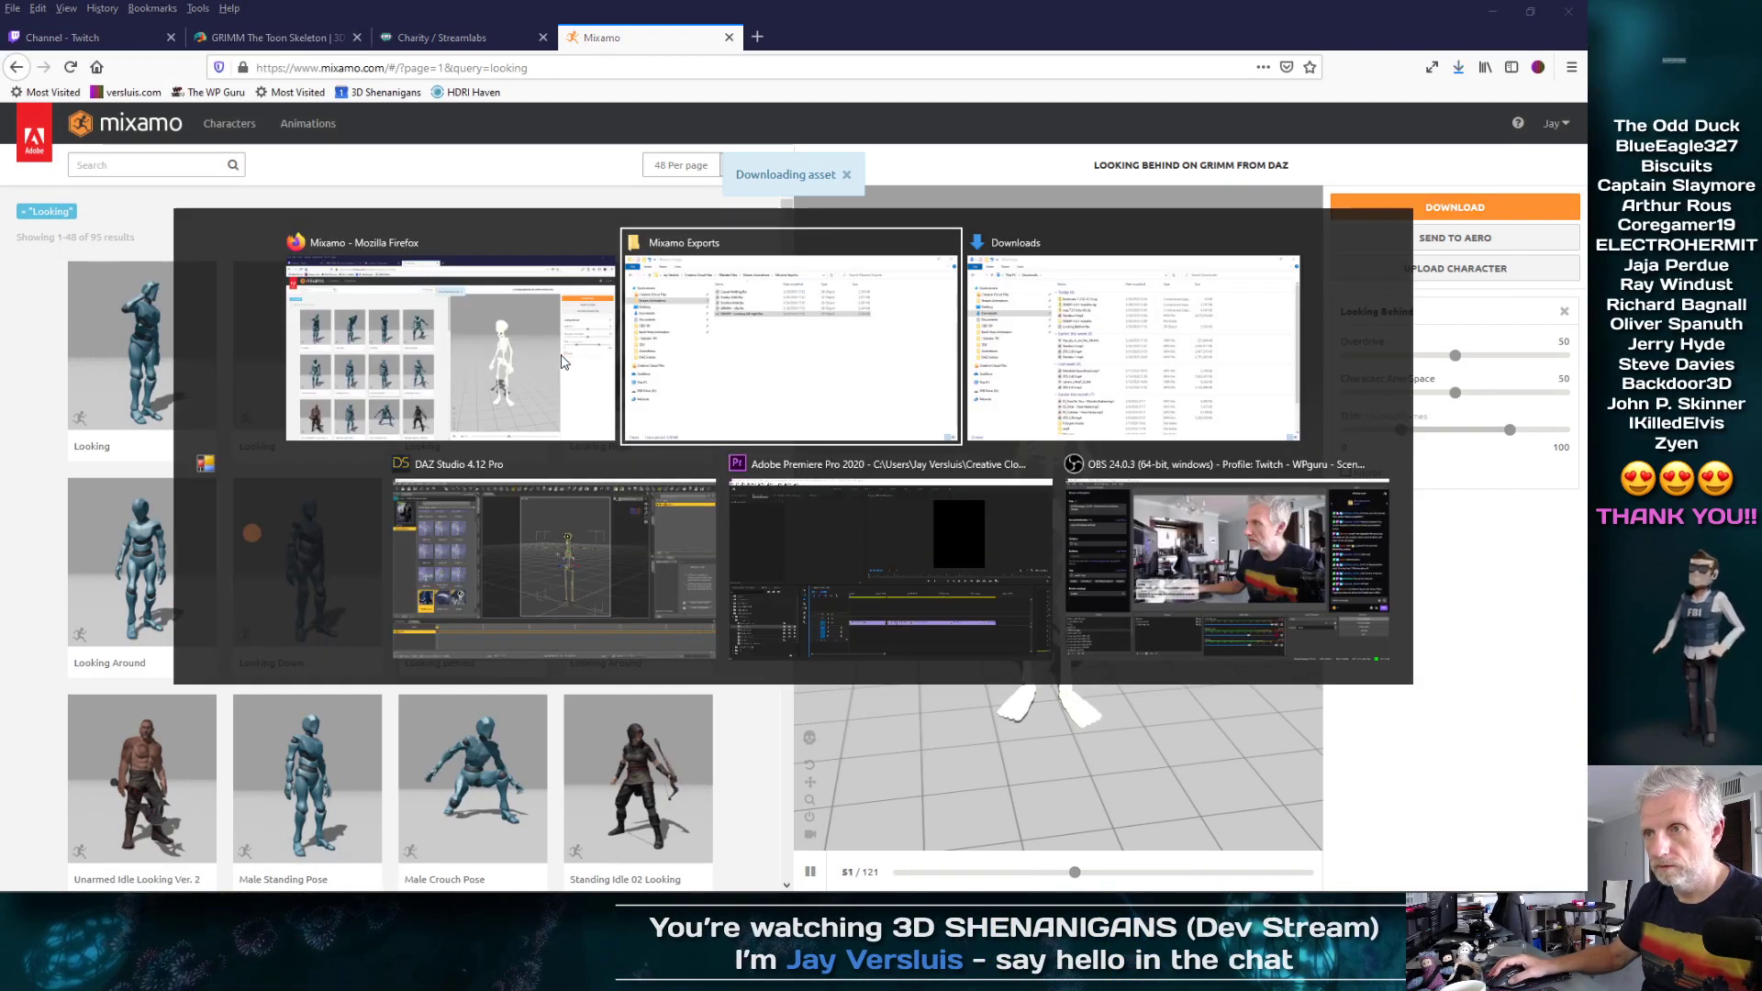
key(alt+Tab)
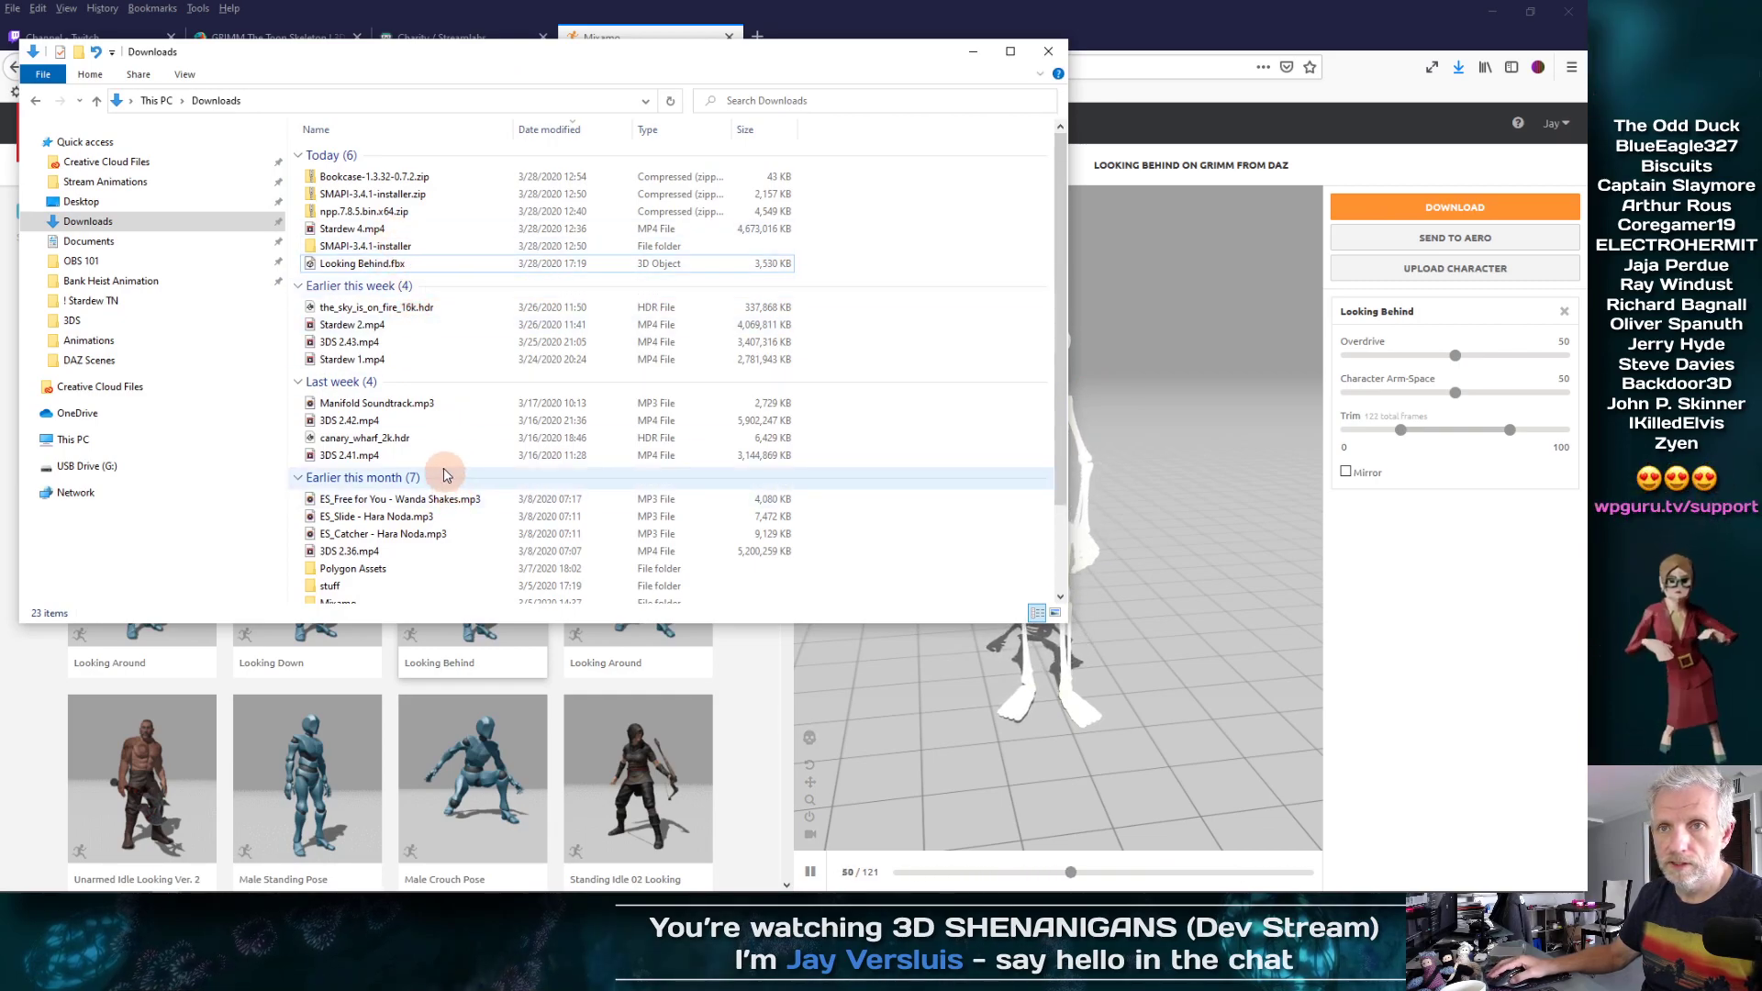
scroll(410, 365, down, 2)
scroll(409, 365, up, 2)
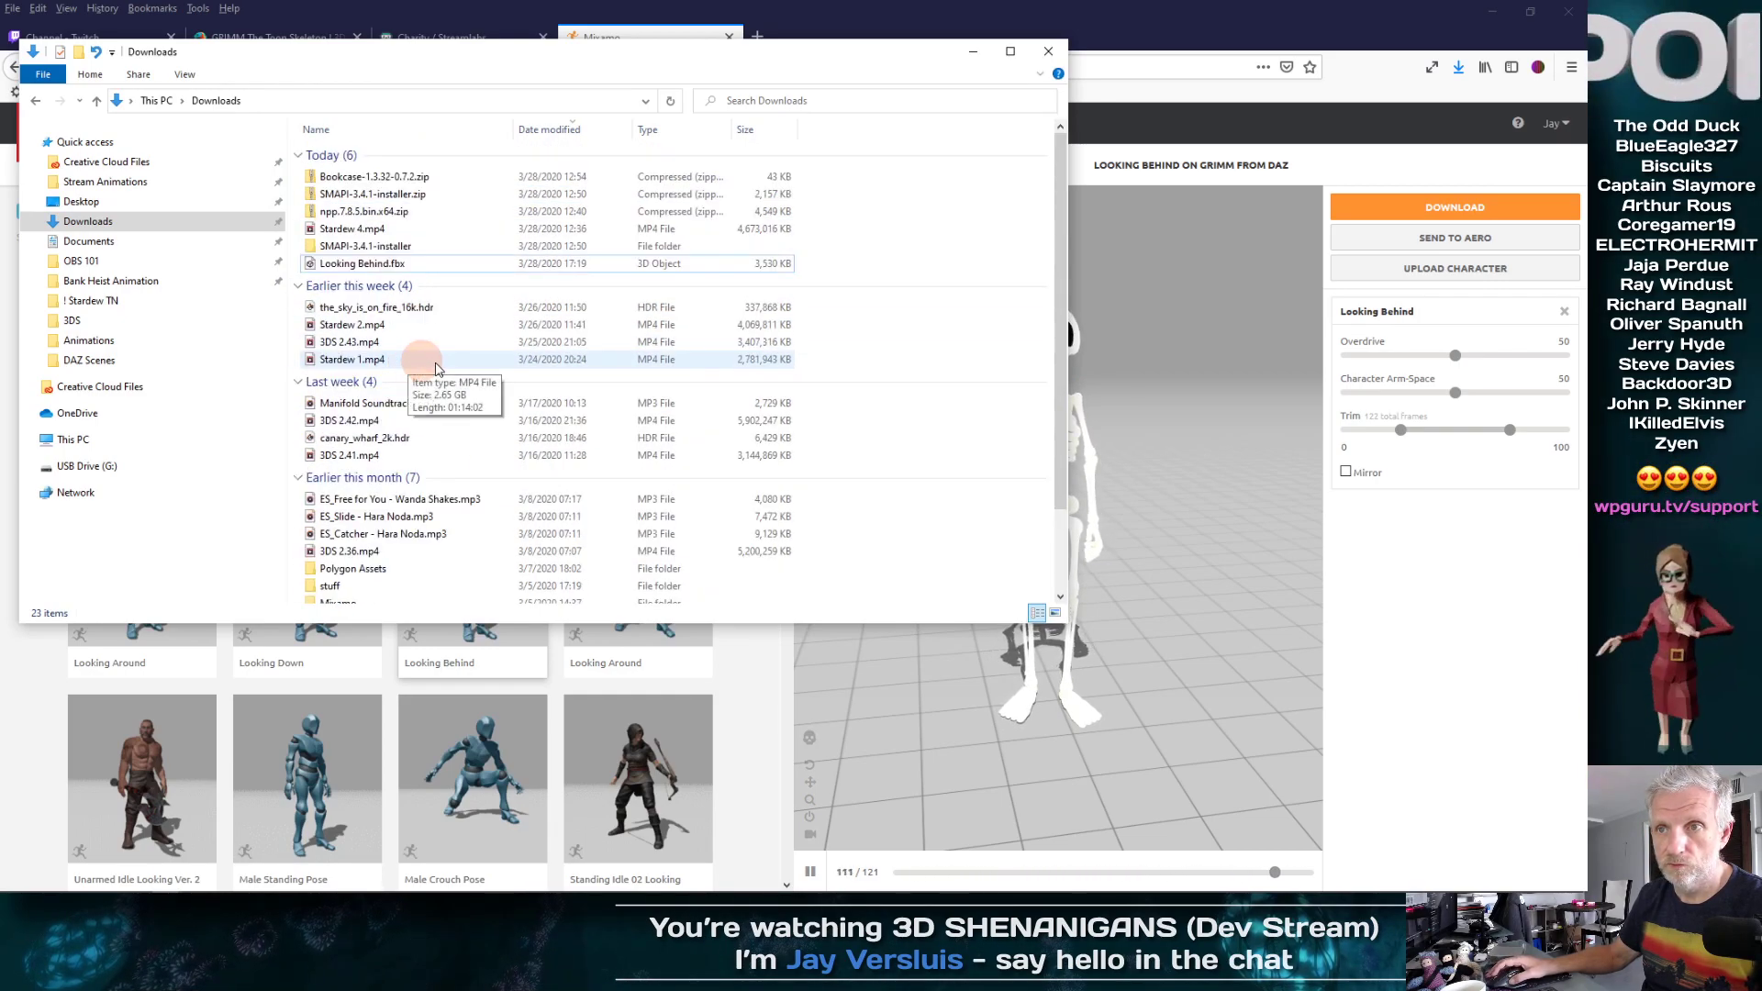
scroll(478, 381, down, 2)
scroll(483, 386, up, 2)
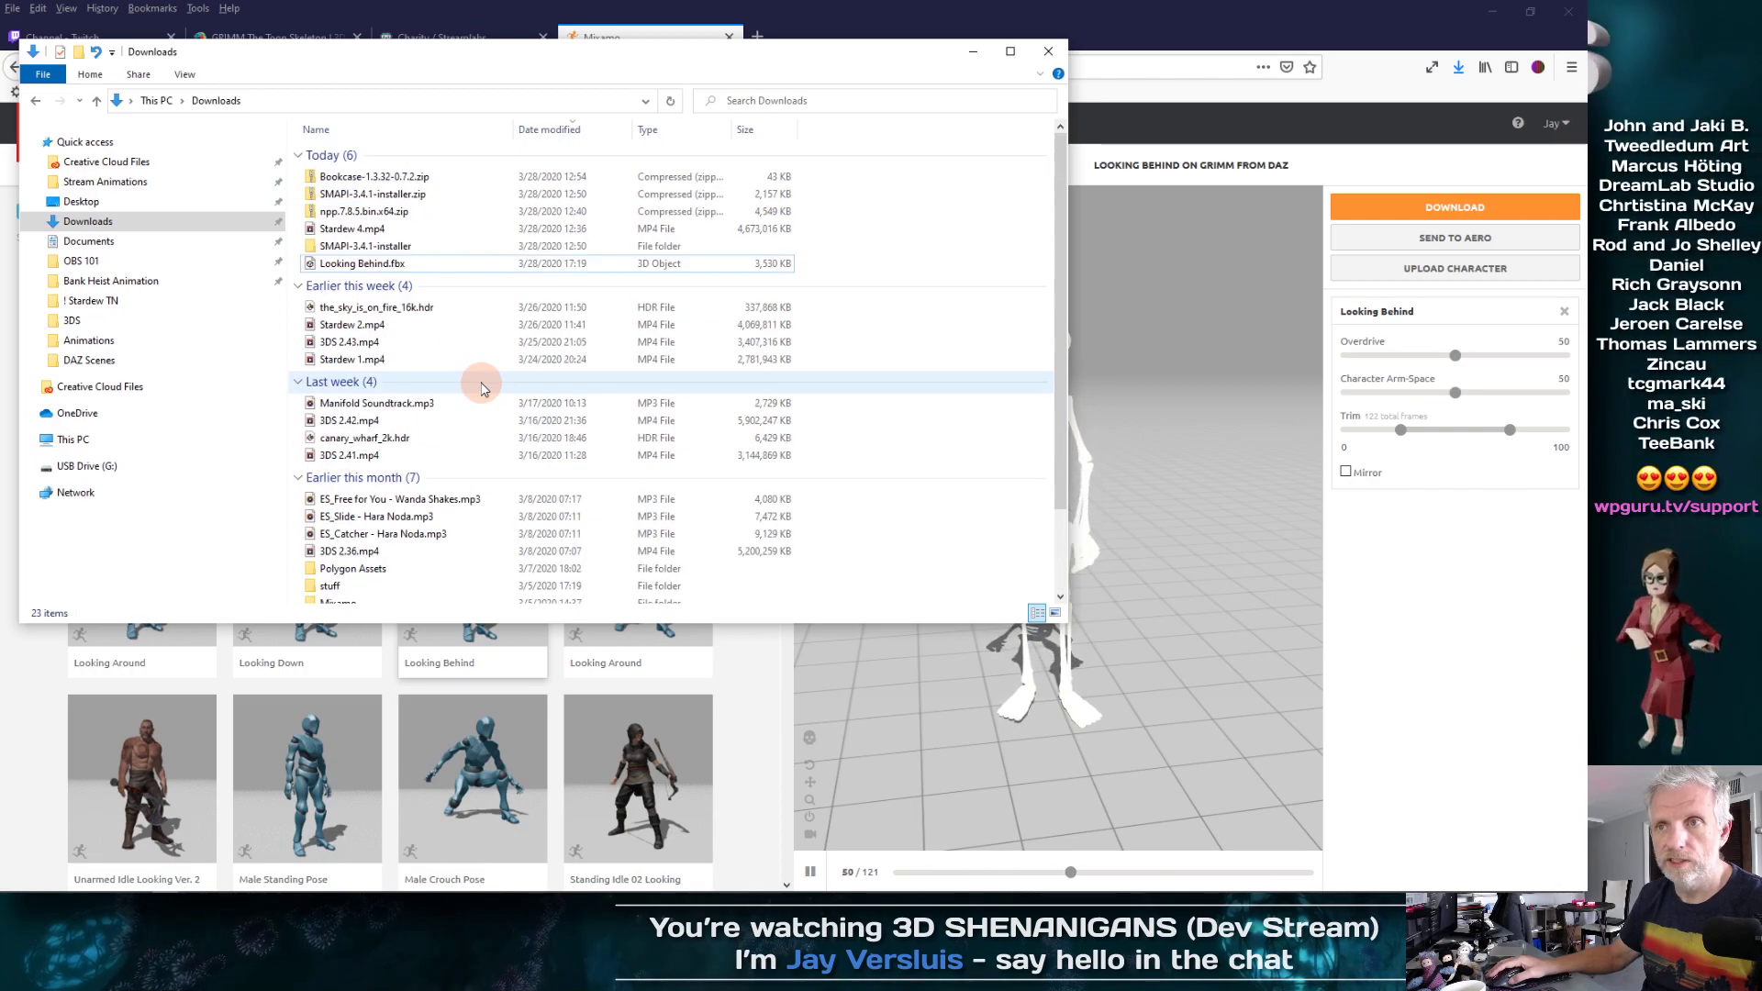
key(alt+Tab)
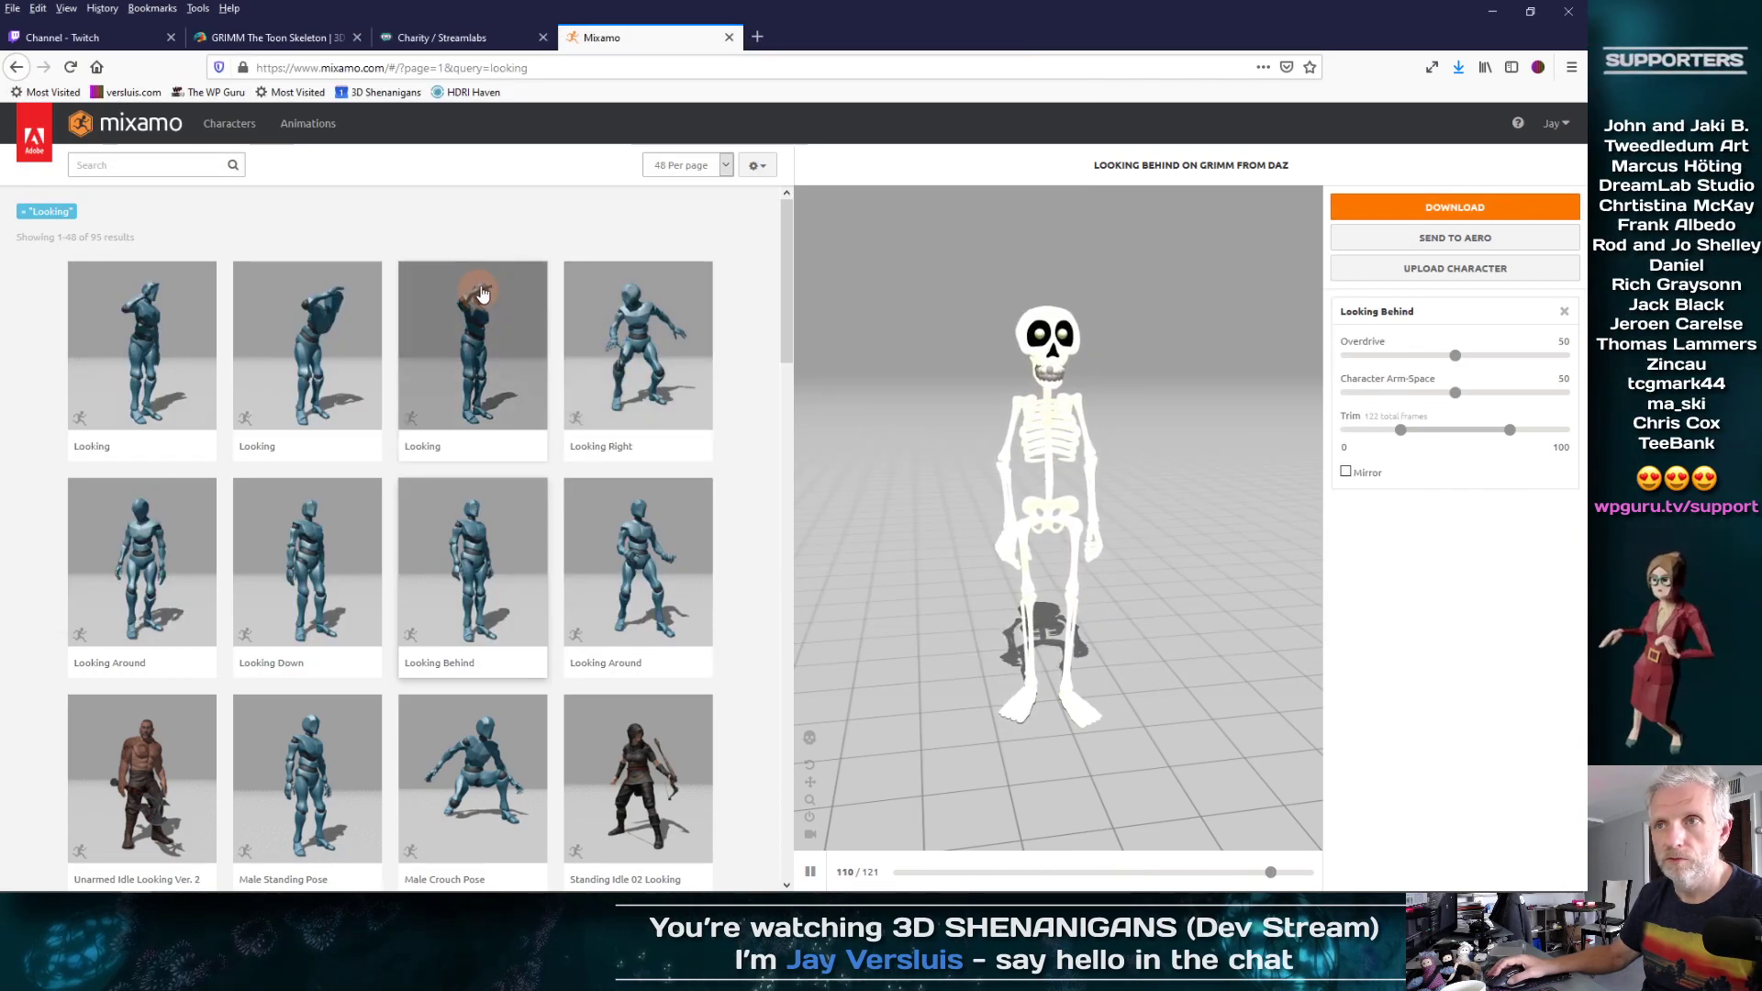
click(1460, 67)
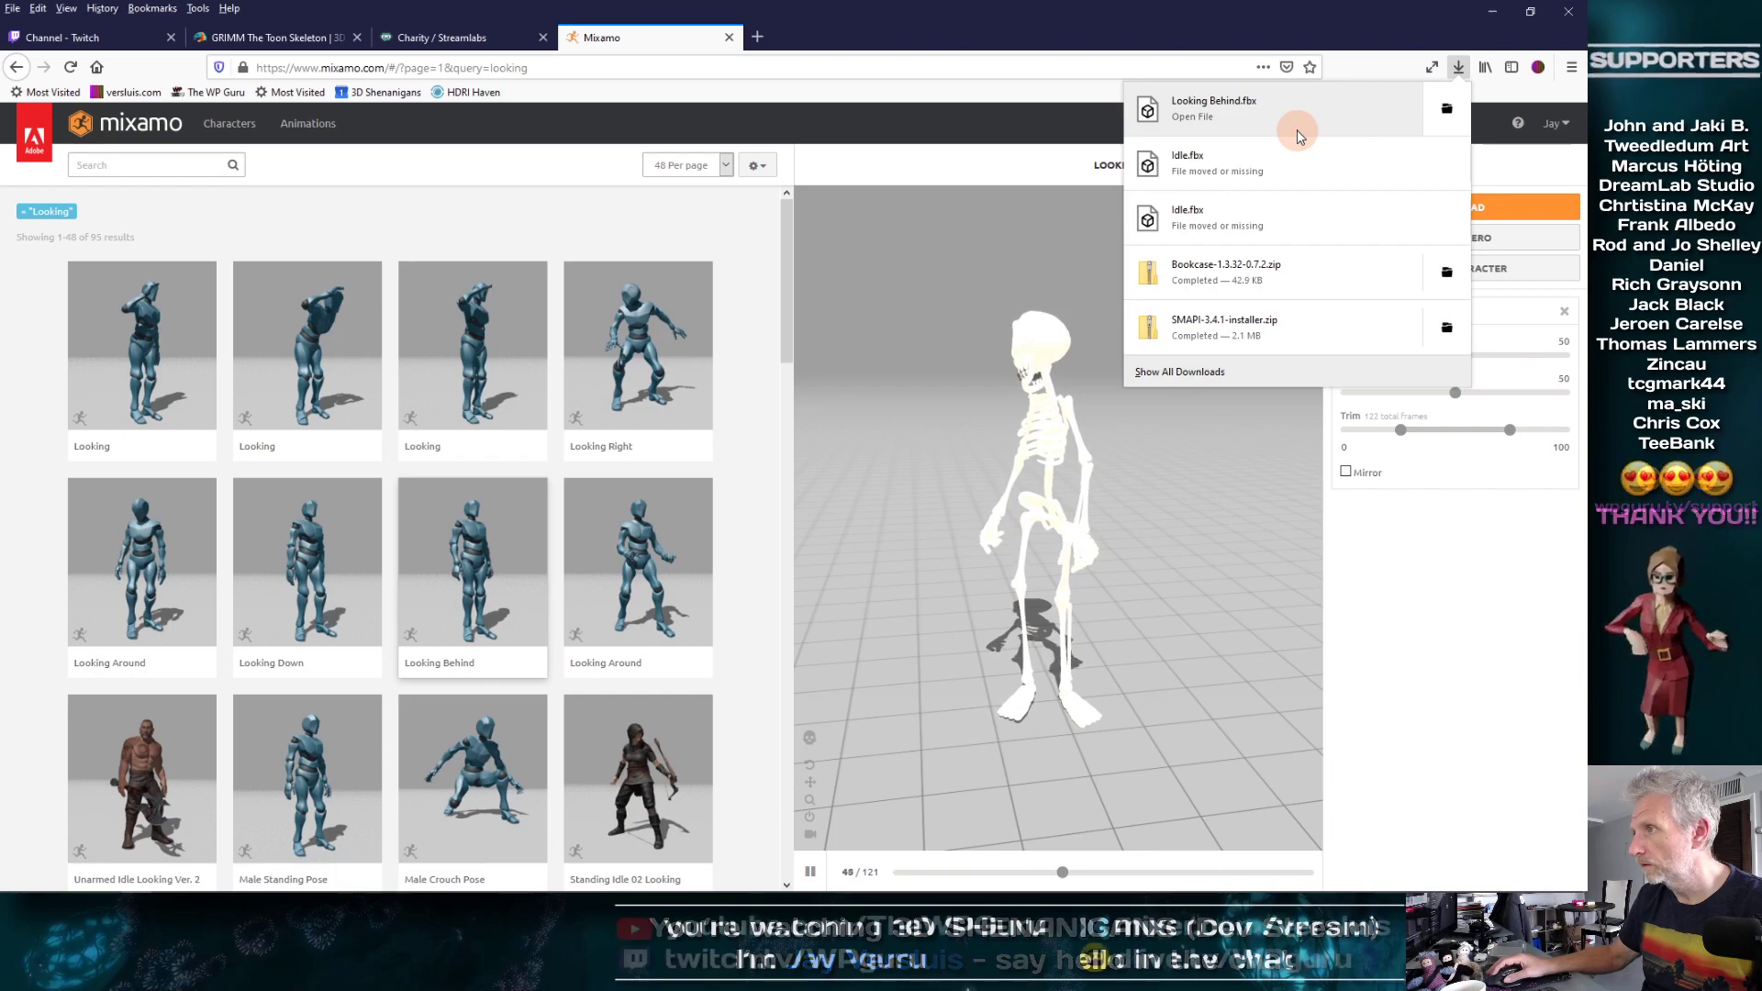
Rename Looking Behind.fbx in Downloads to GRIMM - Looking Behind.fbx and move it into the Mixamo Exports folder
key(alt+Tab)
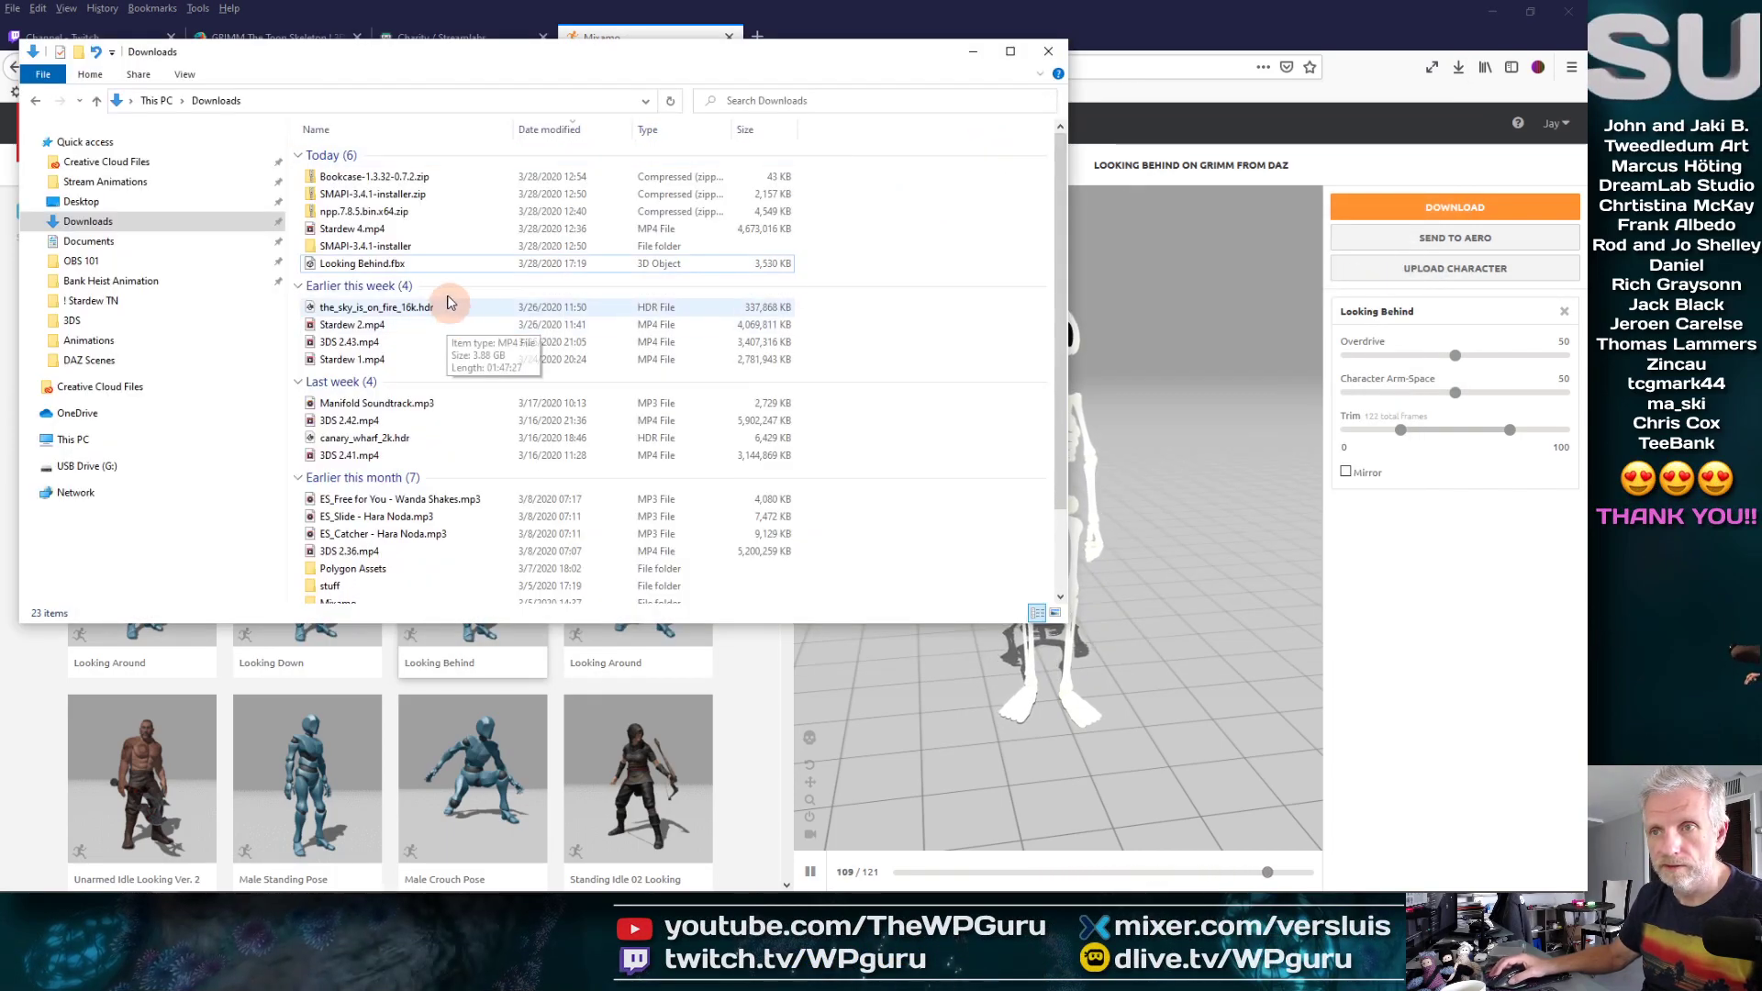
click(385, 266)
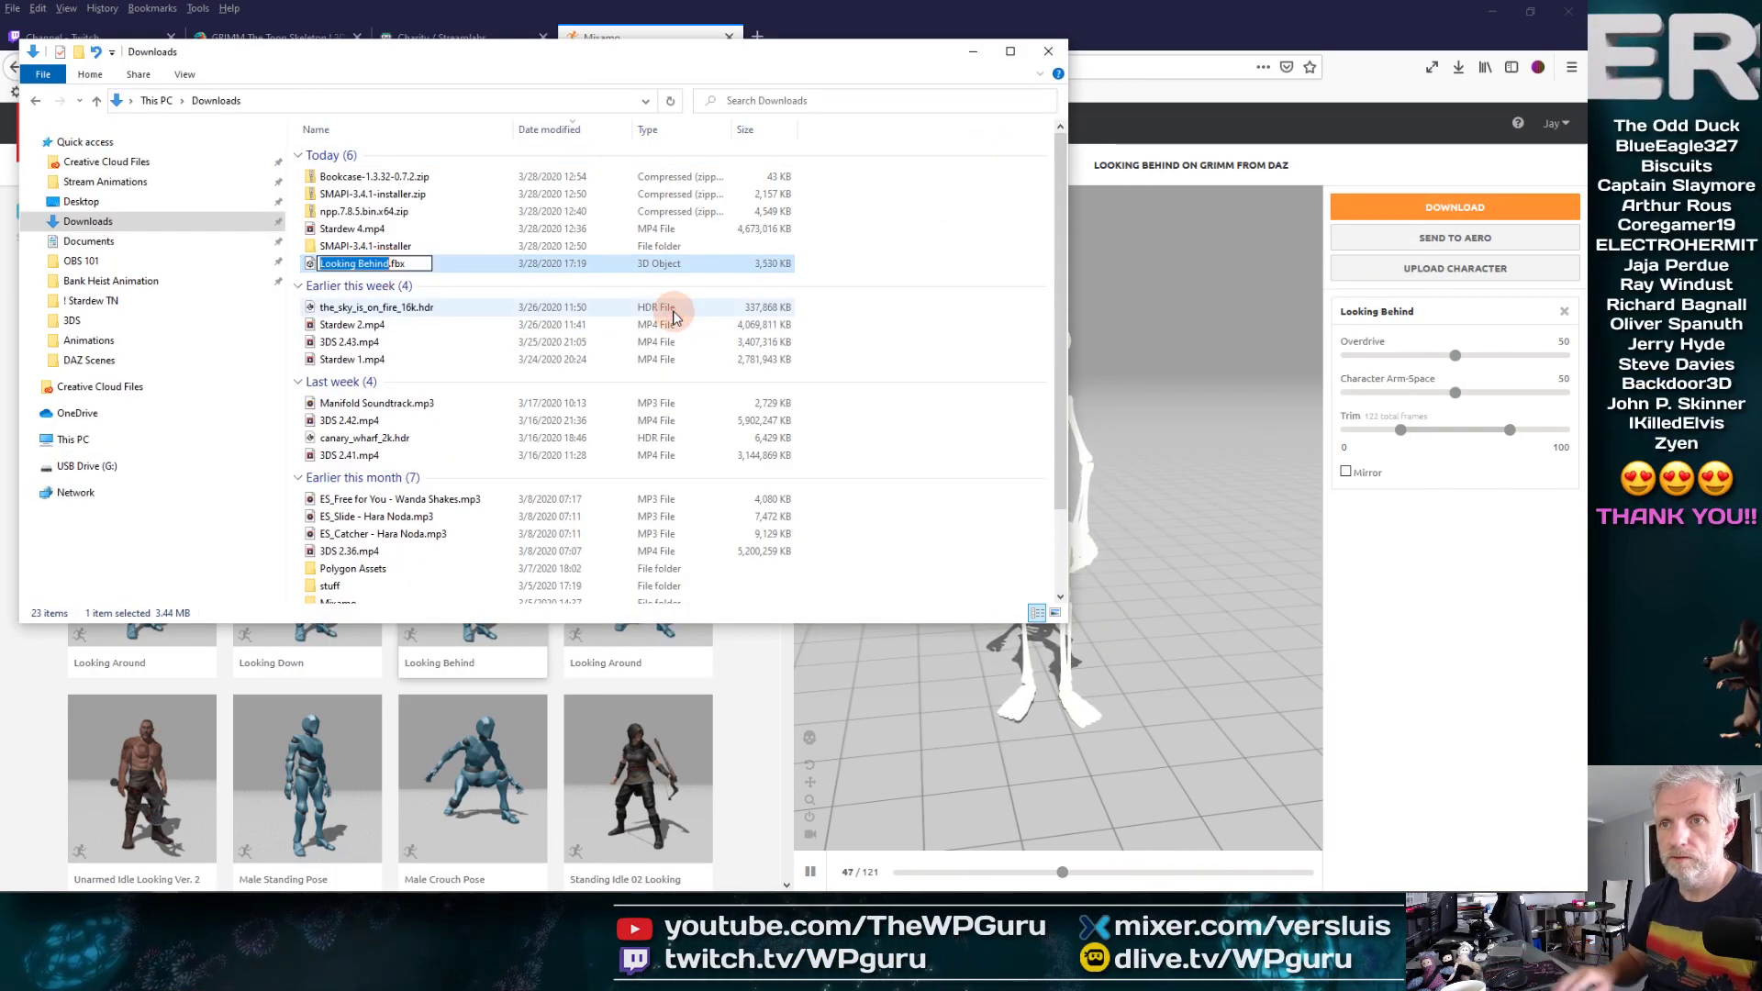
text(GRIMM -)
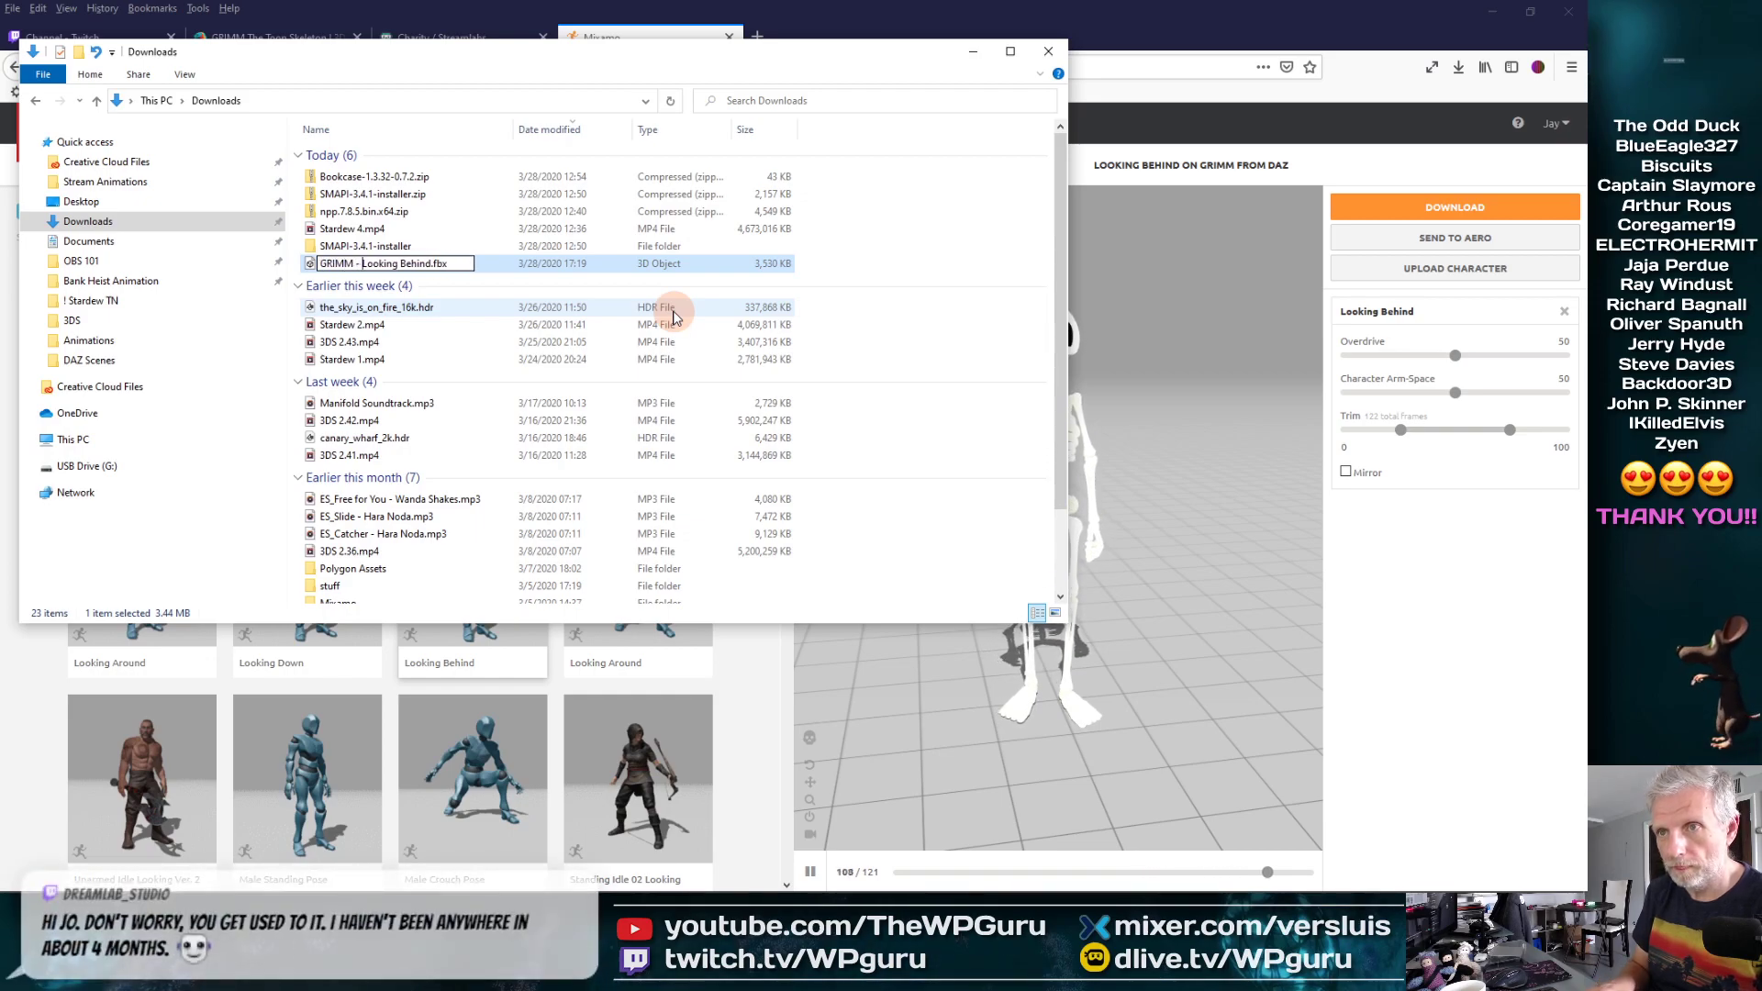
key(alt+Tab)
key(Tab)
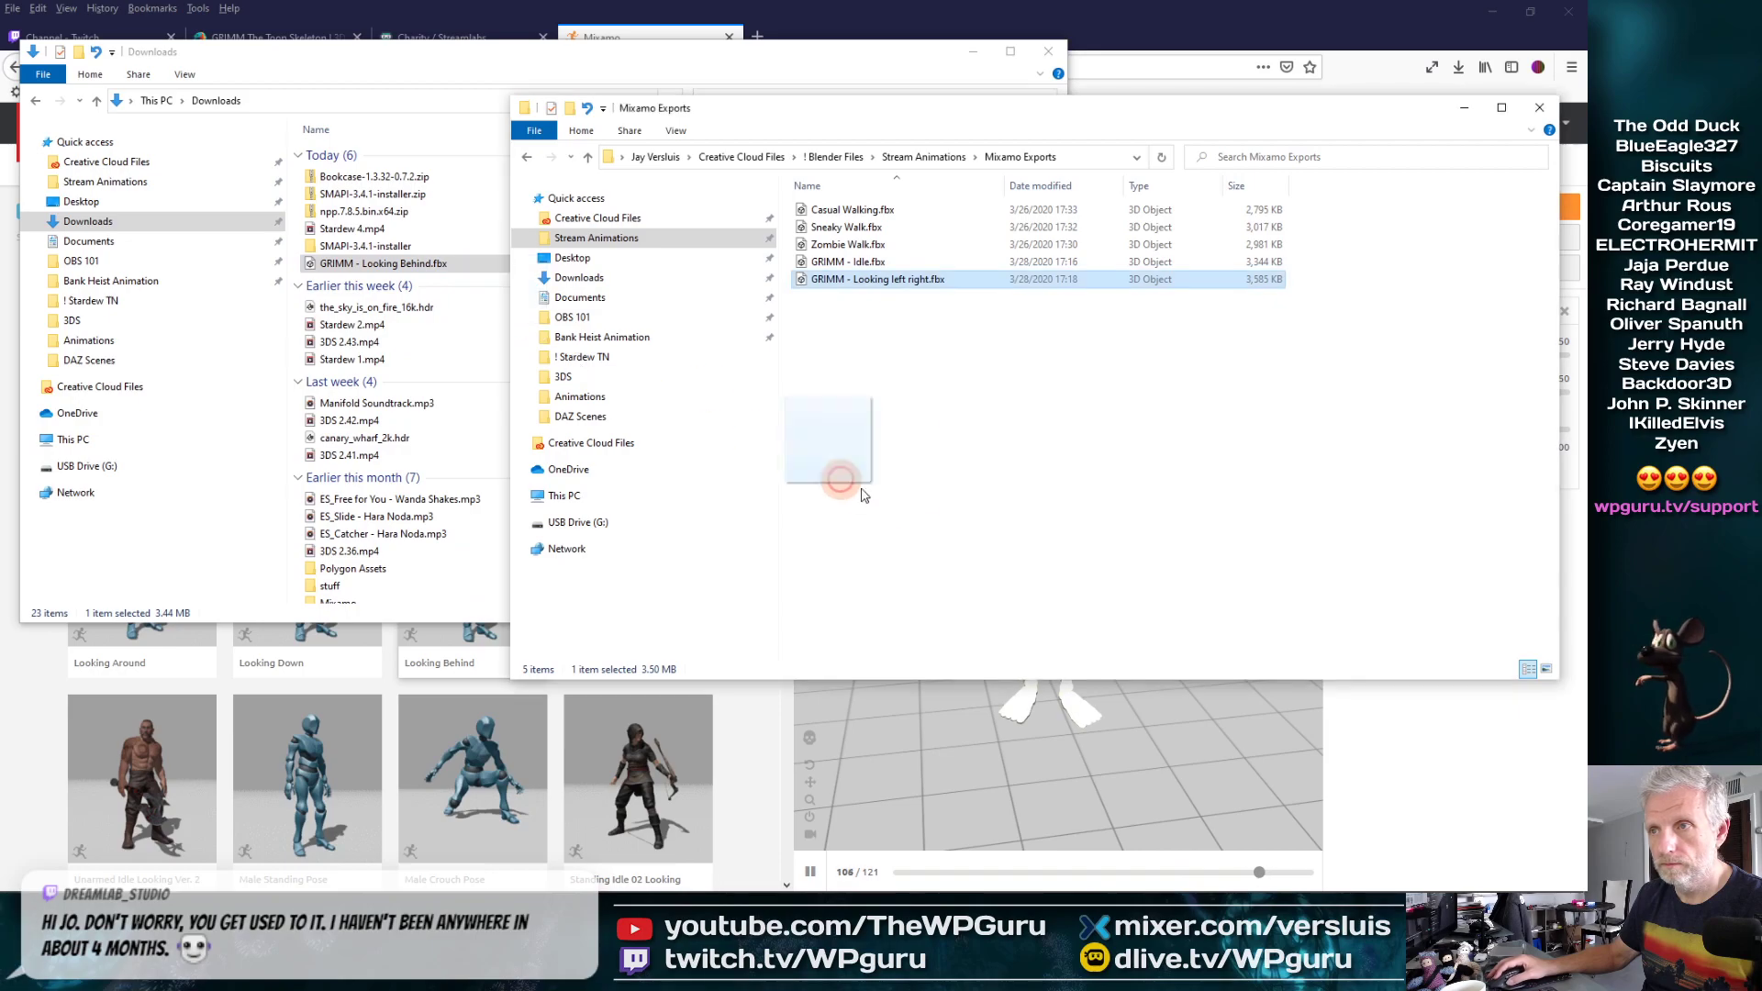
drag(863, 495, 941, 472)
Return to the Mixamo page in Firefox and search the animations for "waving"
click(1134, 32)
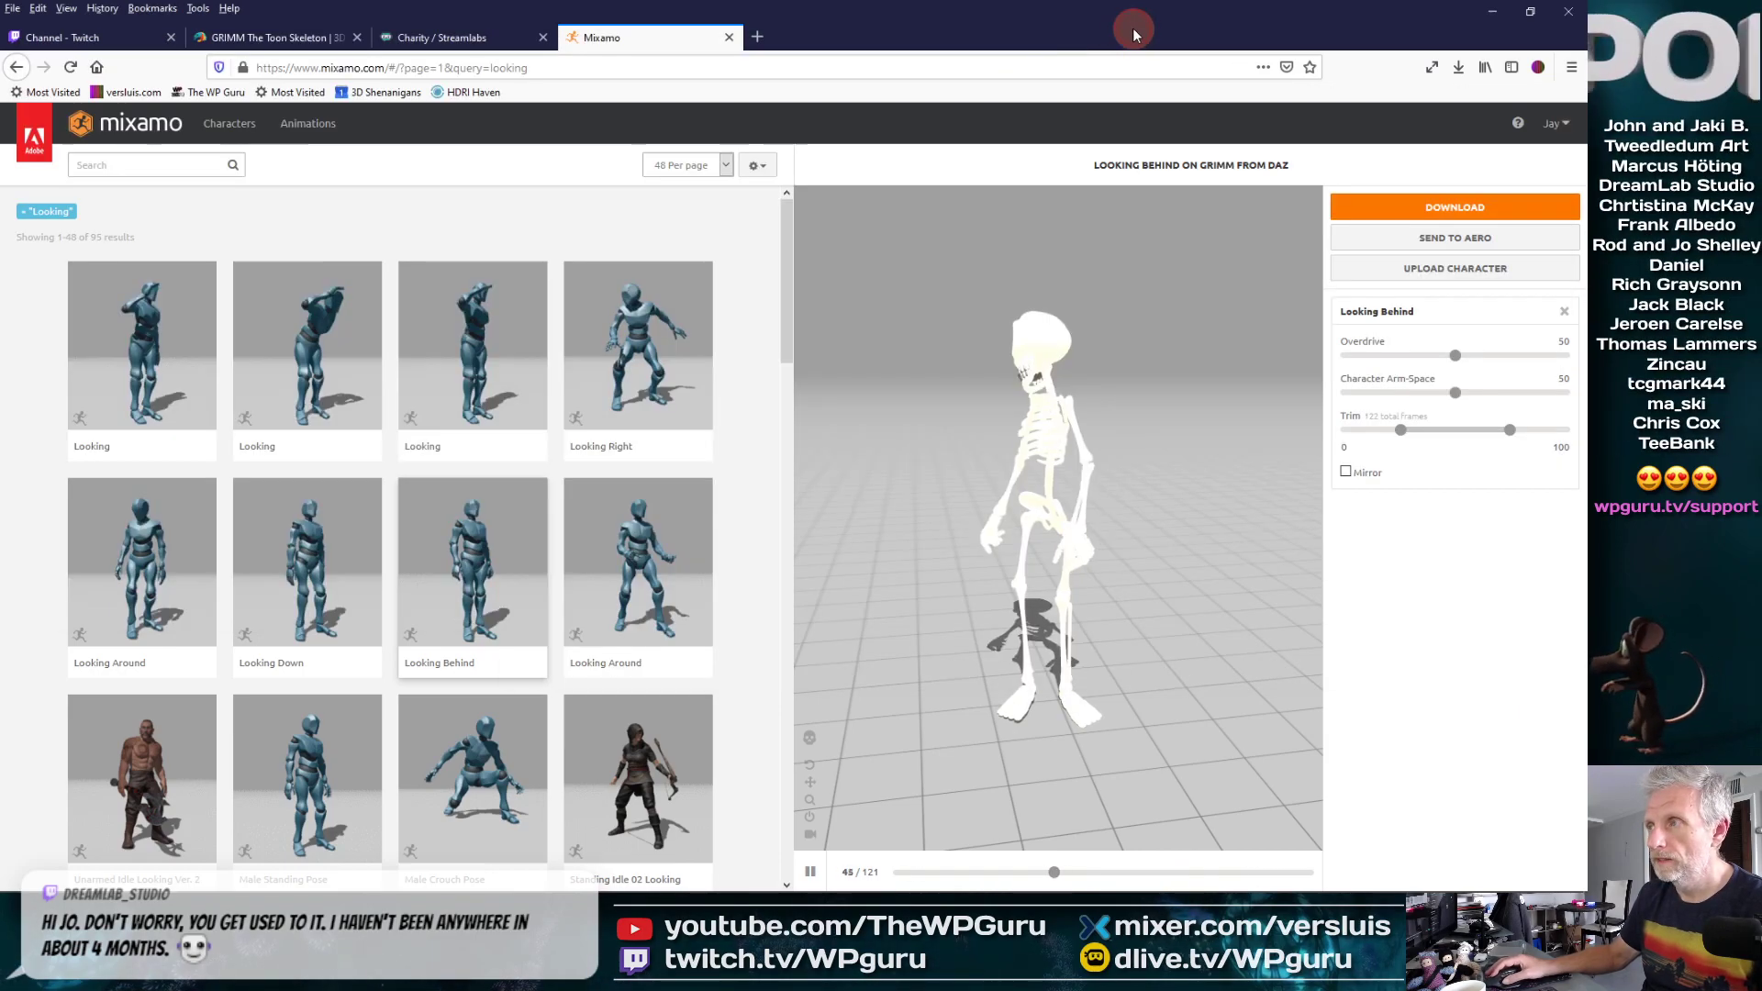
click(170, 153)
text(wavin)
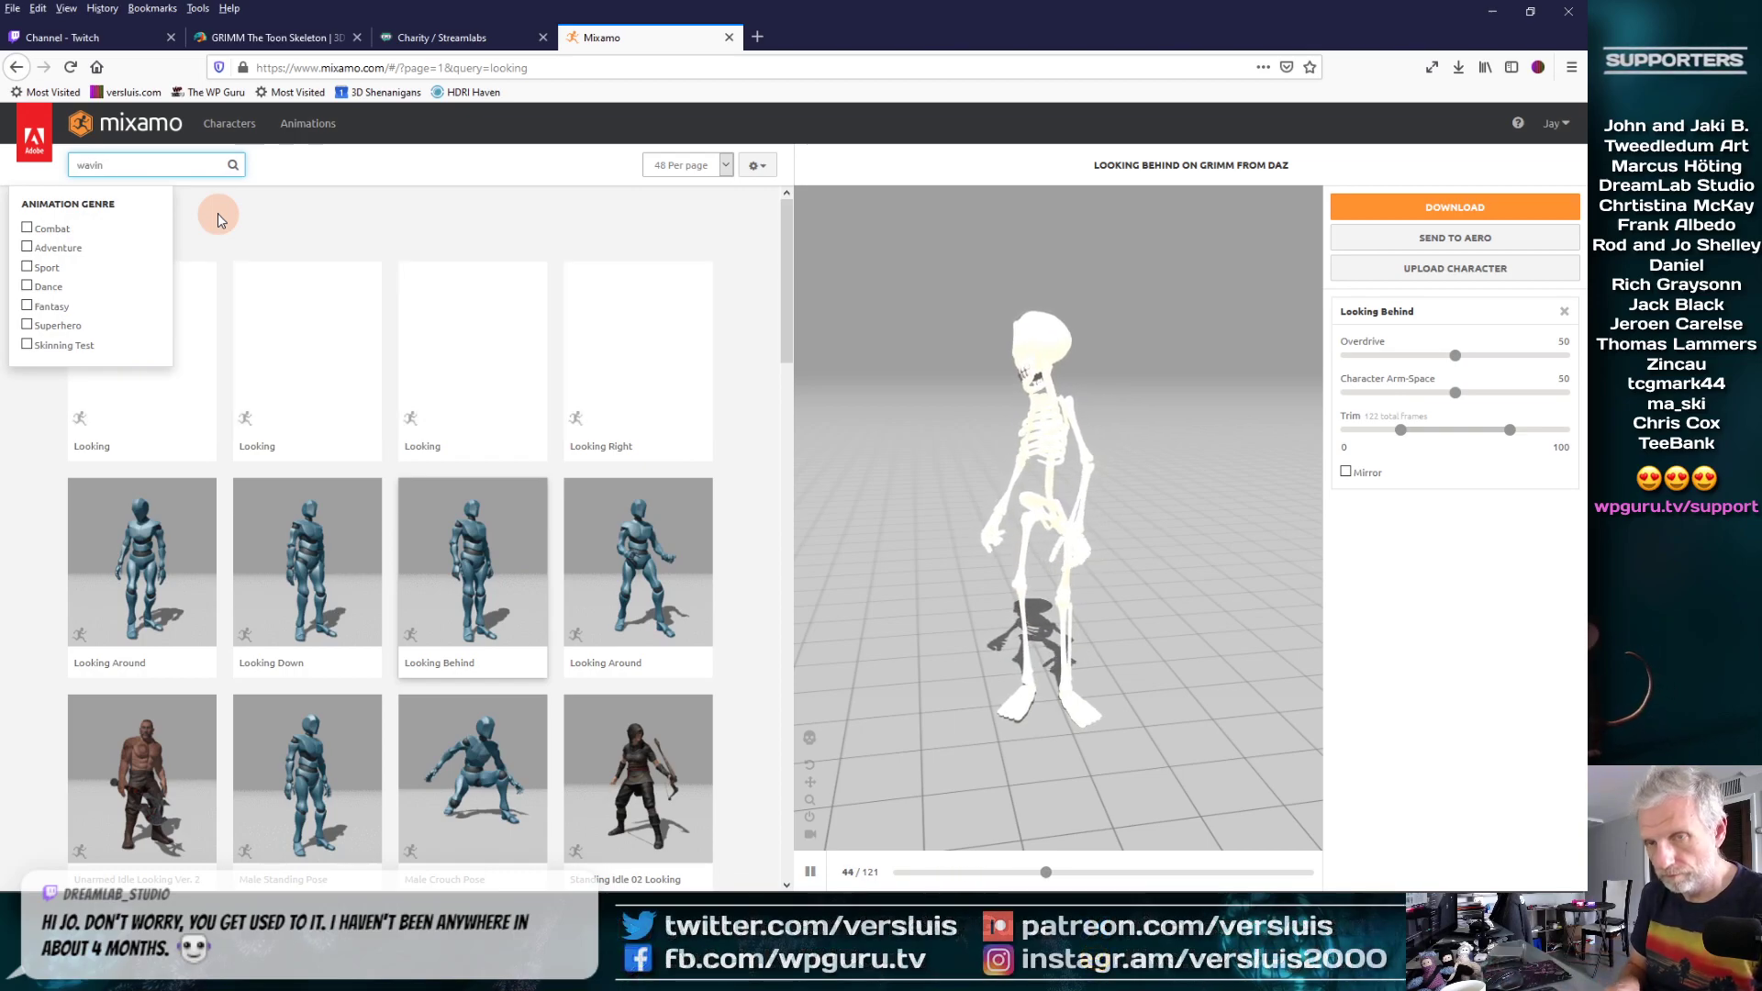
text(g)
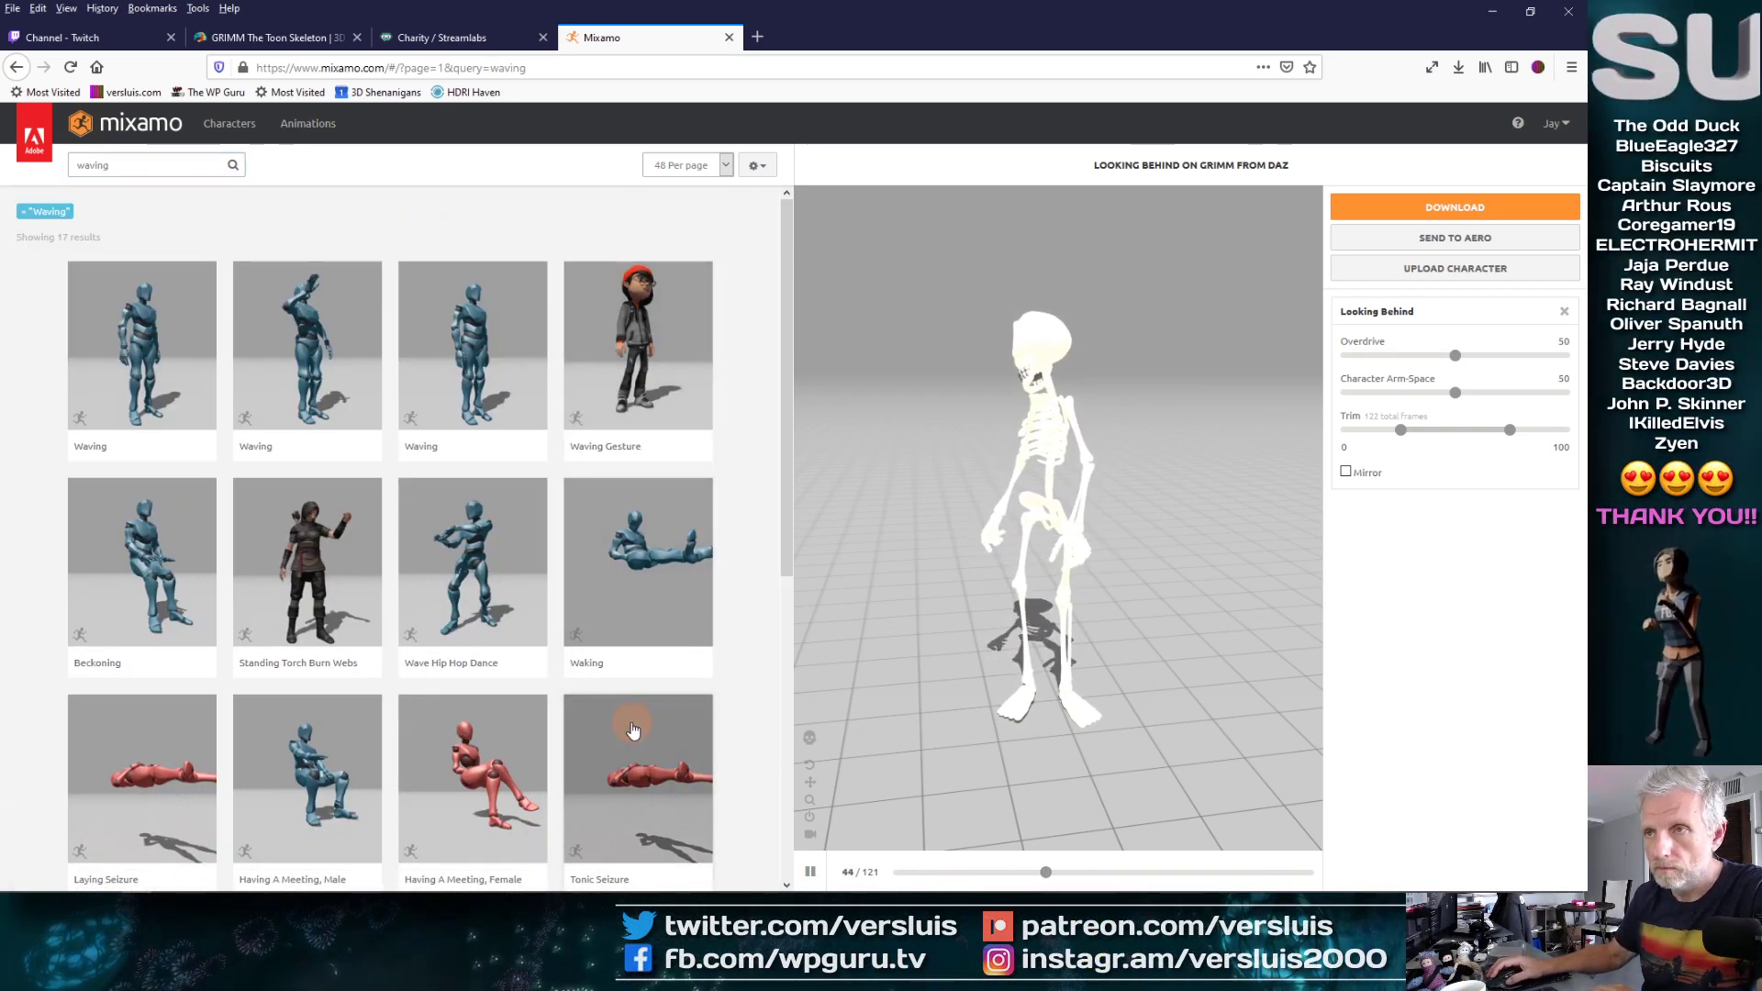
Close the Twitch channel page and reload the Mixamo page
click(171, 36)
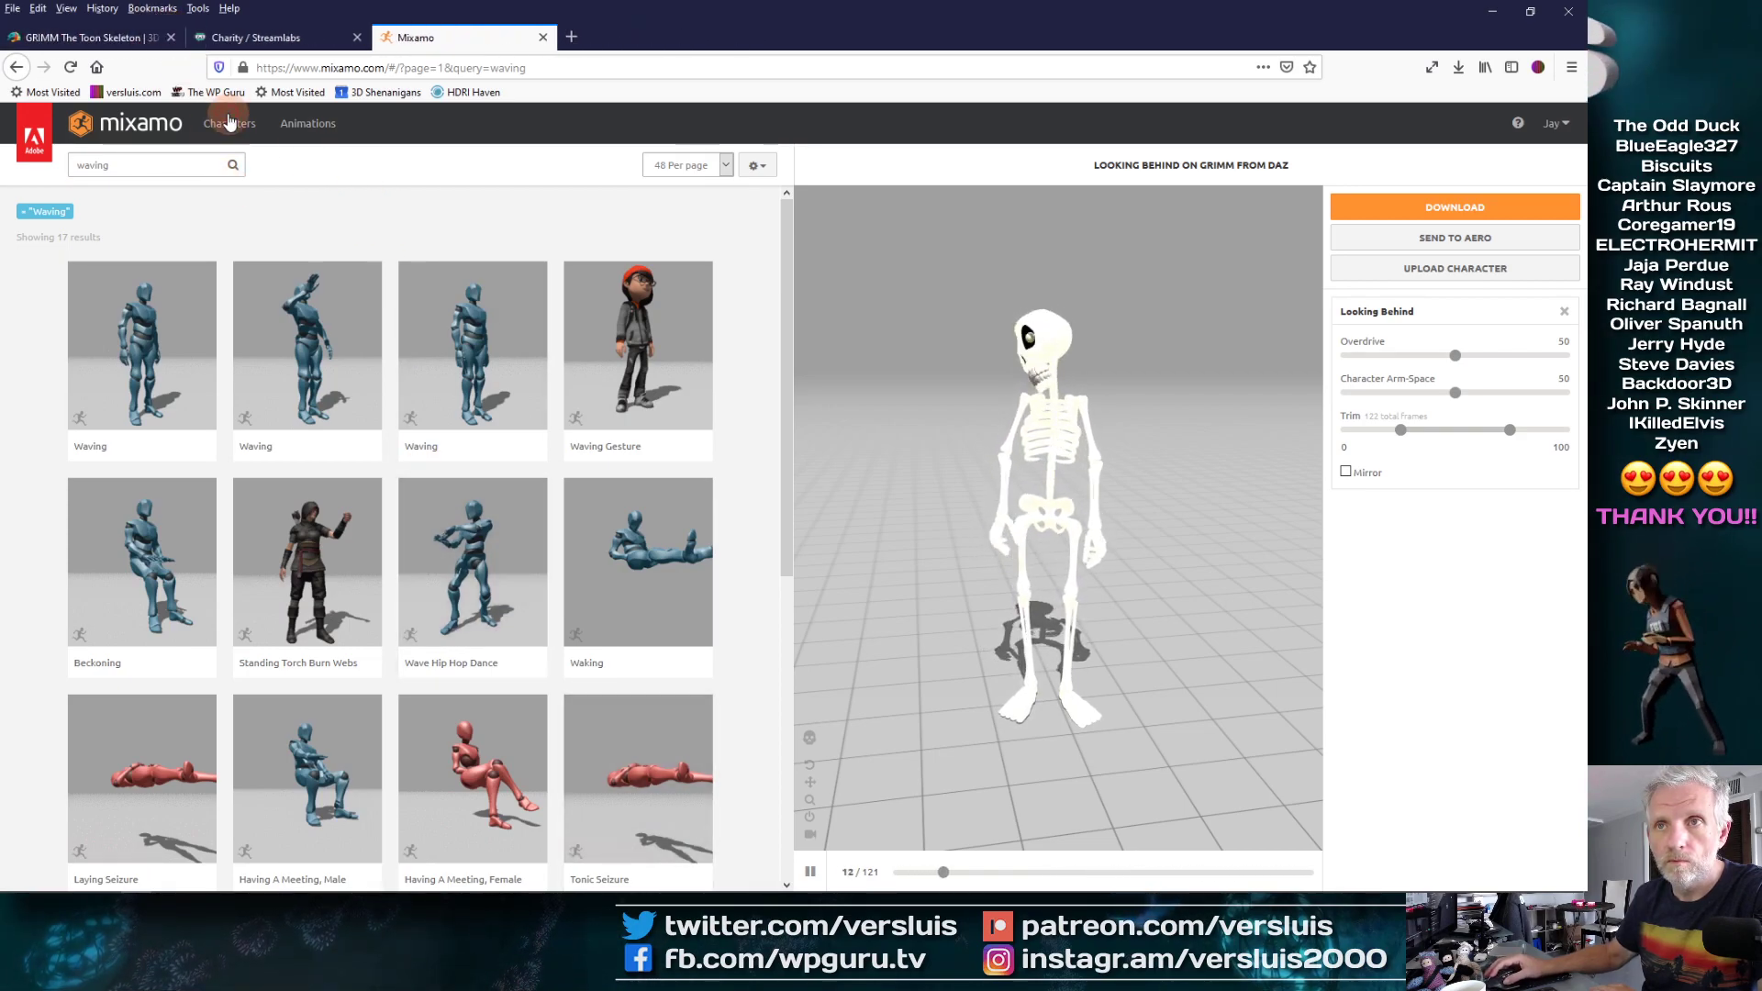
click(74, 66)
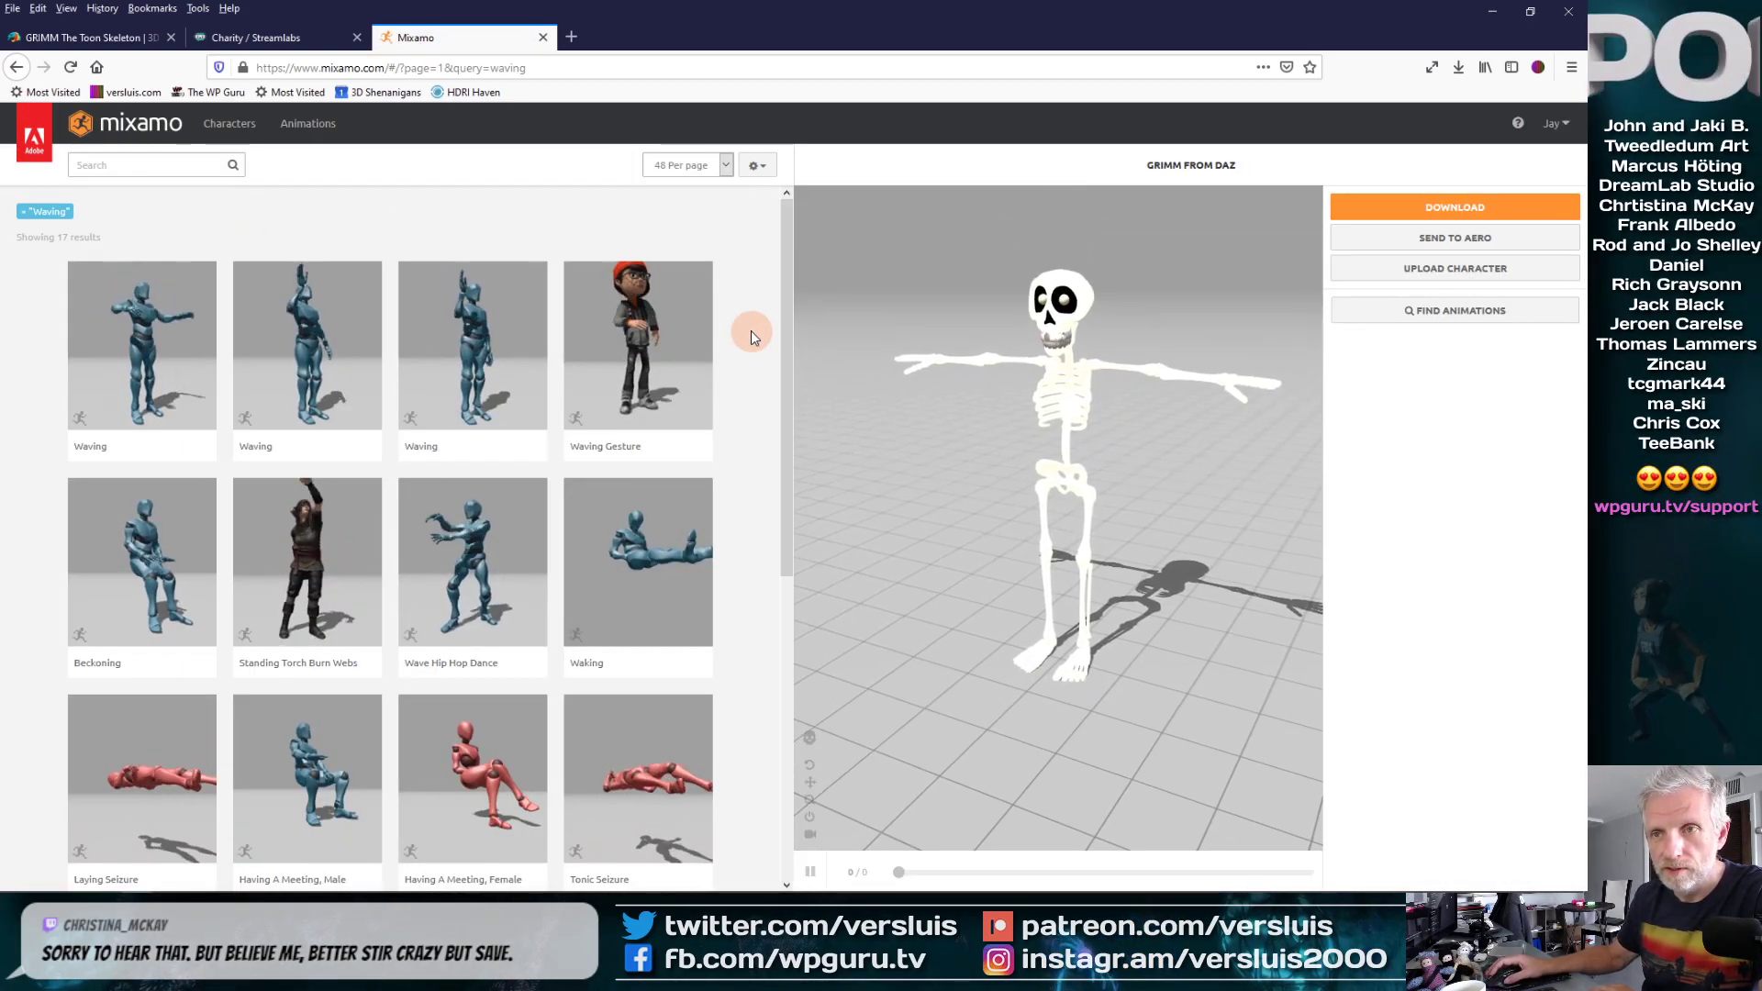
Apply the first Waving animation to the Grimm character and view it from different angles
click(125, 358)
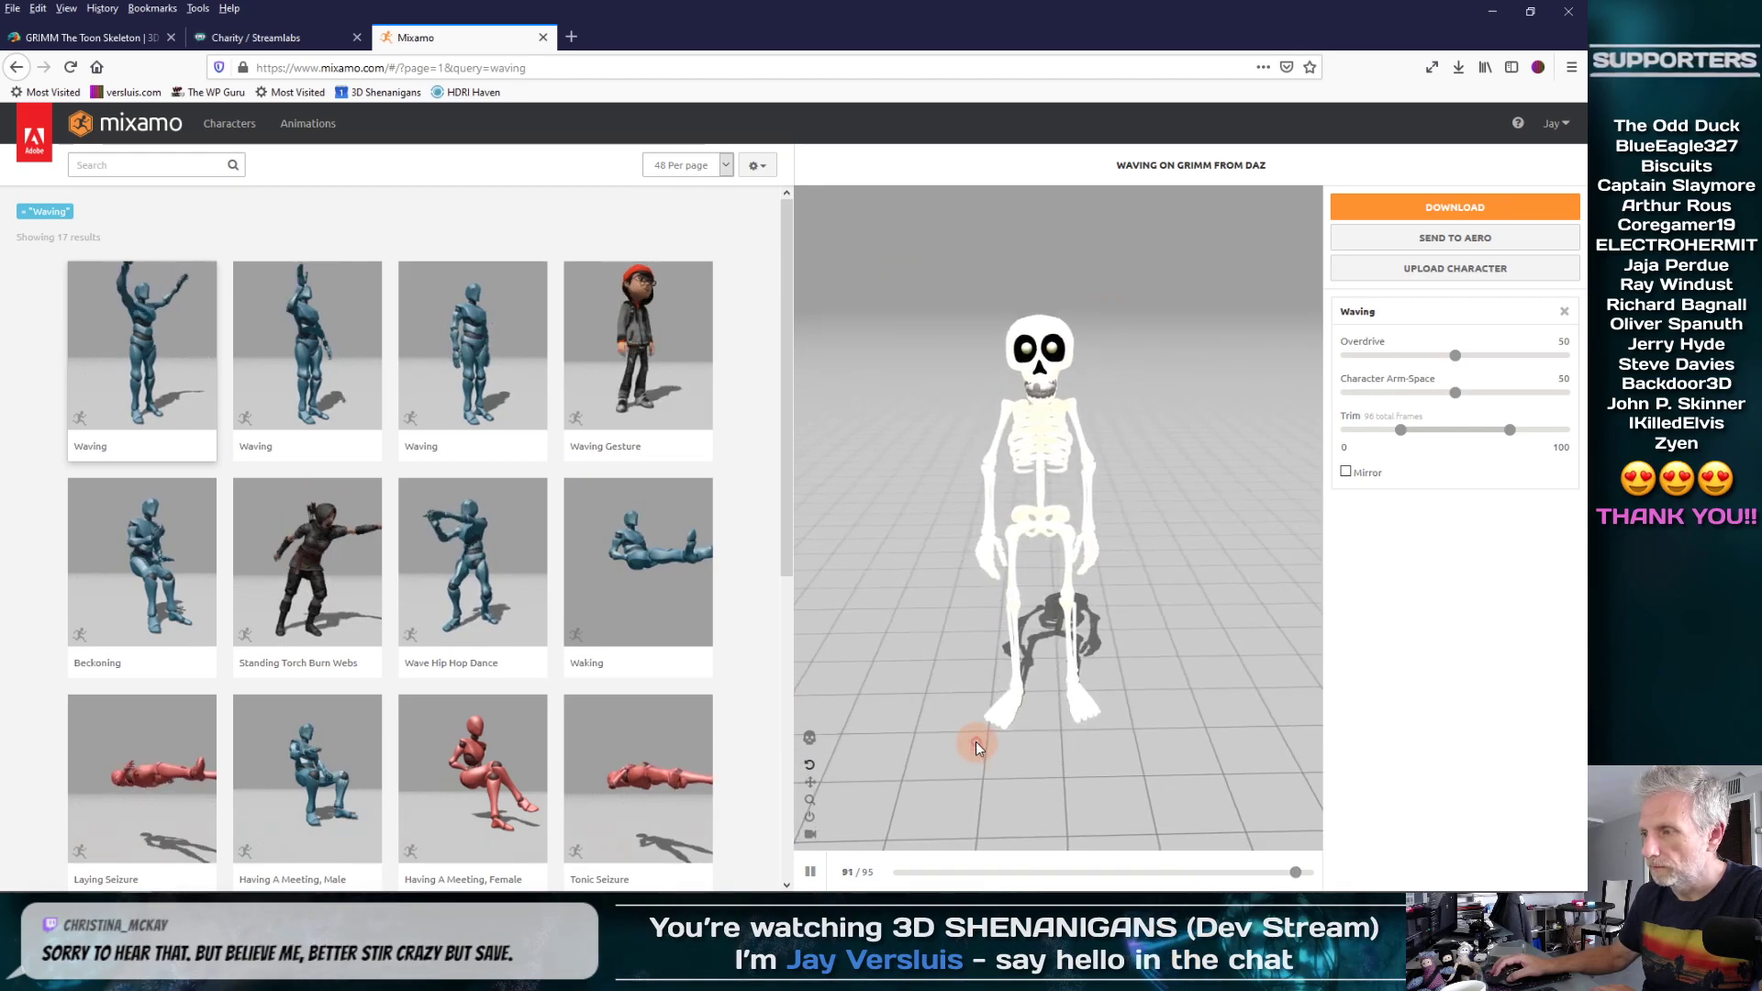
drag(977, 742, 920, 732)
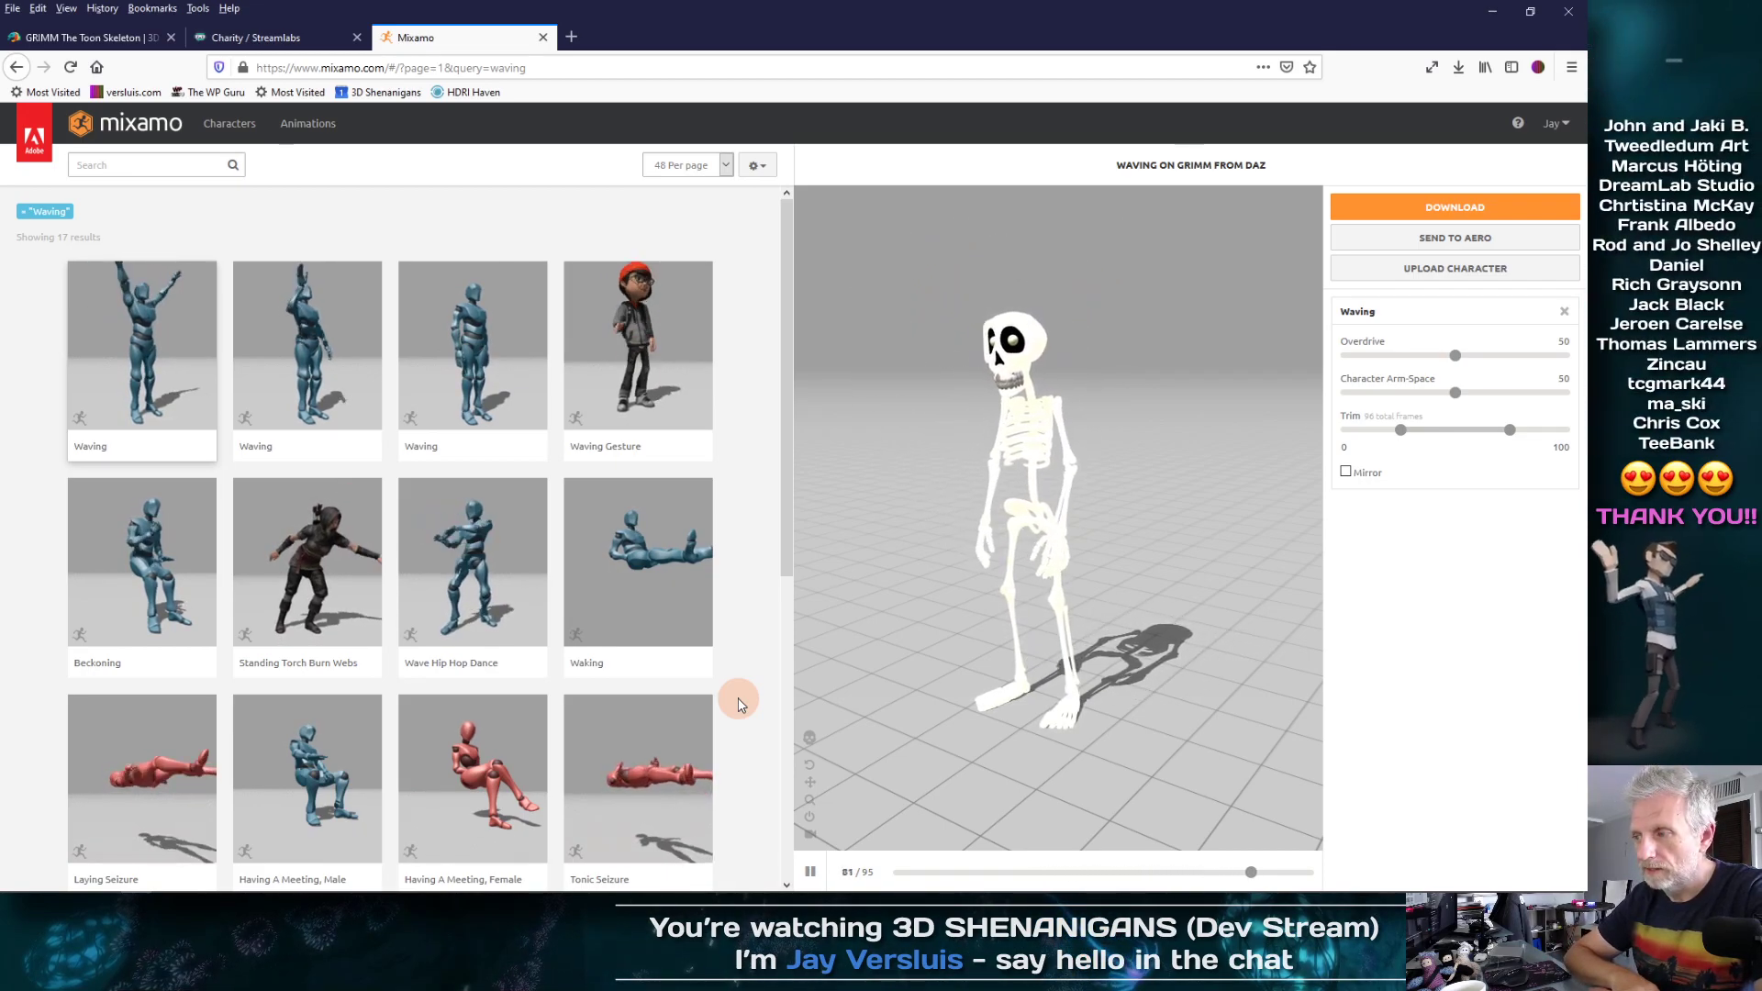
drag(894, 763, 942, 756)
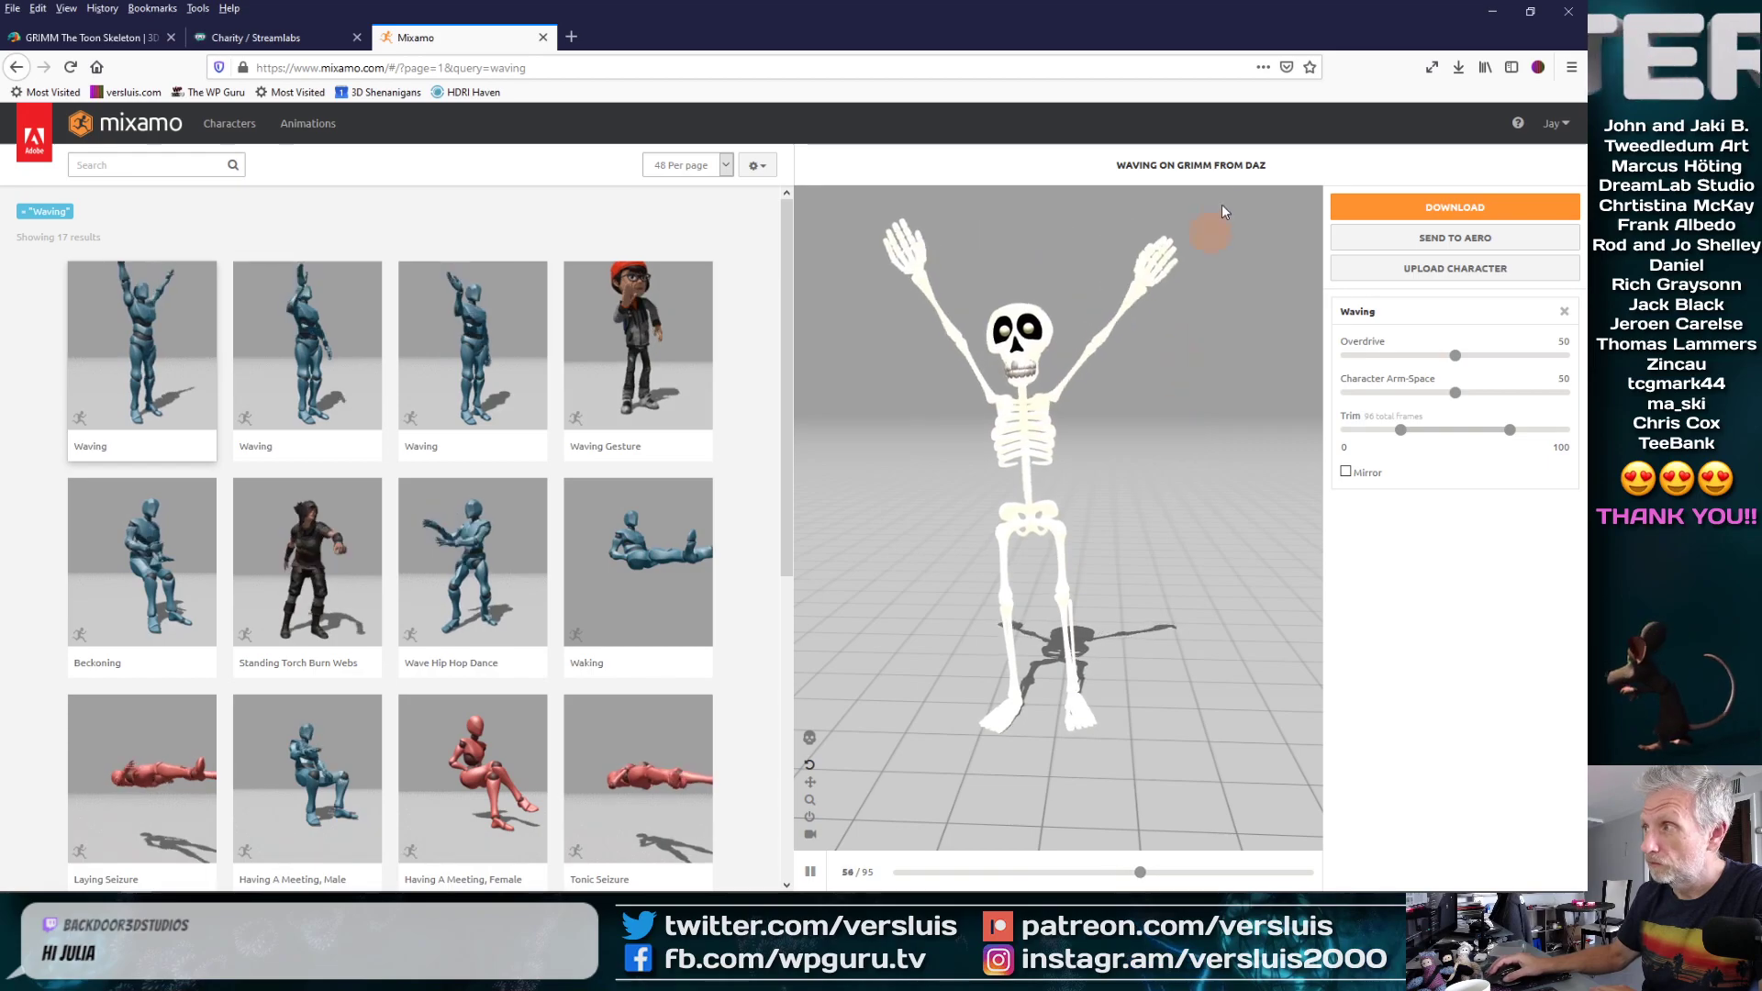
Switch to the Streamlabs Cloudbot page and start the "Shall I go to work tomorrow...?" poll
click(262, 37)
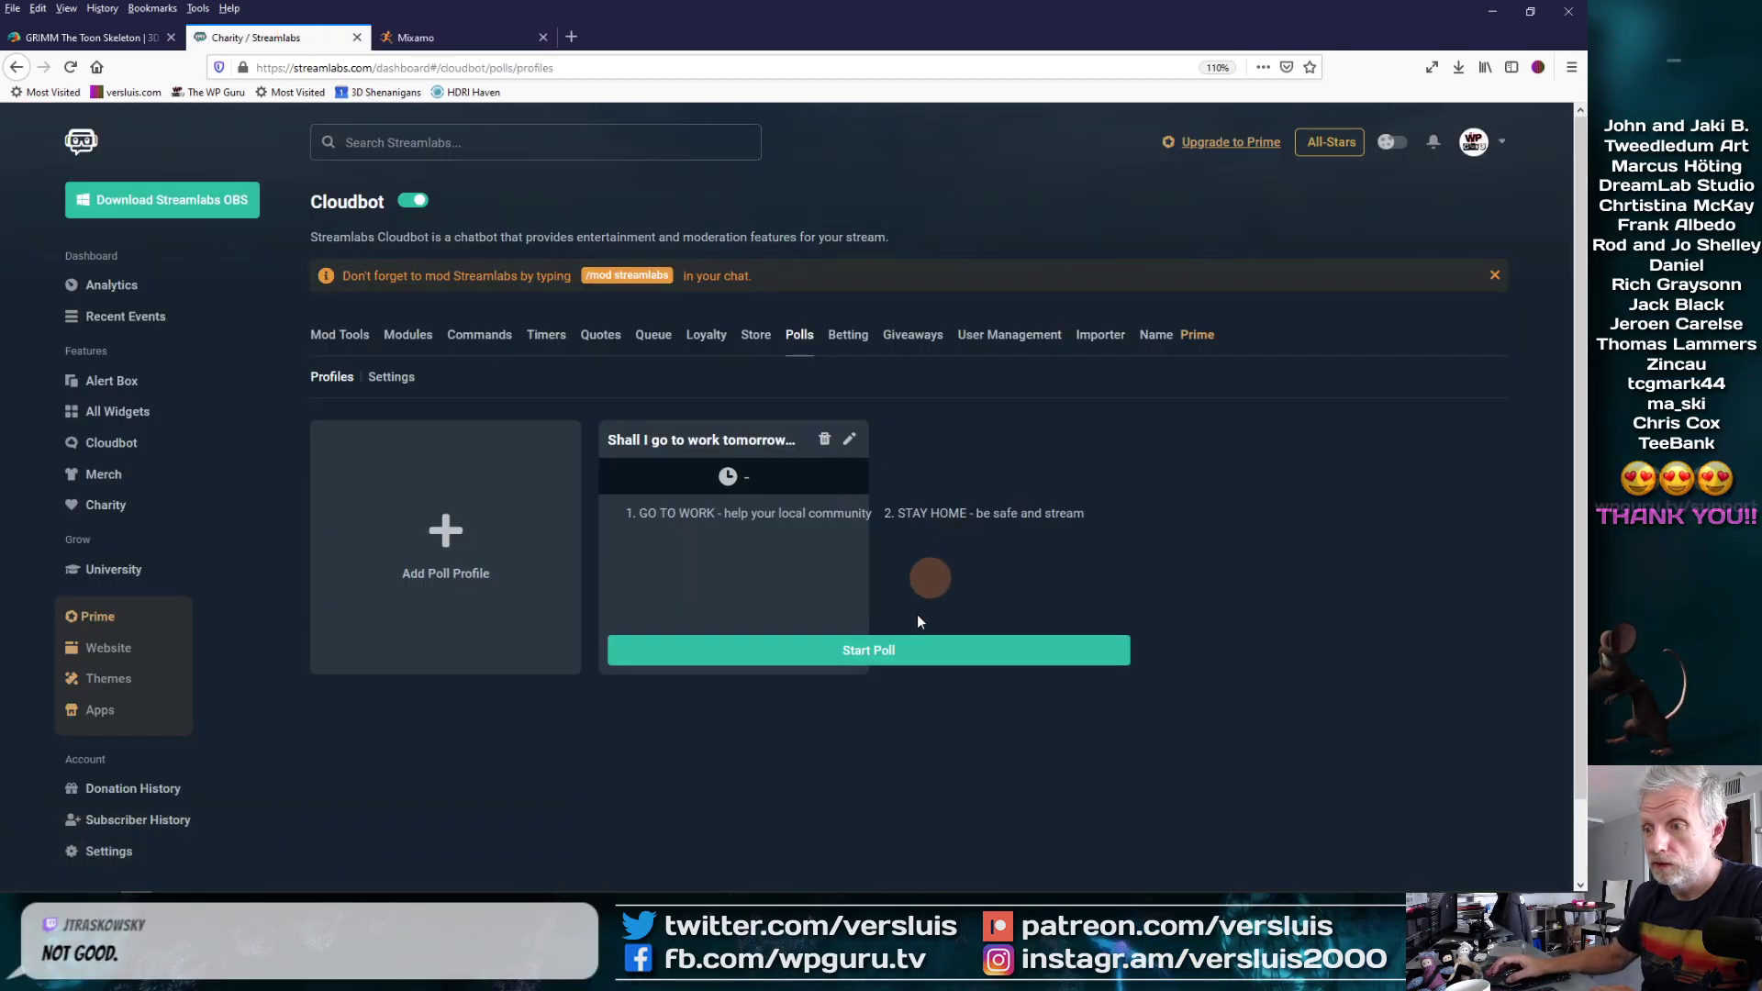
click(848, 653)
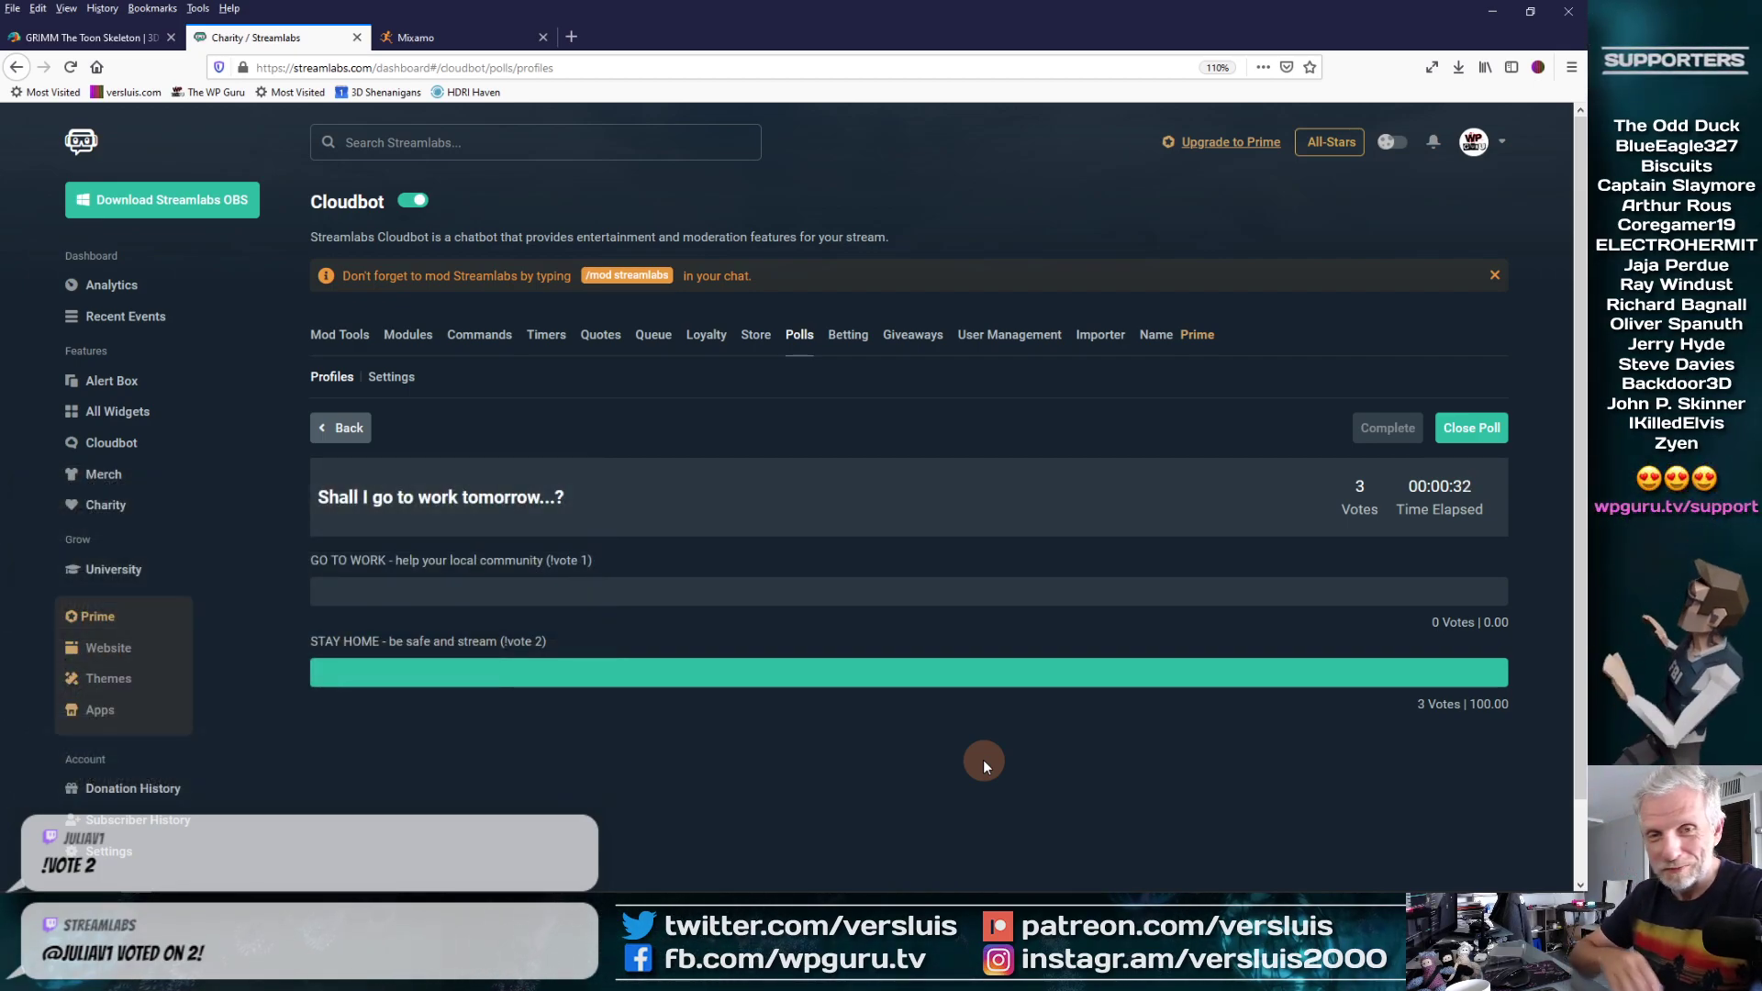
Return to the Mixamo page and select the first Waving animation again for the Grimm character
click(466, 40)
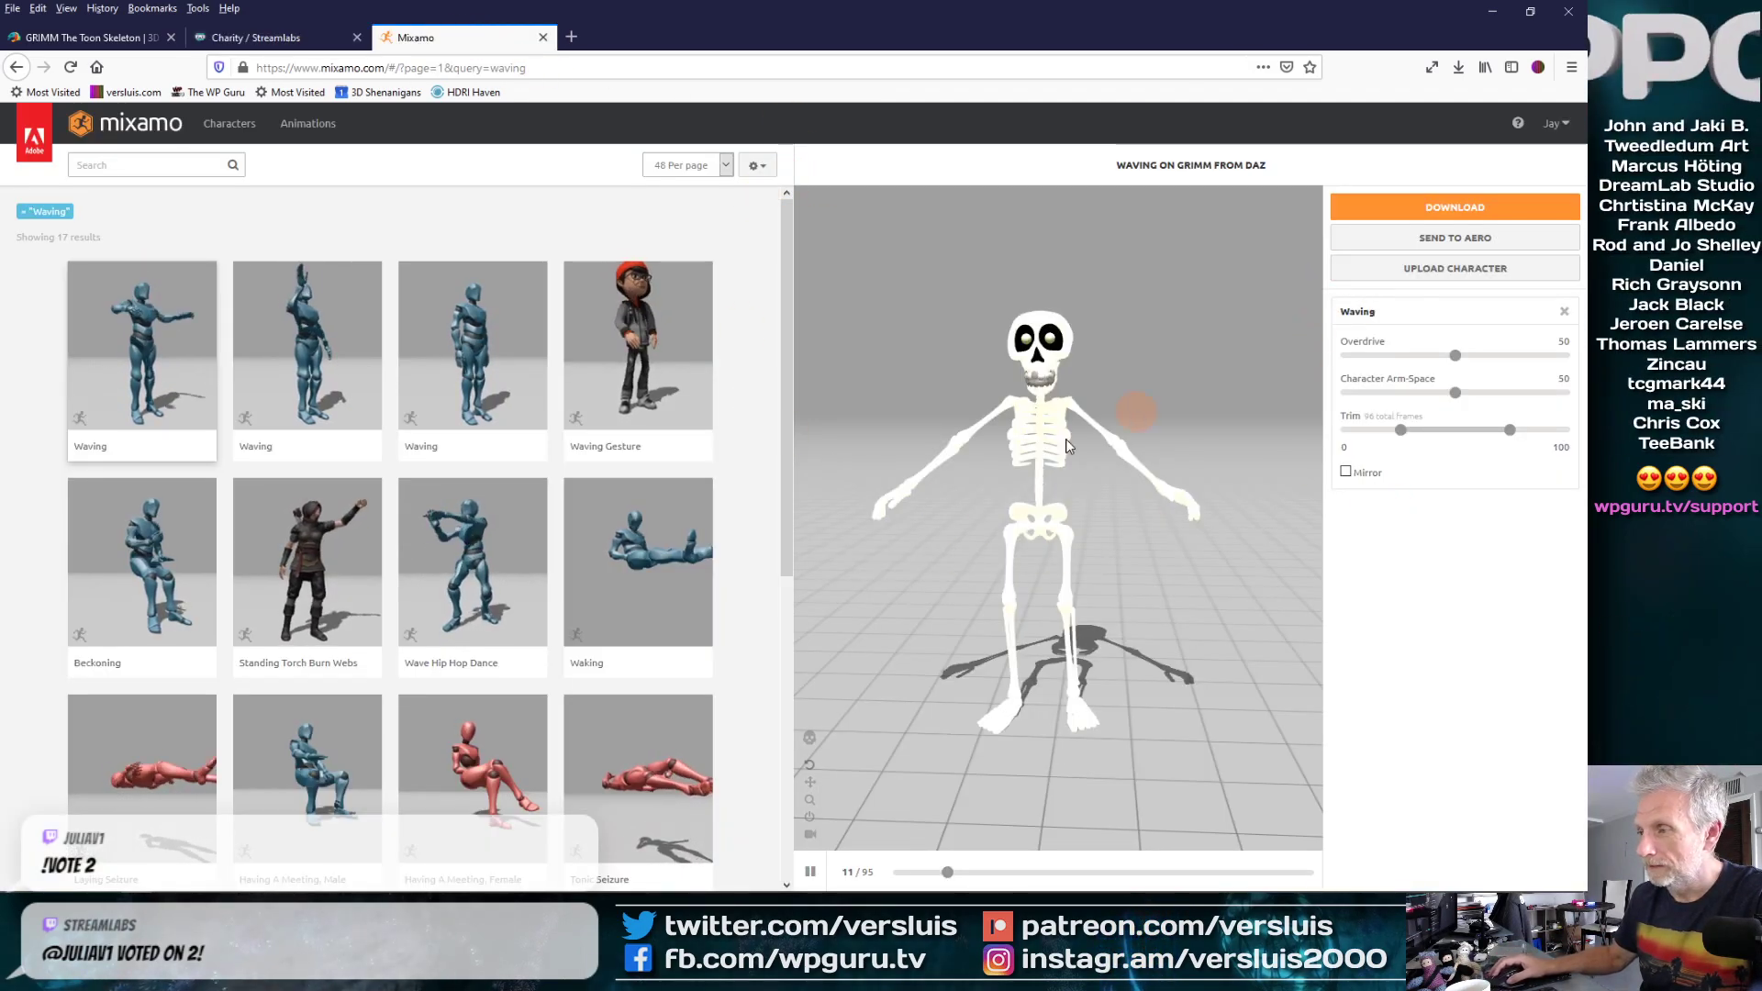
click(166, 382)
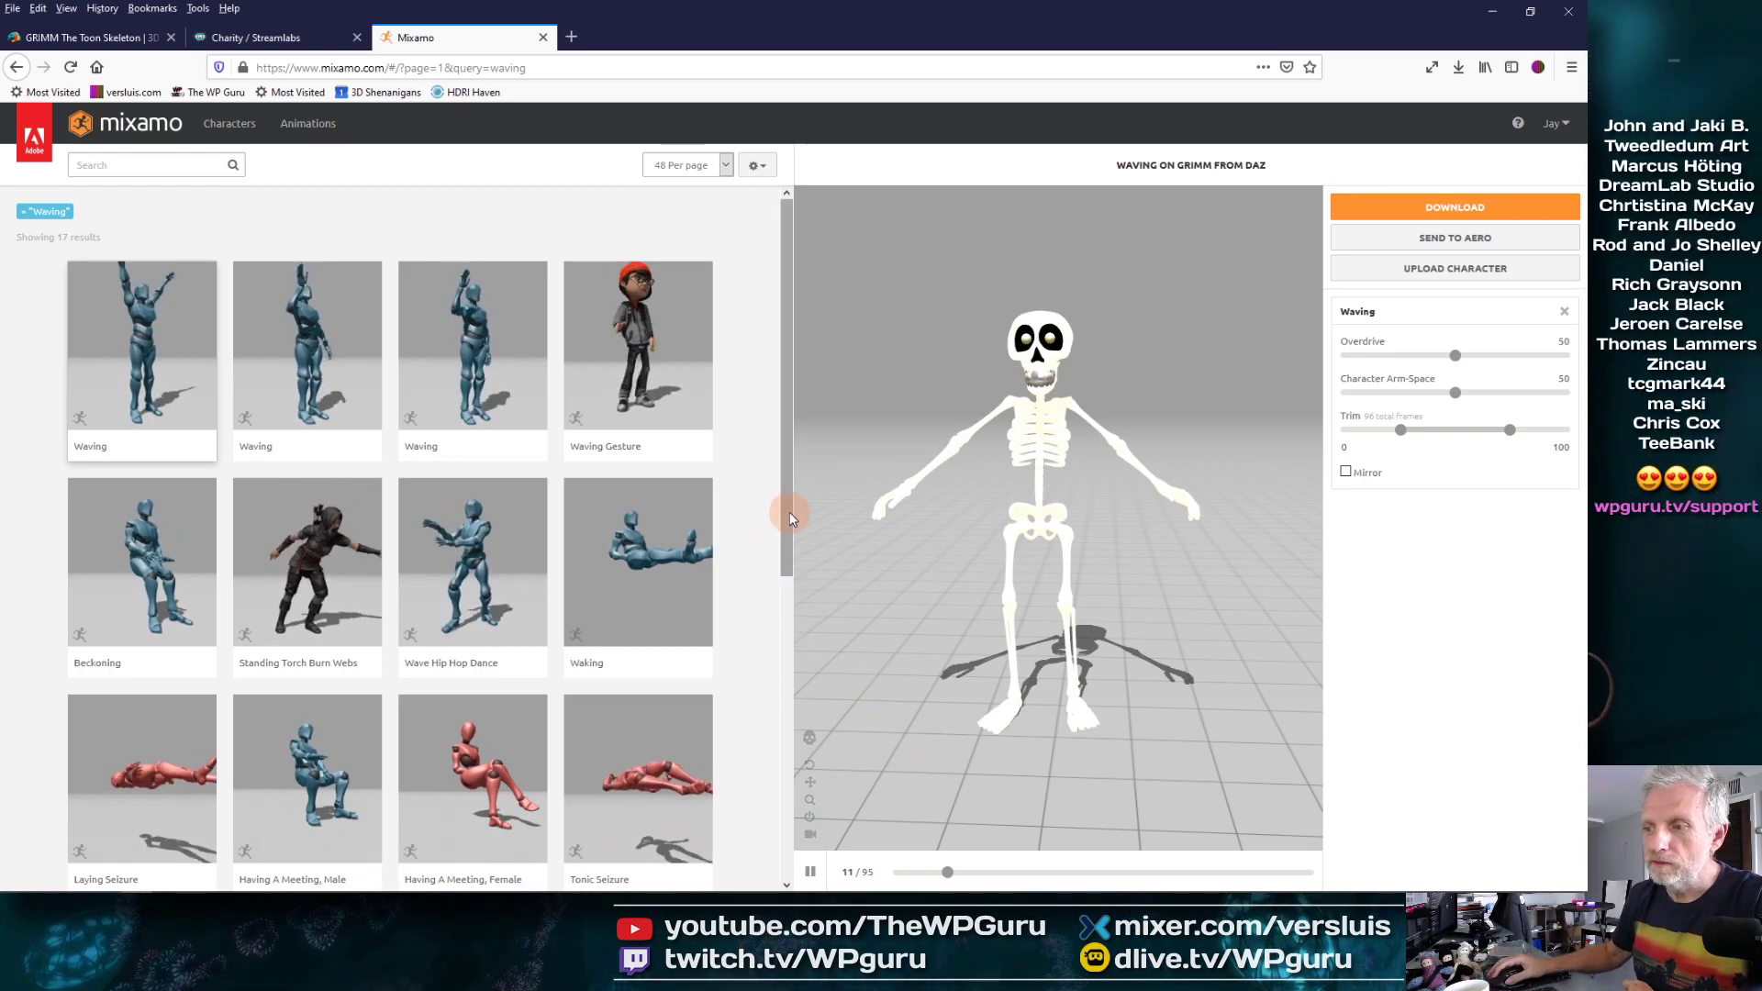
Reload the Mixamo page and apply the first Waving animation to the Grimm character again
drag(790, 512, 775, 428)
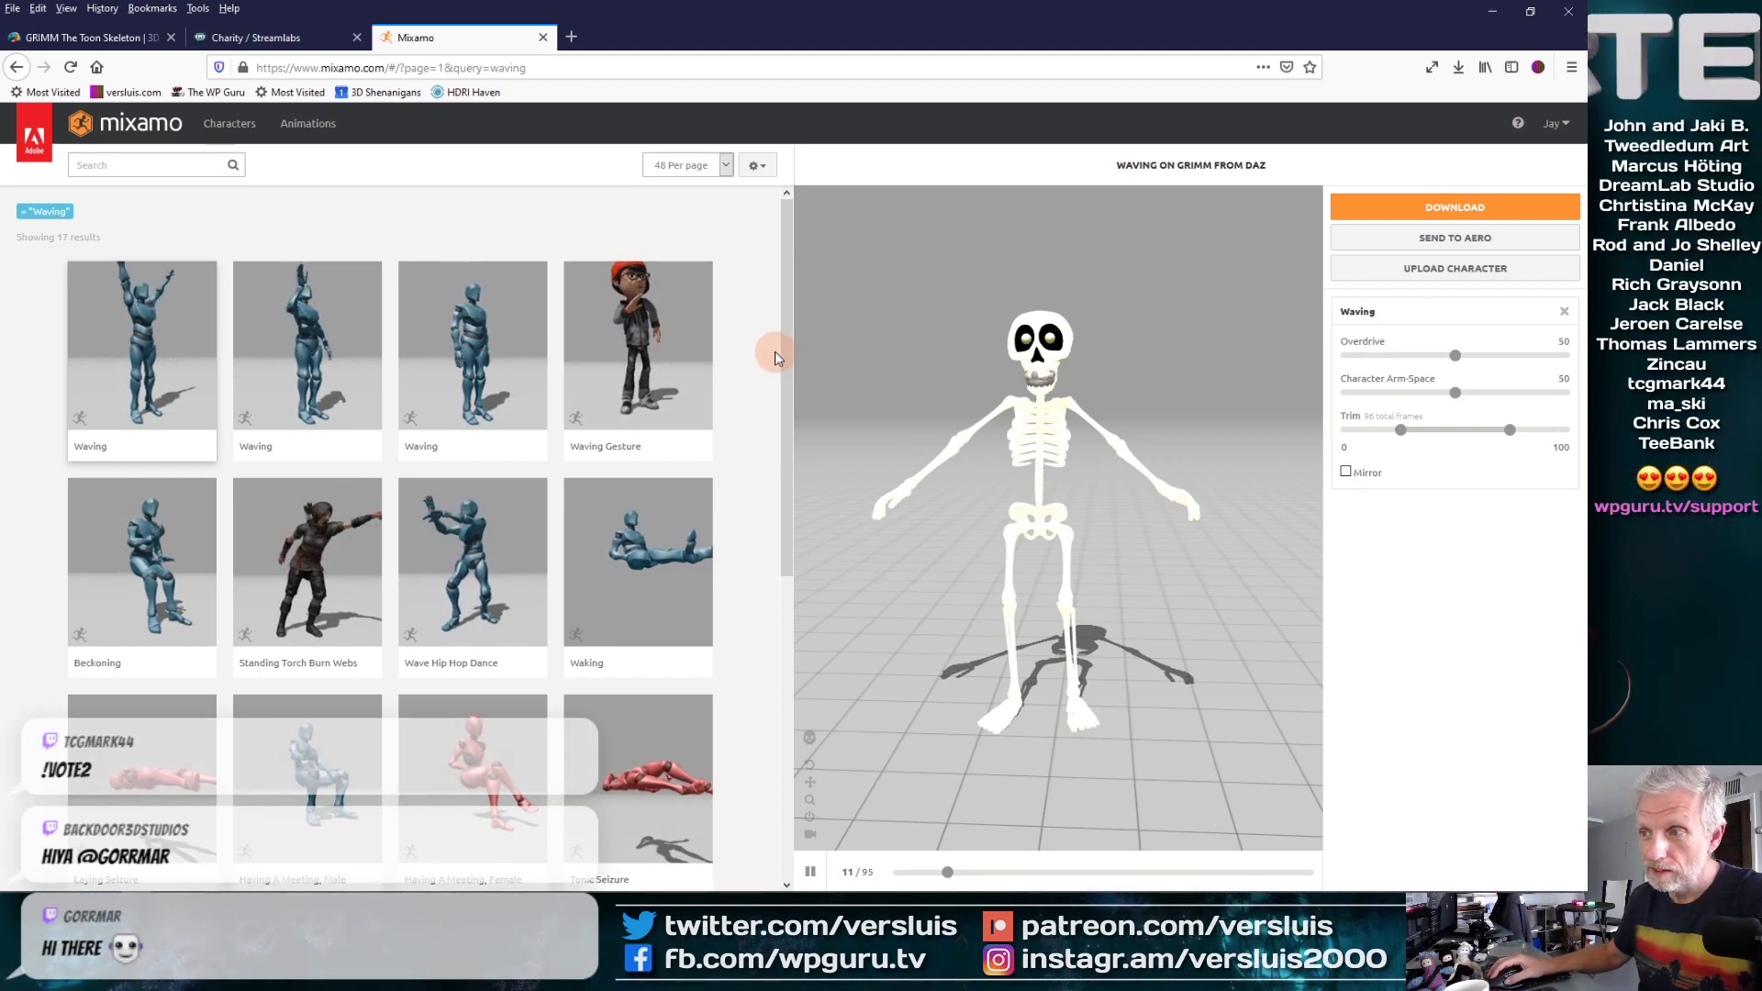
drag(784, 347, 767, 295)
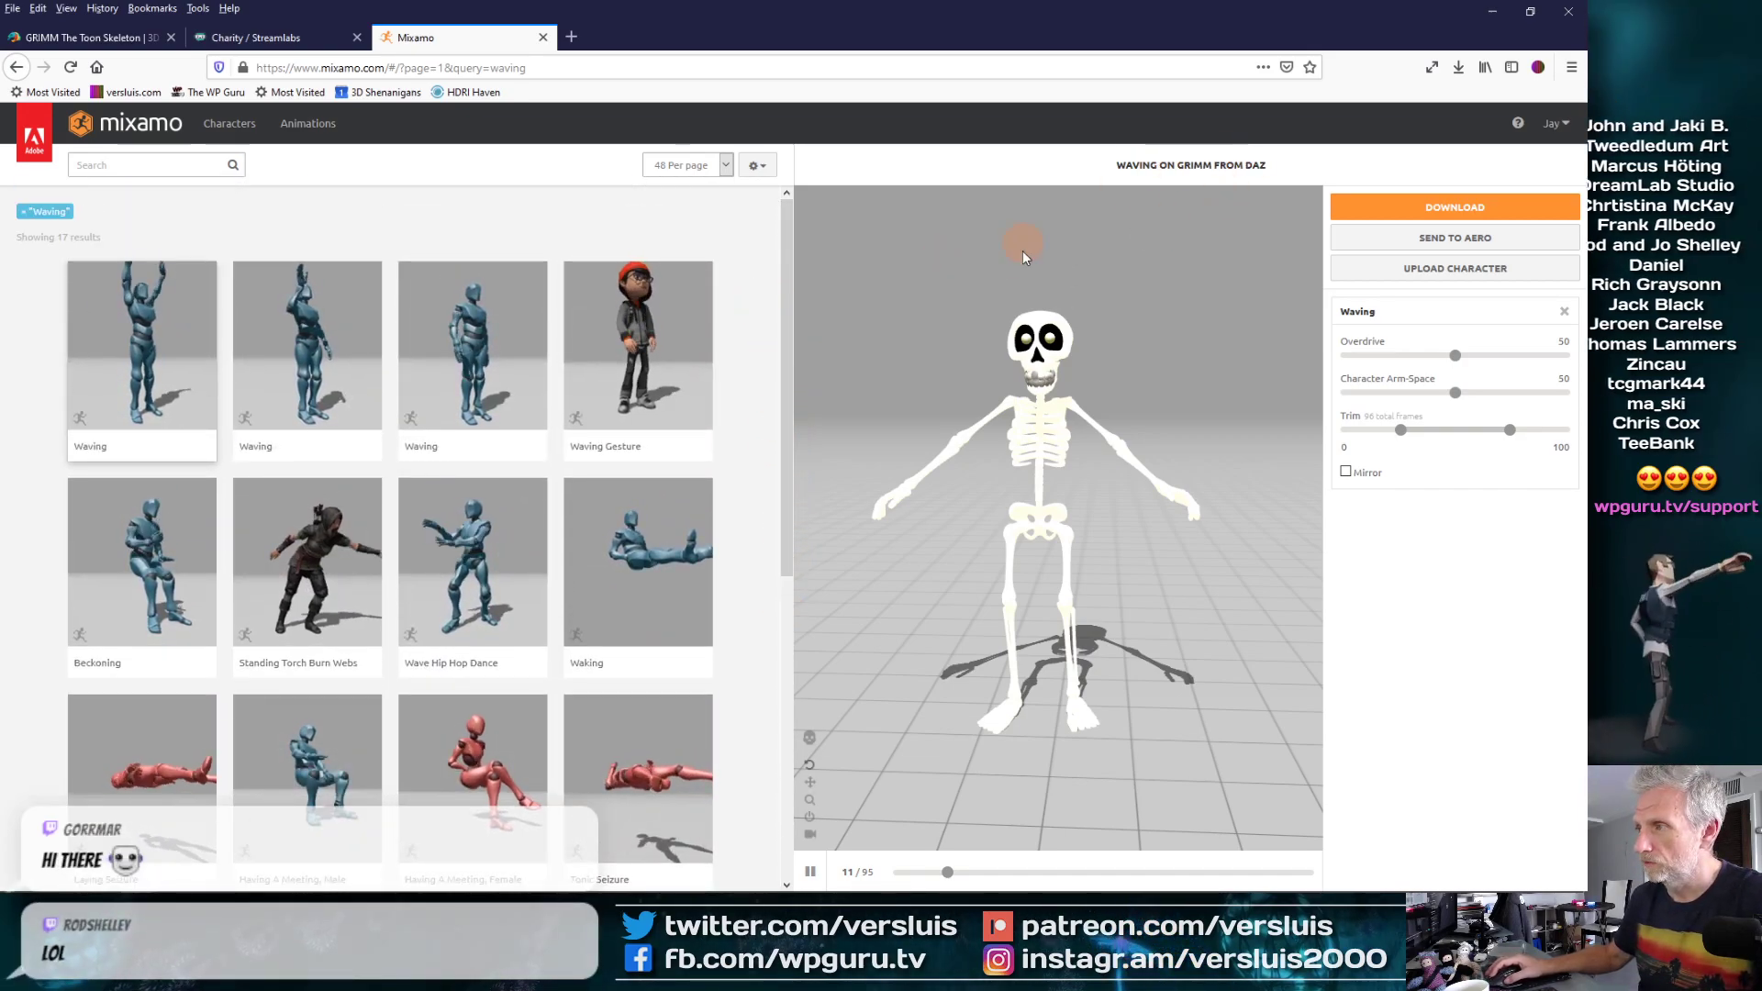
click(71, 67)
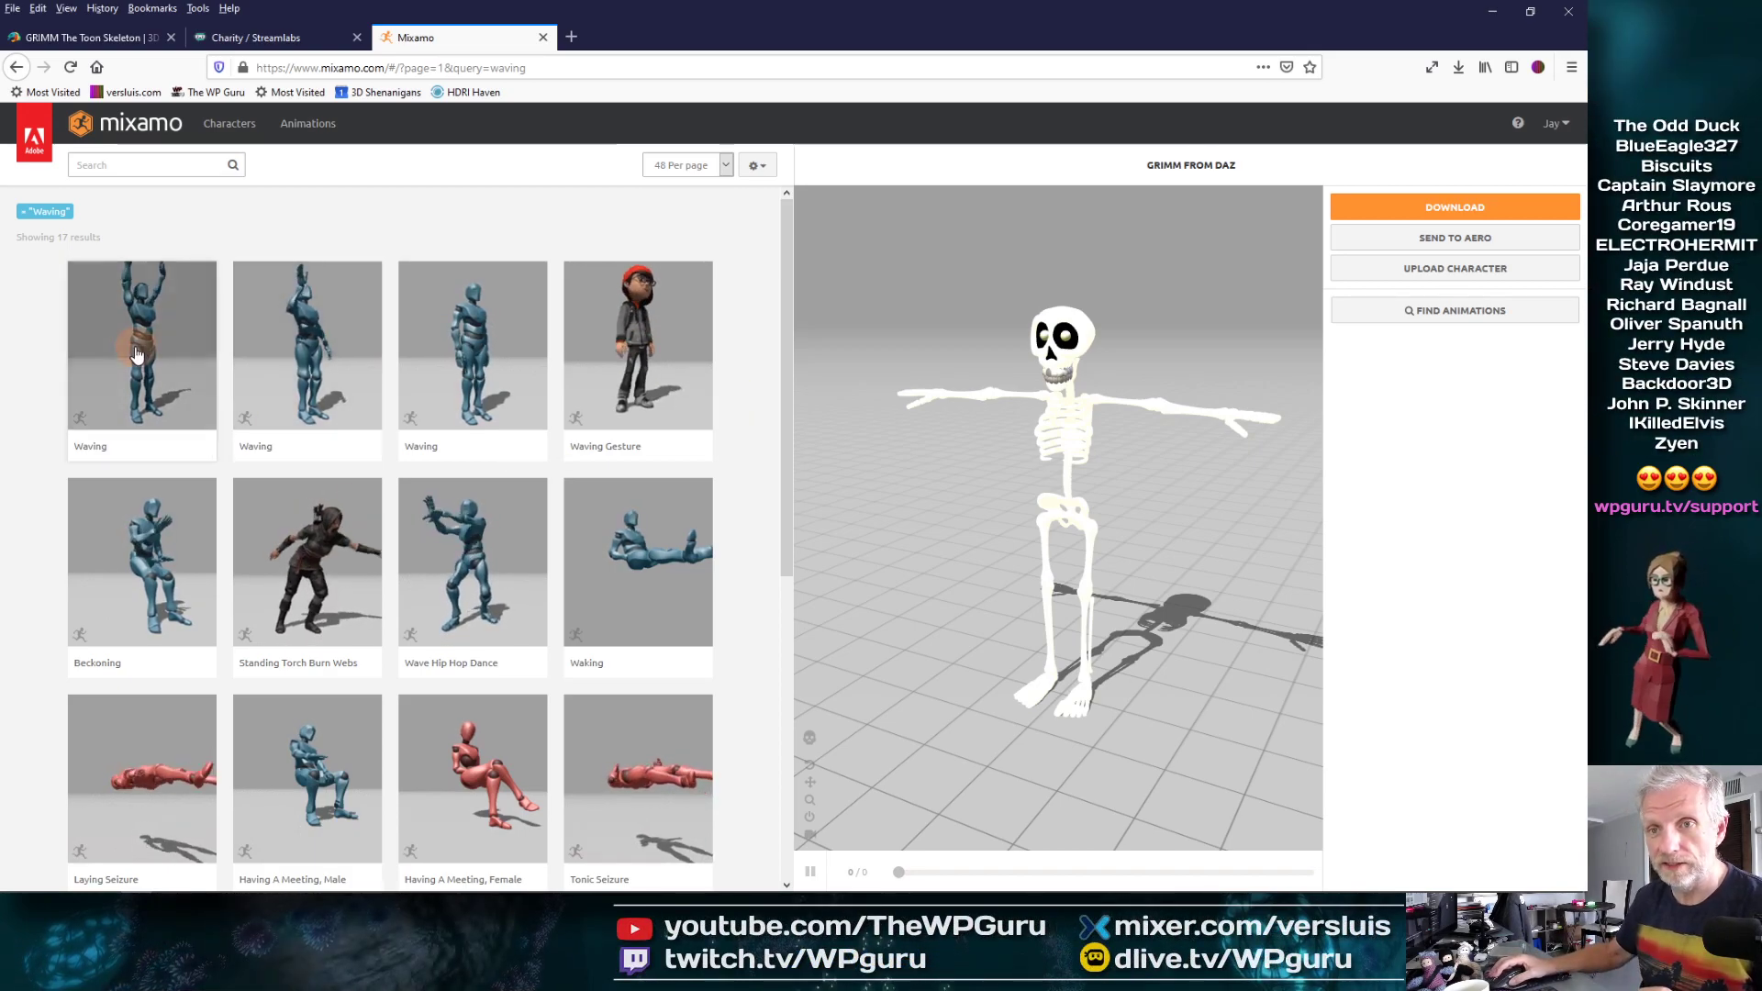
click(145, 312)
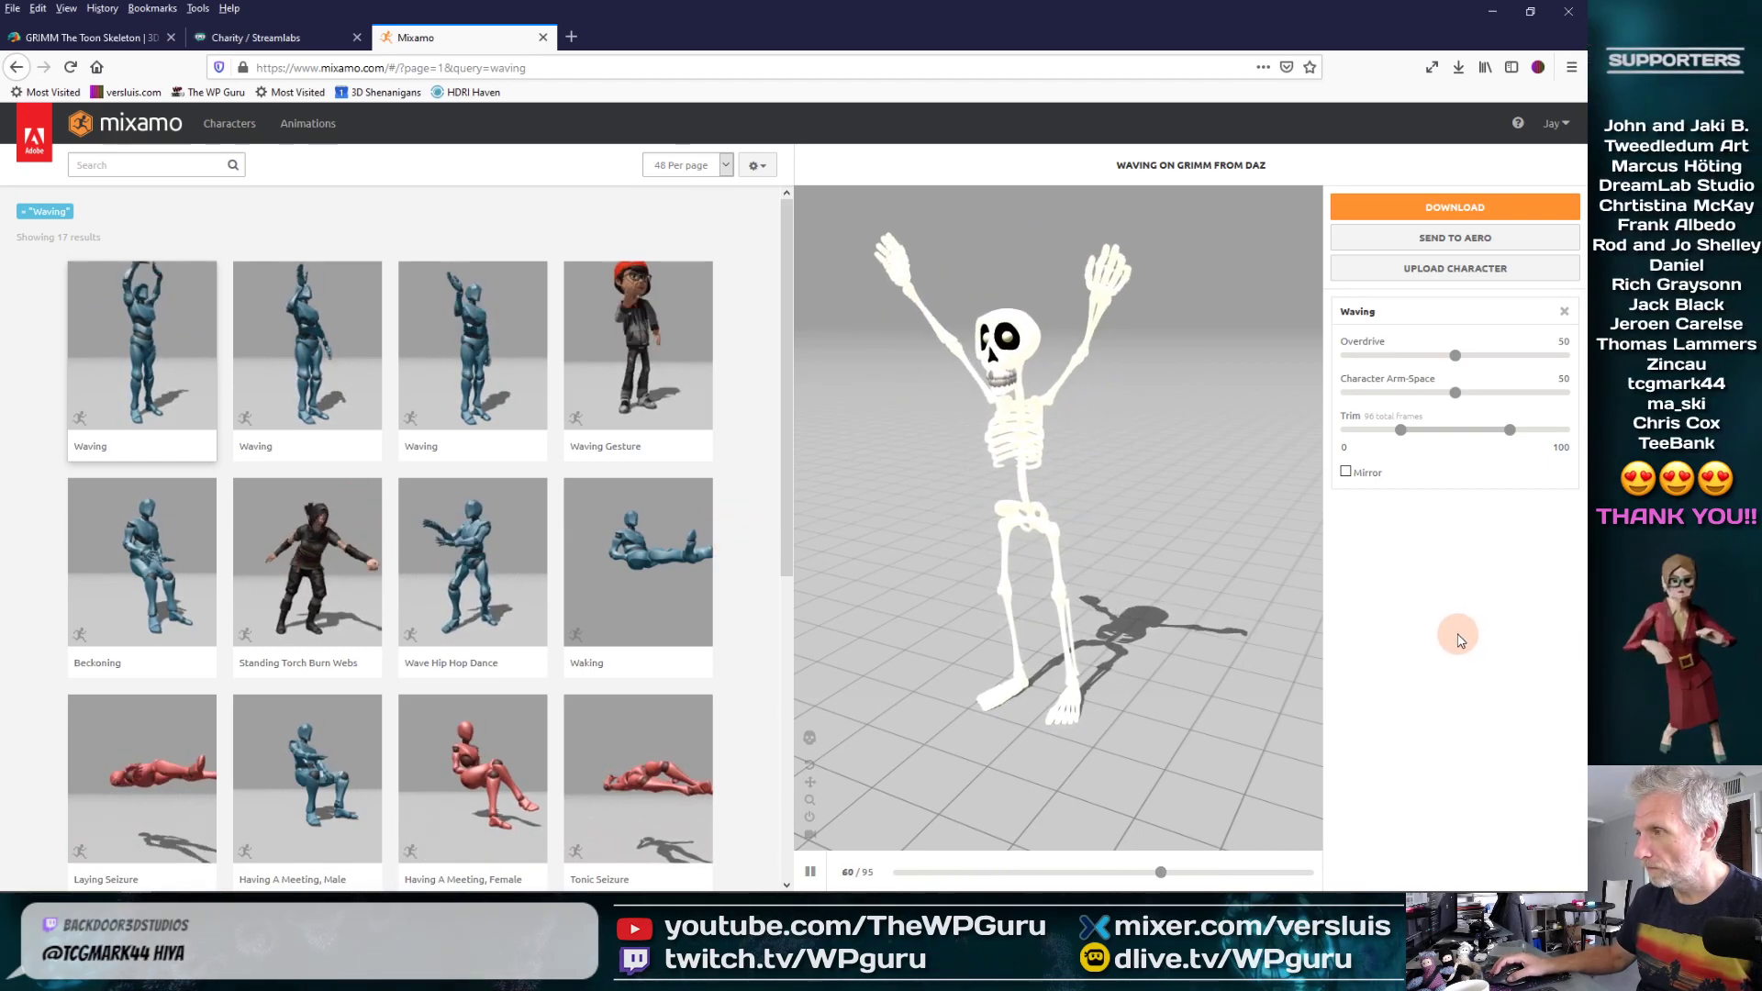
Choose the frames-per-second setting, download the Waving animation as FBX with skin, and save the file
click(1455, 208)
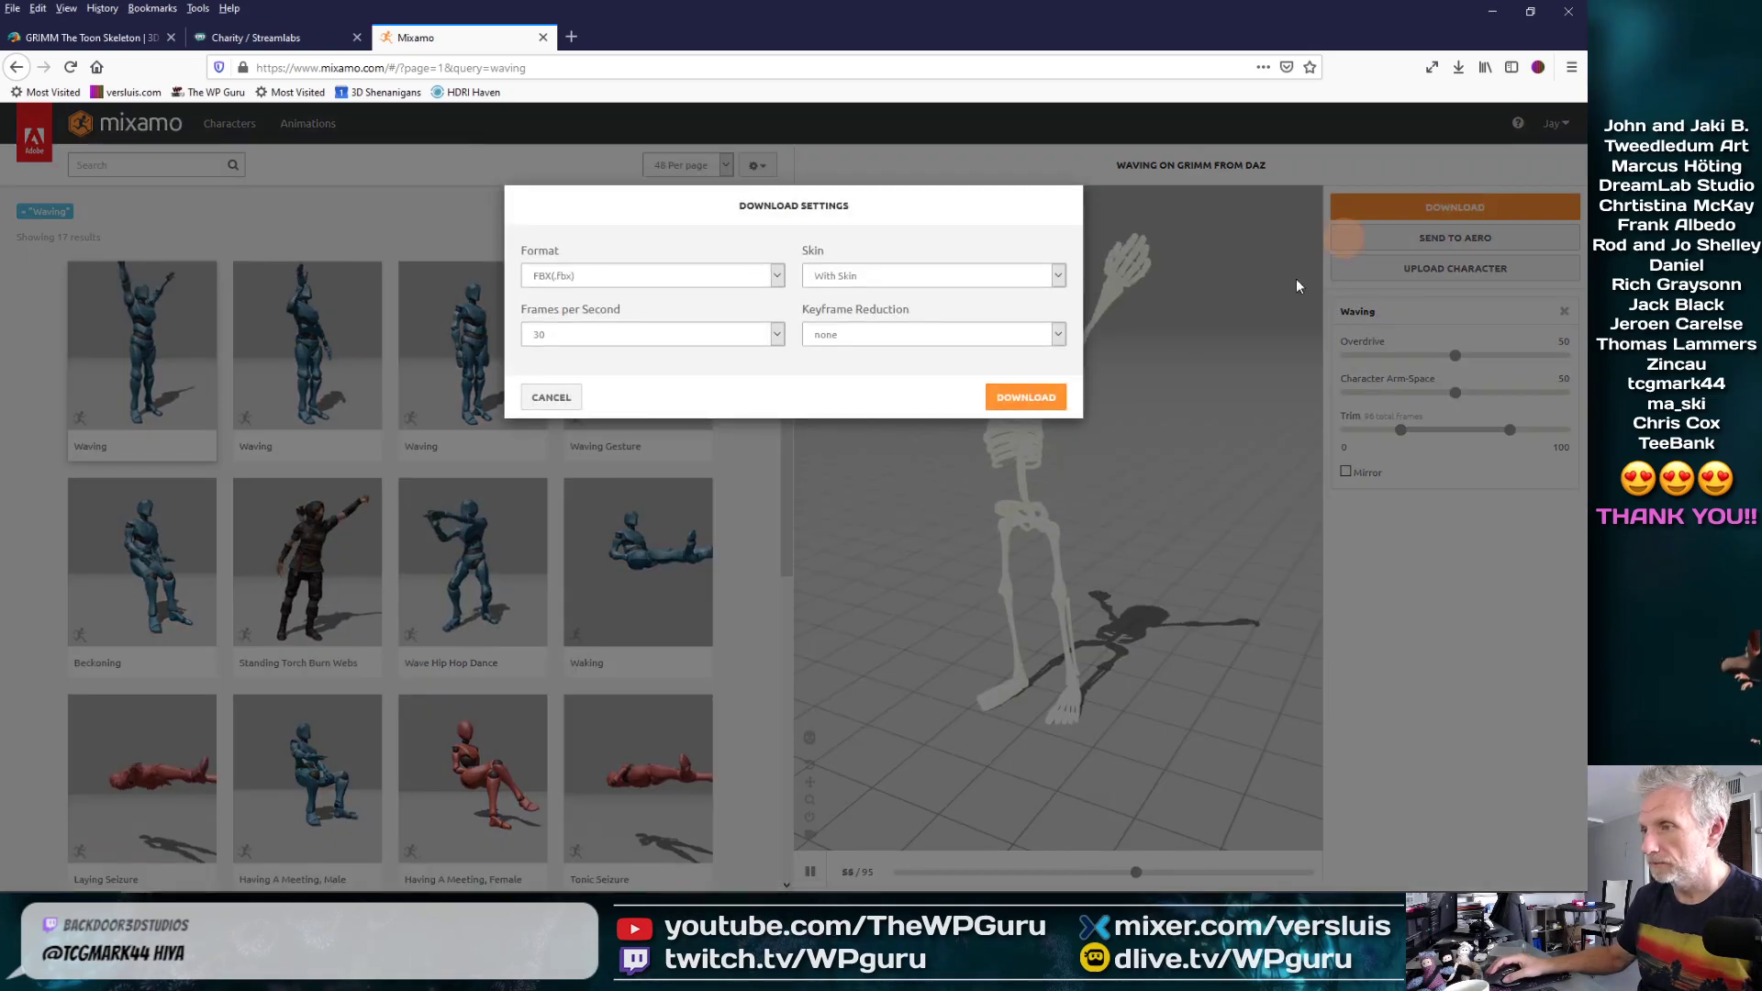
click(774, 334)
click(701, 375)
click(1019, 397)
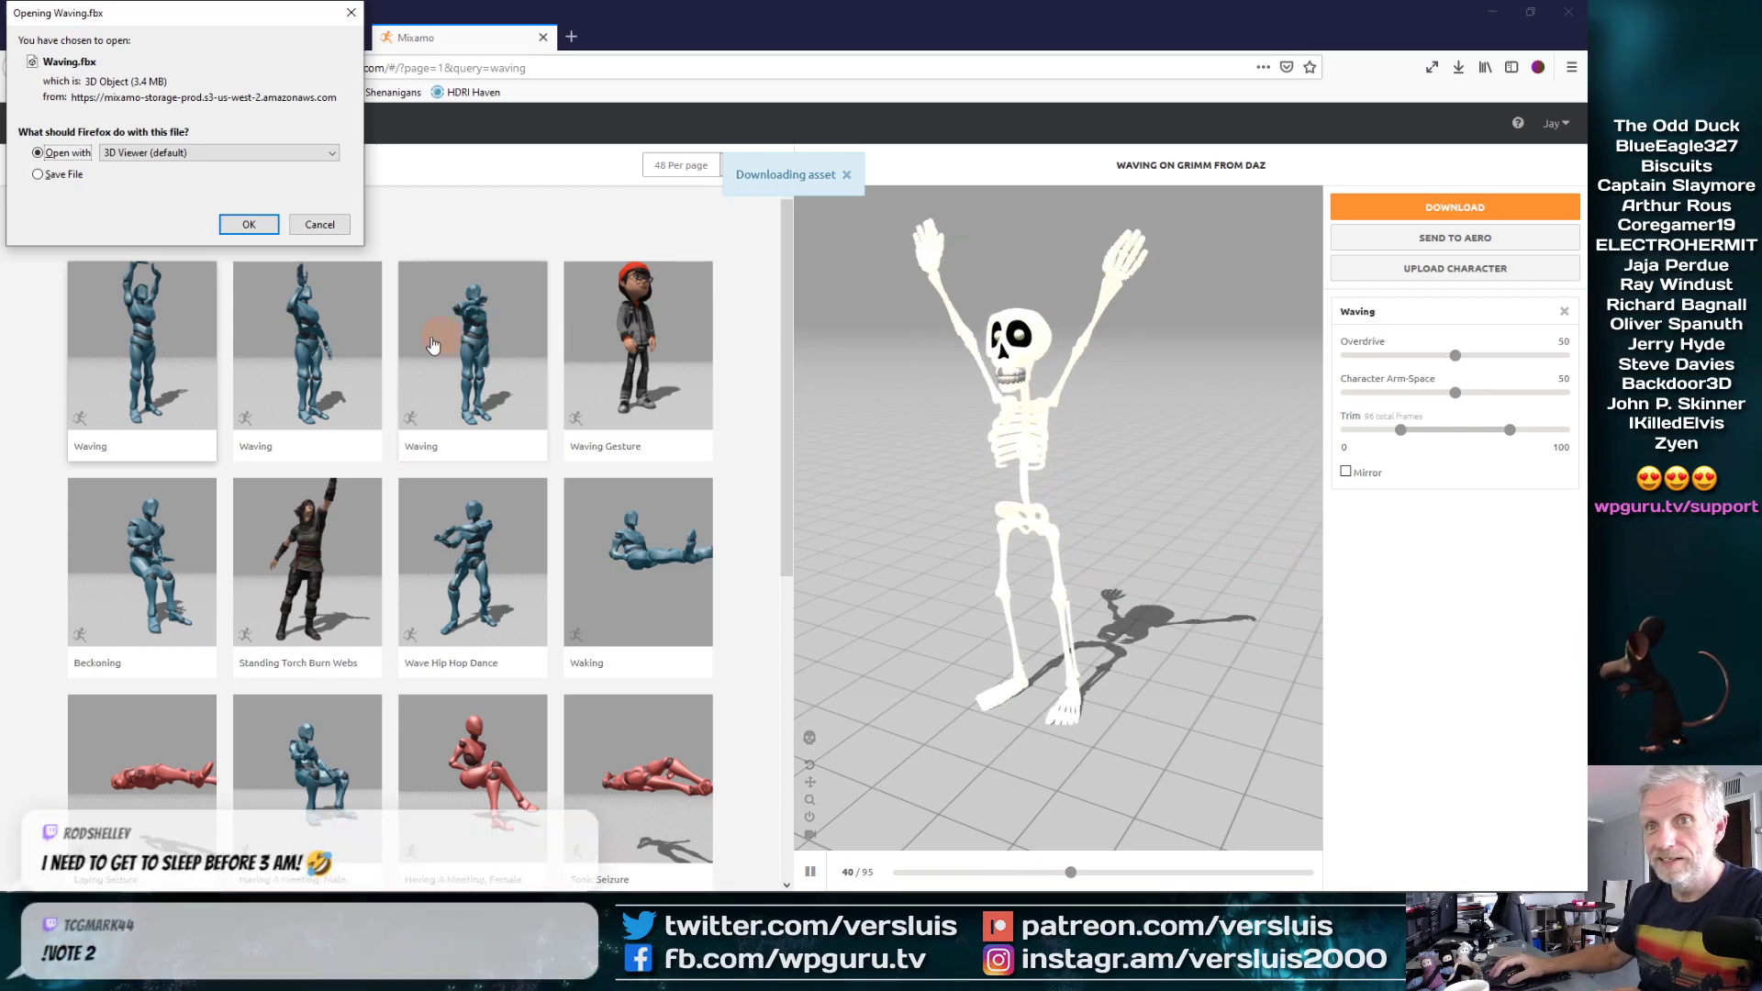
click(38, 174)
click(257, 227)
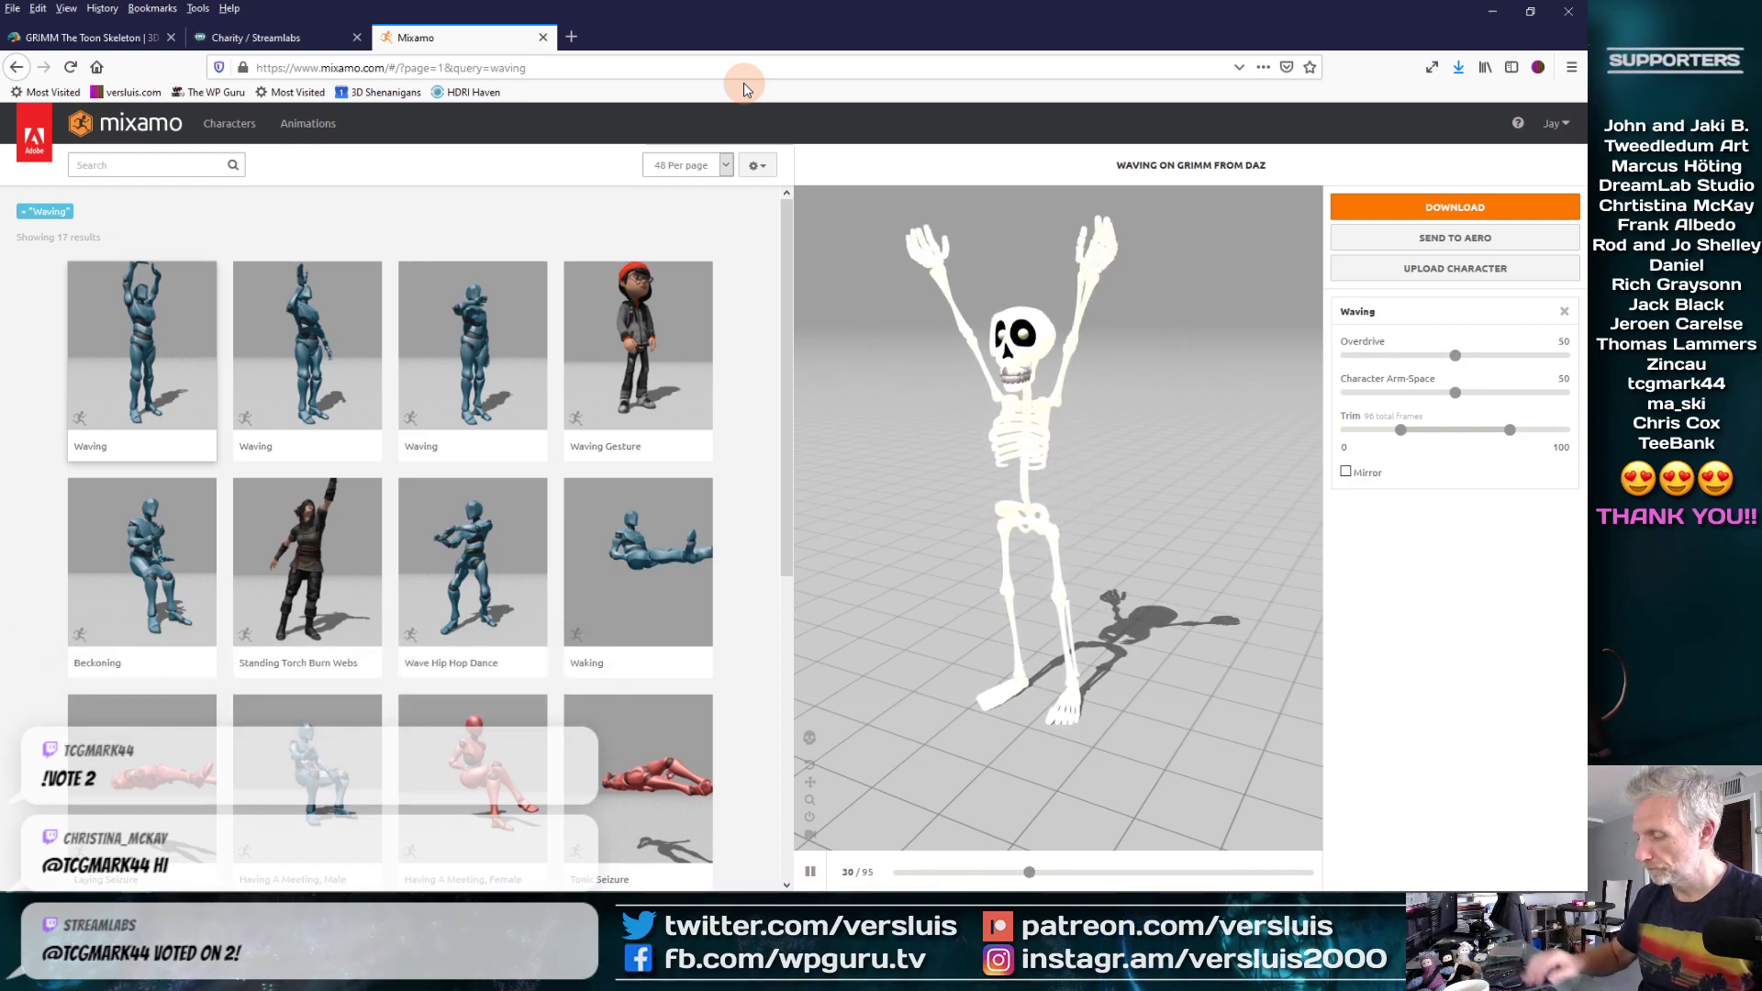
In the Downloads folder, rename Waving.fbx as GRIMM Waving.fbx and cut the file
key(alt+Tab)
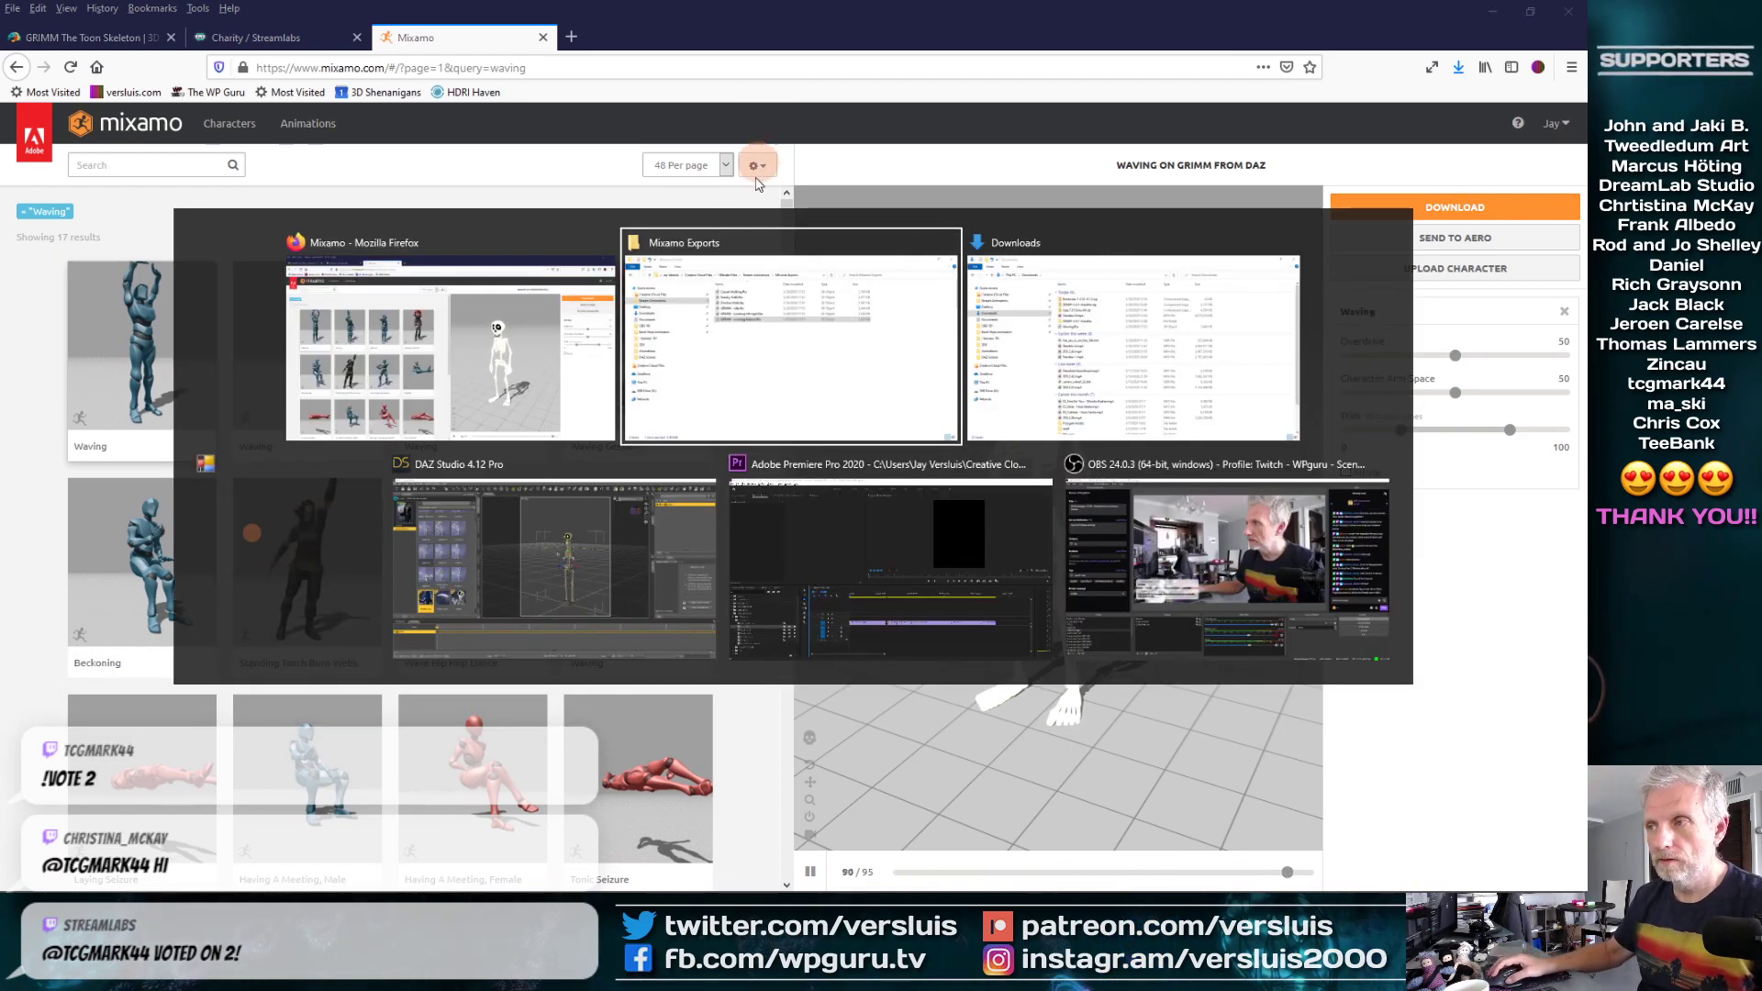
click(1019, 332)
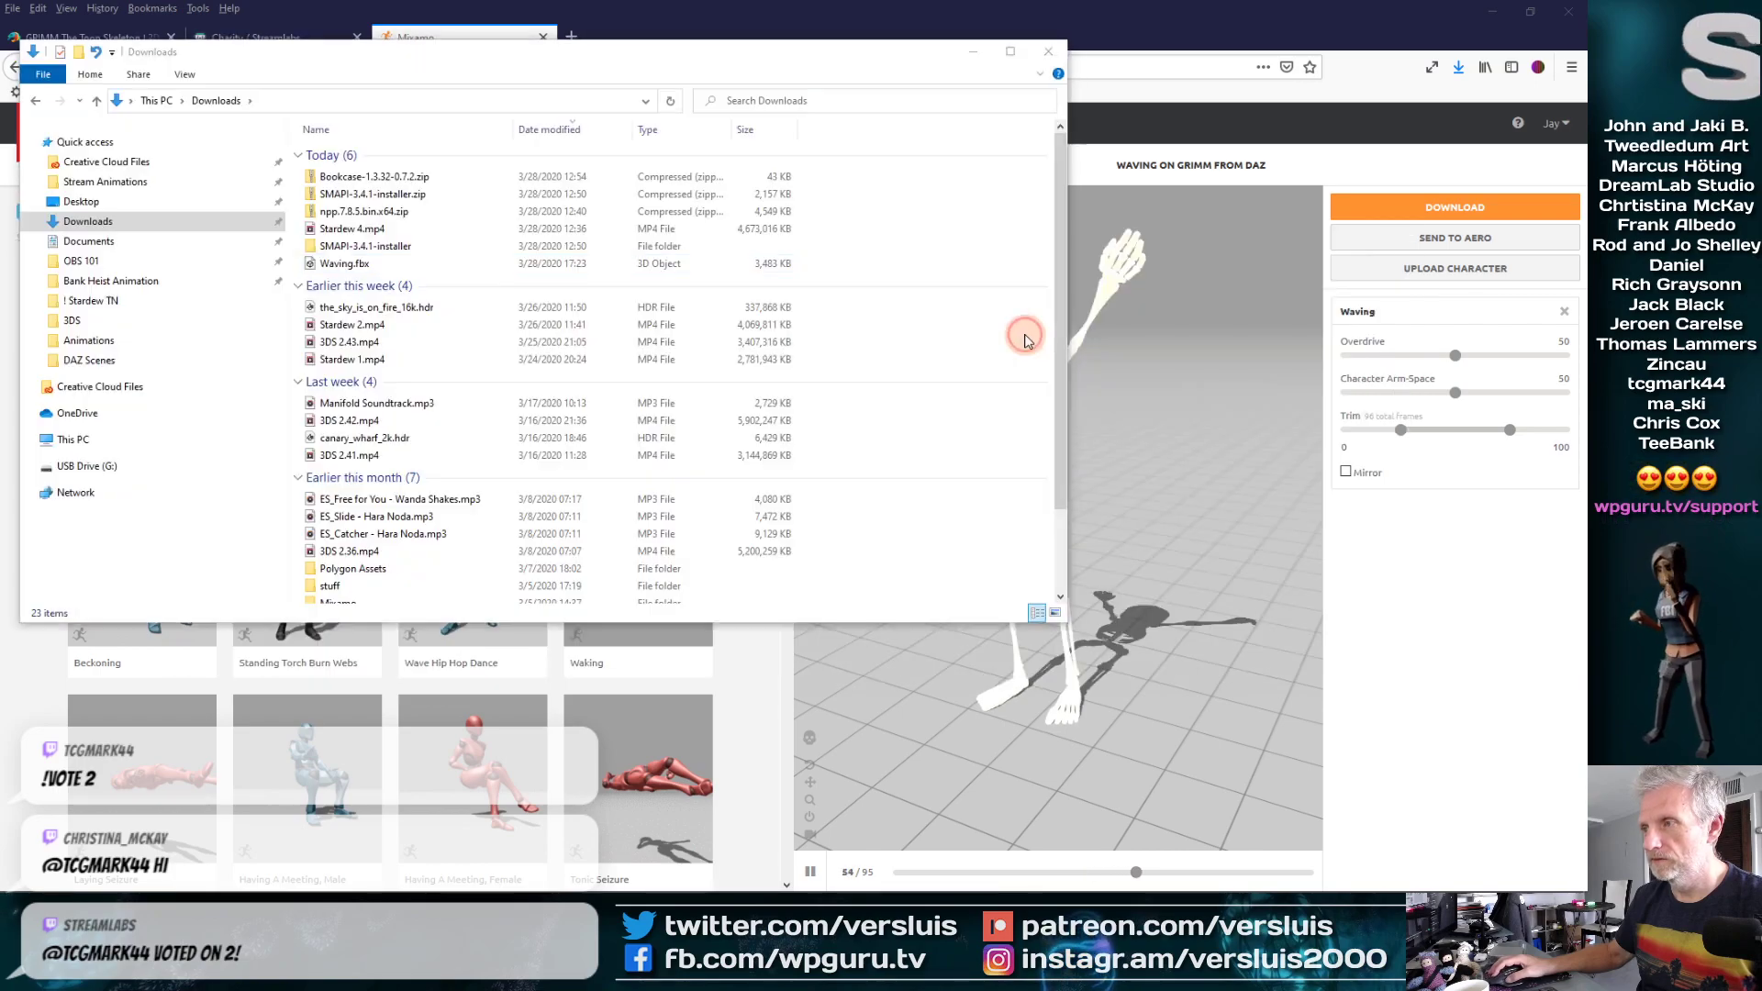
click(427, 264)
click(349, 264)
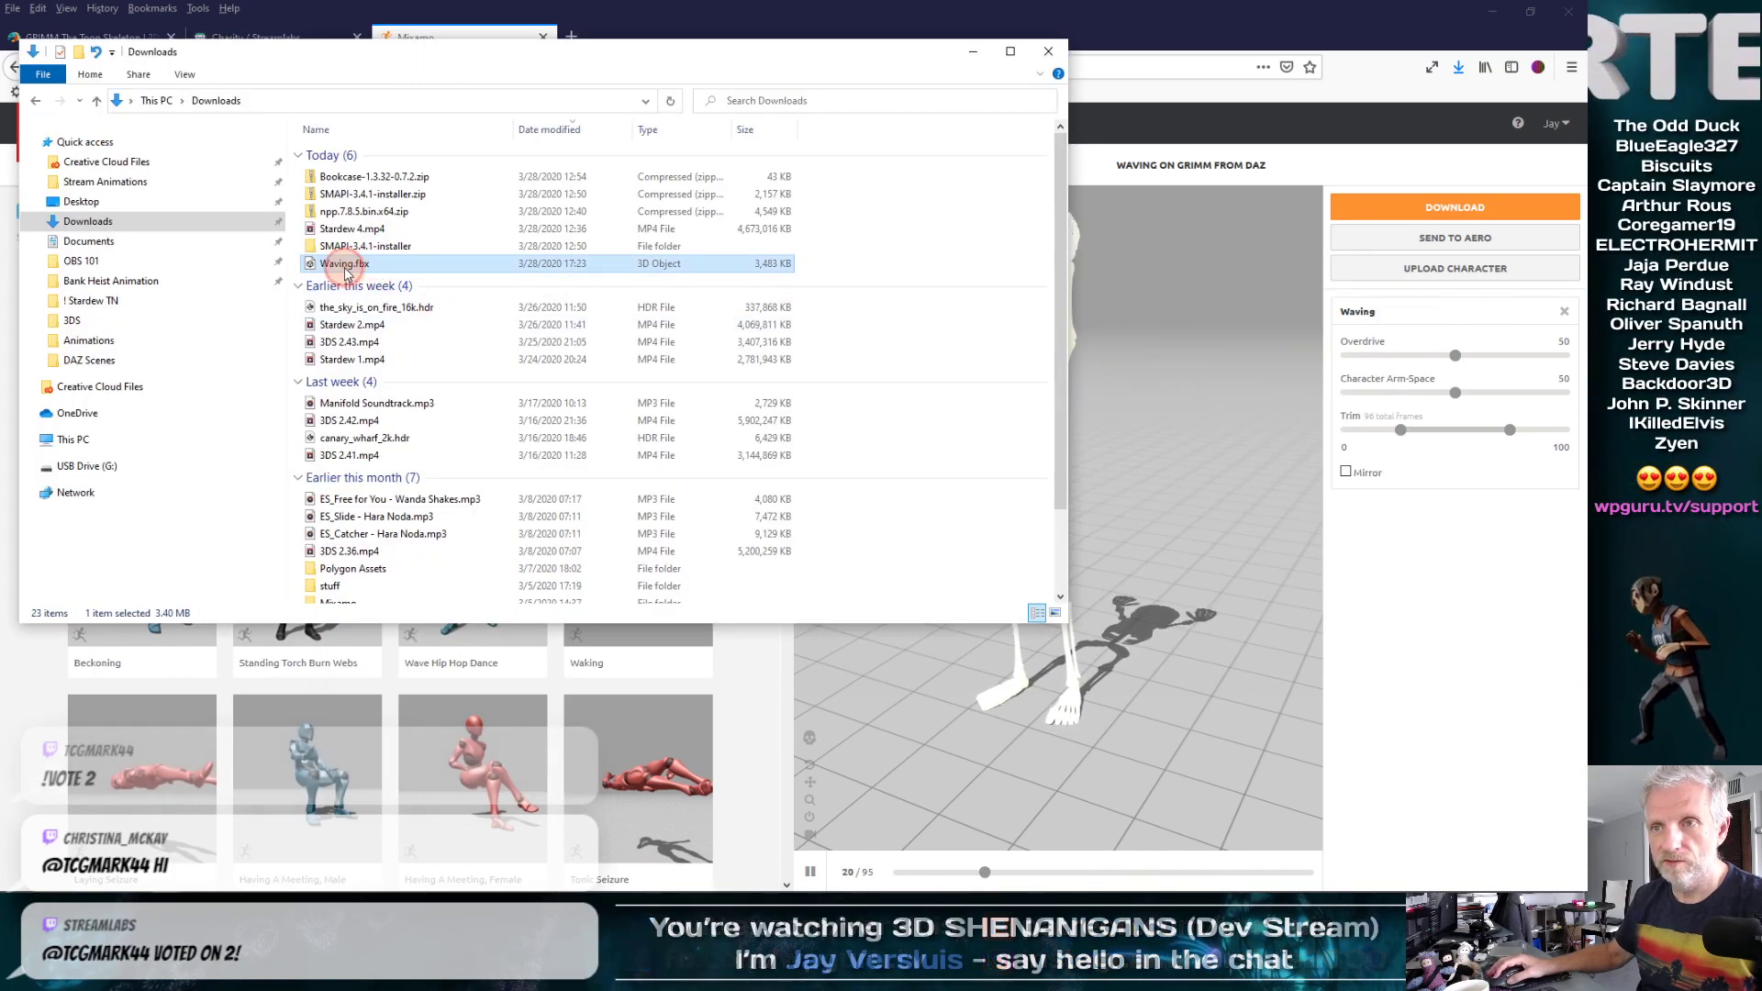
key(Home)
text(GRIMM)
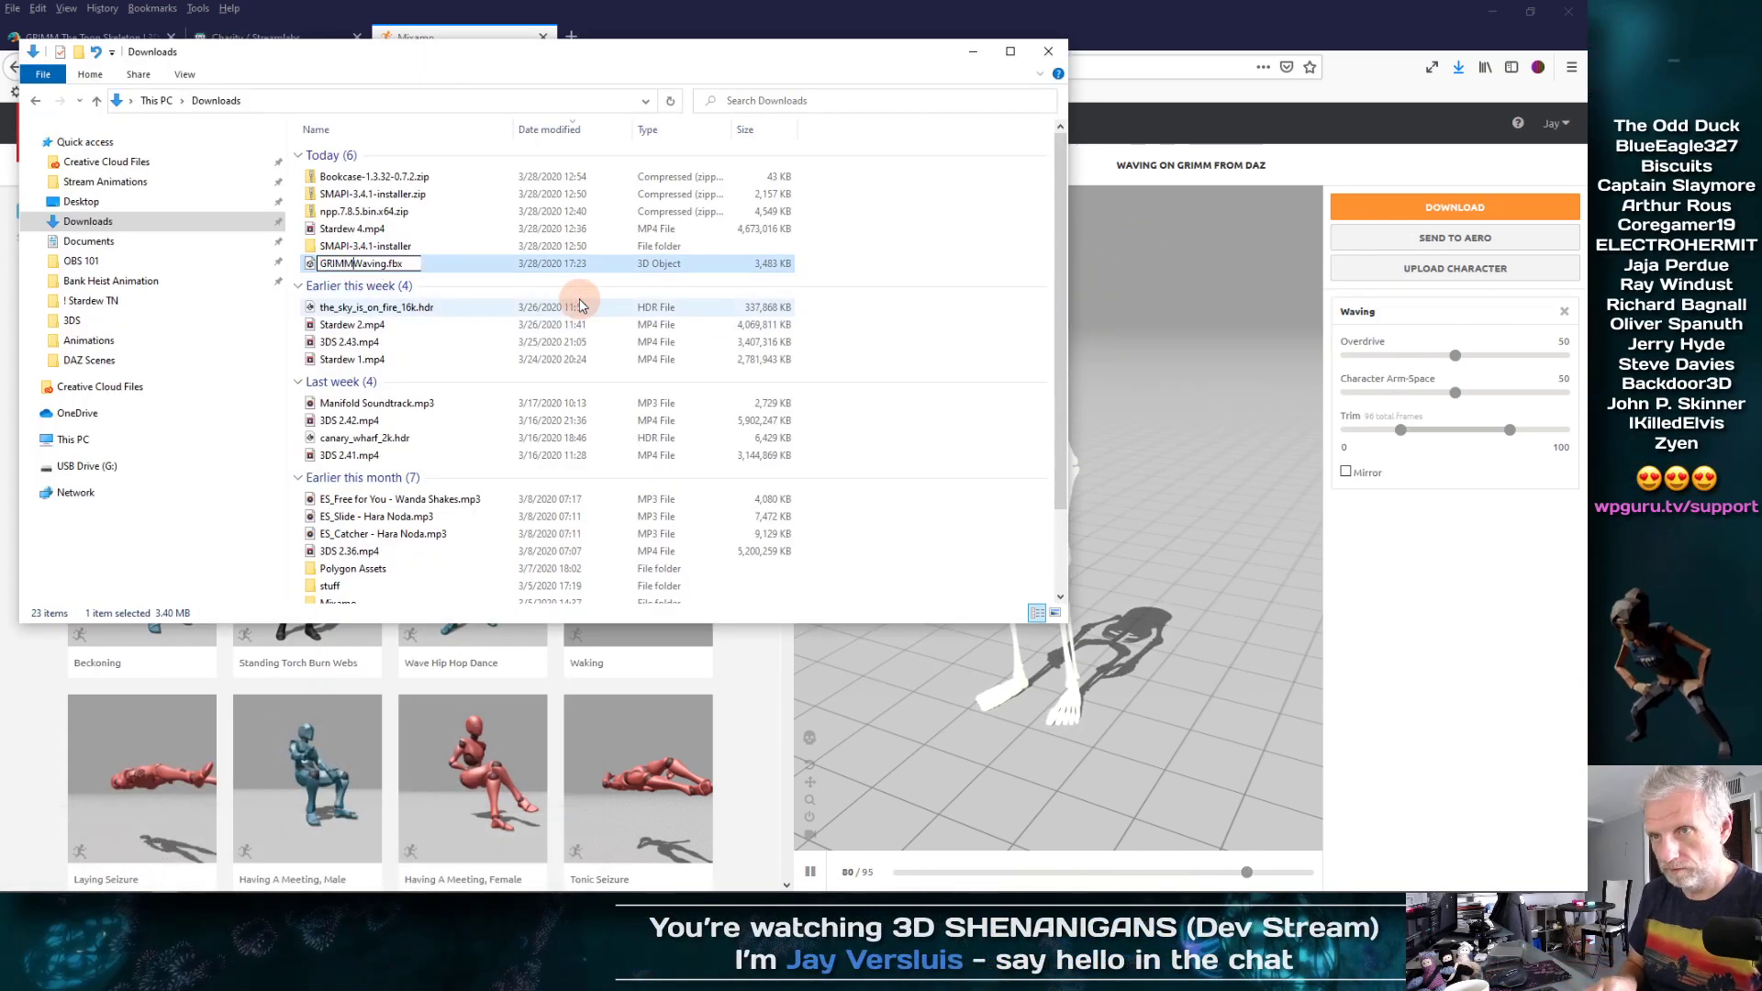
key(Return)
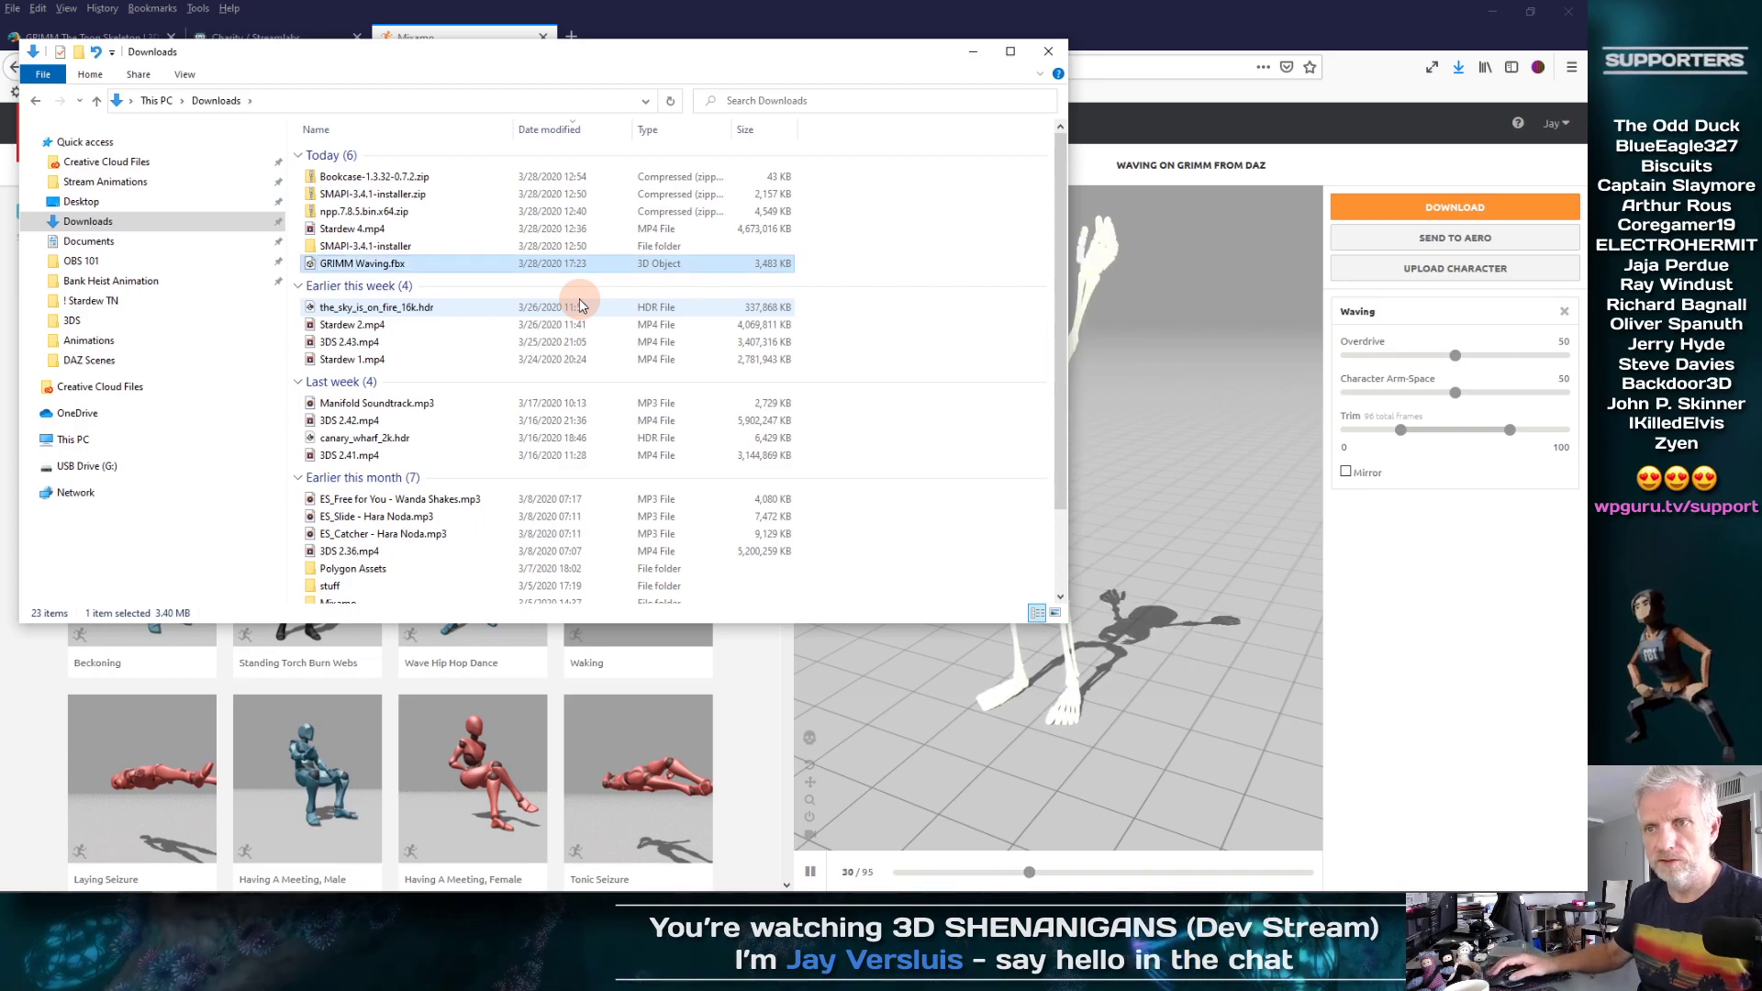
right_click(373, 265)
click(294, 521)
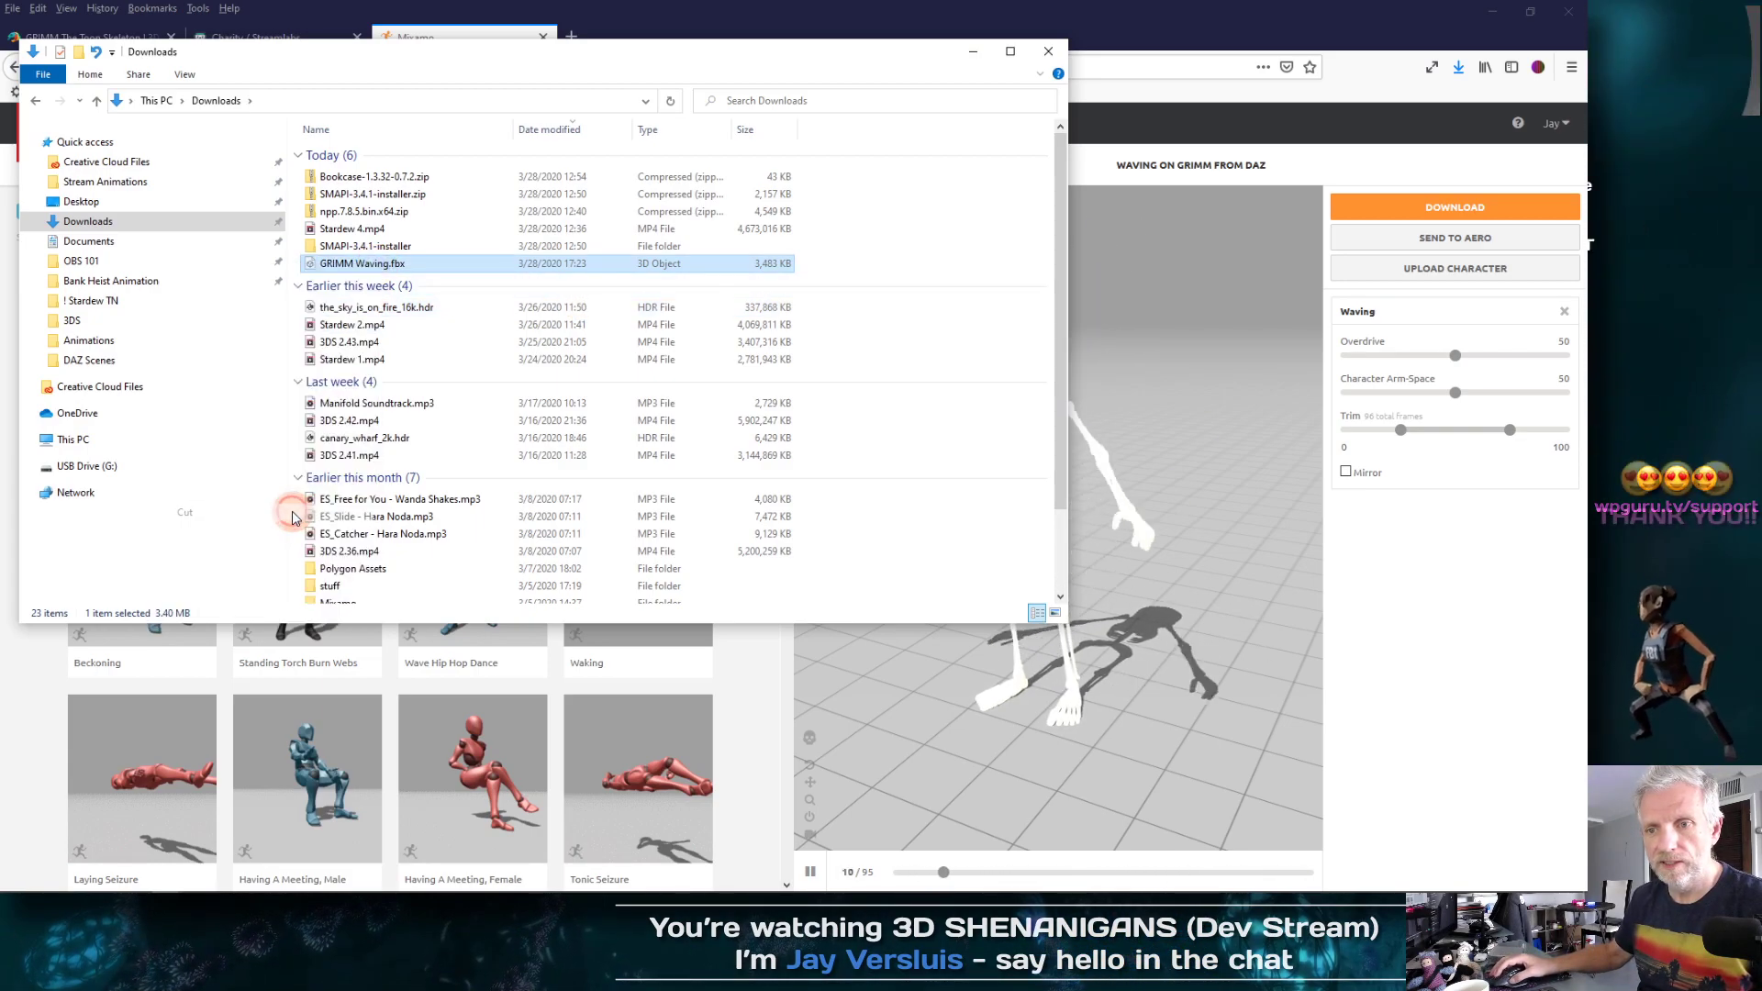
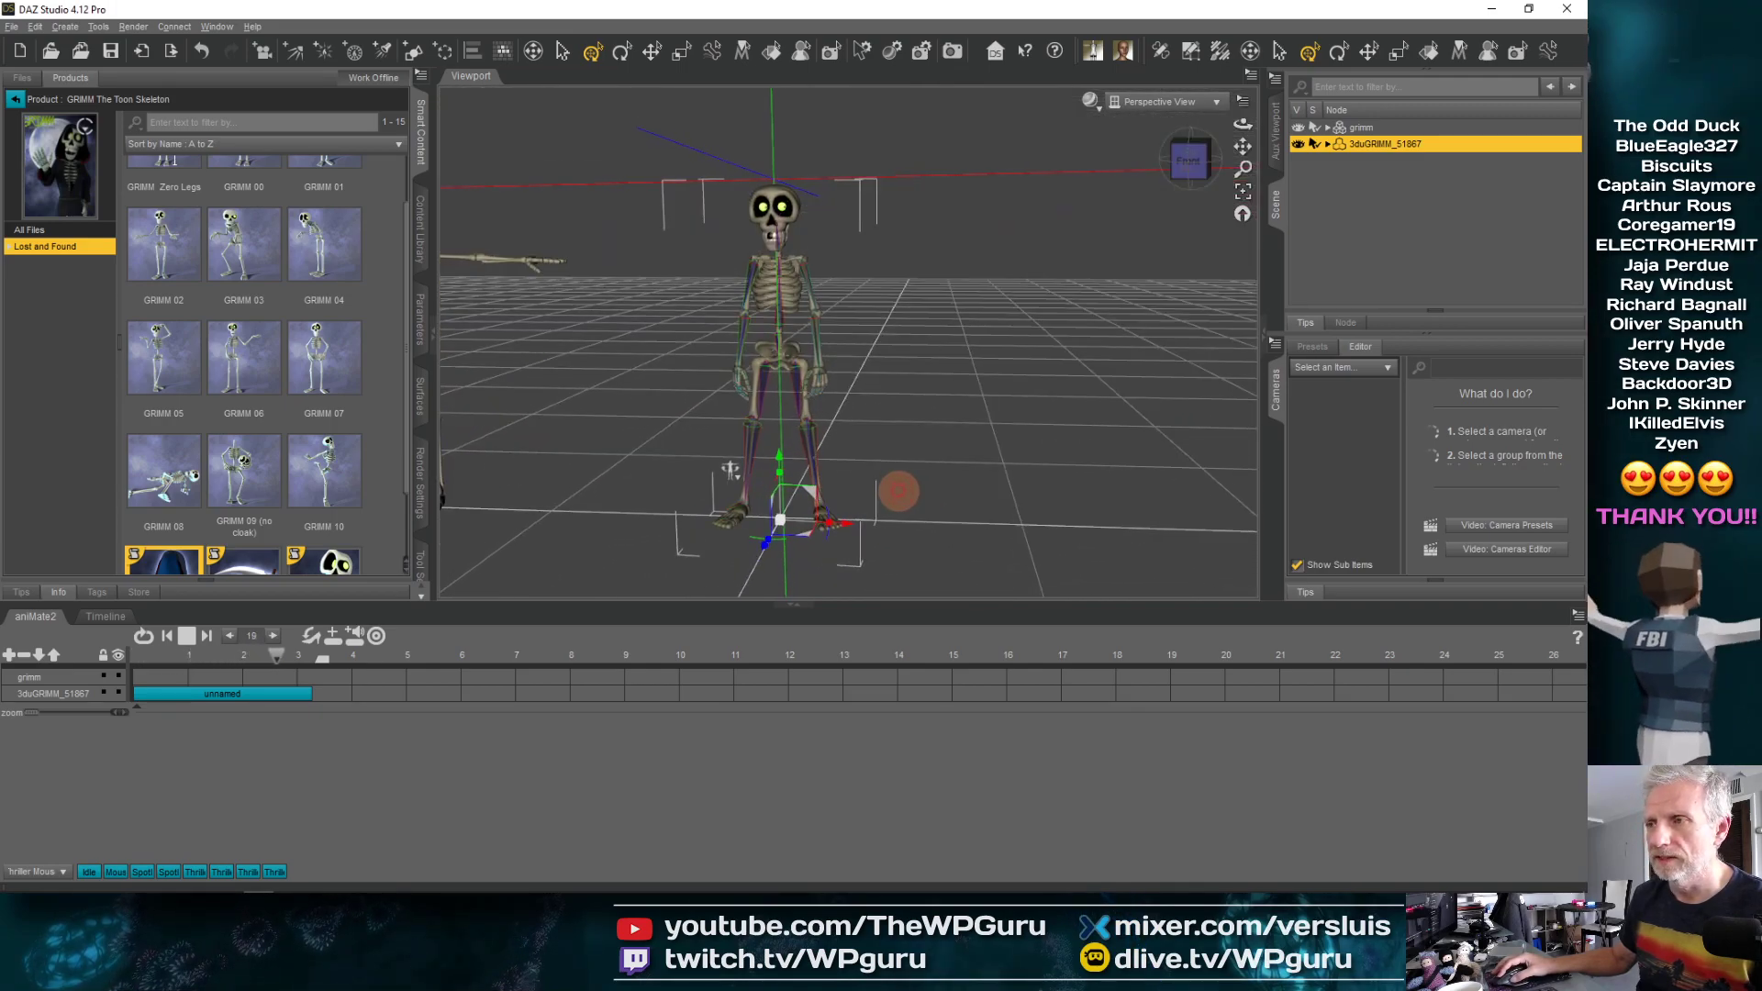
In DAZ Studio, delete the 3duGRIMM_51867 figure and import GRIMM - Idle.fbx with the mixamo.com take
click(198, 637)
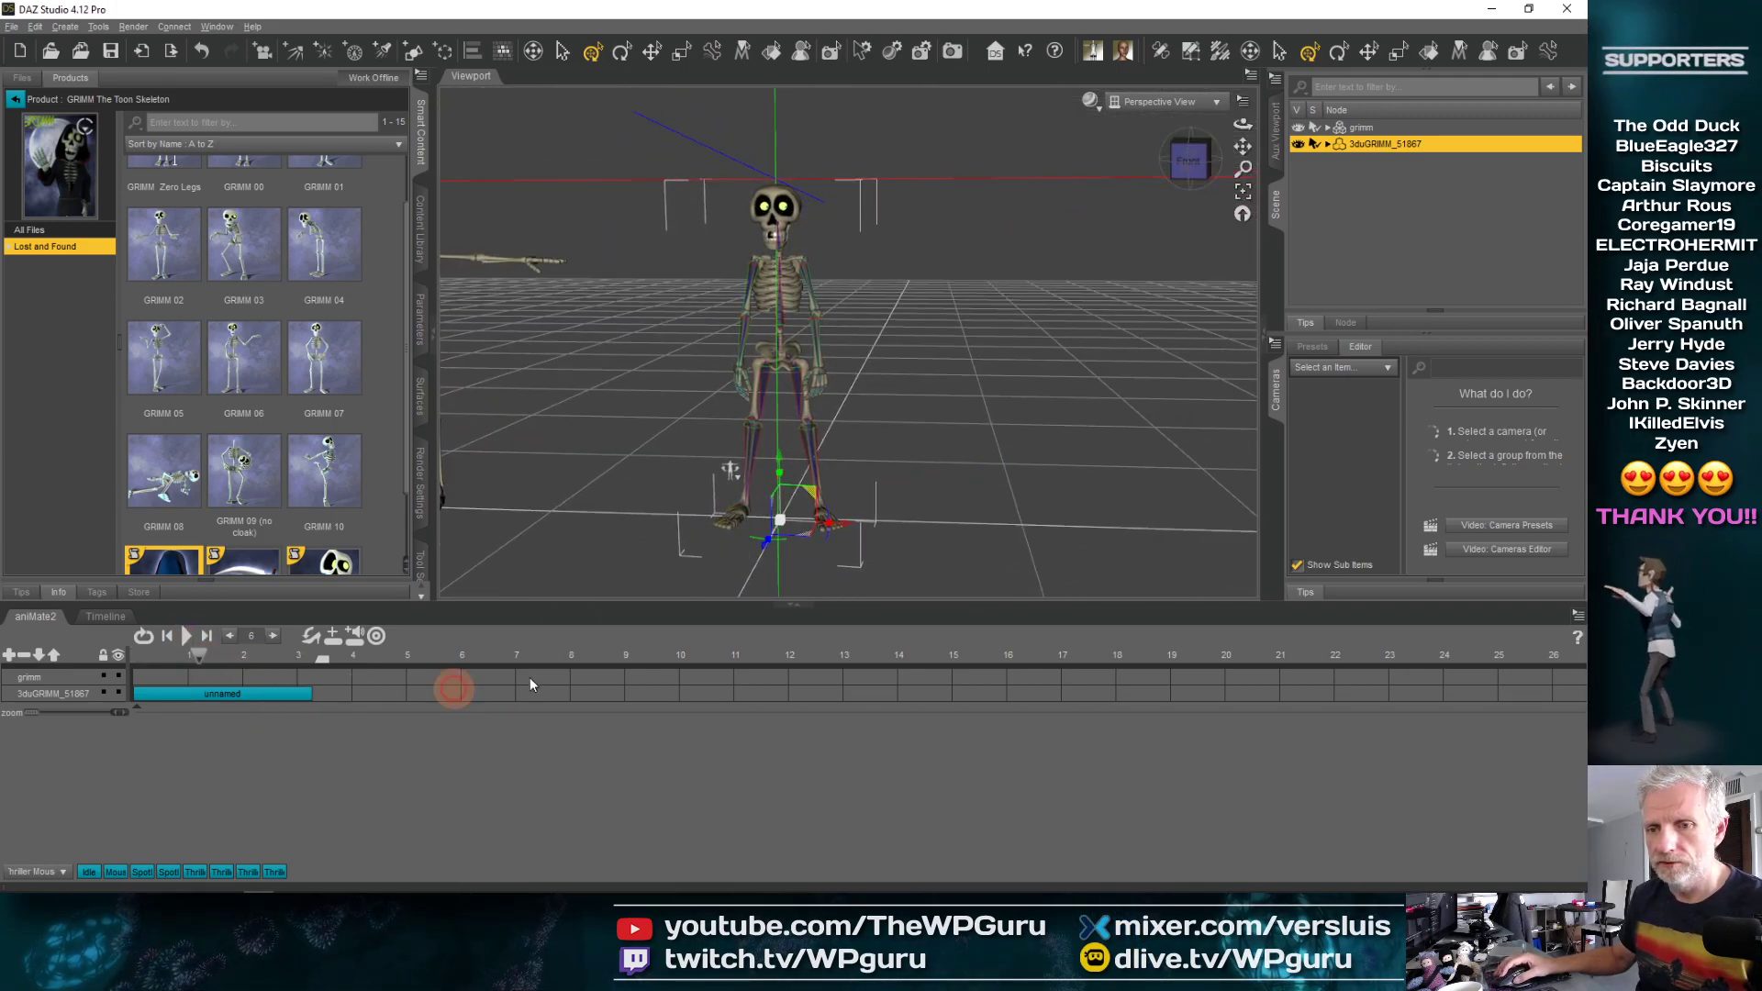
key(Delete)
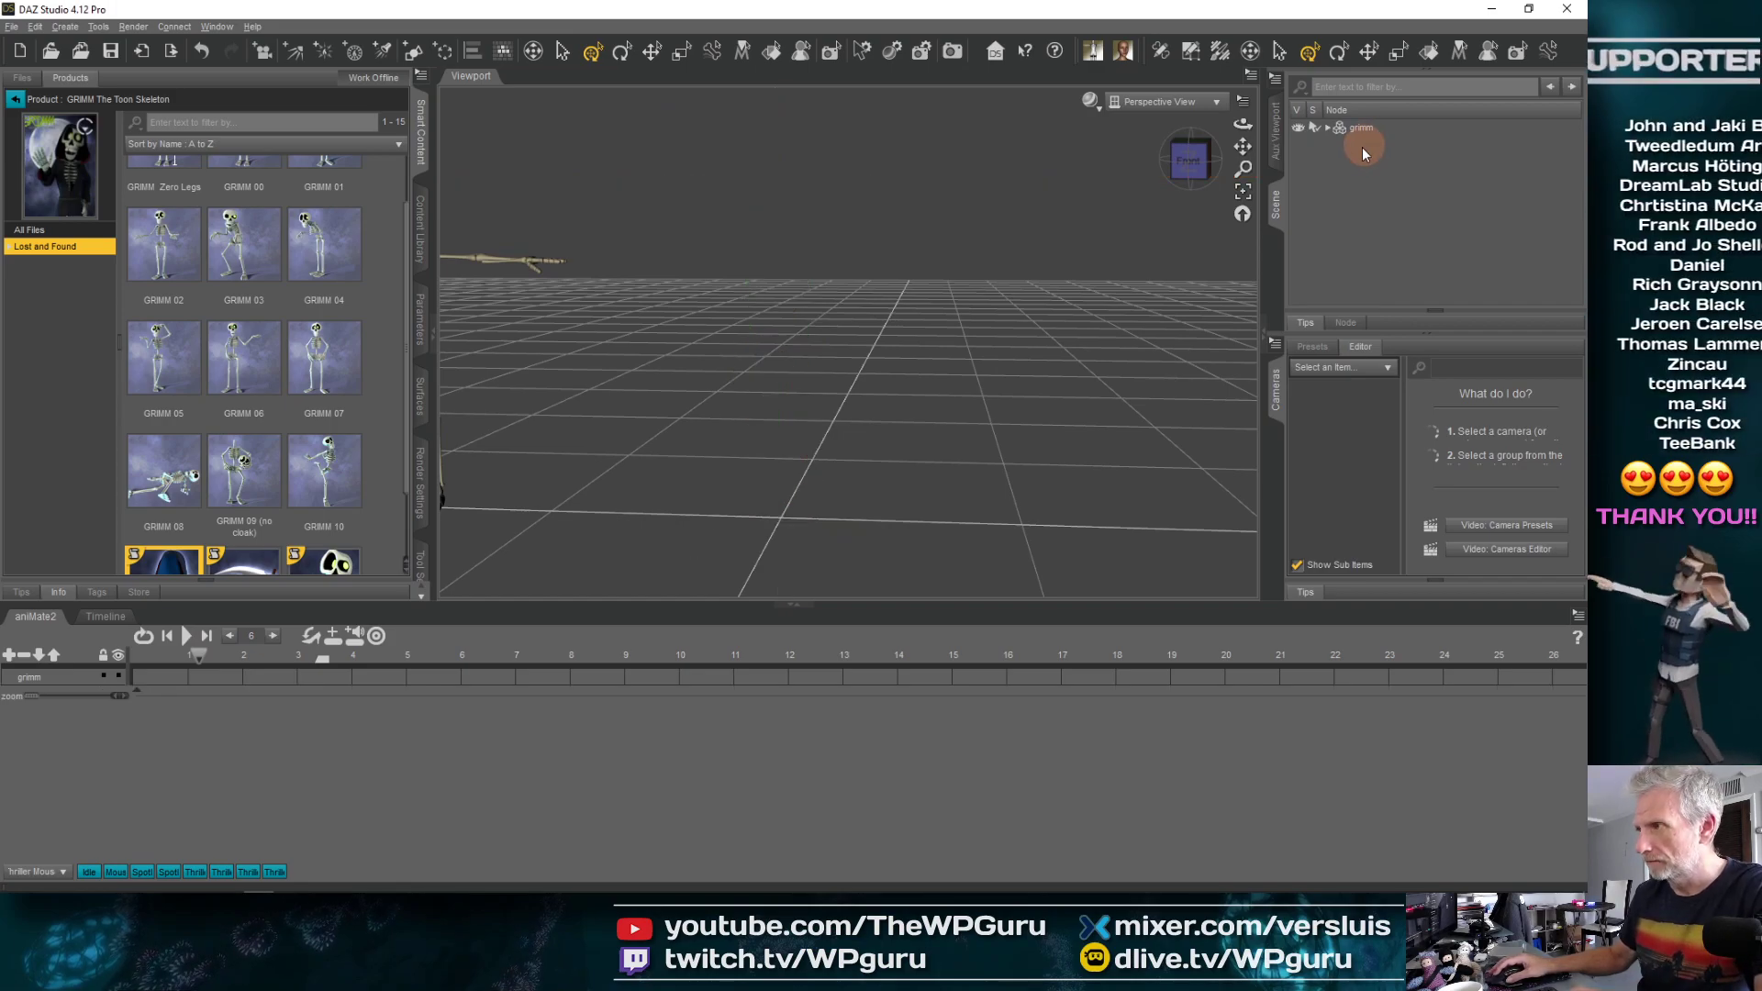
click(12, 27)
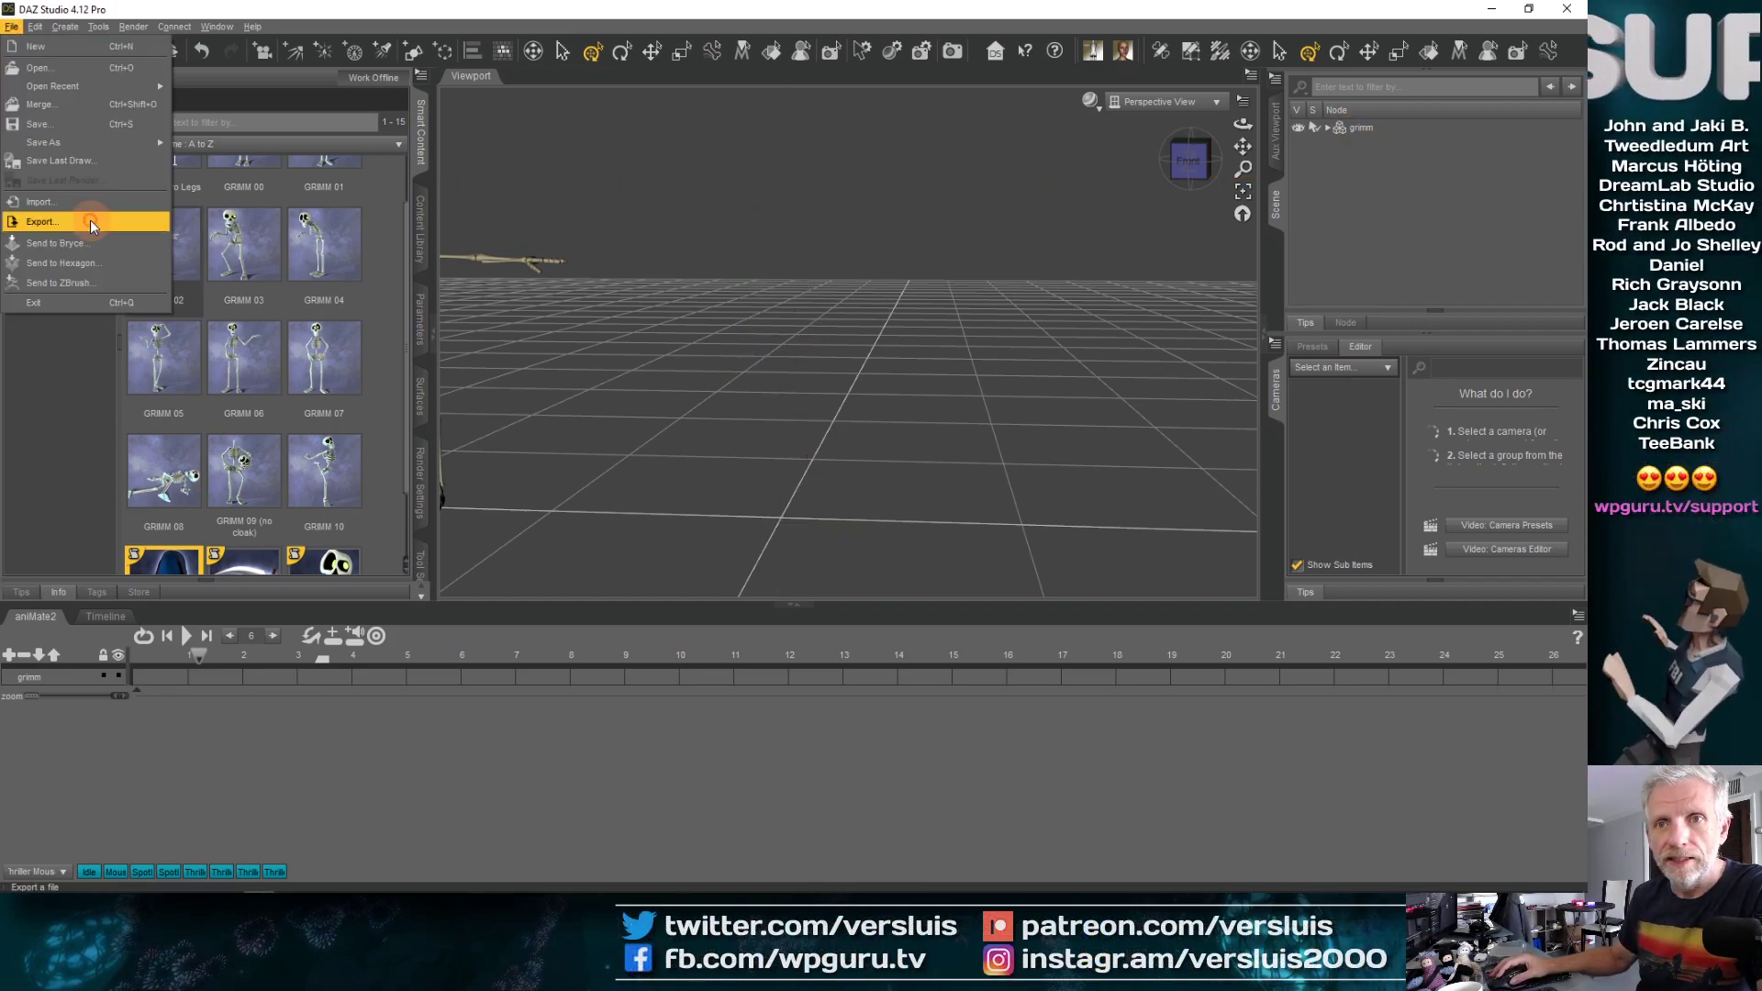
click(32, 224)
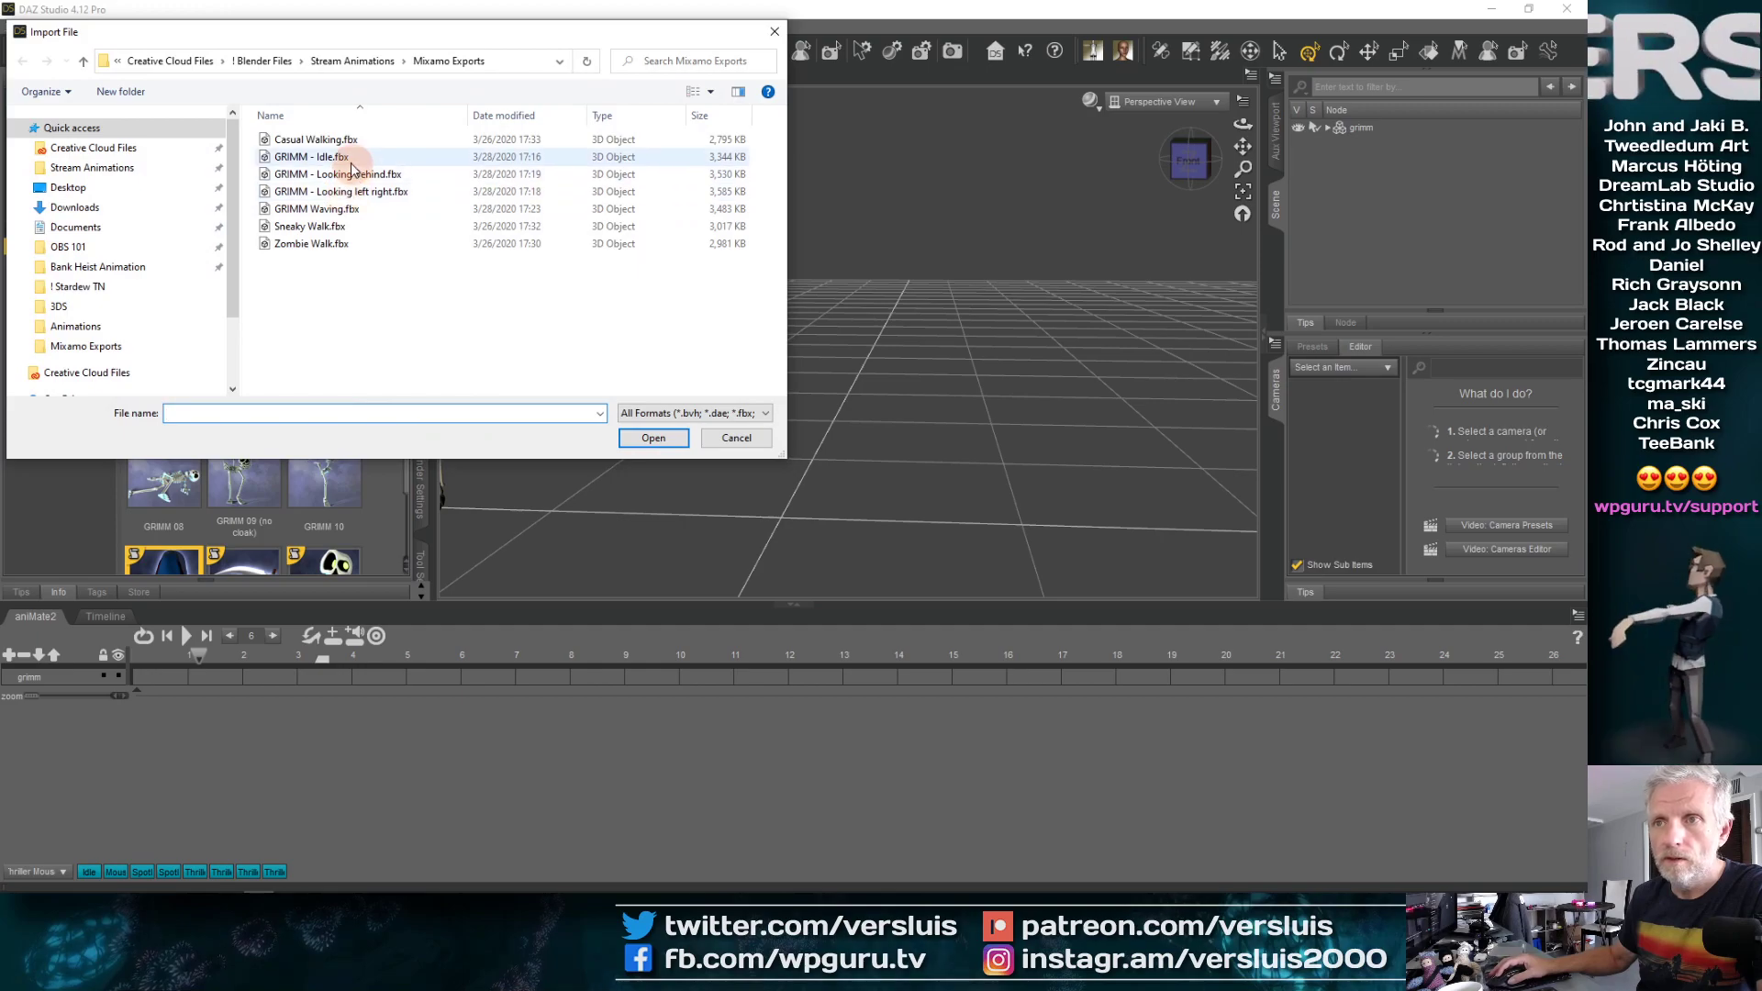
double_click(312, 157)
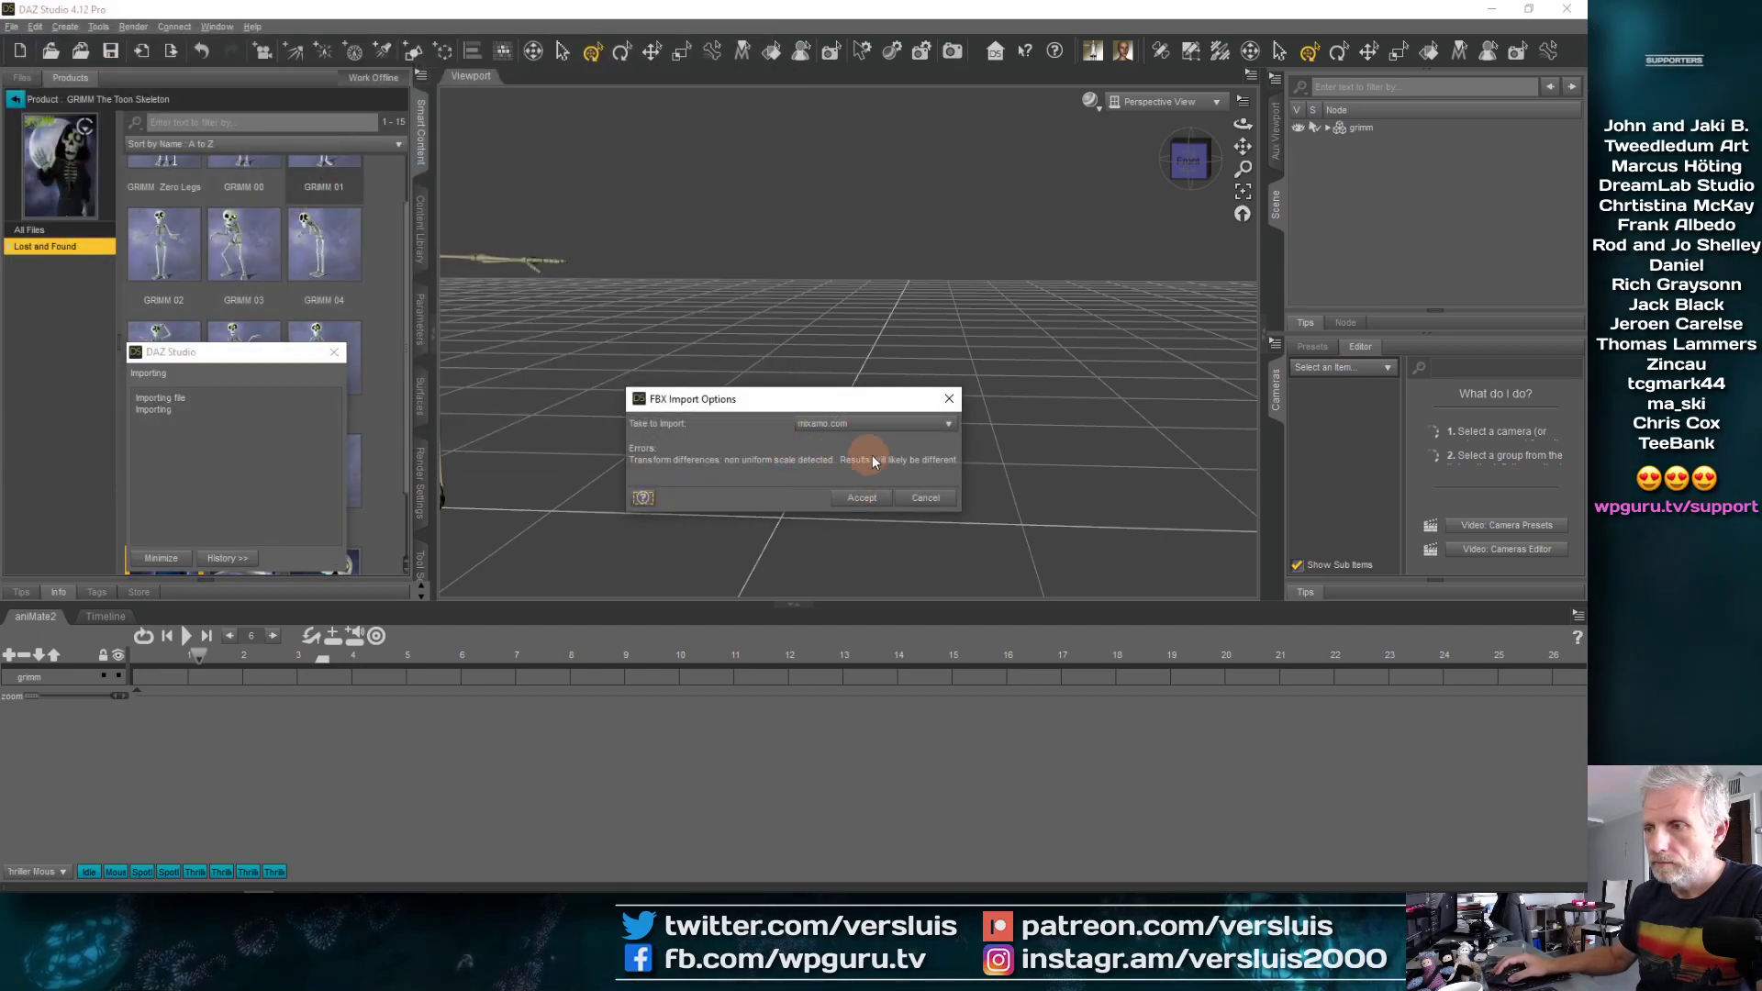
click(861, 499)
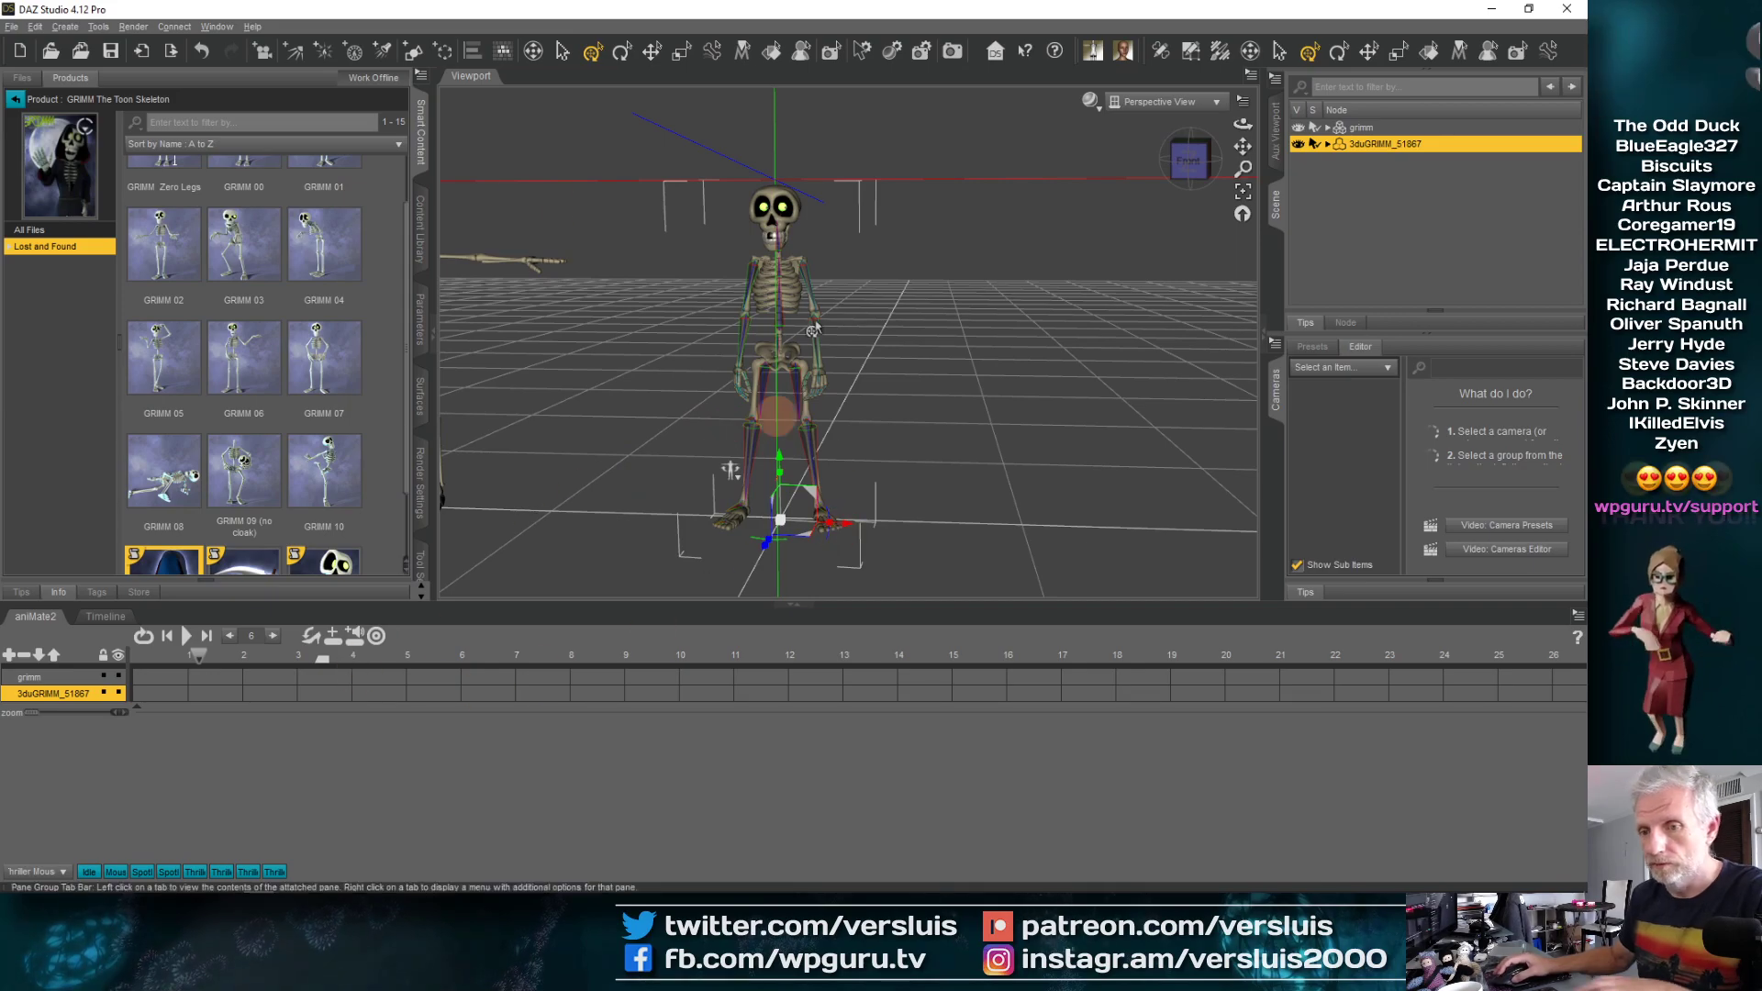
Set the aniMate2 playhead to frame 0 and copy the imported 3duGRIMM_51867 figure
alt+drag(857, 563, 955, 469)
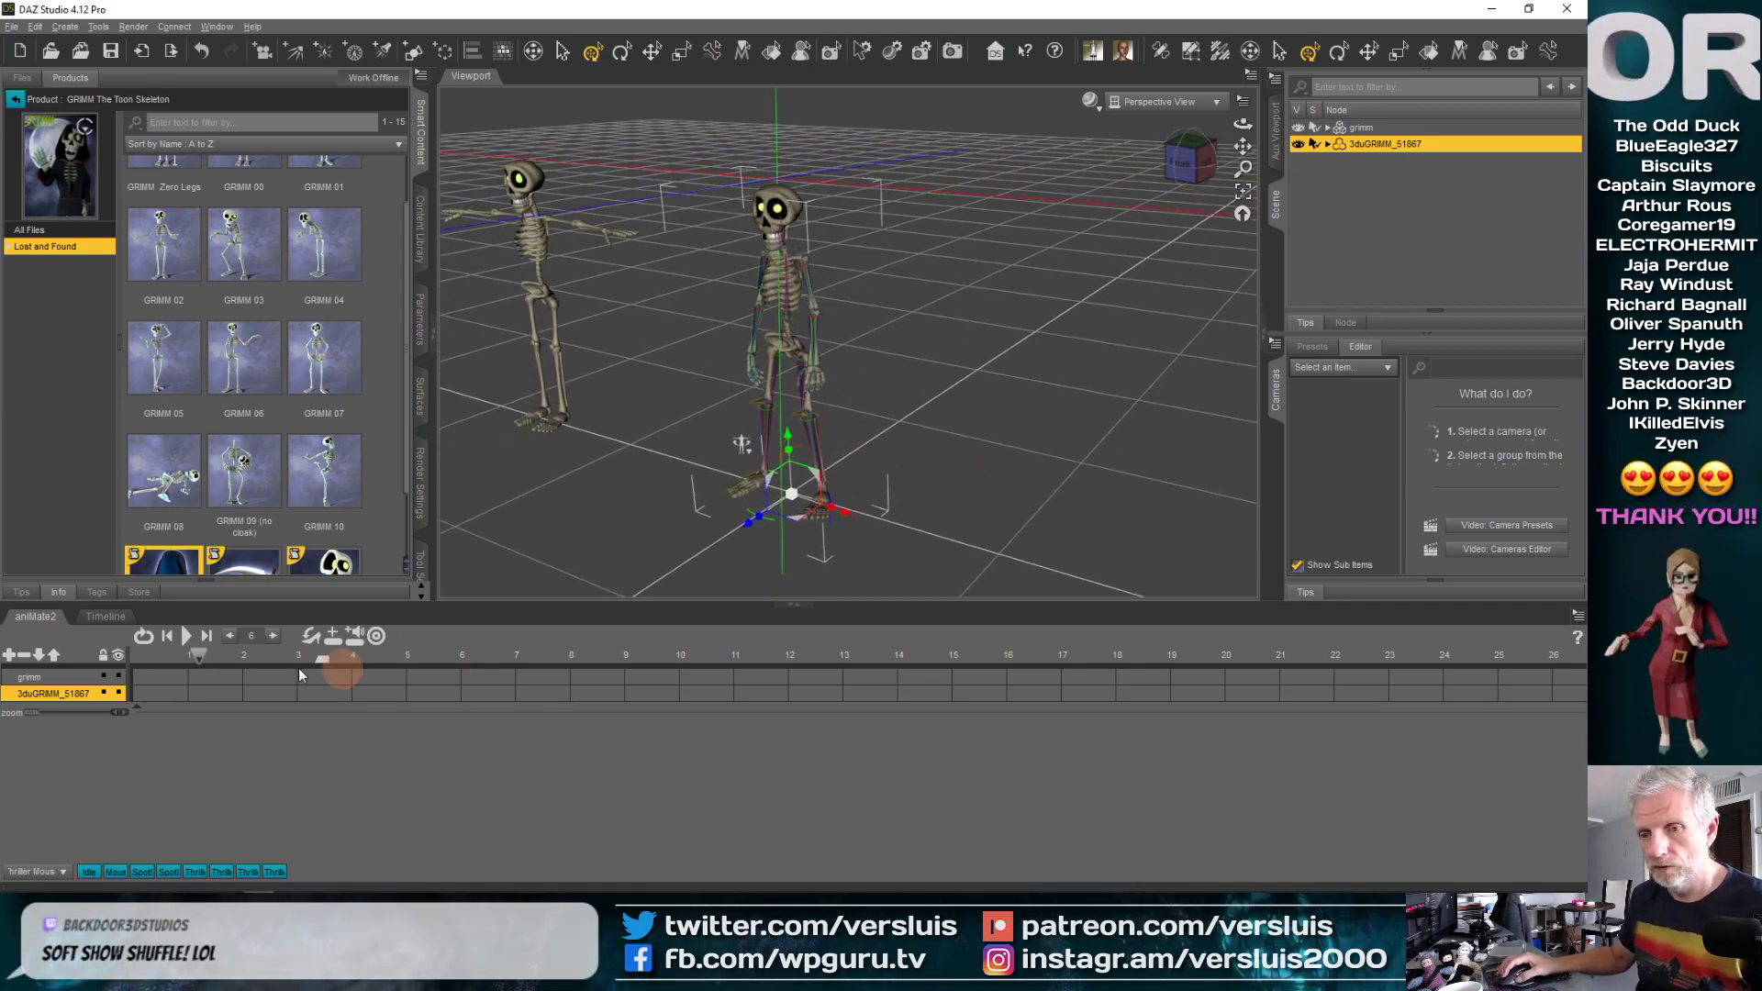
drag(198, 657, 134, 657)
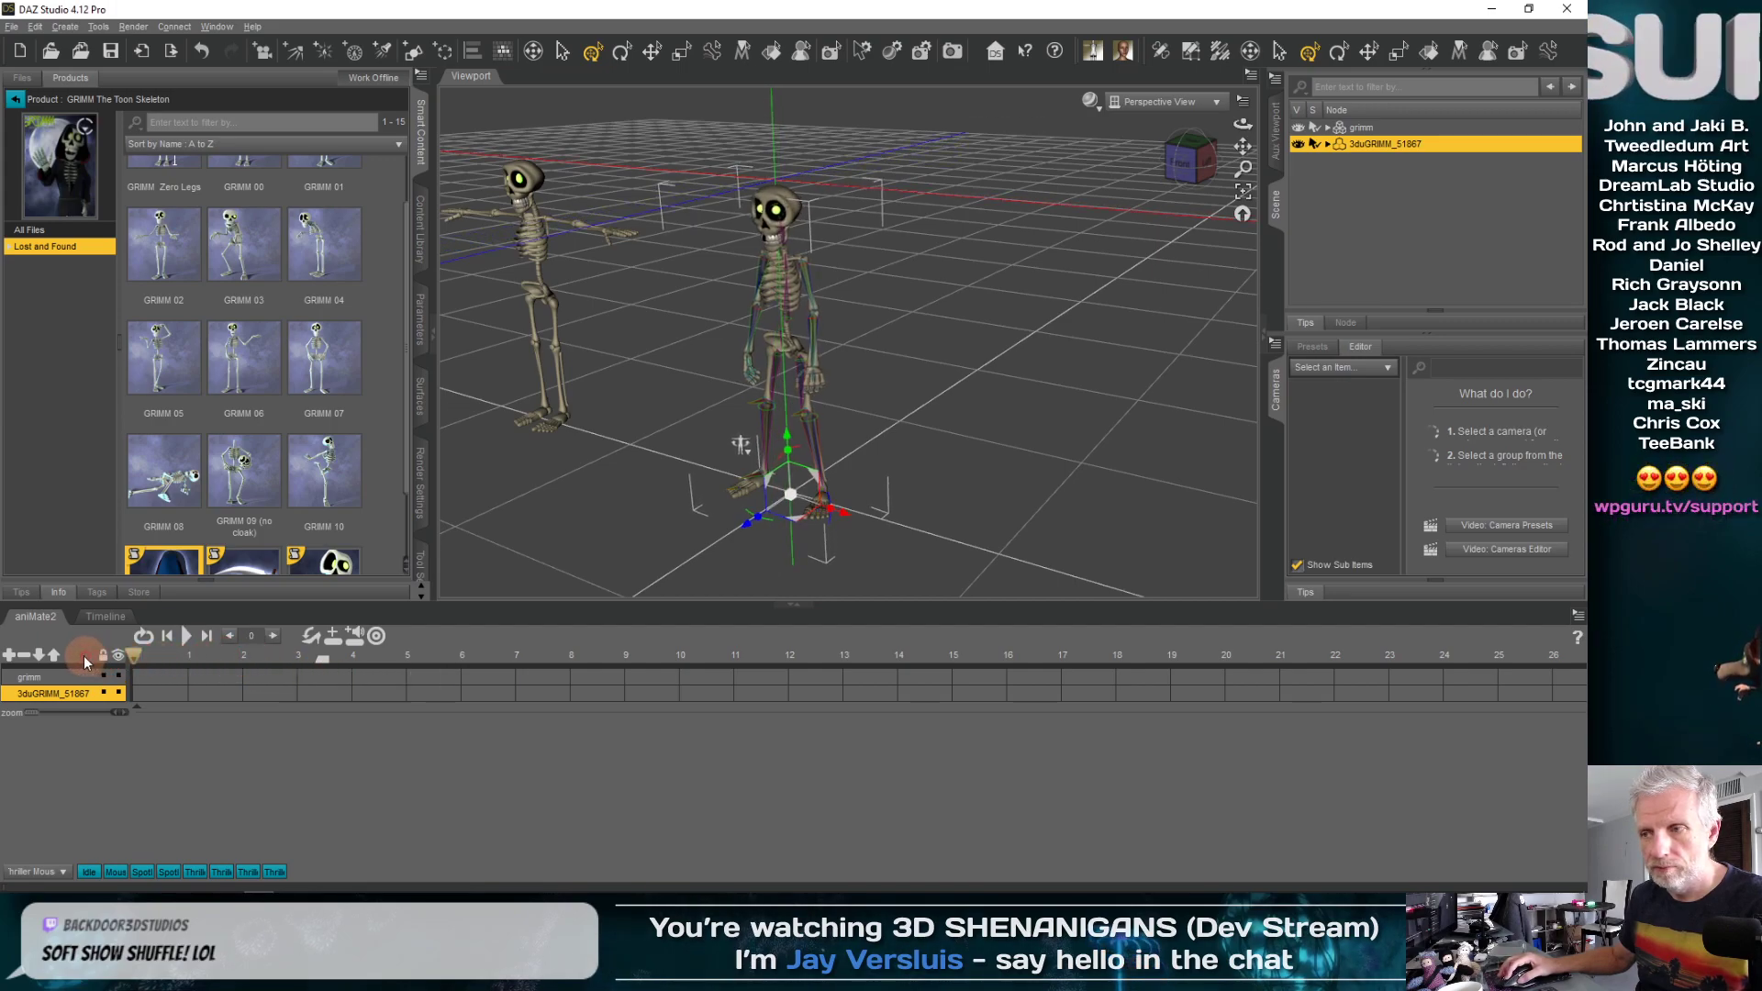
click(36, 27)
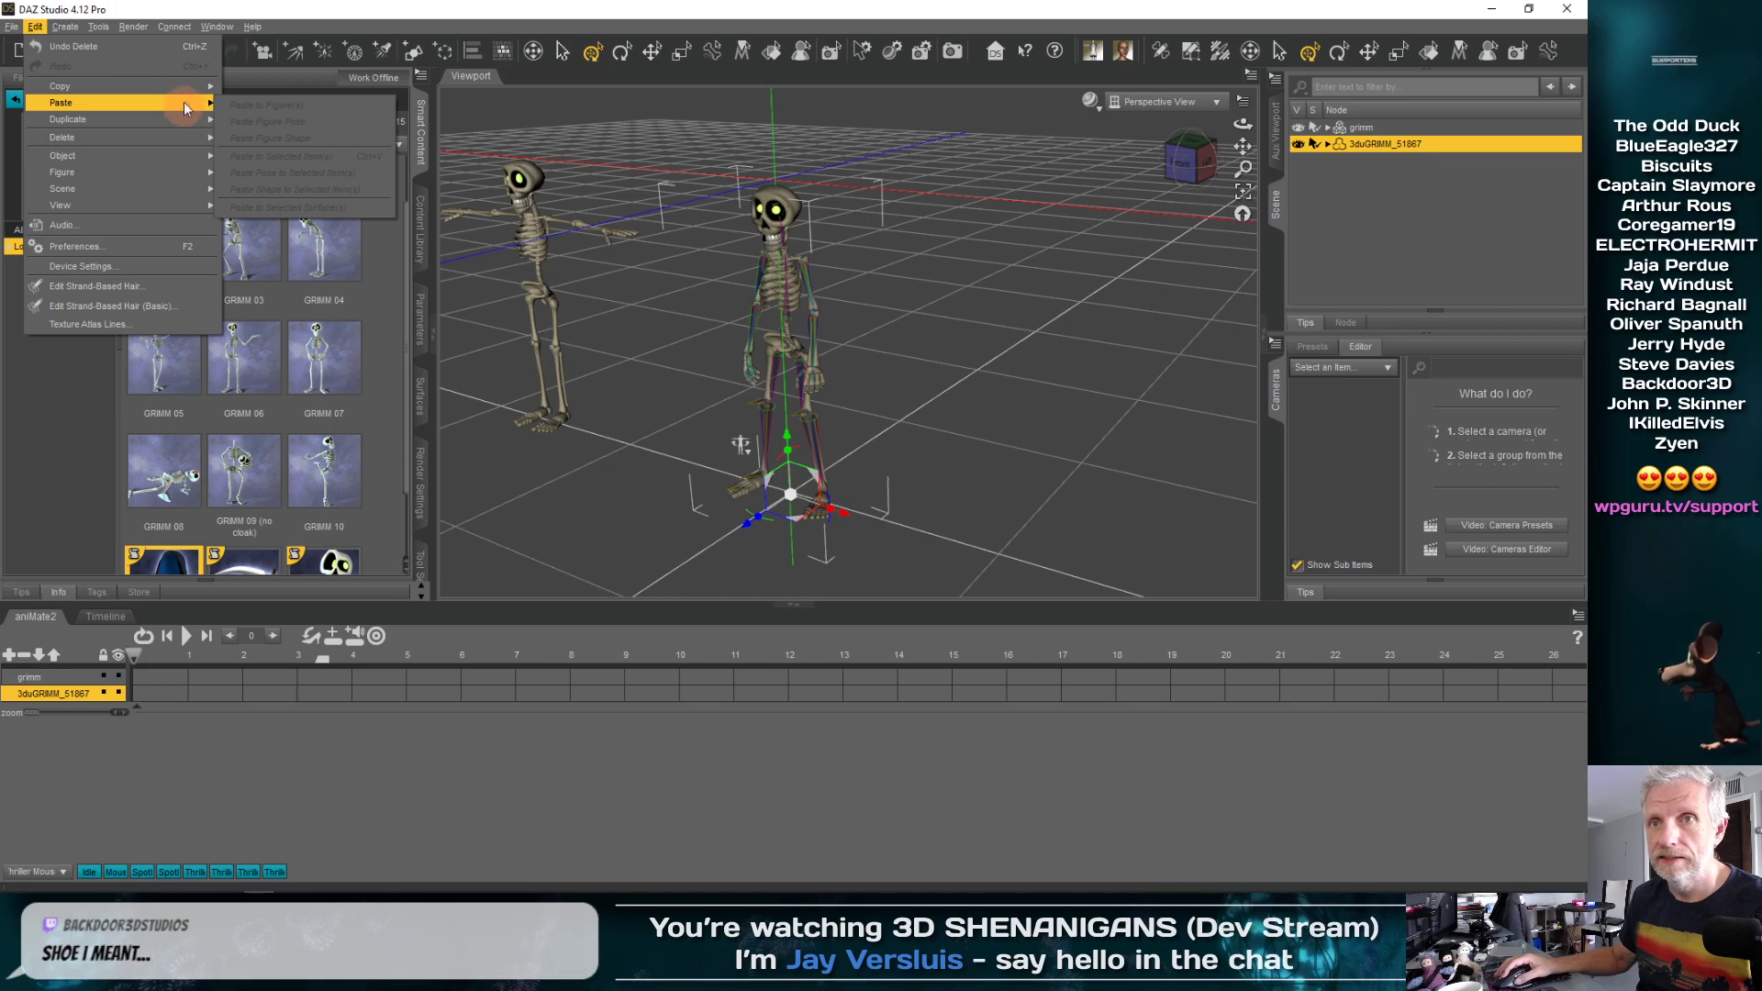
click(322, 92)
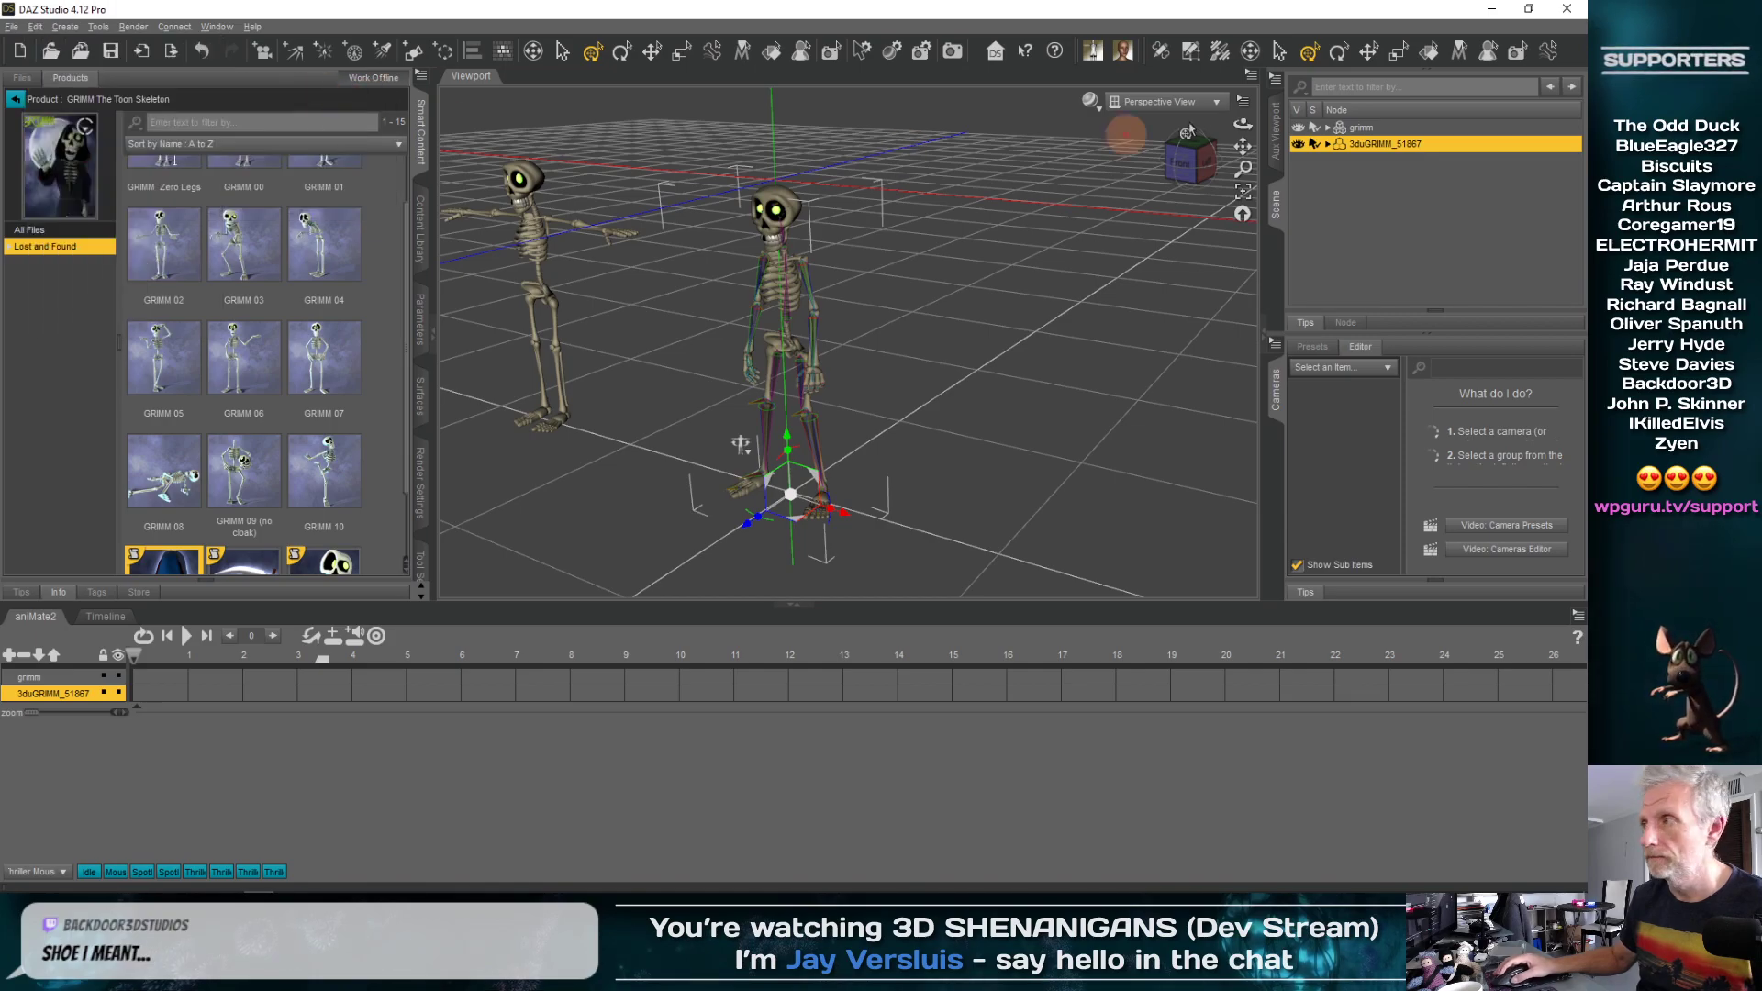
Paste the copied figure data onto the original grimm figure and delete the imported 3duGRIMM_51867 figure
click(1365, 128)
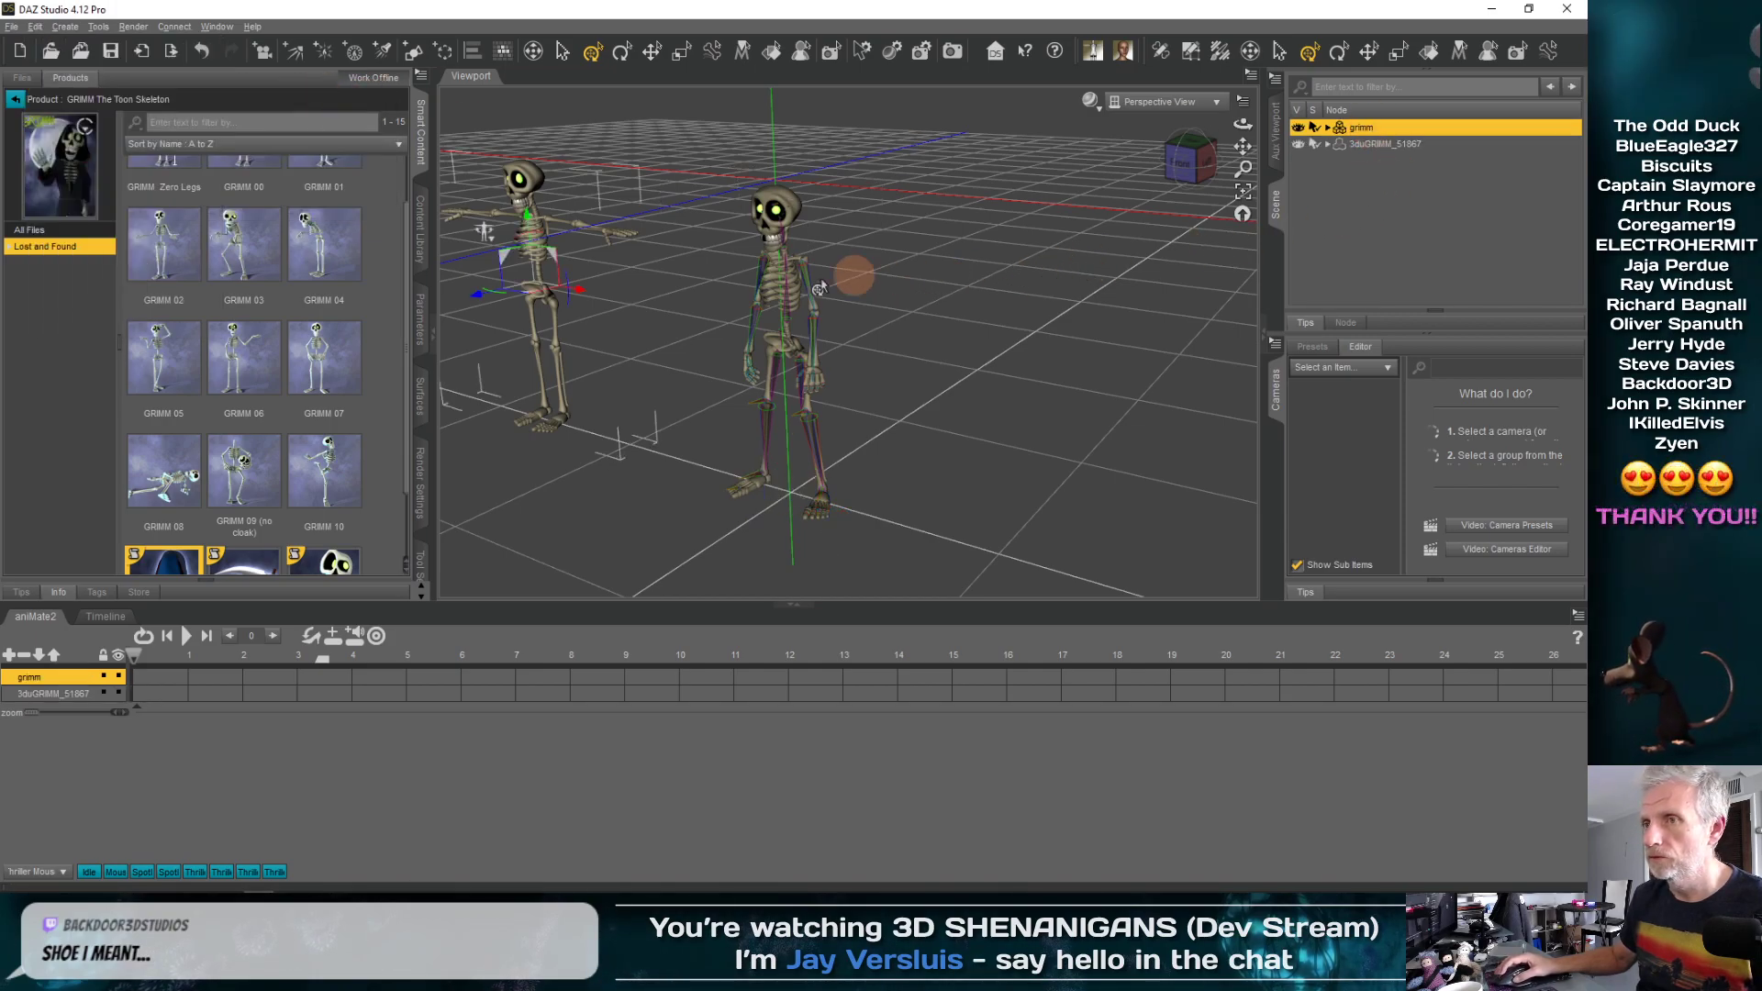
middle_drag(653, 343, 734, 344)
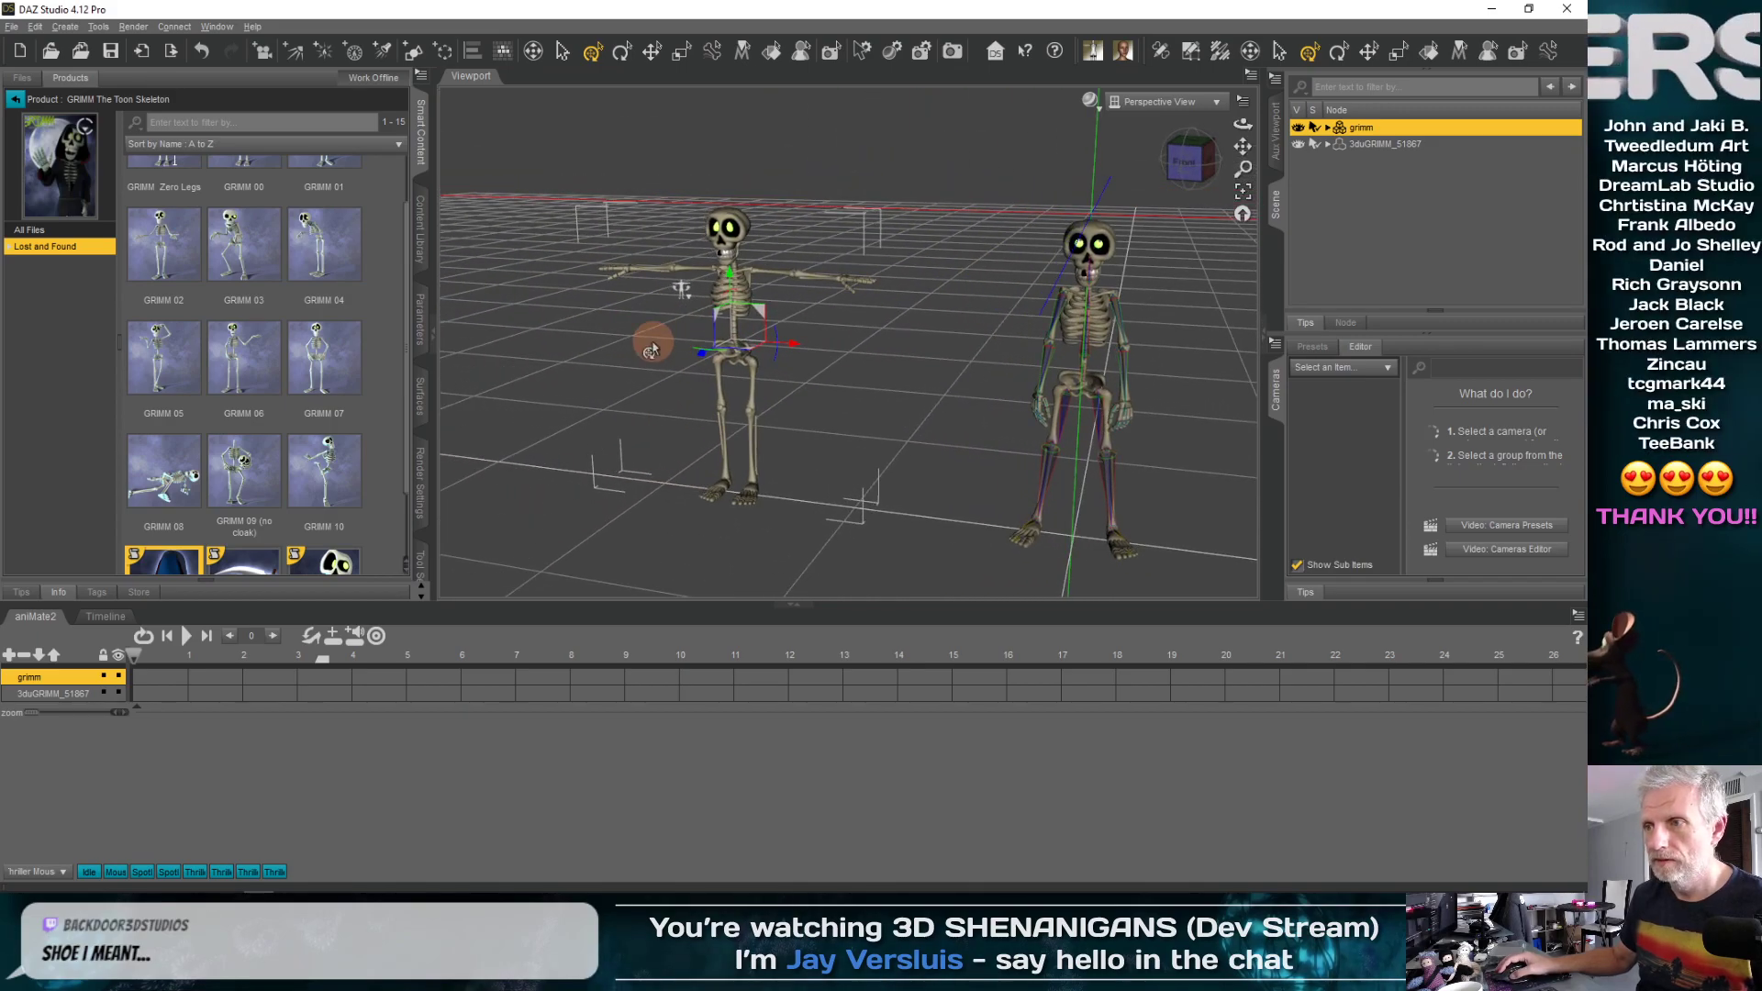
click(35, 28)
mouse_move(64, 102)
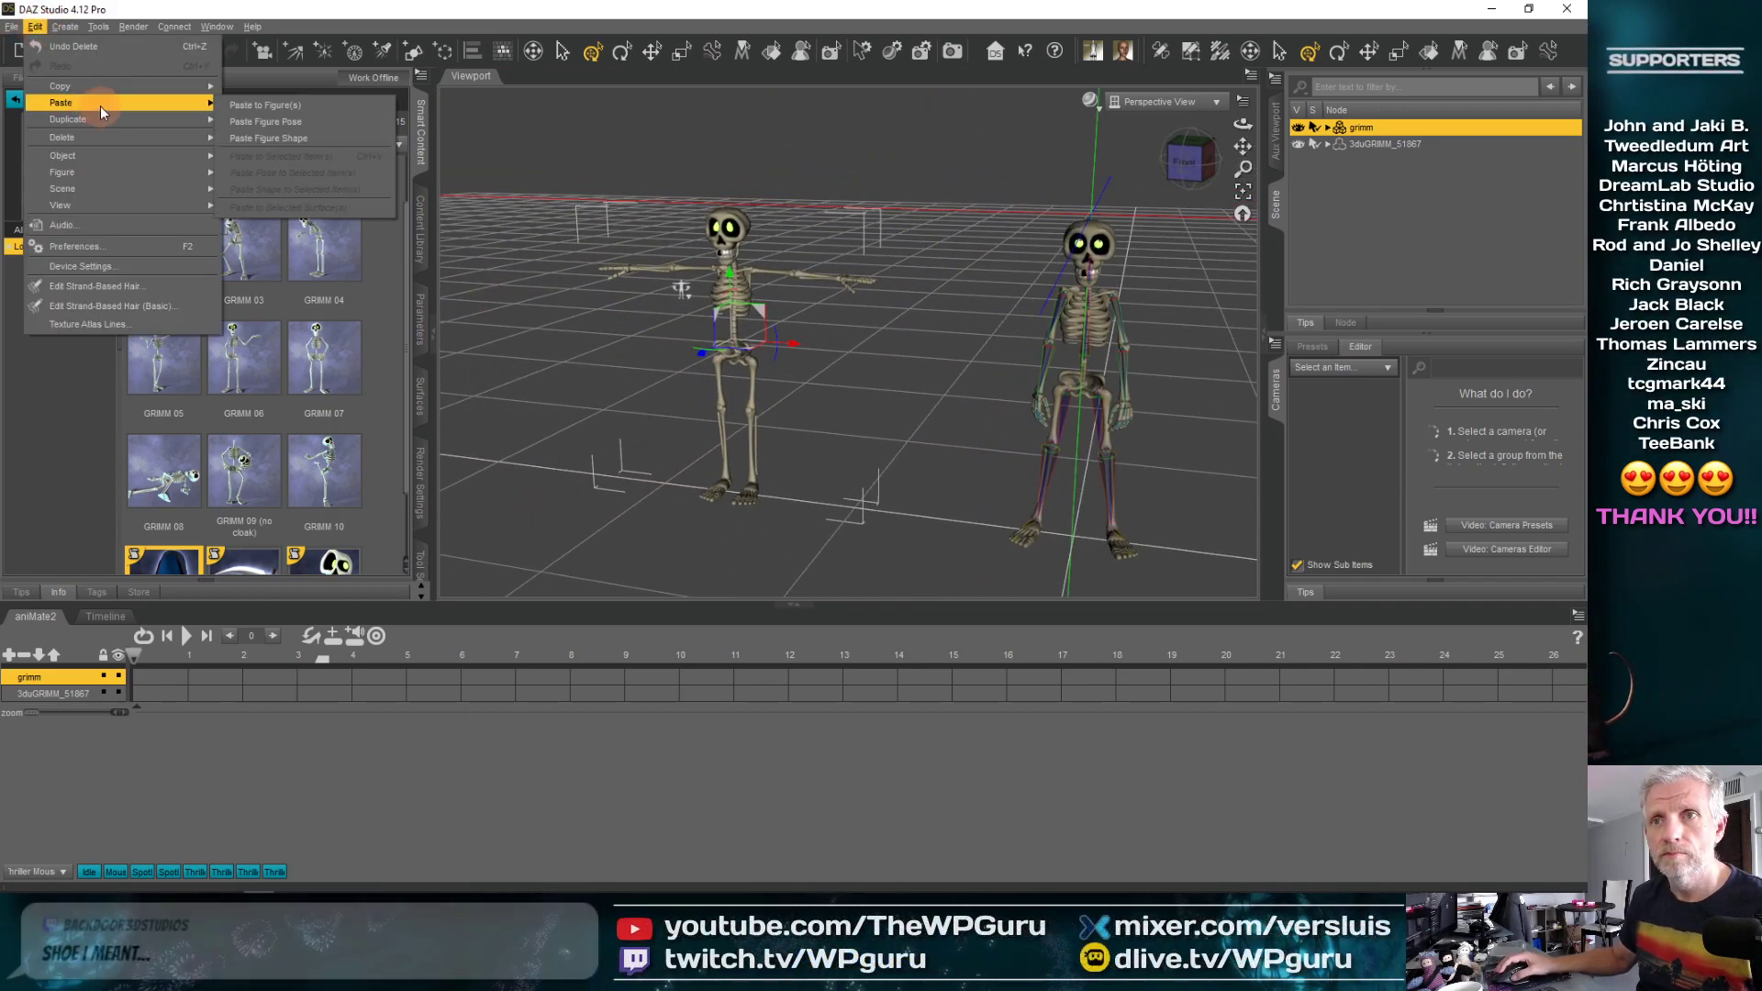
click(304, 104)
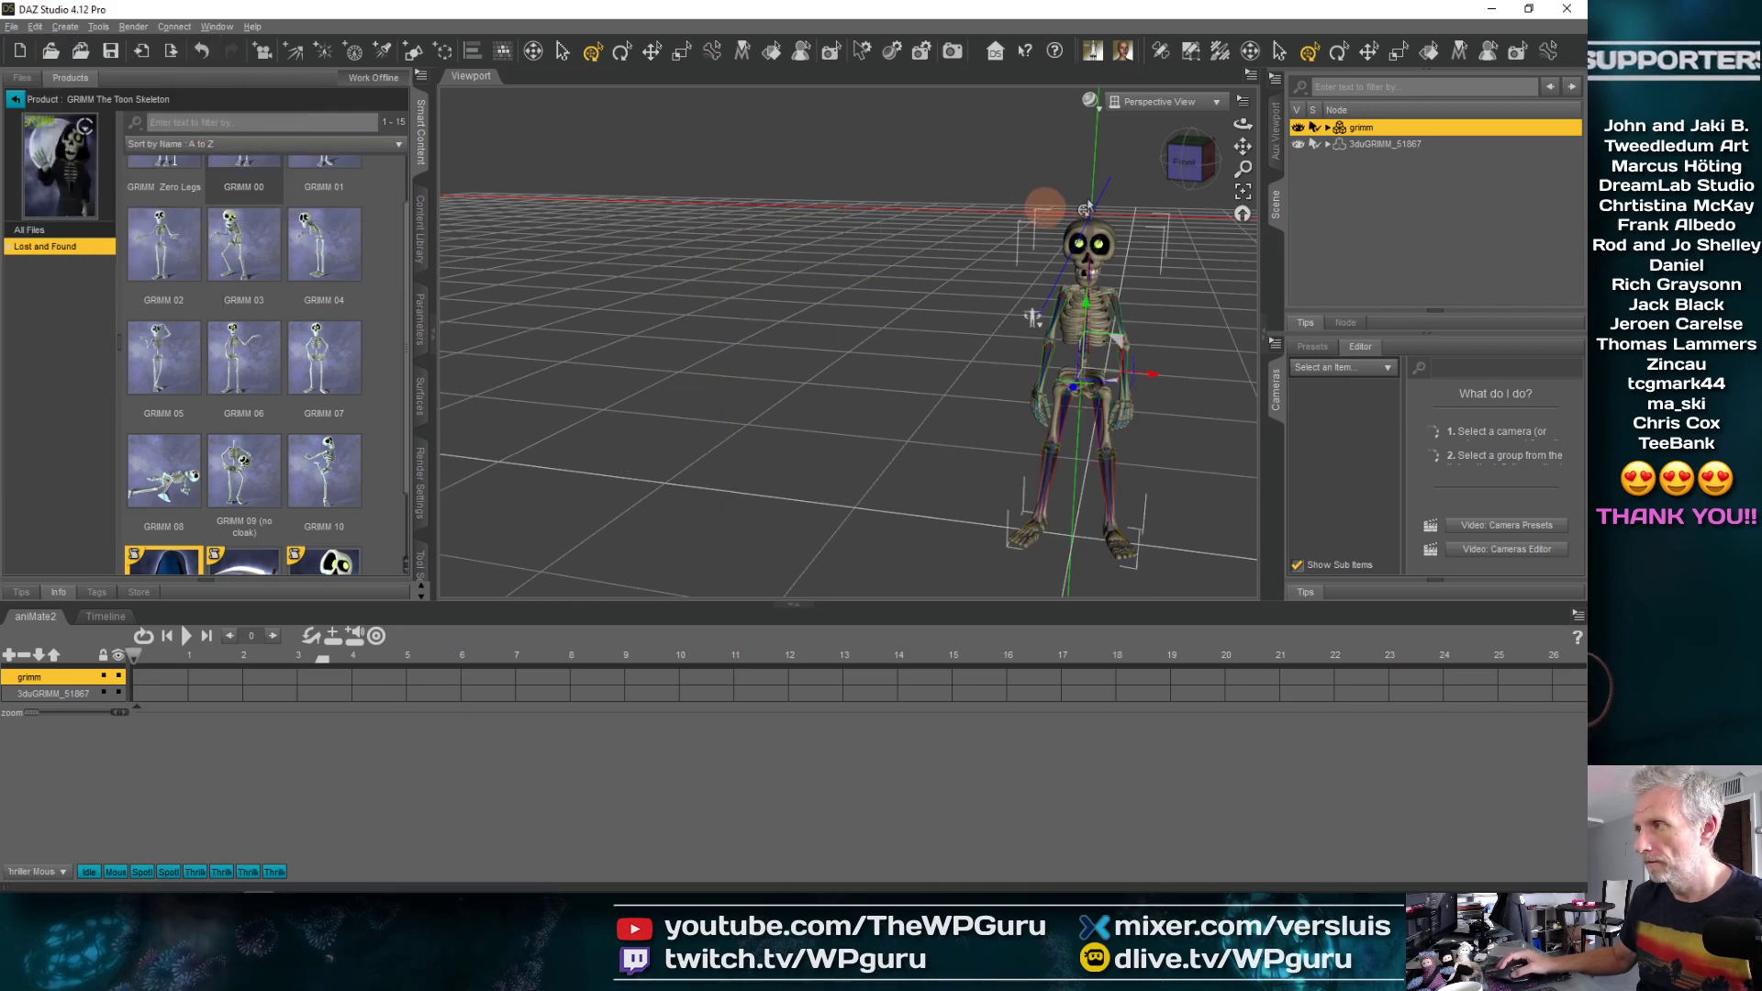
click(1373, 145)
key(Delete)
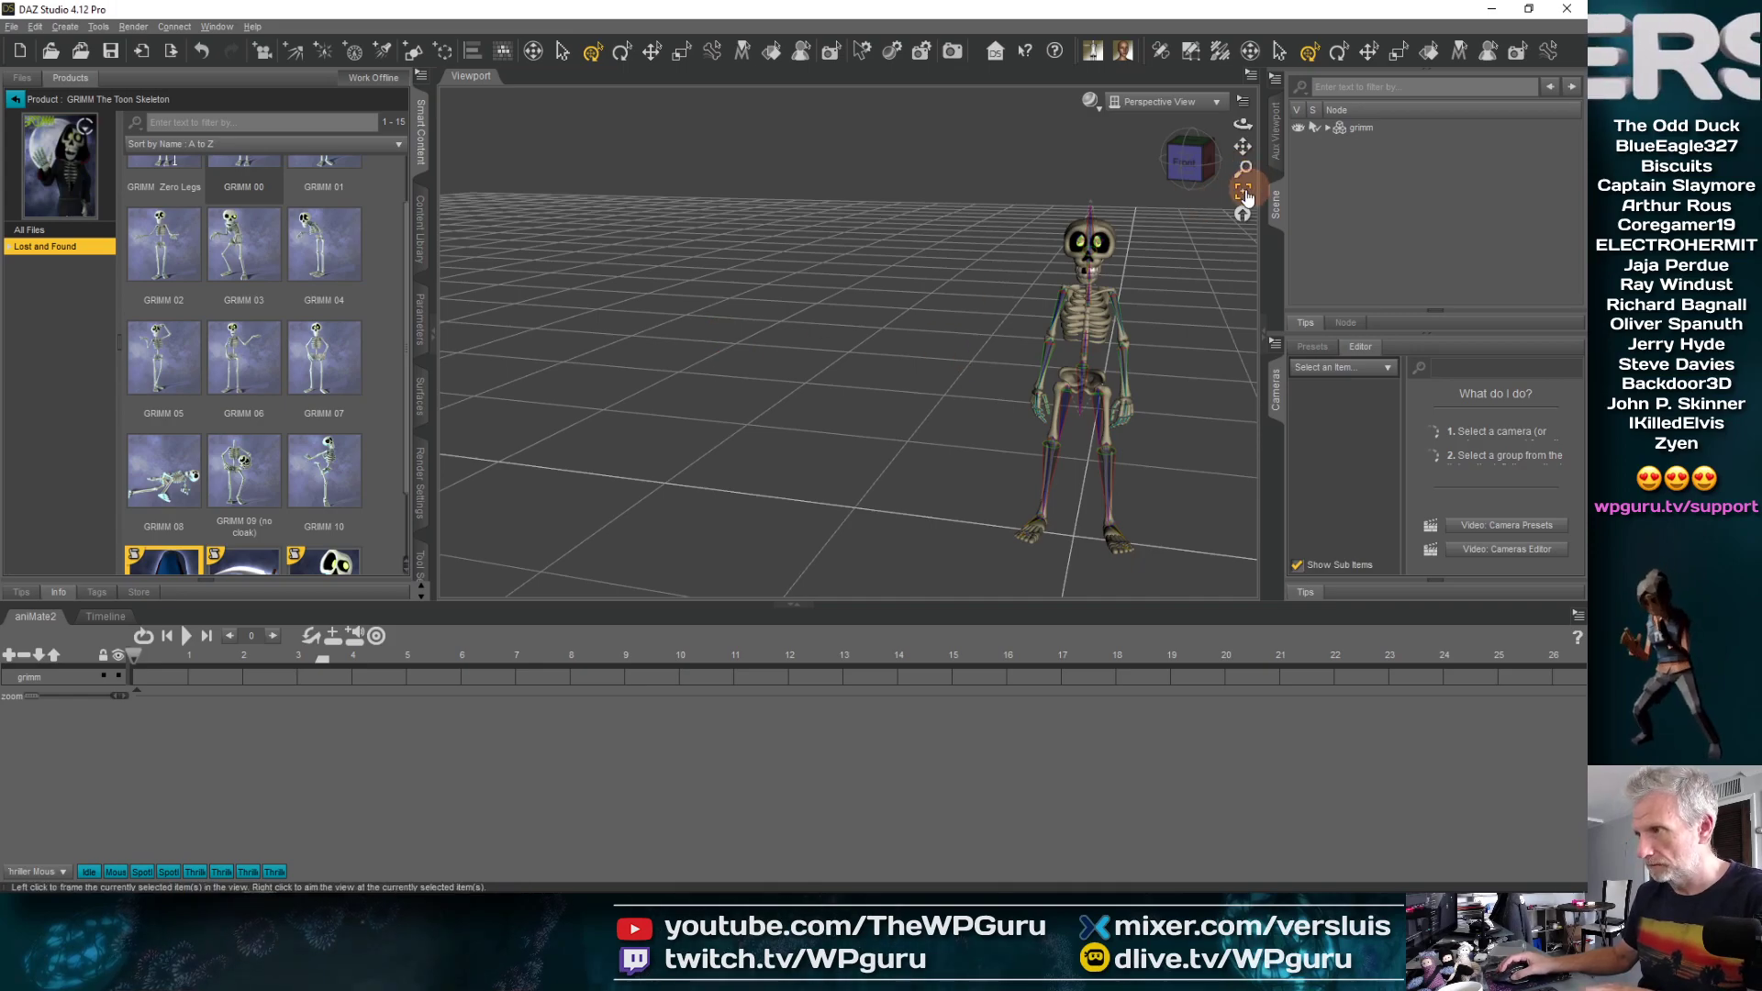
Play the idle animation on the grimm figure, examine it from the front and side, and stop playback
click(1242, 191)
scroll(899, 415, down, 2)
scroll(899, 420, up, 5)
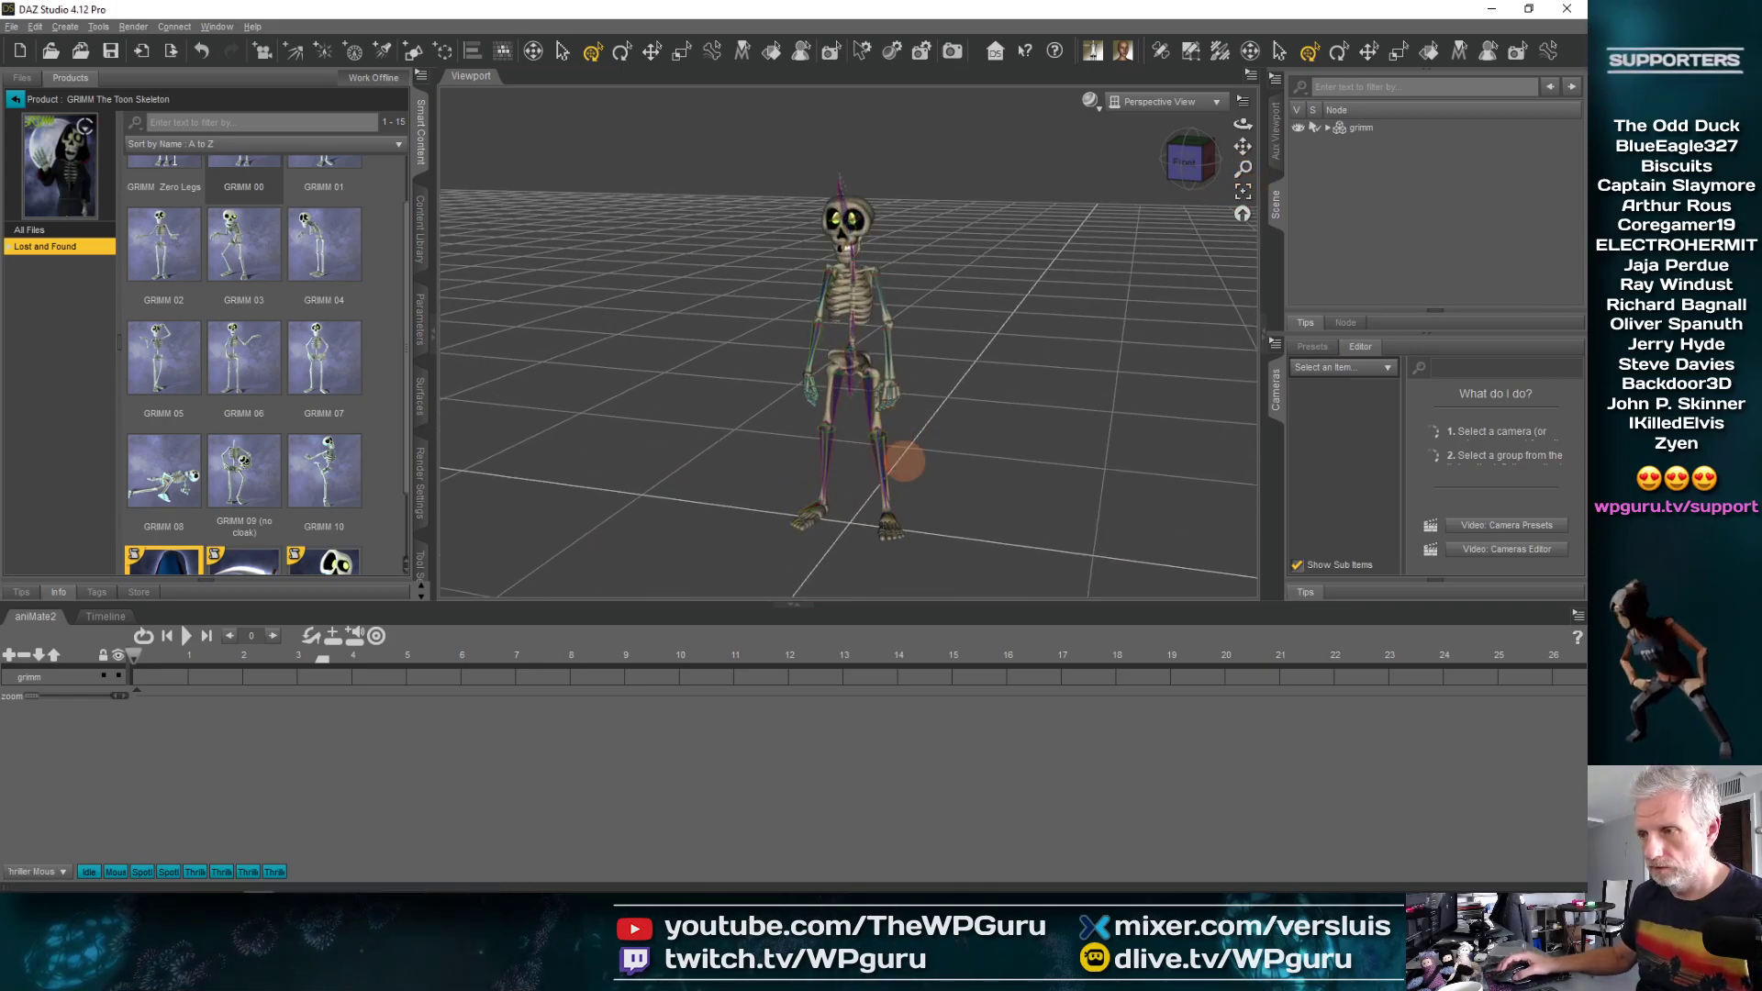
drag(904, 461, 902, 470)
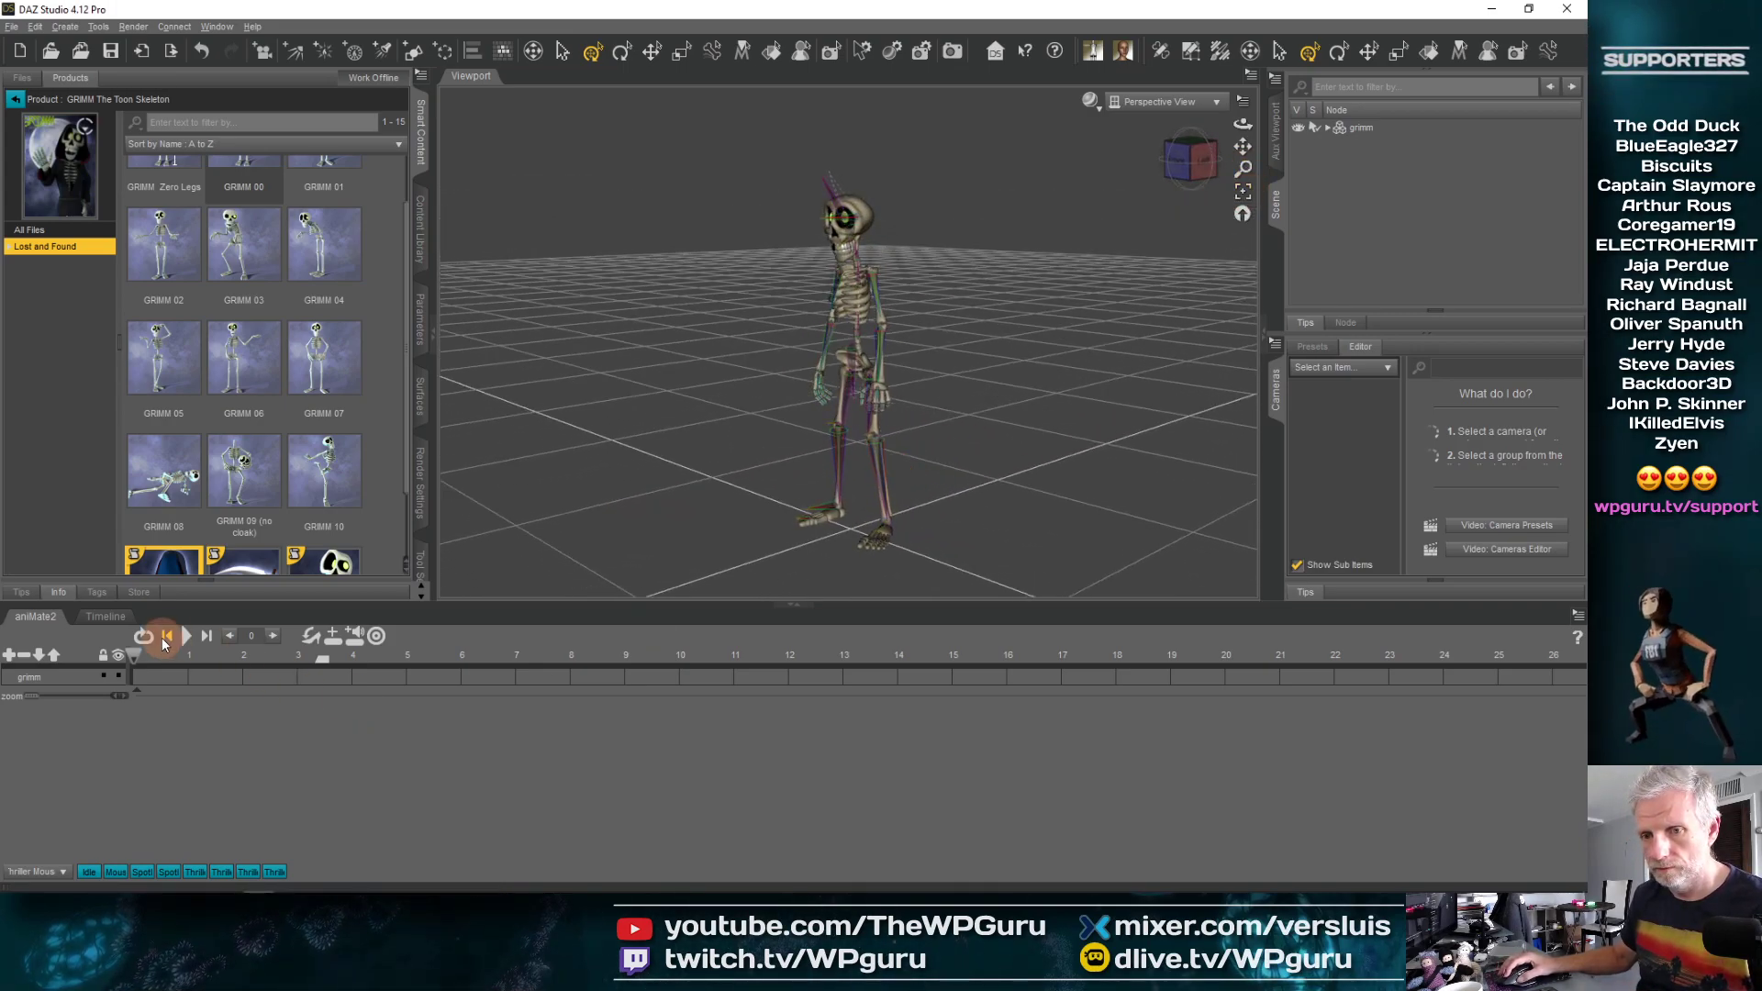
click(186, 636)
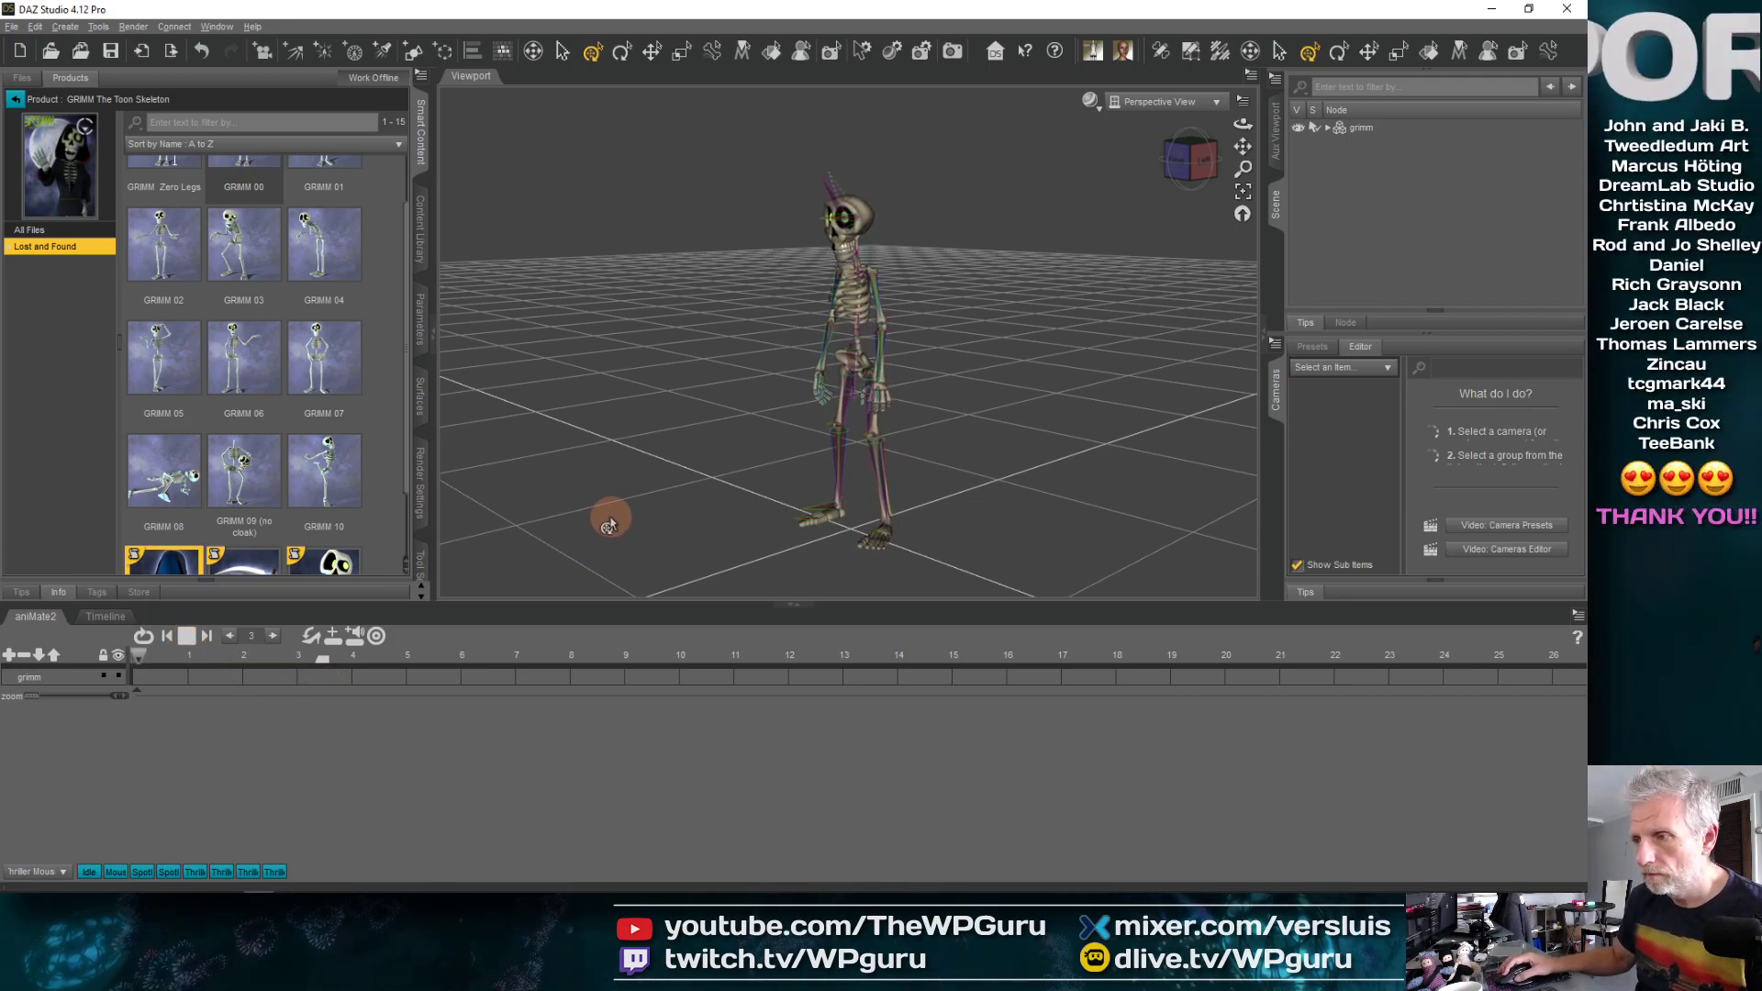
ctrl+alt+drag(611, 523, 612, 524)
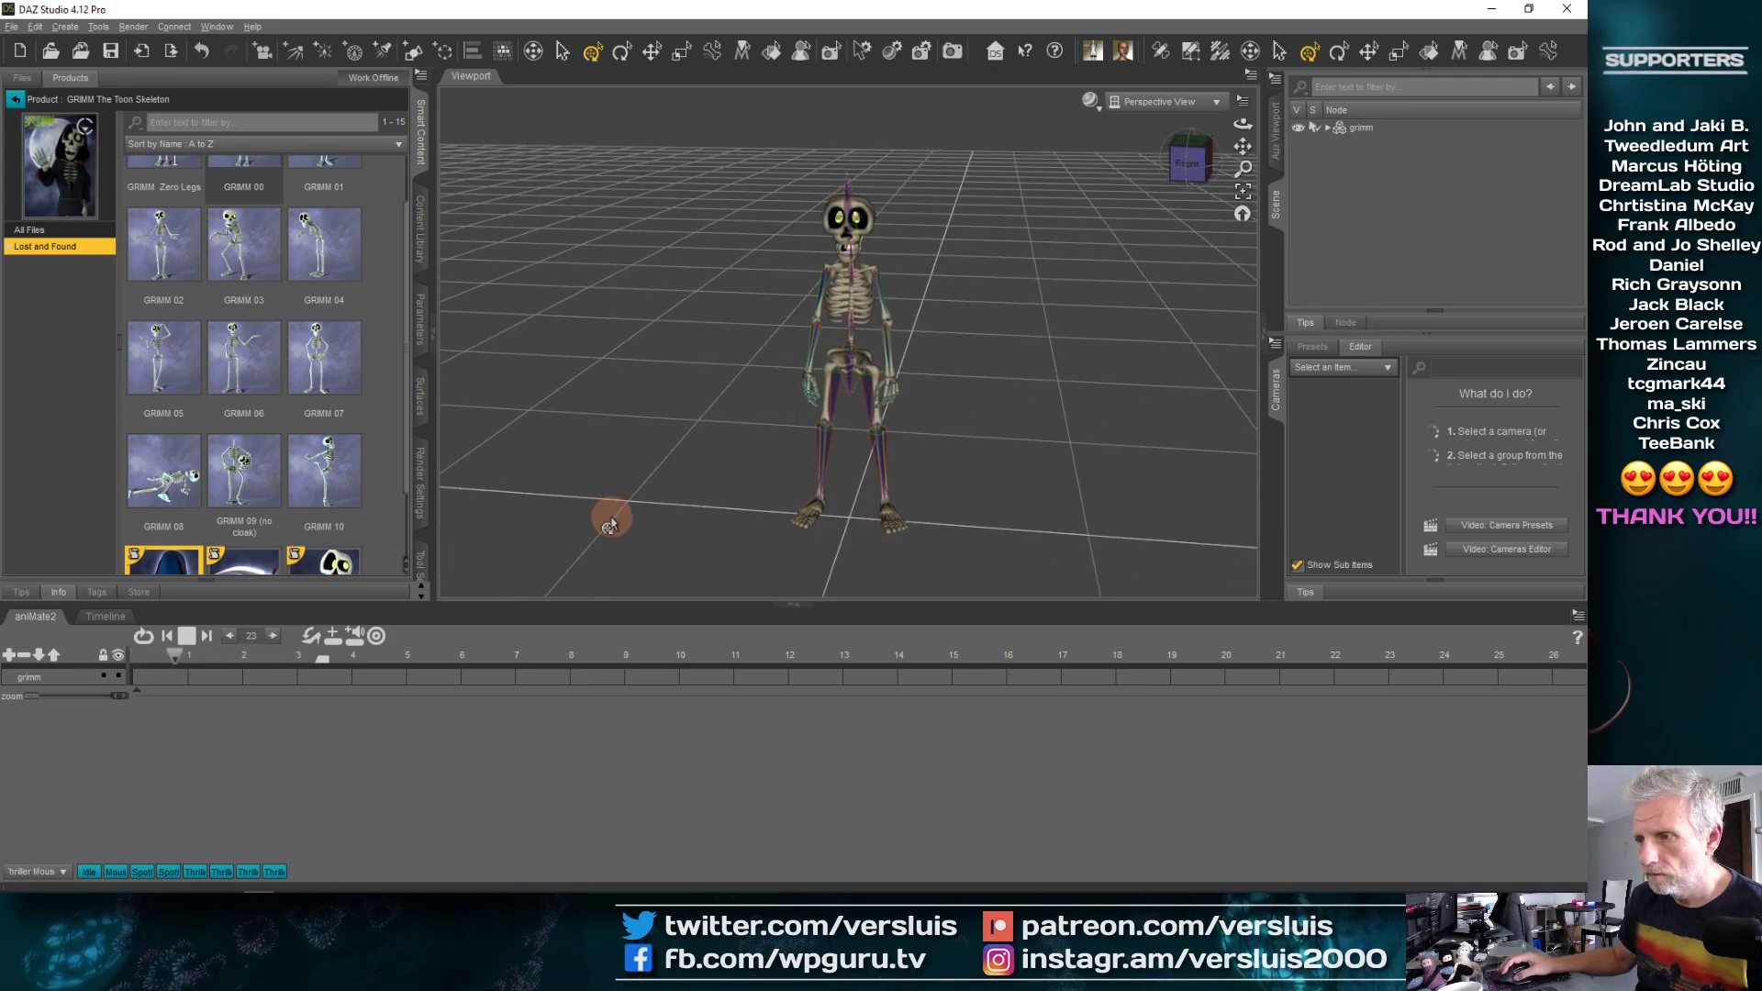
ctrl+alt+drag(611, 523, 687, 497)
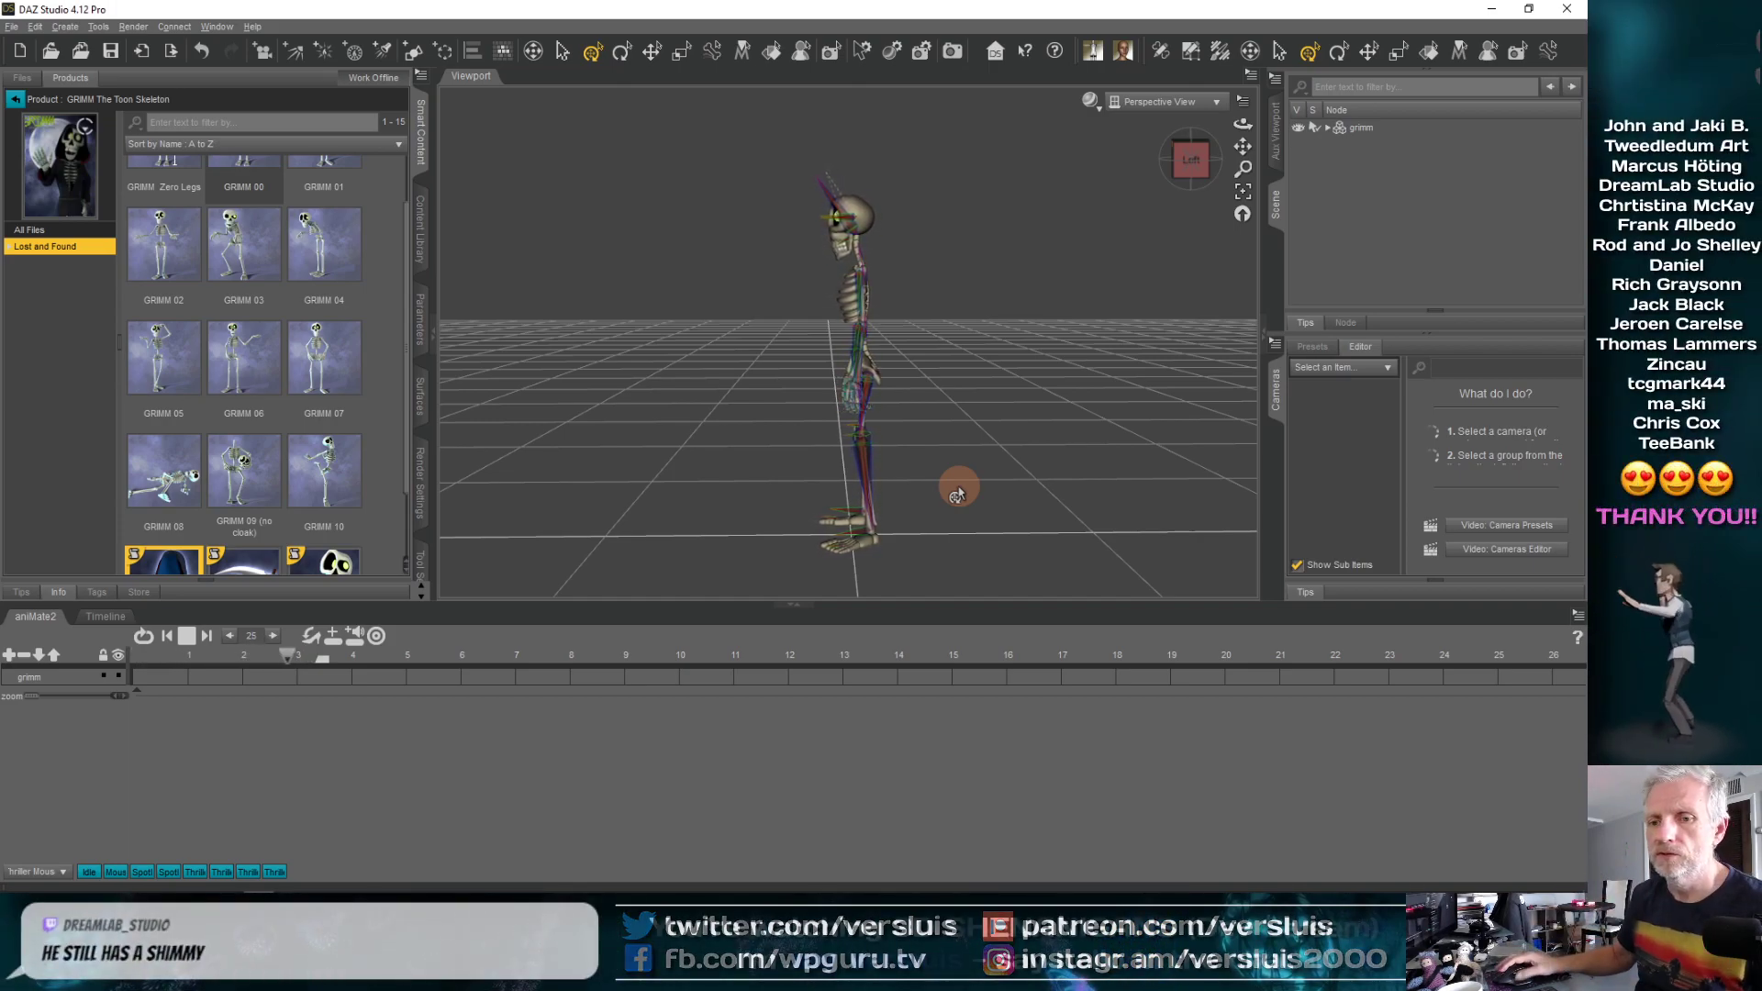
click(187, 637)
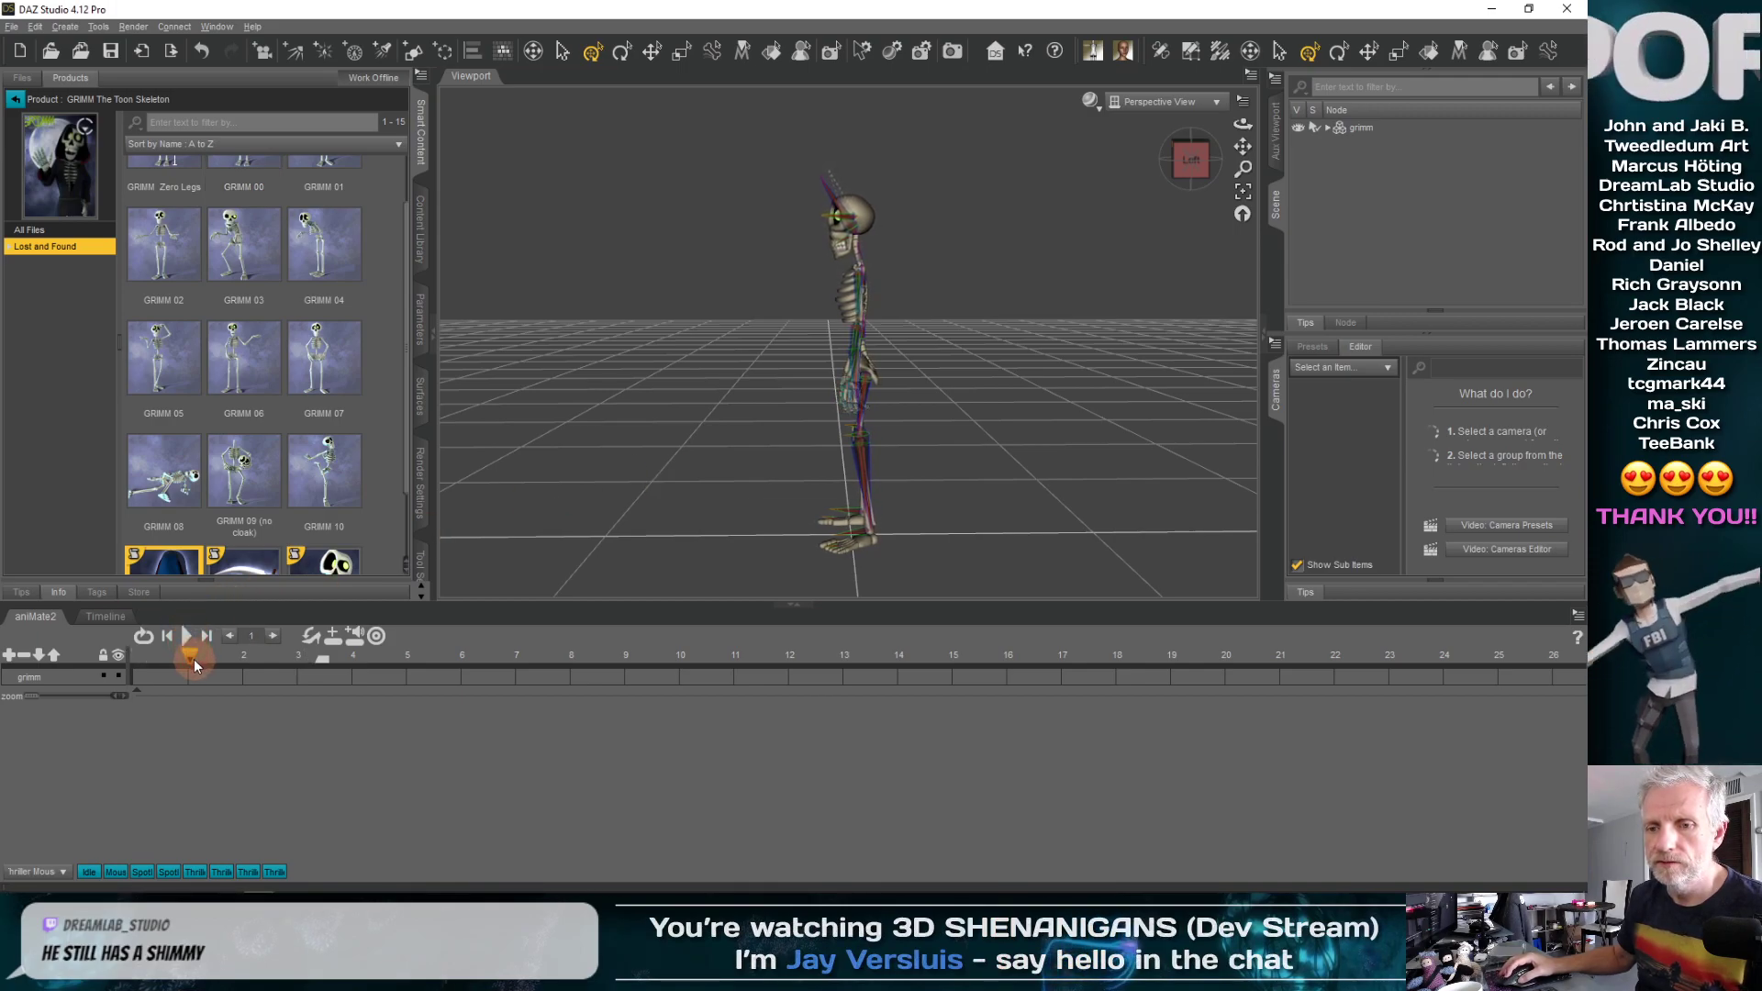
Return the playhead to frame 0 and create an aniBlock from grimm's studio keyframes, using Transform to Object's POV
drag(195, 659, 83, 675)
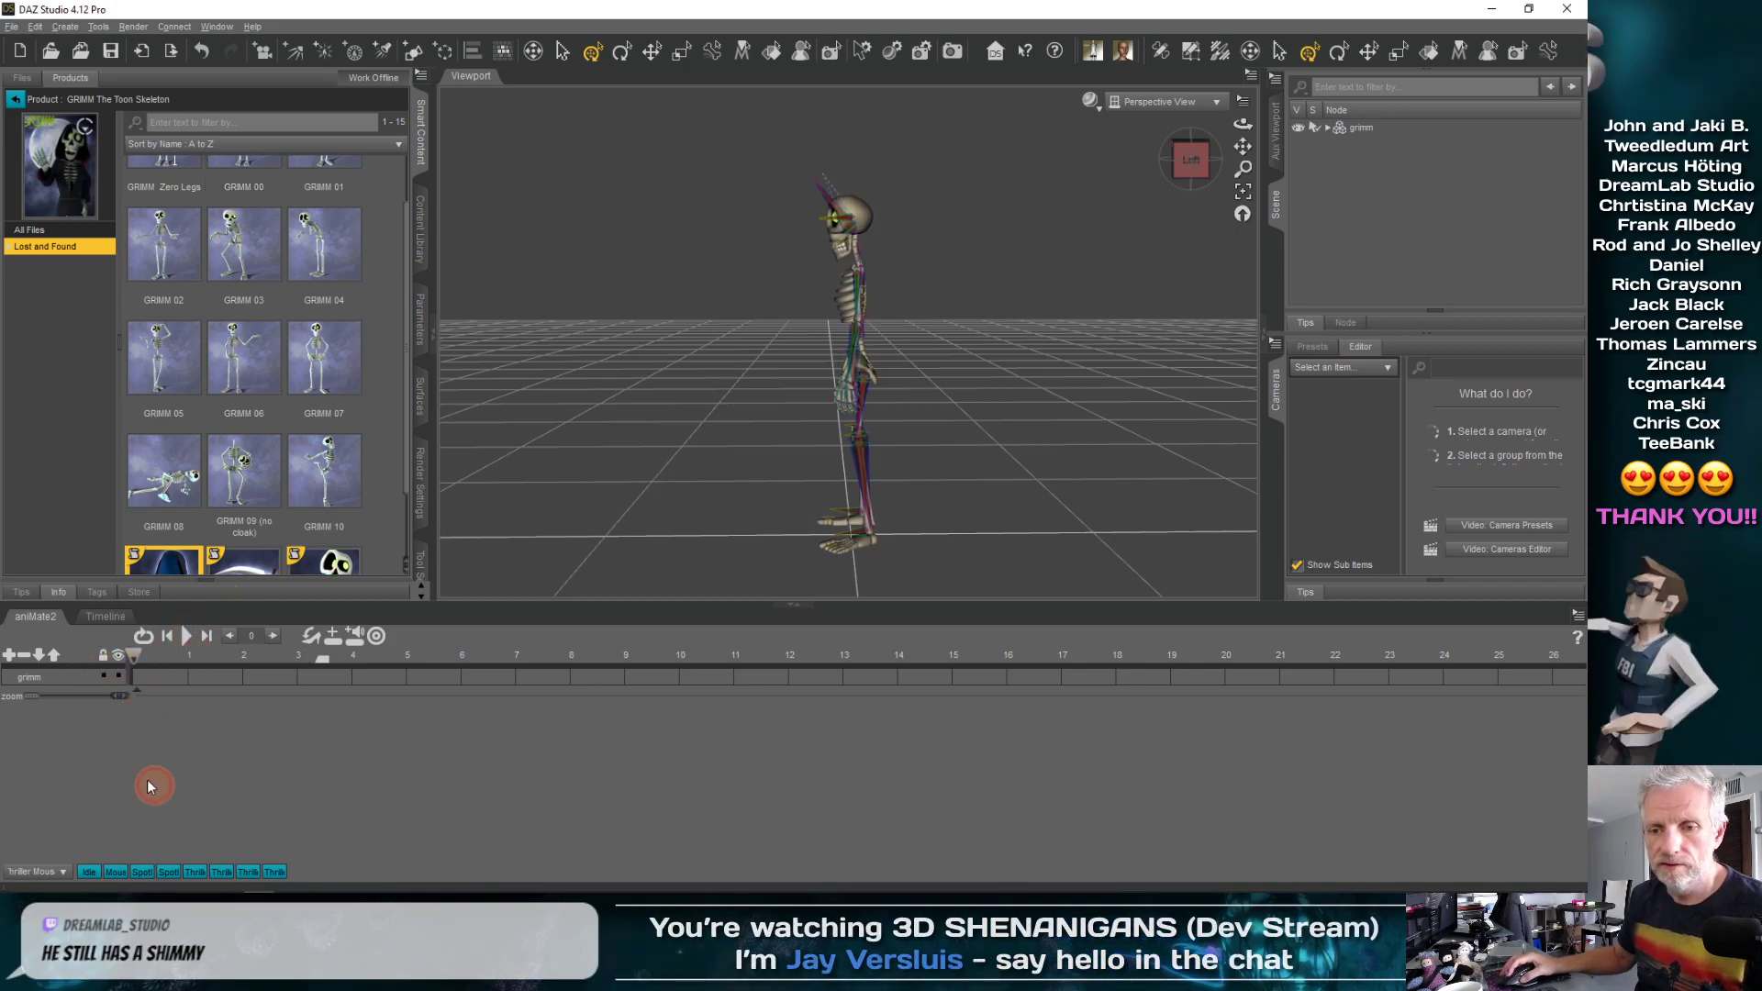
click(351, 711)
click(1367, 128)
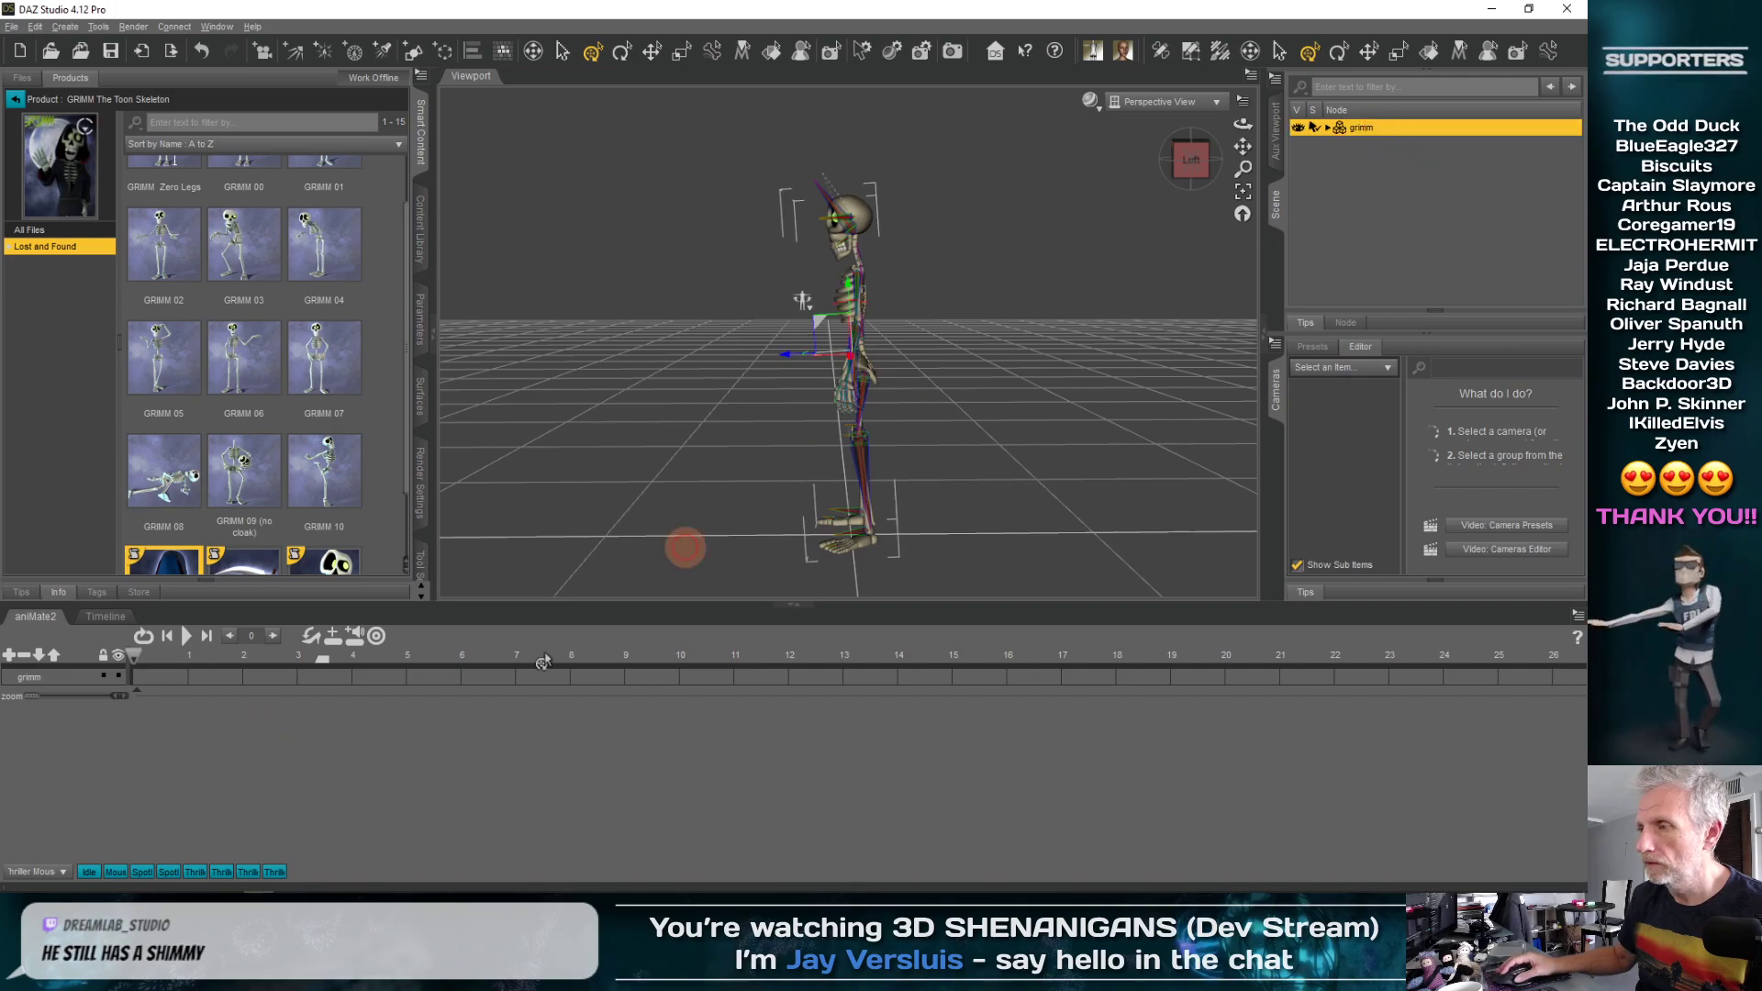
right_click(159, 725)
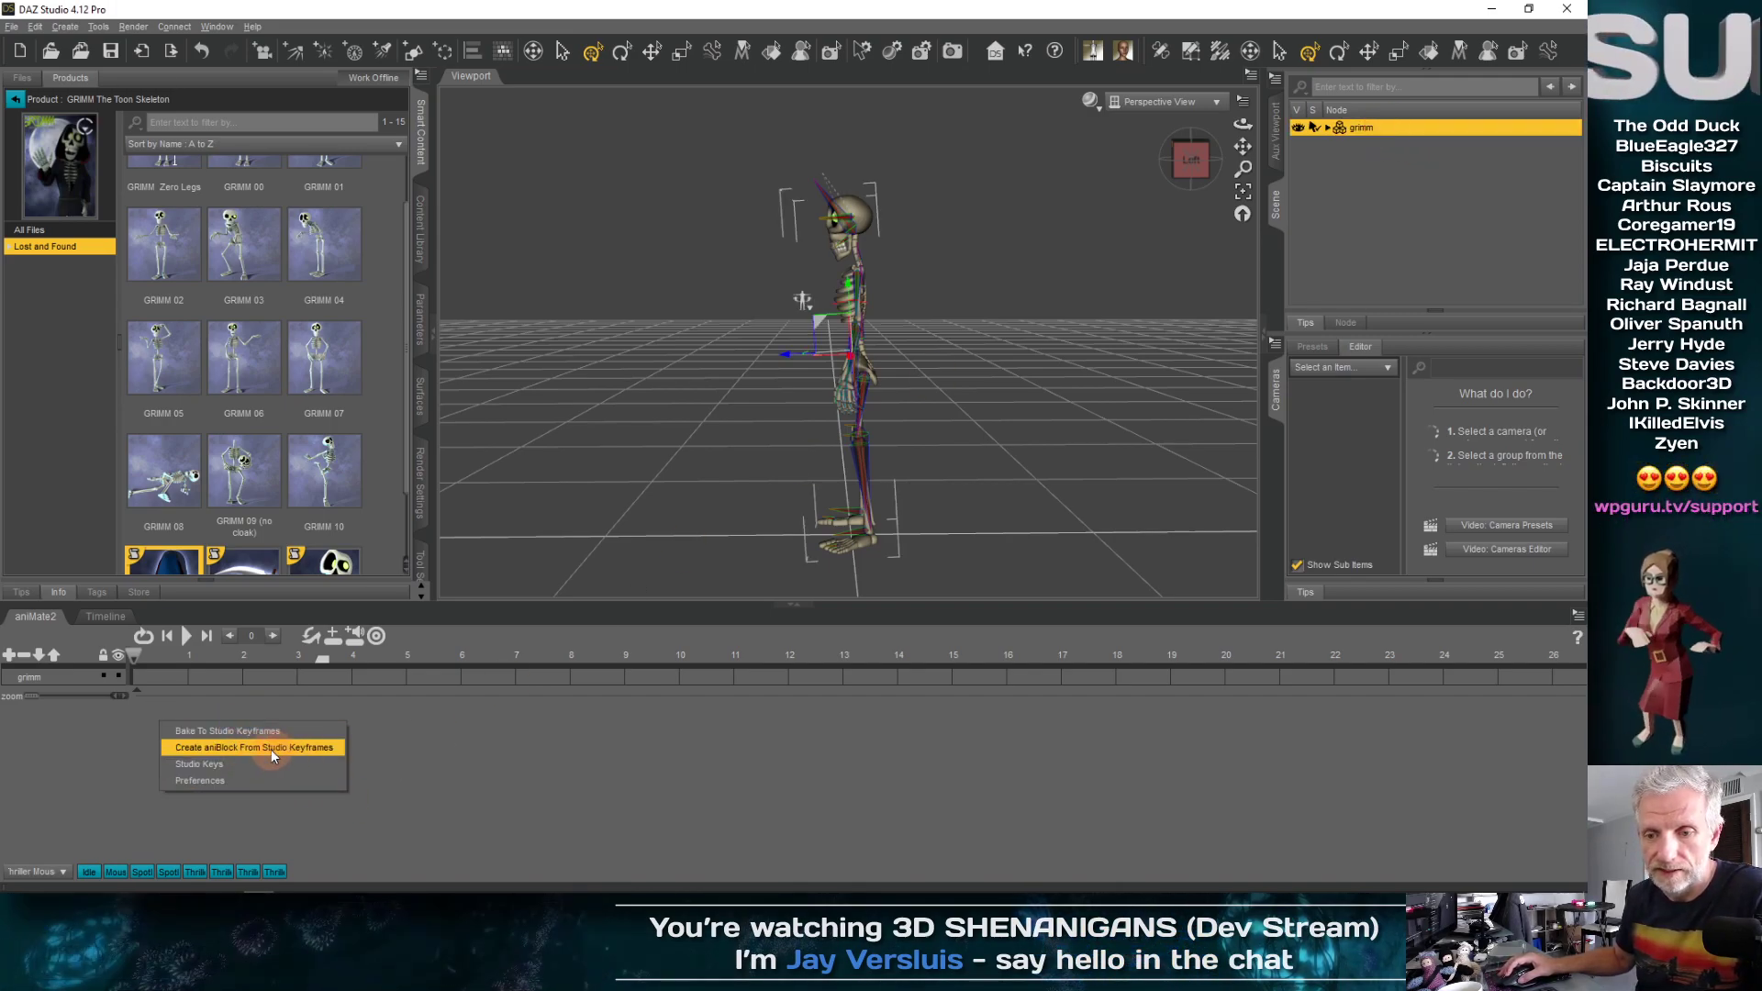
click(271, 748)
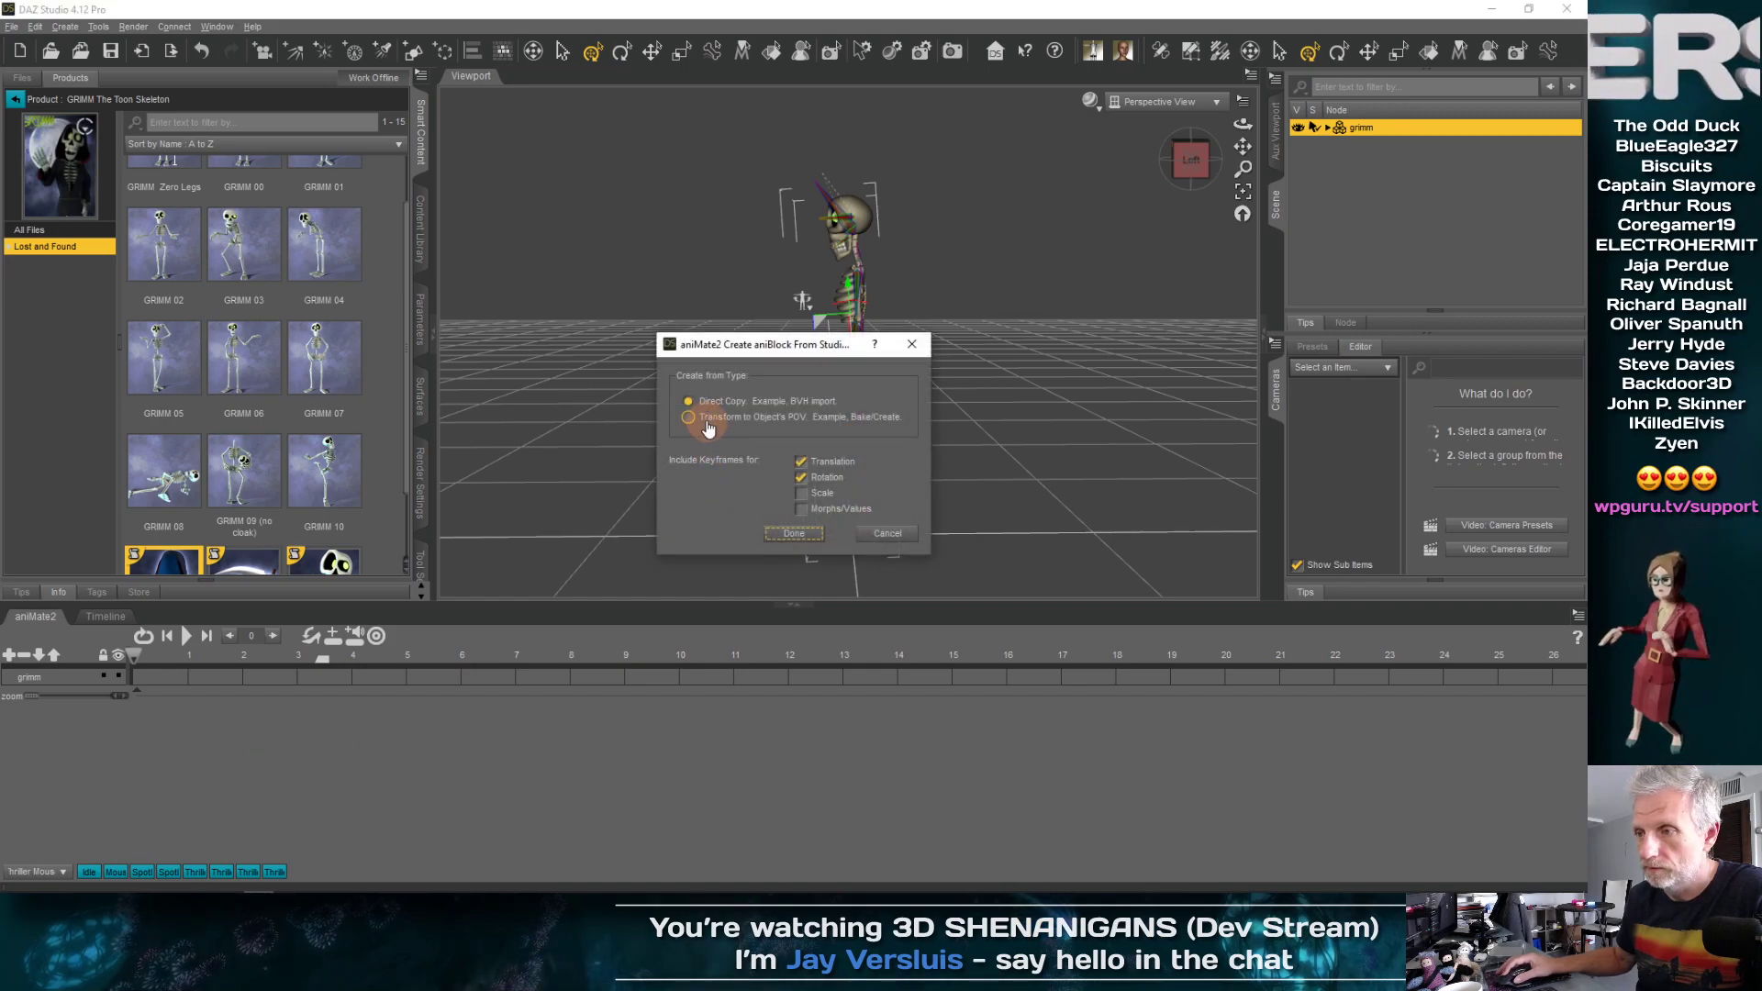
click(688, 418)
click(809, 534)
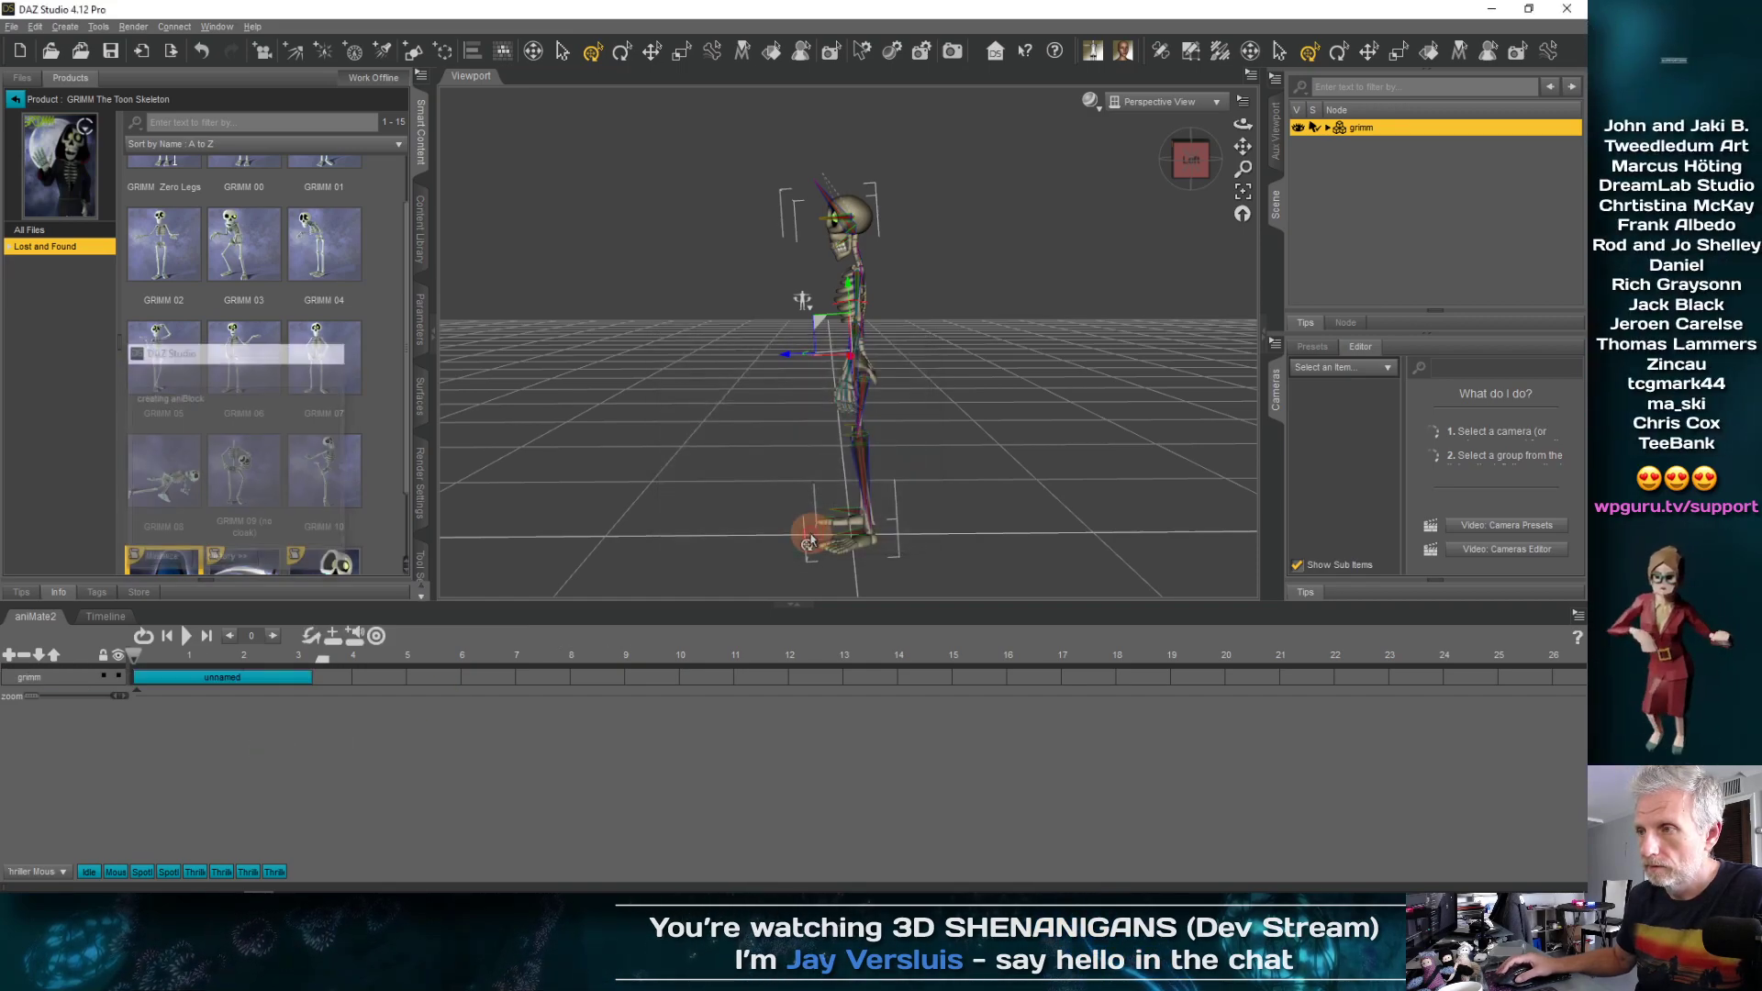
Play the new aniBlock, examine grimm from the front and side, and stop playback at frame 0
click(190, 641)
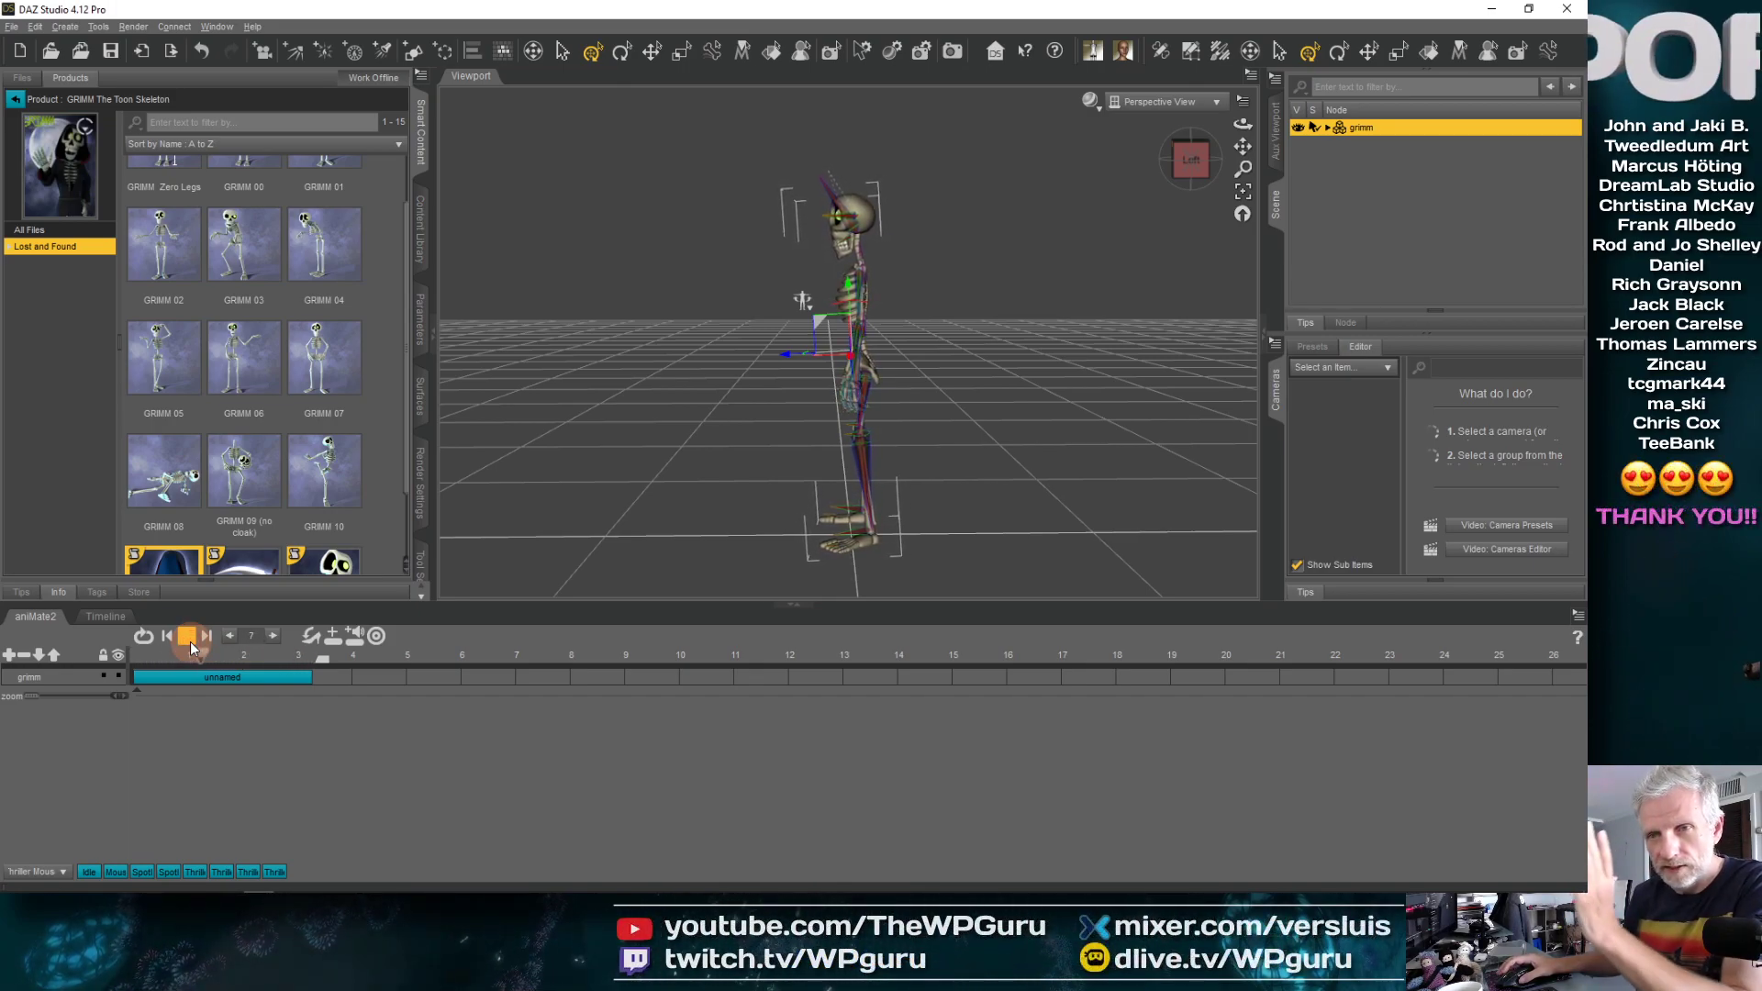
ctrl+alt+drag(559, 519, 562, 525)
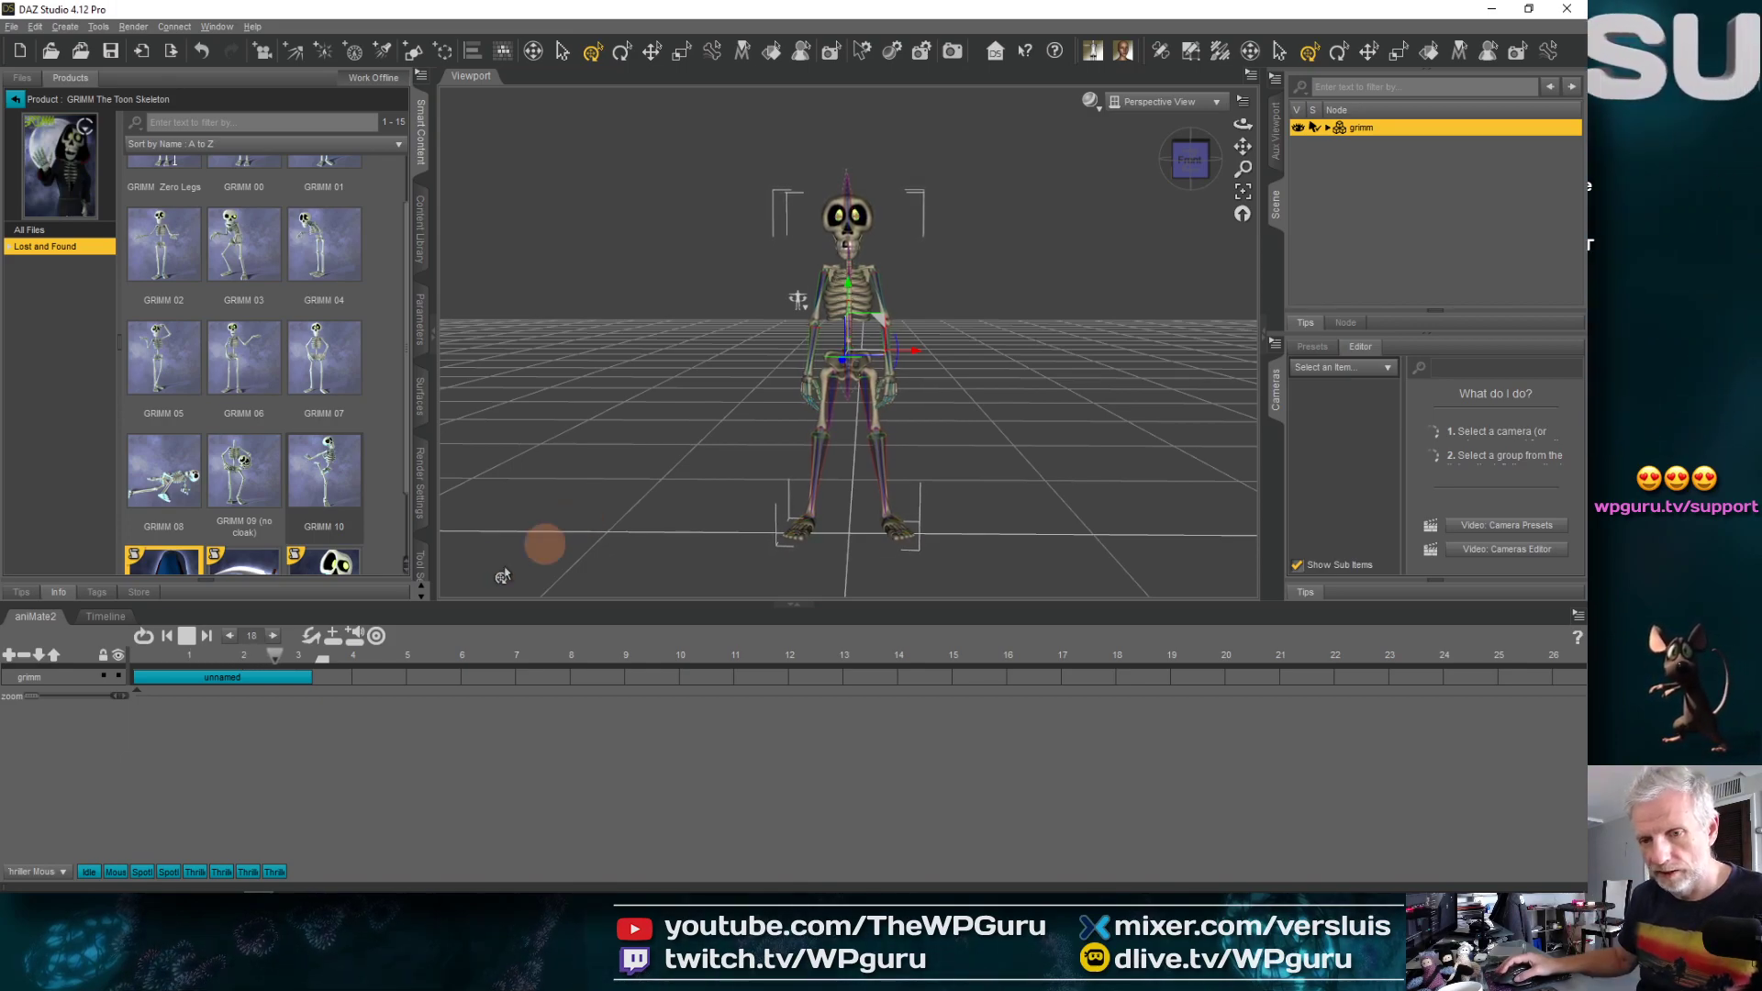
ctrl+alt+drag(627, 471, 758, 446)
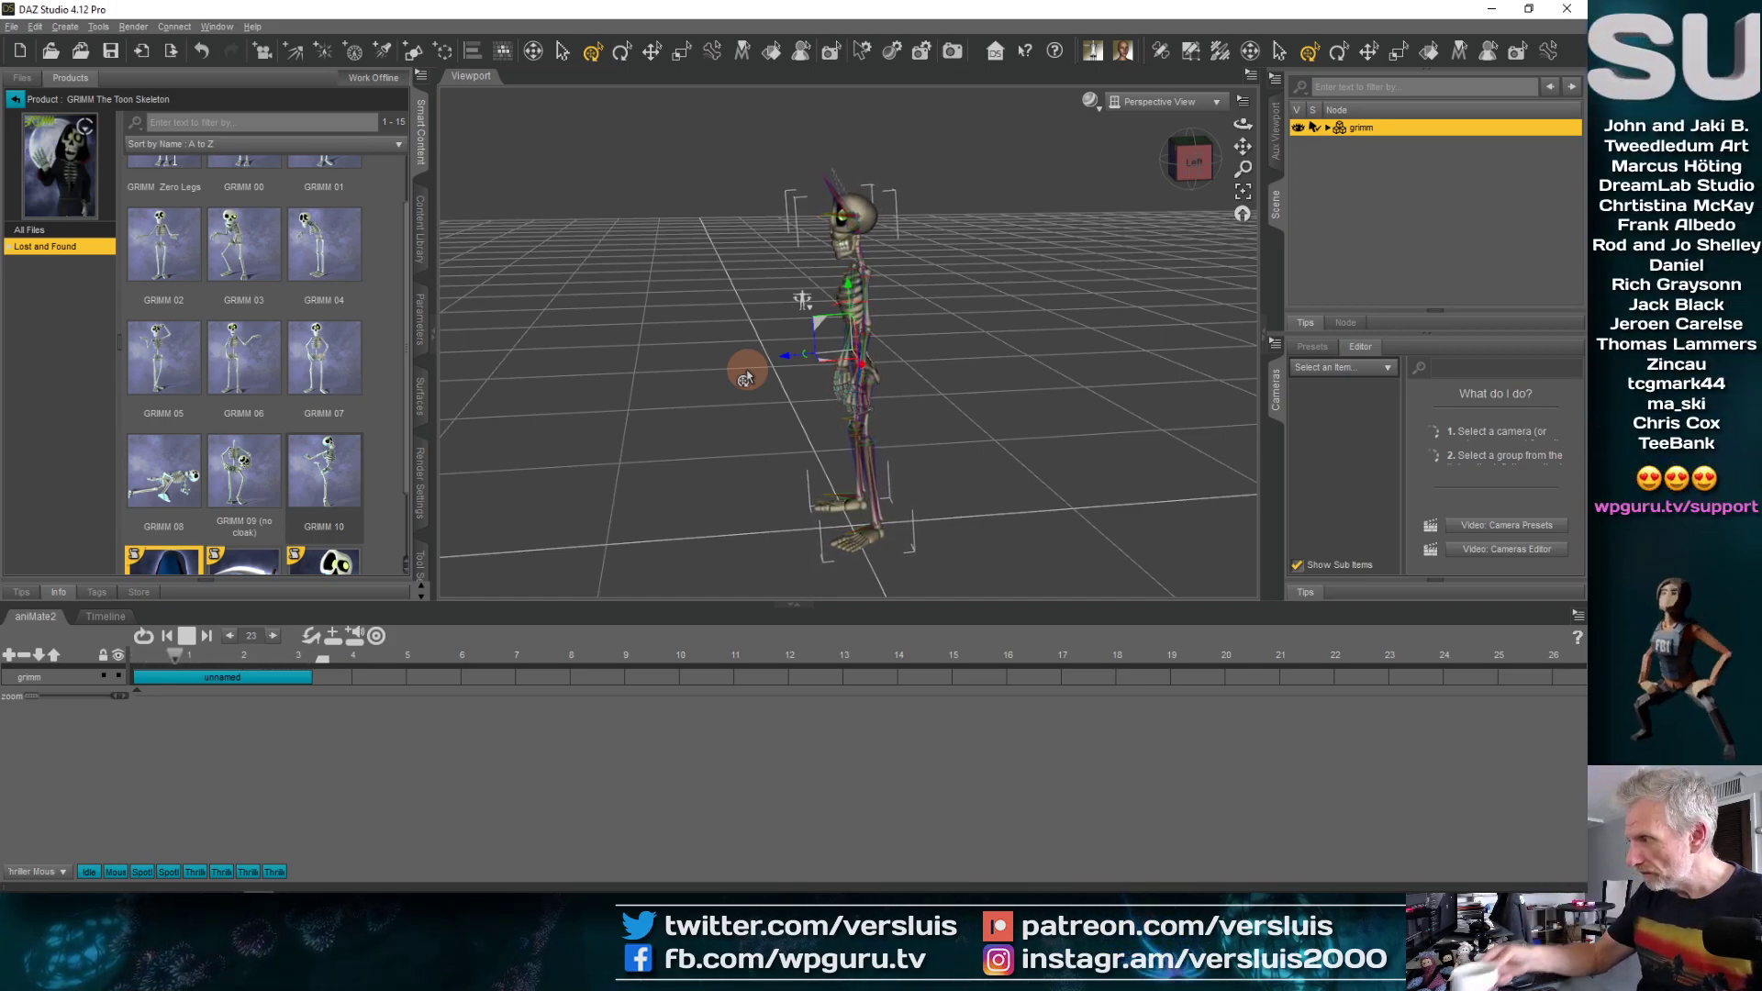
click(320, 662)
click(149, 658)
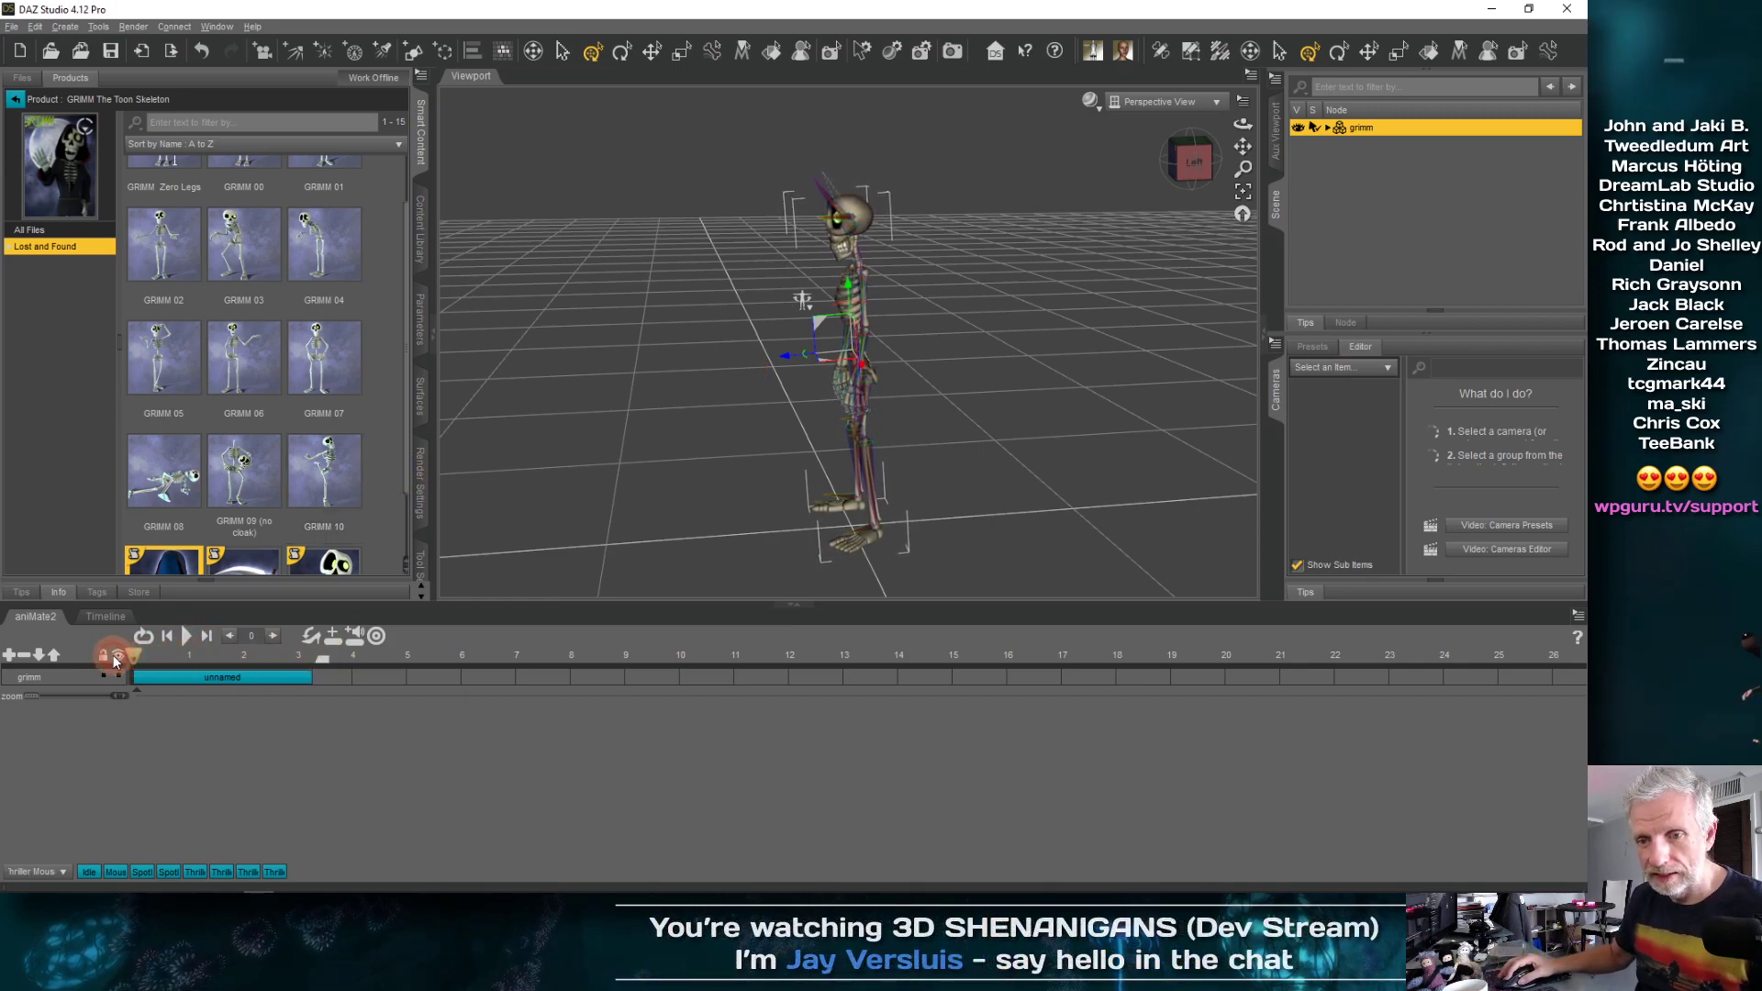
Open the grimm aniBlock's keyframes in the Graph Editor and display the hip's pos_z curve
click(254, 679)
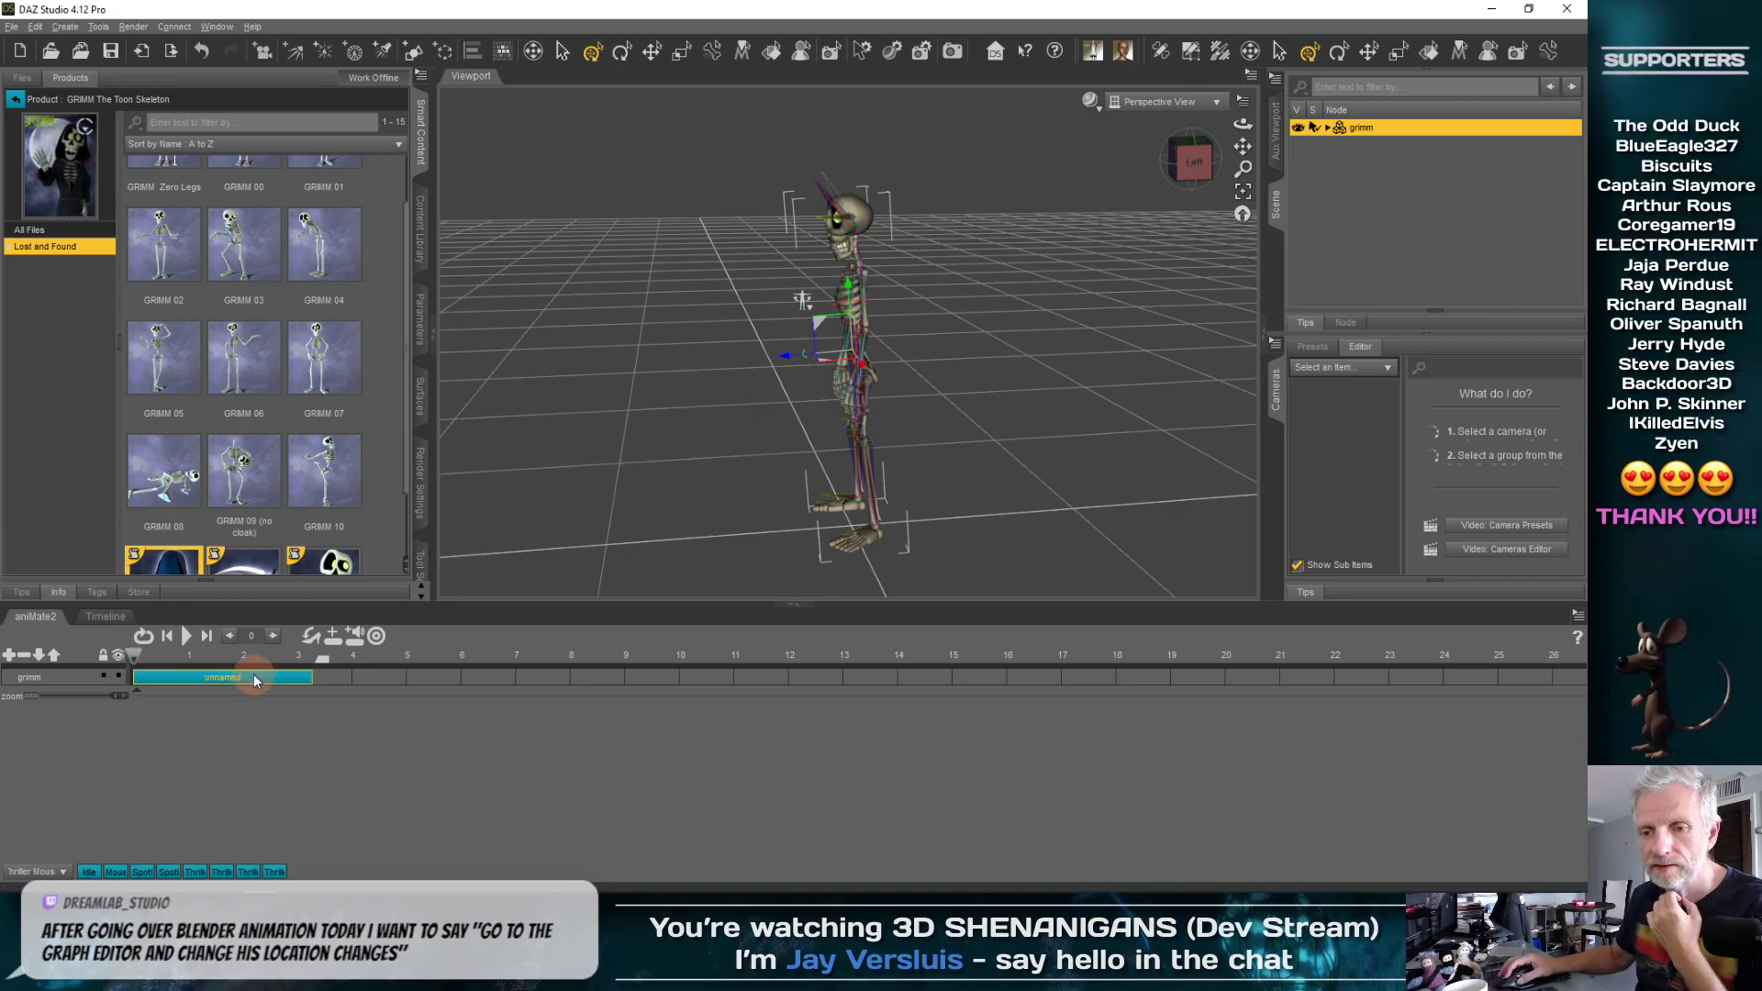
double_click(254, 679)
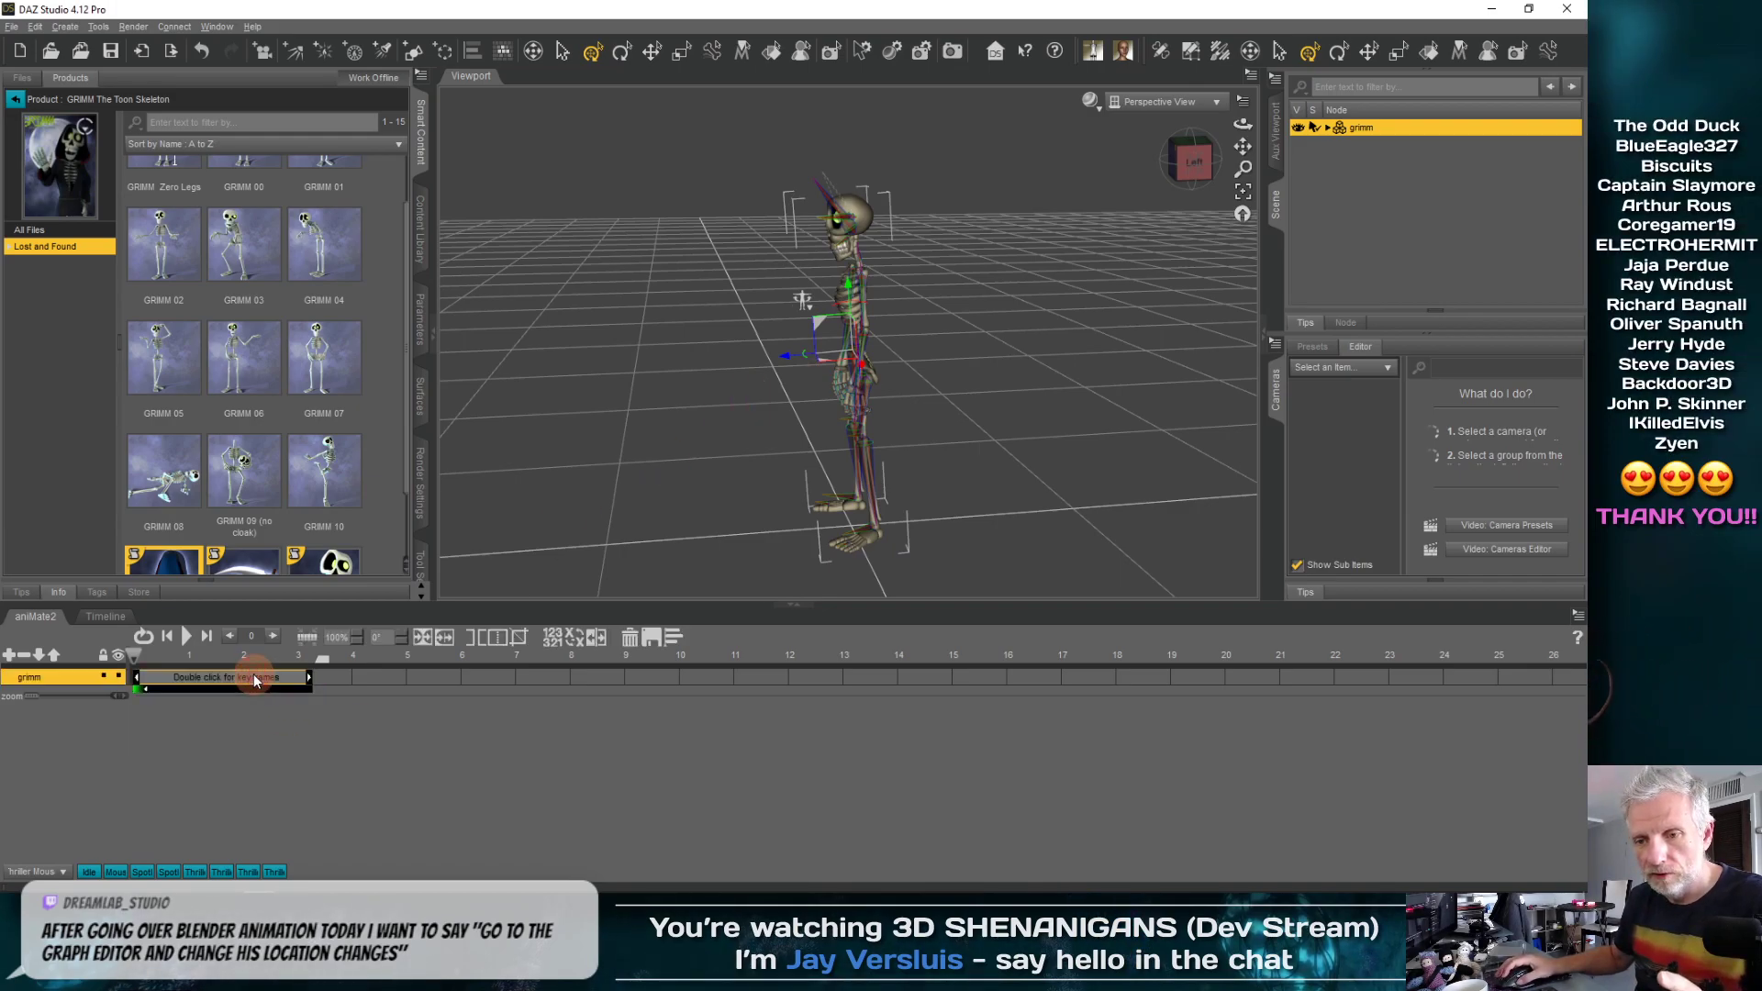
scroll(349, 726, up, 4)
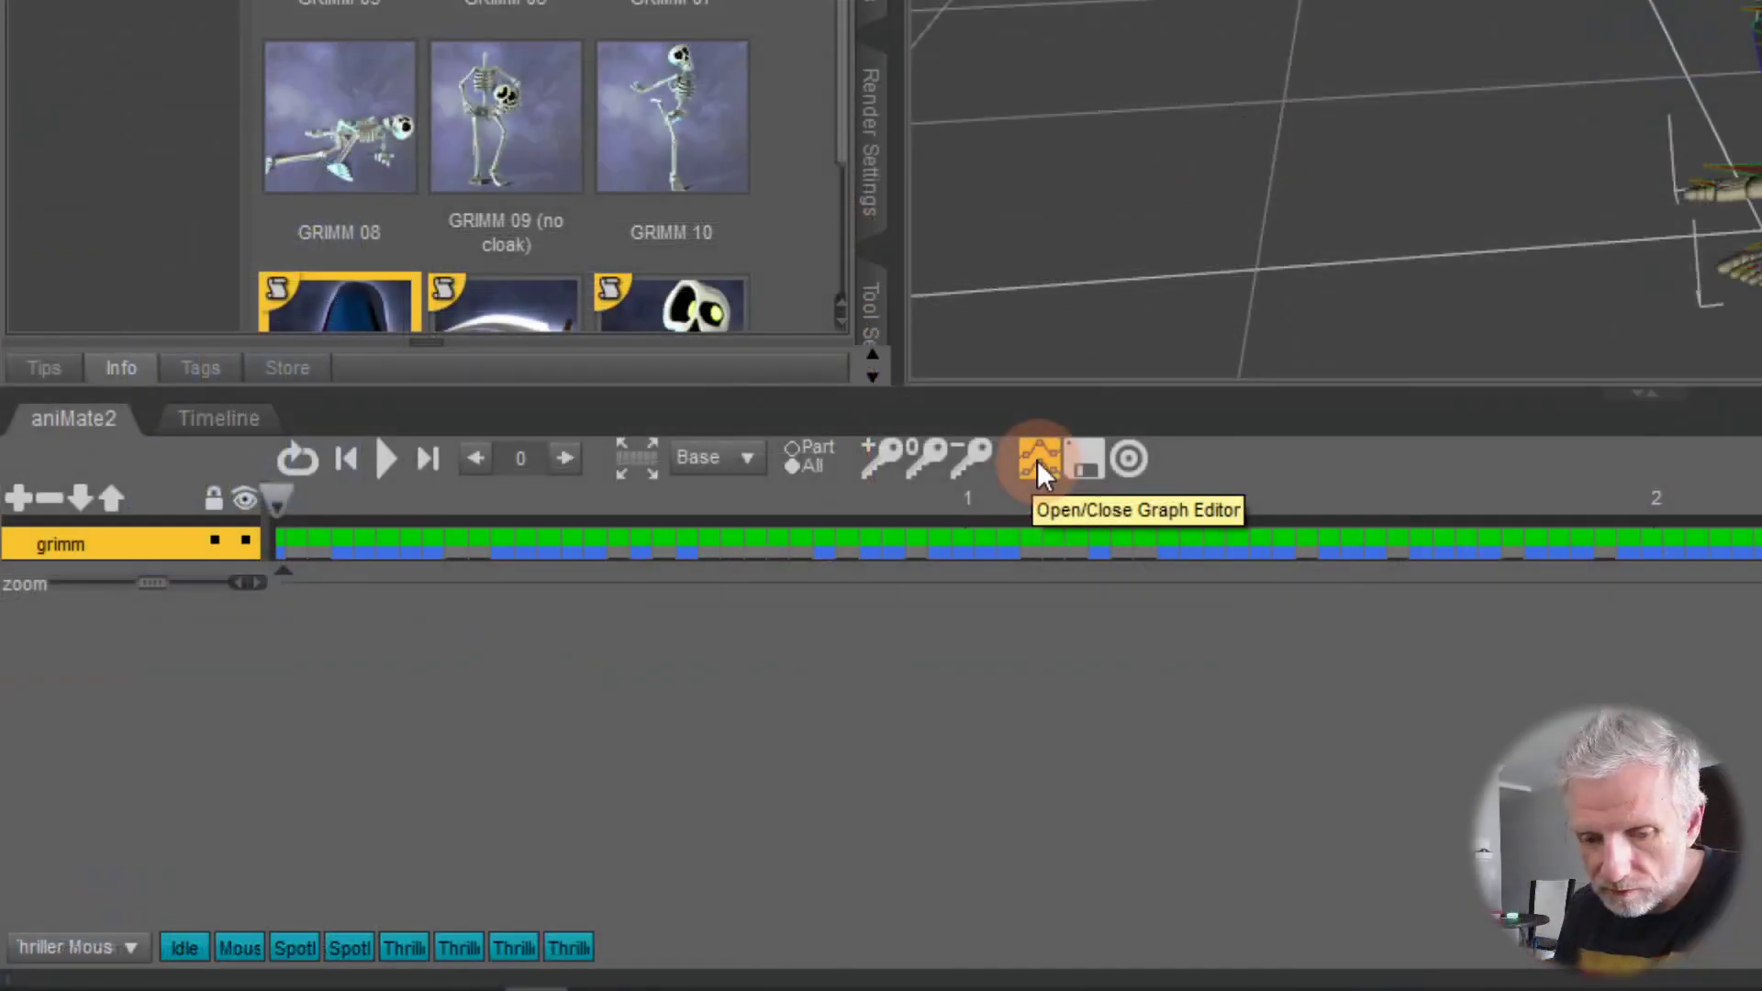
click(1037, 460)
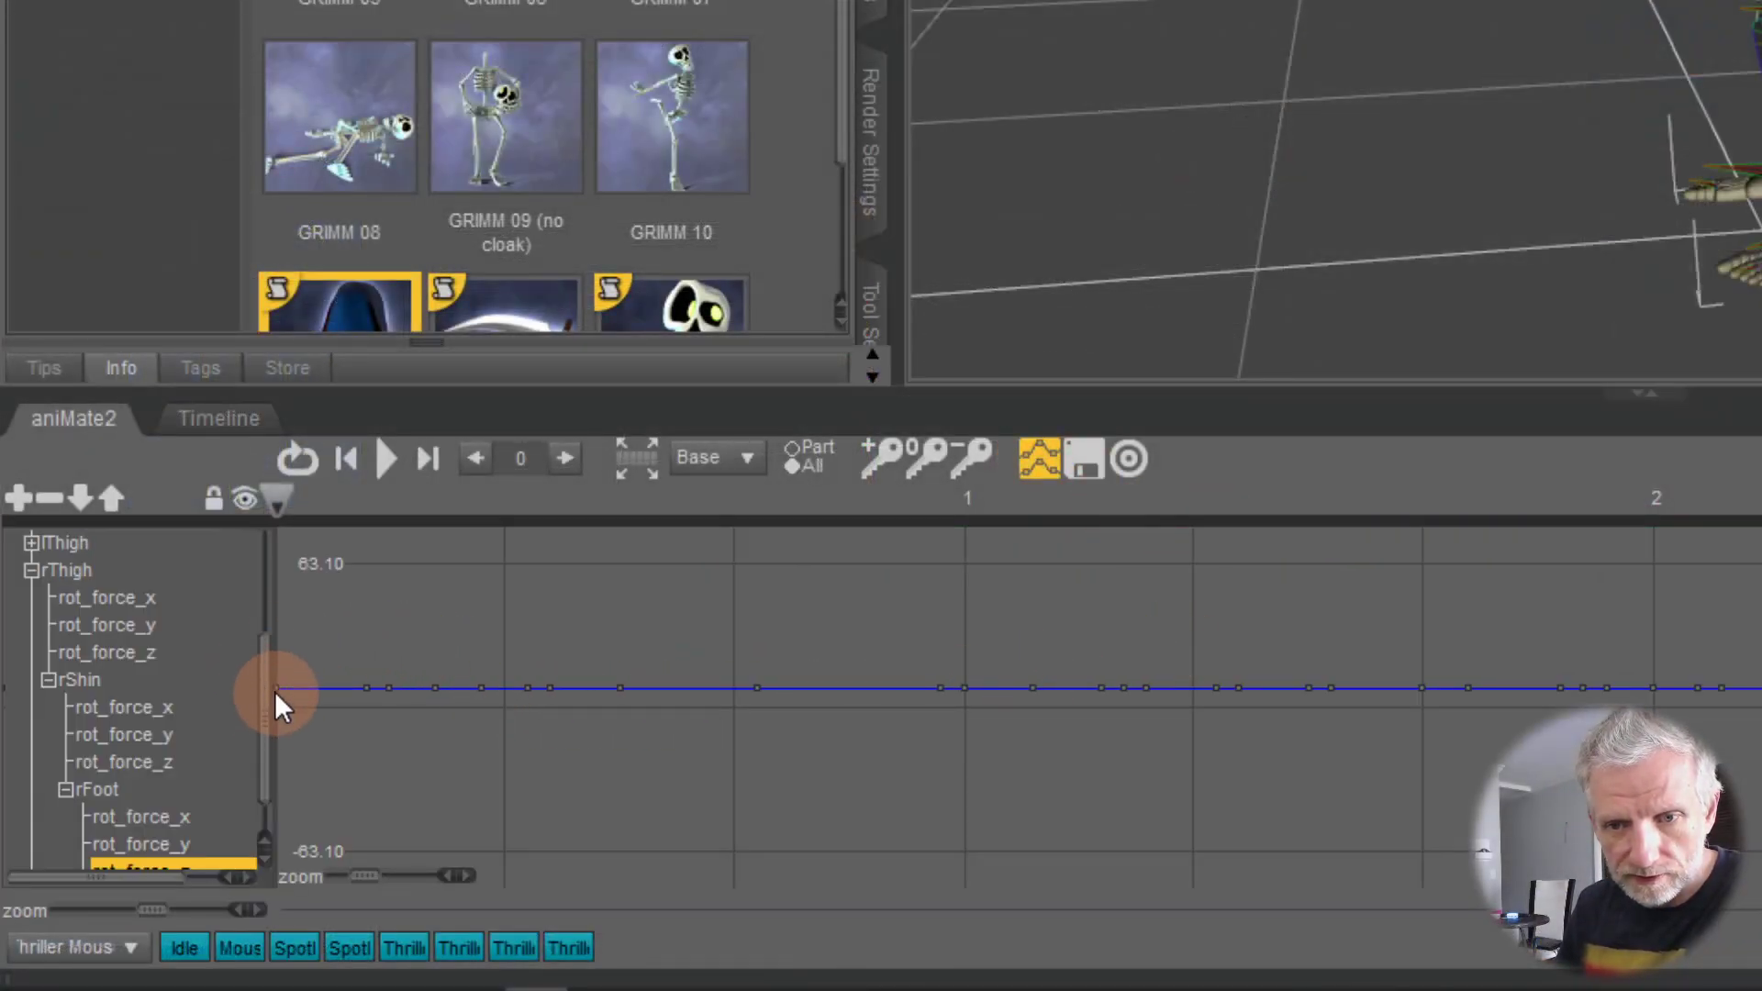
click(169, 544)
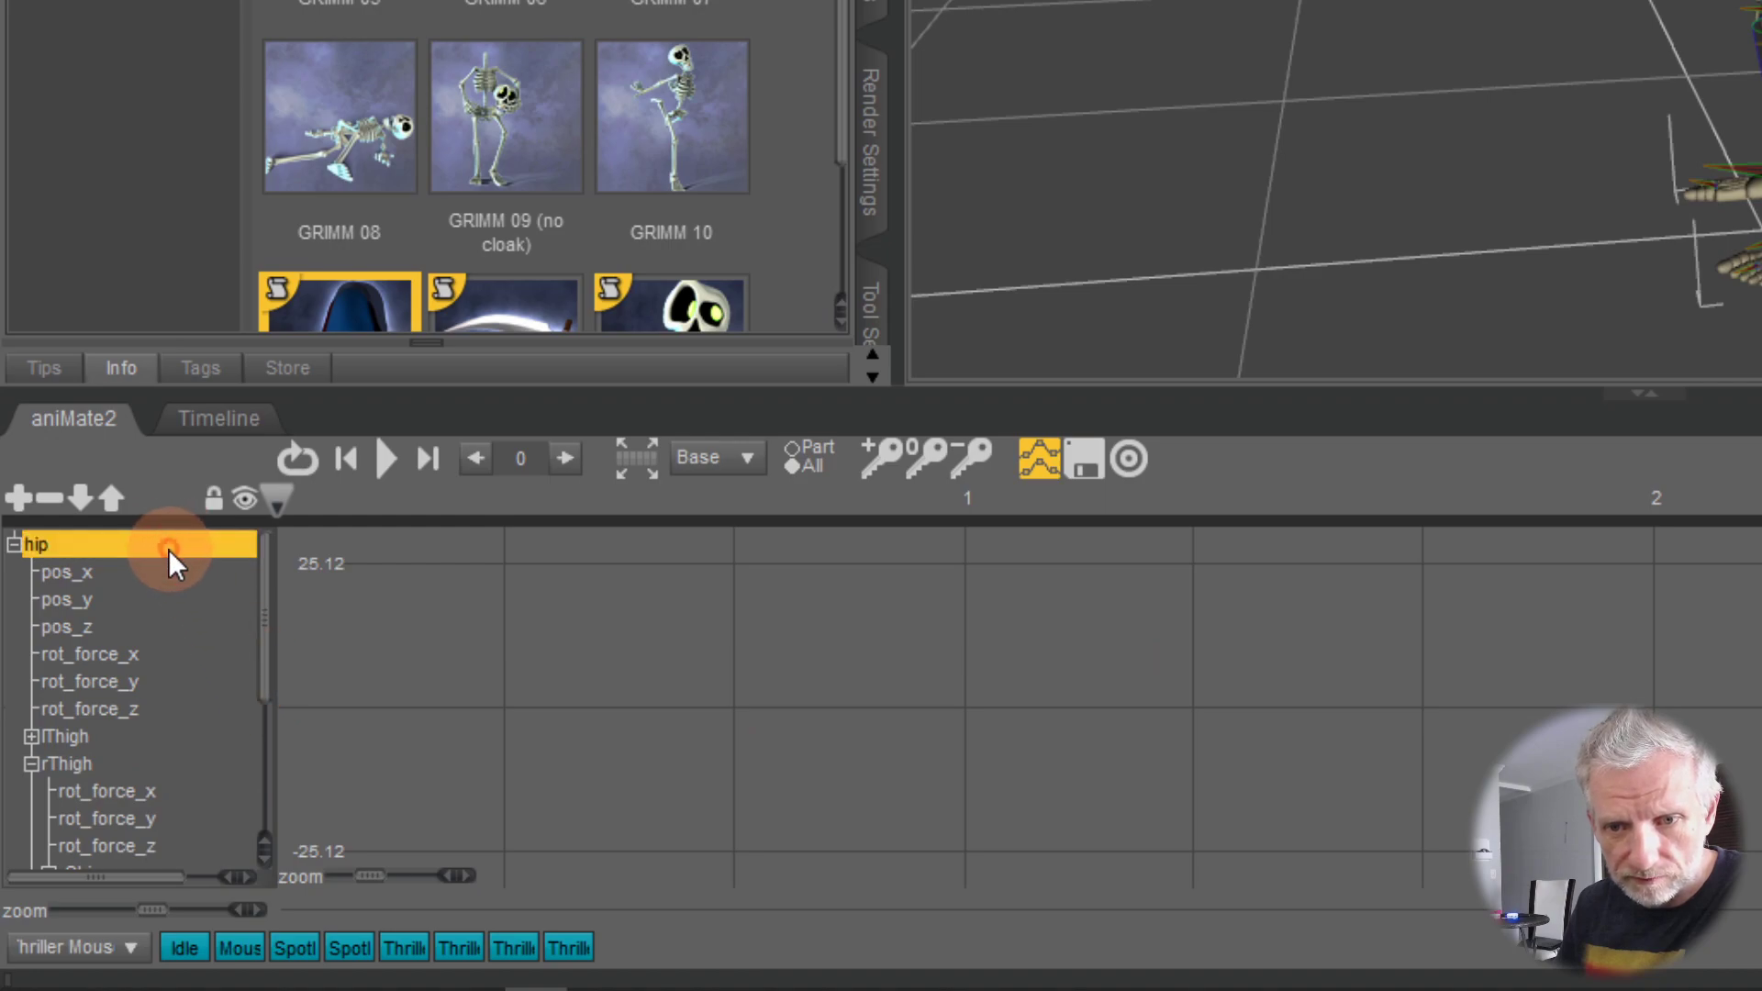
click(161, 570)
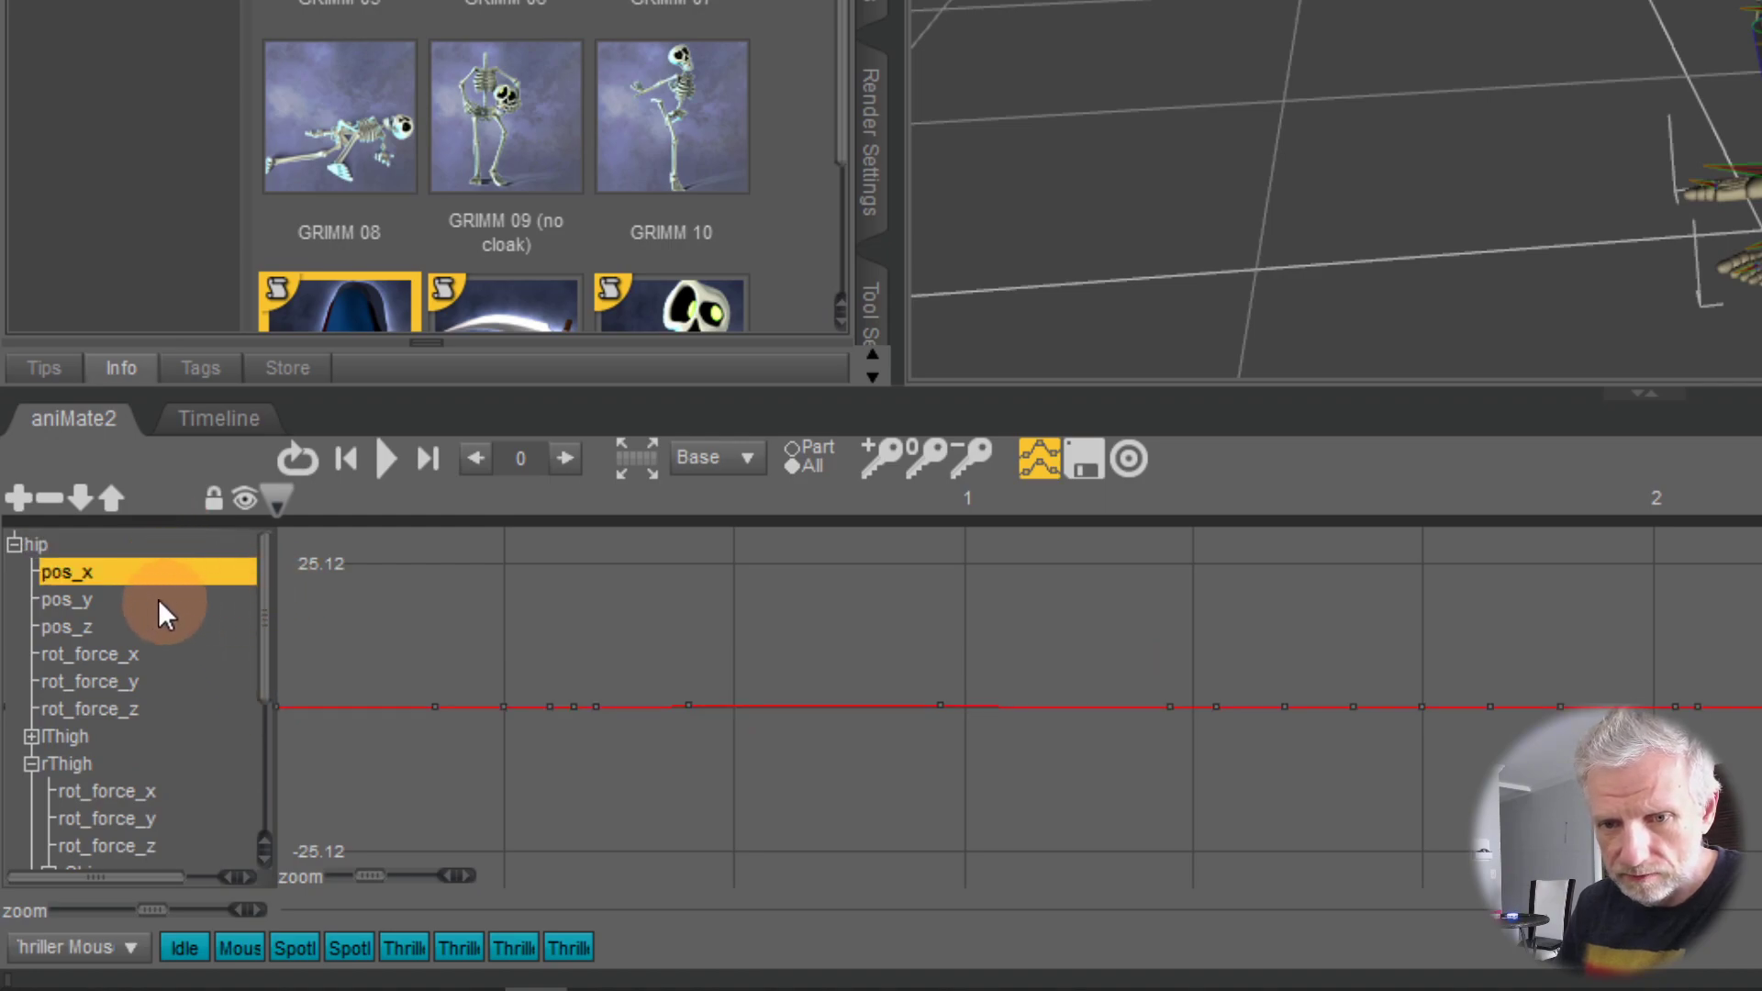
click(151, 624)
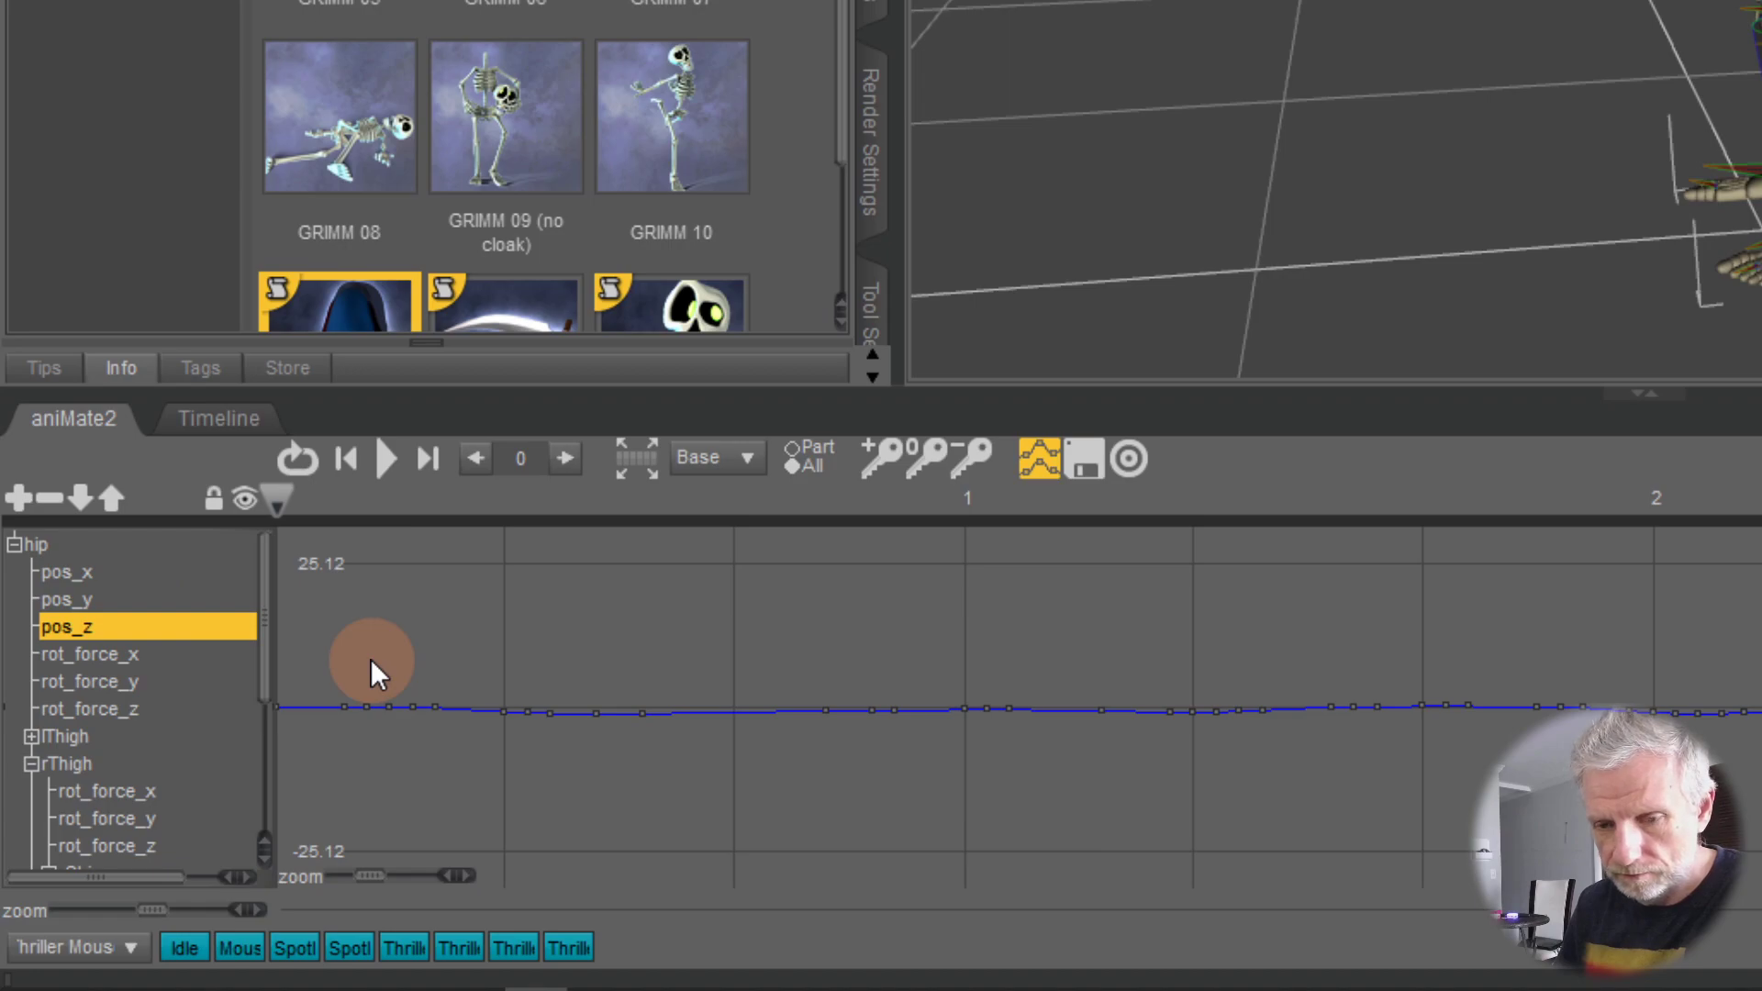
Zero all keyframes on the hip's pos_z curve so that it is flat over the whole aniBlock
scroll(954, 696, down, 3)
scroll(954, 697, up, 4)
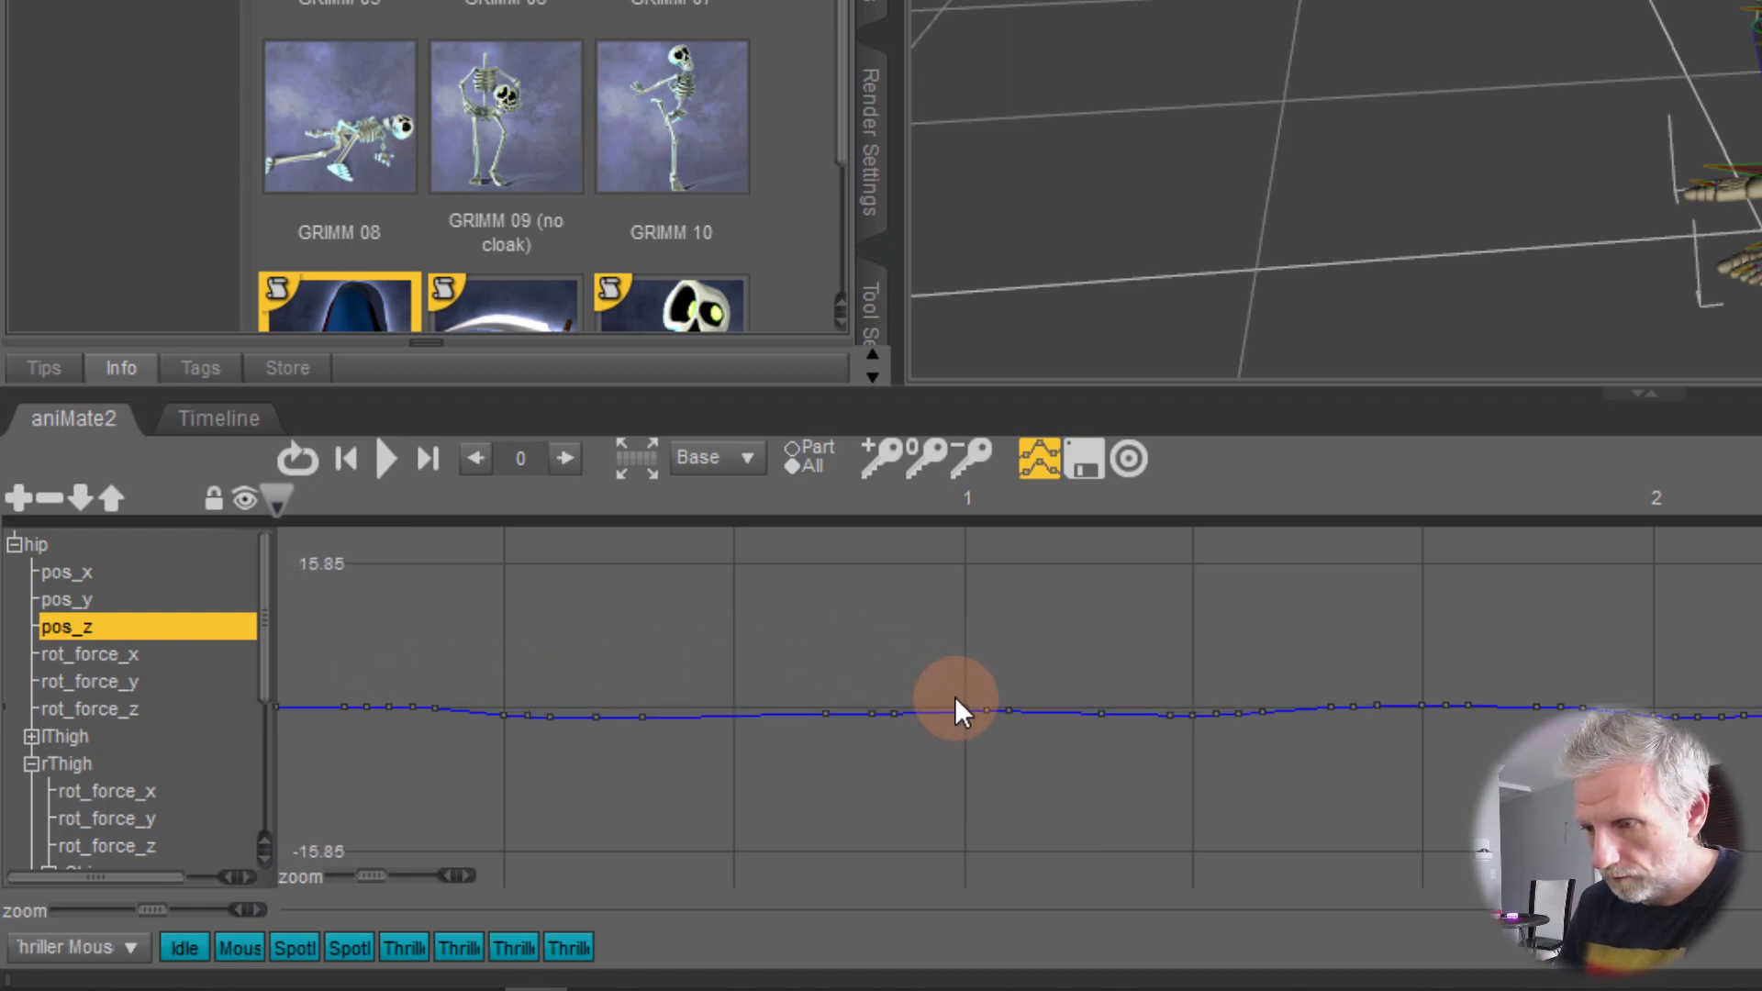
scroll(954, 710, up, 5)
scroll(955, 710, down, 1)
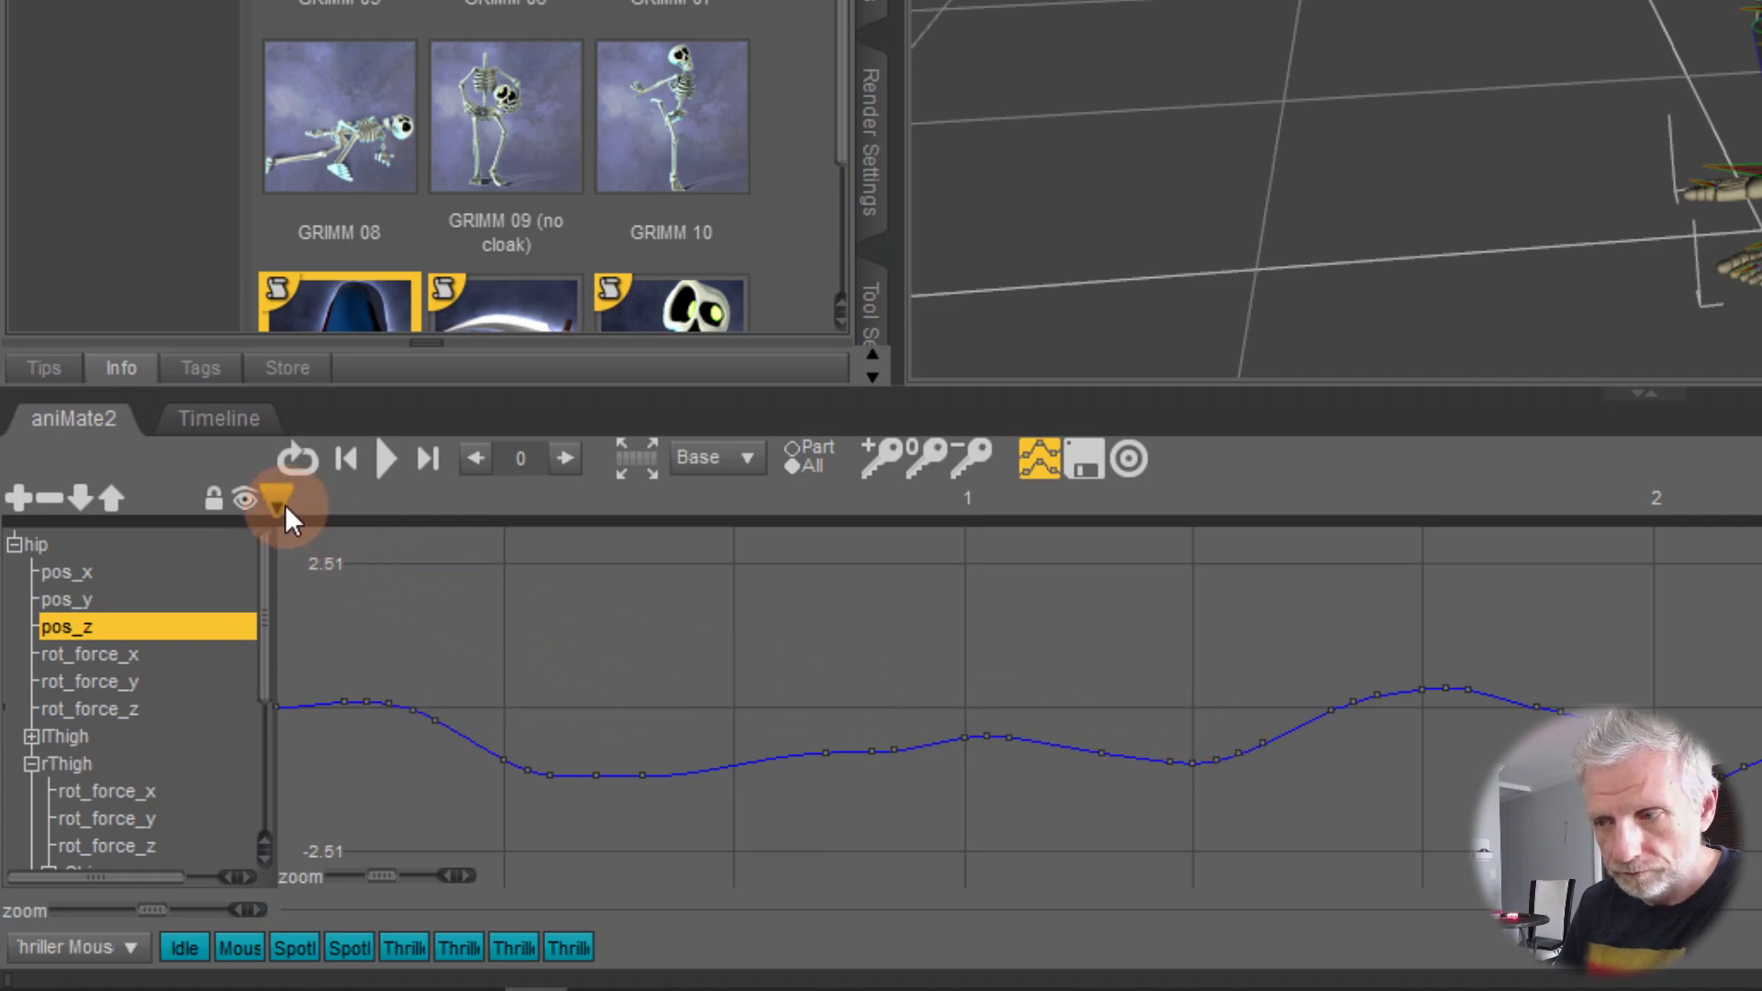
drag(859, 520, 1757, 533)
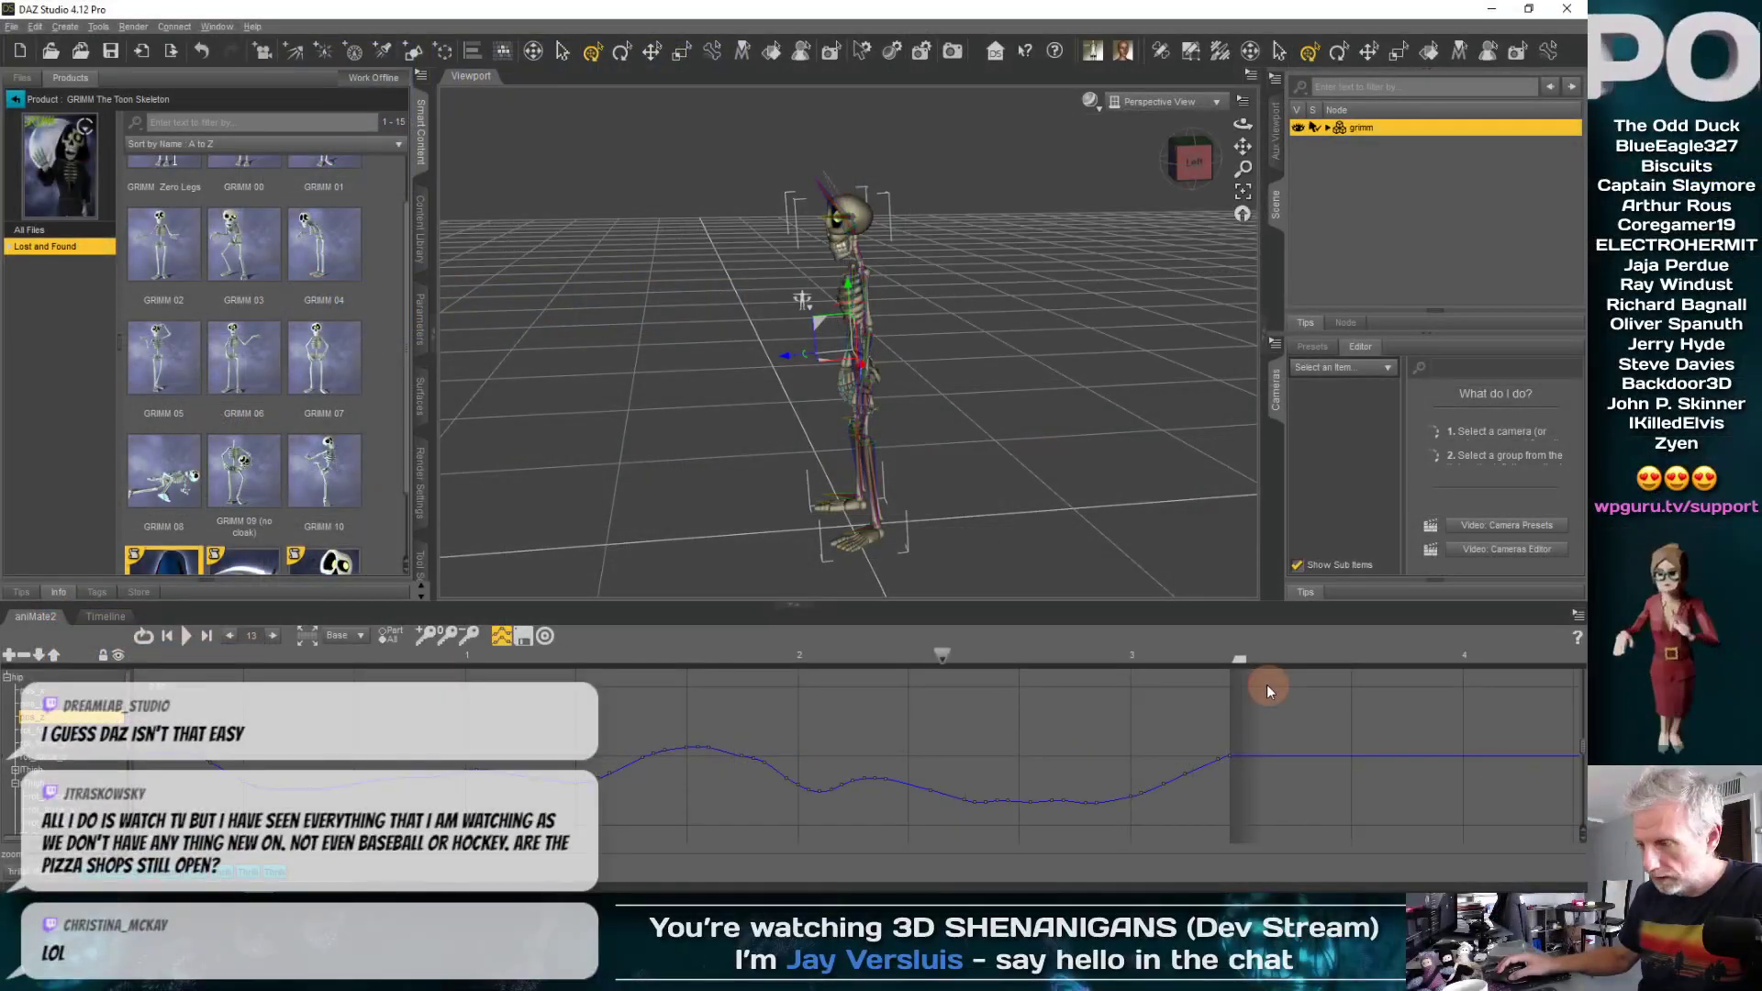
drag(1266, 684, 132, 806)
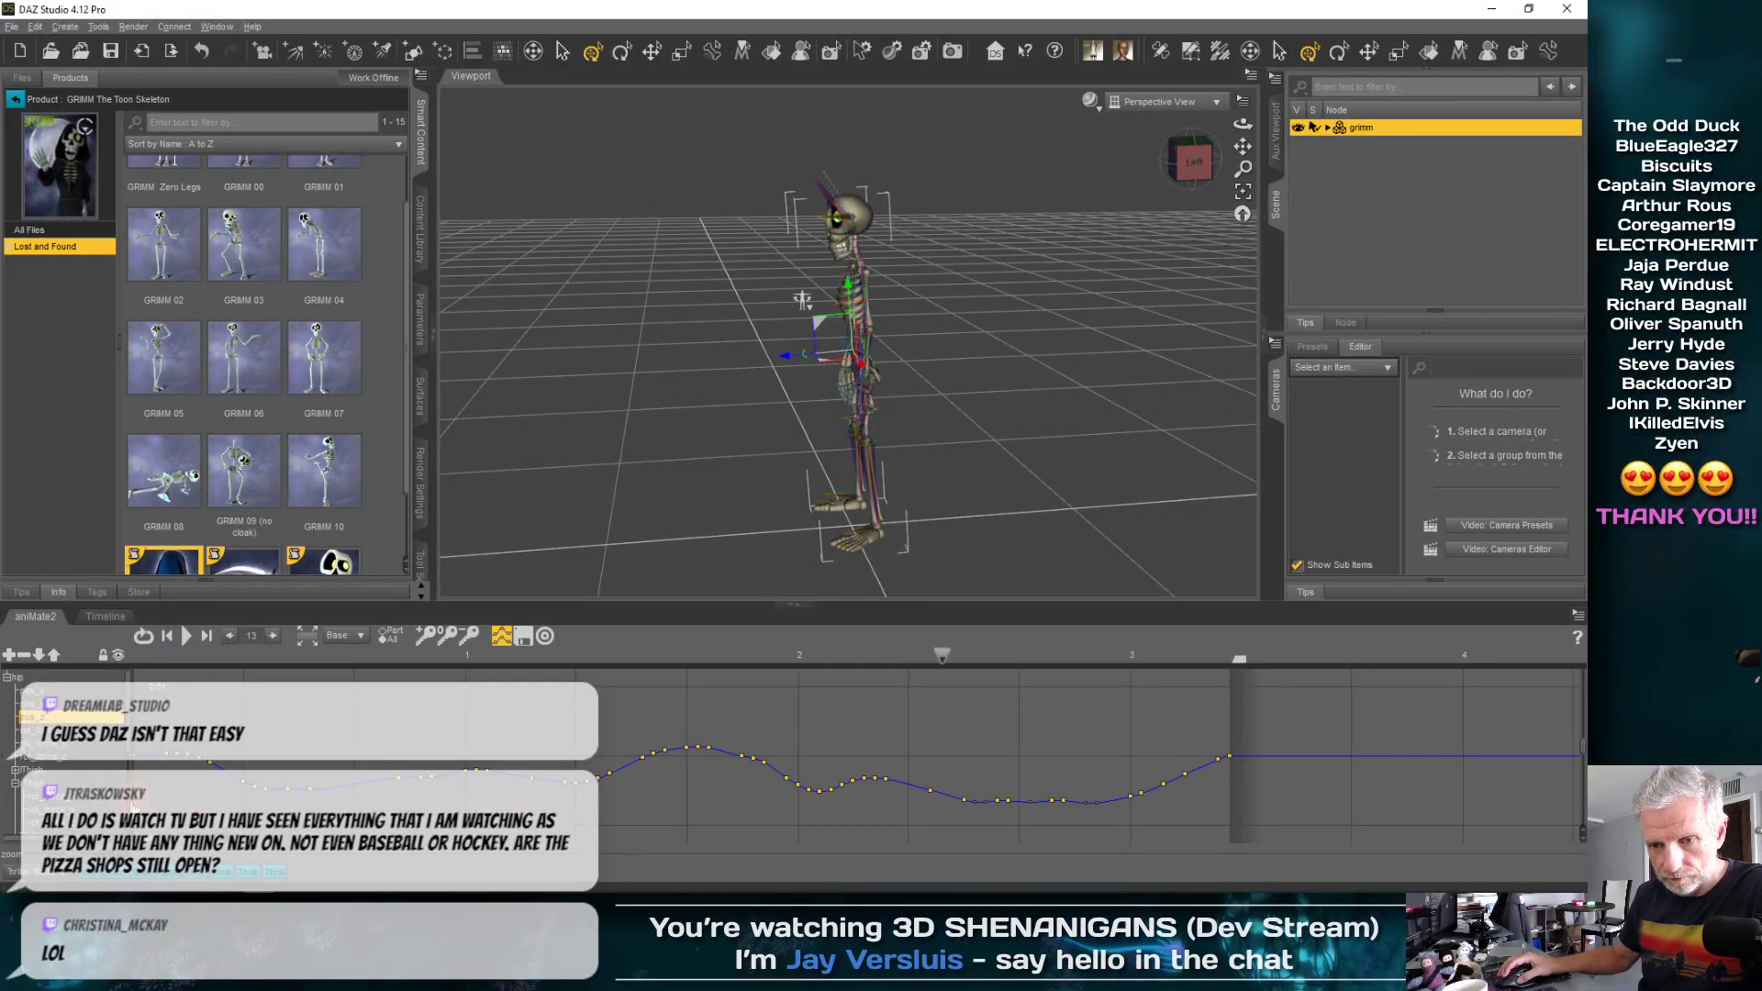
click(452, 636)
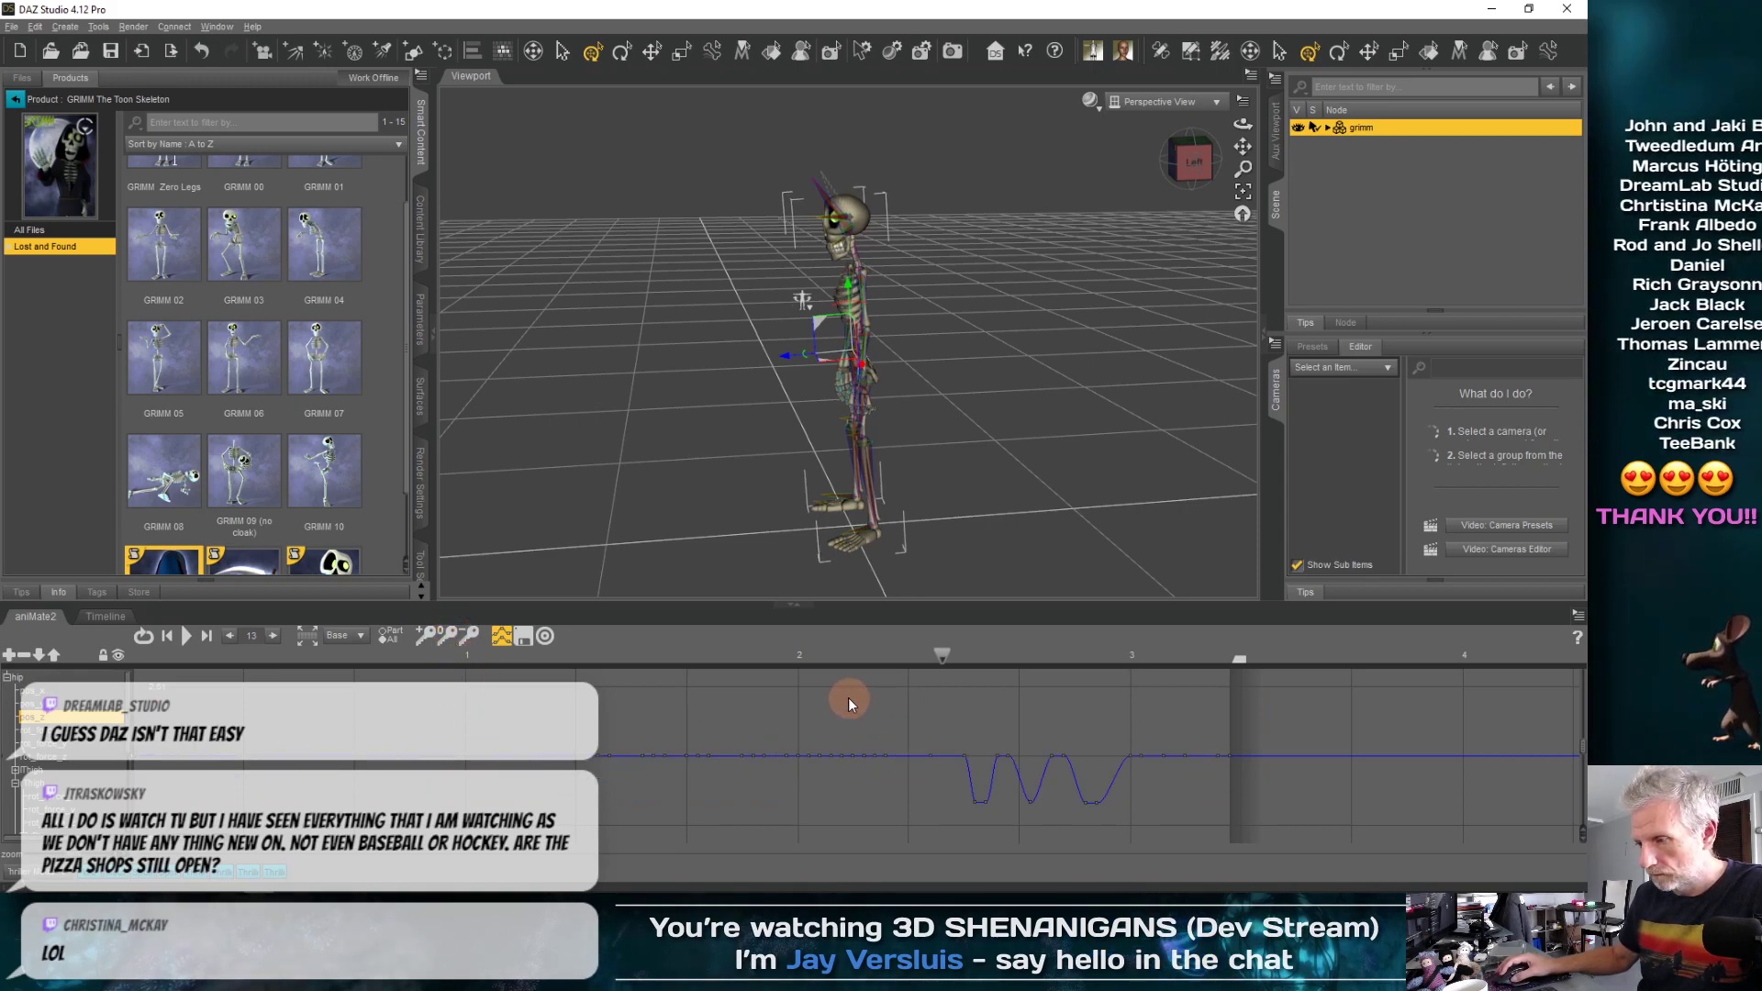
drag(849, 698, 1275, 835)
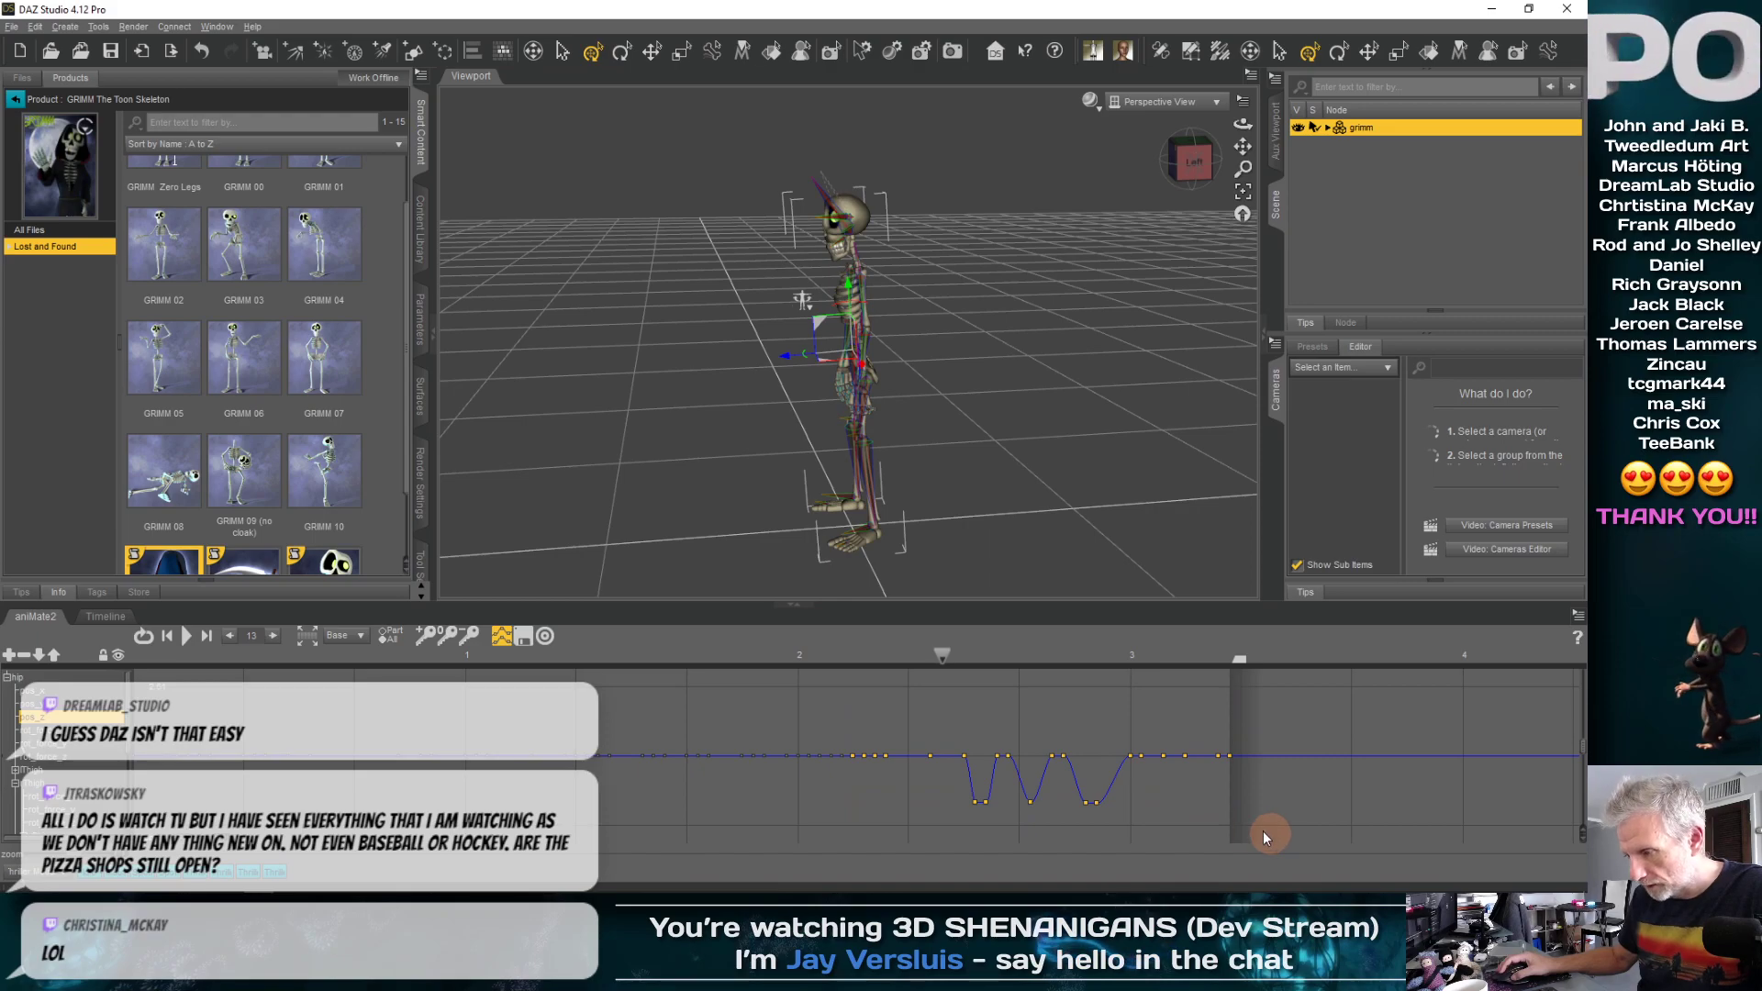
click(451, 636)
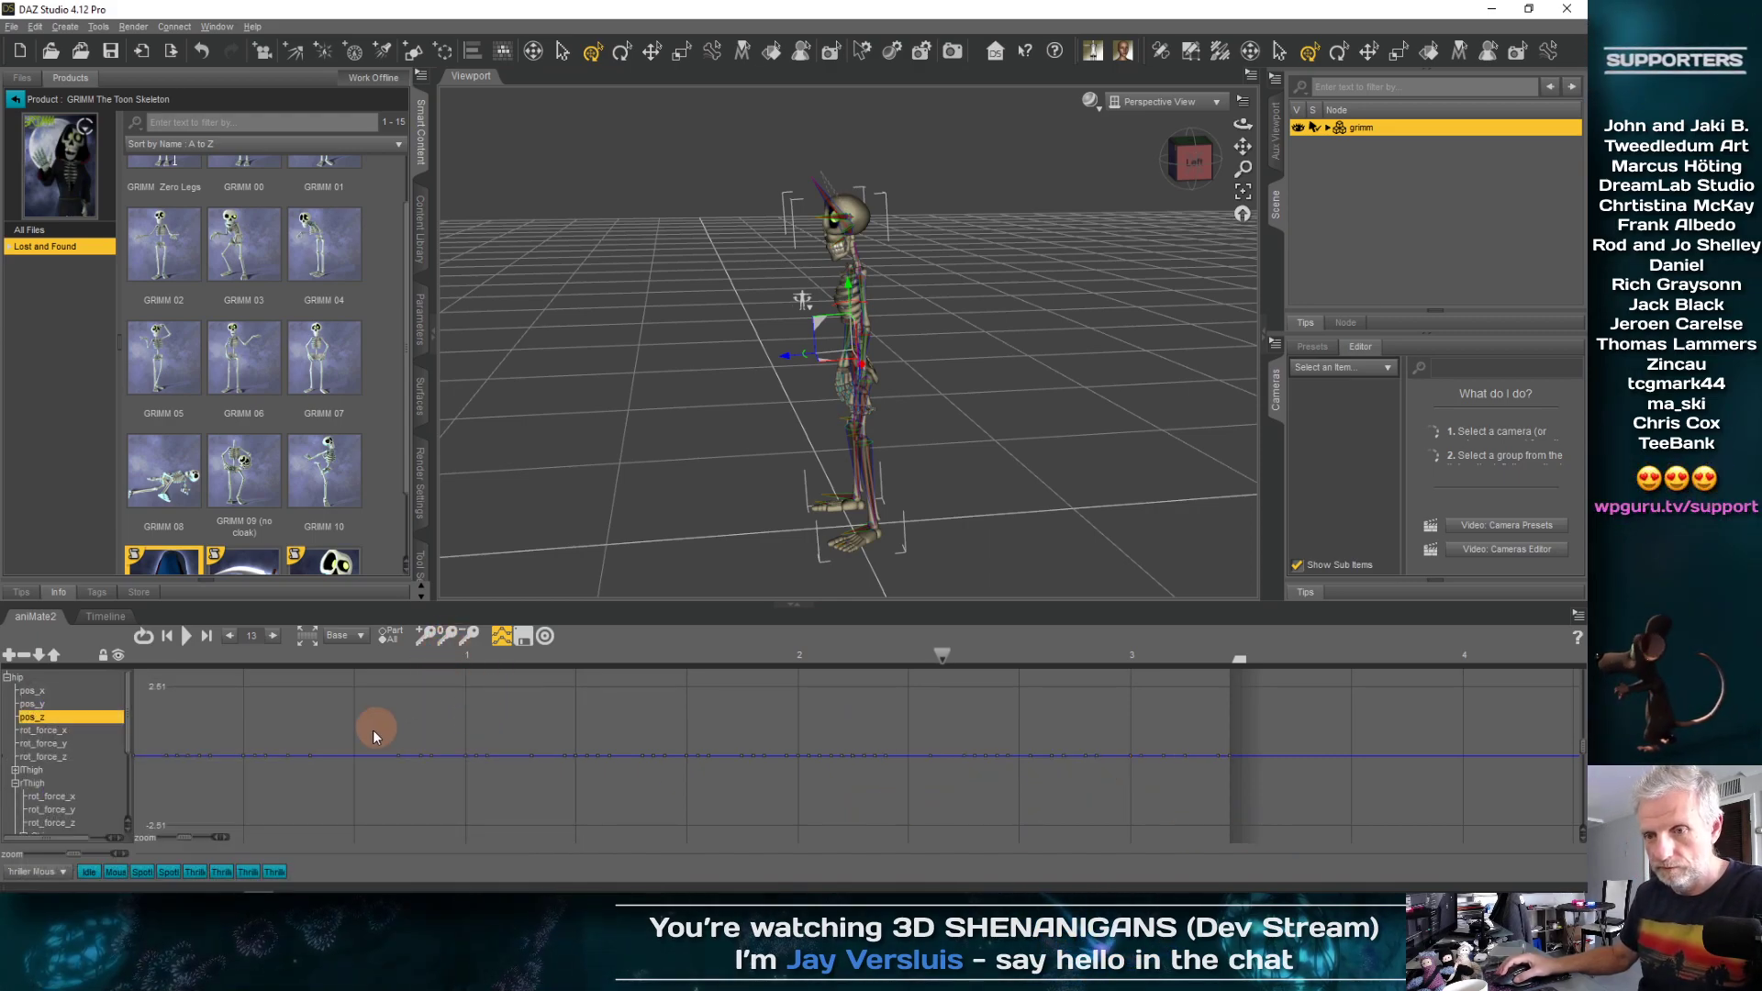
Play the edited idle animation, examine the figure's sway from the front and side, and stop playback
click(186, 638)
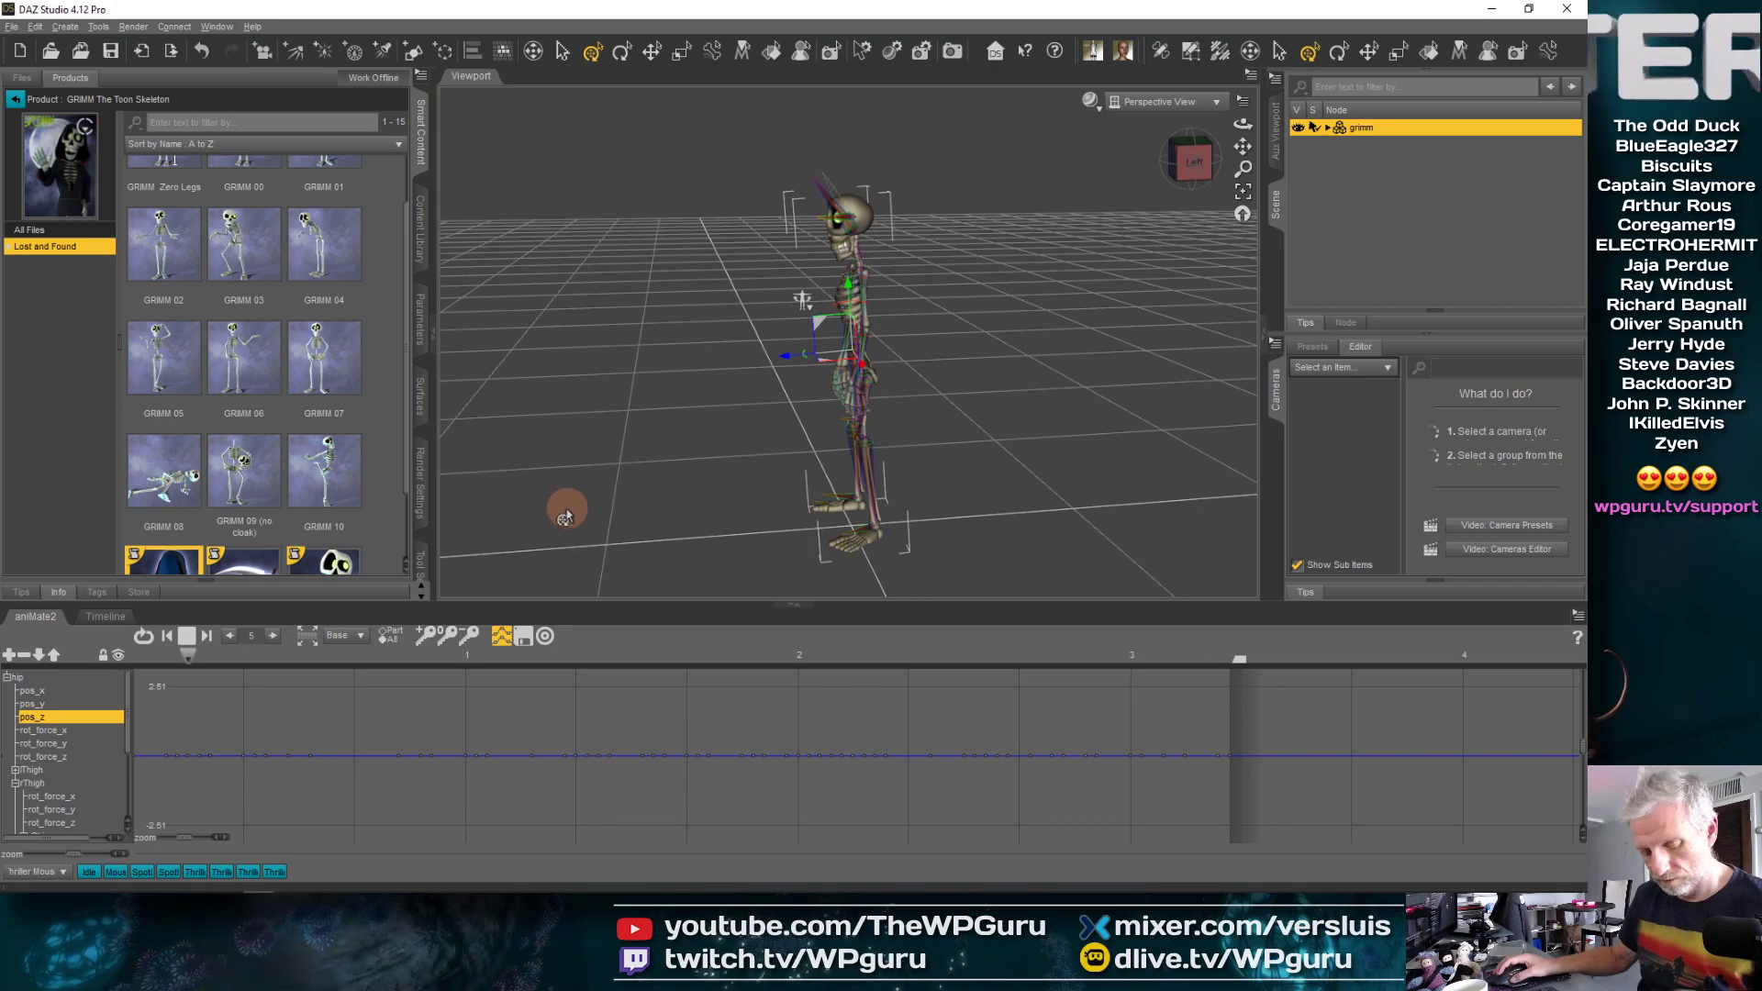
middle_drag(566, 506, 567, 526)
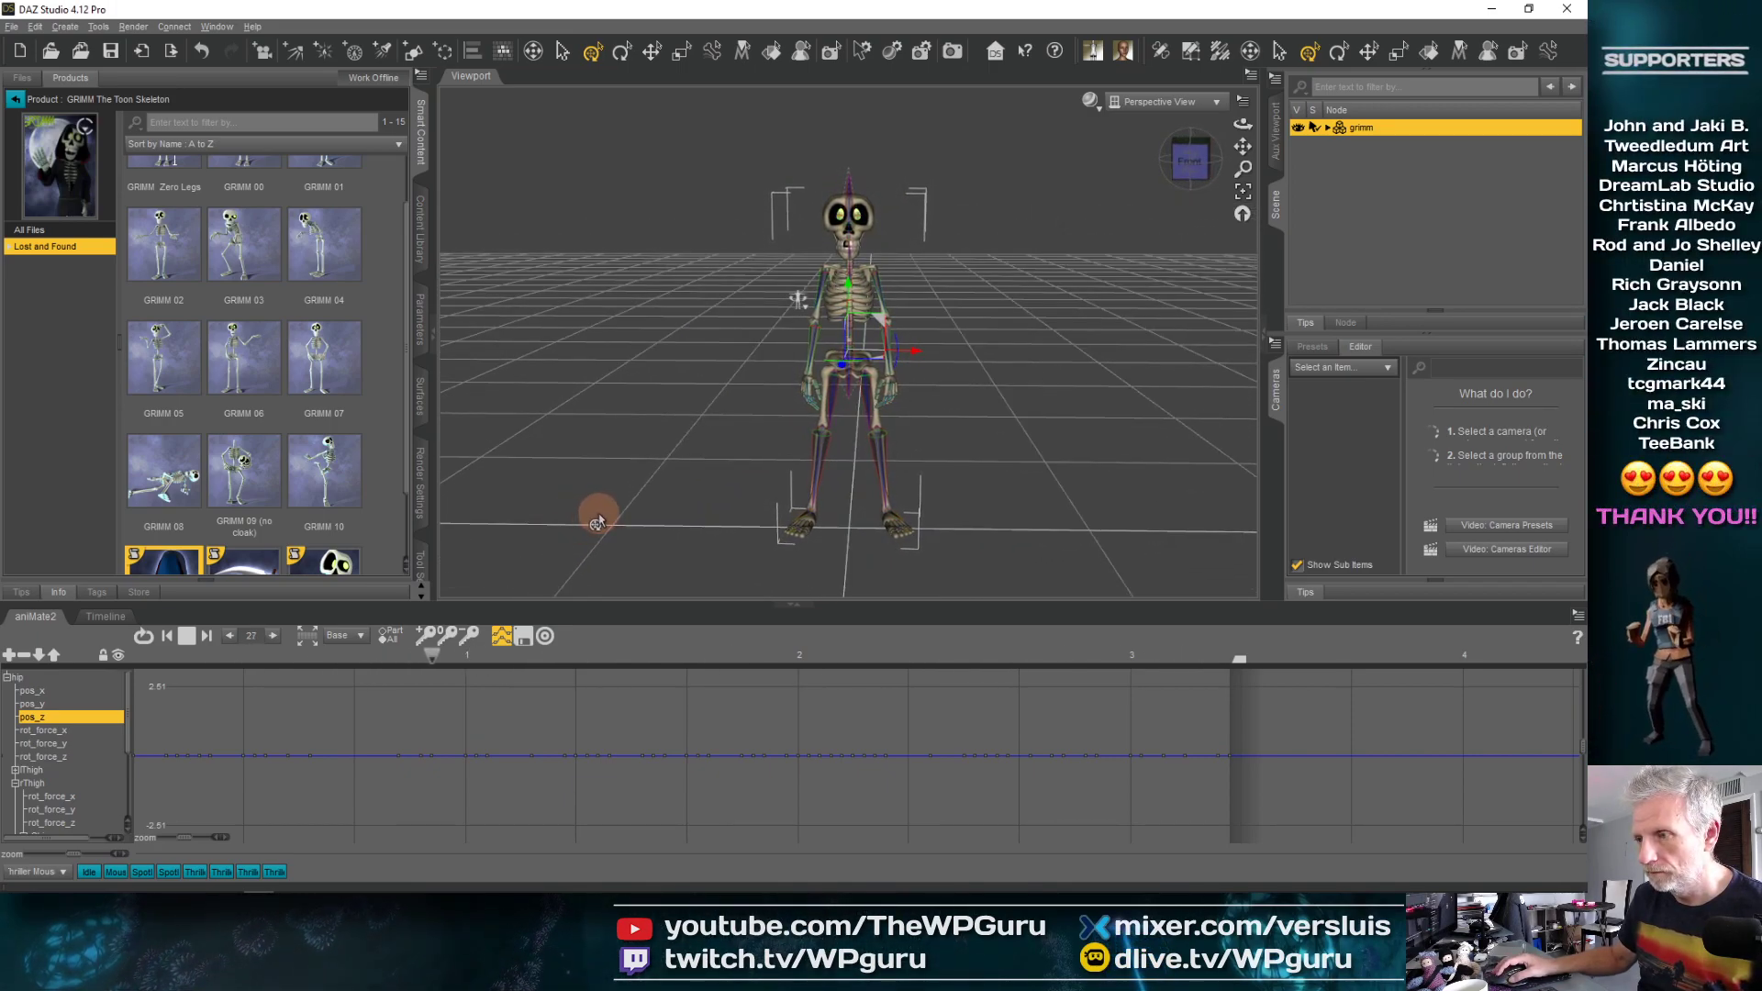
middle_drag(623, 508, 704, 460)
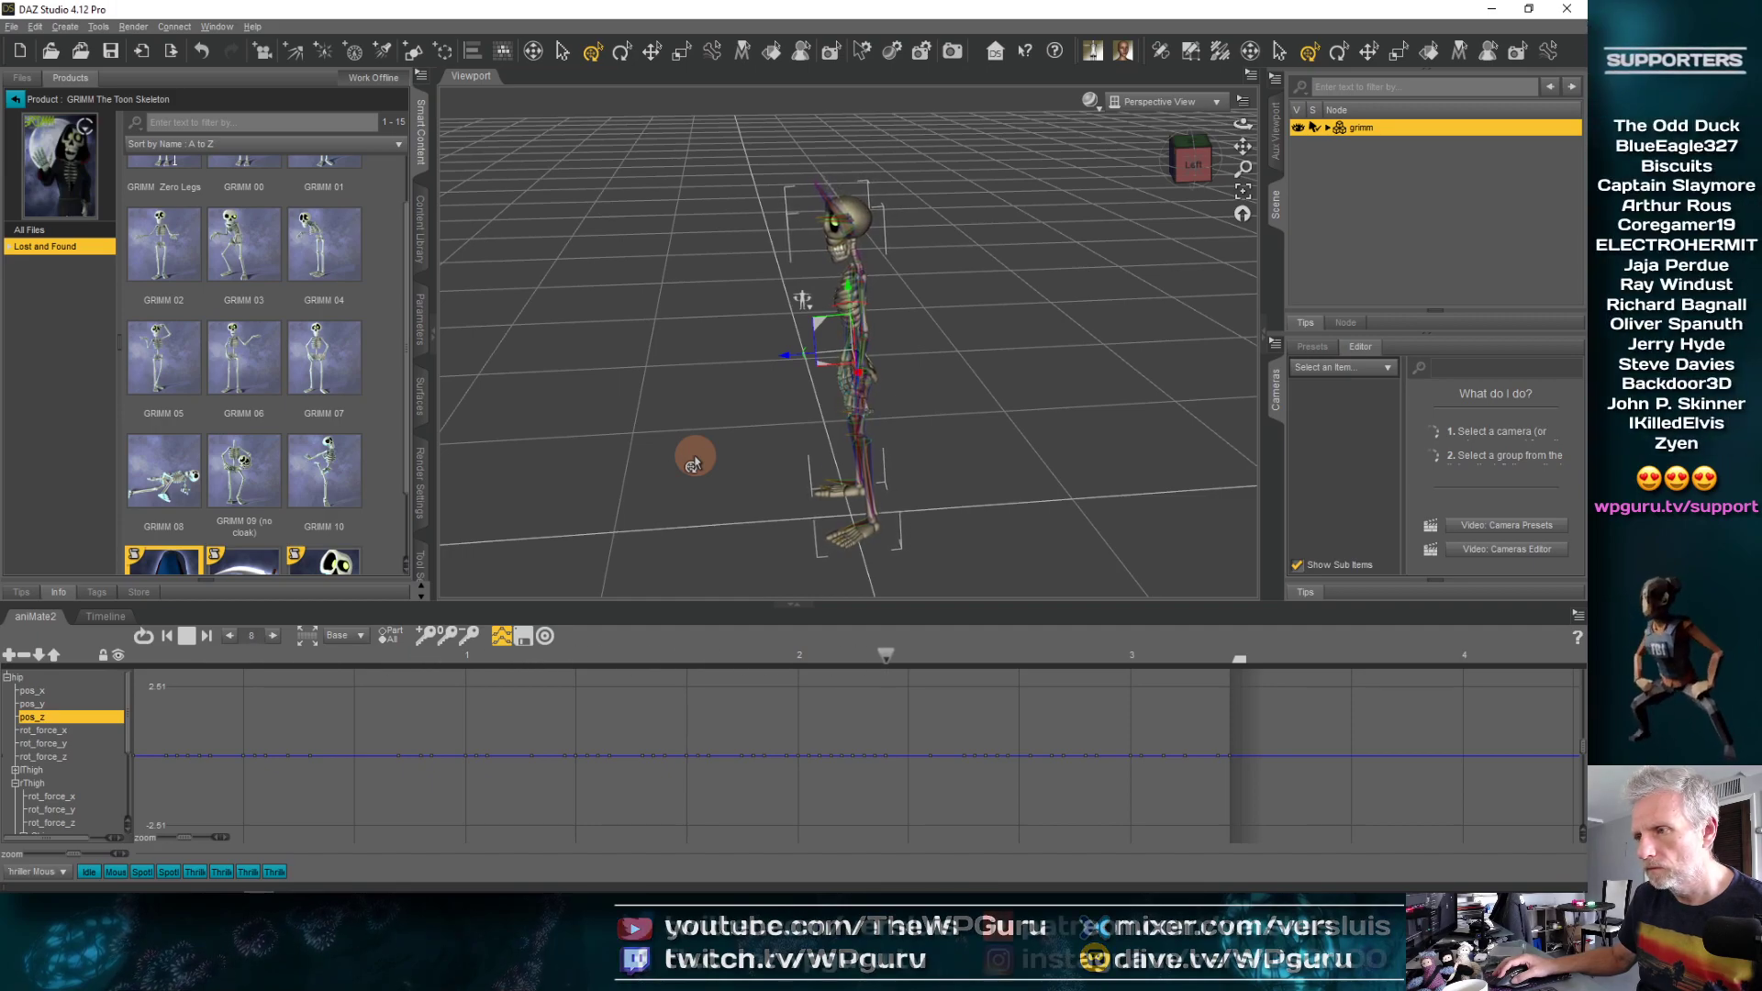
middle_drag(694, 457, 694, 463)
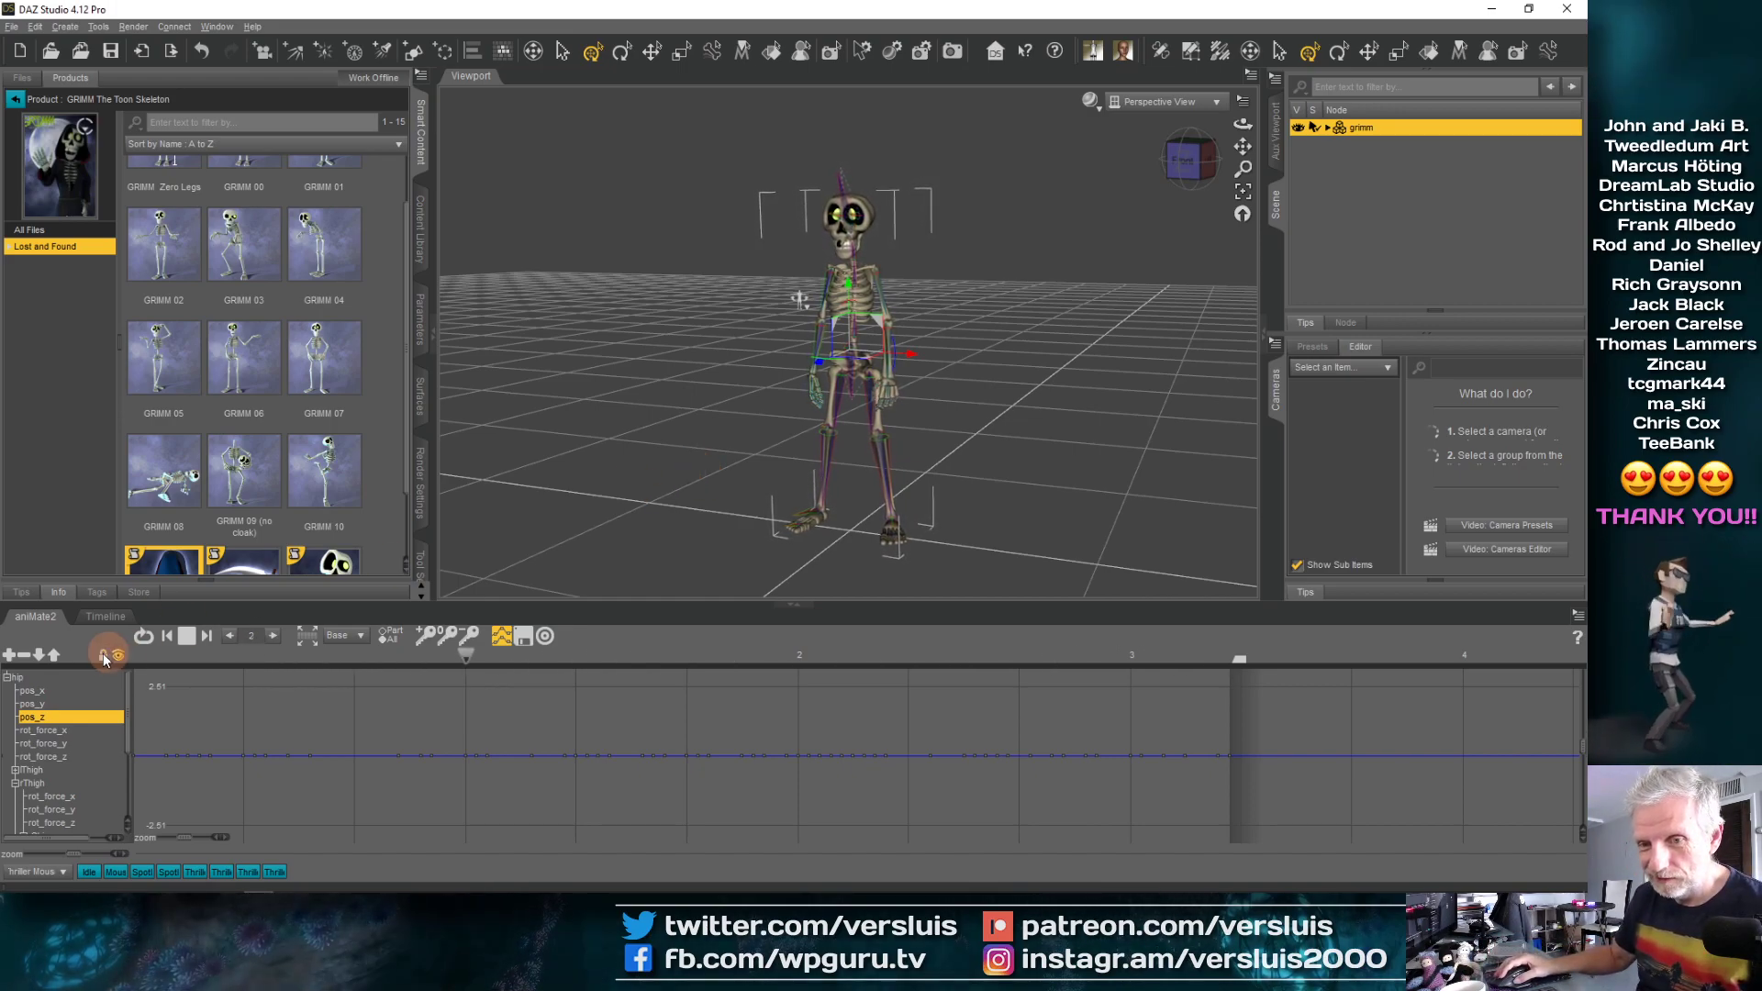
click(183, 636)
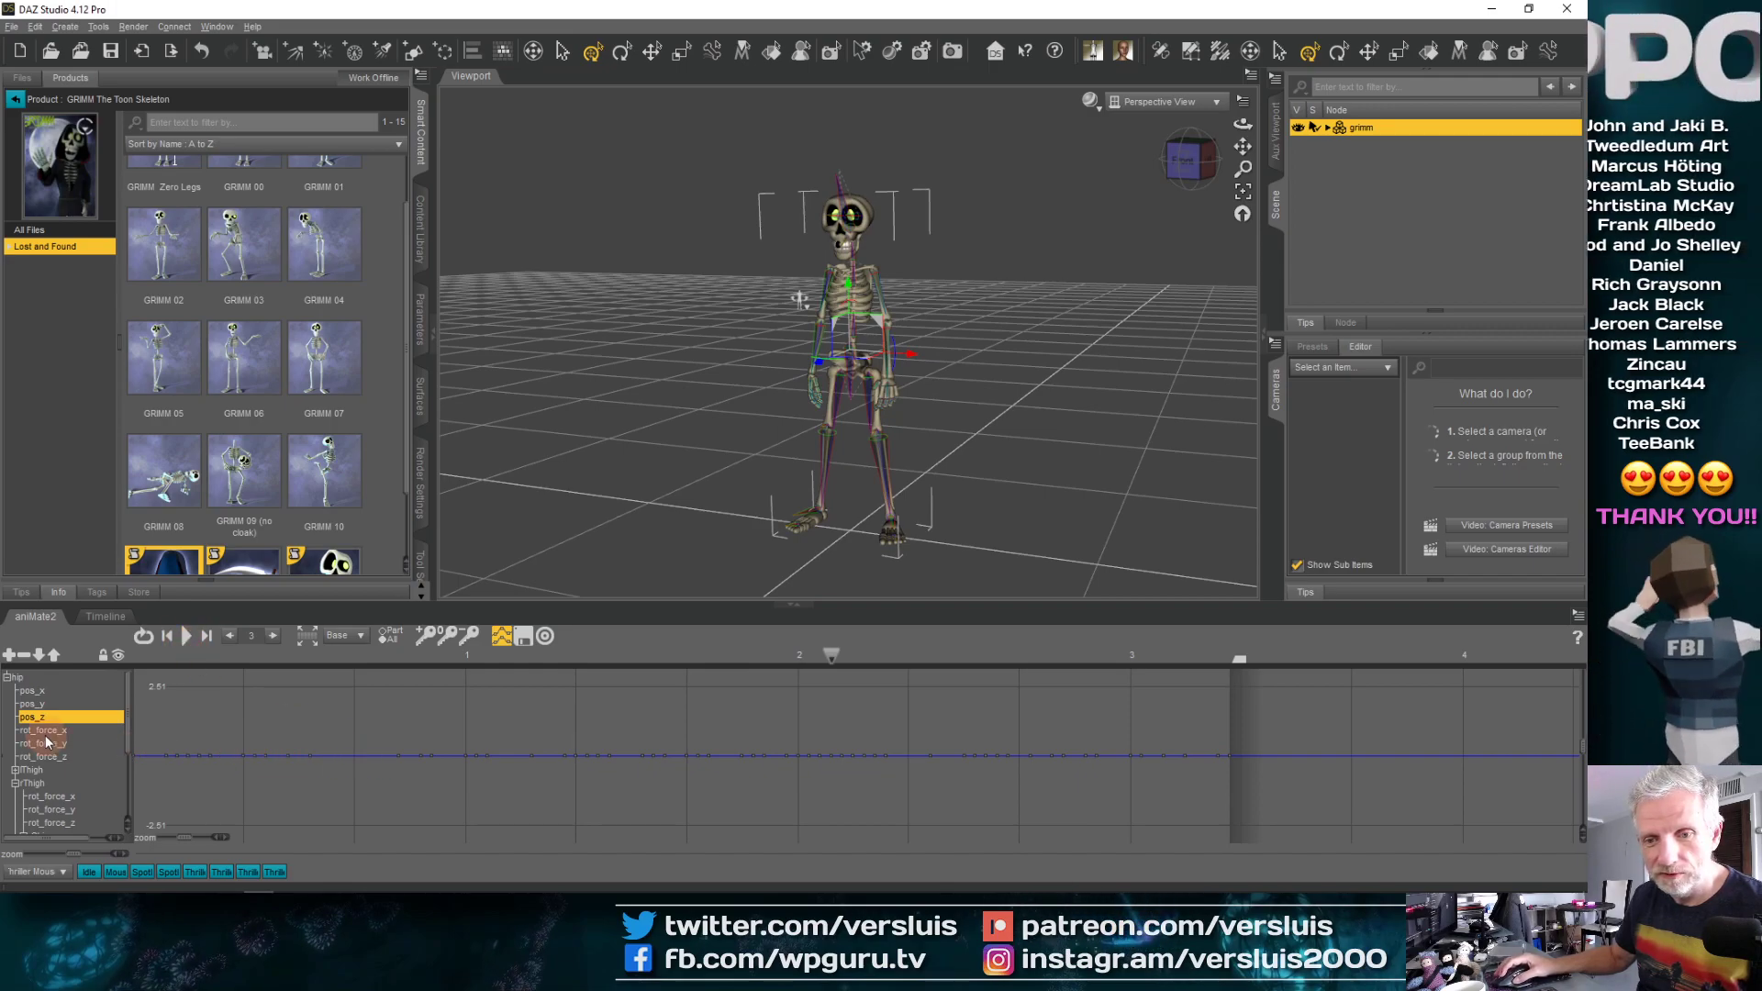
Zero all keyframes on the hip's pos_x curve, leaving pos_y as it is, and check the playback in the viewport
click(48, 704)
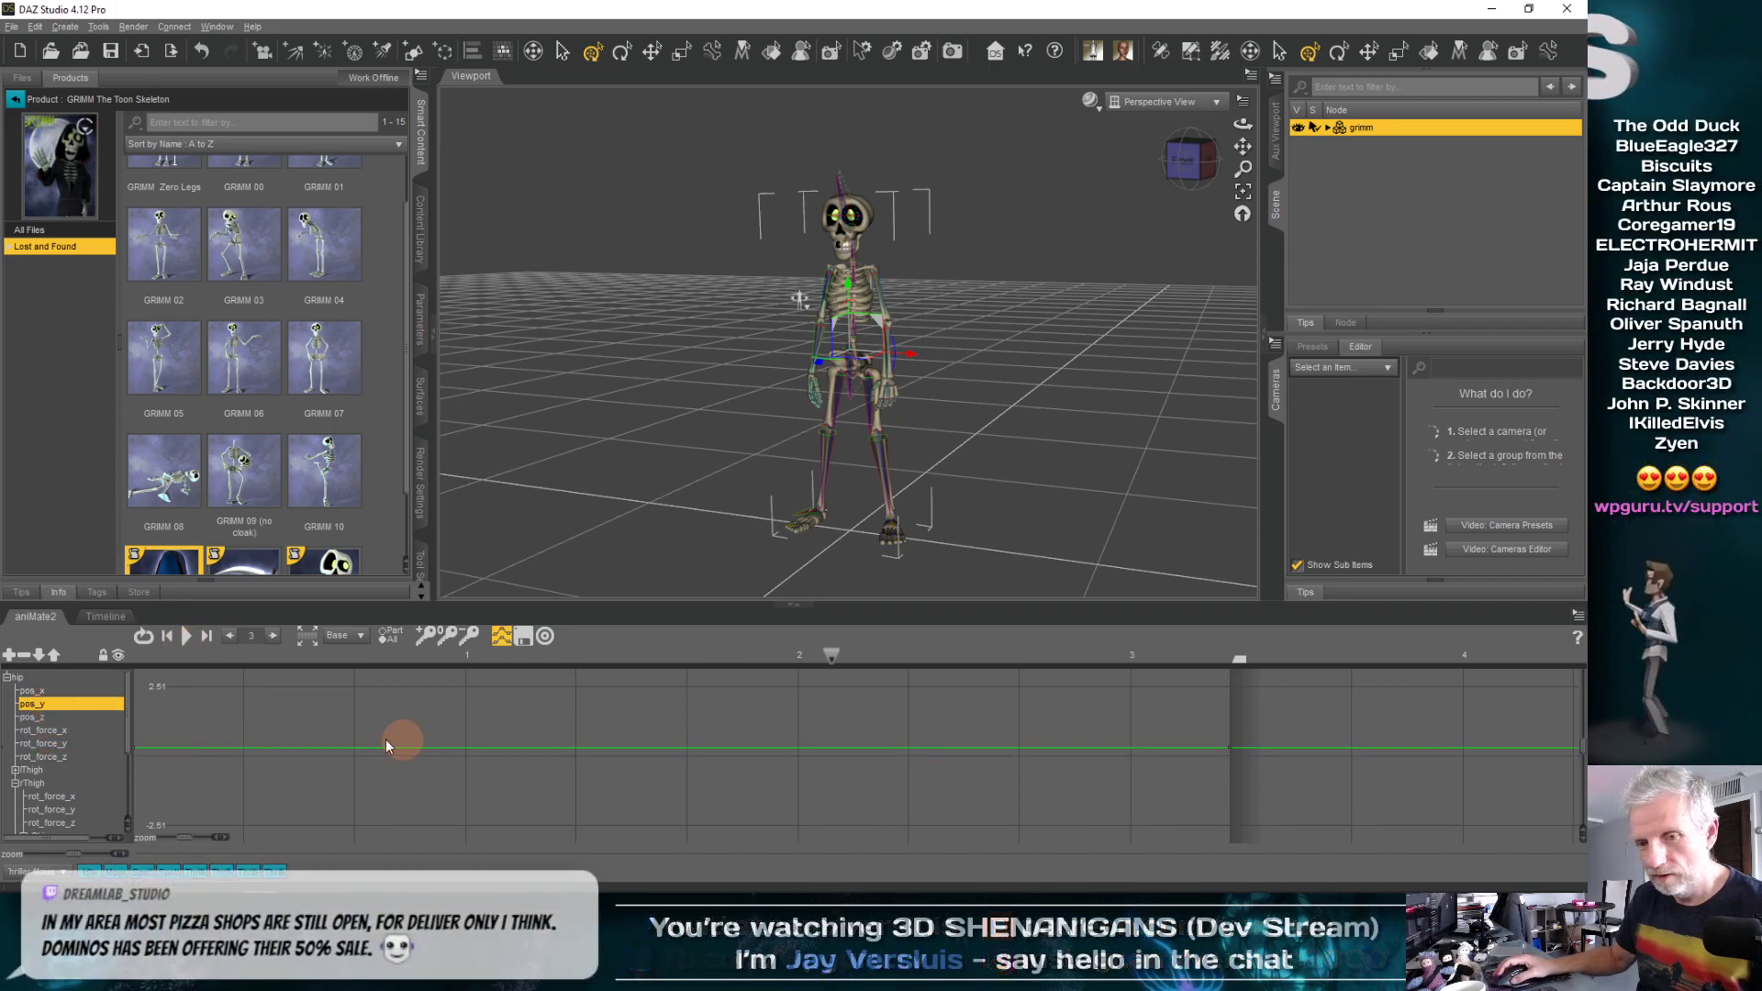
click(70, 692)
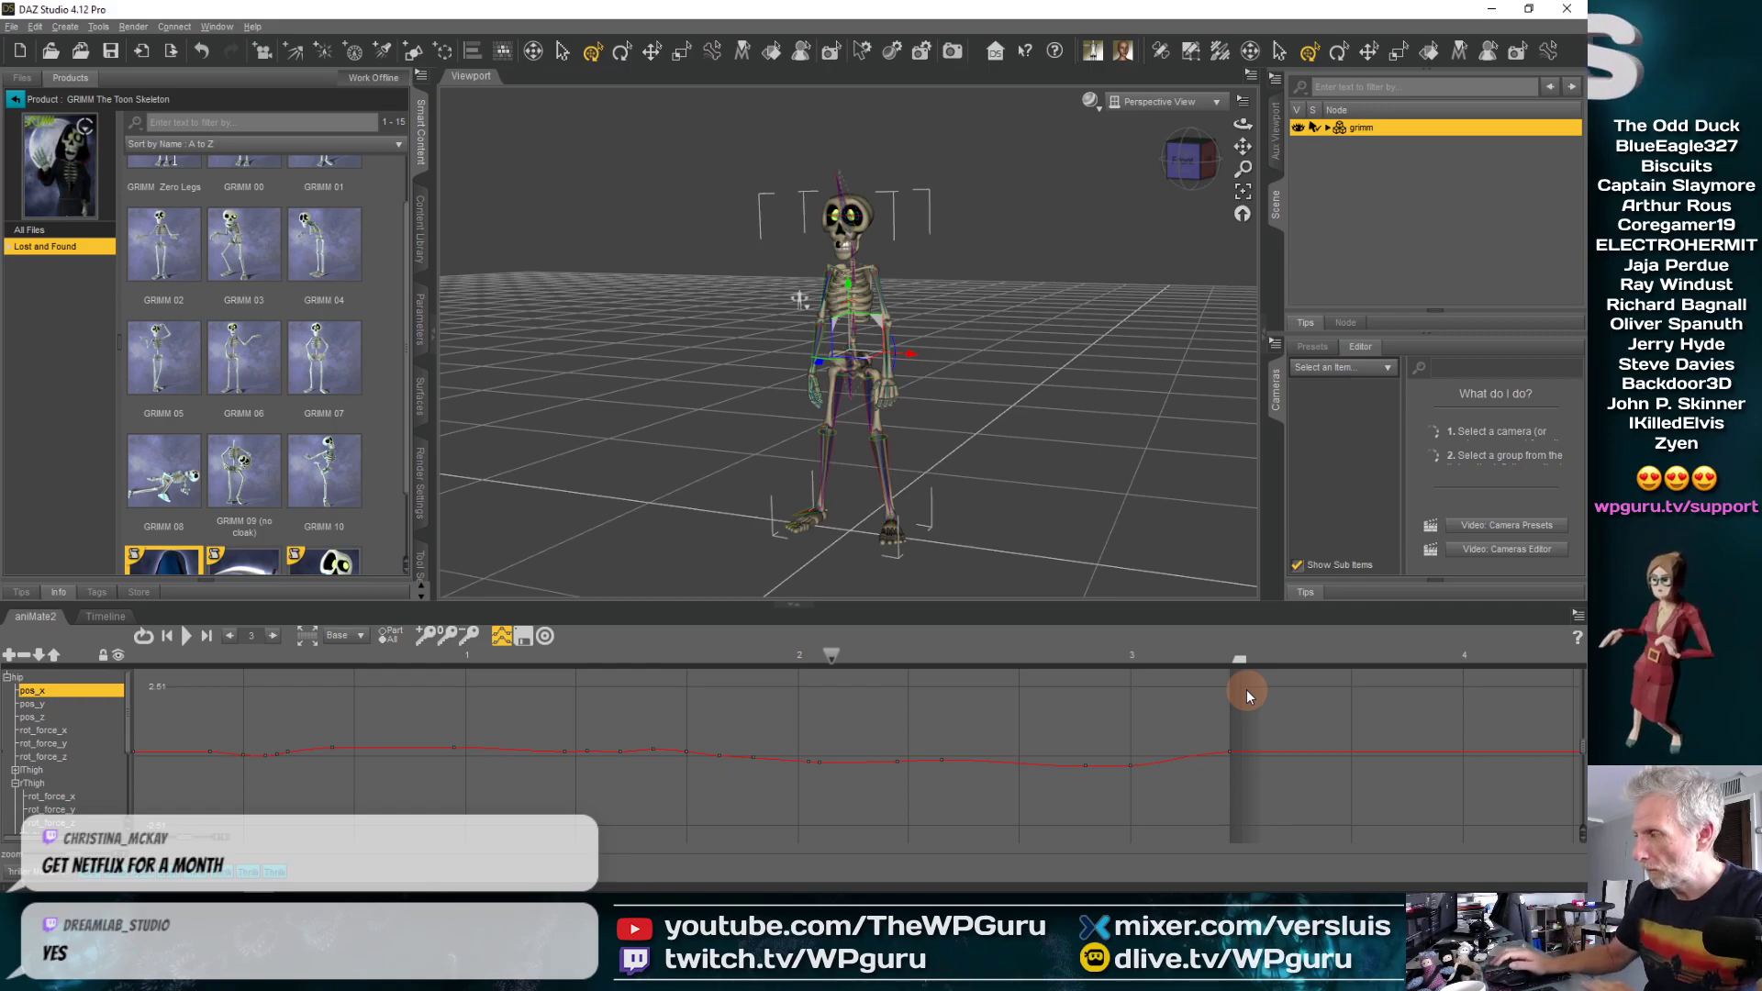
drag(1265, 701, 119, 779)
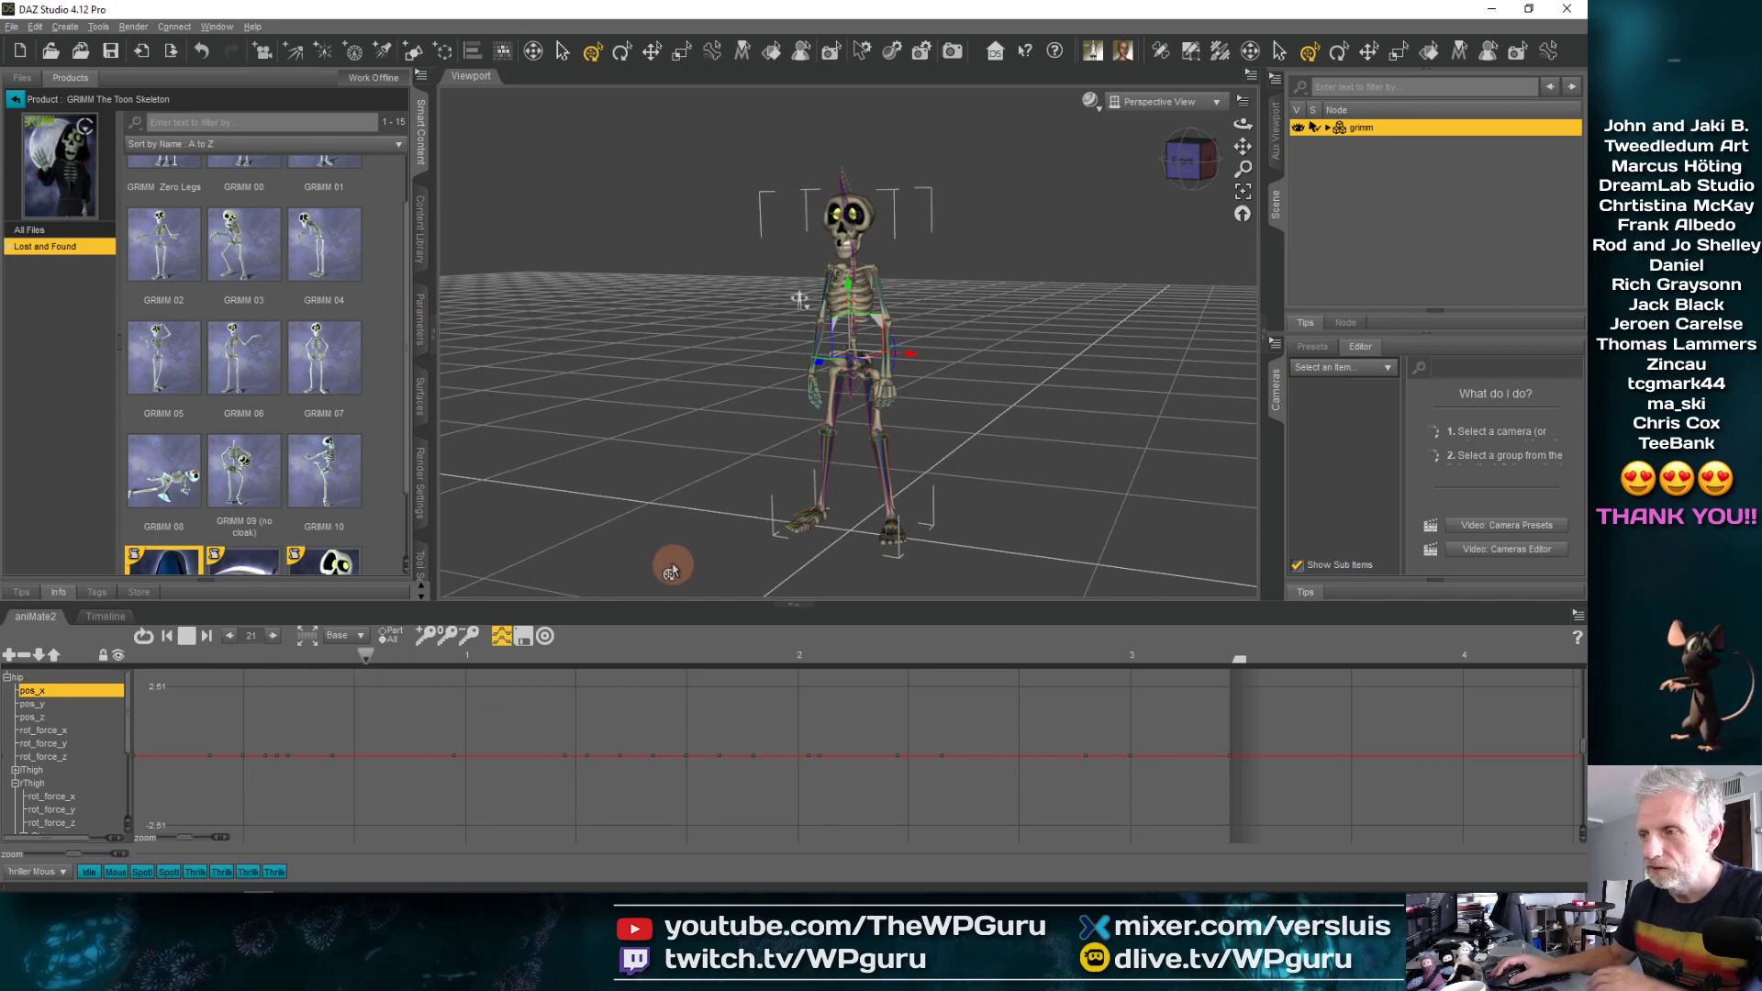
ctrl+alt+drag(669, 550, 713, 519)
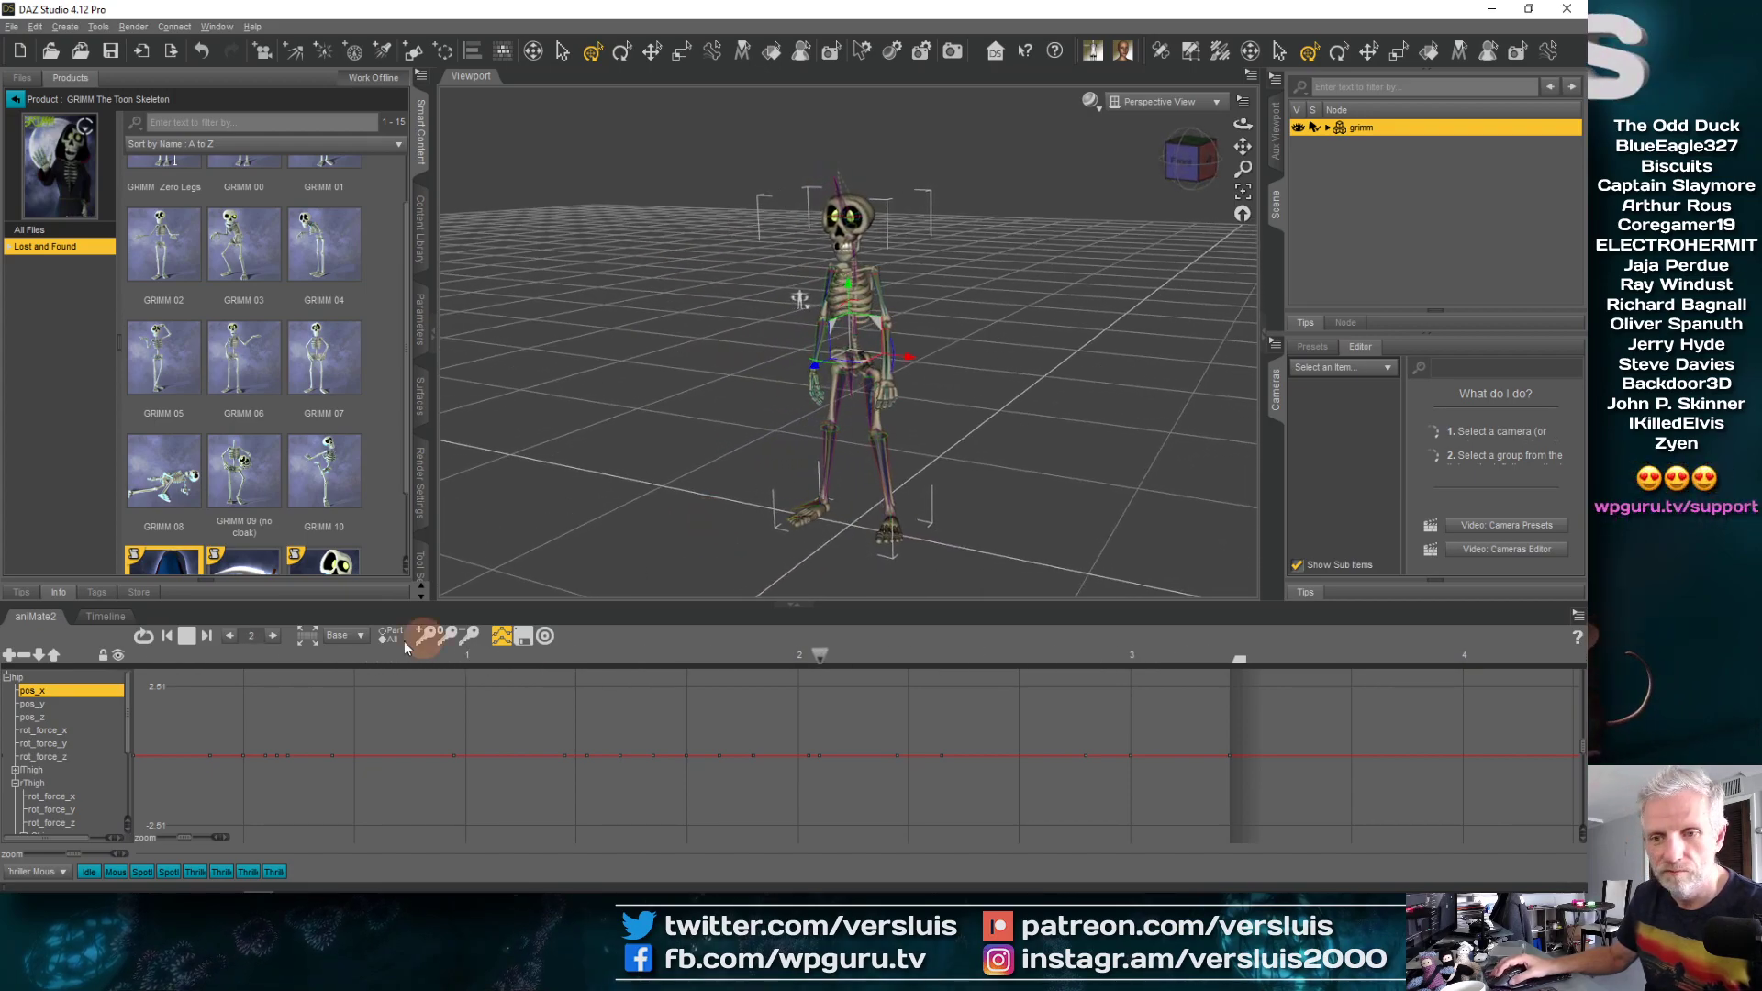
Close the Graph Editor, start saving the edited aniBlock and create a folder named GRIMM inside the aniBlocks folder
click(502, 636)
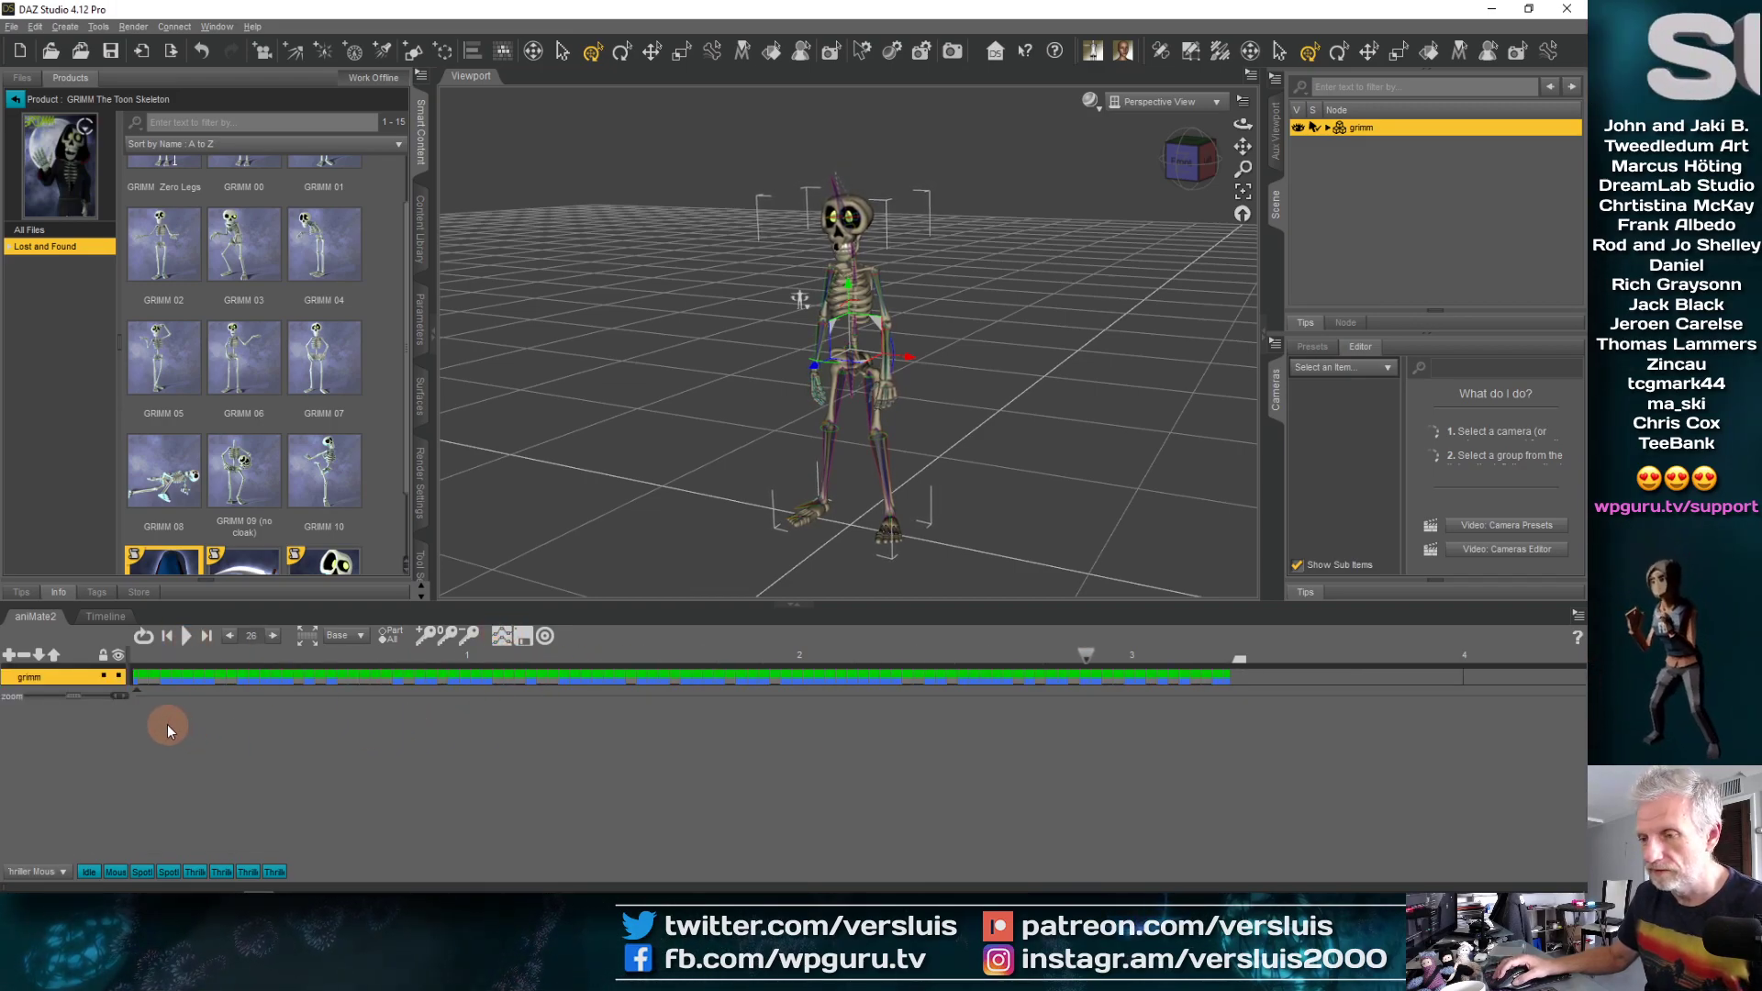
click(530, 637)
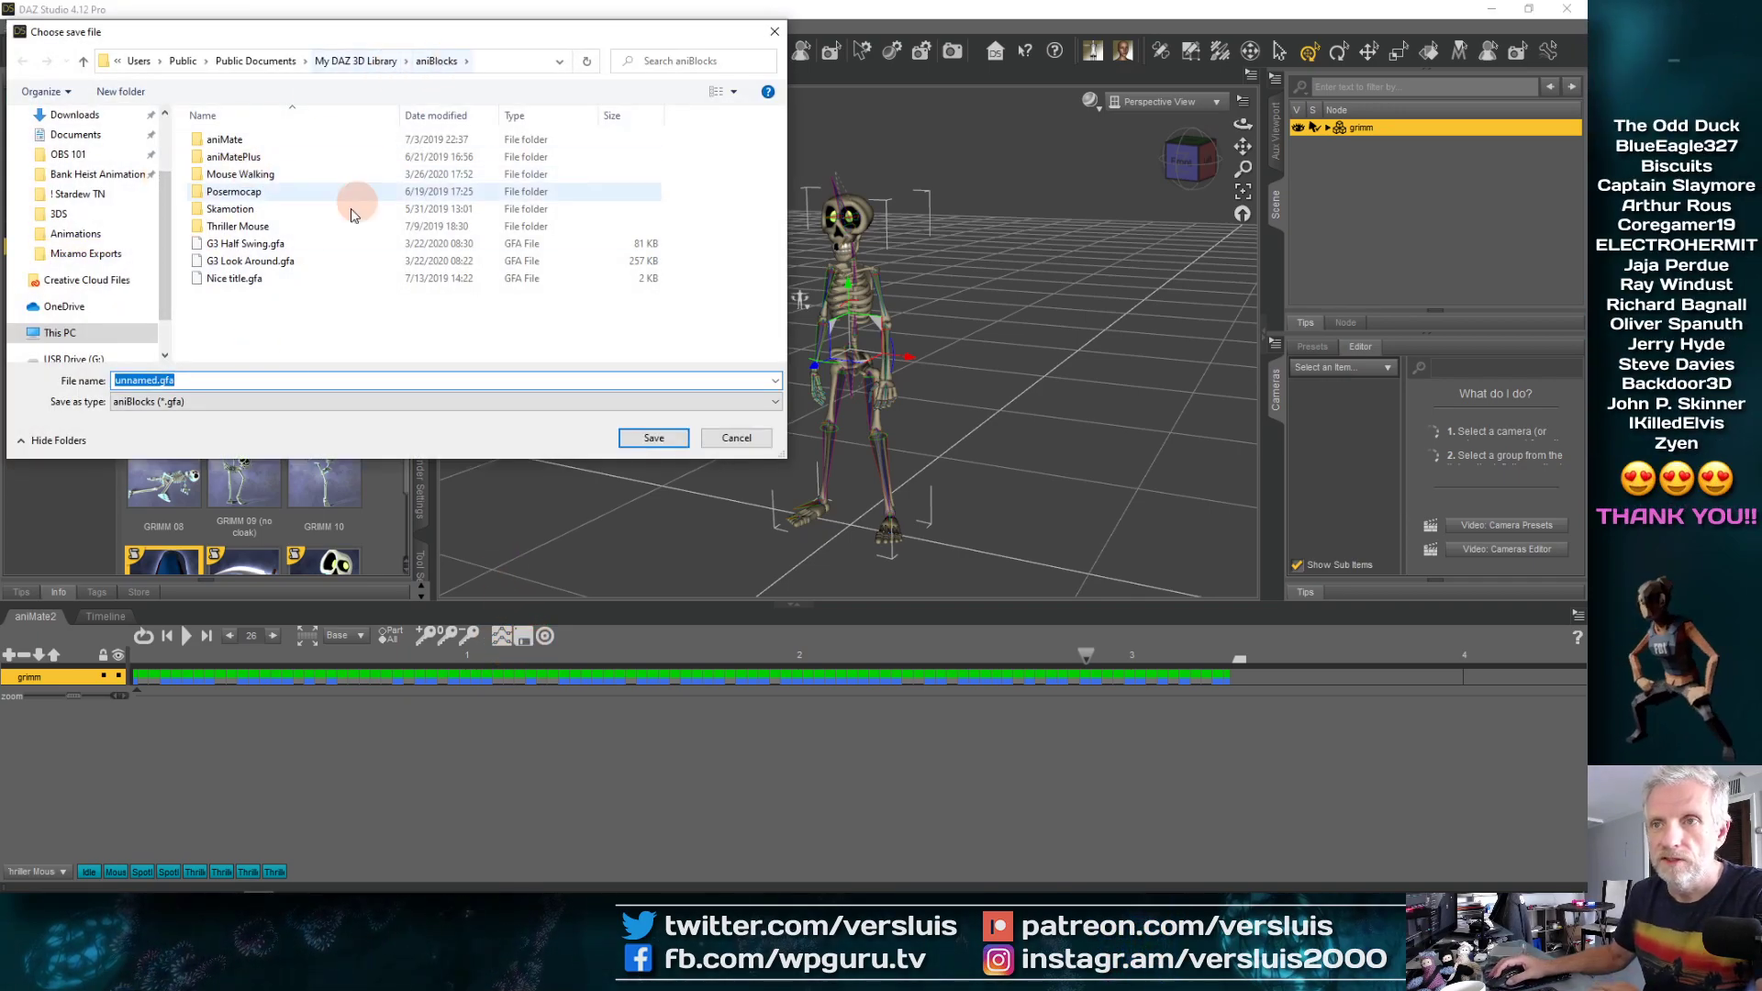
click(246, 313)
right_click(245, 312)
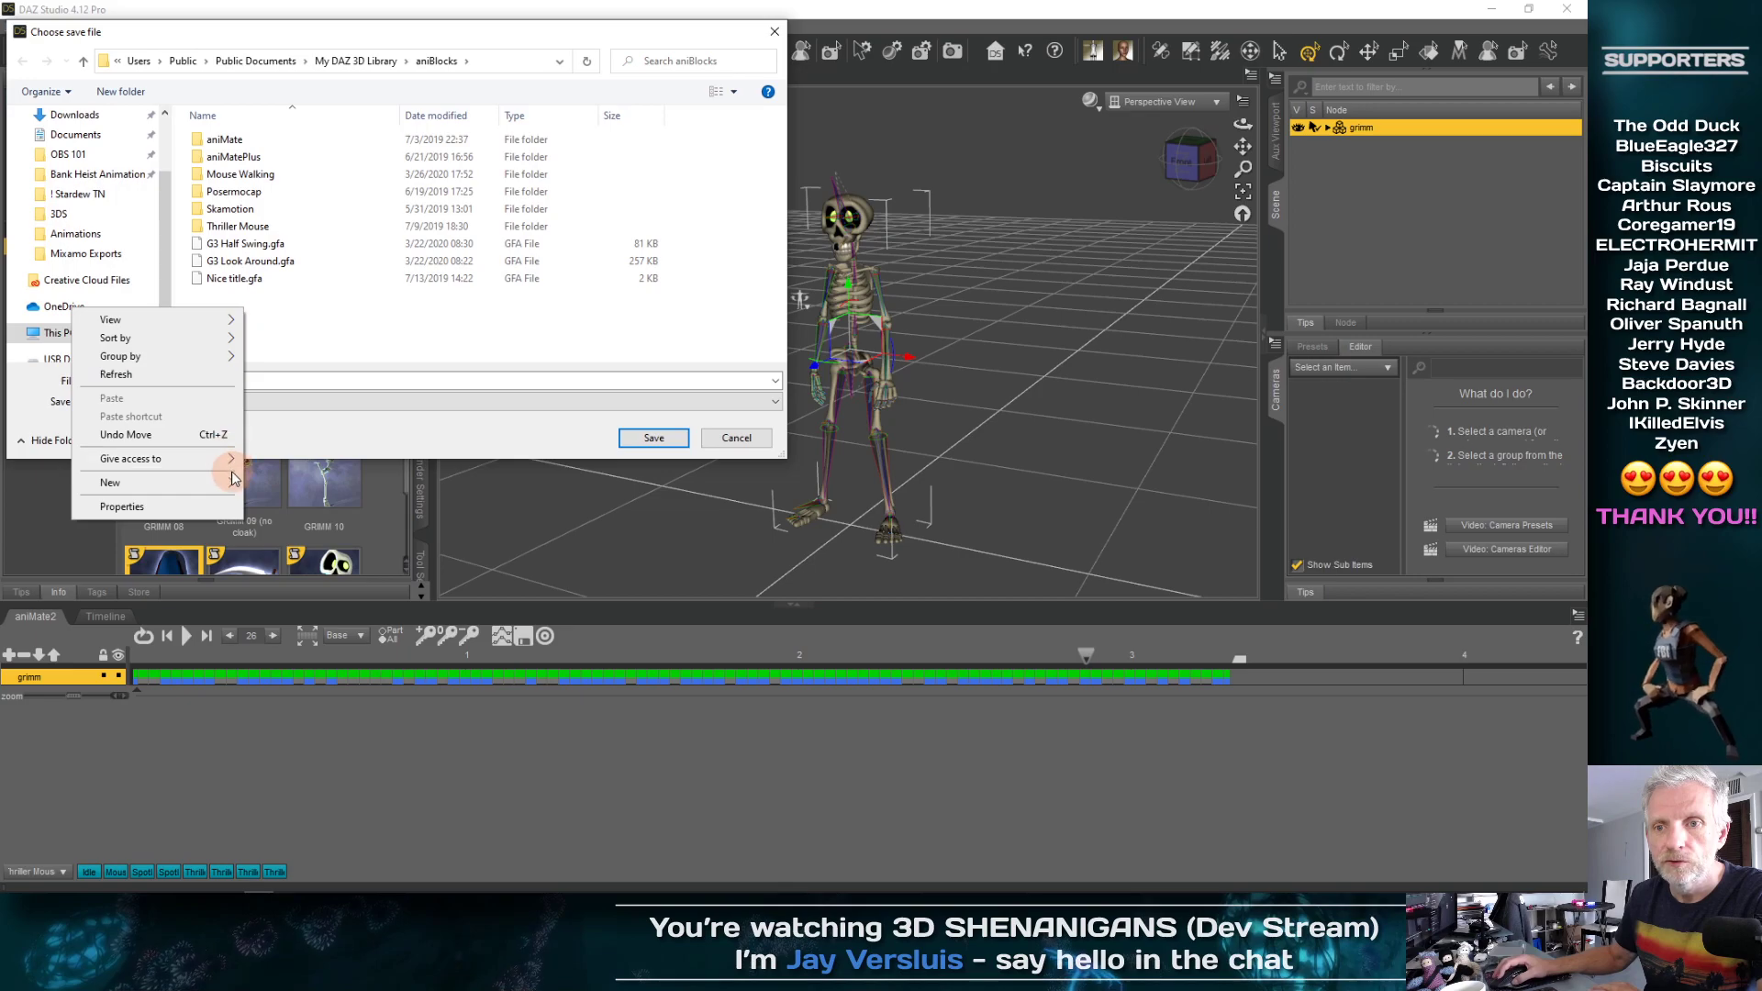
click(275, 483)
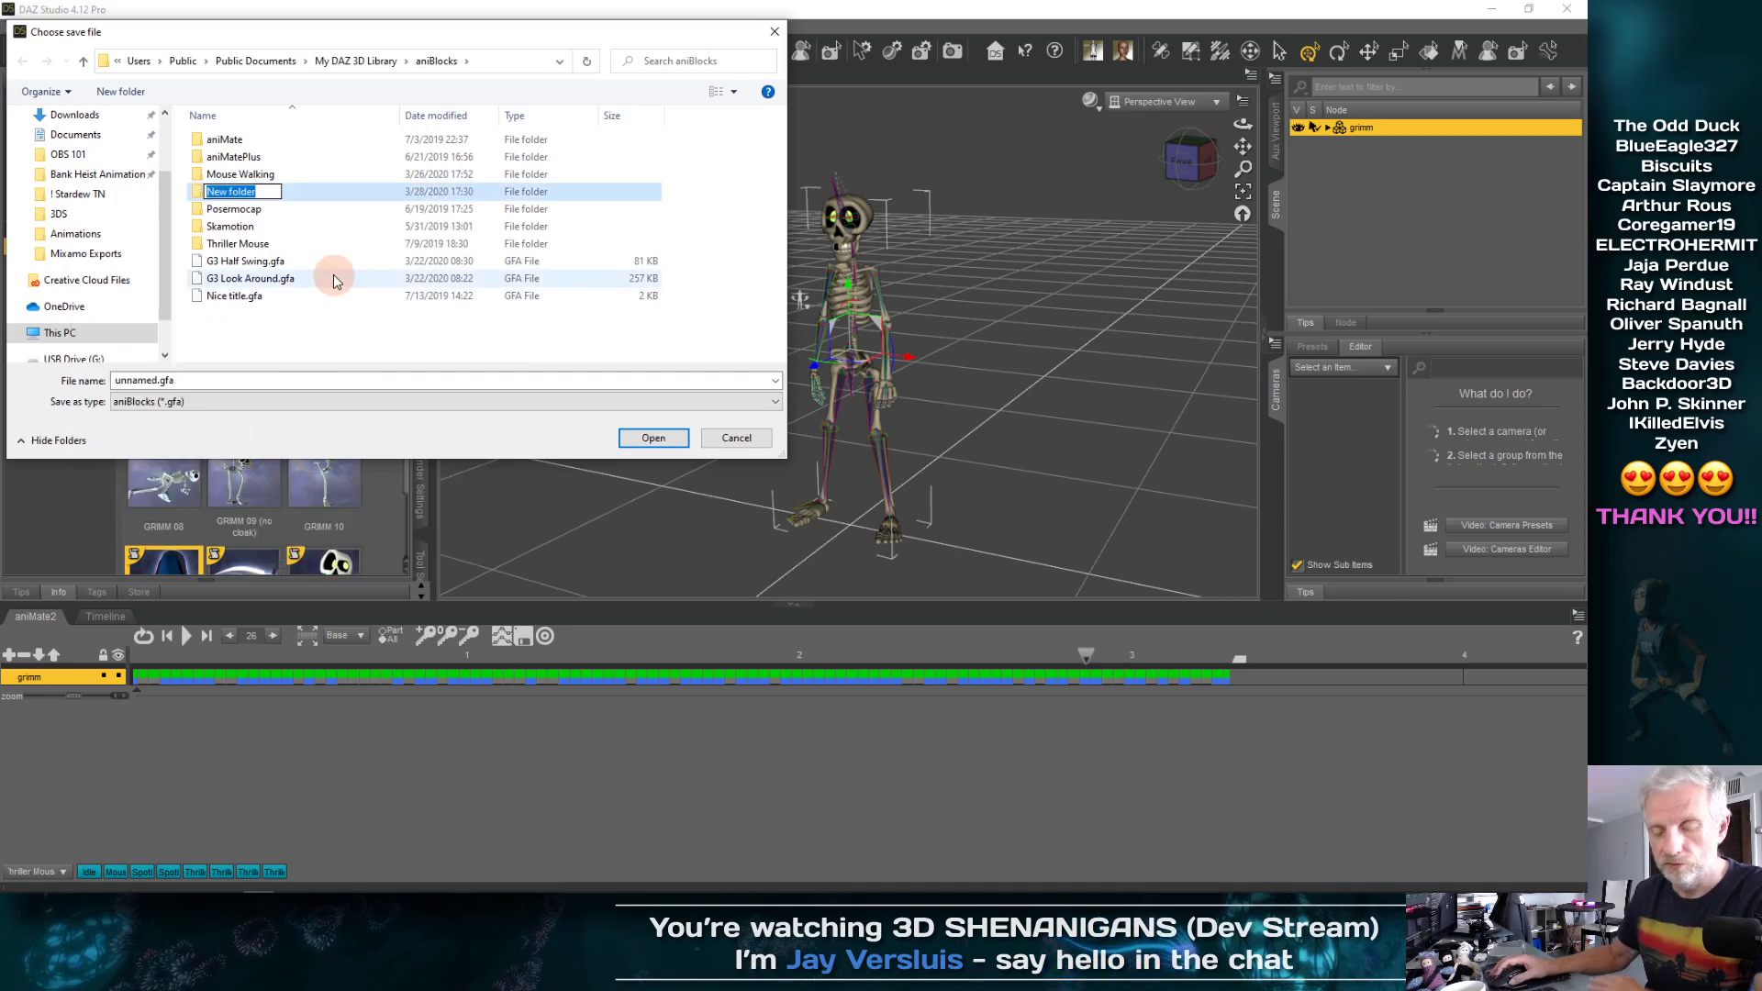
text(GRIMM)
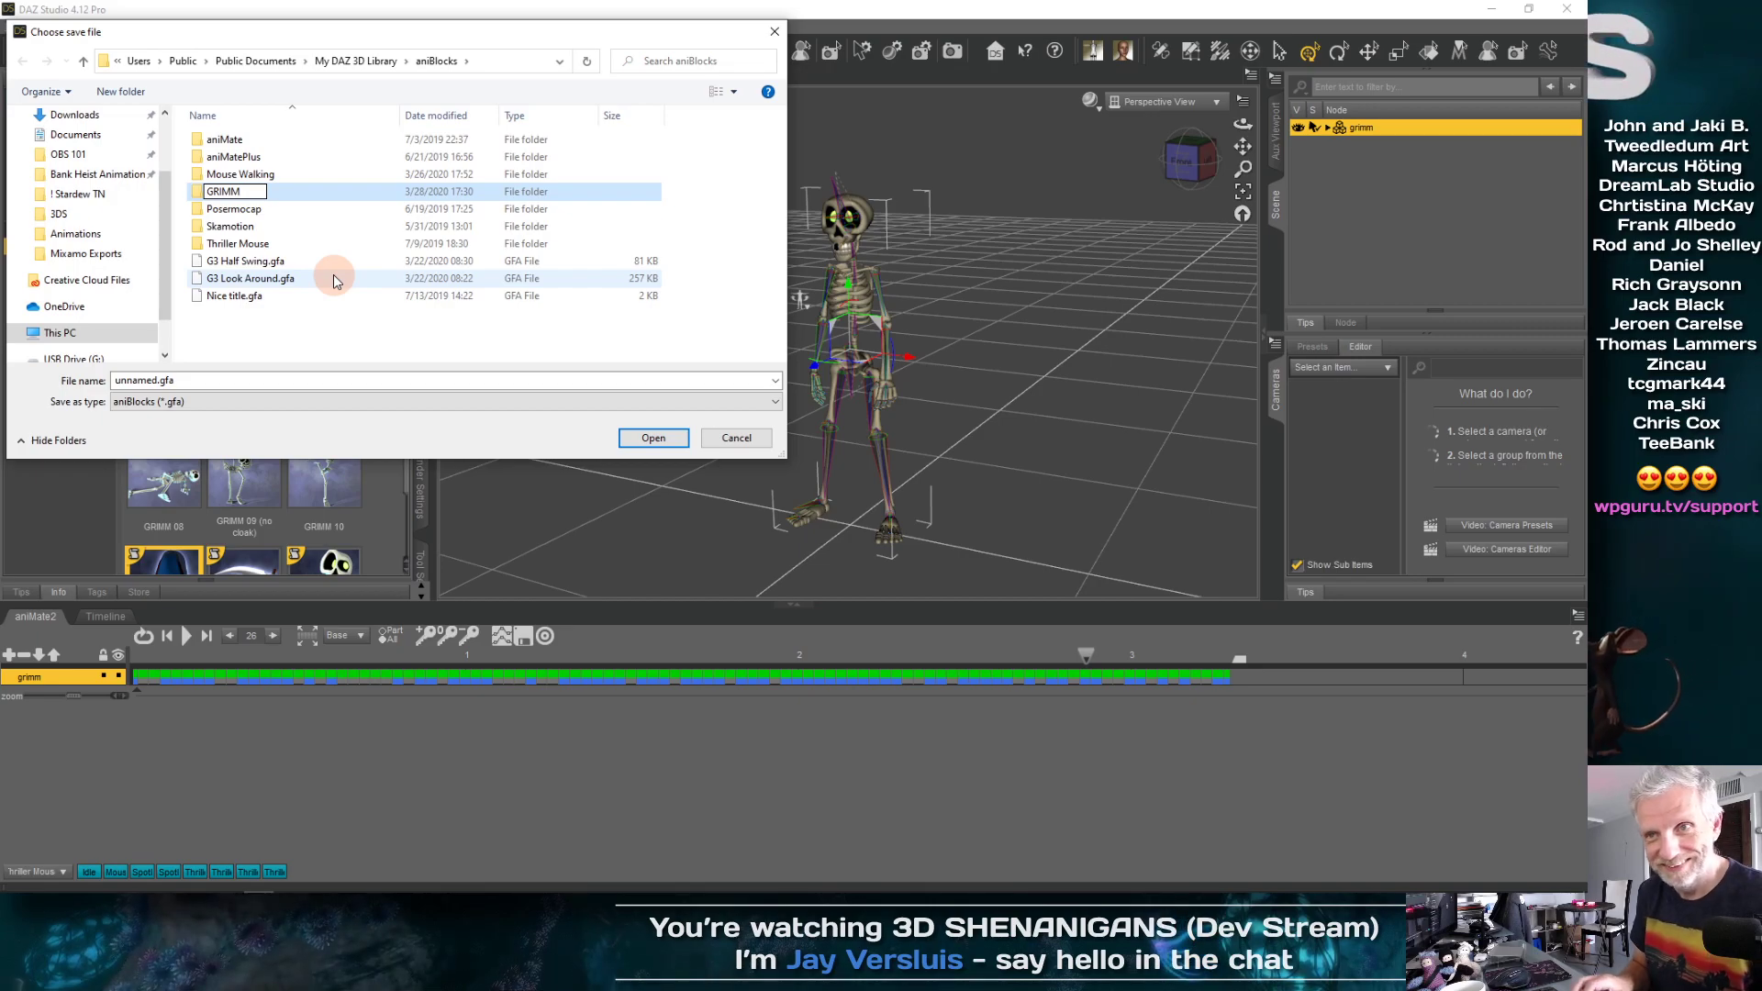
key(Return)
Save the aniBlock in the new GRIMM folder under the name "GRIMM Idle"
double_click(231, 188)
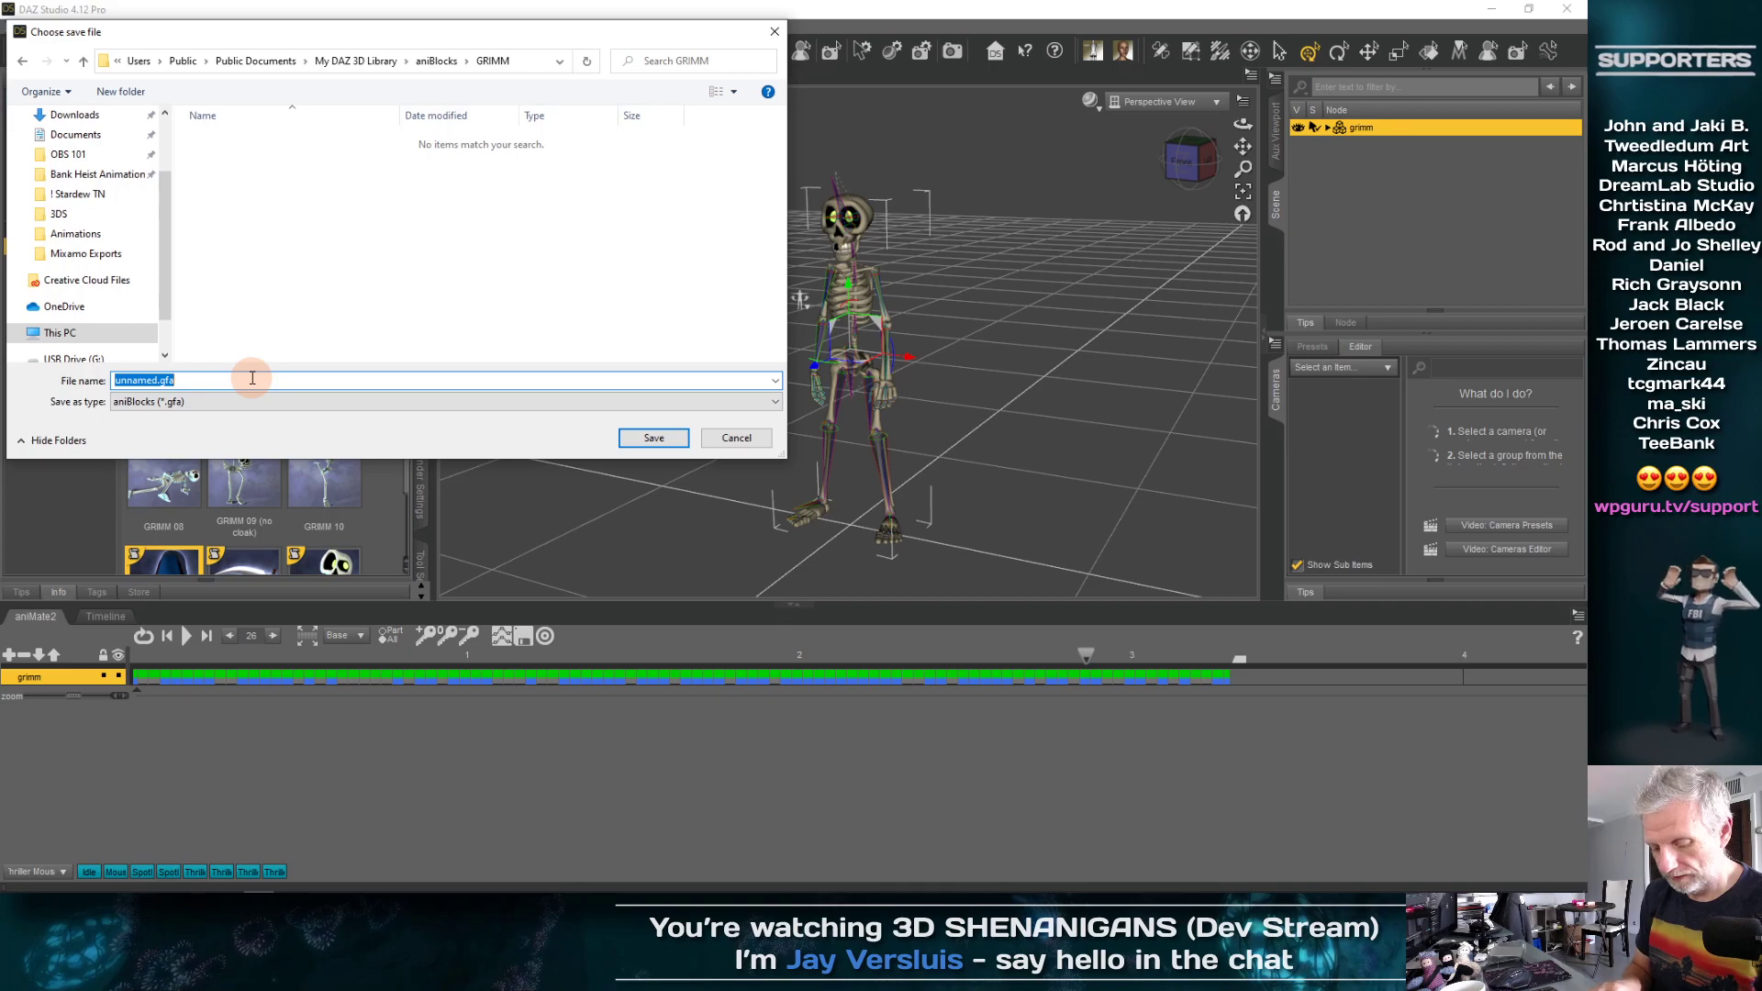
text(GRIMM )
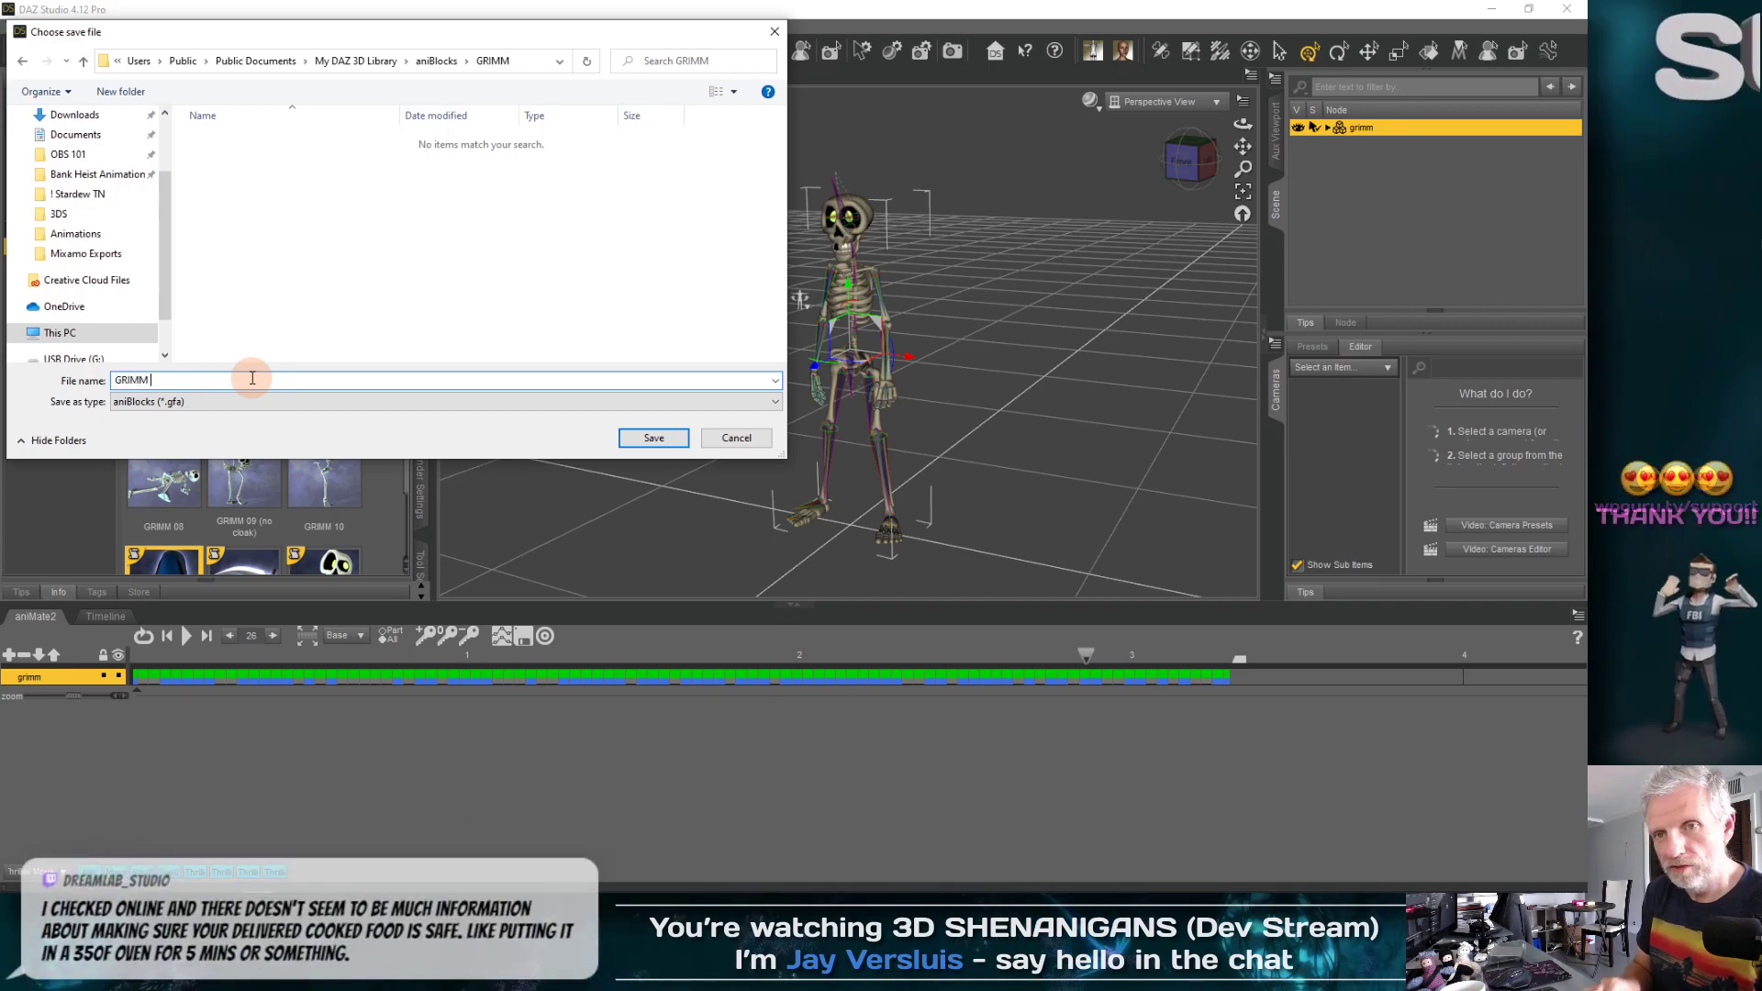
text(Idle)
key(Return)
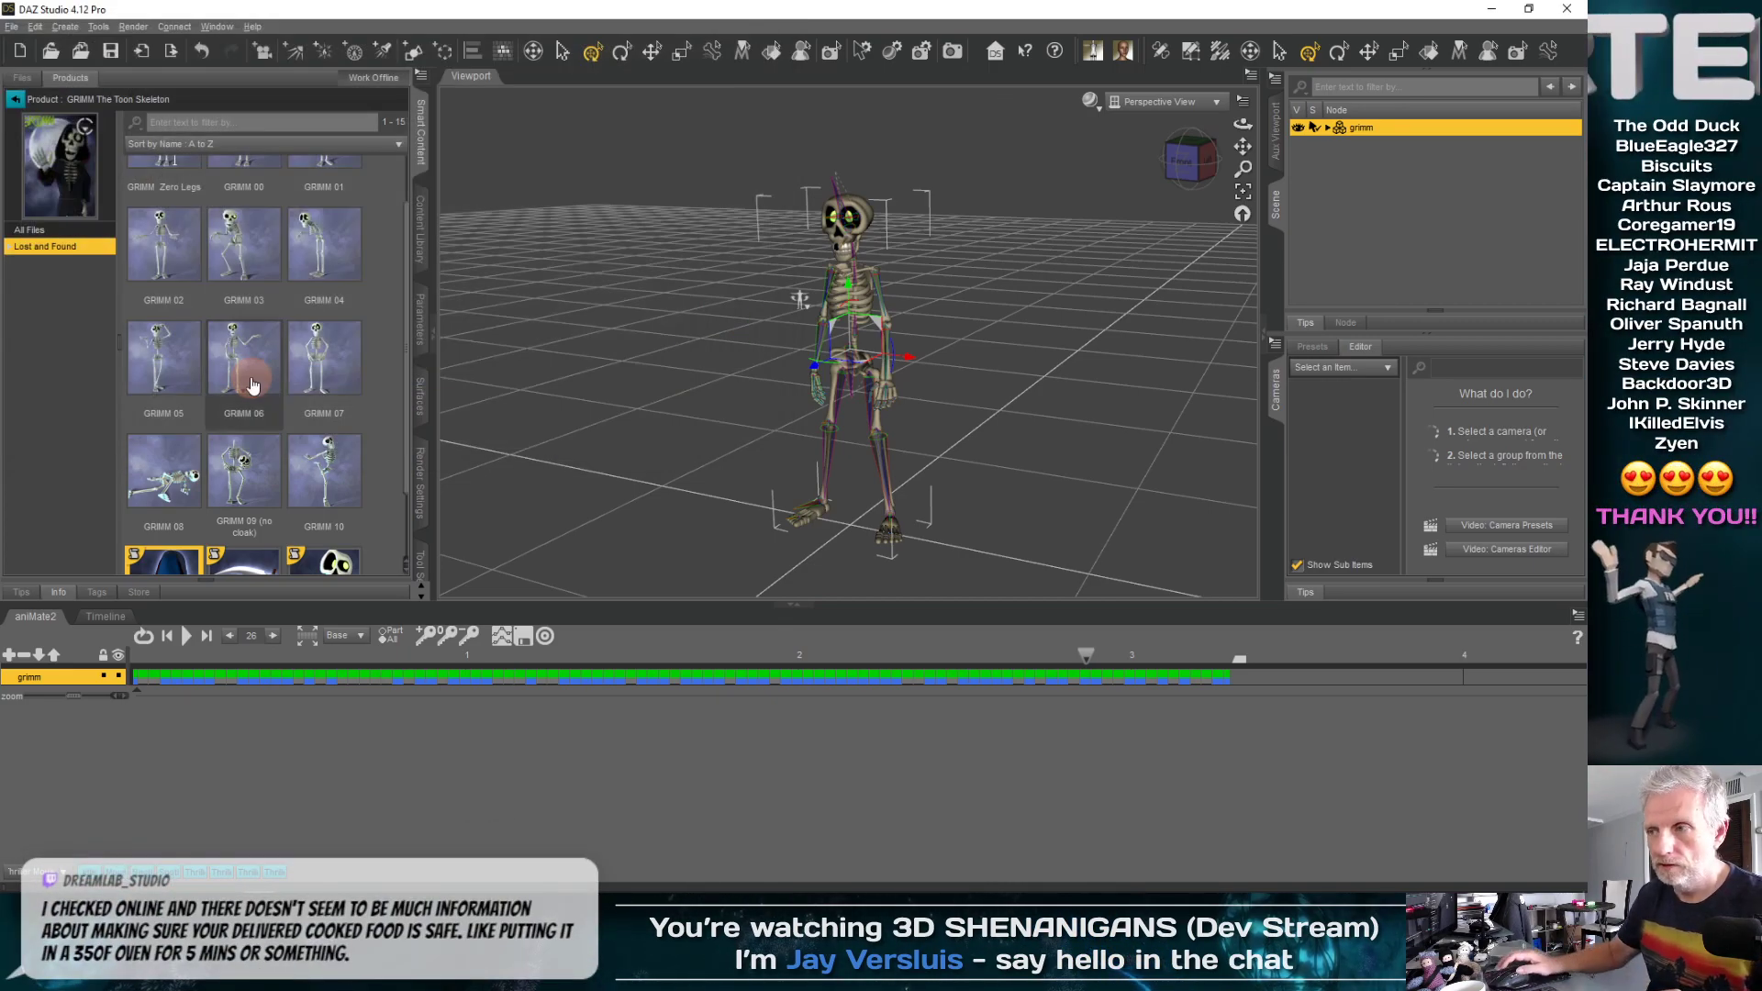
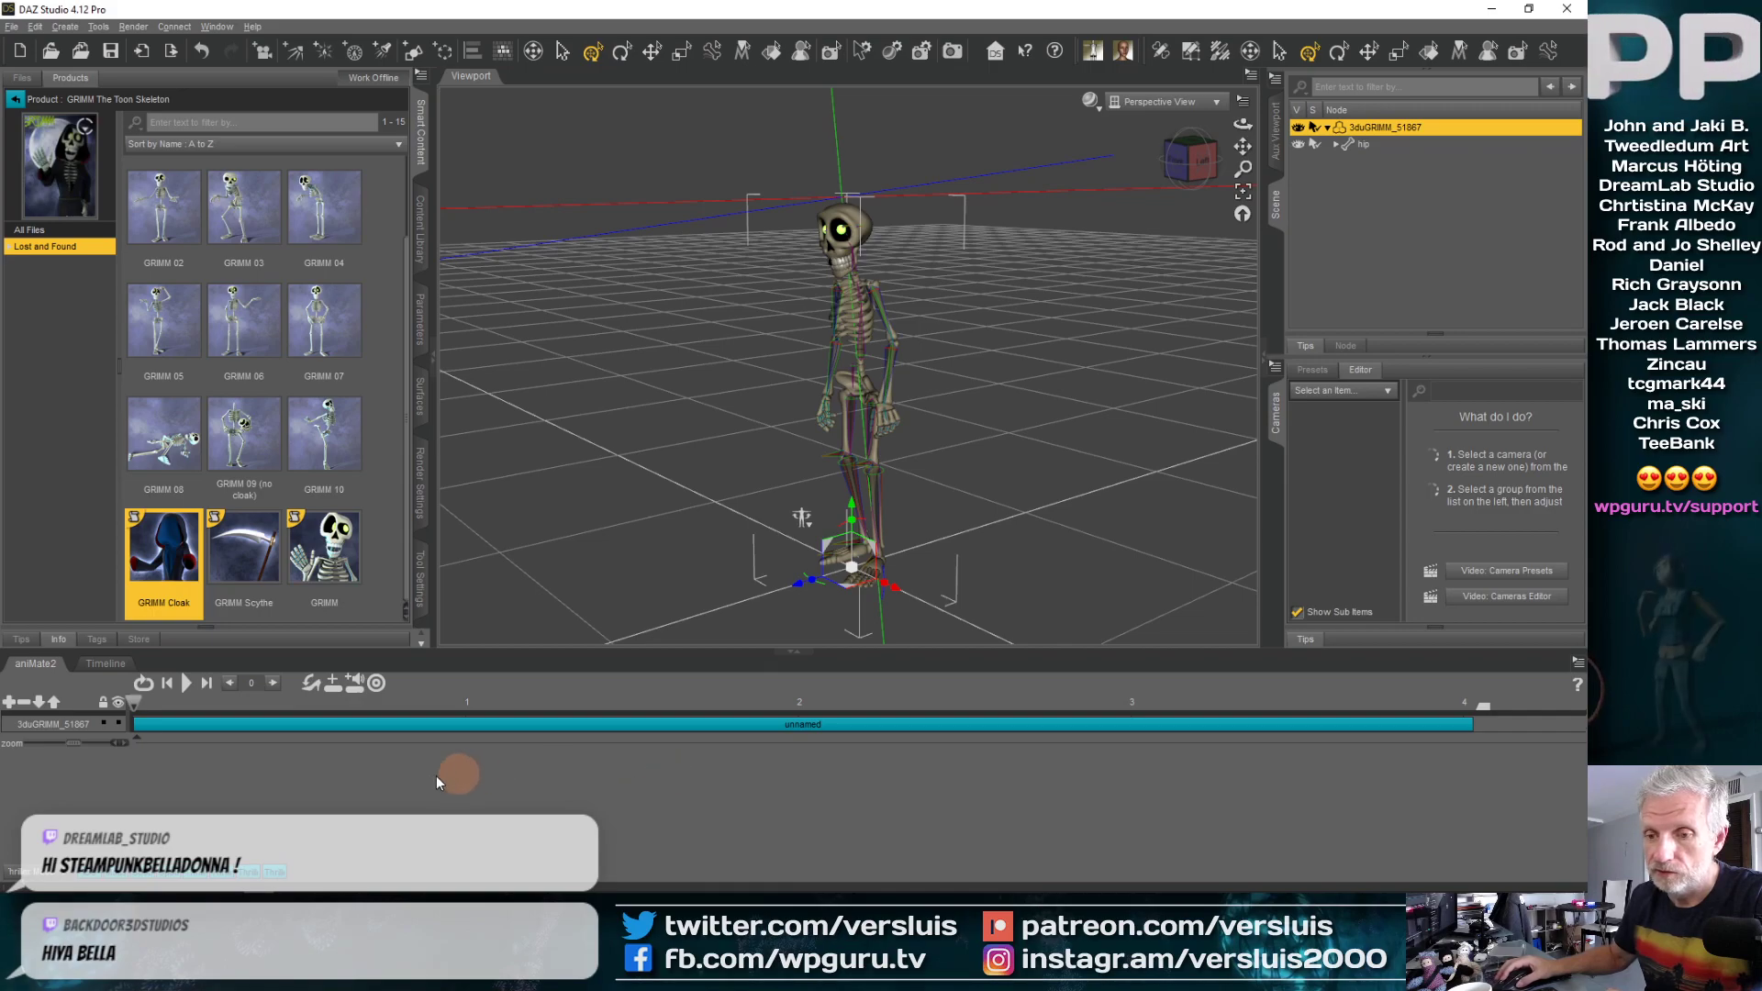
Open the keyframes of the 3duGRIMM_51867 figure's aniBlock and show their curves in the Graph Editor
drag(133, 704, 115, 751)
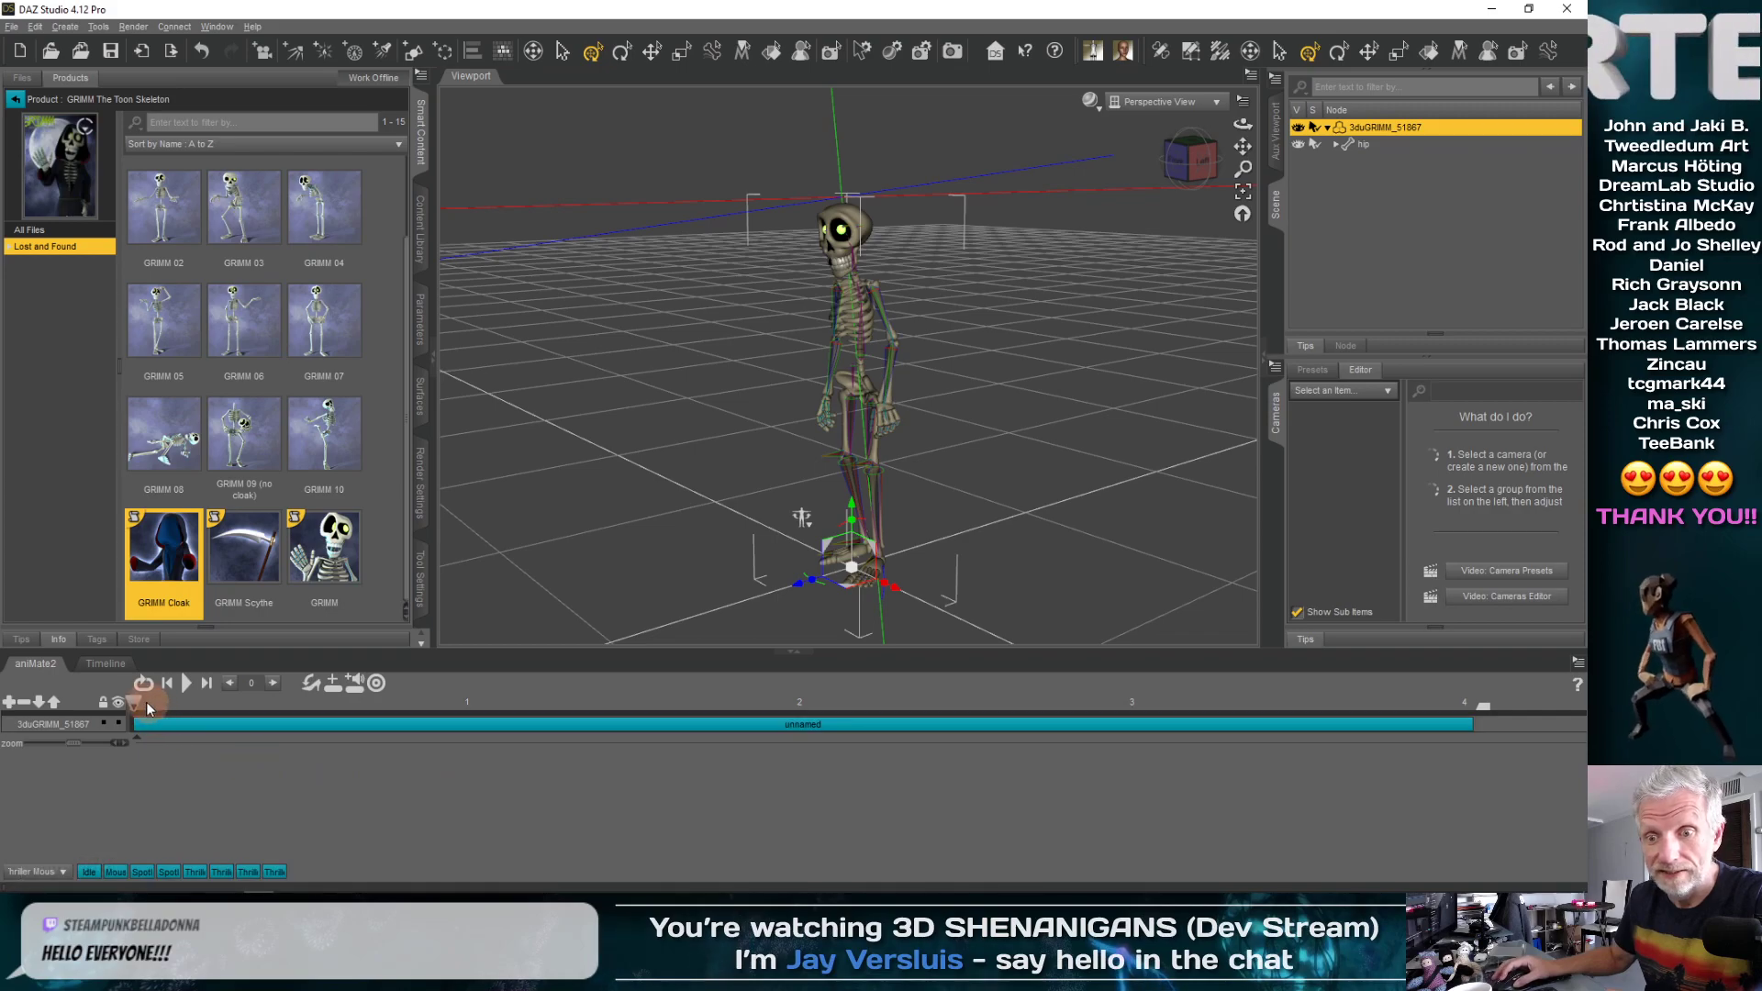
drag(191, 700, 97, 724)
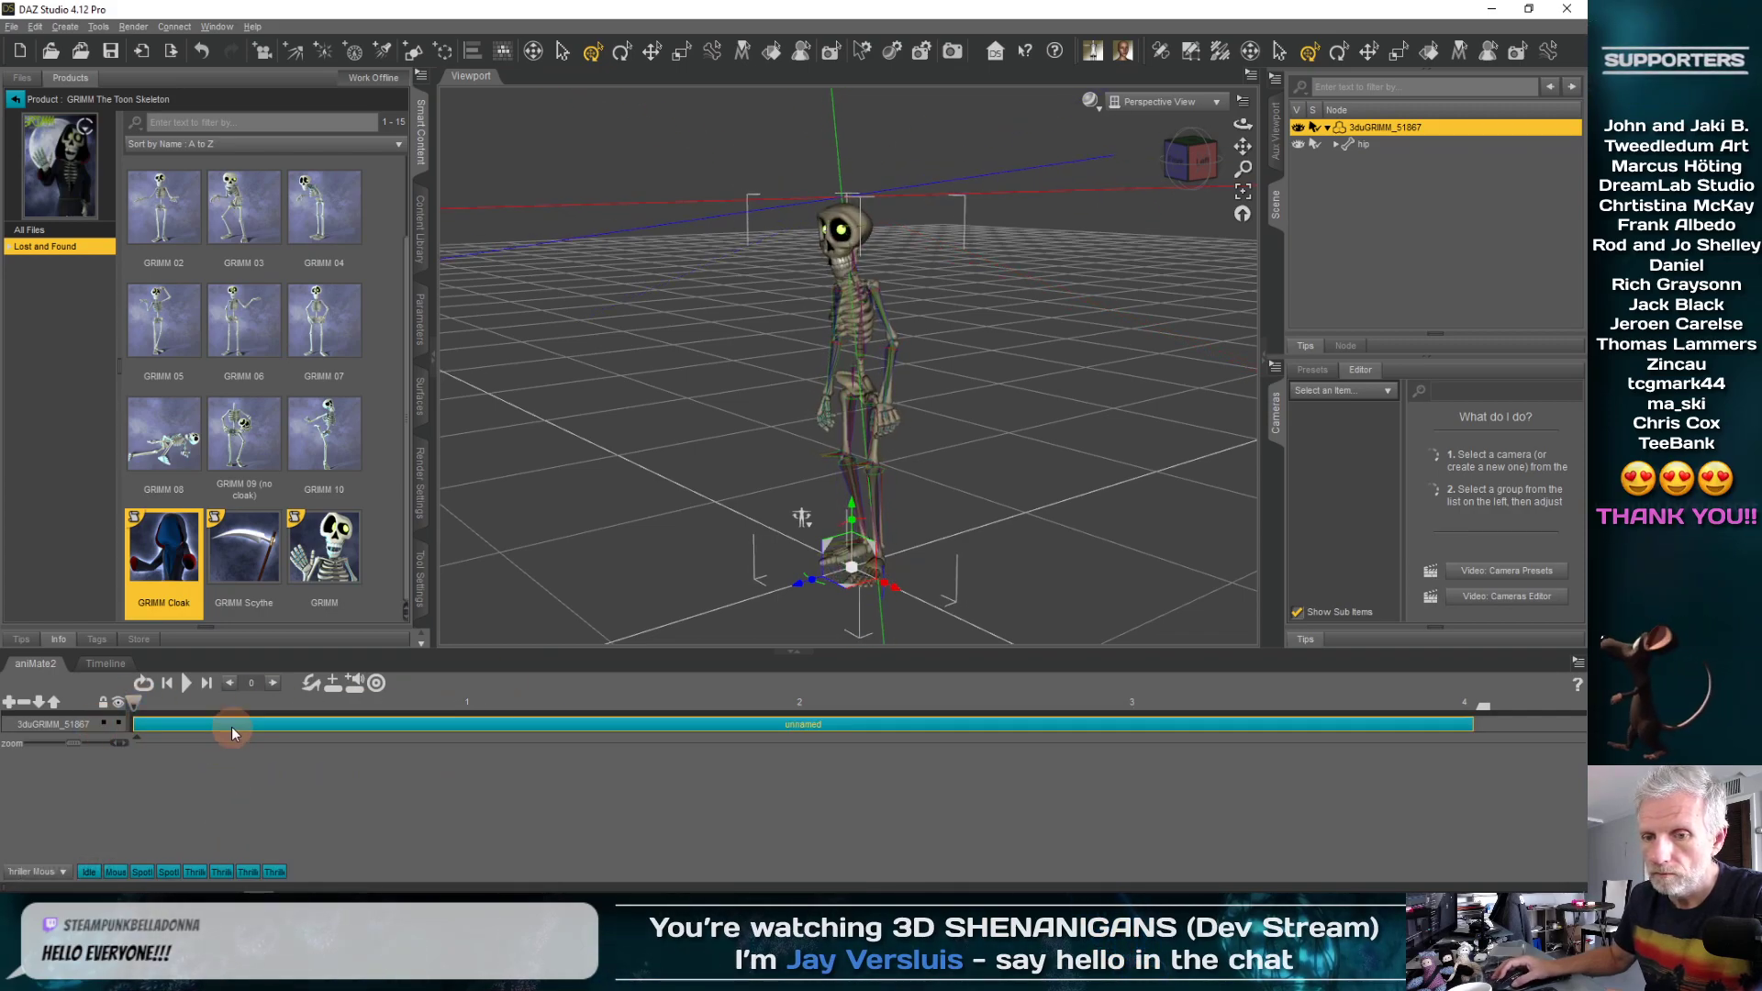
click(294, 725)
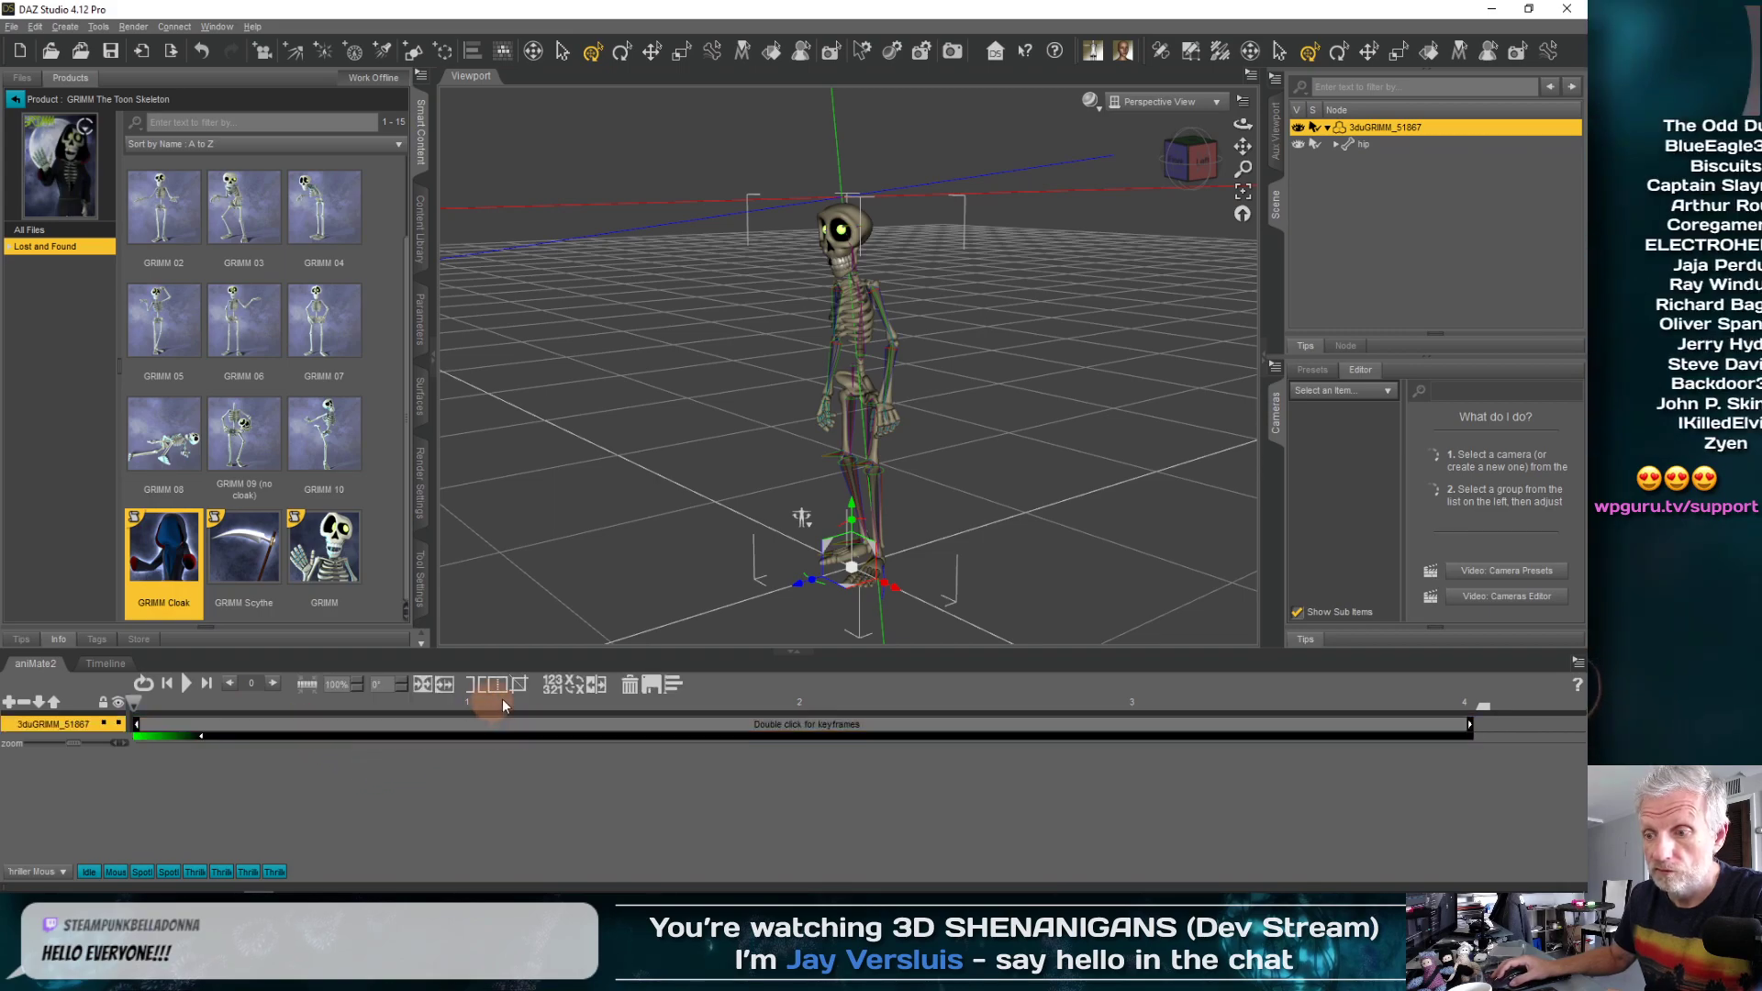
double_click(430, 729)
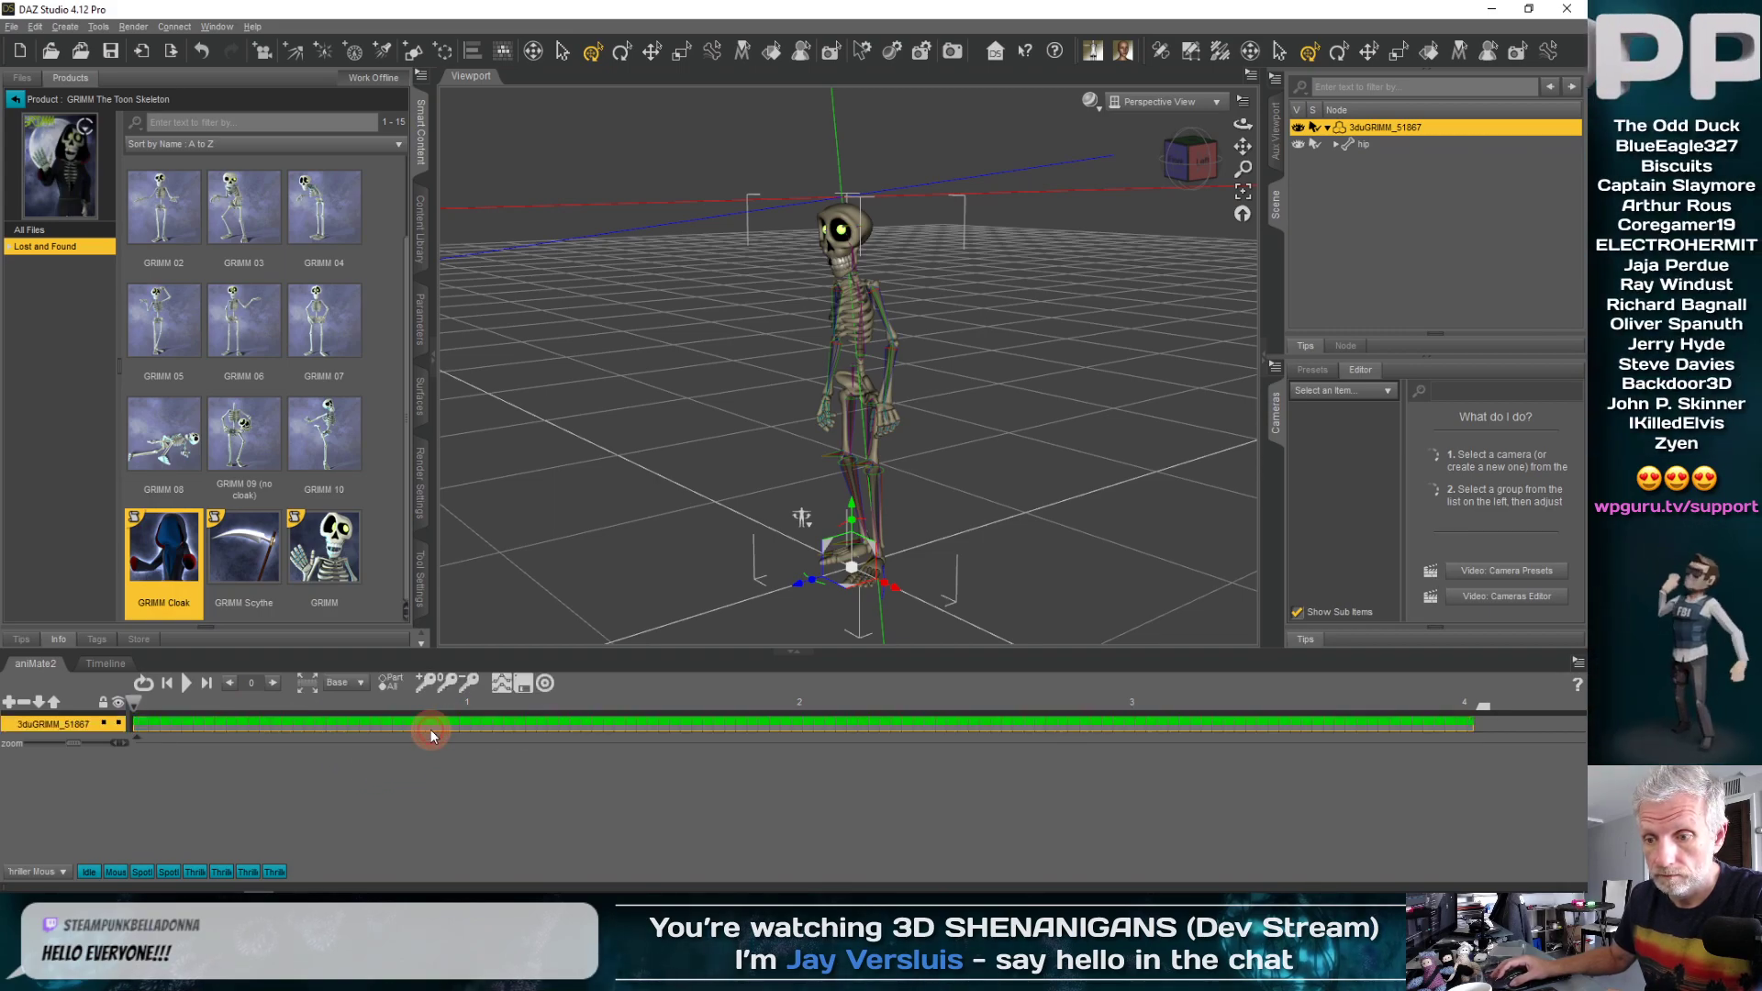
click(504, 684)
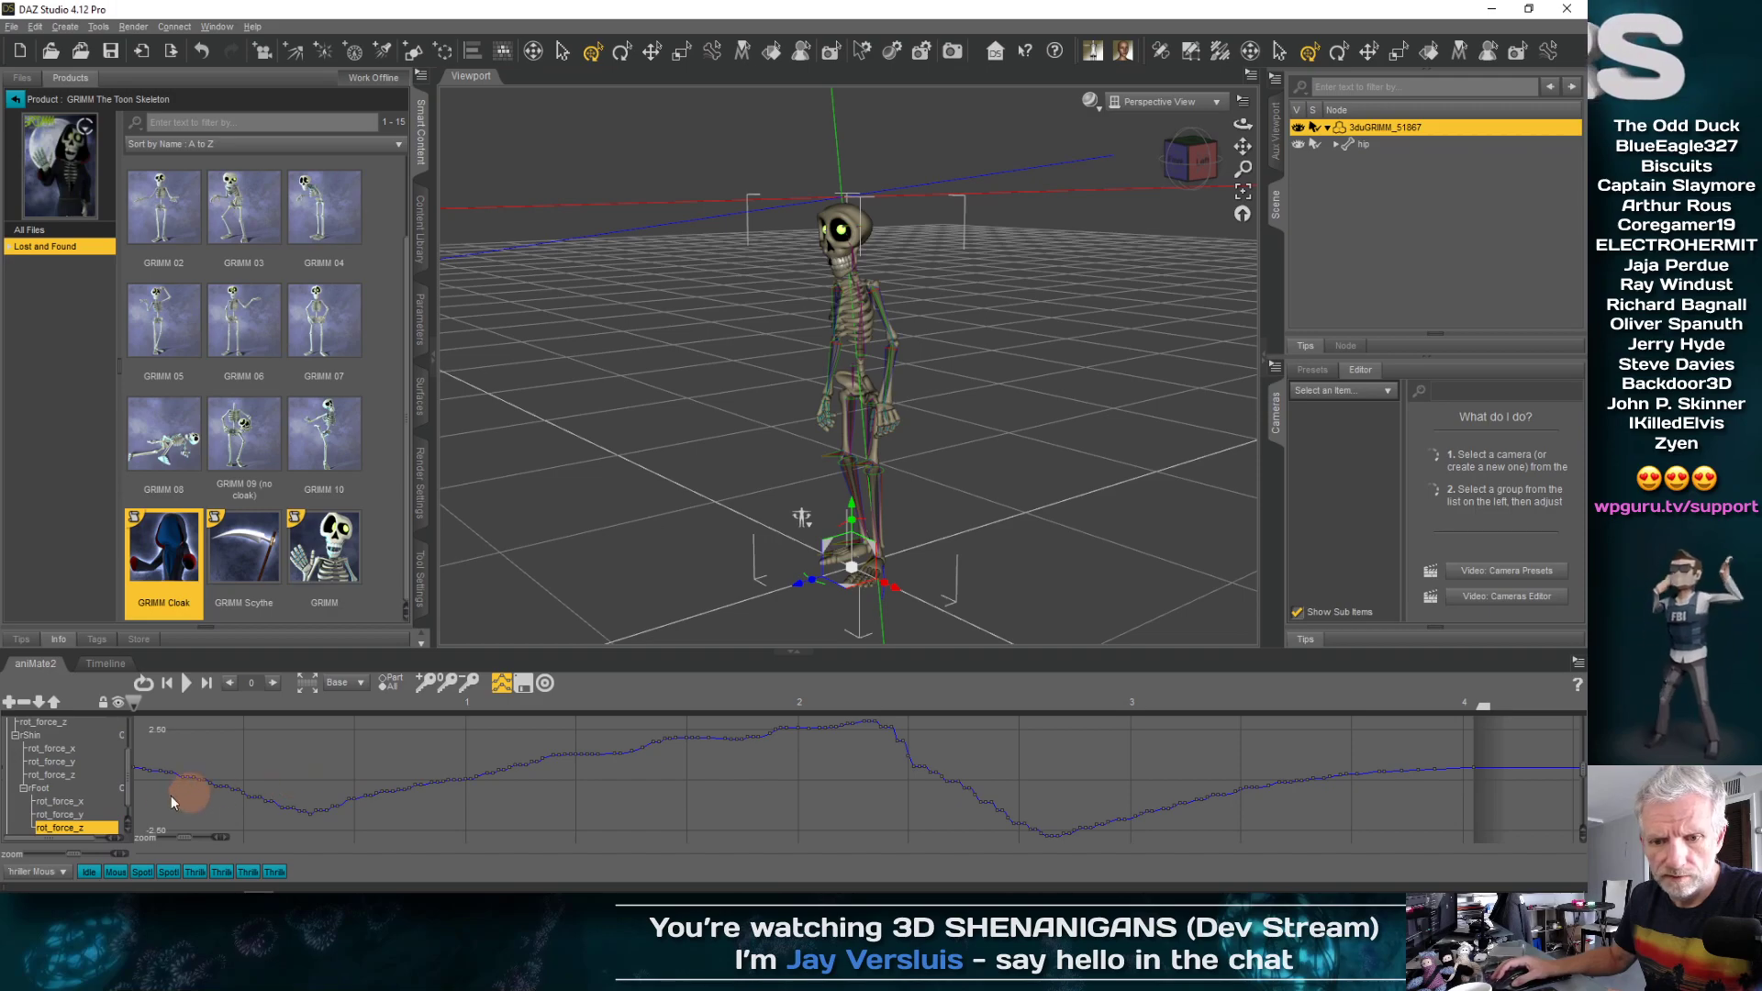
Search the Graph Editor's bone list, including the thigh and abdomen branches, for the hip's position channels
drag(126, 783, 129, 746)
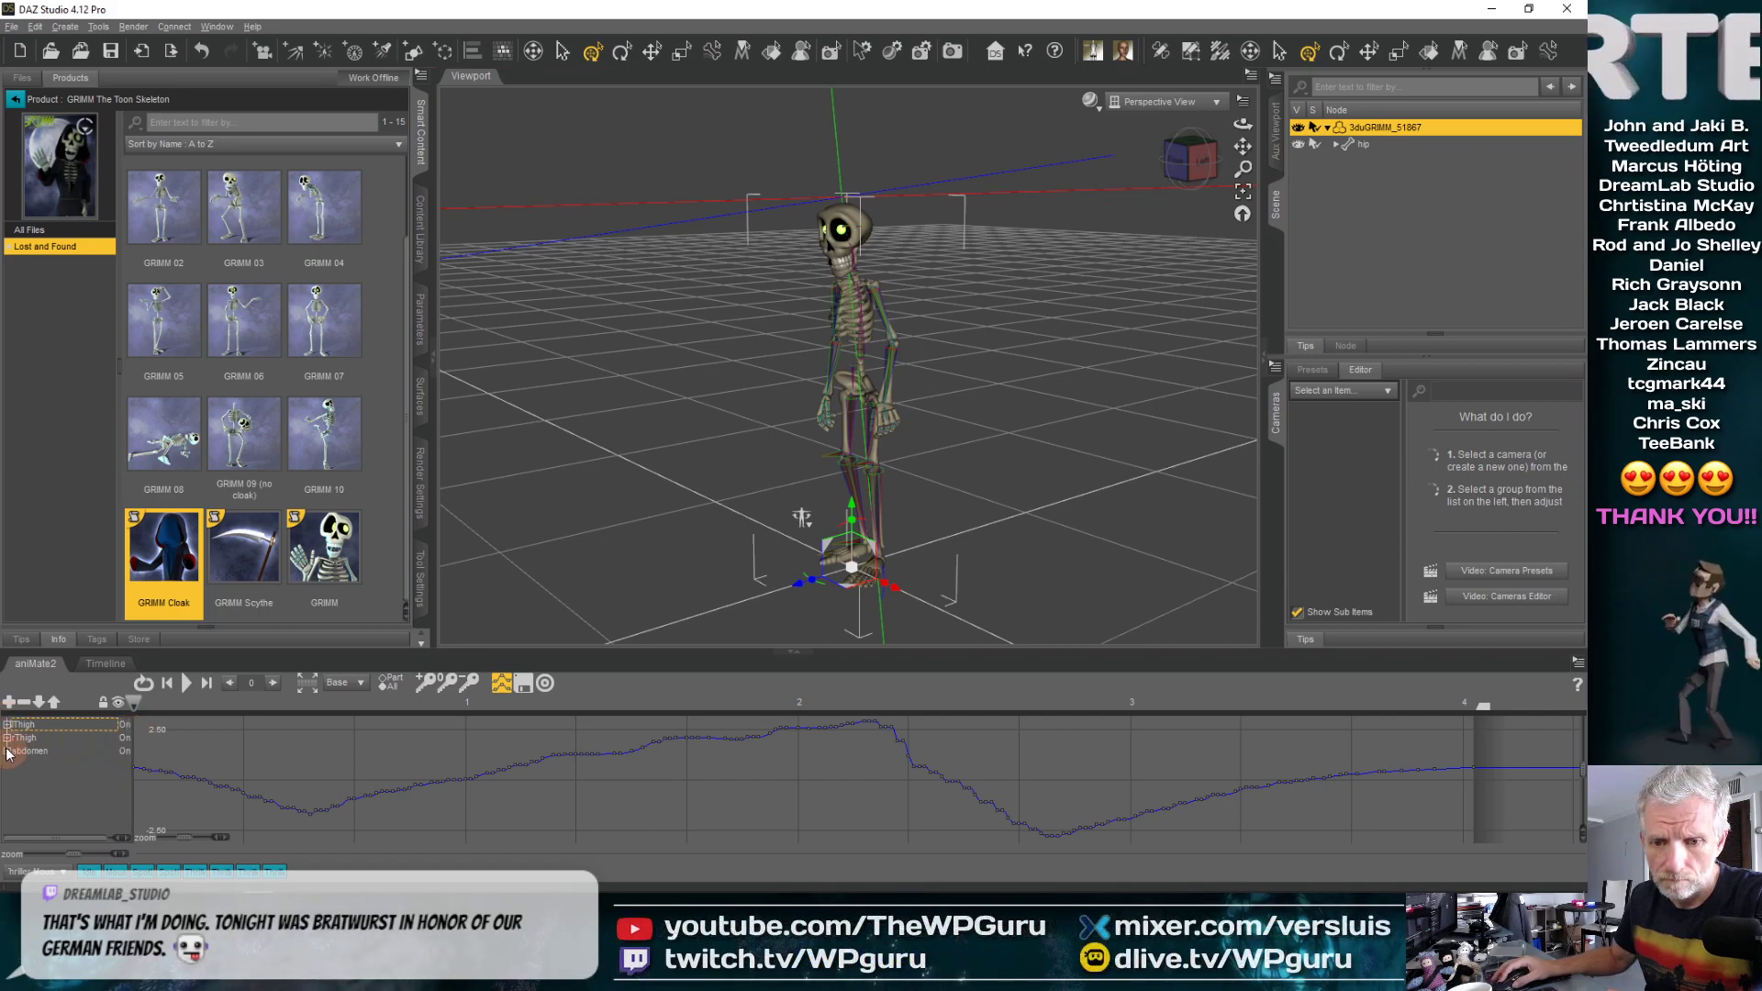
click(57, 750)
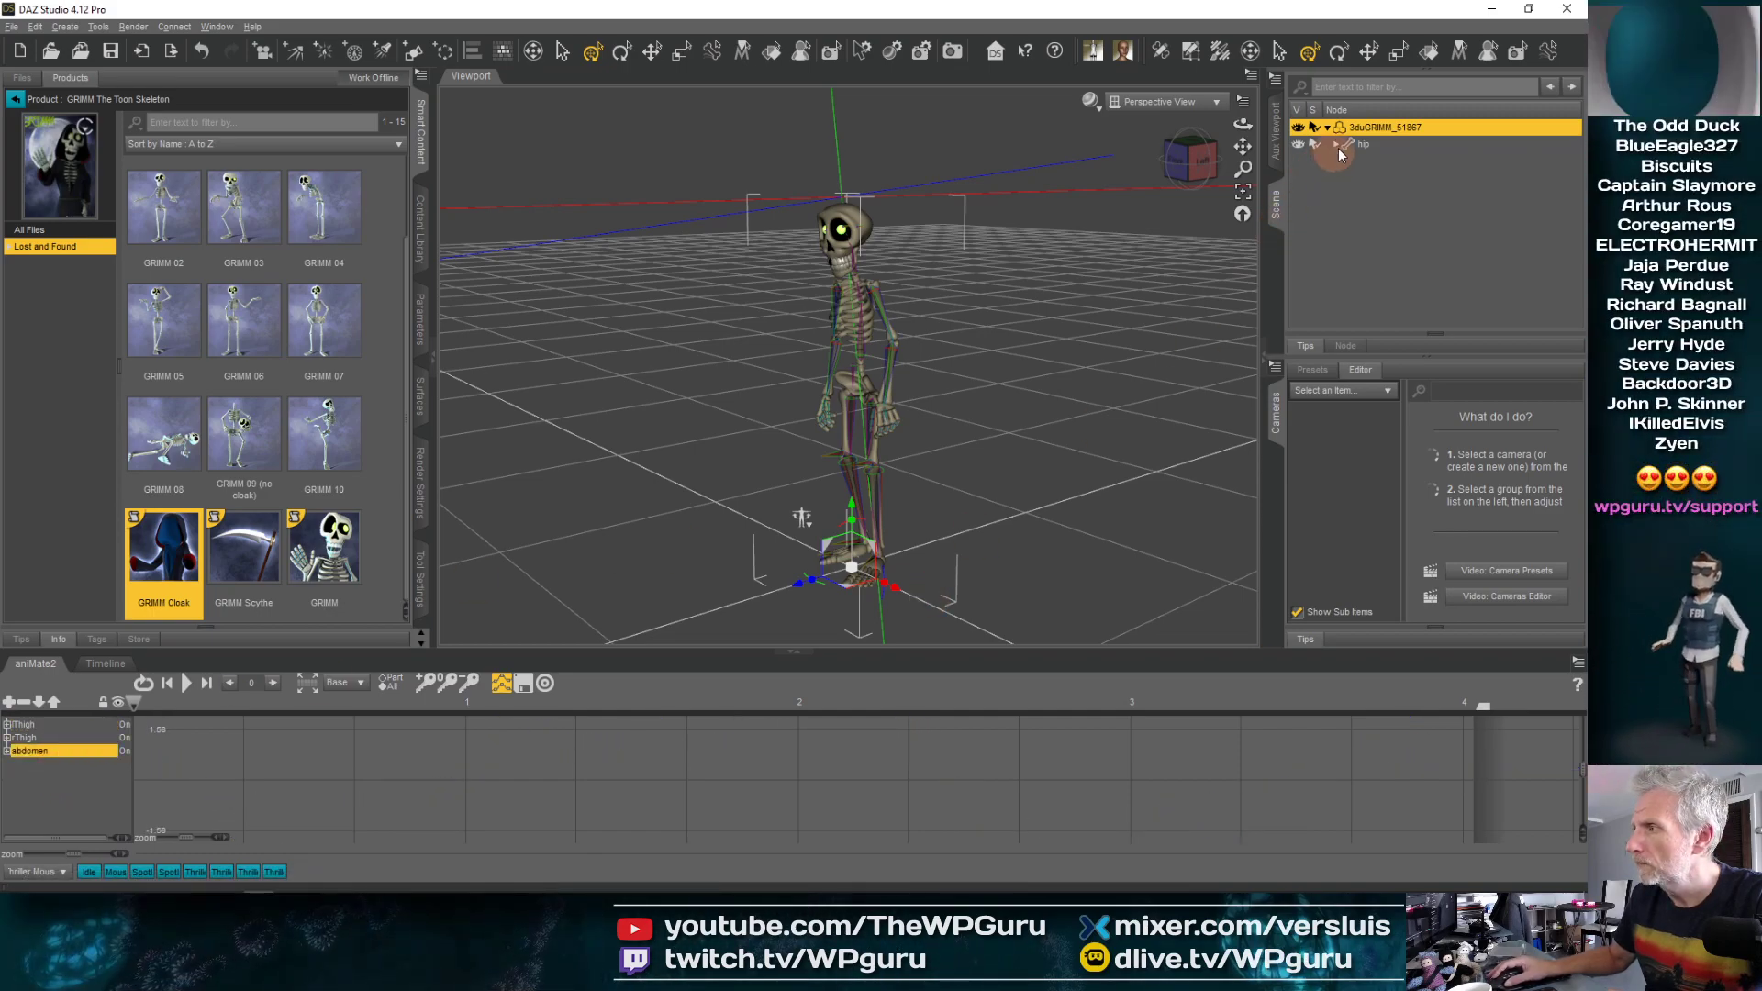
click(1354, 144)
double_click(48, 752)
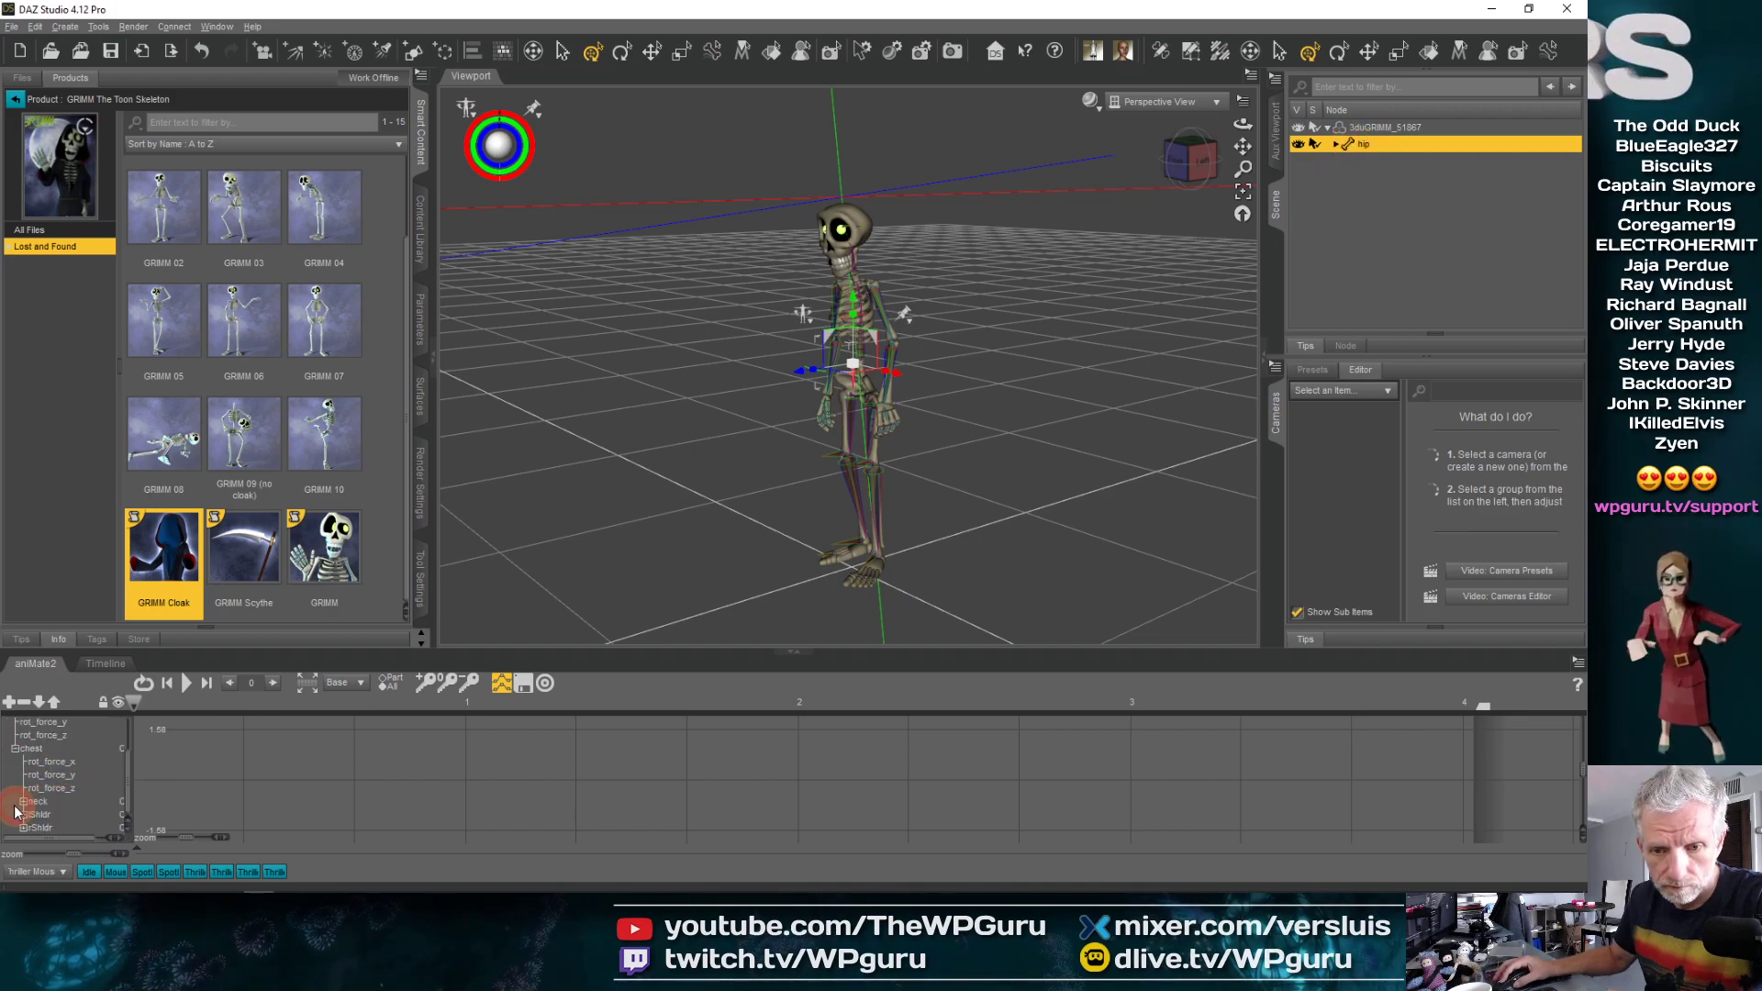
scroll(78, 804, up, 2)
click(9, 750)
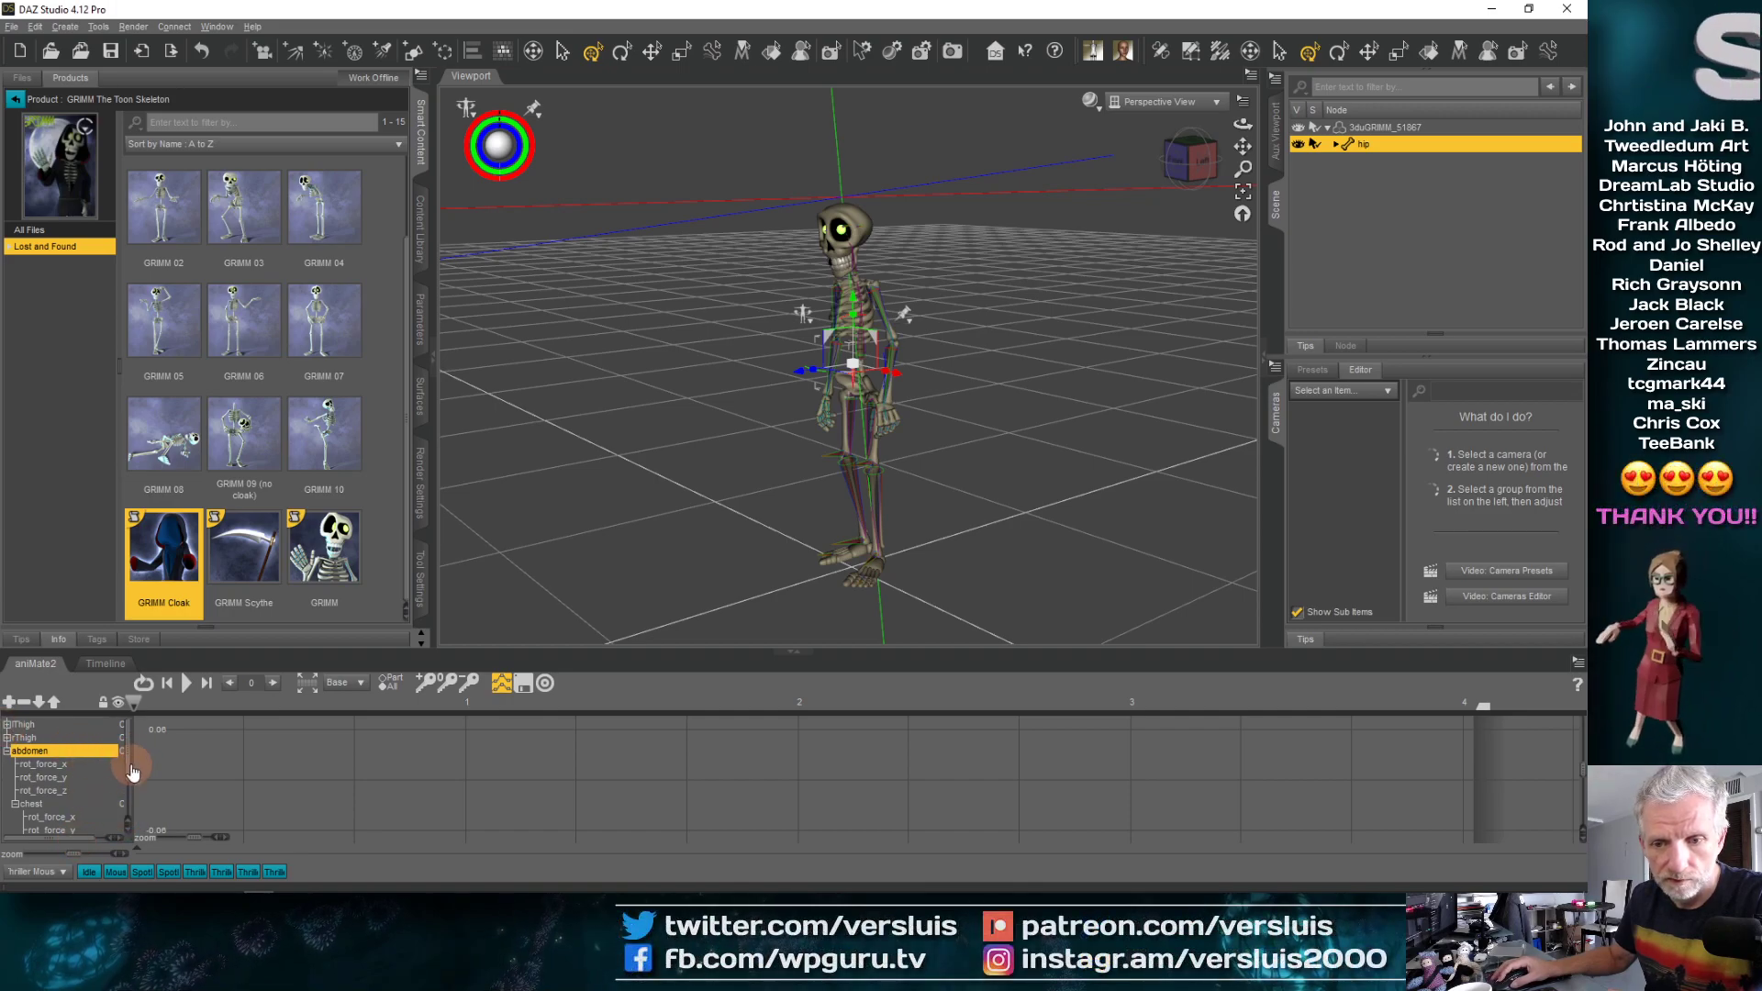
click(7, 725)
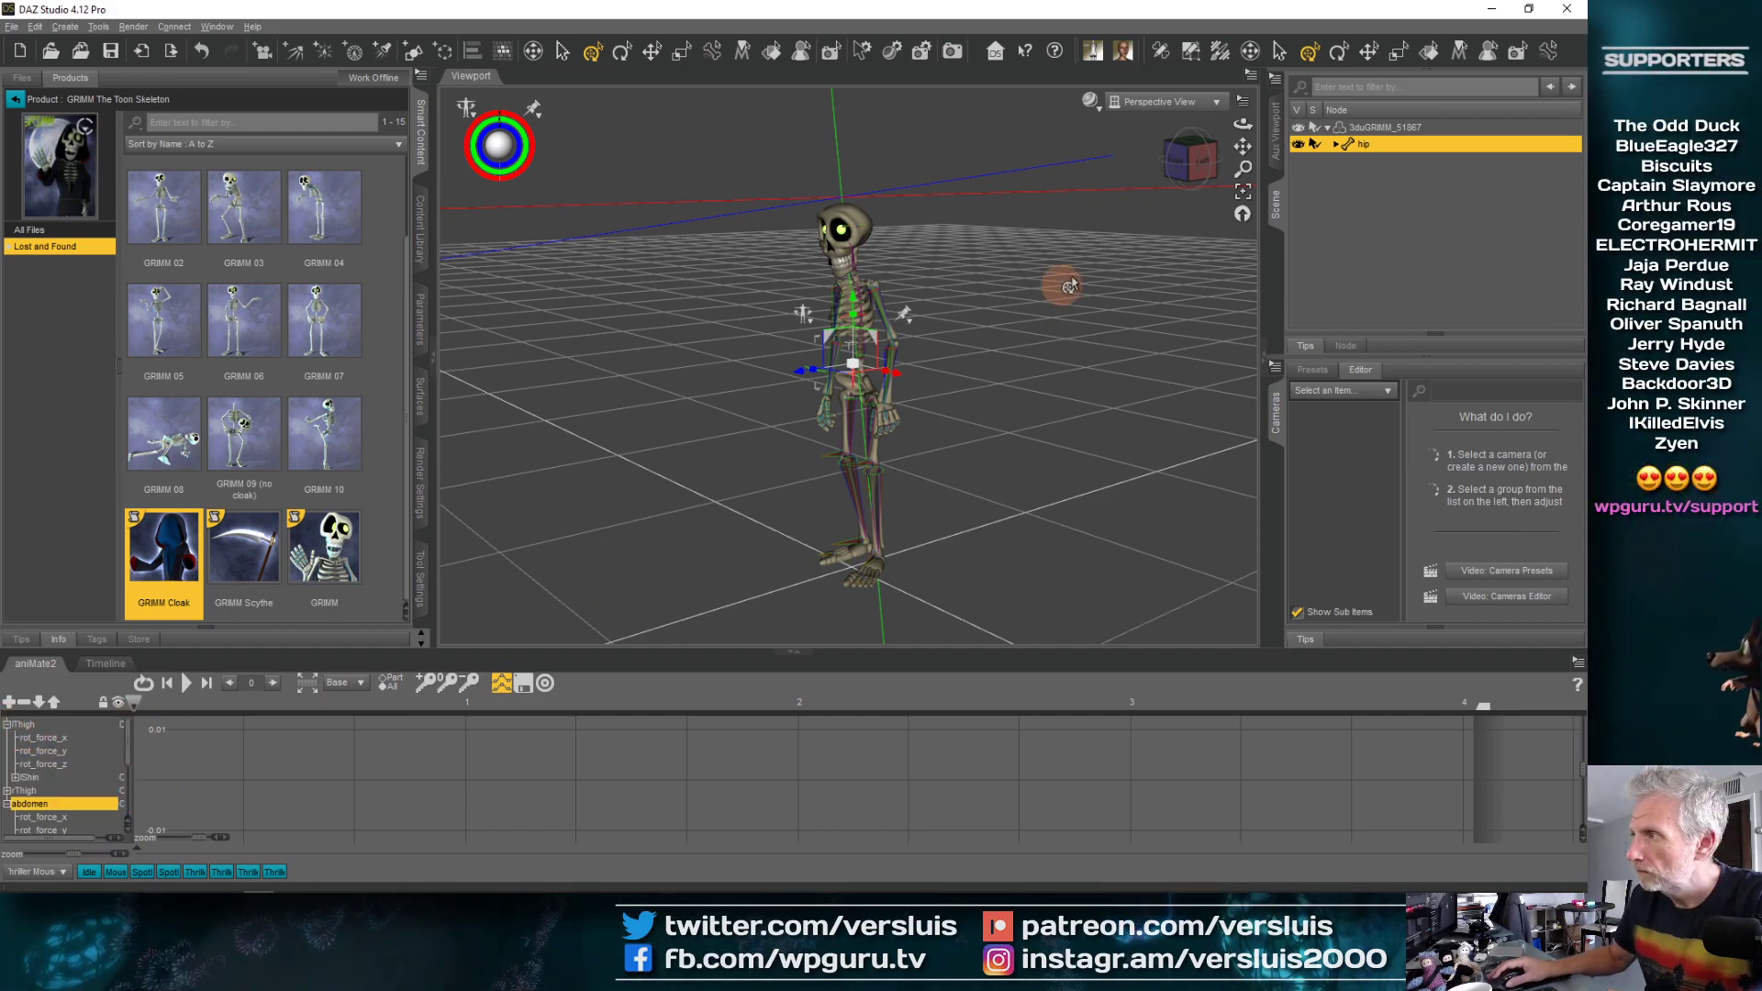
click(1355, 129)
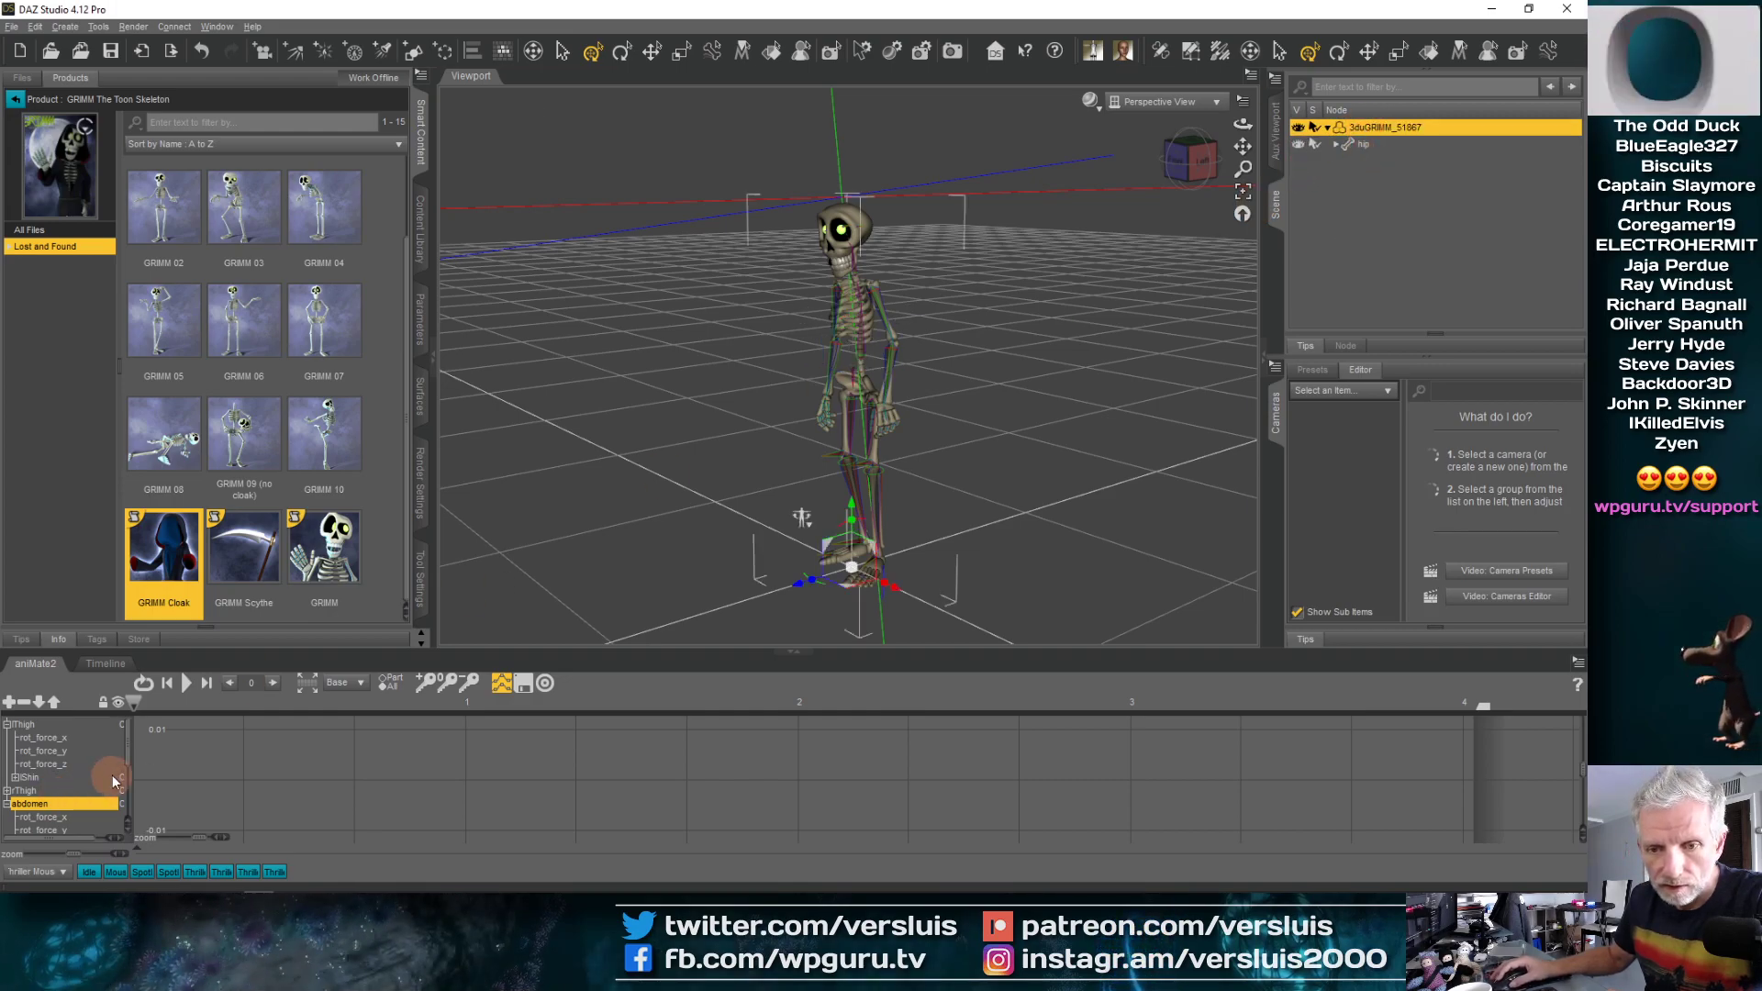
scroll(130, 751, down, 3)
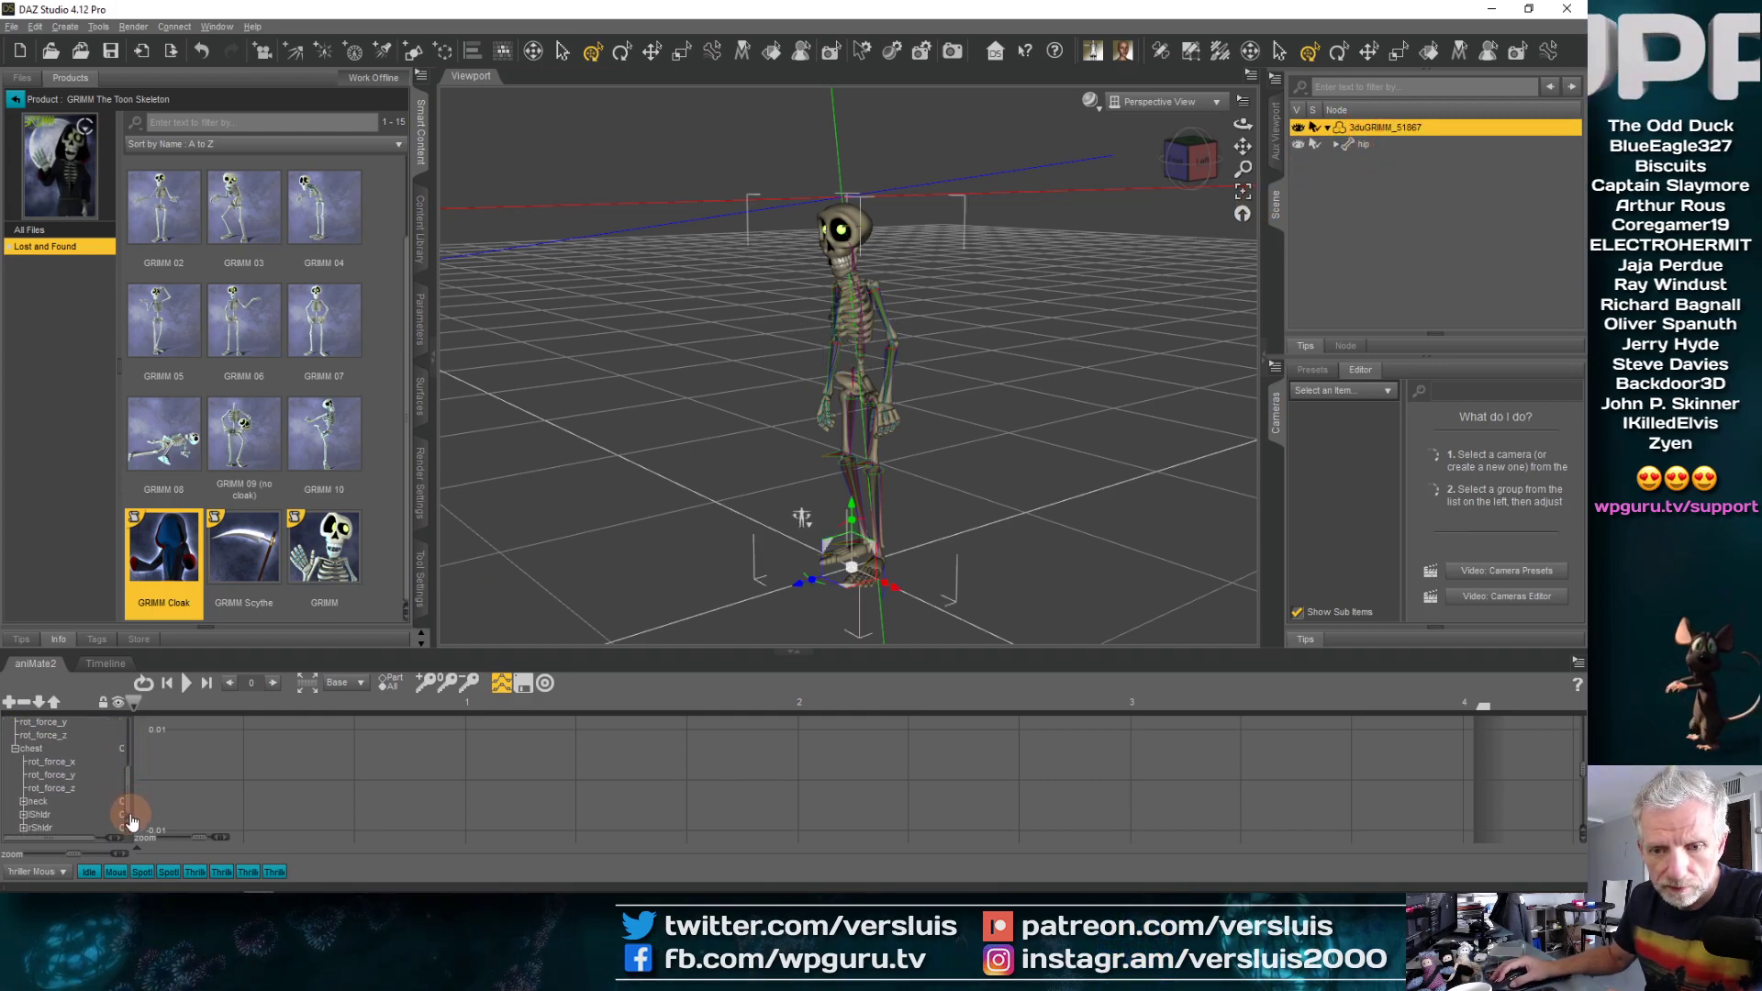
drag(127, 761, 125, 735)
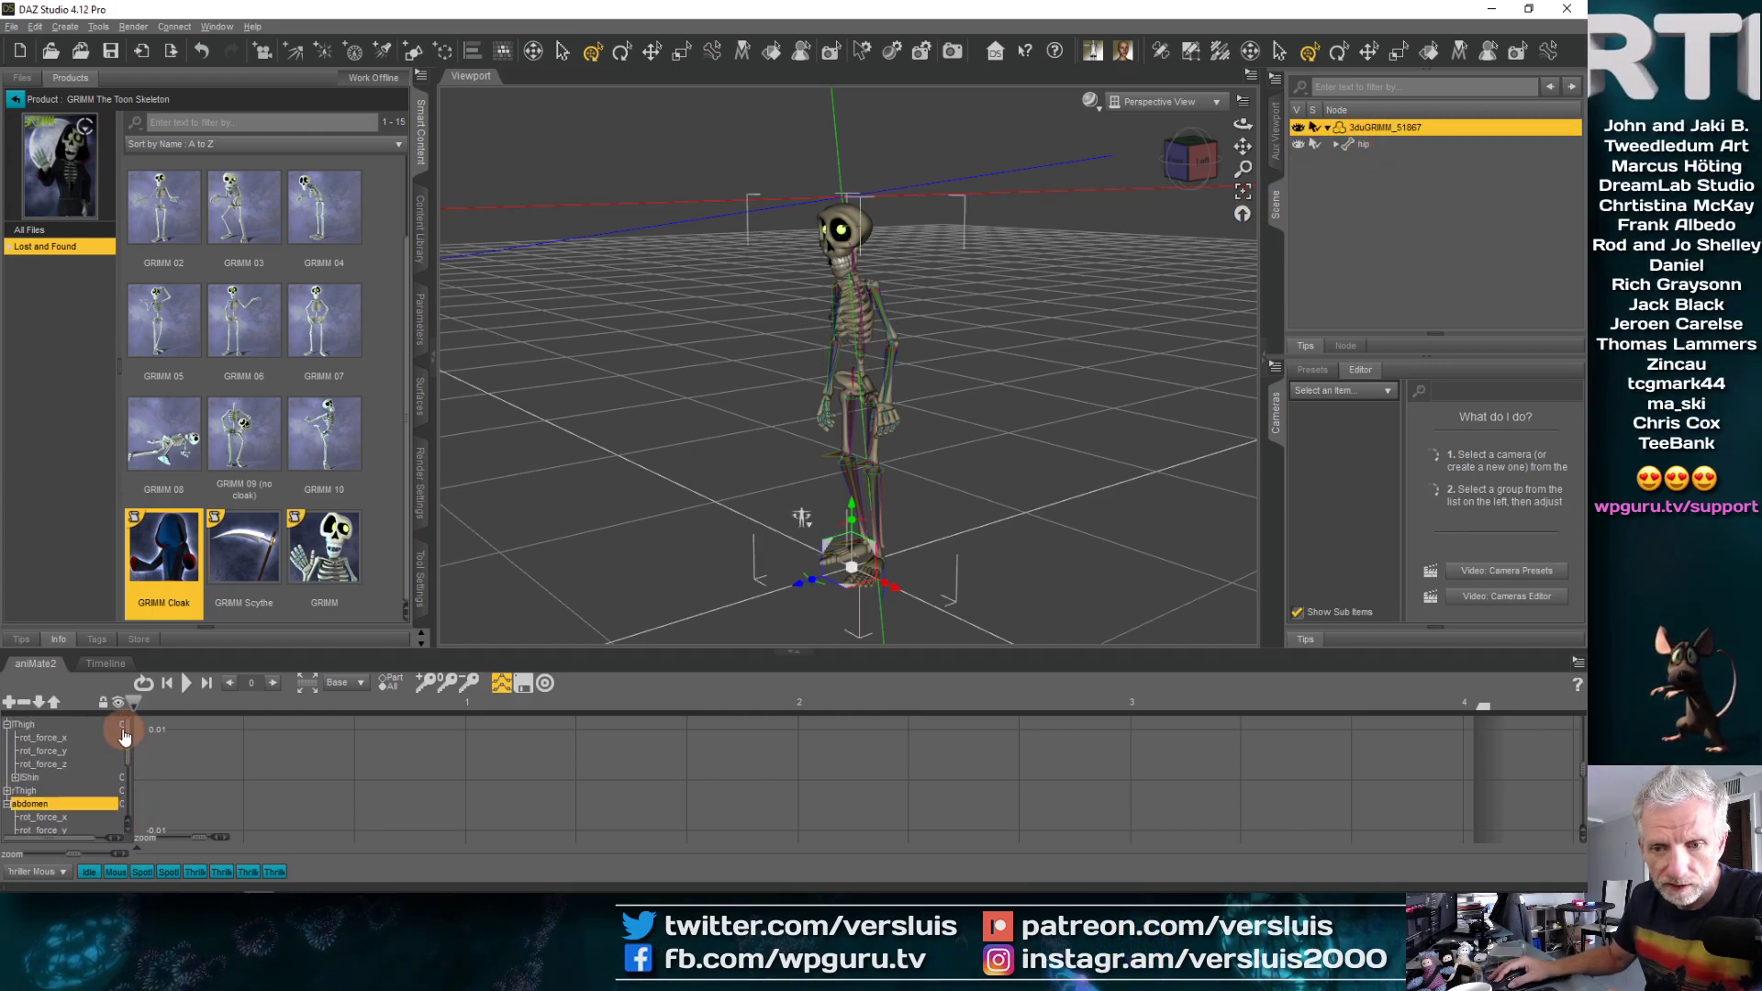
click(8, 725)
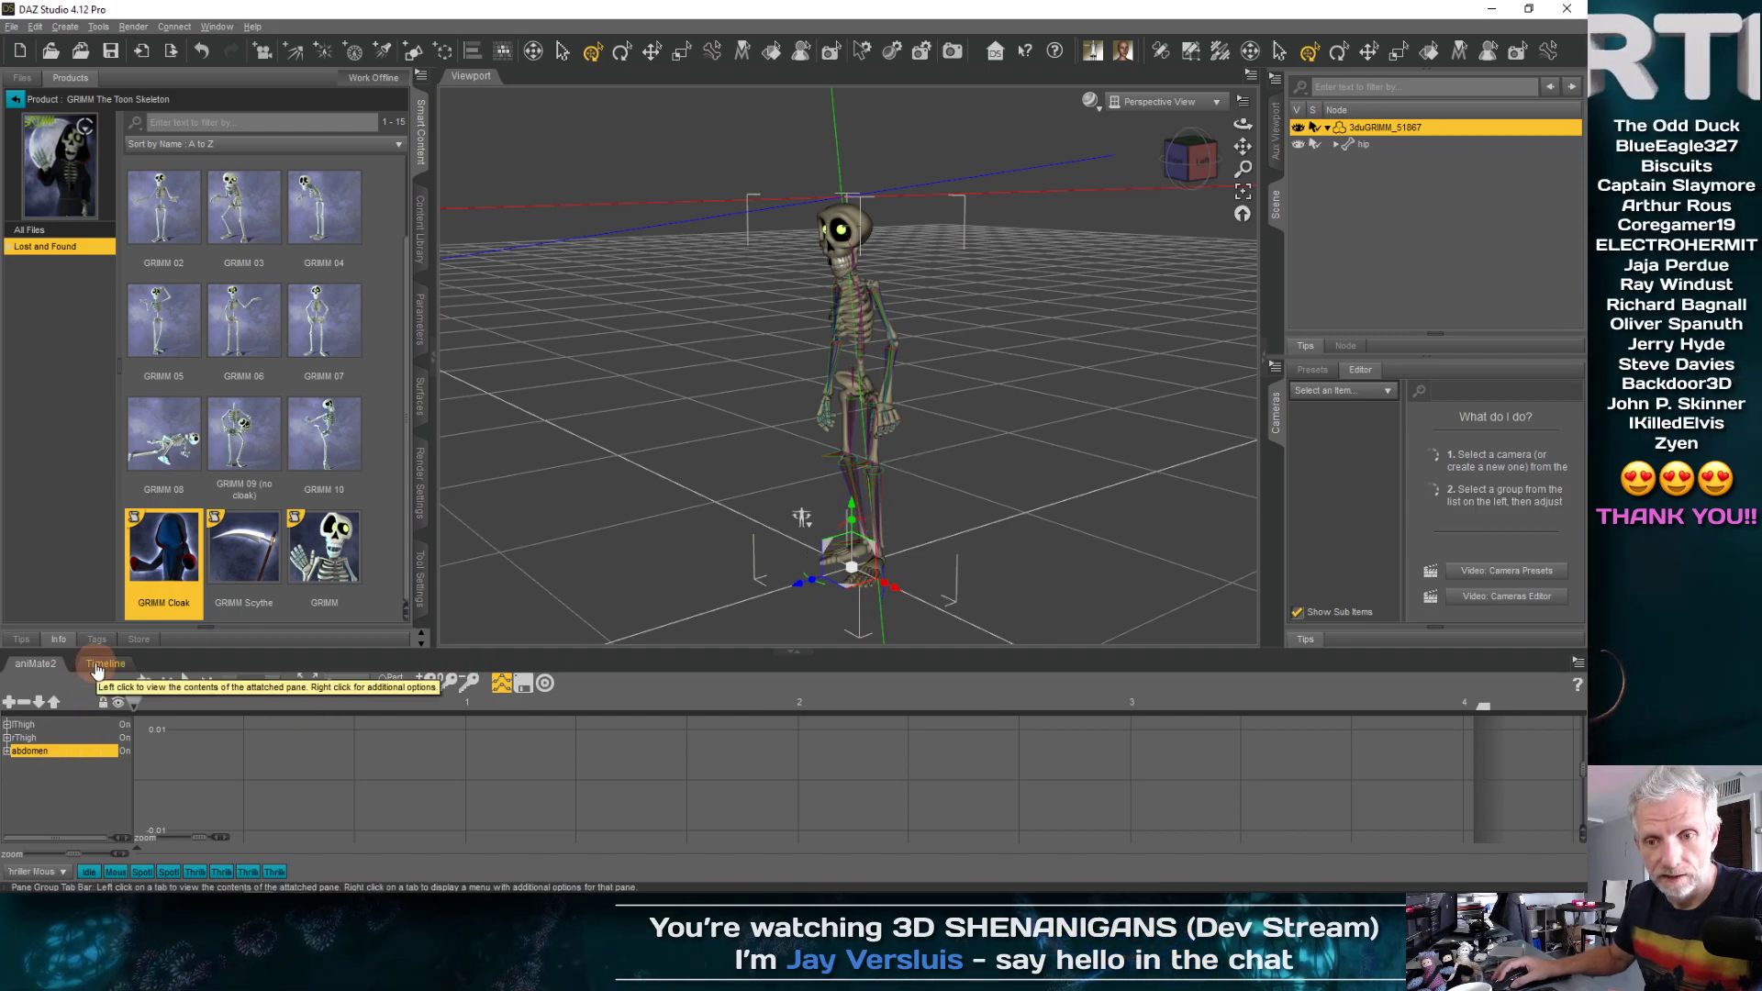
Expand the figure in the standard Timeline, select its hip and scrub the first frames to examine the hip's keyframes
click(104, 663)
click(10, 715)
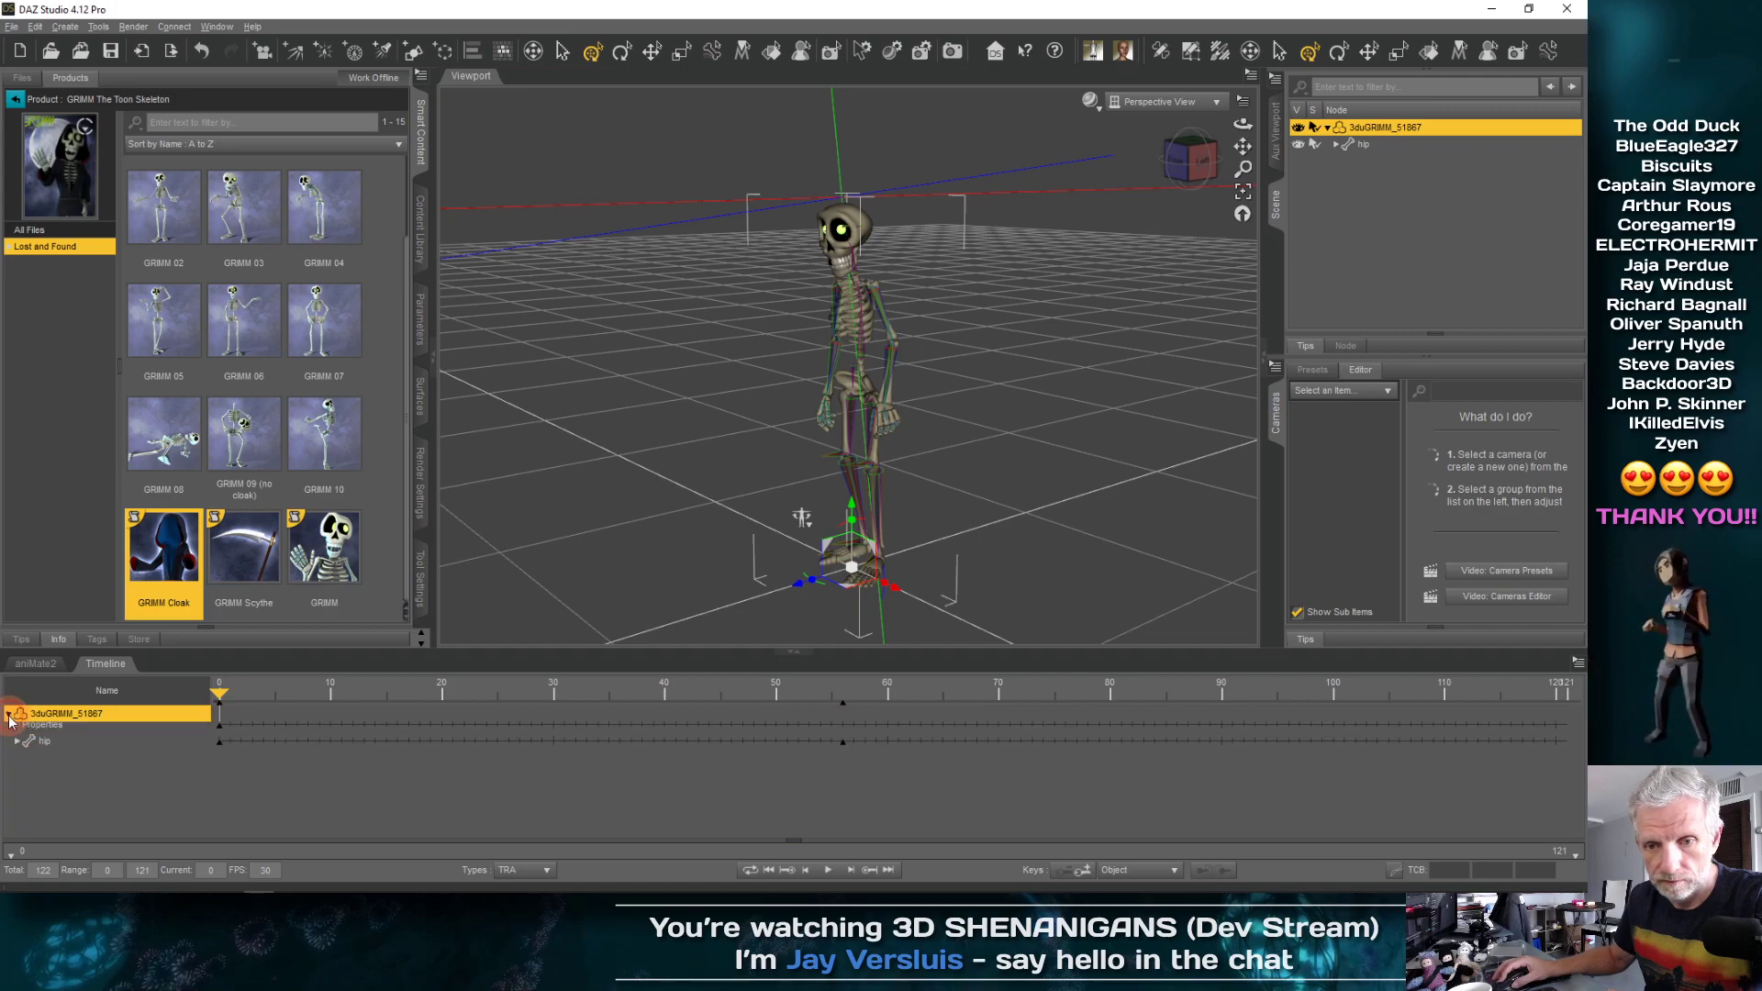
click(93, 748)
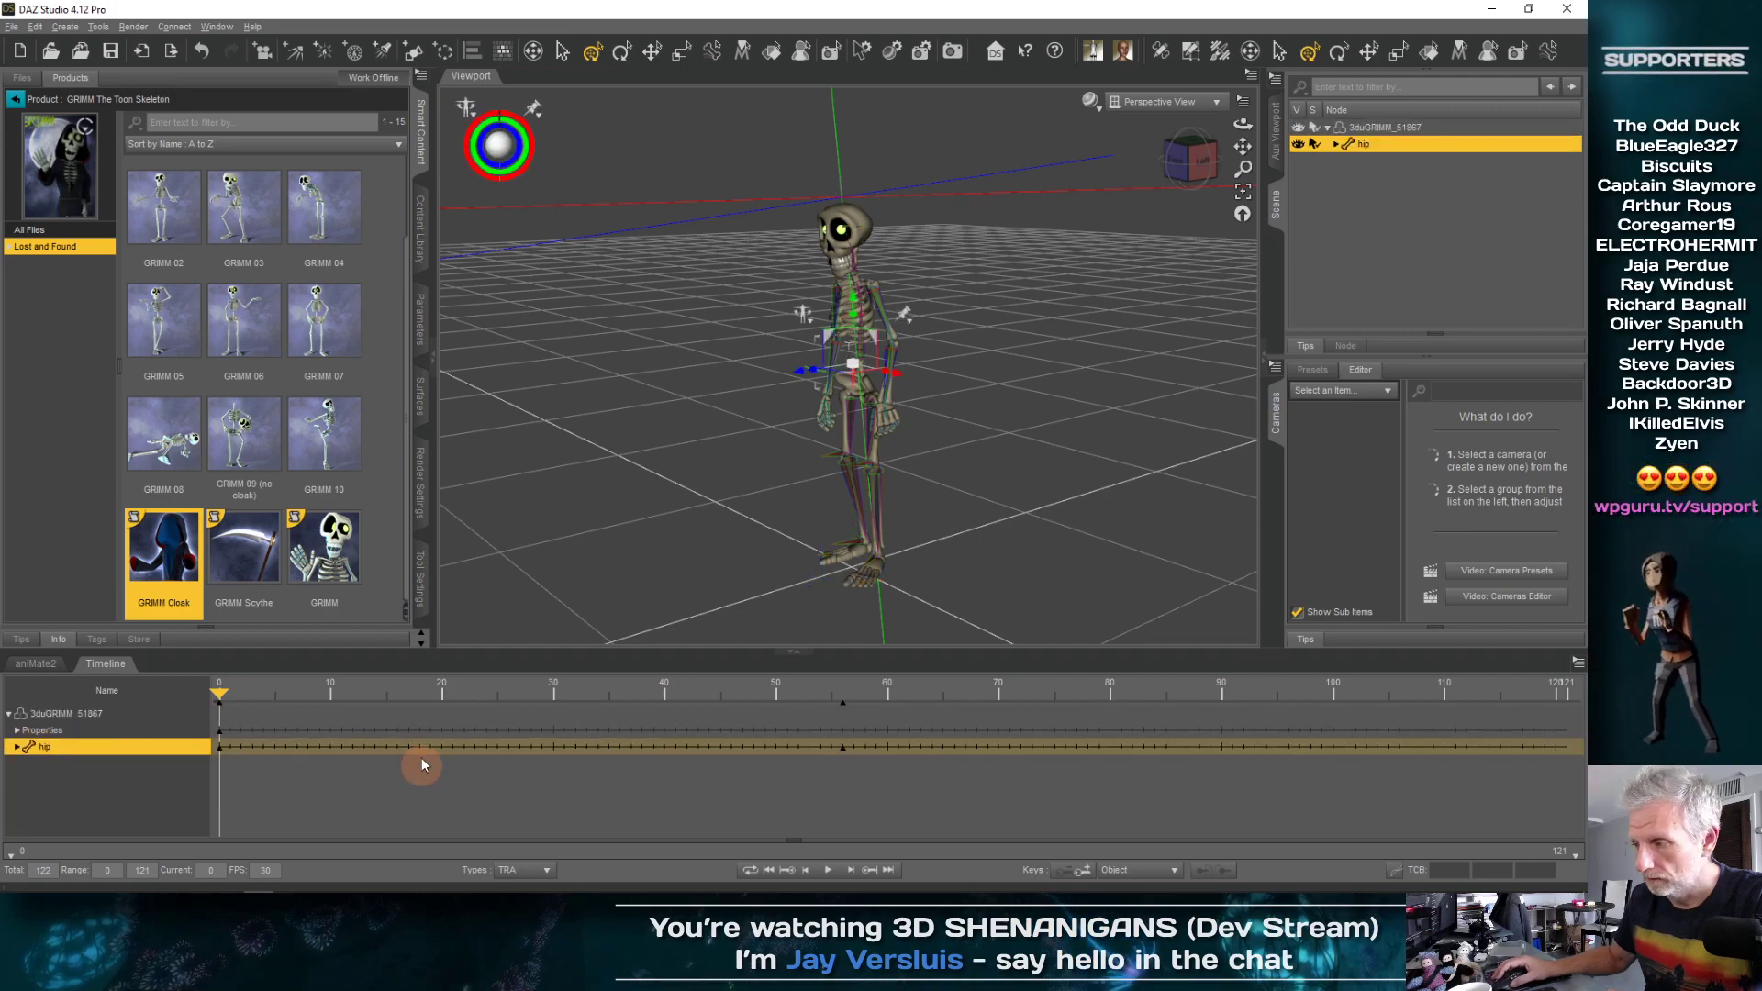
mouse_move(277, 696)
mouse_down()
mouse_move(700, 689)
mouse_move(382, 701)
mouse_move(296, 725)
mouse_up()
Delete the 3duGRIMM_51867 figure from the scene and return the playhead to frame 0
click(1385, 128)
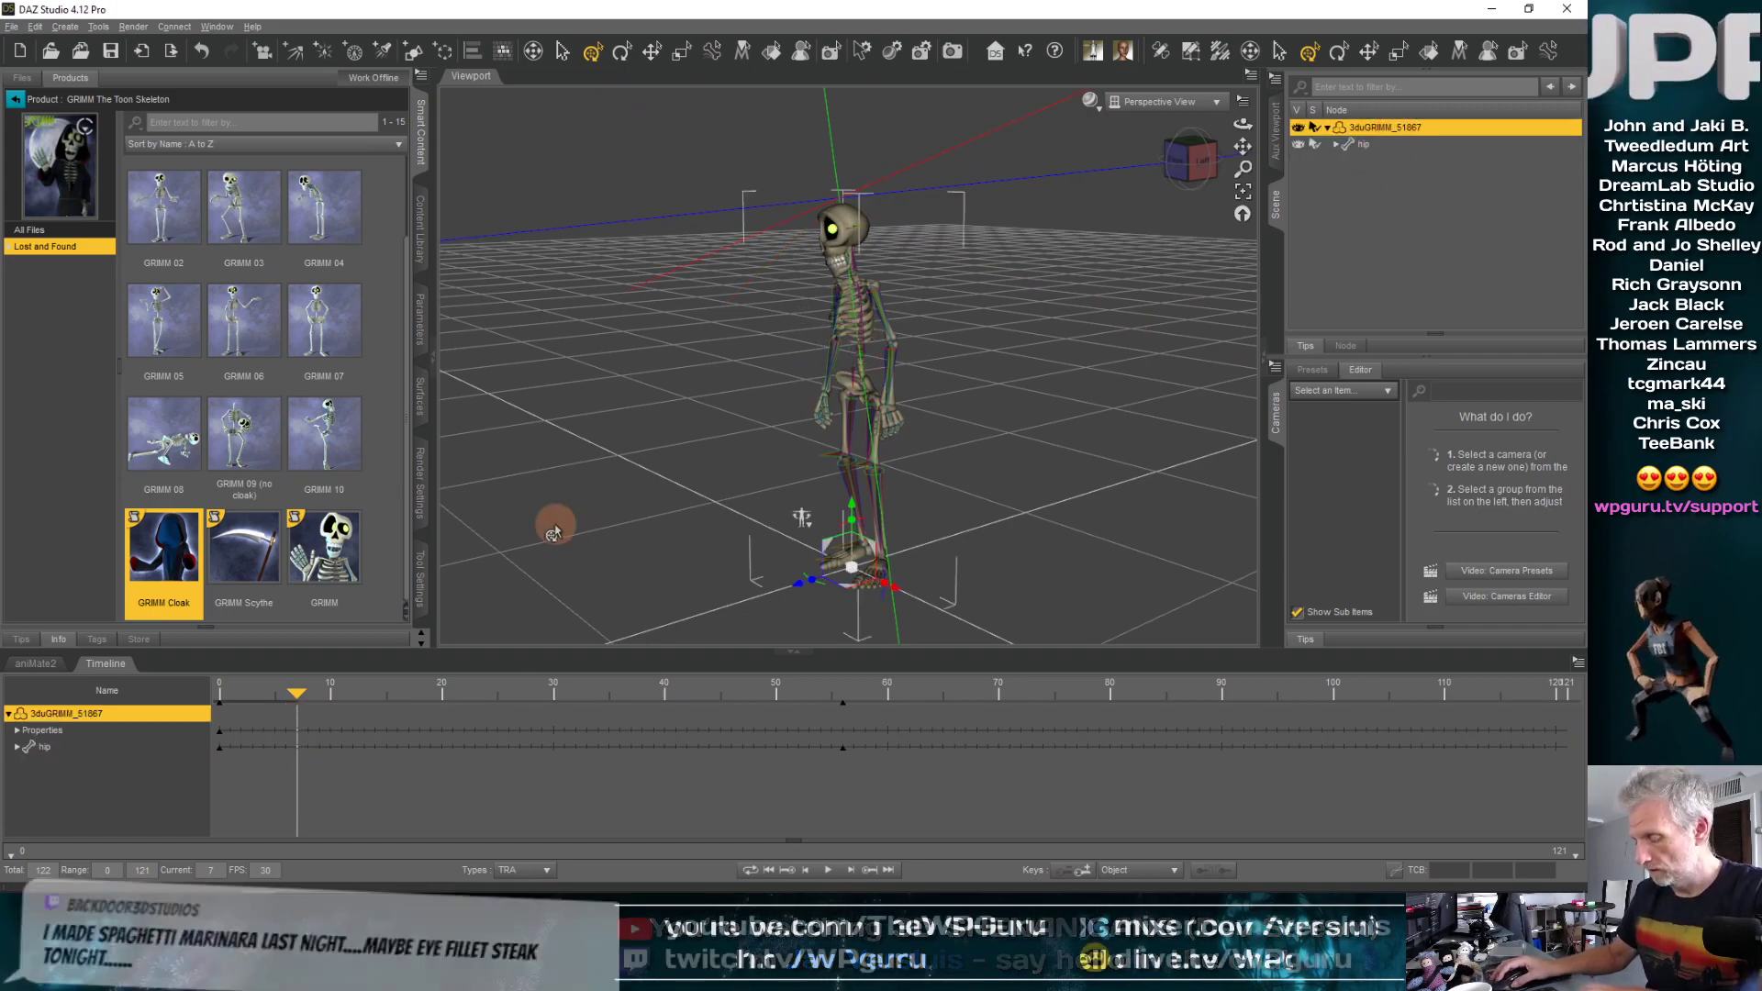
key(Delete)
drag(295, 694, 219, 695)
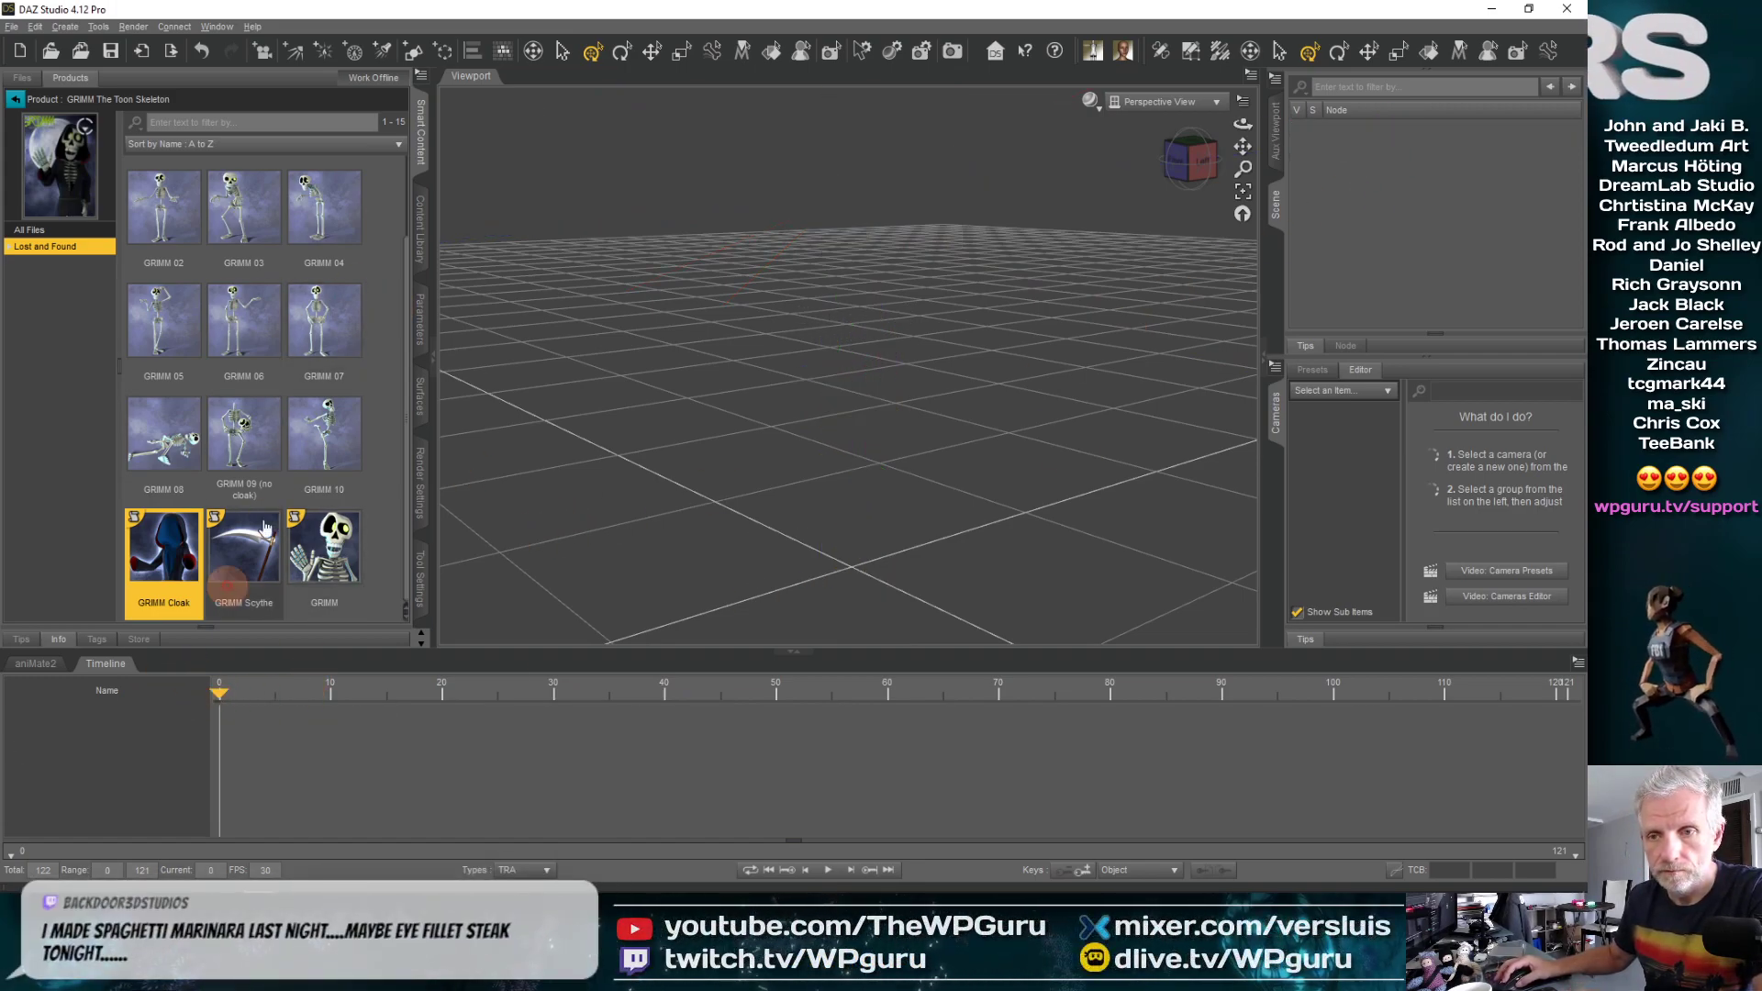
Import "GRIMM - Looking Behind.fbx" from the Mixamo Exports folder, accepting the mixamo.com take
click(11, 27)
click(119, 202)
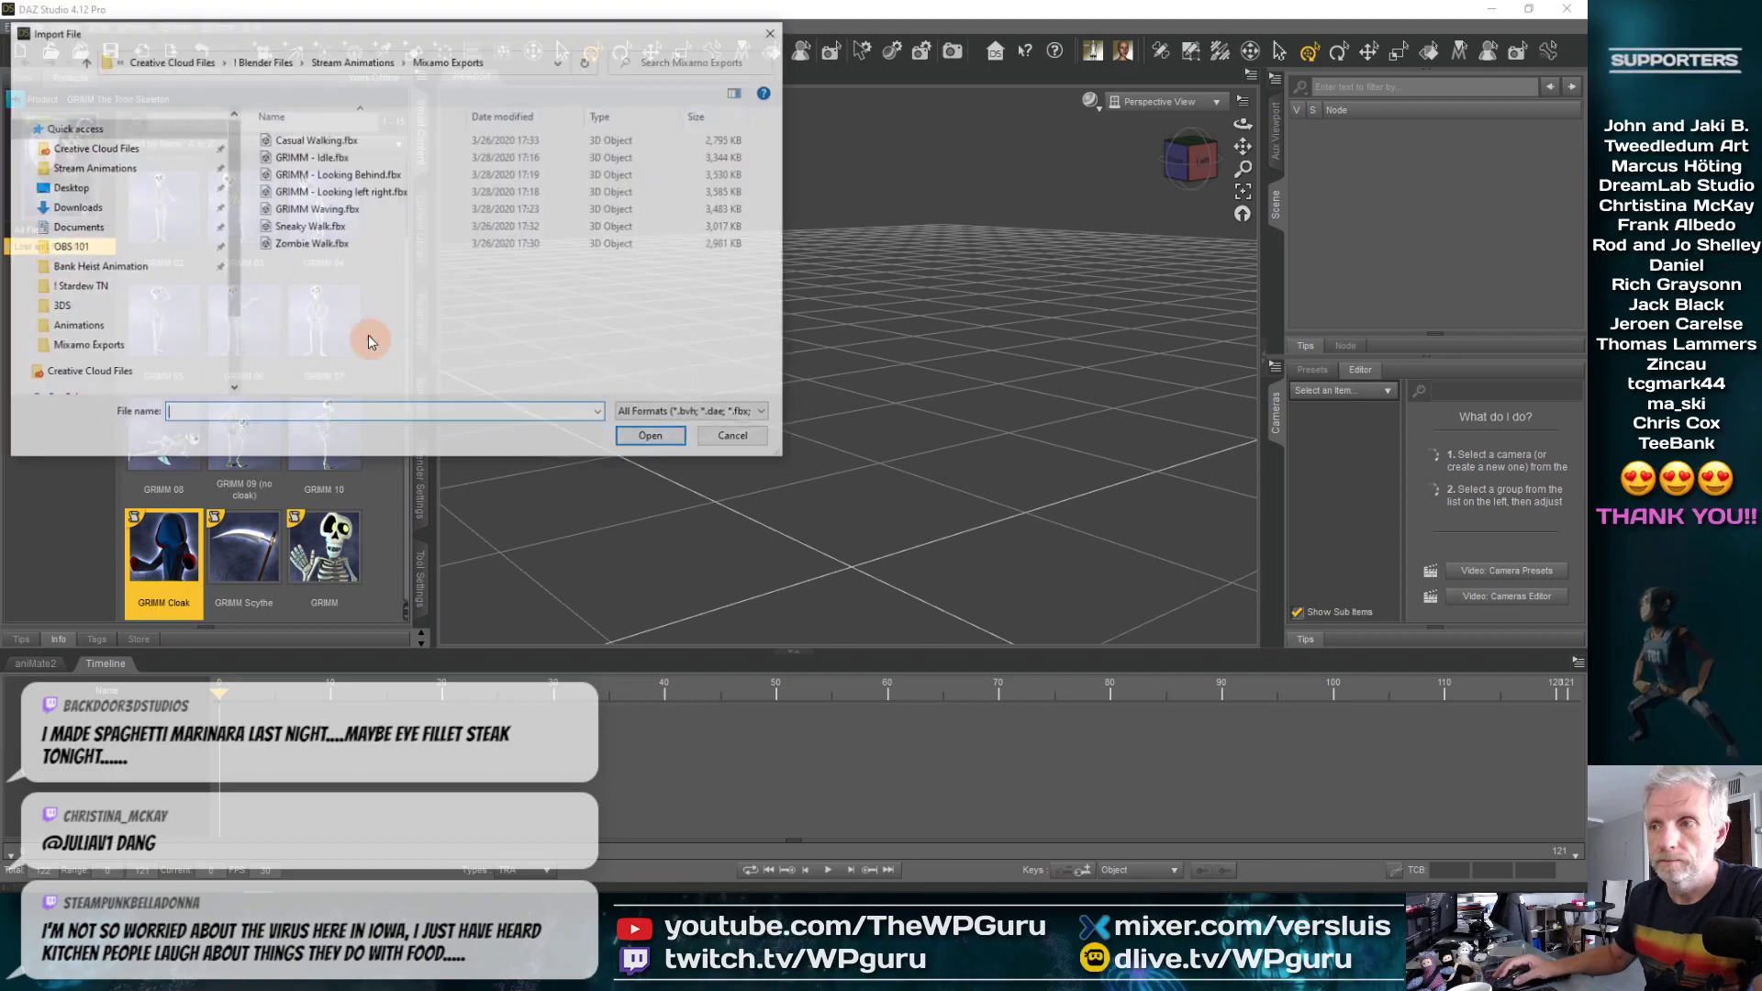
click(376, 173)
click(668, 437)
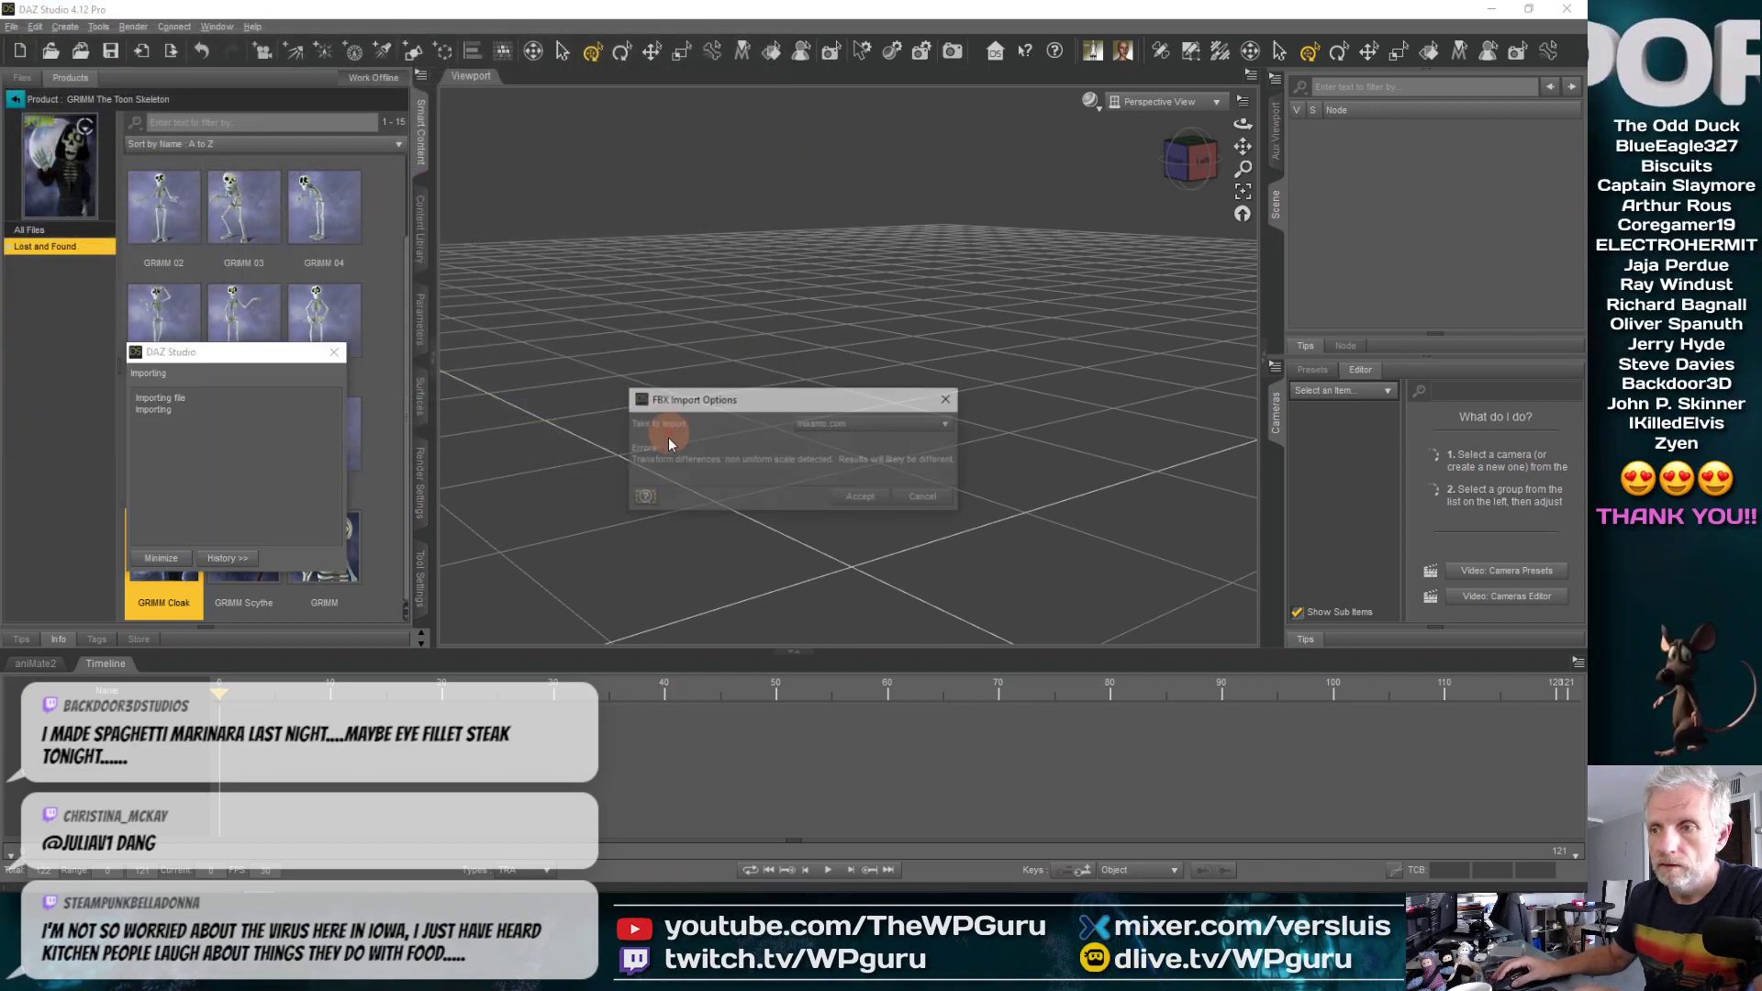
click(873, 501)
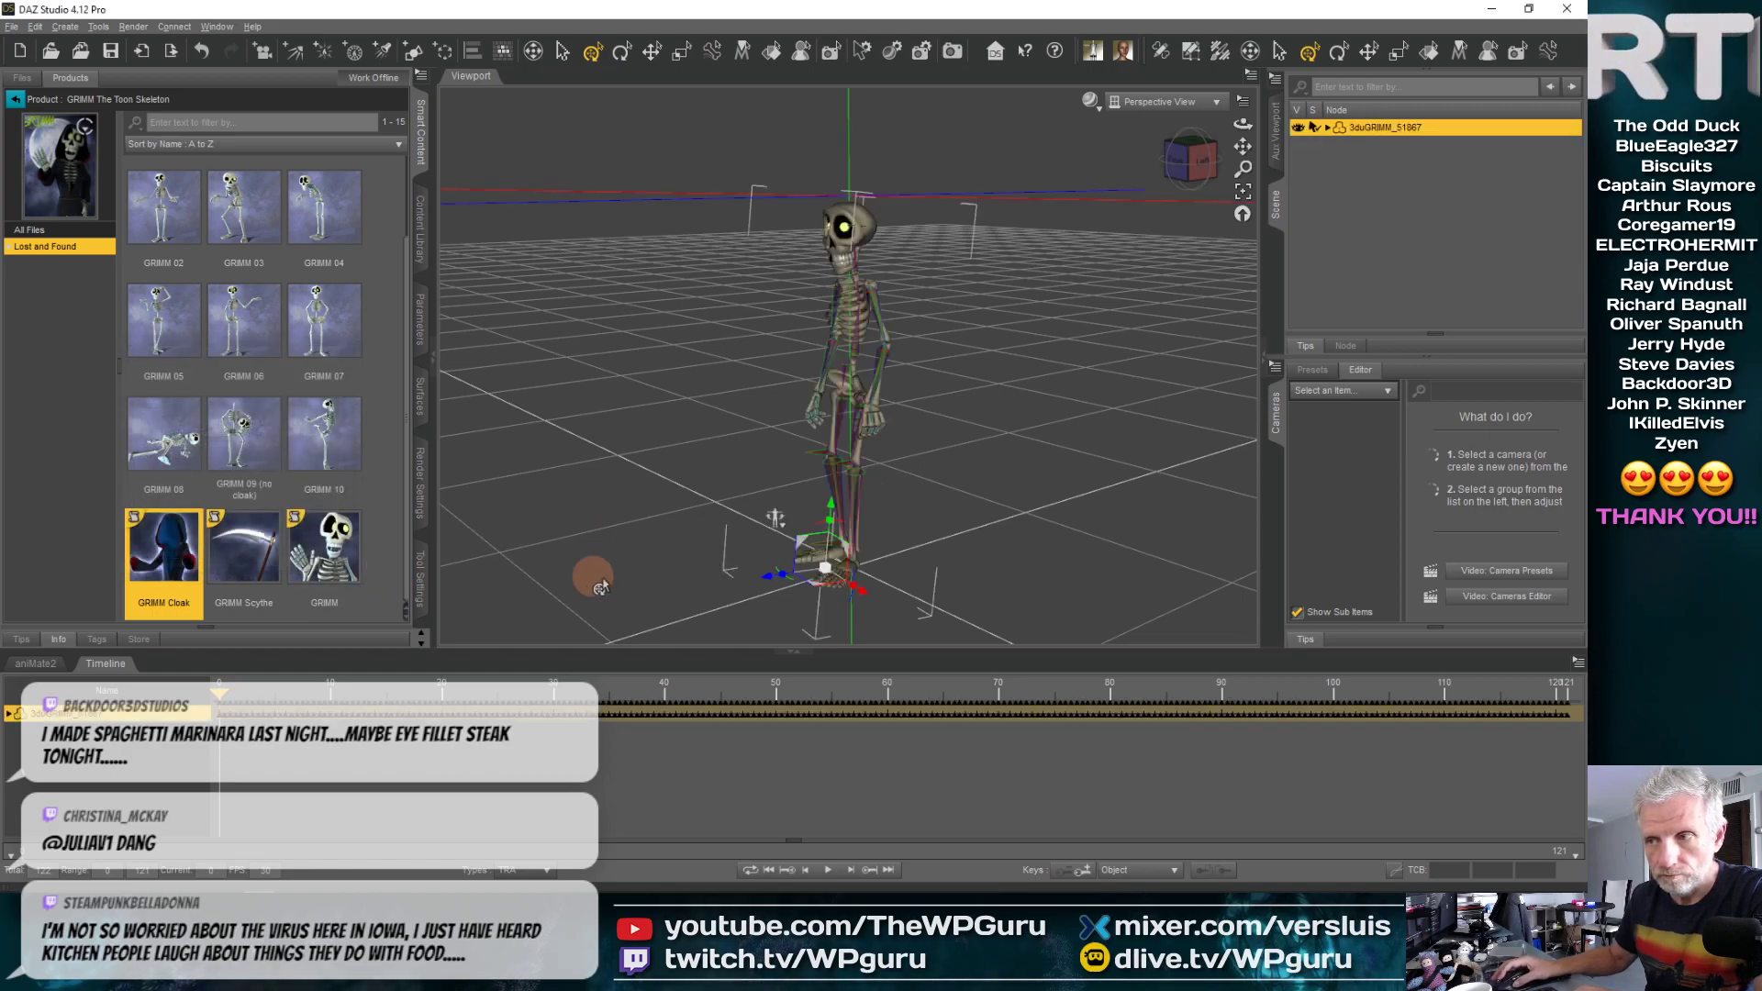
Check the newly imported figure's hip keyframes in the Timeline by expanding the figure and scrubbing the first frames
click(8, 713)
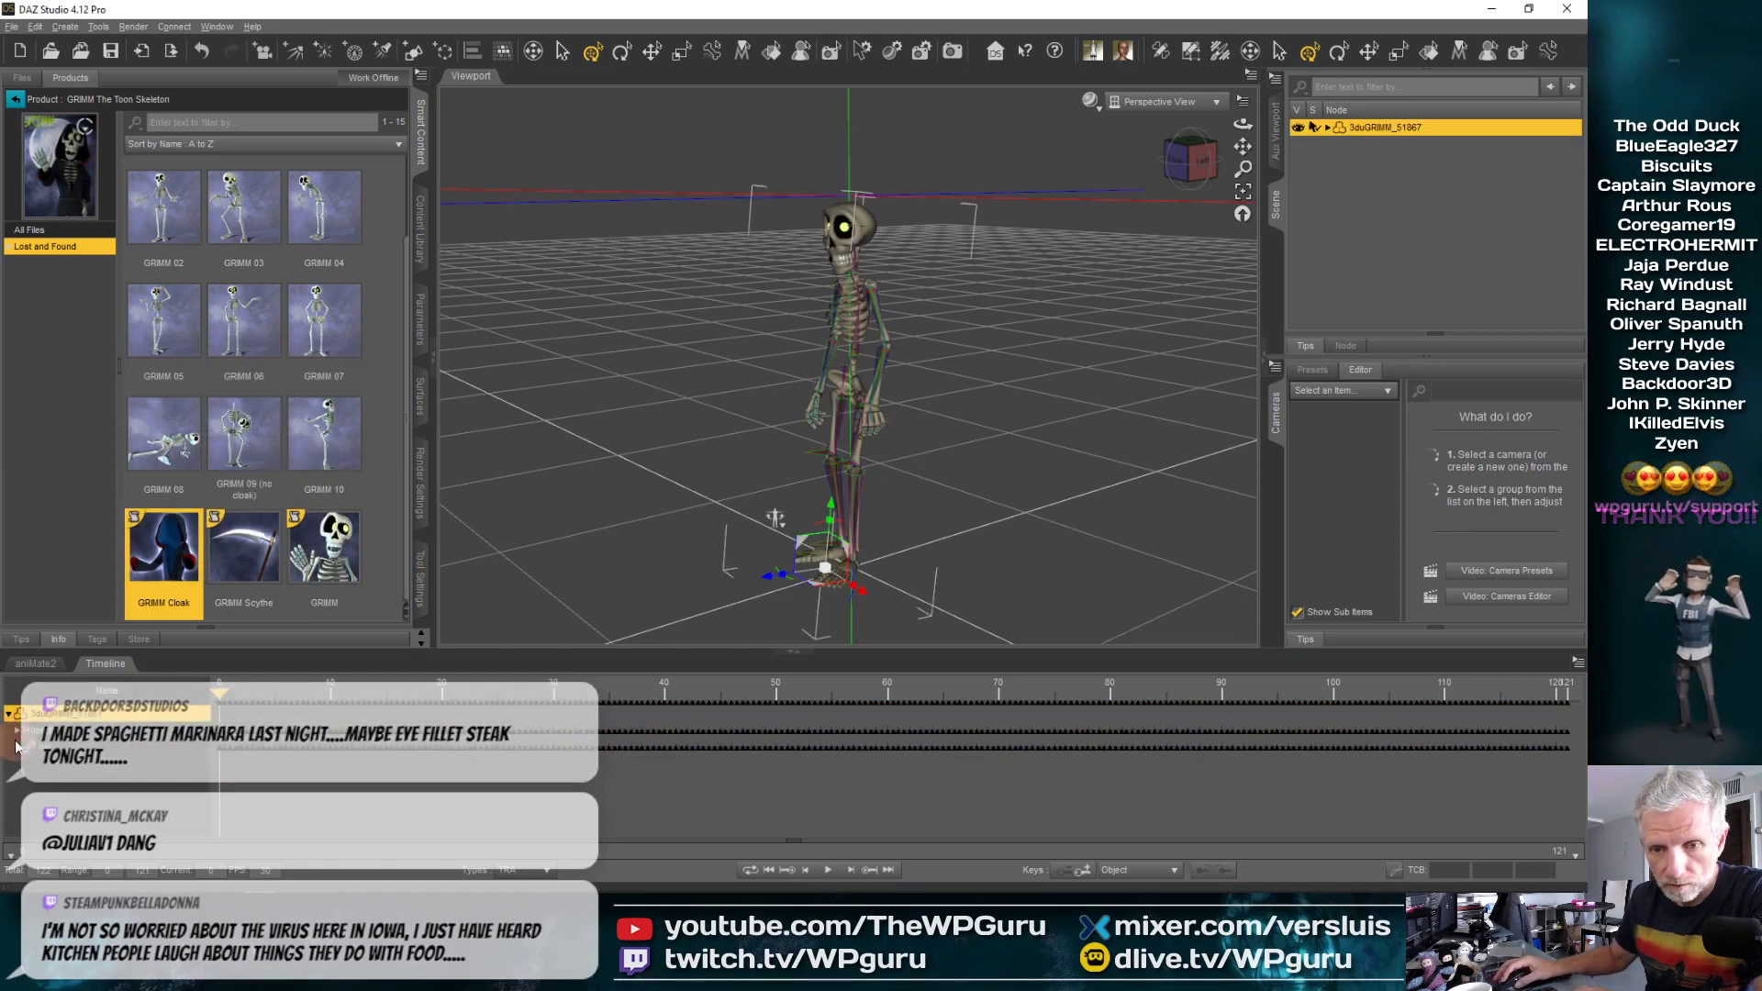
click(46, 748)
drag(238, 699, 181, 714)
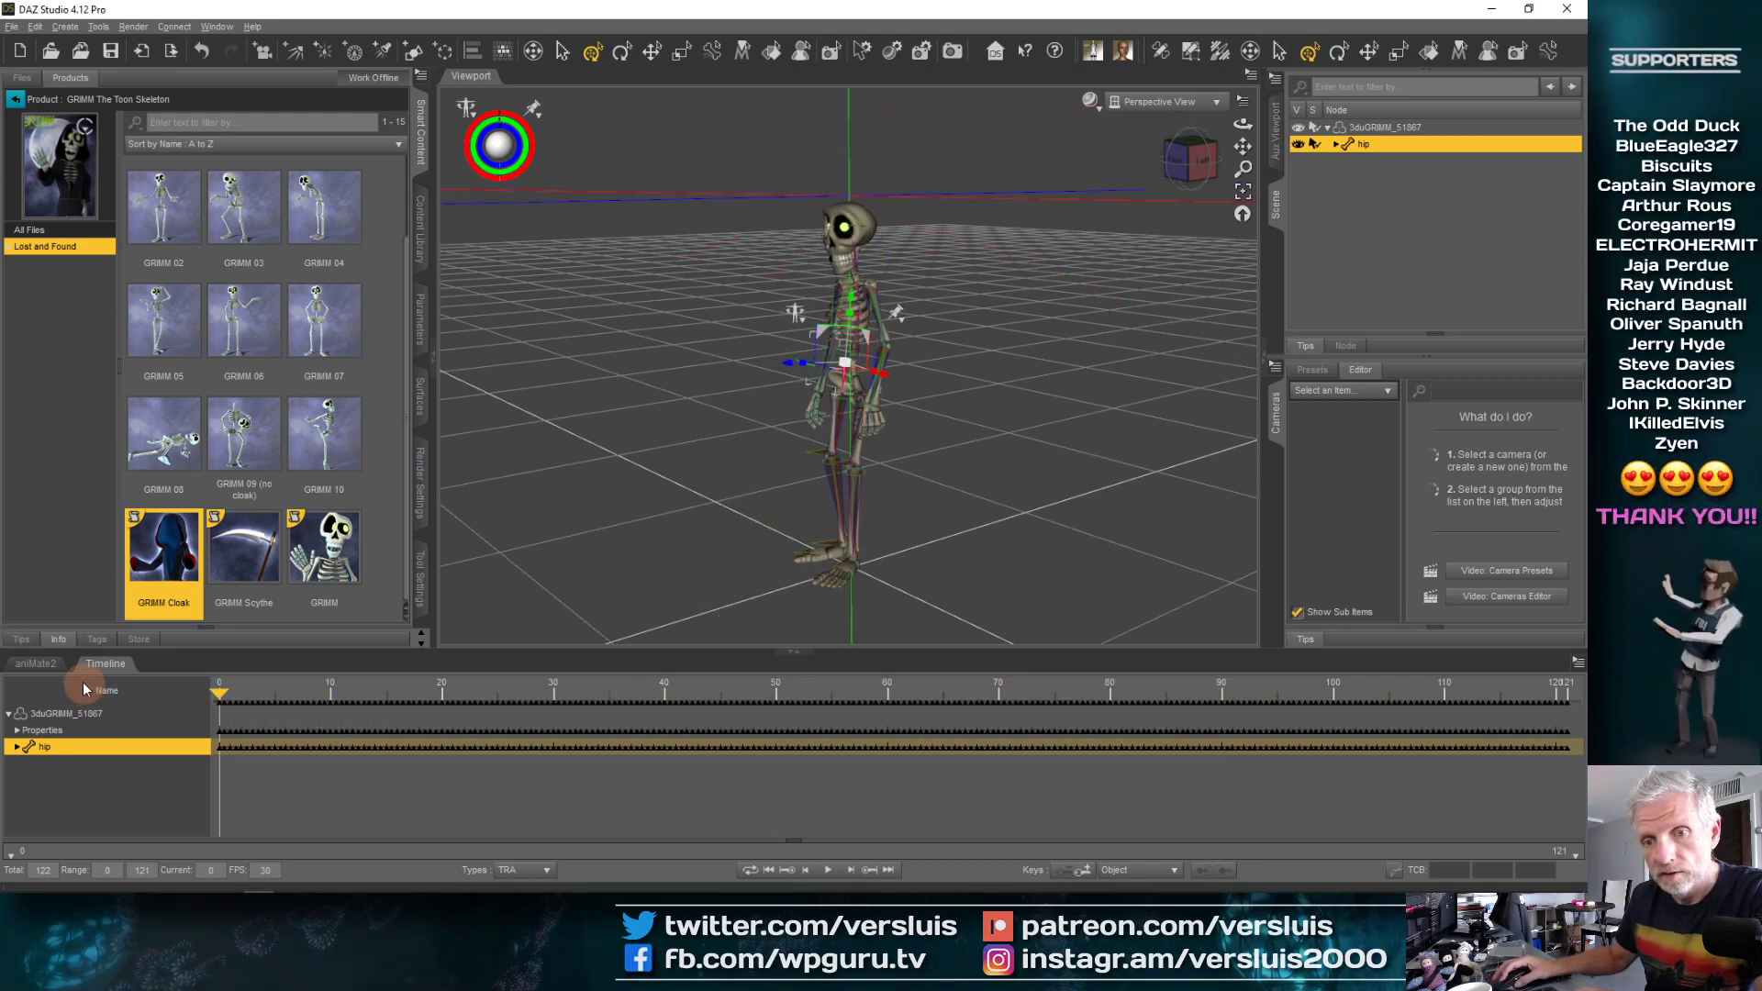
Create an aniBlock from the 3duGRIMM_51867 figure's studio keyframes, transformed to the object's POV and including translation and rotation
click(36, 664)
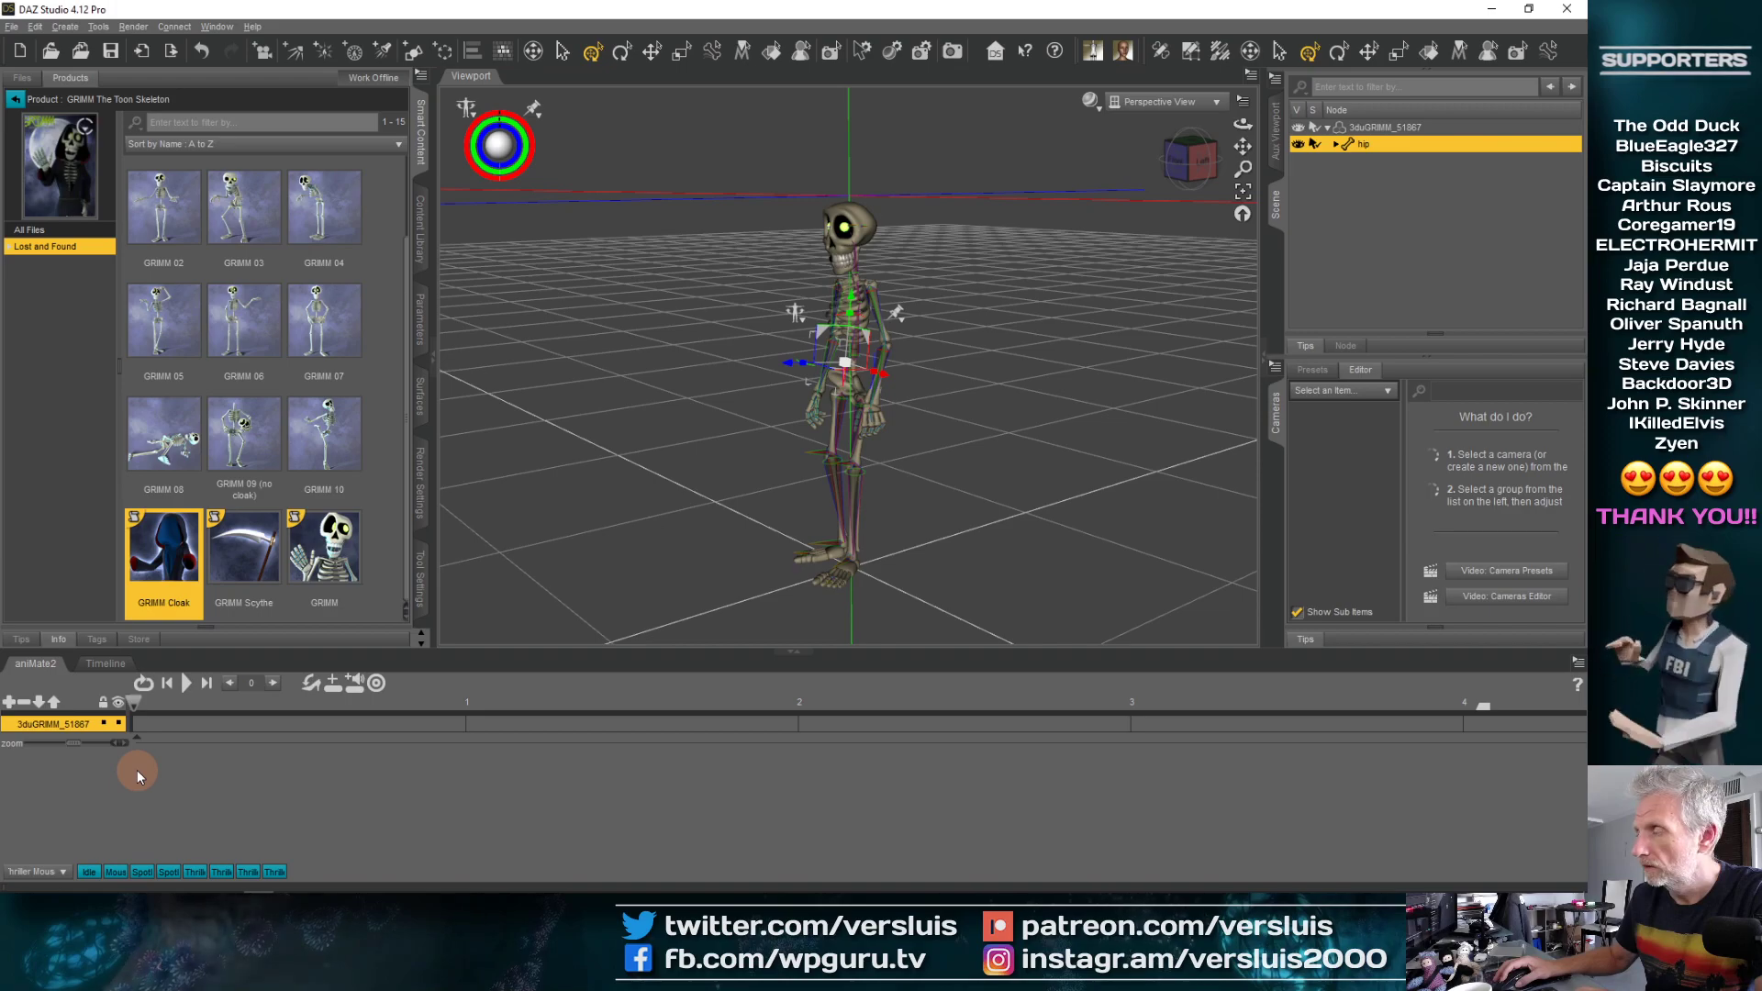
click(1395, 127)
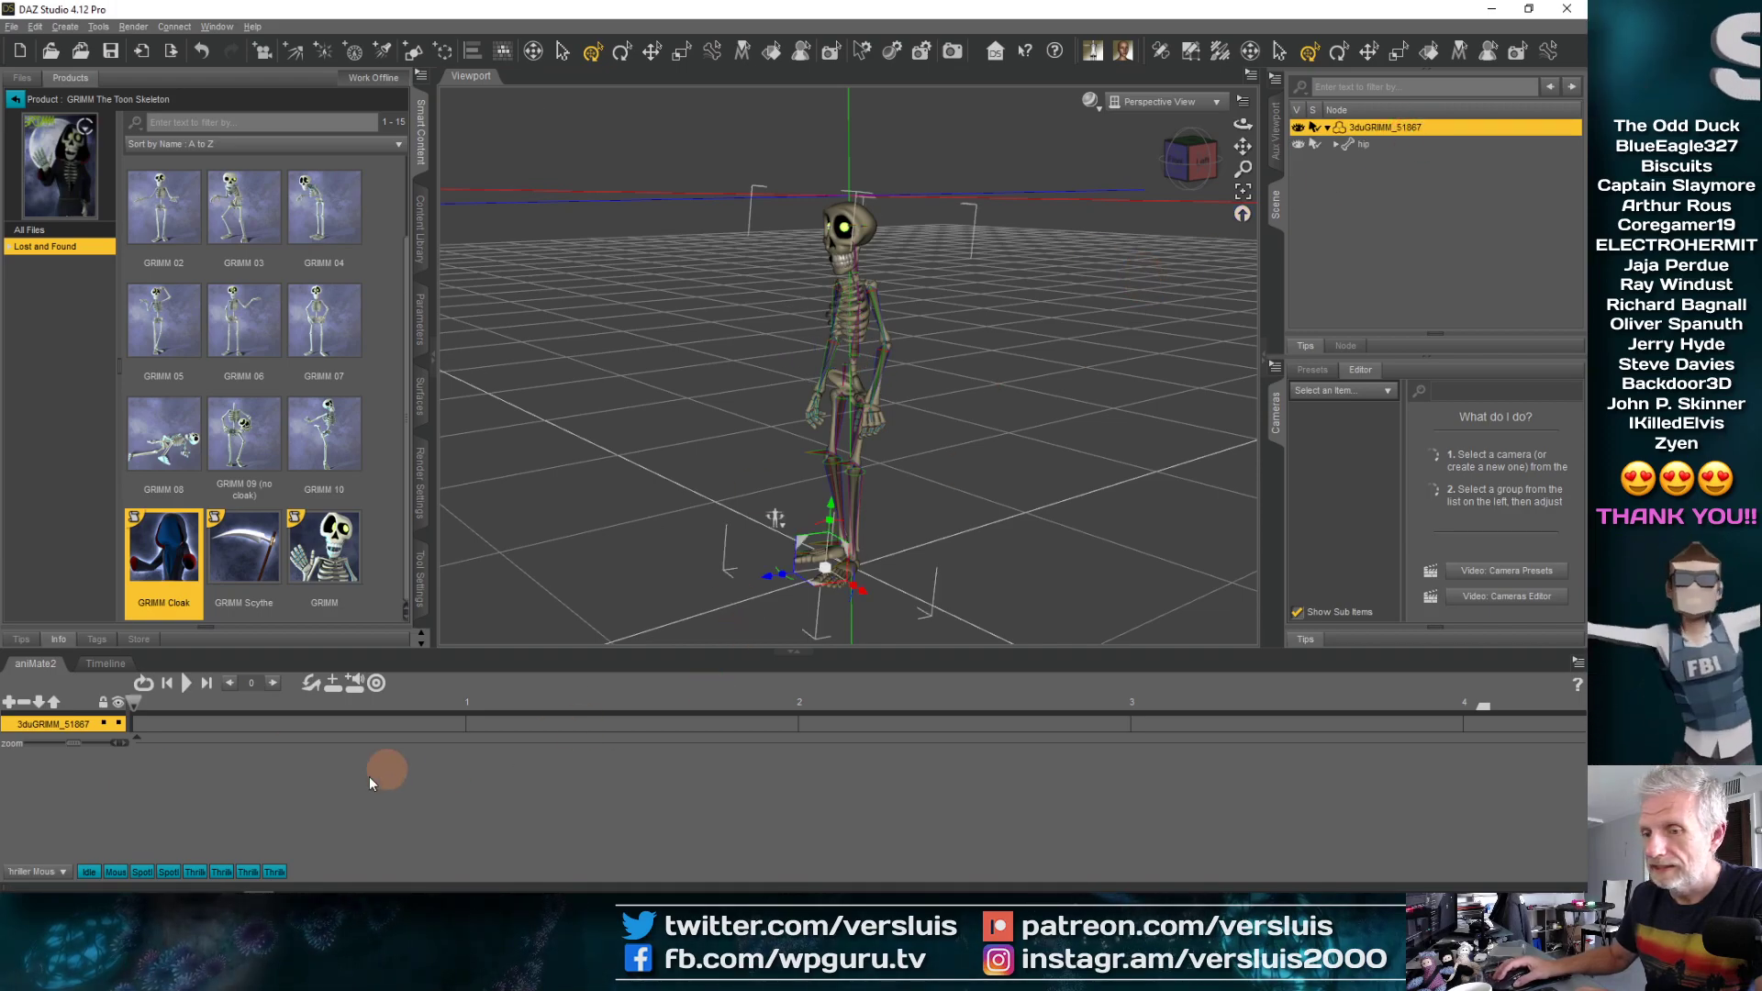
right_click(277, 774)
click(343, 798)
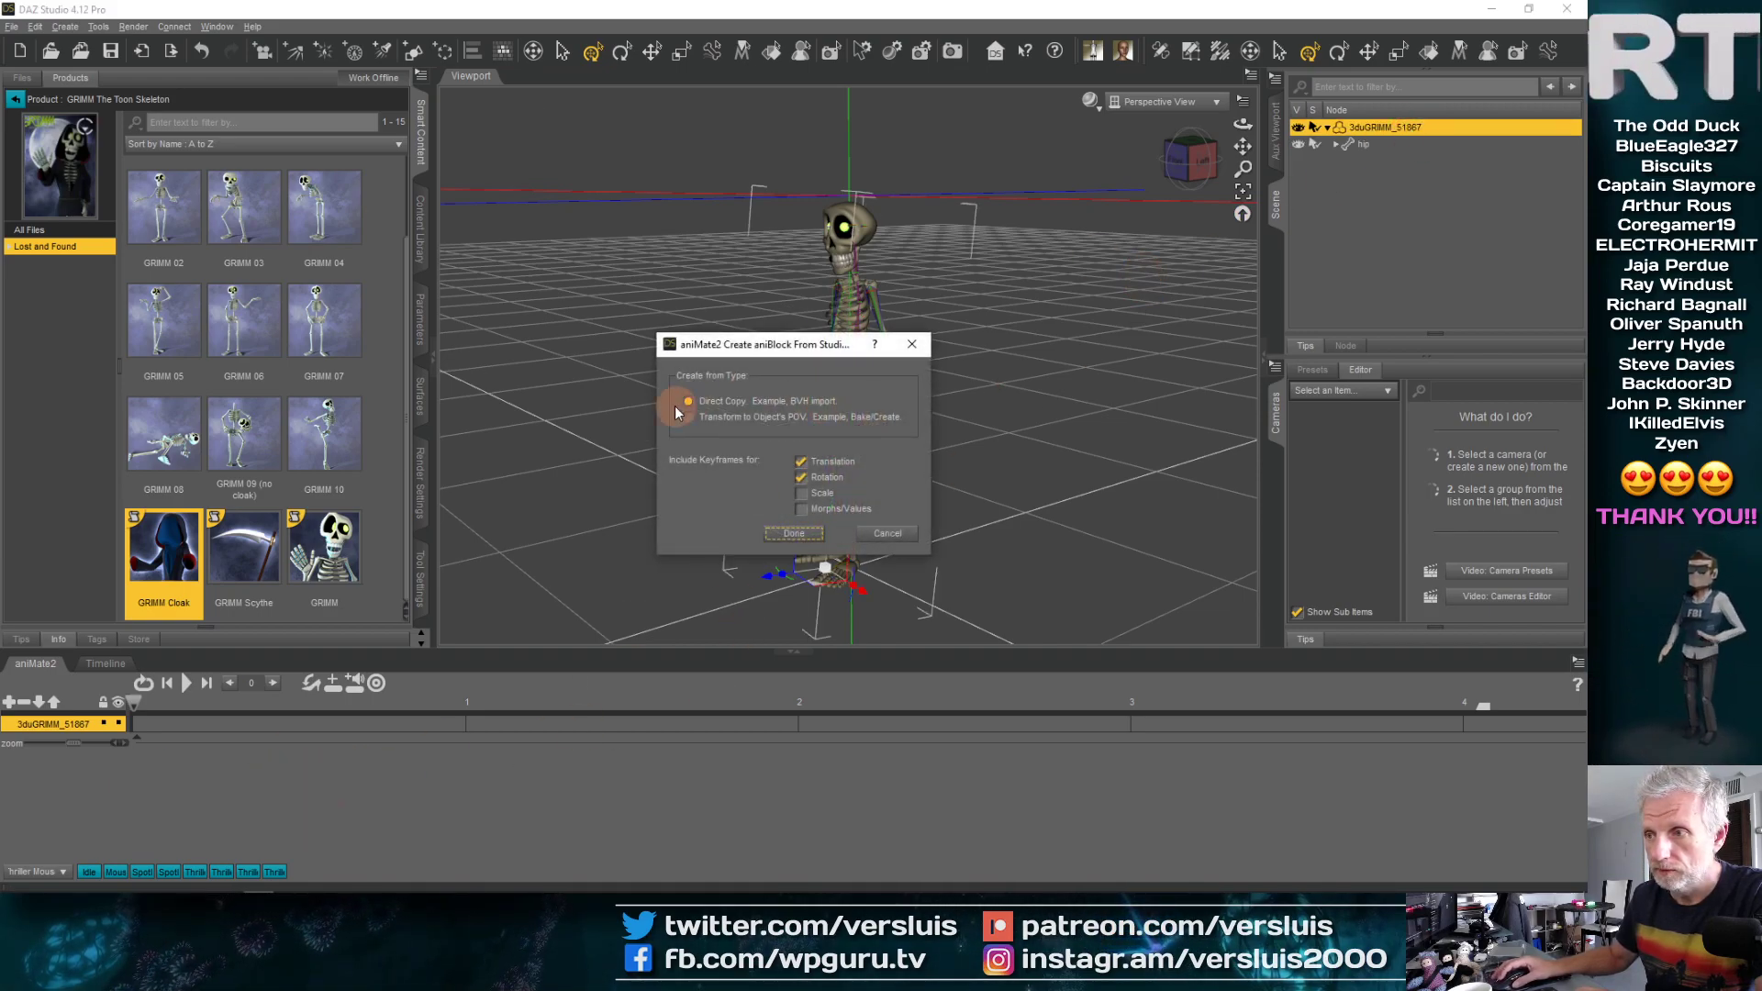
click(741, 419)
click(794, 540)
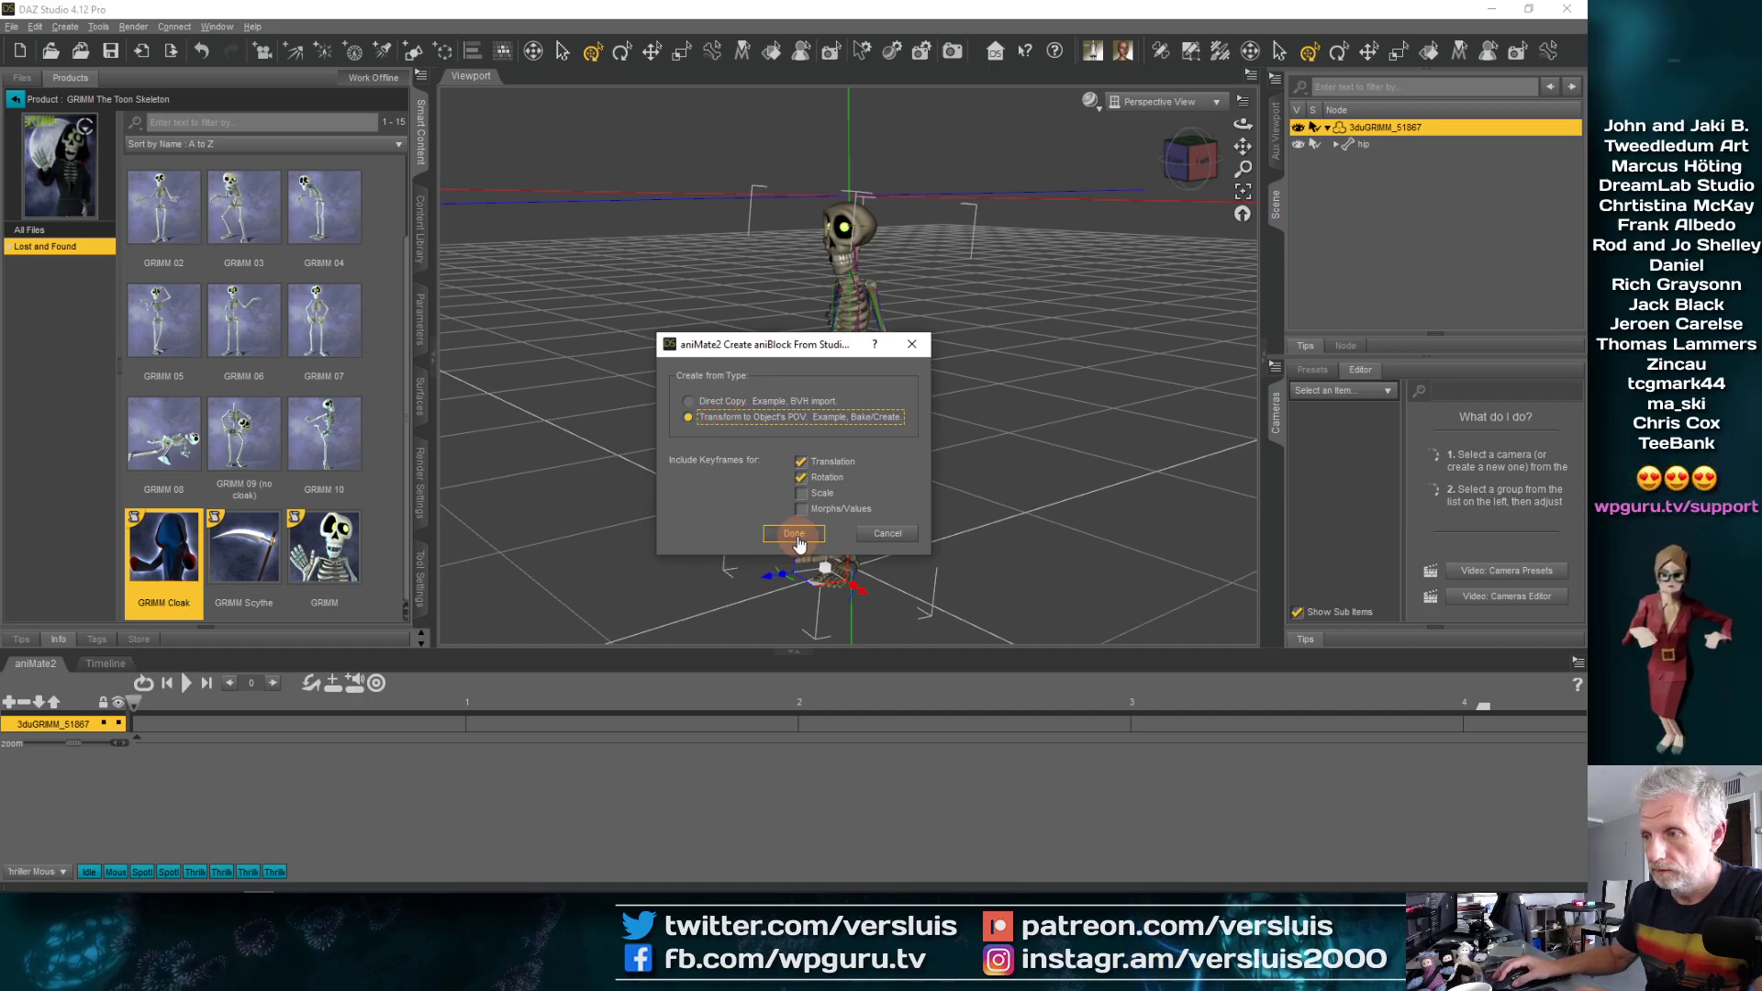
Play the looking-behind aniBlock to check its motion, and return the playhead to the start
click(229, 683)
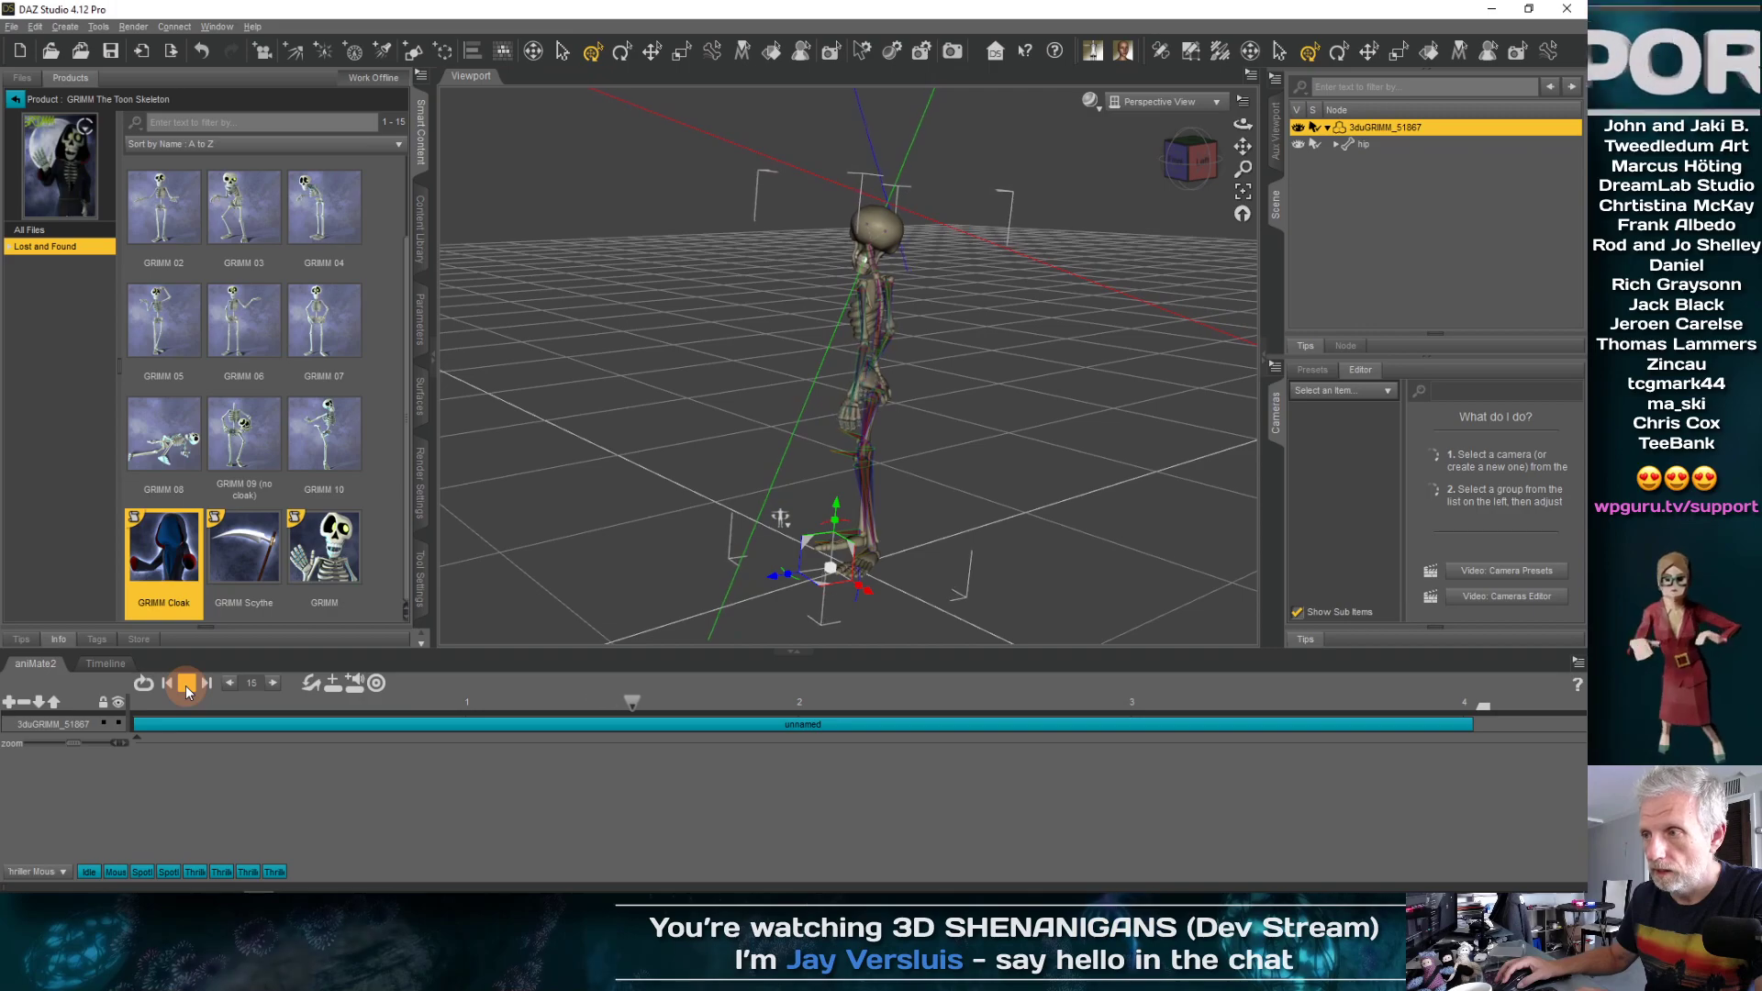
click(185, 685)
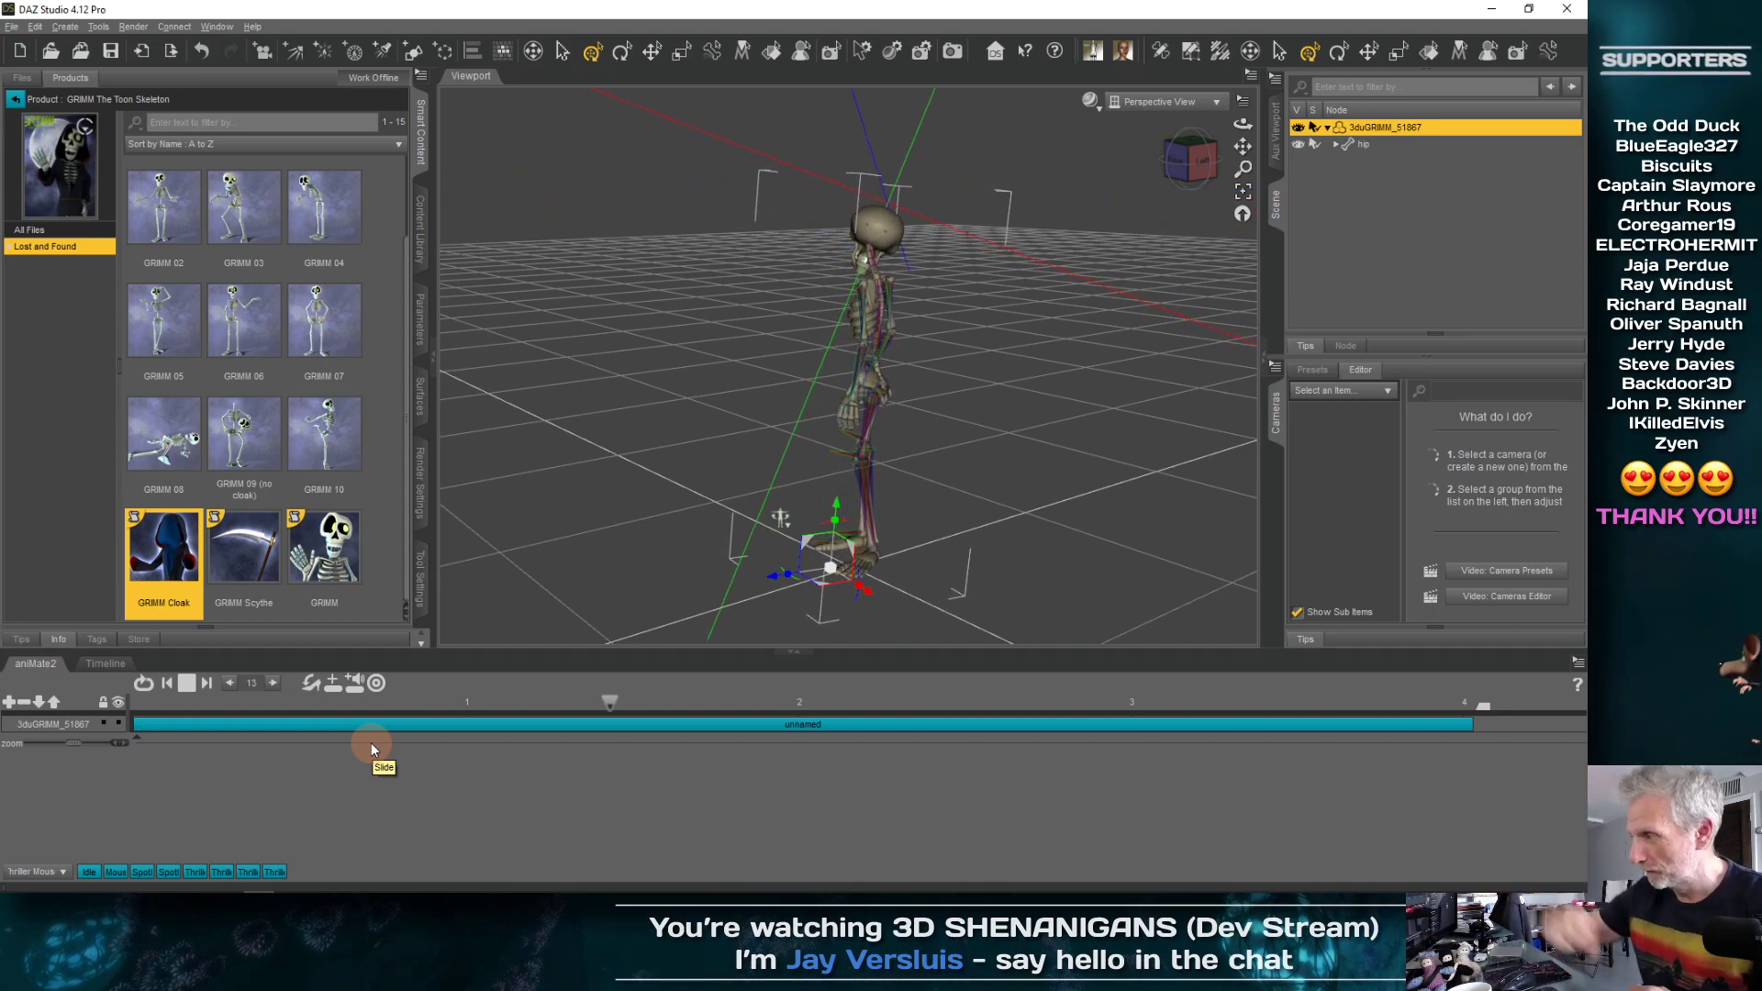
click(180, 687)
click(217, 714)
drag(217, 714, 63, 730)
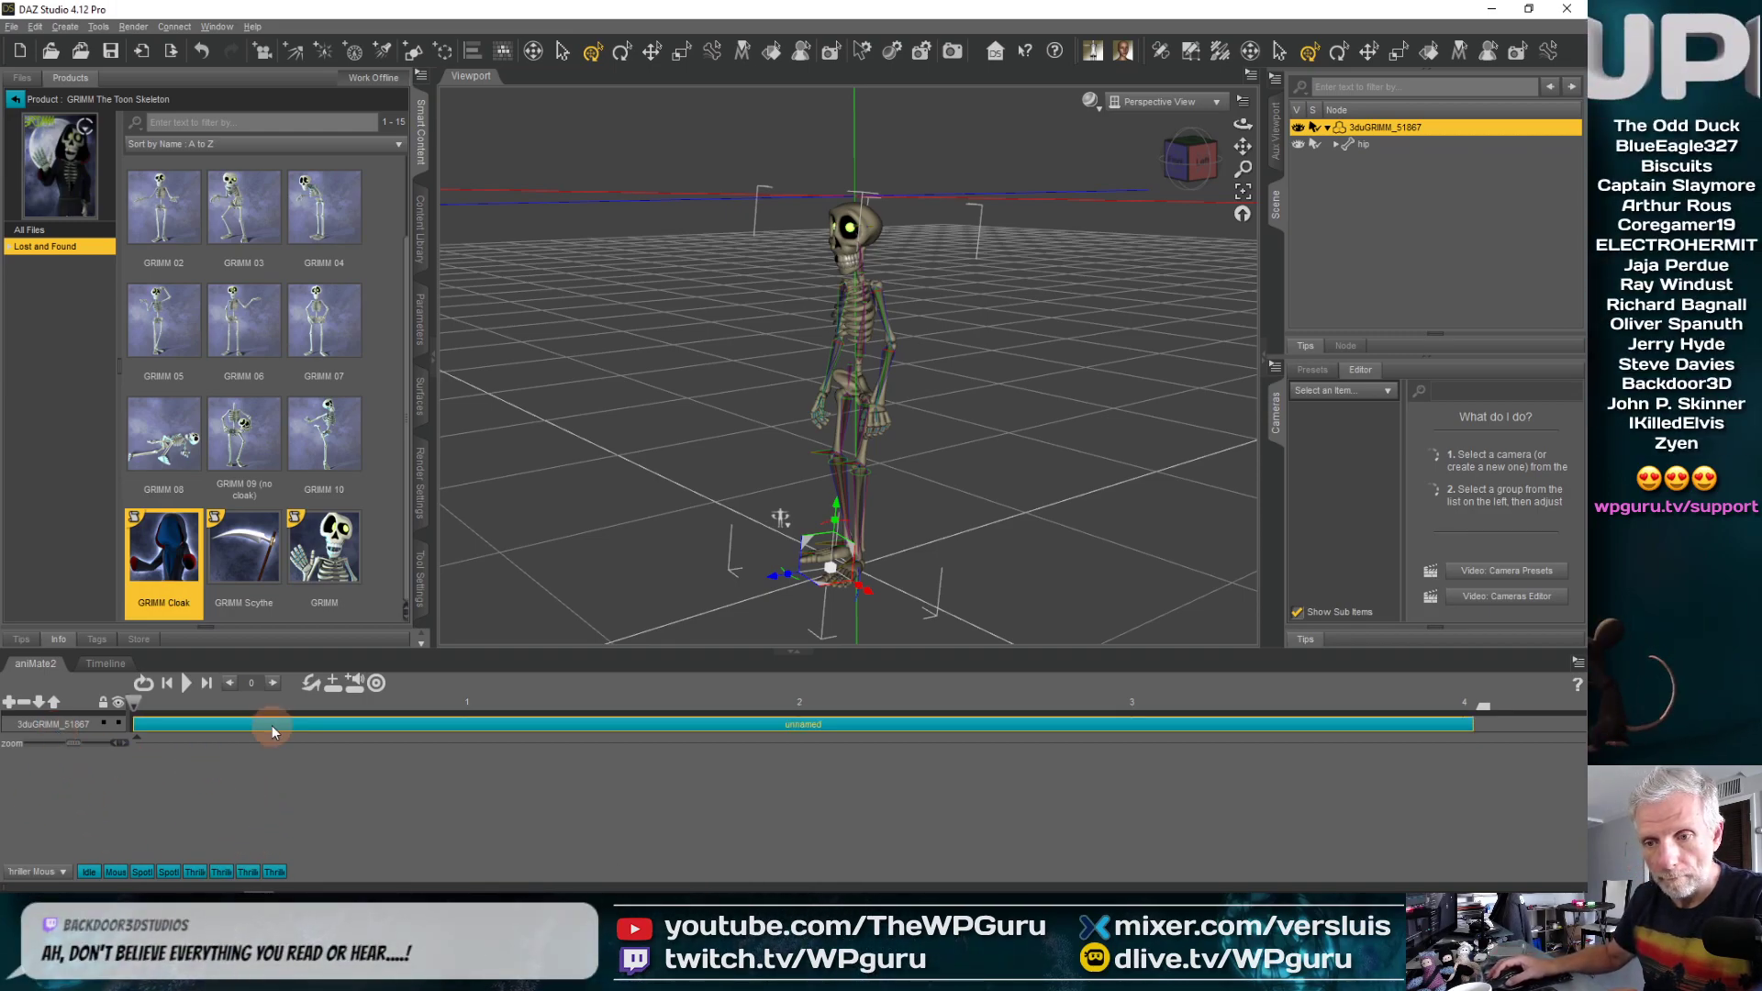
Open the aniBlock's keyframes in the graph view and zero all of the hip's pos_x keyframes
click(295, 725)
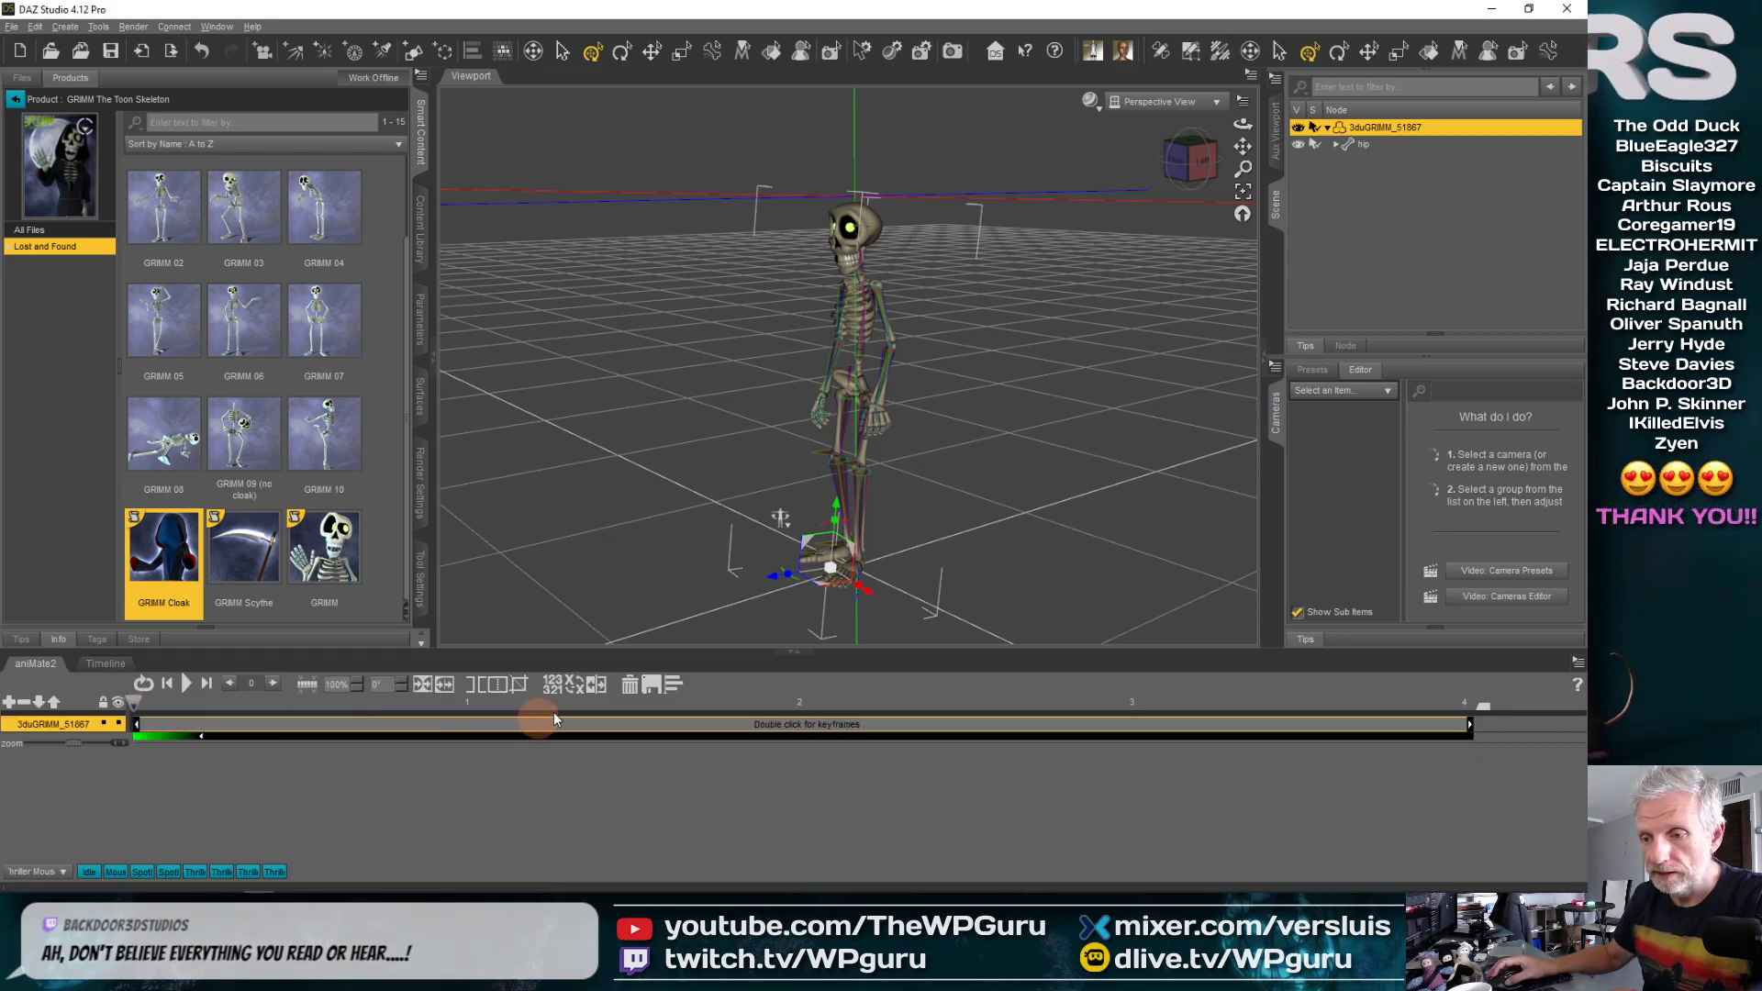
double_click(446, 730)
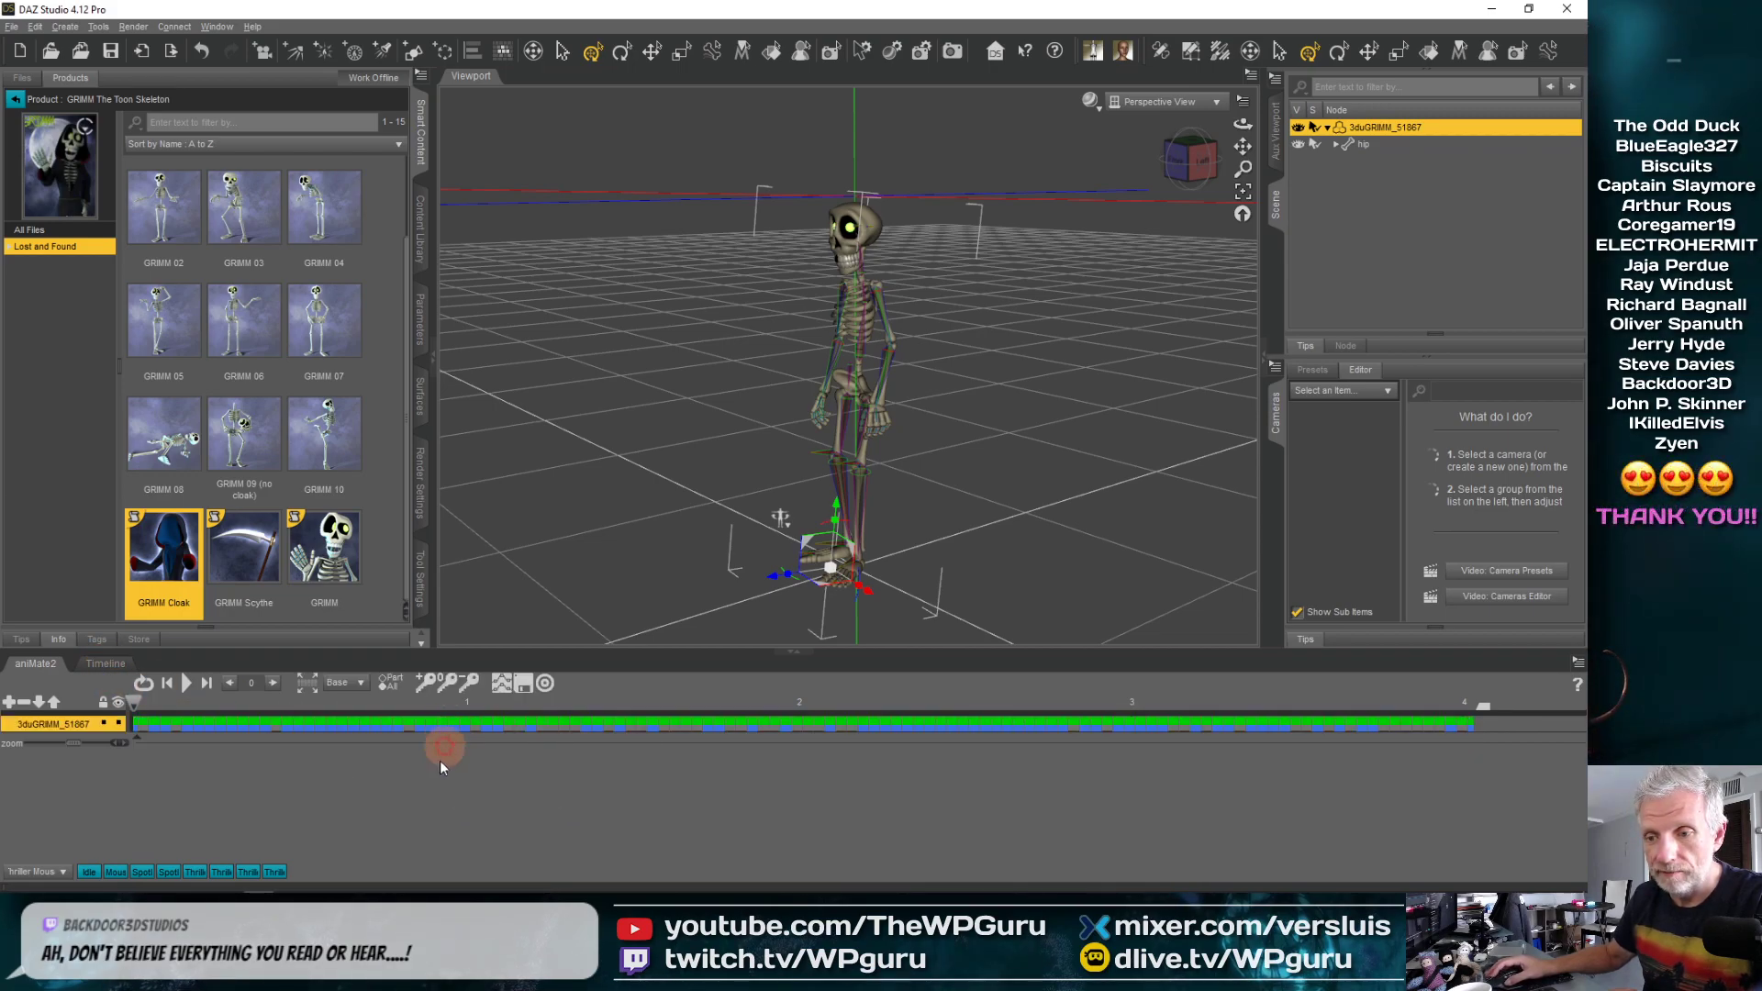
click(515, 690)
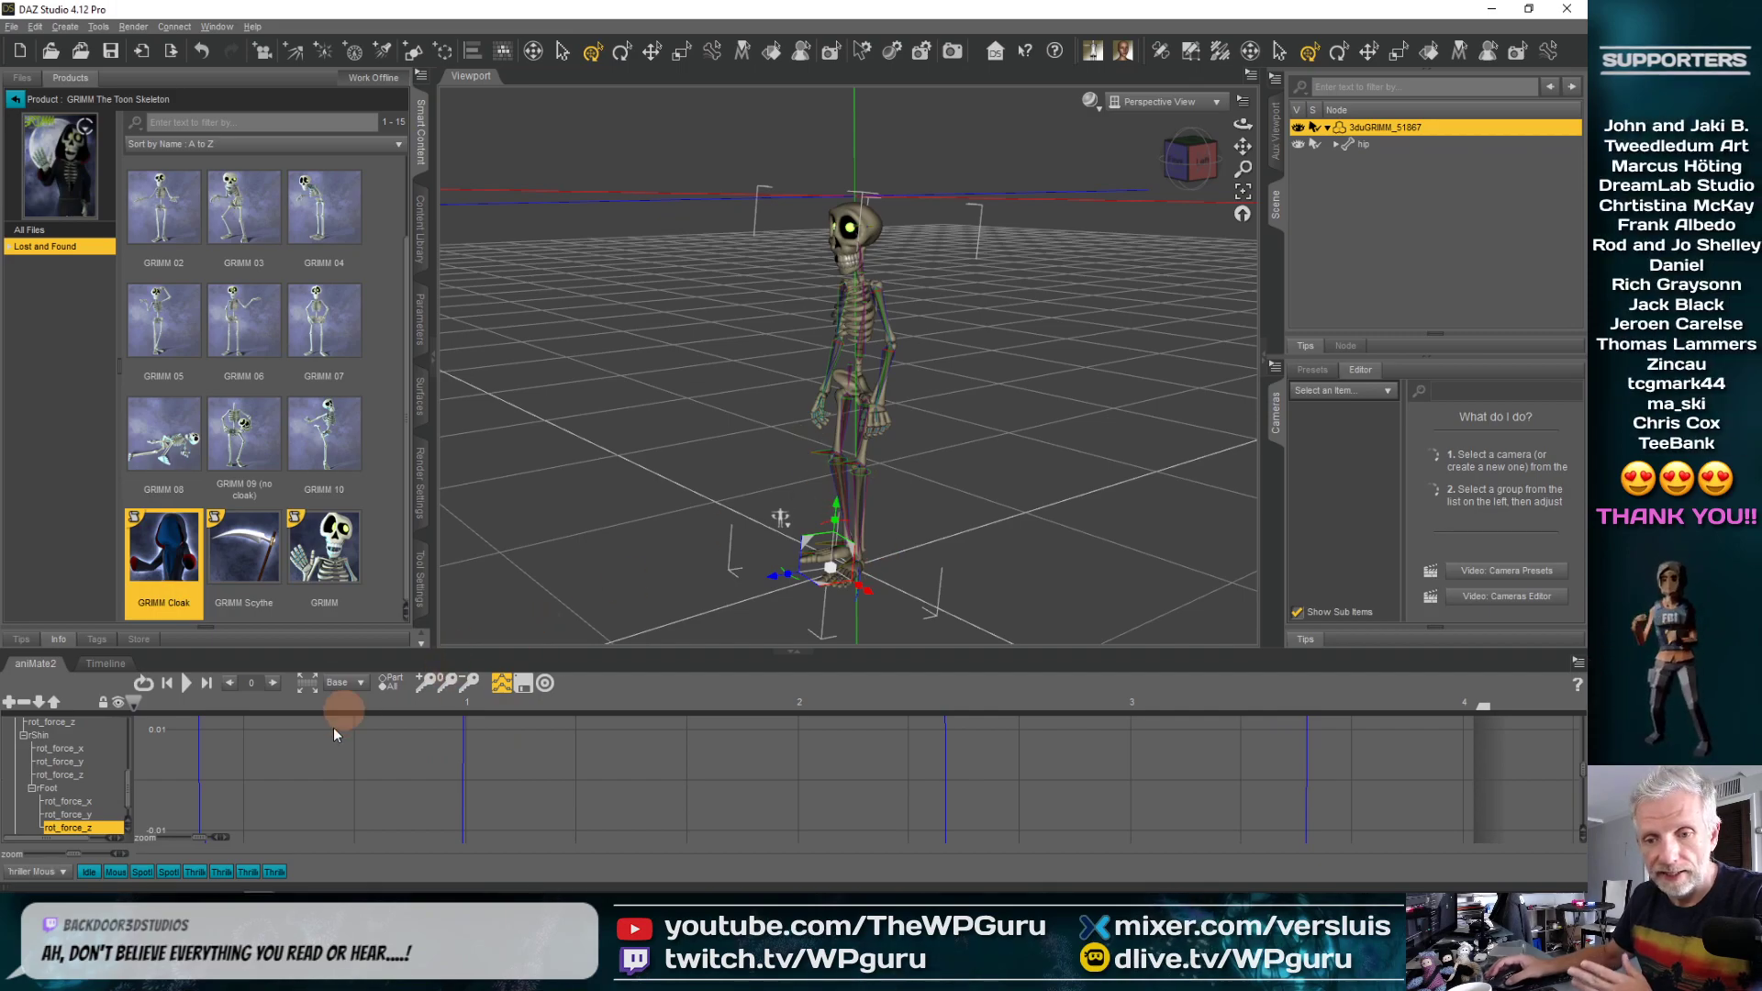
scroll(23, 739, up, 2)
click(103, 725)
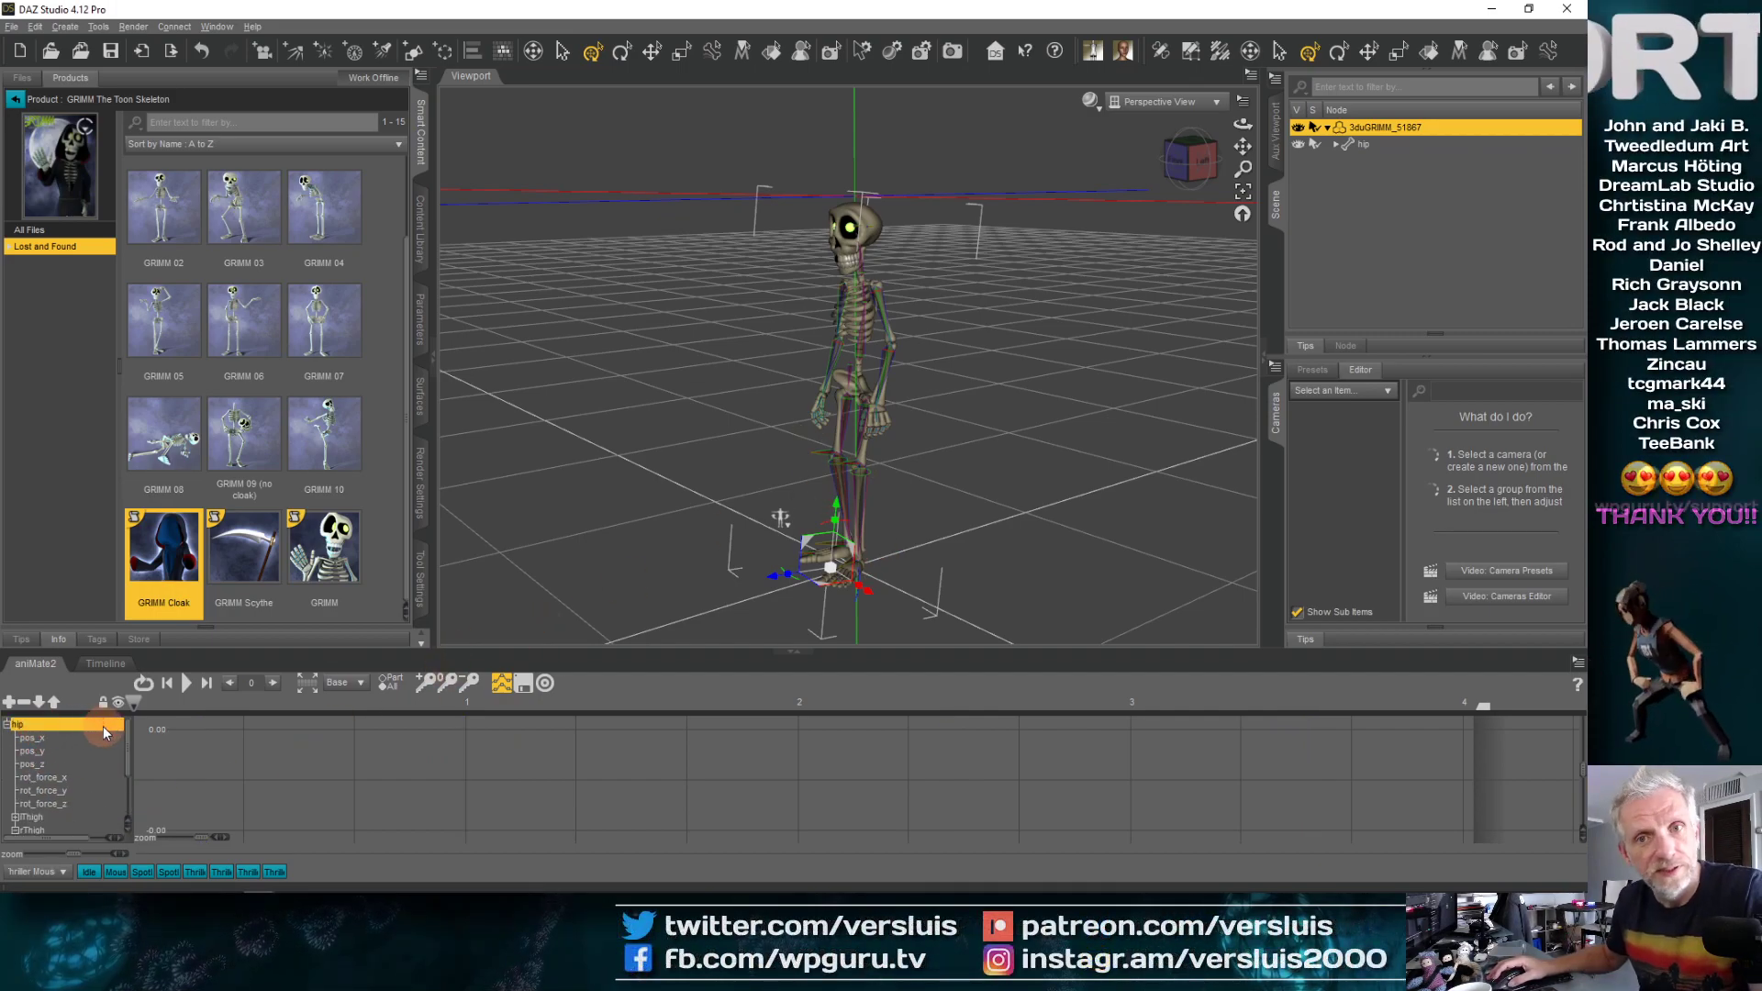
click(79, 736)
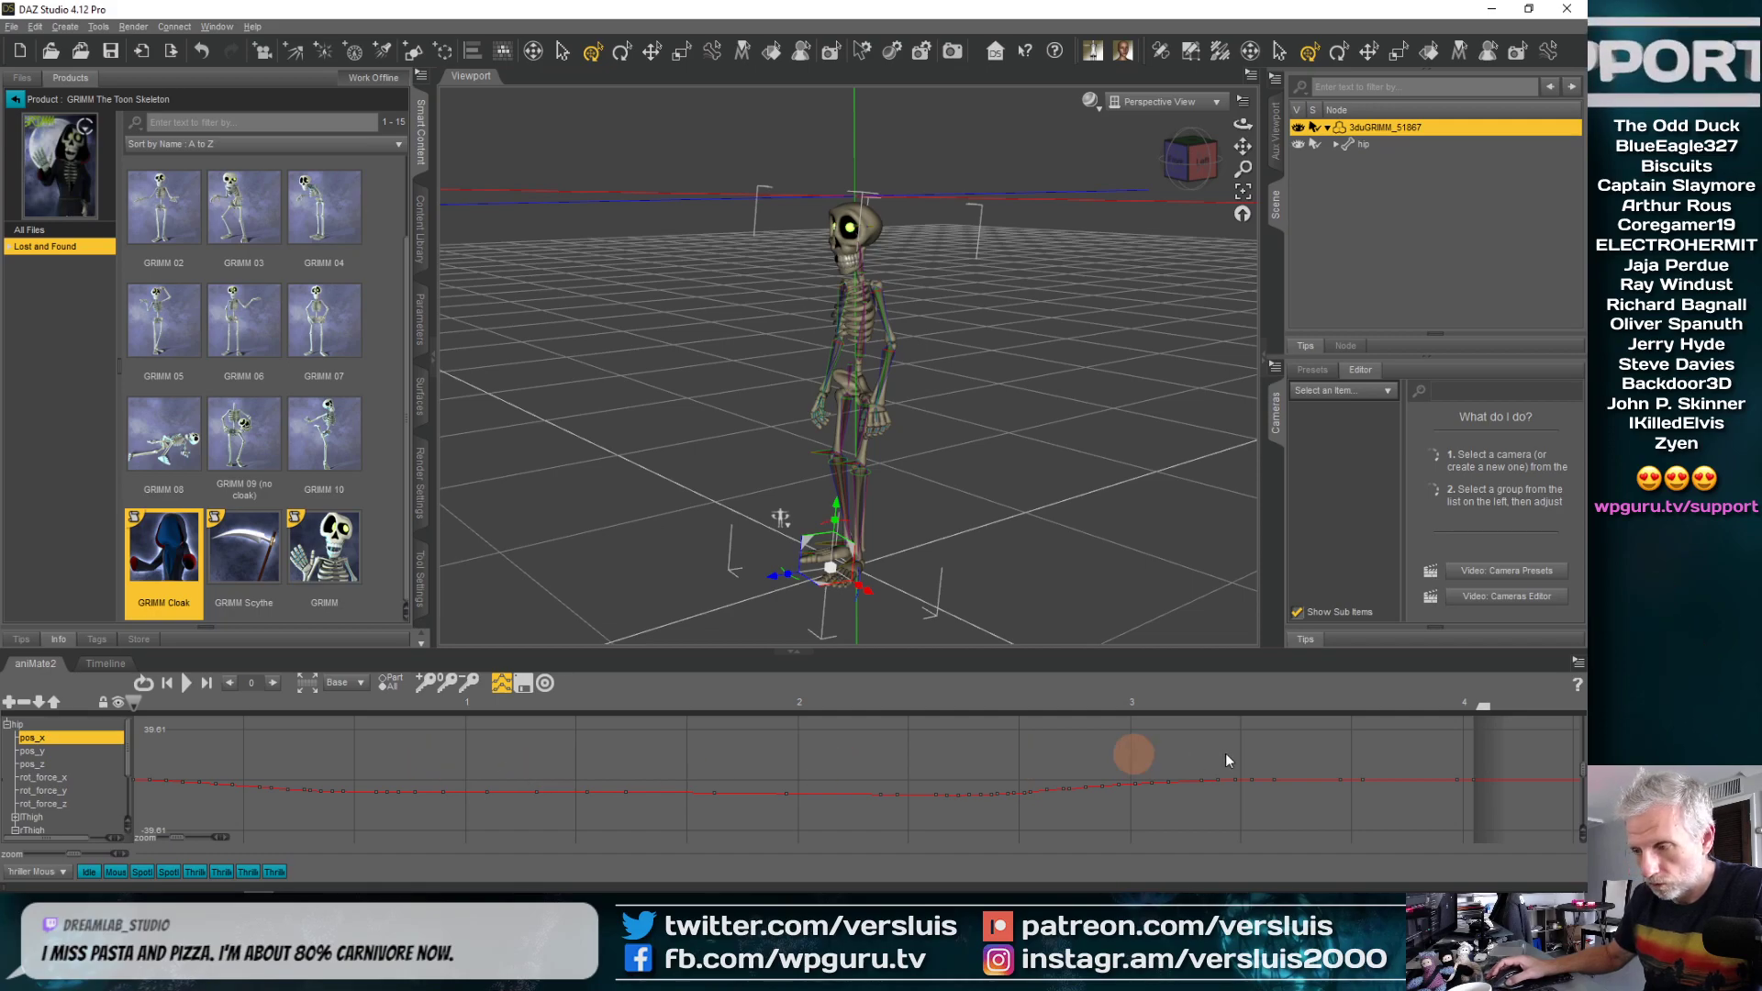
drag(1019, 823, 115, 820)
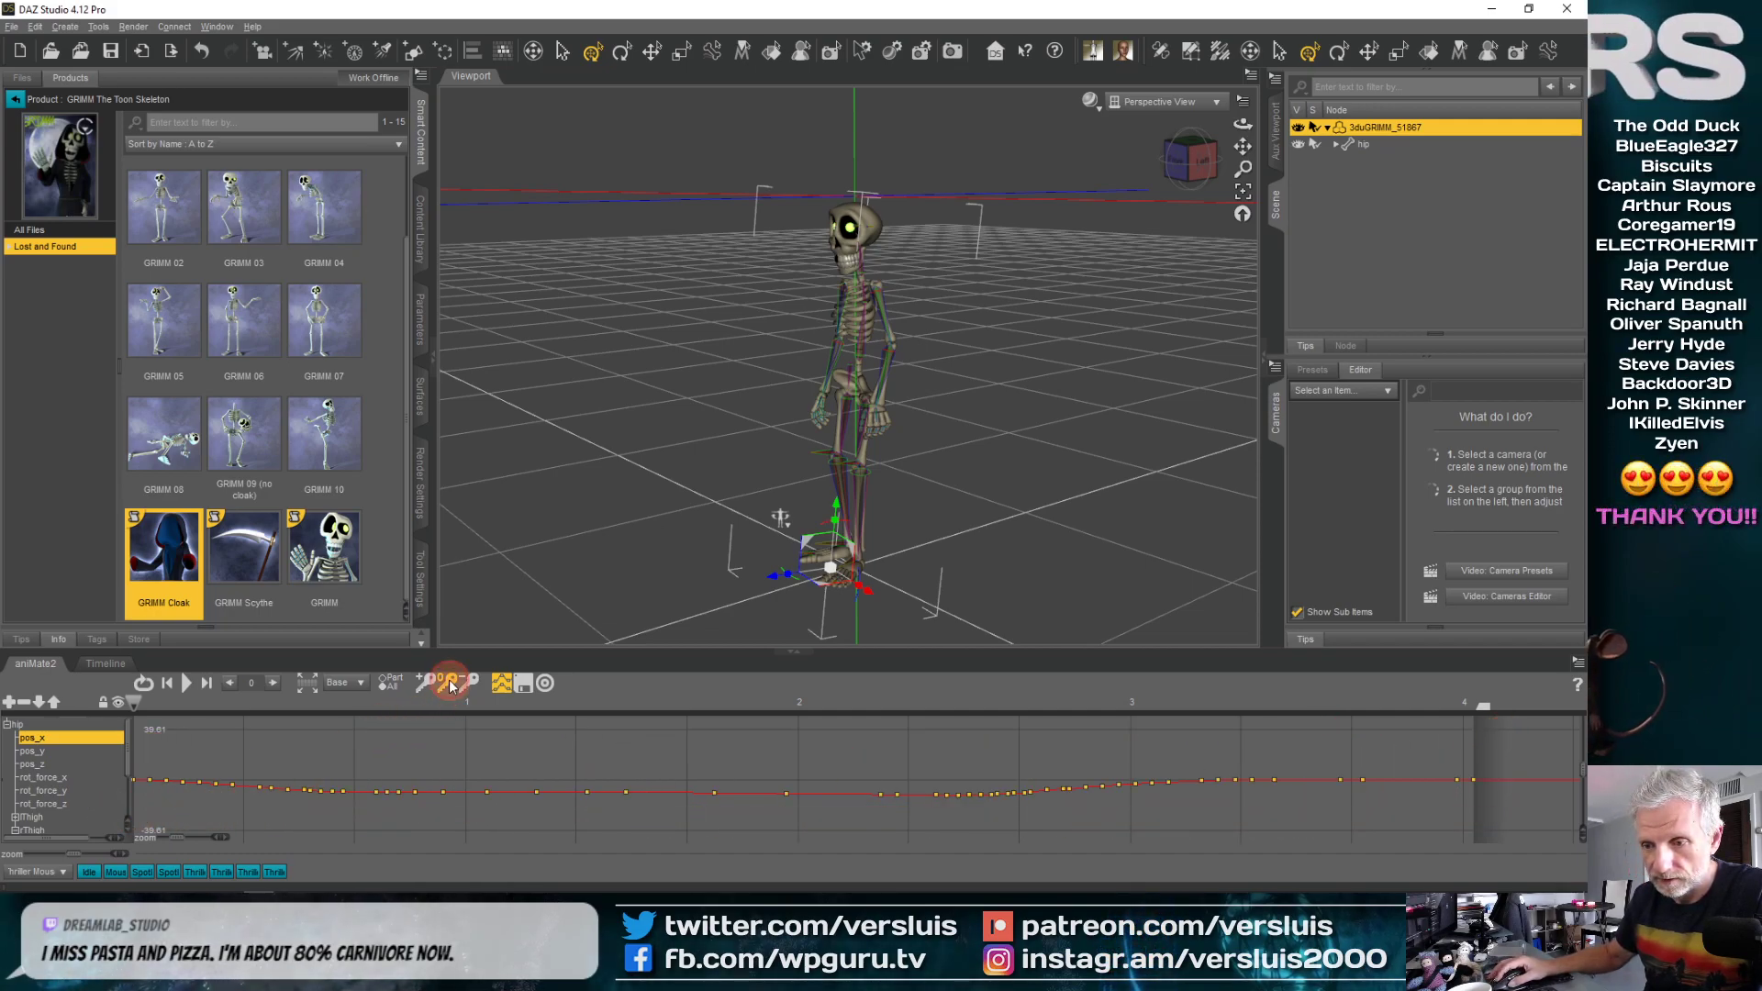
Zero all of the hip's pos_z keyframes in the aniBlock's graph
click(84, 752)
click(81, 764)
drag(1364, 829, 107, 803)
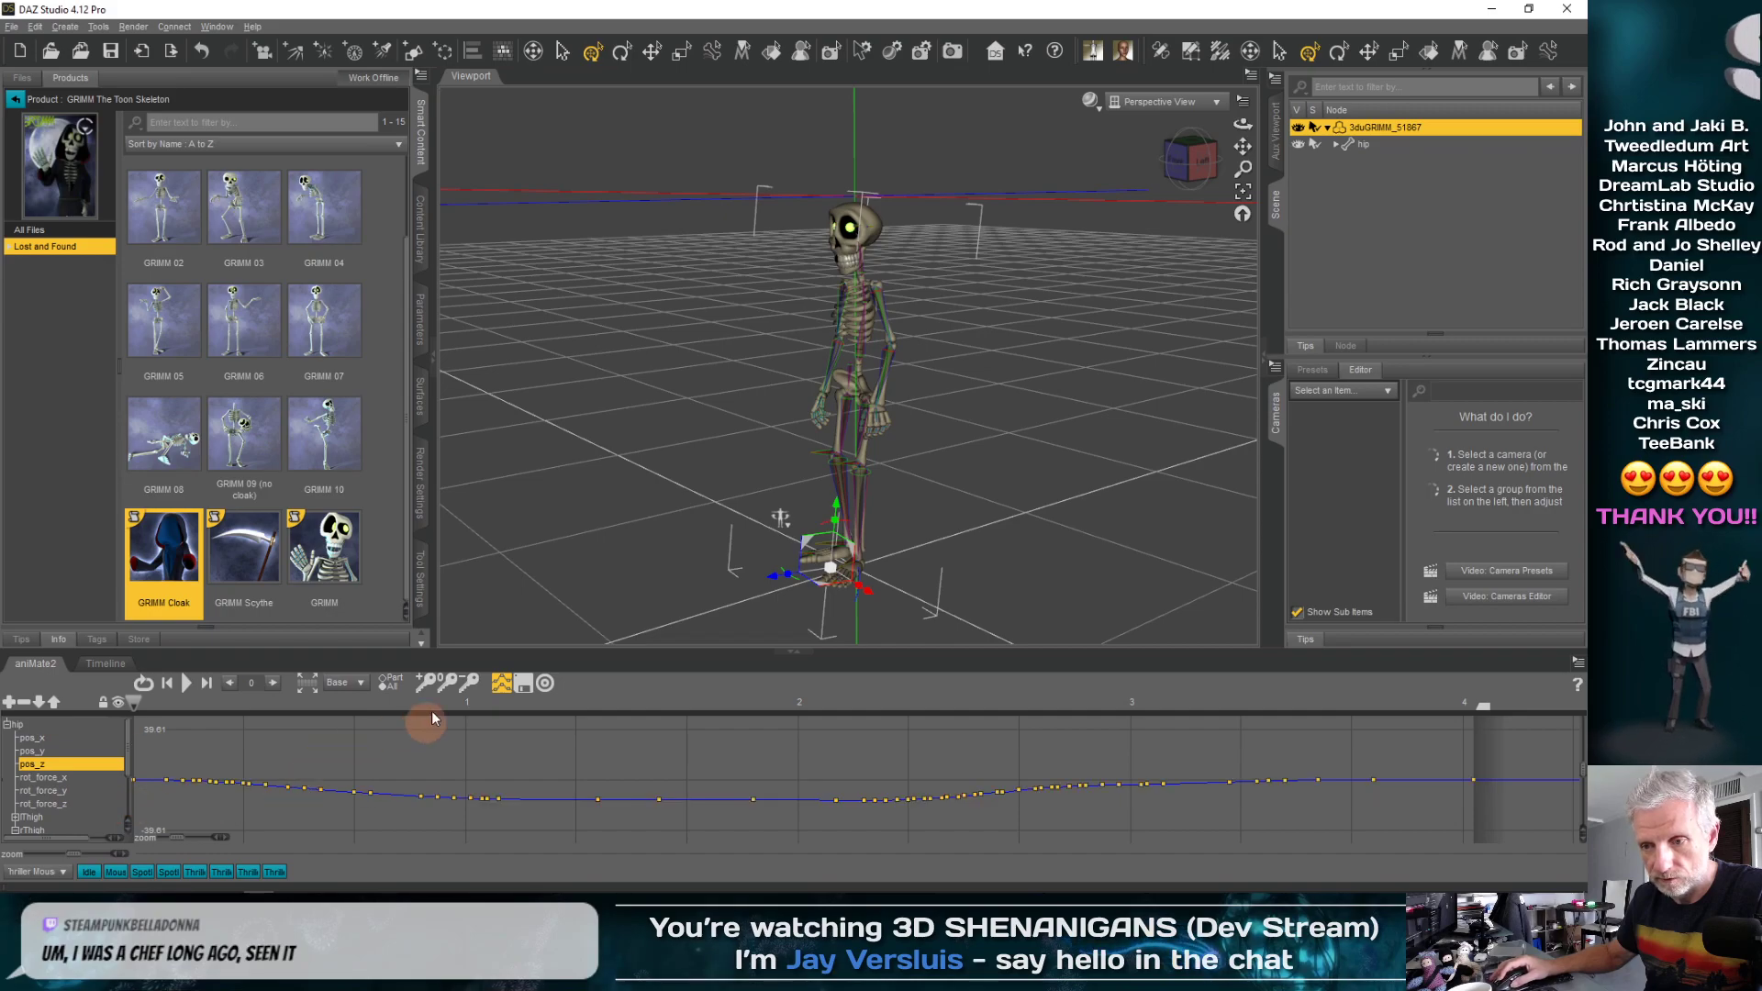
click(447, 683)
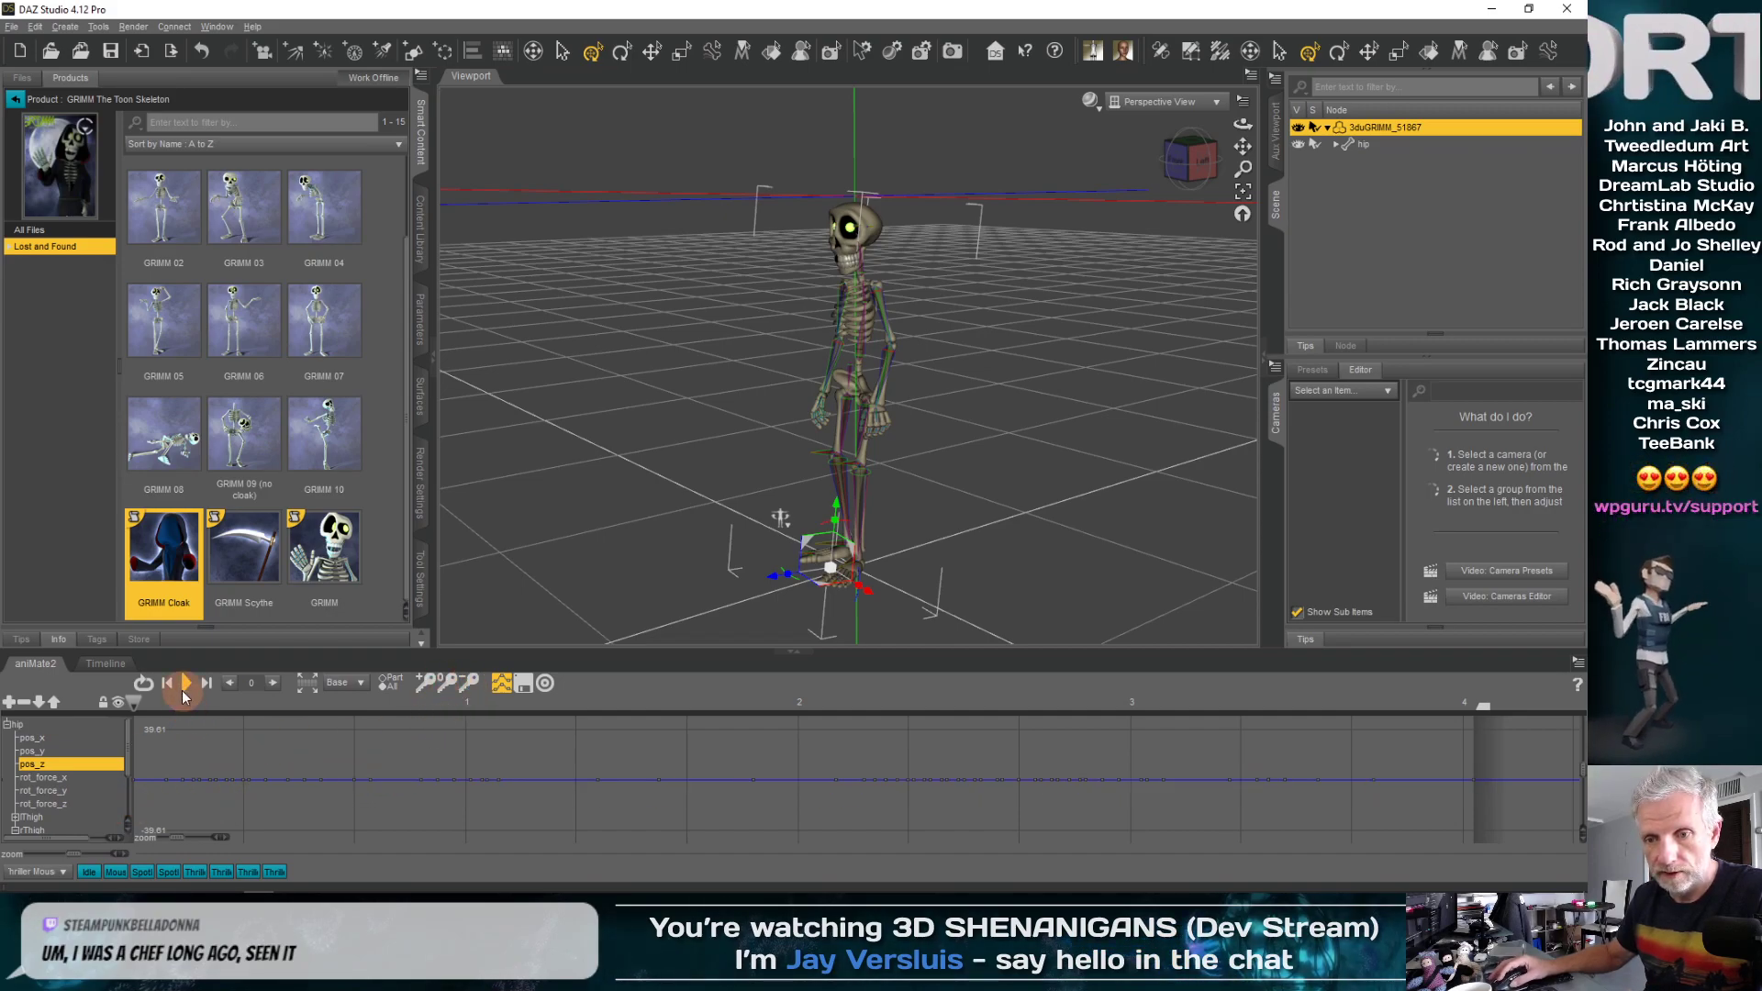
Play the edited looking-behind animation to check for remaining sway, and return the playhead to frame 0
click(186, 684)
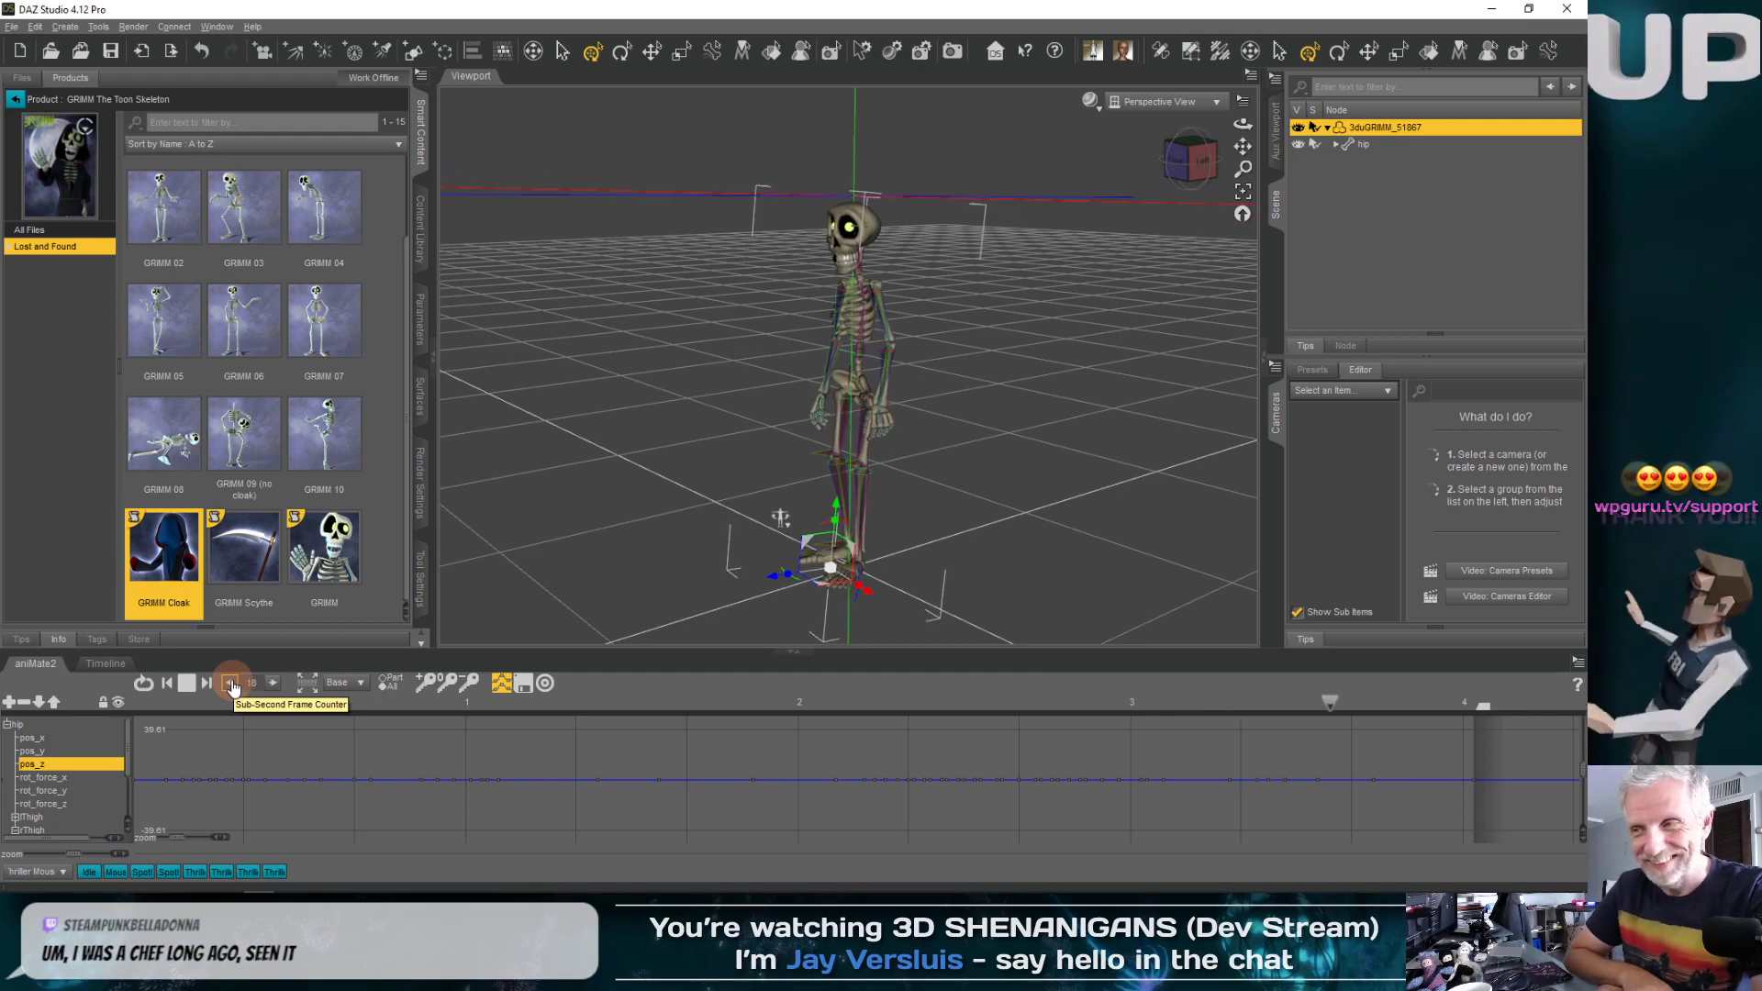
click(183, 683)
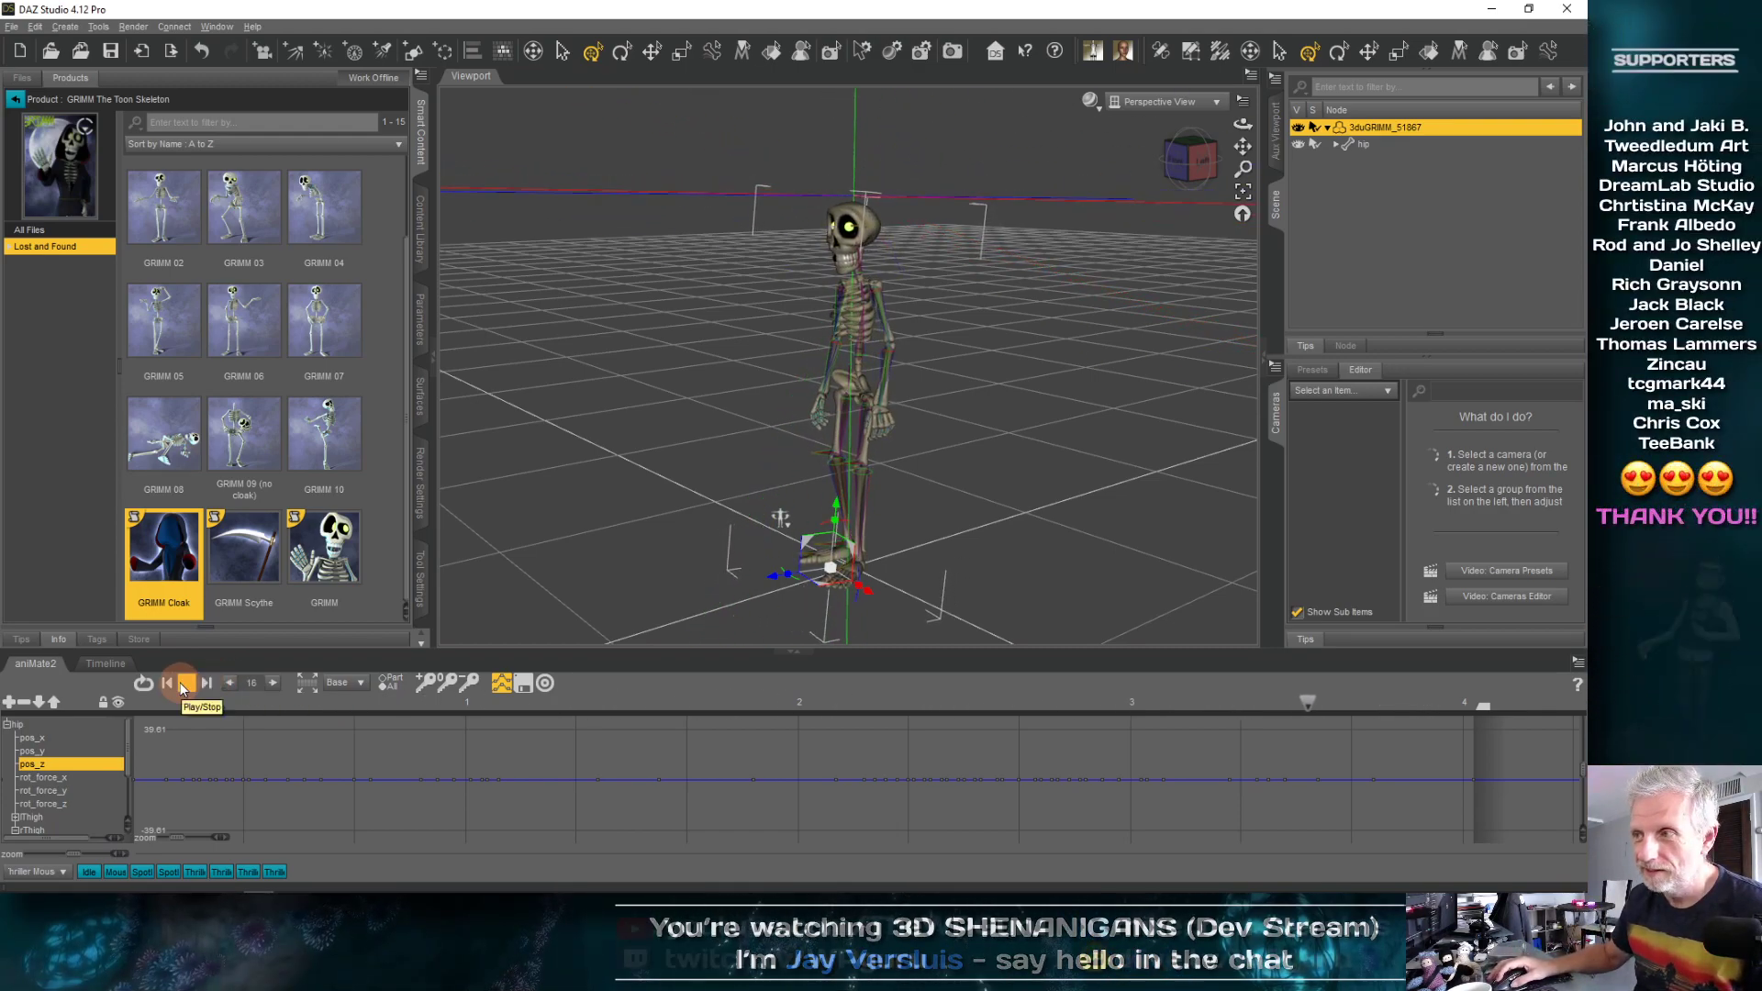
click(183, 684)
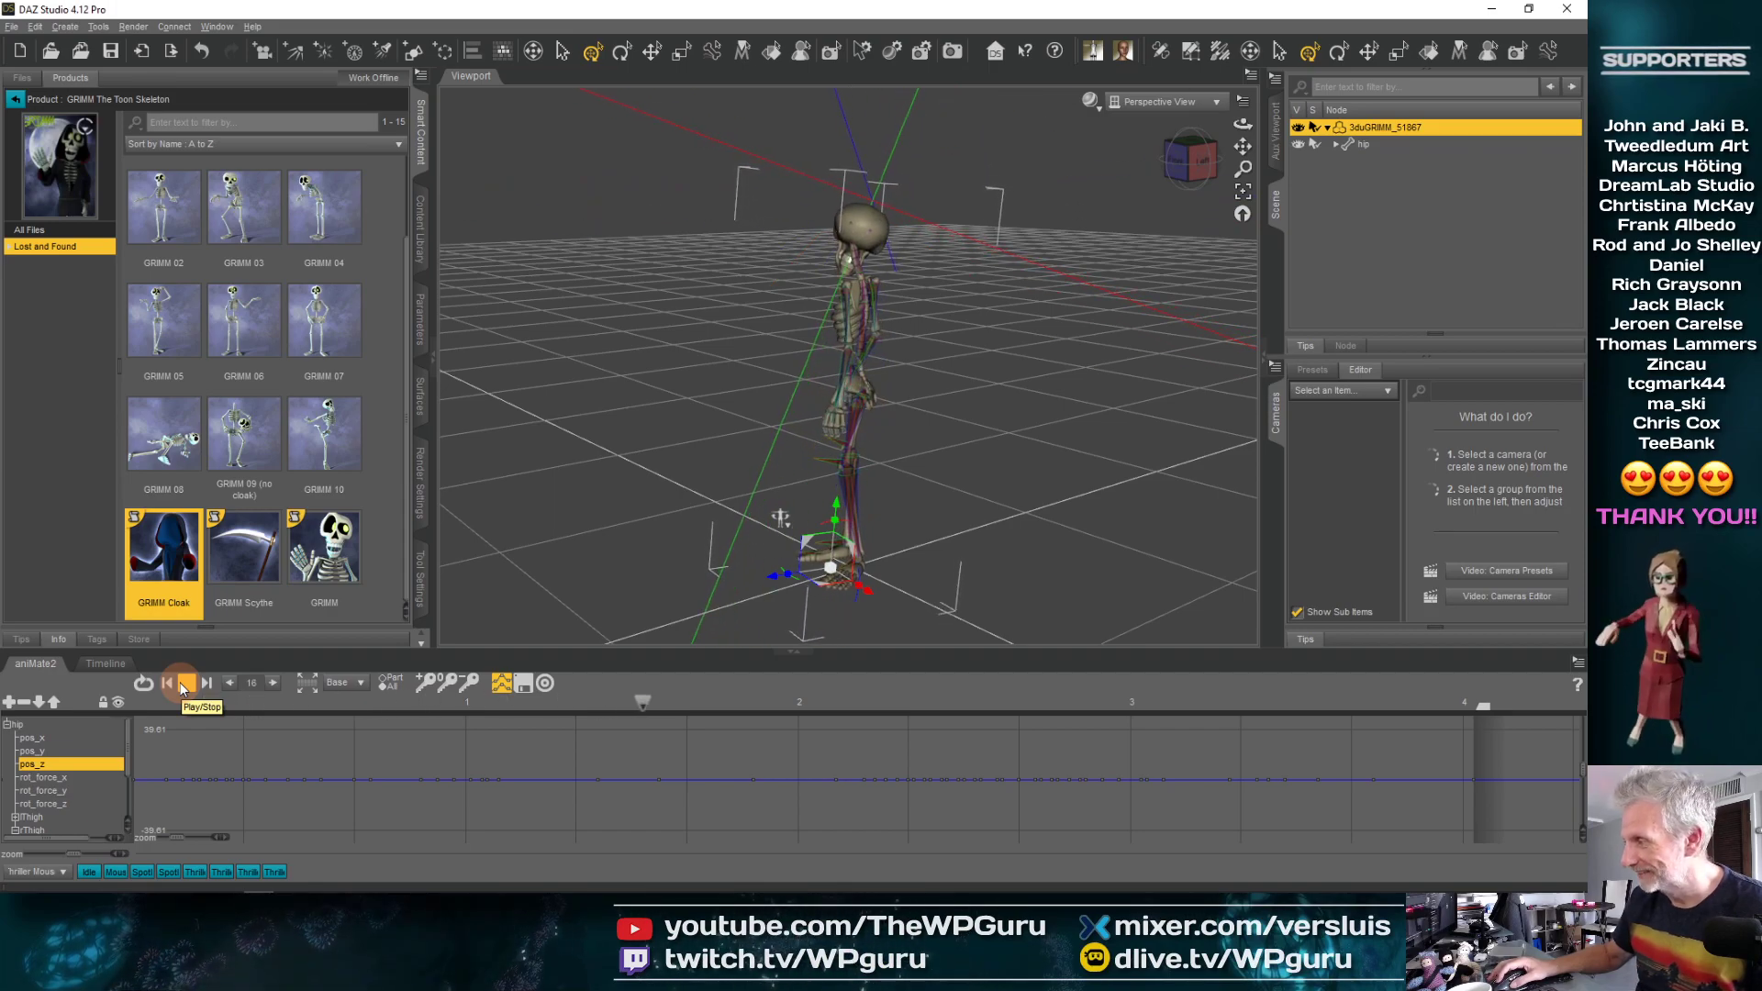
click(182, 685)
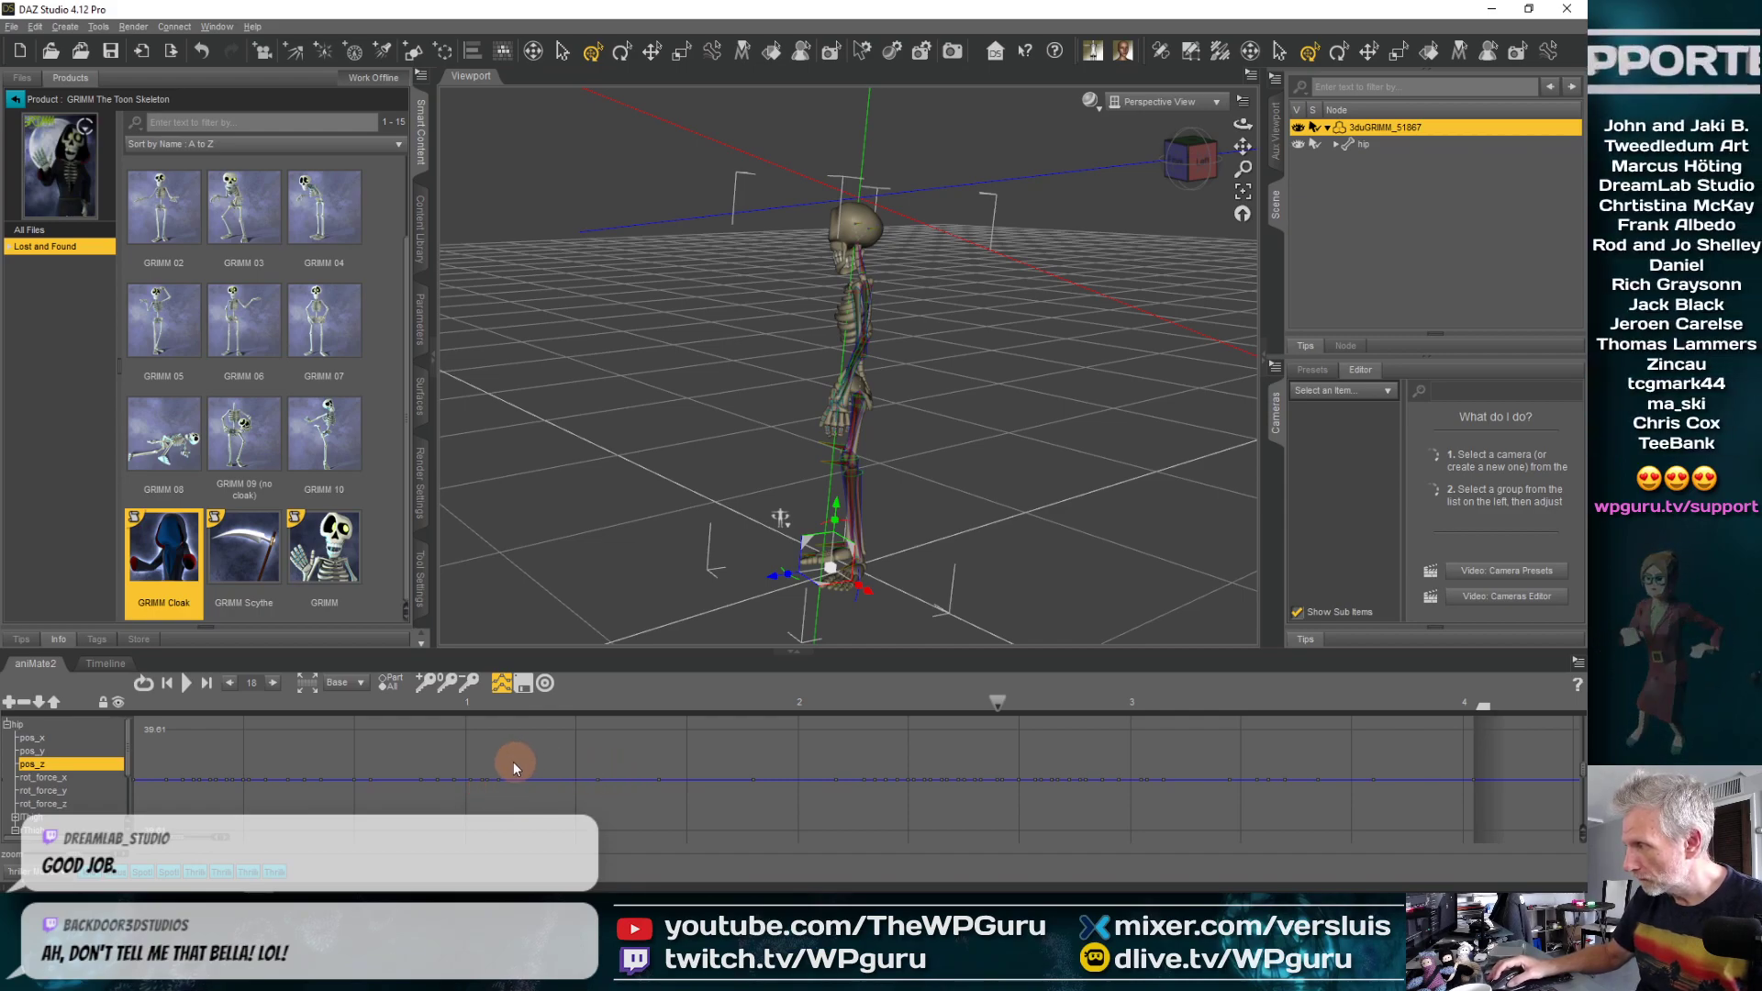
drag(431, 712, 107, 716)
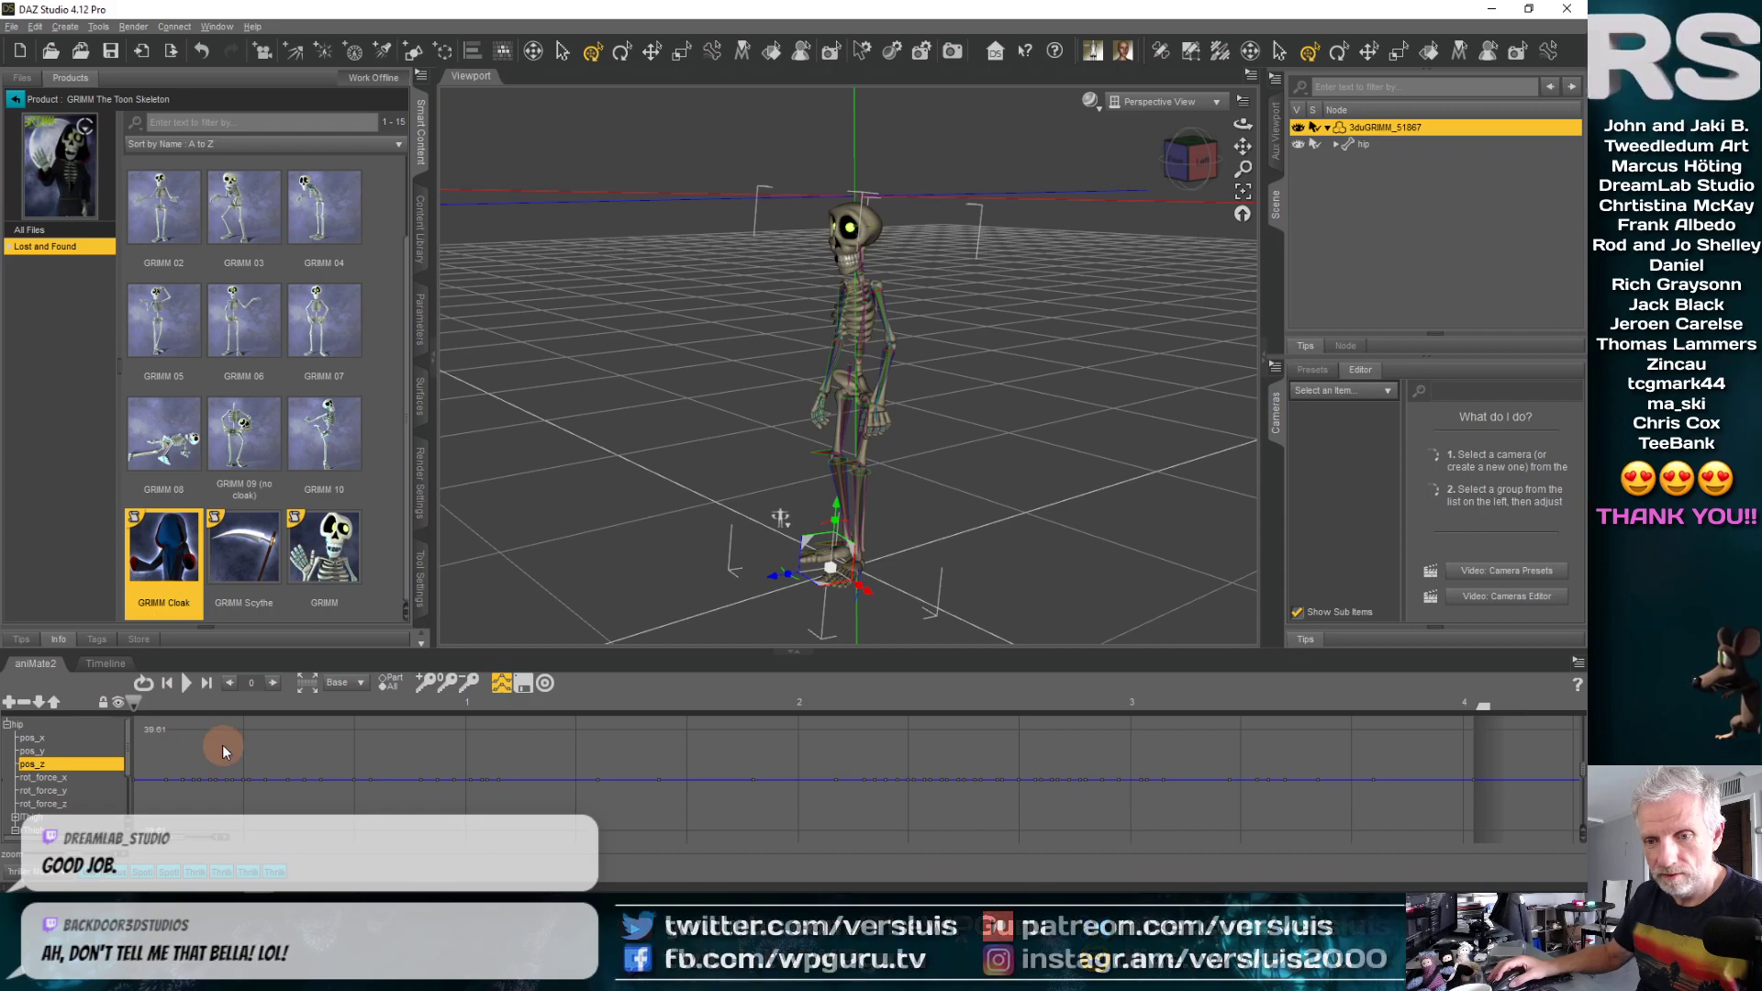
Close the graph view and save the aniBlock as "GRIMM Look Behind" in the aniBlocks GRIMM folder
click(505, 682)
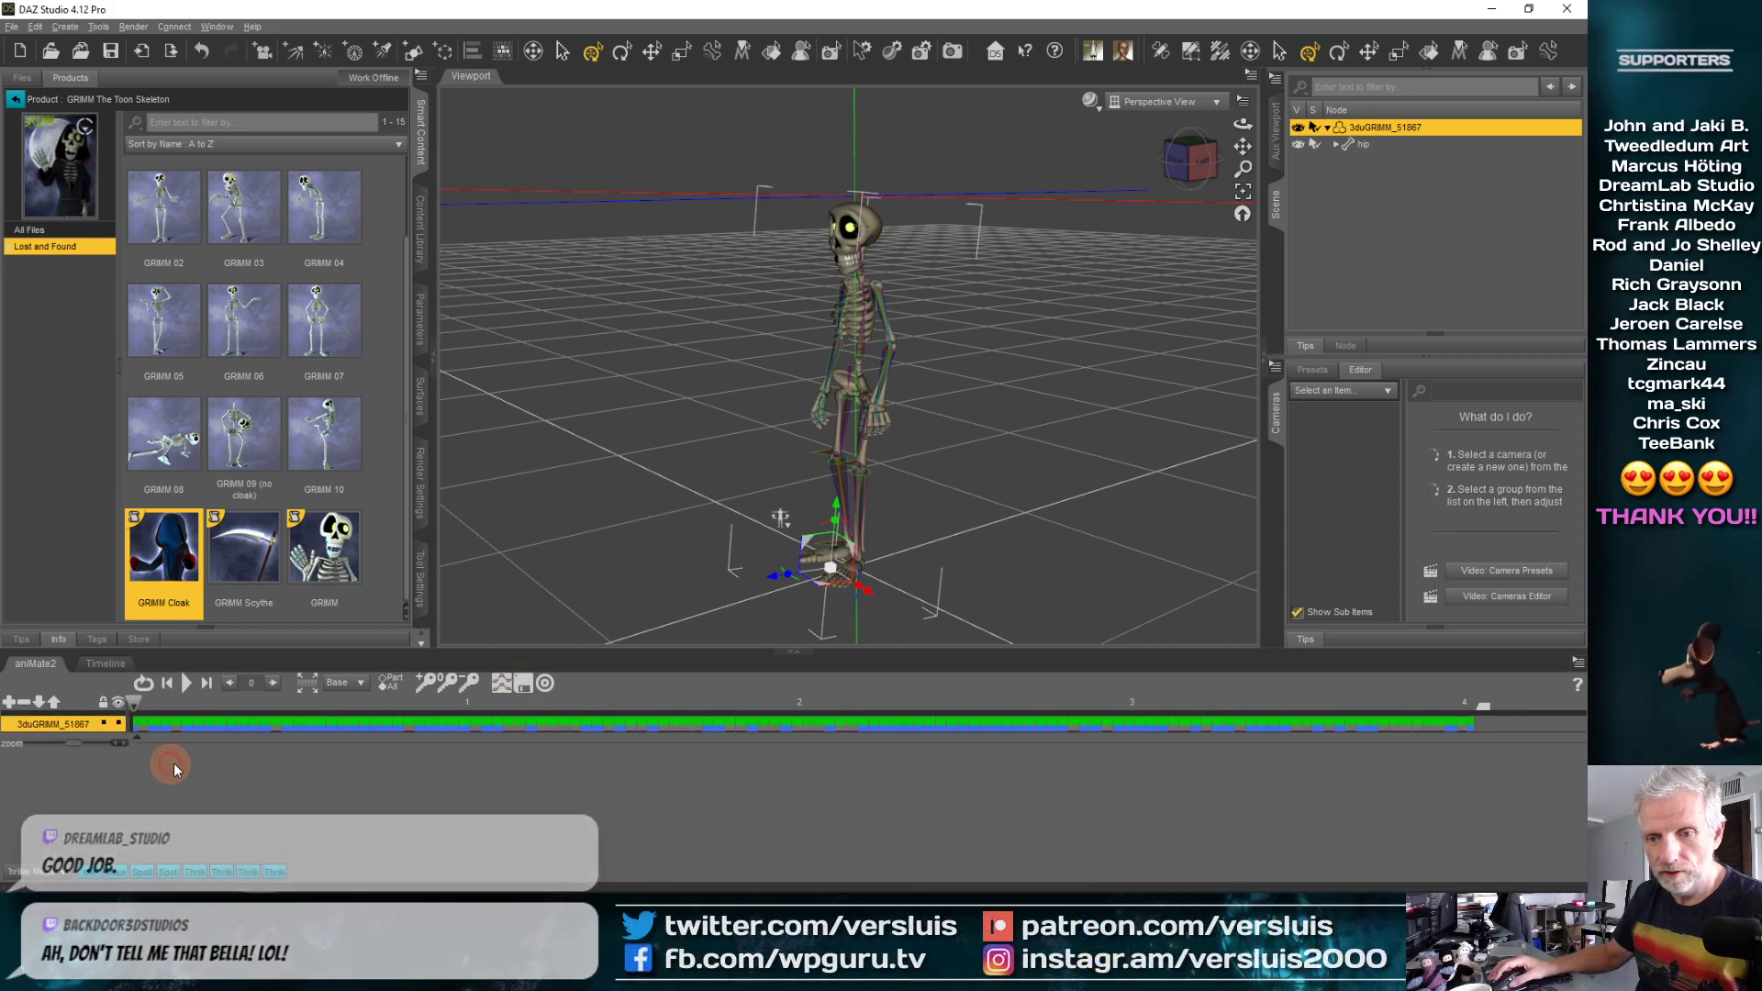
click(521, 685)
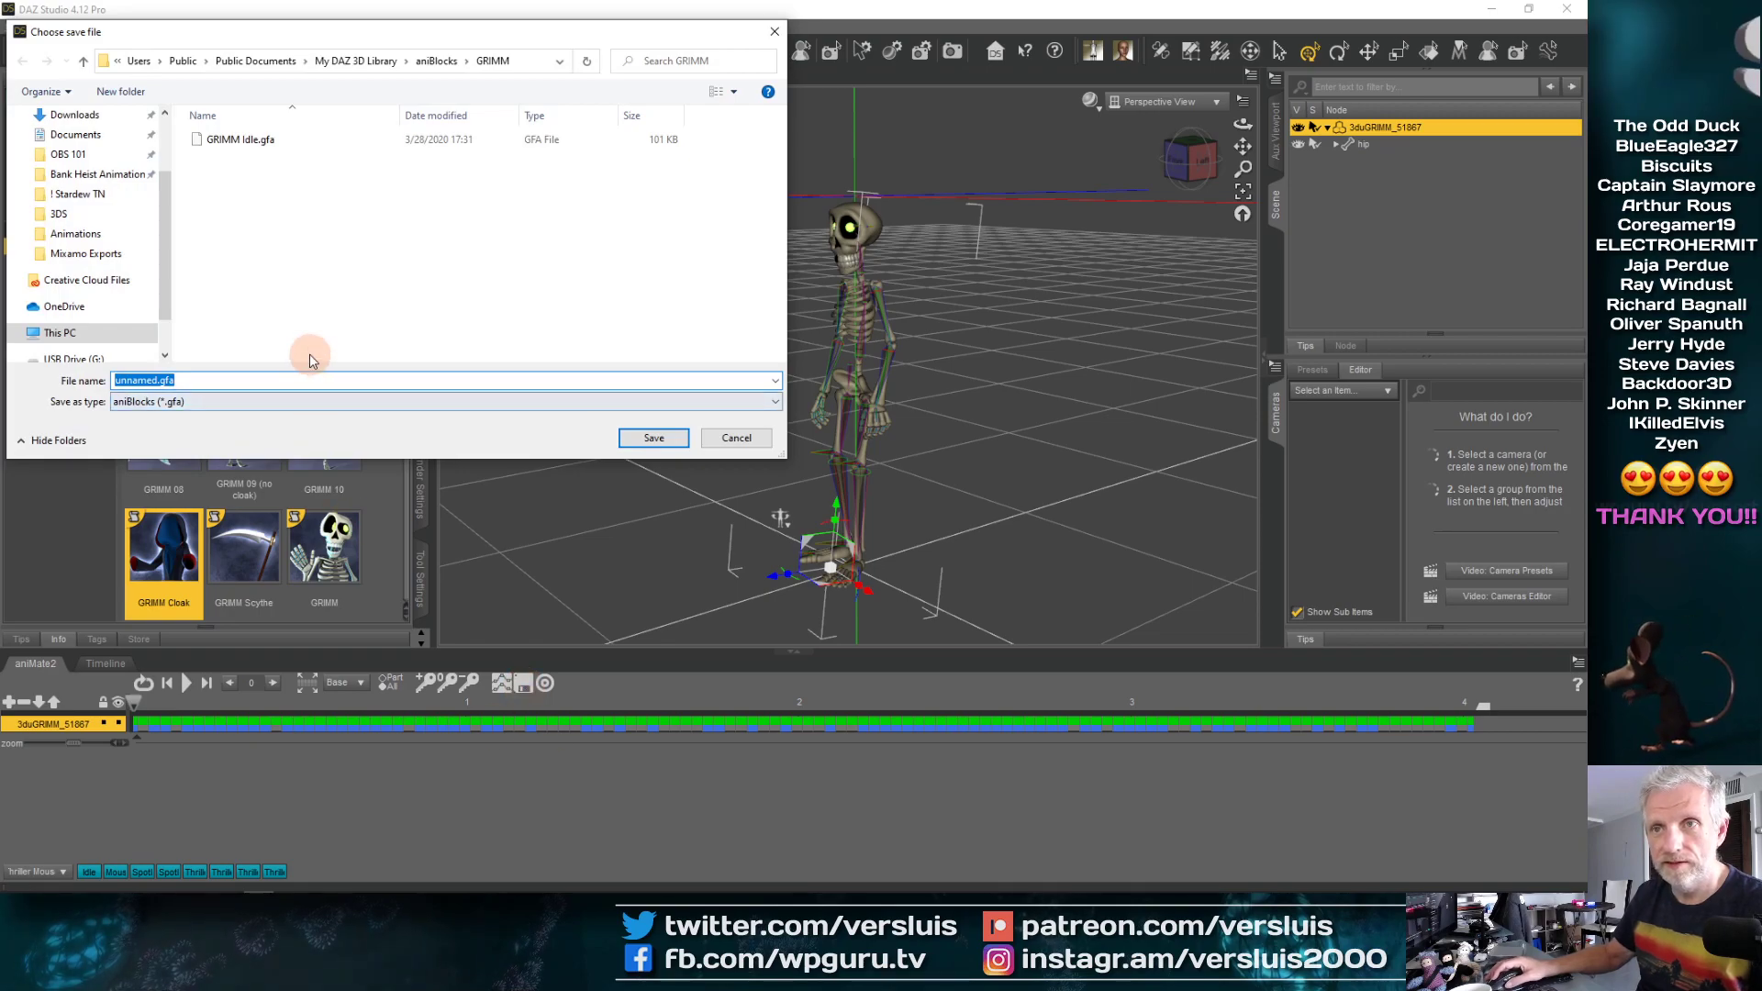
text(GRIMM Look Behind)
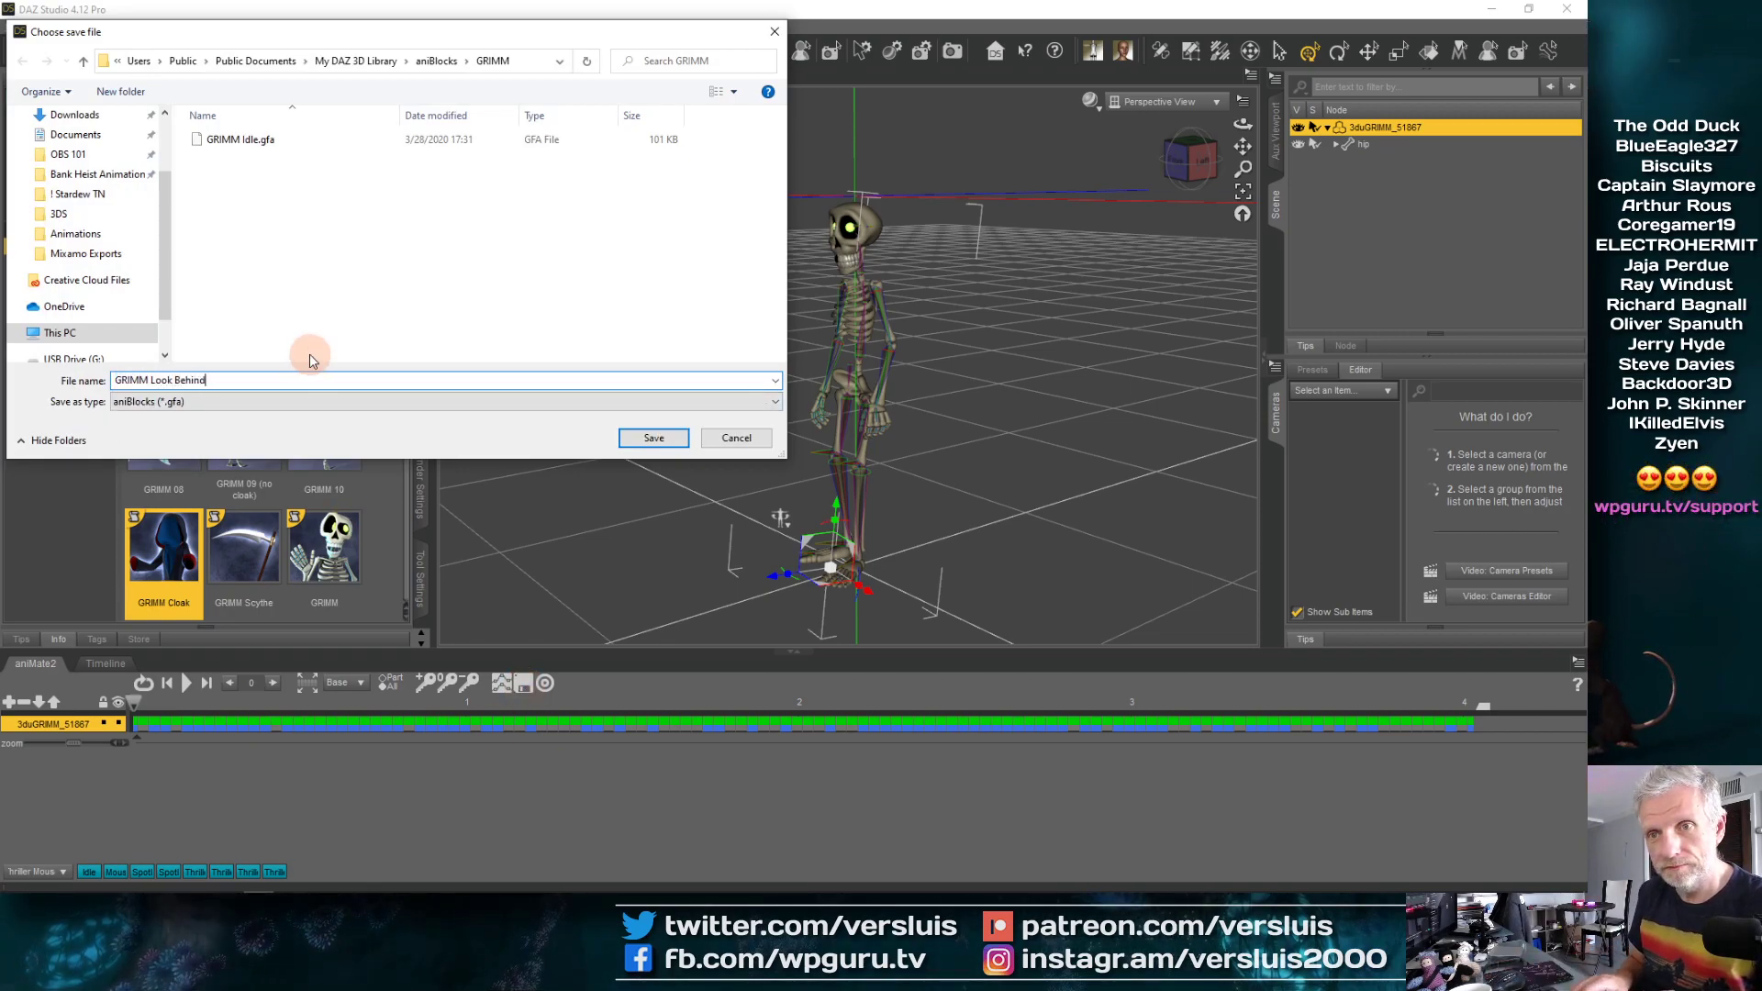
key(Return)
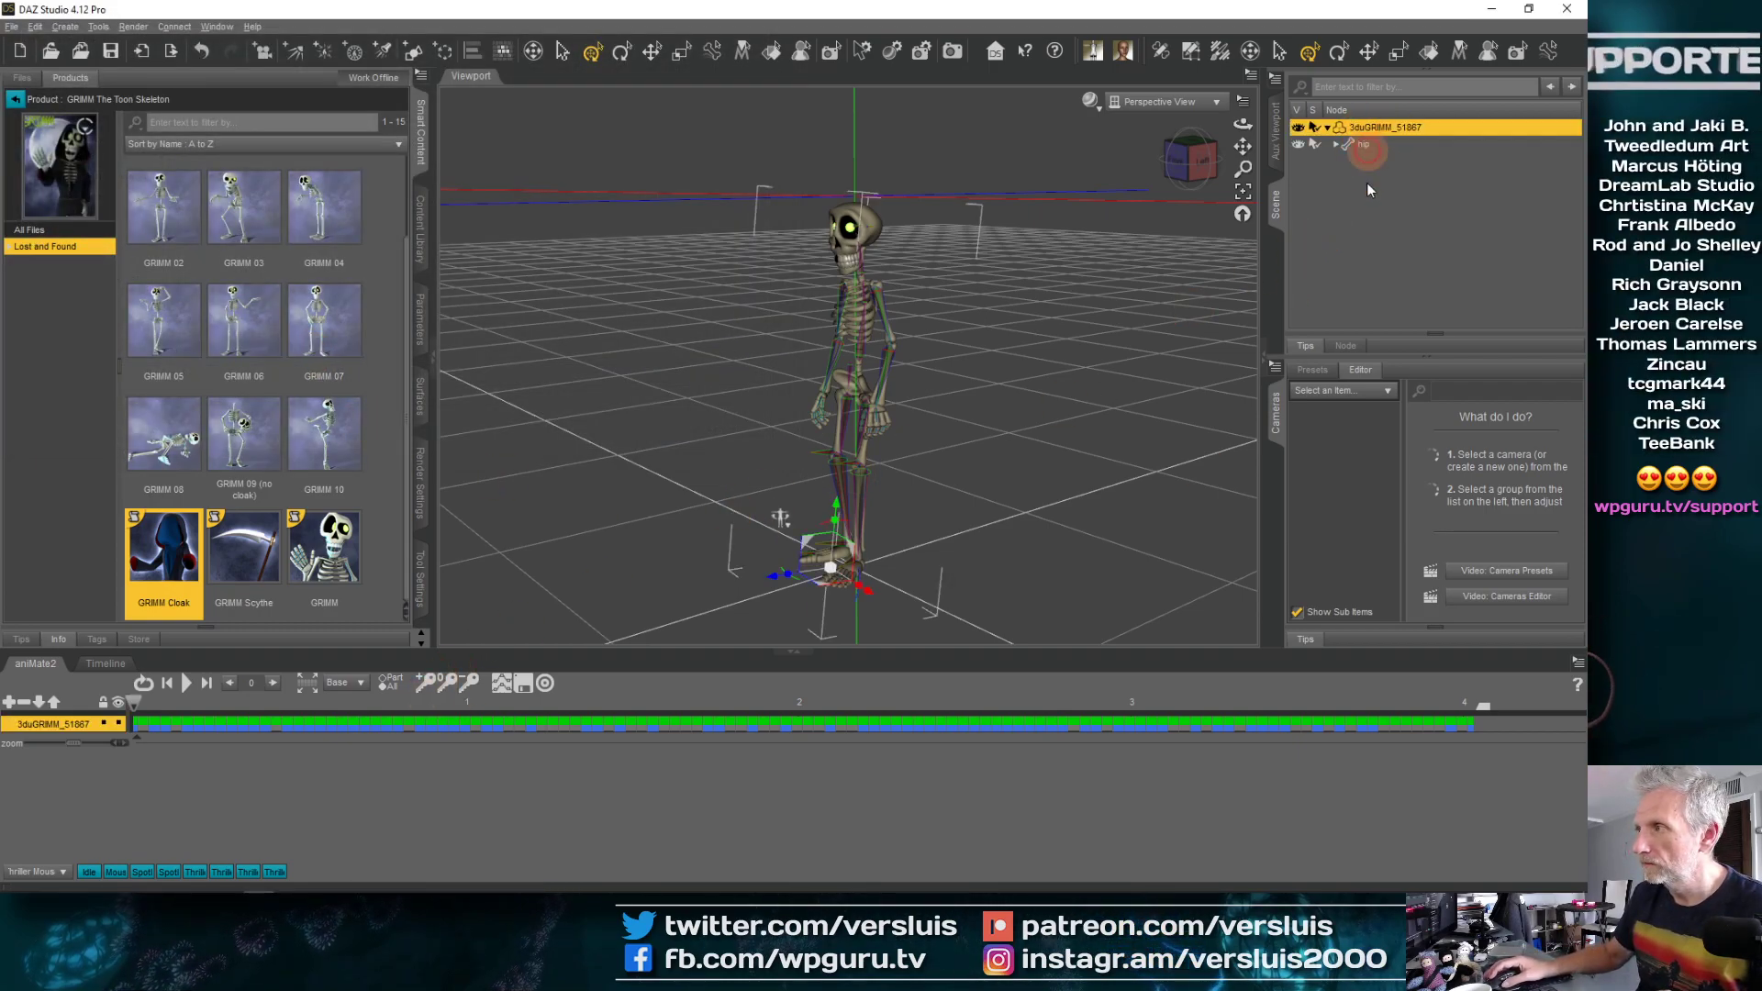
Replace the figure by importing "GRIMM - Looking left right.fbx" with the mixamo.com take, and play its animation
key(Delete)
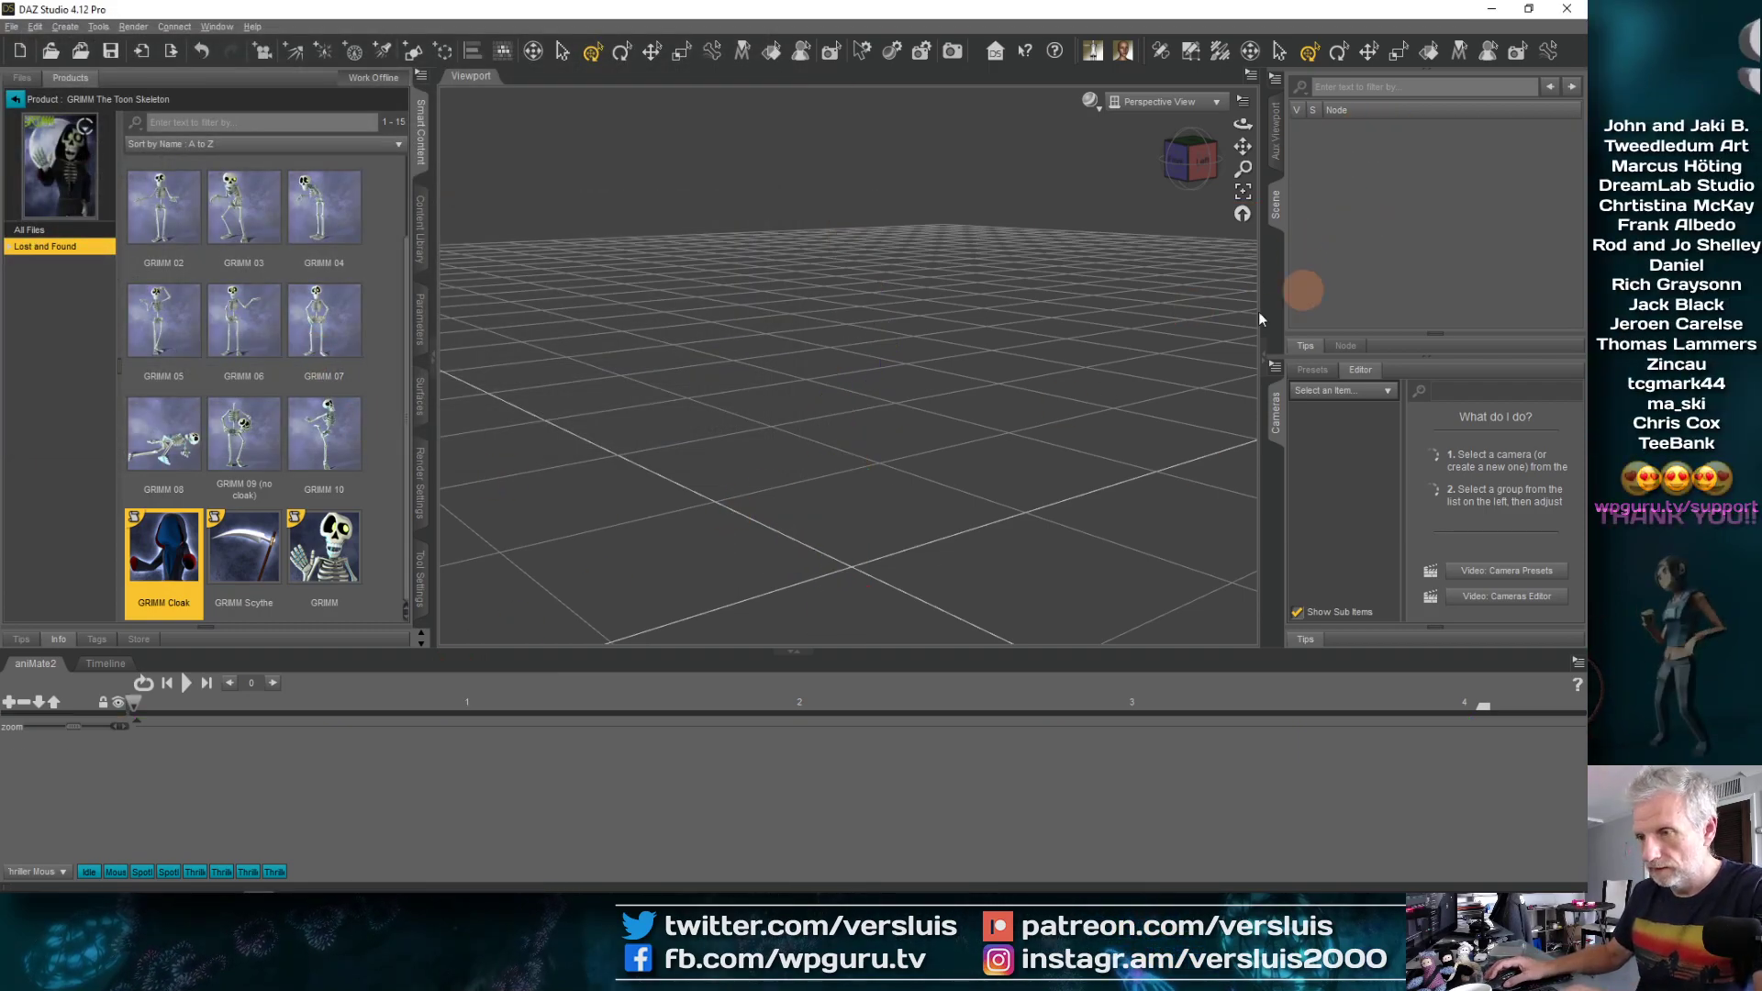
click(11, 27)
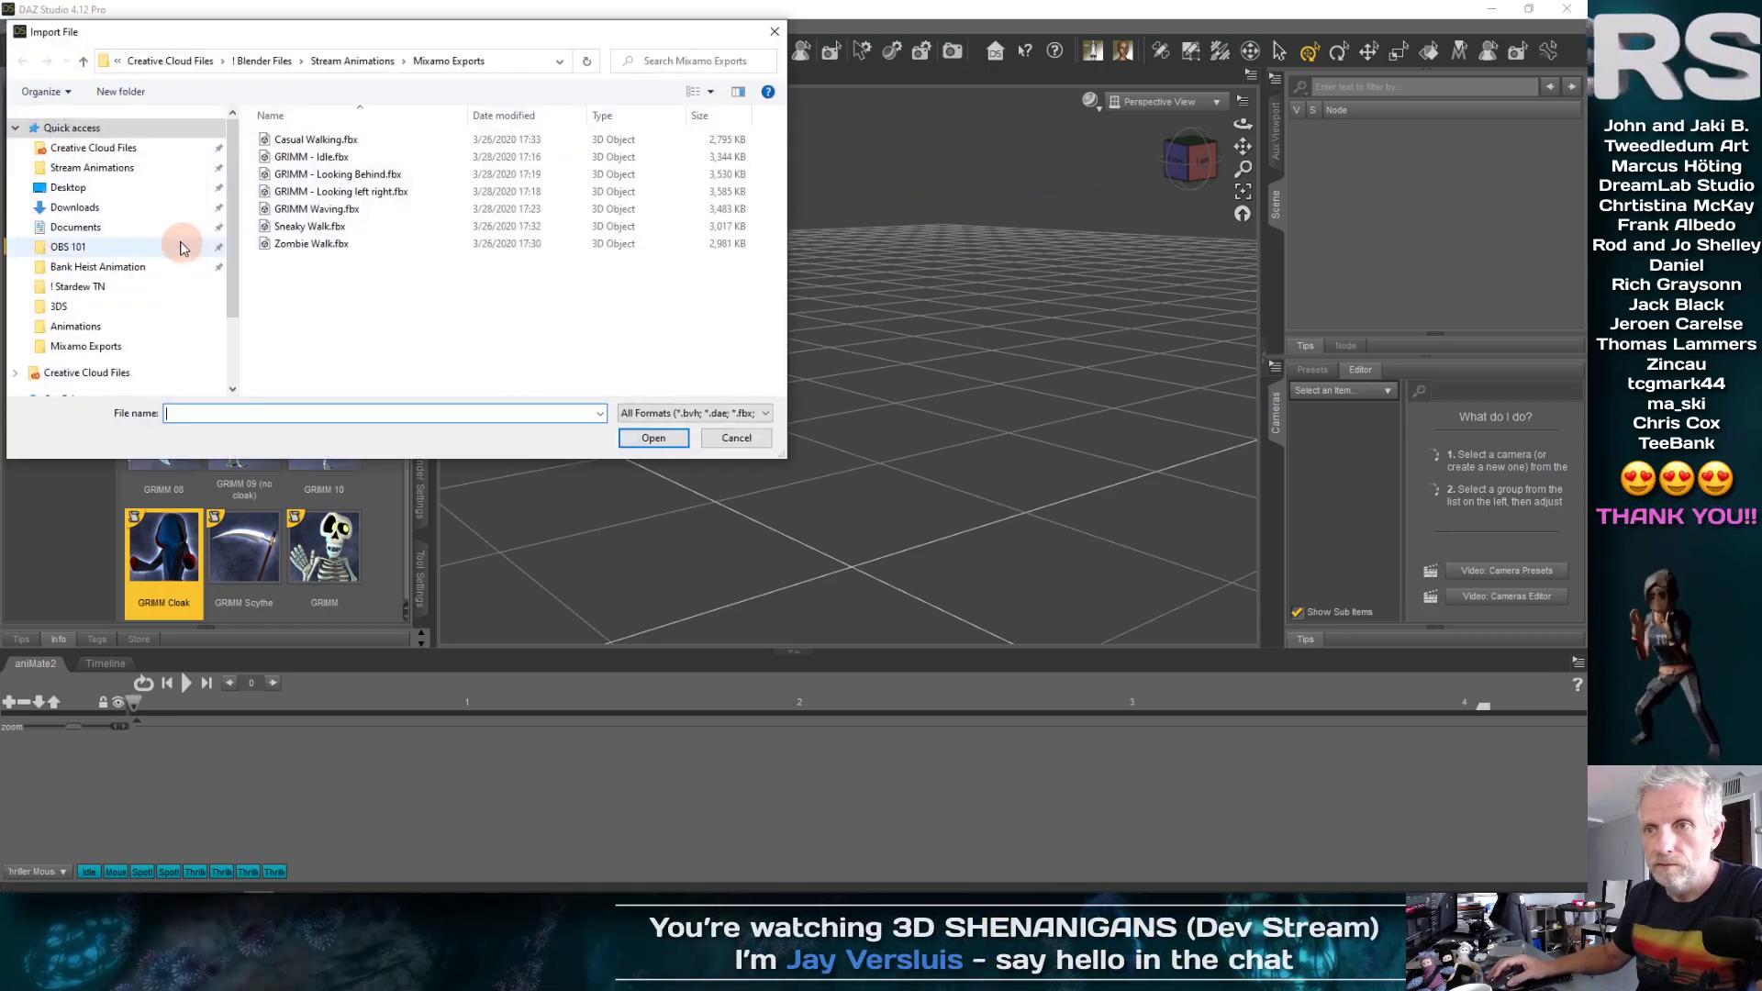
double_click(386, 199)
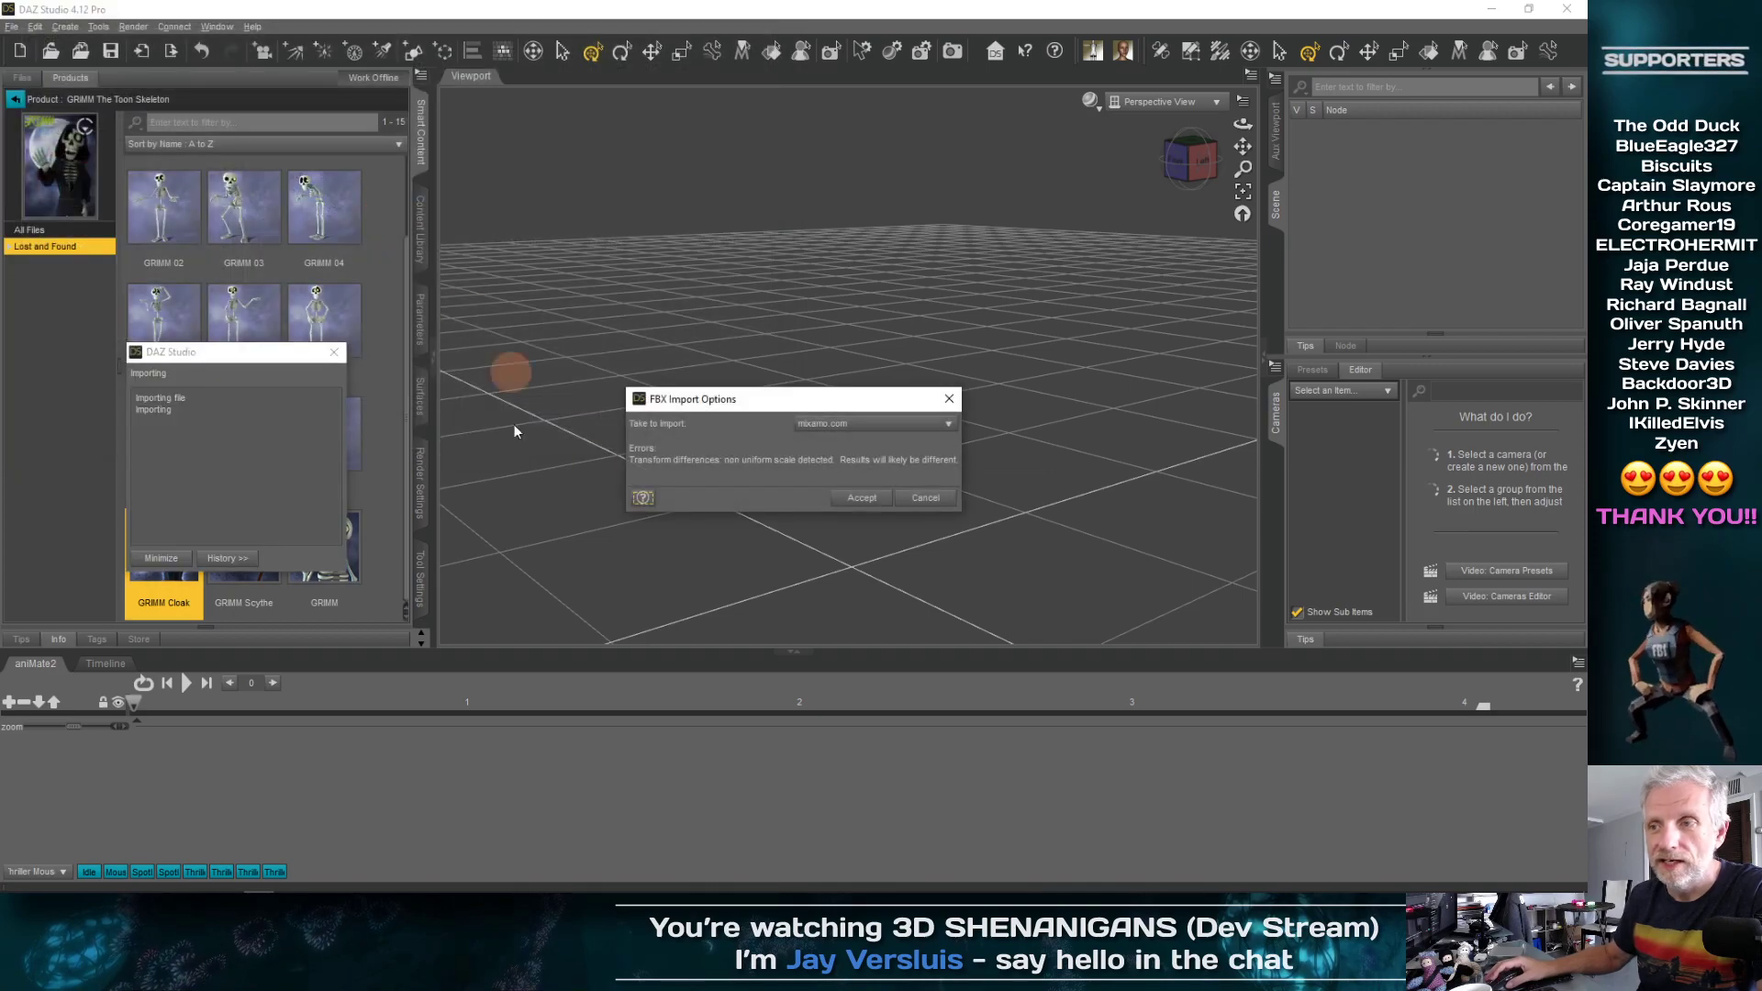
click(862, 497)
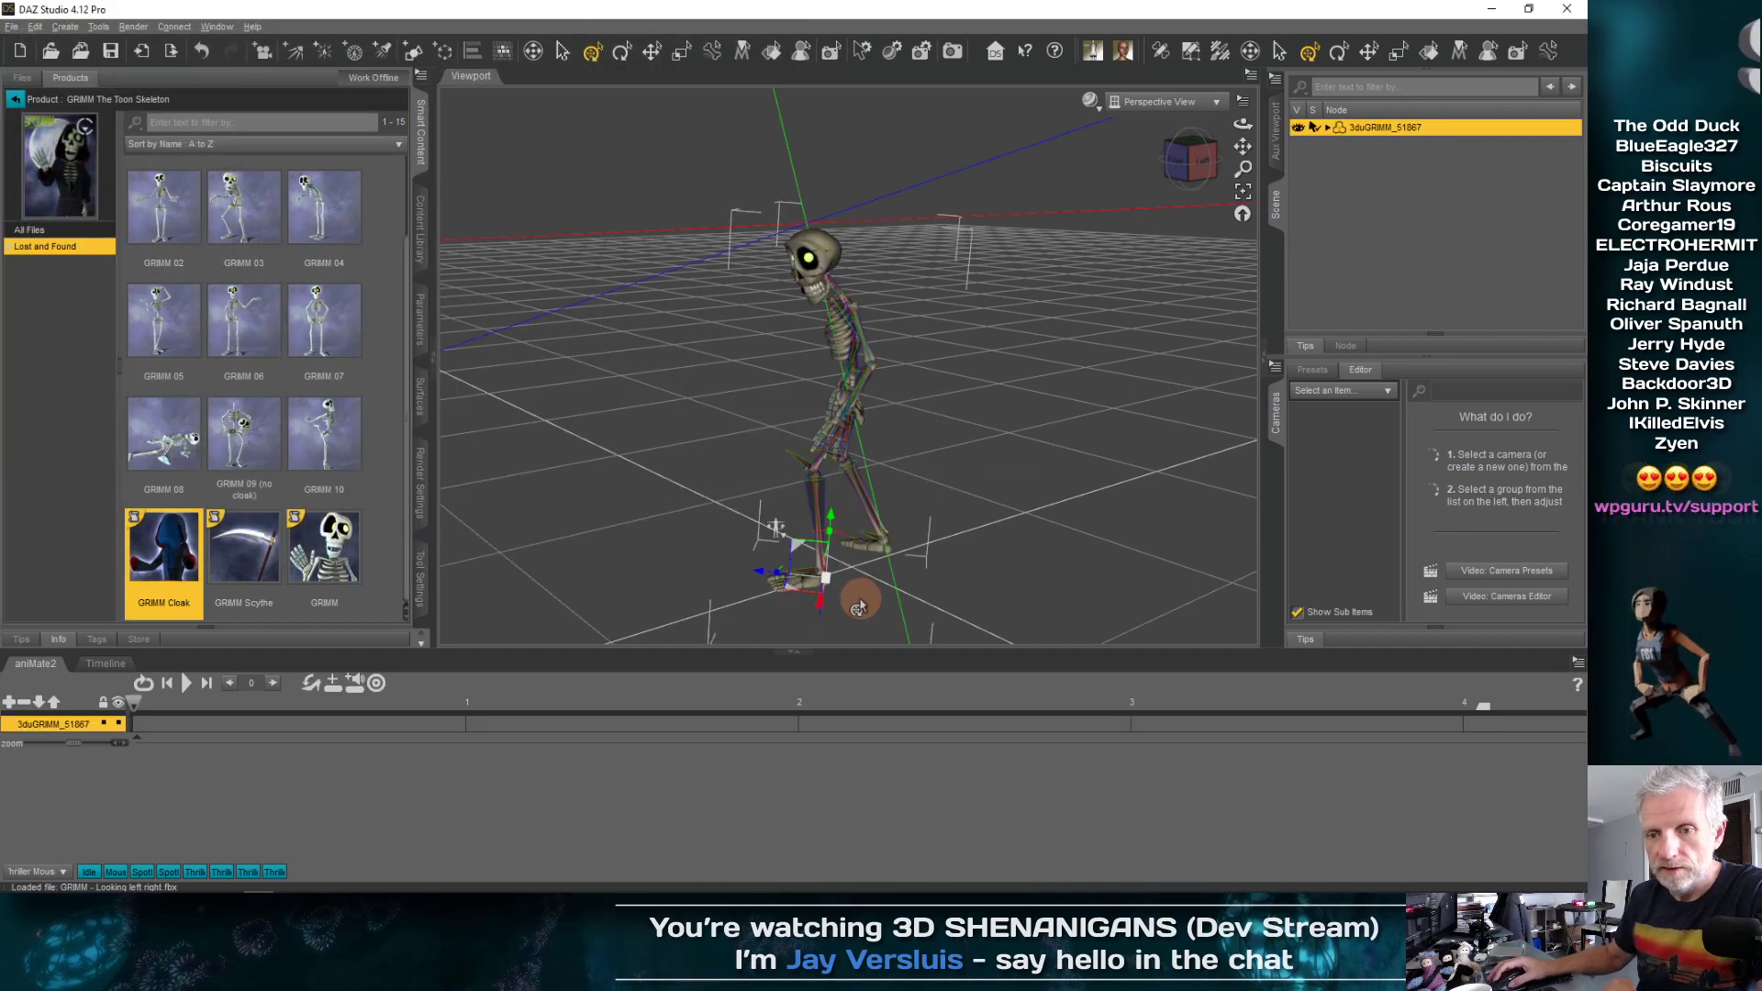
click(185, 683)
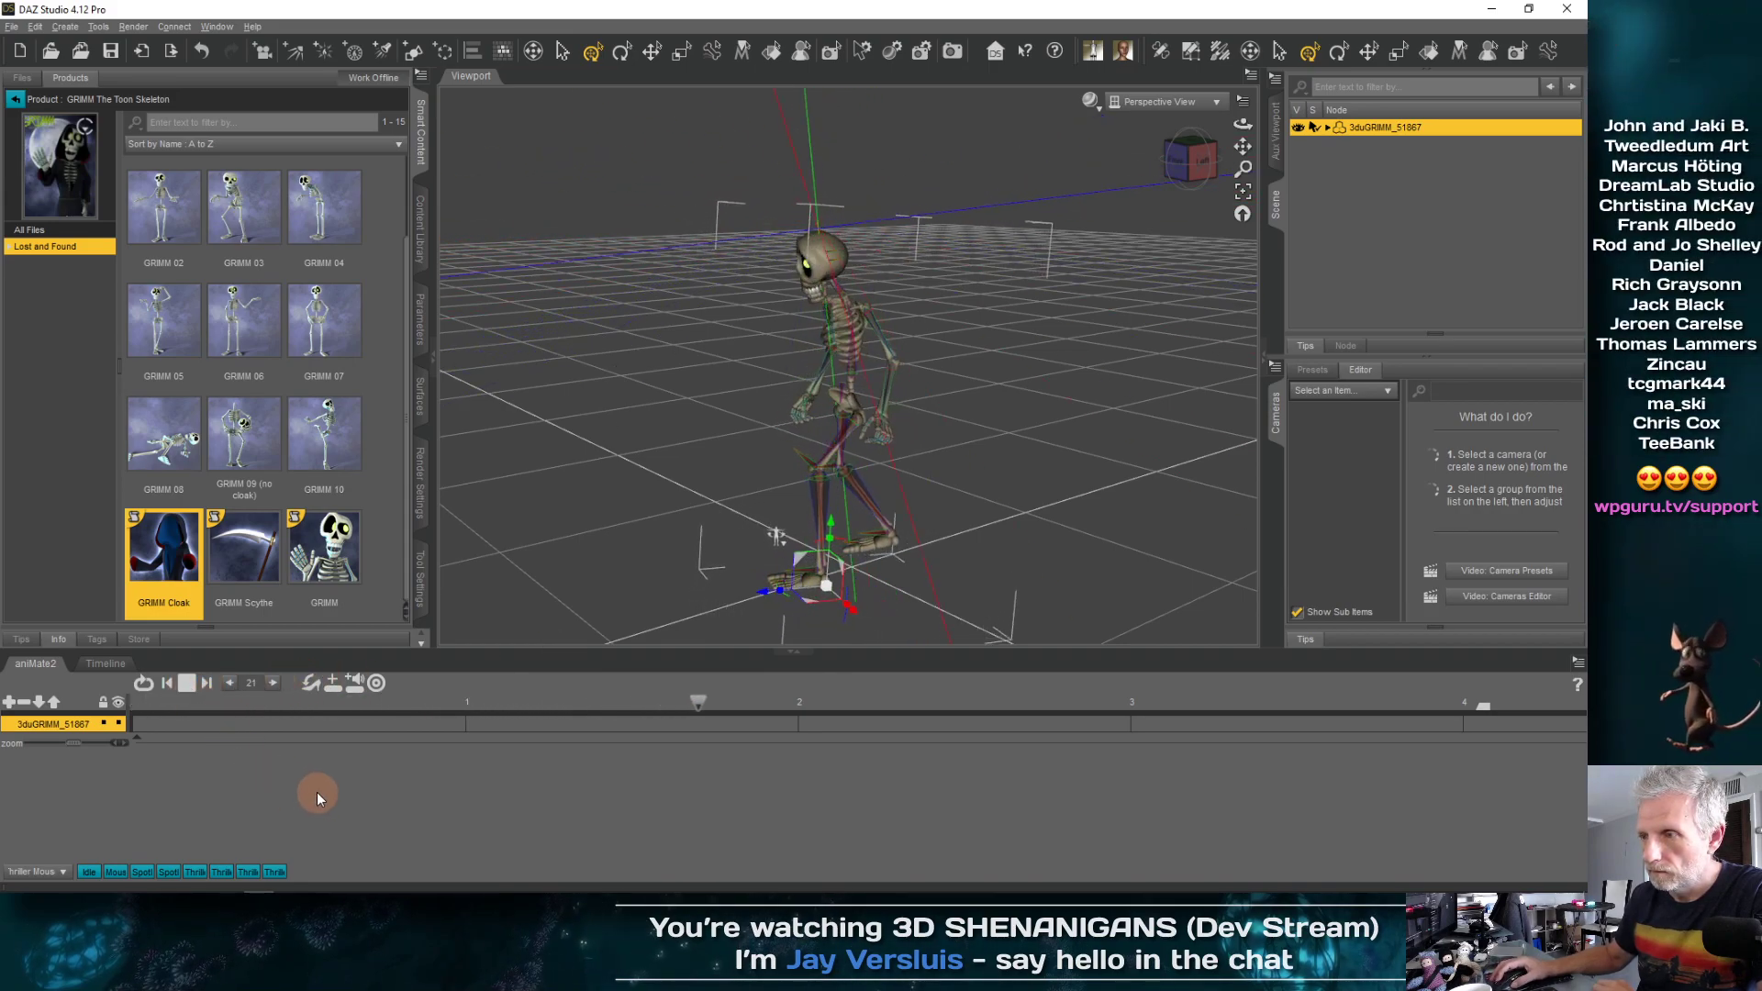
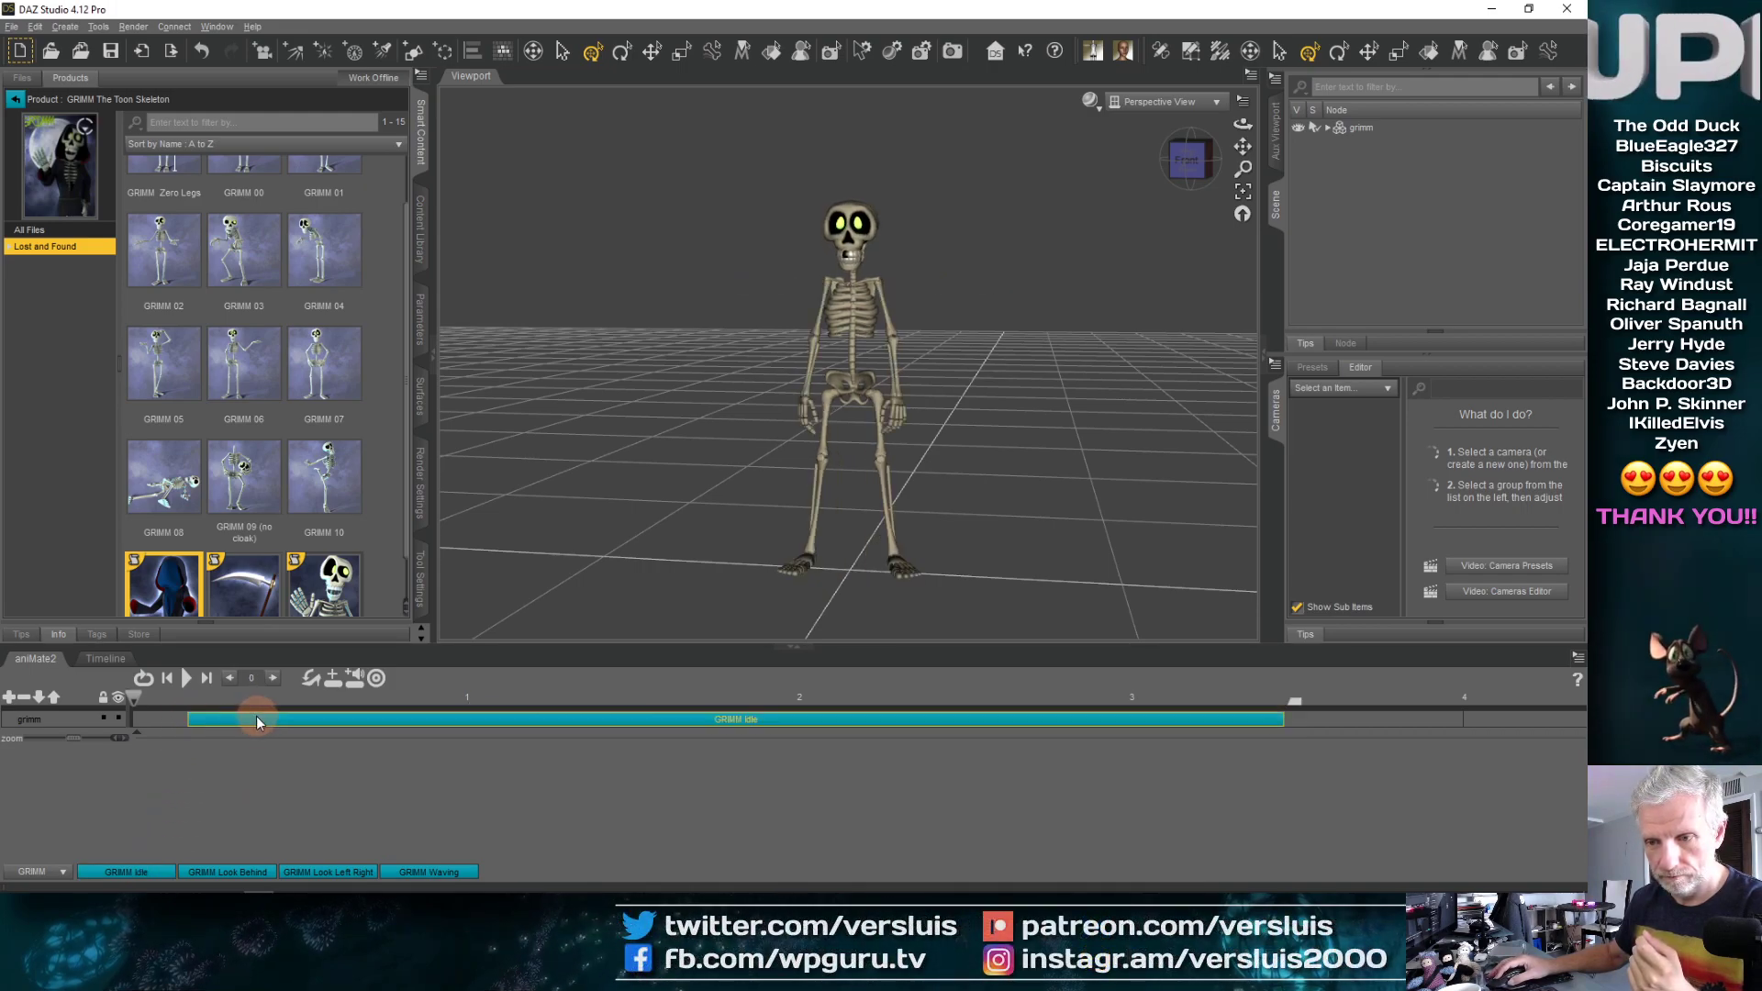
Append GRIMM Look Behind, GRIMM Look Left Right, GRIMM Waving and another GRIMM Idle after the first idle aniBlock on the grimm track
scroll(593, 779, down, 5)
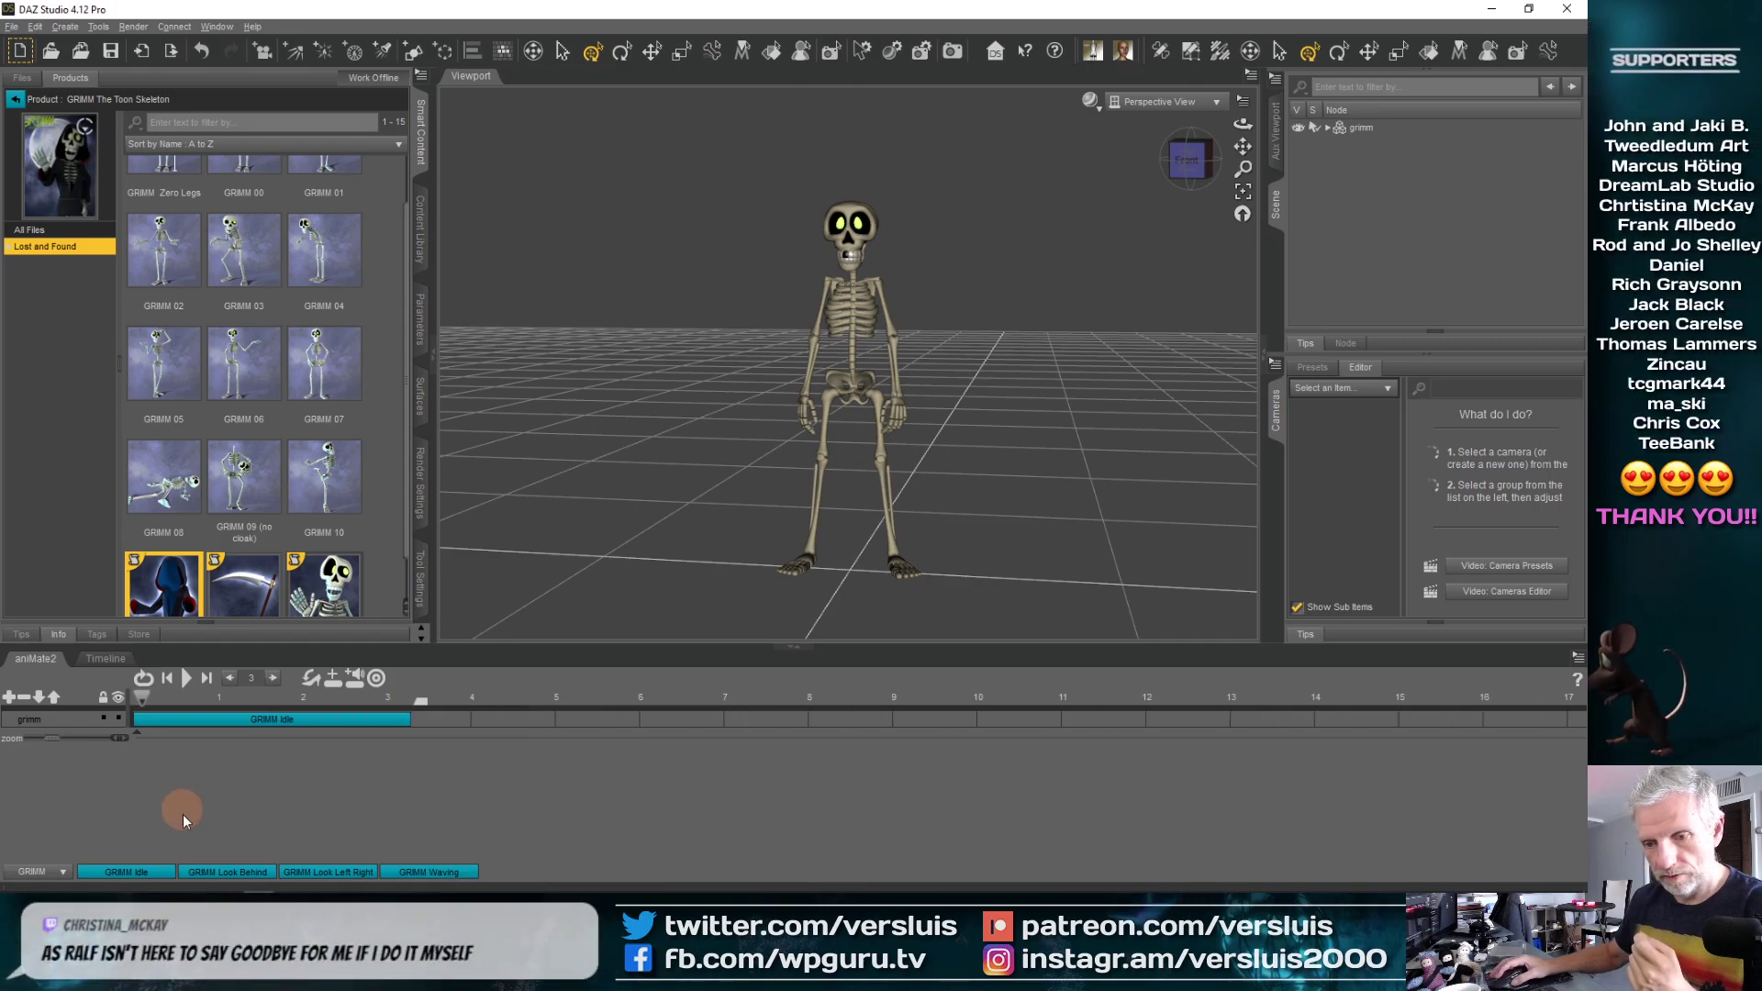
drag(212, 867, 493, 722)
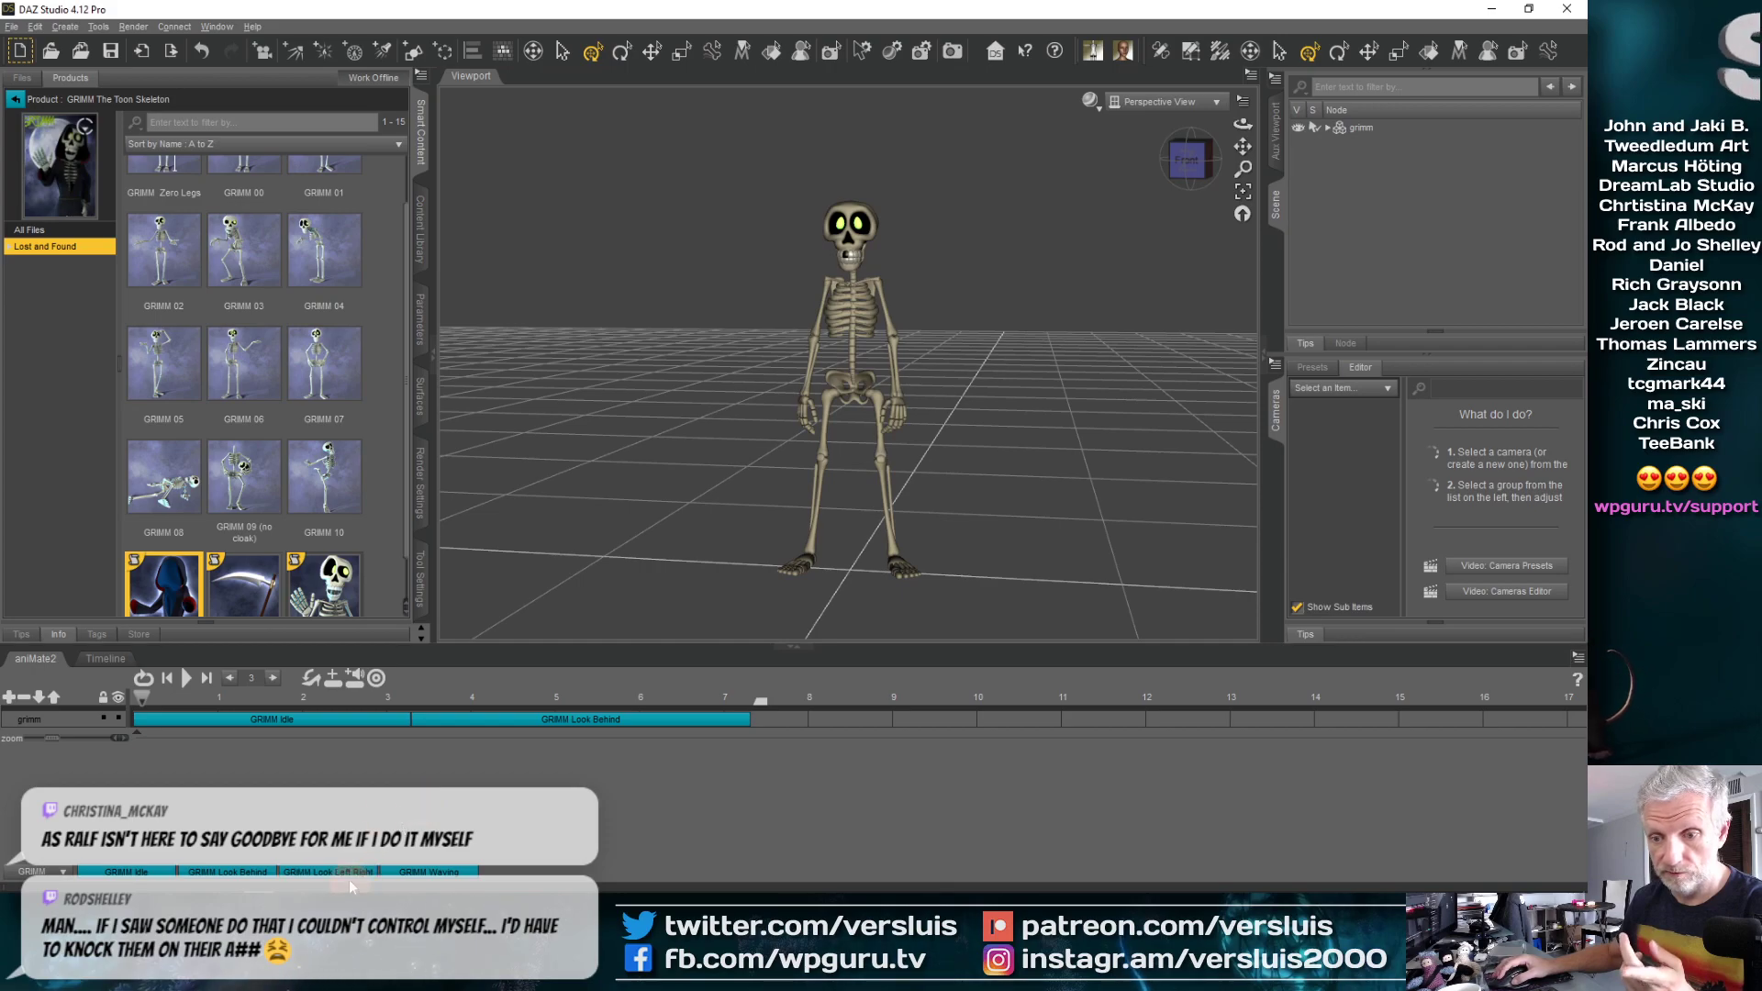
drag(352, 886, 826, 717)
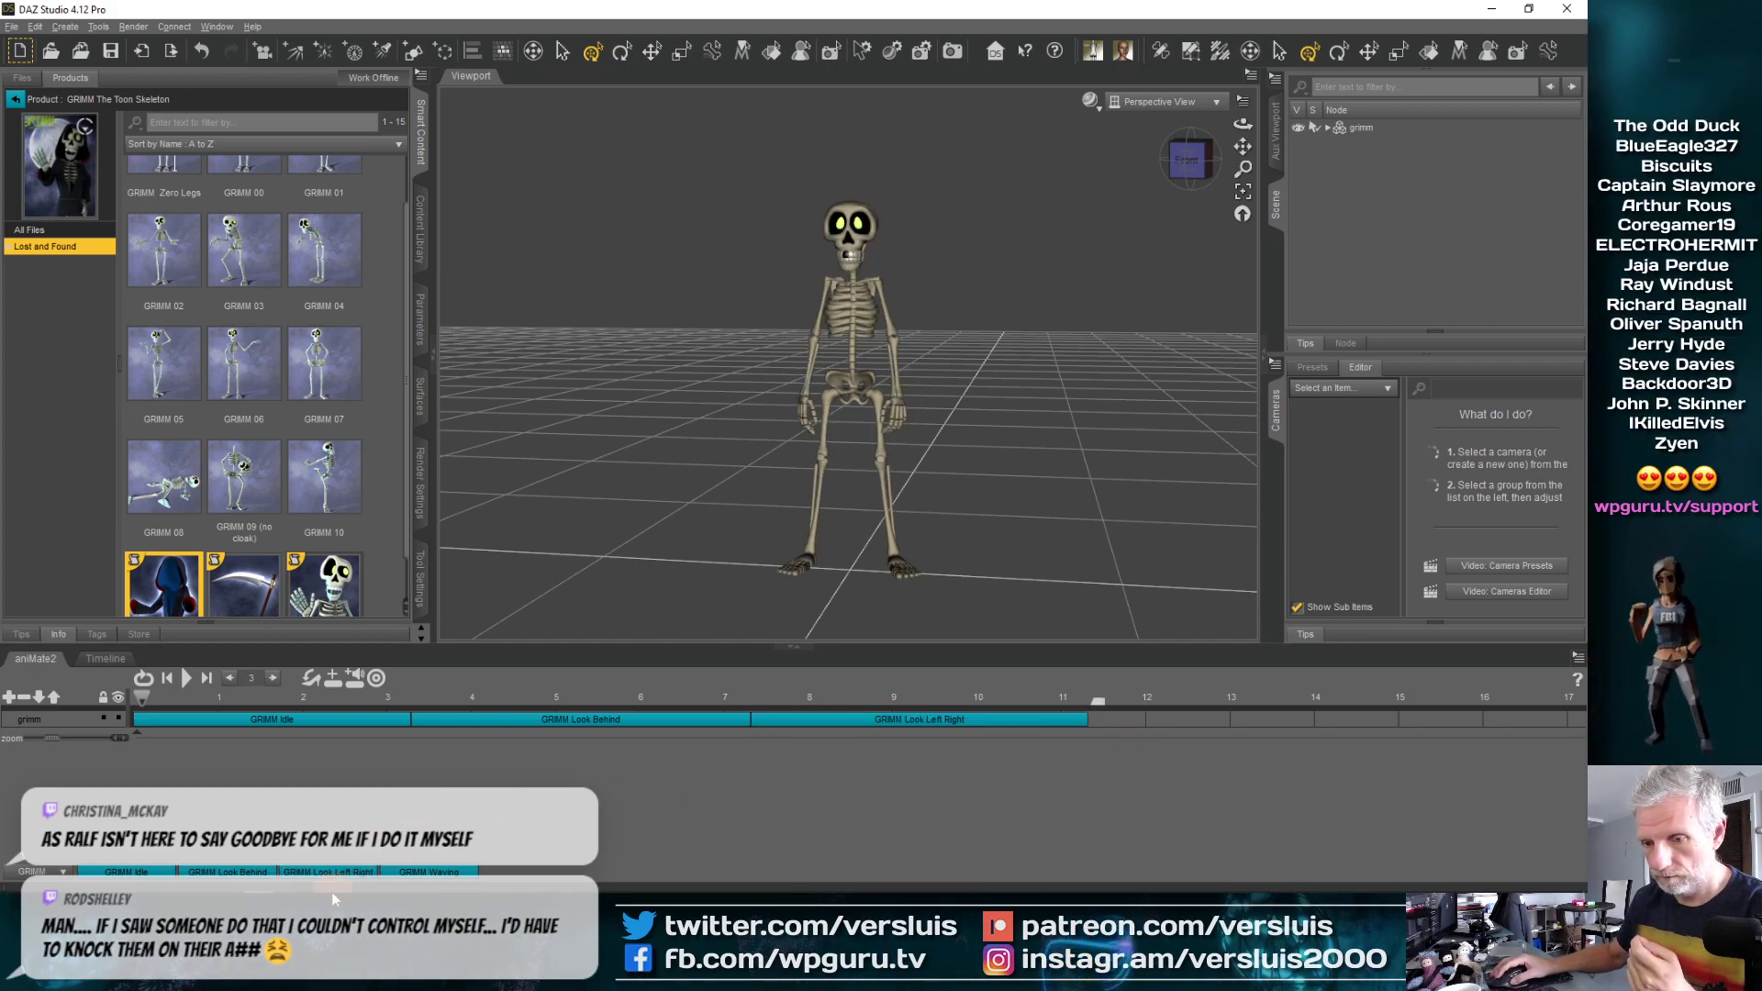
drag(449, 875, 1144, 727)
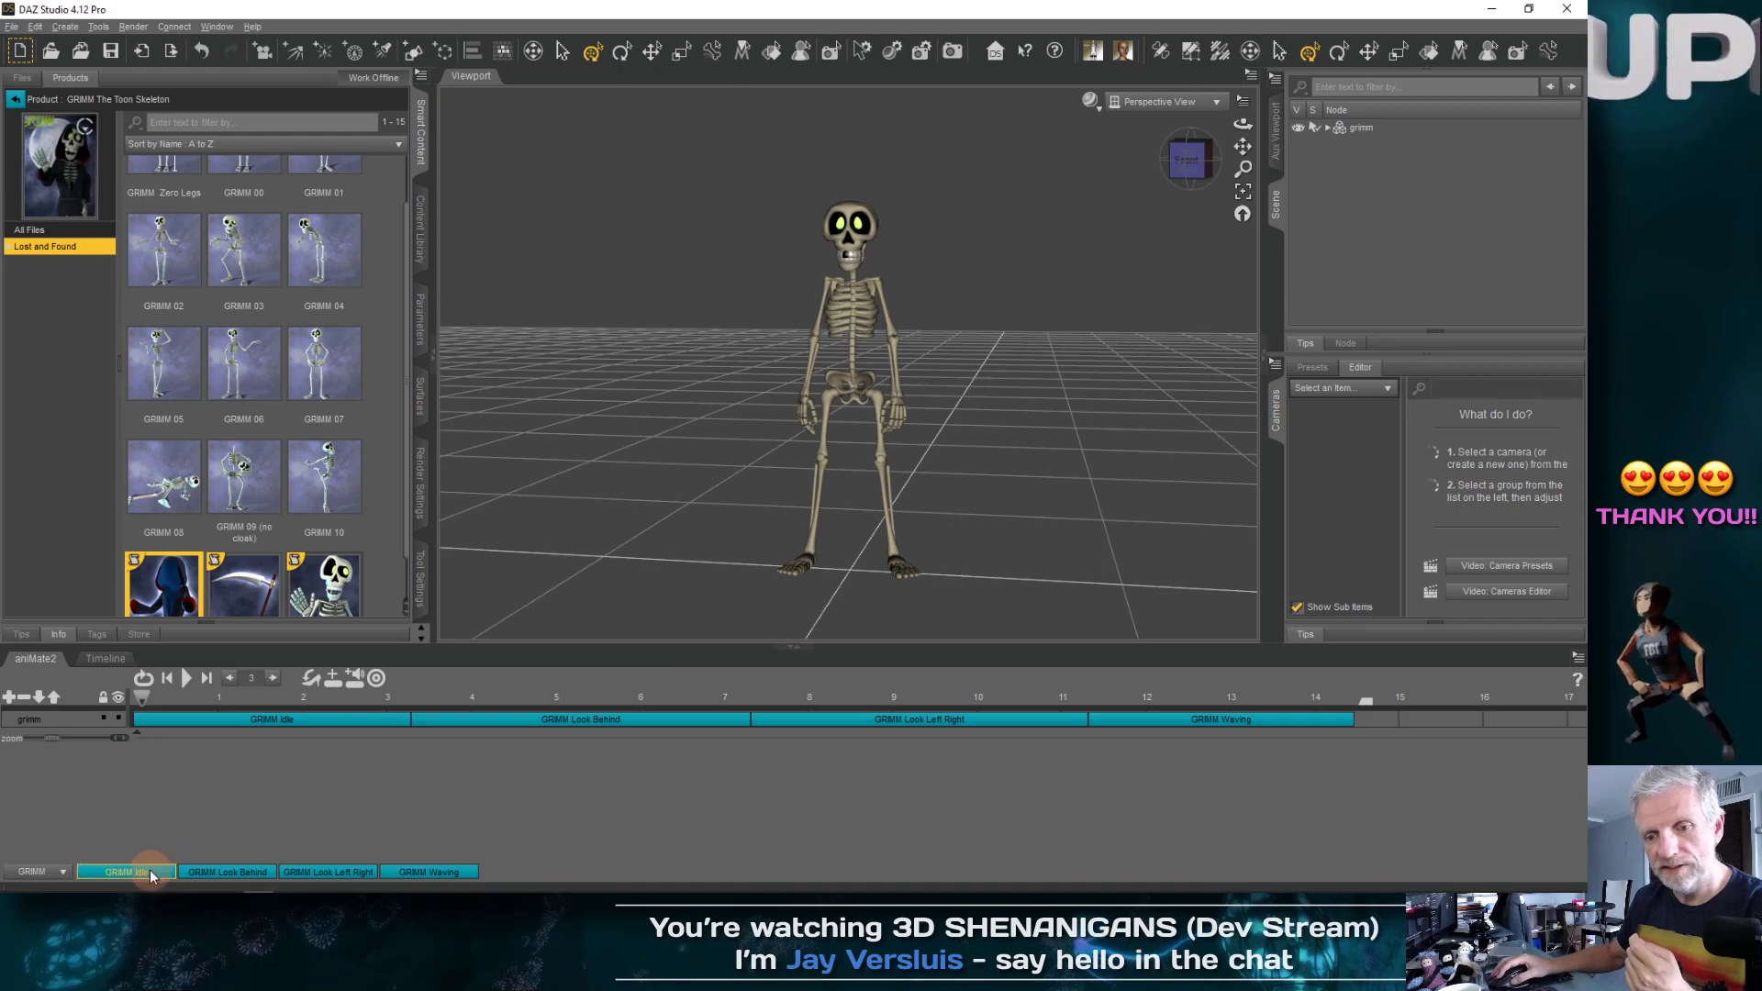
click(1432, 720)
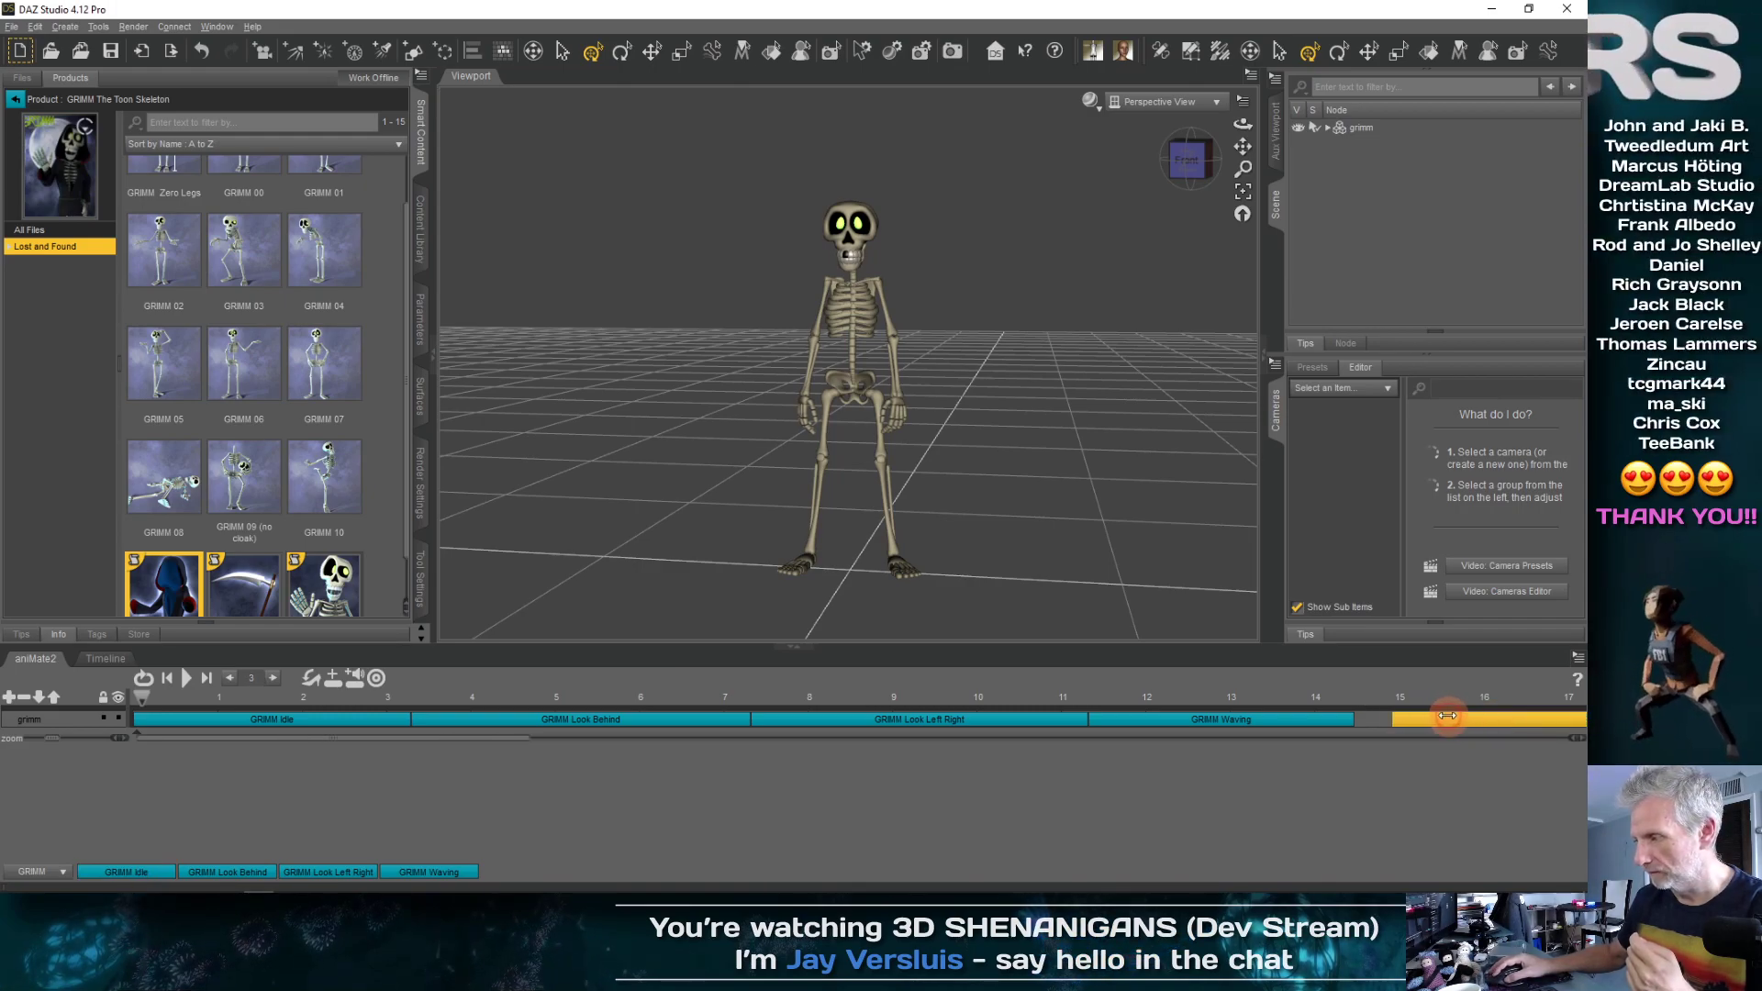
scroll(790, 812, down, 4)
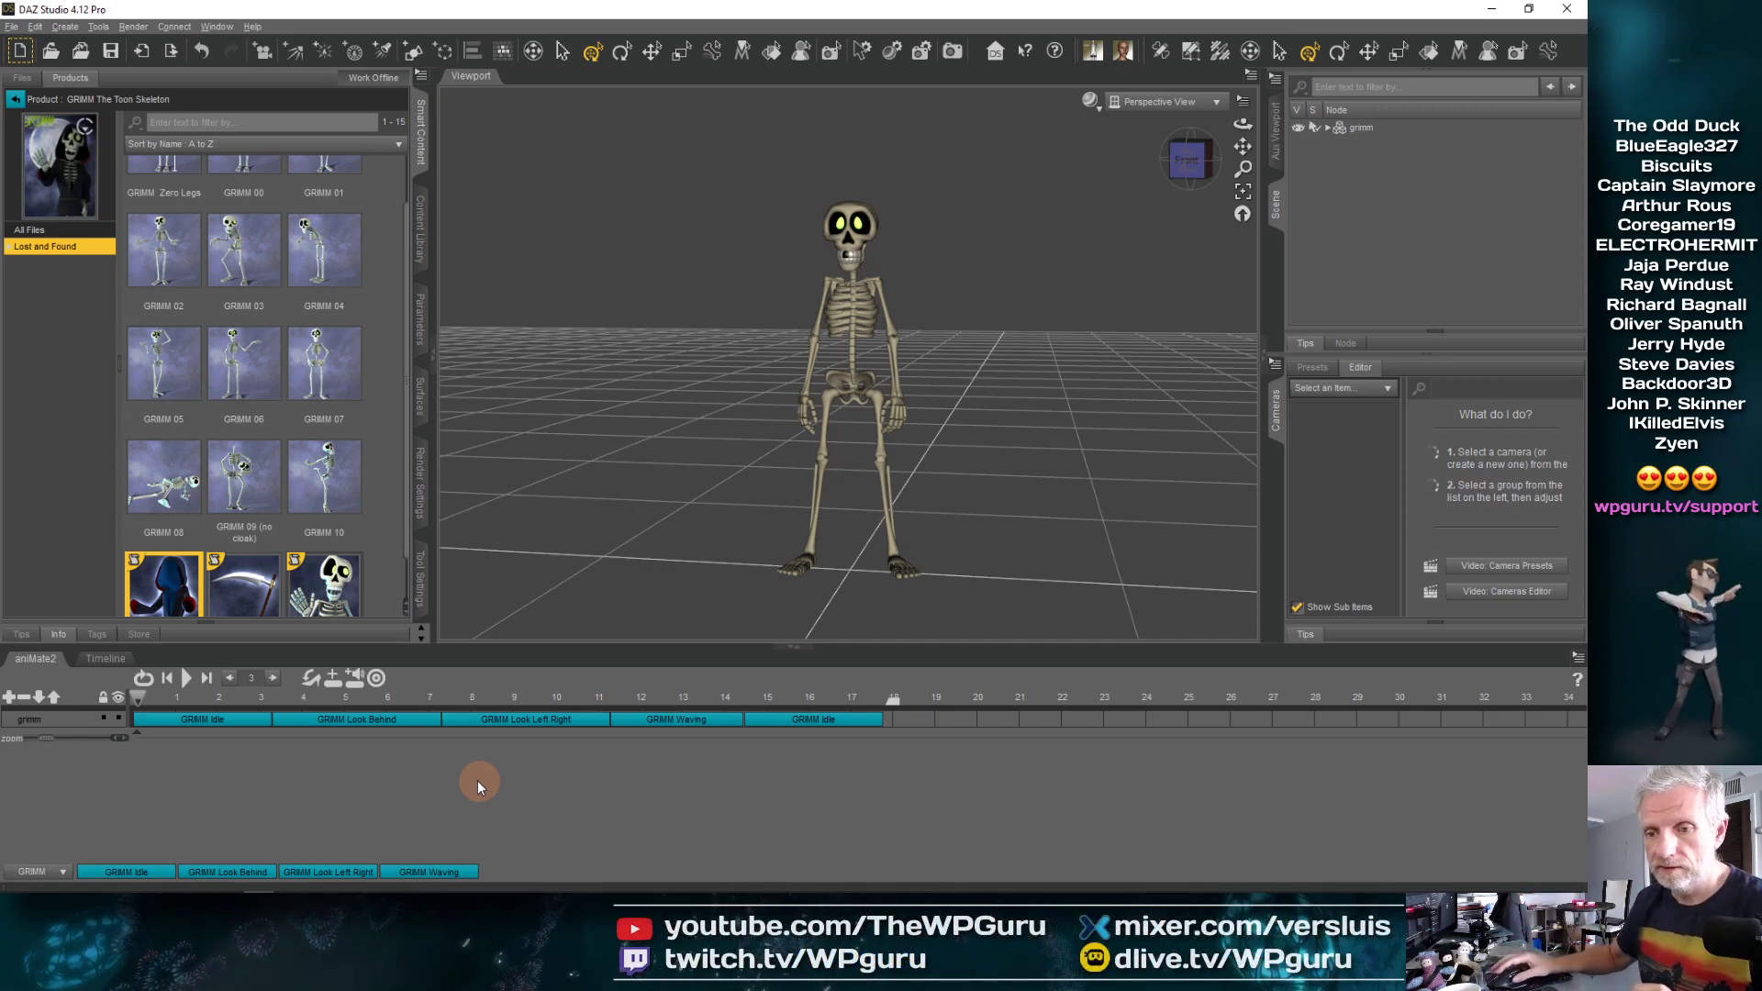
Play the sequenced aniBlocks and frame the view on the skeleton from head to hips
click(186, 679)
click(185, 681)
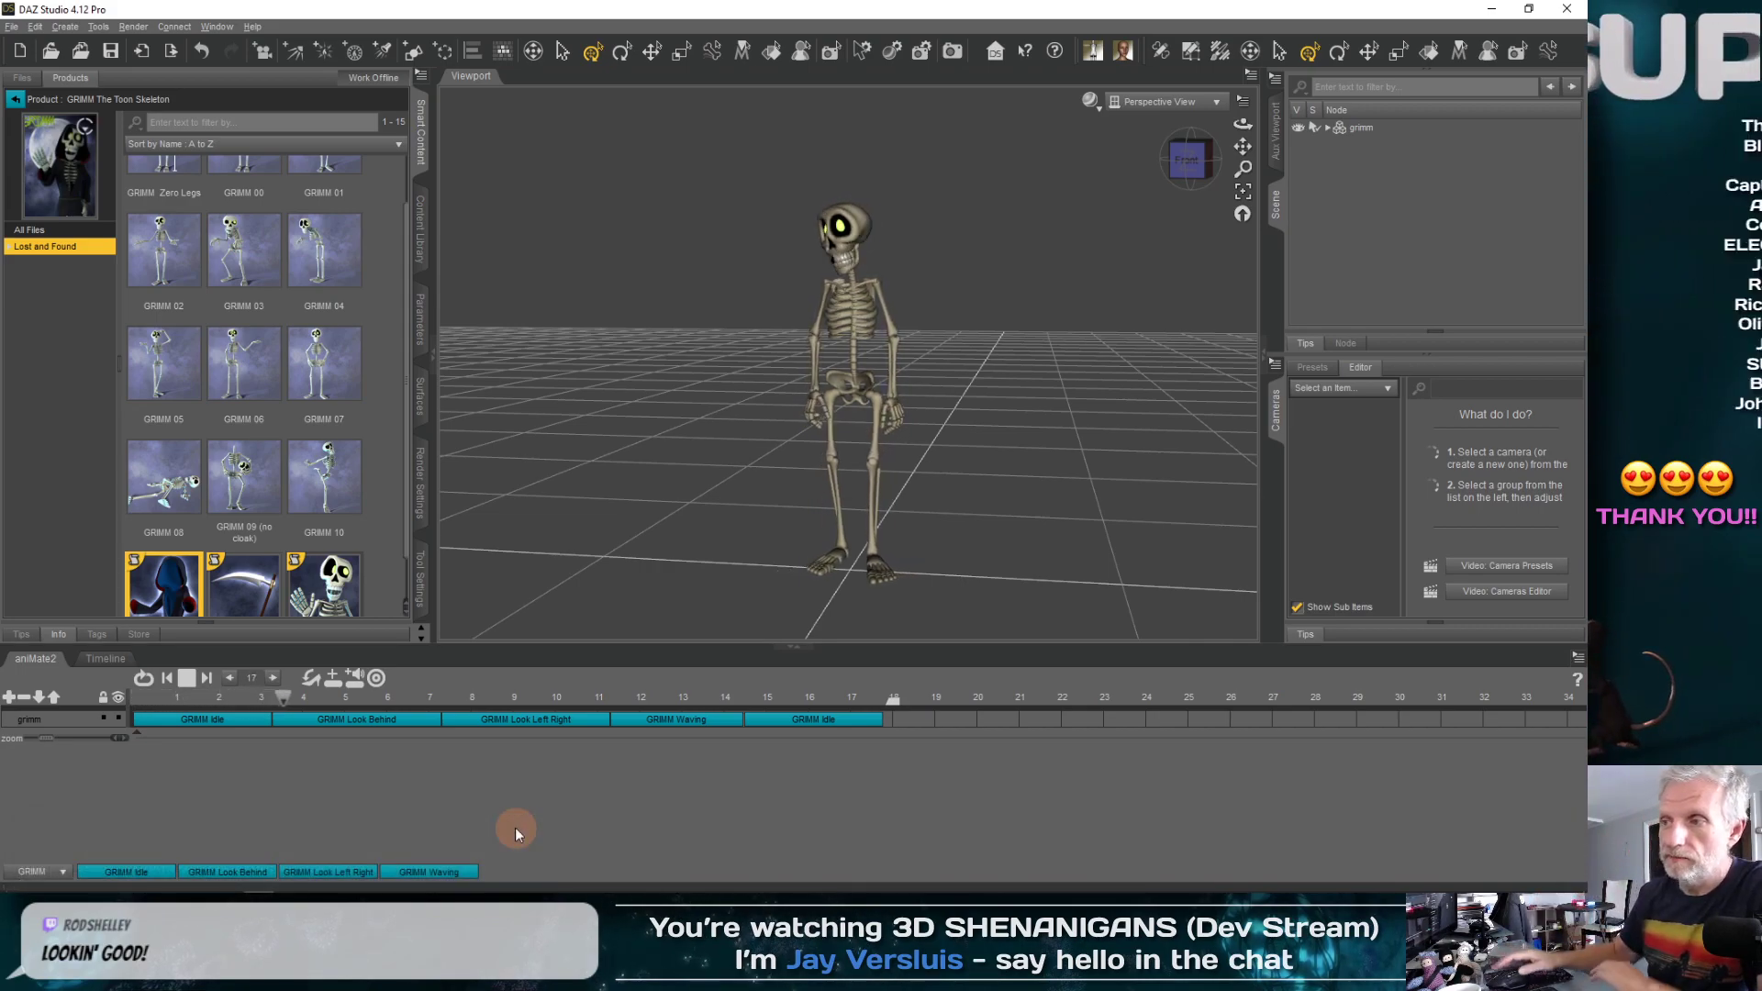
drag(776, 280, 776, 317)
middle_drag(776, 316, 782, 323)
click(804, 334)
middle_drag(887, 432, 966, 483)
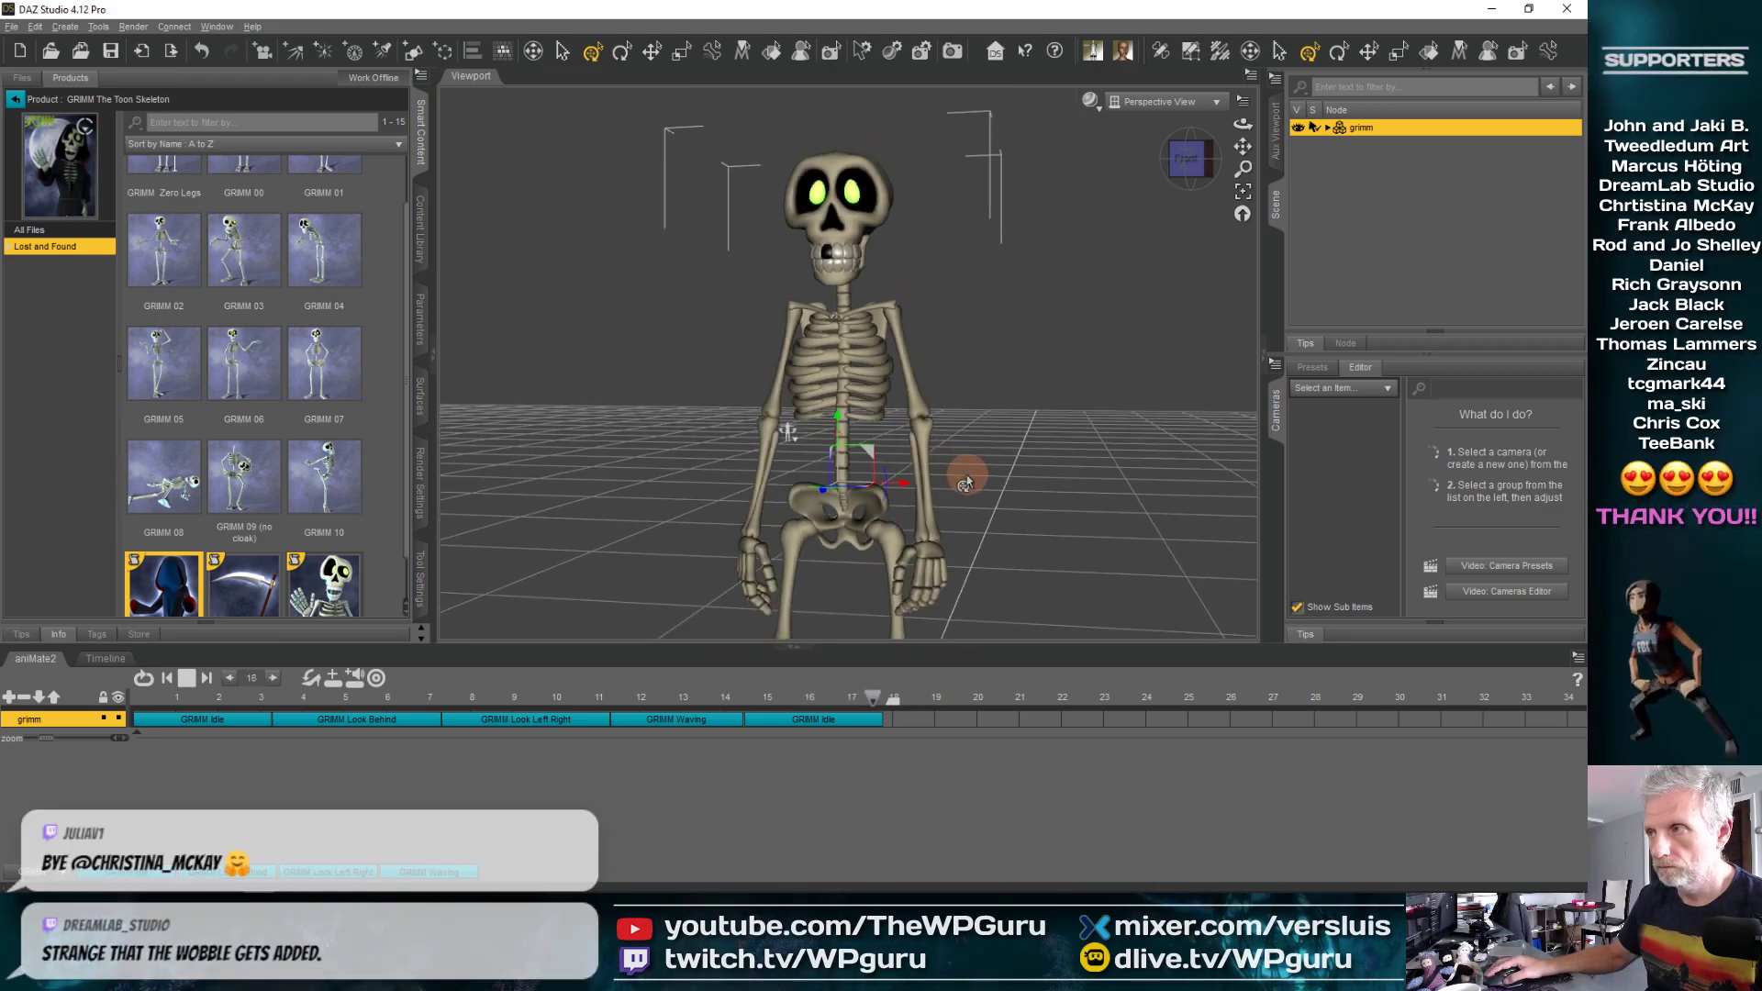
Show the aspect frame in the perspective view and stop the playback
click(1226, 120)
click(1129, 266)
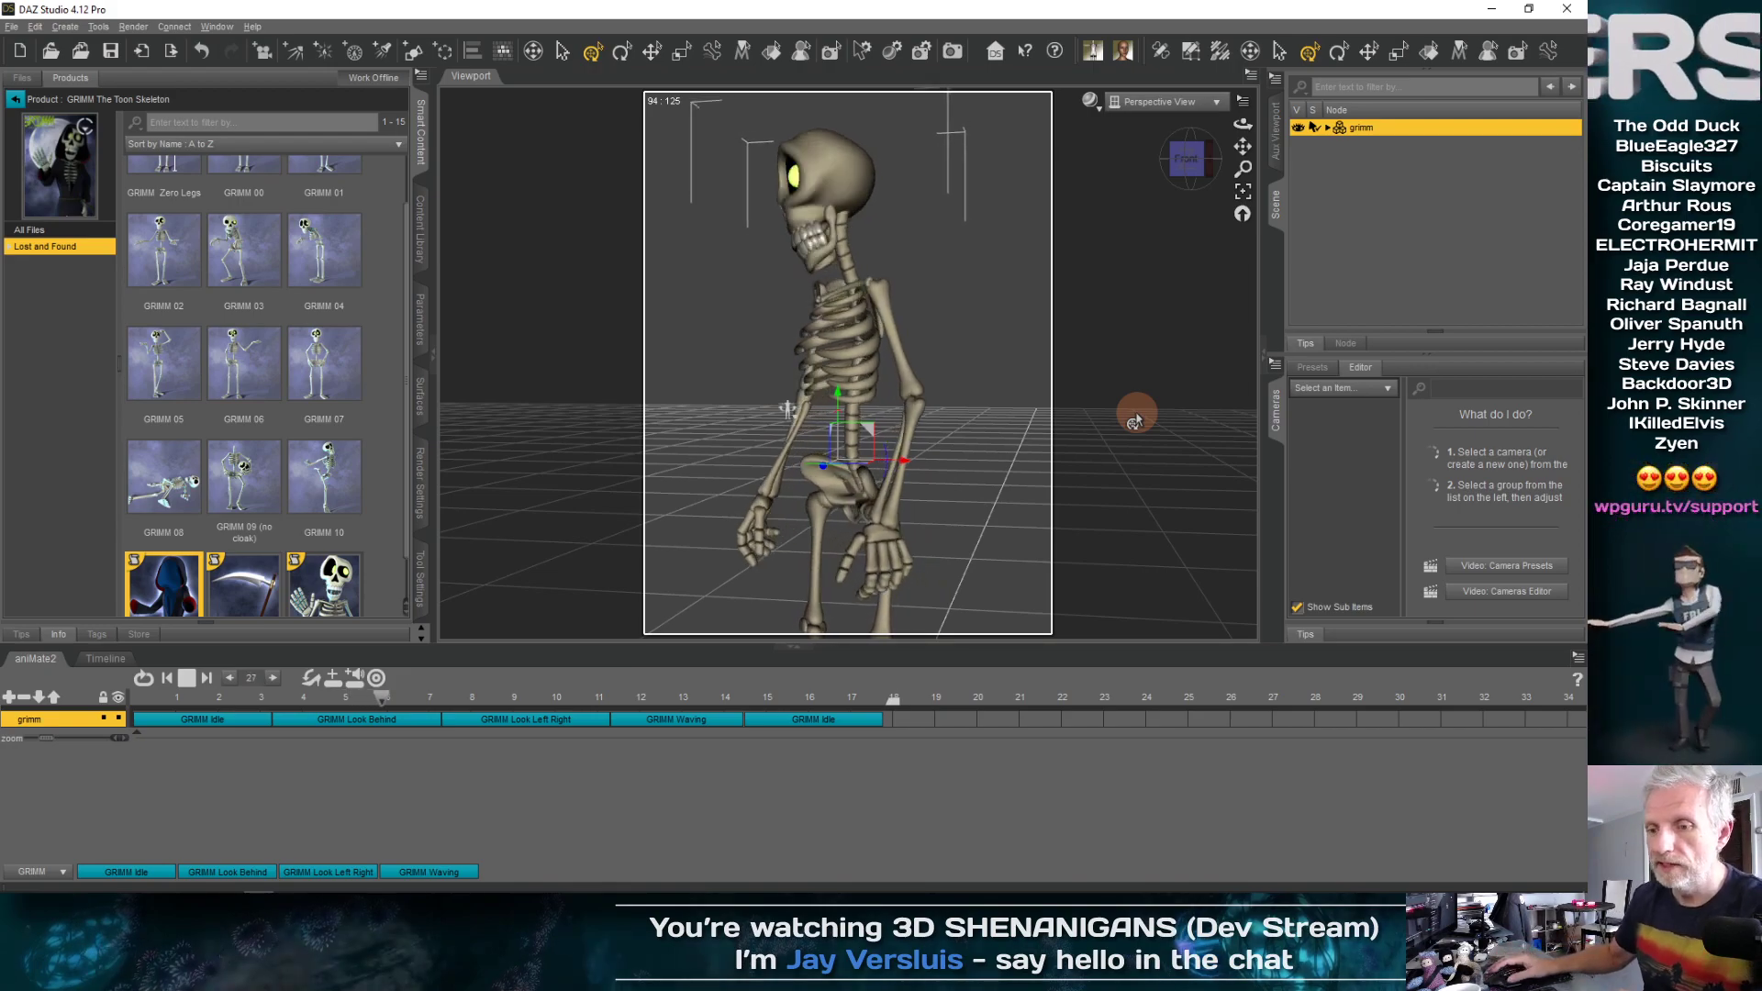
click(186, 678)
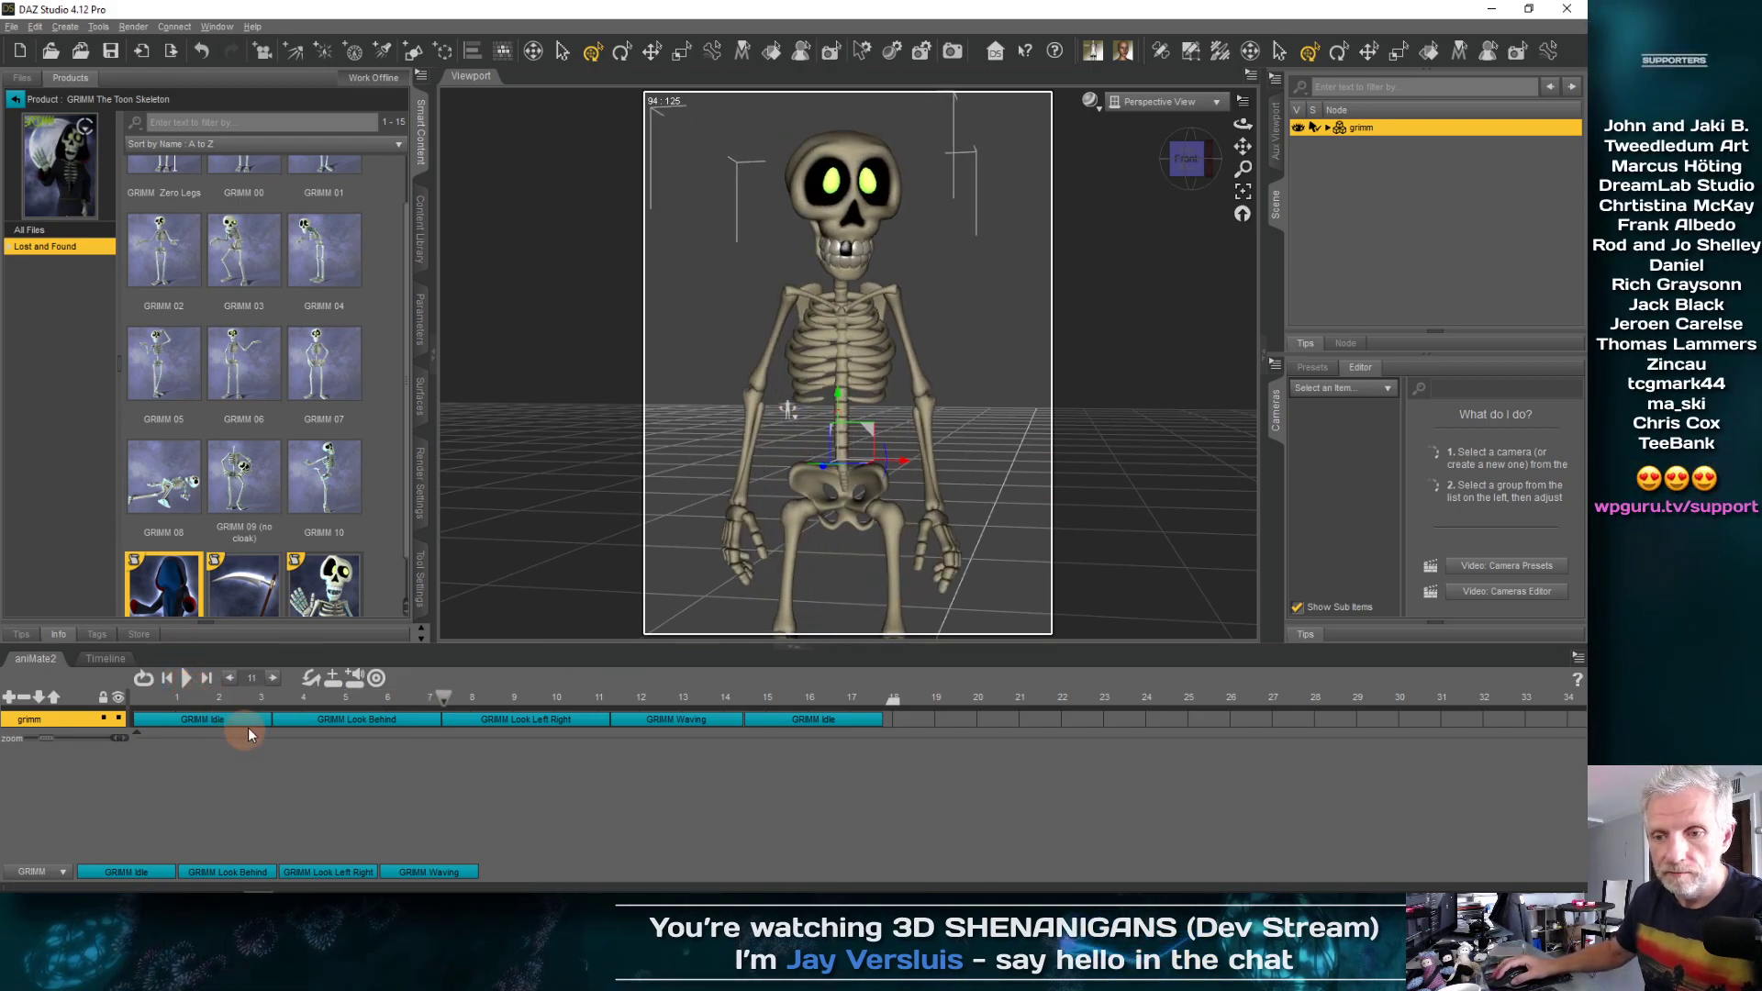
Shorten the first GRIMM Idle aniBlock to about 2 seconds and slide the four following aniBlocks back to close the gaps
click(139, 724)
drag(139, 726, 169, 724)
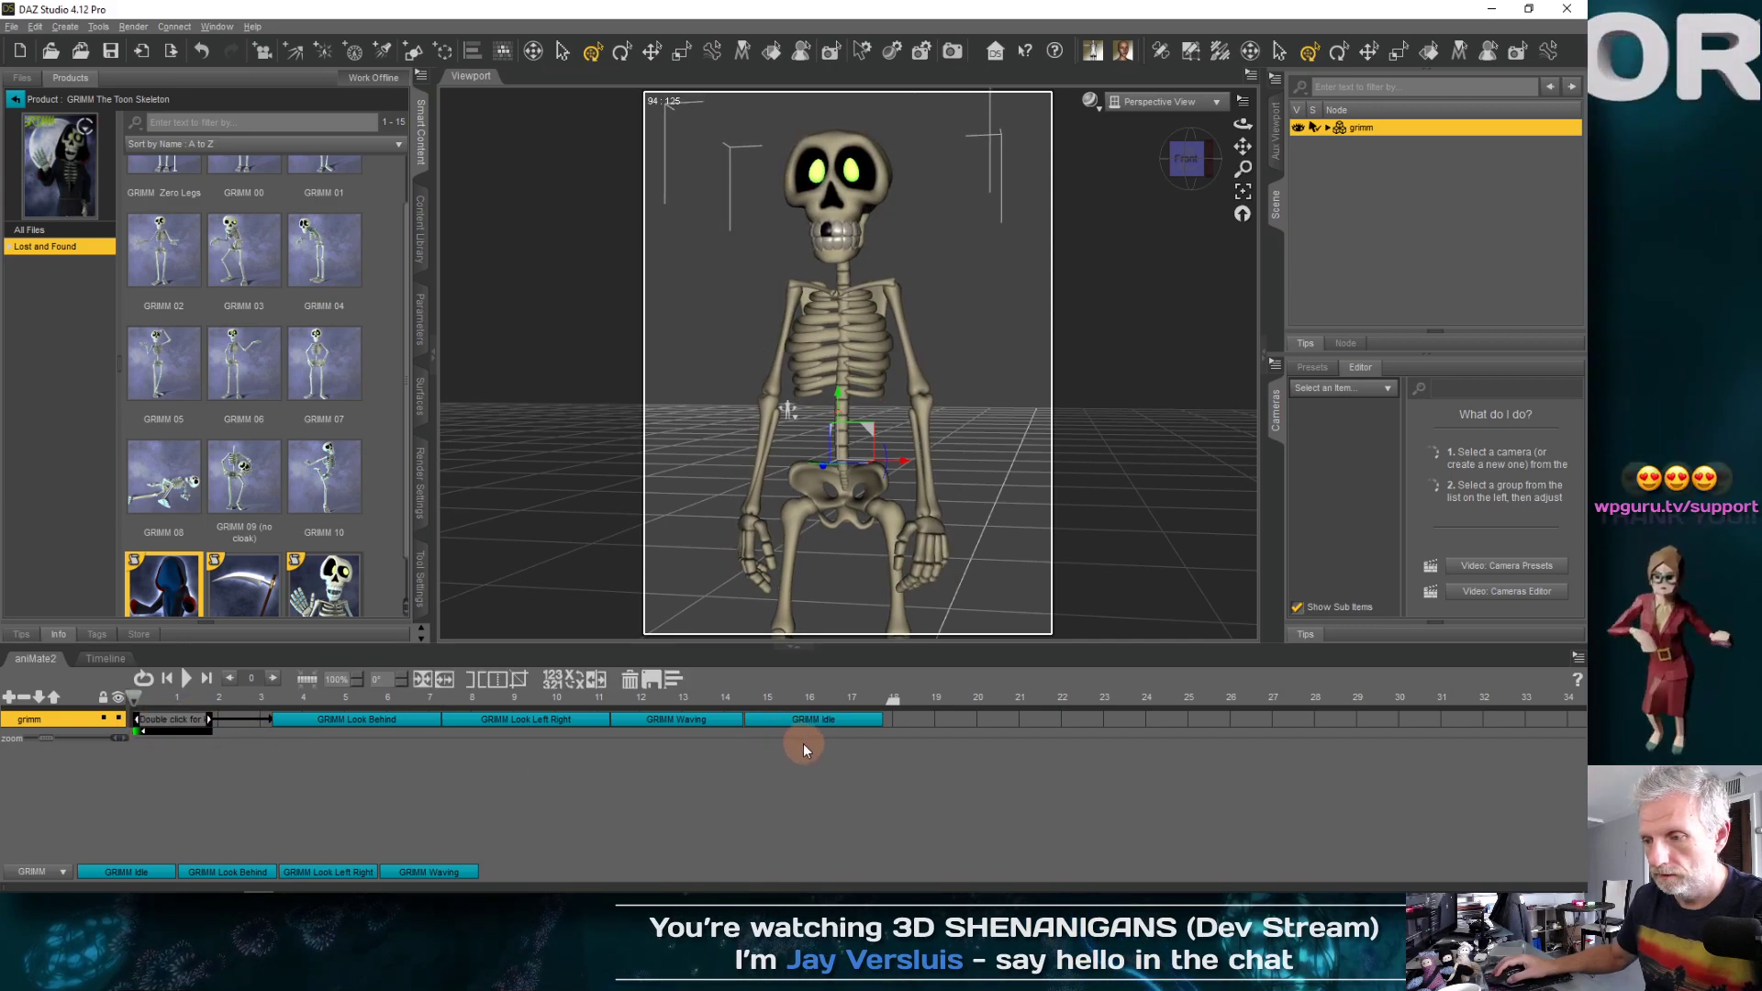
click(673, 748)
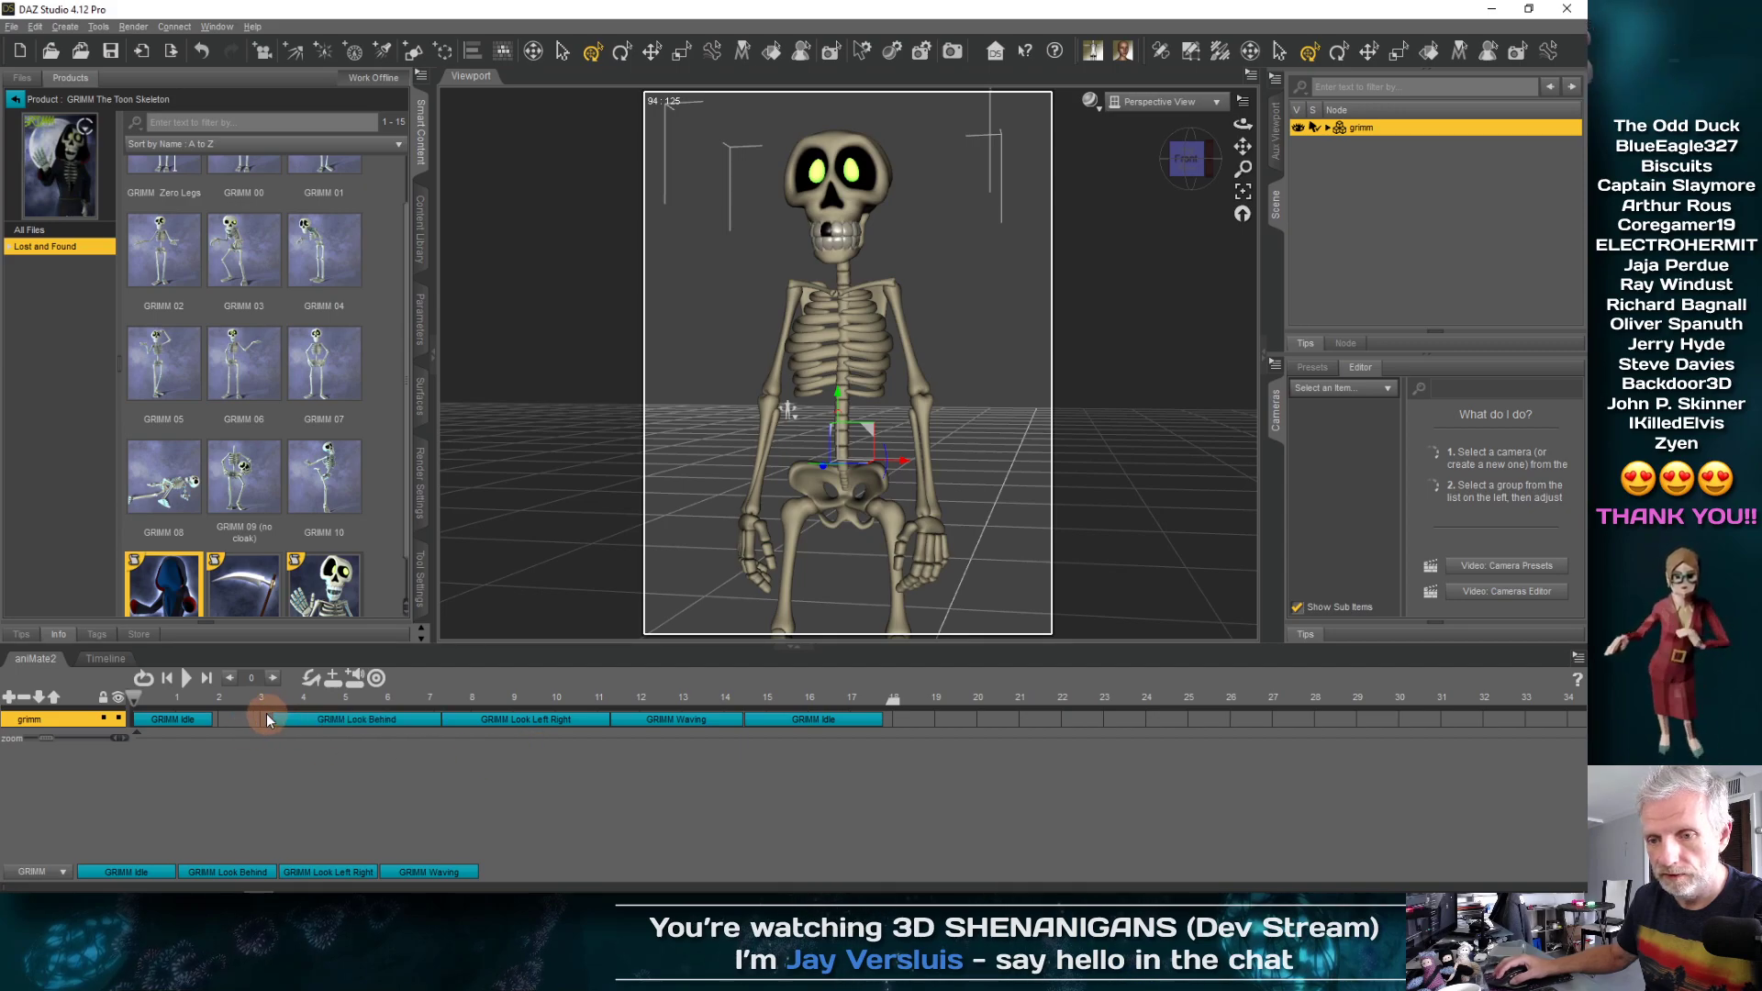
drag(289, 720, 240, 720)
drag(495, 719, 437, 720)
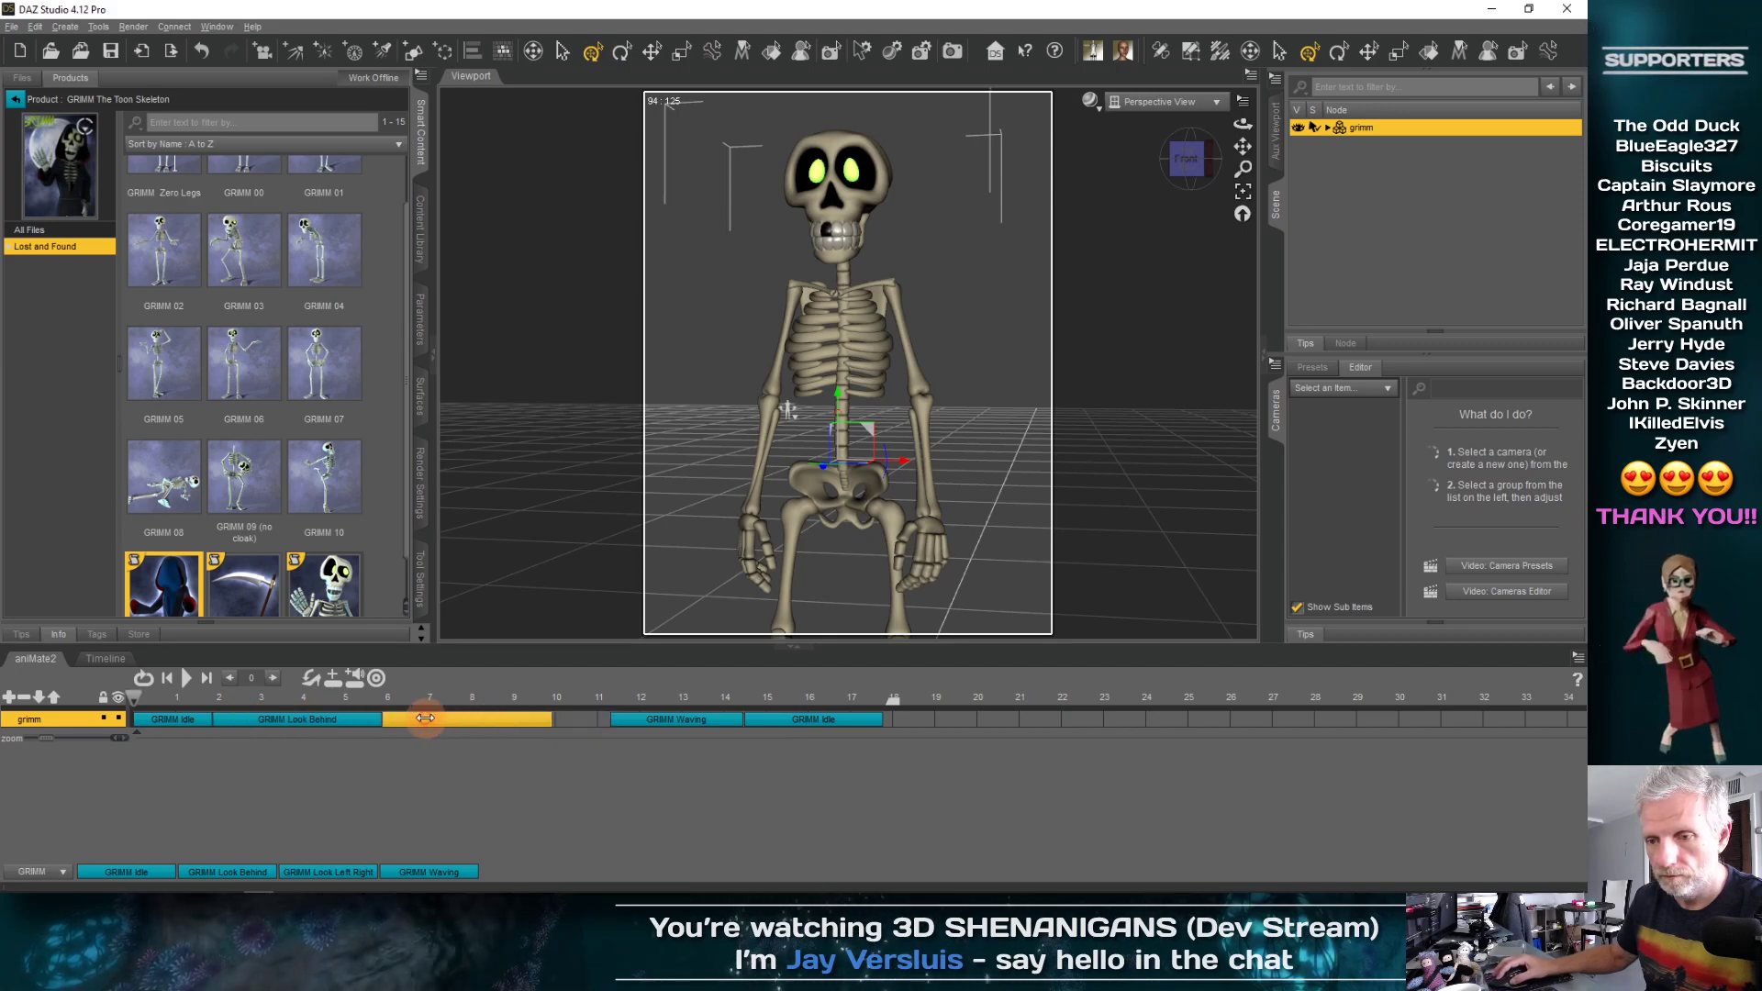
drag(693, 722, 636, 722)
drag(807, 720, 748, 720)
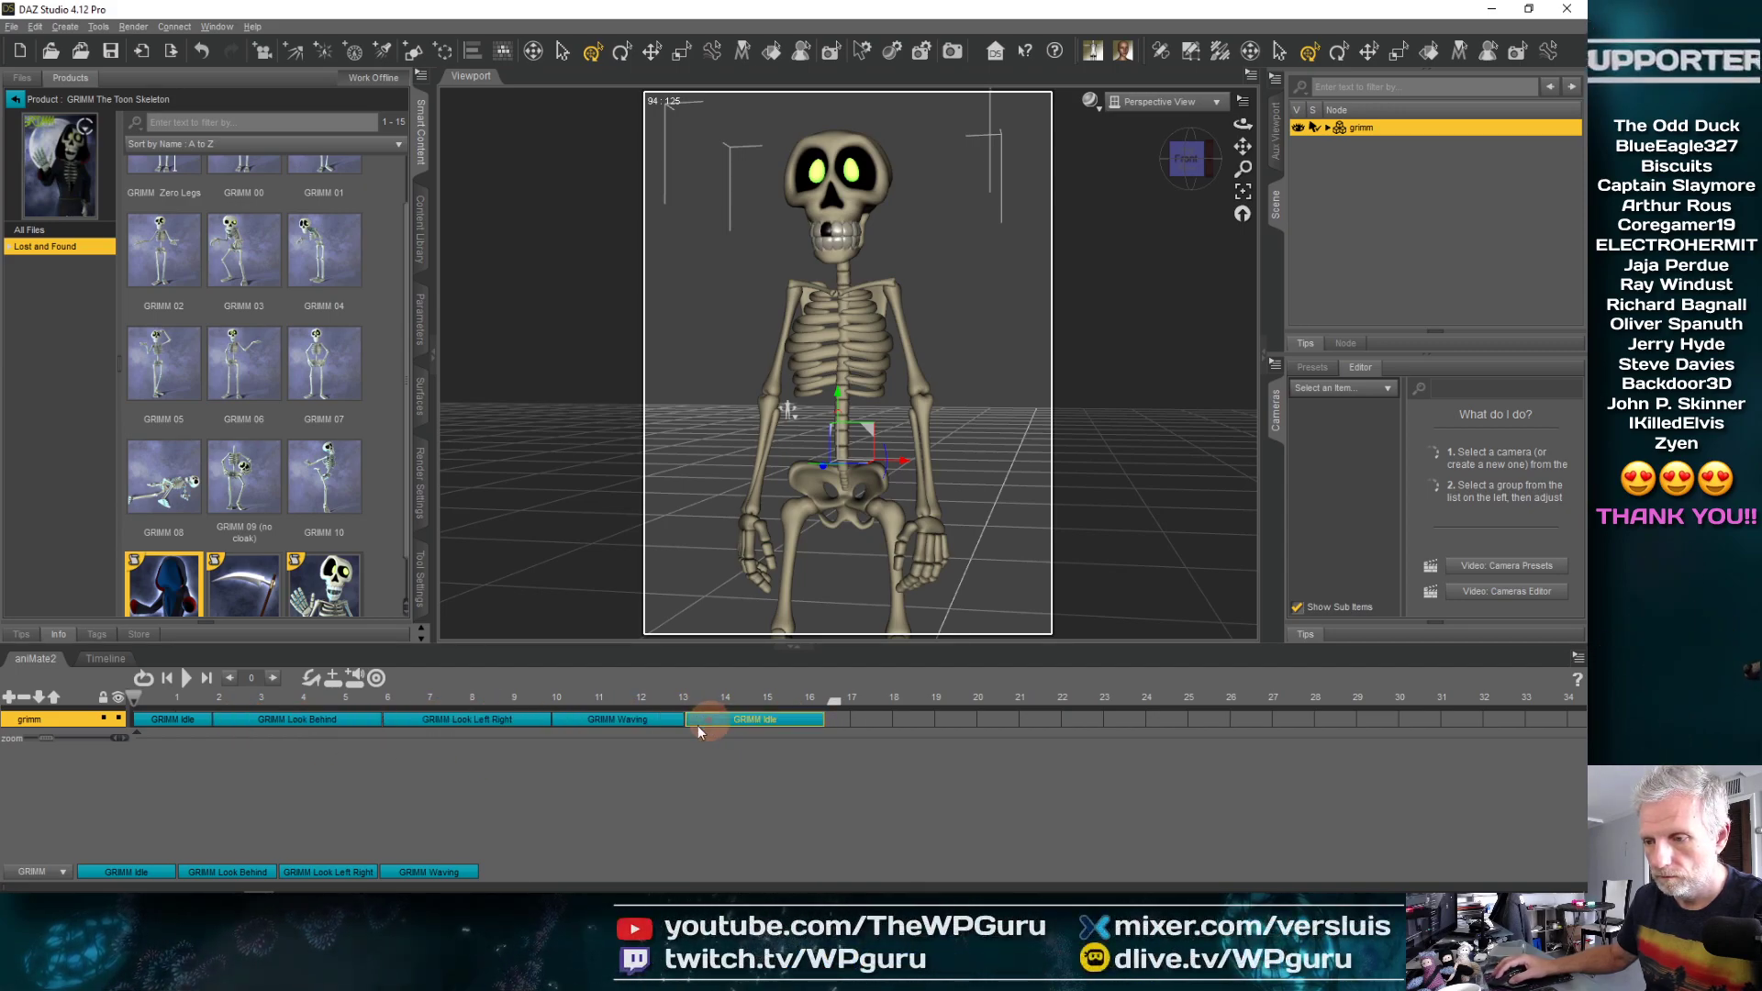
Play the tightened sequence, return to frame 0 and shorten the final GRIMM Idle aniBlock to end at about 15.5 seconds
click(186, 680)
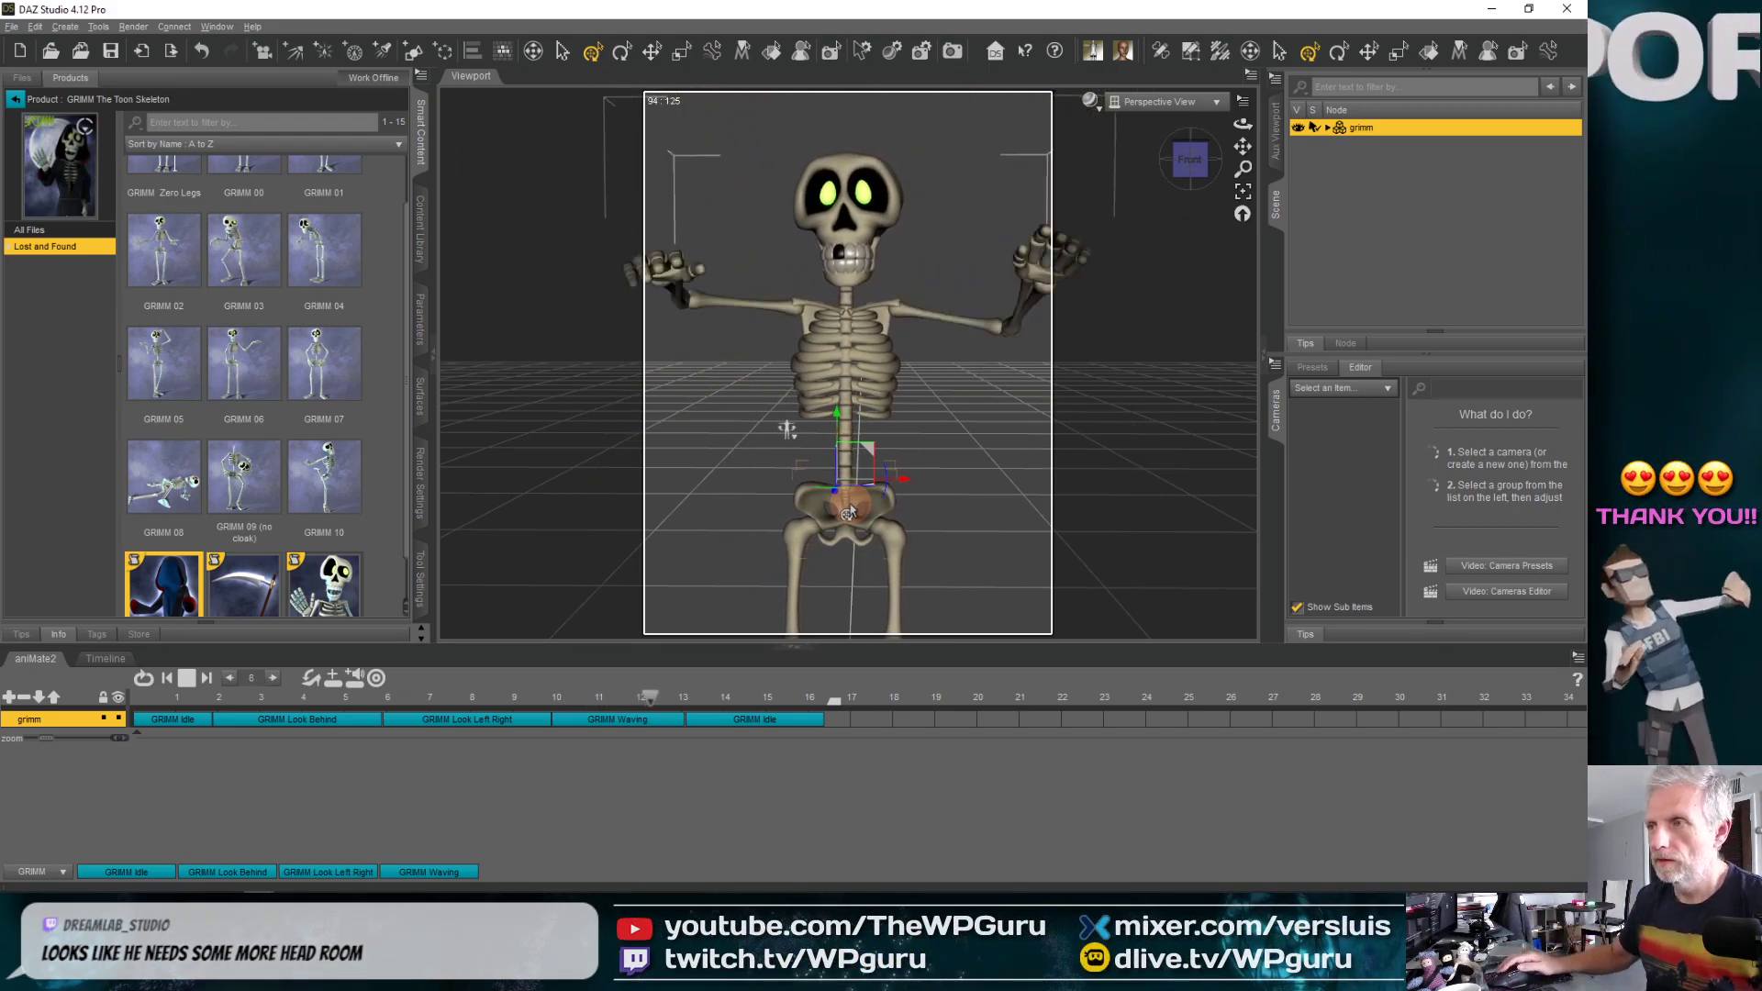
click(187, 679)
click(752, 700)
drag(756, 702, 129, 721)
click(818, 724)
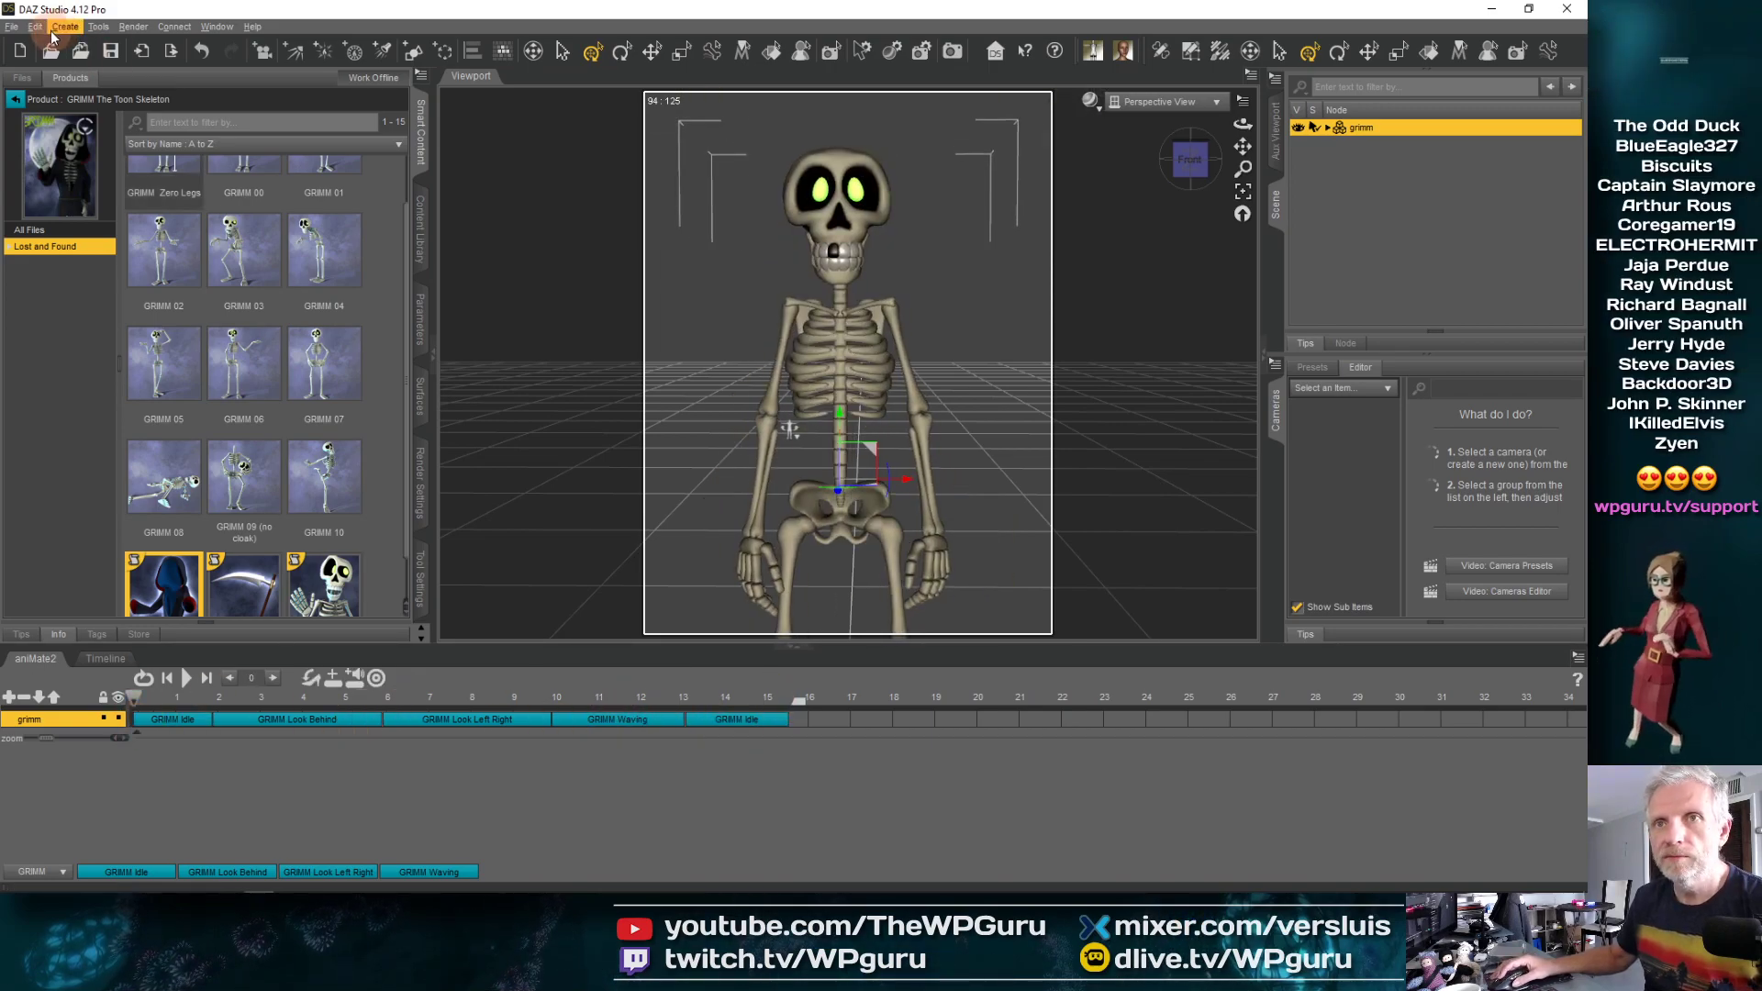
Save the scene as "GRIMM Waiving" in the DAZ Scenes folder under Stream Animations
click(13, 27)
mouse_move(103, 141)
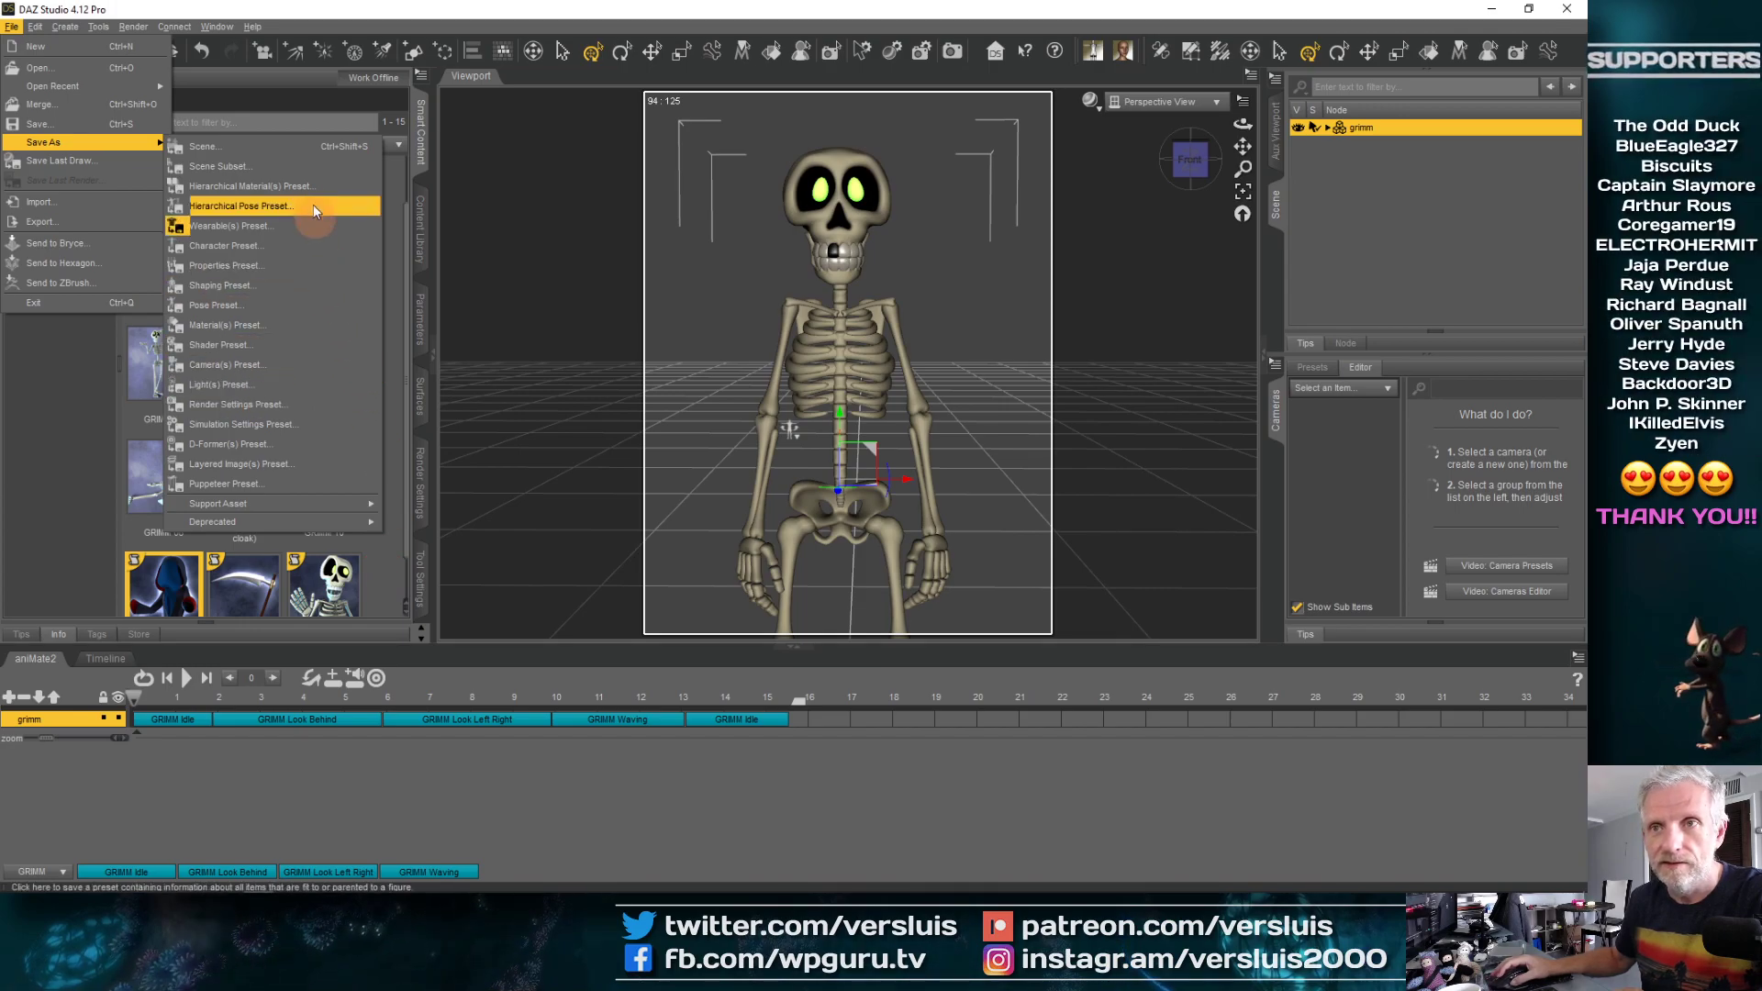
click(310, 150)
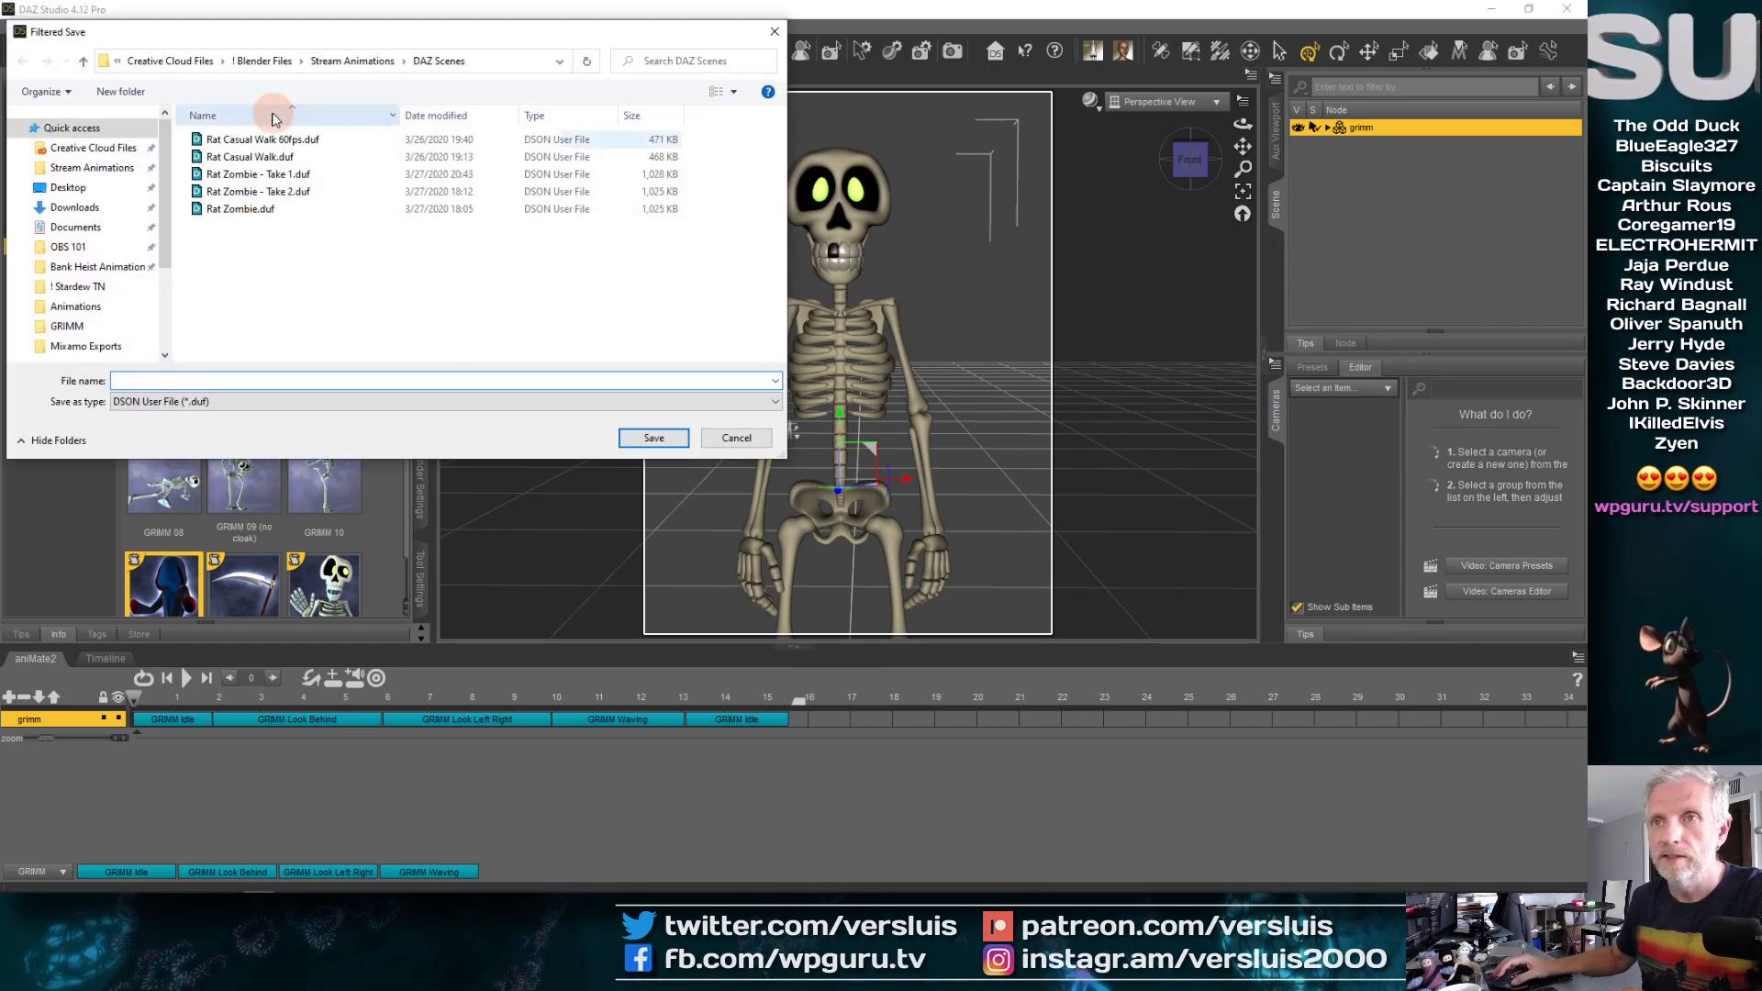
click(331, 60)
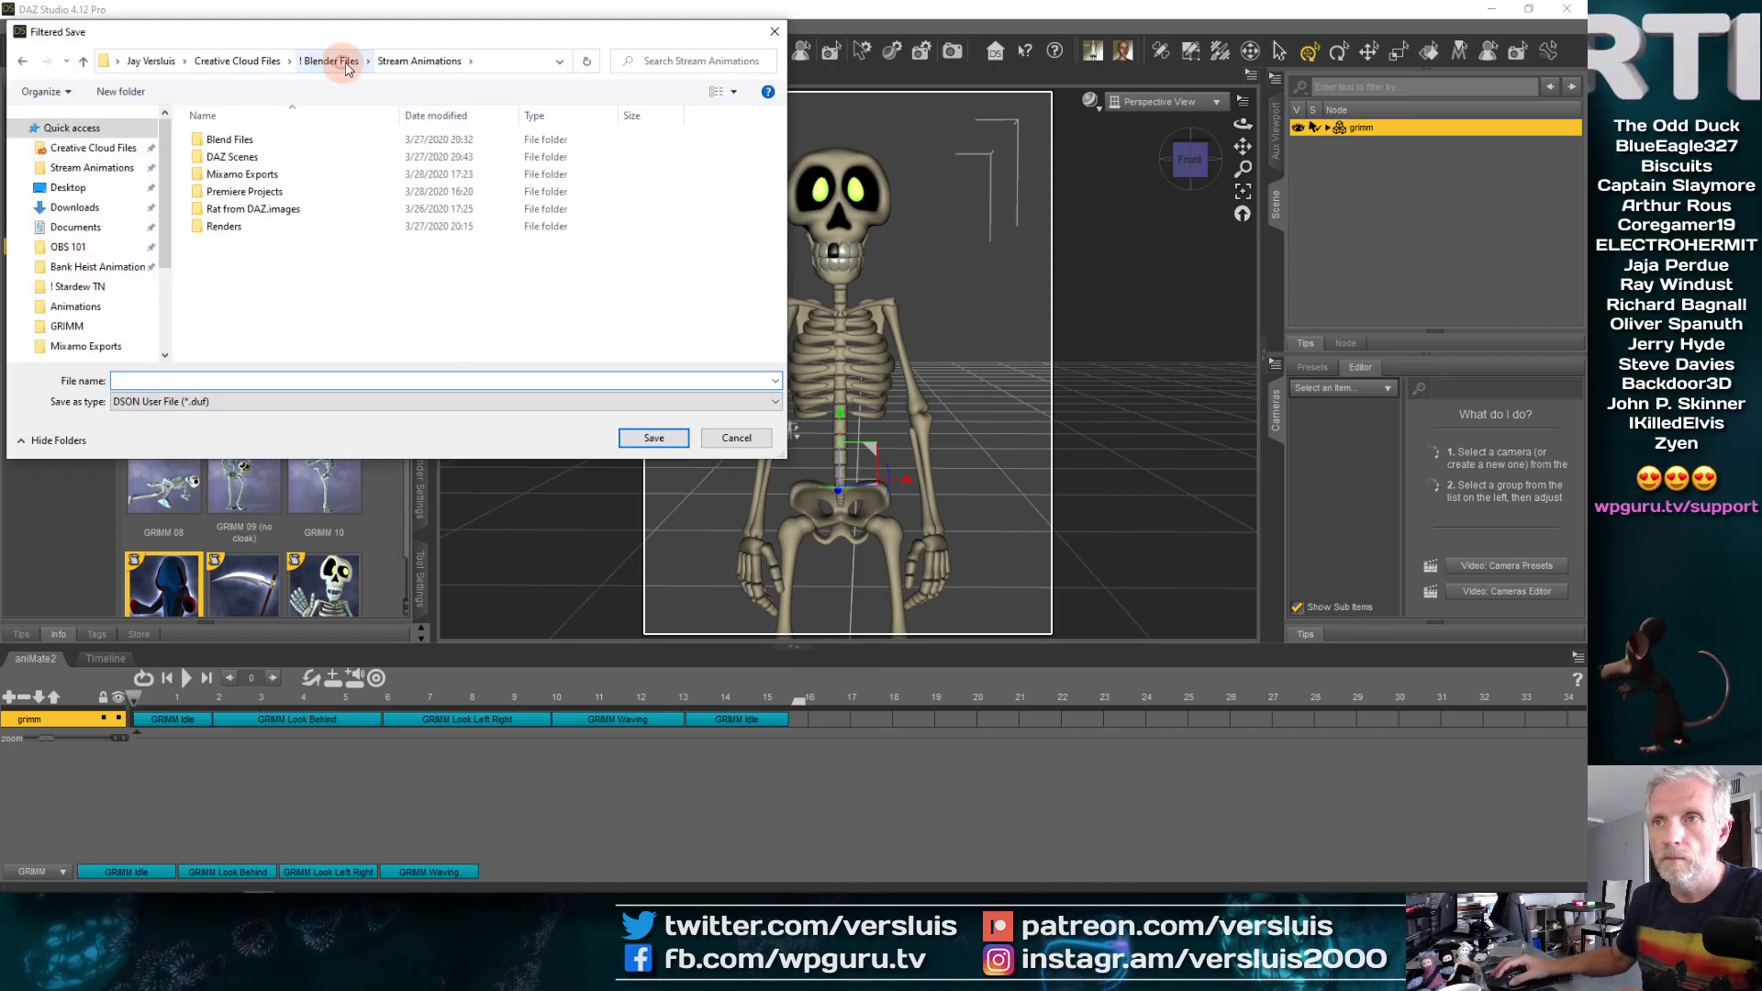
double_click(271, 157)
click(284, 381)
text(GRIMM Waiving)
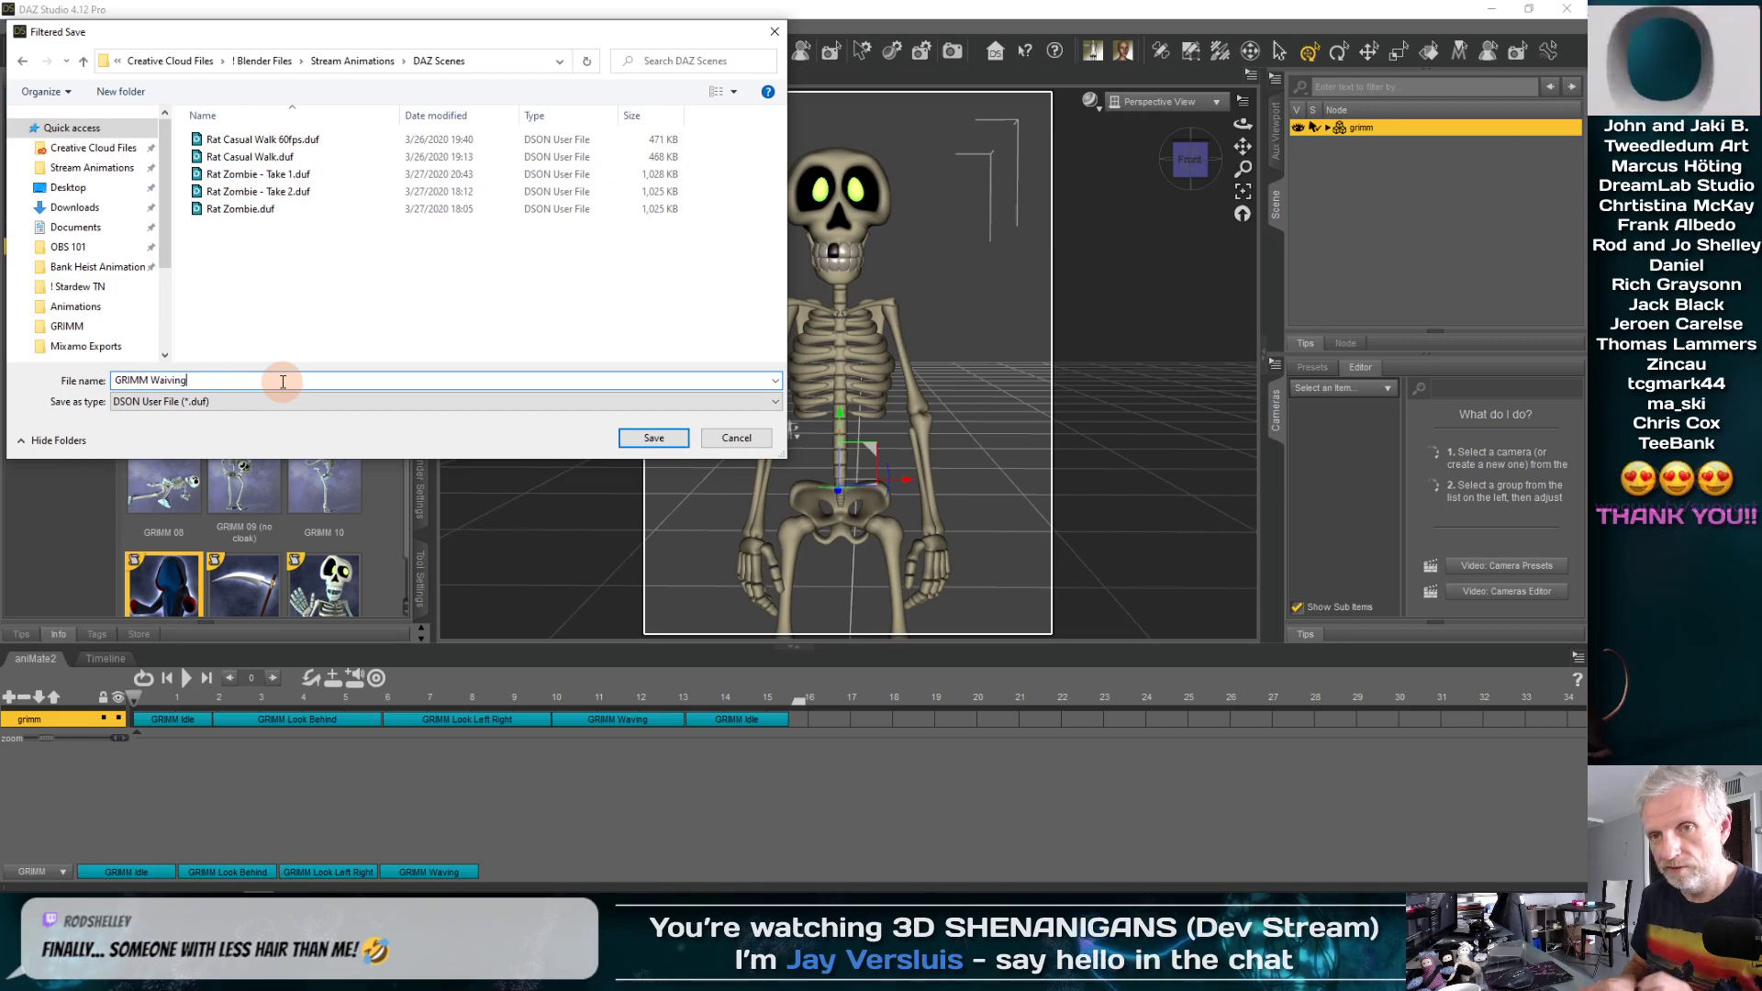
key(Return)
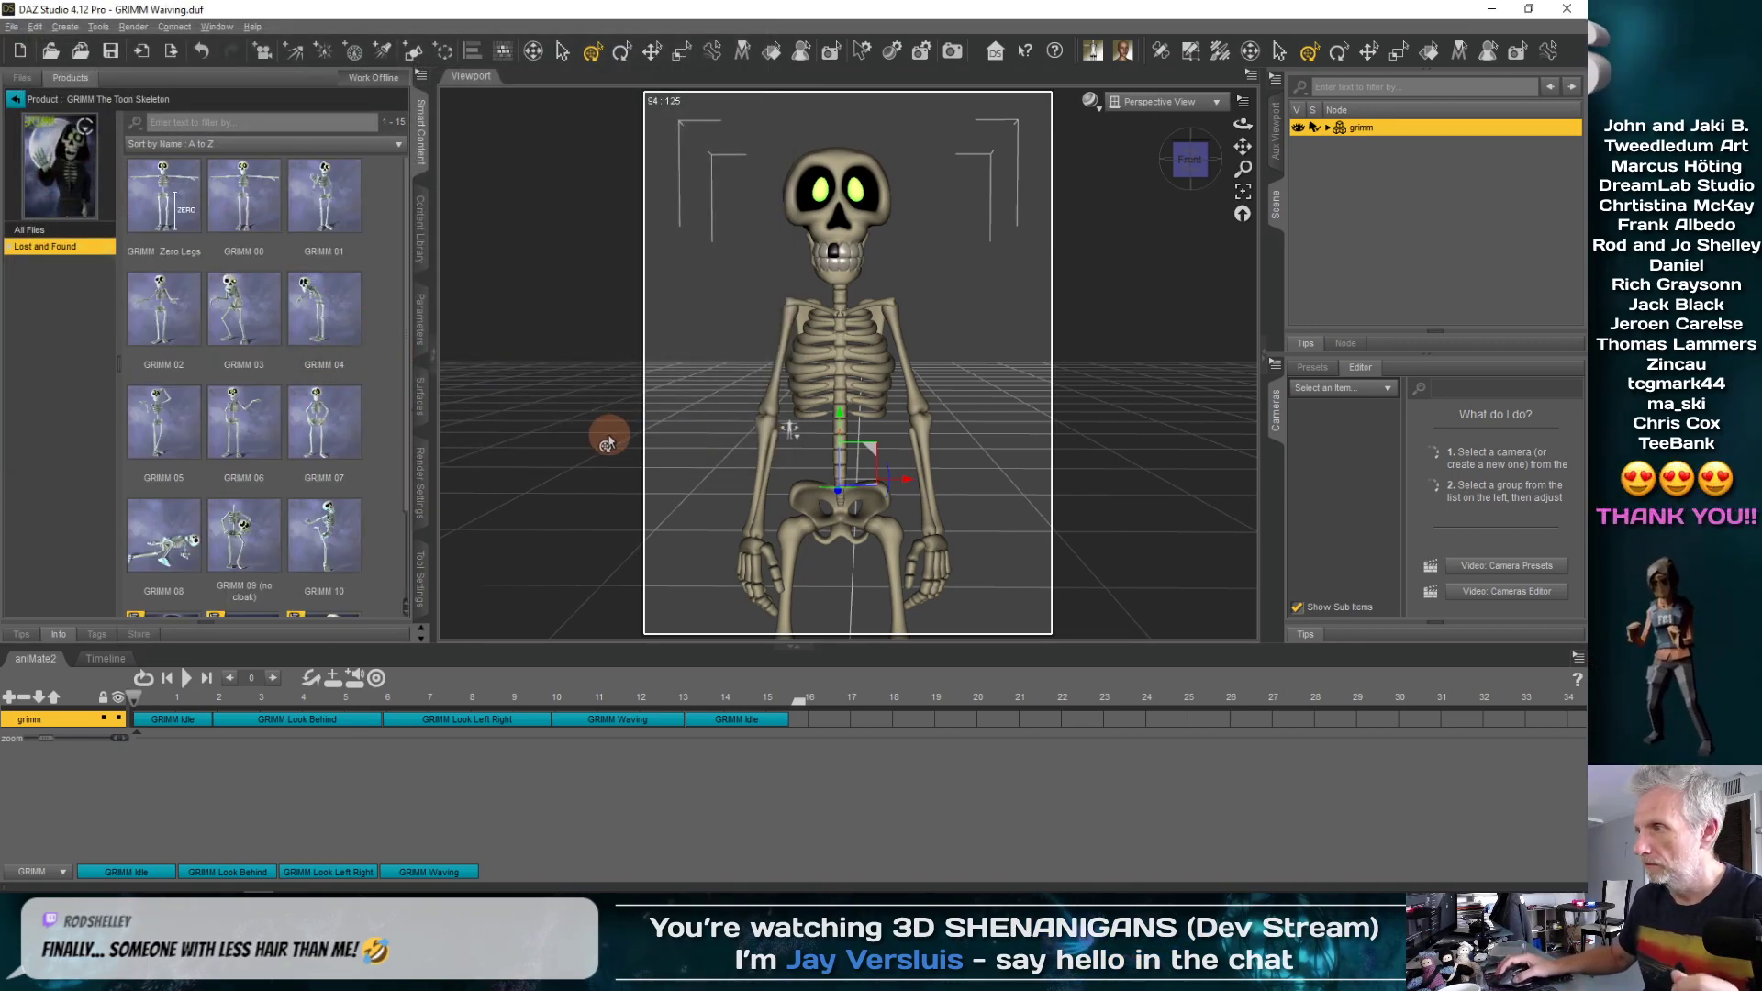
Switch to the keyframe timeline and create a key for the head bone at frame 306, before the arms rise
drag(701, 692, 134, 765)
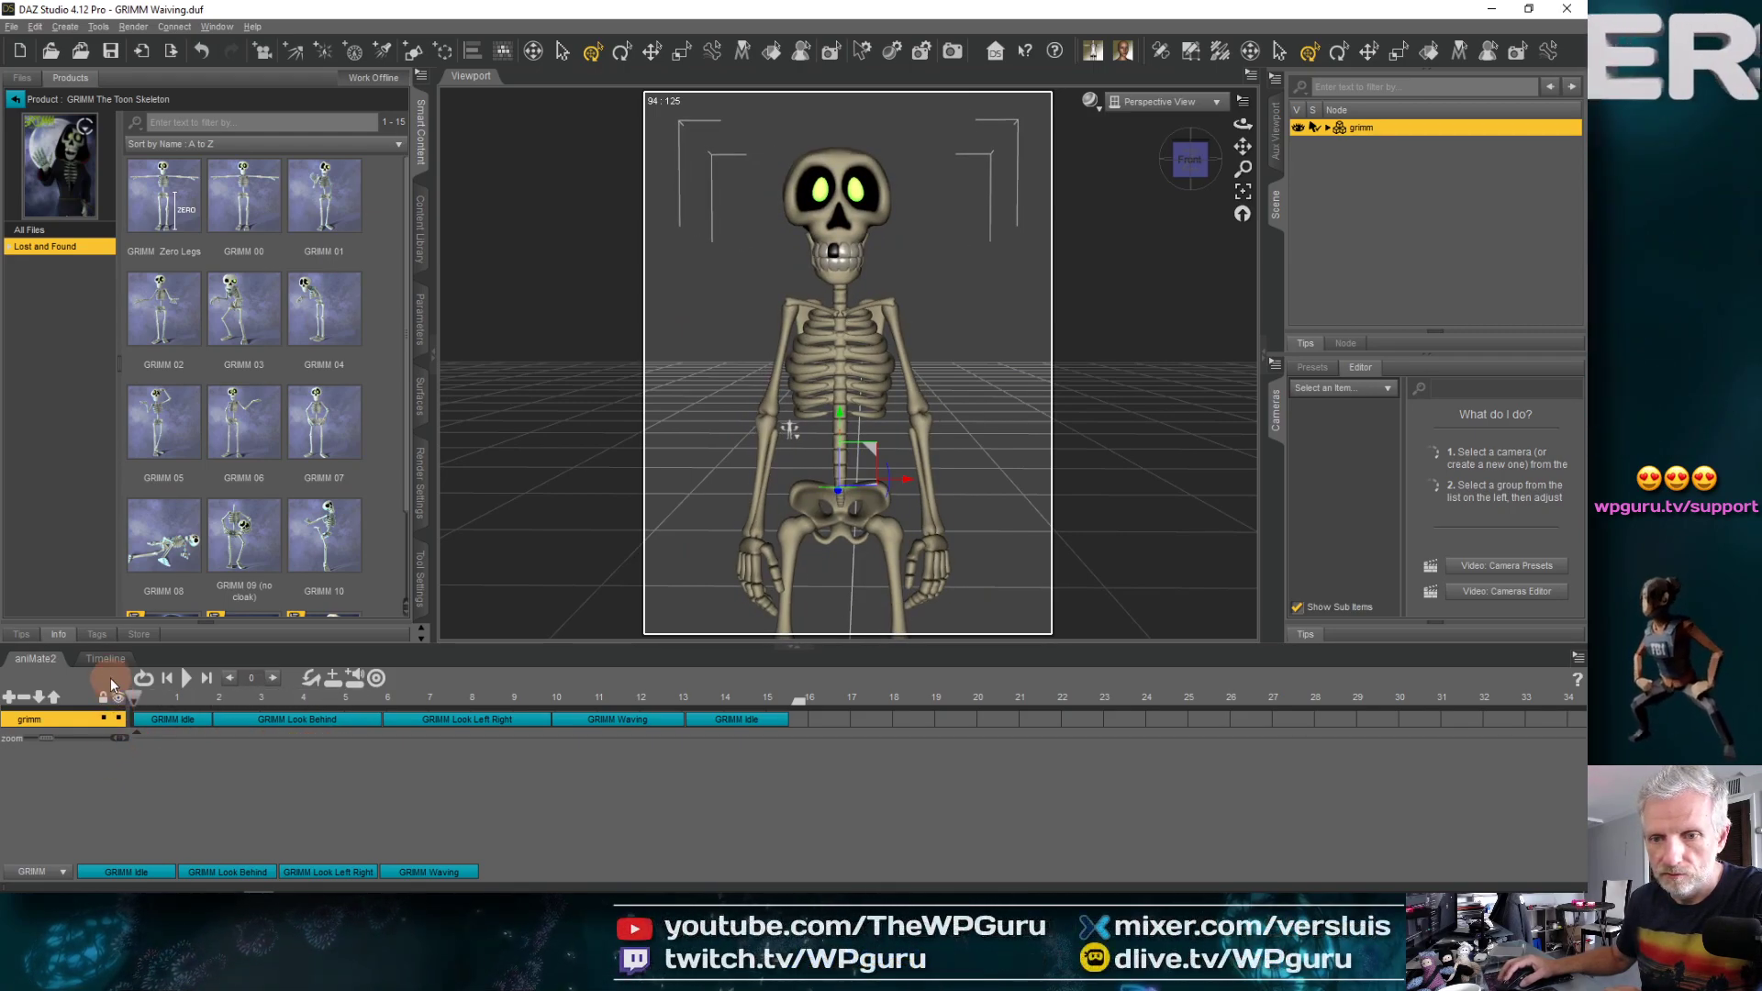
click(106, 659)
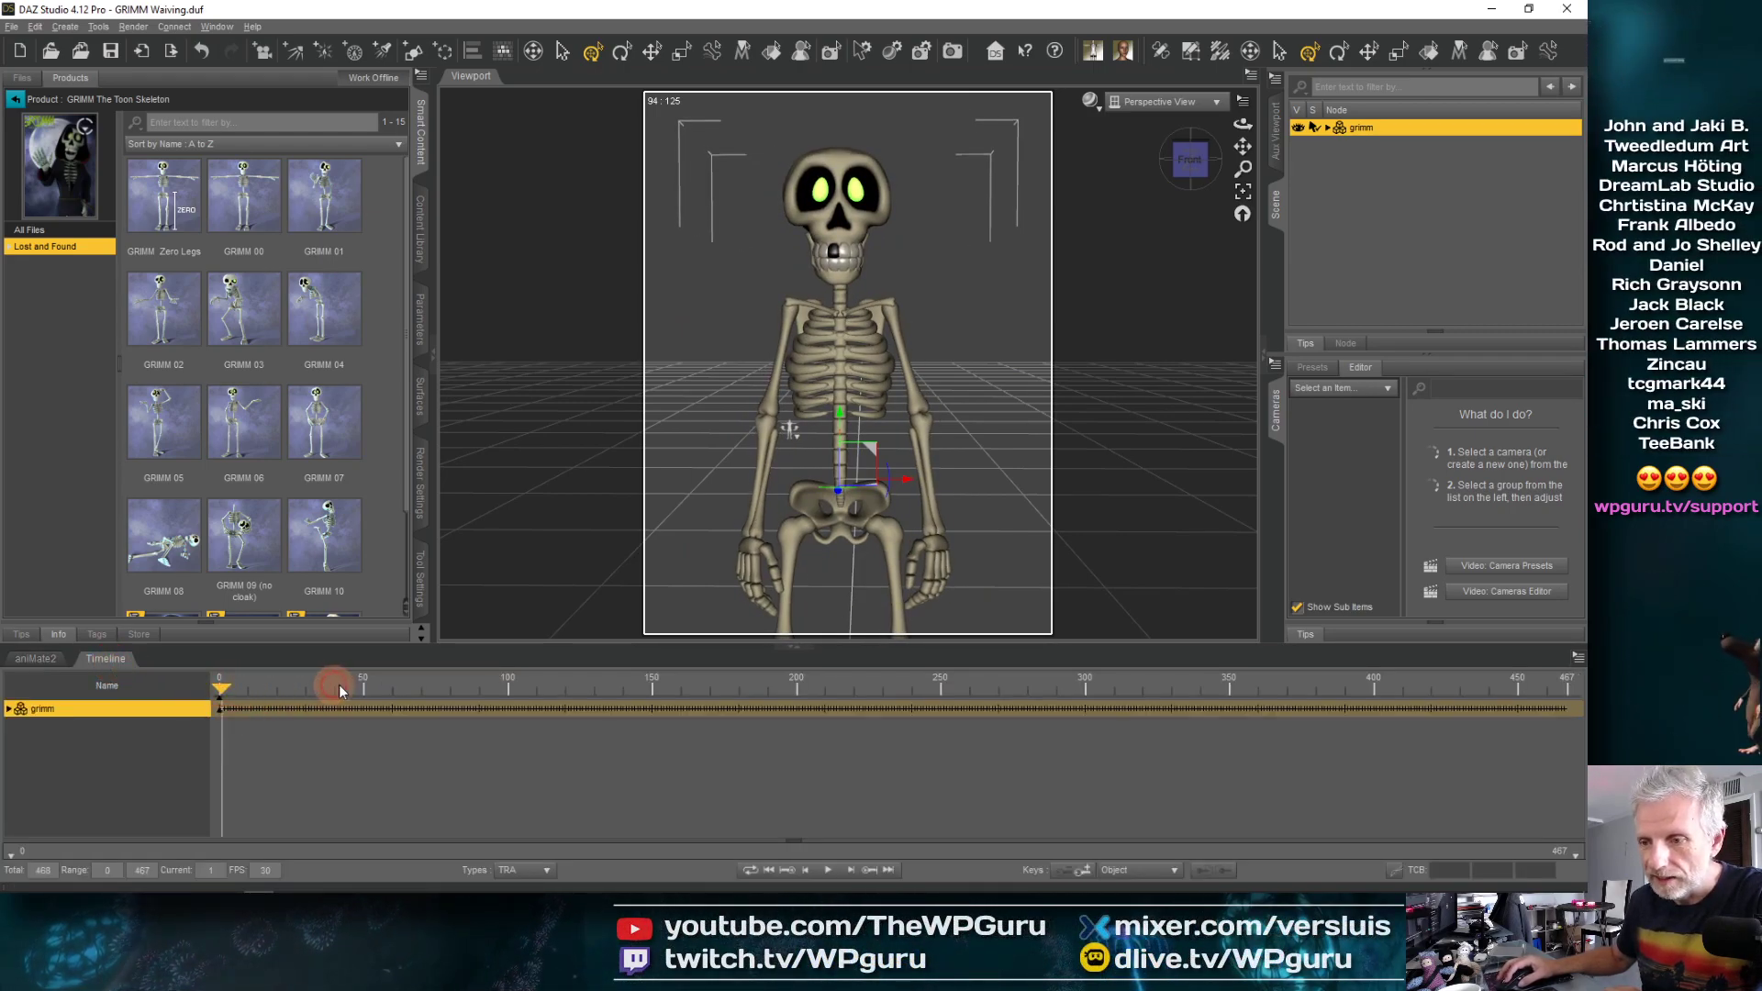
drag(580, 690, 1101, 700)
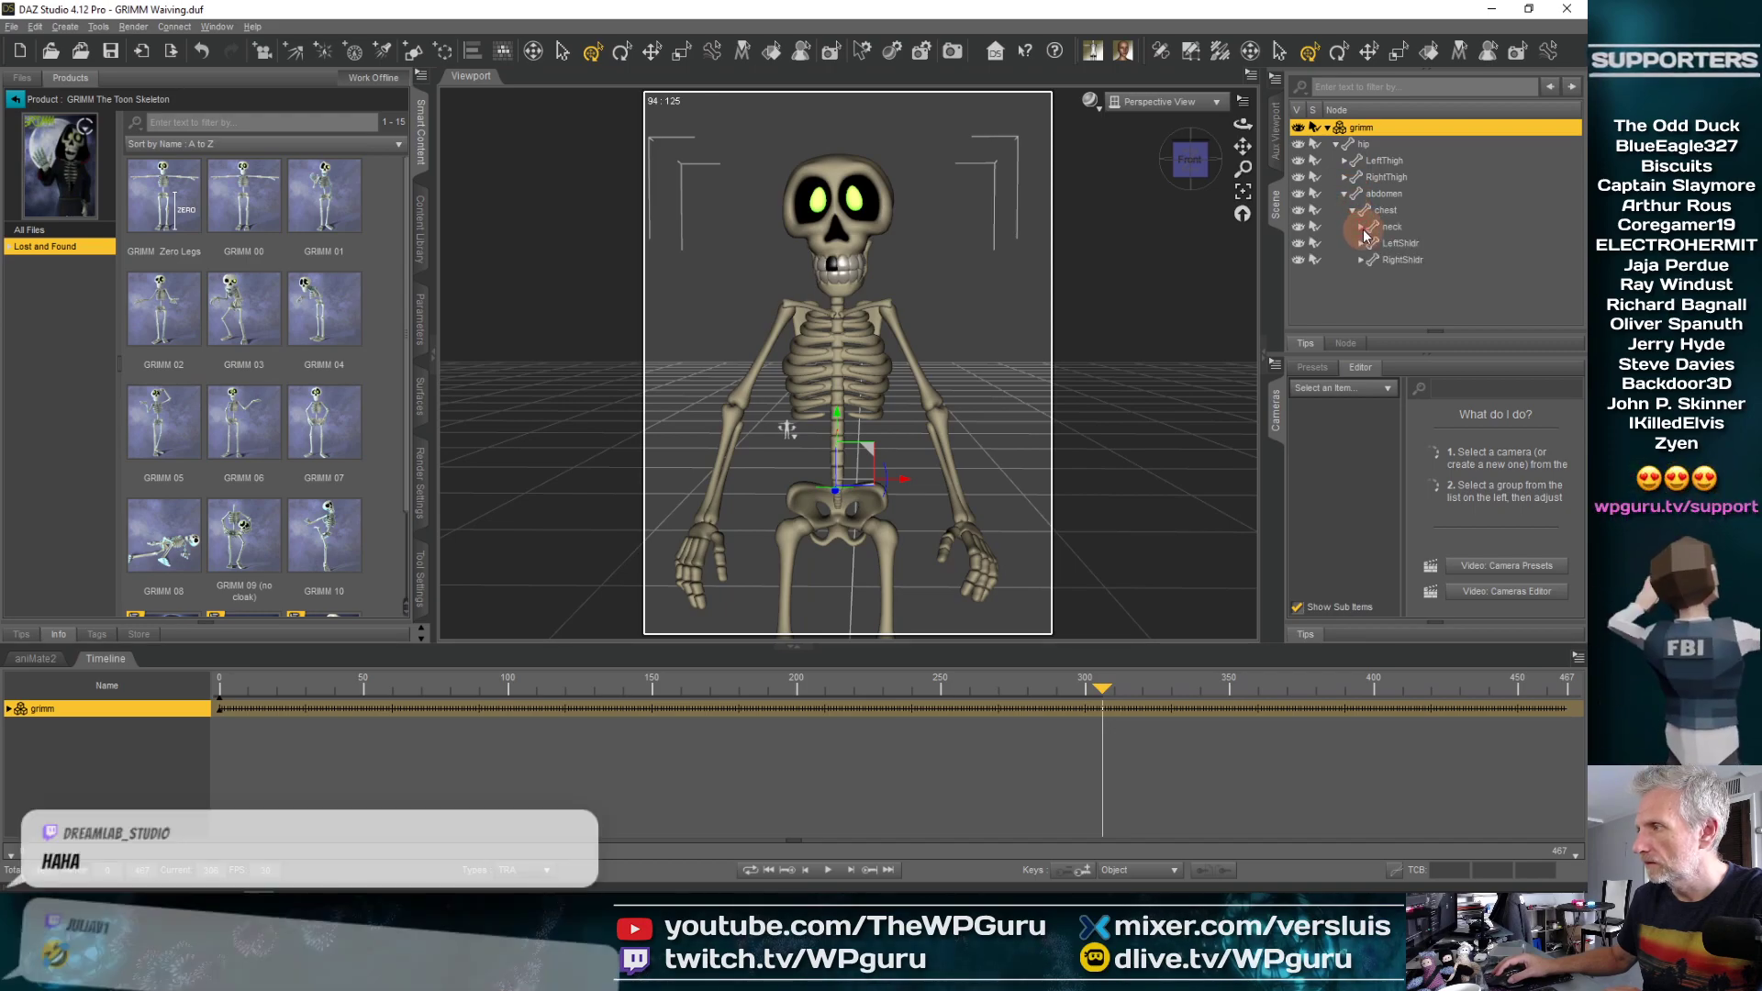
click(1361, 227)
click(1399, 244)
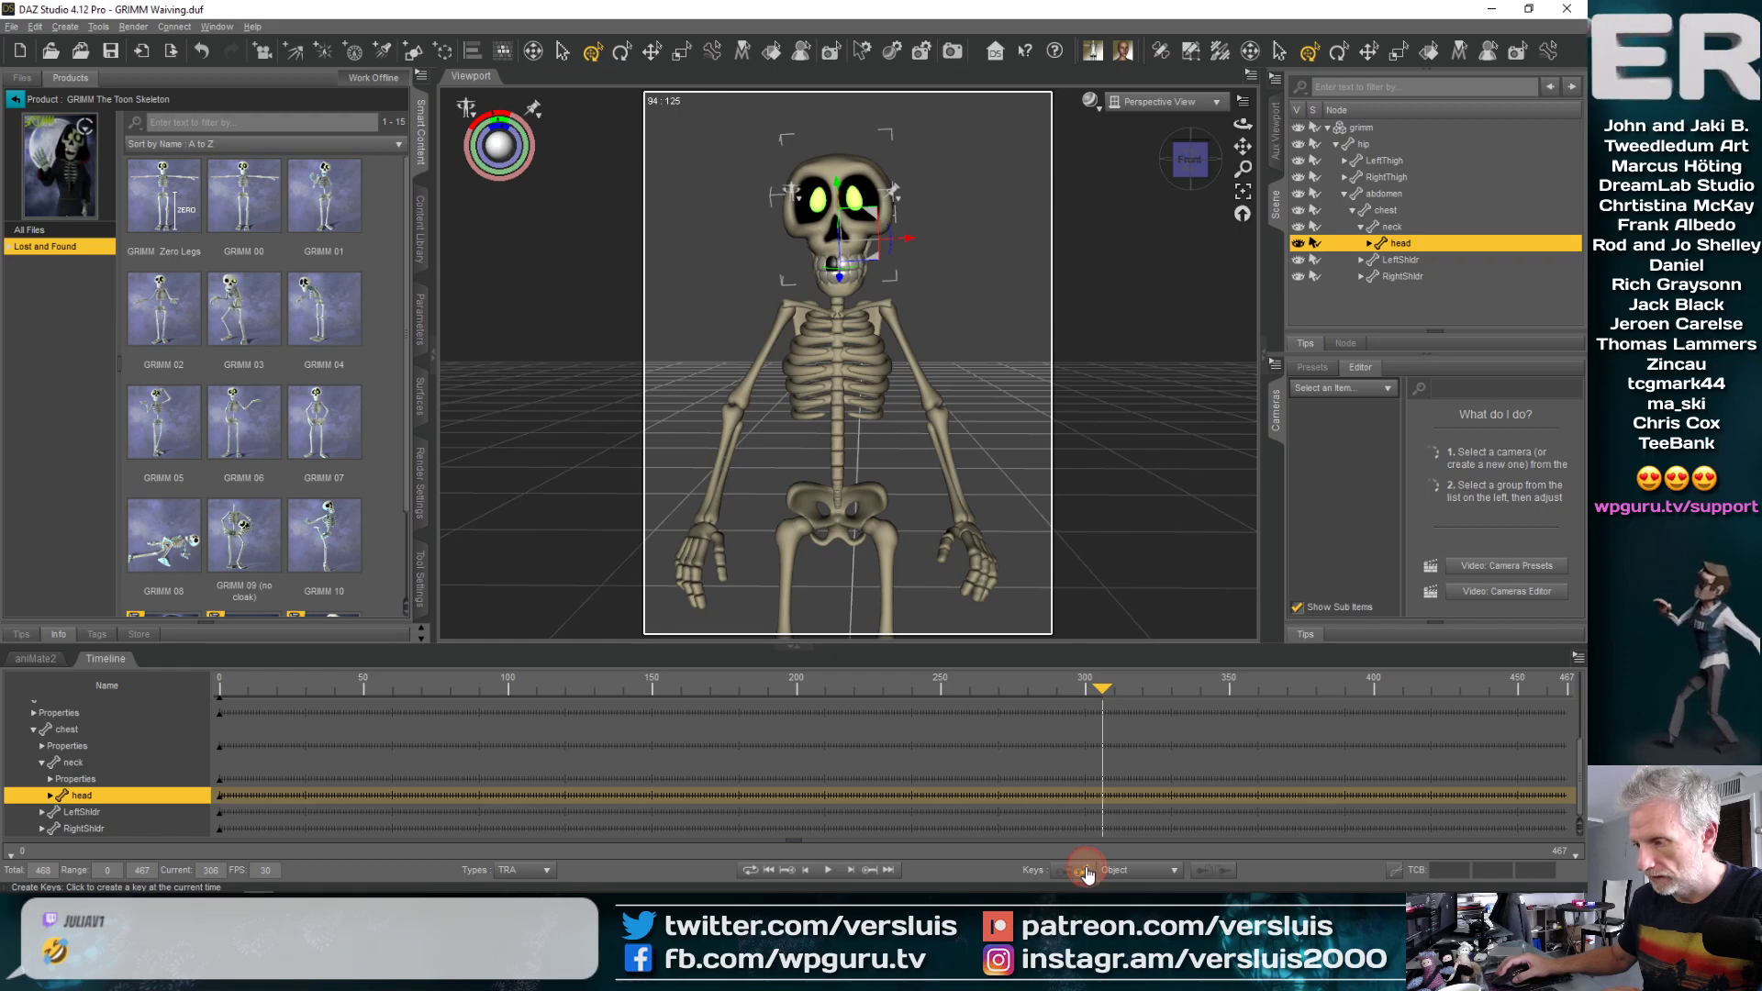
drag(1105, 695, 184, 727)
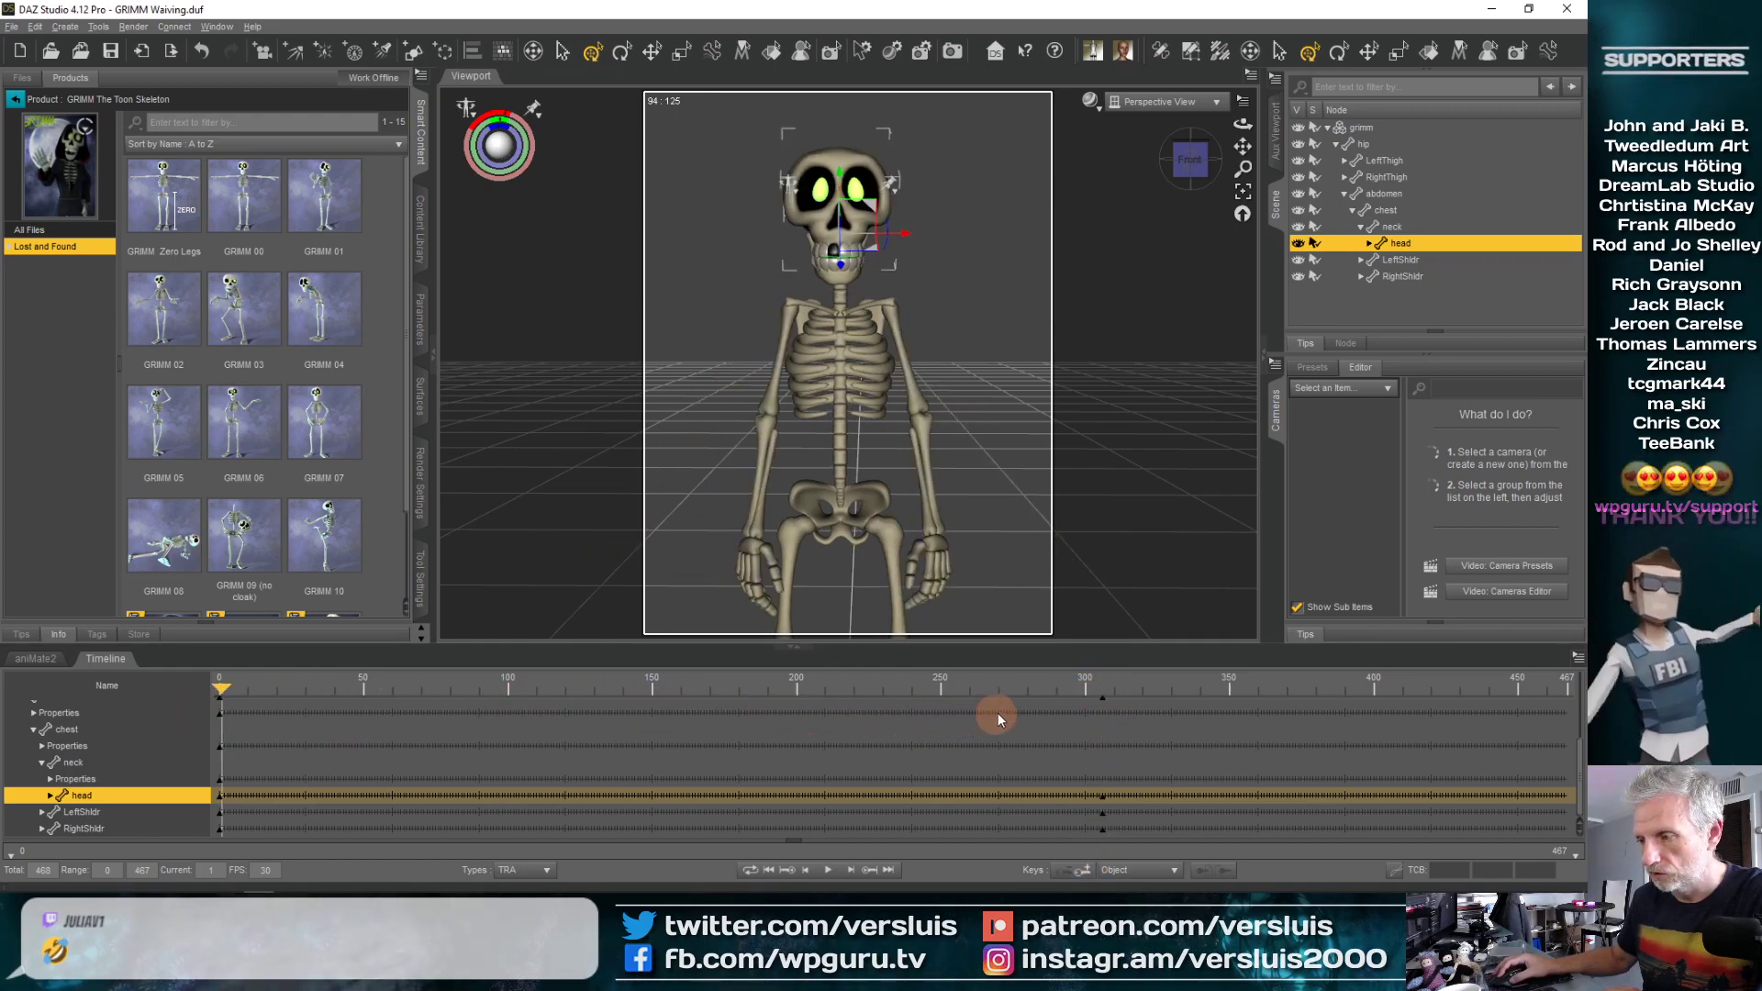
click(1101, 690)
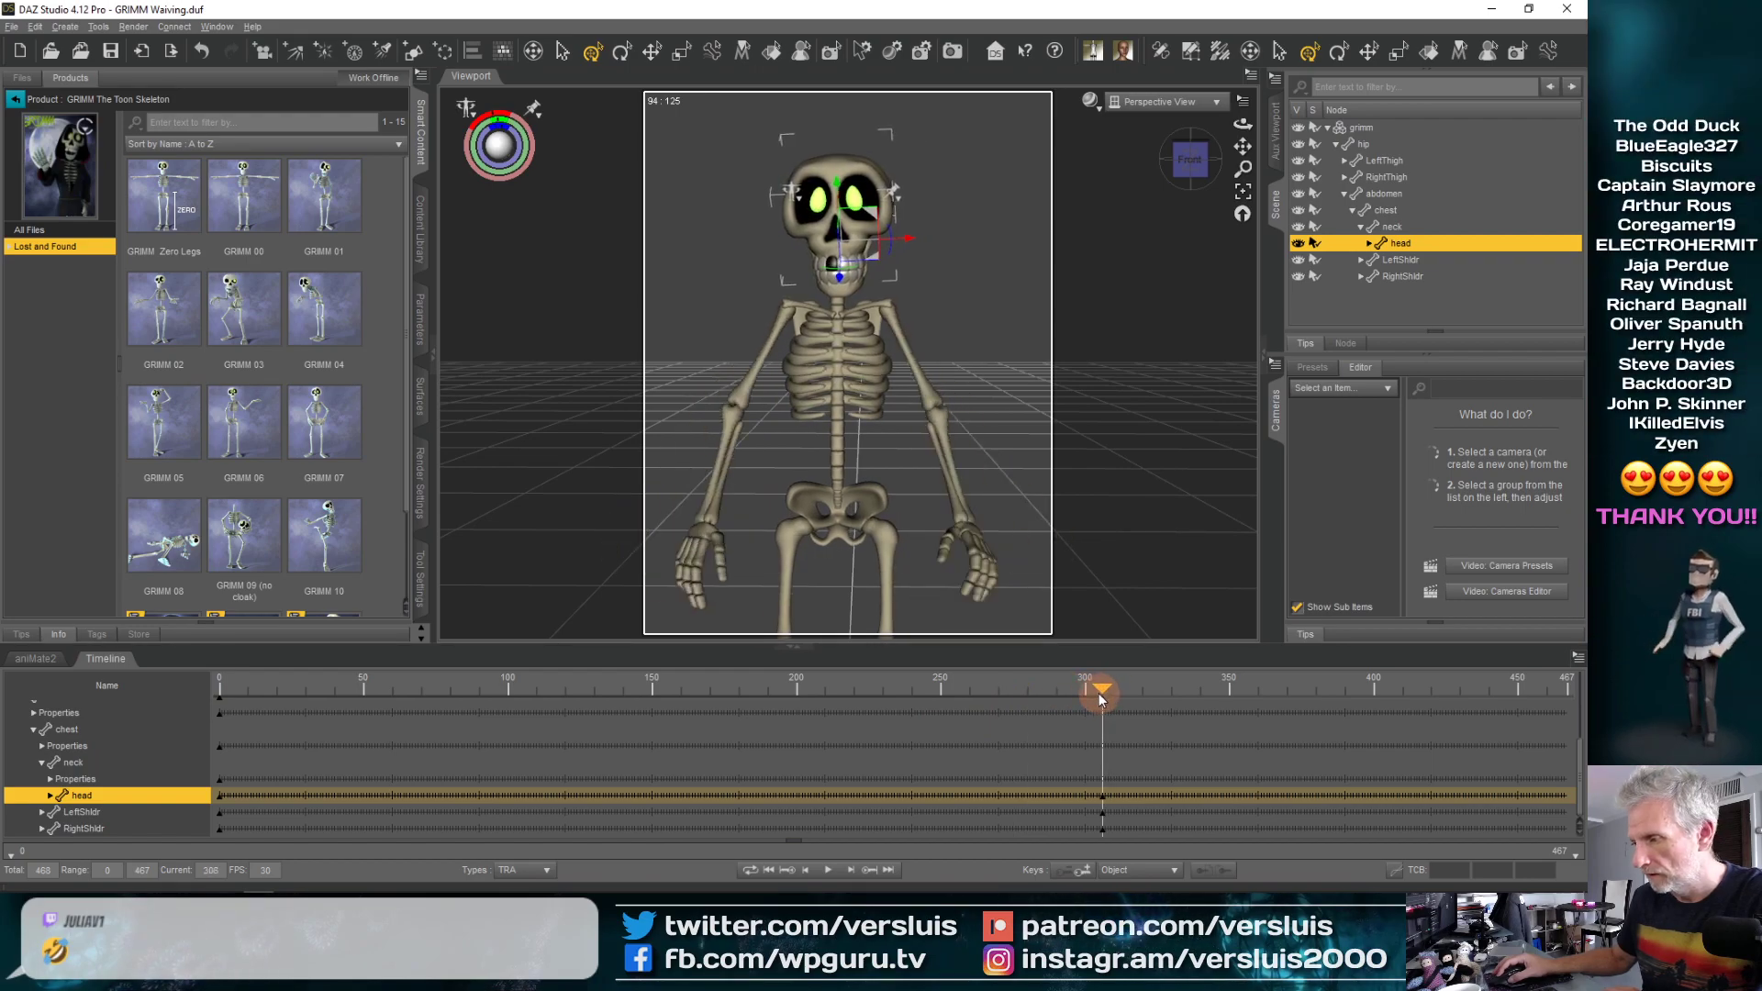
Create head keys at frame 368, while the arms are still raised, and at frame 378, once they are lowered
drag(1101, 699, 1126, 696)
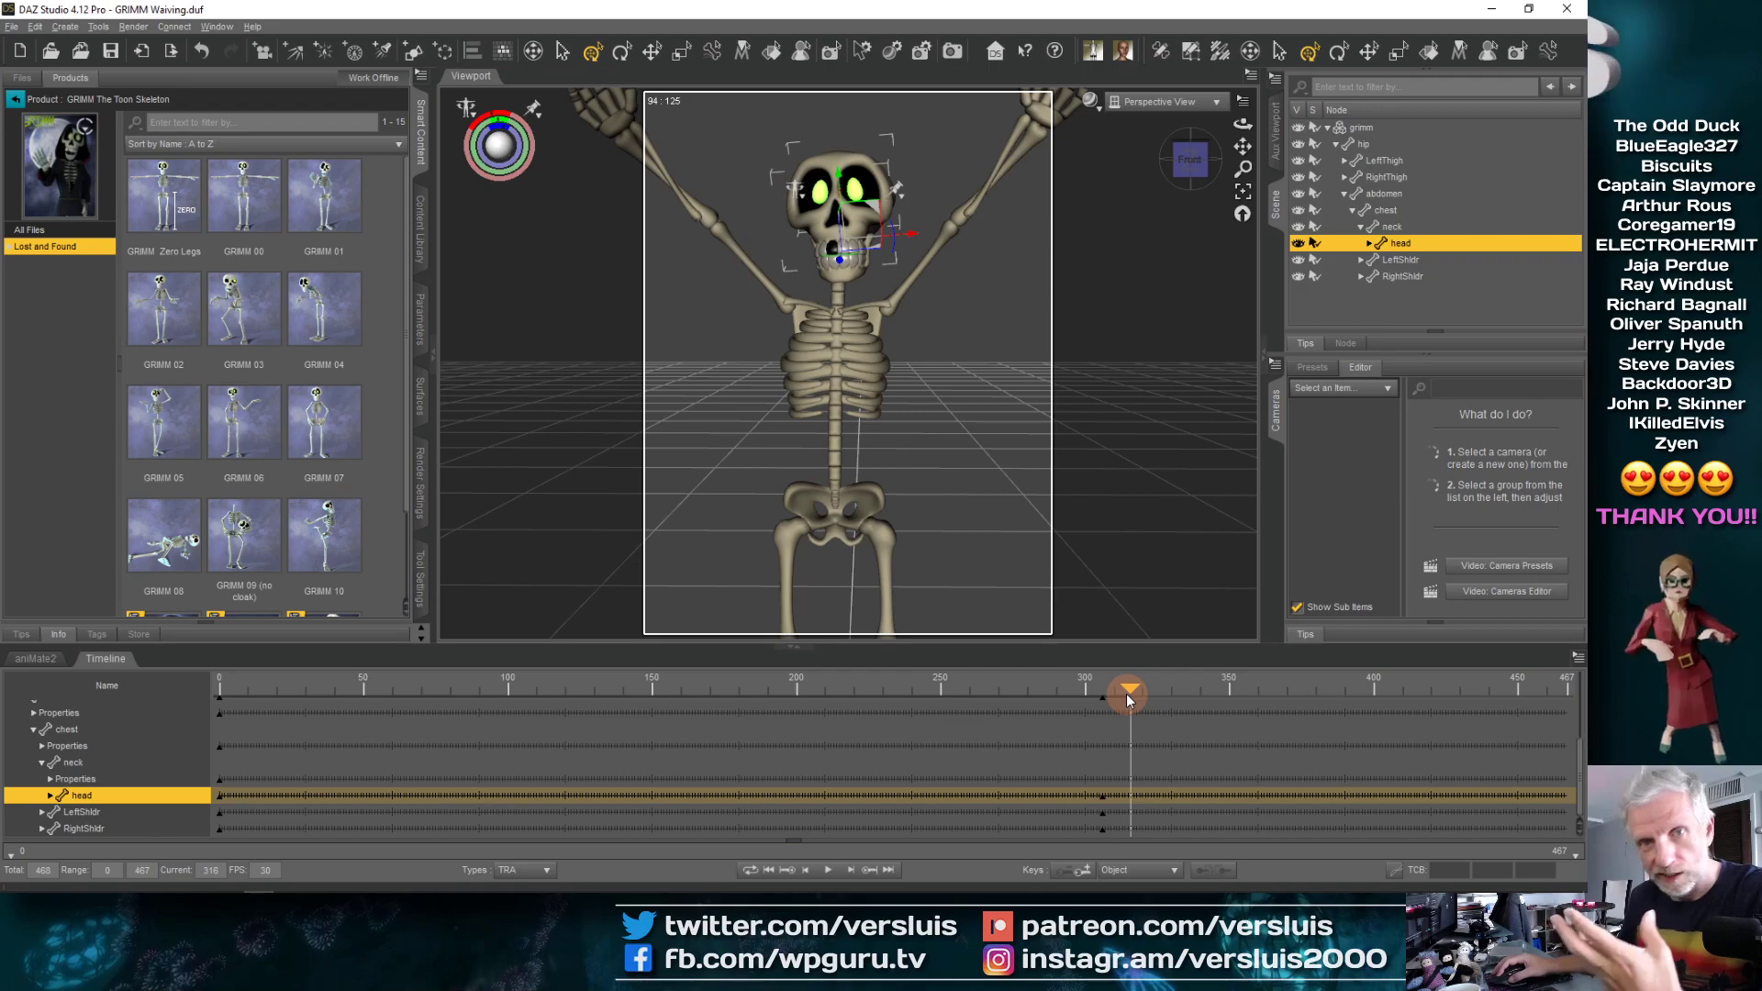
drag(1126, 694, 1277, 692)
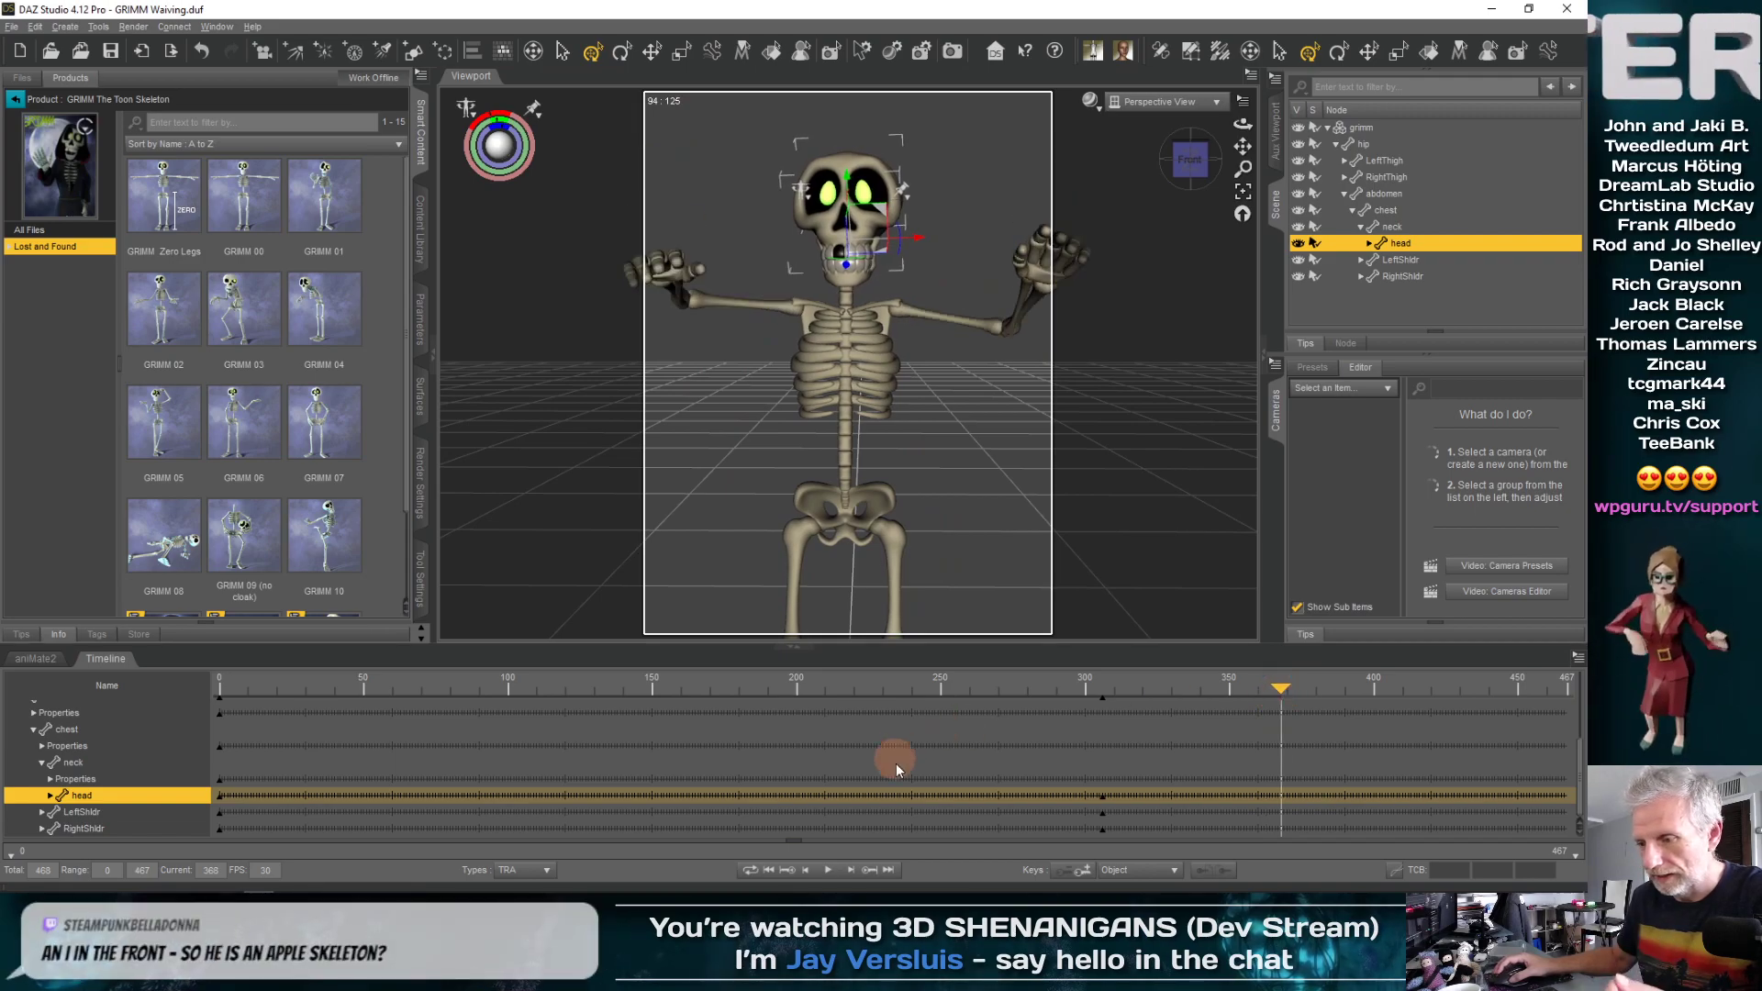
click(1085, 870)
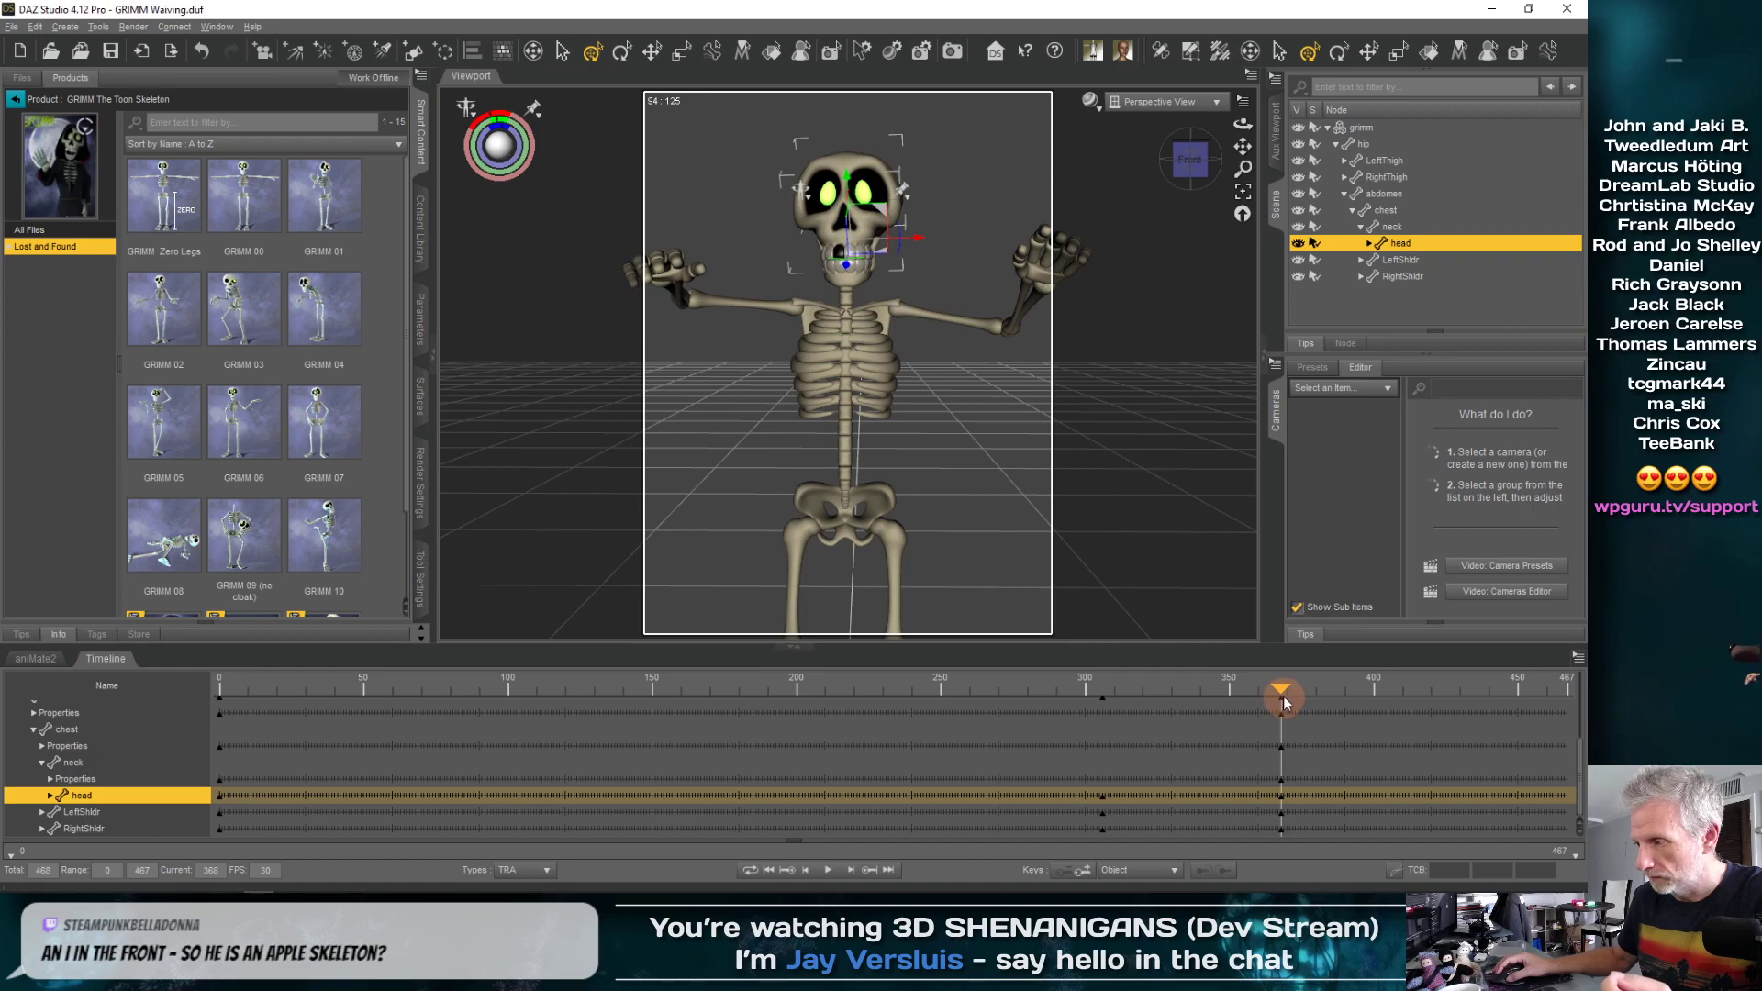
drag(1285, 703, 1309, 693)
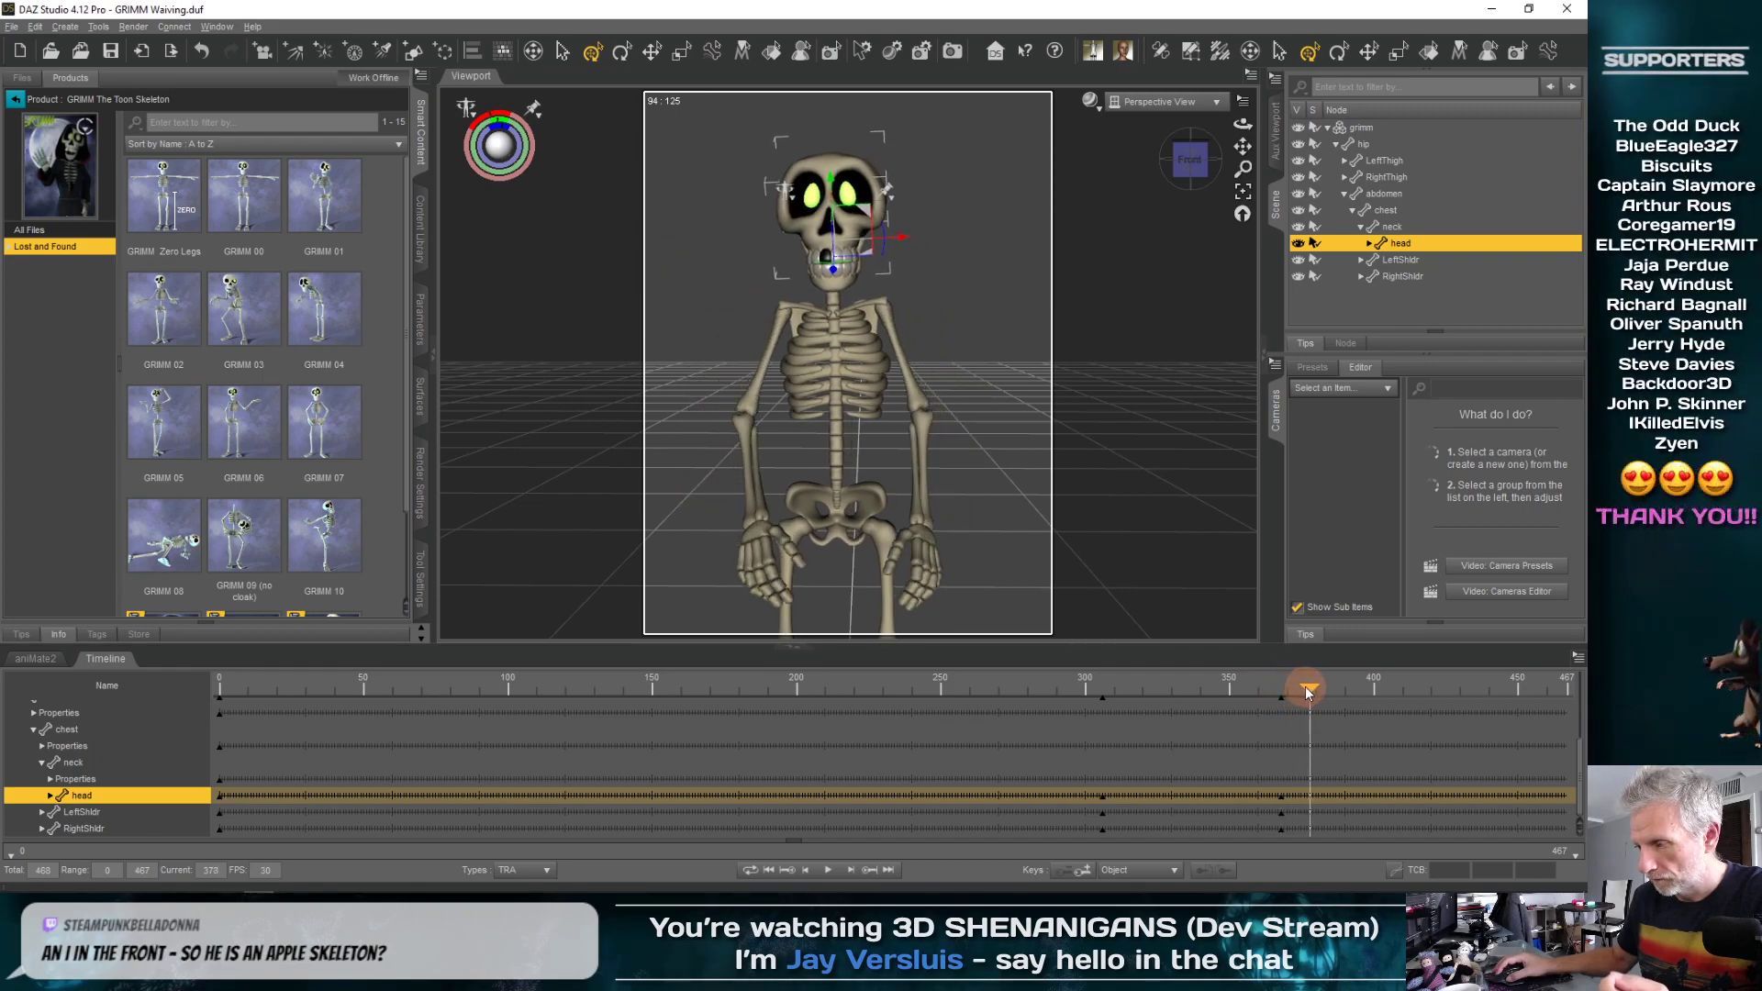
click(1081, 872)
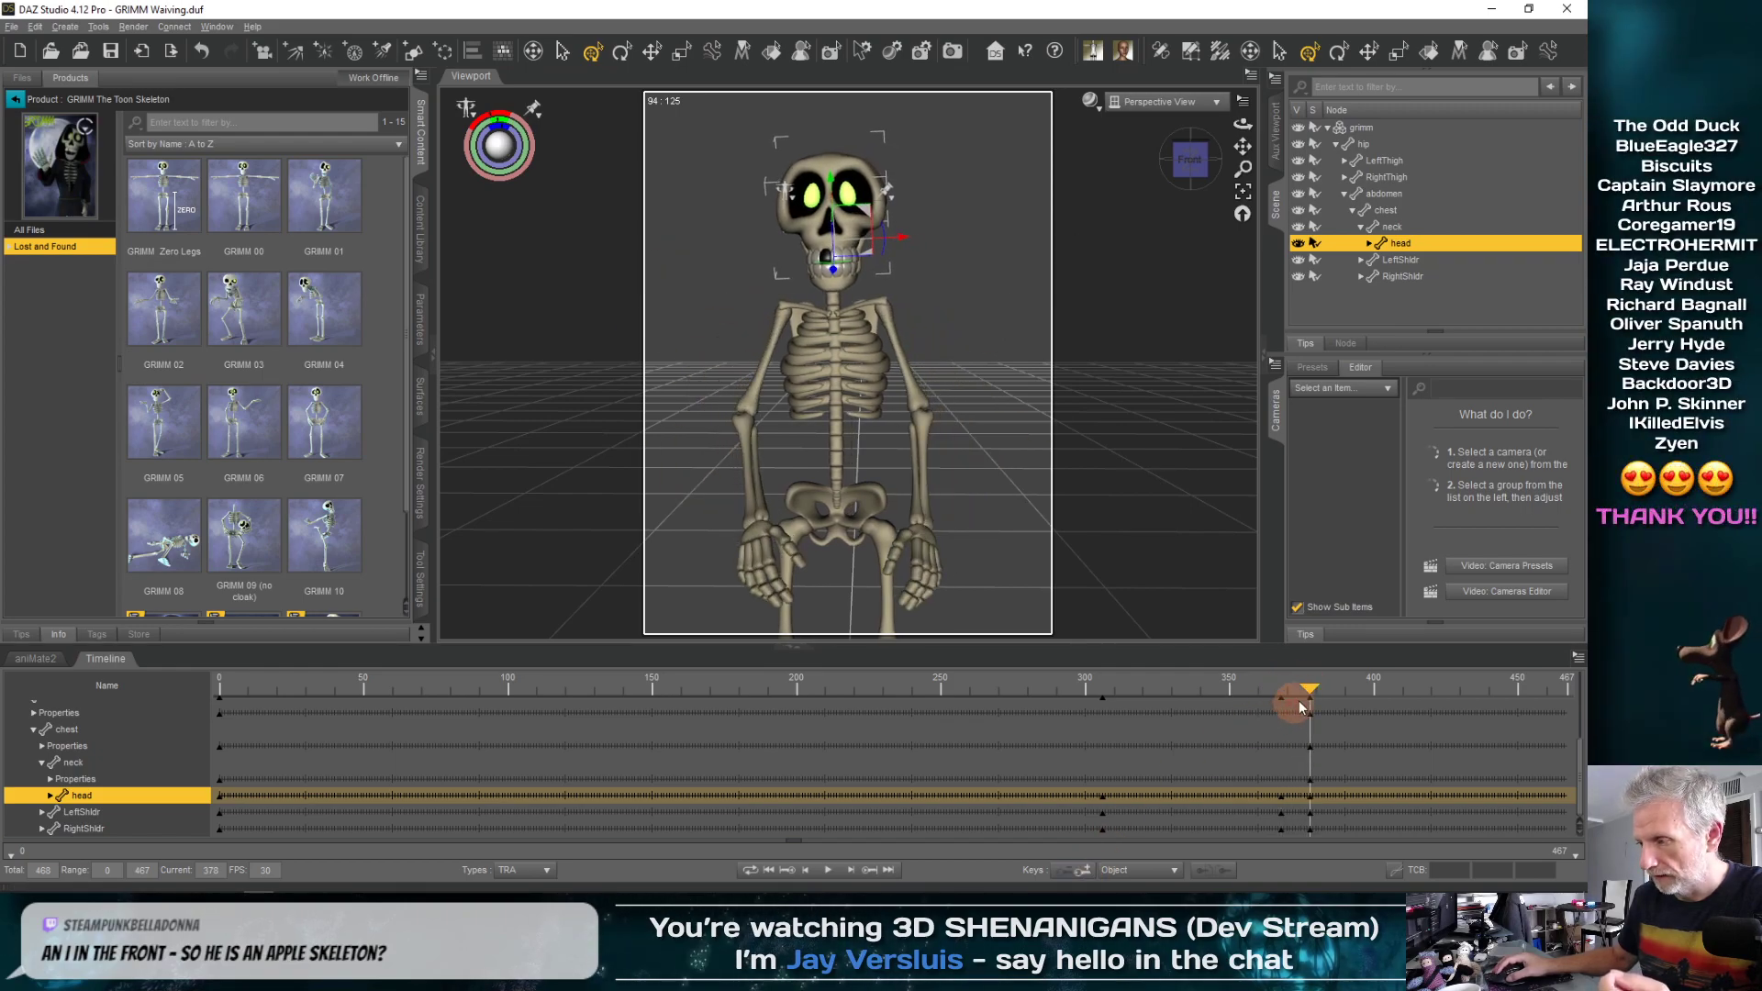
Go back to frame 315, browse the head's Character and Expression morphs, and try out the teethMissing morph
drag(1310, 690, 1126, 705)
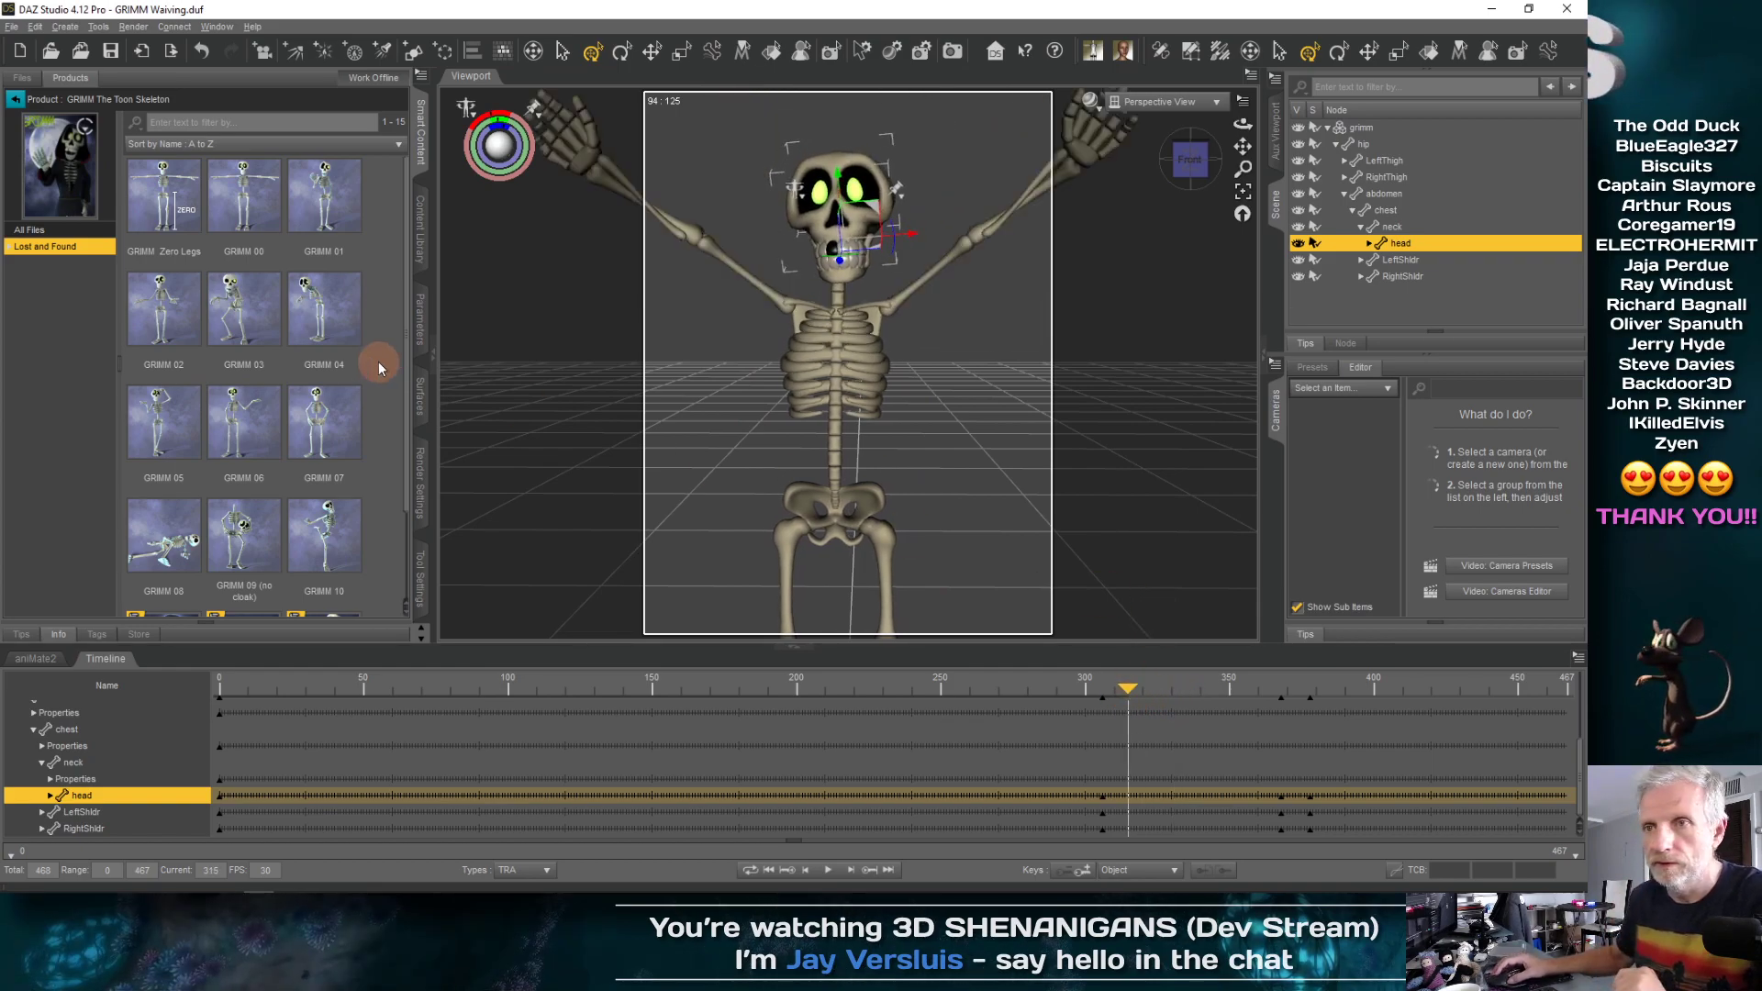
click(420, 311)
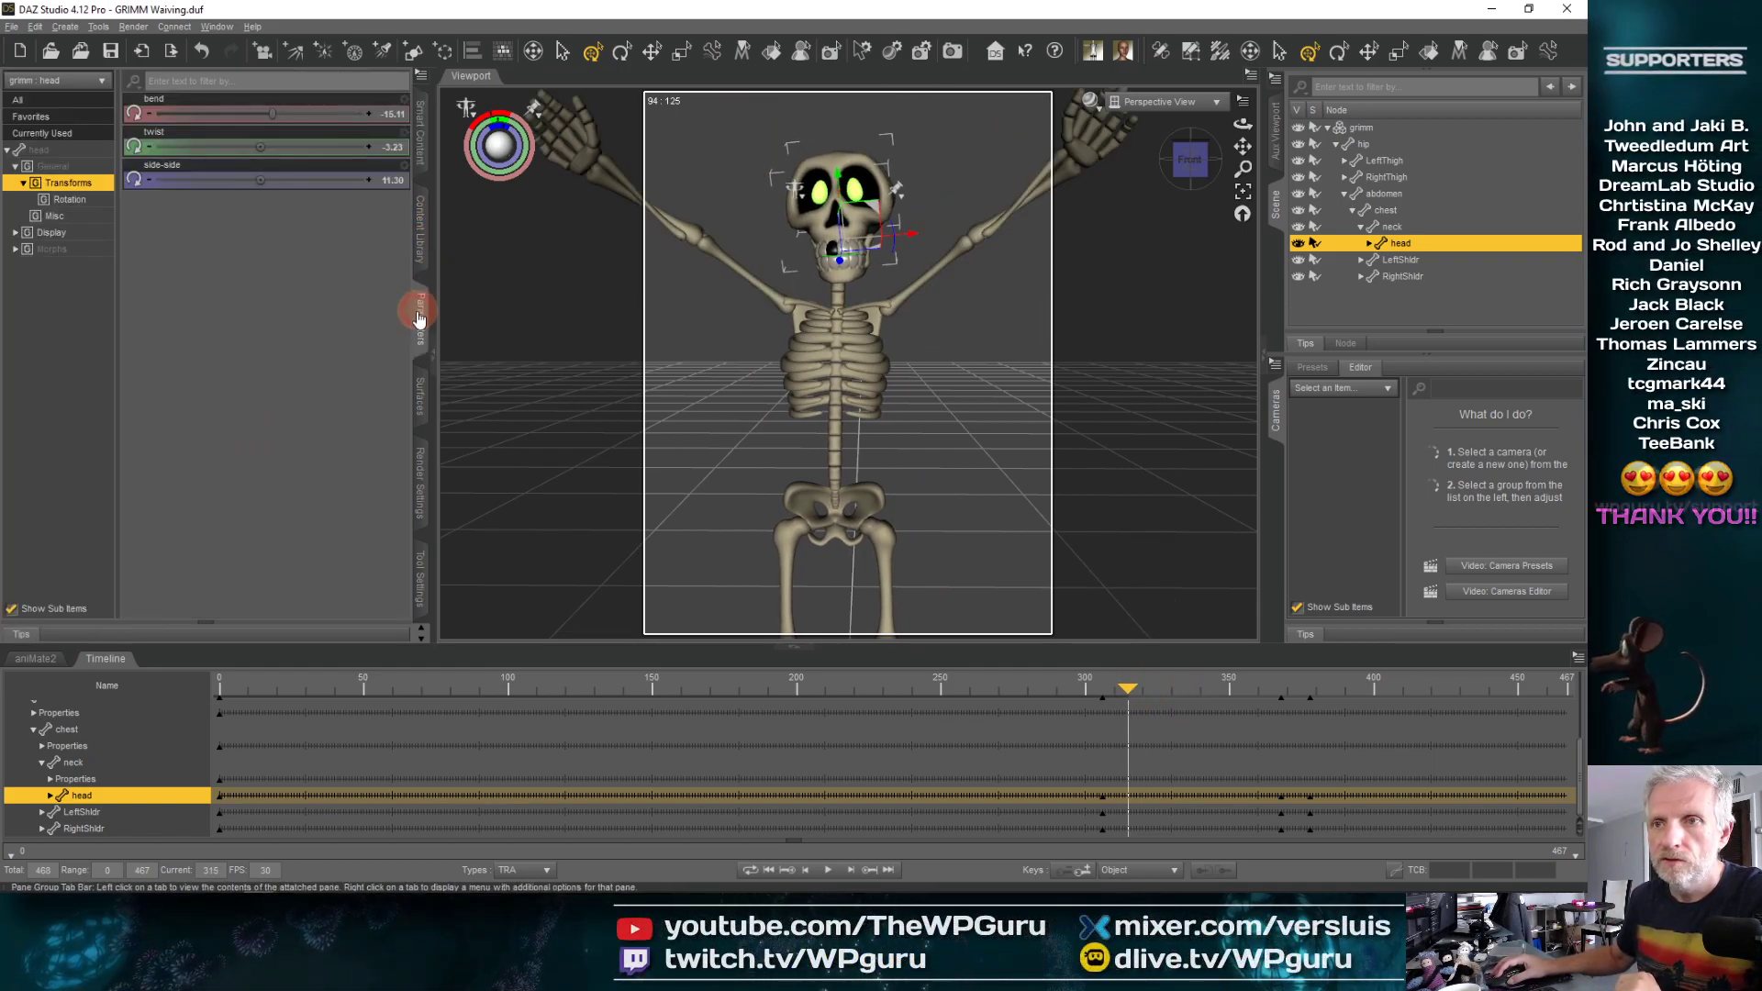
click(77, 250)
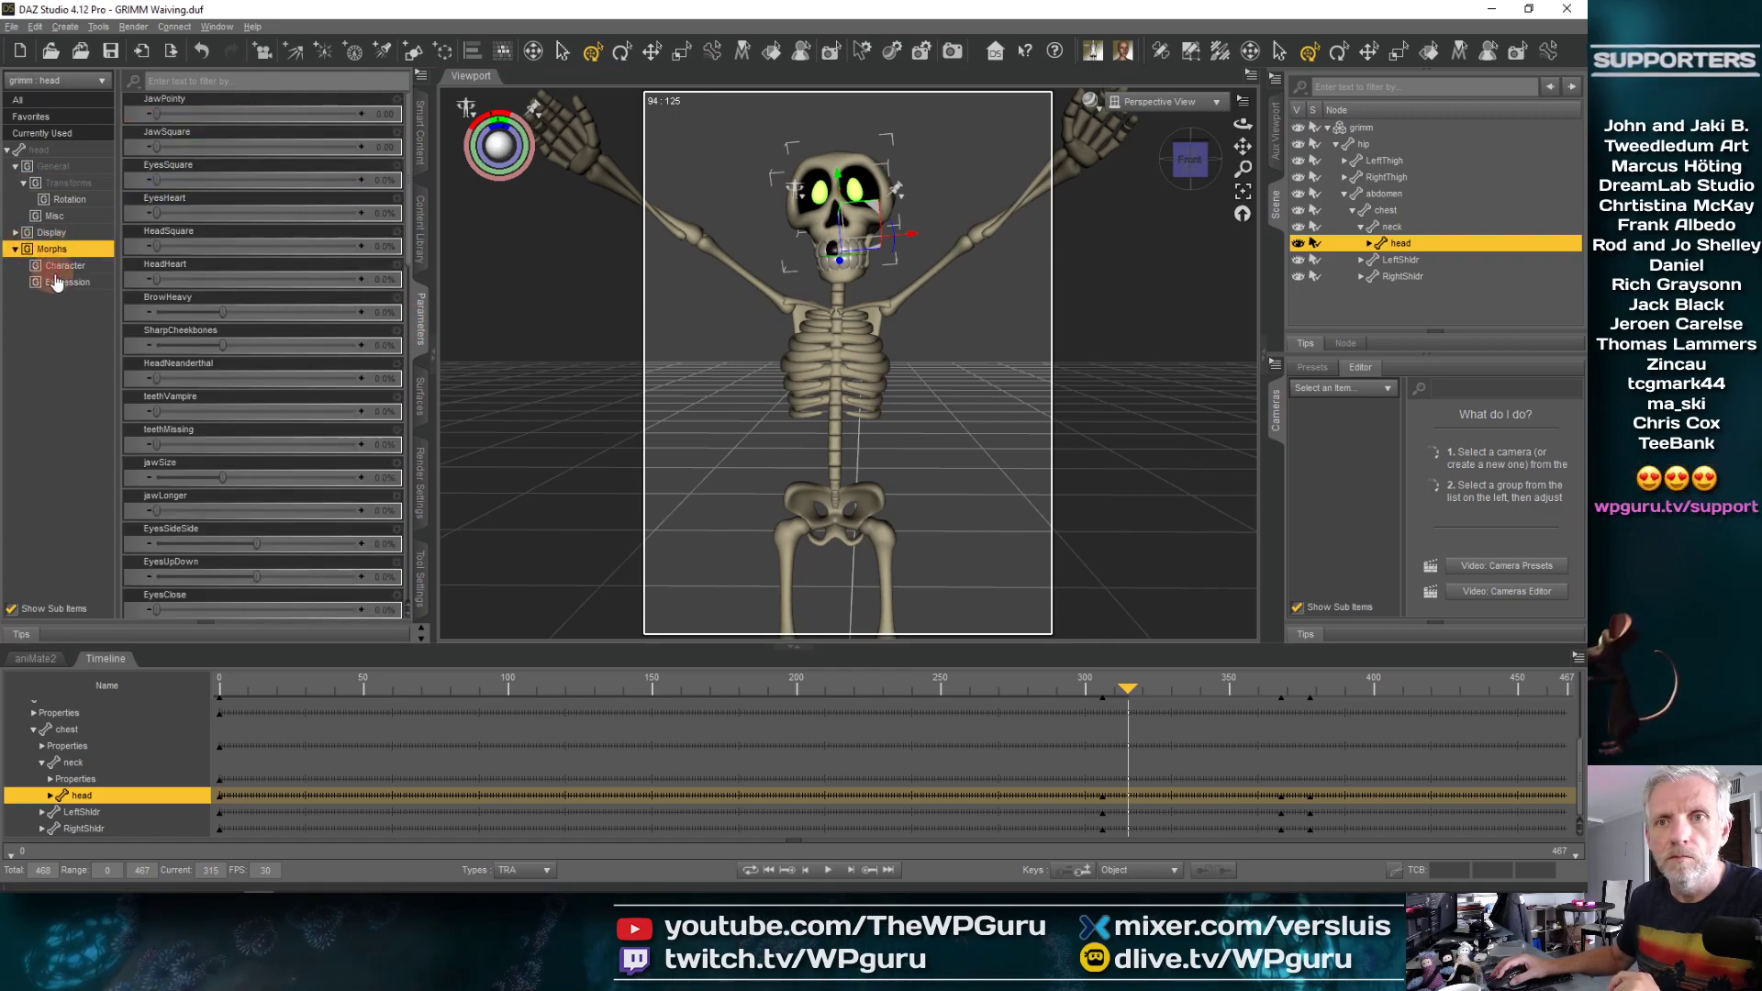
click(89, 266)
click(78, 284)
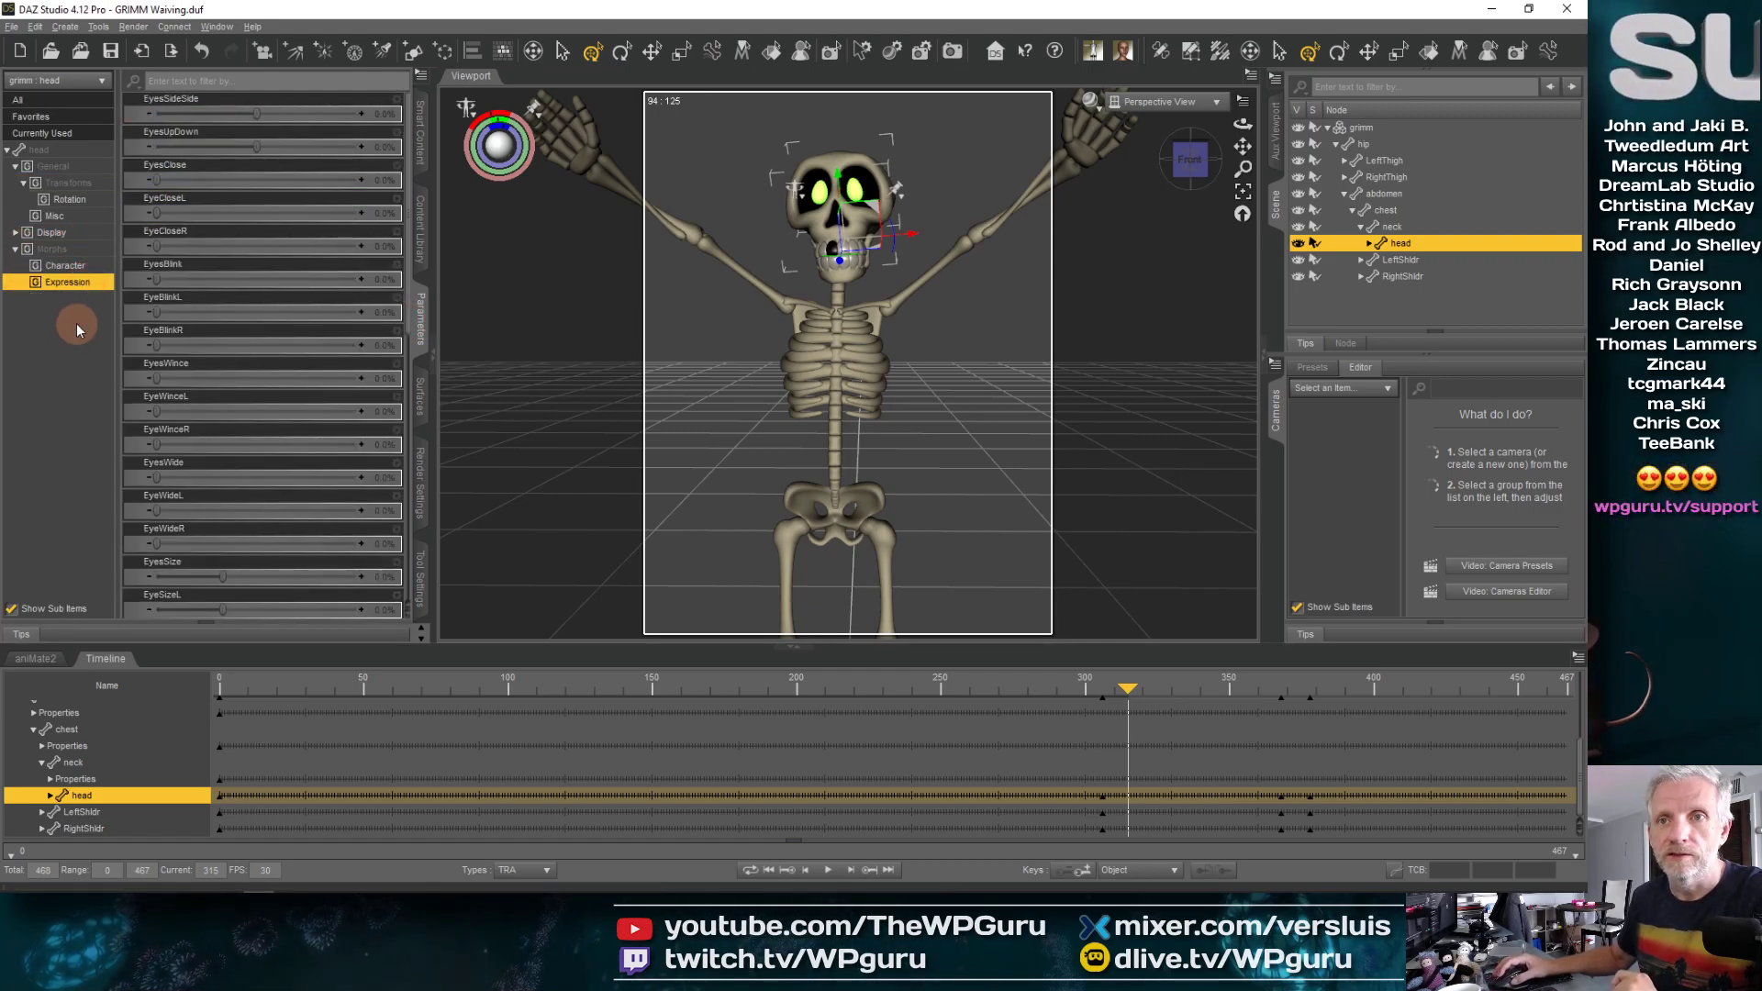
click(77, 266)
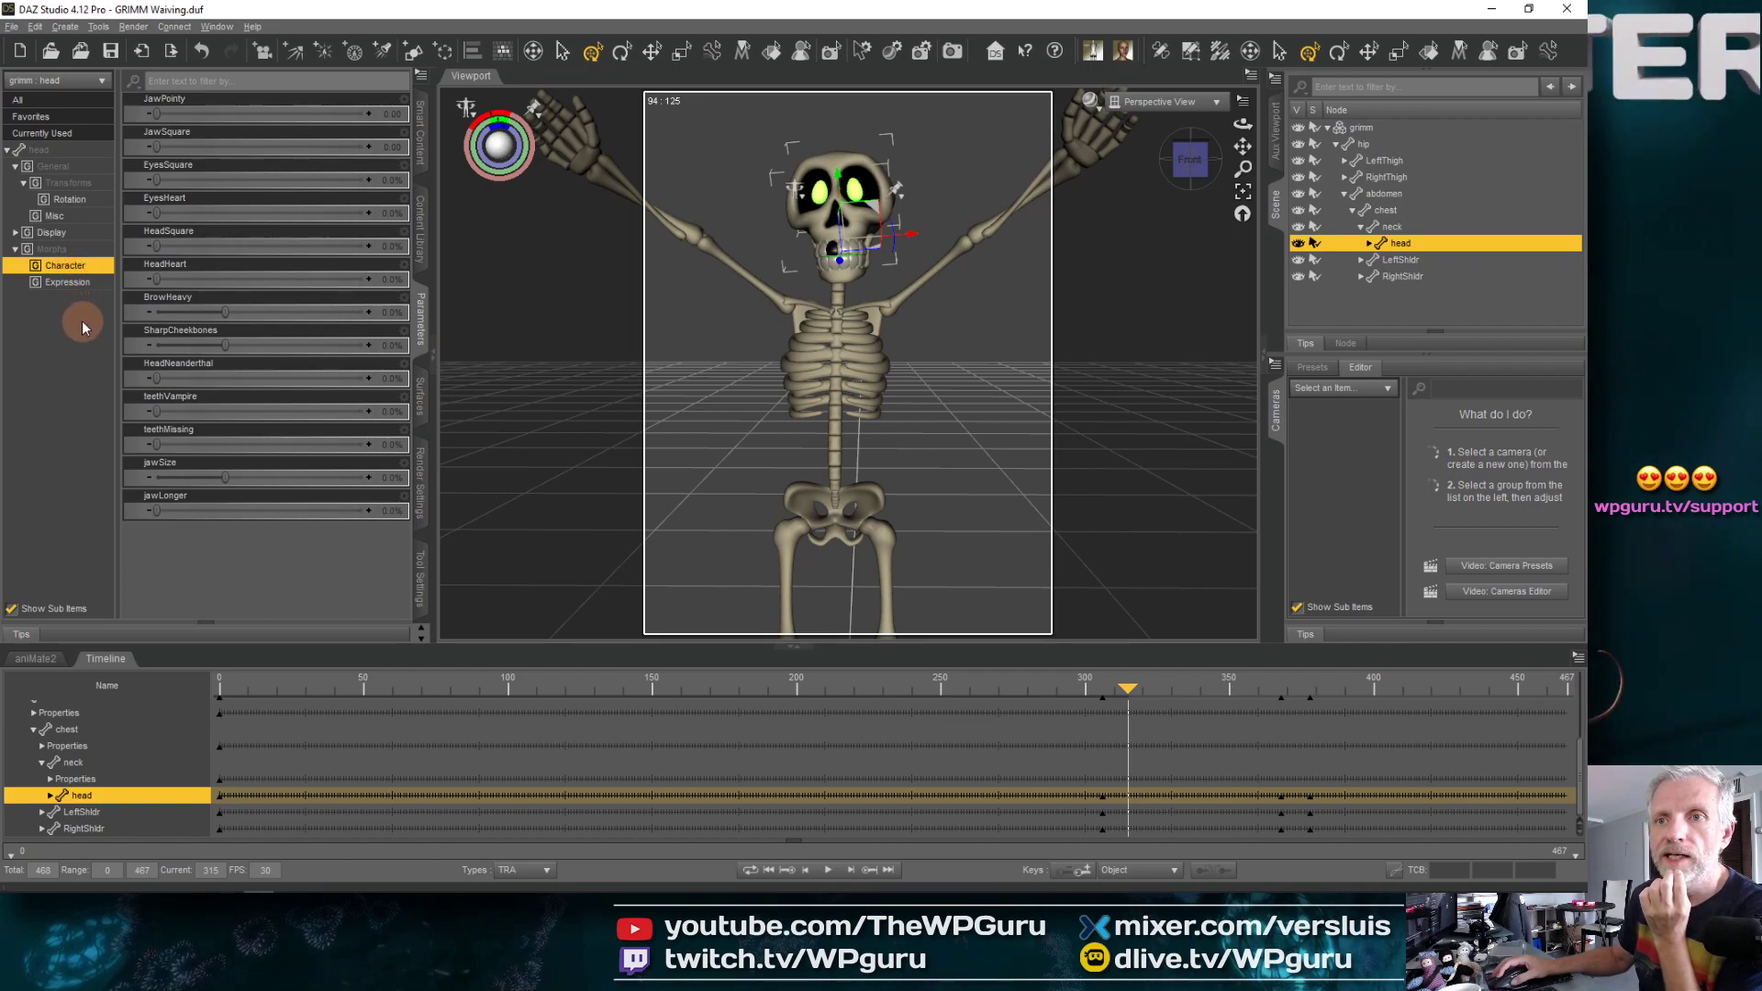
click(205, 131)
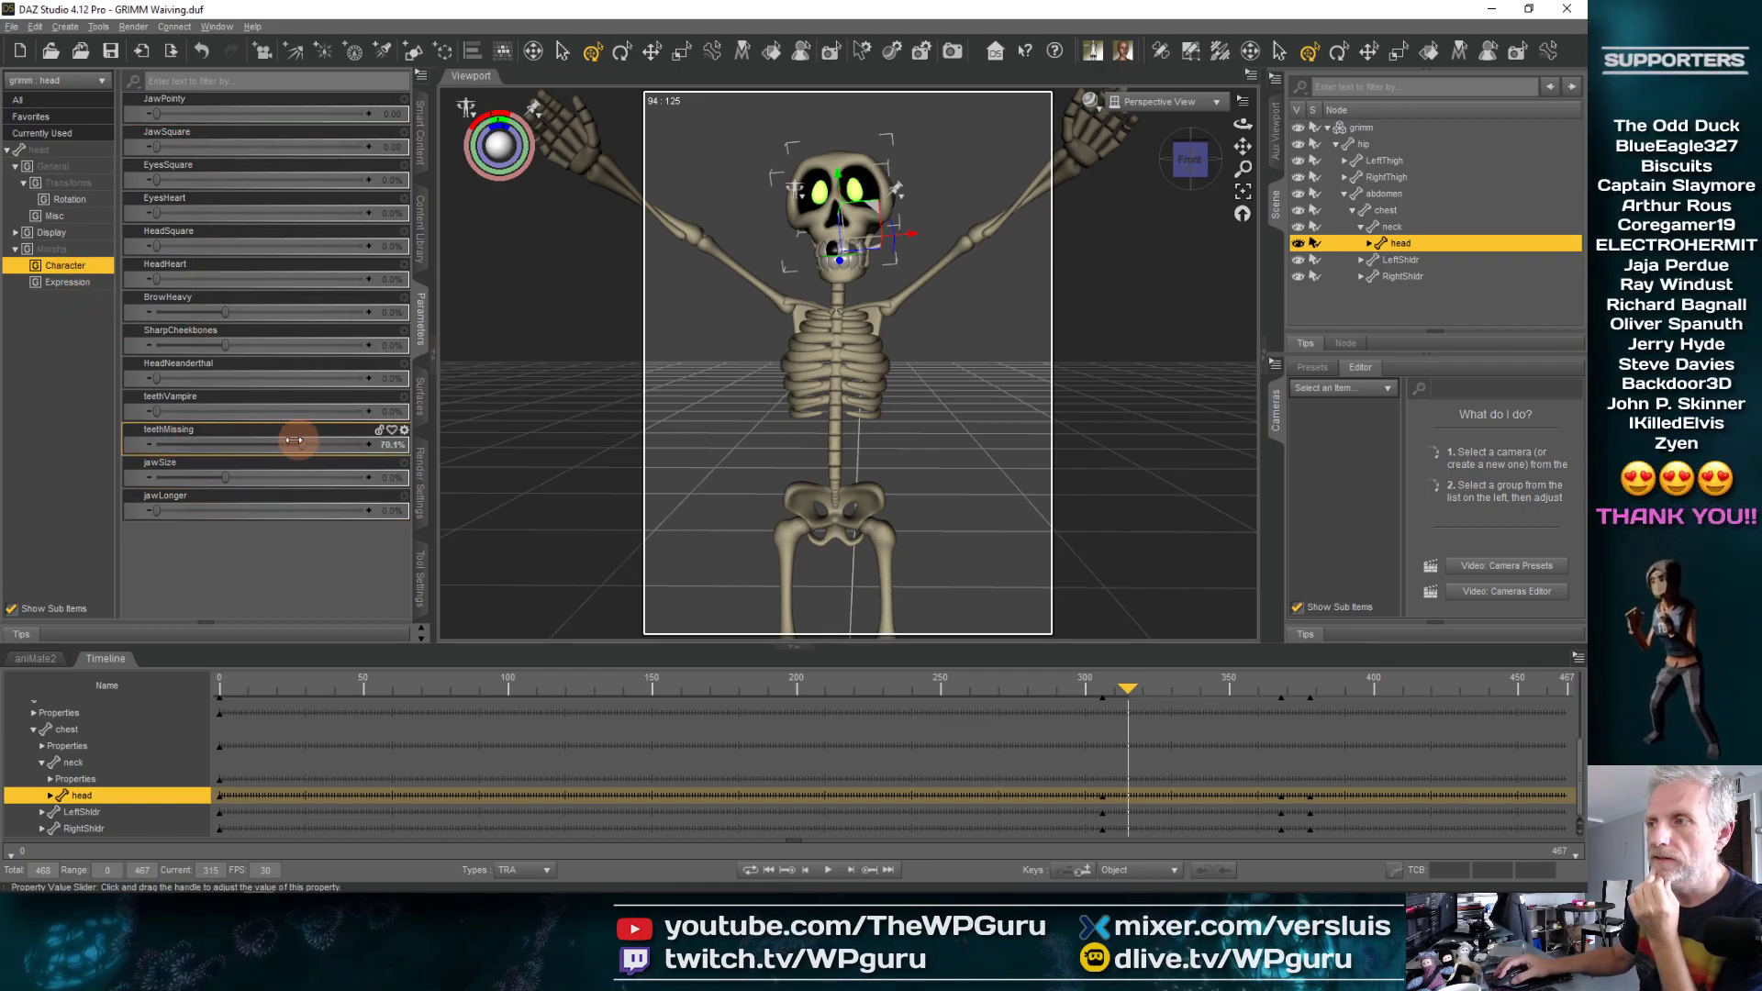
drag(124, 456, 315, 448)
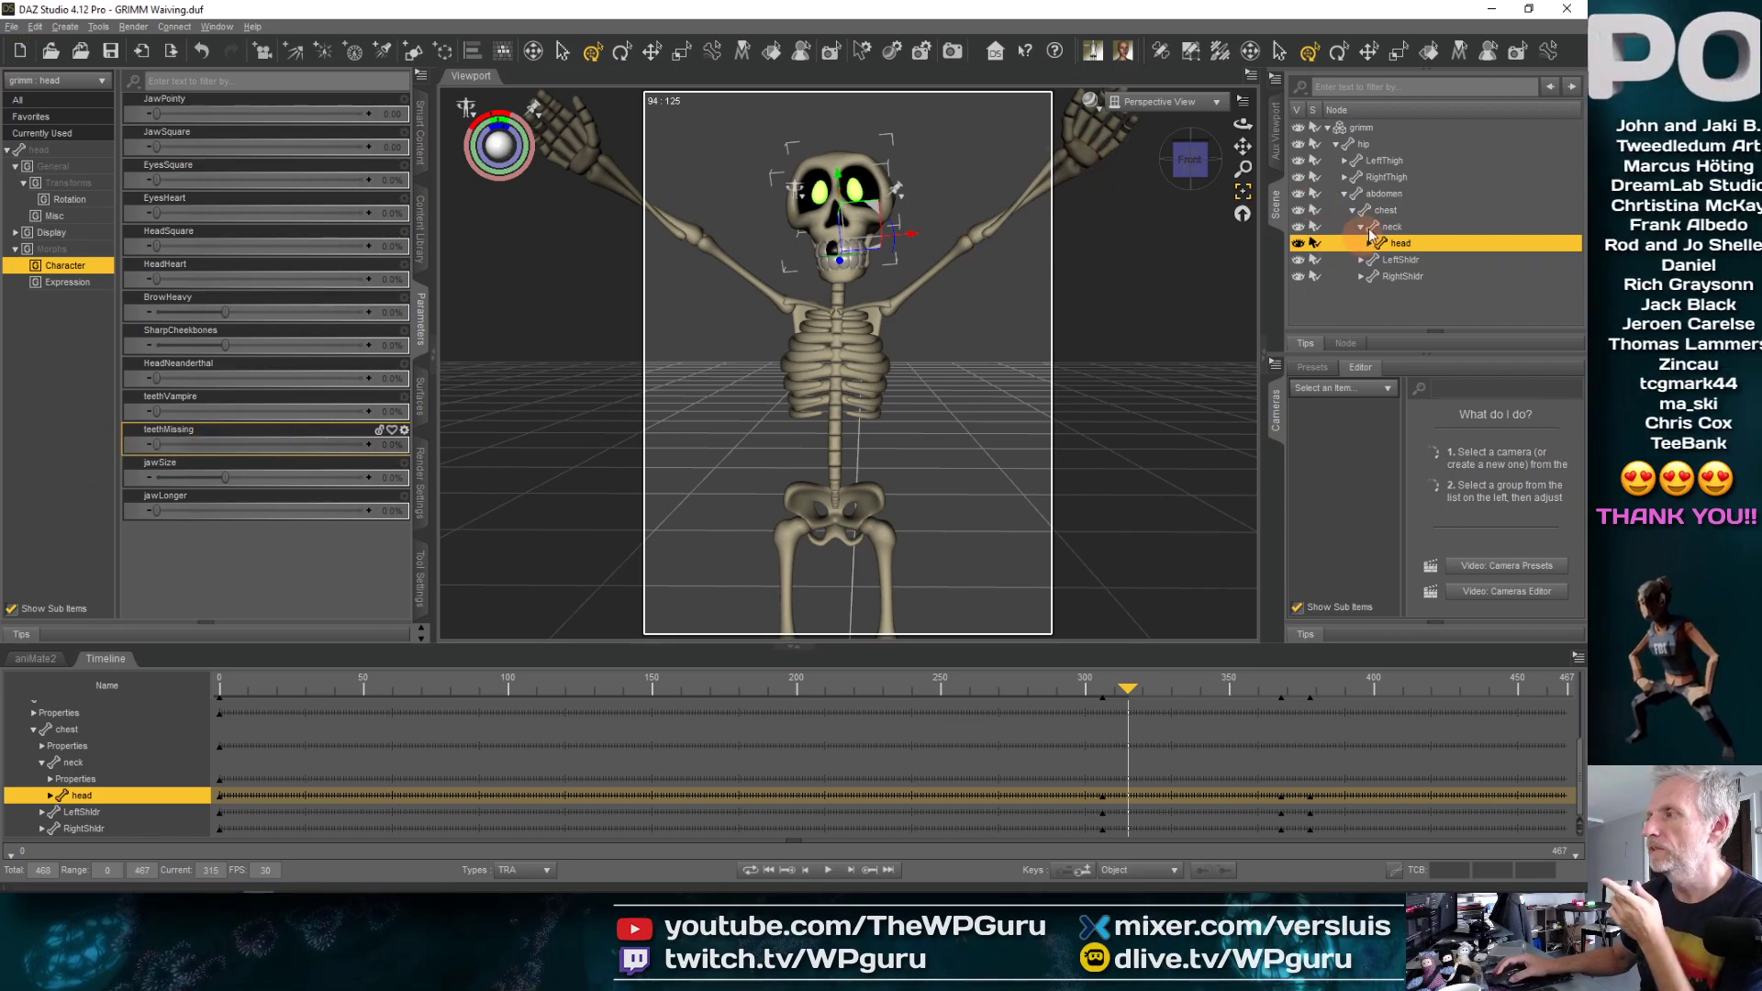
Select the grimm figure, return to frame 0 and create a new camera named Camera
click(1374, 130)
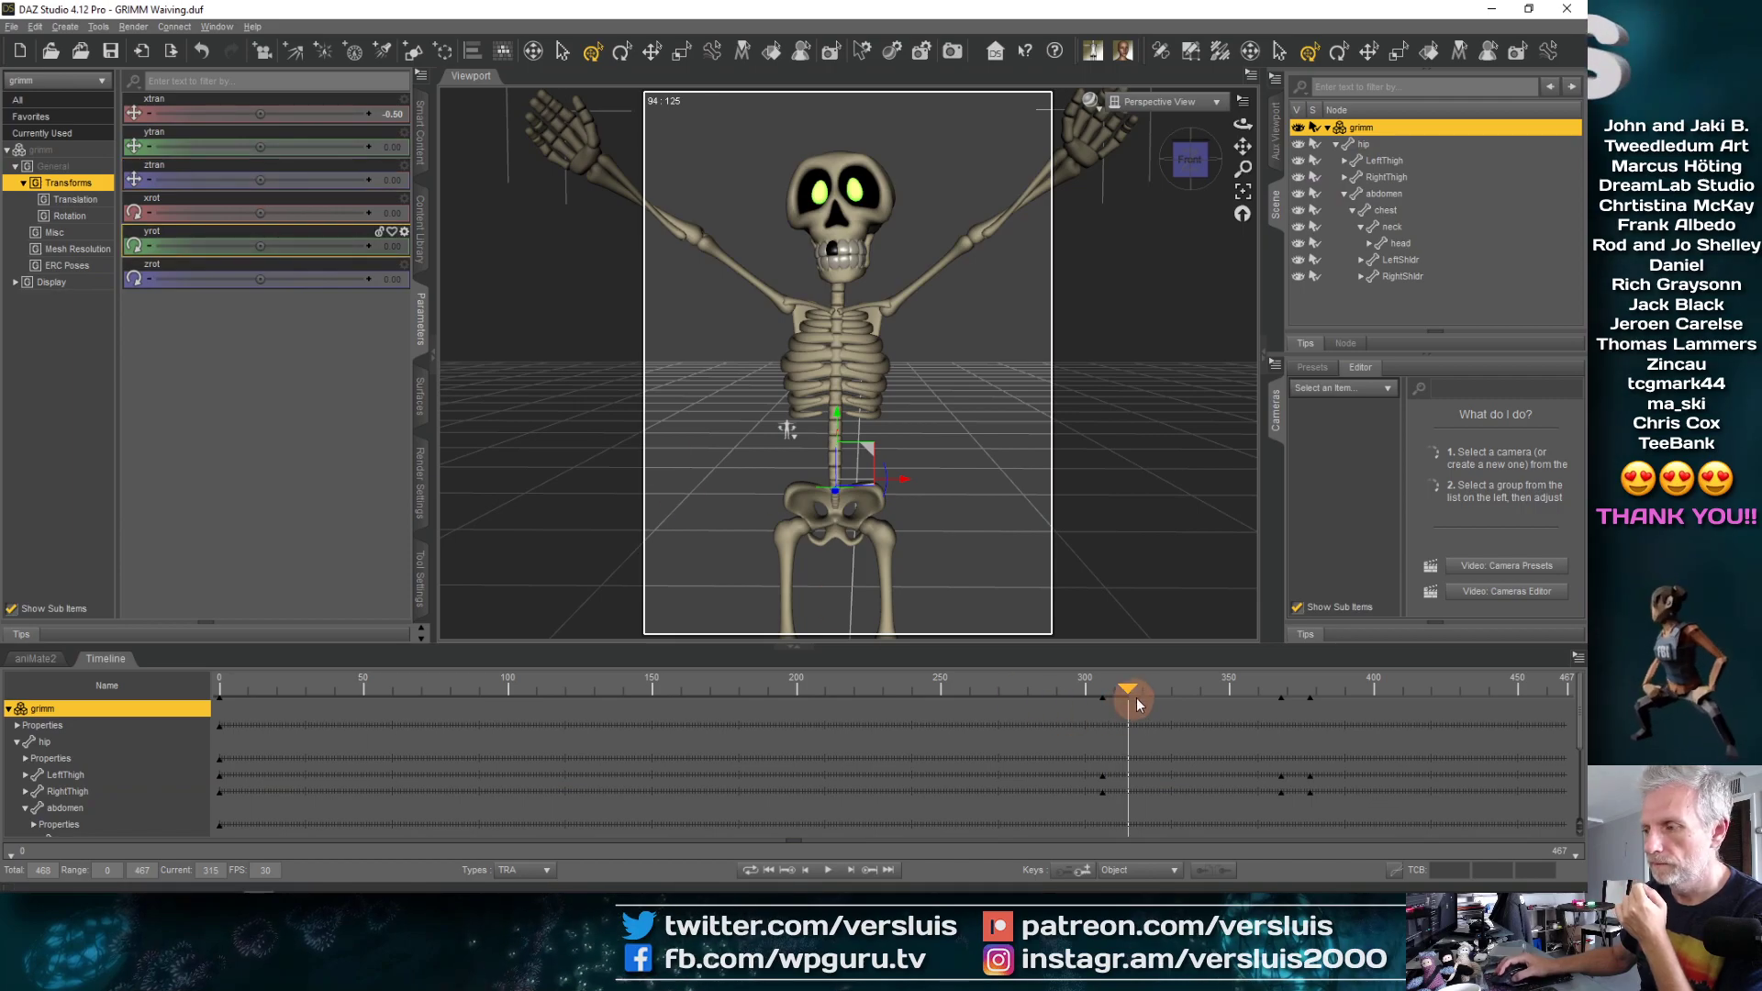
drag(990, 703, 465, 702)
drag(278, 687, 185, 696)
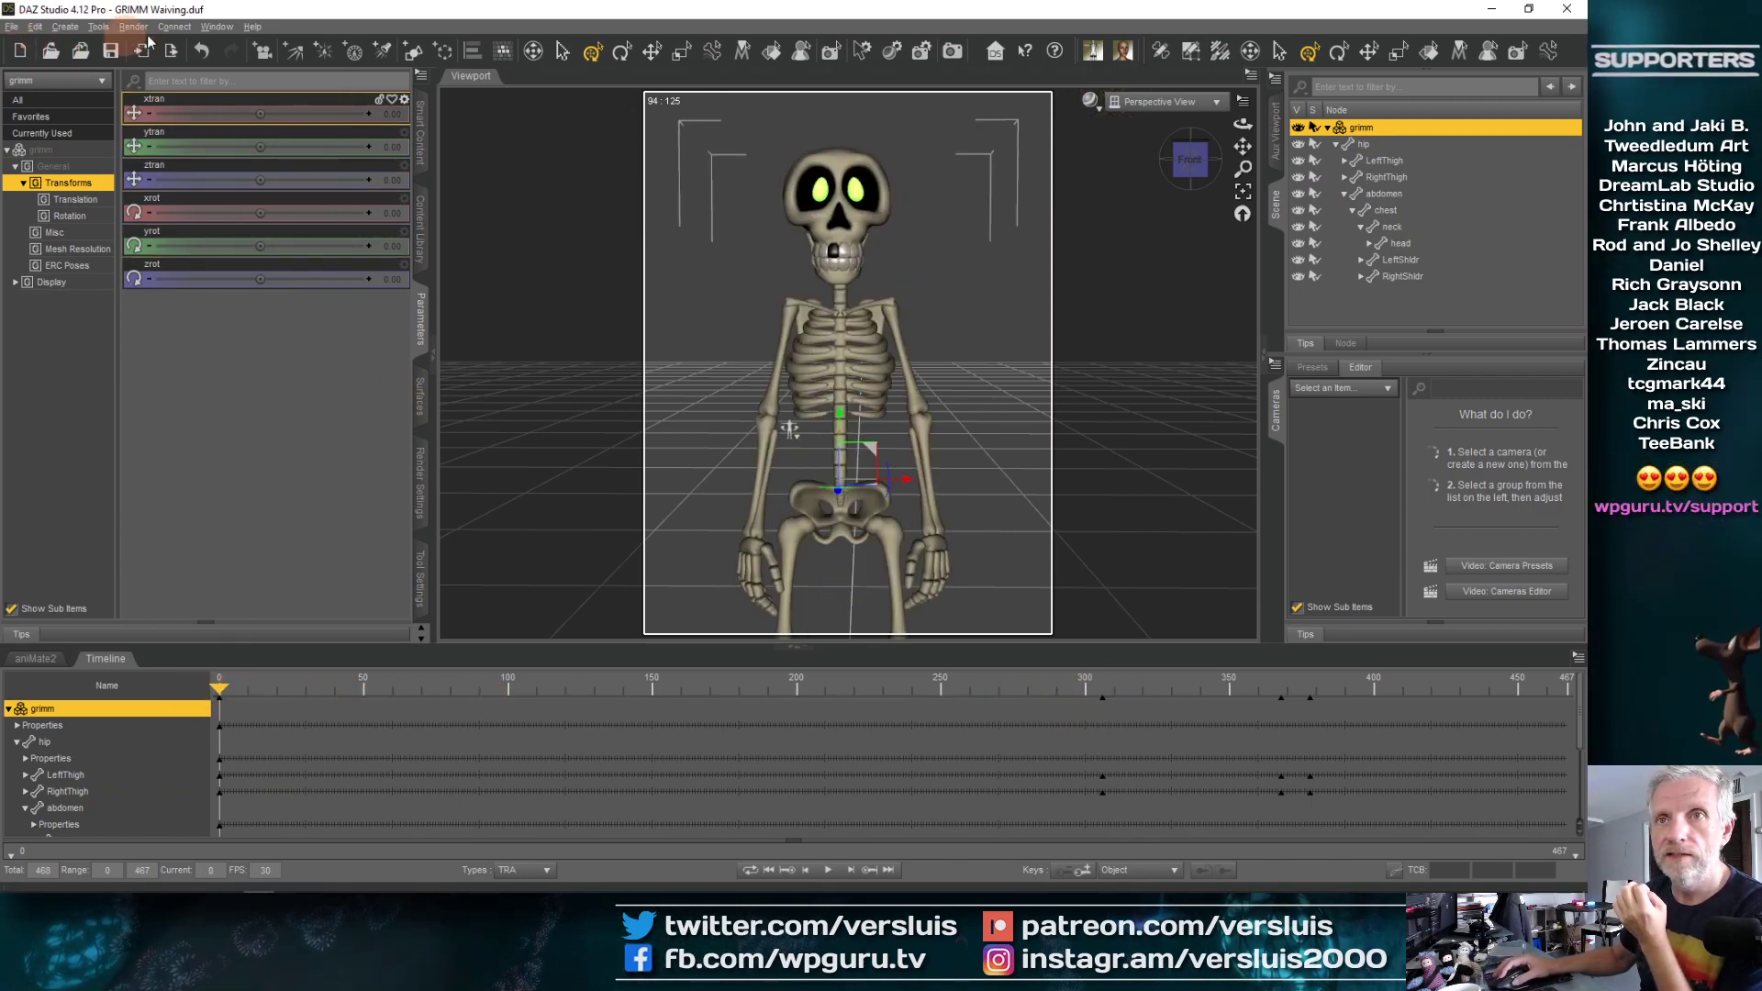
click(65, 26)
click(87, 58)
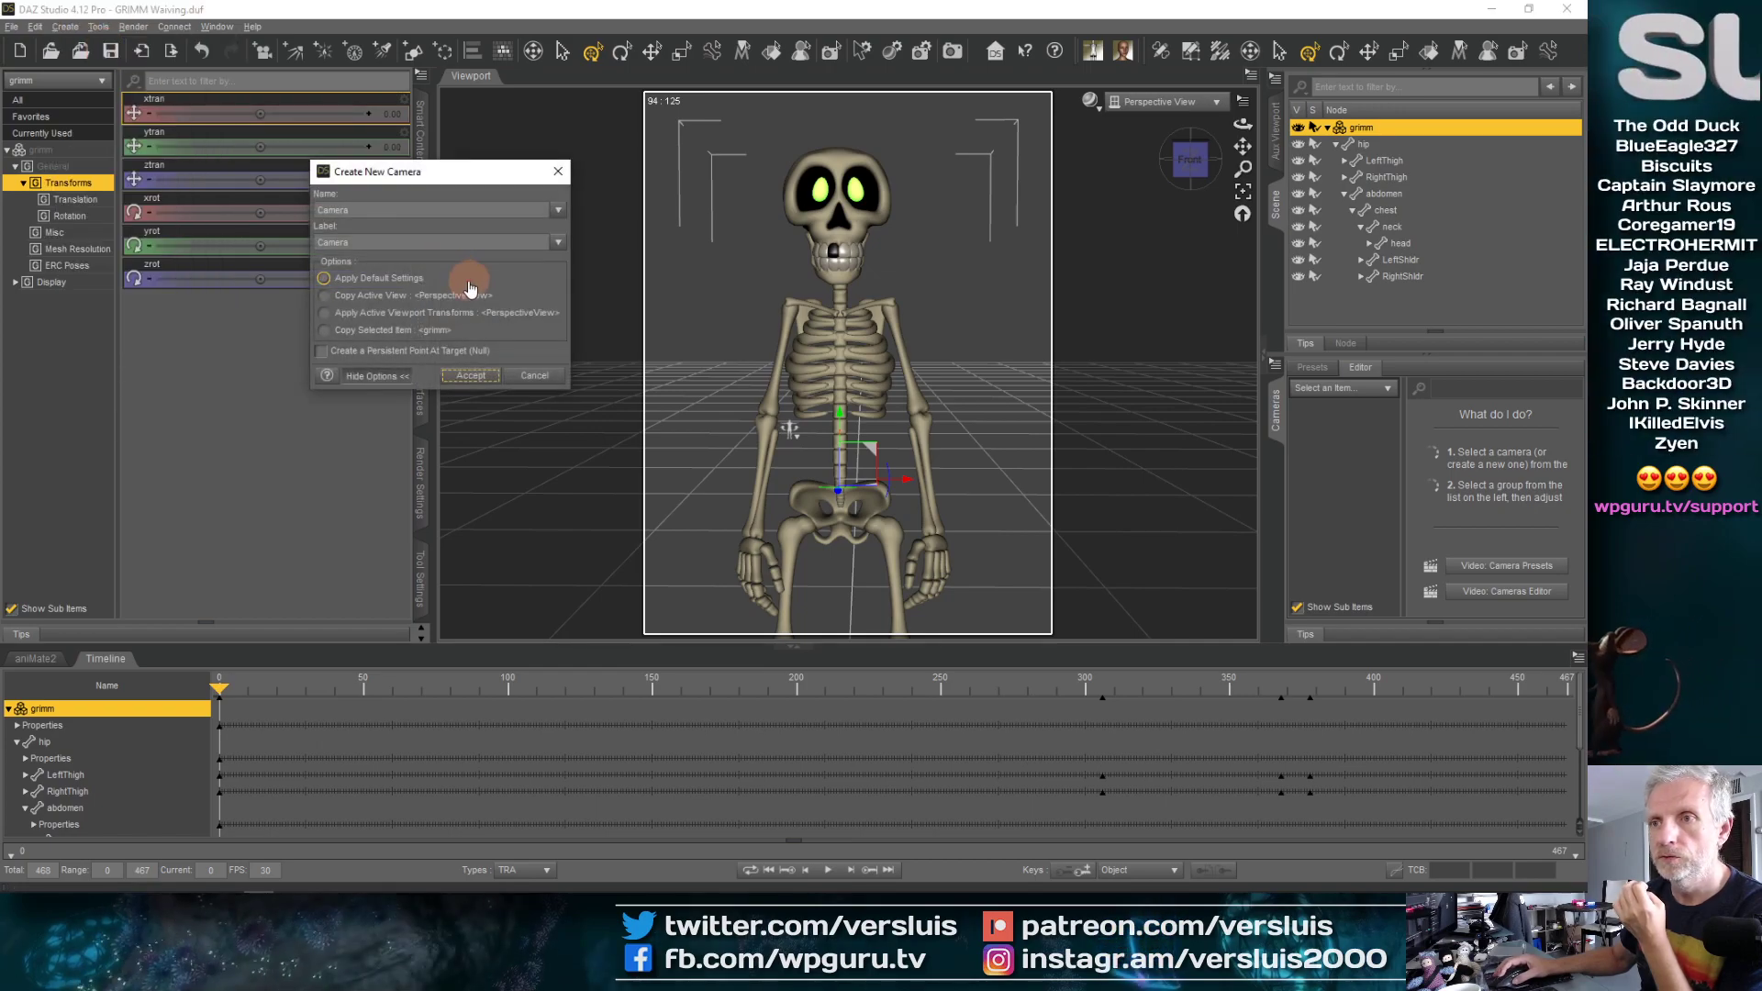
click(474, 376)
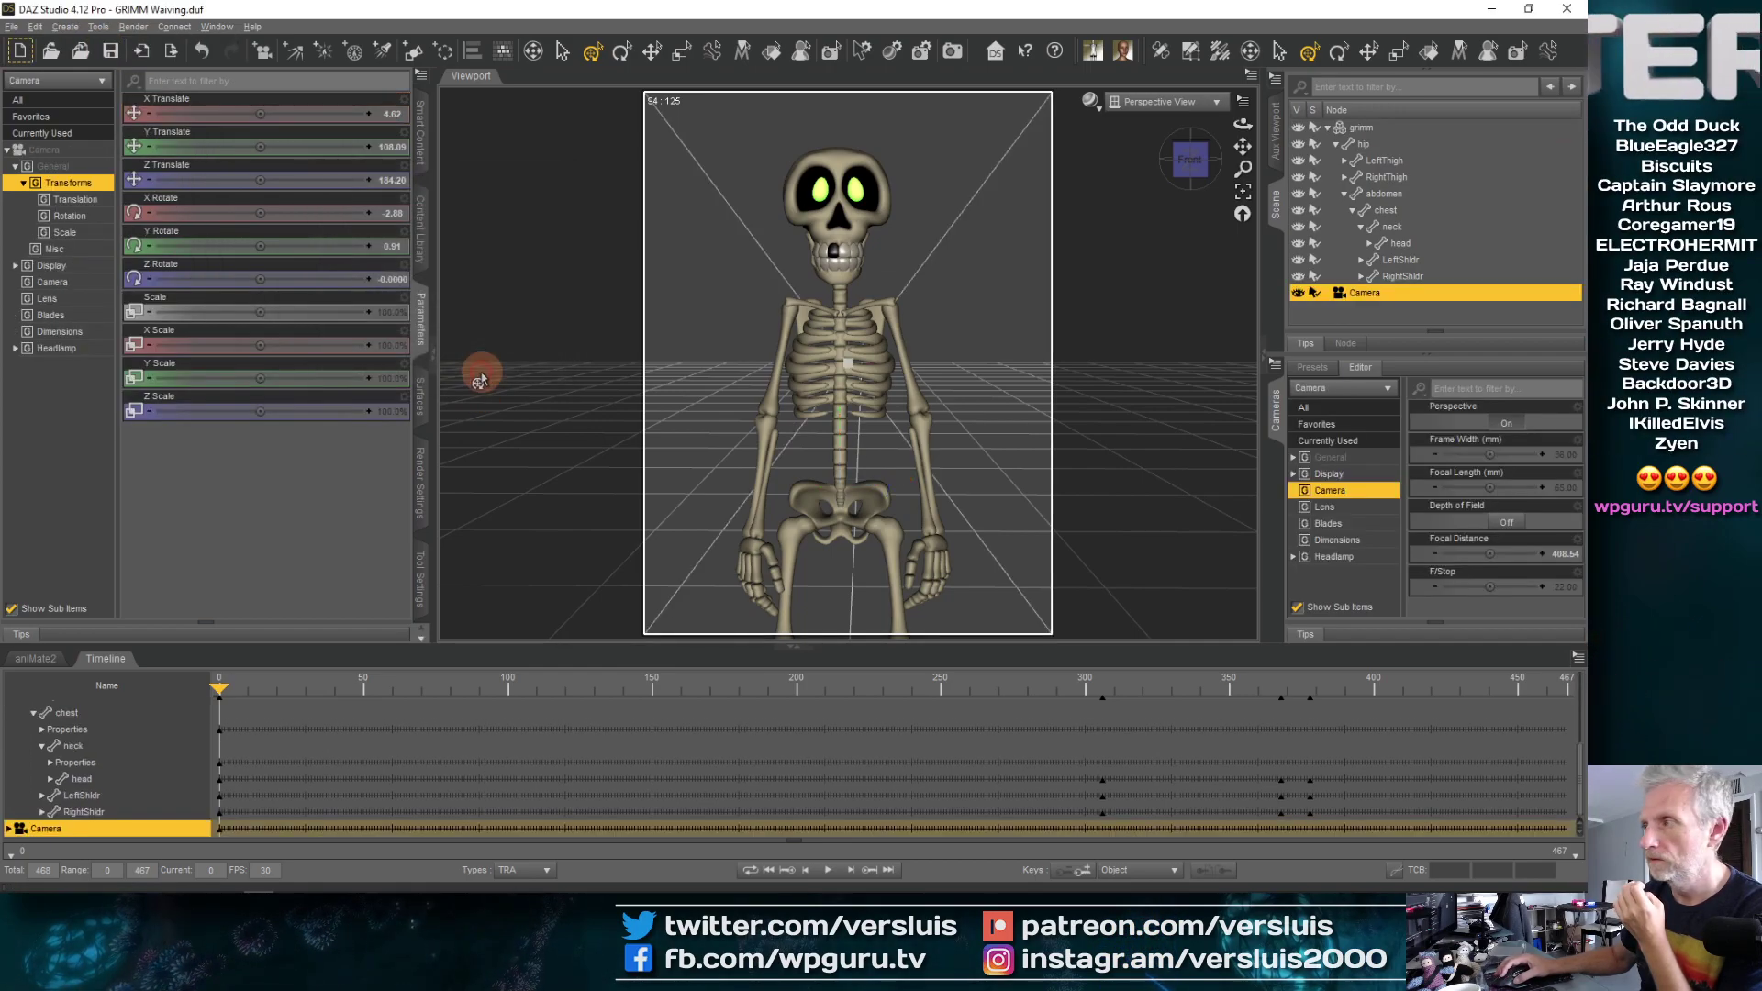
Frame the skeleton's head close up at an angle with the aspect frame hidden, and select the head at frame 318
click(852, 219)
click(1242, 196)
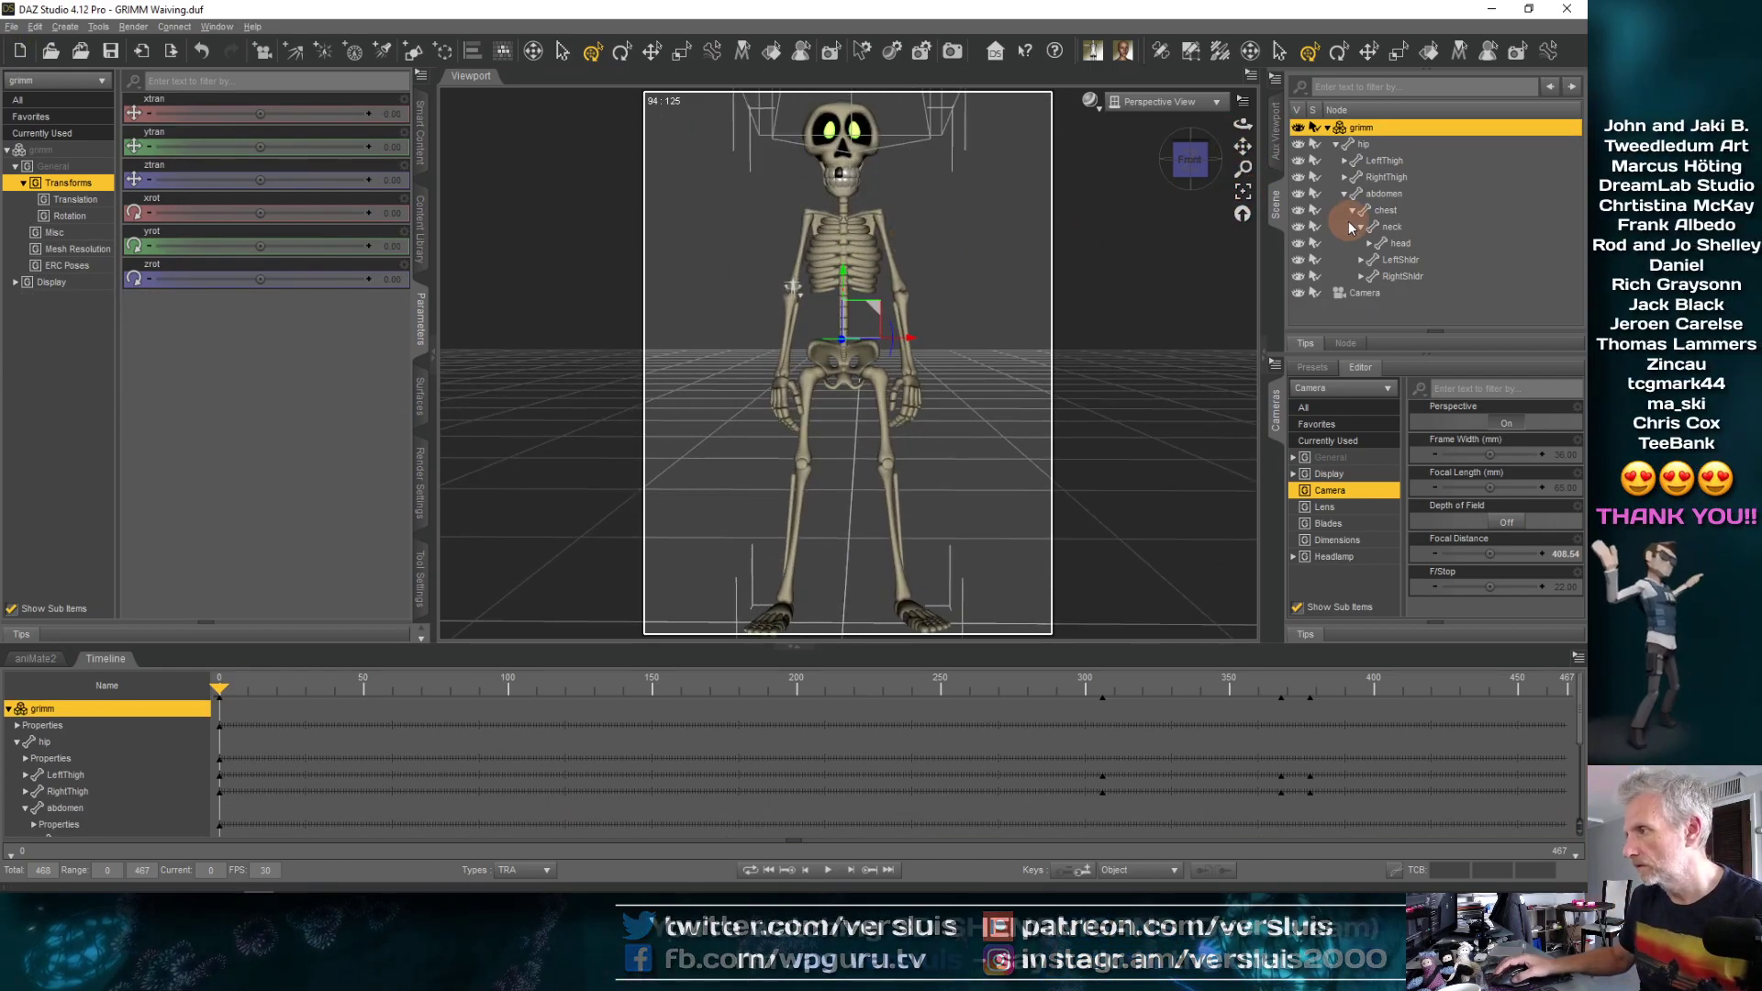
click(1399, 243)
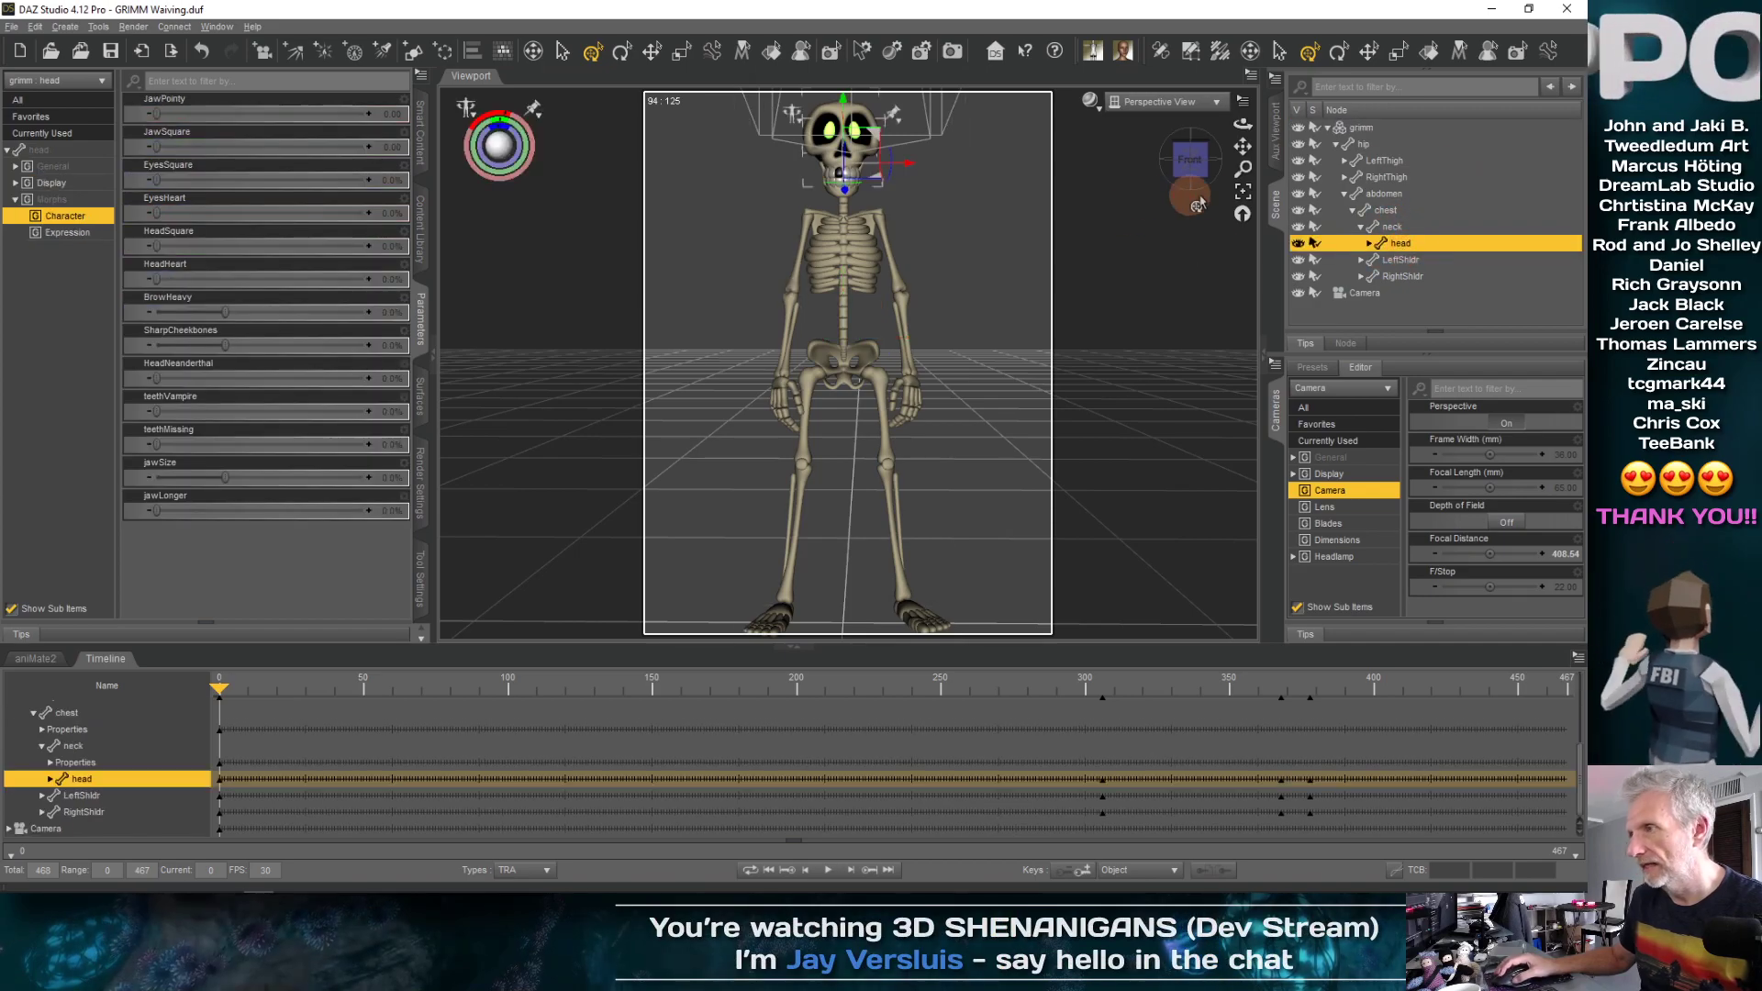
key(f)
click(1017, 342)
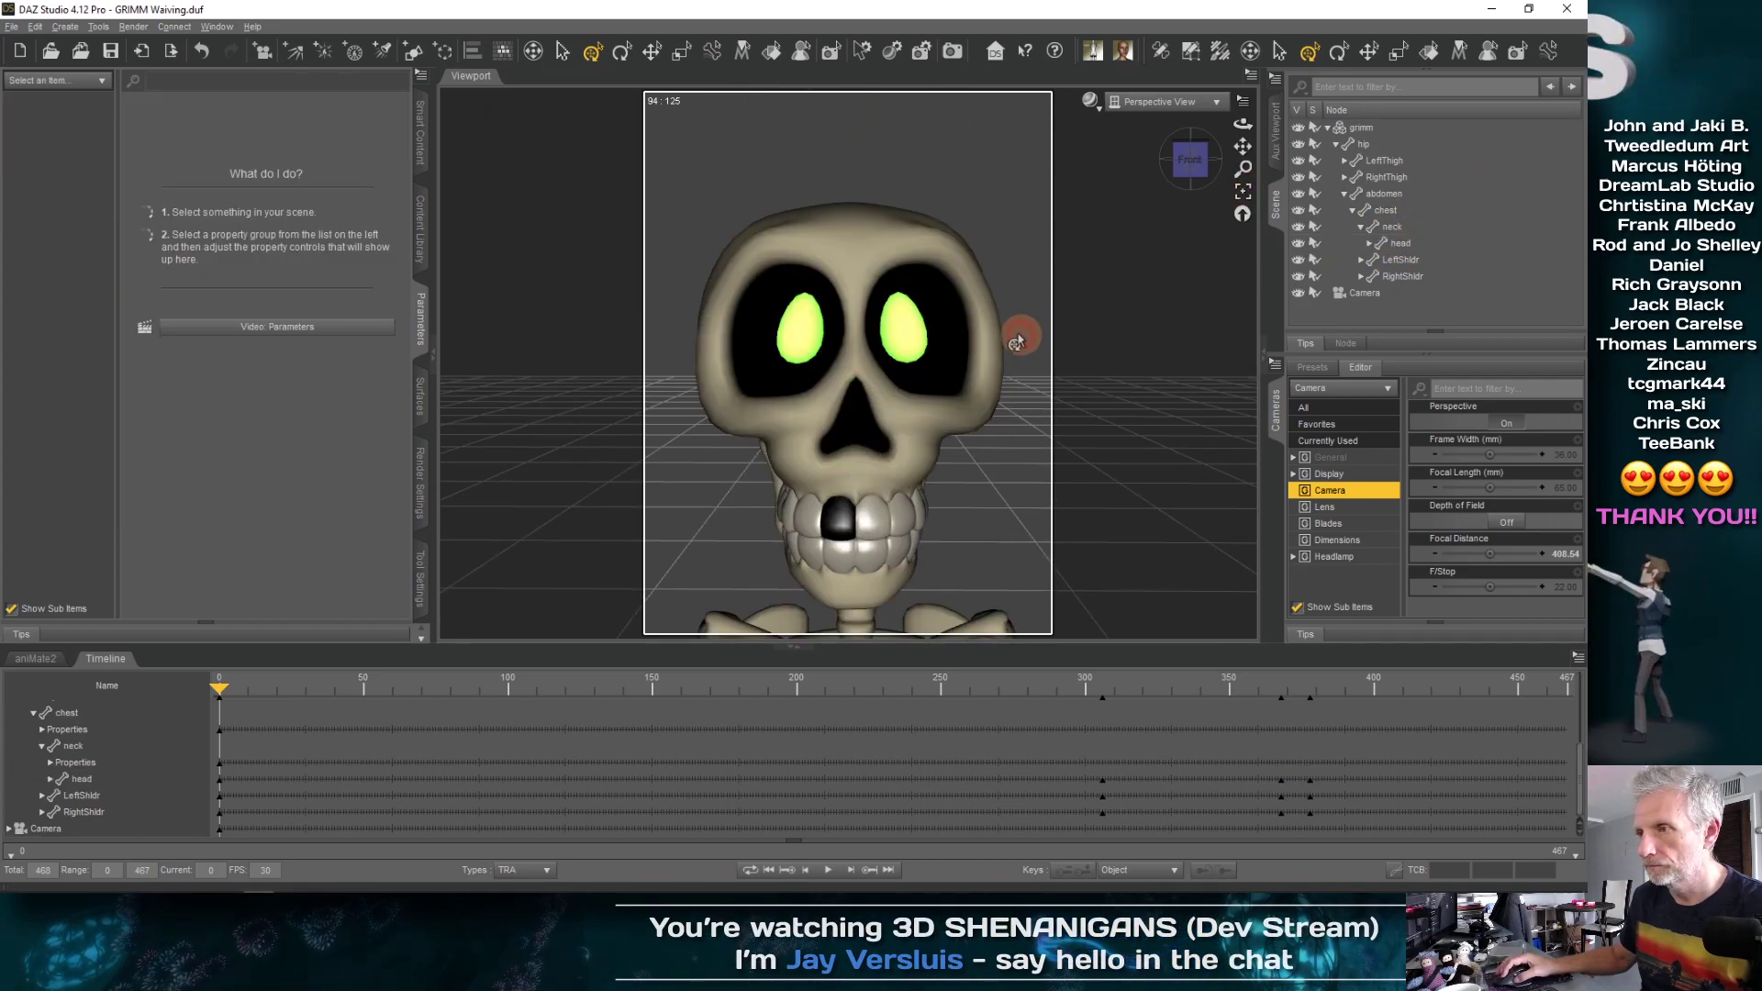
alt+drag(1083, 253, 1192, 198)
click(1242, 111)
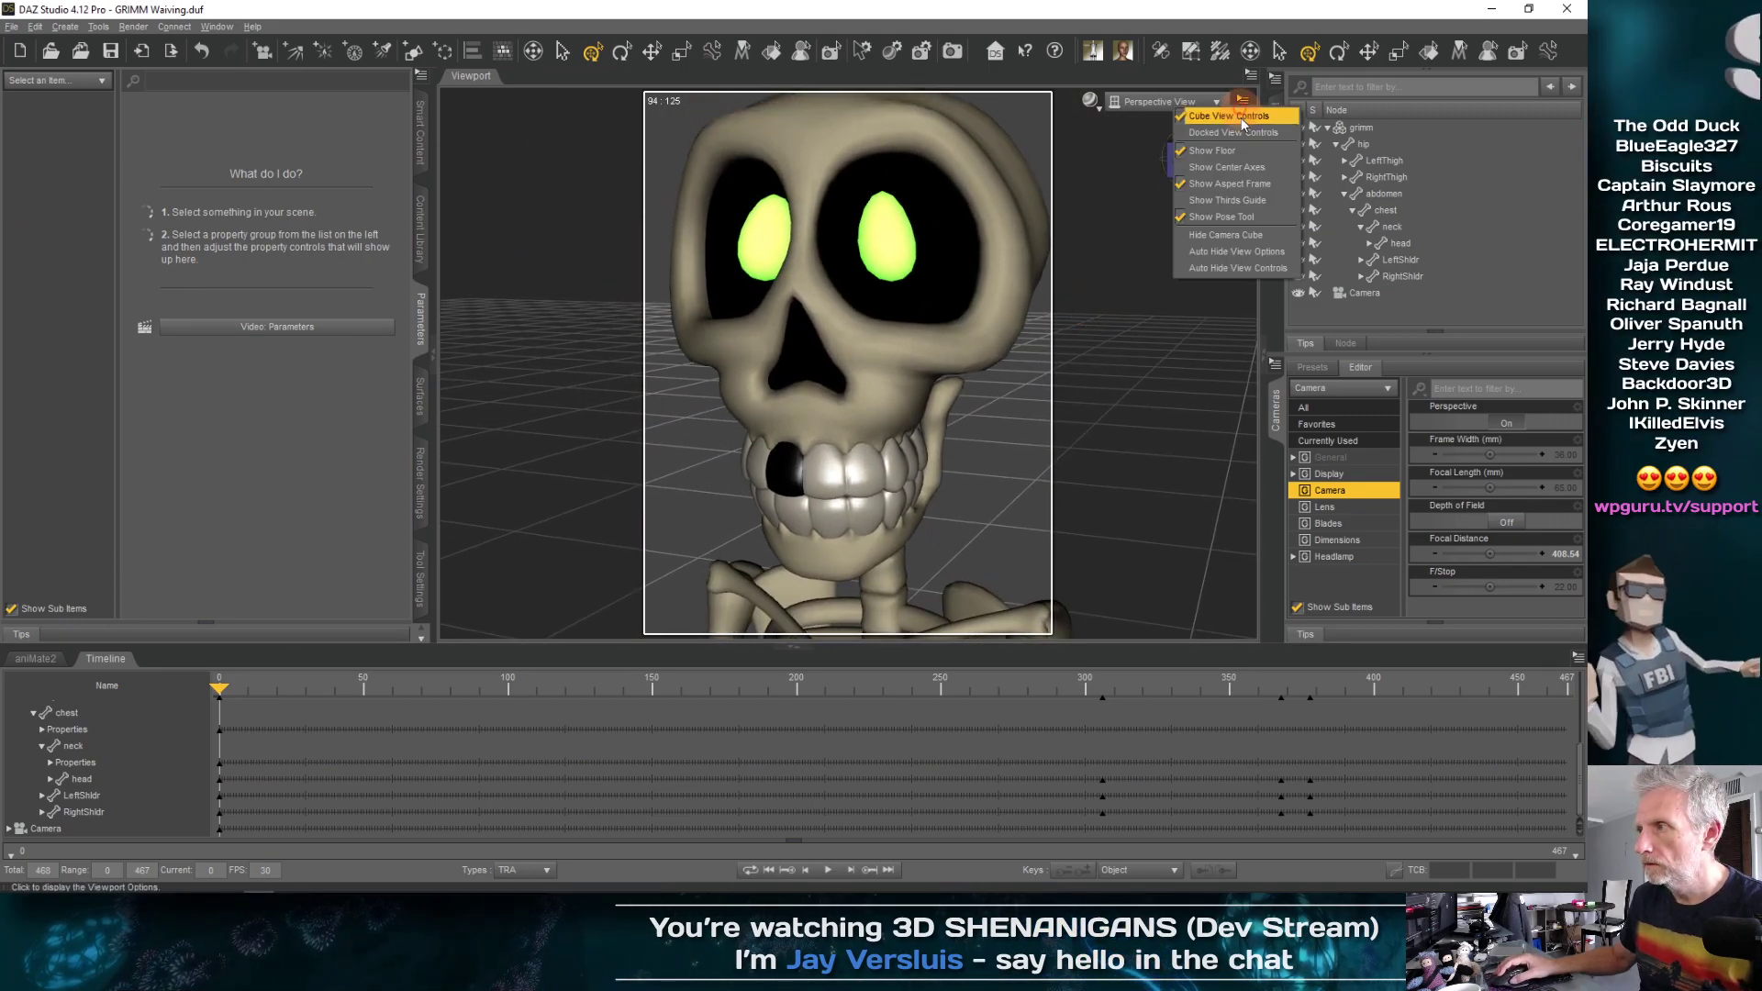
click(1257, 176)
drag(948, 681, 1136, 682)
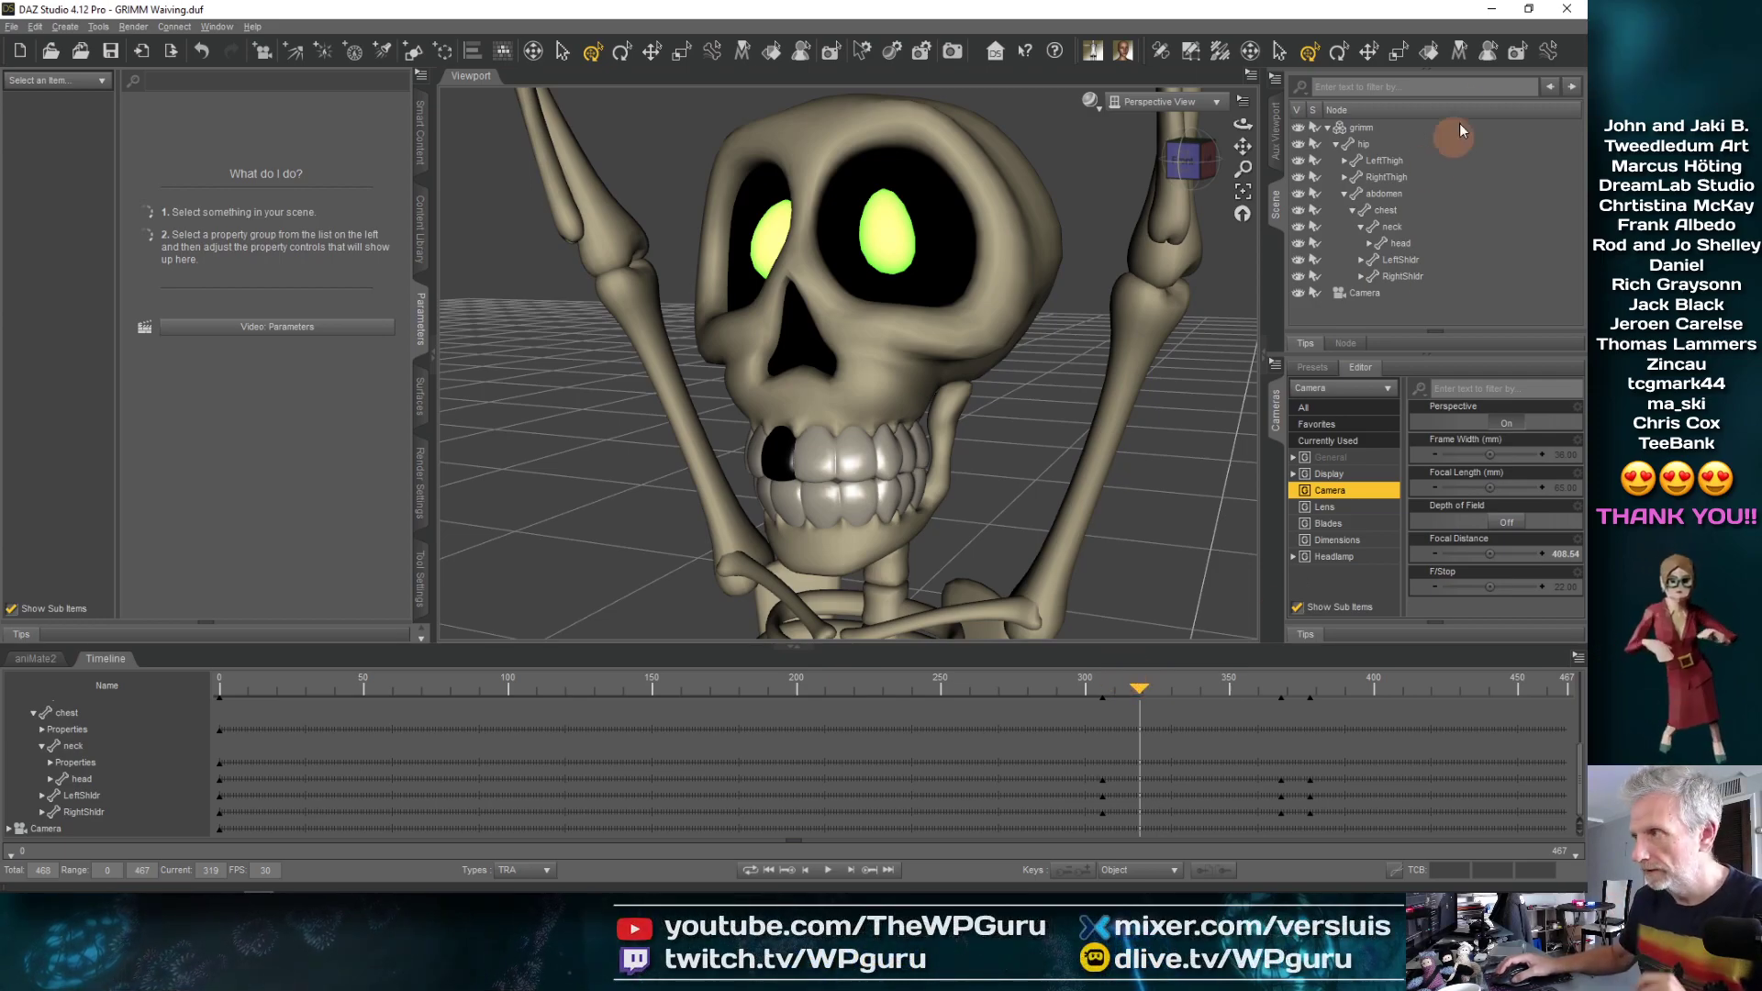
click(1399, 242)
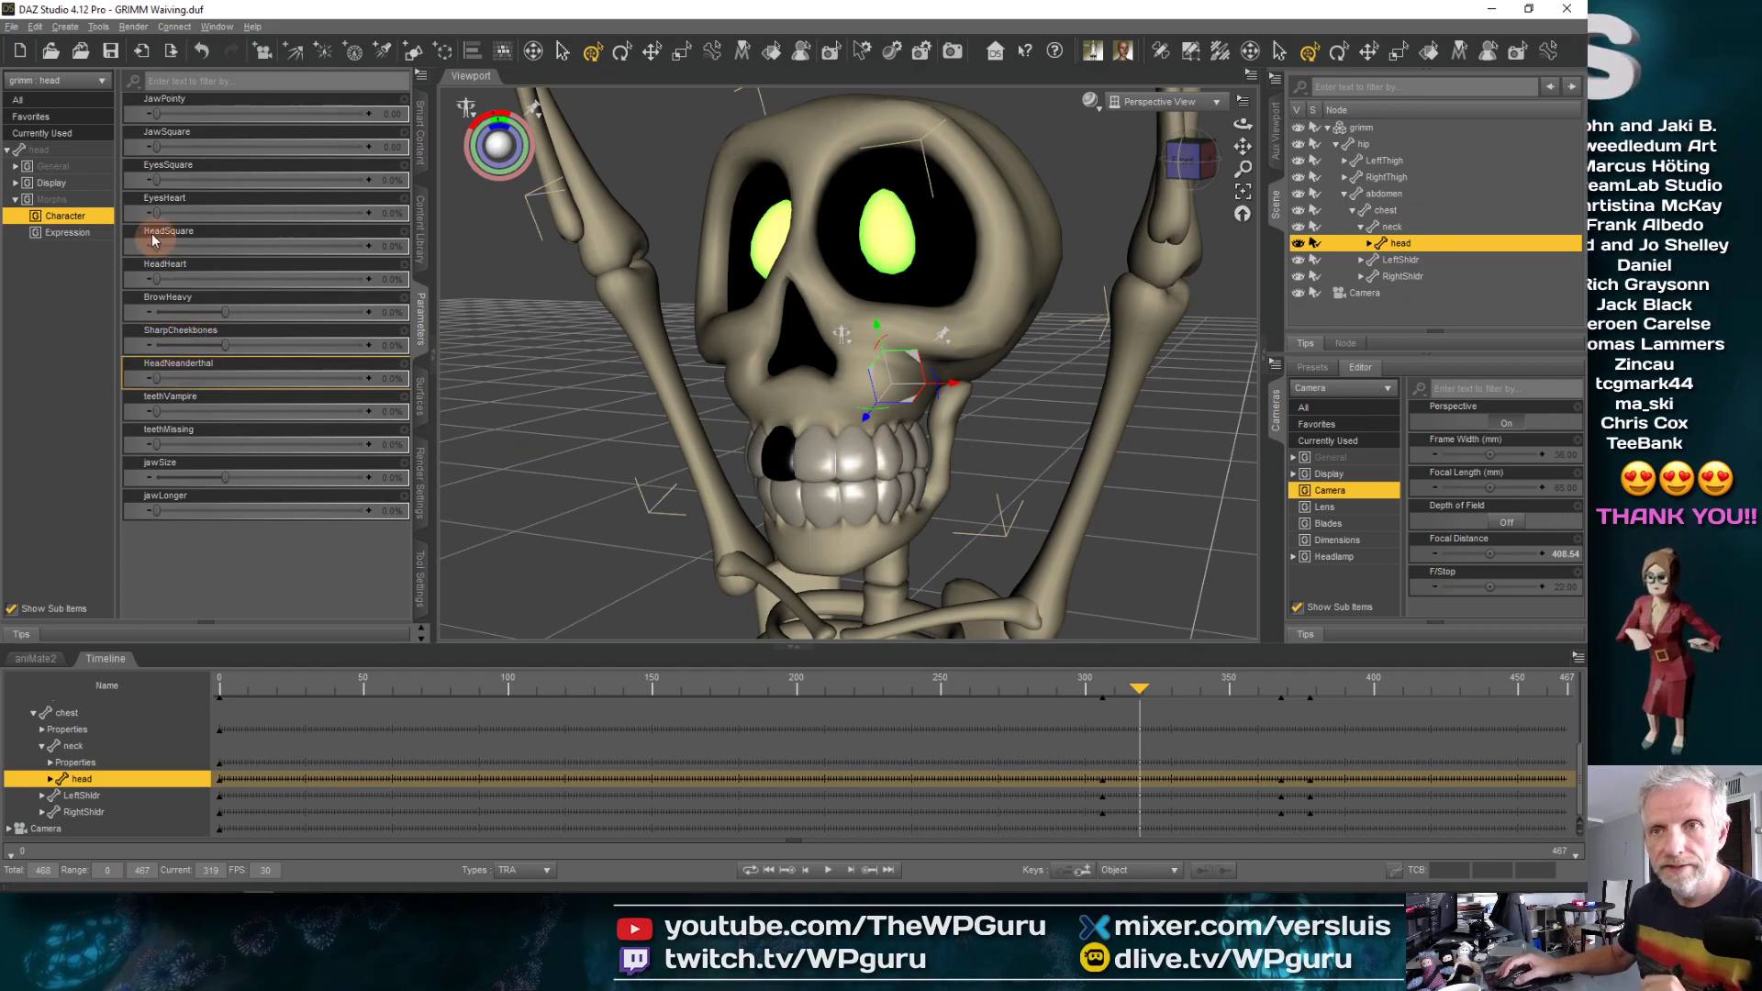
Try the head's HeadSquare morph at about 94%, EyesHeart at 100% and EyesWide at about 46%, resetting each one
drag(156, 246, 329, 237)
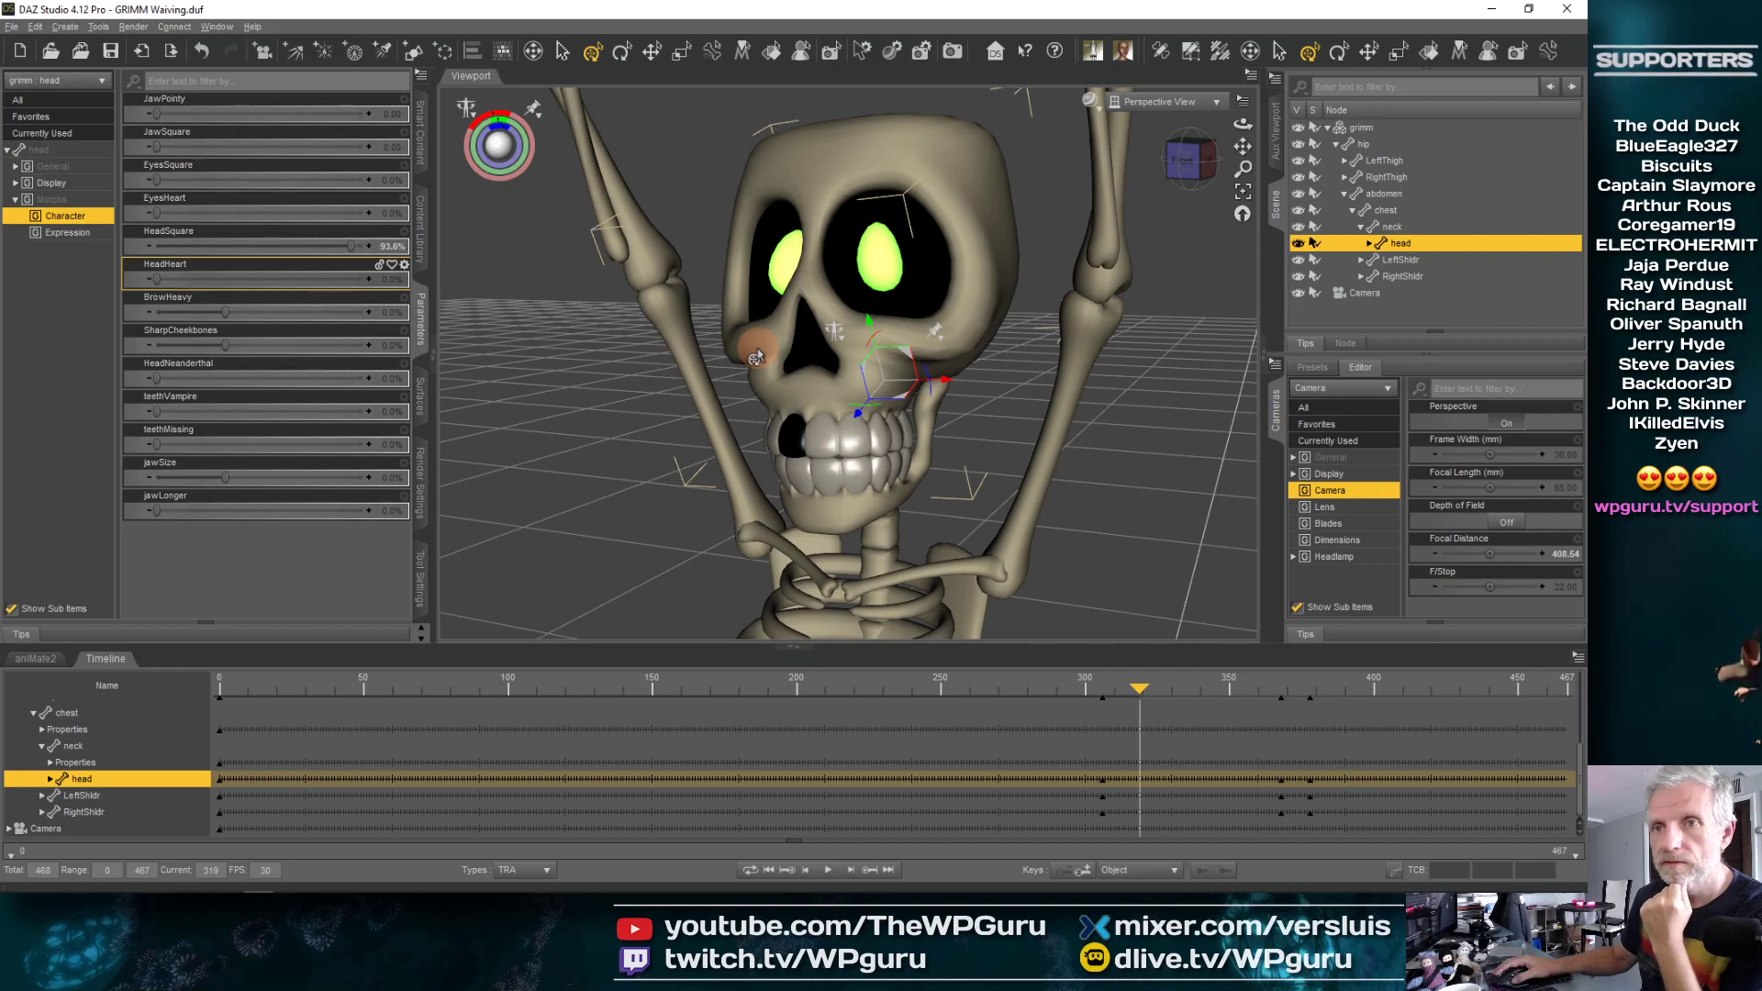
drag(317, 245, 163, 224)
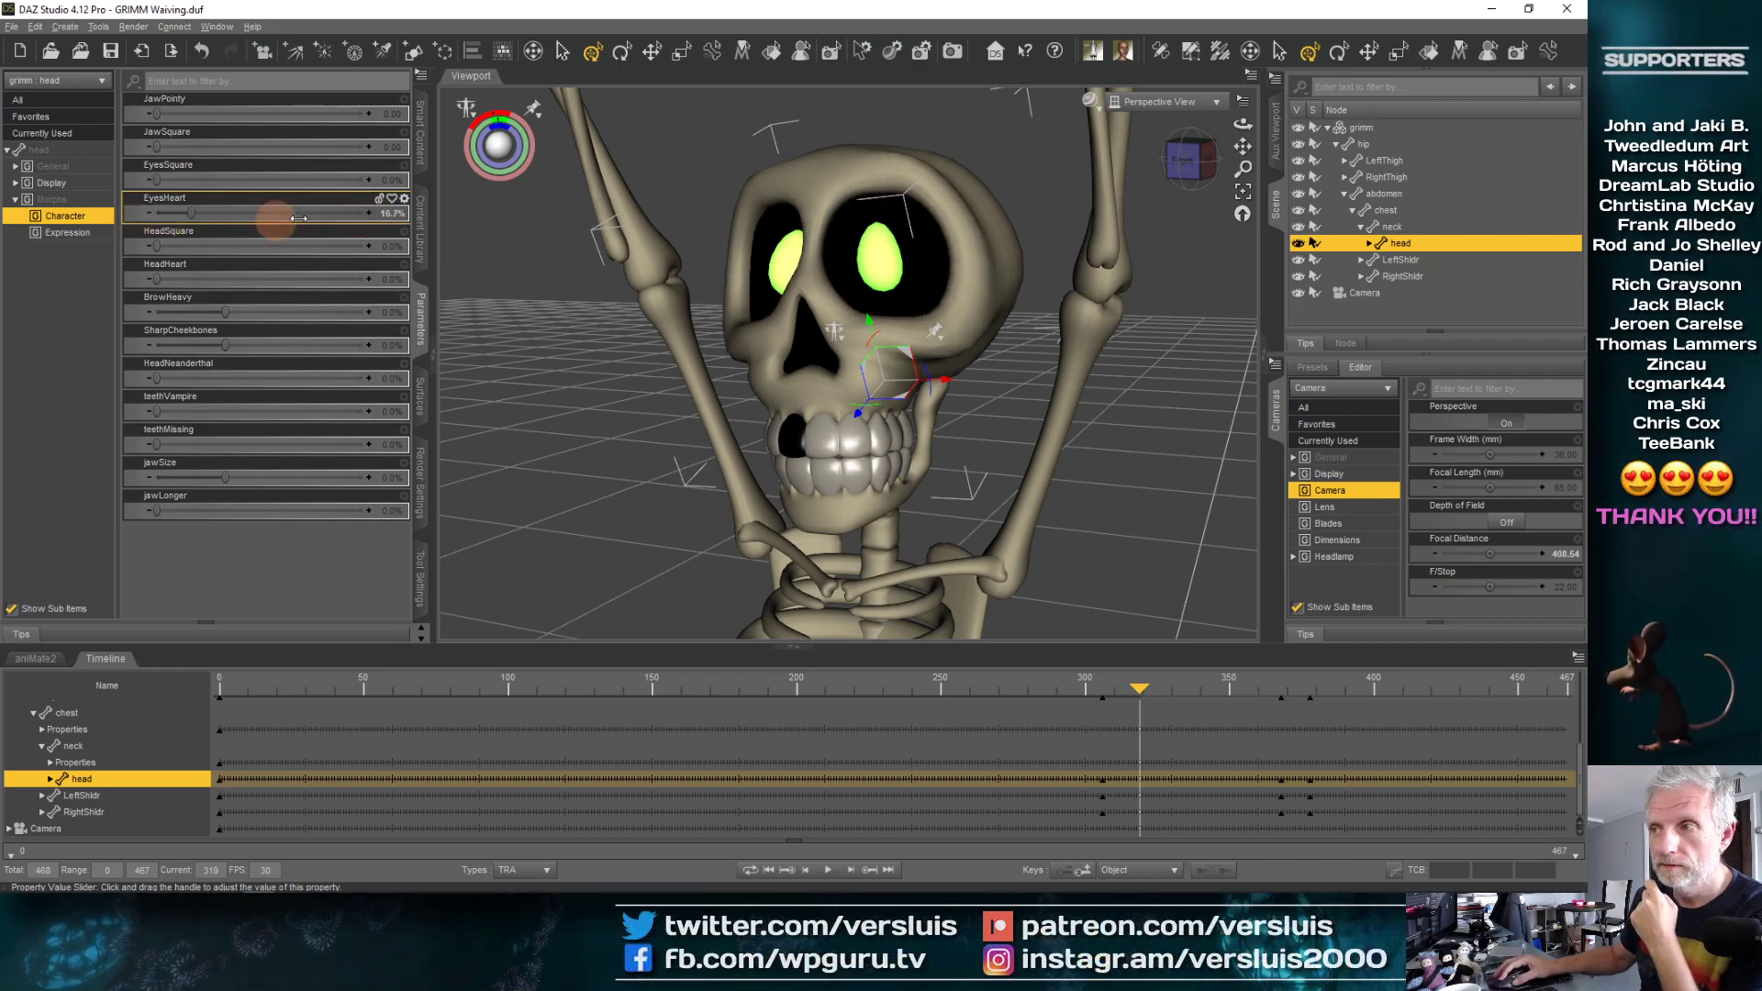
drag(298, 217, 475, 212)
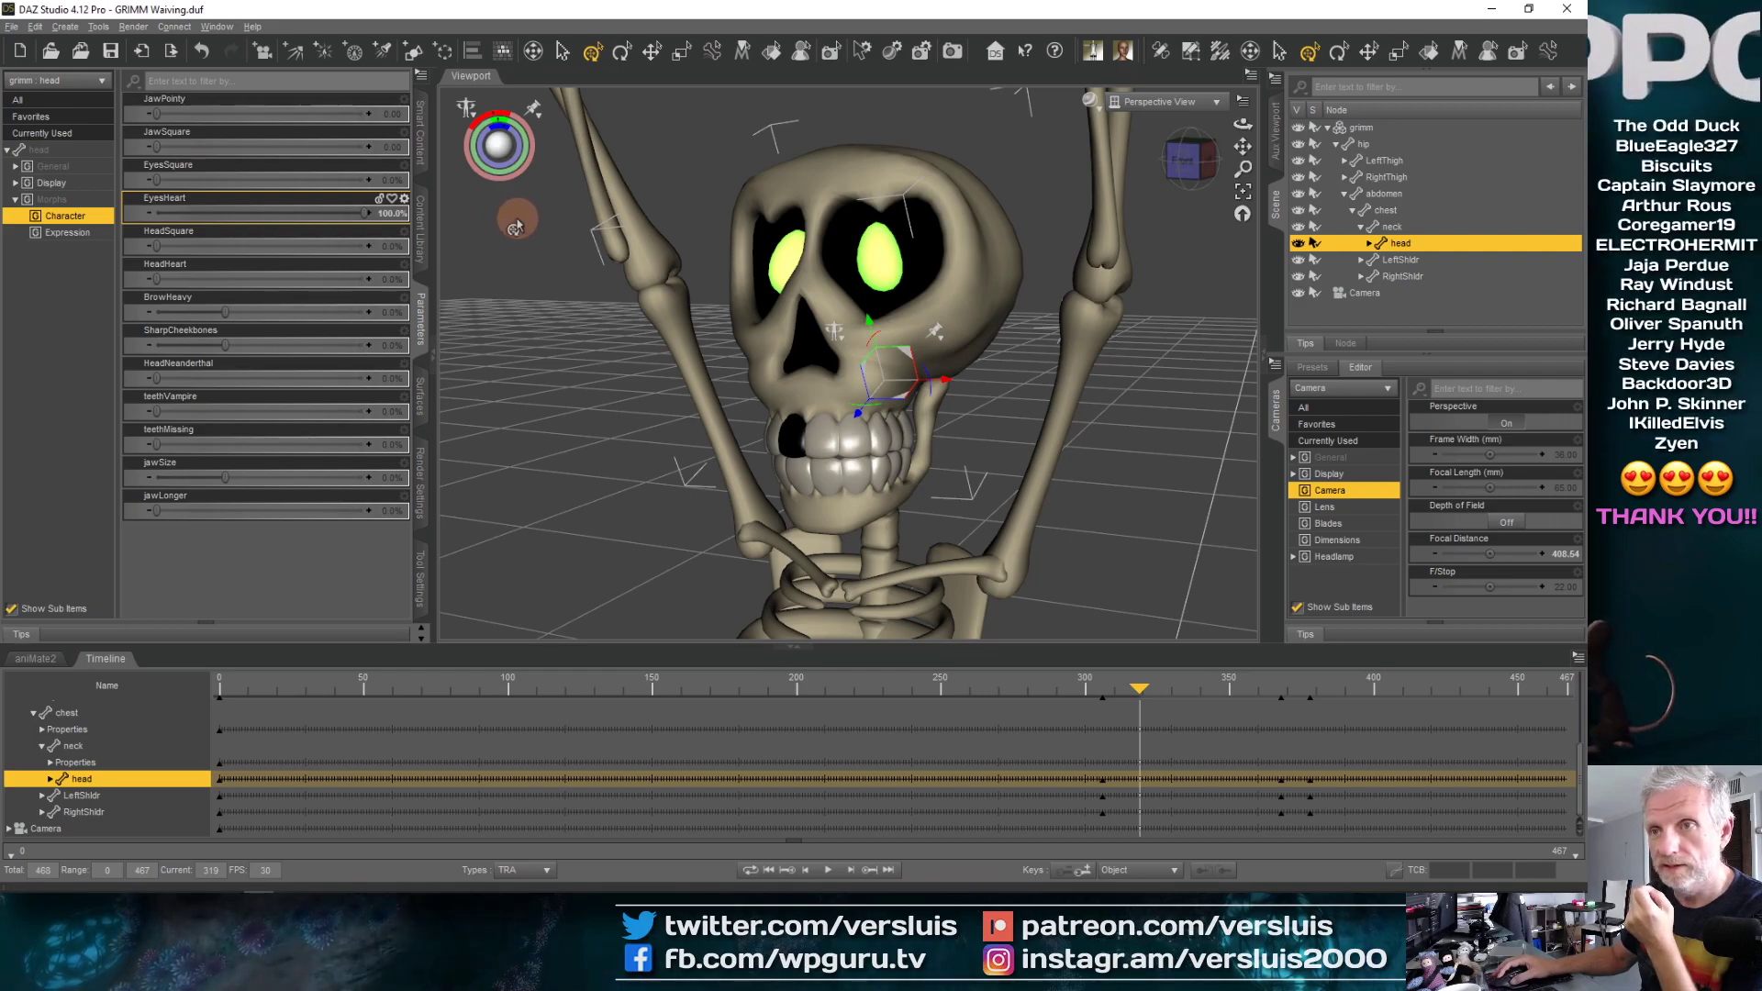
drag(361, 212, 152, 213)
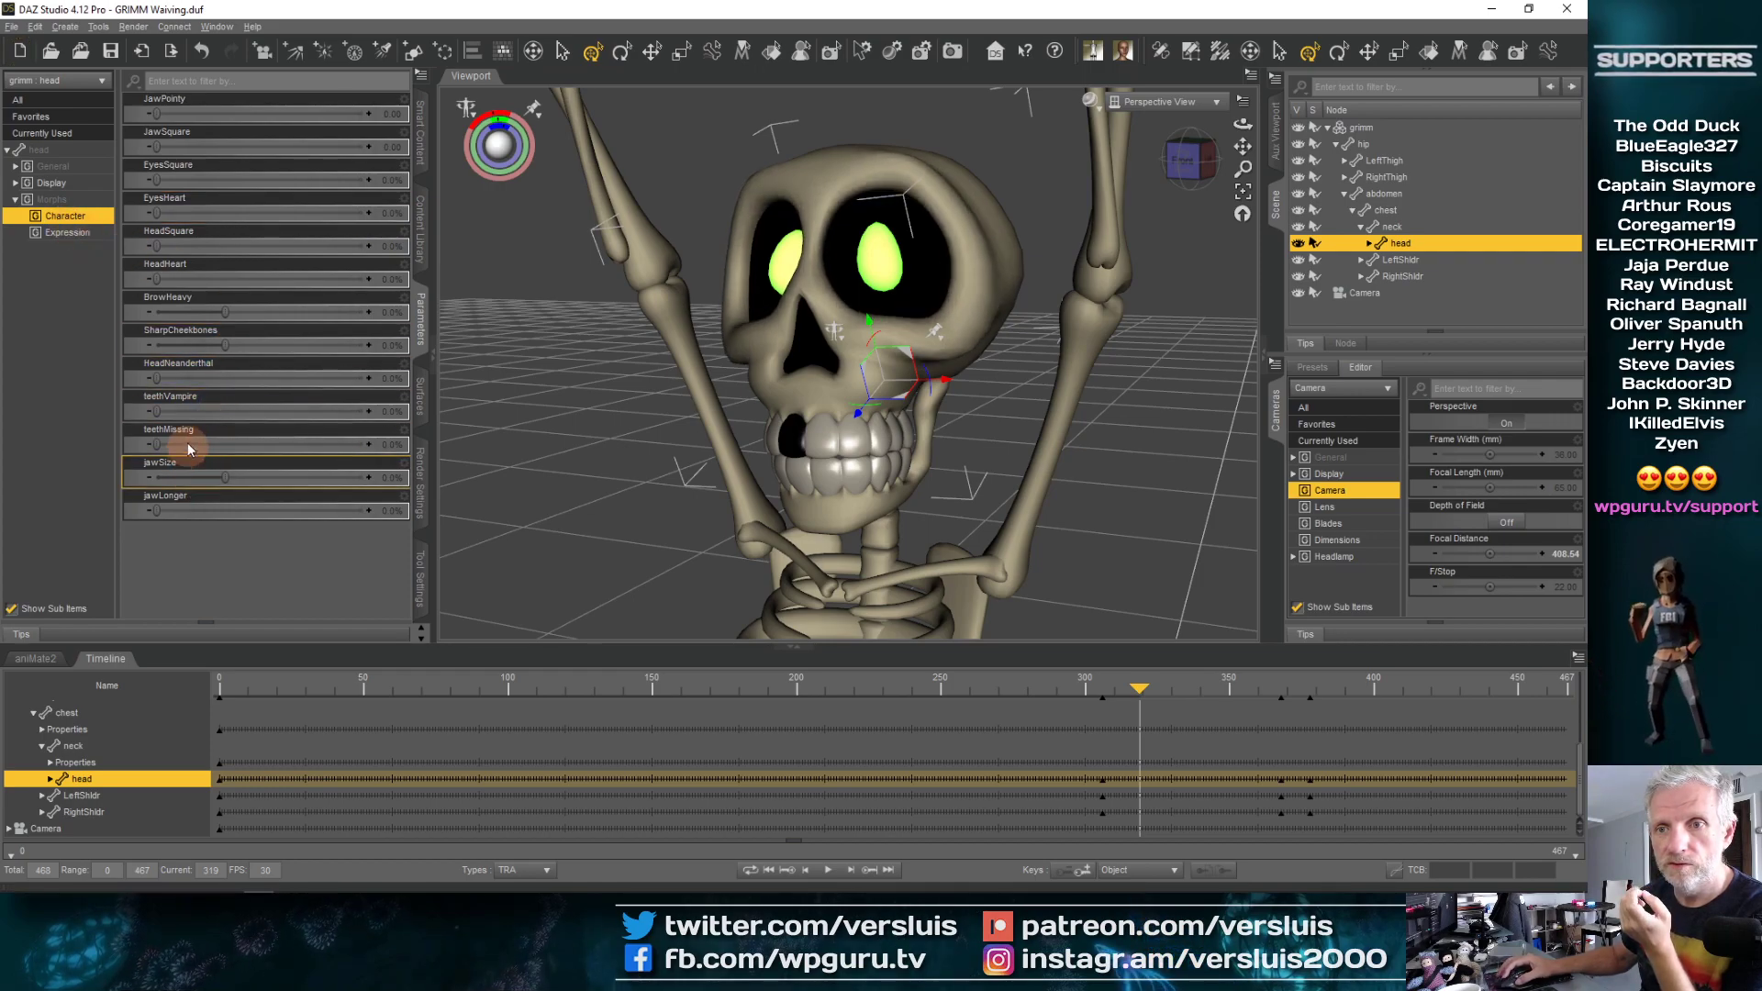
click(67, 233)
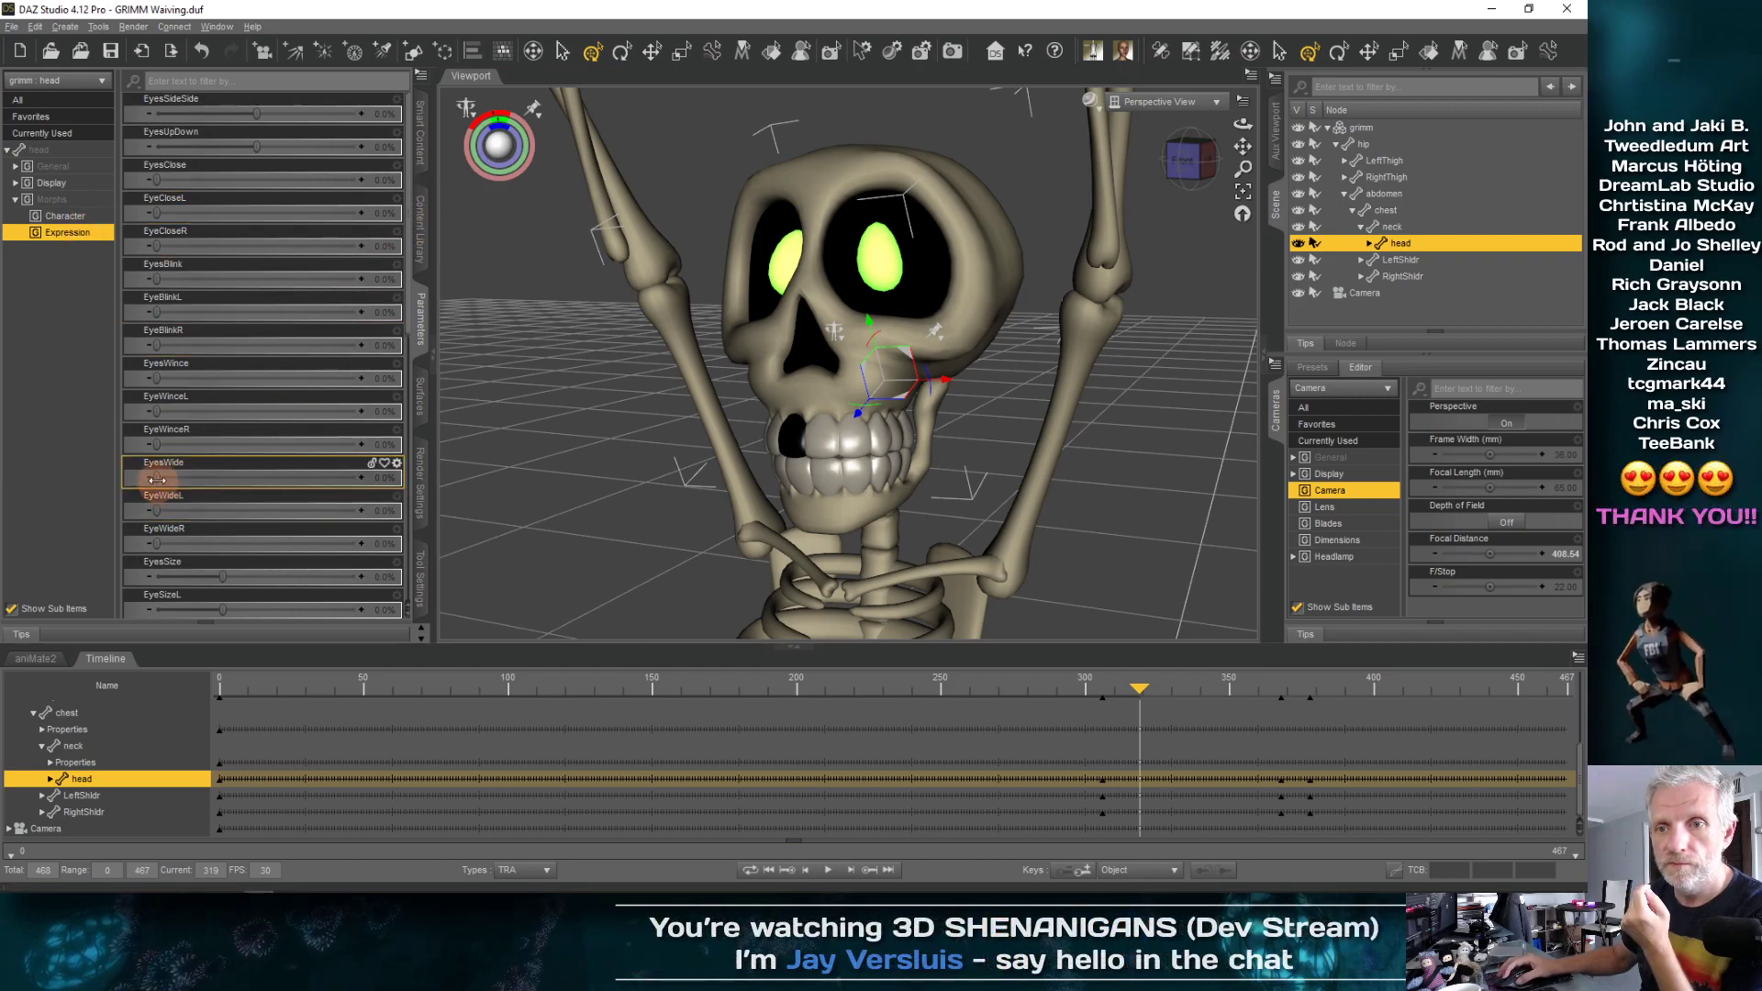
mouse_move(226, 471)
mouse_down()
mouse_move(438, 459)
mouse_move(245, 470)
mouse_up()
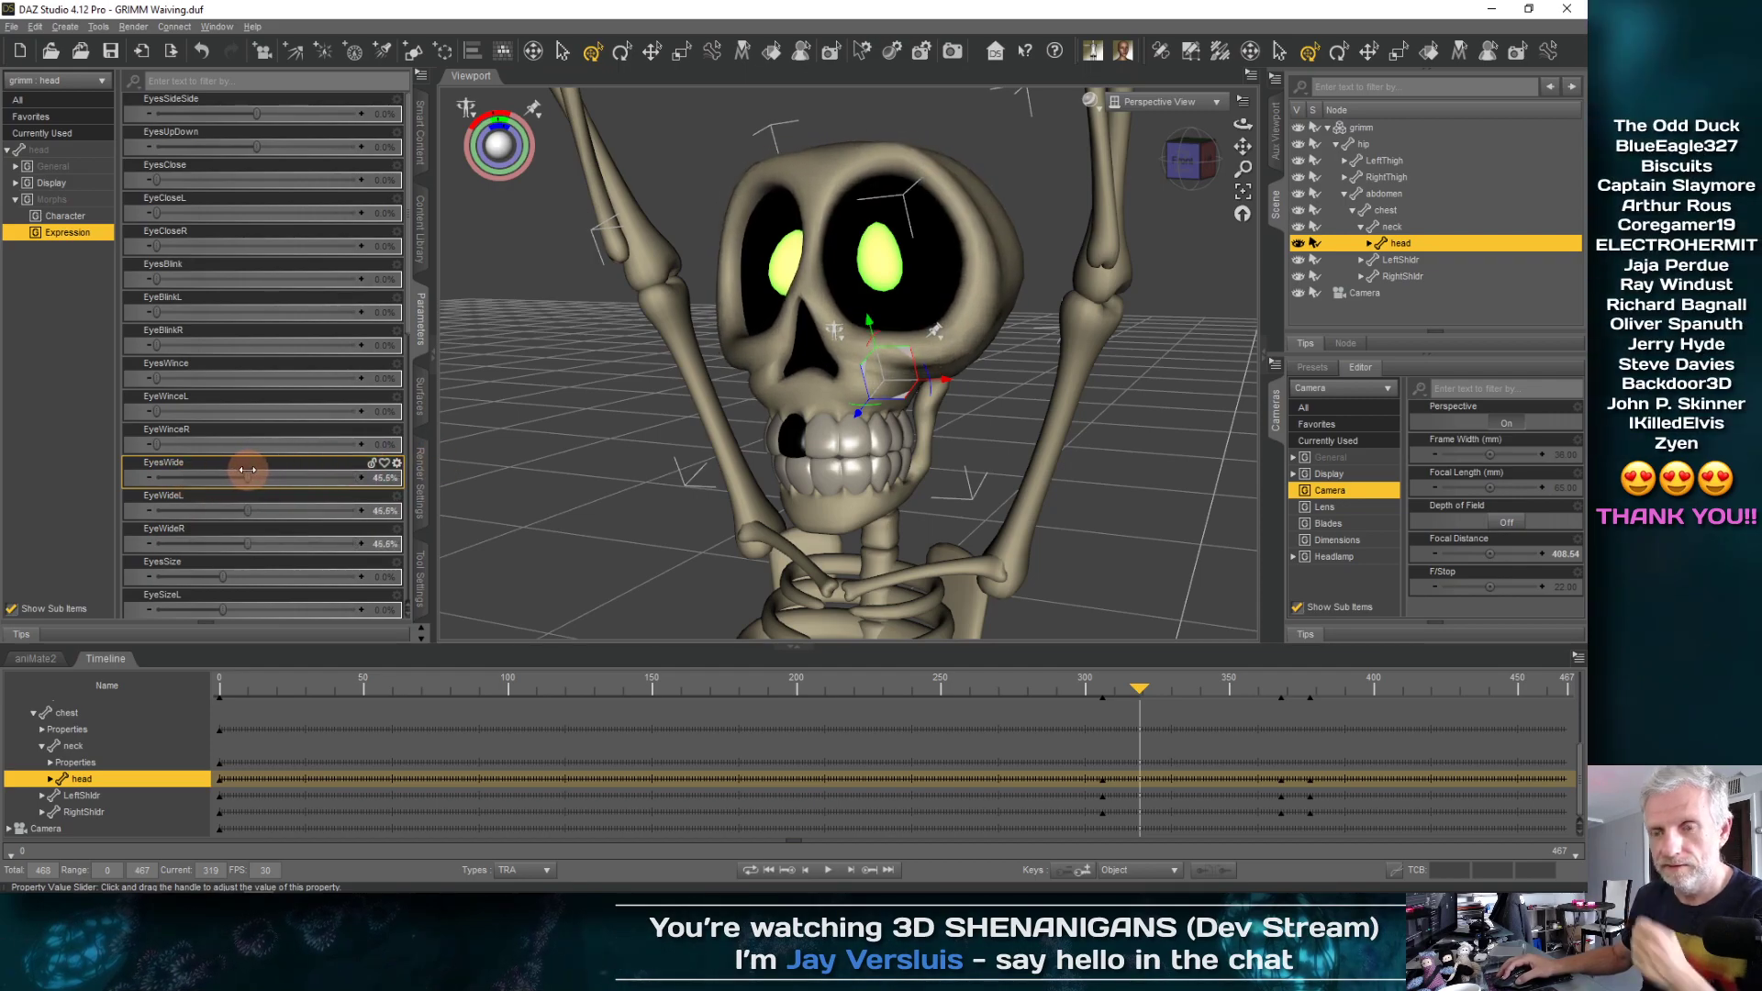
key(ctrl+z)
Set the head's MouthOpen expression morph to 100% at frame 318 and create a key there
scroll(280, 464, down, 8)
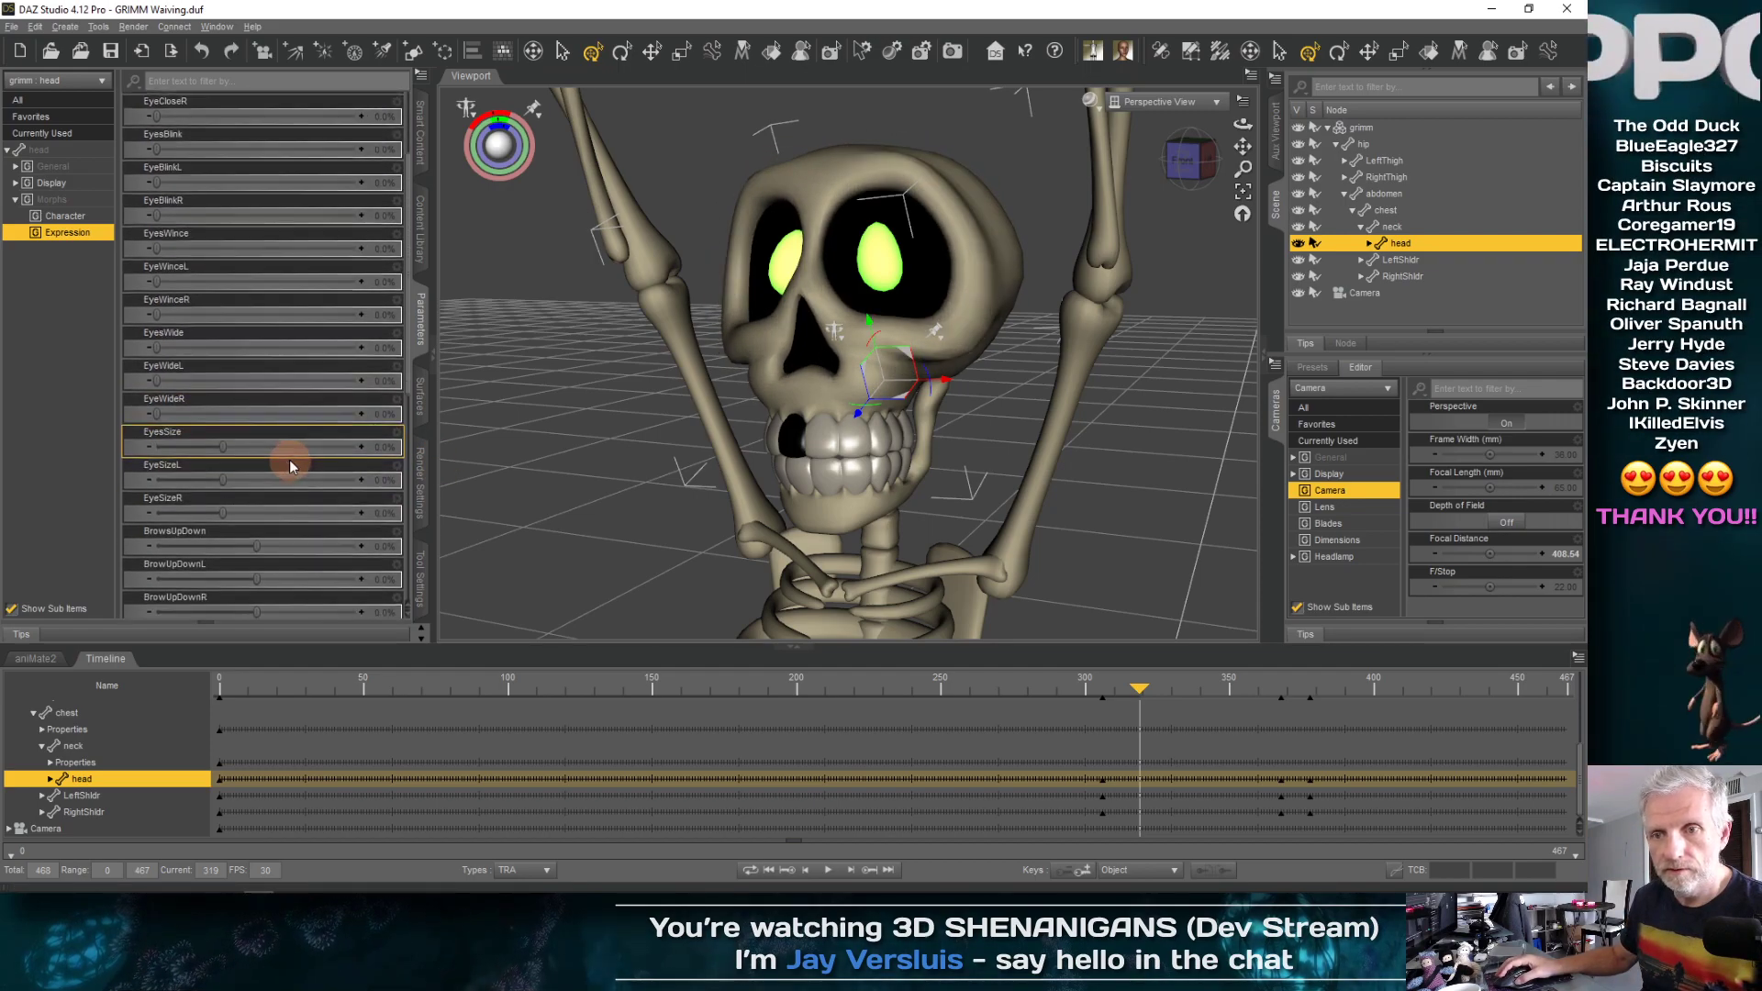
scroll(289, 458, down, 7)
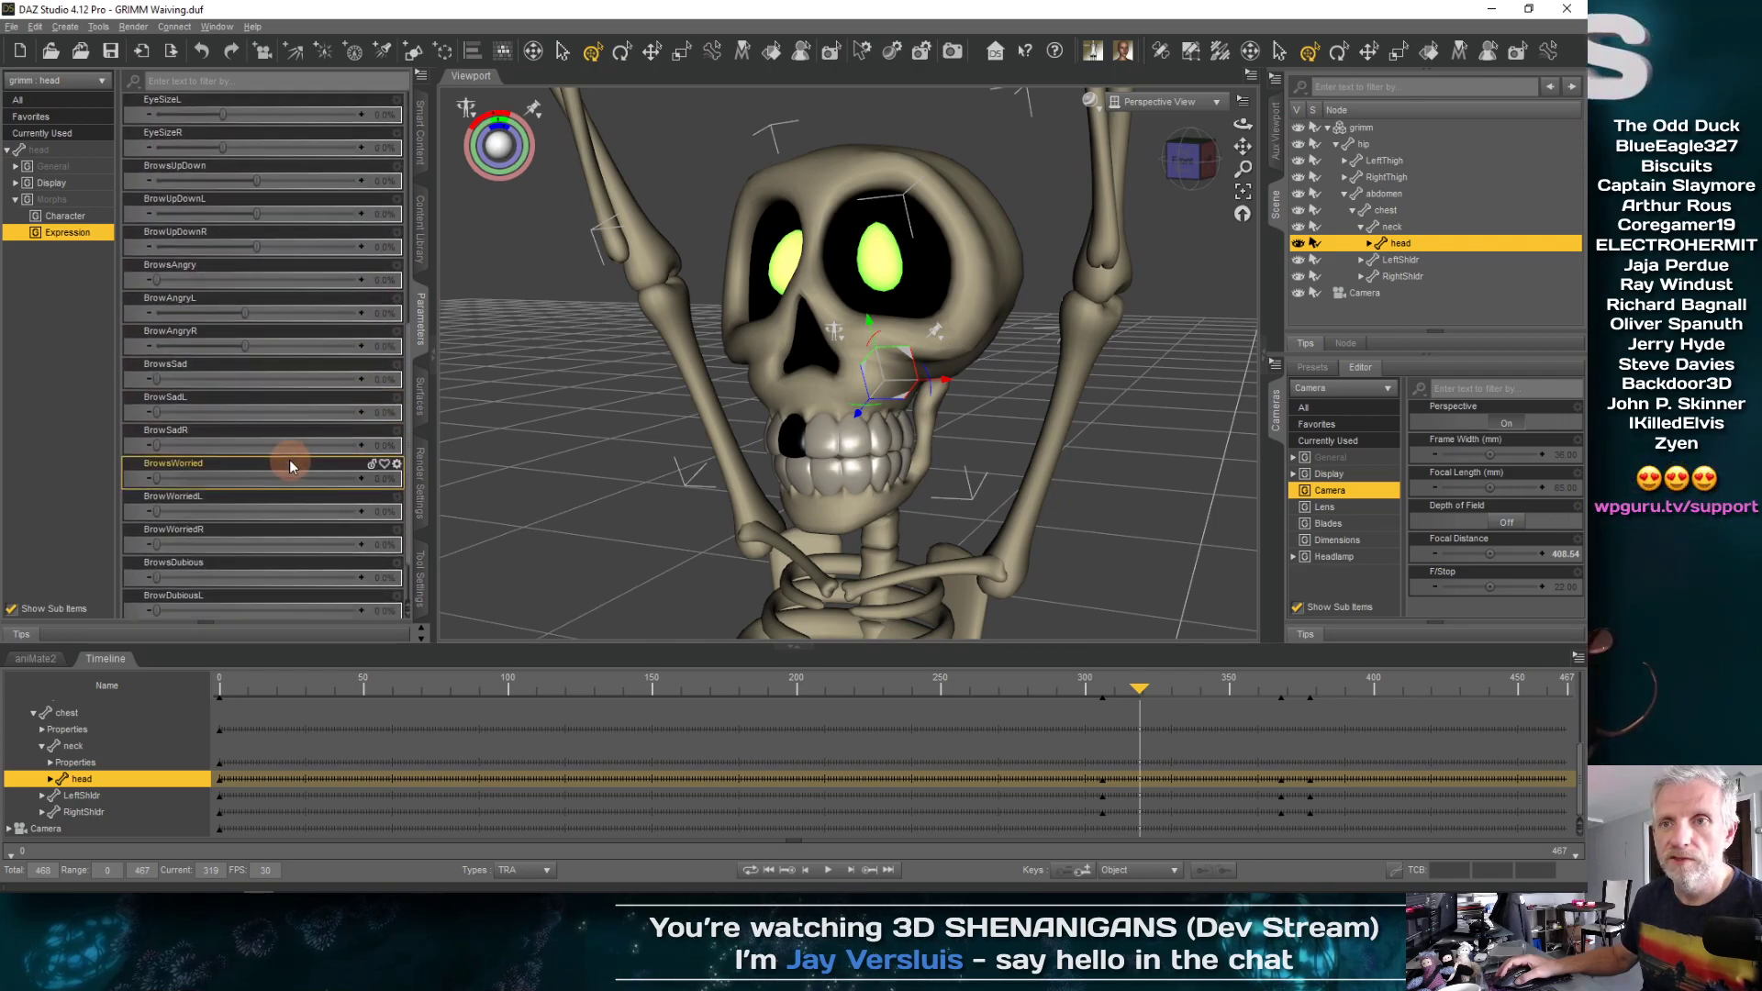
scroll(289, 459, down, 2)
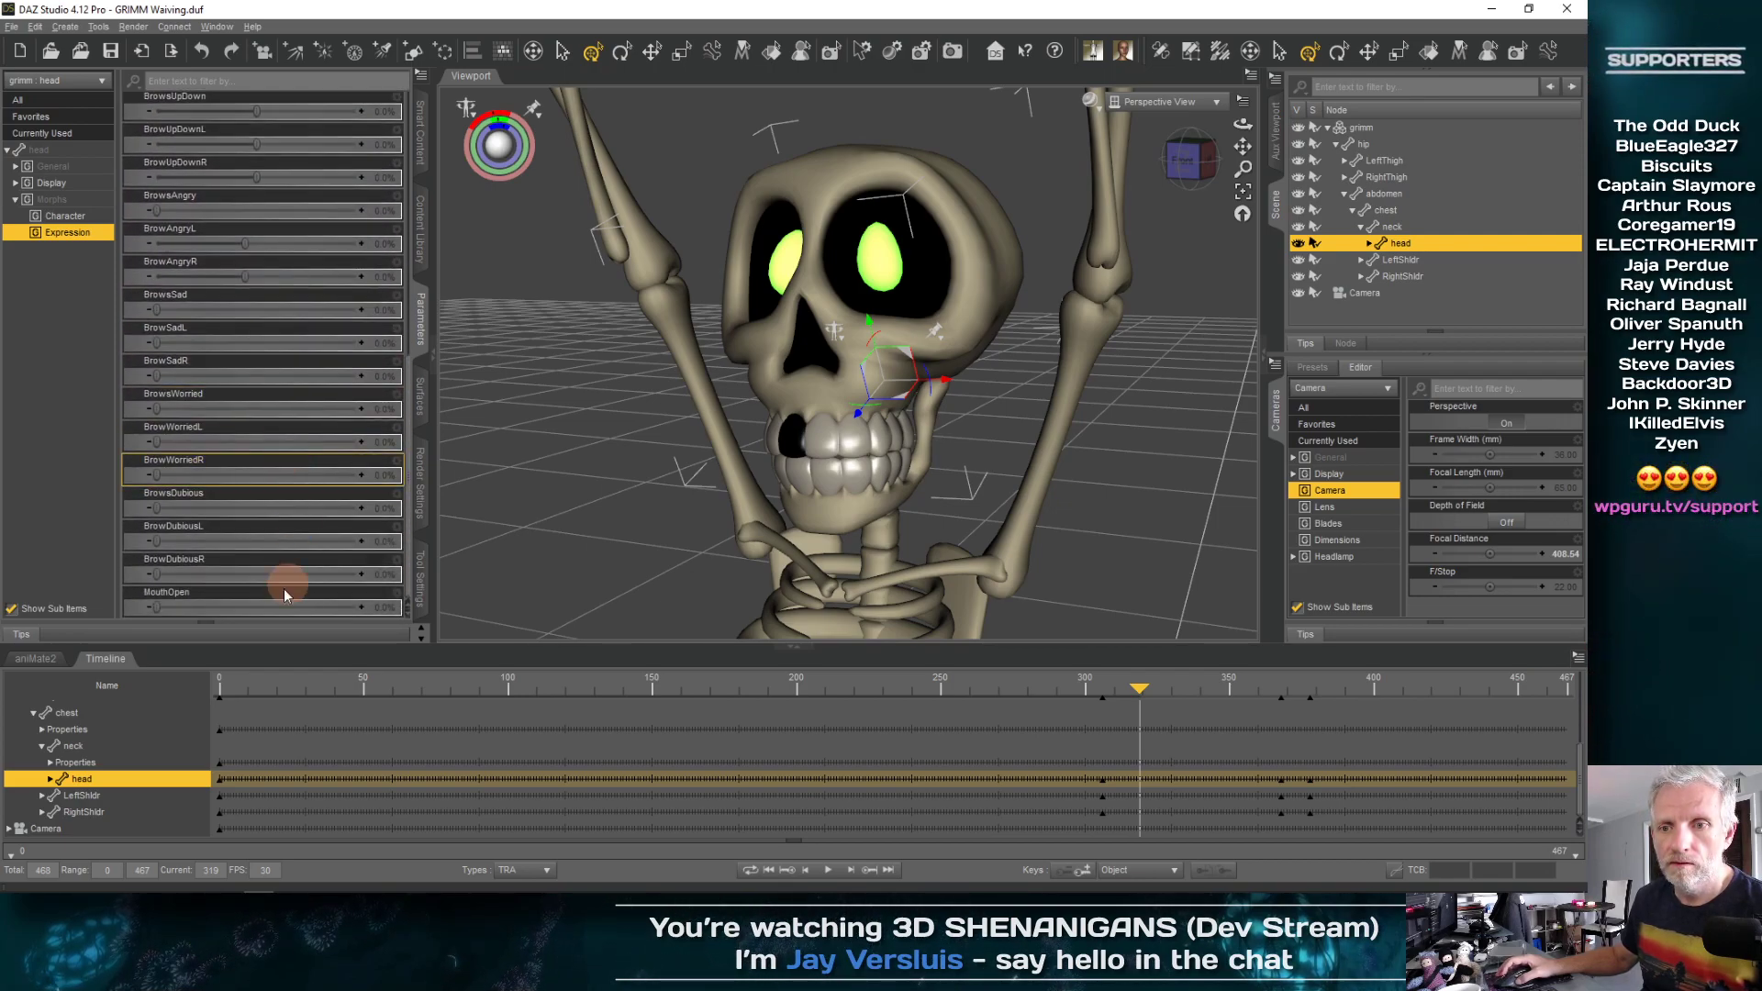
drag(156, 607, 416, 585)
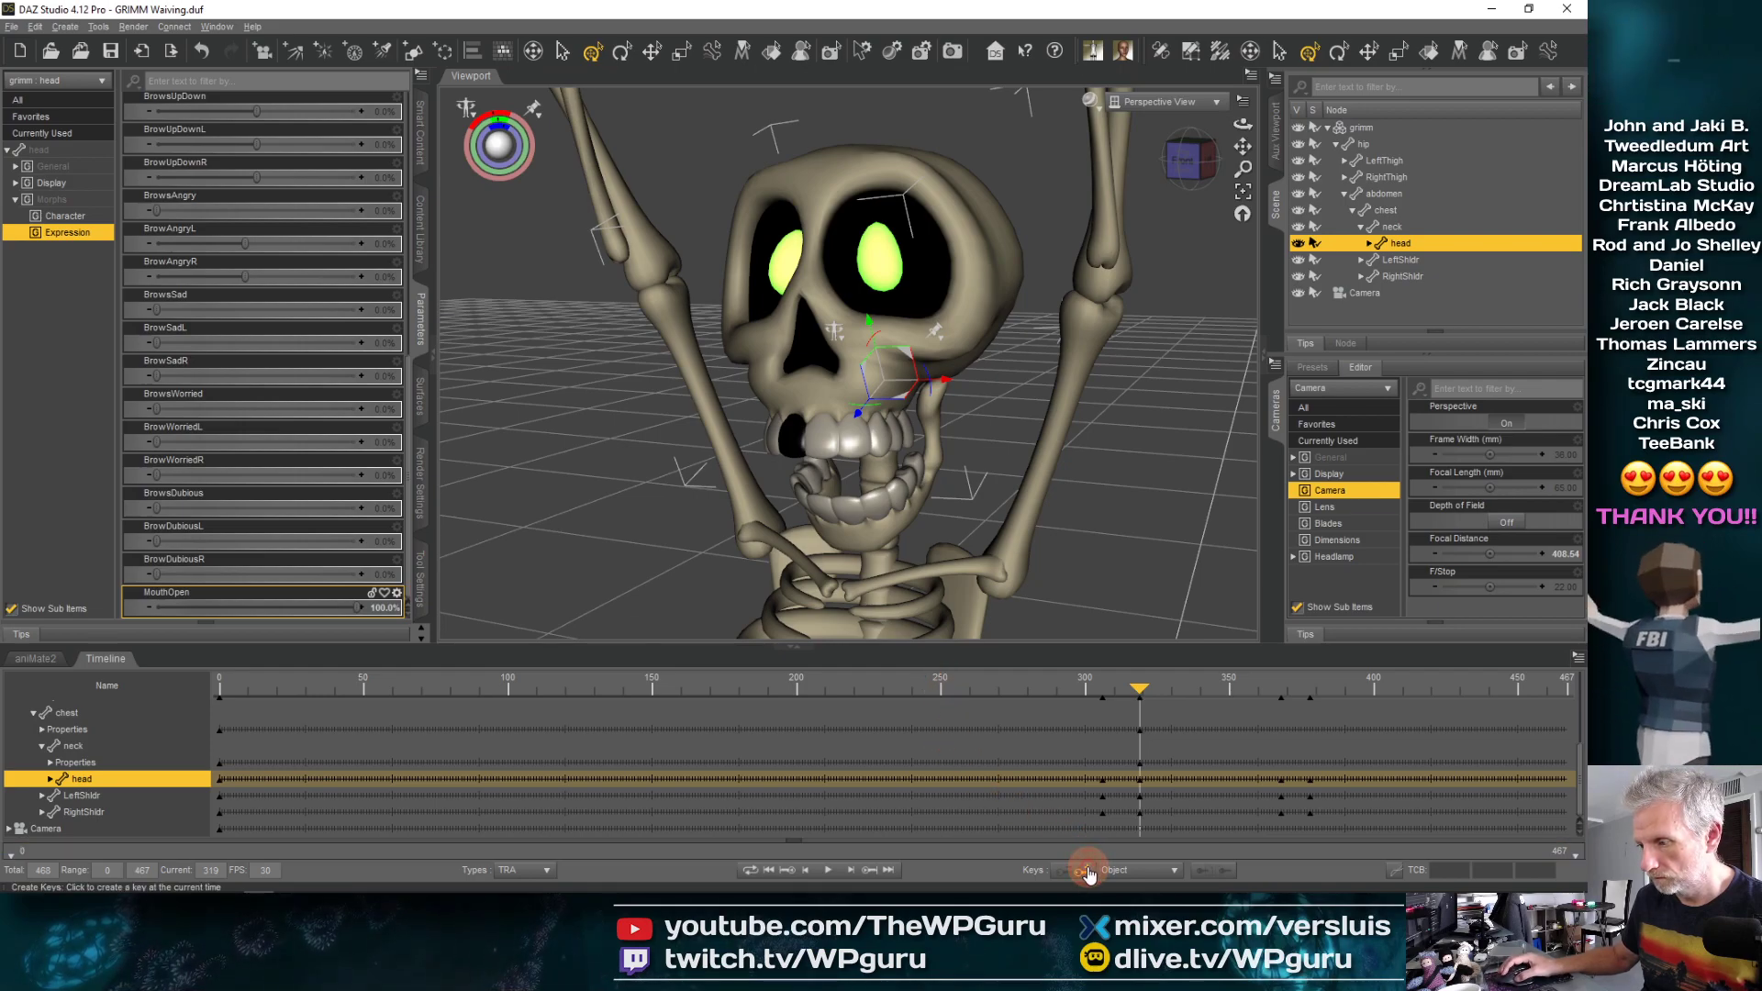
click(1139, 695)
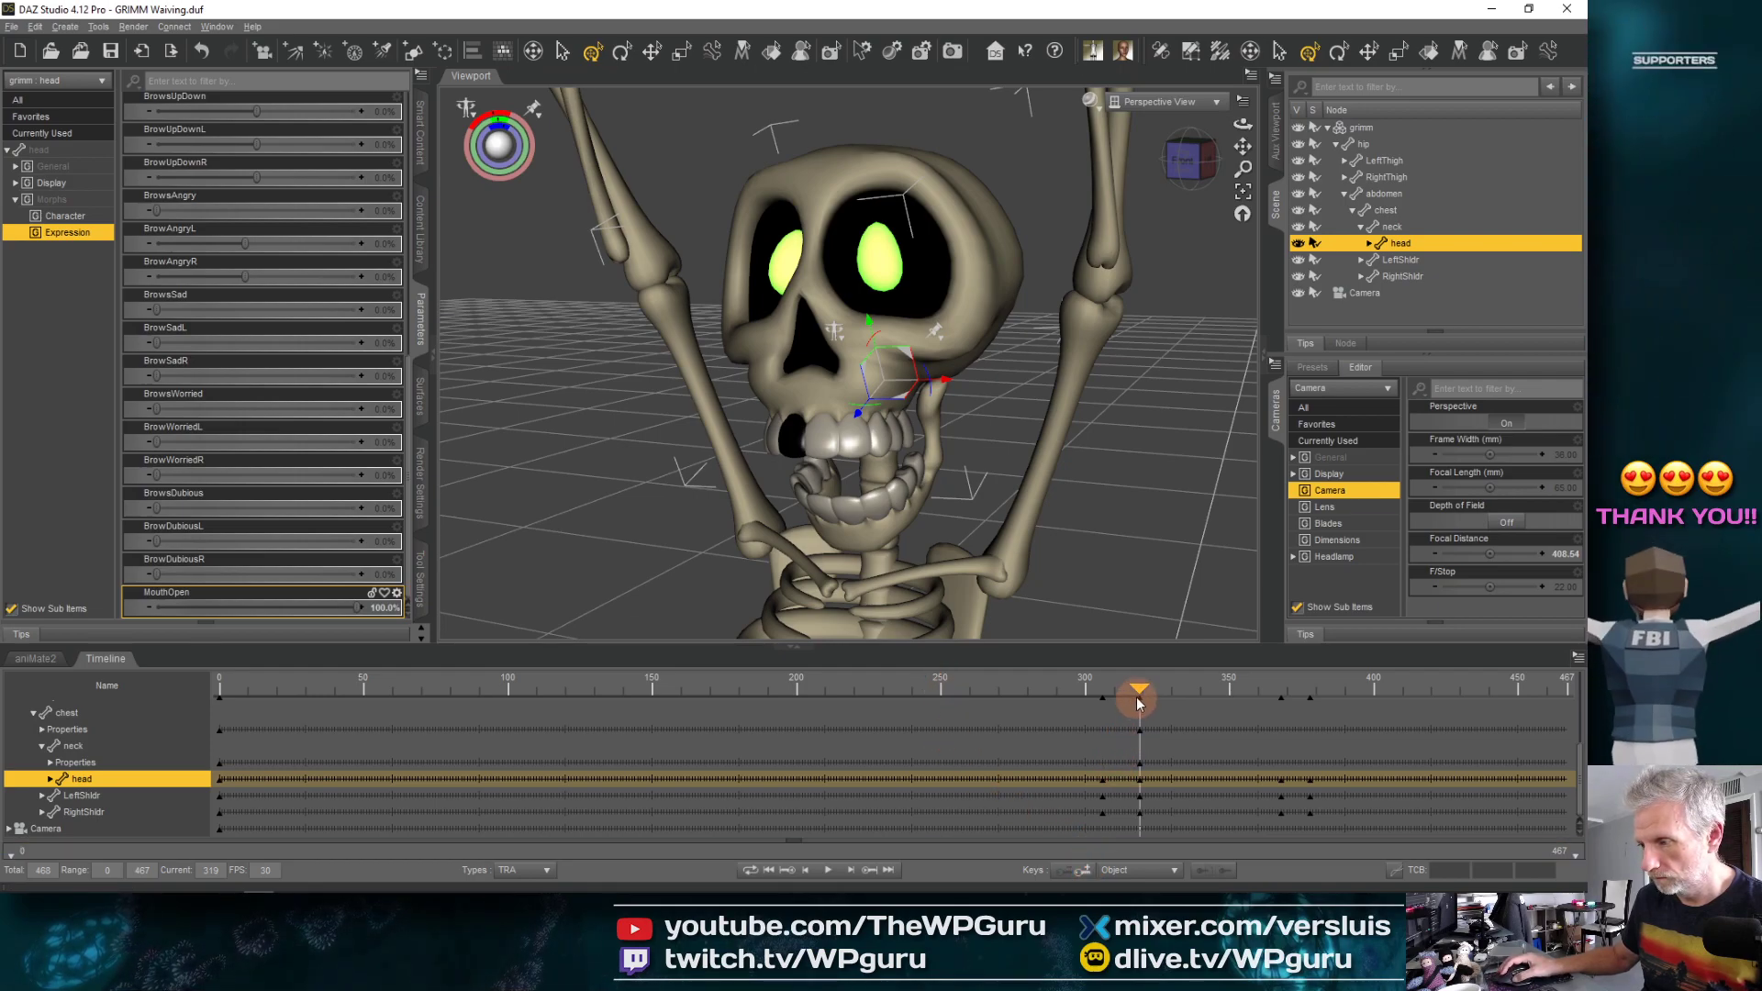
Go back to the head key at frame 306, set MouthOpen to 0% and key it
click(791, 874)
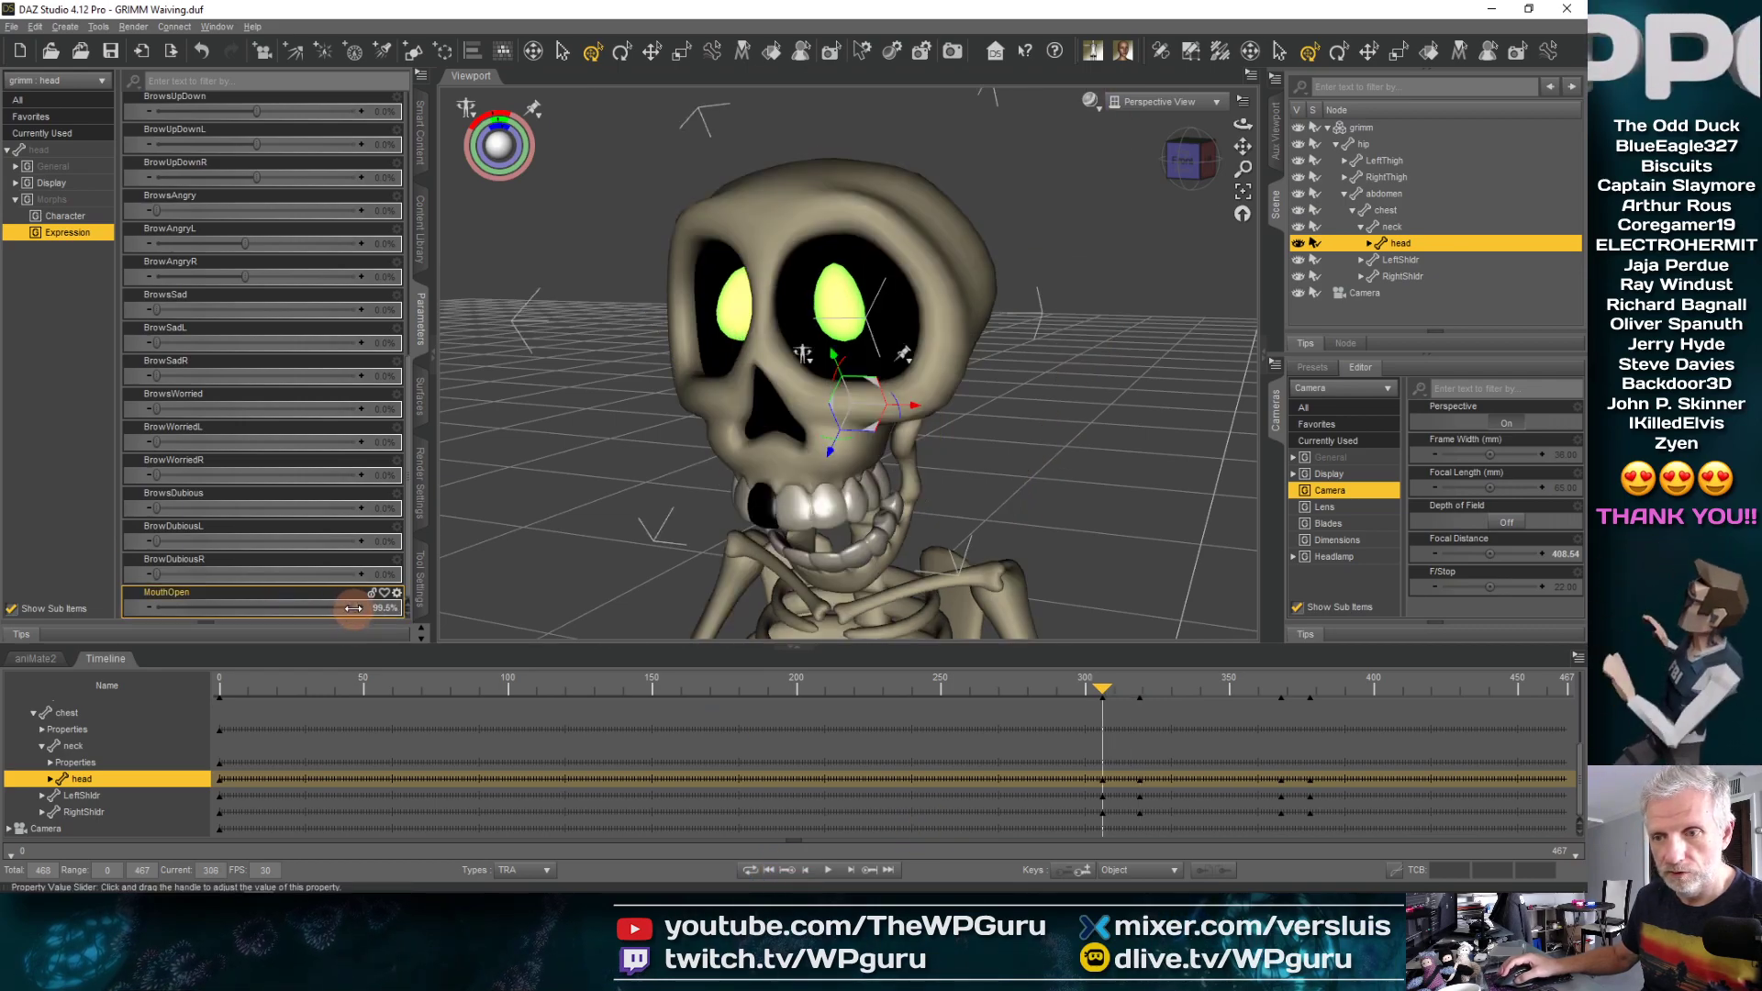
drag(353, 609, 101, 610)
click(1089, 872)
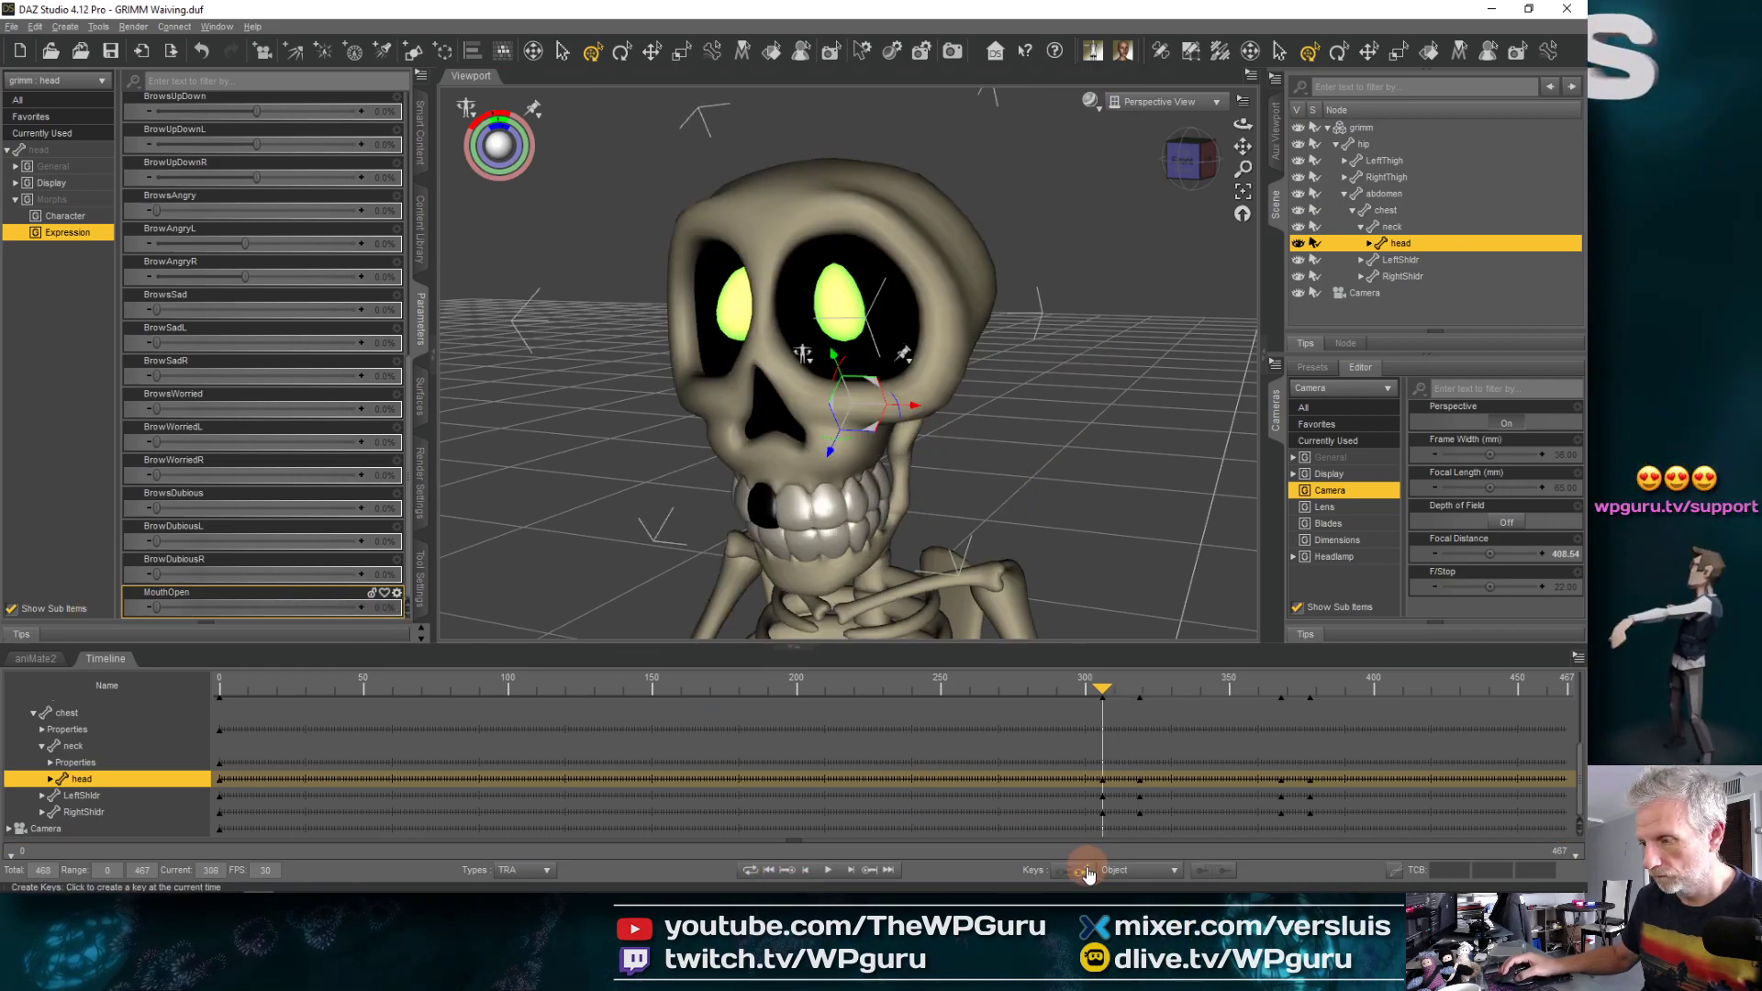
click(1087, 872)
Set MouthOpen to 0% at the frame 378 head key, and scrub back through the wave to check the mouth movement
drag(1101, 696, 1251, 688)
click(872, 871)
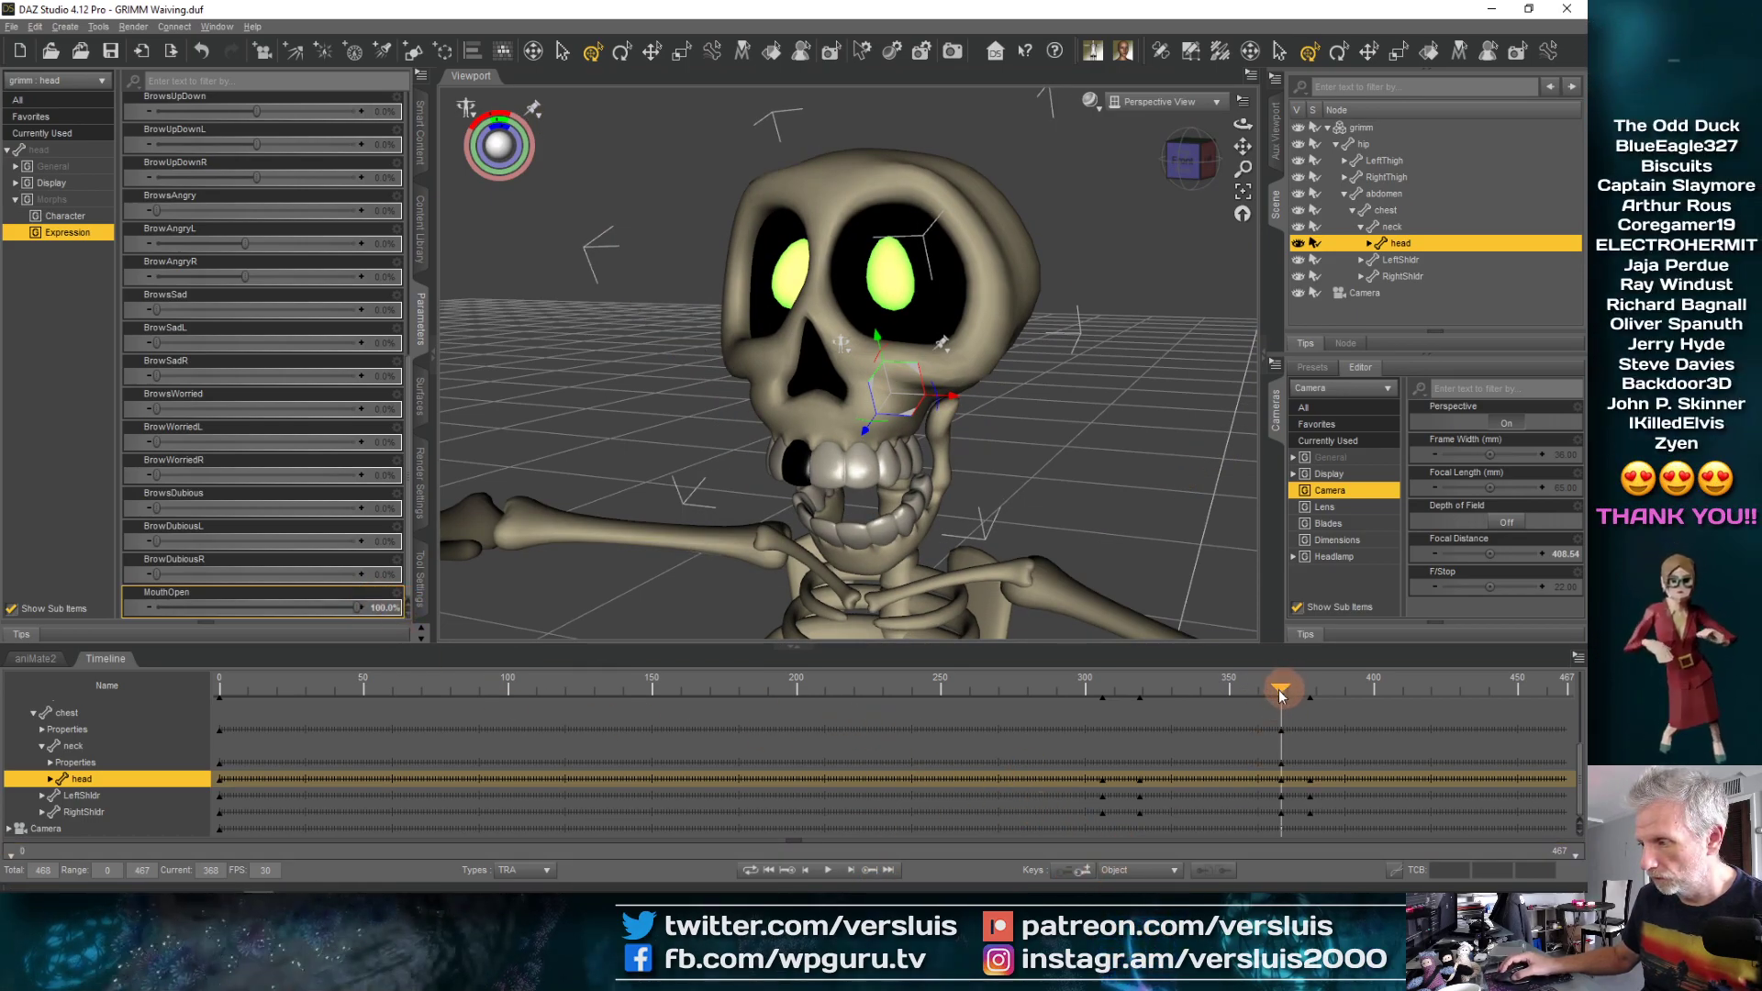
click(871, 870)
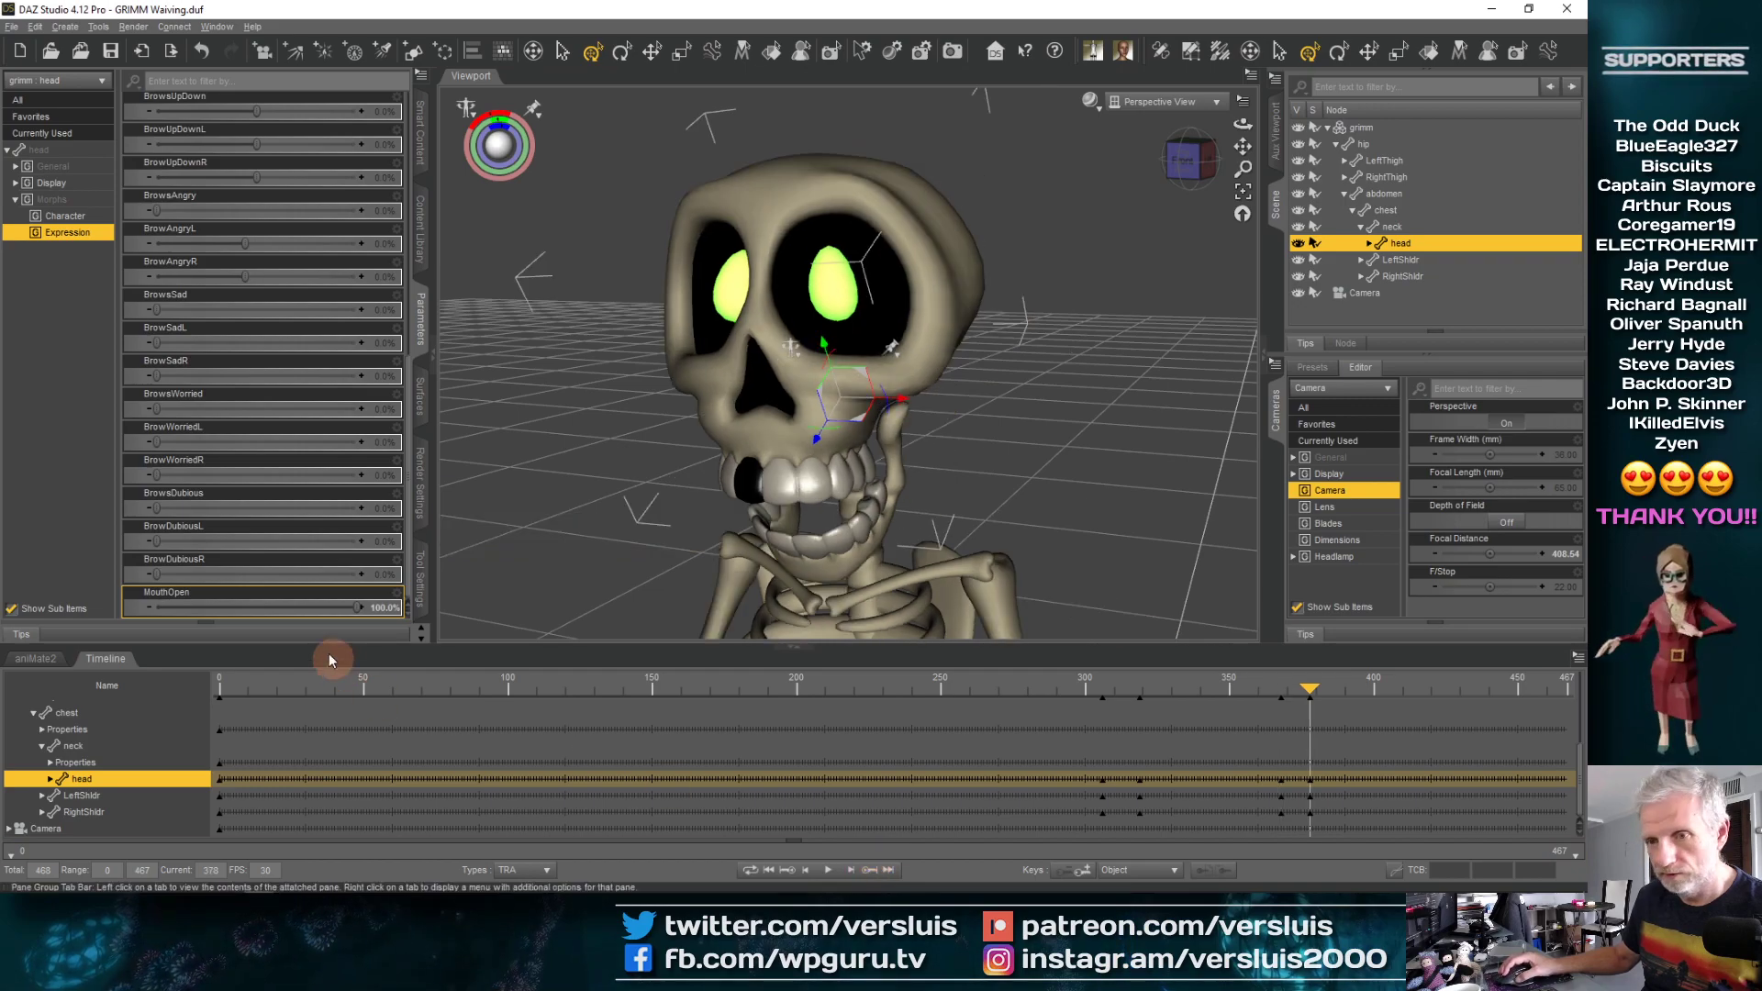
drag(183, 602, 151, 605)
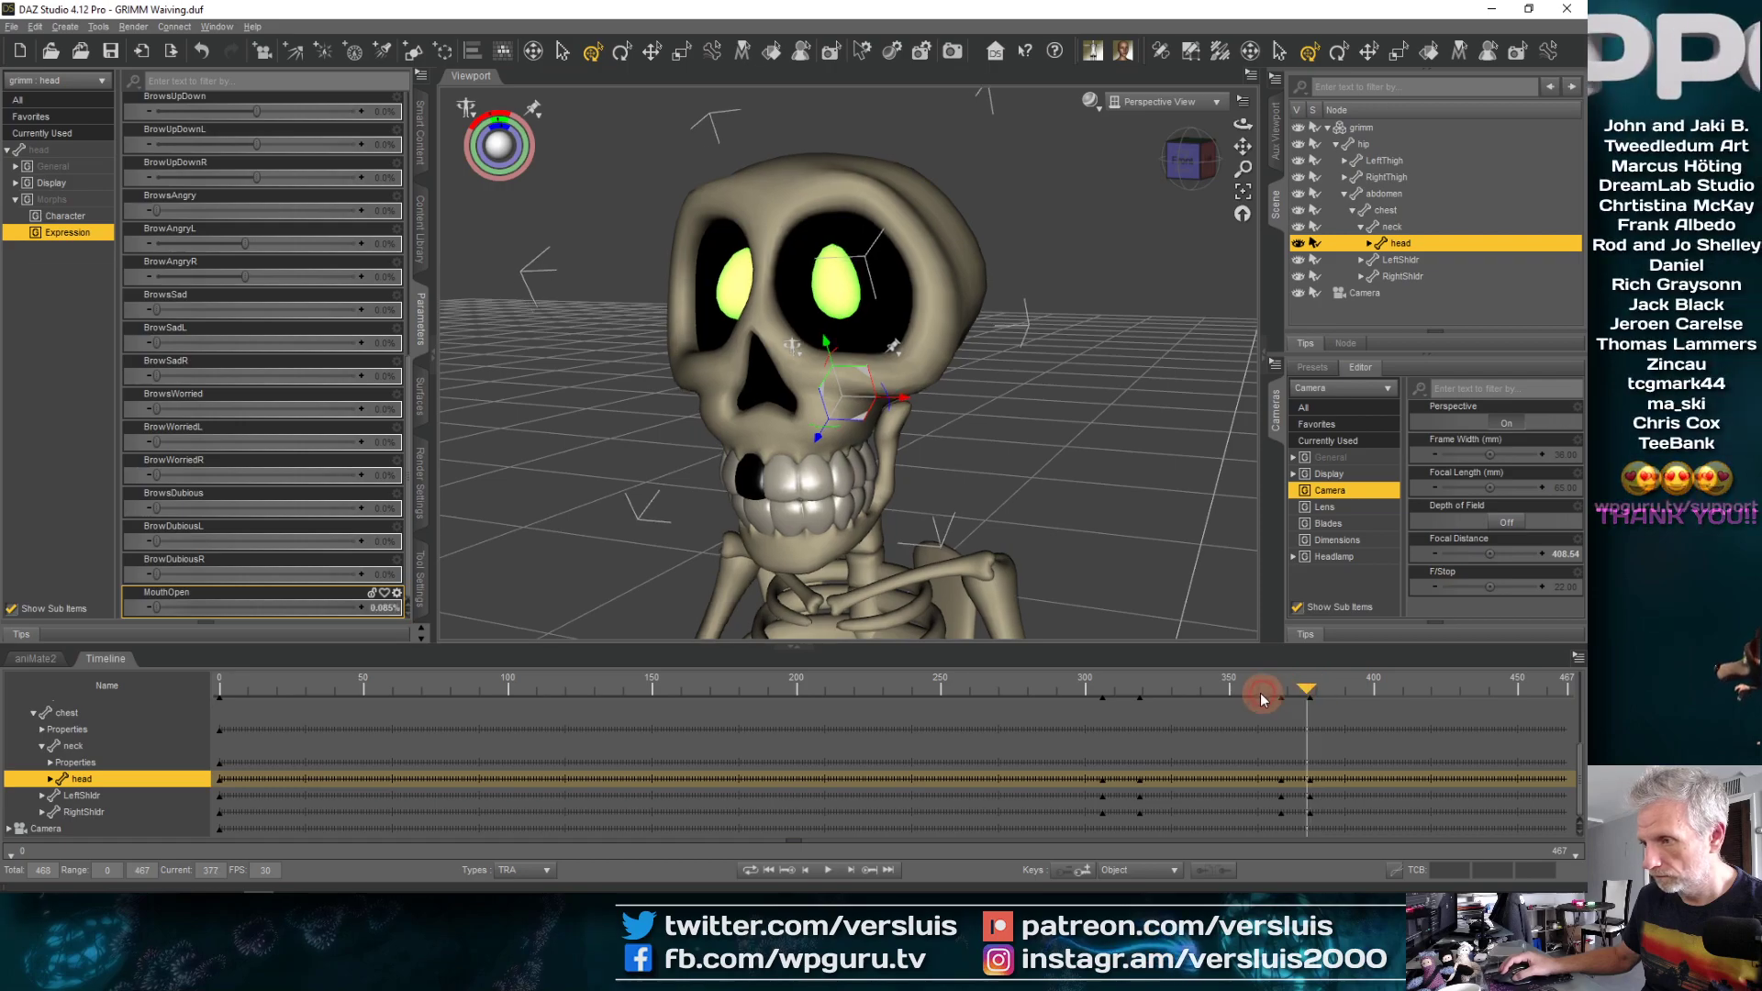
drag(1252, 692, 1085, 692)
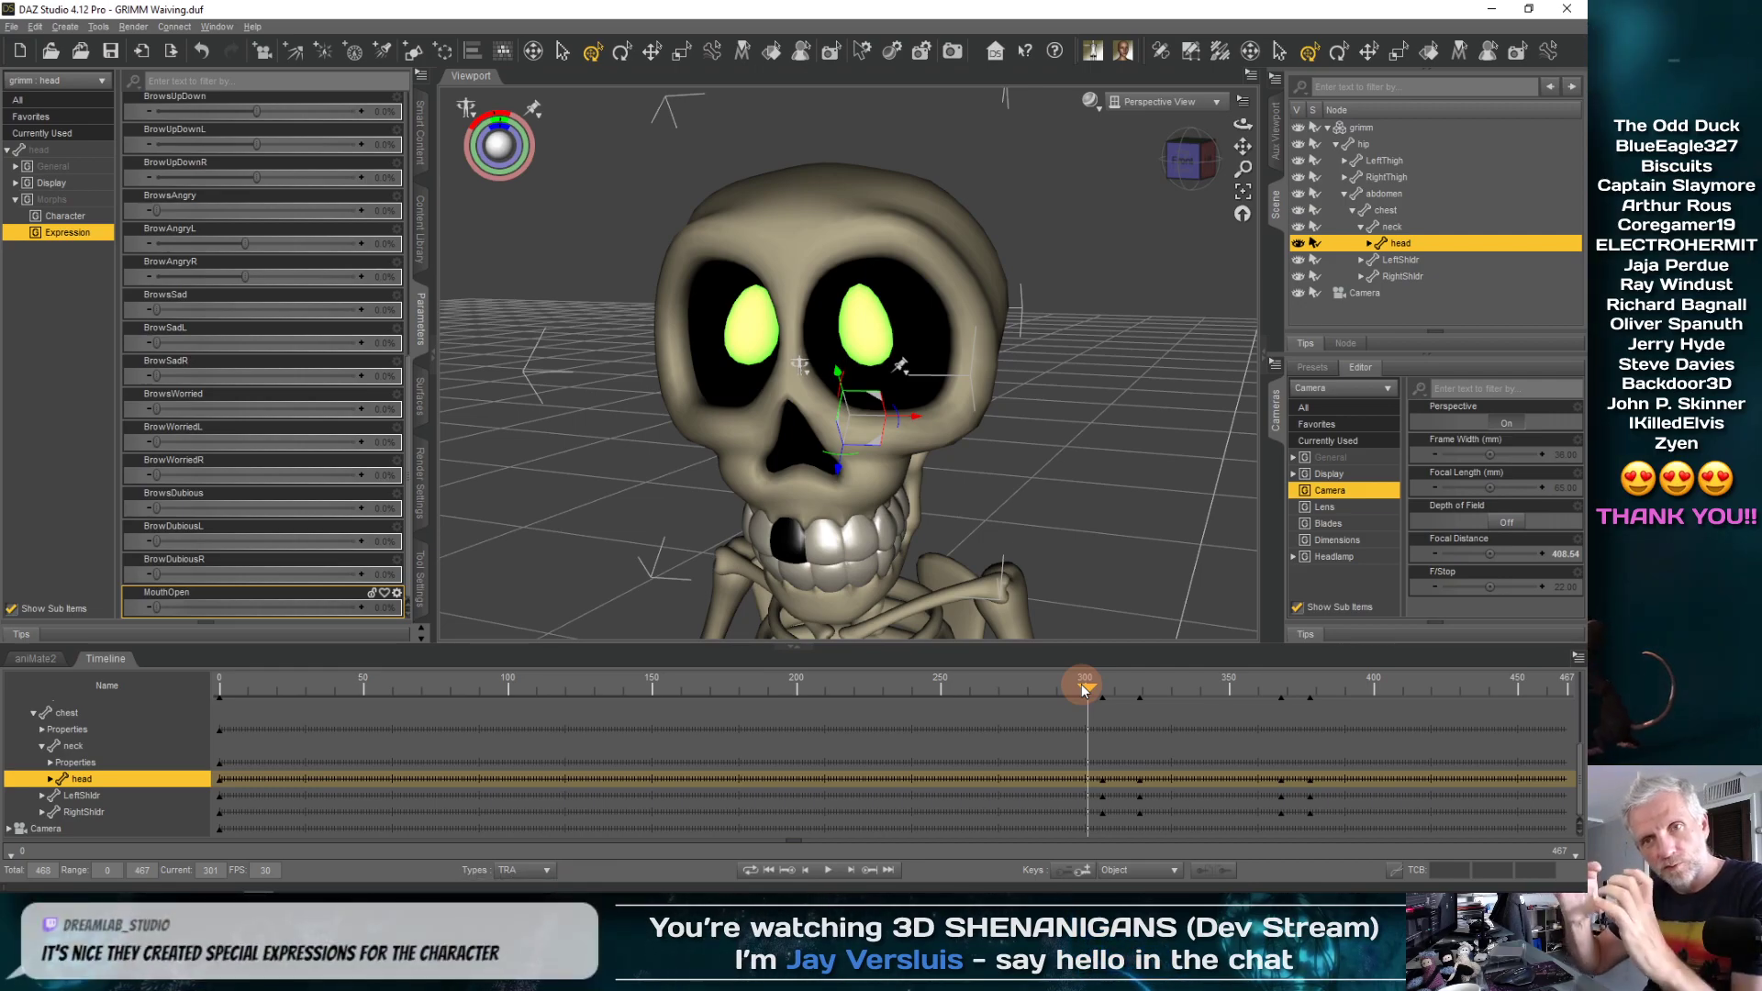
drag(1081, 685, 1131, 680)
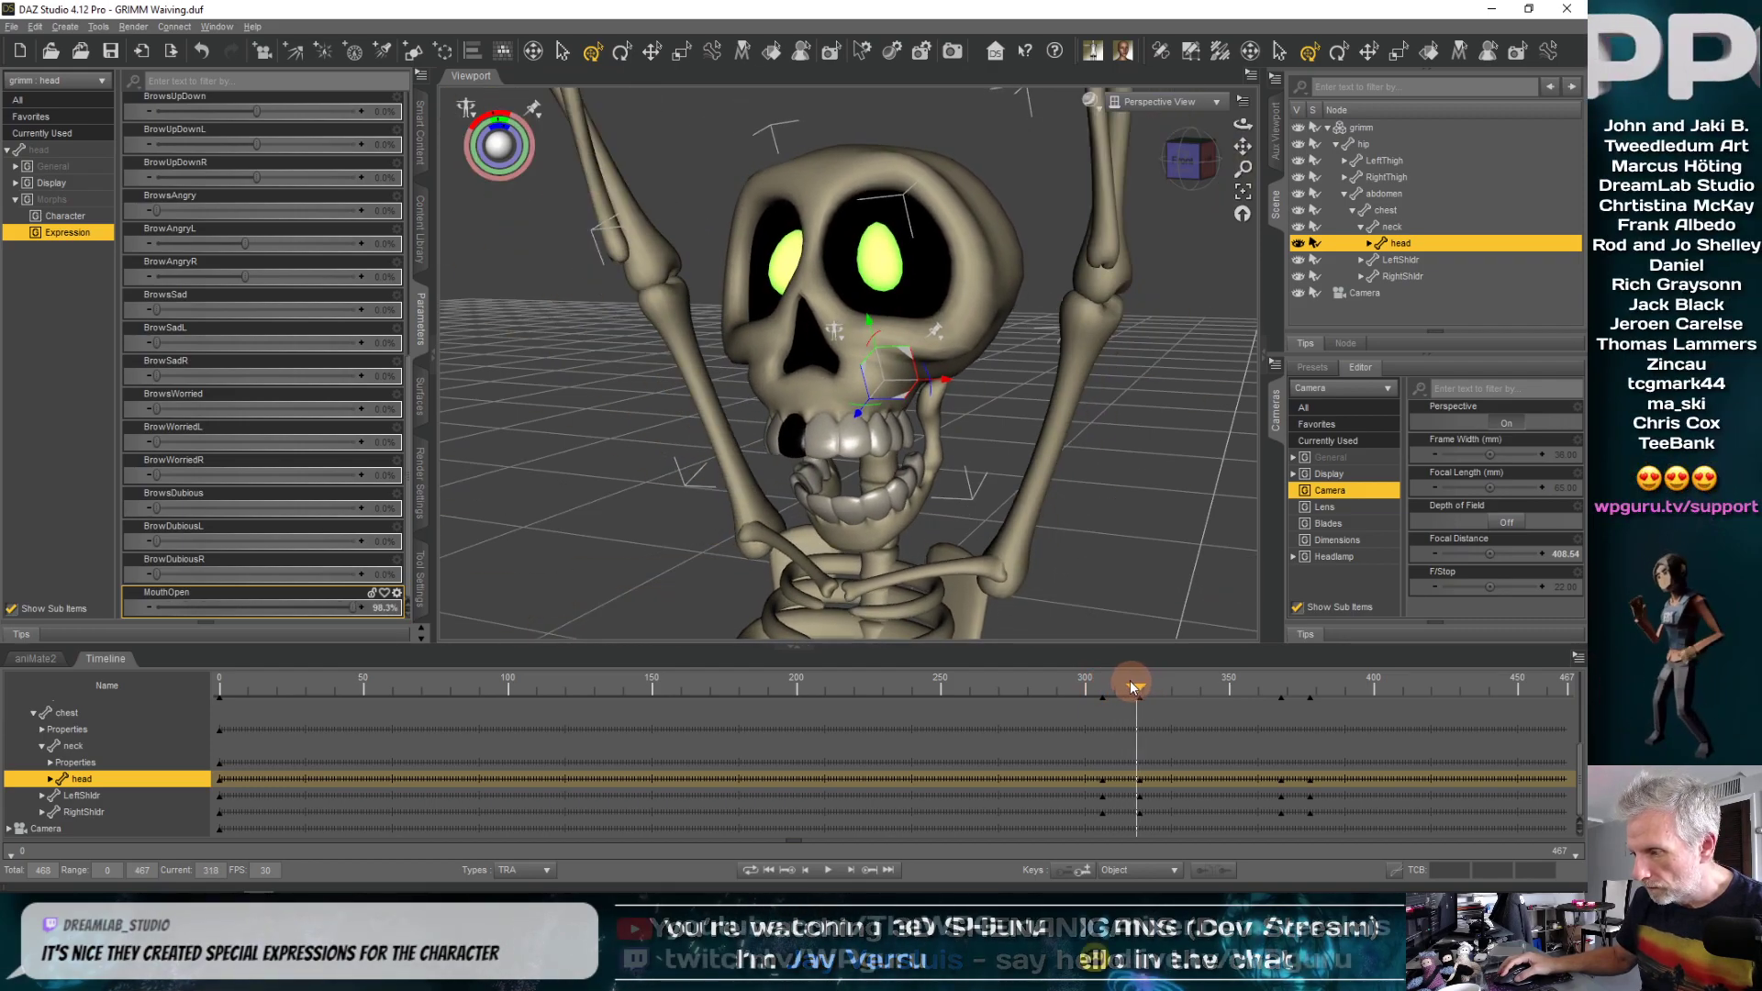
Go to the head key at frame 318, try the BrowsDubious morph, and set BrowsWorried to 100%
click(870, 871)
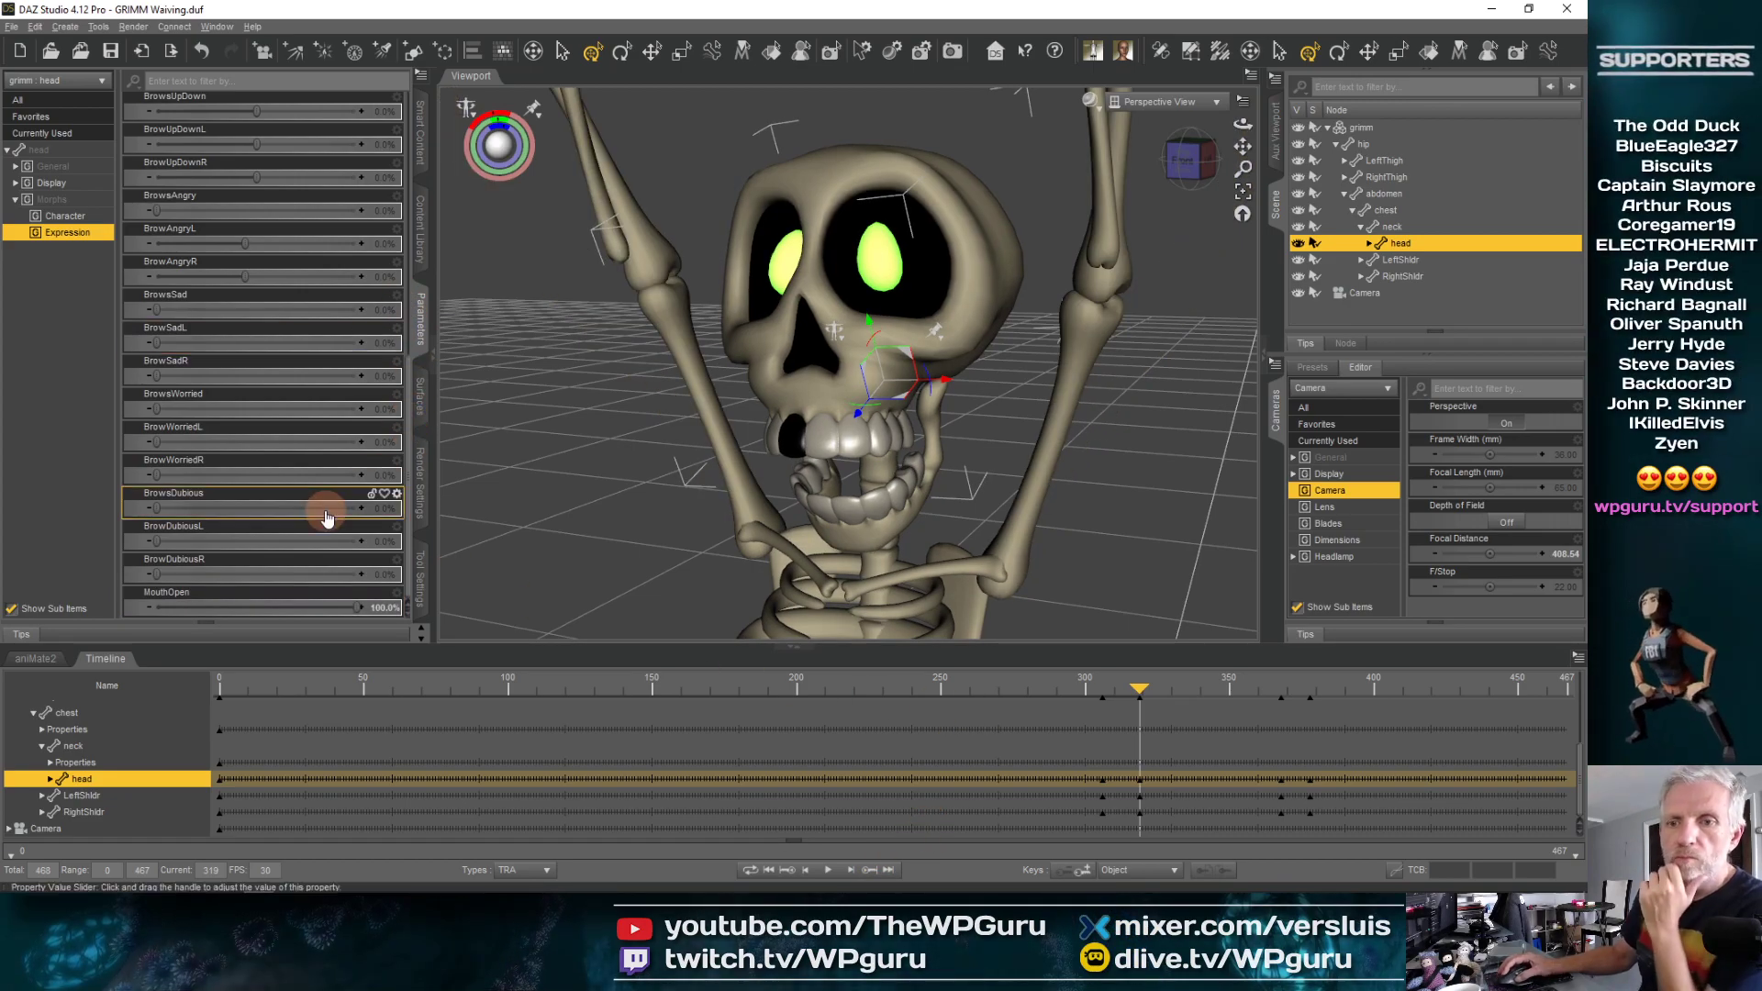
drag(156, 508, 78, 528)
click(188, 381)
drag(159, 409, 413, 411)
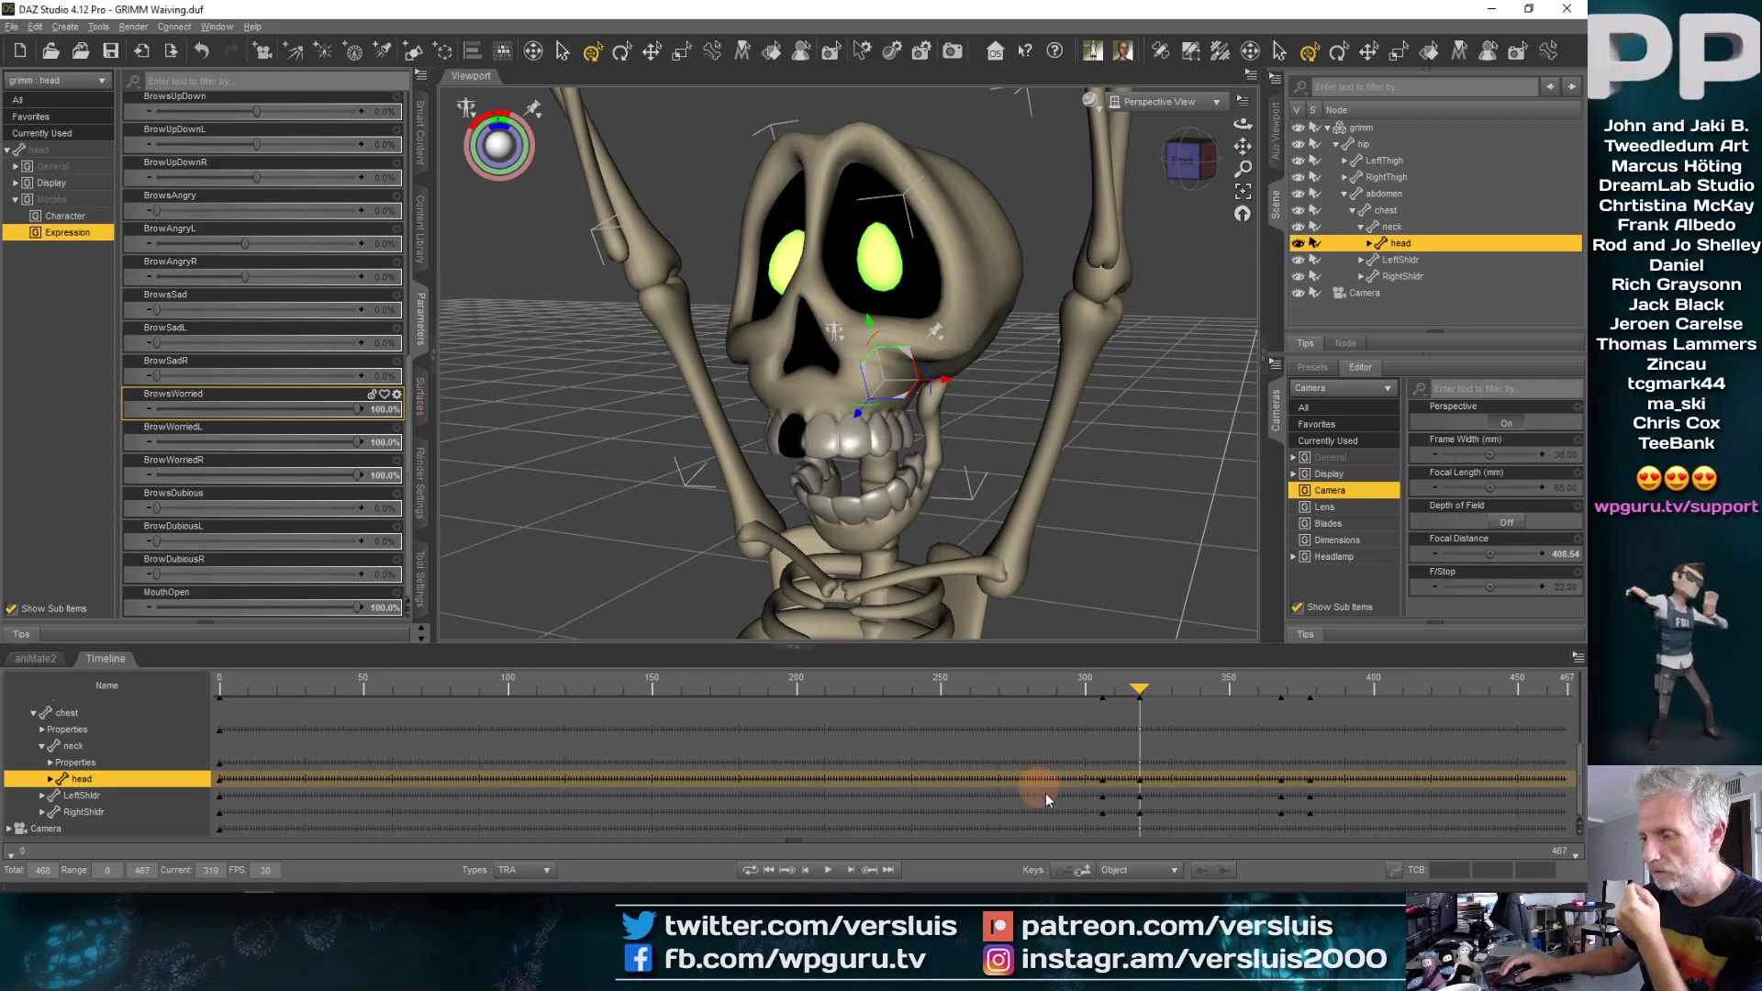
Advance to the head key at frame 378 and set the BrowsWorried morph to 0%
click(869, 871)
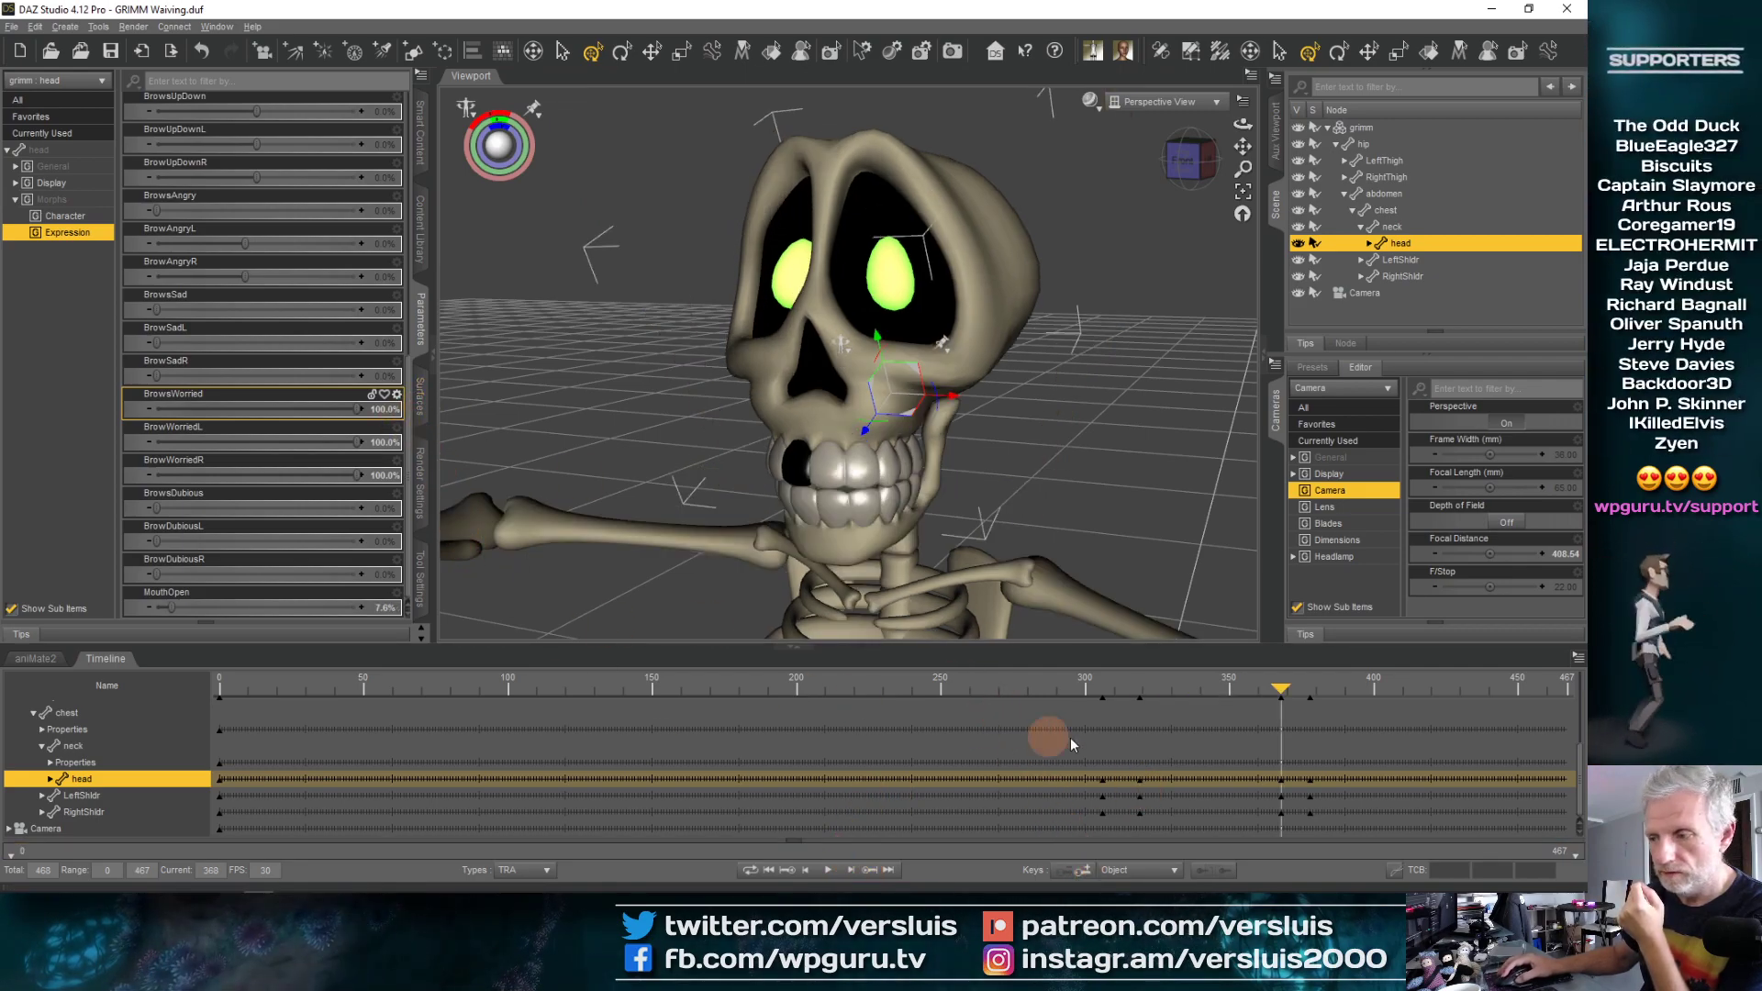
click(871, 871)
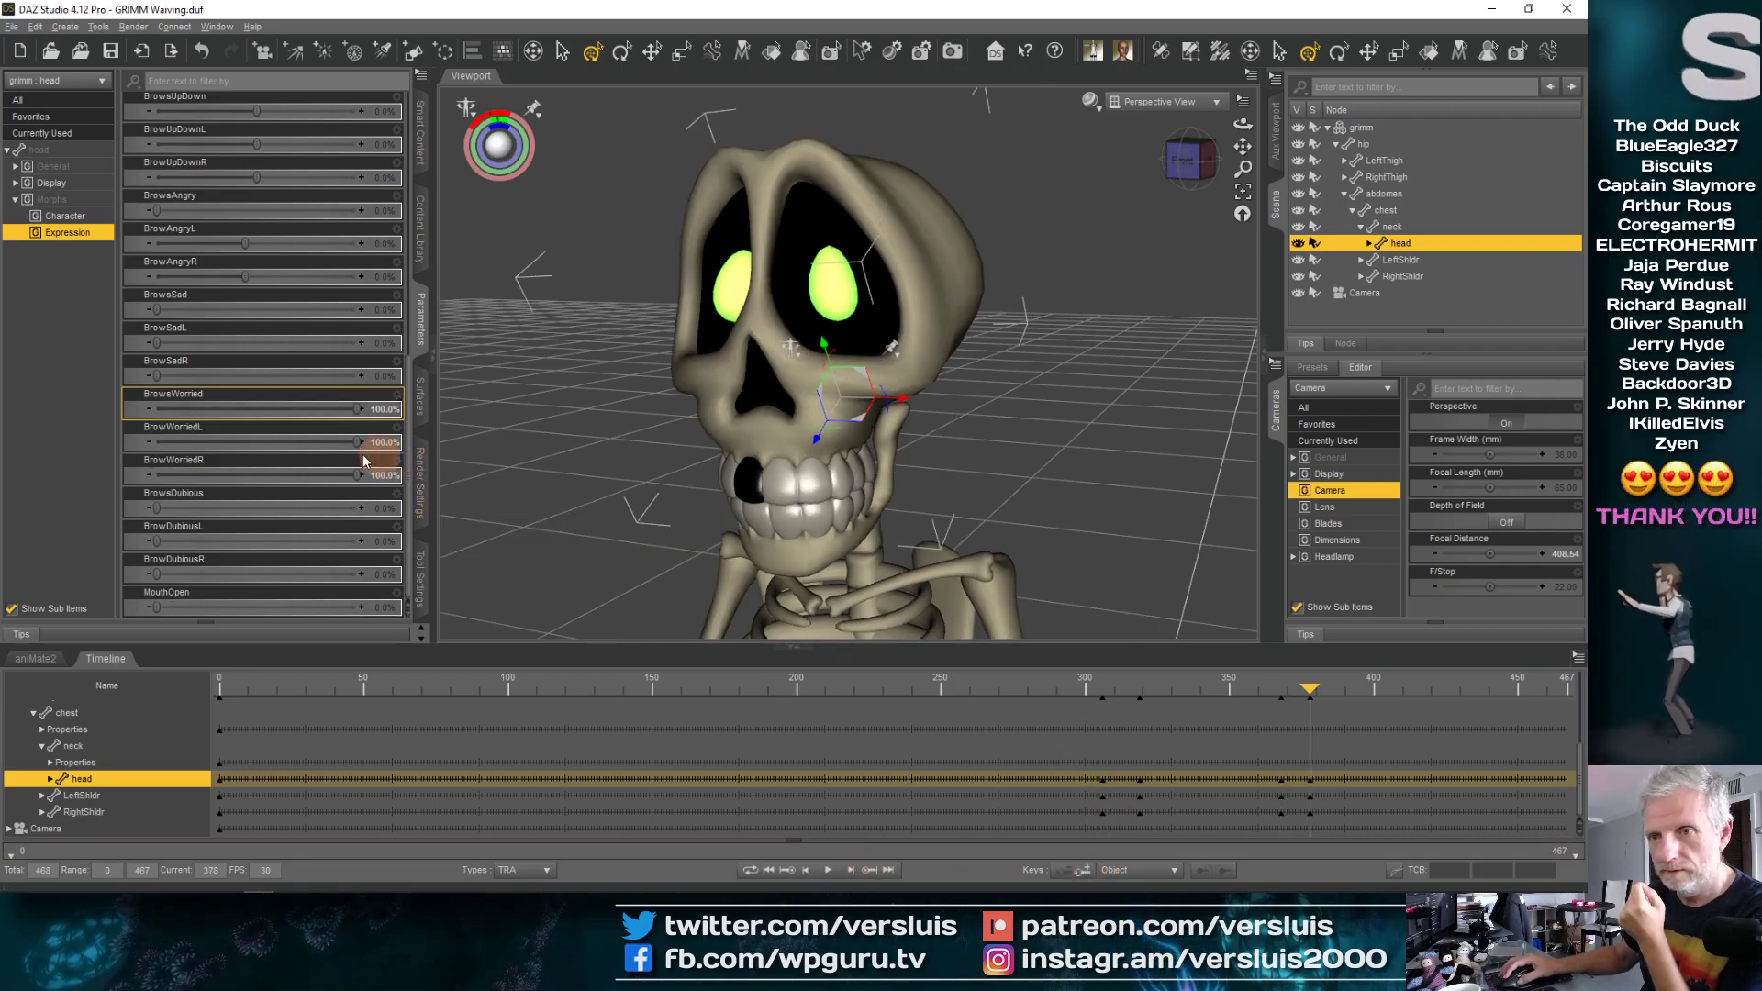
drag(323, 410, 154, 410)
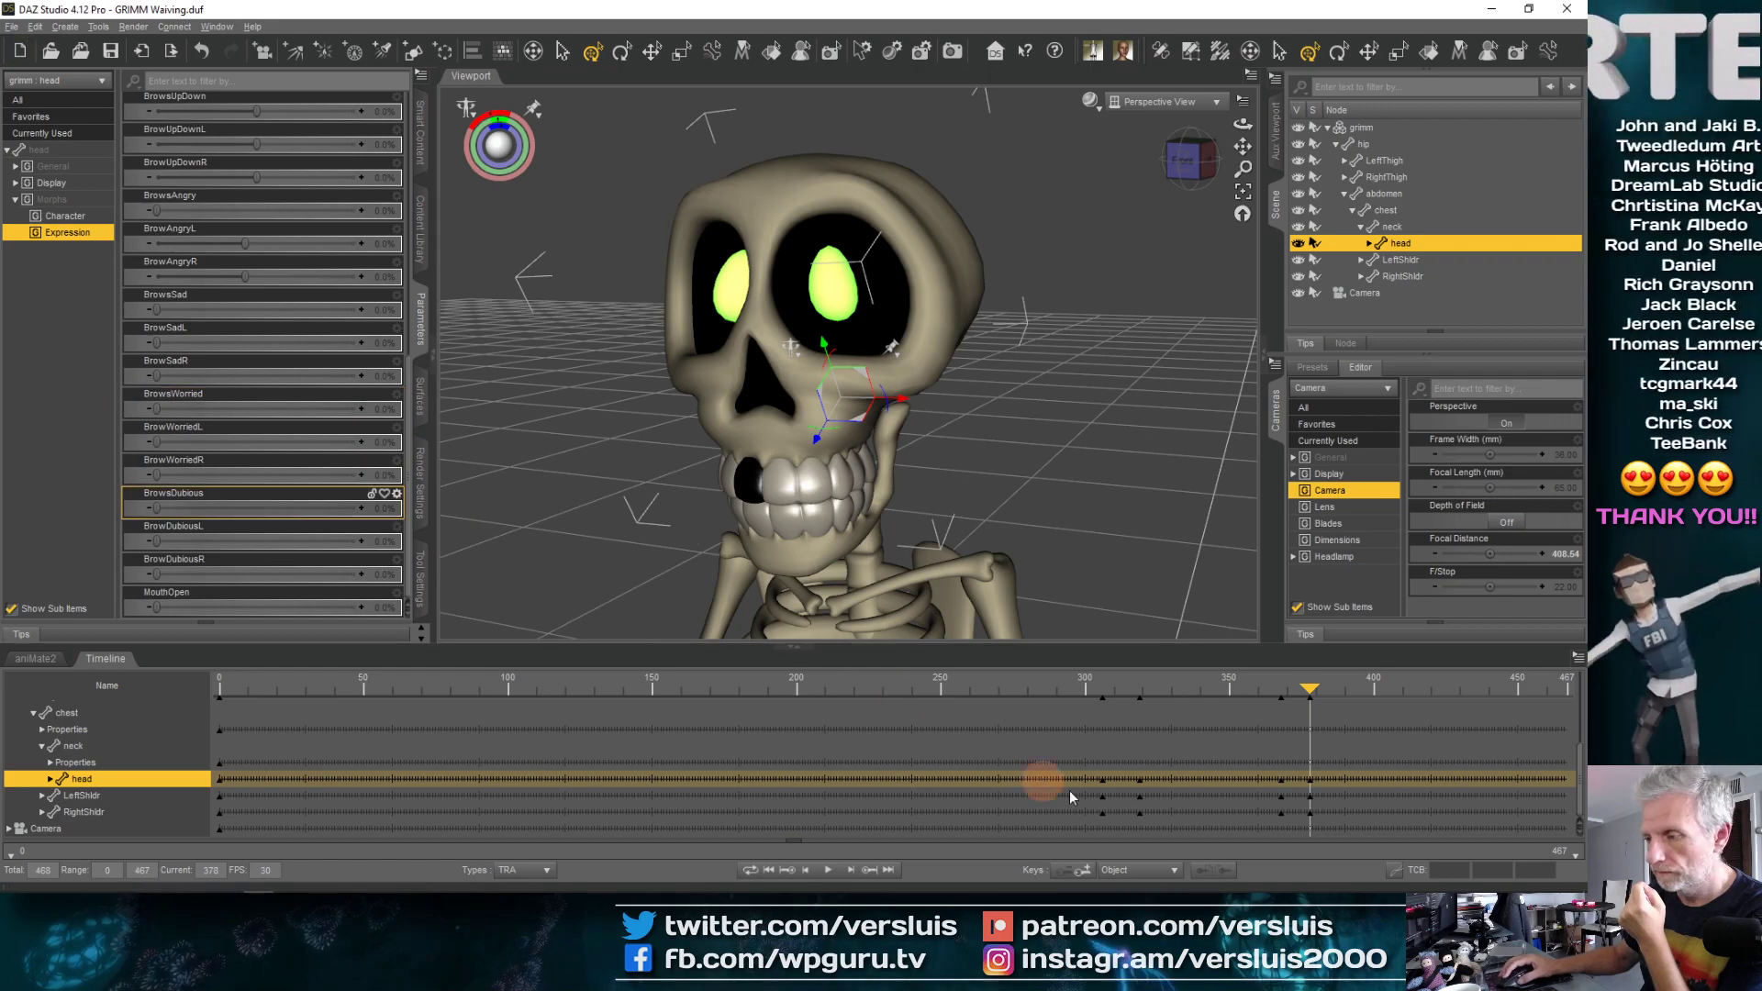
Return to the head key at frame 306 and set the BrowsWorried morph to 0%
click(791, 872)
click(791, 872)
click(793, 873)
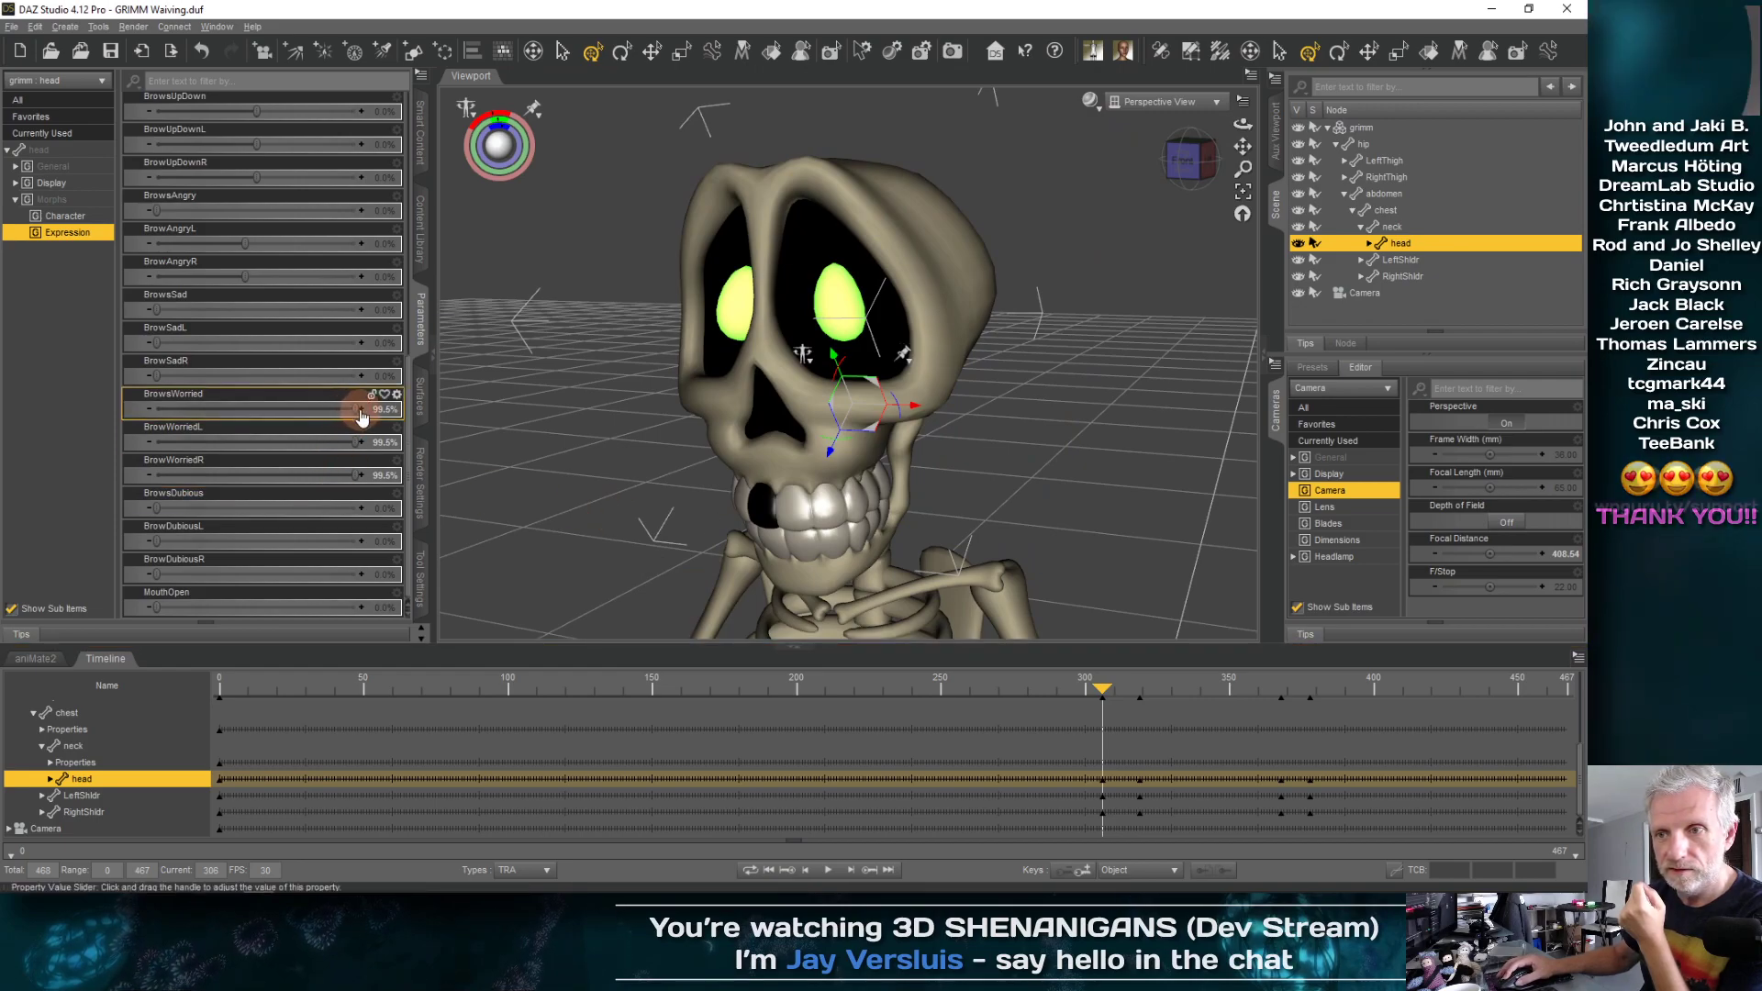
drag(354, 408, 154, 410)
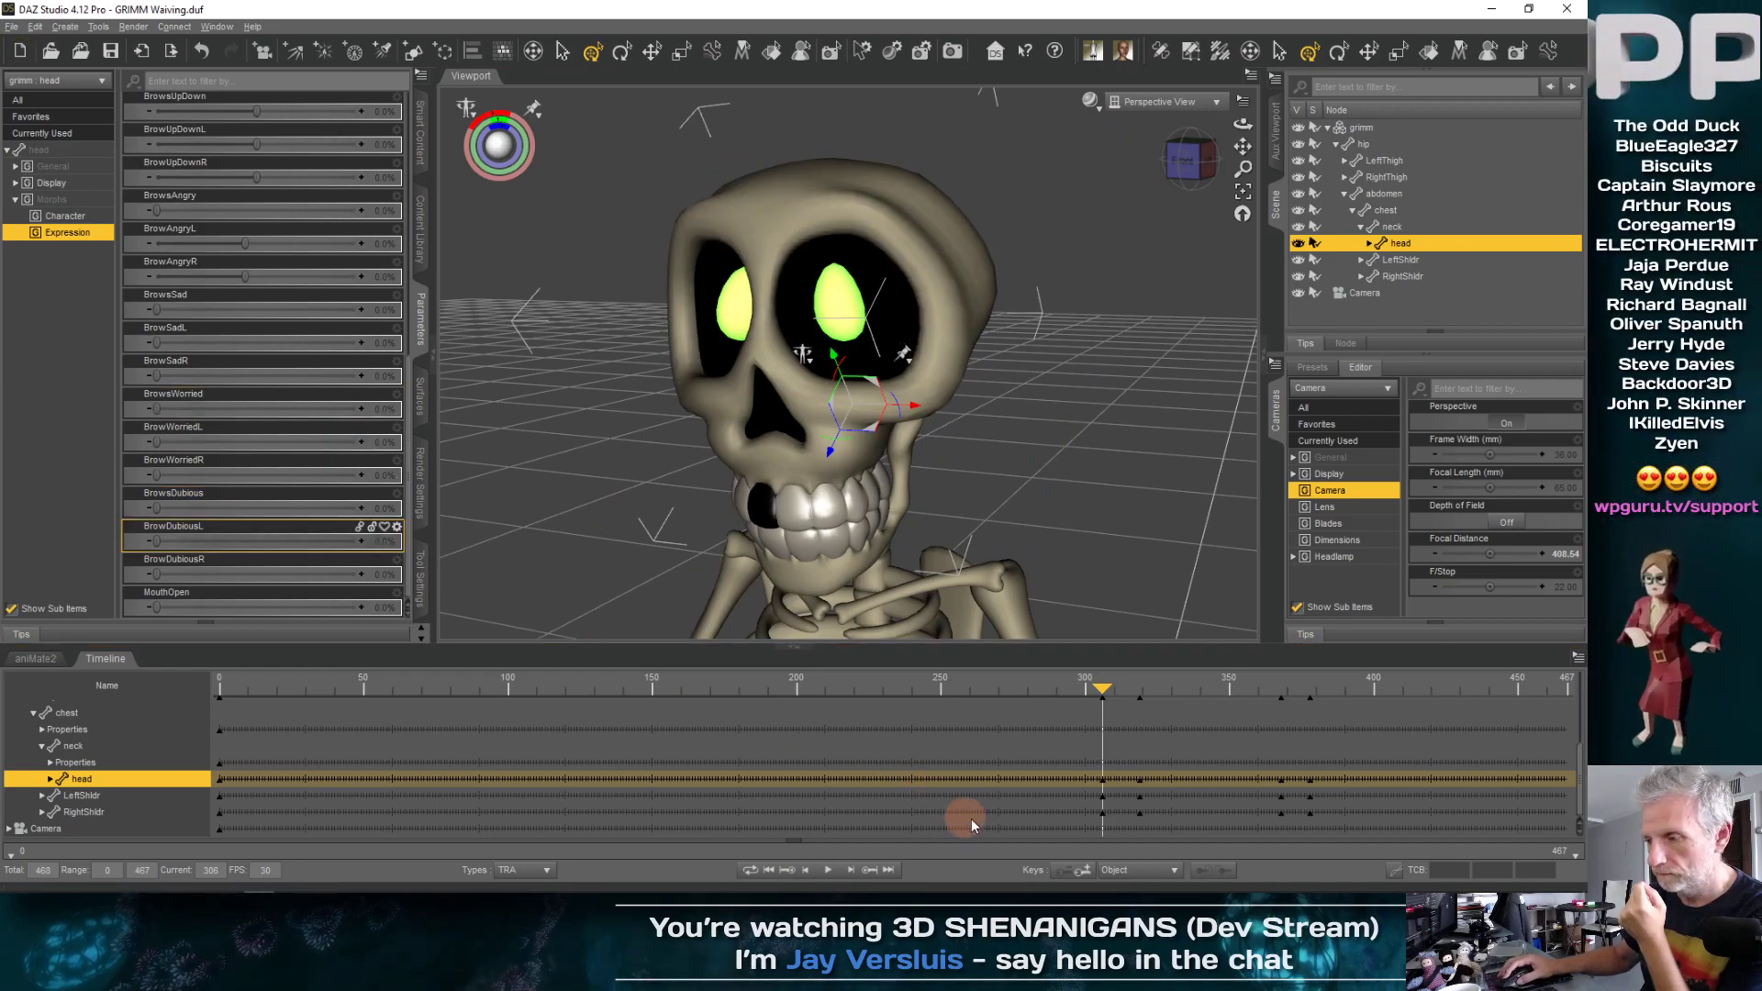
Scrub through the wave to examine the brow and mouth movement, inspect the eyes up close, and replay the animation from the start
drag(1107, 685, 1272, 686)
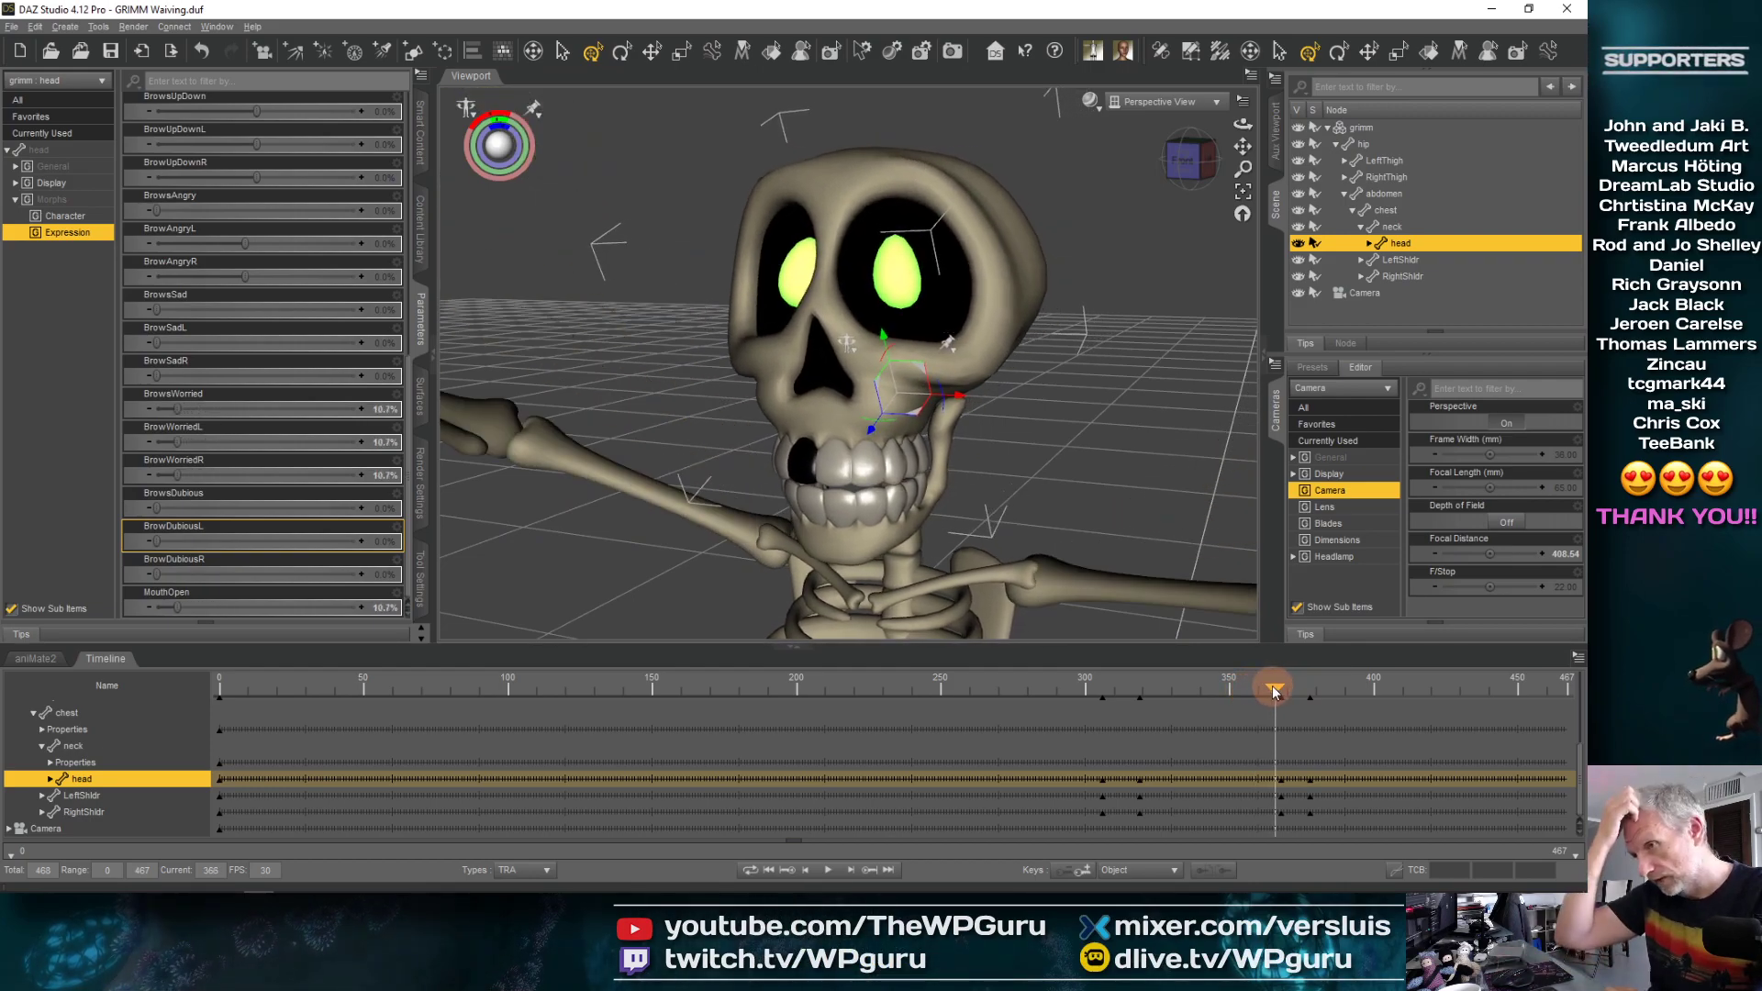
drag(1272, 686, 1074, 702)
scroll(1060, 547, up, 5)
scroll(1060, 547, down, 6)
scroll(1060, 547, up, 6)
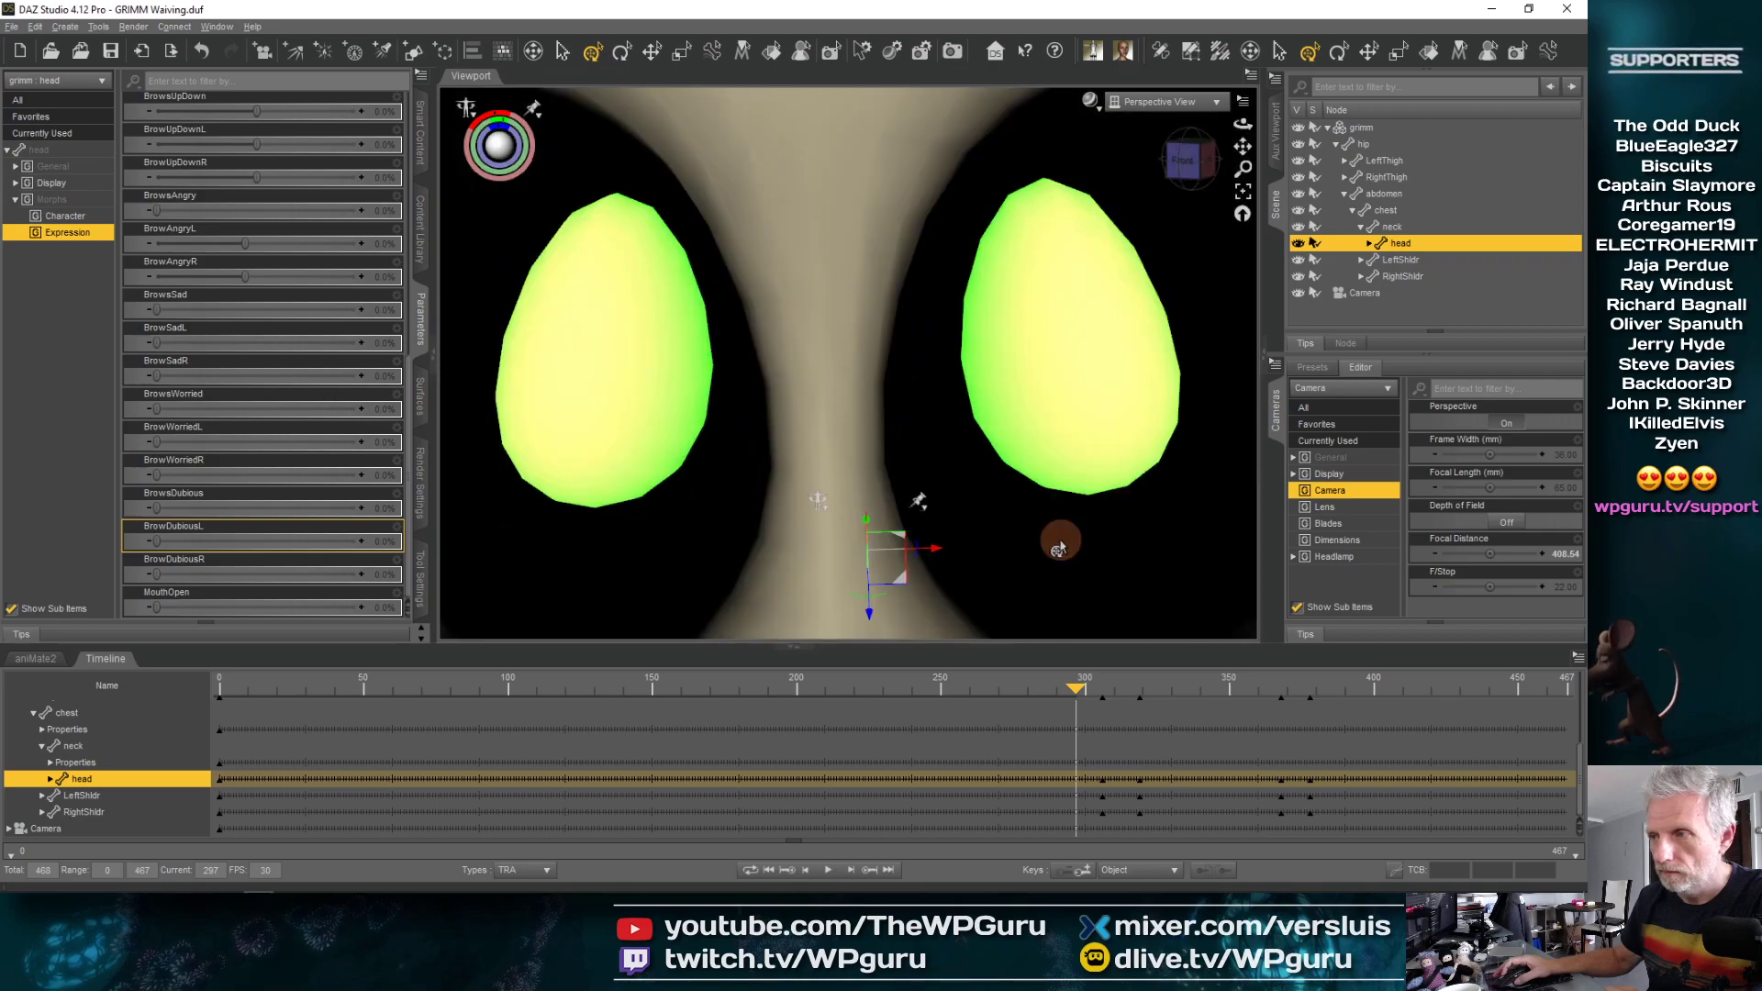
scroll(1060, 547, down, 6)
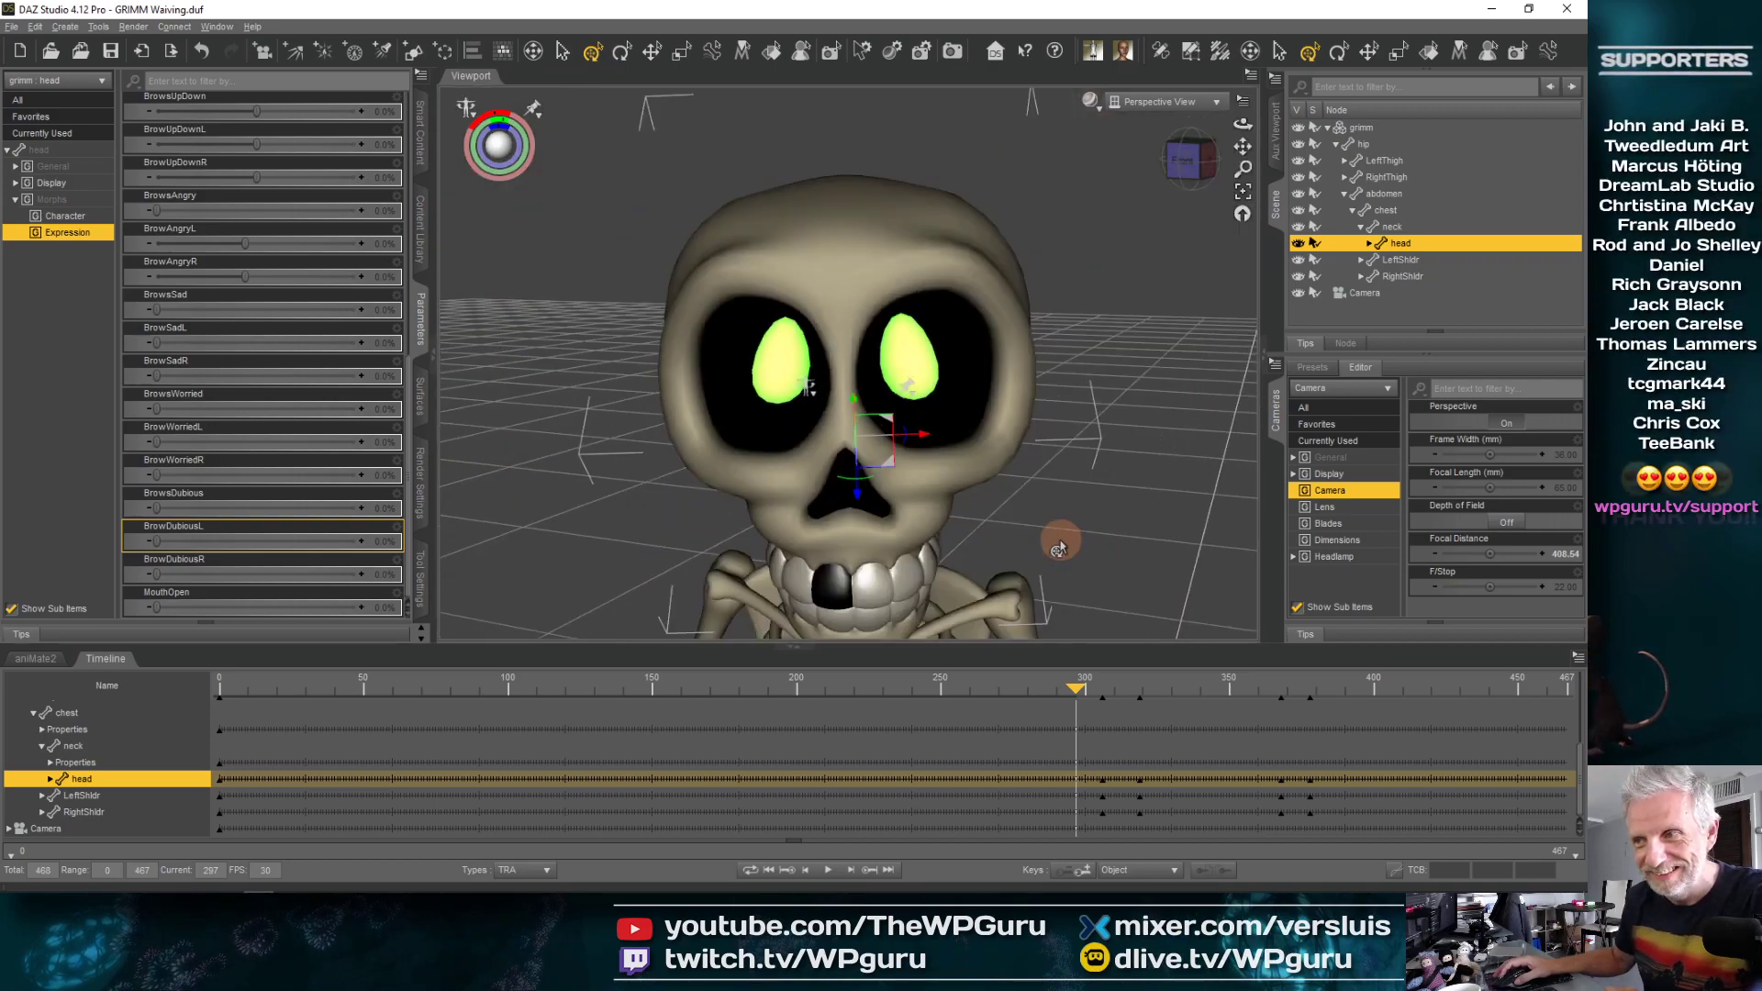
drag(1058, 725, 168, 691)
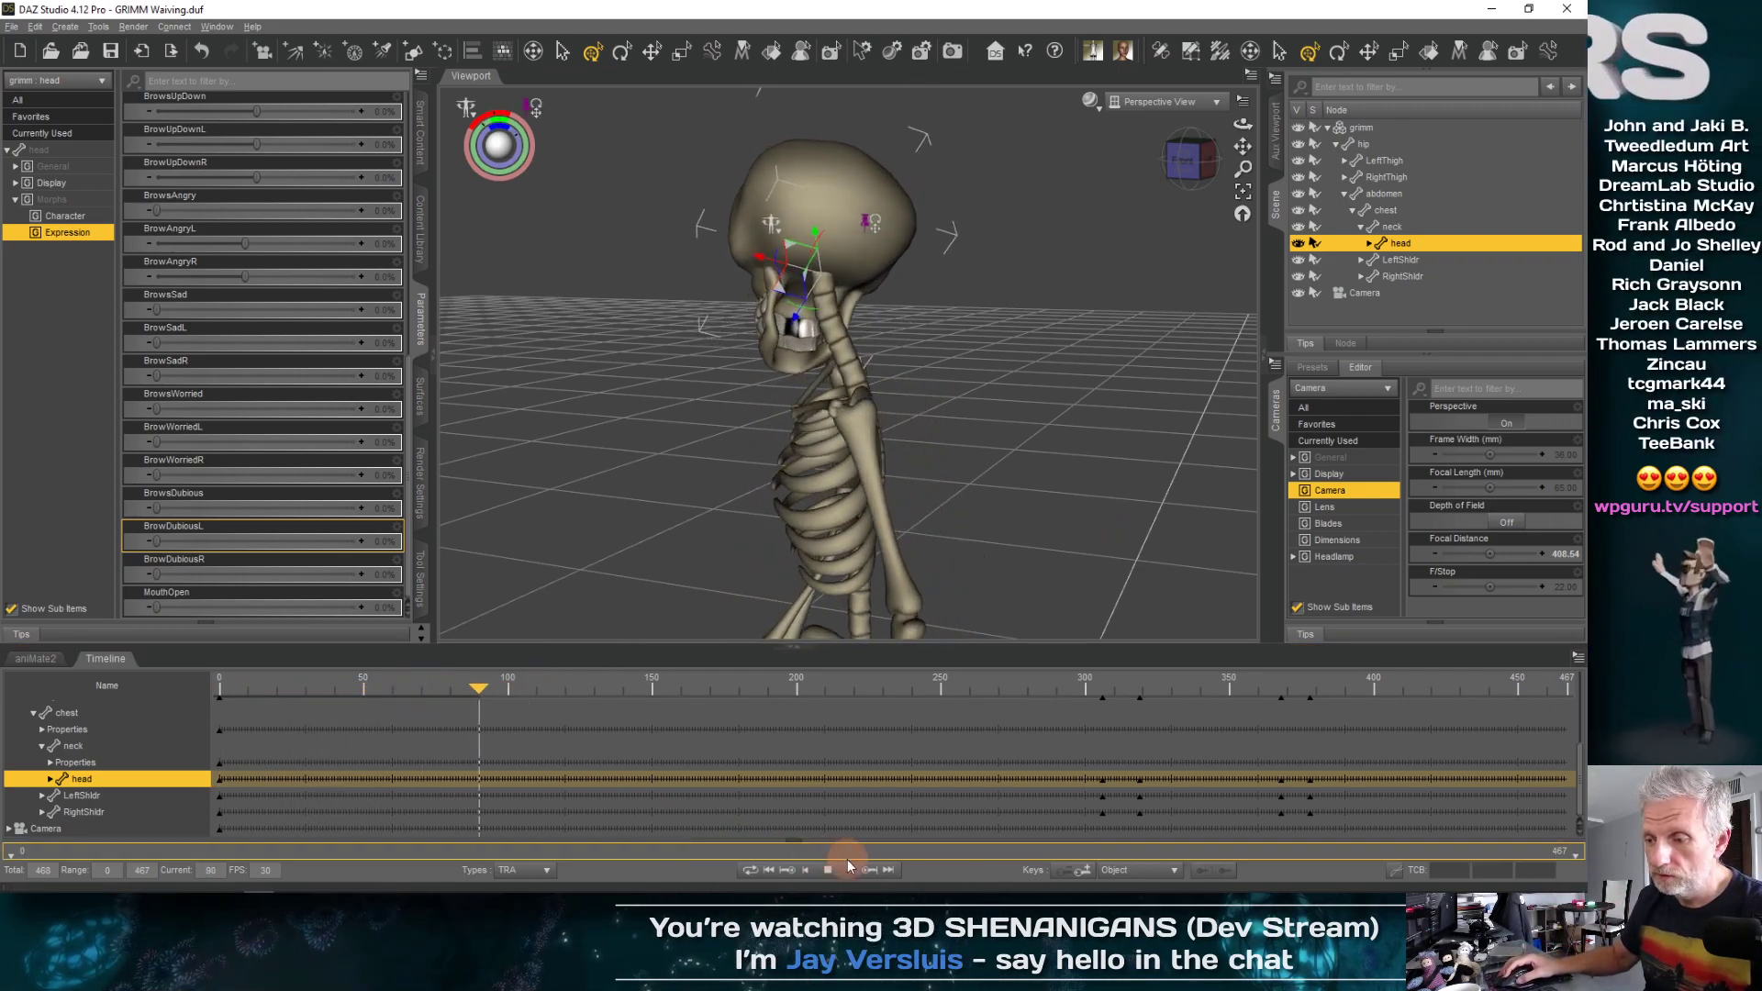
drag(488, 681, 222, 695)
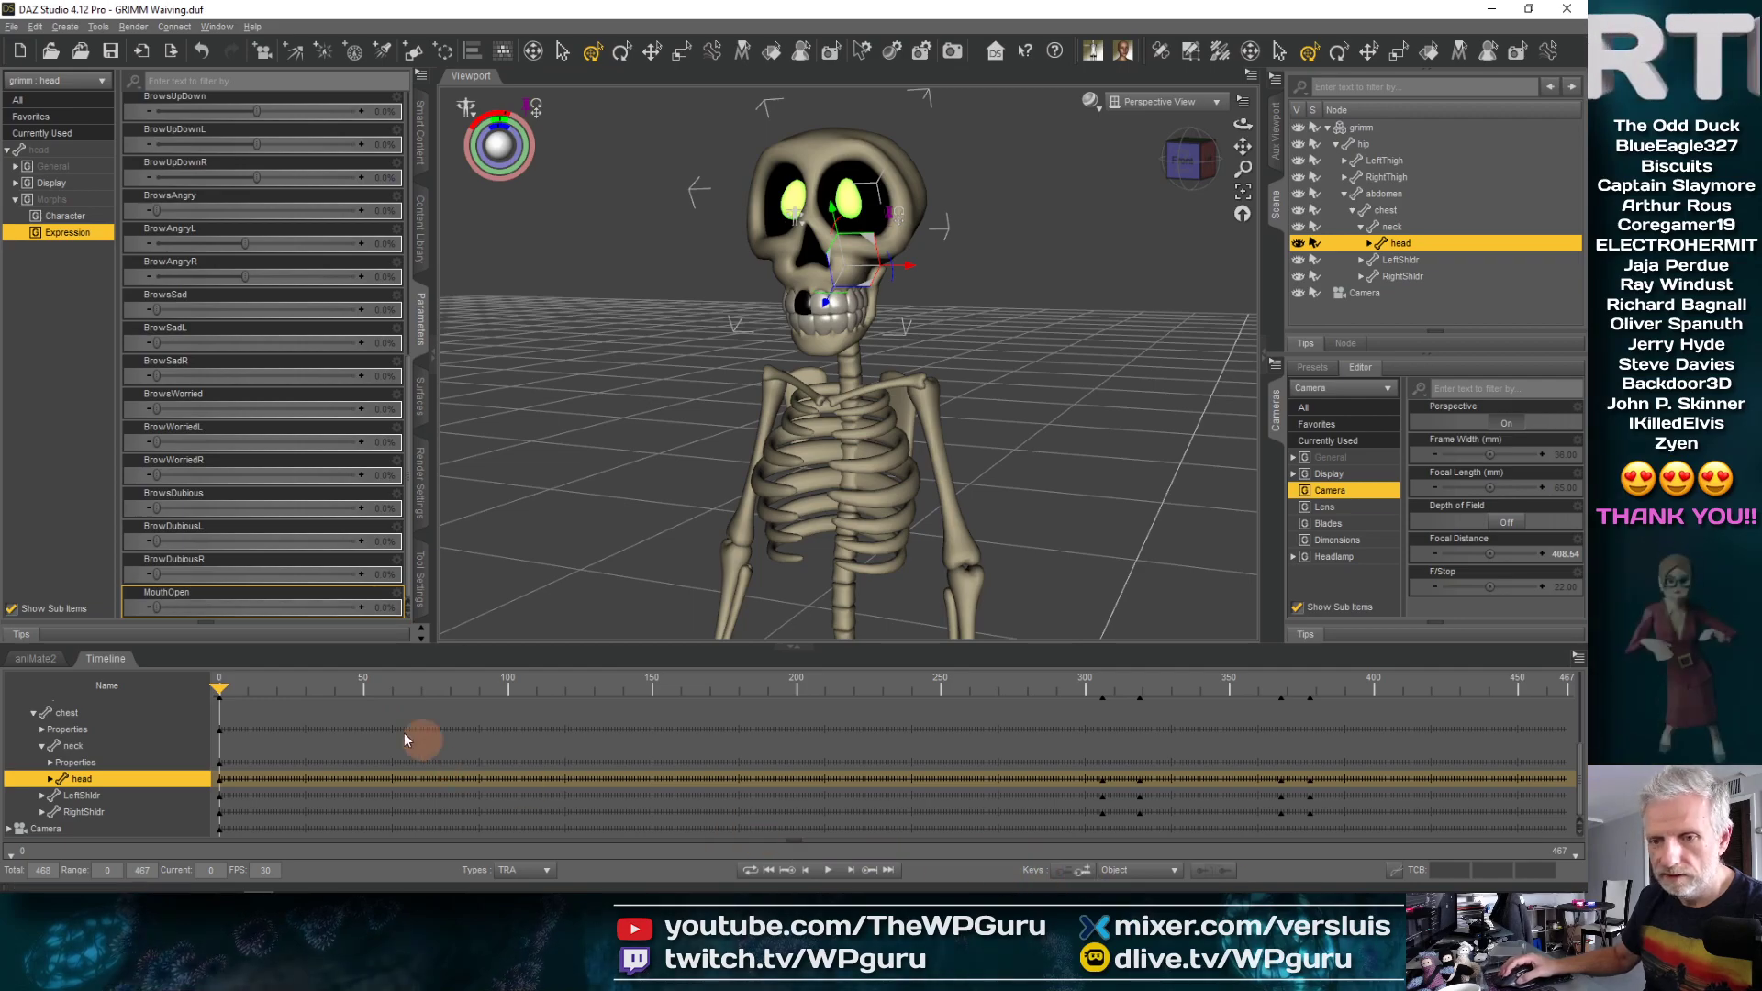
Move to frame 60 and try the head's BrowsSad, EyesWince and EyesSideSide expression morphs, resetting each one
drag(217, 689, 388, 685)
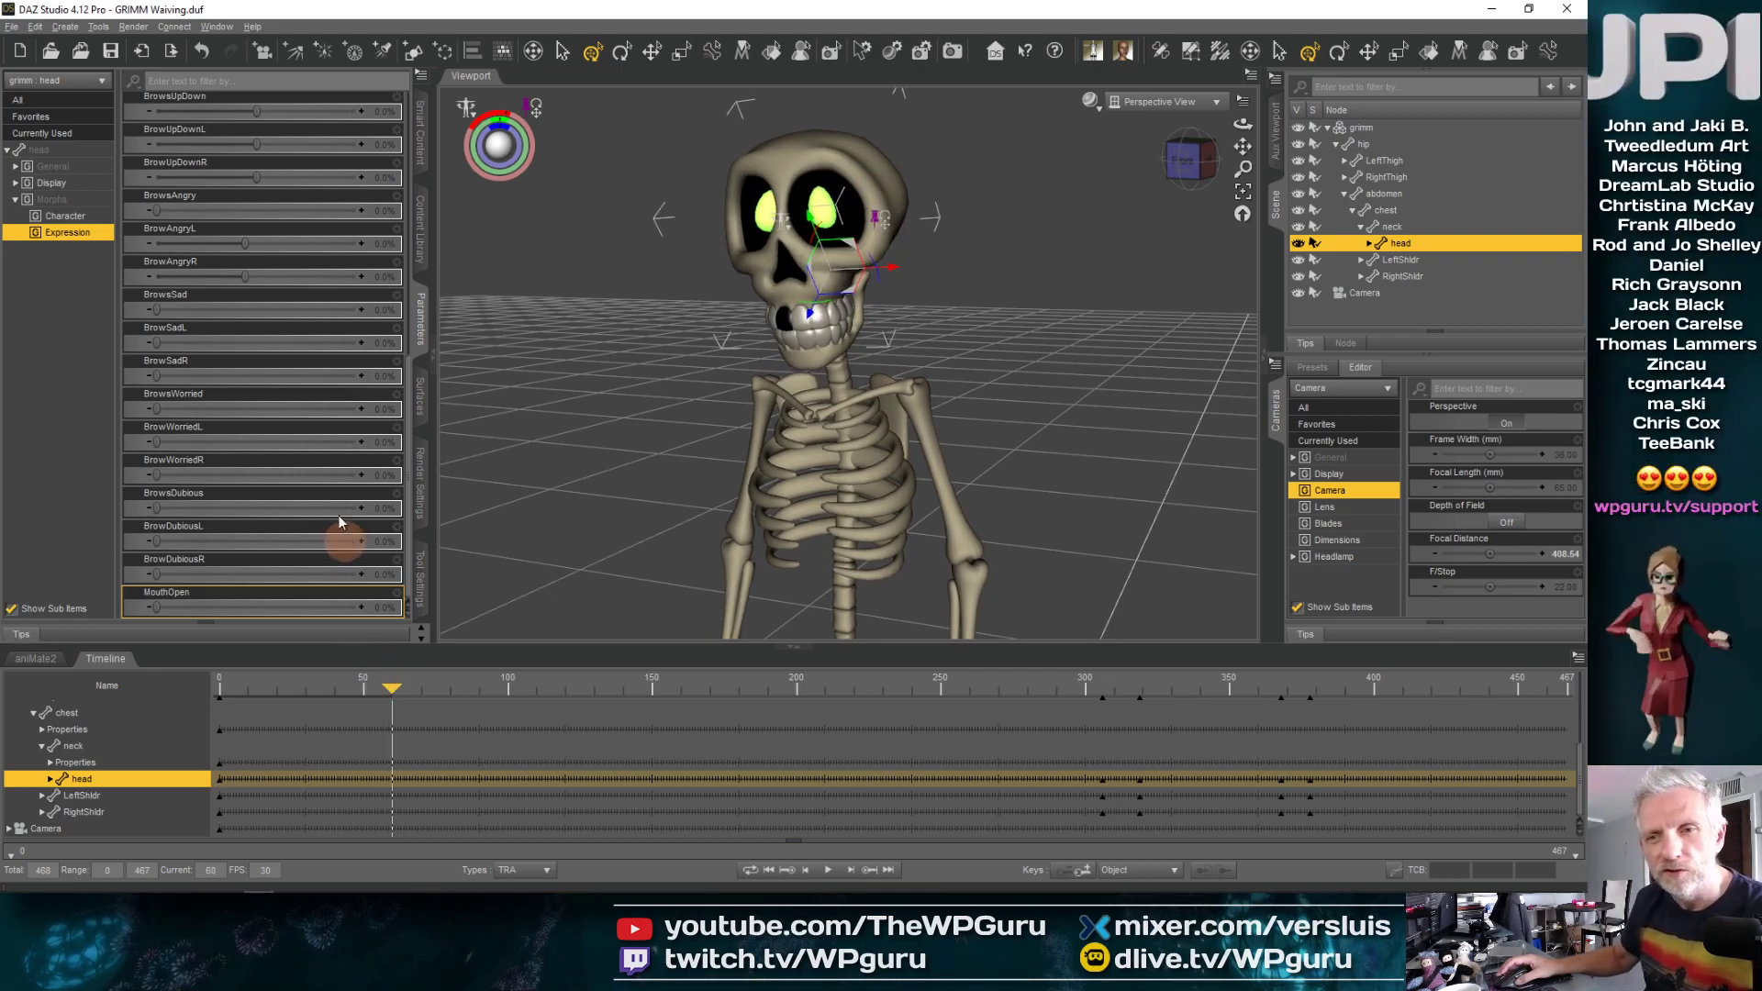
scroll(336, 498, up, 5)
scroll(336, 497, up, 1)
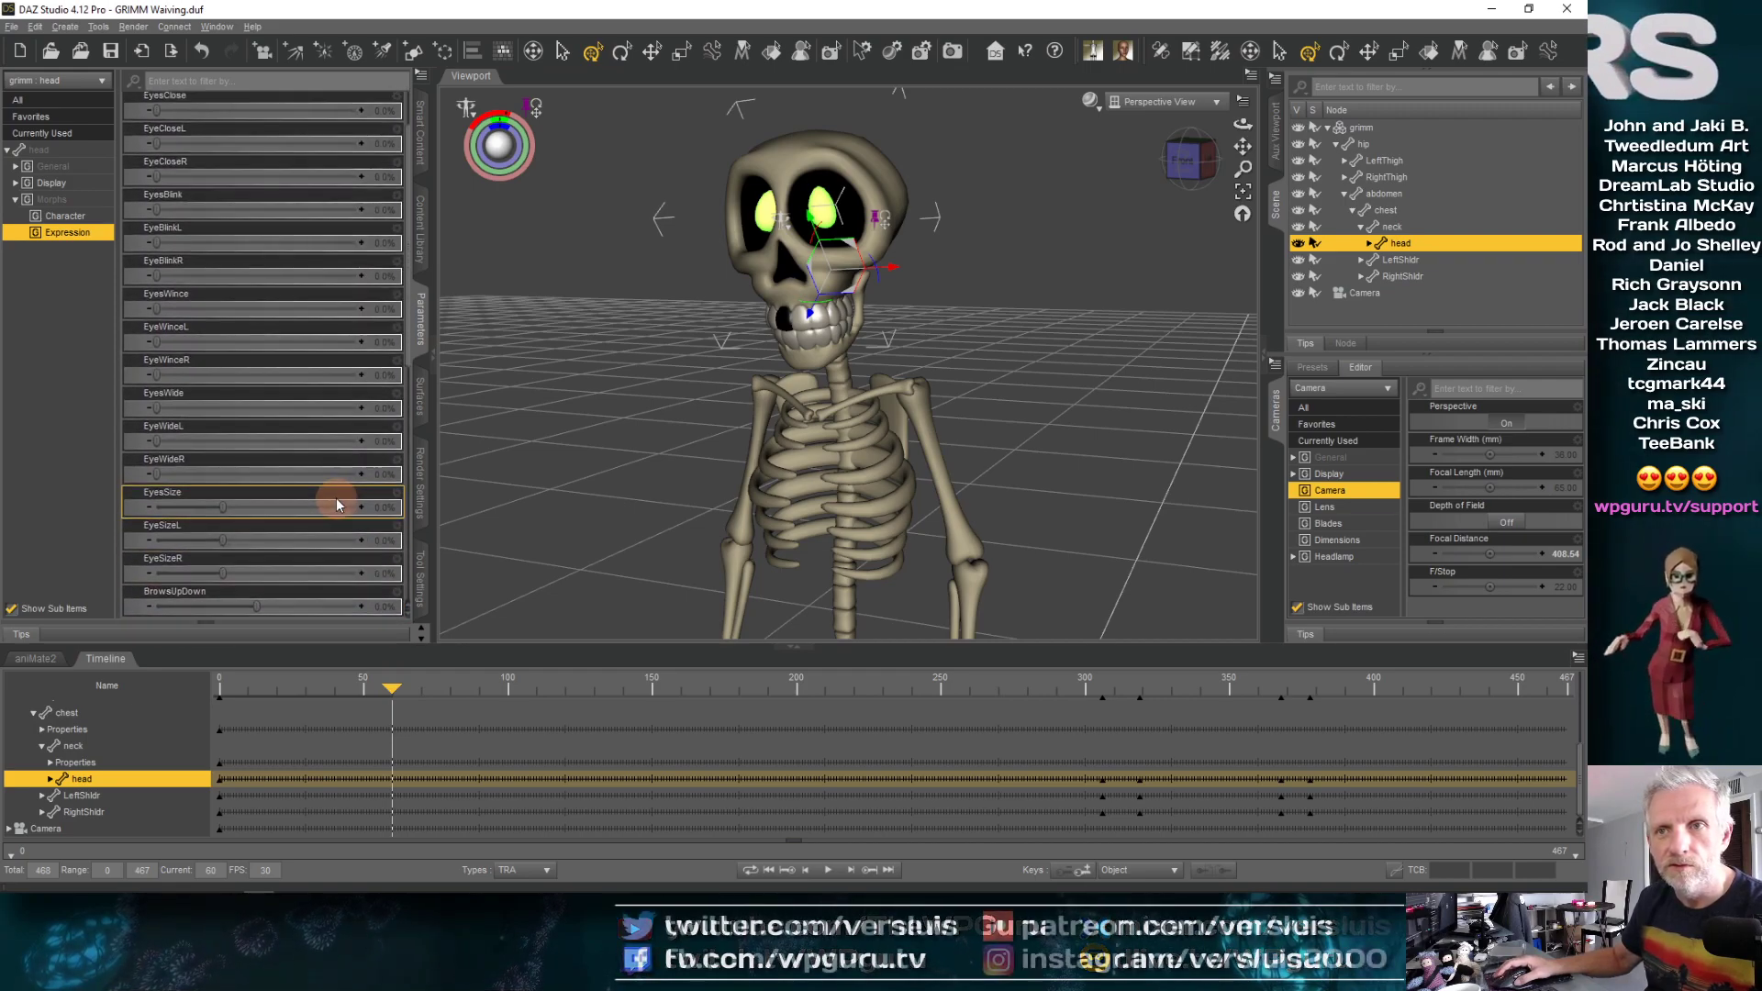
scroll(245, 454, up, 1)
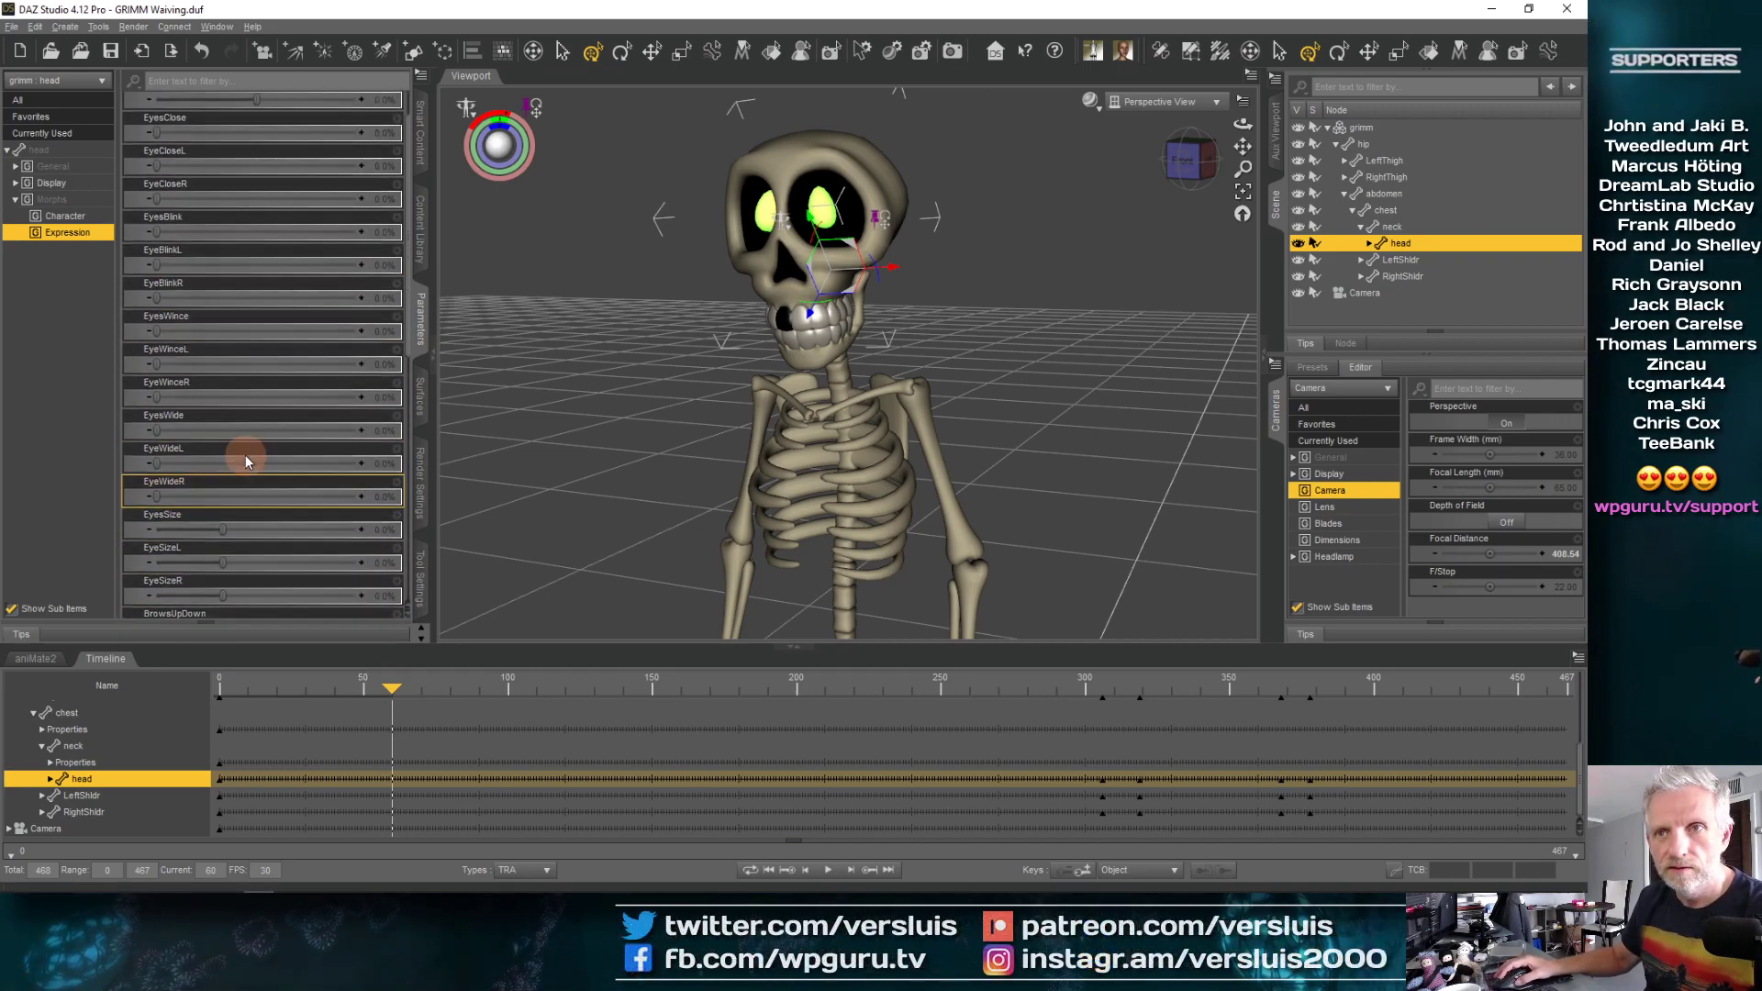
scroll(245, 455, down, 3)
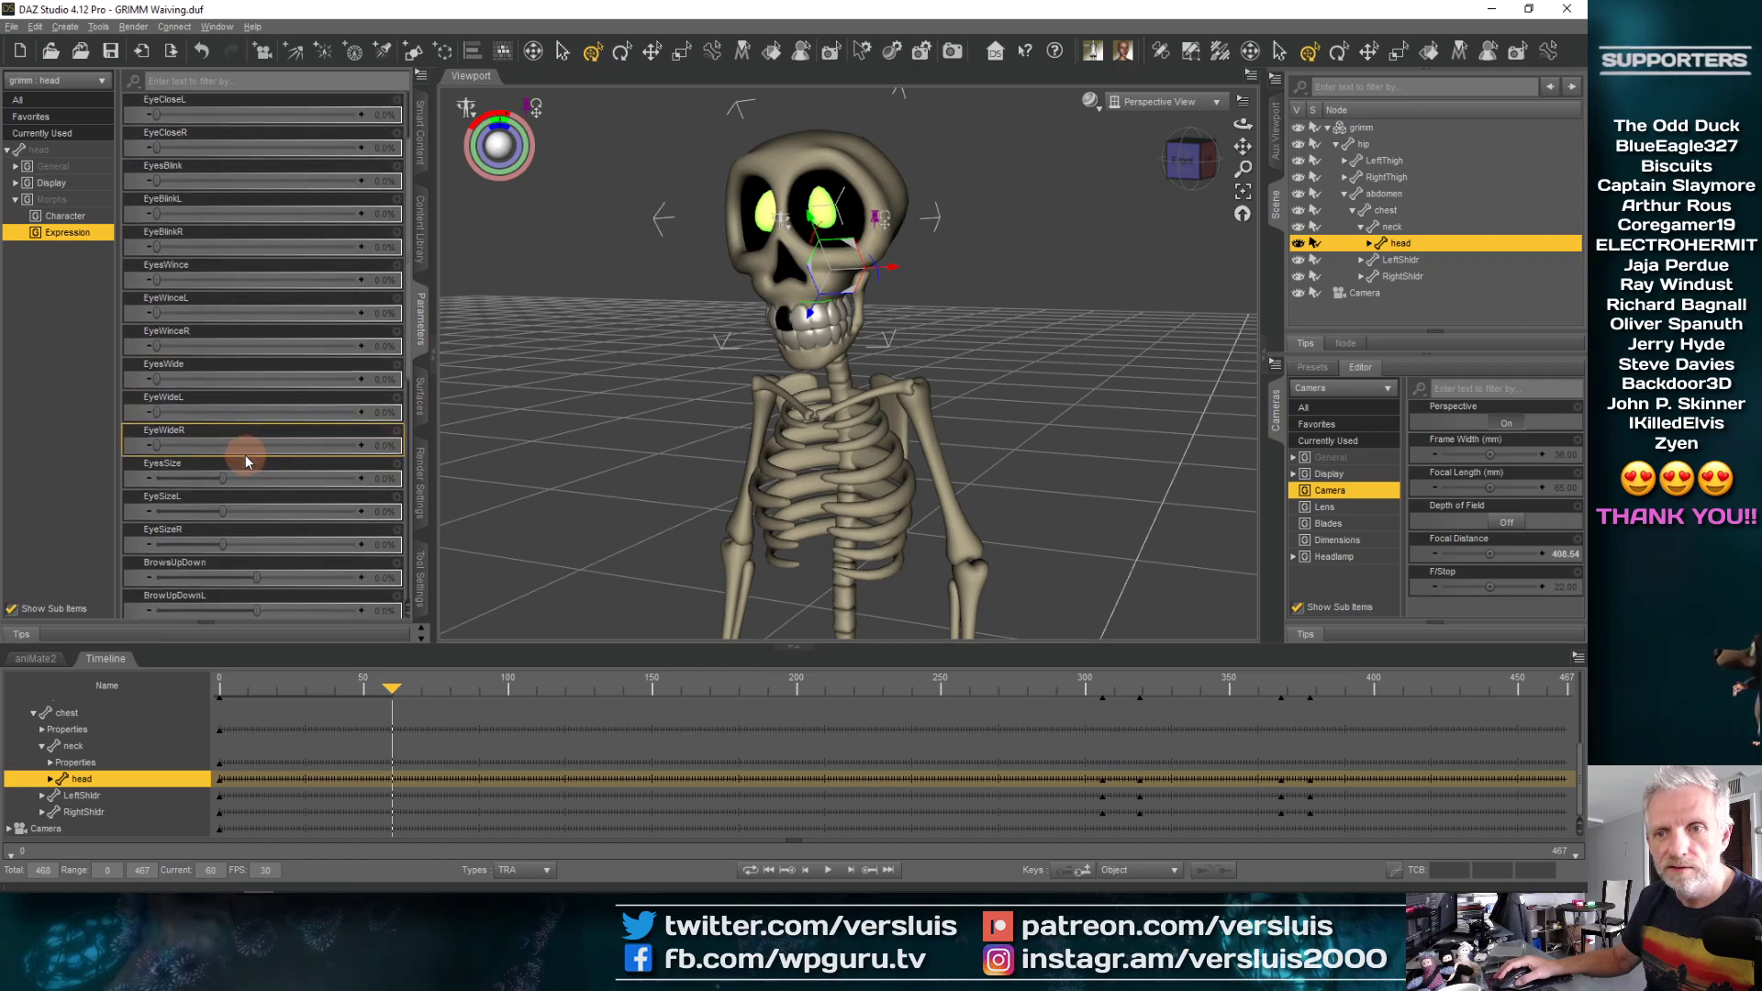
scroll(245, 454, down, 5)
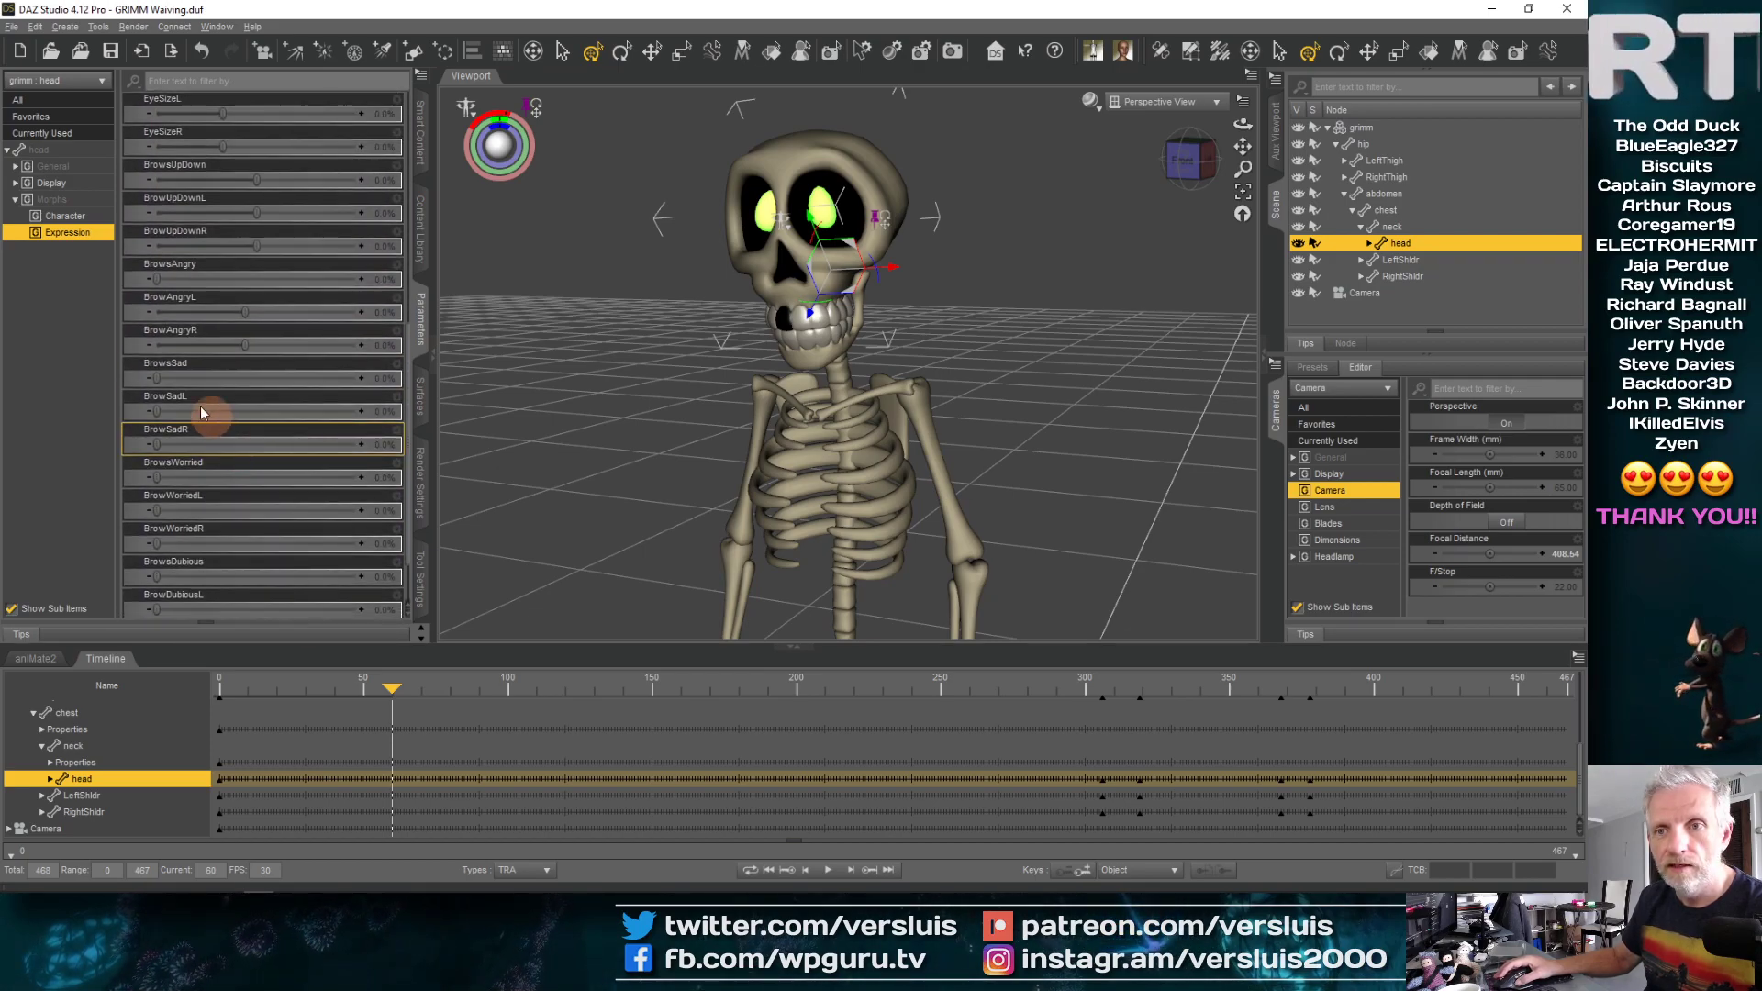
drag(155, 379, 20, 379)
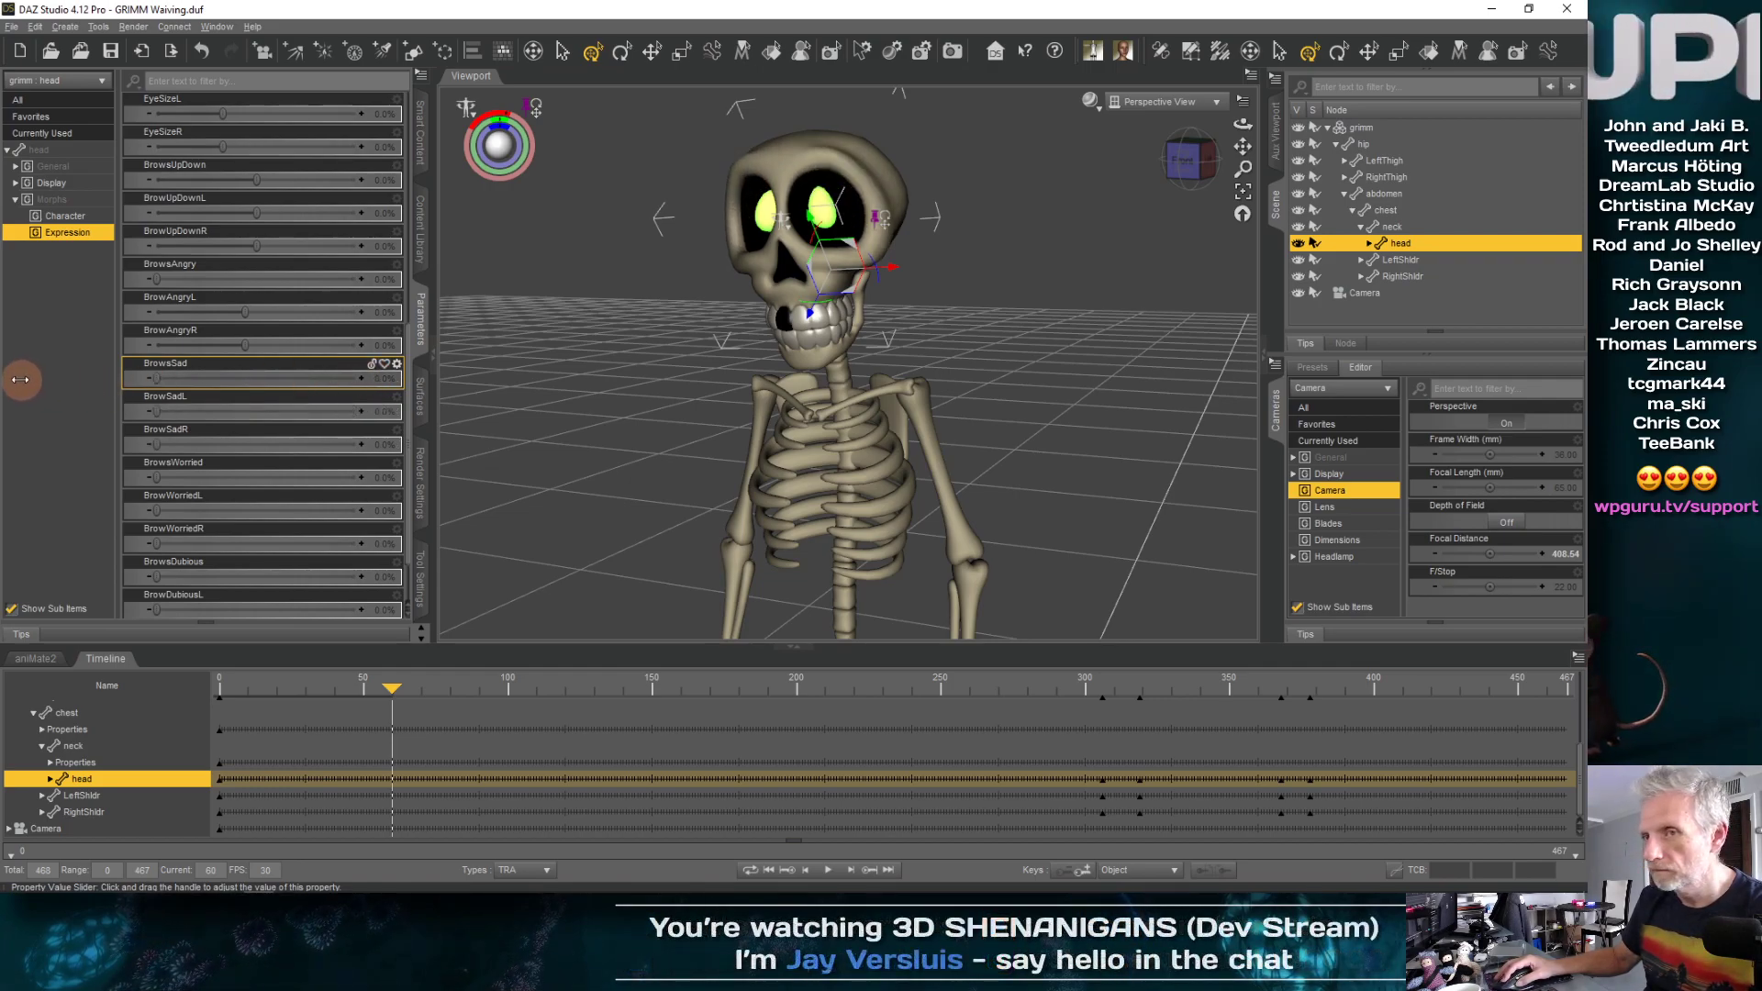
scroll(271, 429, down, 2)
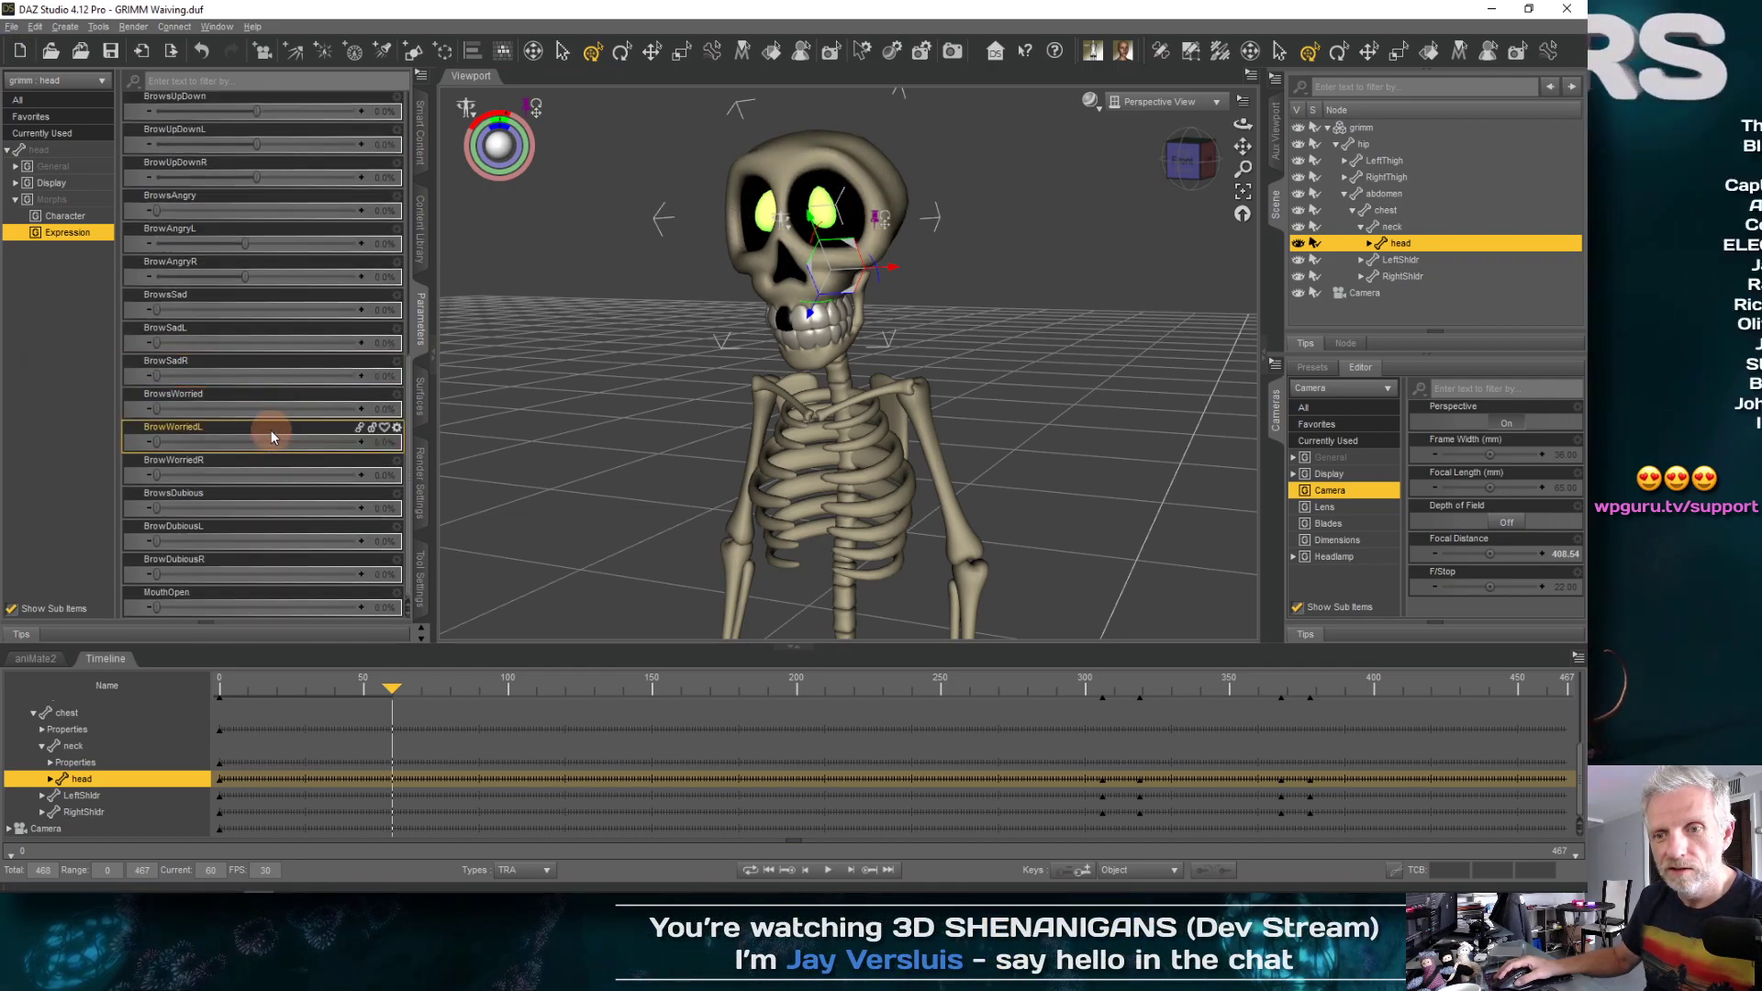
scroll(272, 430, up, 6)
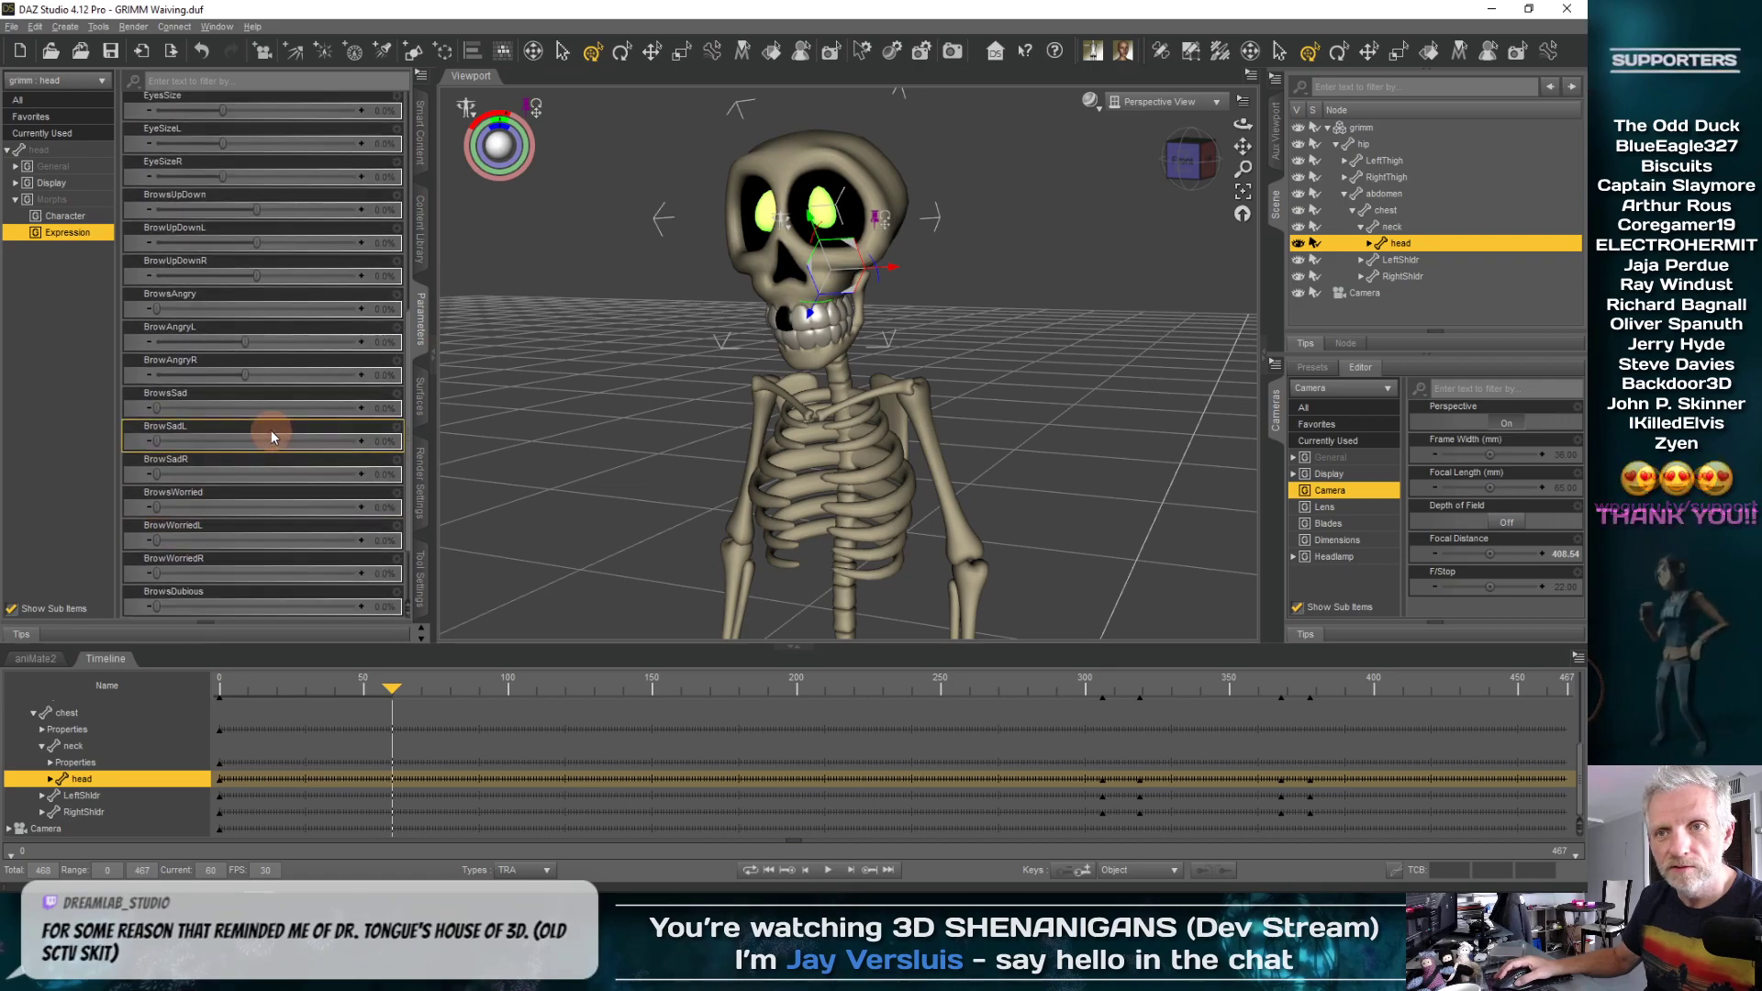
scroll(271, 430, up, 9)
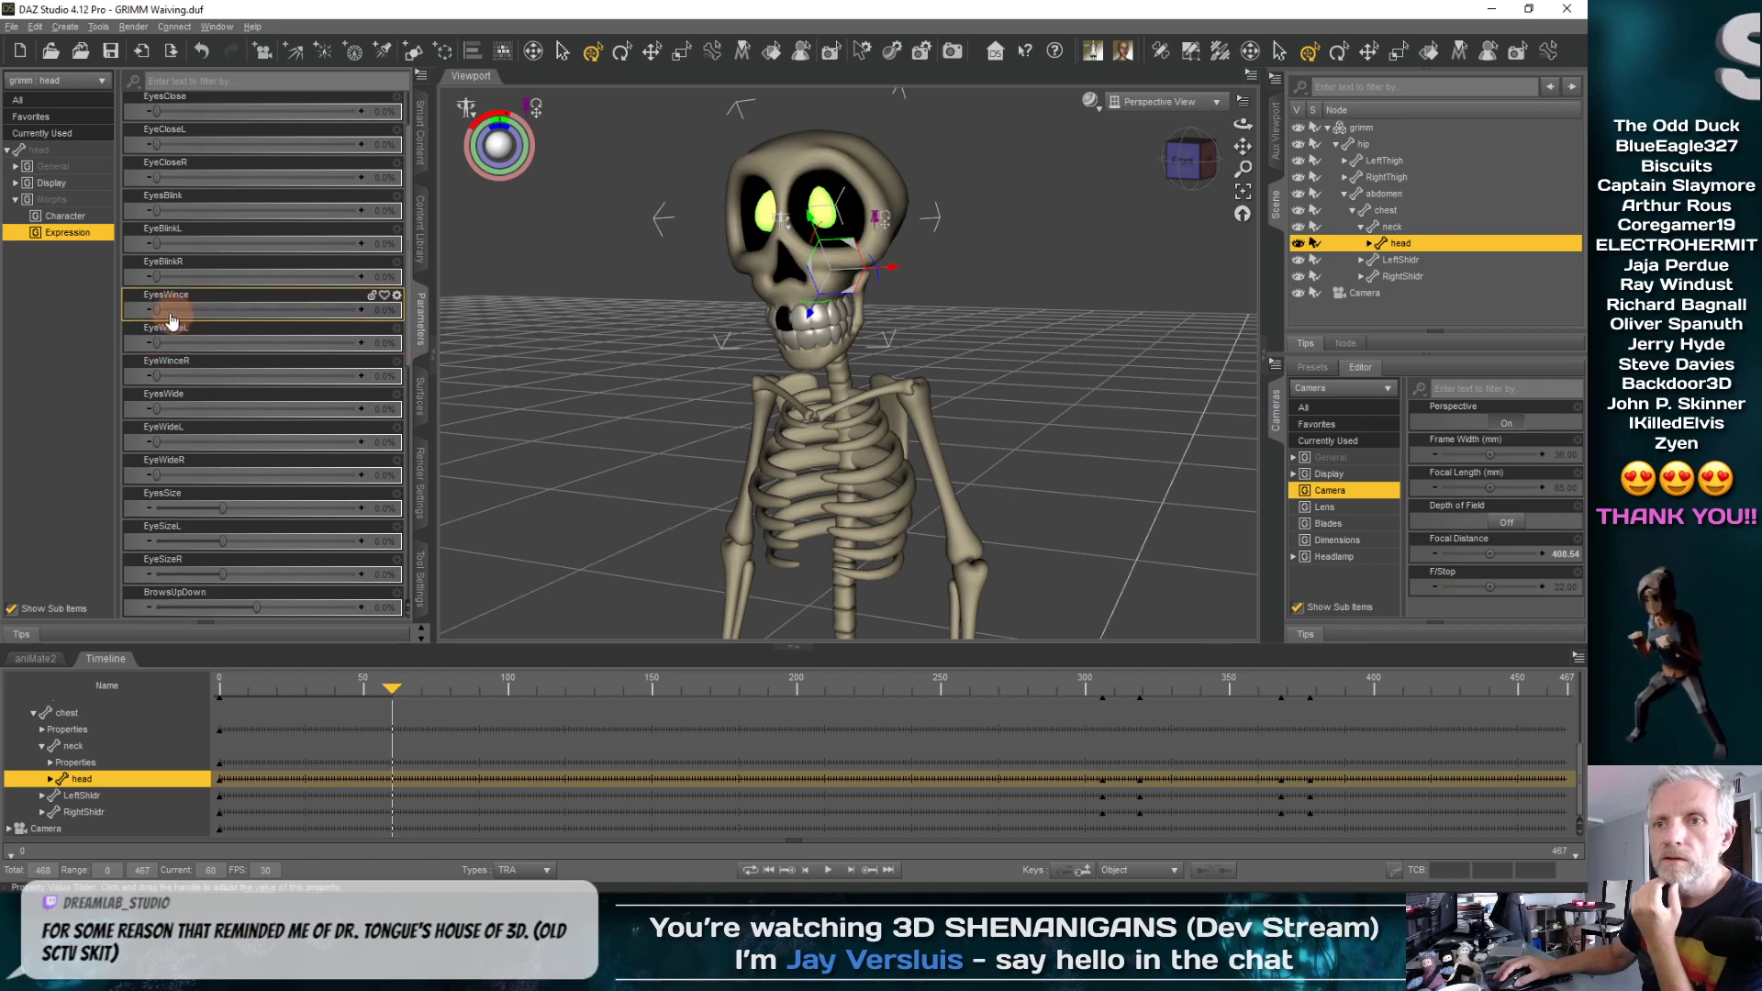
drag(157, 308, 74, 317)
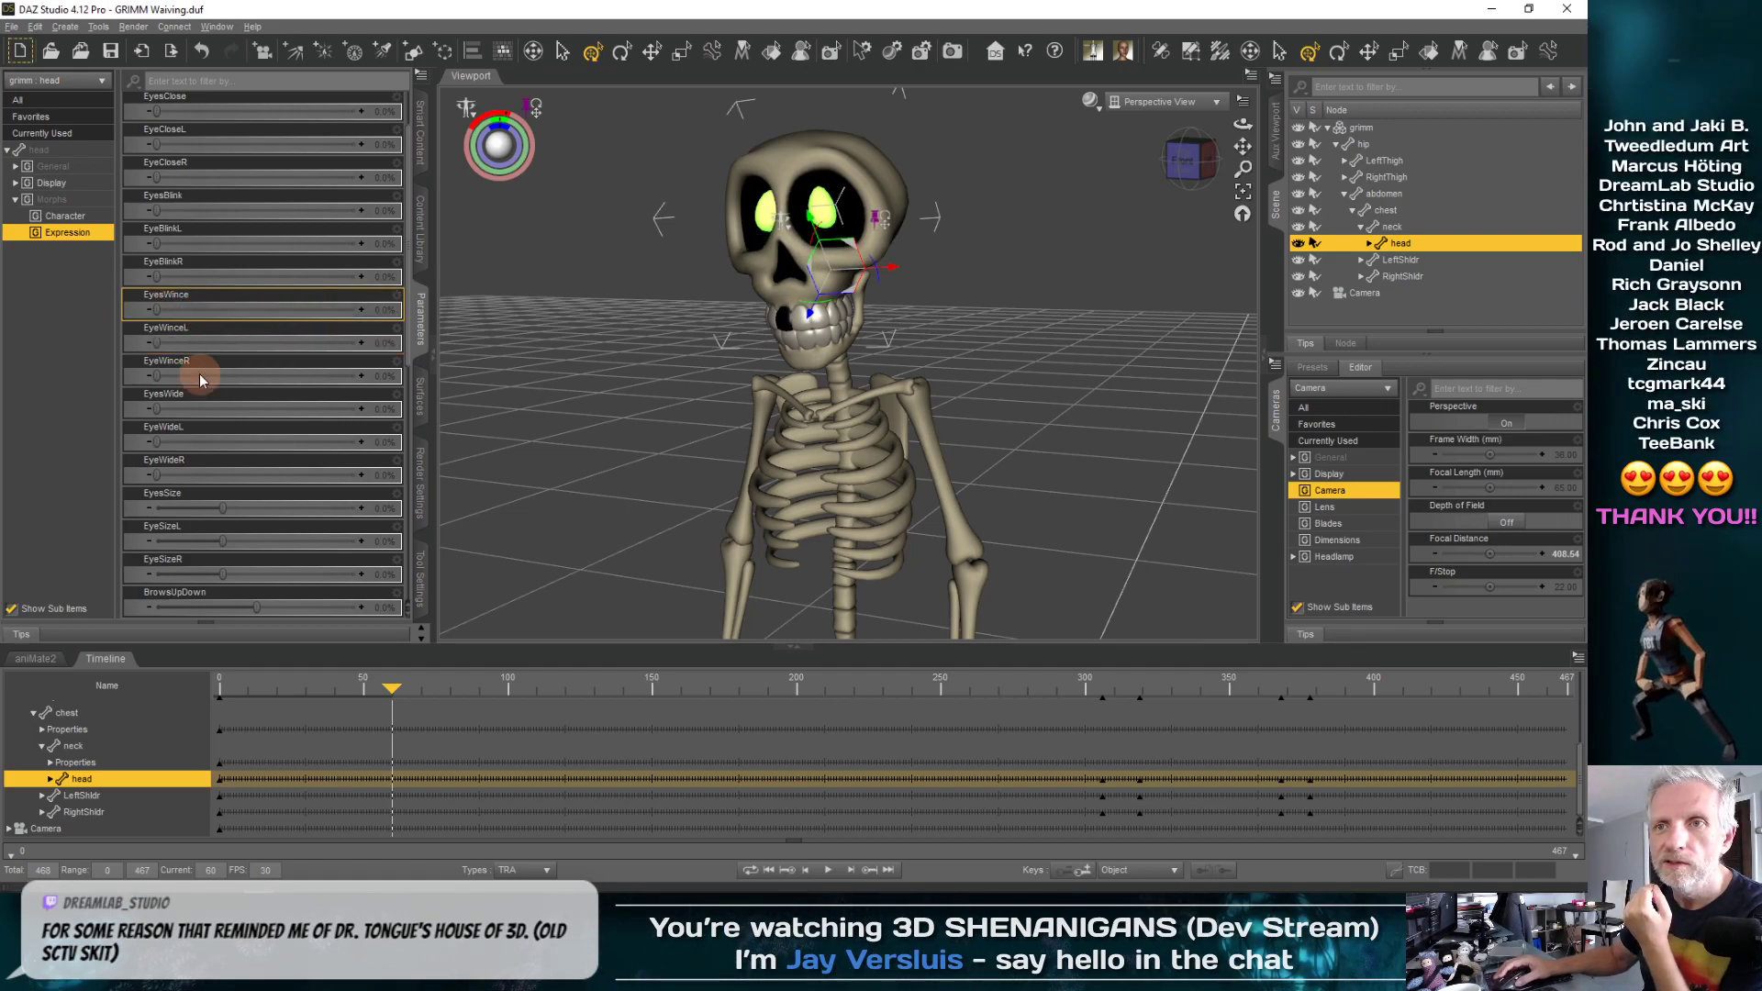
scroll(264, 310, up, 2)
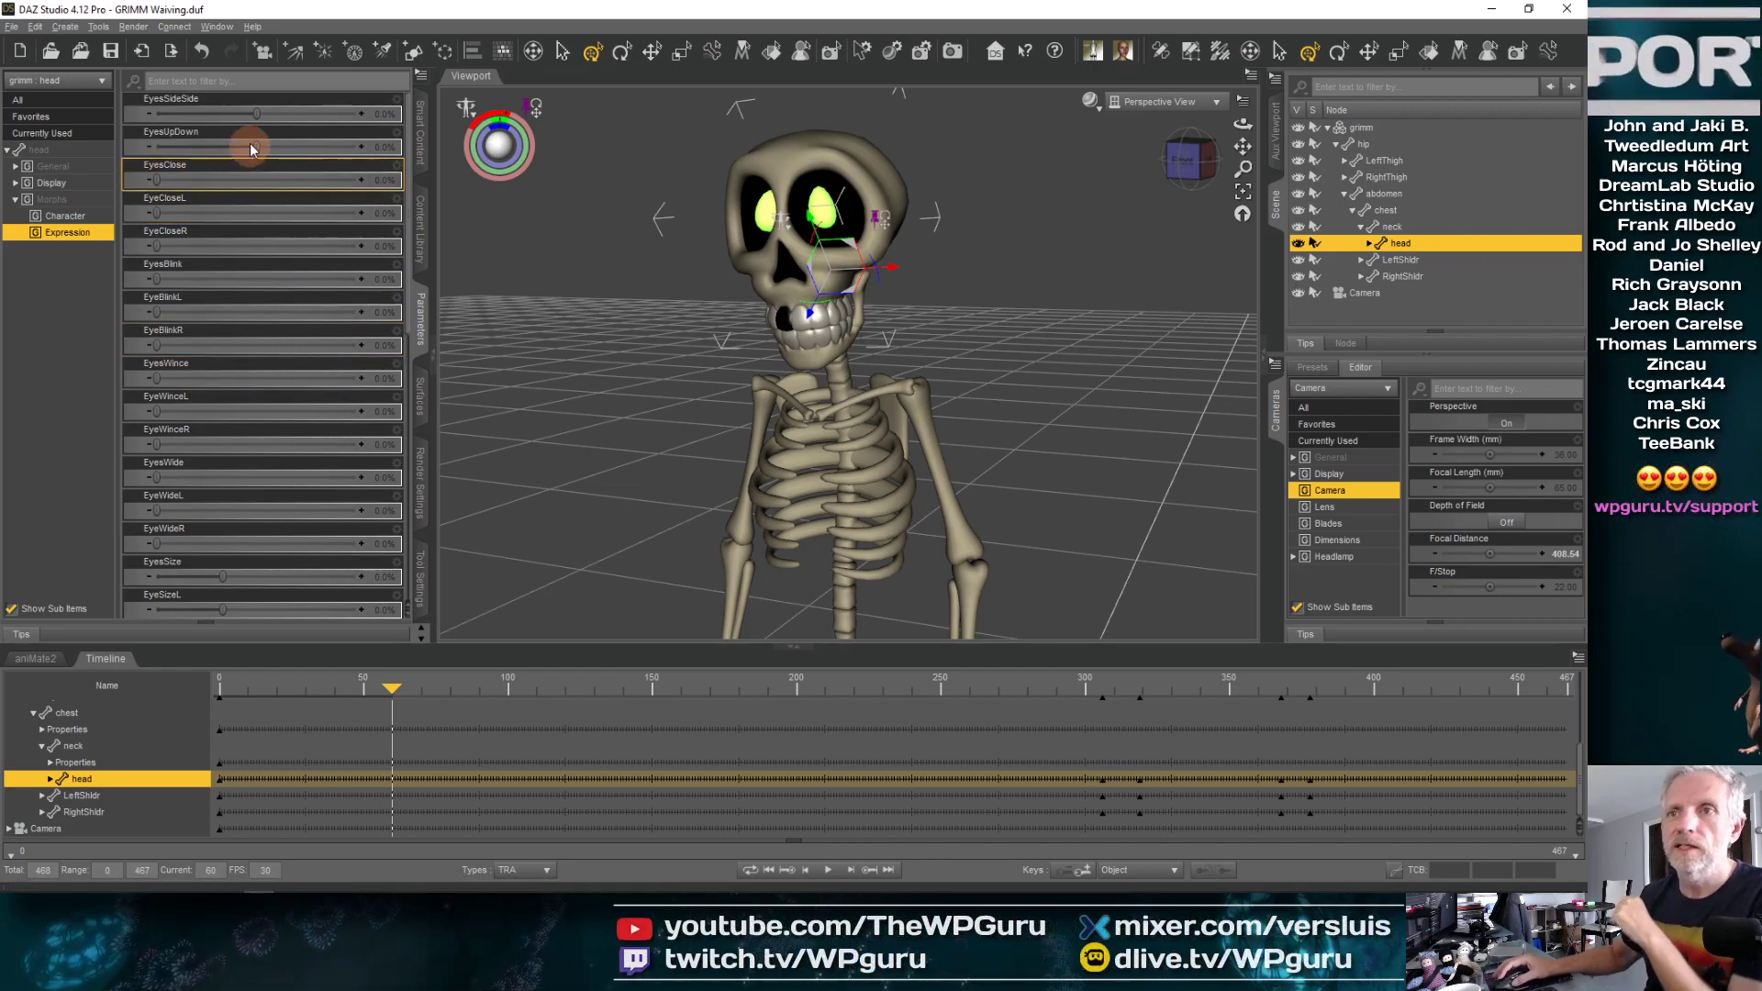
drag(254, 116, 177, 151)
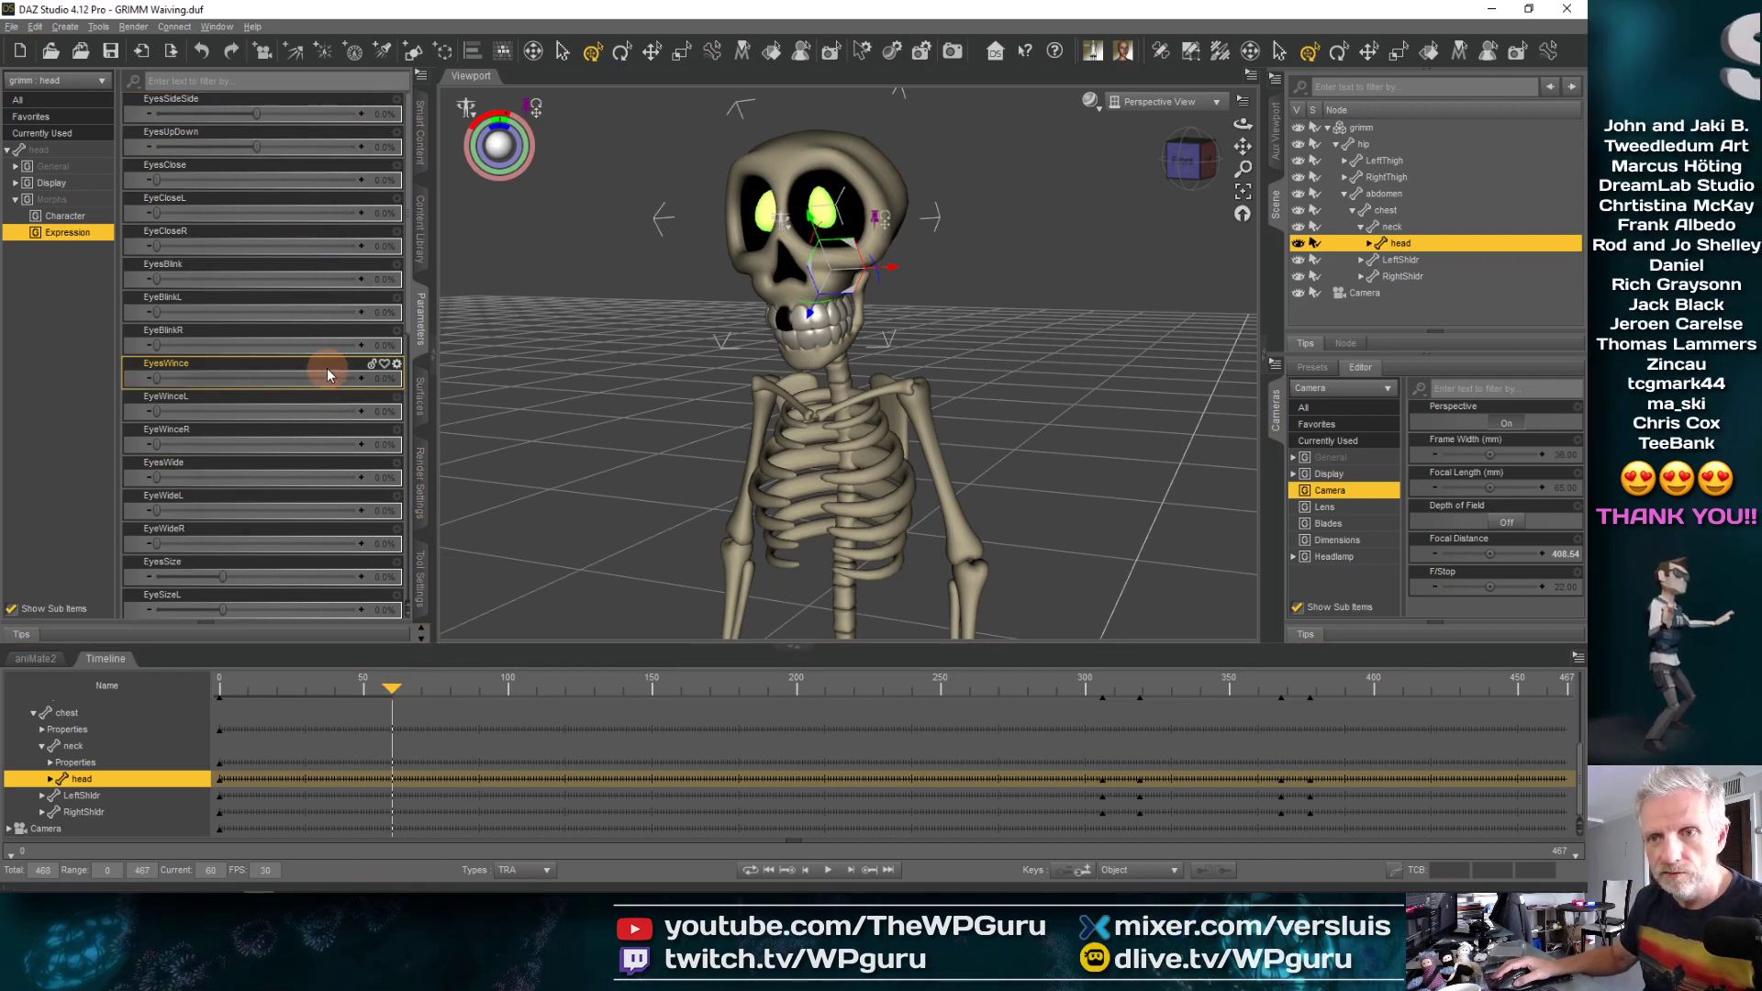
Try out the head's BrowsDubious morph at frame 60 and settle on a value of 58.7%
scroll(326, 367, down, 5)
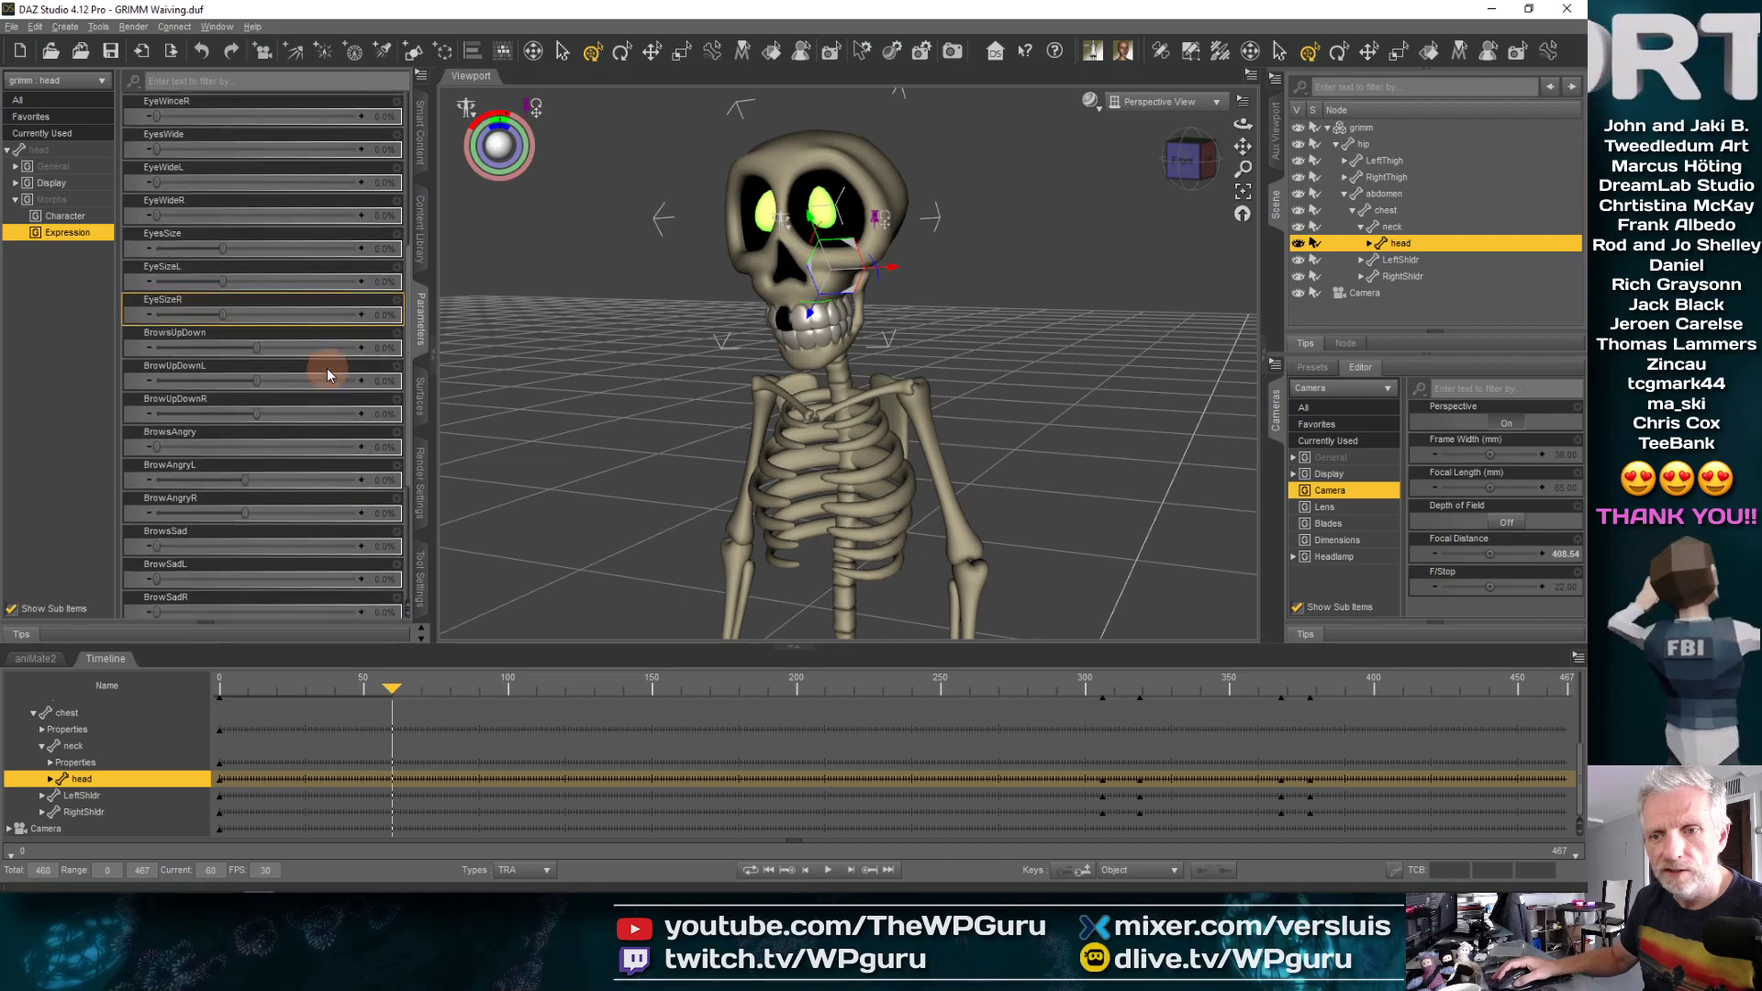
scroll(328, 374, down, 4)
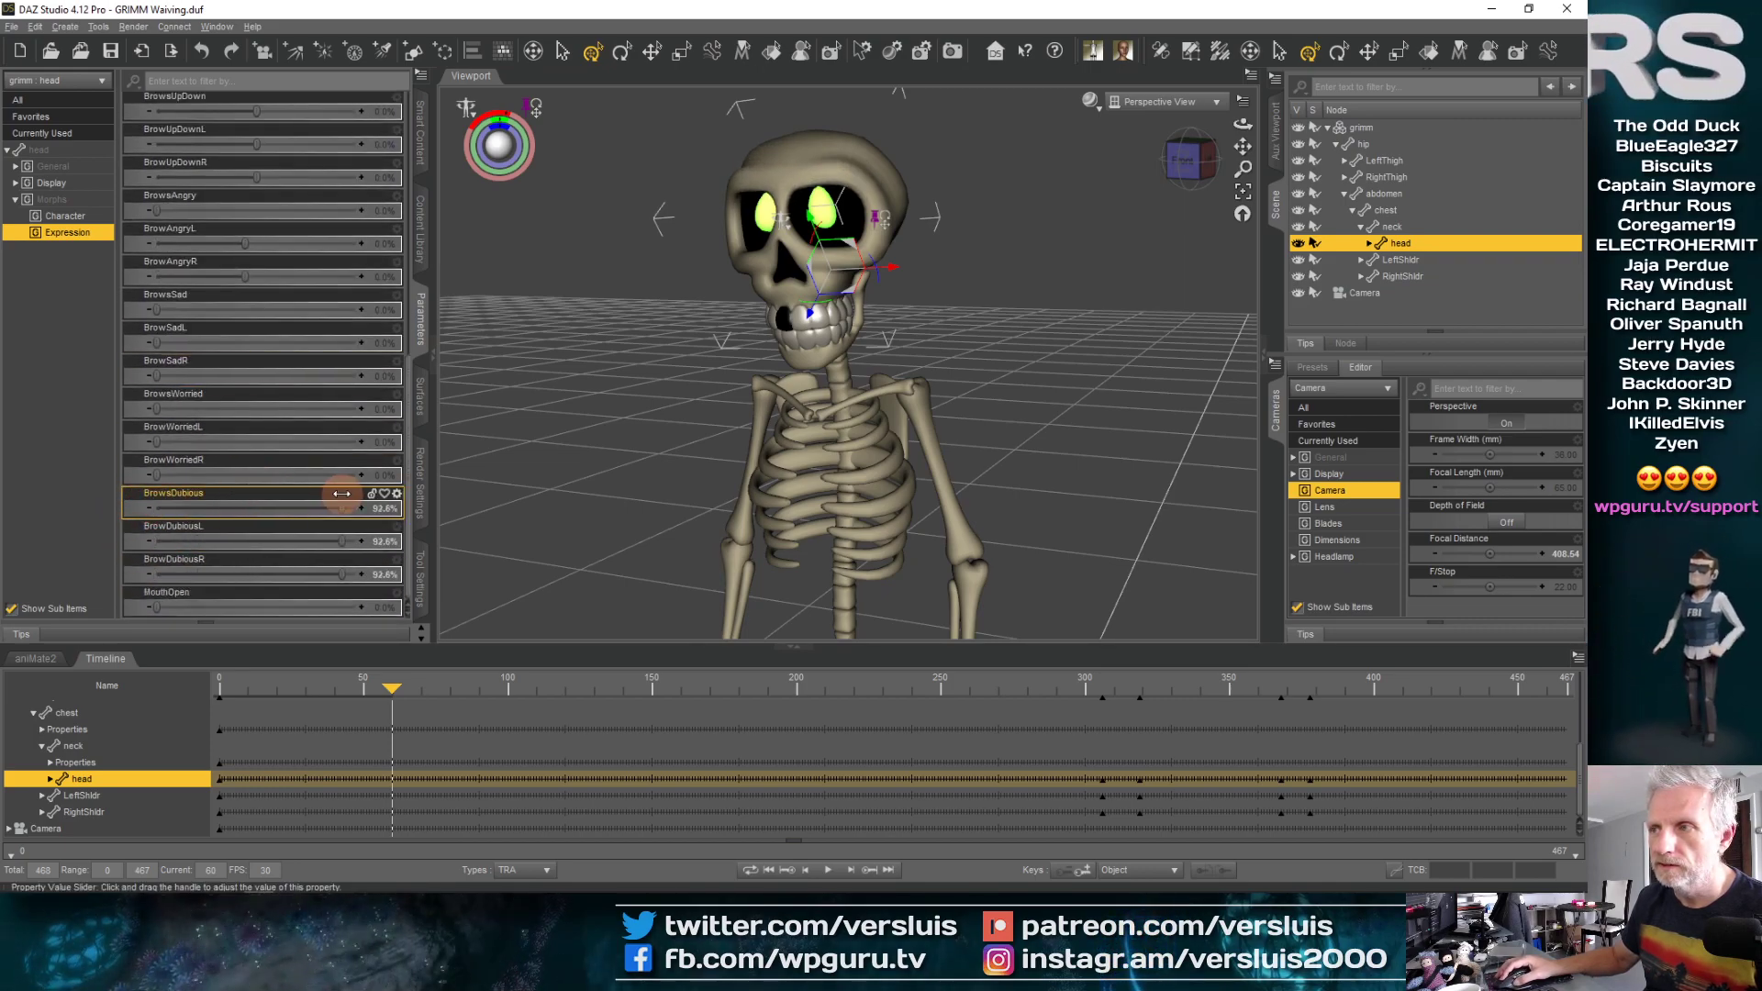
drag(65, 506, 273, 499)
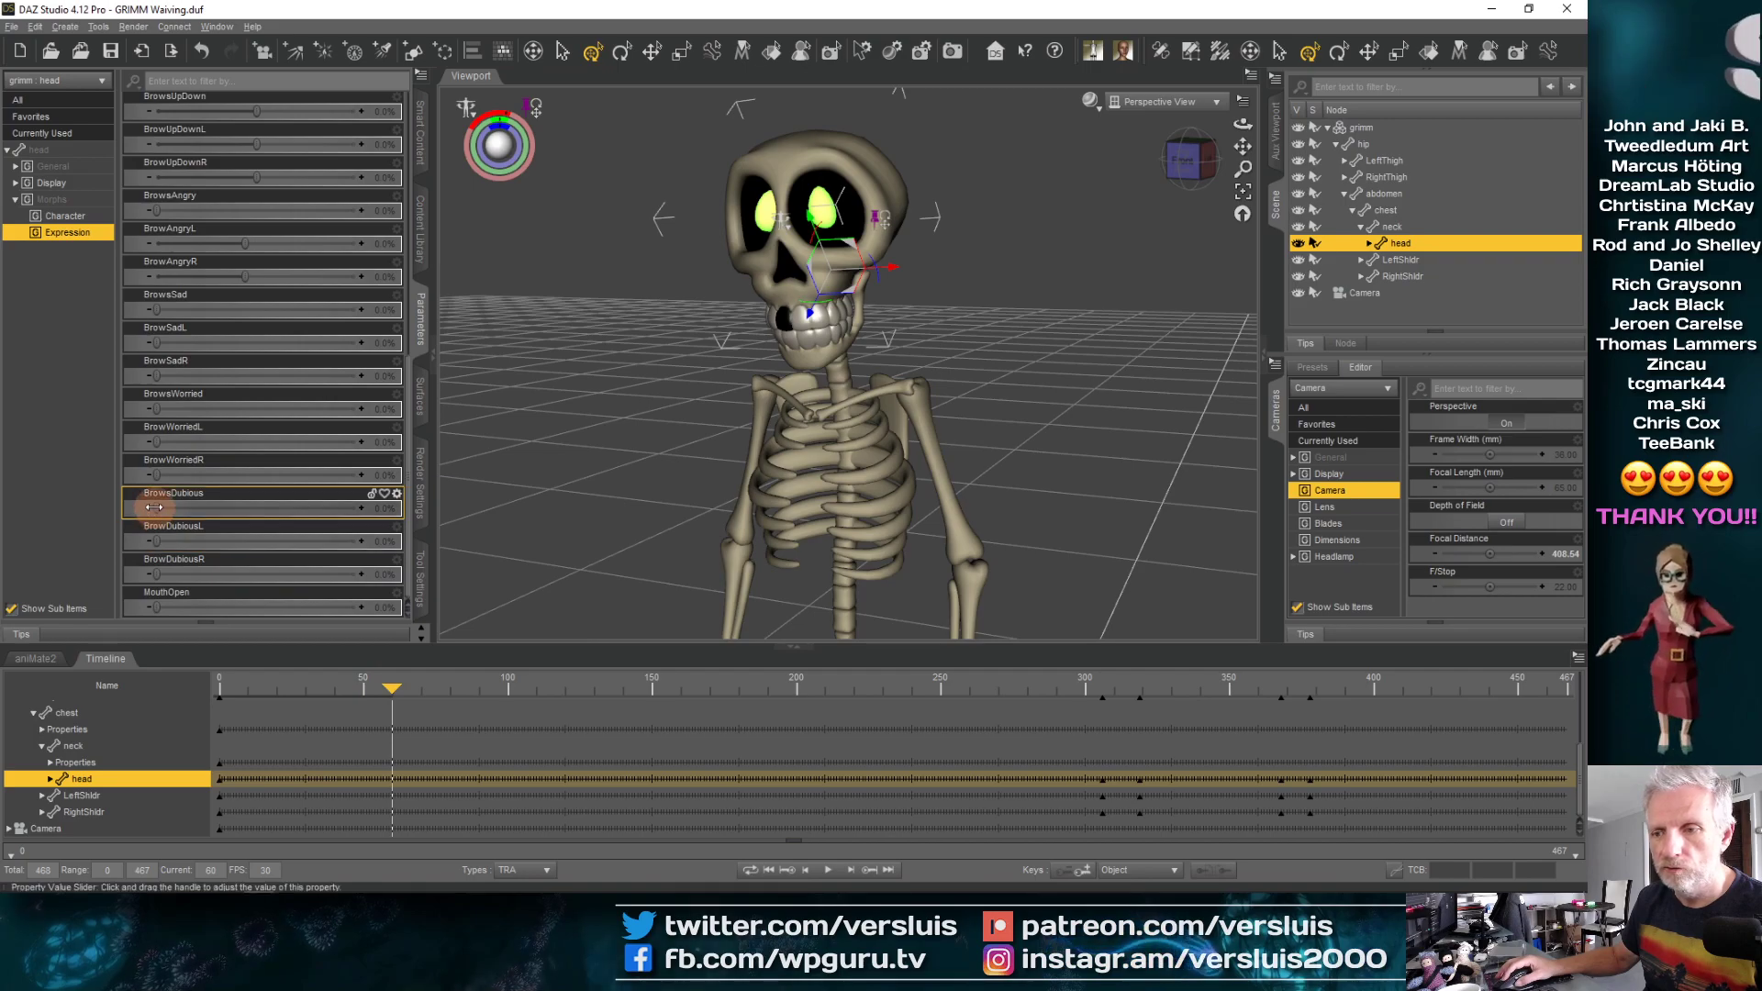
drag(154, 507, 274, 506)
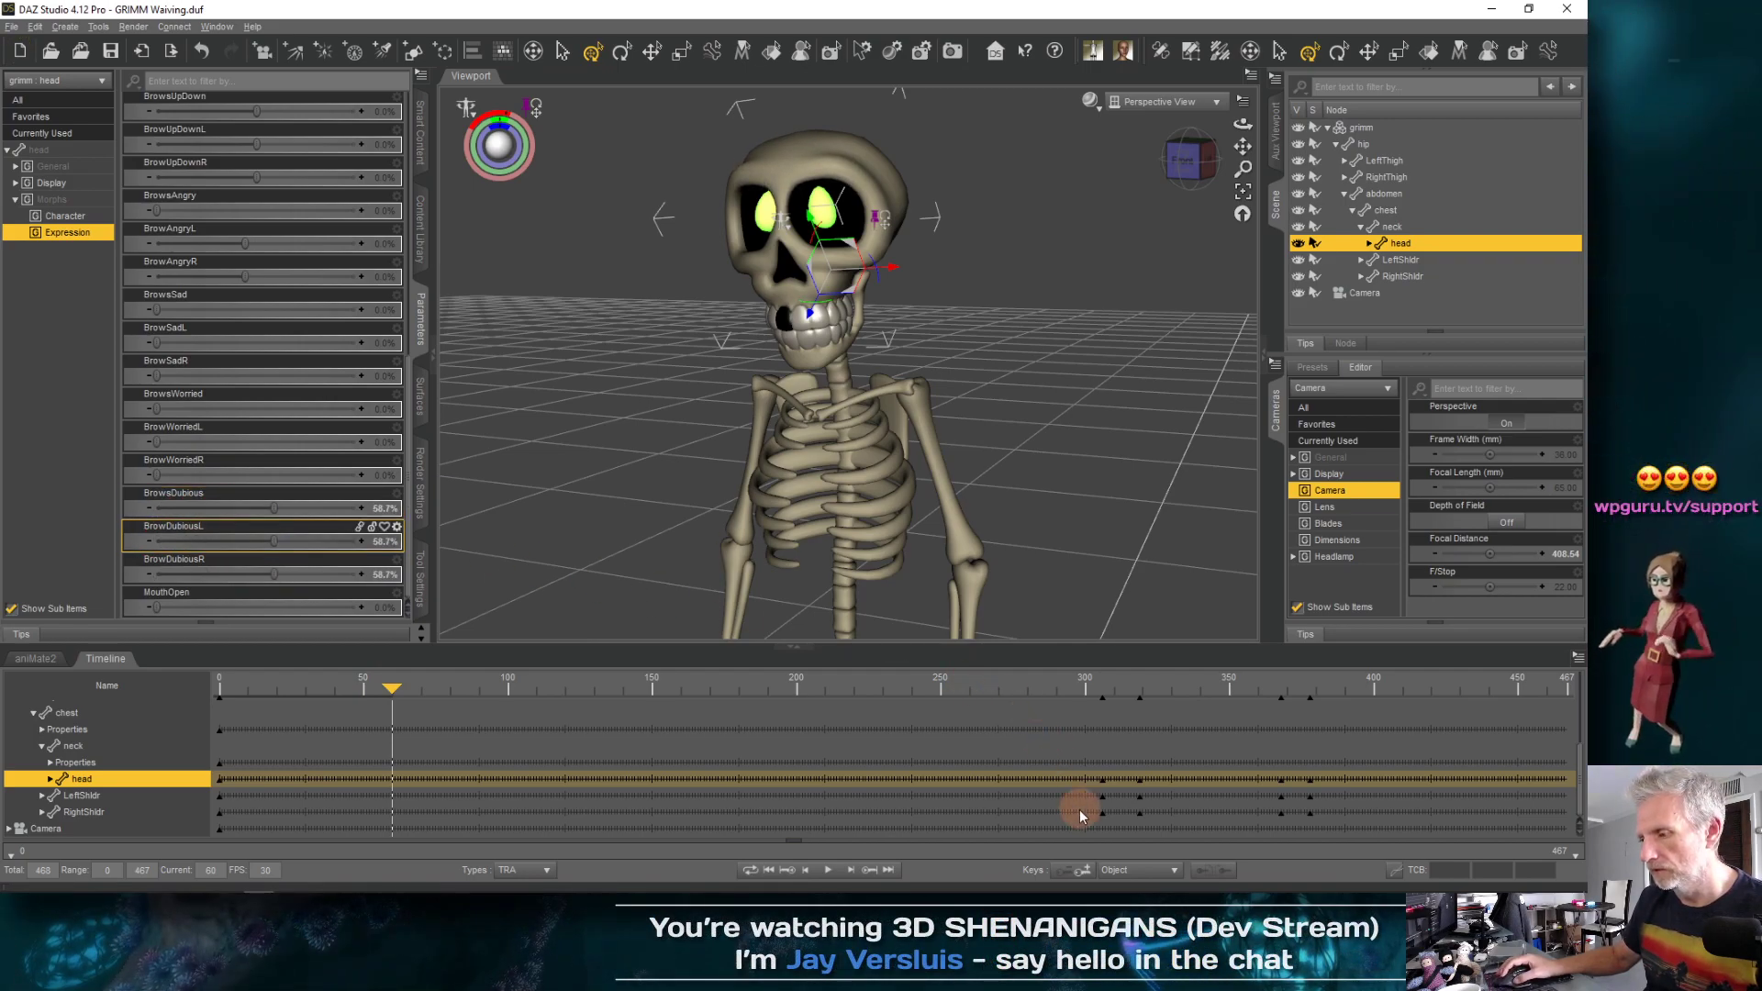
Create a head key at about frame 145 to hold the dubious brows, and set BrowsDubious to 0% at frame 162
drag(392, 694, 683, 695)
click(1083, 871)
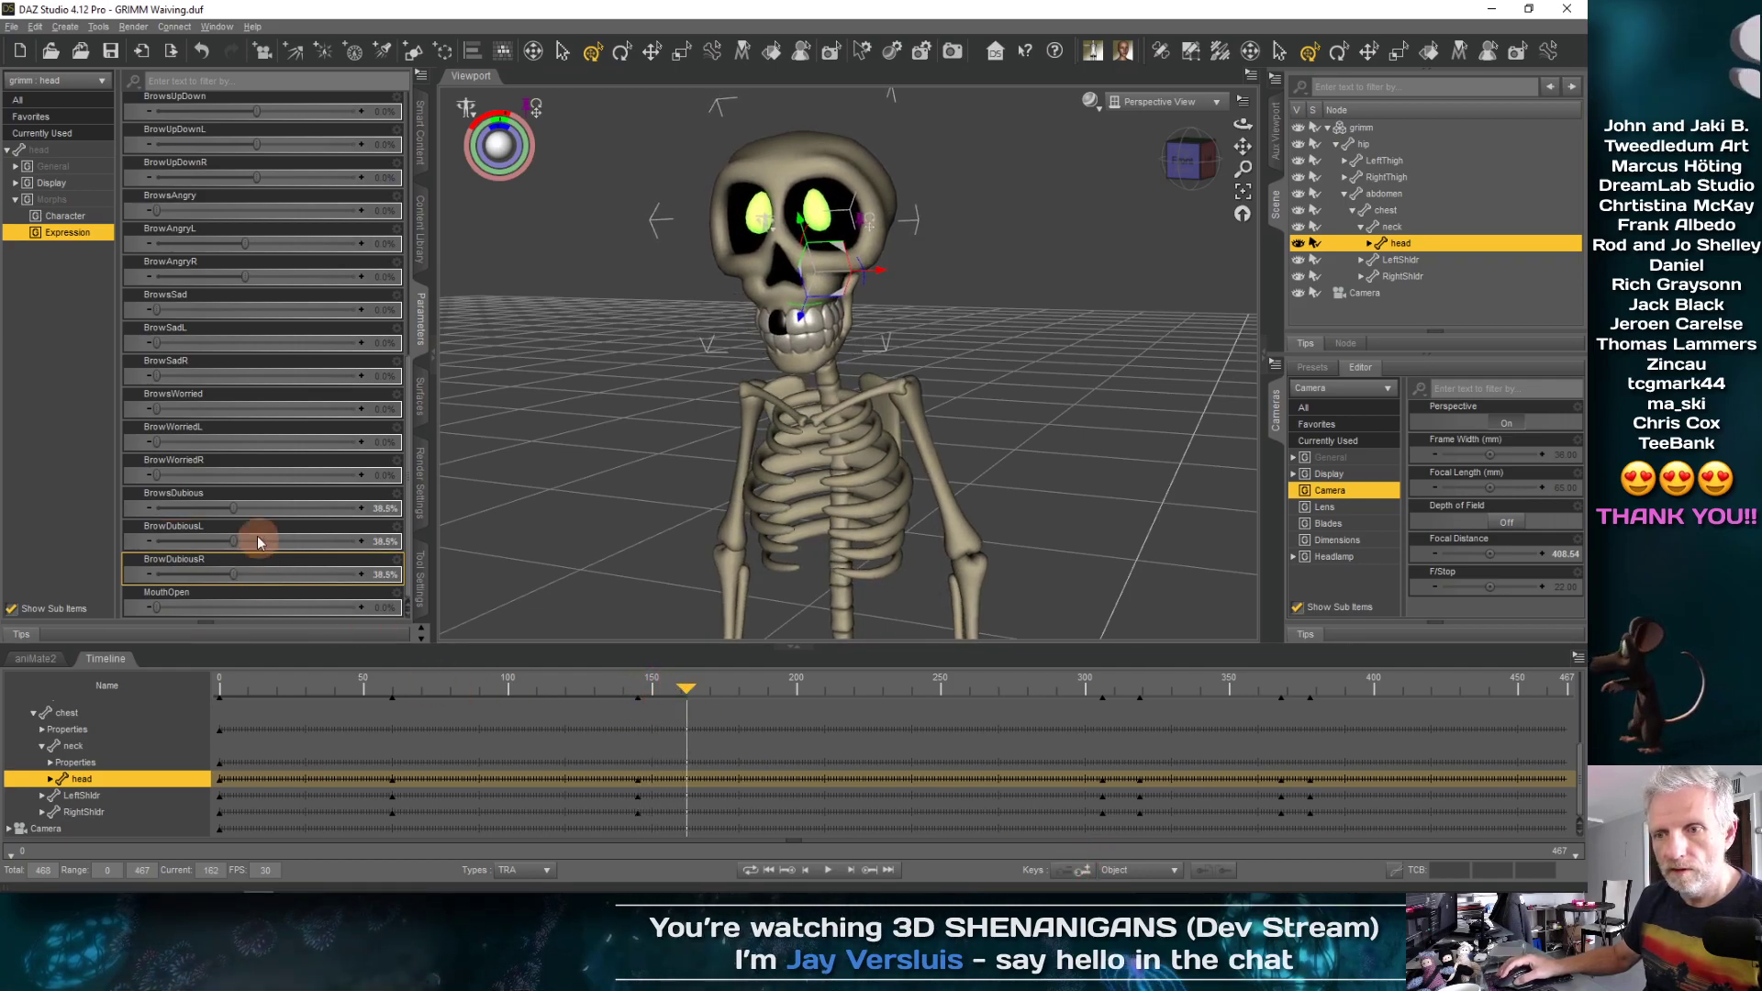
click(232, 509)
drag(231, 509, 19, 511)
click(896, 747)
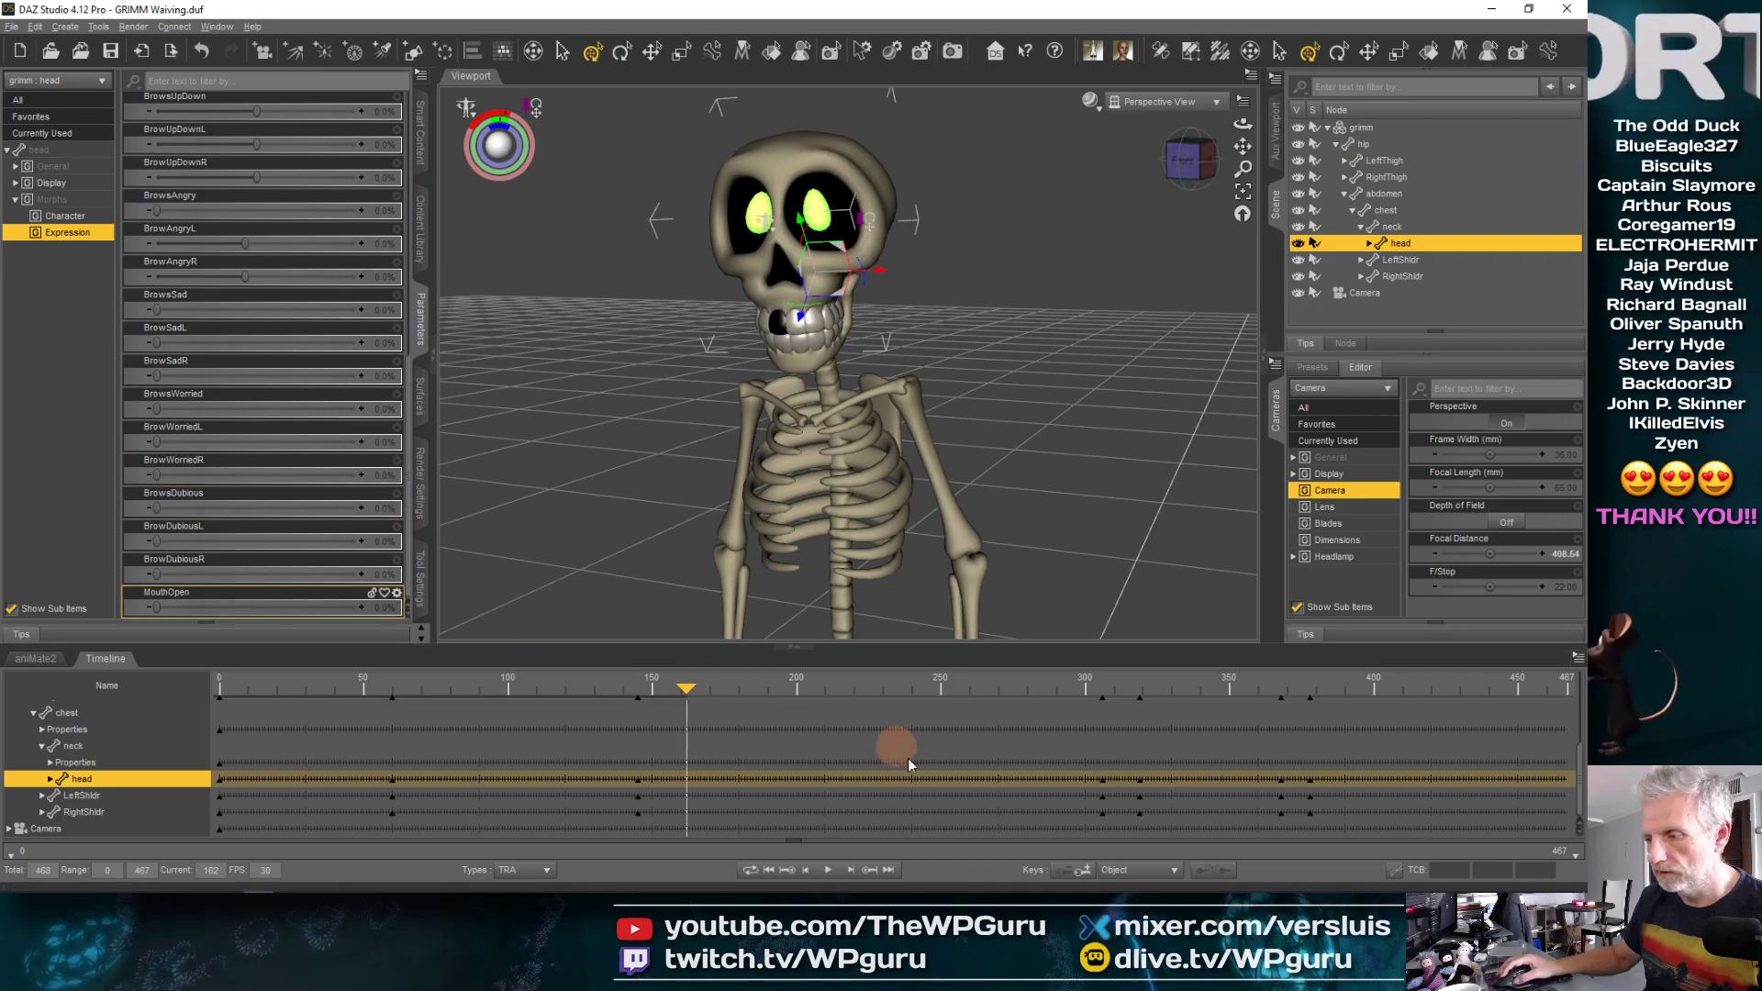
drag(690, 698, 758, 695)
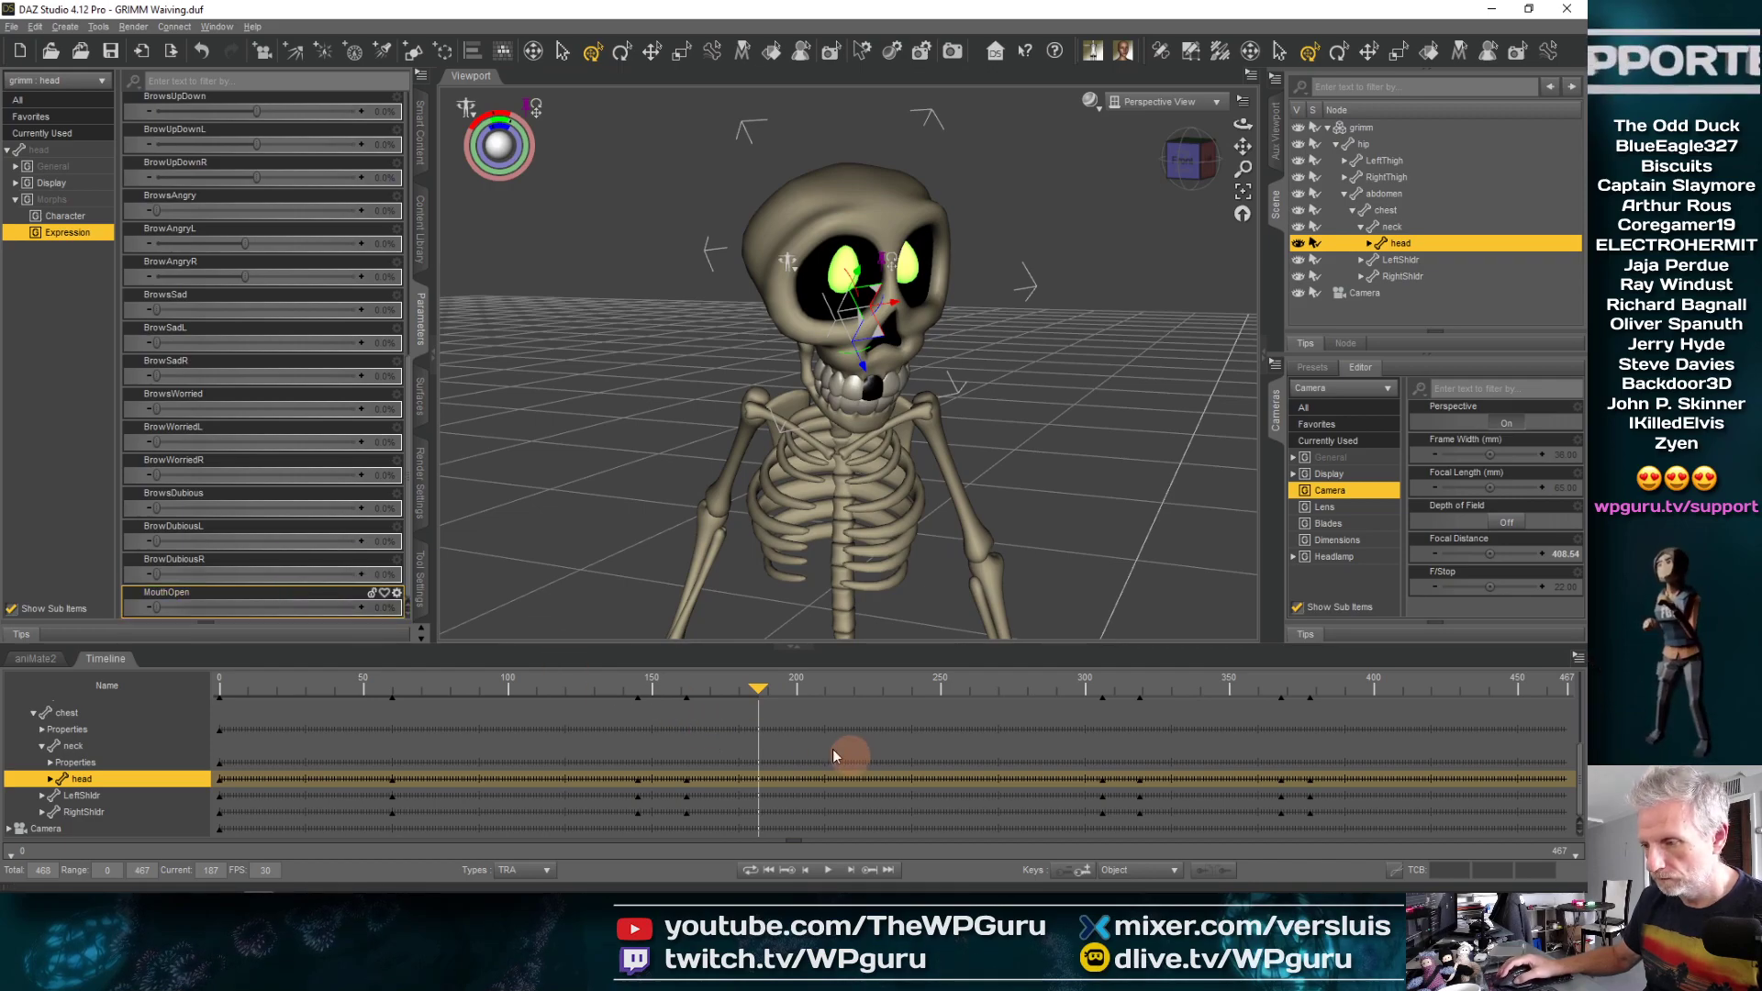
Set the head's BrowsDubious expression to 64.5% on frame 191 and create a key there
mouse_move(757, 695)
mouse_down()
mouse_move(739, 694)
mouse_move(770, 690)
mouse_up()
click(1083, 870)
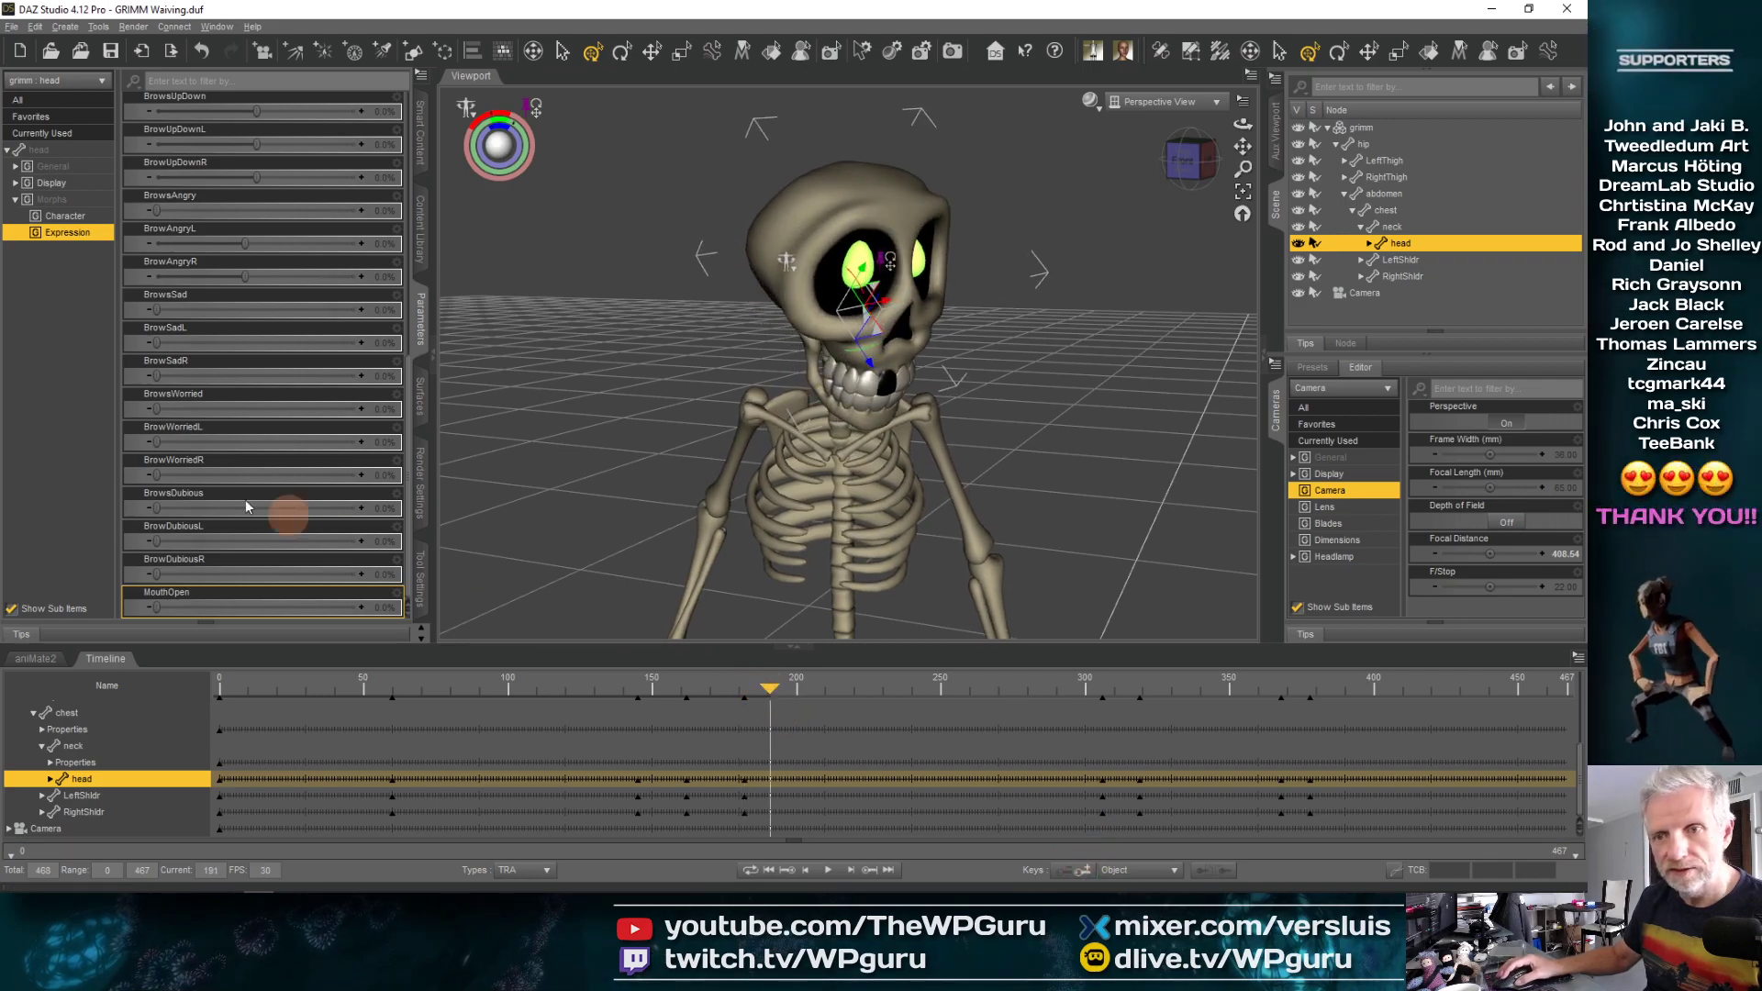
drag(248, 509, 285, 509)
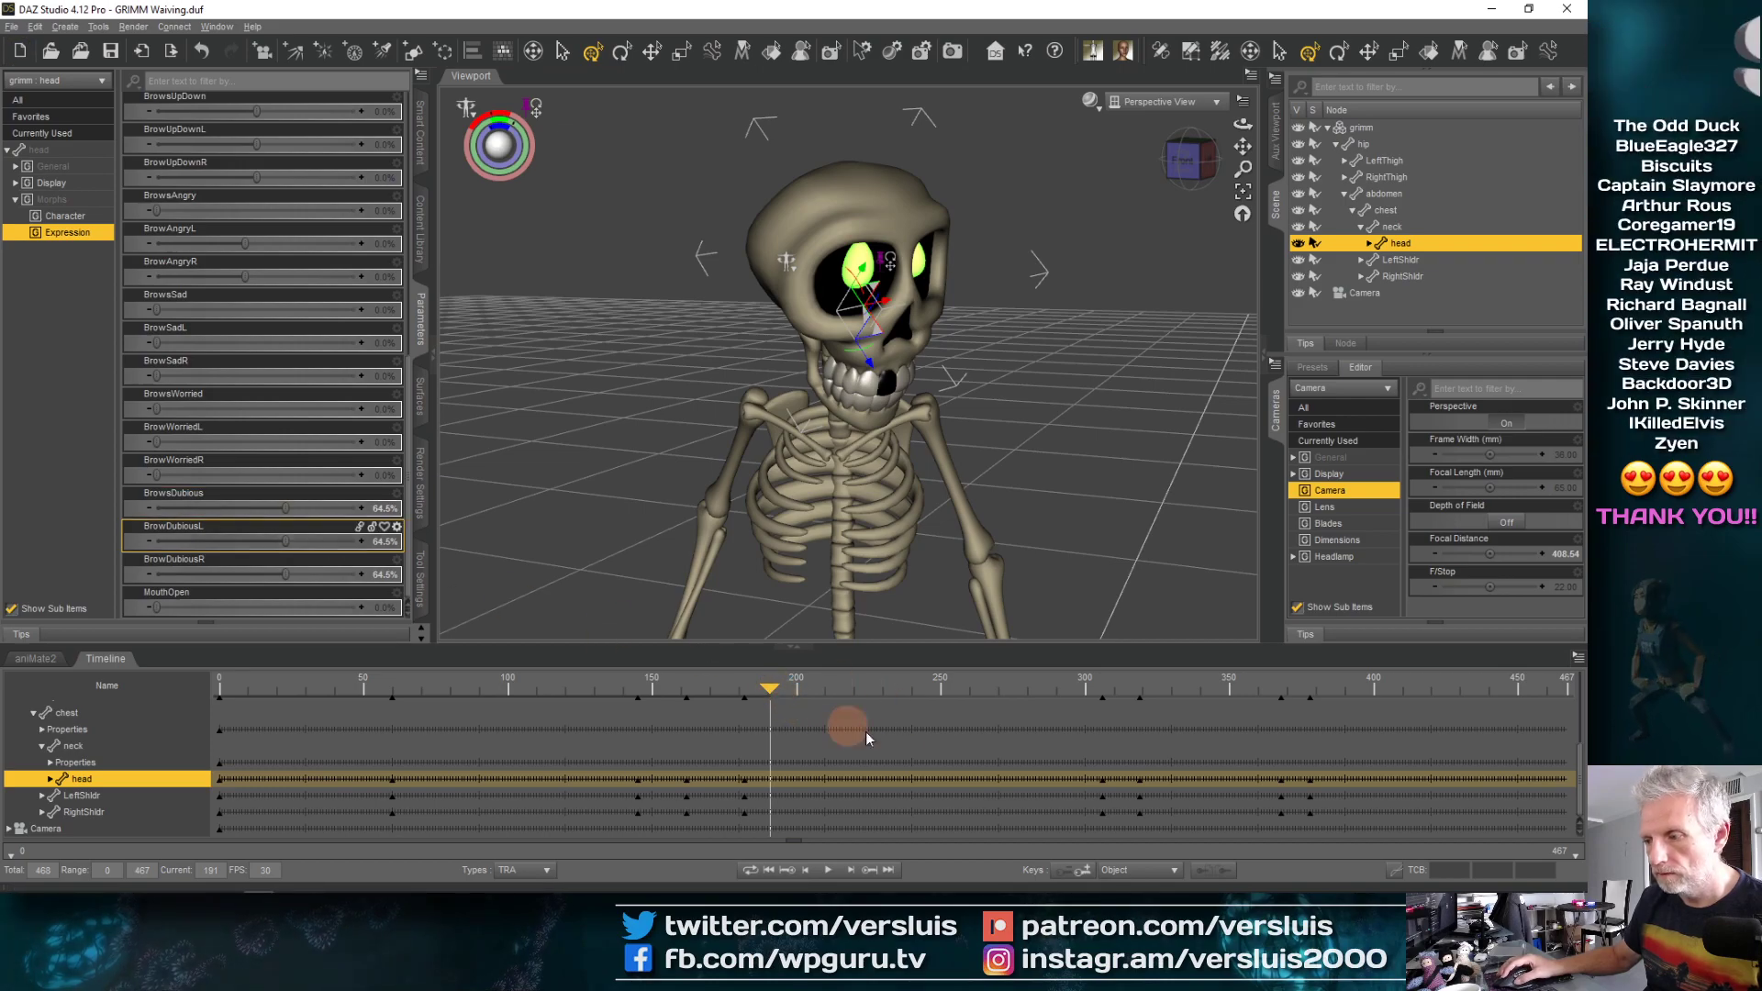
click(1081, 869)
Create a head key on frame 271, and set and key BrowsDubious at 0% on frame 284
drag(767, 692, 1035, 683)
click(1081, 869)
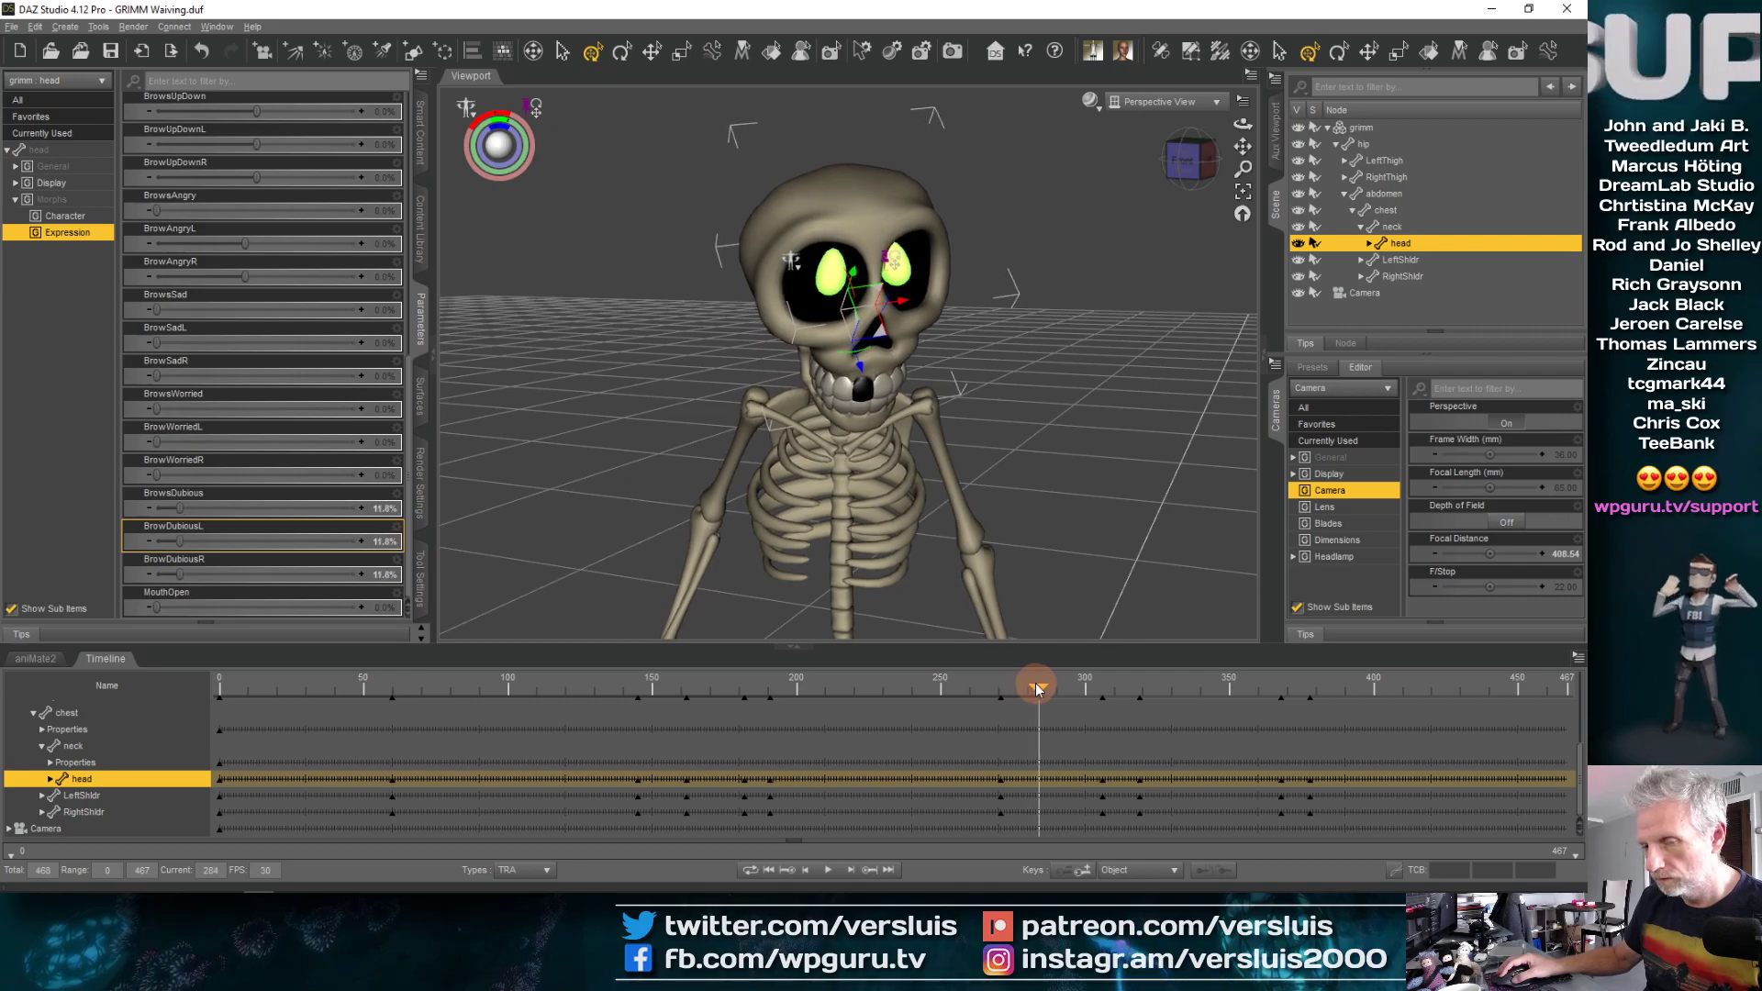
click(177, 514)
drag(177, 506, 37, 510)
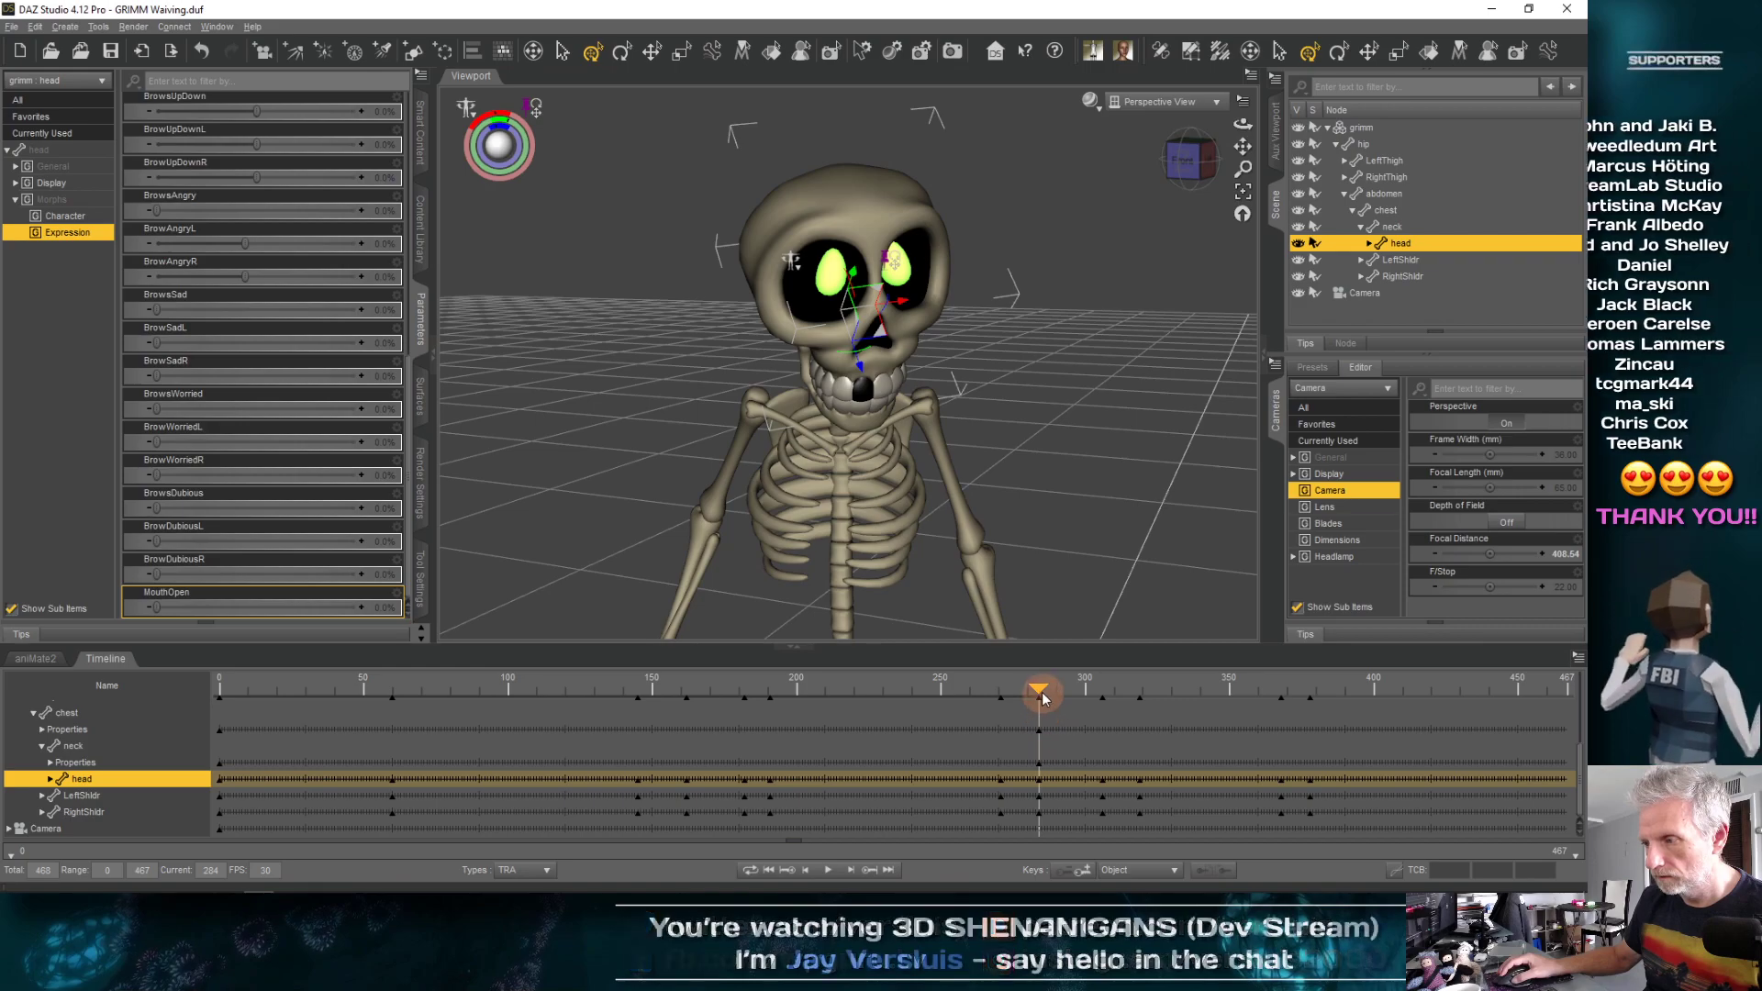
Scrub back through the animation to about frame 118 and save the scene
drag(973, 684, 917, 669)
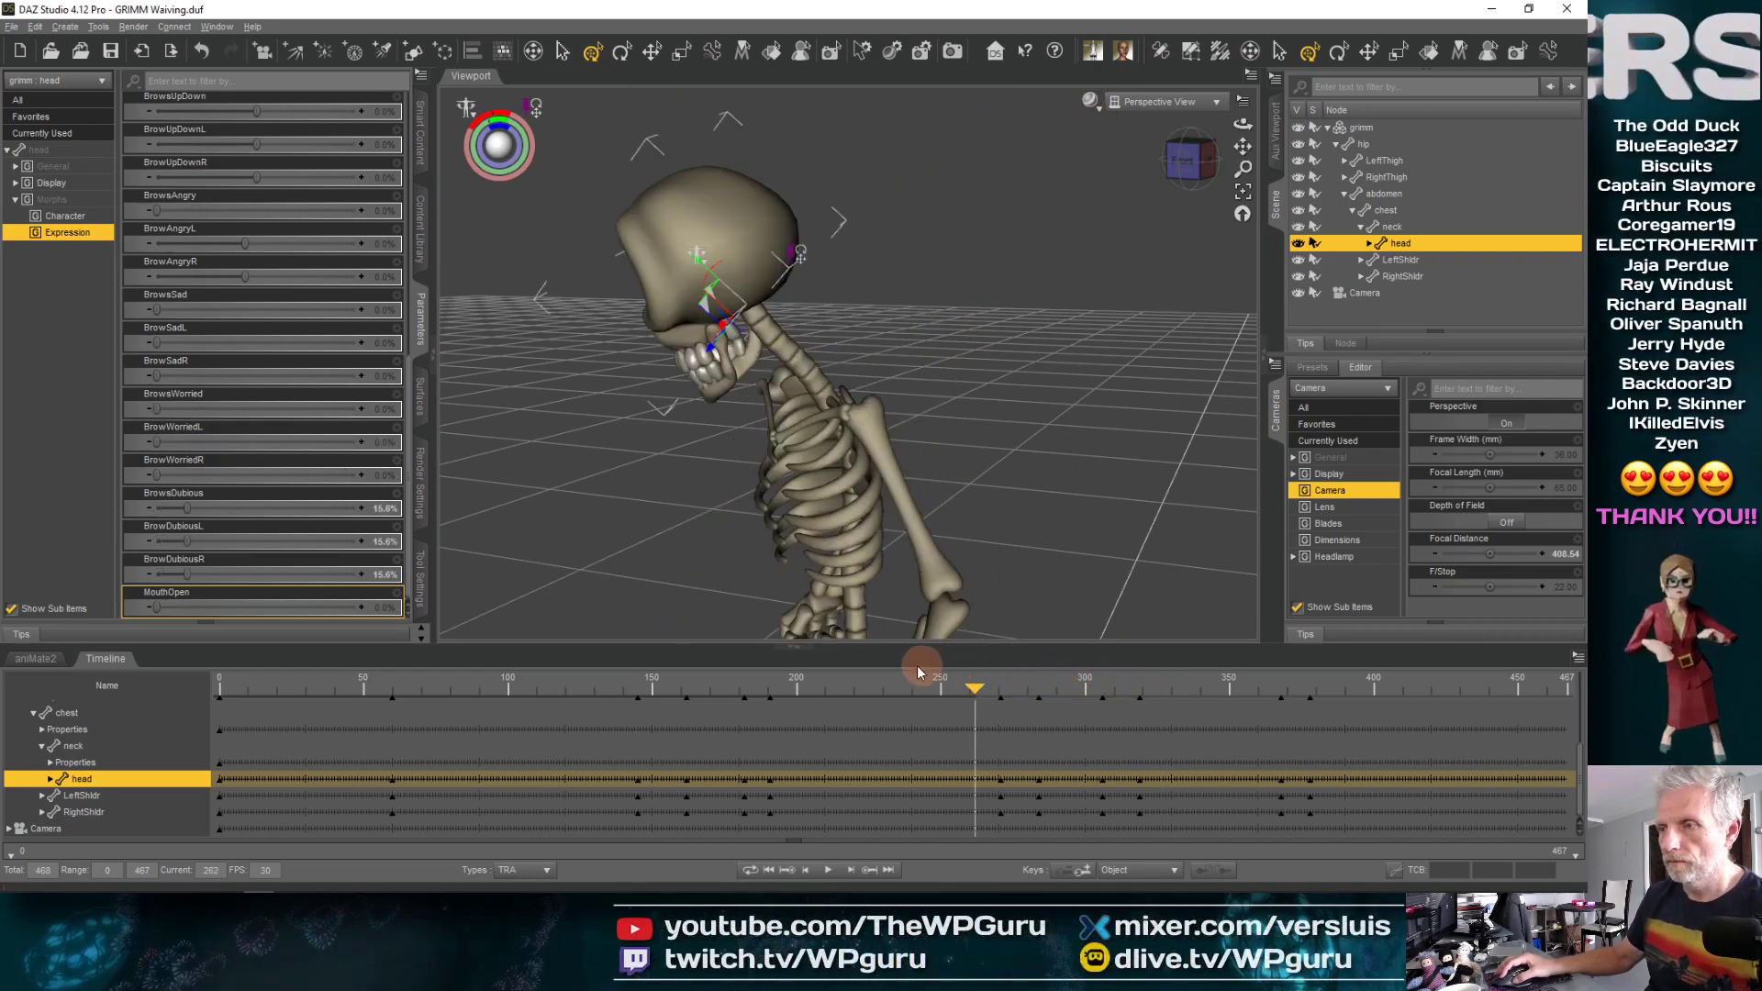
drag(787, 674, 556, 705)
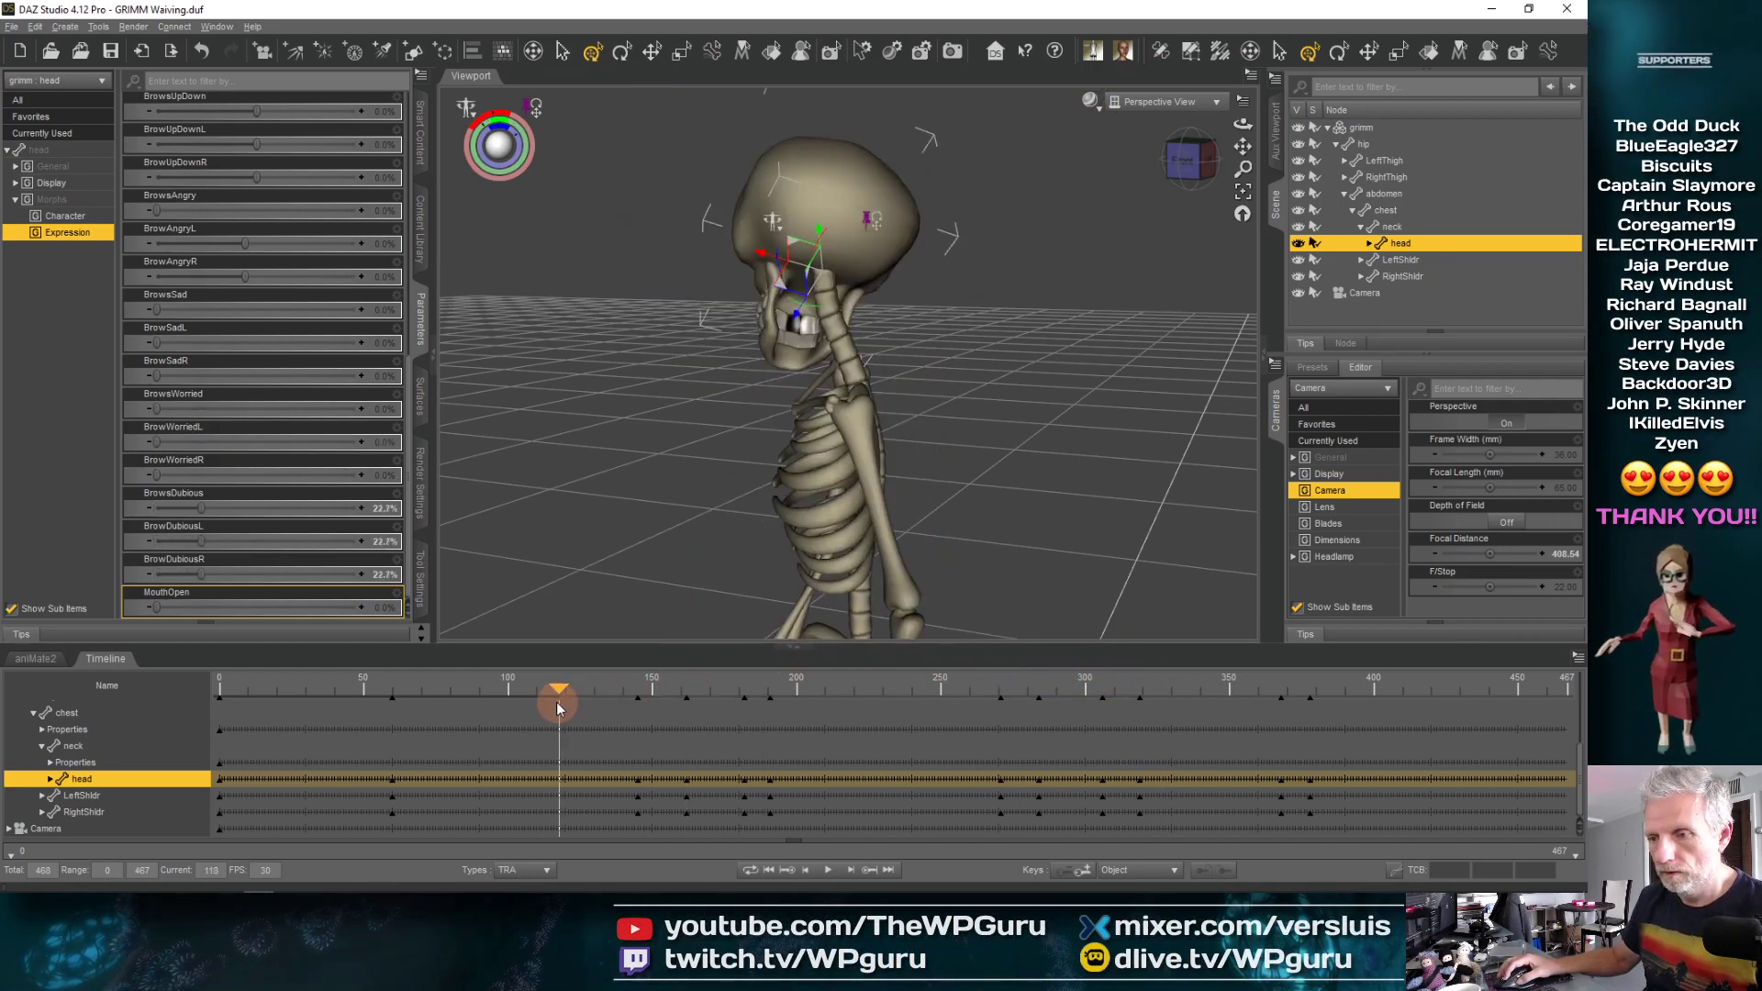
click(12, 27)
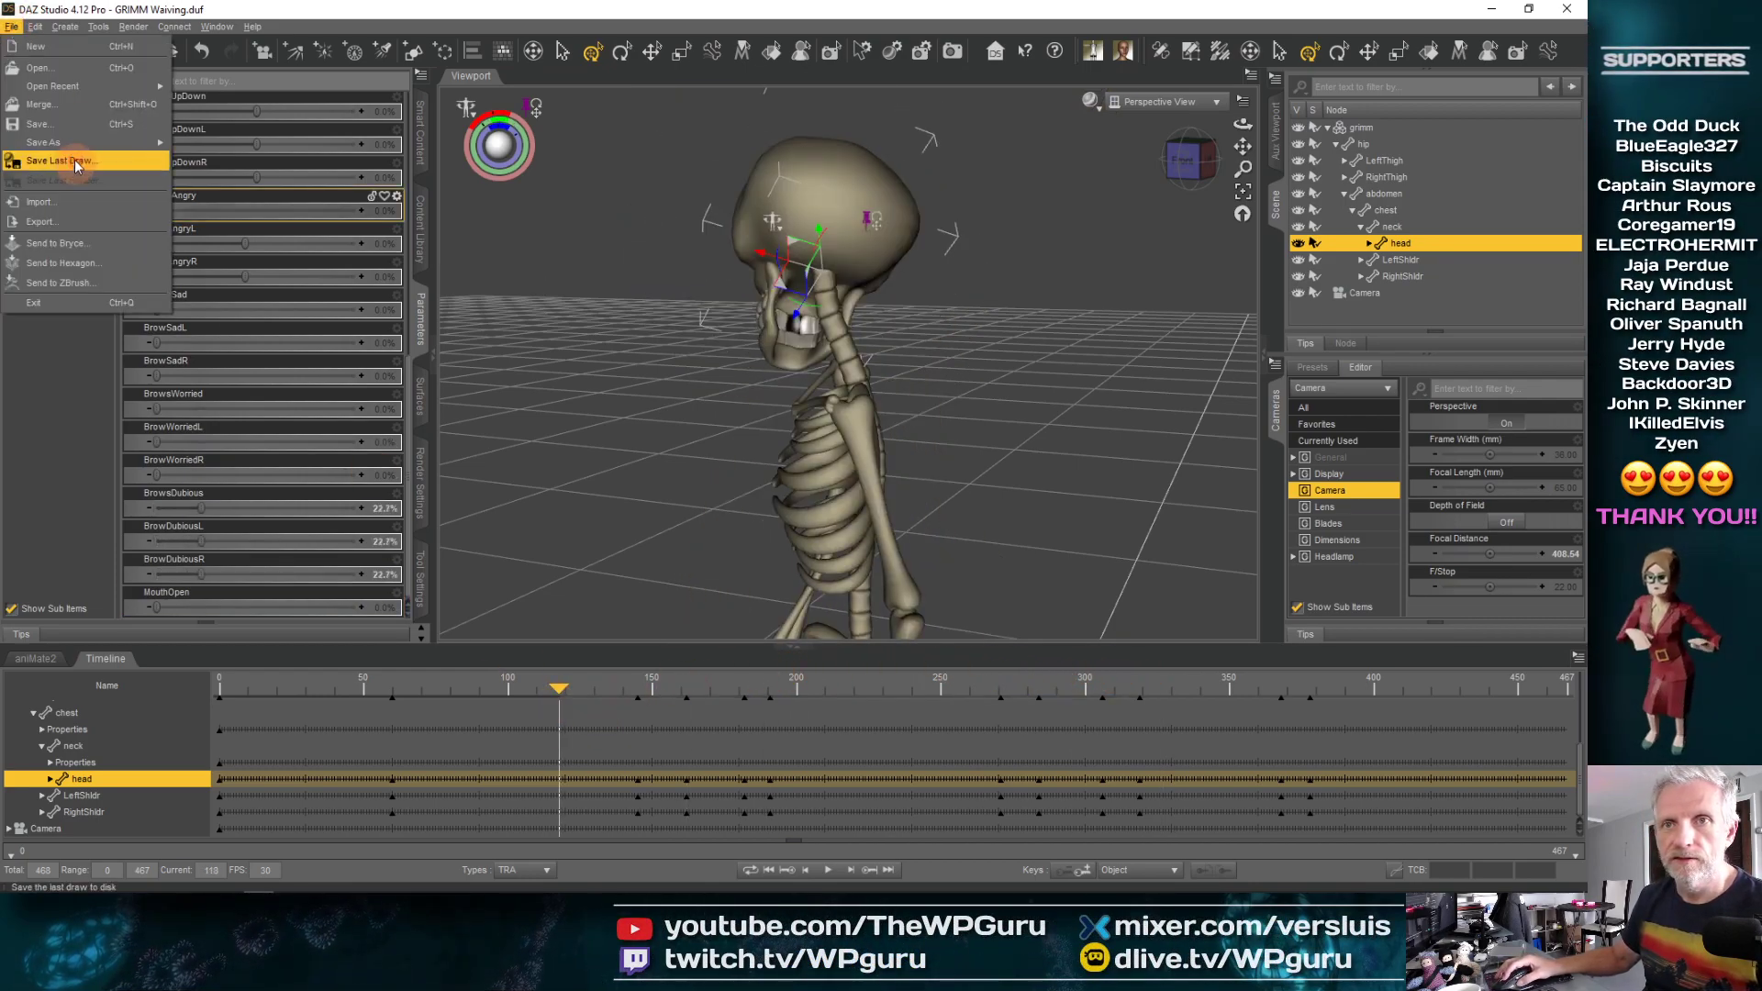
click(75, 133)
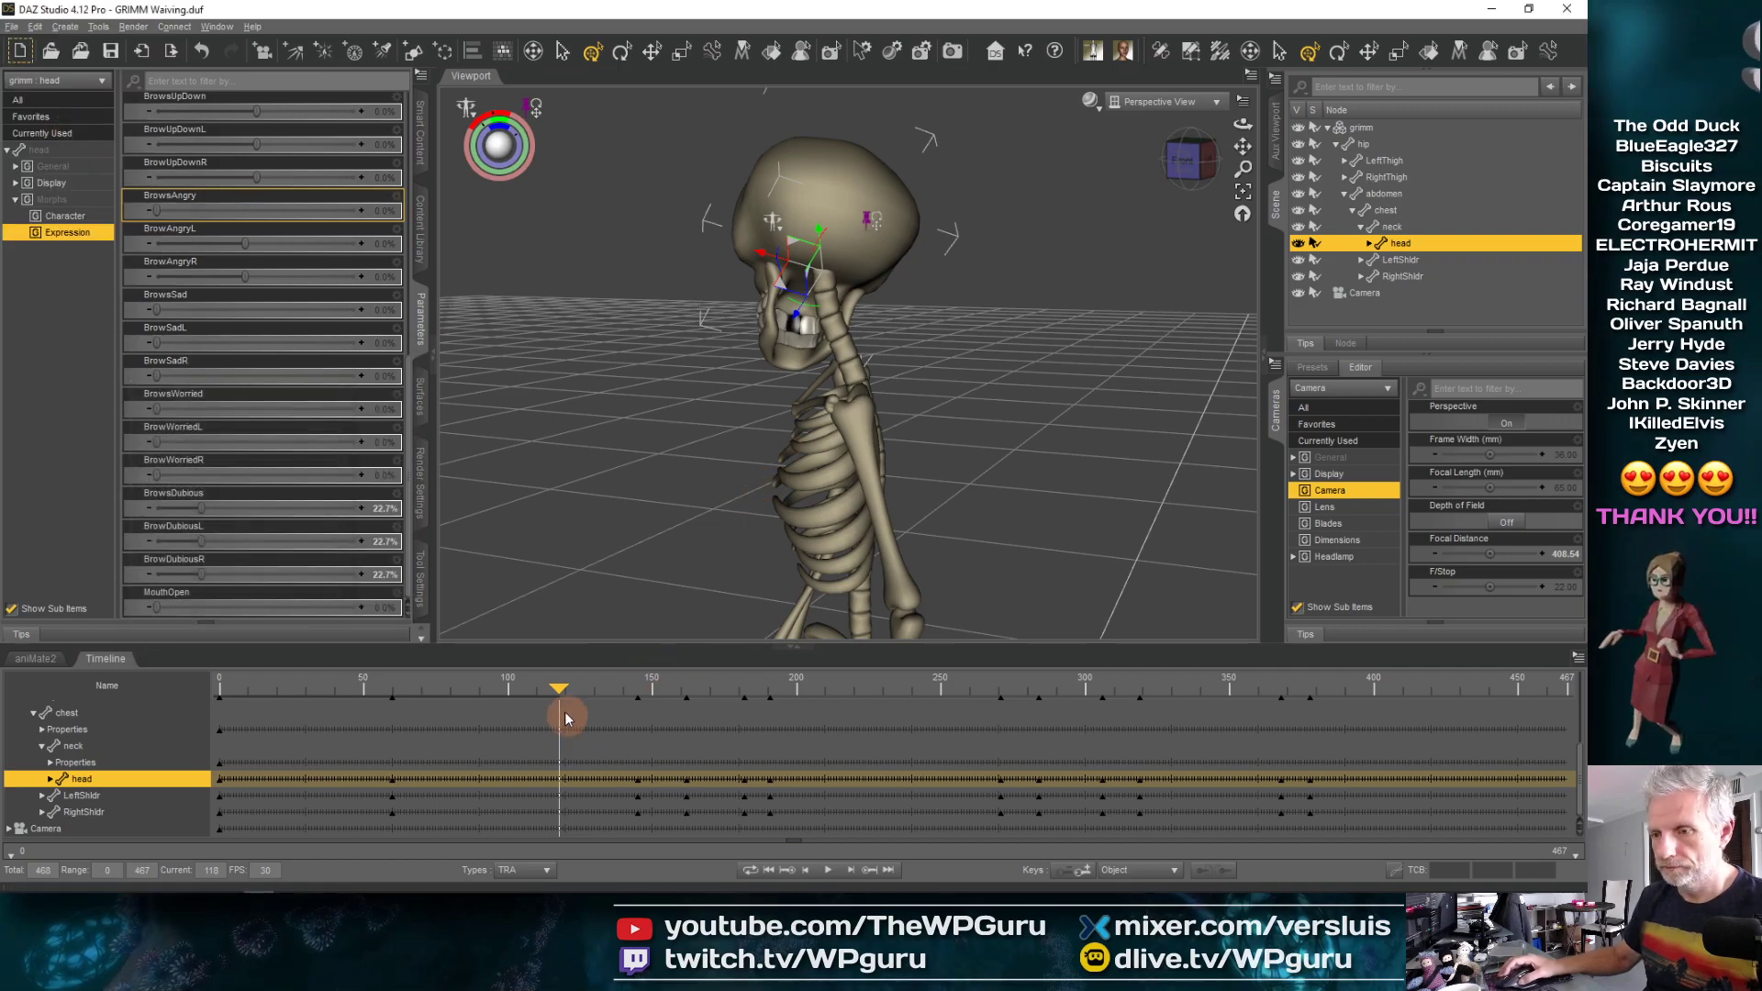
Return to frame 0 and play the animation to review the brow expressions
click(217, 688)
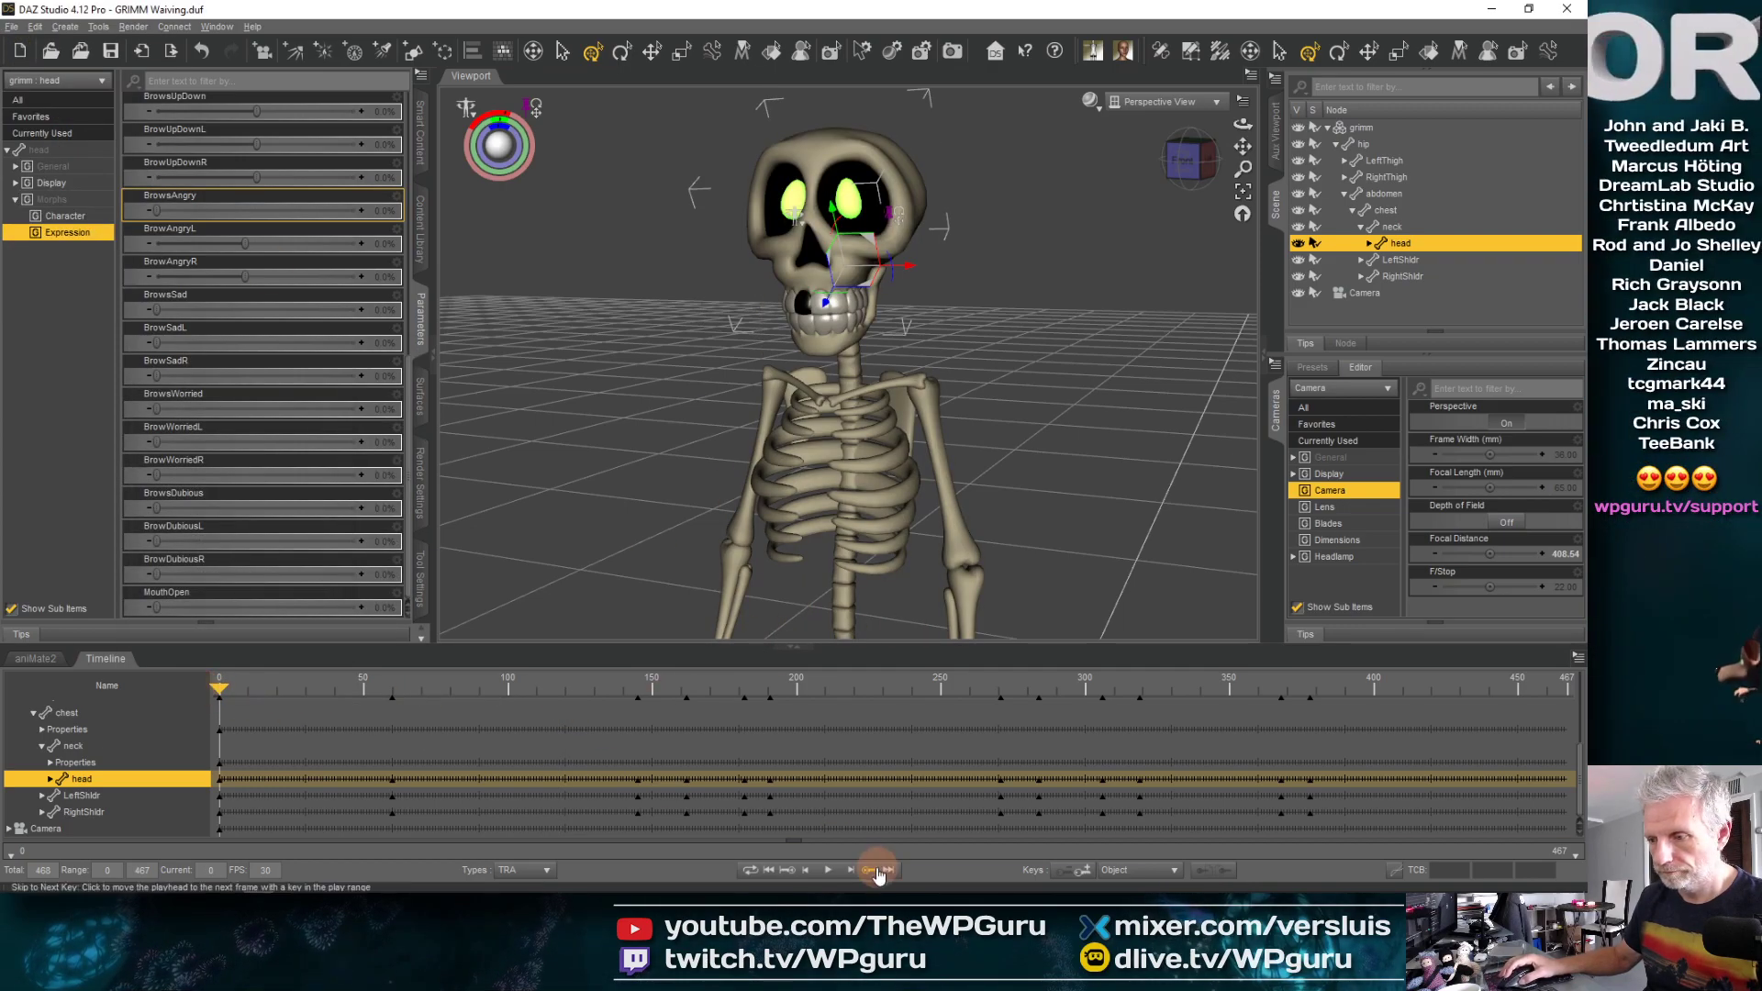
click(827, 873)
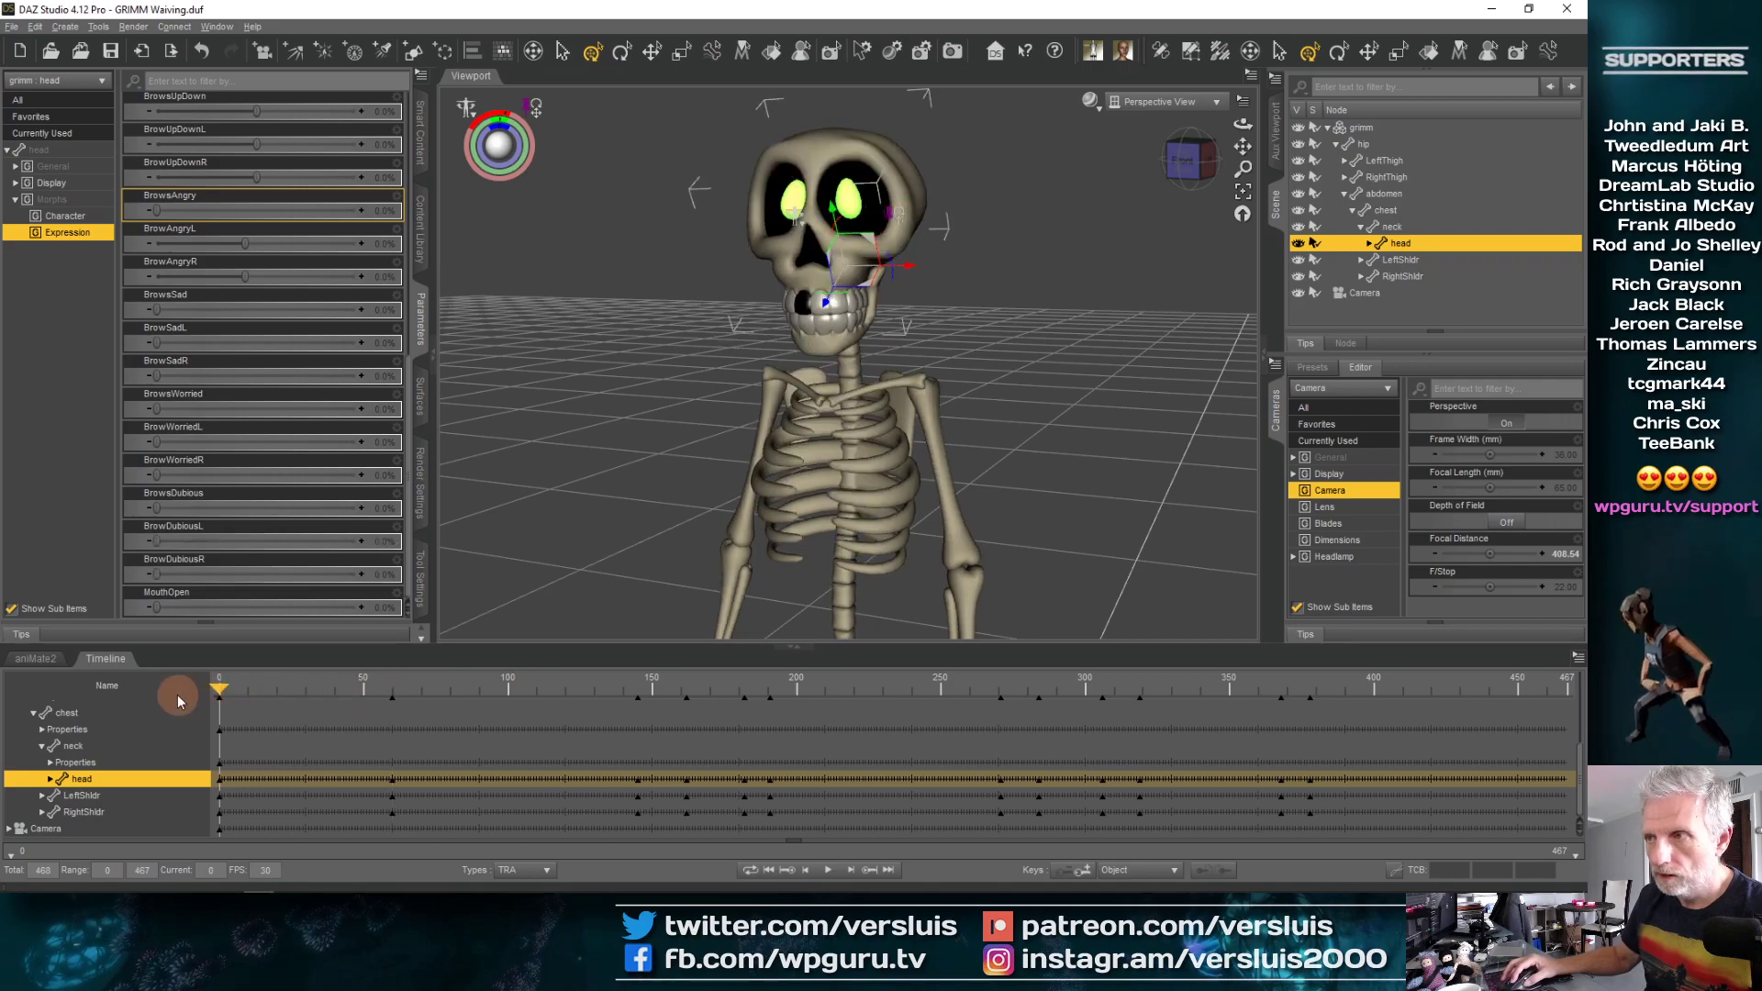
Key the head's BrowsDubious expression at 0% on frame 49 and at 100% on frame 60
drag(178, 701, 371, 706)
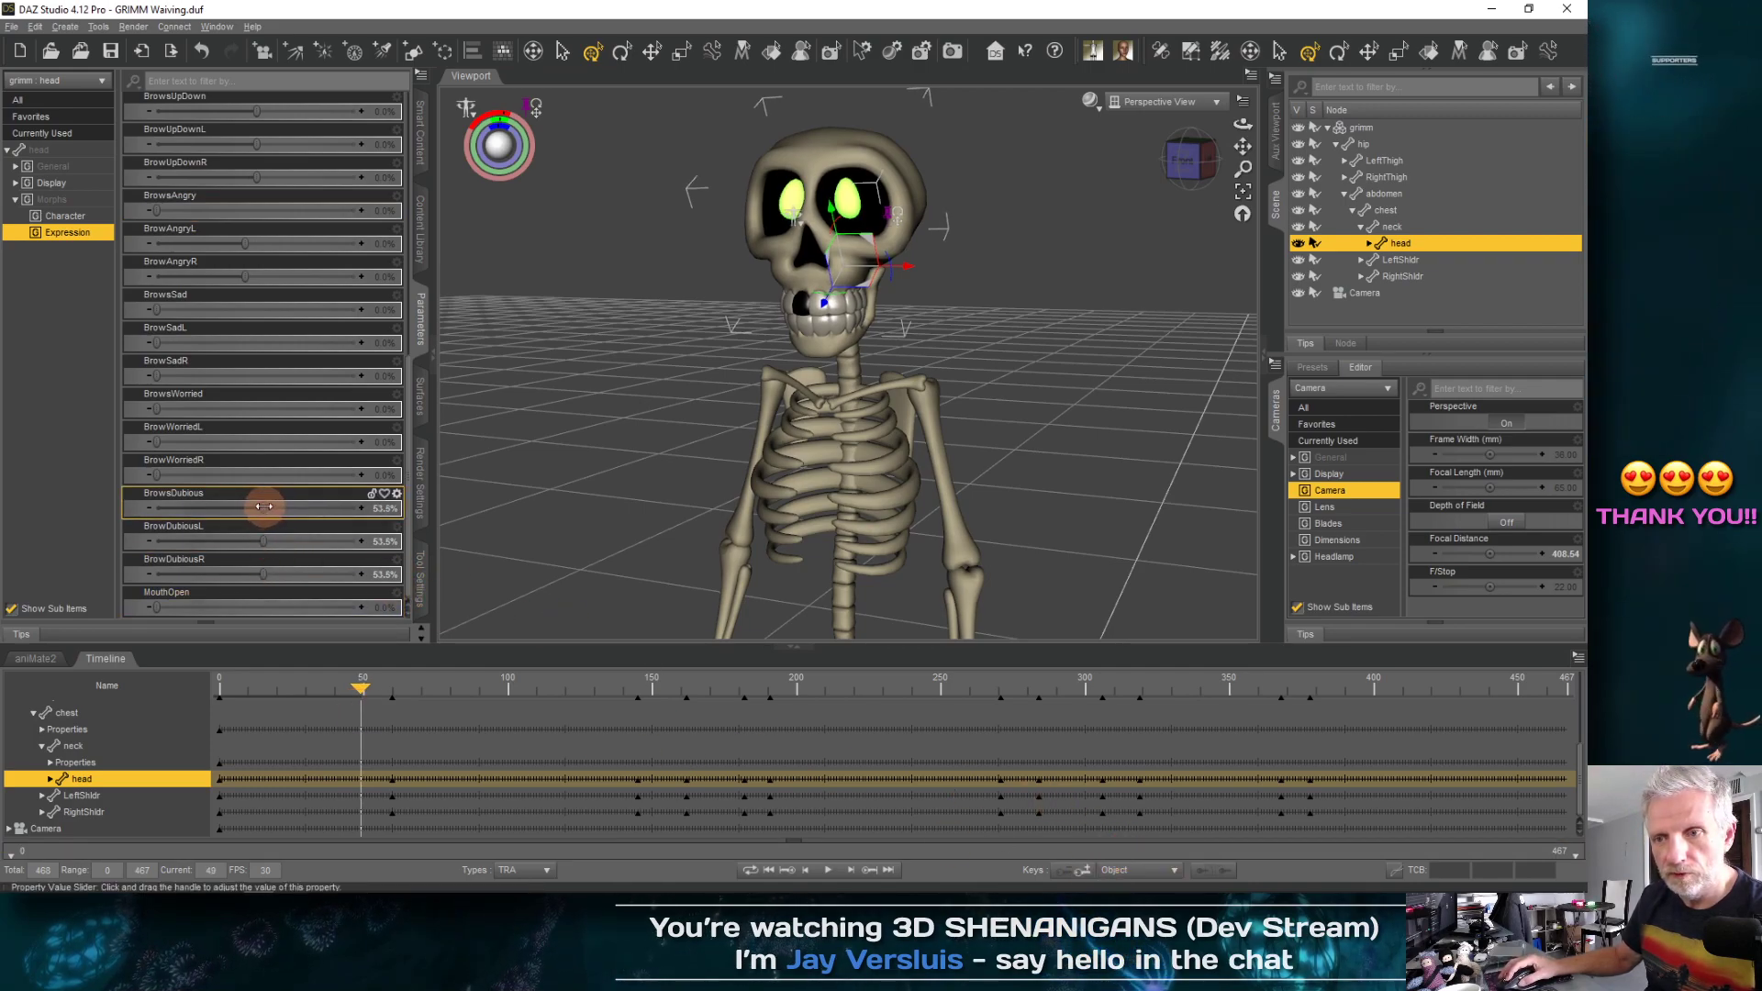
drag(264, 507, 96, 525)
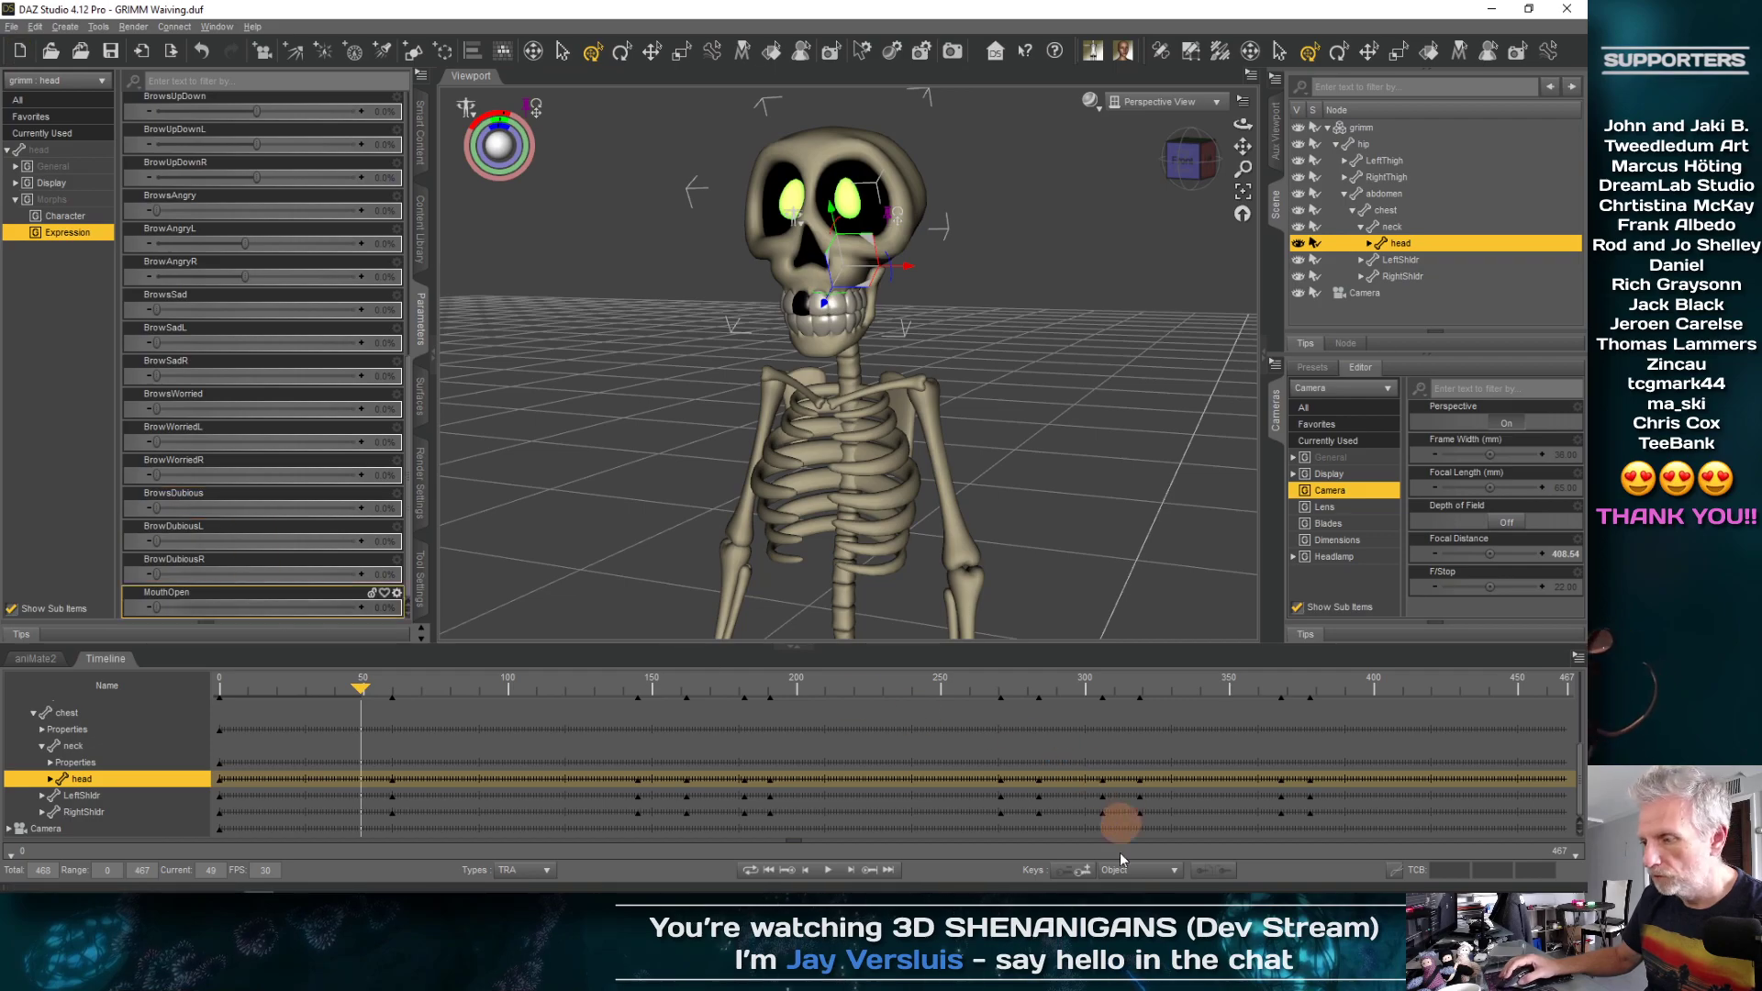
drag(360, 695, 633, 703)
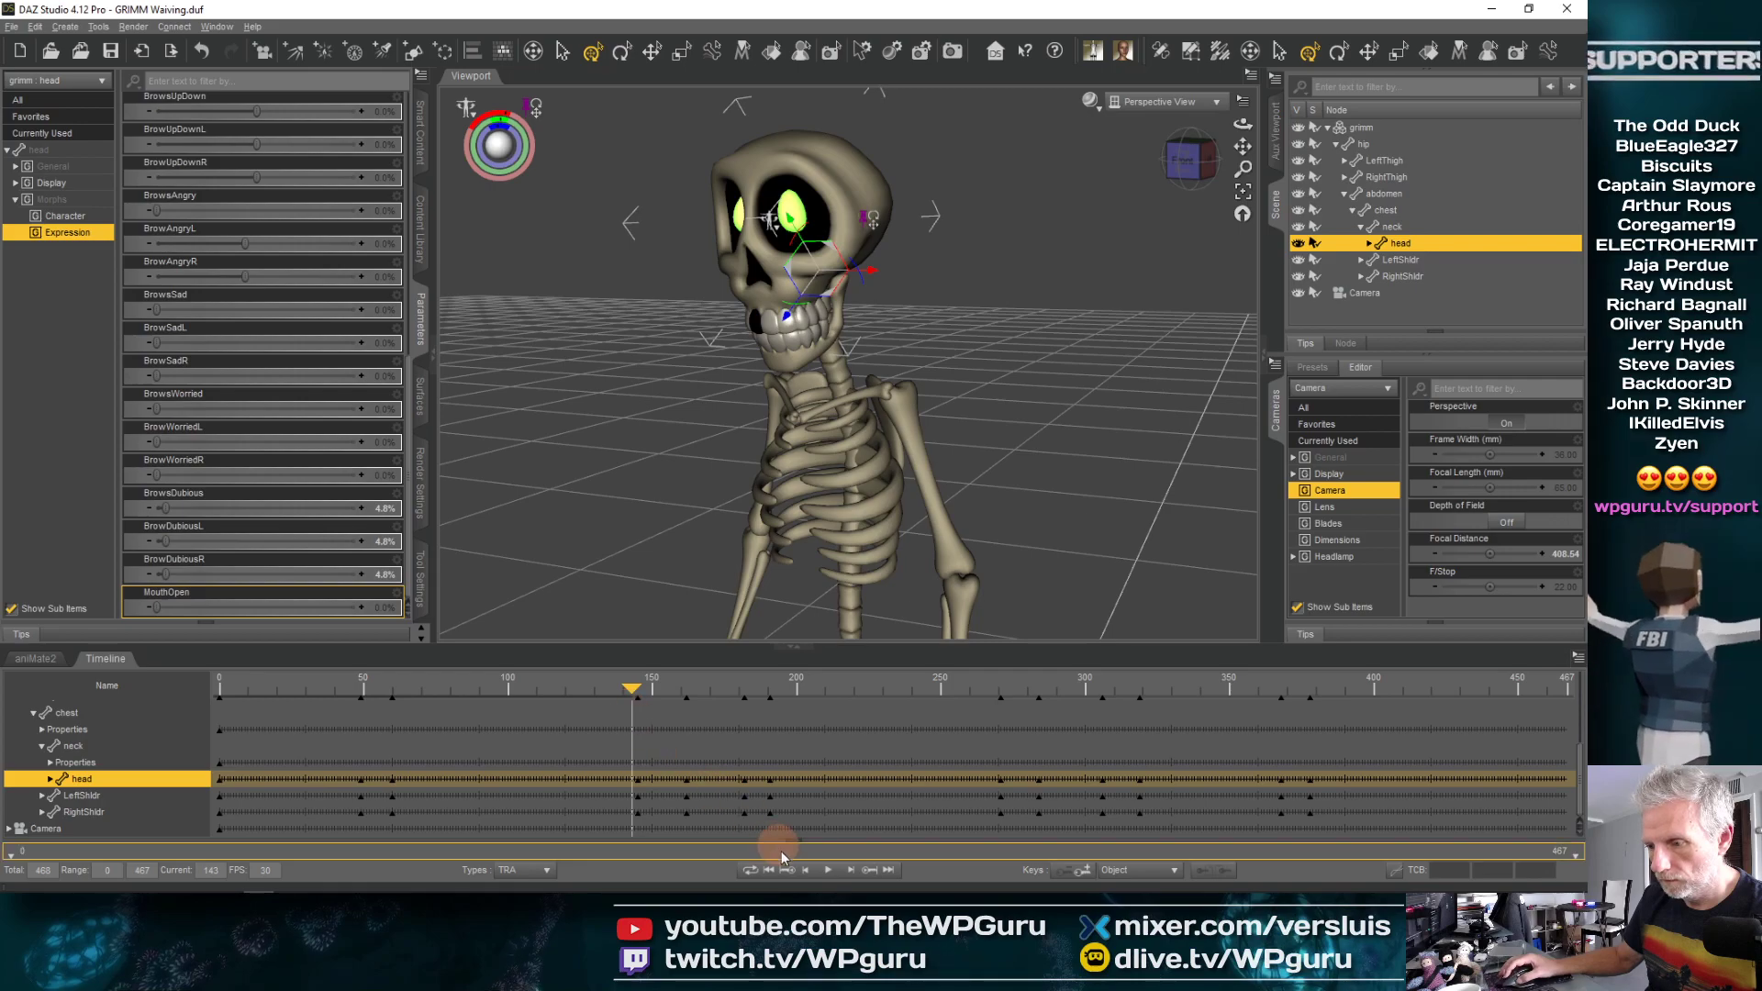
click(871, 872)
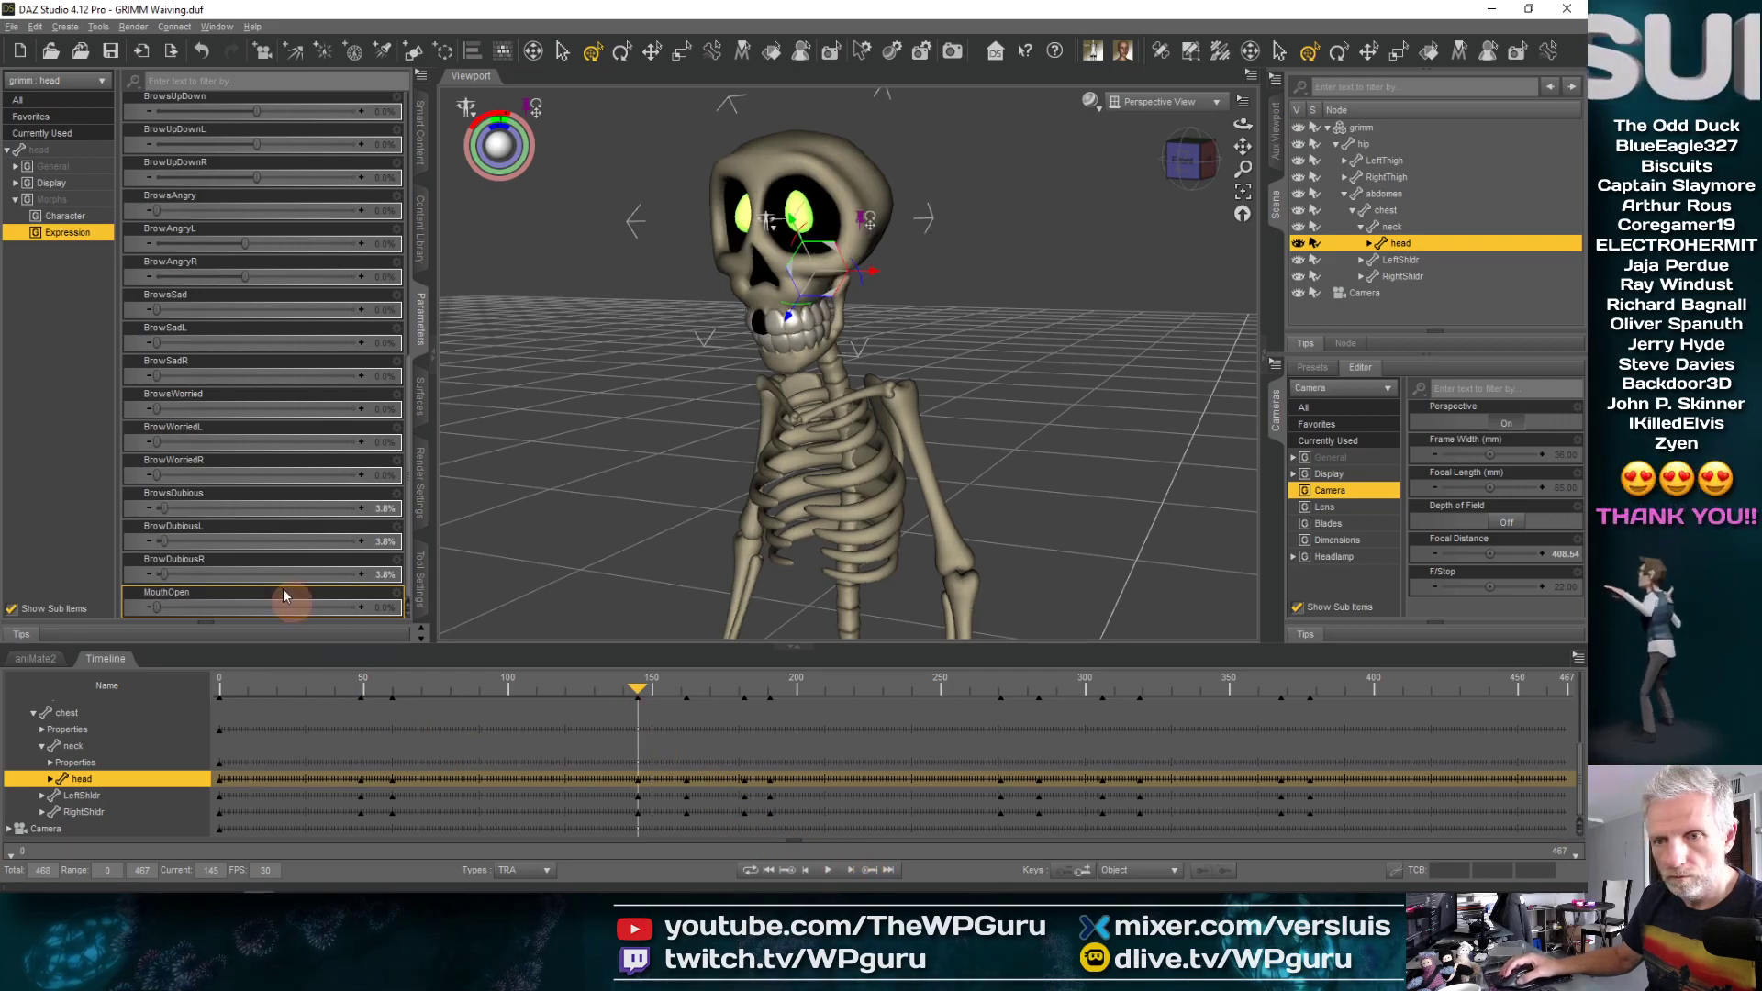
drag(641, 720, 385, 693)
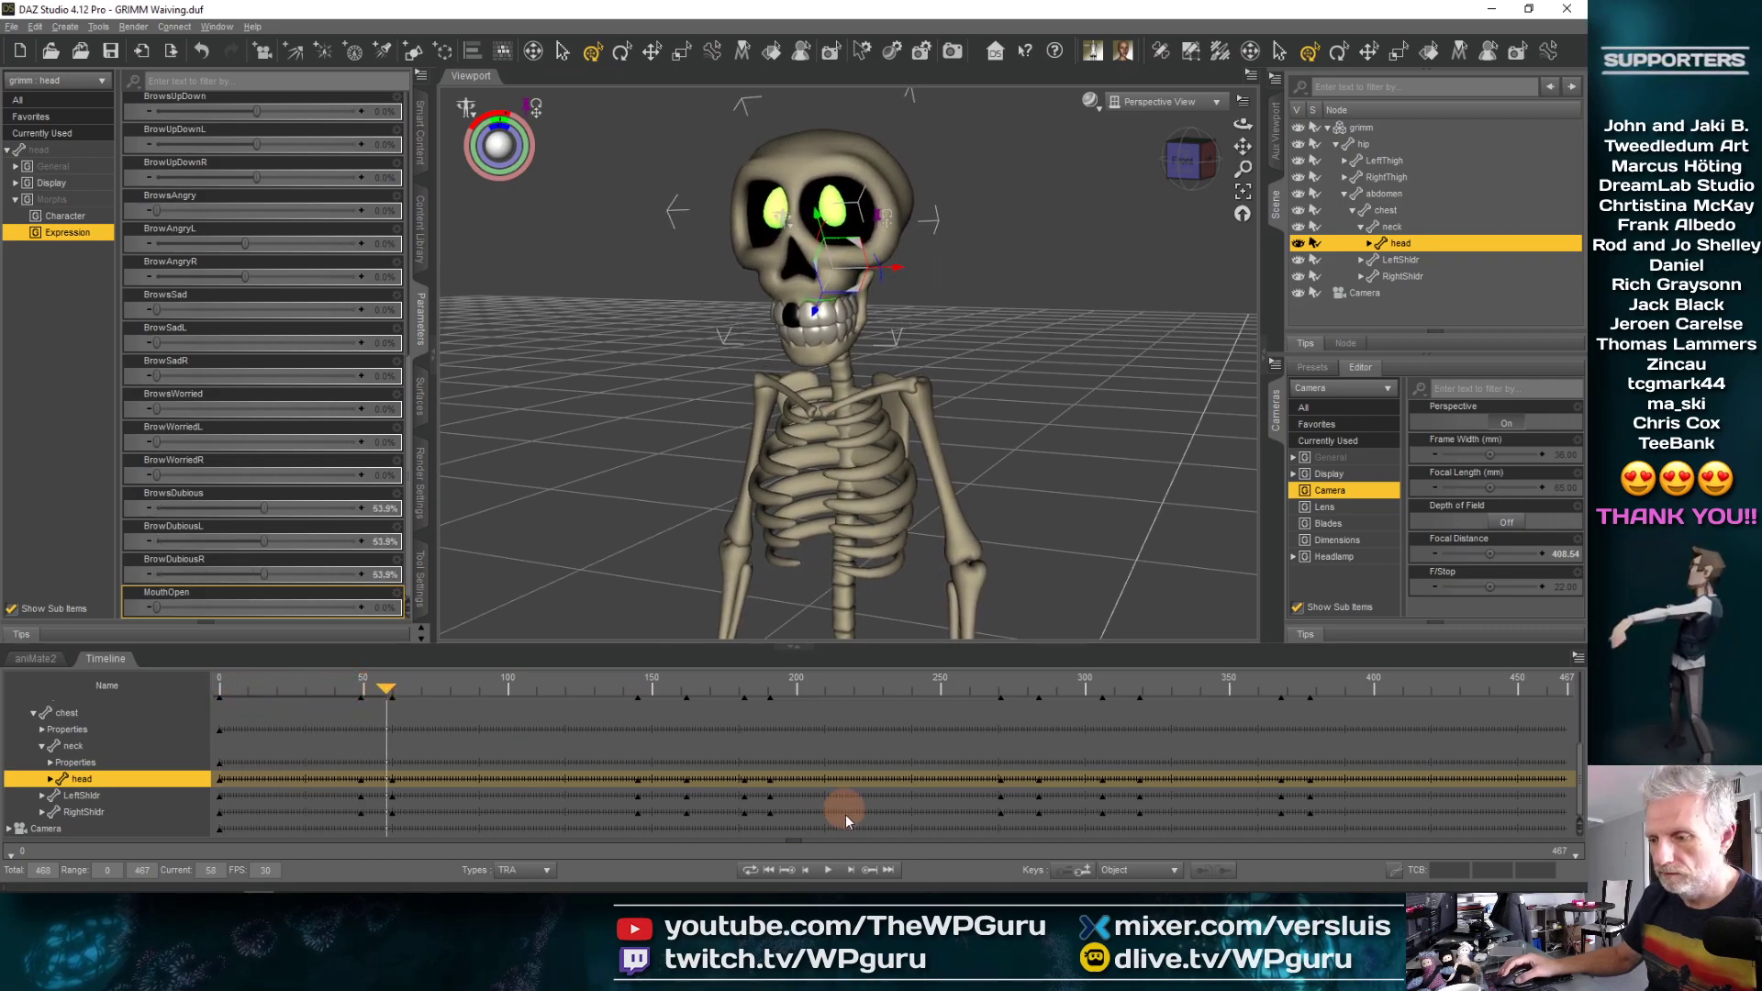
click(870, 872)
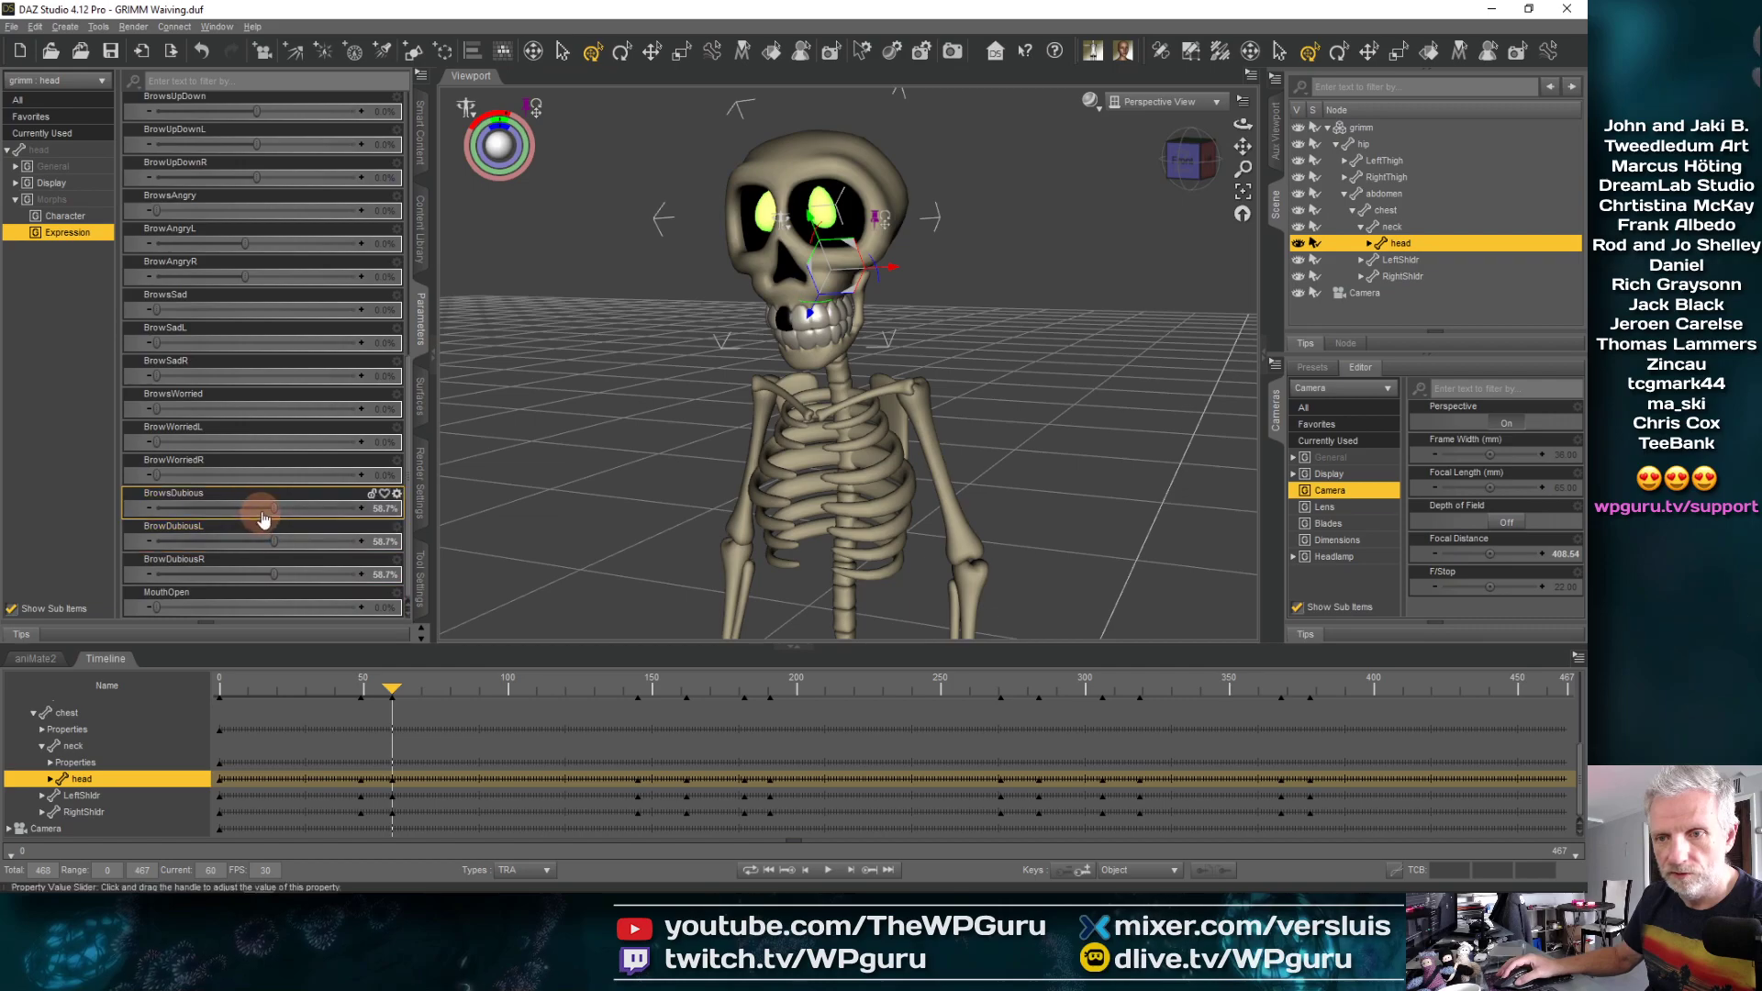
drag(275, 508, 356, 515)
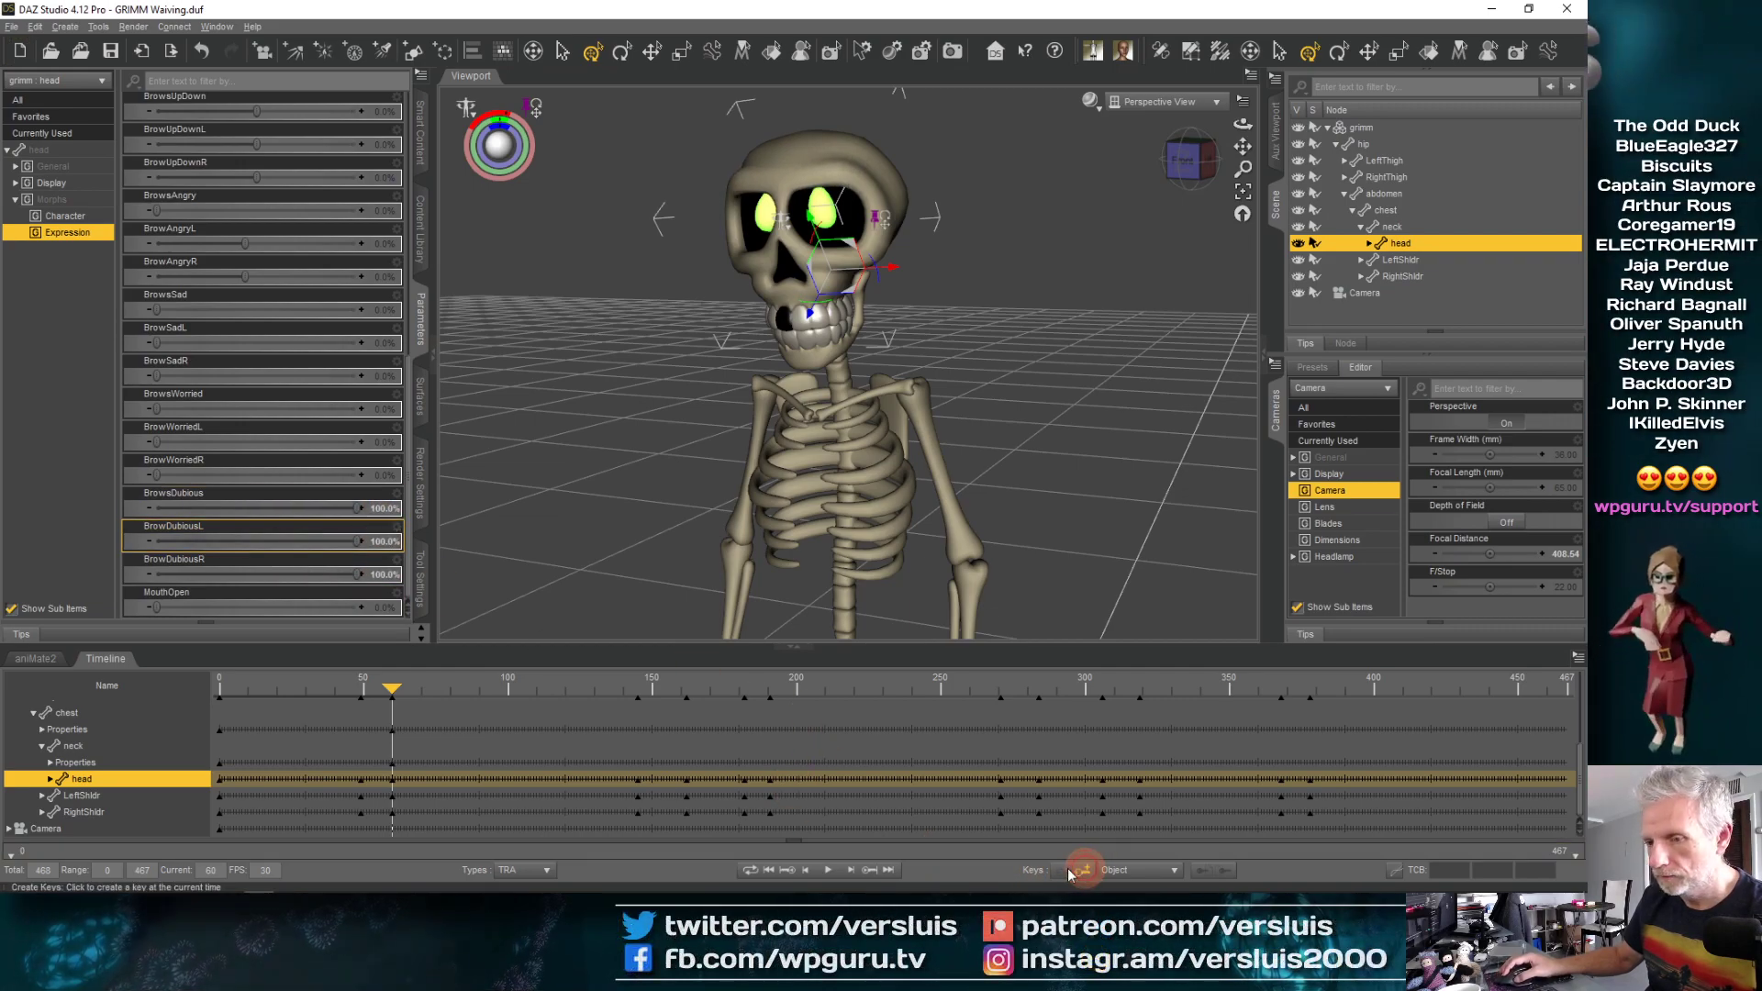
Set and key BrowsDubious at 100% on frame 145 and at 0% on frame 172
click(869, 870)
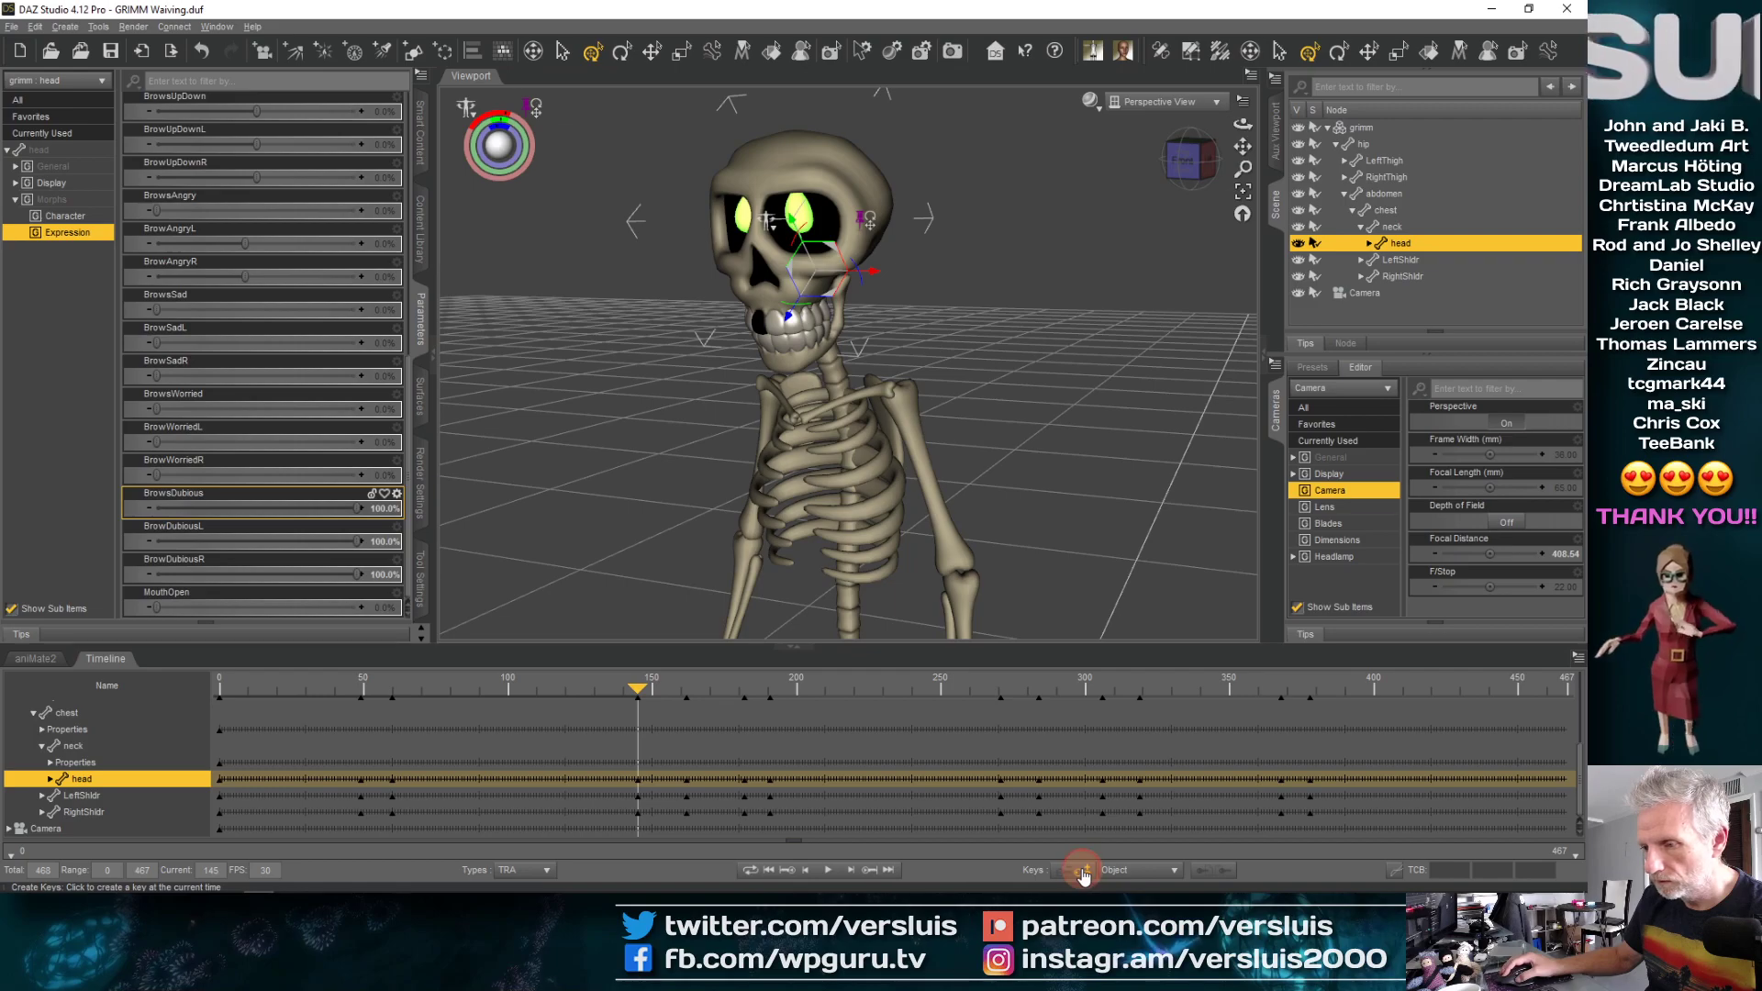
drag(638, 694, 679, 693)
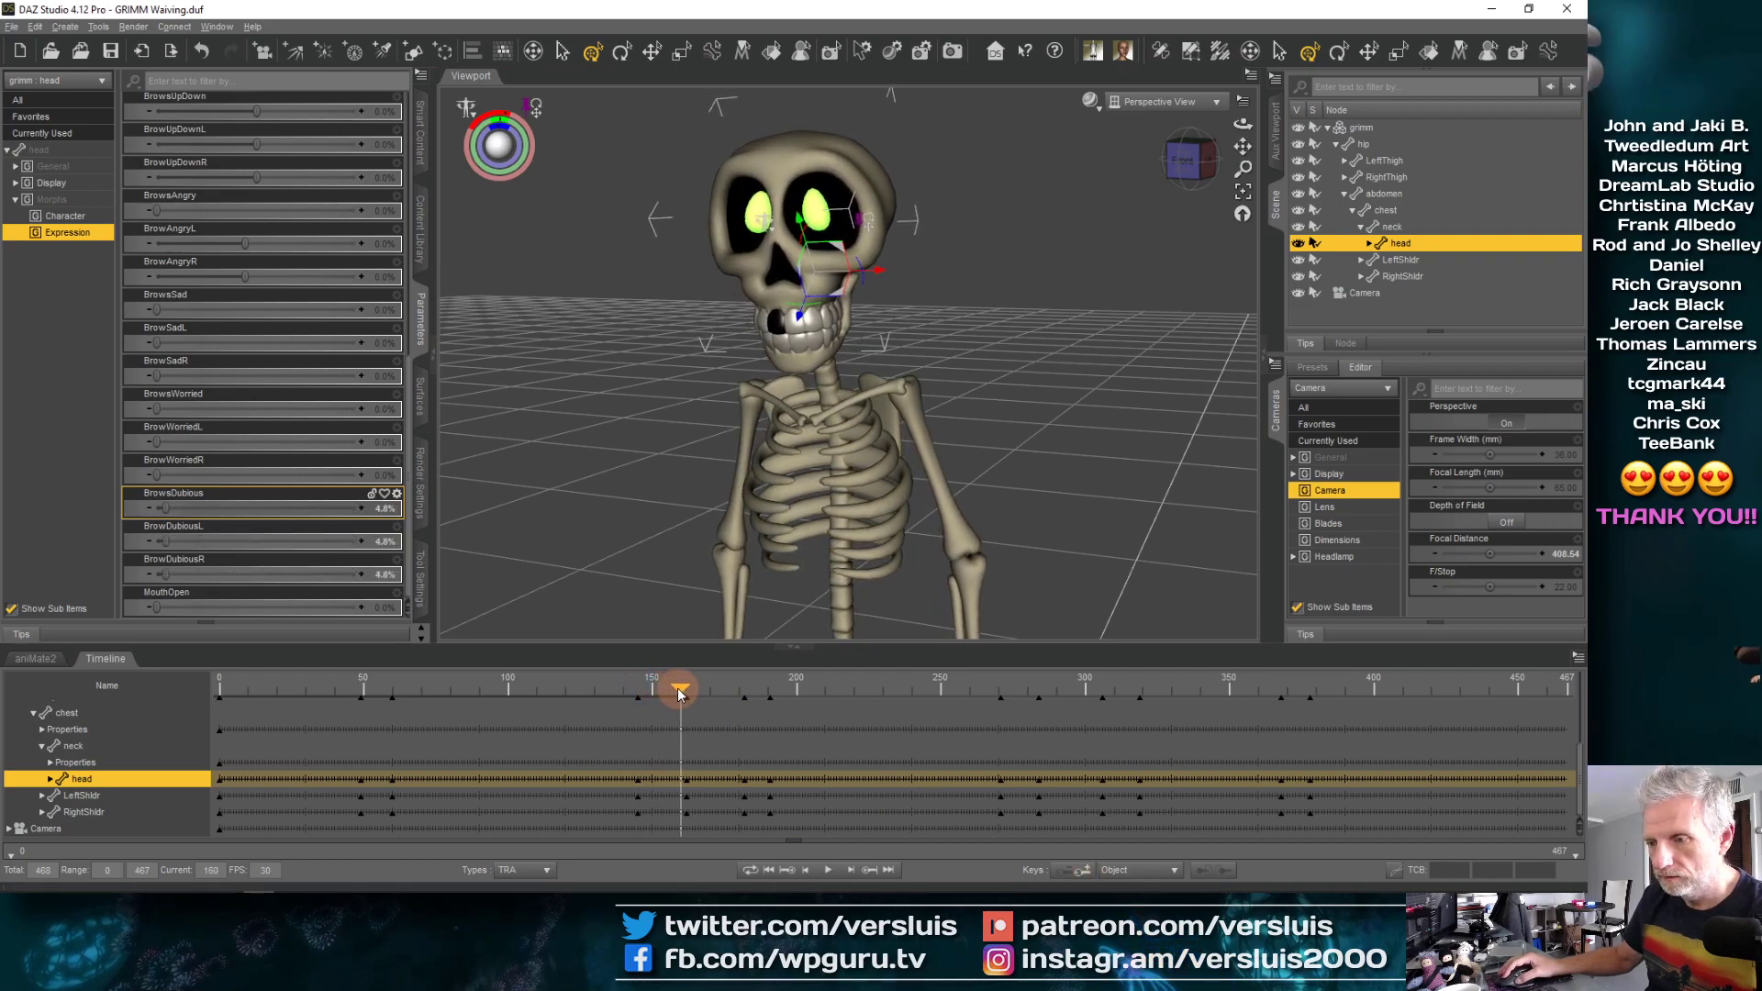
click(863, 871)
mouse_move(690, 696)
mouse_down()
mouse_move(740, 686)
mouse_move(691, 691)
mouse_move(711, 691)
mouse_up()
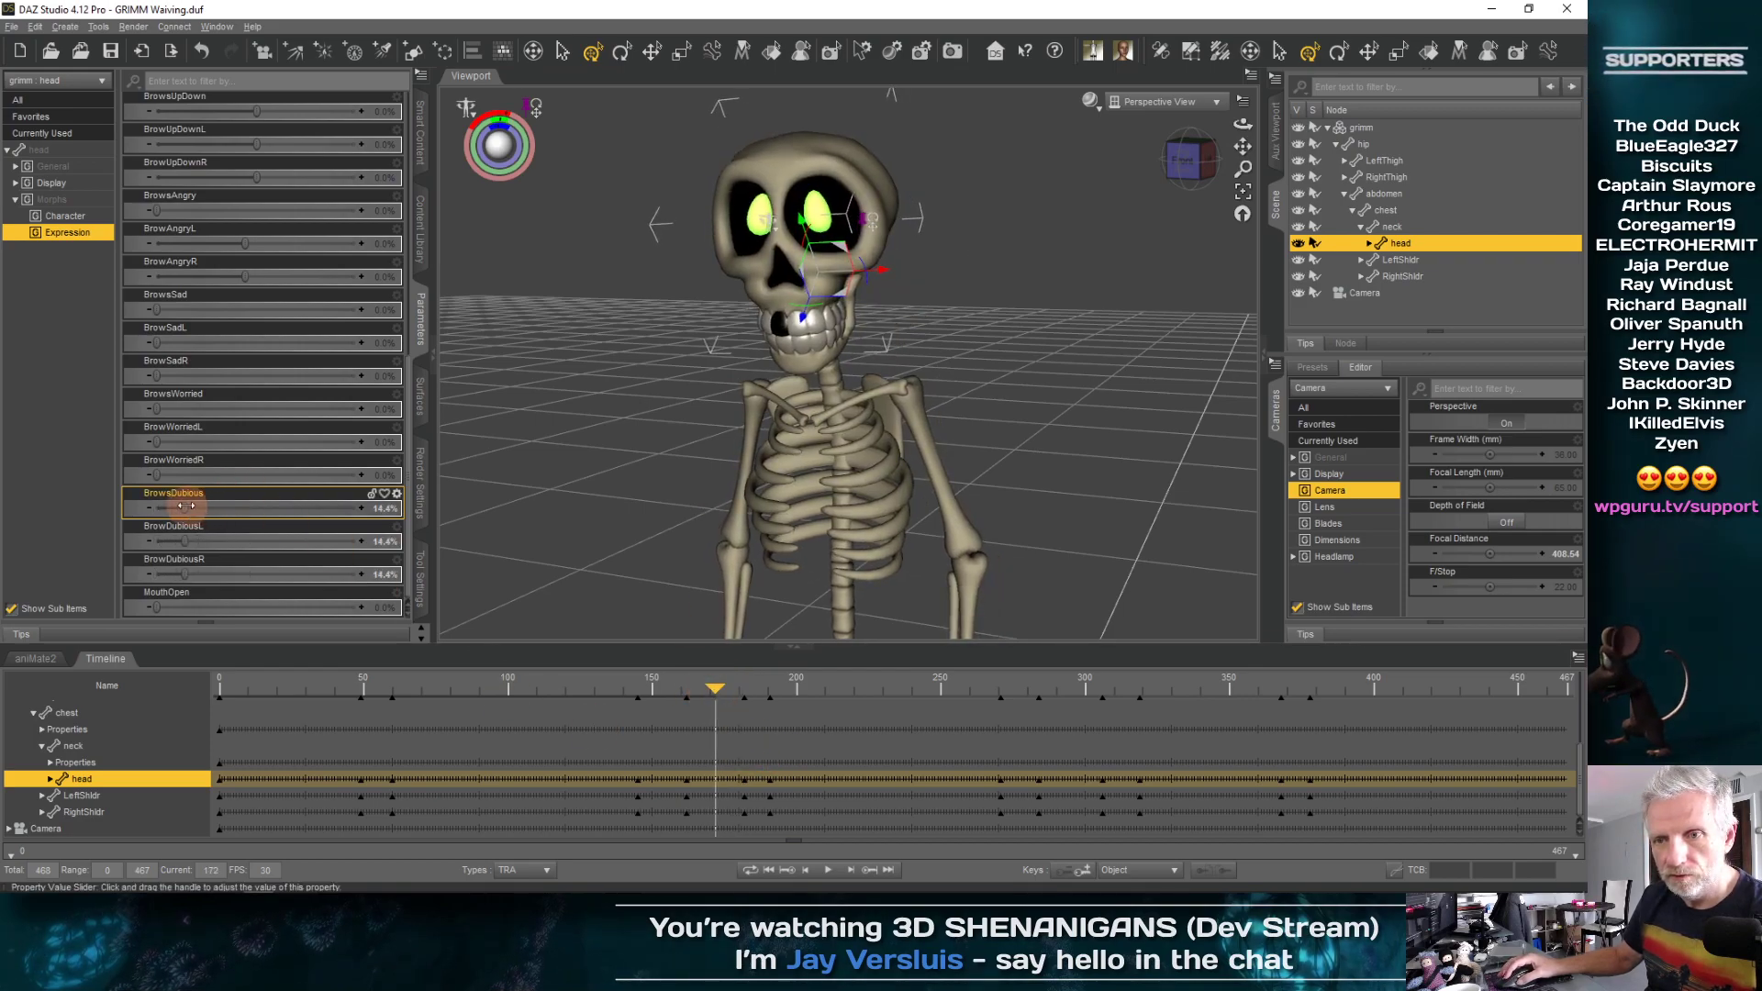
mouse_move(186, 506)
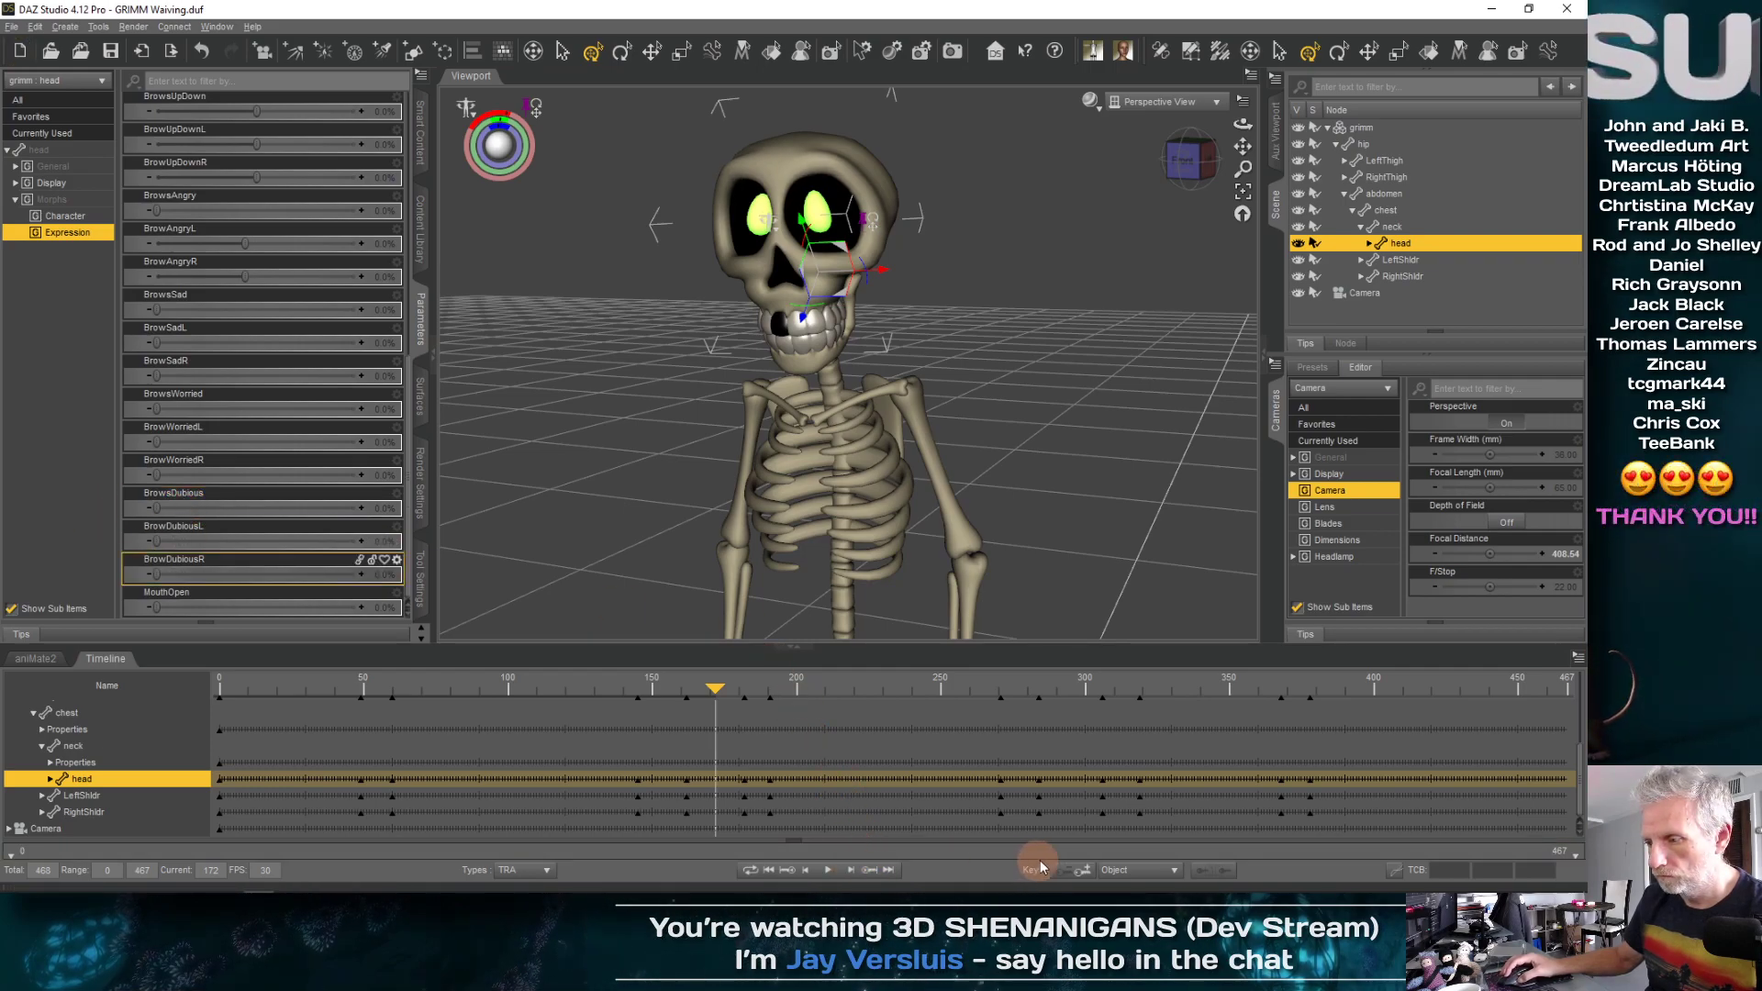
Raise BrowsDubious to 100% on the existing keys at frames 182 and 191
drag(715, 692, 742, 690)
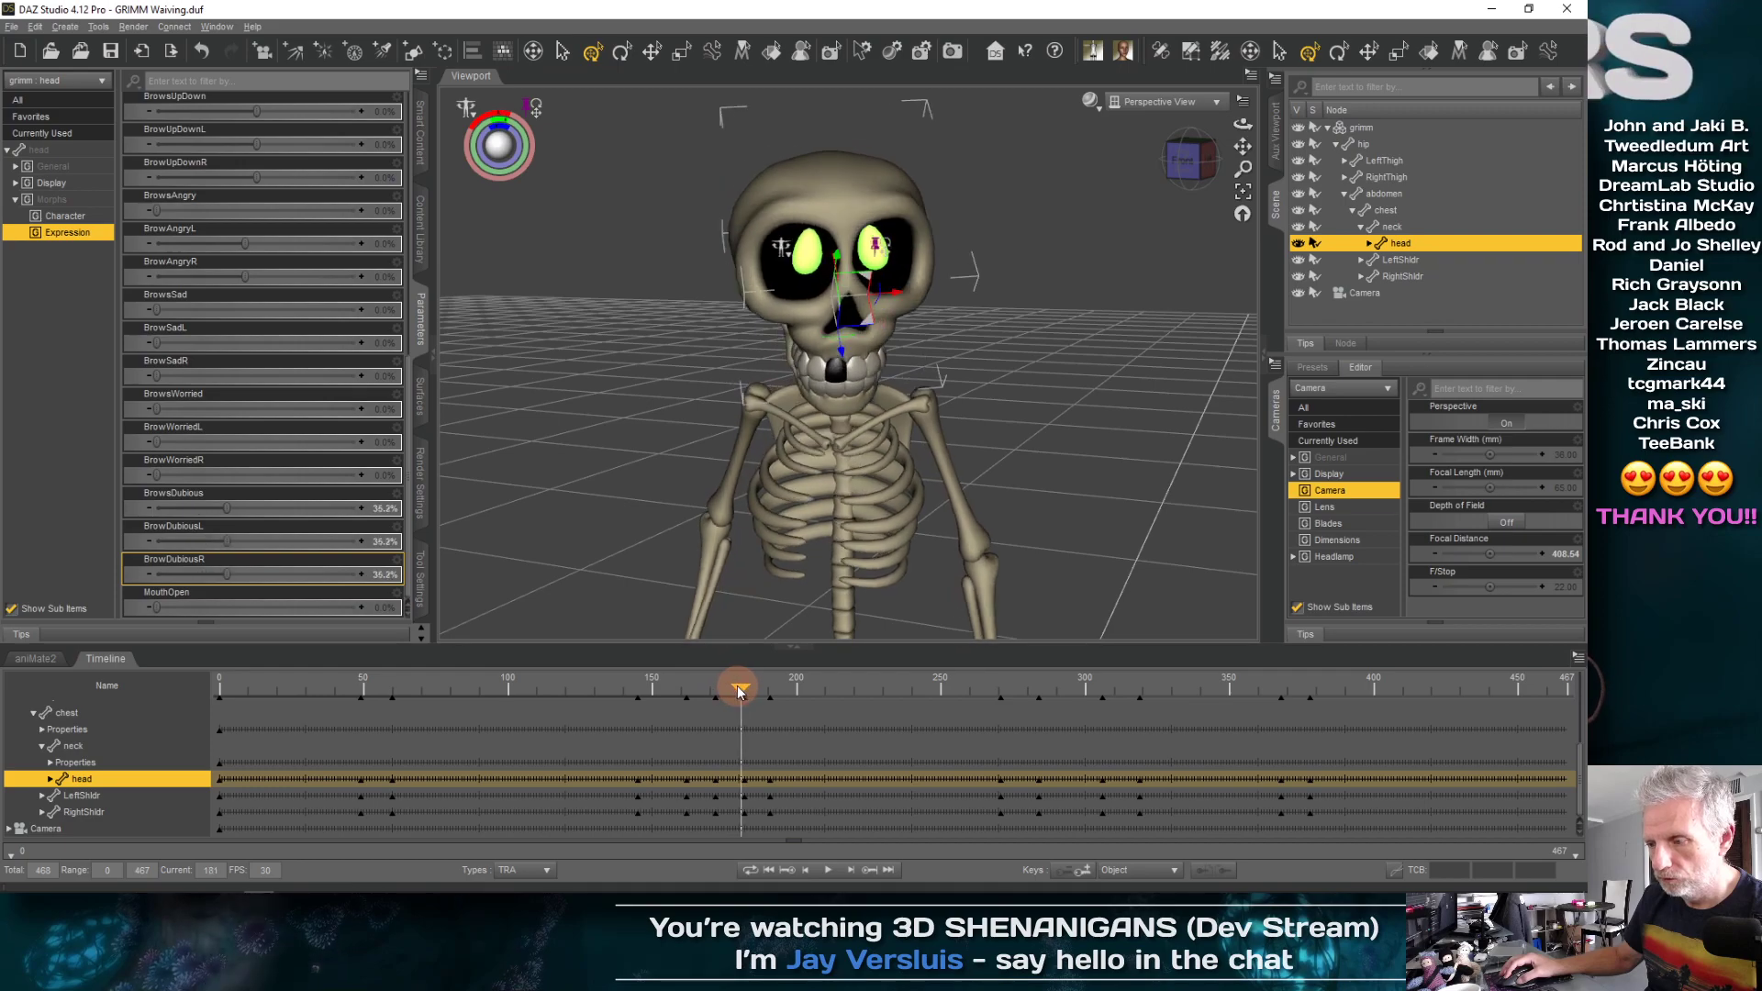
click(851, 870)
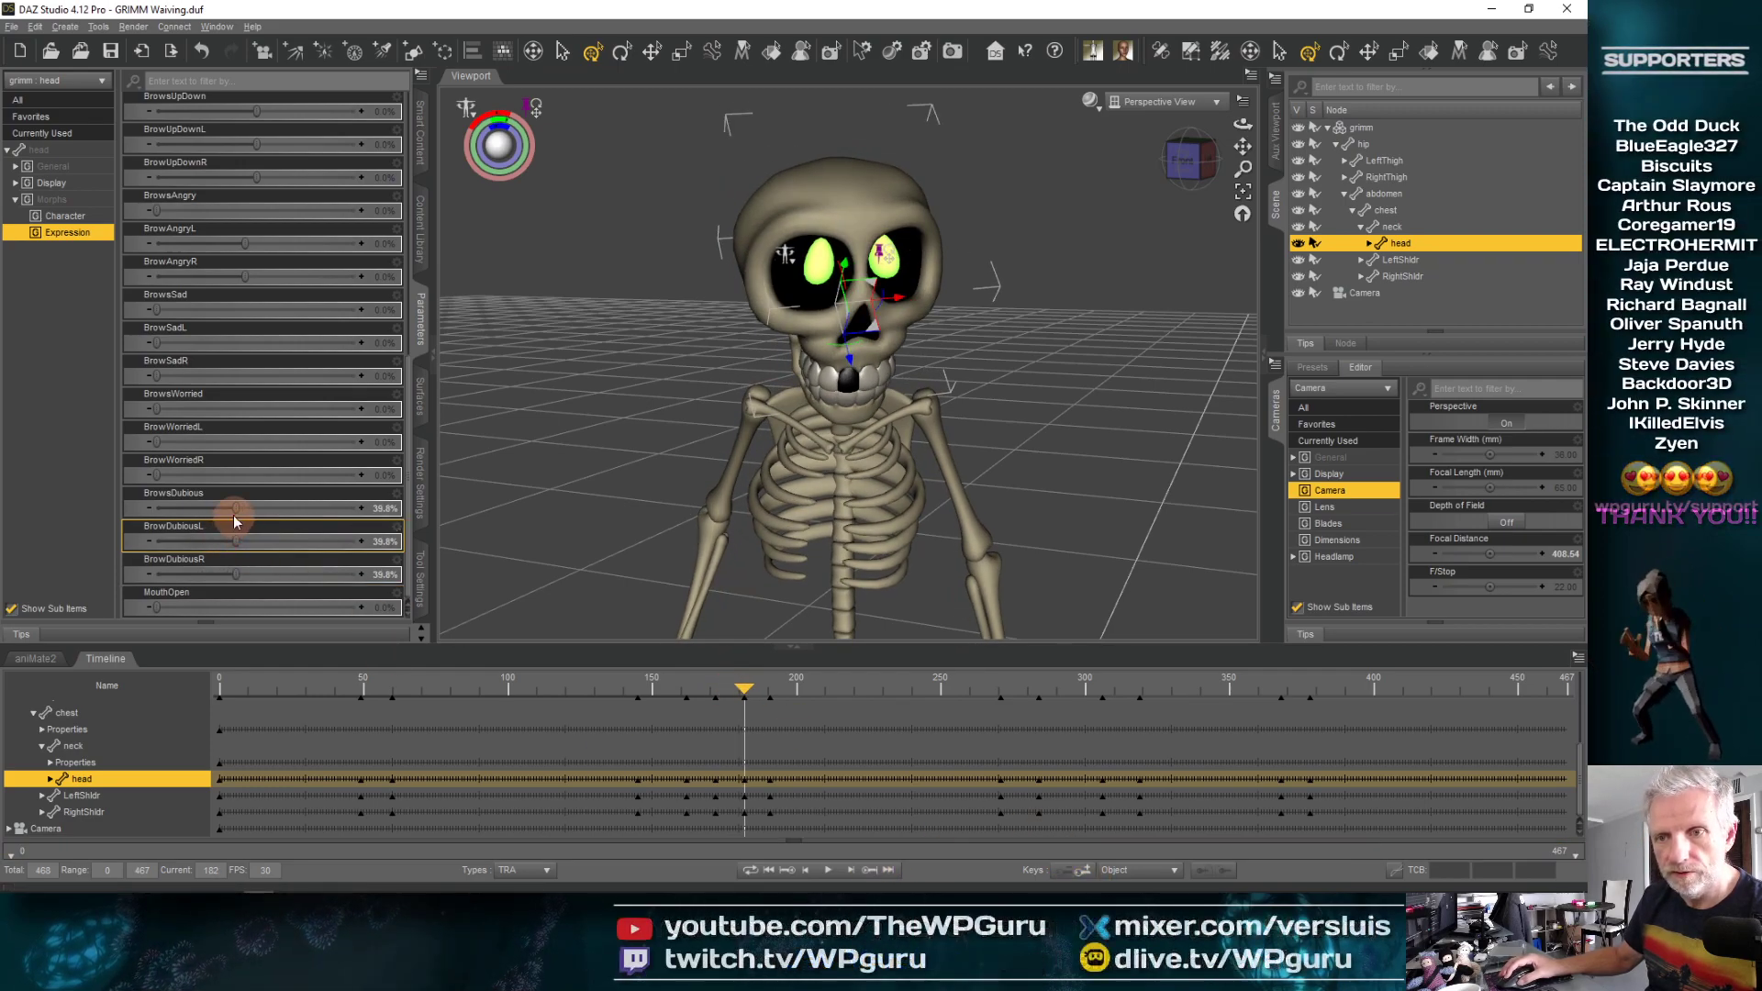
drag(235, 509, 413, 511)
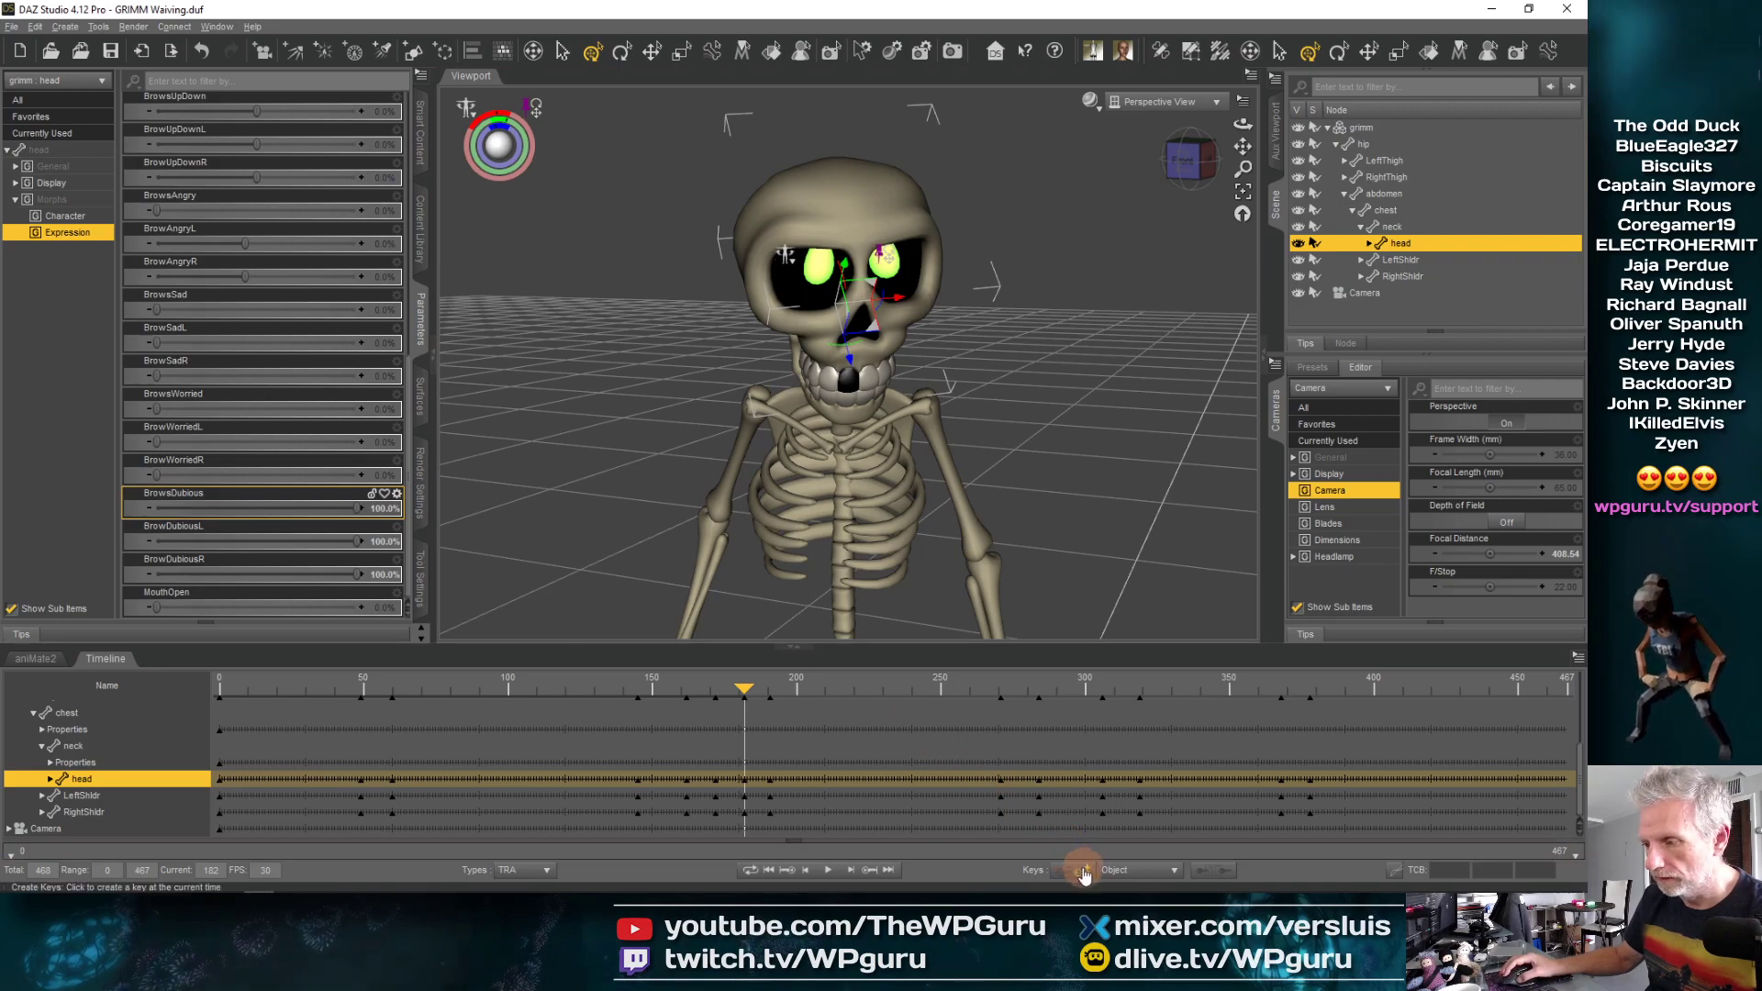
mouse_move(745, 690)
mouse_down()
mouse_move(806, 687)
mouse_move(732, 689)
mouse_move(761, 689)
mouse_up()
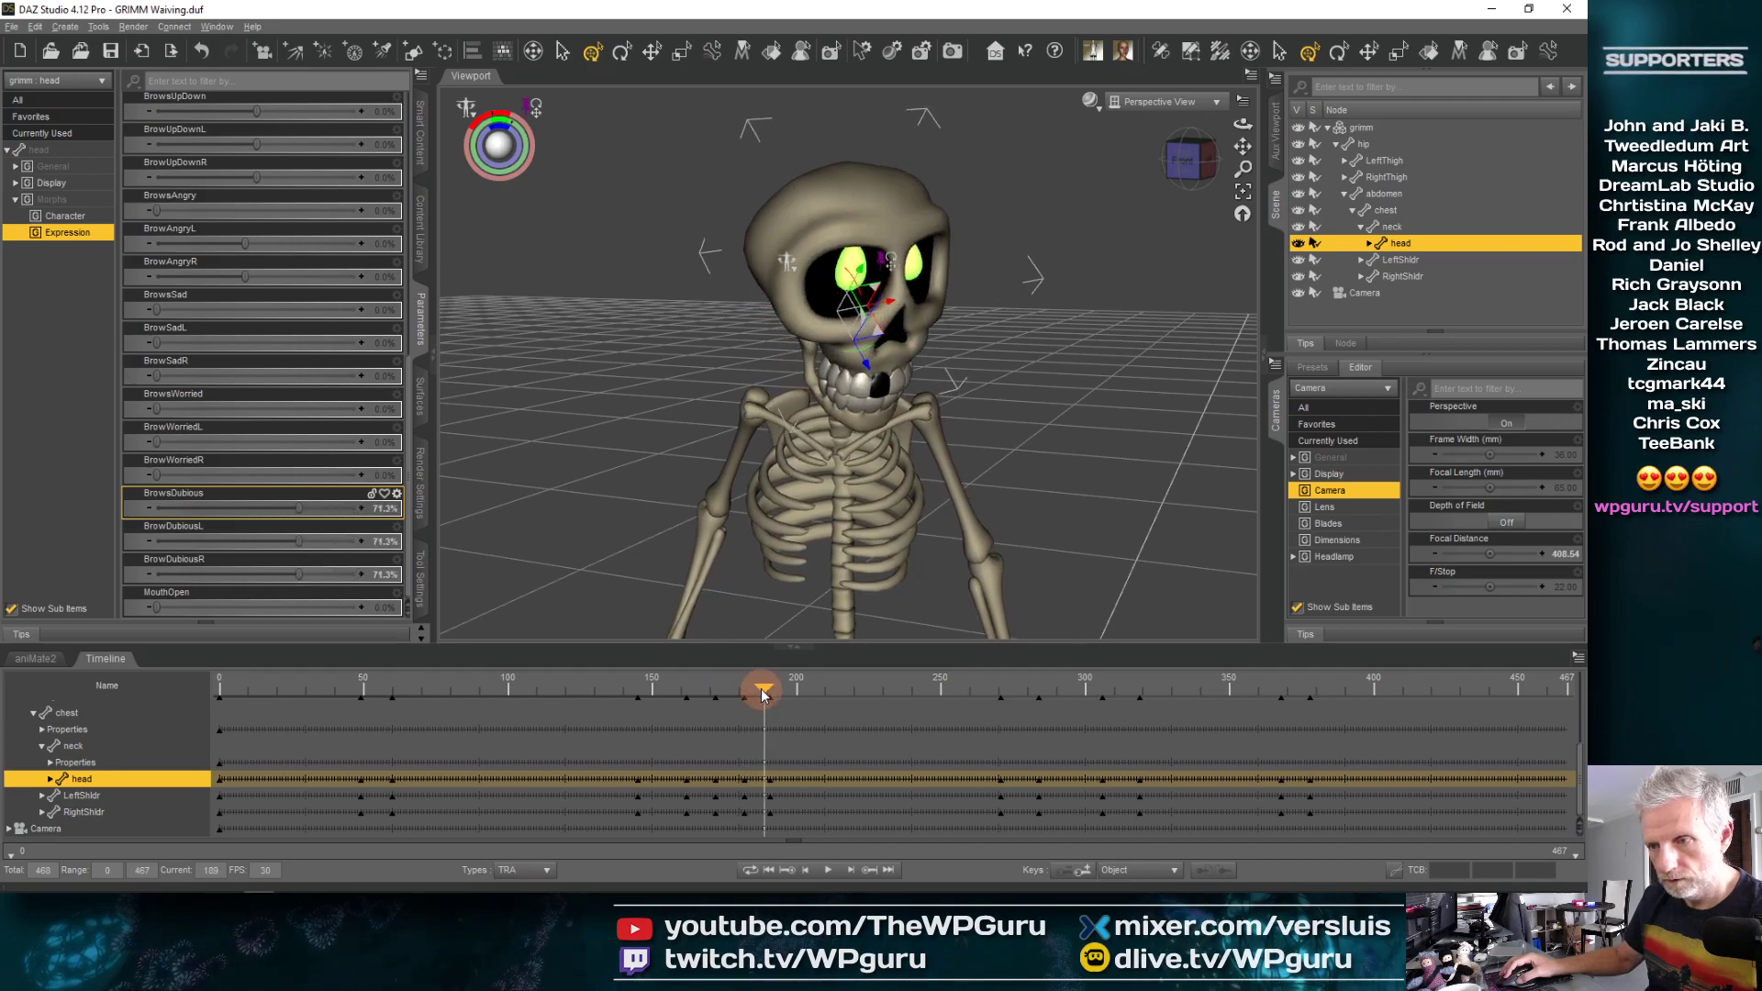
click(868, 869)
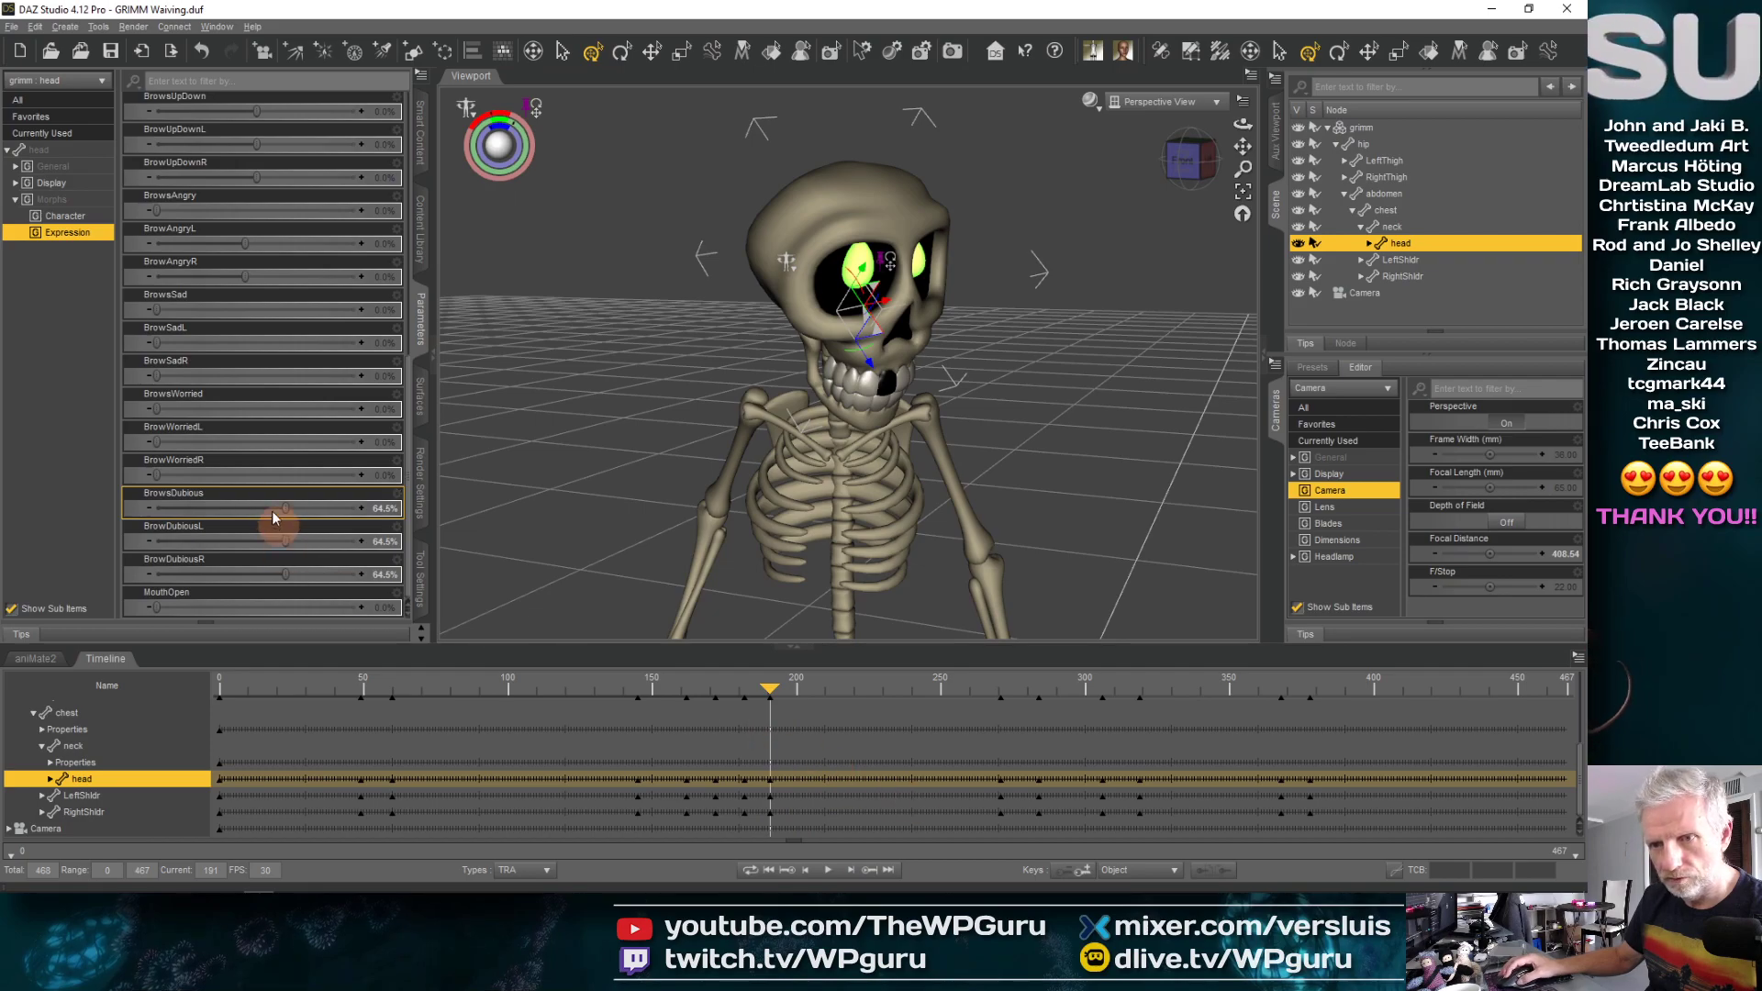
drag(286, 507, 449, 519)
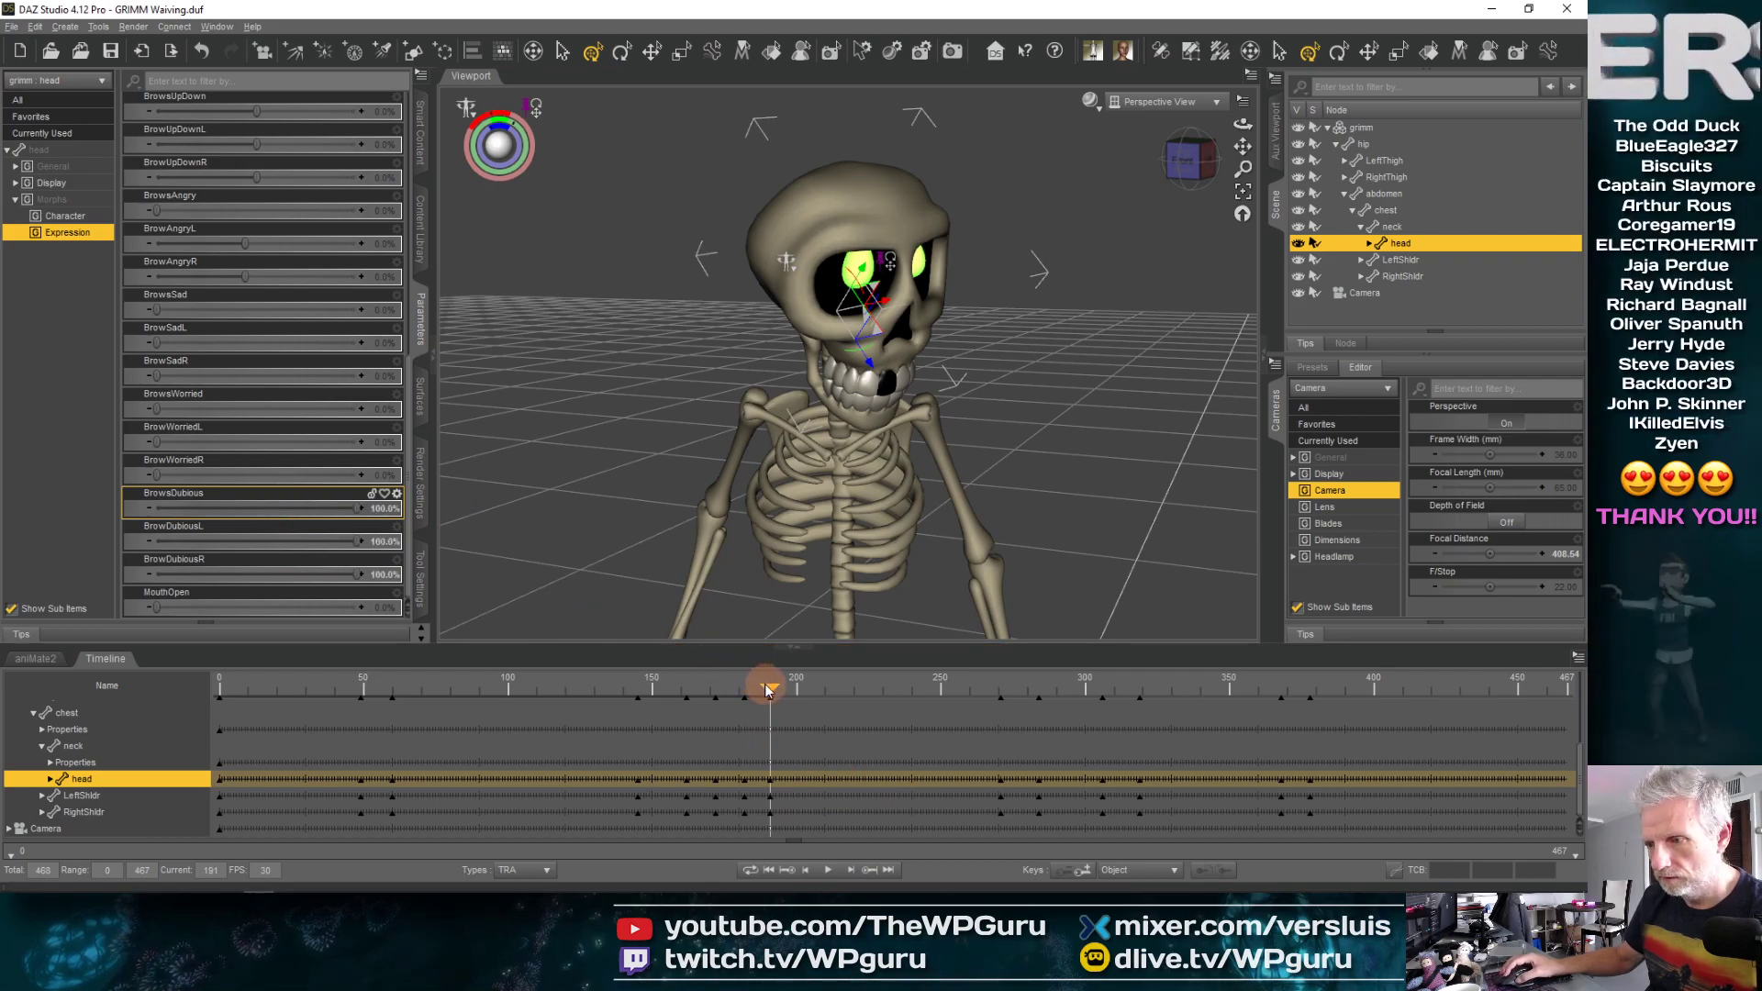
Raise BrowsDubious to 100% on the existing key at frame 271
drag(766, 689, 989, 701)
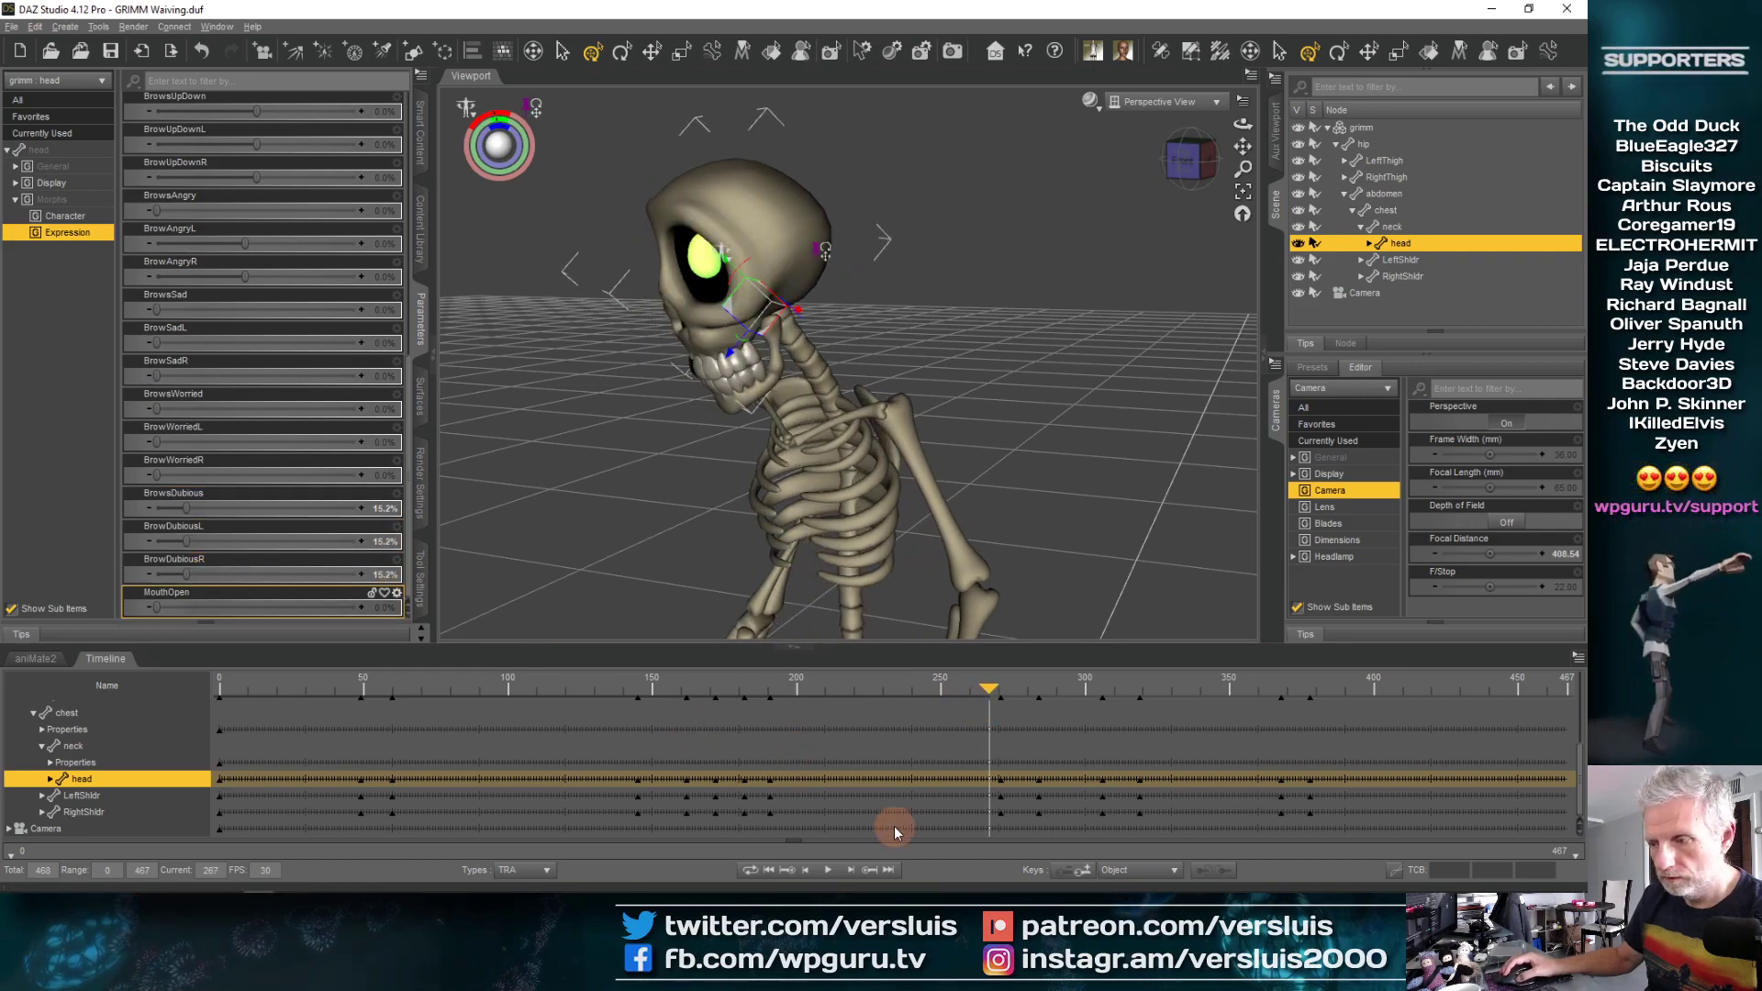
click(869, 871)
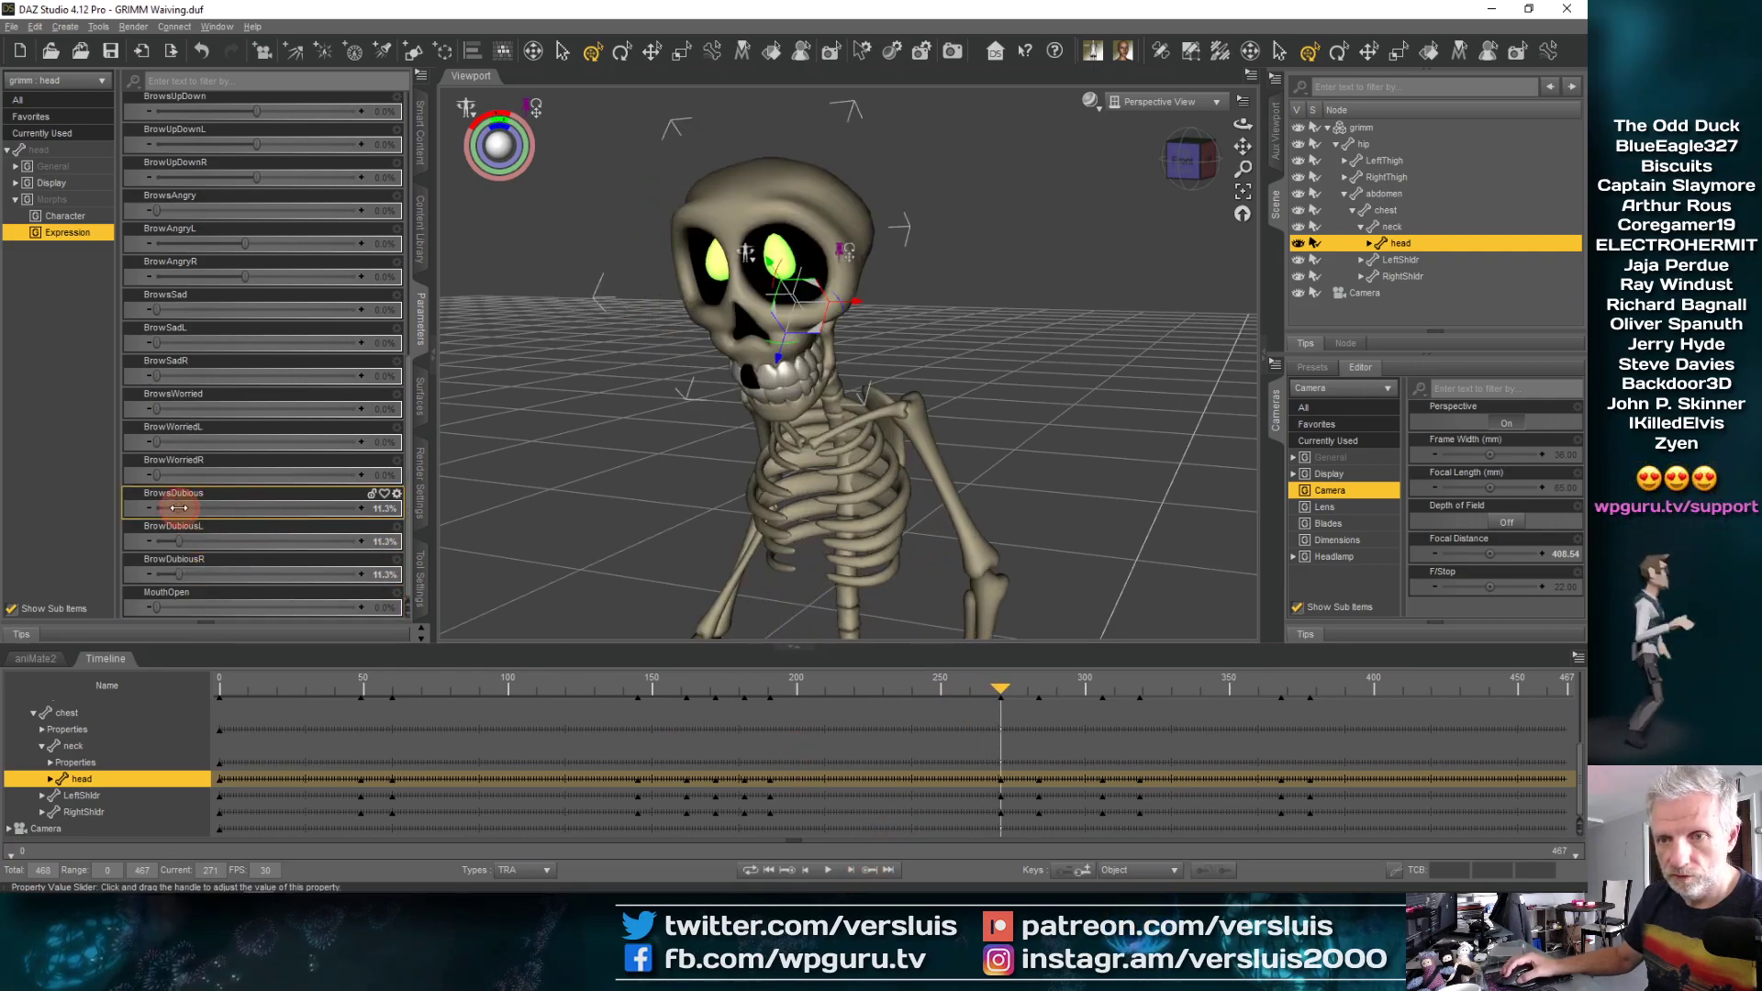
drag(179, 508, 358, 508)
Go through the keyframes from 284 up to 368 and back to 319, checking the brow and mouth values
mouse_move(1000, 697)
mouse_down()
mouse_move(1113, 690)
mouse_move(1032, 690)
mouse_up()
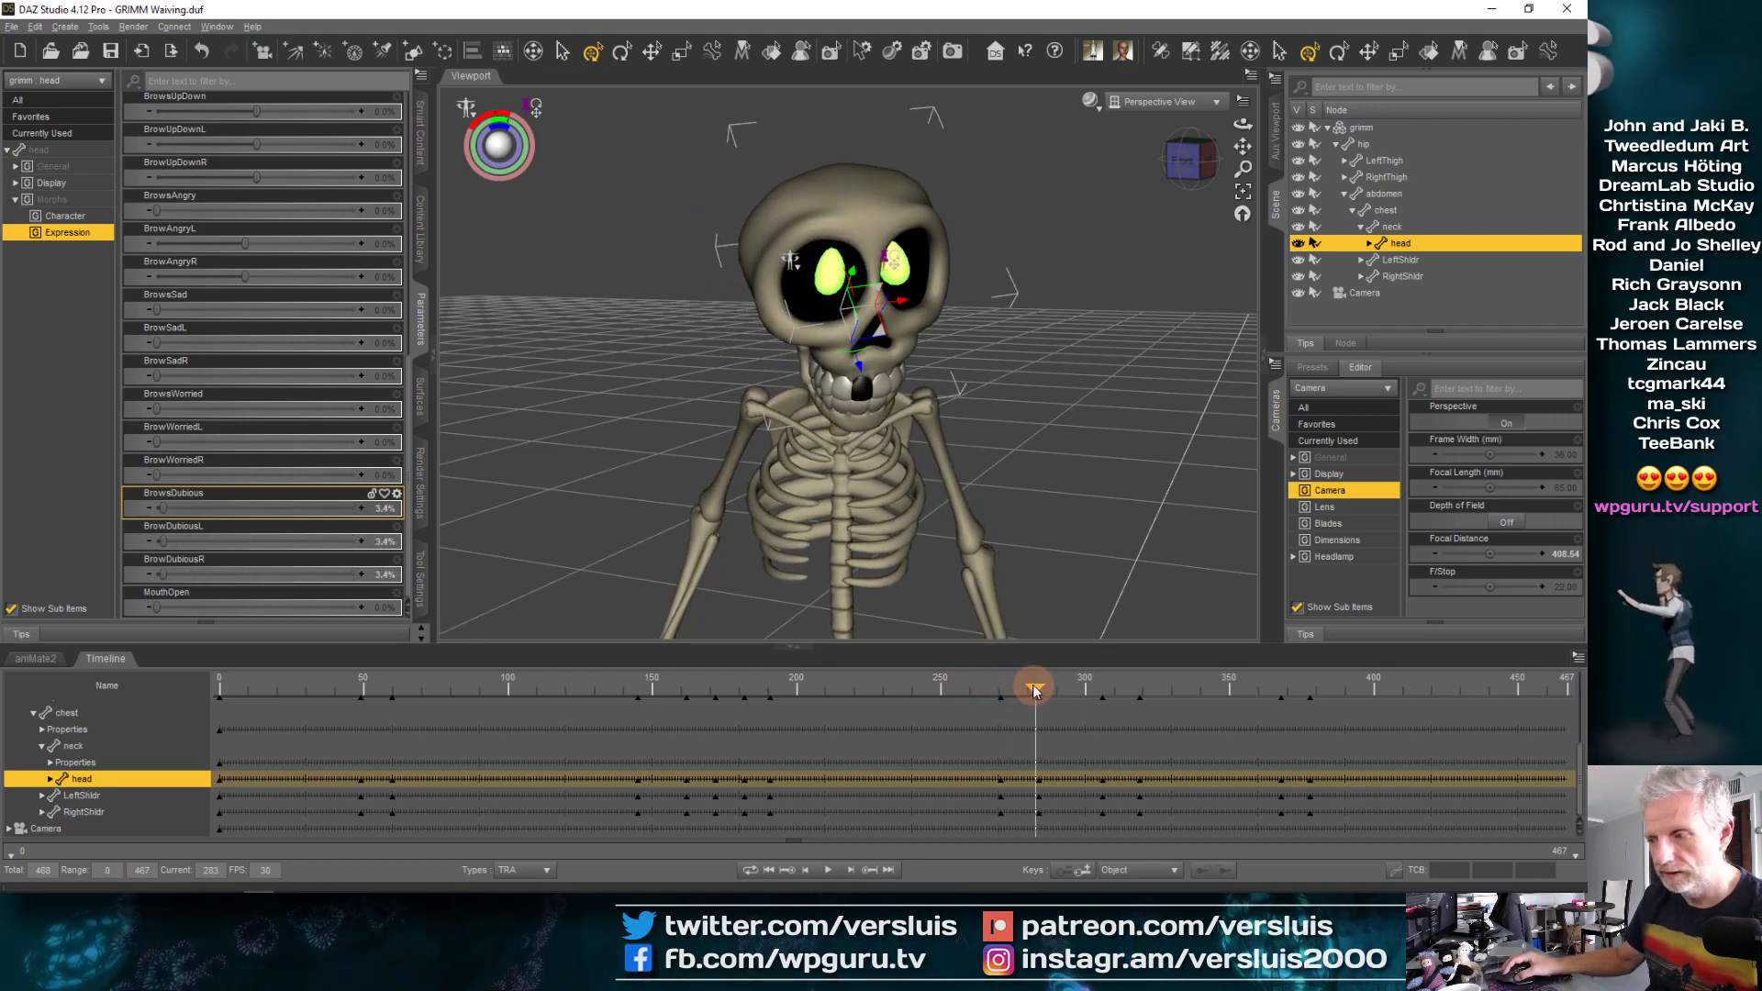
click(889, 870)
click(873, 871)
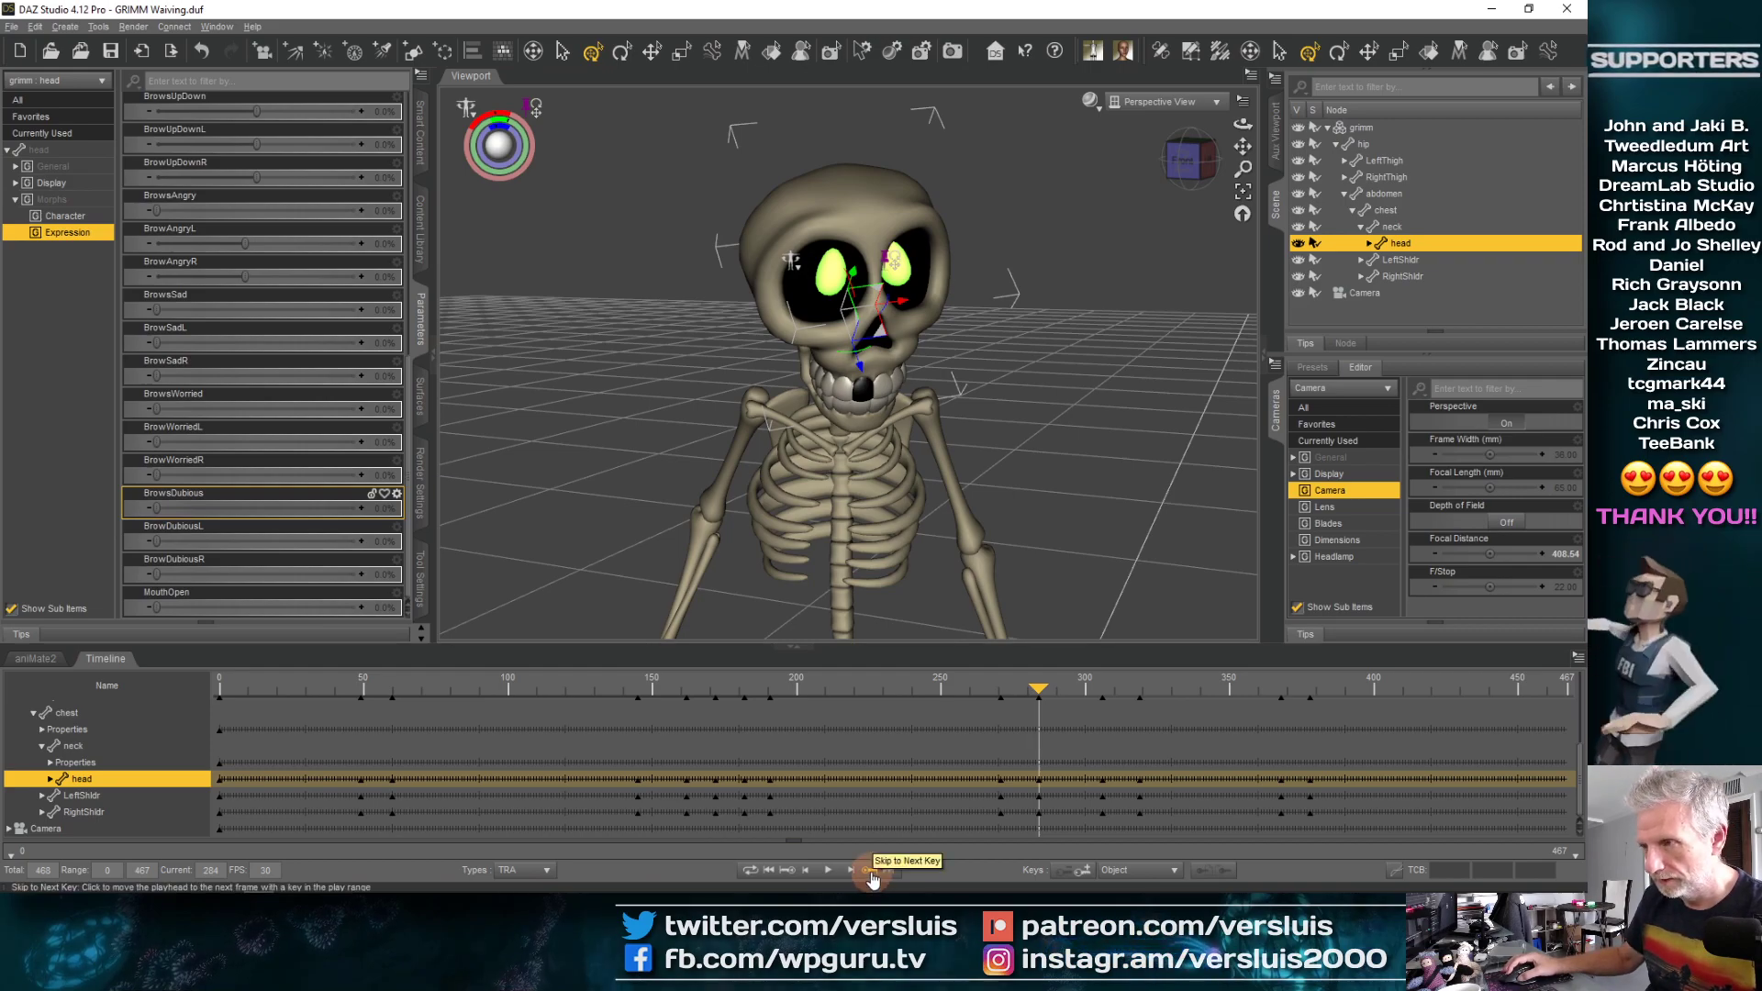
click(870, 871)
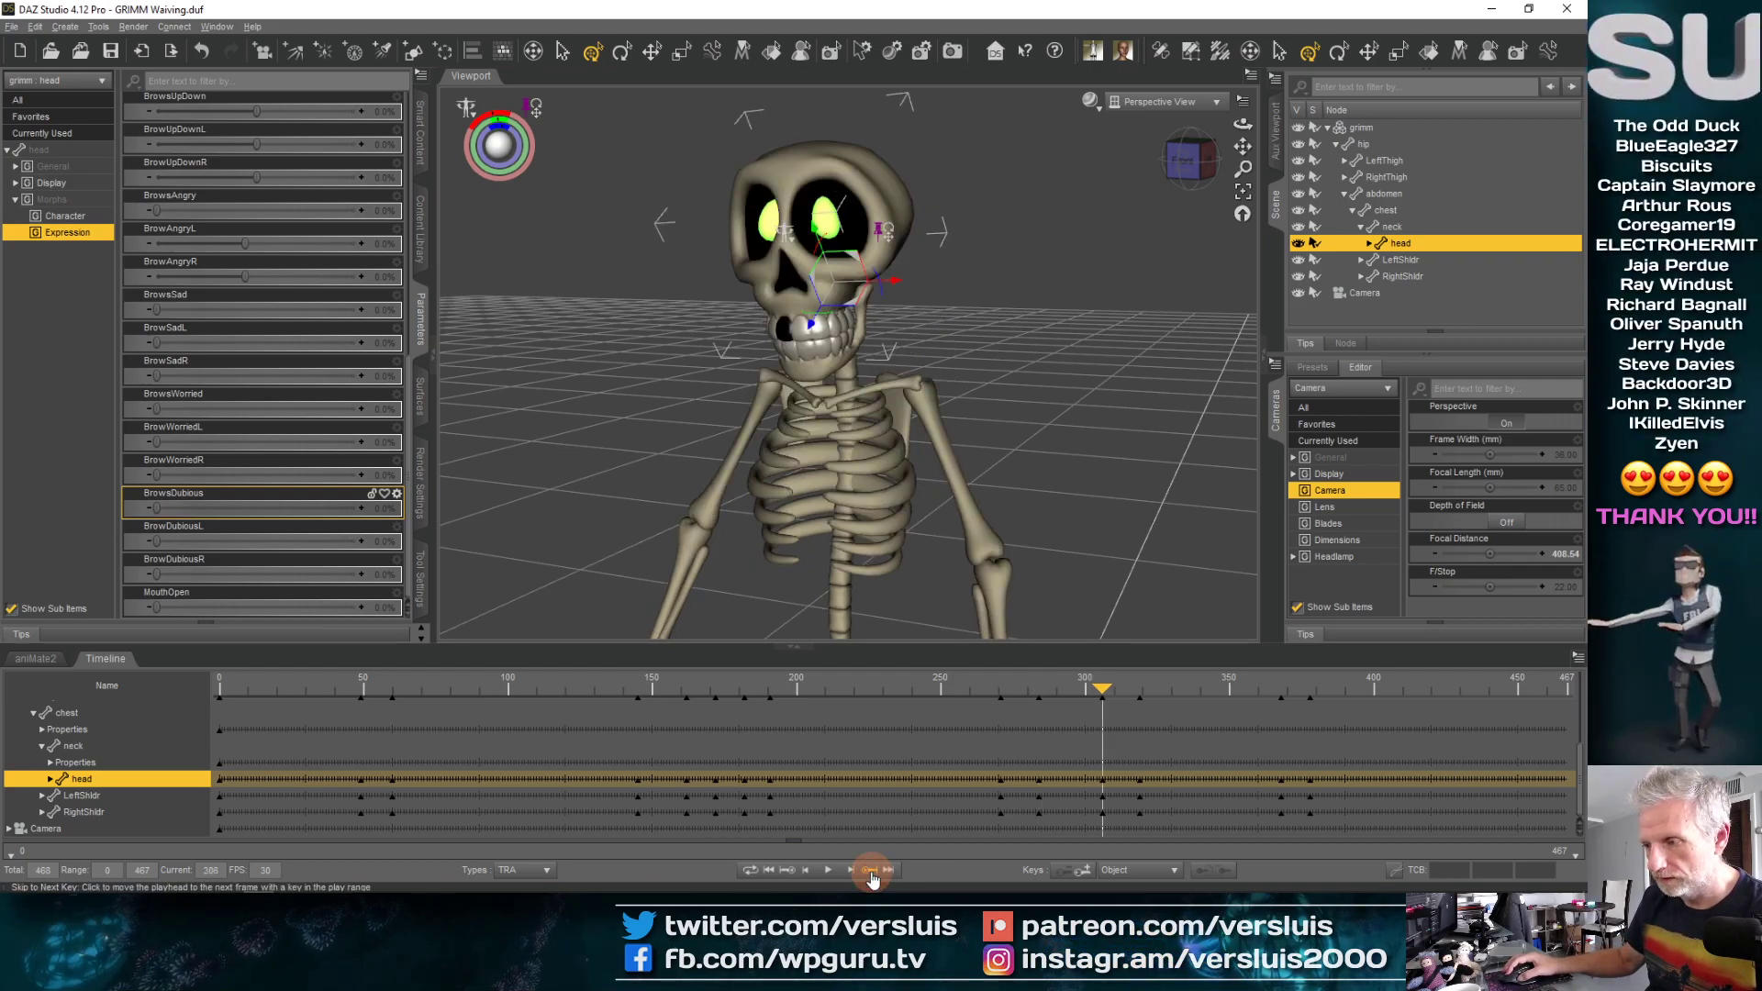
click(872, 871)
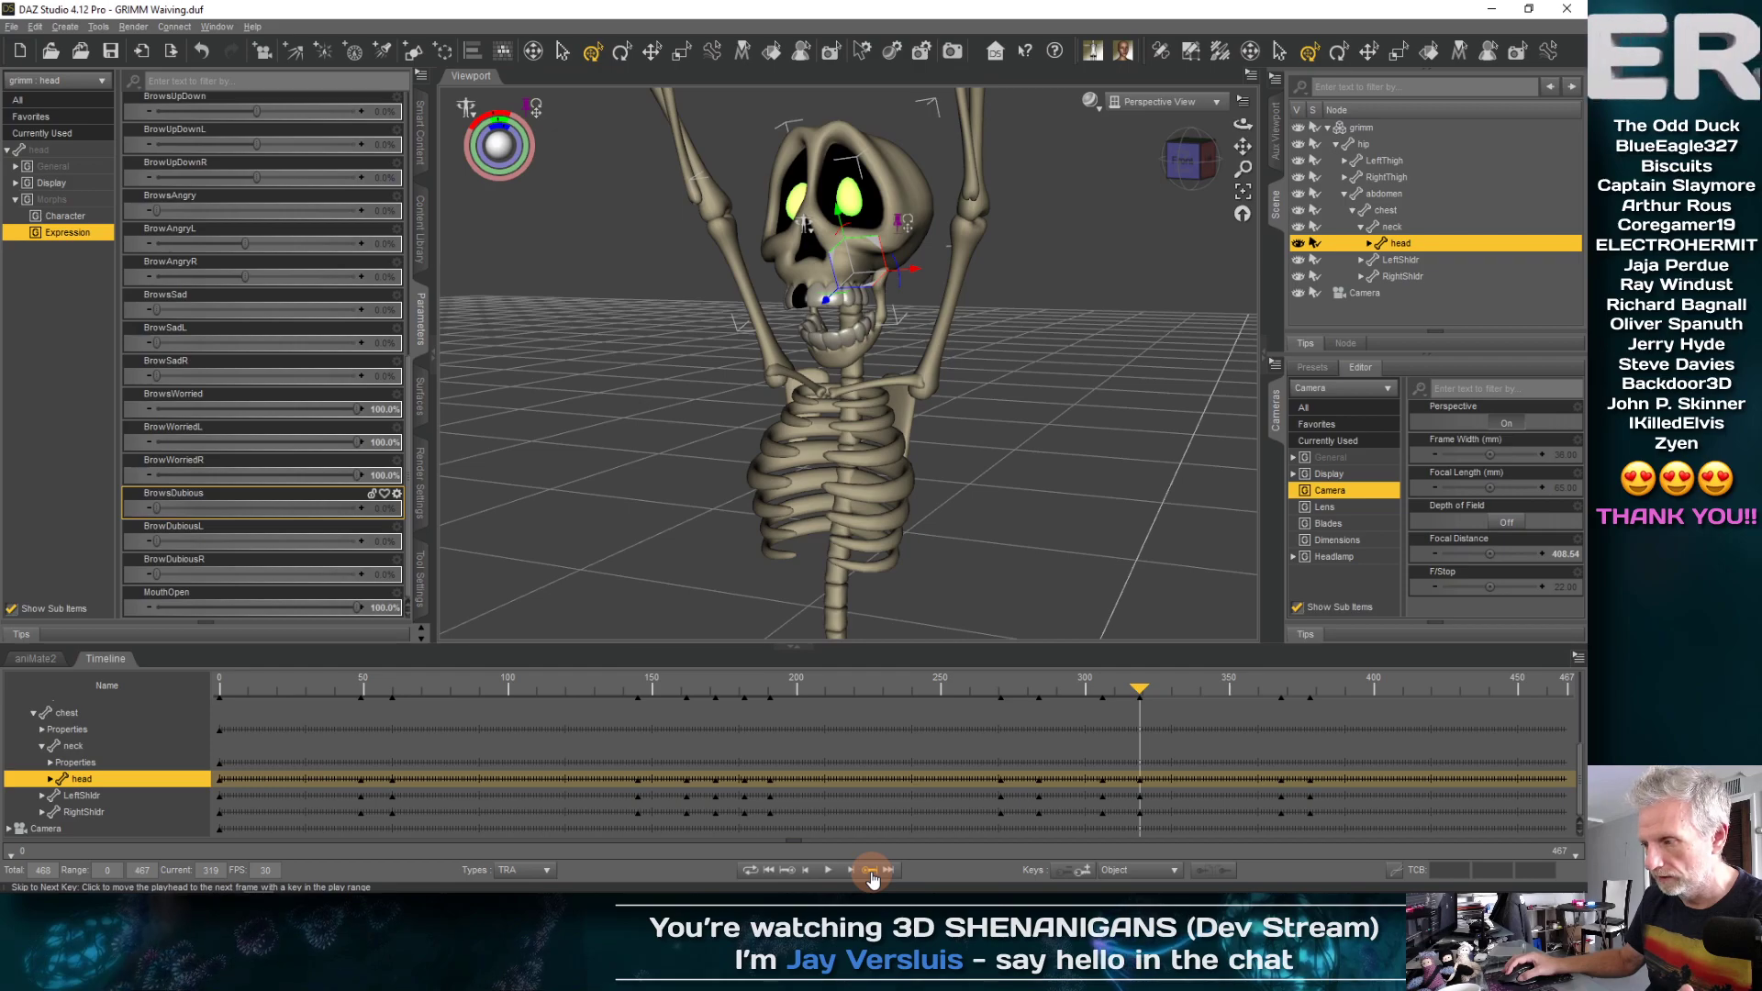
click(872, 872)
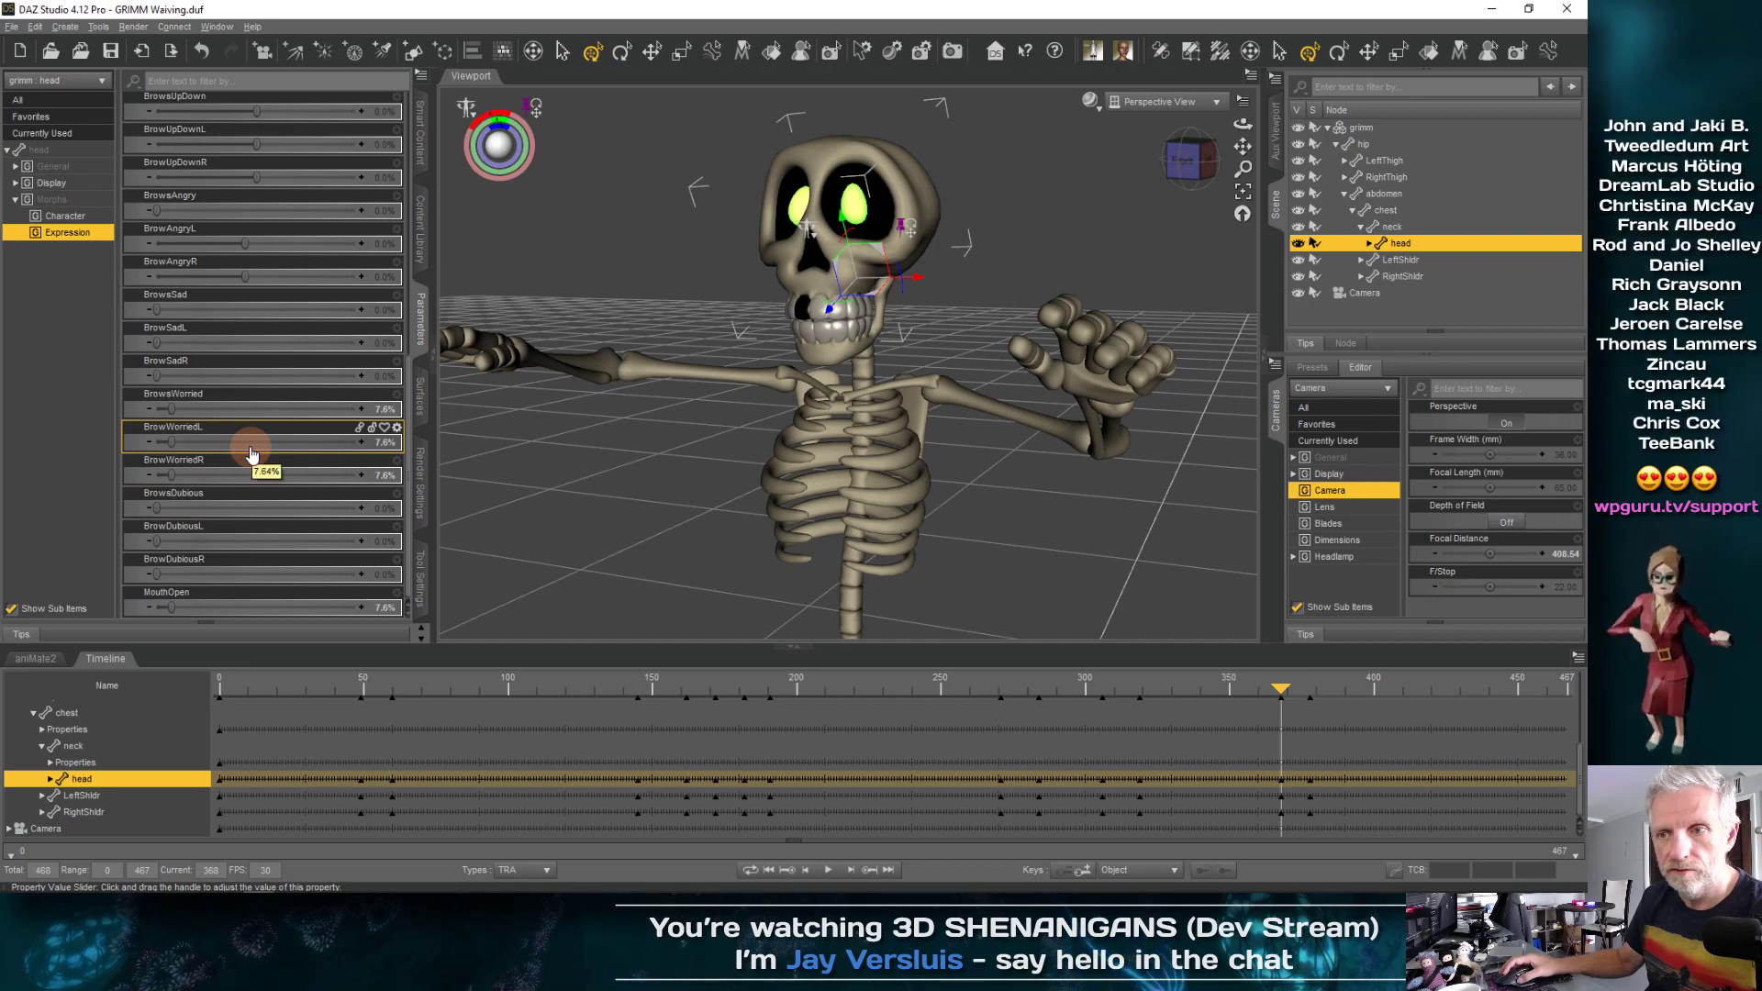
click(790, 872)
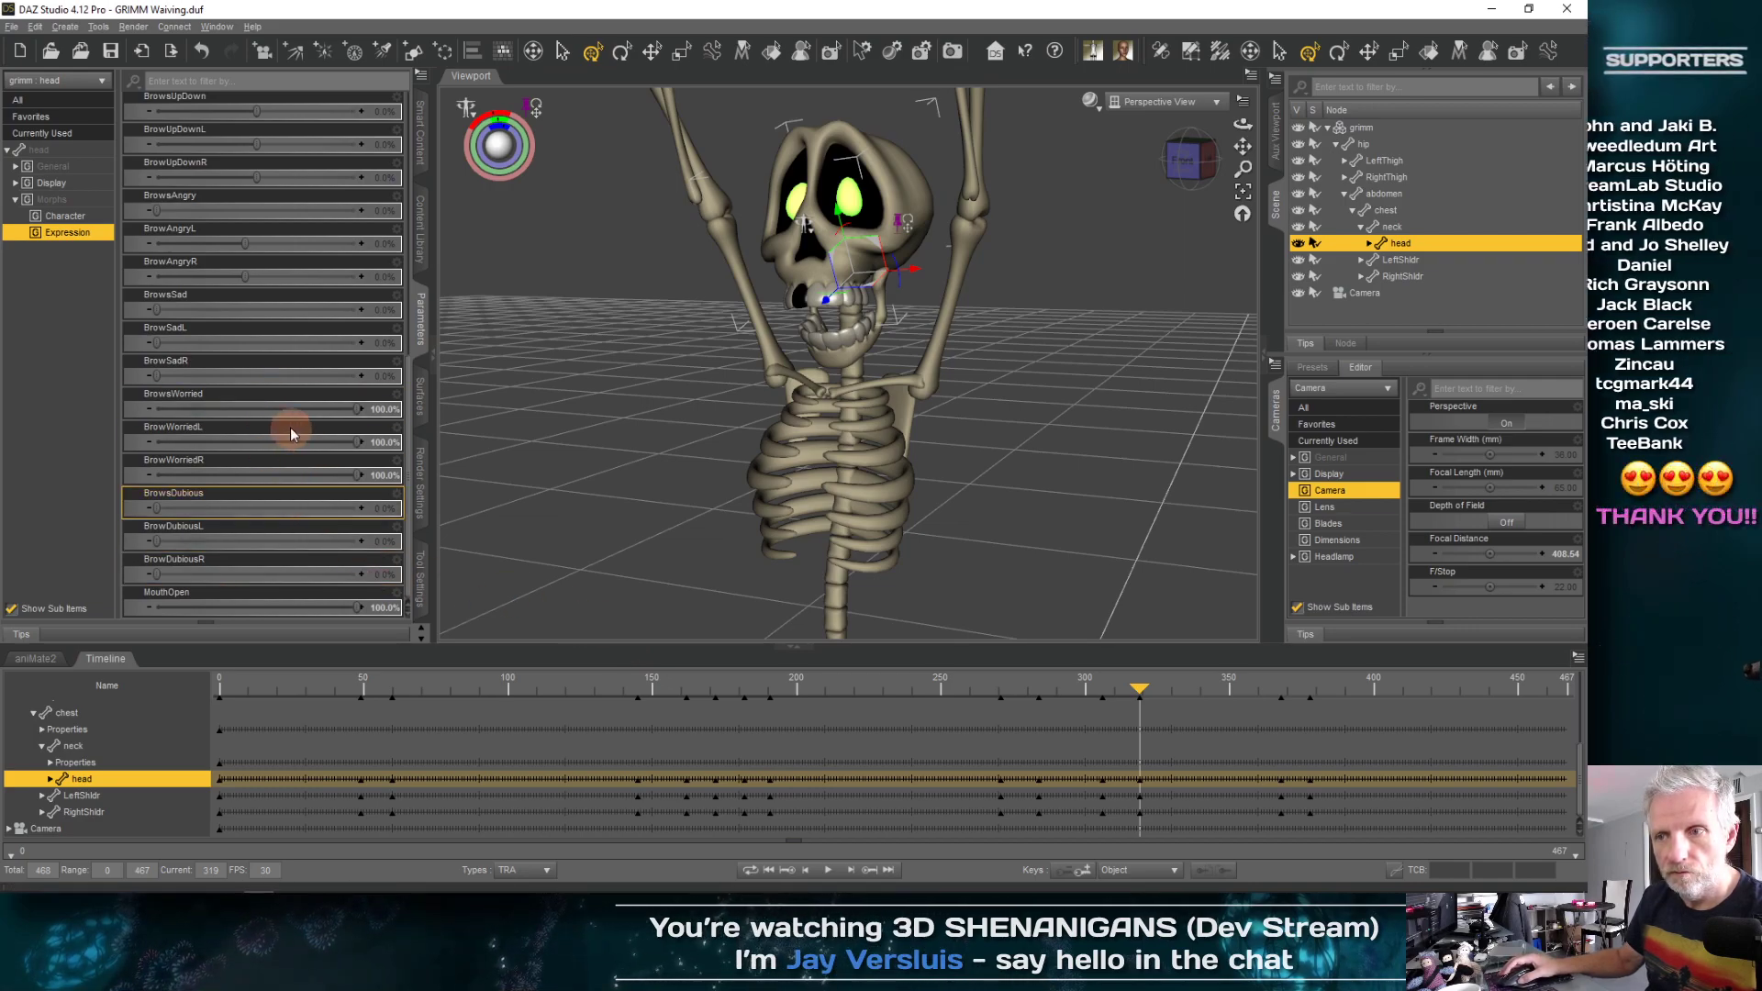
Set BrowsWorried to 100% on the existing key at frame 368
click(869, 876)
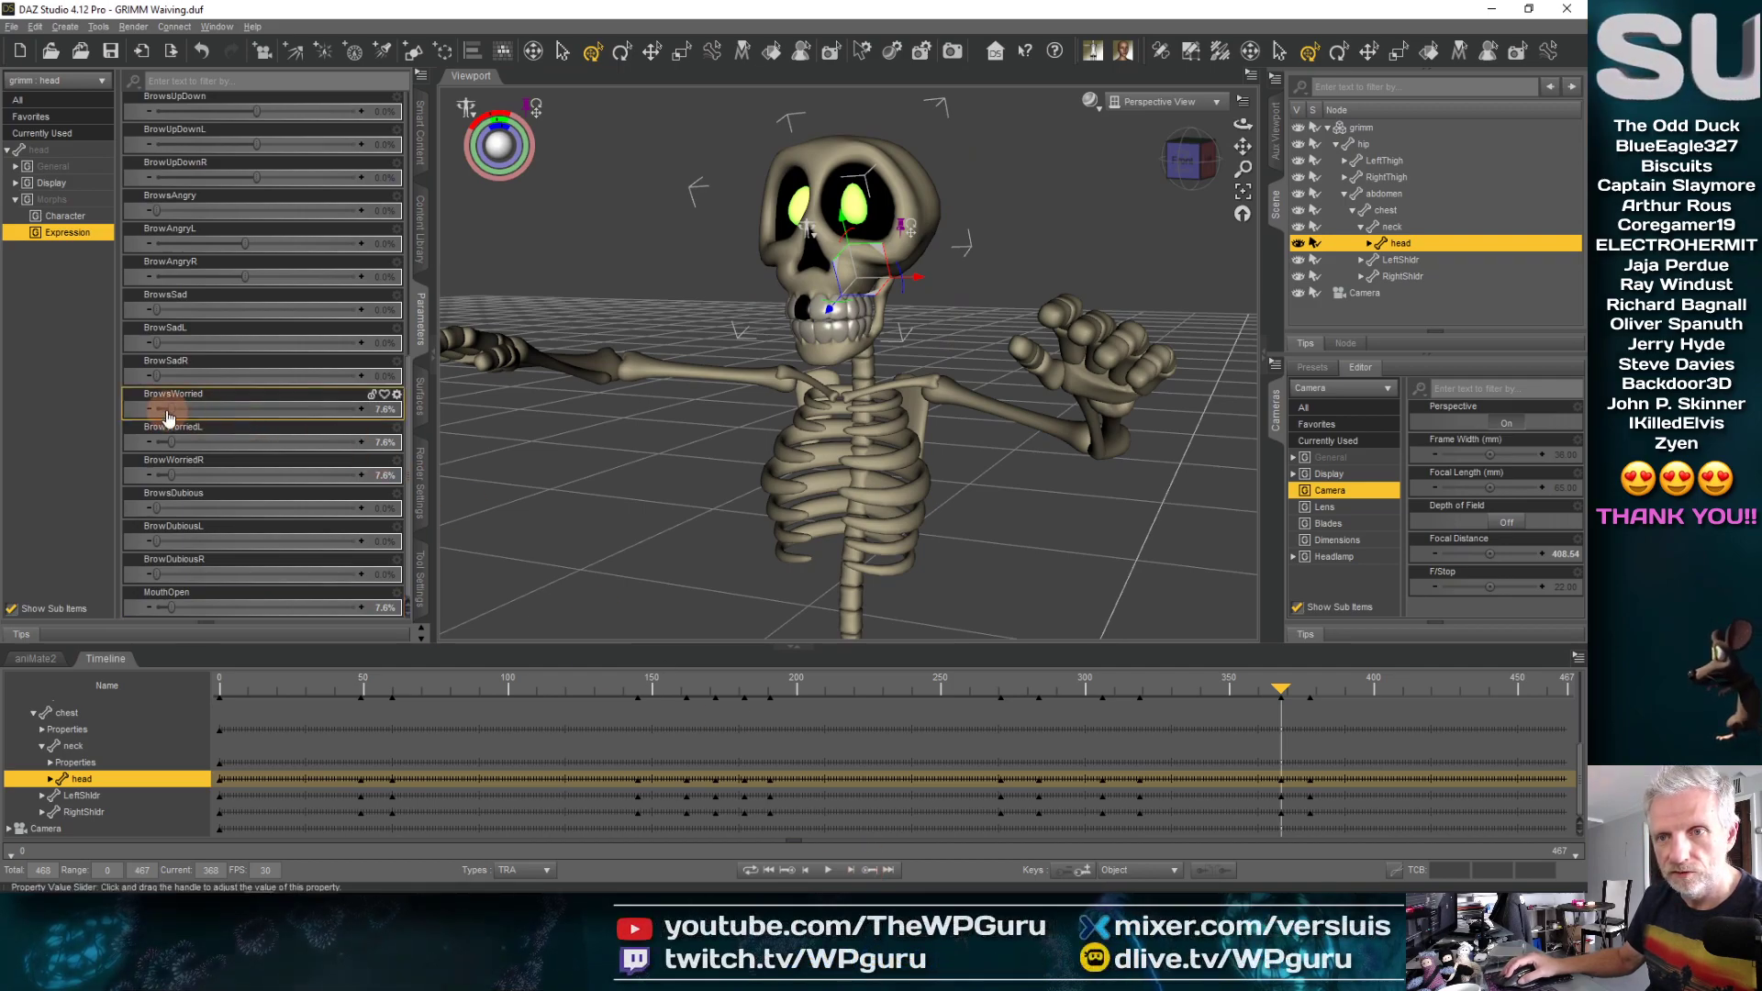
drag(170, 410, 433, 407)
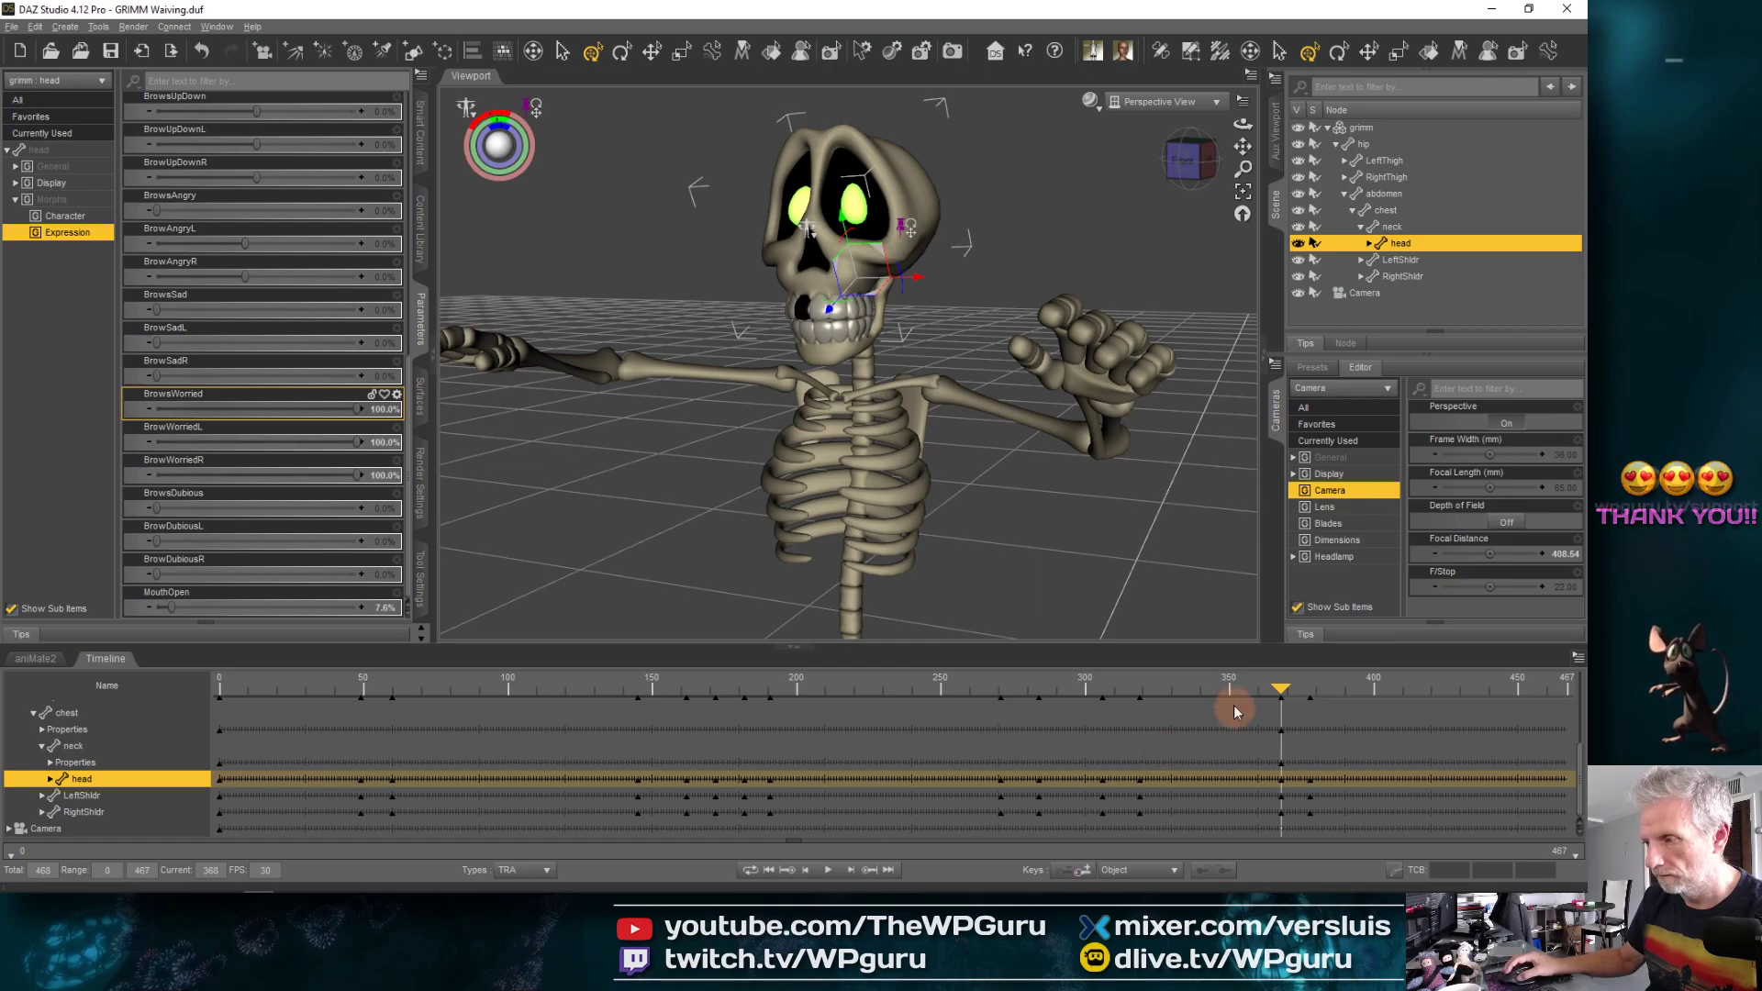
Play the animation from frame 0 to review the brow movement, and save the scene
drag(1281, 687, 168, 702)
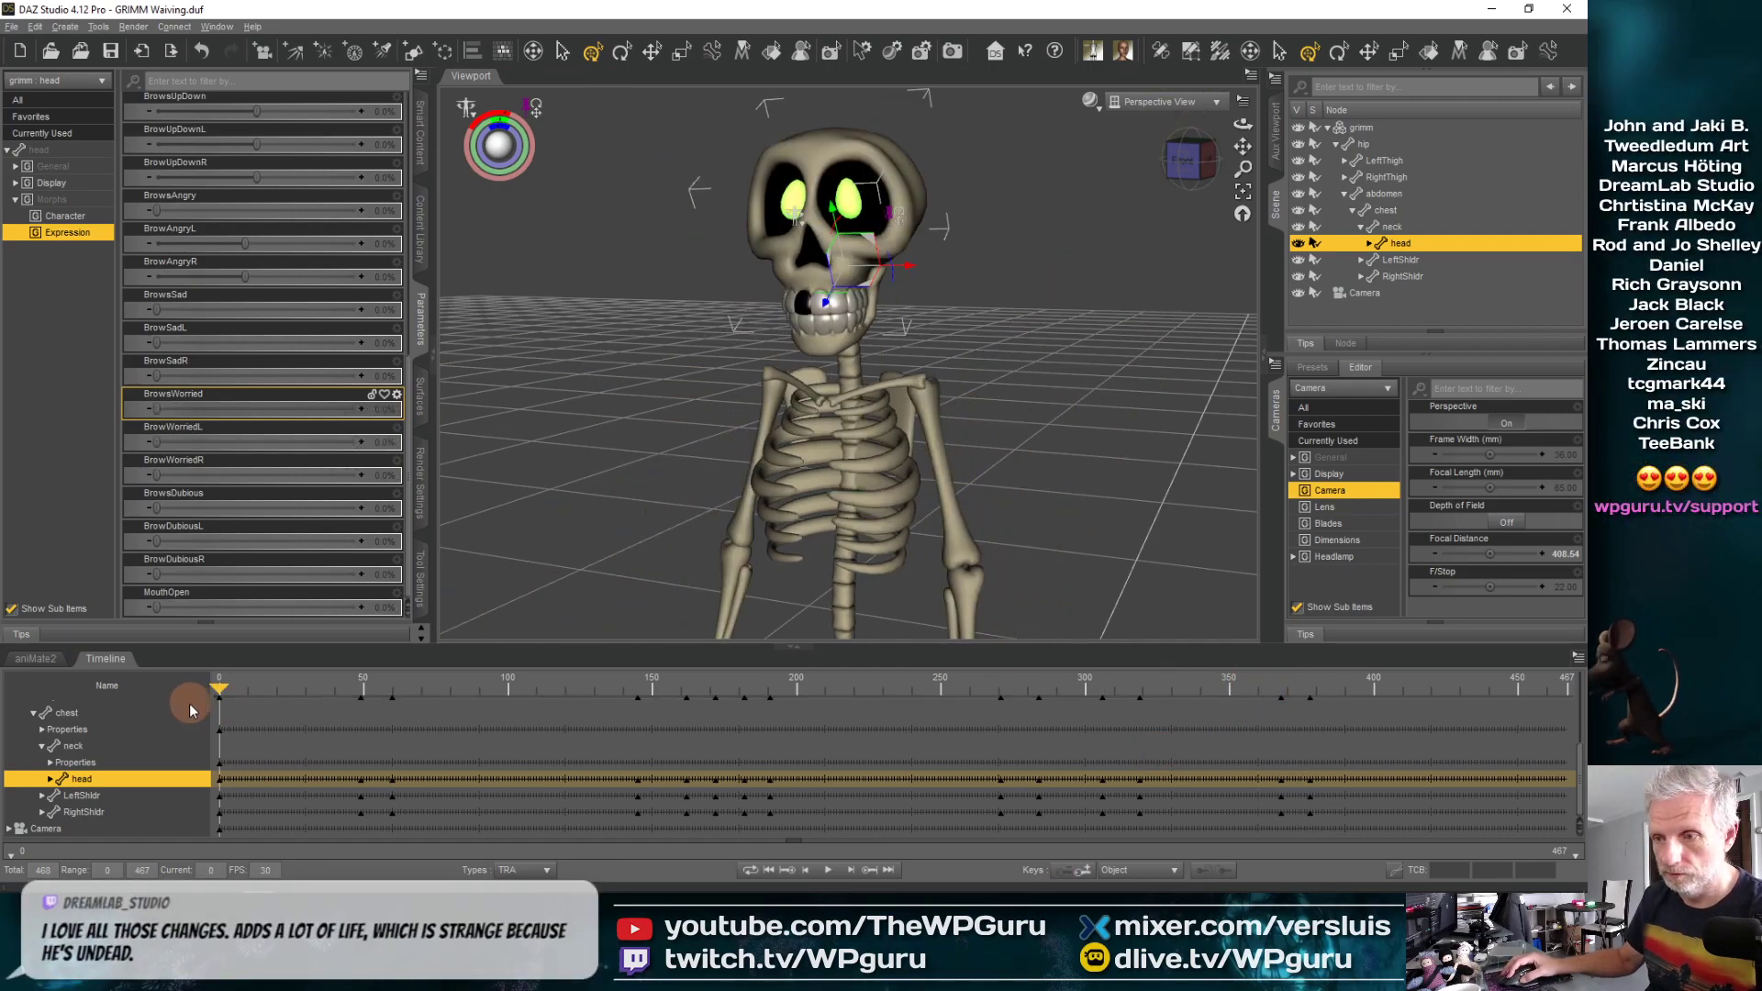
click(830, 871)
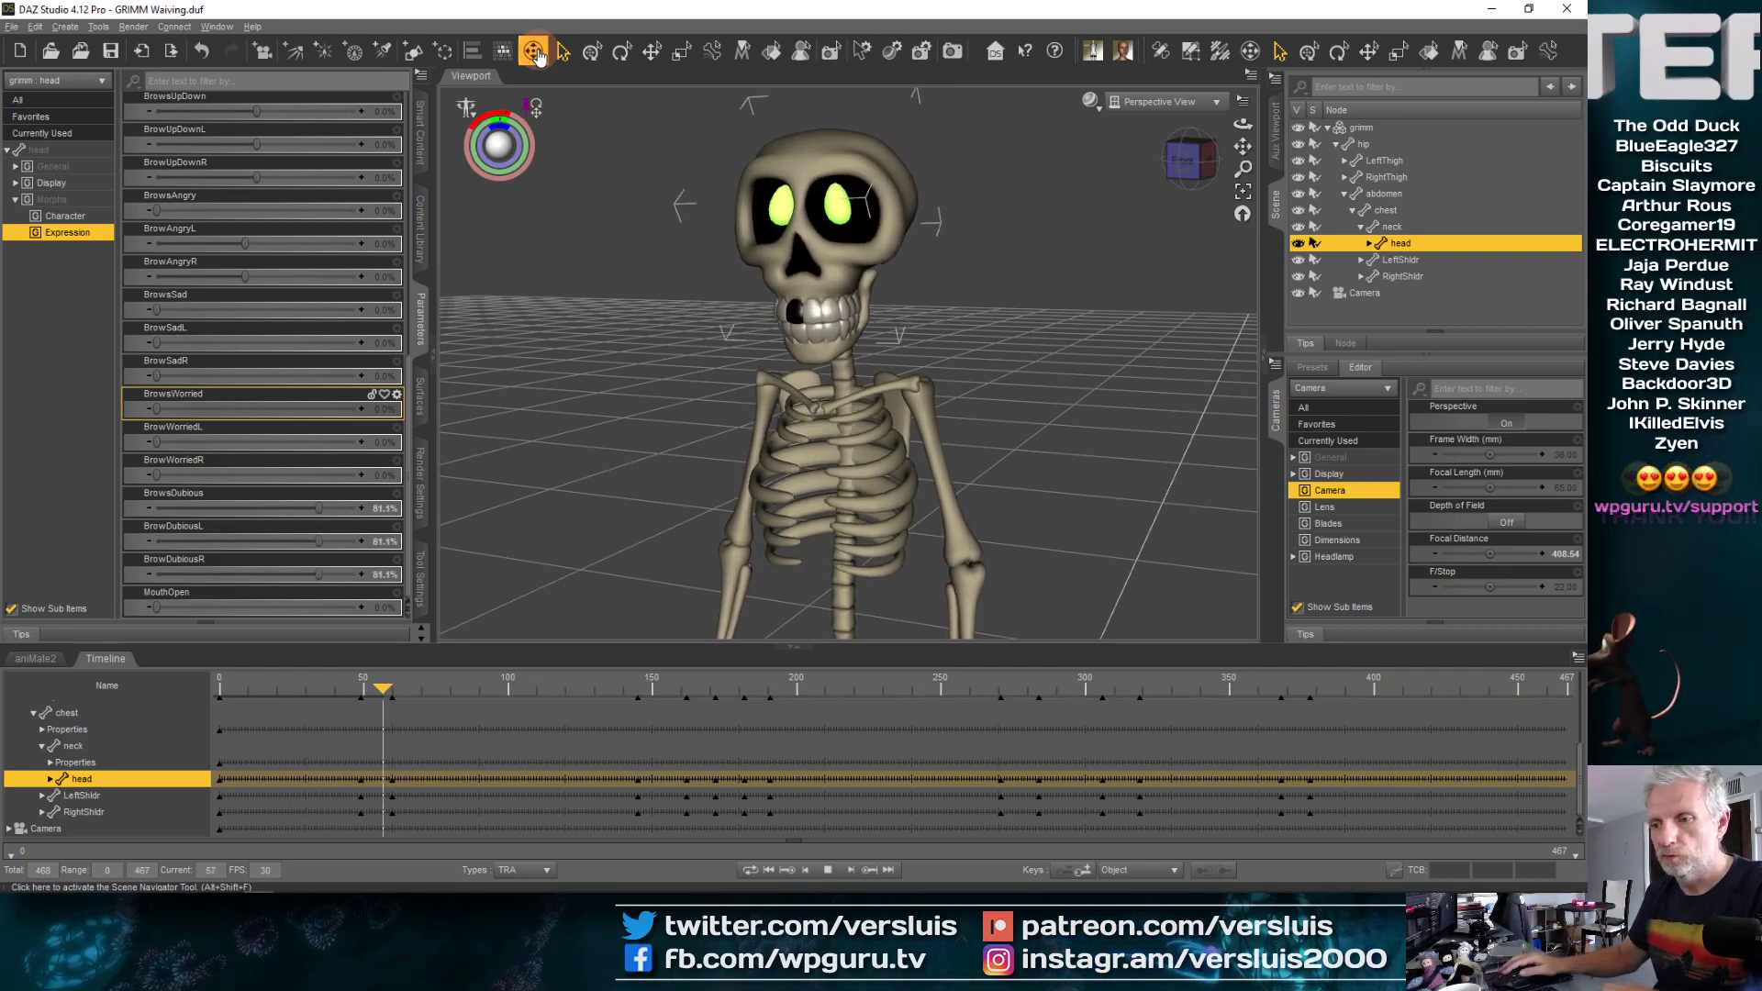
click(828, 869)
click(12, 27)
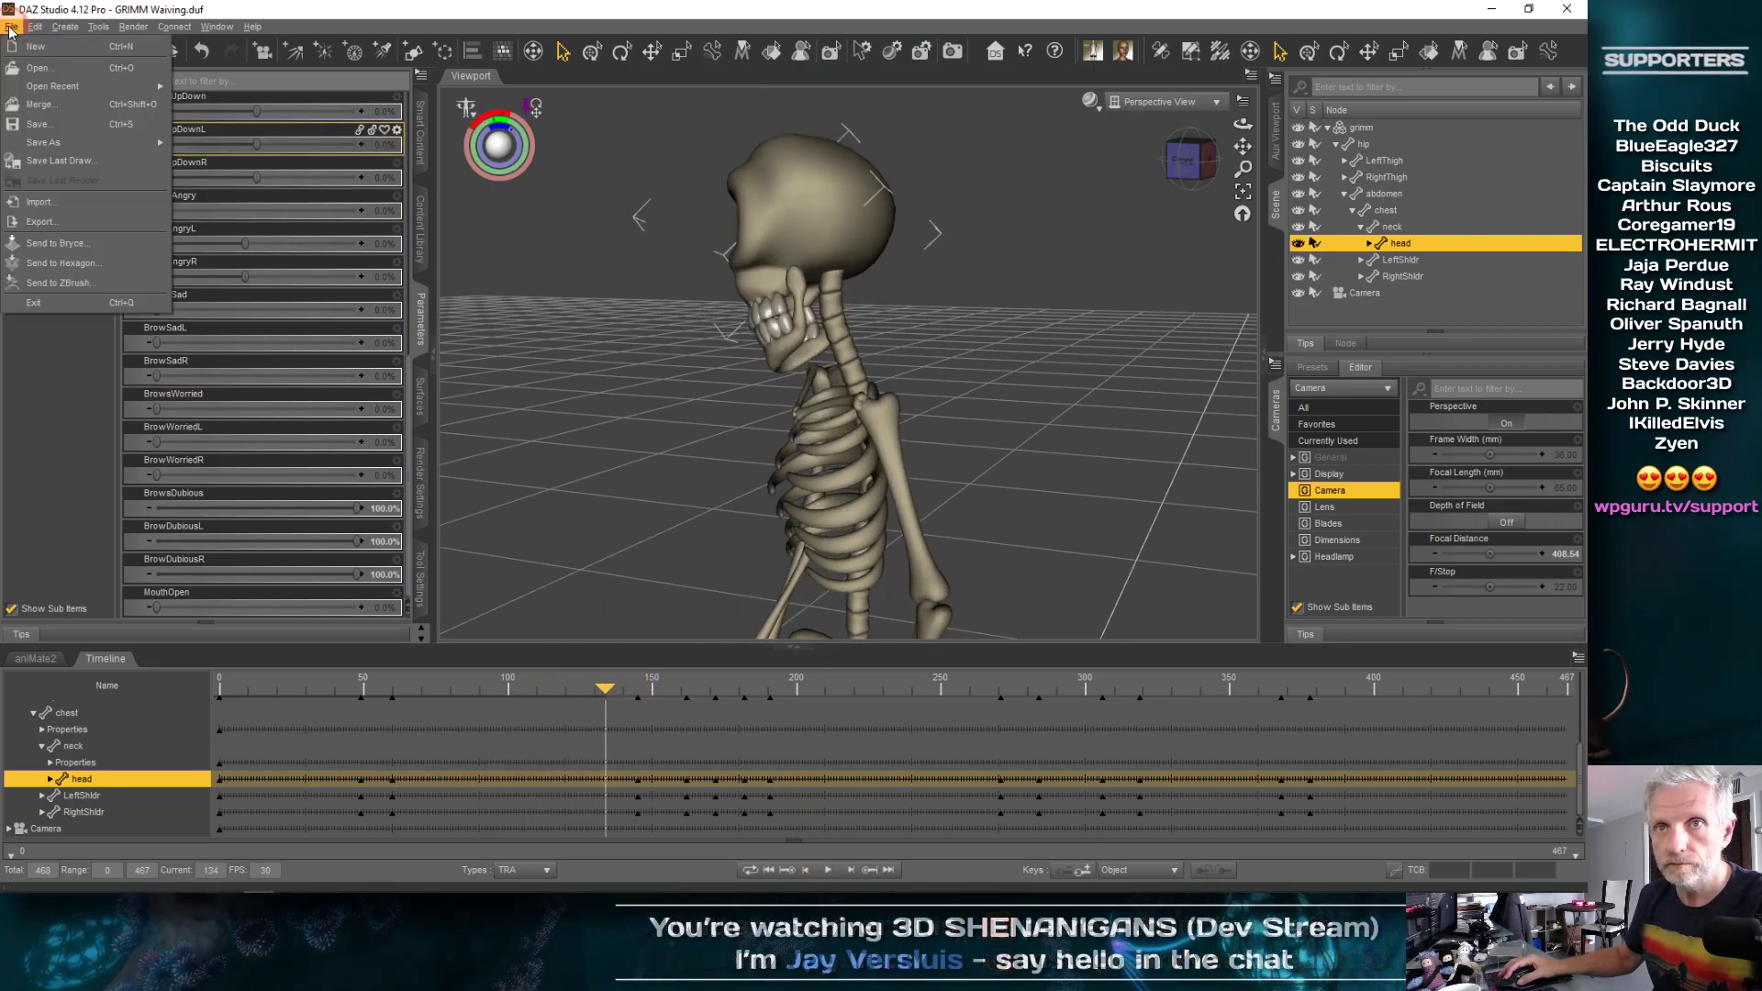
click(63, 145)
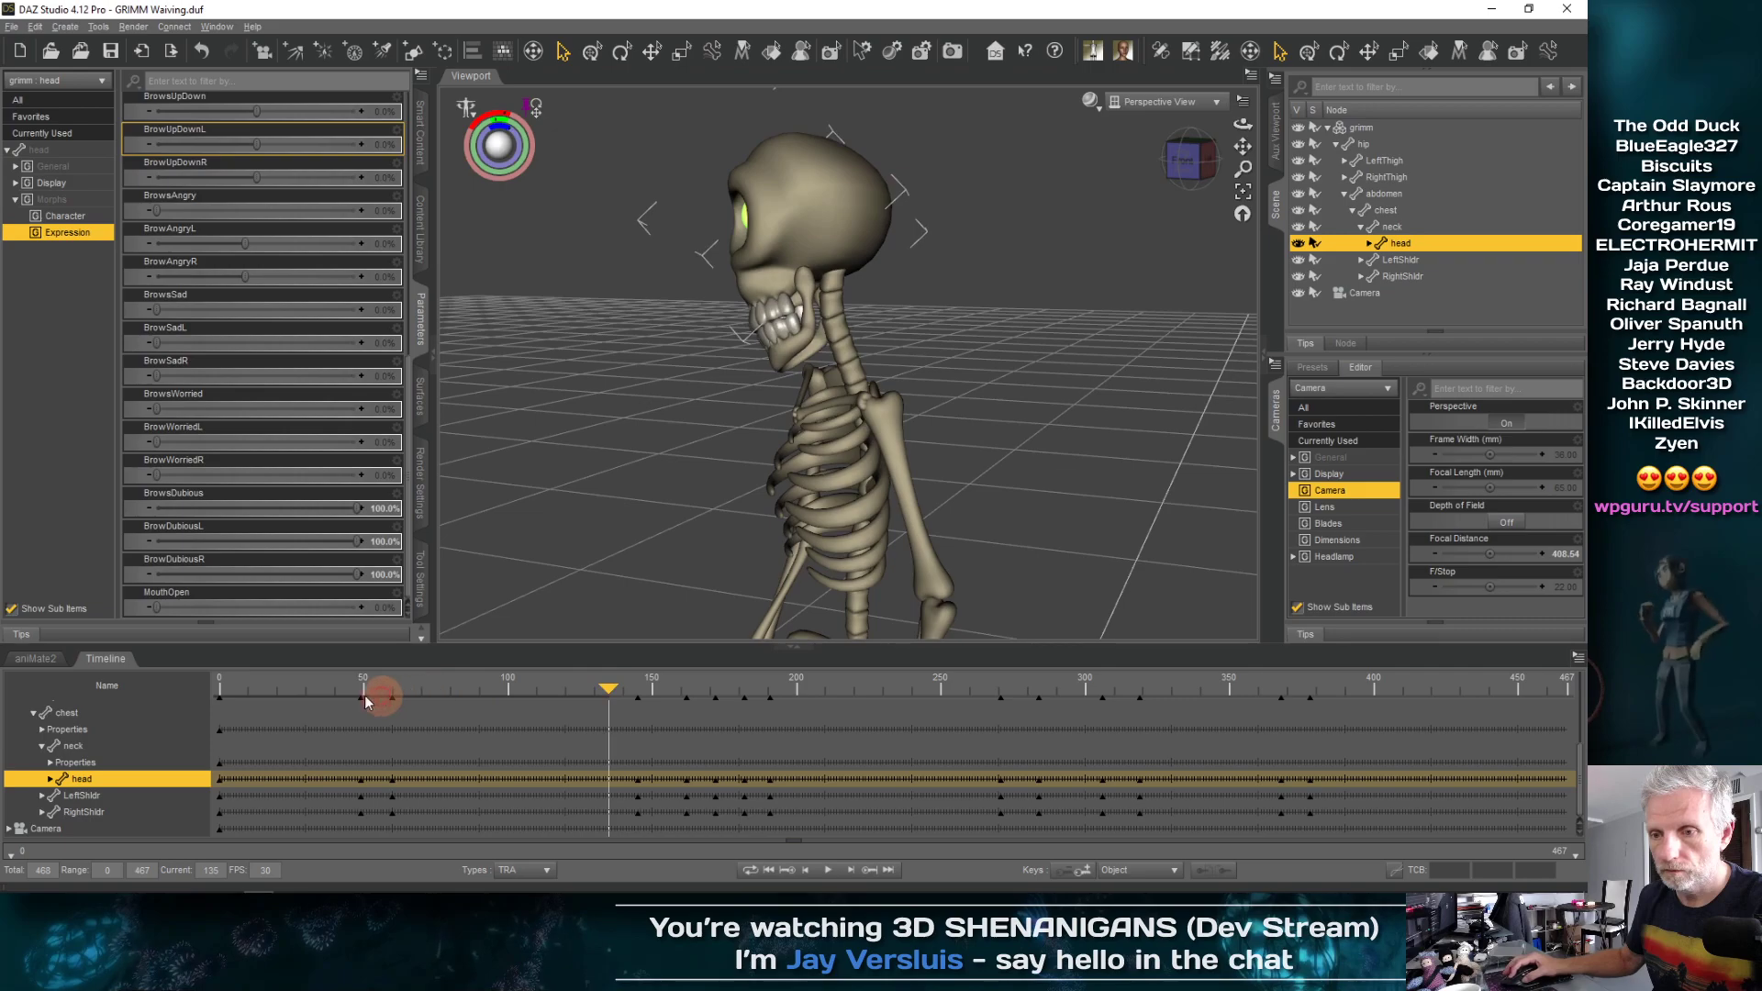
Try out the head's EyesUpDown and EyesSideSide morphs on frame 0 to examine how the eyes move
click(221, 689)
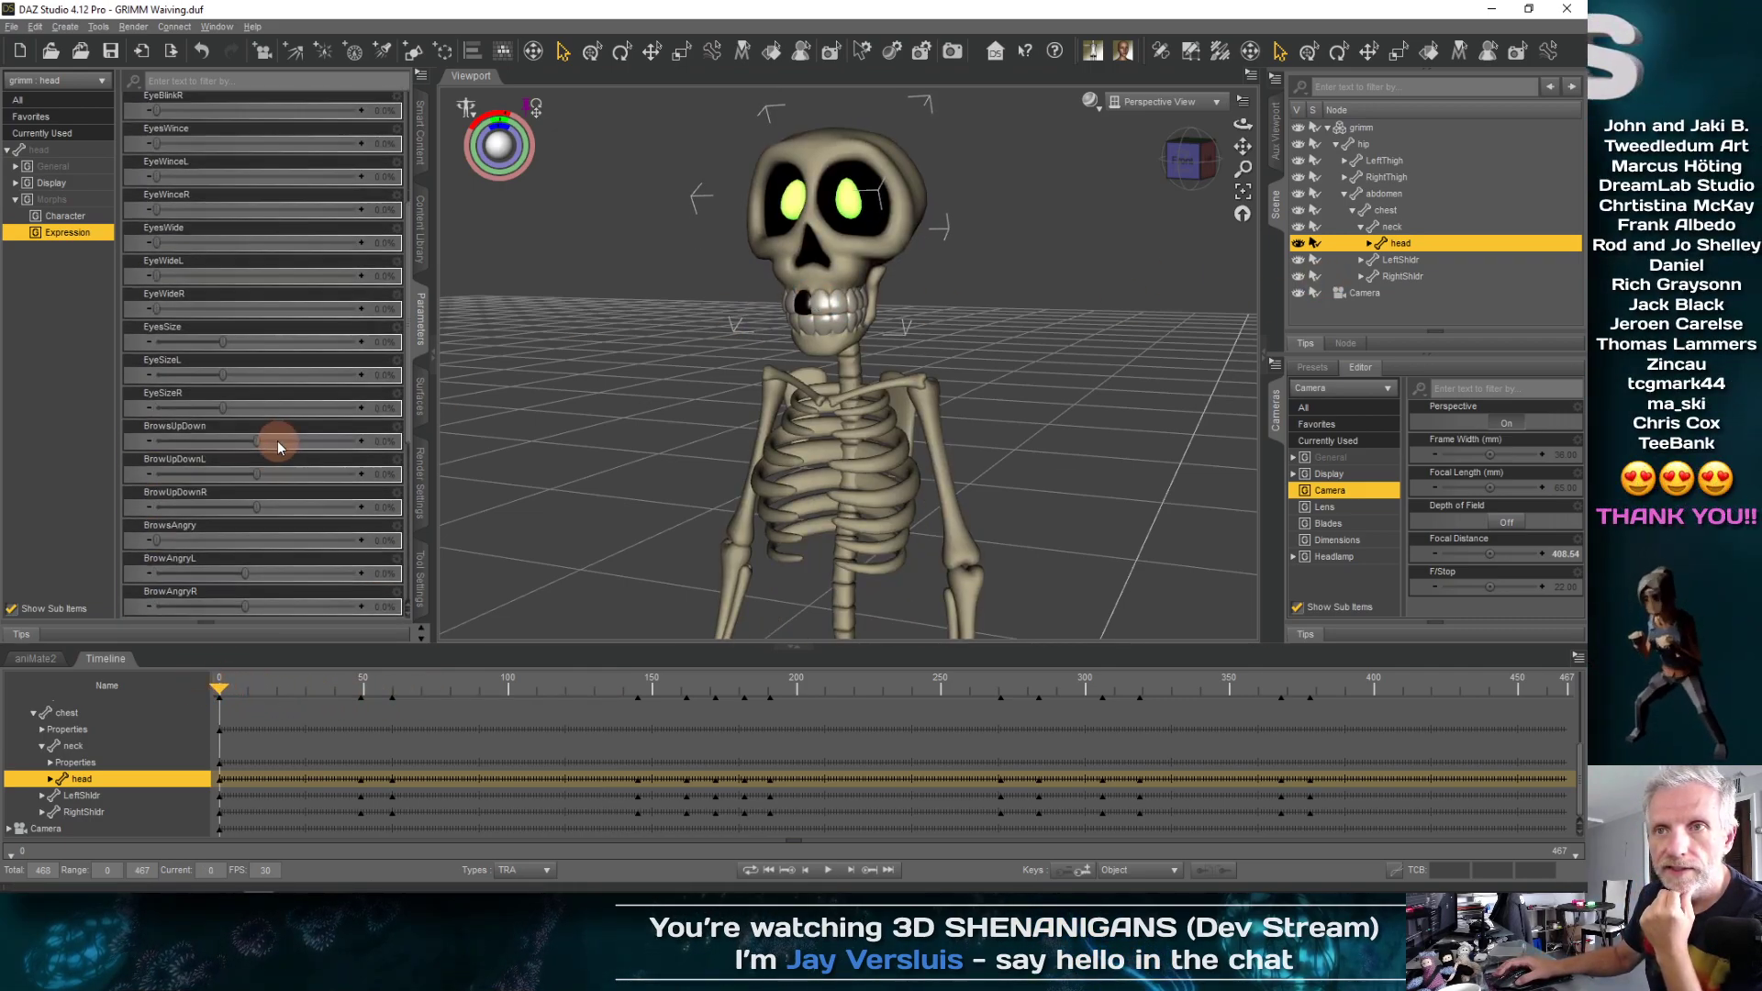
scroll(277, 442, down, 3)
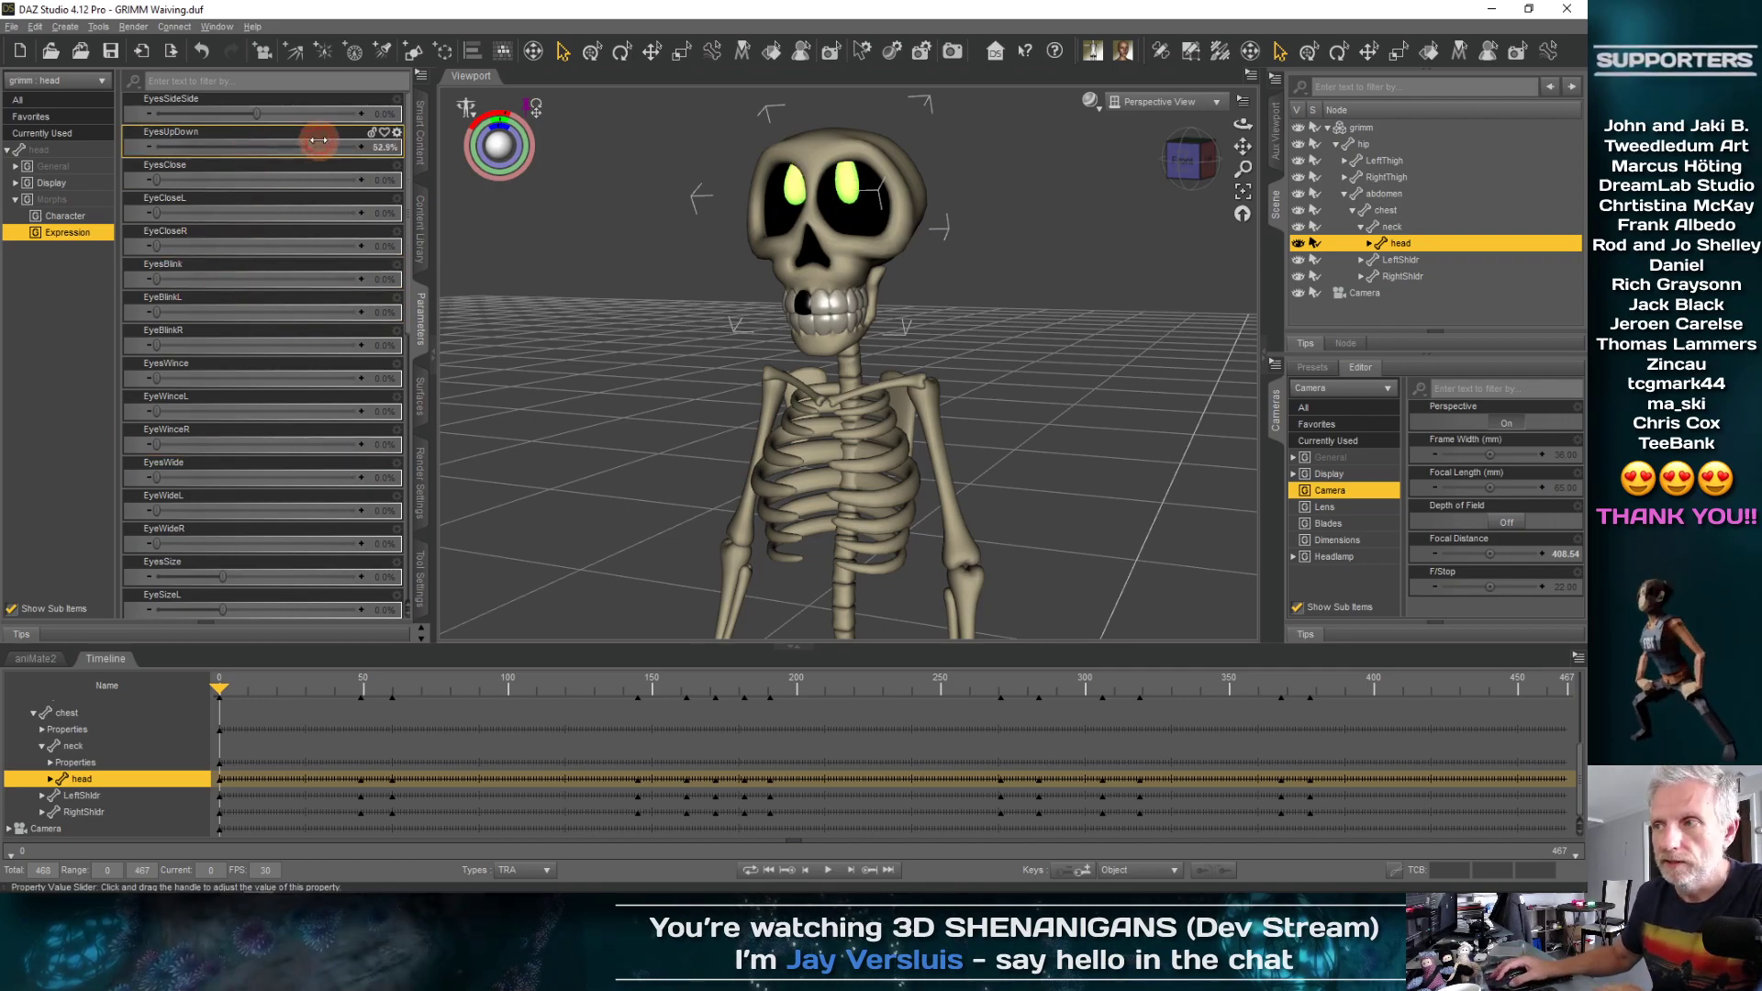
drag(253, 147, 219, 127)
key(ctrl+z)
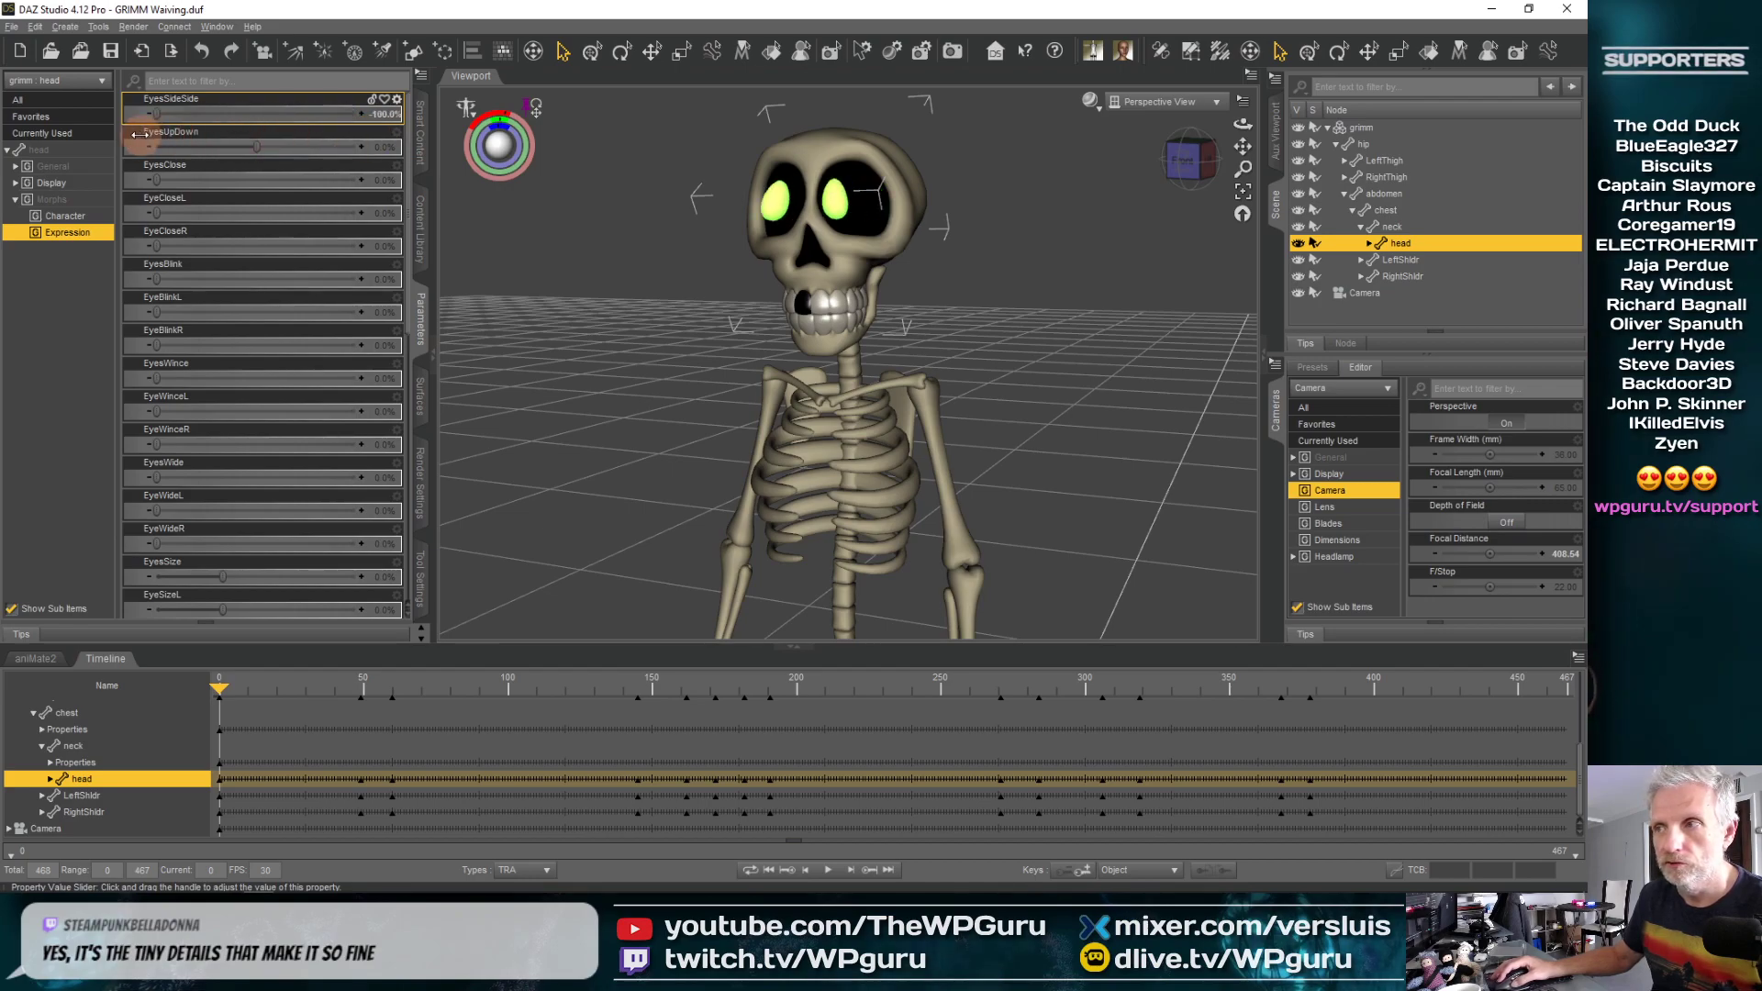
drag(138, 135, 465, 119)
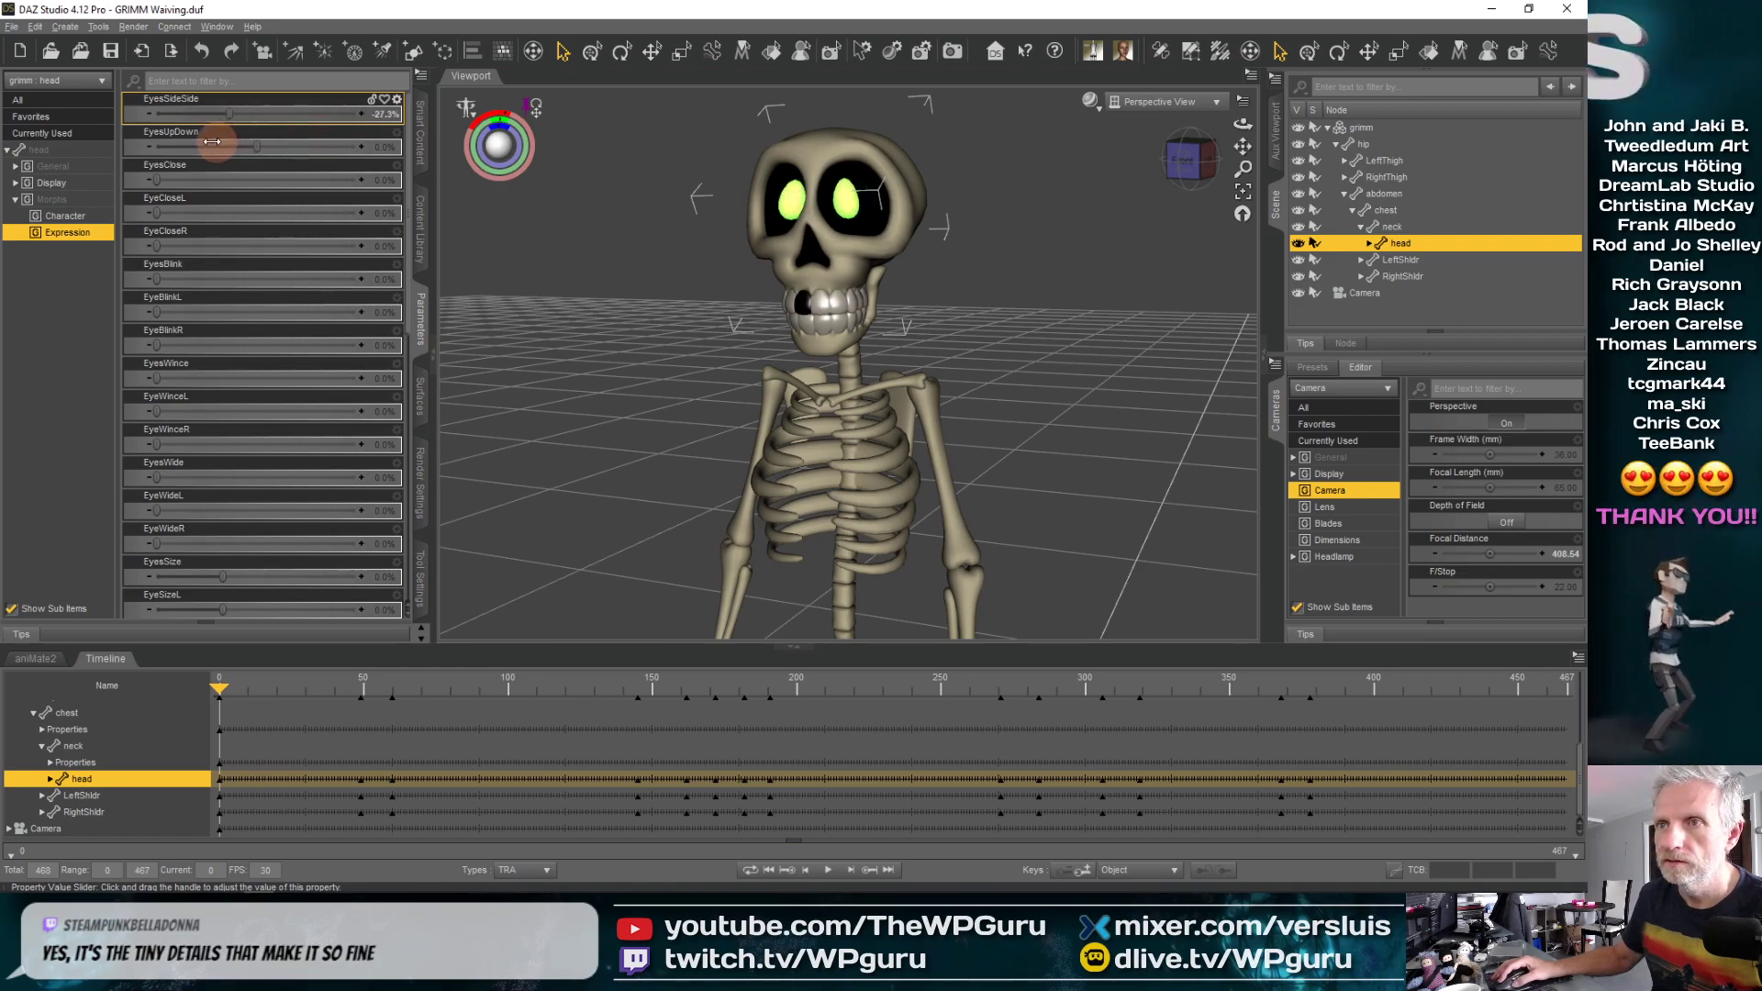
drag(234, 144, 275, 145)
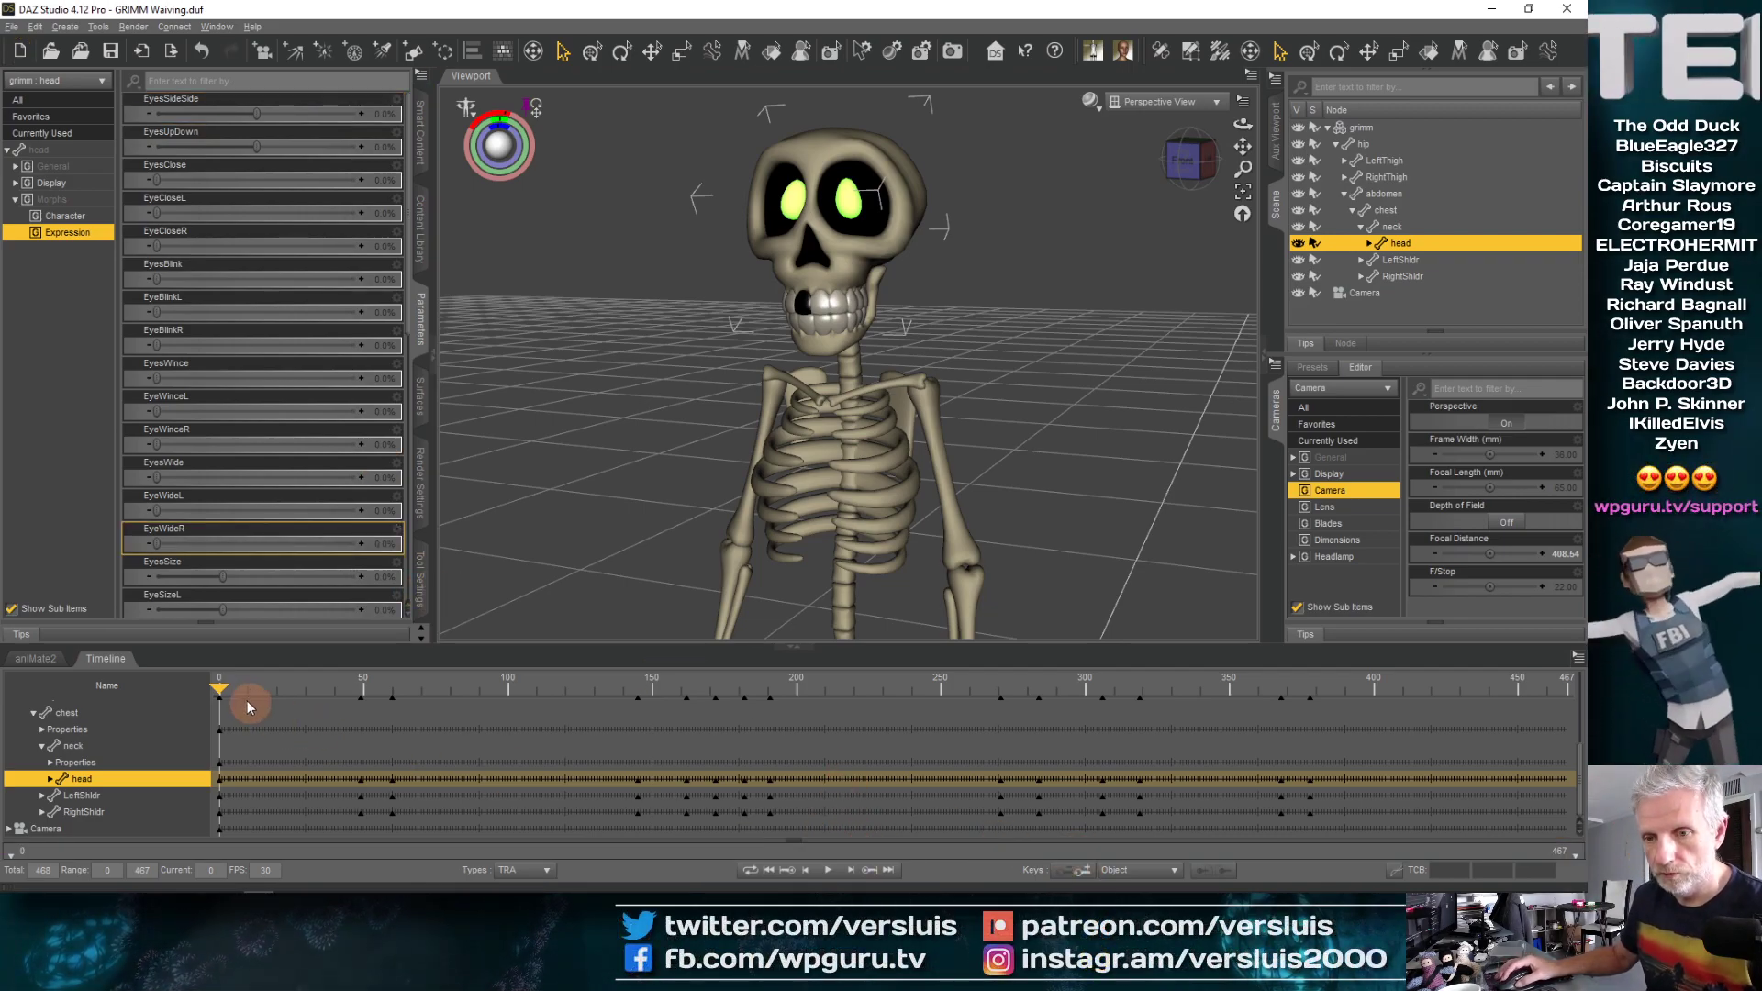
Add a key for the head on frame 55, and set EyesSideSide to -50% on the existing key at frame 60
drag(224, 689, 375, 701)
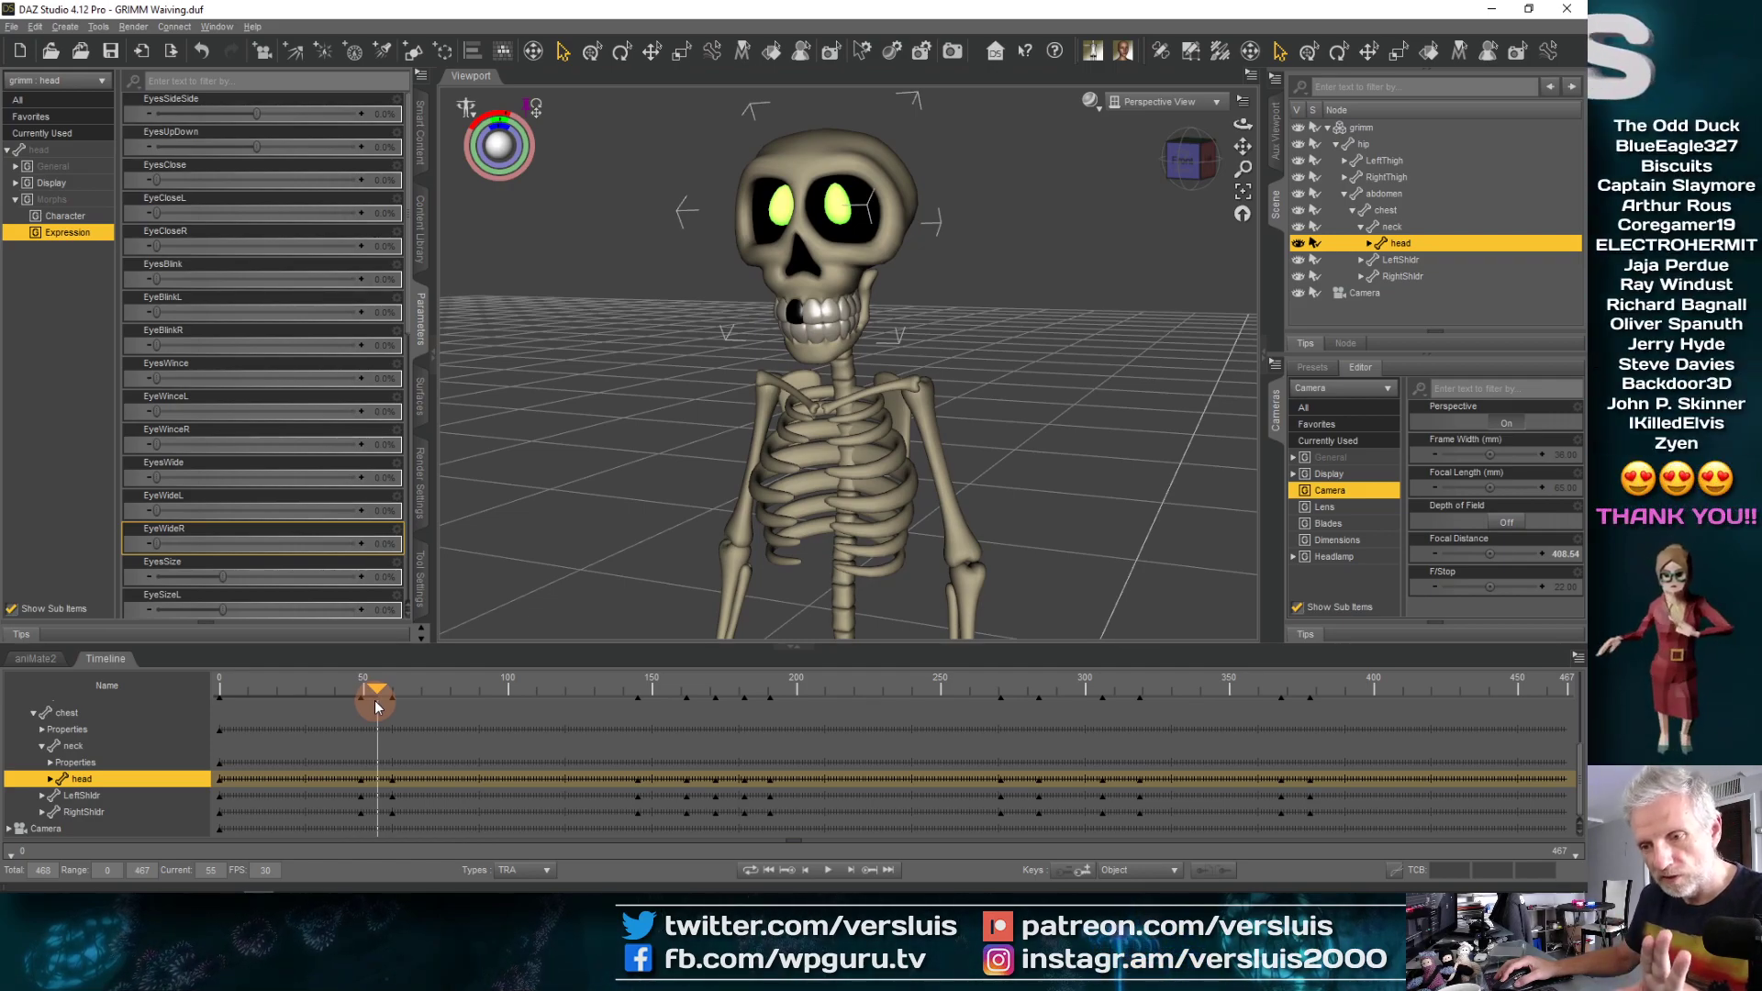
click(1085, 872)
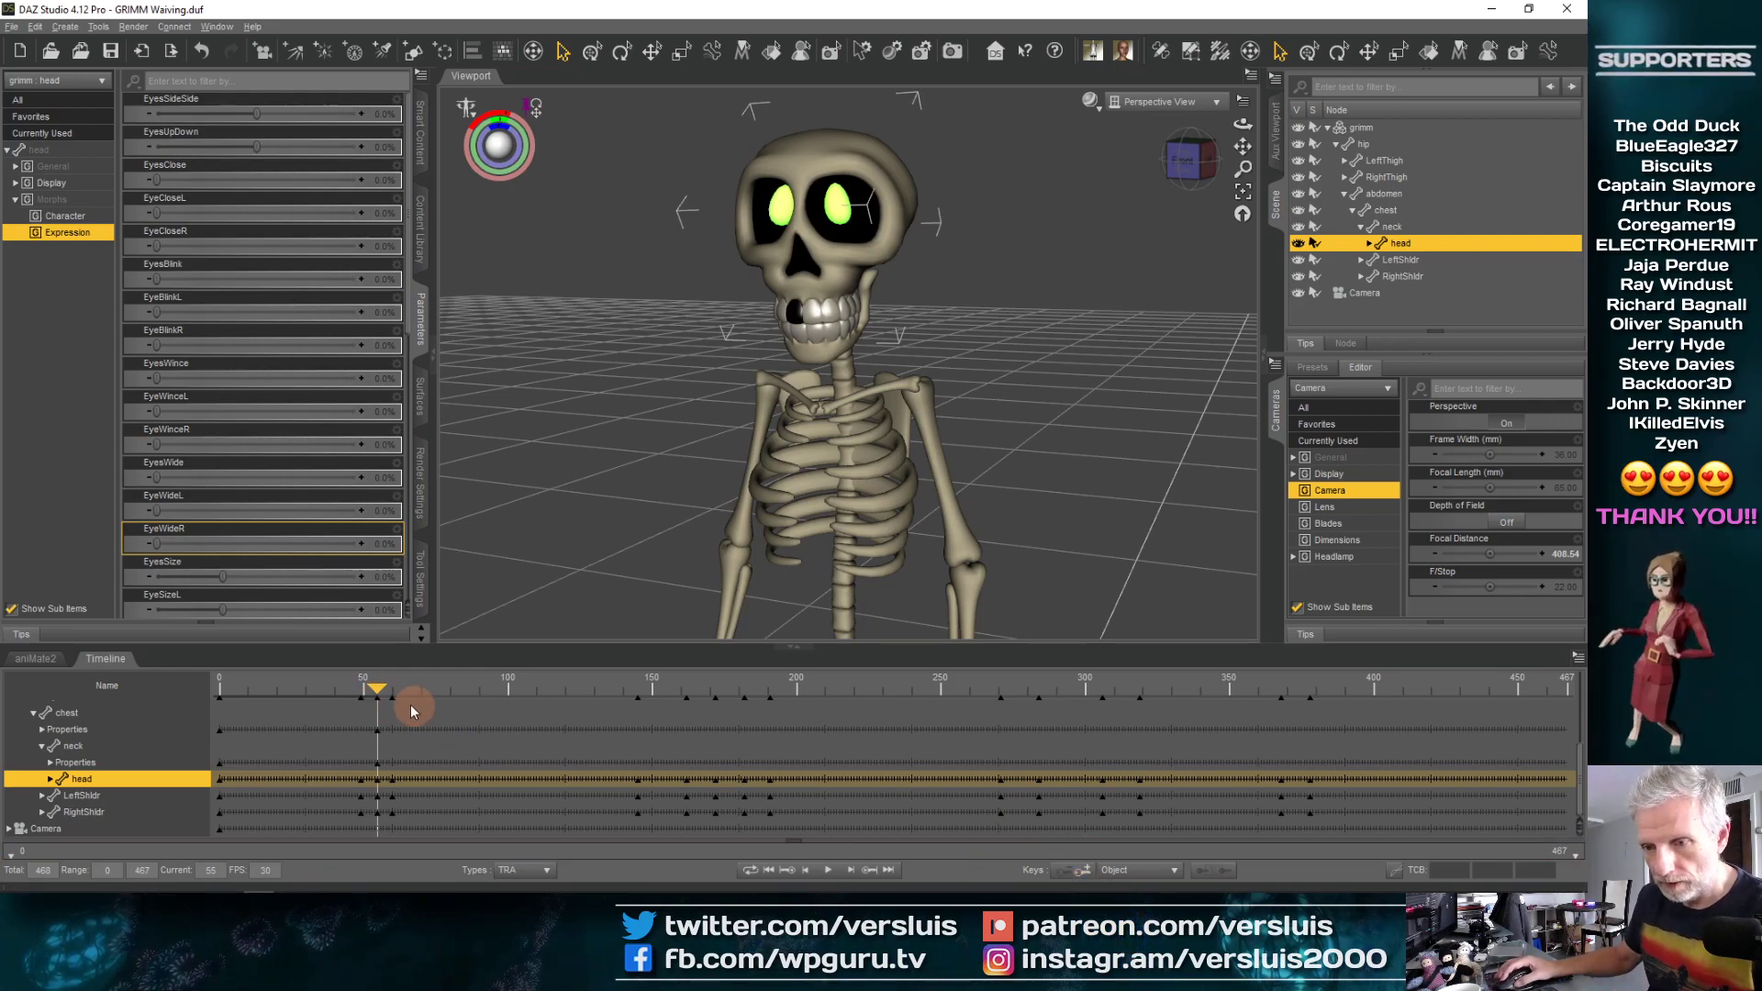
drag(378, 688, 387, 695)
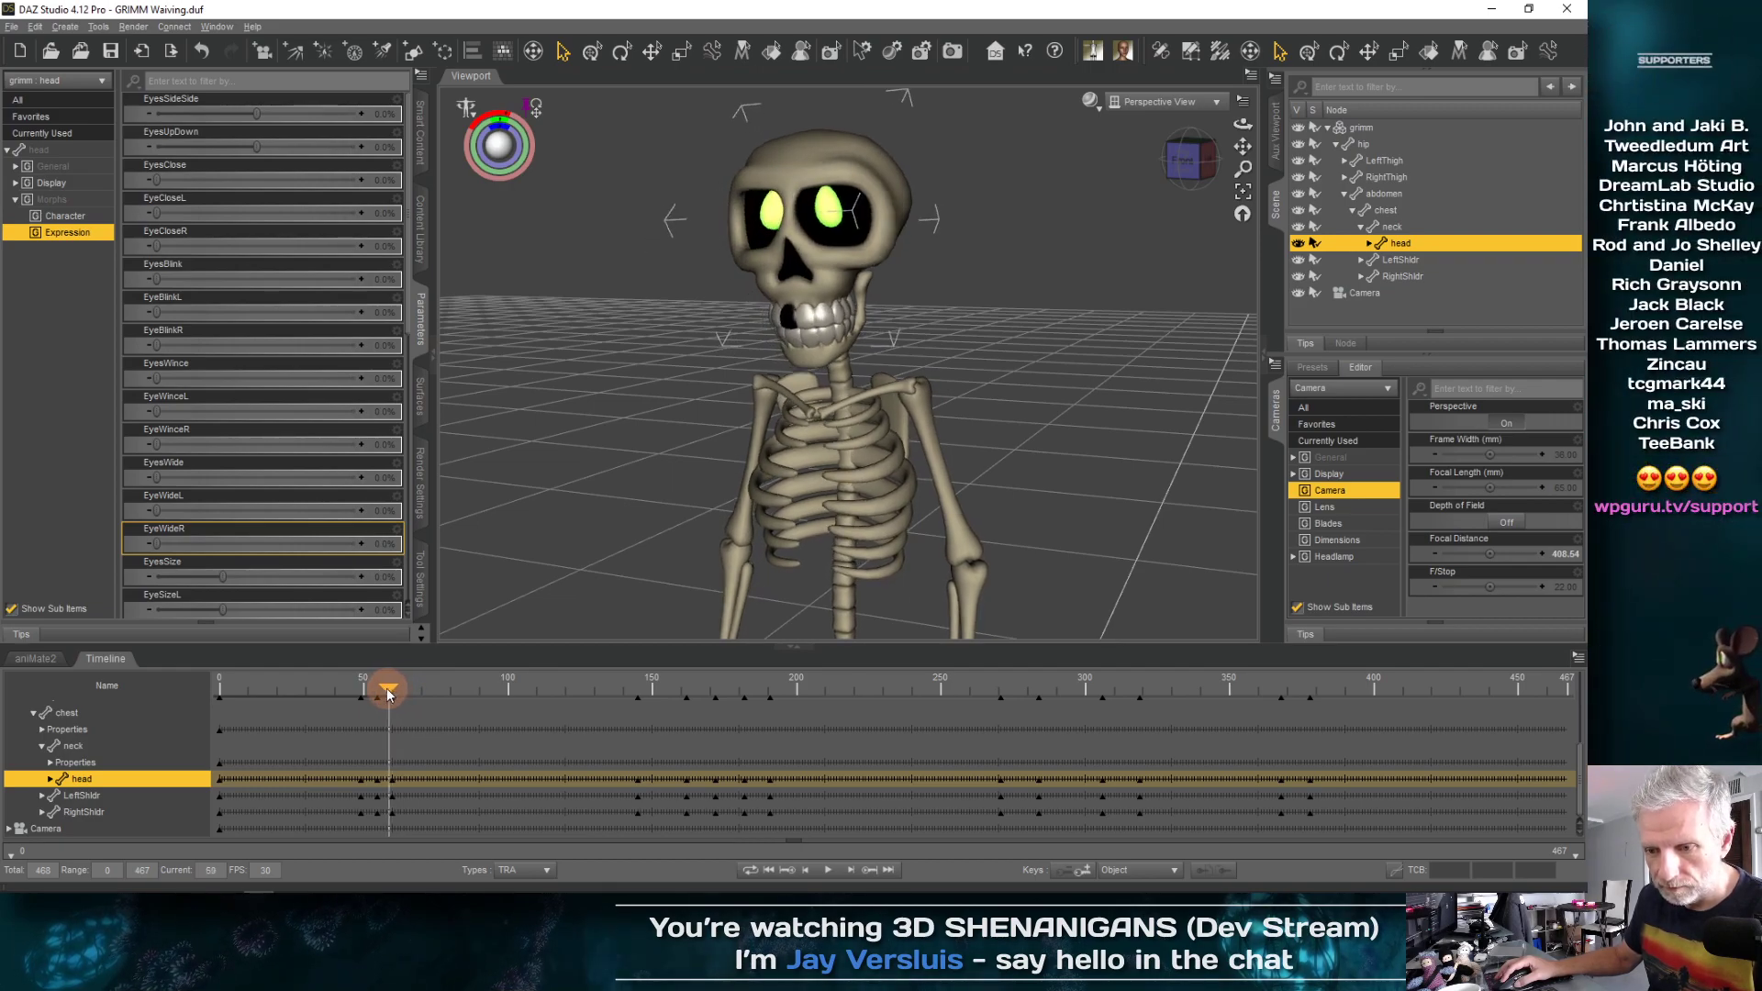
click(862, 873)
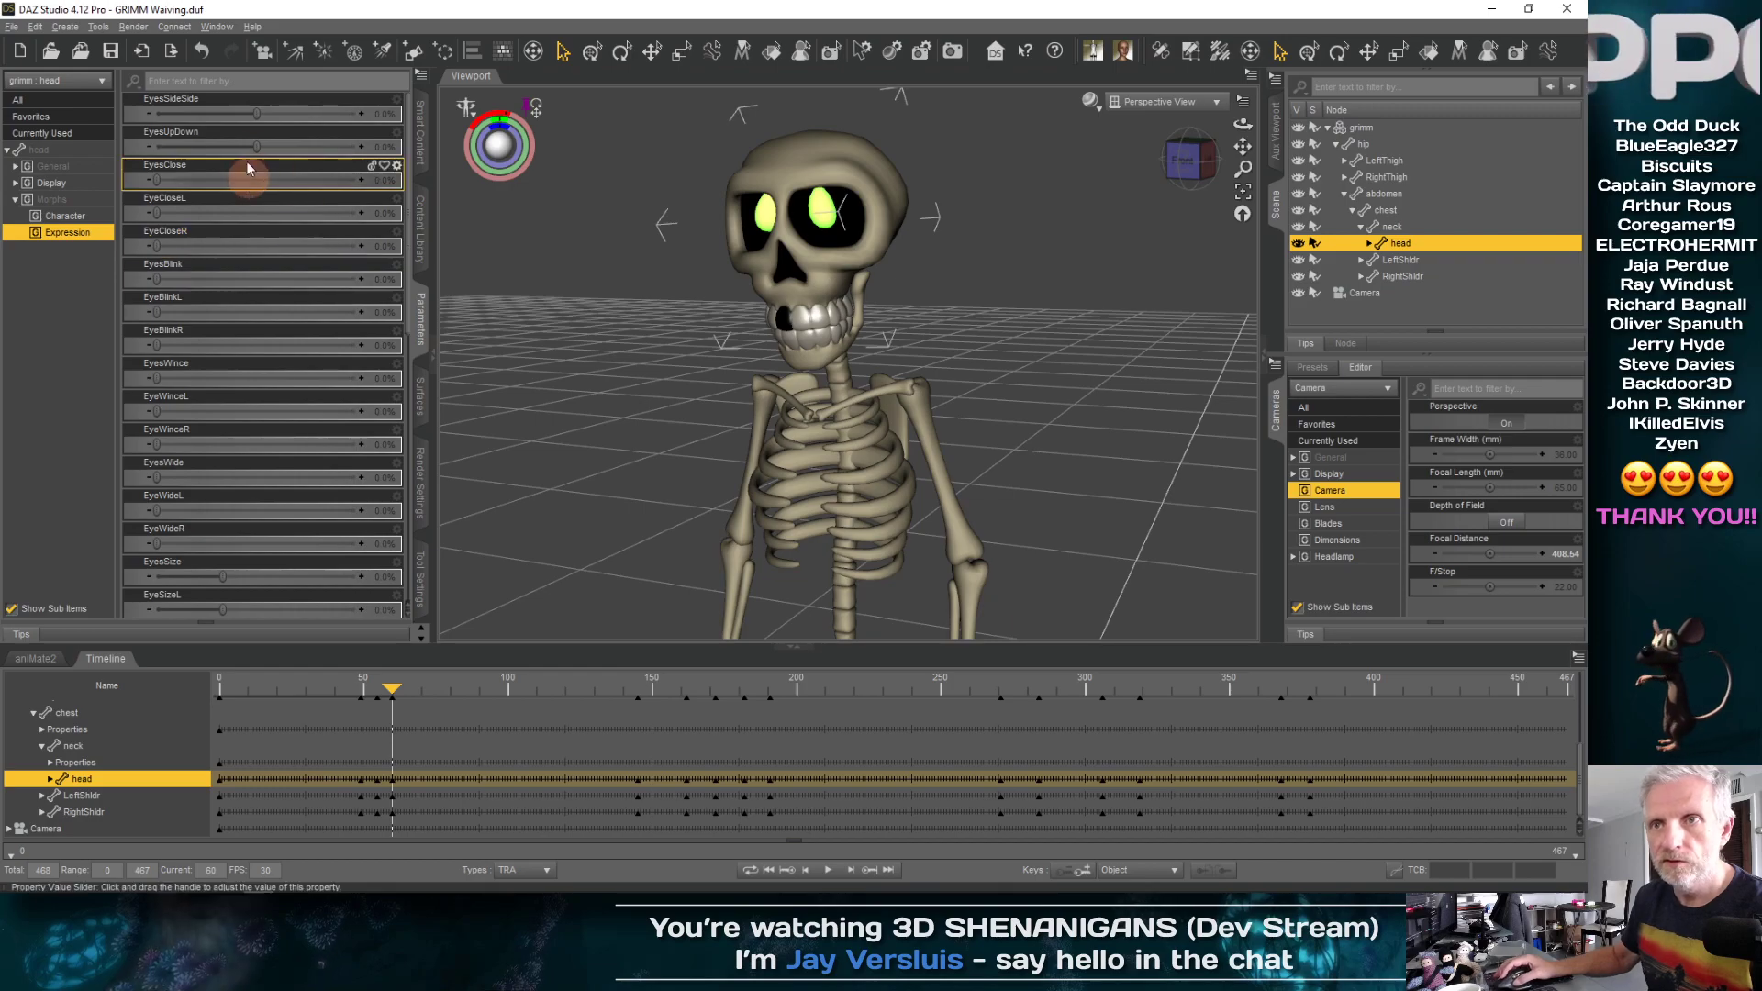
drag(257, 114, 212, 116)
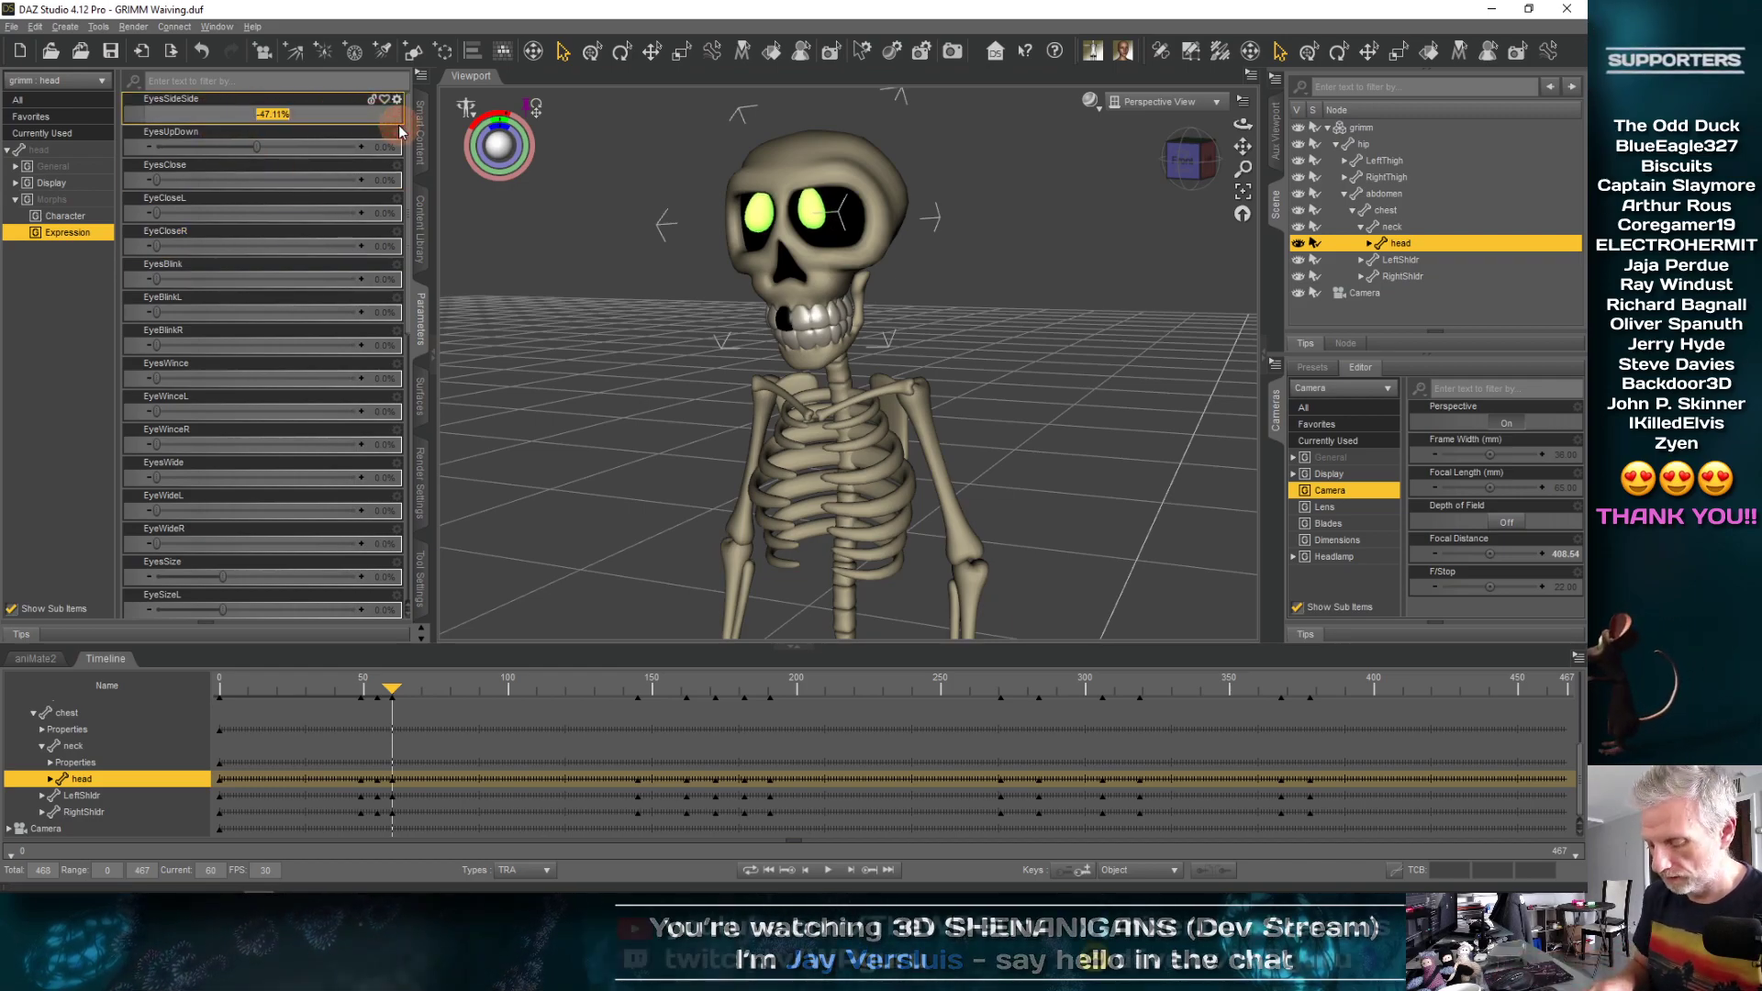
text(-50)
key(Return)
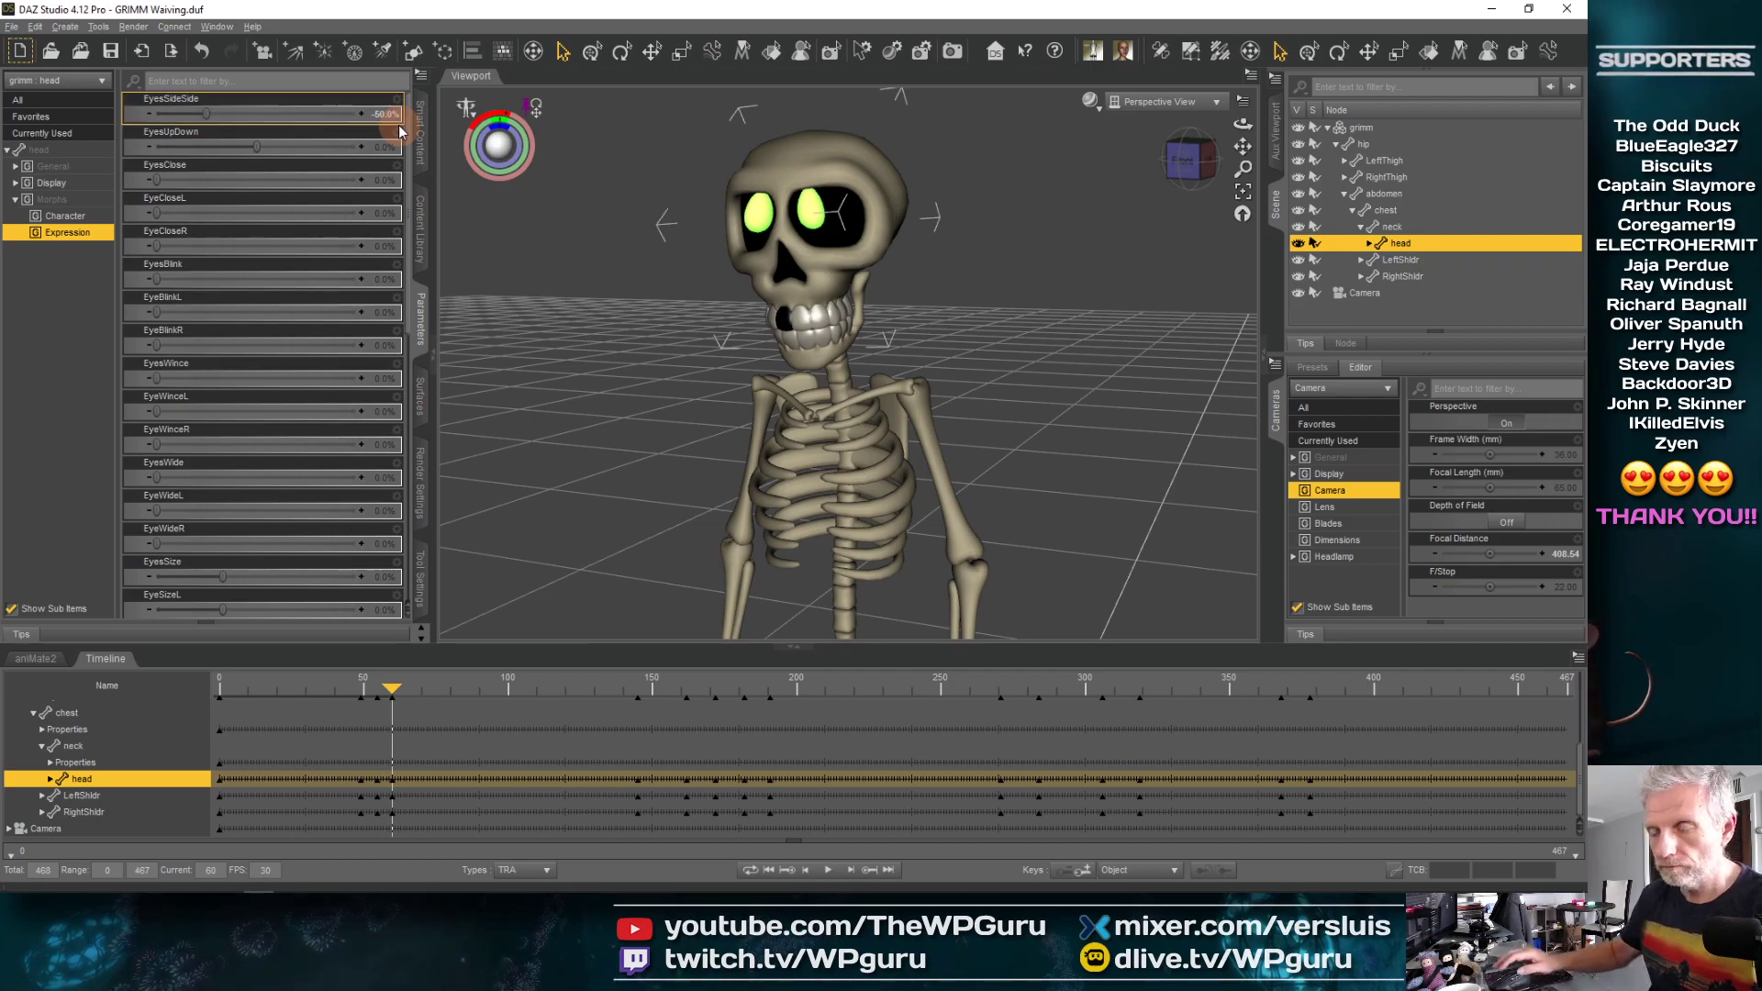
click(604, 470)
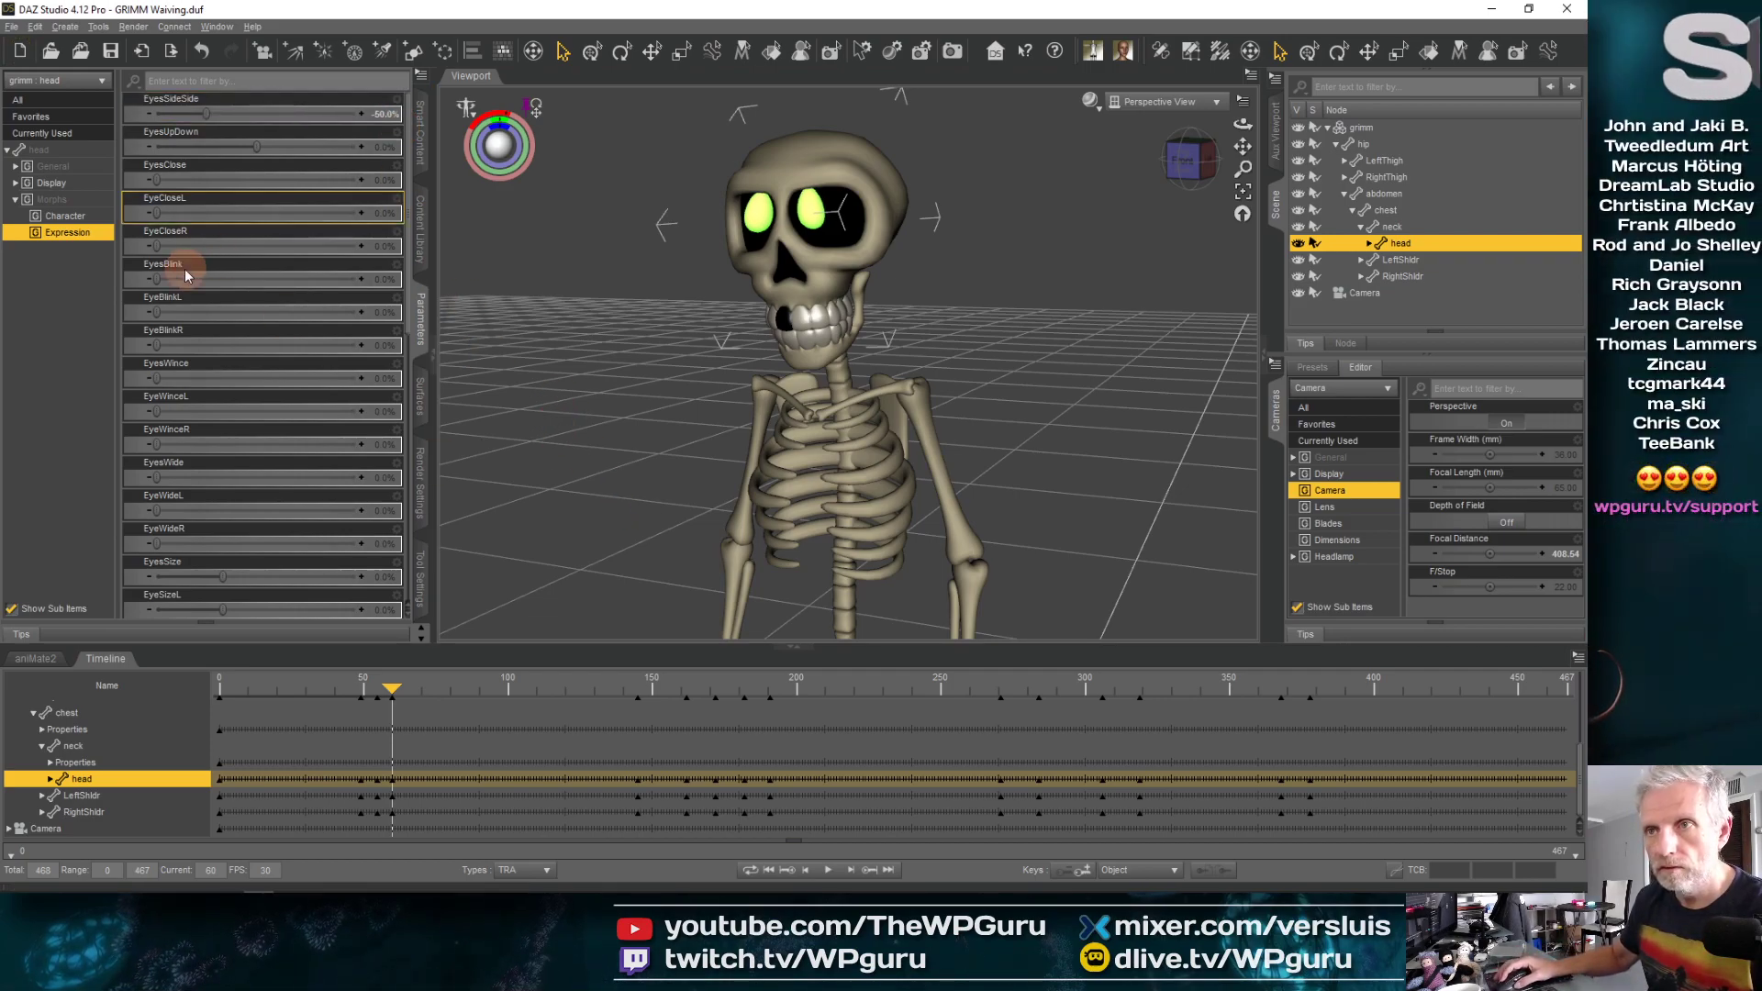
Set EyesUpDown to -50% on frame 60 and key the head's eye pose there
drag(265, 144, 215, 151)
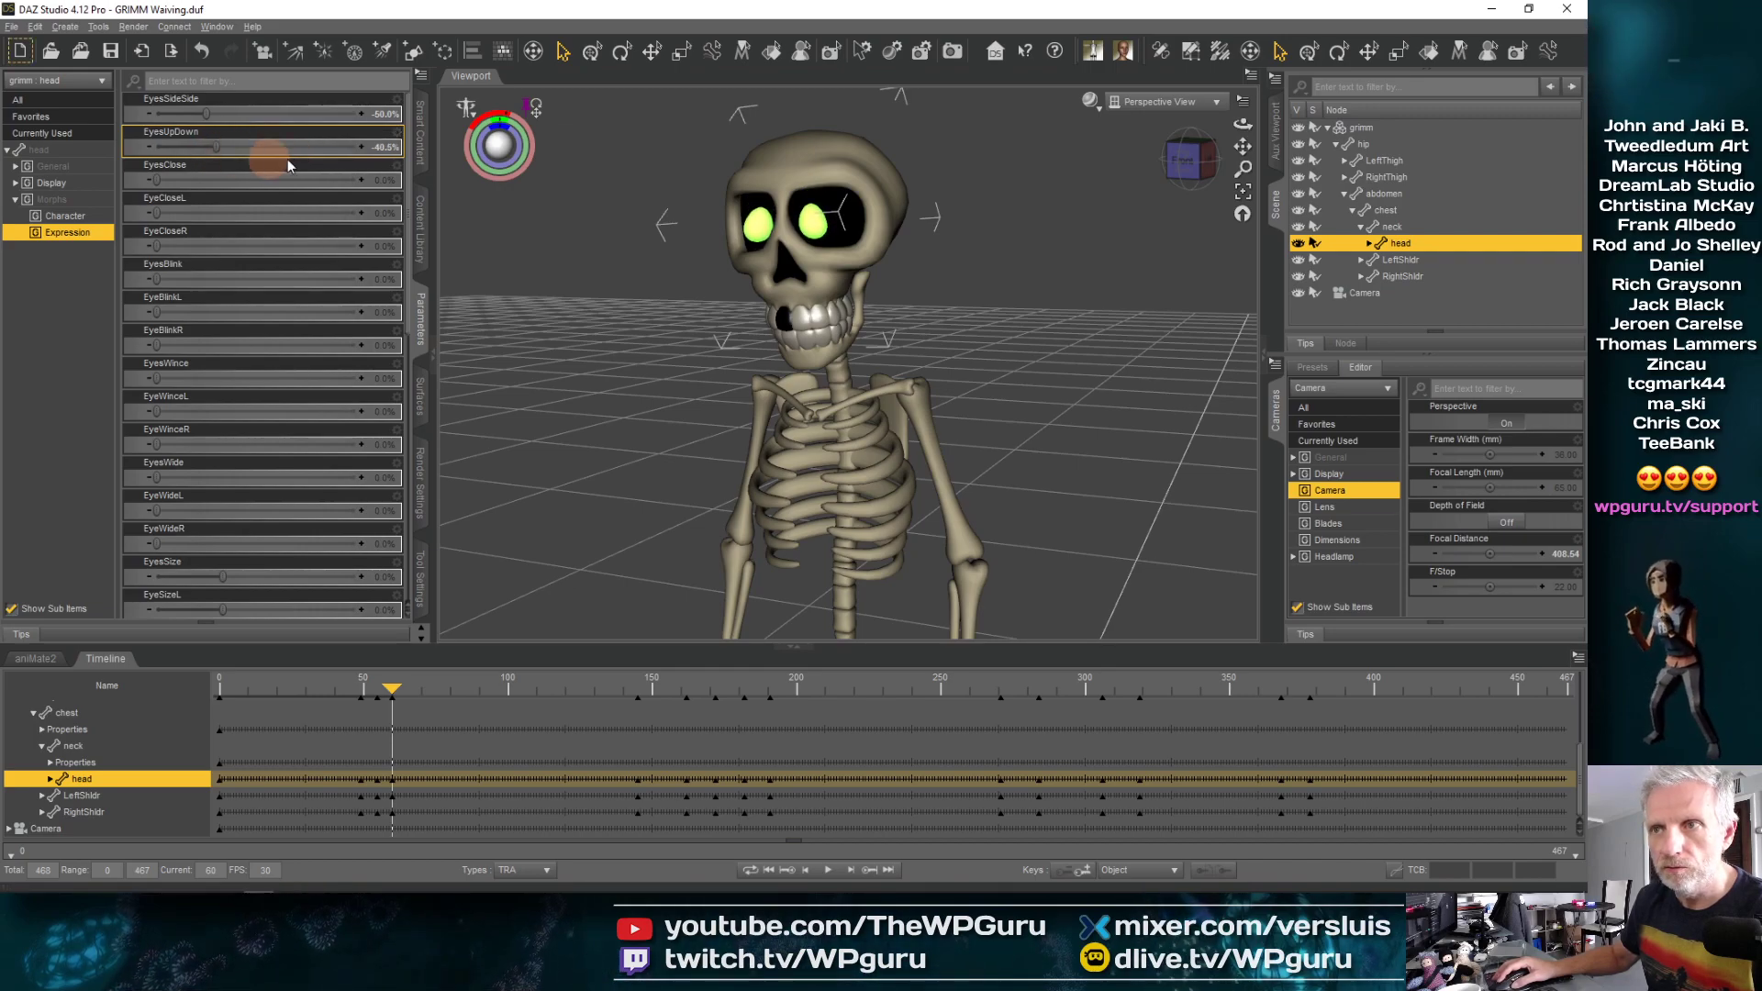
click(386, 150)
text(-50)
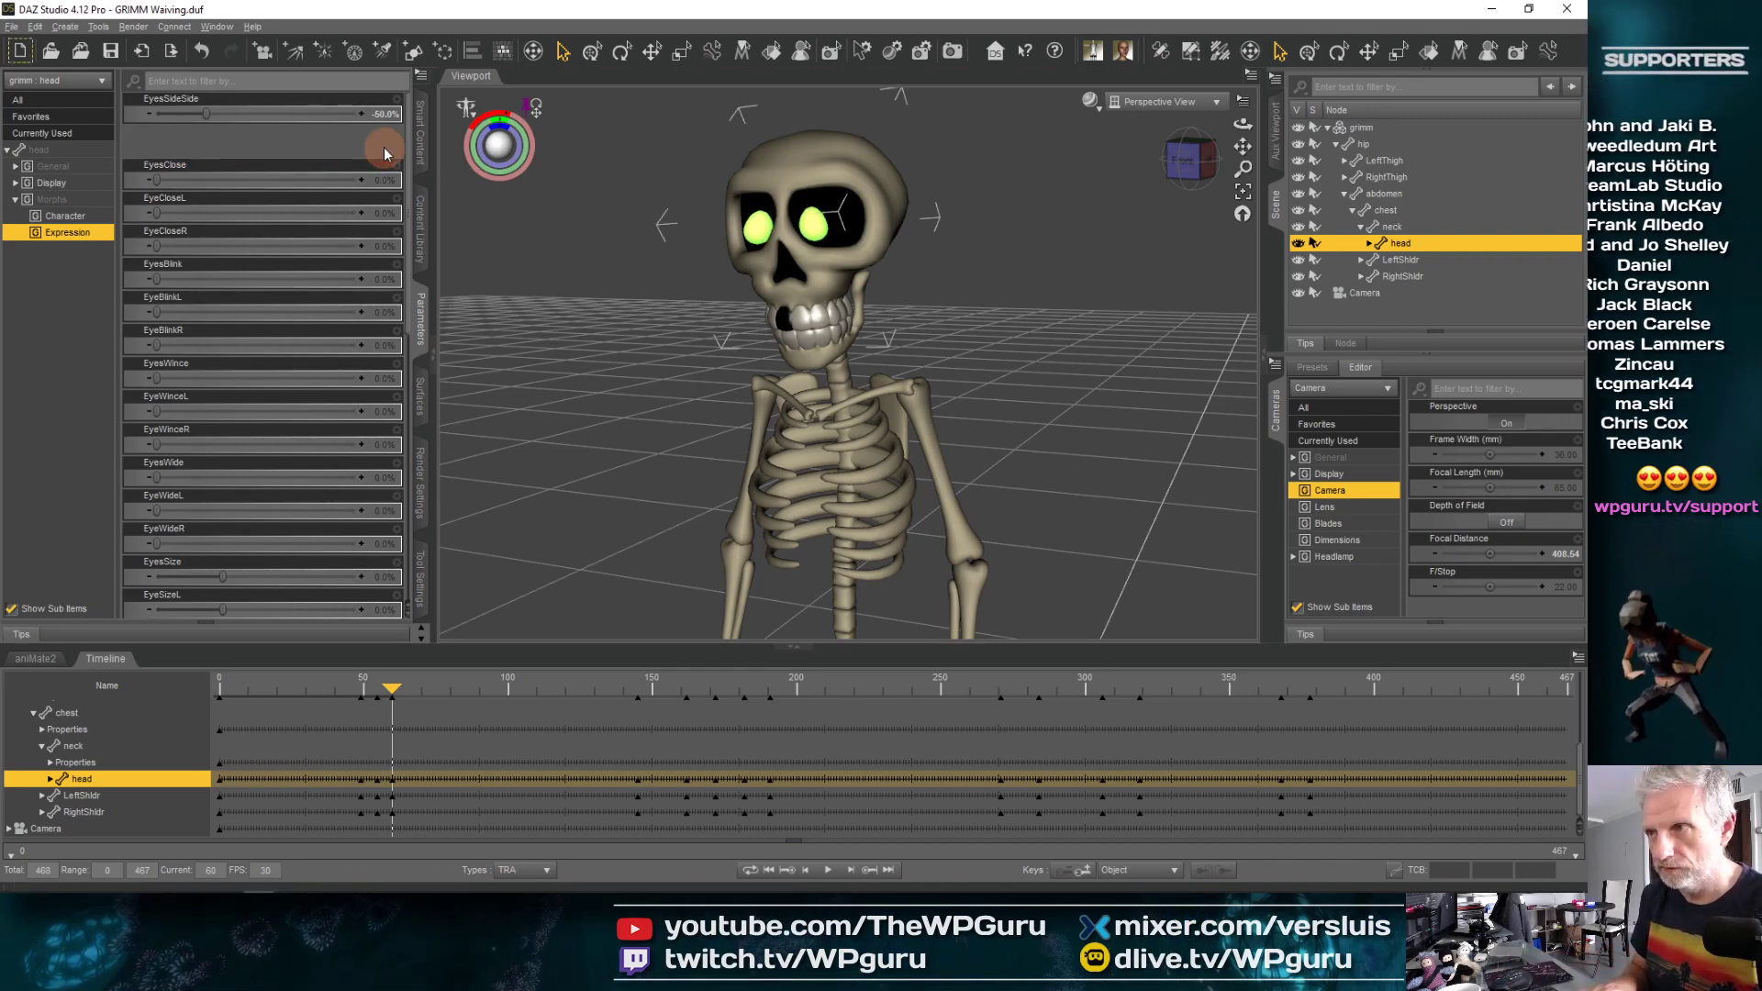
click(582, 481)
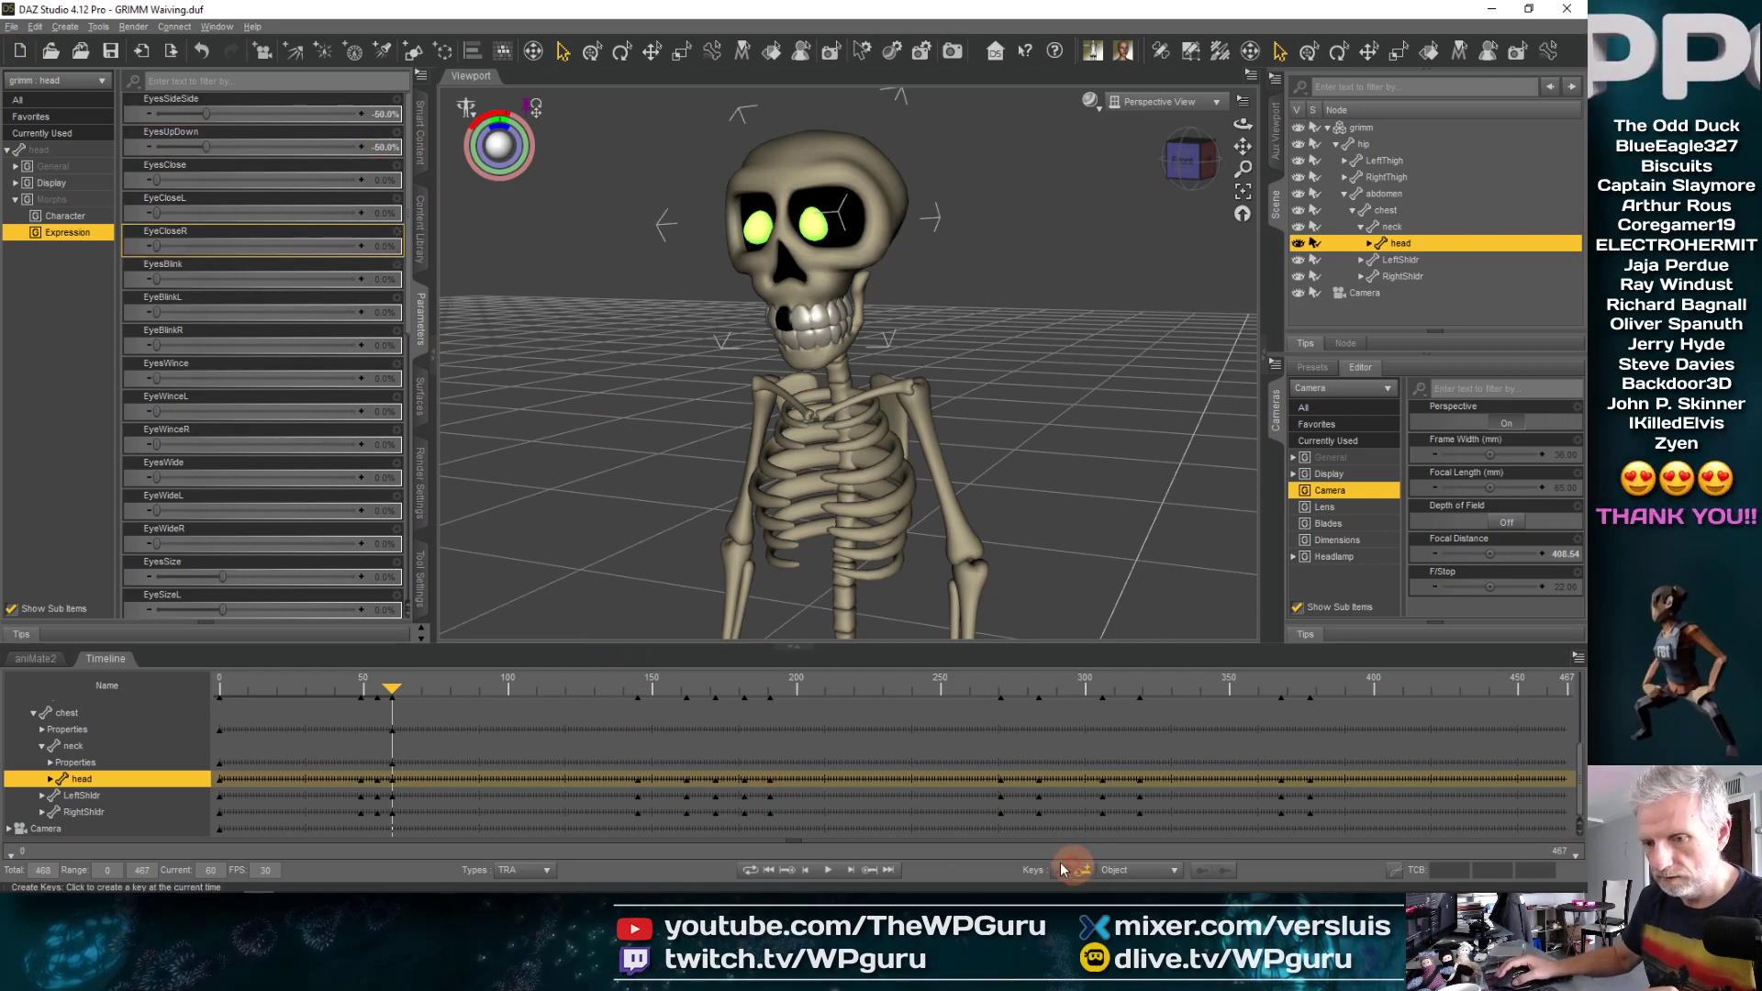
Return EyesSideSide and EyesUpDown to 0% on frame 145 and key the head there
drag(393, 690, 625, 697)
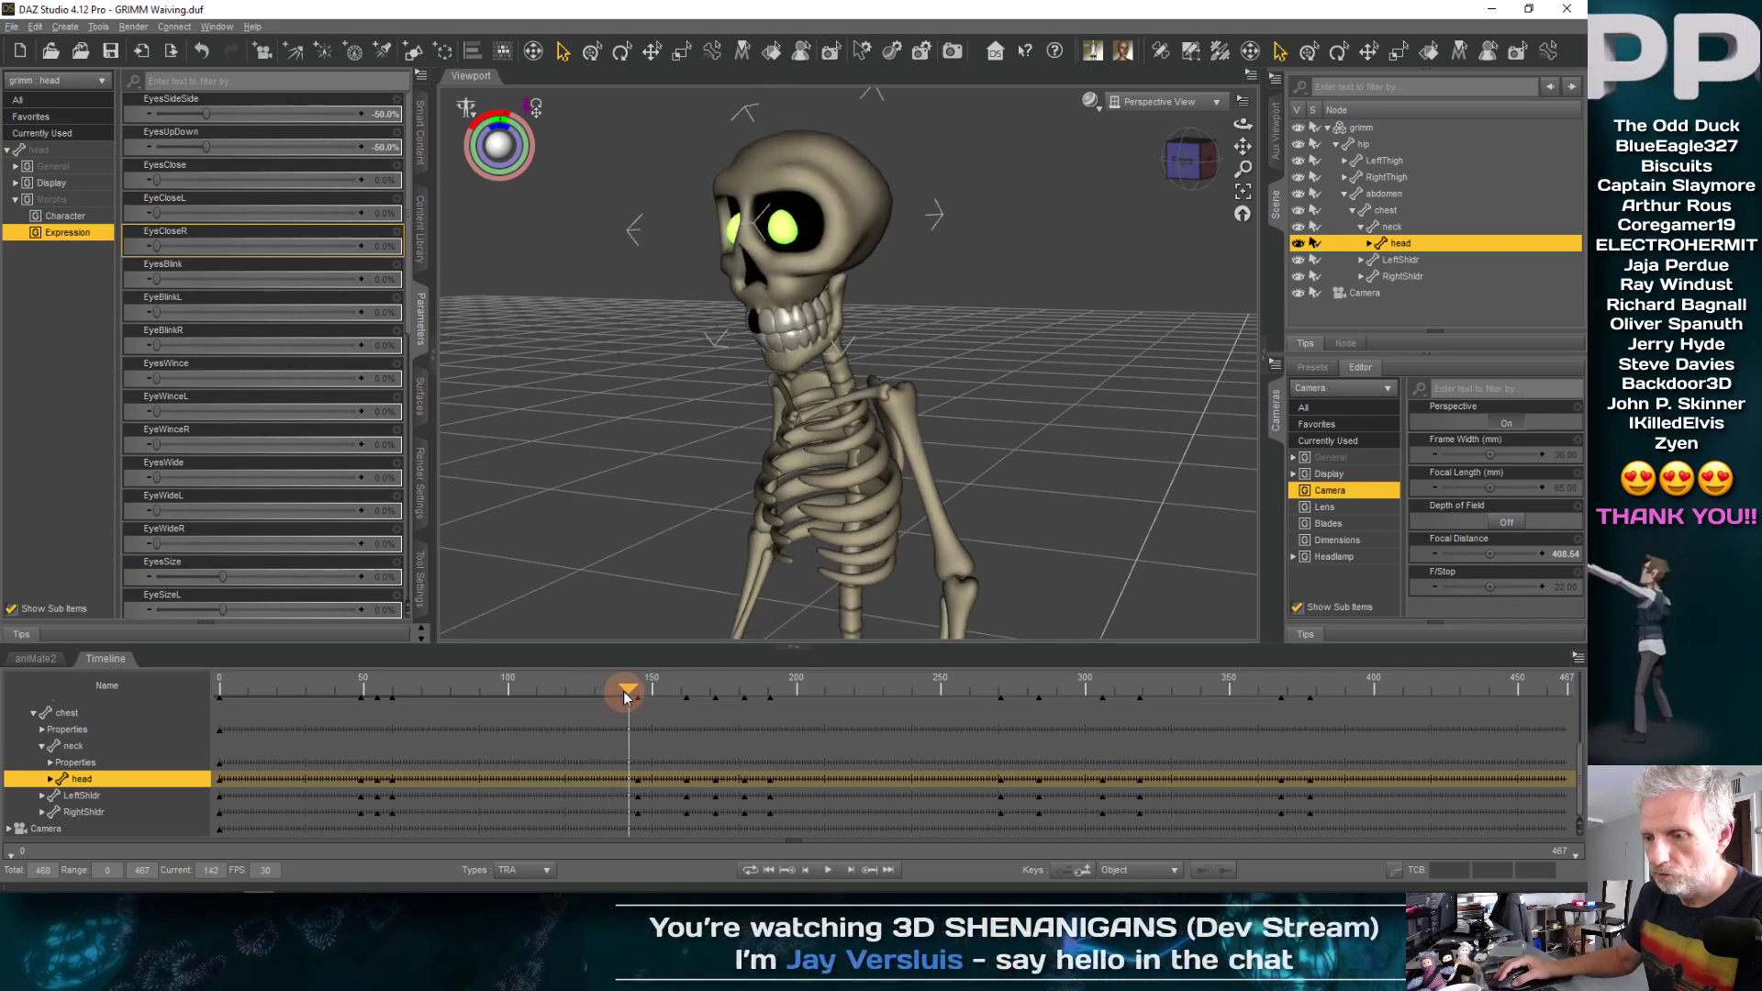
click(867, 870)
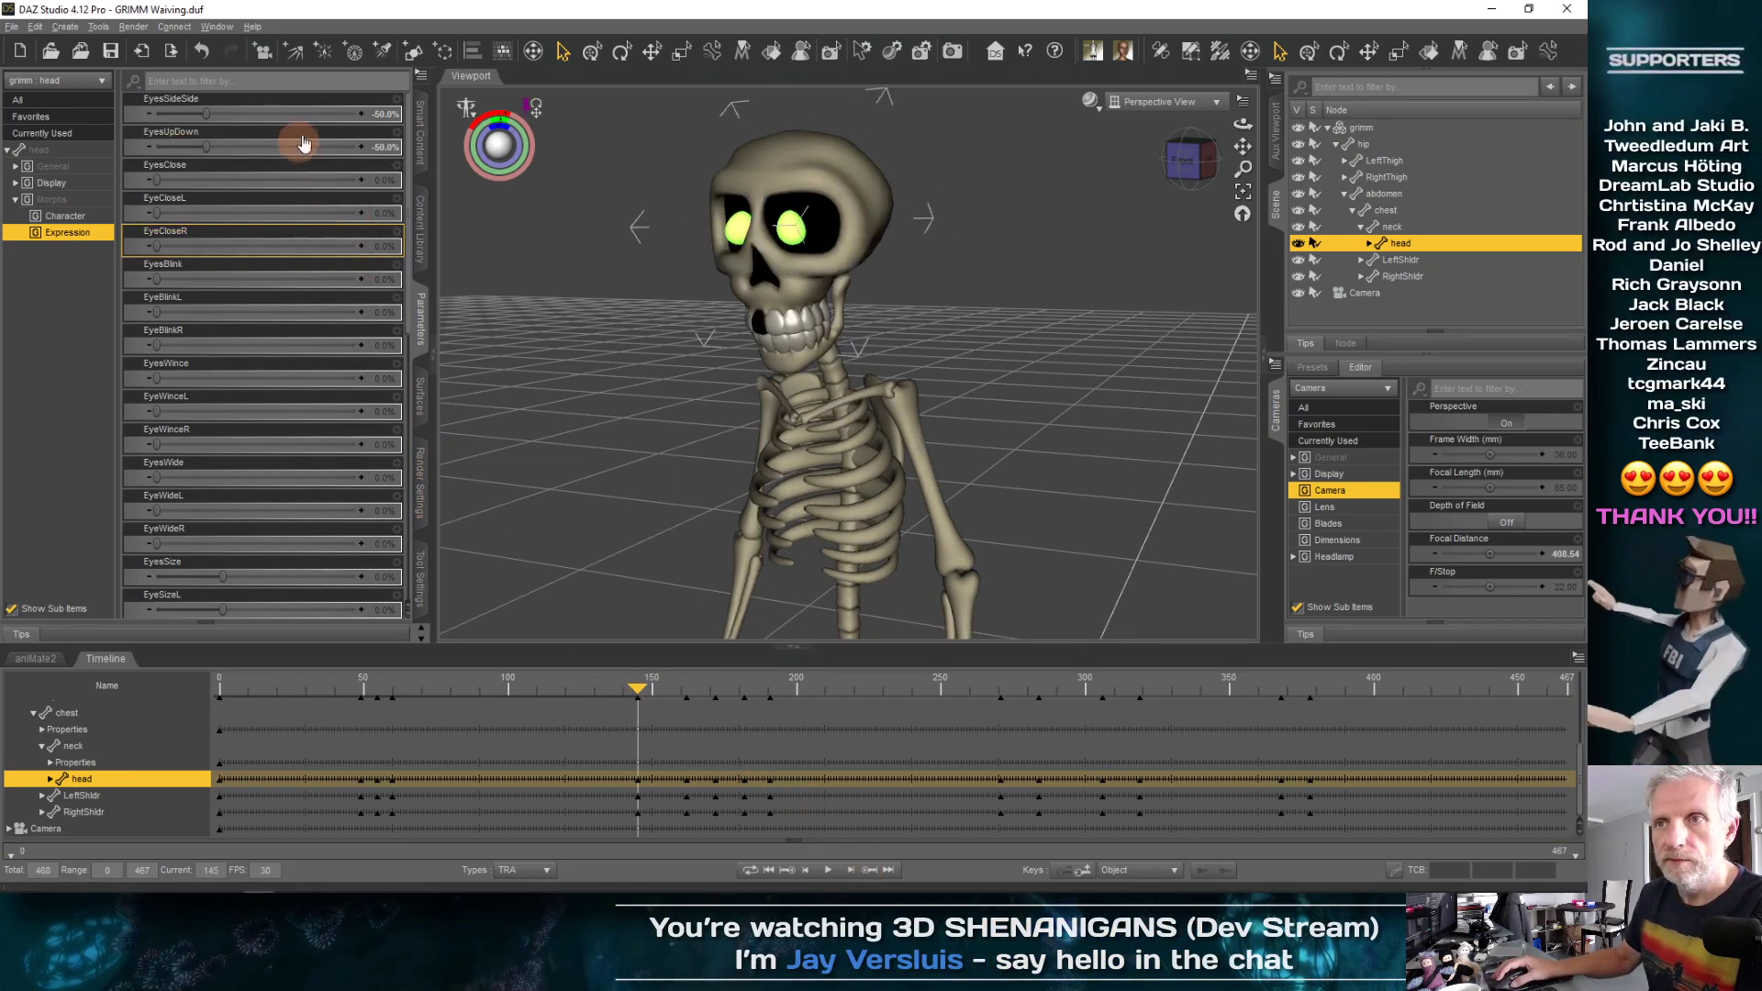
click(389, 119)
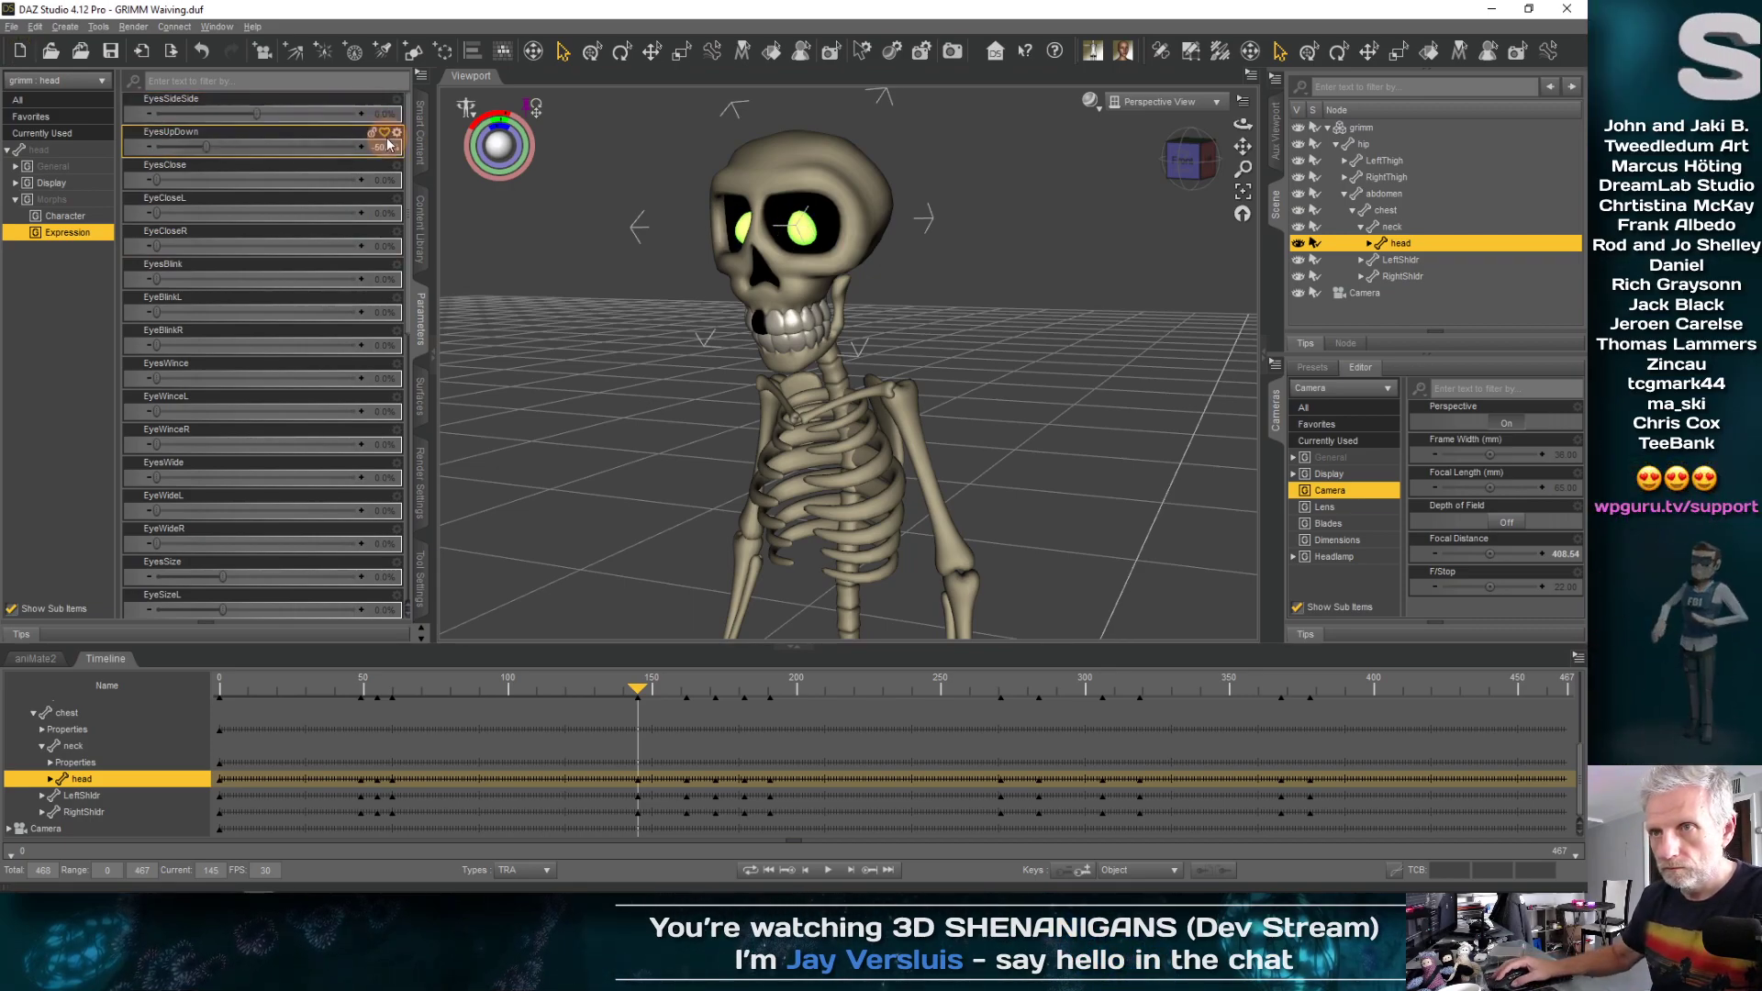
text(0)
key(Return)
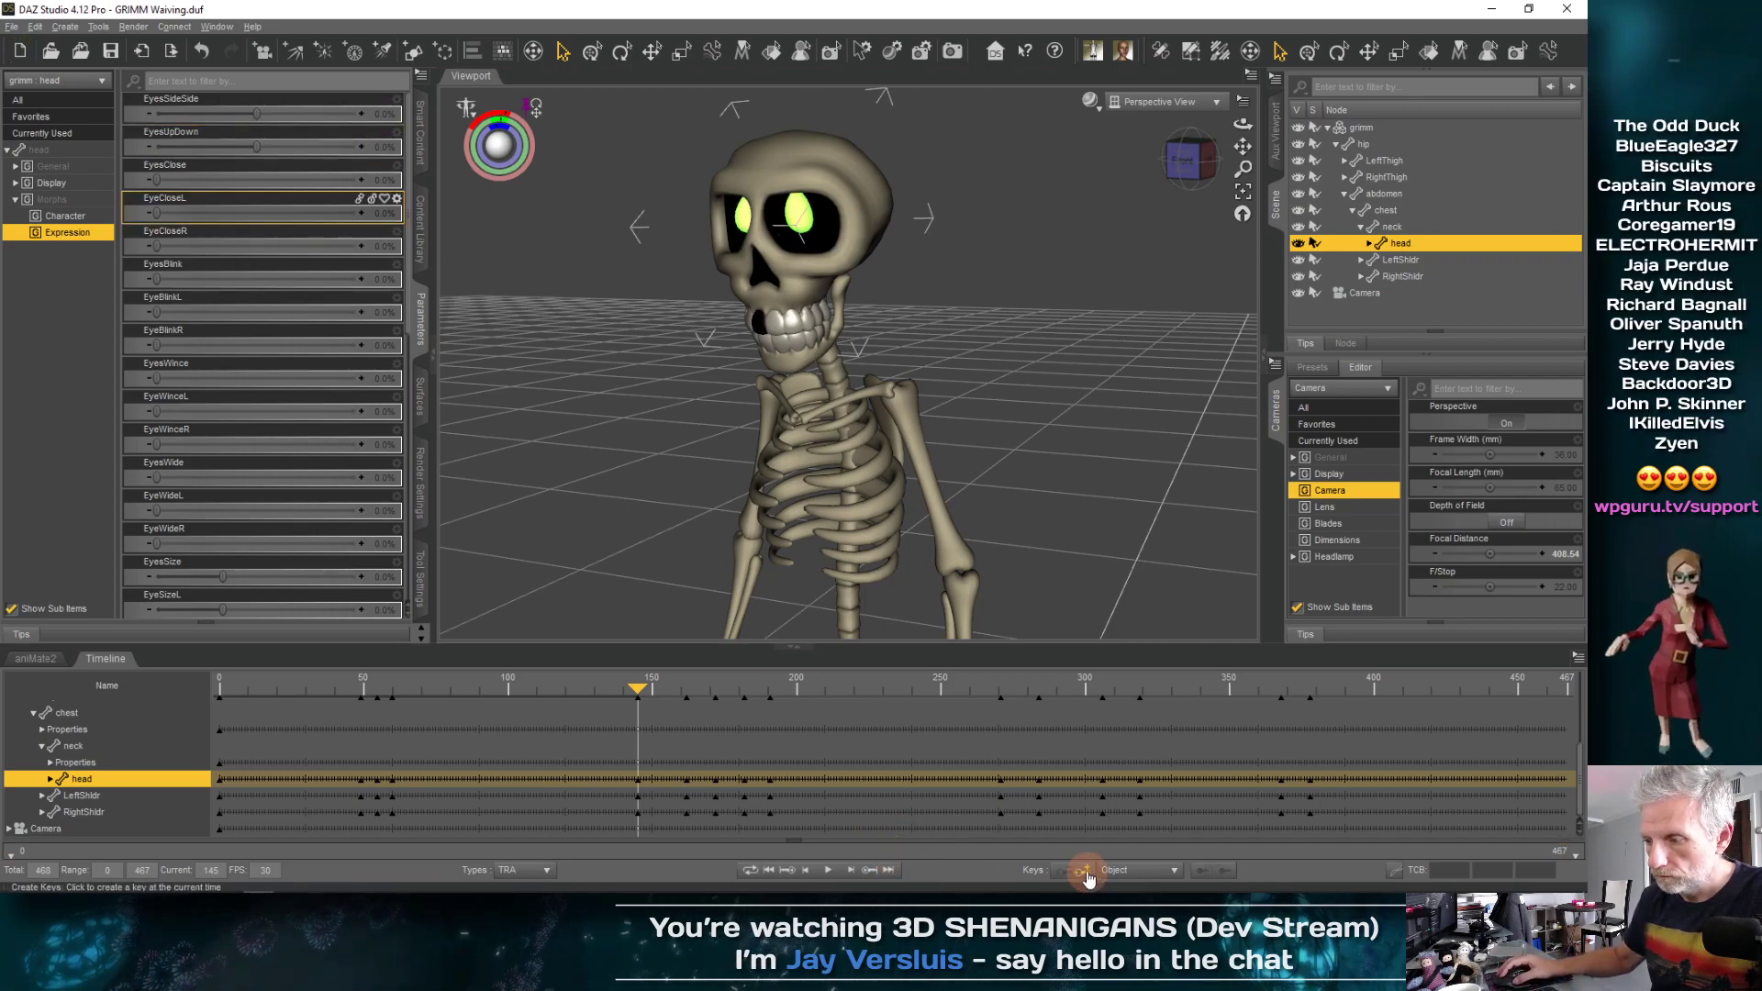
Set EyesSideSide and EyesUpDown to -50% on frame 136 and key the head there
click(645, 704)
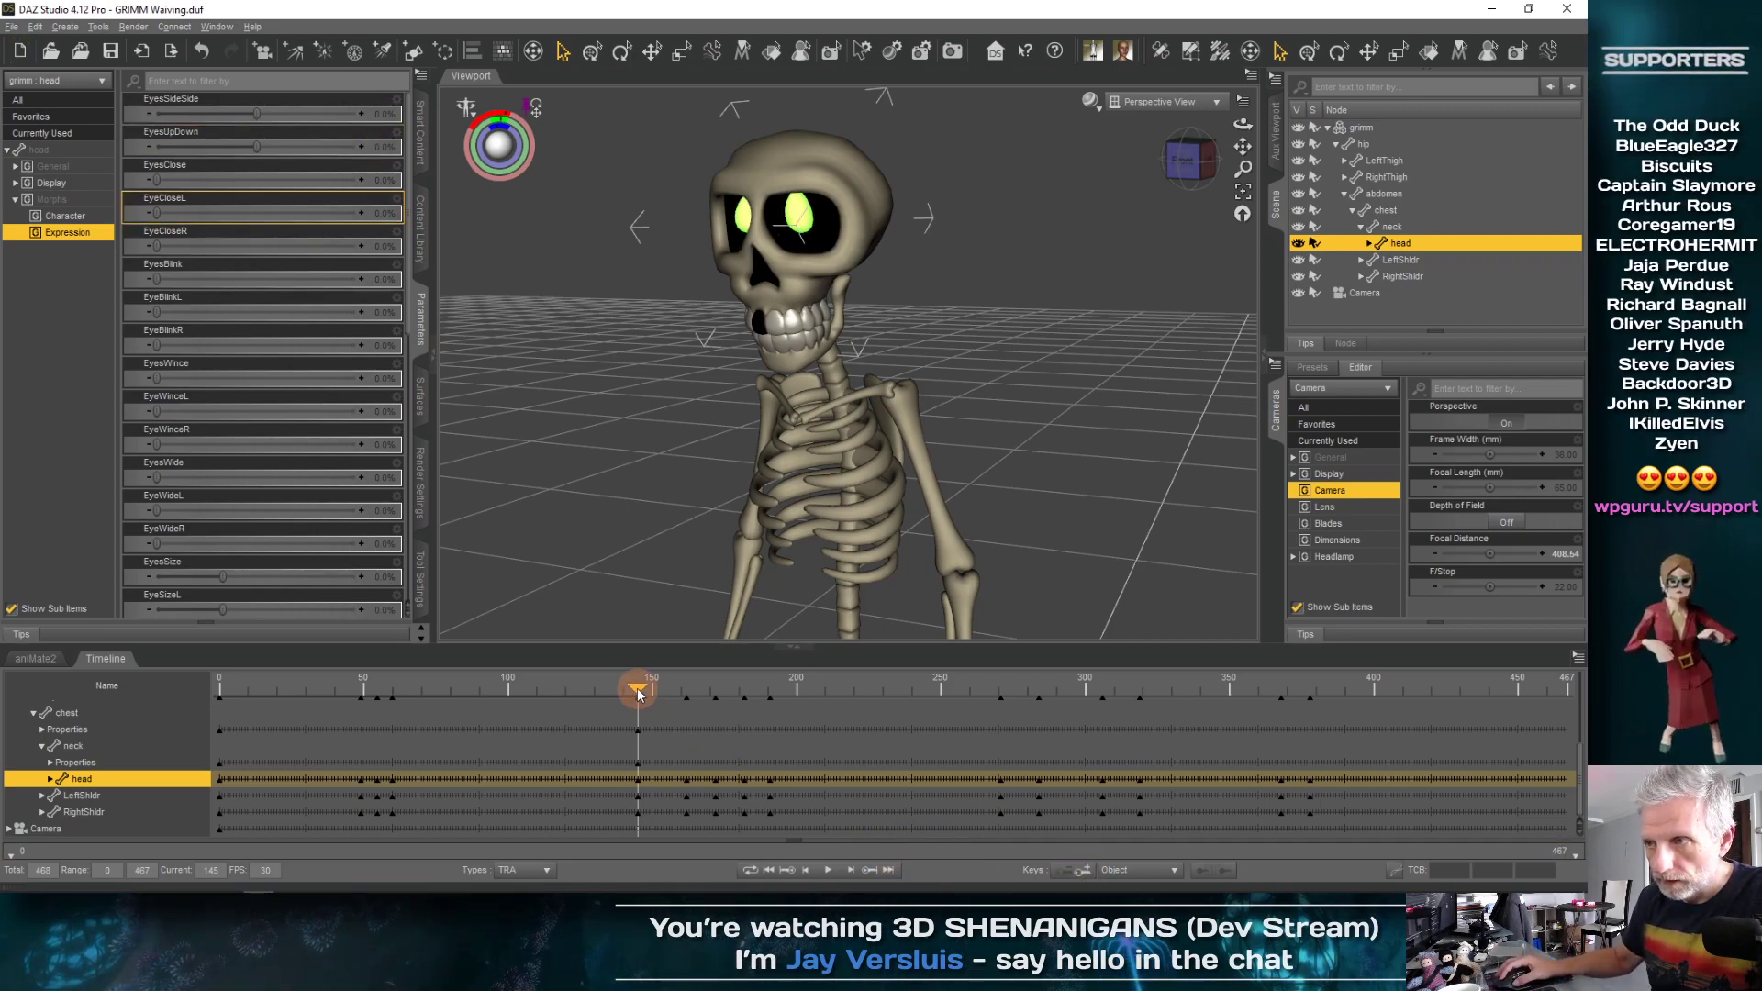
drag(639, 694, 608, 691)
click(307, 177)
click(385, 114)
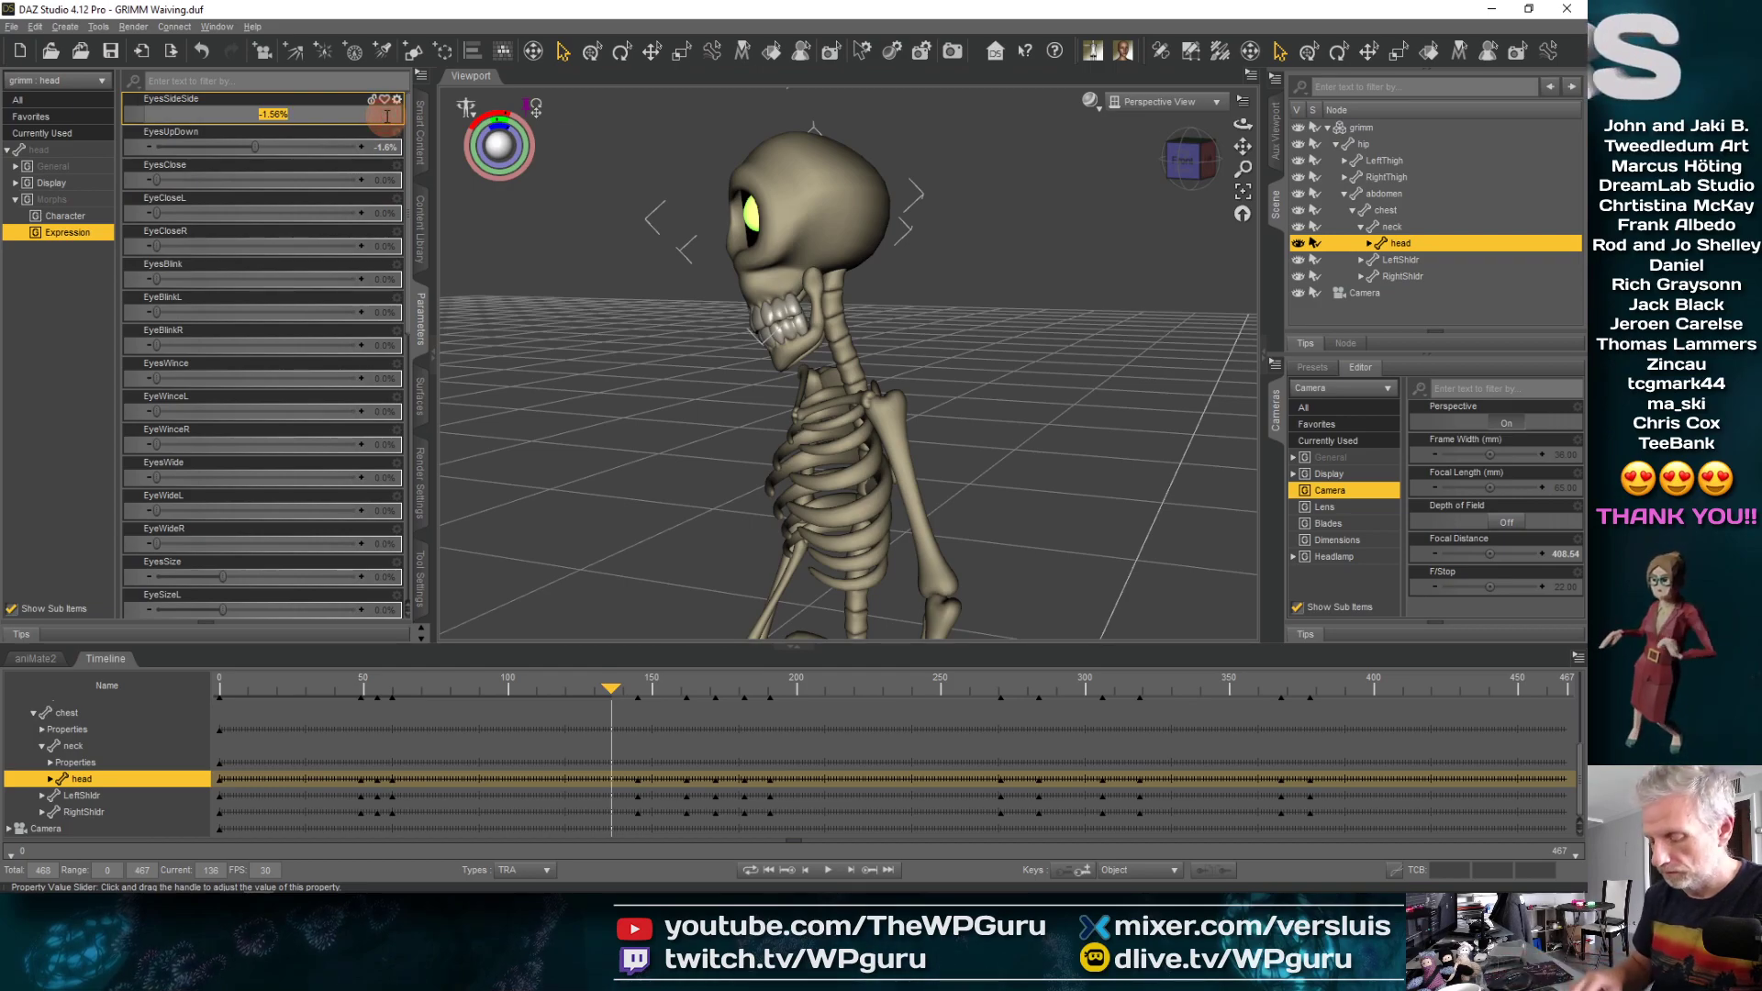
text(-50)
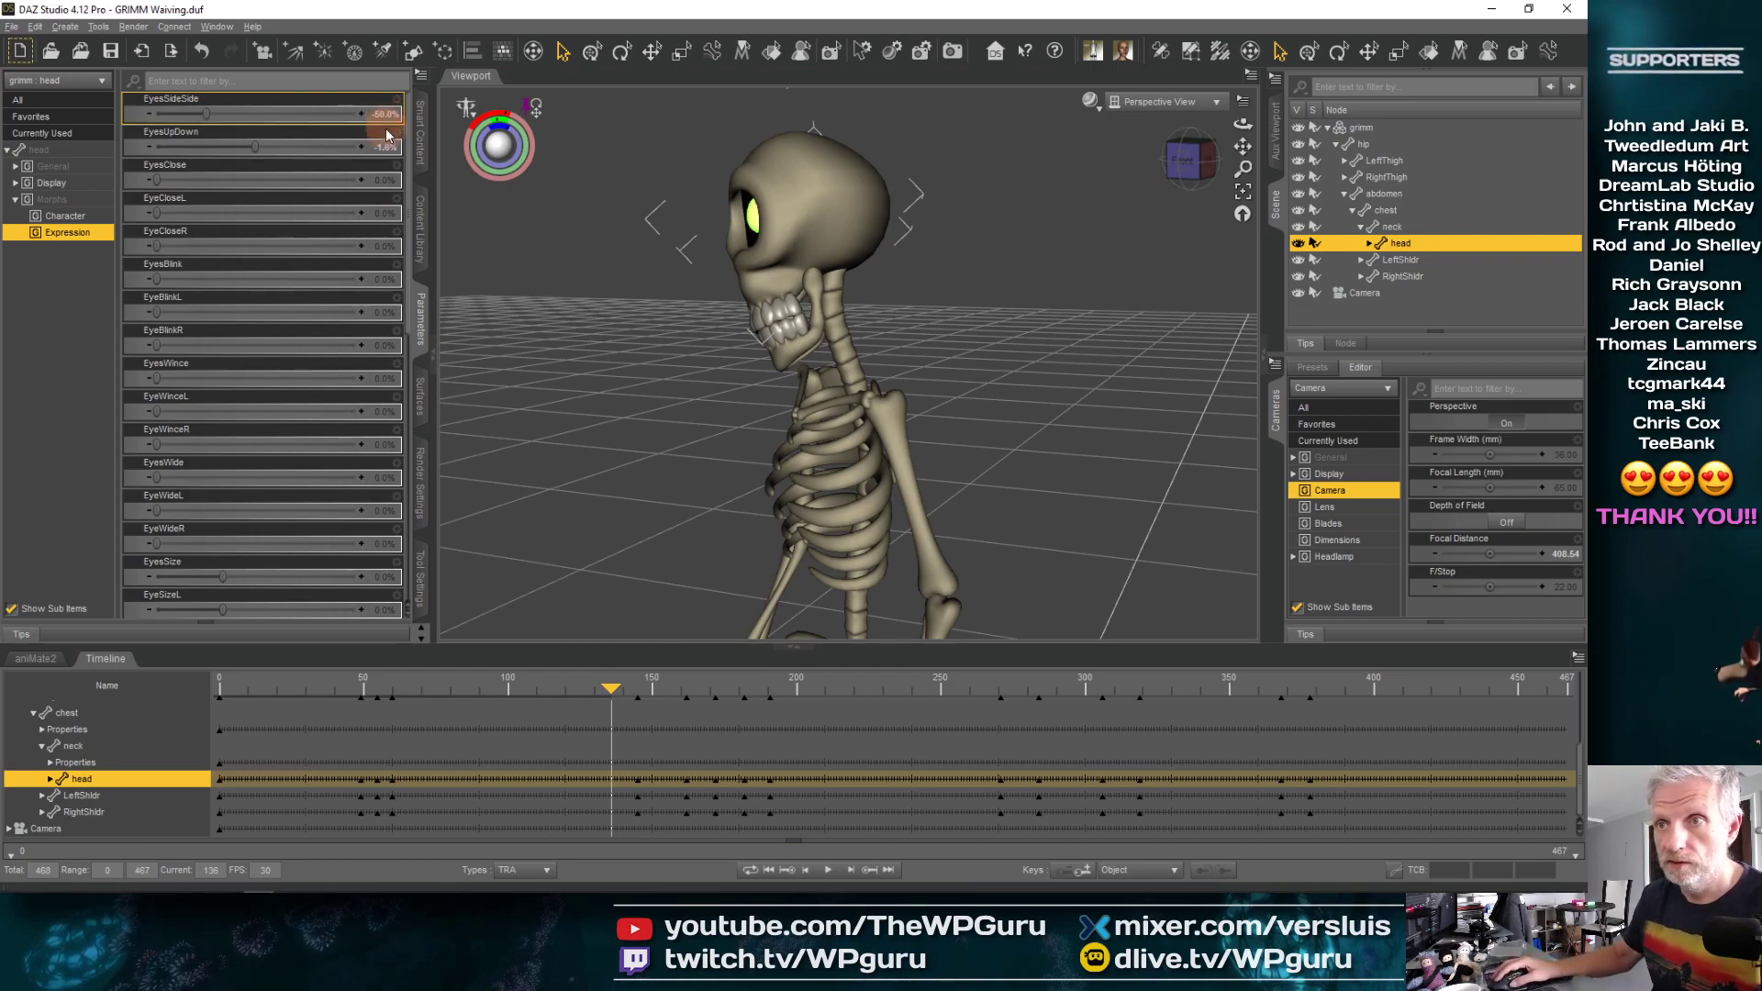
click(383, 147)
text(-50)
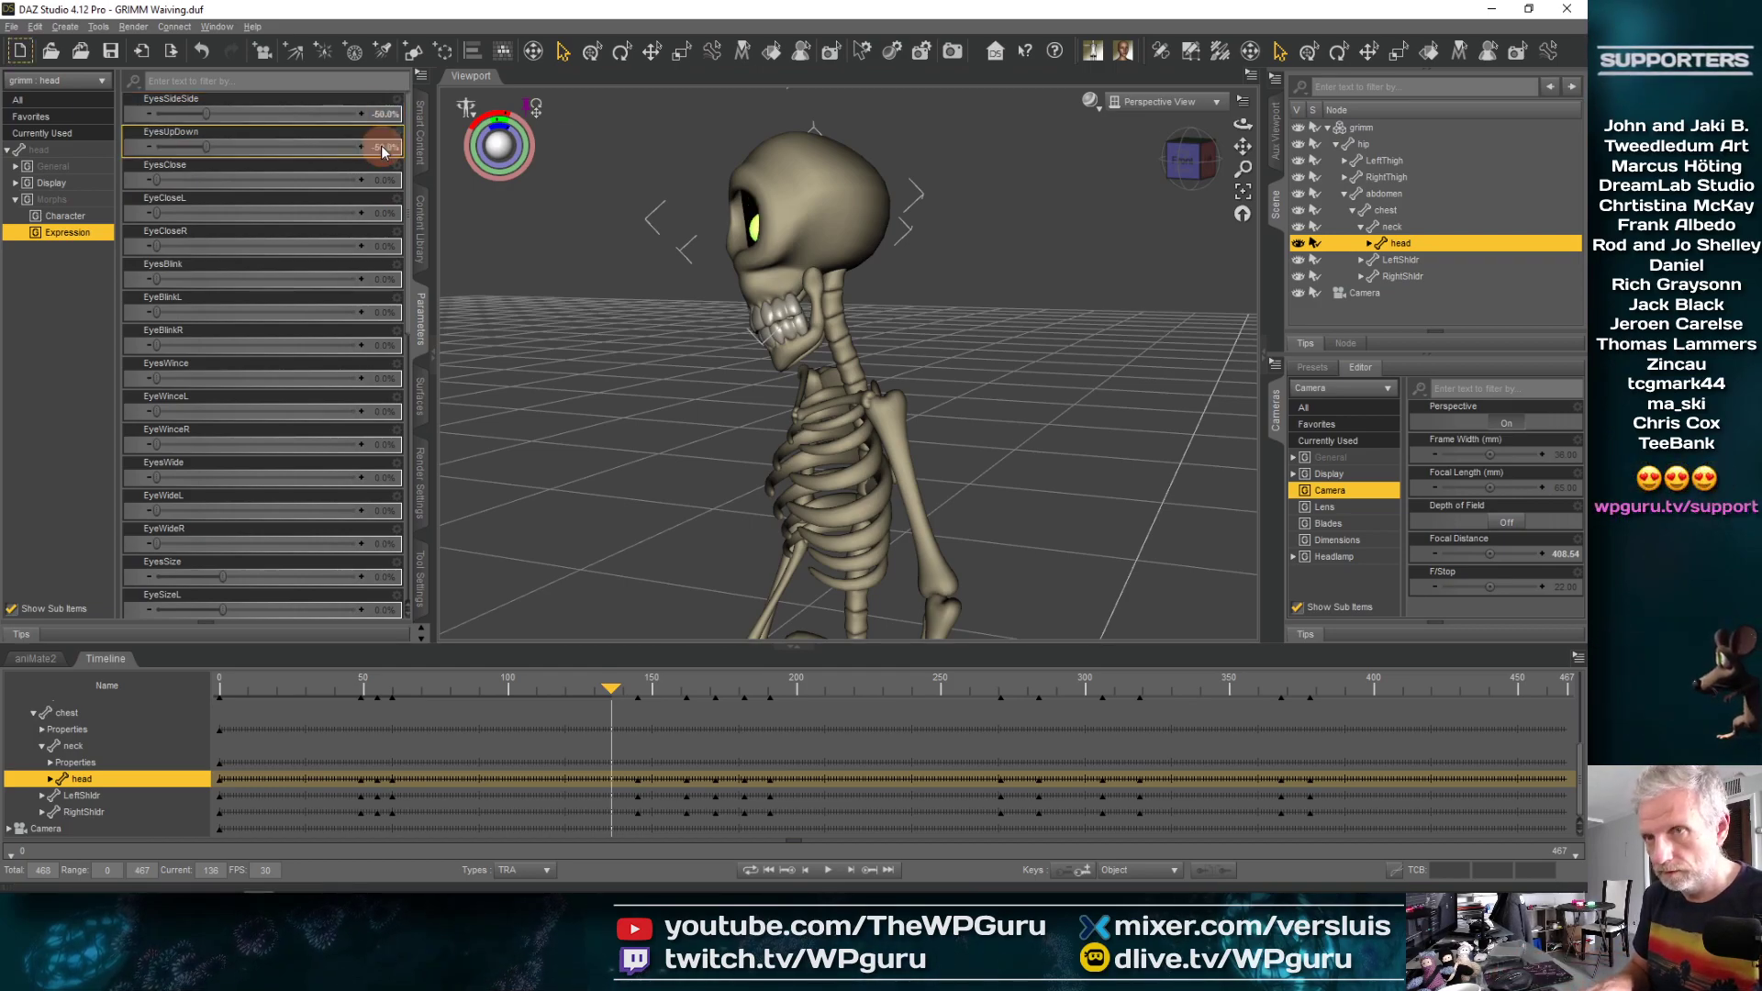
key(Return)
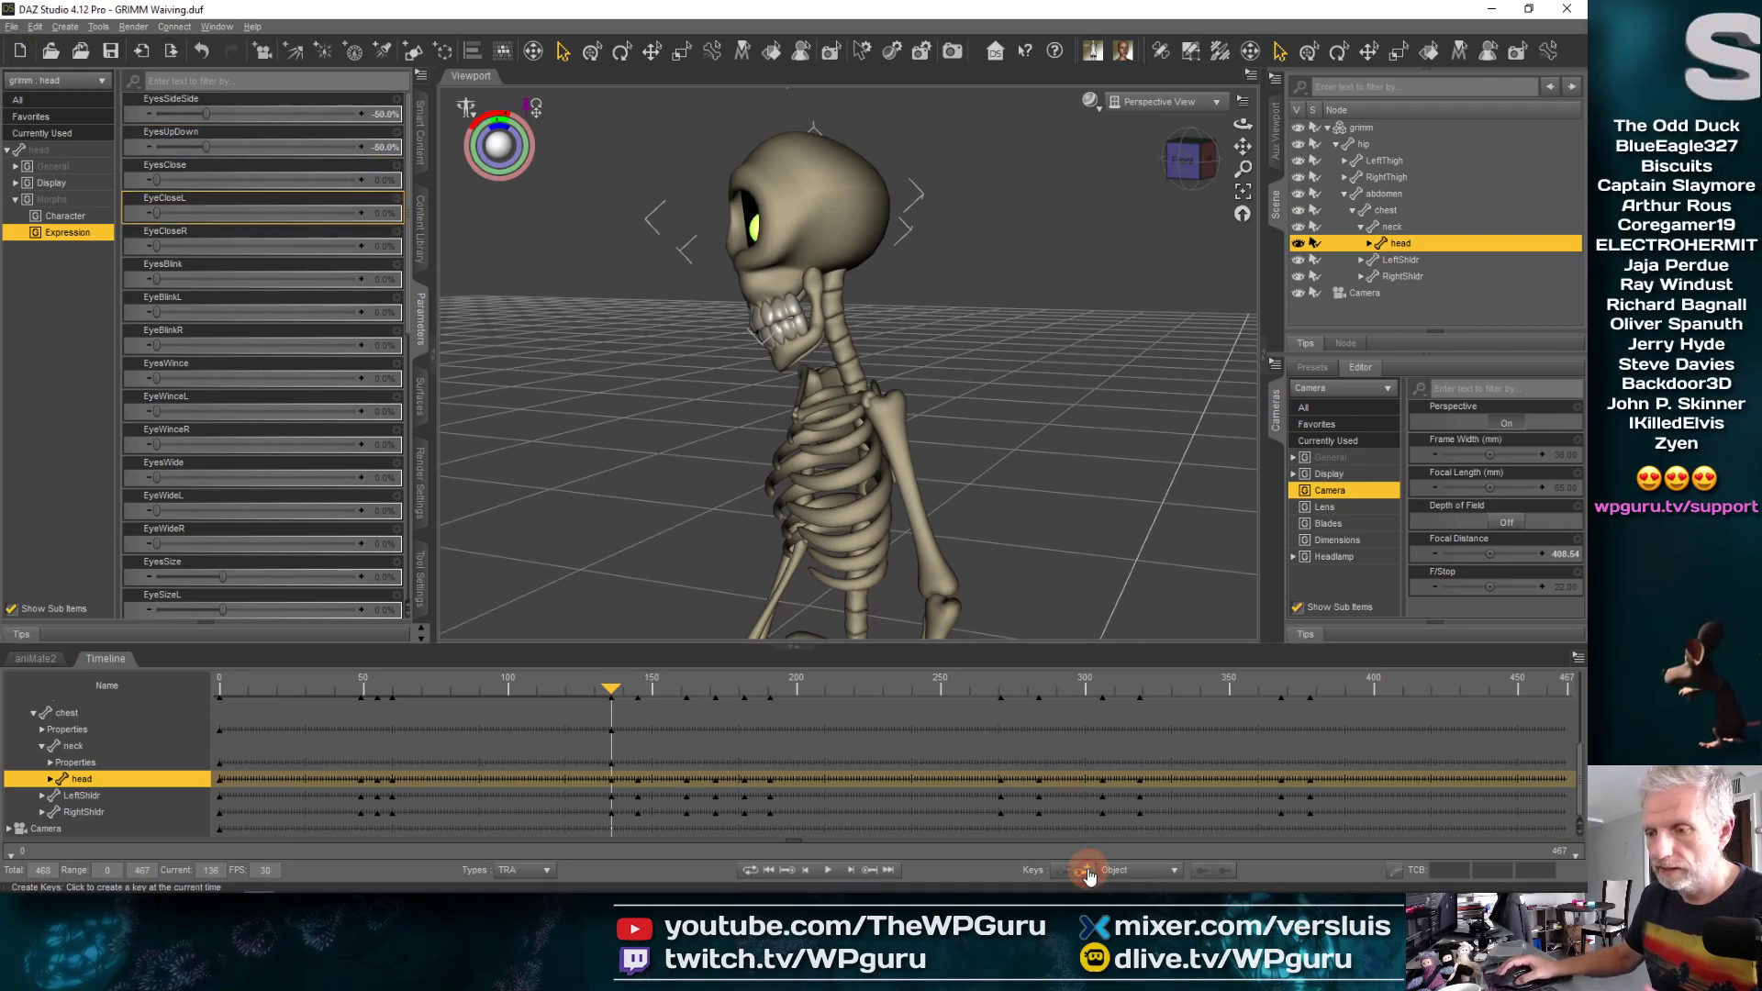
Play the animation from frame 0 twice to check the timing of the eye movement
click(611, 690)
drag(611, 690, 183, 696)
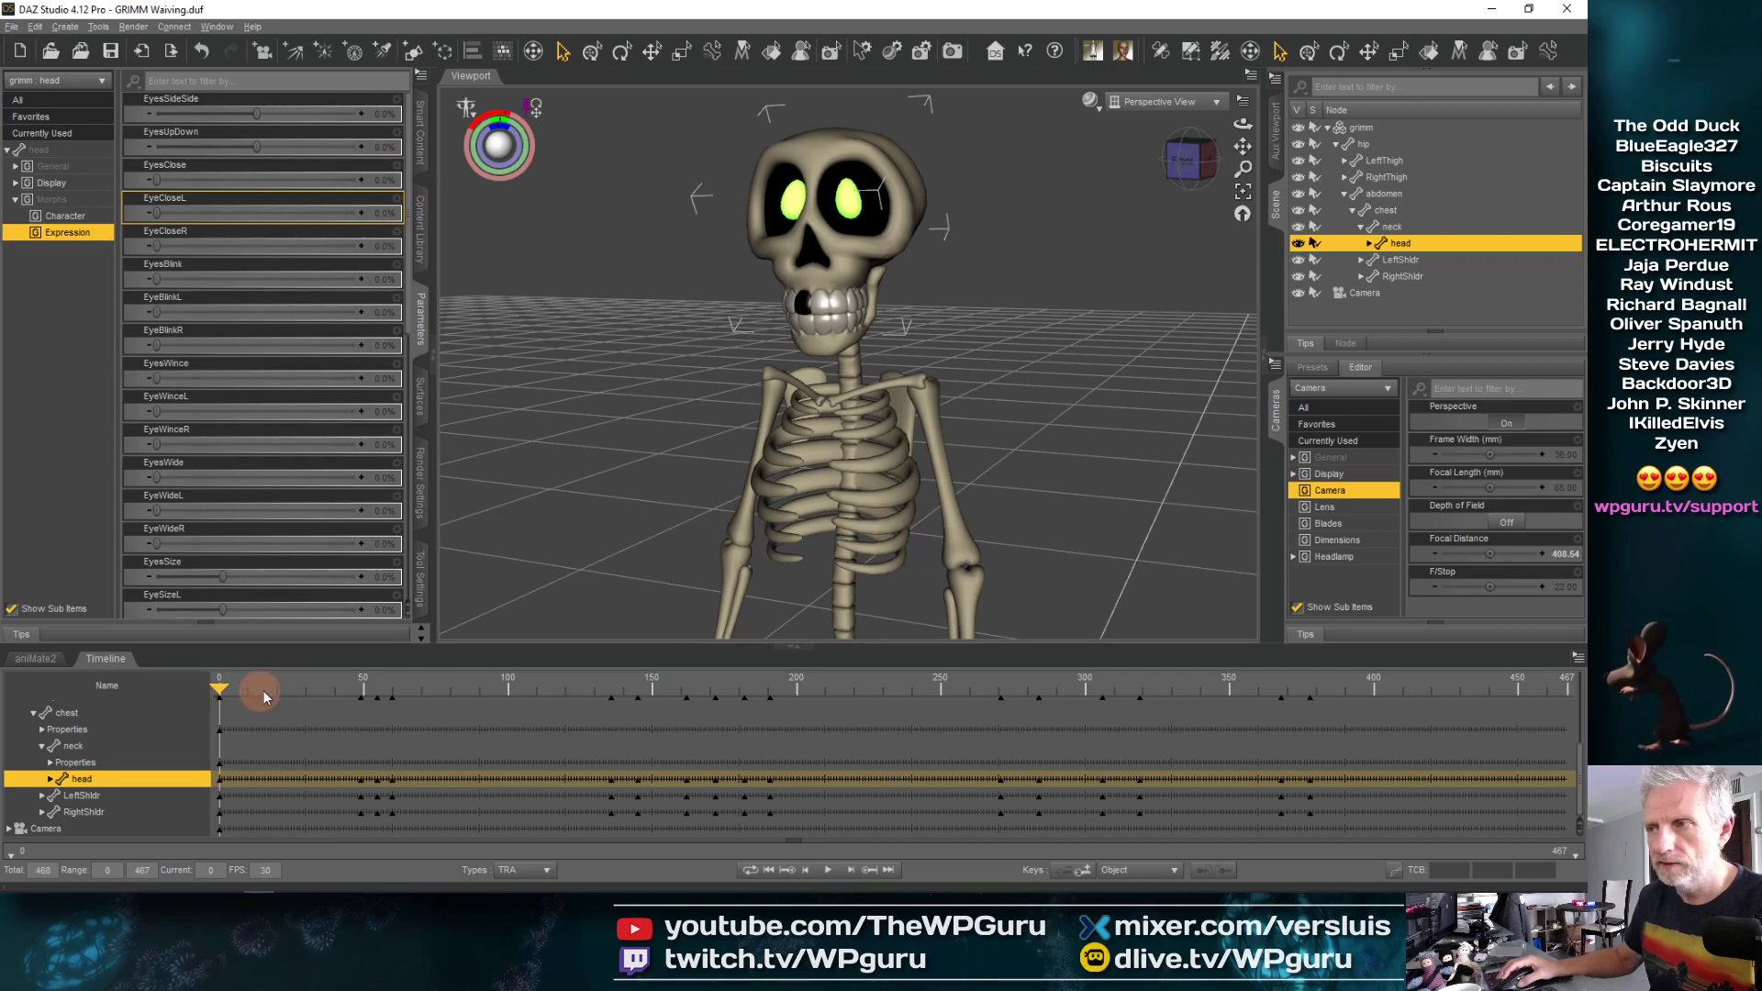
click(826, 873)
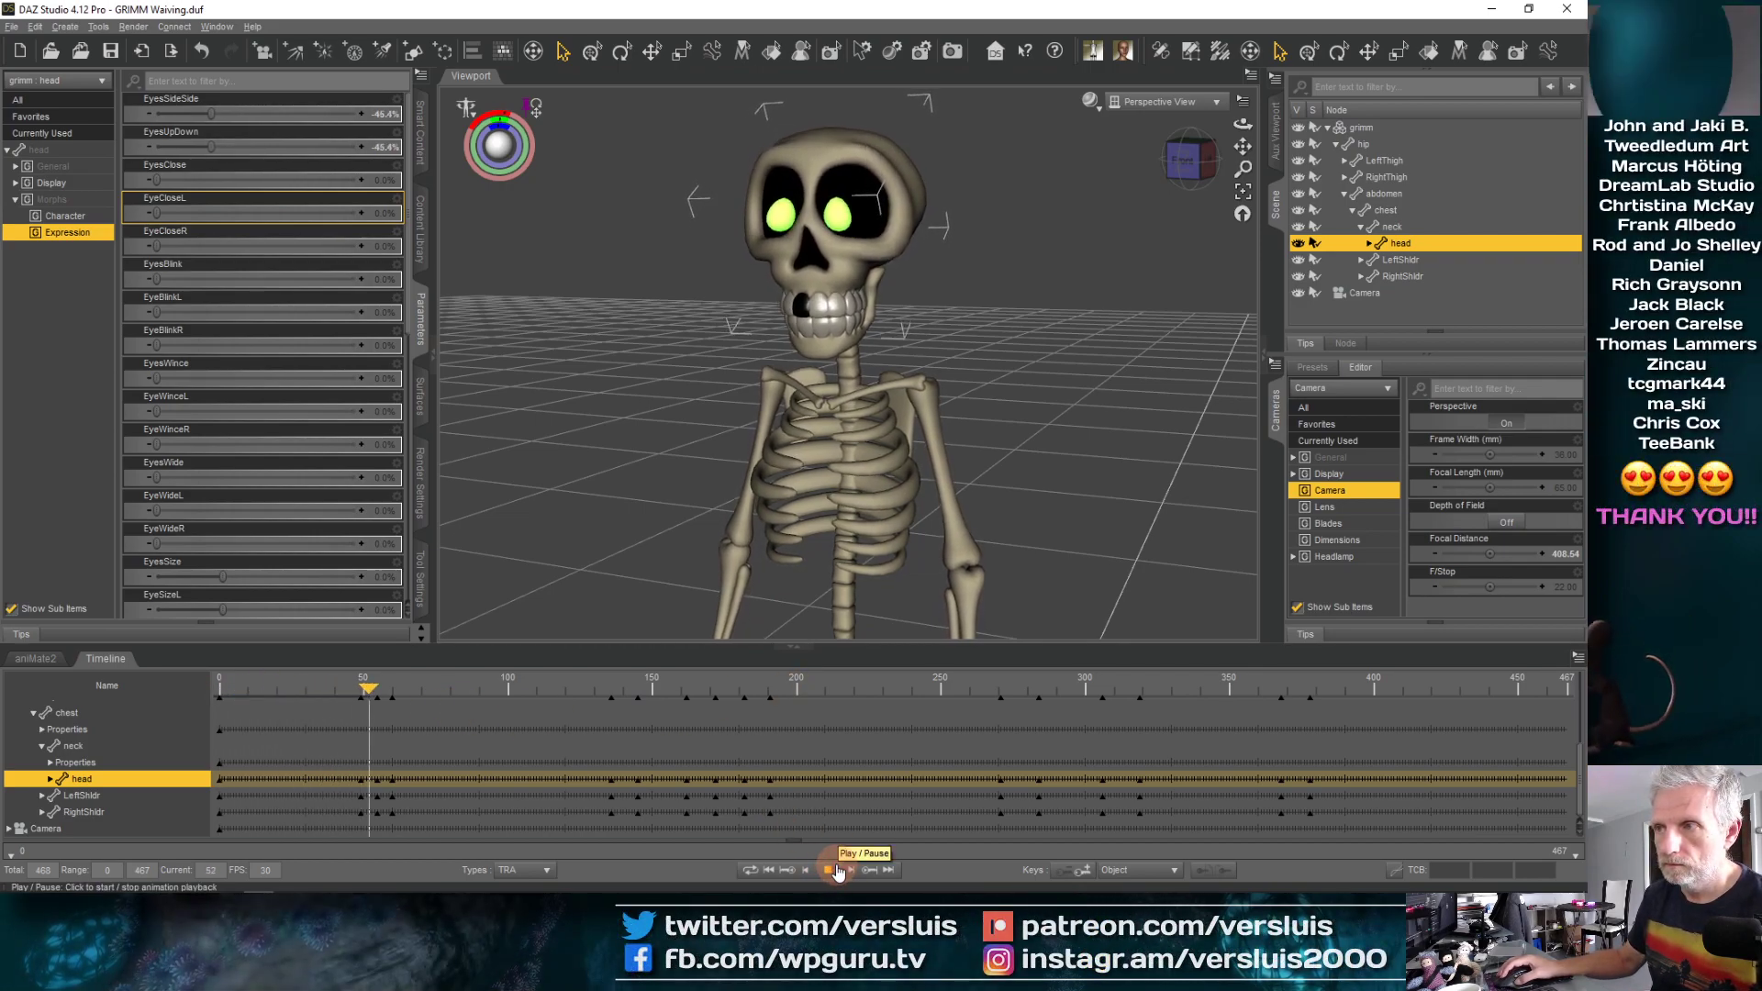
click(837, 870)
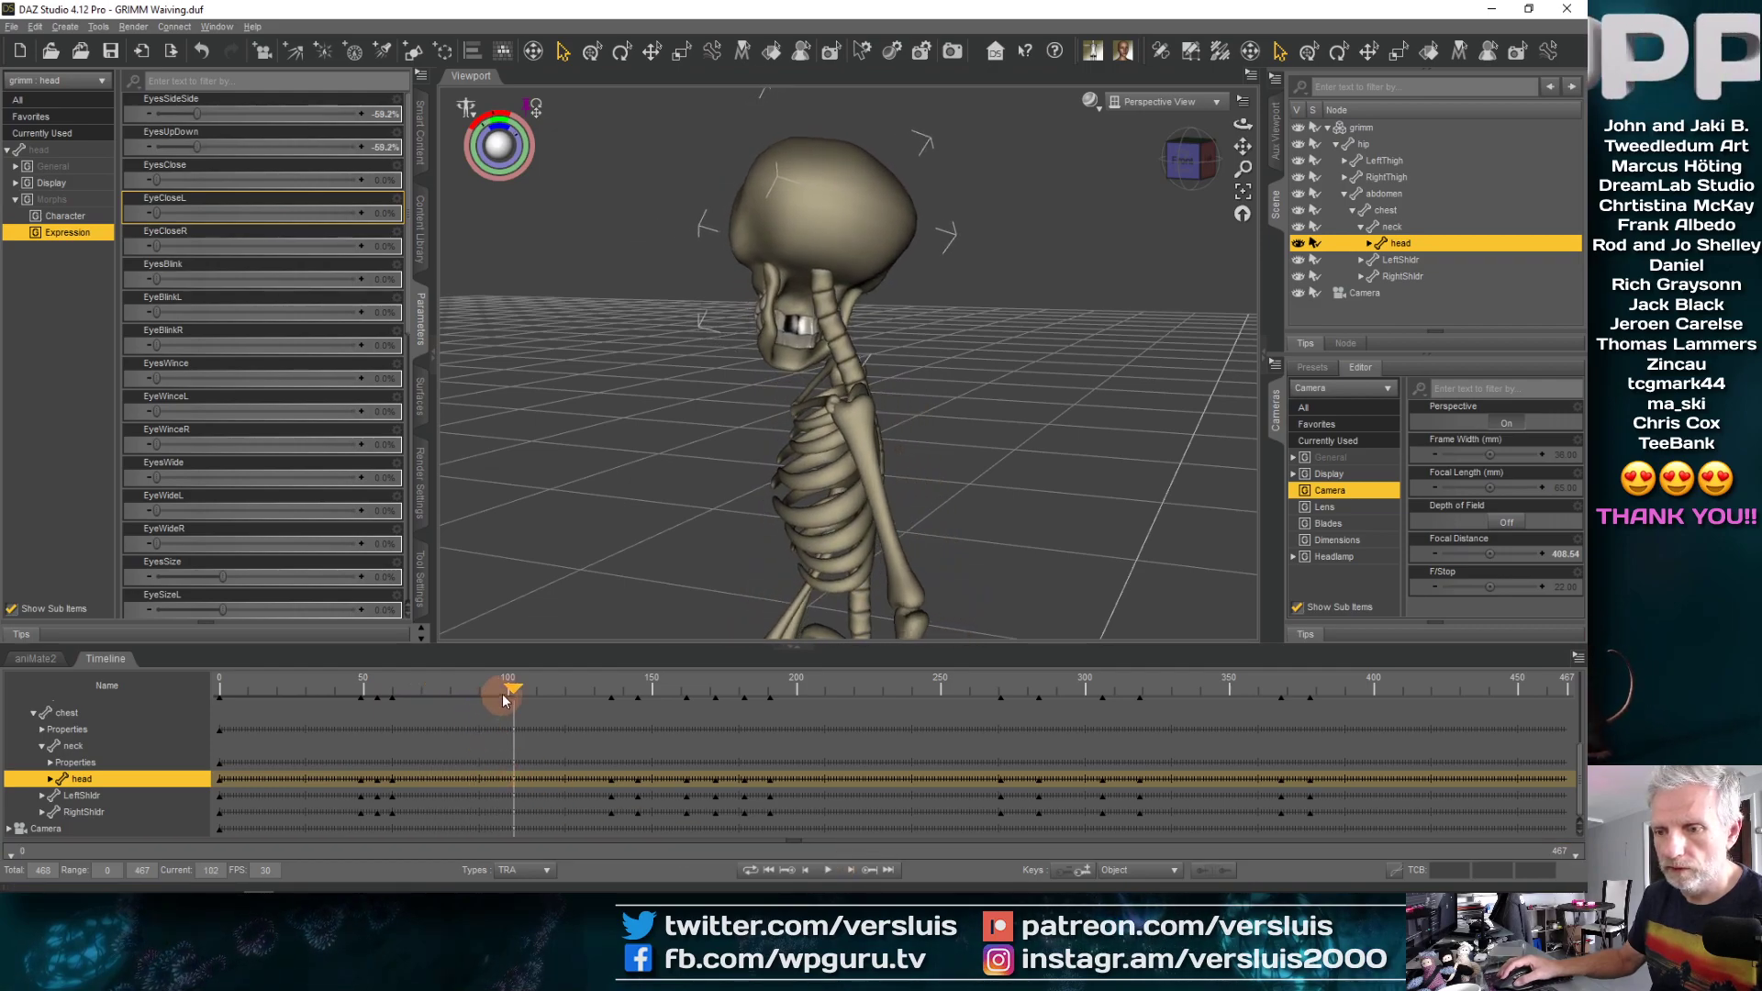
drag(357, 701, 167, 688)
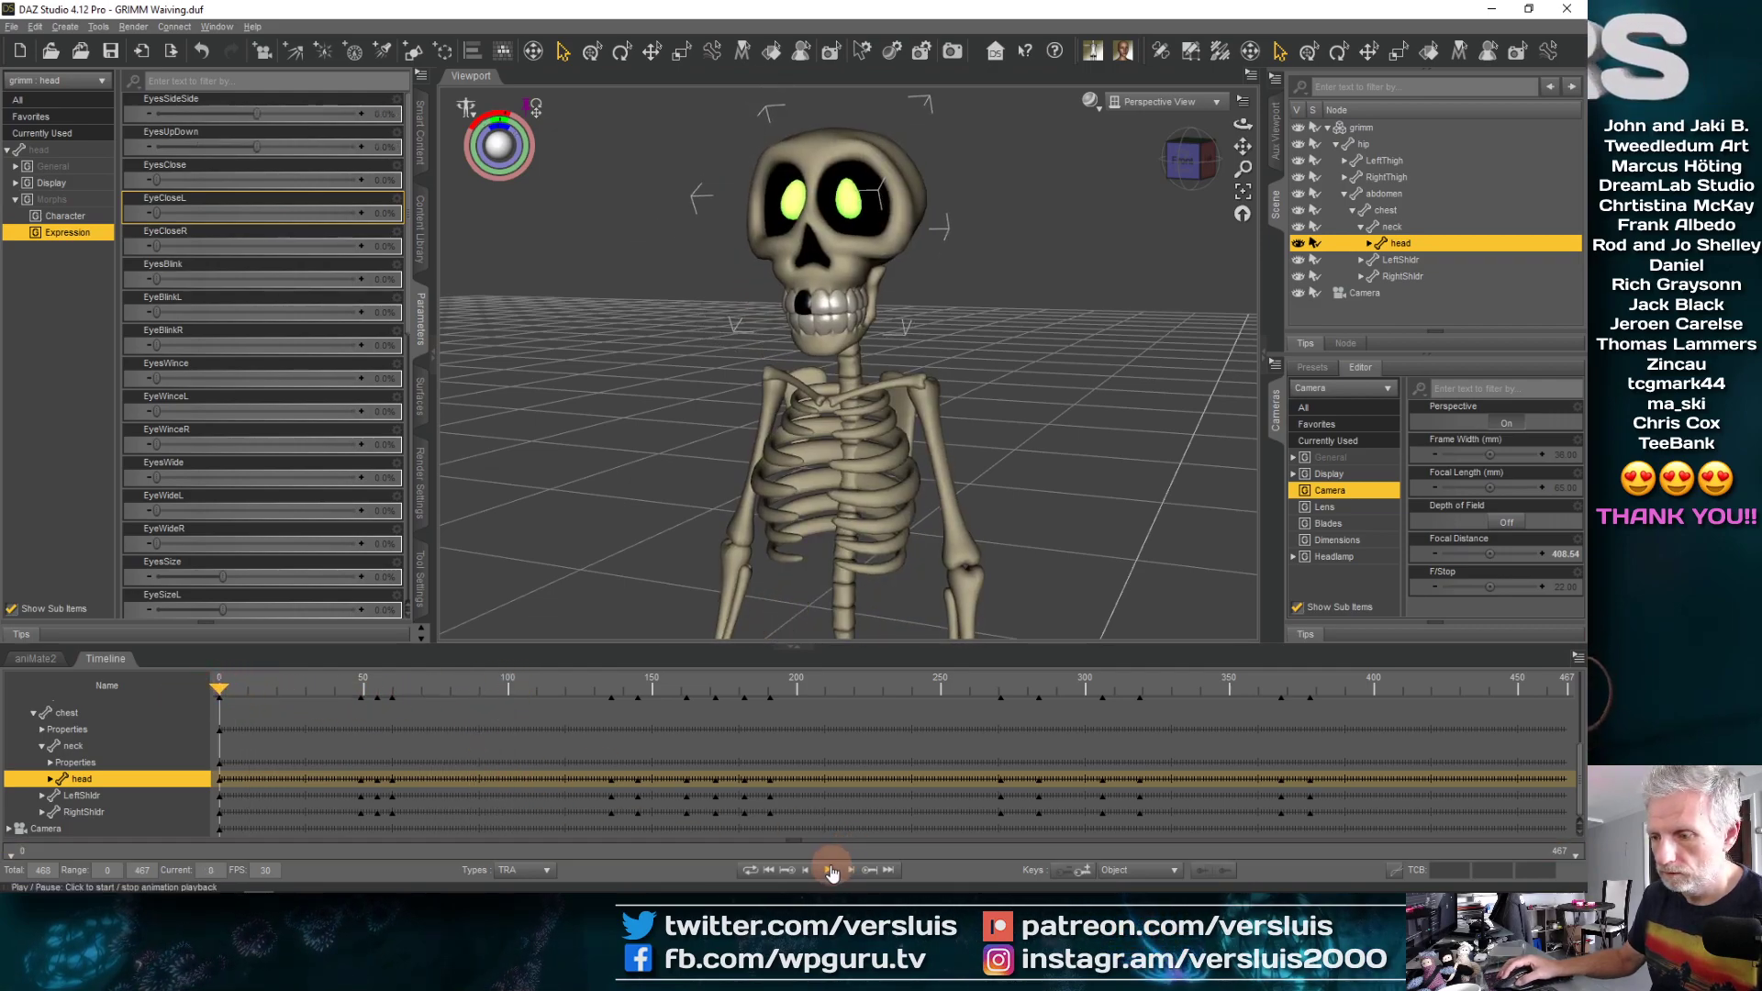
click(829, 872)
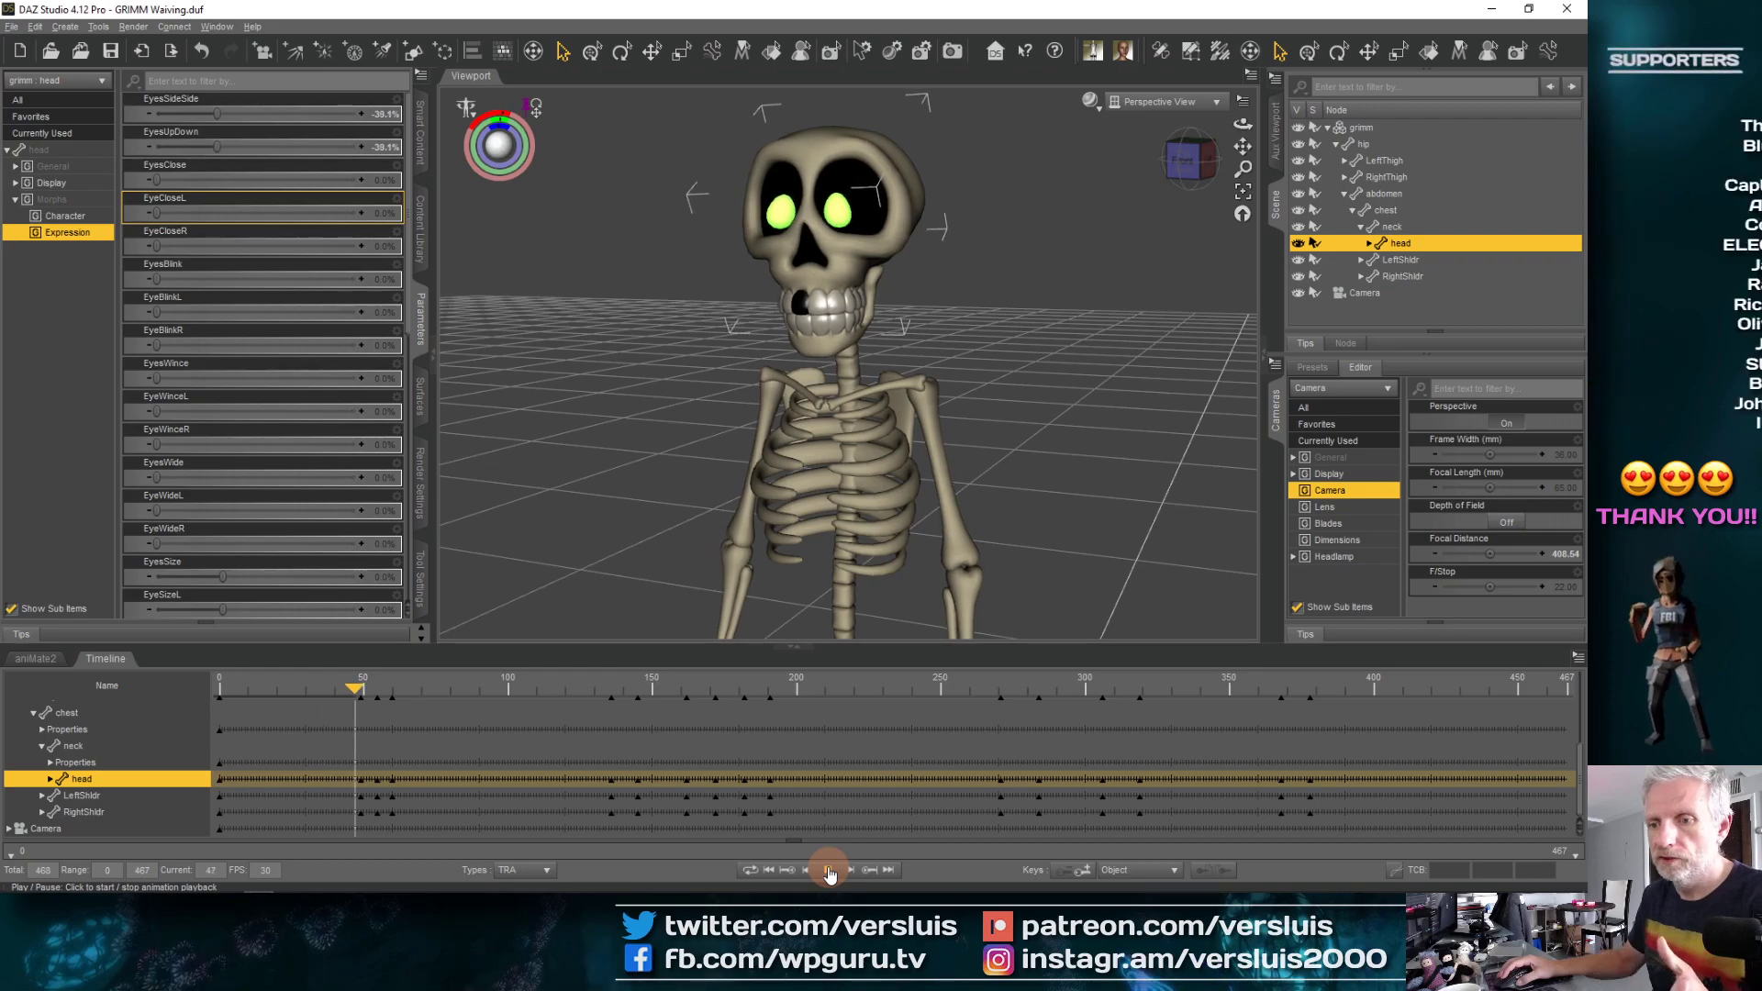
Stop playback, go to the keyframe at frame 49, and set the head's EyesSideSide and EyesUpDown to 0% there
click(830, 872)
drag(413, 679, 184, 708)
drag(312, 707, 354, 703)
click(870, 872)
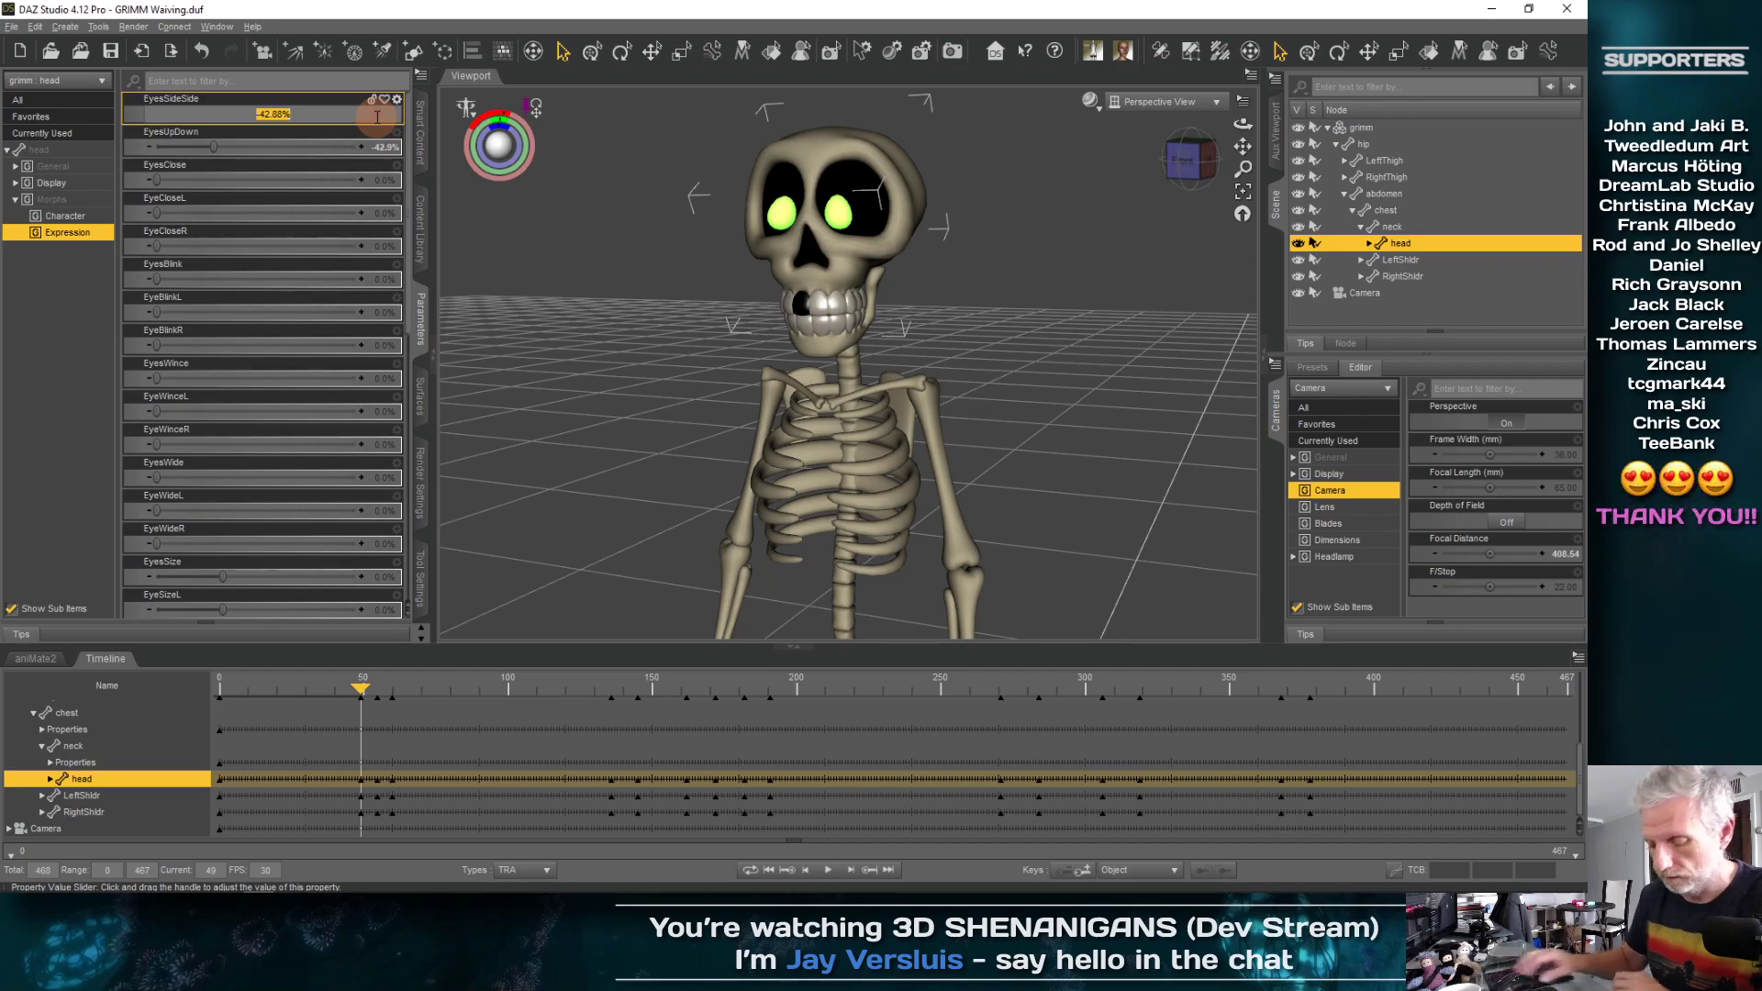
key(Return)
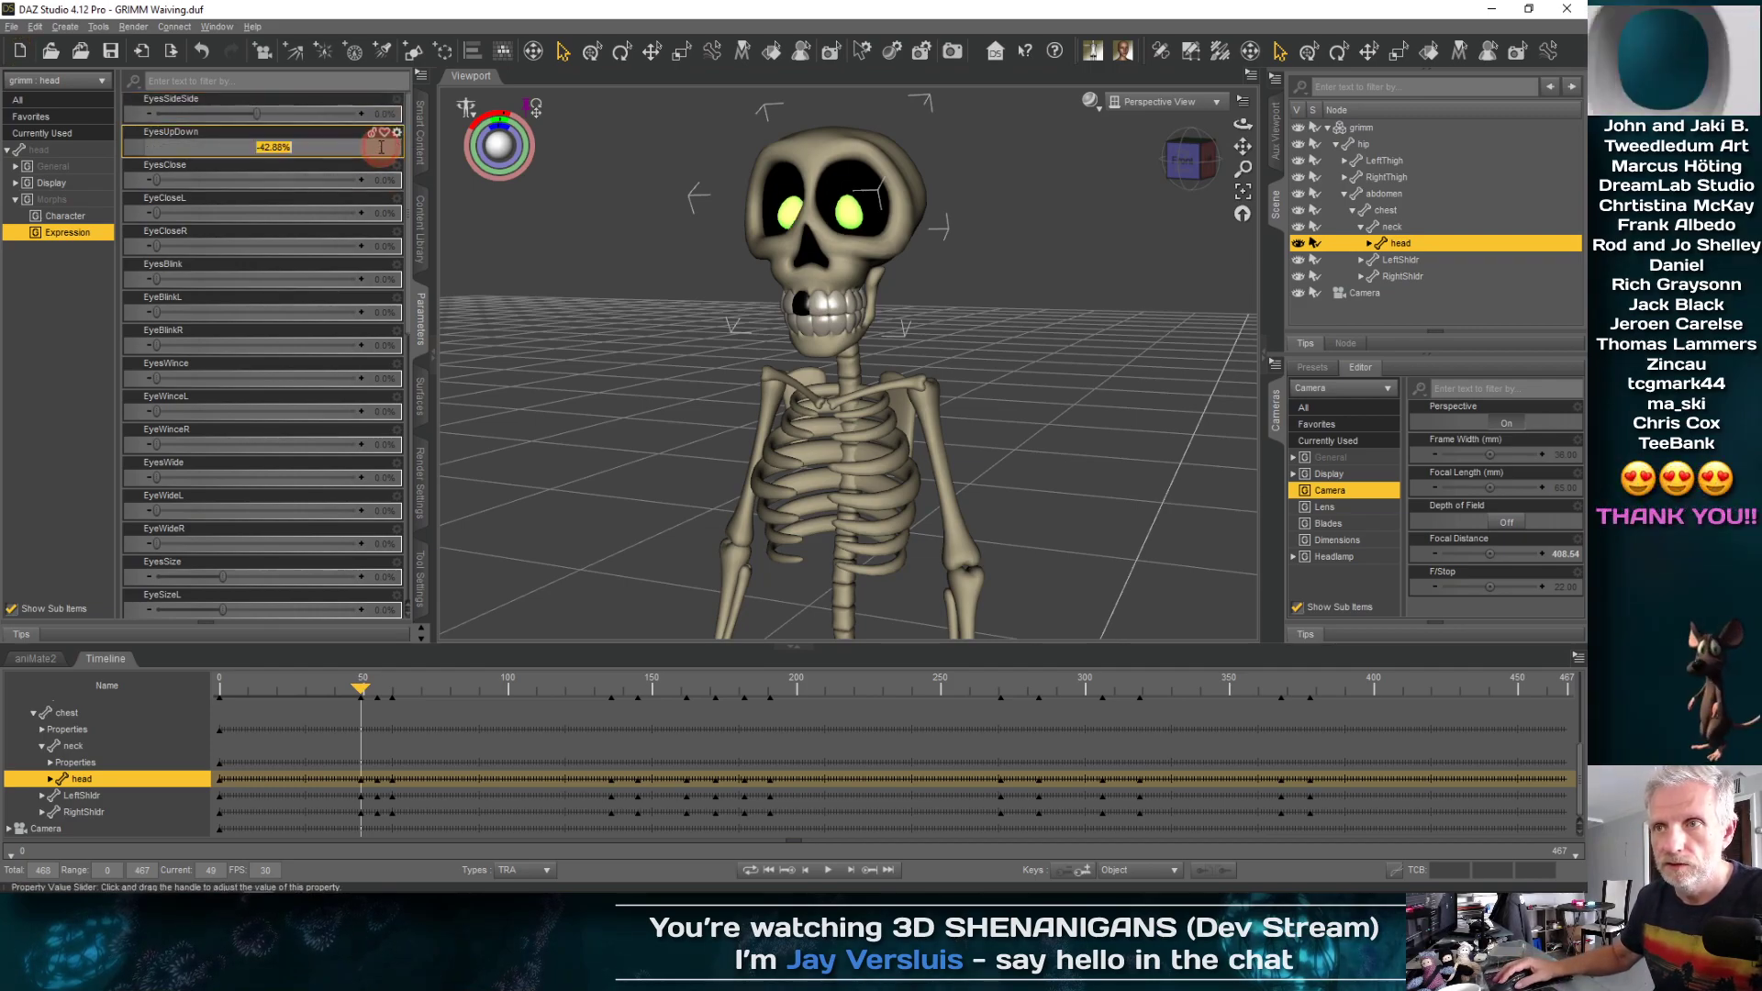
key(Return)
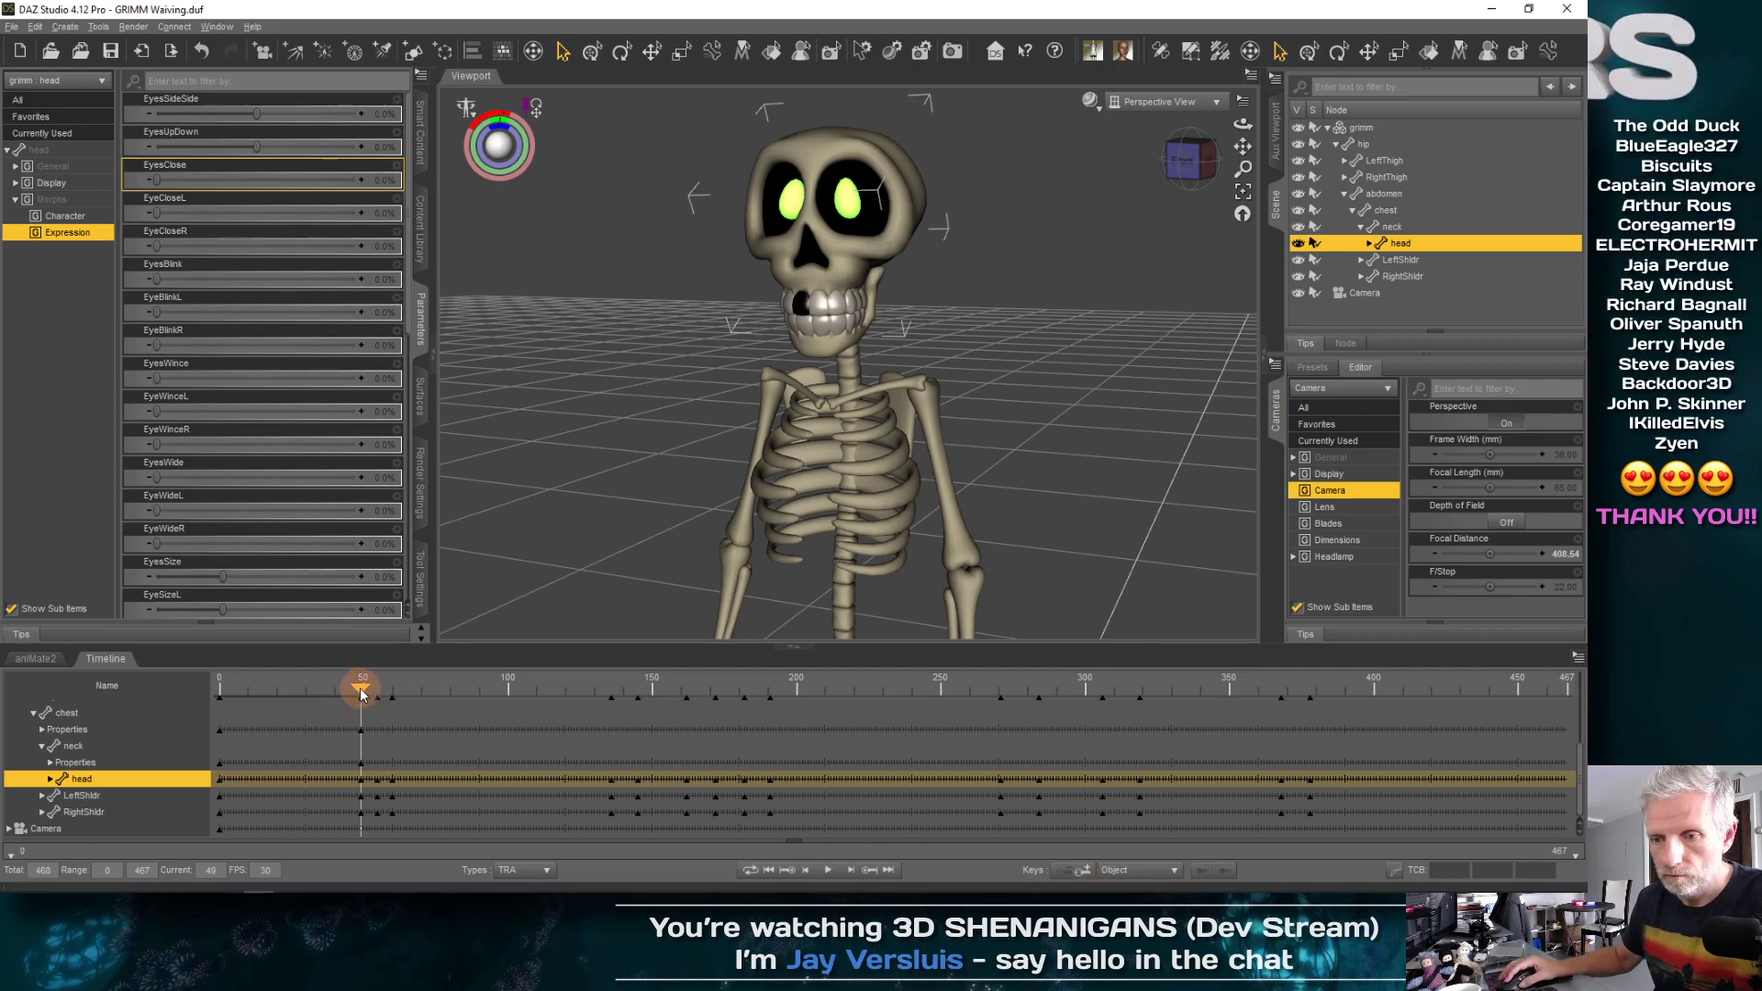
Play the animation from frame 49 and again from the beginning to check the timing of the eyes
click(829, 870)
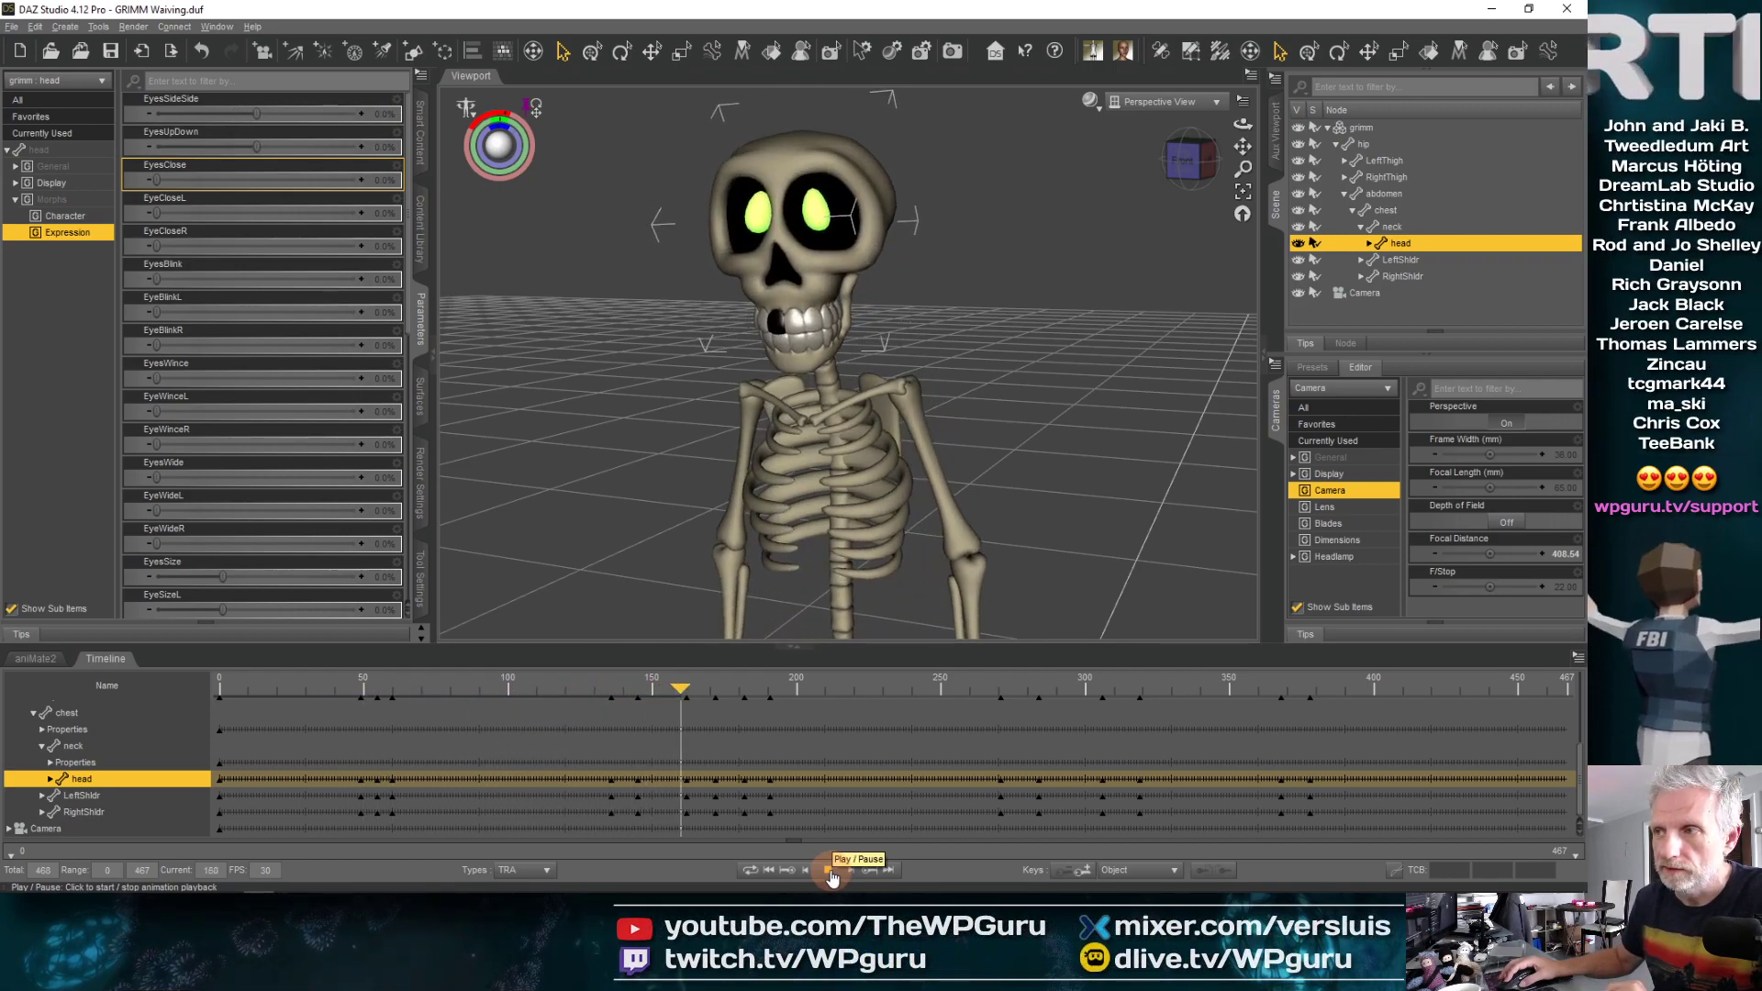
click(715, 694)
drag(281, 710, 145, 697)
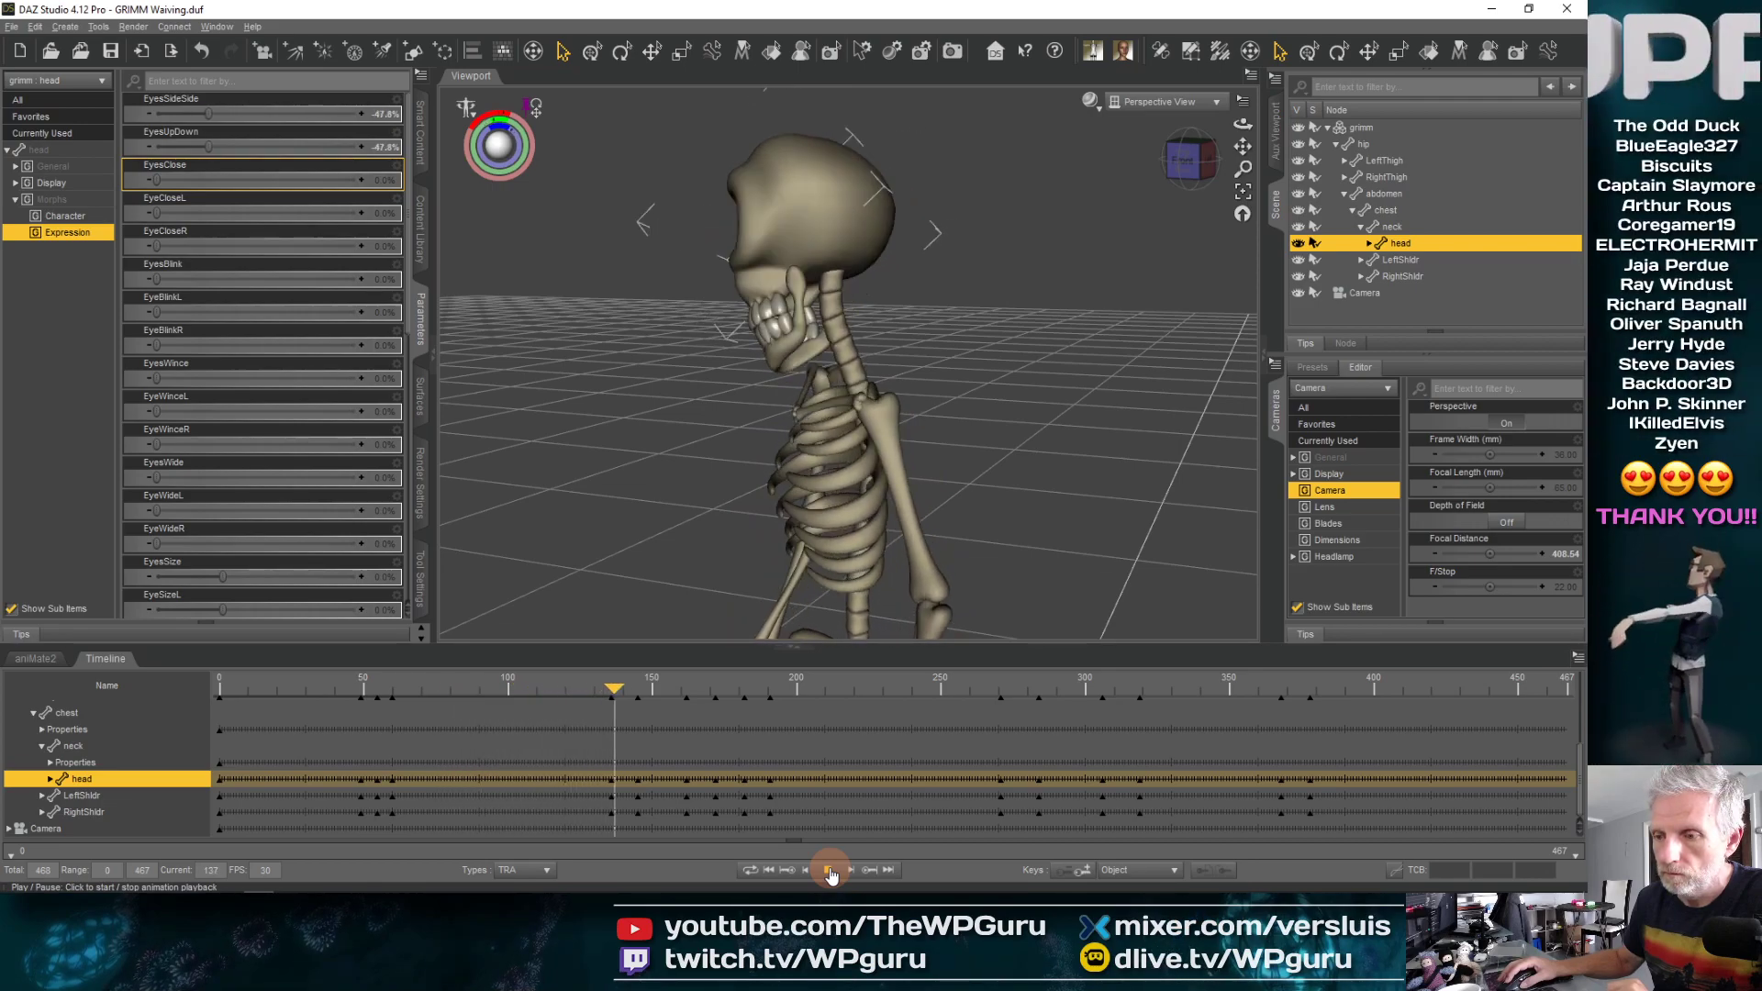
click(830, 872)
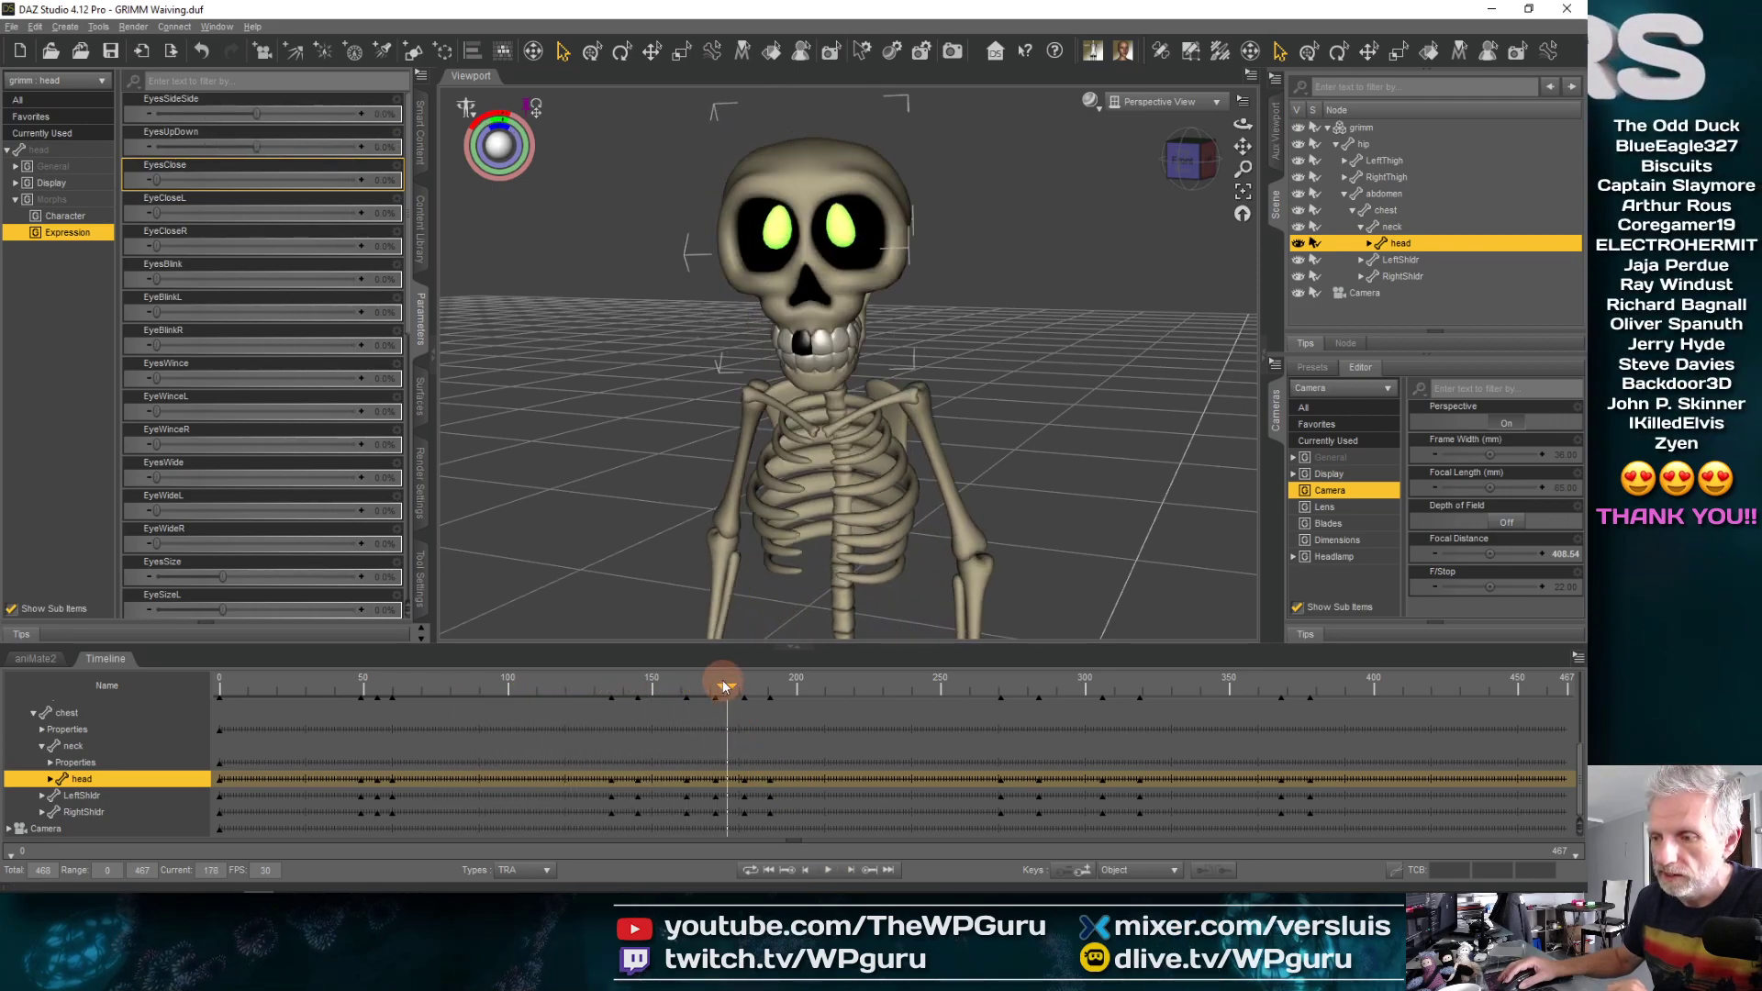
Scrub between frame 134 and about frame 154, viewing the head from several angles to examine the eyes during the head turn
drag(723, 686, 603, 707)
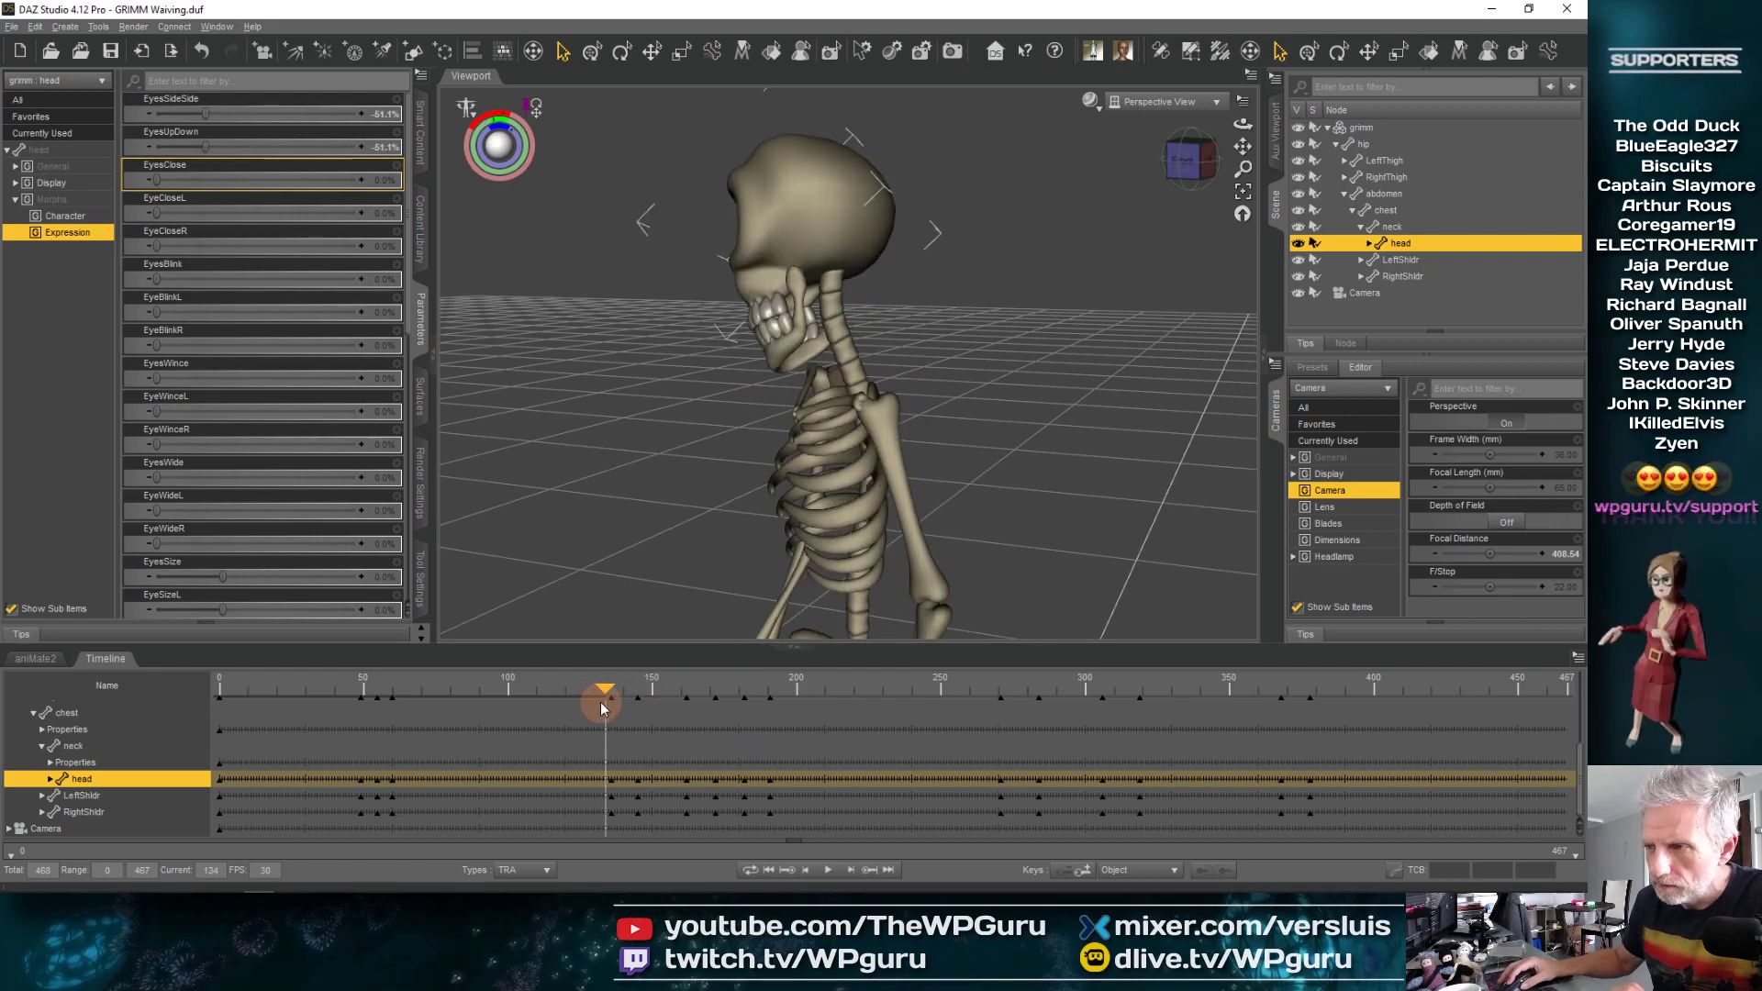
alt+drag(680, 497, 630, 483)
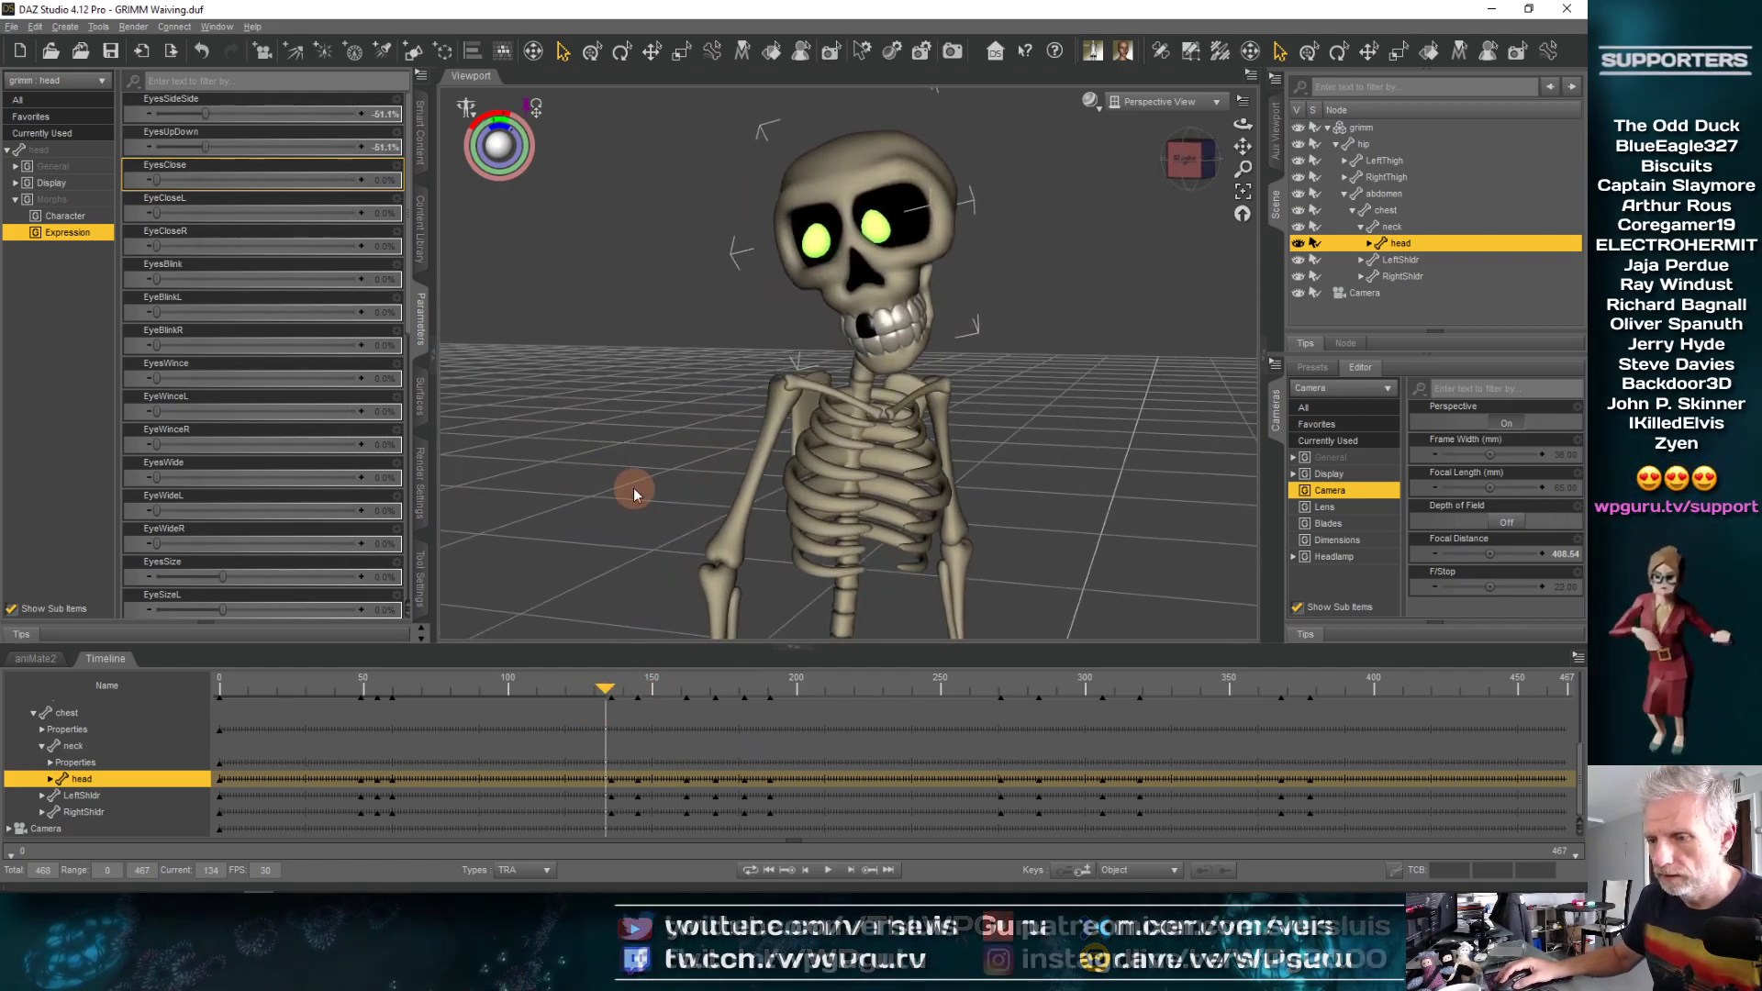
mouse_move(617, 719)
mouse_down()
mouse_move(608, 690)
mouse_move(628, 690)
mouse_up()
alt+drag(733, 580, 739, 578)
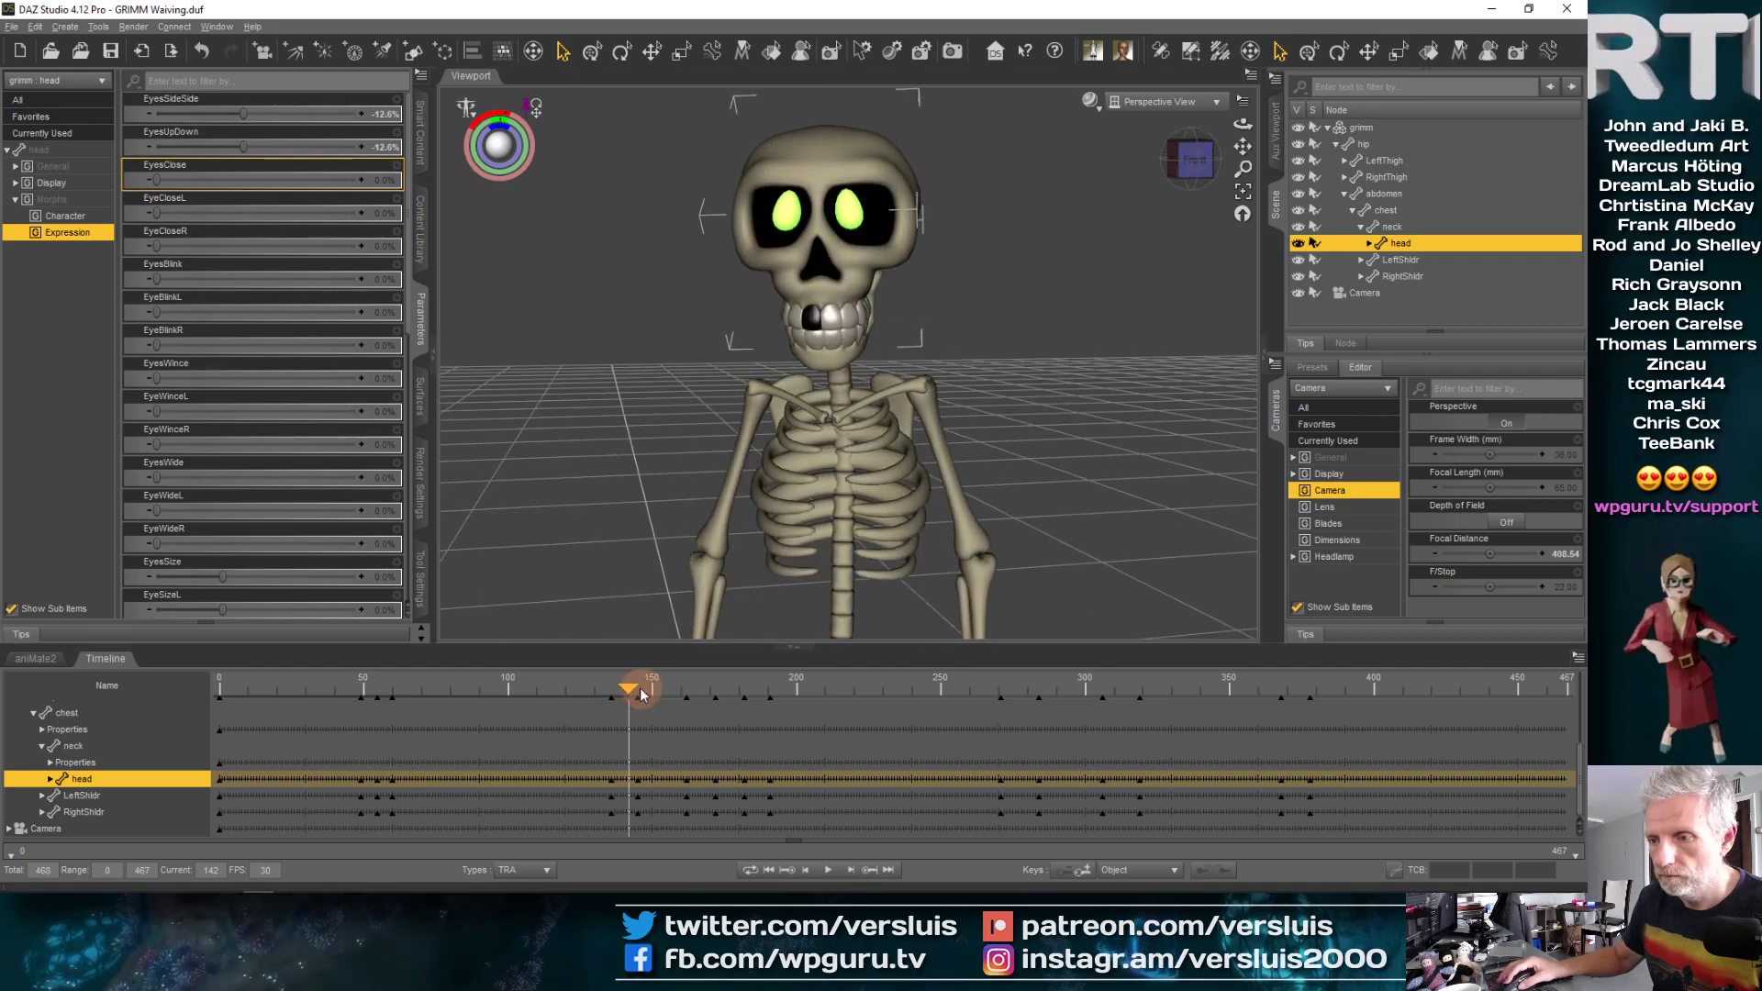
drag(630, 689, 664, 717)
middle_drag(796, 532, 817, 532)
drag(667, 690, 605, 724)
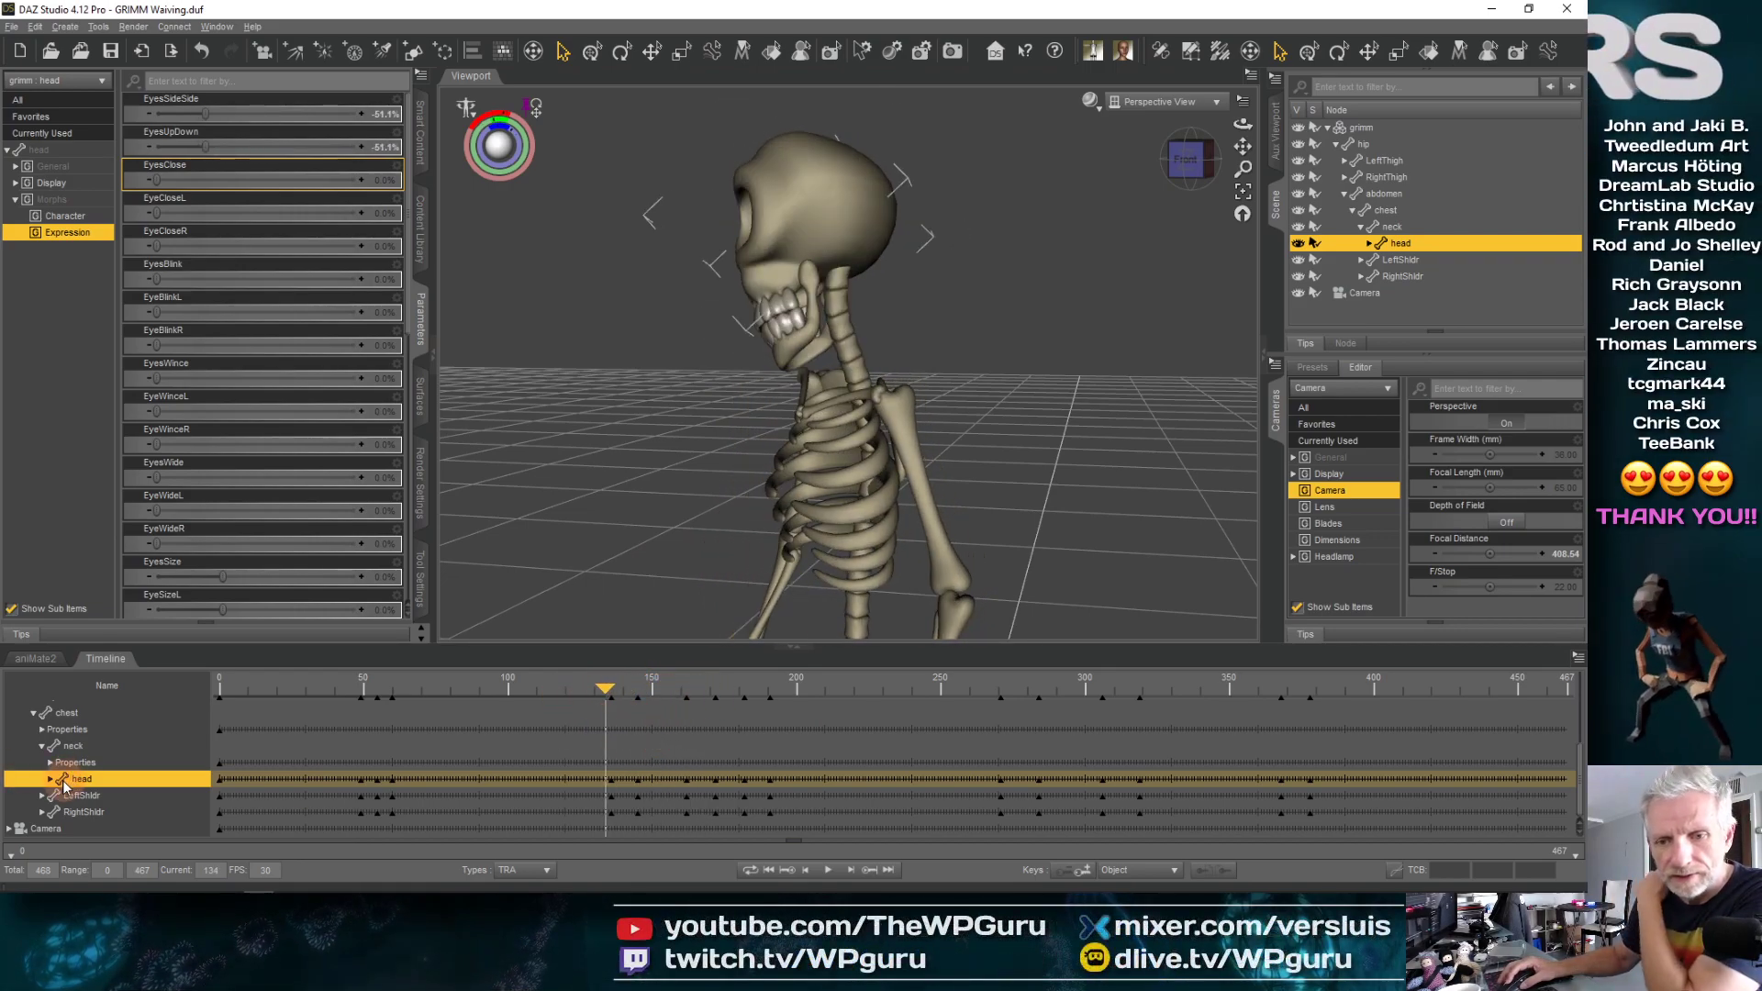
Enlarge the timeline and expand the head's LeftEye hierarchy down to its up-down and side-side rotation tracks
click(49, 780)
scroll(367, 817, down, 1)
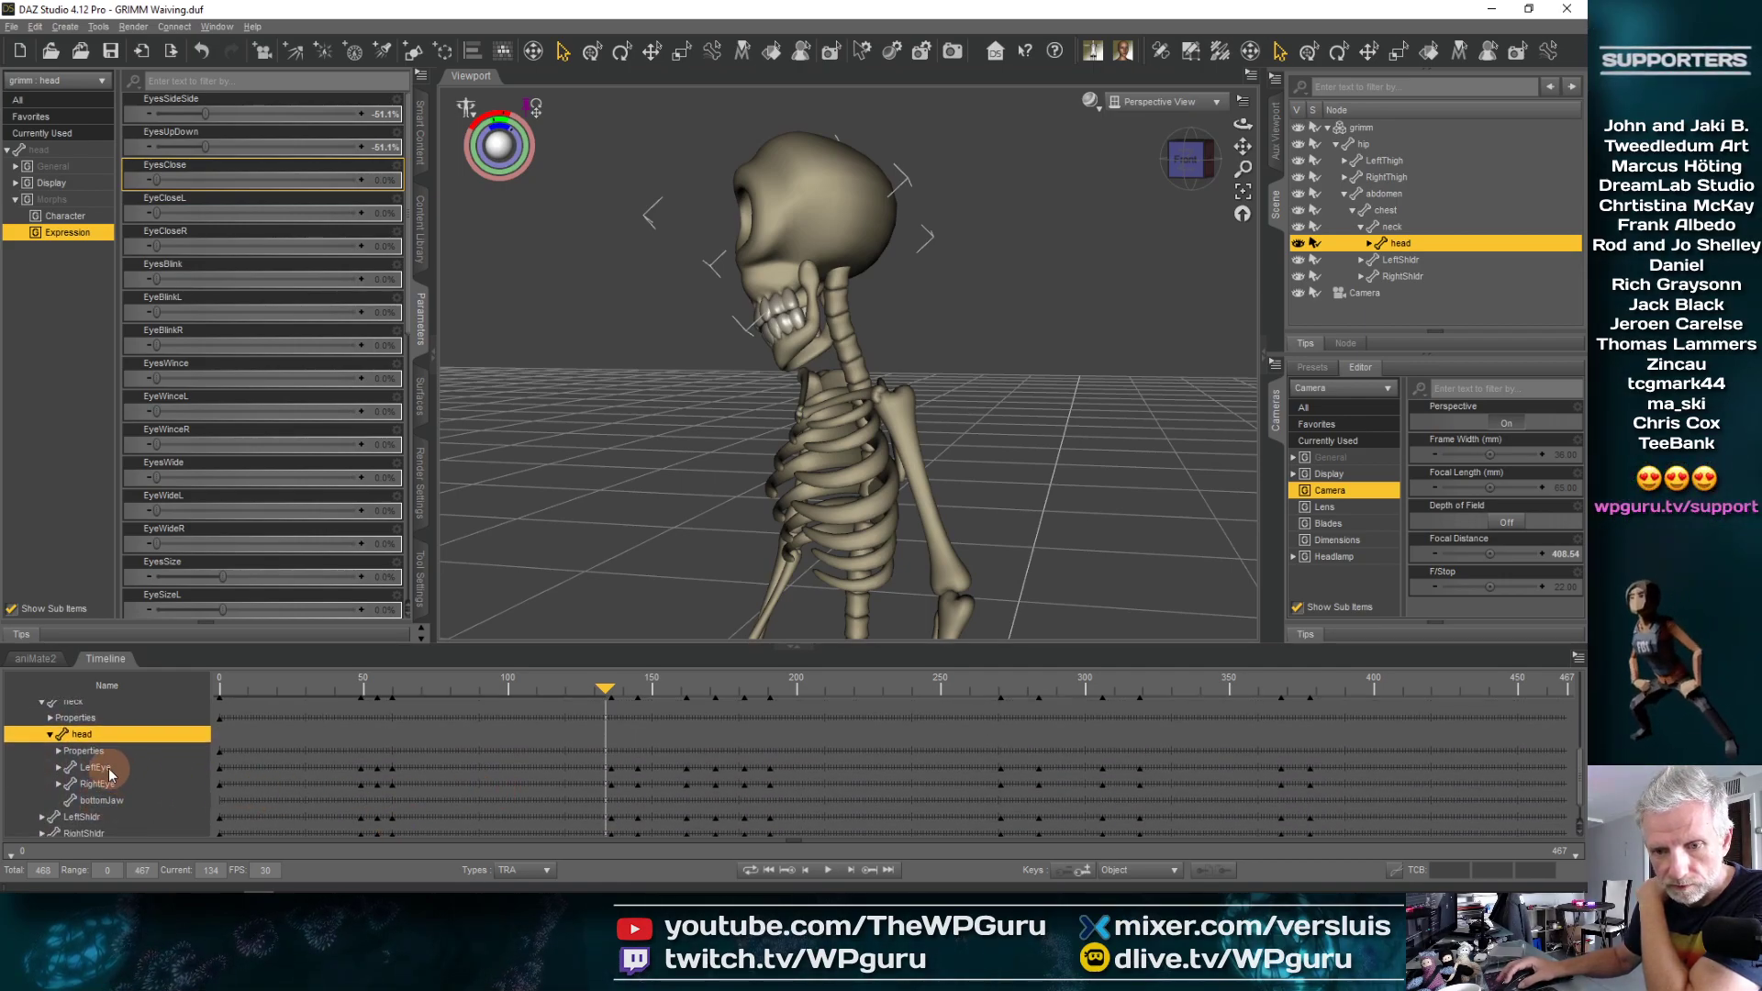
click(108, 770)
click(58, 768)
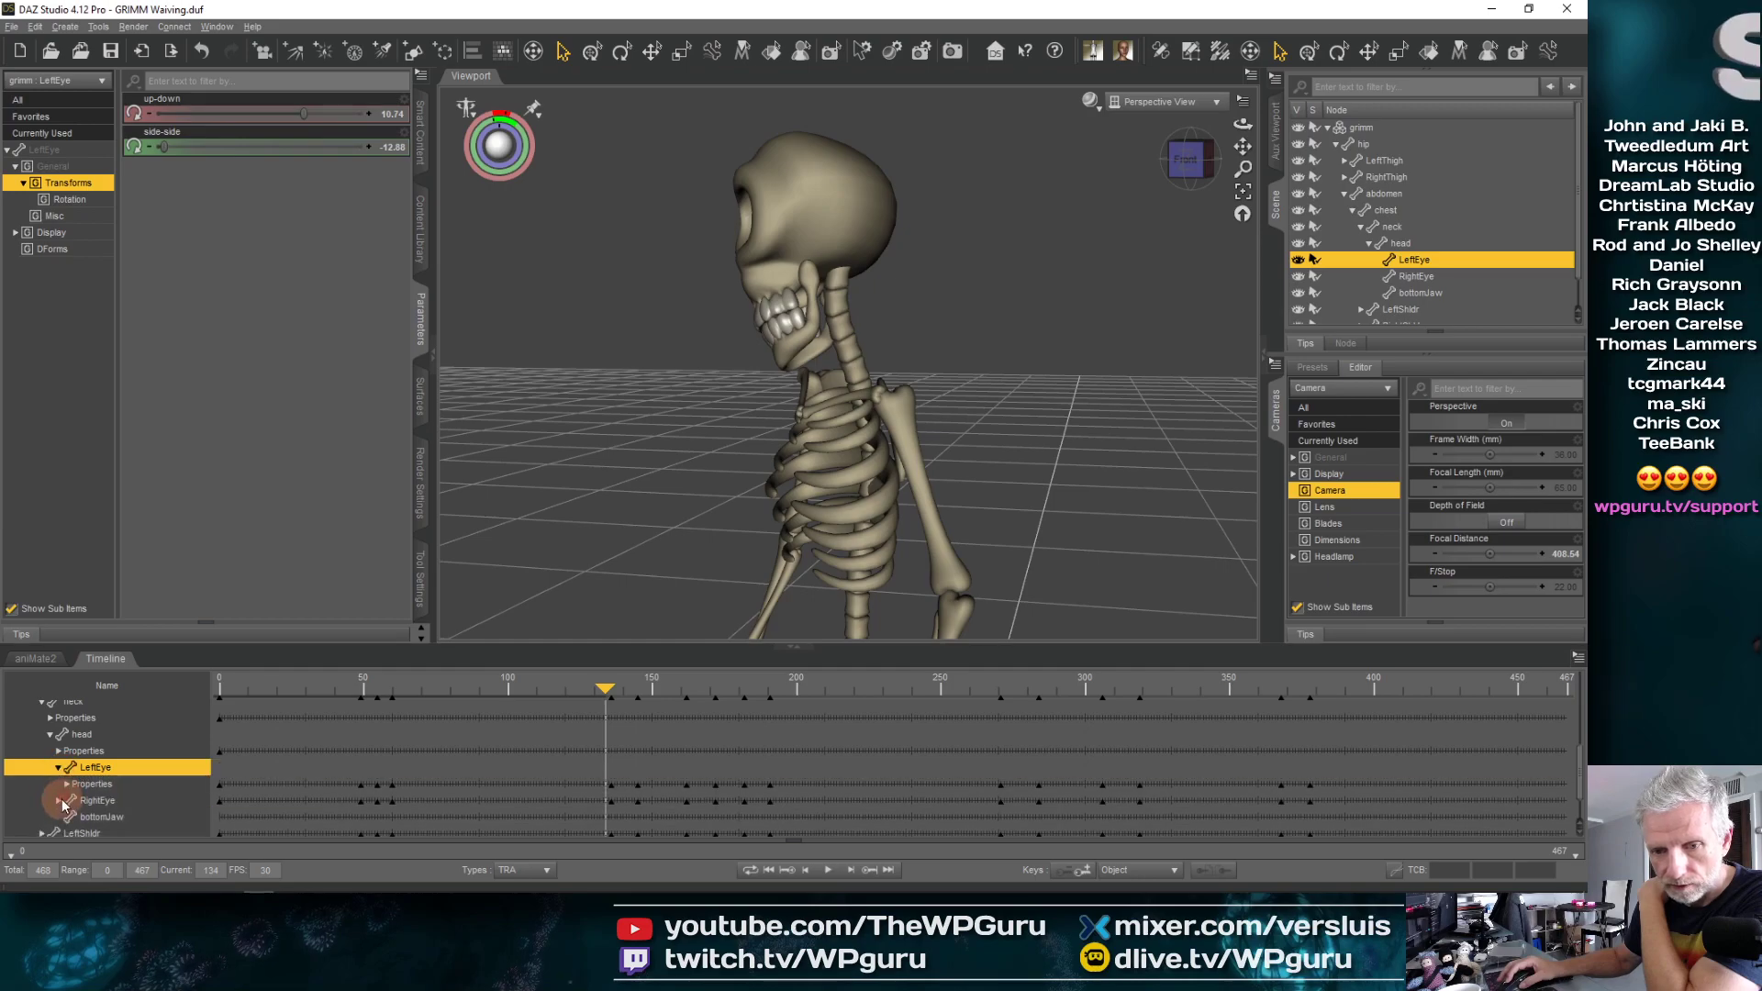
double_click(127, 767)
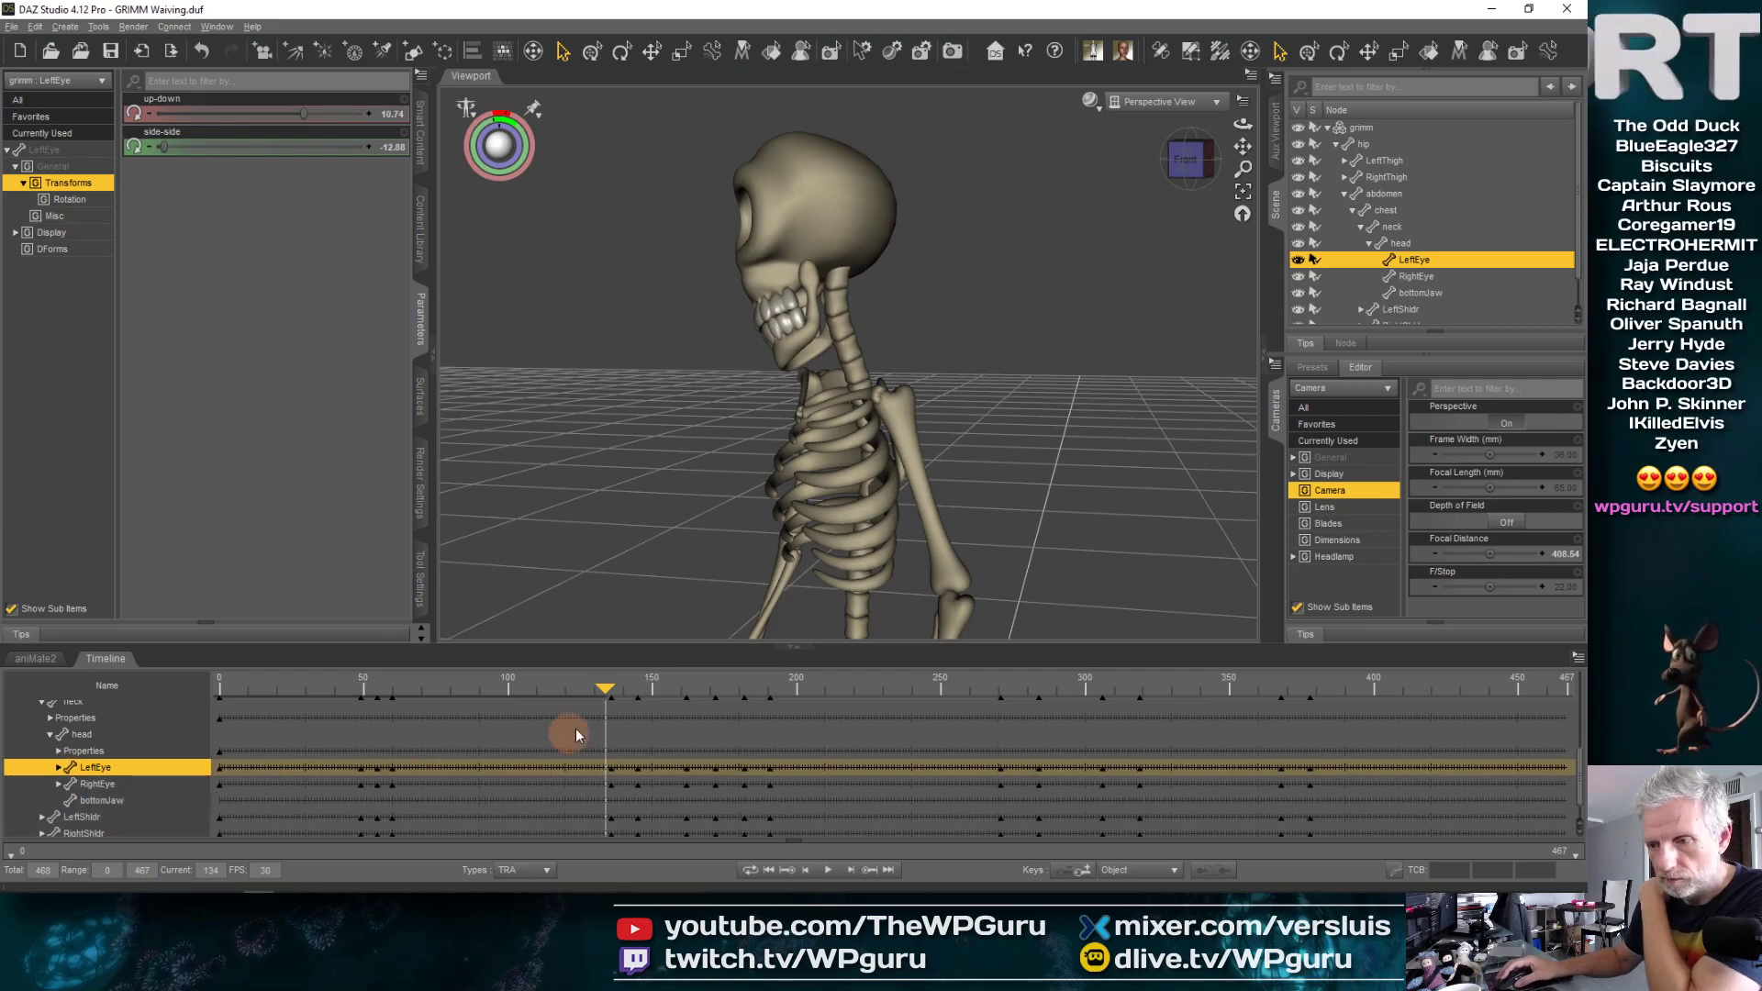
drag(684, 647, 673, 519)
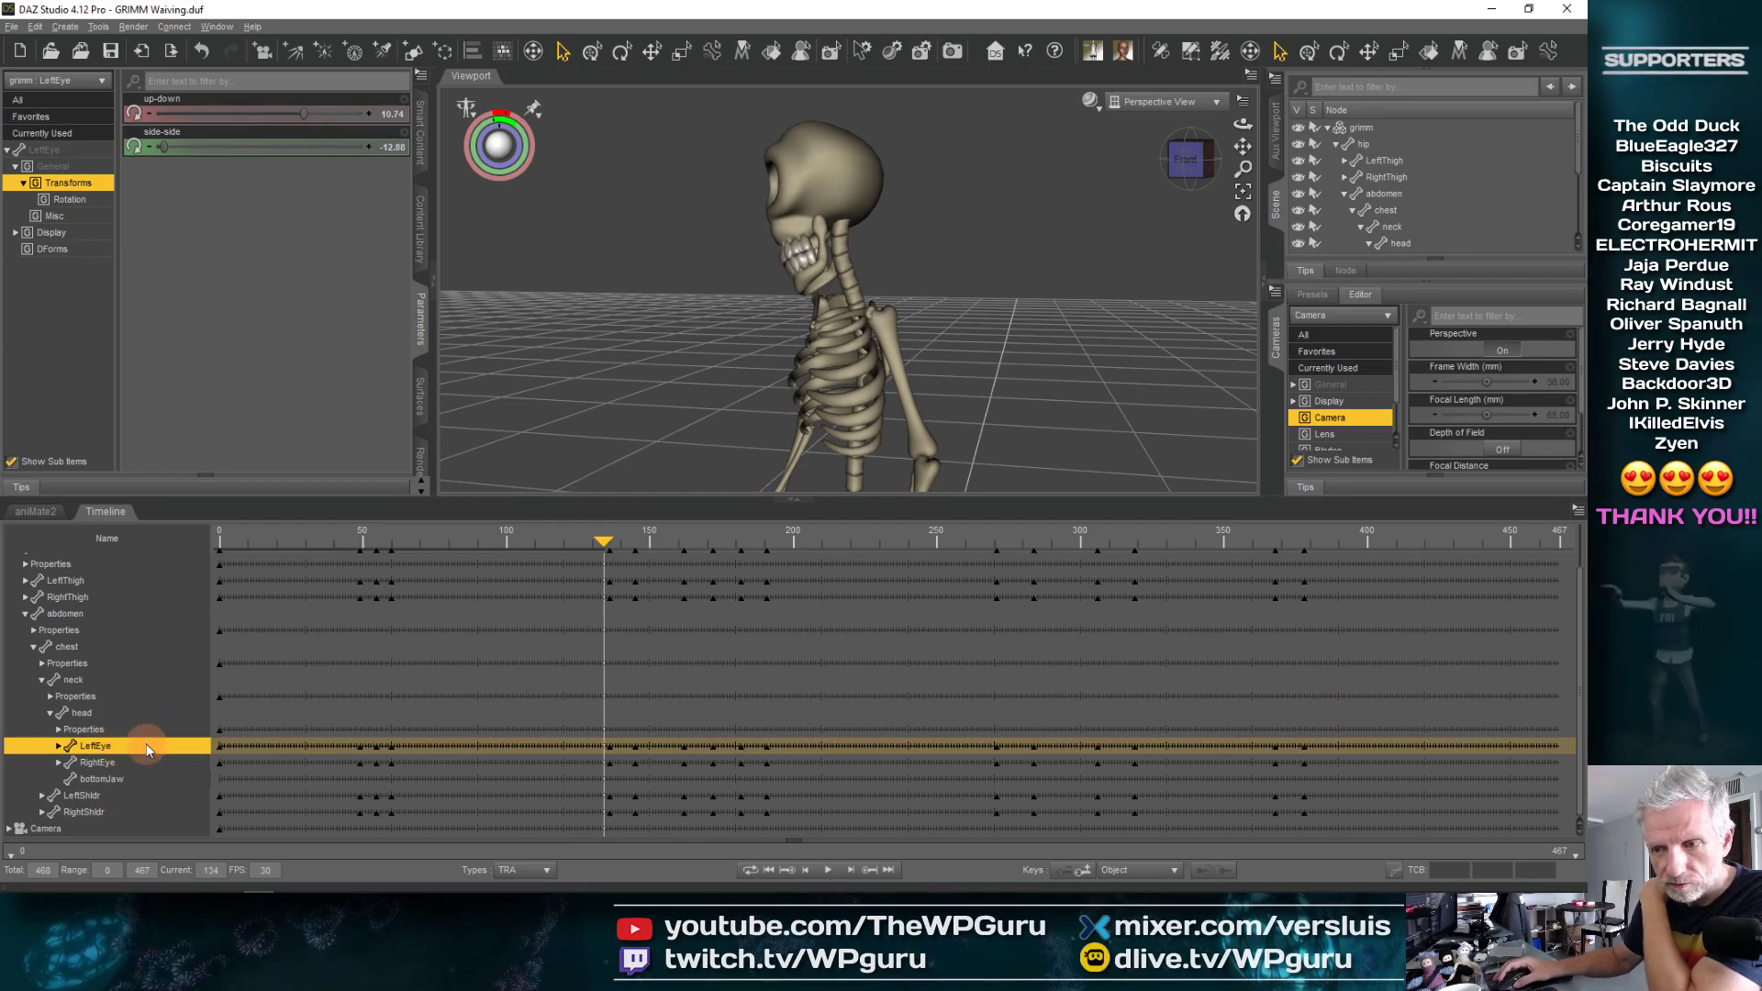
click(58, 747)
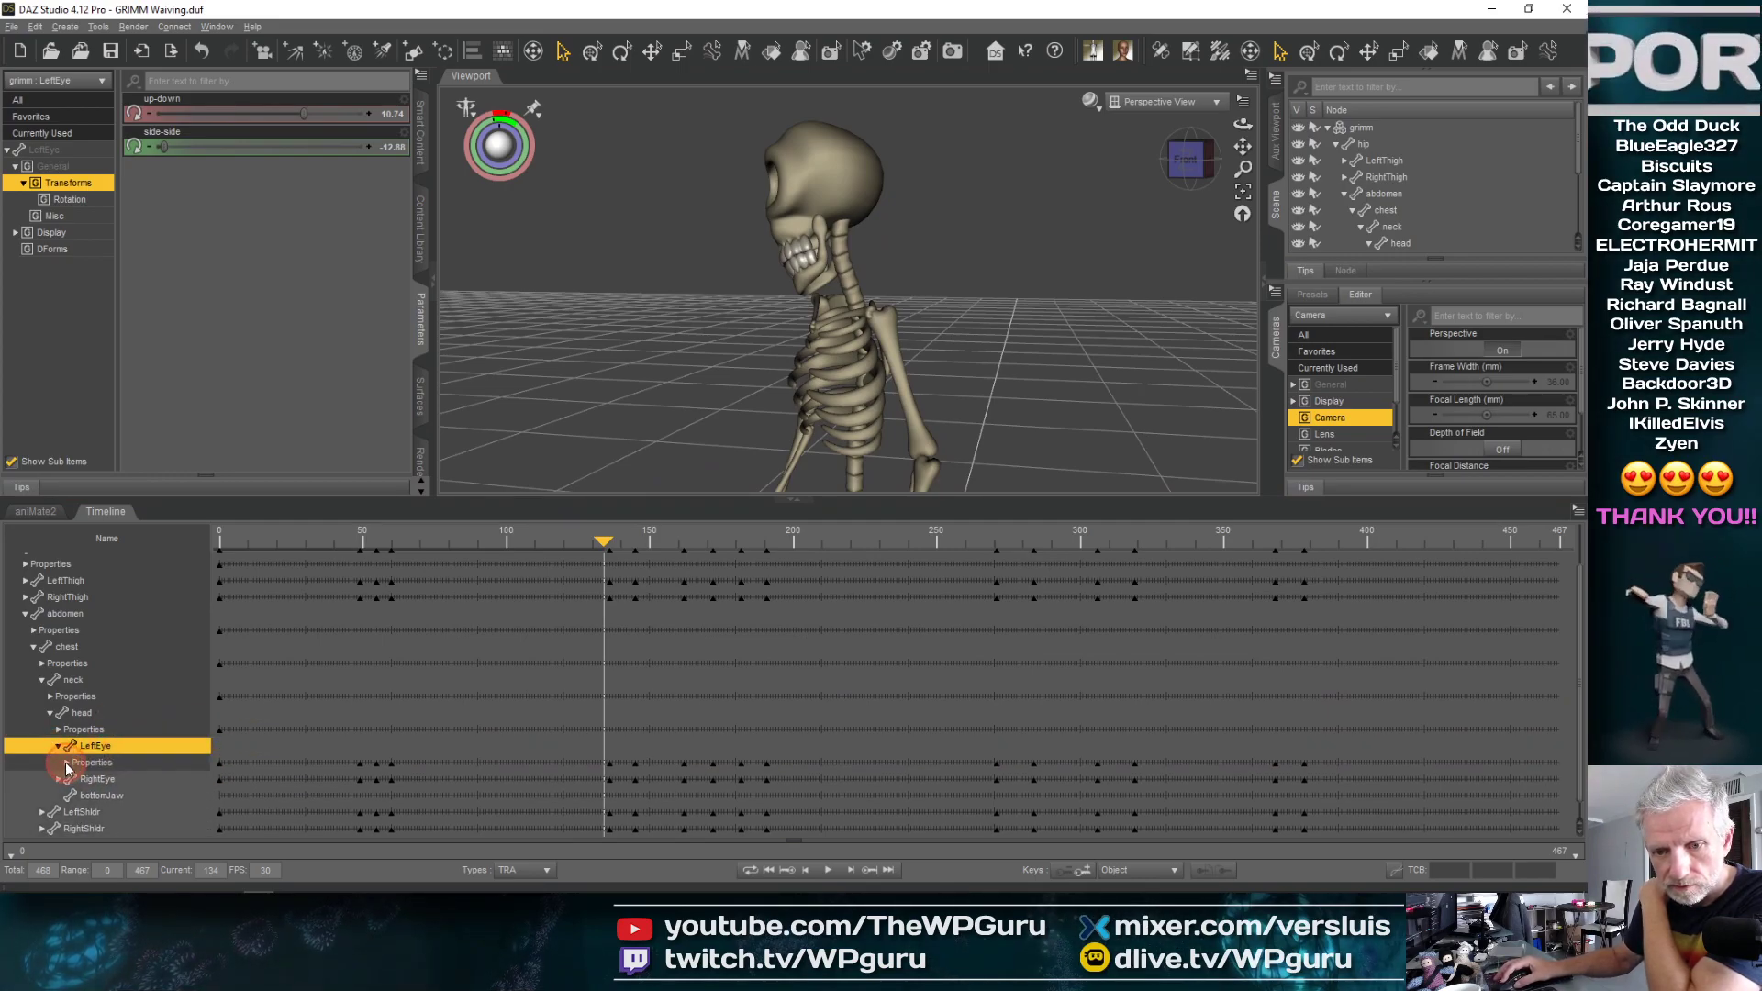
click(65, 763)
click(74, 779)
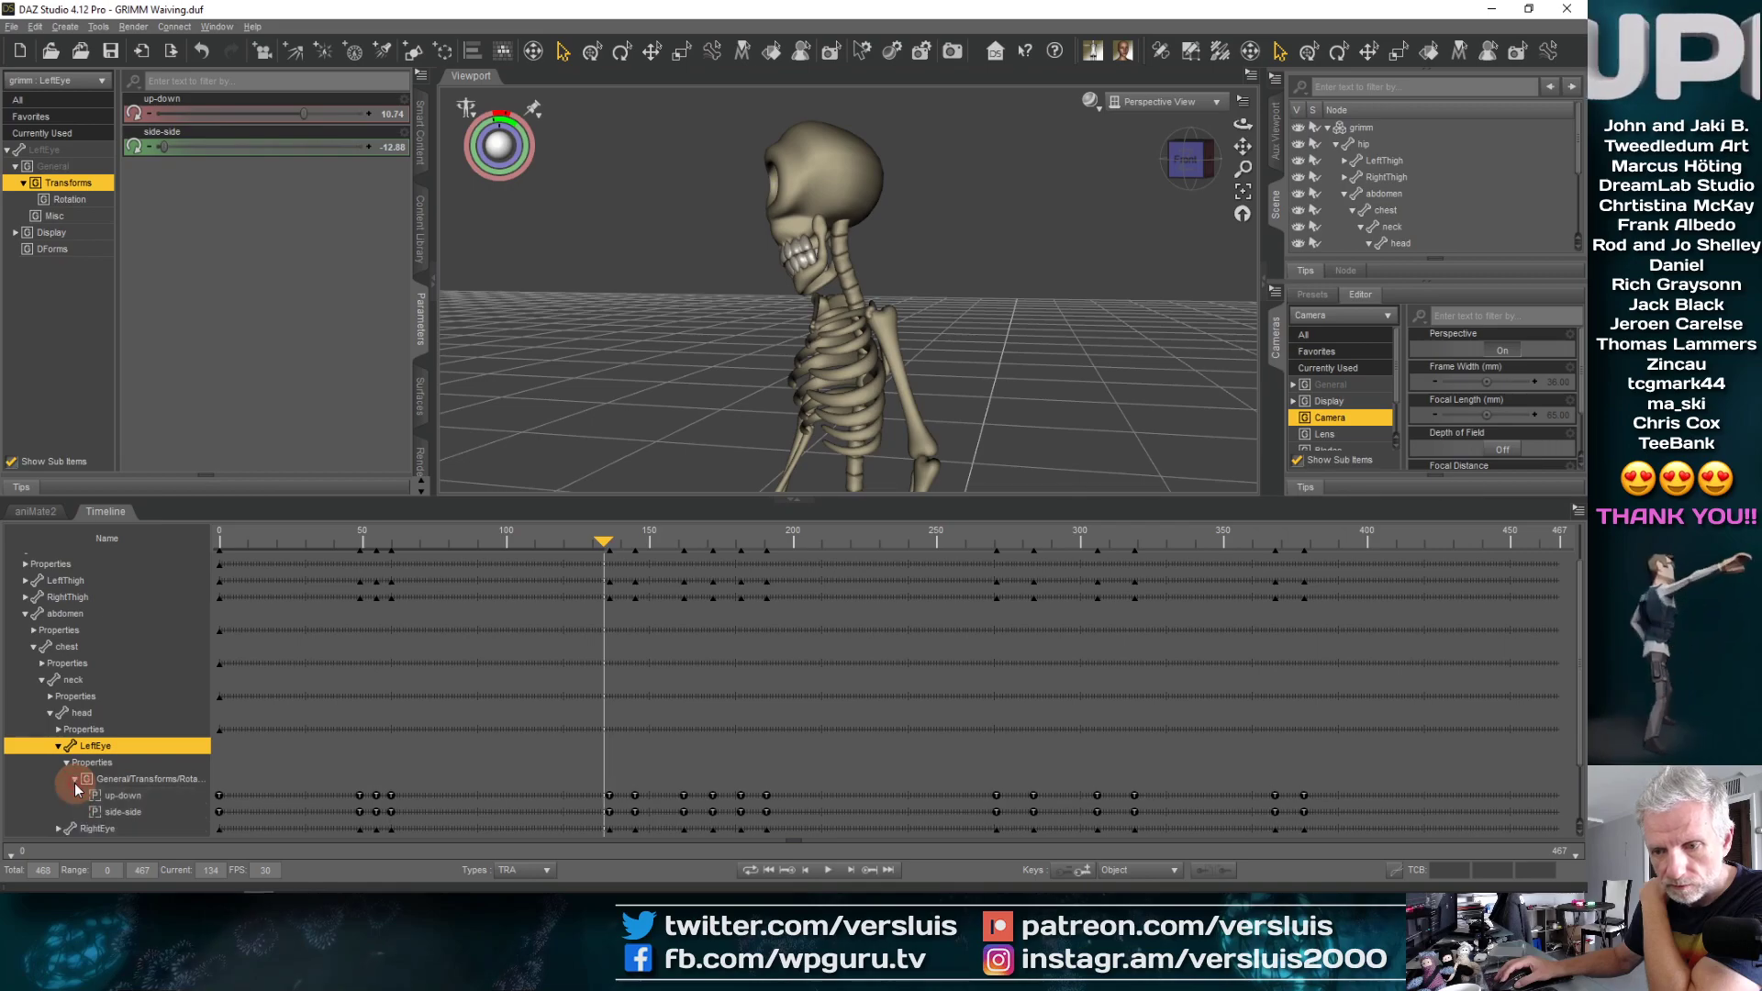
scroll(345, 725, down, 2)
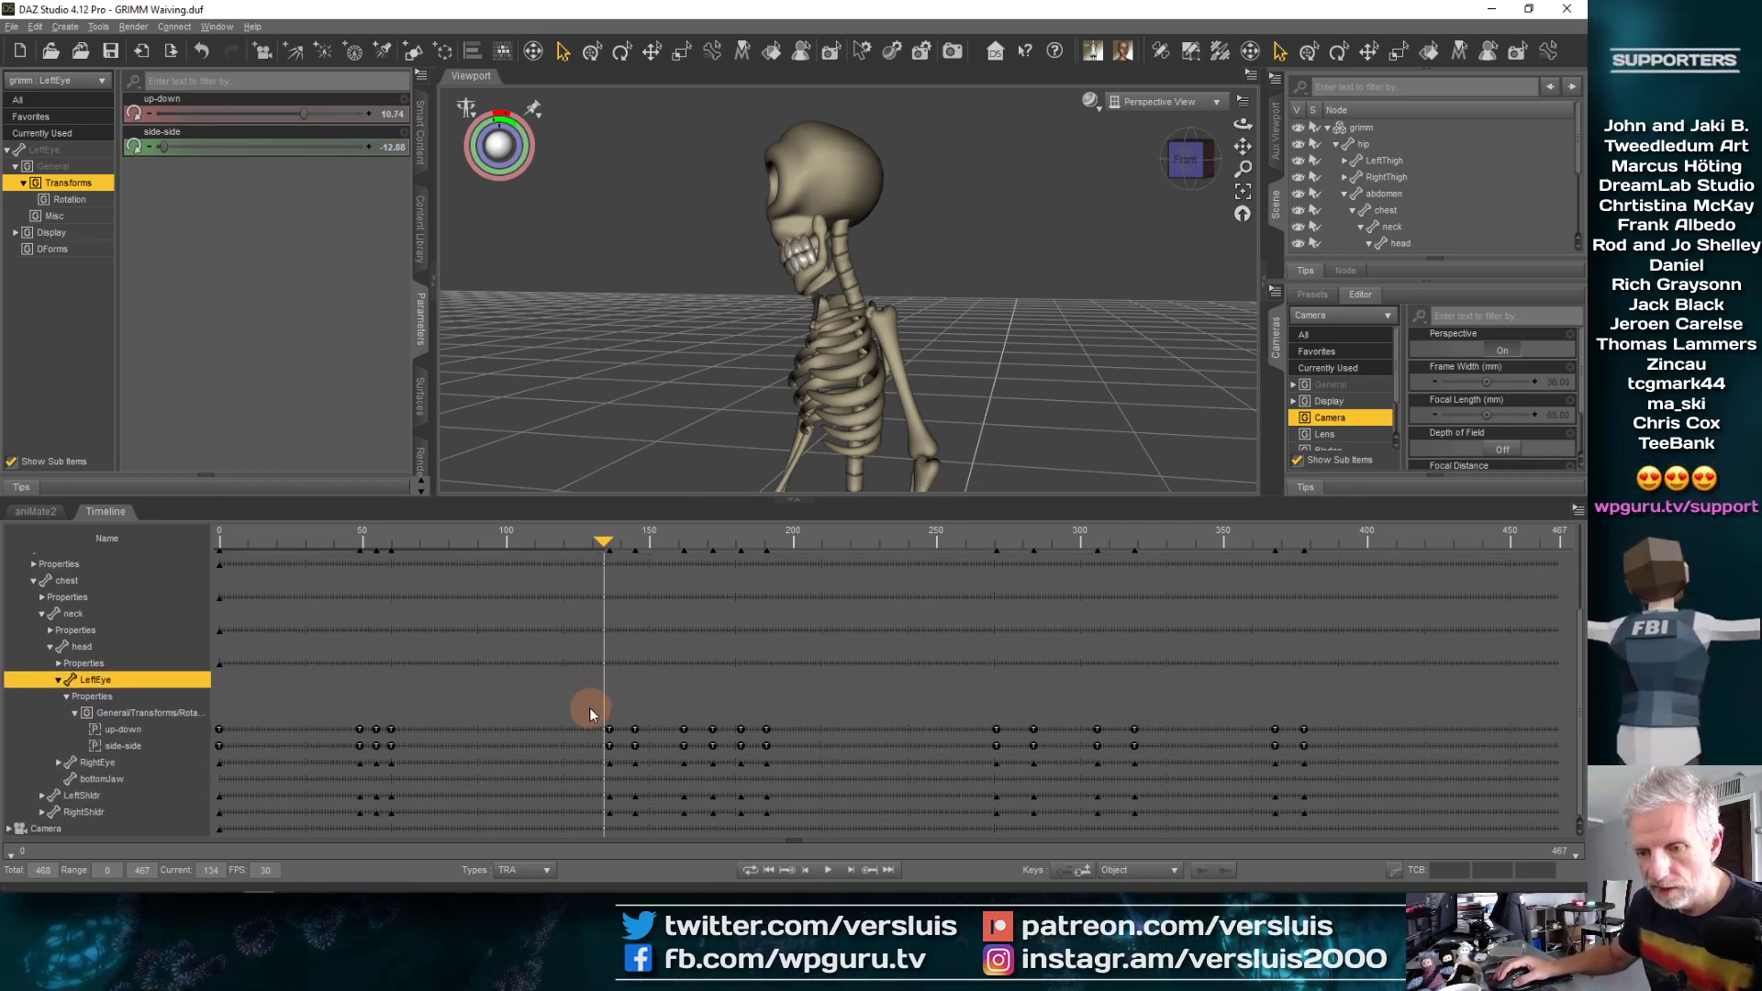
Shift the LeftEye up-down and side-side keys at frames 136 and 145 about 12 frames later
drag(590, 707, 647, 760)
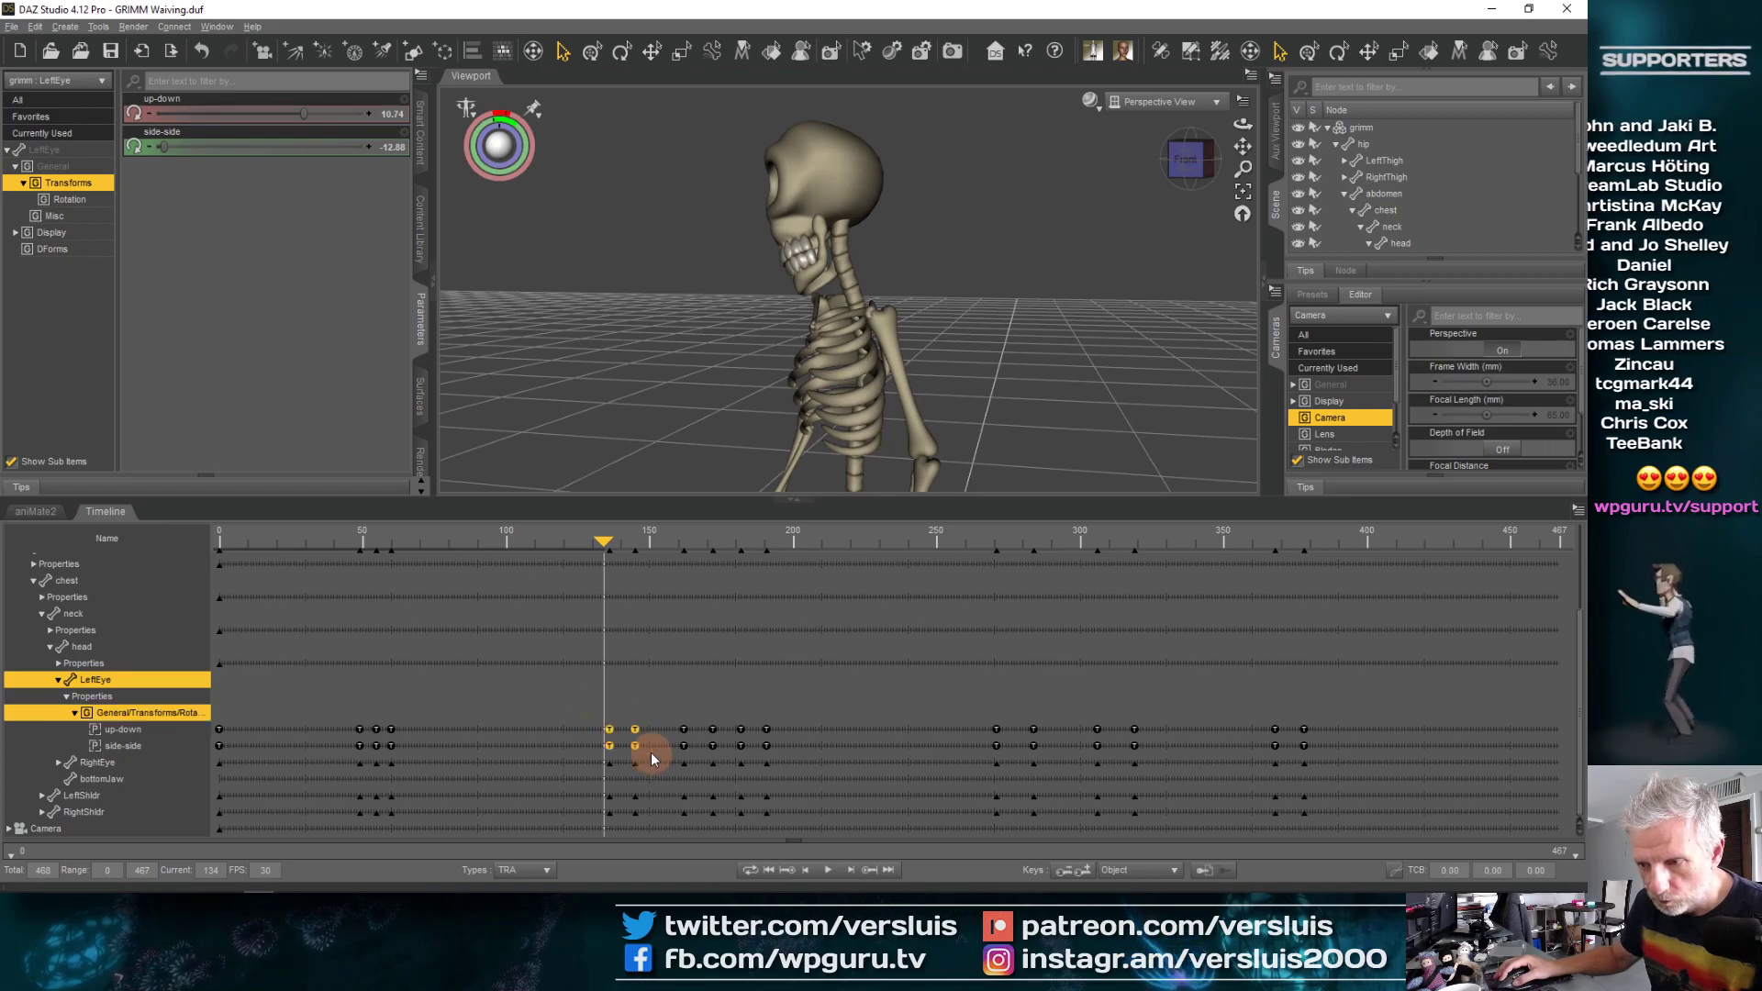
click(643, 731)
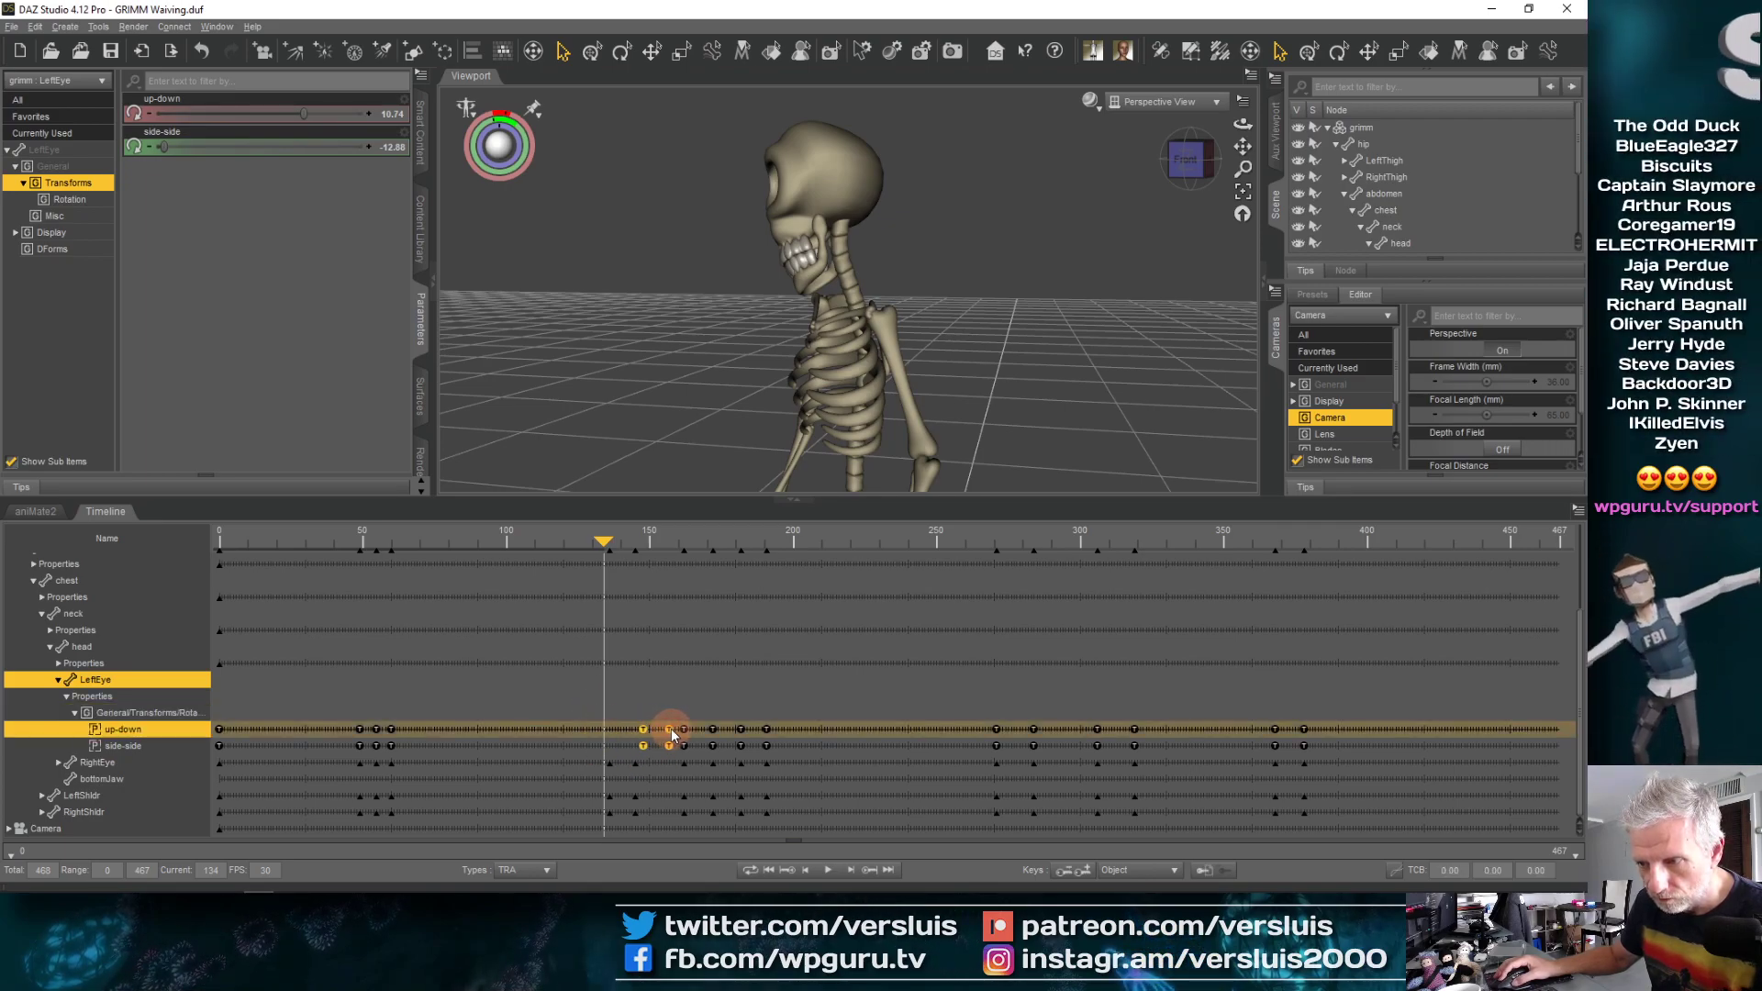
click(146, 746)
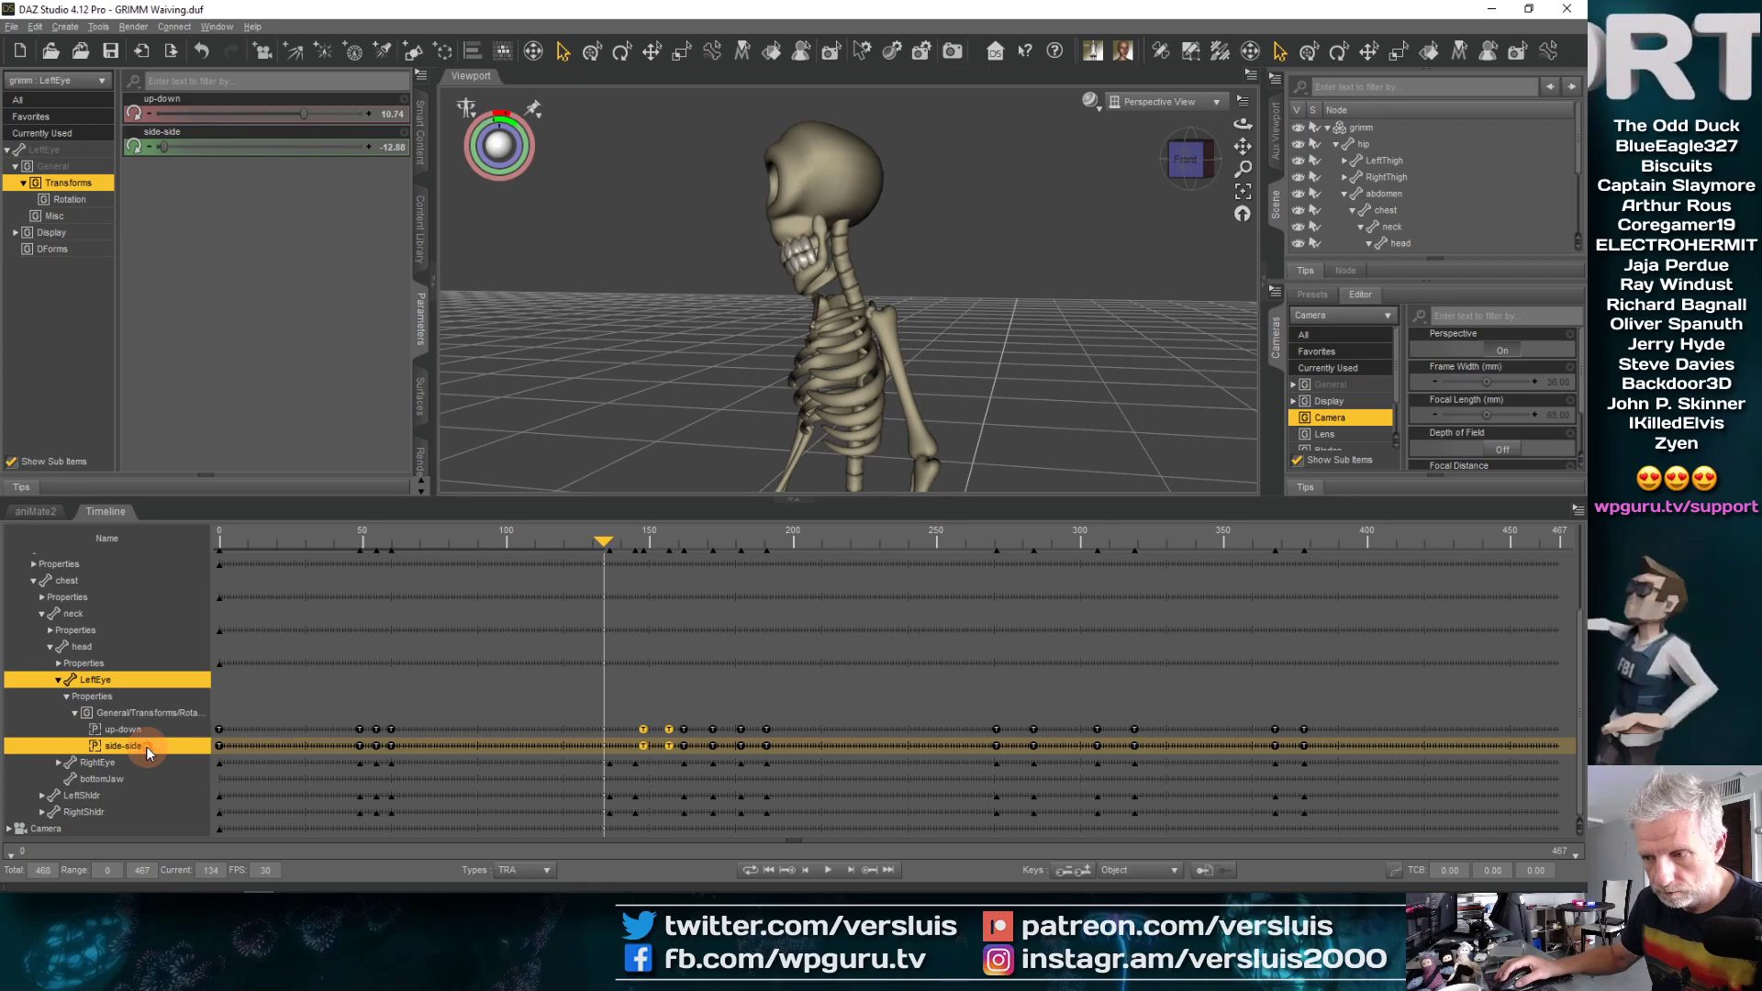
Expand the RightEye rotation tracks and shift their keys at frames 136 and 145 to line up with the LeftEye keys
click(59, 764)
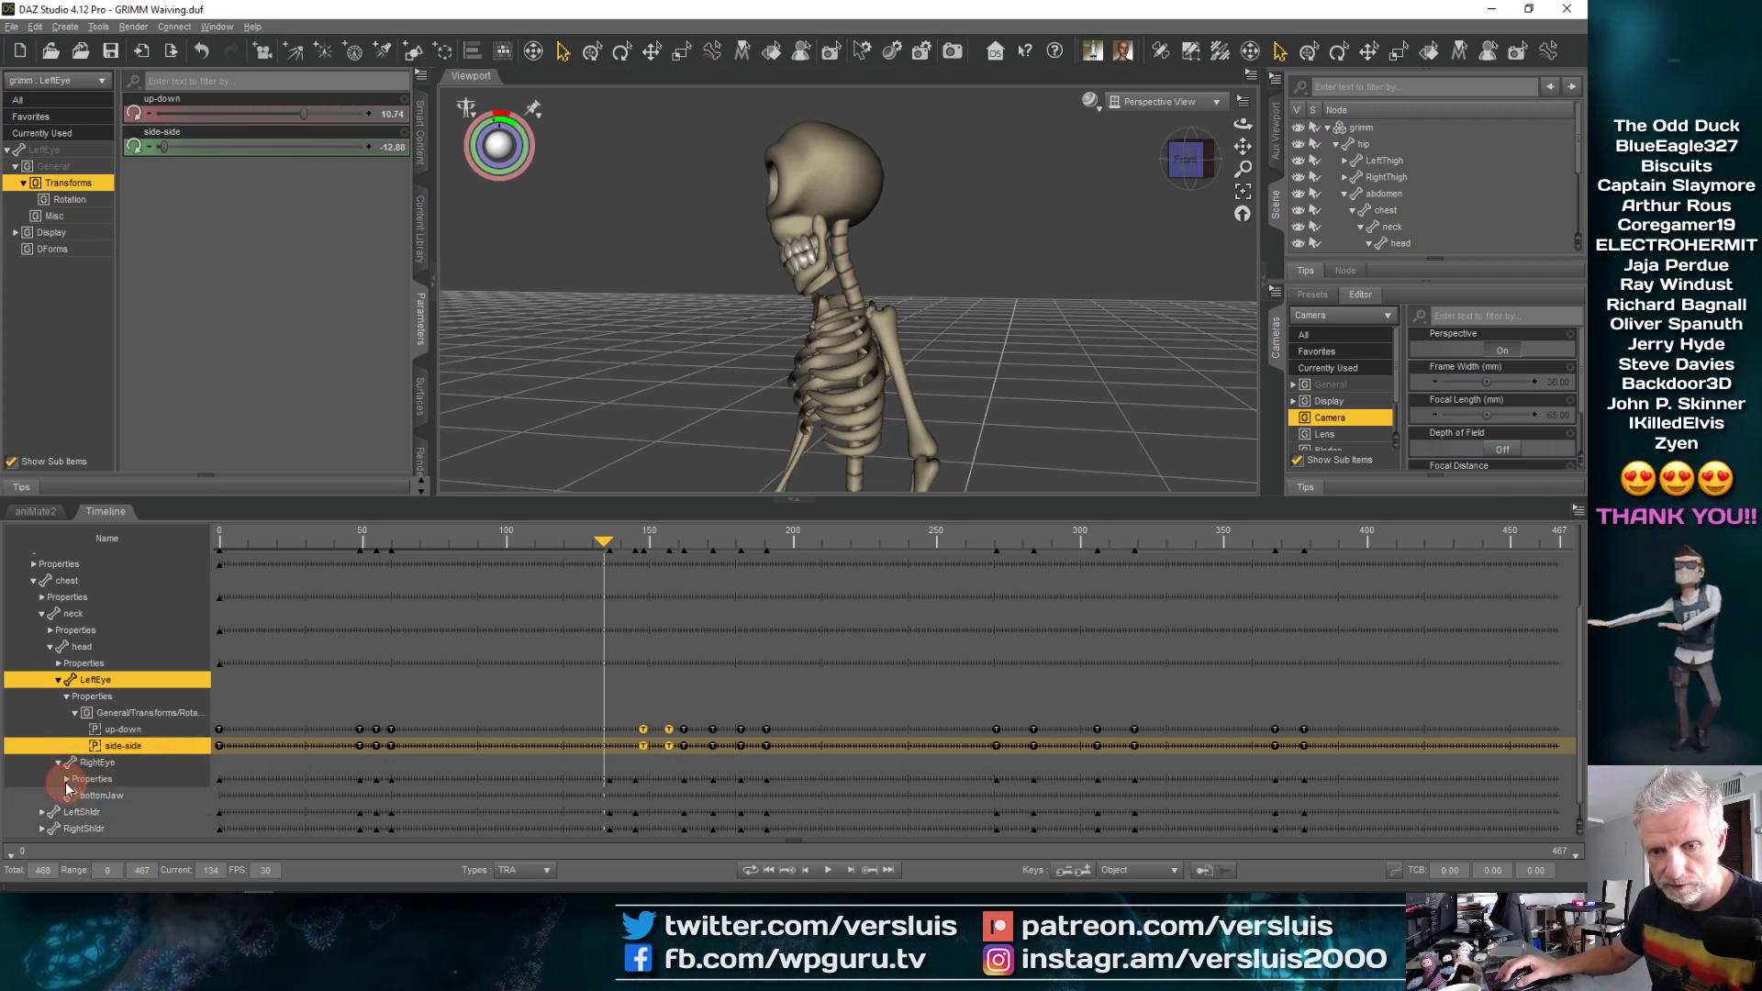
scroll(367, 738, down, 2)
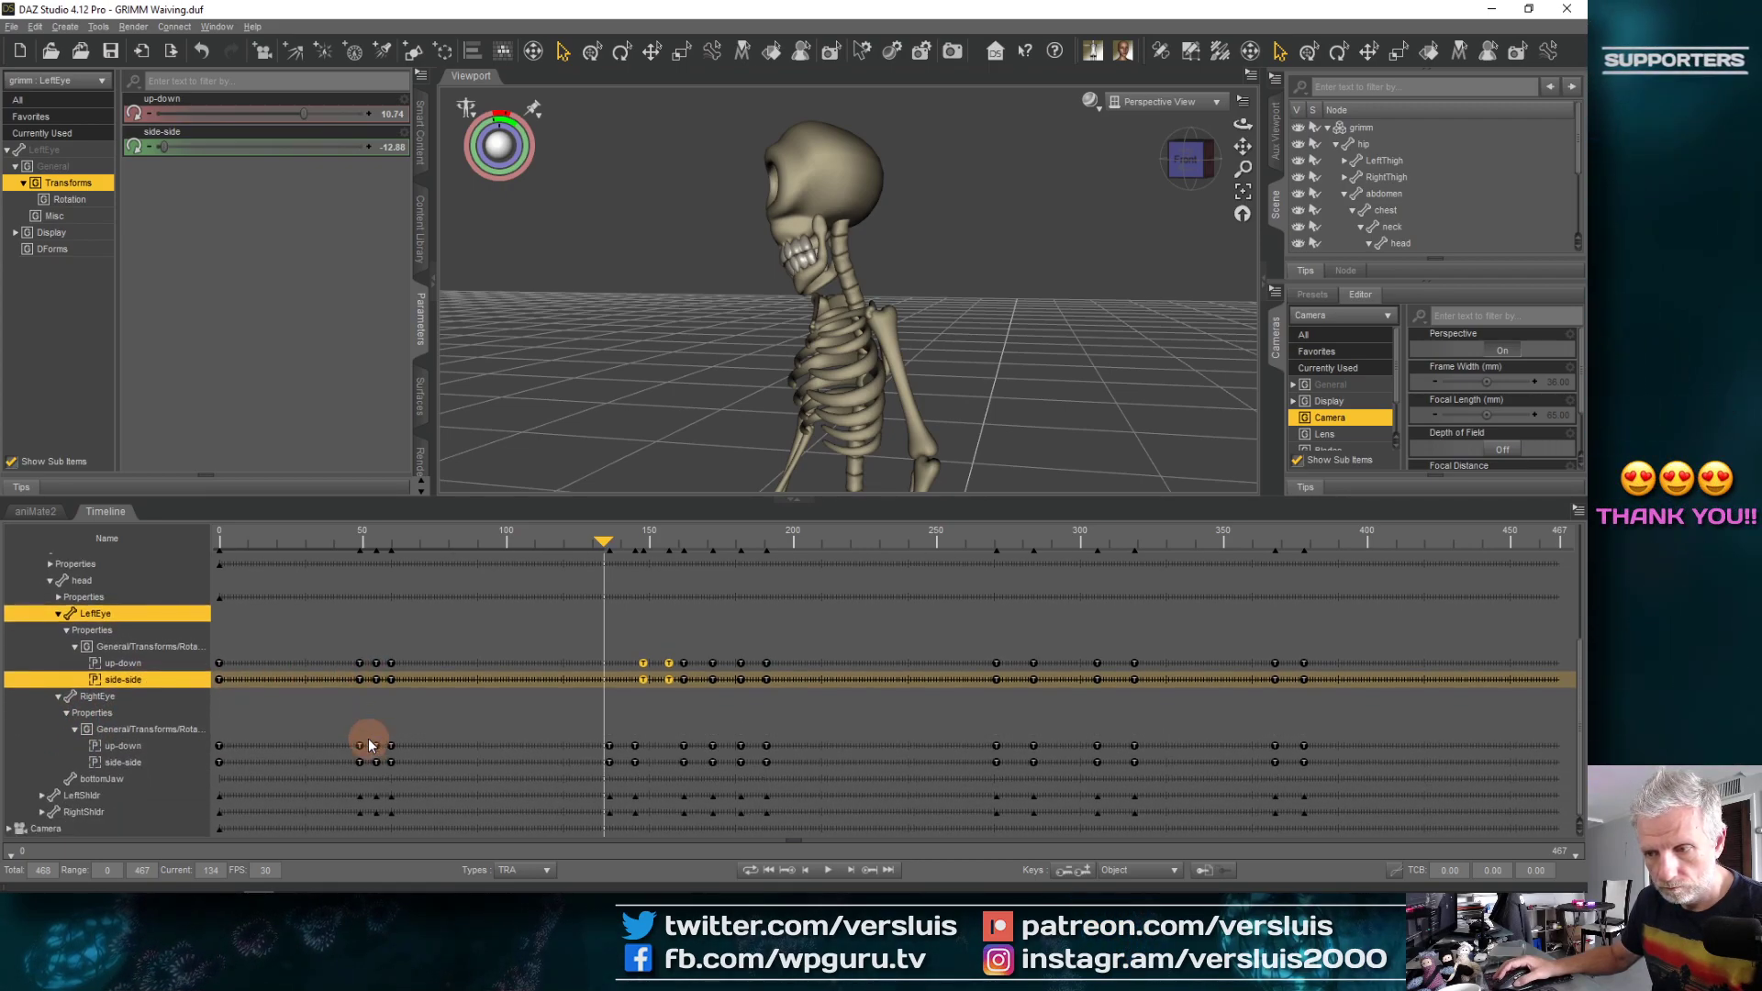
click(592, 735)
drag(594, 740, 679, 705)
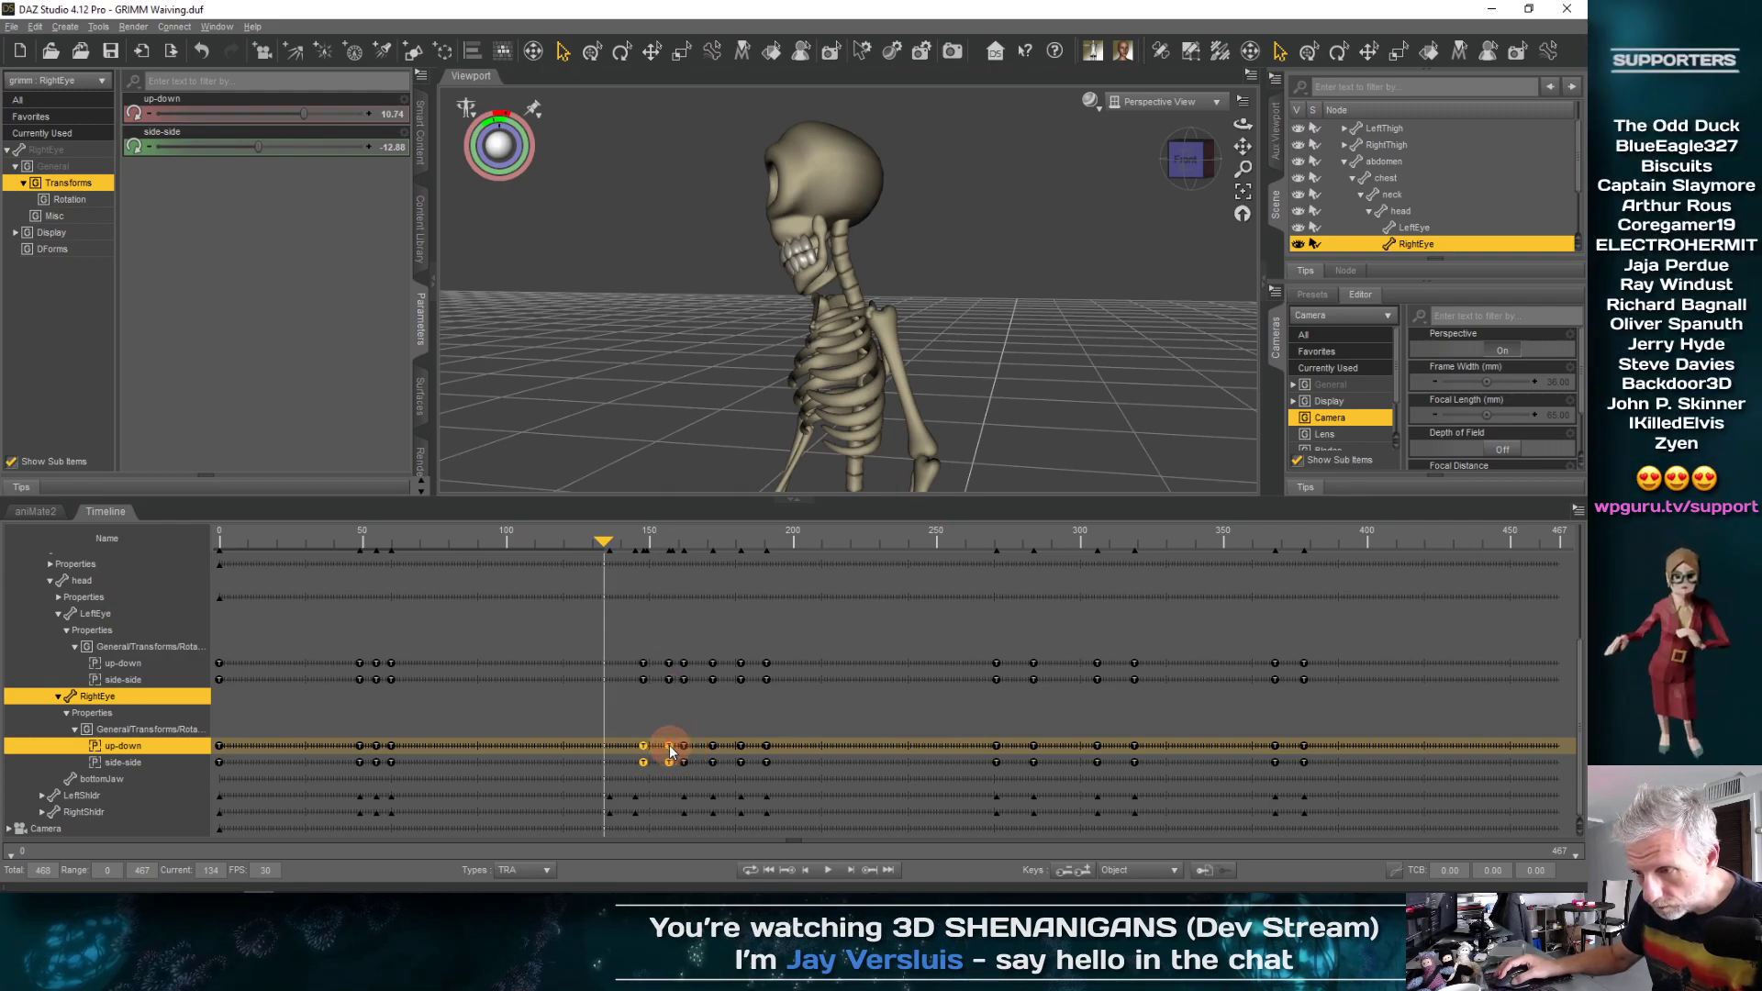
key(ctrl+z)
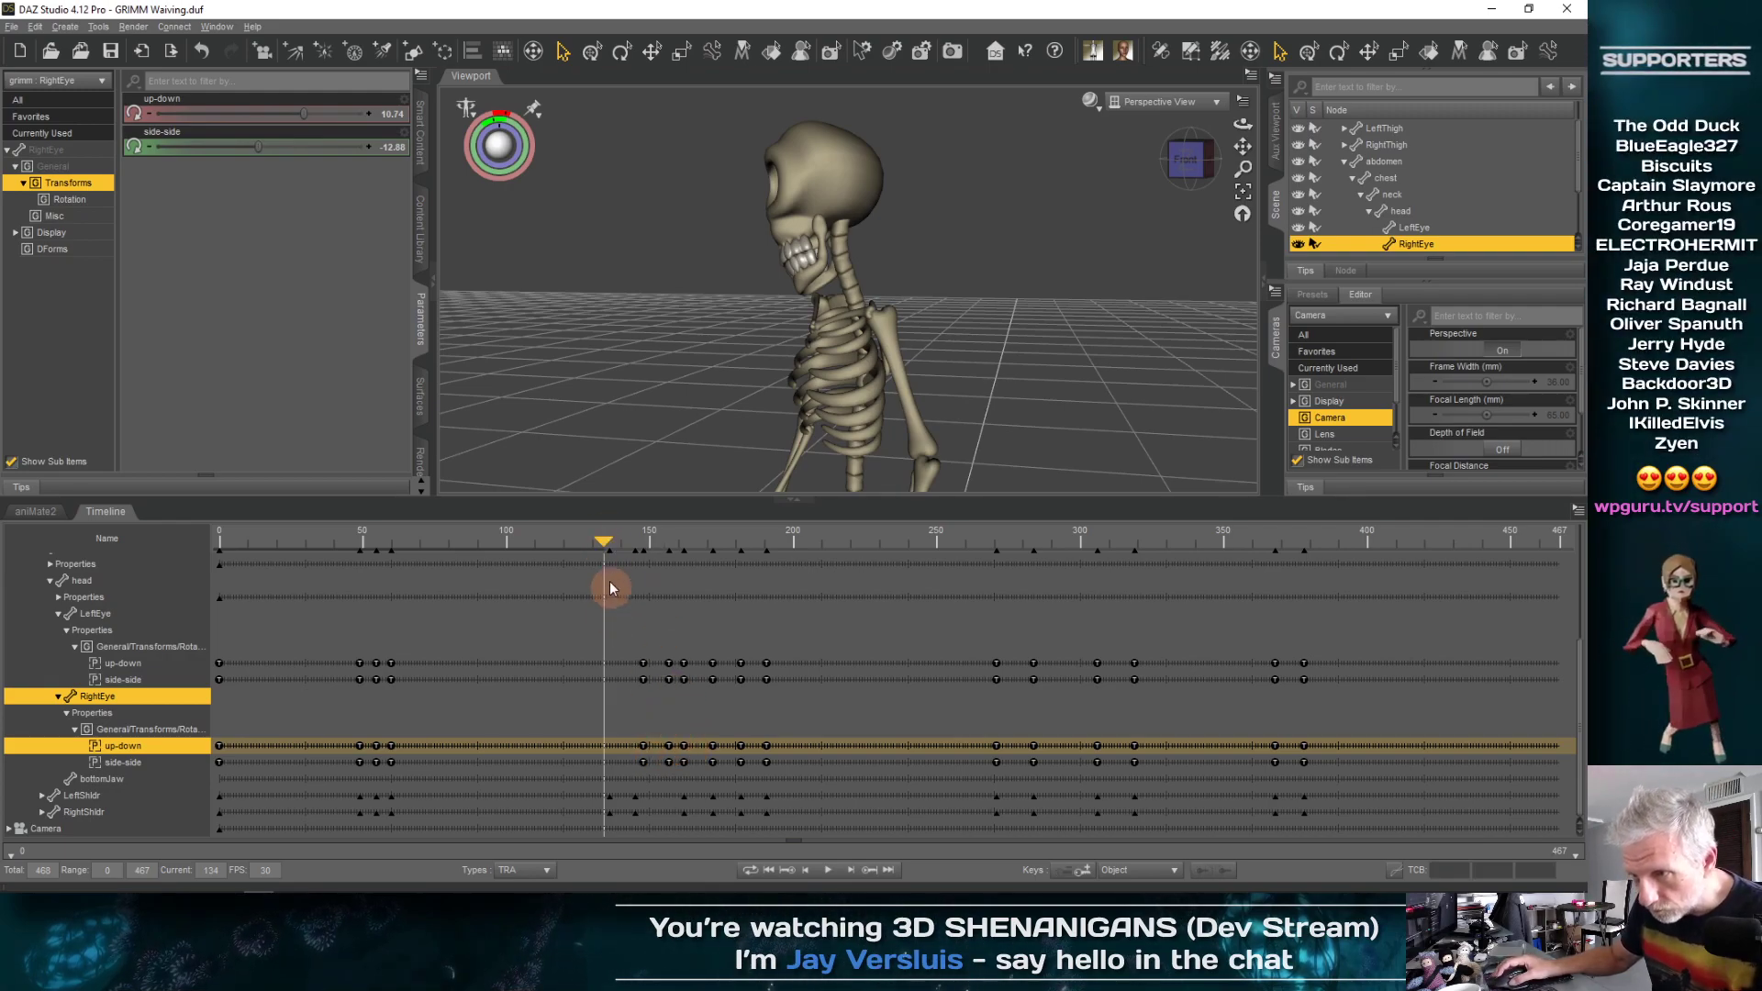
Check the pose at frame 181, shrink the timeline again, and collapse the LeftEye and RightEye tracks
drag(602, 542, 739, 564)
drag(663, 509, 639, 631)
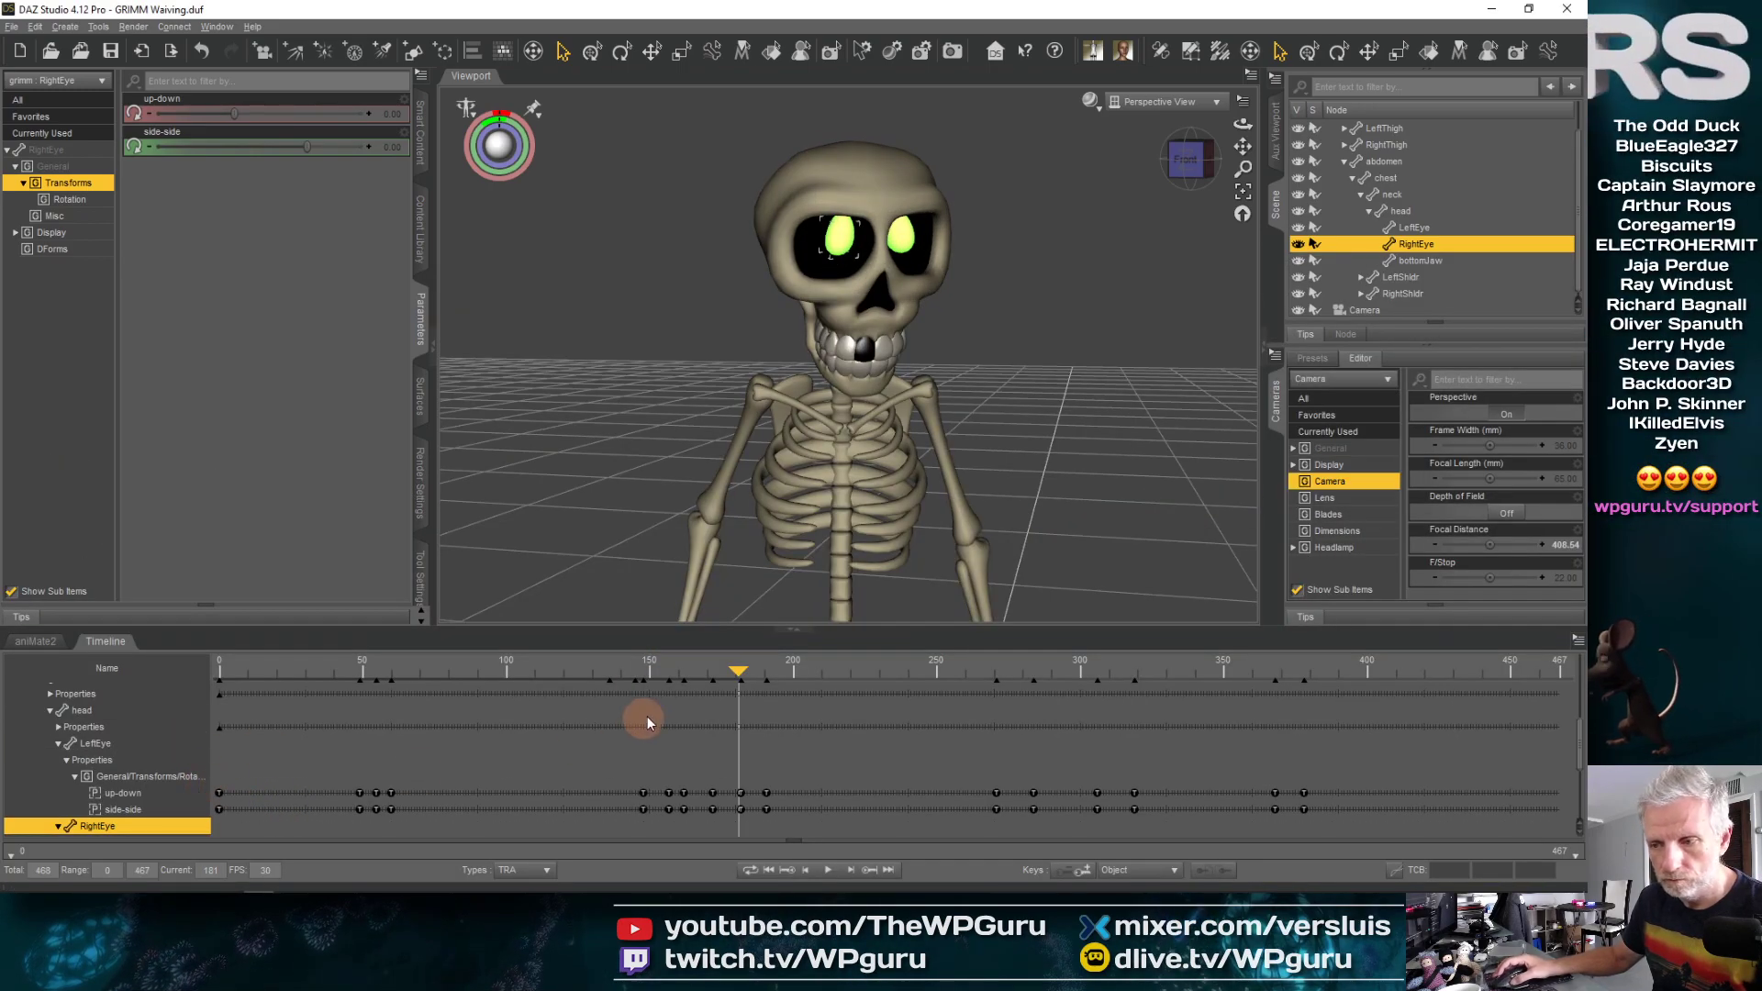
click(76, 777)
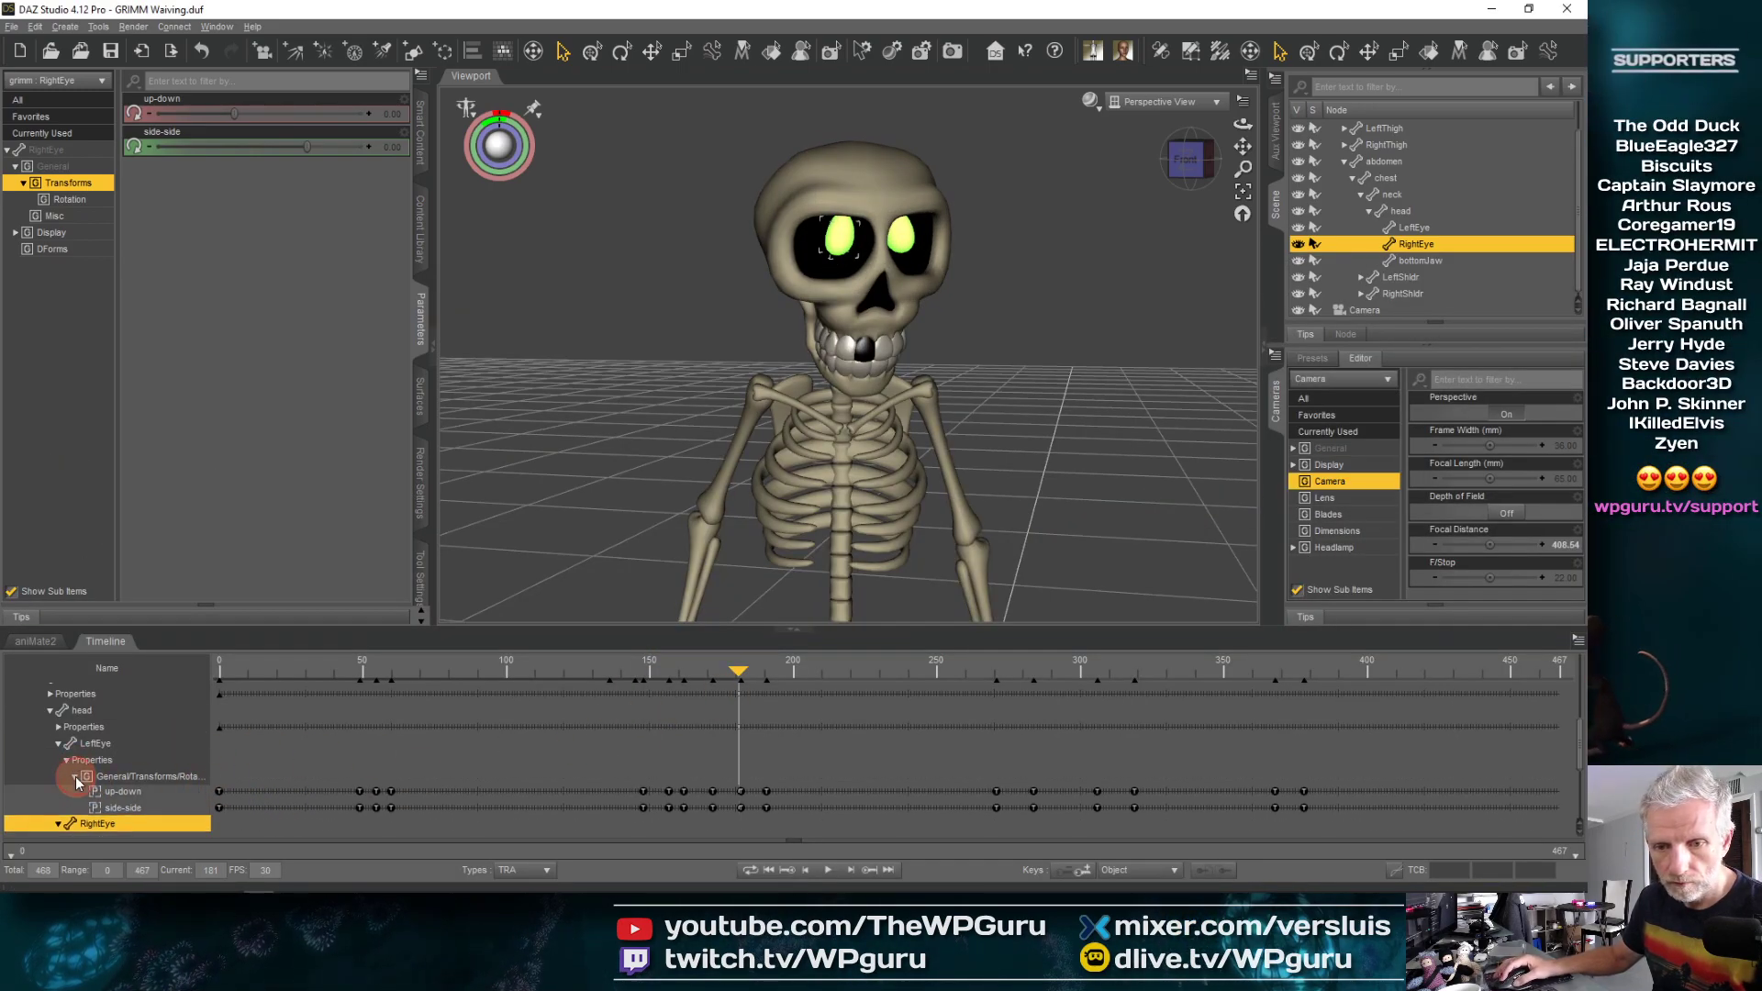
click(59, 795)
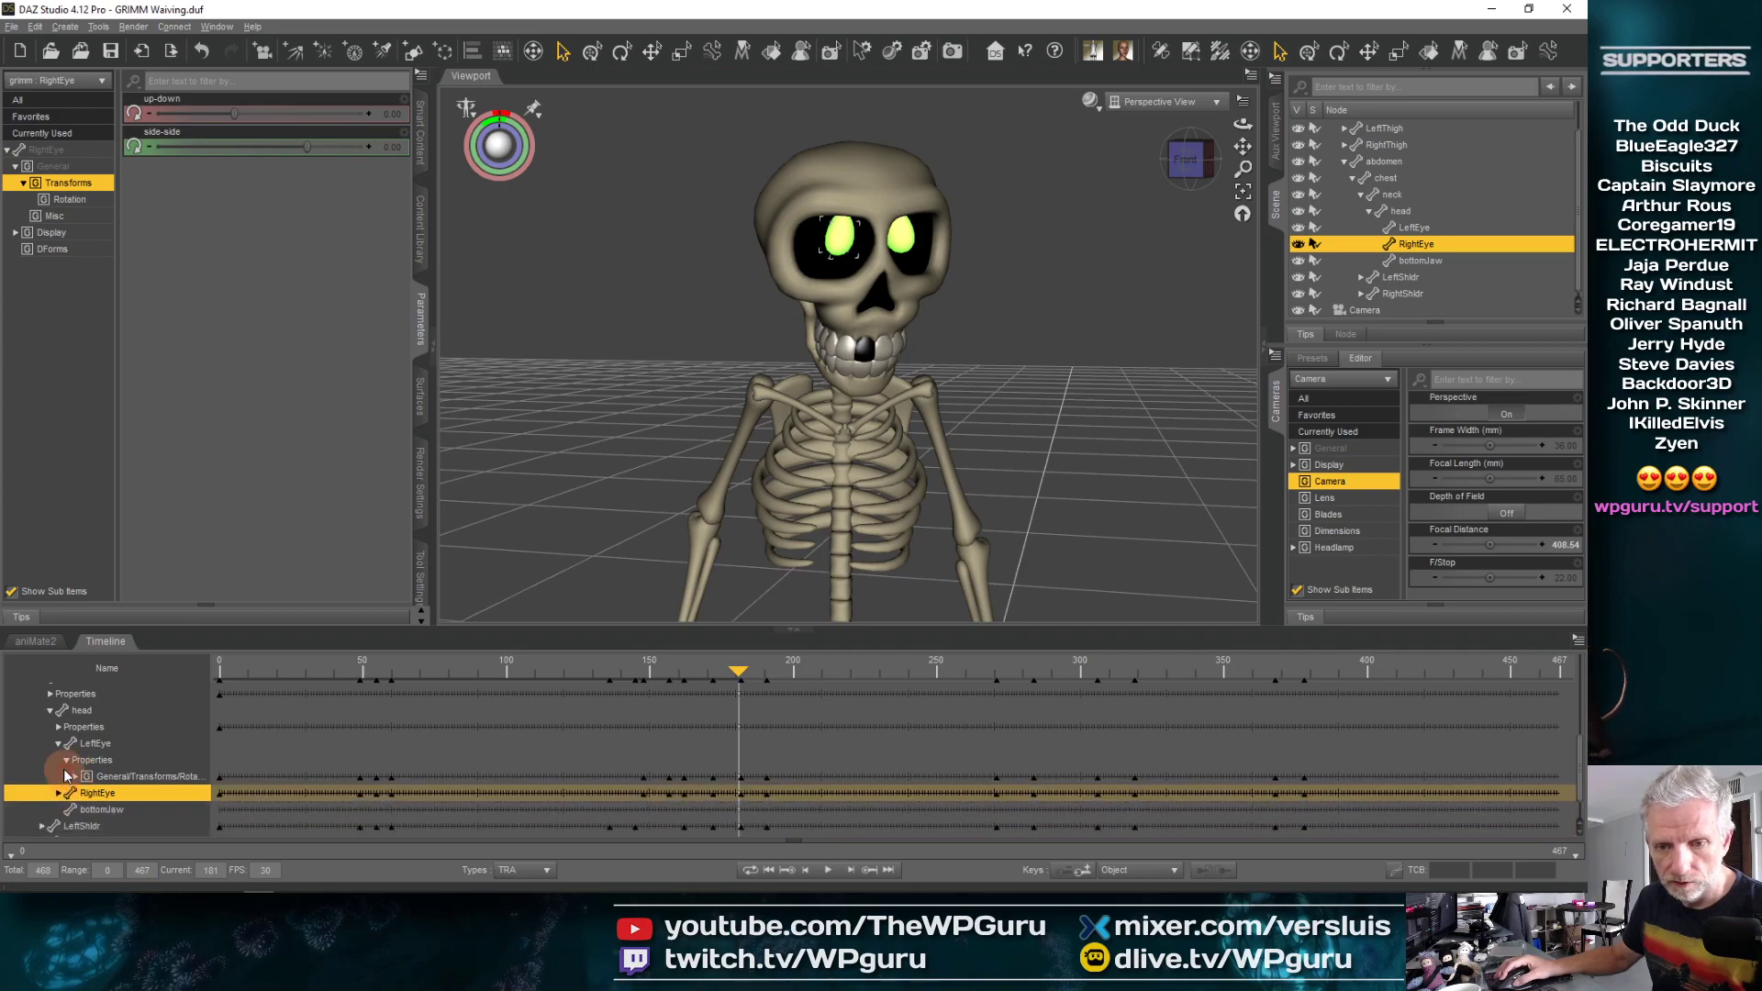
click(67, 760)
click(59, 744)
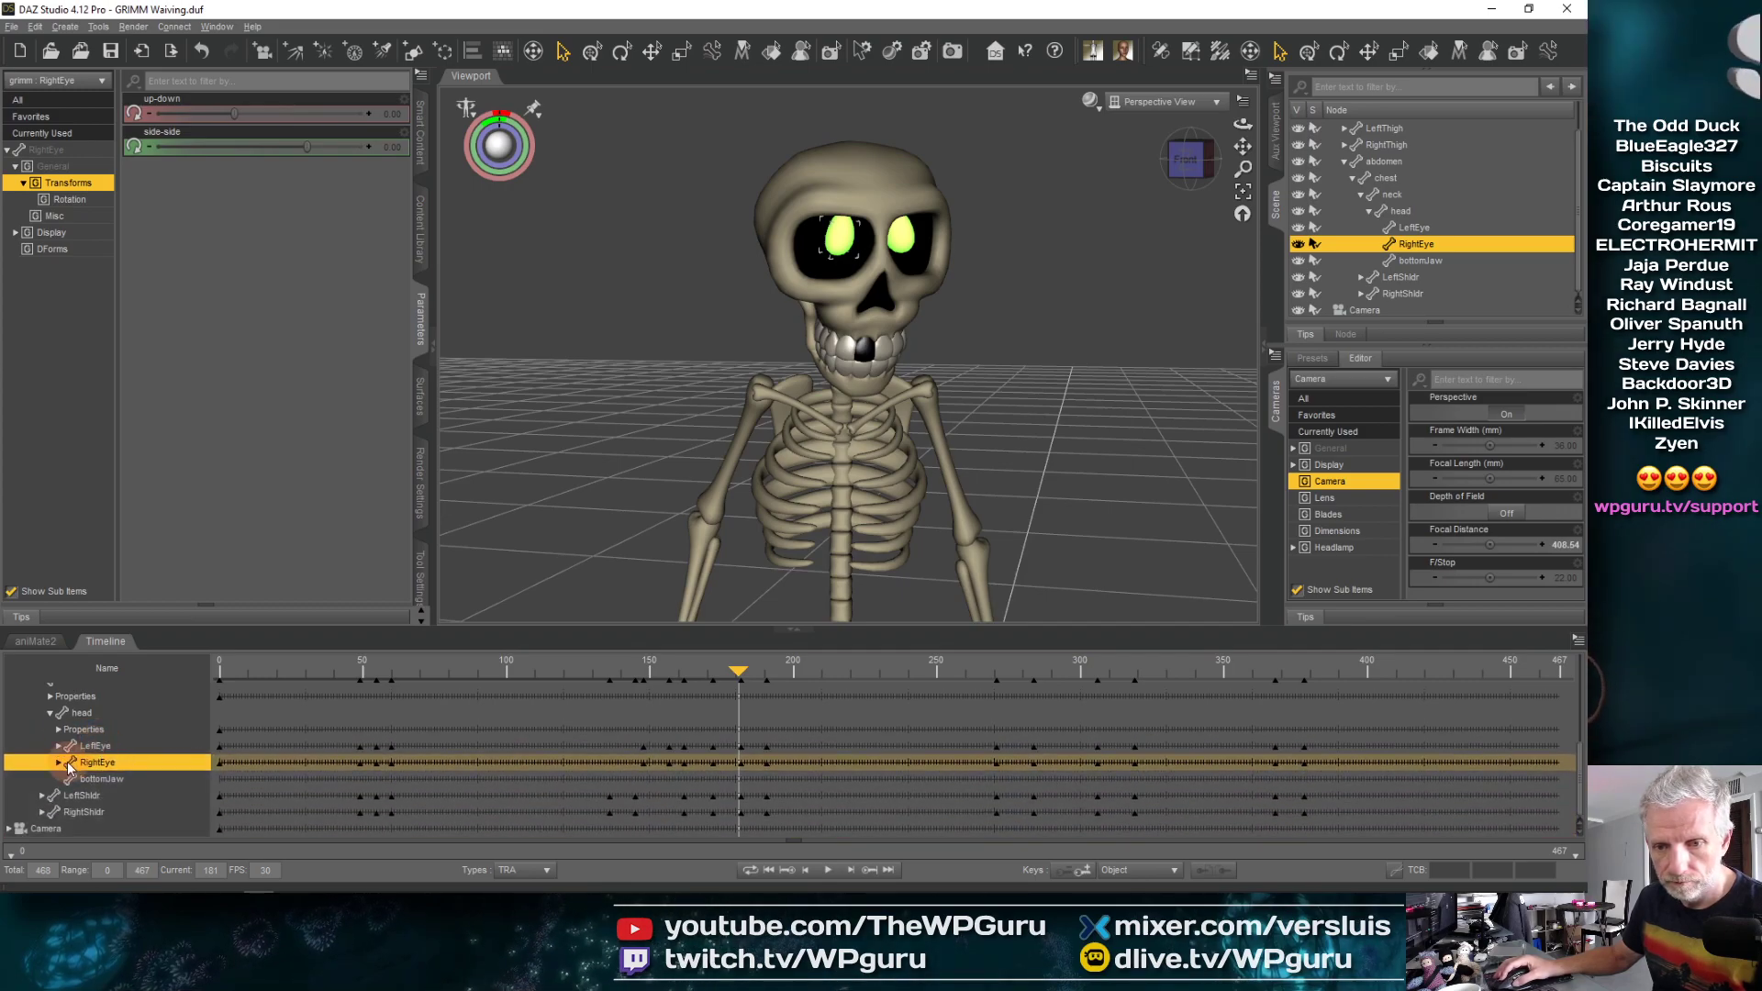
Go back to the keyframe at frame 172 and key the head there with its current eye direction
drag(736, 670, 734, 673)
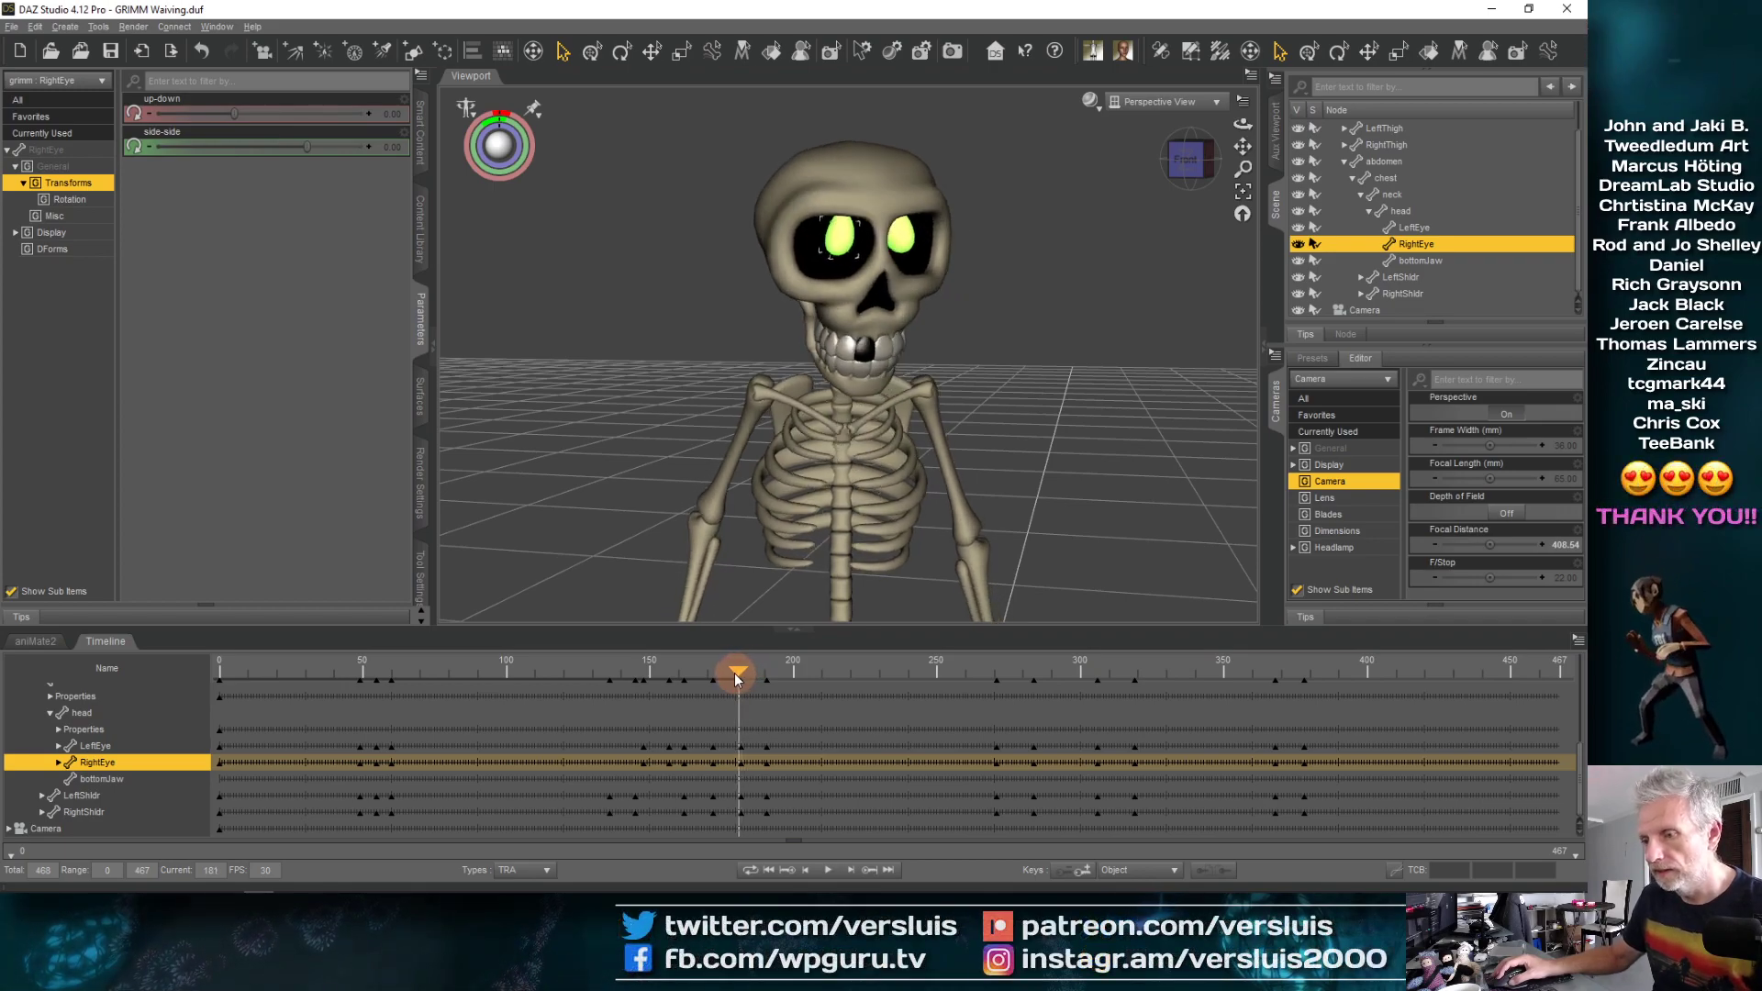
click(865, 872)
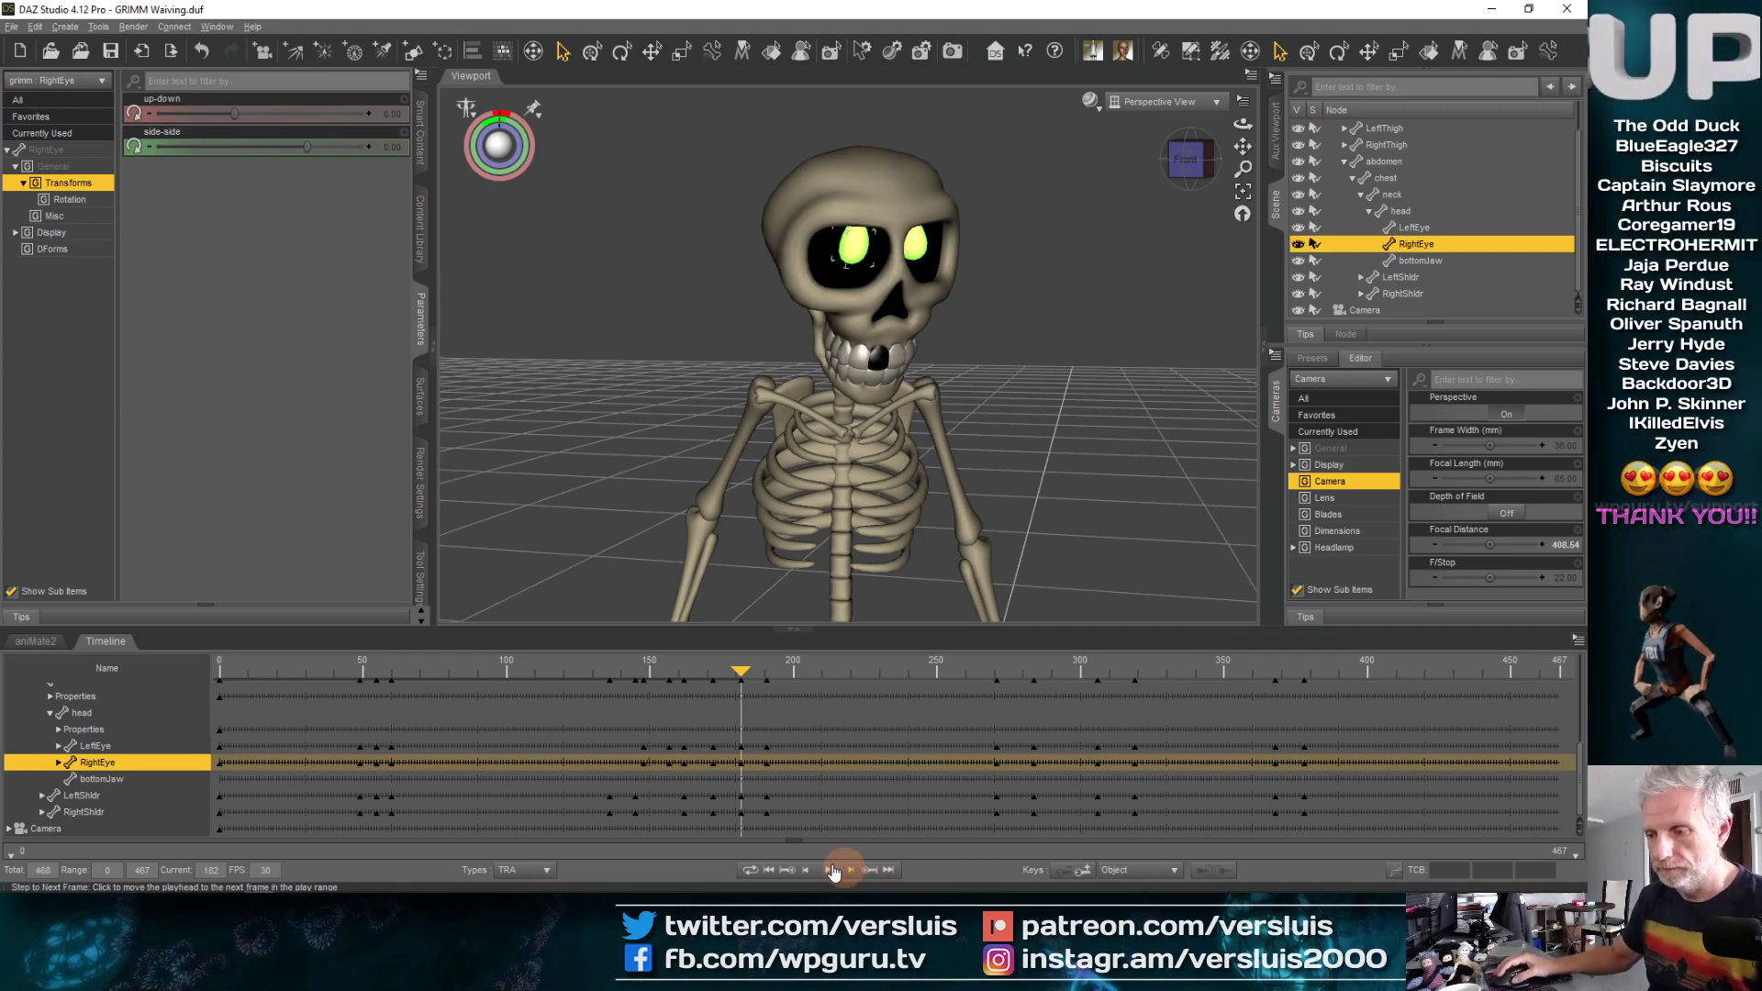
click(788, 871)
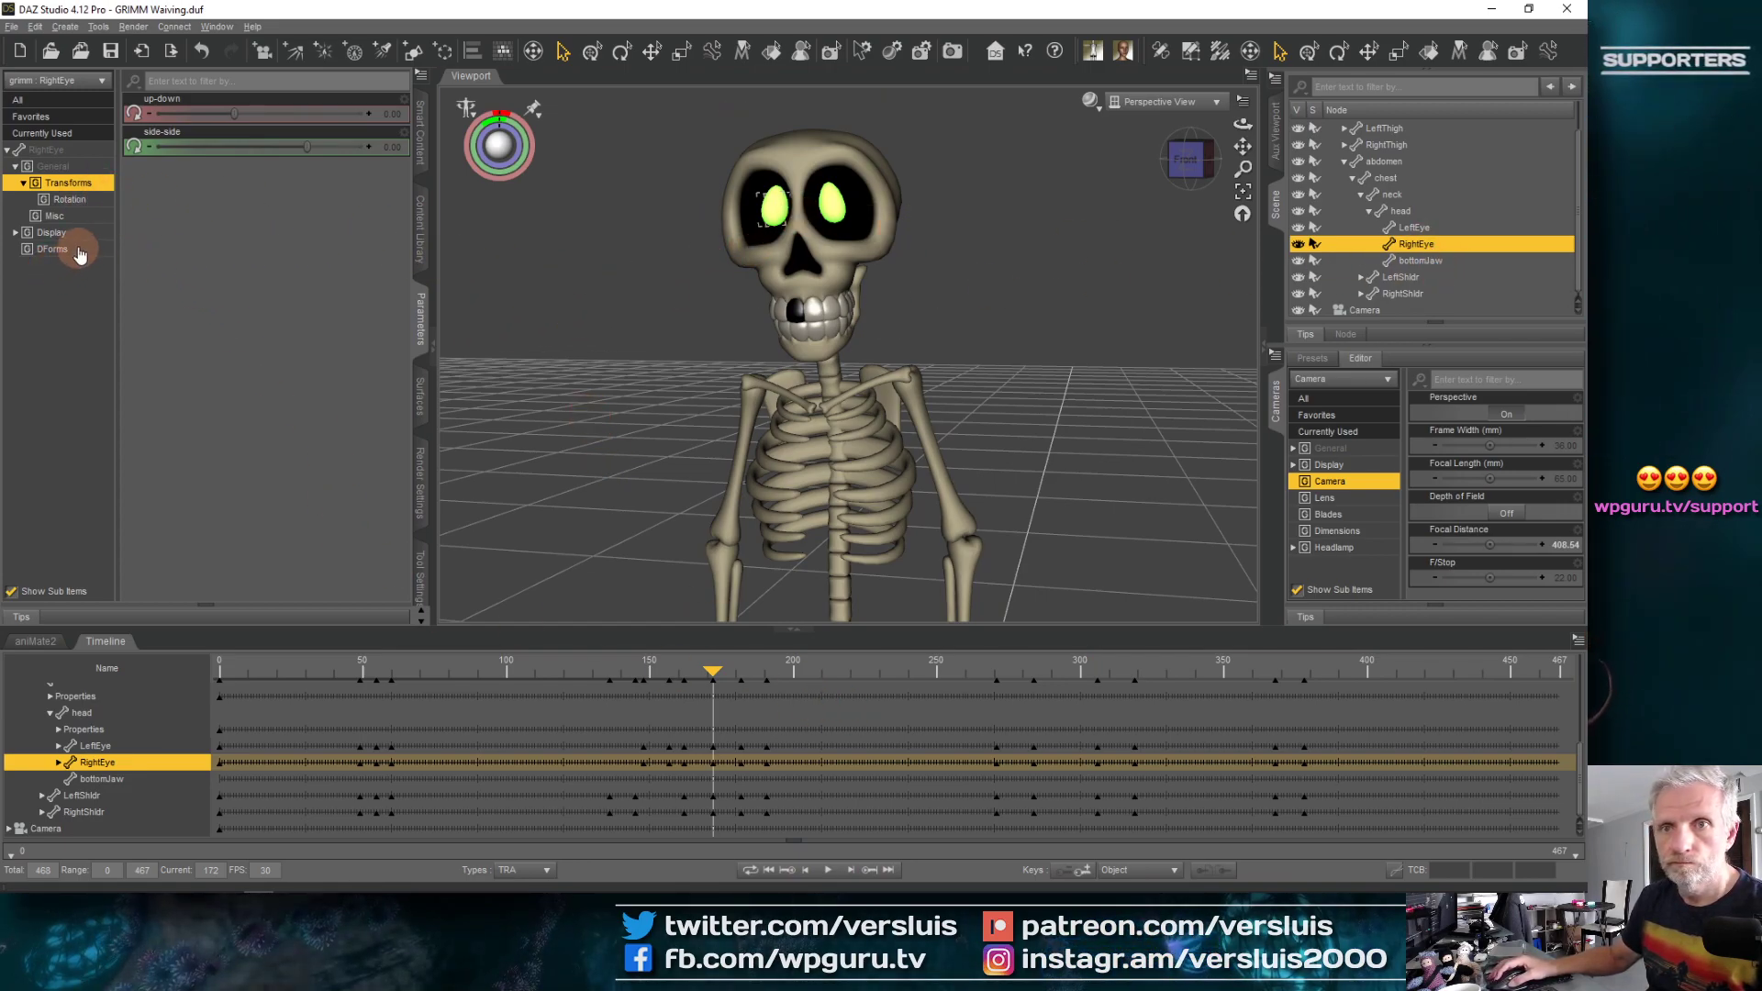
click(1400, 211)
click(68, 232)
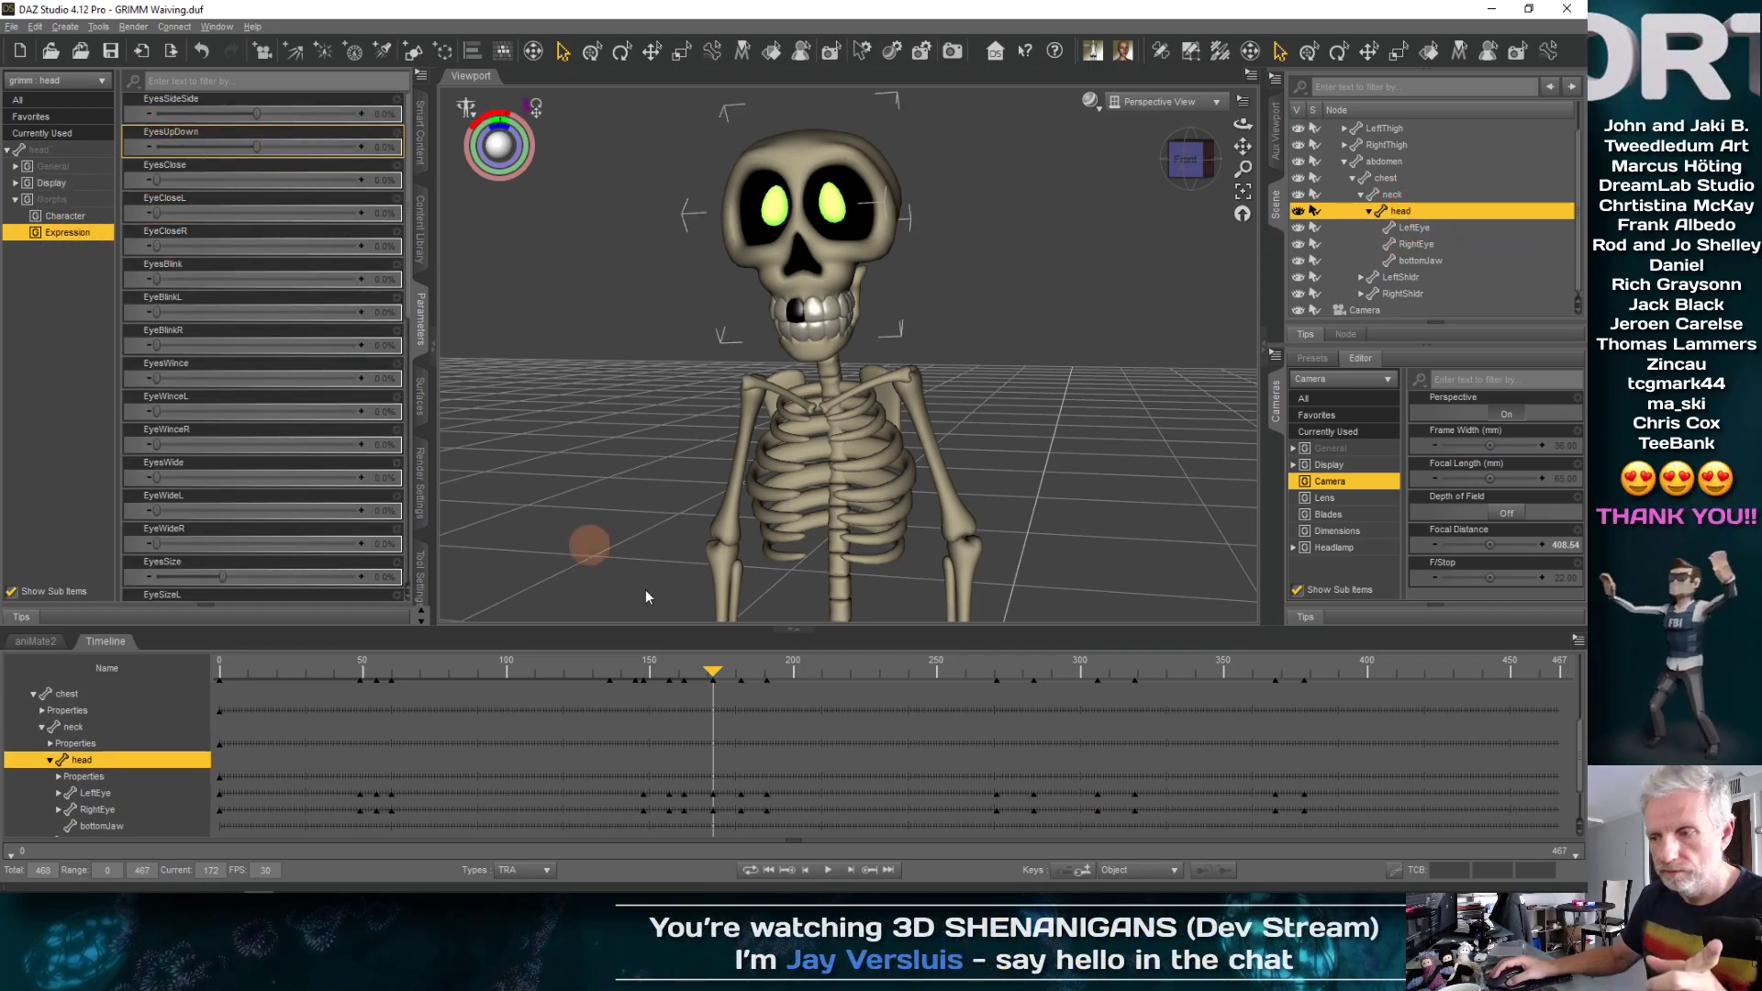
click(1087, 871)
Advance to the keyframe at frame 182 and set the head's EyesSideSide morph to 50%
drag(715, 676, 732, 670)
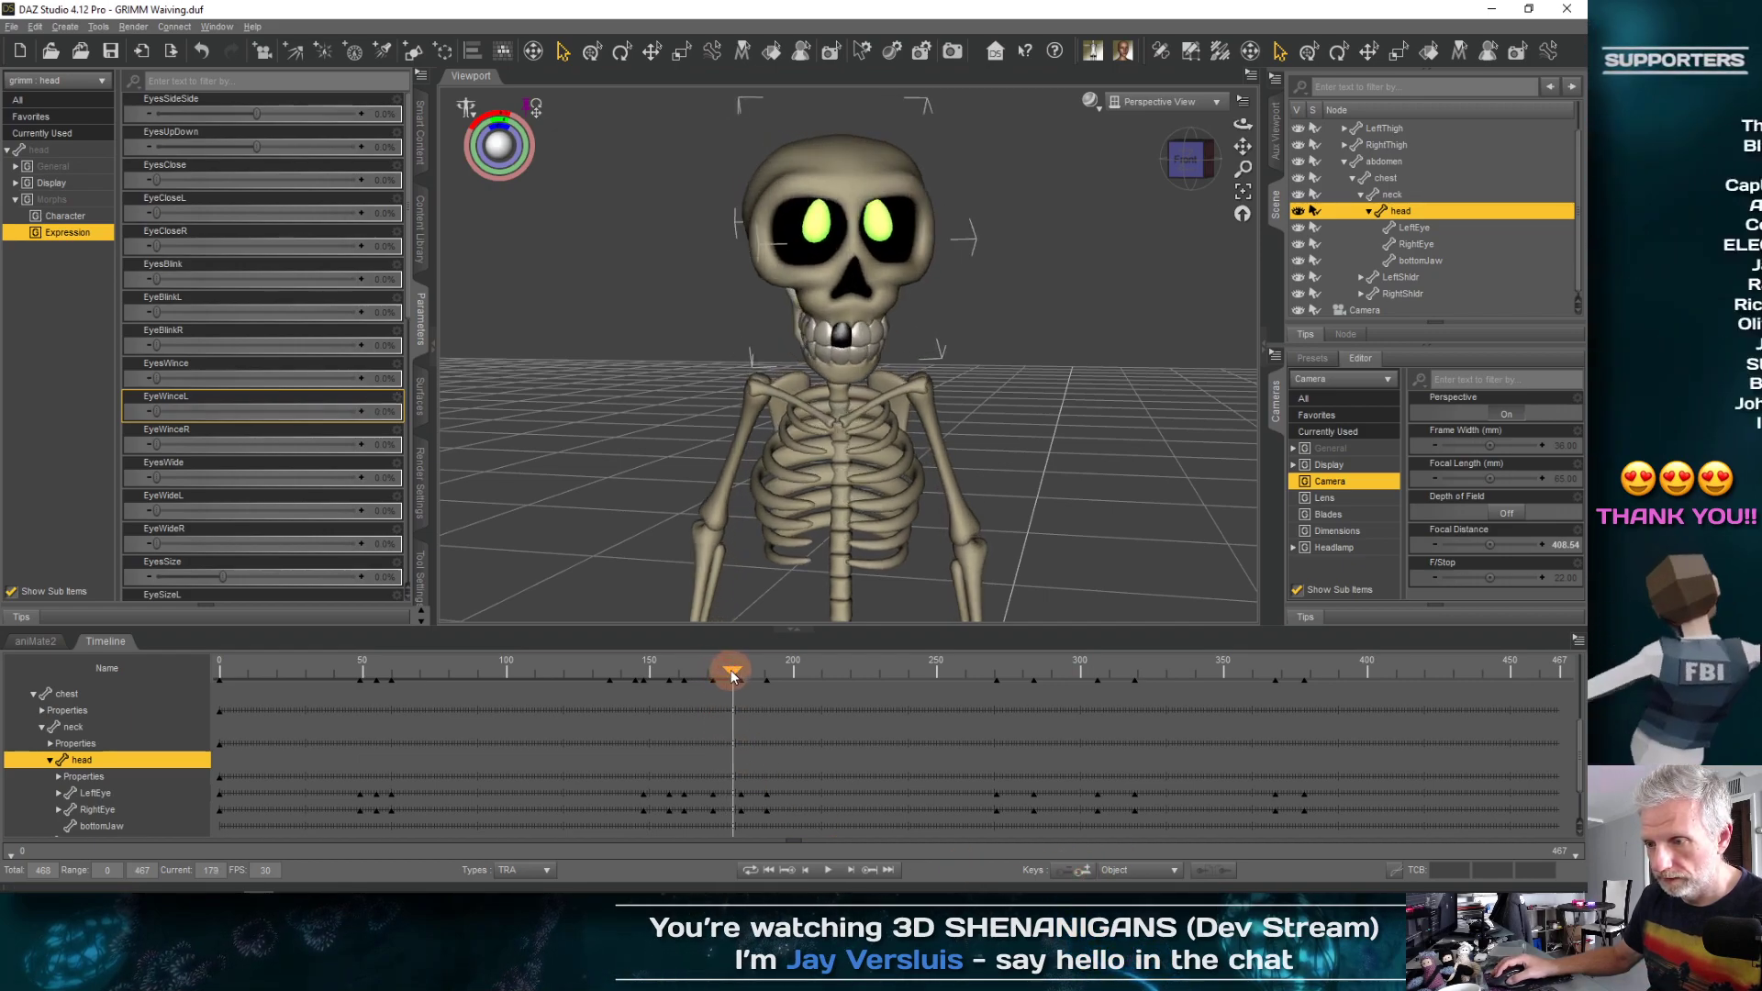
click(864, 874)
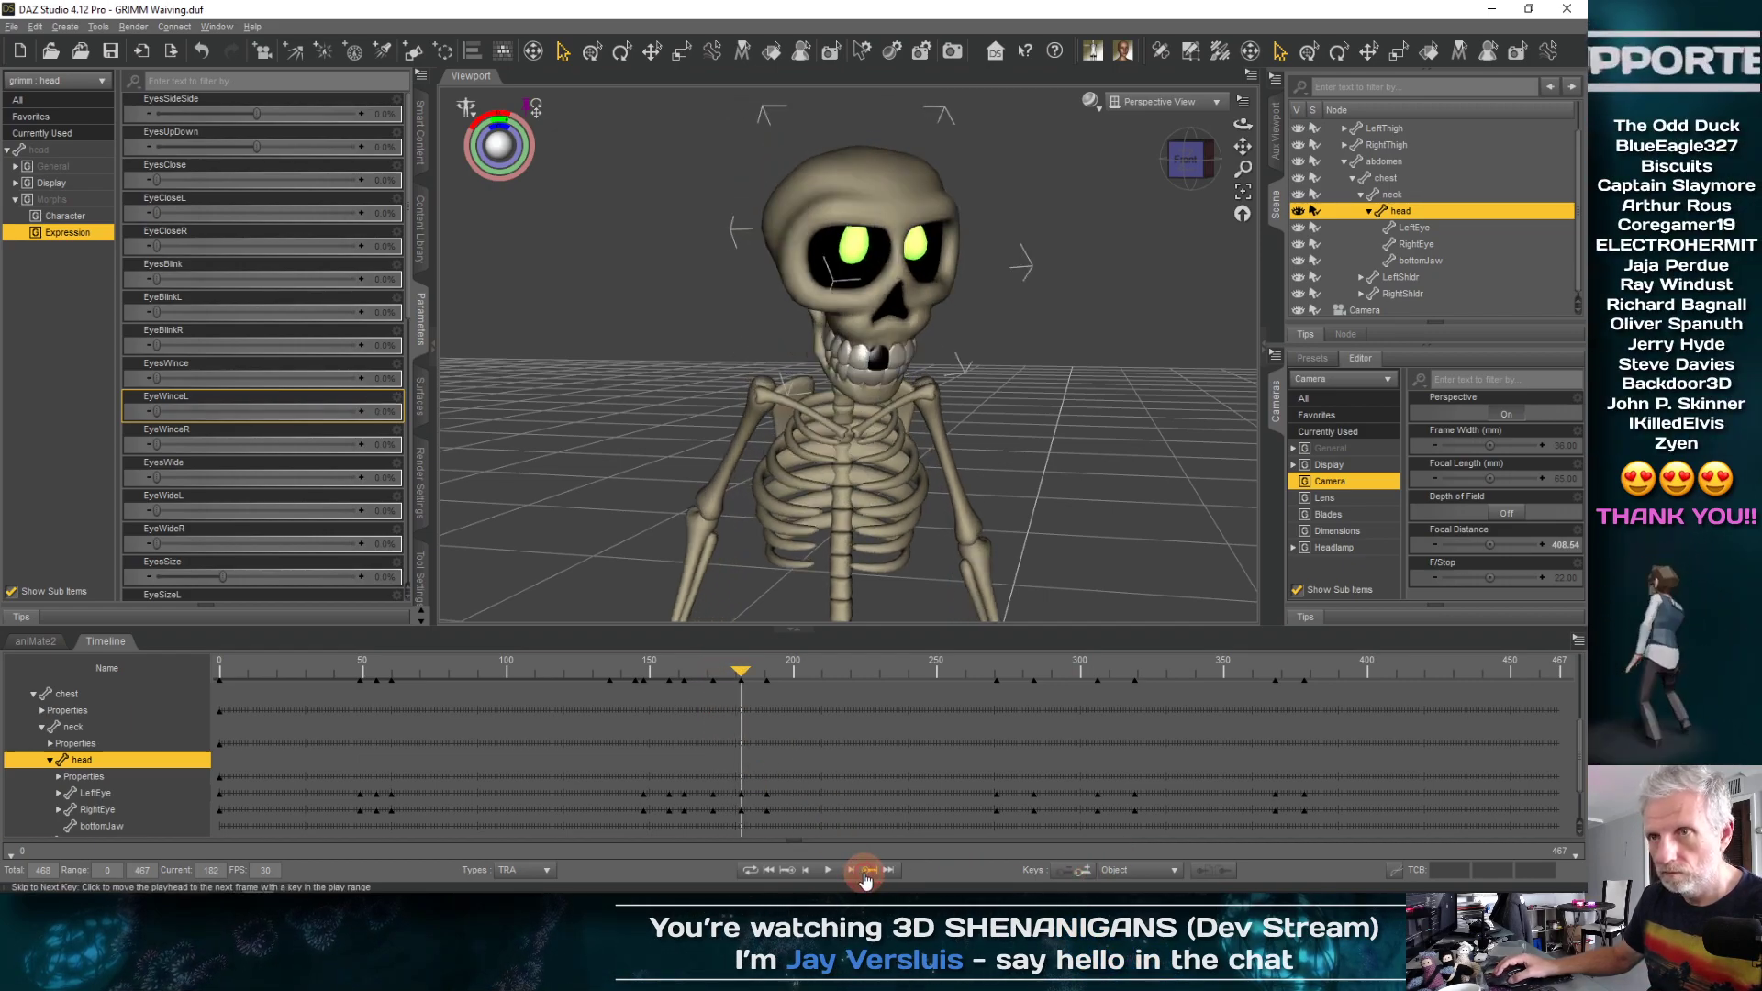
click(381, 116)
text(50)
key(Return)
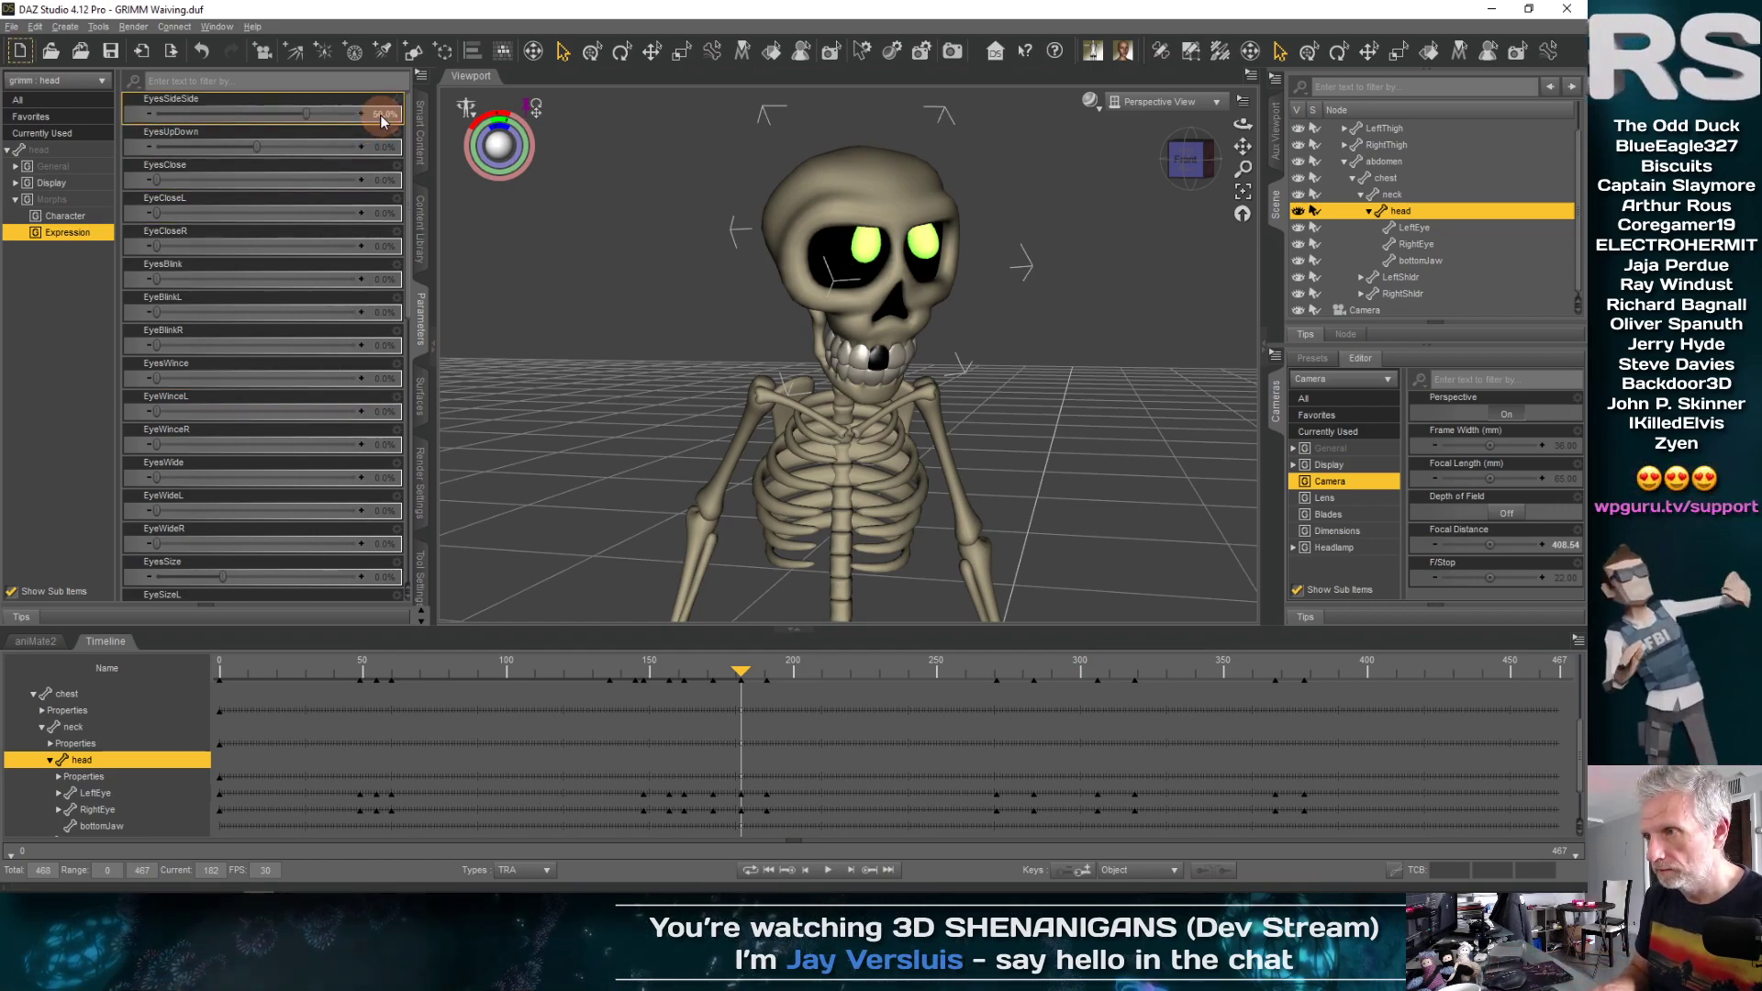
Set the head's EyesUpDown morph to -50% at frame 182 and key the head there
click(384, 143)
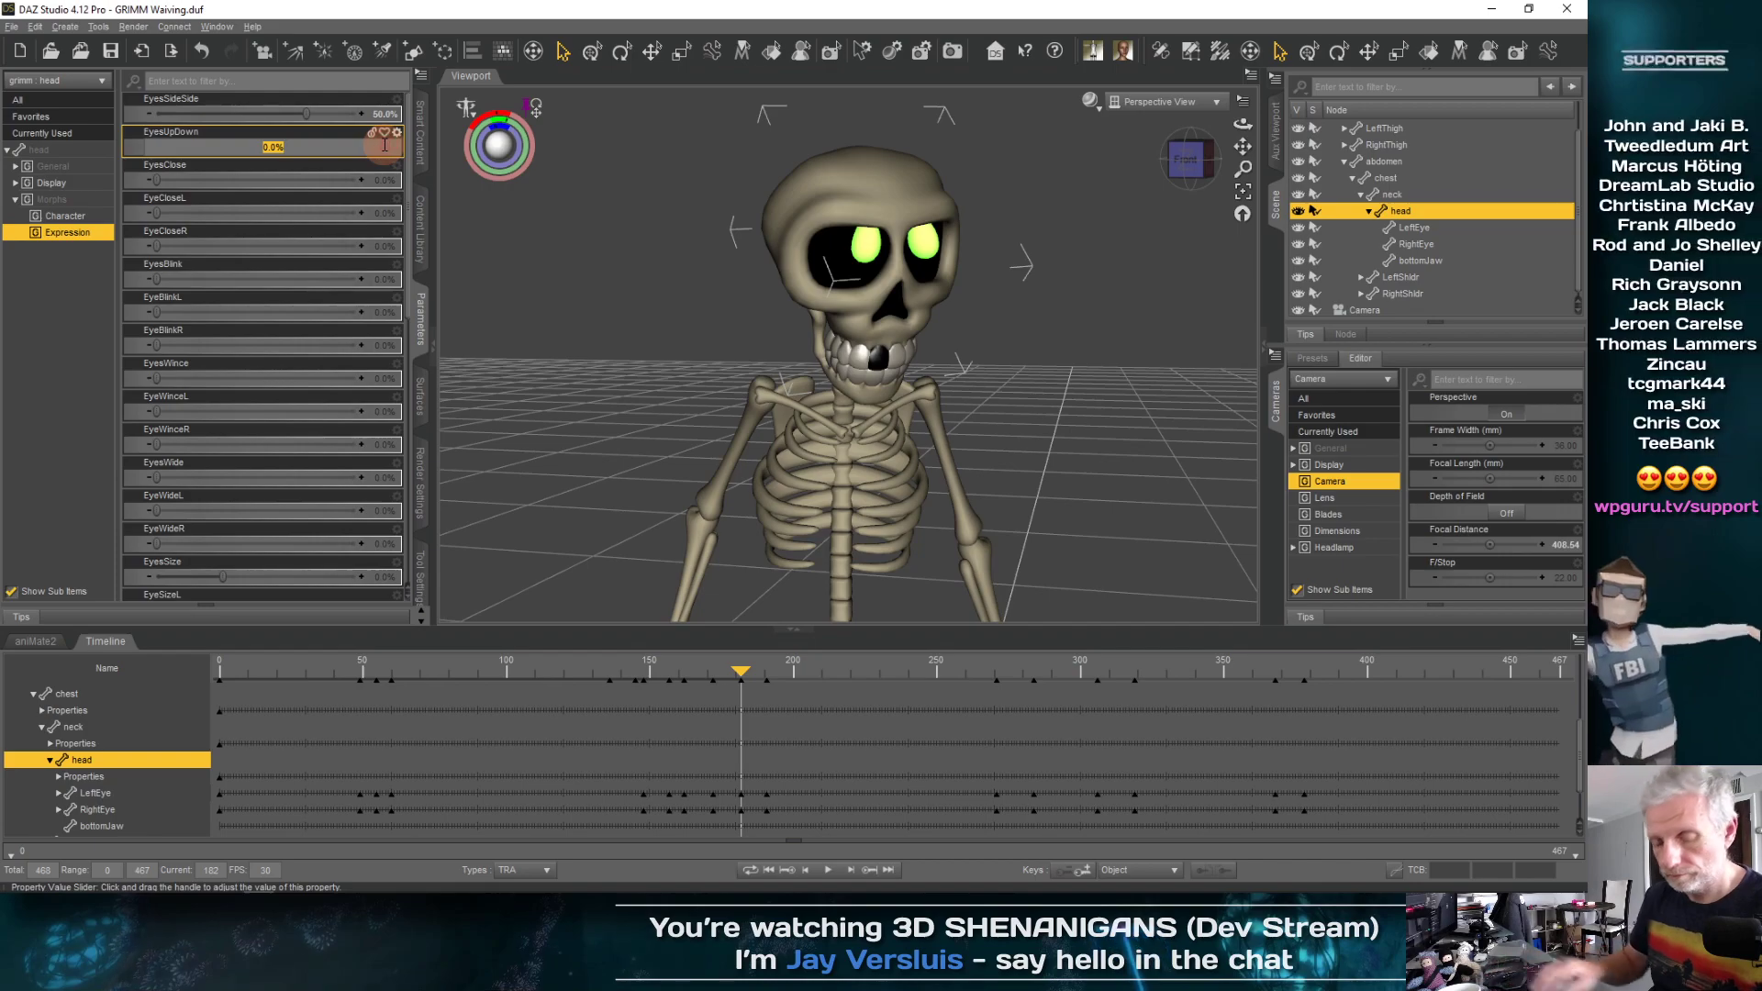
text(-50)
key(Return)
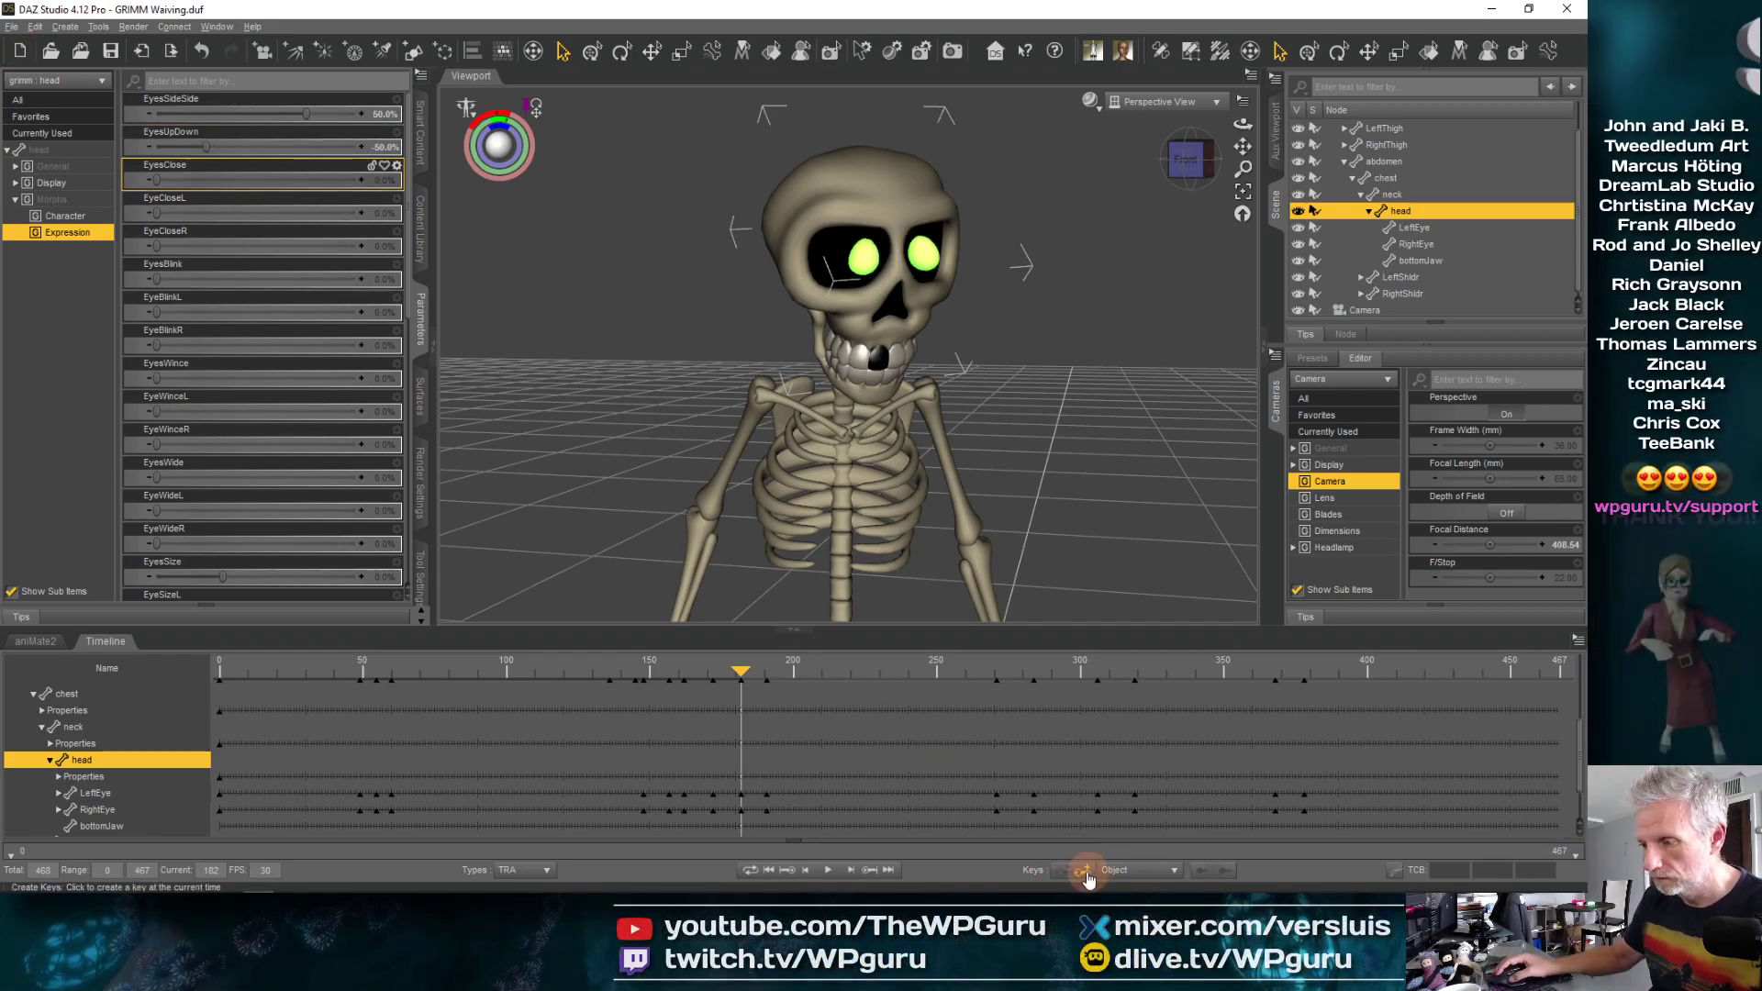
click(745, 706)
Key the head's current eye direction at frame 219, and set EyesSideSide to -50% at frame 230
drag(741, 676, 845, 679)
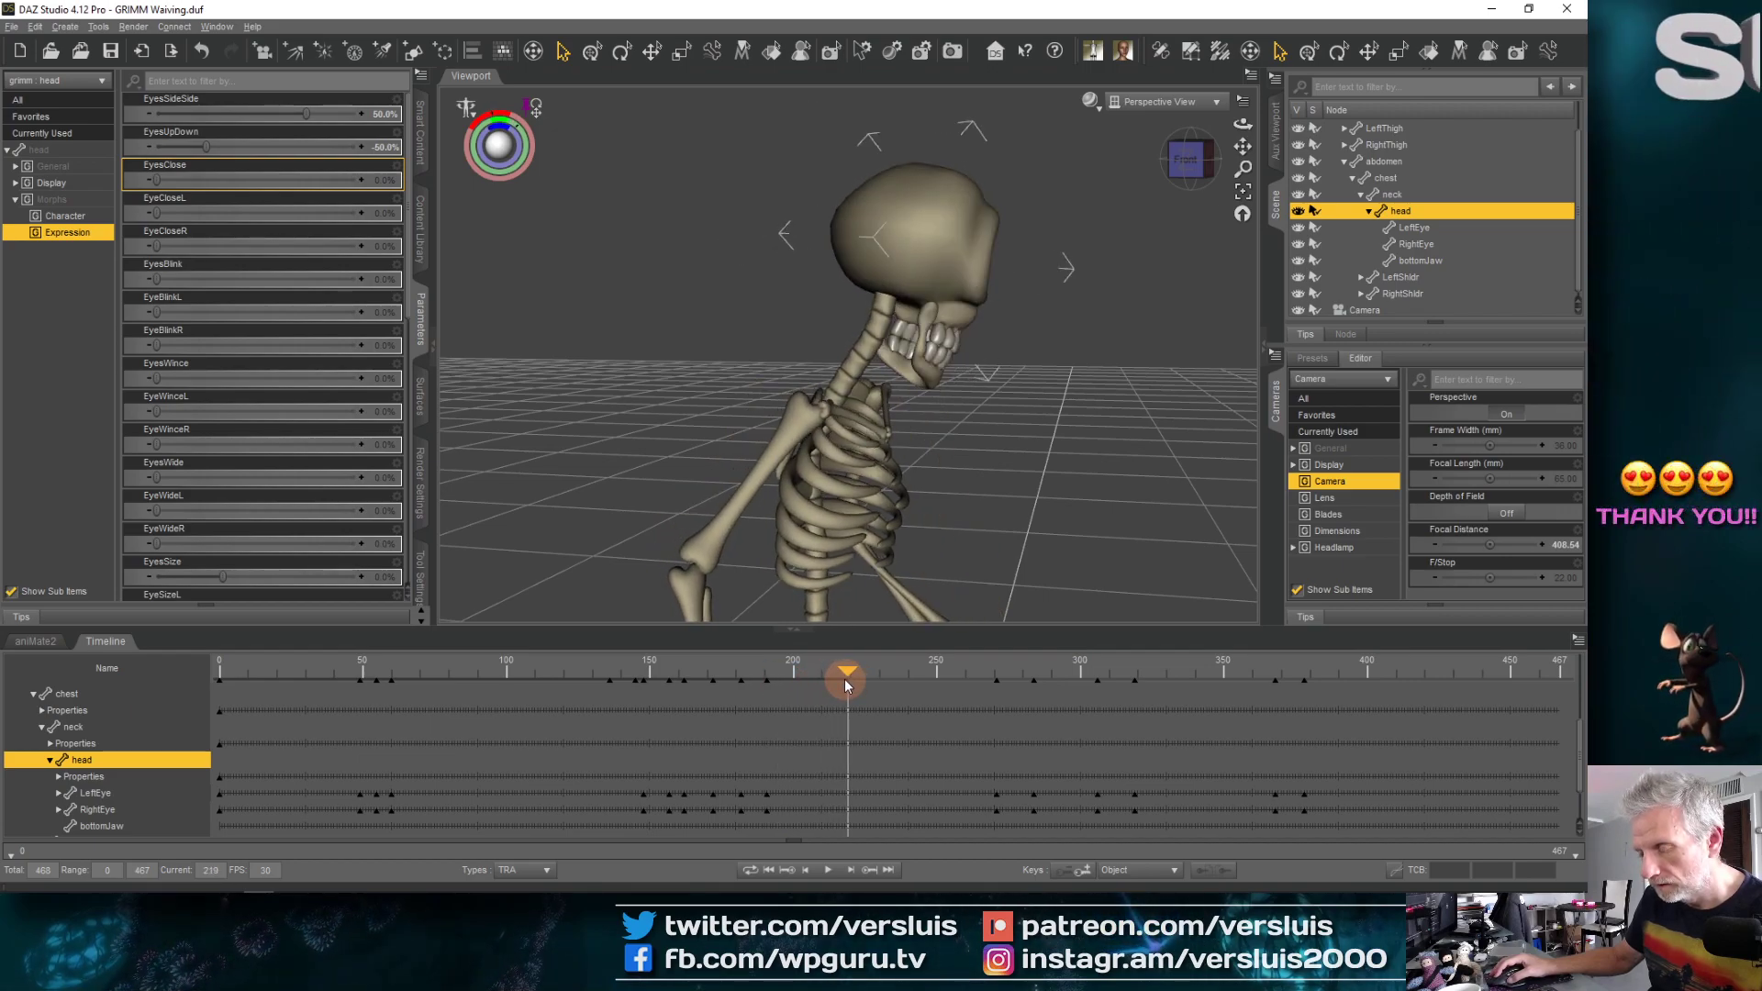
click(1085, 872)
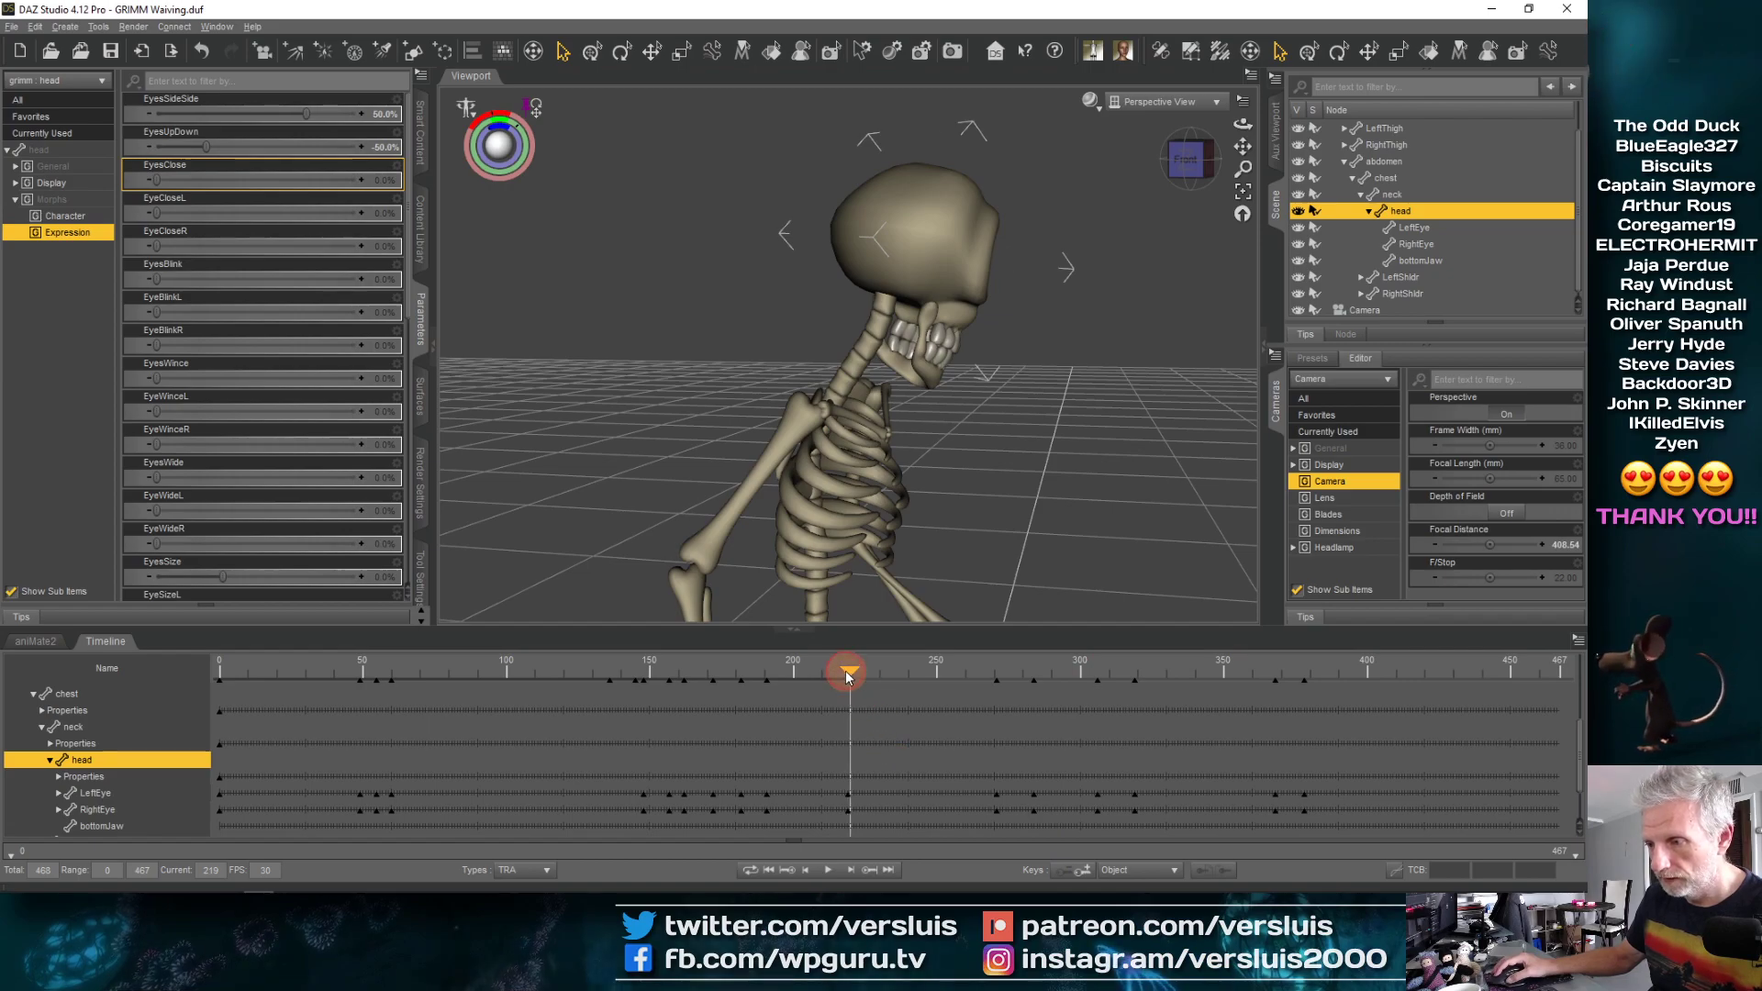
drag(846, 673, 874, 668)
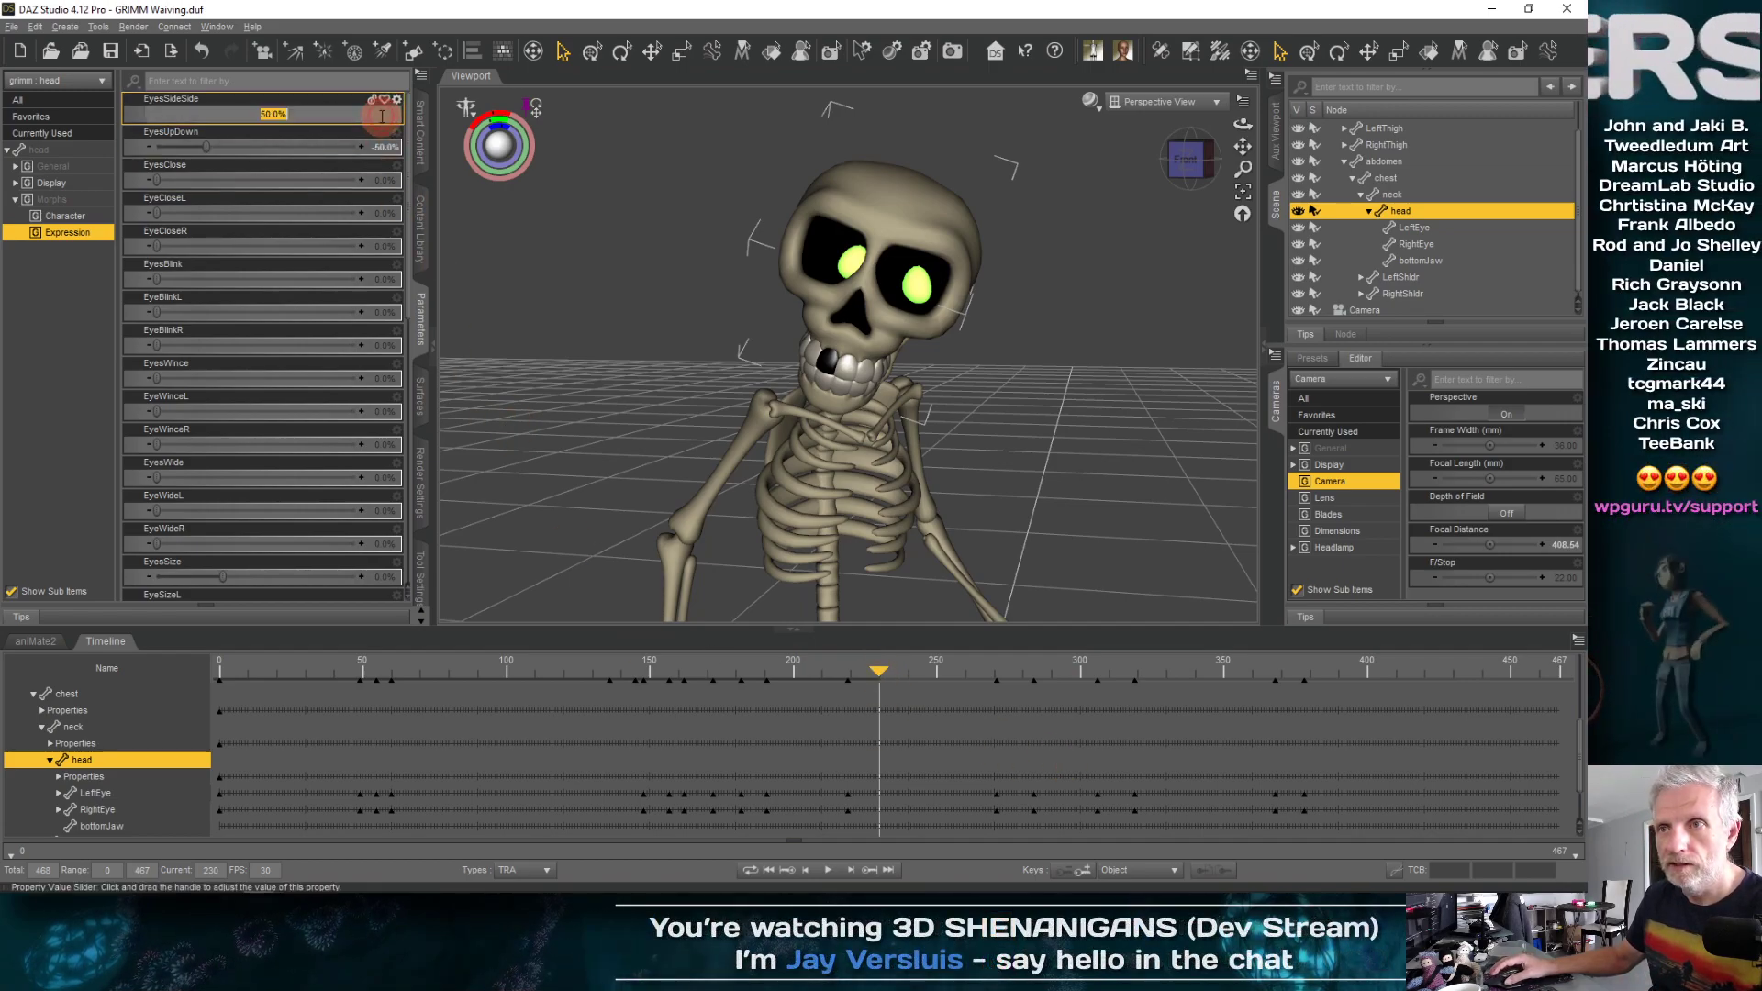
key(Return)
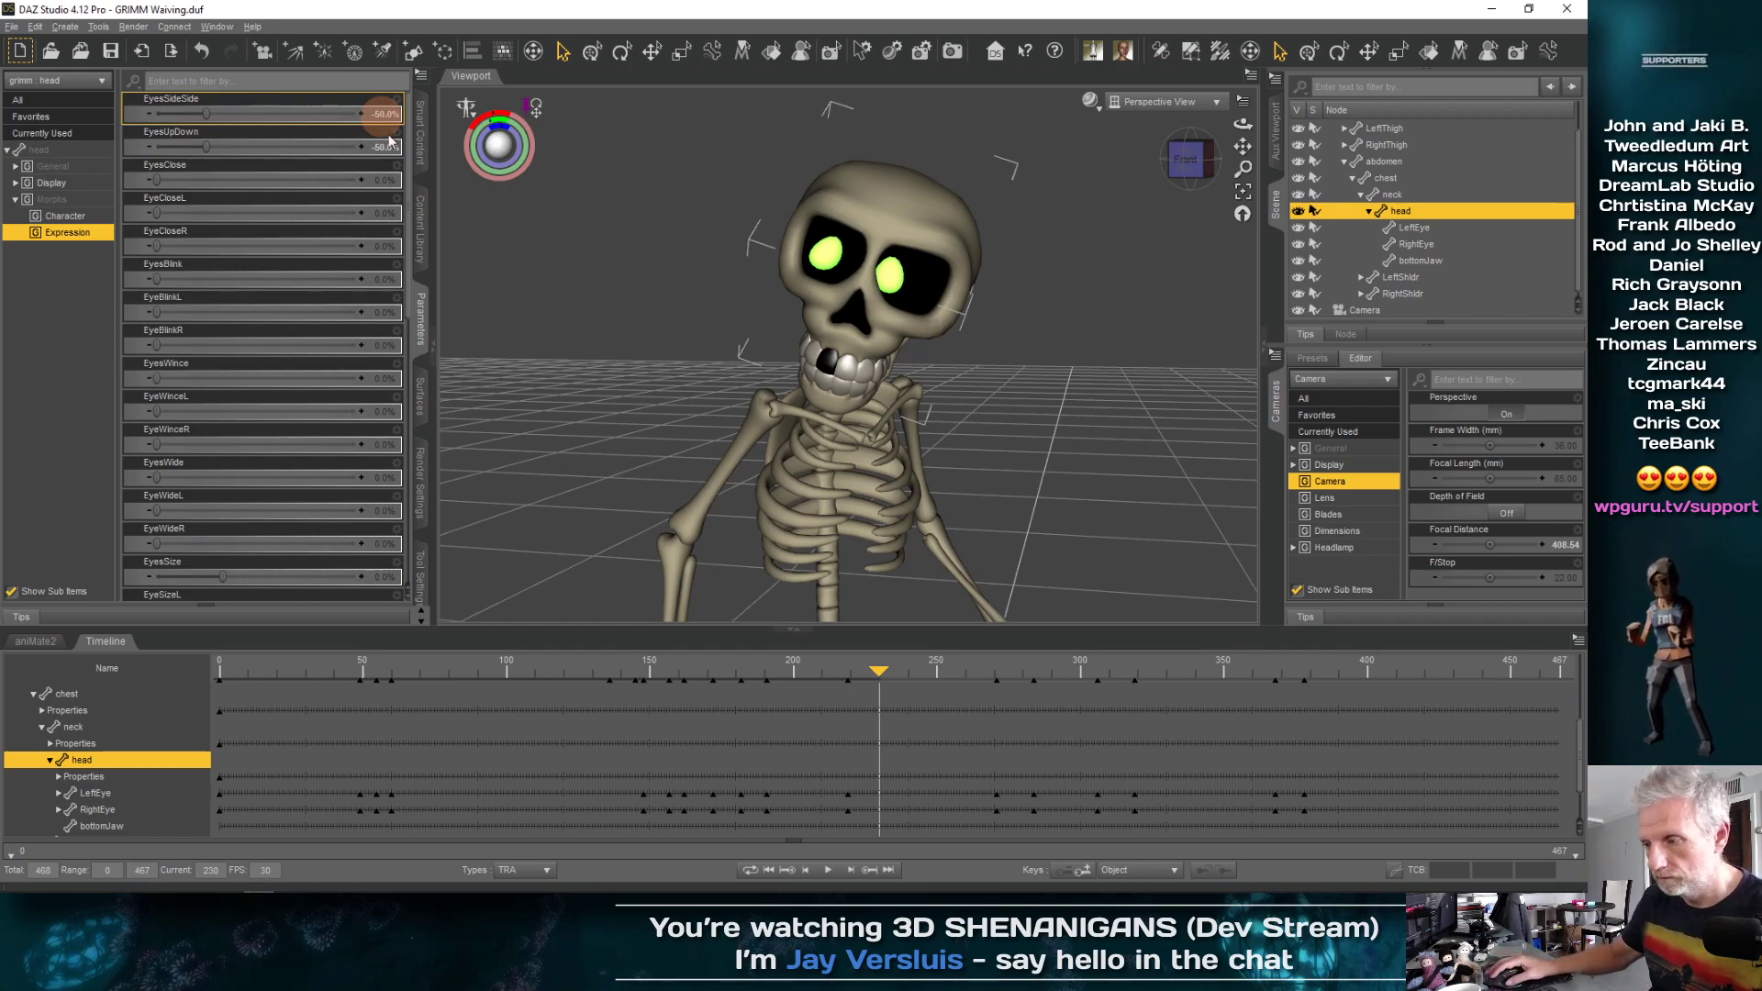
Key the head's current eye direction at frame 261, and key EyesSideSide and EyesUpDown at 0% on frame 271
drag(877, 677, 833, 677)
drag(783, 675, 964, 658)
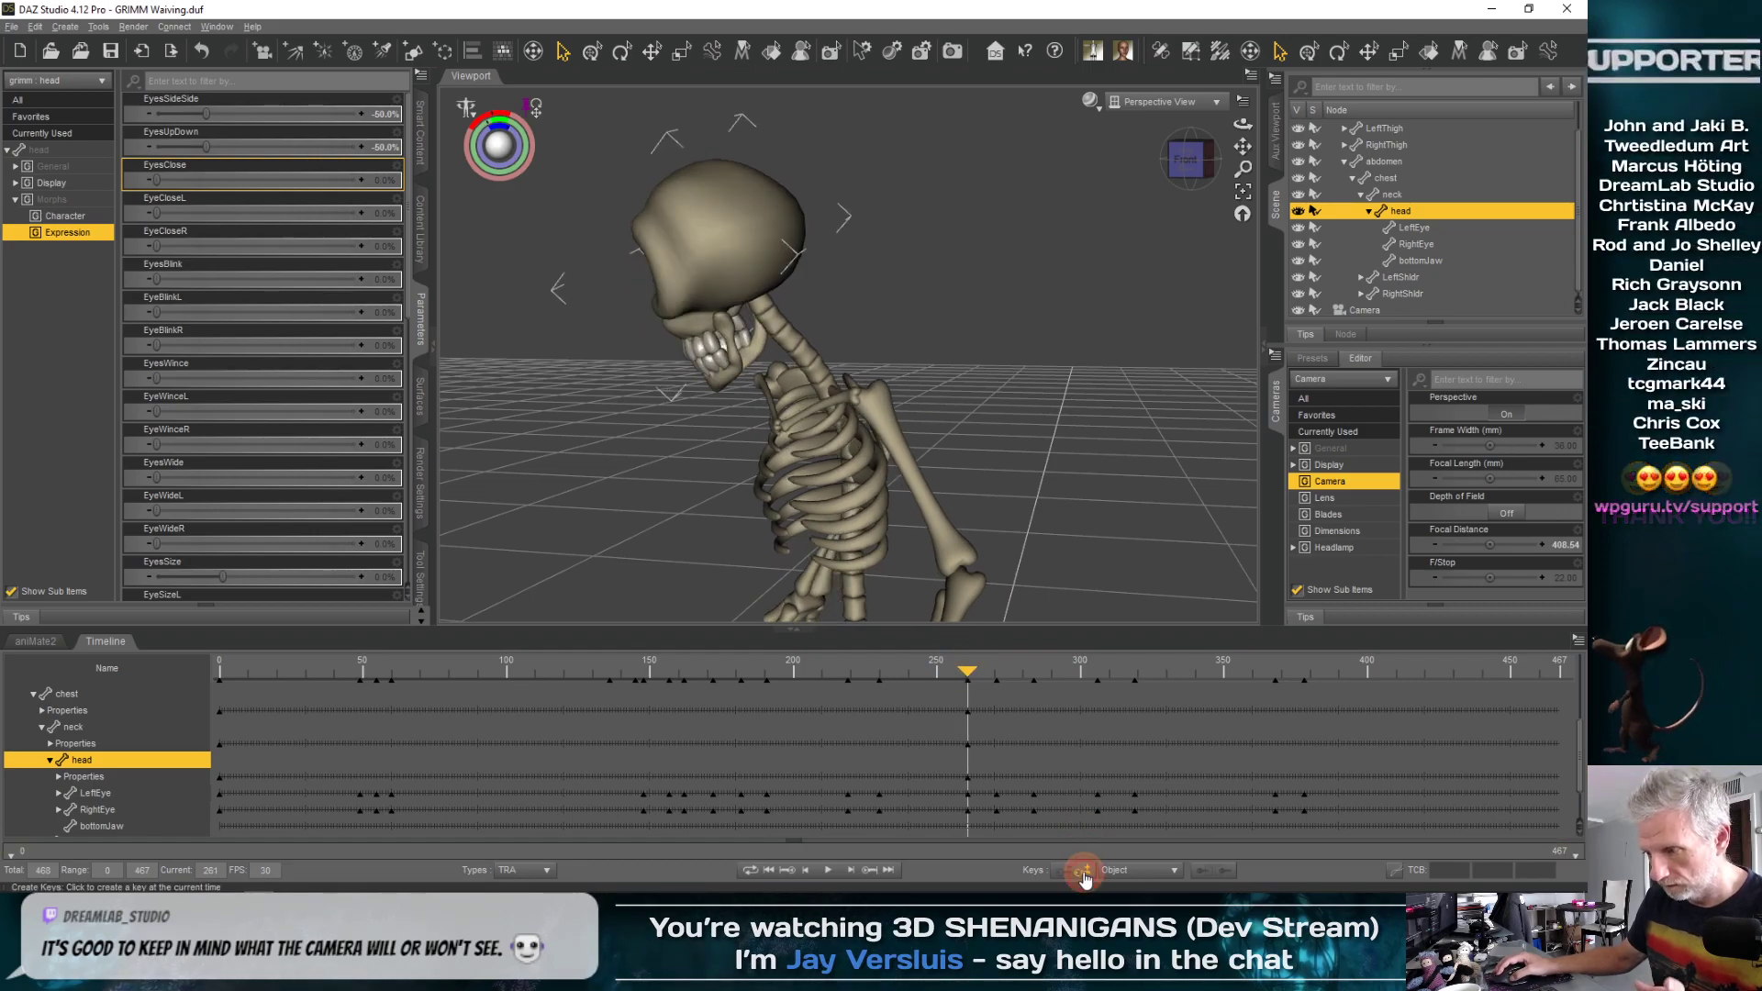
click(992, 672)
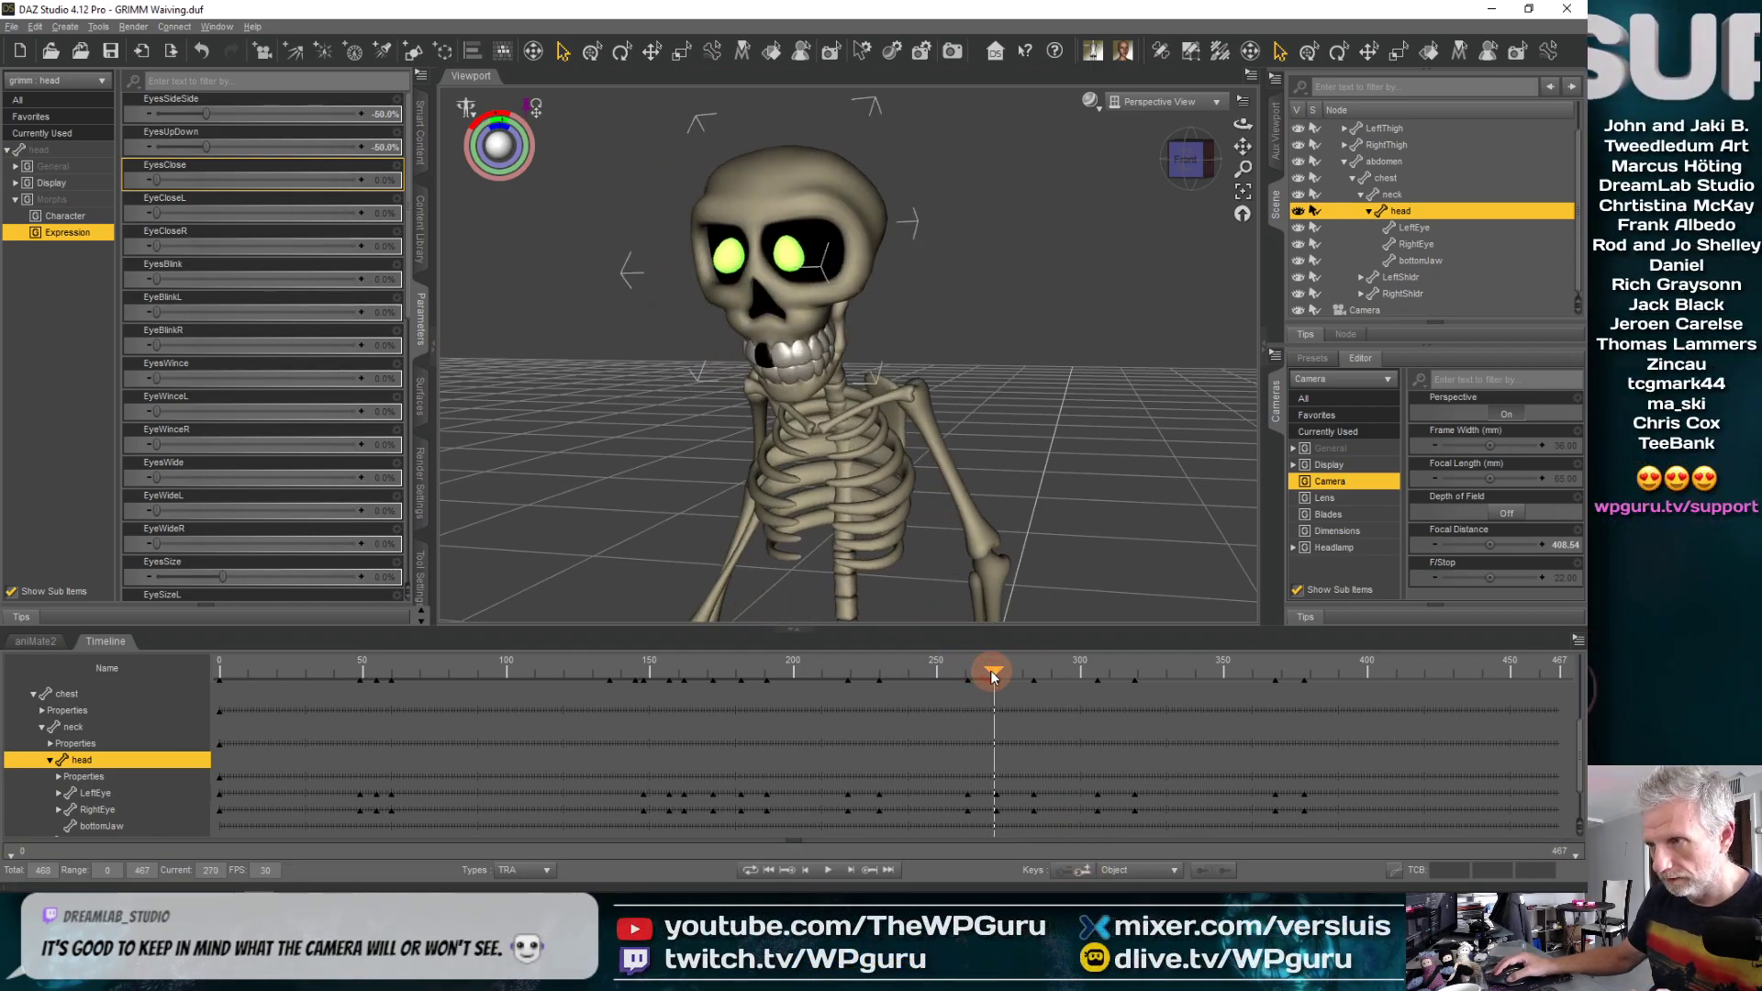
click(870, 870)
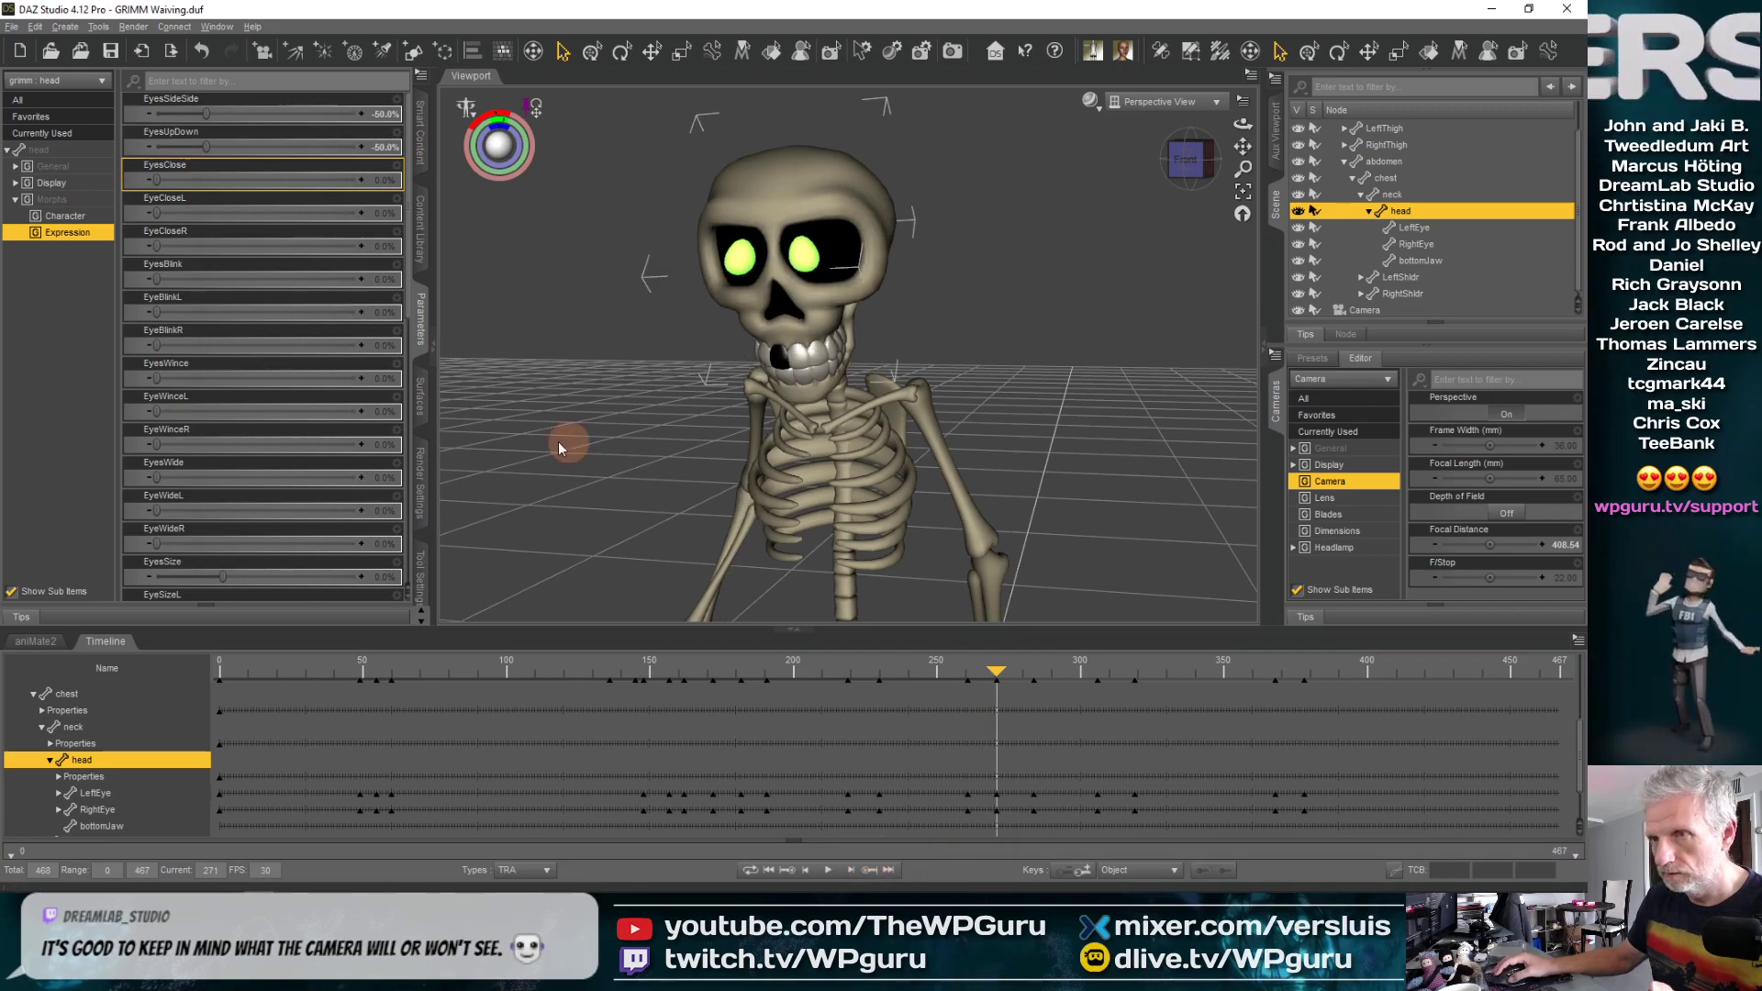
text(0)
key(Return)
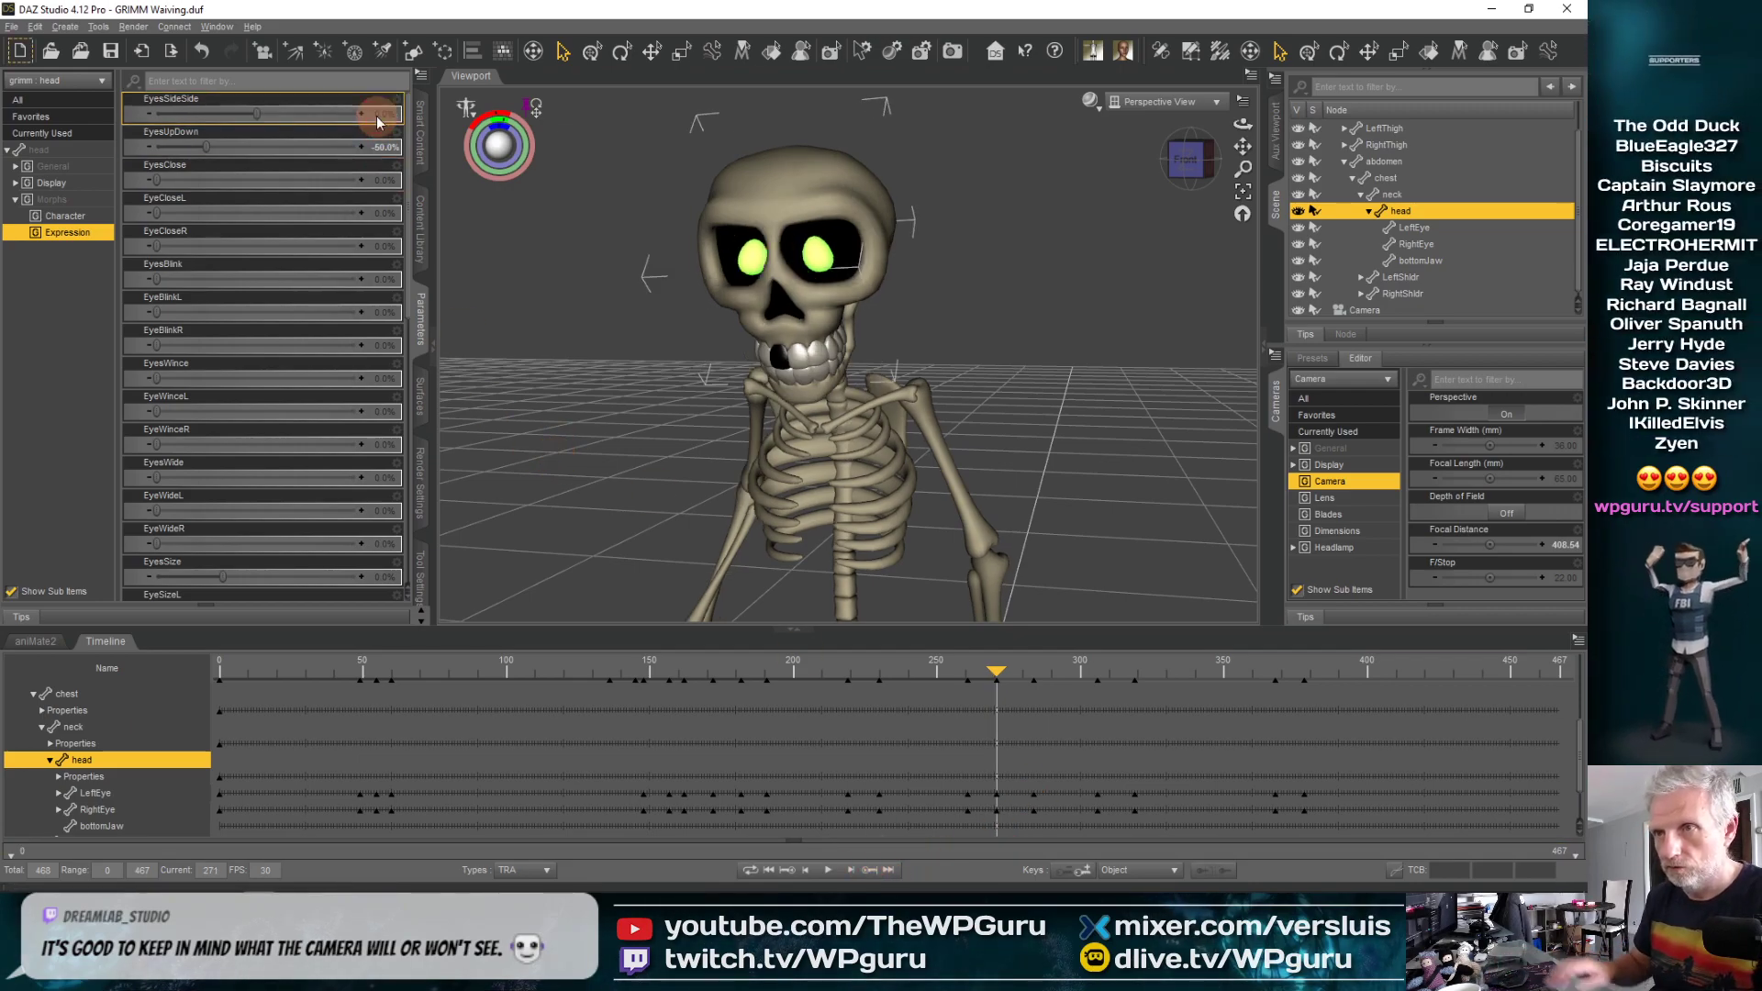
text(0)
key(Return)
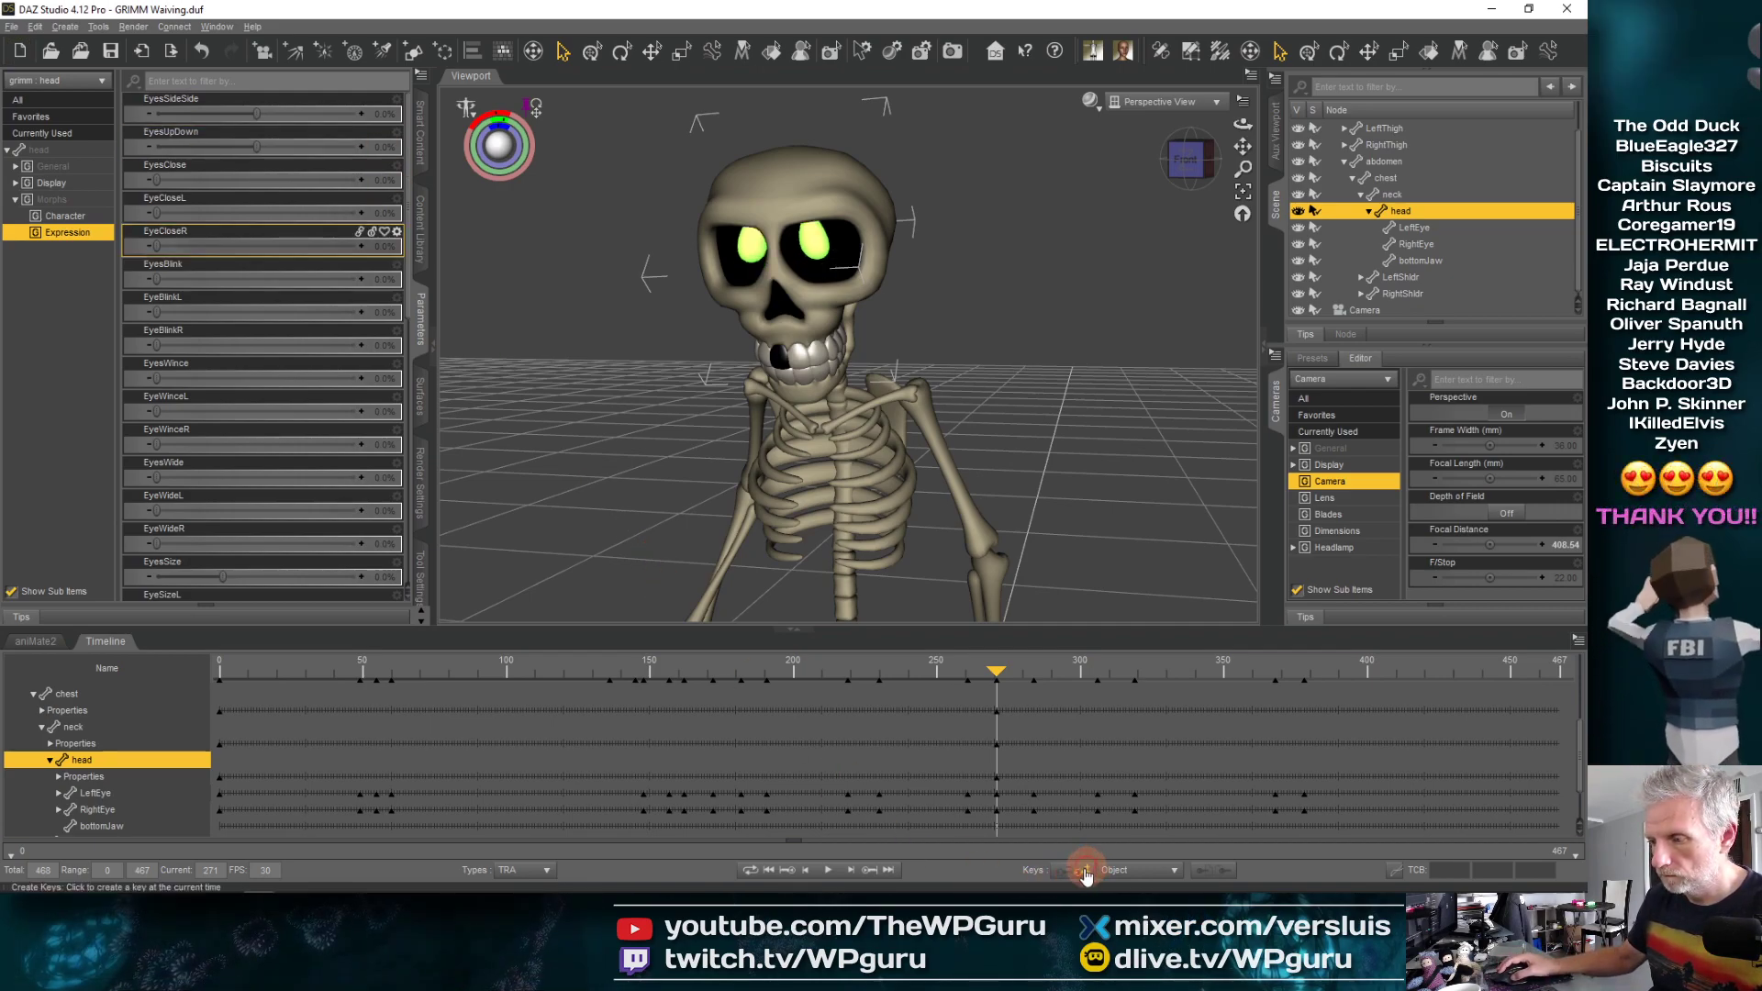
Advance to the keyframe at frame 284 and set the head's EyesSideSide to 50% and EyesUpDown to -50%
mouse_move(997, 672)
mouse_down()
mouse_move(1078, 671)
mouse_move(1013, 674)
mouse_up()
click(869, 872)
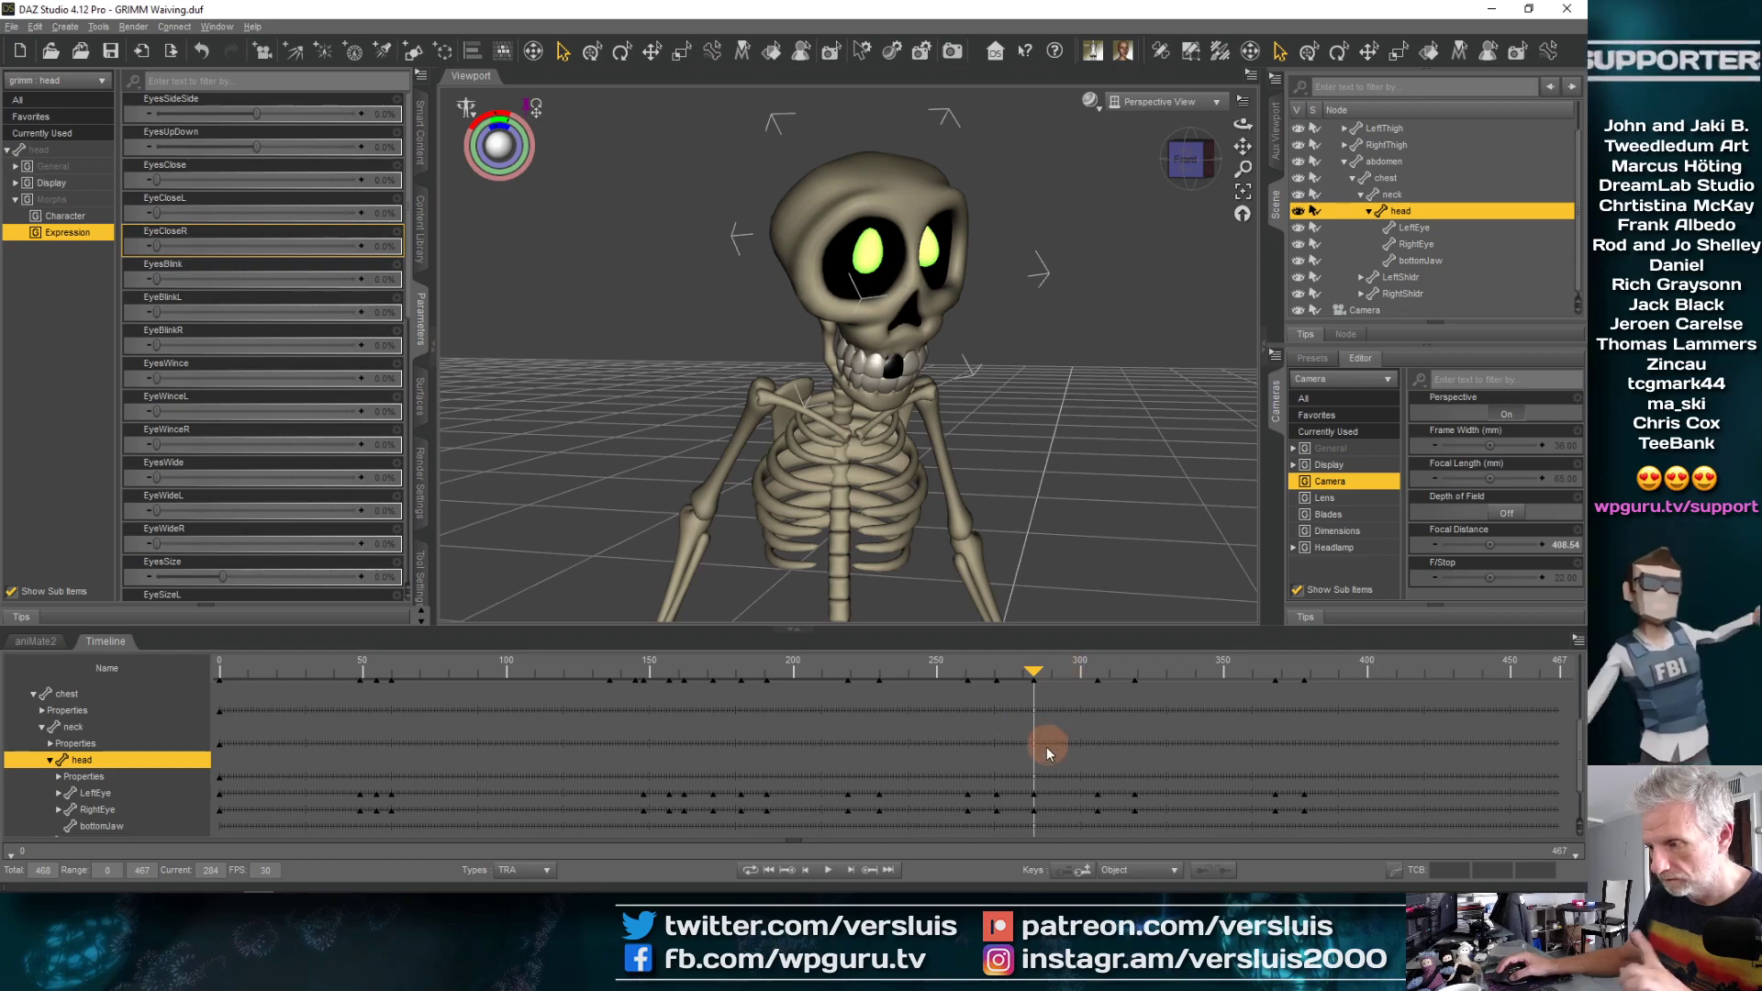
click(374, 115)
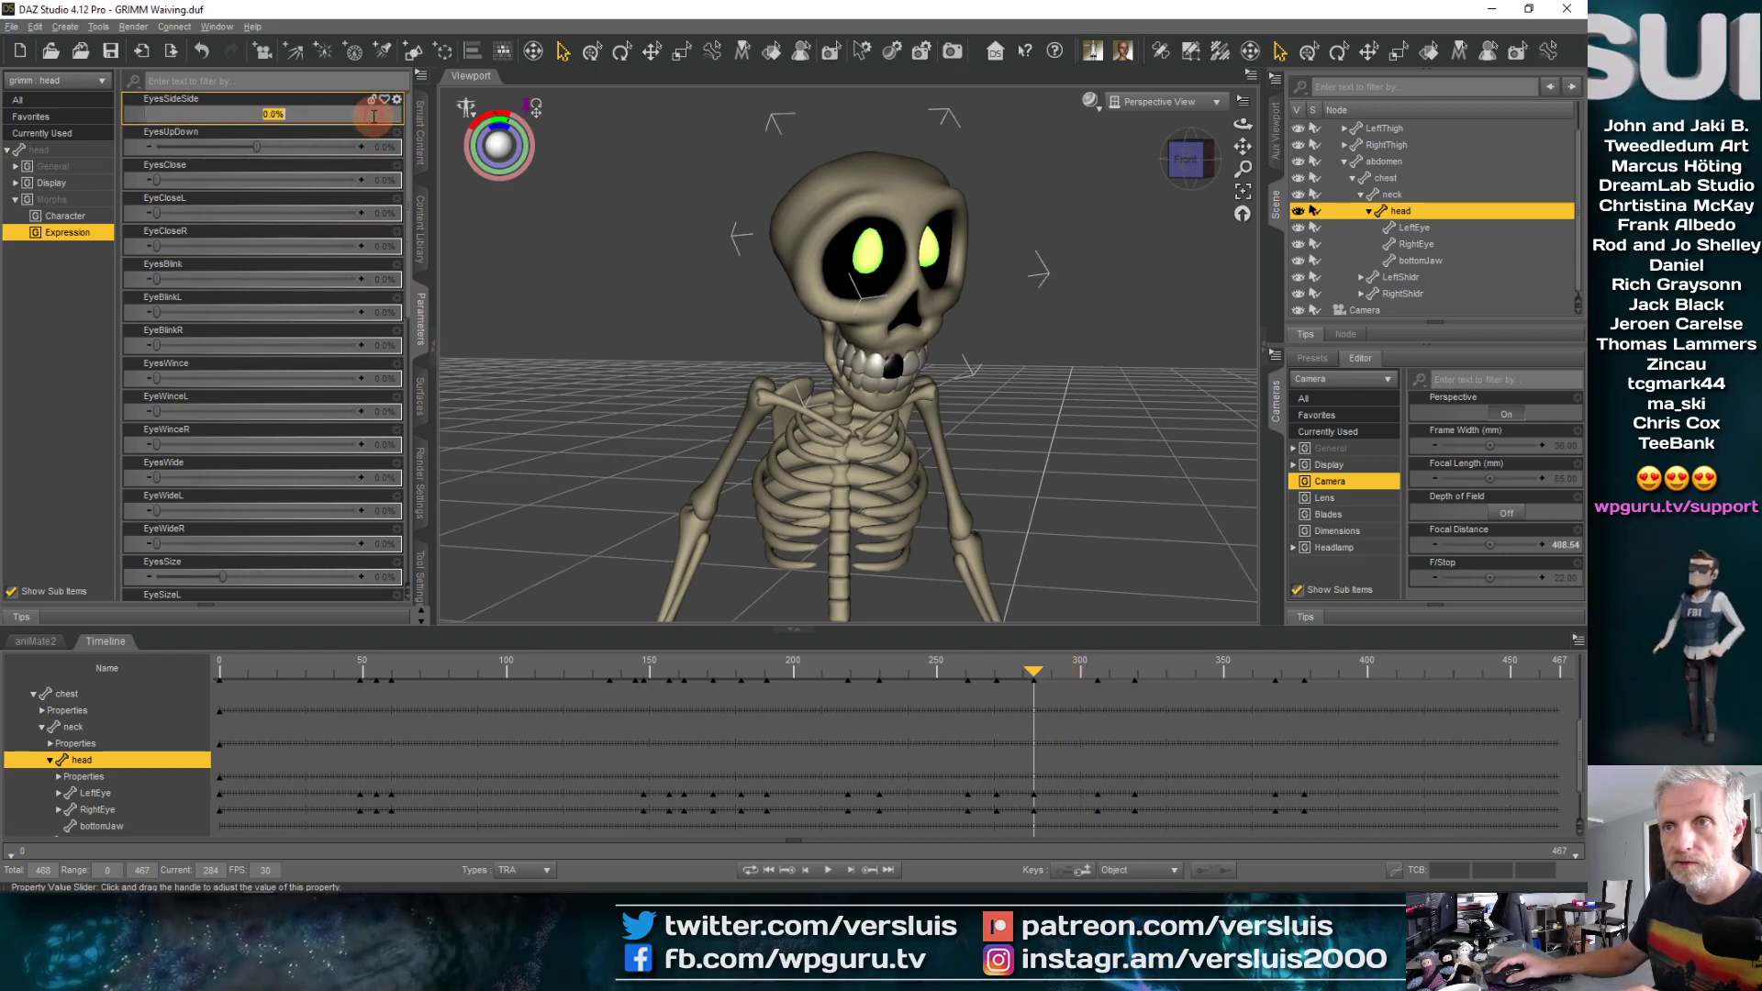
text(50)
key(Return)
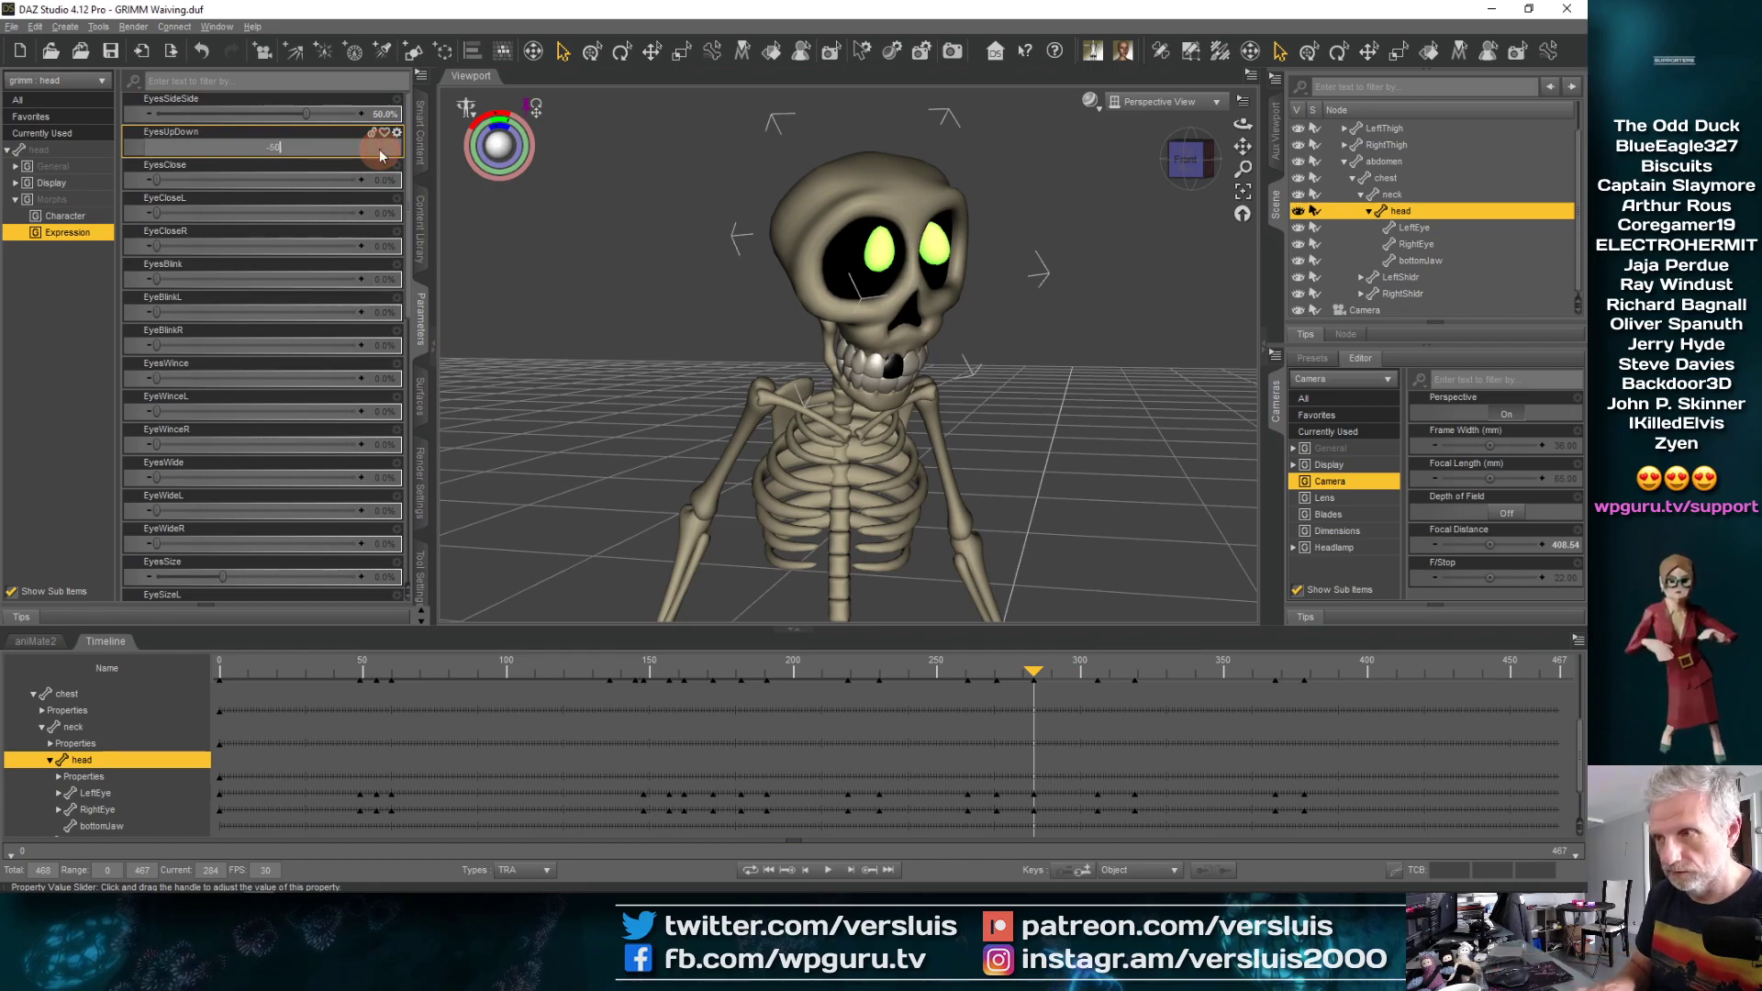
key(Return)
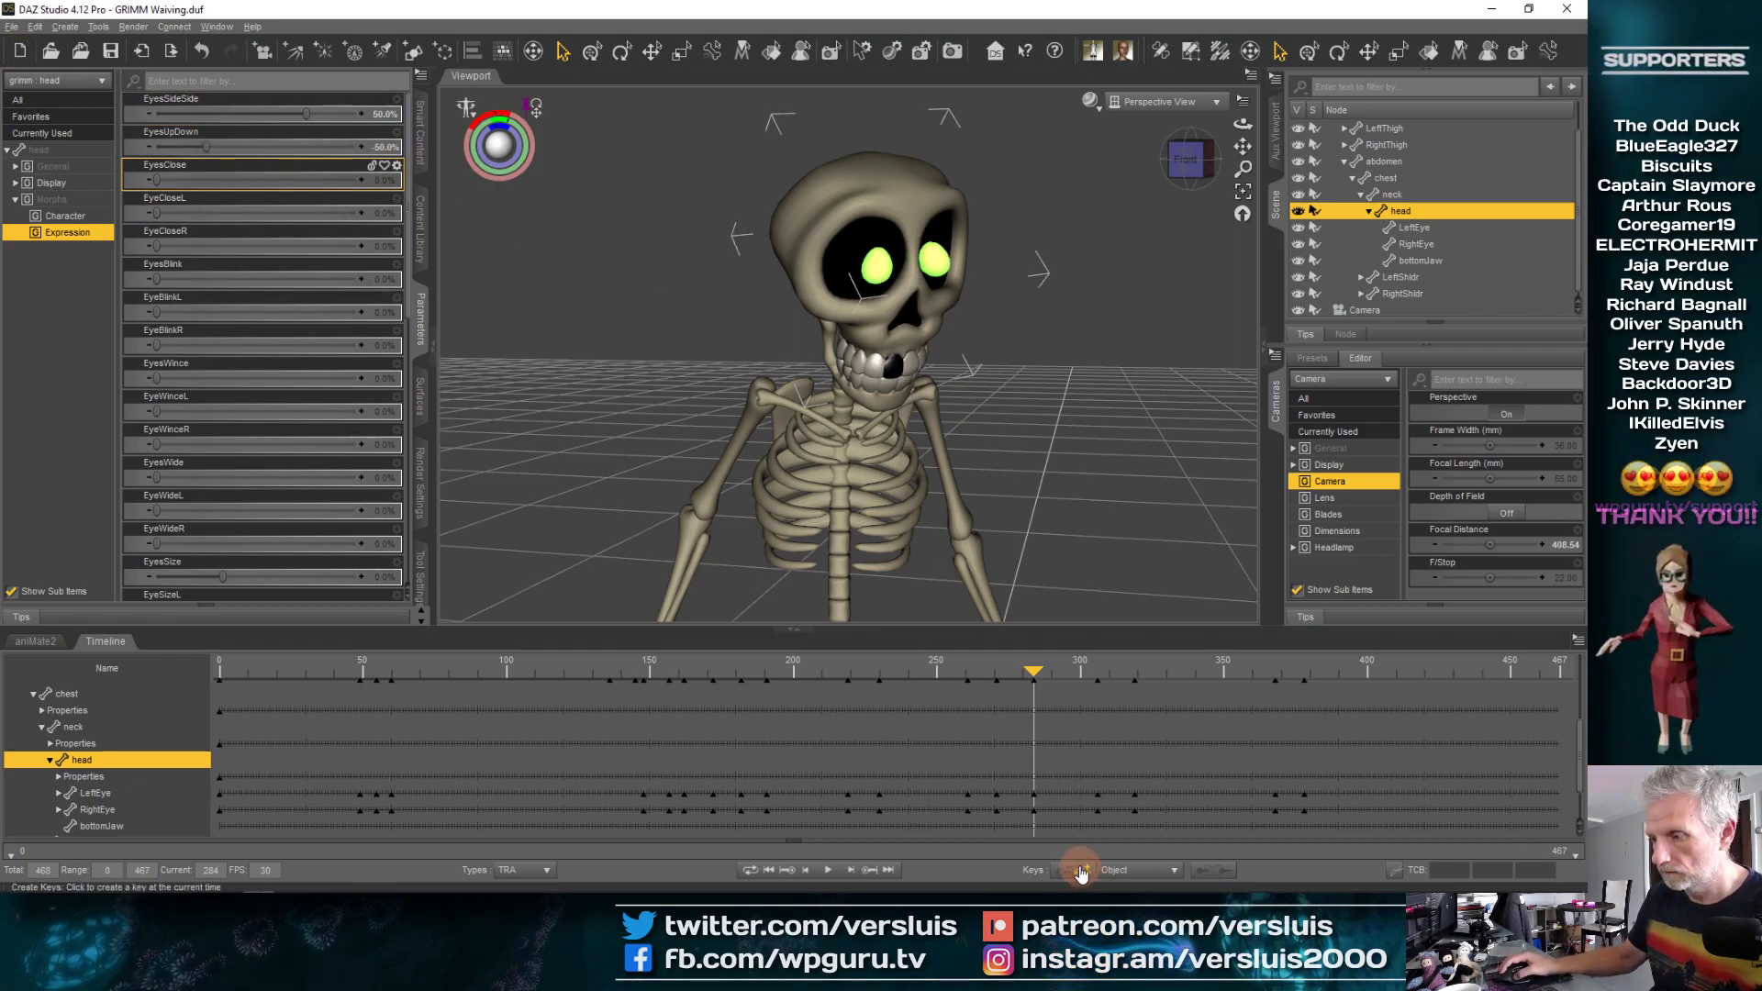
Reset EyesSideSide and EyesUpDown to 0% at frame 295 and key the head there
mouse_move(1035, 674)
mouse_down()
mouse_move(1191, 675)
mouse_move(943, 681)
mouse_move(1060, 677)
mouse_up()
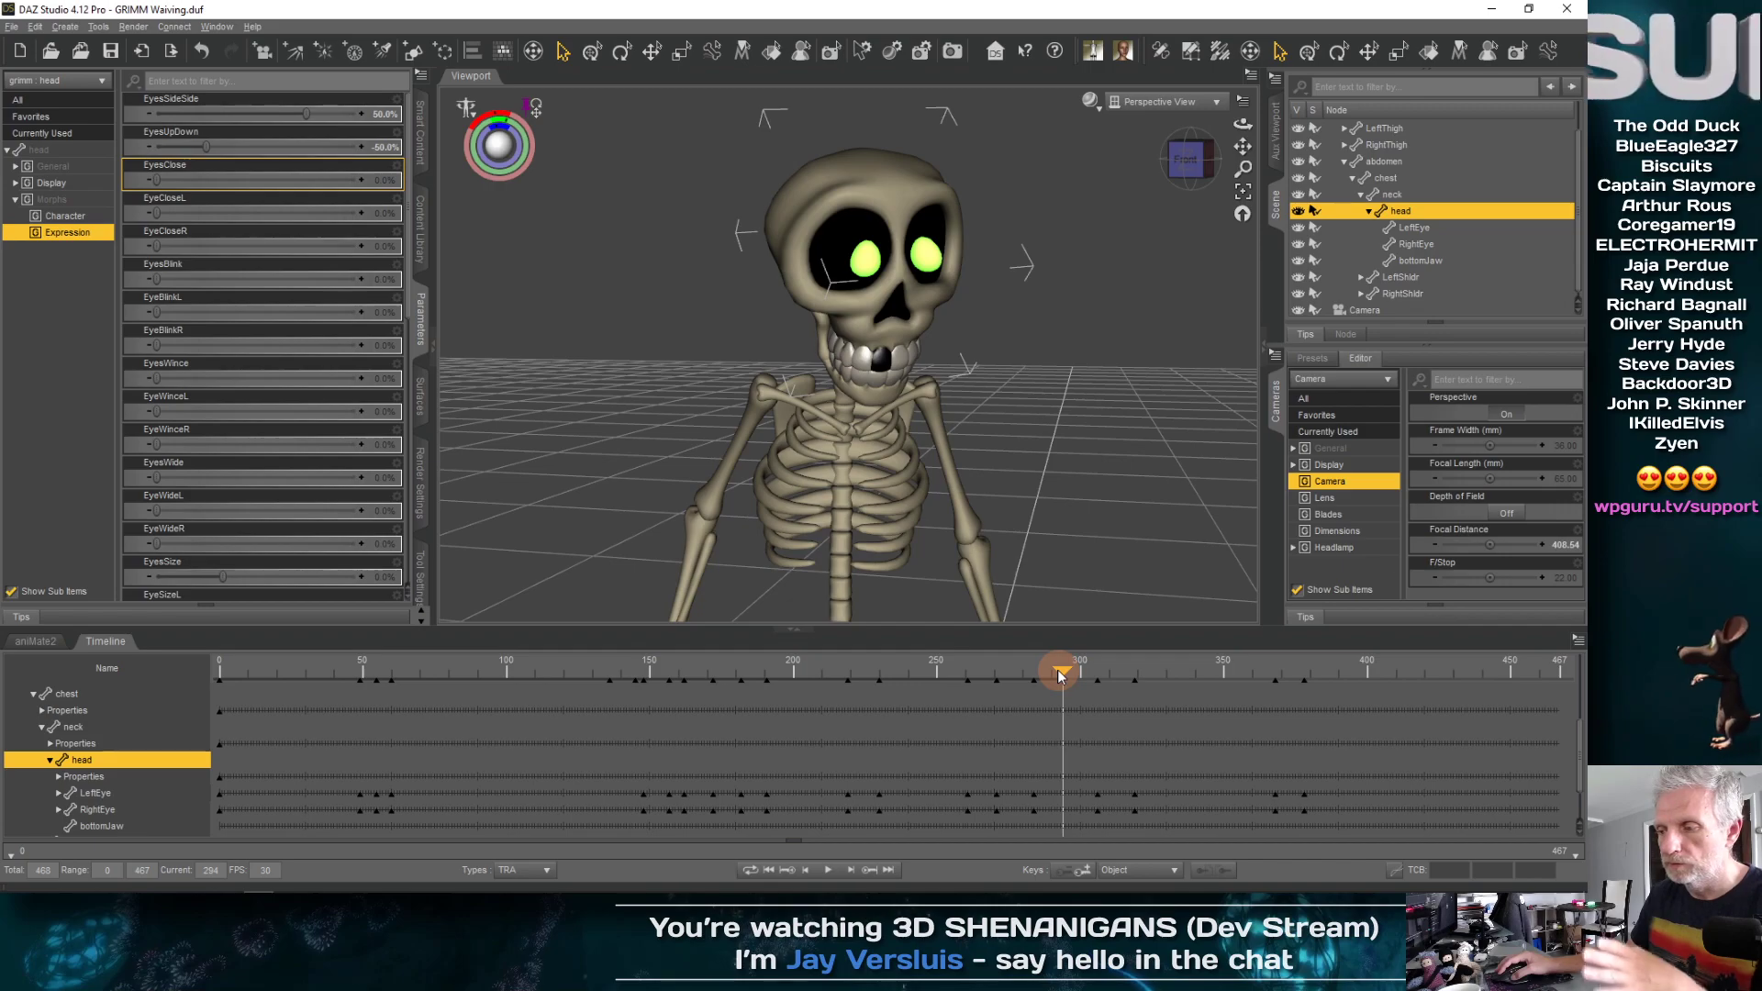
drag(1060, 674, 1064, 674)
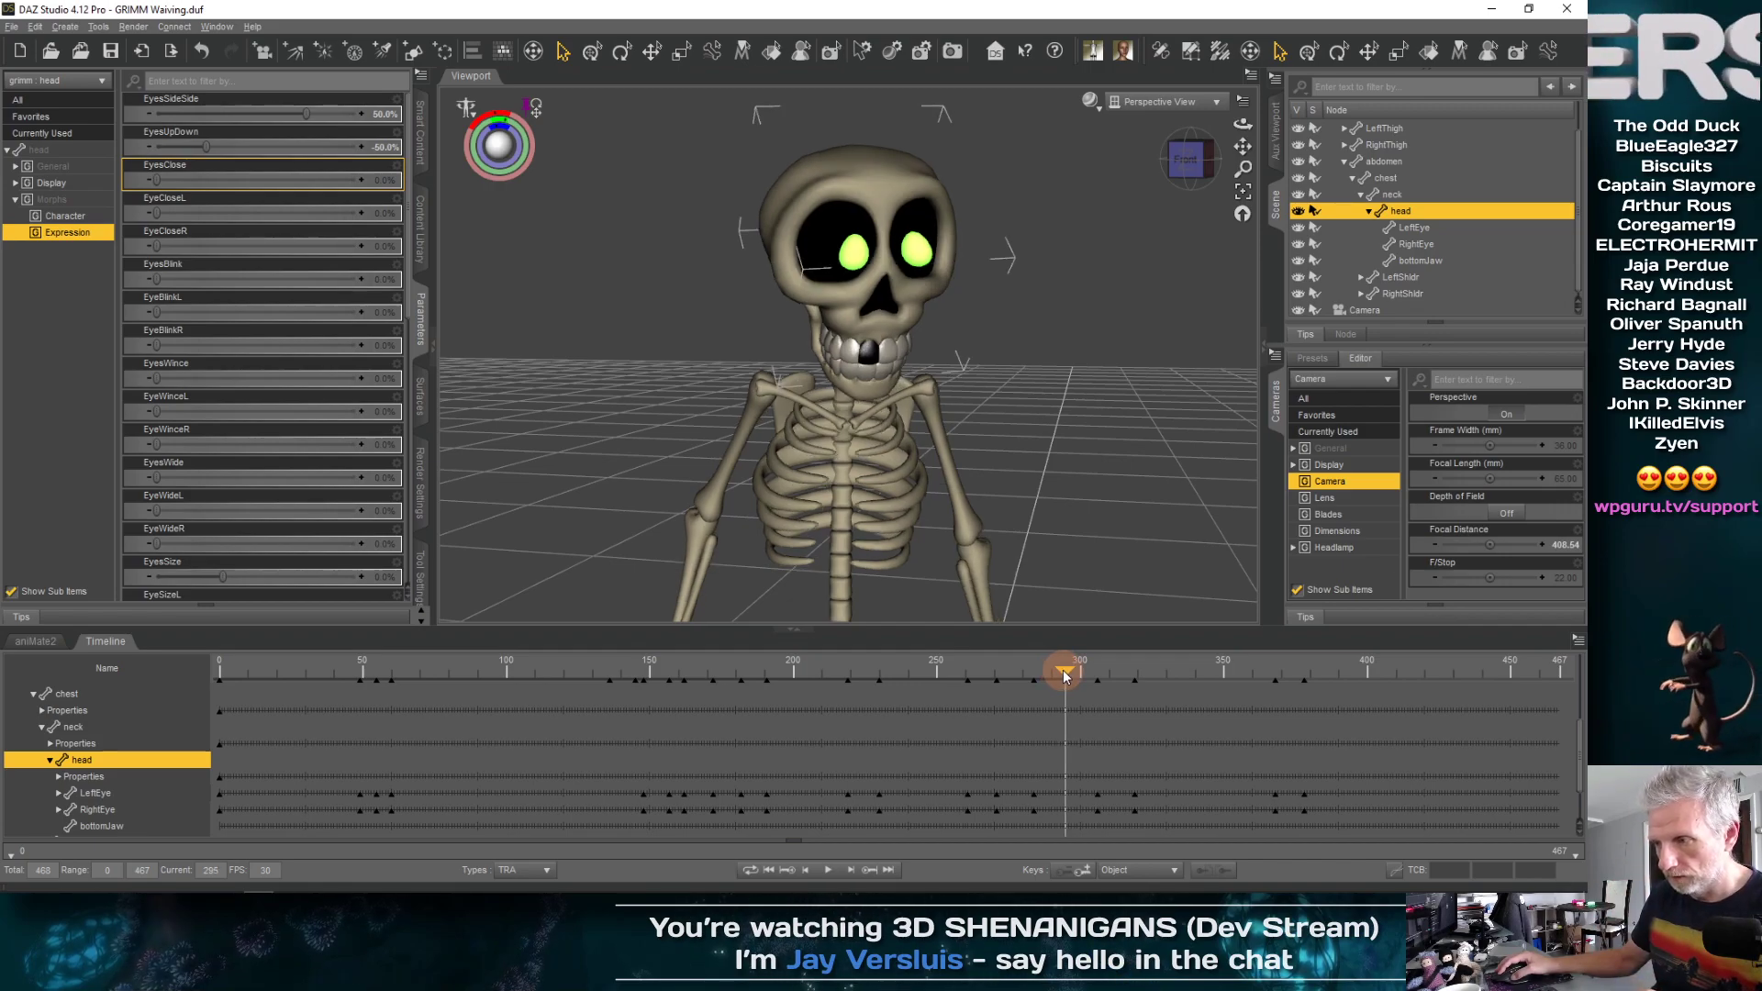
click(384, 114)
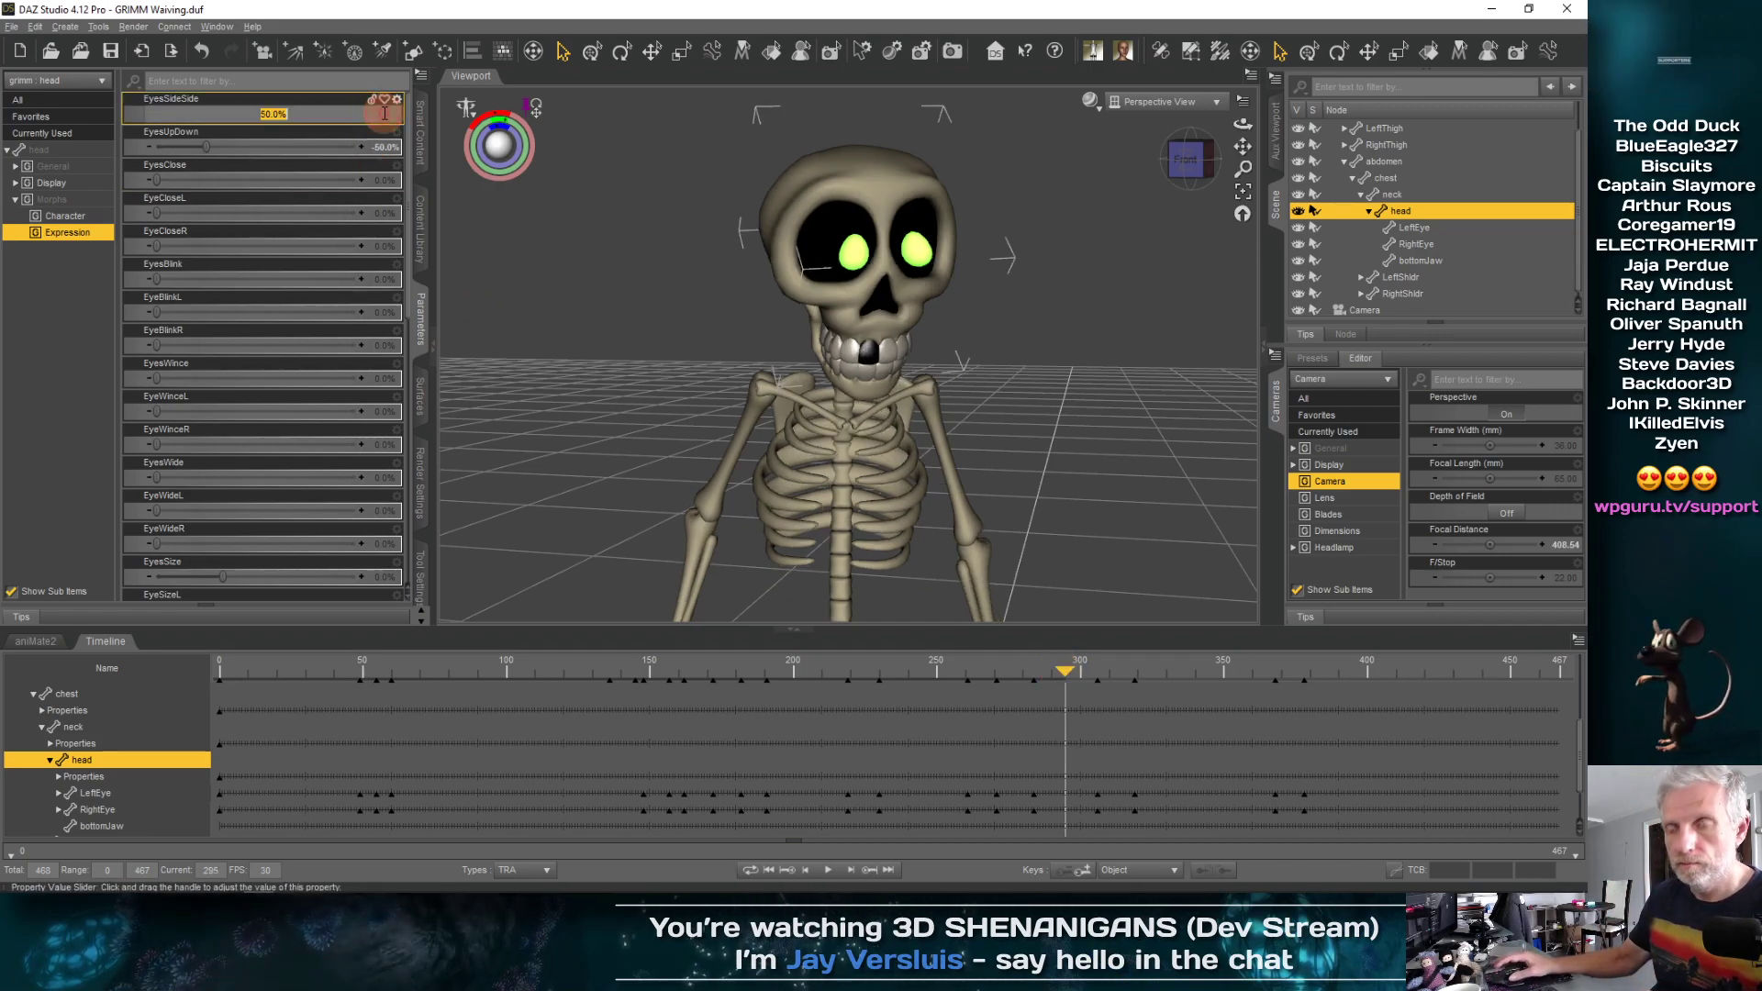
click(381, 146)
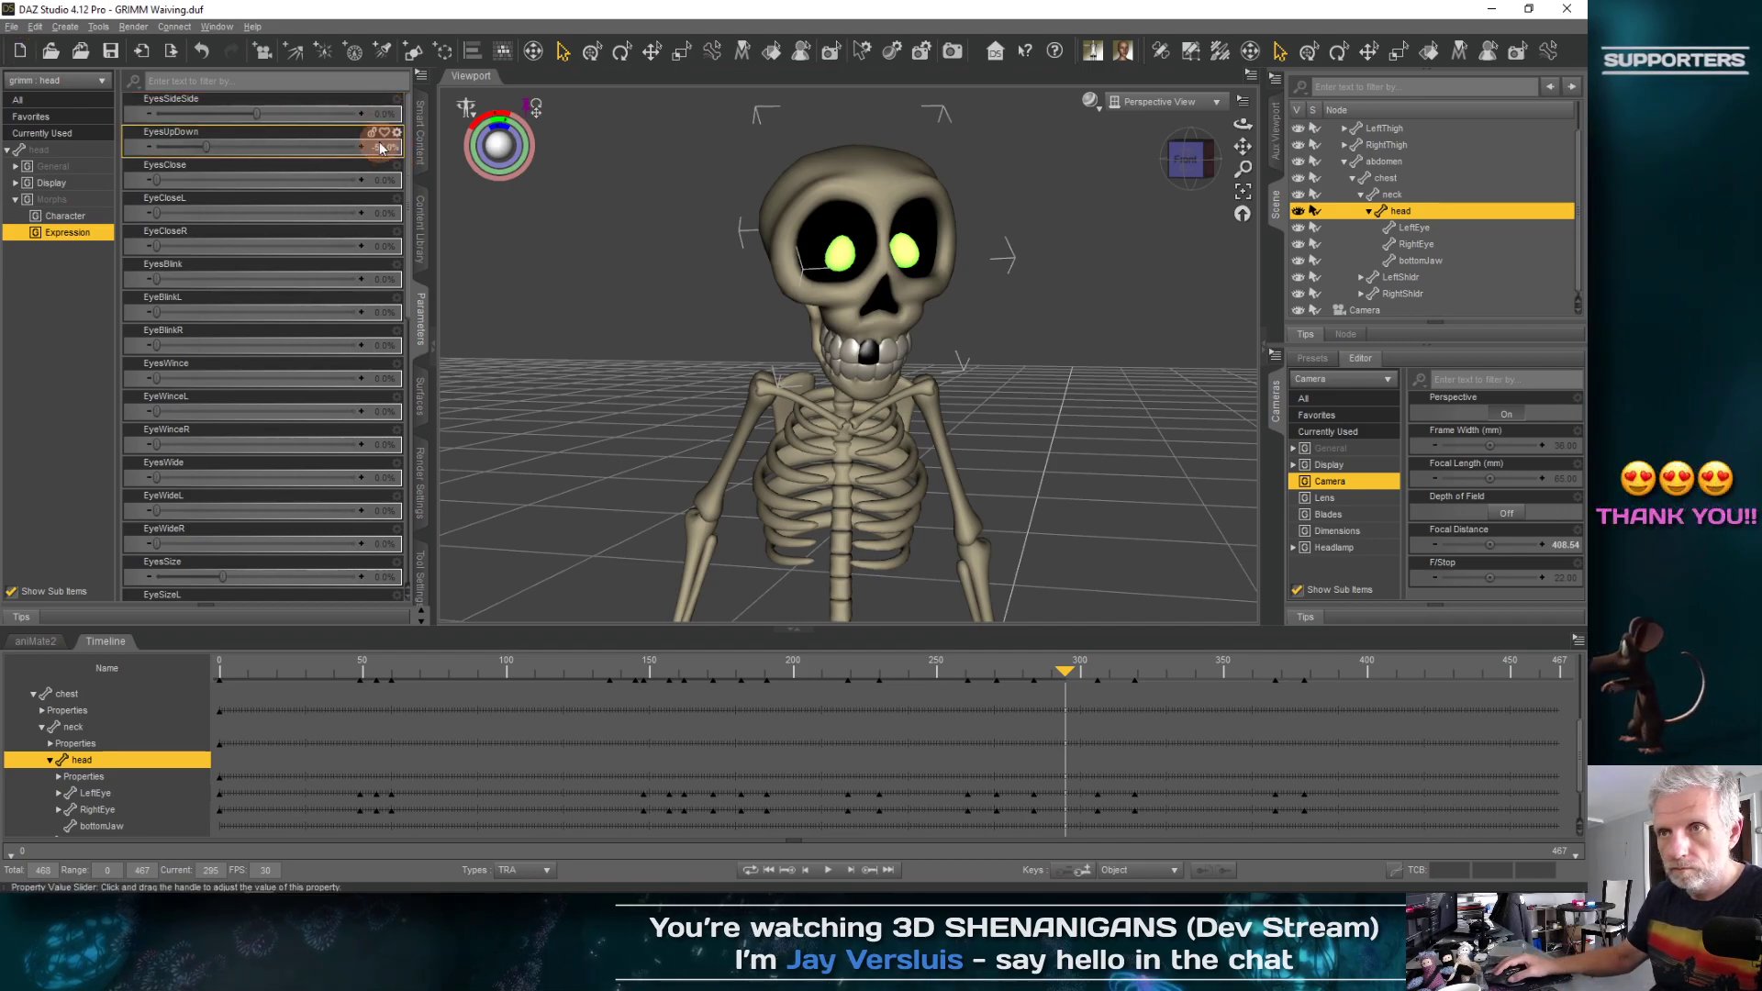
key(Return)
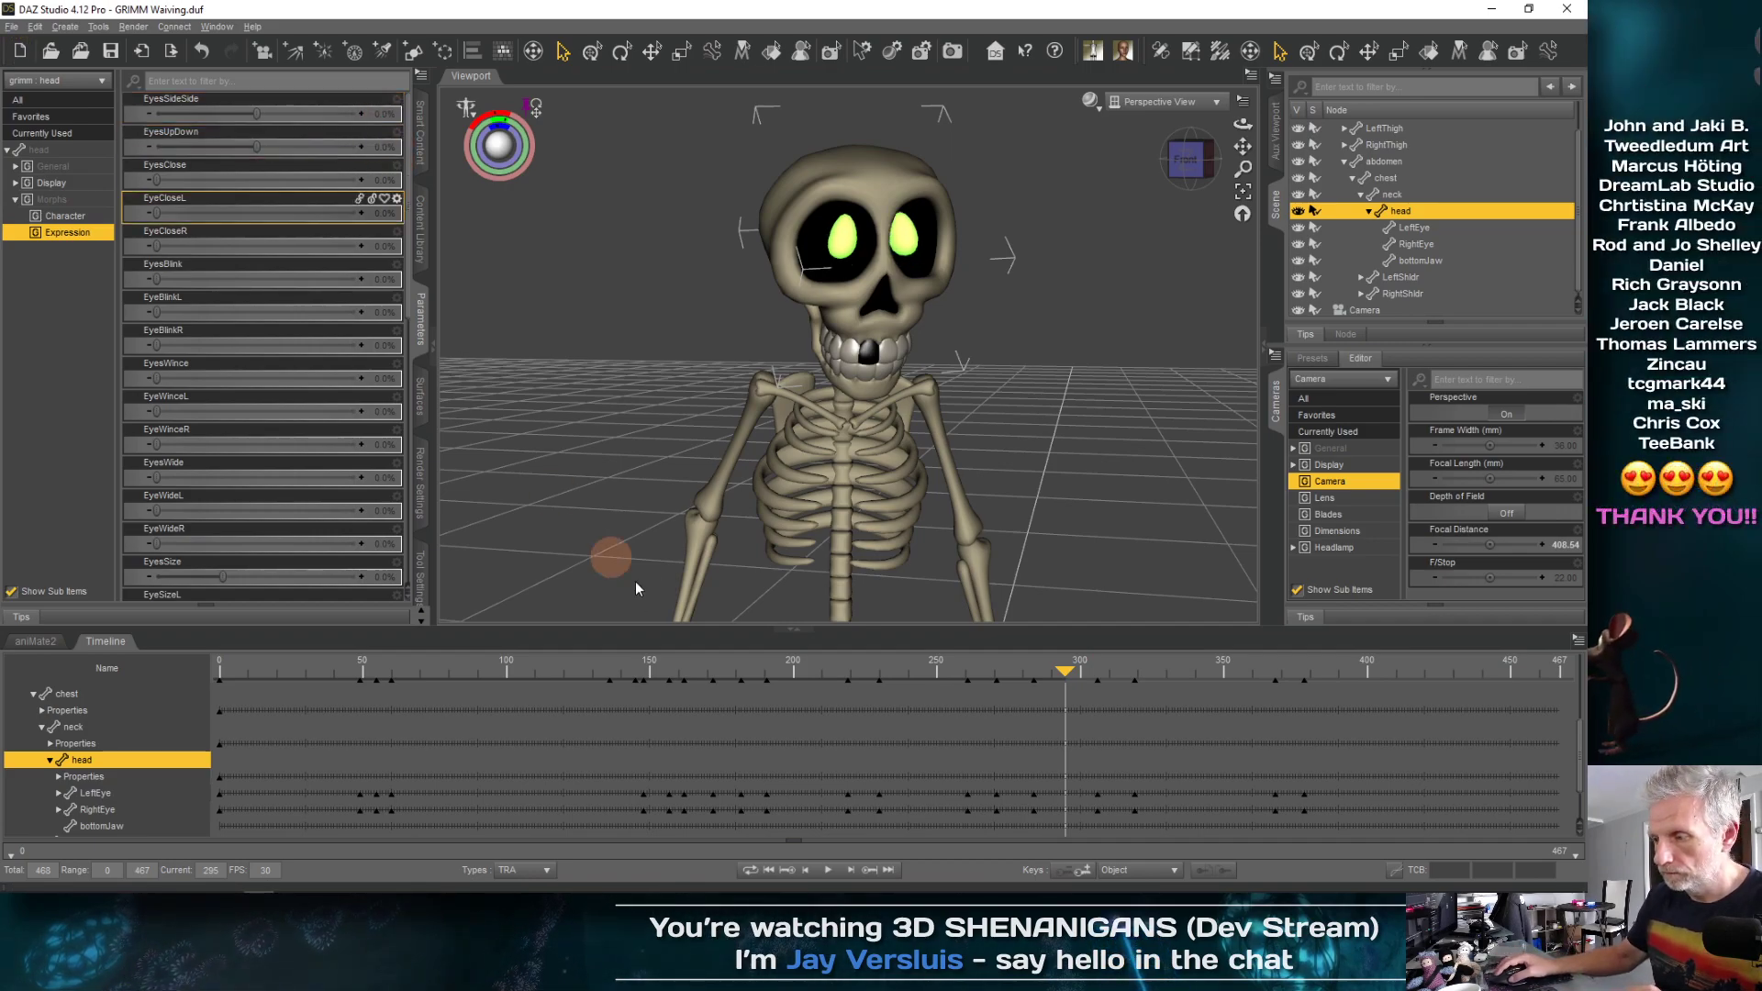
click(1084, 871)
Return to frame 0 and play the animation to review the eye movement
drag(1057, 680, 936, 682)
drag(810, 672, 563, 674)
drag(207, 687, 217, 689)
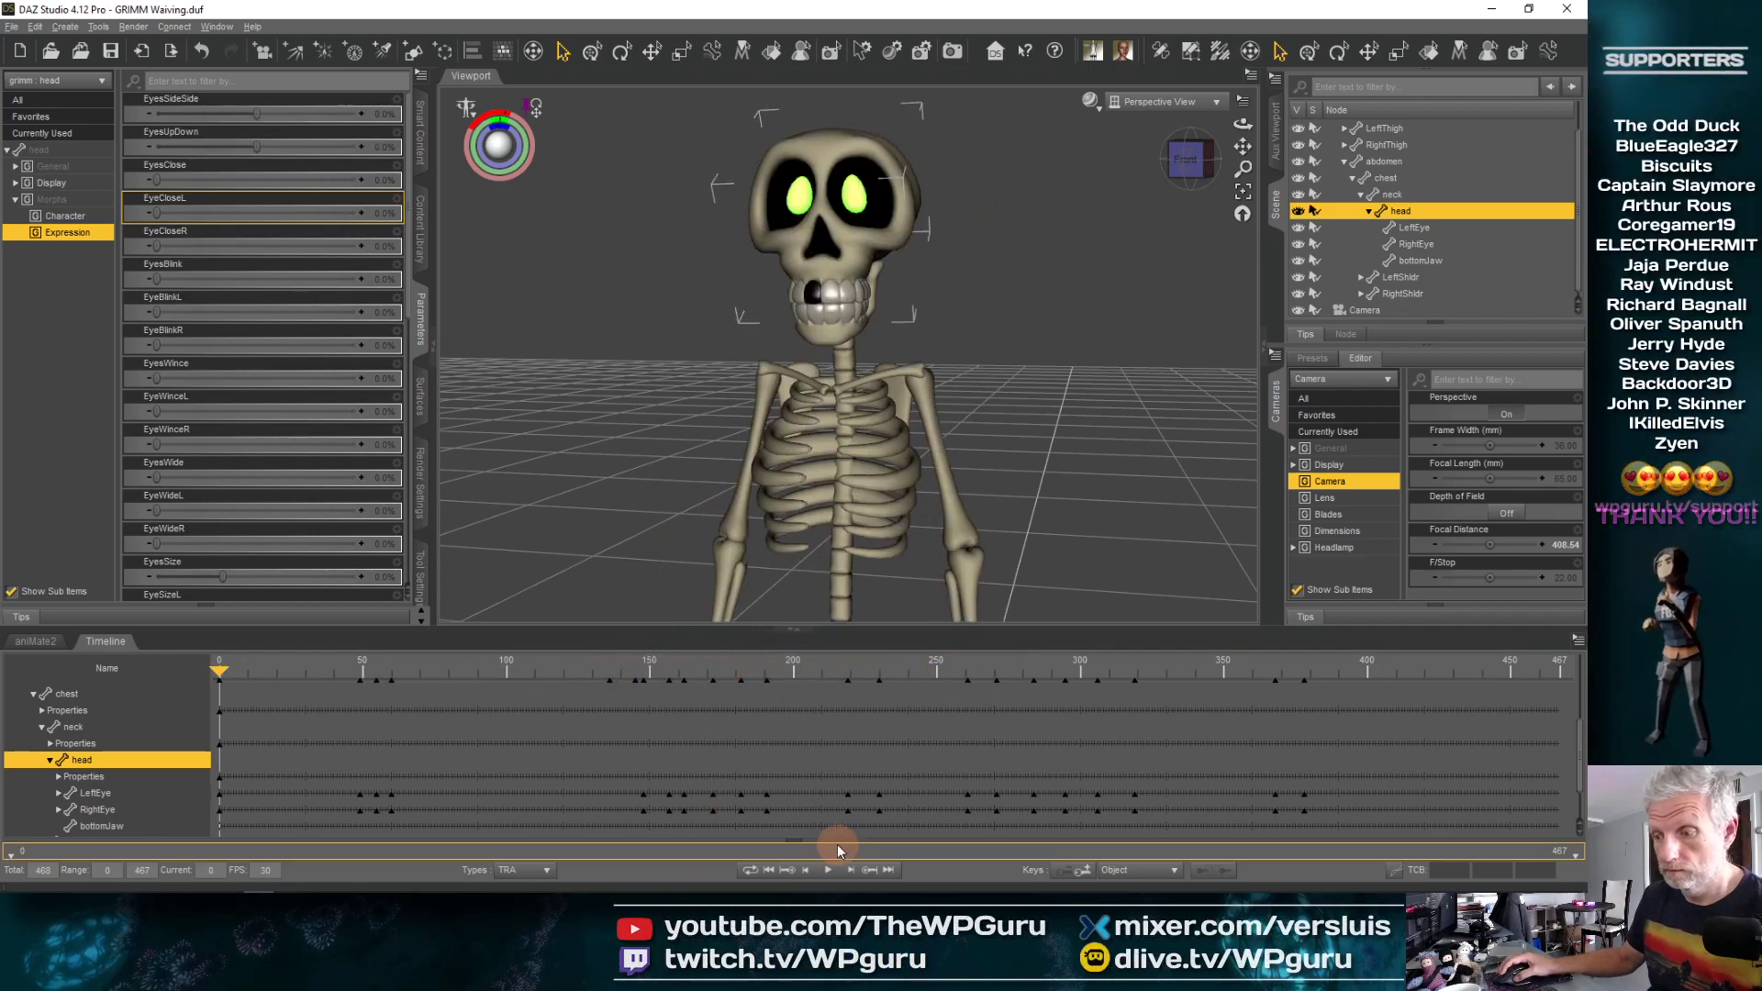
click(831, 871)
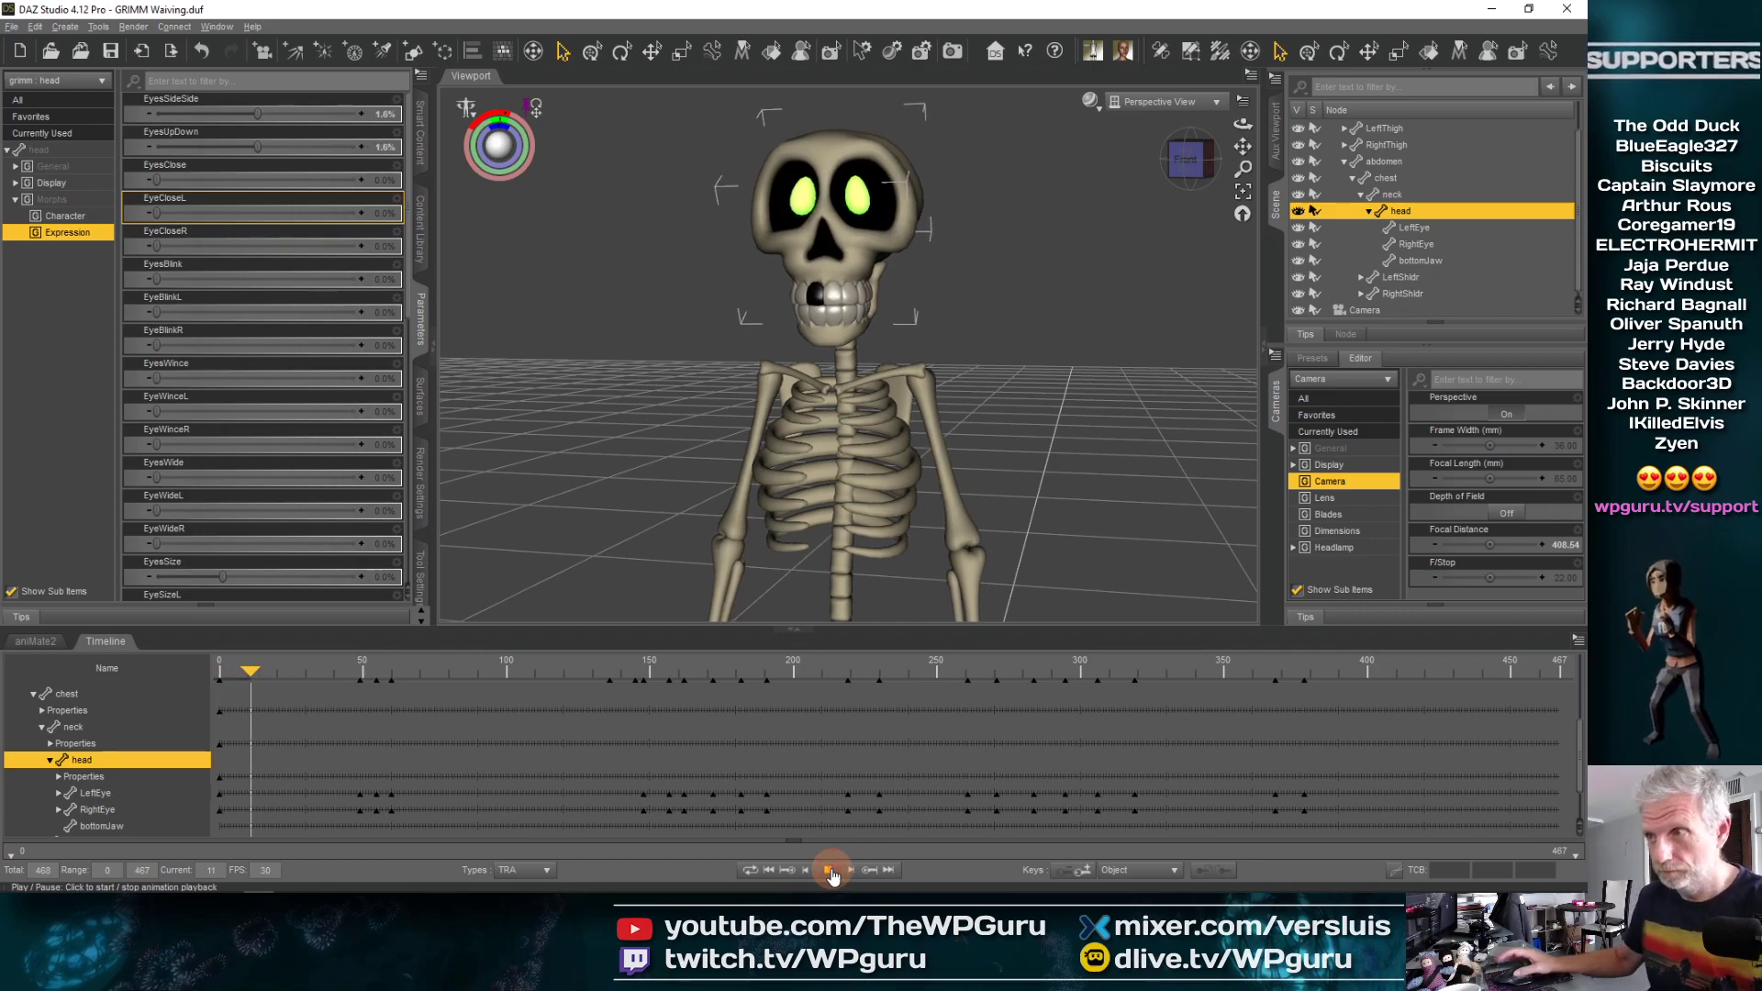
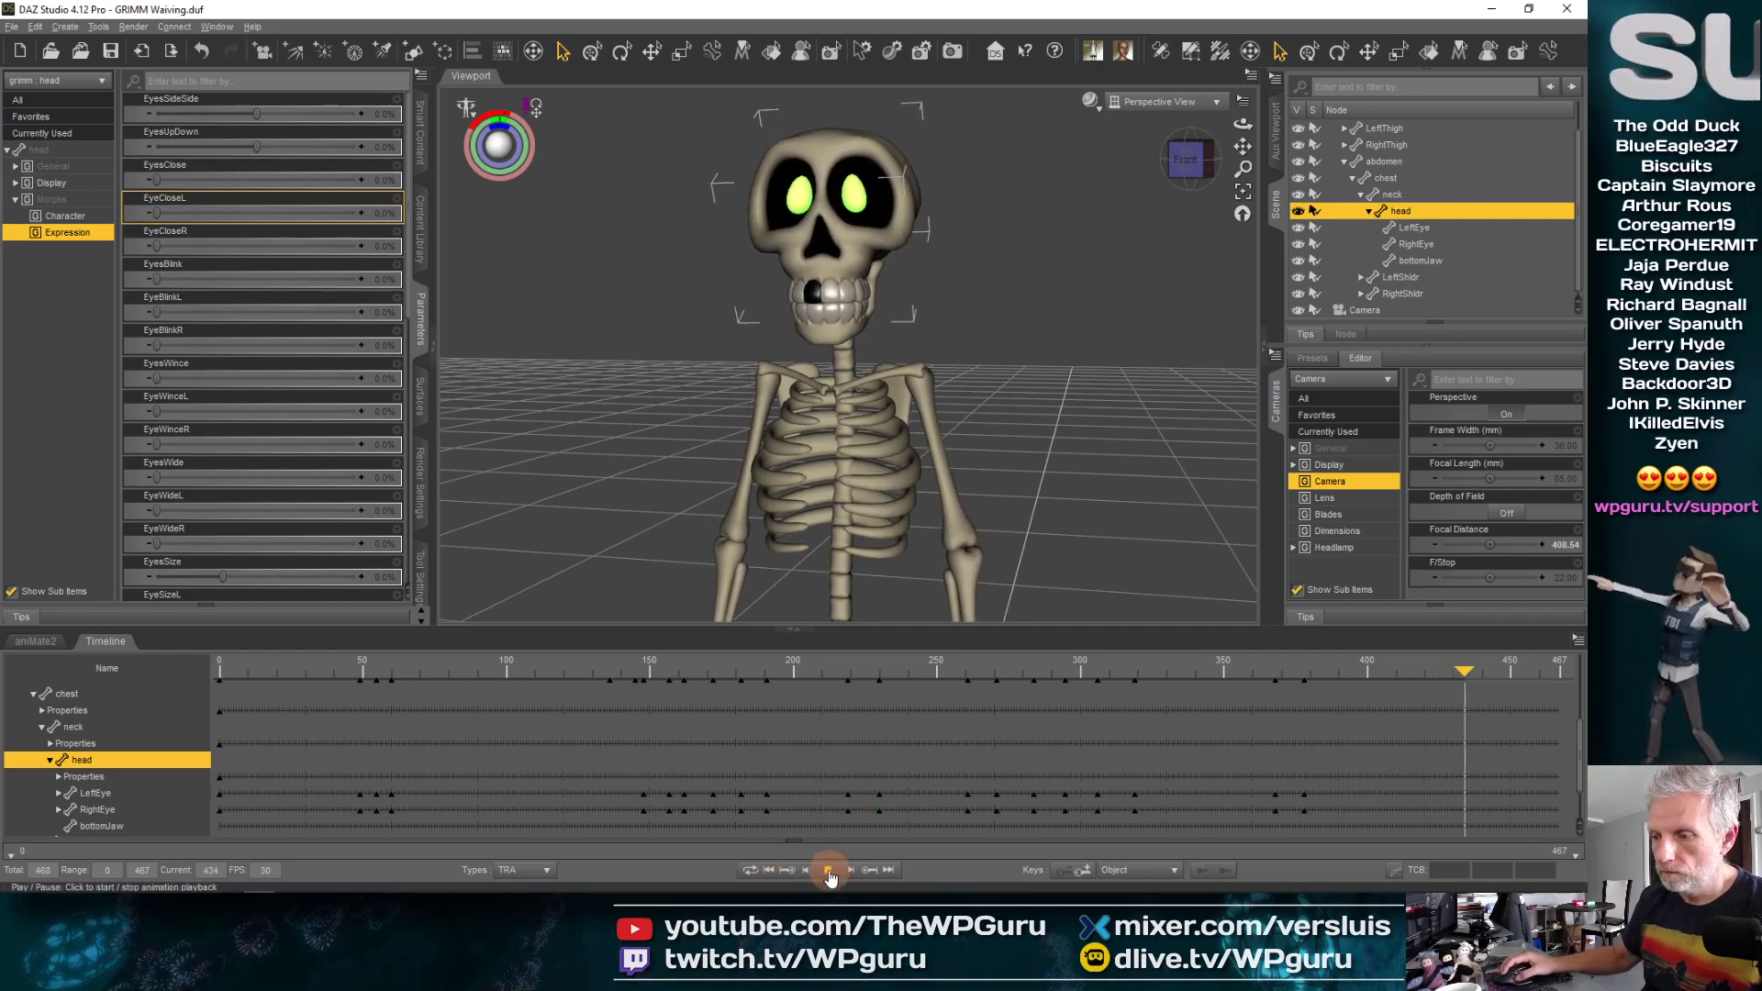
Examine how the EyesSideSide and EyesUpDown values change between frame 0 and the first eye keyframe near frame 50
drag(409, 669, 222, 670)
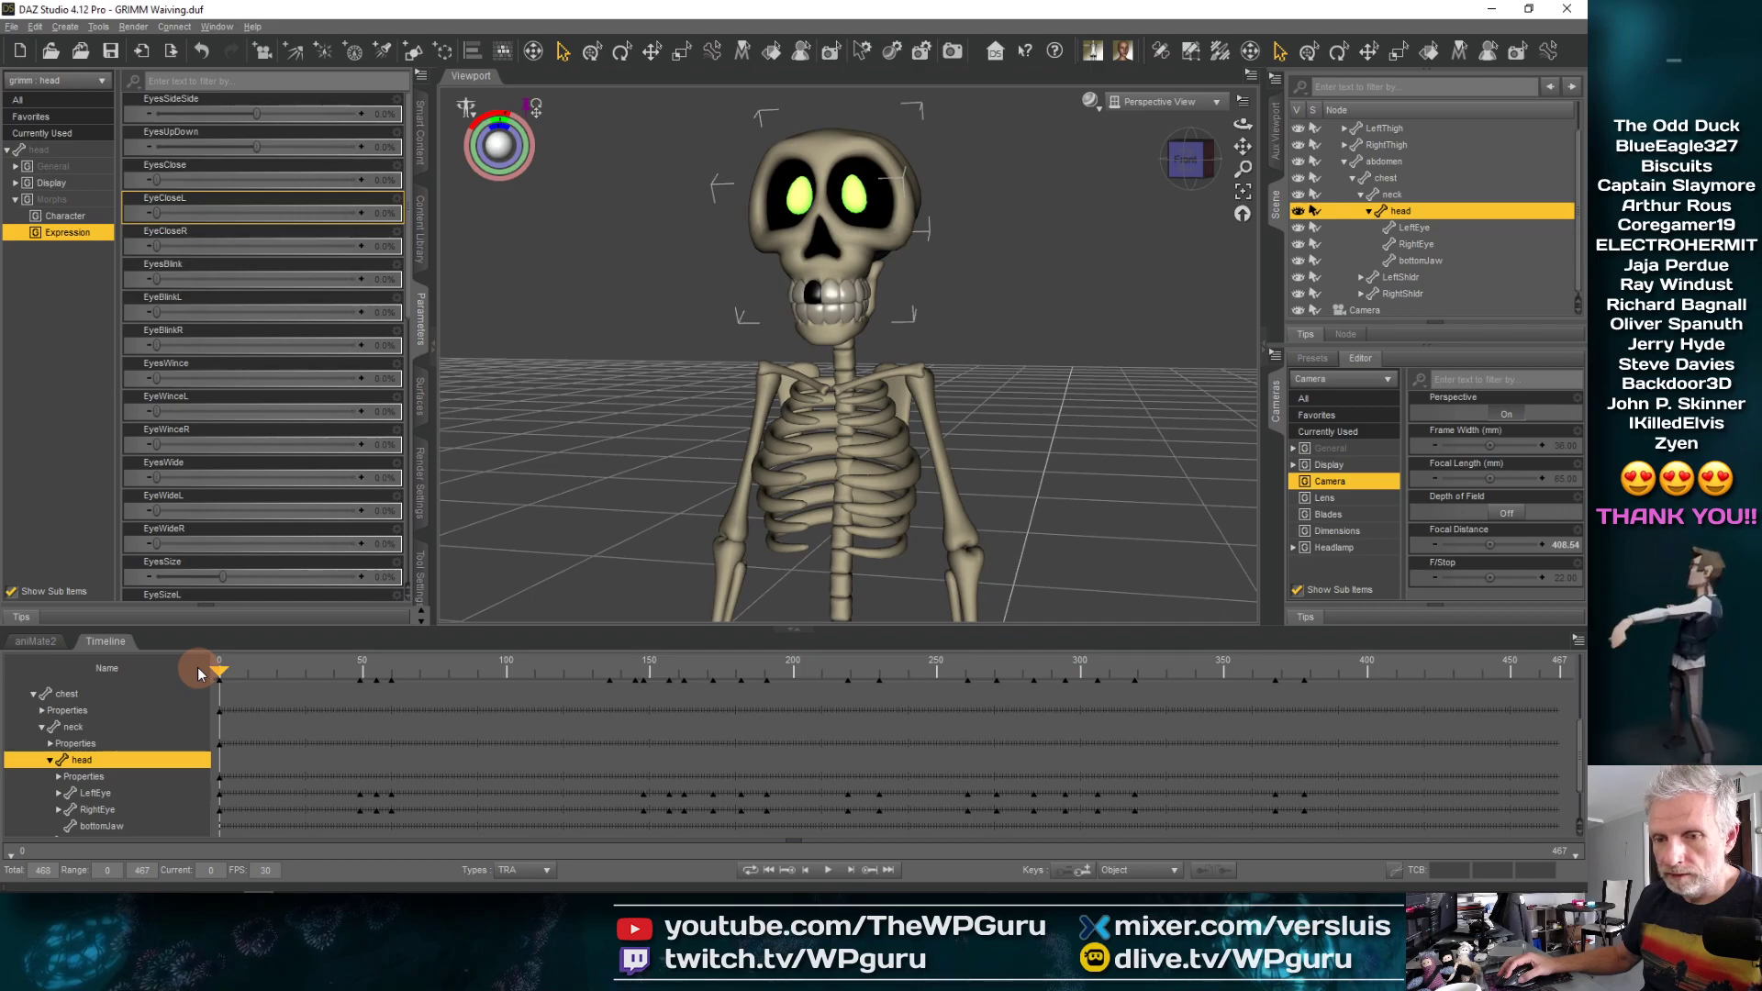
drag(199, 673, 294, 669)
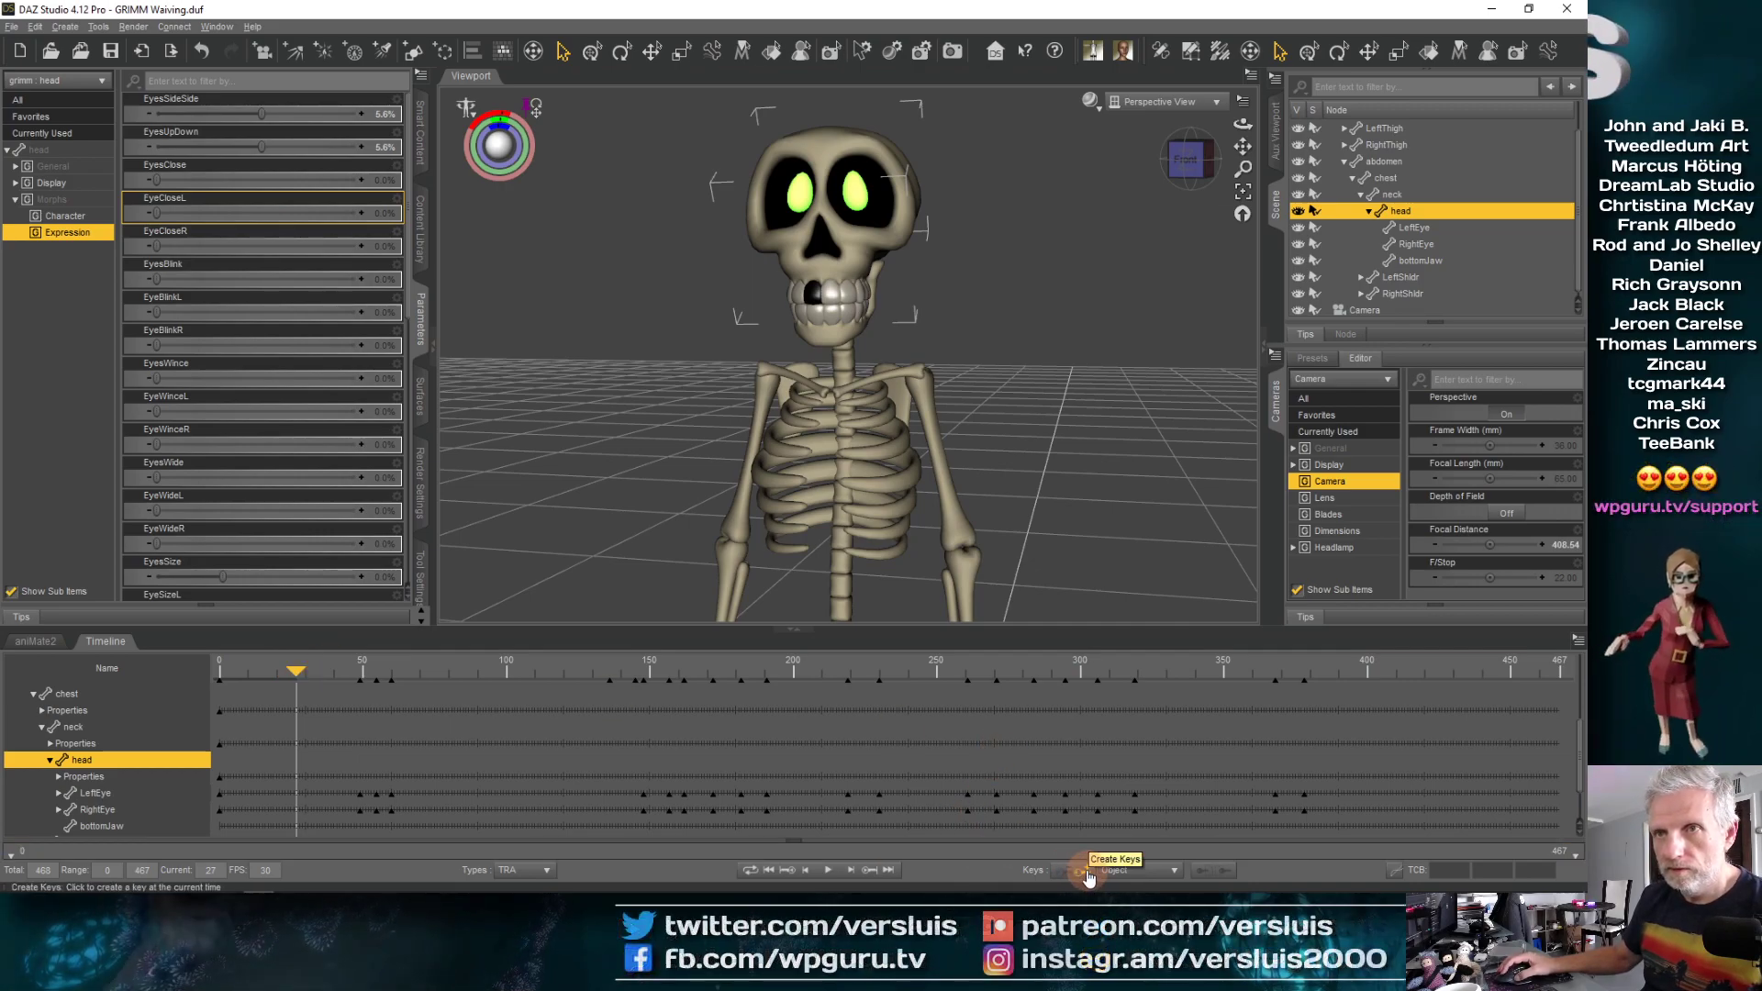
drag(296, 673, 345, 674)
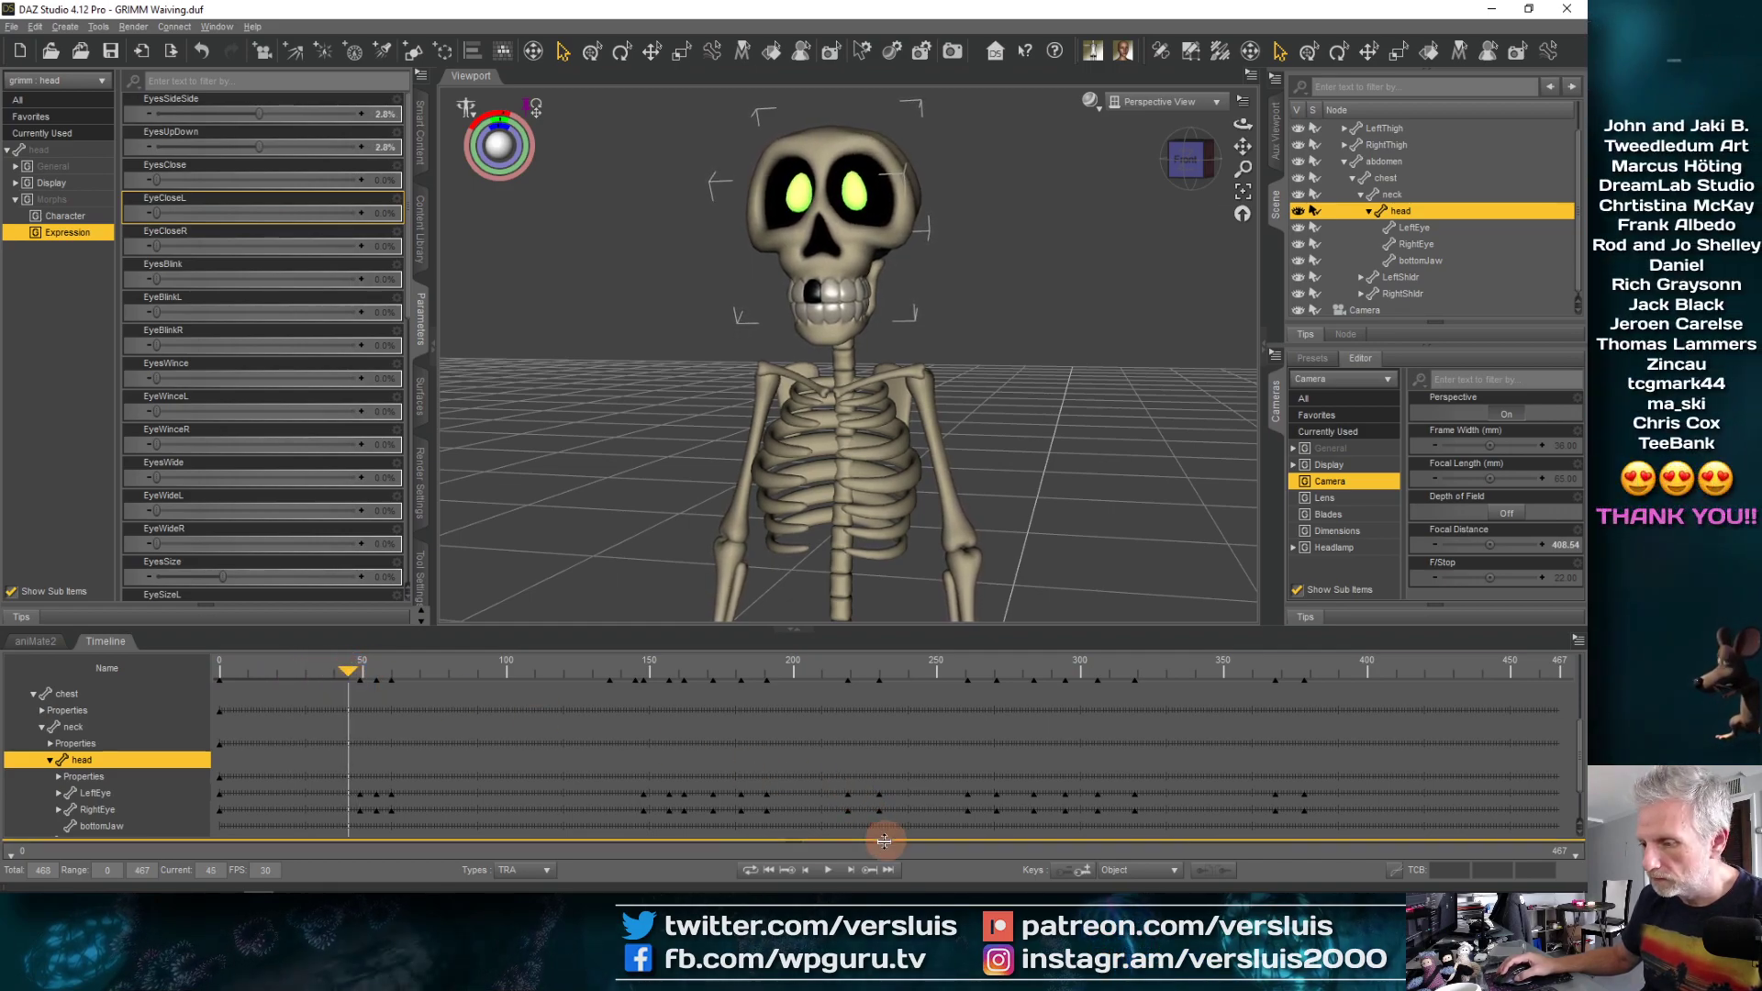
click(858, 870)
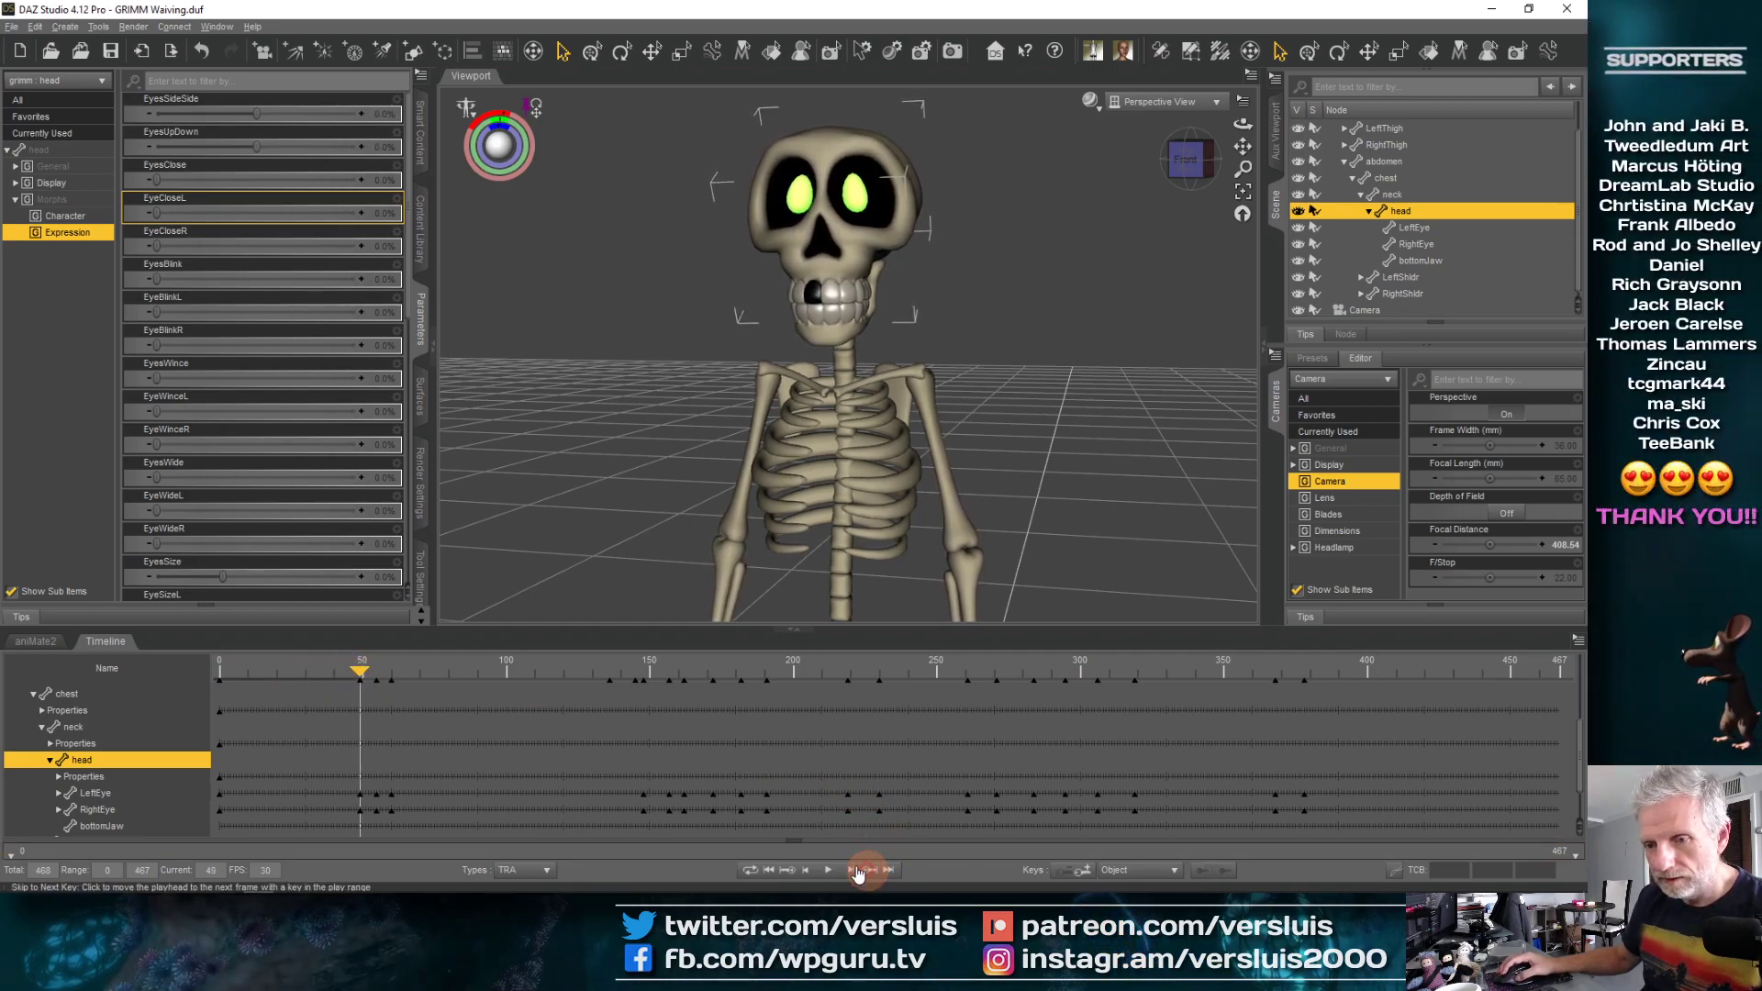
click(310, 594)
drag(362, 670, 288, 672)
scroll(342, 346, up, 1)
click(342, 346)
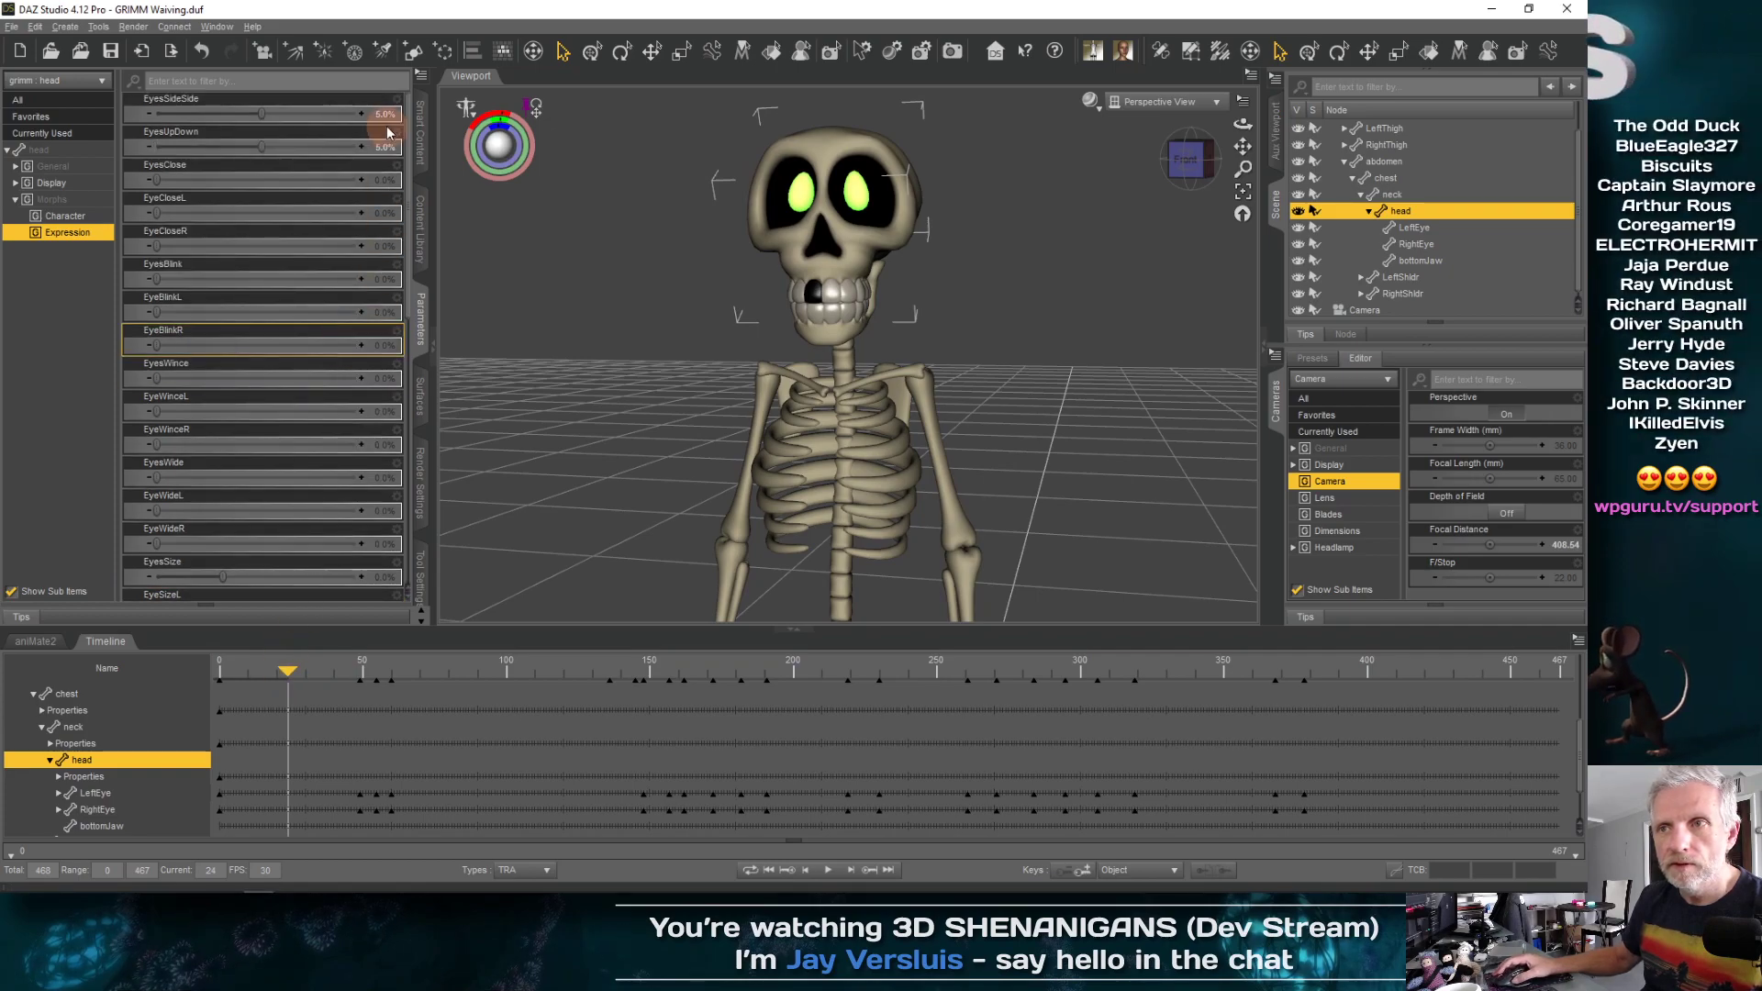
drag(288, 671, 332, 672)
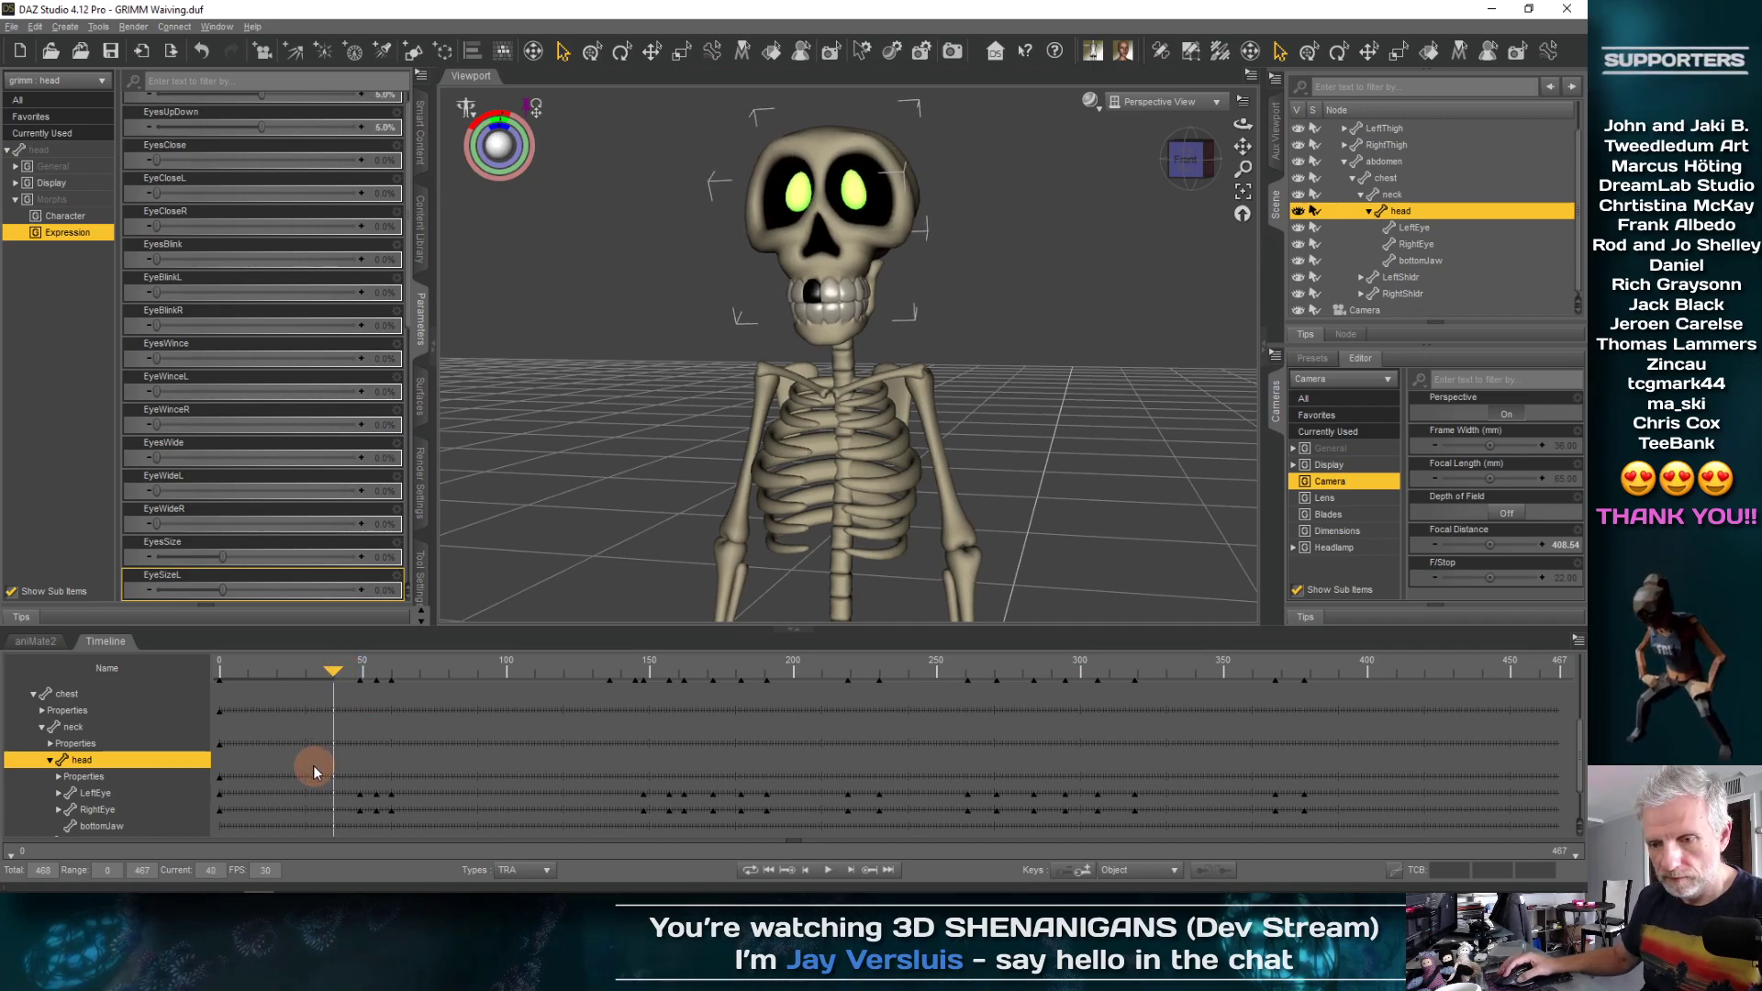
drag(333, 673, 265, 677)
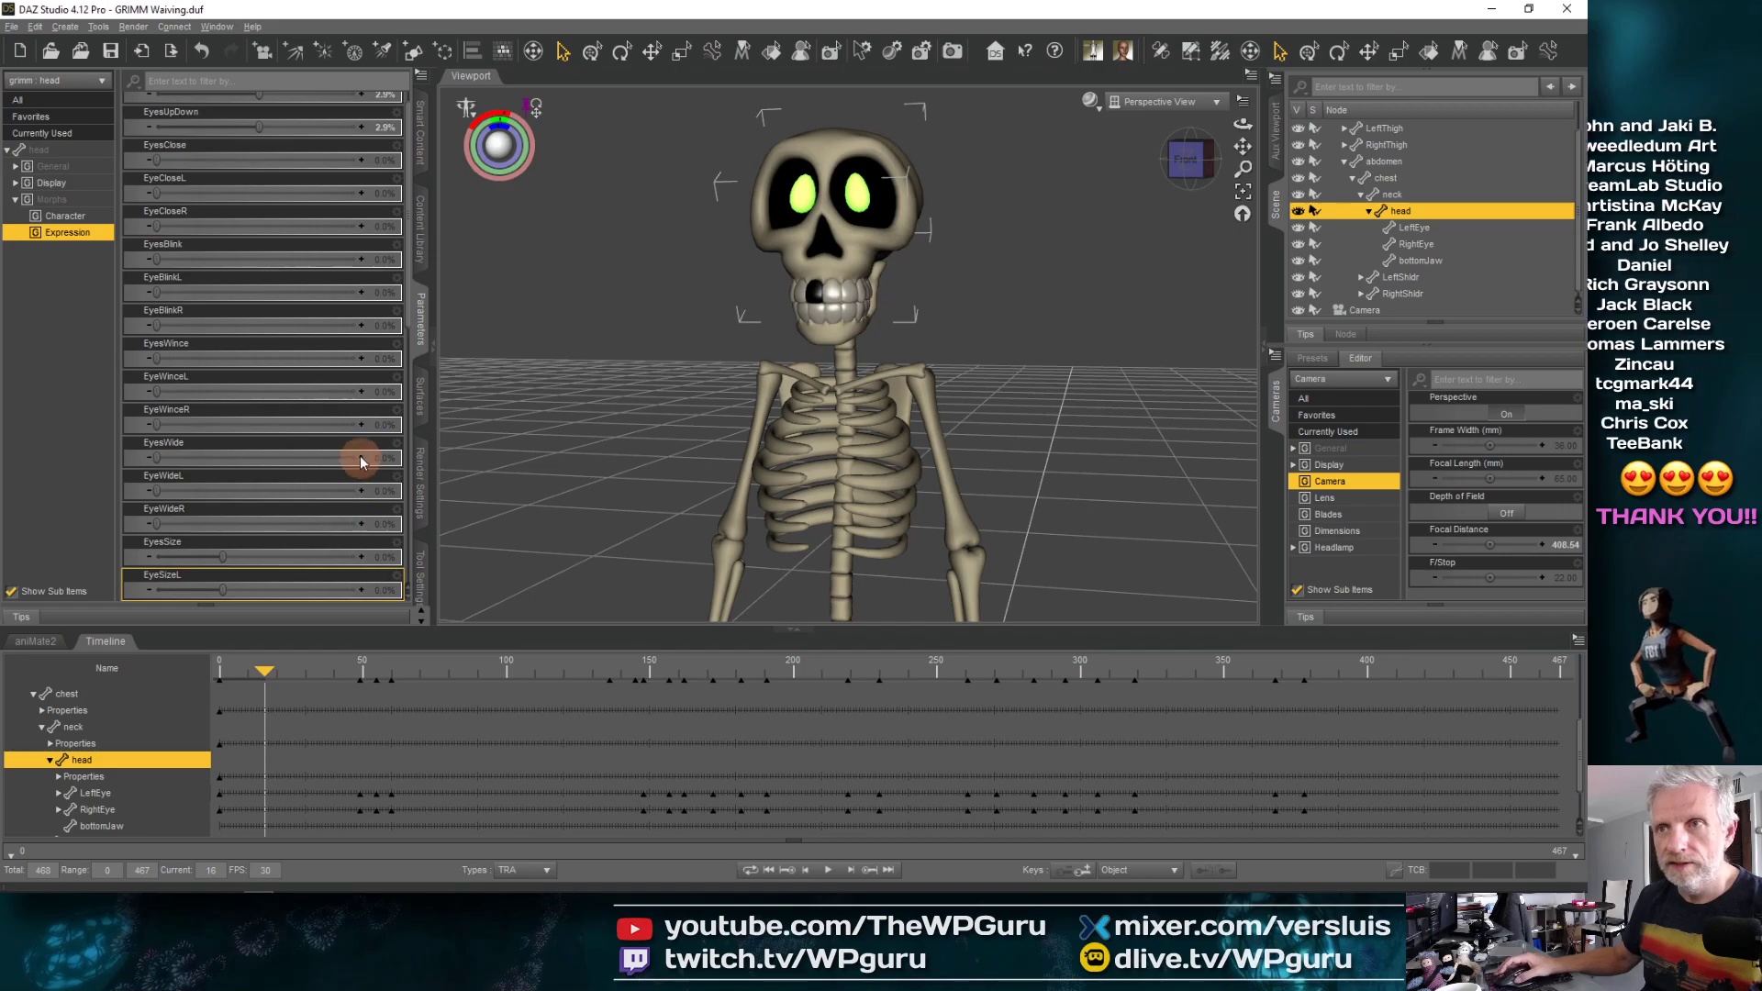
scroll(361, 459, up, 1)
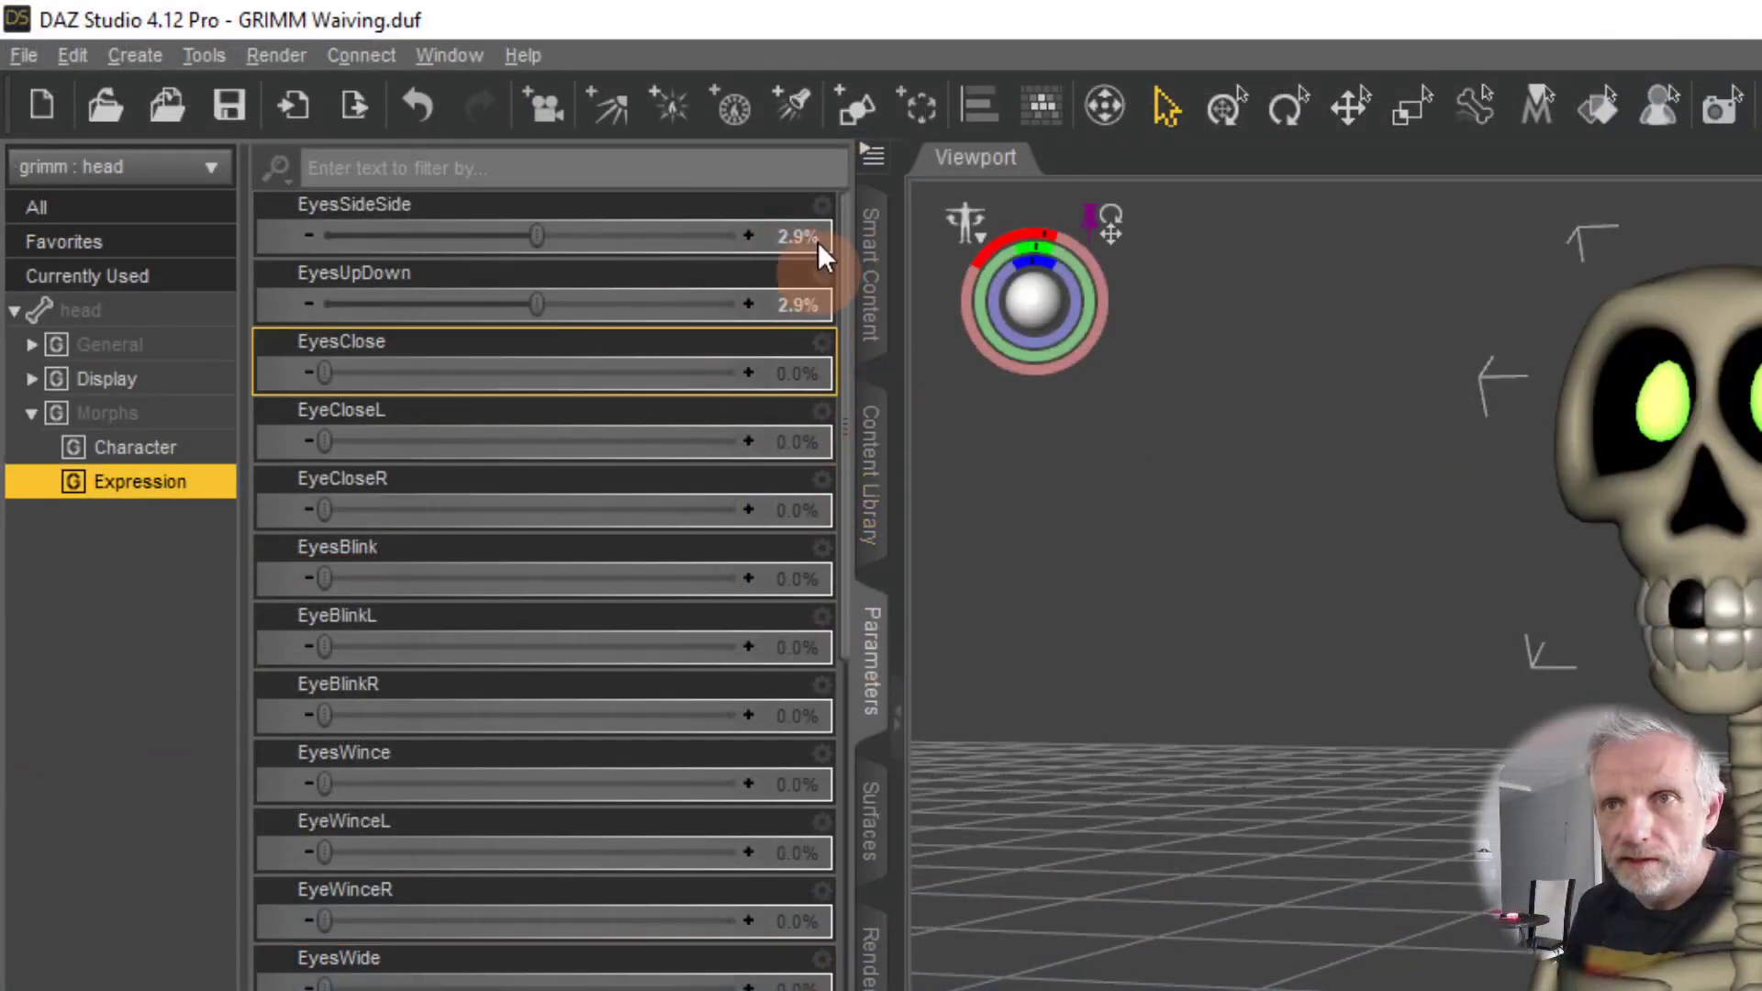
scroll(822, 244, down, 1)
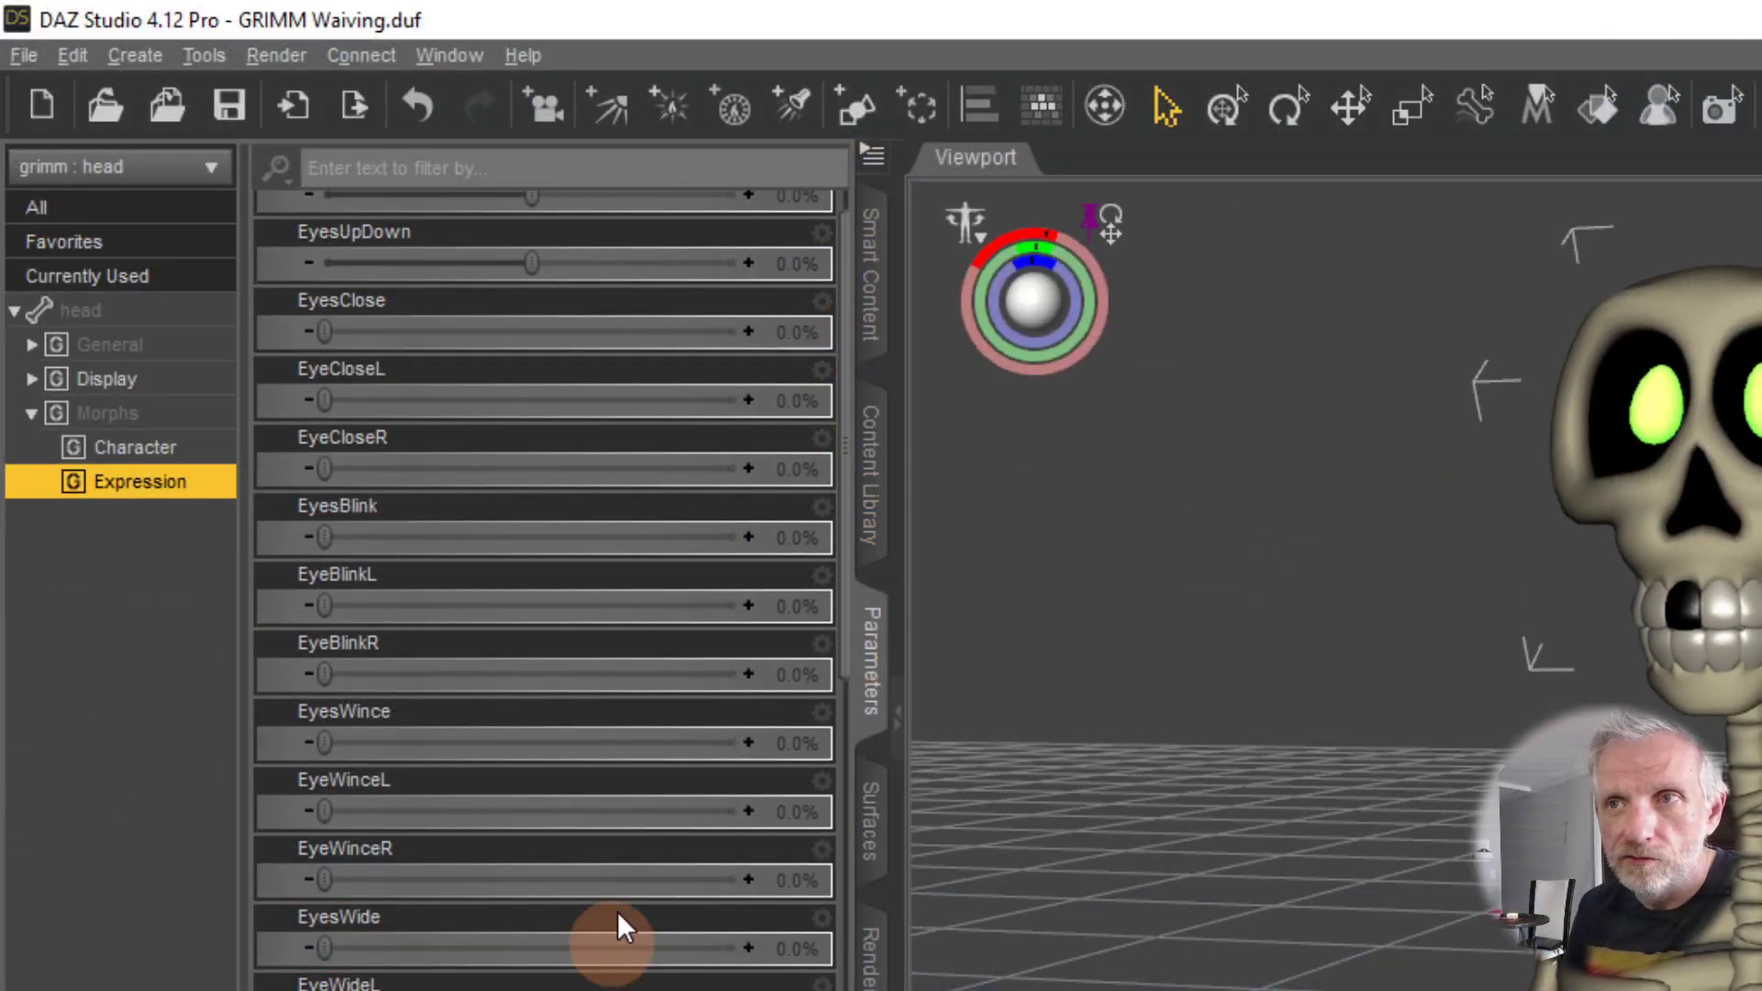
scroll(617, 910, up, 1)
scroll(630, 912, down, 1)
scroll(551, 591, up, 1)
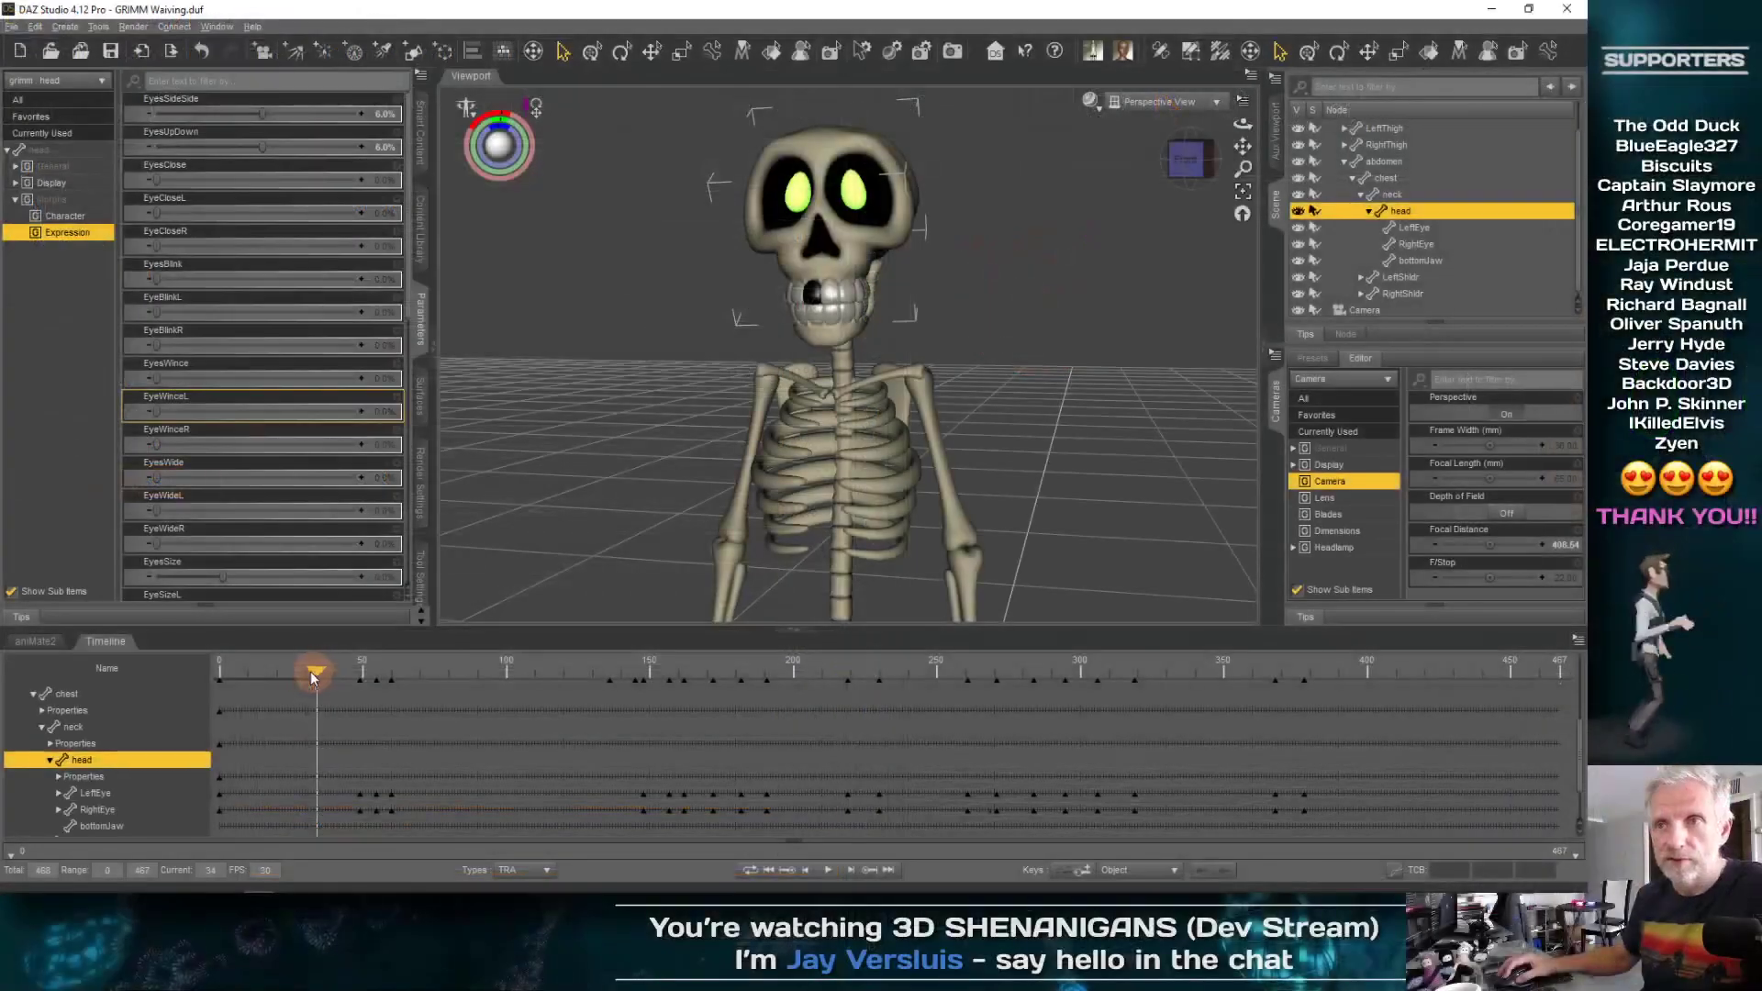
drag(311, 670, 279, 681)
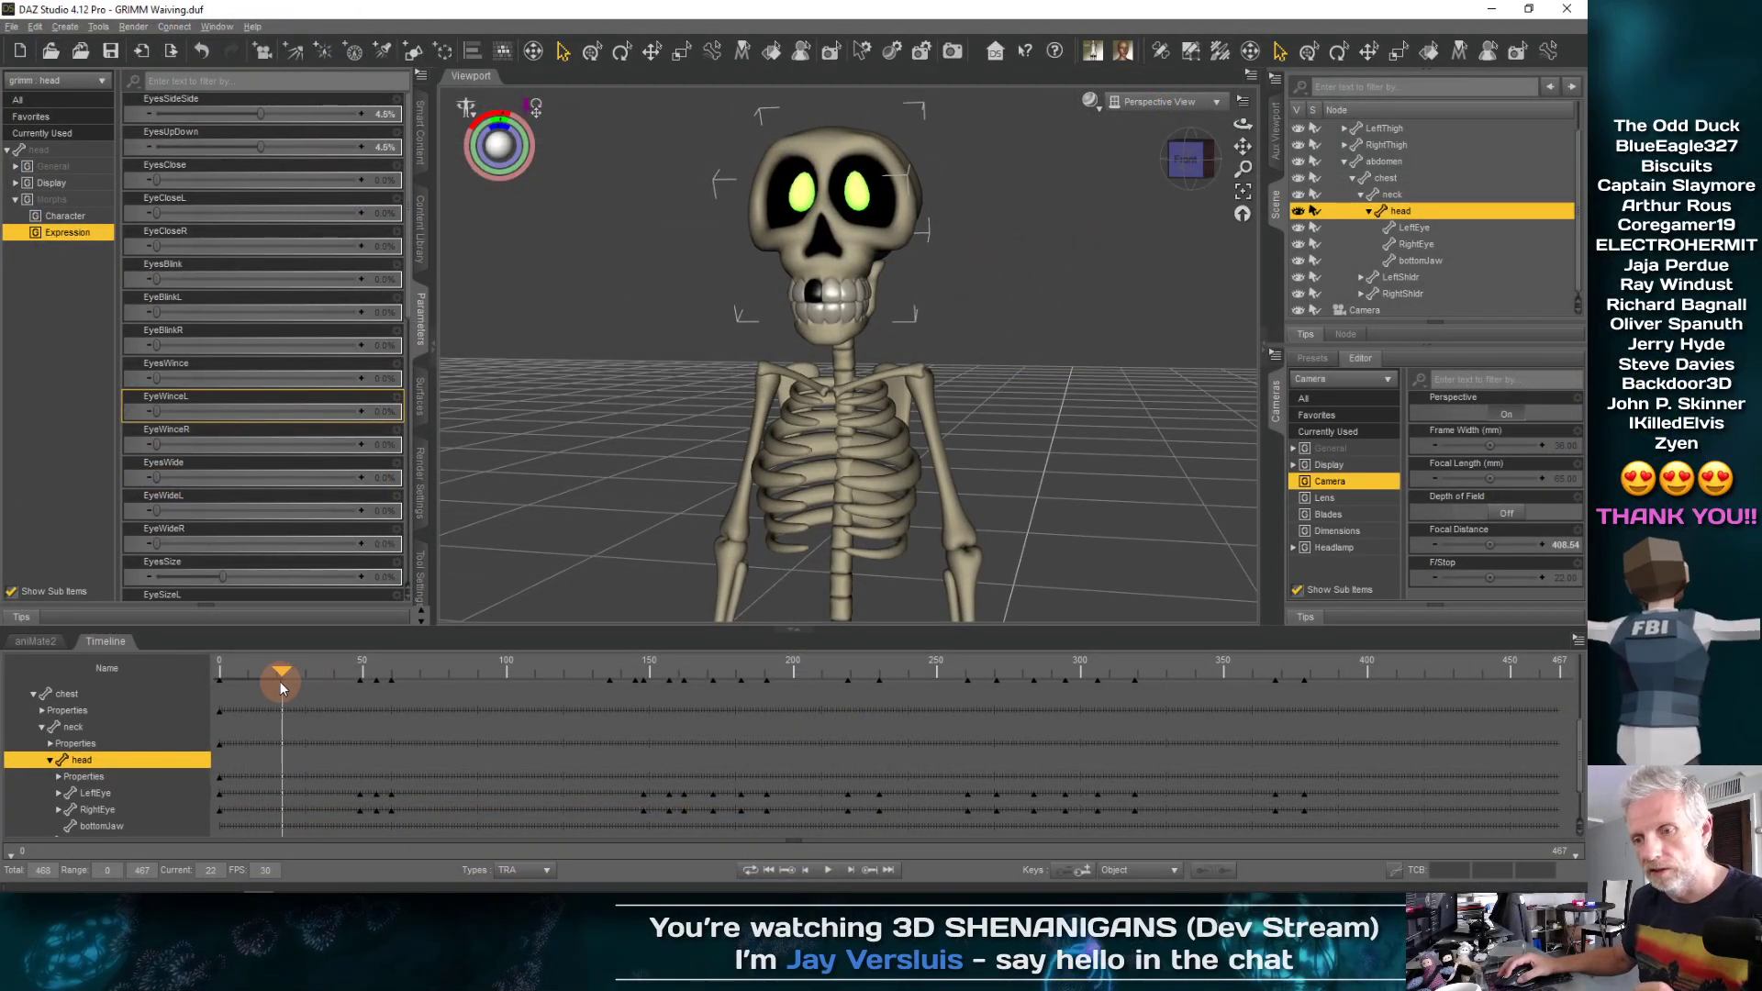
Select all LeftEye and RightEye keyframes and set their interpolation to Linear
drag(323, 755, 1439, 823)
click(1394, 870)
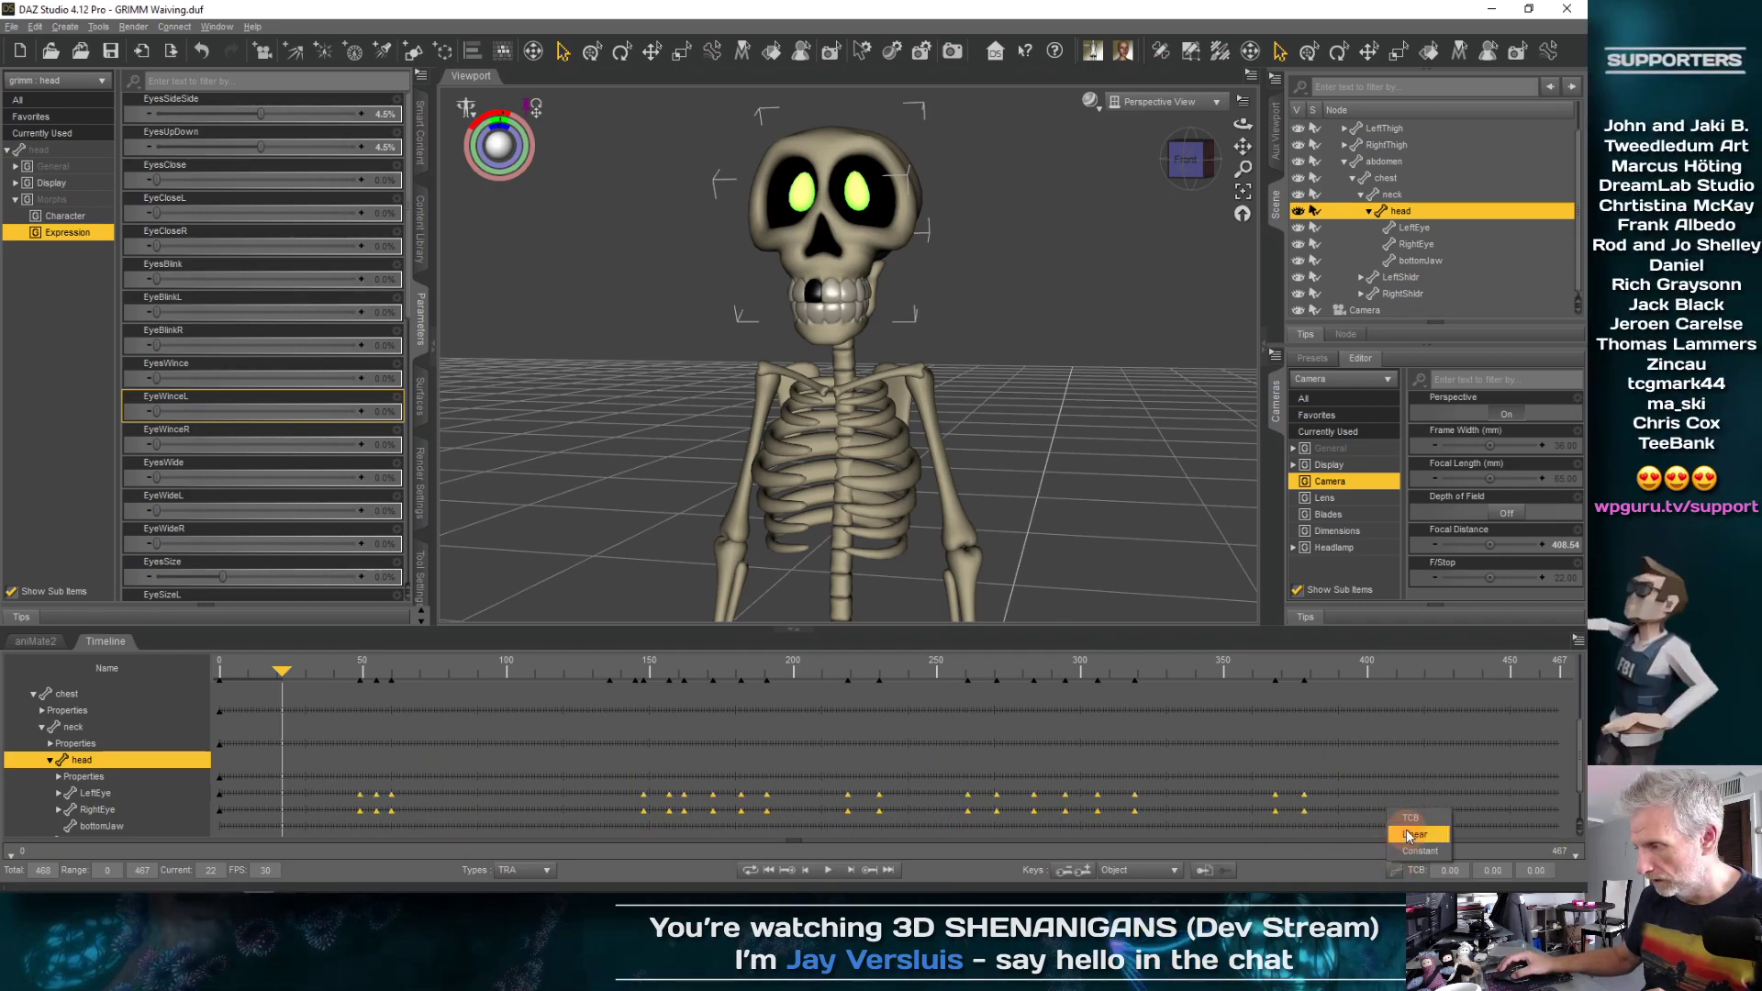
click(278, 673)
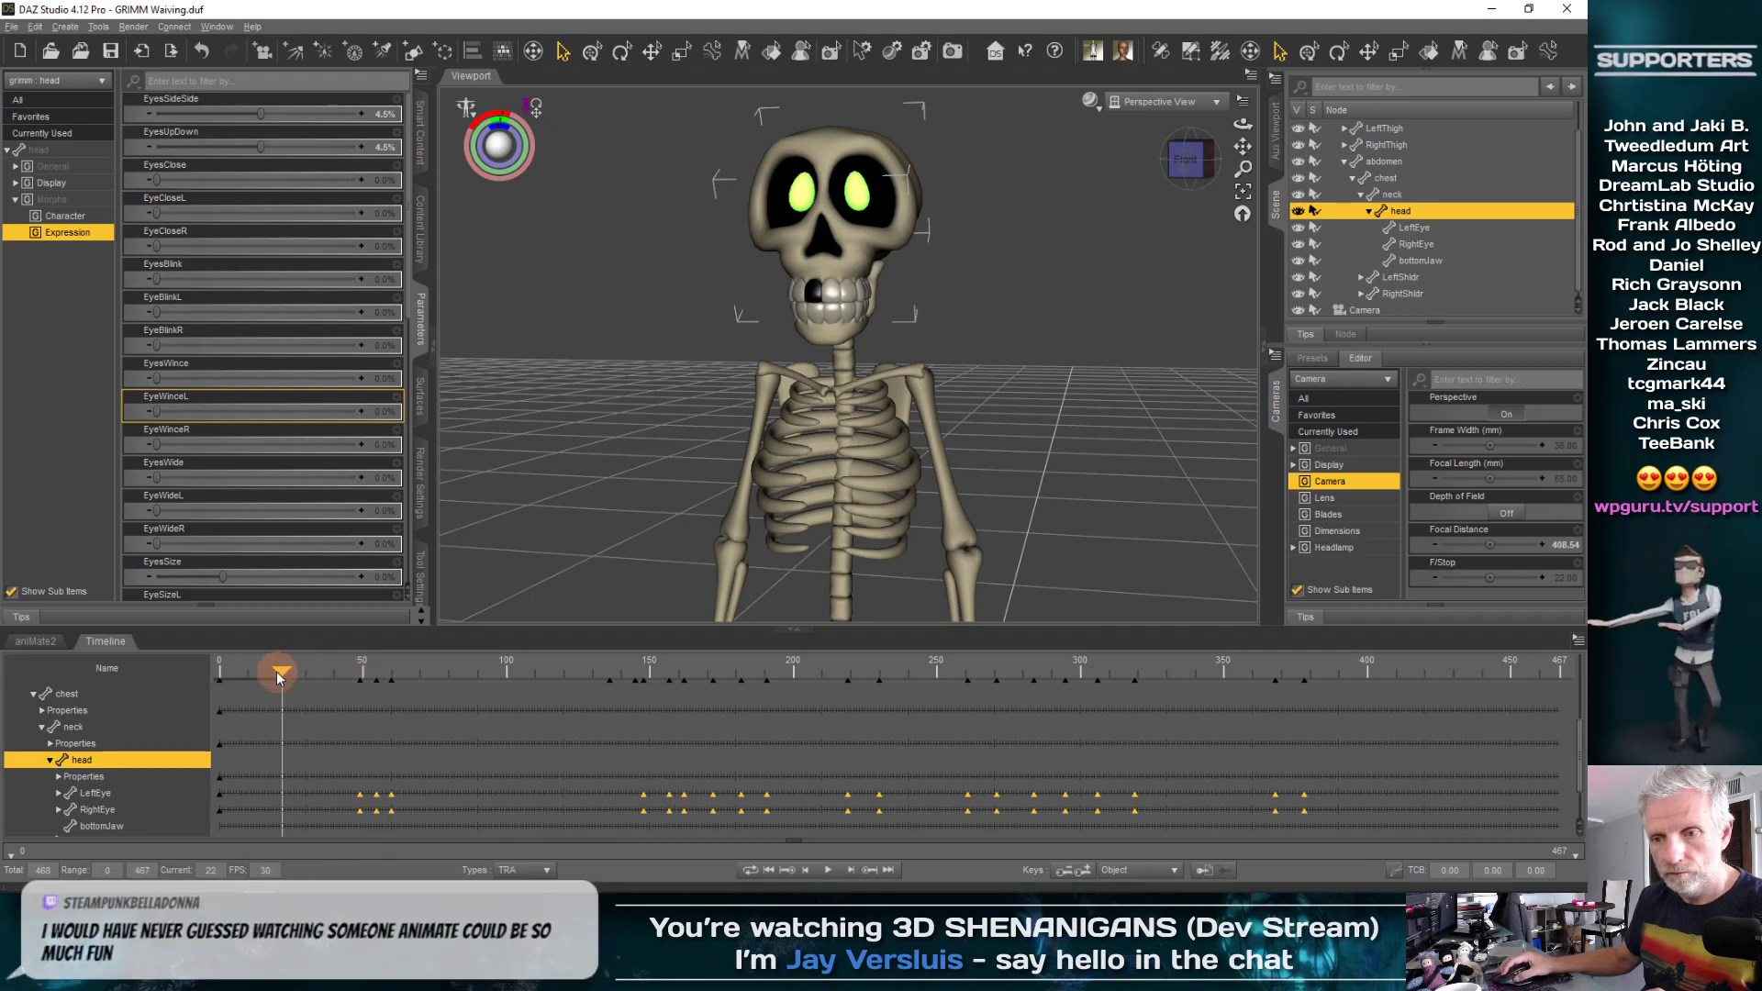
Play the animation from frame 0 and examine the eye direction between about frames 120 and 174
drag(220, 684, 182, 693)
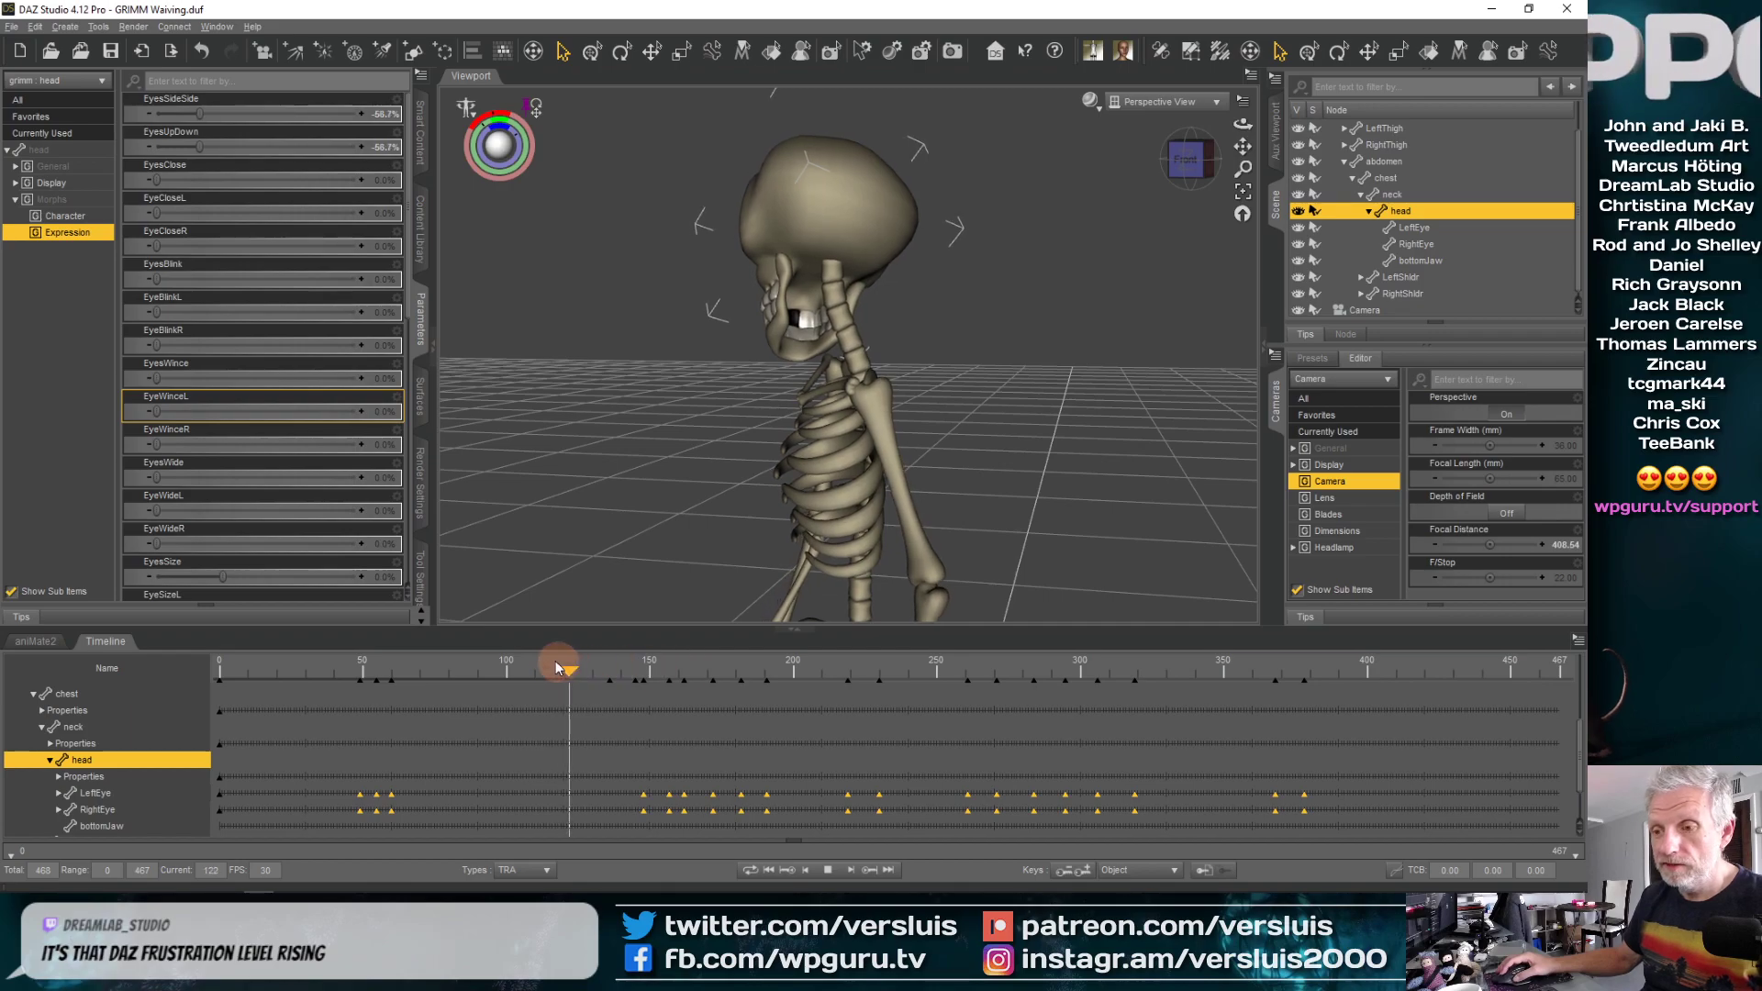
click(397, 674)
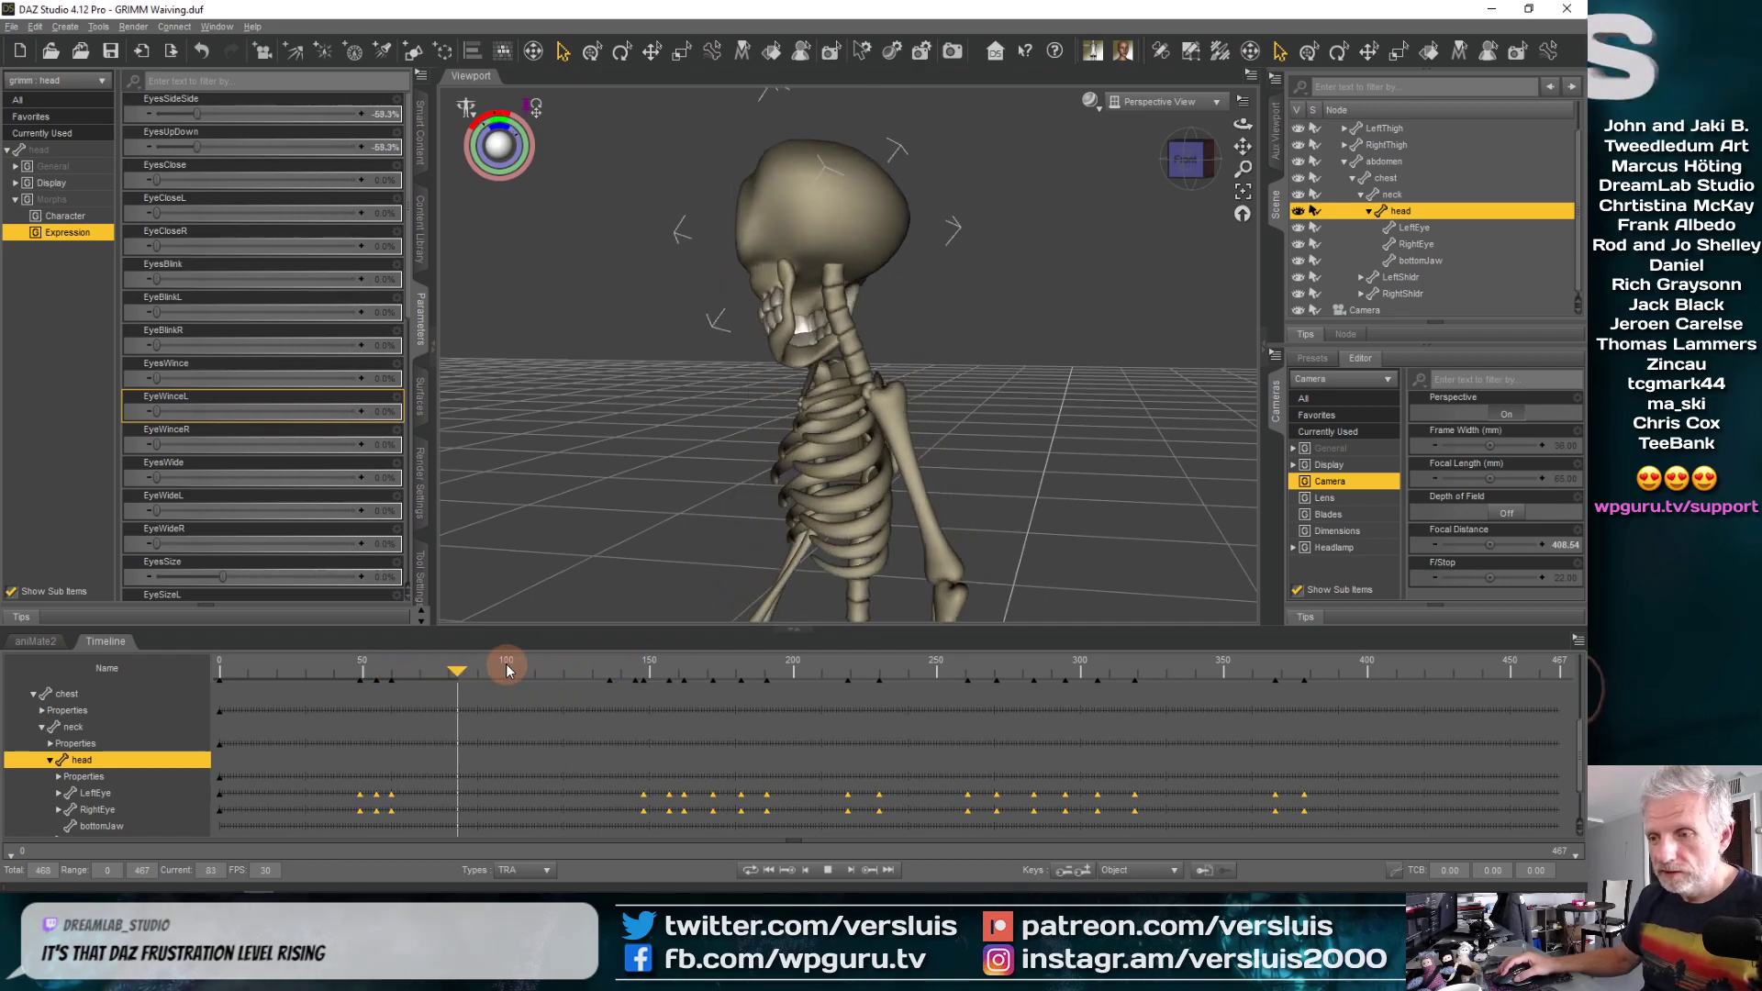
click(831, 870)
click(791, 823)
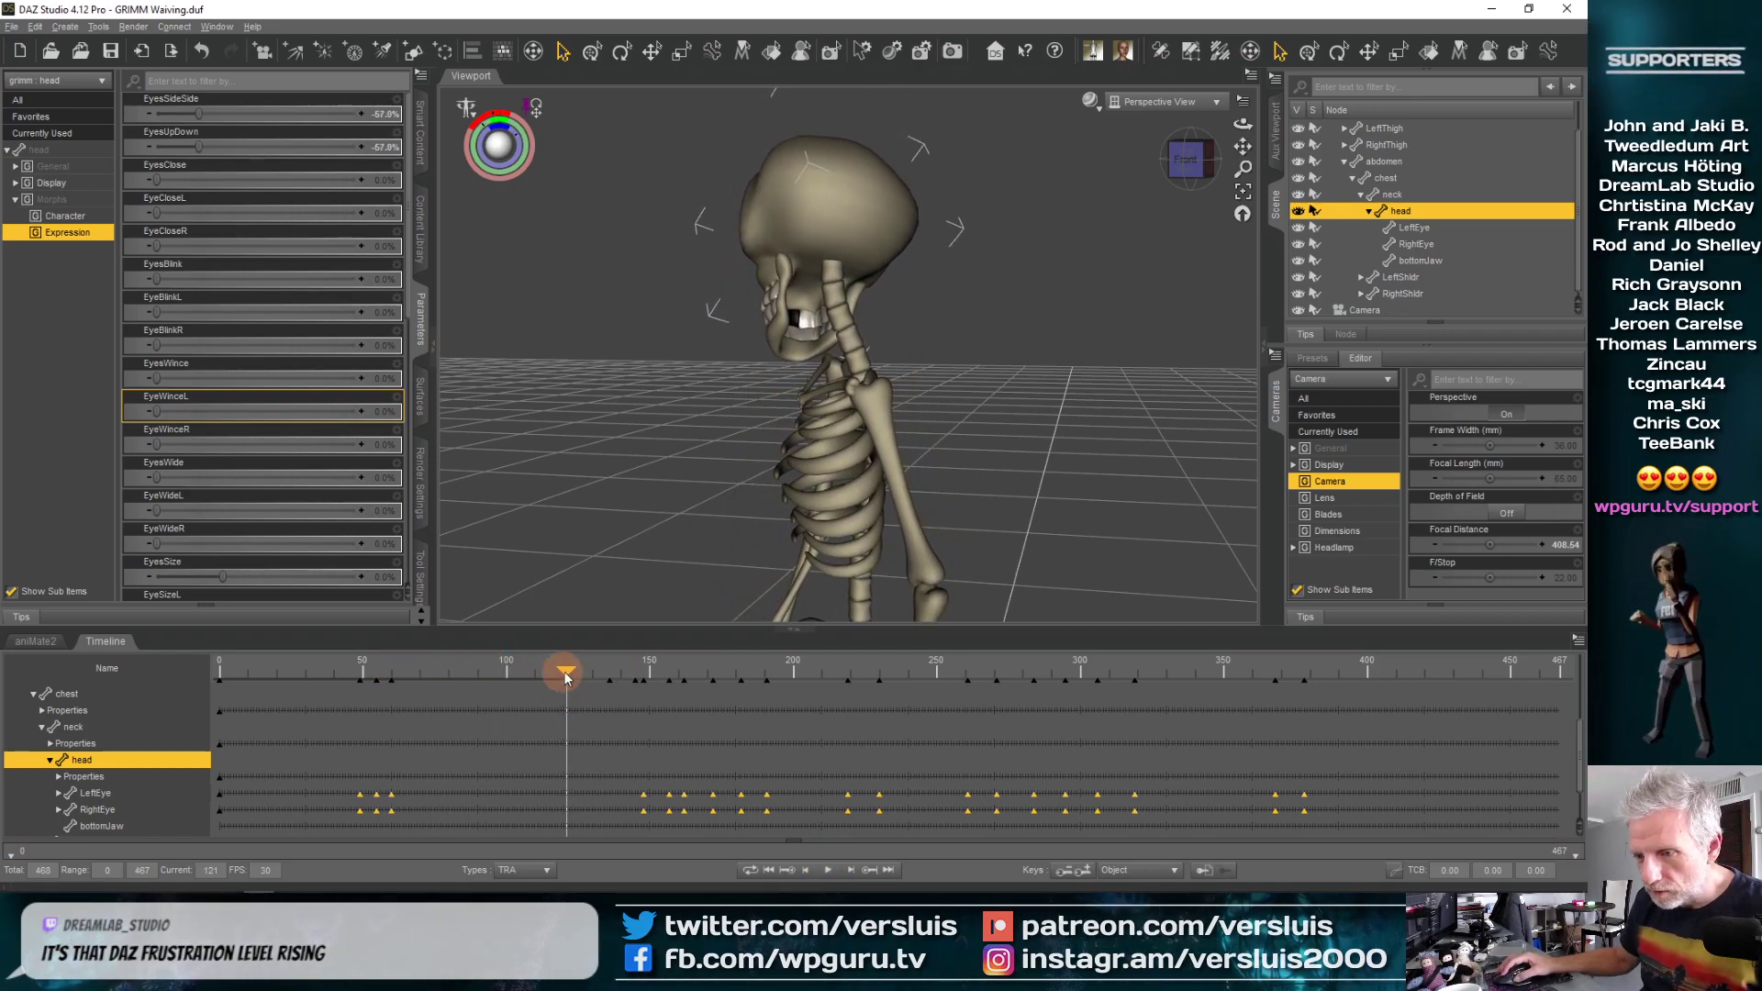
drag(566, 676, 714, 695)
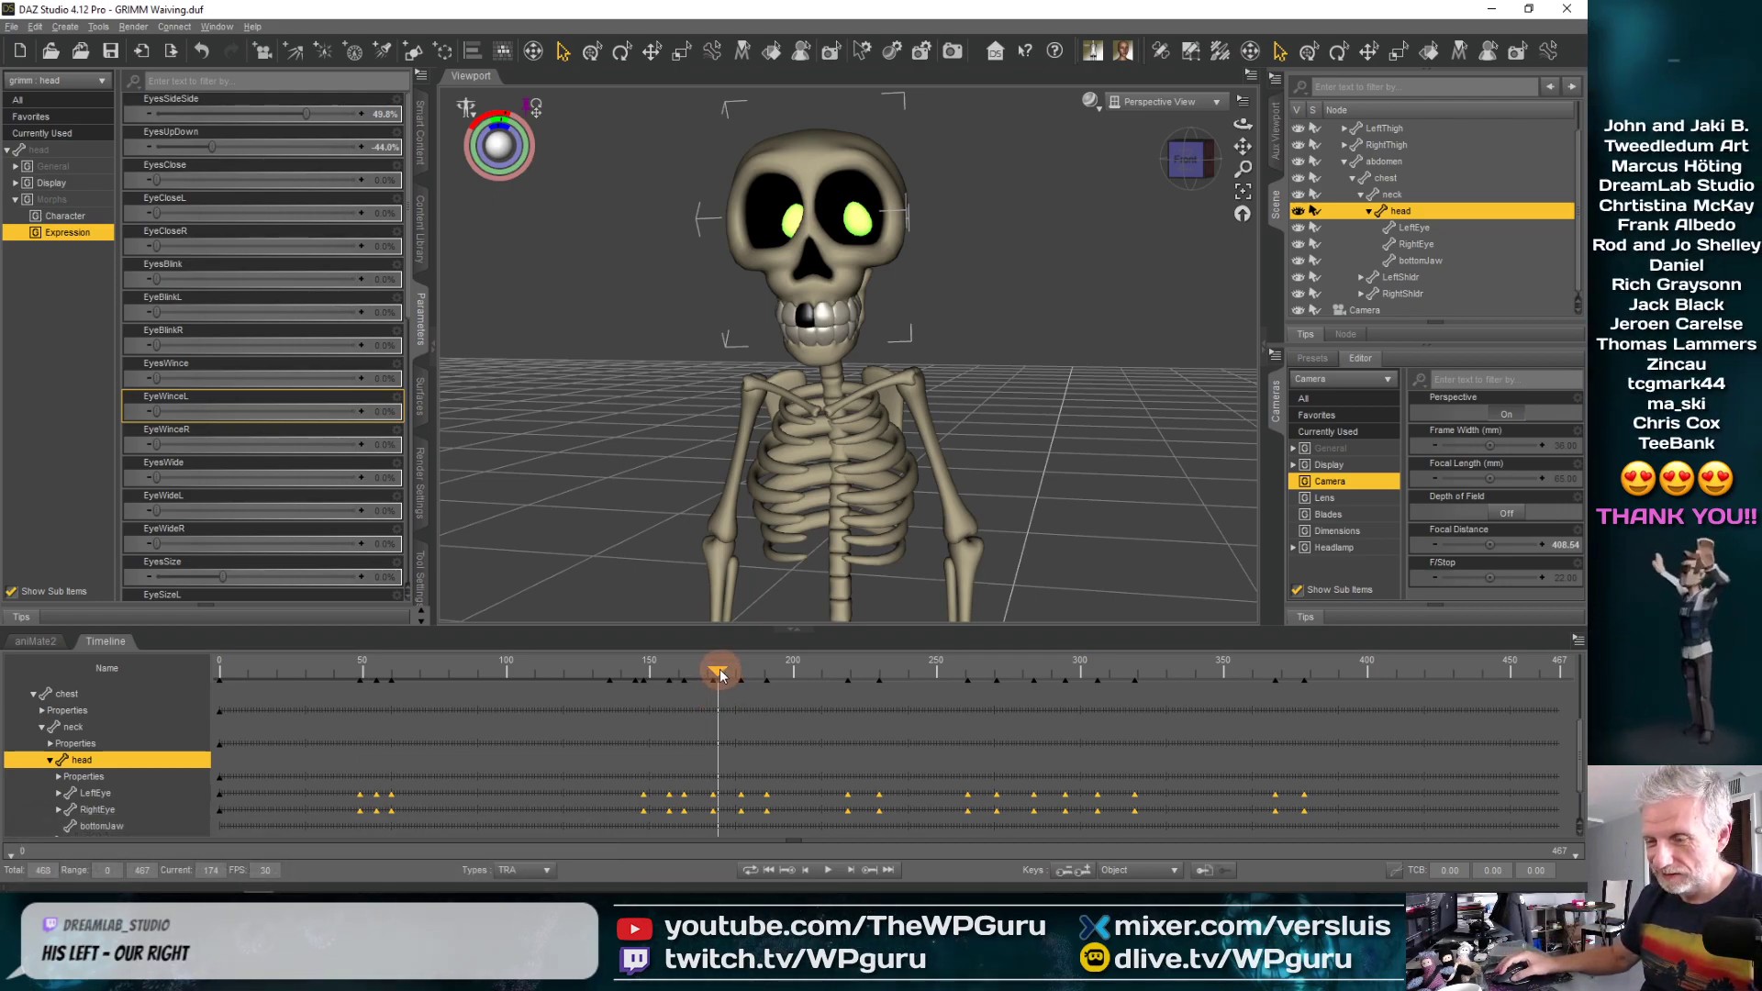
drag(720, 674, 690, 679)
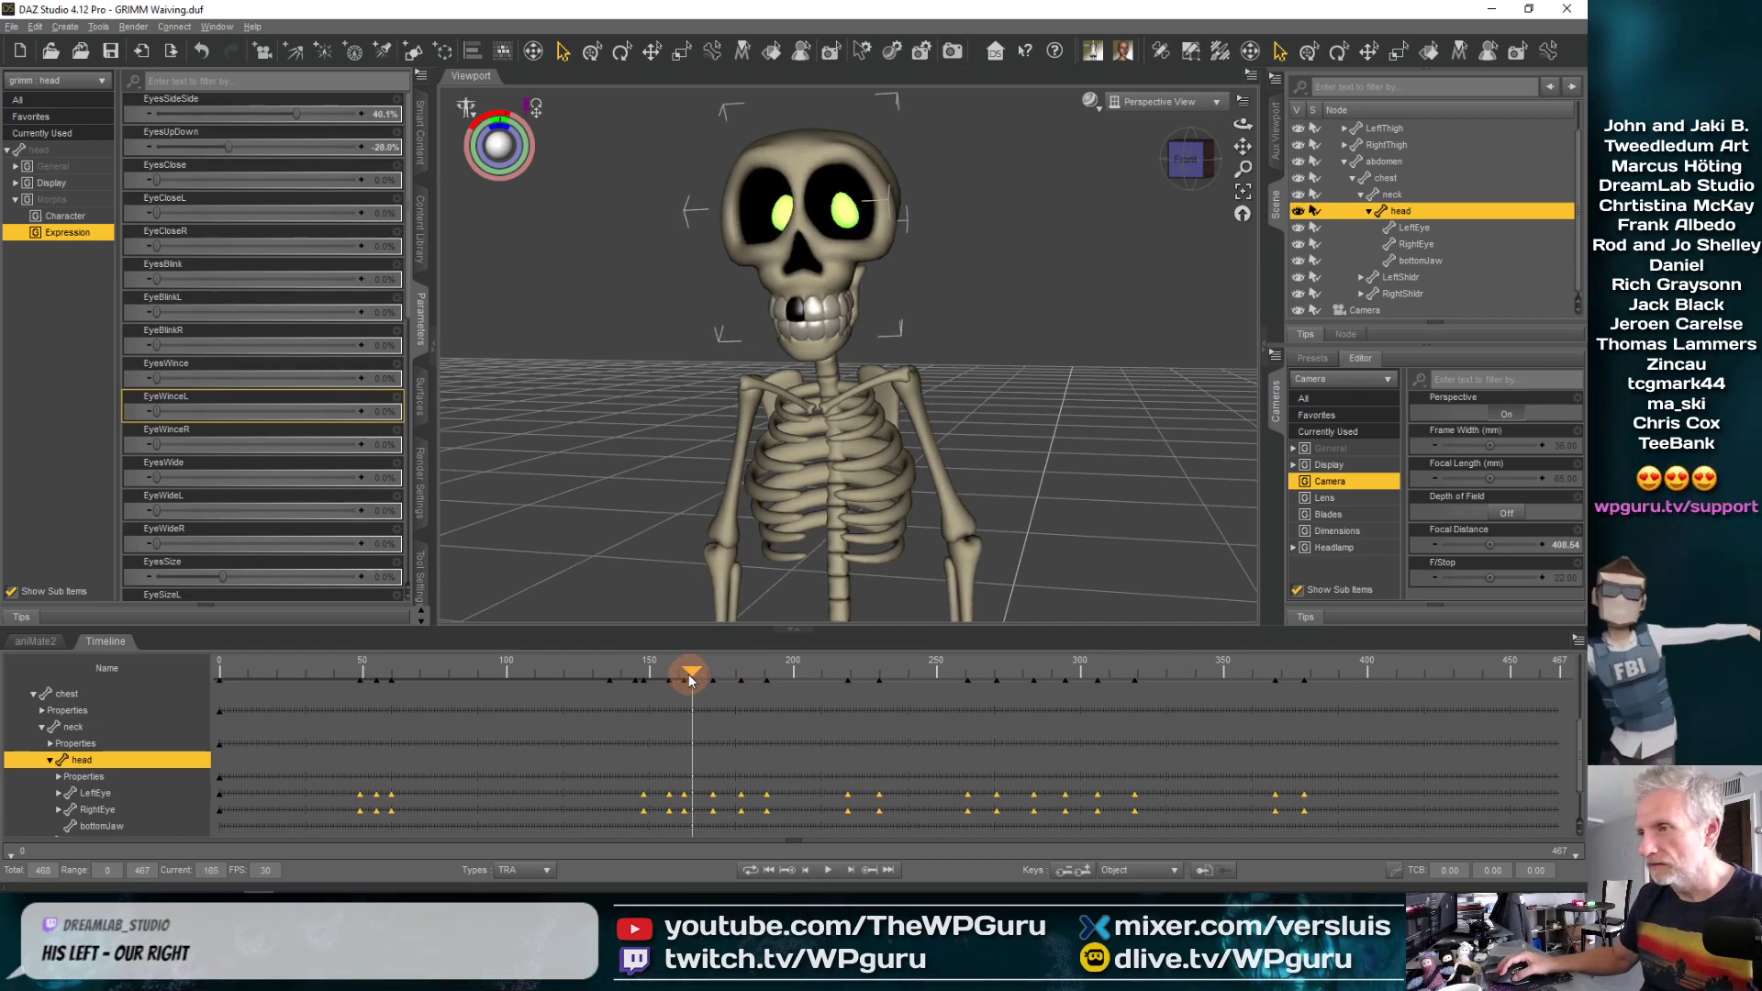
mouse_move(675, 682)
mouse_down()
mouse_move(602, 681)
mouse_move(733, 666)
mouse_move(608, 679)
mouse_move(731, 668)
mouse_move(703, 677)
mouse_up()
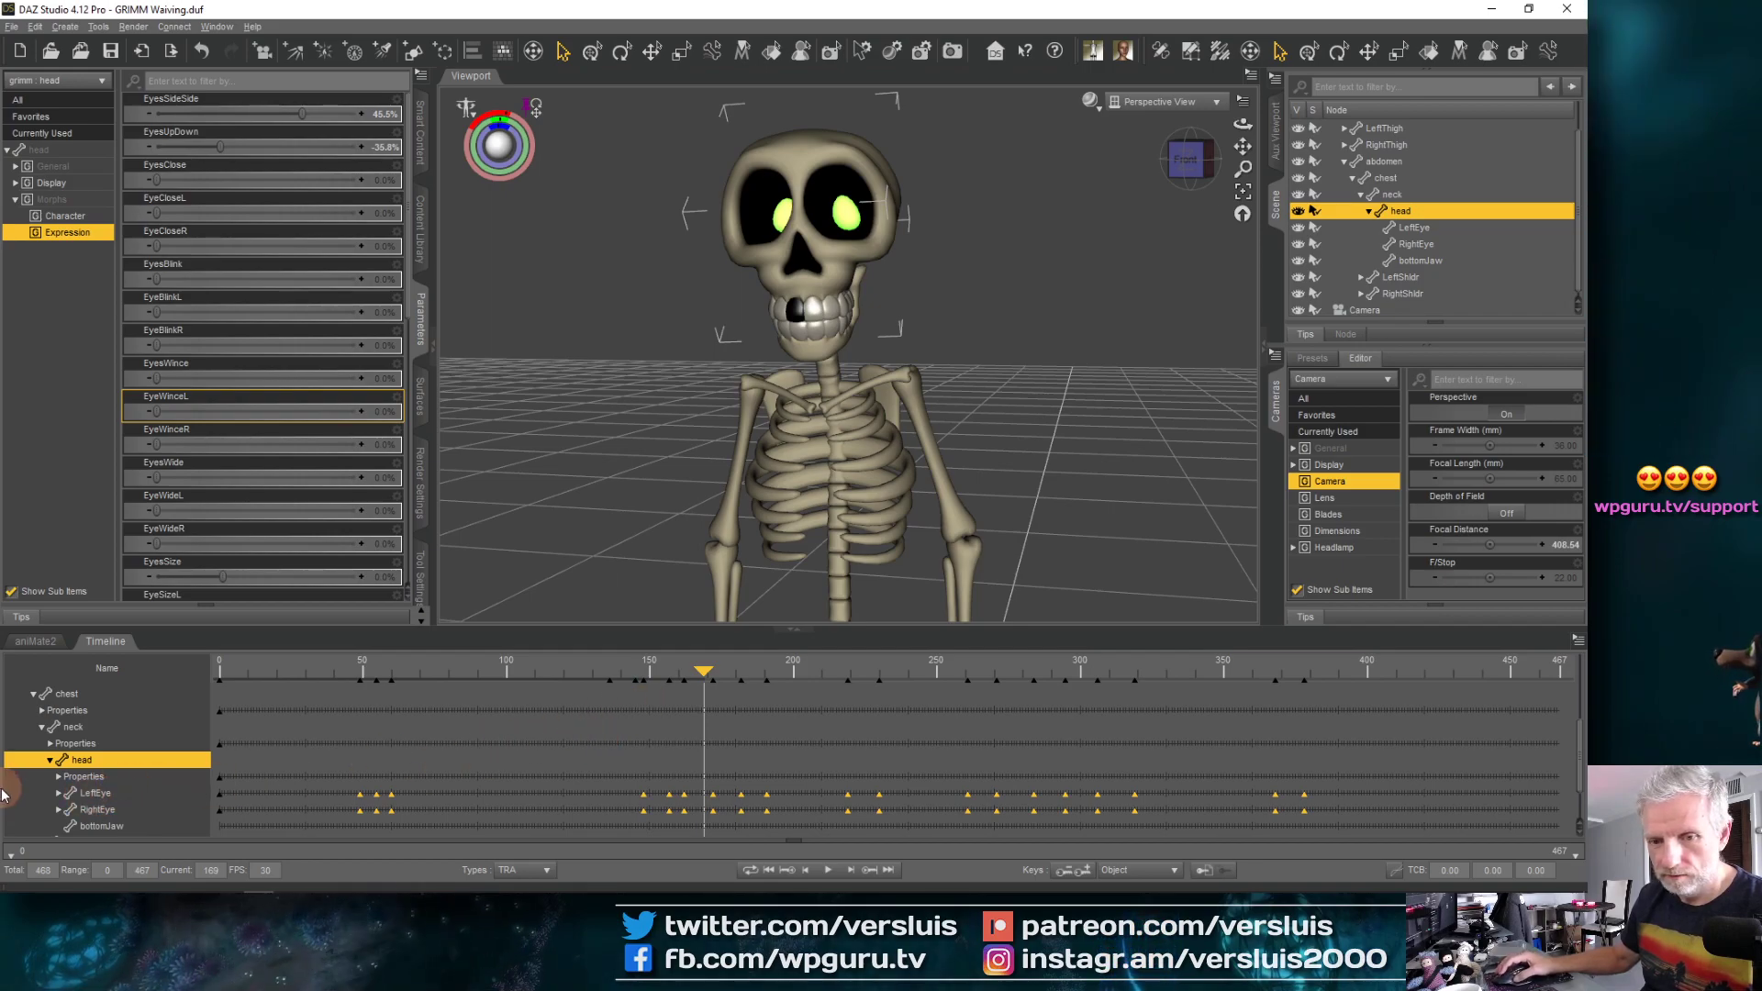
Enlarge the timeline and expand LeftEye's rotation properties to expose its up-down and side-side tracks
click(61, 794)
scroll(376, 760, down, 1)
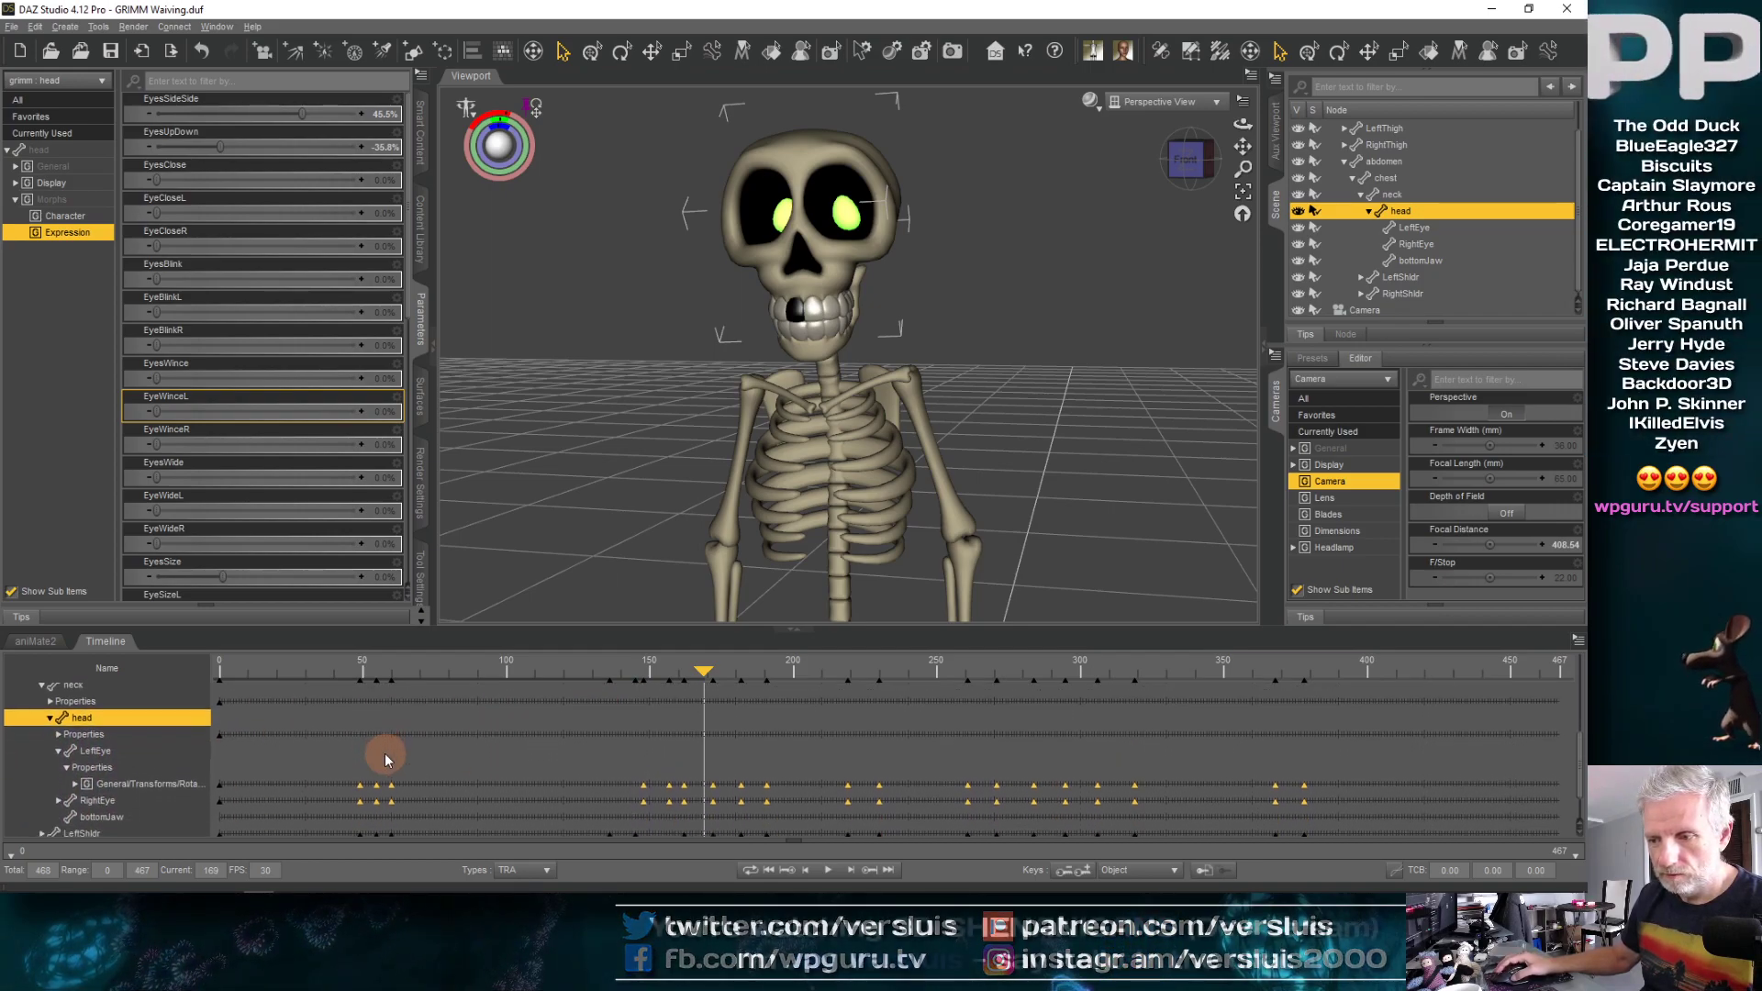
drag(554, 457, 554, 463)
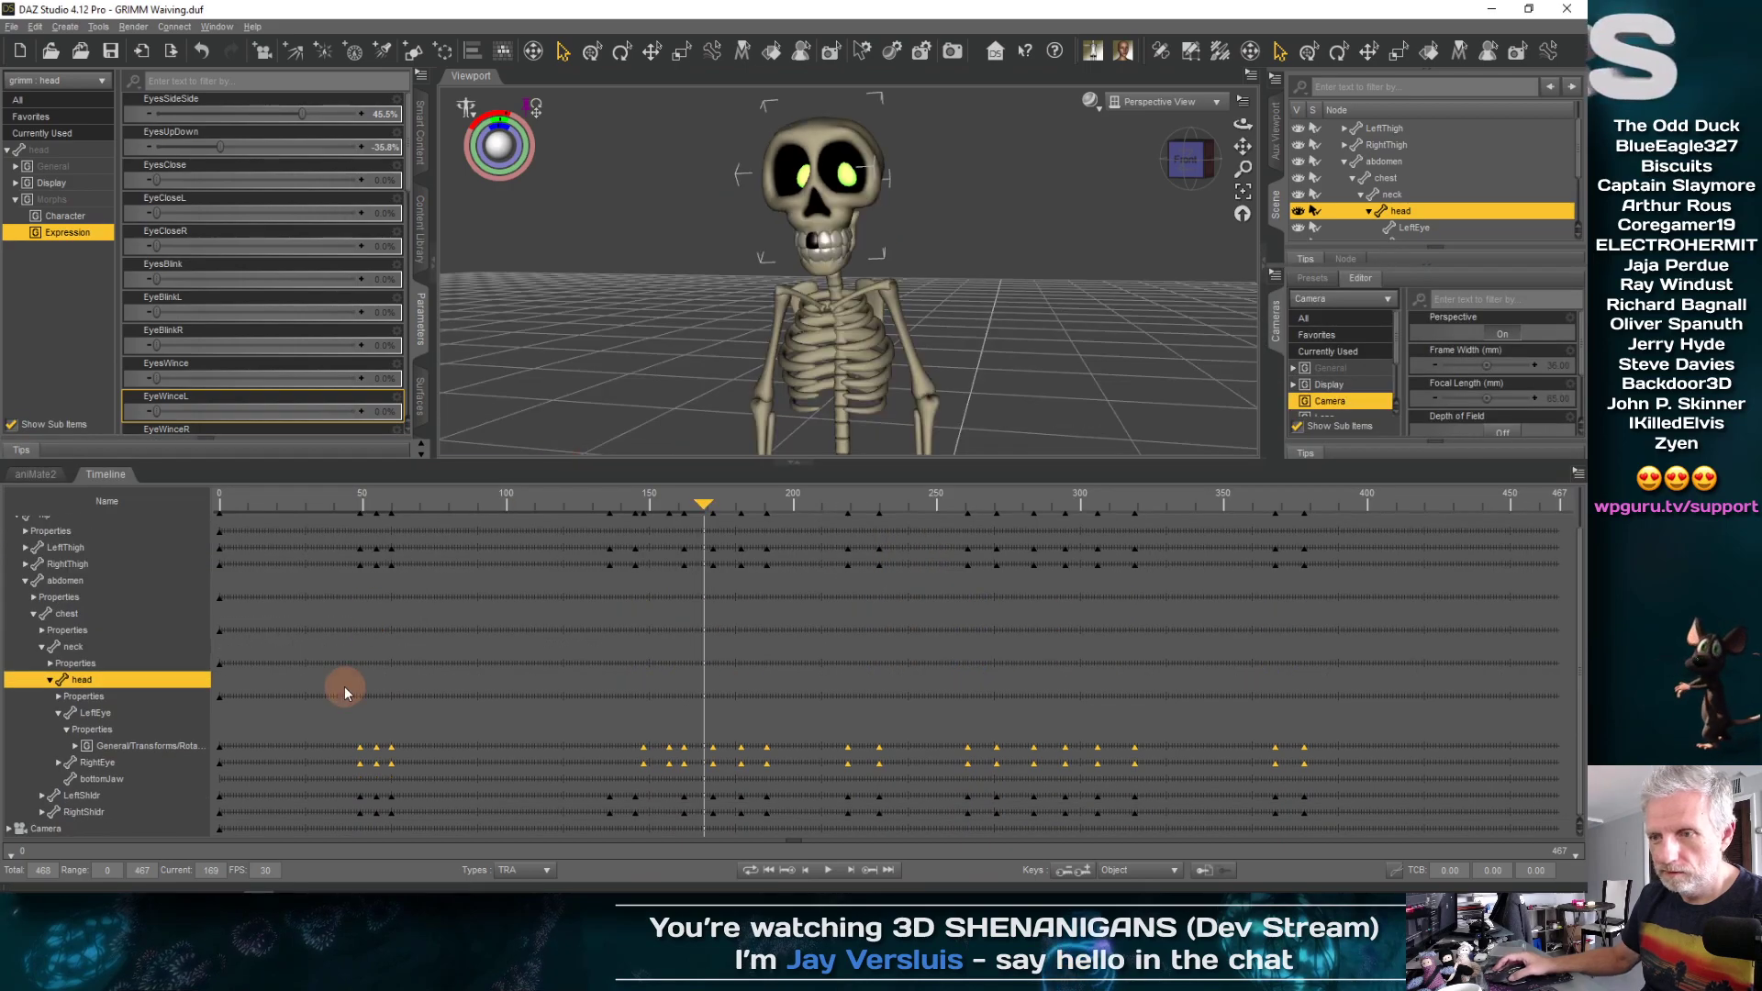
click(58, 697)
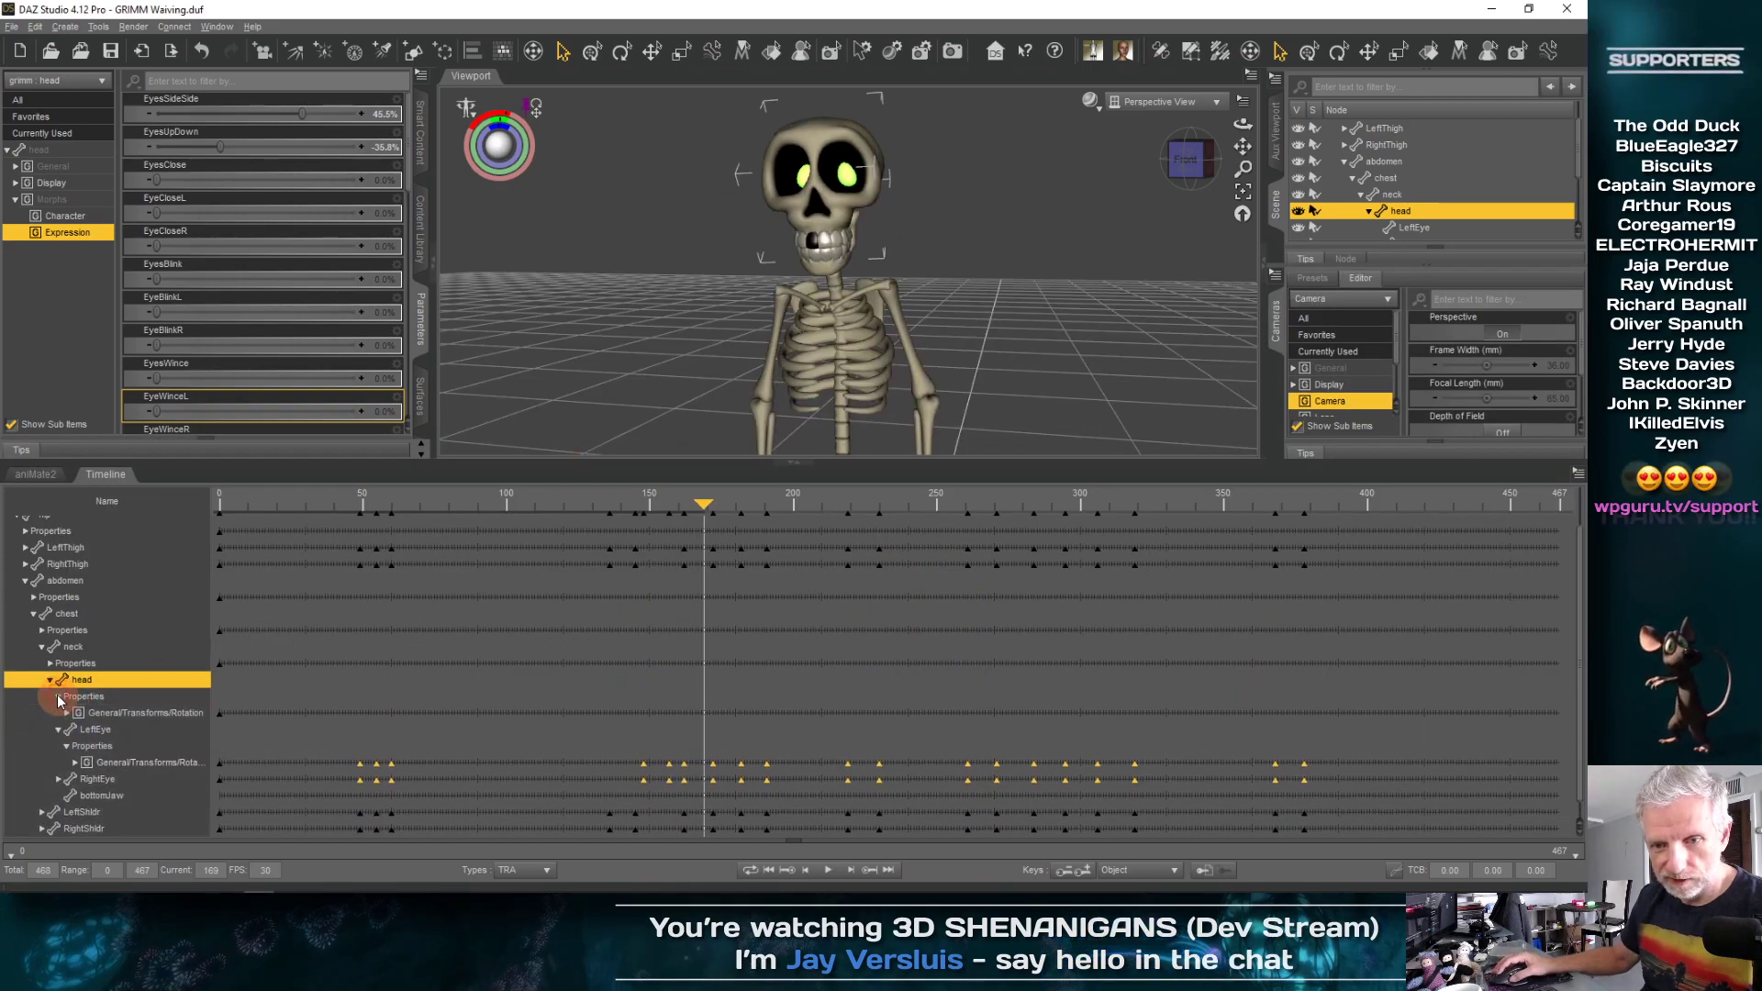
click(67, 713)
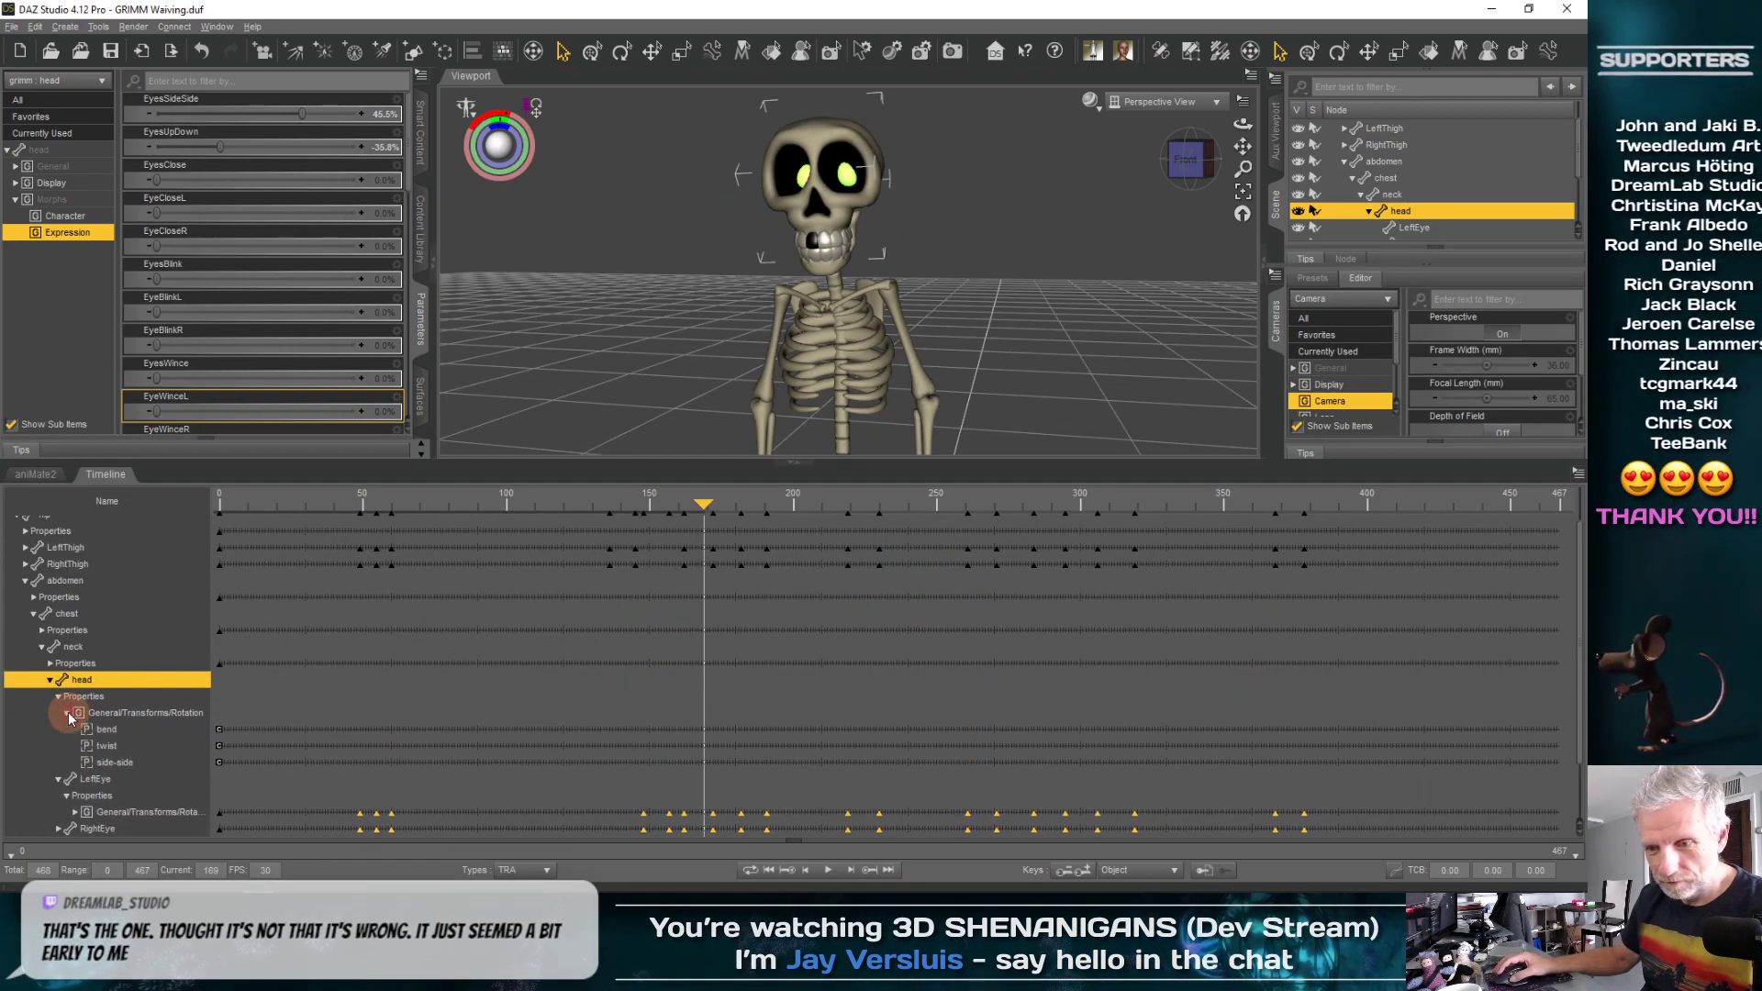
scroll(606, 685, down, 1)
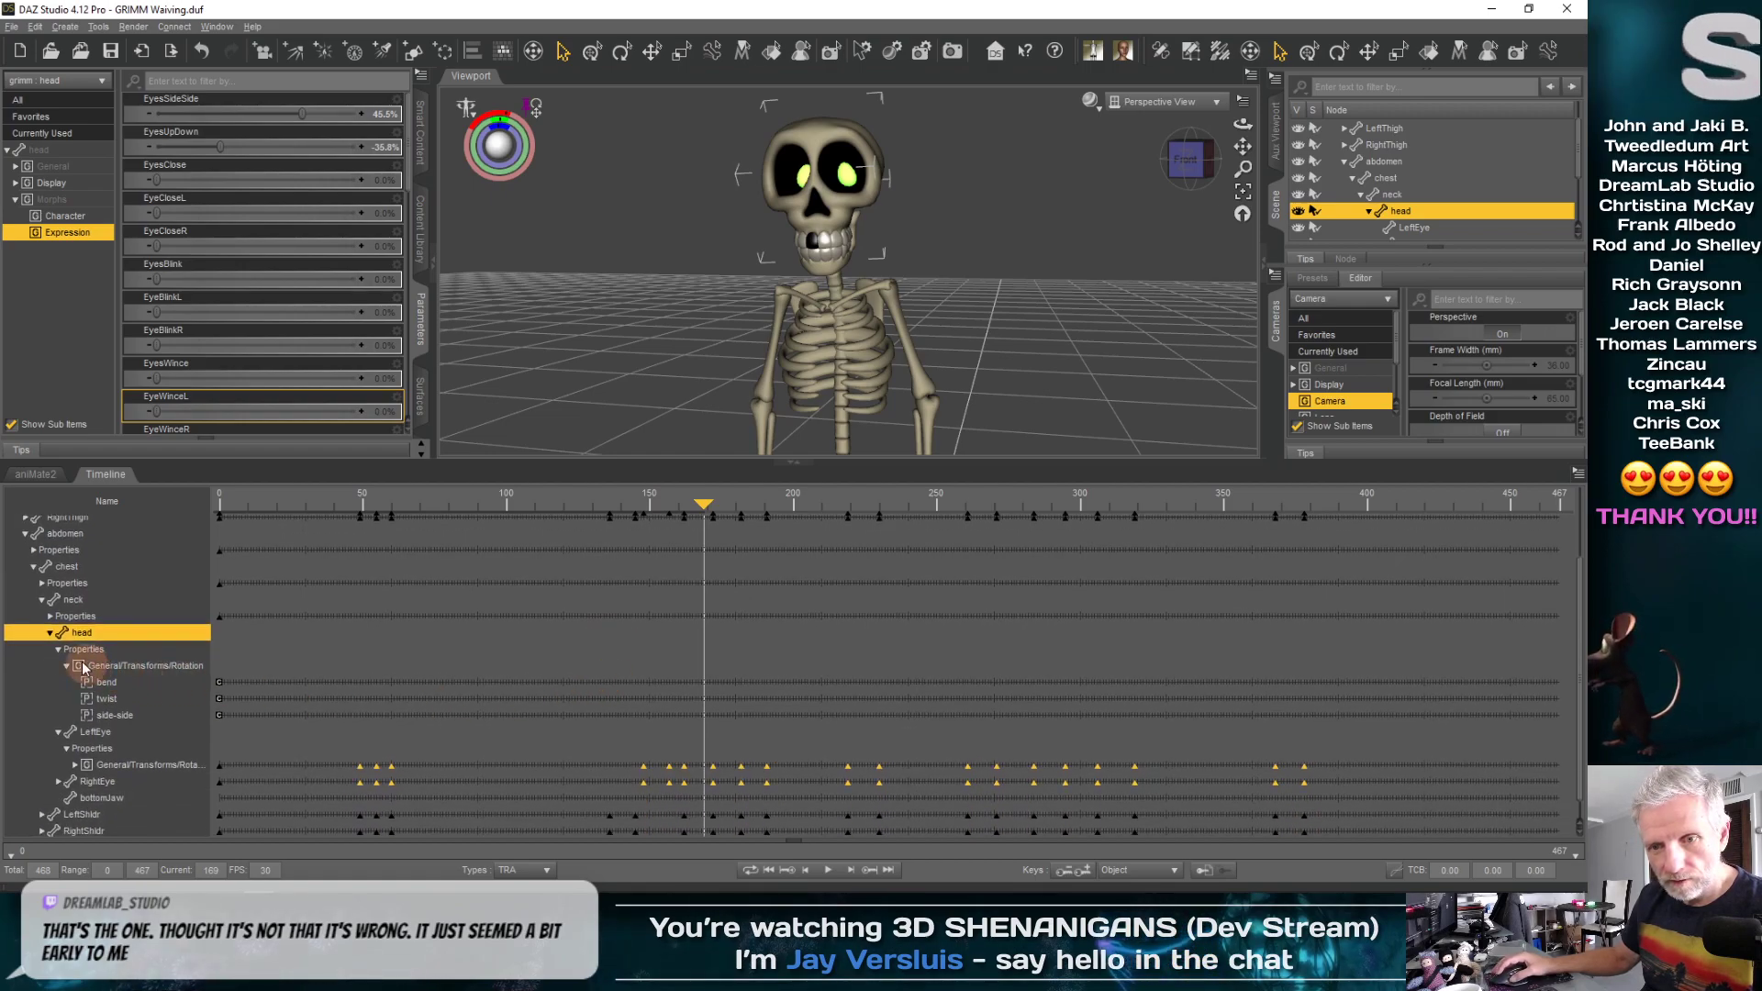
click(59, 650)
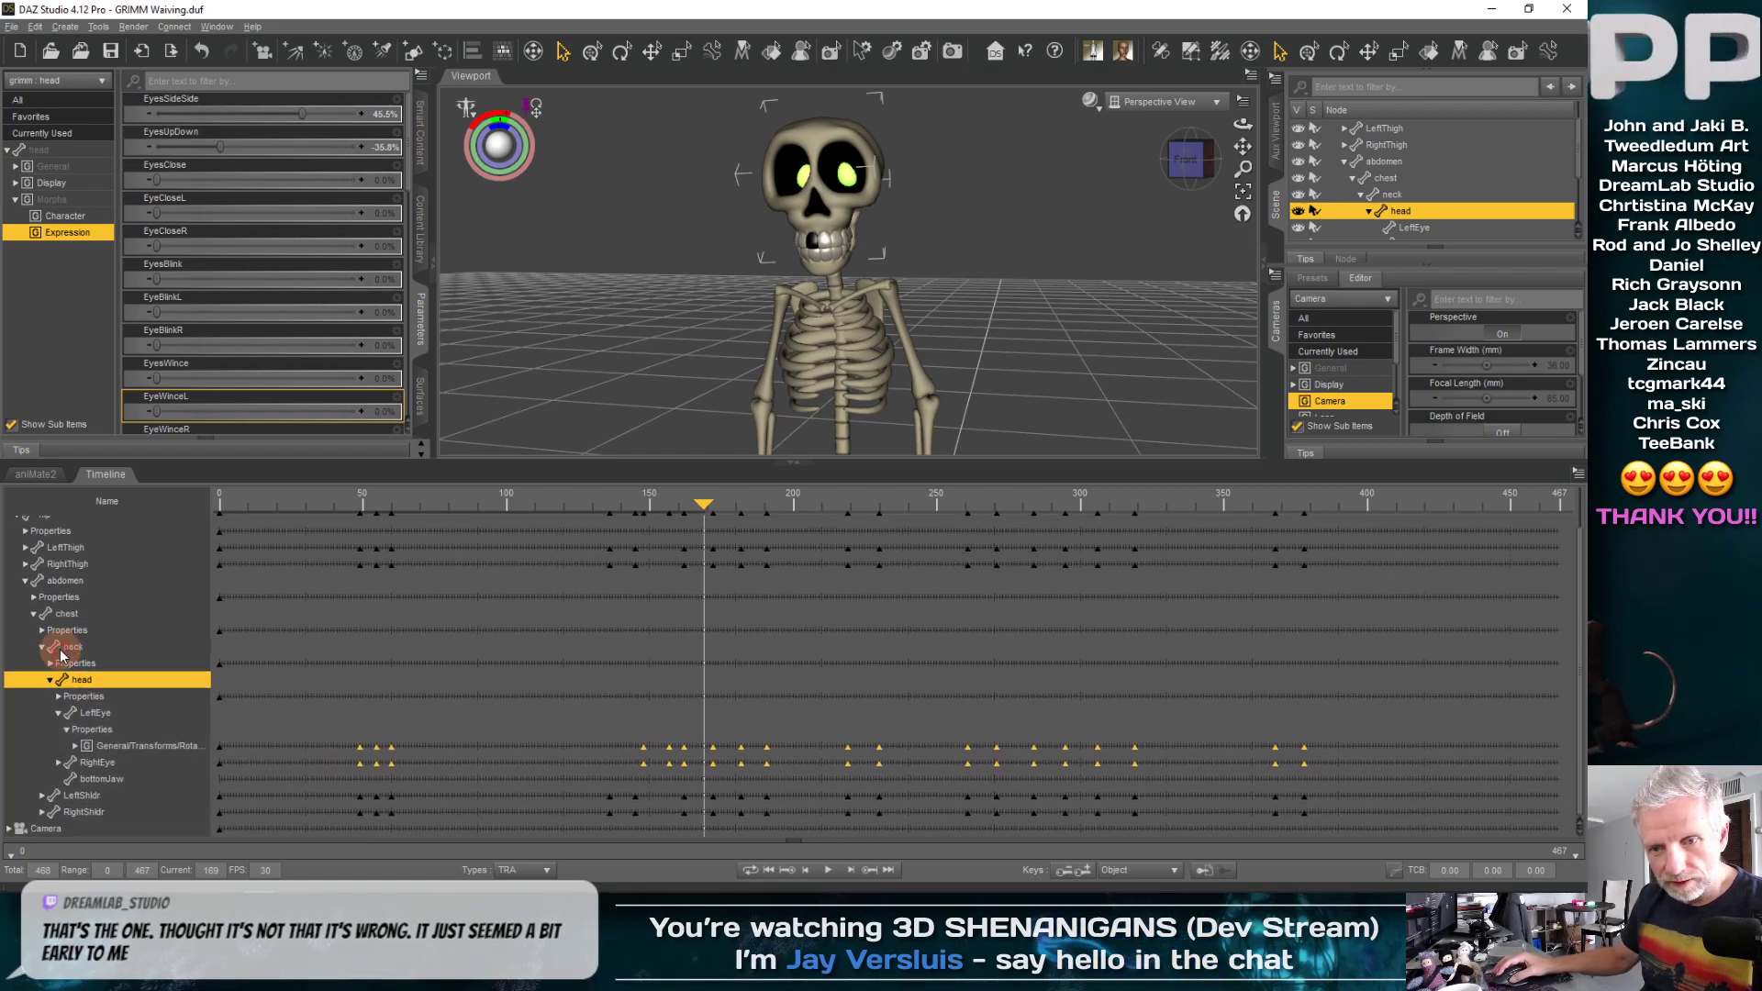
click(76, 747)
scroll(552, 729, down, 1)
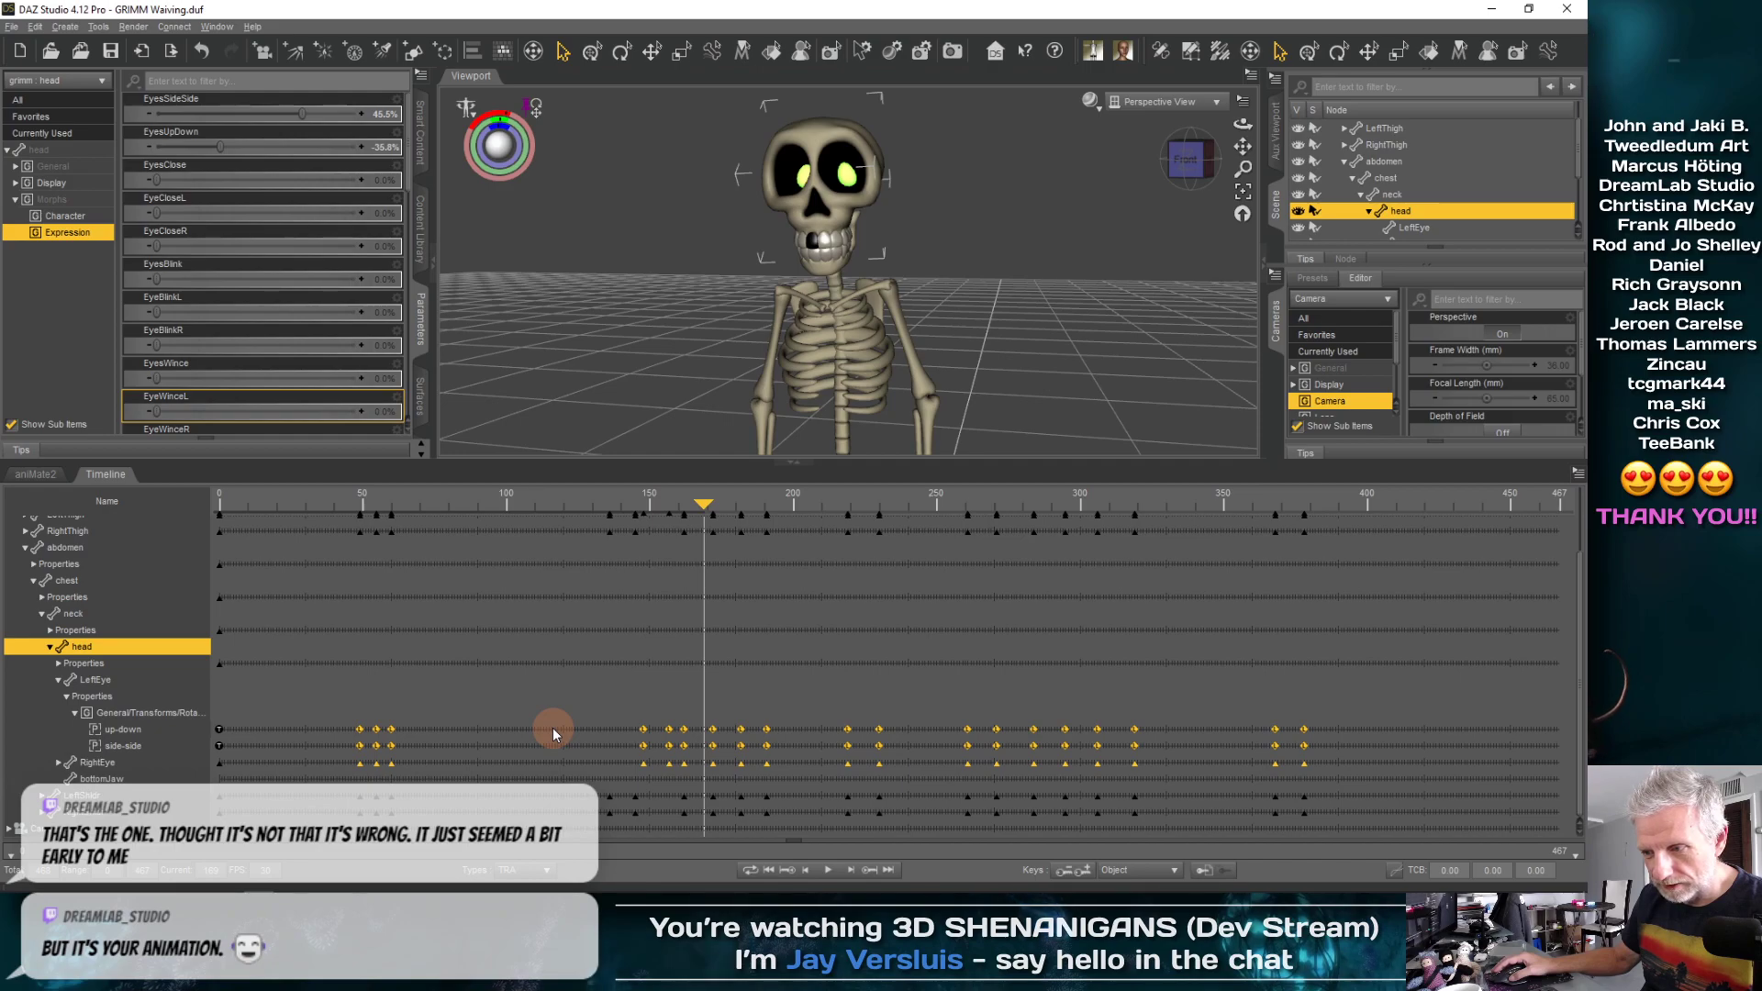
Move LeftEye's up-down and side-side keys from frame 162 to frame 168 and check the eye movement
mouse_move(706, 500)
mouse_down()
mouse_move(630, 526)
mouse_move(707, 531)
mouse_move(687, 522)
mouse_up()
click(747, 633)
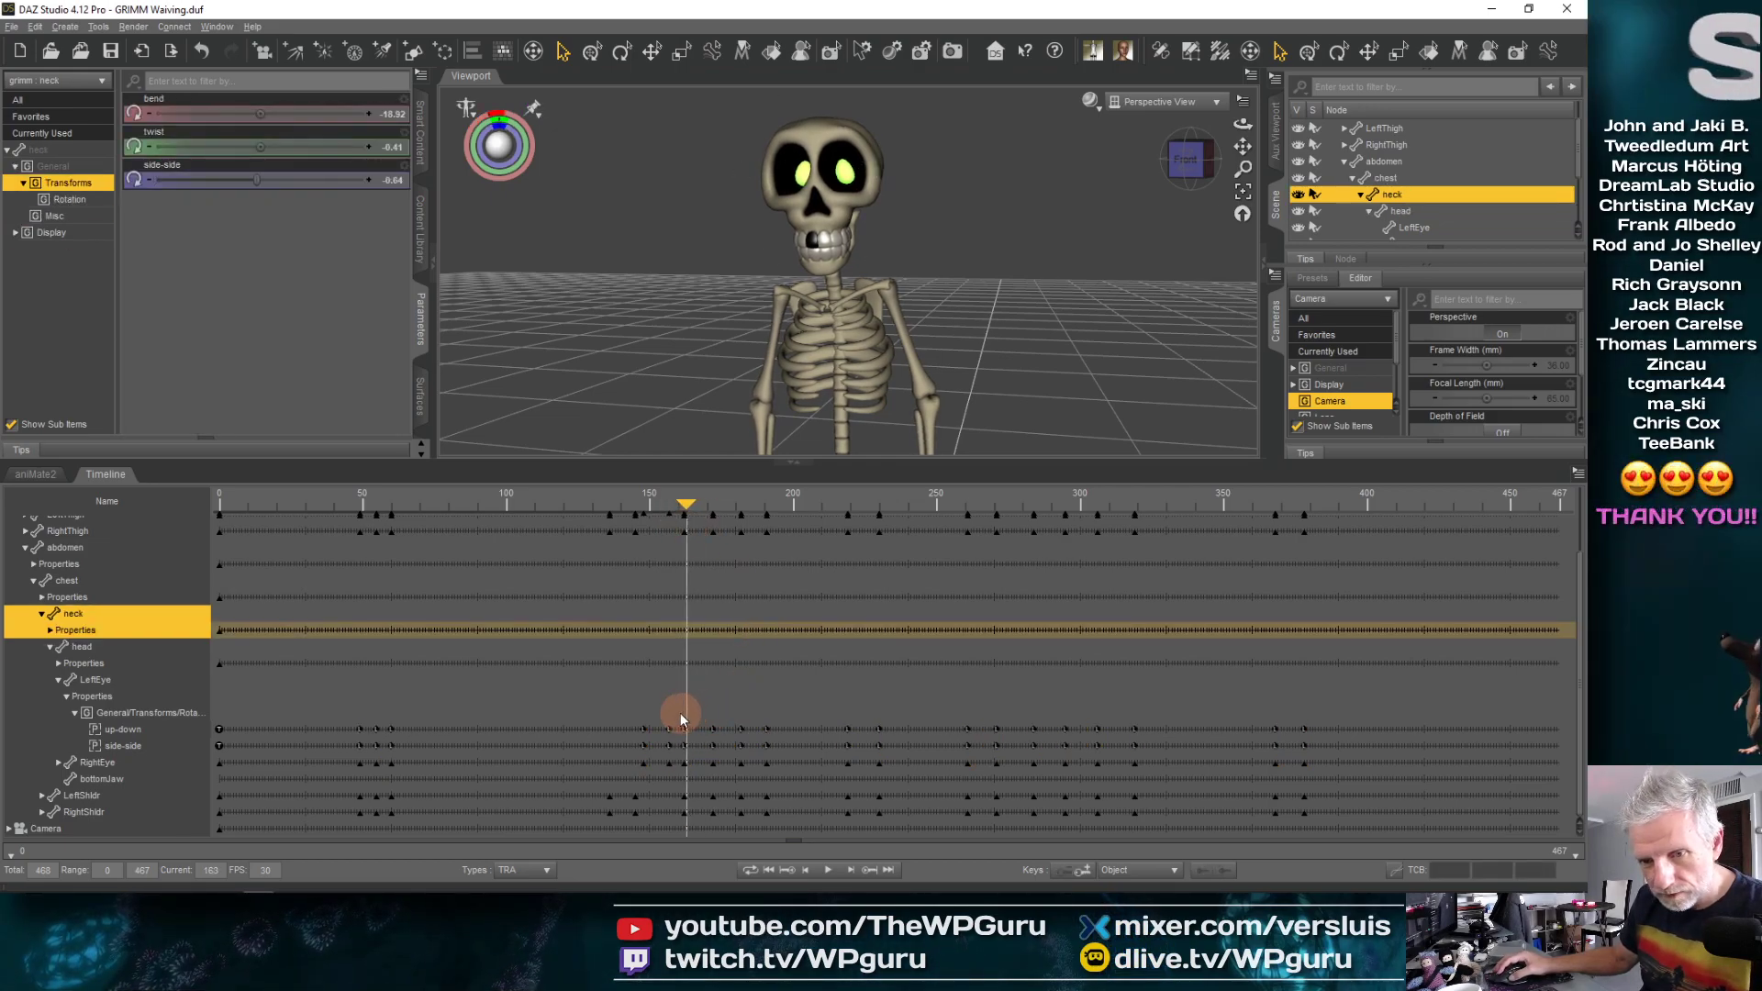
drag(679, 712, 689, 747)
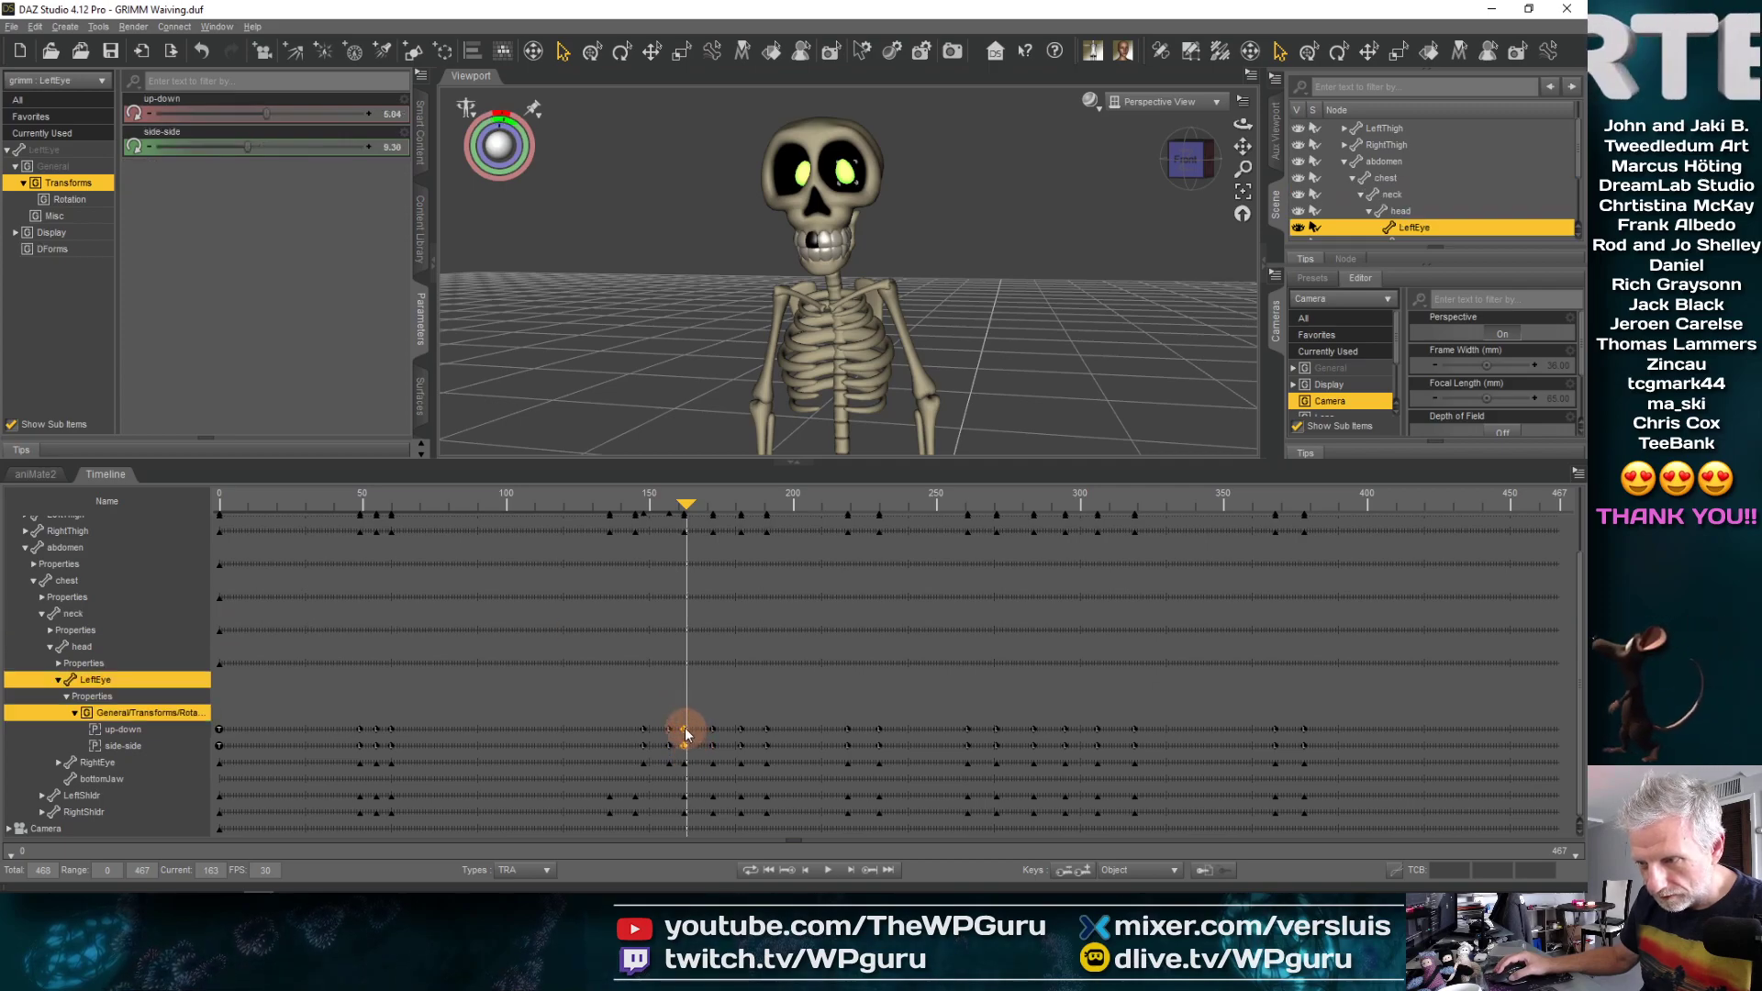
click(685, 732)
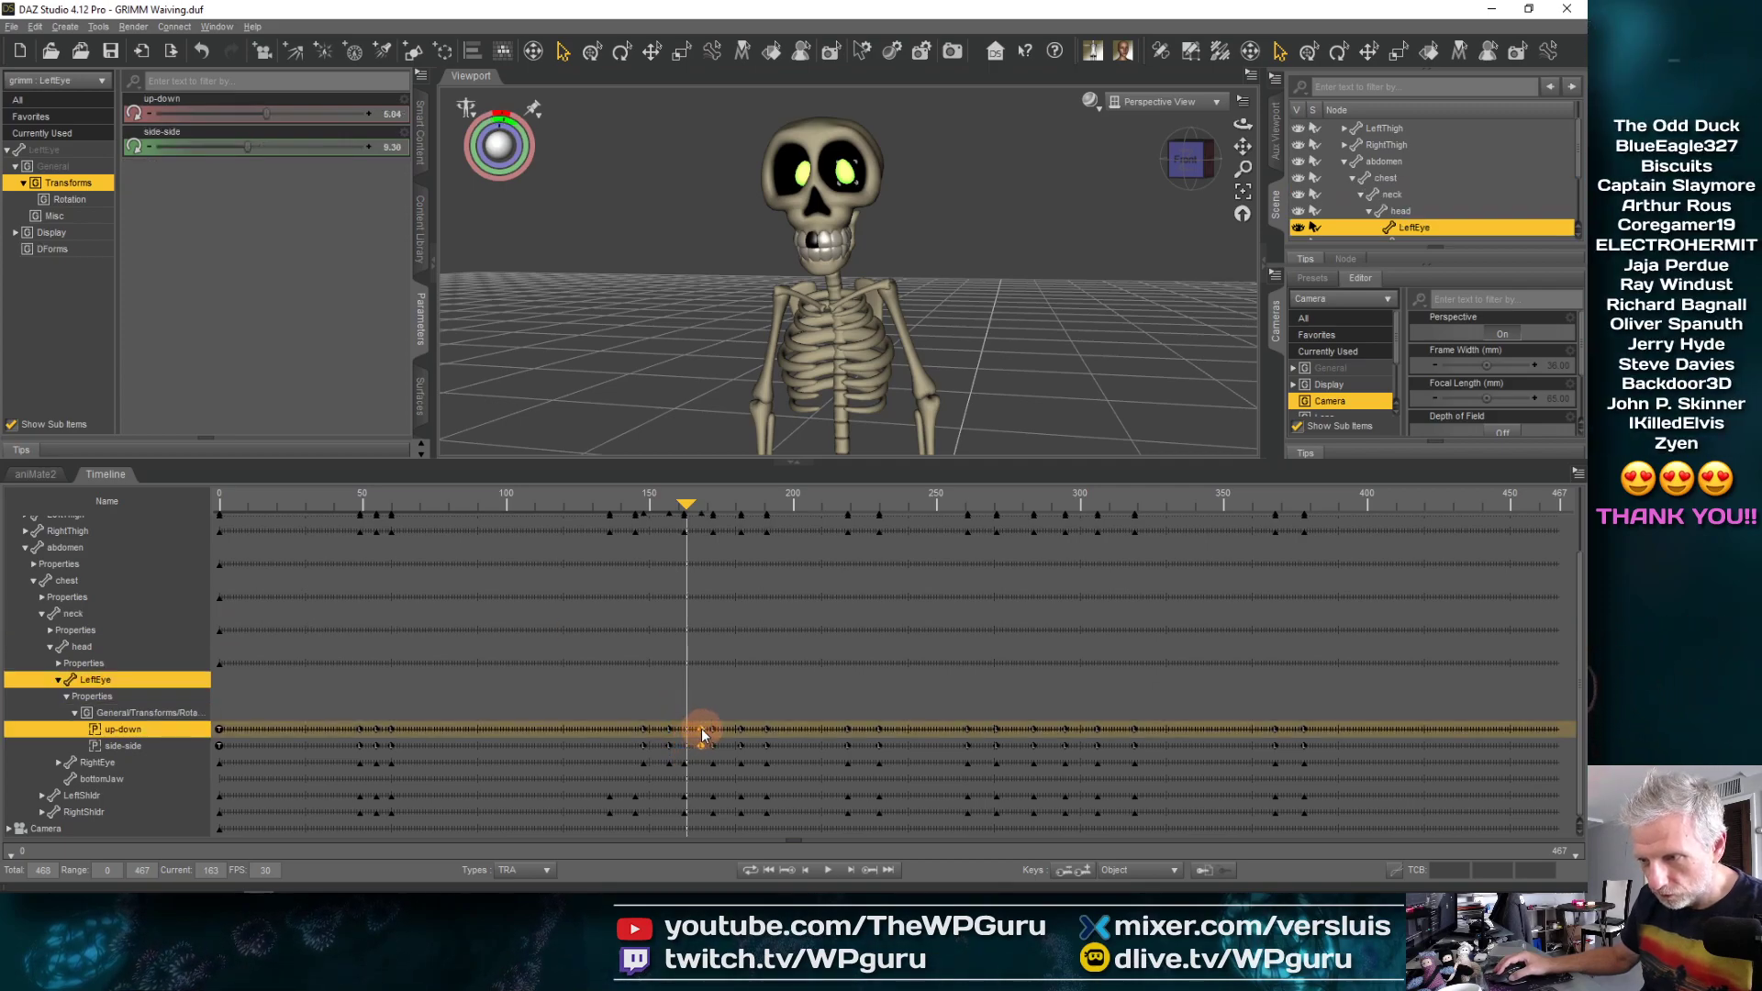
drag(684, 504, 731, 536)
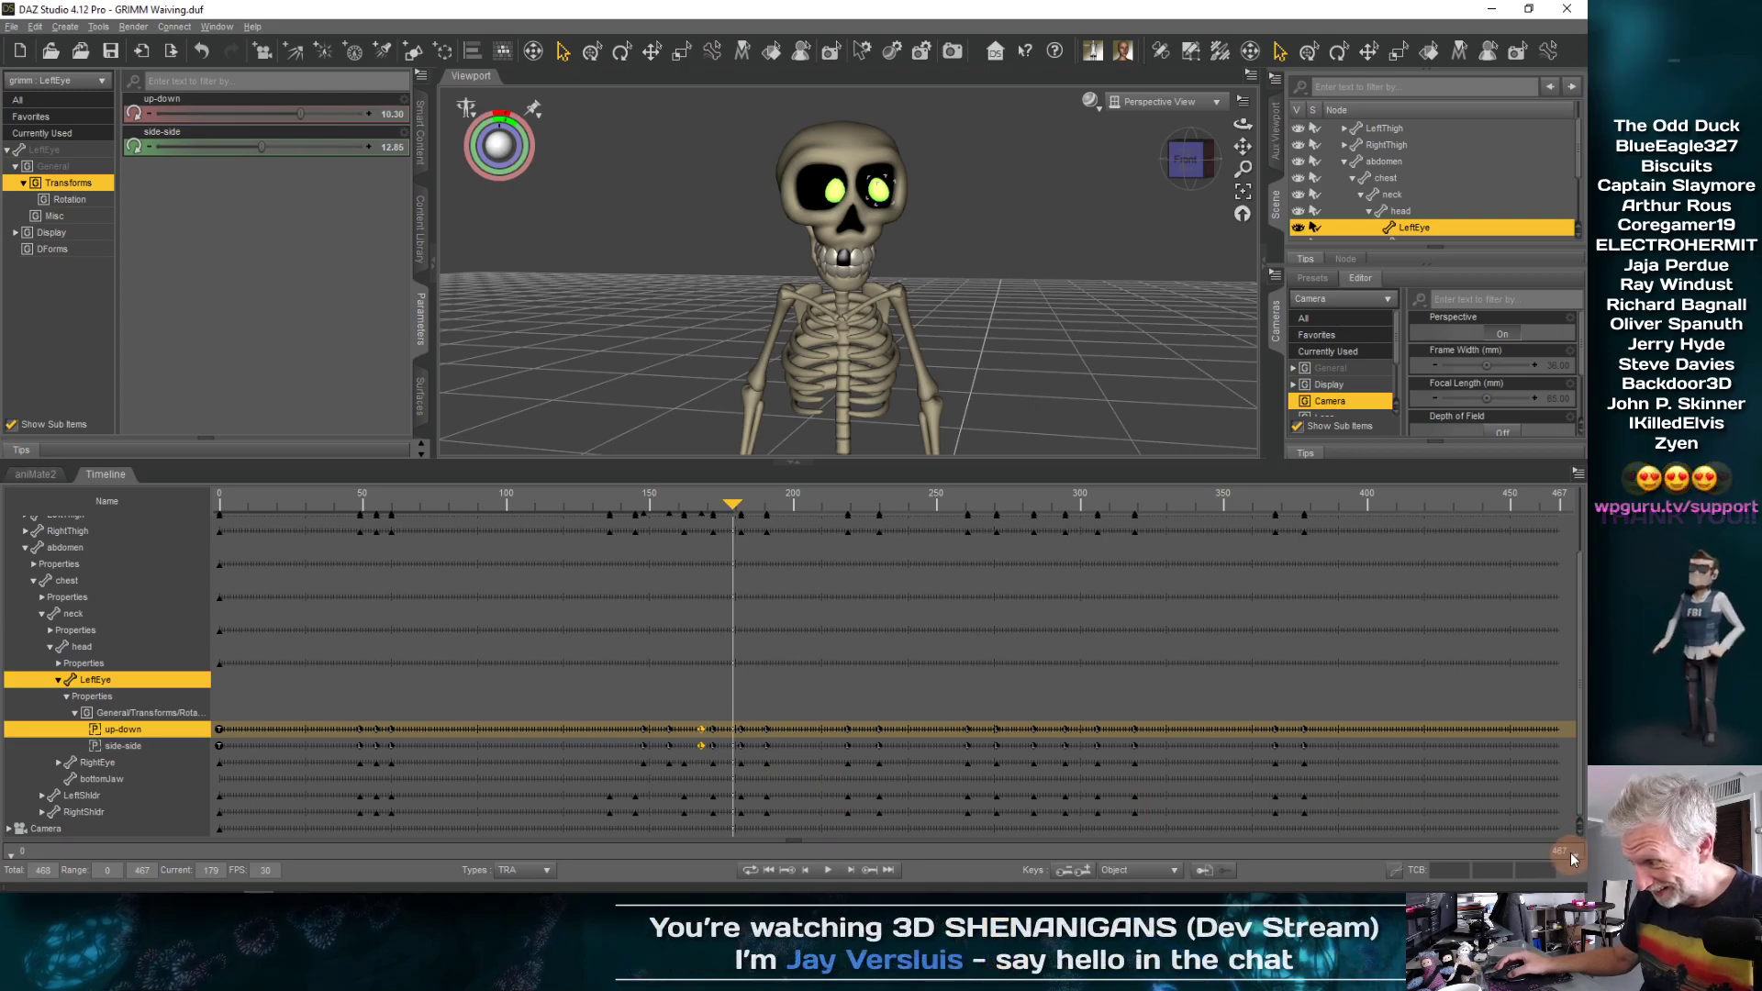
Narrow the timeline range to frames 65–421 and expand RightEye's up-down and side-side rotation tracks
drag(1560, 852, 1076, 852)
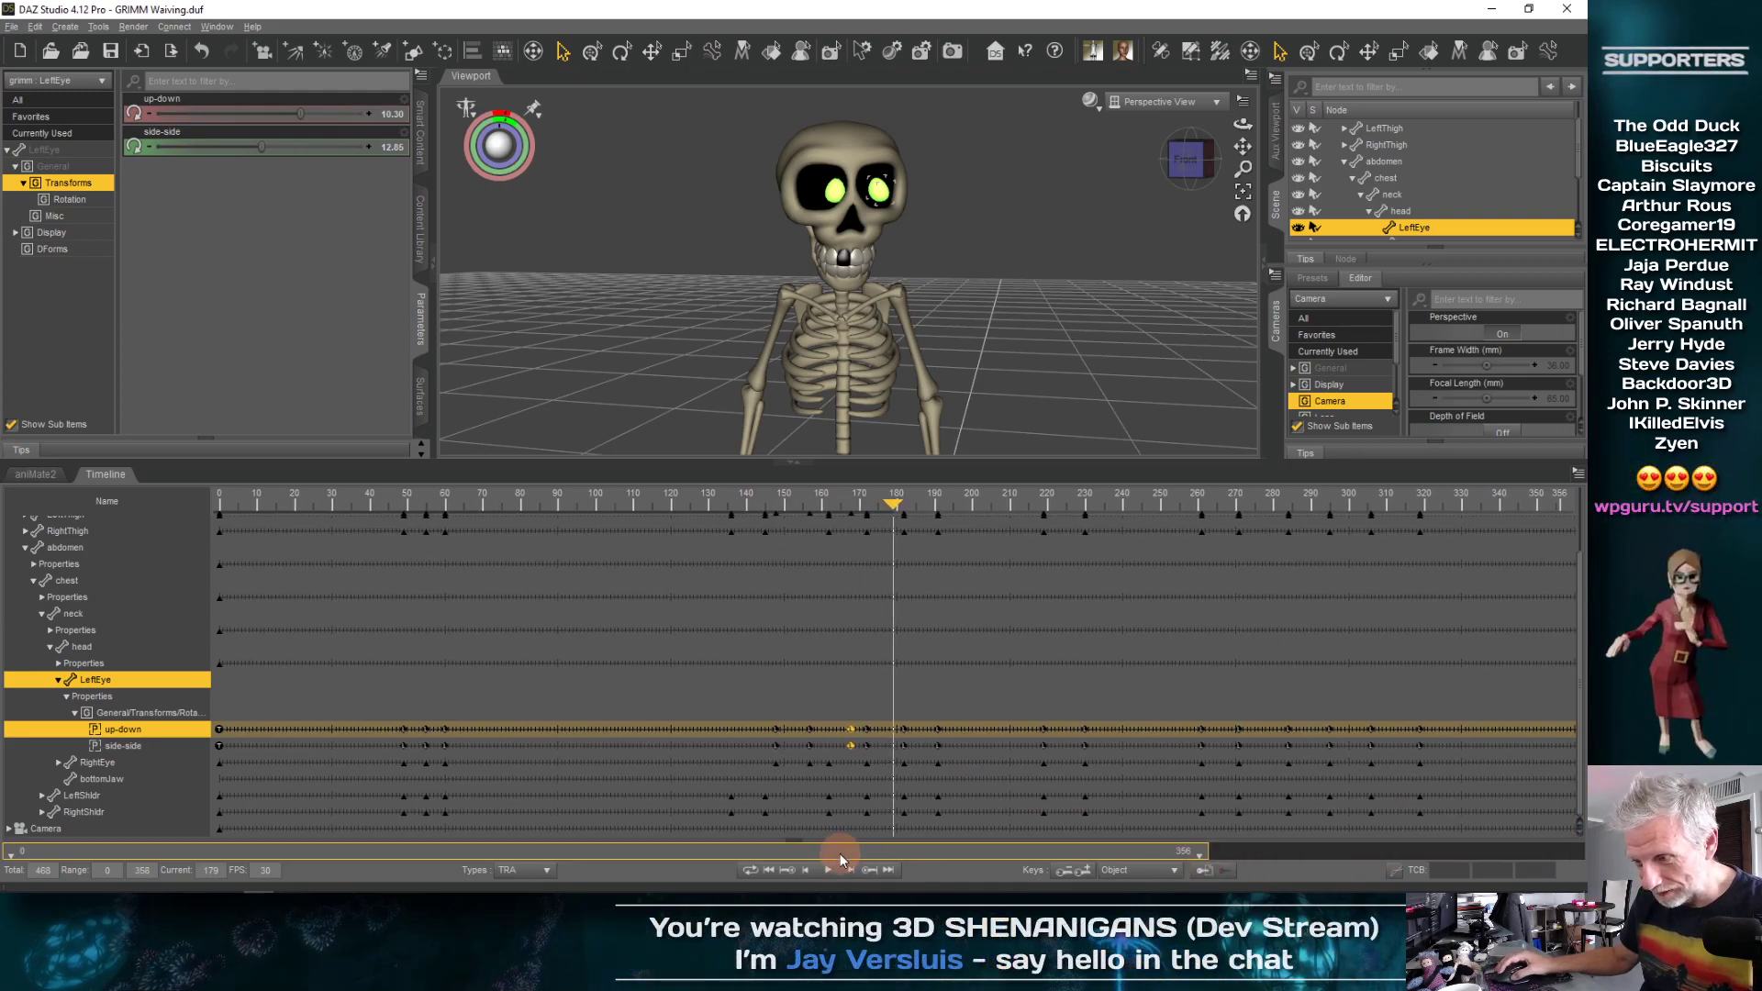
drag(840, 854, 1060, 854)
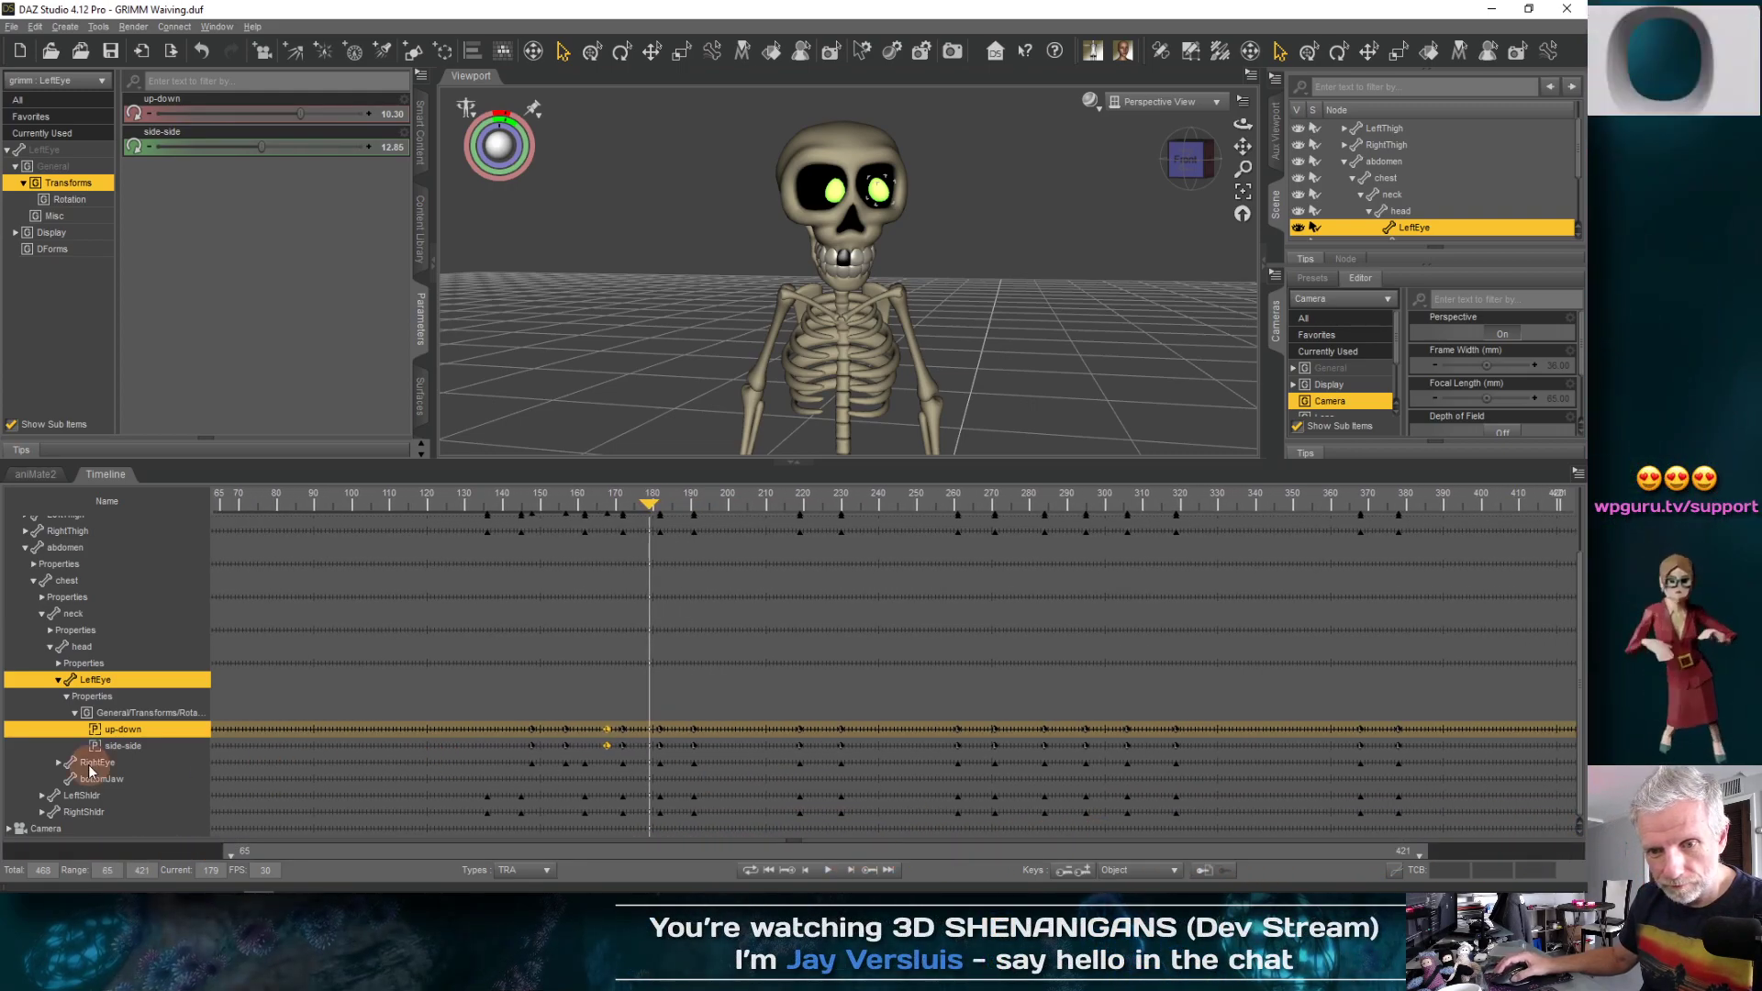
click(60, 763)
scroll(222, 760, down, 1)
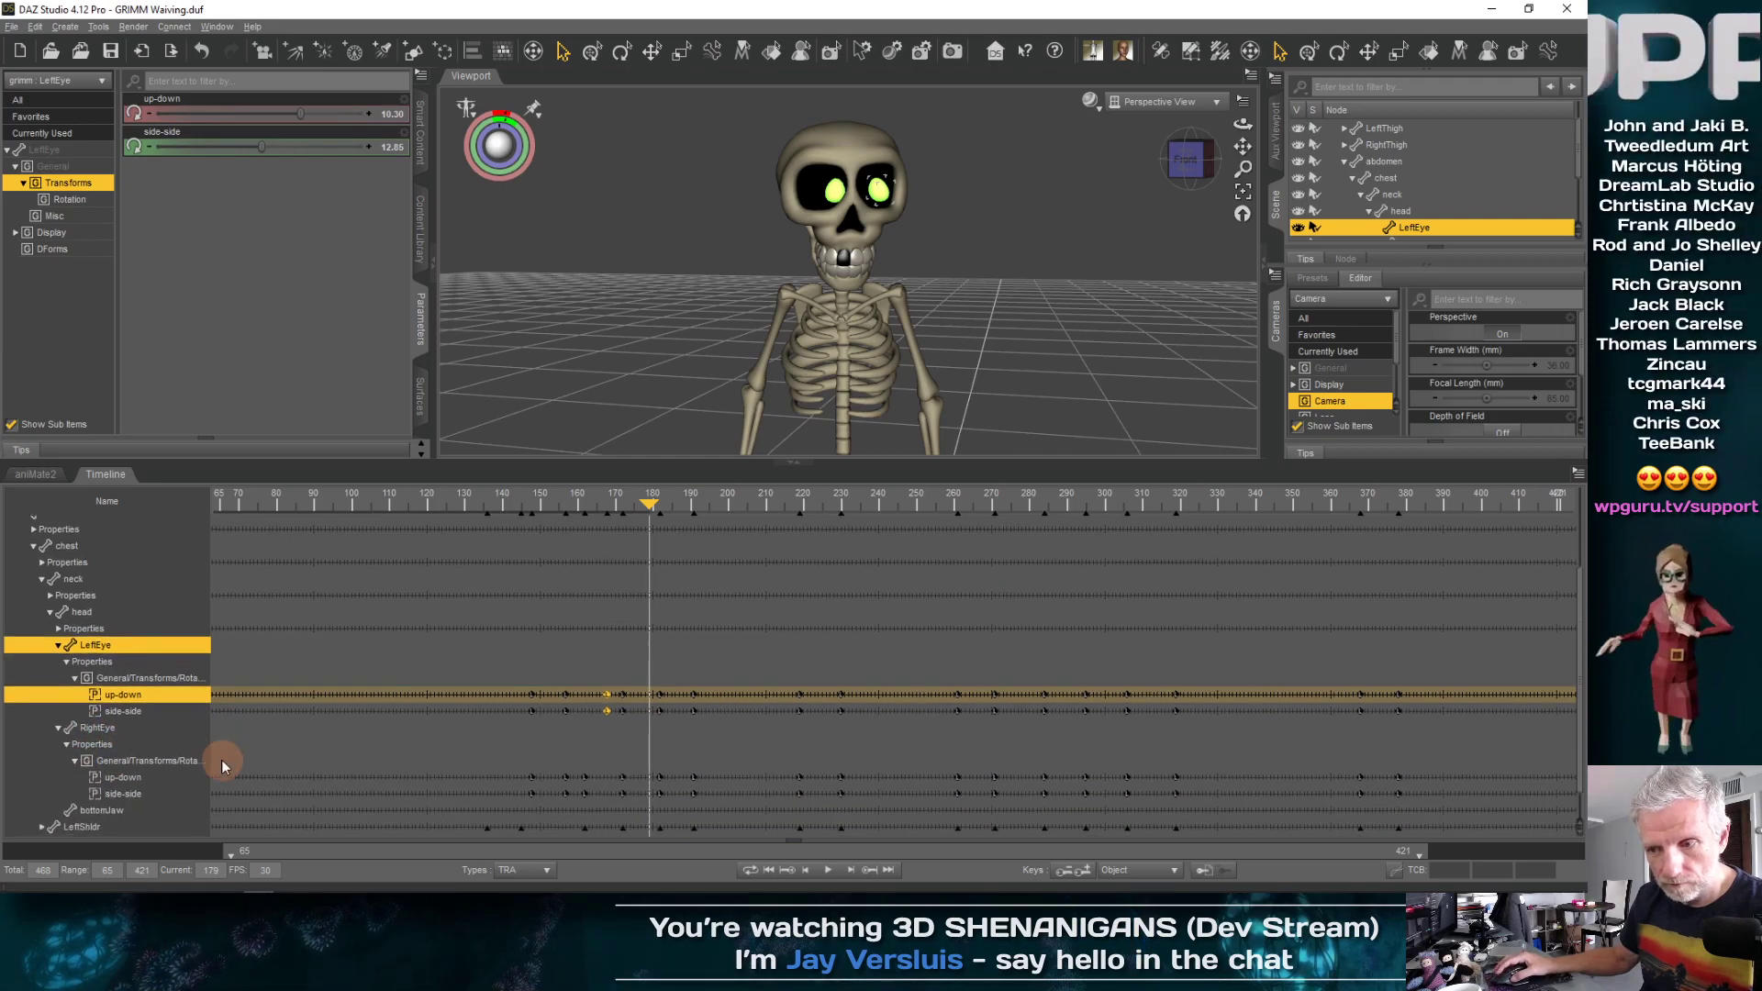
scroll(222, 760, down, 1)
Check the eyes around frames 157 to 168 and move LeftEye's displaced keys back to frame 162
drag(640, 537, 552, 525)
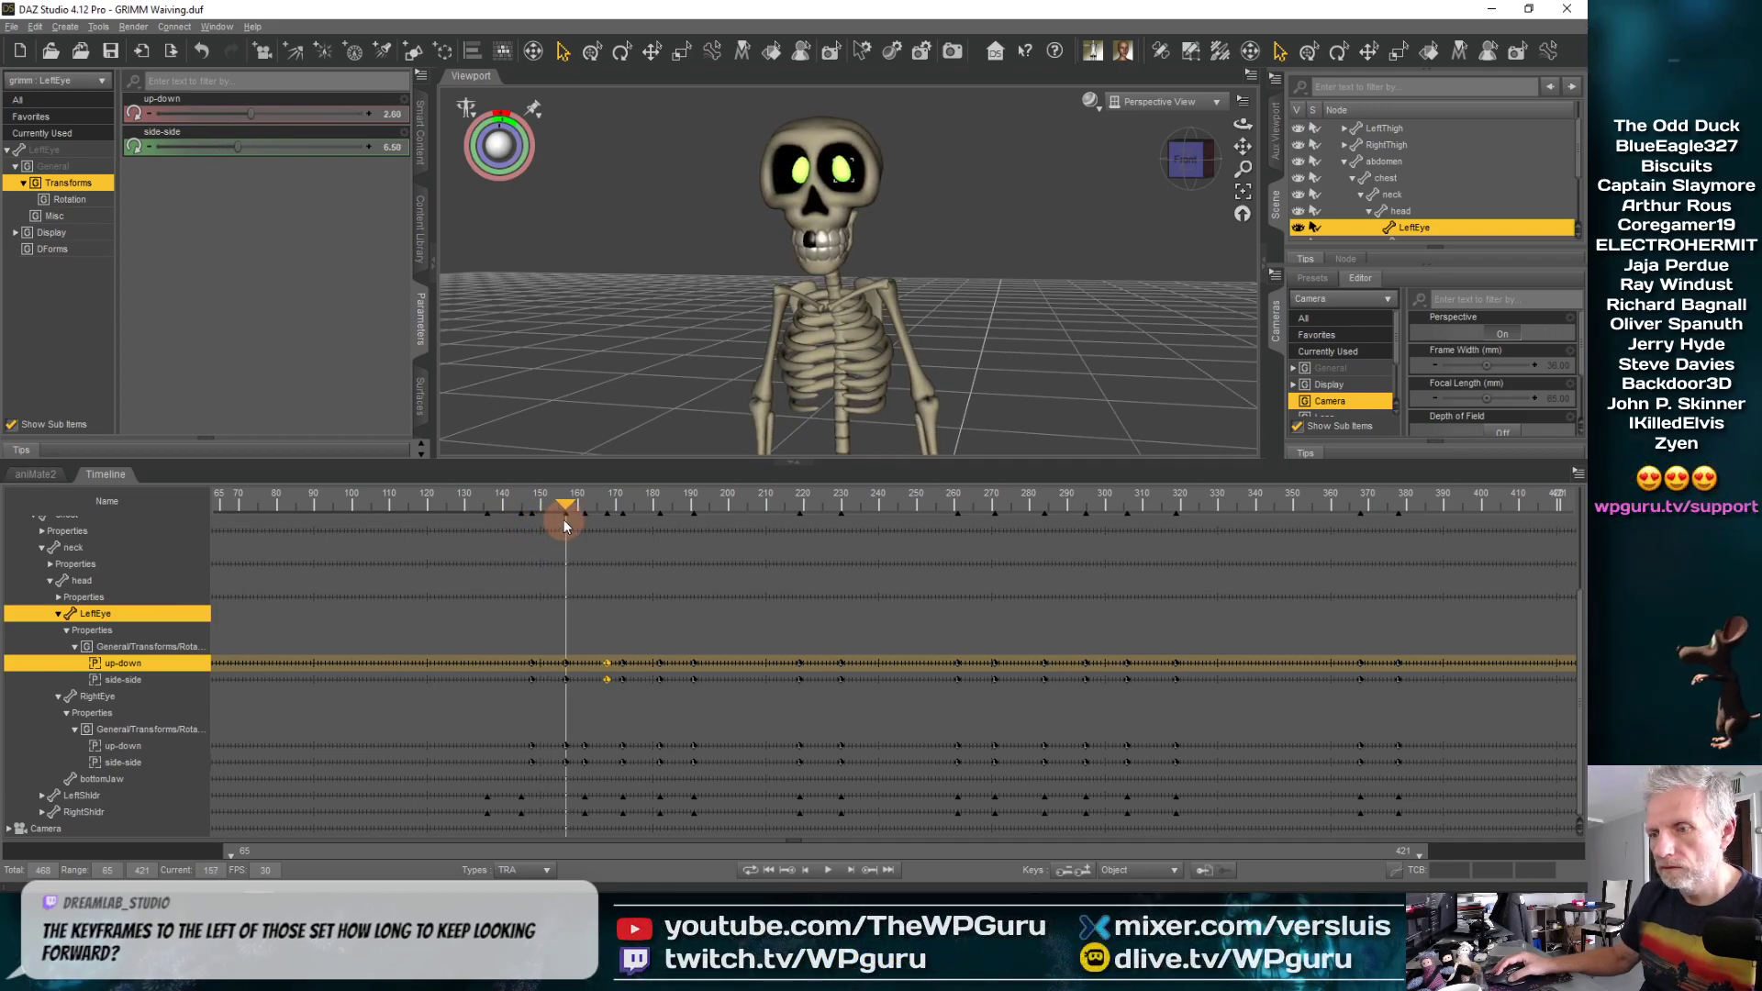
drag(565, 526, 605, 525)
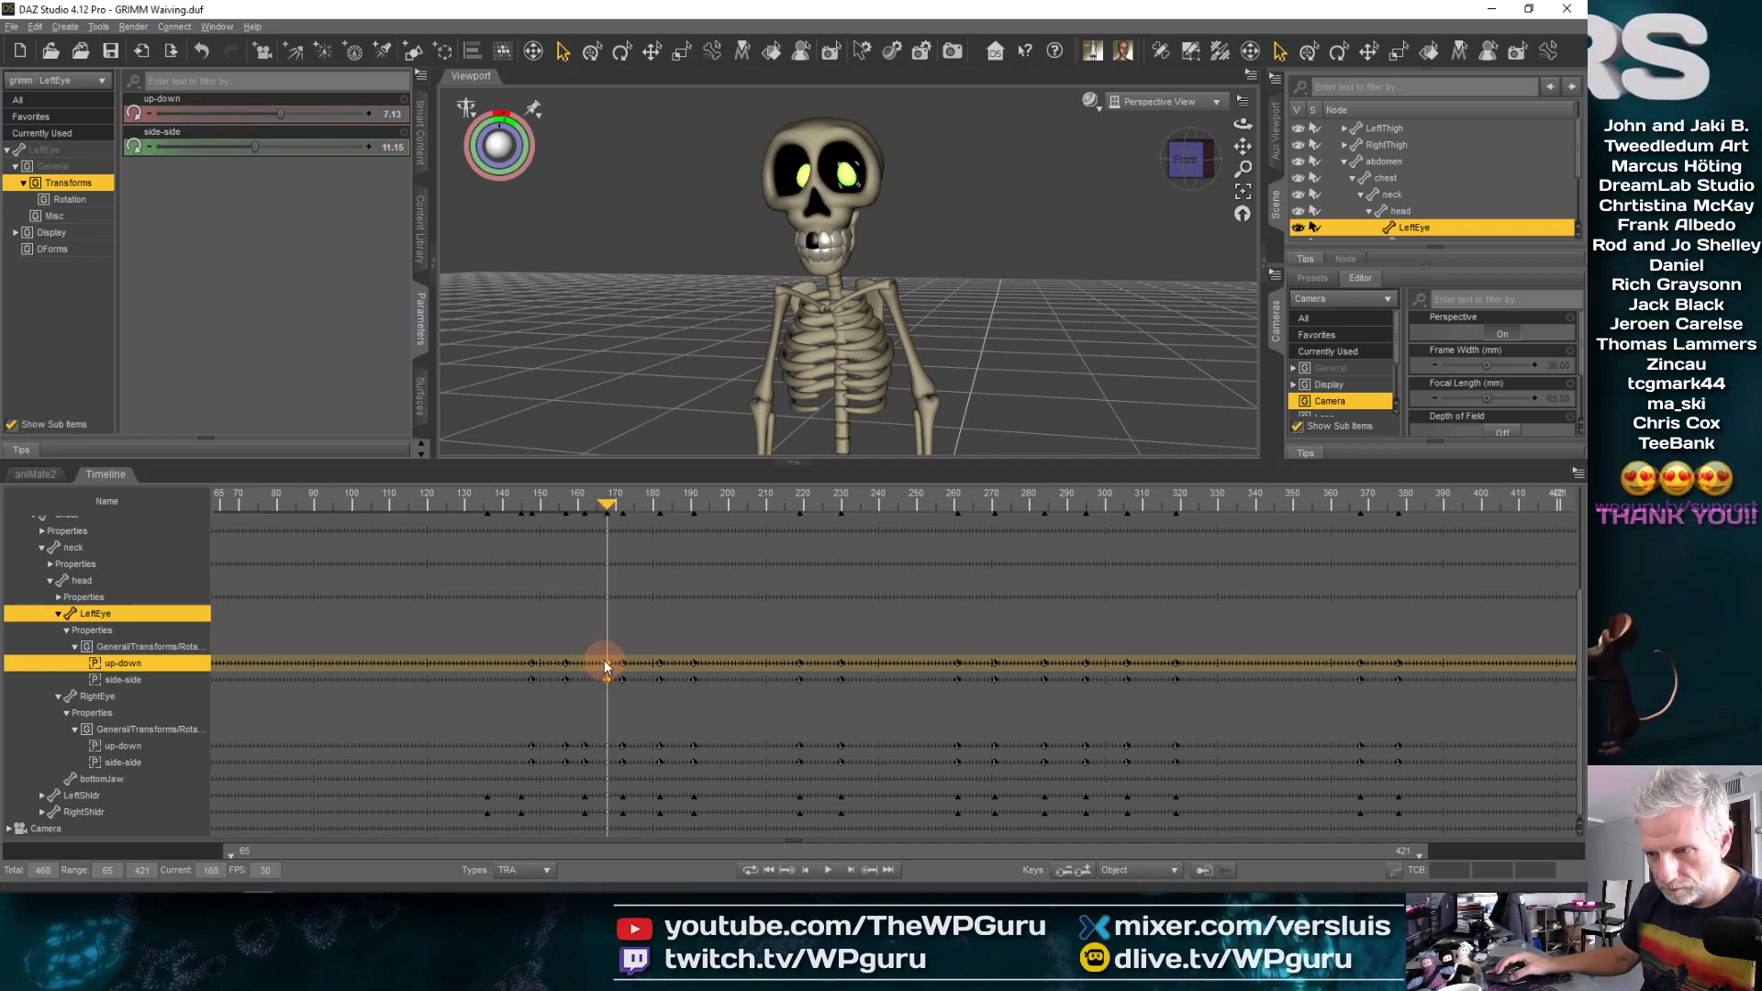
drag(606, 663, 586, 673)
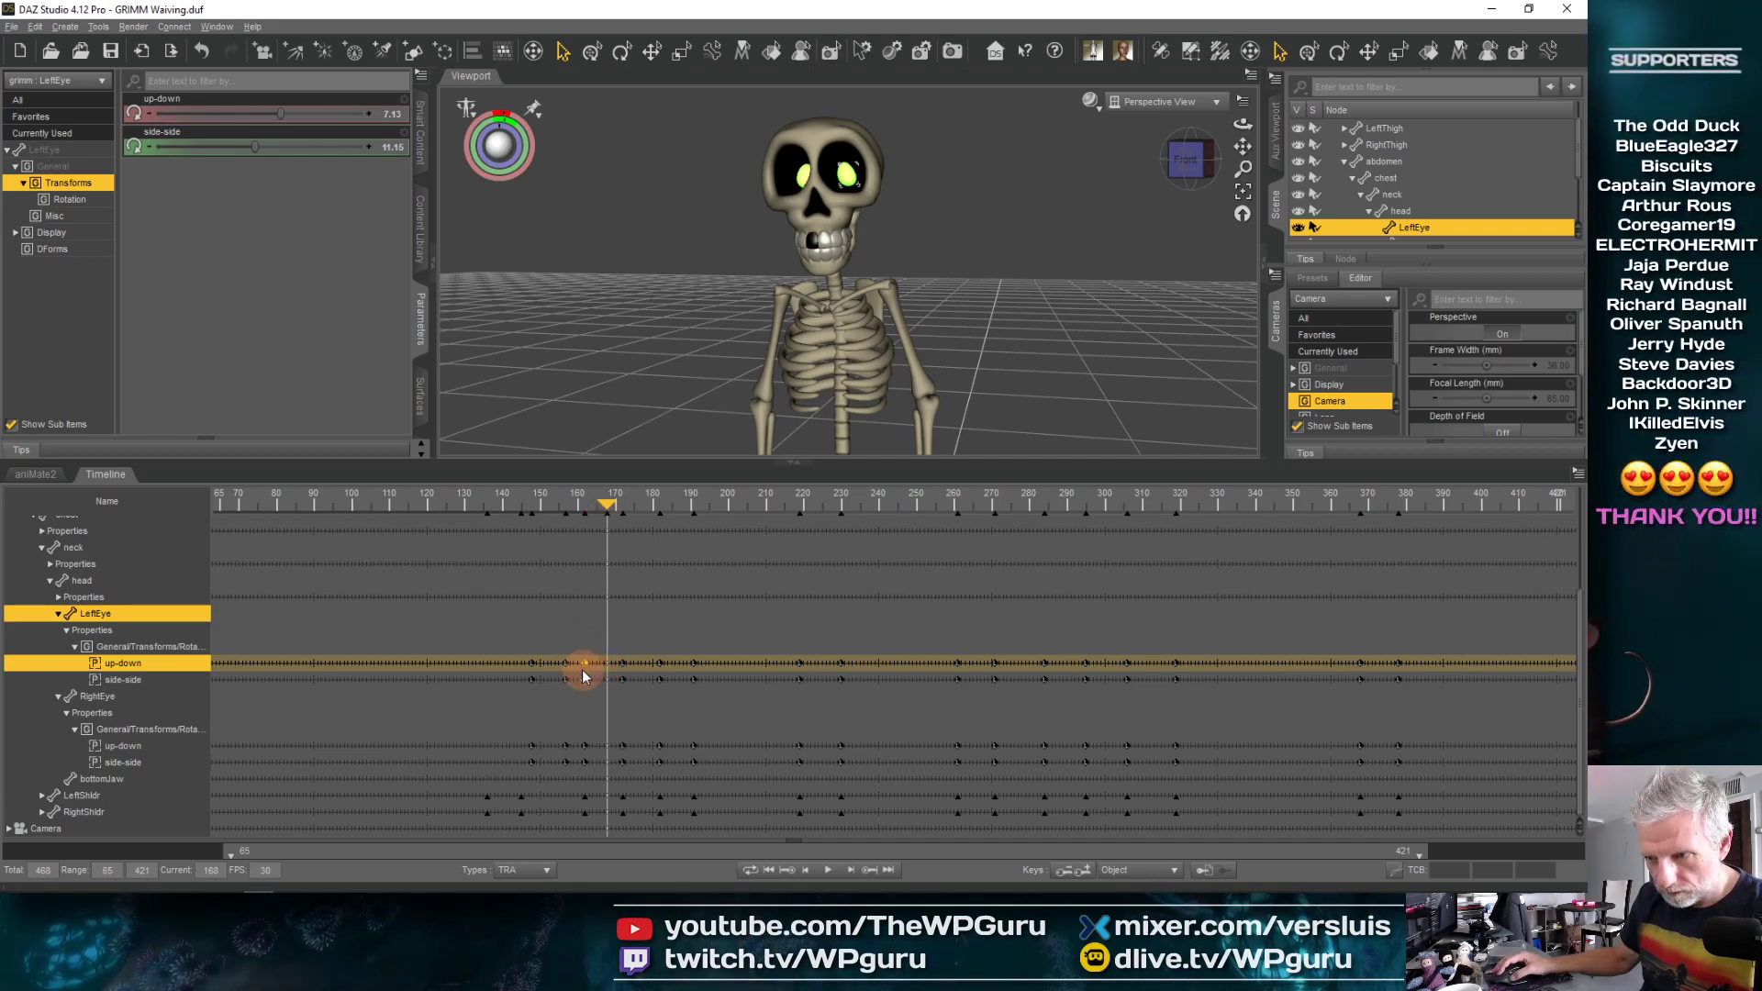
At the frame 162 keyframe, set the head's EyesSideSide and EyesUpDown to 0%
click(788, 870)
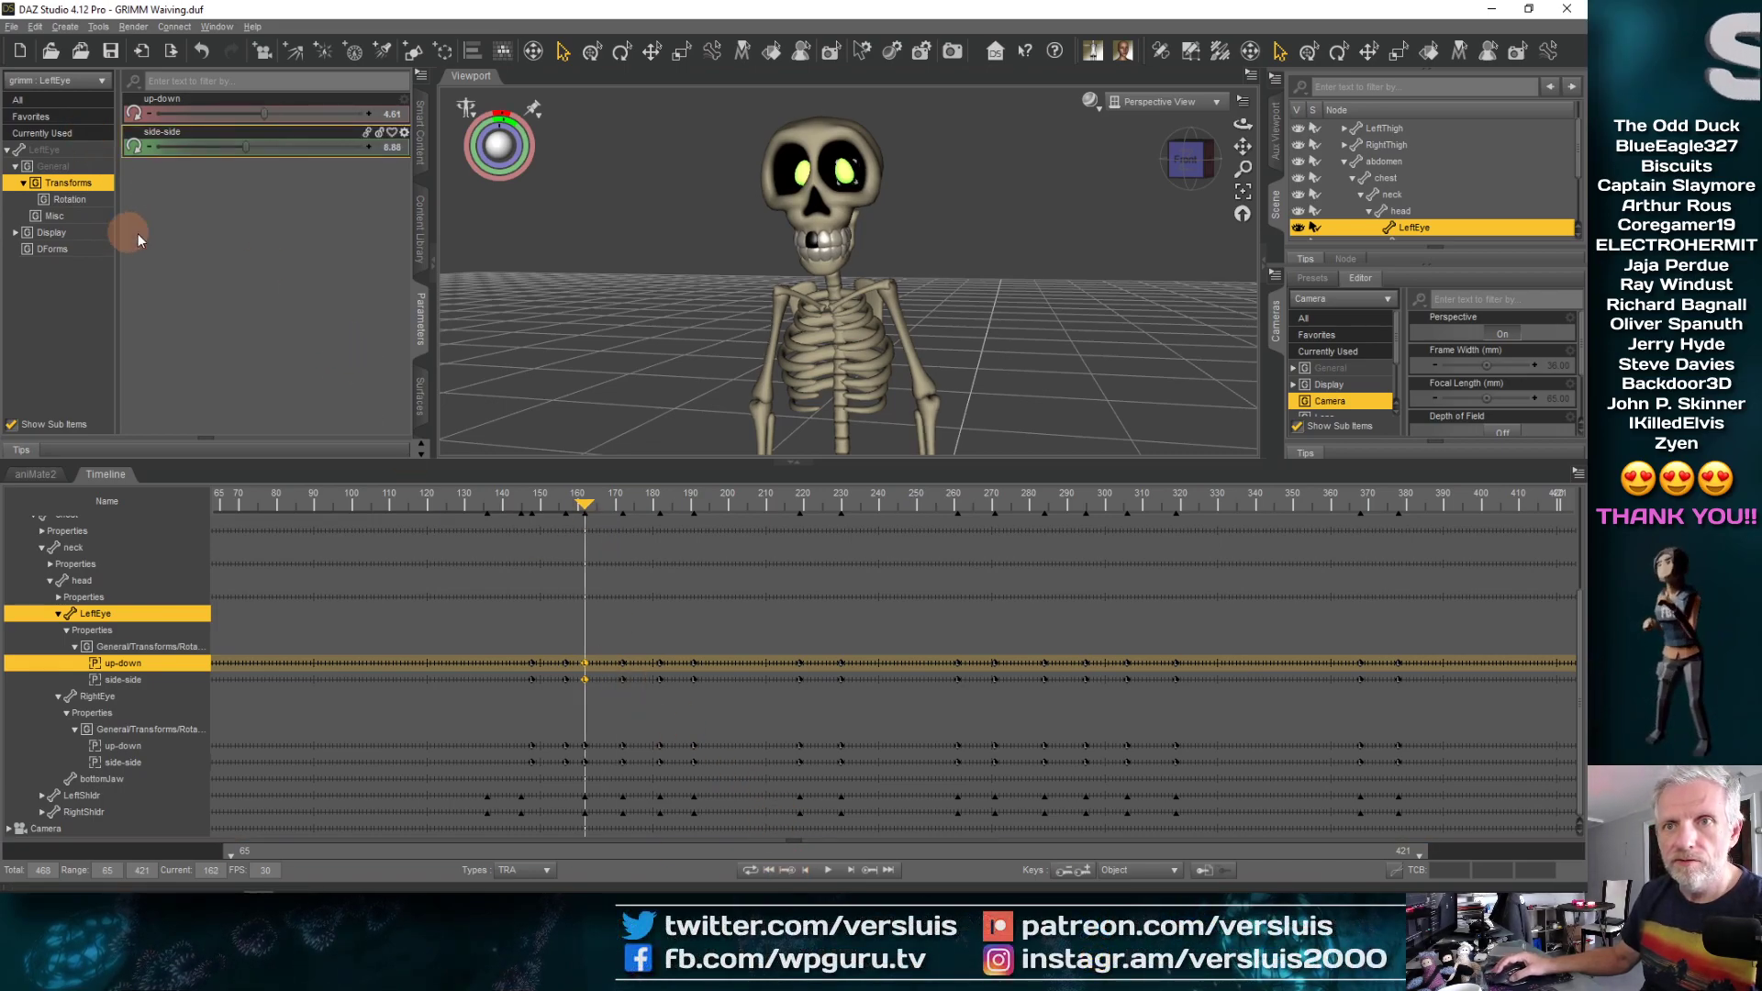
scroll(1420, 172, up, 1)
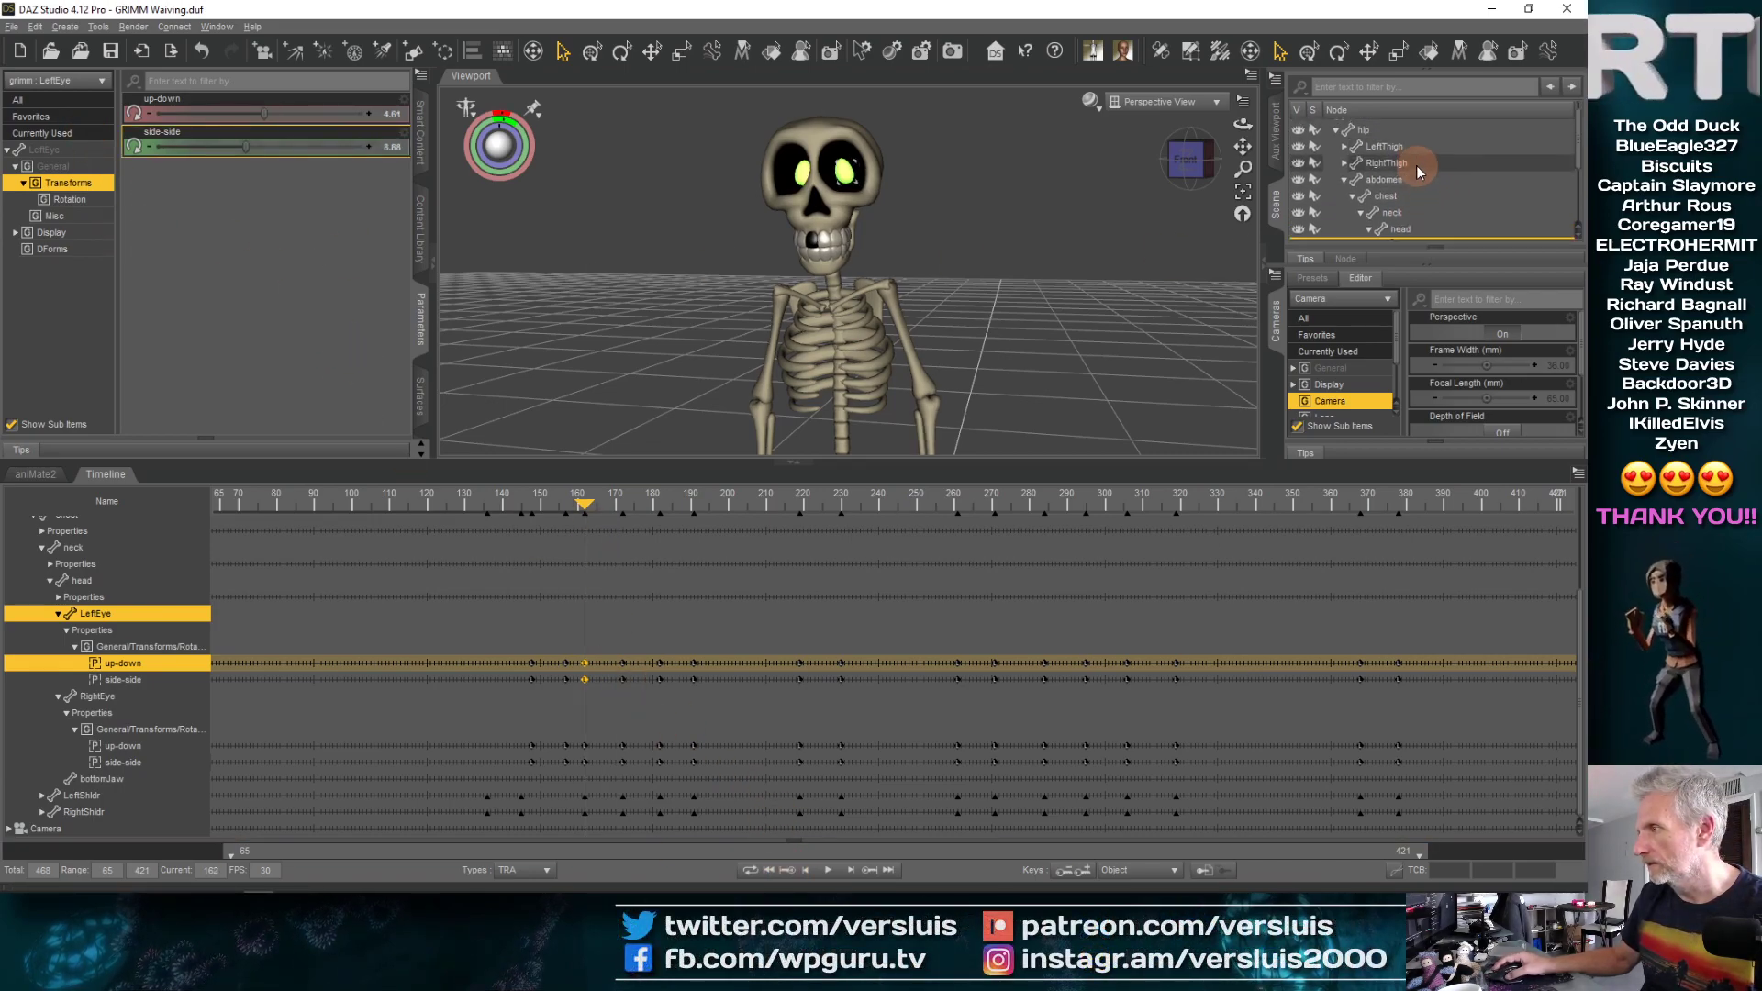
scroll(1420, 172, down, 2)
click(1400, 153)
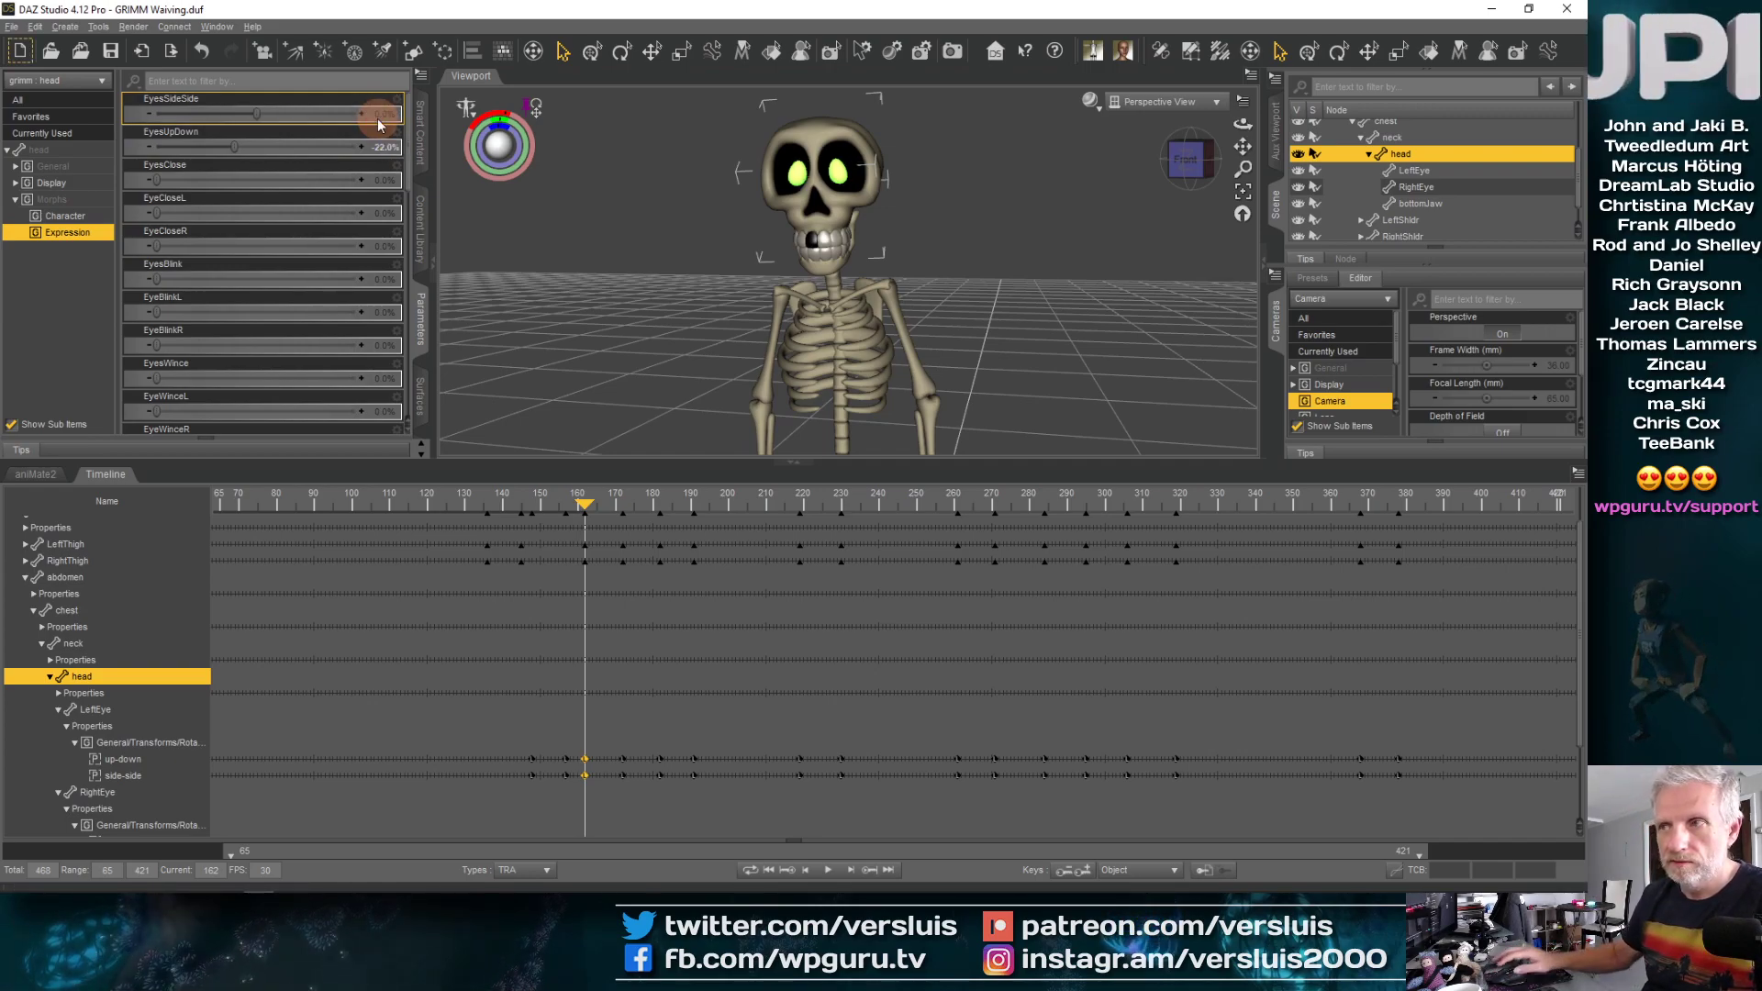
click(382, 145)
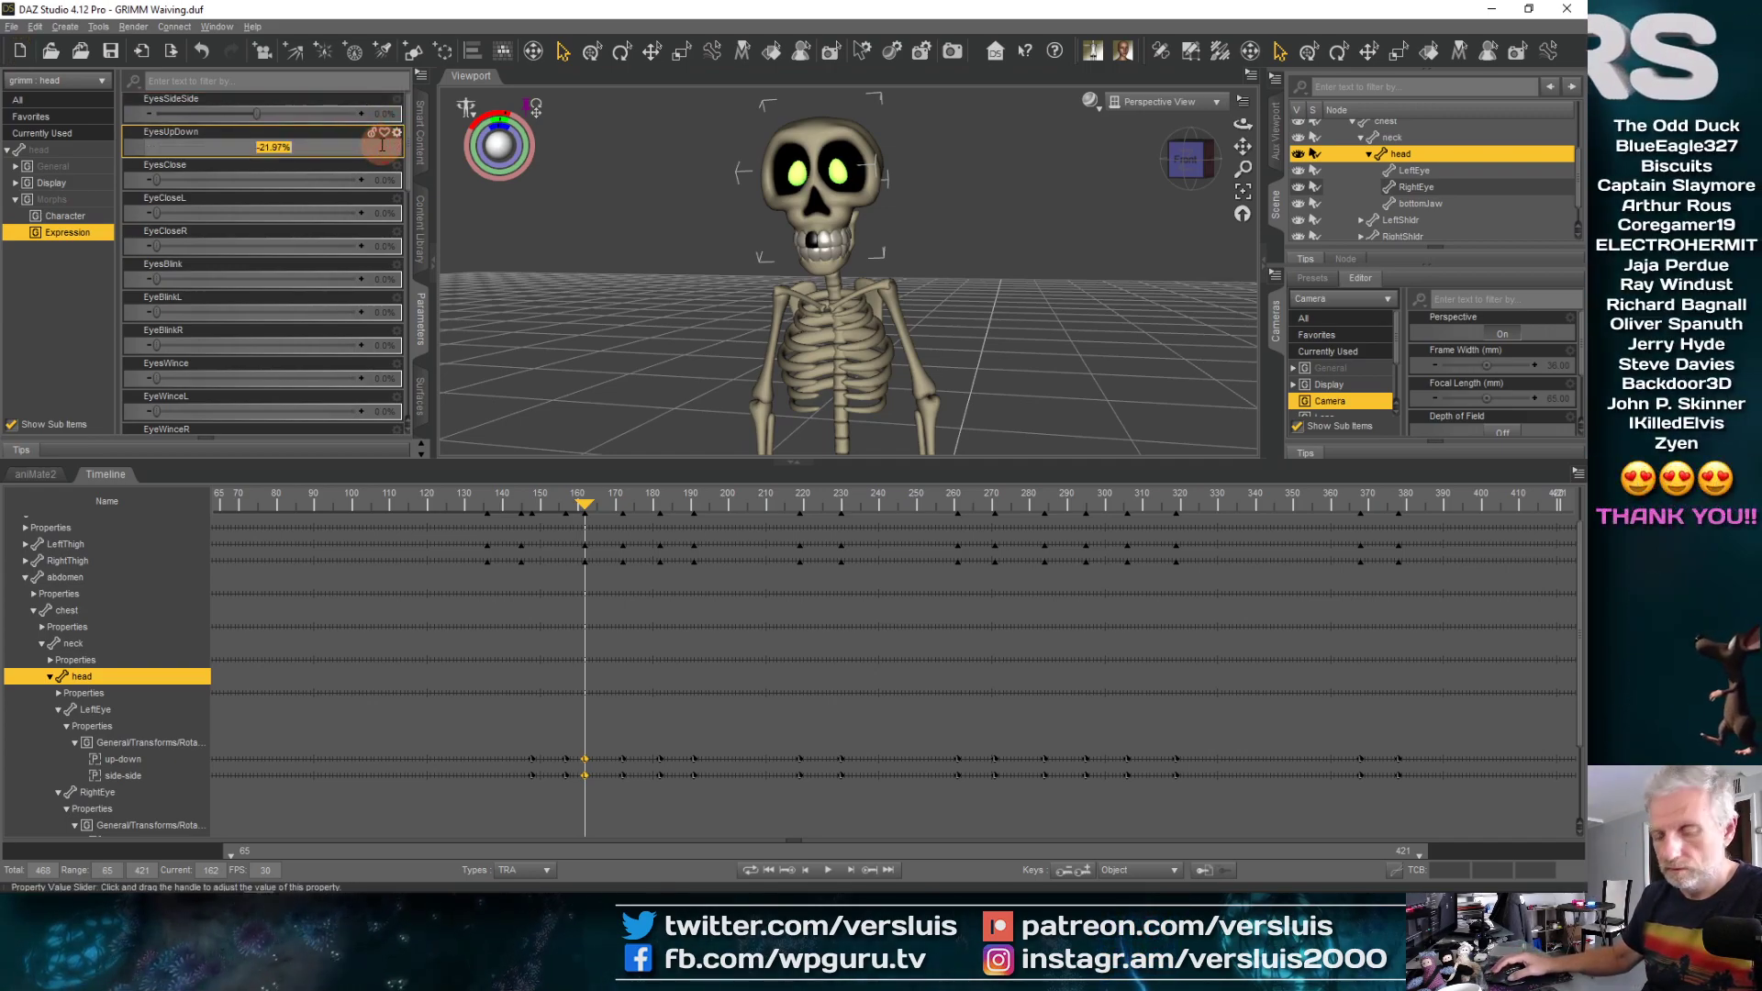
text(0)
key(Return)
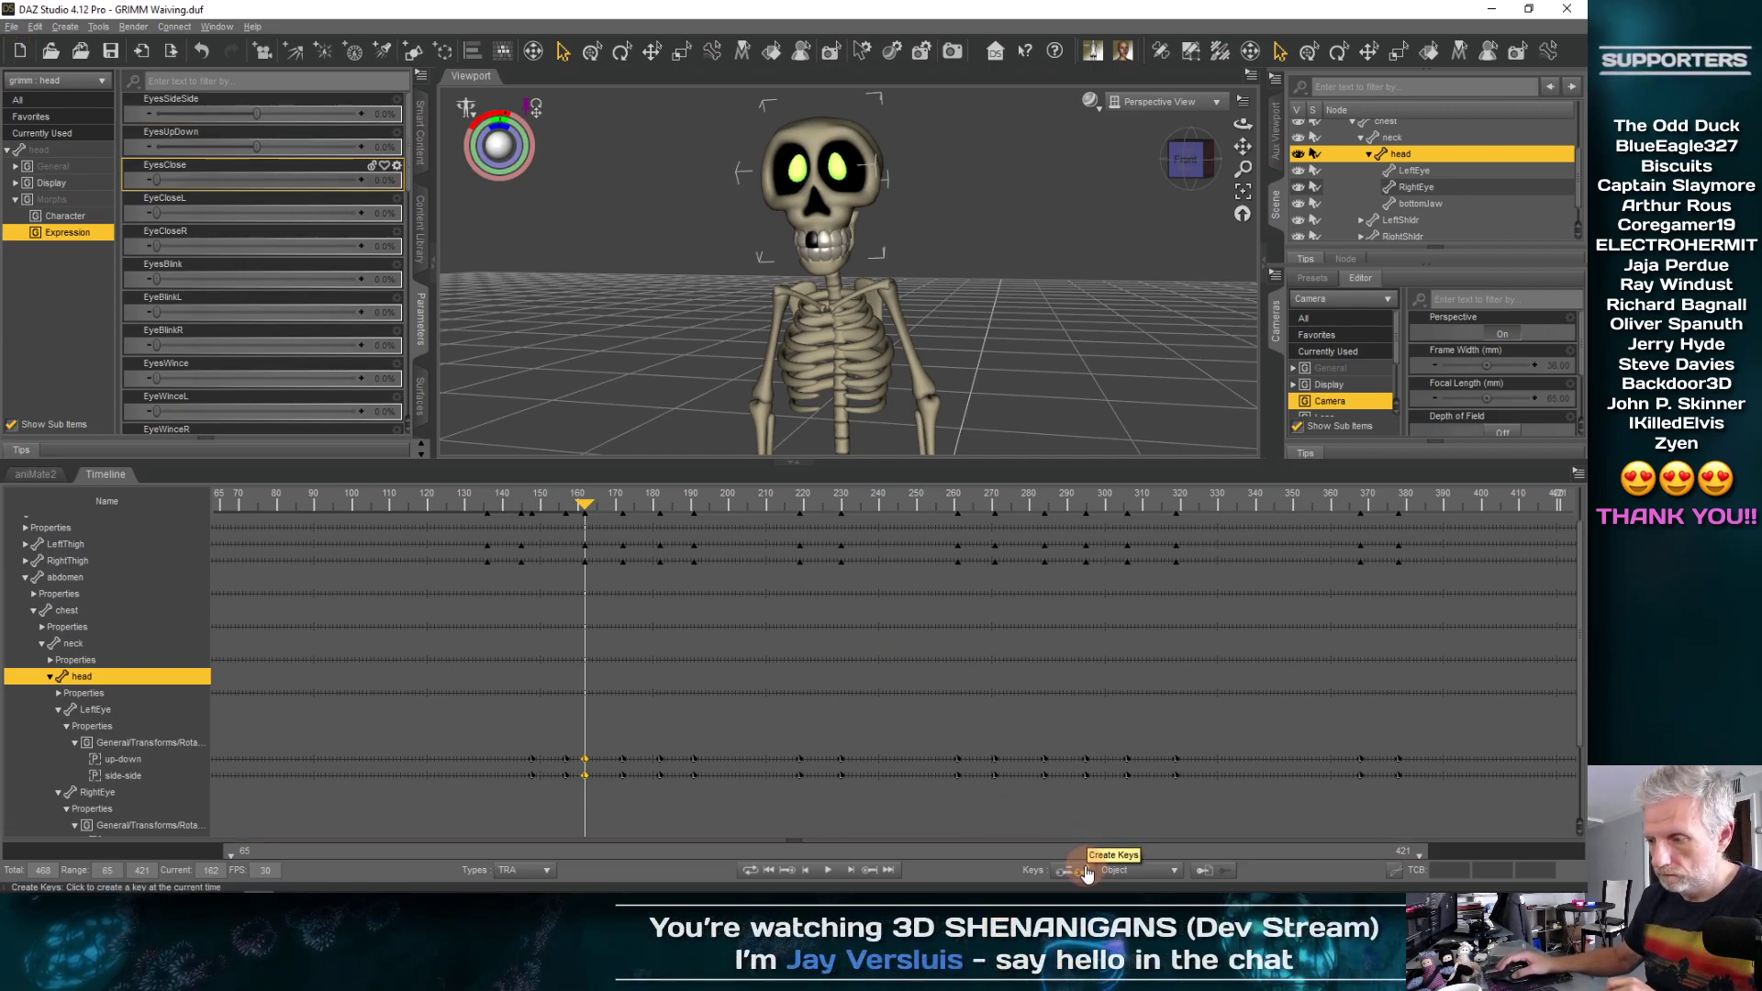
Enlarge the viewport and play the animation to review the eye direction, especially around frame 161
drag(588, 508, 430, 505)
drag(698, 464, 707, 670)
click(828, 876)
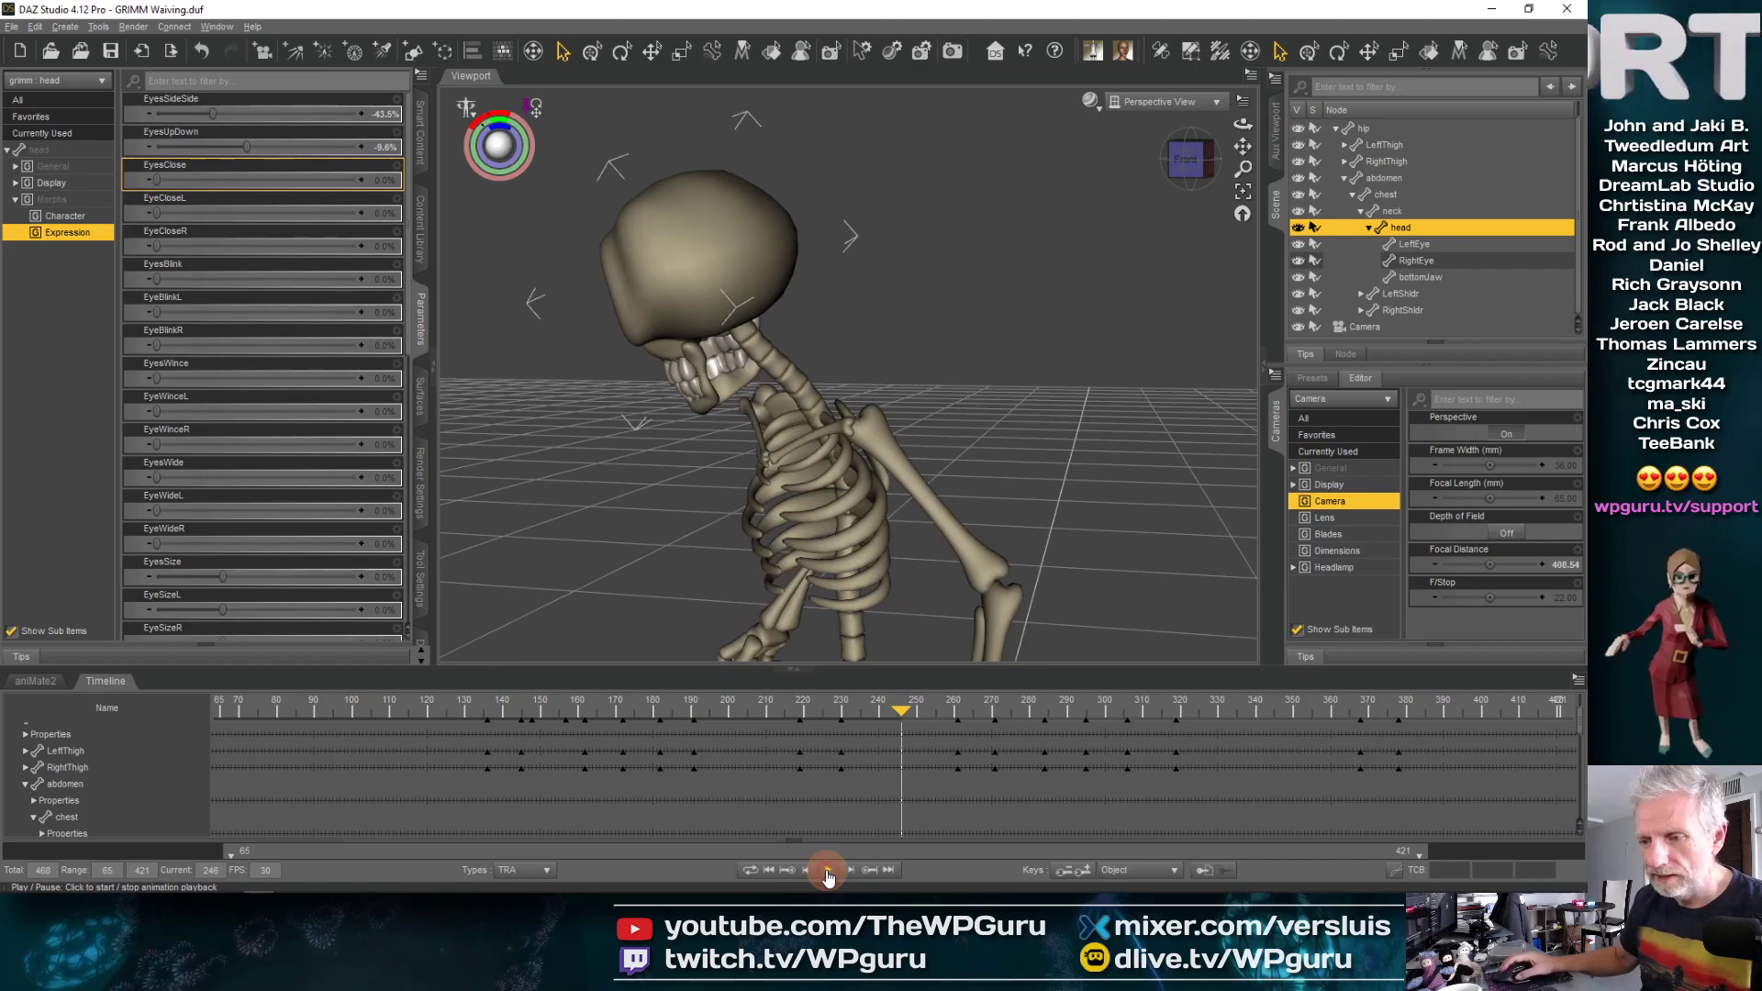
drag(622, 718, 555, 699)
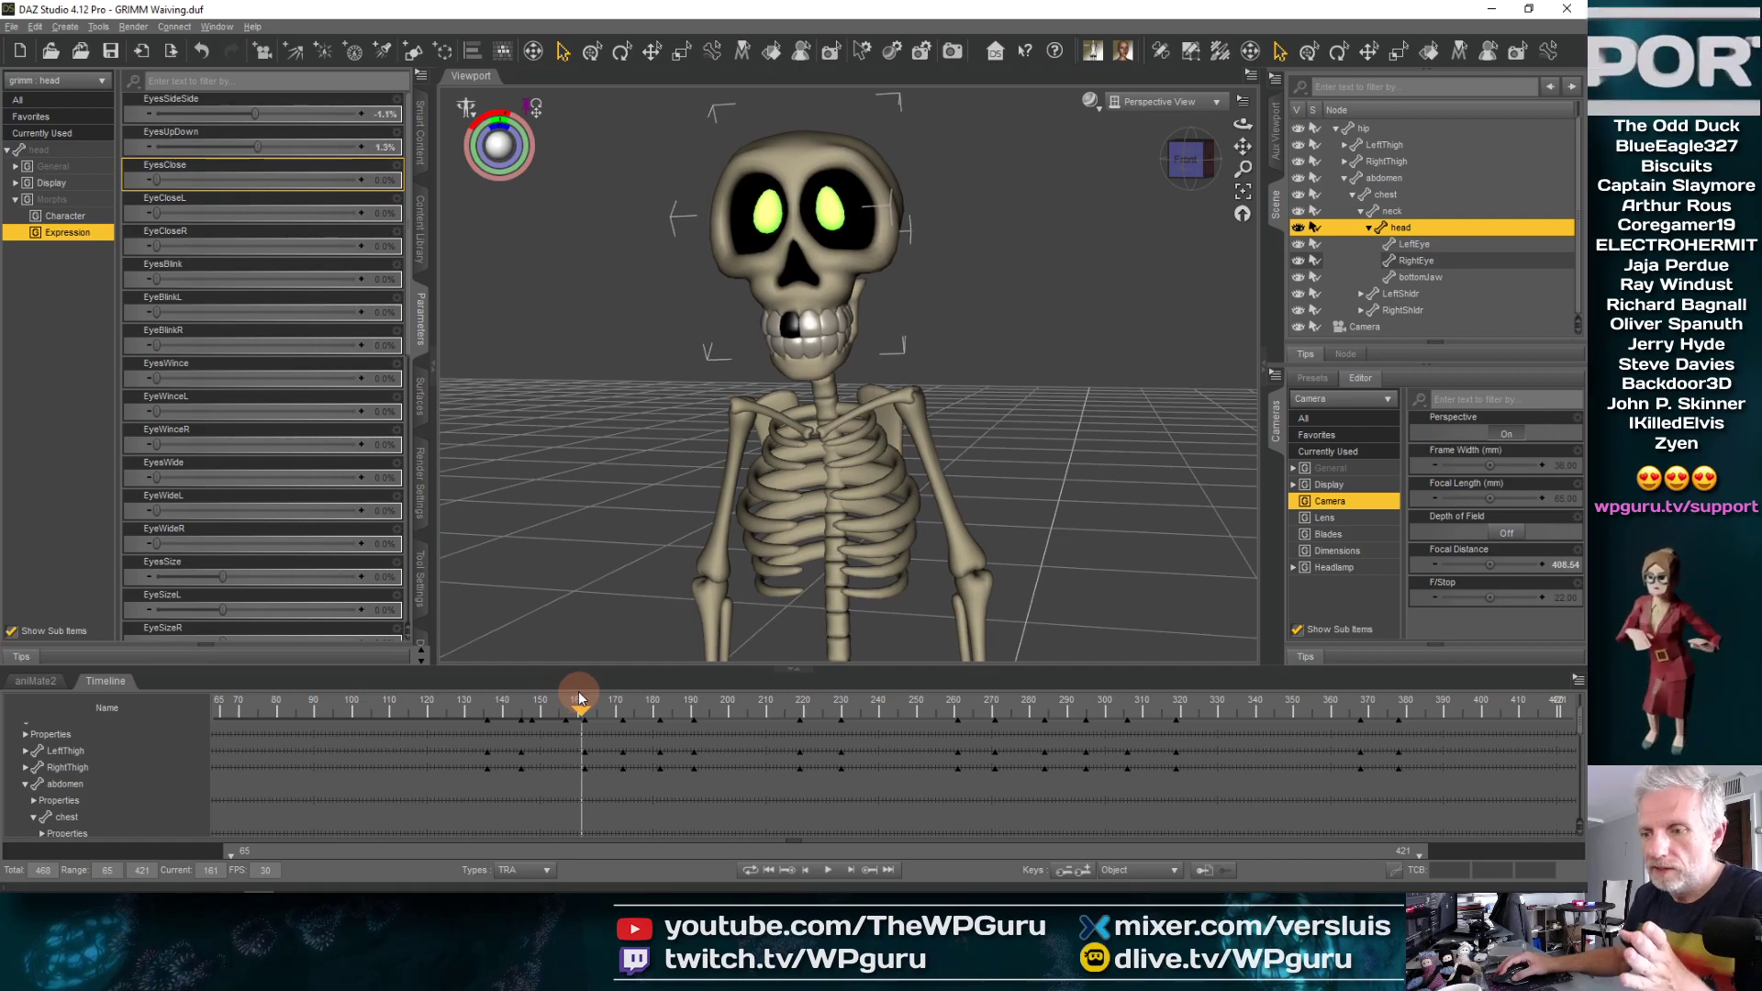
mouse_move(580, 697)
mouse_down()
mouse_move(640, 692)
mouse_move(587, 703)
mouse_up()
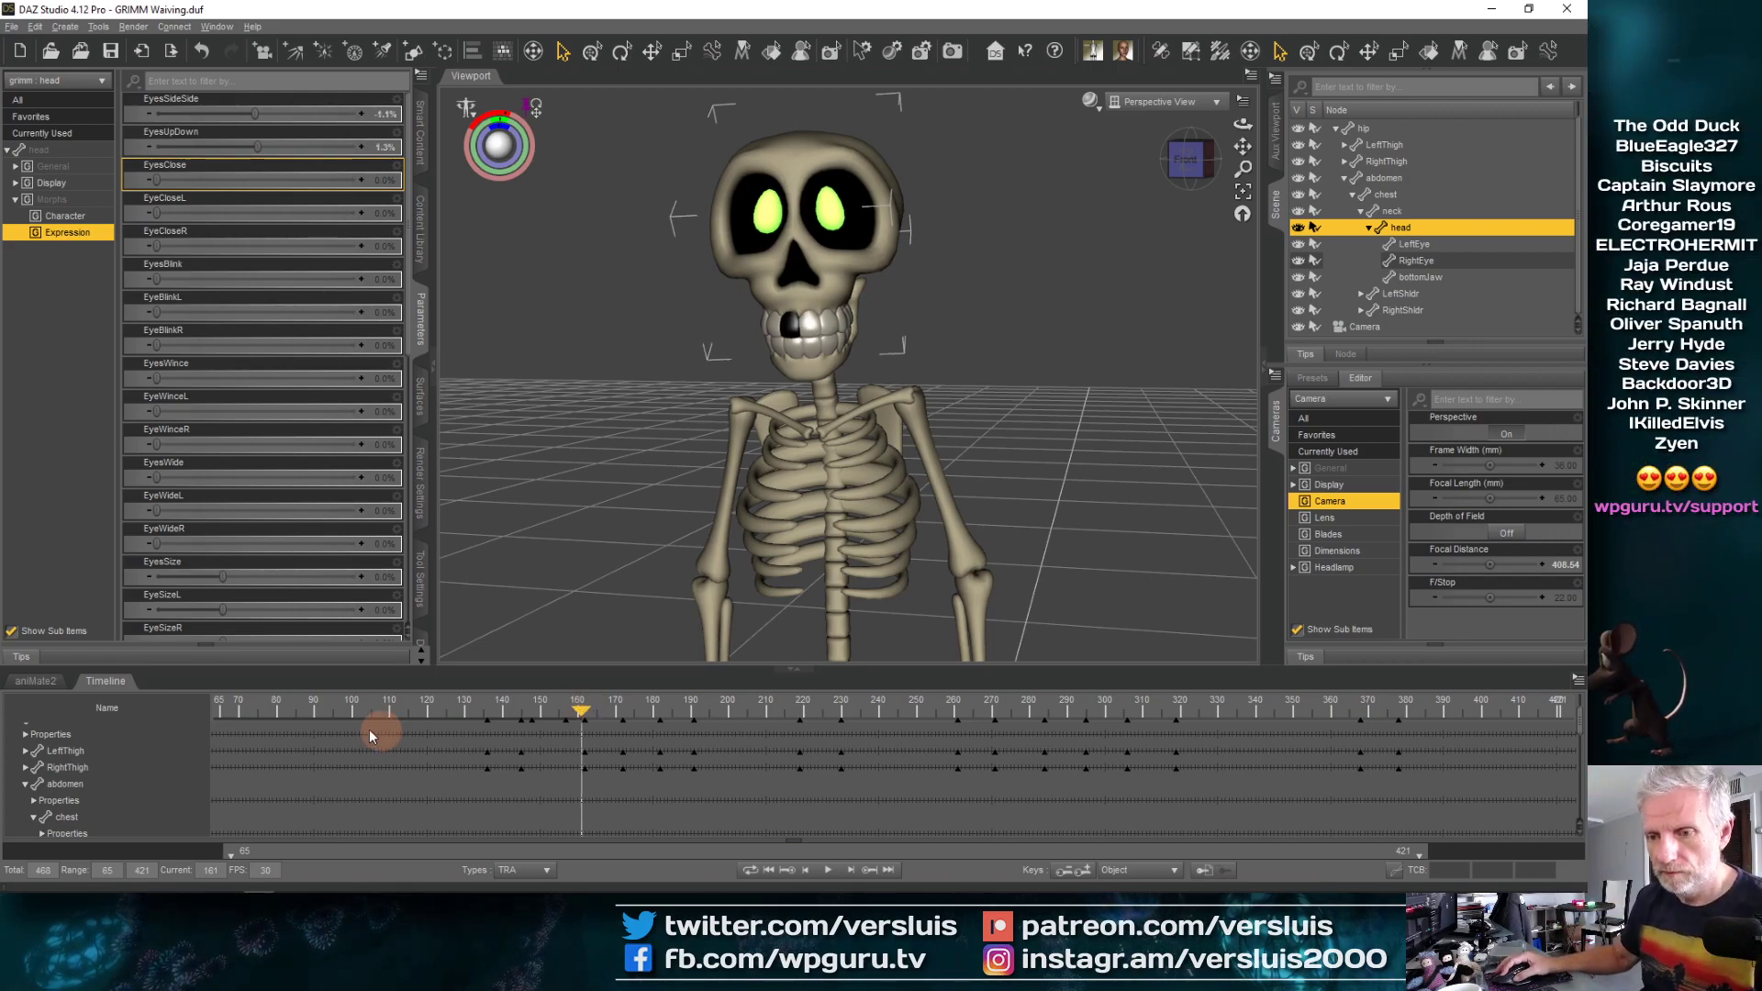
Extend the timeline's visible range to the full frames 0–467
click(260, 706)
drag(244, 852, 11, 855)
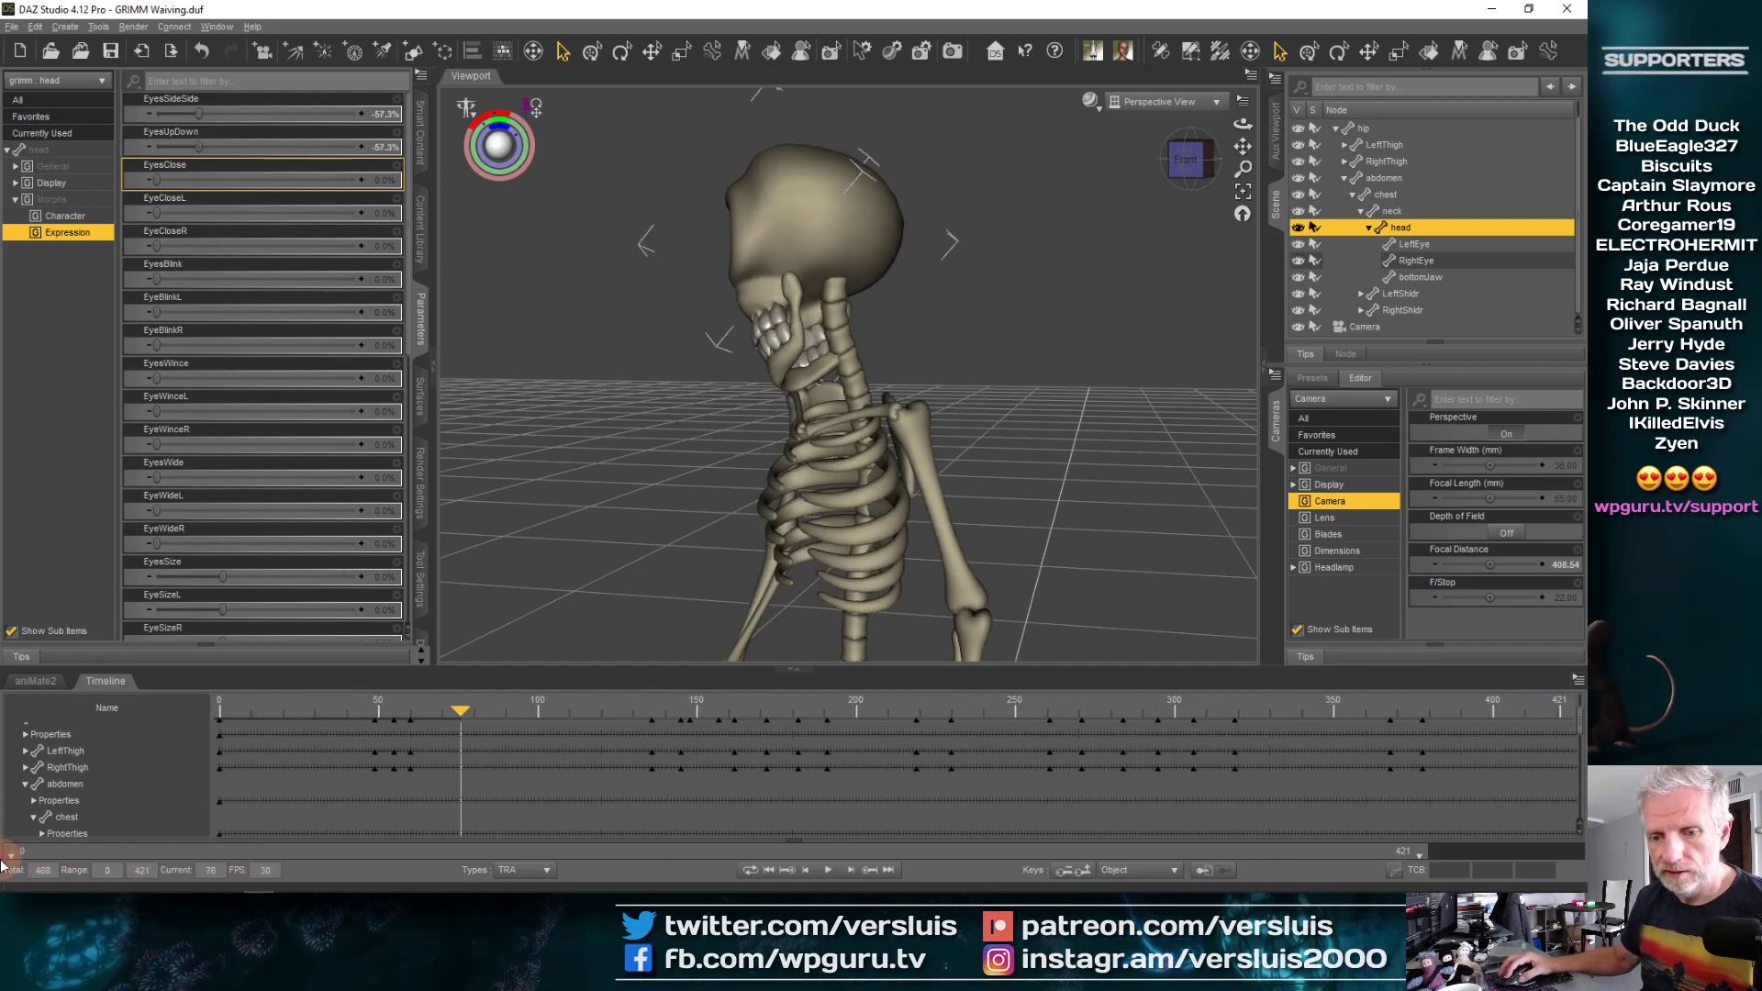
drag(1427, 856, 1583, 851)
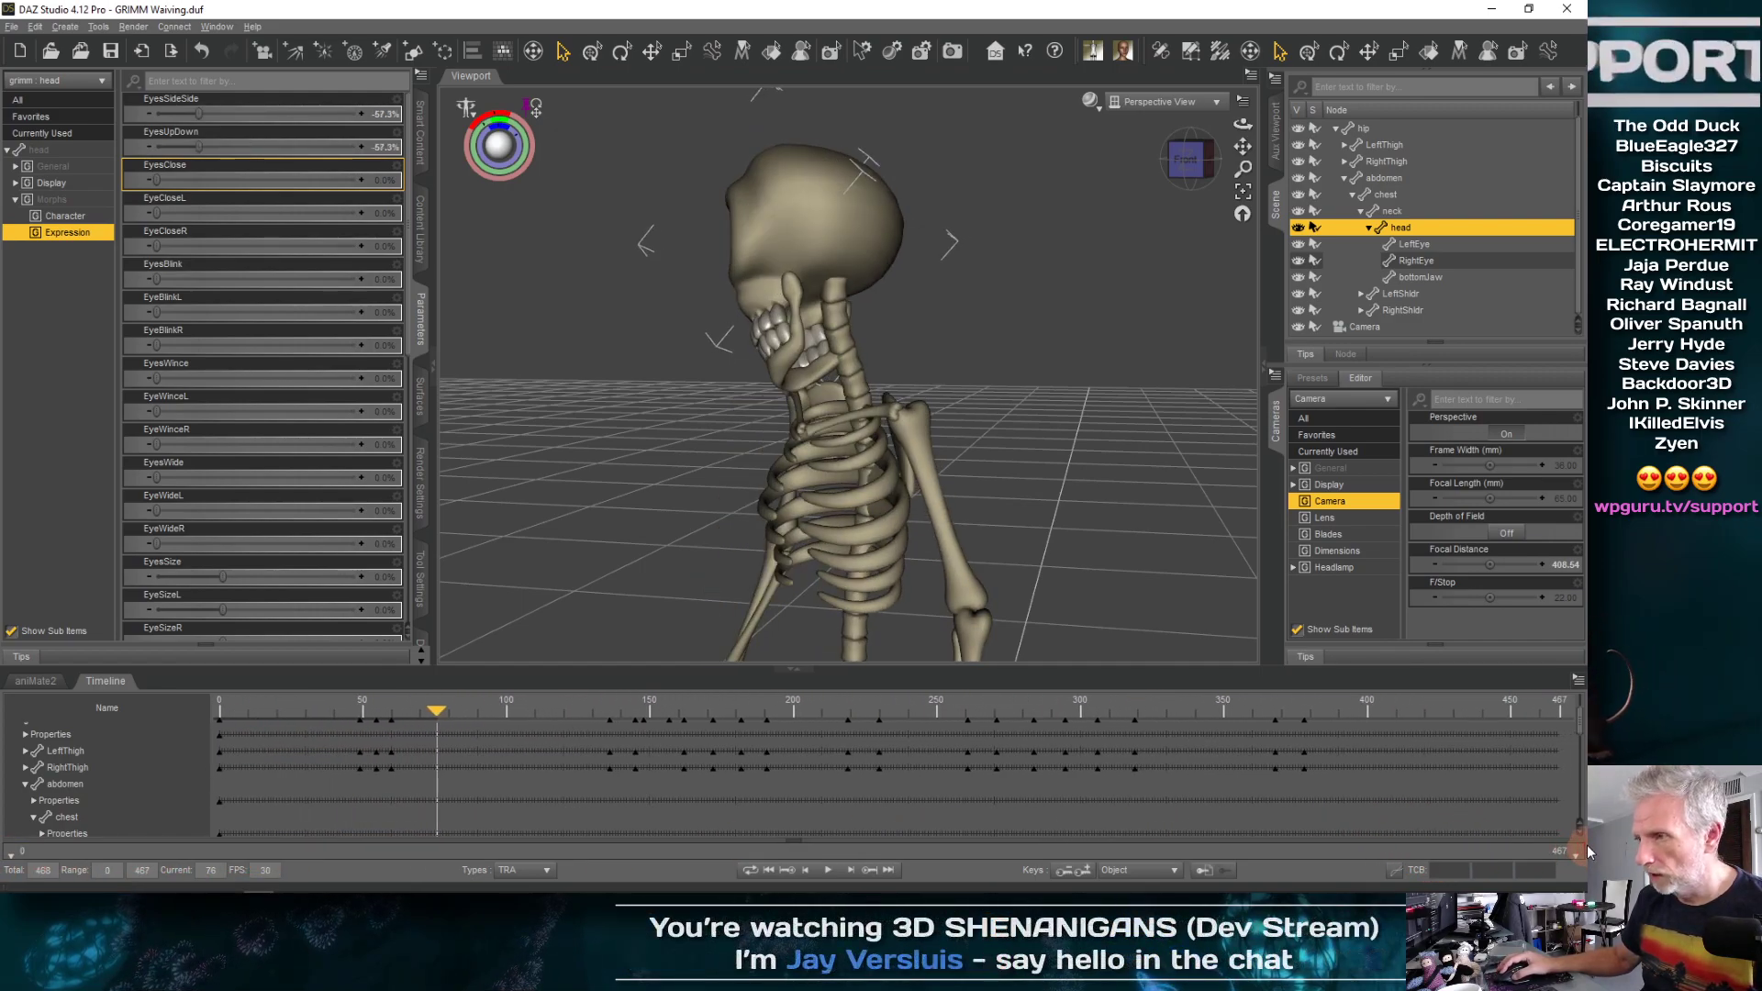
Scrub through the animation to check the eye direction from the early frames to near the end
click(439, 709)
drag(290, 711, 515, 710)
mouse_move(1391, 713)
mouse_down()
mouse_move(1440, 711)
mouse_move(1415, 713)
mouse_up()
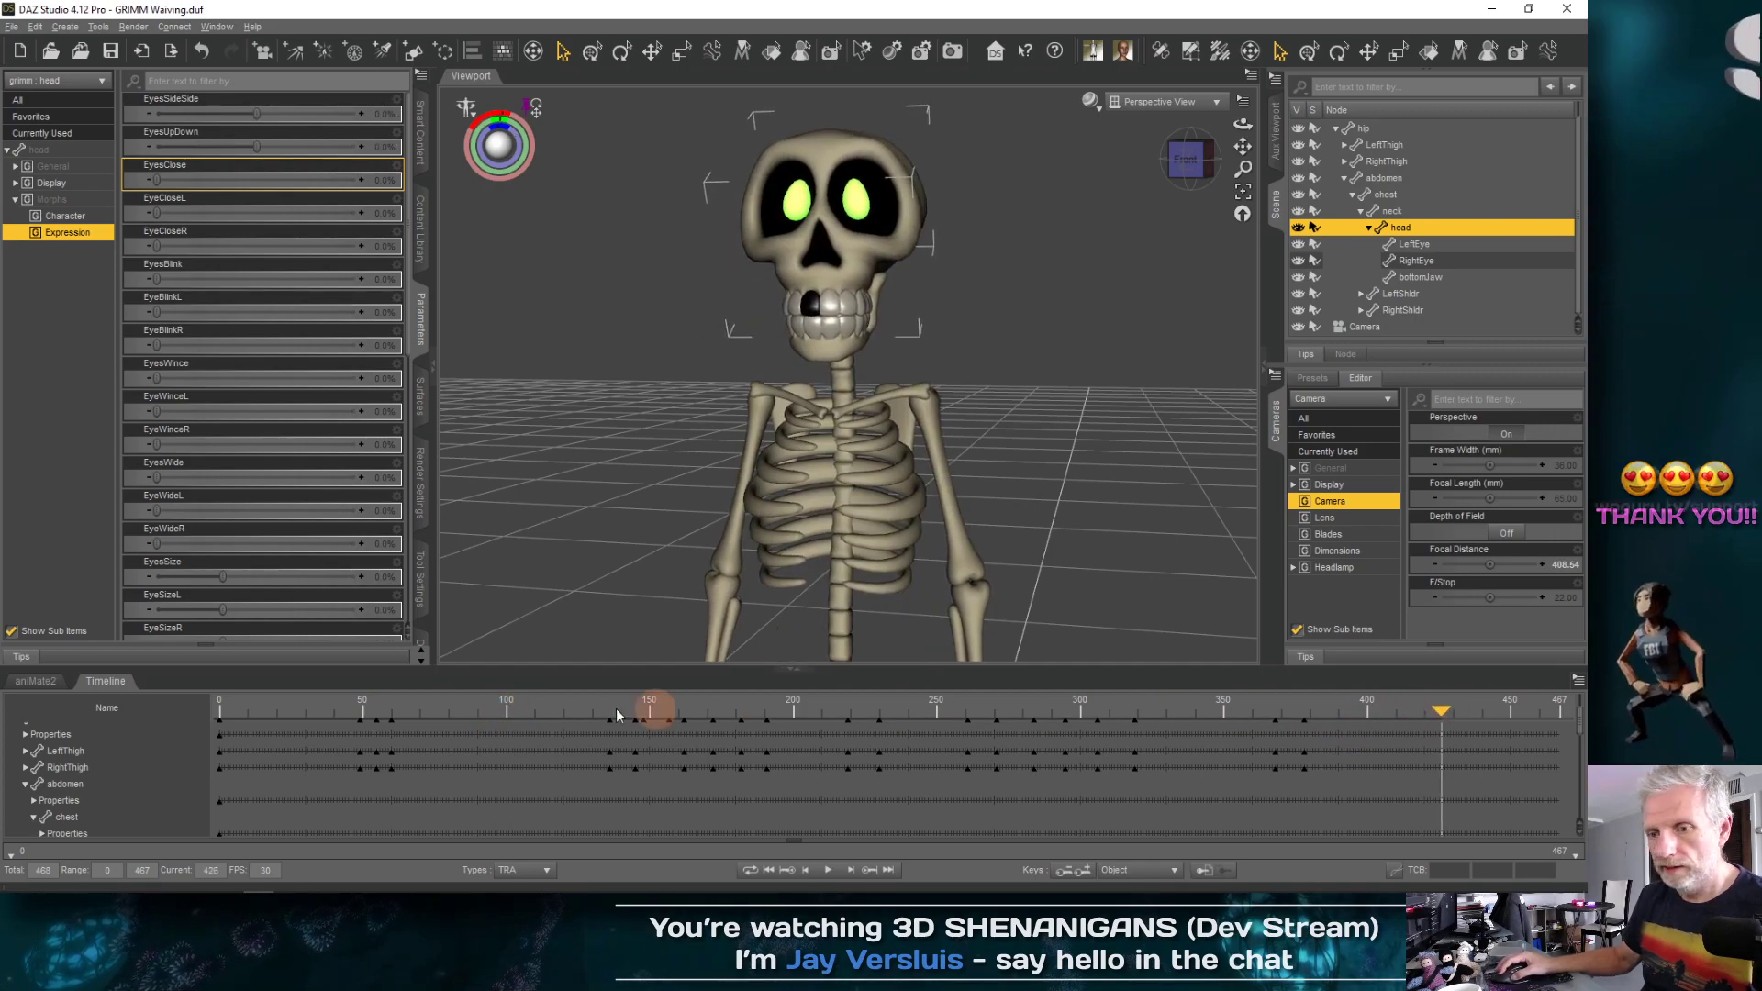
Go to frame 21 and filter the head's expression parameters by "eyes"
drag(323, 711, 279, 709)
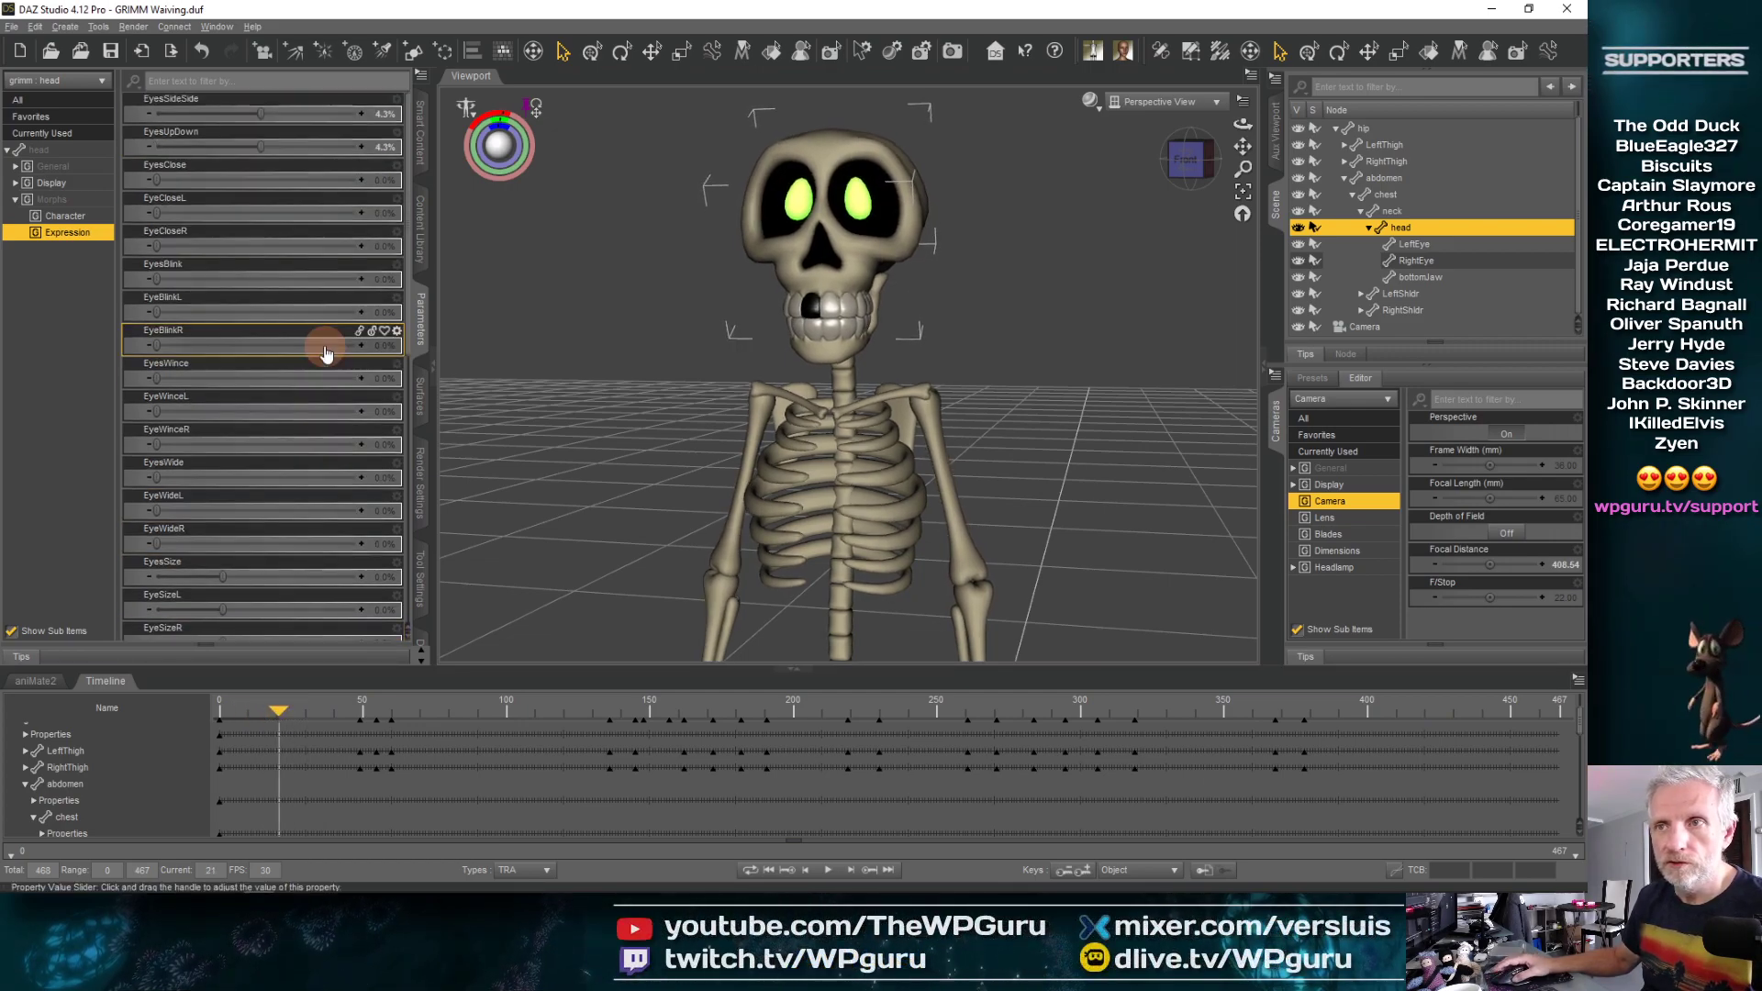
click(266, 82)
text(eye)
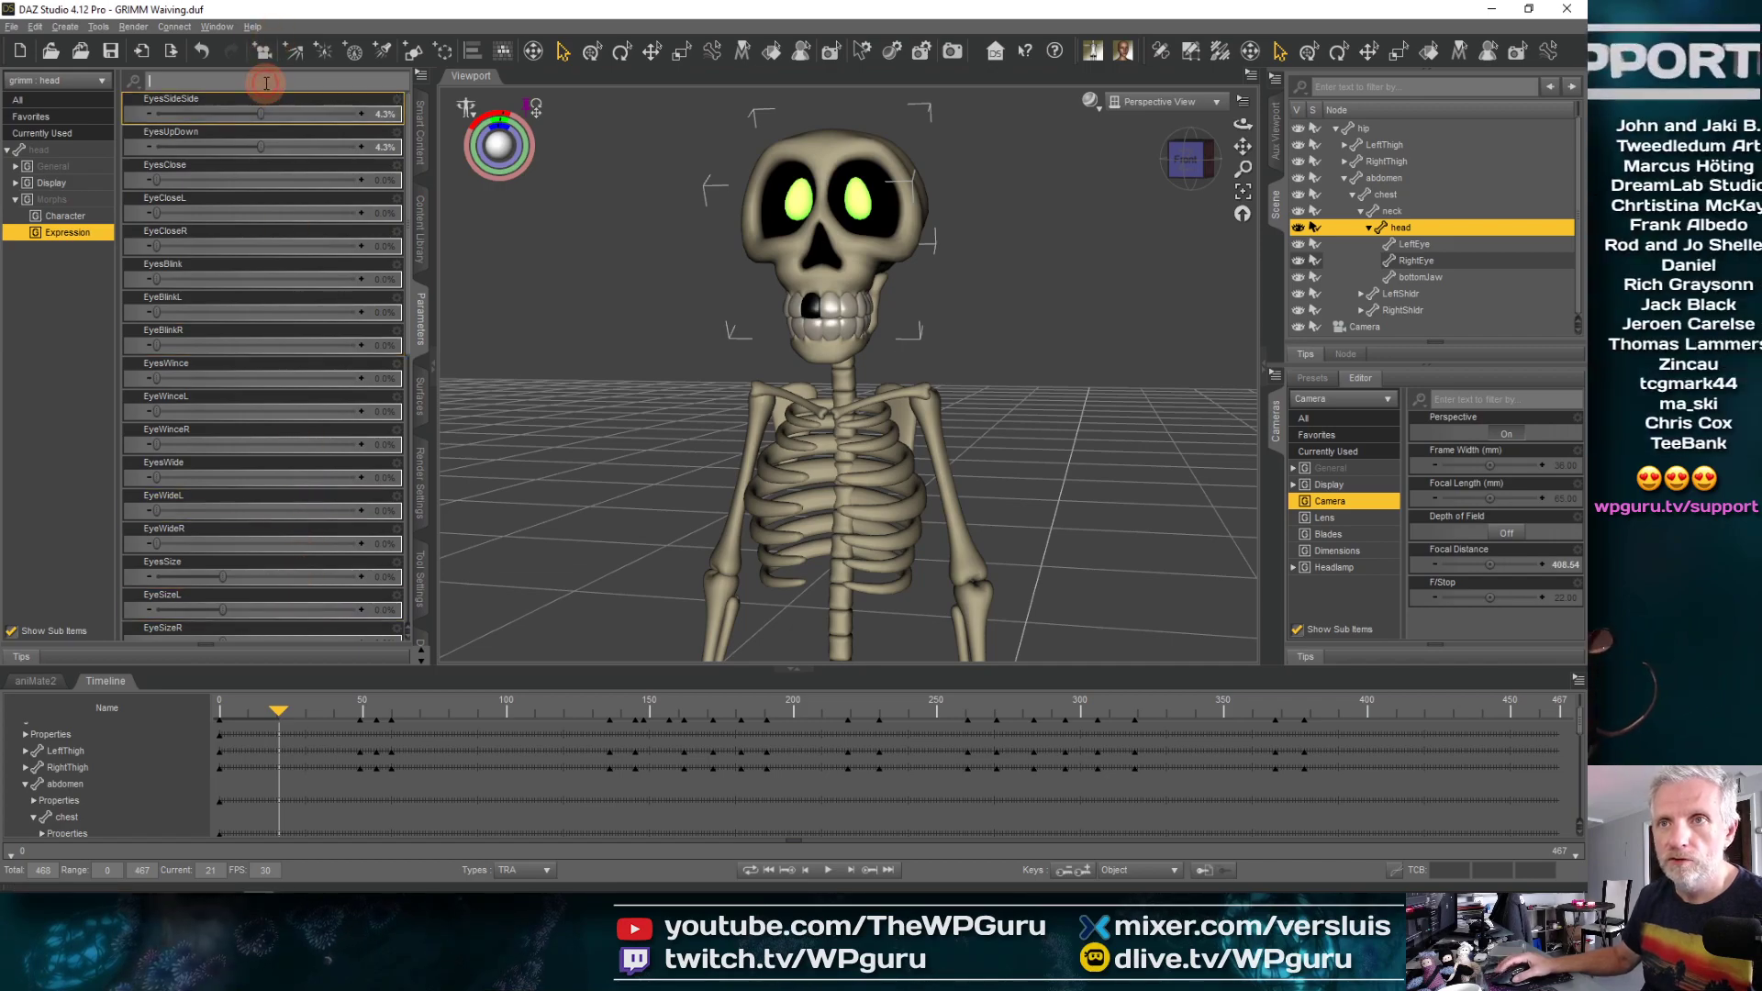
text(s)
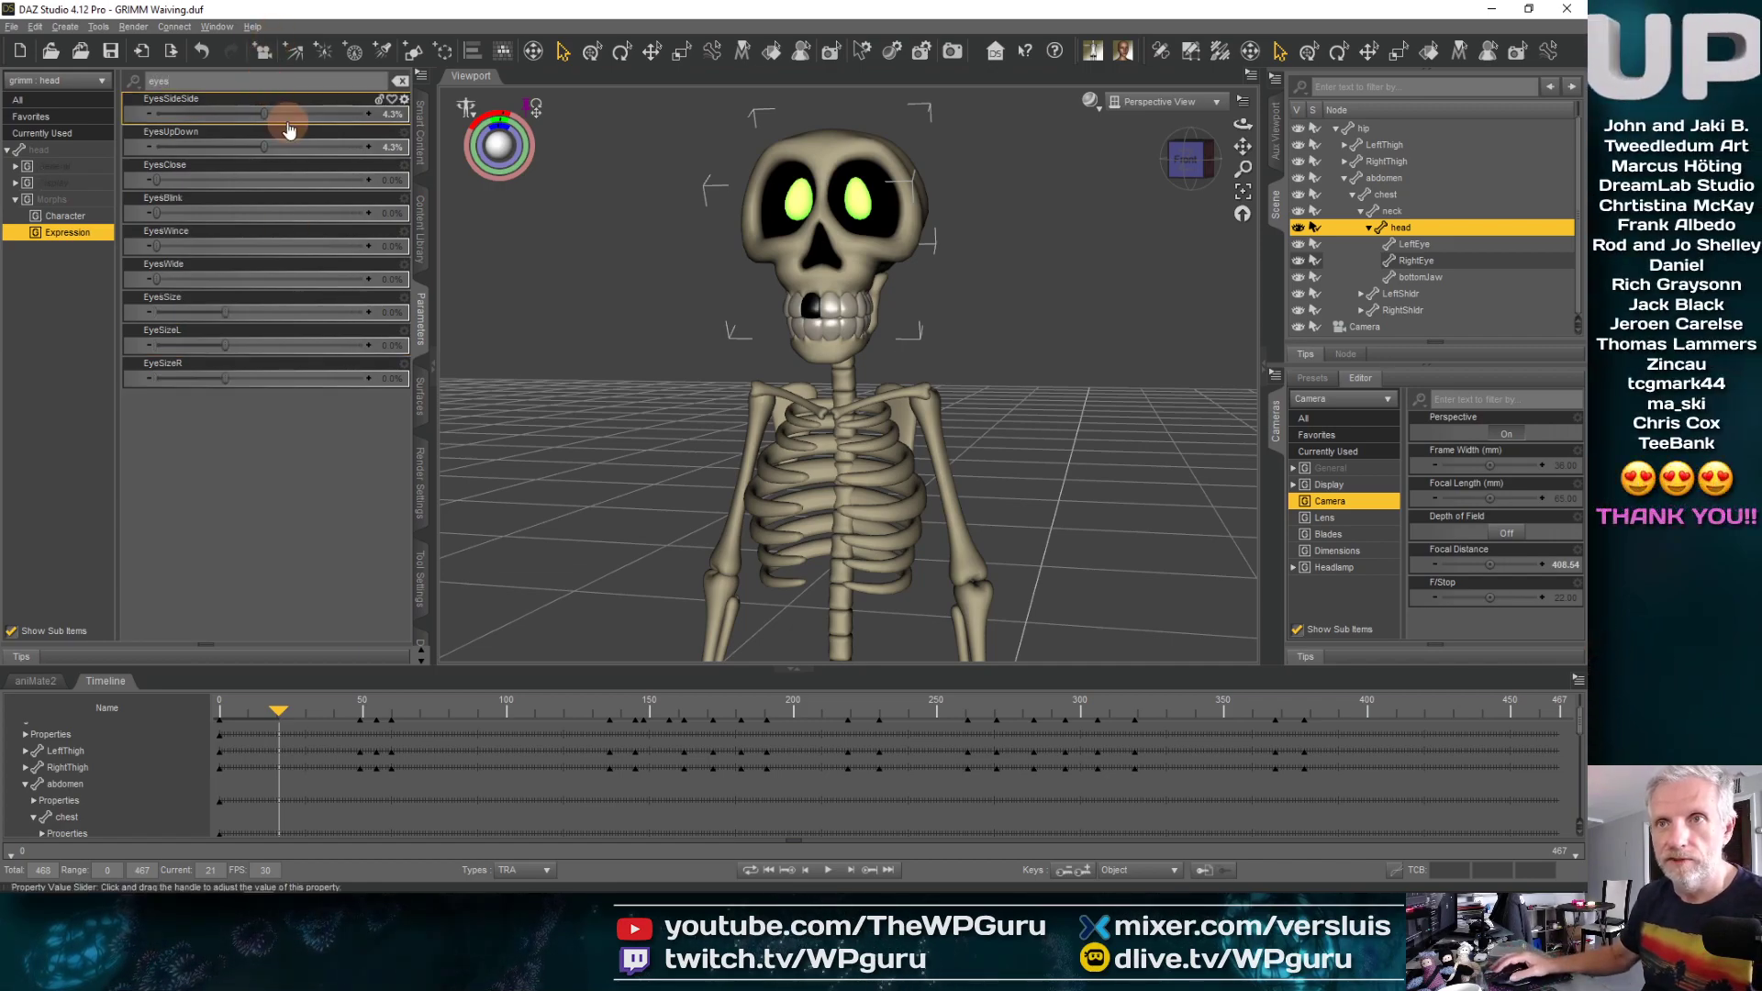
Check the eye direction values around frame 34 and look through the eye key tracks in the timeline
drag(278, 714, 316, 716)
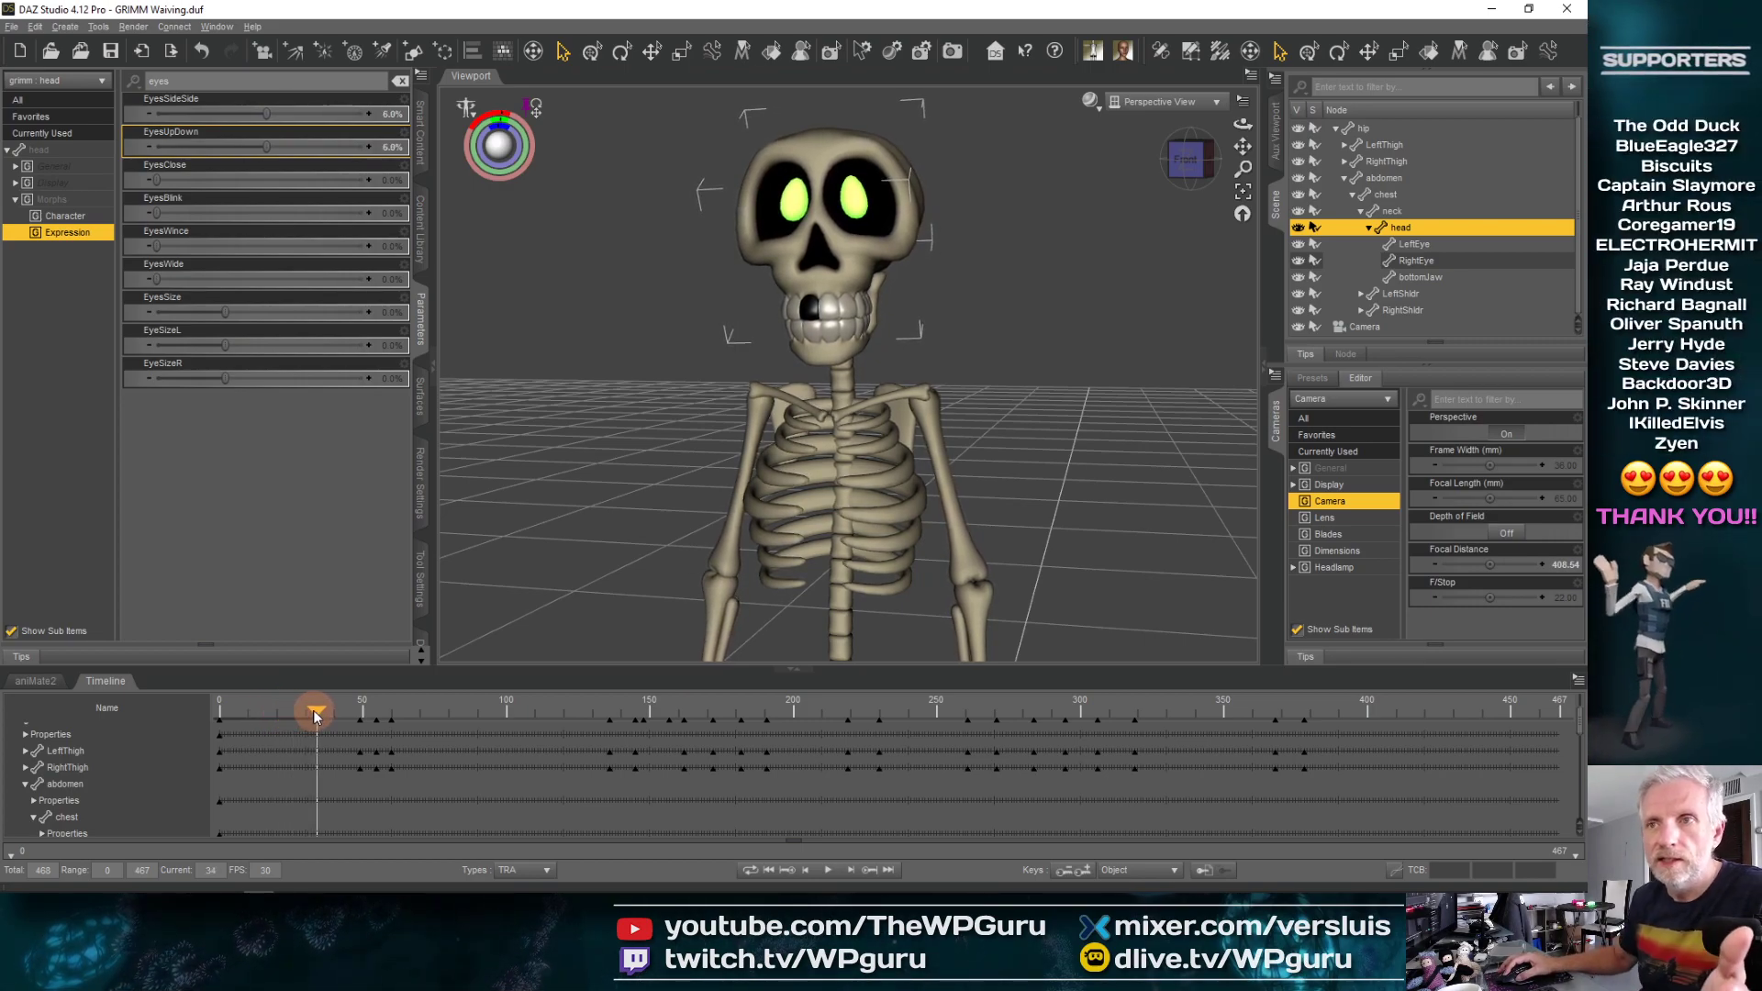
mouse_move(314, 714)
mouse_down()
mouse_move(347, 712)
mouse_move(312, 710)
mouse_up()
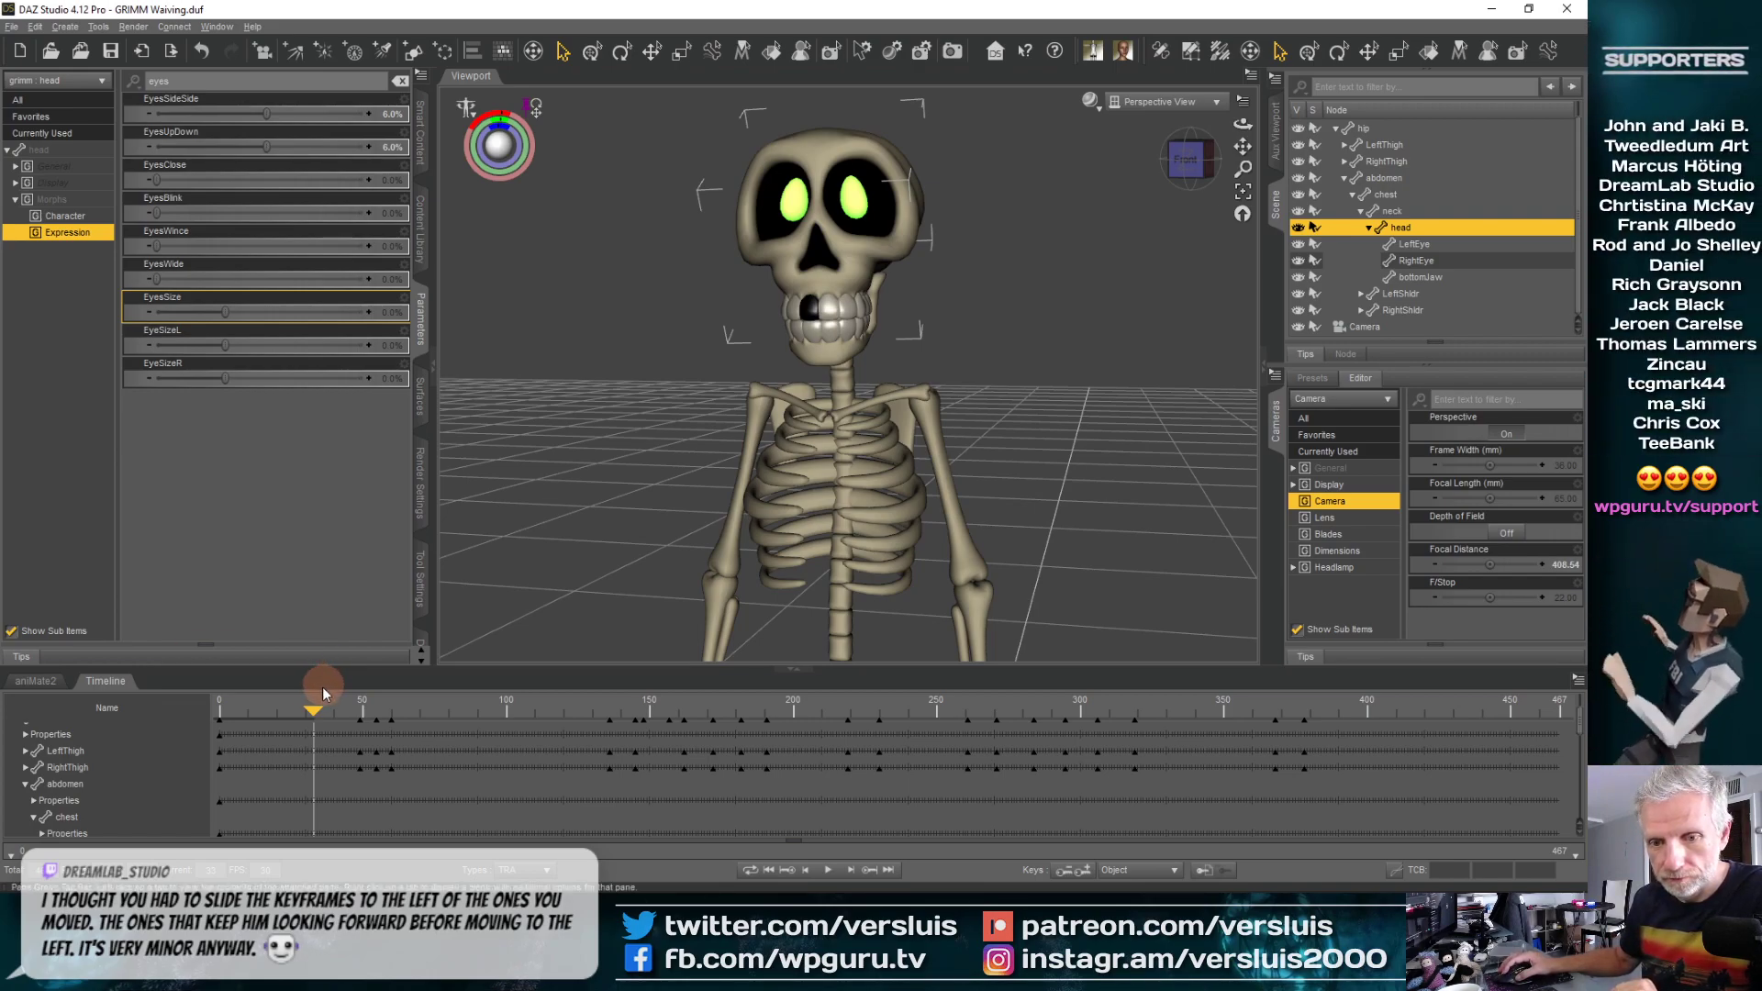
scroll(362, 734, down, 6)
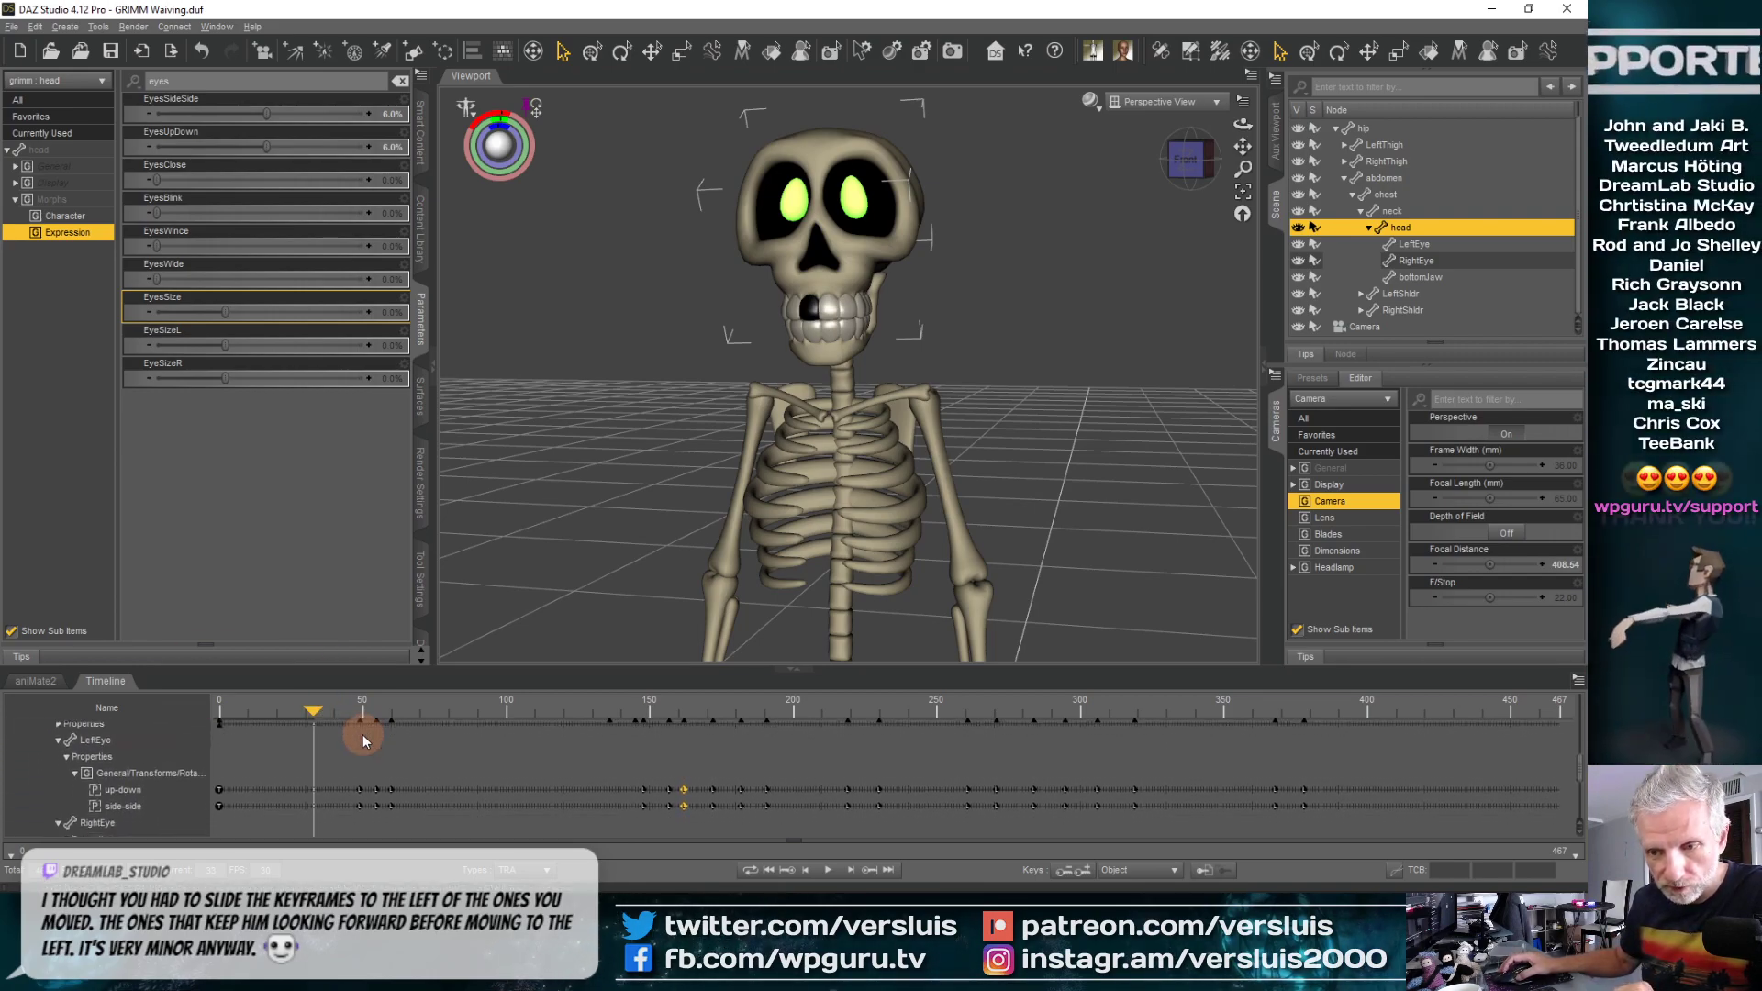
scroll(361, 734, up, 6)
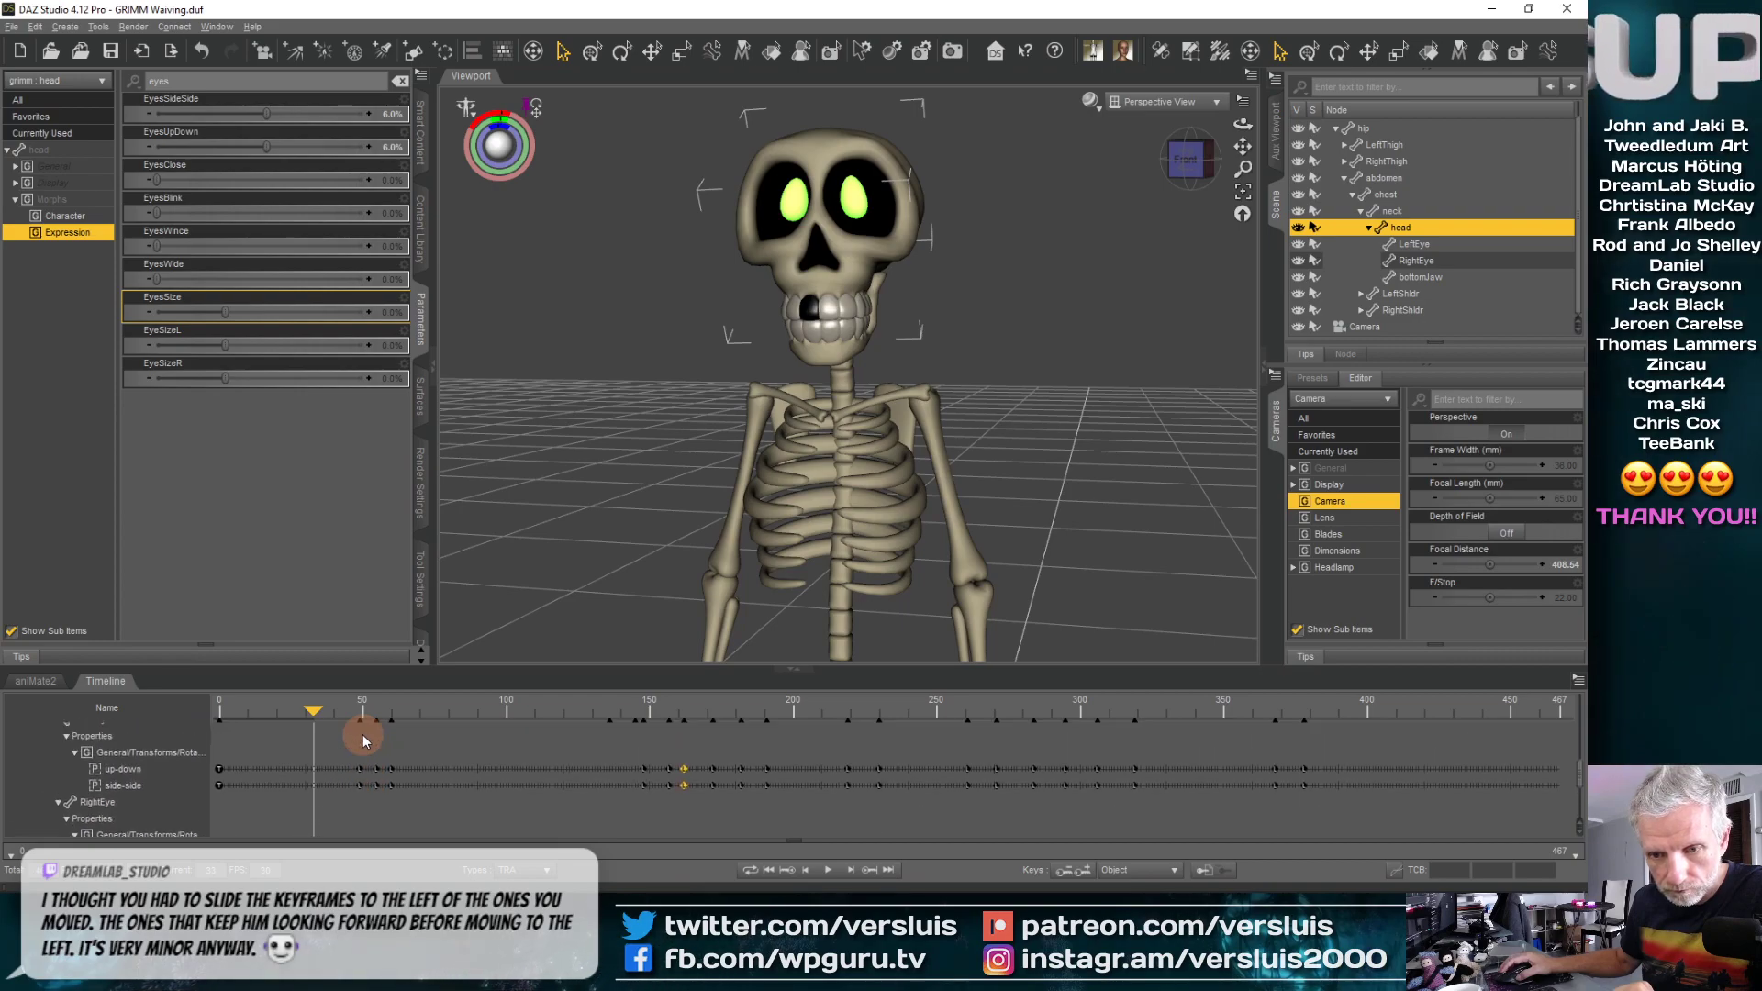
scroll(362, 734, up, 3)
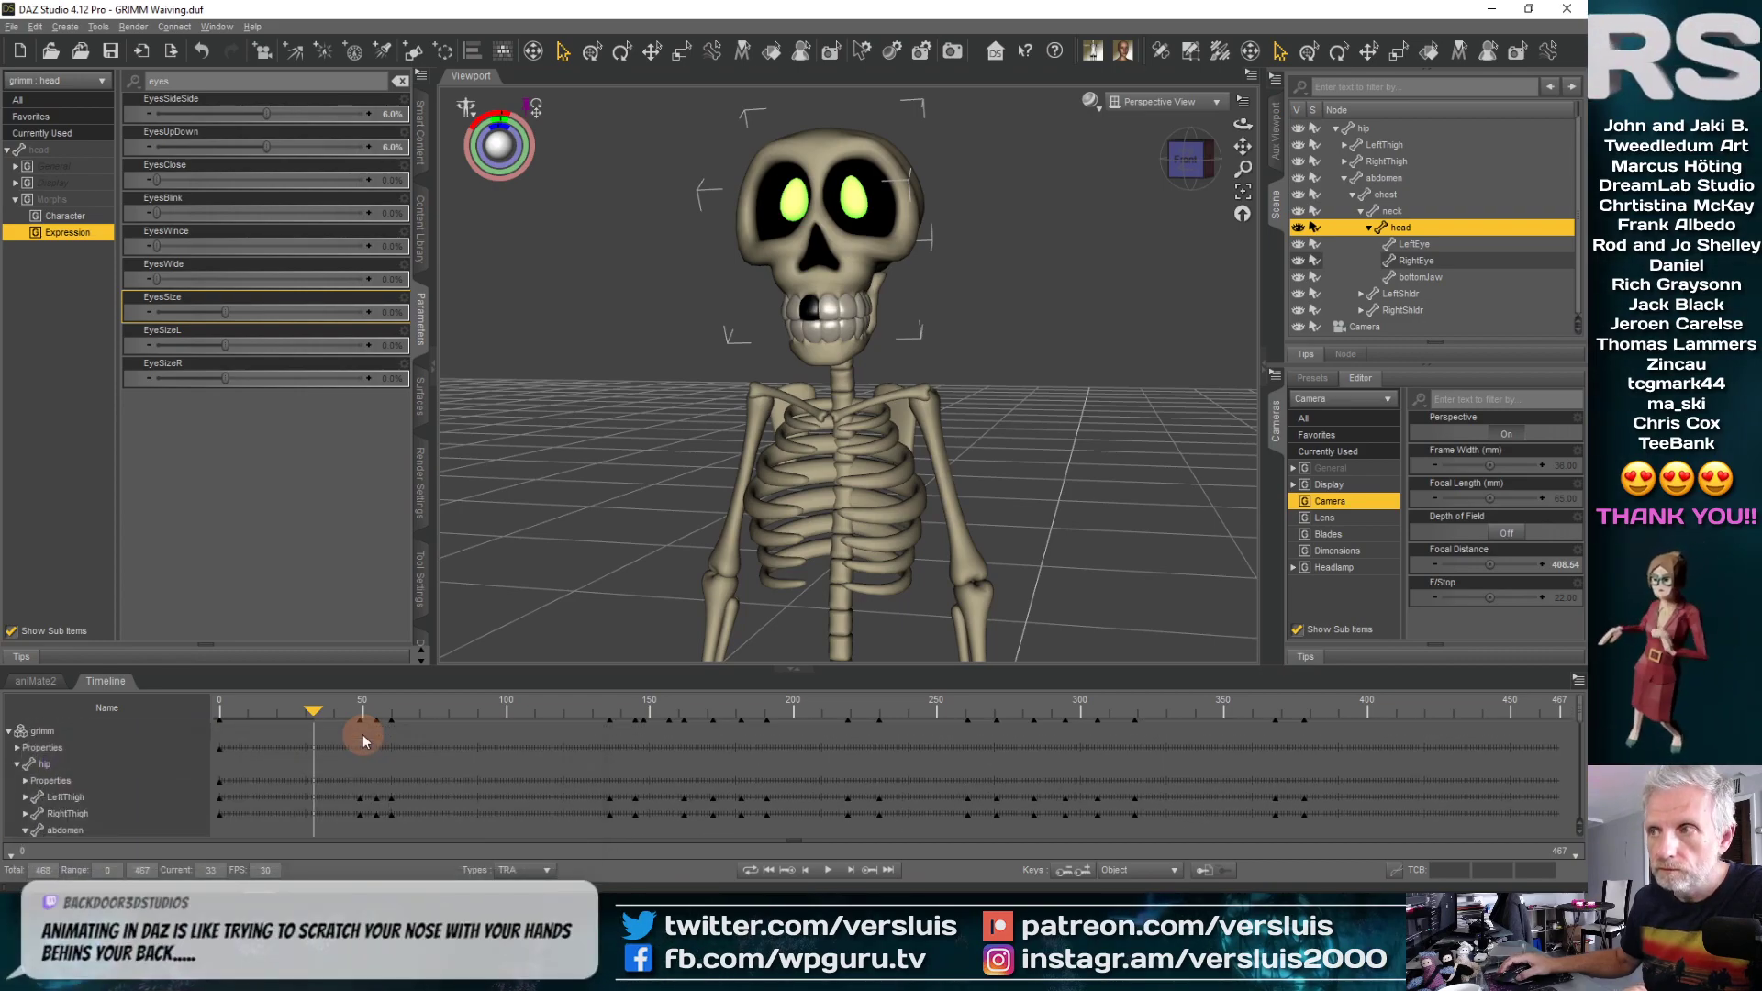
Save the scene, and at frame 31 key the head's EyesSideSide and EyesUpDown at 0%
mouse_move(317, 710)
mouse_down()
mouse_move(210, 710)
mouse_move(431, 703)
mouse_move(287, 714)
mouse_move(305, 716)
mouse_up()
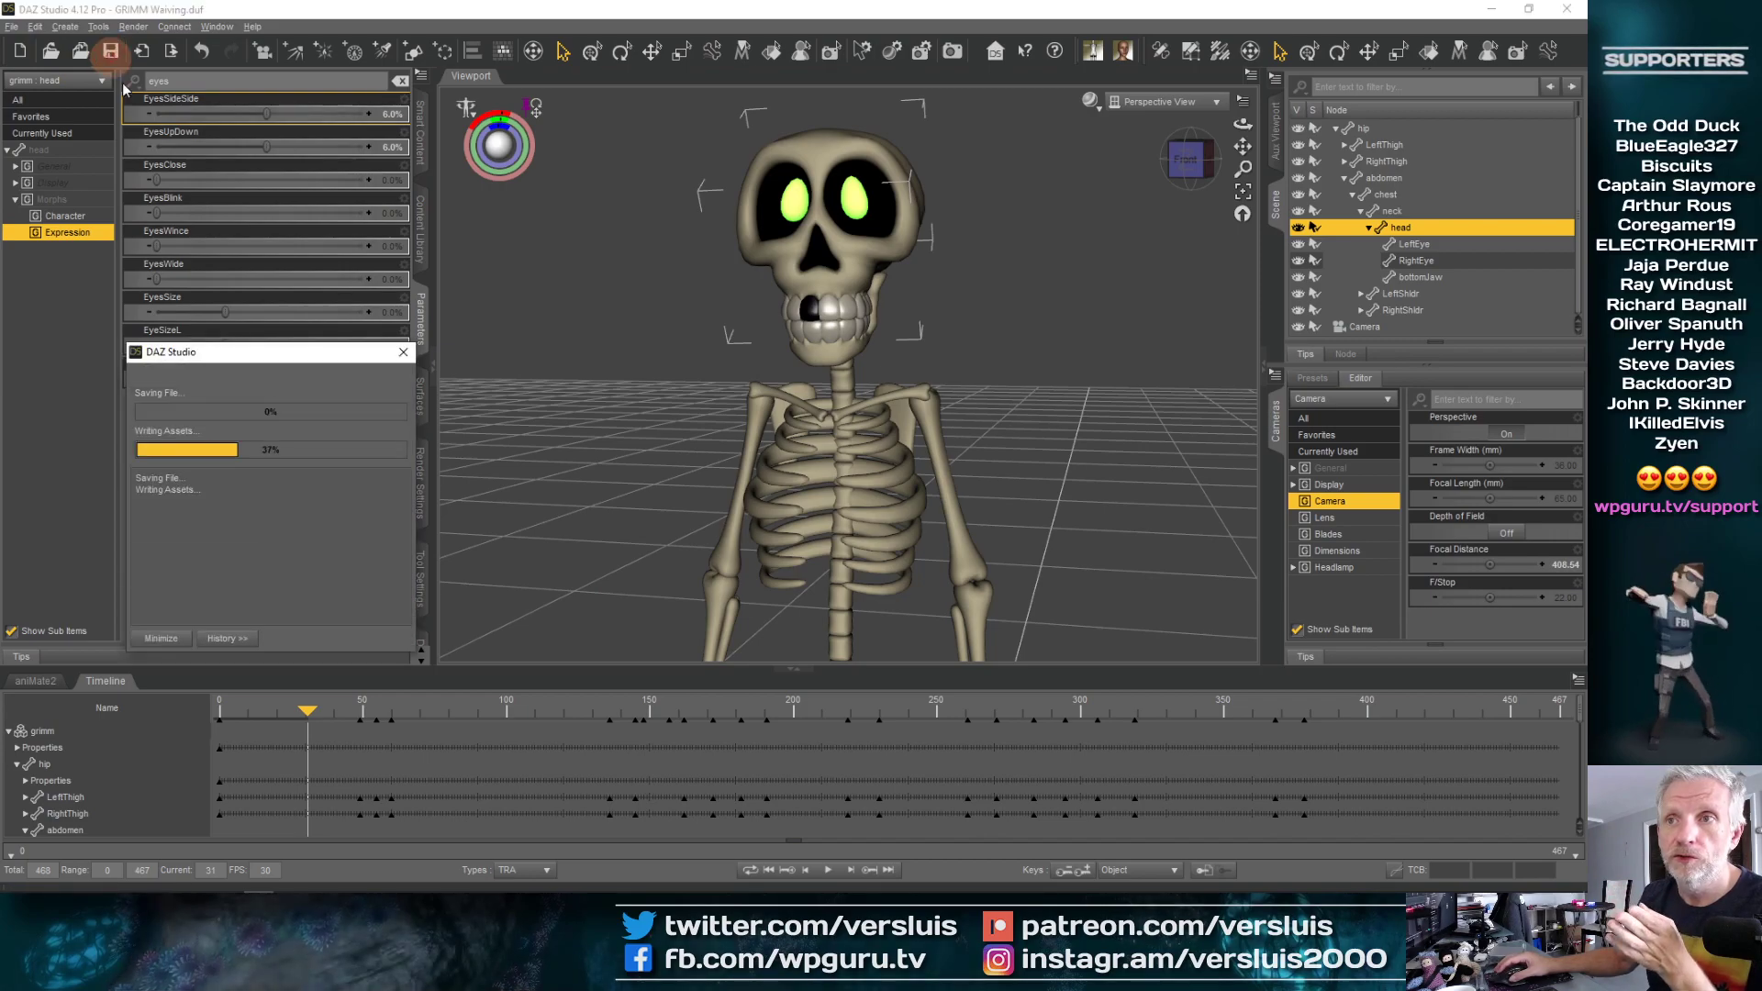
click(388, 114)
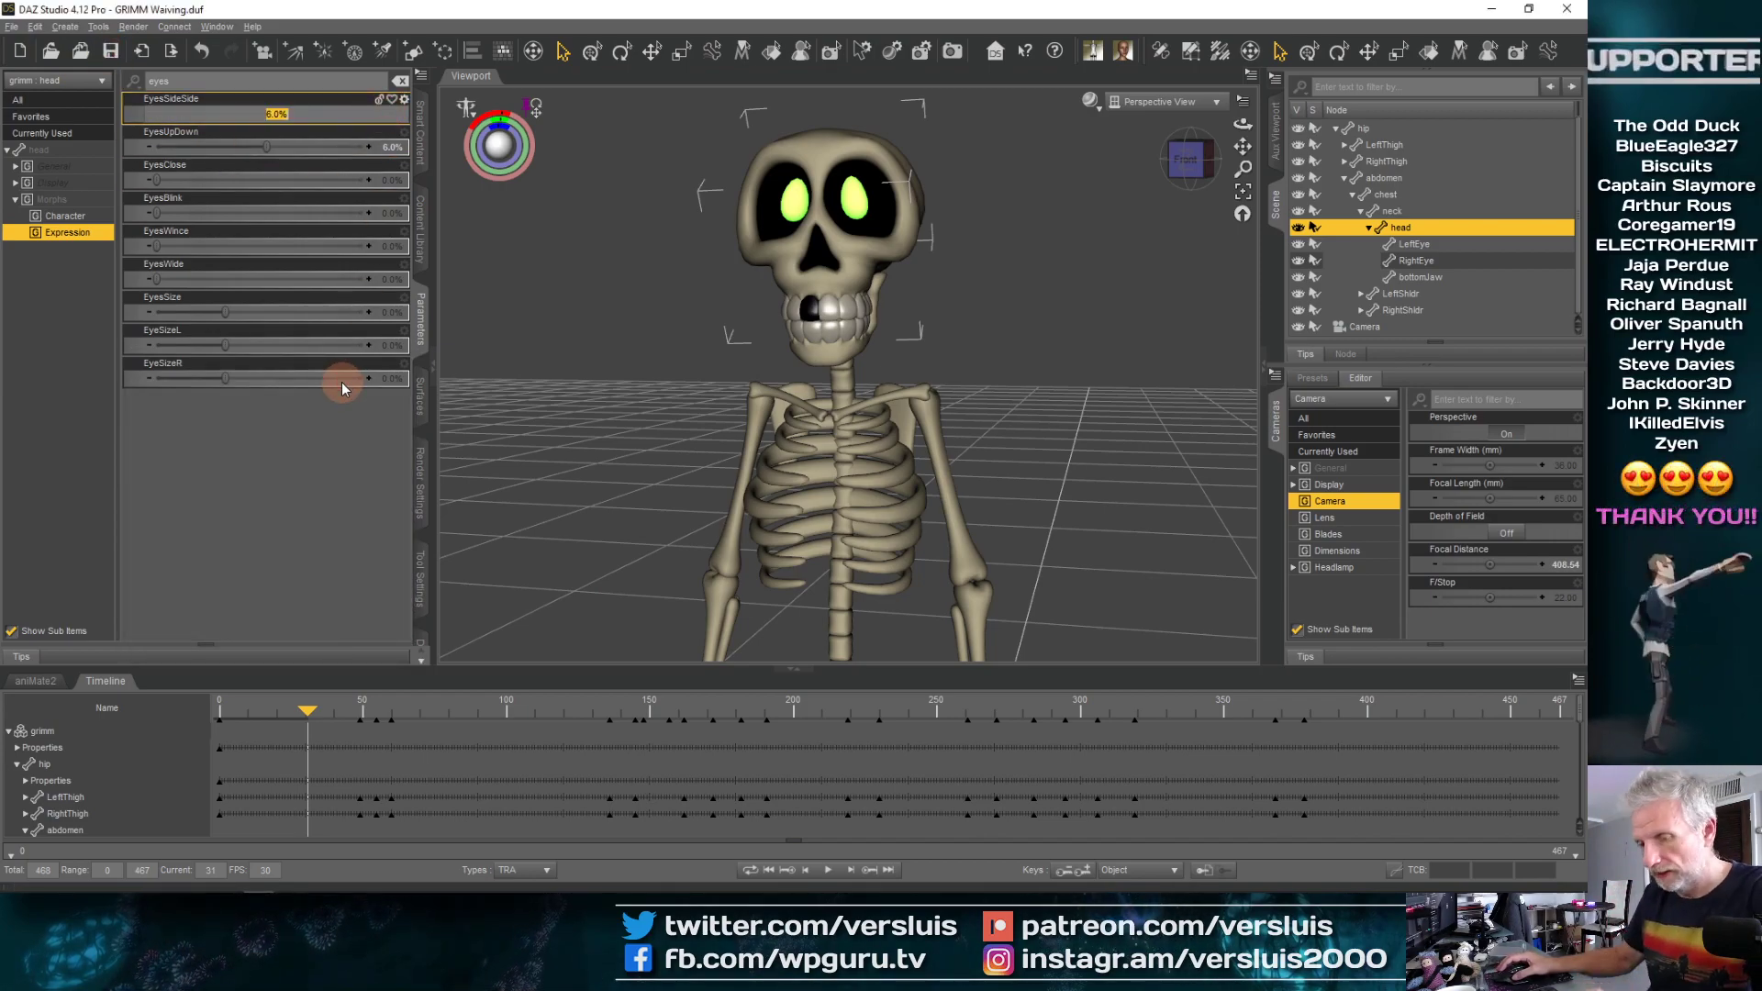
text(0)
key(Return)
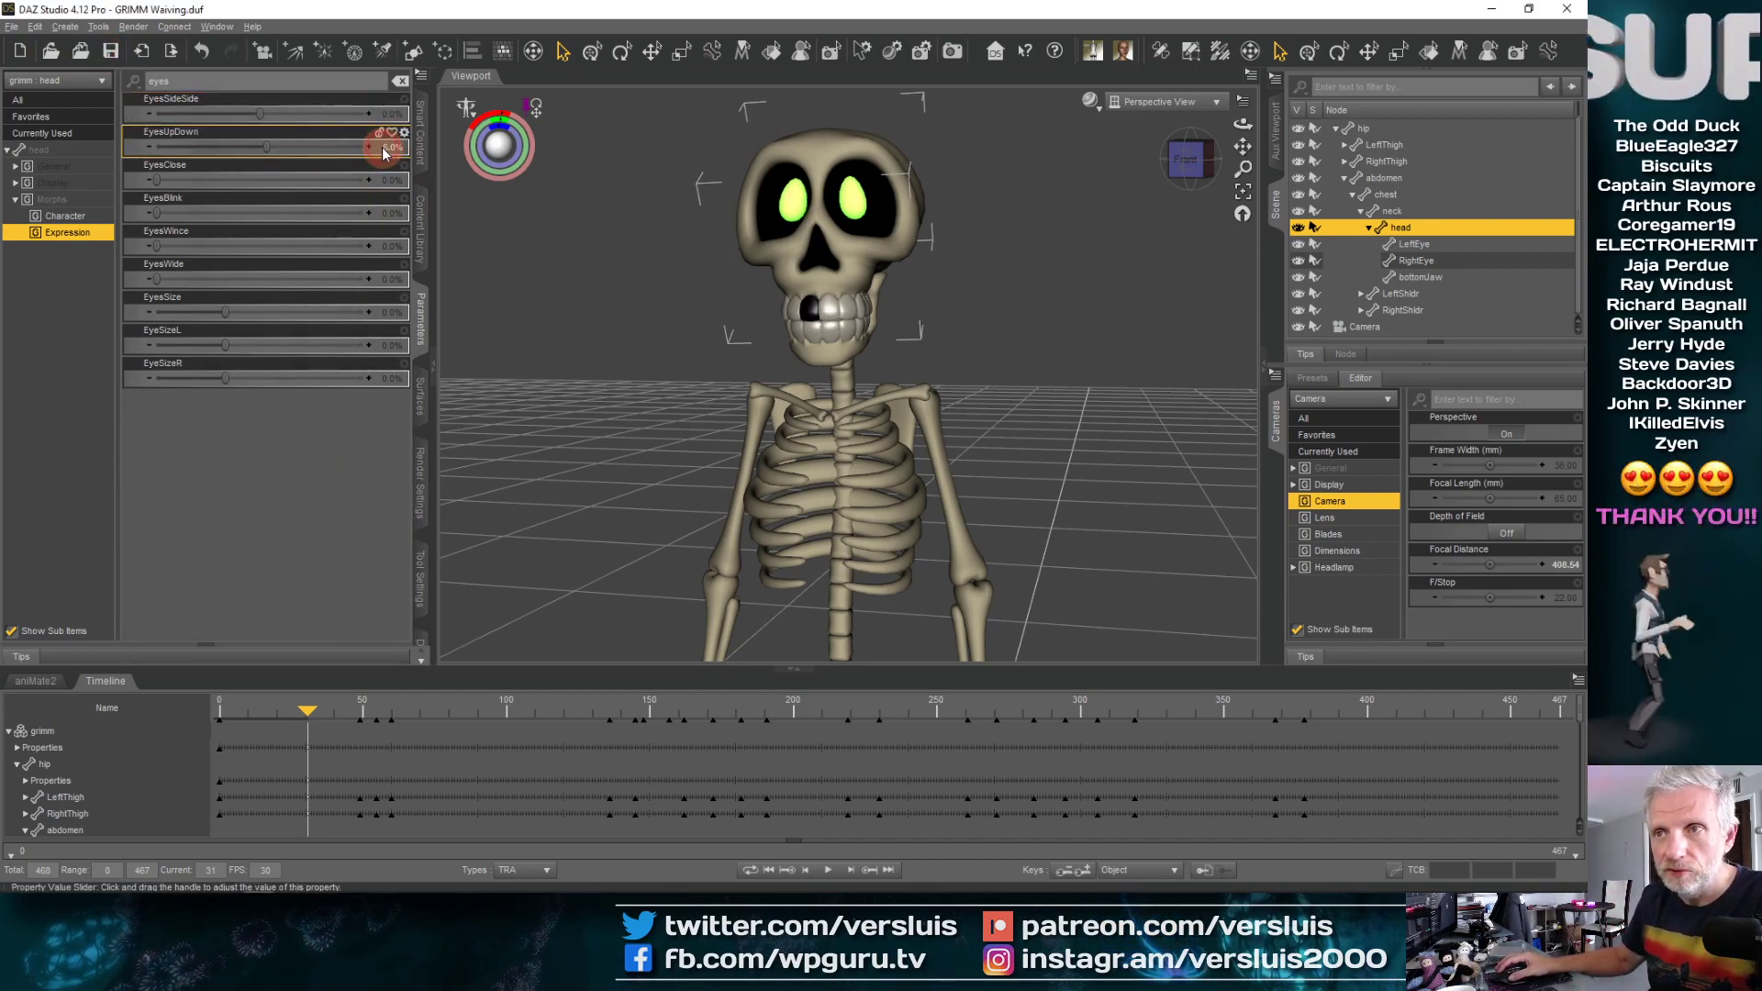
click(384, 149)
text(0)
key(Return)
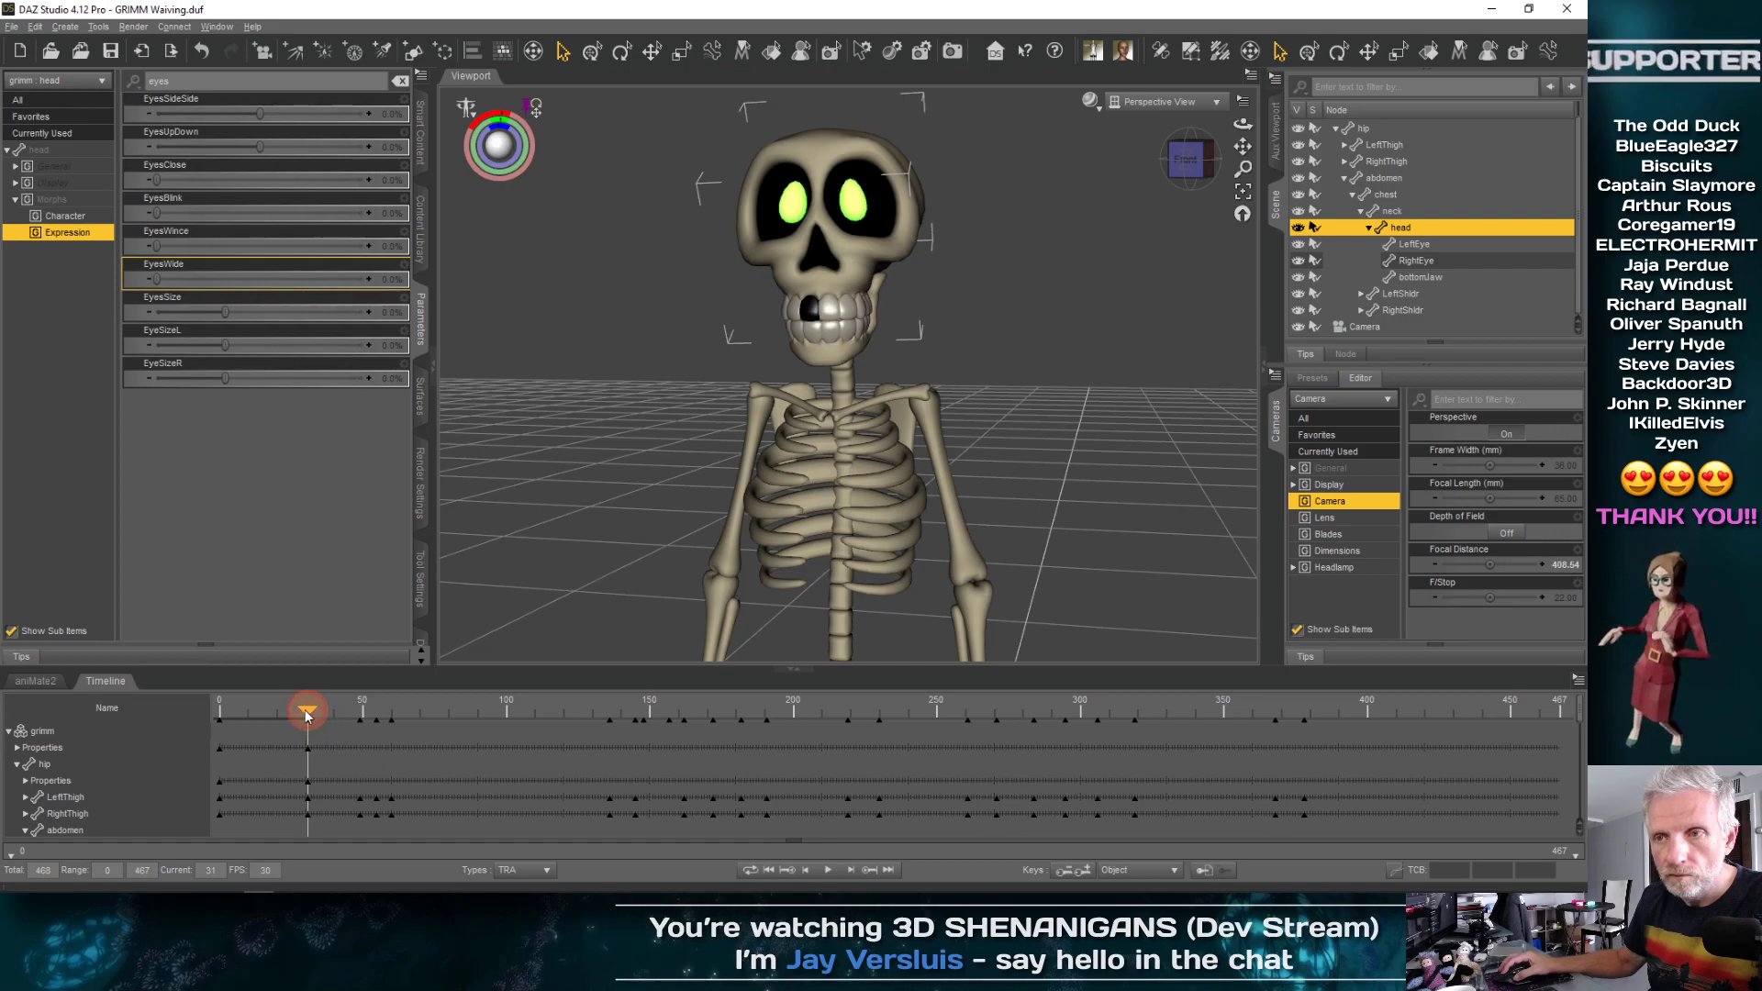
Create a keyframe at frame 34 and set EyesSideSide to 10% there
mouse_move(307, 714)
mouse_down()
mouse_move(266, 710)
mouse_move(366, 712)
mouse_move(250, 720)
mouse_move(312, 720)
mouse_up()
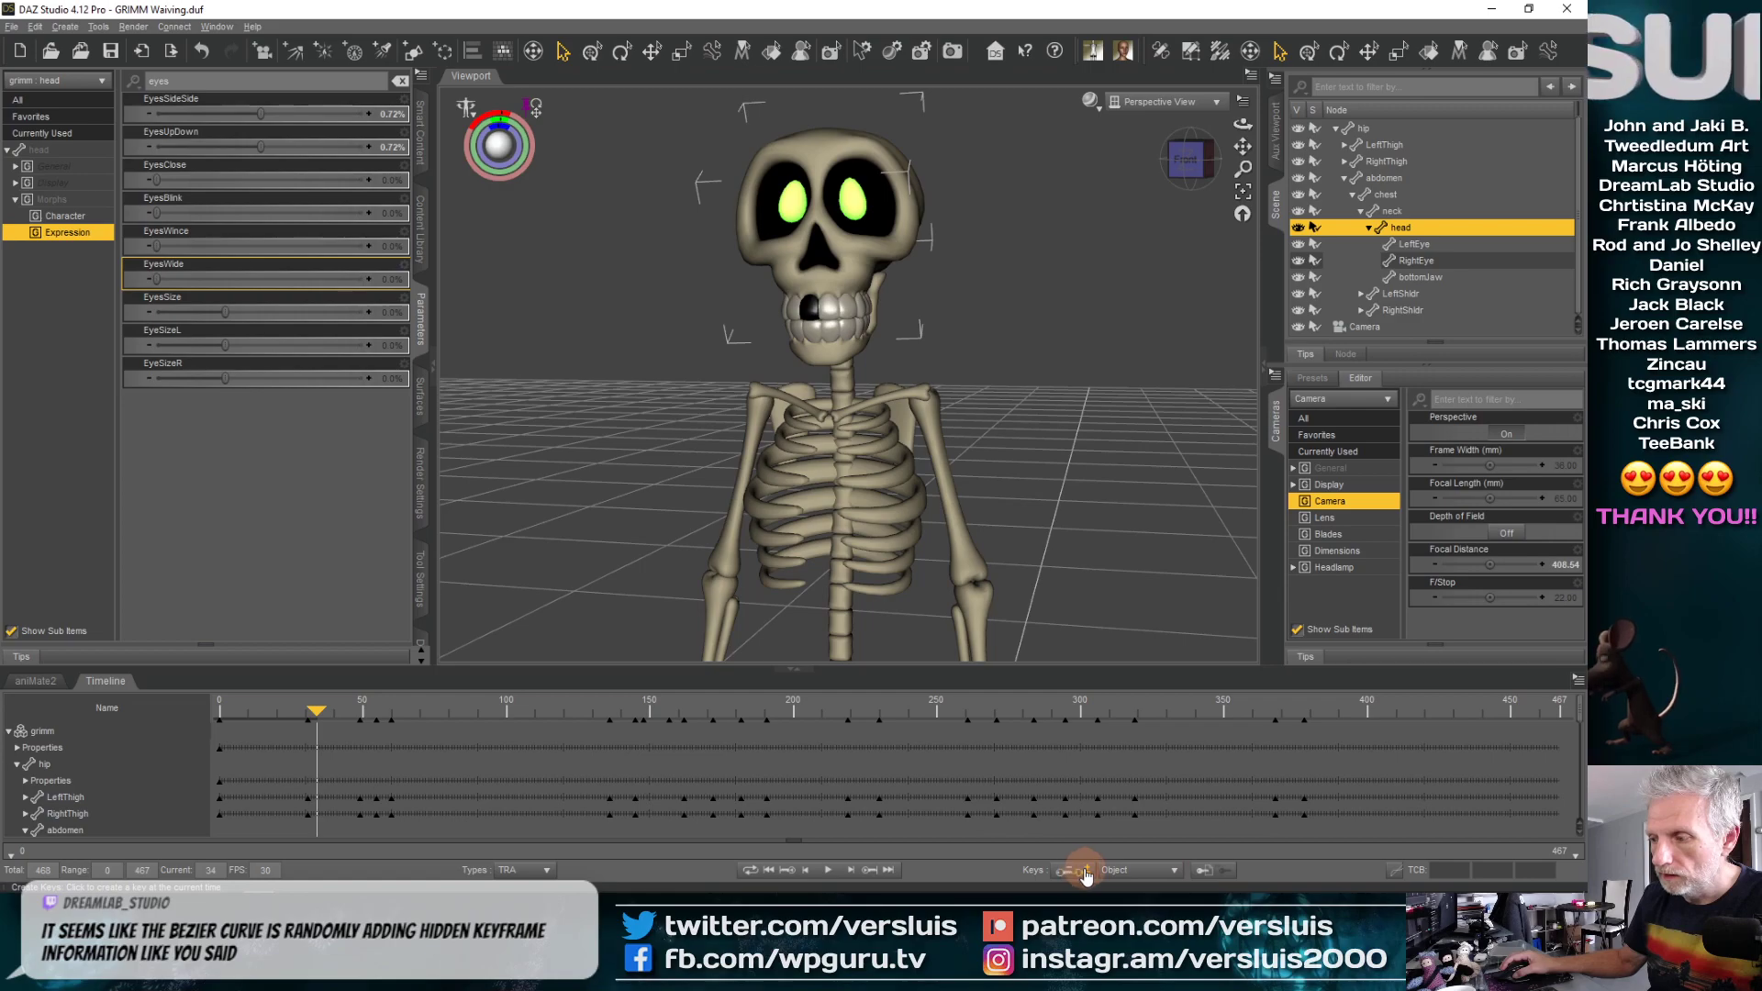
click(790, 799)
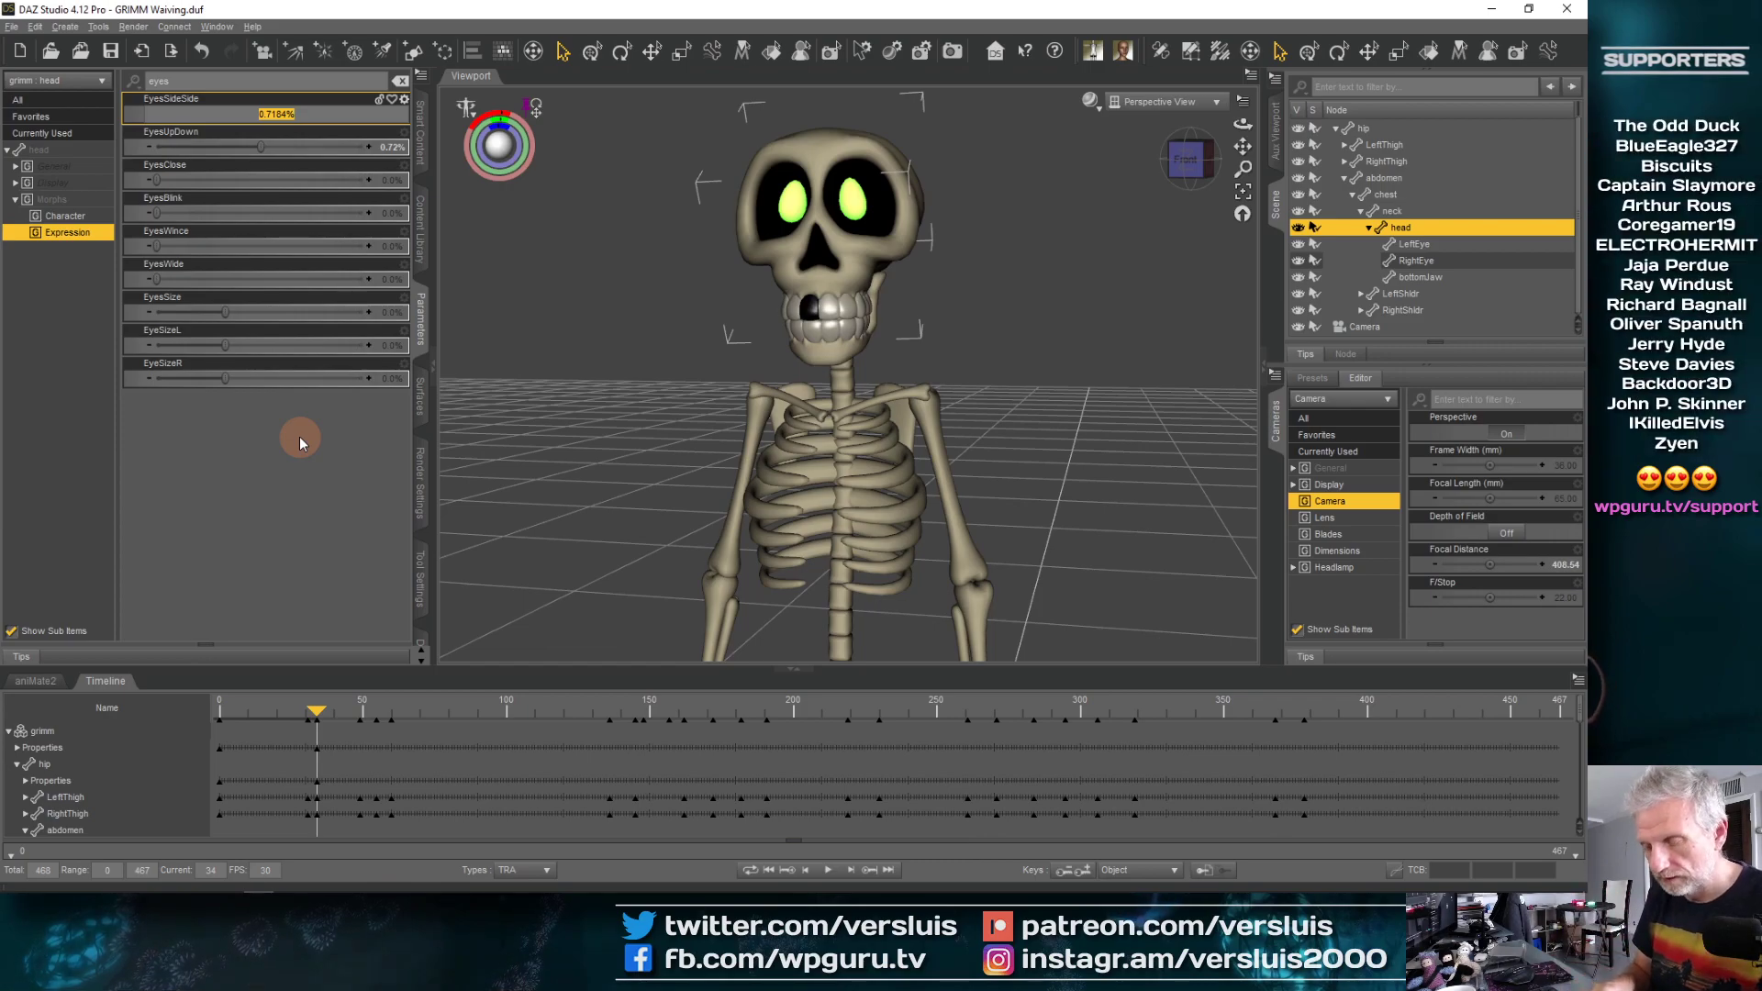
key(Return)
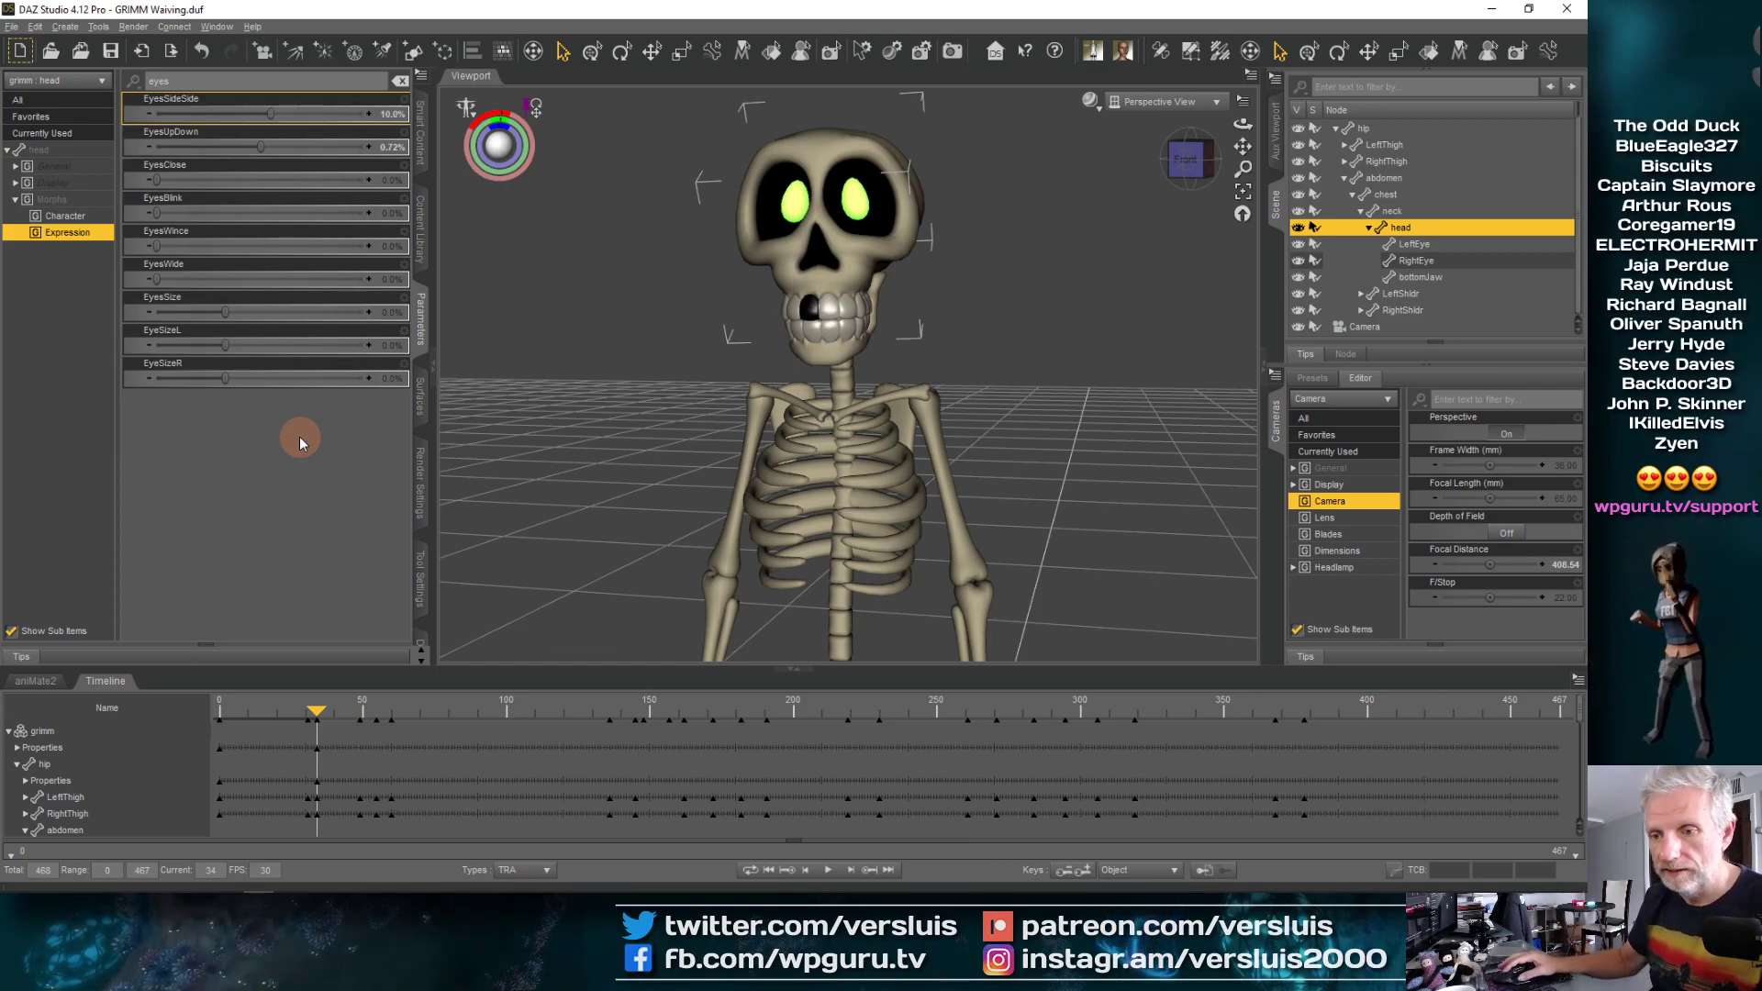
At frame 38, set EyesSideSide back to 0% and create a keyframe
drag(316, 712, 323, 714)
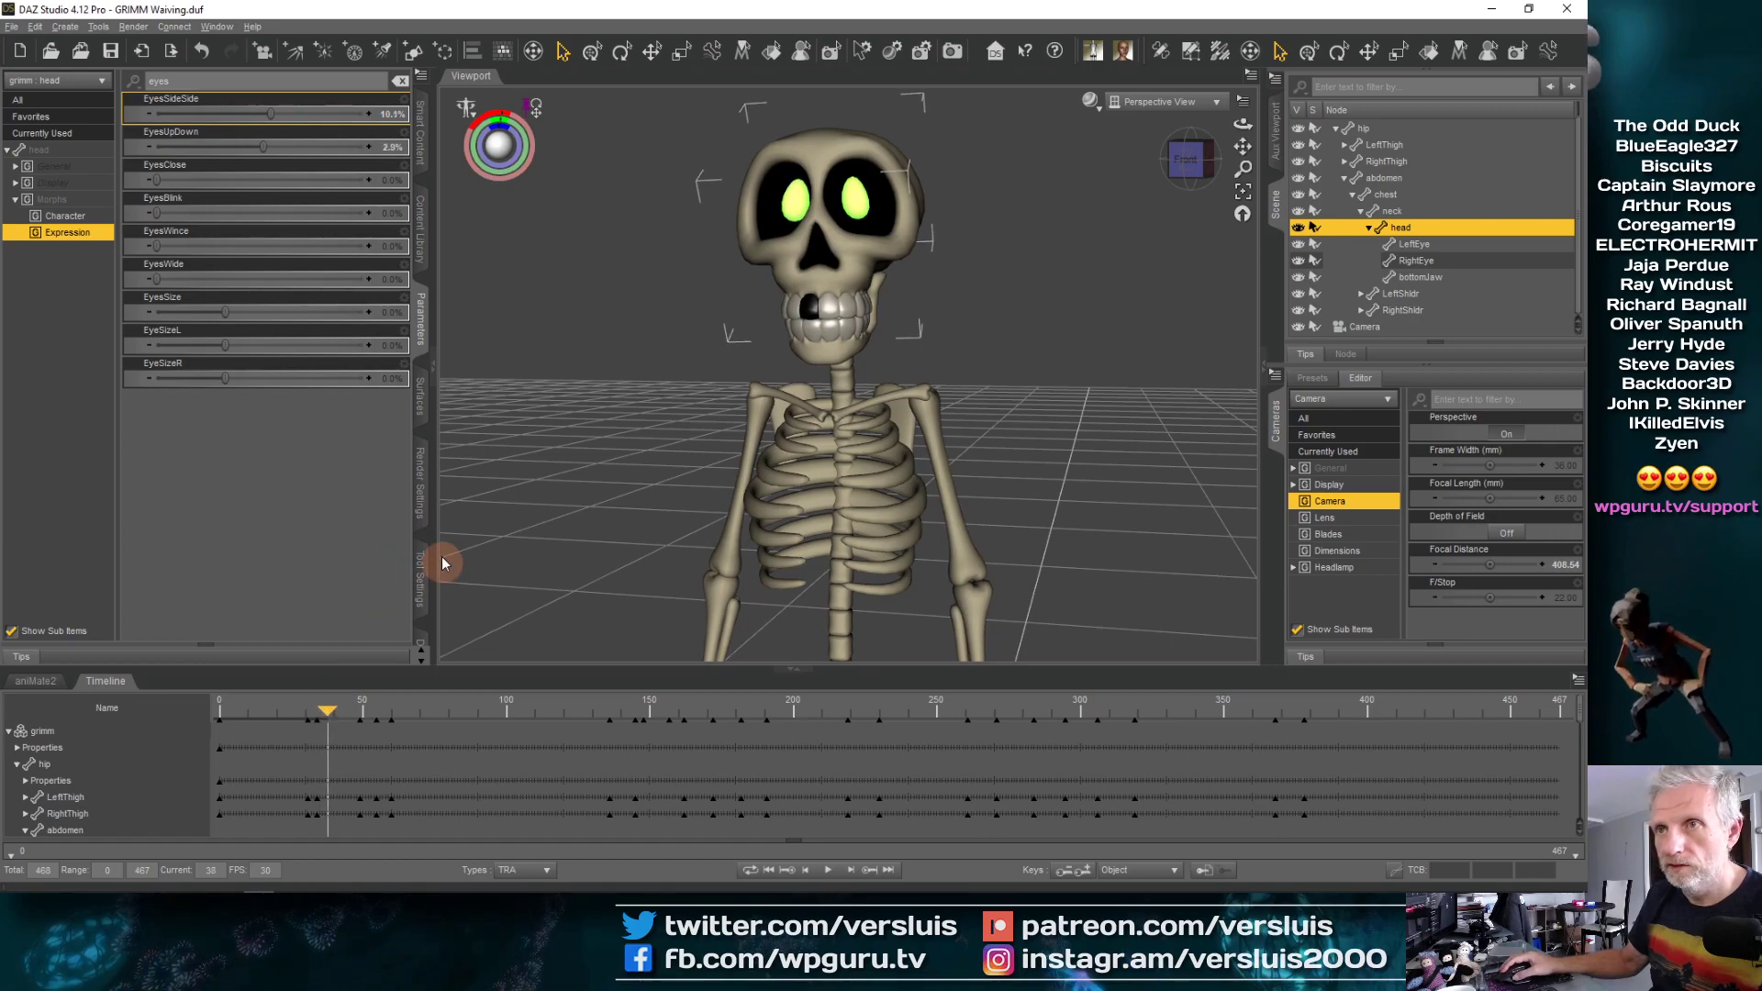
click(395, 114)
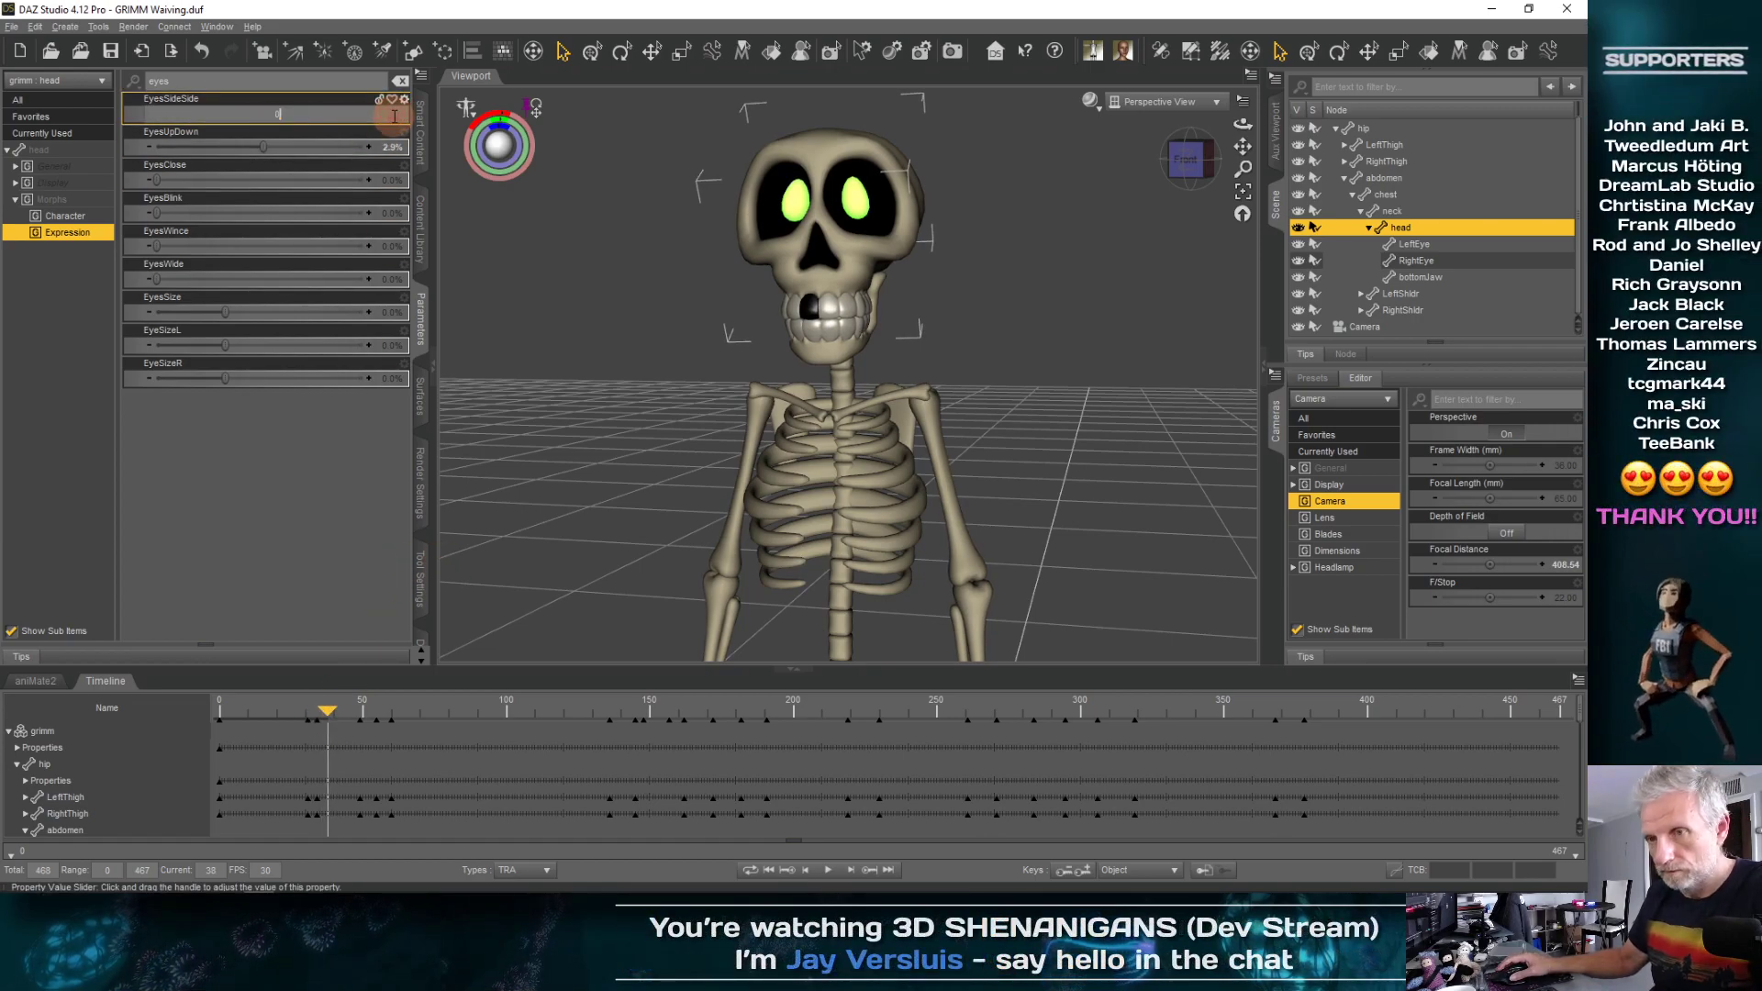
key(Return)
click(992, 746)
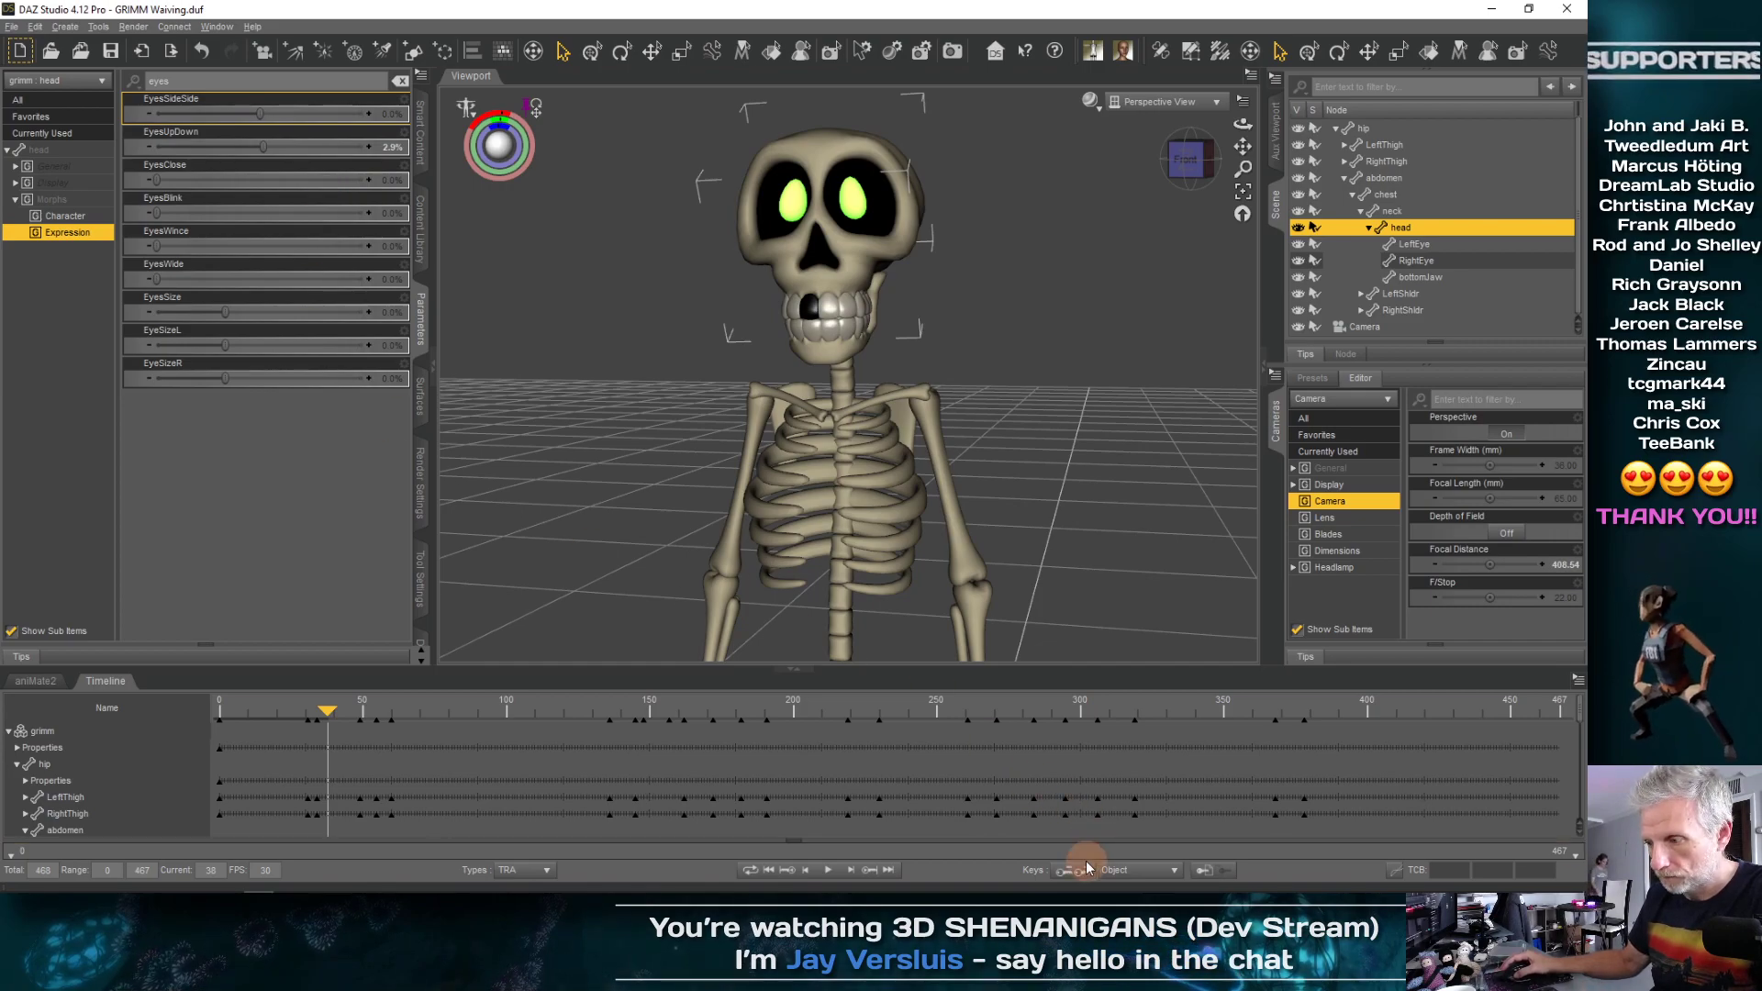
Play the opening of the animation repeatedly from frame 0 to review the eye movement before the head turn
drag(344, 712, 220, 713)
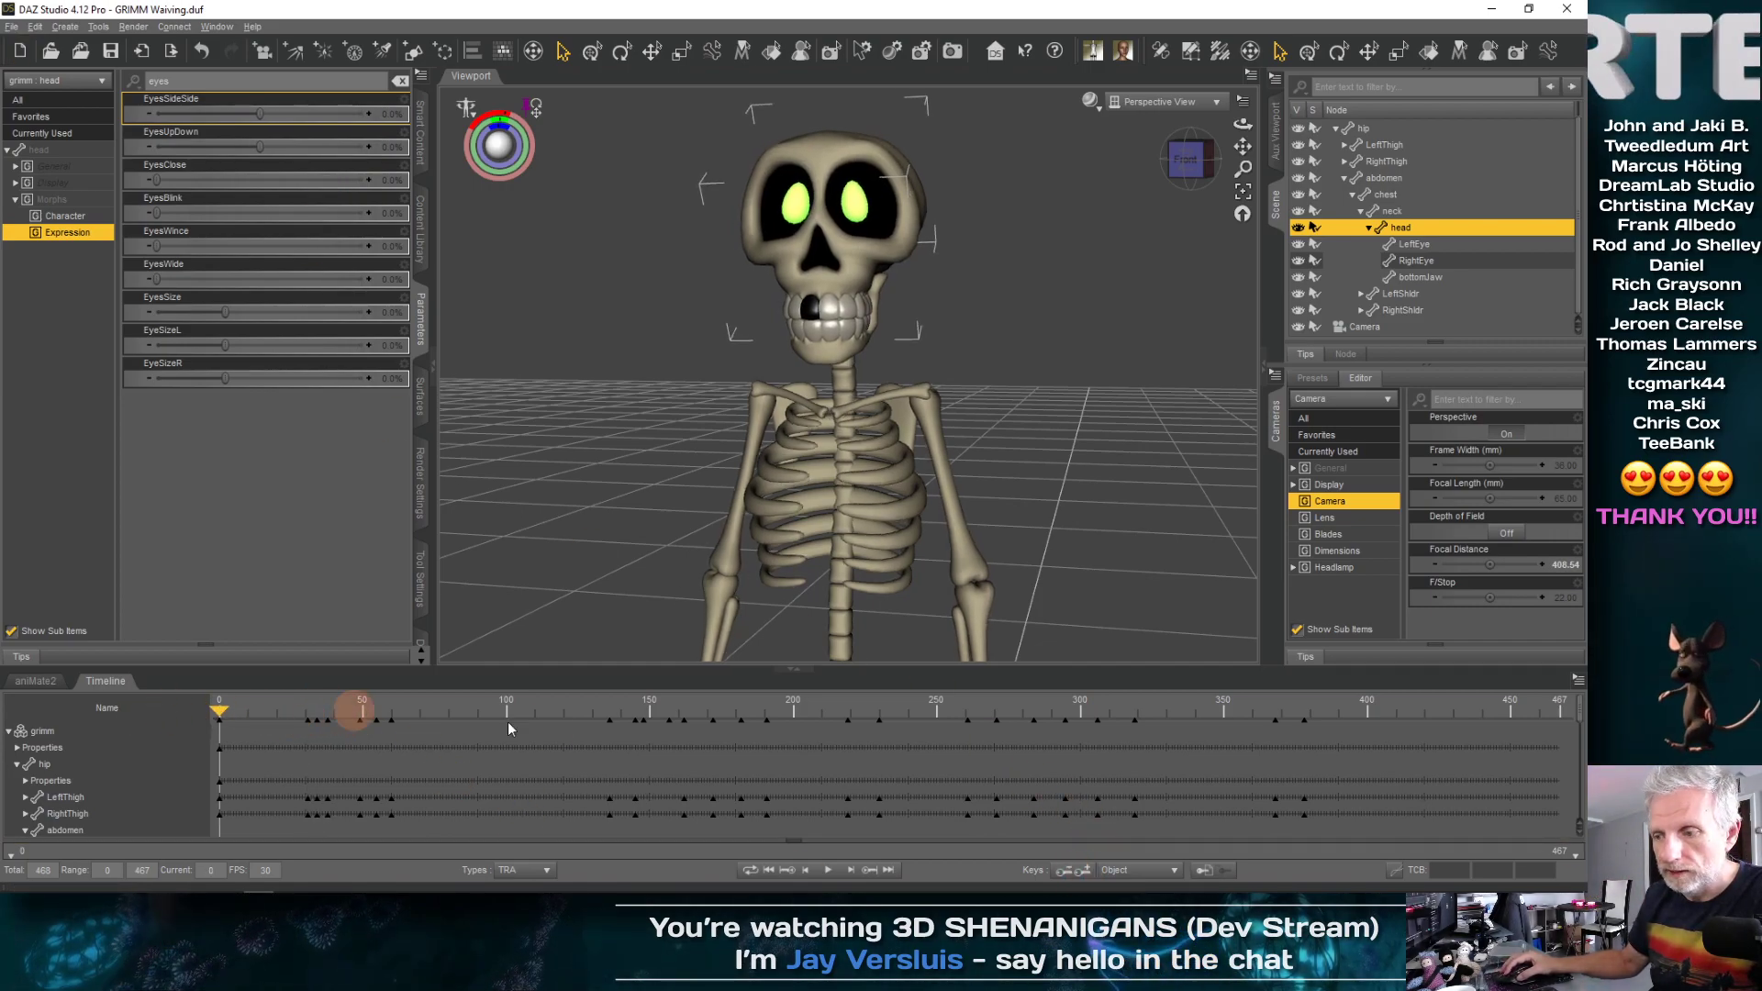
click(826, 870)
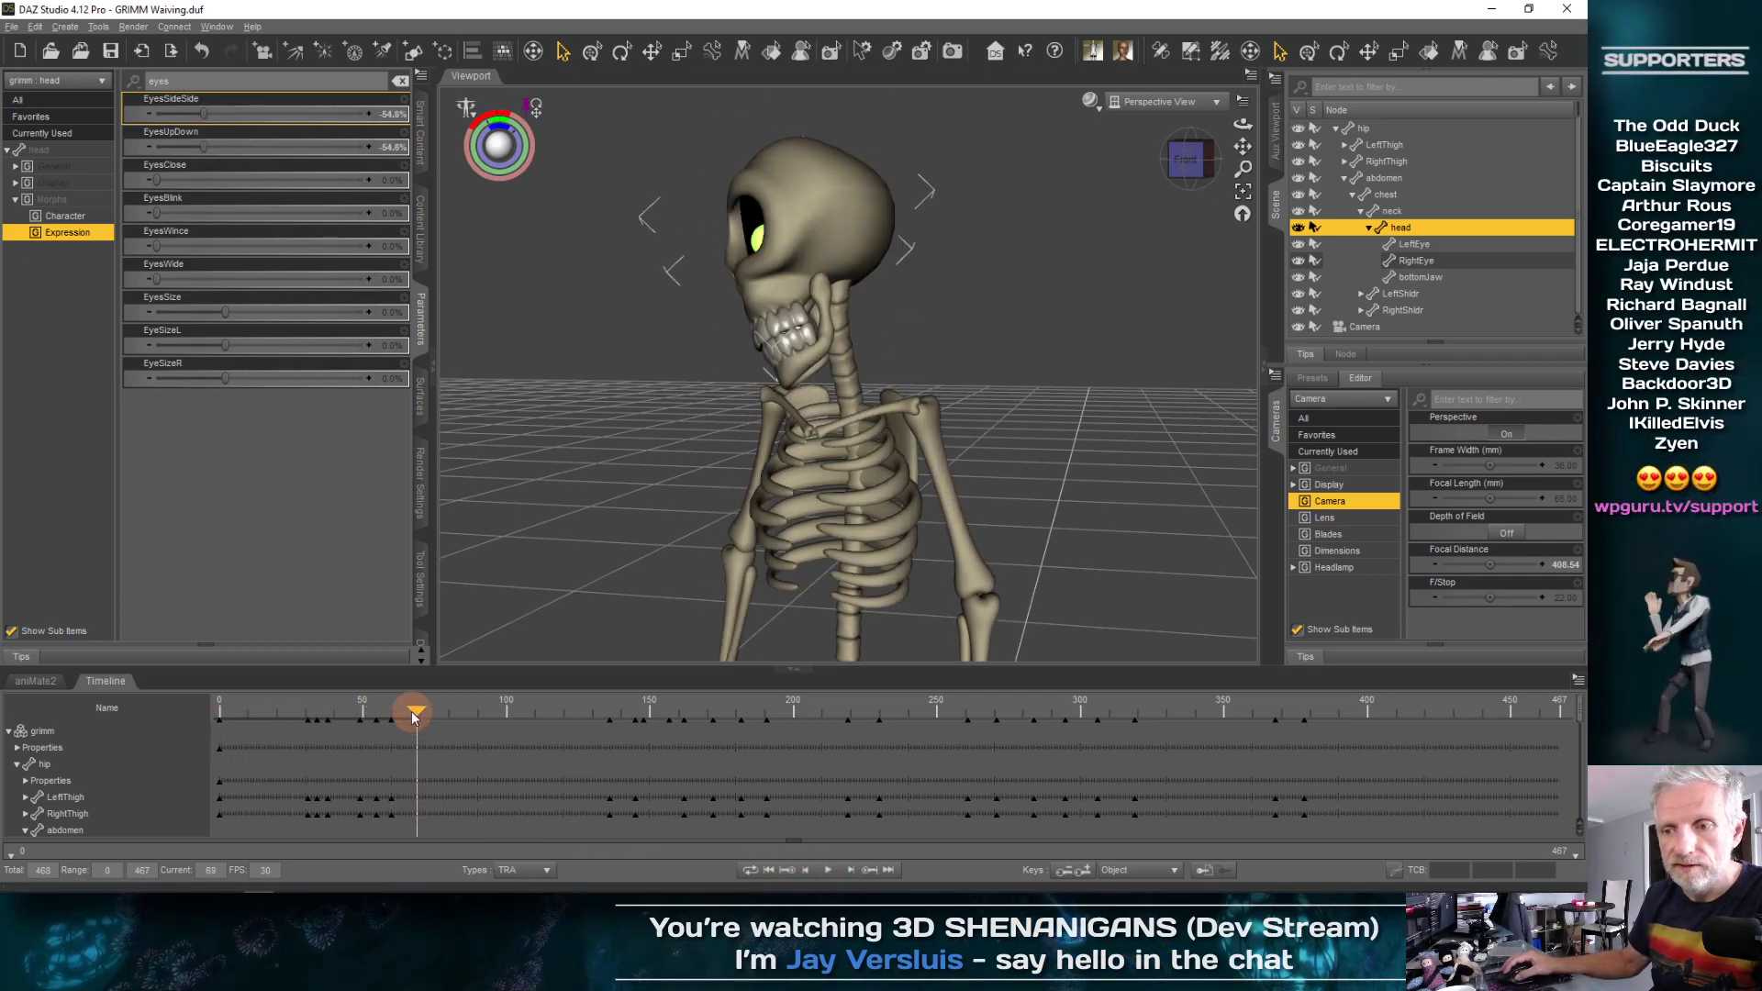
drag(415, 717, 179, 721)
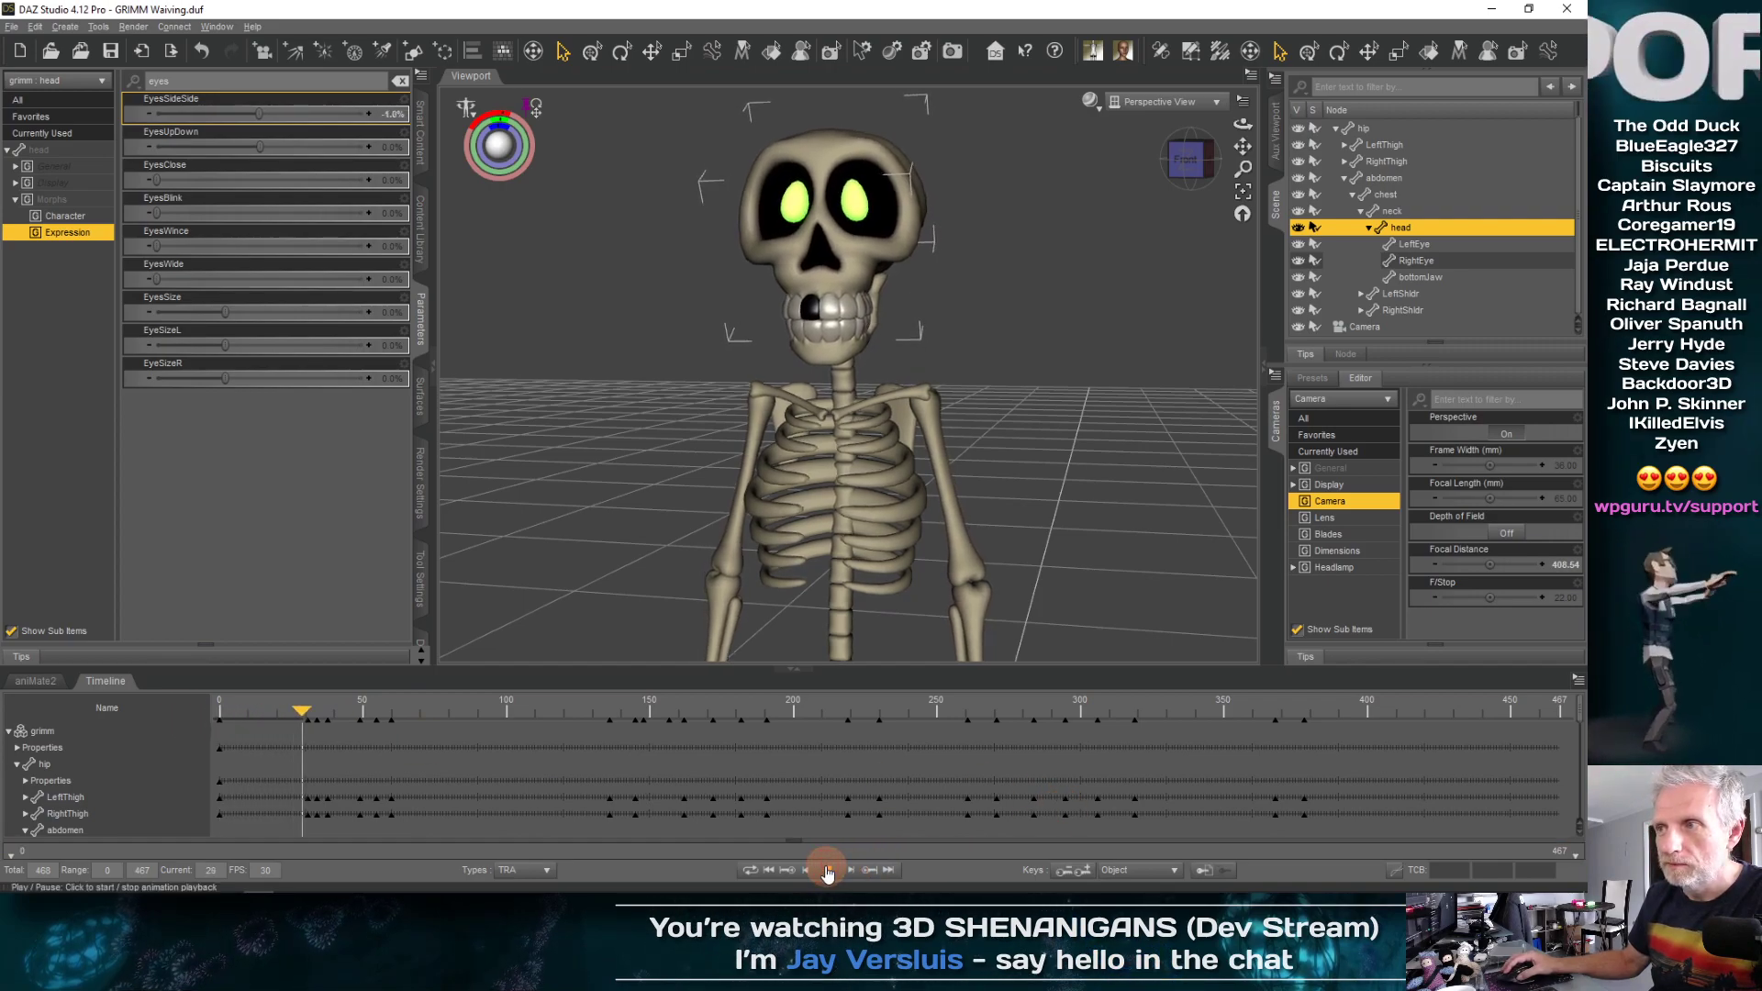
click(427, 735)
click(393, 717)
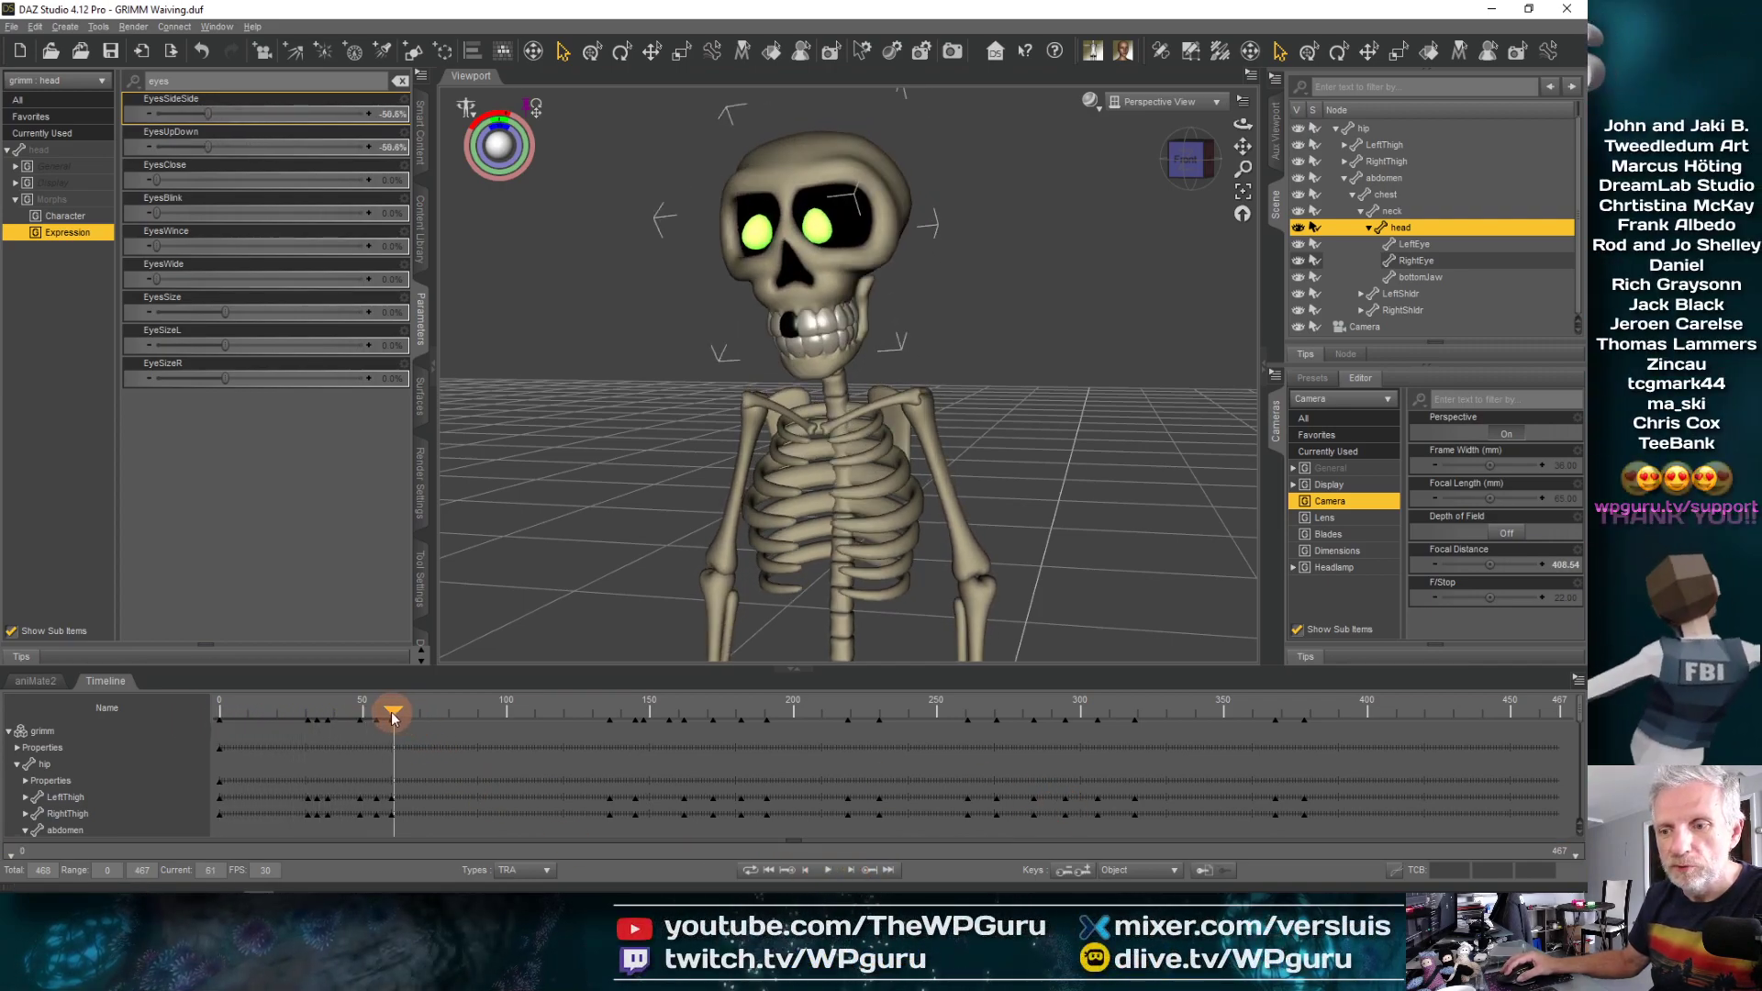
drag(393, 717, 219, 713)
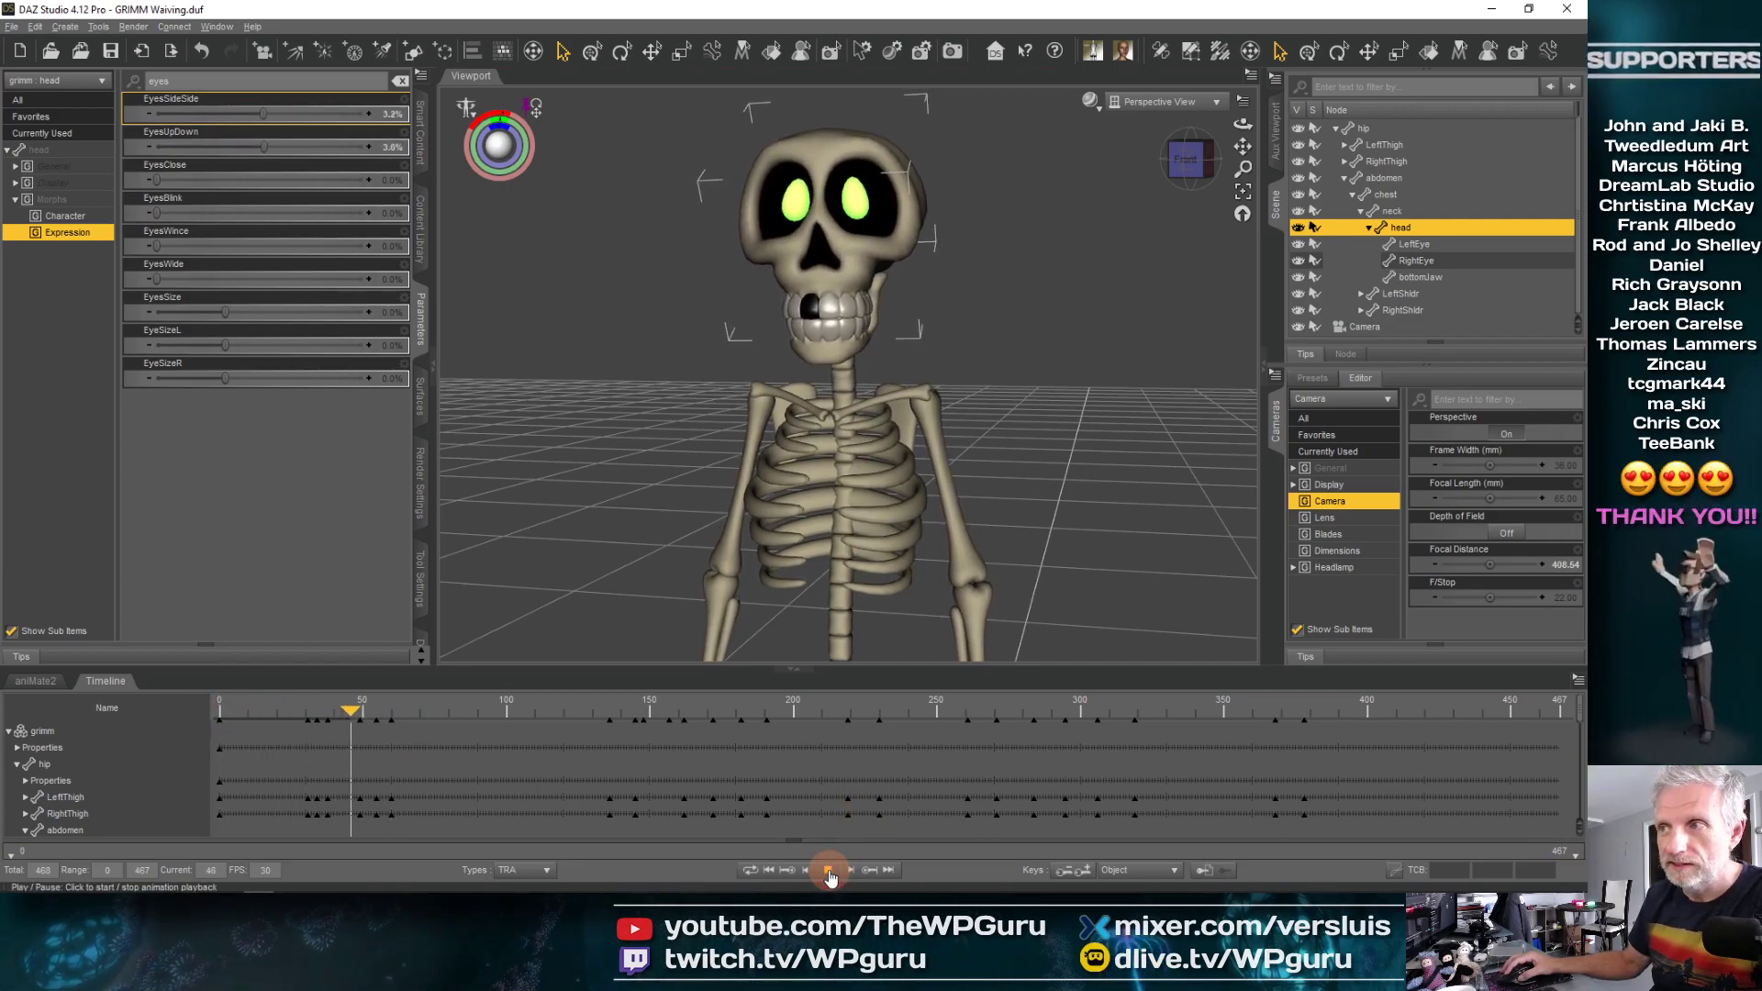
click(605, 777)
click(468, 713)
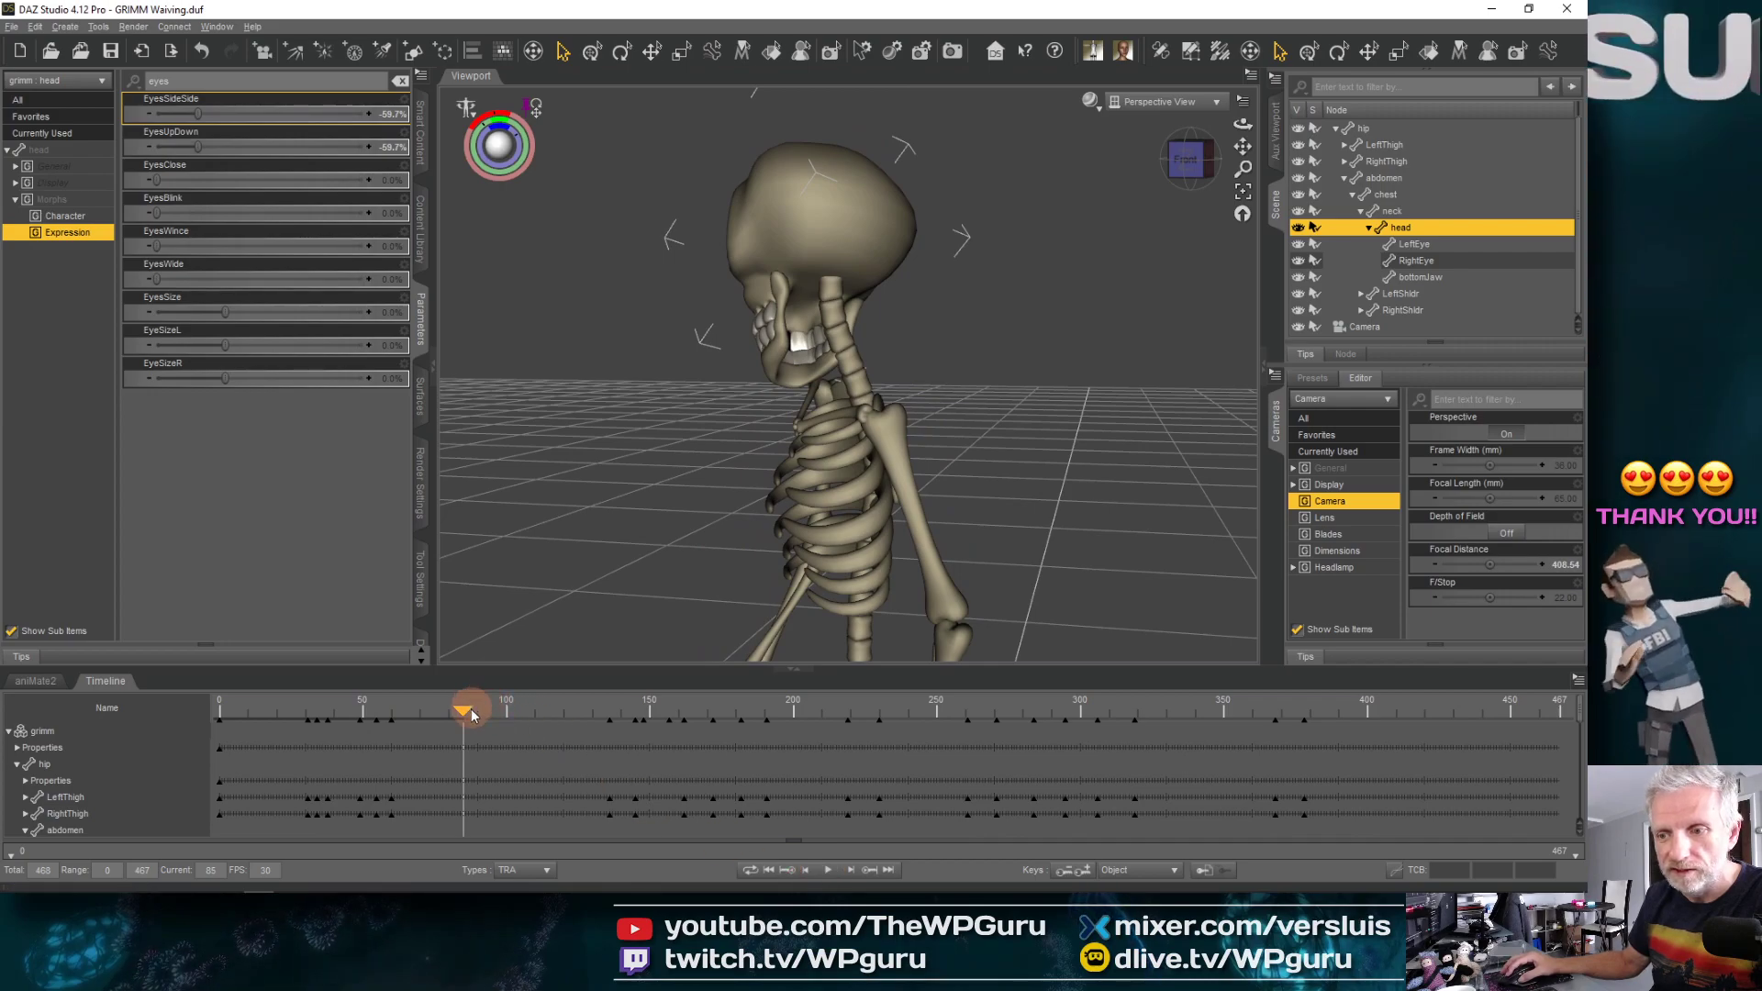
drag(470, 715, 229, 710)
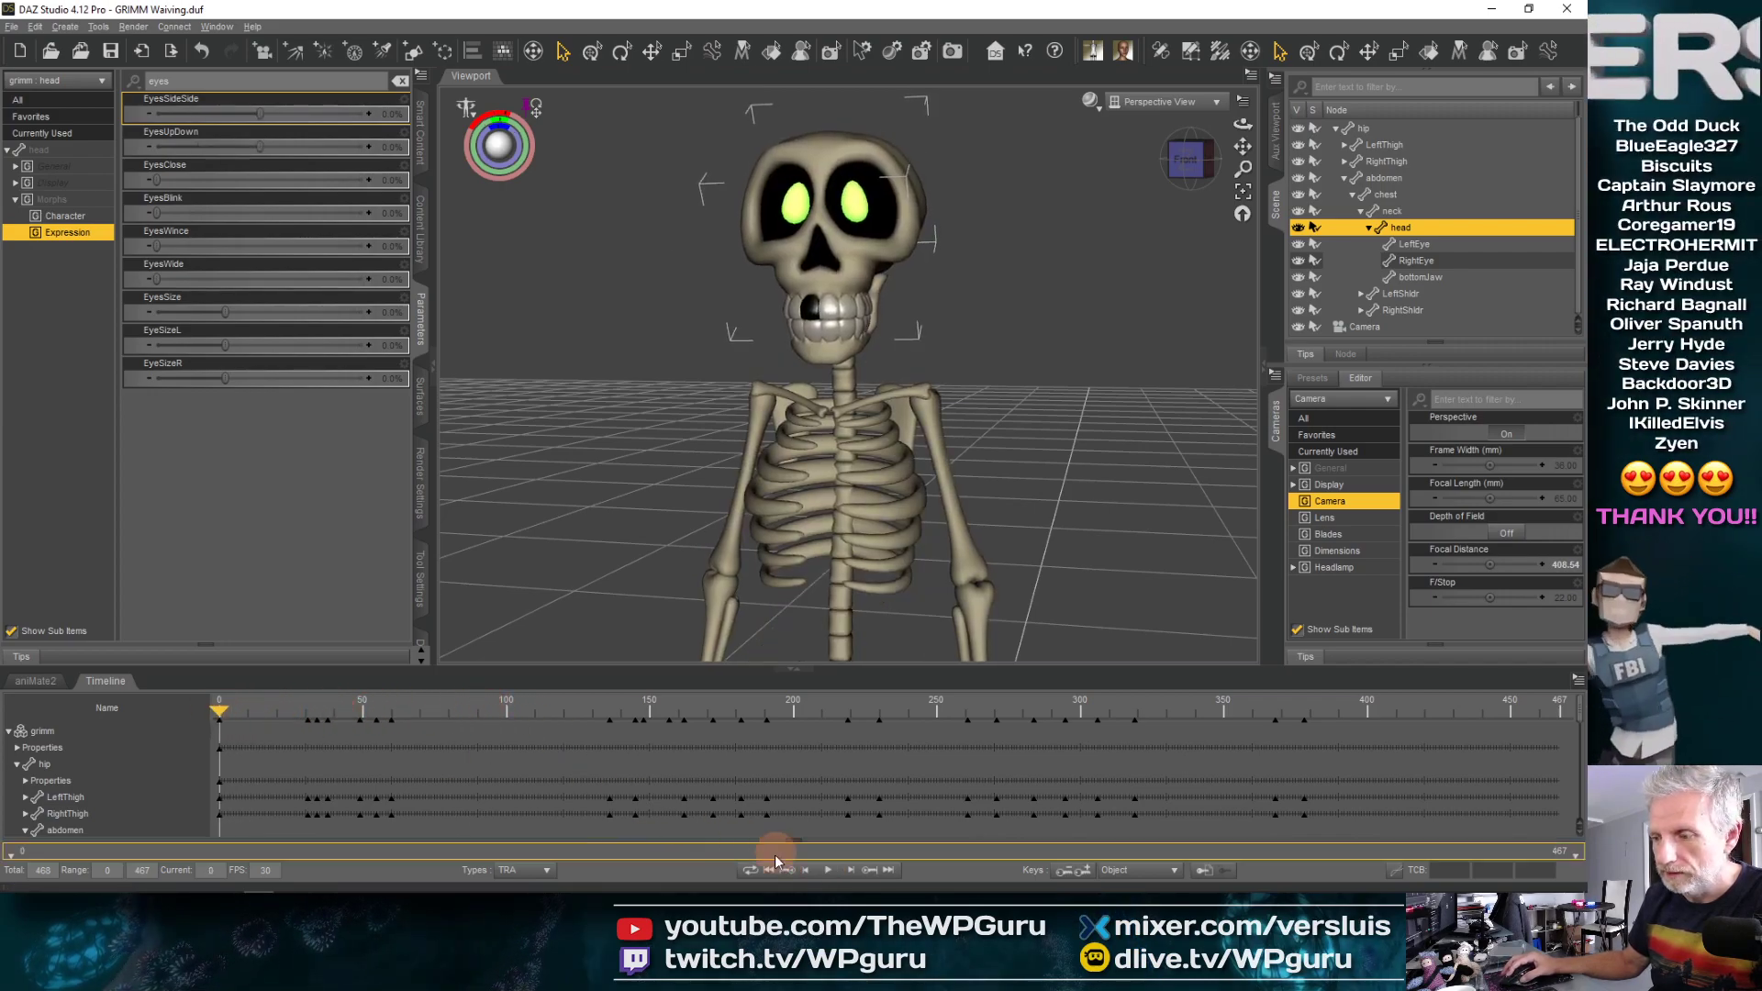
click(827, 871)
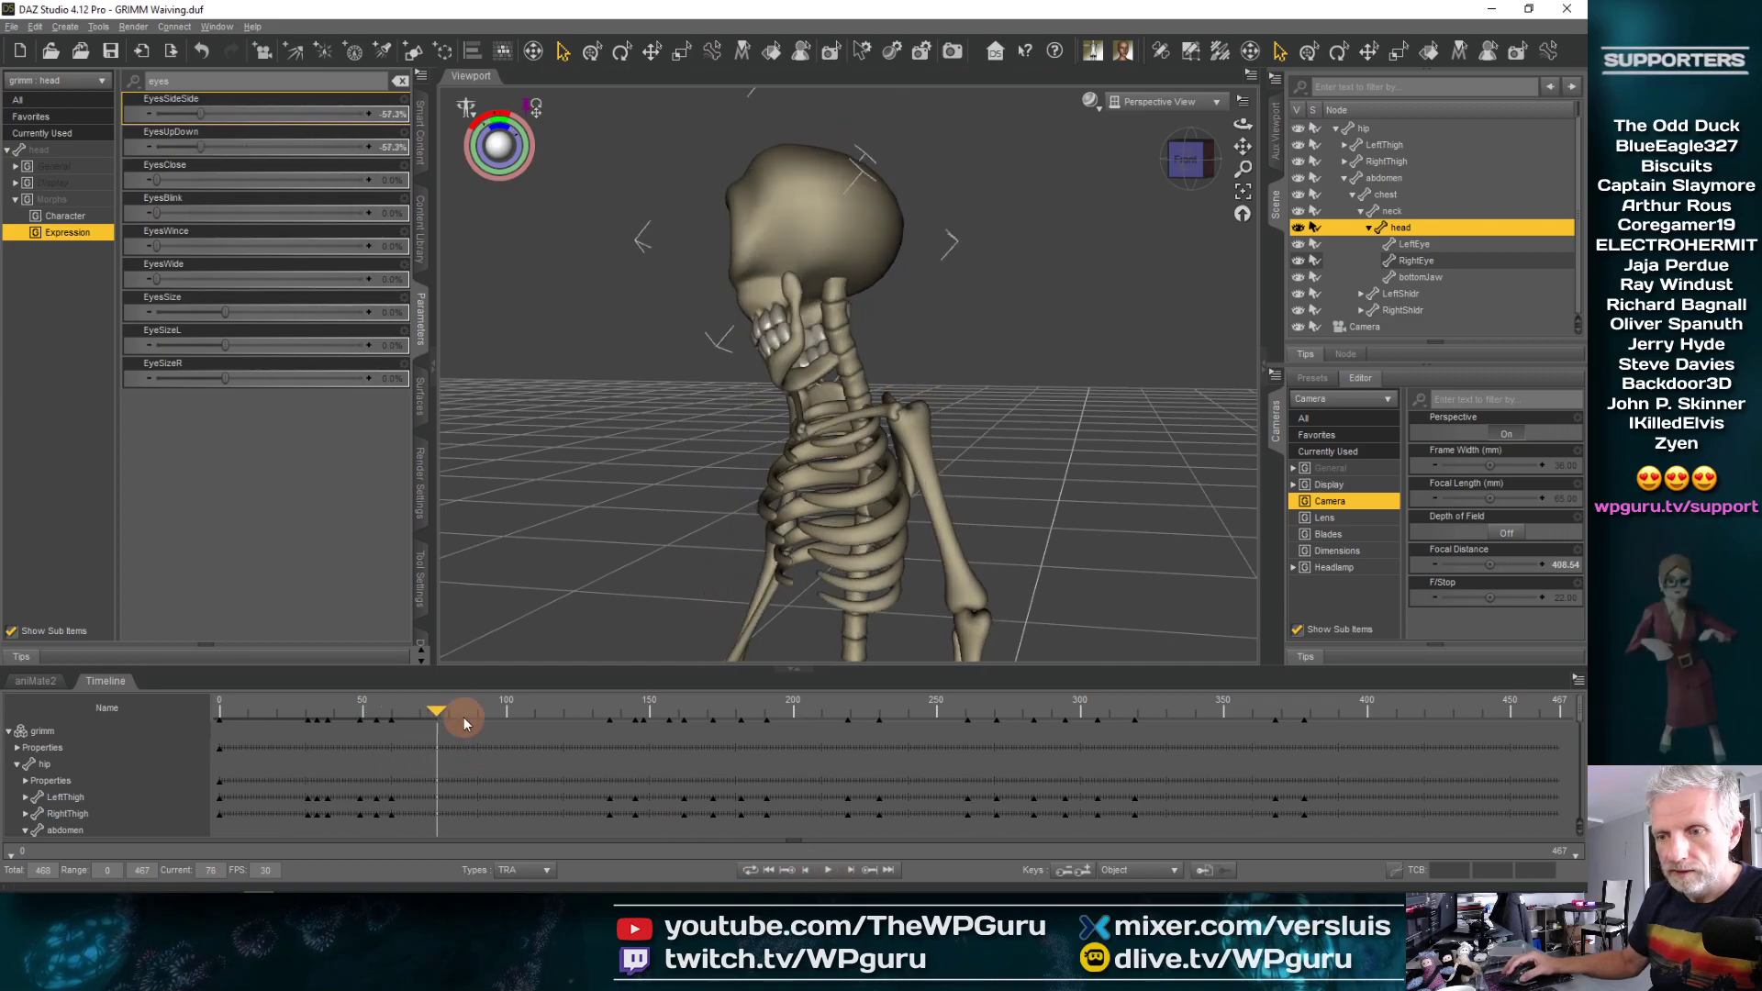
drag(436, 716, 184, 716)
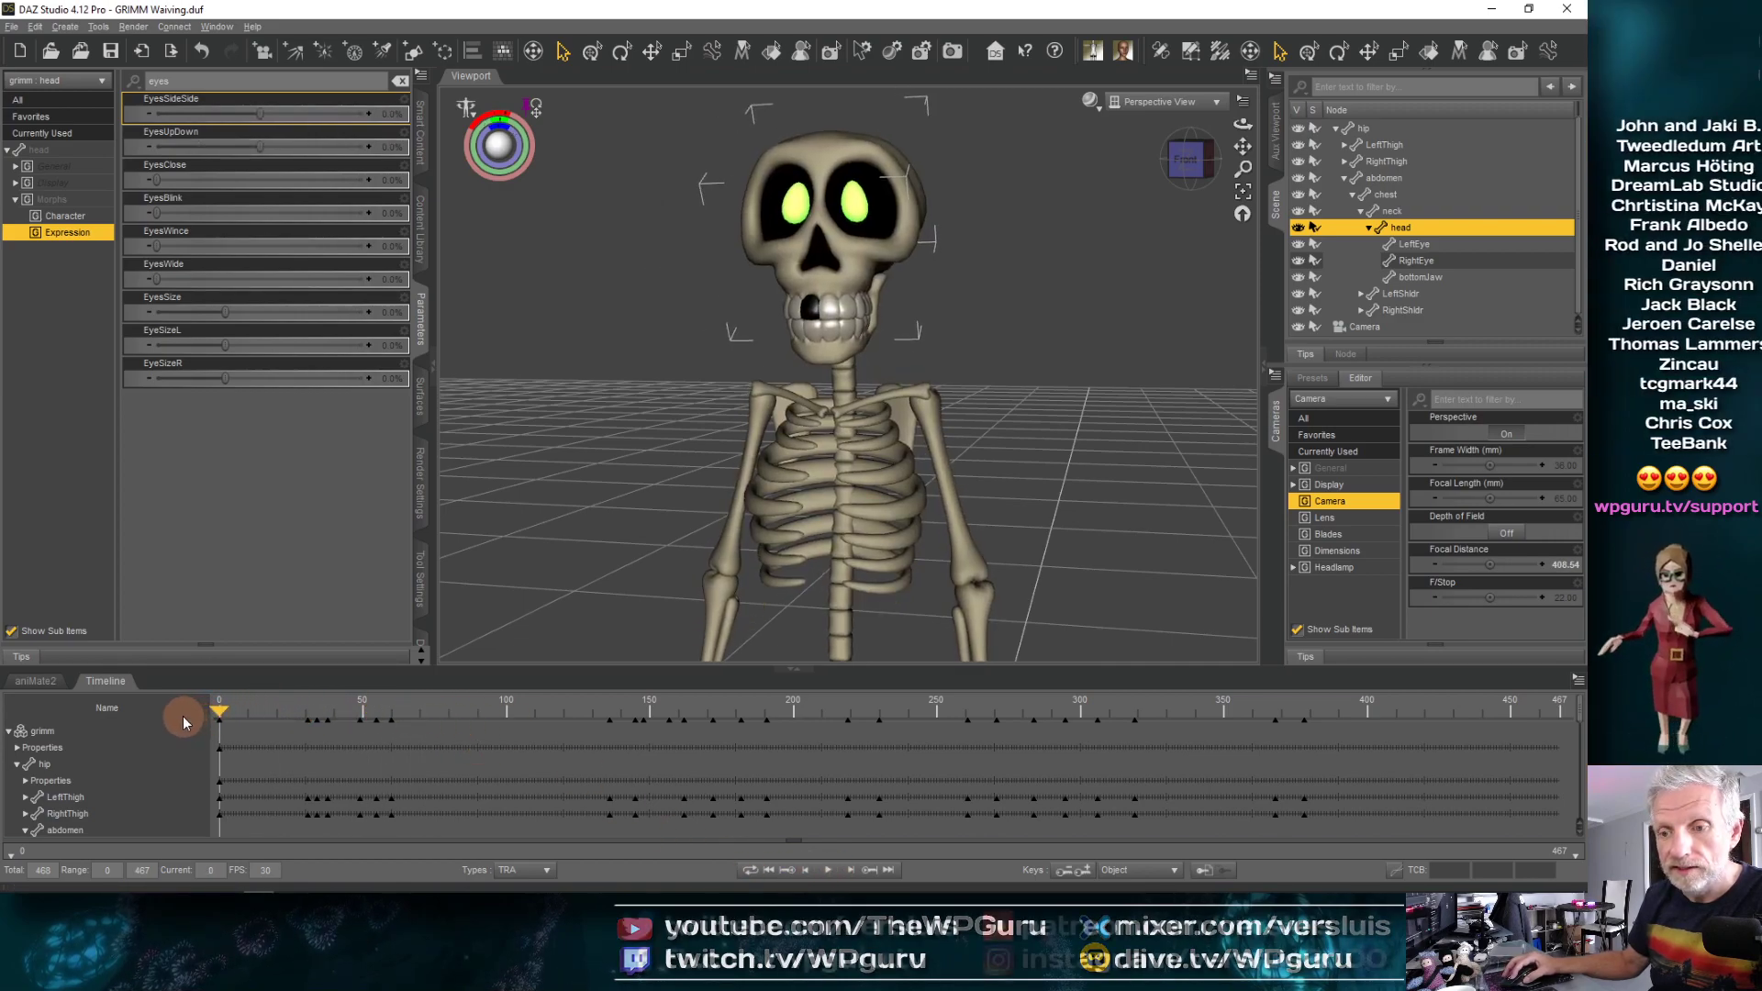
click(799, 852)
click(828, 871)
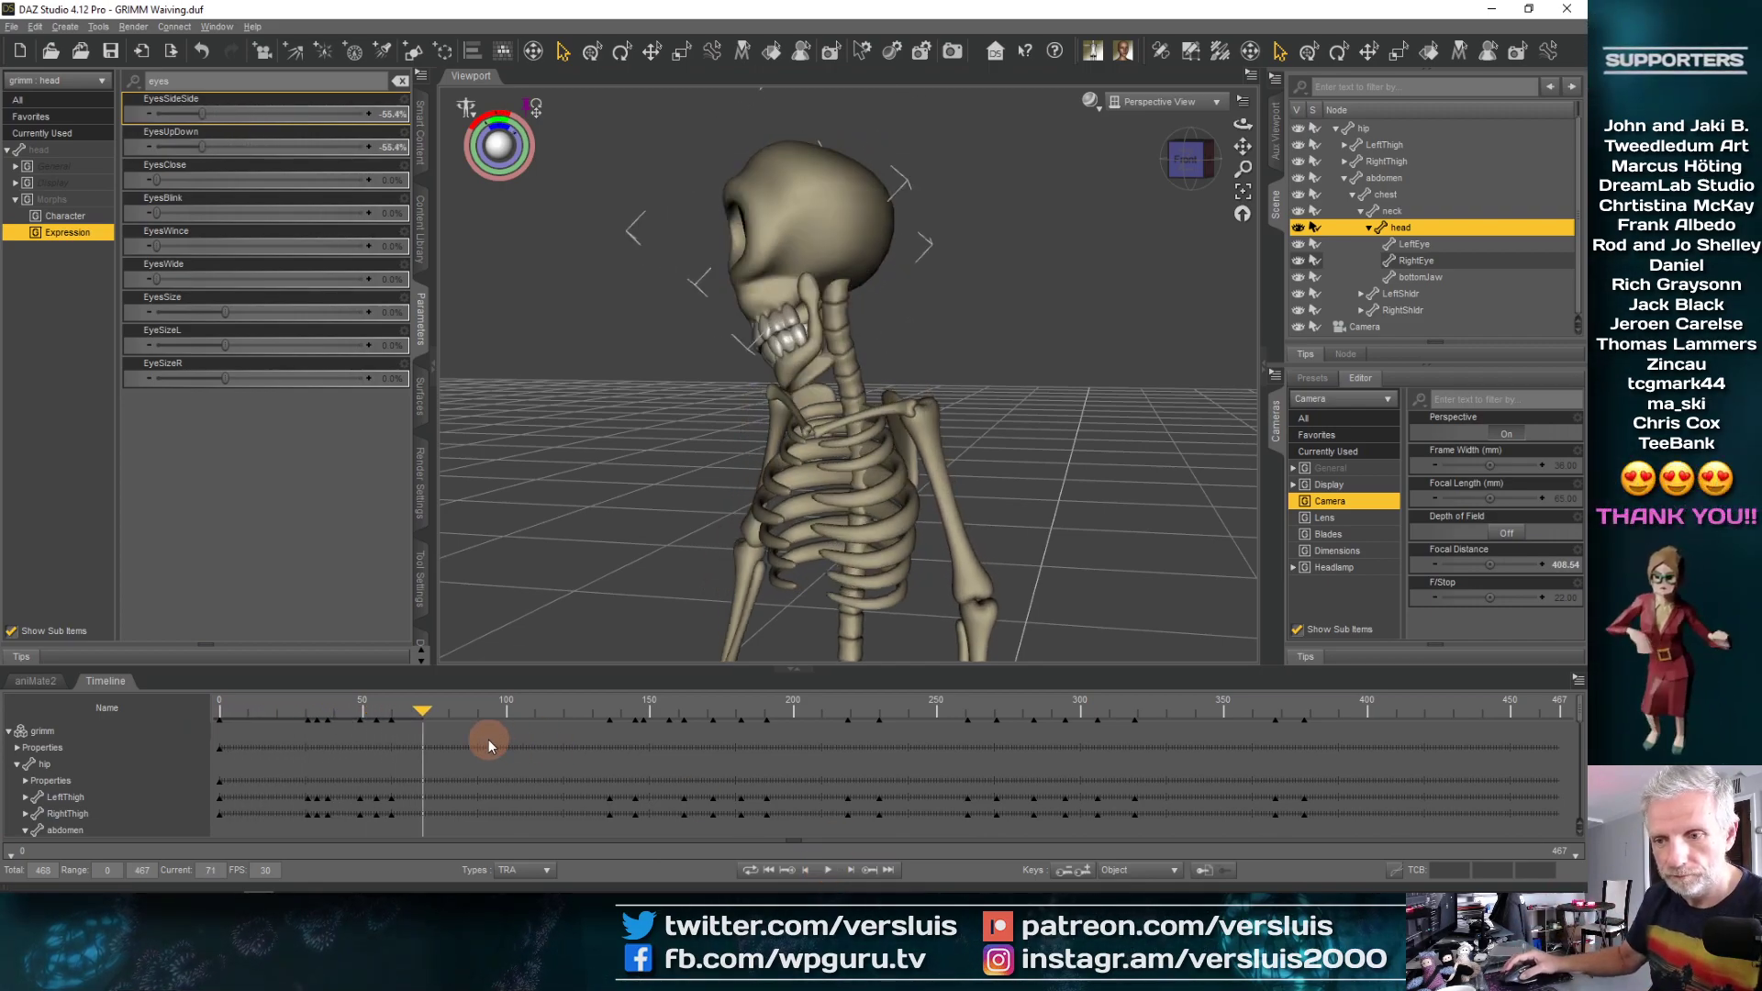
Enlarge the timeline and copy the up-down and side-side keys of LeftEye and RightEye at frames 31, 34 and 38
drag(547, 672, 543, 489)
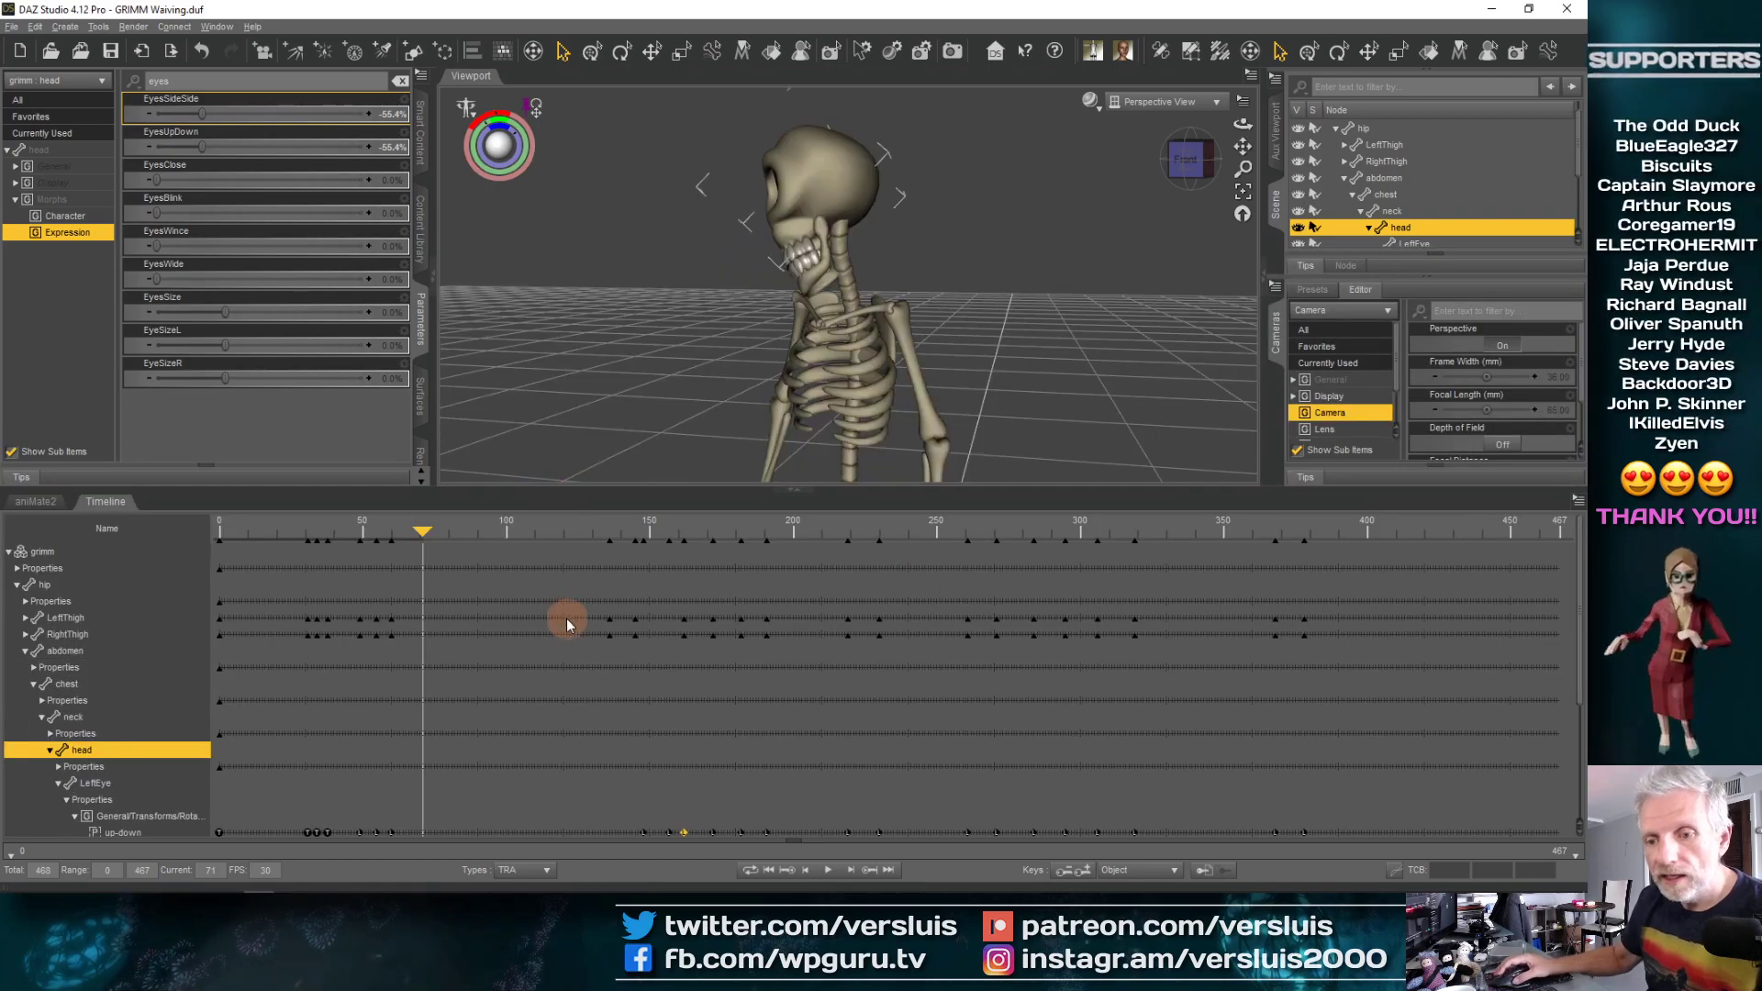
scroll(532, 677, down, 3)
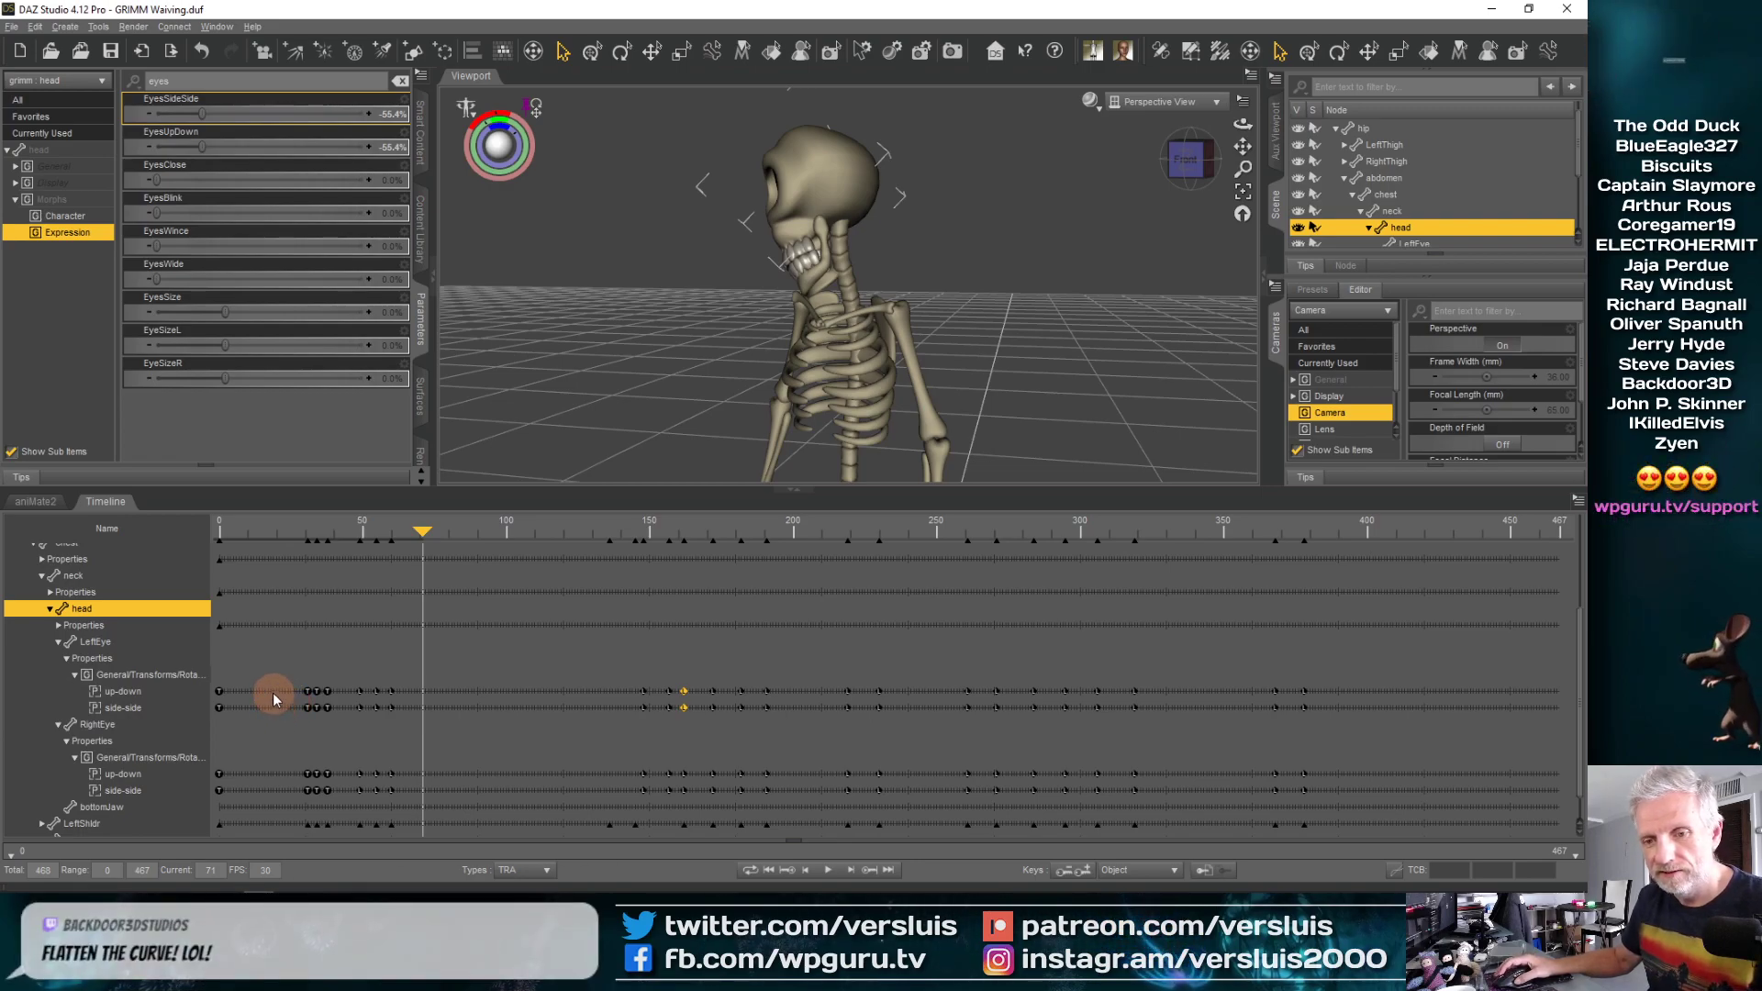
drag(275, 679, 335, 716)
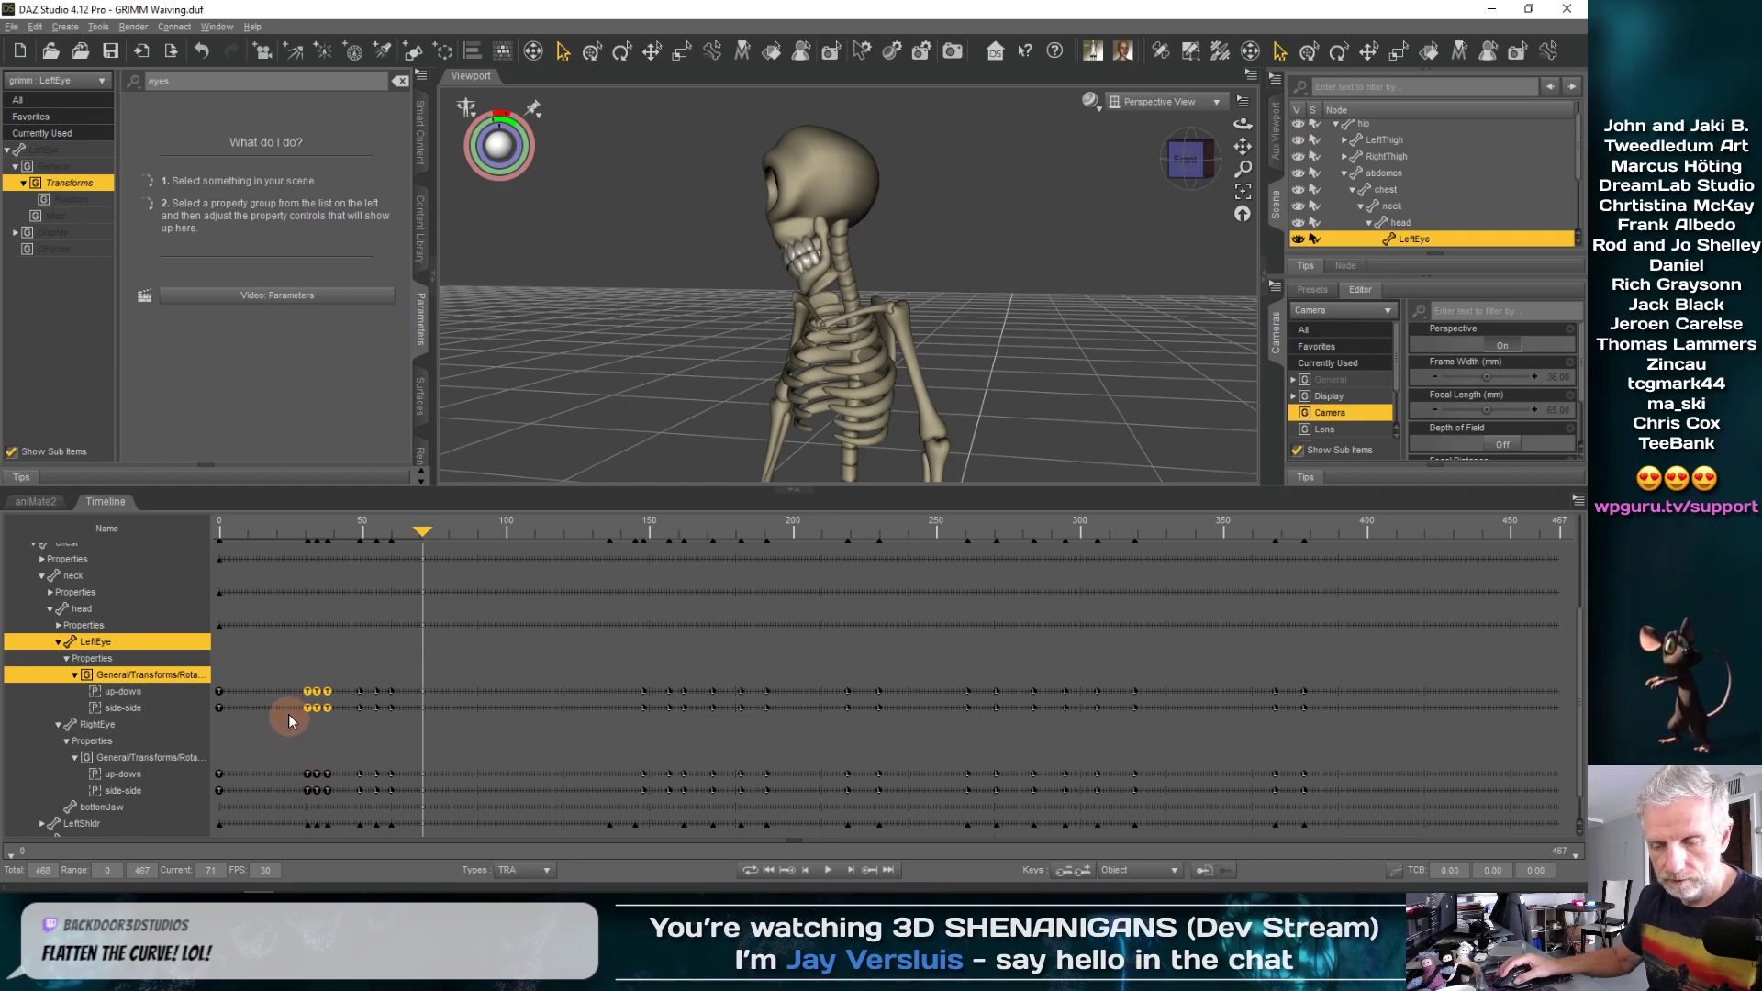
drag(296, 750, 261, 653)
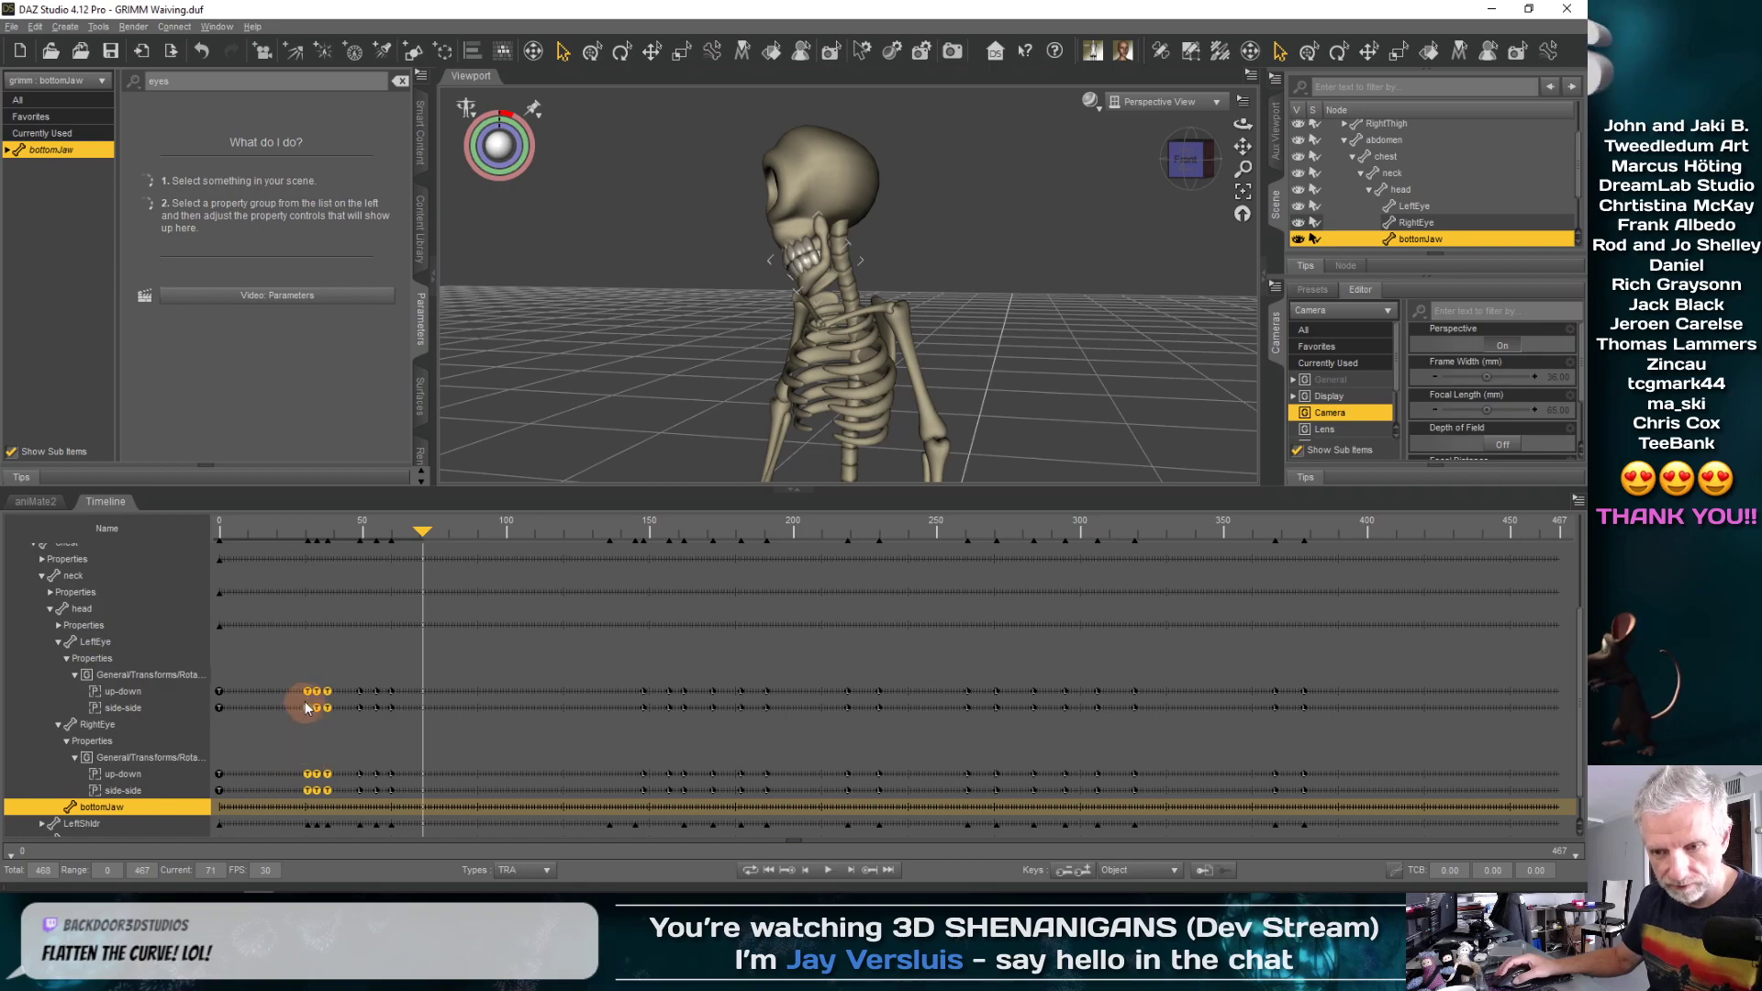
right_click(307, 694)
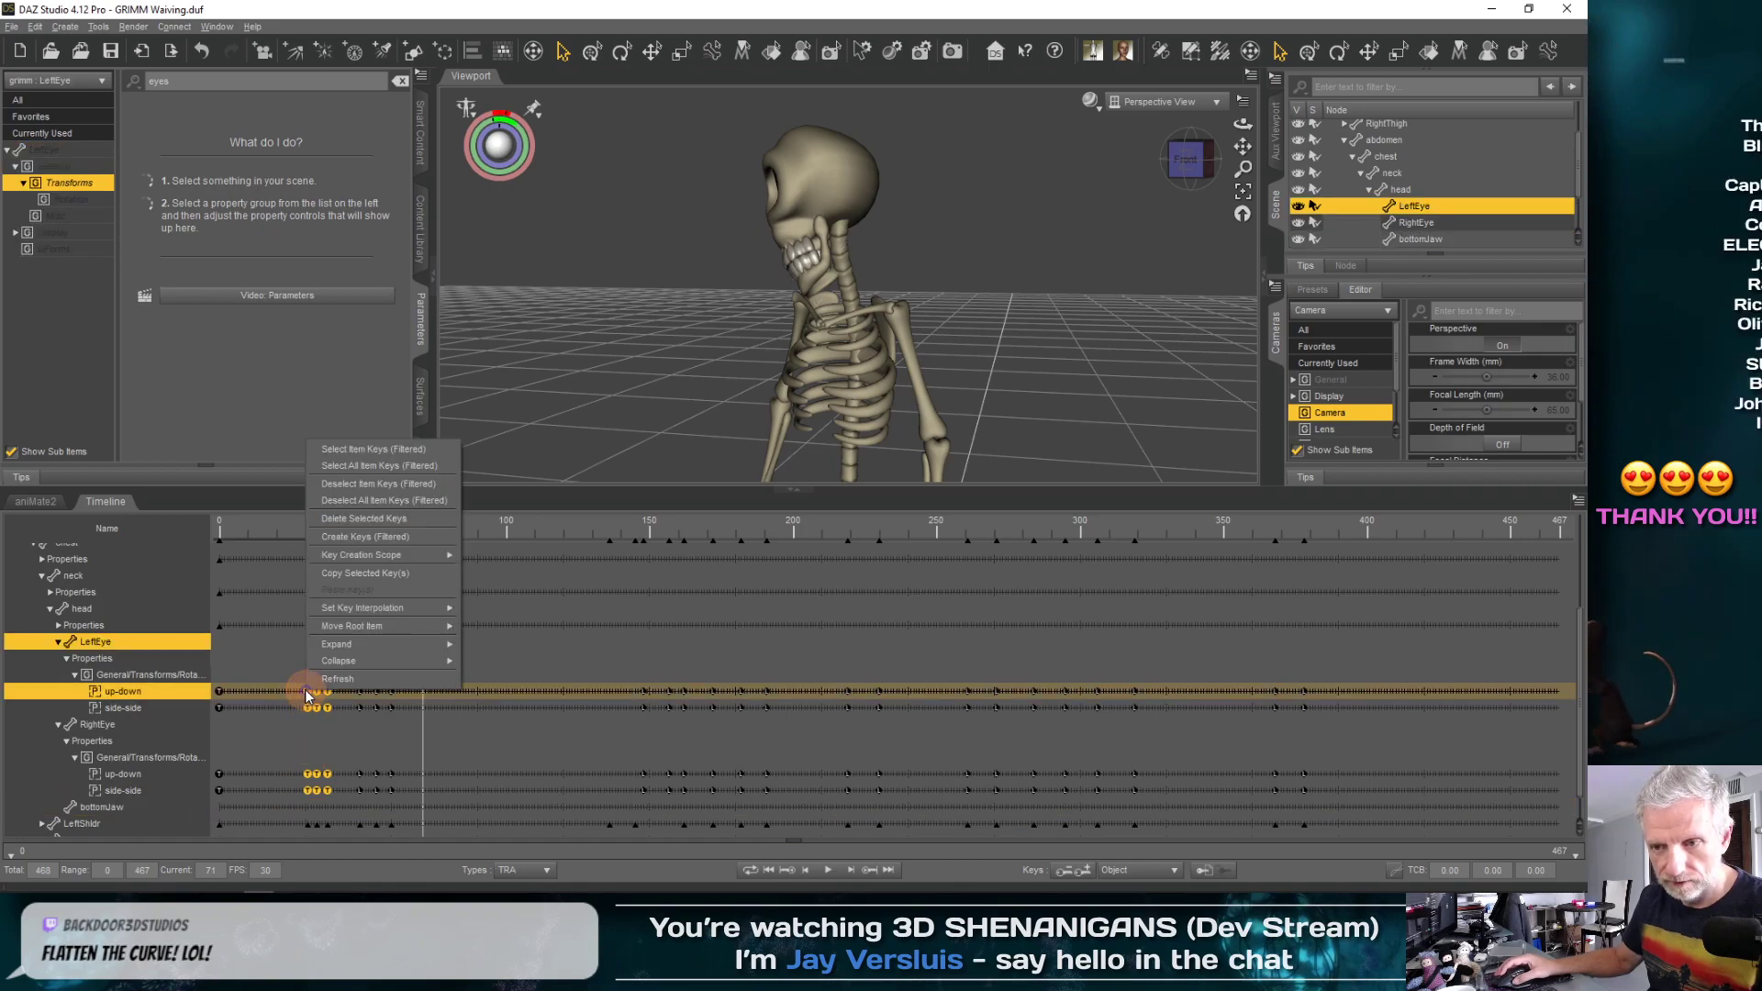
click(400, 574)
Try pasting the copied LeftEye and RightEye up-down and side-side keys at frame 11
drag(422, 531, 246, 565)
right_click(258, 692)
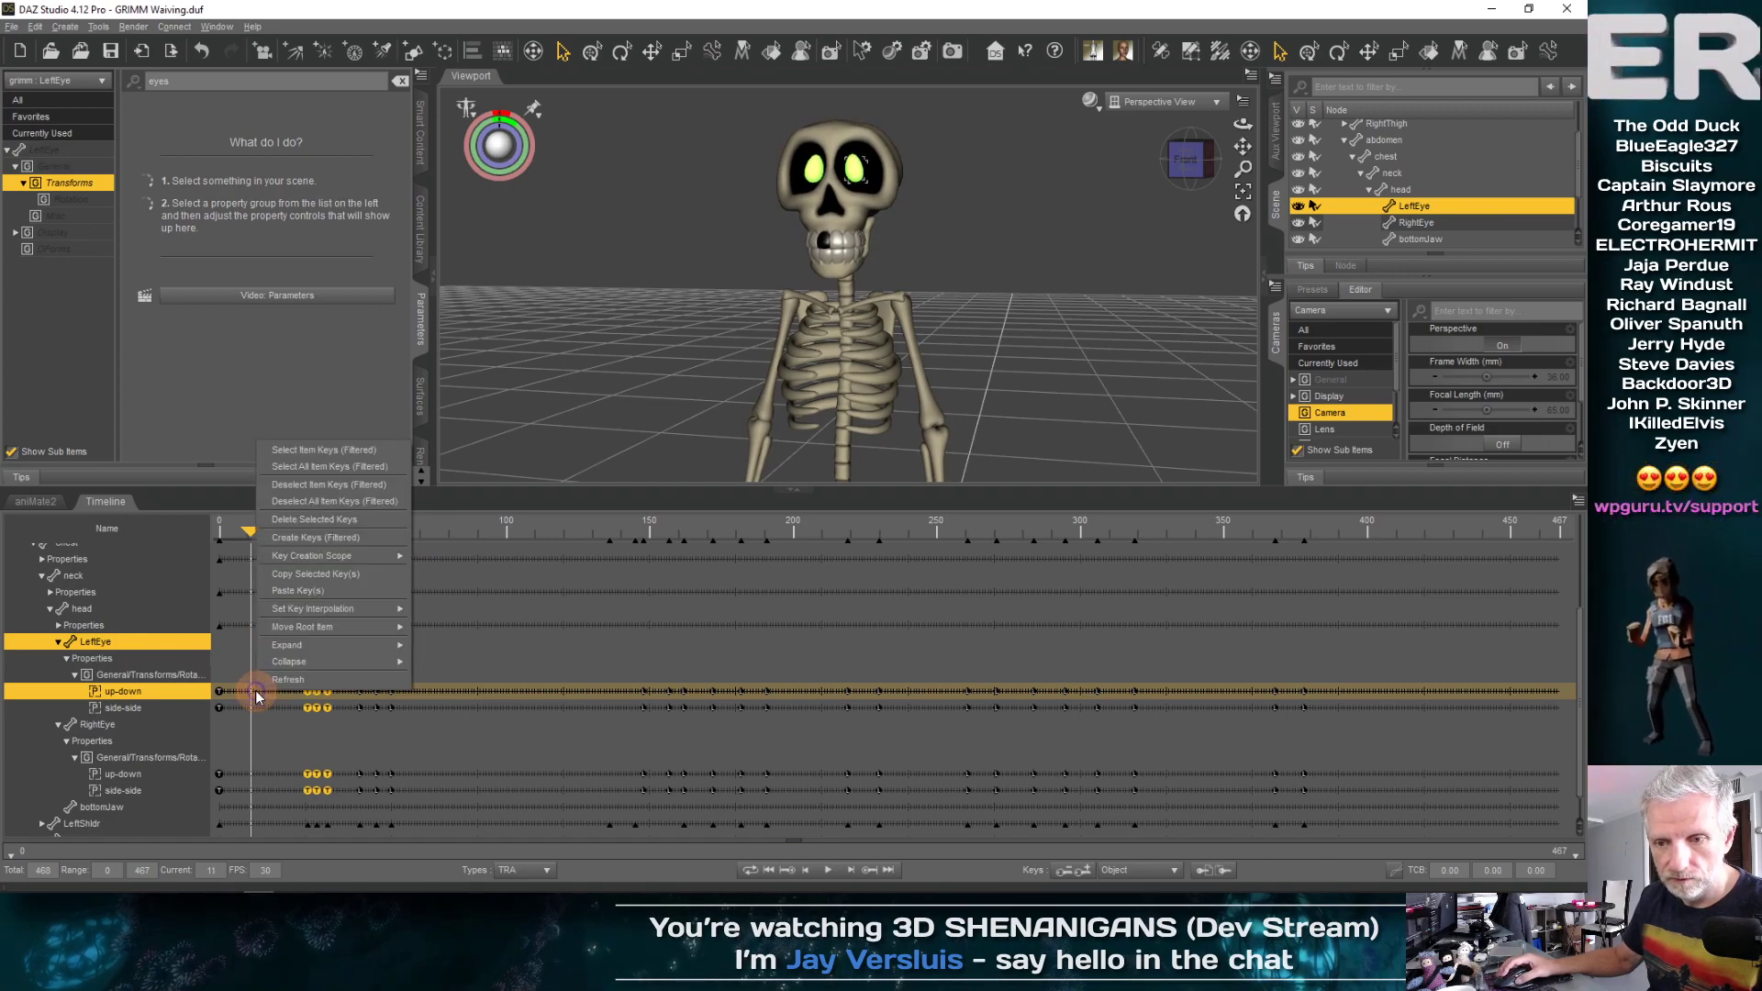
click(355, 586)
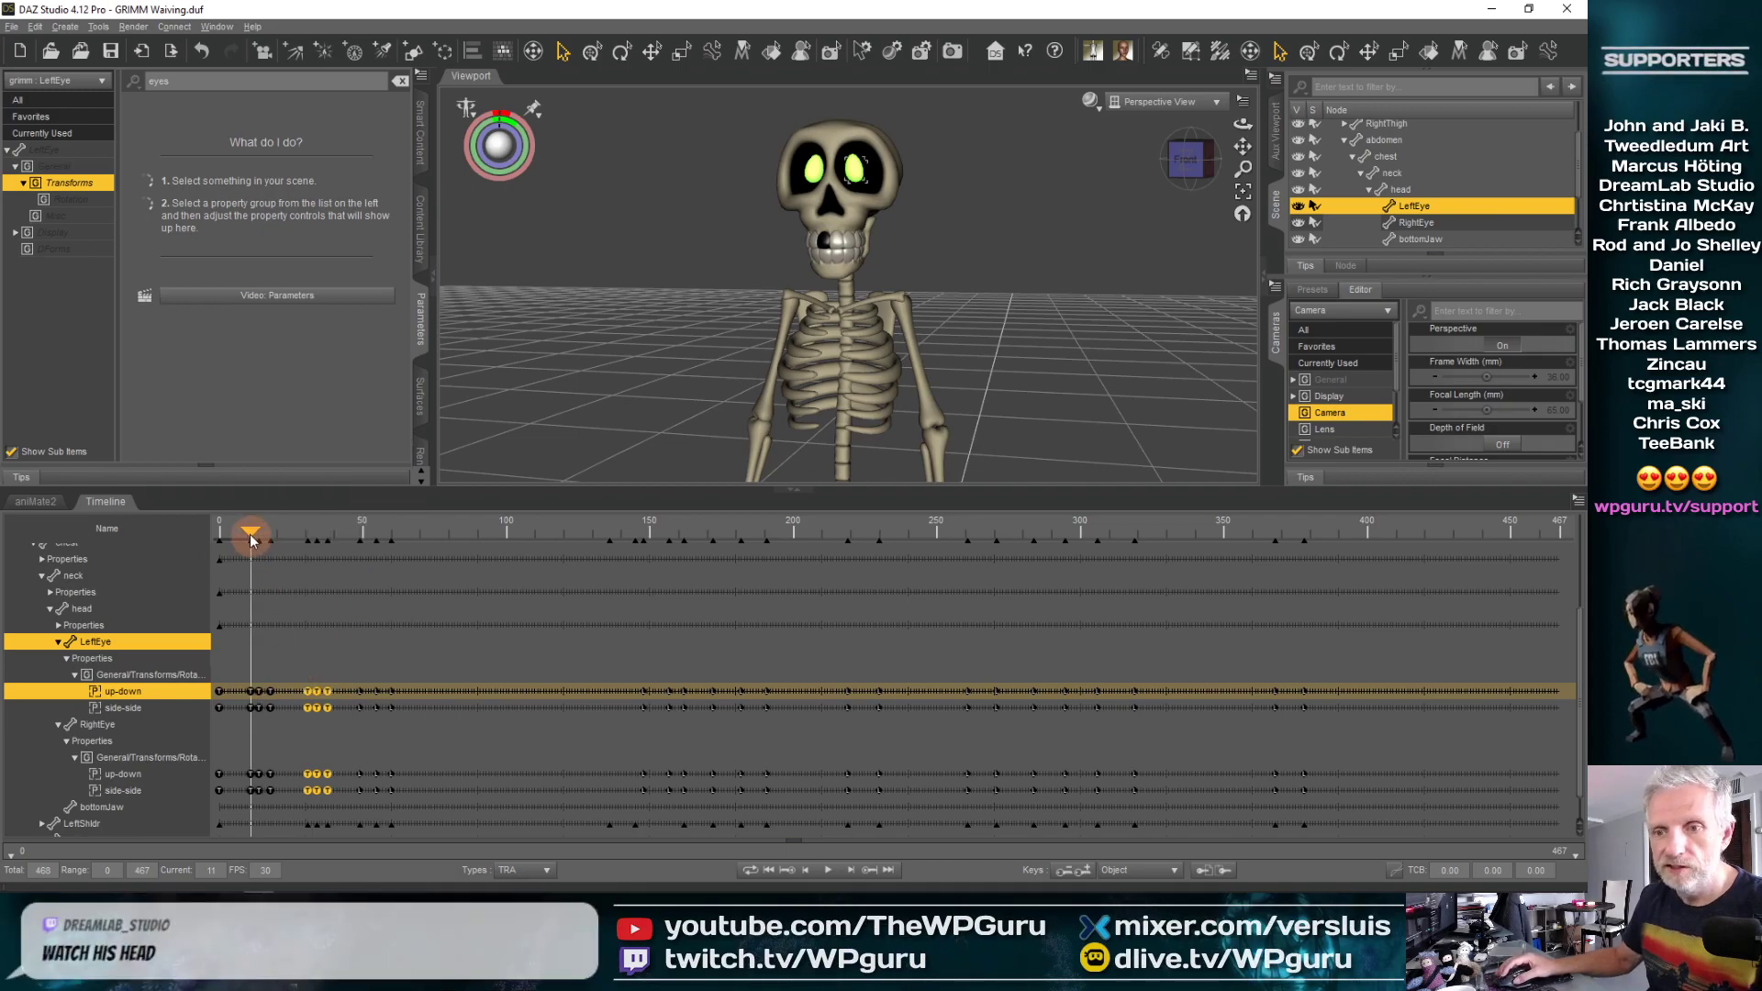
Enlarge the viewport and play the opening from frame 0 repeatedly to review the pasted eye keys
drag(251, 550, 203, 543)
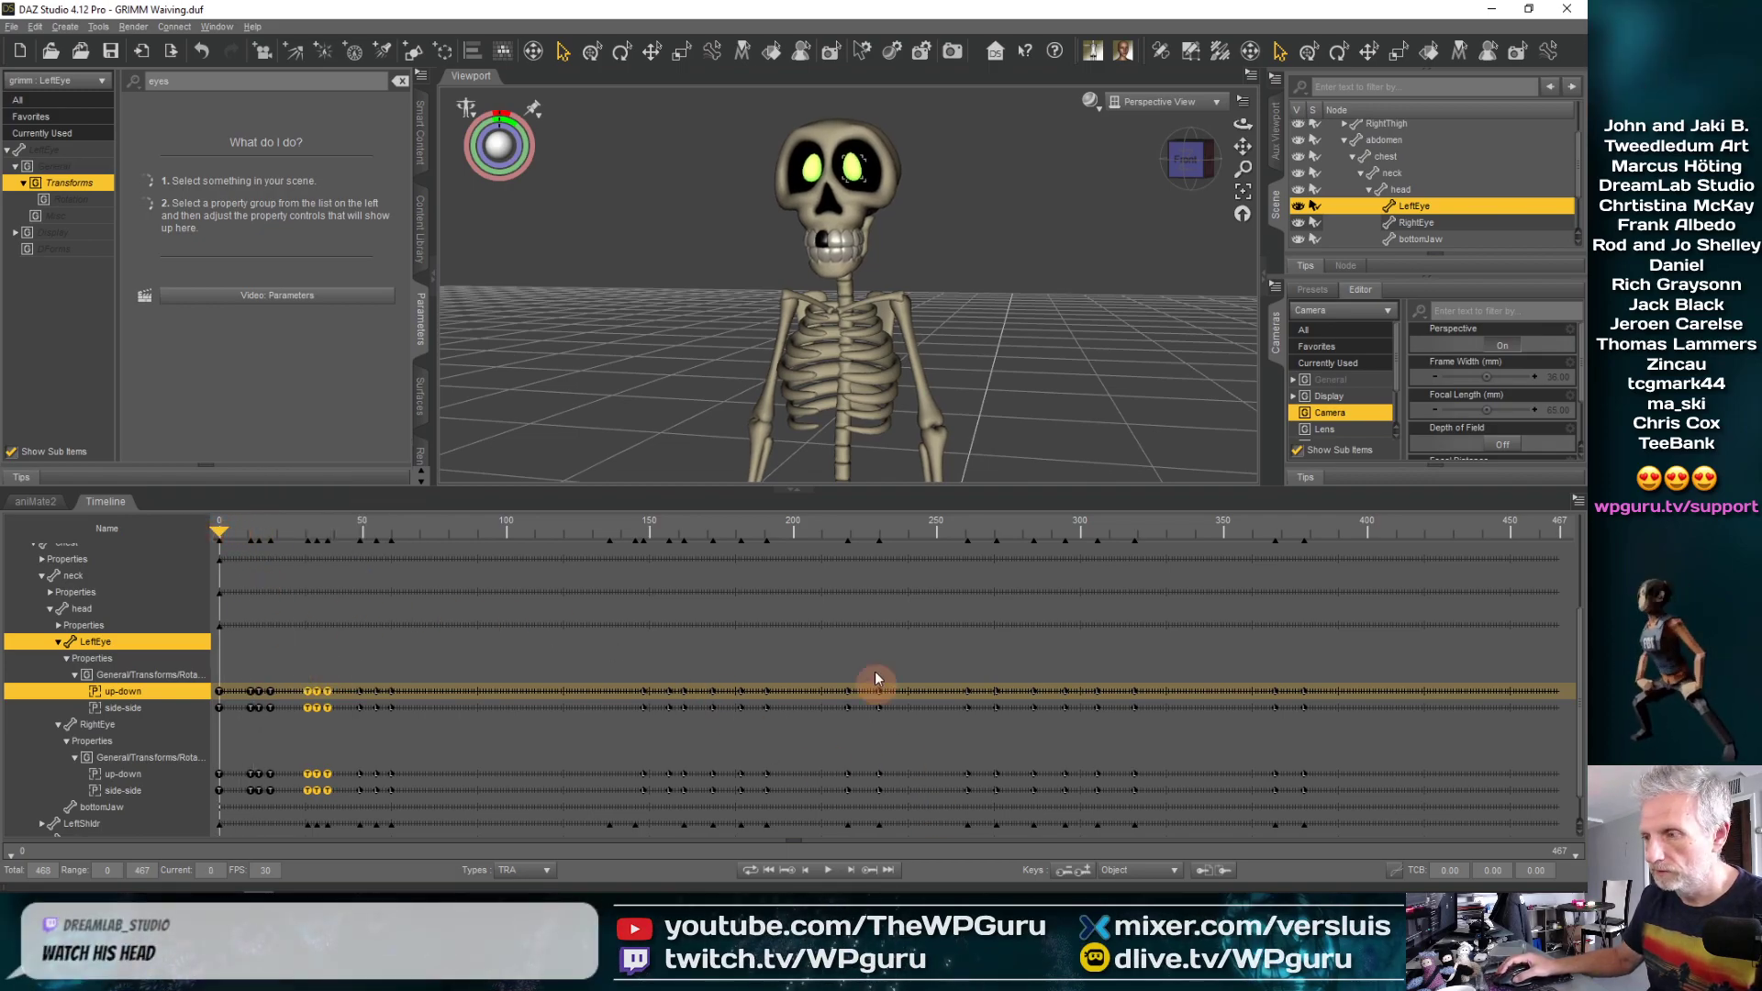
drag(925, 492, 936, 657)
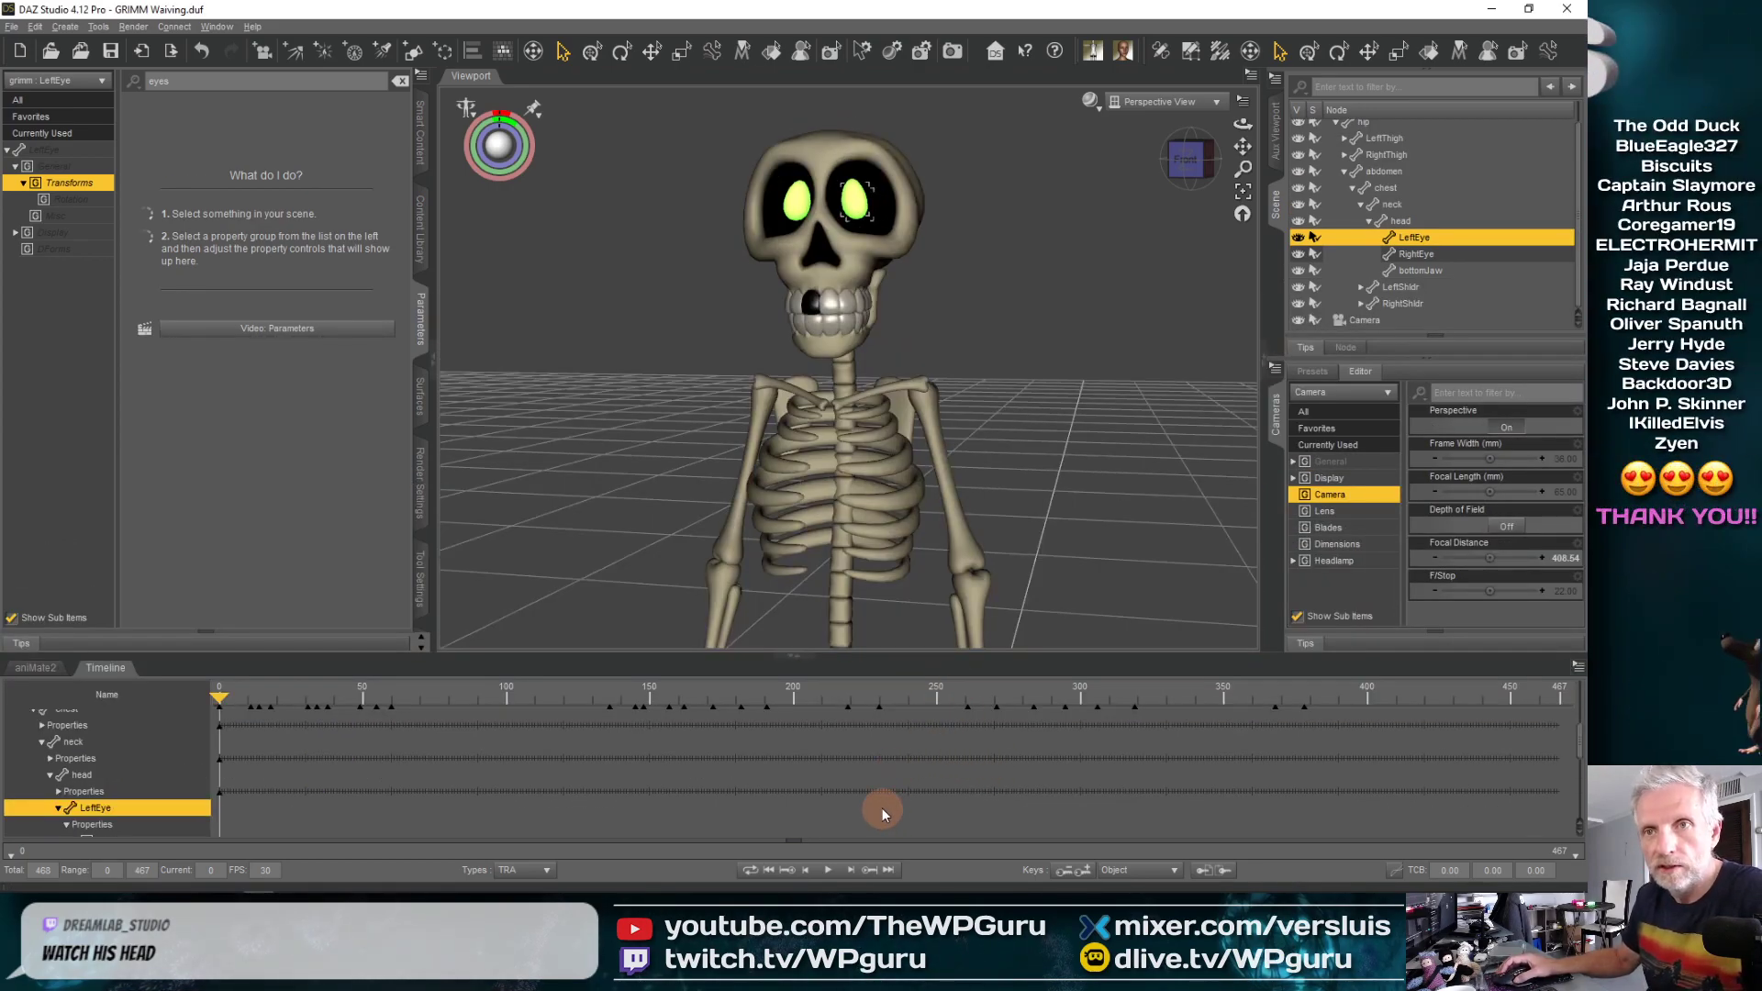
click(827, 872)
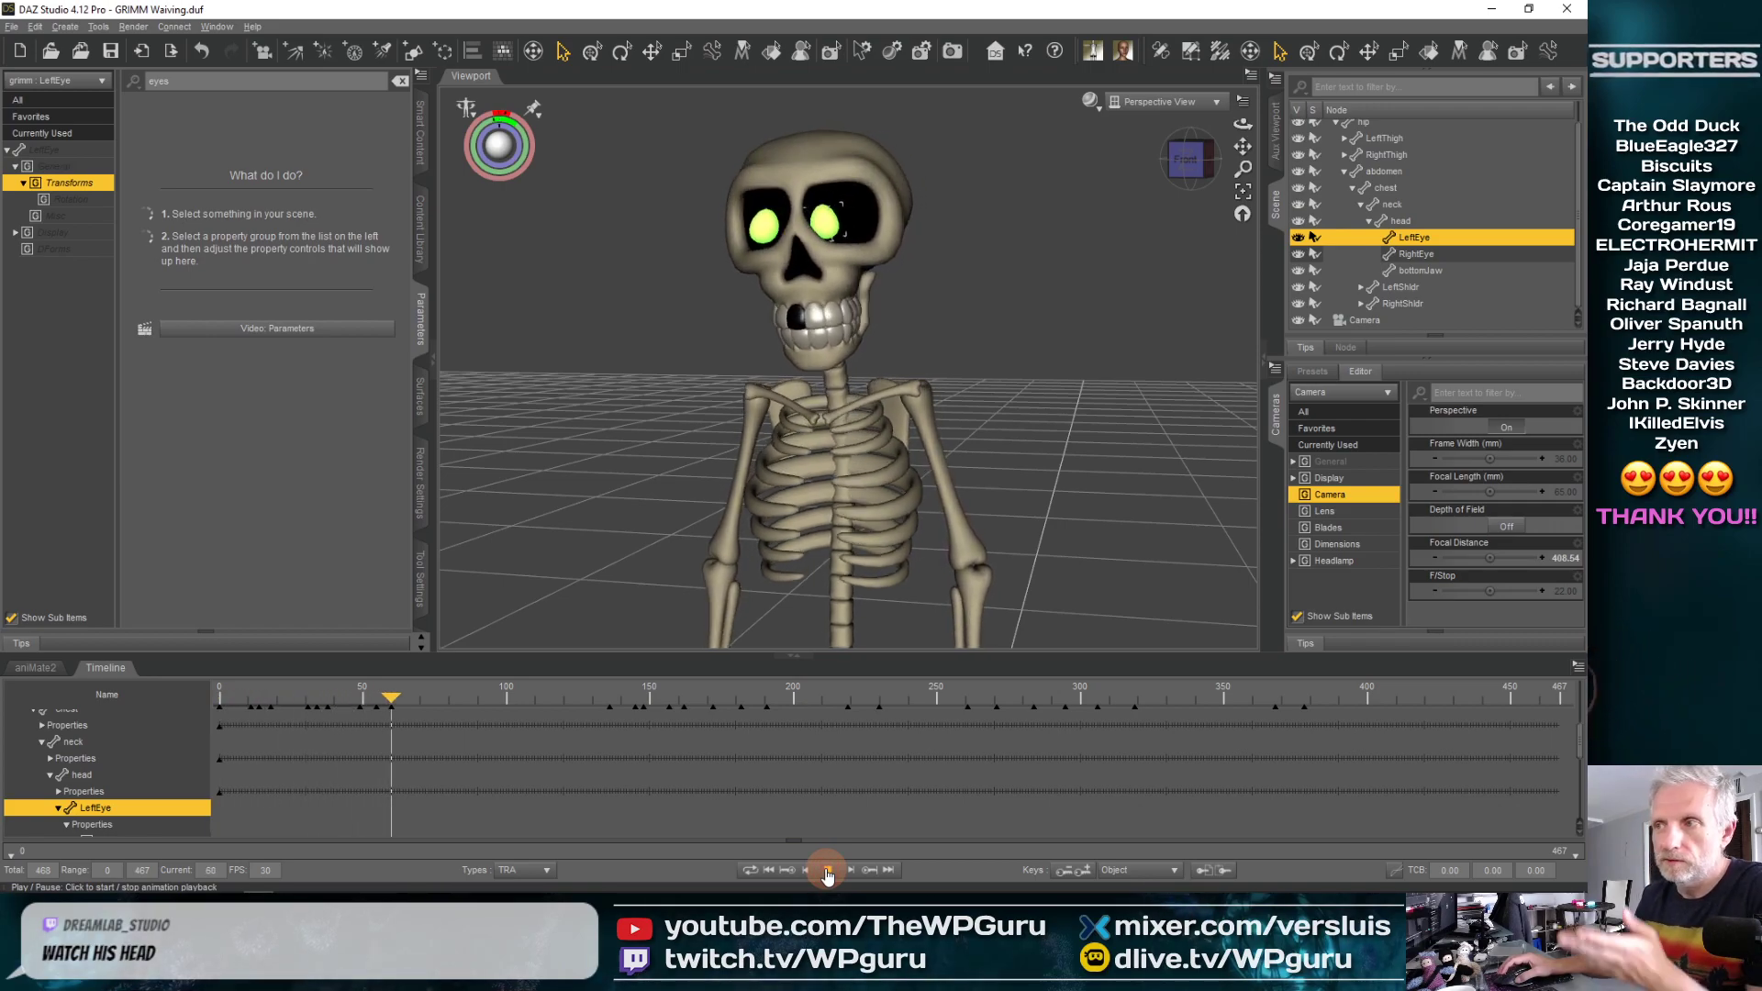
click(489, 698)
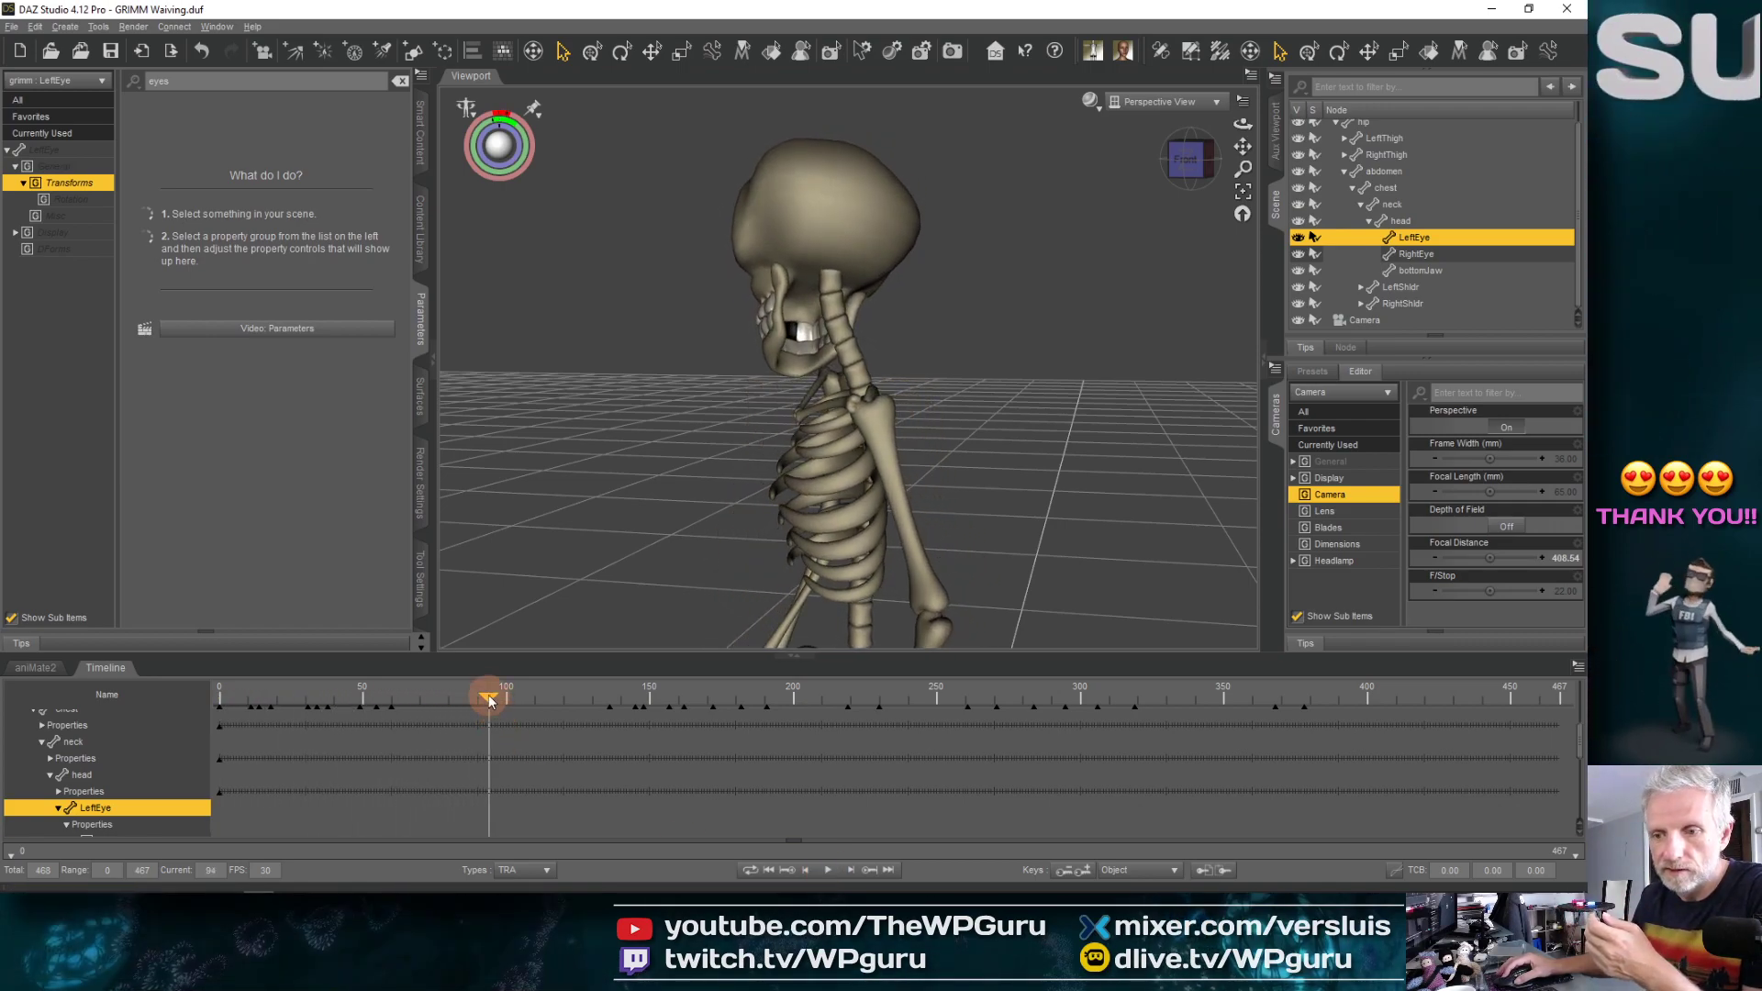
drag(488, 695, 224, 707)
click(826, 872)
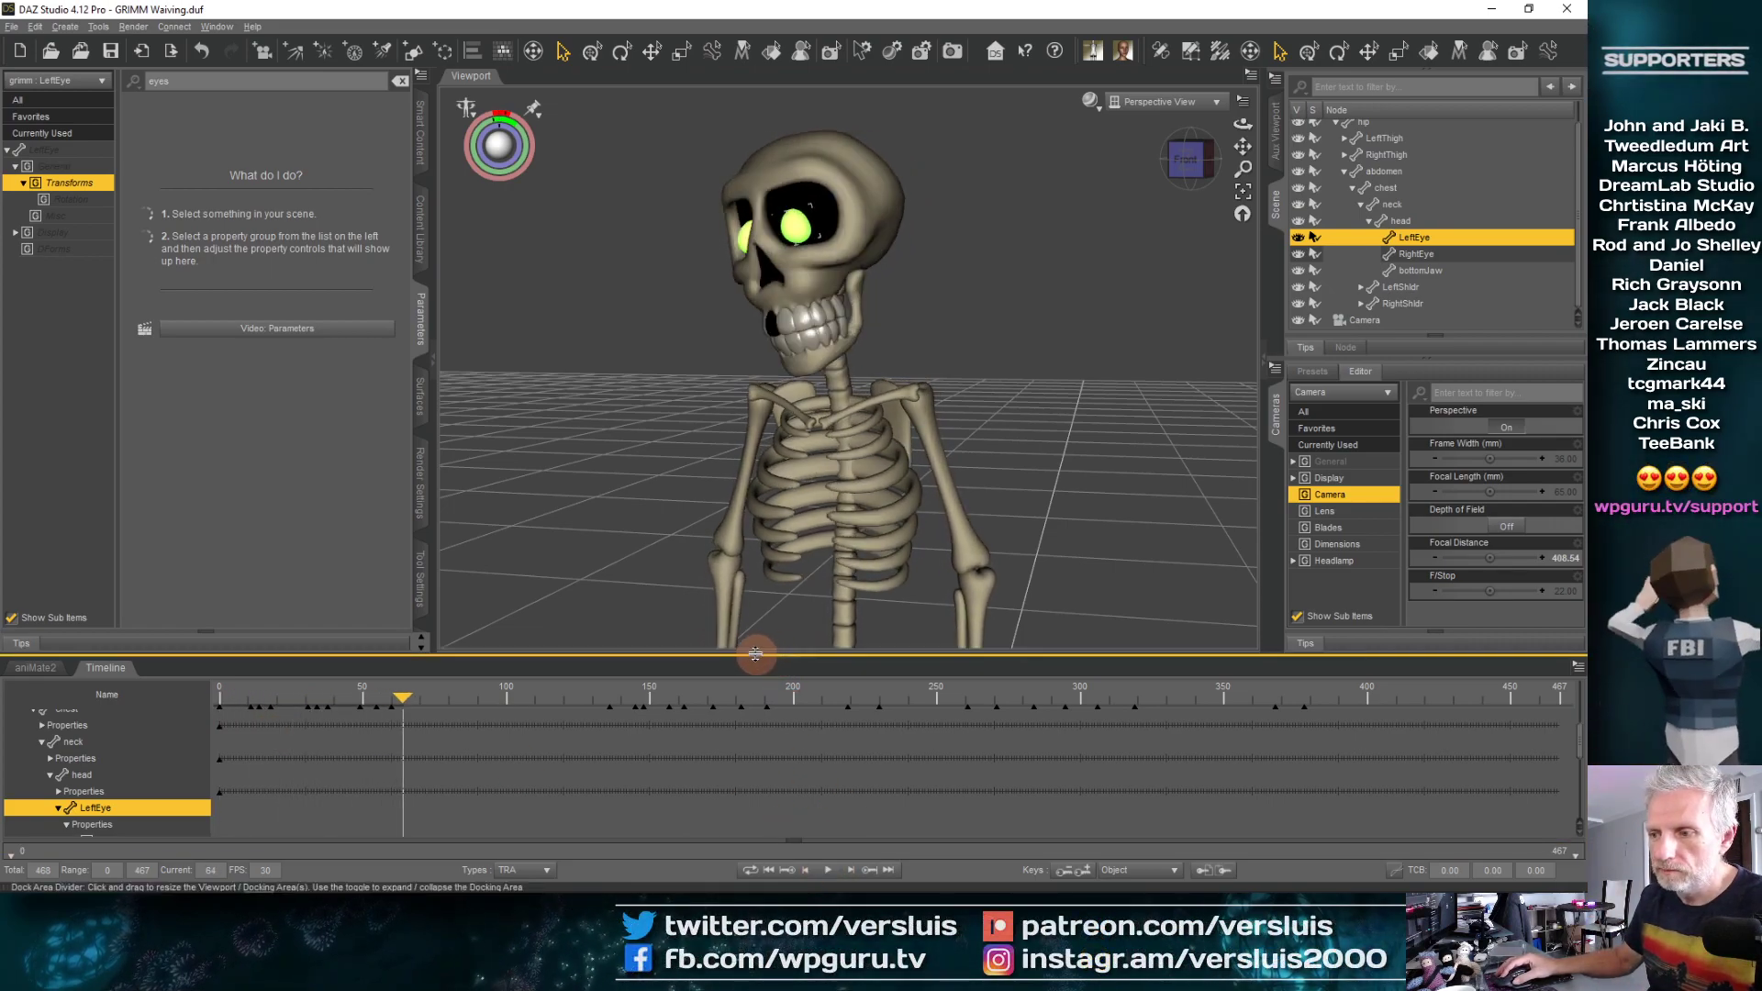
Enlarge the timeline and undo the pasting of the eye keys
drag(779, 657, 734, 429)
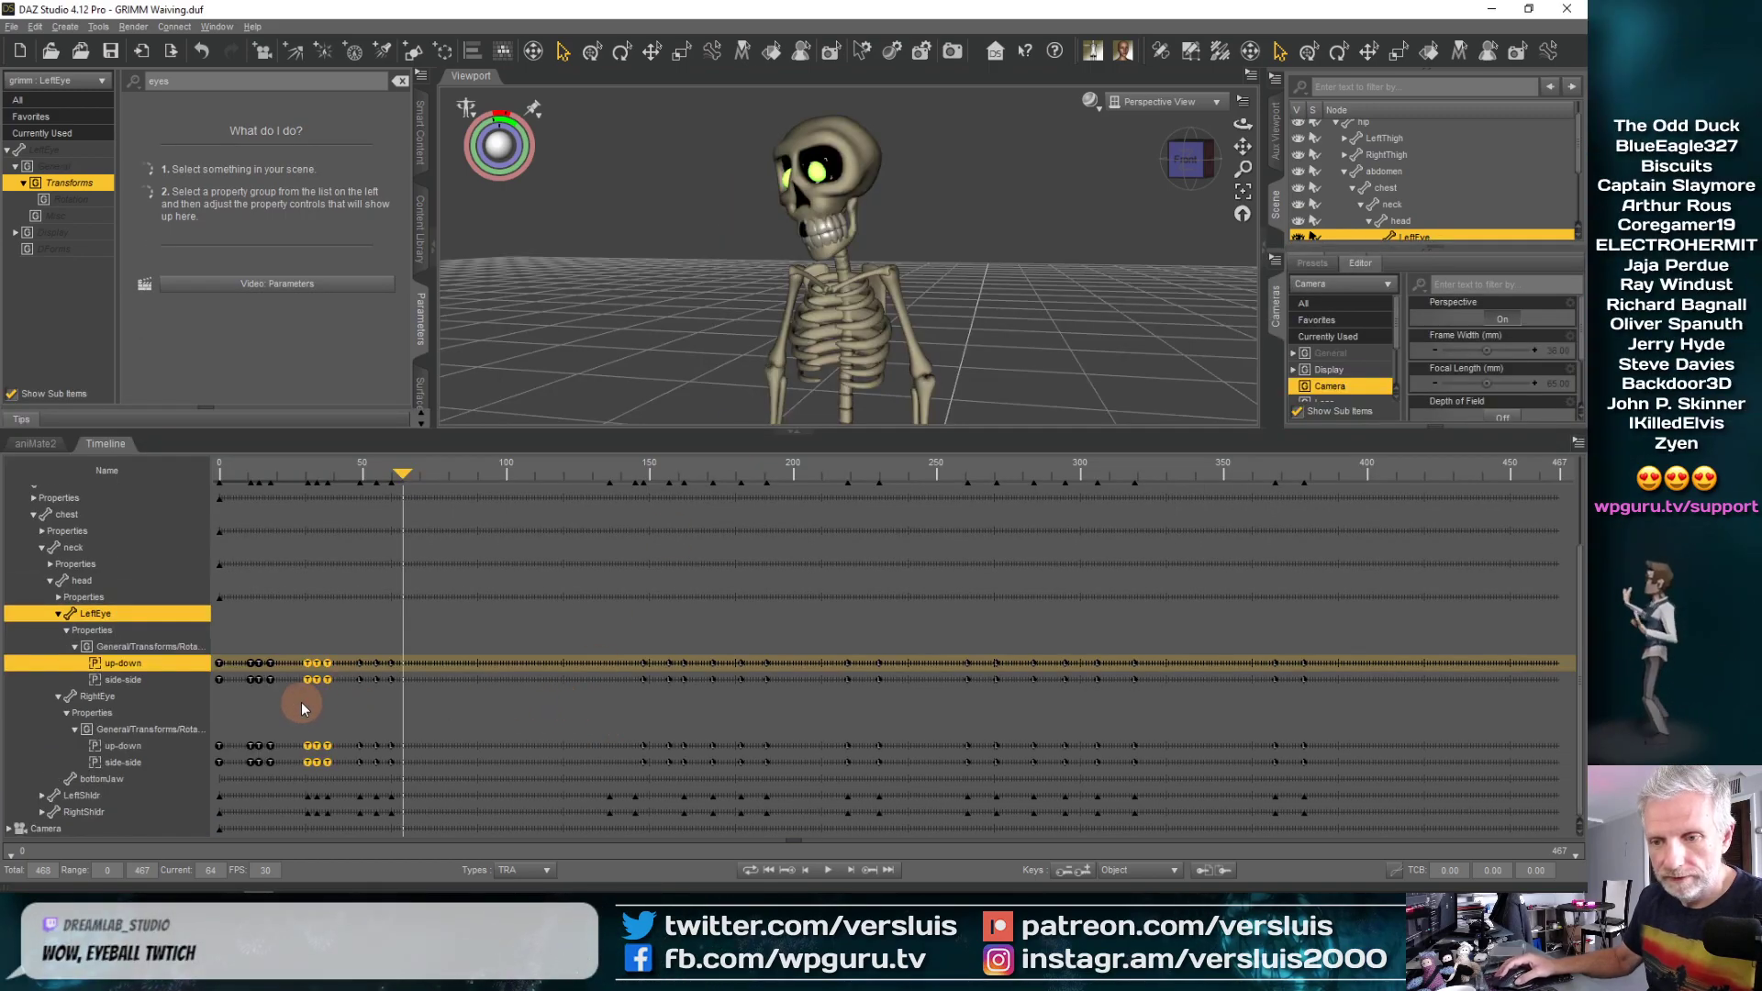
key(ctrl+z)
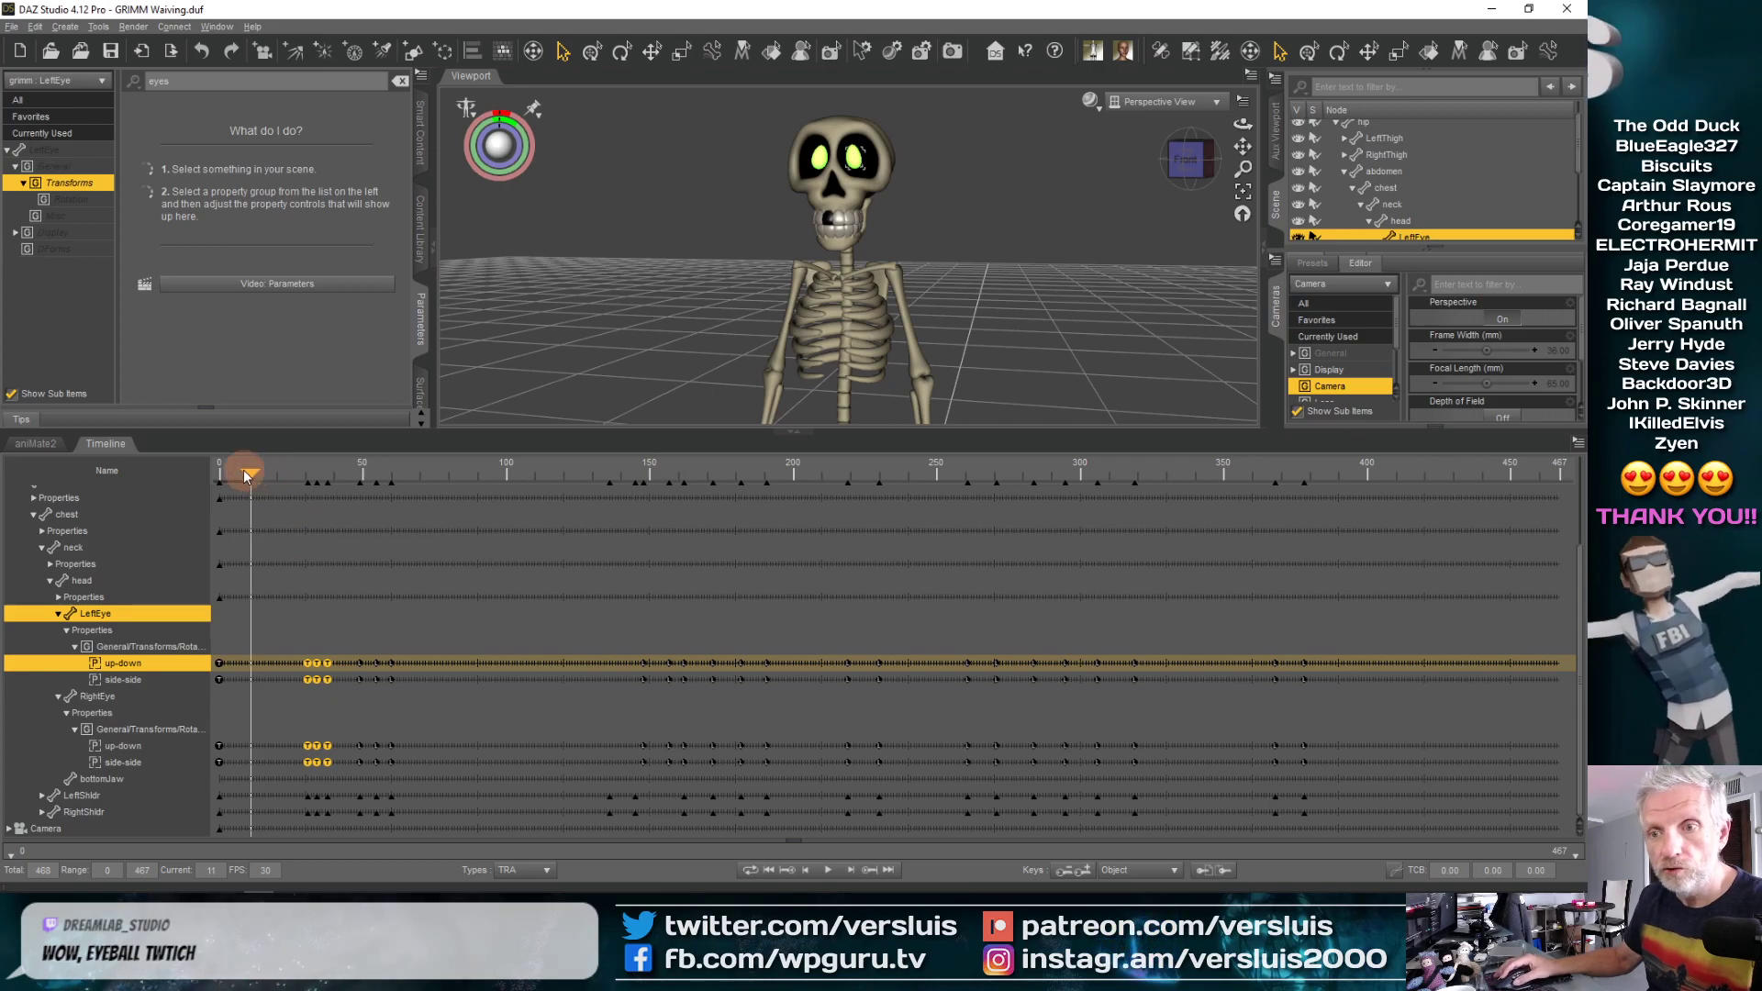
Show the head bone's eye morphs and create a keyframe at frame 13
mouse_move(249, 484)
mouse_down()
mouse_move(320, 493)
mouse_move(254, 497)
mouse_up()
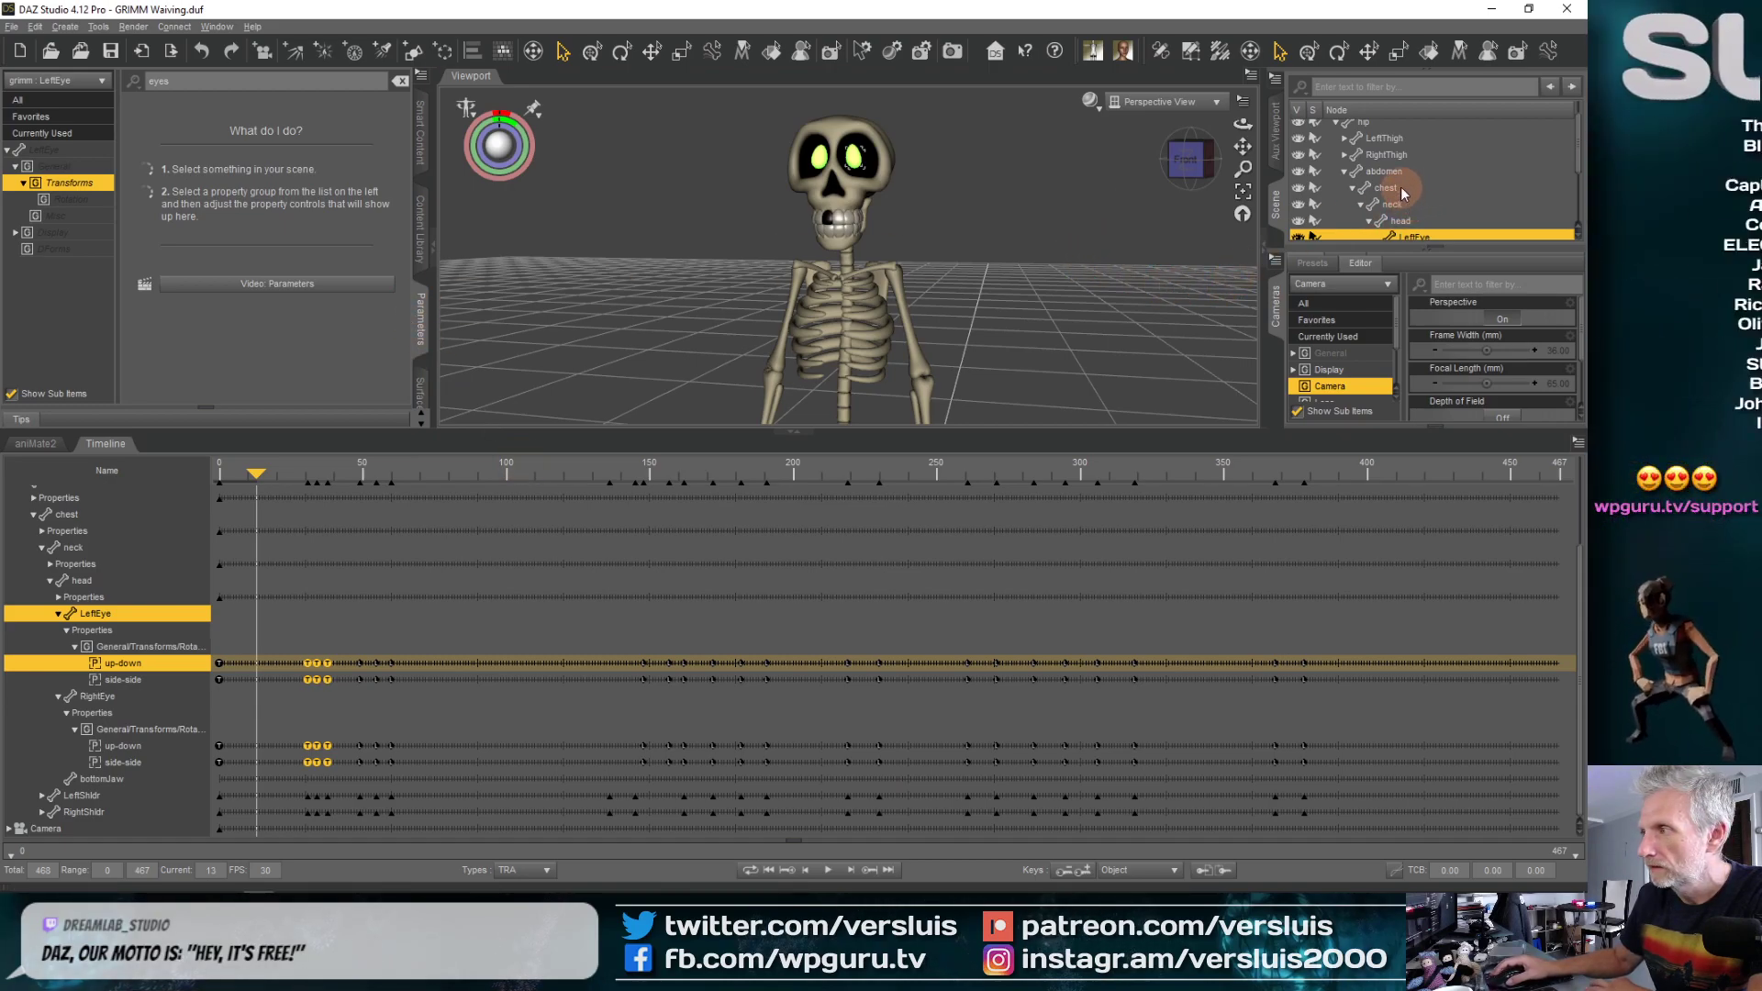
click(1412, 217)
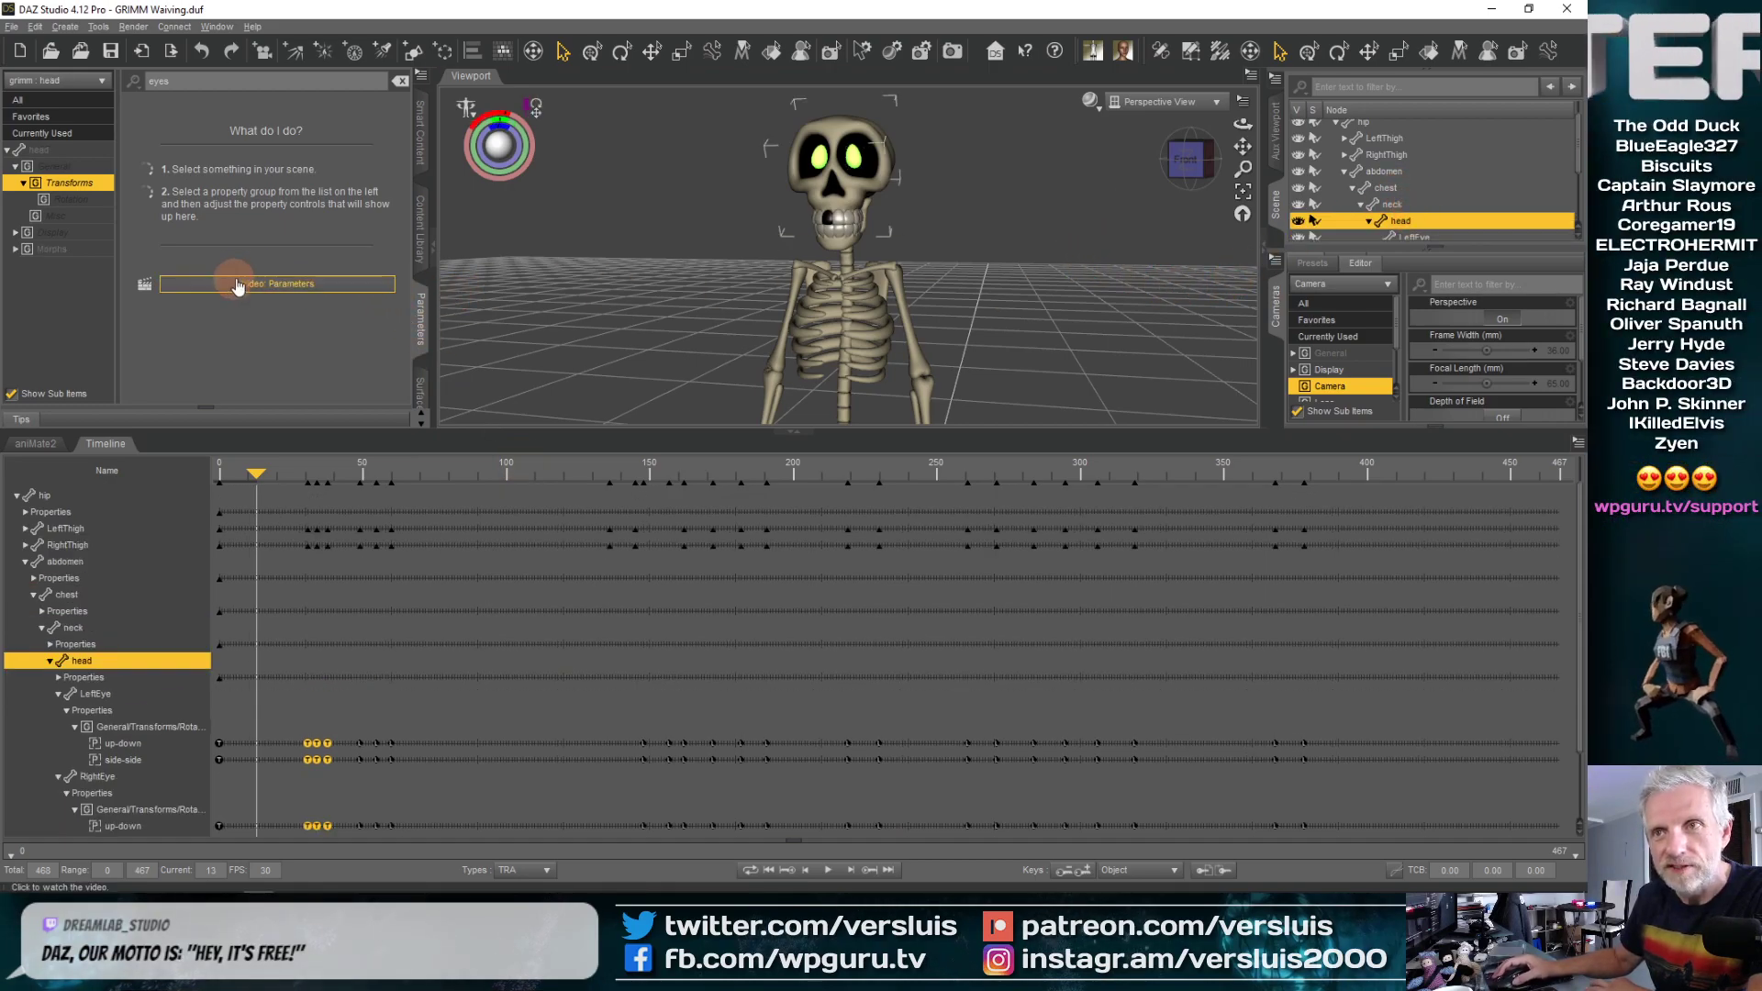
click(55, 249)
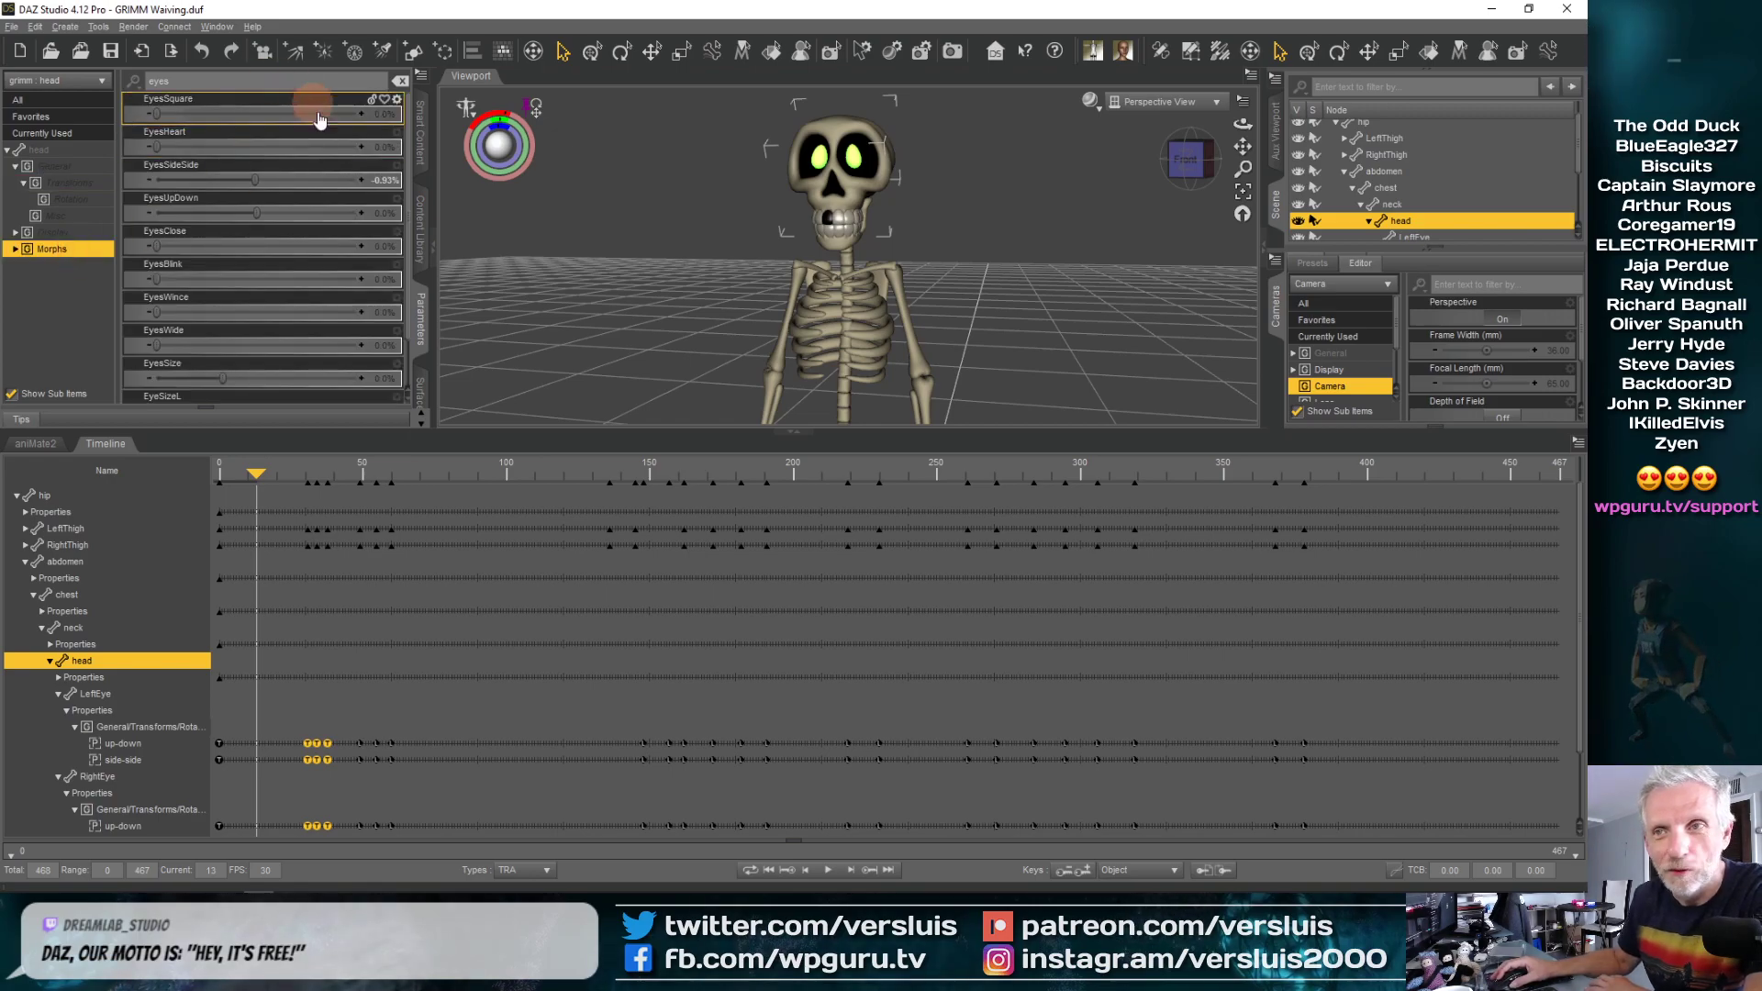
click(335, 390)
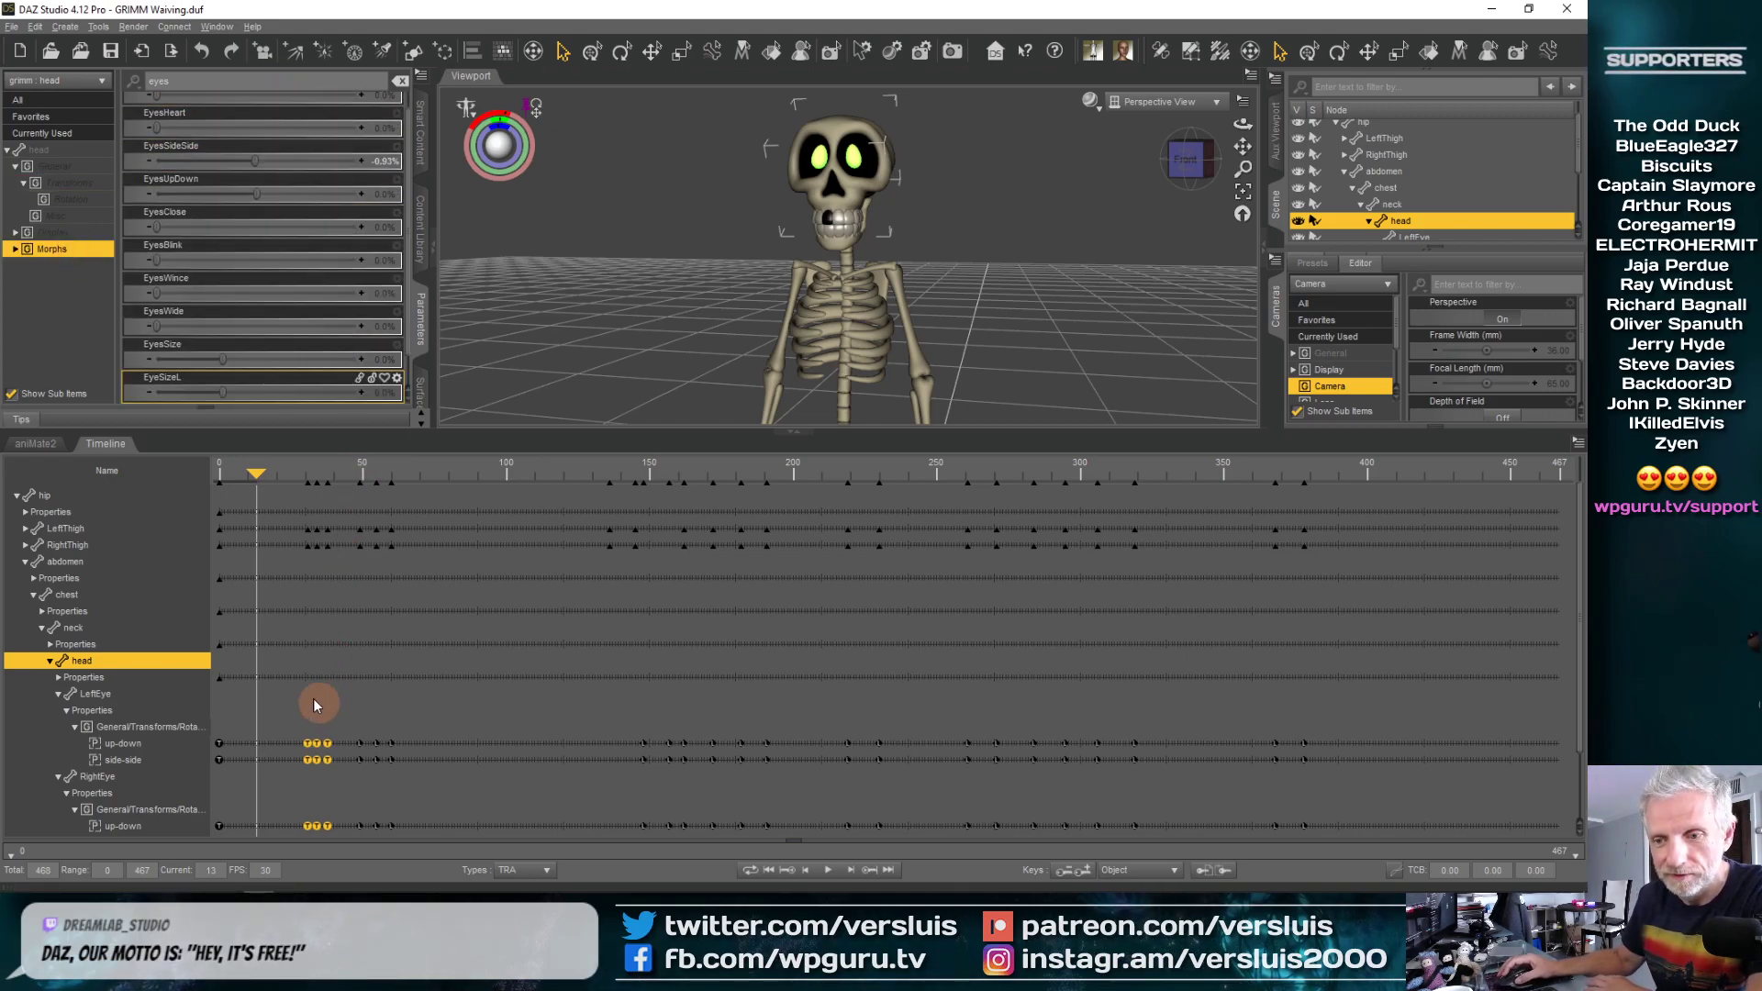
click(1086, 872)
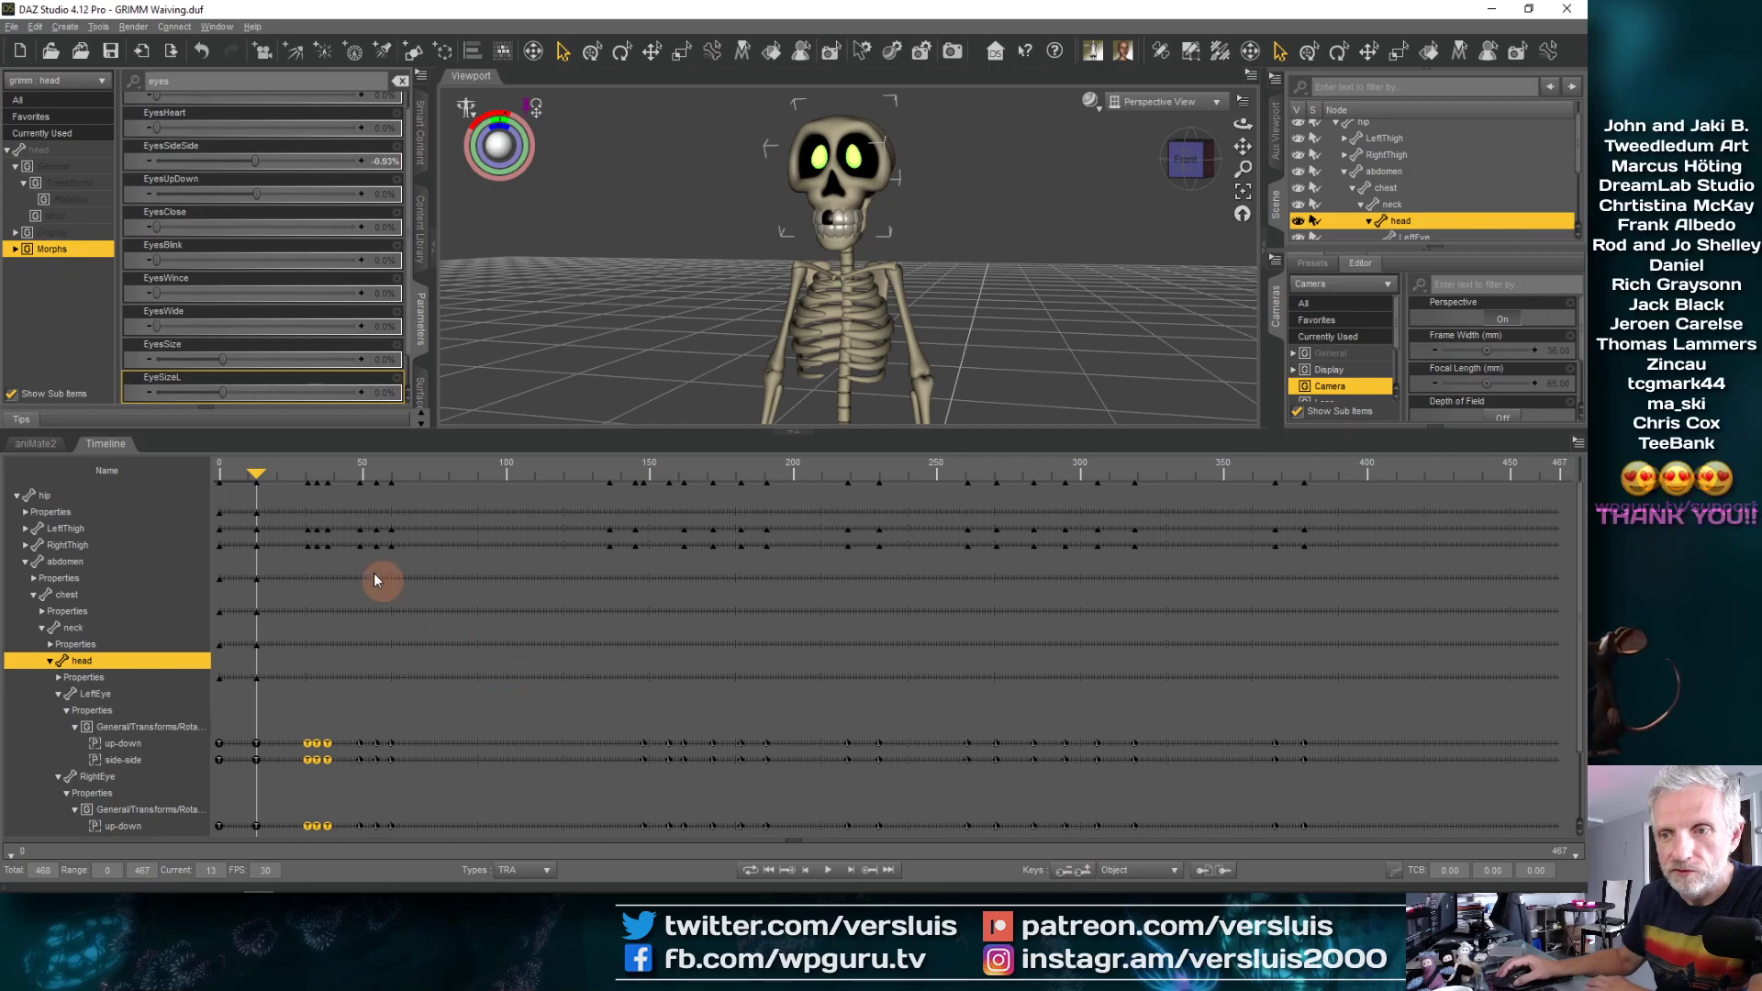
At frame 16, set EyesSideSide to 10% and create a keyframe
drag(256, 476, 264, 476)
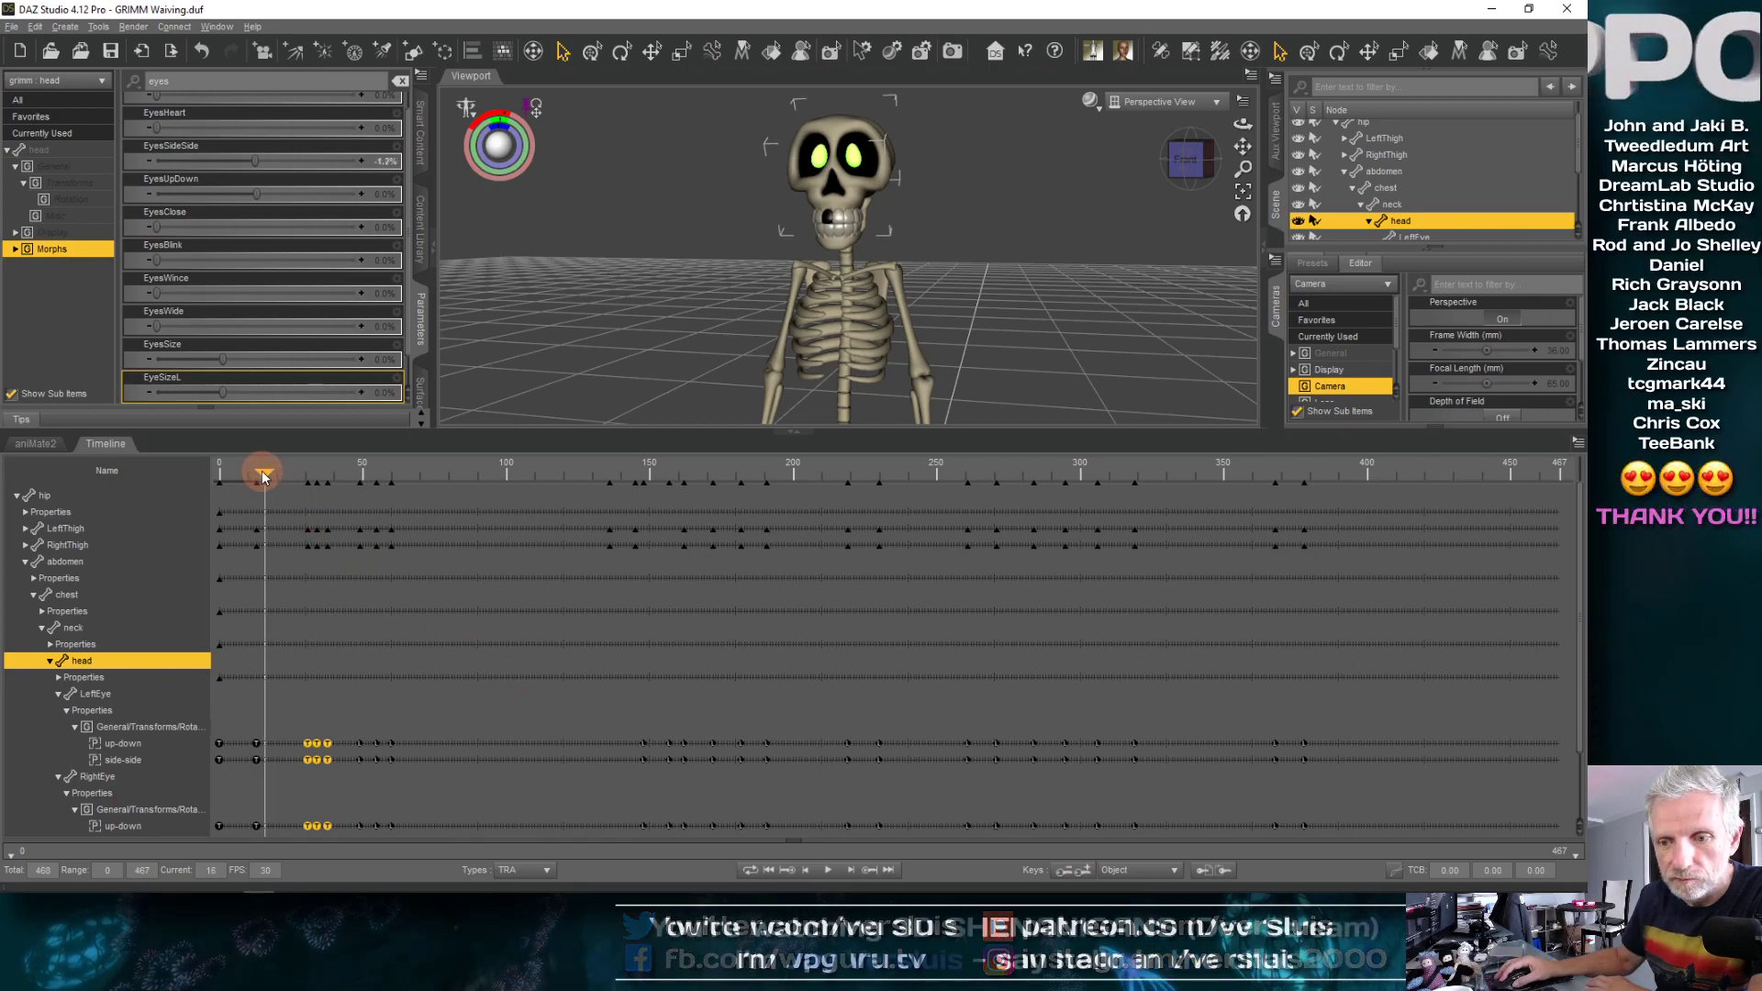
scroll(348, 266, up, 1)
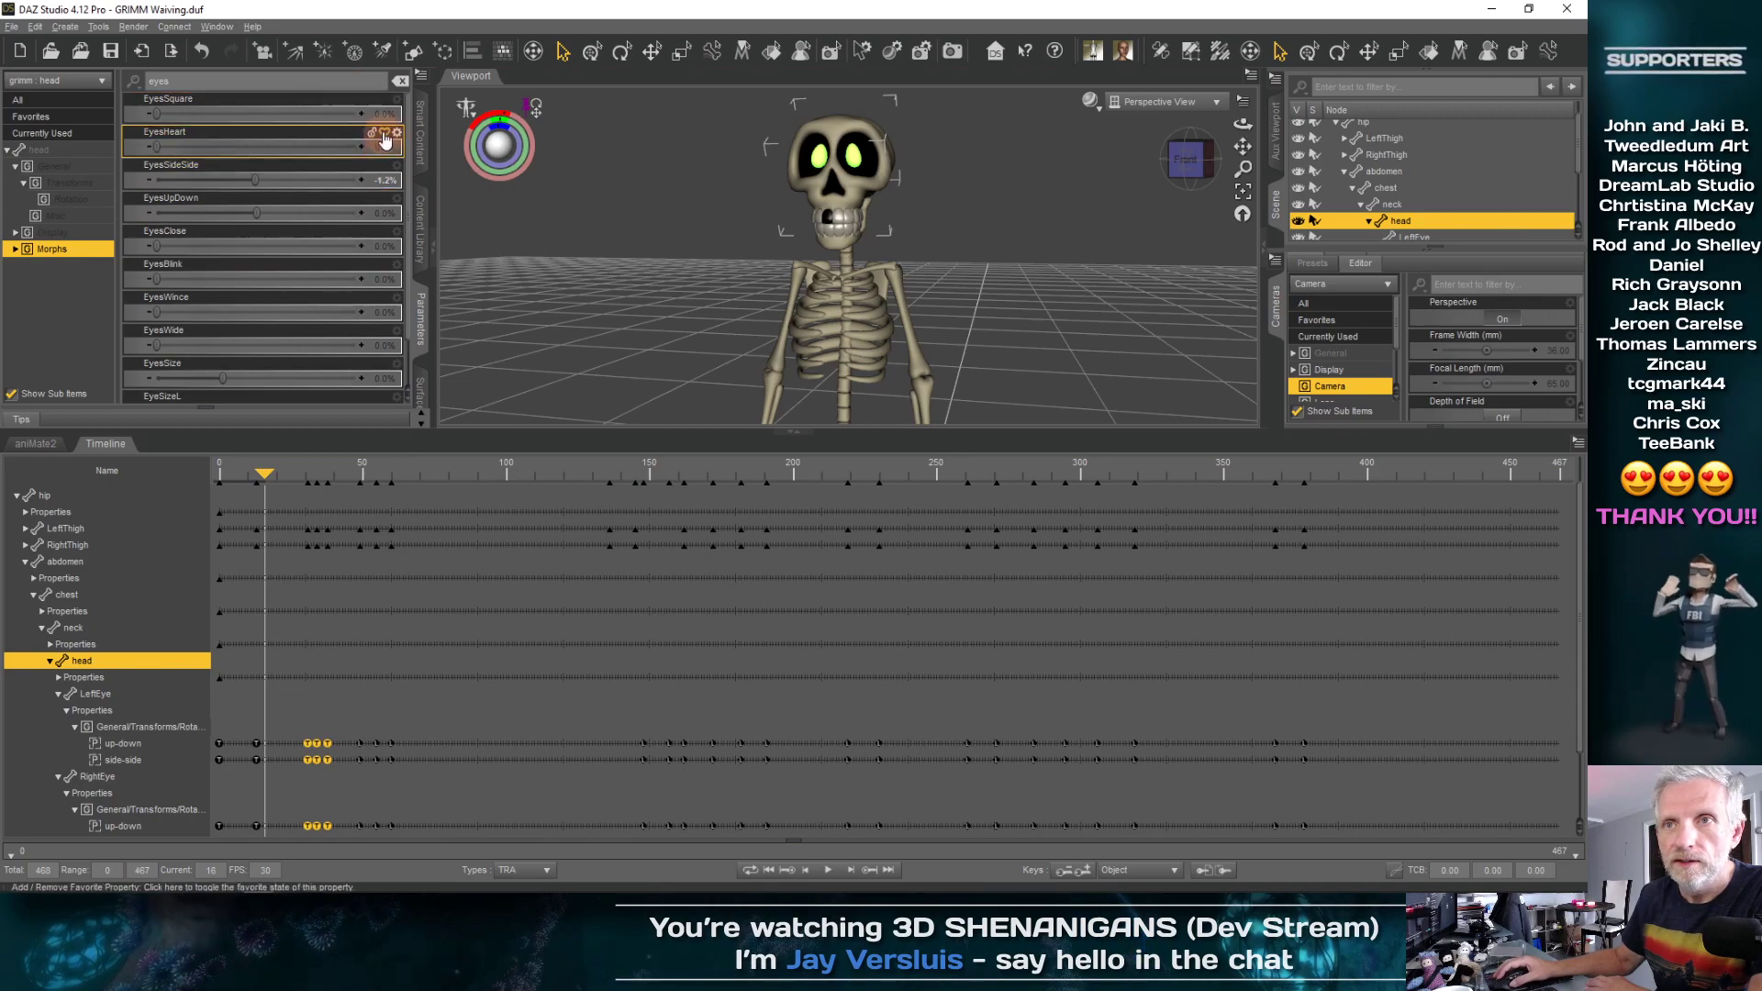
click(379, 180)
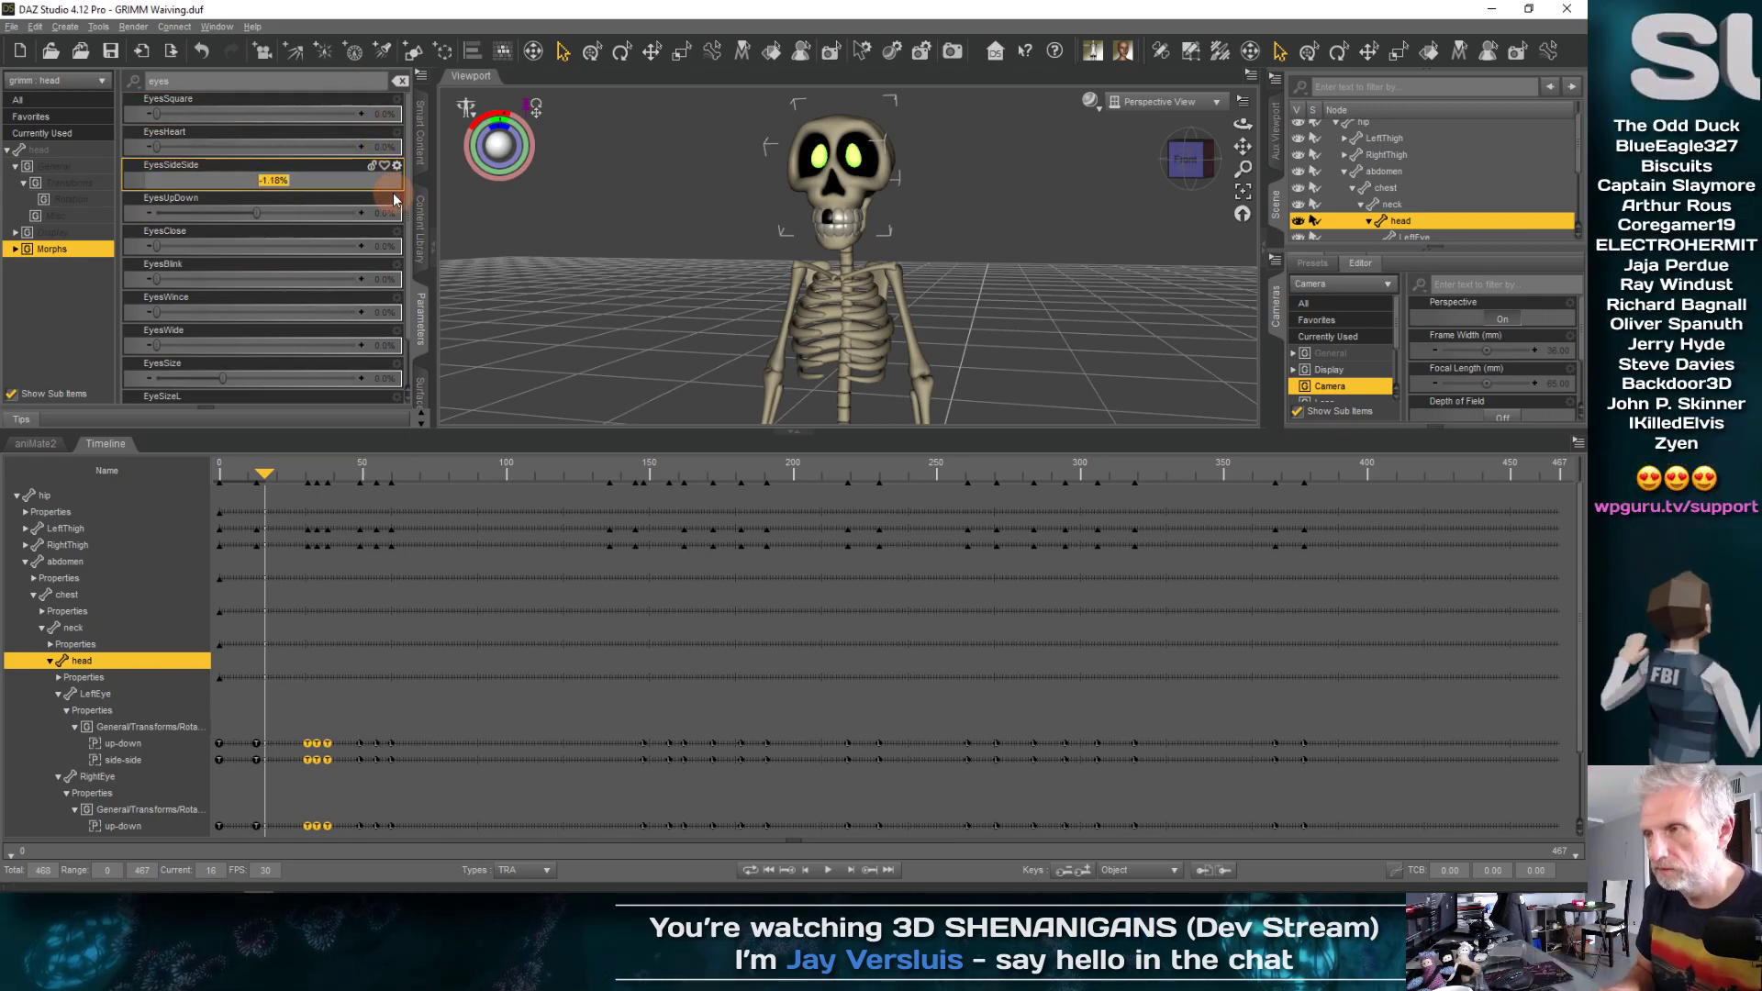
text(20)
key(Return)
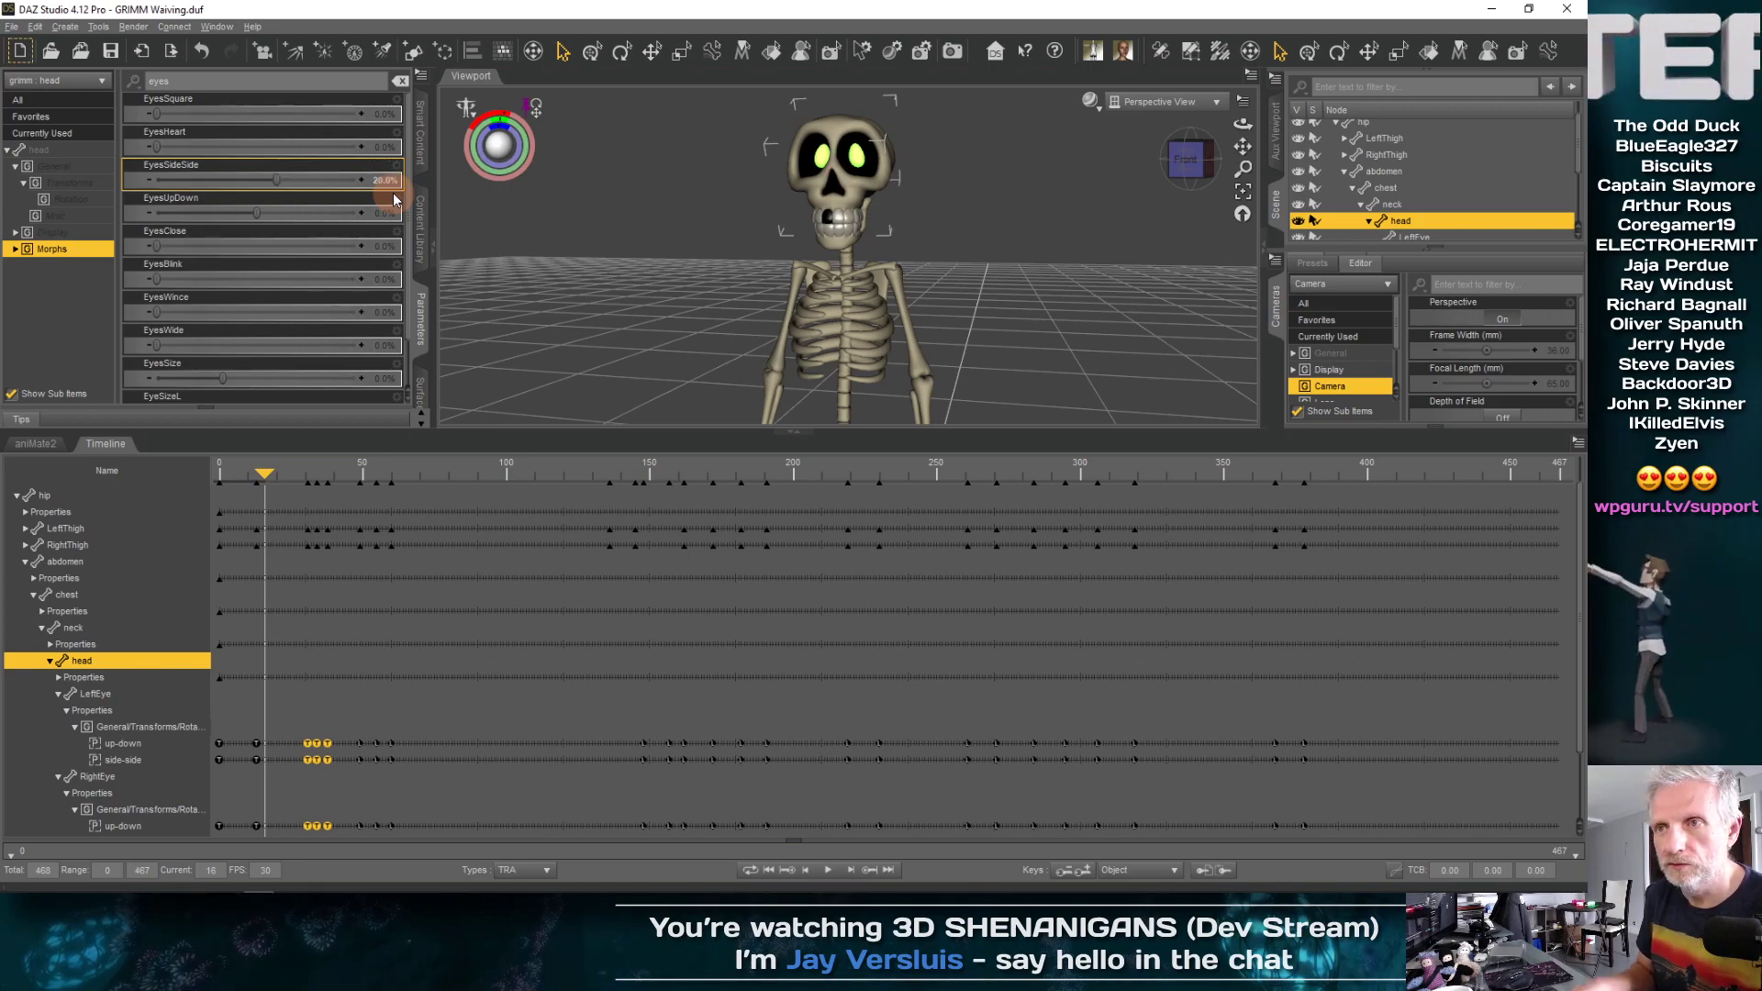
click(383, 181)
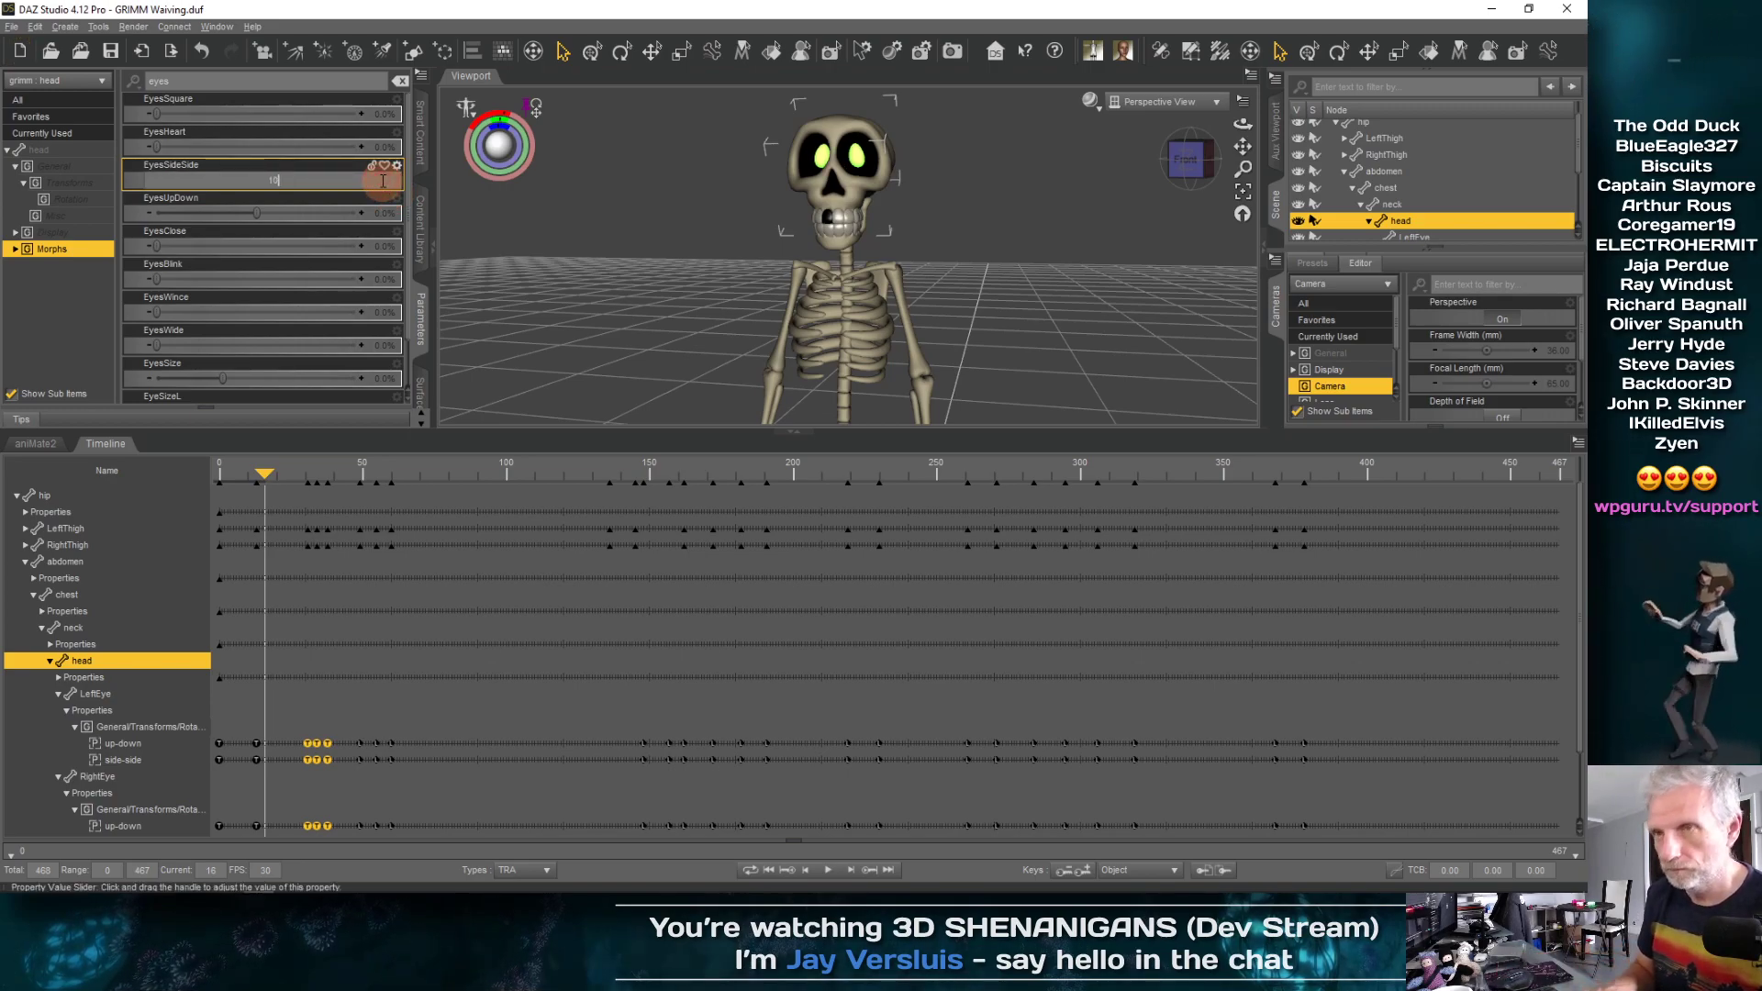
text(10)
key(Return)
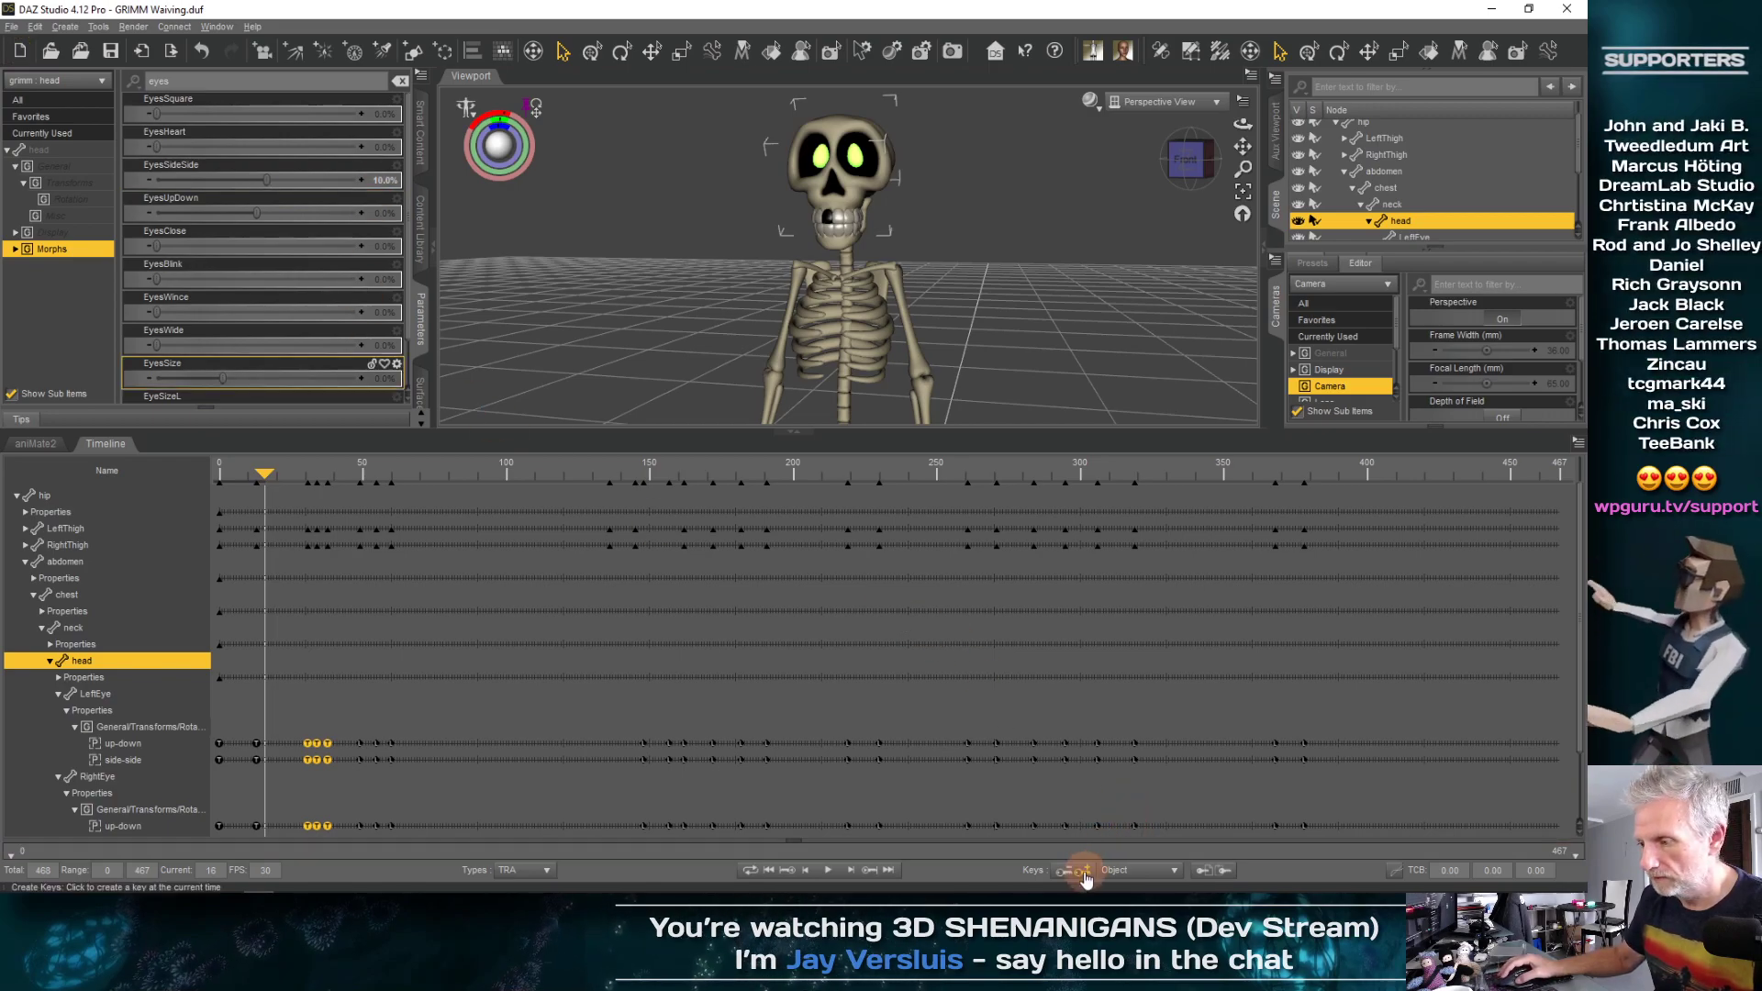
At frame 19, return EyesSideSide to 0% and create a keyframe
drag(264, 475, 273, 470)
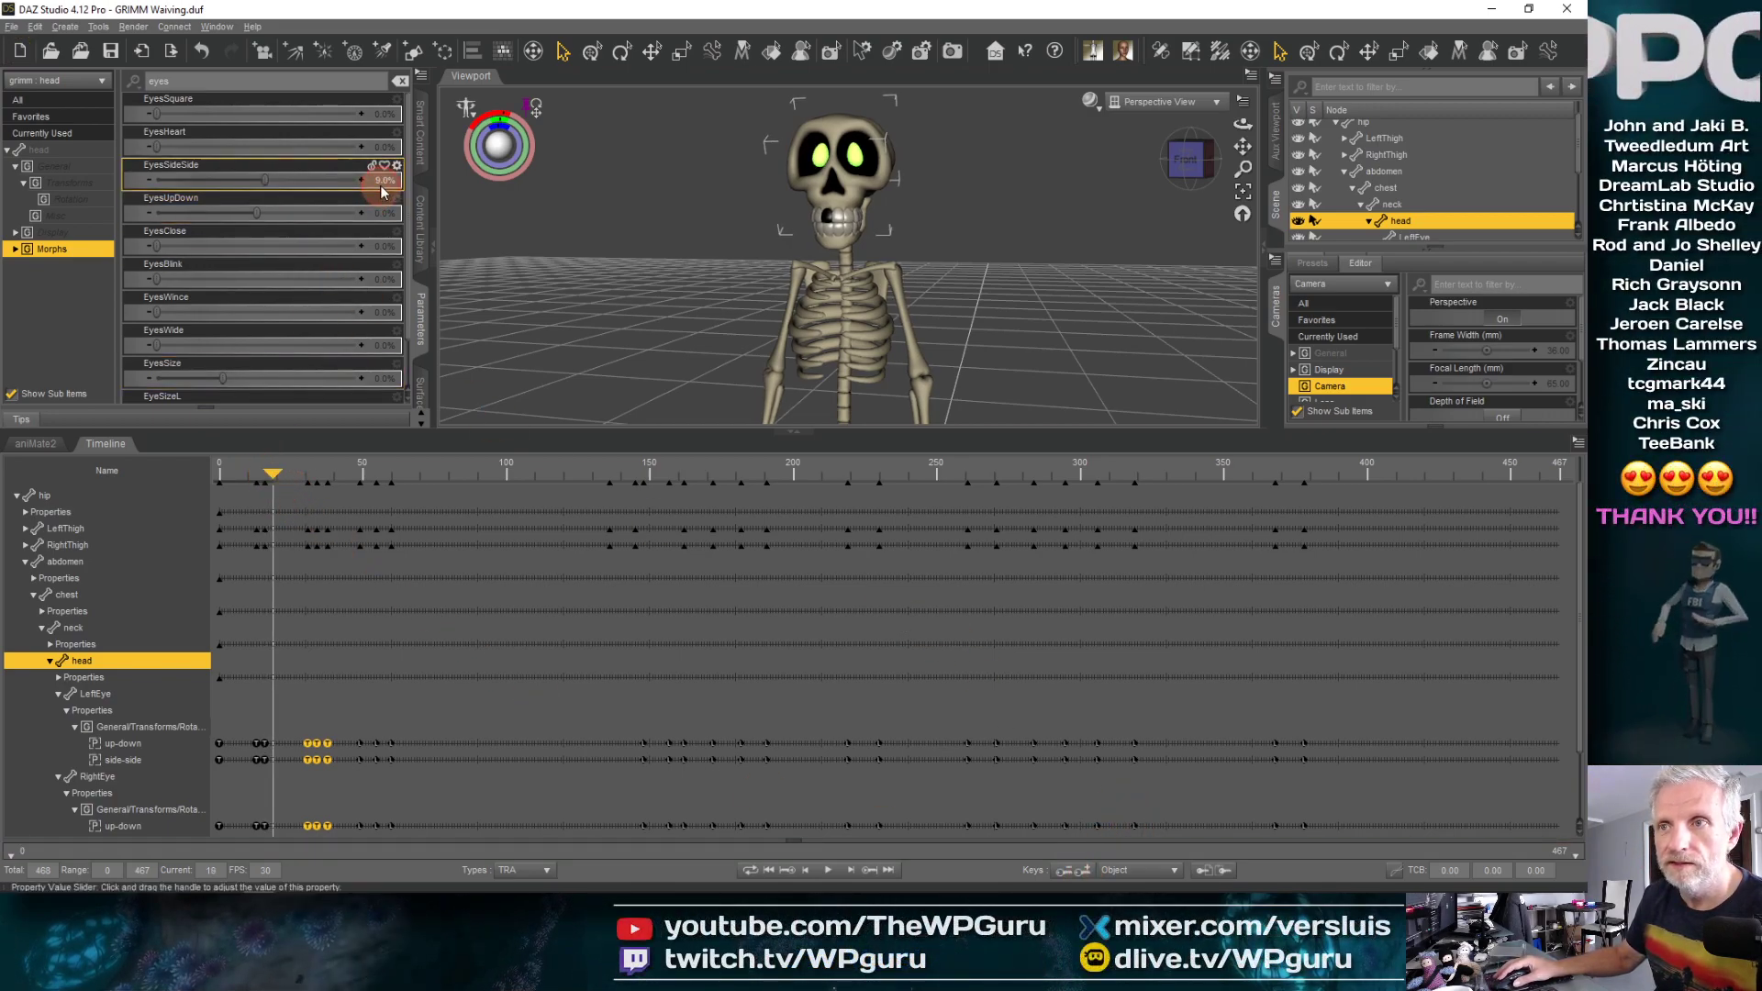
click(383, 183)
key(Return)
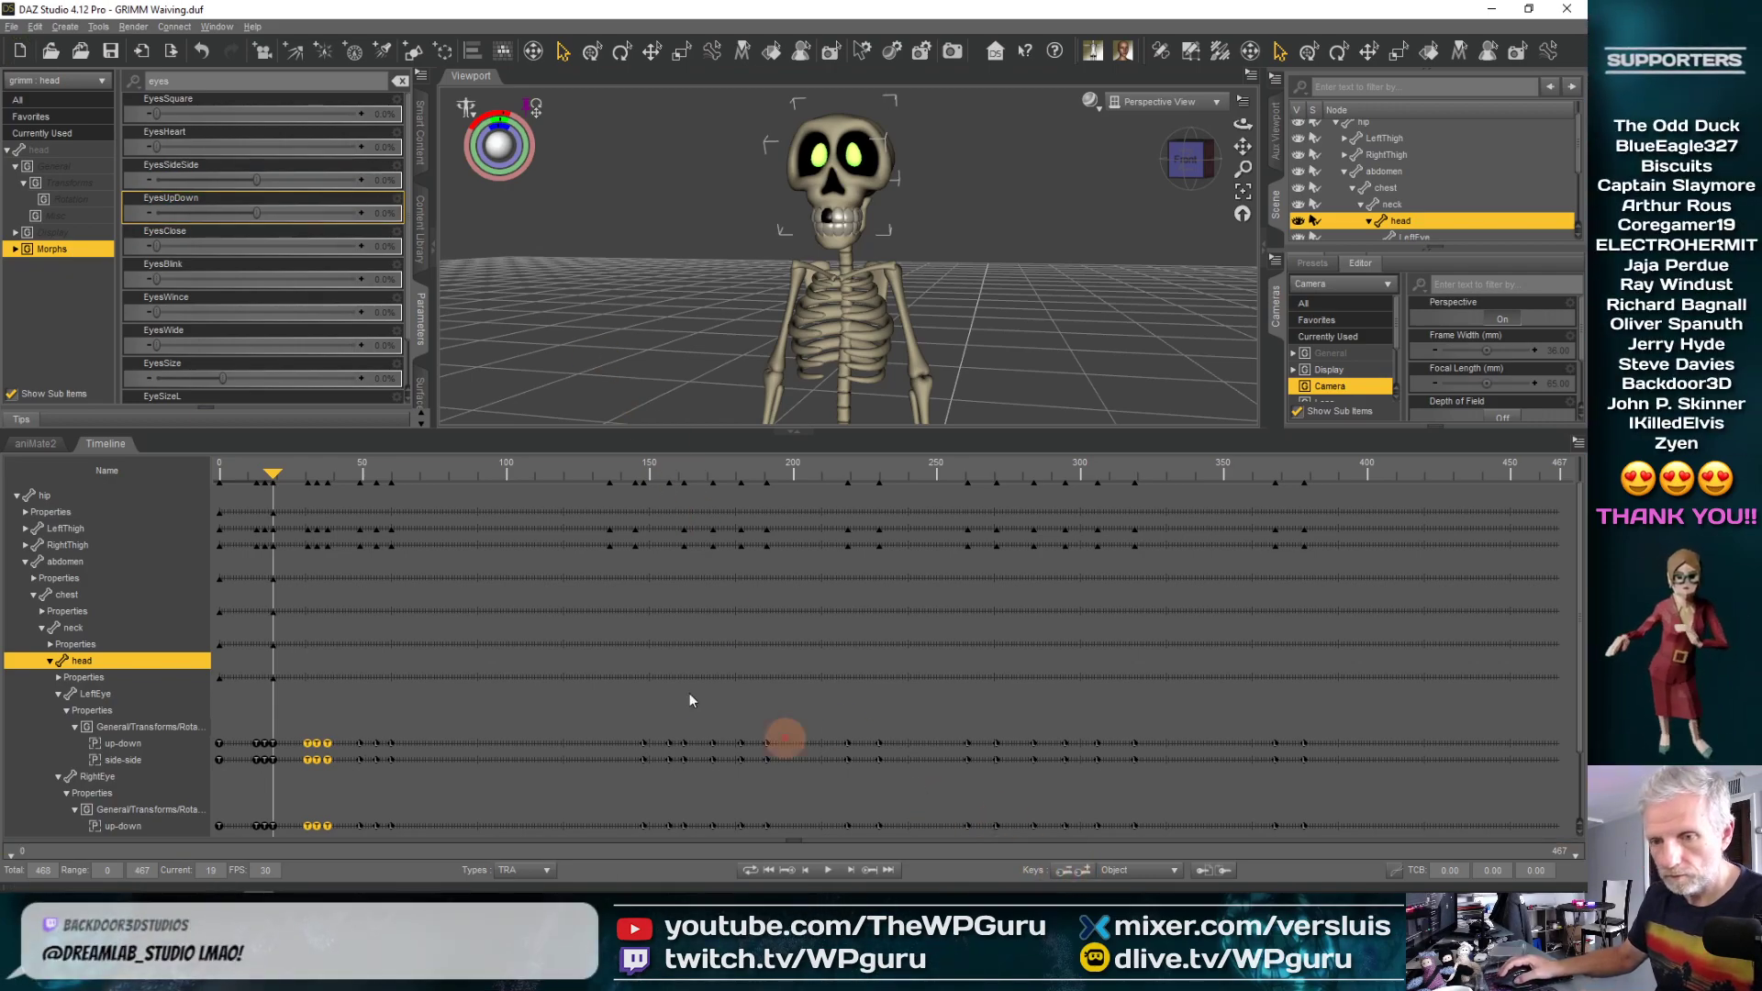
Play the animation from frame 0, enlarge the viewport and replay it to beyond frame 400 to review the eye movements
drag(271, 478, 219, 474)
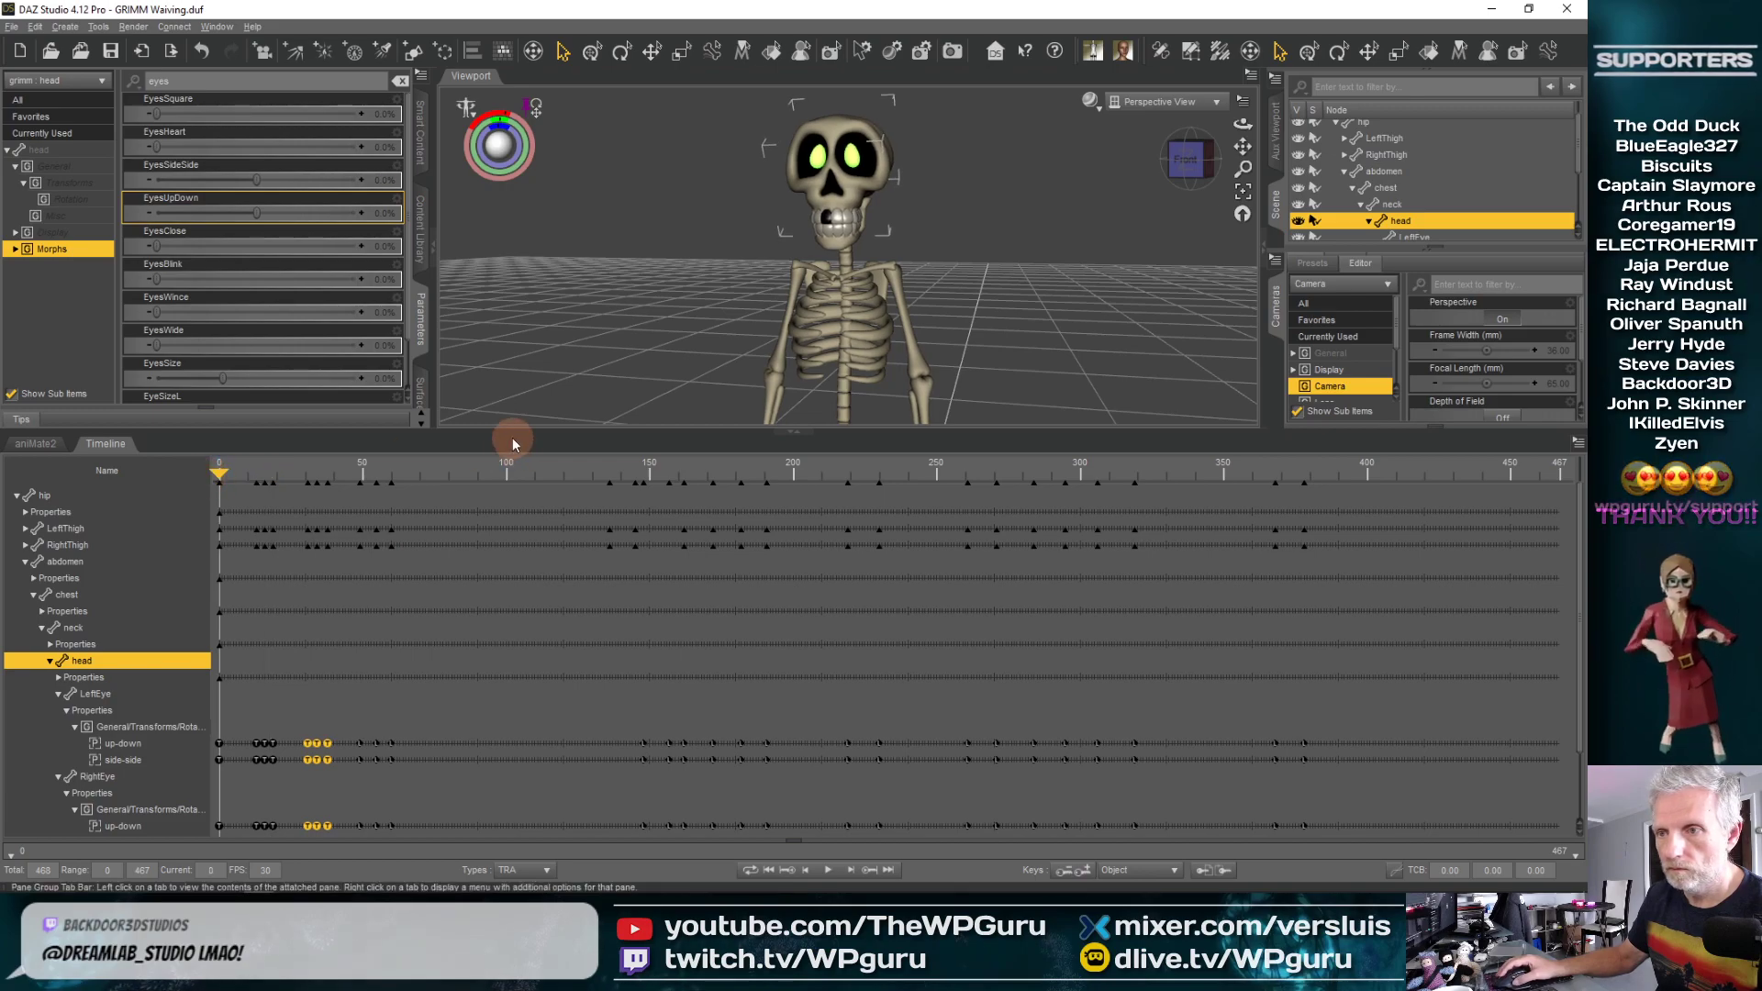
click(828, 871)
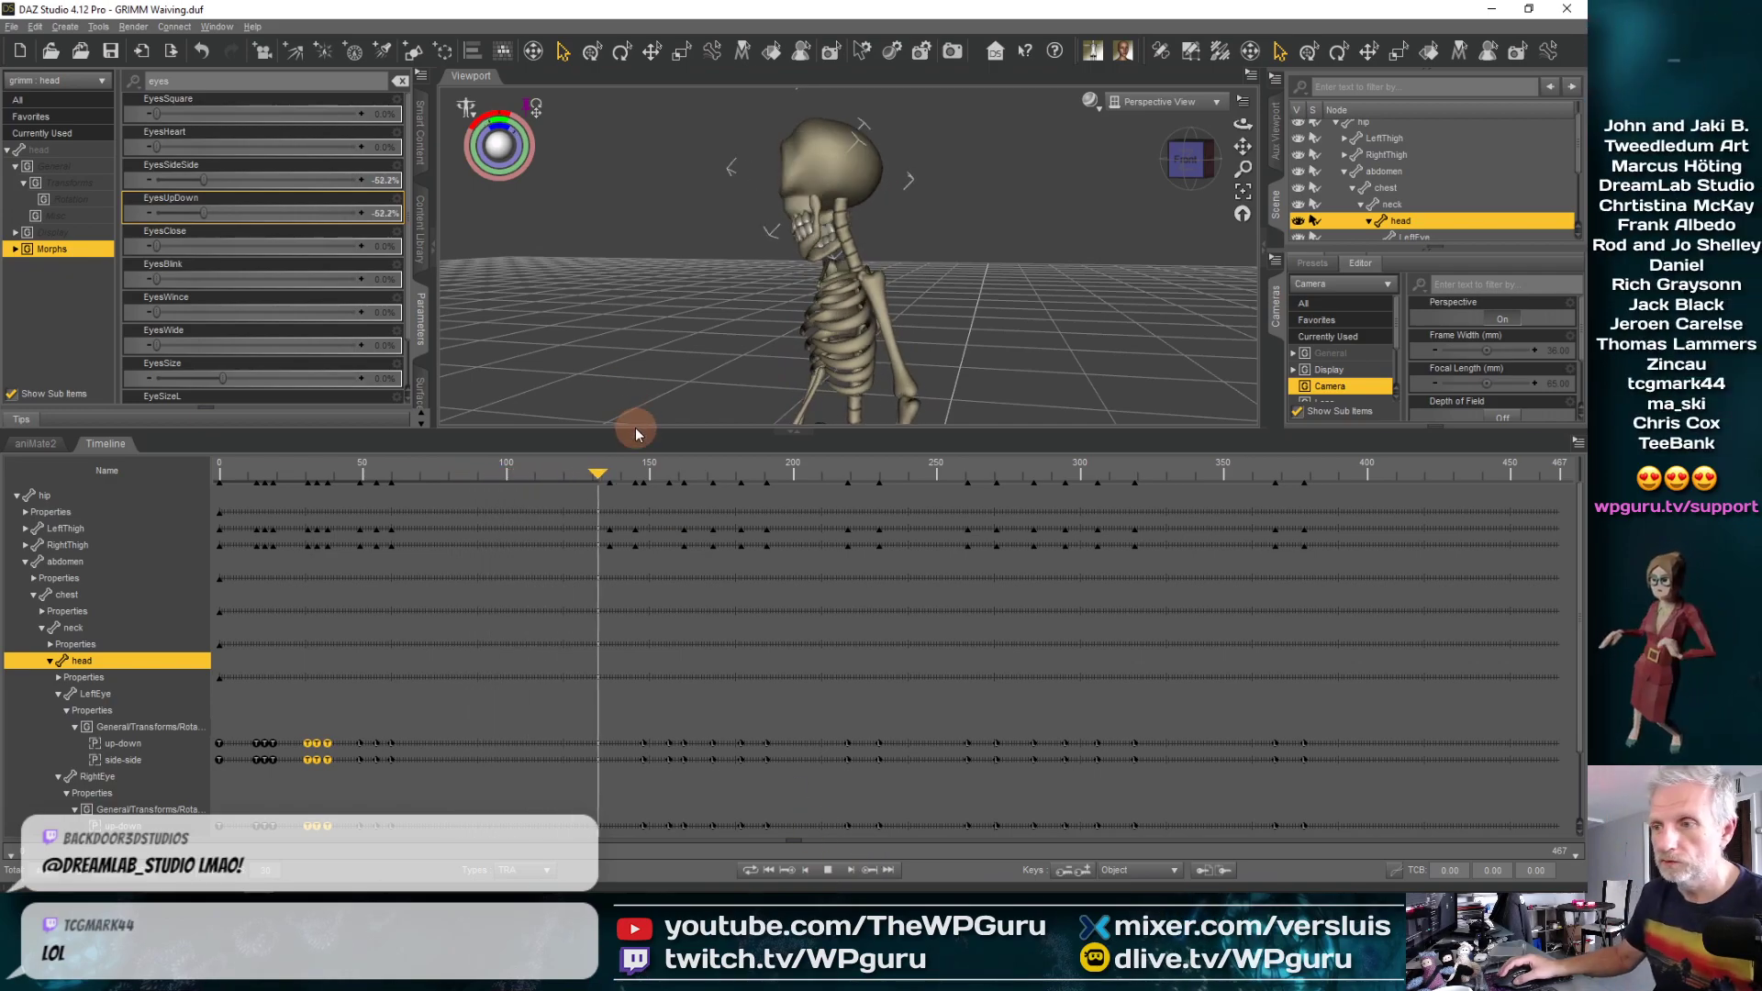
click(827, 871)
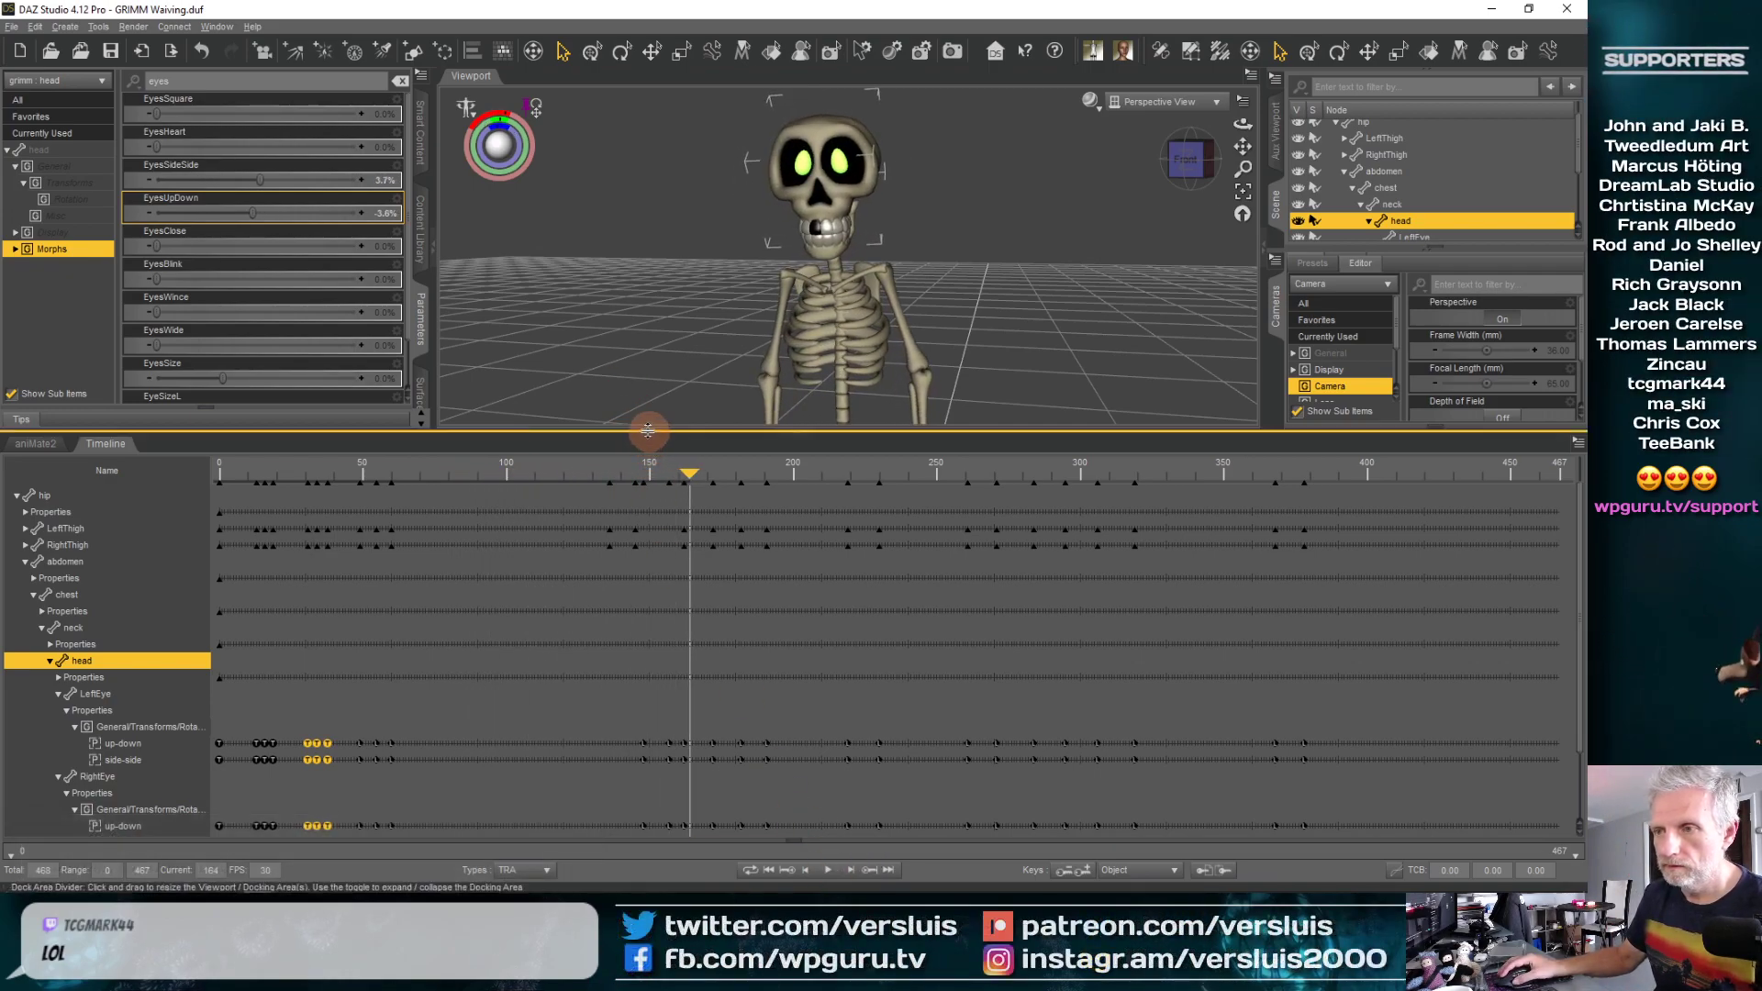
drag(647, 618, 584, 780)
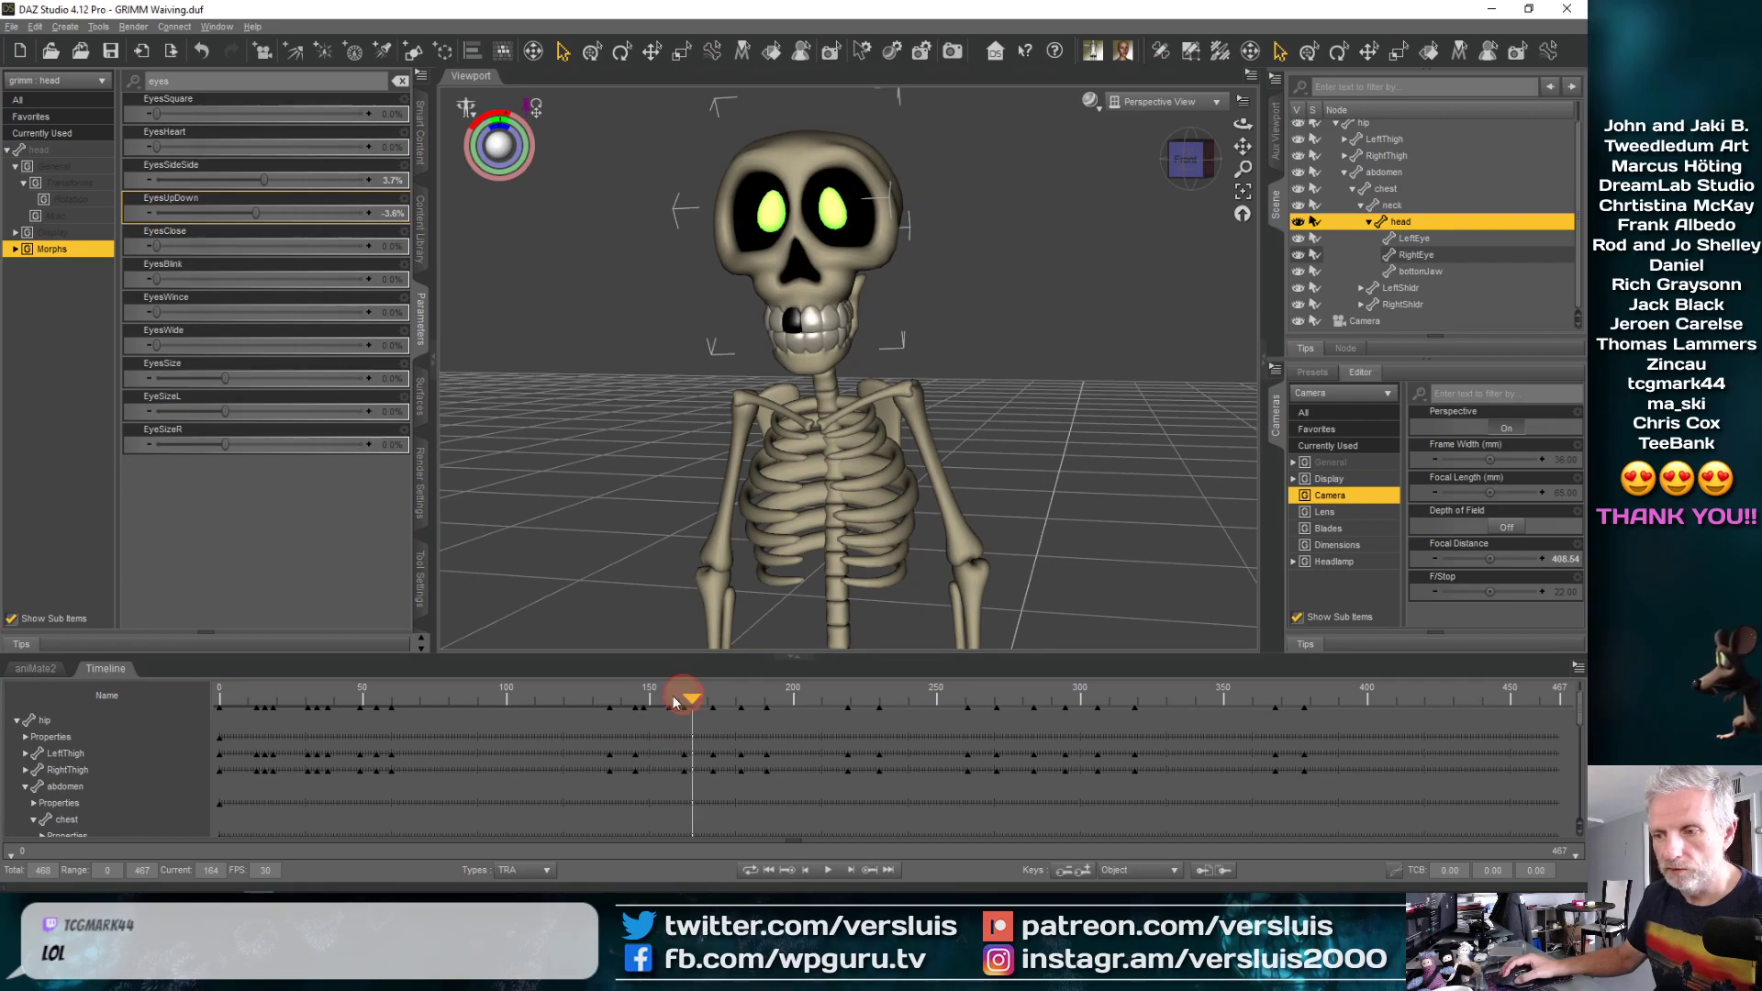
drag(247, 707, 220, 707)
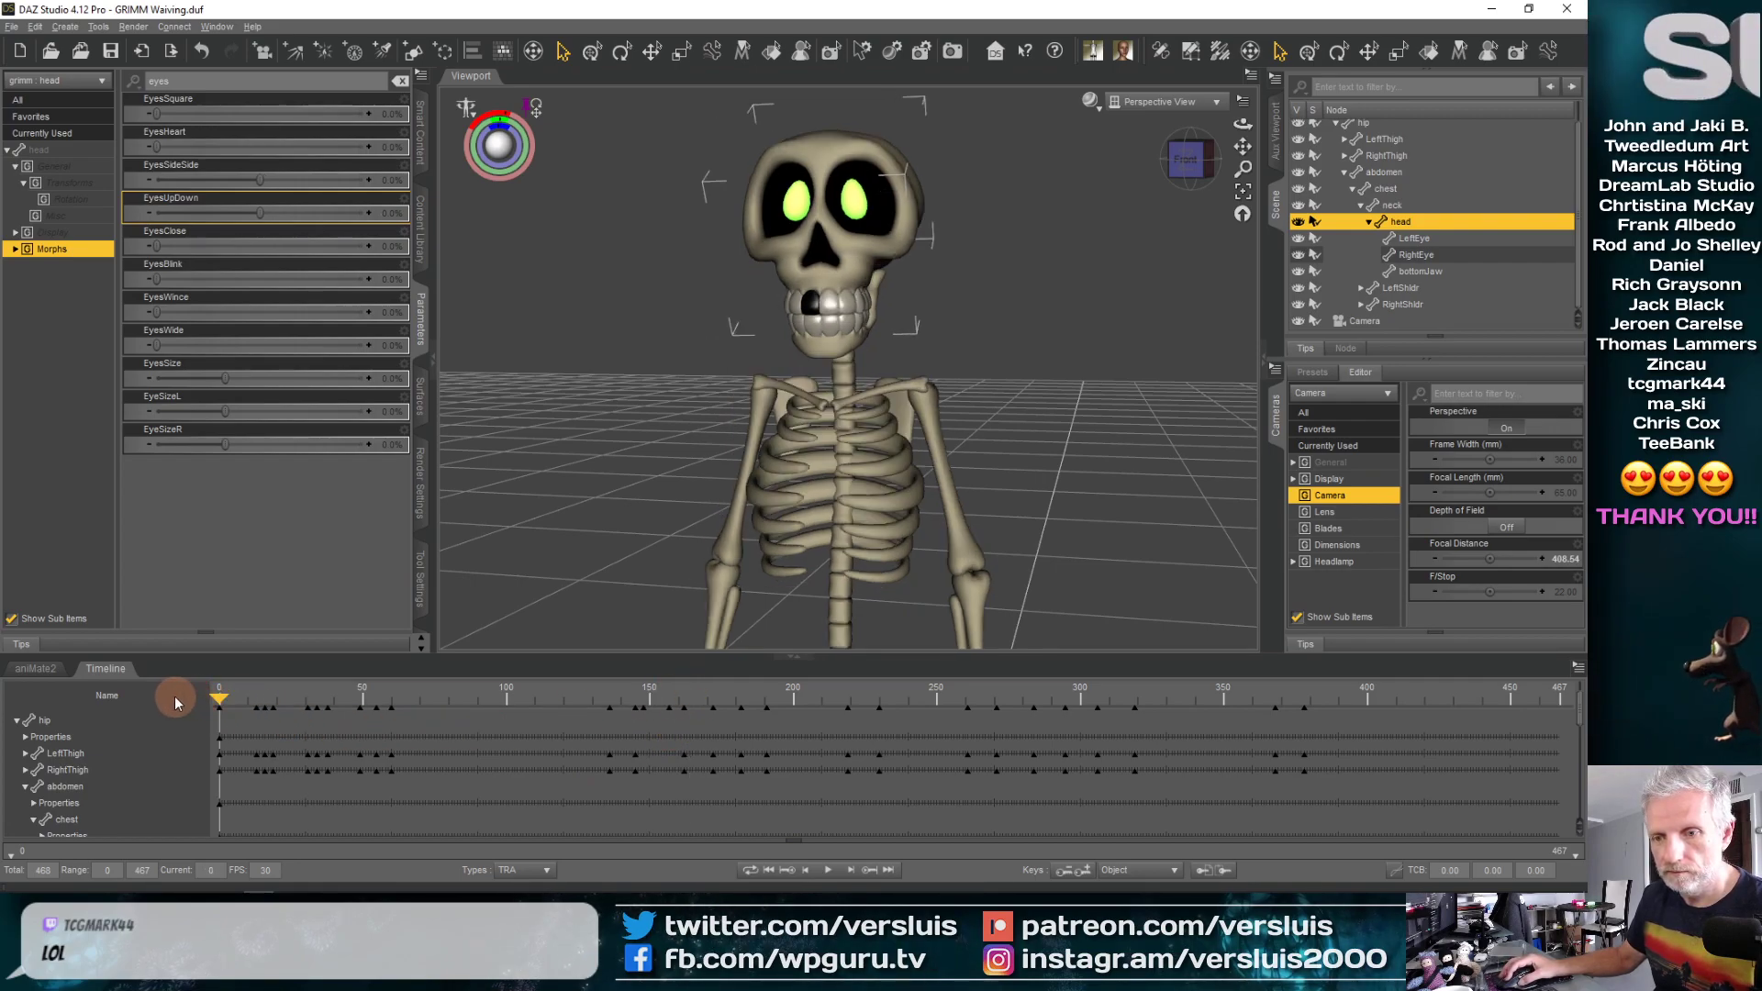
click(828, 871)
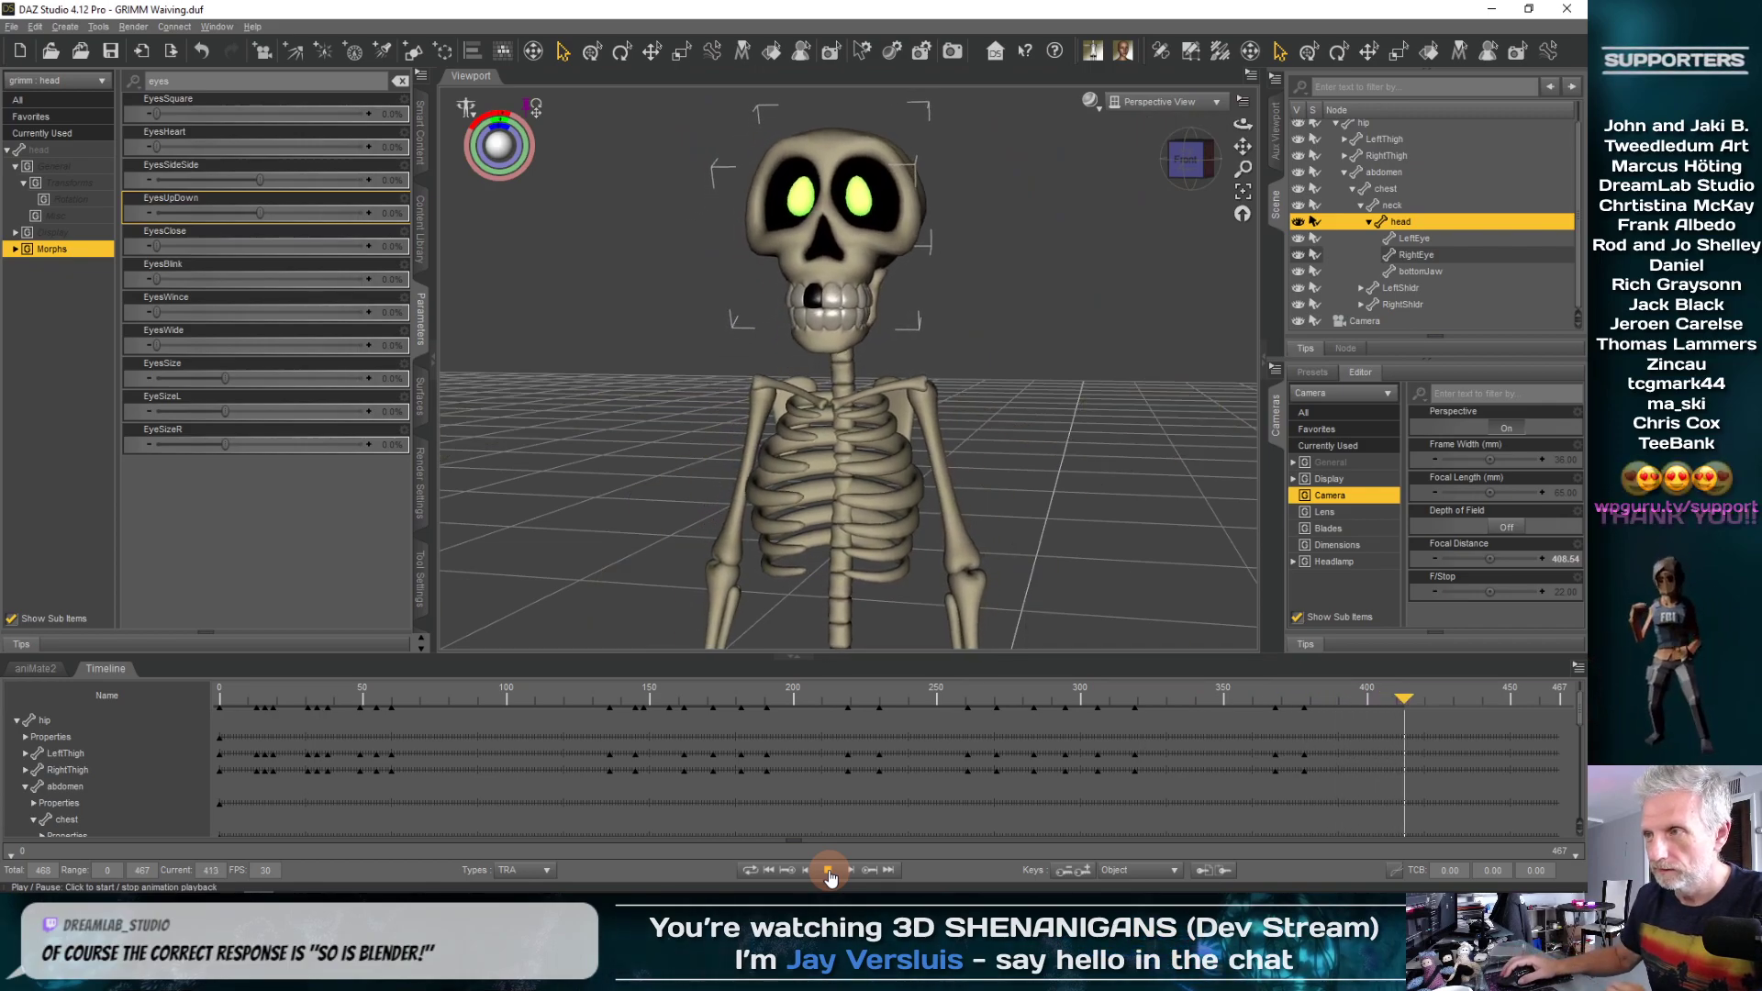
click(829, 872)
Create a holding keyframe at frame 400, after the waving ends
drag(1264, 698, 1135, 701)
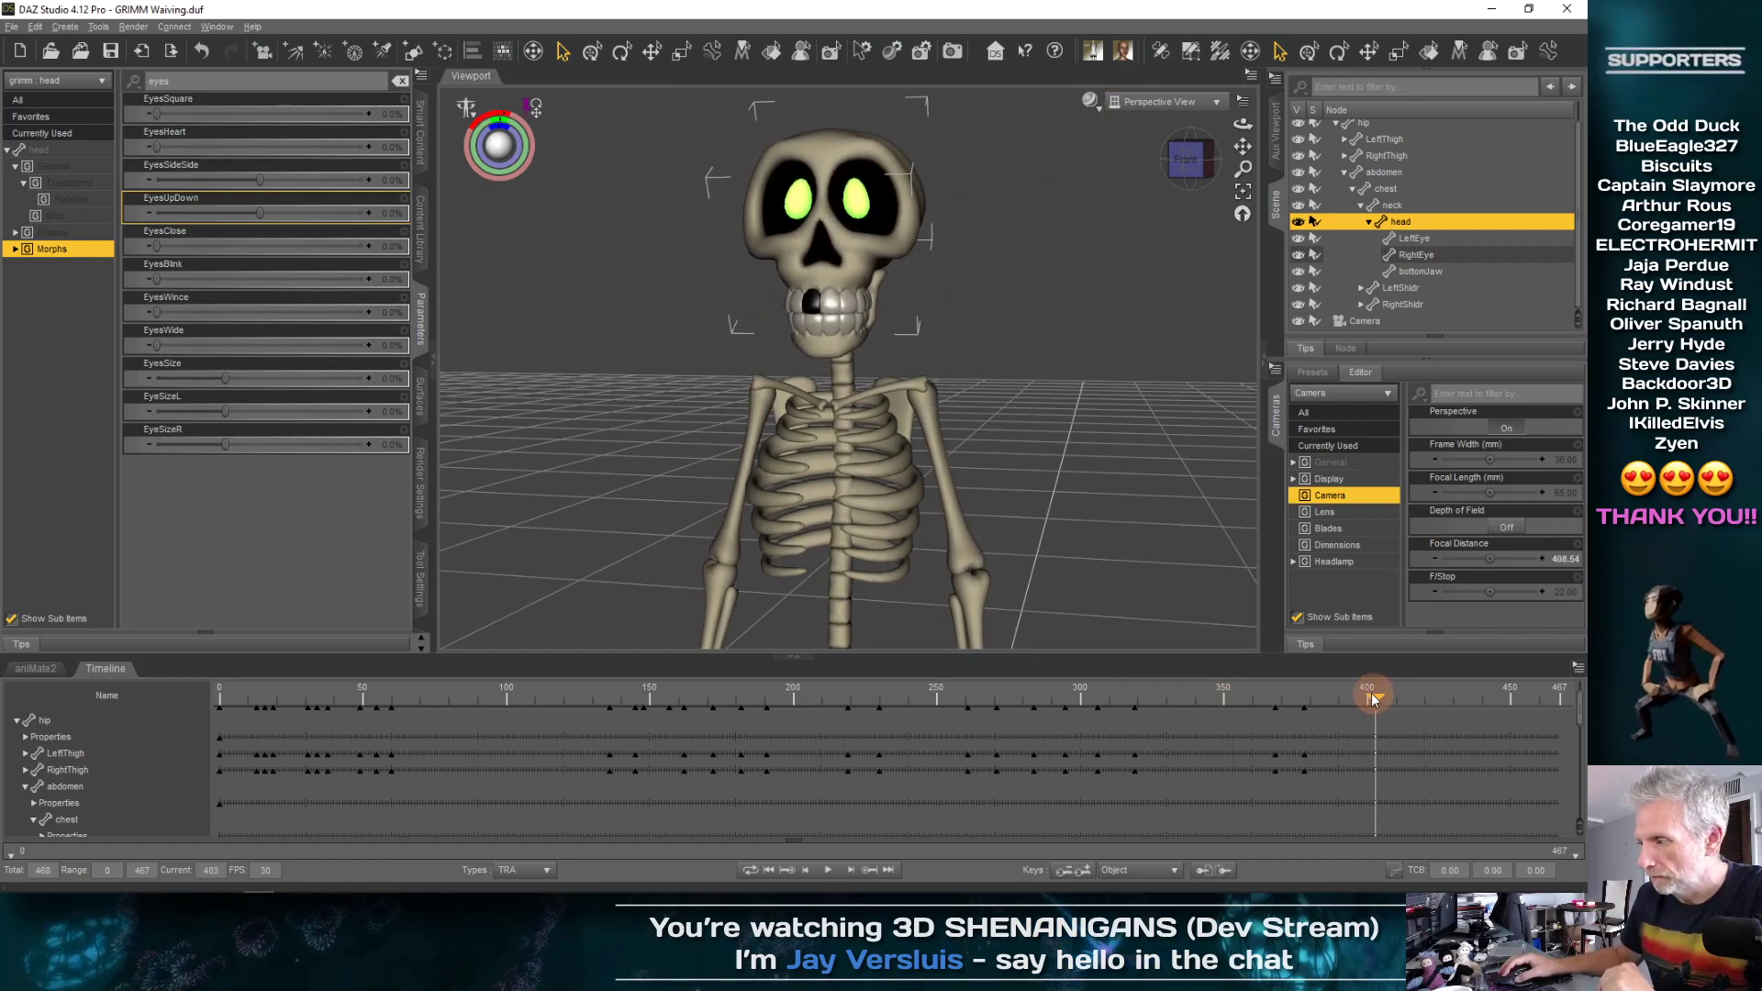
mouse_move(1374, 699)
mouse_down()
mouse_move(1358, 700)
mouse_move(1413, 702)
mouse_move(1348, 707)
mouse_up()
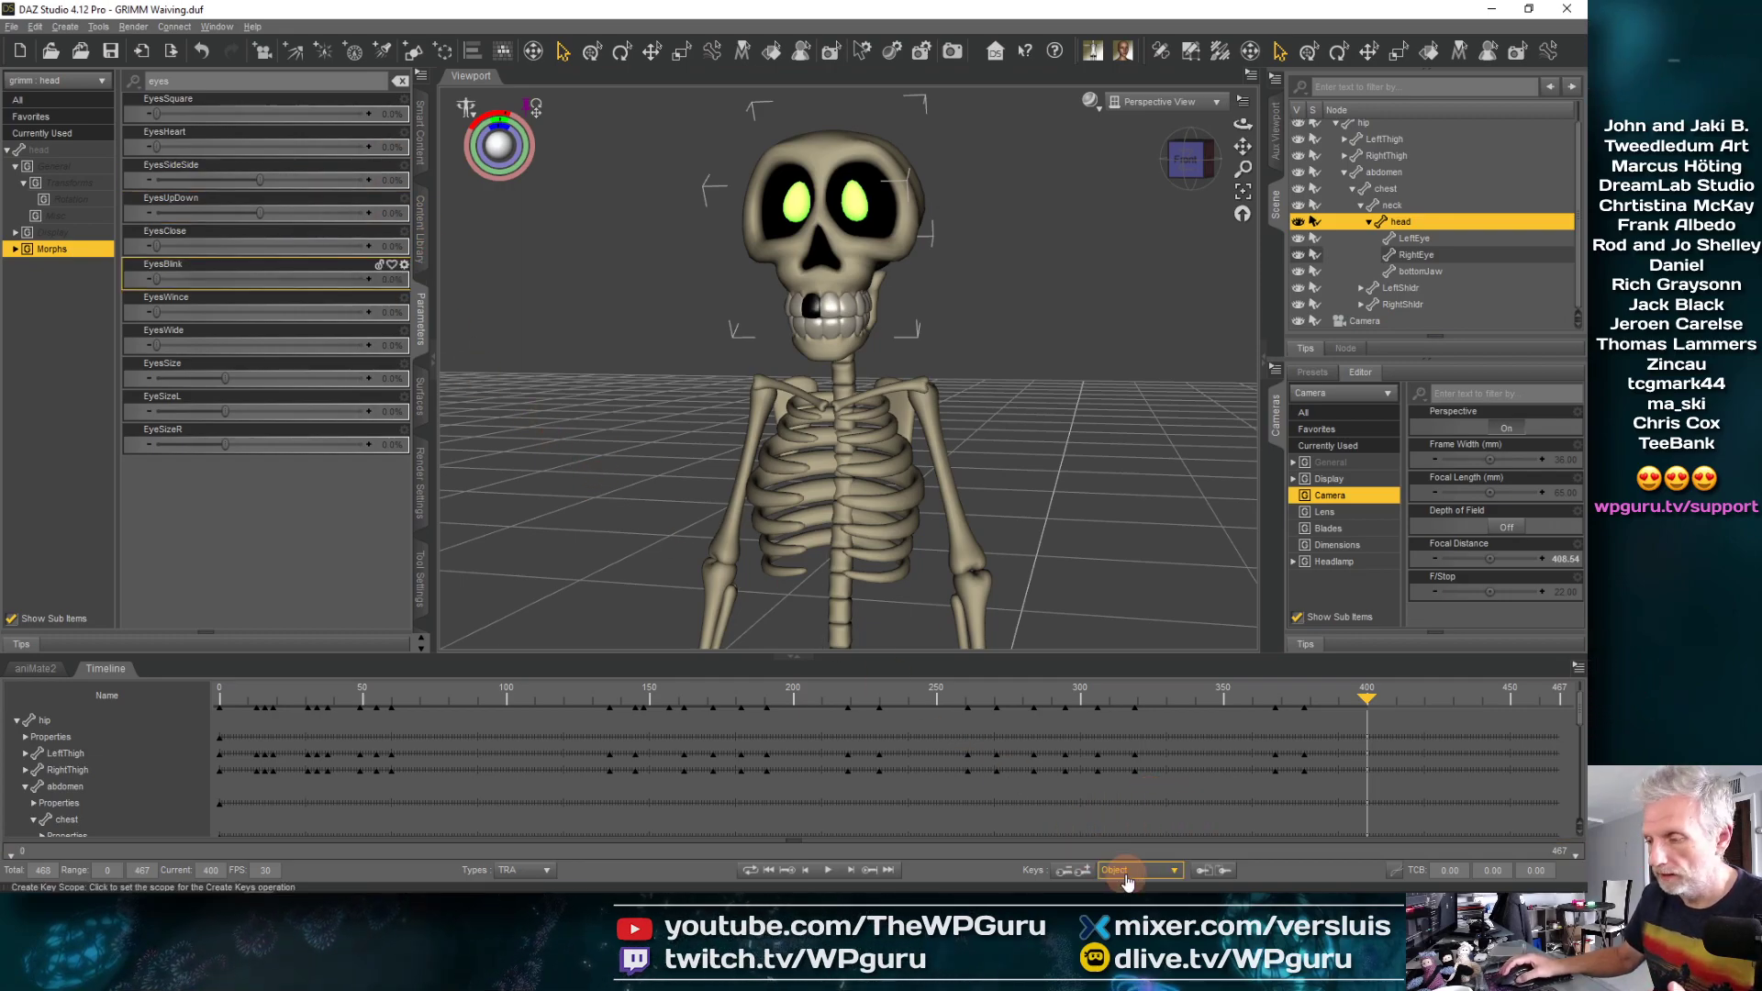
click(1087, 872)
At frame 404, set EyesSideSide to 10% and create a keyframe
drag(1367, 704, 1375, 704)
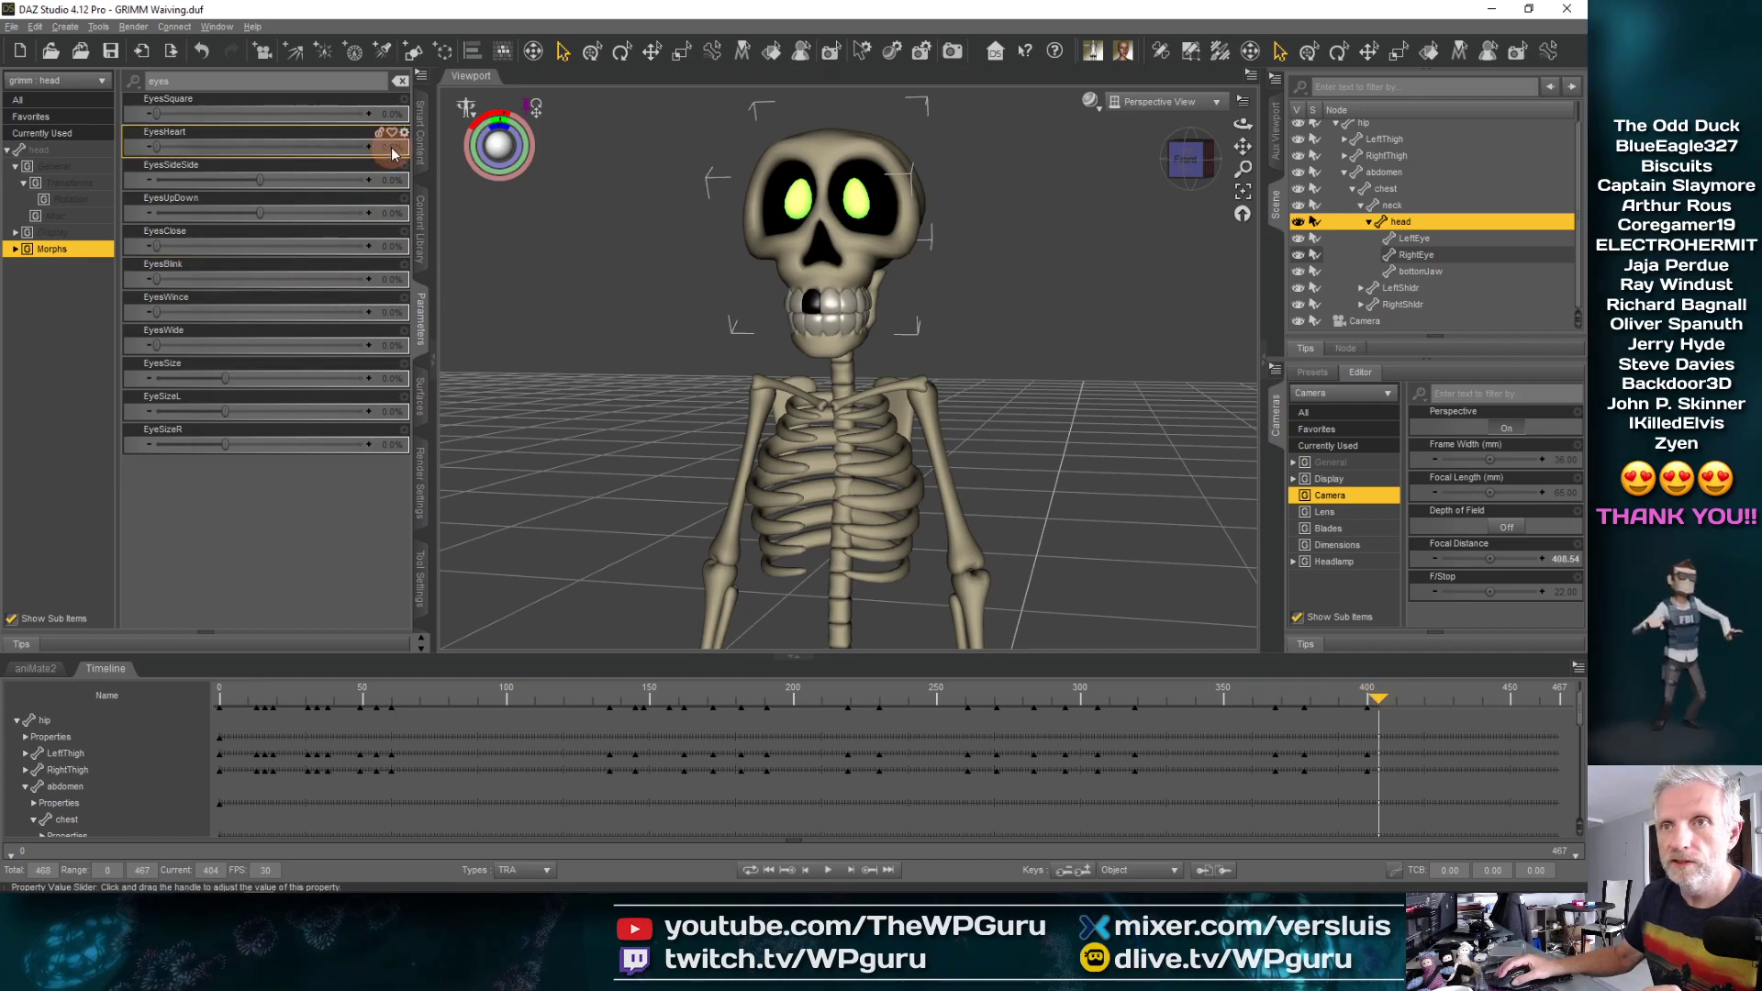
click(393, 180)
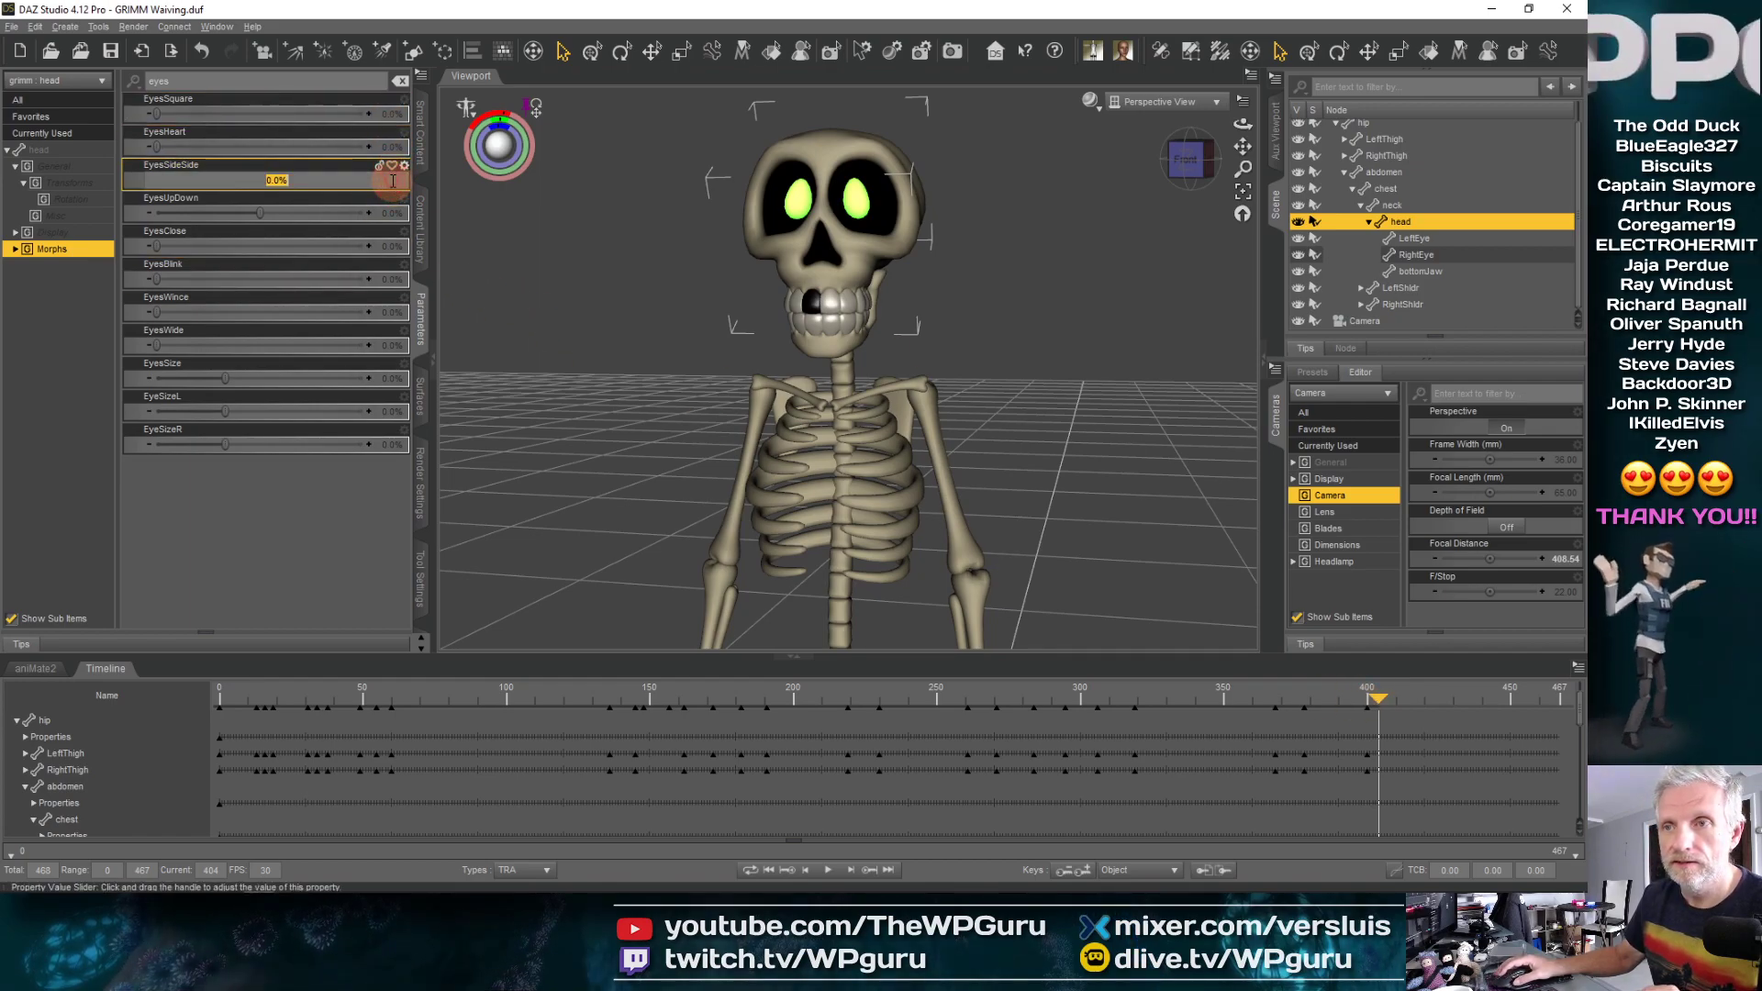
text(10)
key(Return)
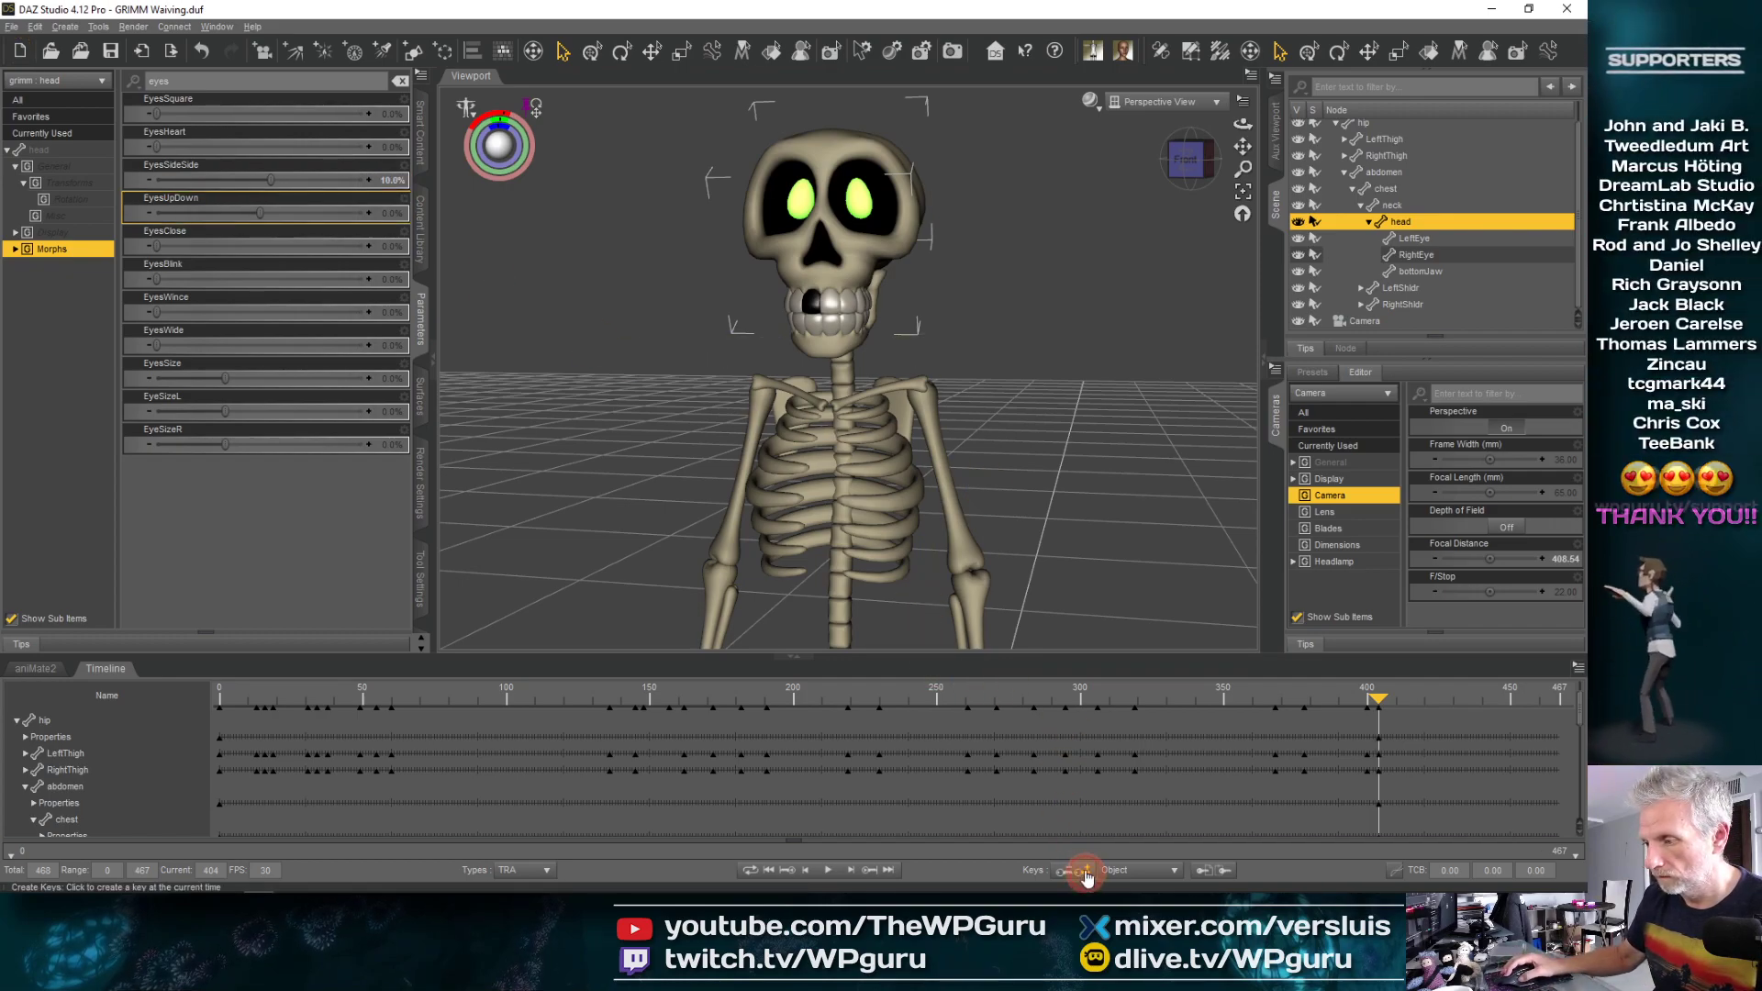
At frame 408, set EyesSideSide back to 0% and create a keyframe
drag(1371, 712, 1388, 704)
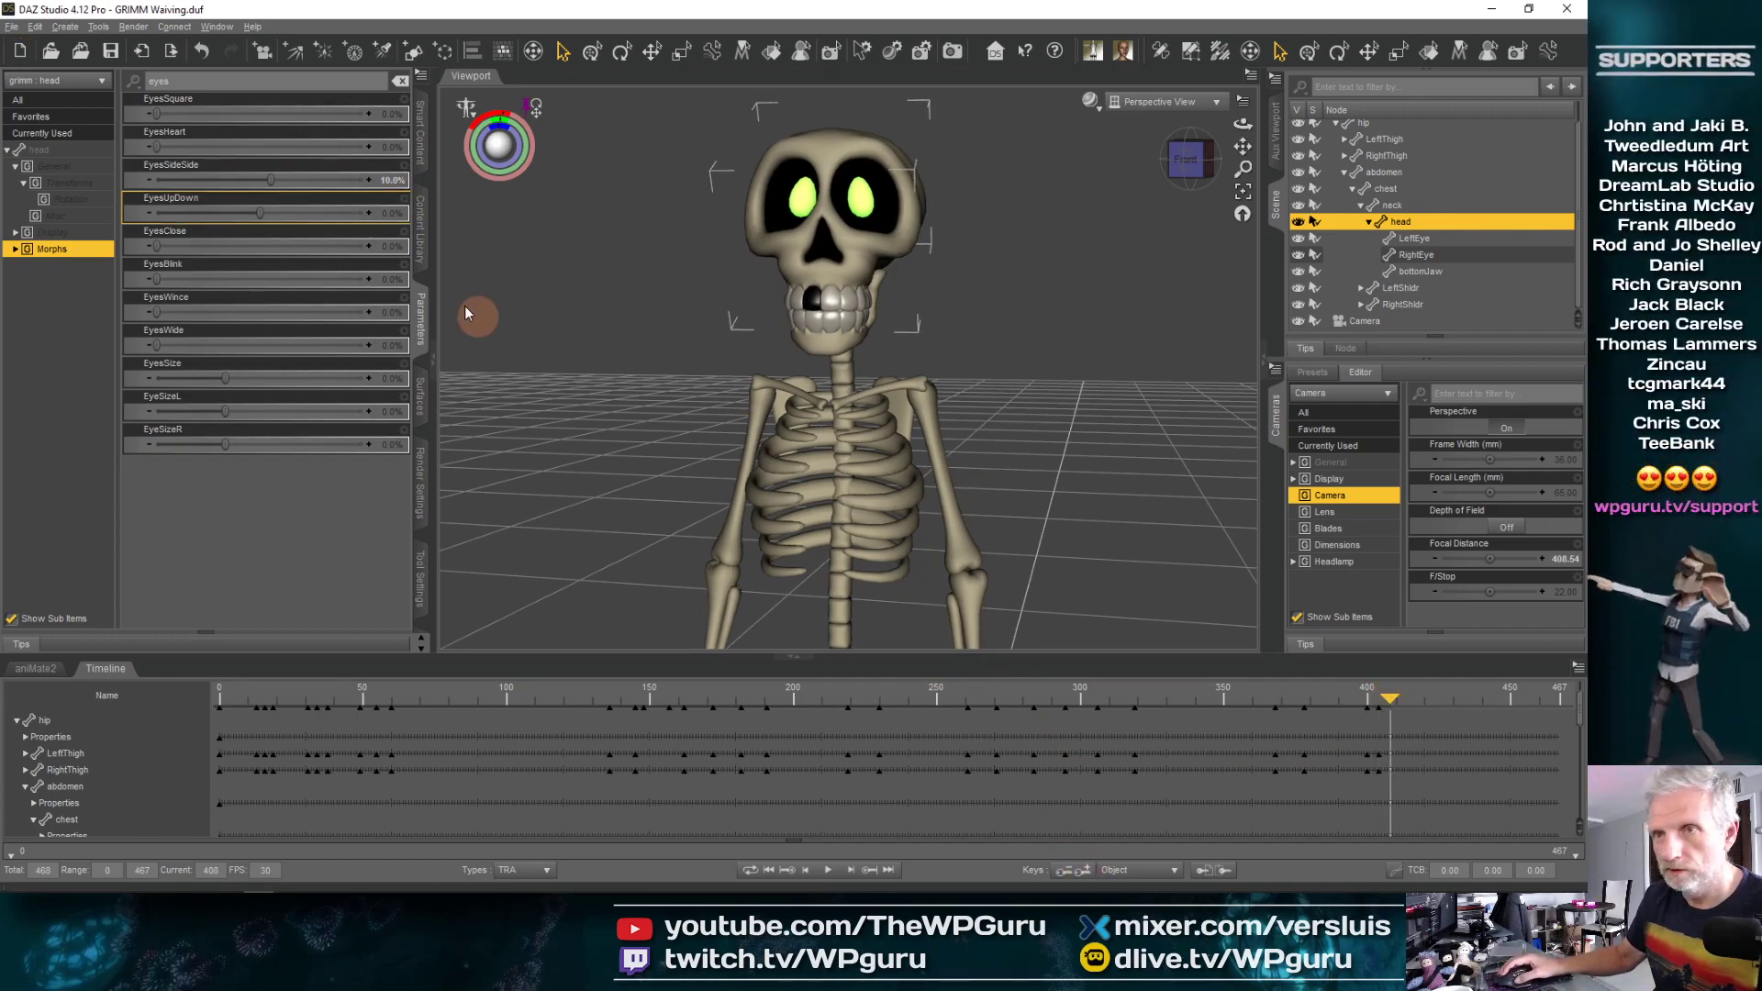
click(392, 181)
text(0)
key(Return)
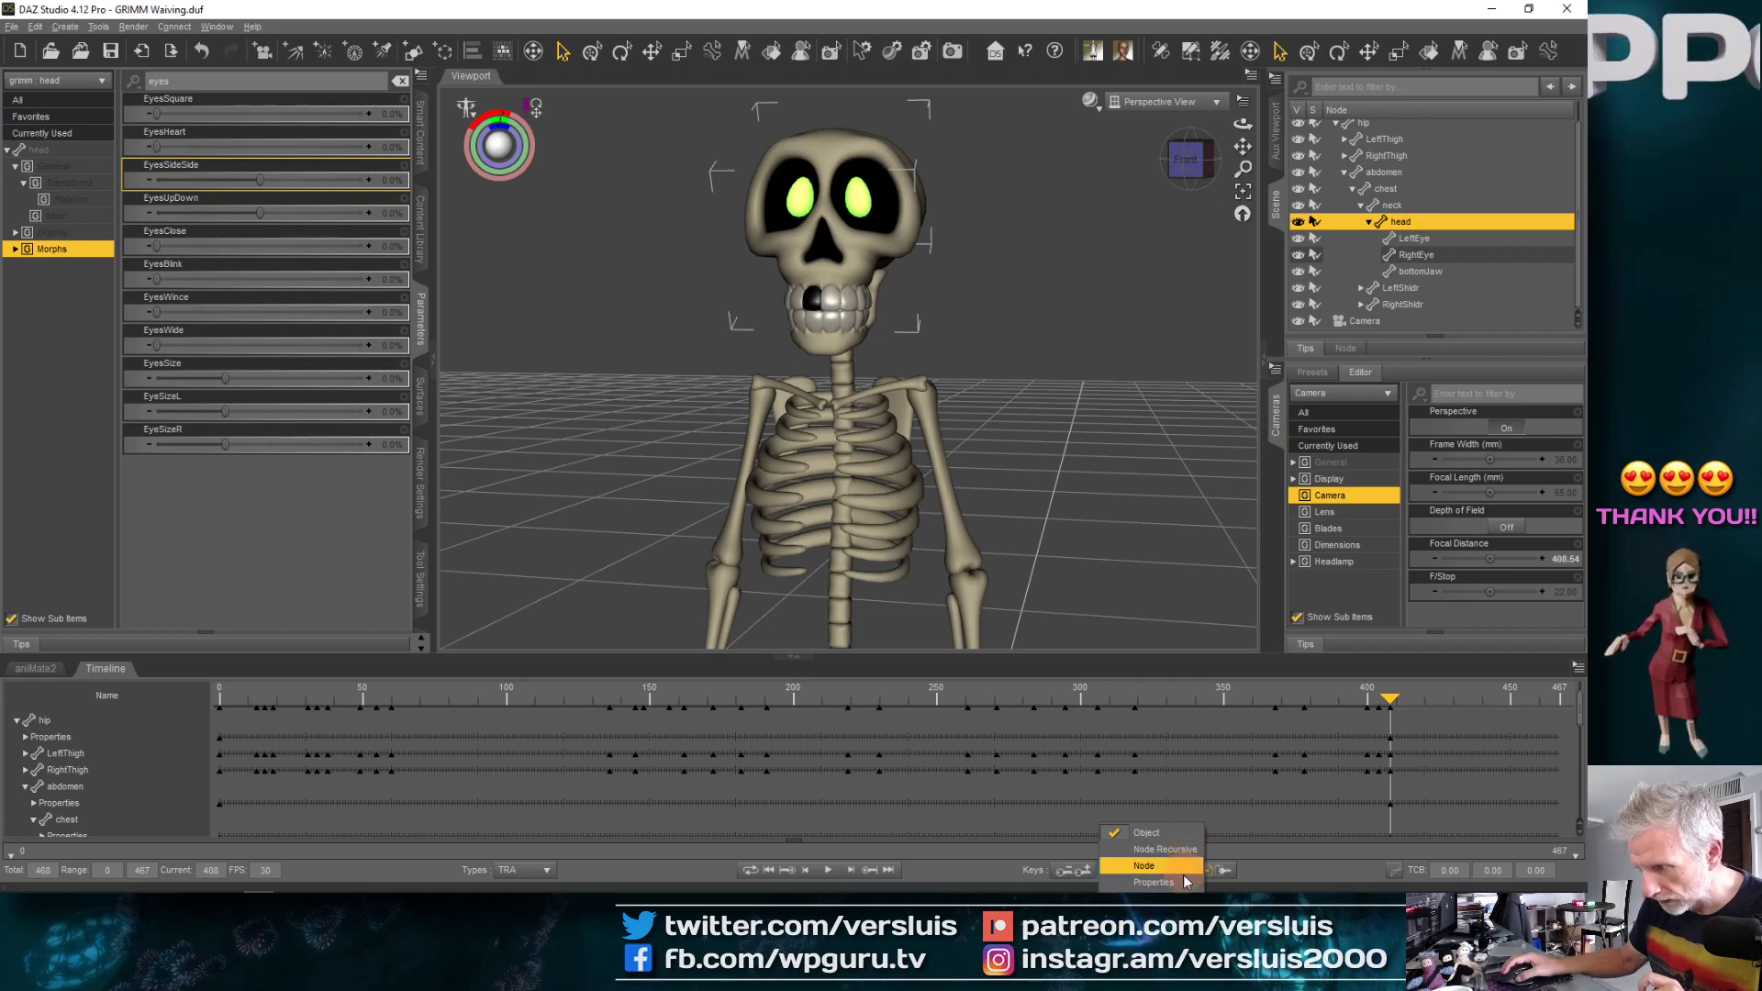
Create a holding keyframe near frame 441, and set EyesSideSide to -10% with a keyframe at frame 443
click(1280, 869)
drag(1388, 699, 1485, 702)
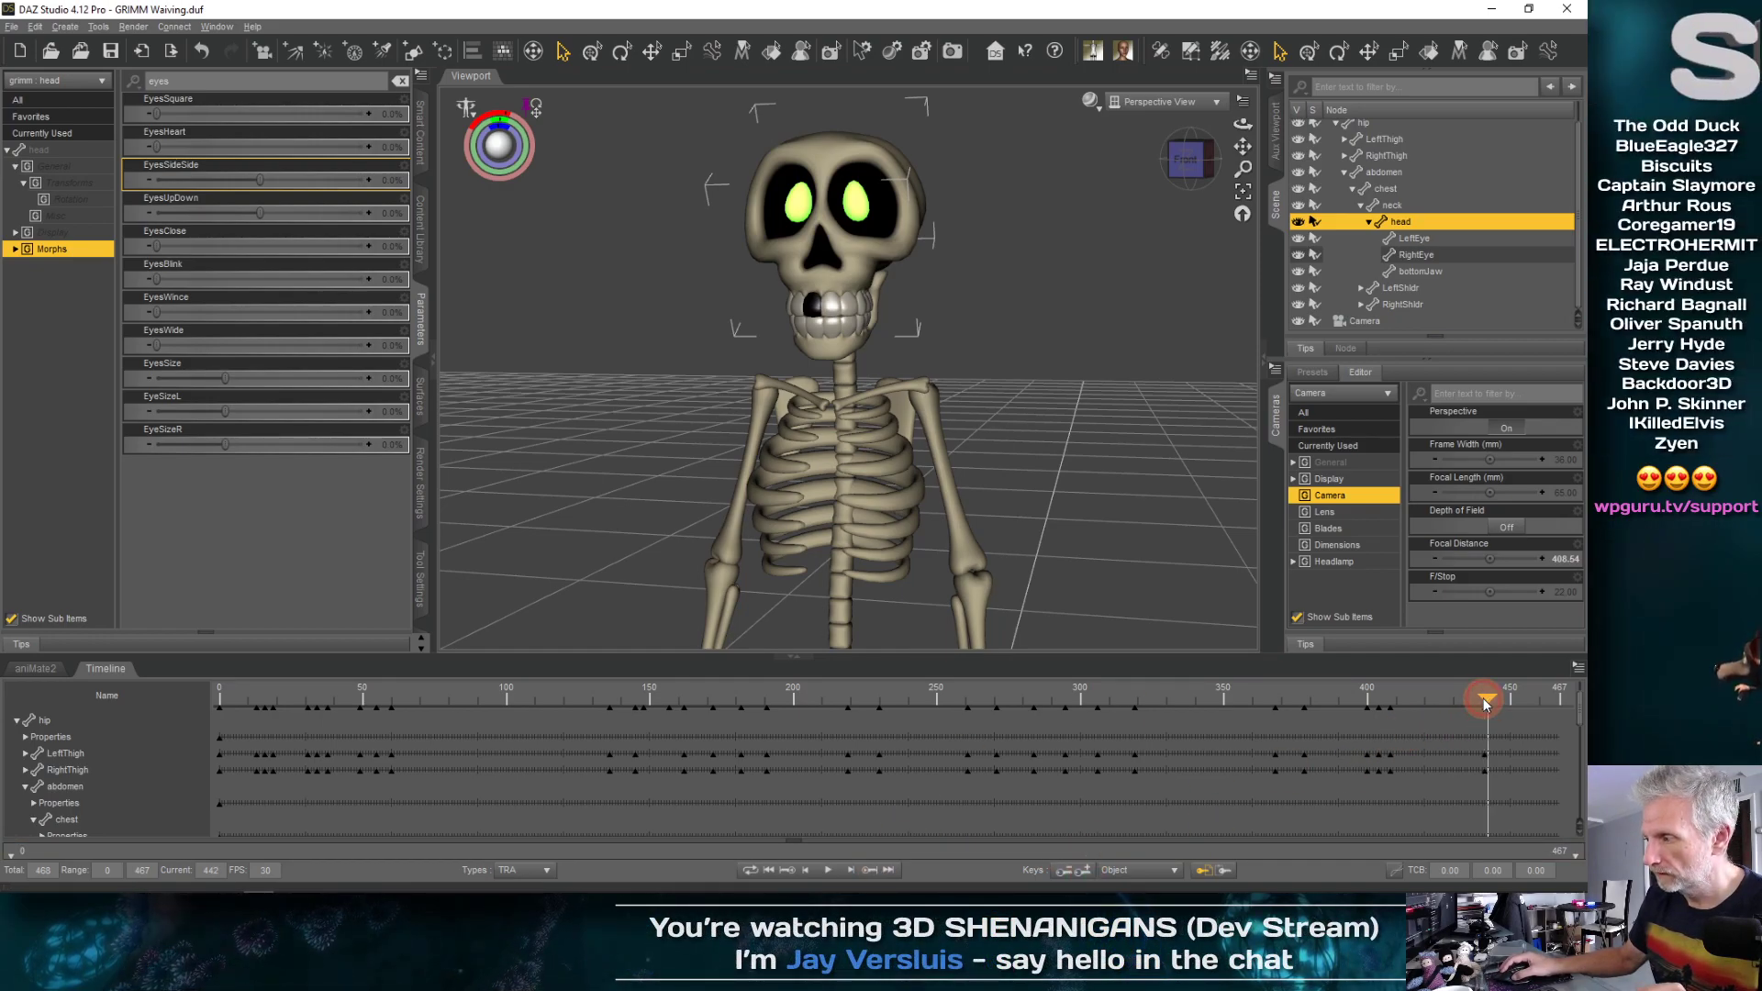
drag(1484, 702, 1489, 703)
click(387, 113)
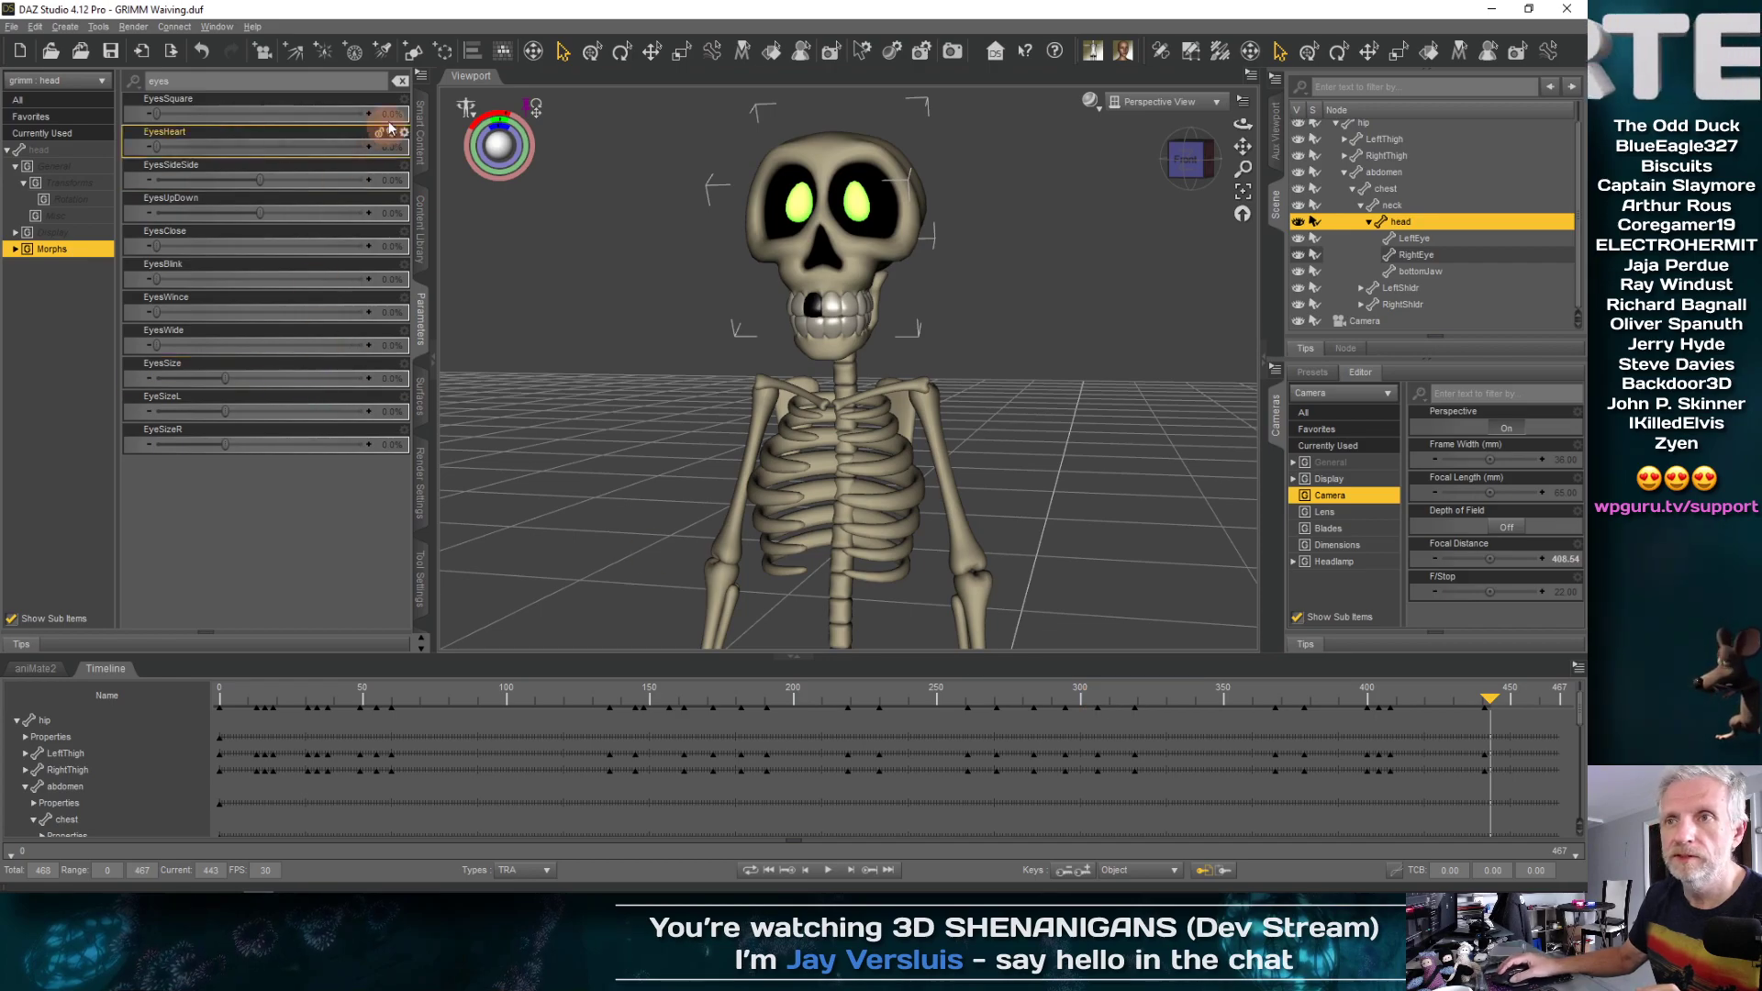
key(Return)
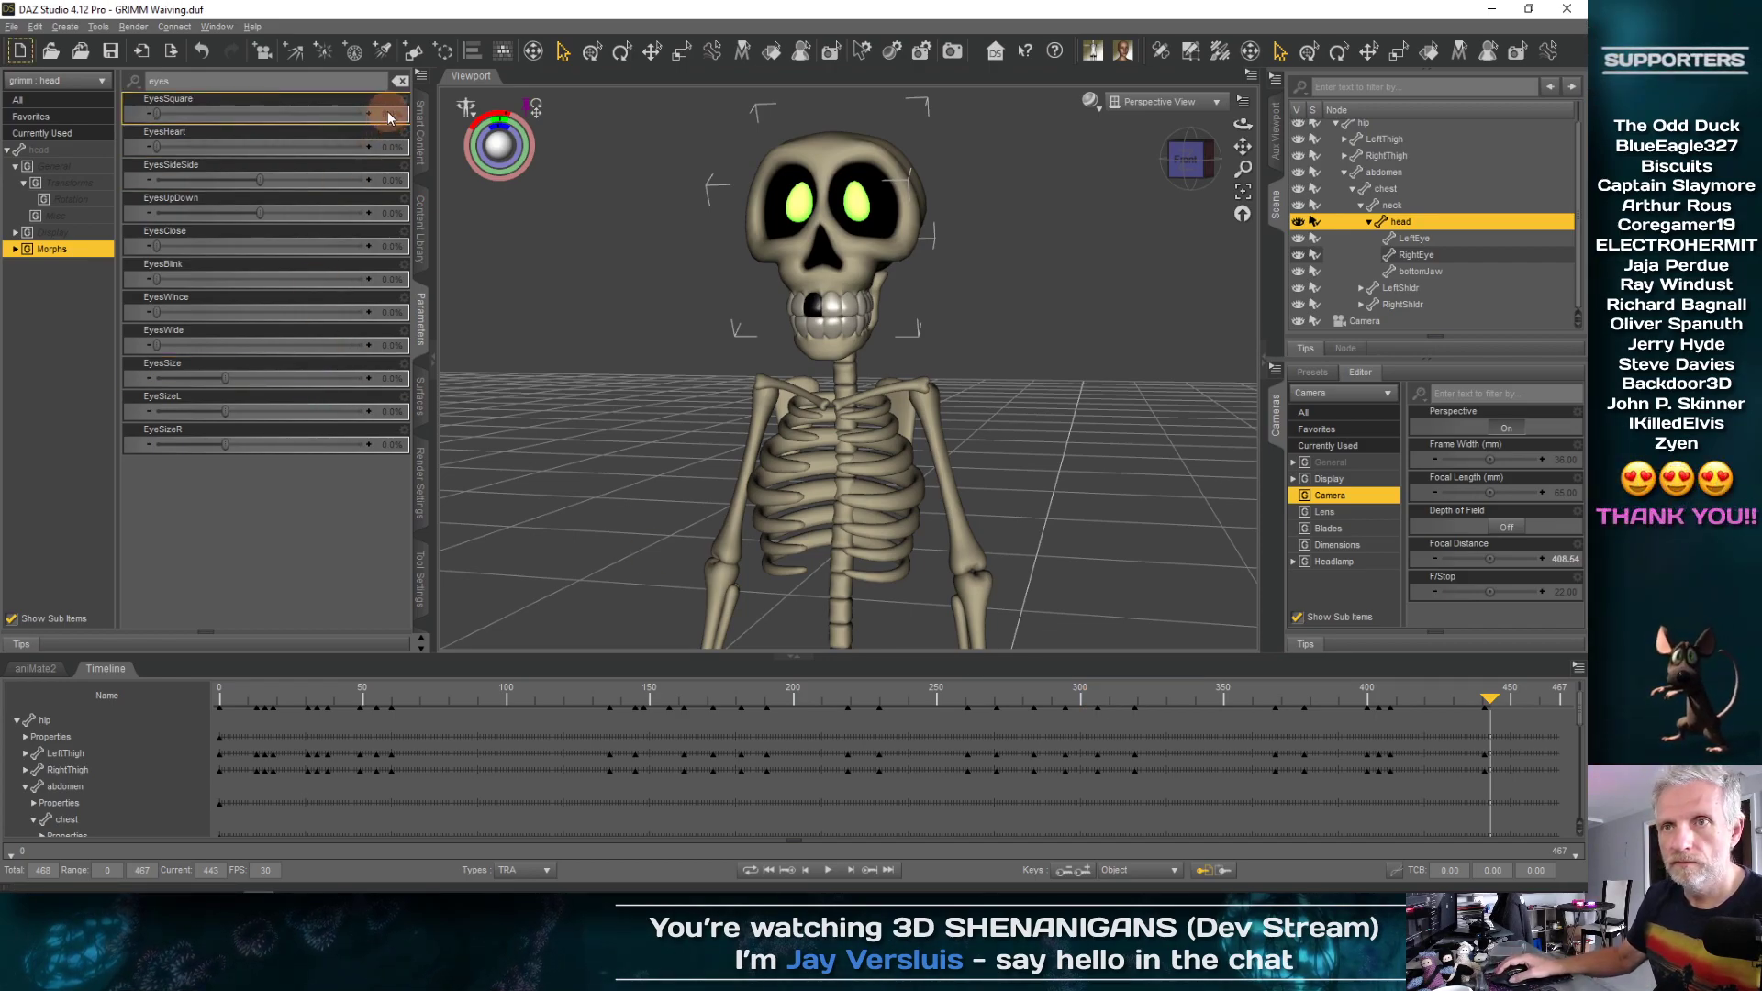
click(392, 180)
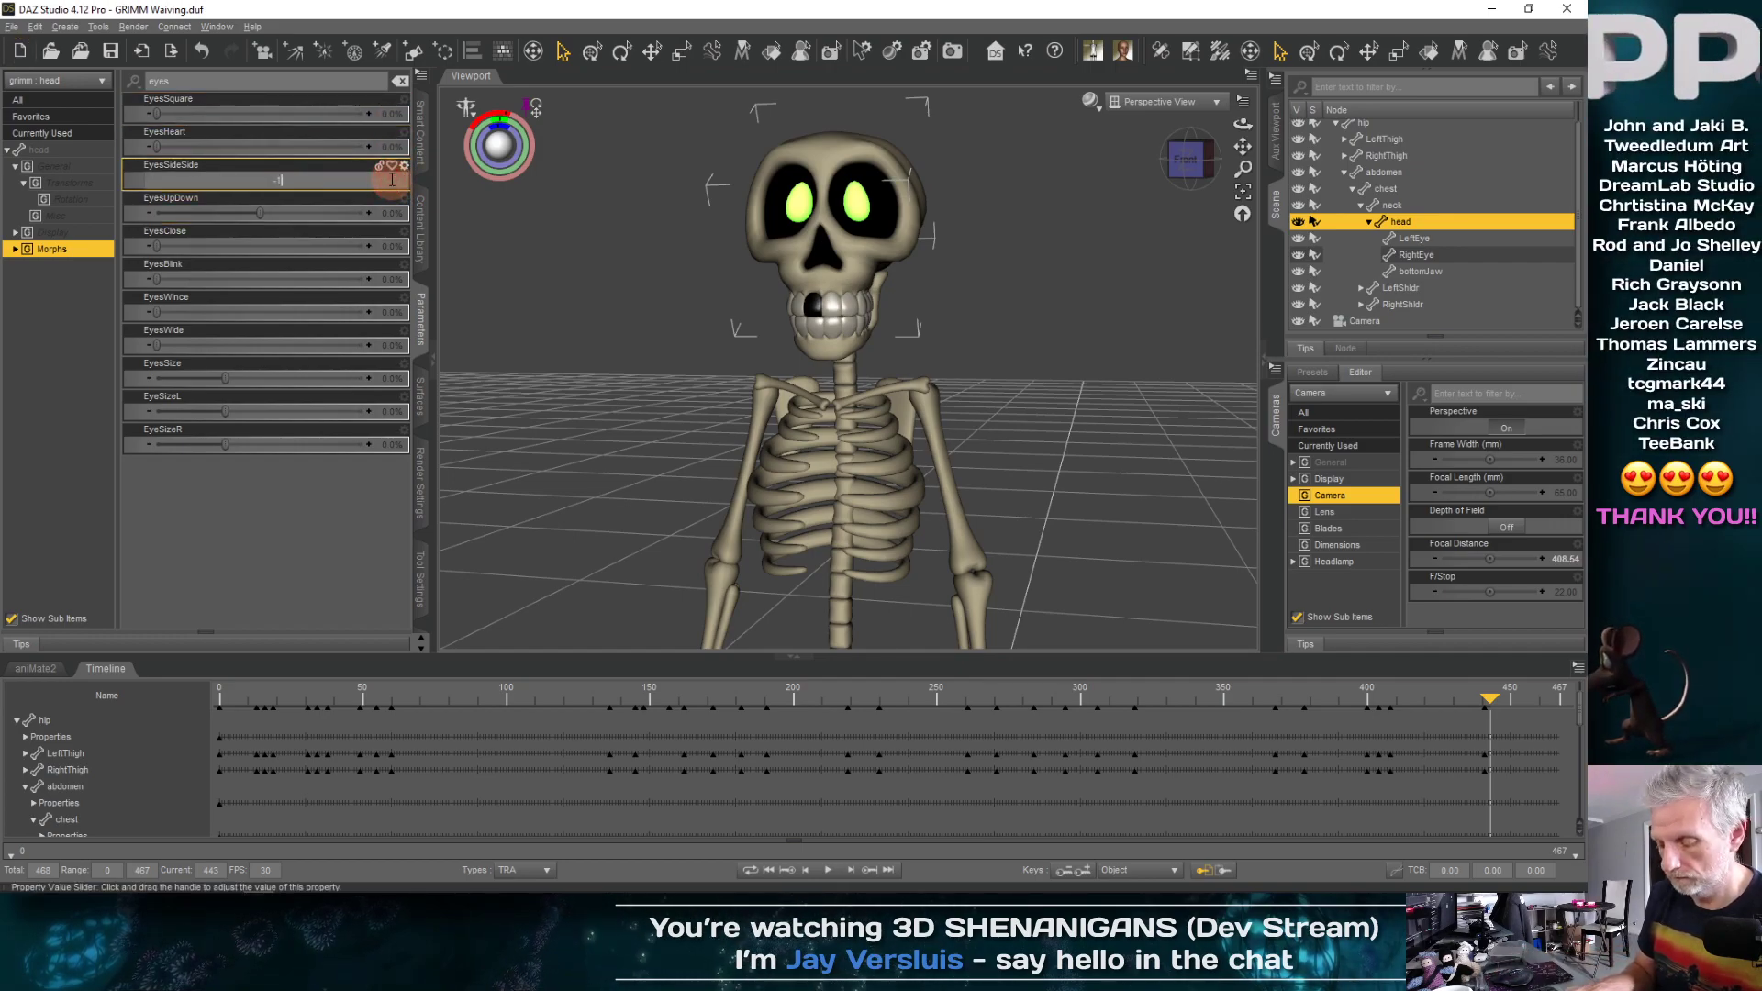
key(Return)
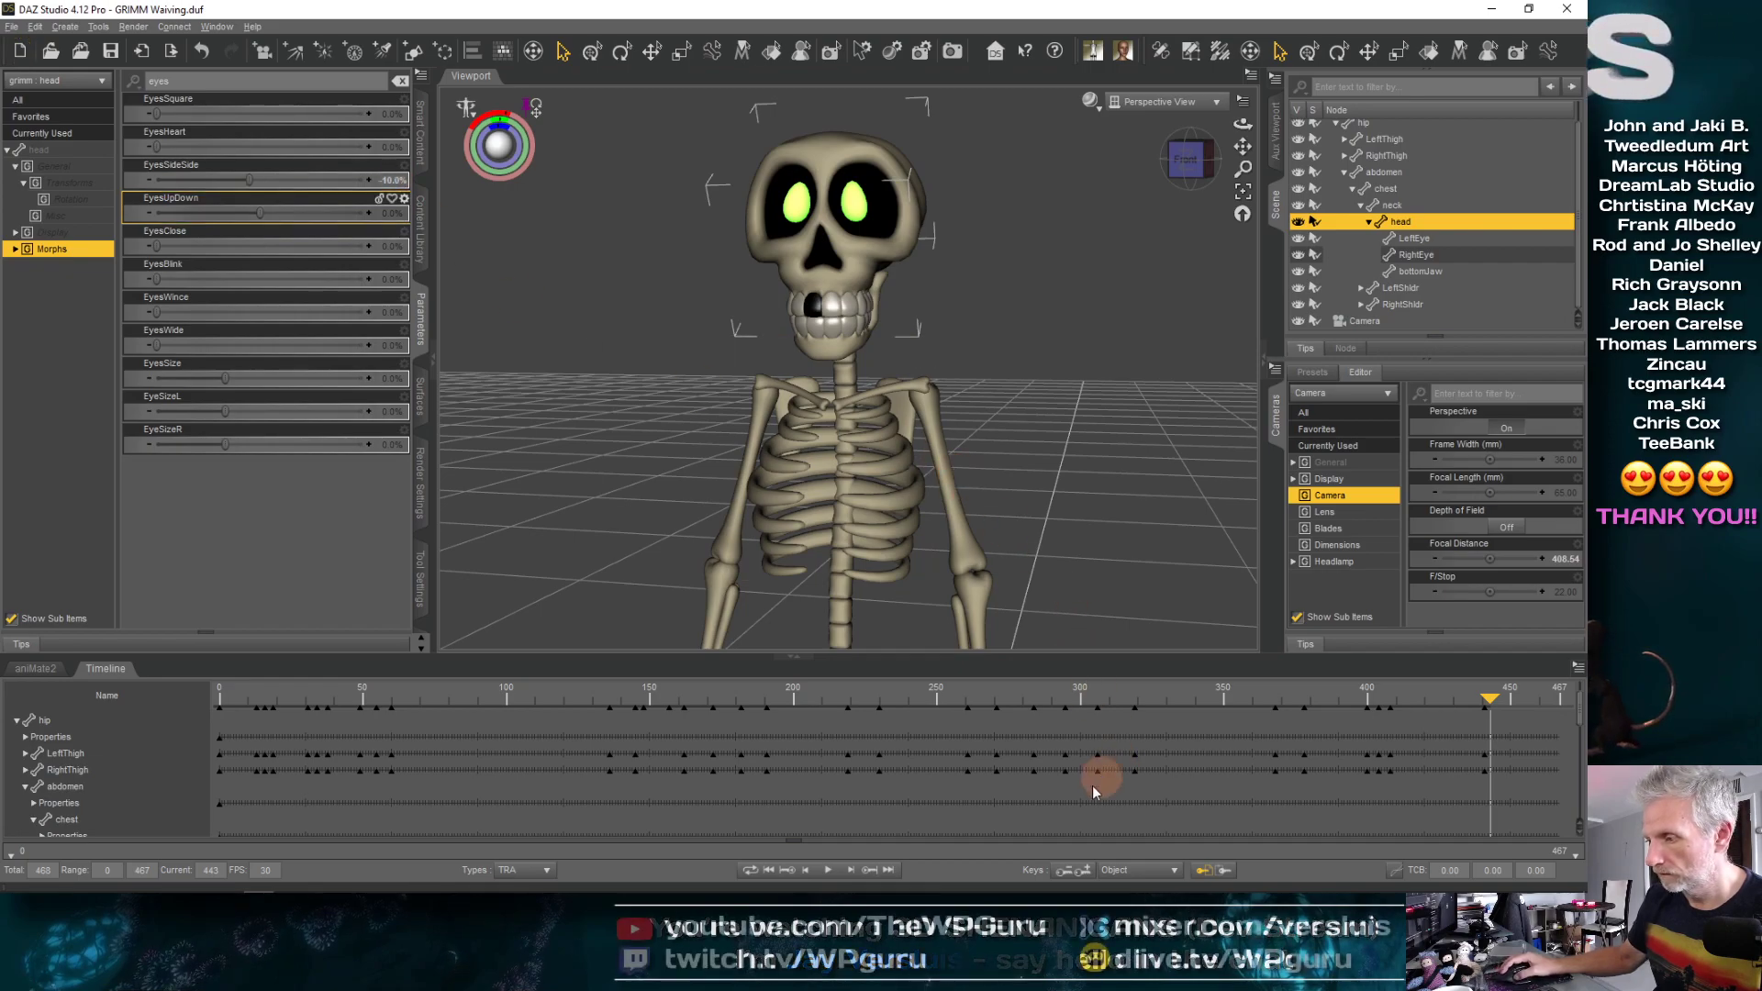
At frame 446, return EyesSideSide to 0% and create a keyframe
drag(1490, 710, 1498, 707)
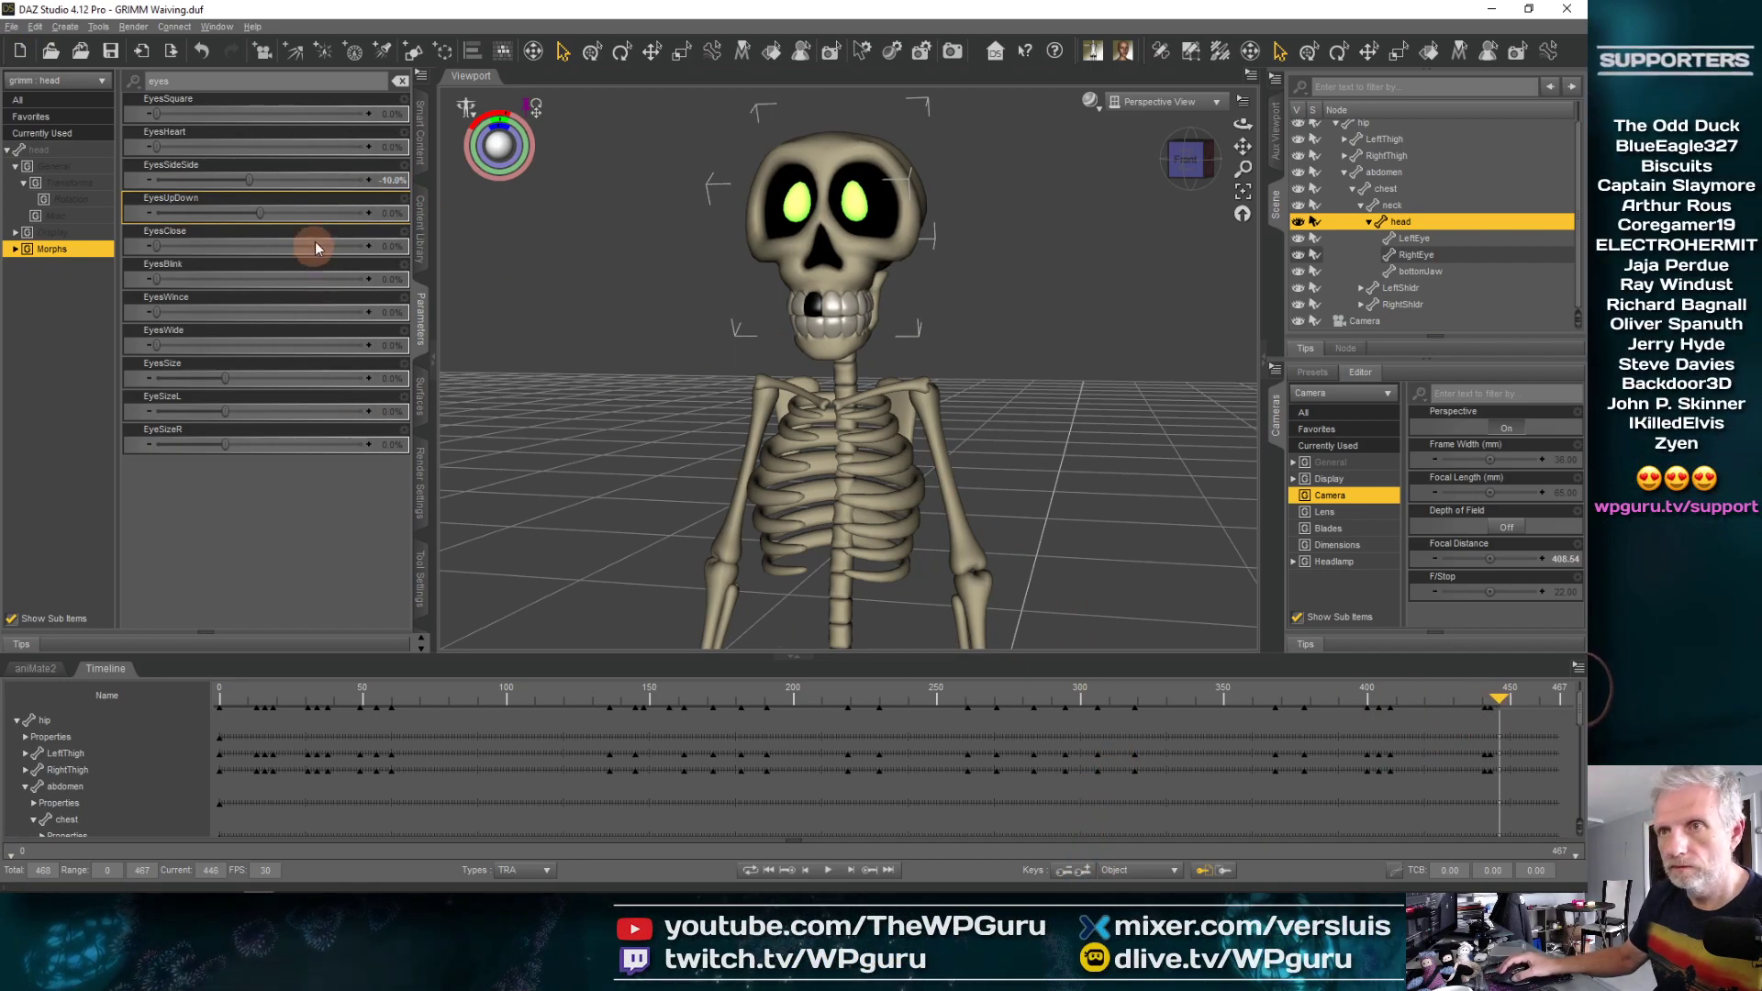
text(0)
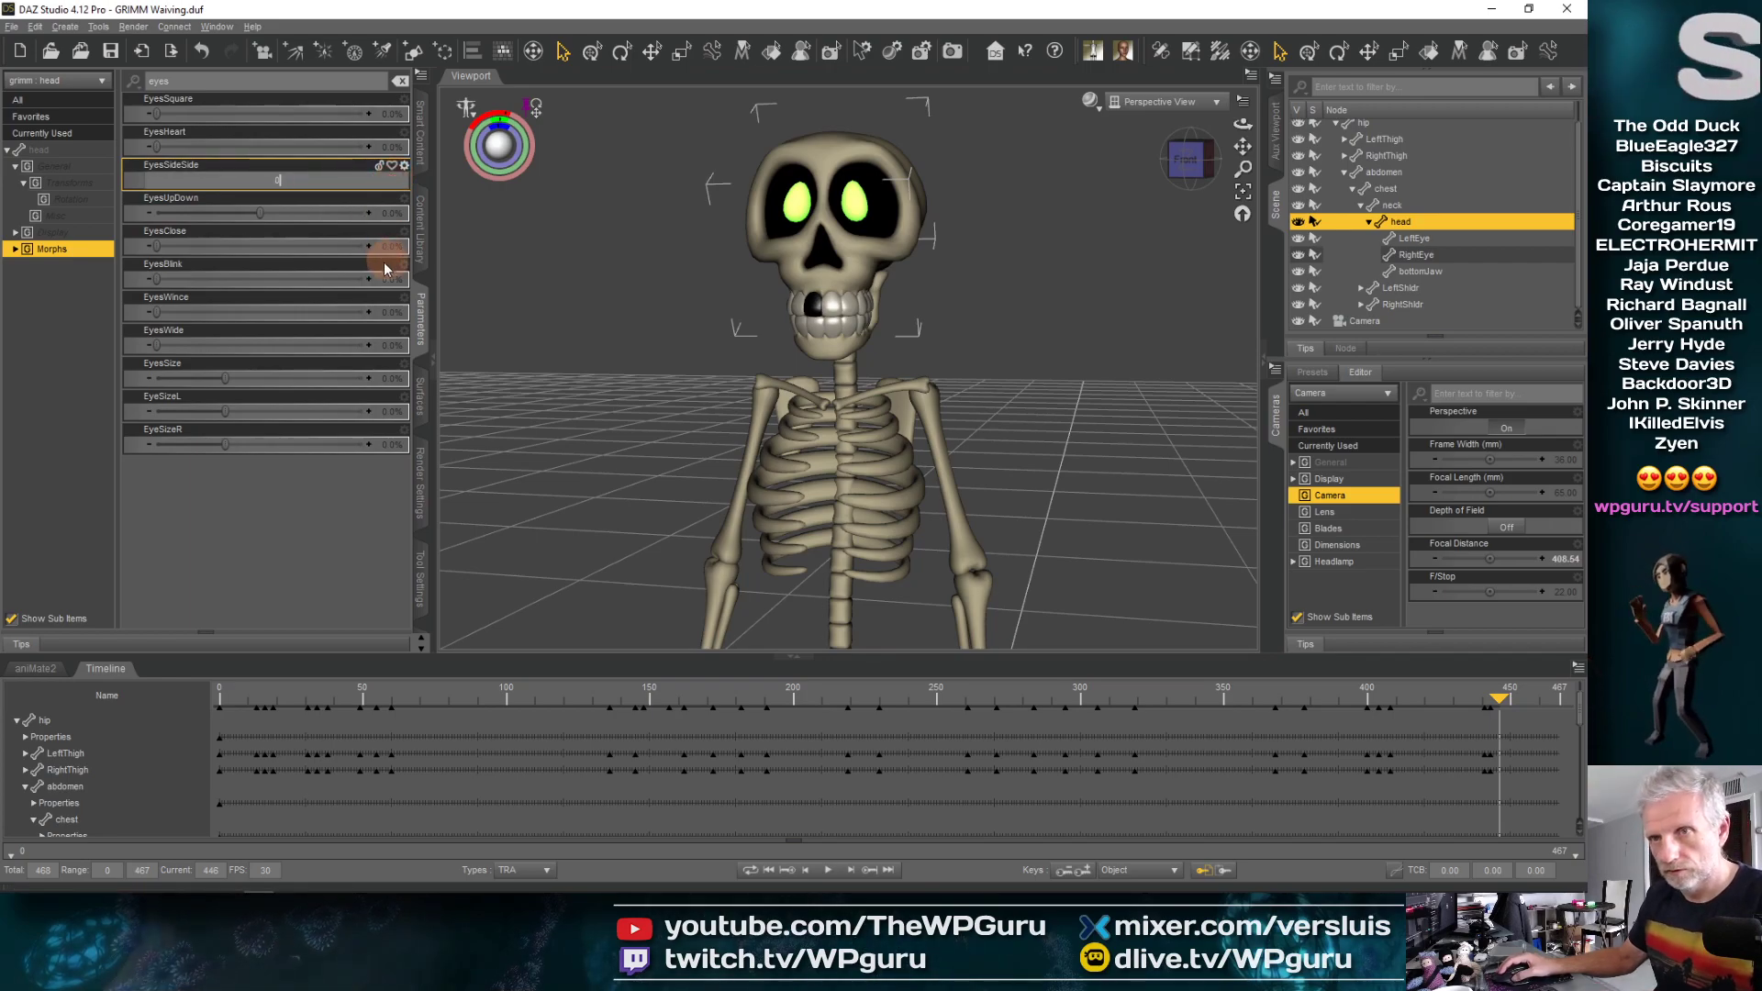
key(Return)
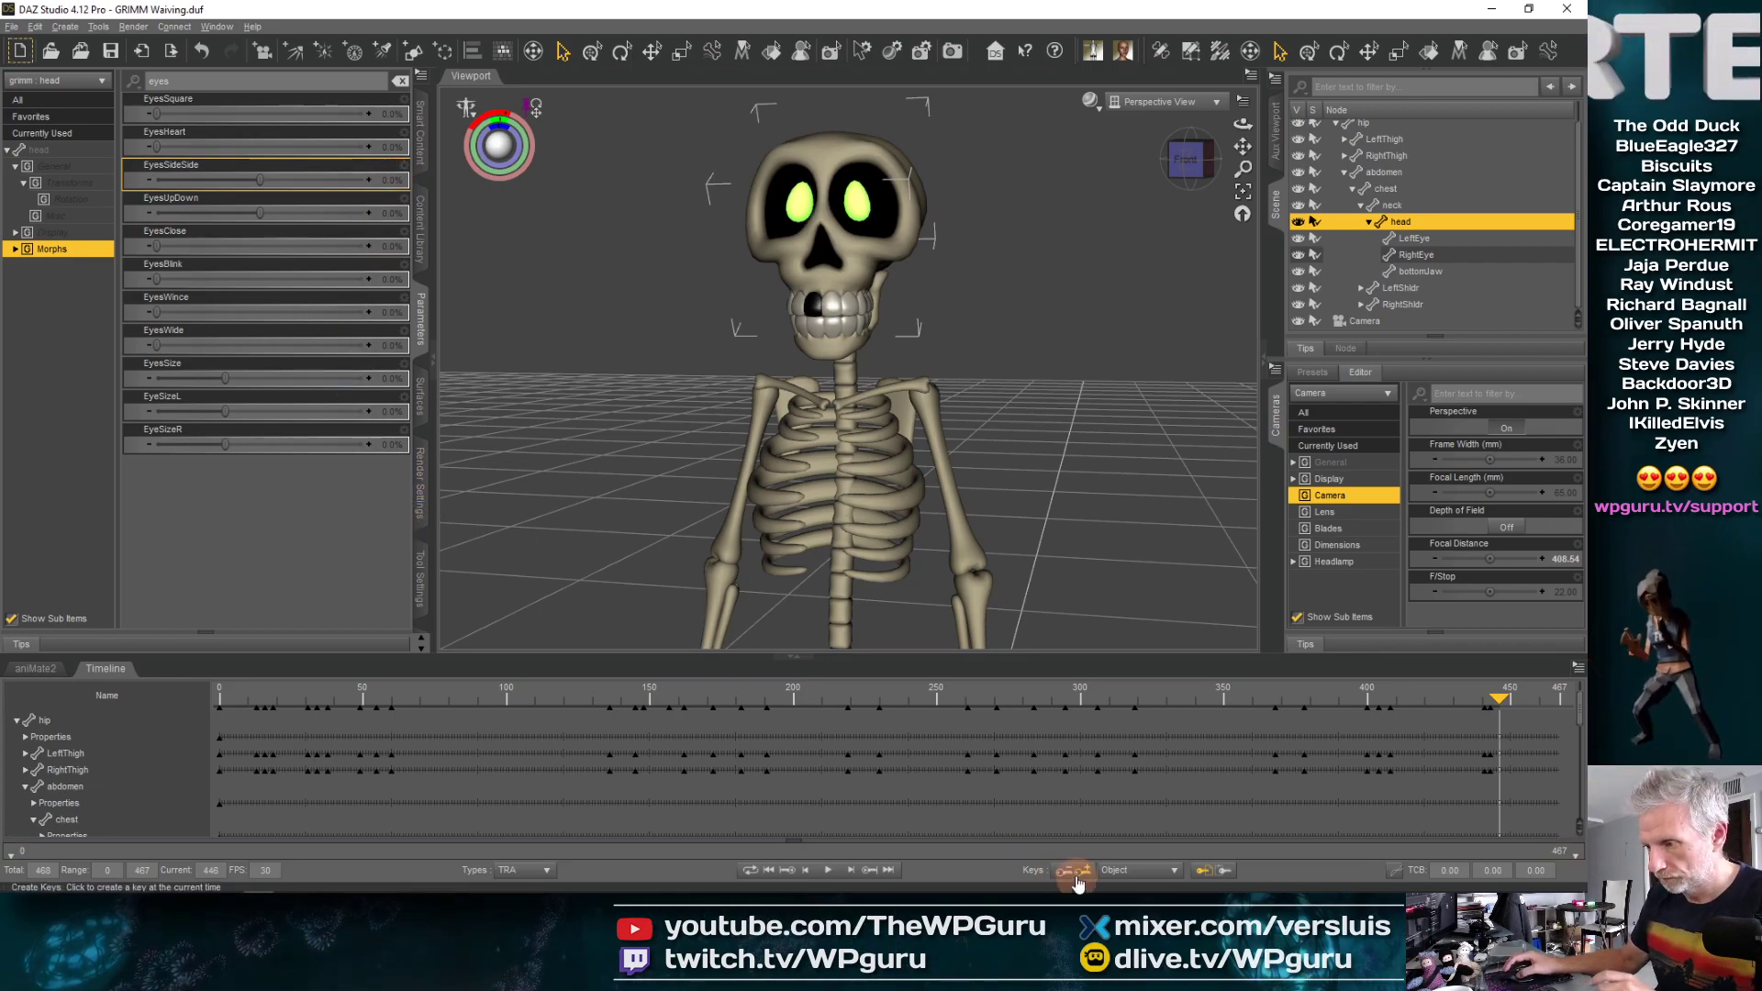
Play the animation to review the new eye movements, stop it and save the scene
drag(1325, 704, 1185, 698)
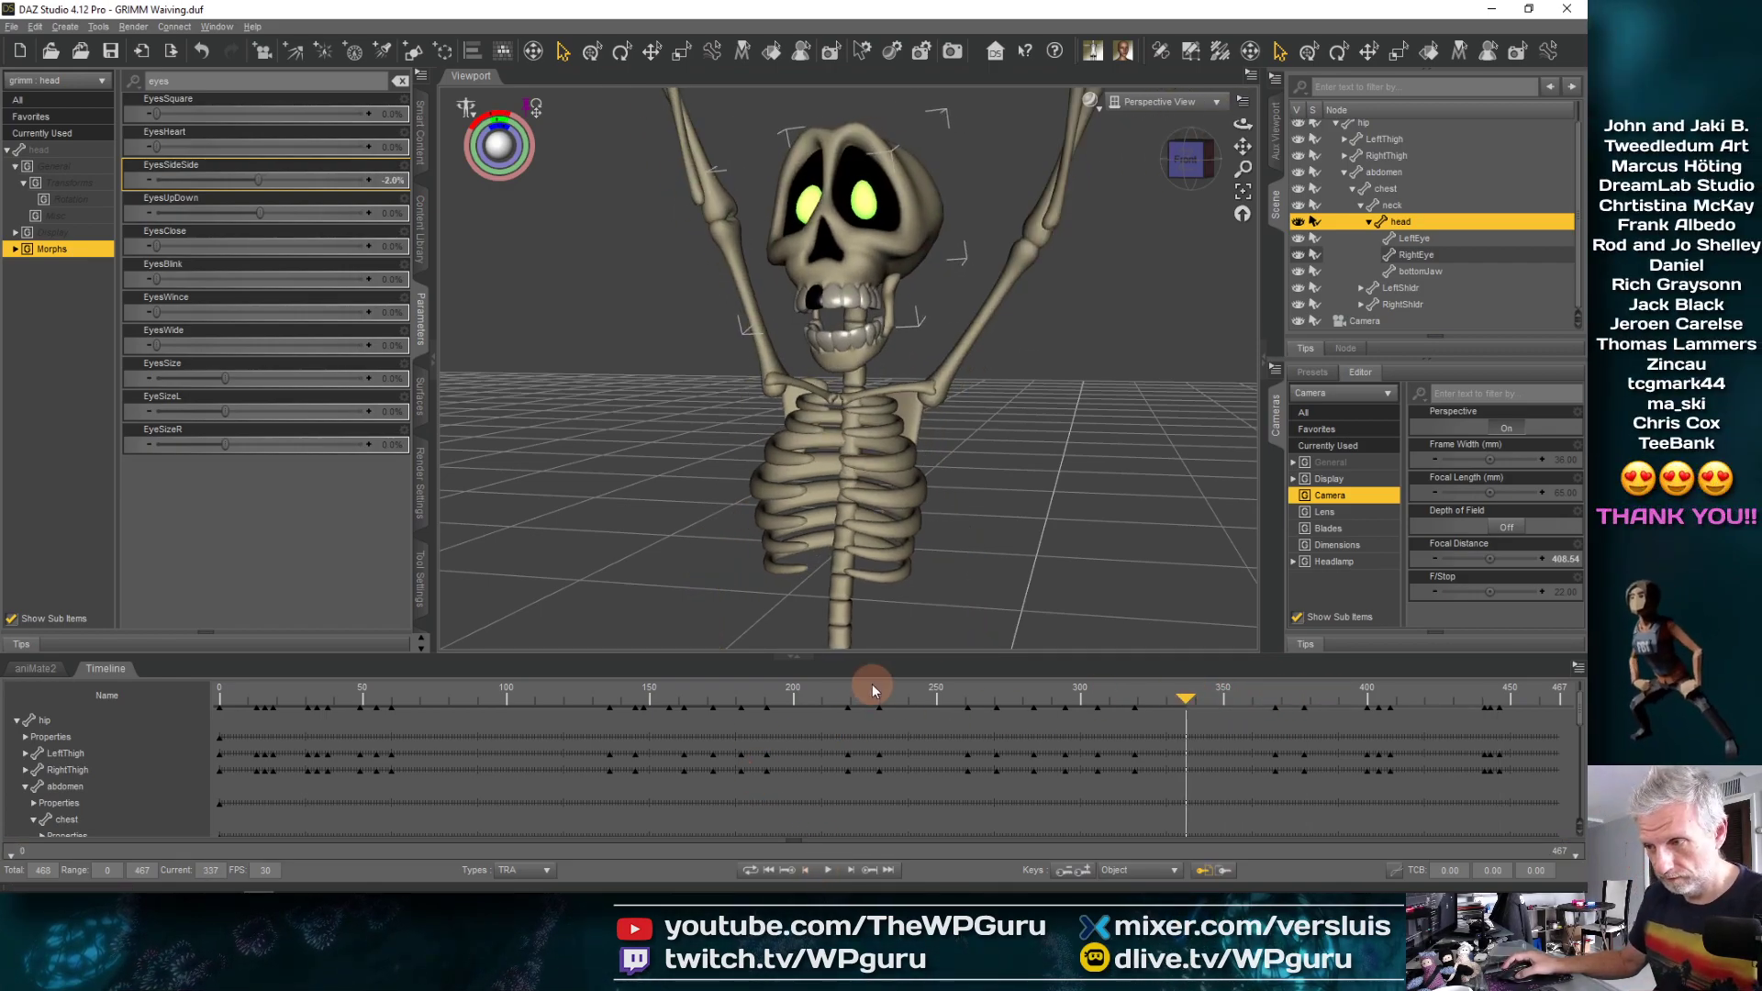
click(829, 875)
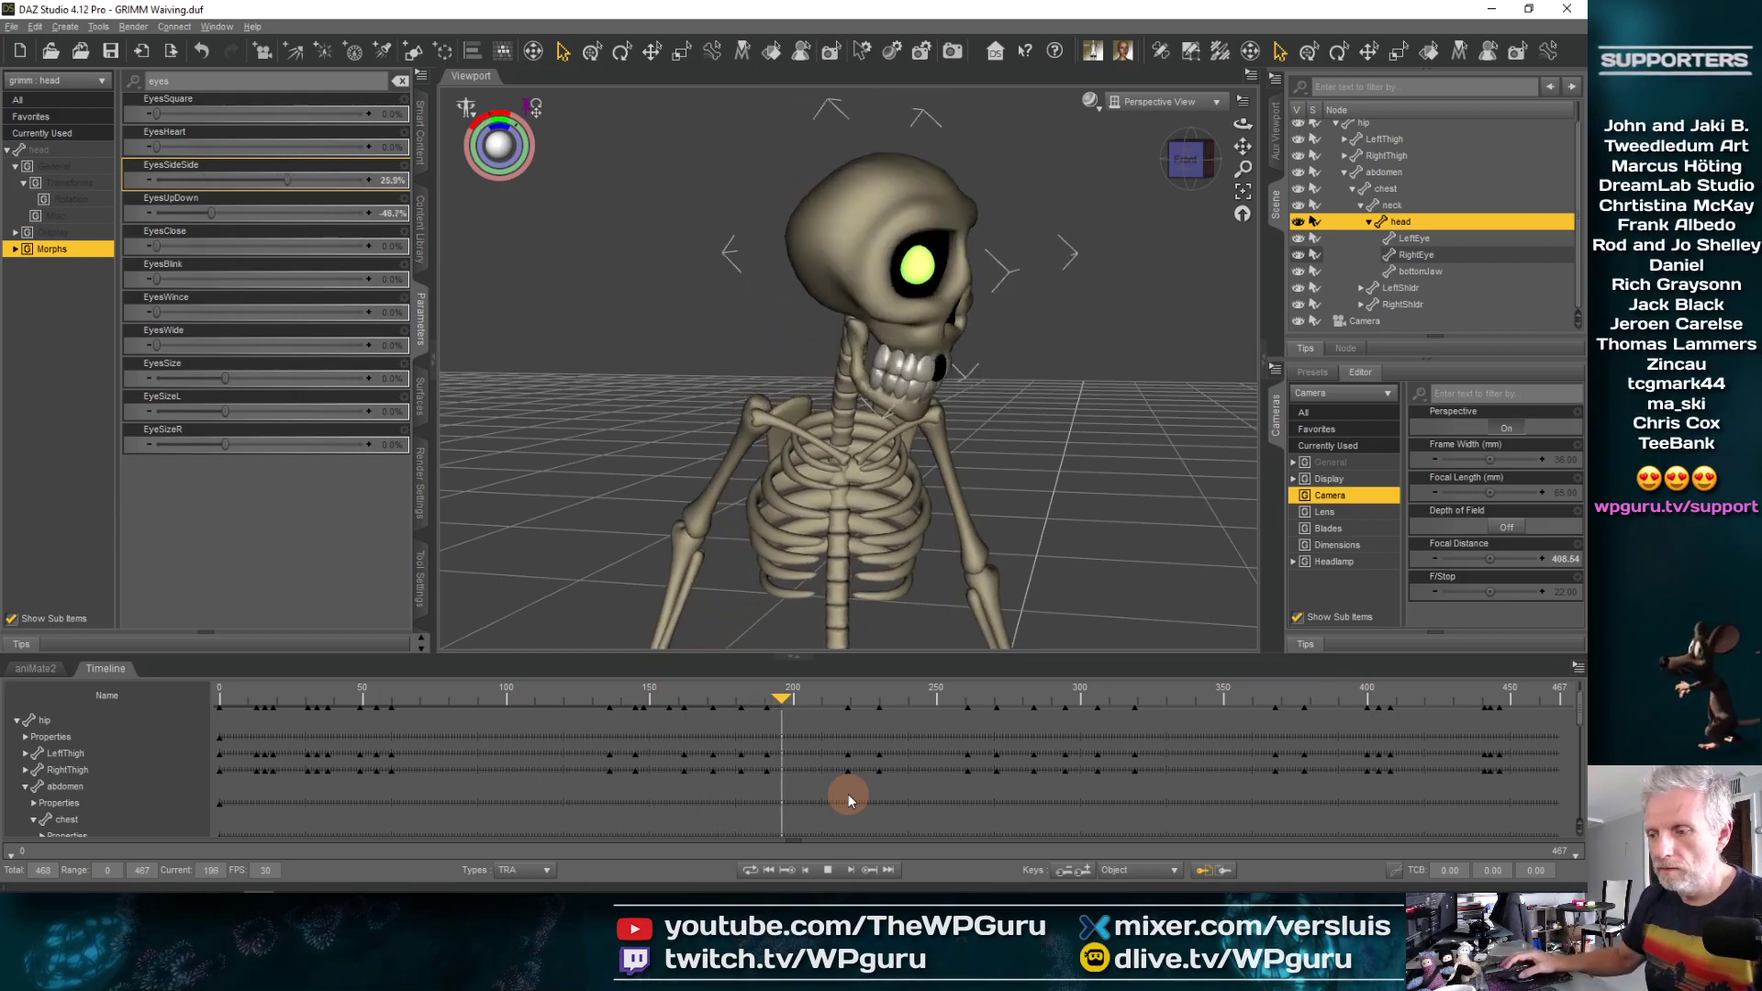
click(828, 870)
drag(801, 715, 219, 539)
click(111, 52)
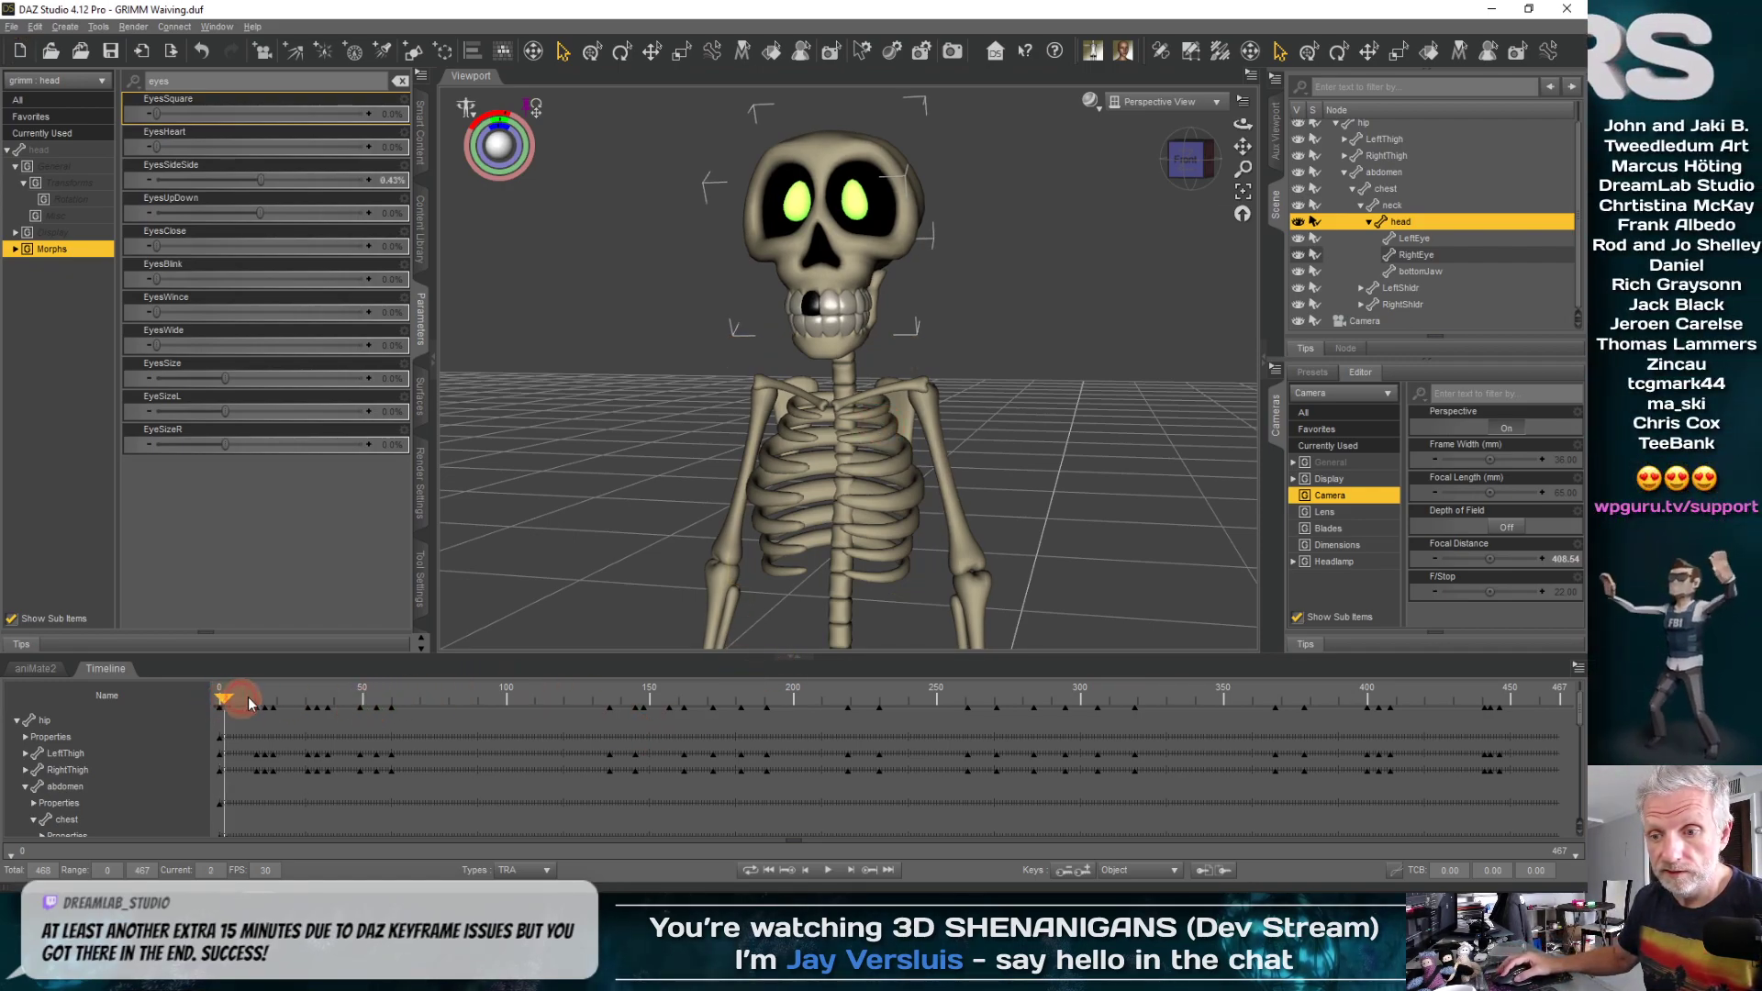
From frame 0, view the scene through Camera with the aspect frame shown and play the animation
click(358, 693)
drag(248, 700, 192, 702)
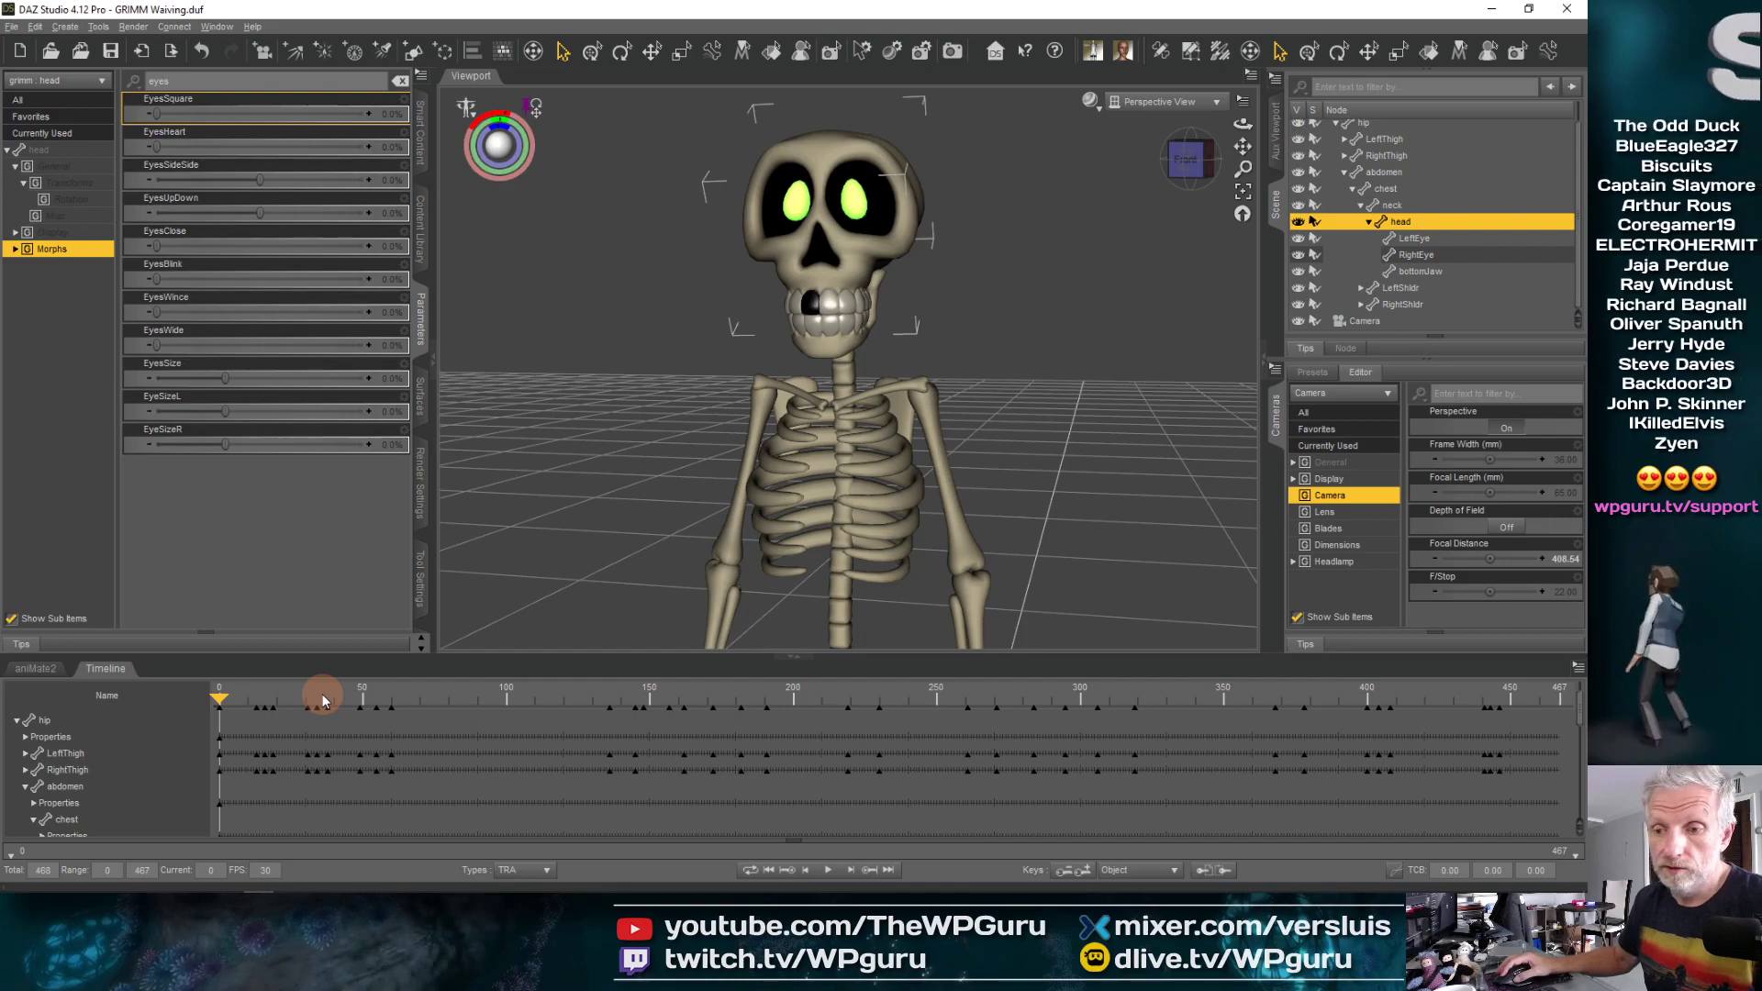
click(456, 697)
drag(649, 698, 766, 698)
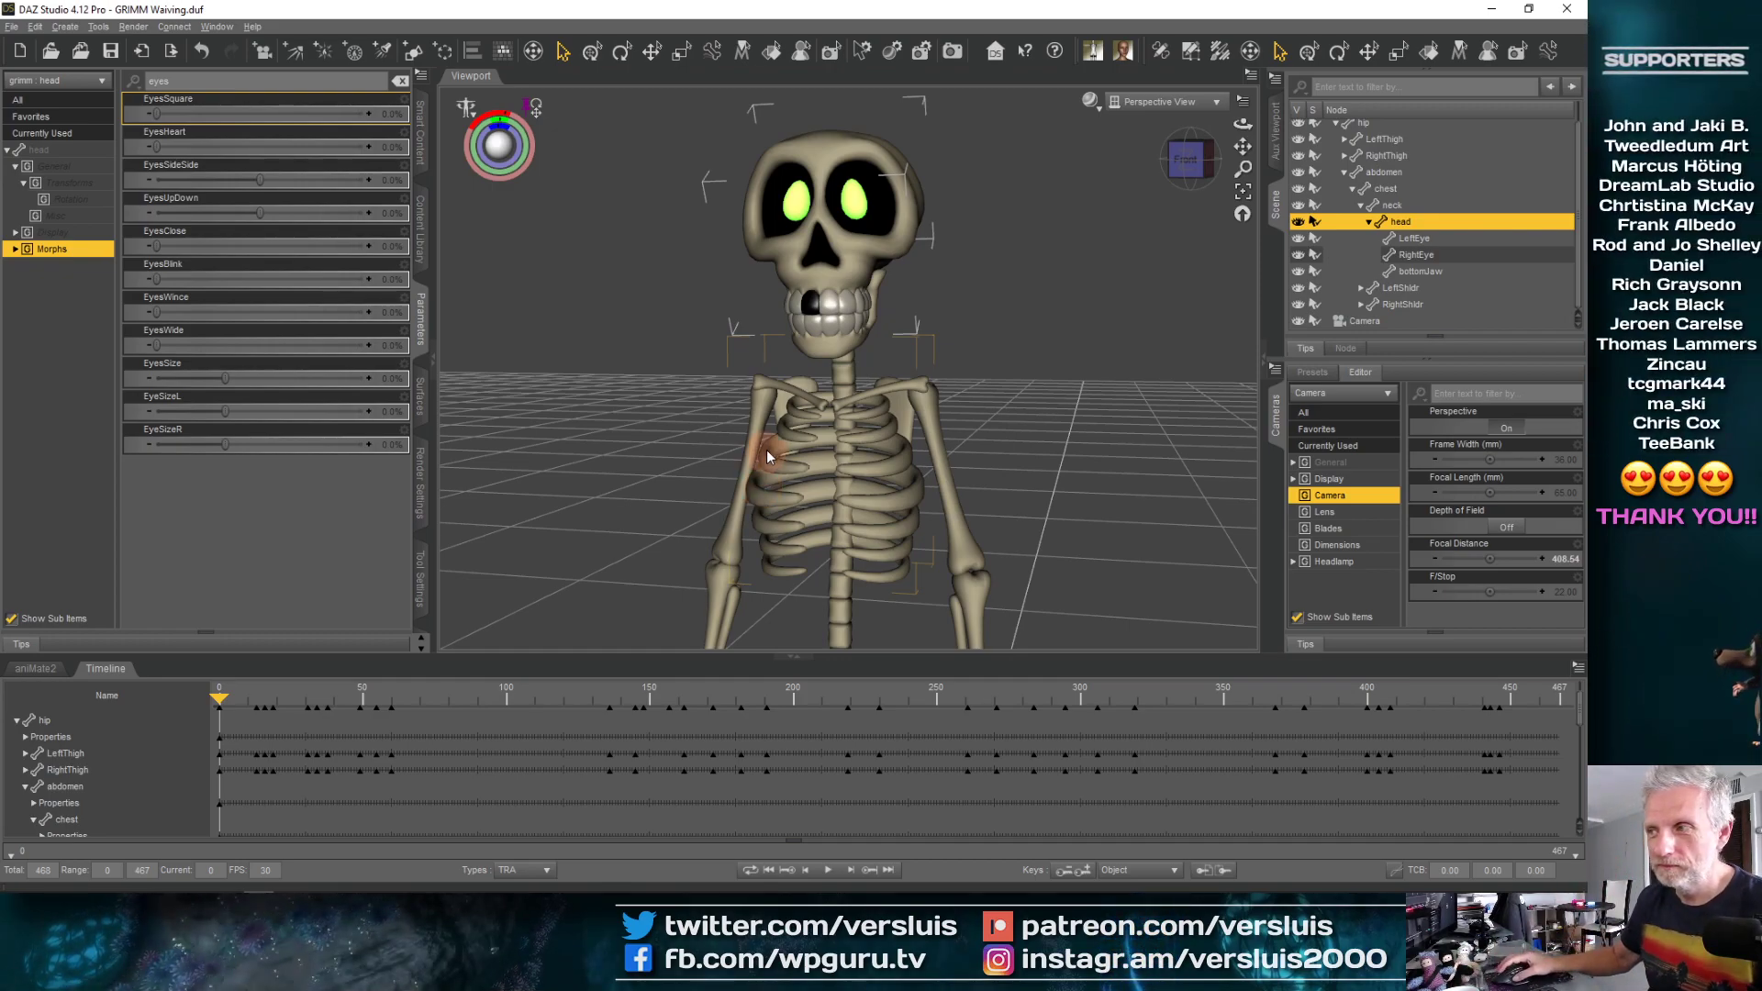
click(1217, 102)
click(1209, 184)
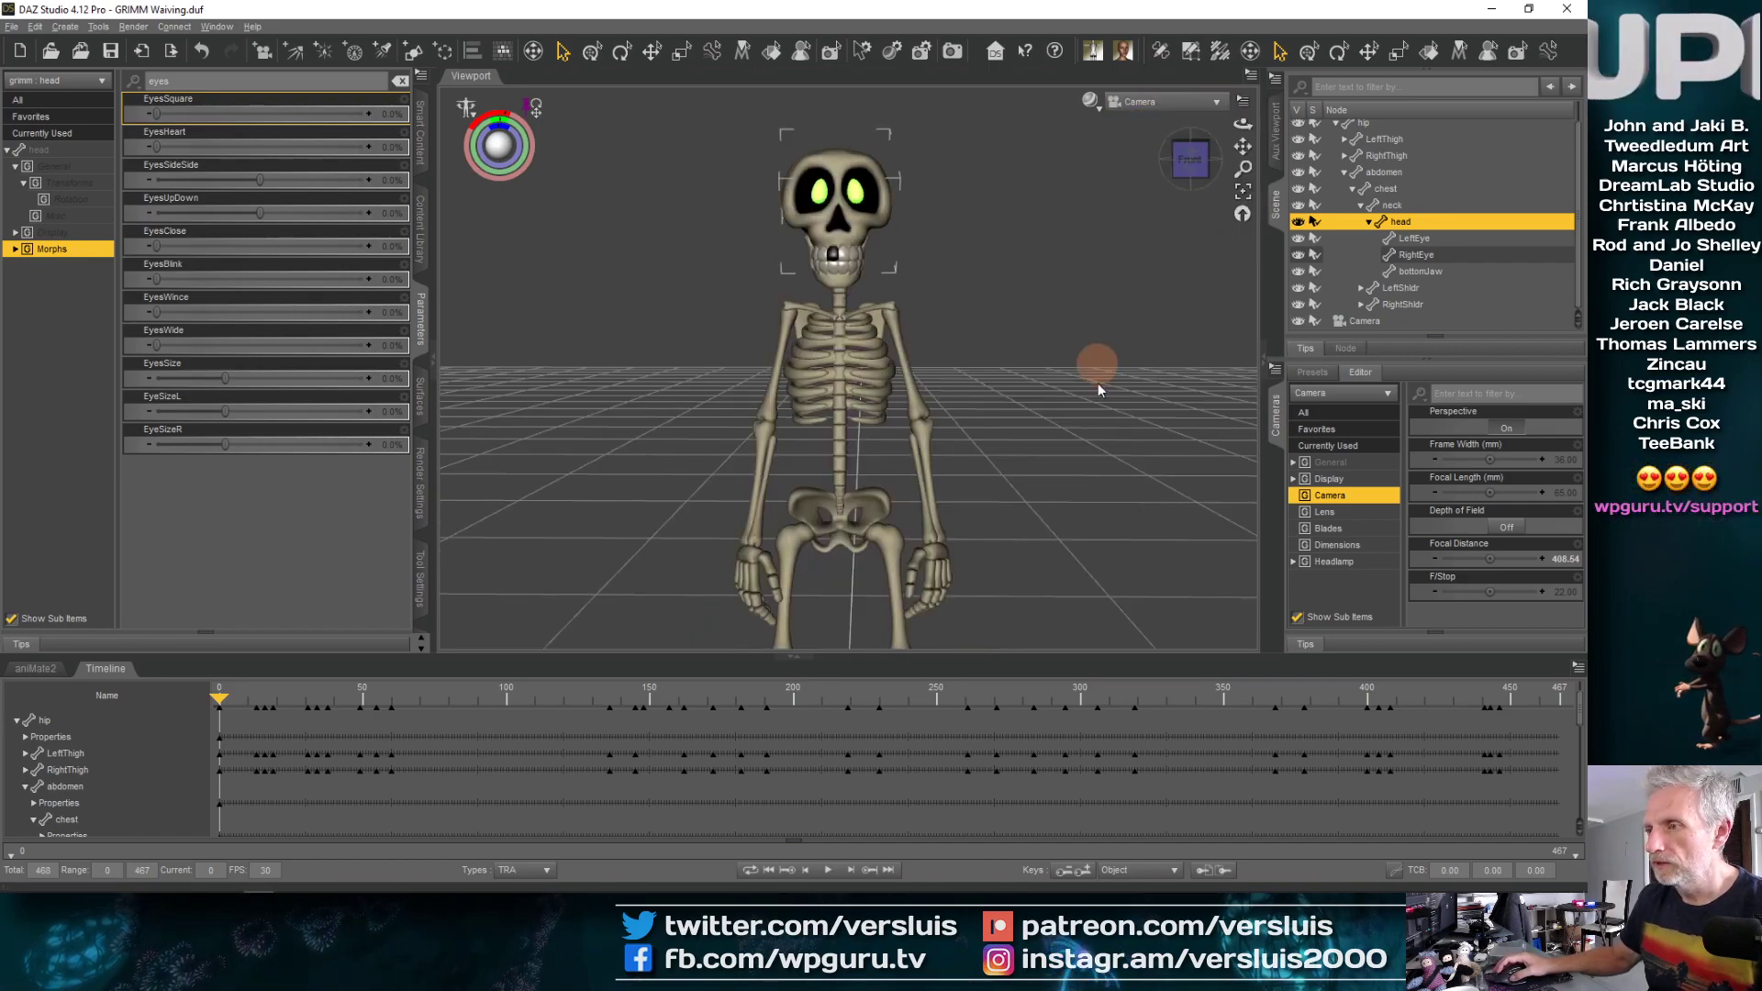
click(1242, 101)
click(1261, 178)
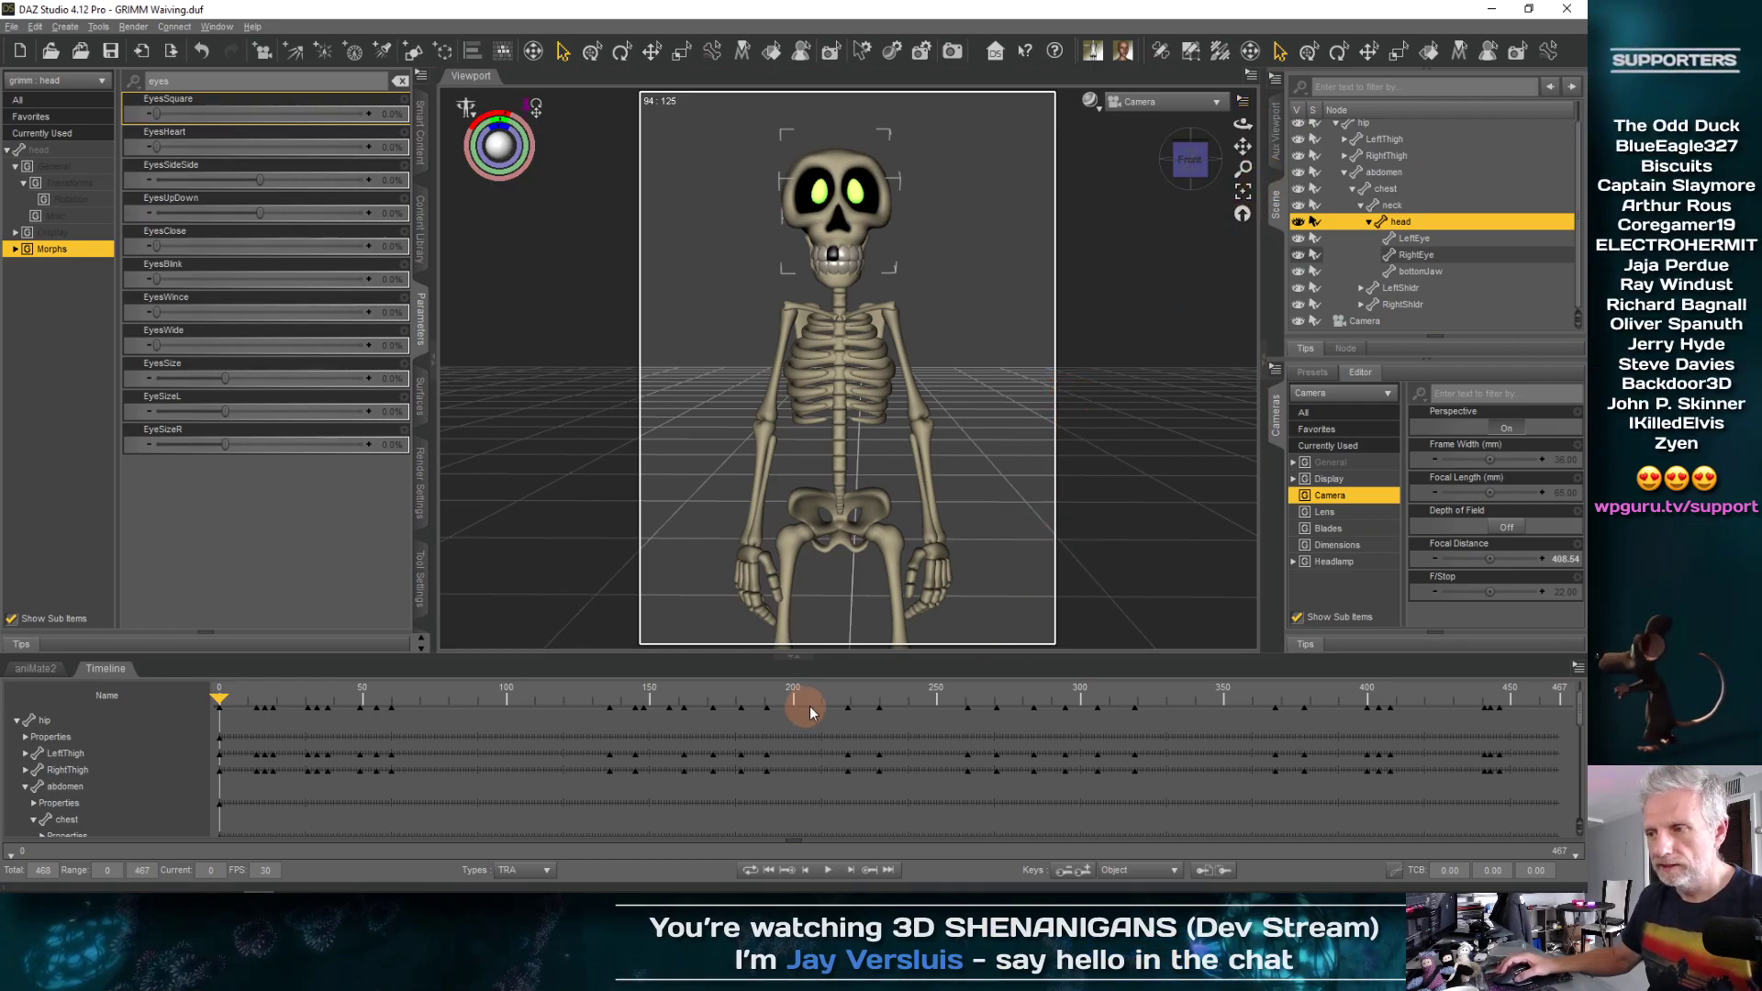
click(829, 870)
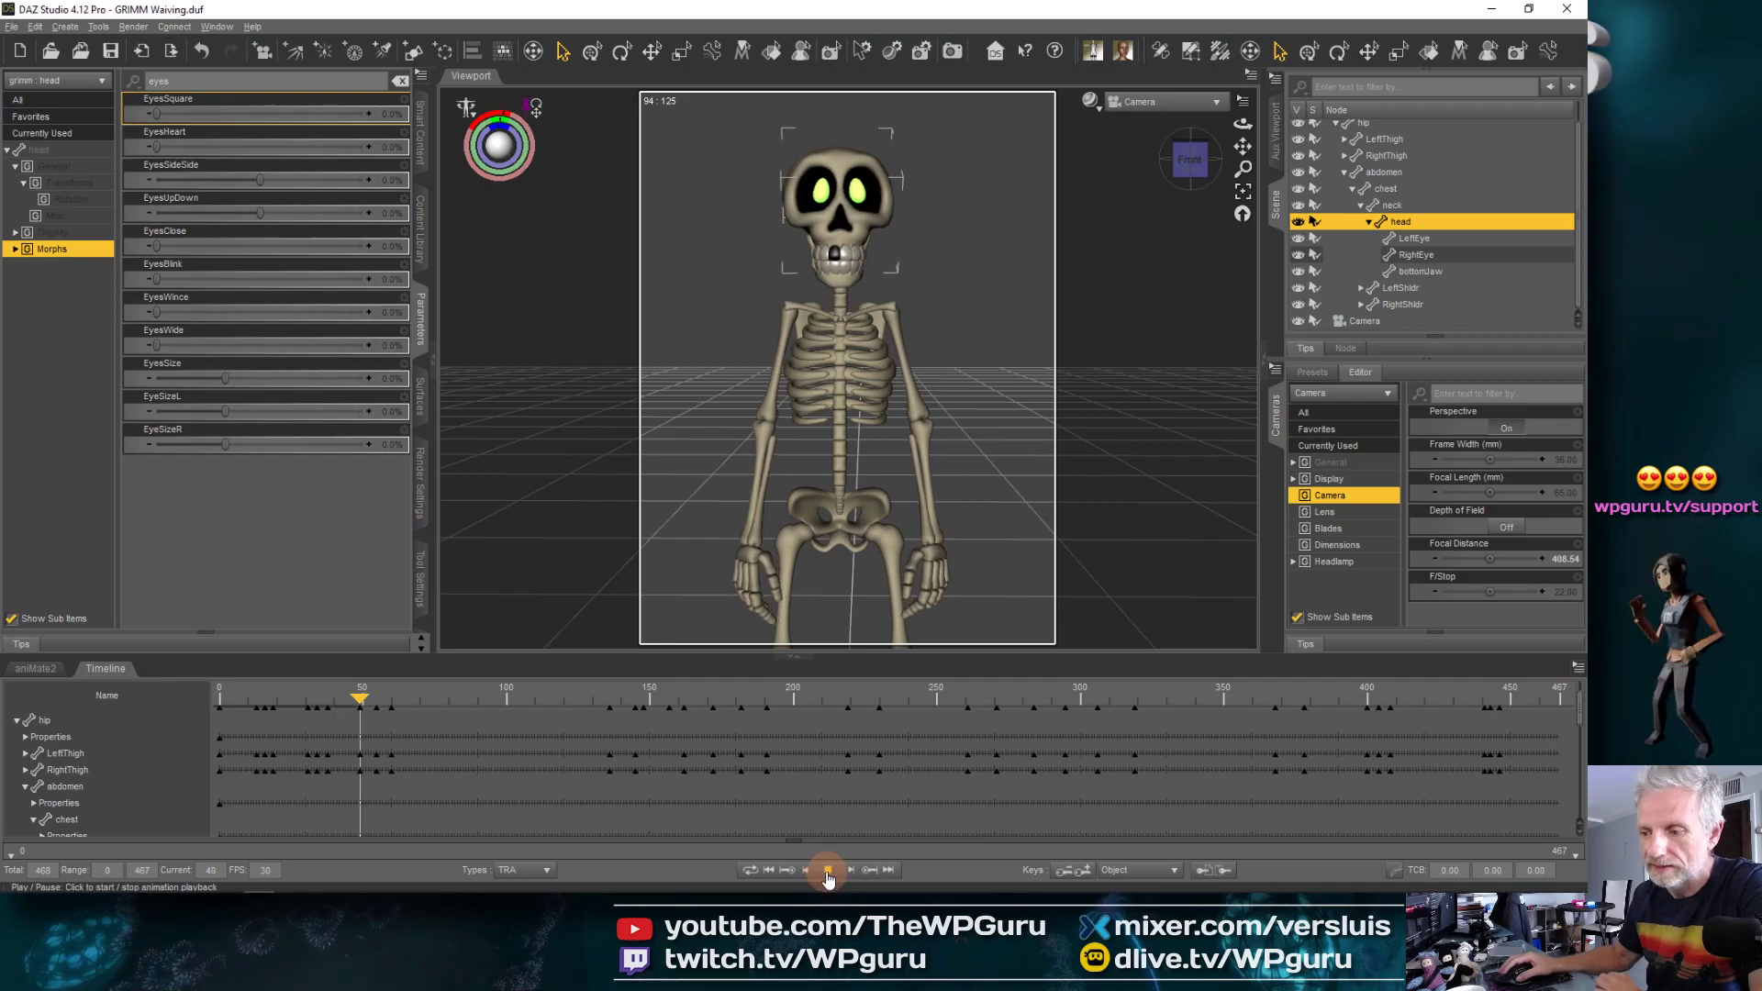
click(828, 878)
At the frame 443 keyframe, strengthen the sideways glance by setting EyesSideSide to -20%
drag(1436, 692, 1480, 684)
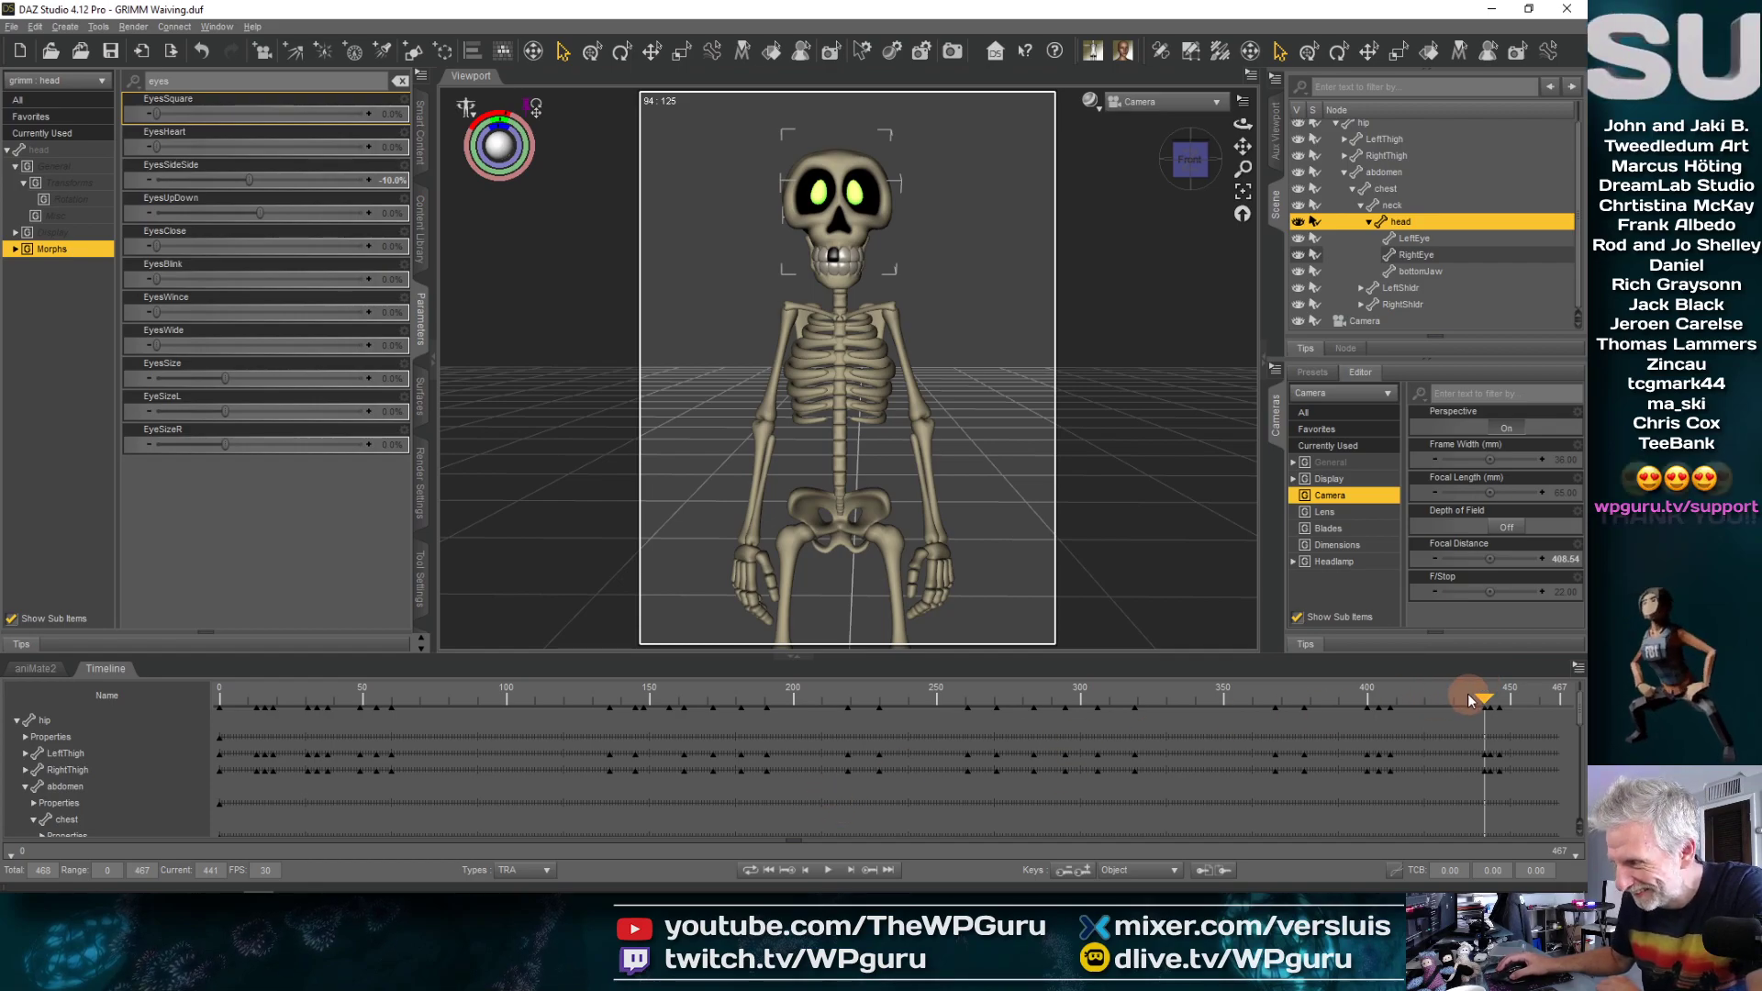
click(867, 872)
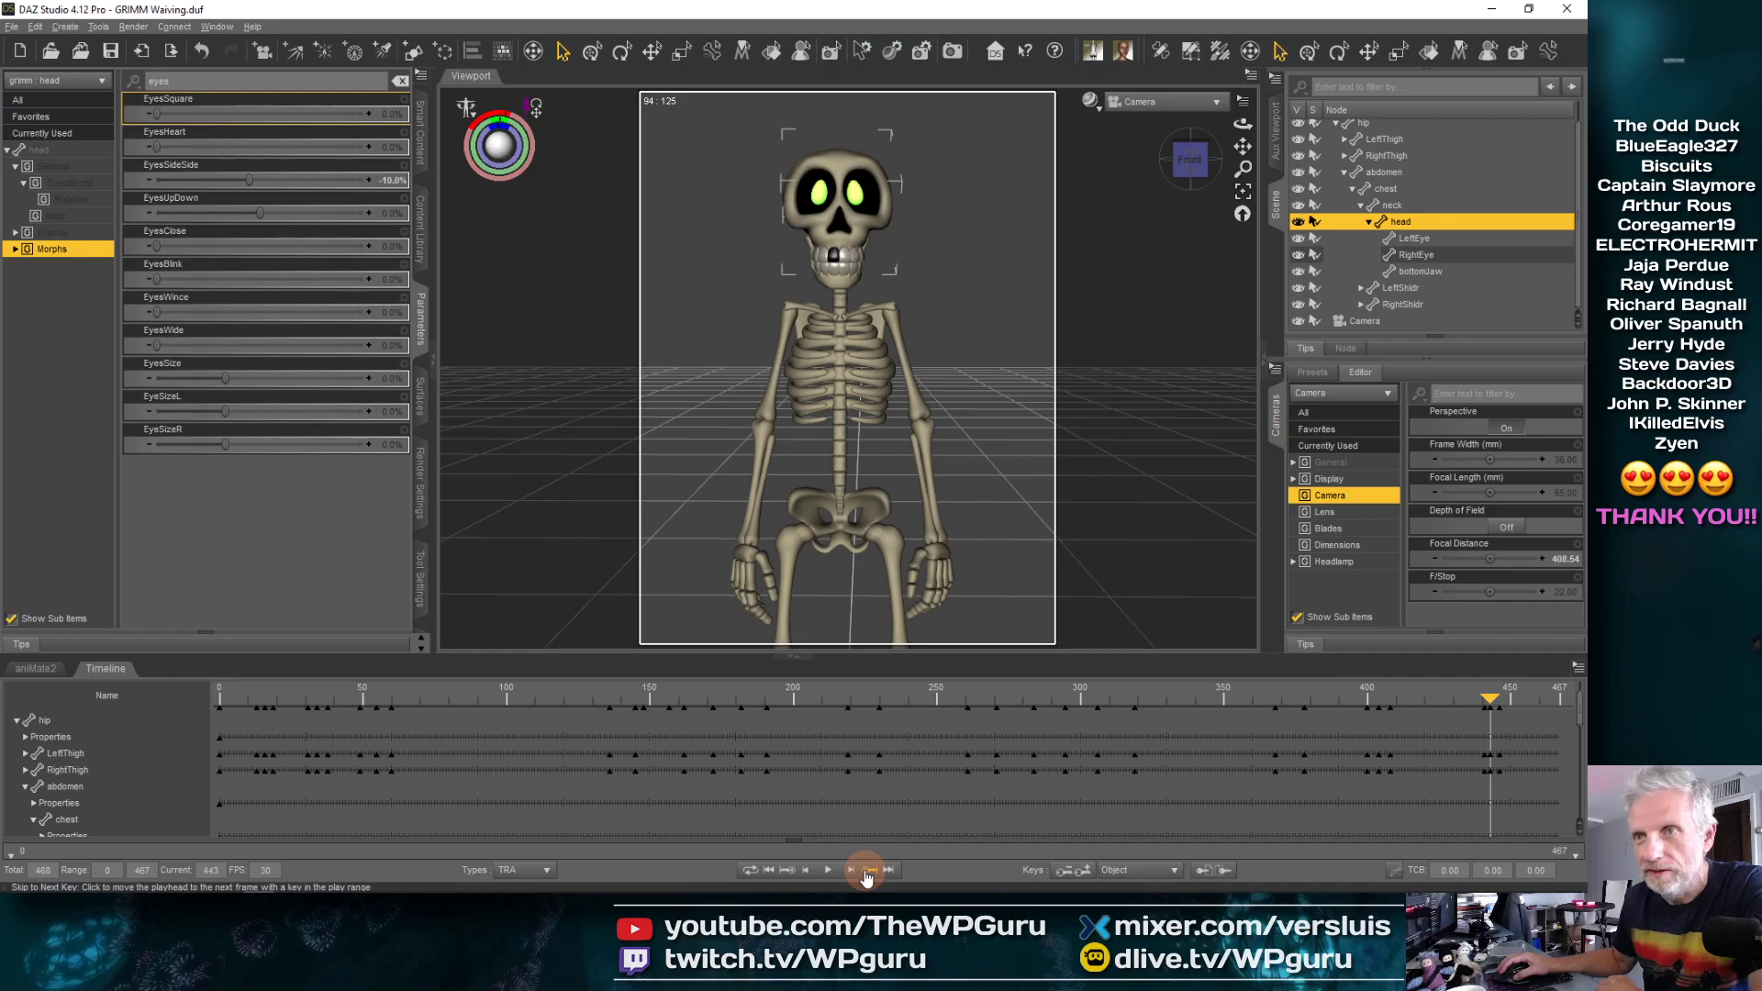
click(390, 181)
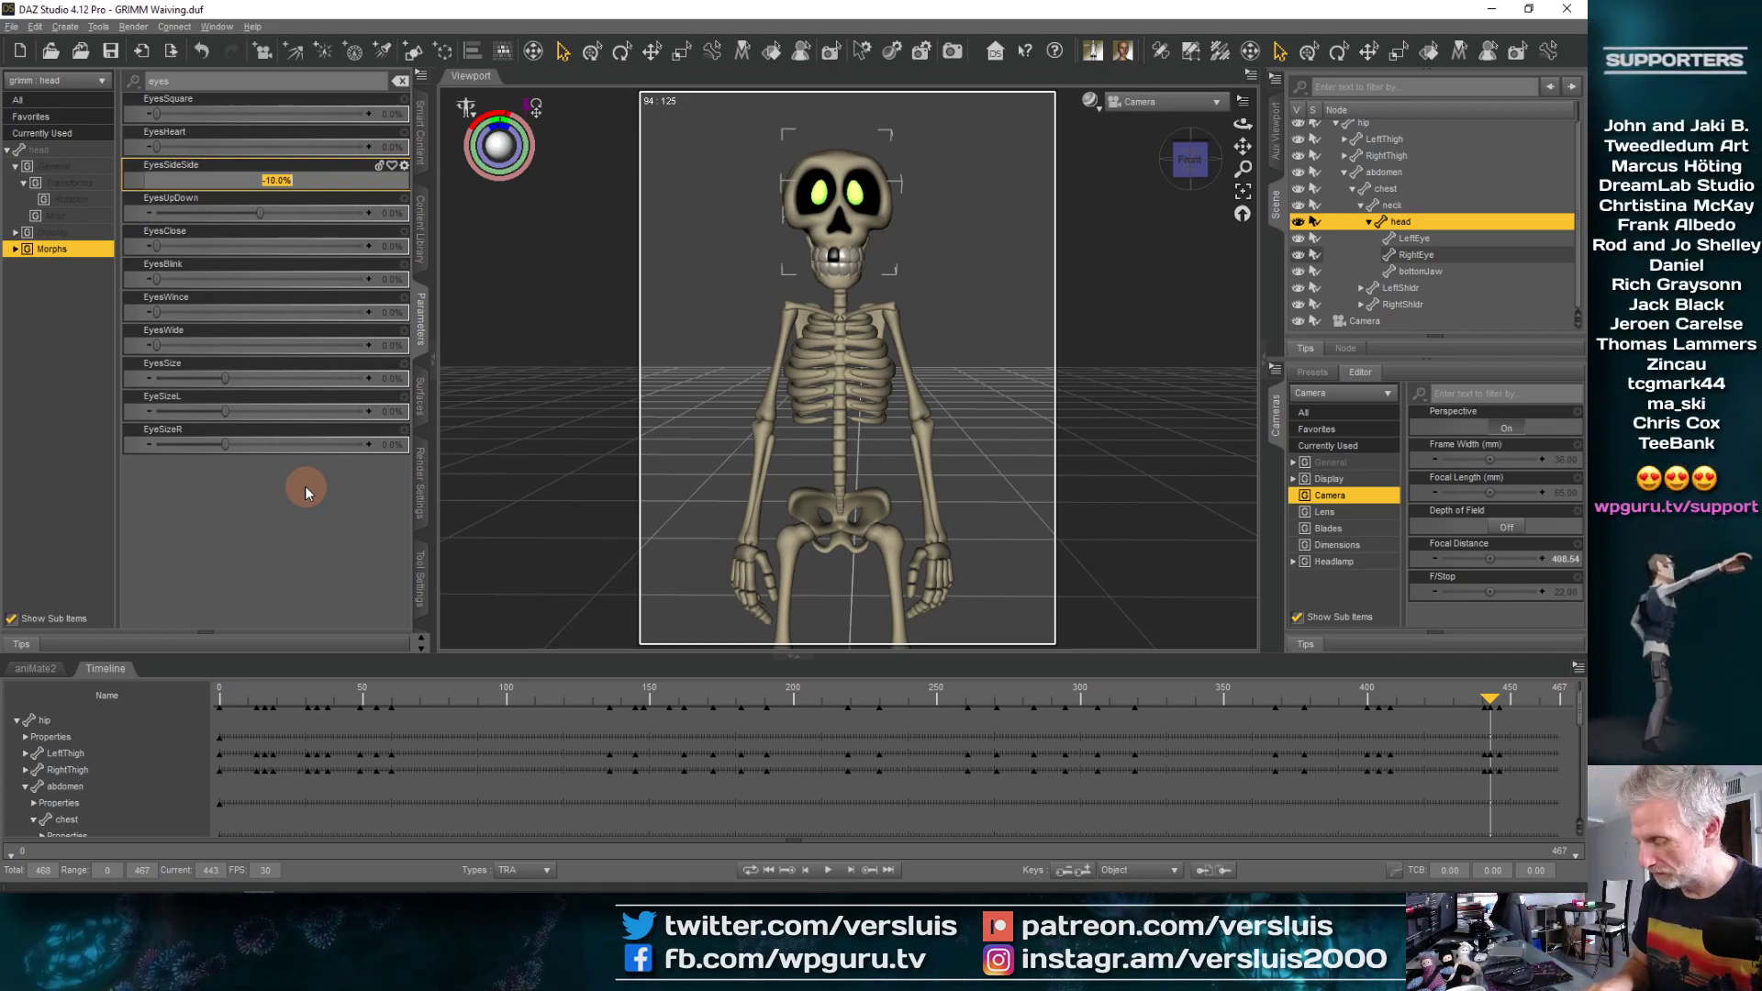
text(-20)
key(Return)
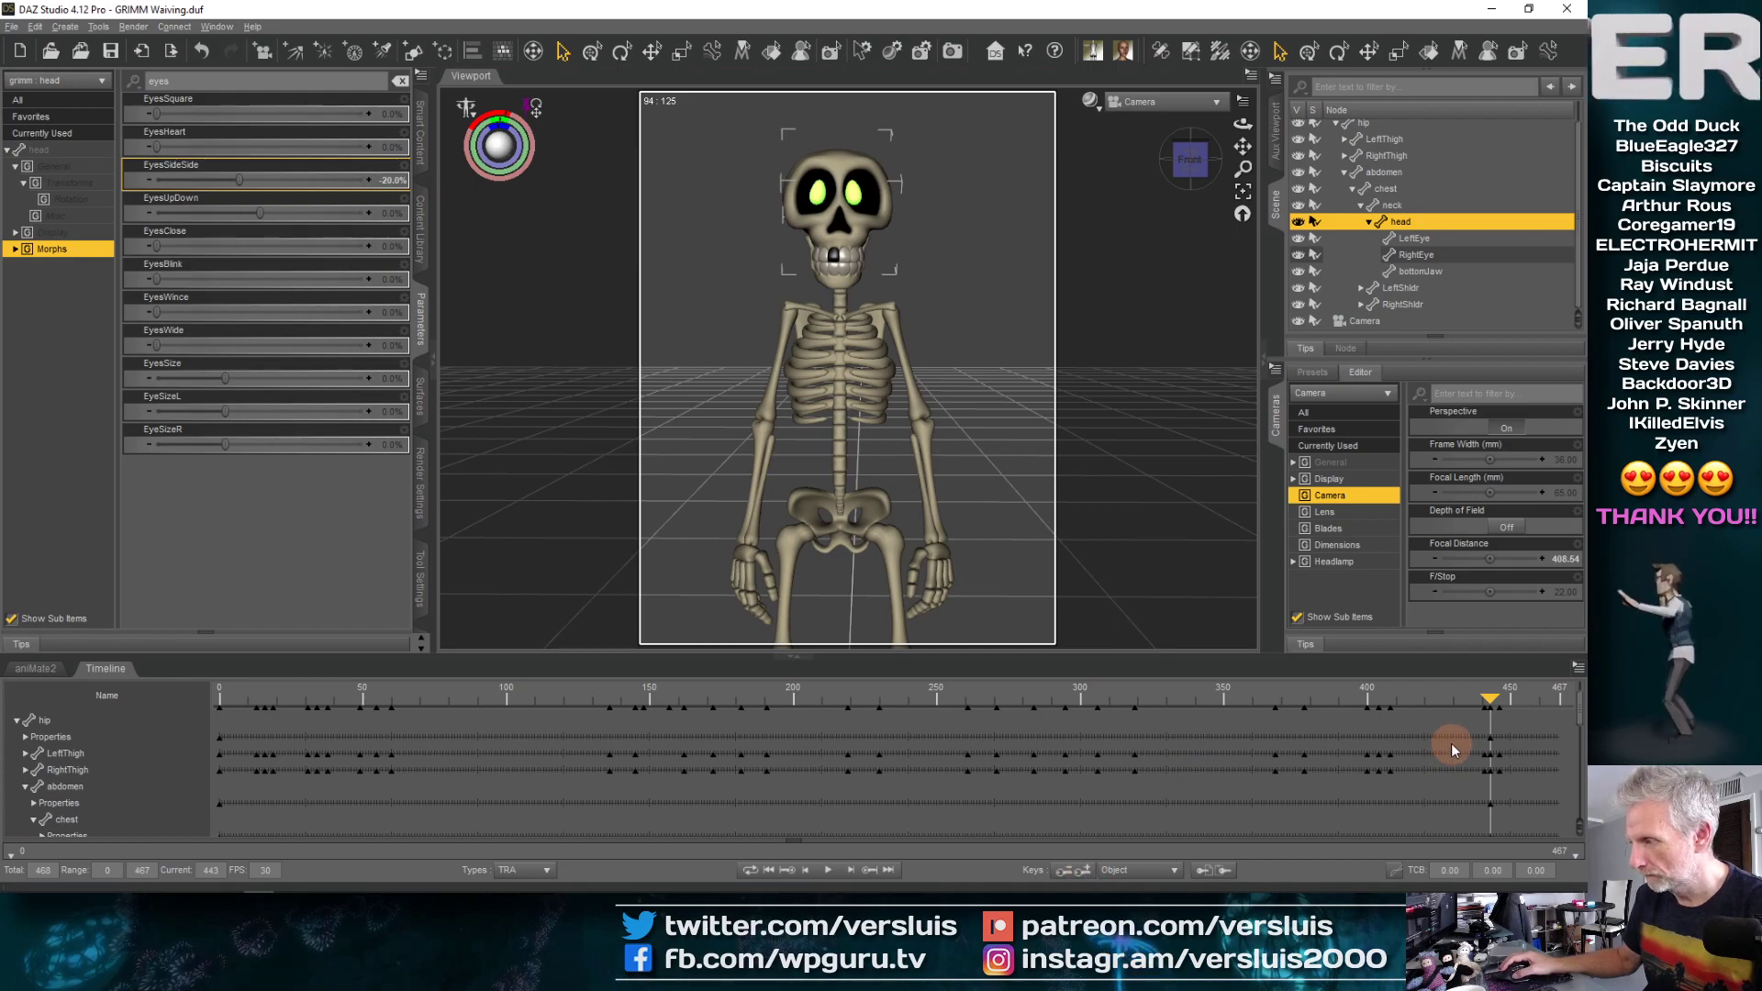
Replay the animation to review the stronger eye movement, return to frame 0 and save the scene
click(1503, 707)
drag(1502, 707, 1365, 720)
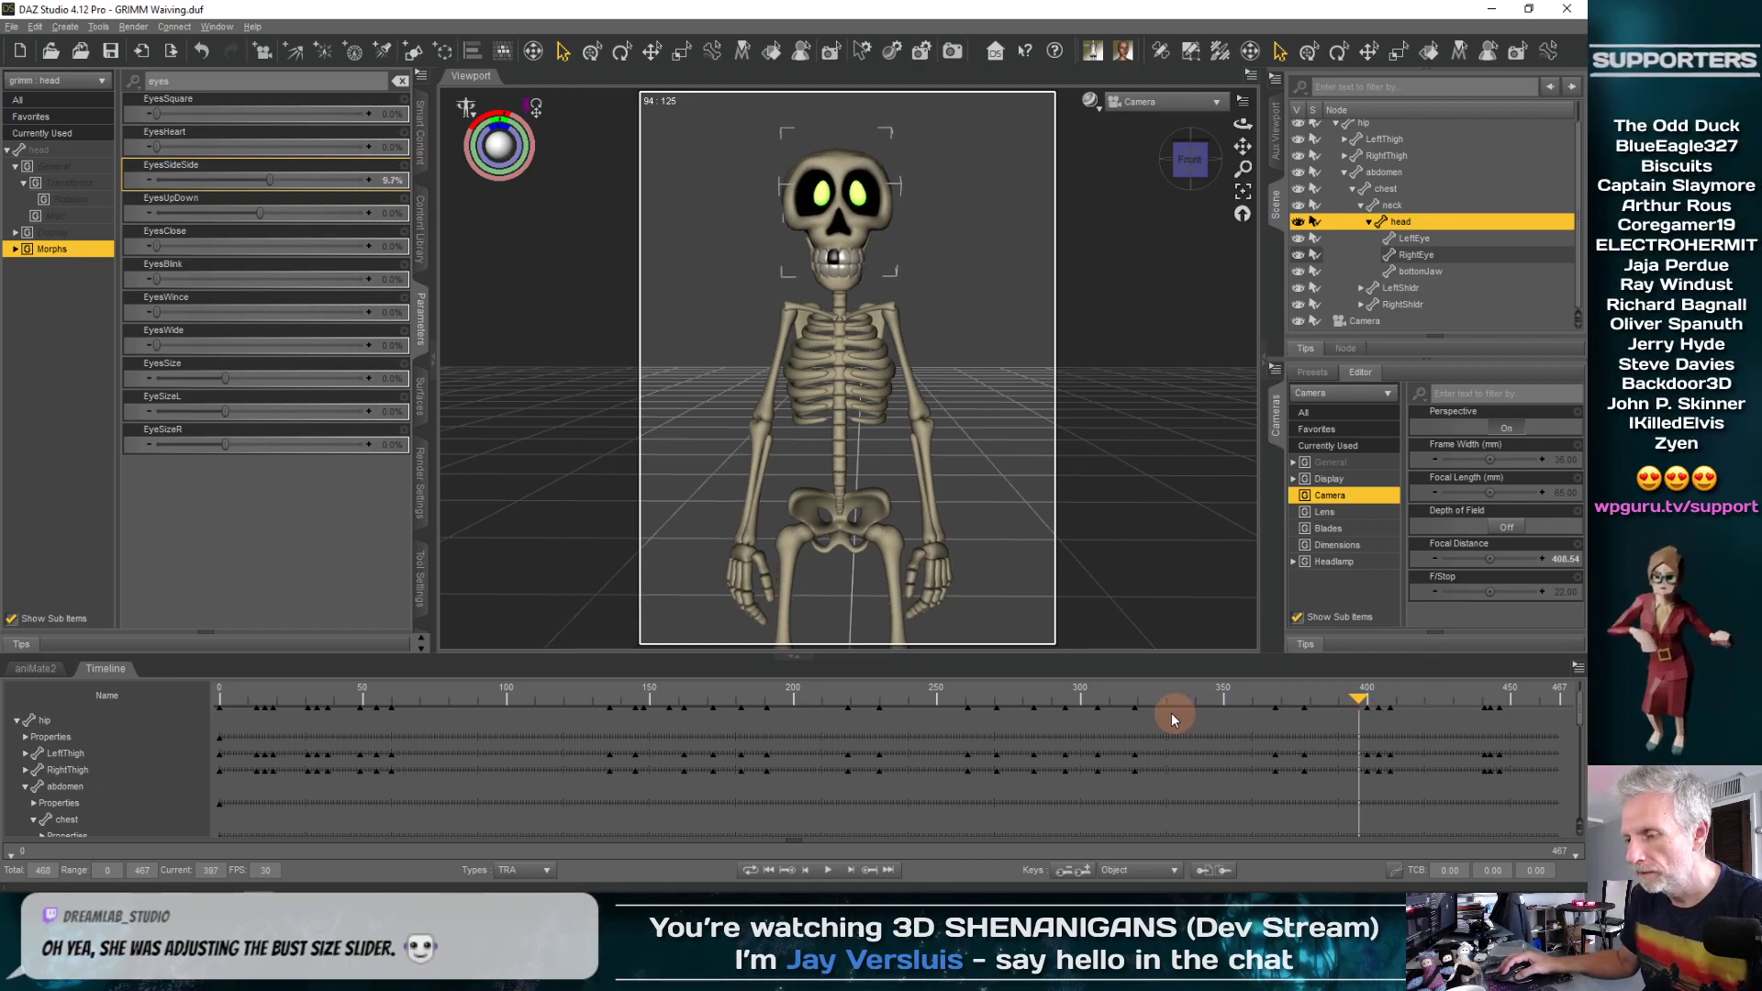
click(829, 872)
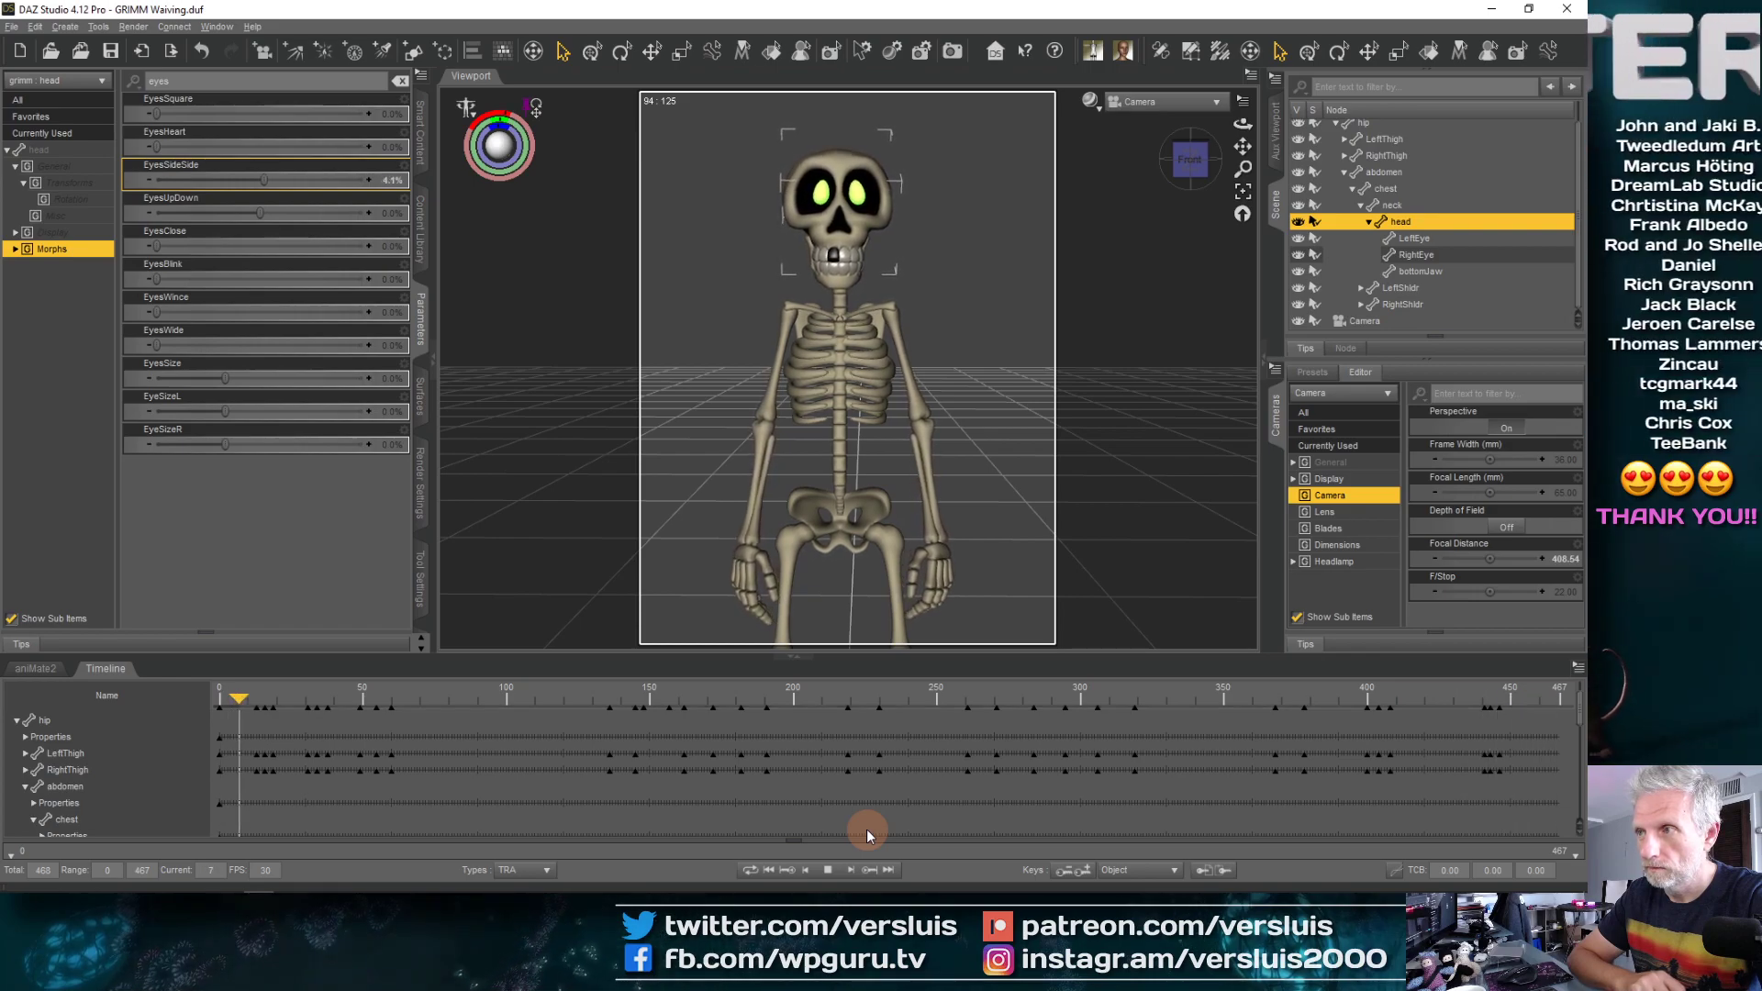
click(827, 870)
click(220, 701)
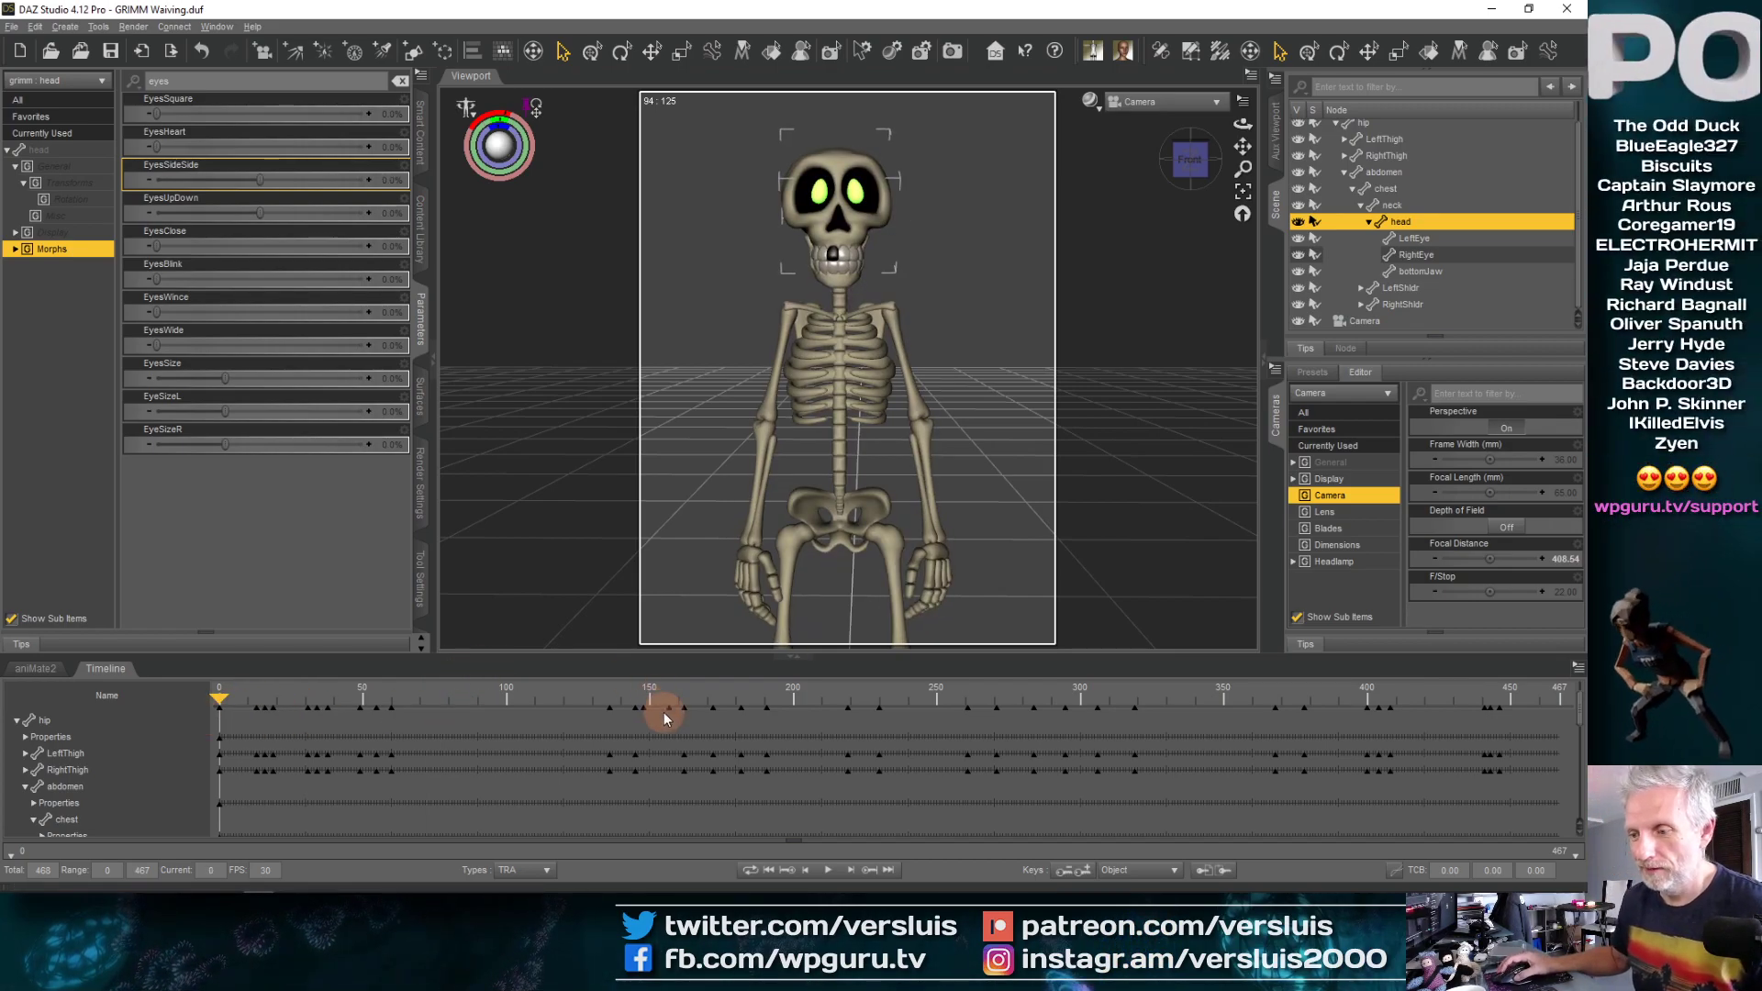
click(109, 53)
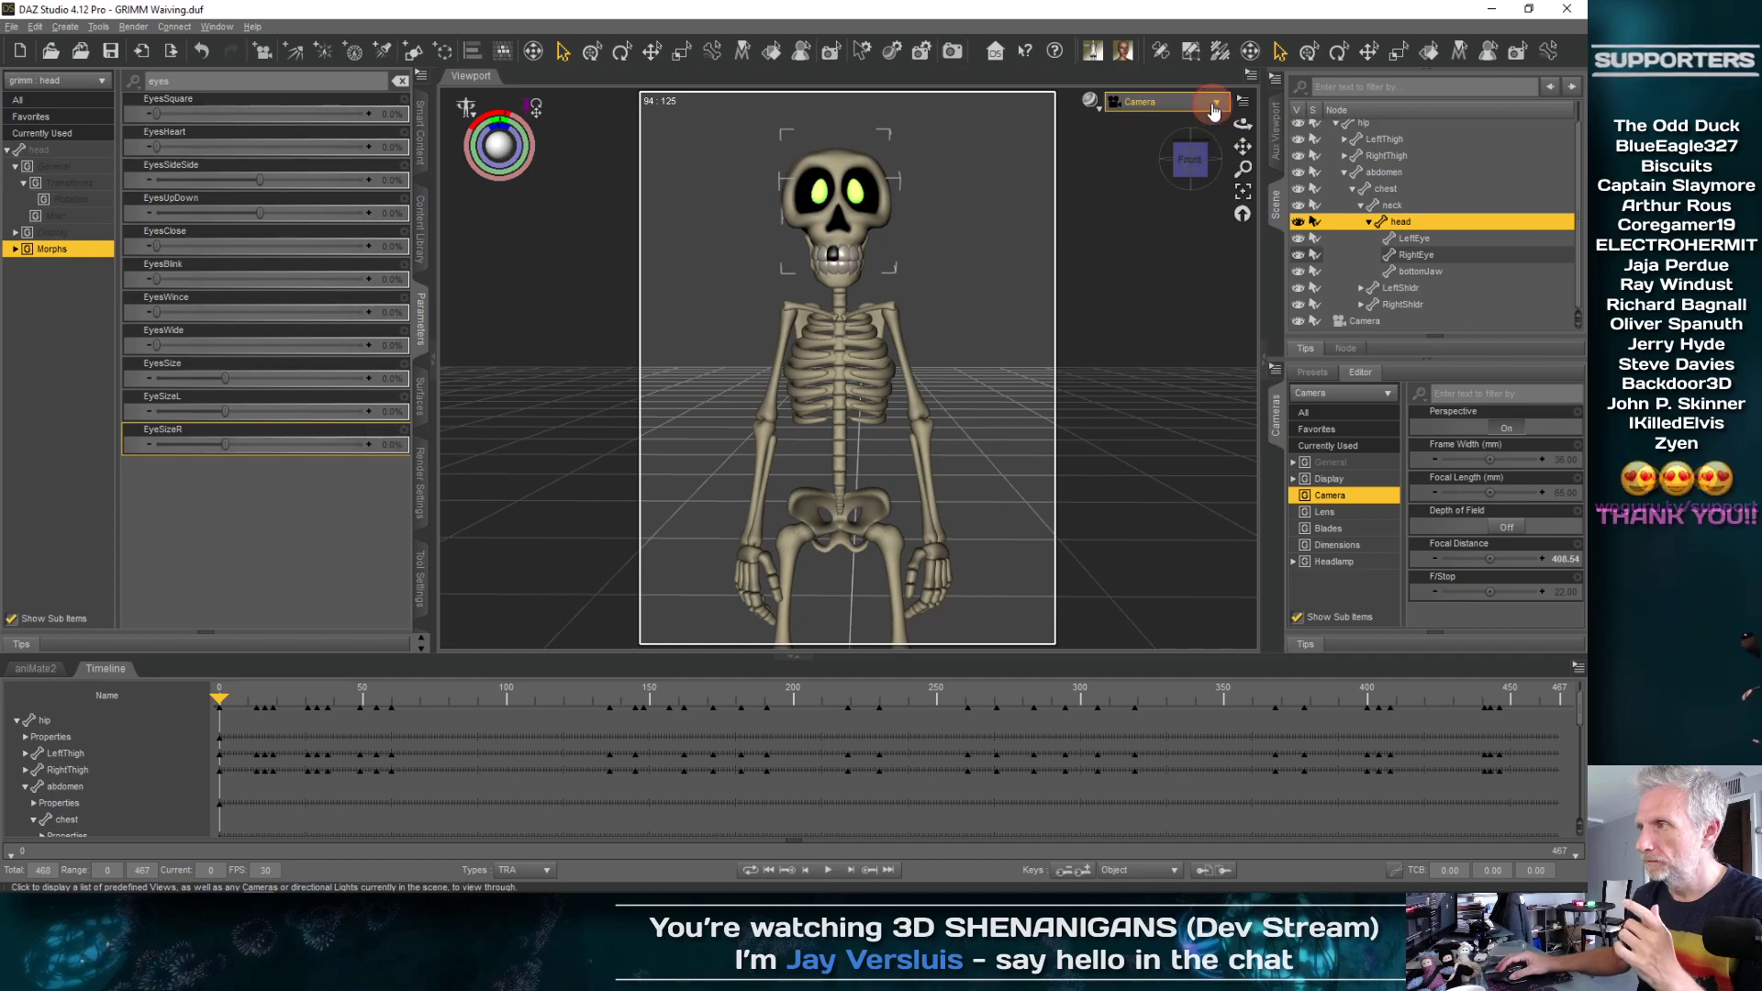
Switch the viewport back to Perspective View and enlarge it by reducing the Timeline's height
click(1164, 101)
click(1184, 145)
scroll(1006, 411, up, 3)
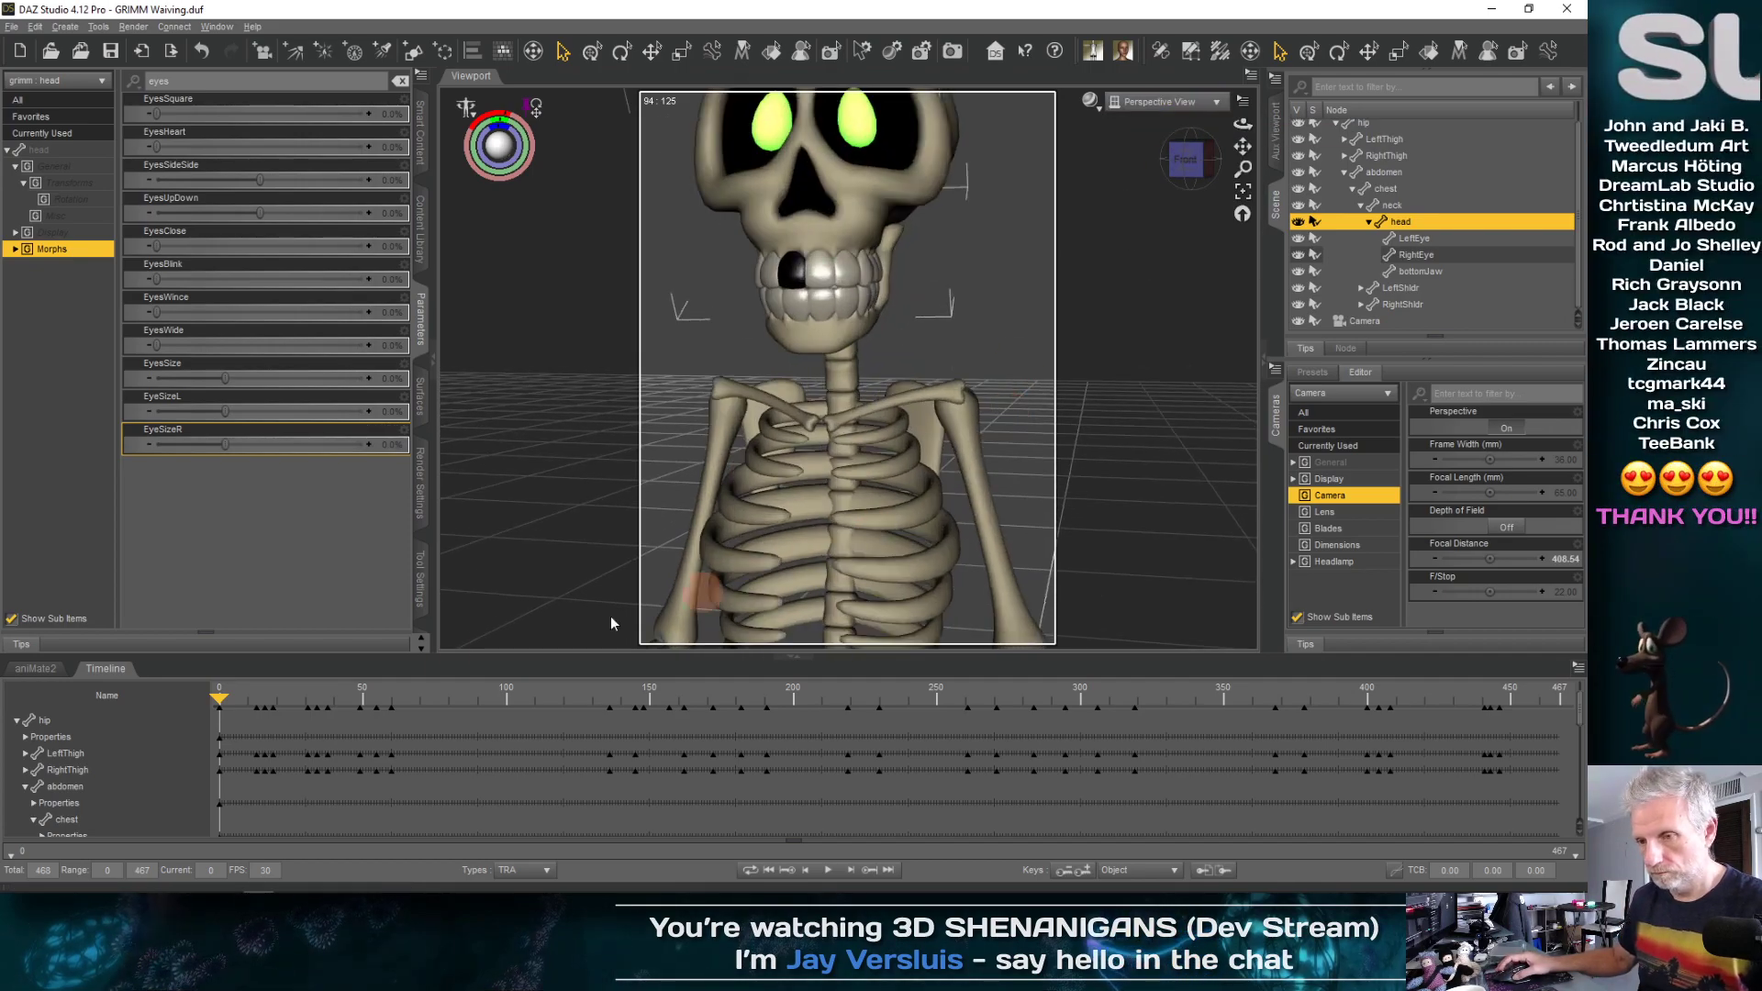
drag(456, 740, 463, 679)
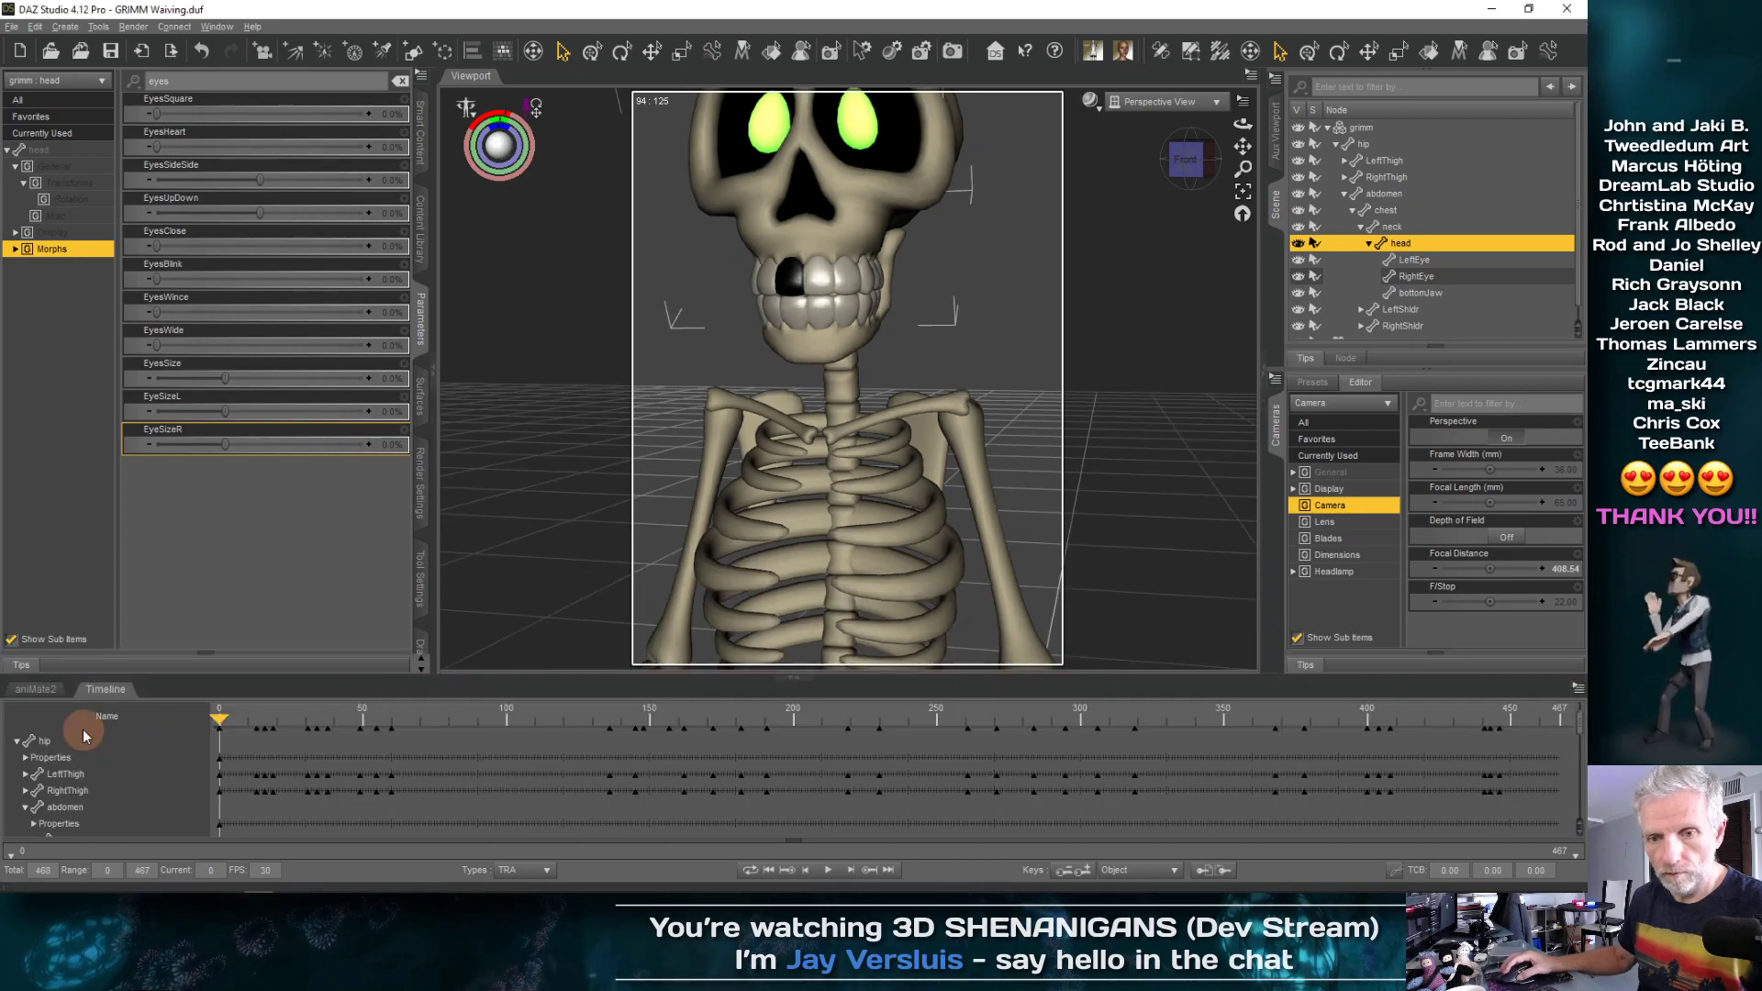
Examine the GRIMM blocks on the aniMate2 track, including its baking options, and compare them with the Timeline keyframes
click(36, 690)
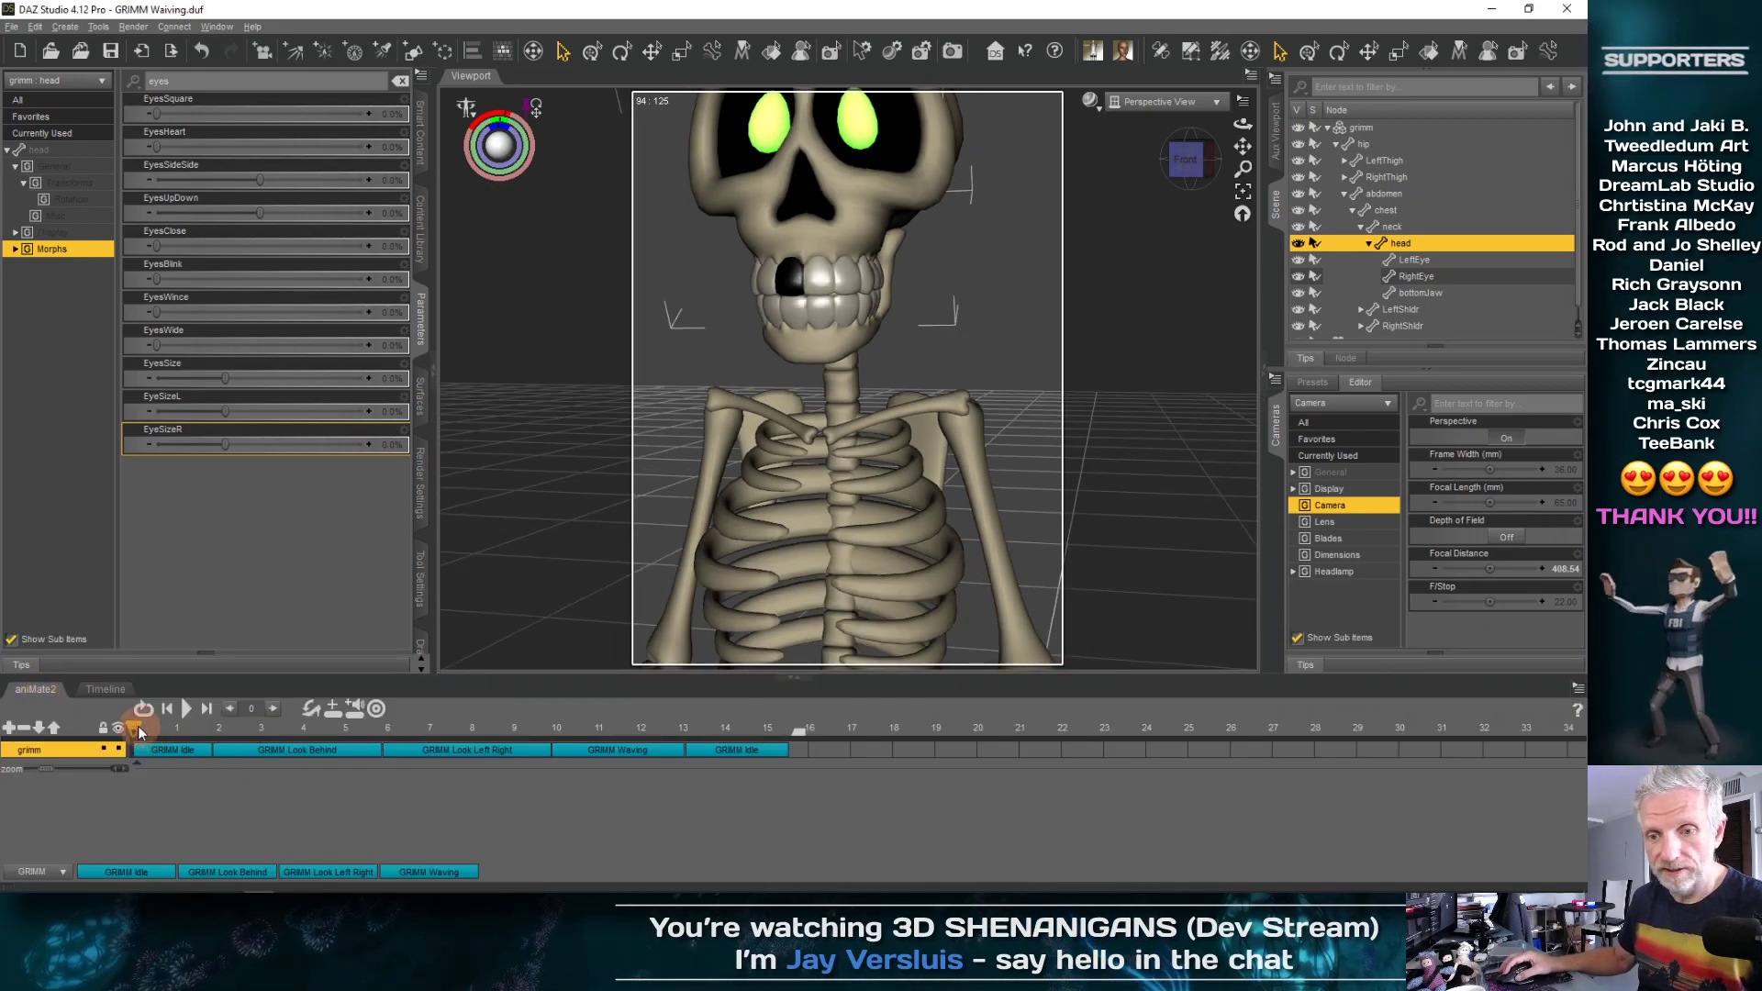
drag(136, 730, 295, 732)
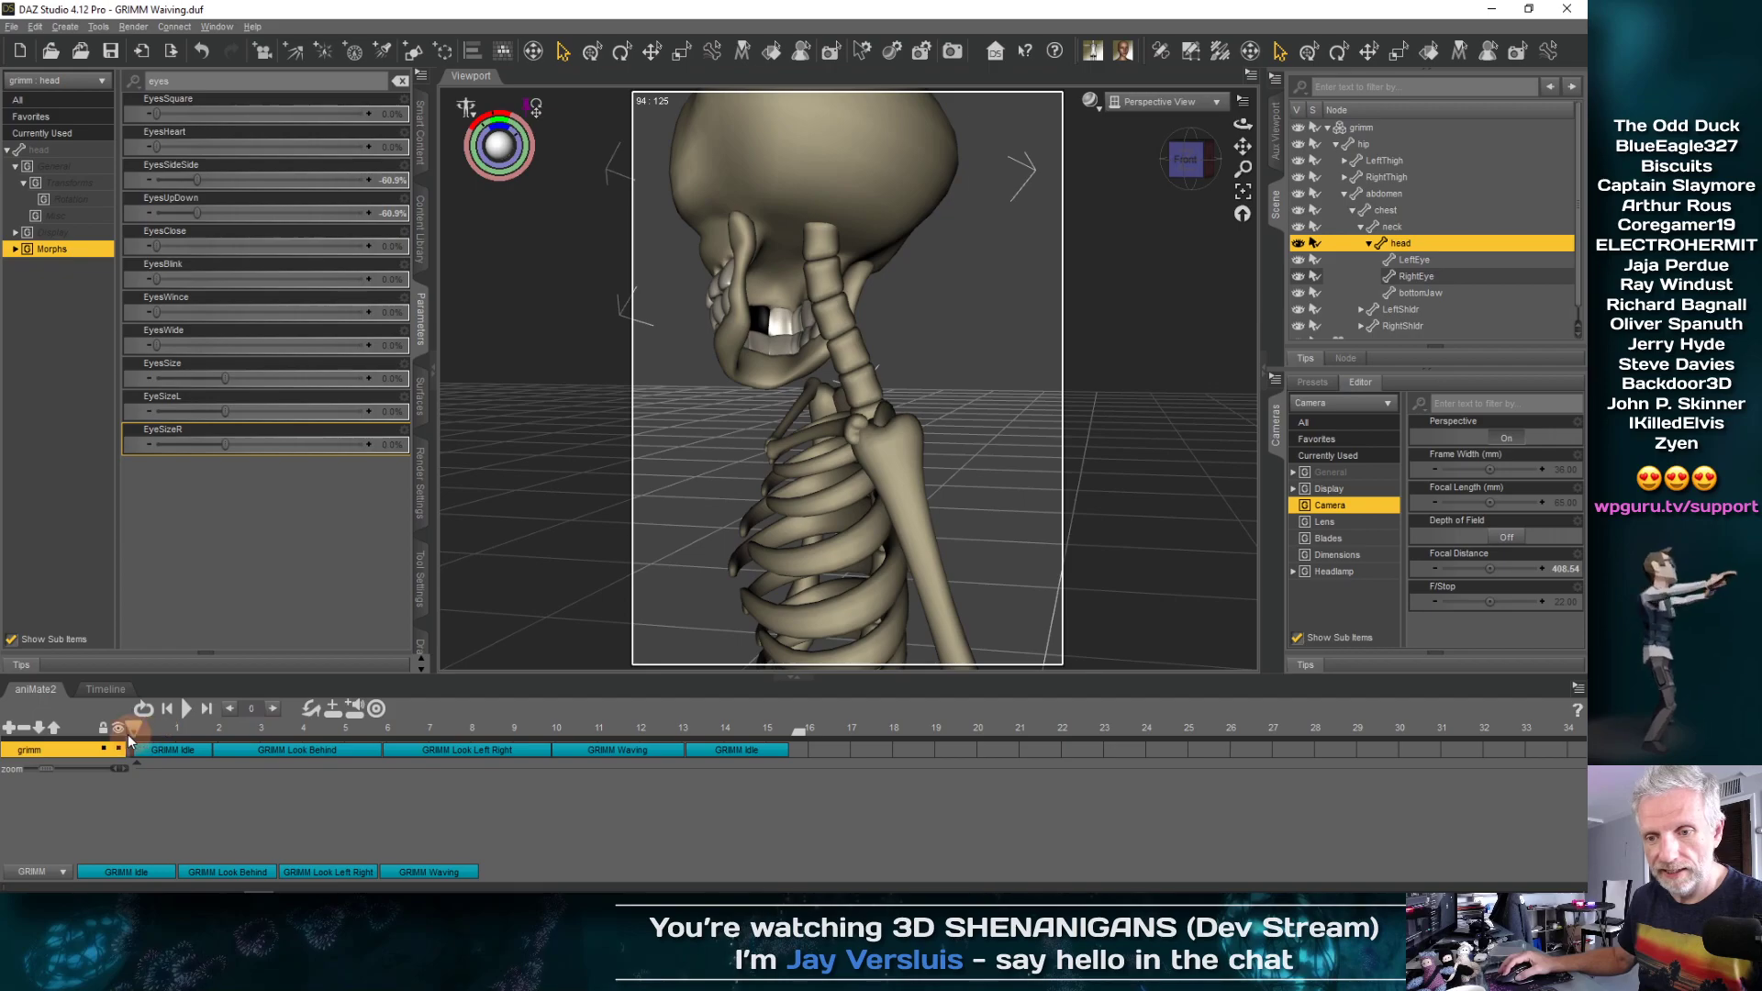
click(106, 690)
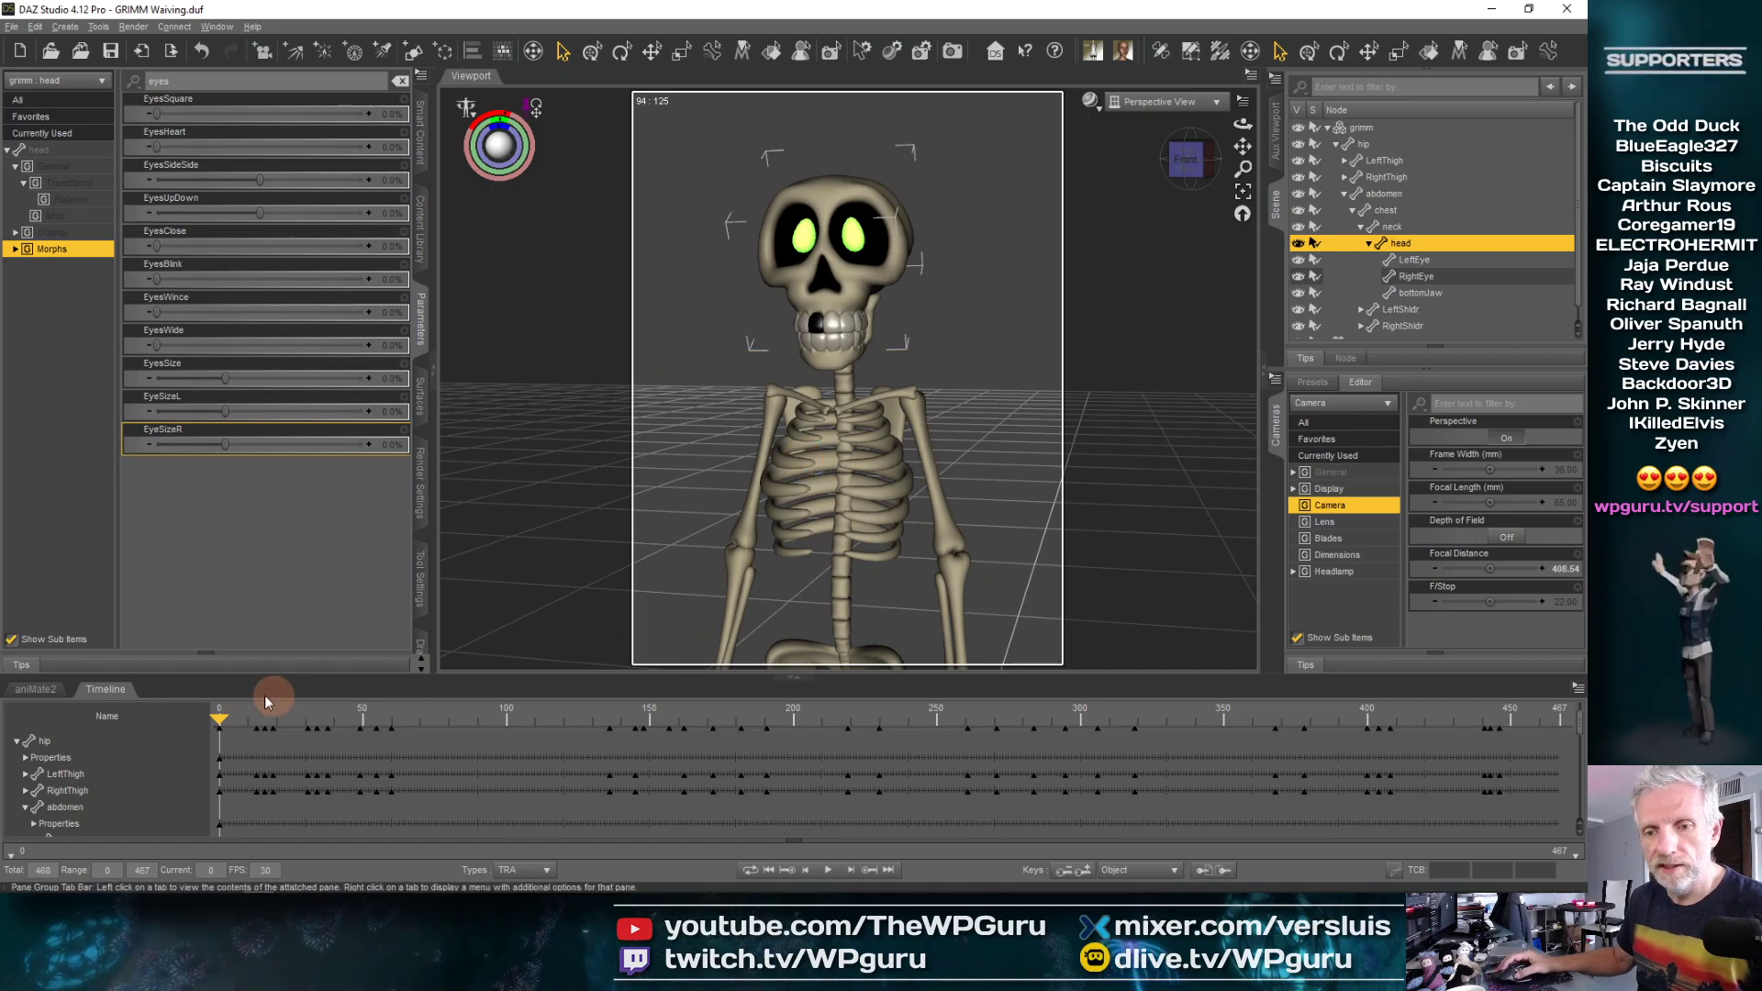
click(35, 689)
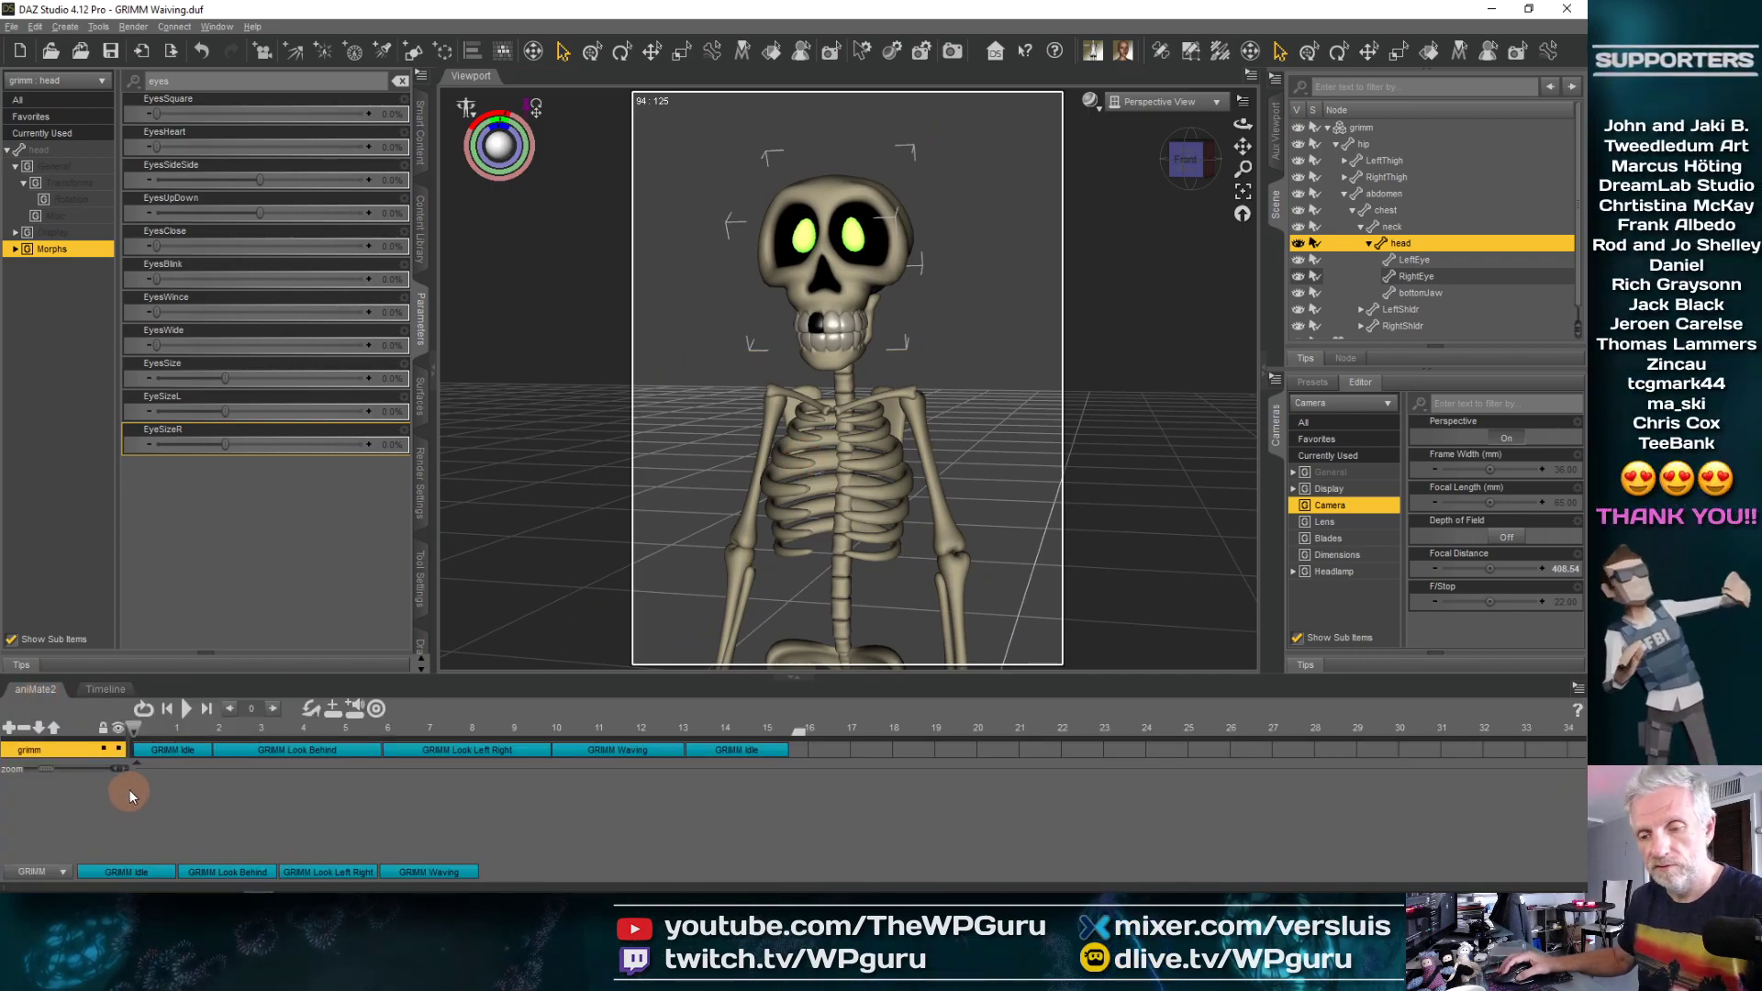
click(730, 752)
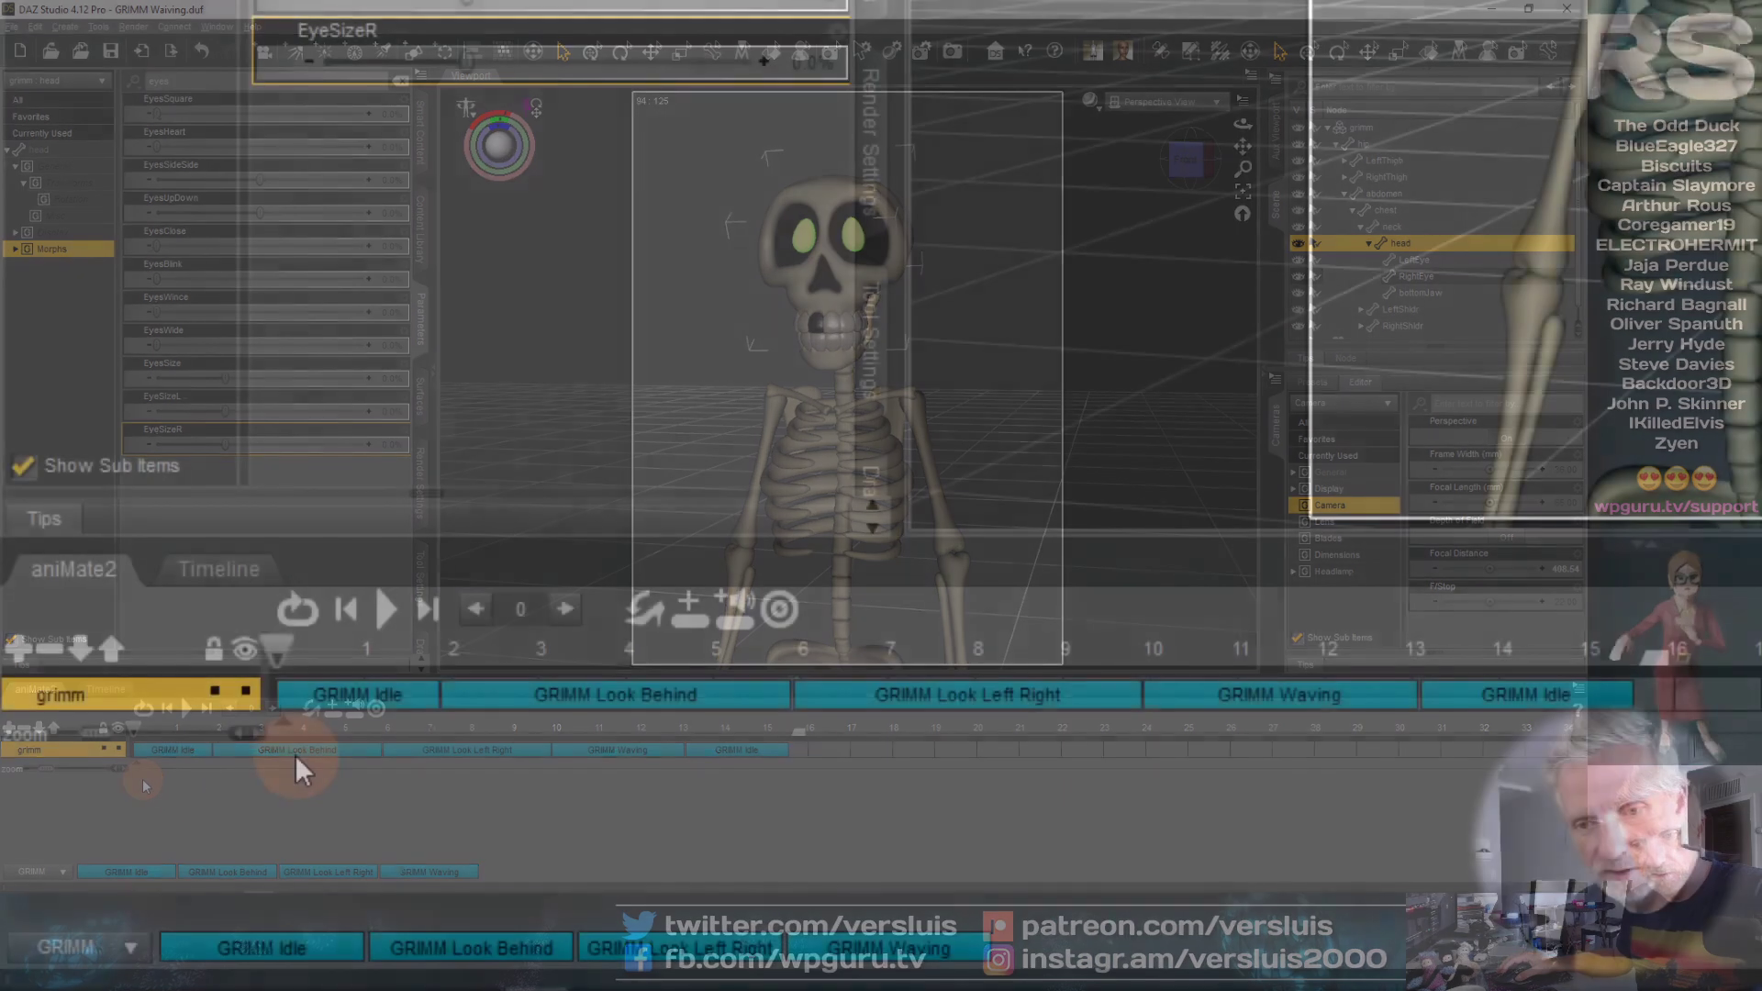
right_click(143, 782)
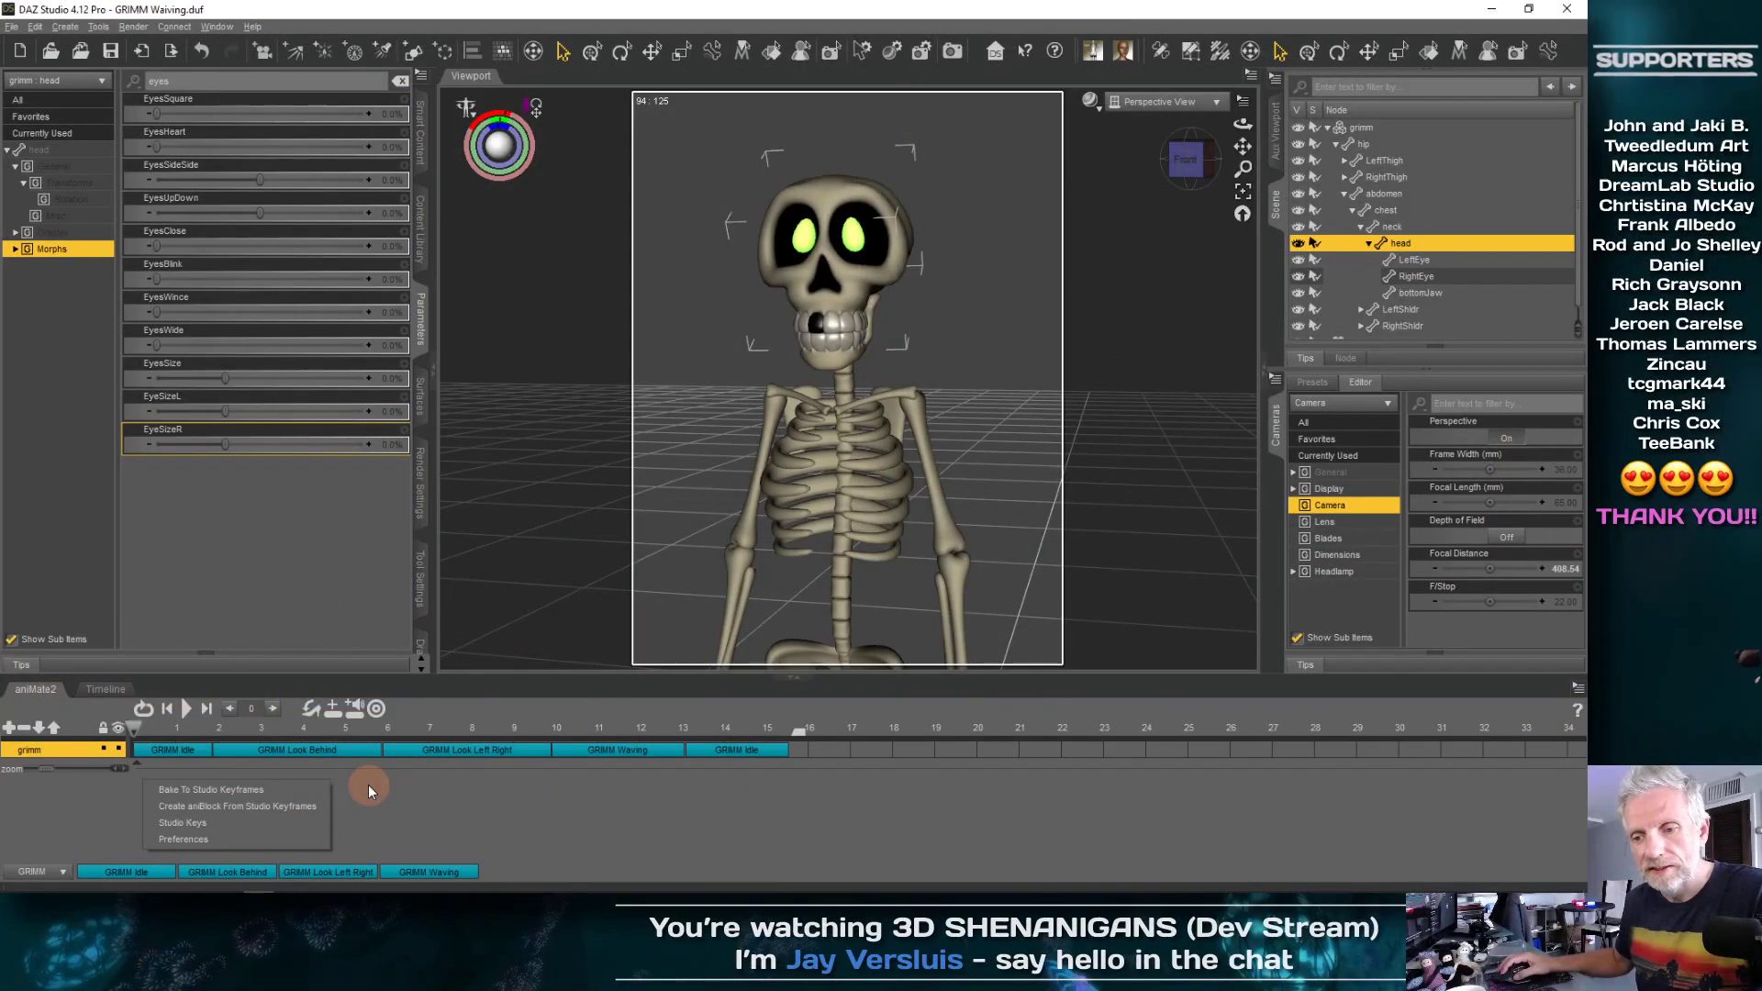
click(367, 784)
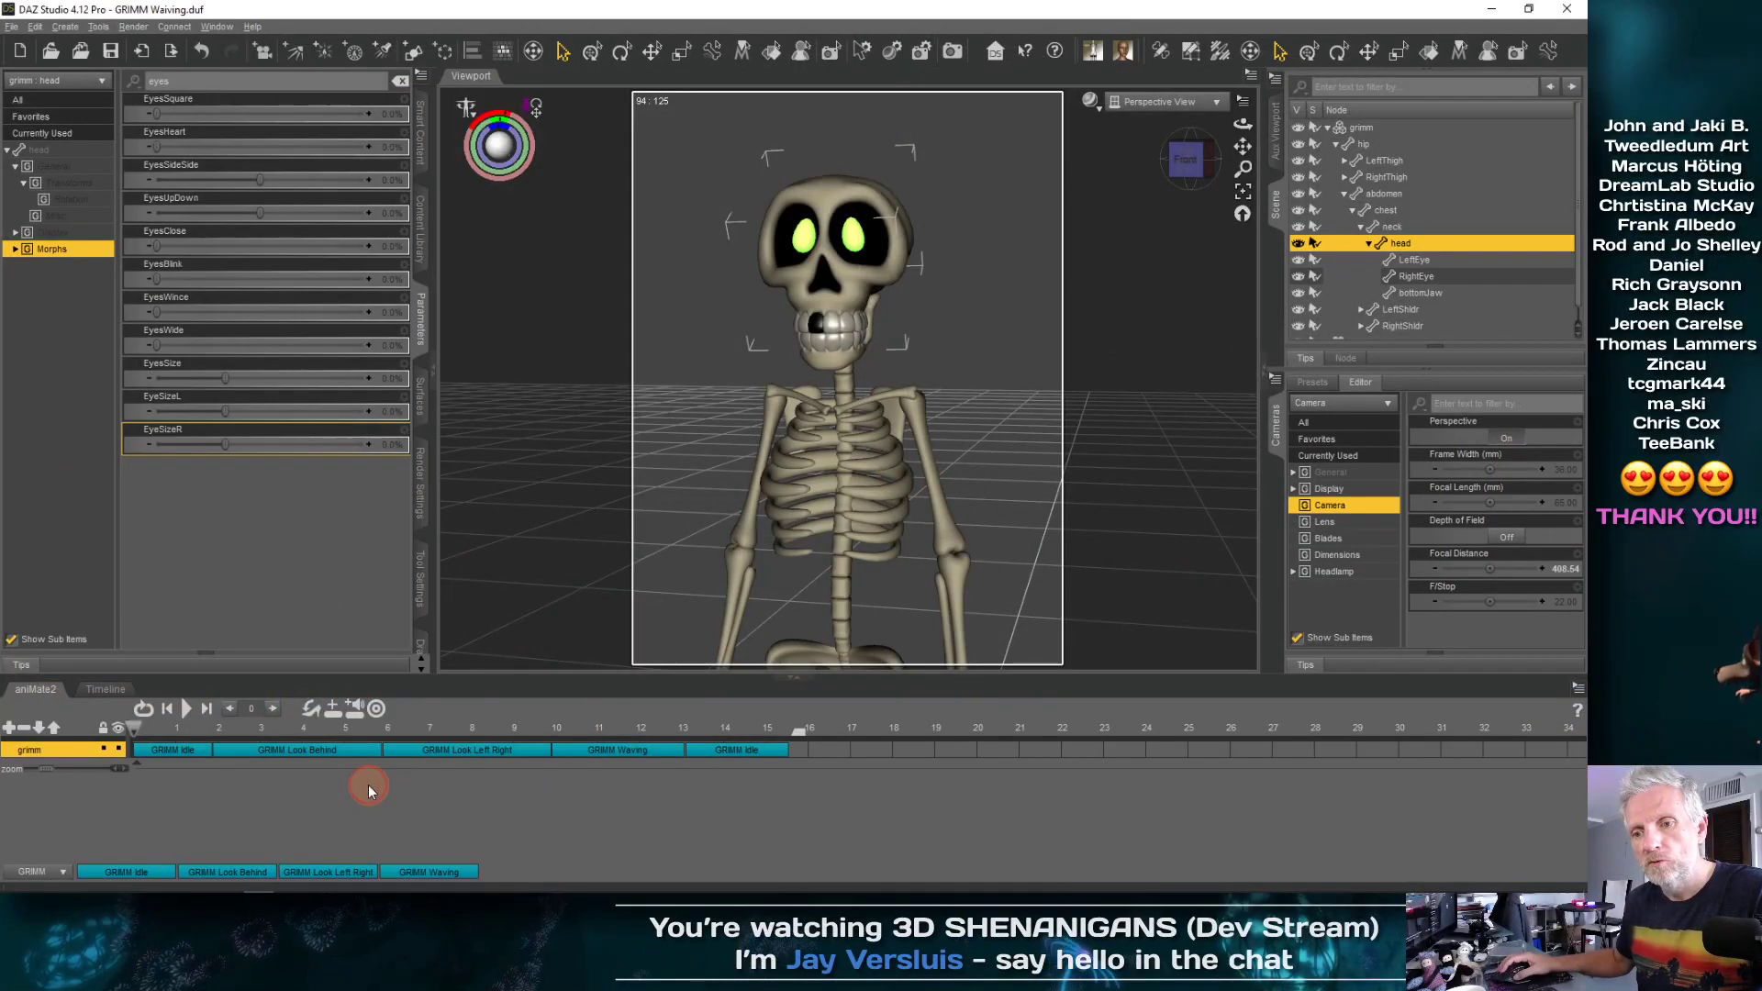
click(118, 696)
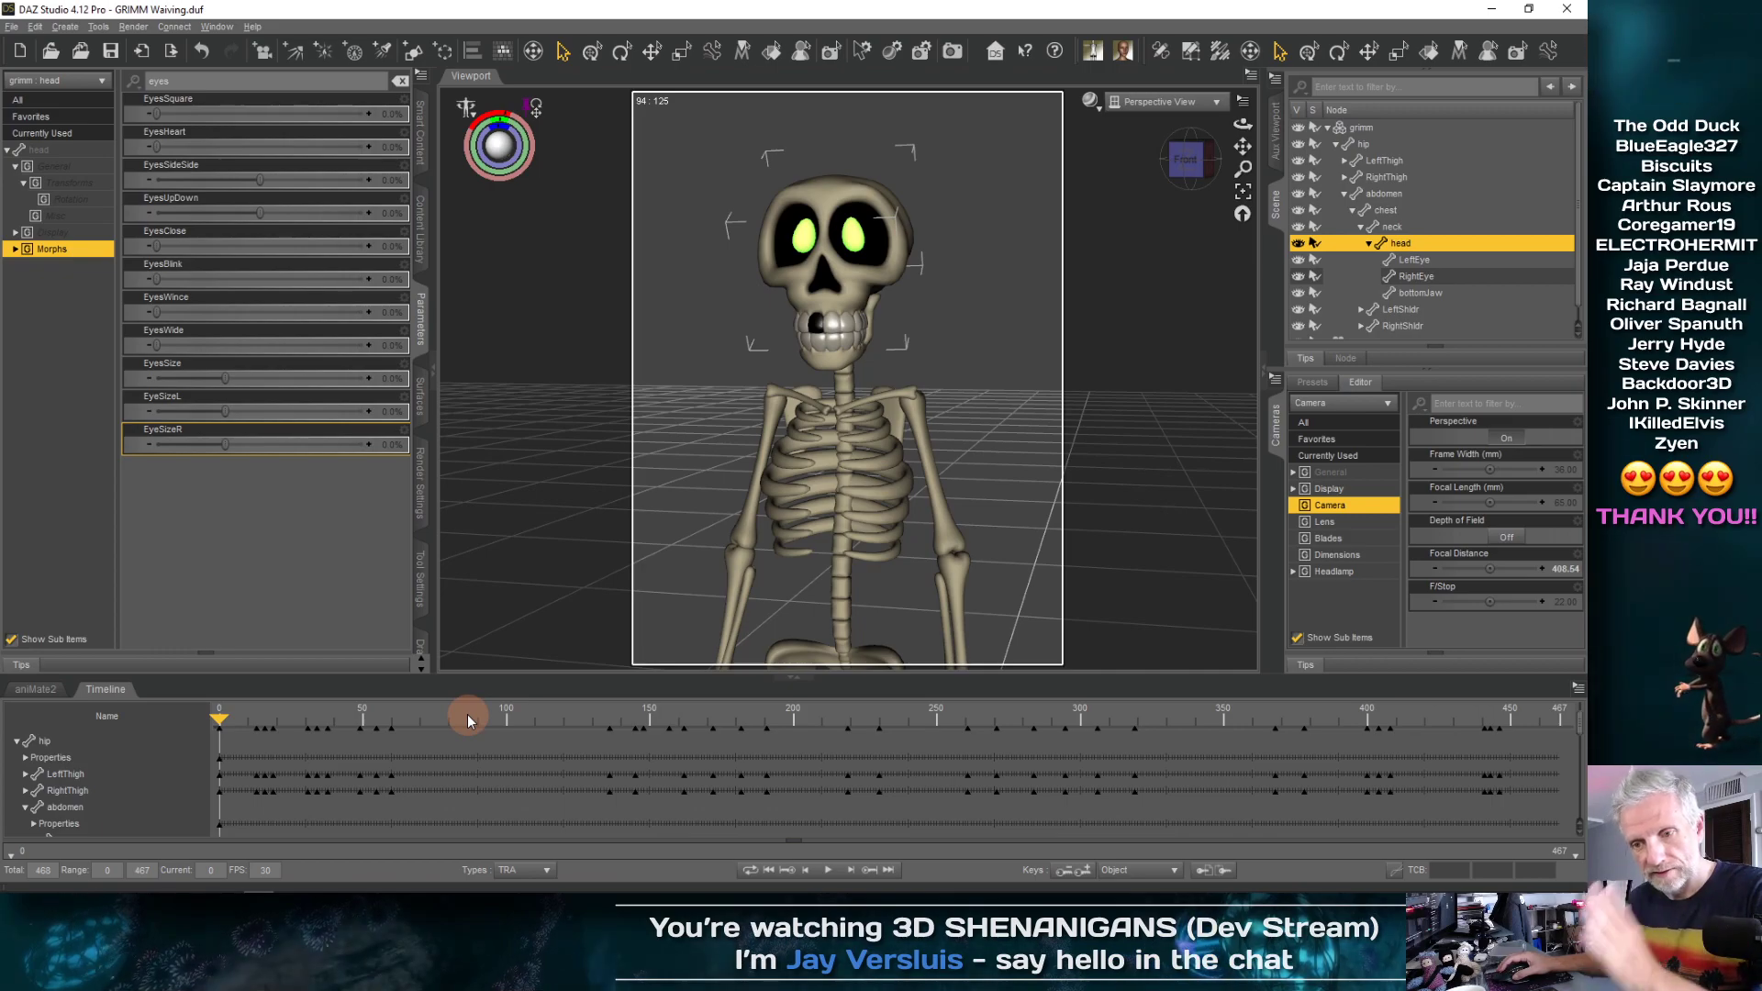
click(37, 690)
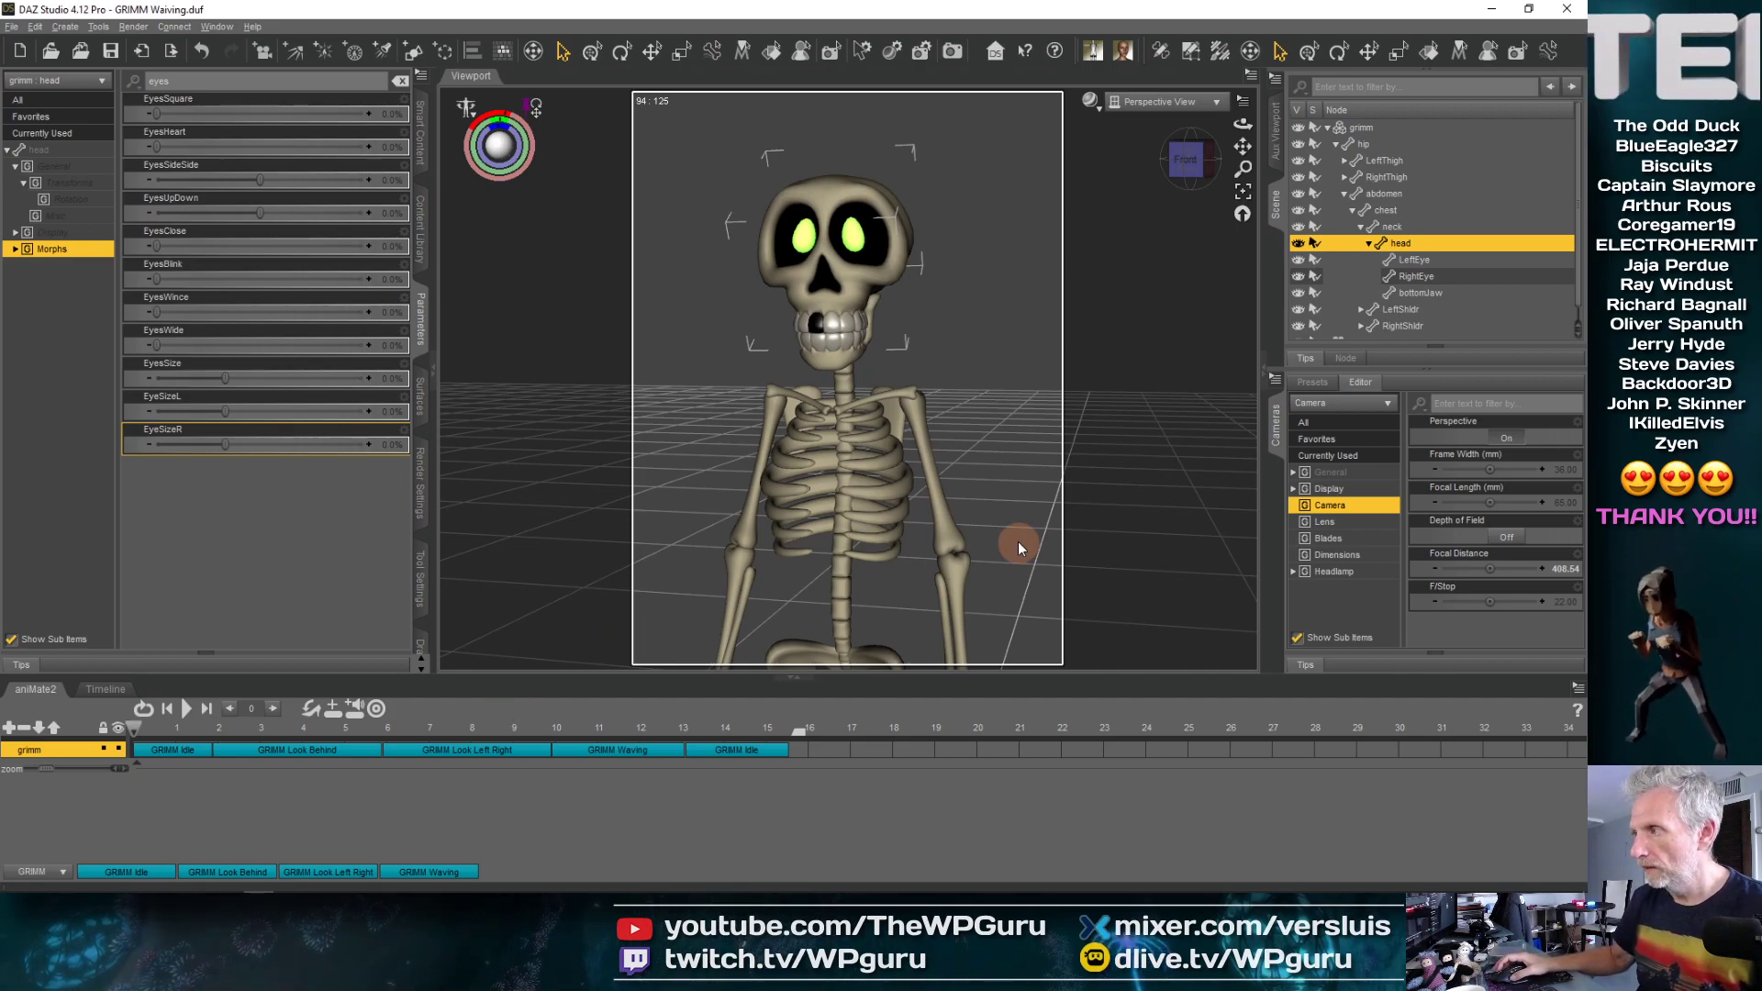
Collapse the grimm figure's hierarchy, preview the Perspective View in NVIDIA Iray and frame the whole skeleton at an angle
click(1328, 128)
click(1090, 101)
click(1107, 305)
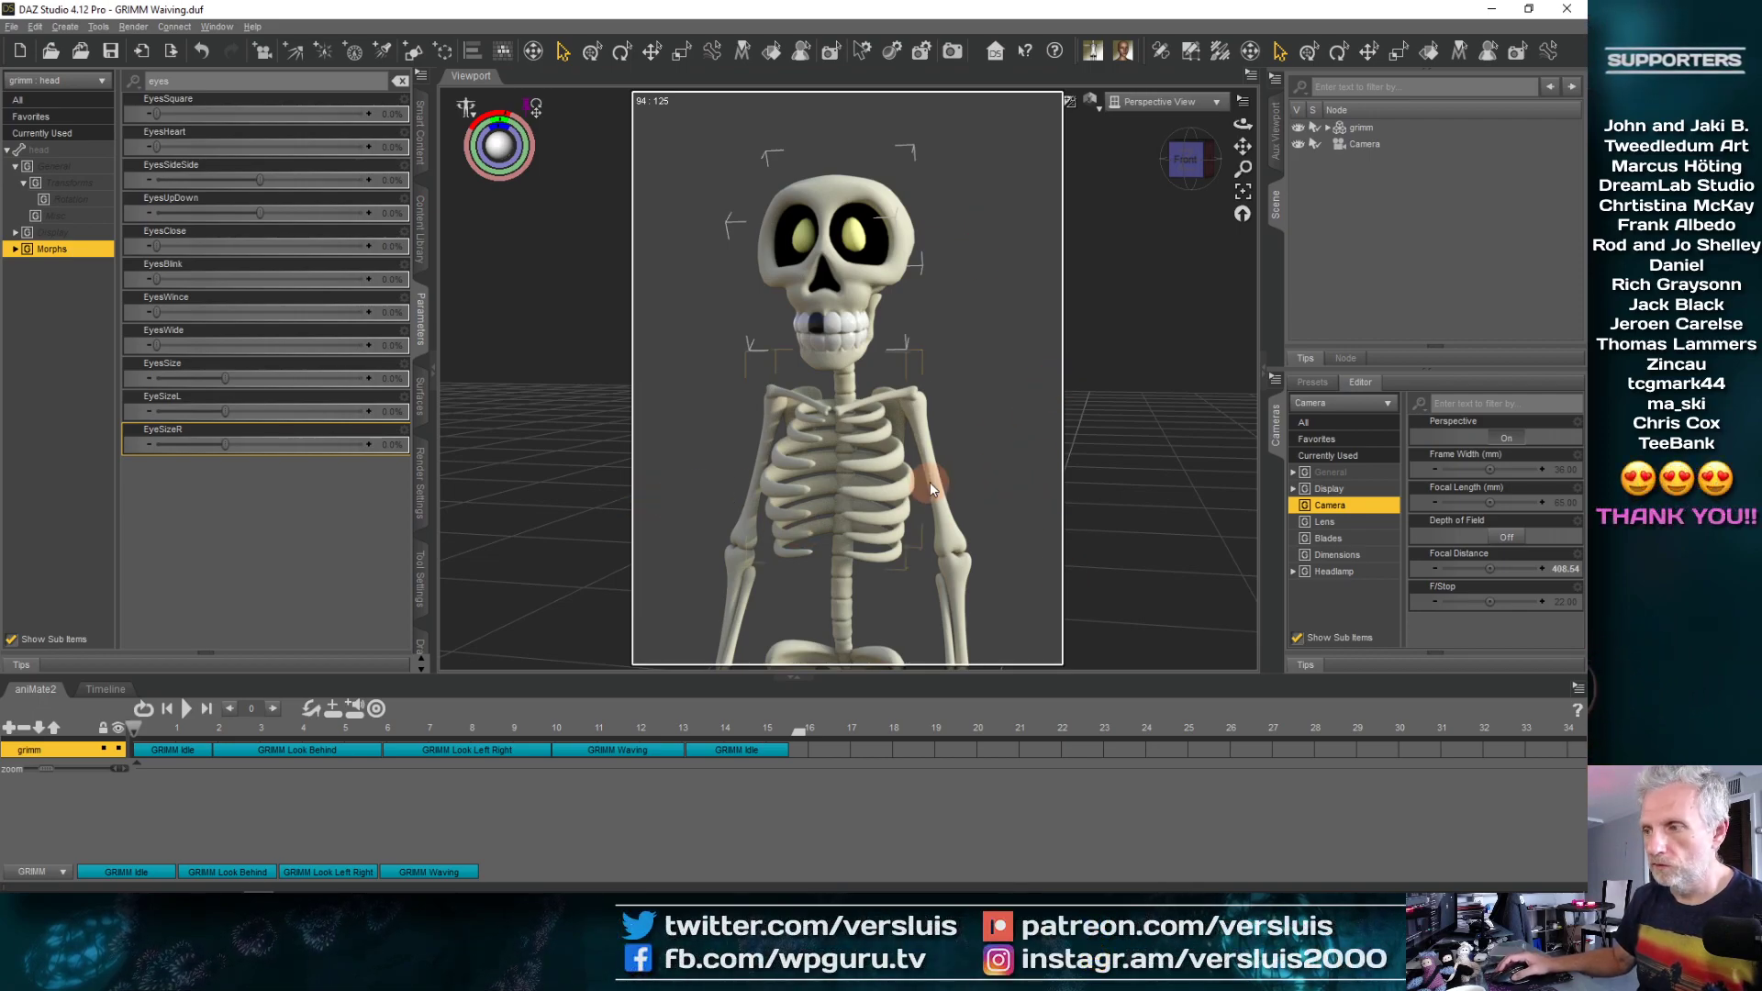
scroll(929, 481, down, 5)
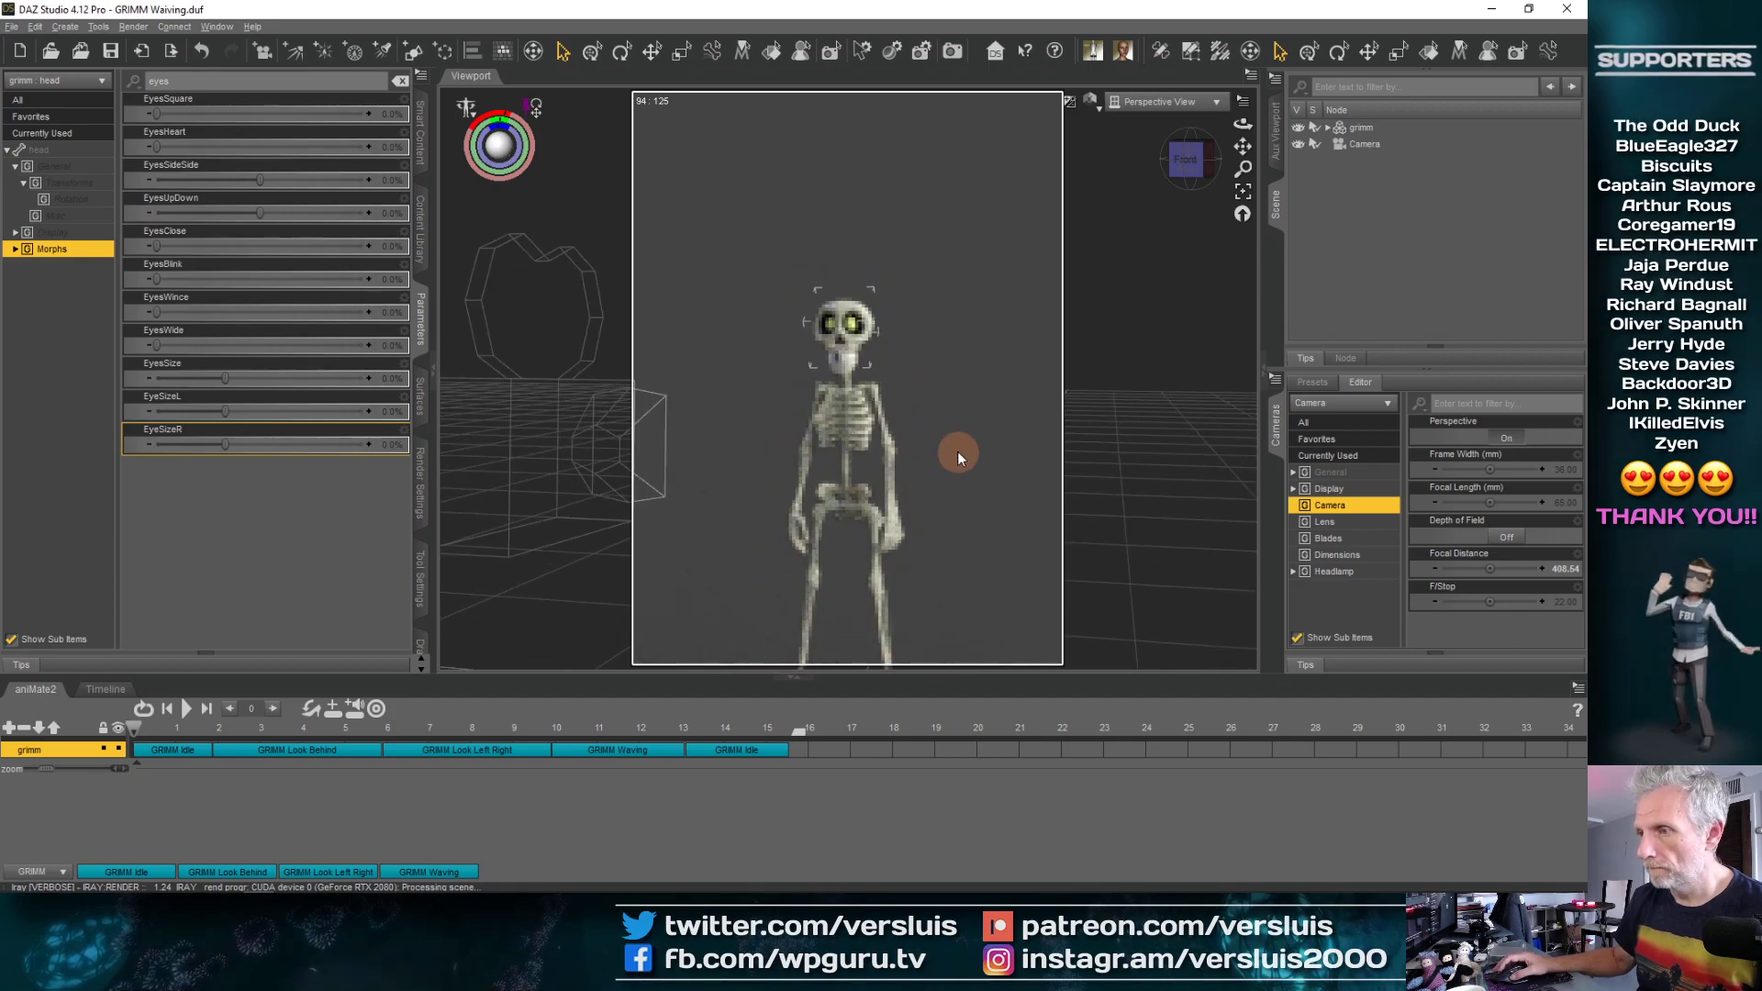
middle_drag(957, 454, 953, 558)
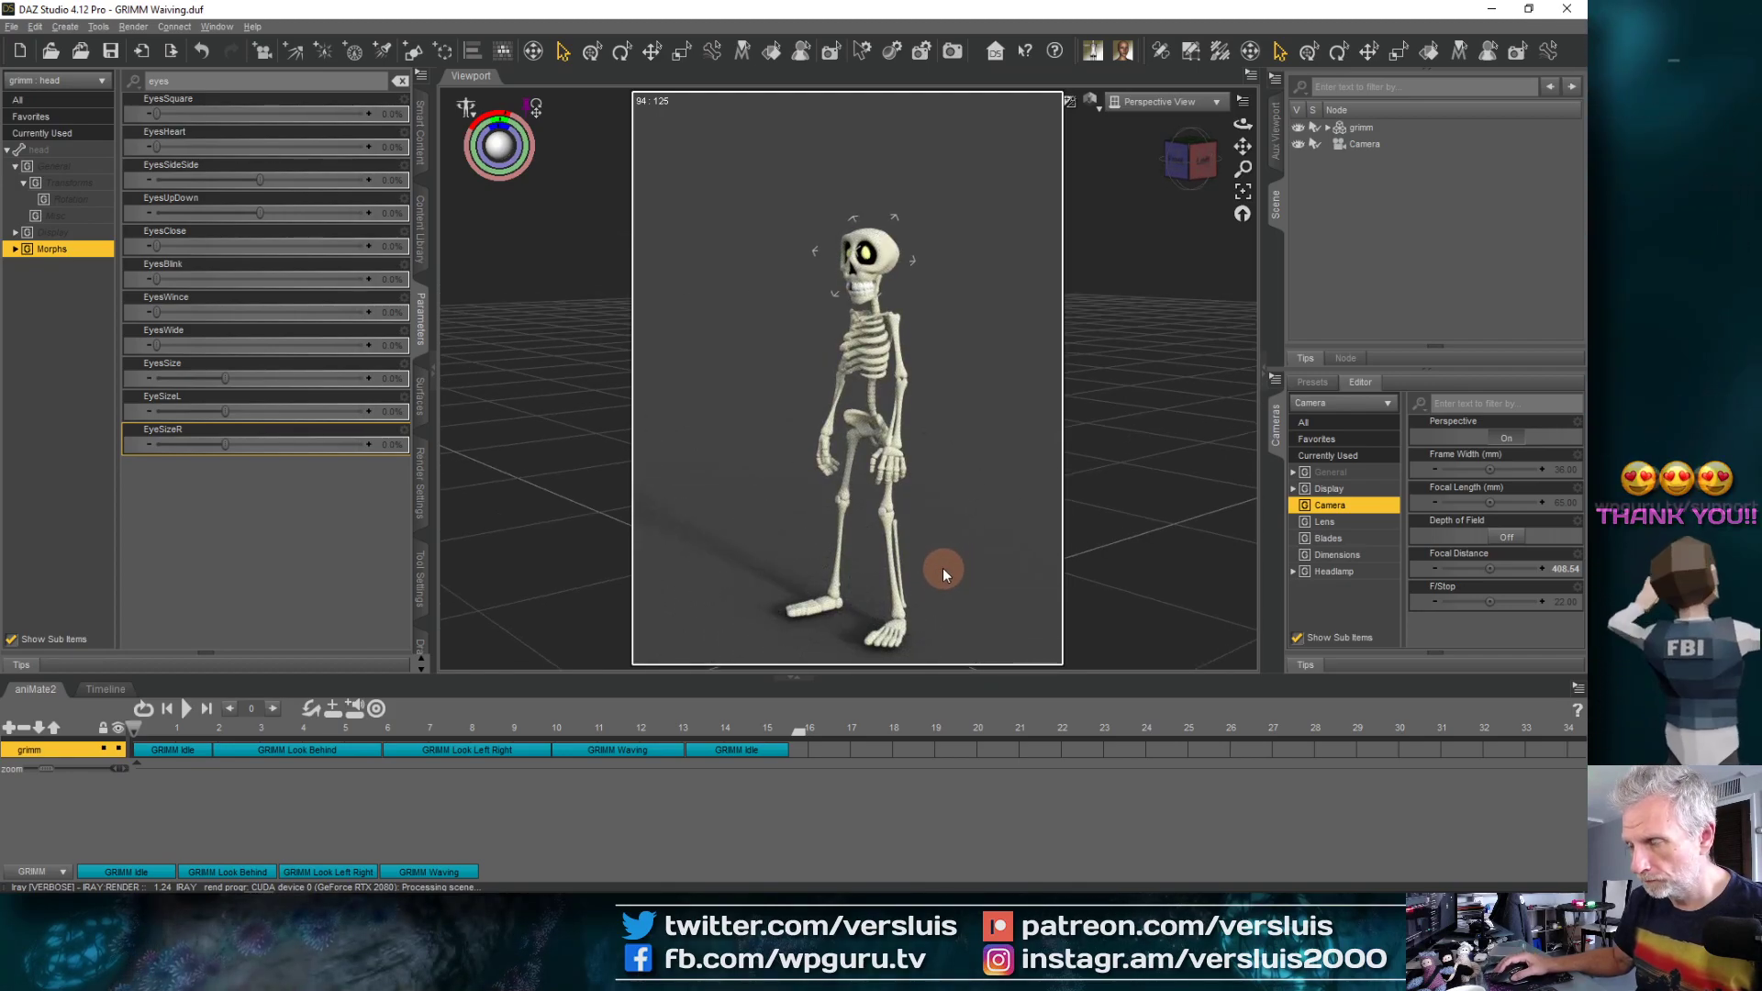
Set up the auxiliary viewport to look through Camera with the NVIDIA Iray draw style, and bring up the render settings
click(1276, 139)
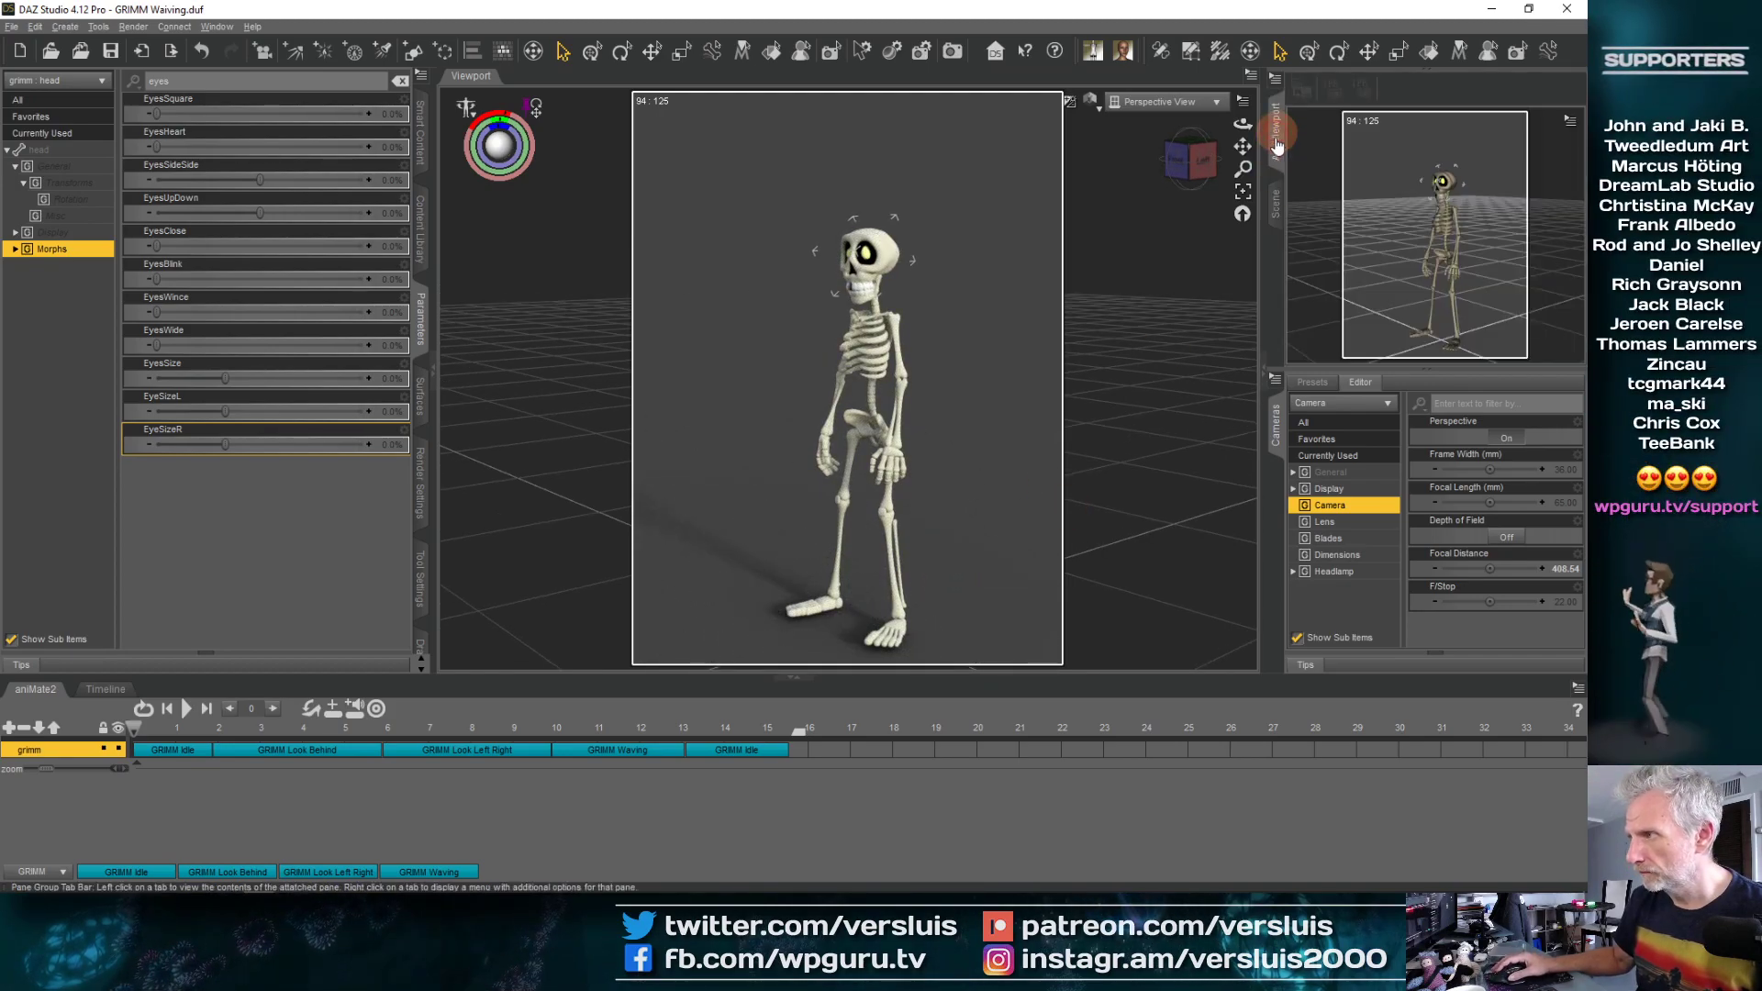
mouse_move(1532, 128)
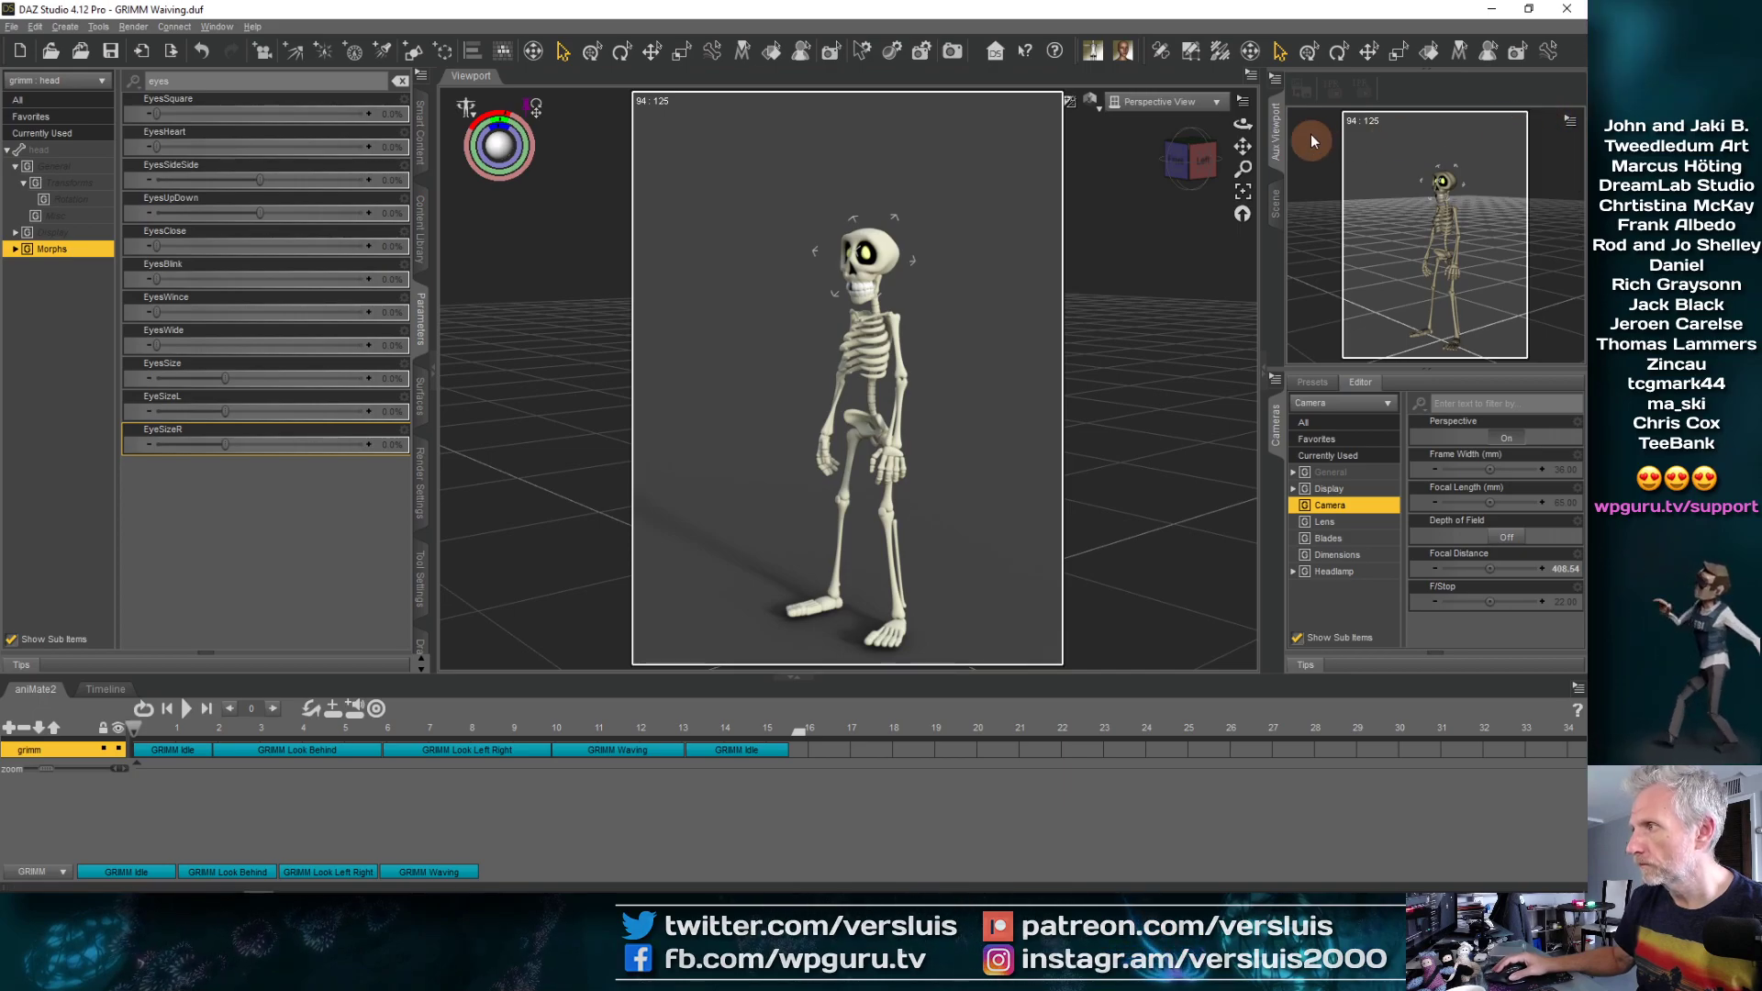
click(431, 496)
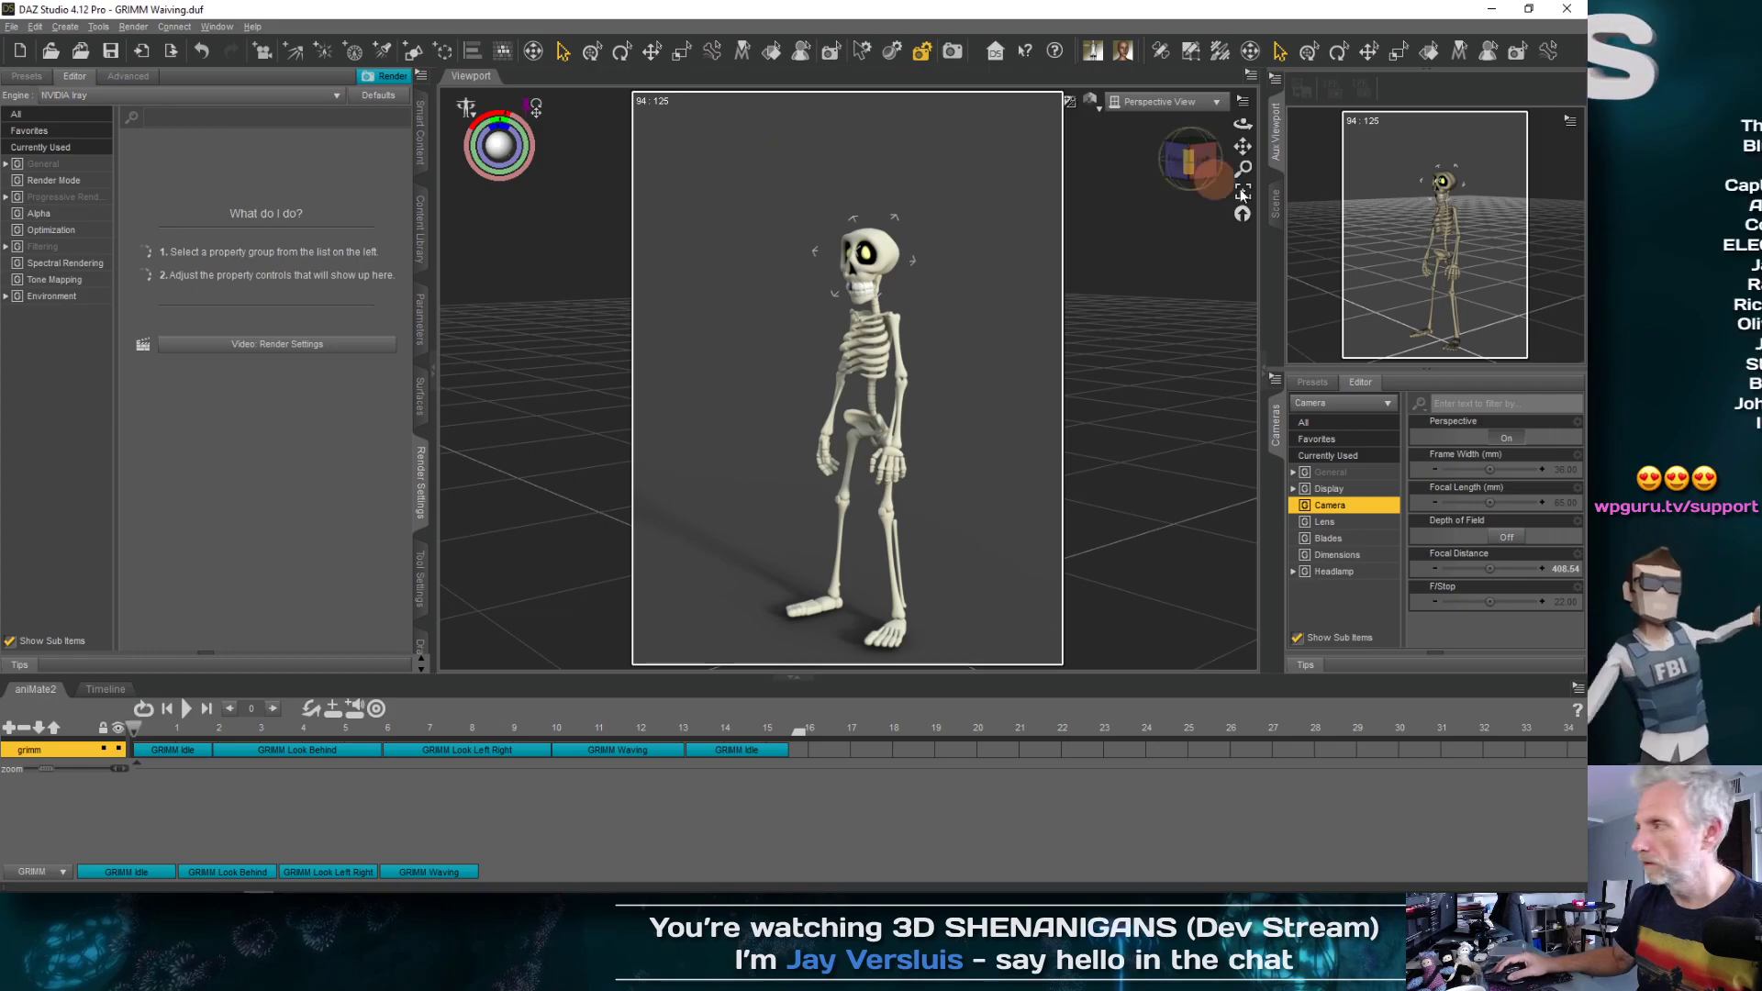
click(1510, 121)
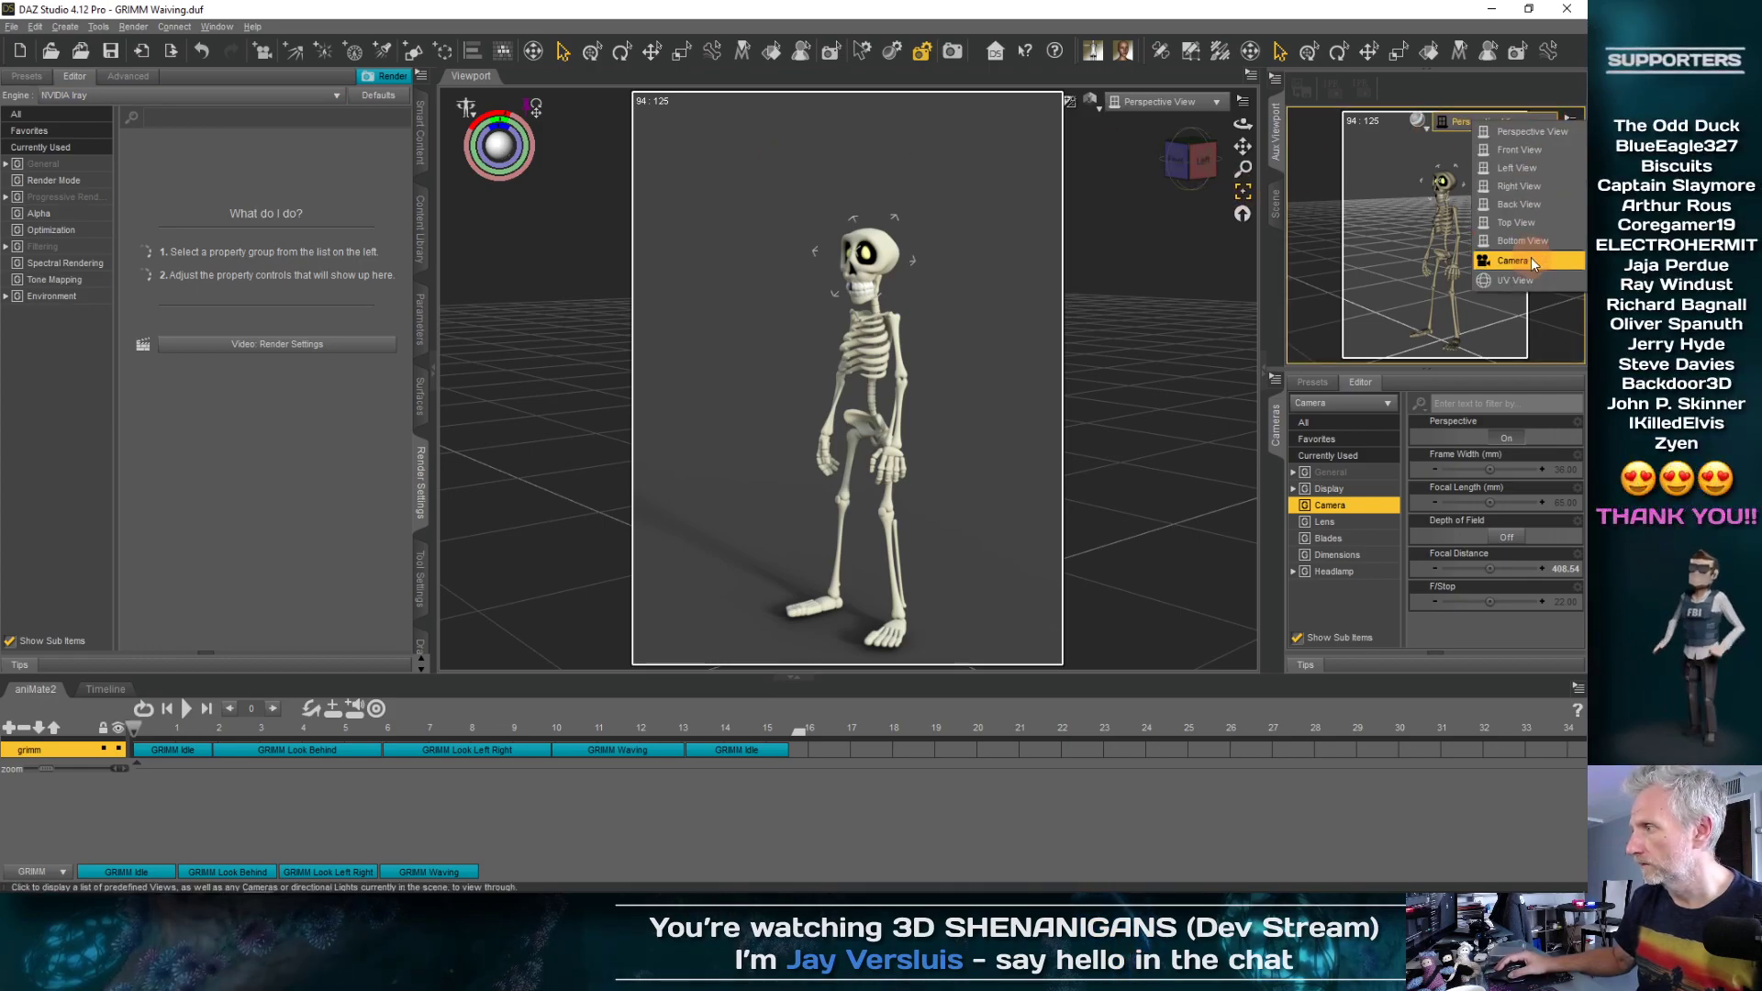
click(1531, 259)
click(1417, 121)
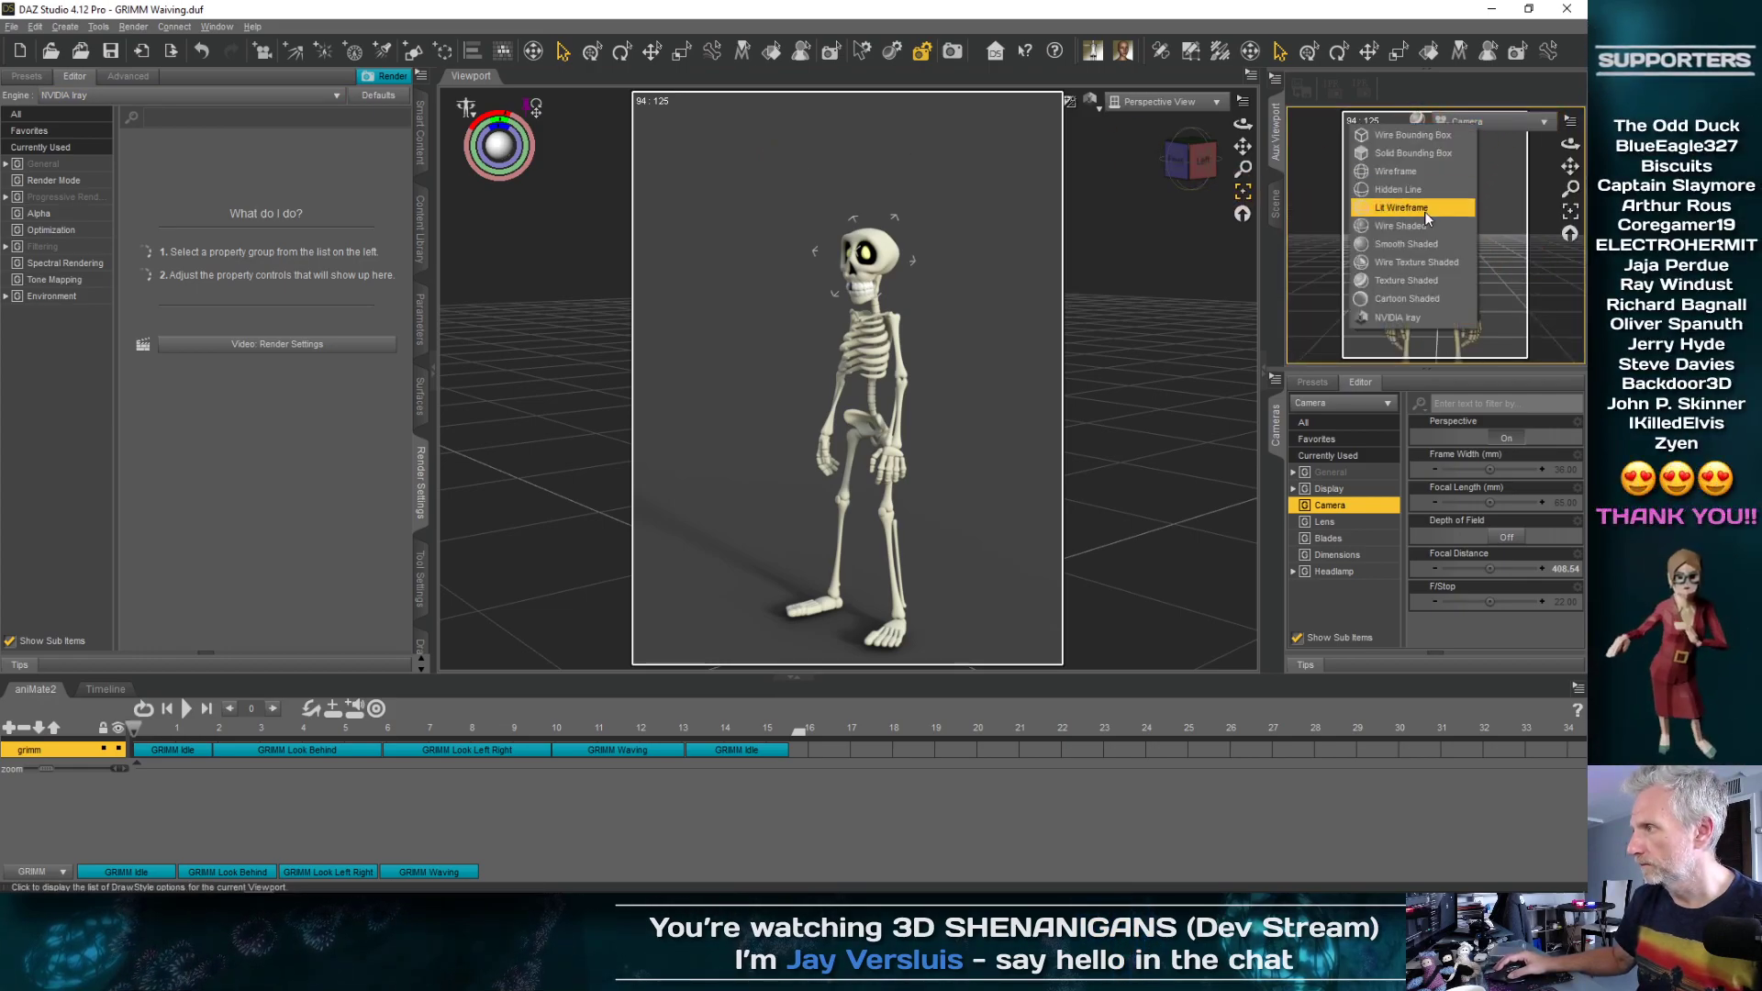
click(1417, 317)
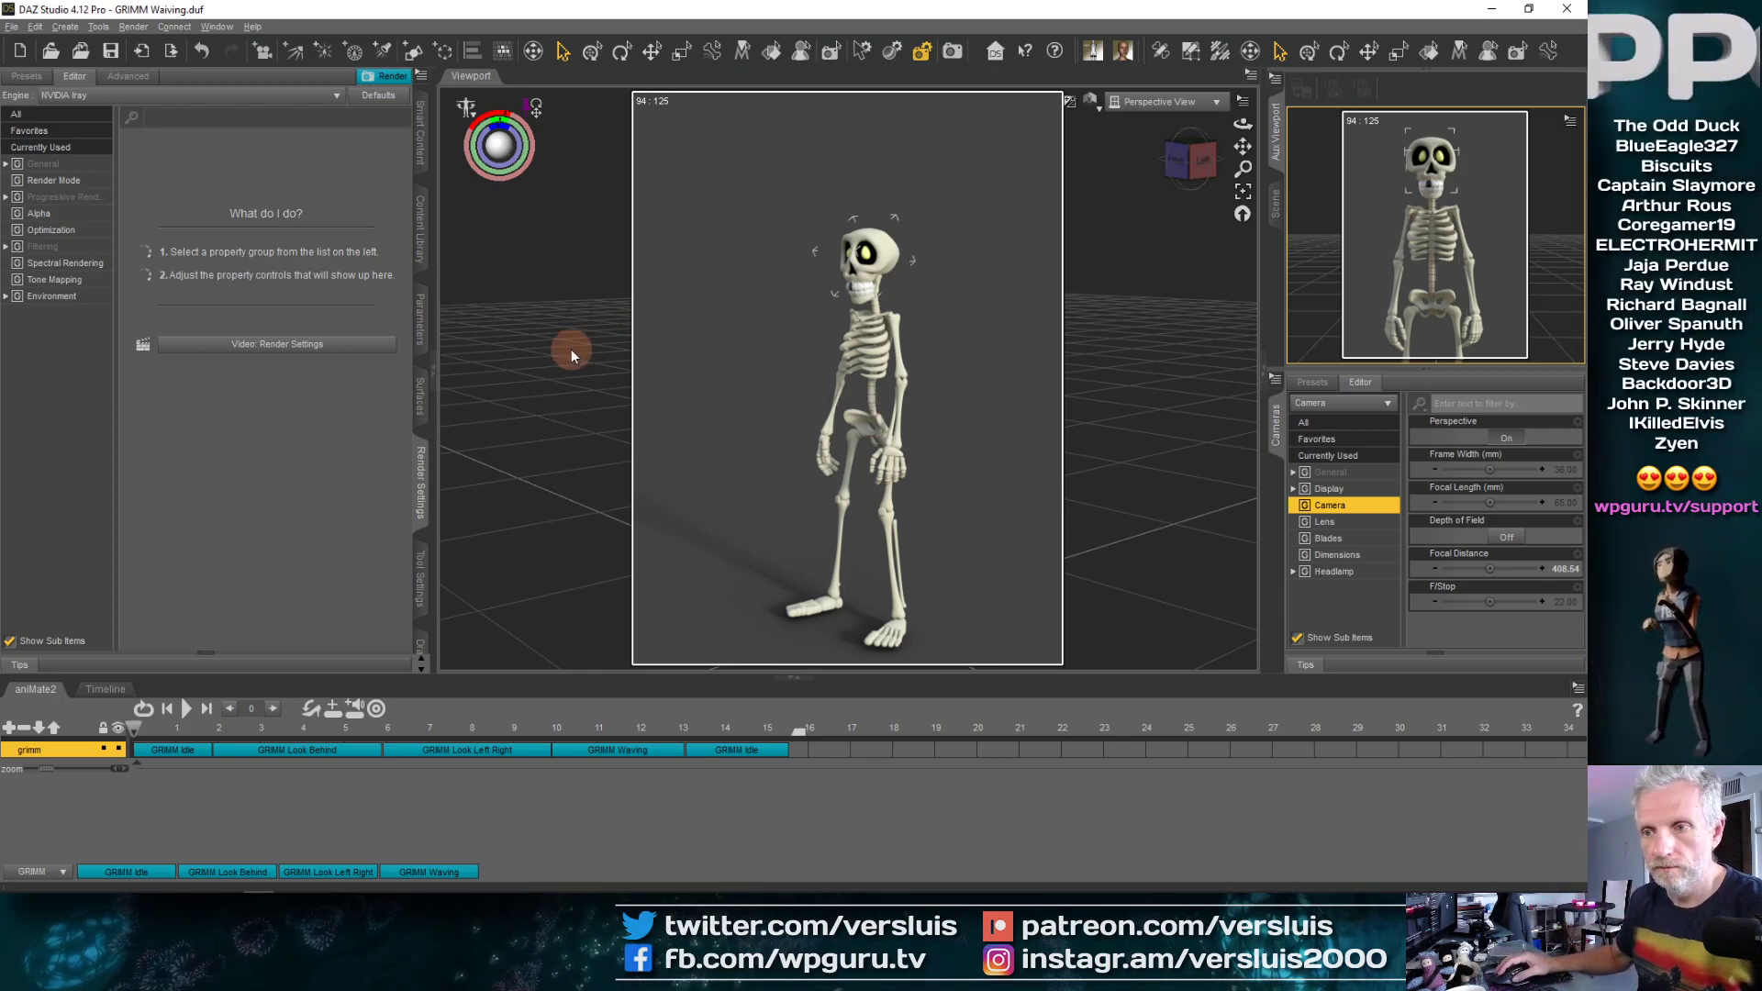
Try different Dome Rotation angles in the Environment render settings and reset Dome Rotation to its default
click(75, 299)
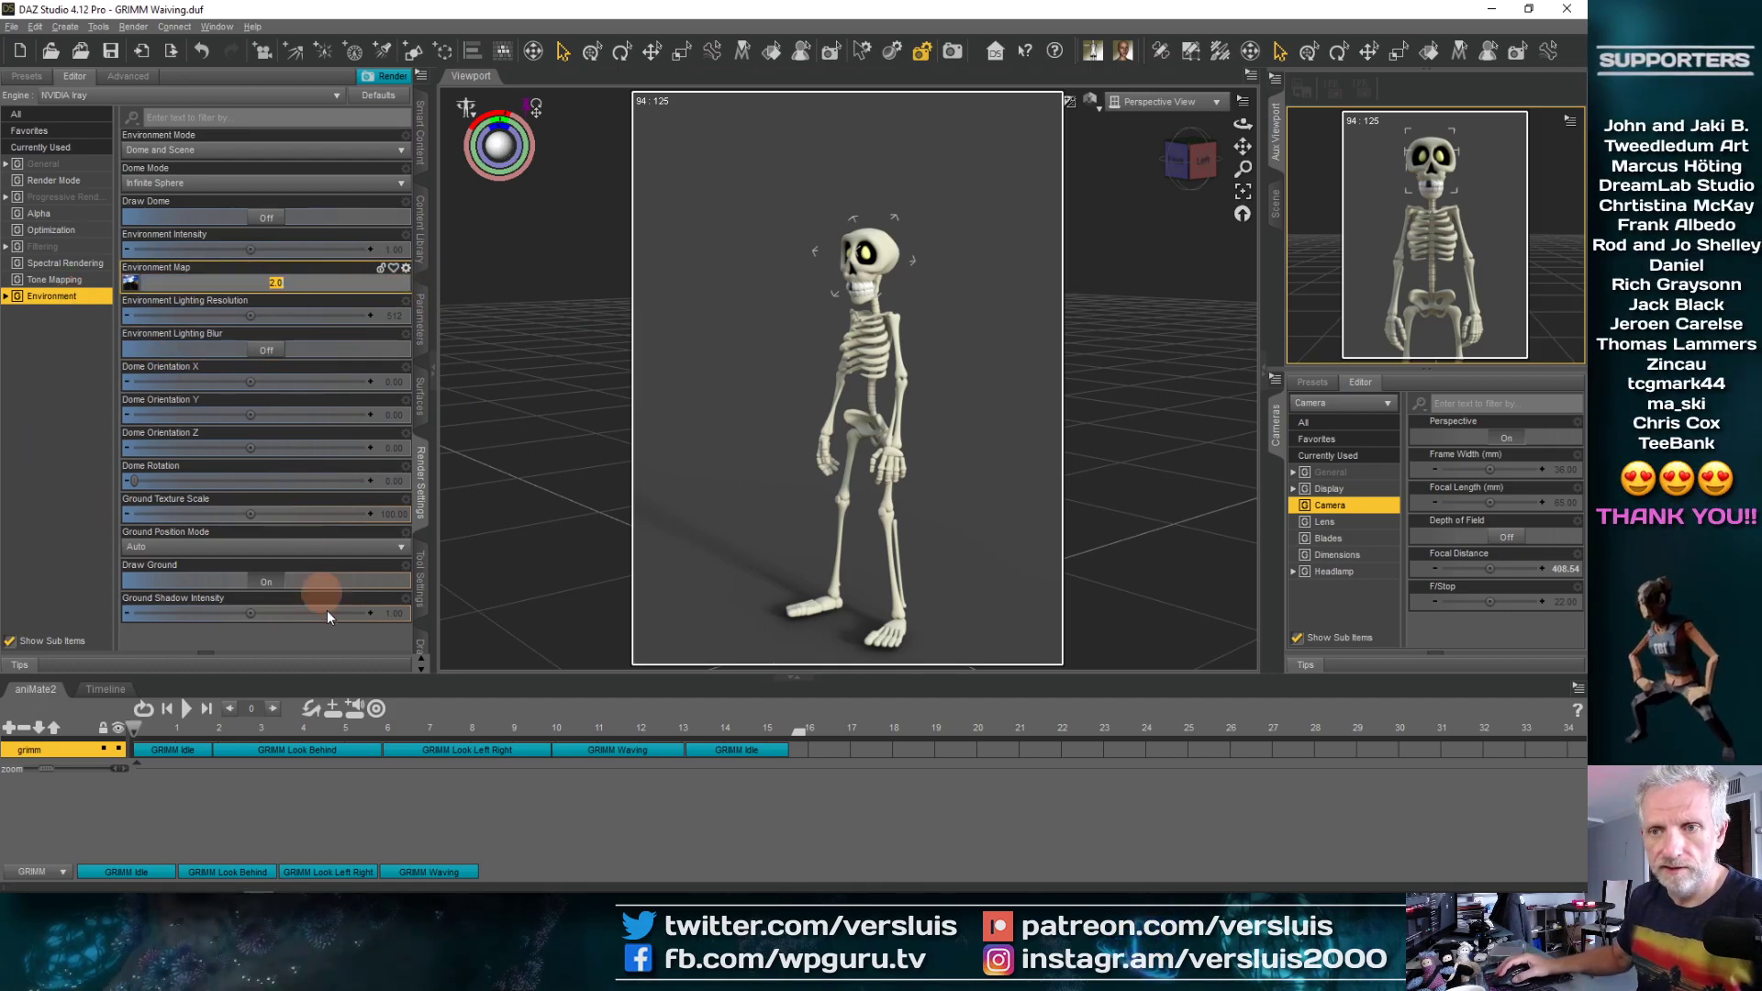
drag(140, 480, 280, 480)
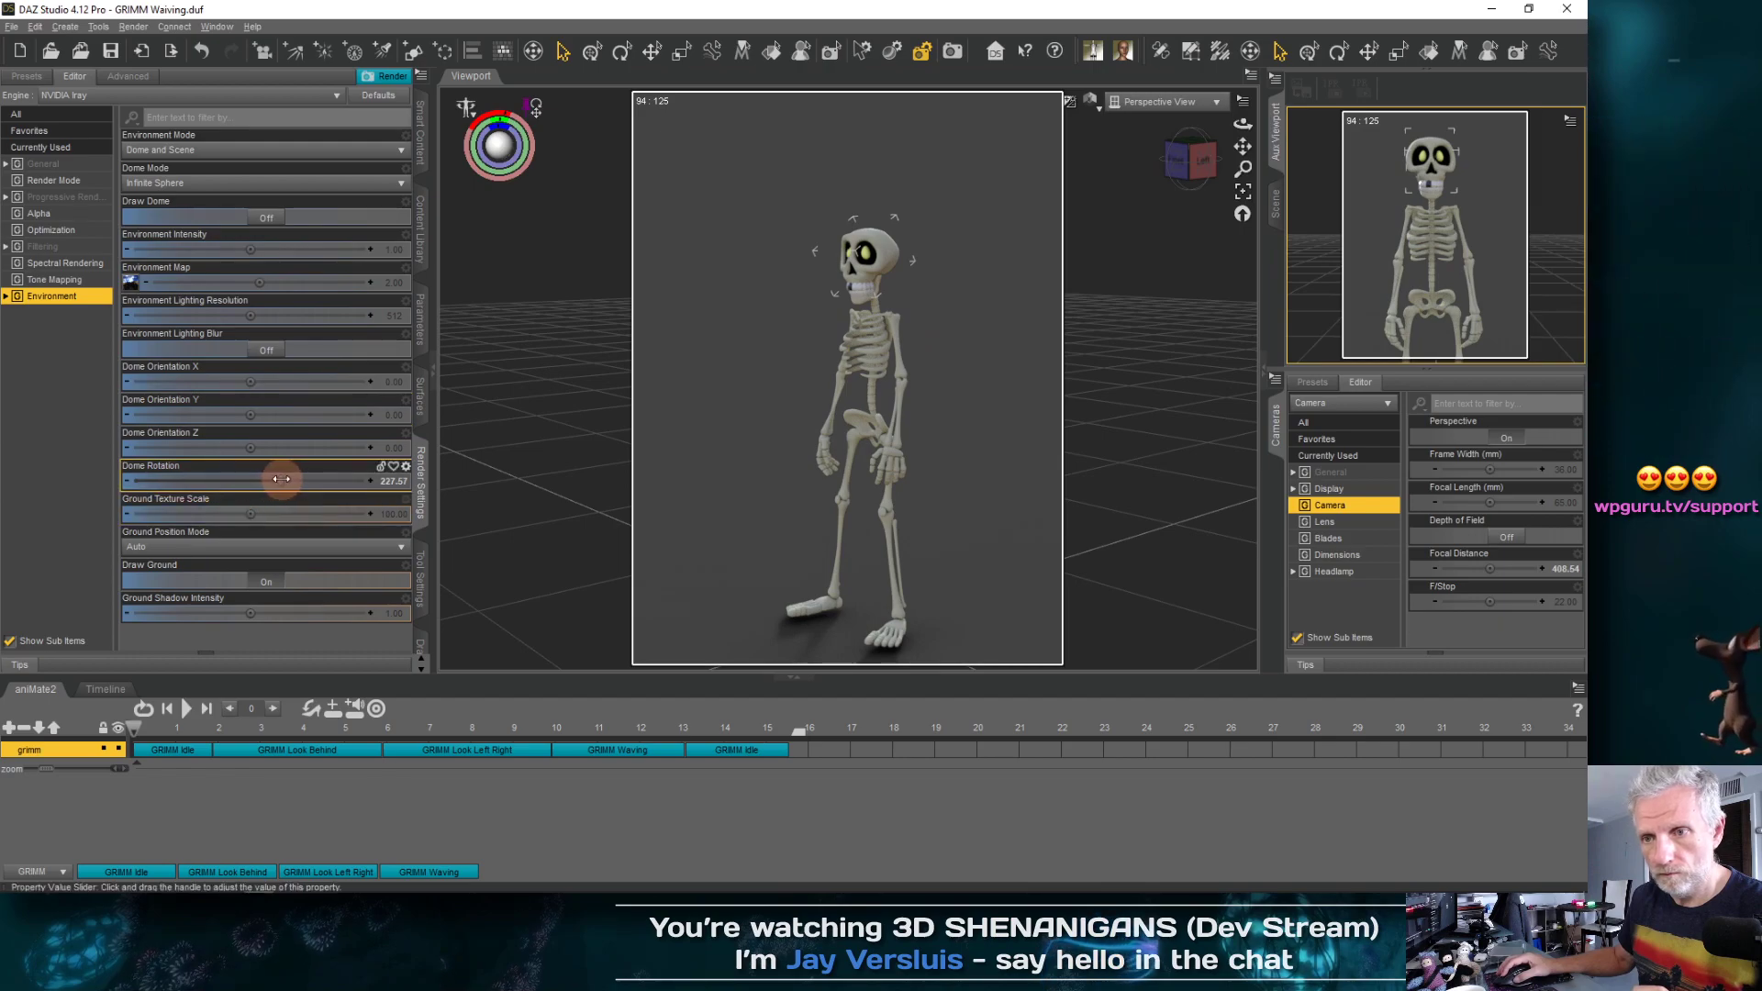
drag(281, 478, 208, 481)
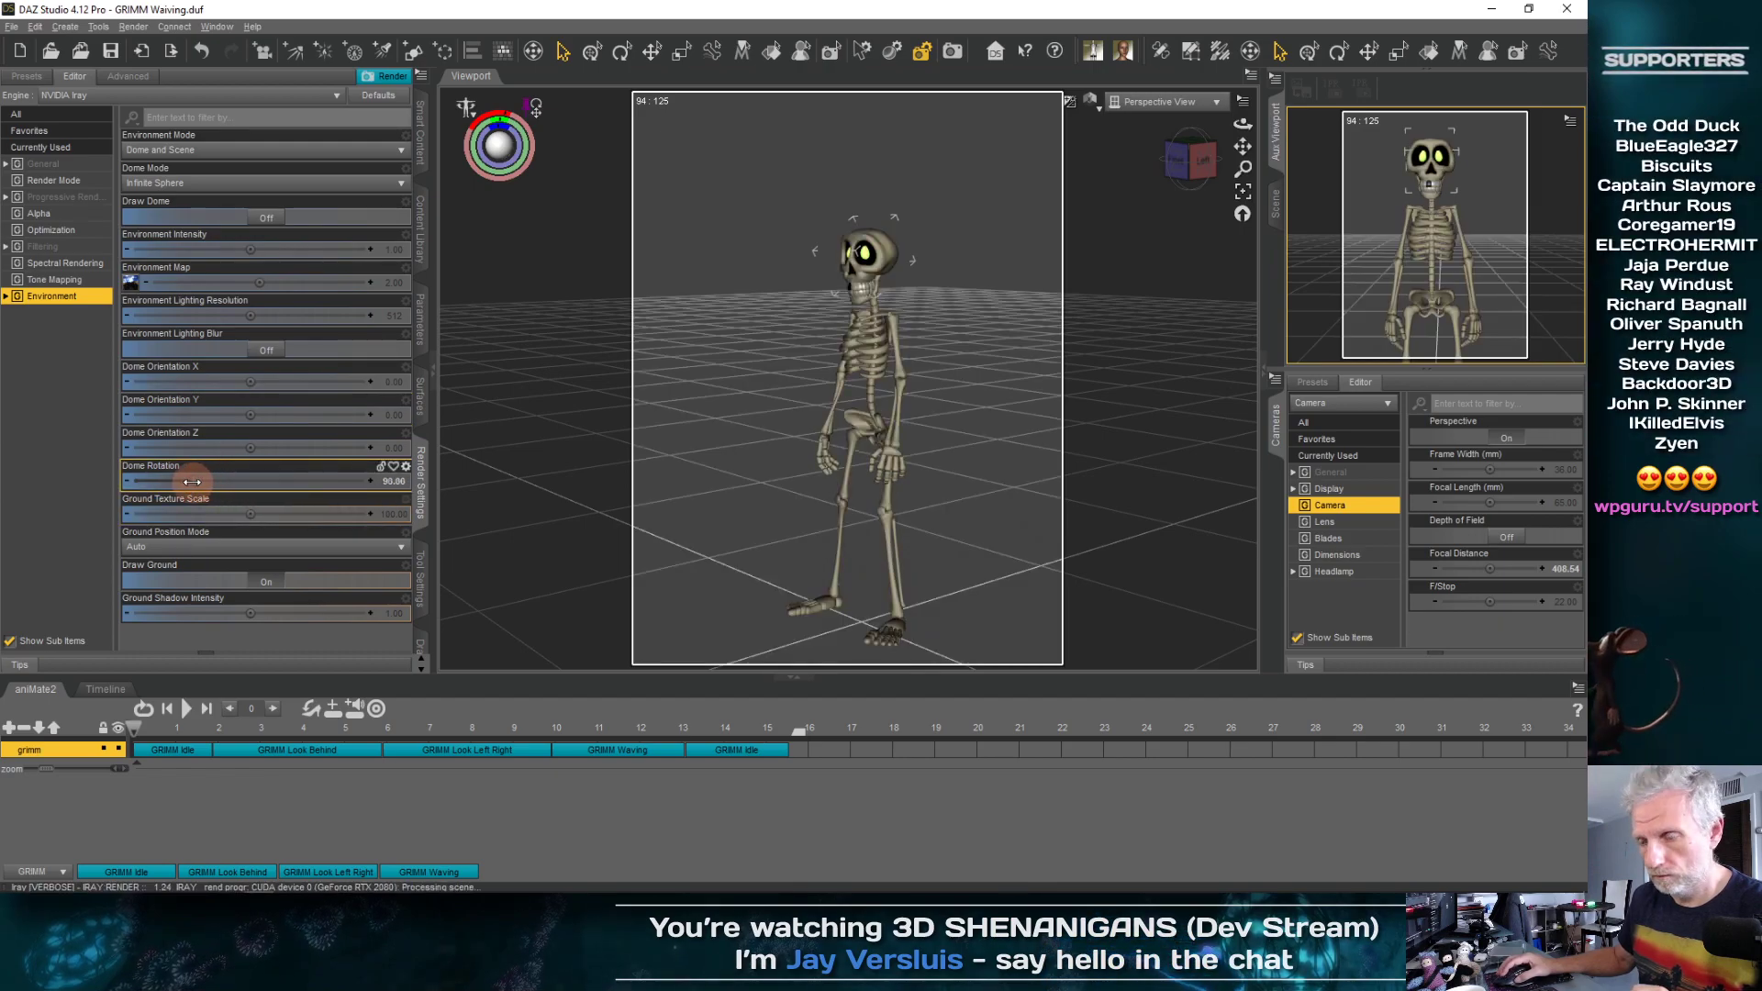
drag(191, 481, 346, 482)
drag(344, 482, 299, 486)
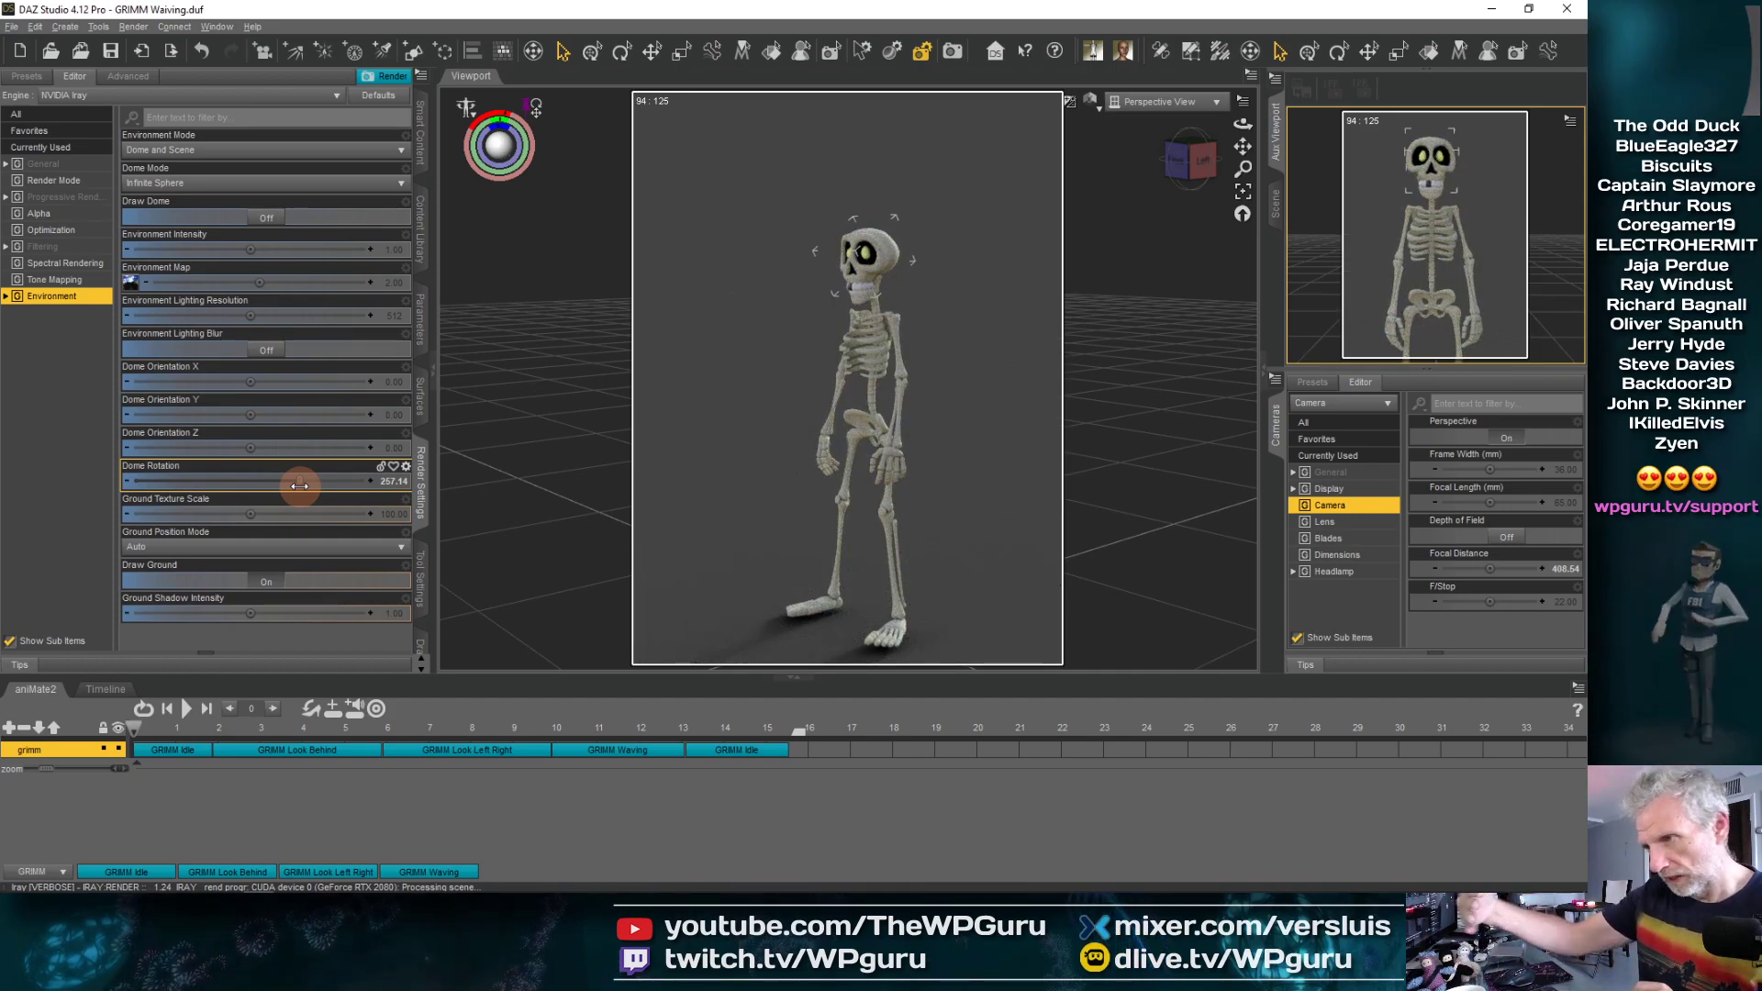
drag(299, 486, 195, 482)
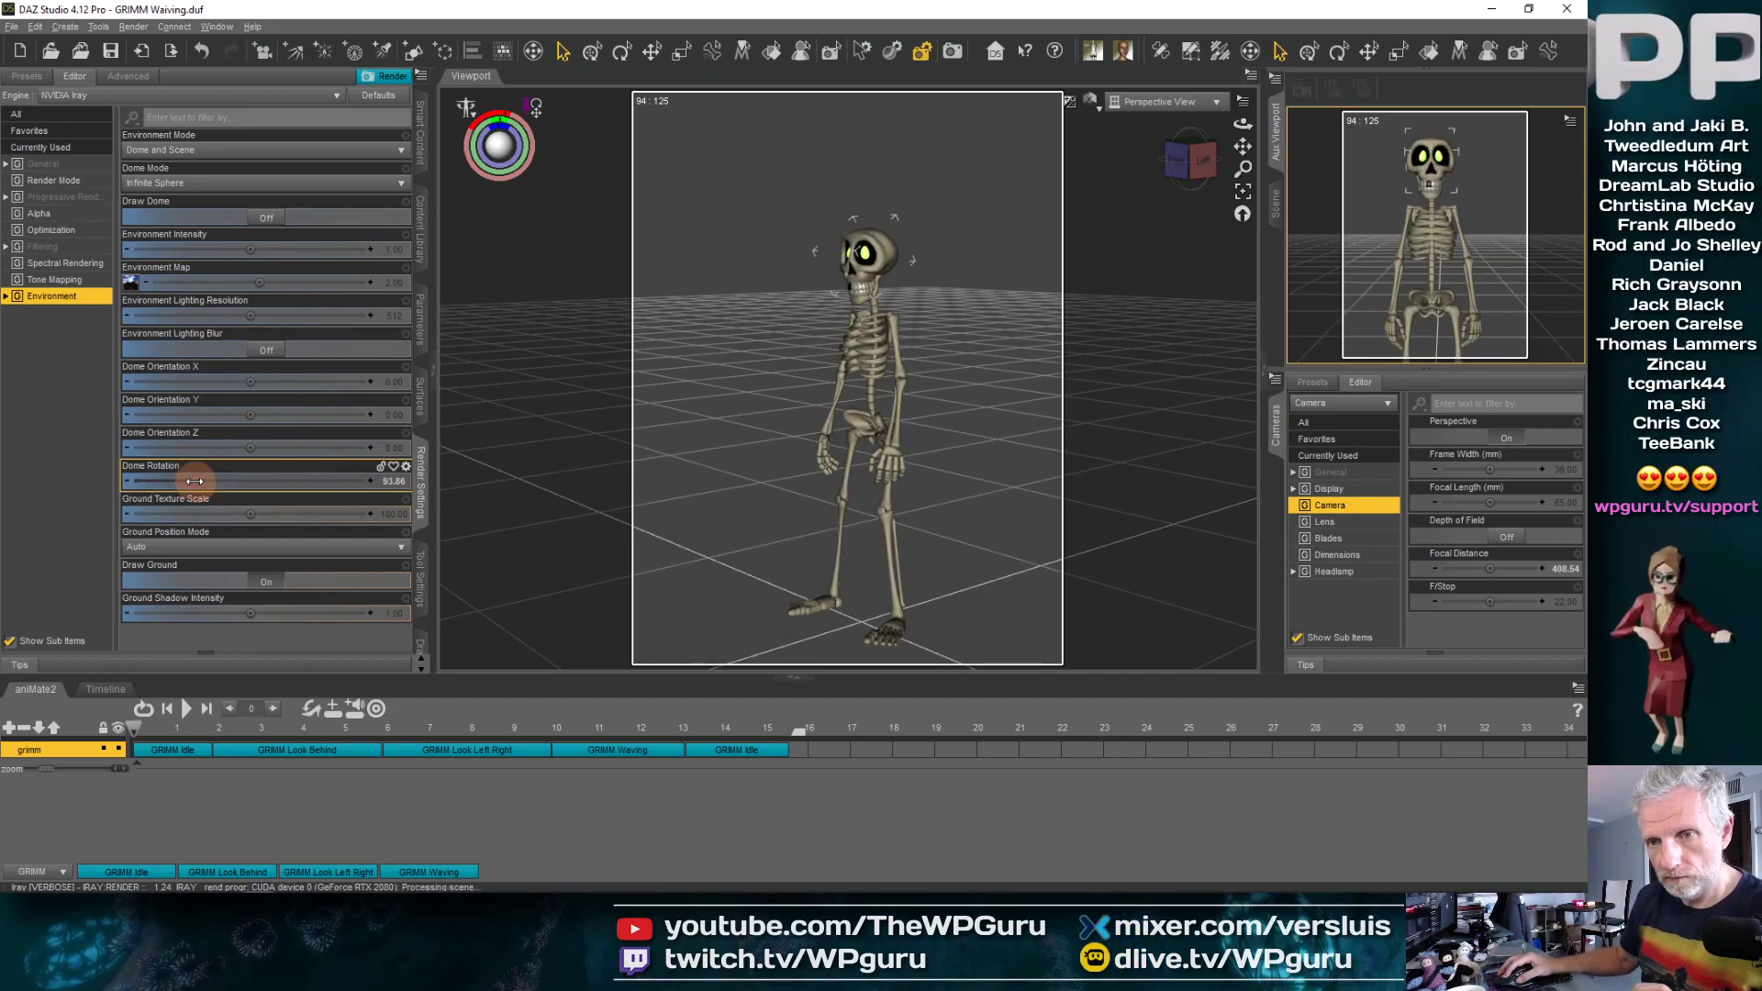
click(405, 467)
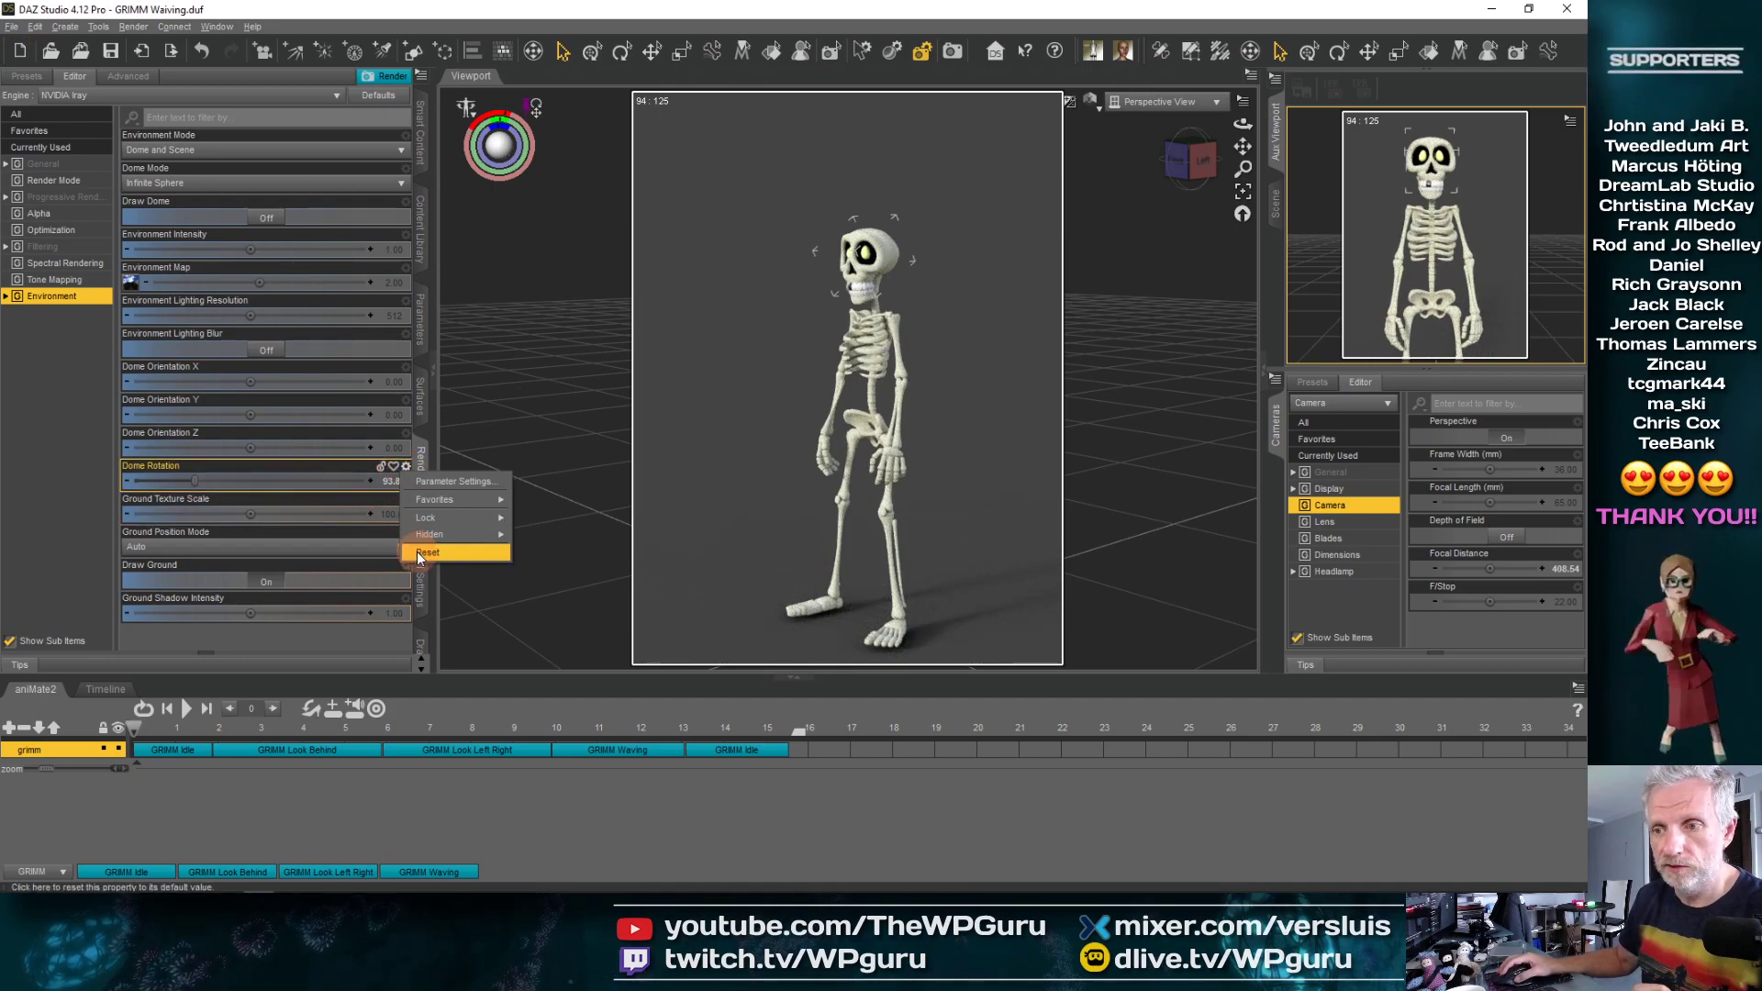
click(417, 552)
Try increasingly negative Dome Orientation Y angles to swing the environment lighting around the skeleton
click(252, 418)
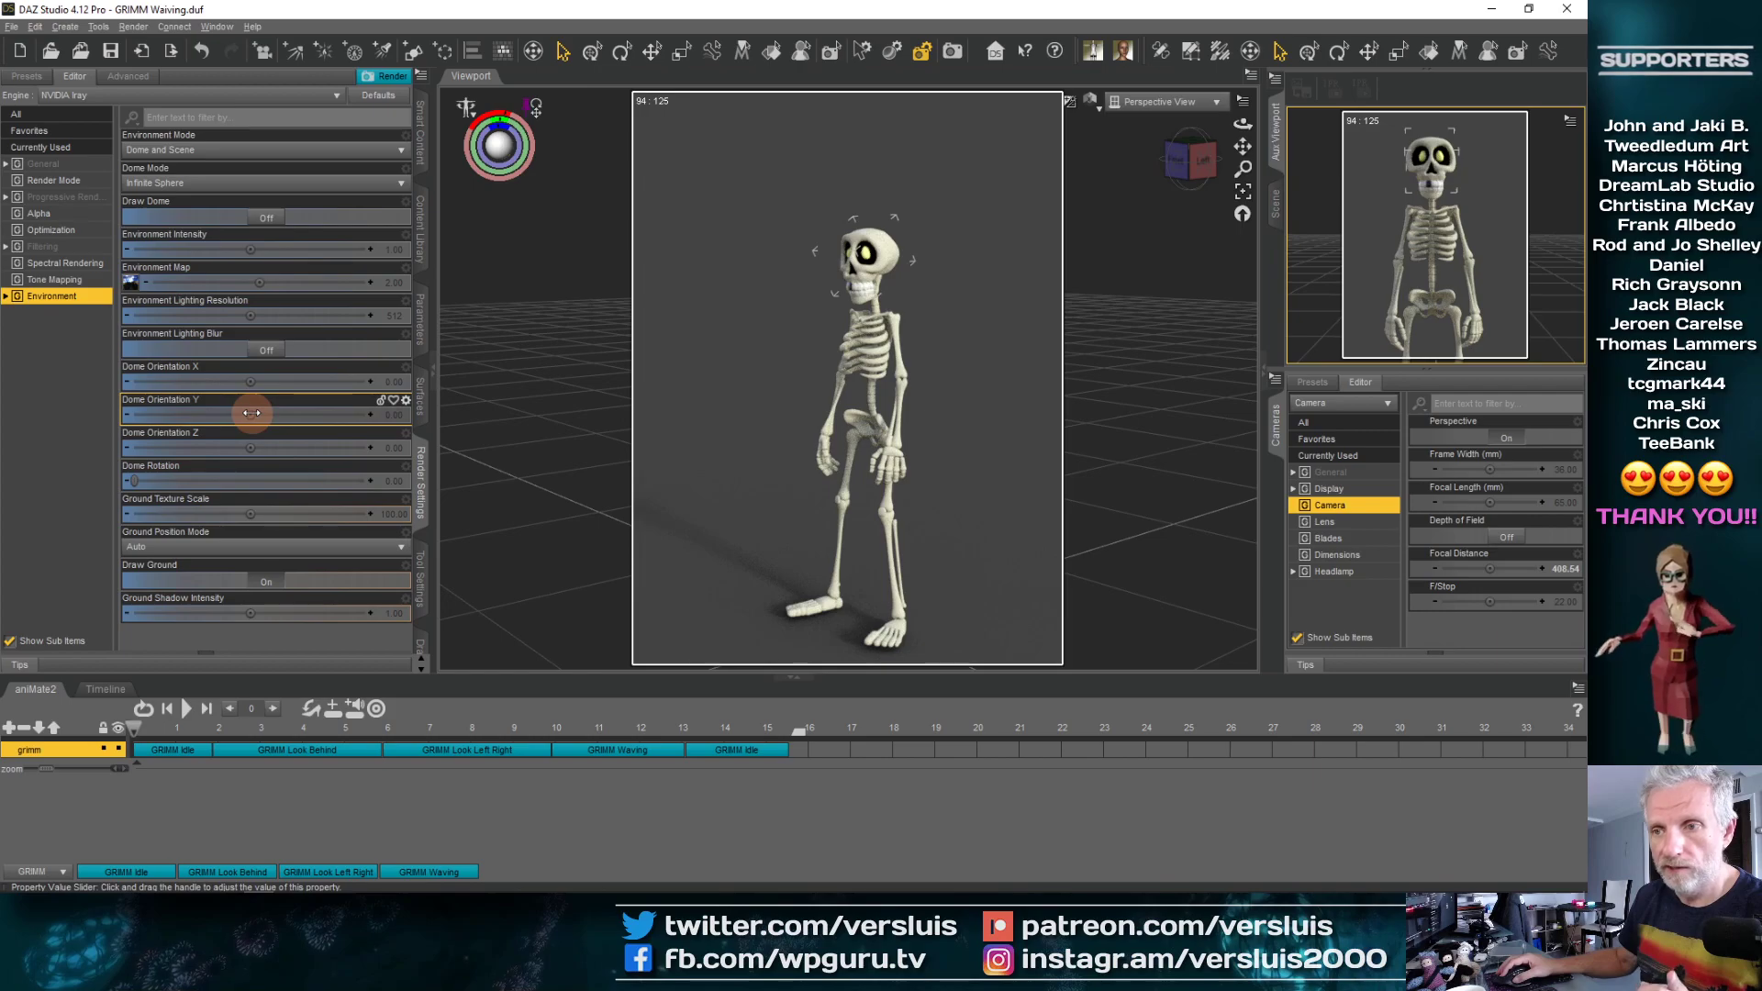
drag(250, 413, 246, 415)
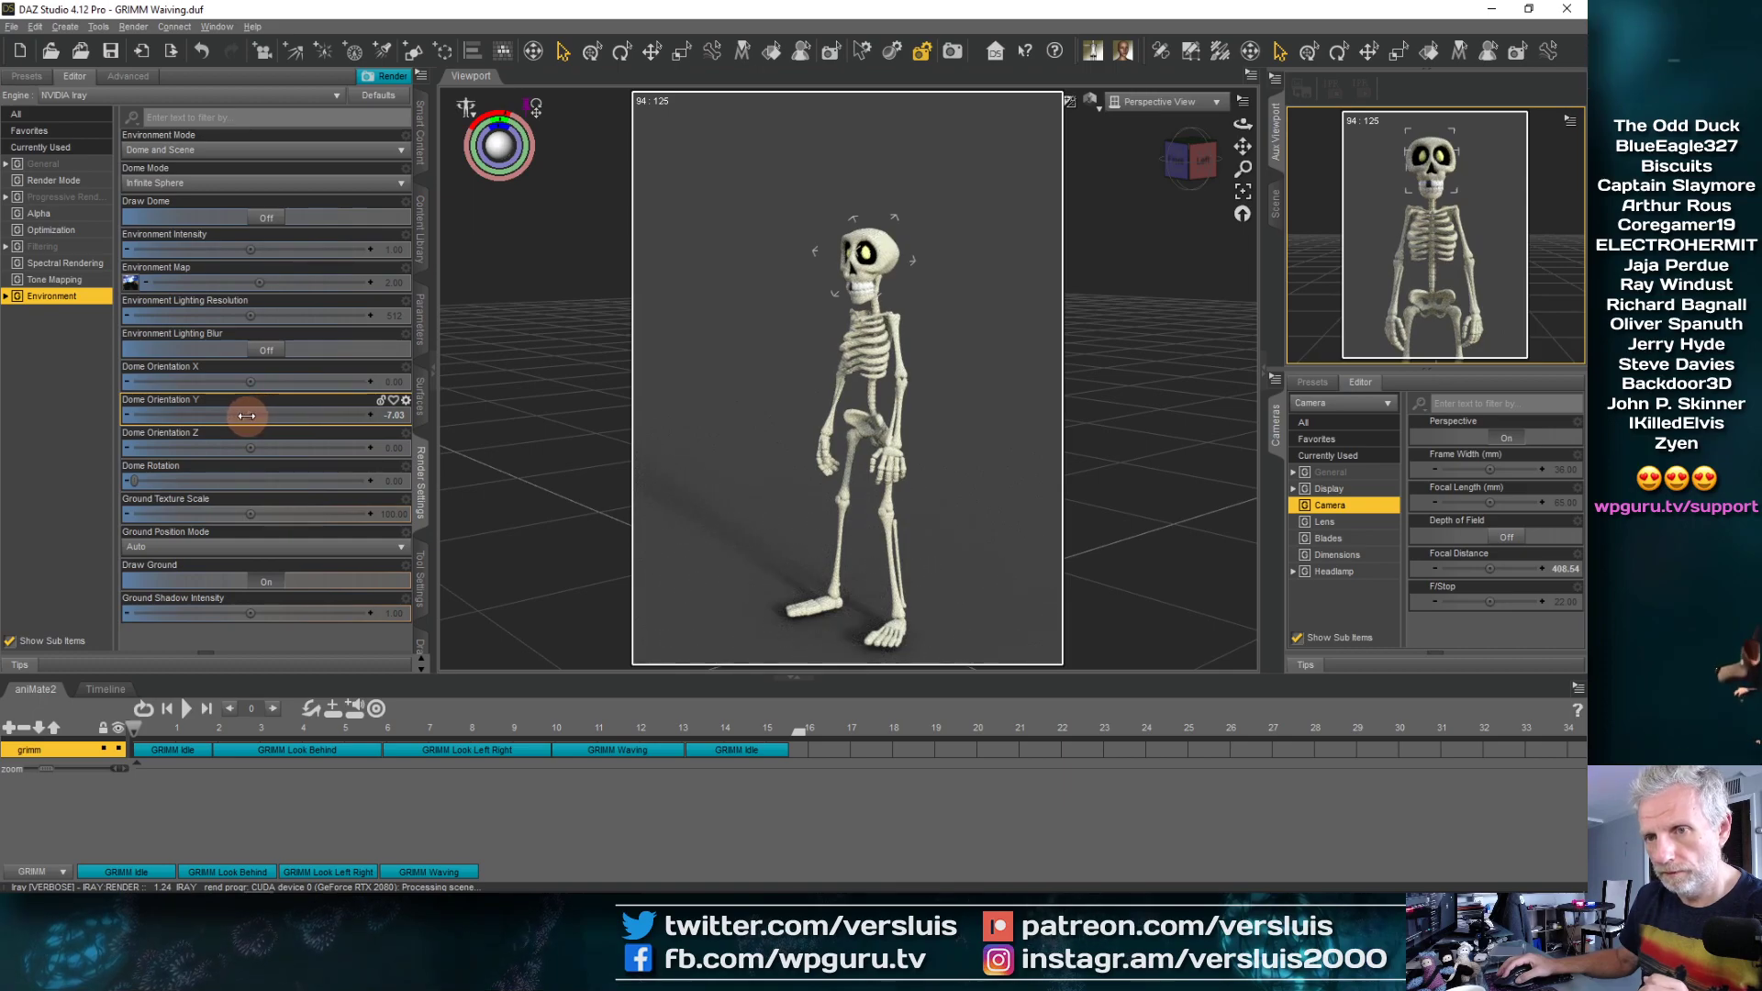
drag(247, 416, 211, 416)
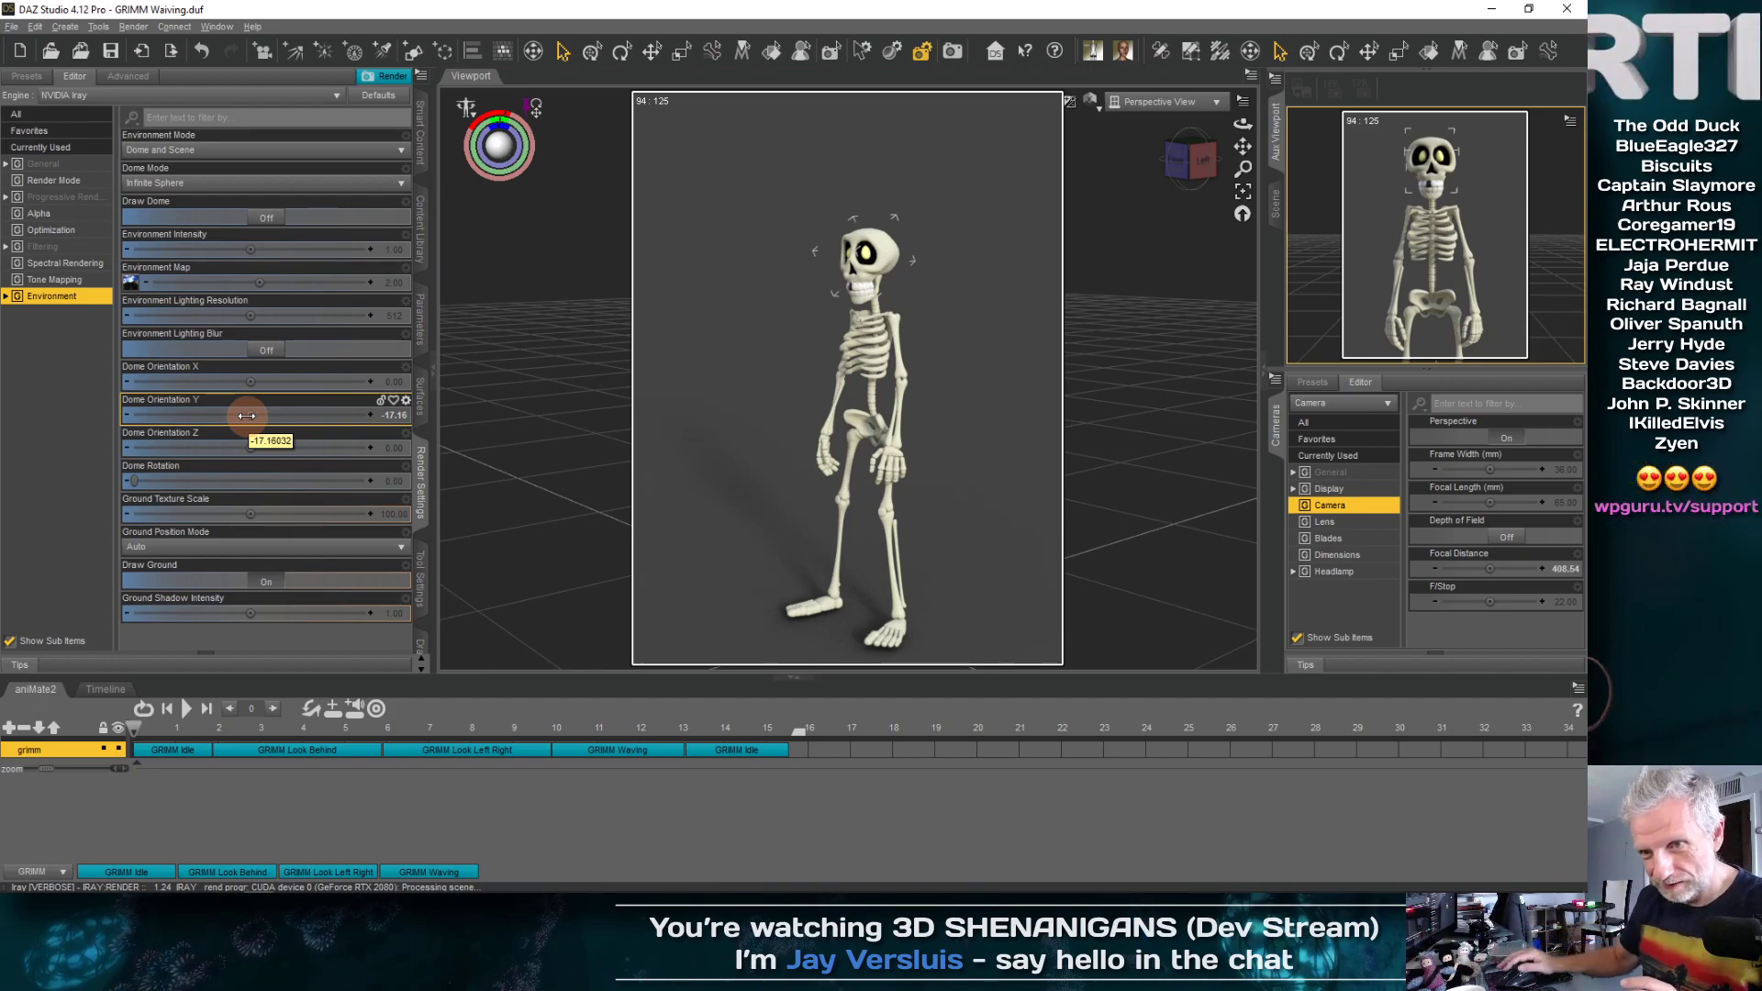
drag(247, 415, 180, 418)
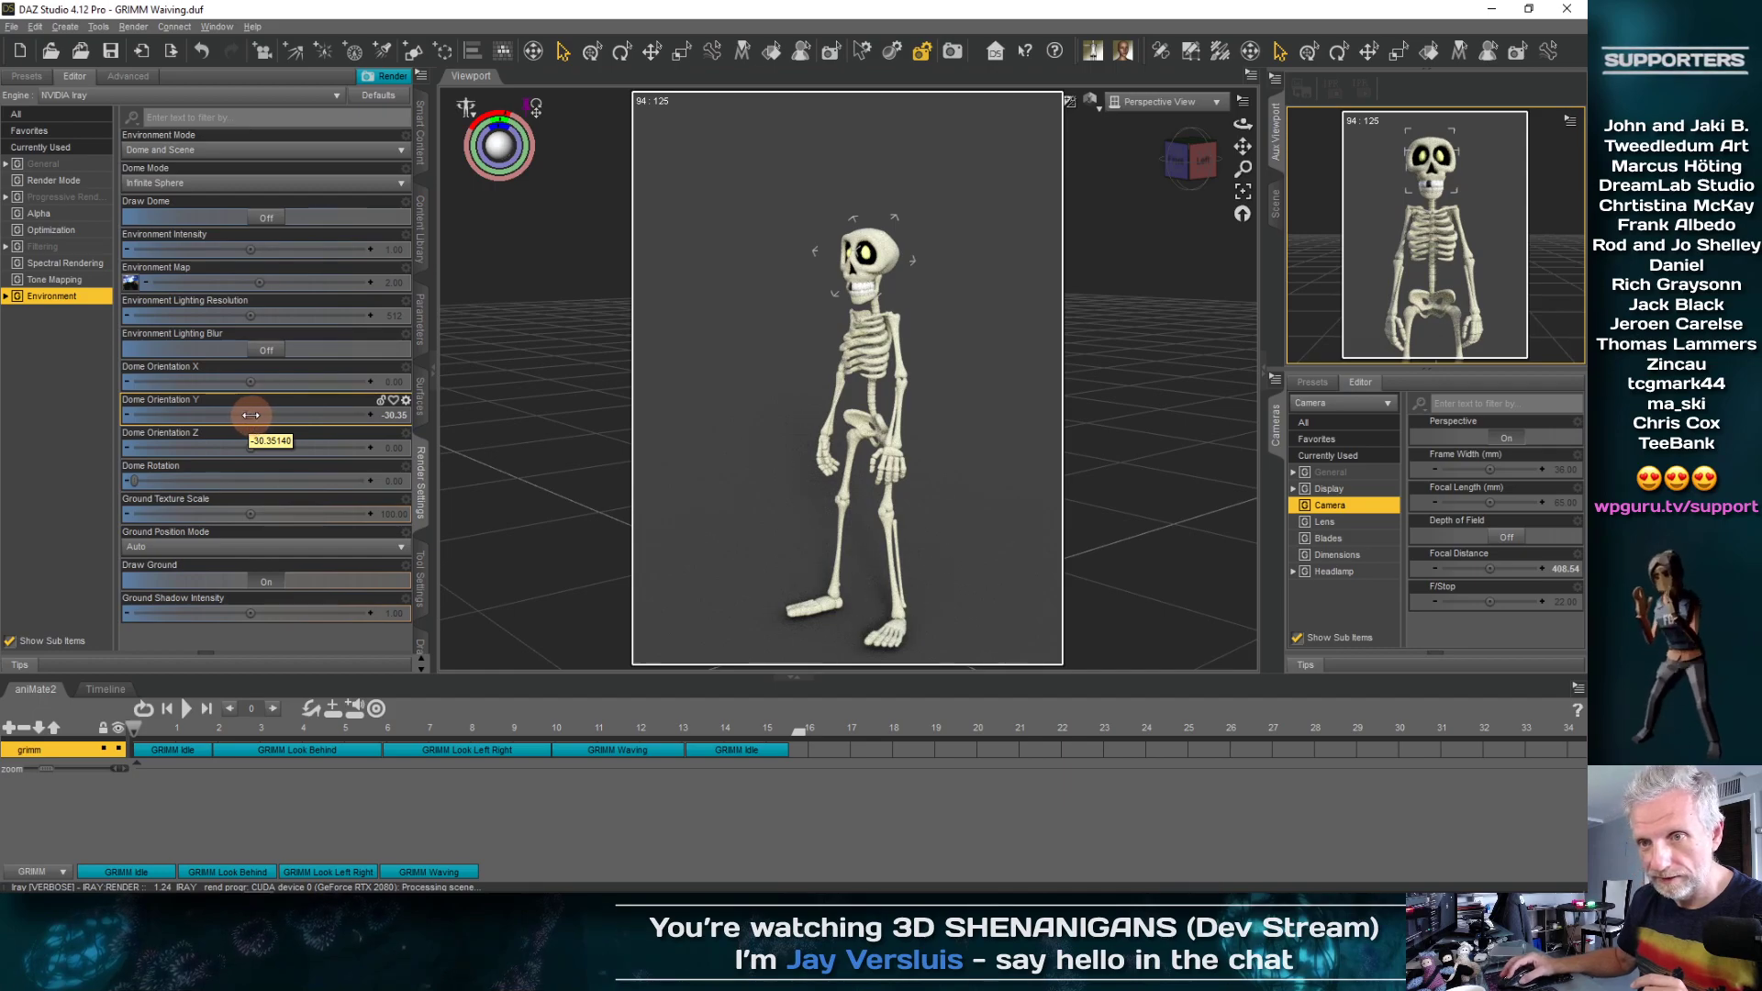
mouse_move(250, 415)
mouse_down()
mouse_move(201, 415)
mouse_move(241, 417)
mouse_up()
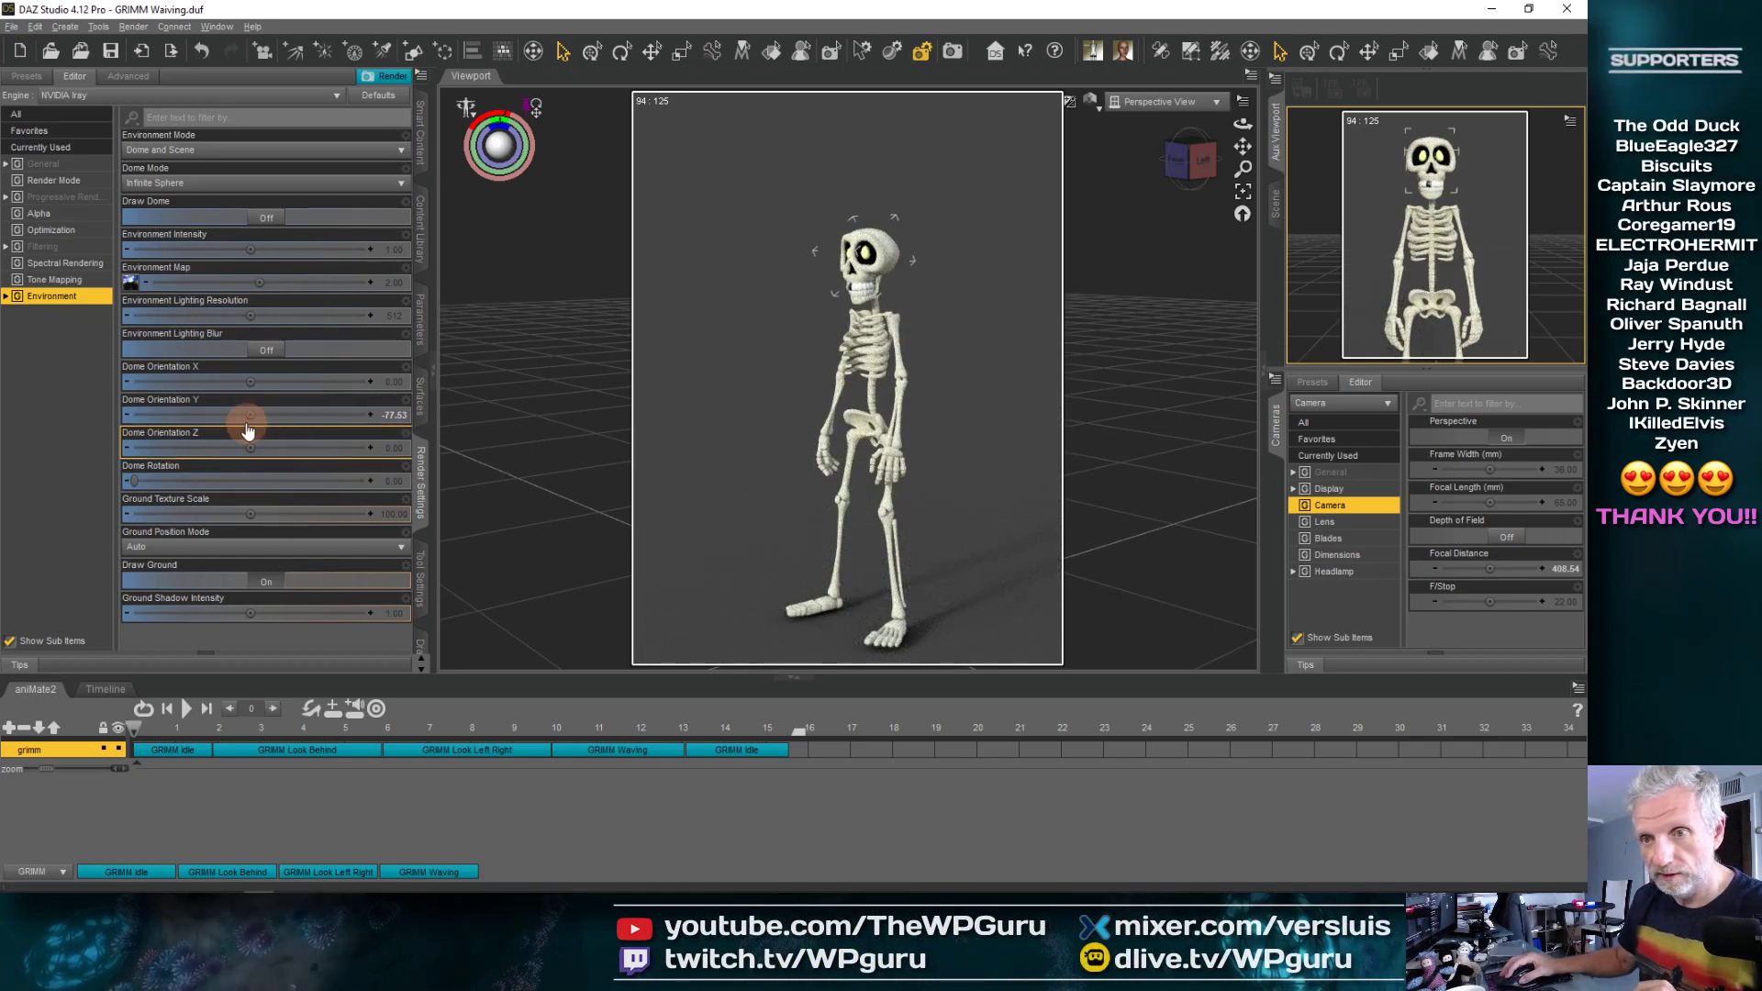
drag(236, 415, 186, 415)
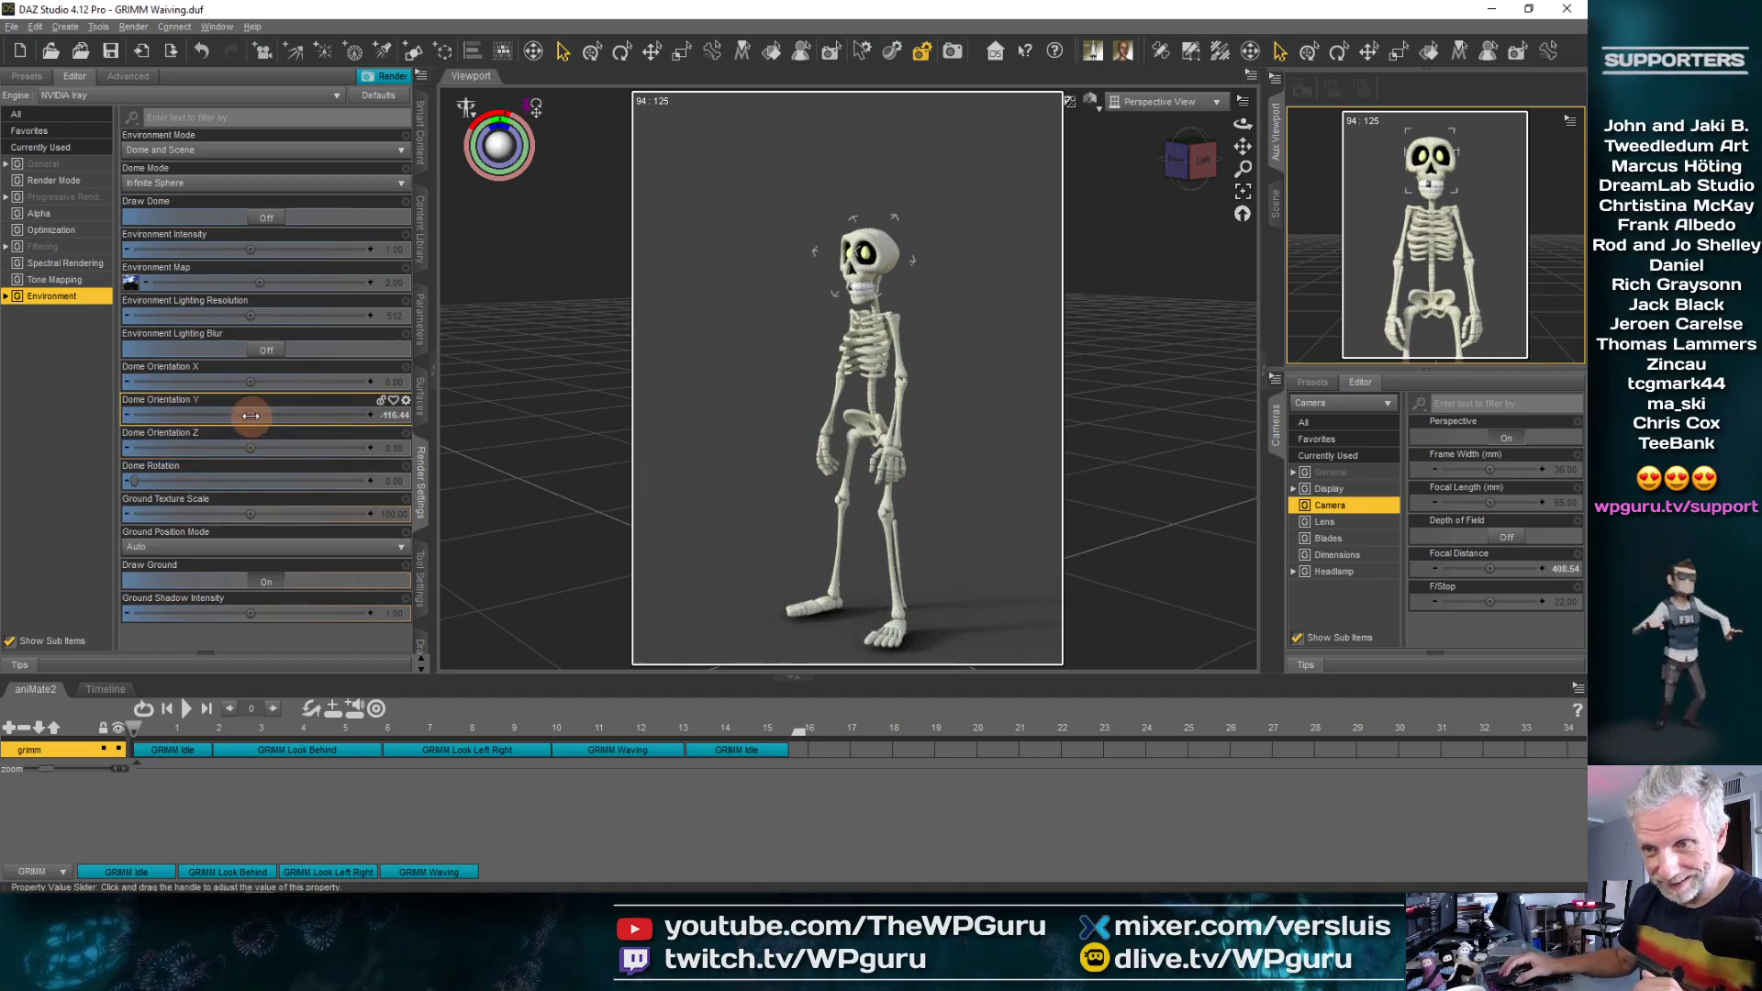
drag(249, 415, 244, 415)
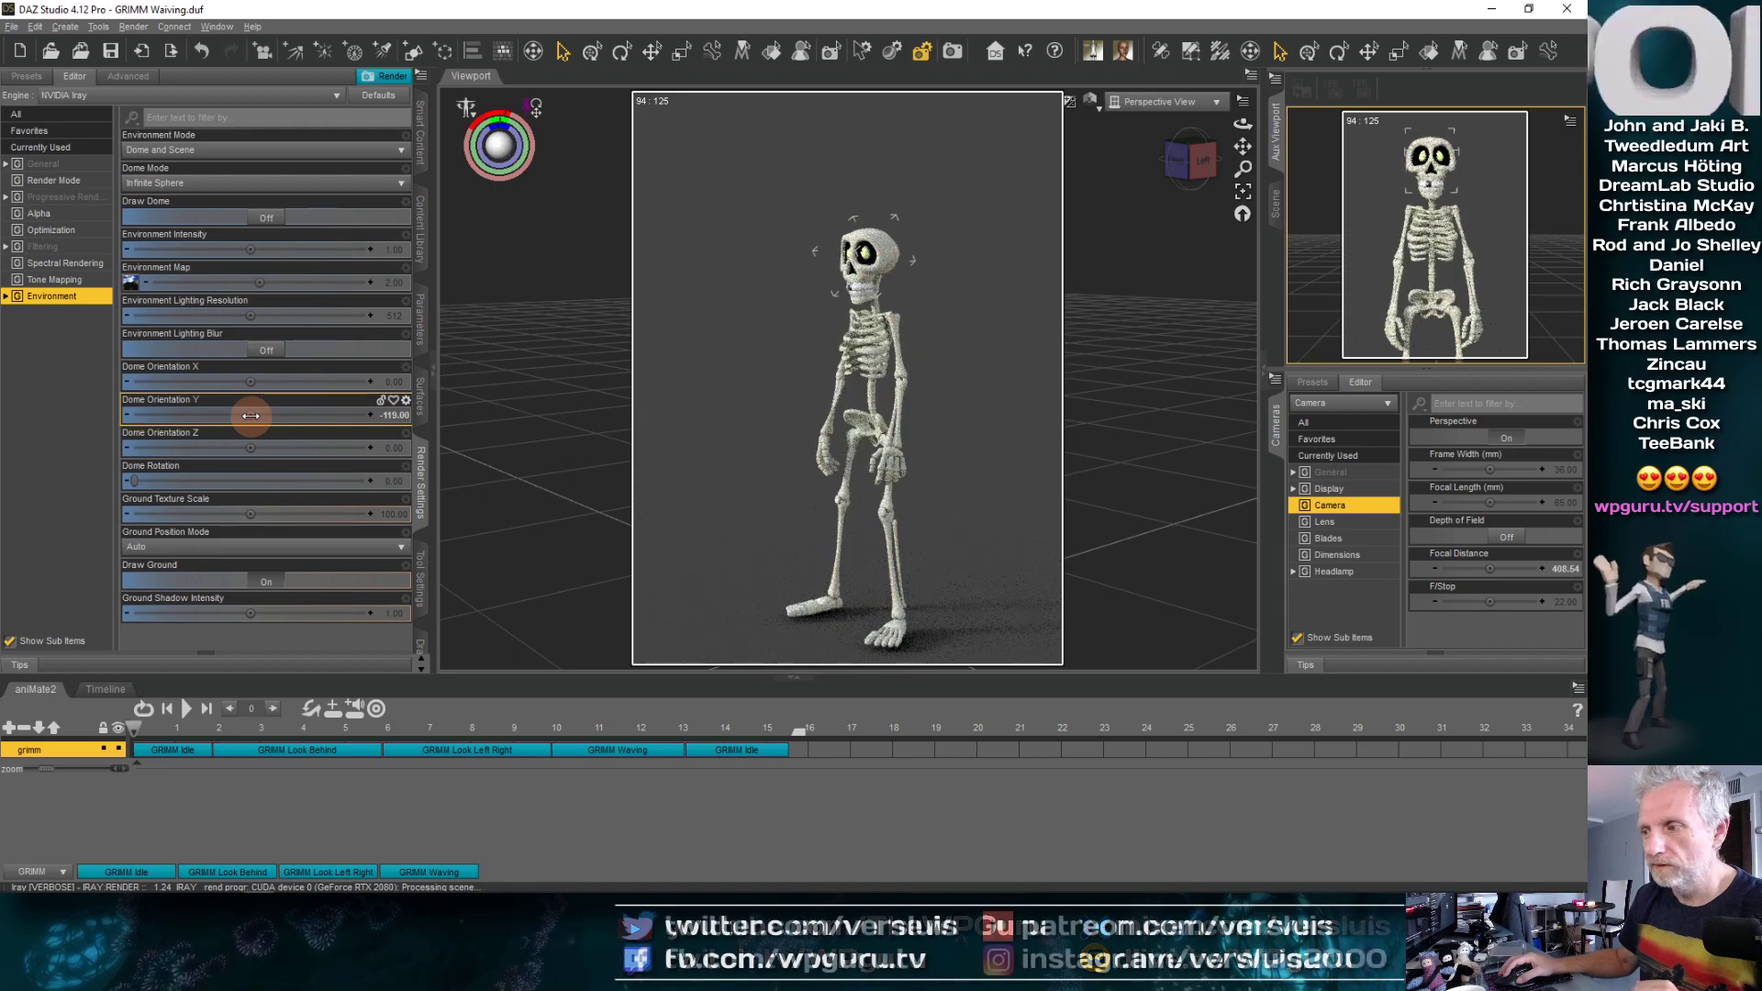
Set the environment's Dome Orientation Y to exactly -120
click(398, 415)
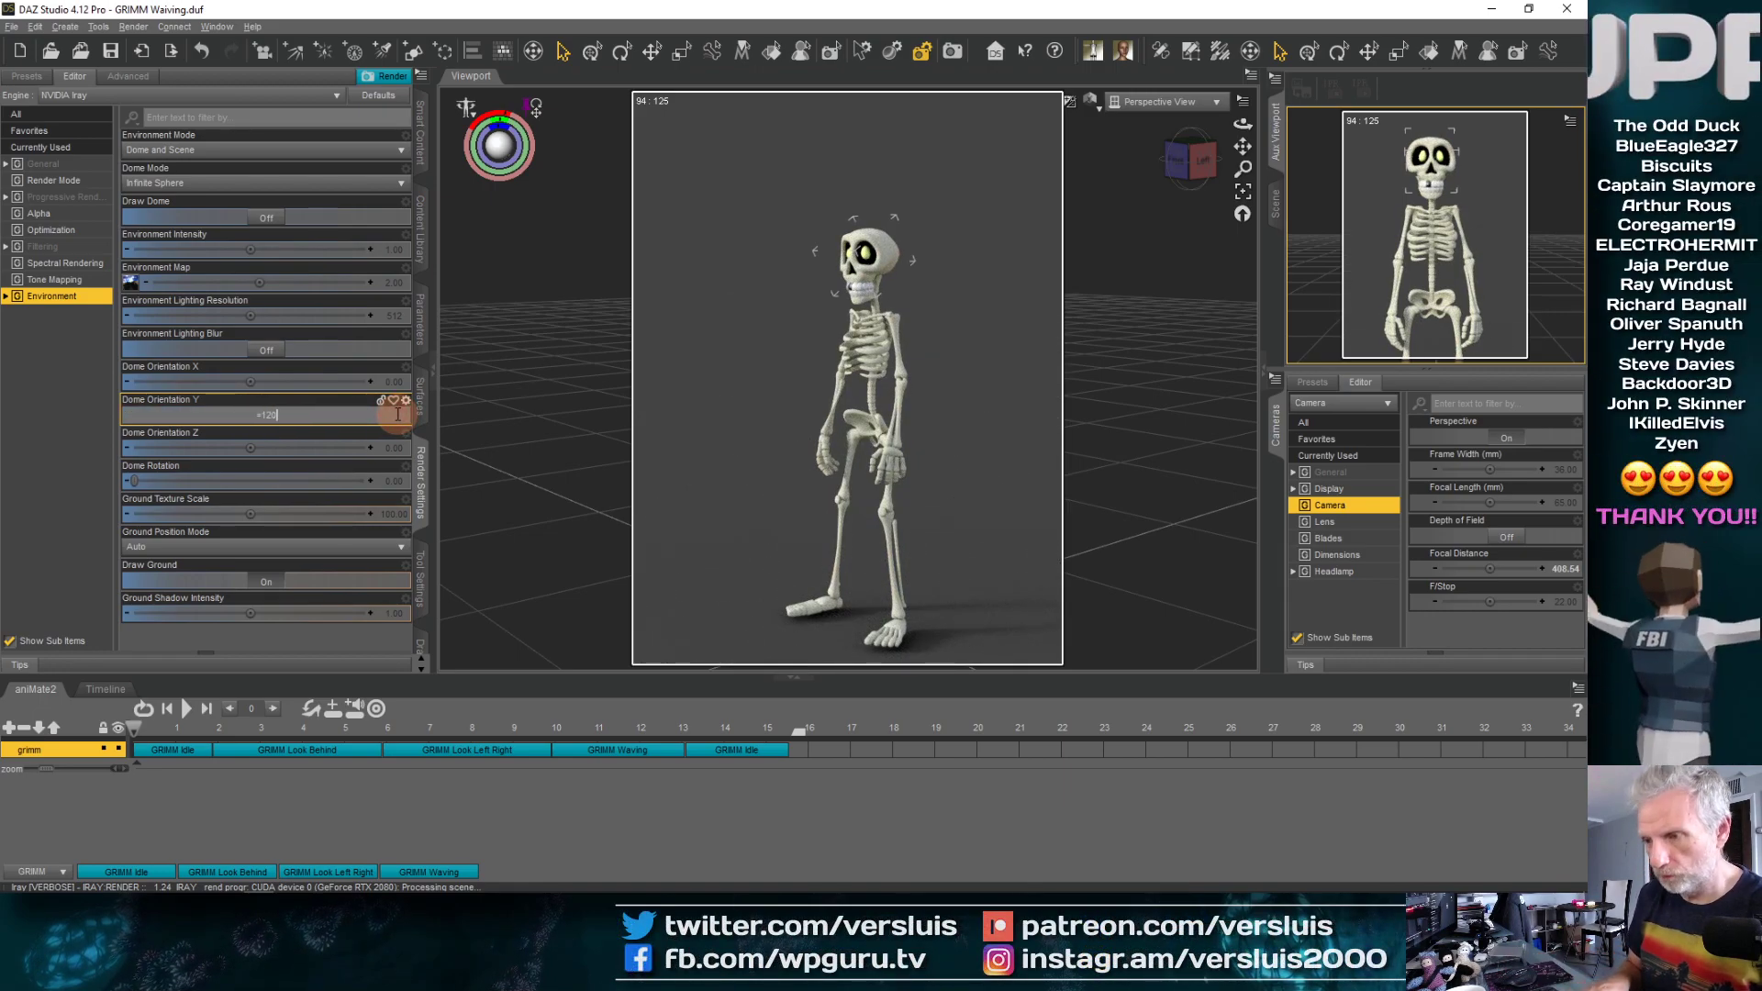
text(-120)
key(Return)
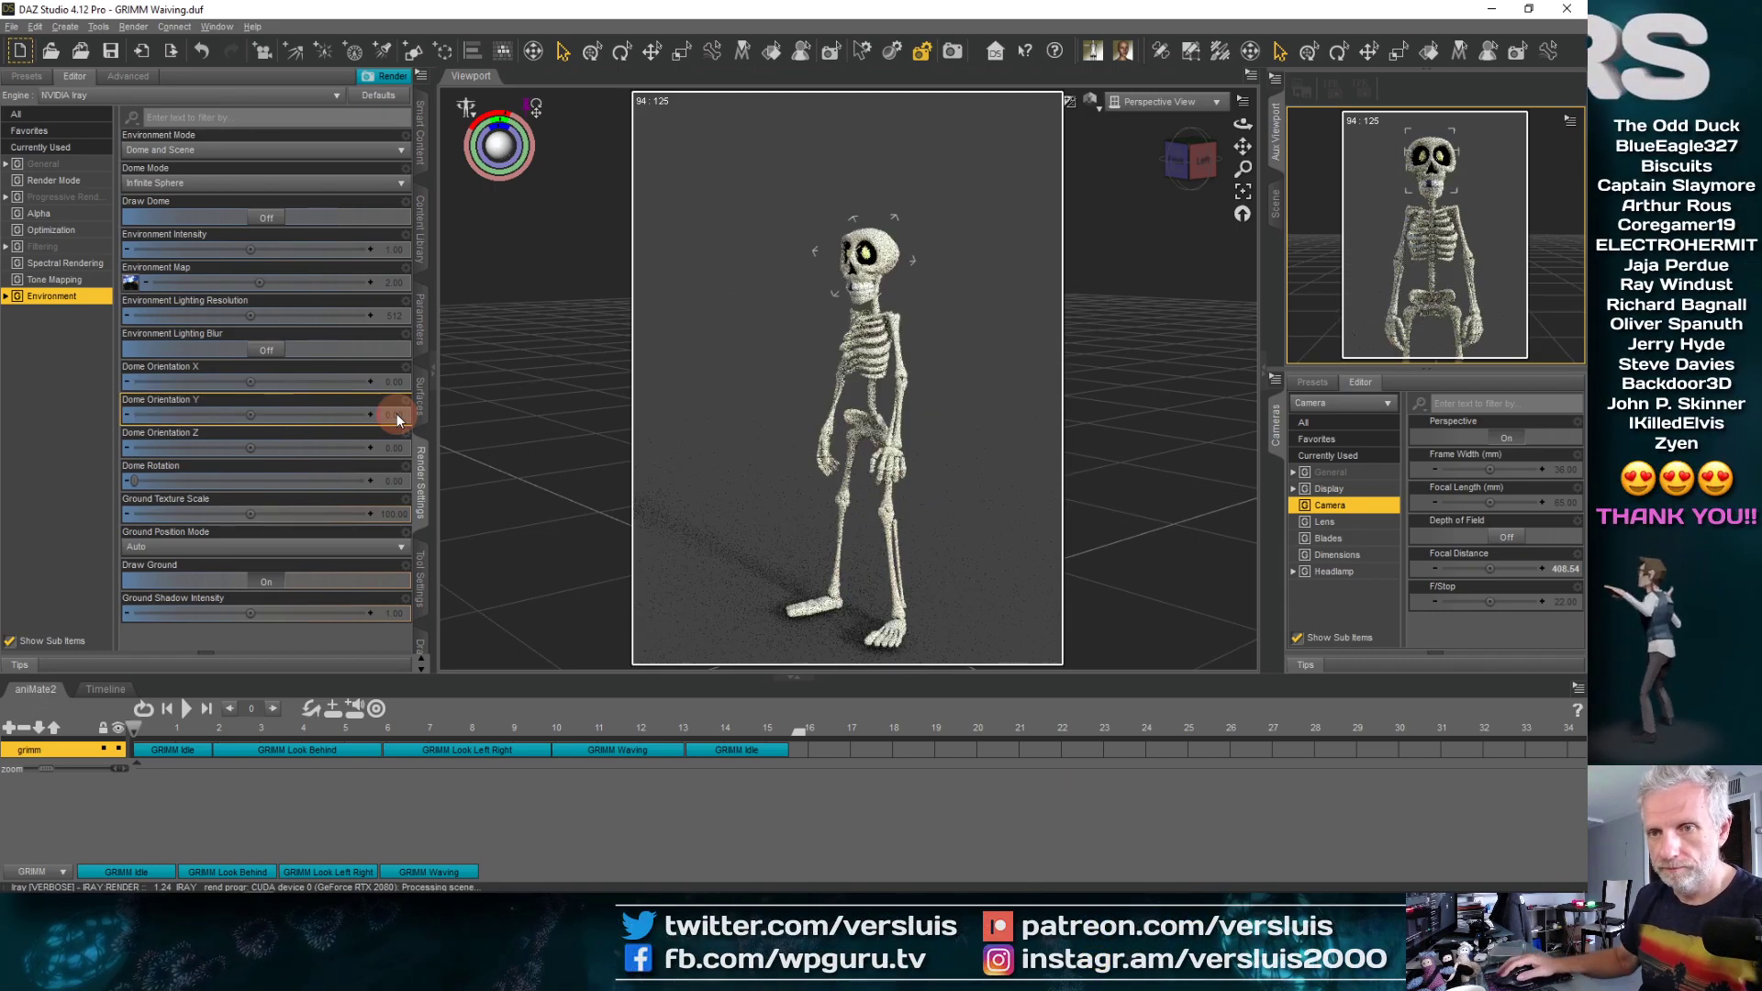
click(397, 415)
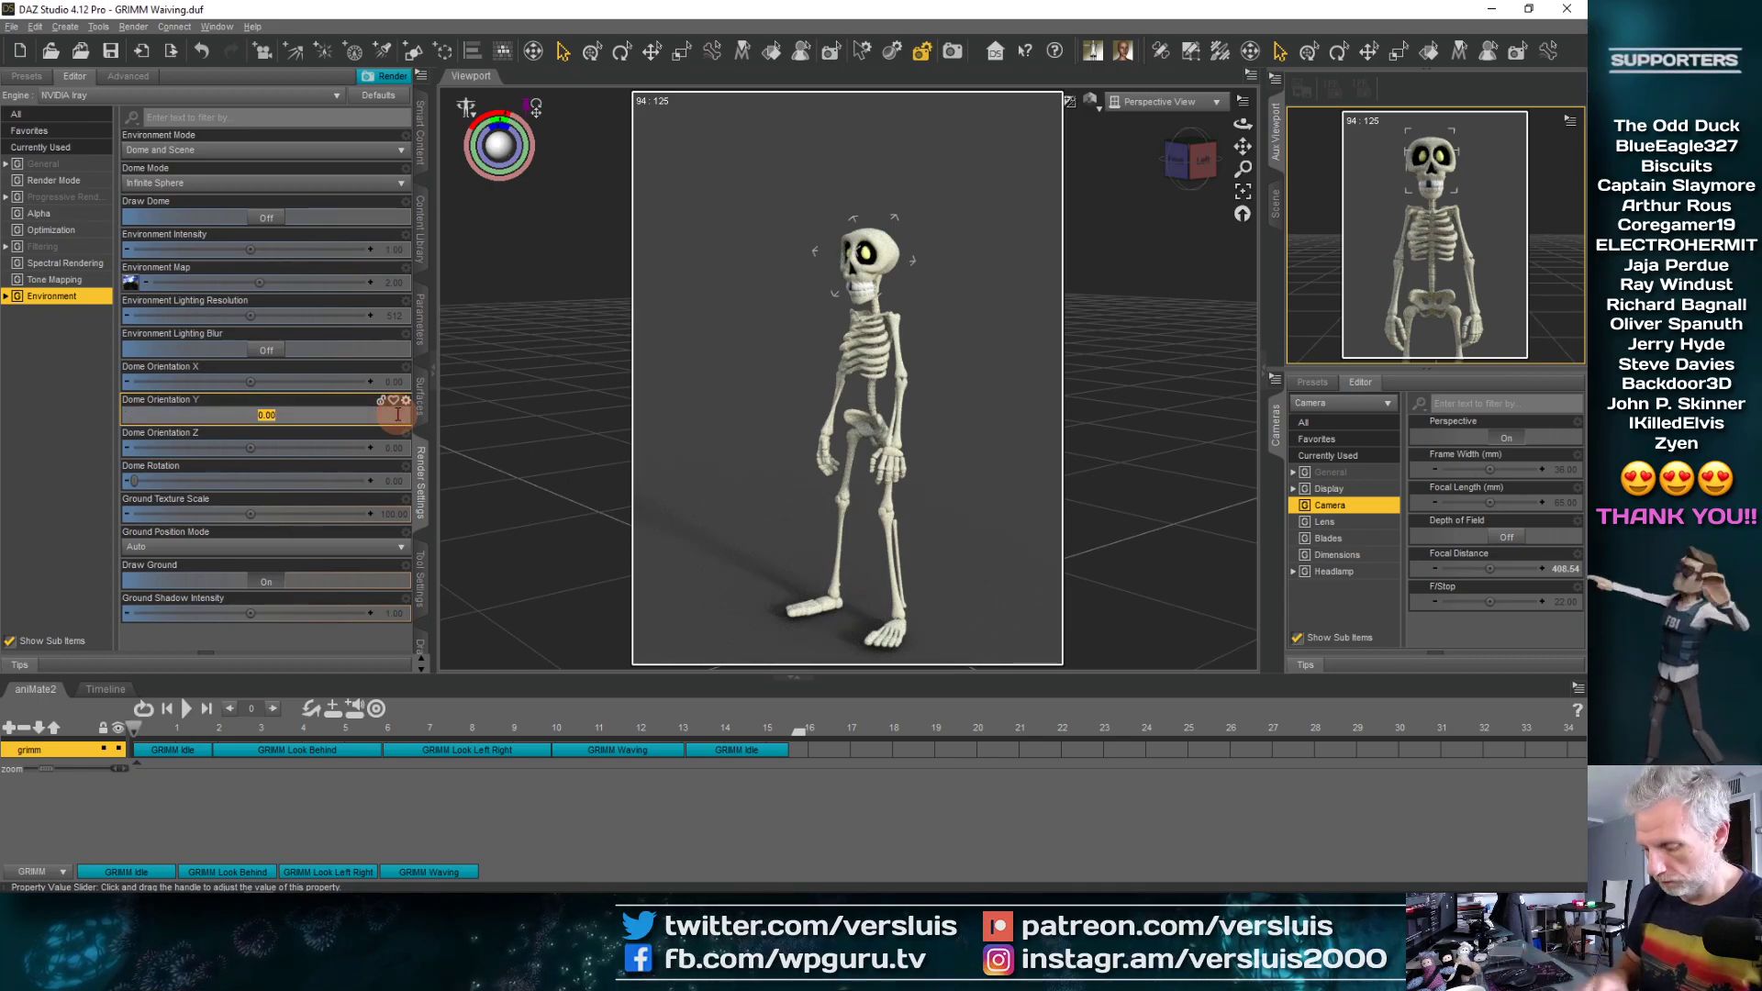
text(-120)
key(Return)
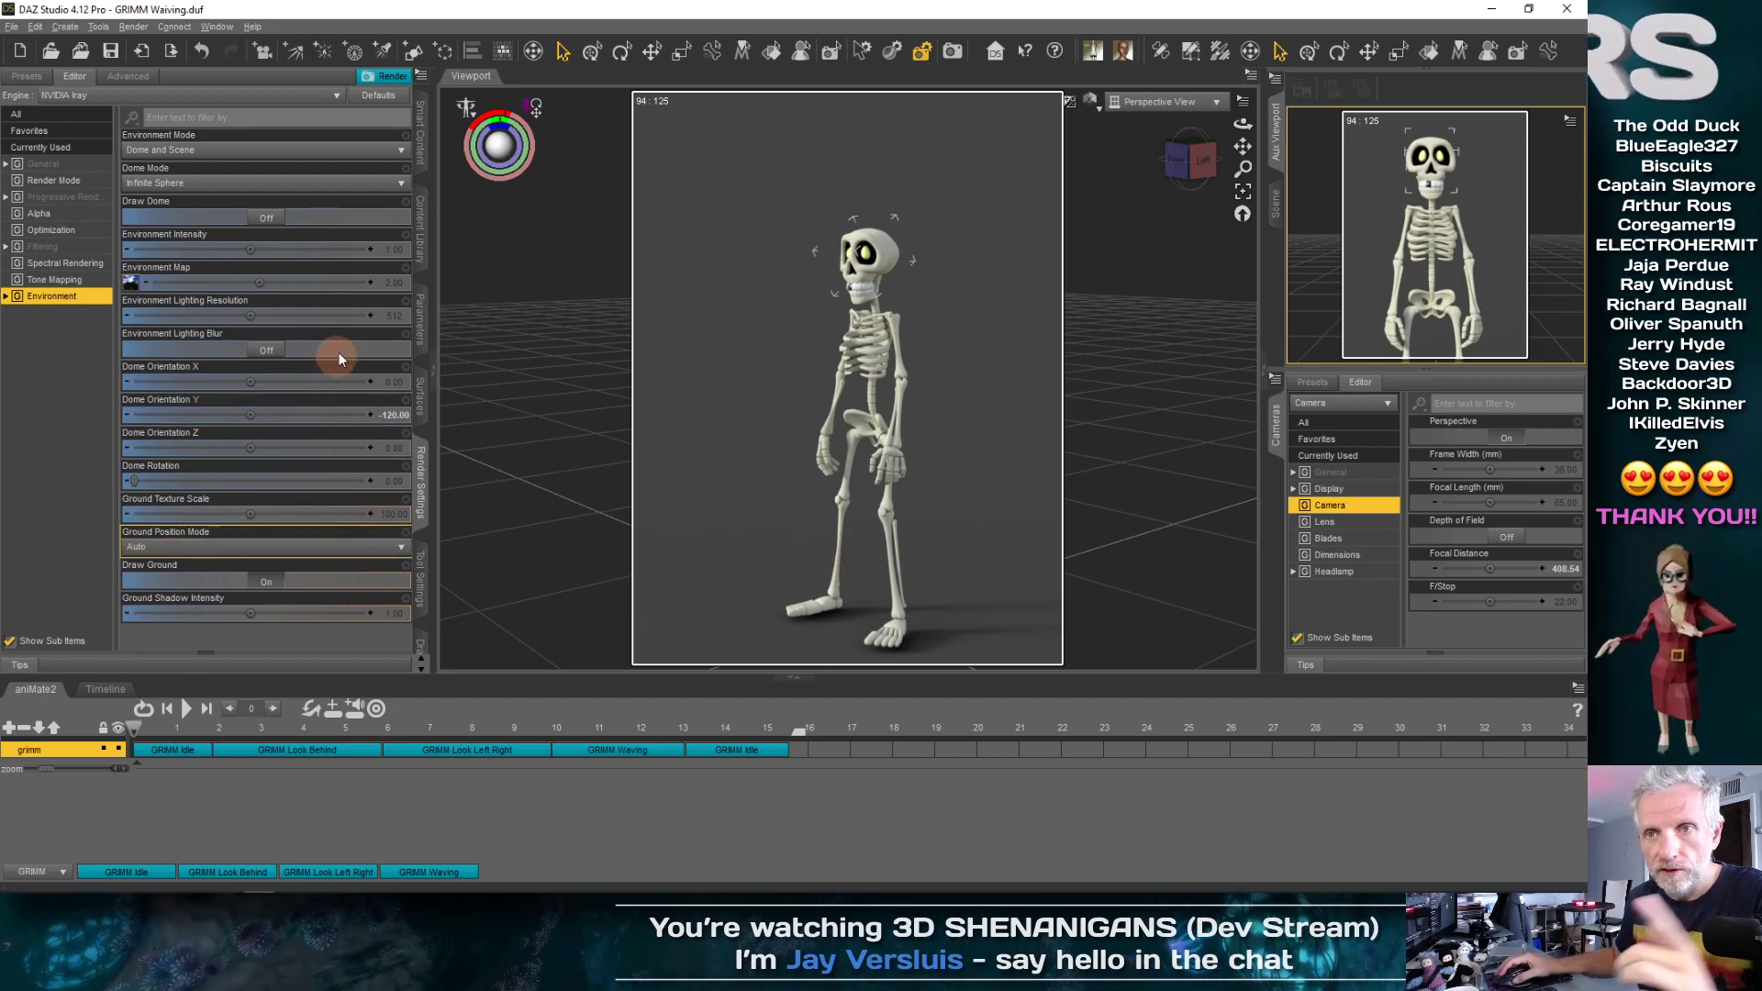
Dim the environment lighting by testing Environment Map values of 0.2 and 0.5 and settling on 0.3
click(400, 281)
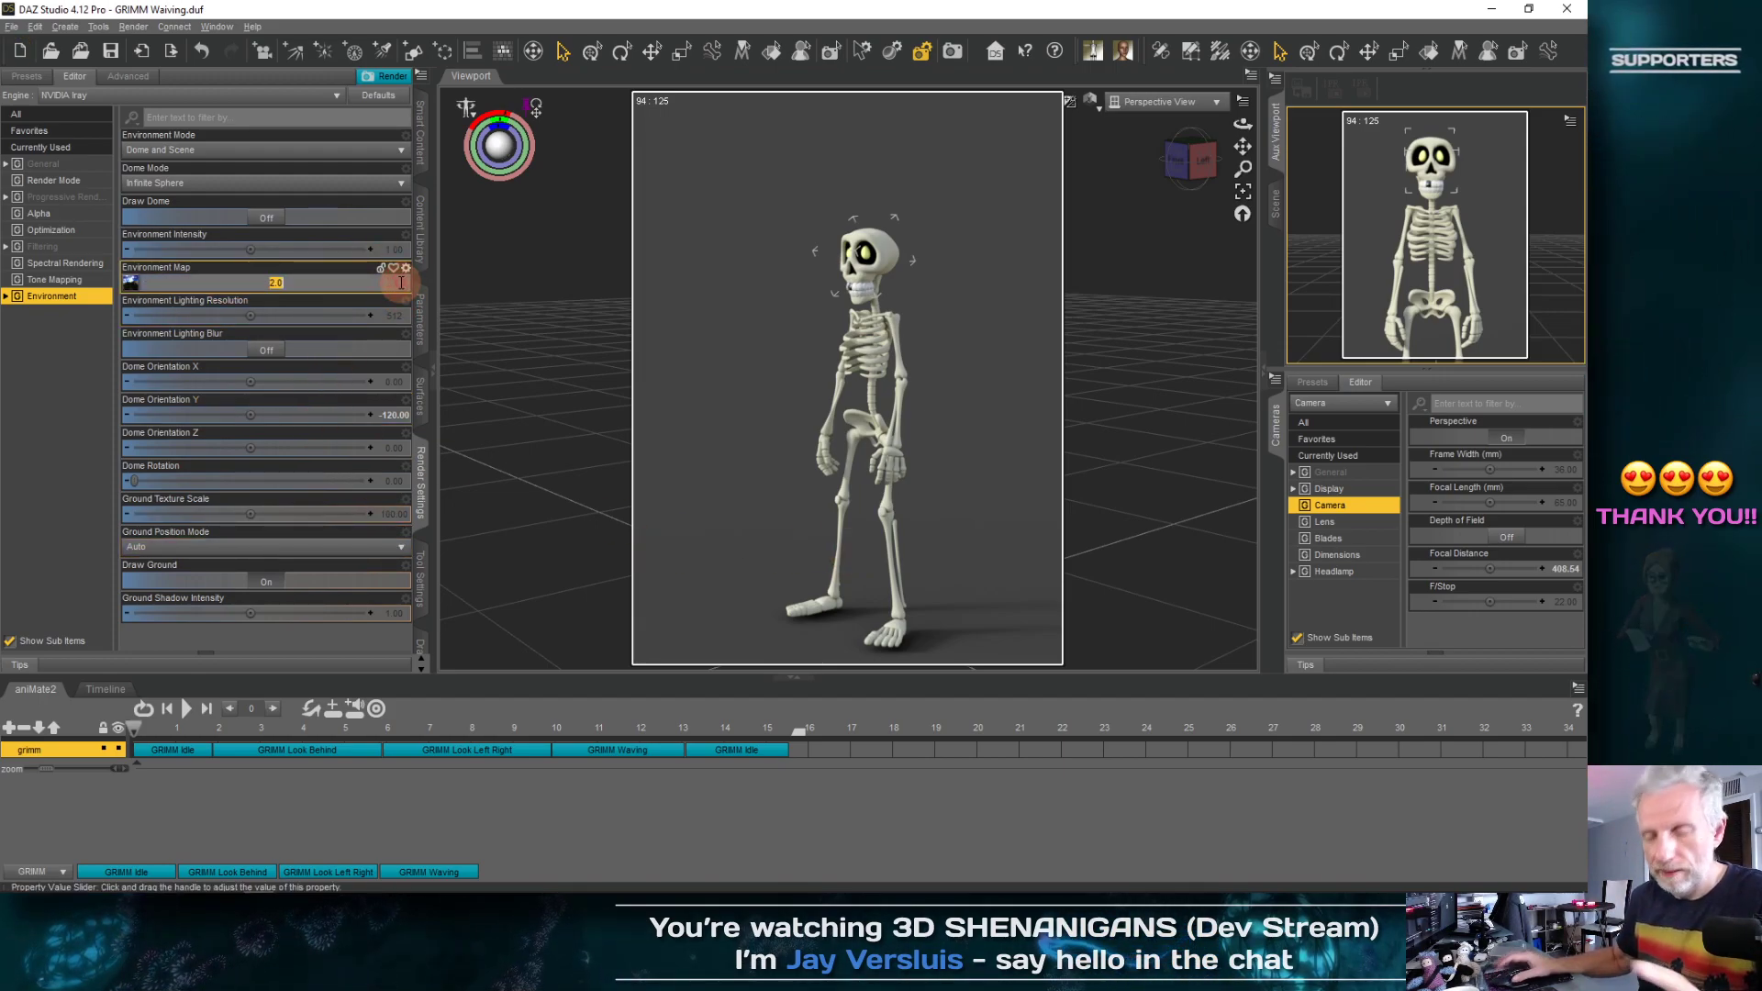
text(0.2)
key(Return)
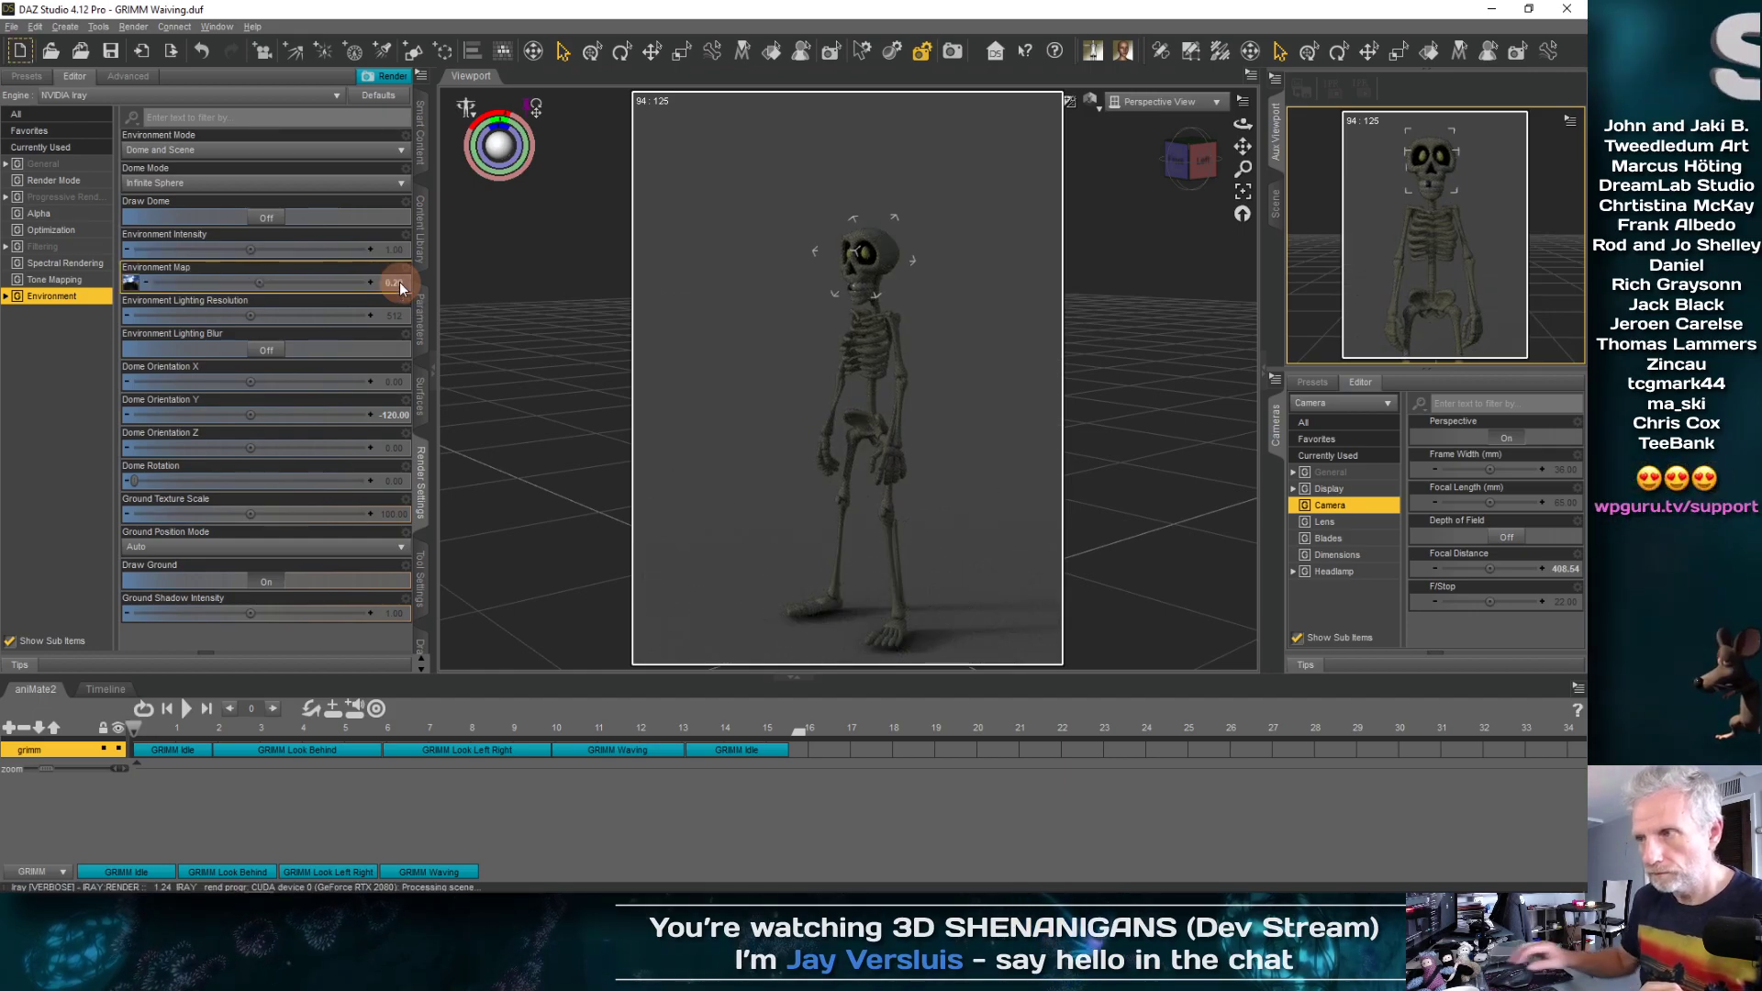
click(400, 283)
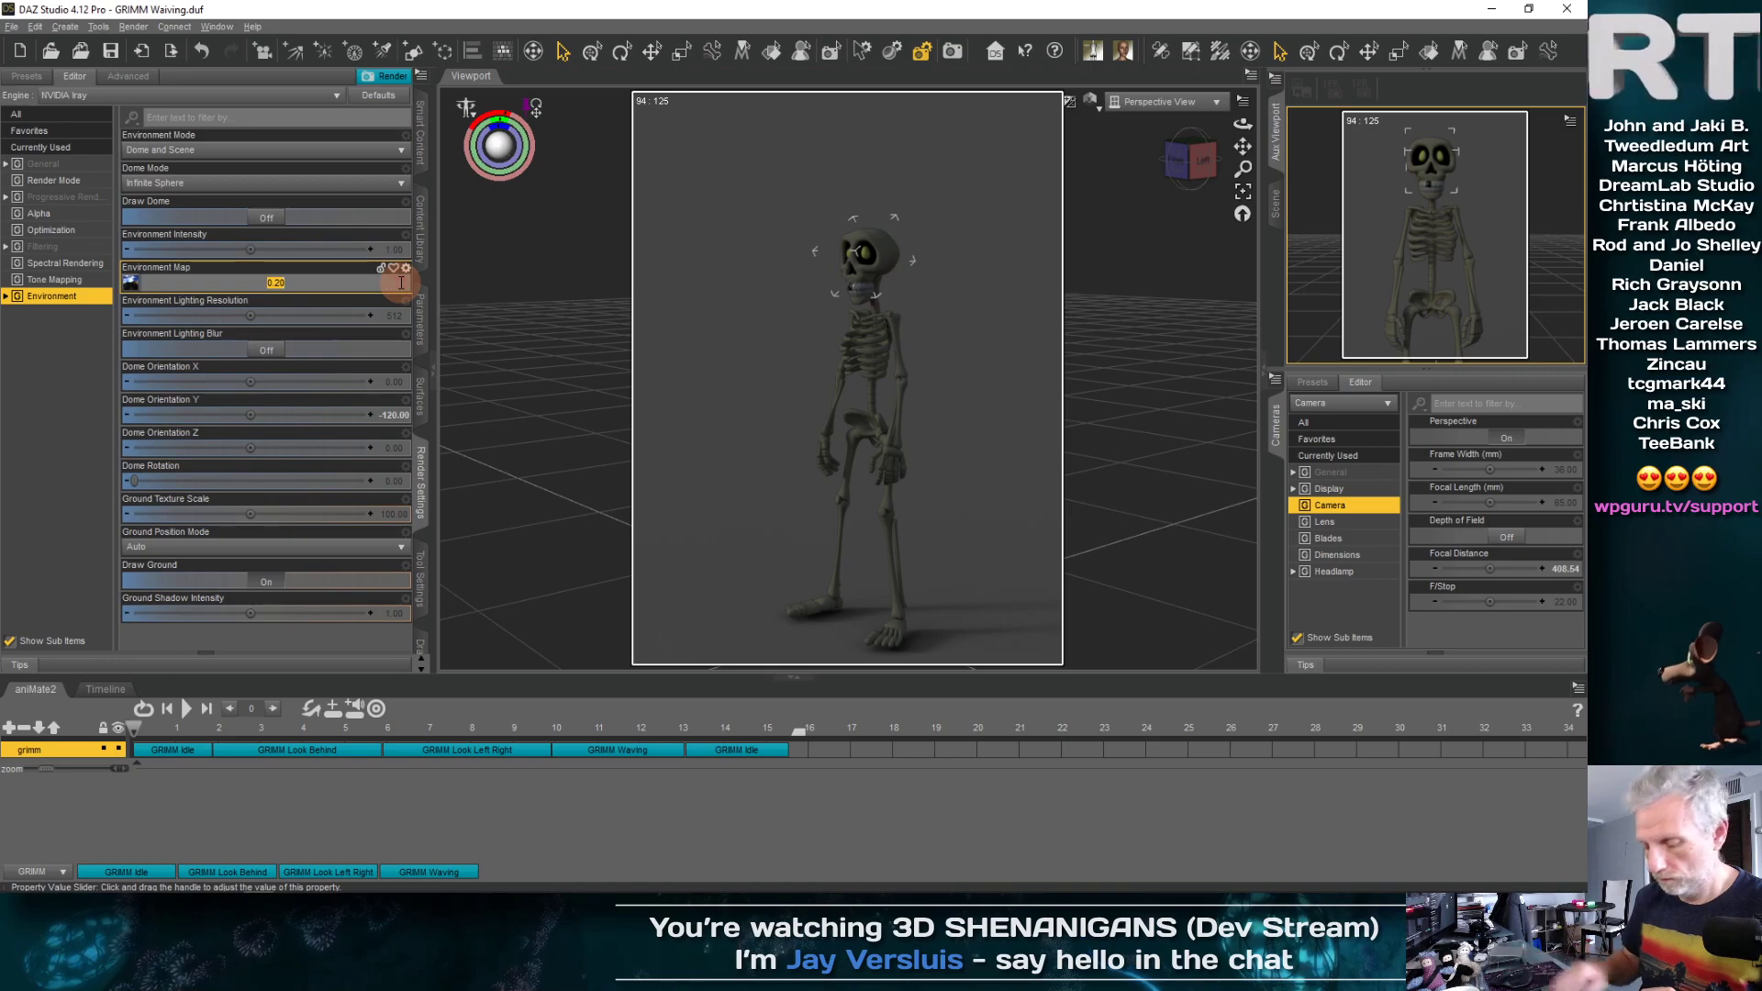
text(0.5)
key(Return)
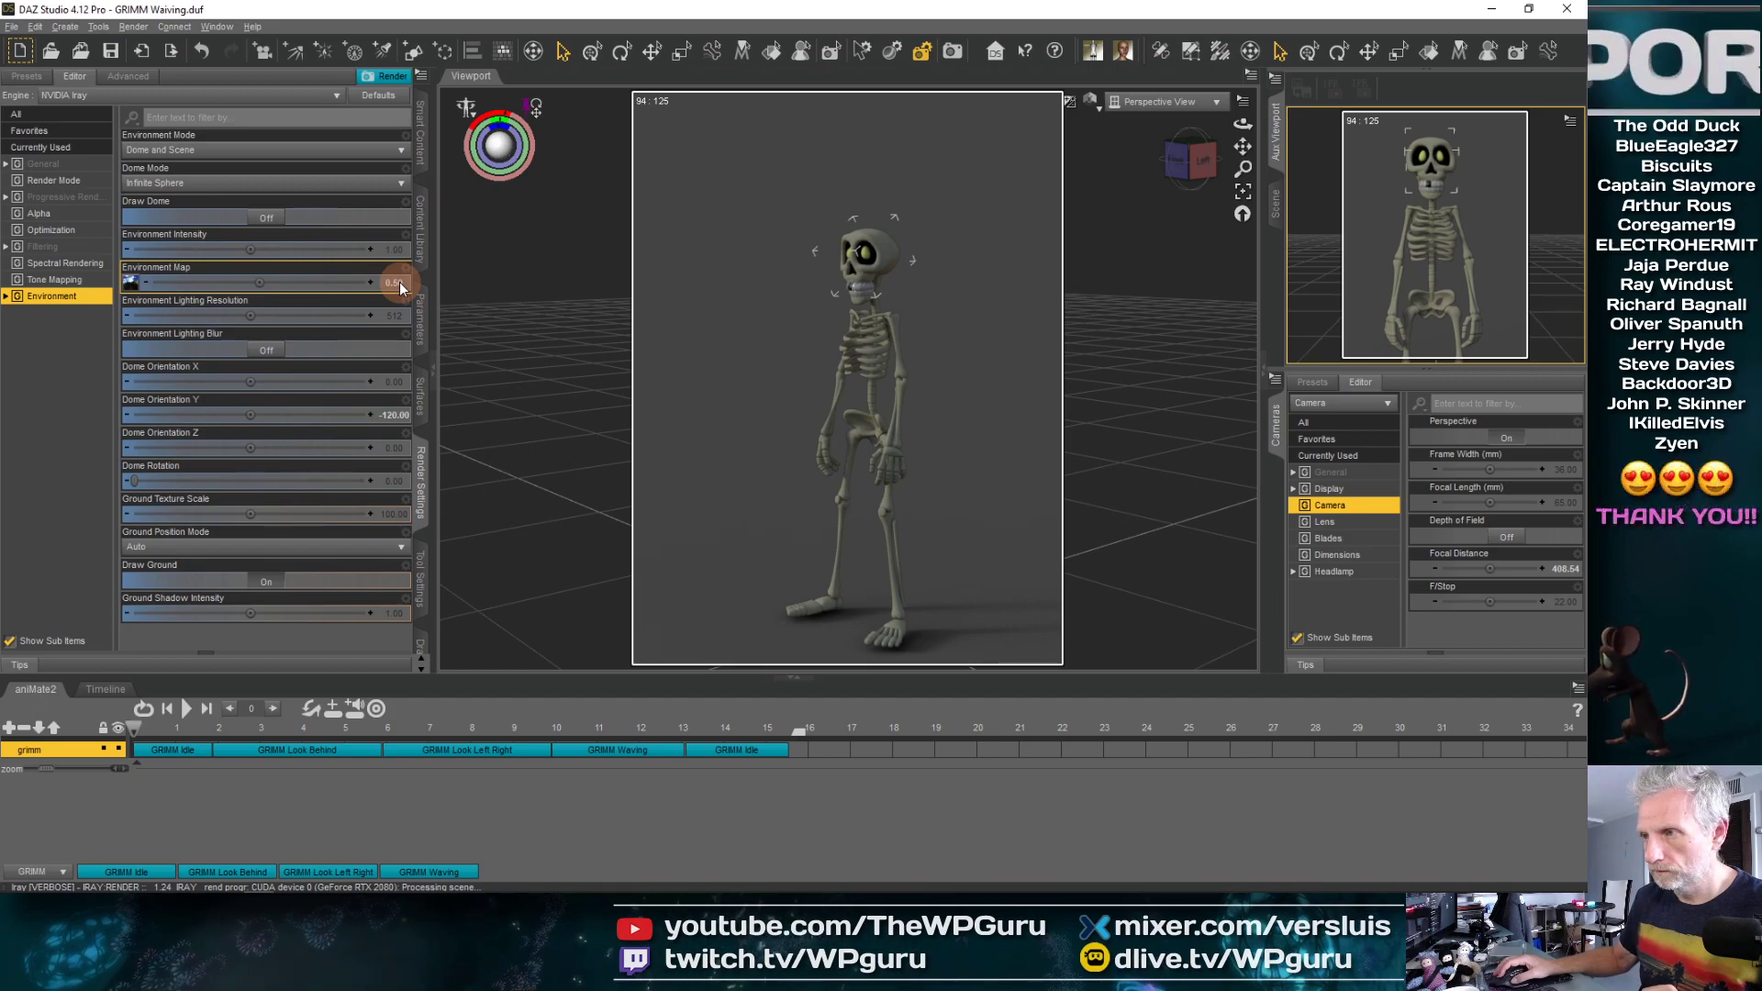
click(400, 283)
text(0.3)
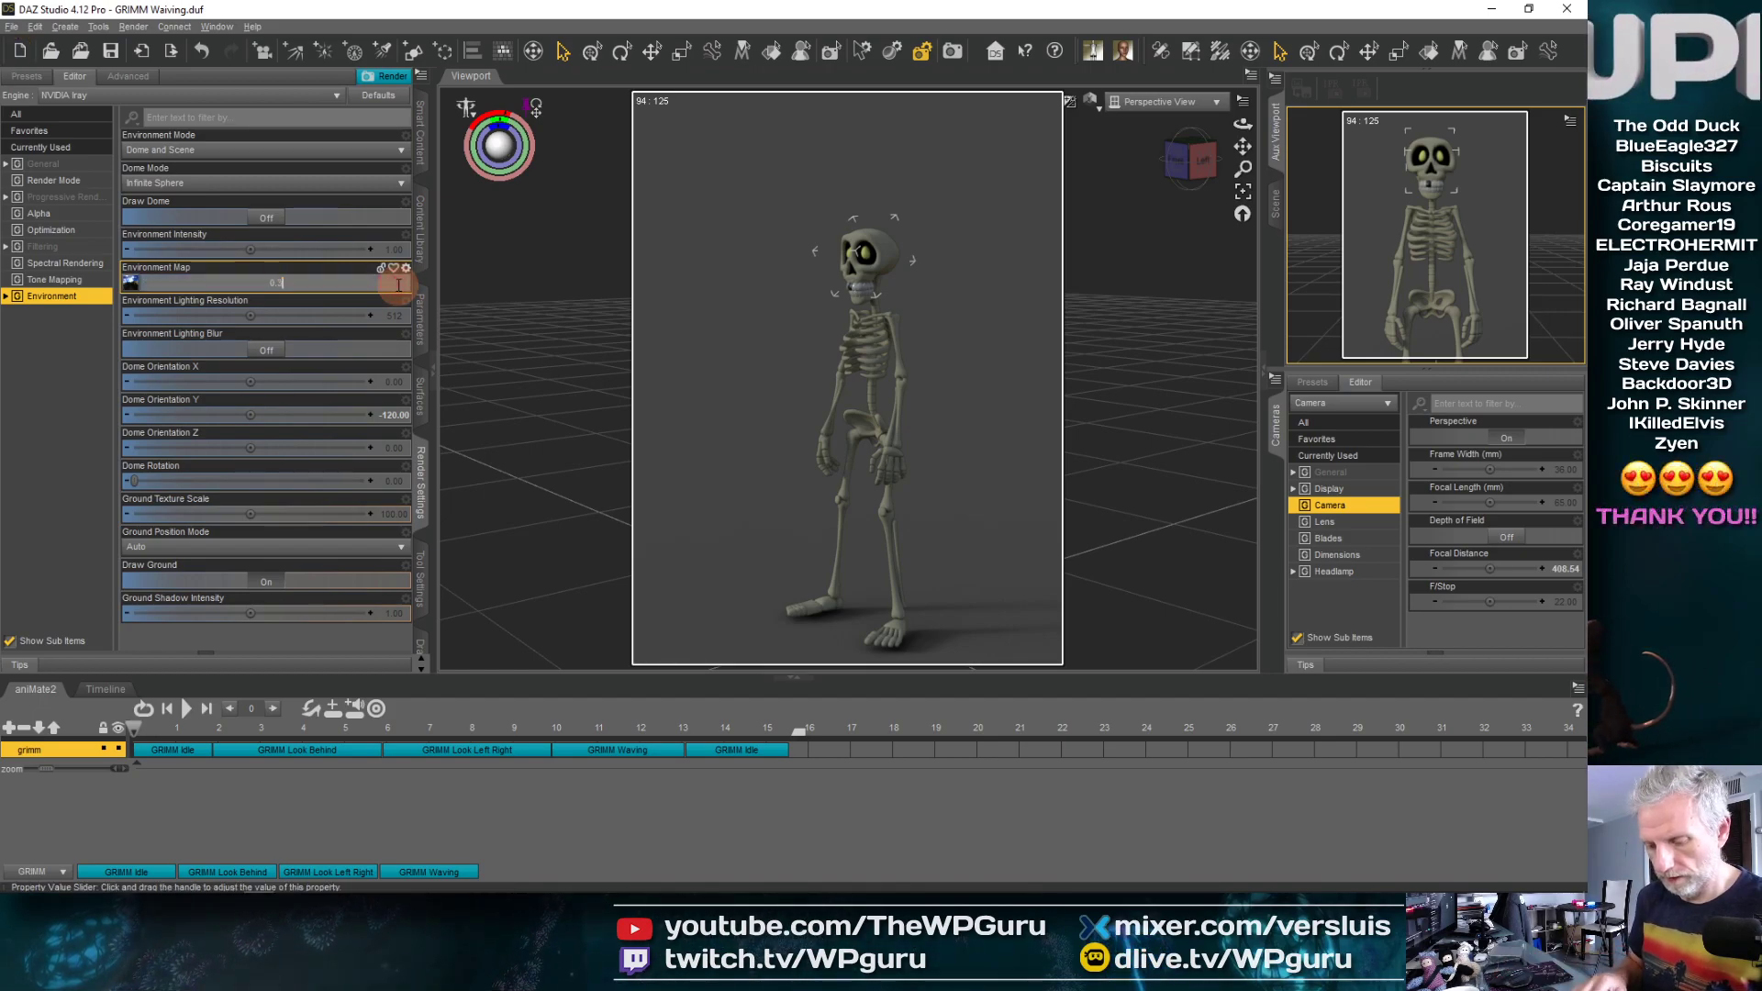
key(Return)
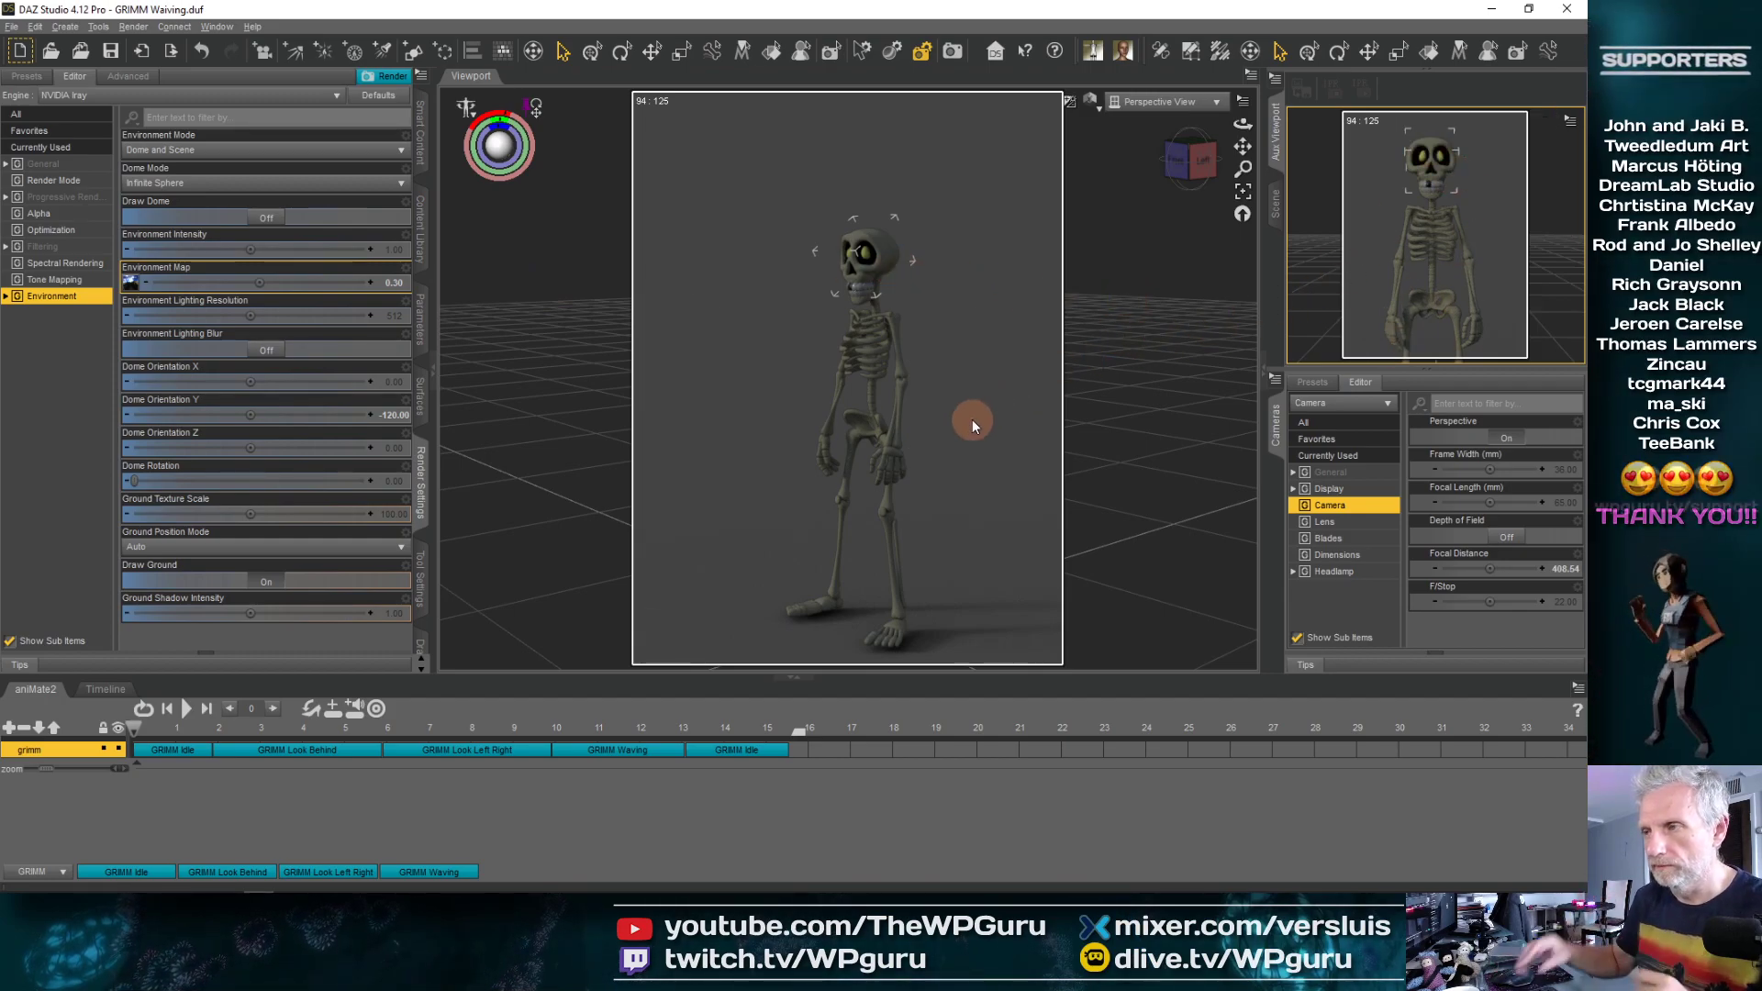
Create a new spotlight in the scene using the default settings
click(1092, 103)
click(1152, 165)
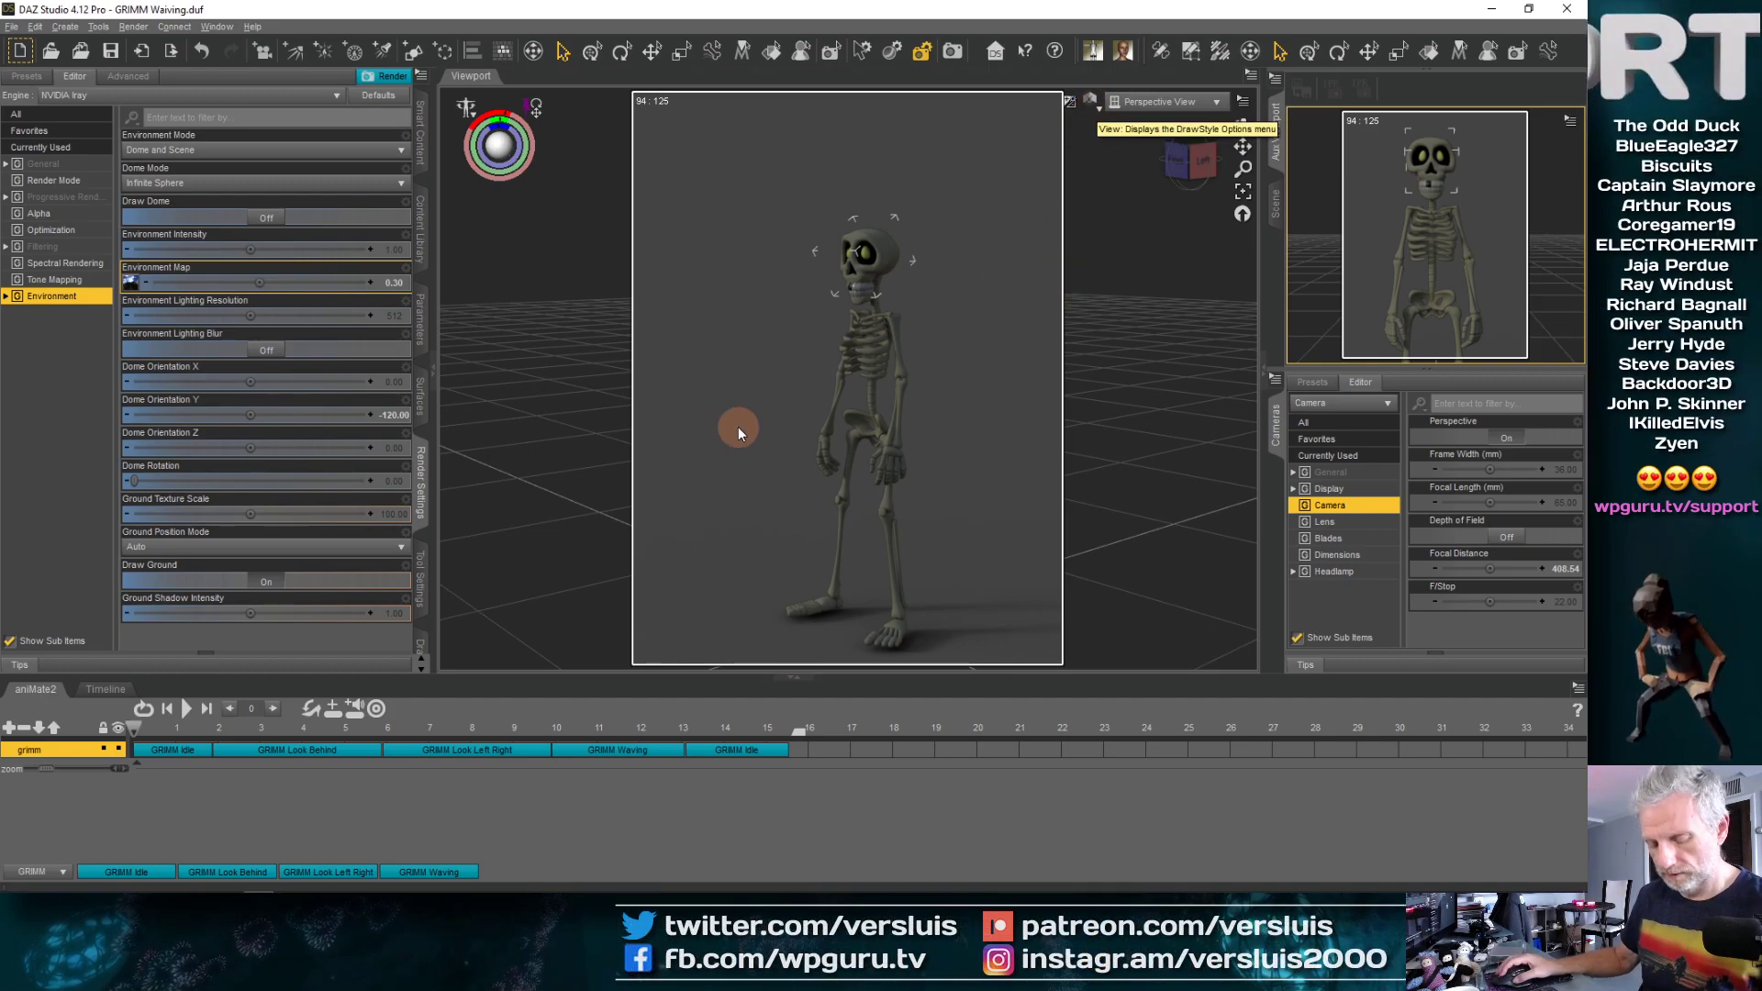
mouse_move(865, 470)
middle_down()
mouse_move(737, 424)
mouse_move(798, 500)
mouse_move(680, 480)
mouse_move(799, 503)
middle_up()
scroll(738, 426, down, 4)
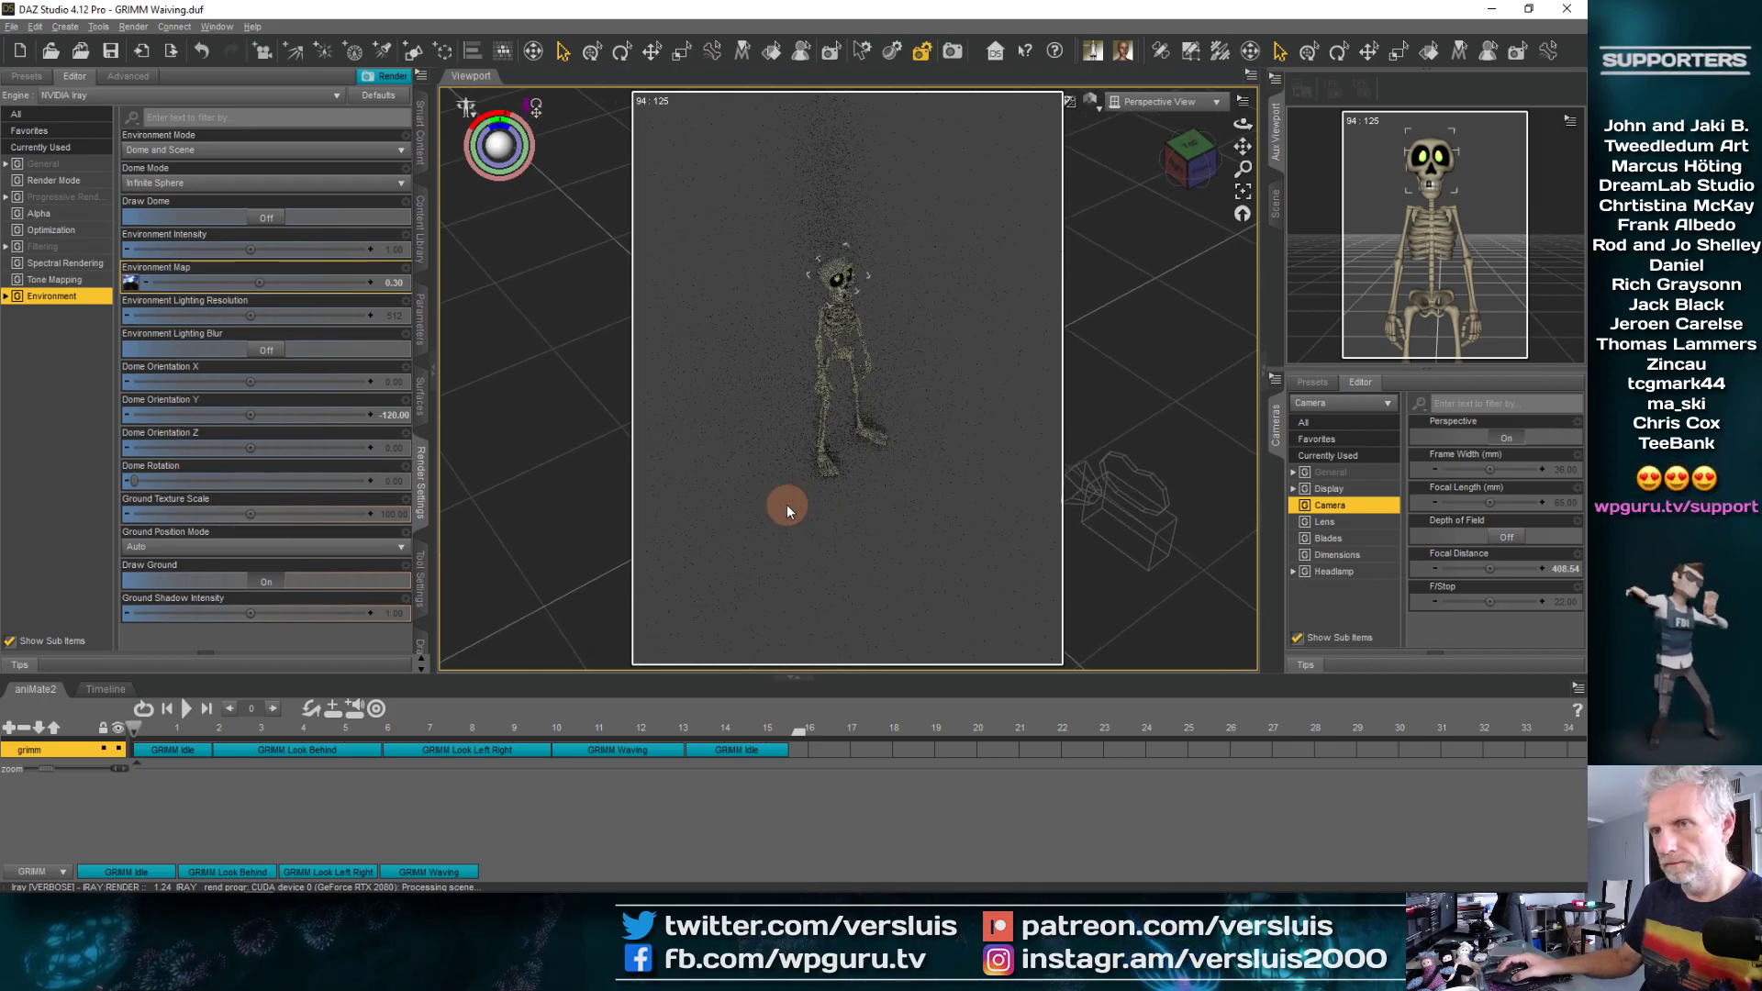
click(65, 27)
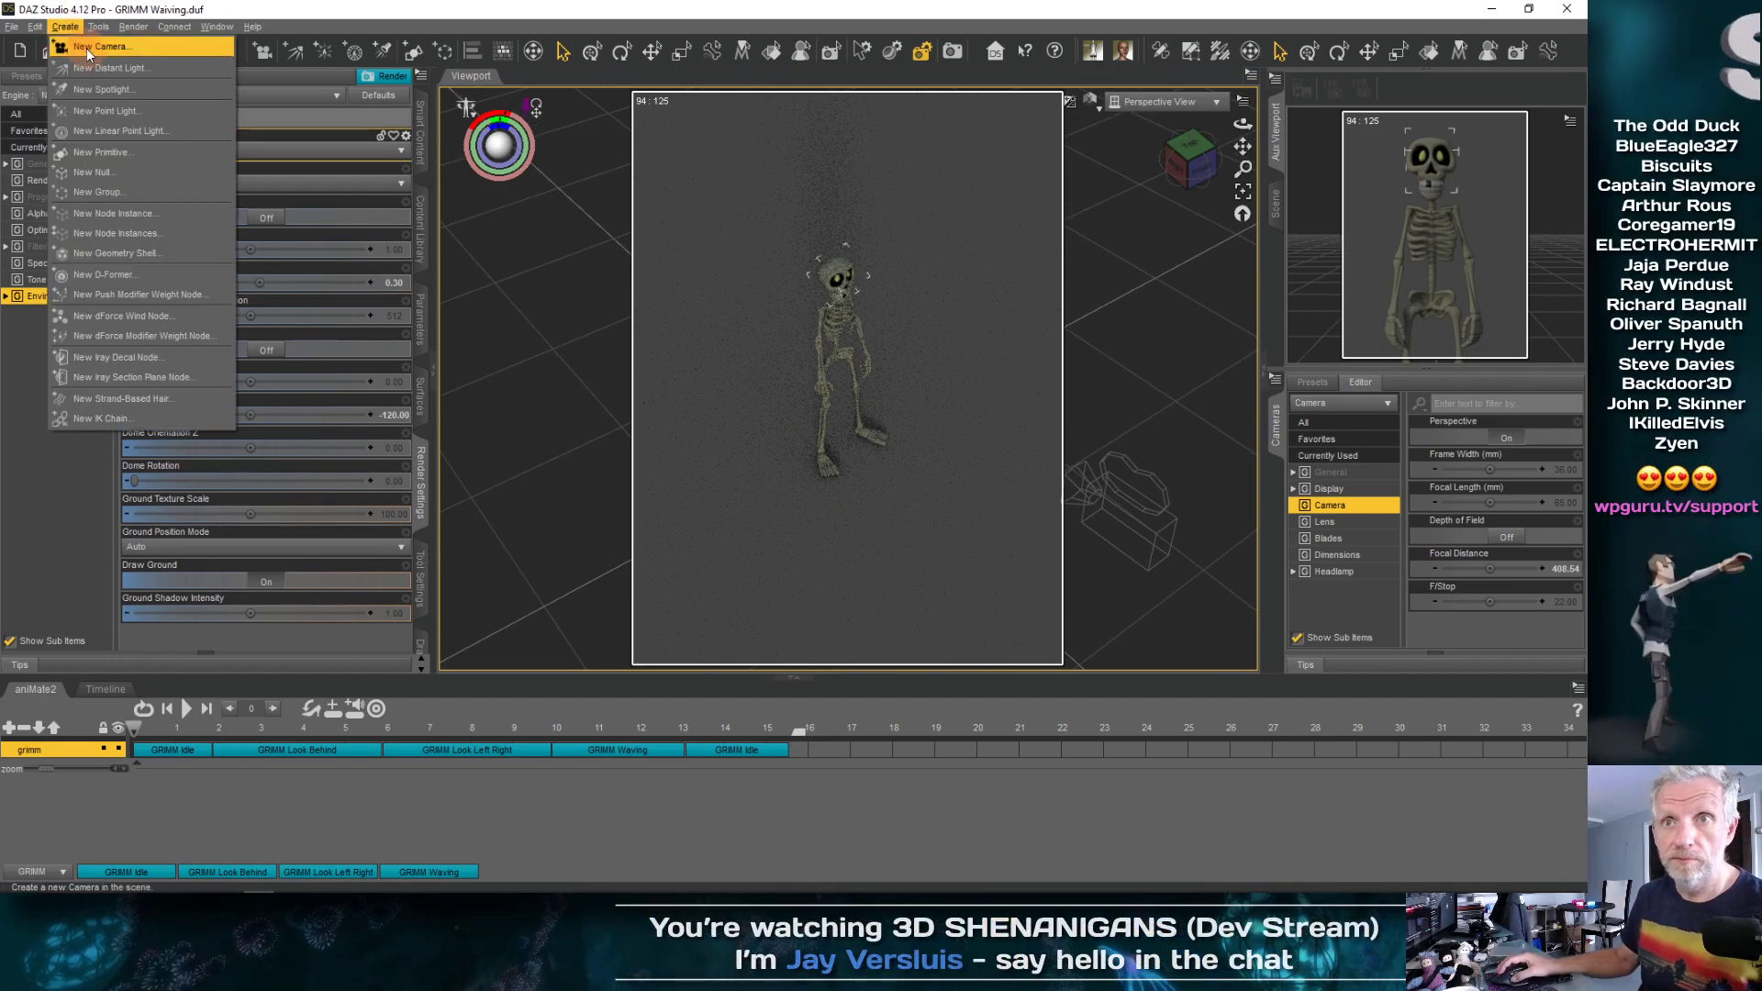
click(103, 89)
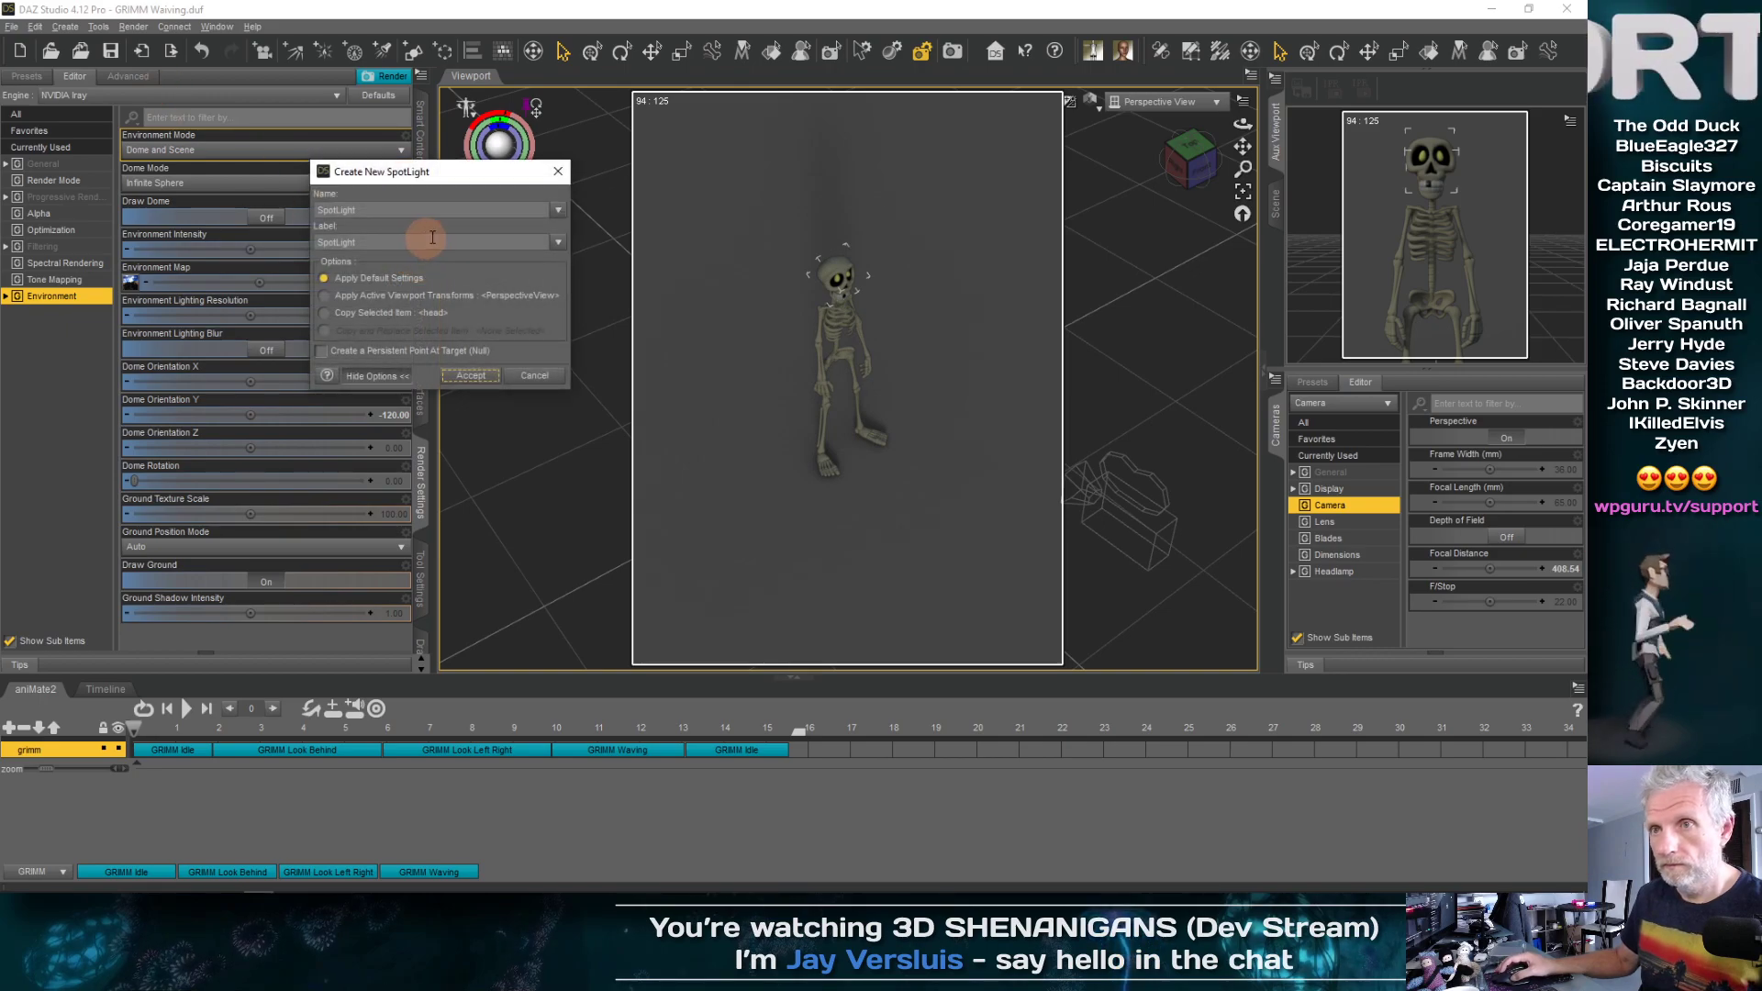
click(471, 375)
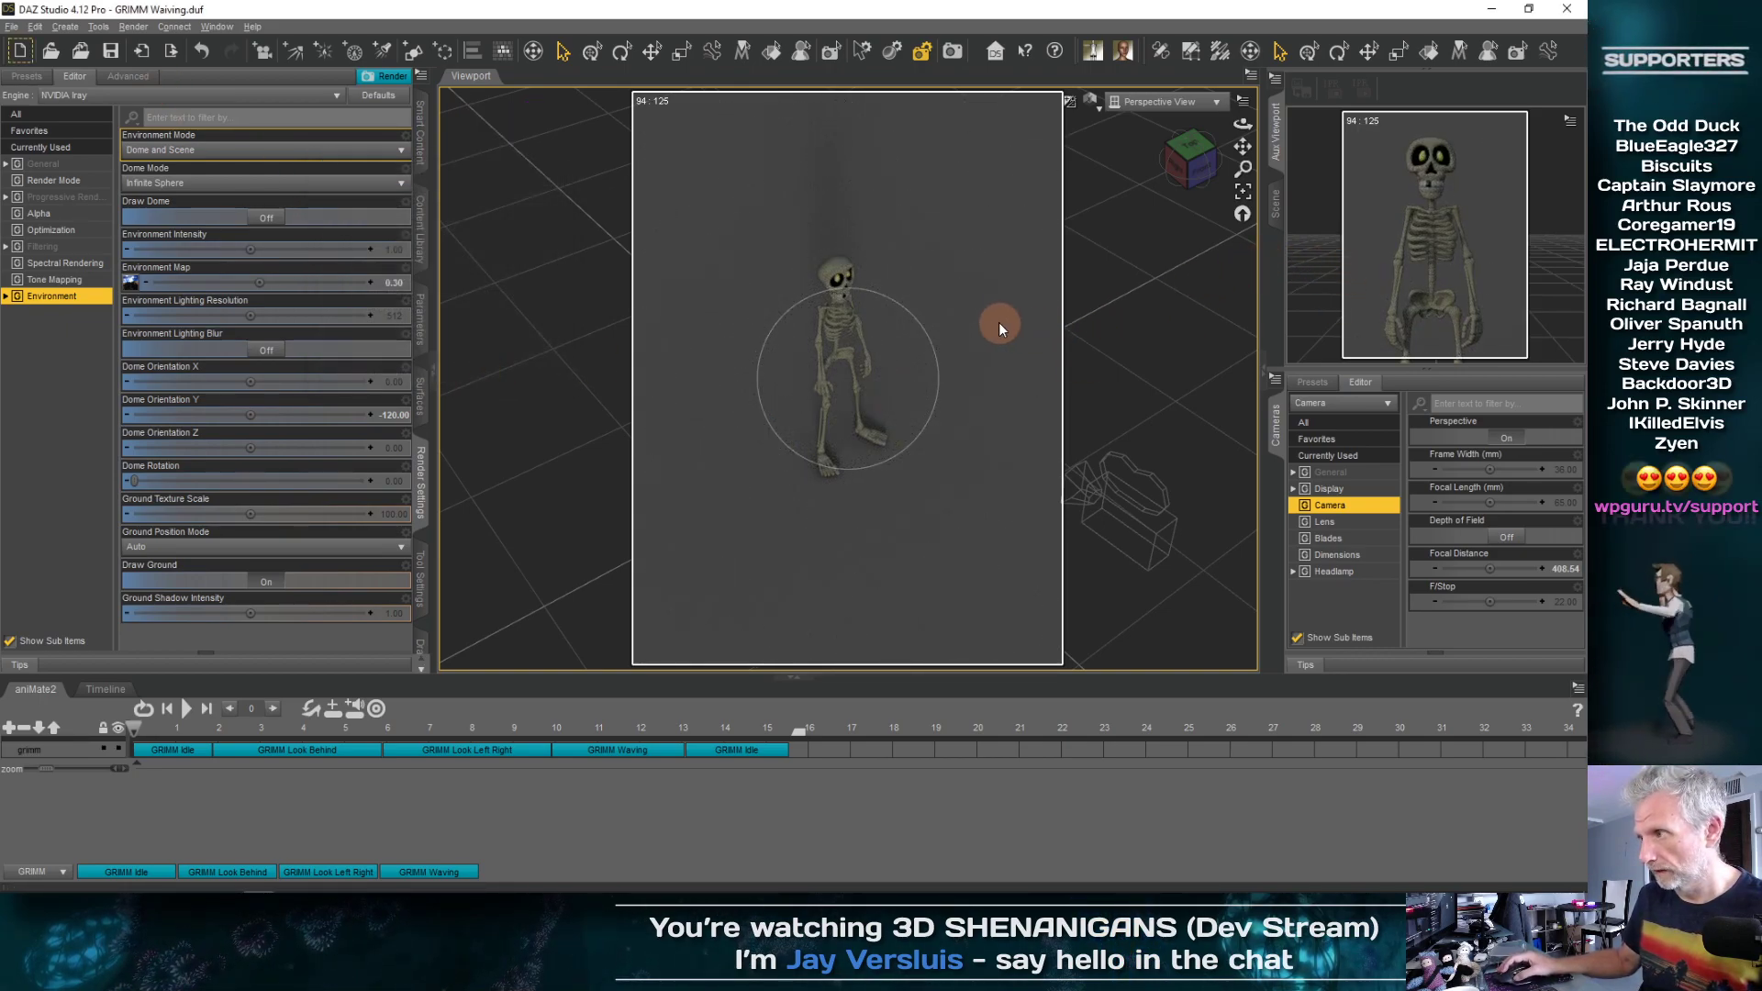
Look through the new spotlight and aim it at the skeleton
click(1186, 102)
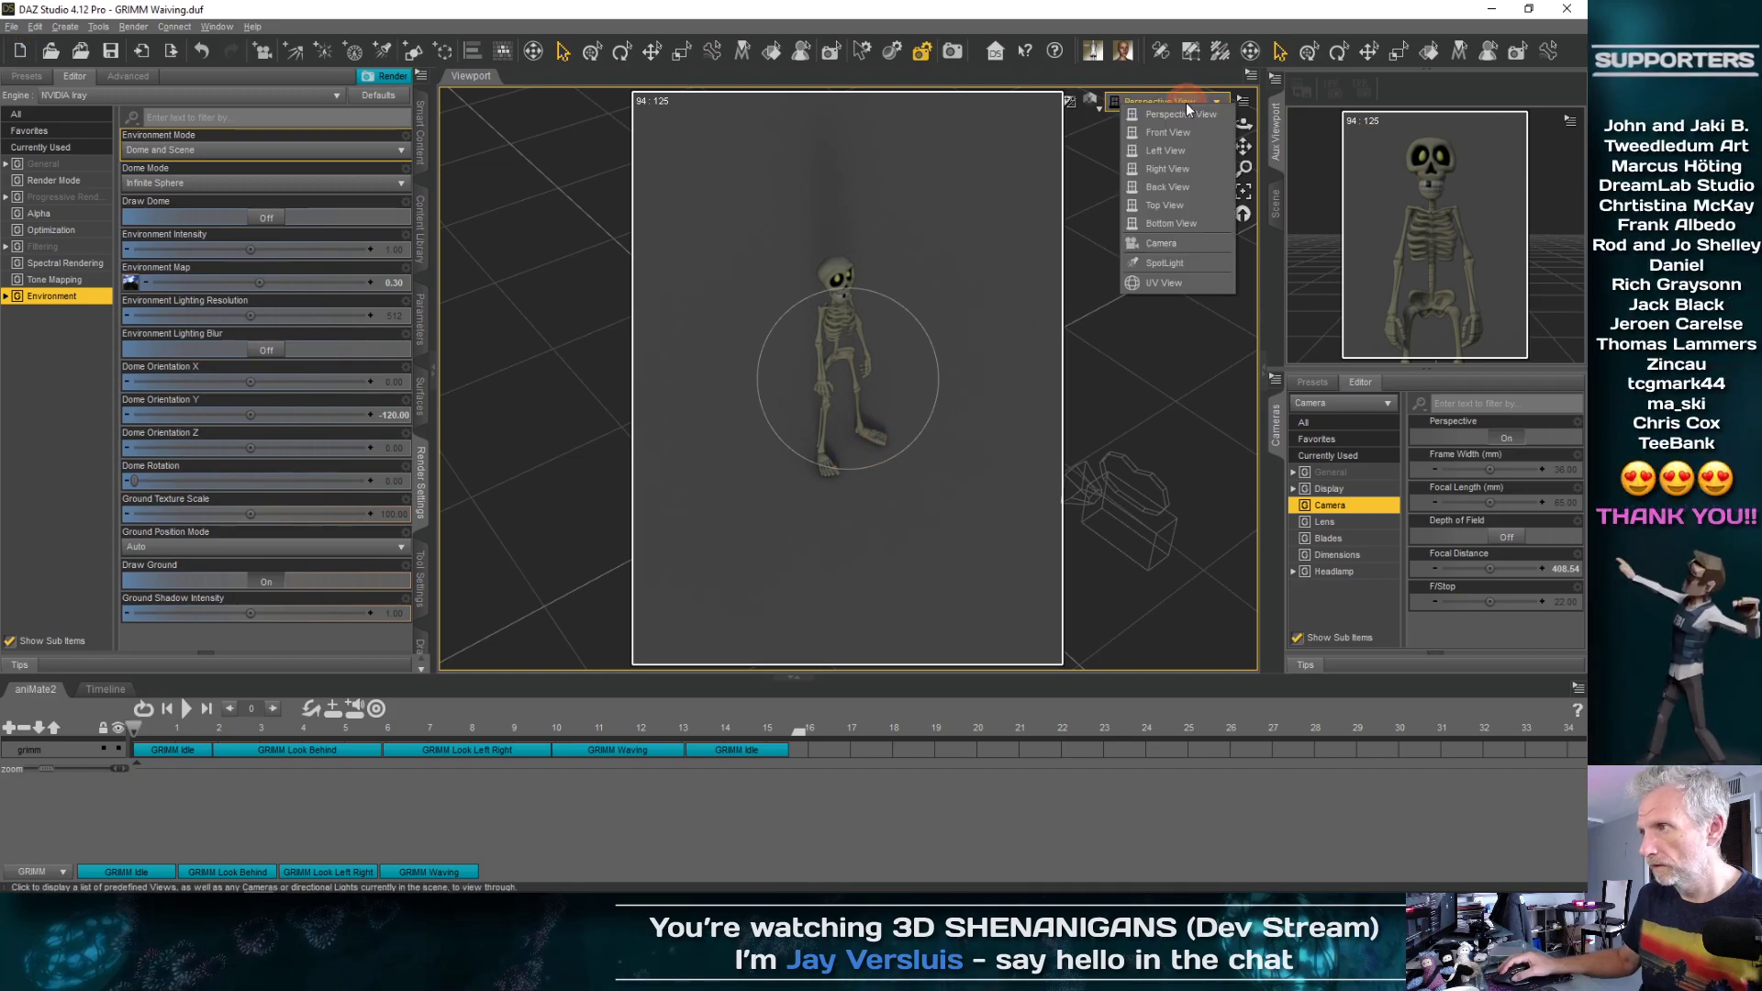
click(1191, 262)
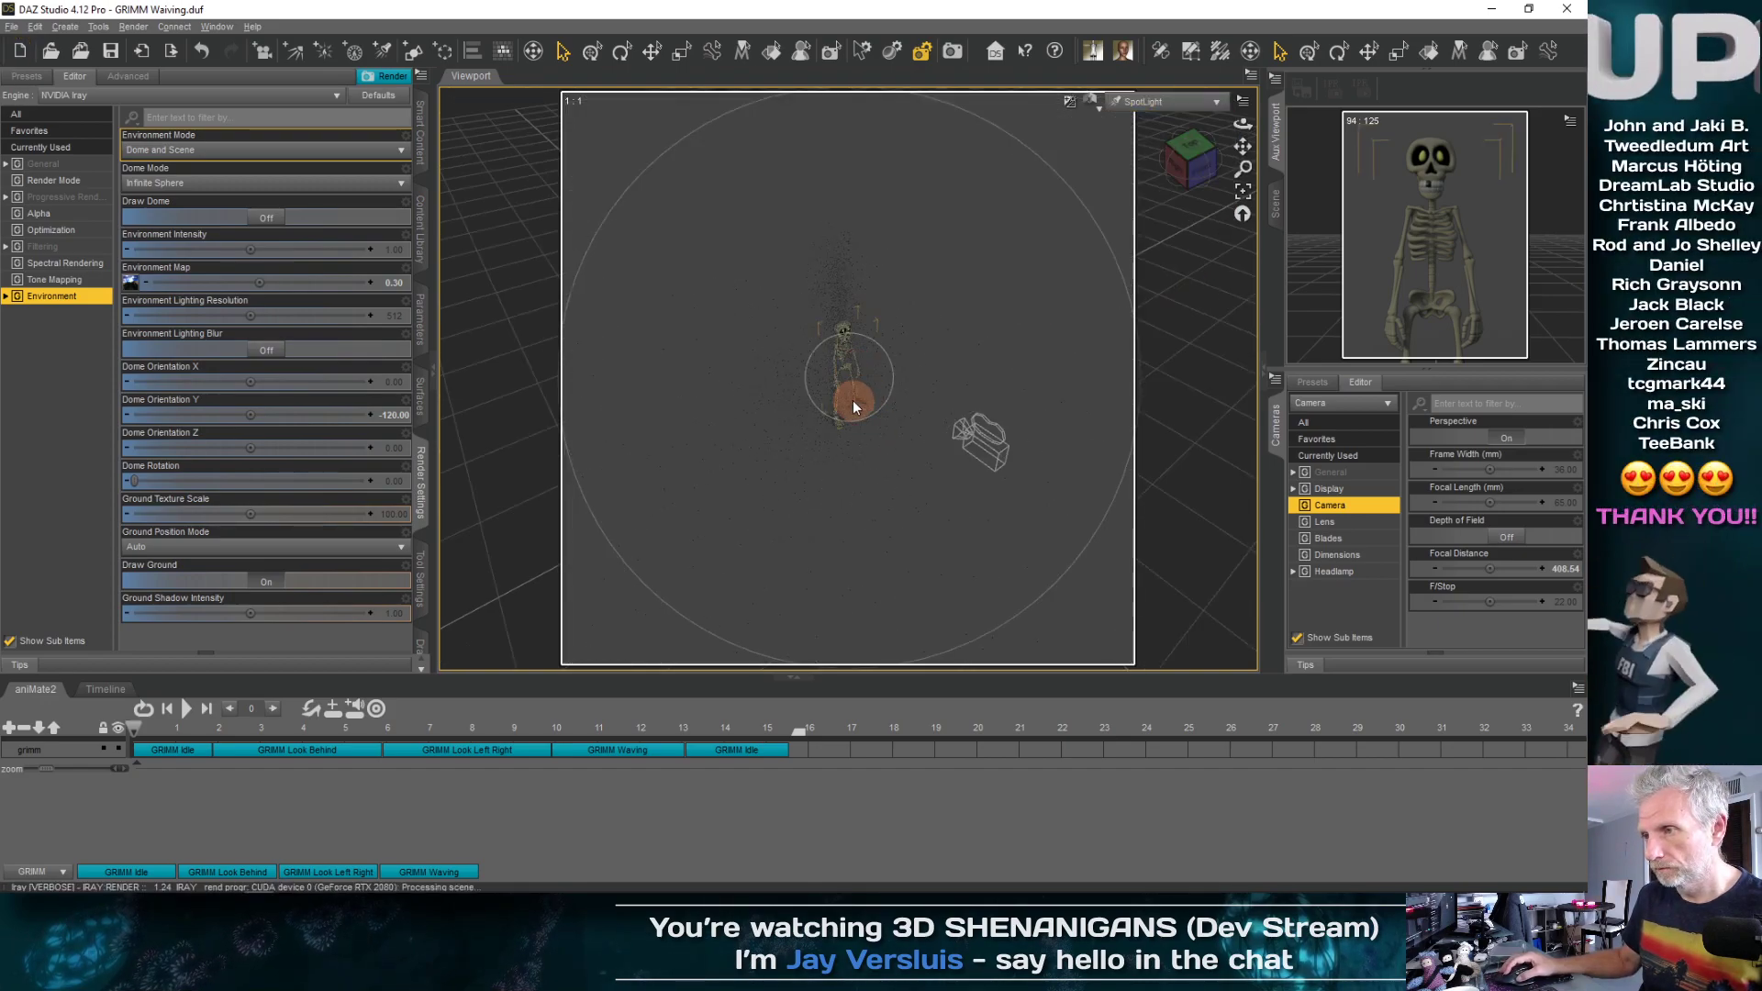
alt+drag(852, 401, 840, 365)
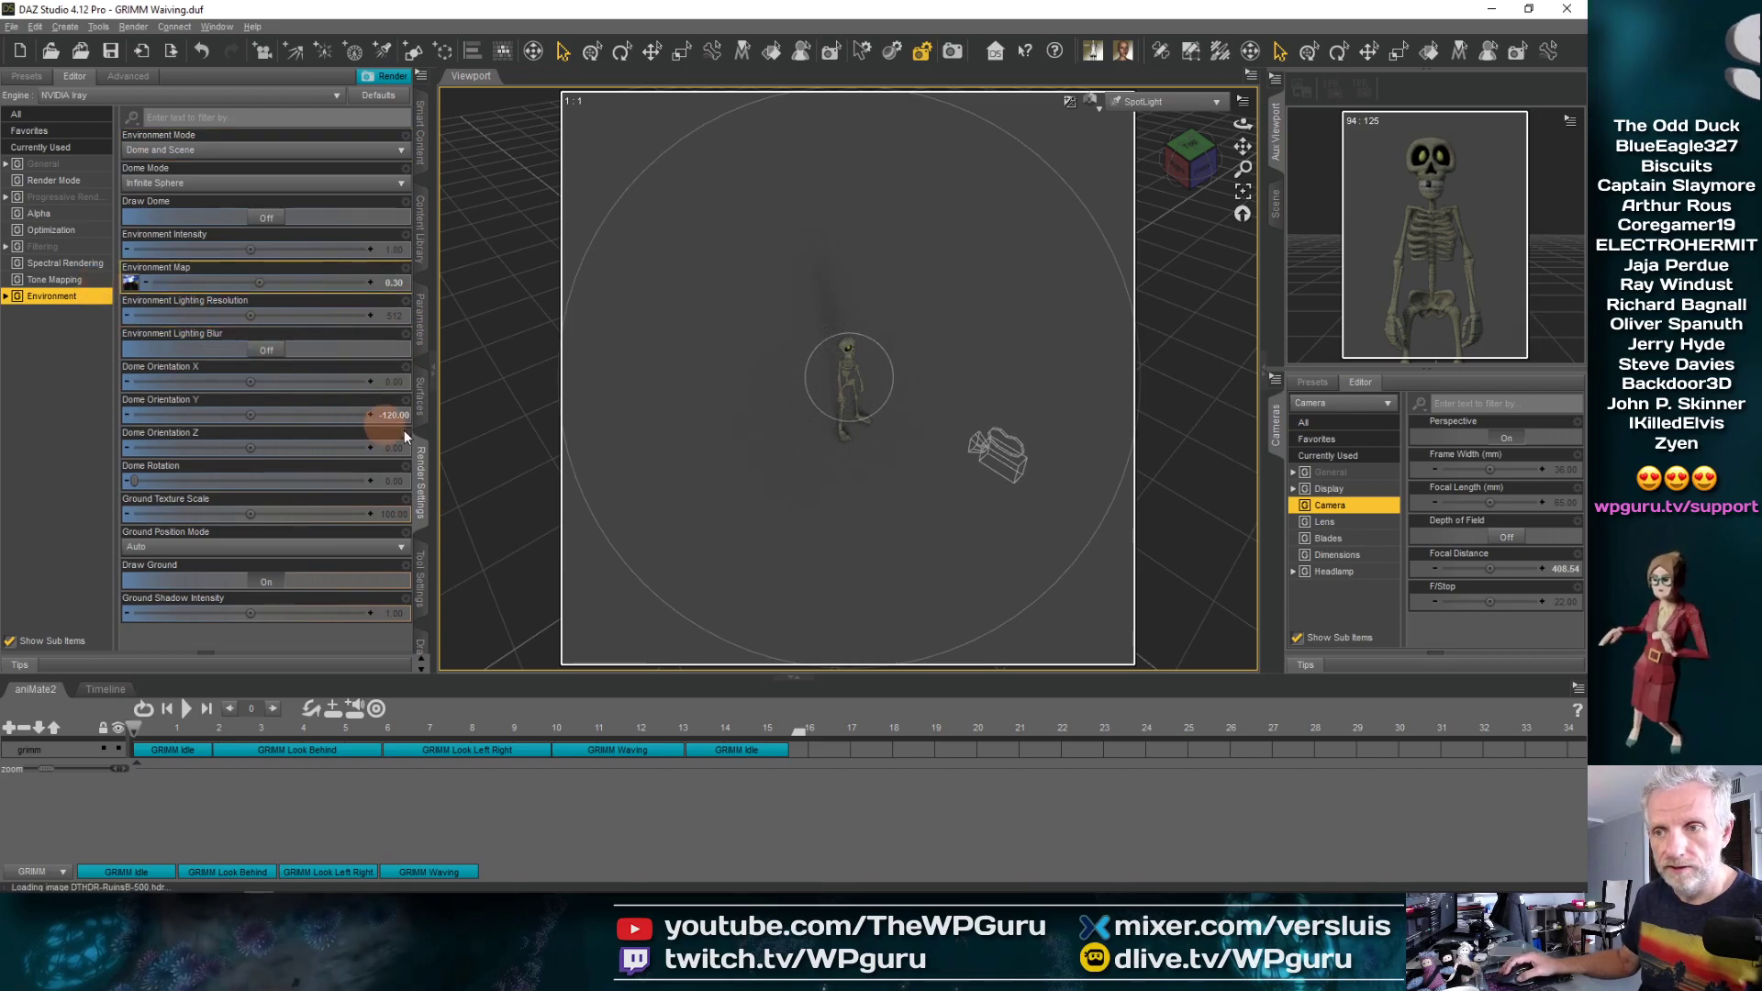
Clear the parameter filter for the spotlight and set its Light Geometry to Disc
click(420, 335)
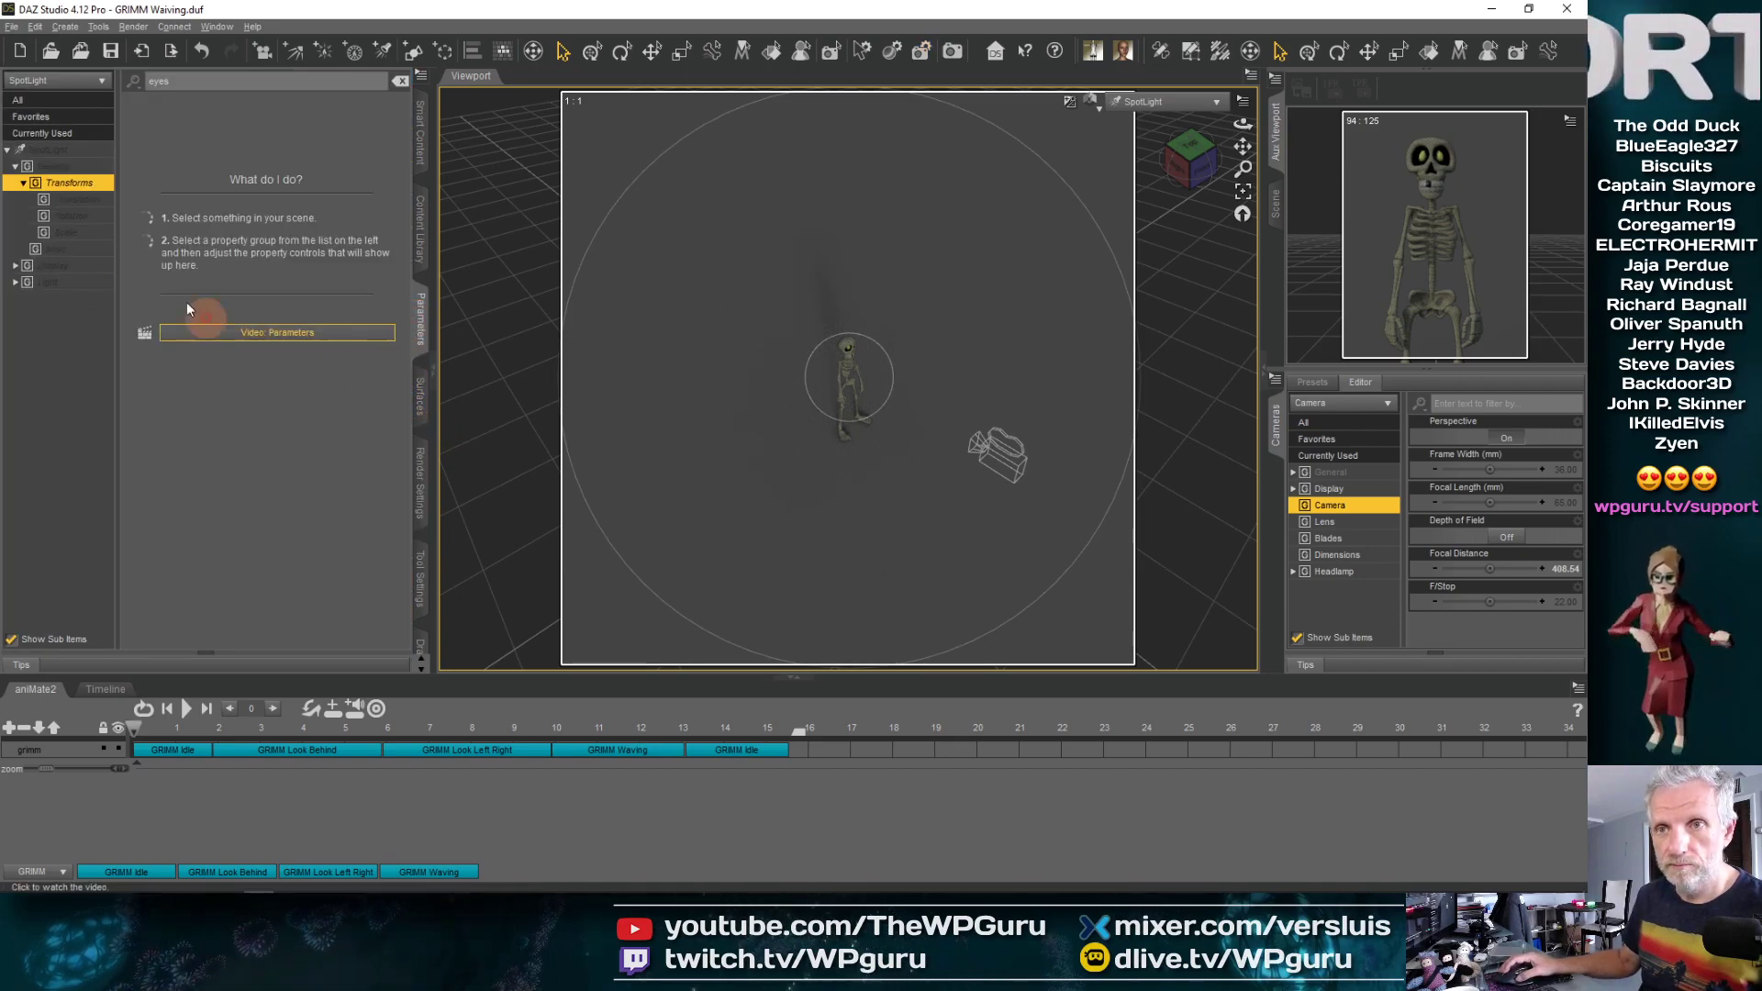
click(401, 81)
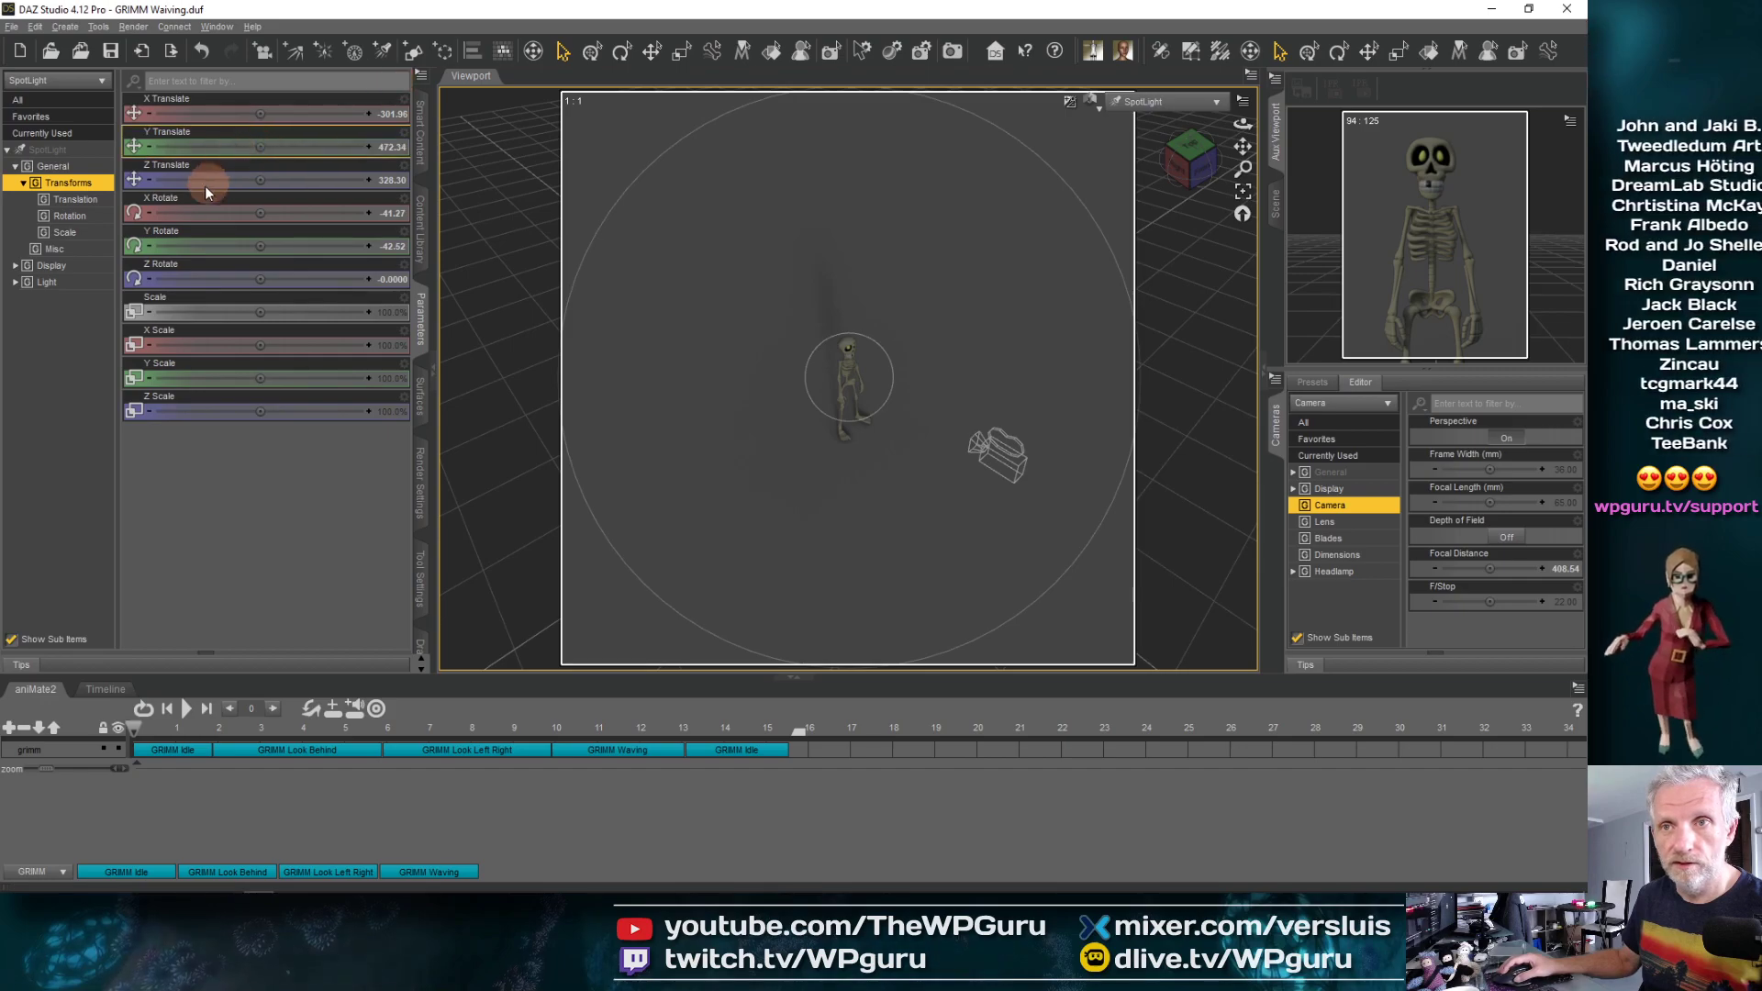
click(46, 281)
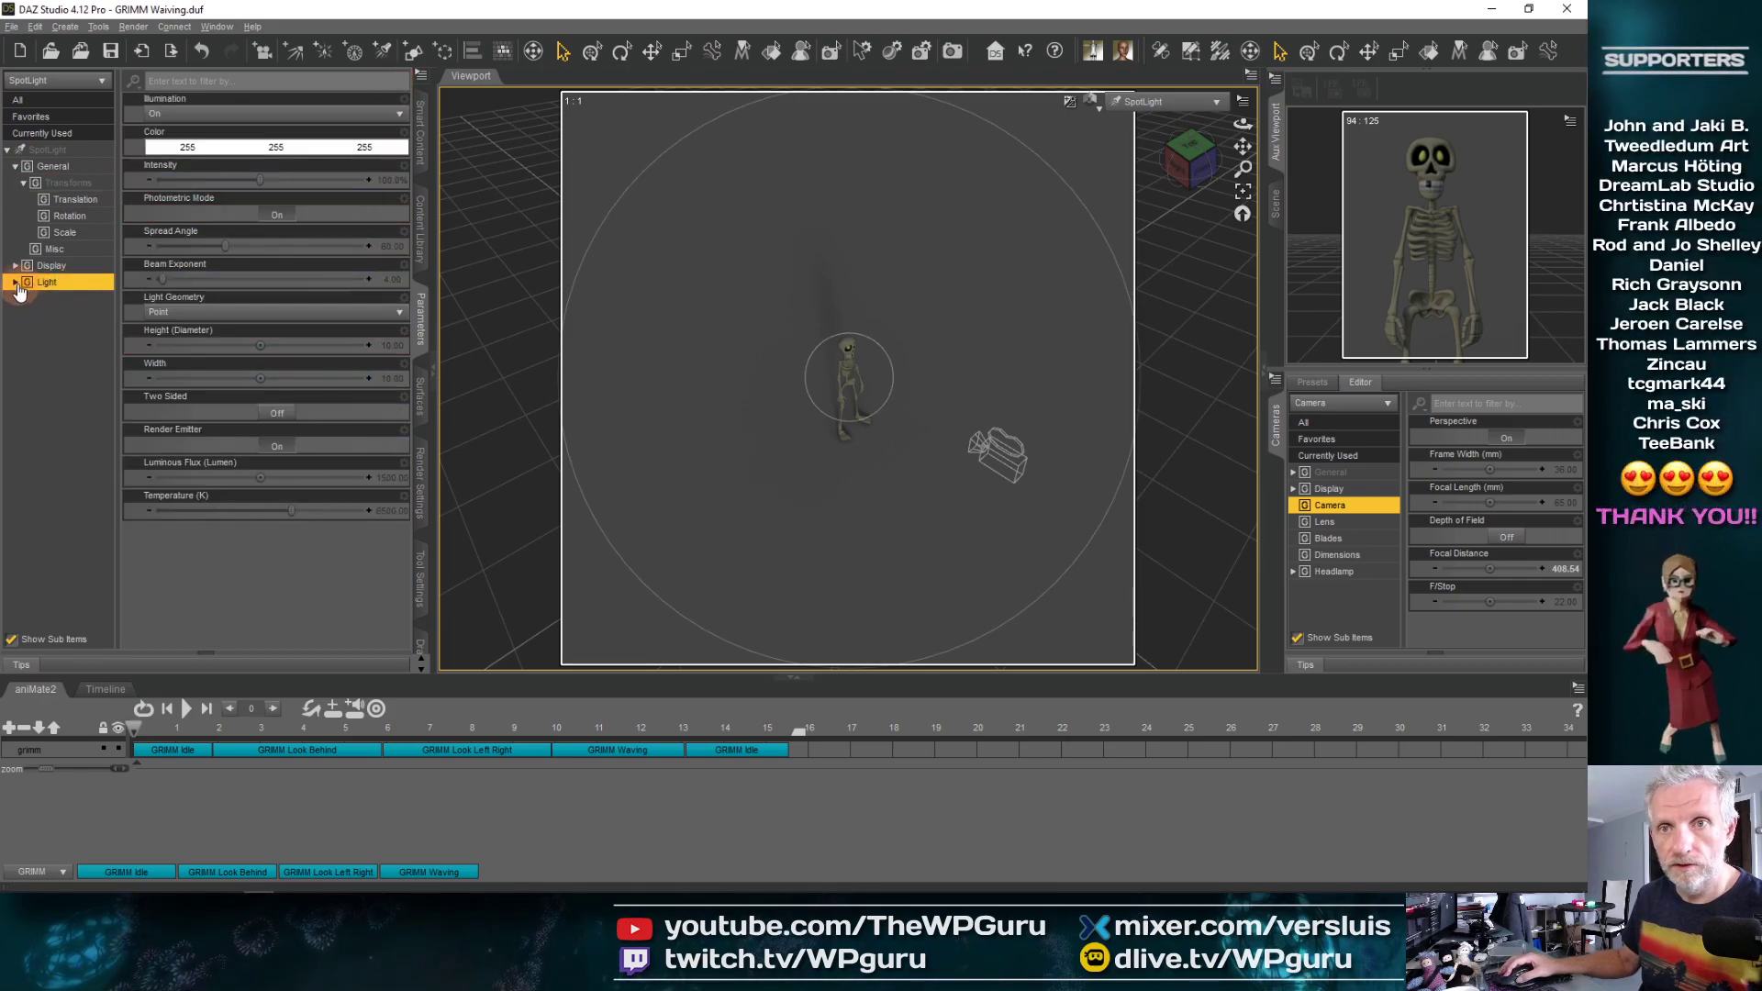
click(82, 308)
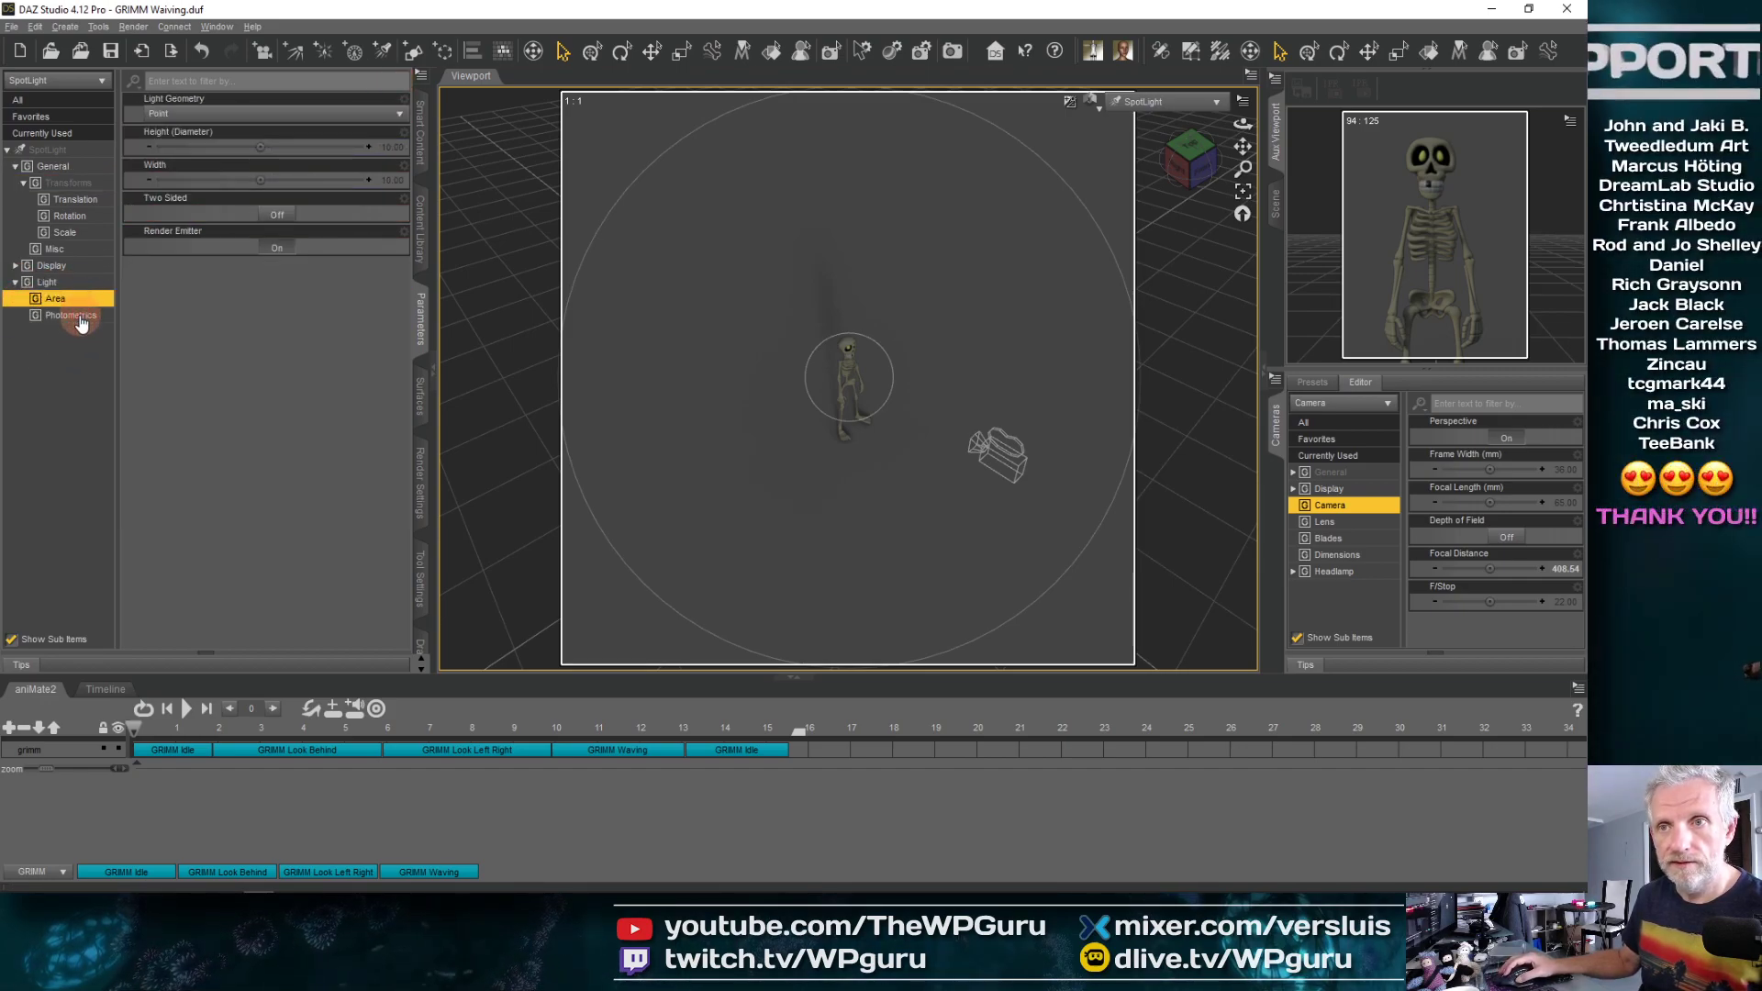
click(266, 113)
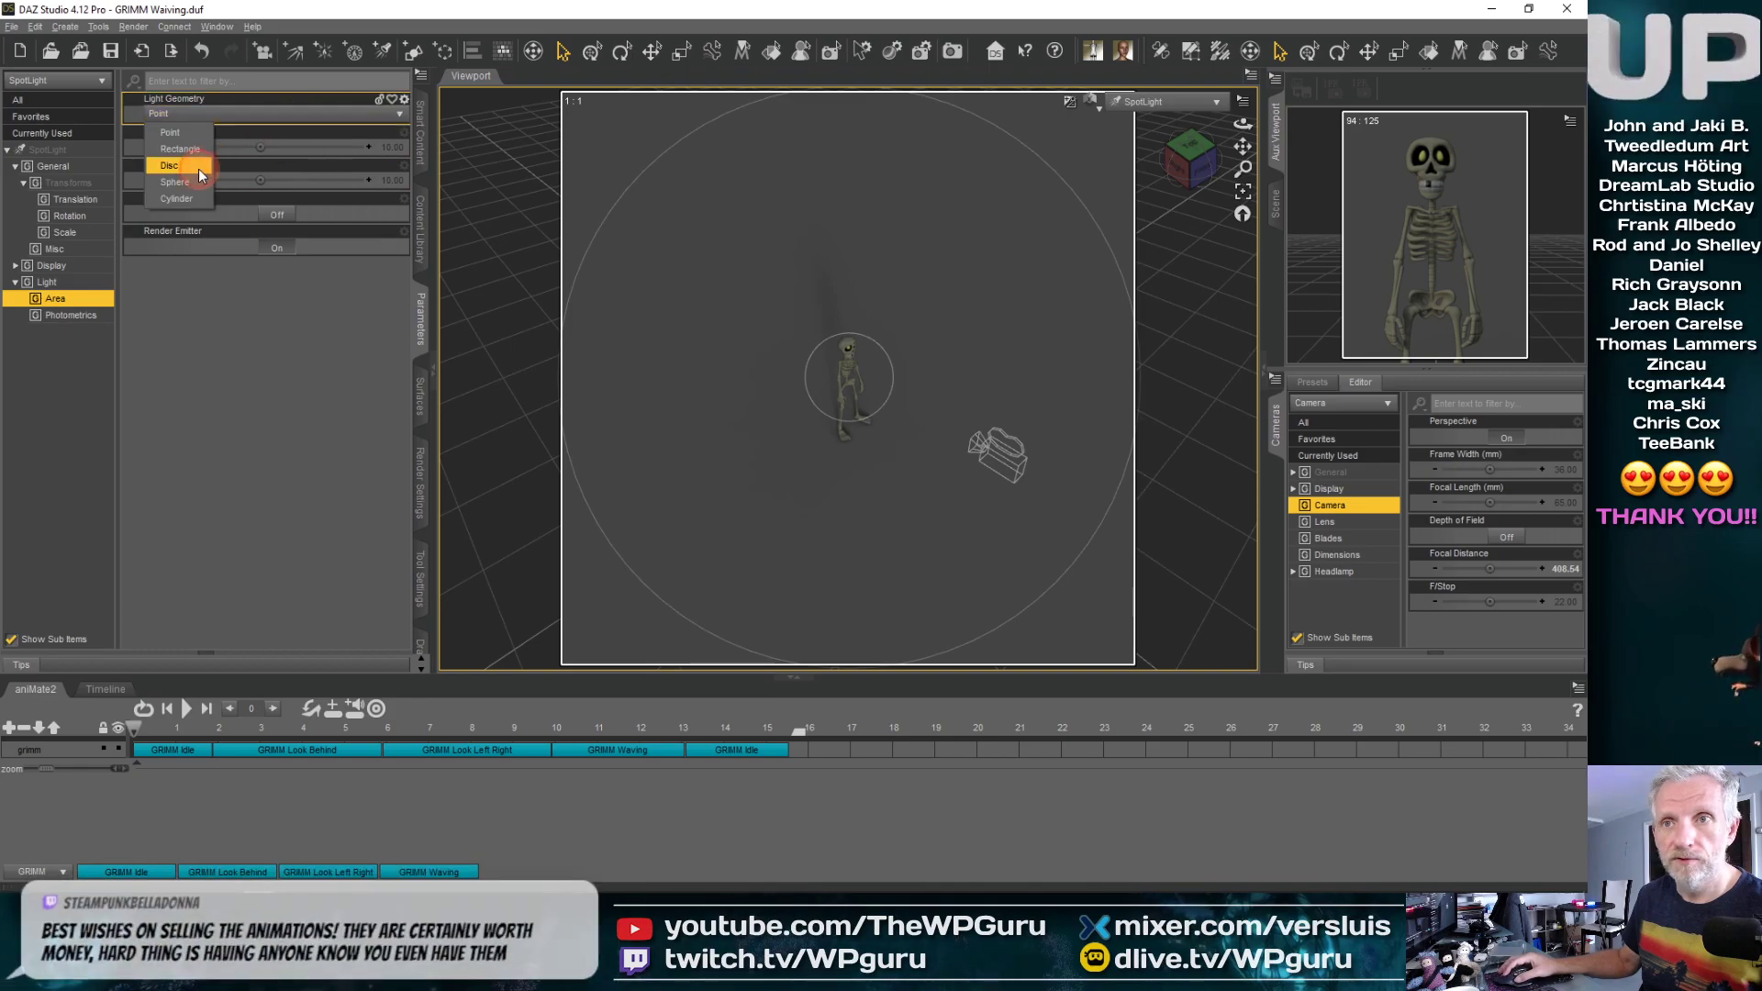
click(198, 168)
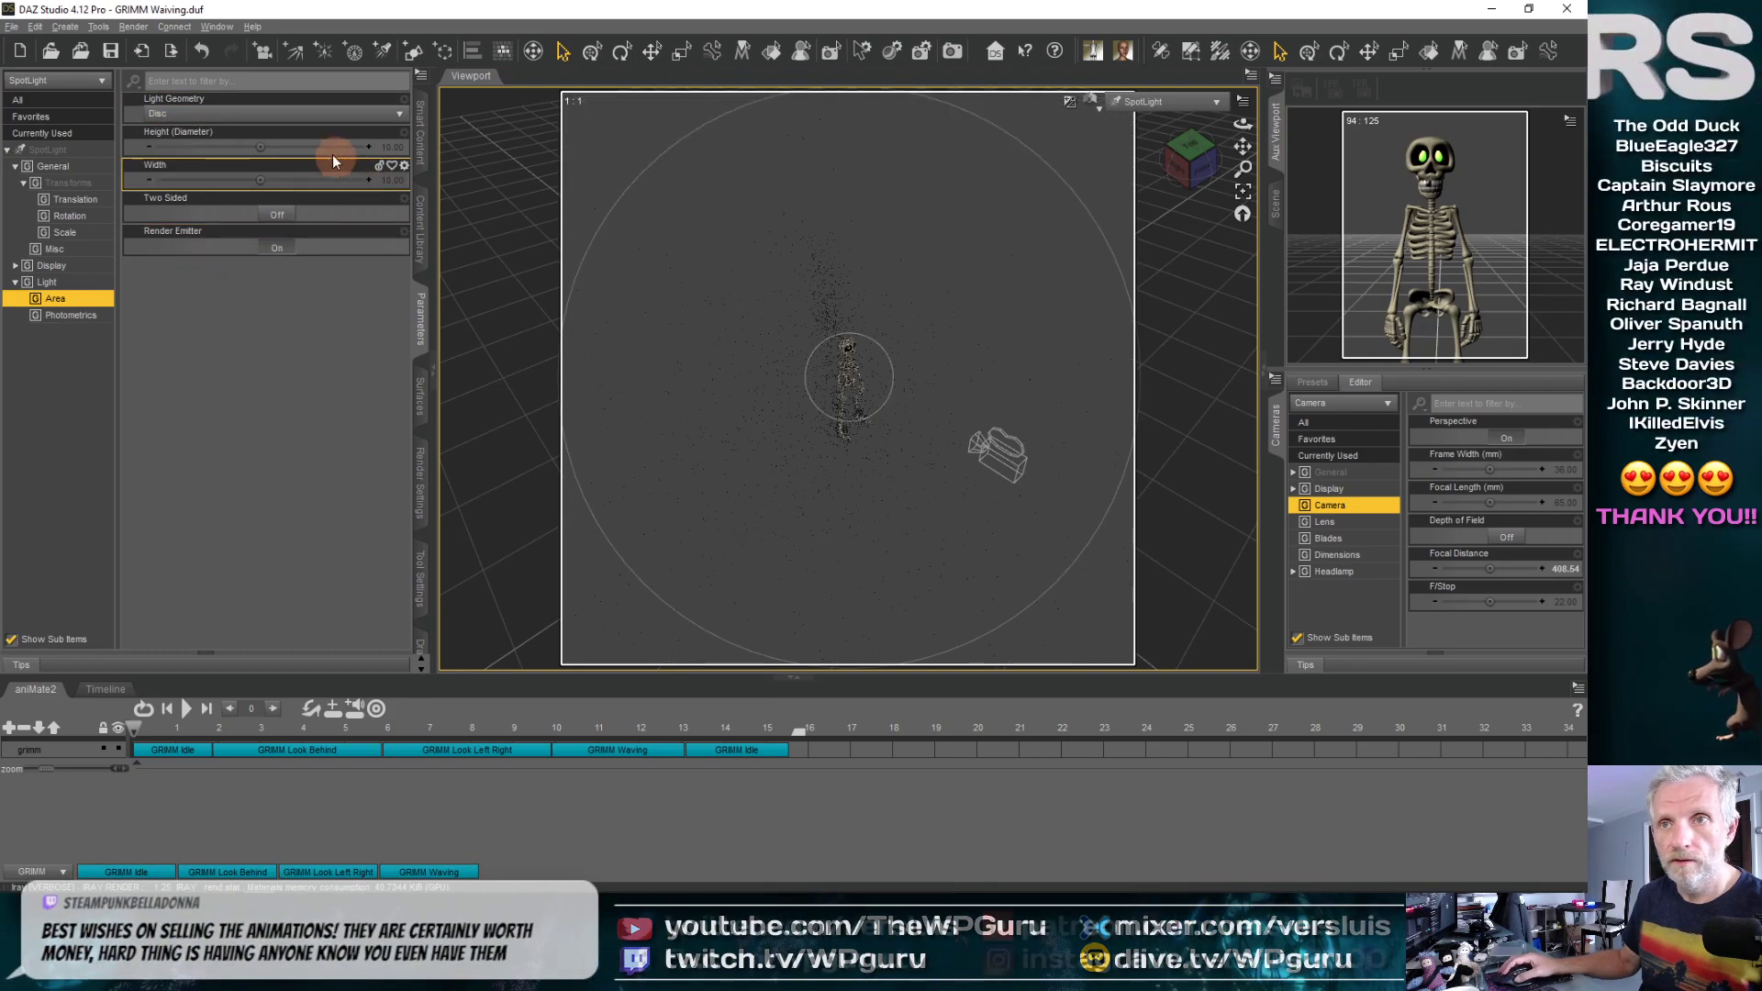
click(390, 149)
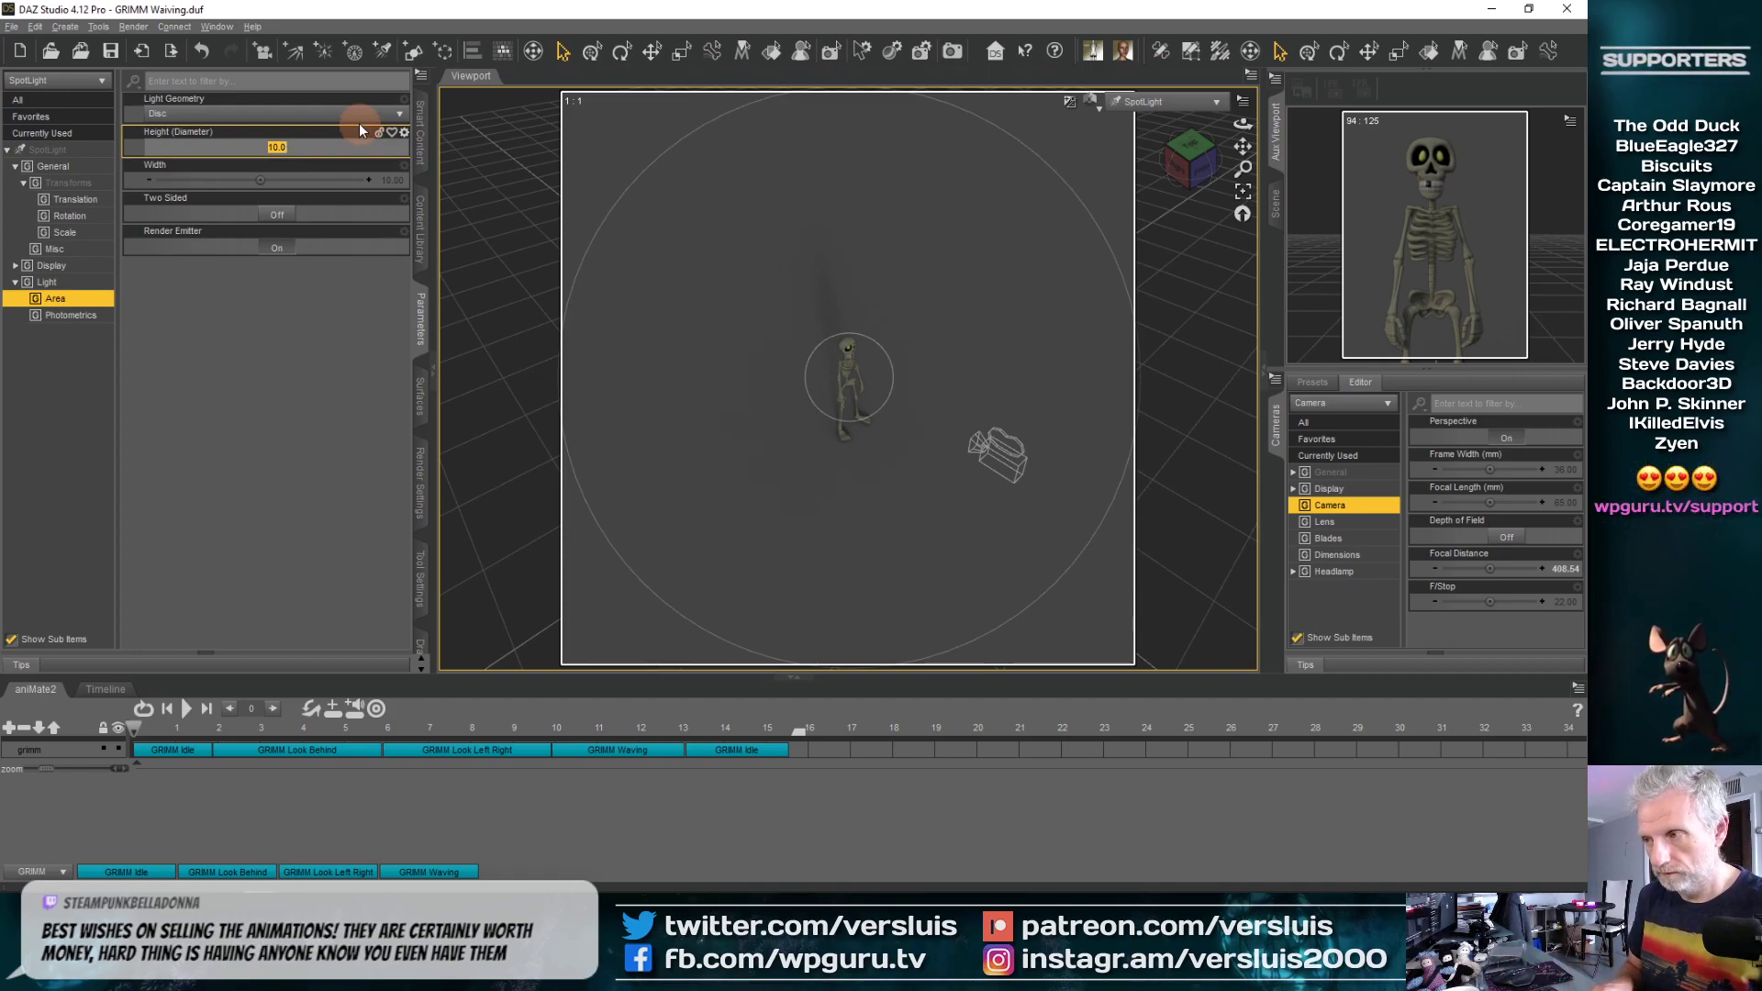
Set the spotlight's photometric Temperature to 5000 K
click(72, 315)
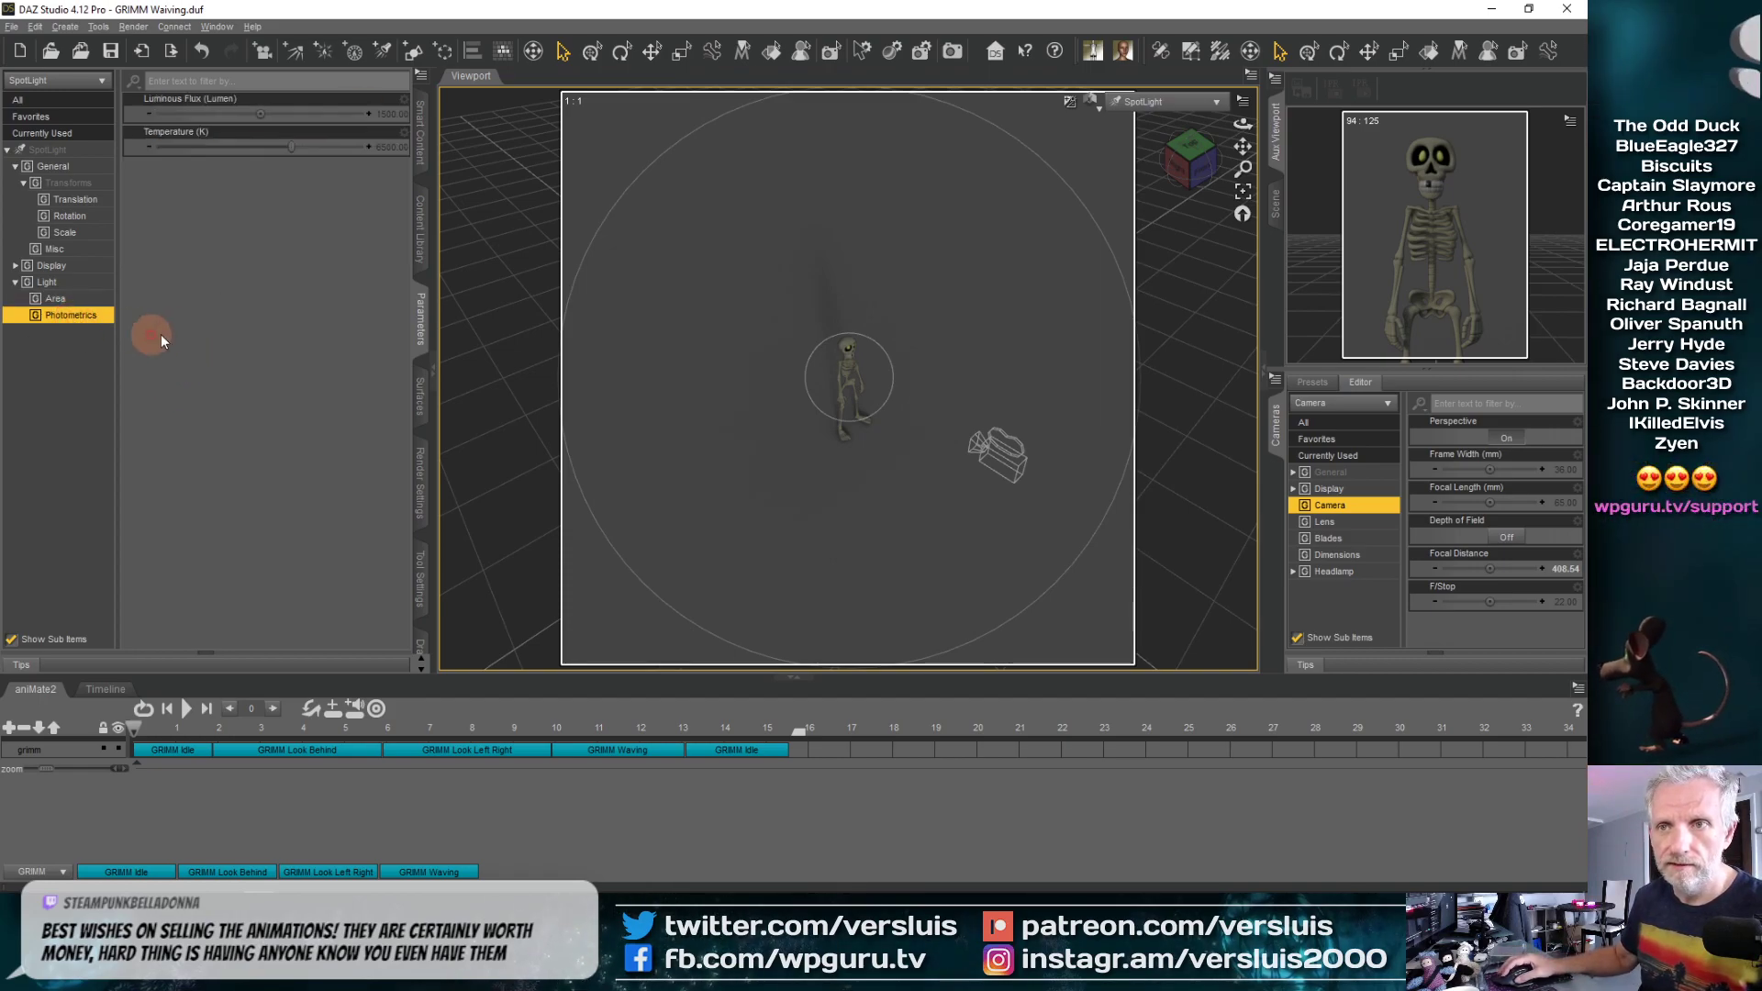
click(388, 149)
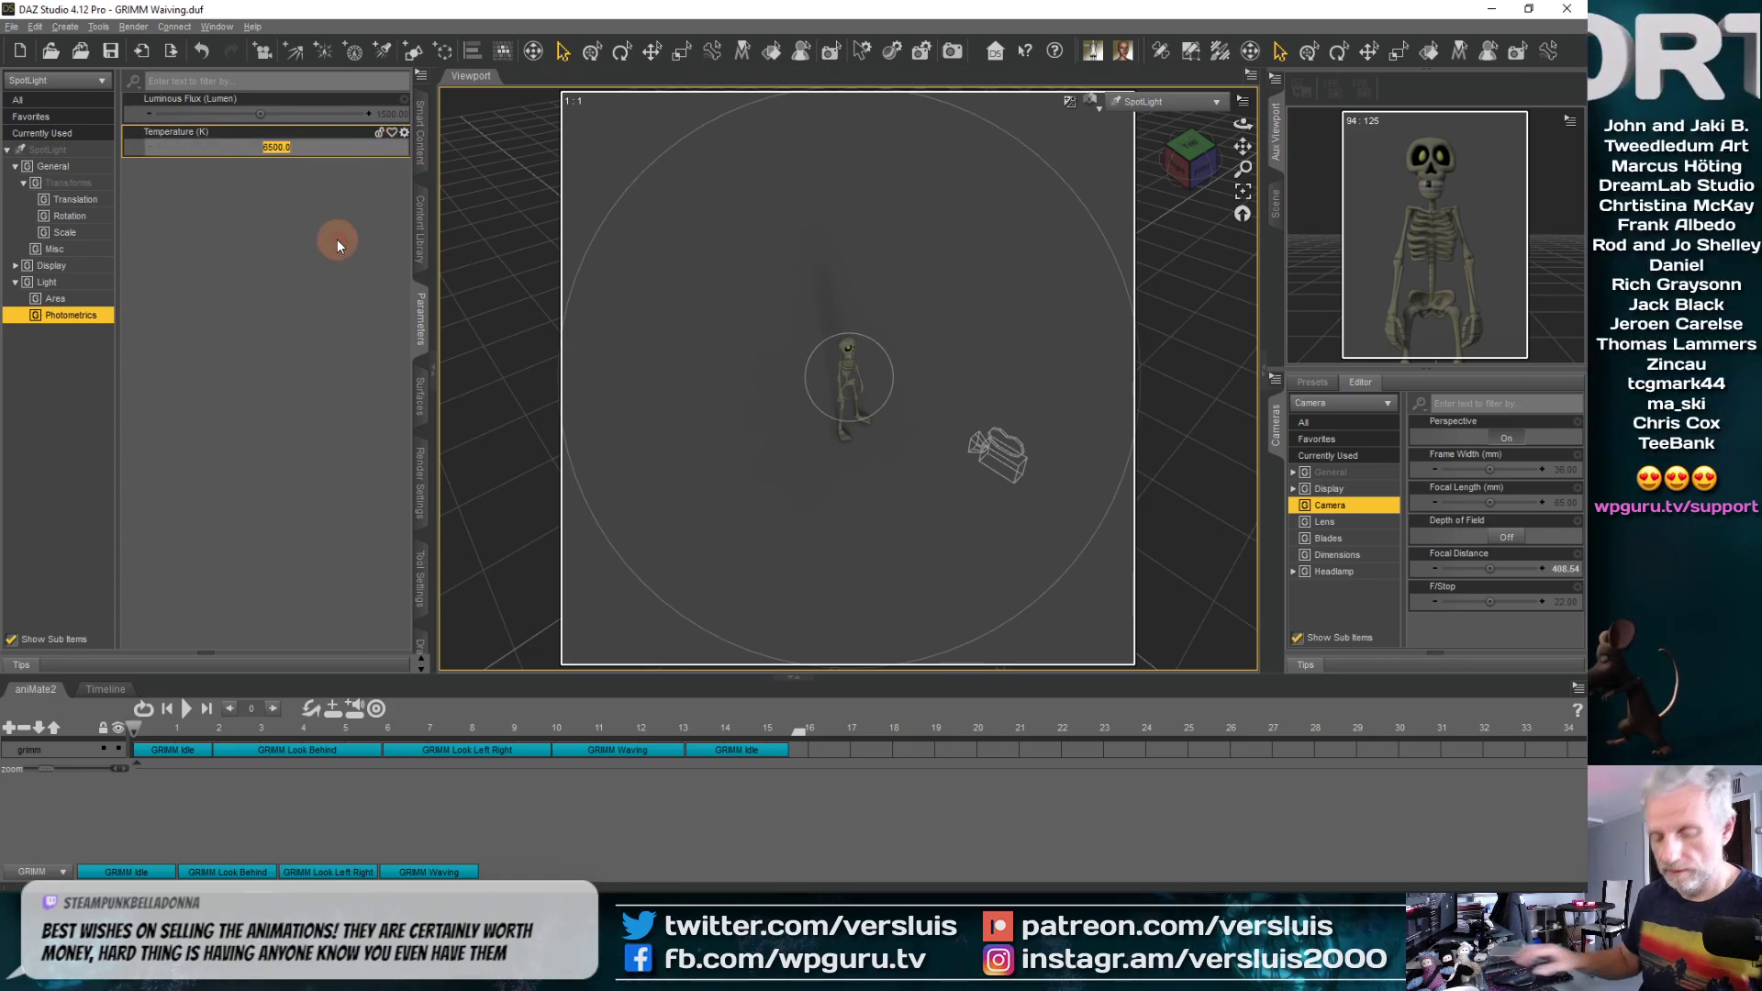
text(5000)
key(Return)
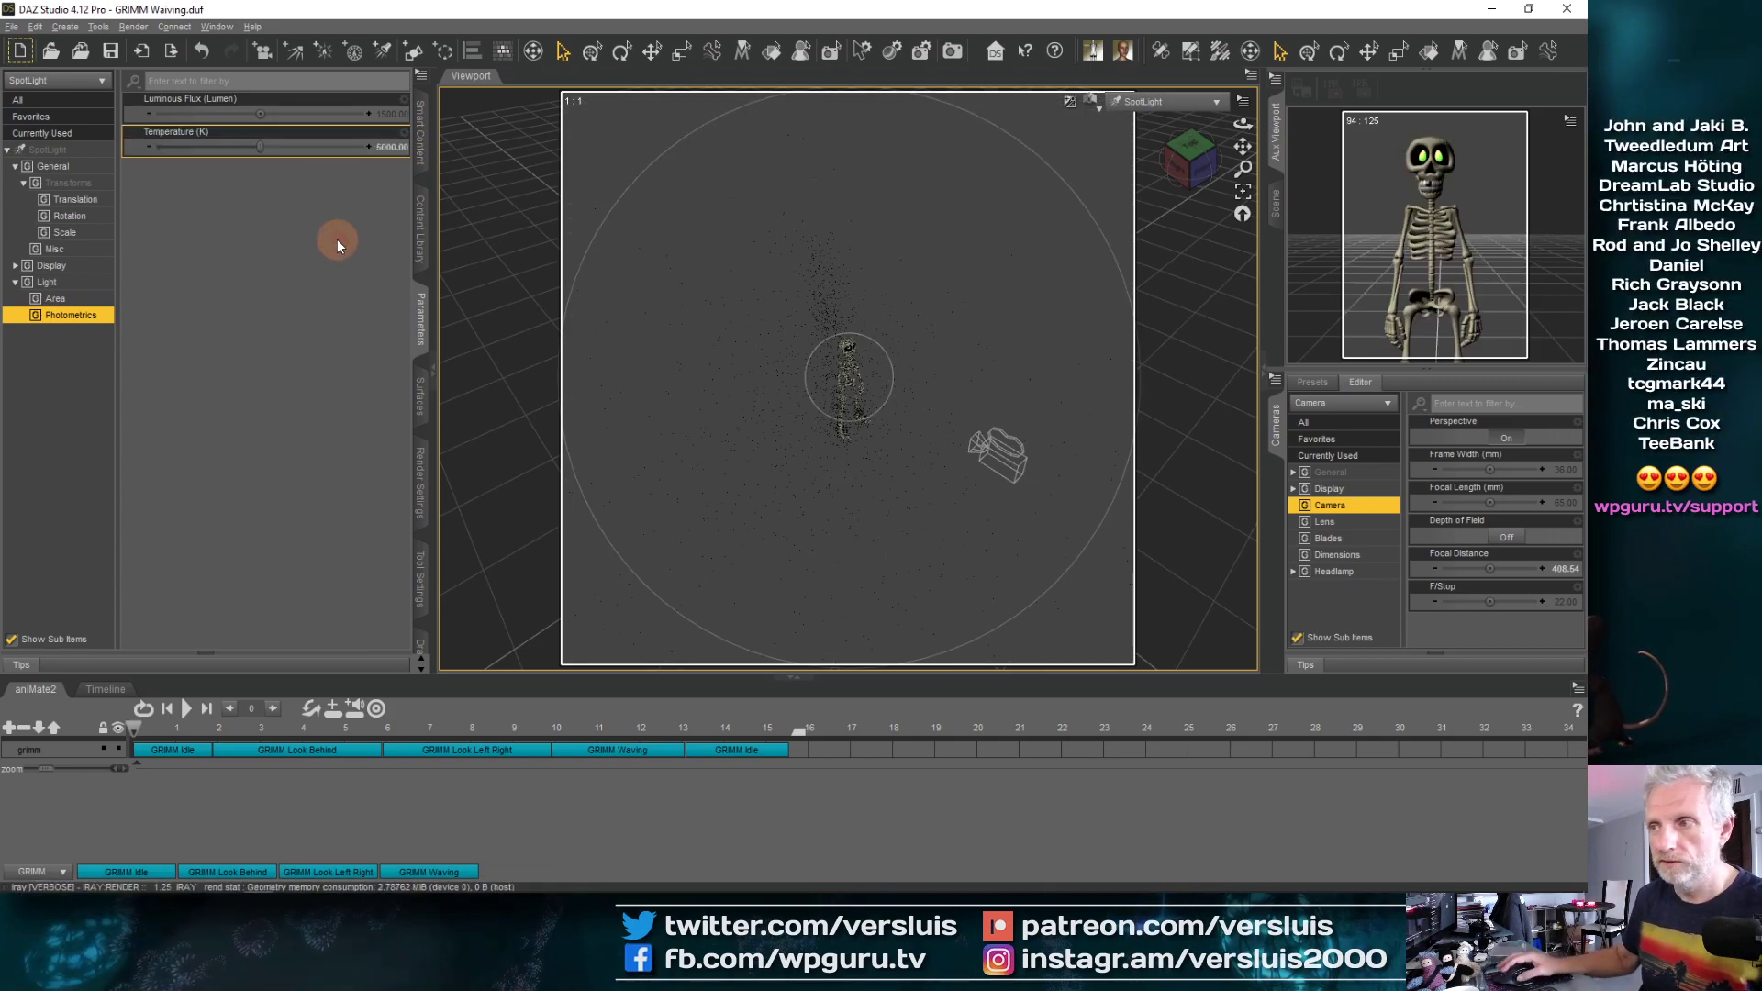
Brighten the spotlight by trying Luminous Flux values of 20000 and 200000 lumen
click(381, 113)
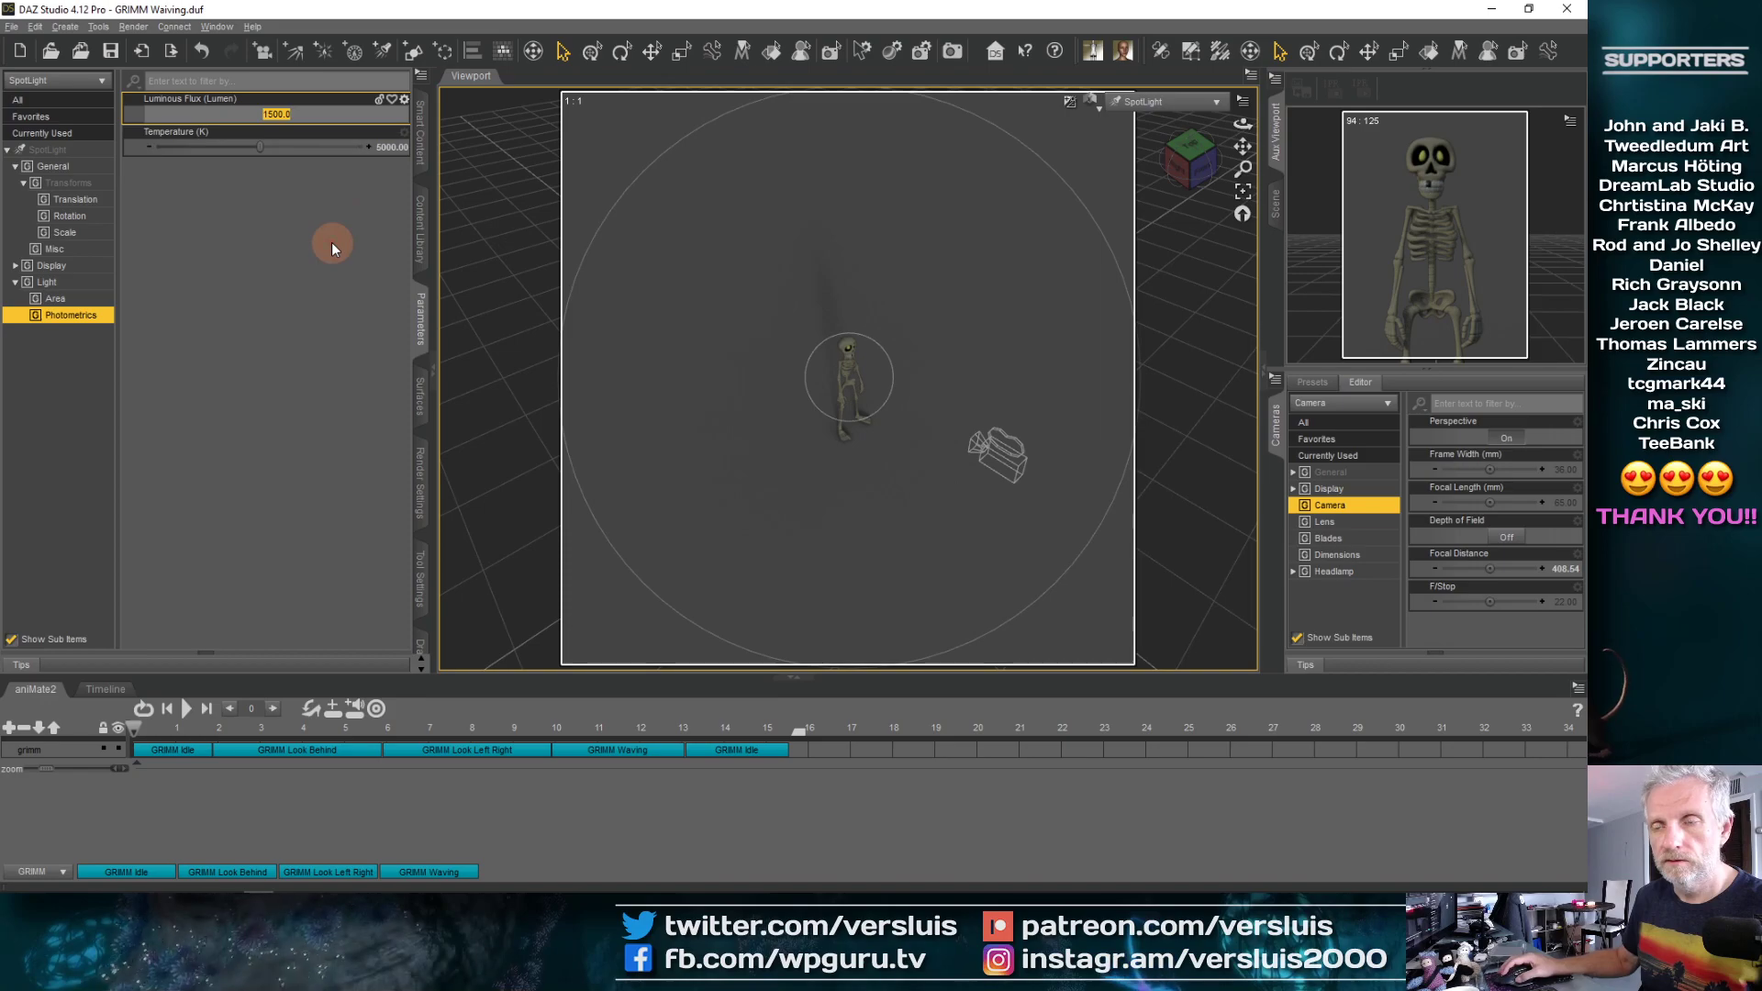
text(2)
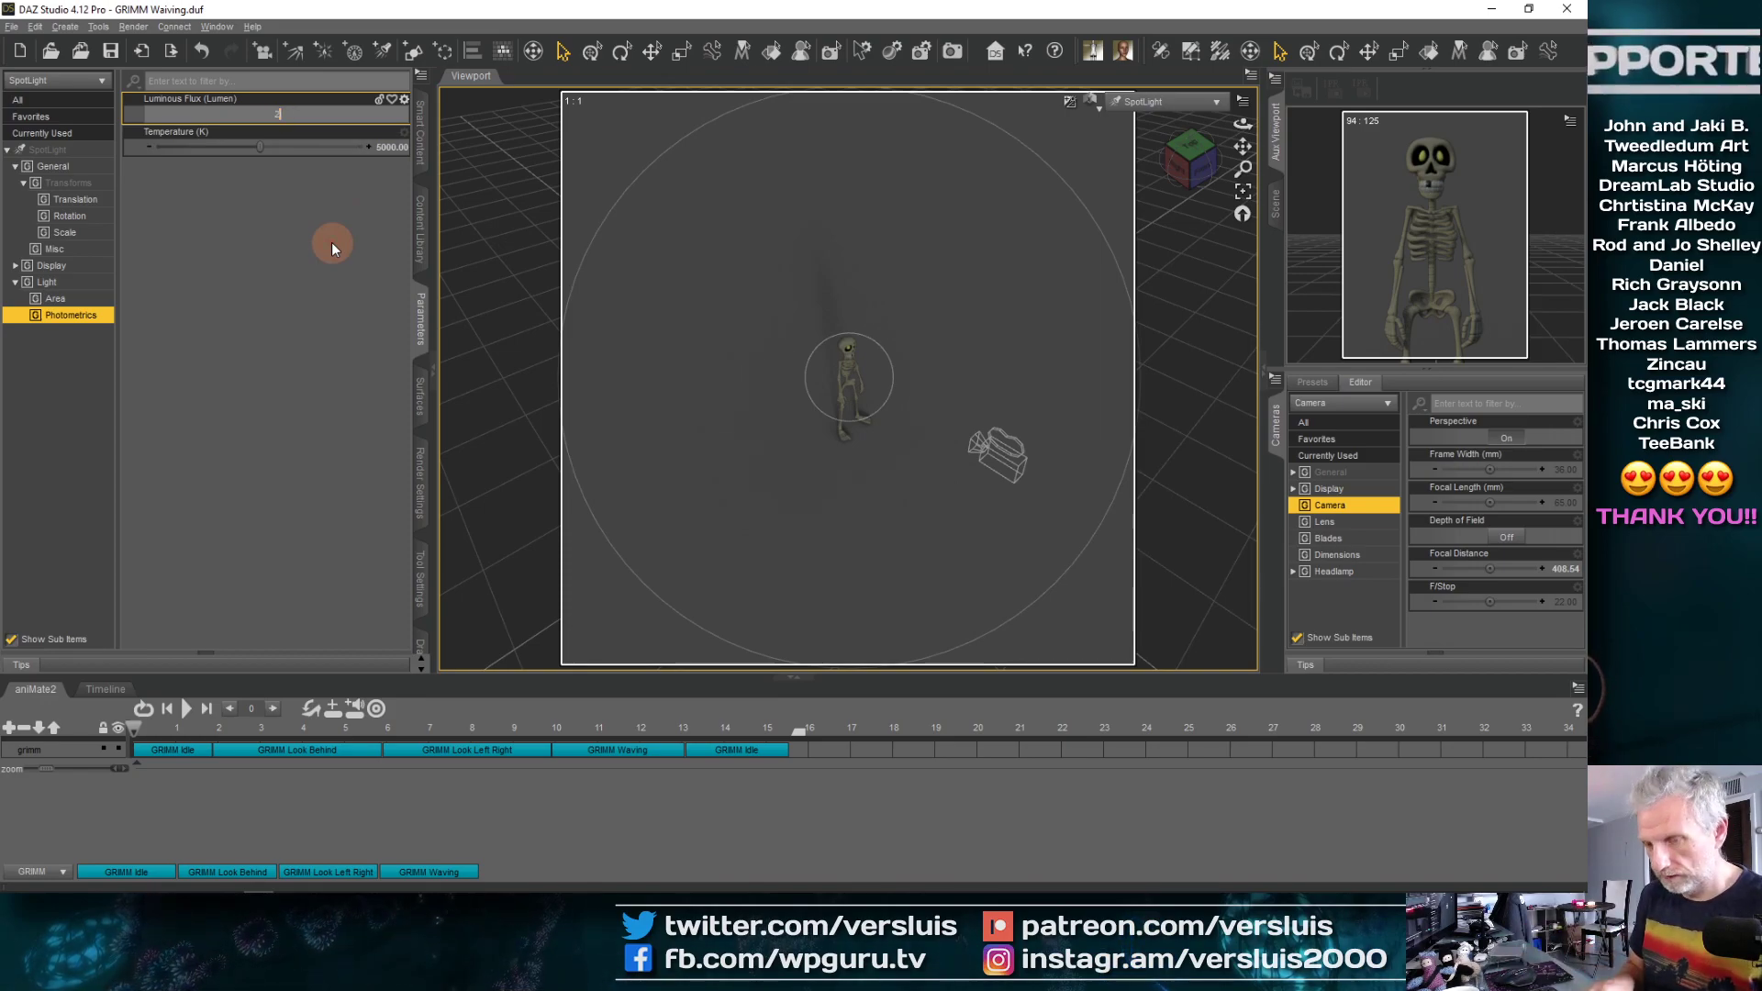
text(0000)
key(Return)
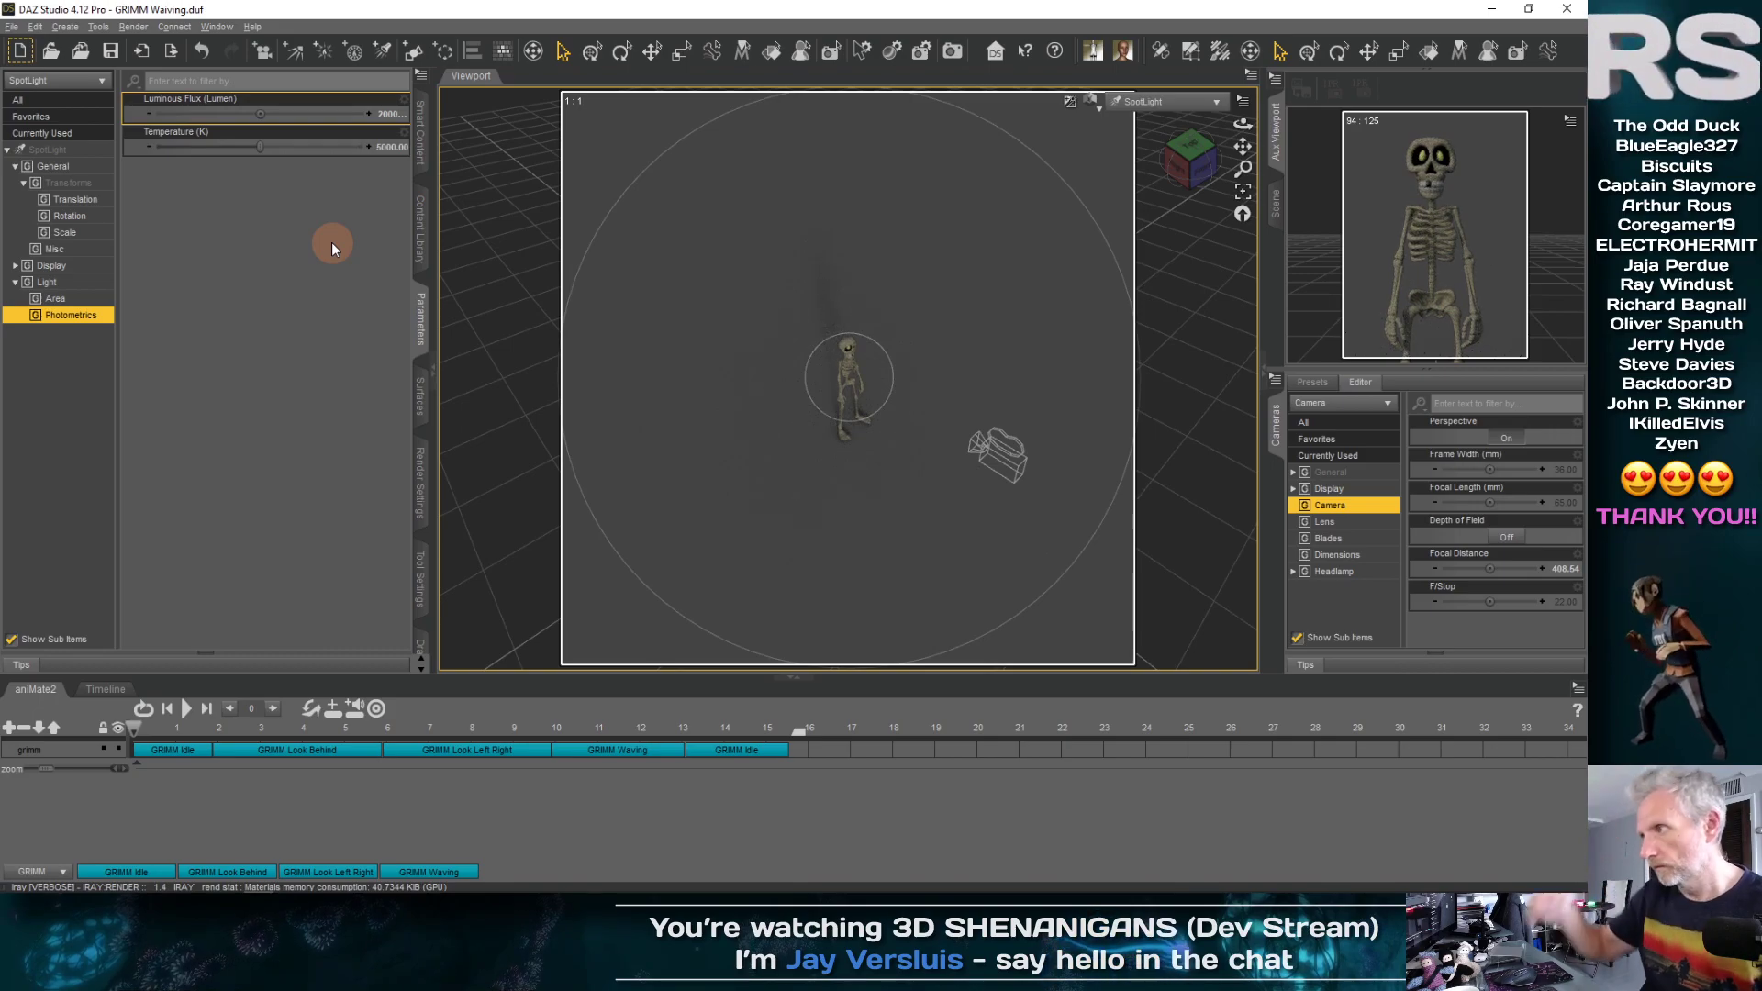
click(278, 114)
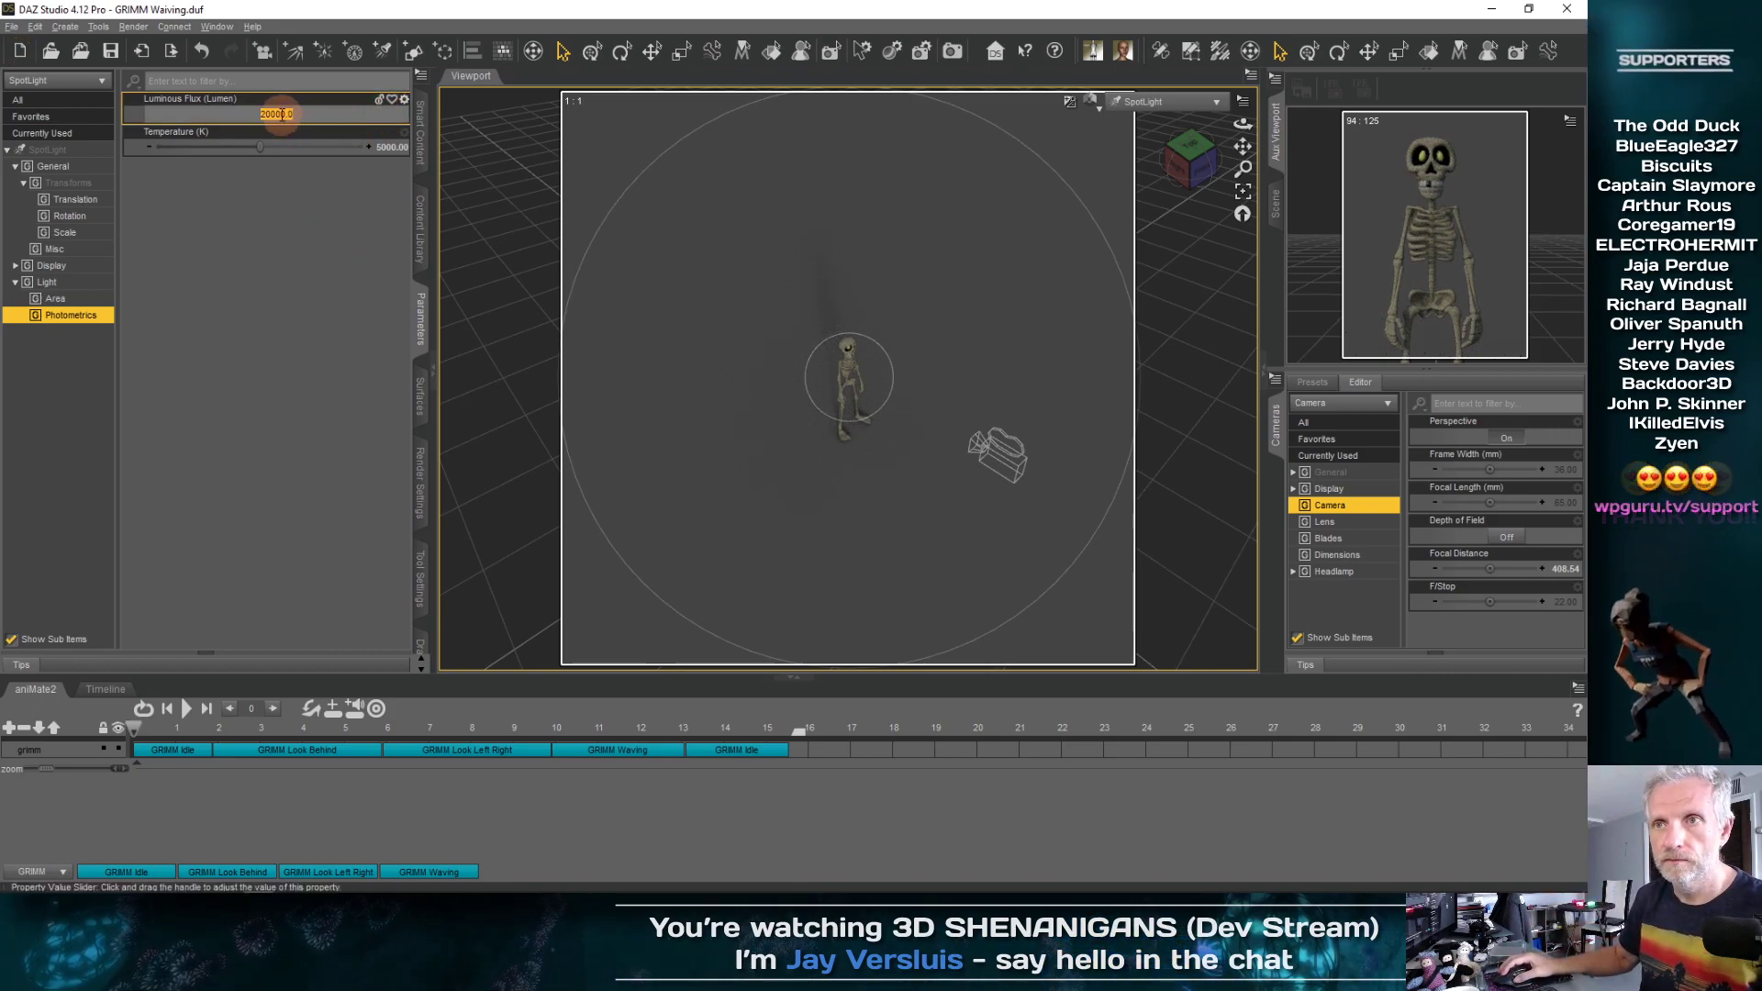
key(Return)
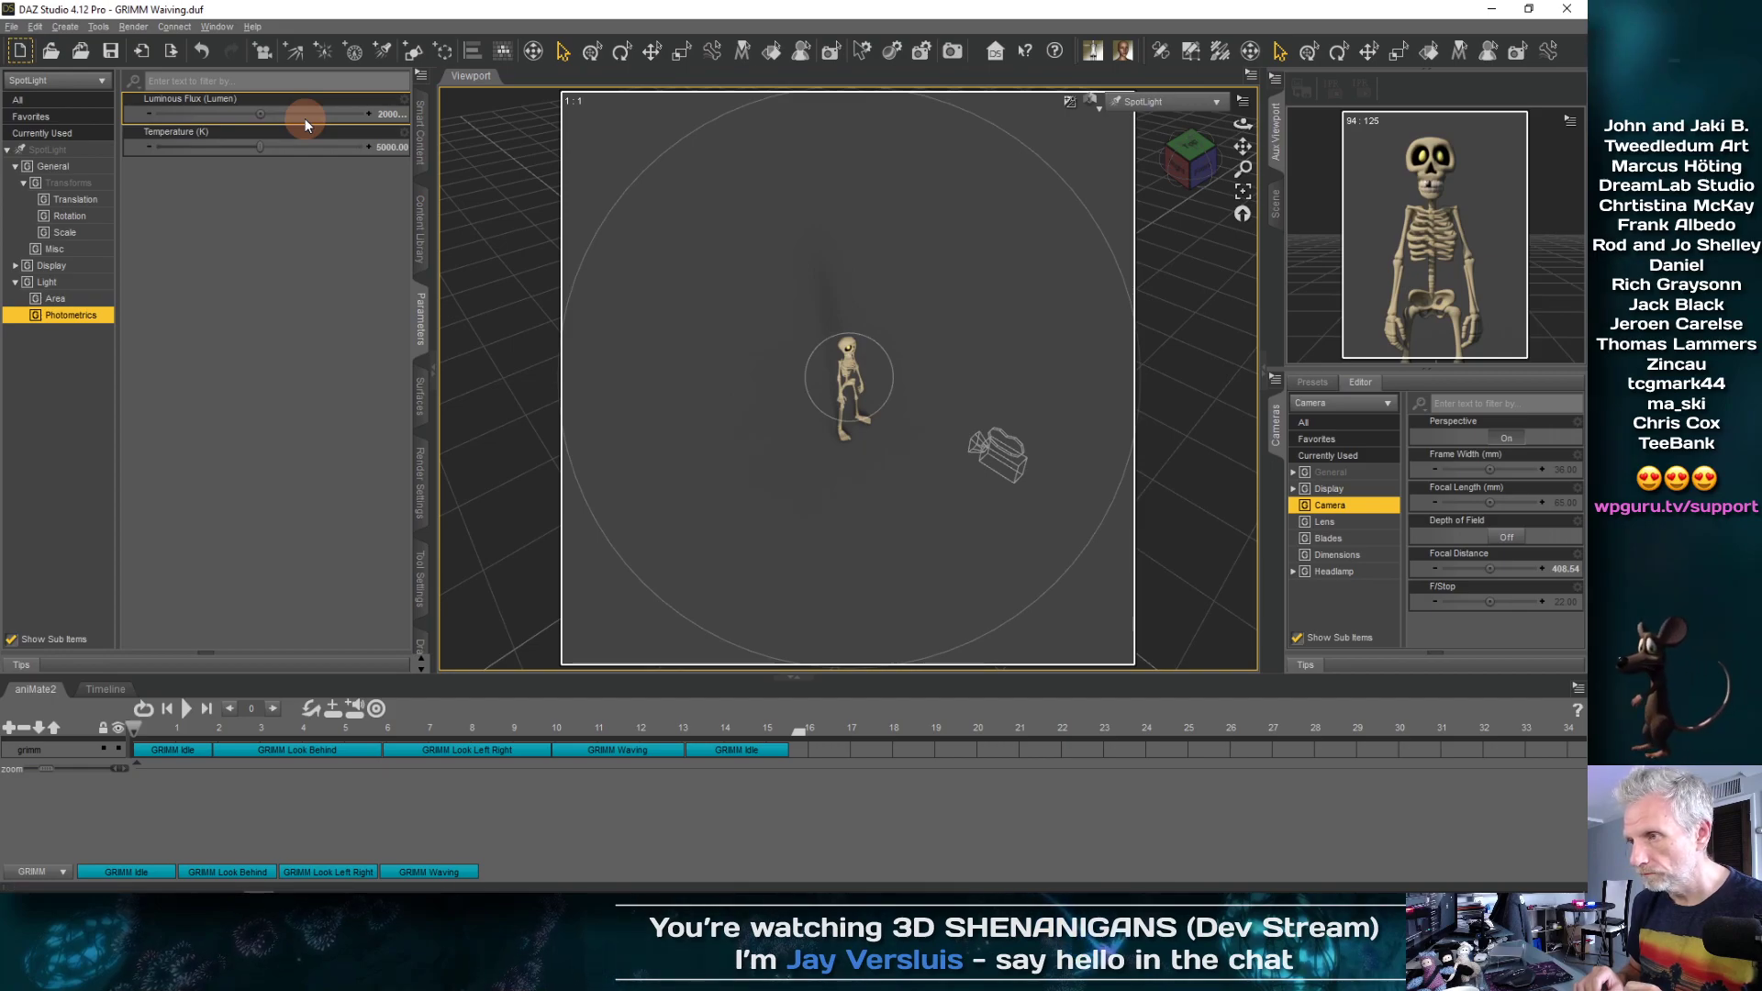
Set both the Height (Diameter) and the Width of the spotlight's disc emitter to 5
click(55, 298)
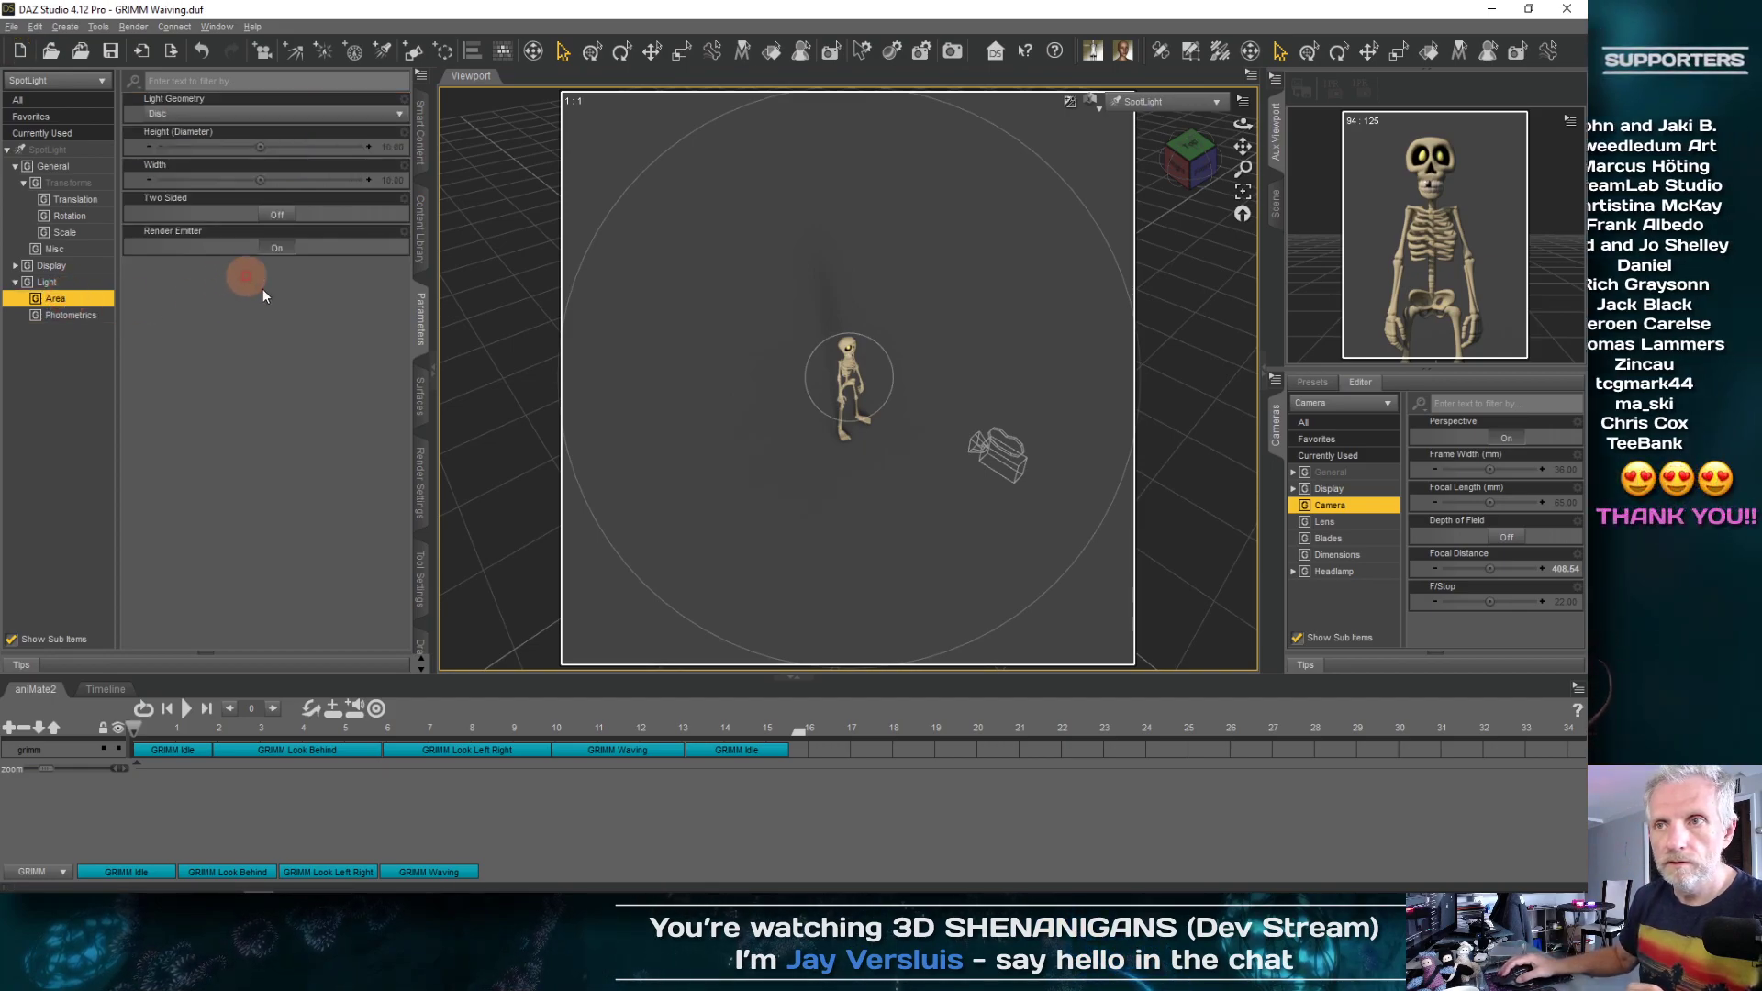
double_click(379, 146)
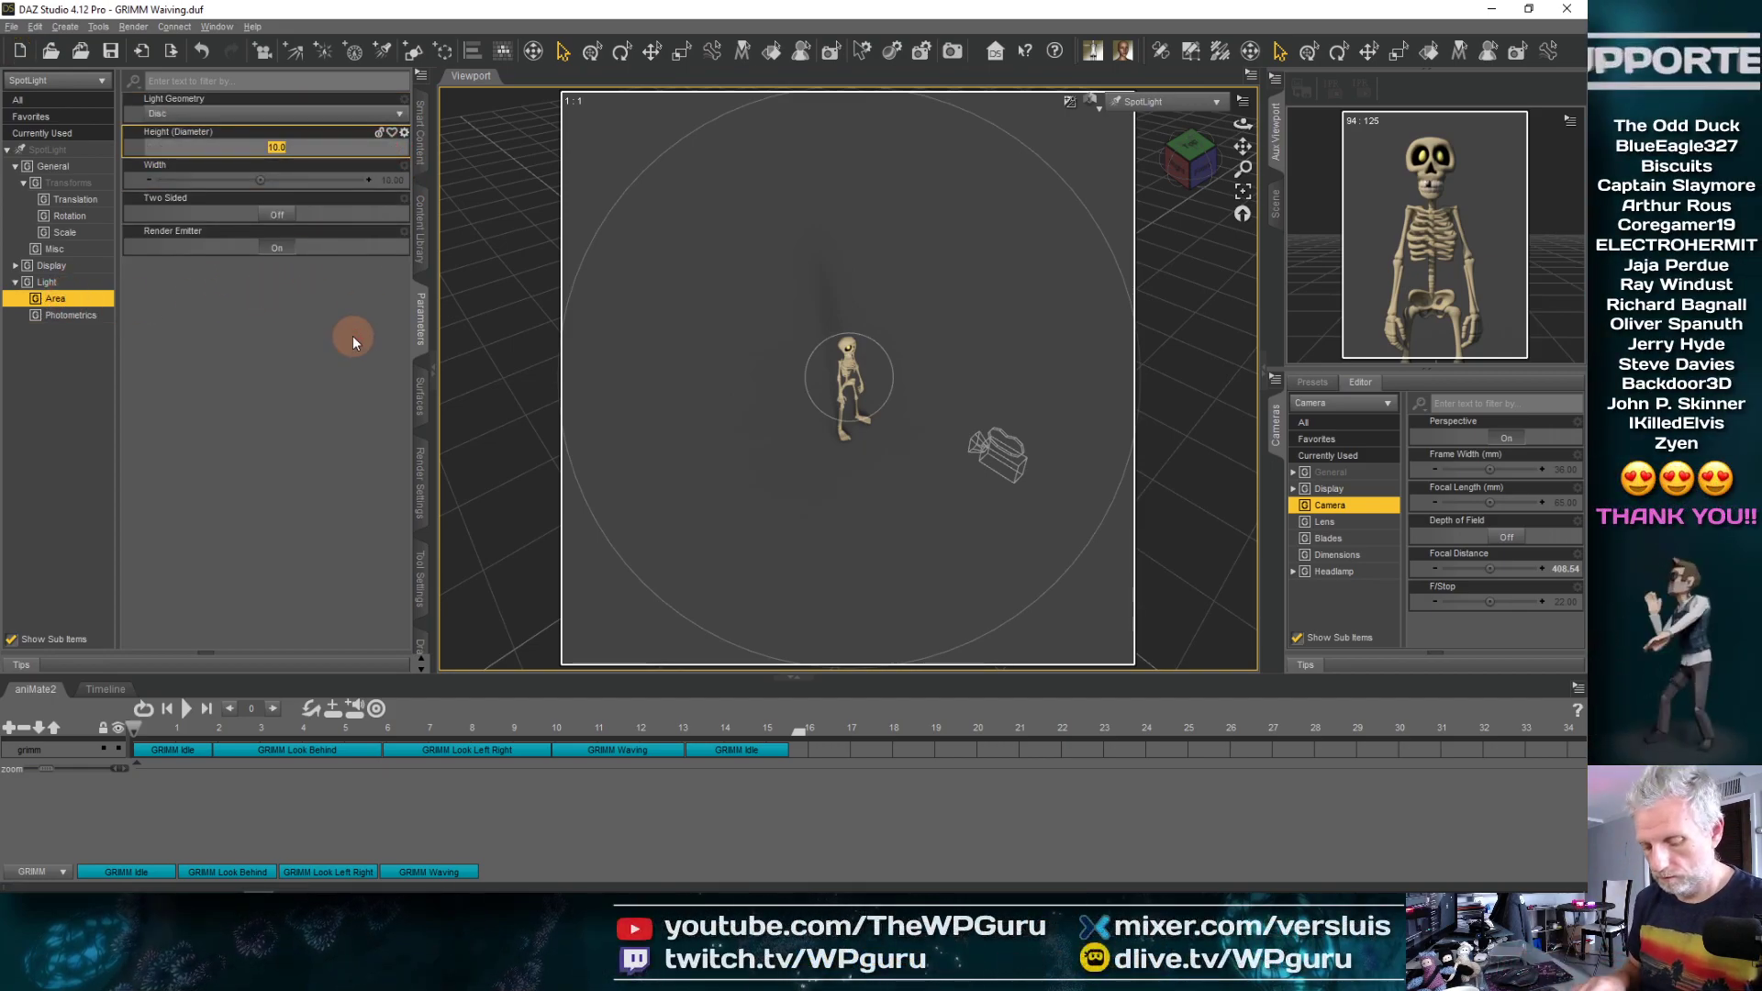
text(5)
key(Return)
double_click(303, 183)
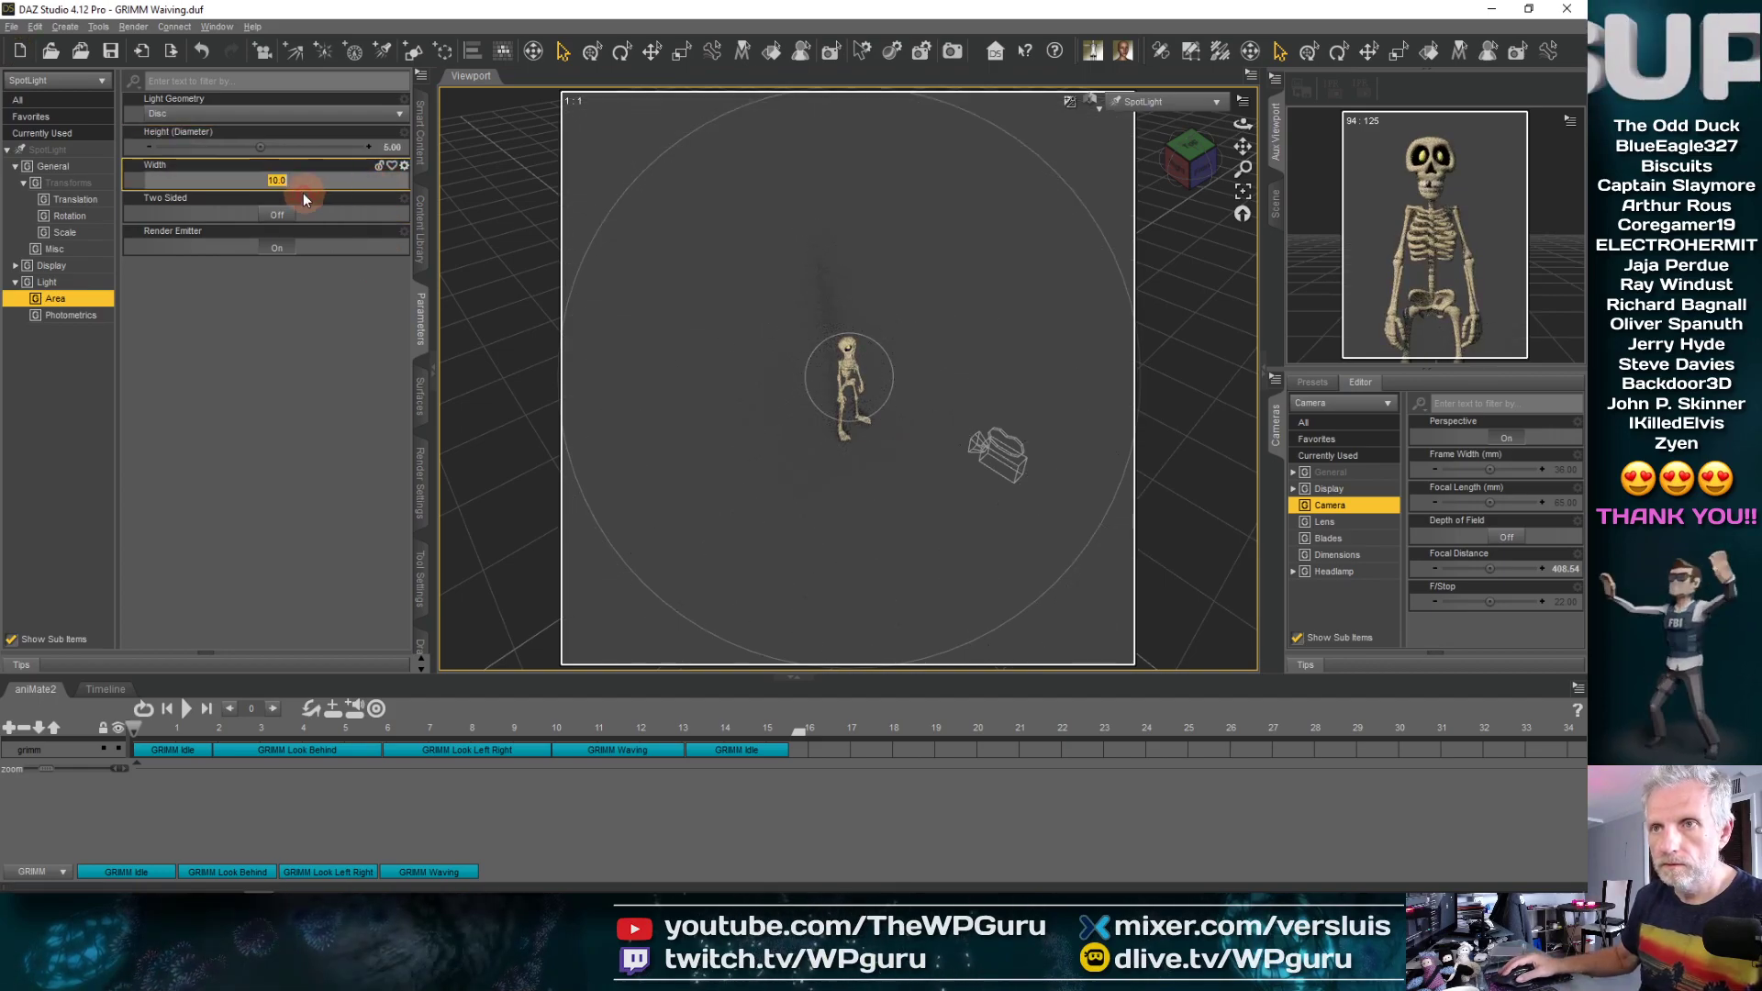
text(5)
key(Return)
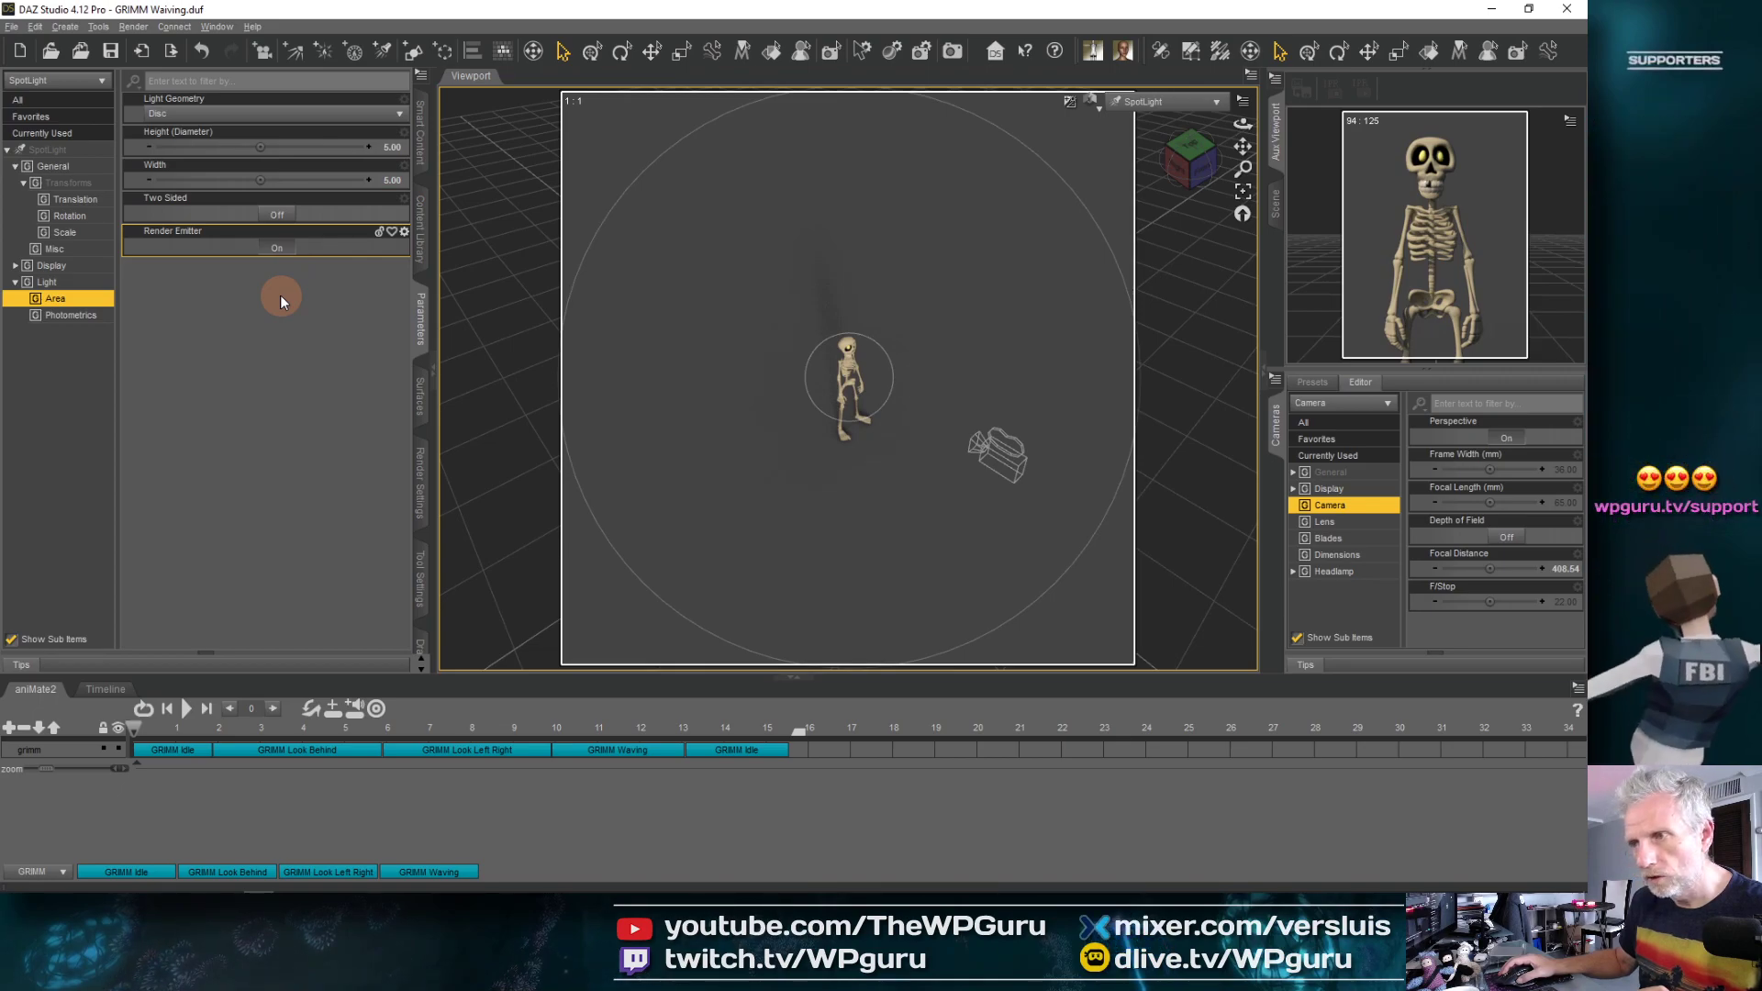
Move the spotlight closer to the skeleton and re-aim it through its own view
click(89, 315)
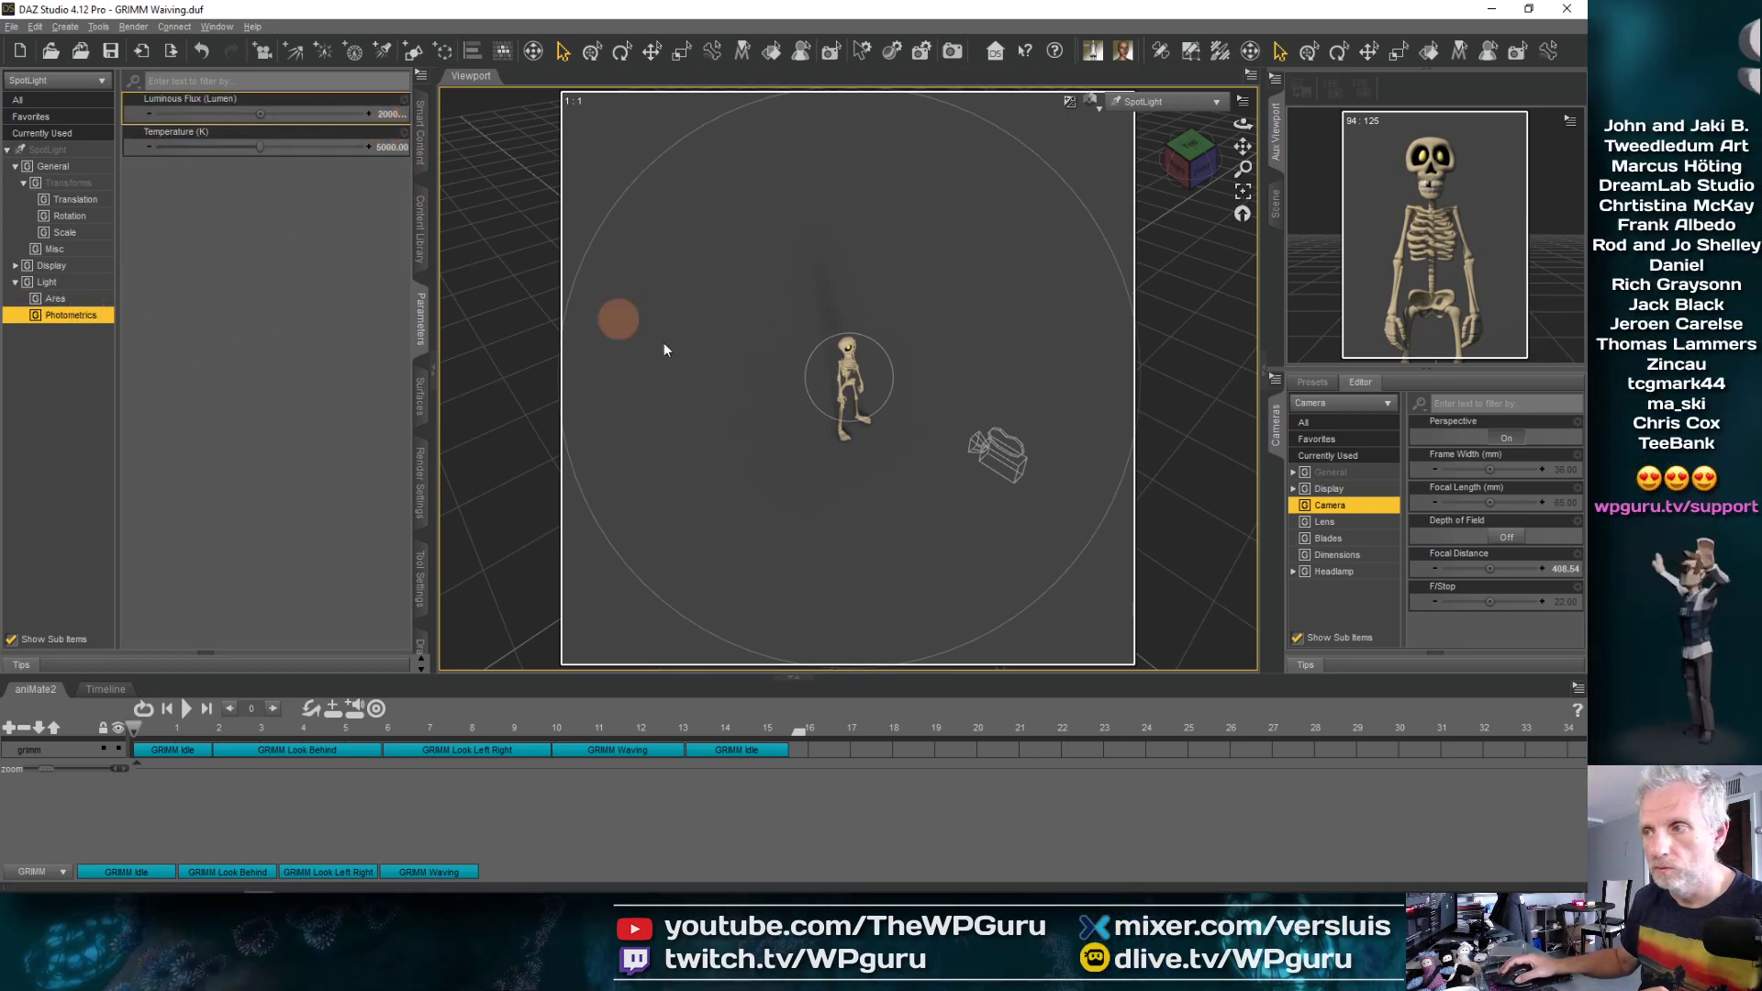
drag(665, 348, 817, 426)
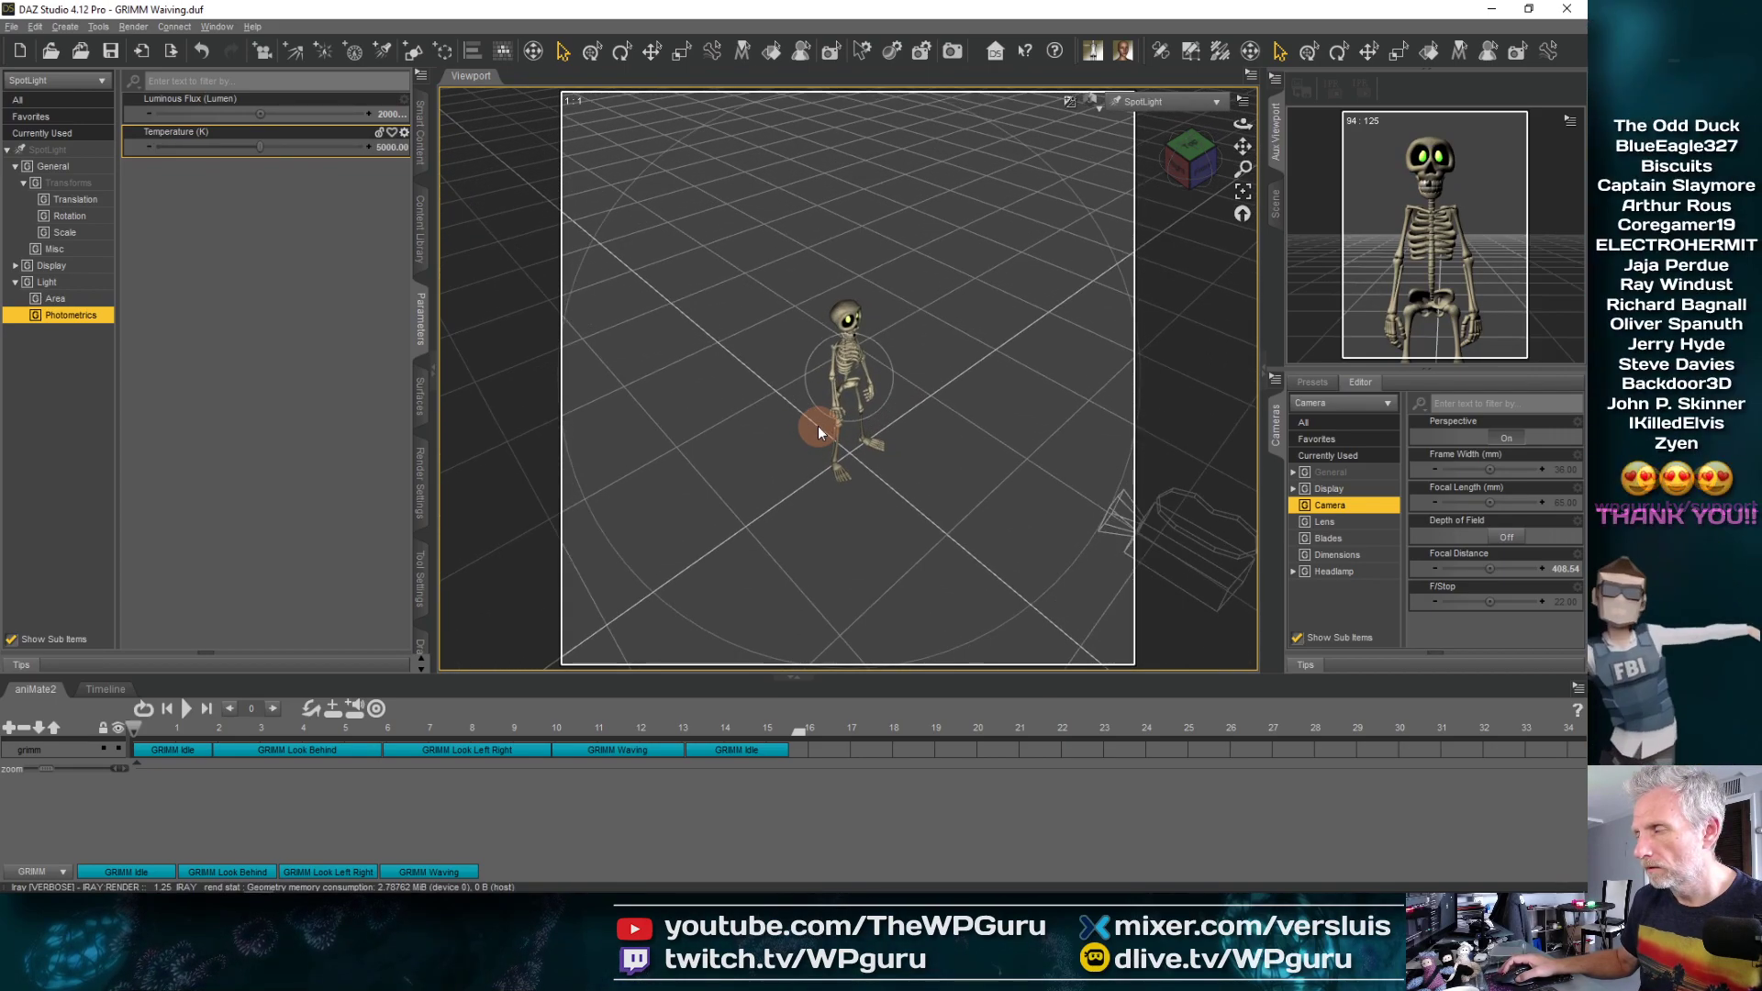
drag(818, 426, 822, 388)
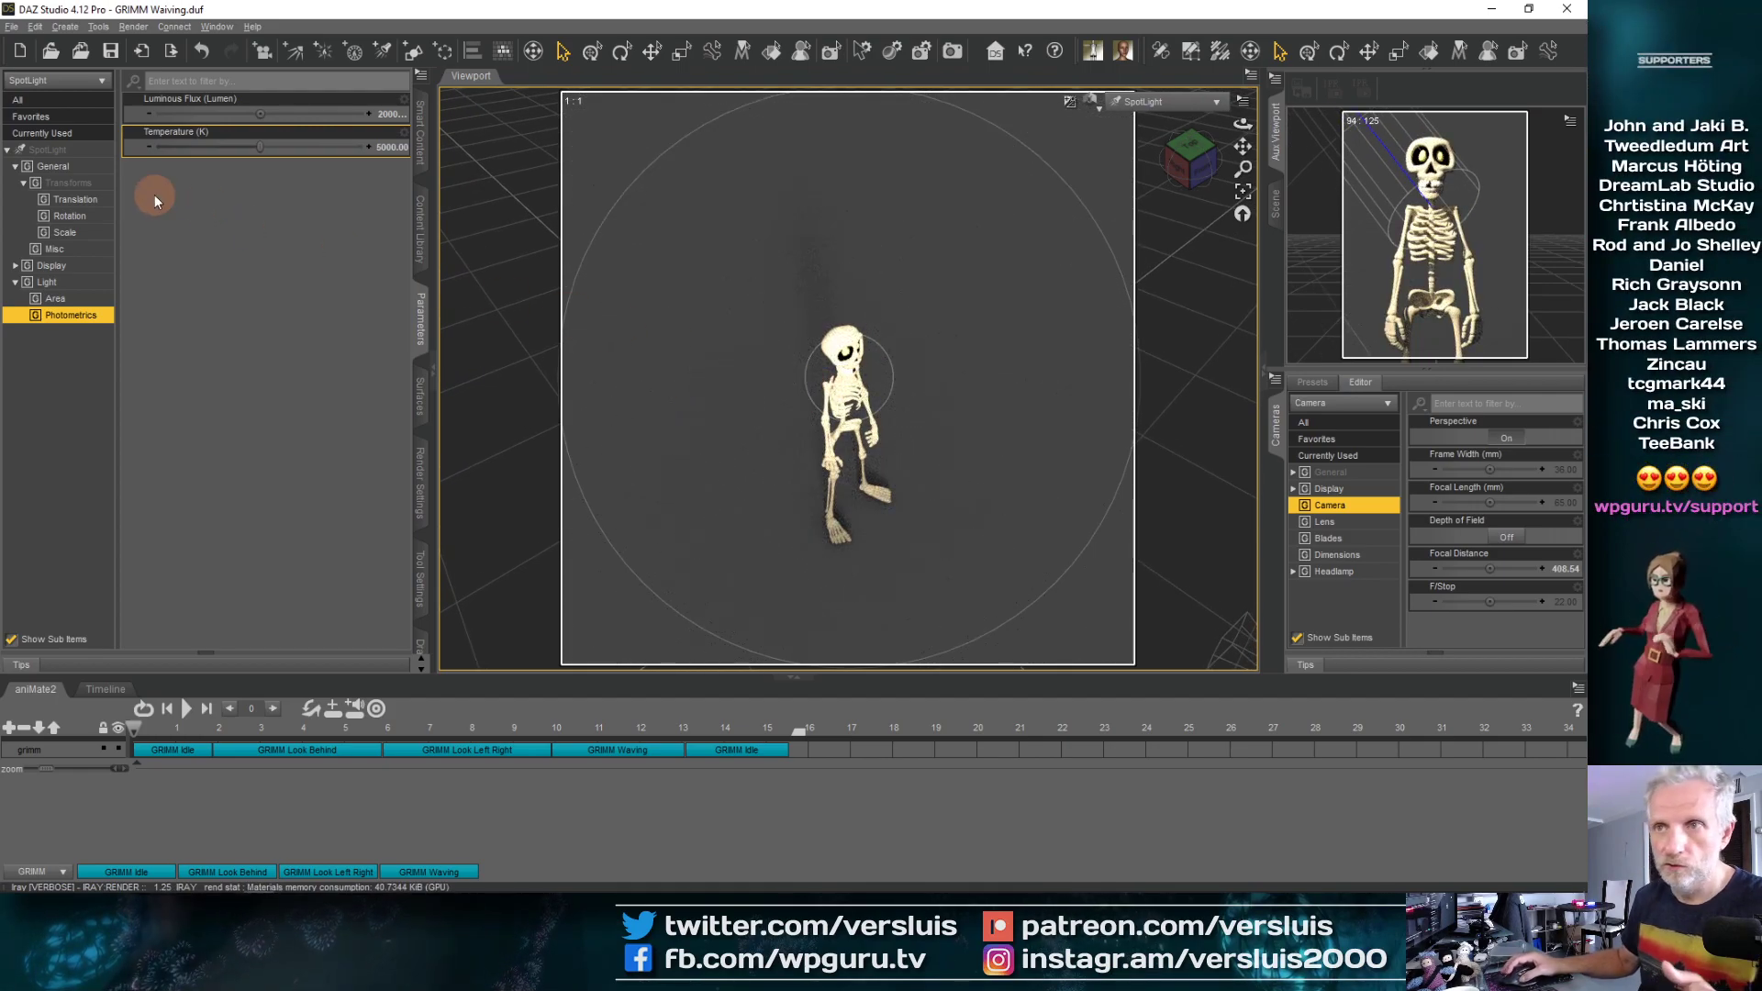
Try Luminous Flux values of 2000, 5000 and 10000 lumen on the spotlight
double_click(265, 114)
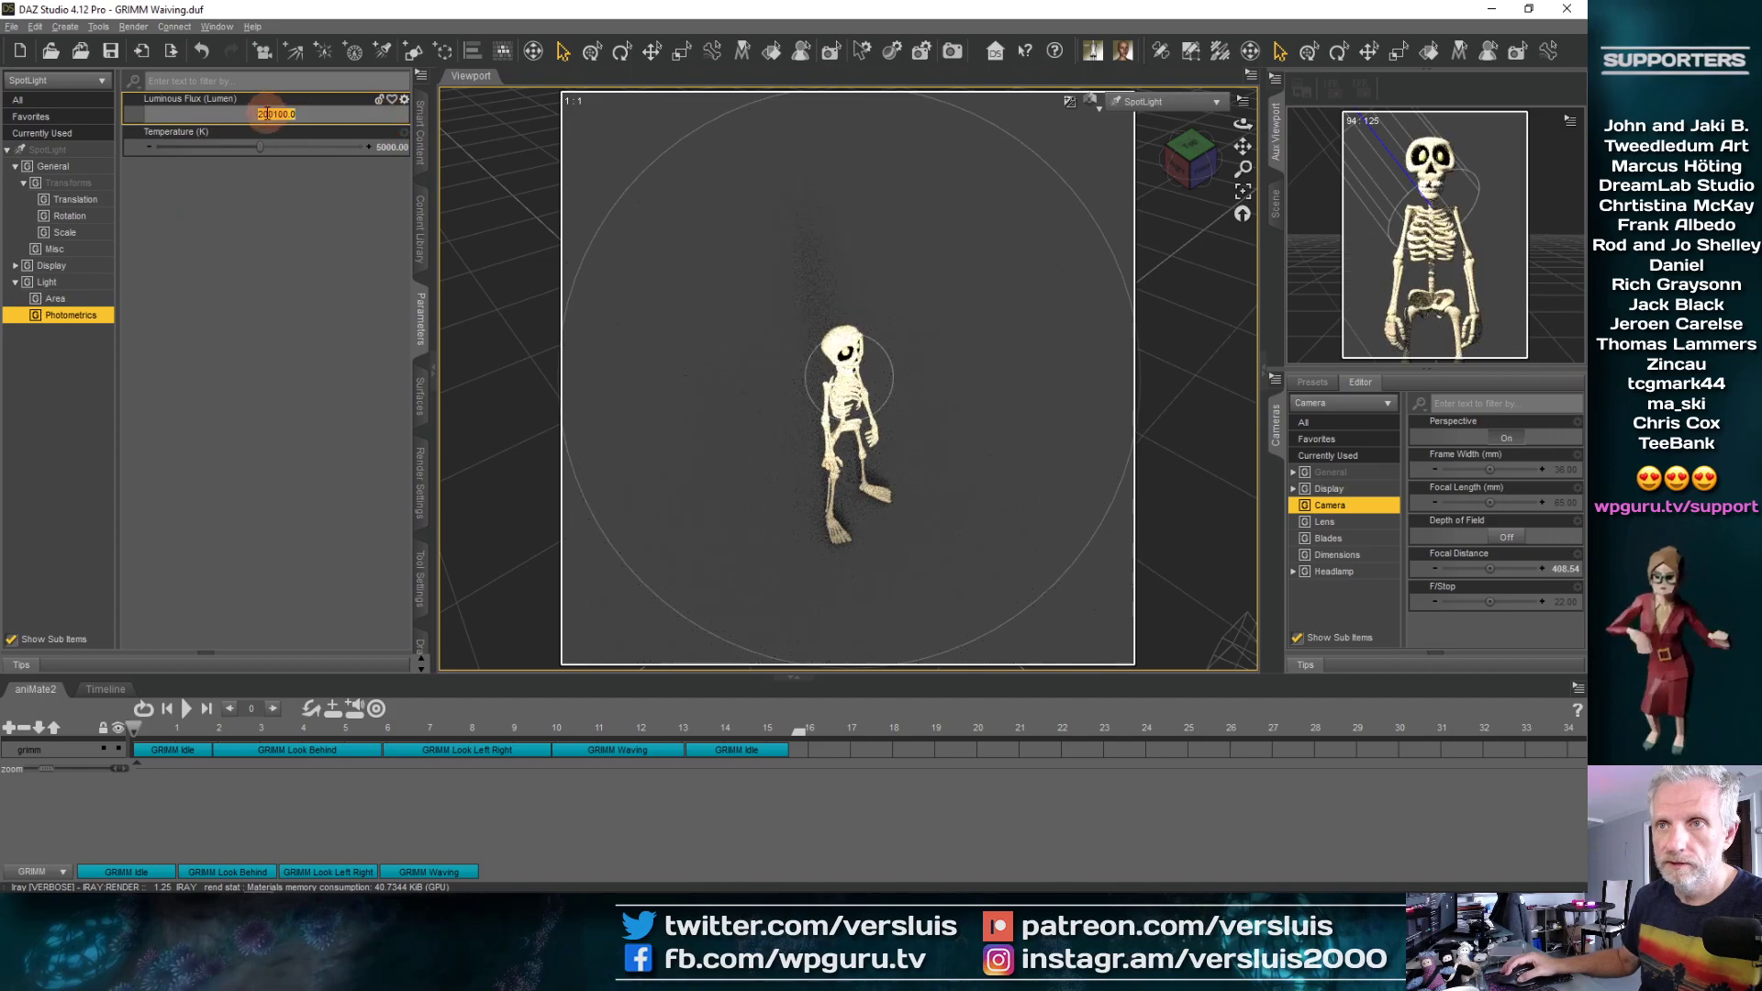
click(264, 114)
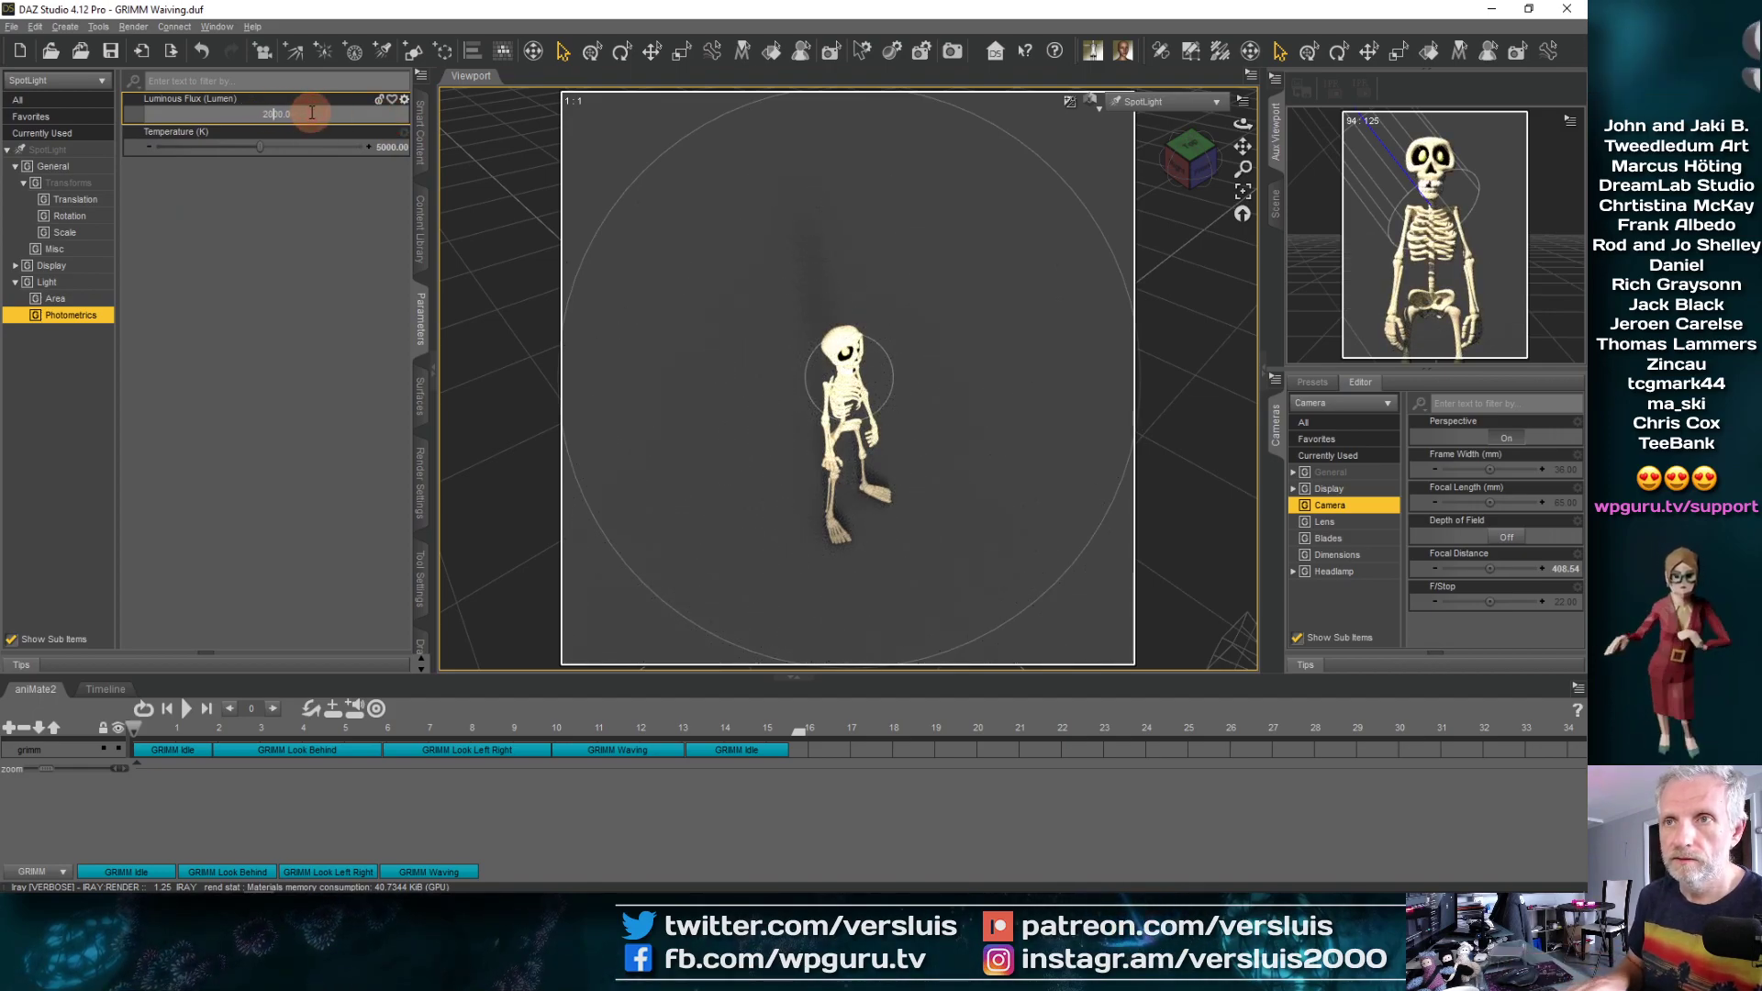
key(Return)
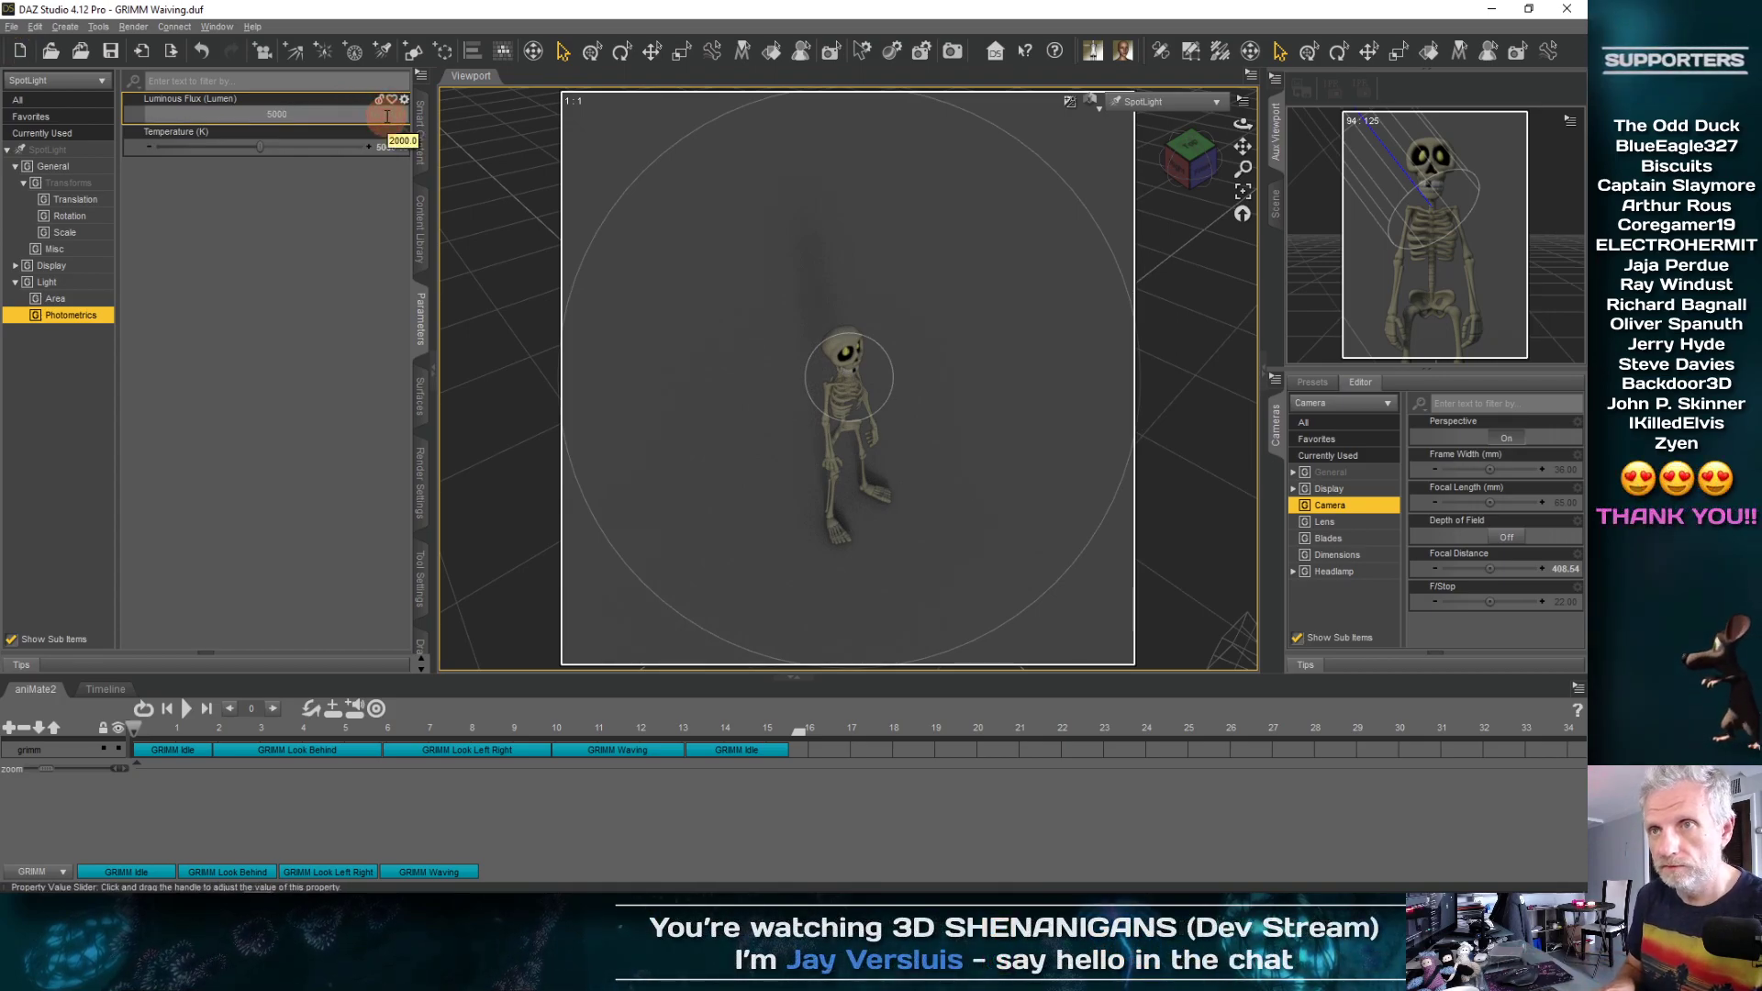
key(Return)
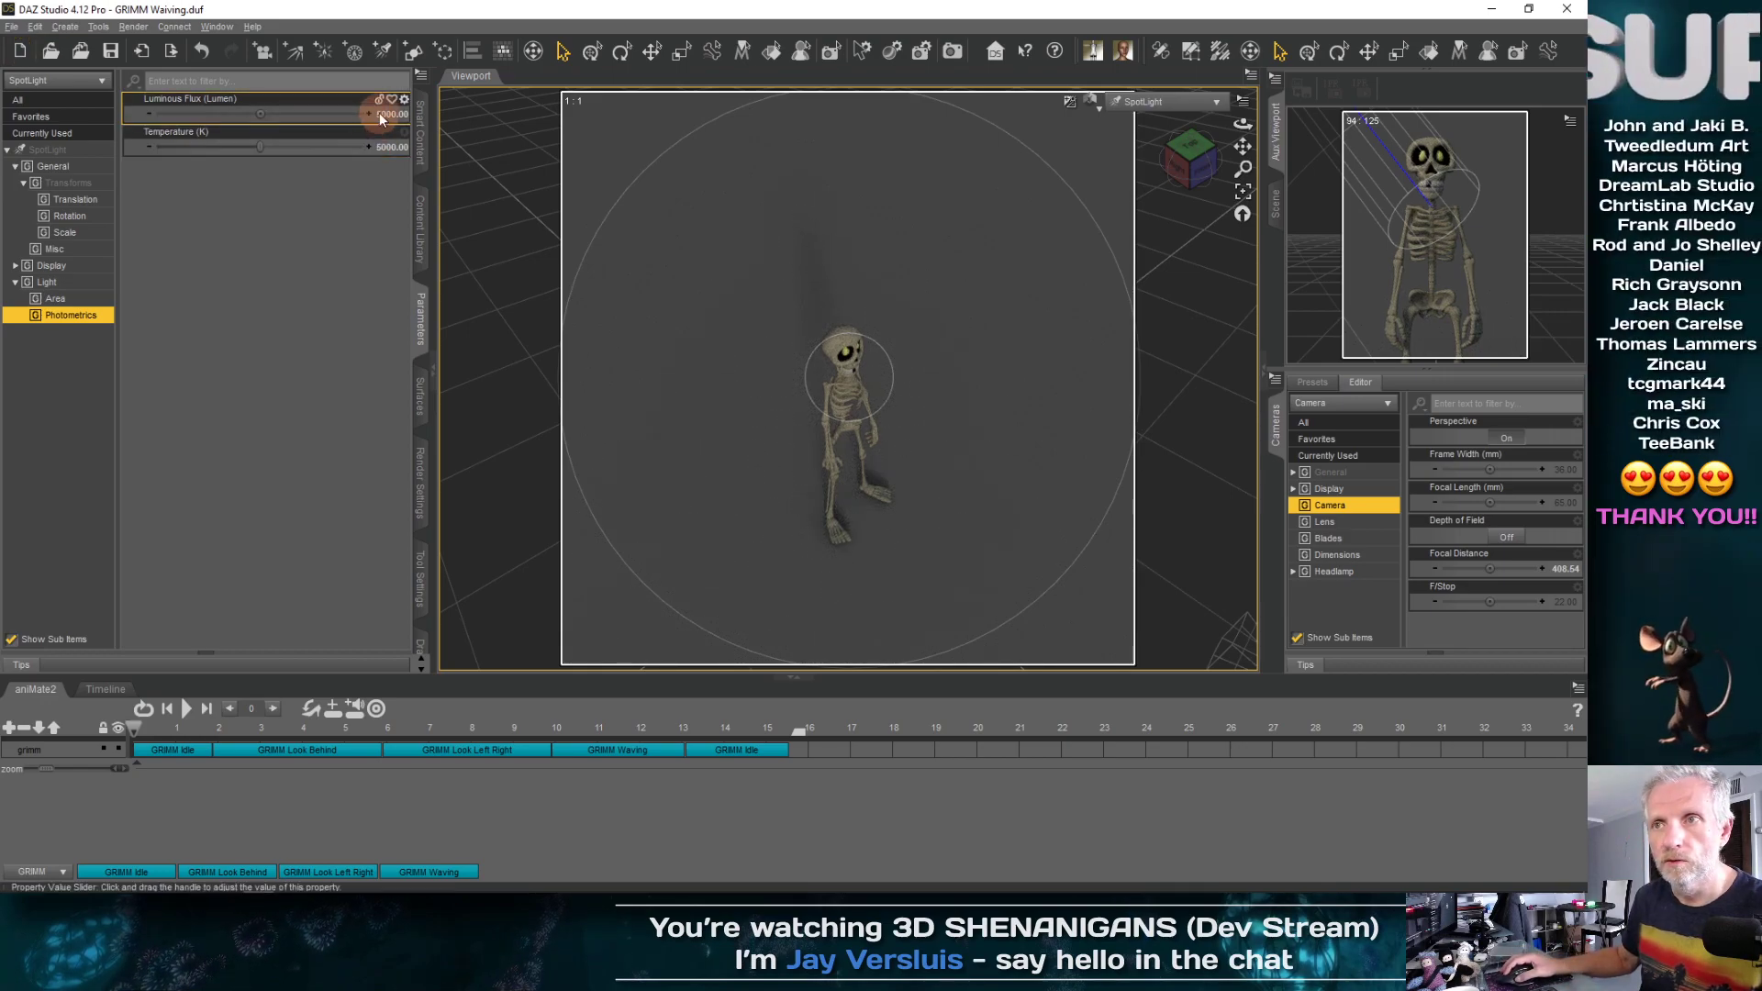
click(378, 114)
text(1000)
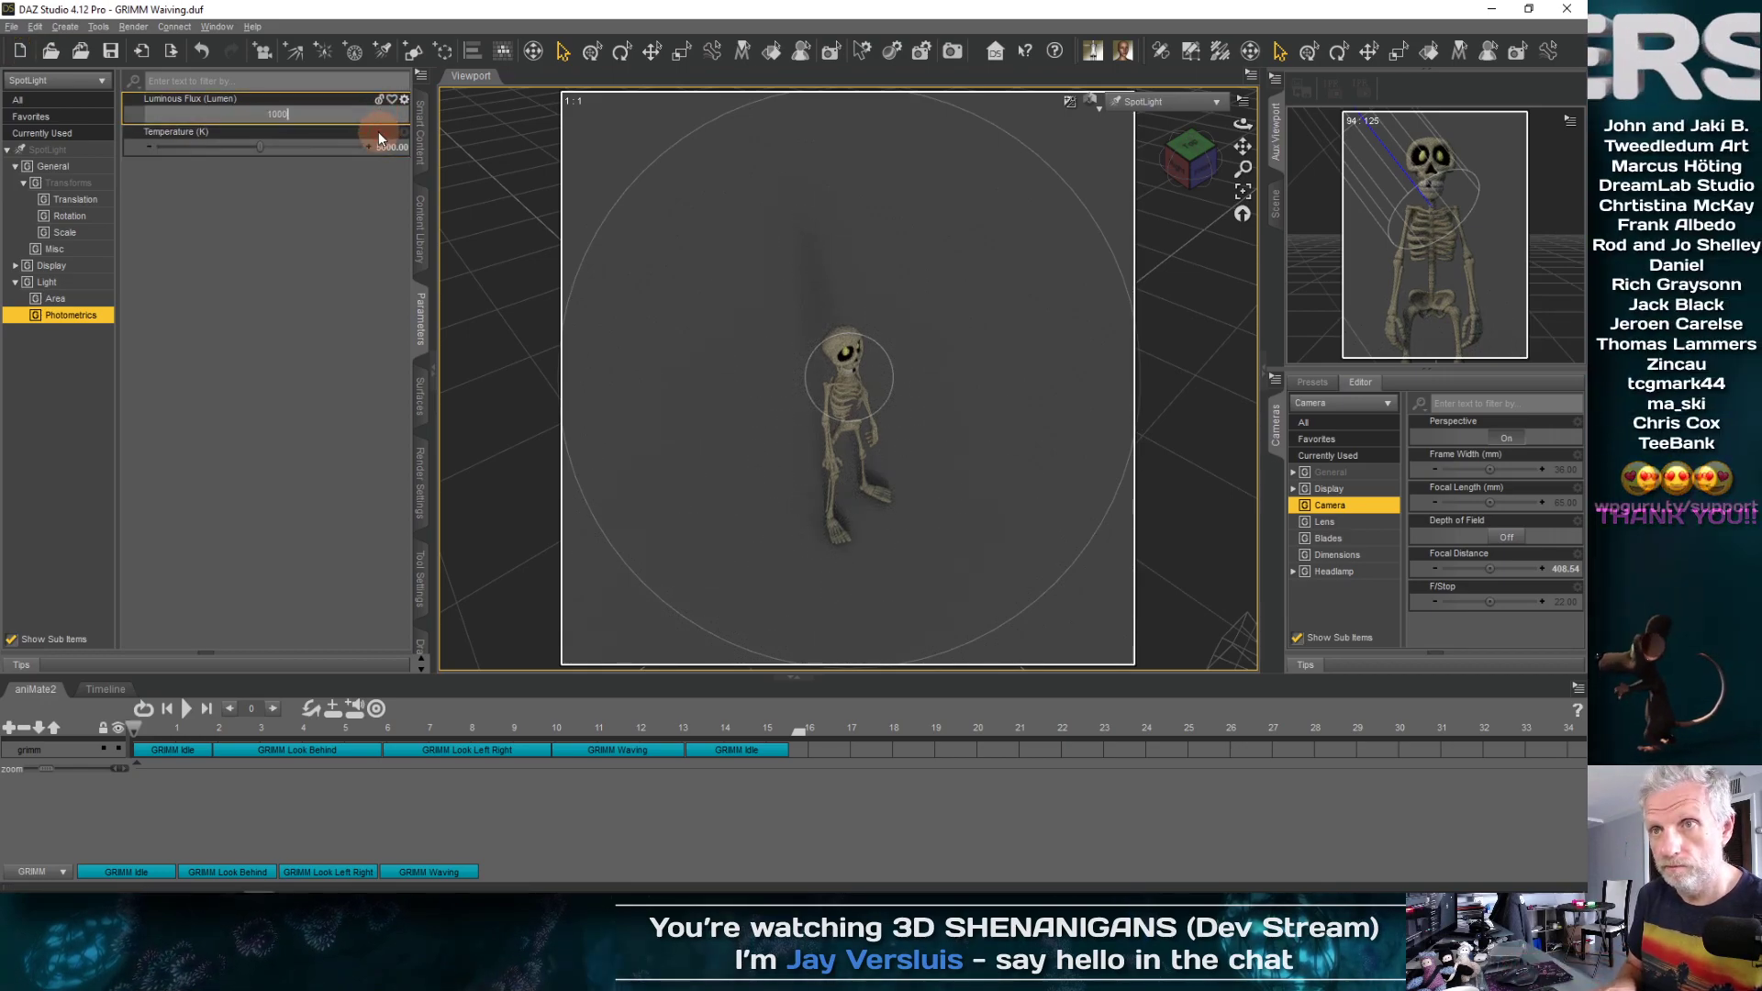
key(Return)
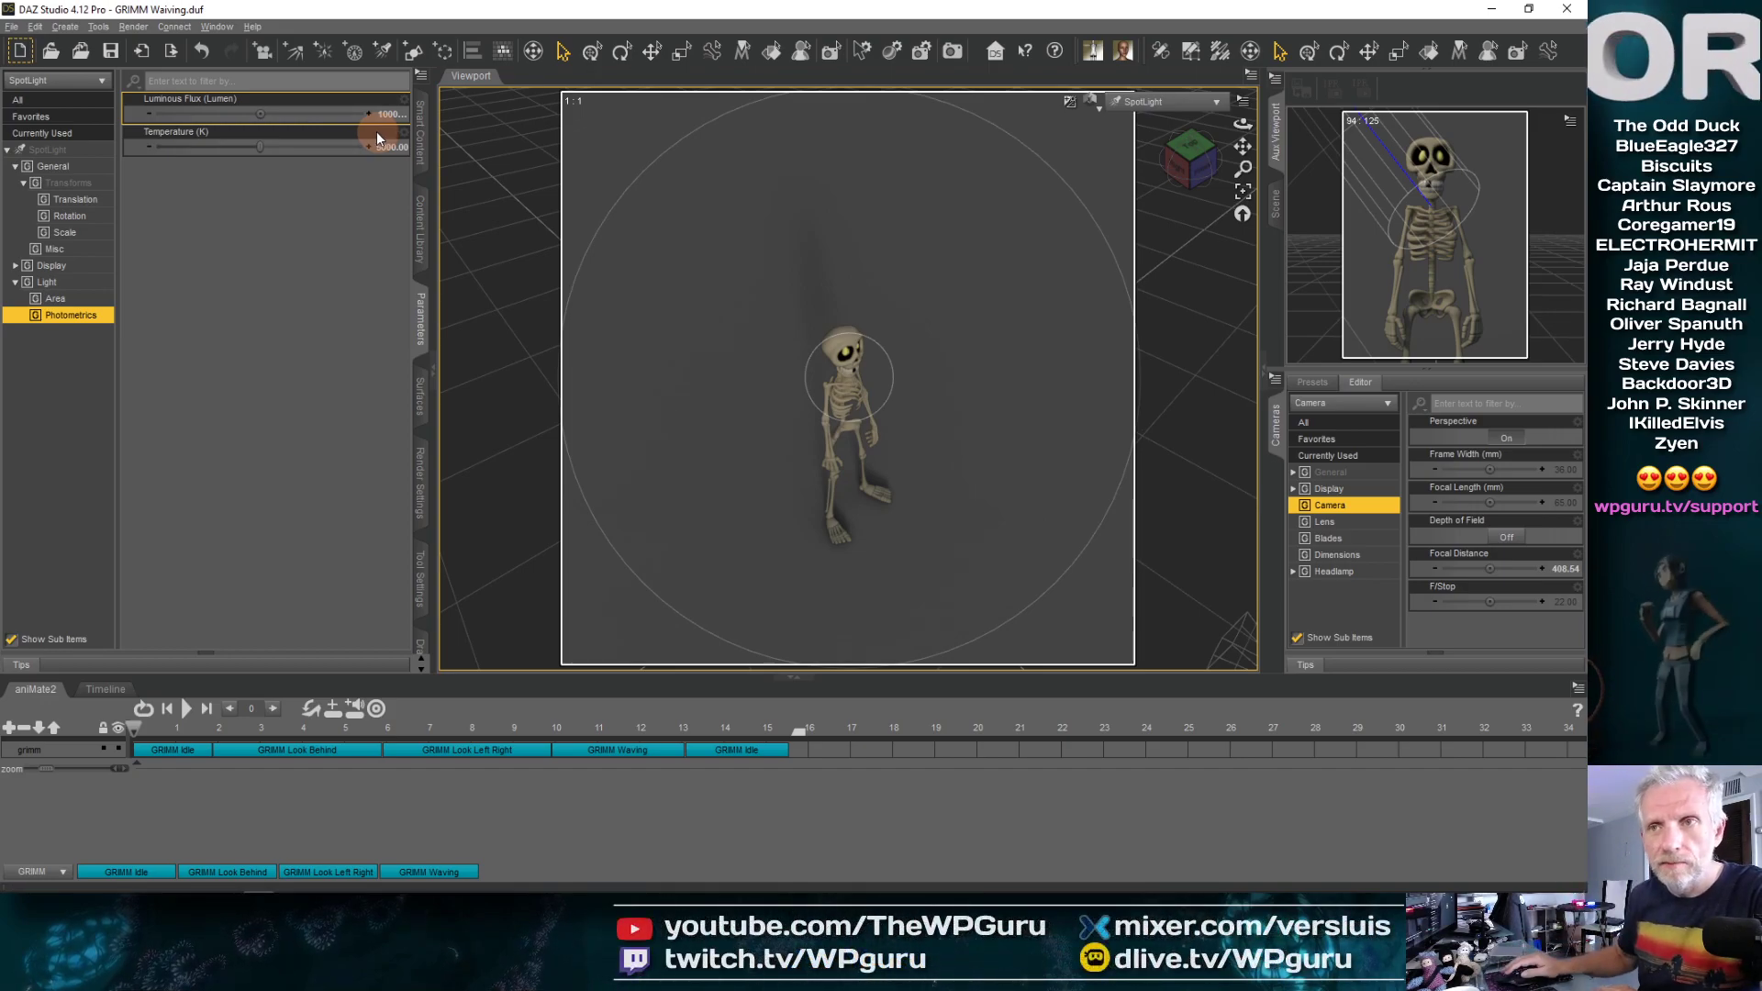
Set the spotlight's Luminous Flux to 20000 lumen
double_click(280, 113)
key(Return)
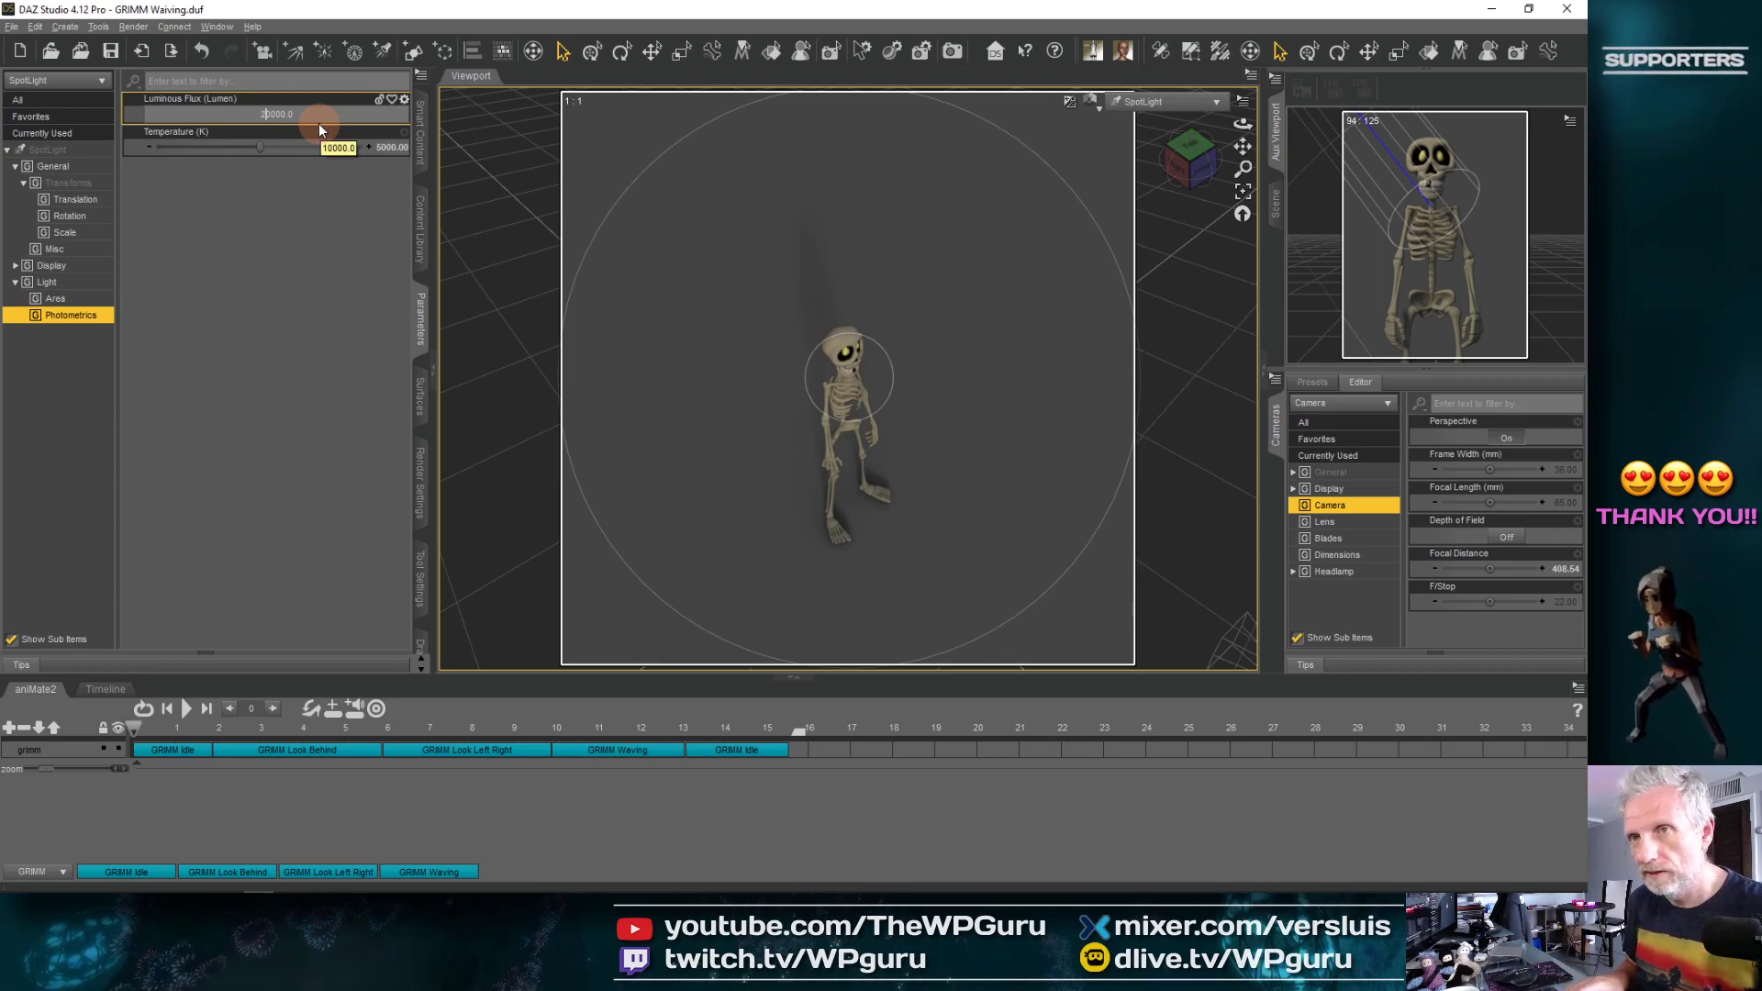
key(BackSpace)
text(2)
key(Return)
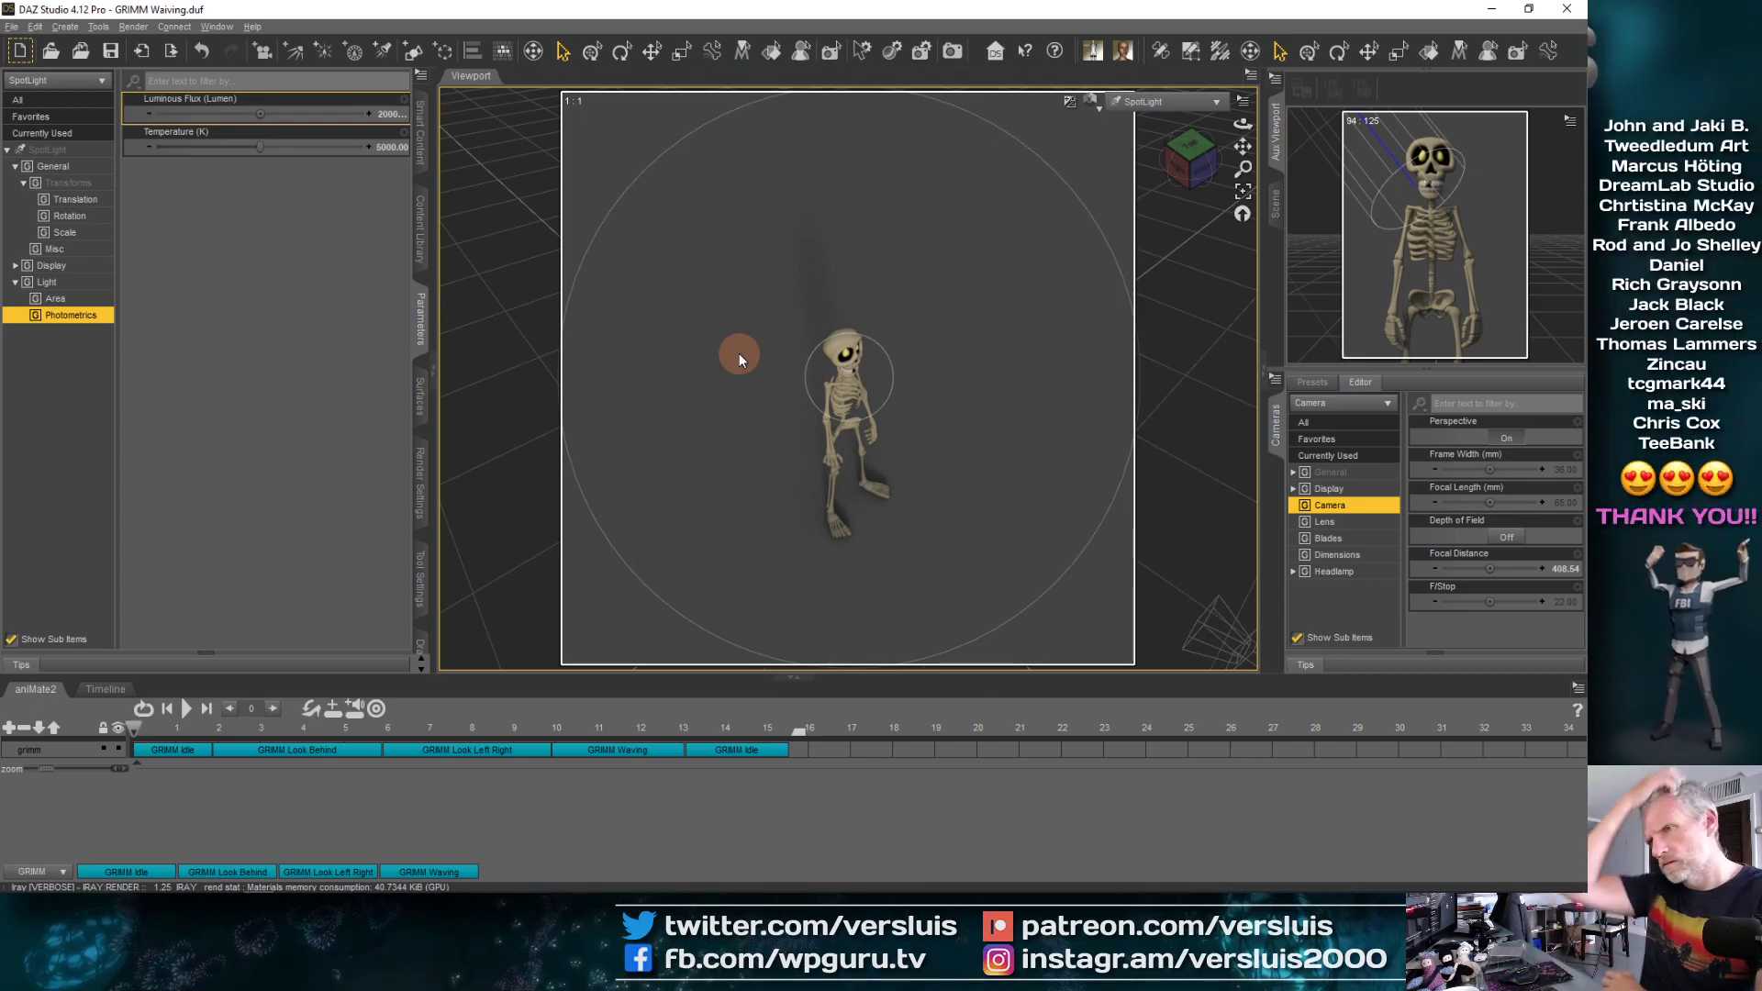
Set the draw style of both the main viewport and the auxiliary viewport to Texture Shaded
click(1092, 102)
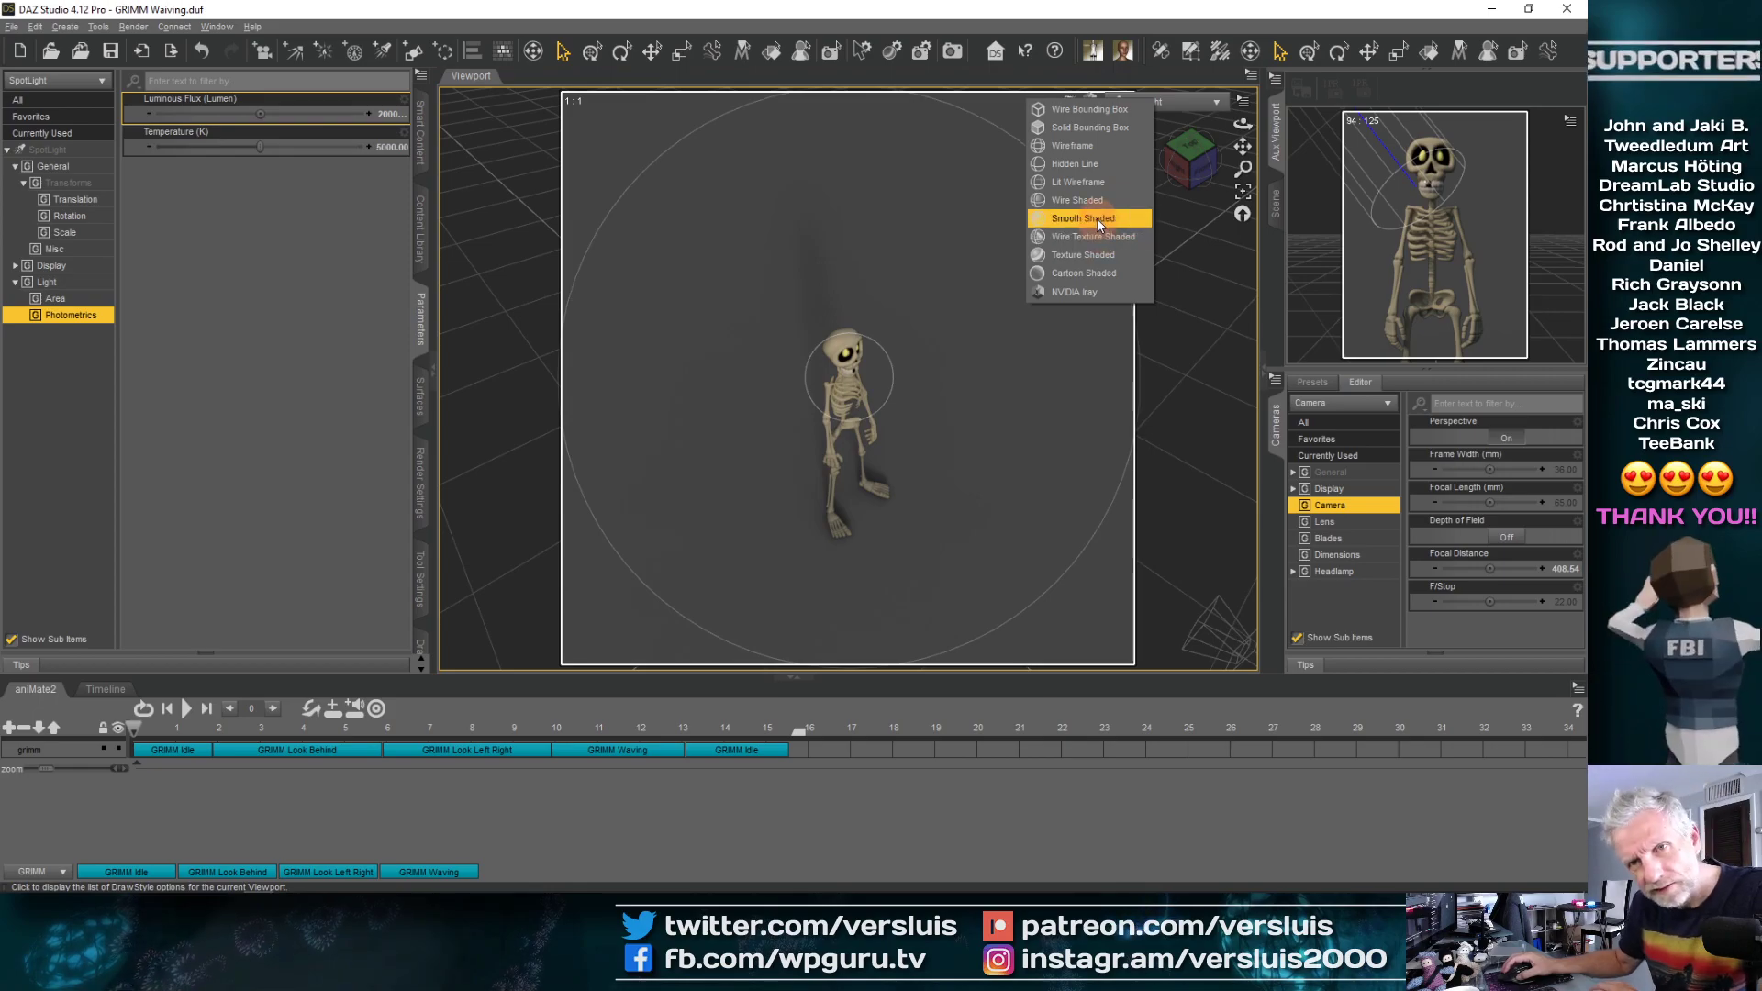
click(1094, 252)
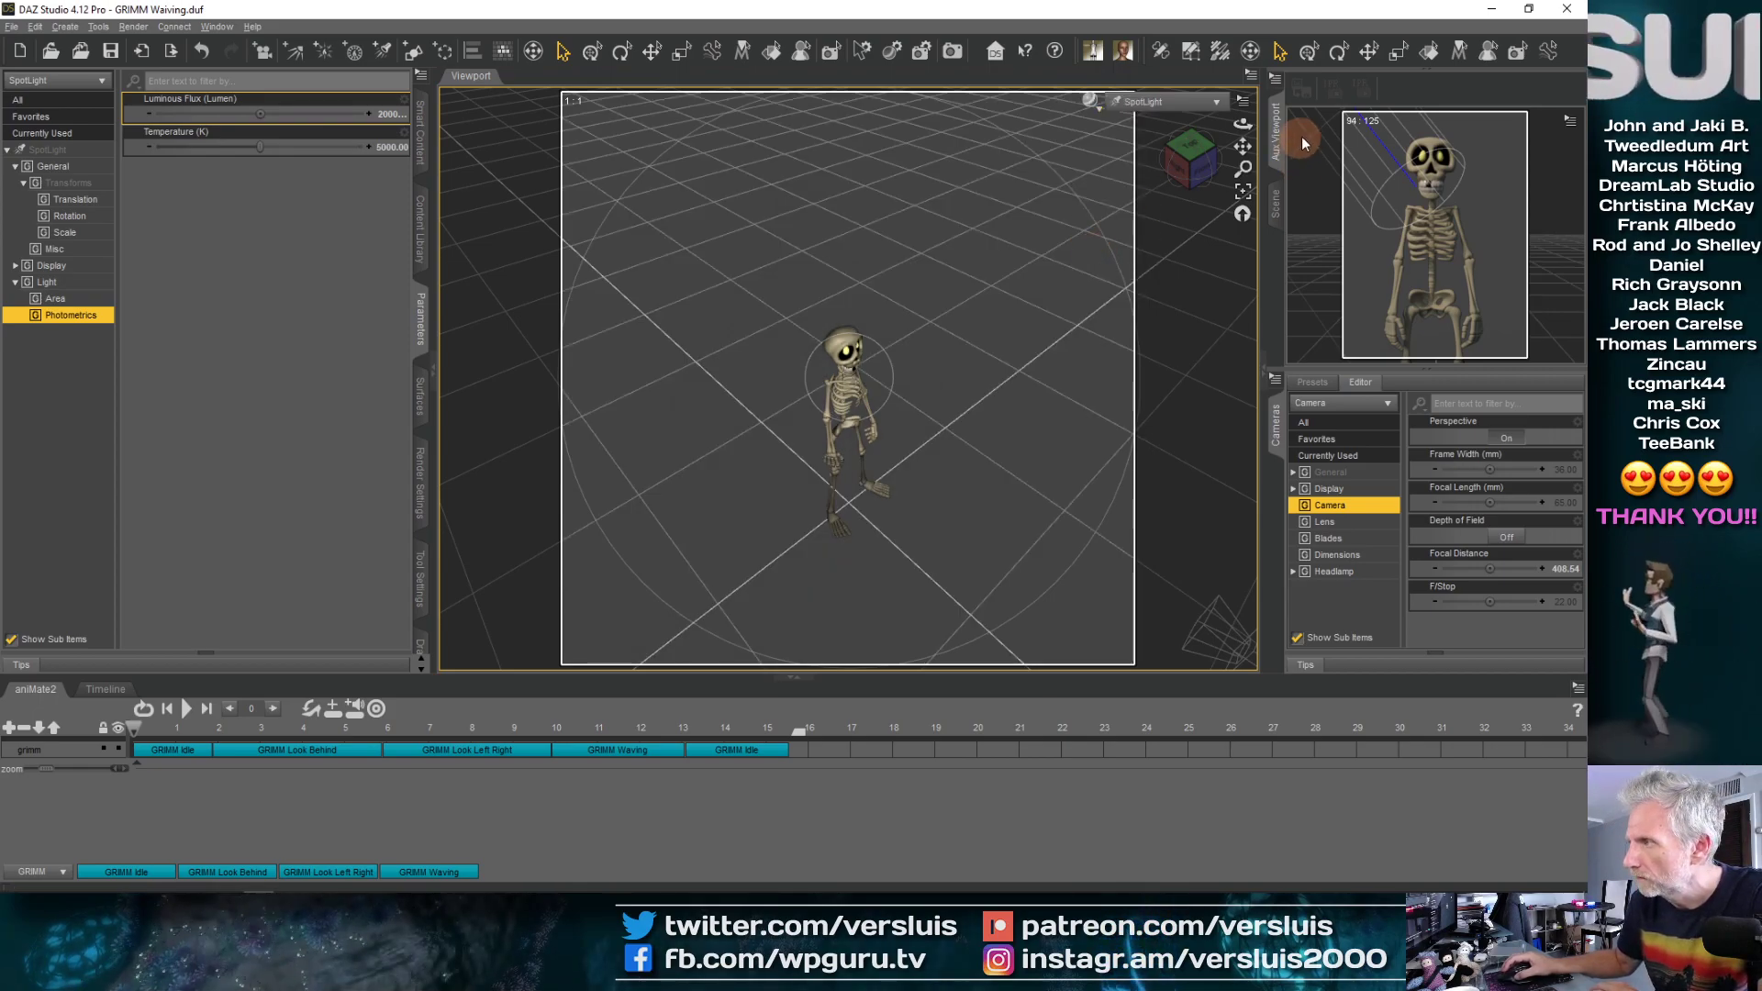
click(1422, 129)
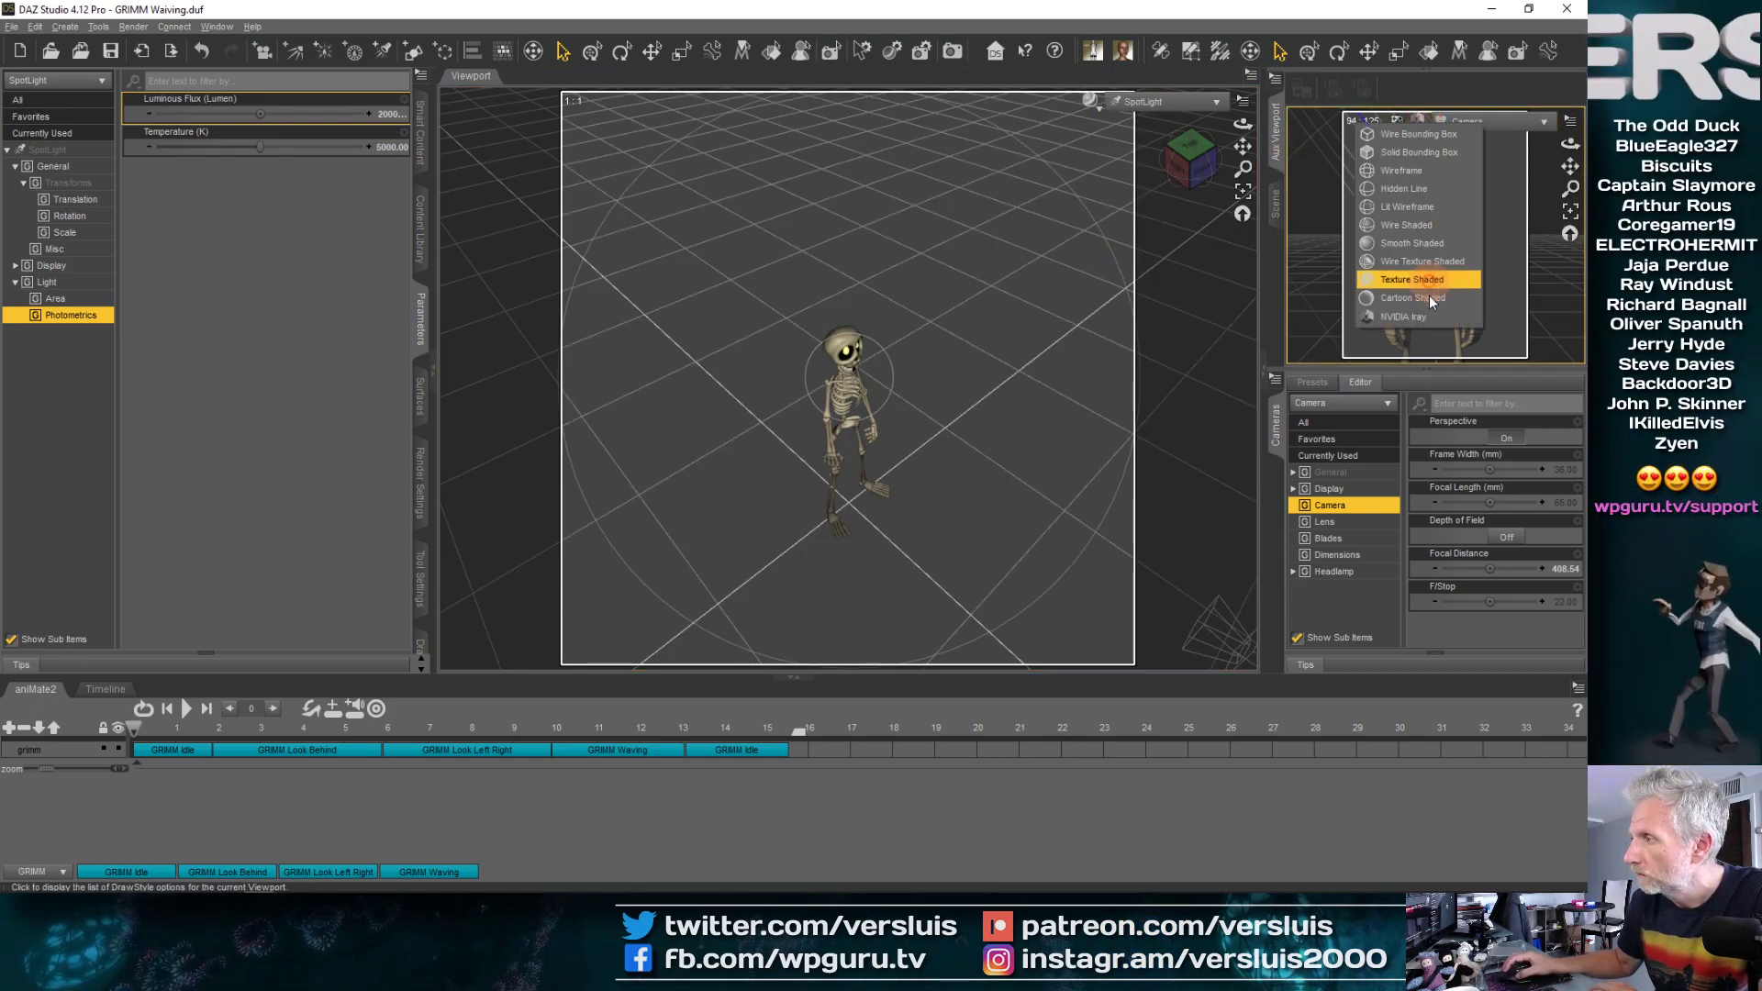
click(1423, 280)
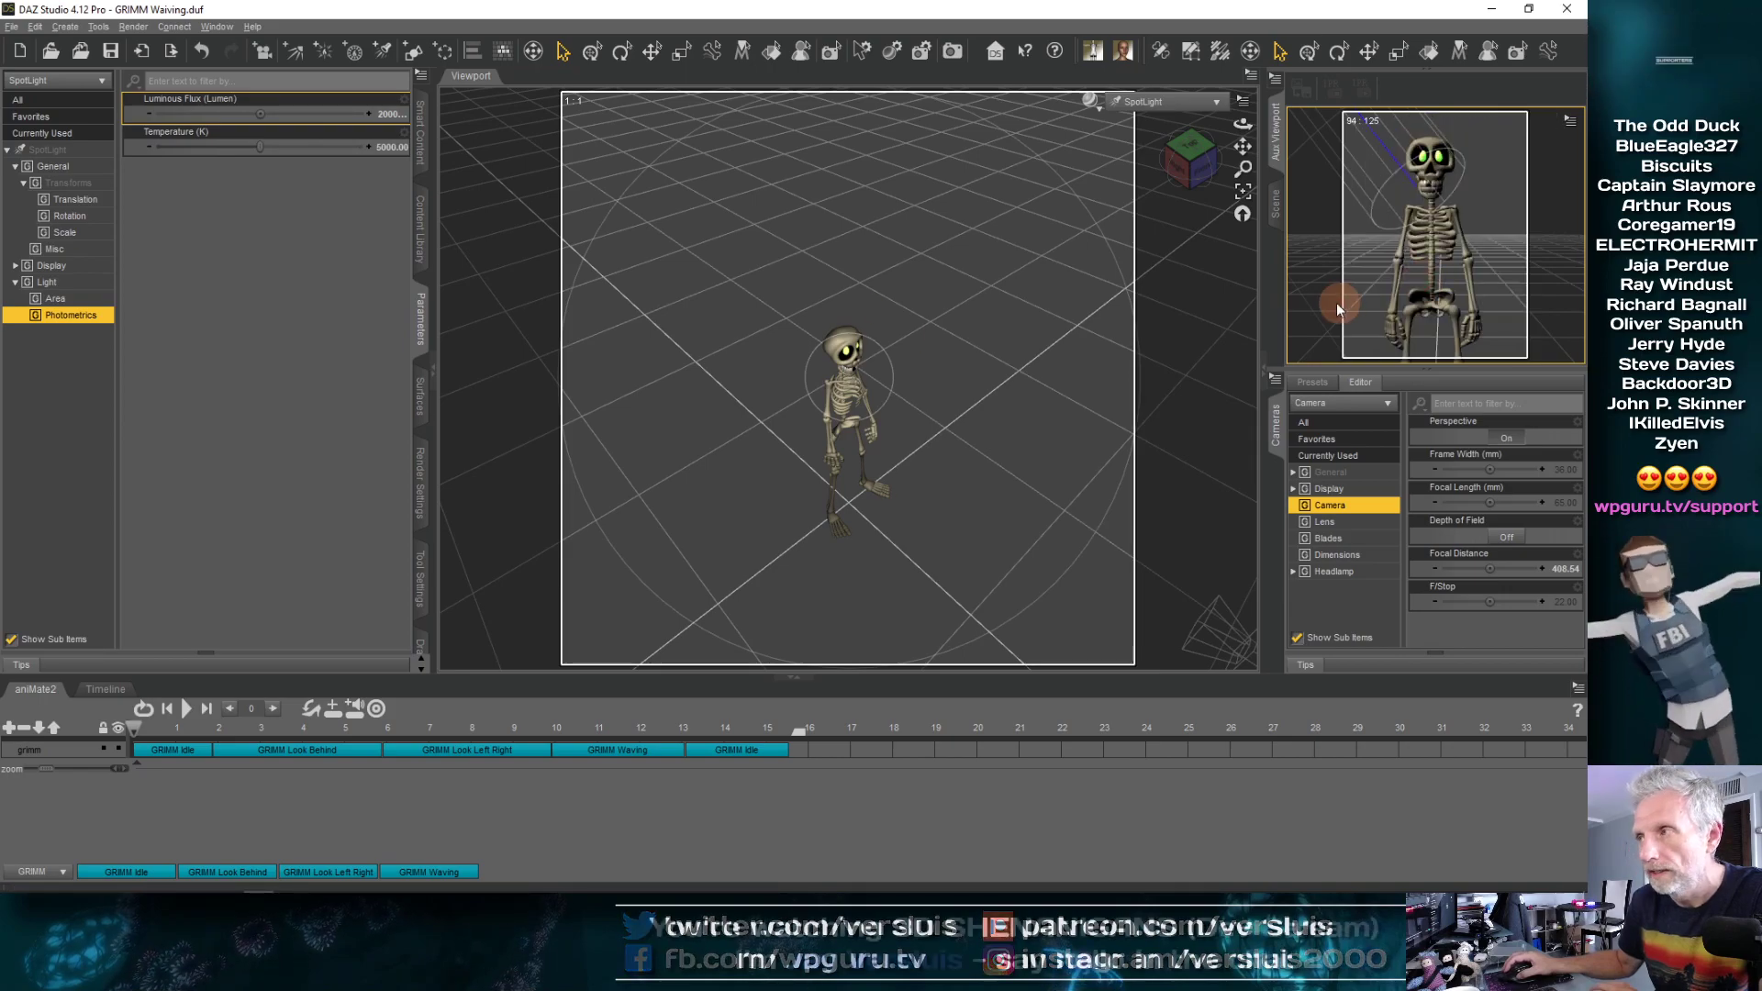
Show the scene through the Perspective View in the main viewport and turn off its aspect frame
click(1164, 101)
click(1126, 178)
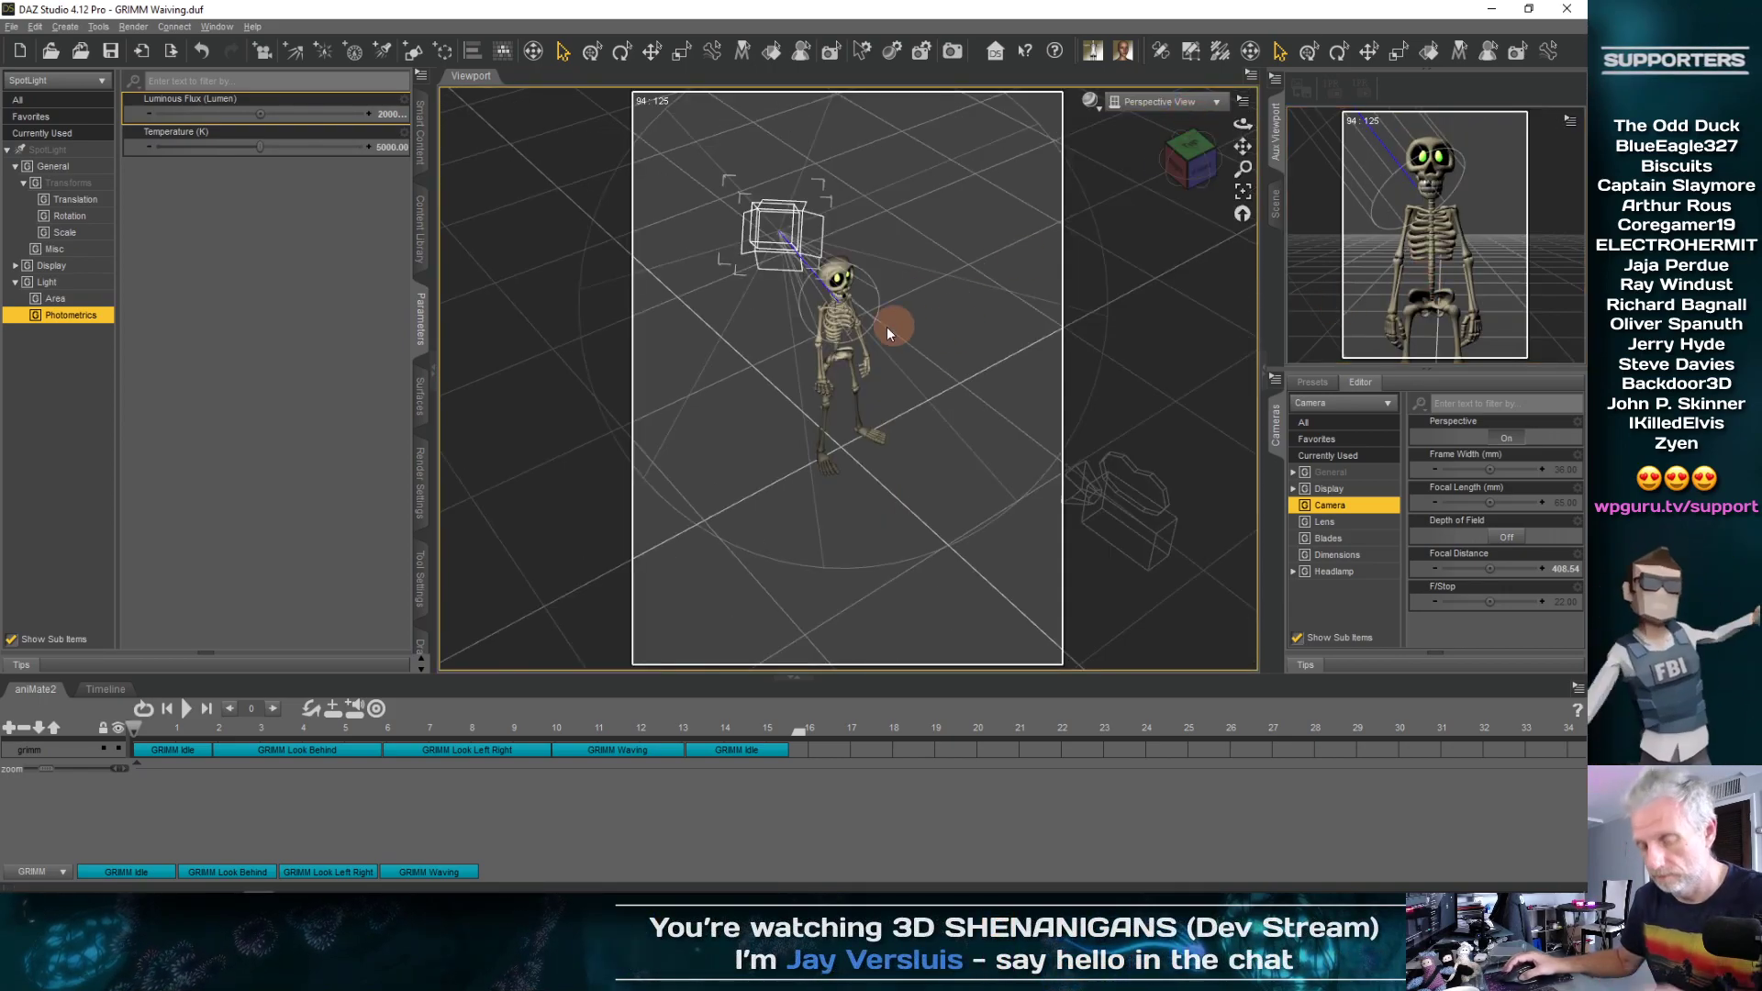
drag(887, 327, 872, 328)
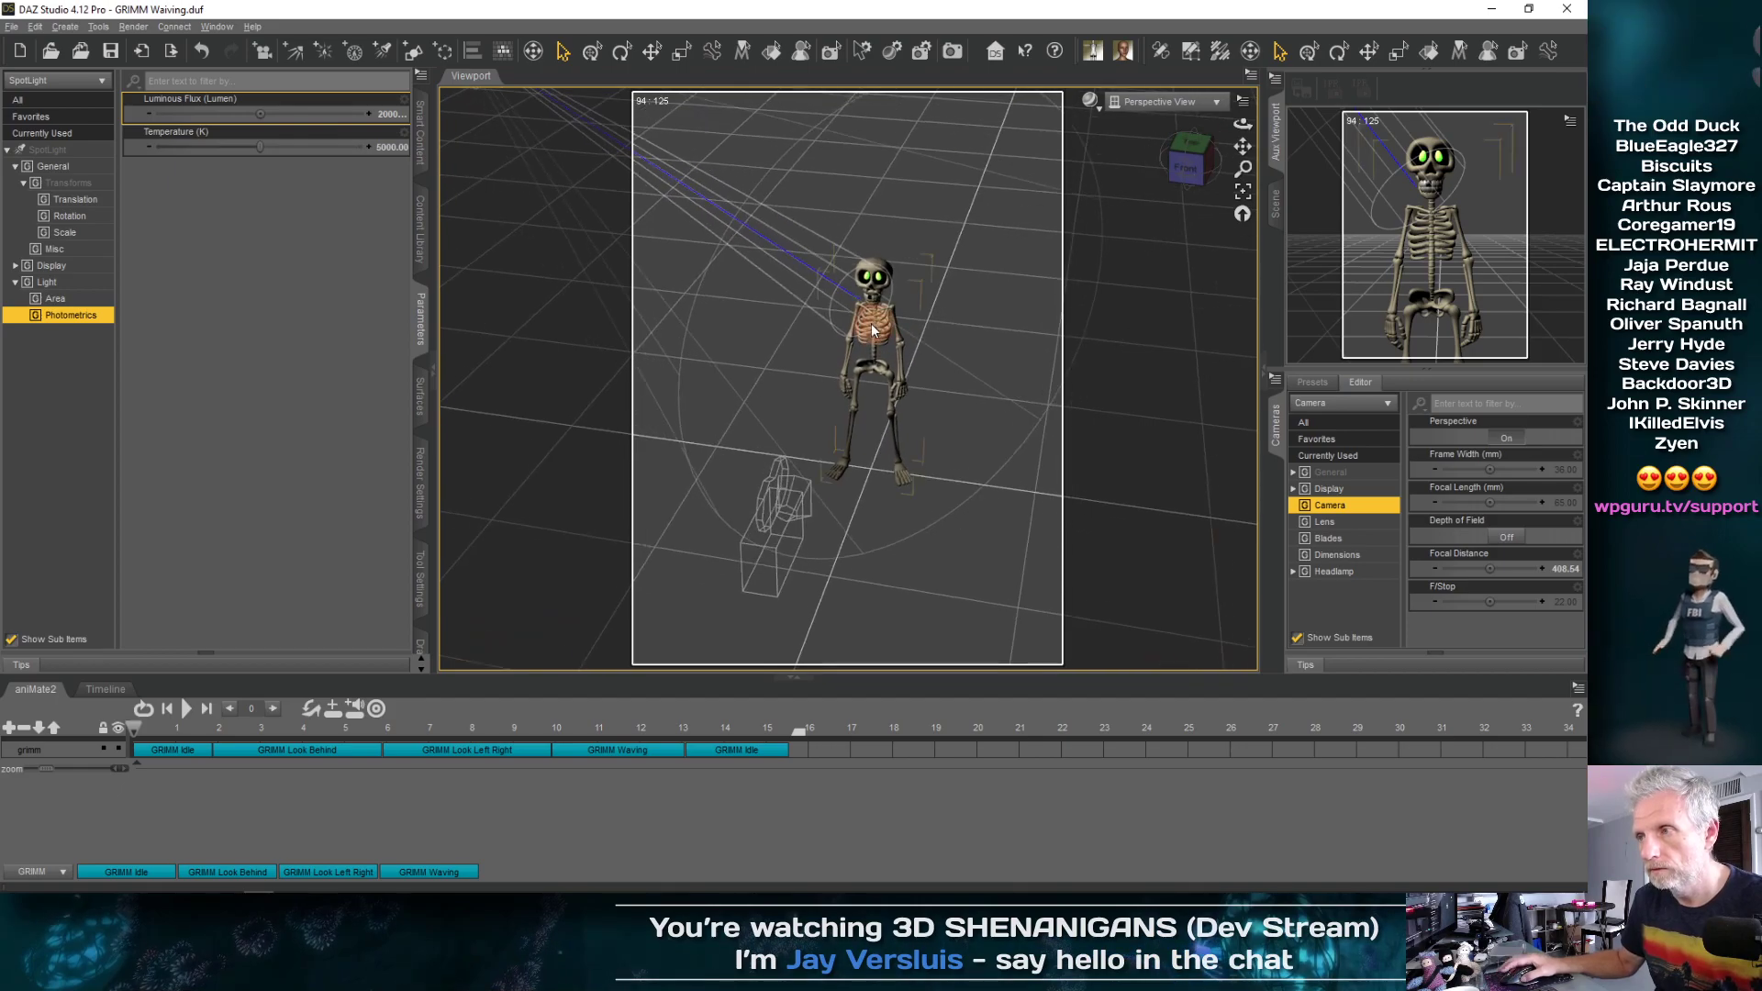
scroll(870, 323, down, 5)
click(1241, 101)
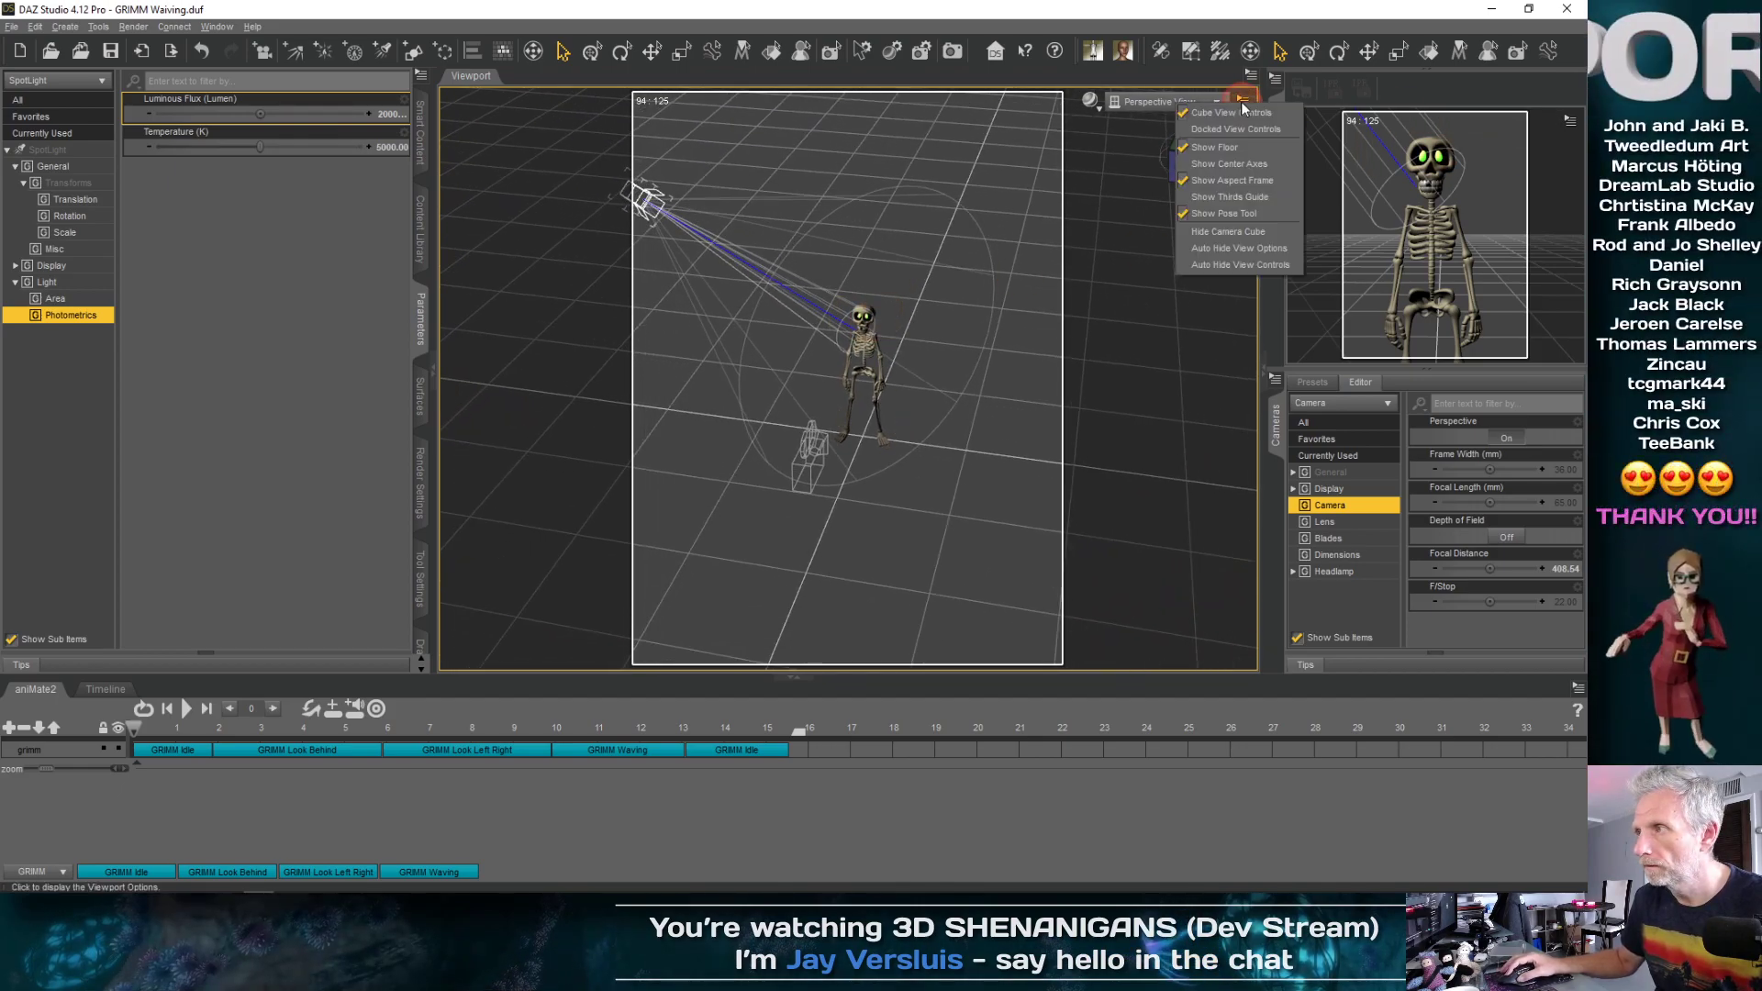
click(1239, 180)
mouse_move(834, 334)
mouse_down()
mouse_move(826, 354)
mouse_move(867, 326)
mouse_move(964, 313)
mouse_move(1048, 326)
mouse_move(1000, 353)
mouse_move(1115, 292)
mouse_move(833, 334)
mouse_up()
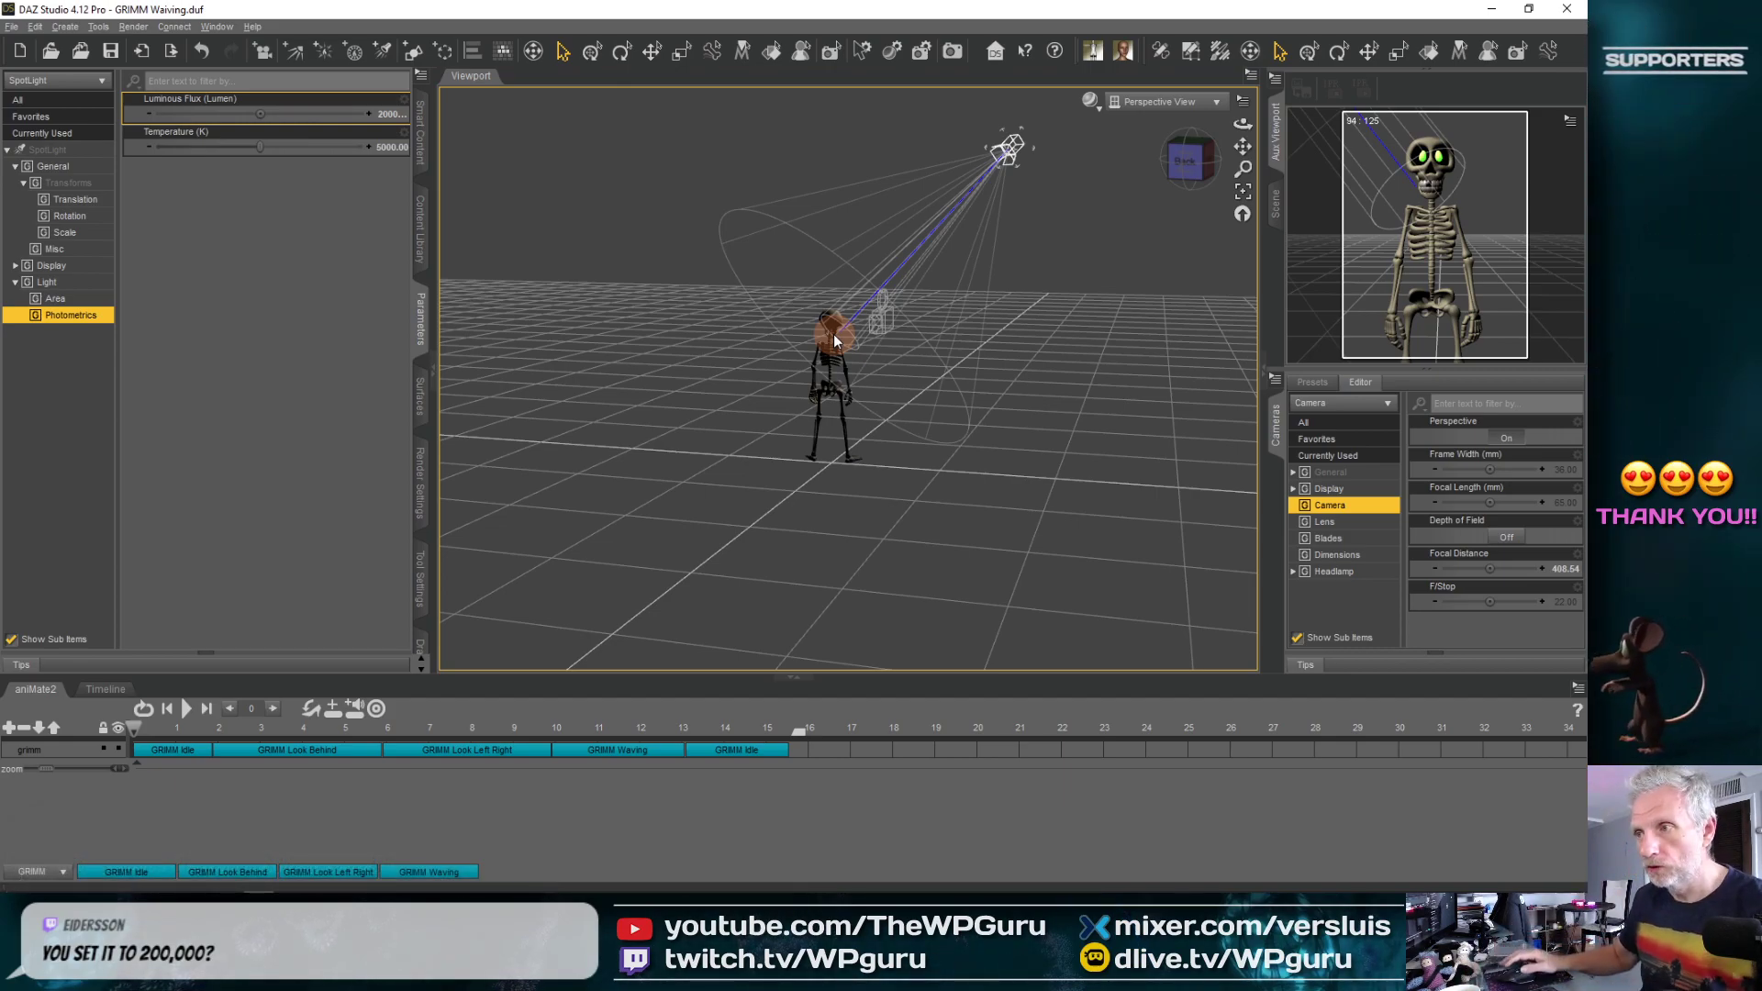
Check the exact Luminous Flux value of the spotlight without changing it
click(376, 114)
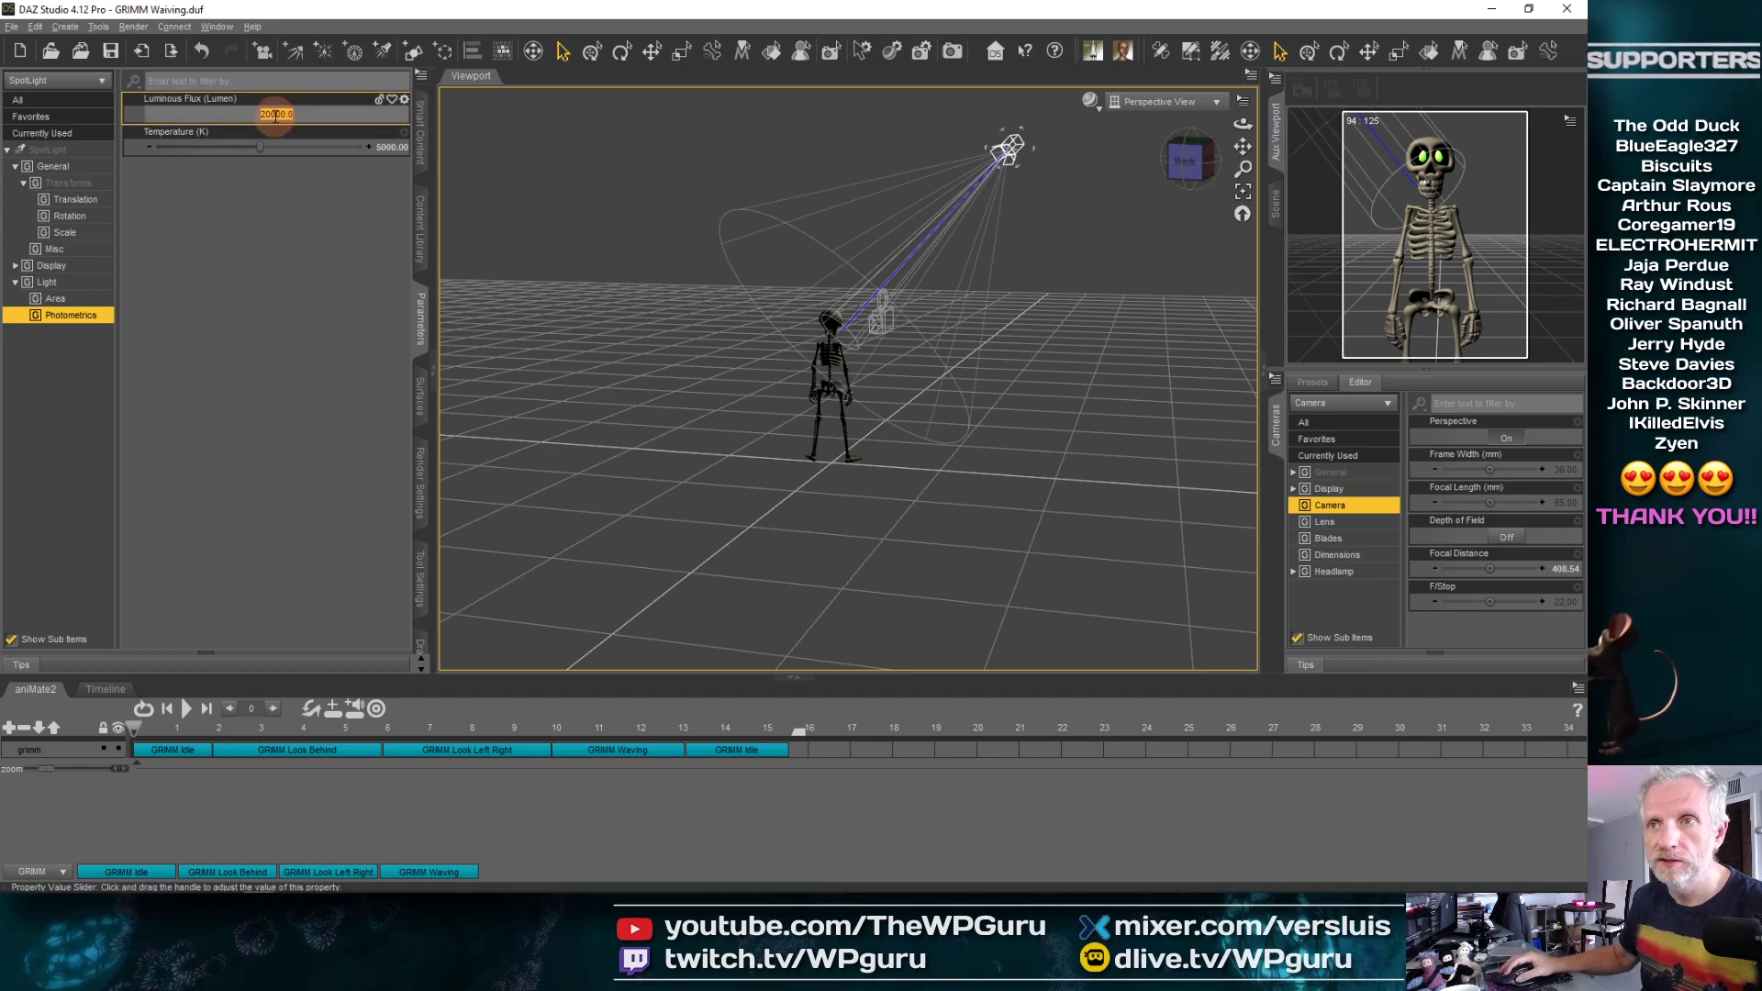
key(Return)
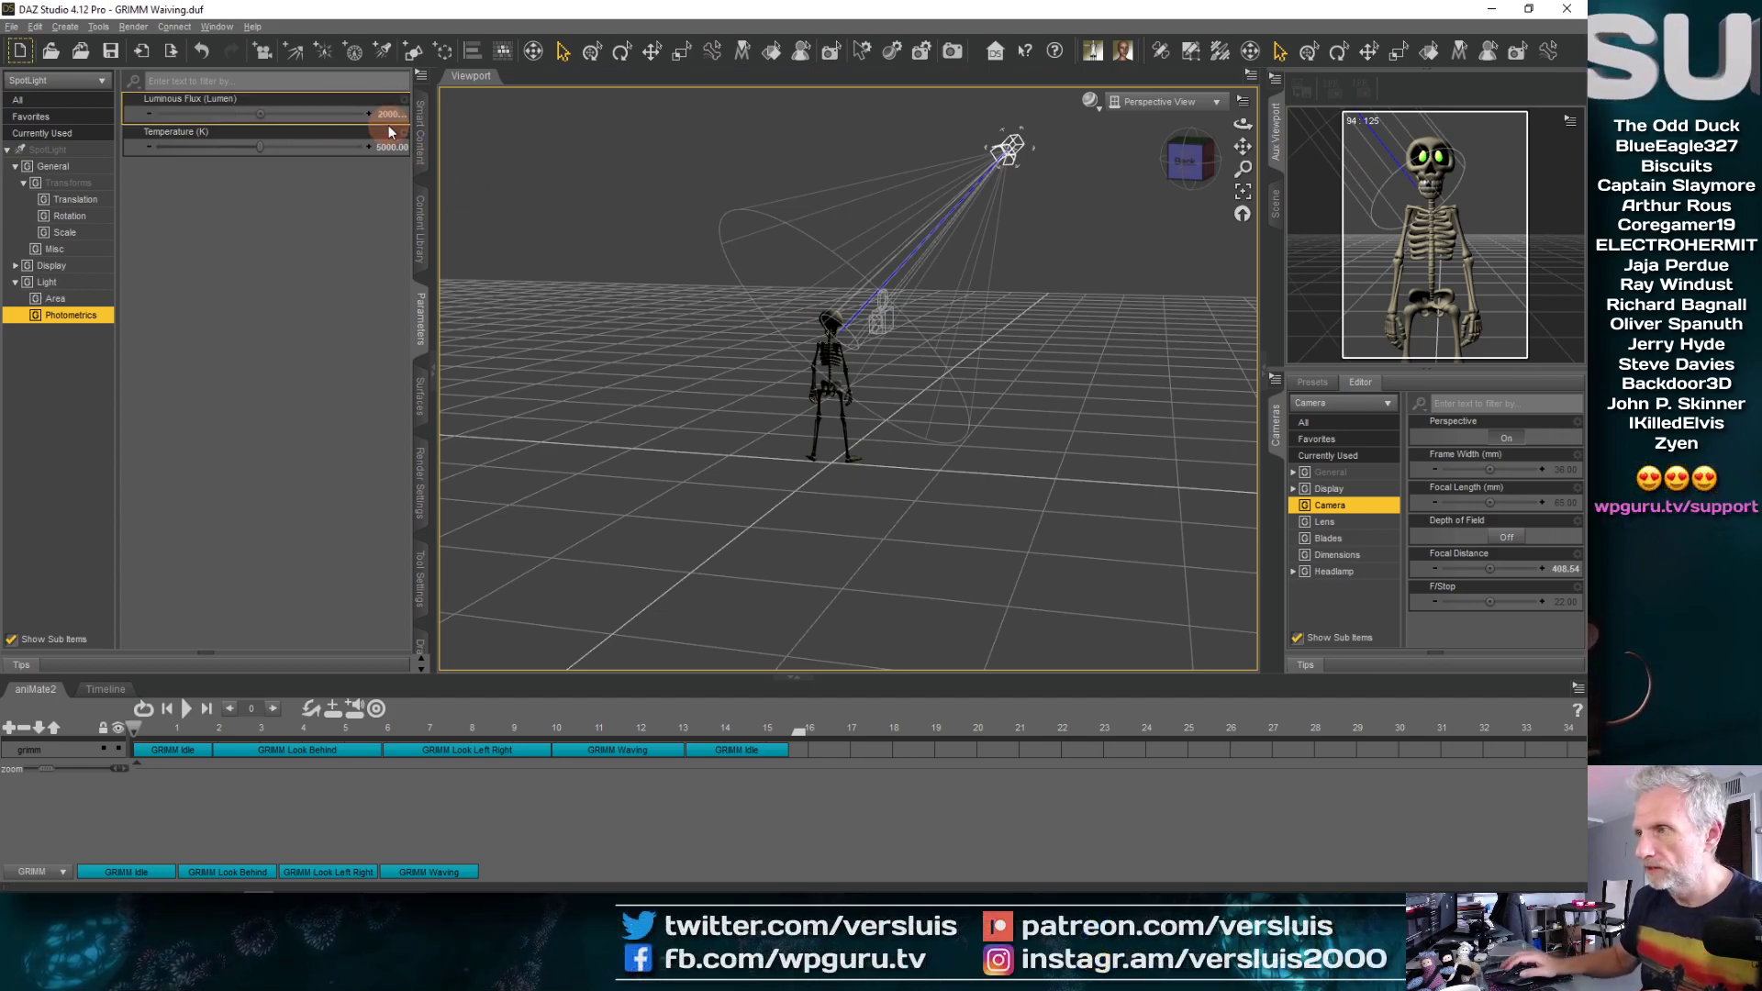
click(533, 156)
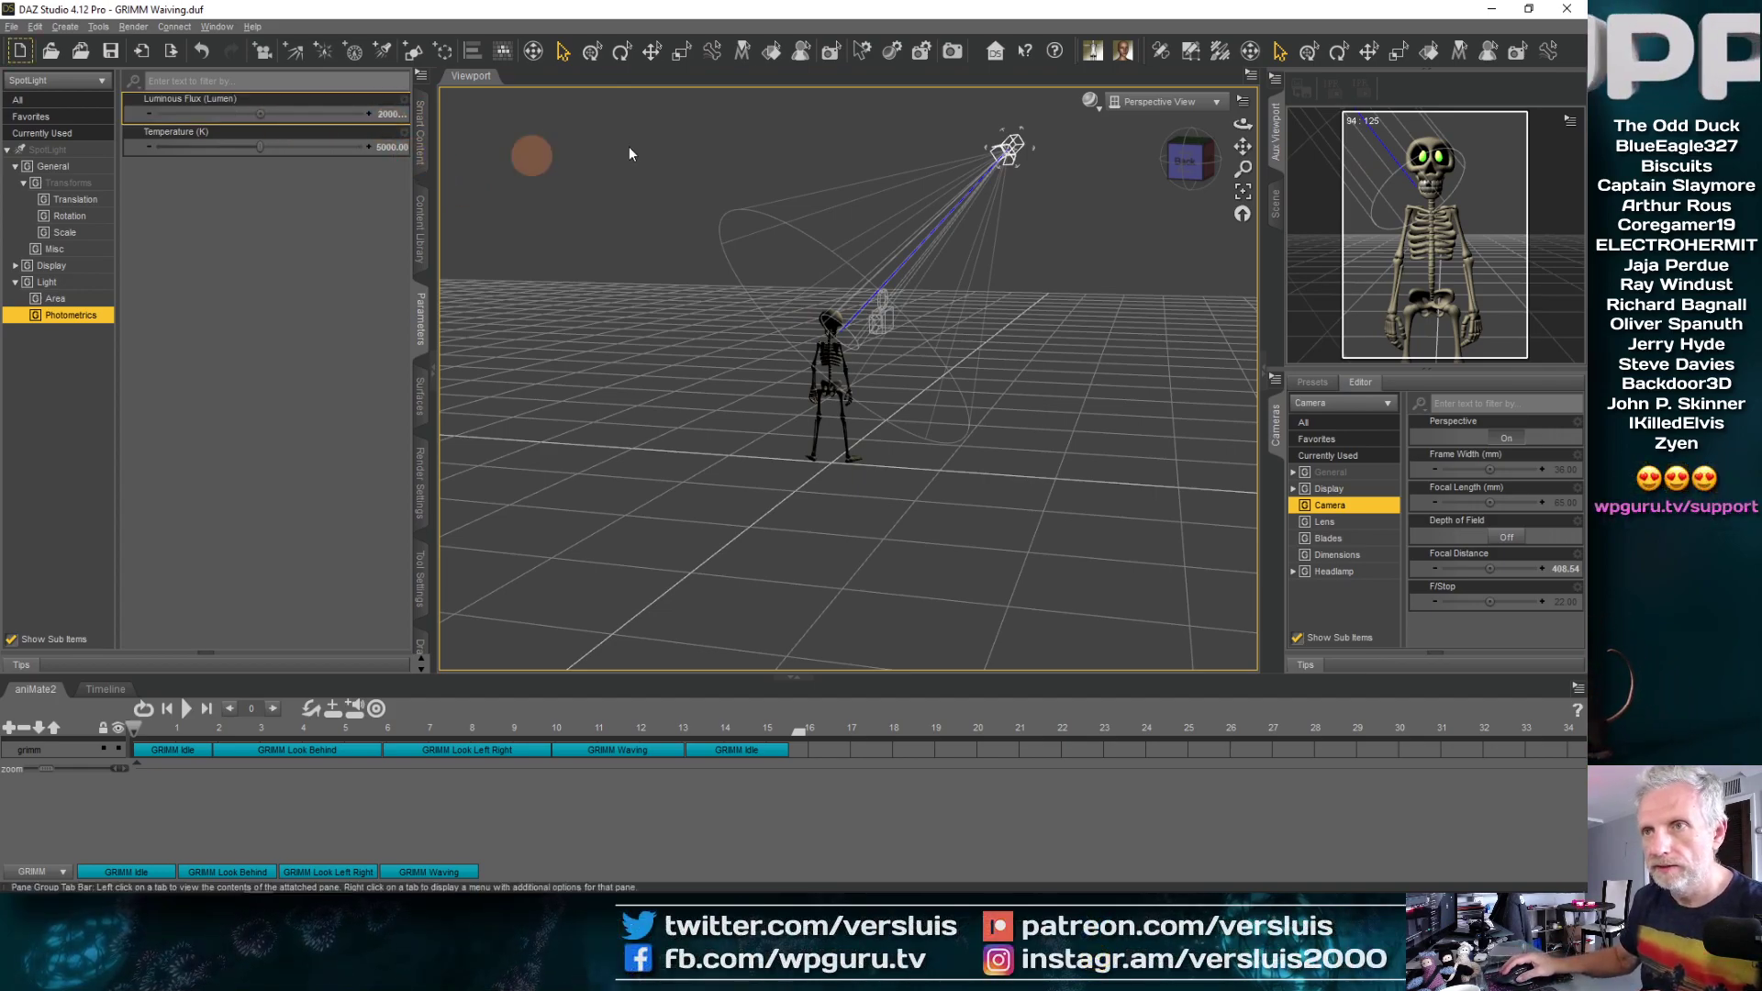
Set the main viewport's draw style to NVIDIA Iray and frame the spotlit skeleton from the front
click(1081, 104)
click(1099, 303)
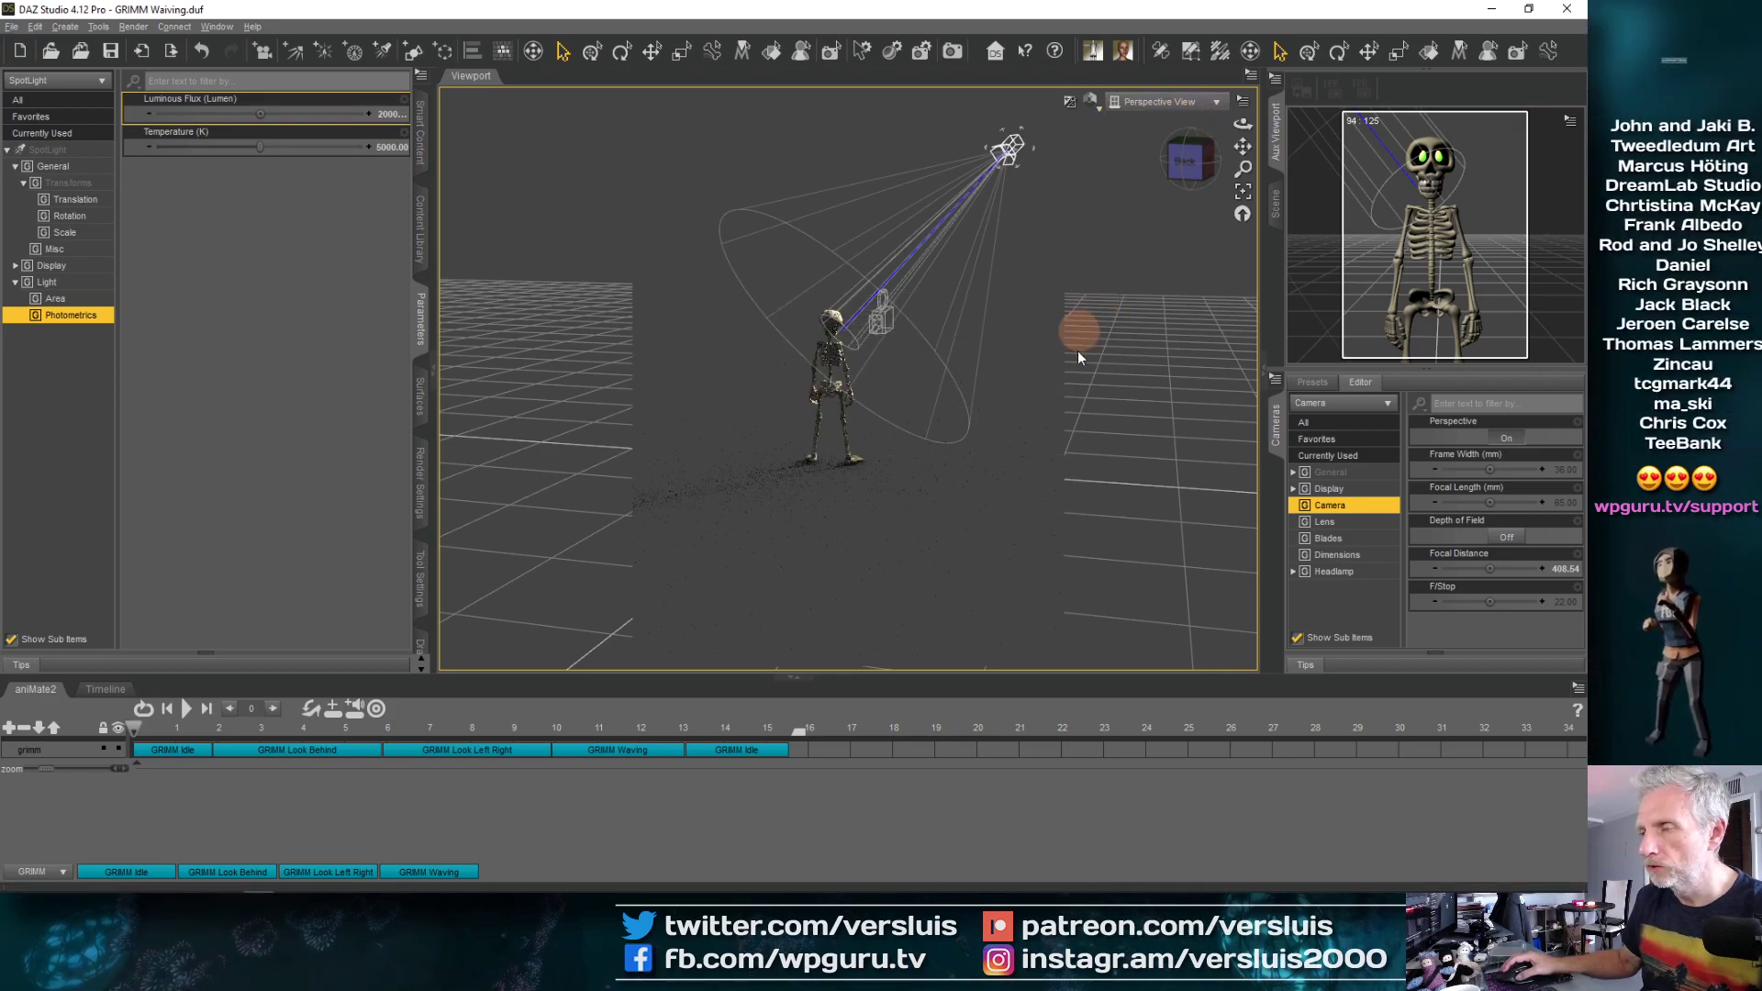
alt+drag(1033, 402, 927, 404)
scroll(1034, 395, down, 2)
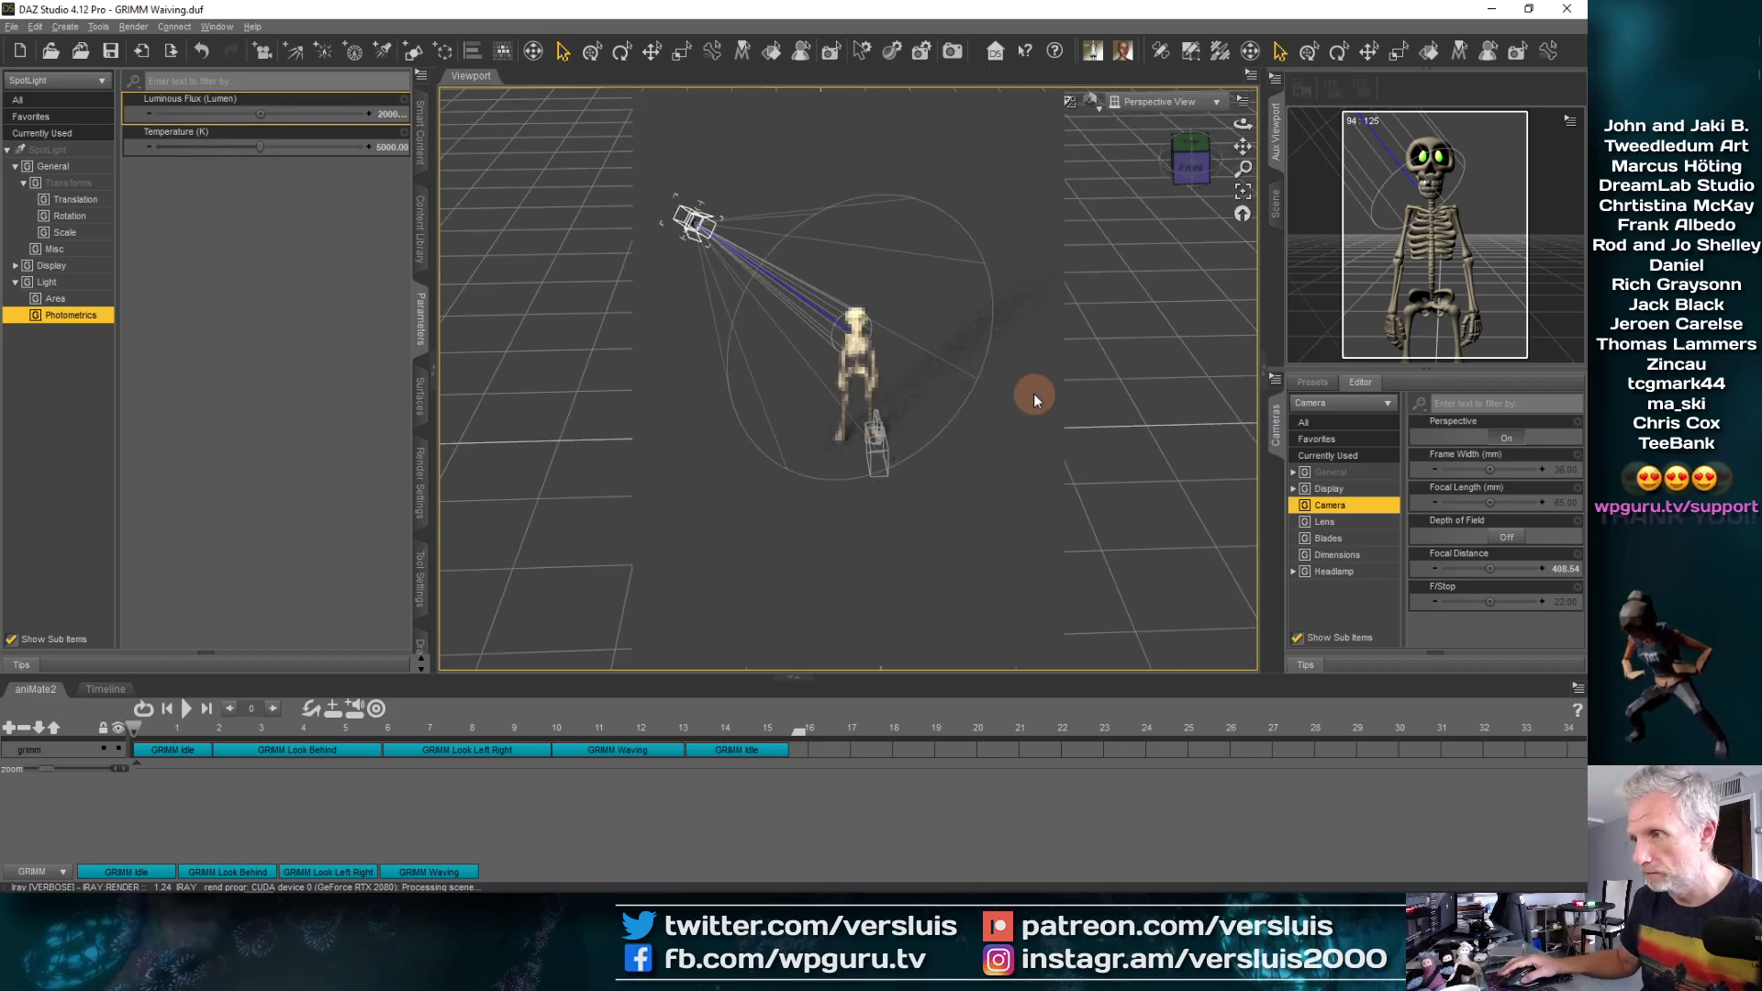
scroll(1033, 394, up, 5)
scroll(1033, 392, up, 3)
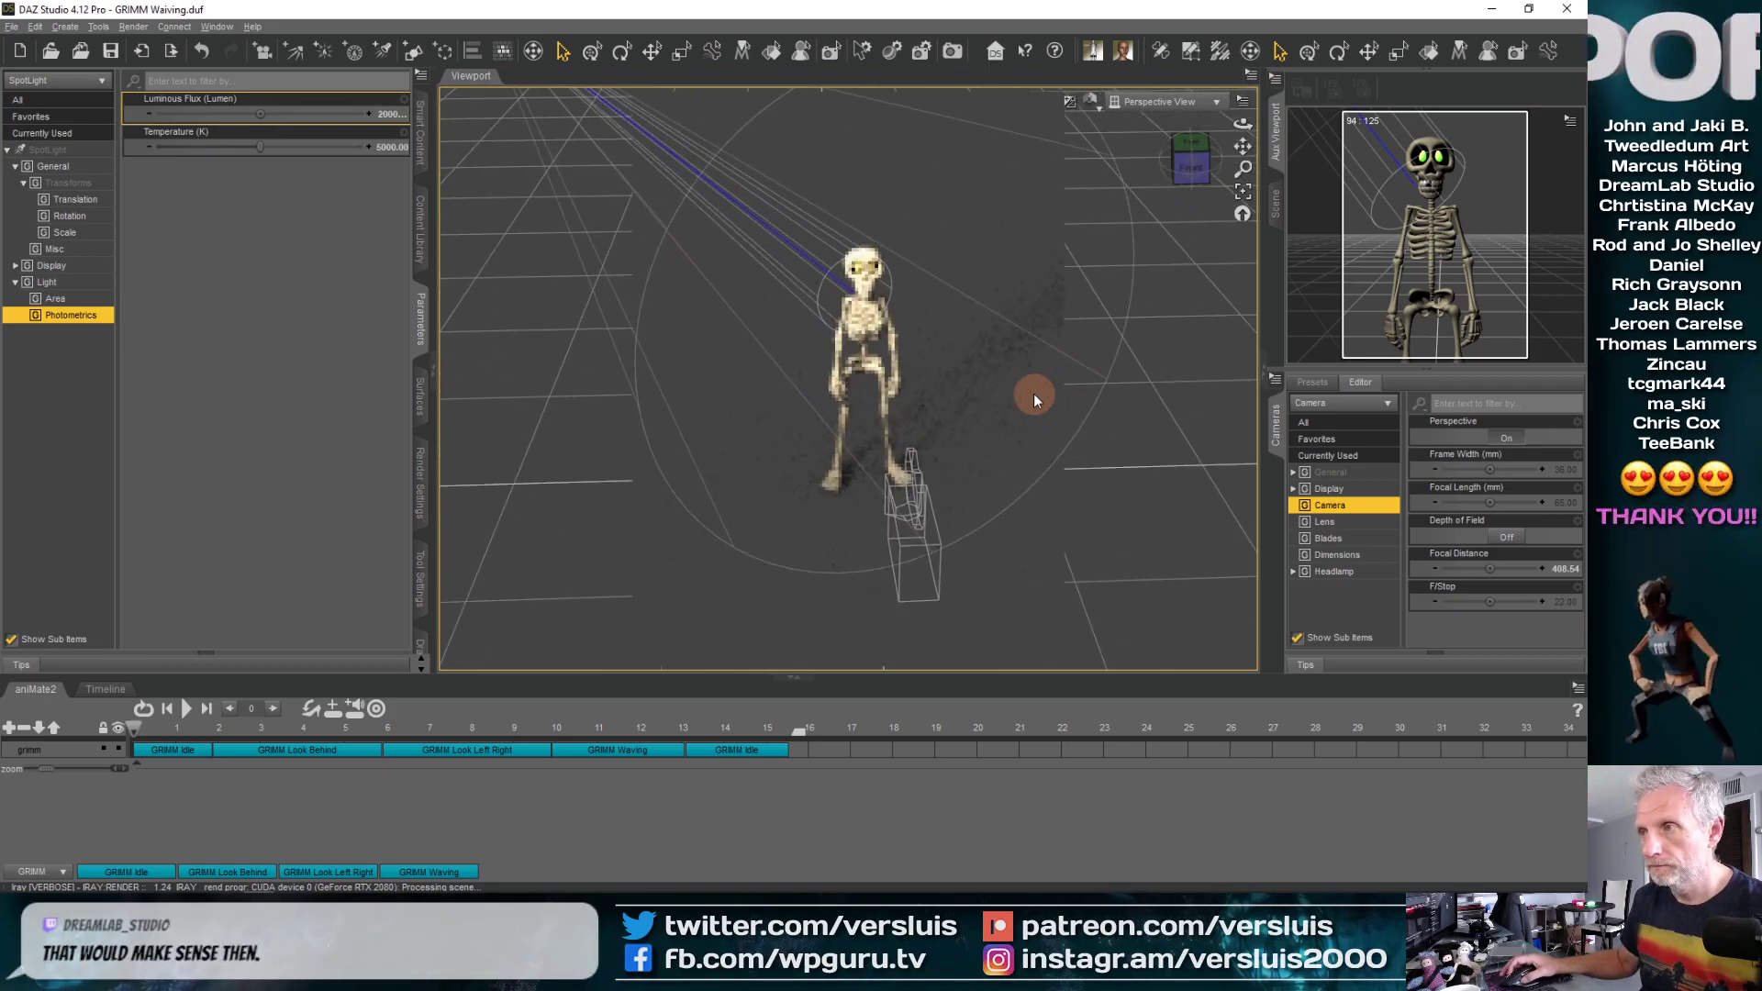
alt+drag(1026, 393, 1048, 351)
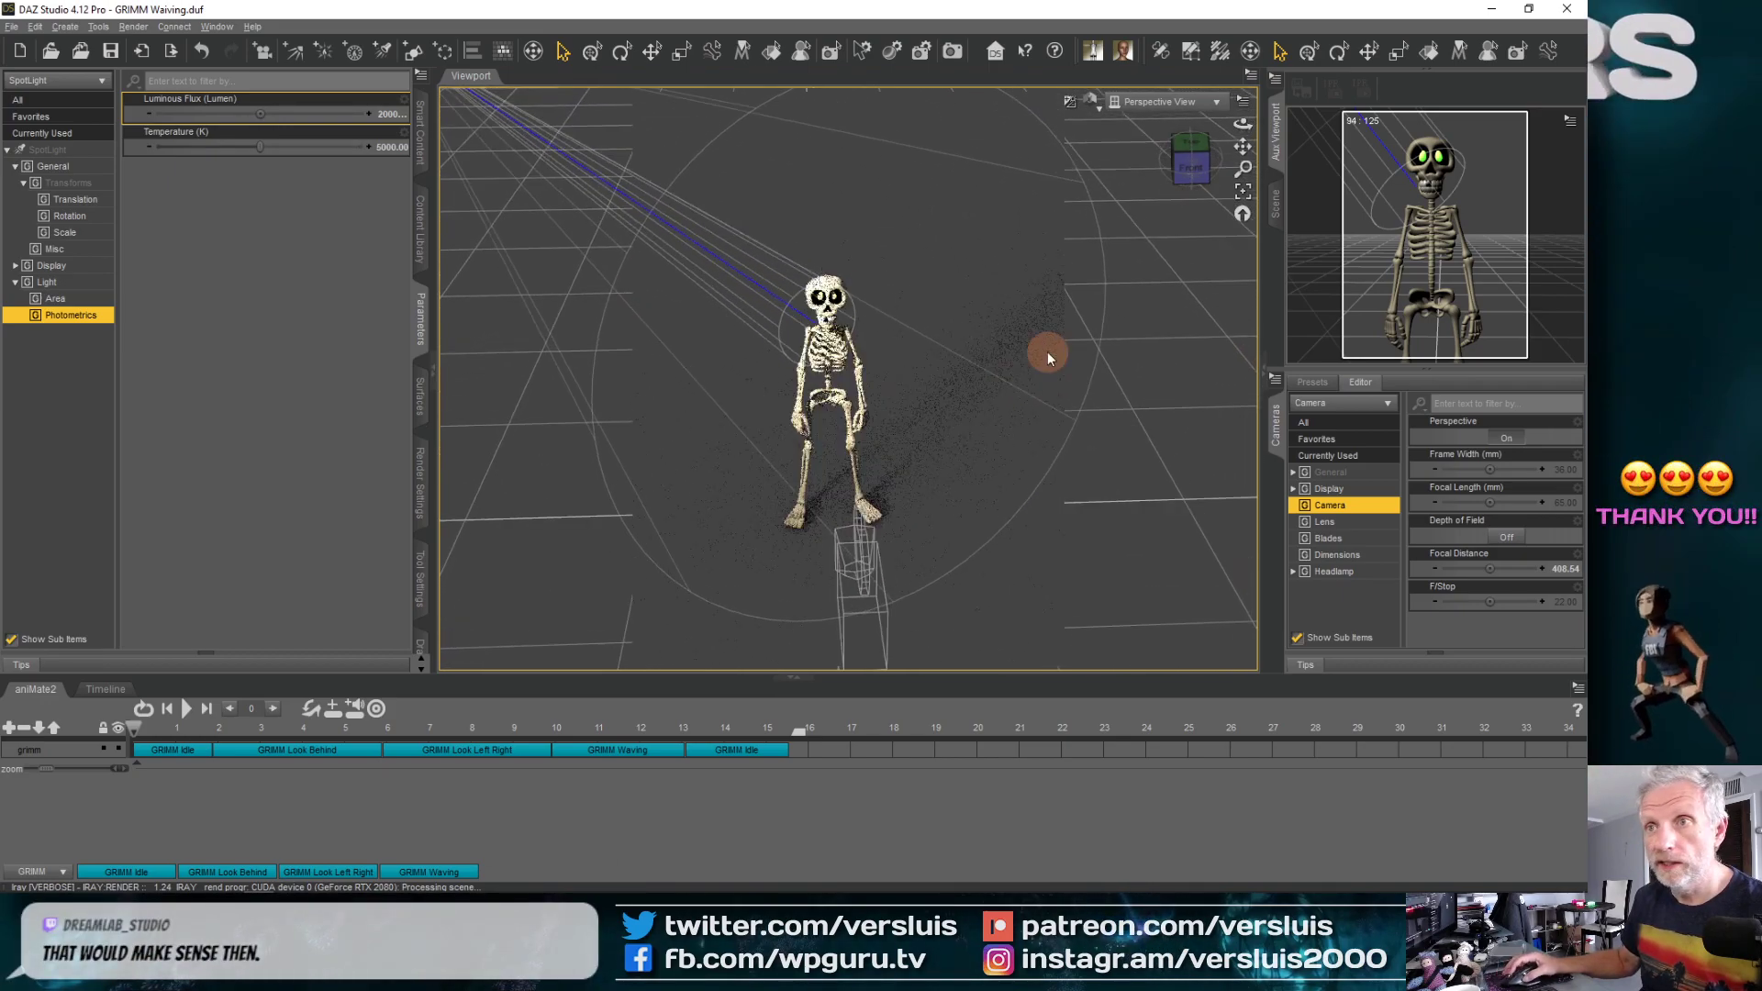
Set the spotlight's Luminous Flux to 100000 lumen
click(392, 114)
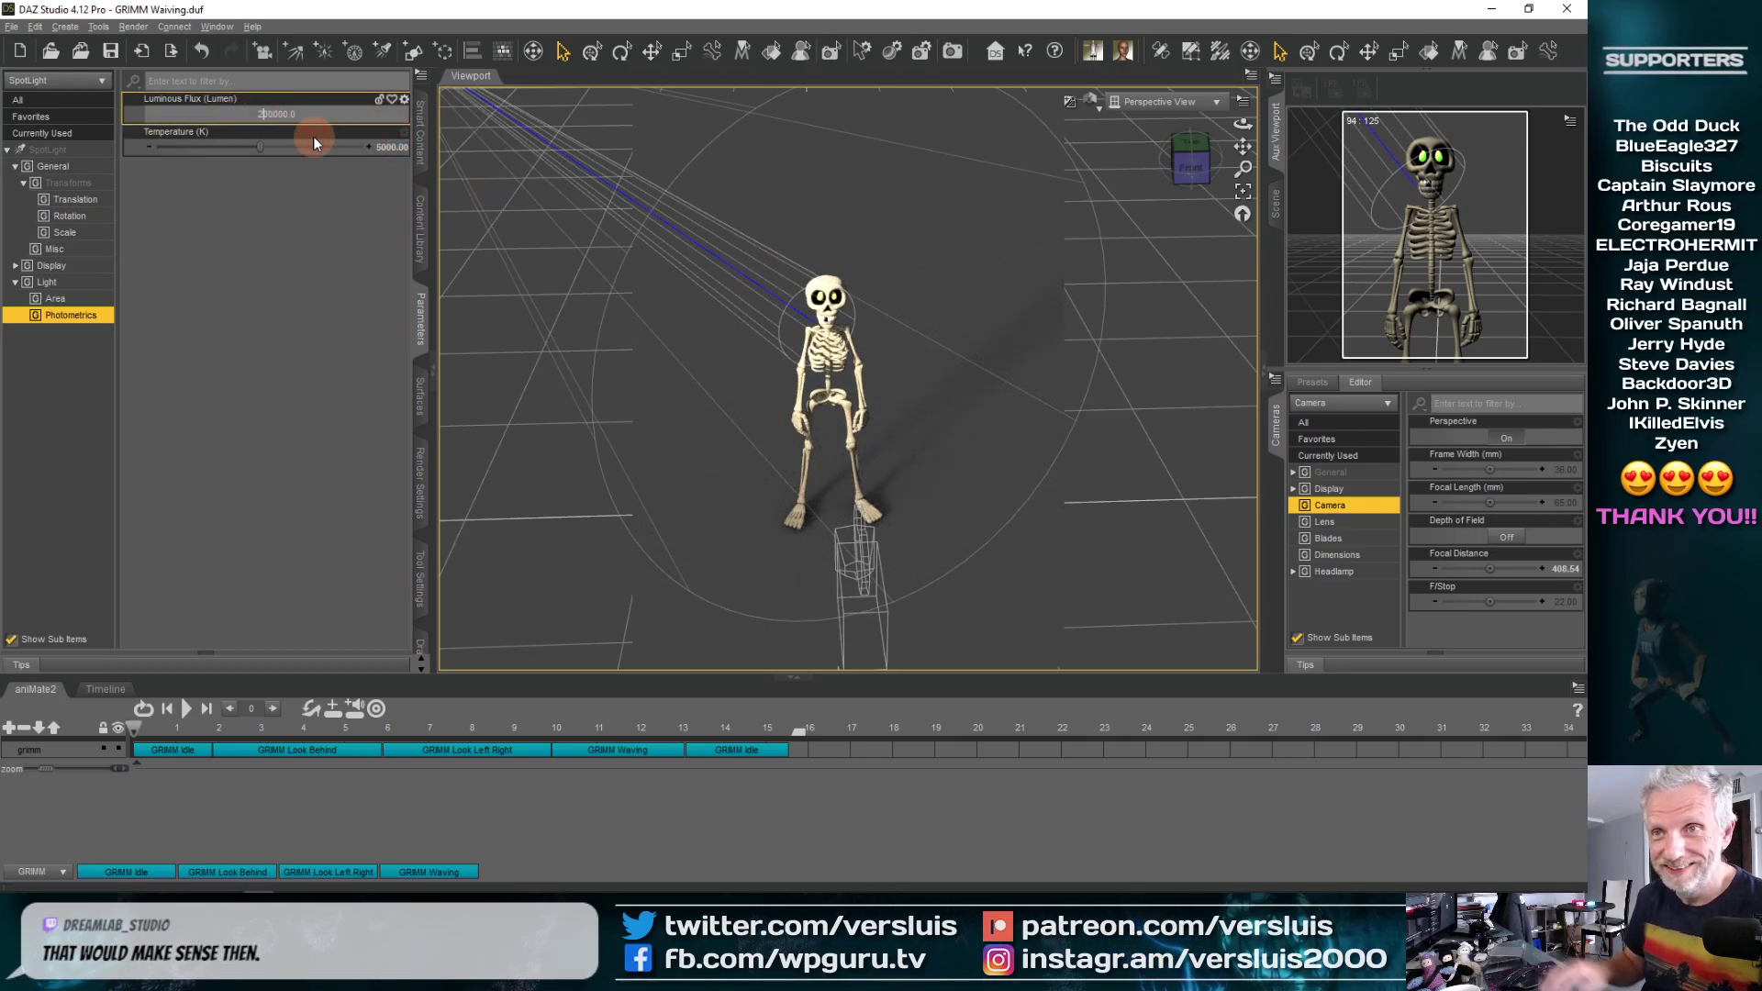
text(10000)
key(Return)
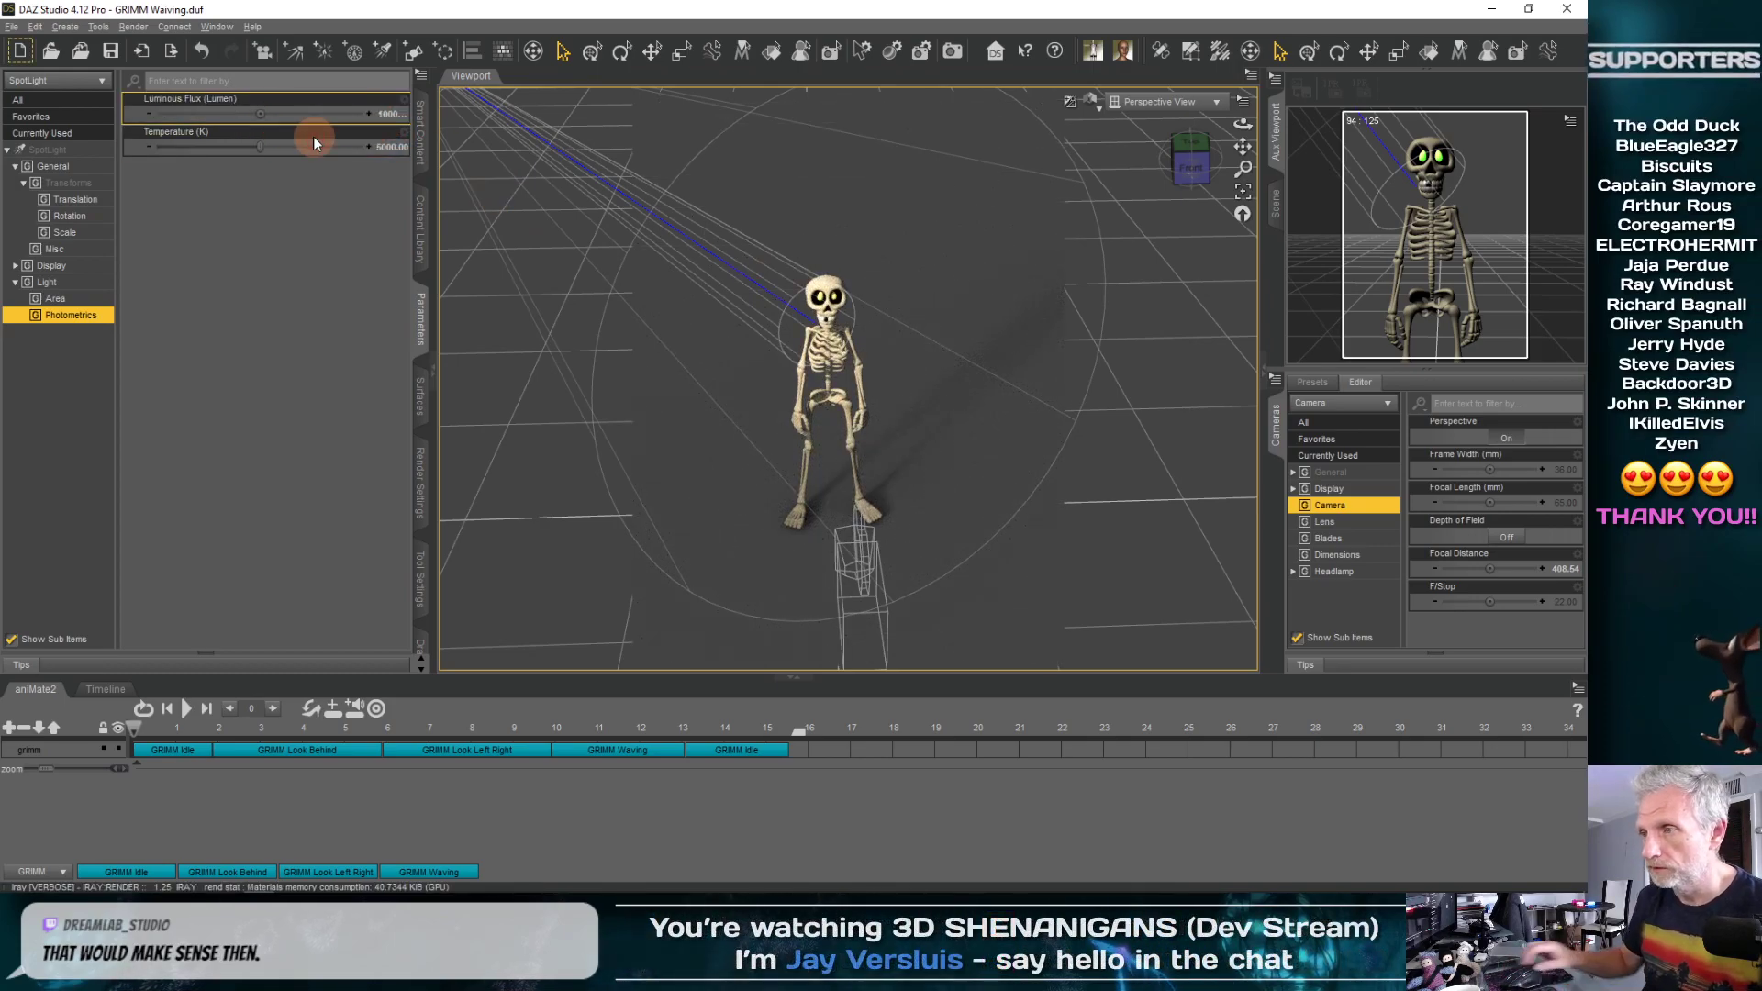
click(270, 113)
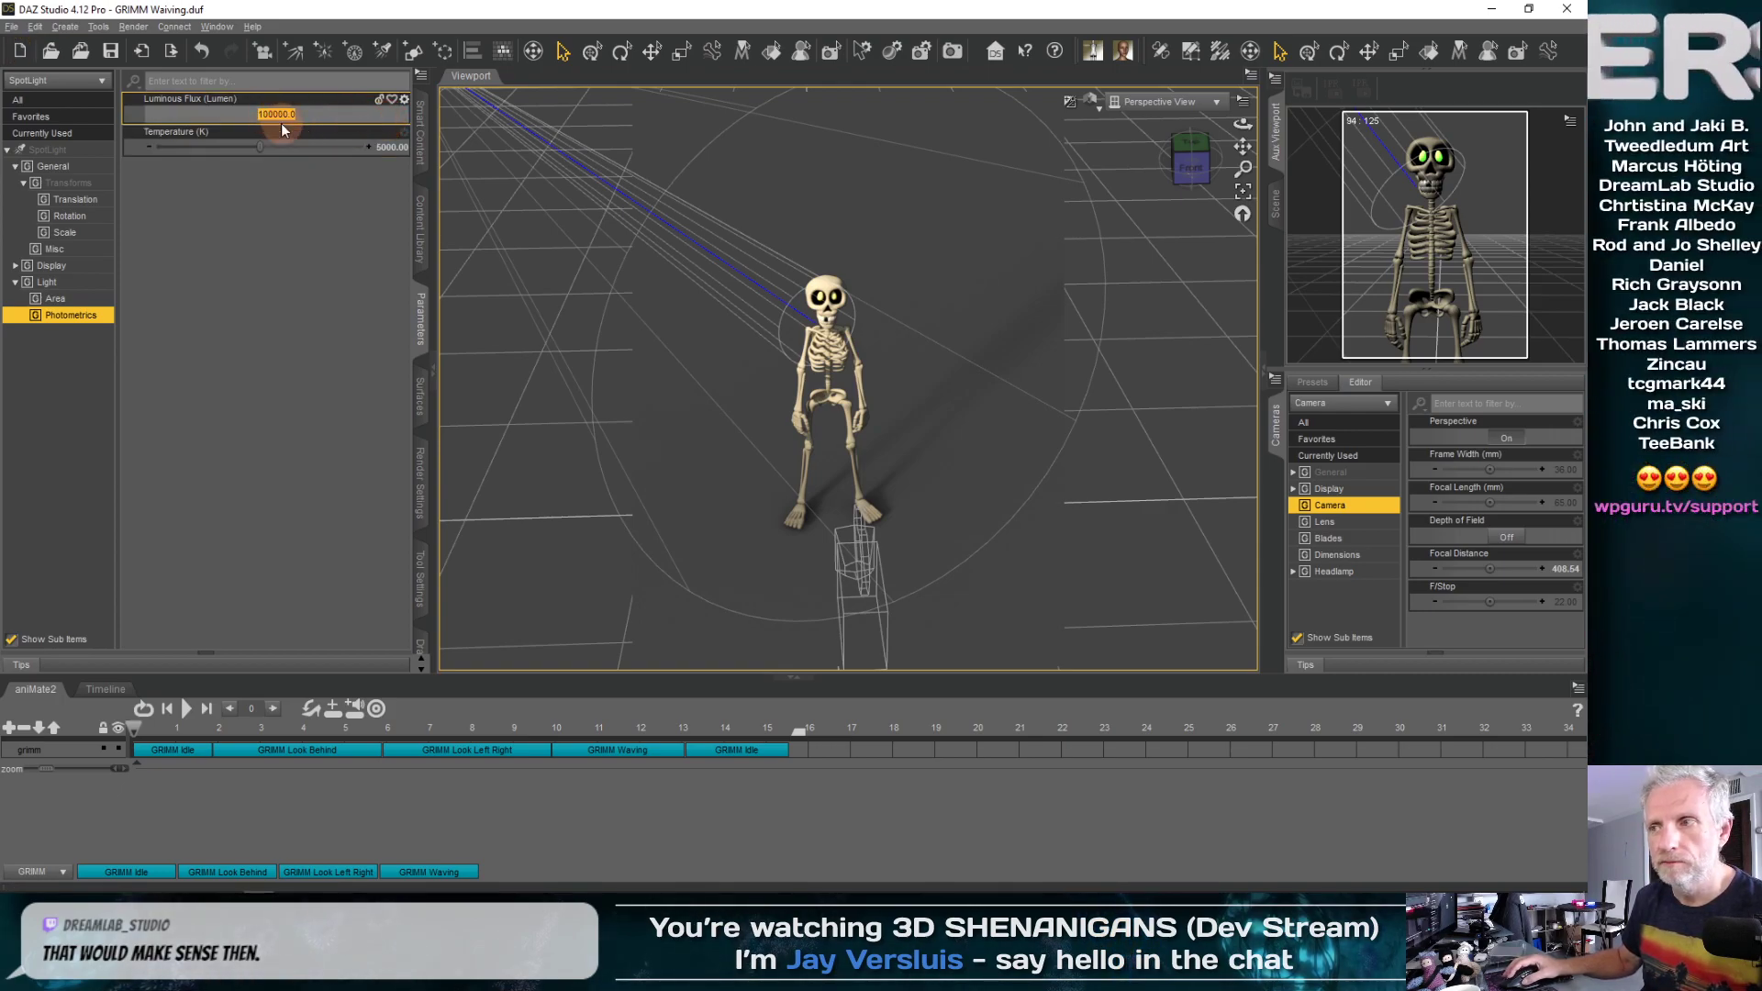
Show the main viewport through the SpotLight in Texture Shaded style and switch the auxiliary viewport to NVIDIA Iray
click(1161, 102)
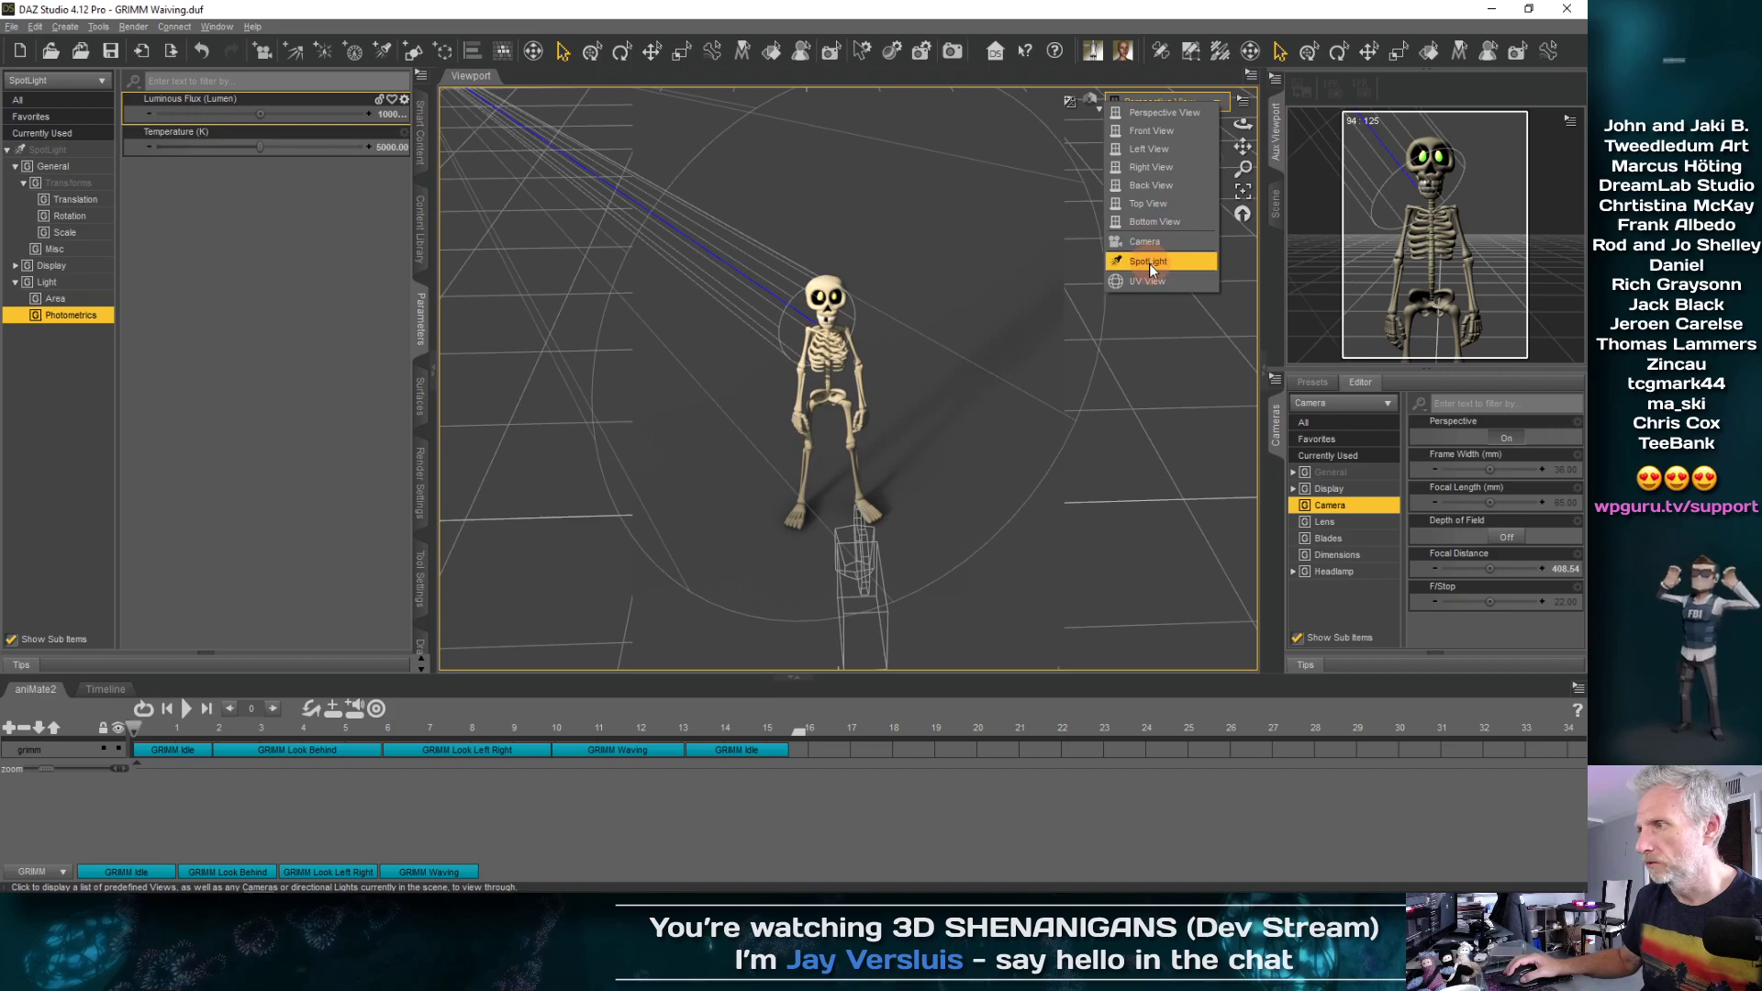
click(1149, 263)
click(1088, 106)
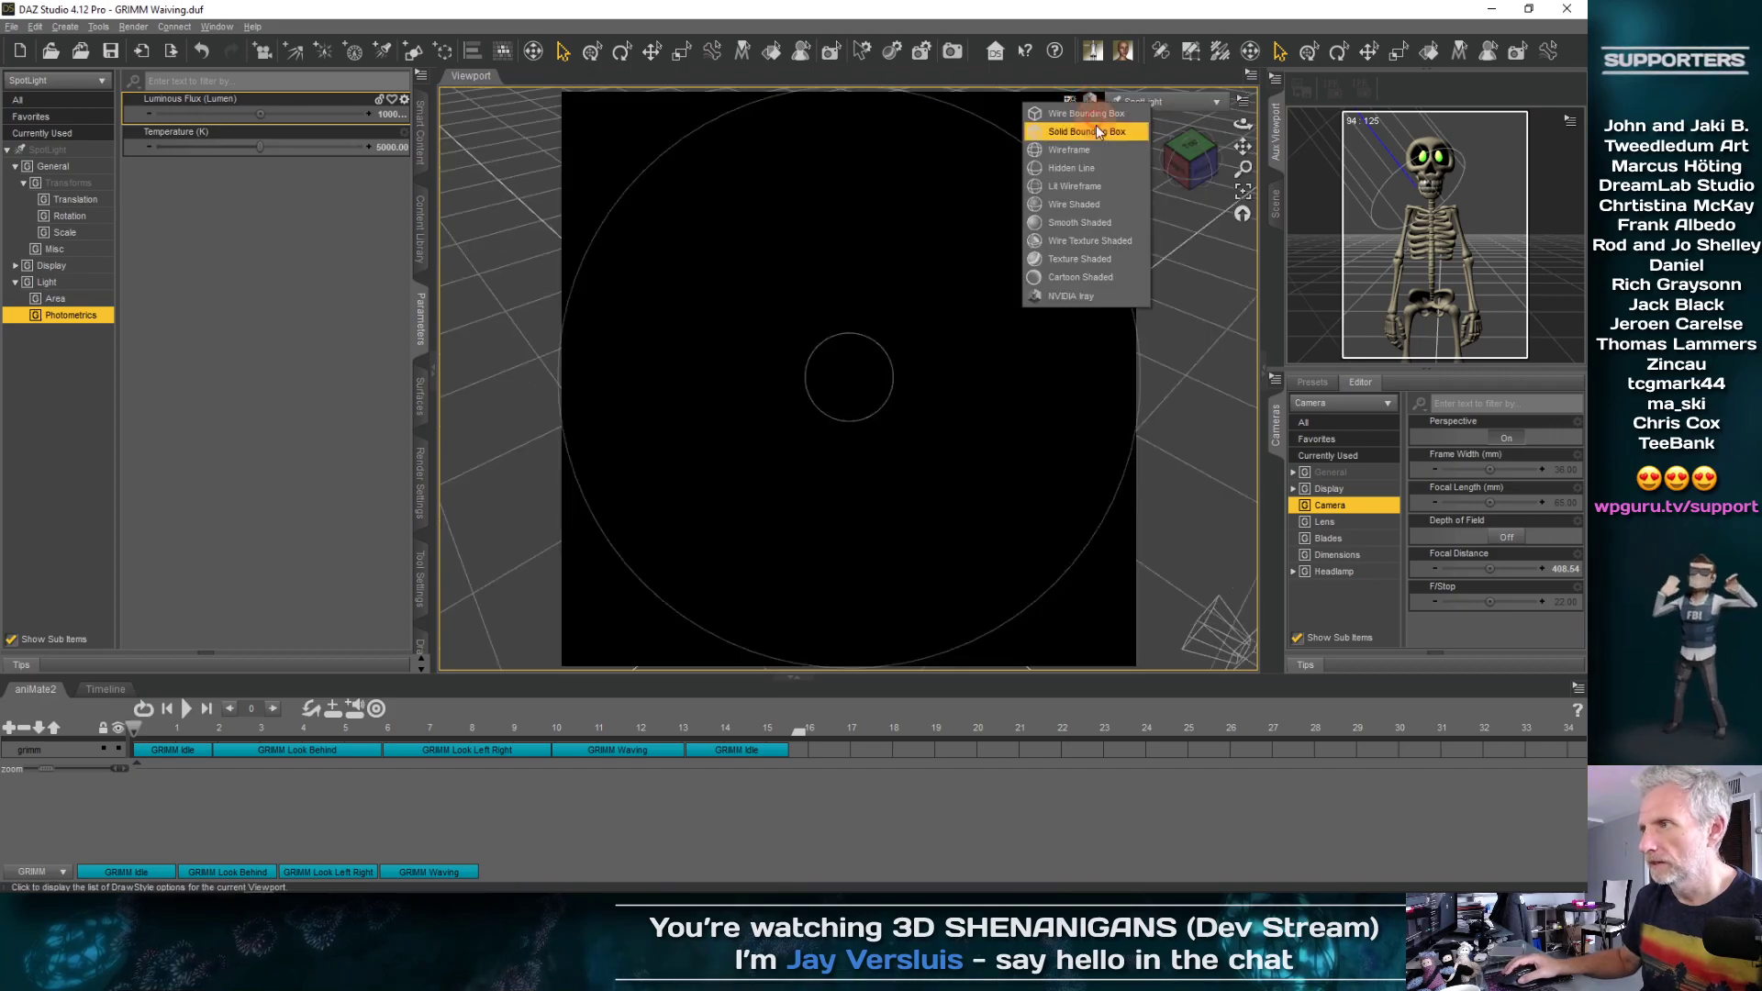
click(1099, 260)
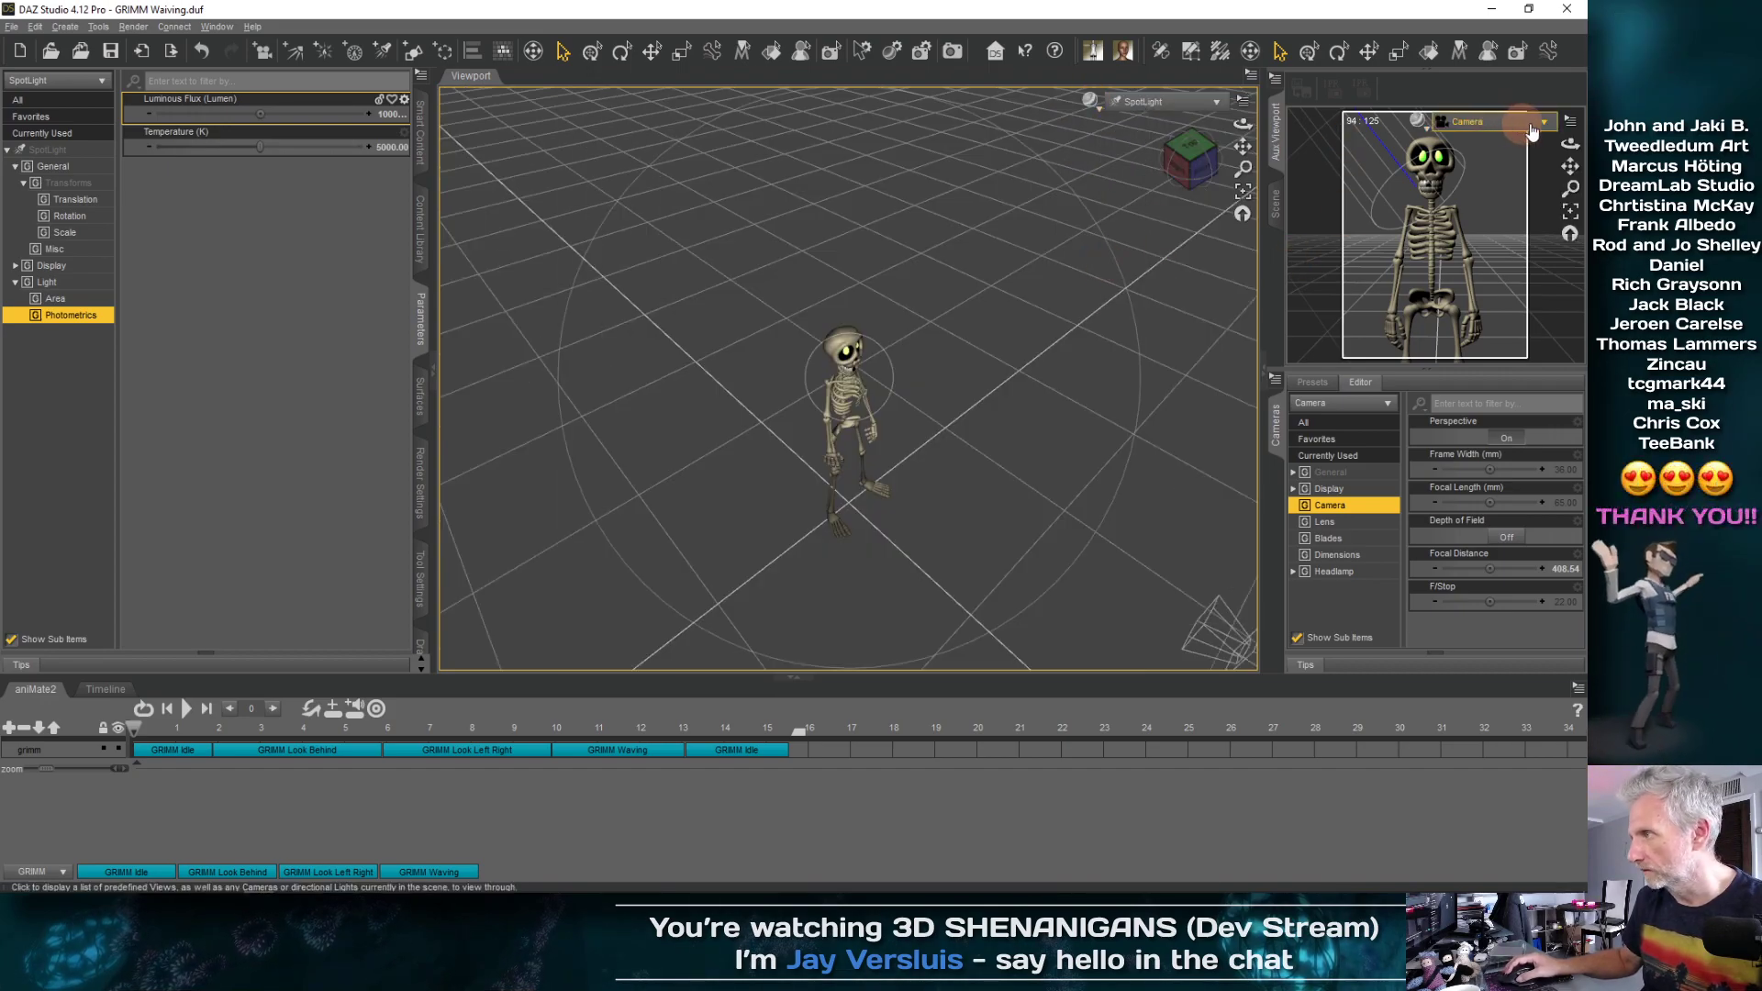
click(1417, 125)
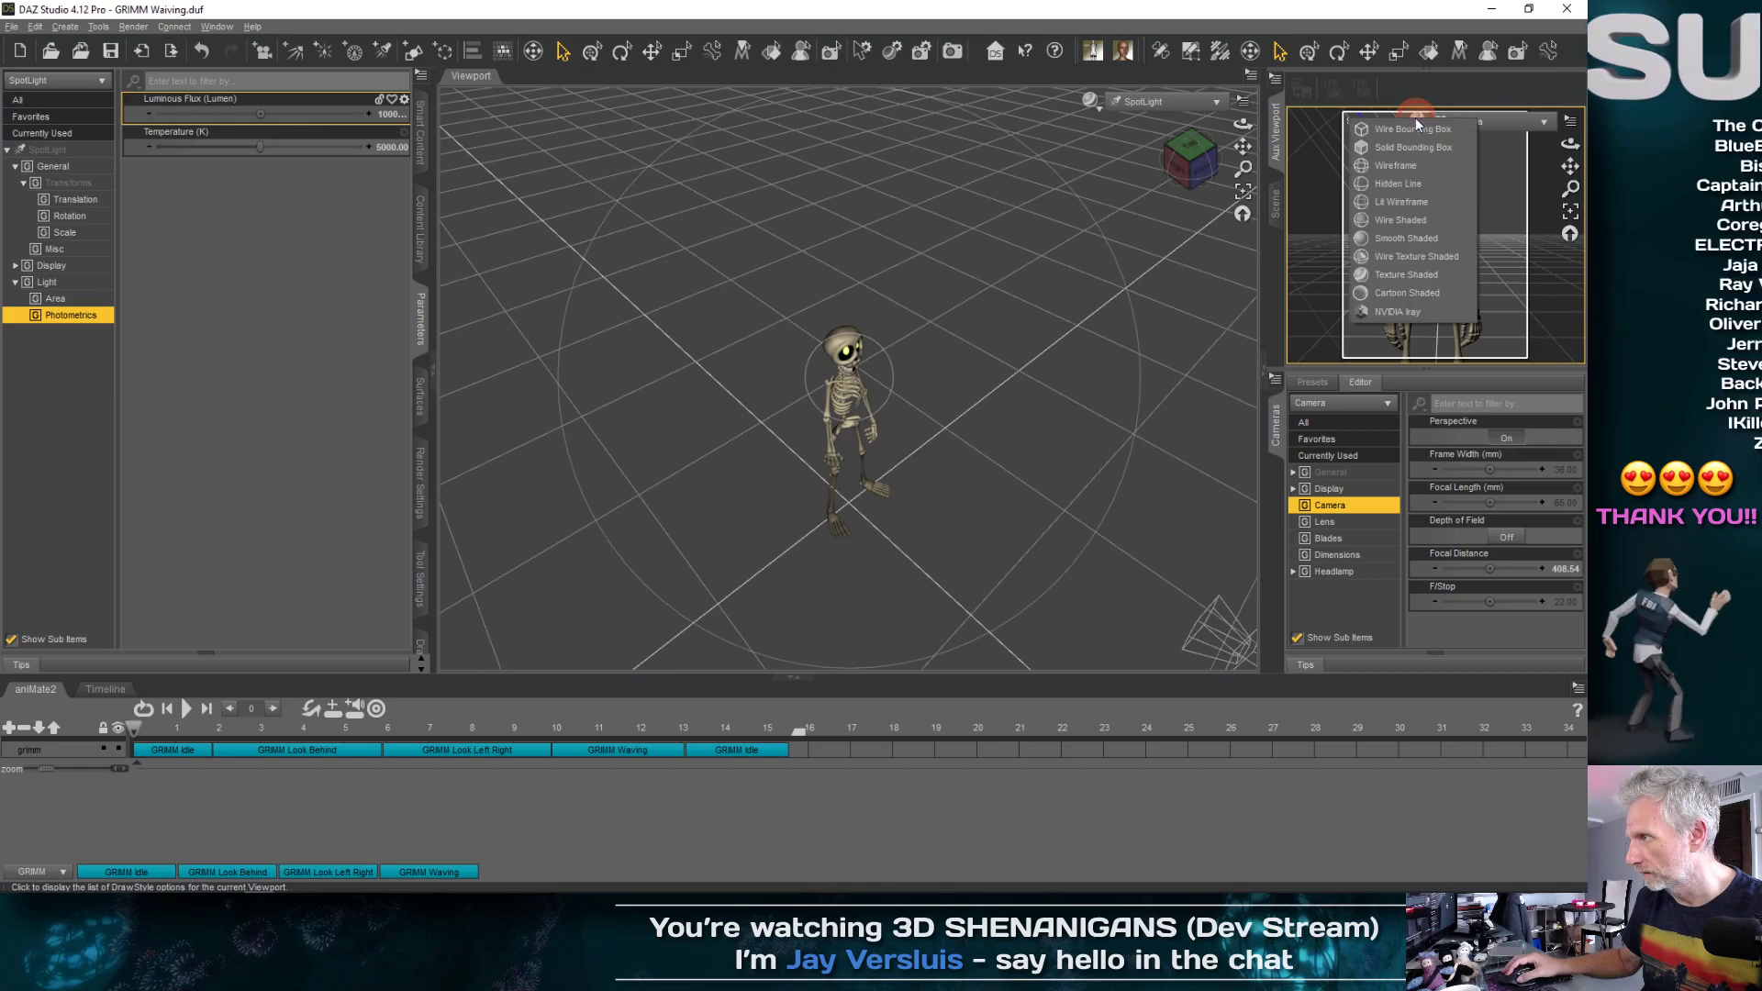
click(1409, 313)
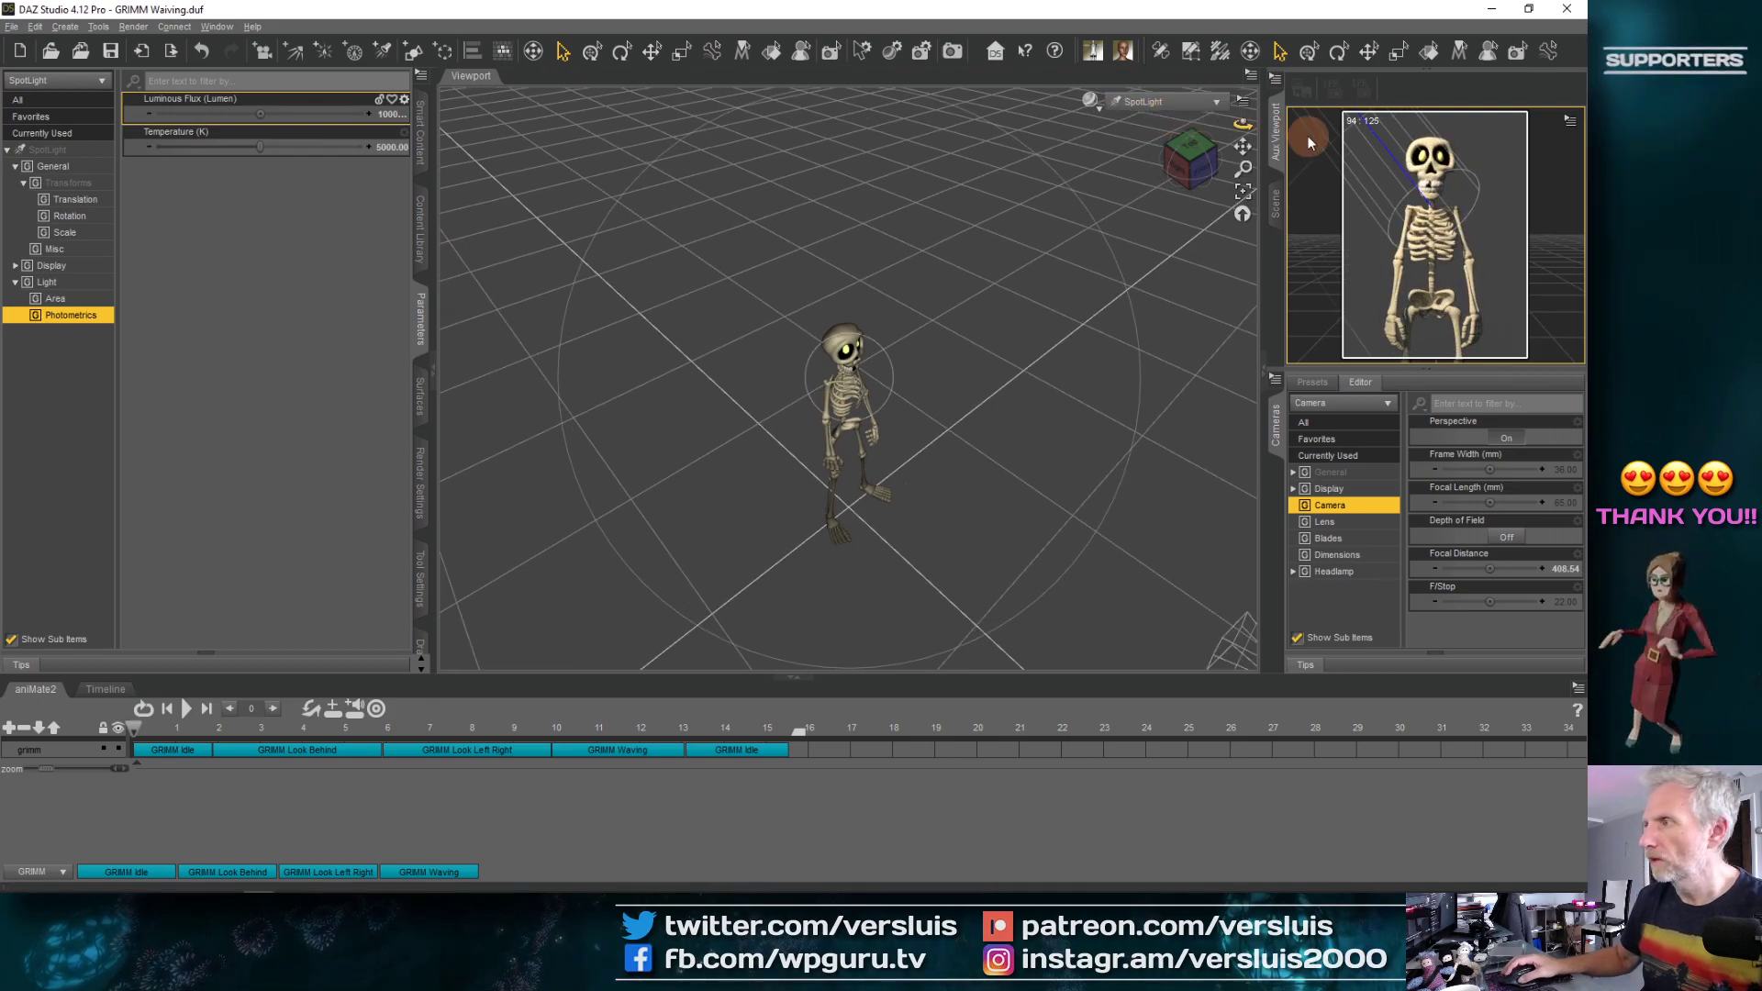
Switch the main viewport to the Camera view with NVIDIA Iray and the auxiliary viewport to Texture Shaded
mouse_move(1498, 131)
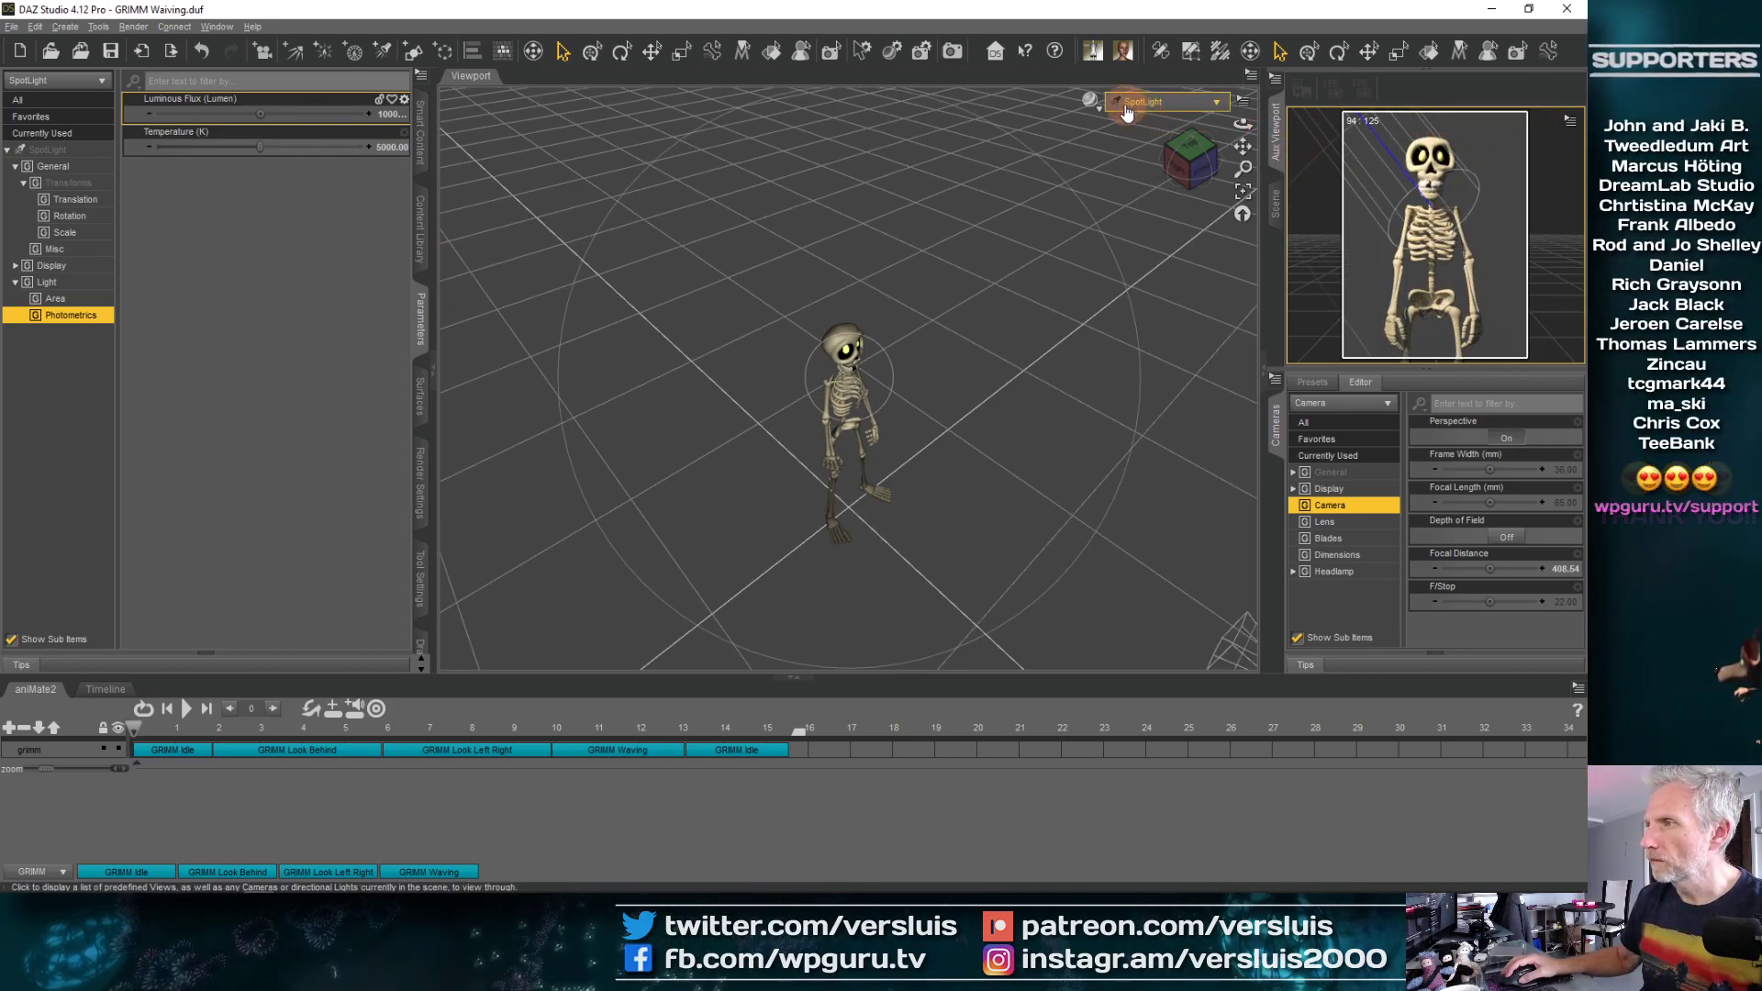
click(1164, 101)
click(1162, 249)
click(1094, 117)
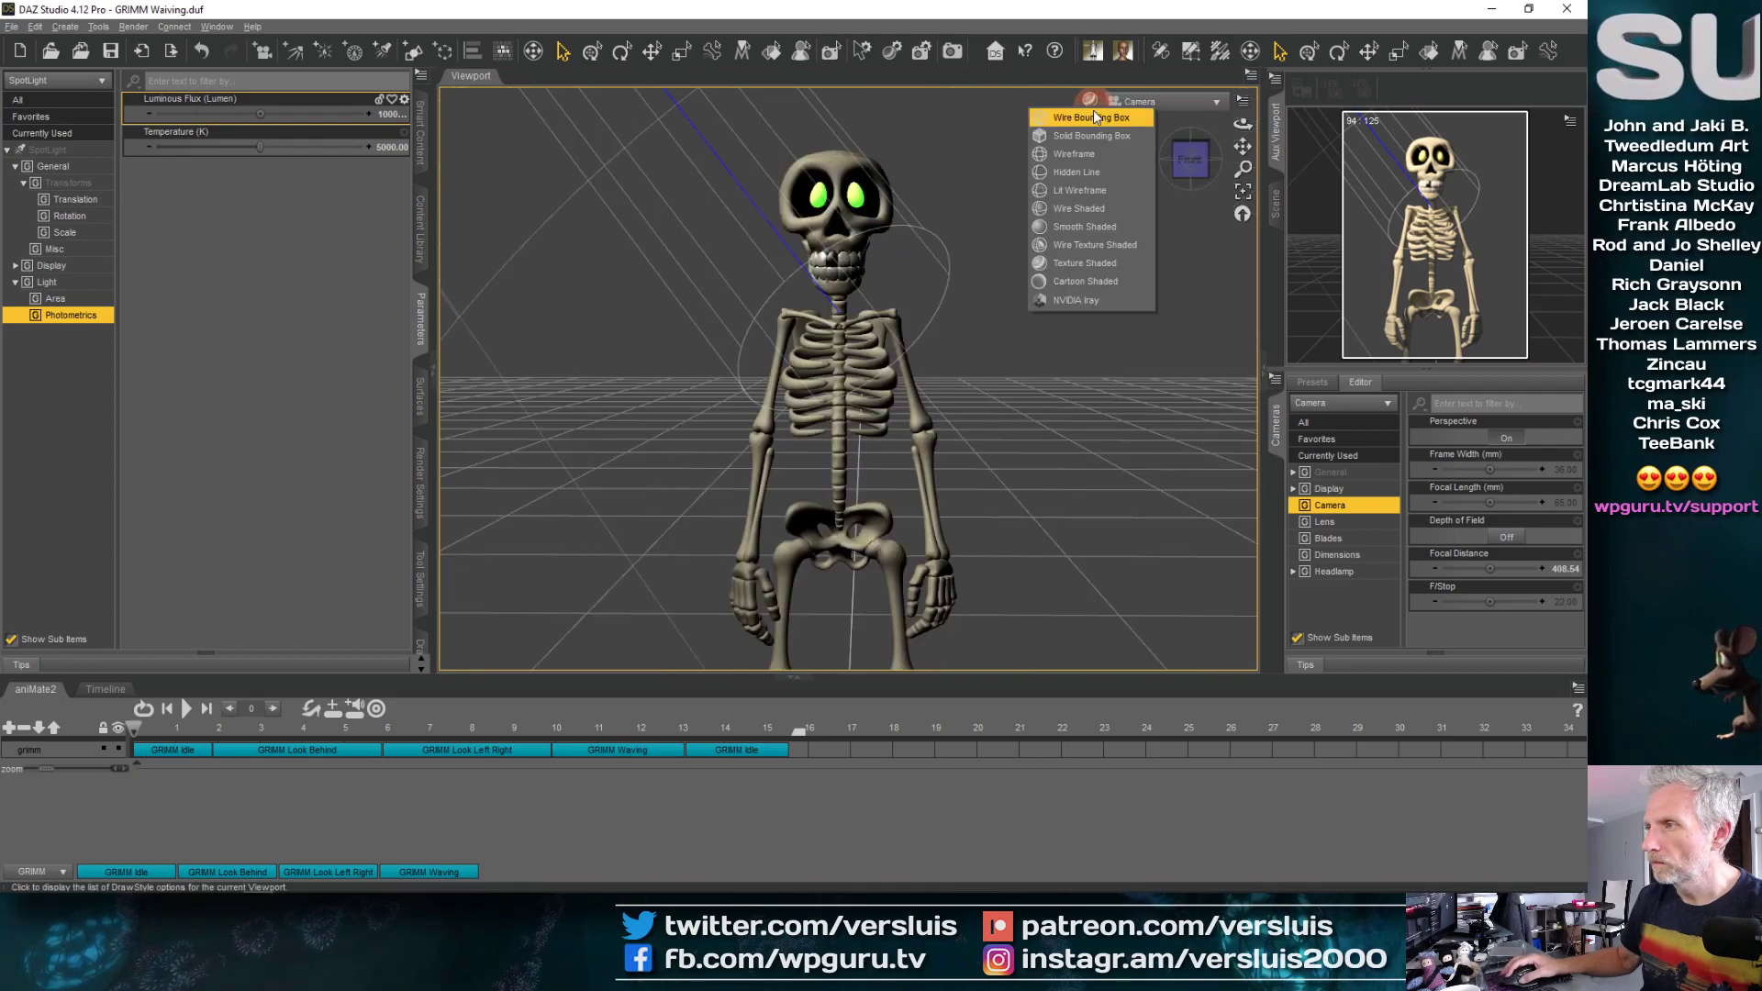
click(1094, 301)
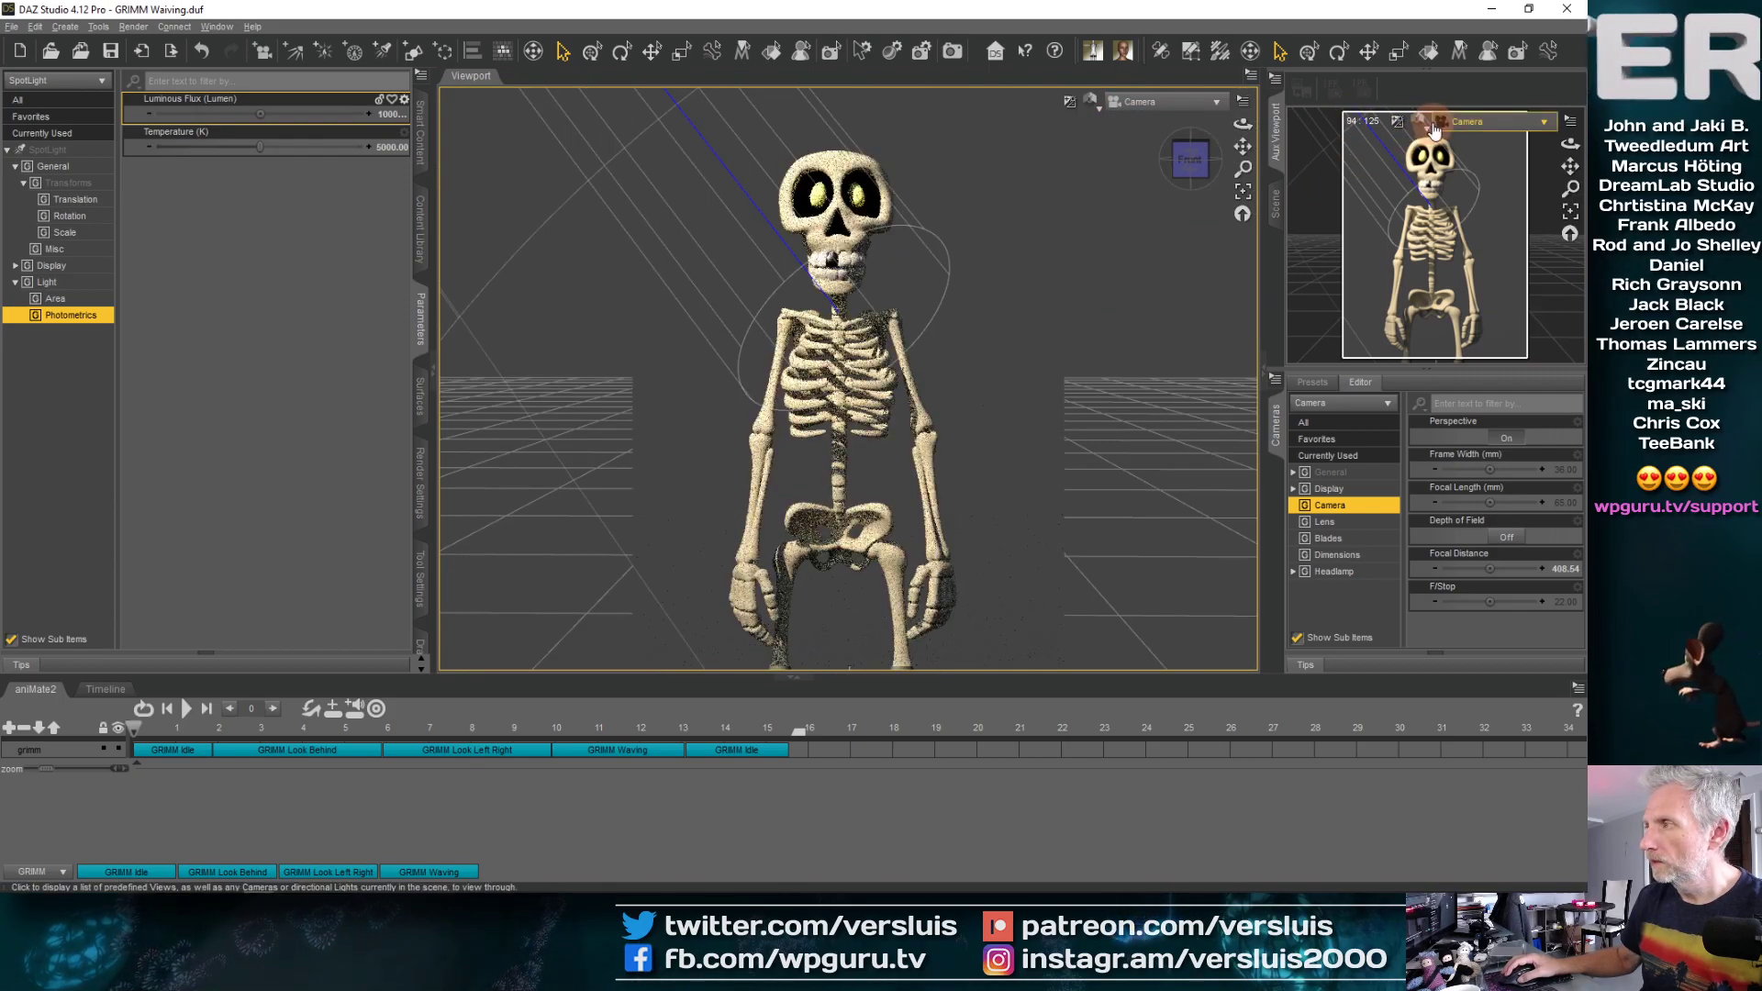
click(1419, 121)
click(1414, 279)
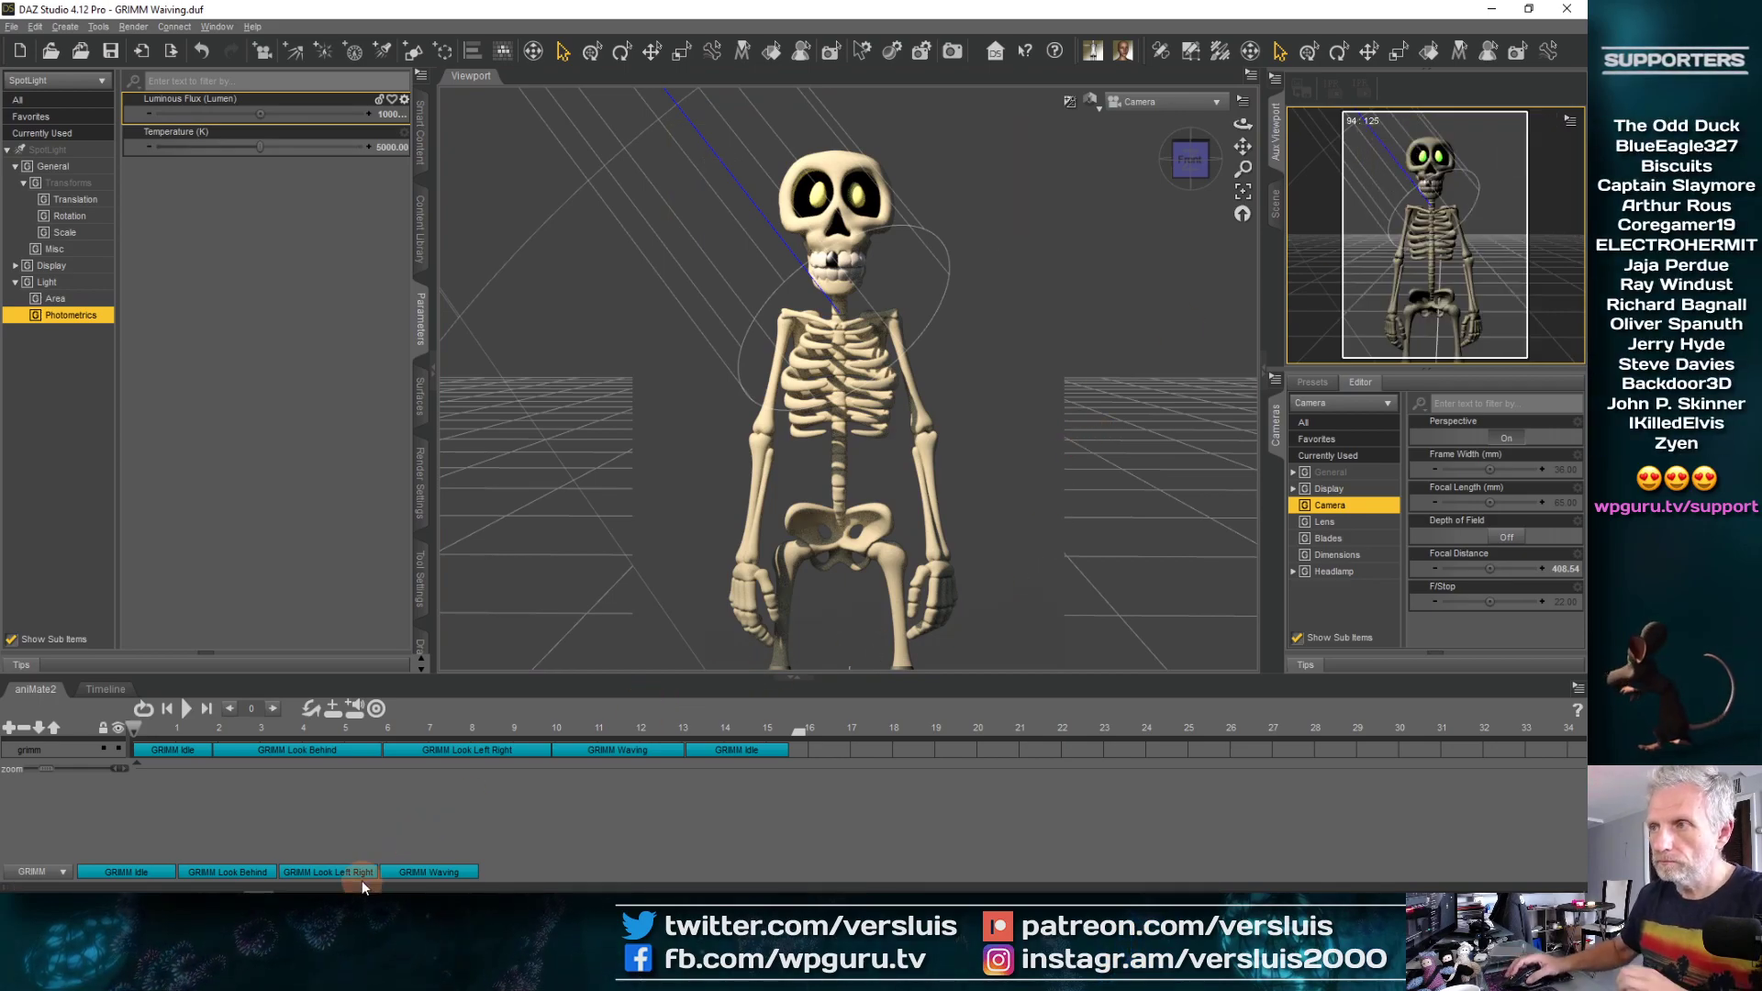
Scrub the animation to the GRIMM Waving clip to examine the lighting, and return to the first frame
mouse_move(362, 890)
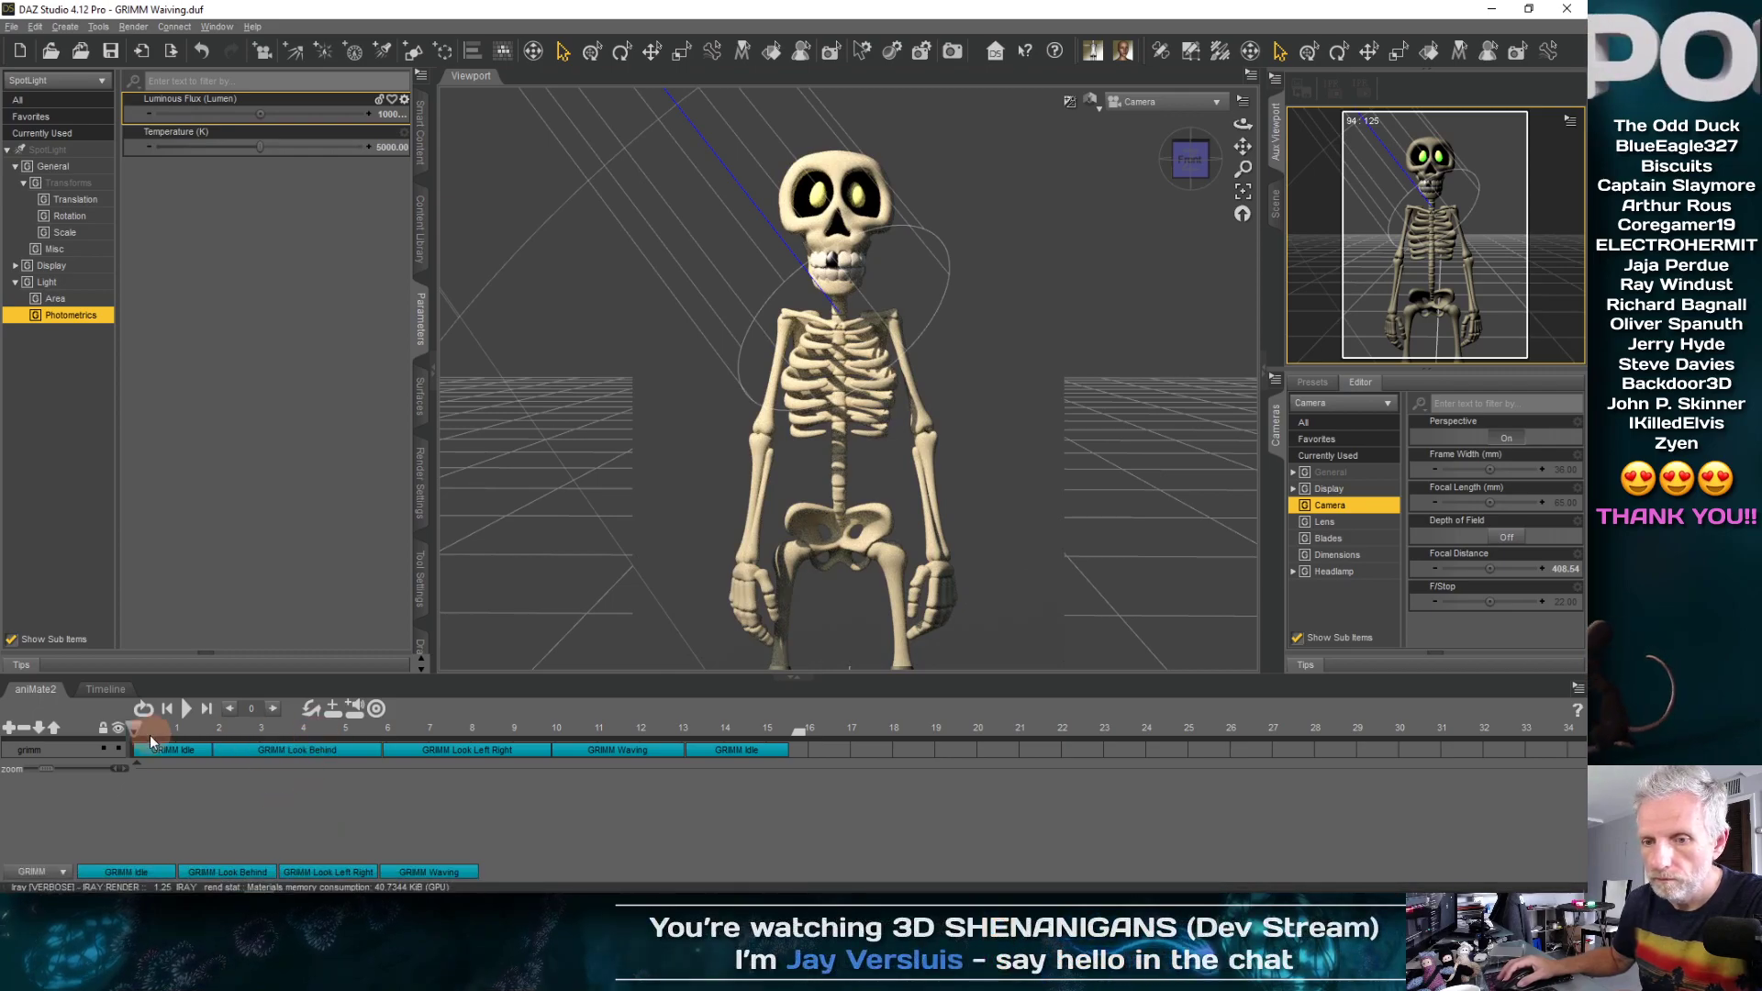
drag(189, 724, 605, 725)
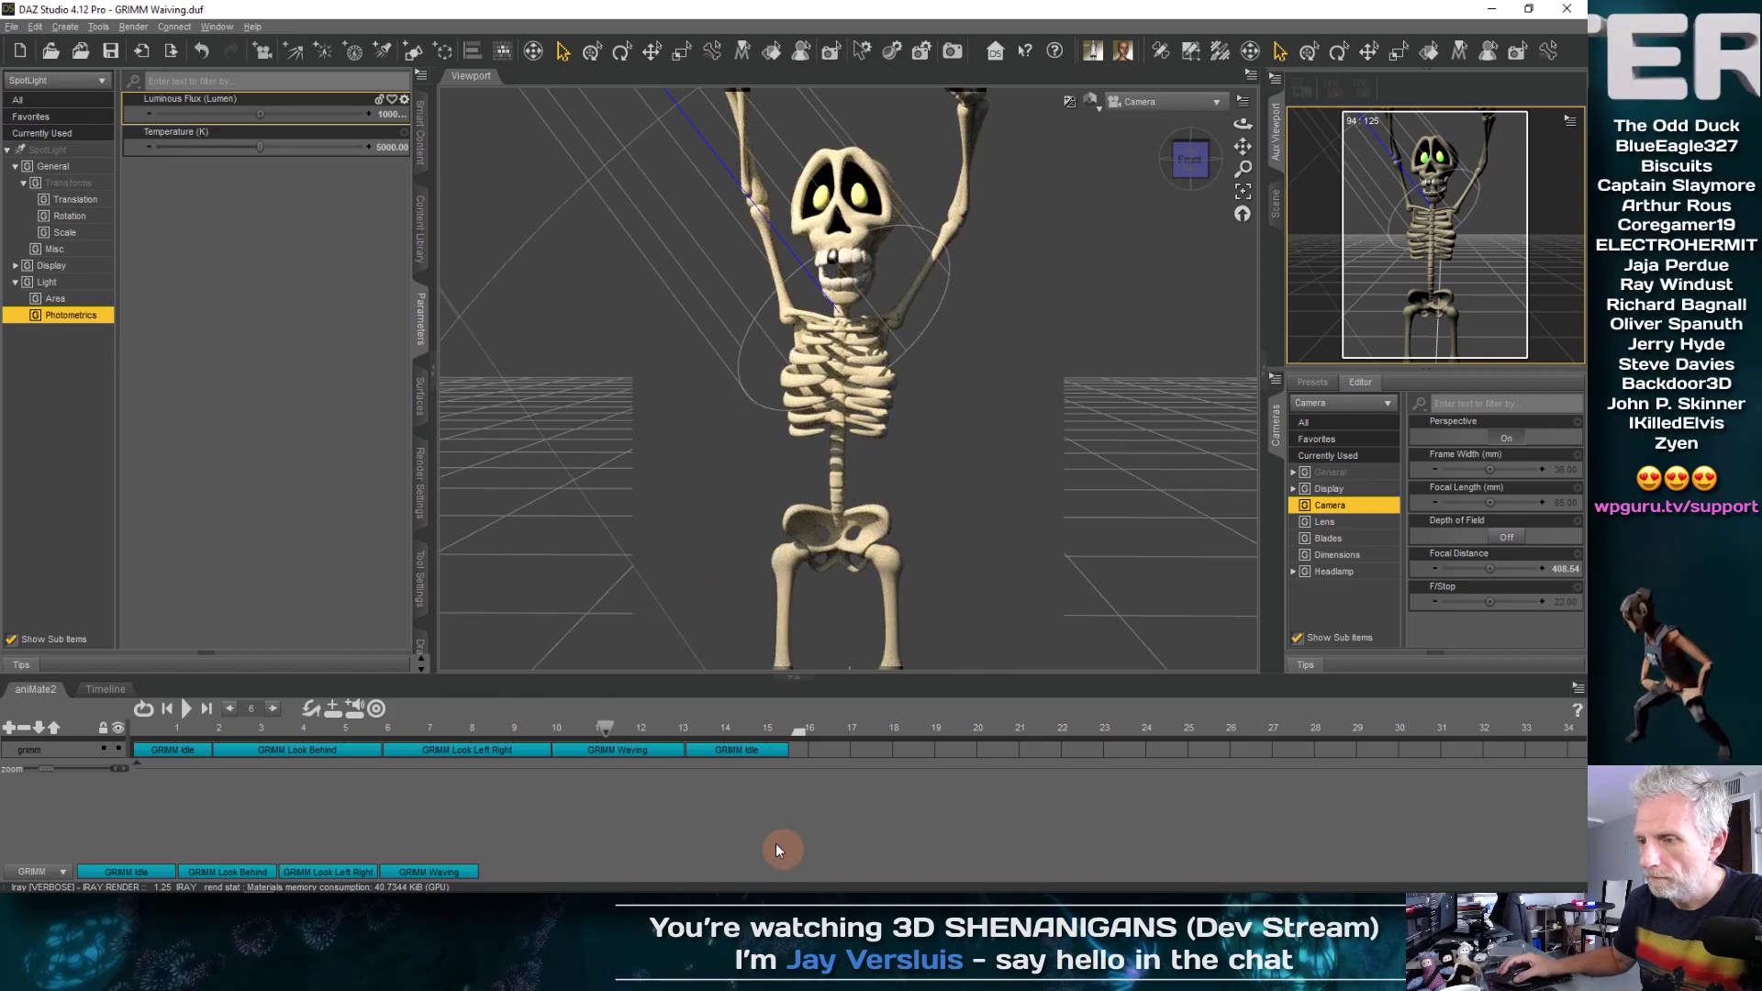
drag(606, 723, 103, 743)
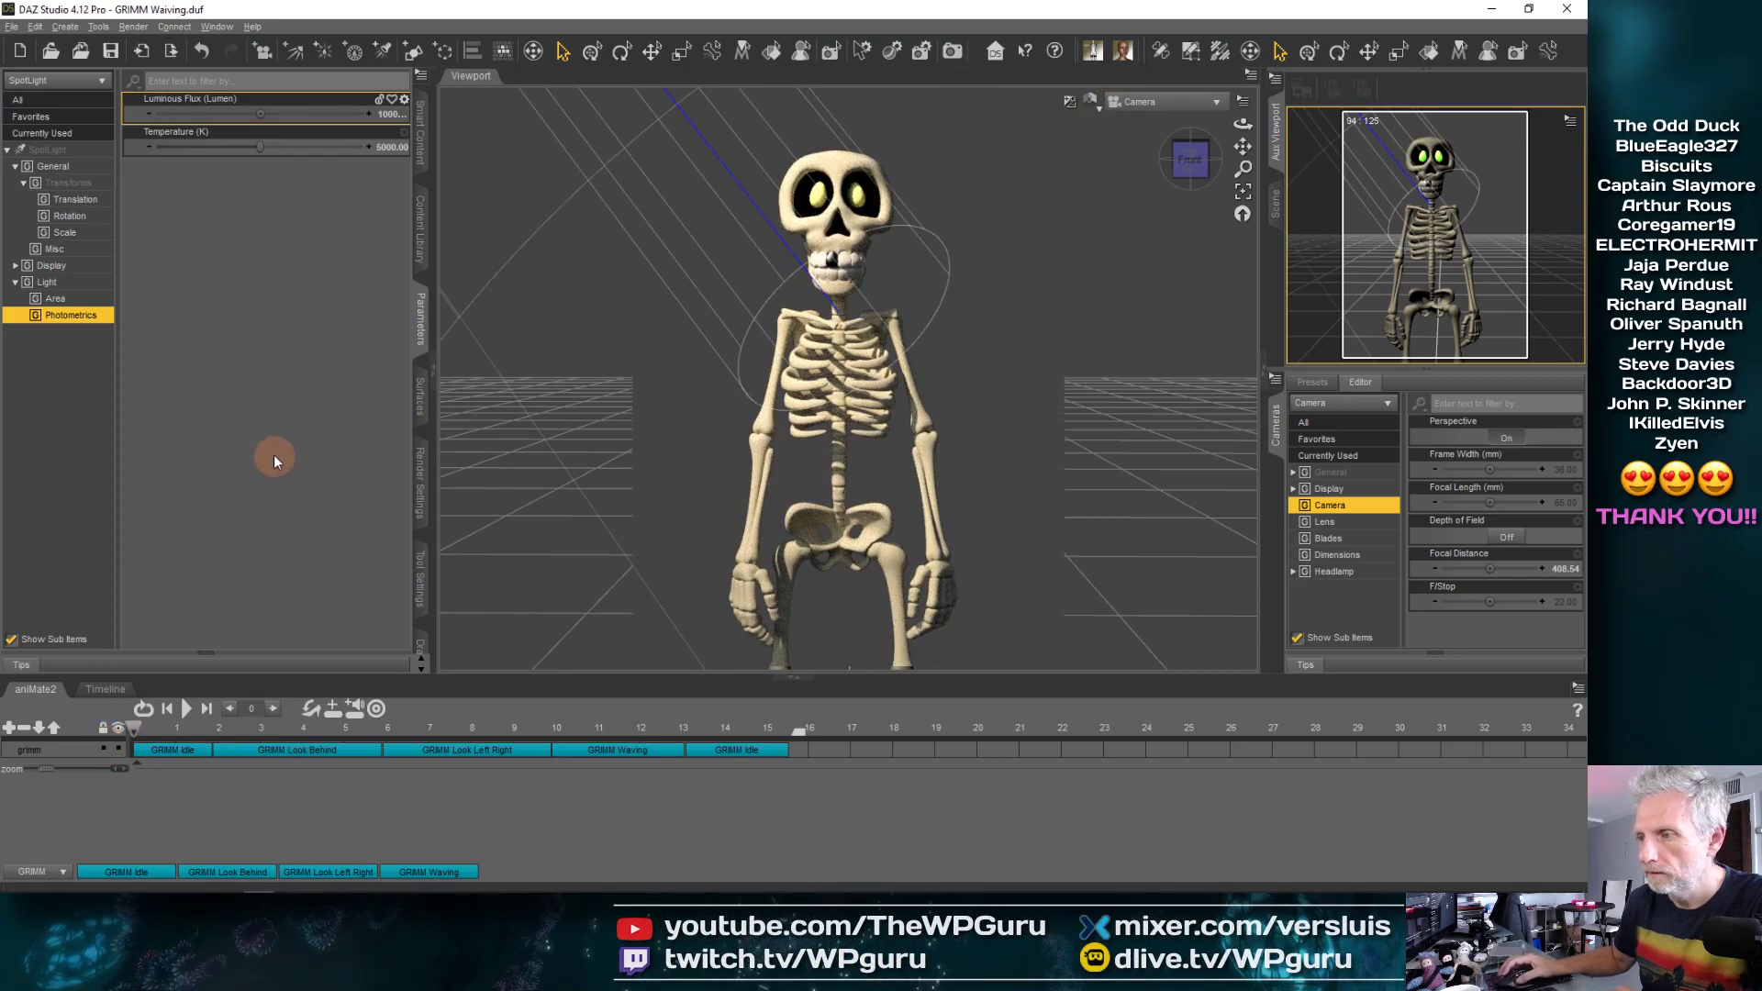
Lower the spotlight's Luminous Flux to 80000 lumen and check the lighting on a GRIMM Look Behind frame
click(391, 114)
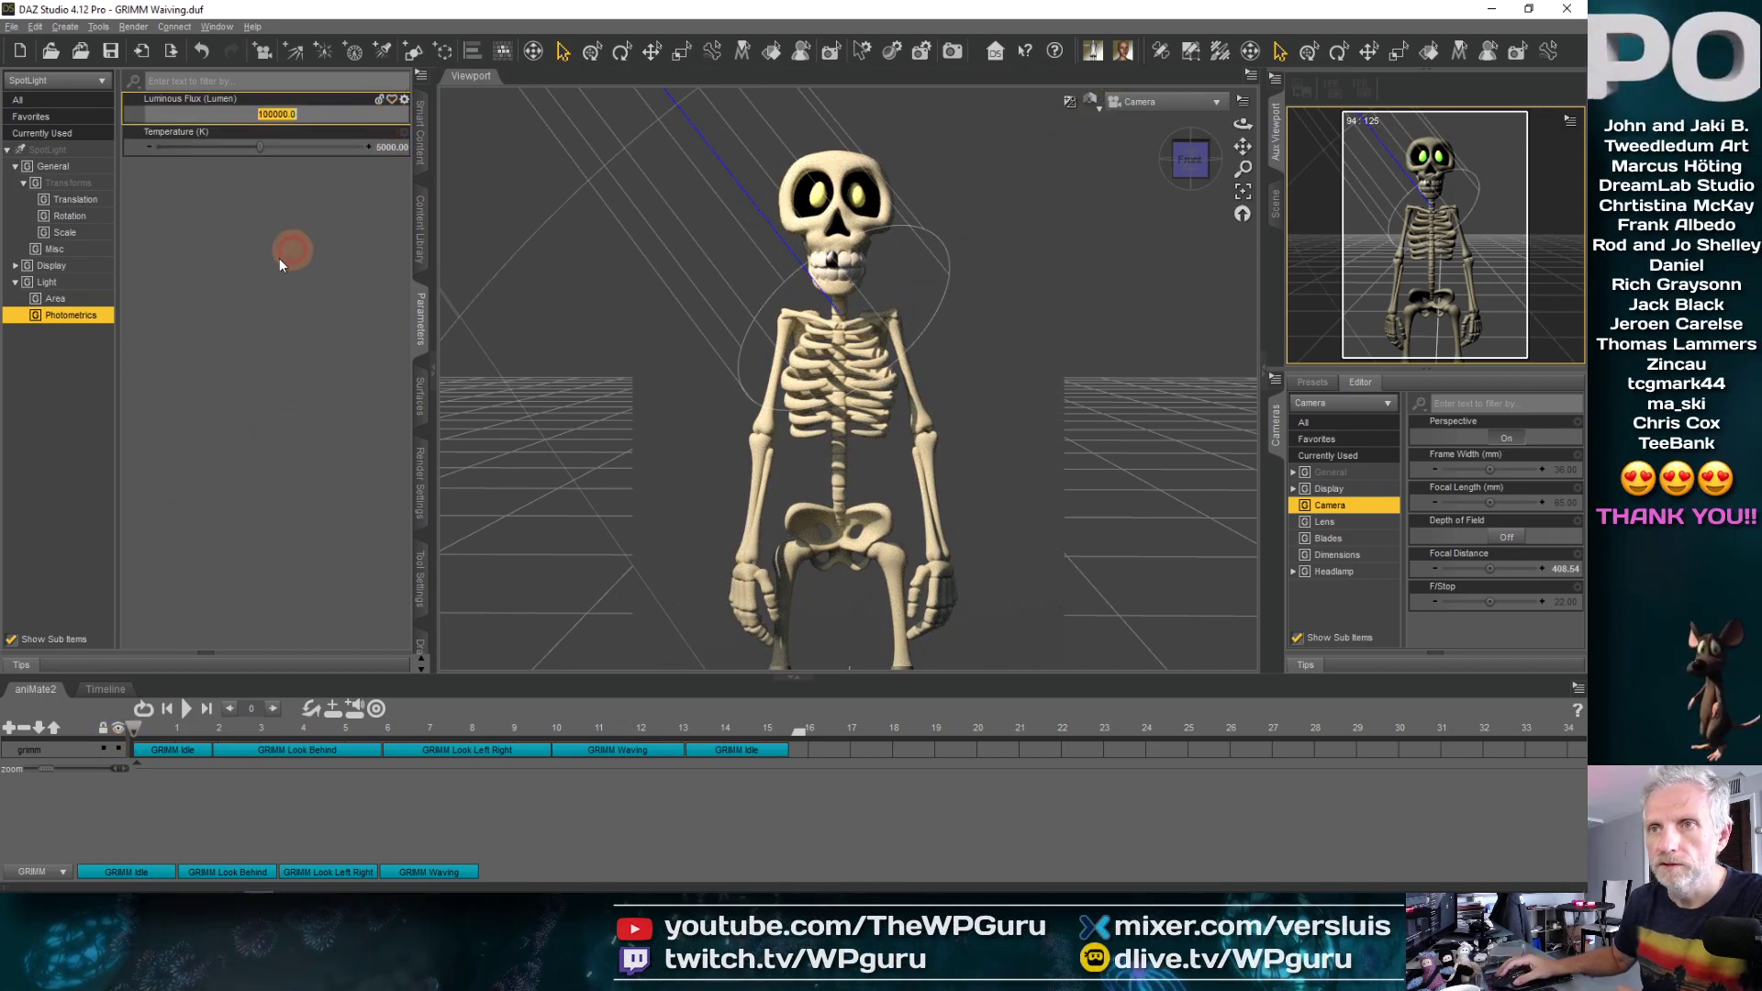
click(341, 145)
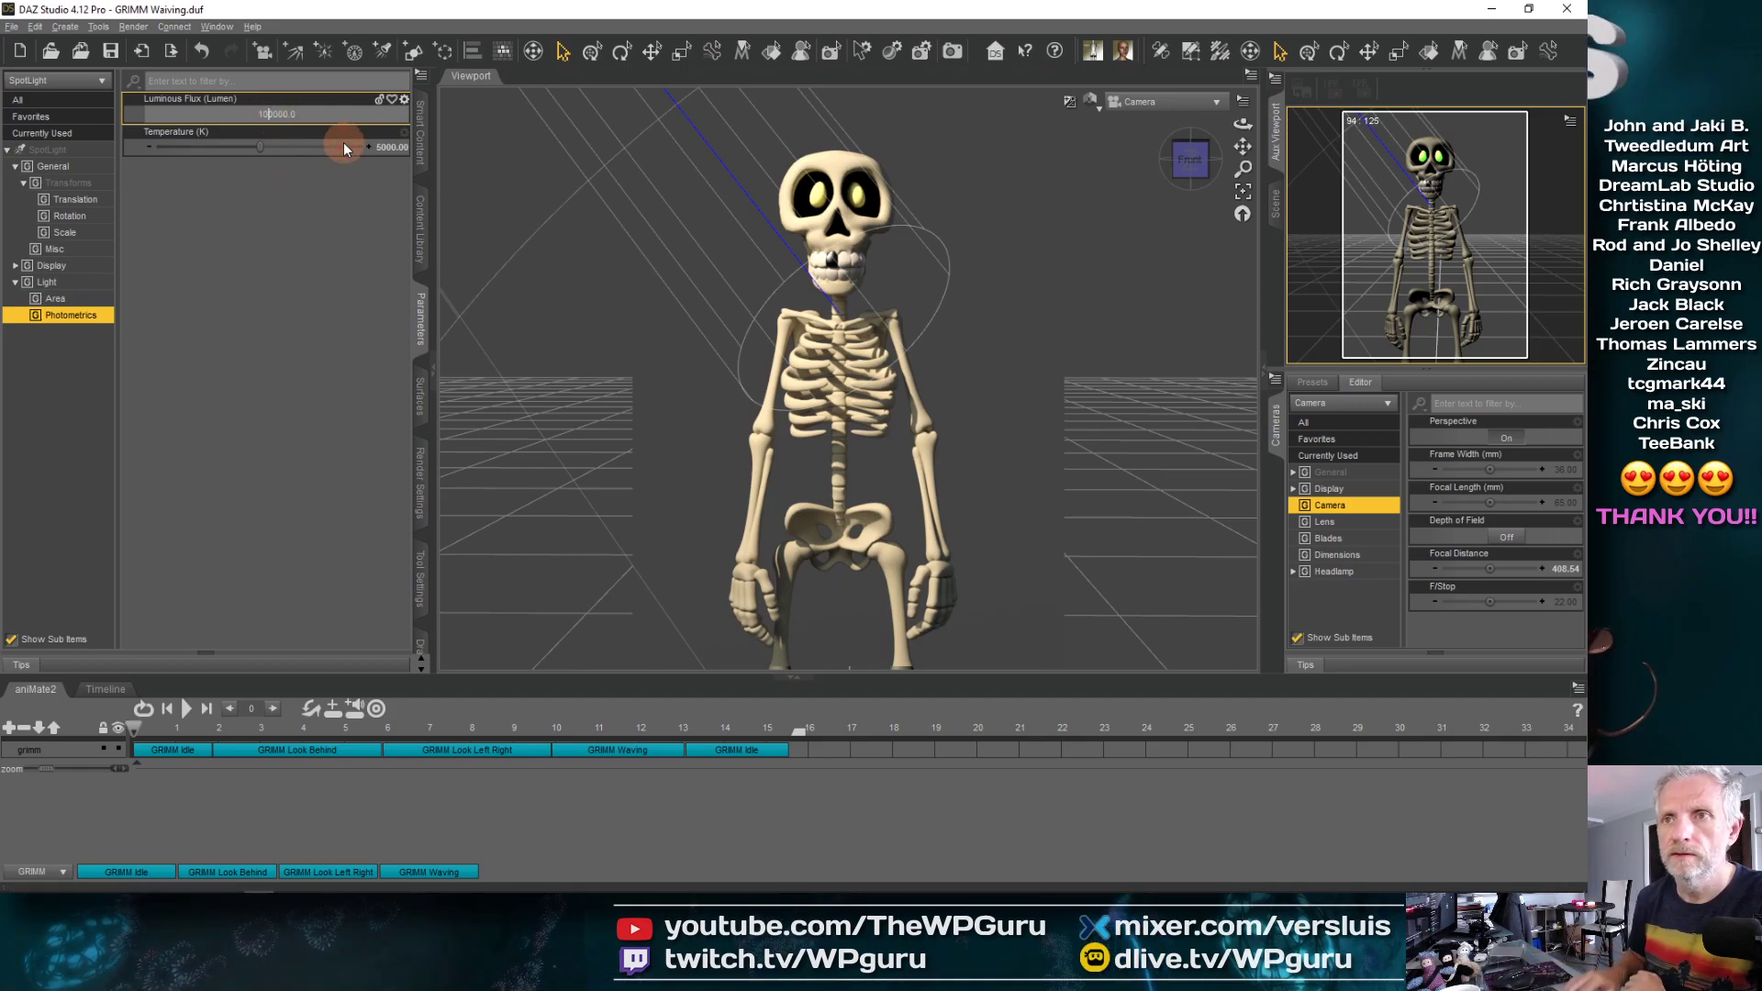
text(8000)
key(Return)
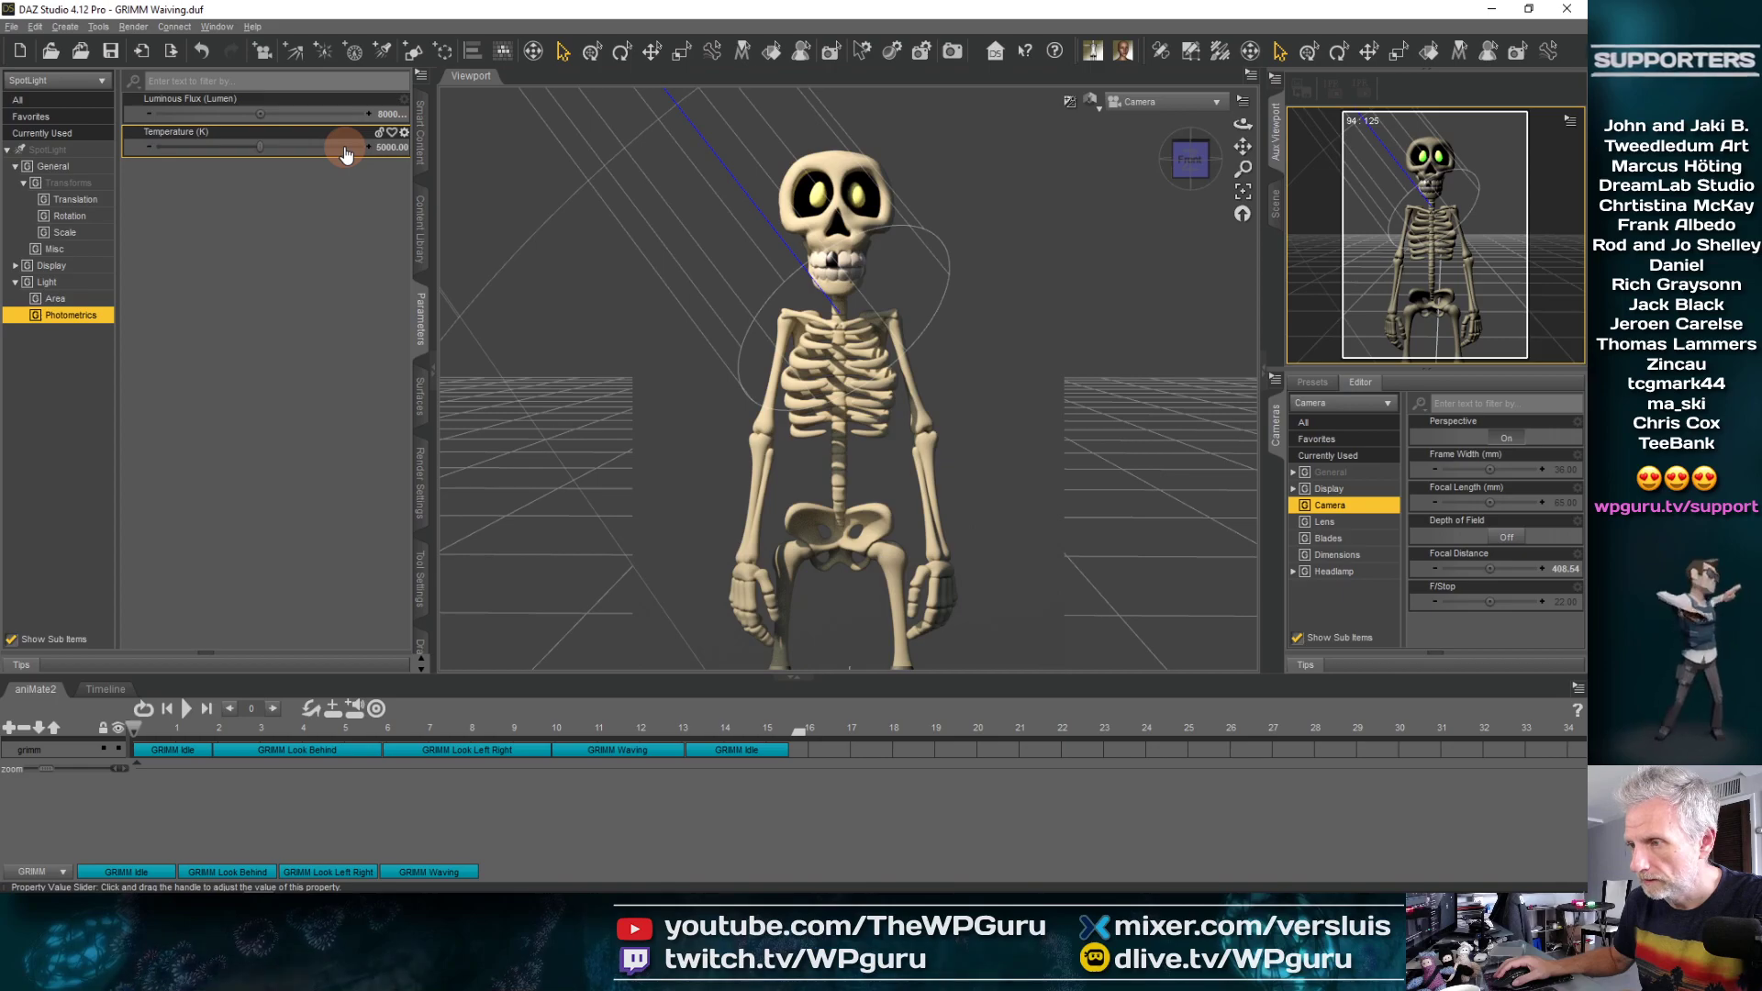
click(268, 728)
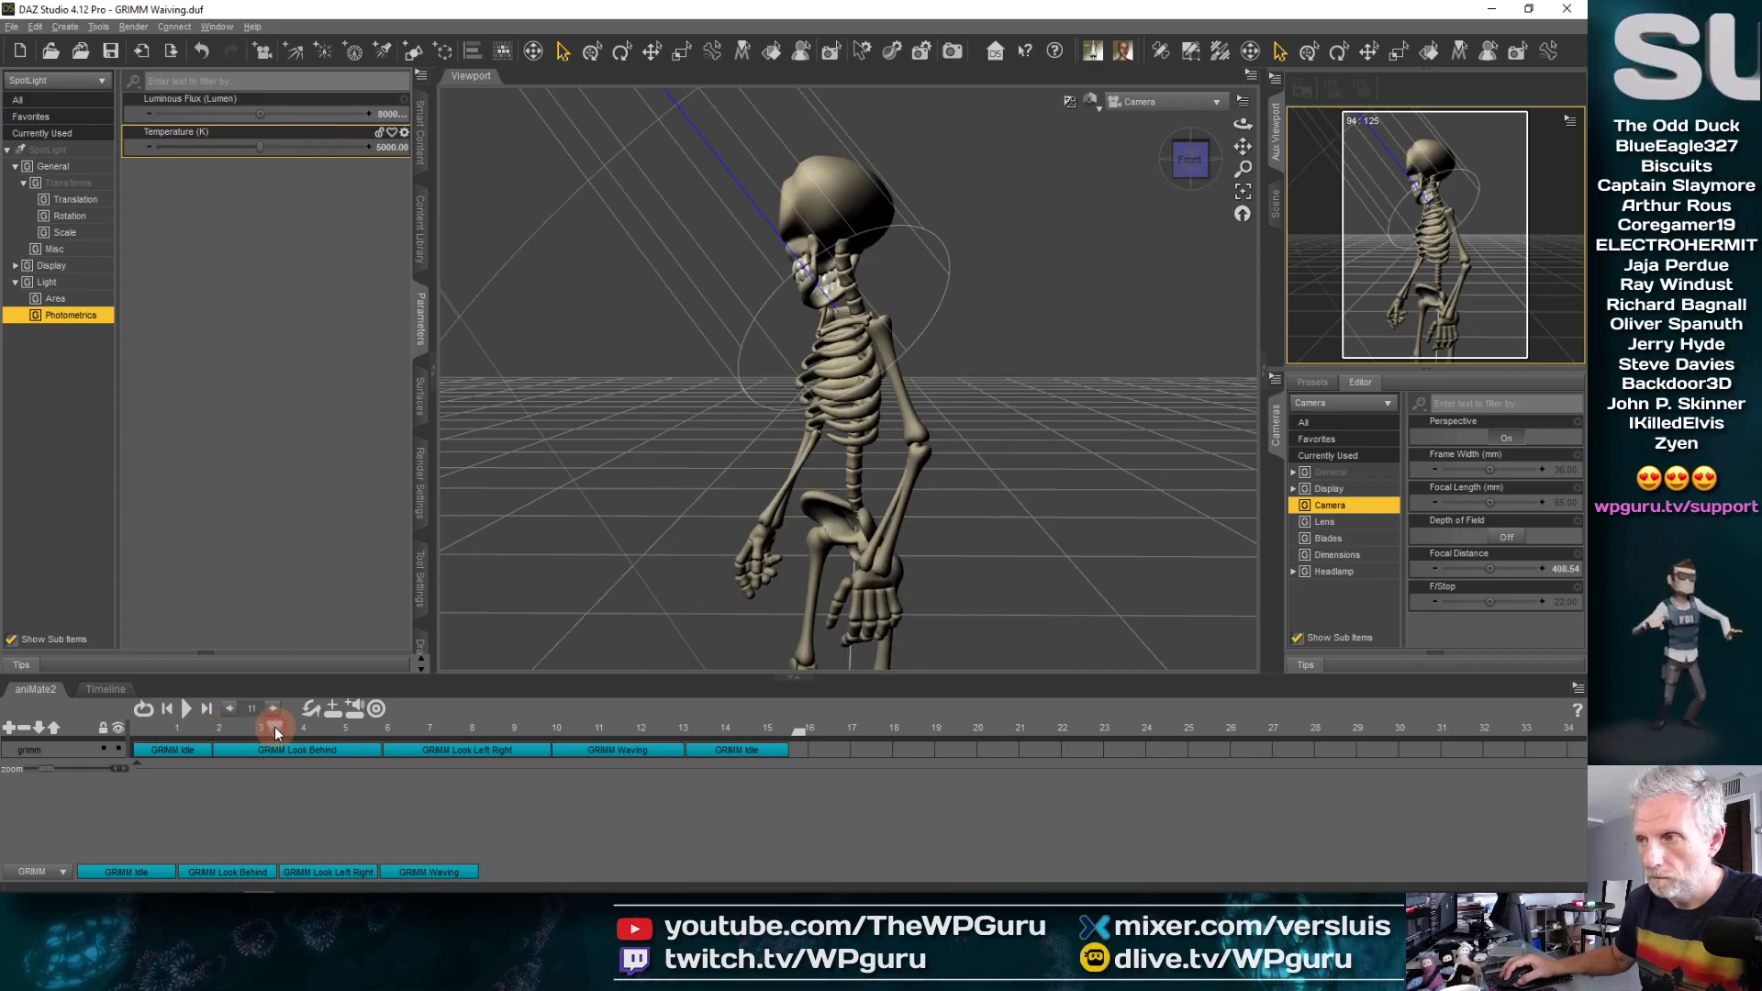
drag(208, 729, 86, 722)
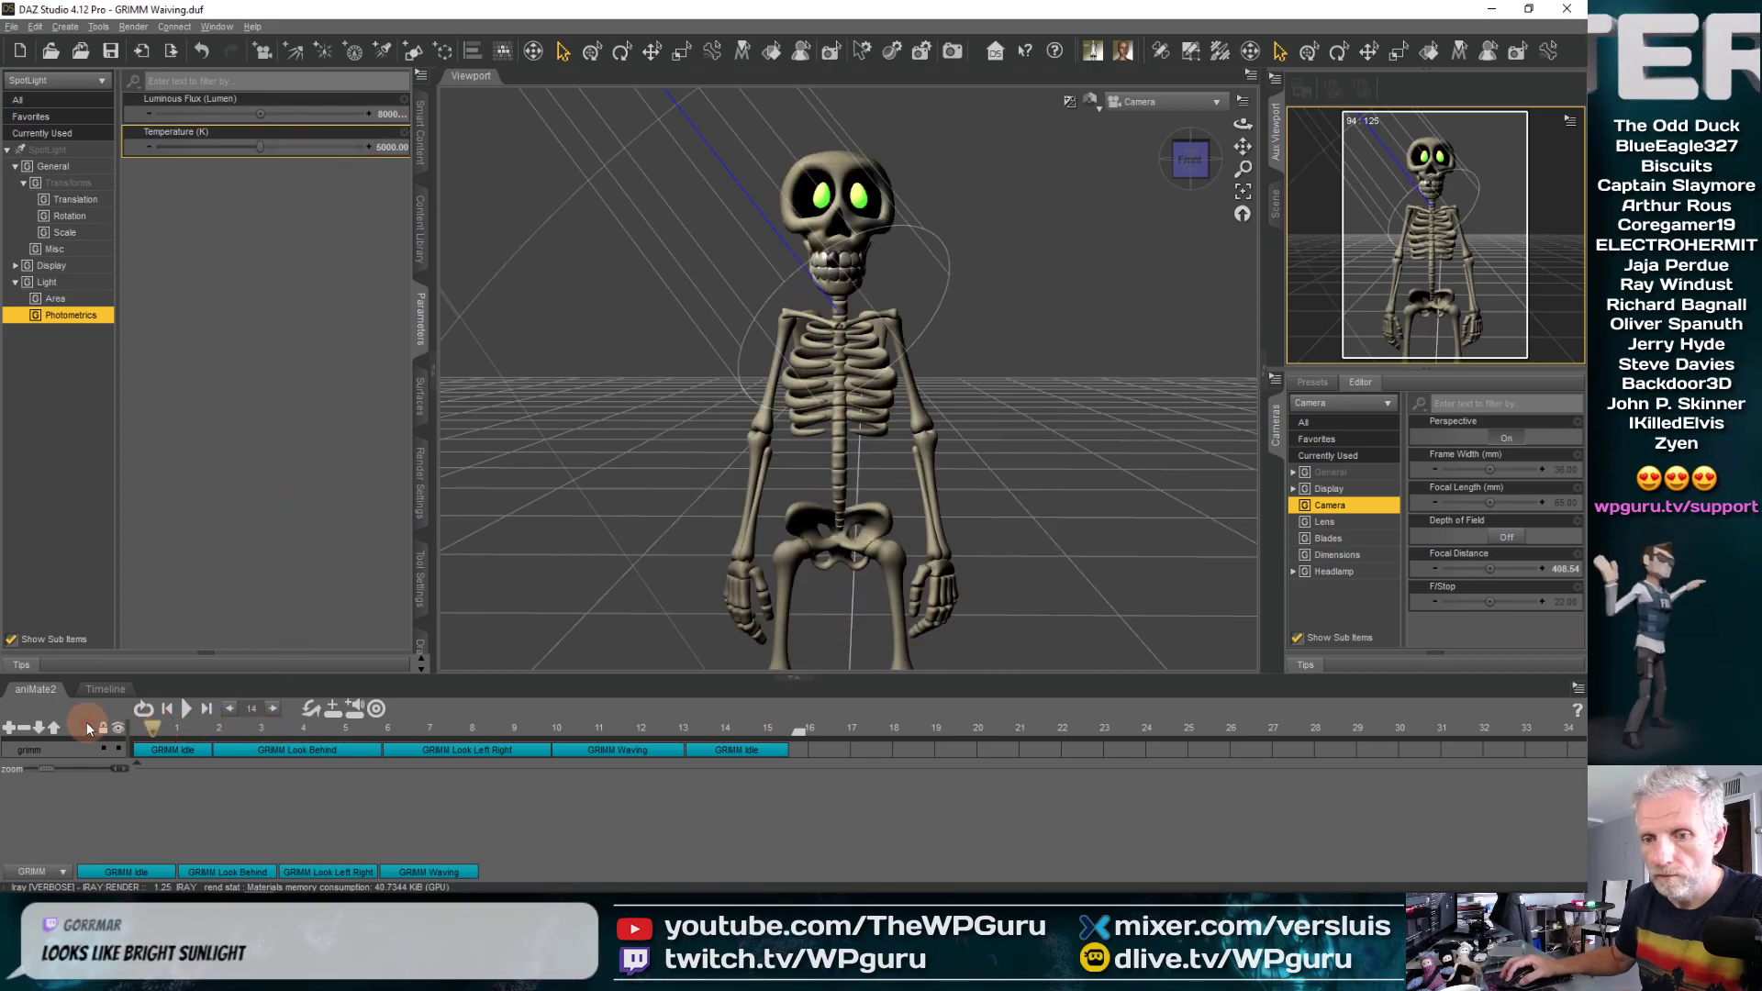
Try a spotlight Temperature of 4000 K and settle on 4500 K
click(388, 147)
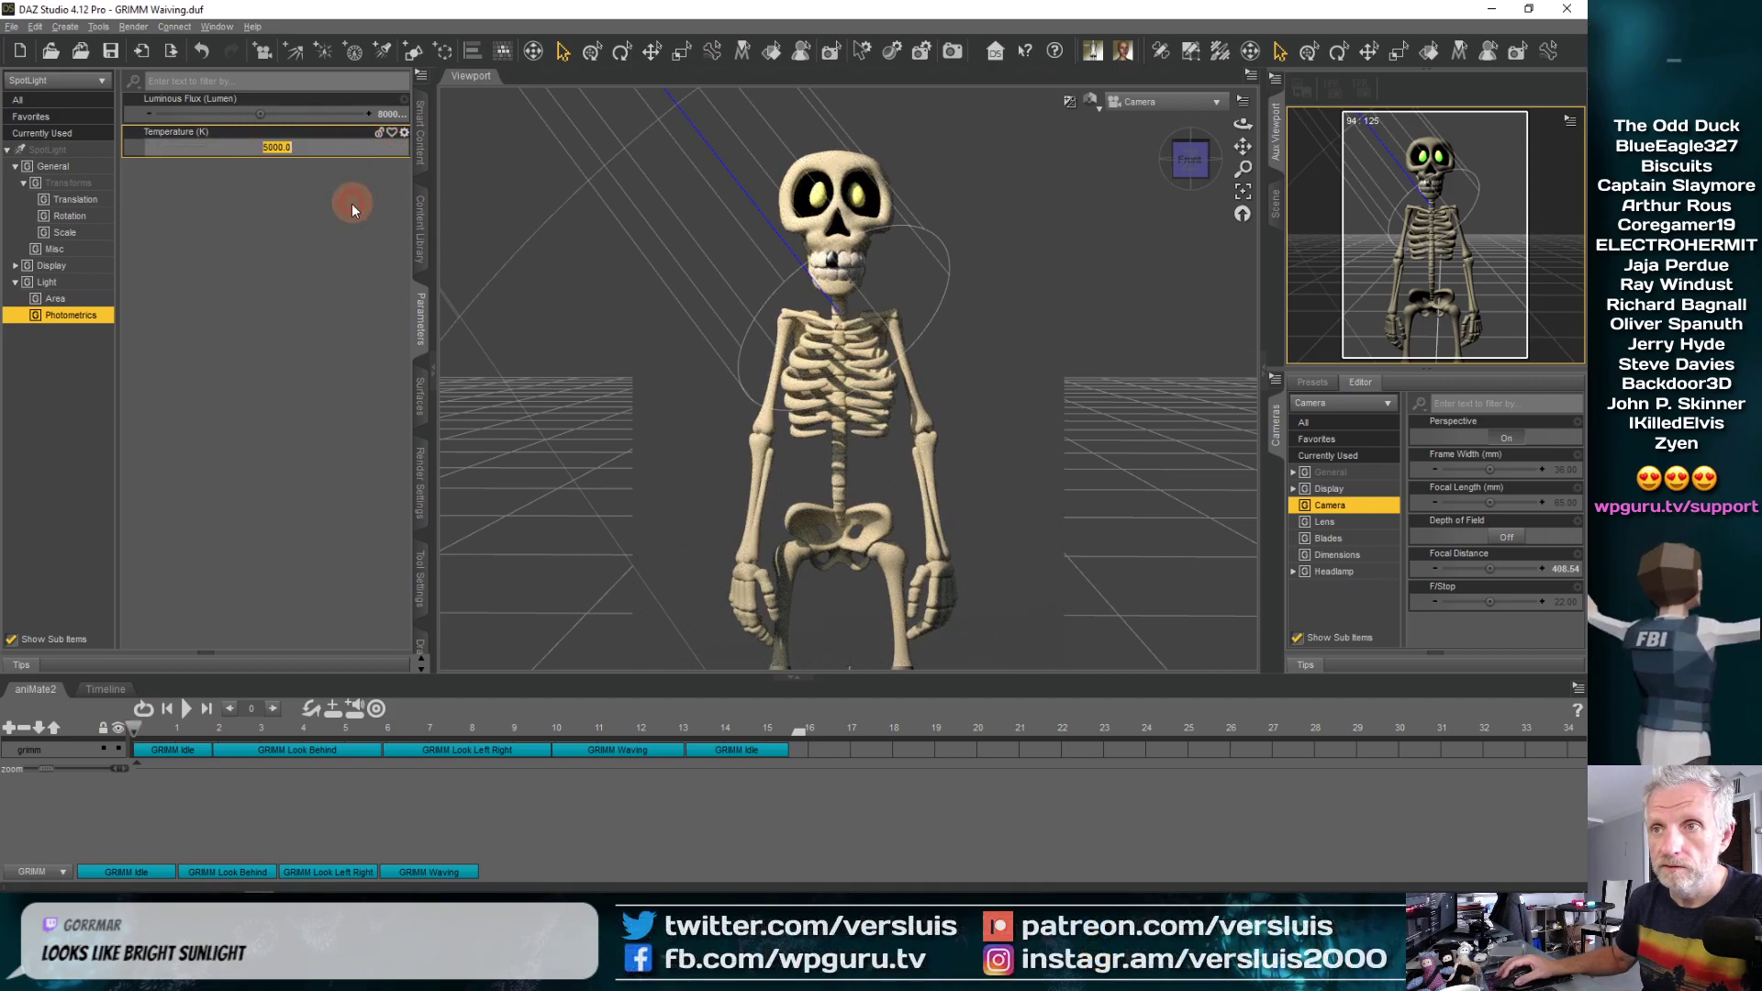
text(4000)
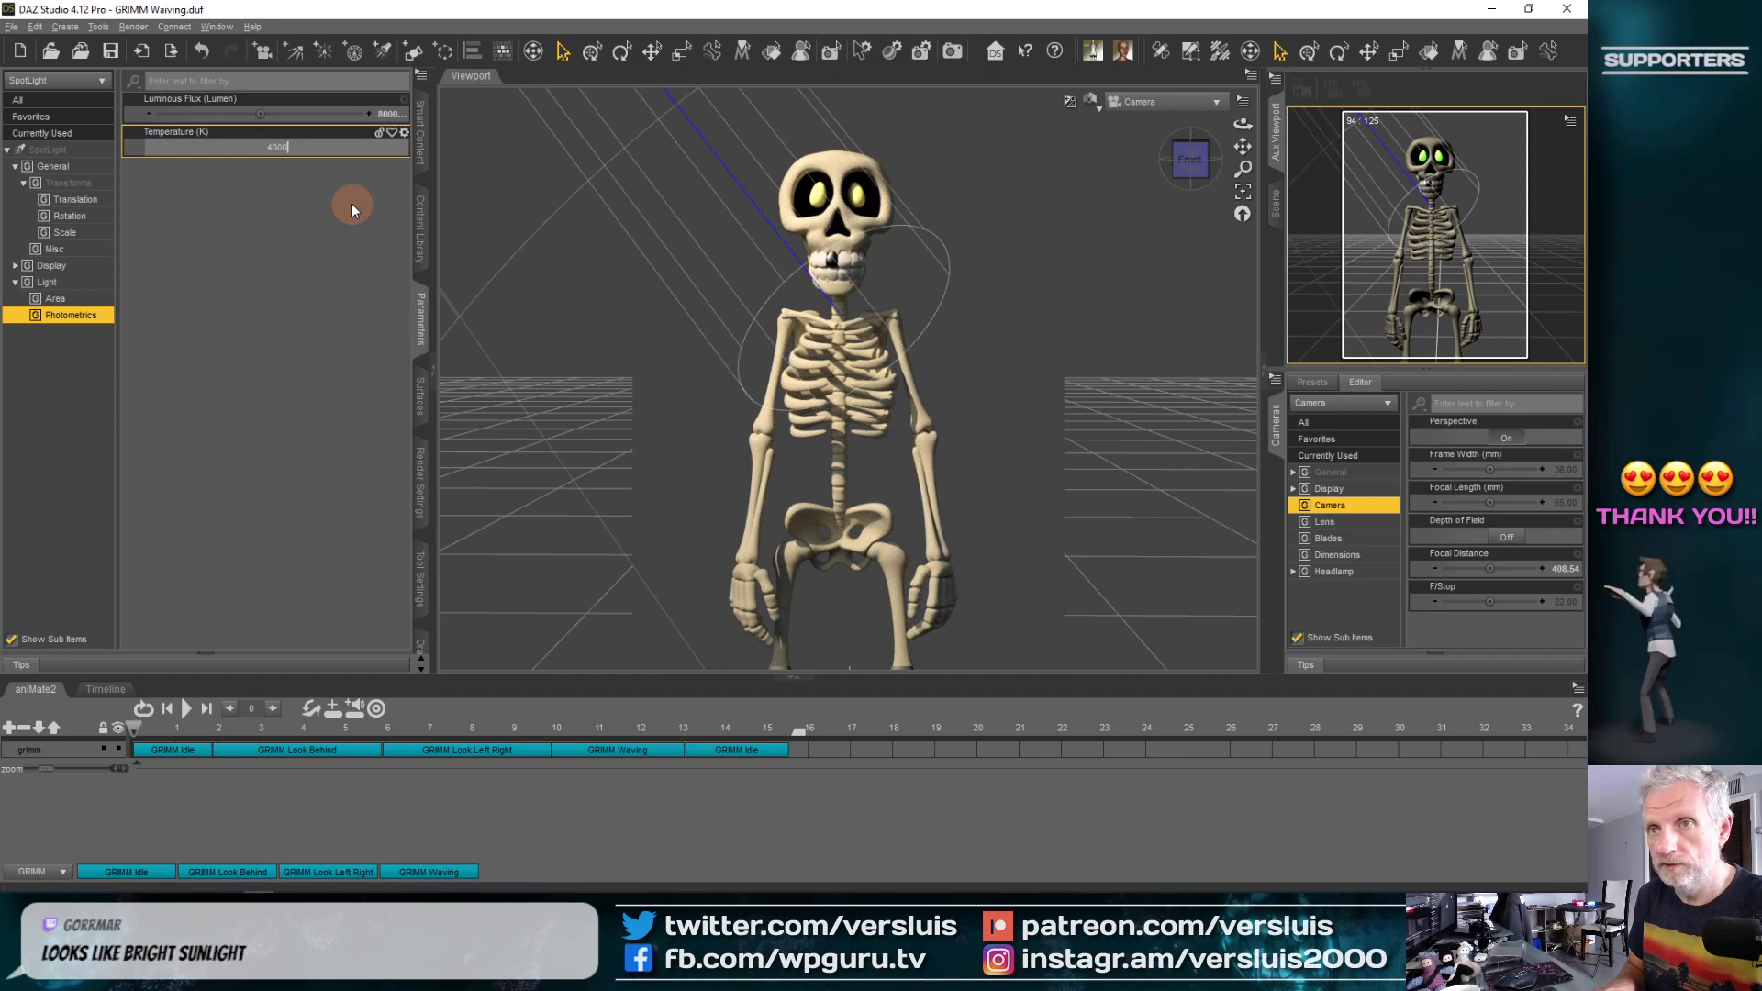
key(Return)
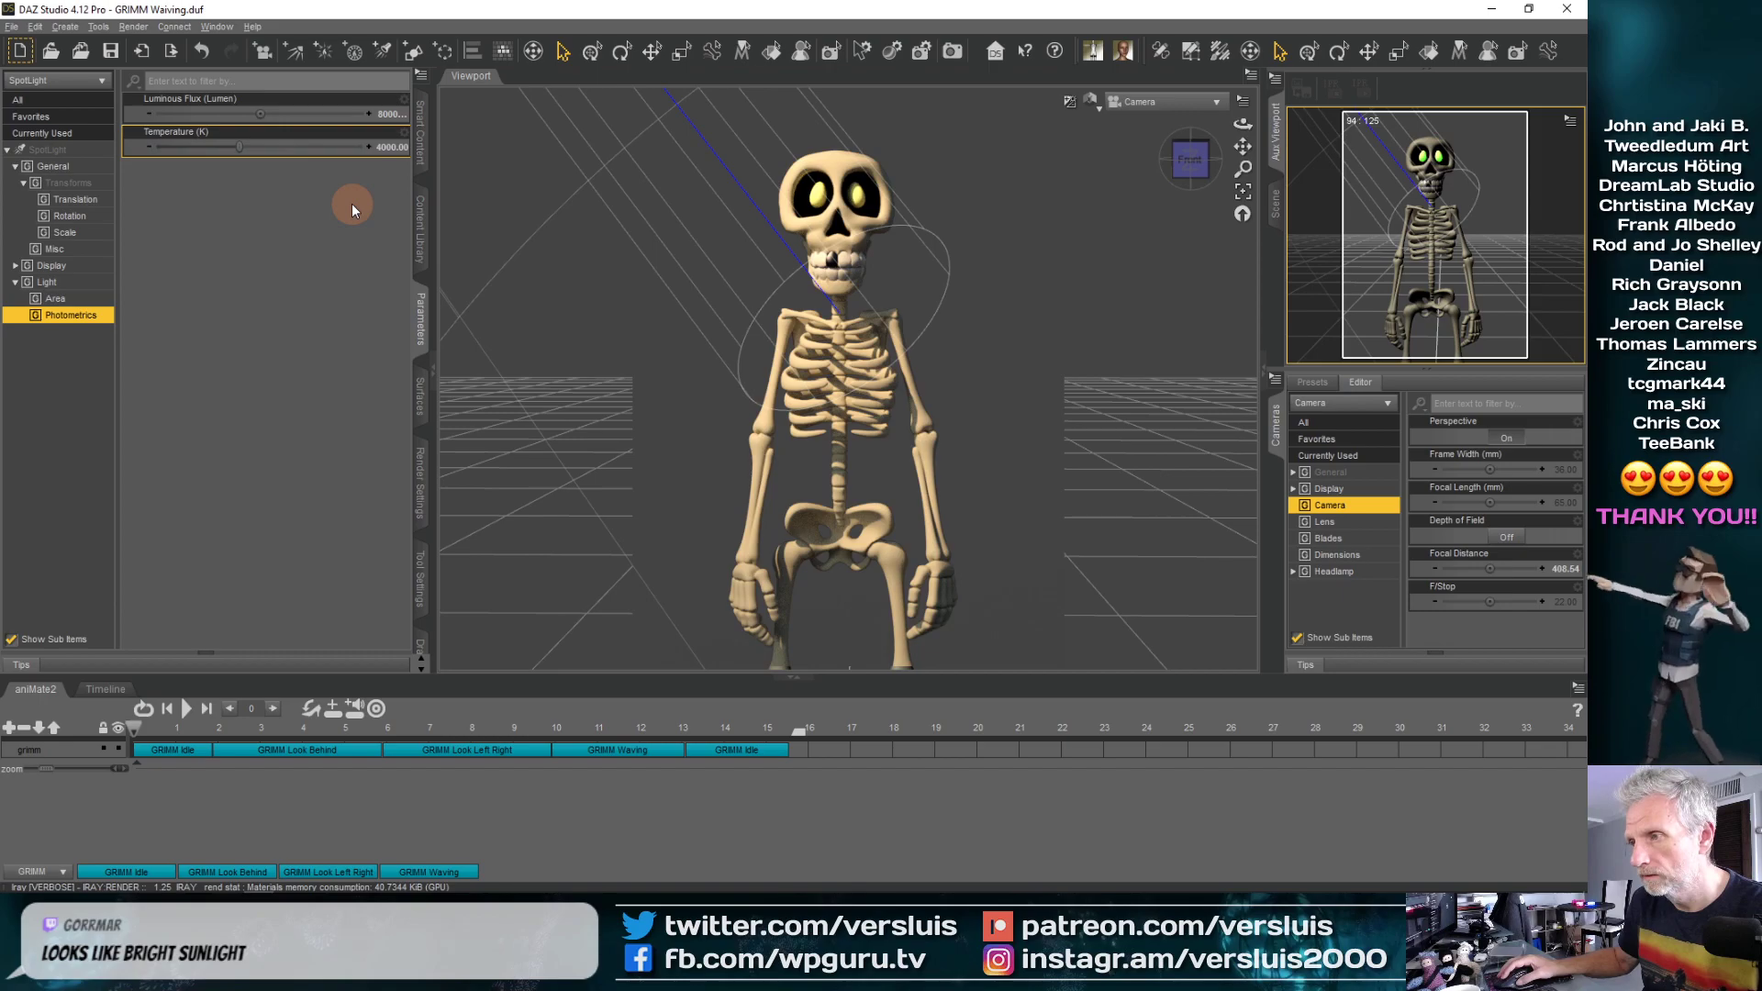
click(389, 149)
text(4)
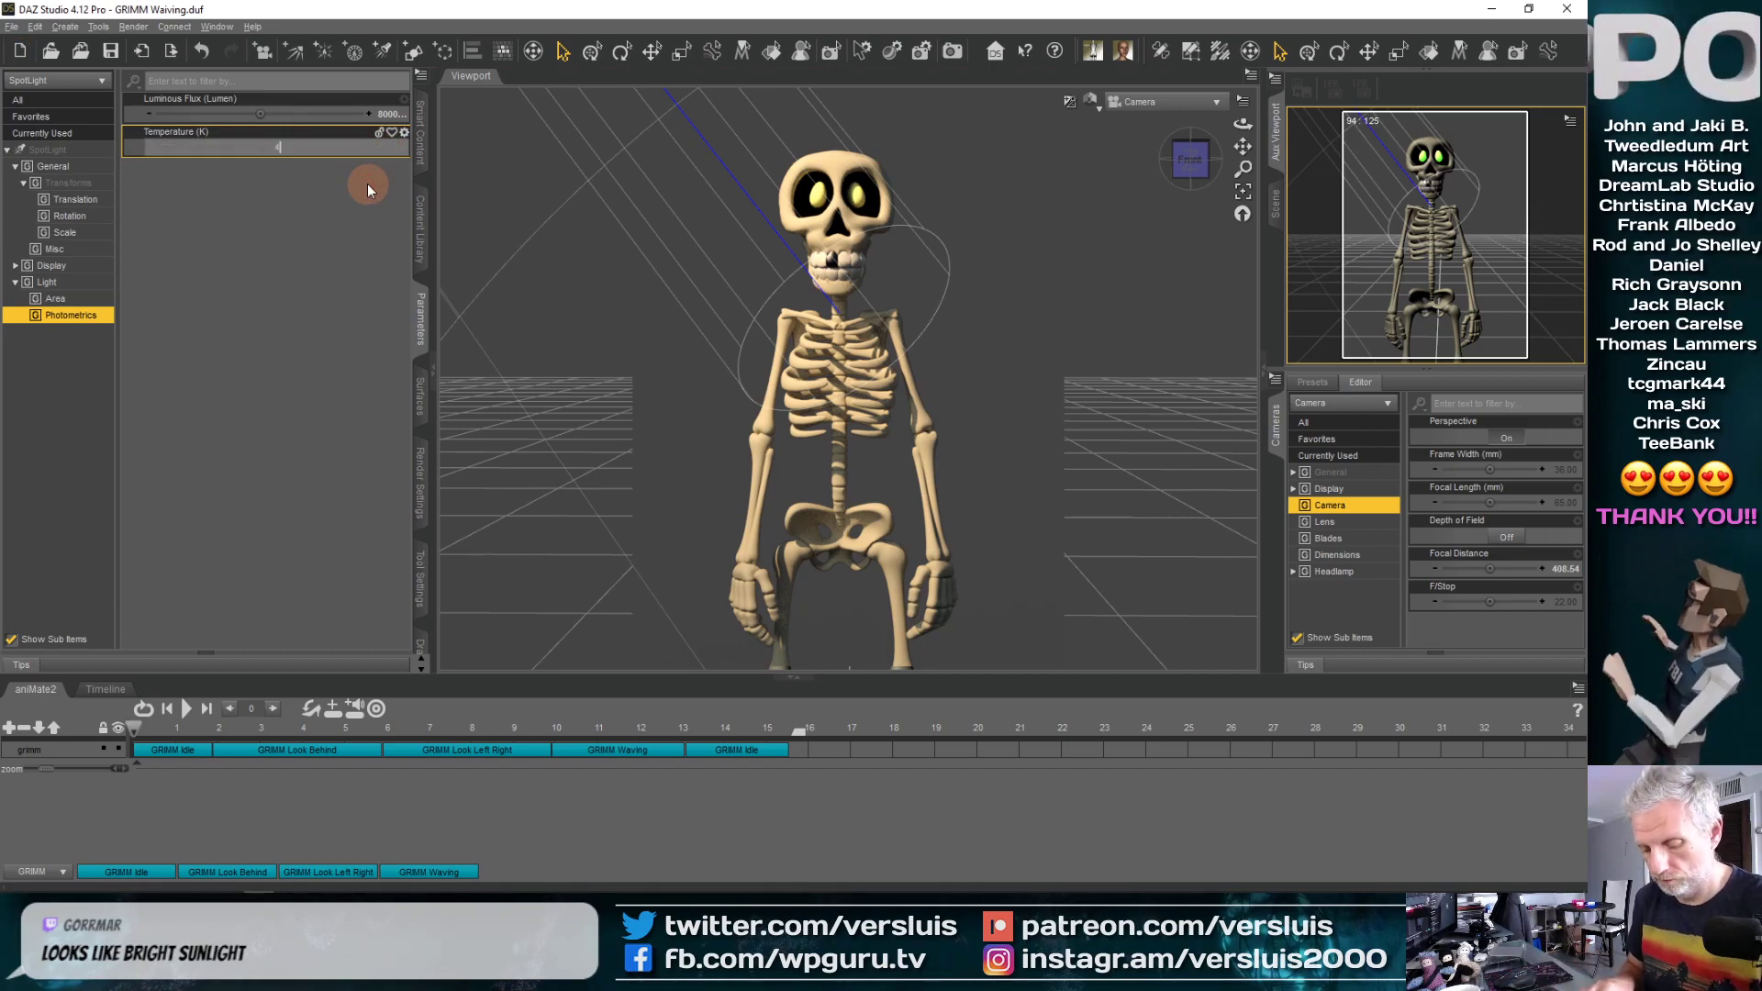
text(500)
key(Return)
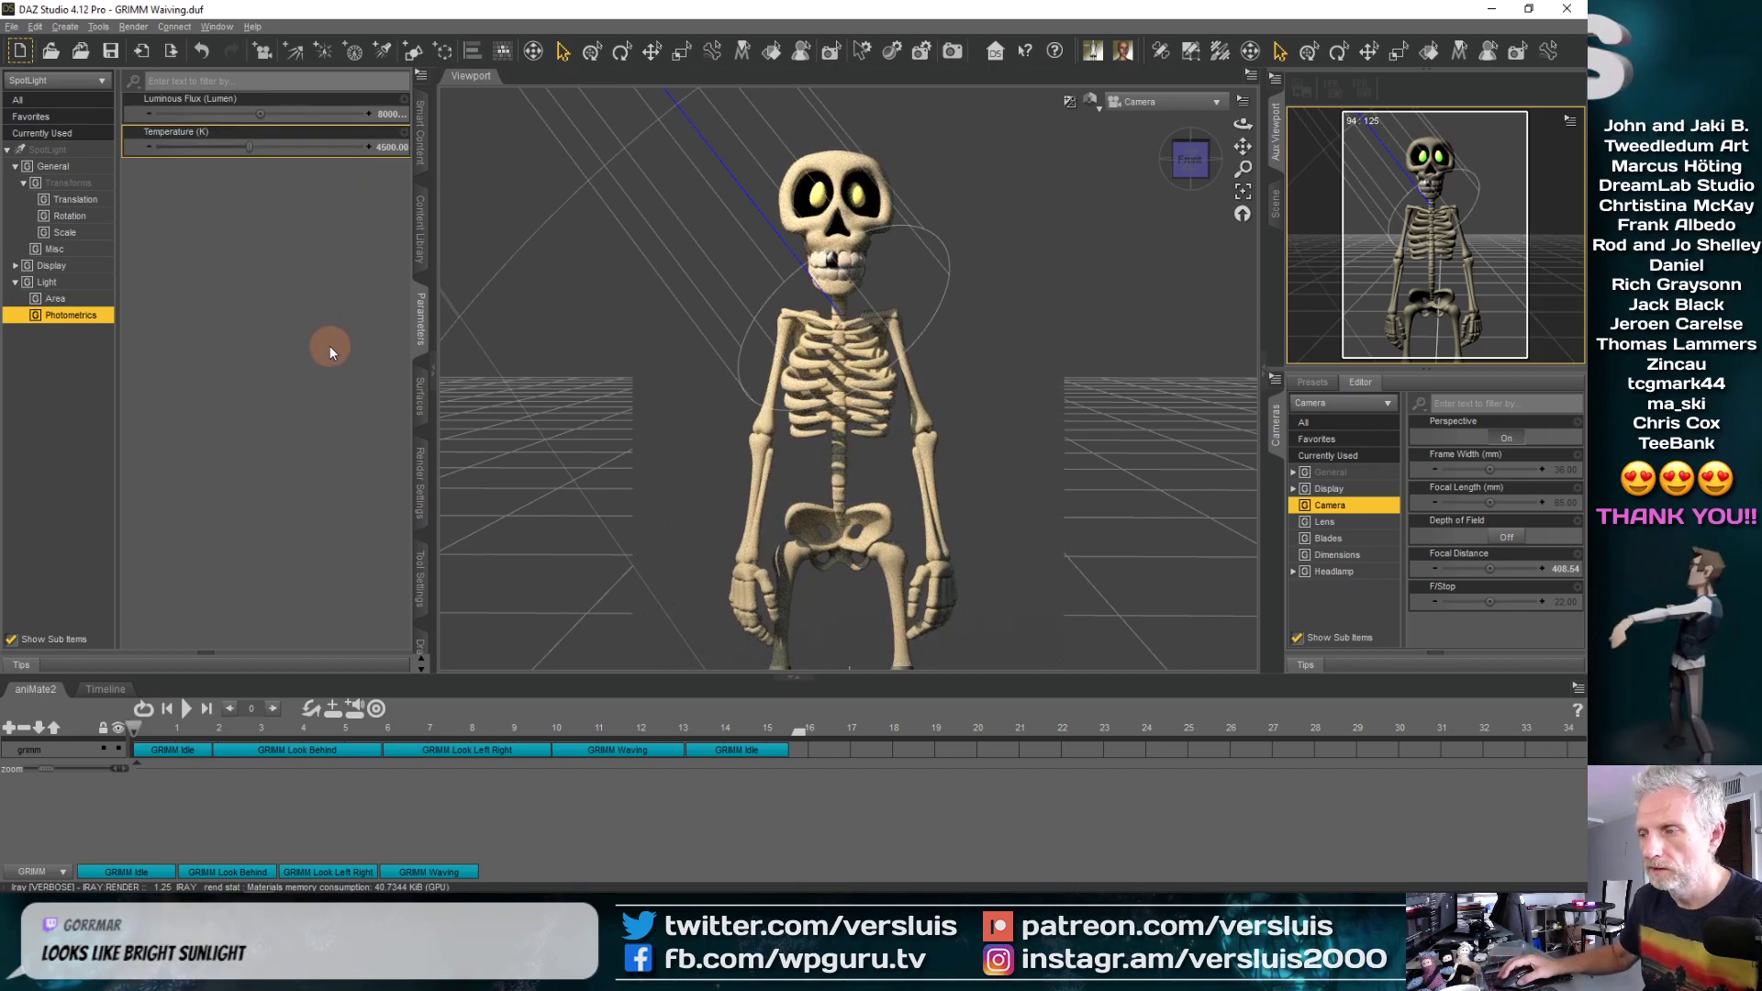
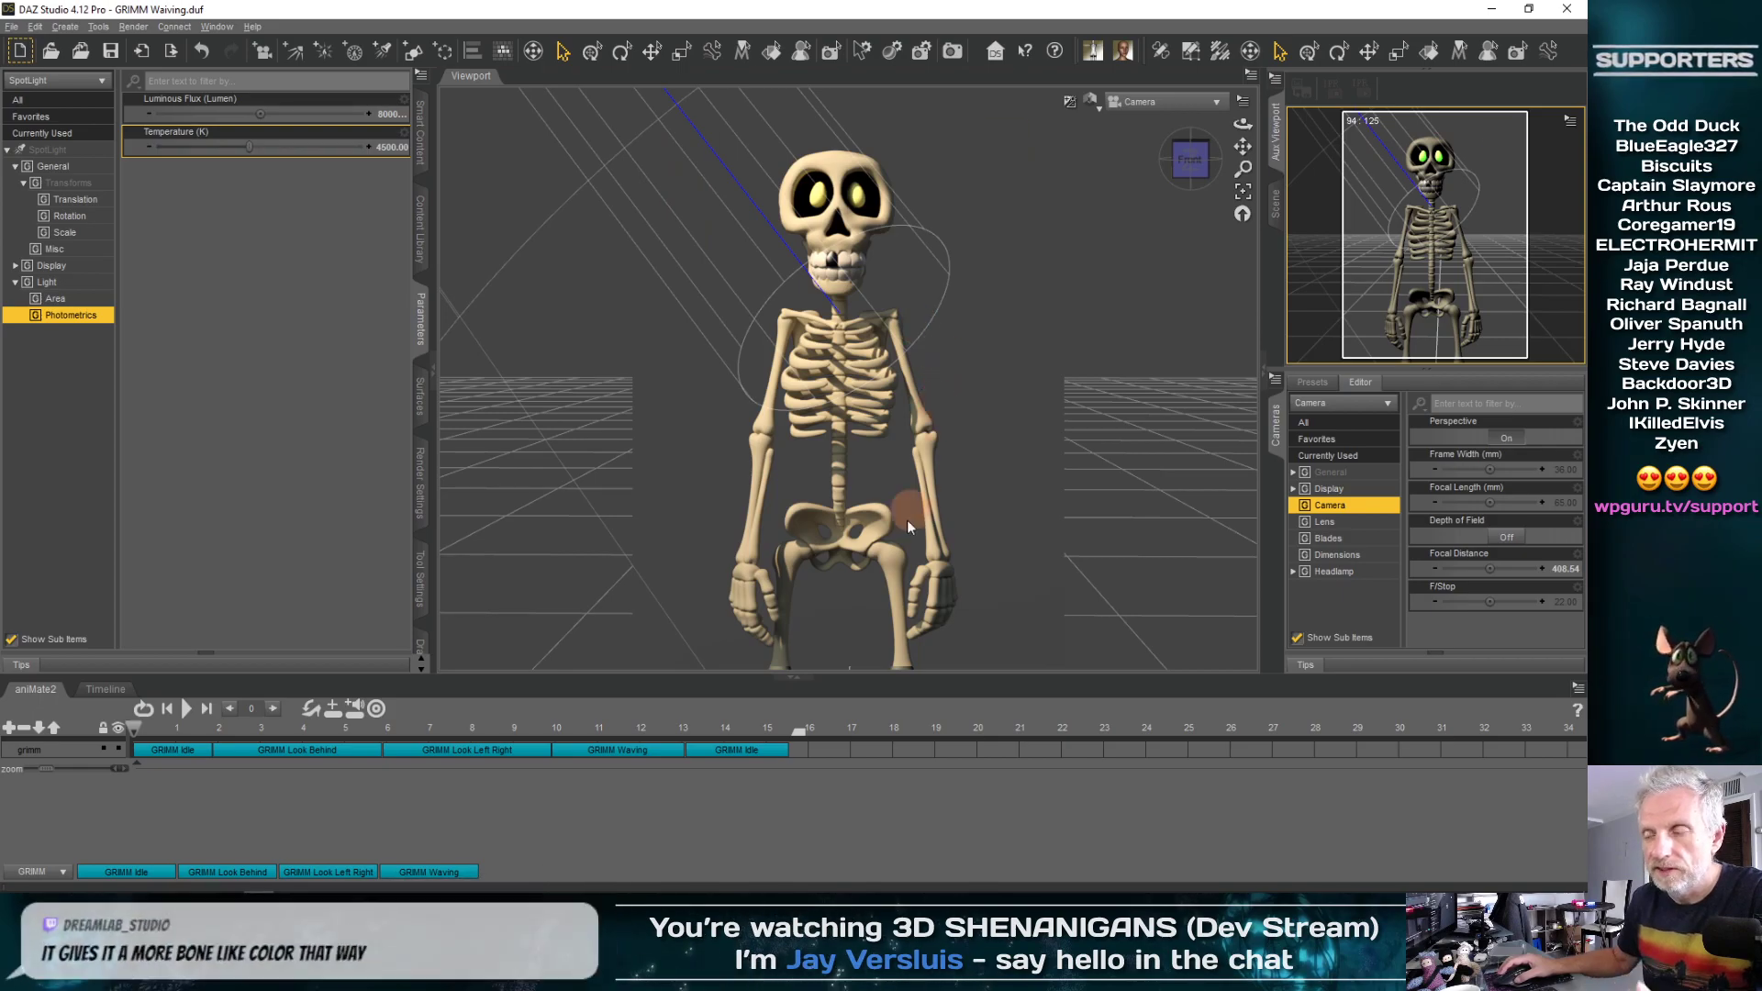
Examine the warmer lighting on poses from the look-behind, look-left-right and waving clips, and return to the first frame
click(295, 725)
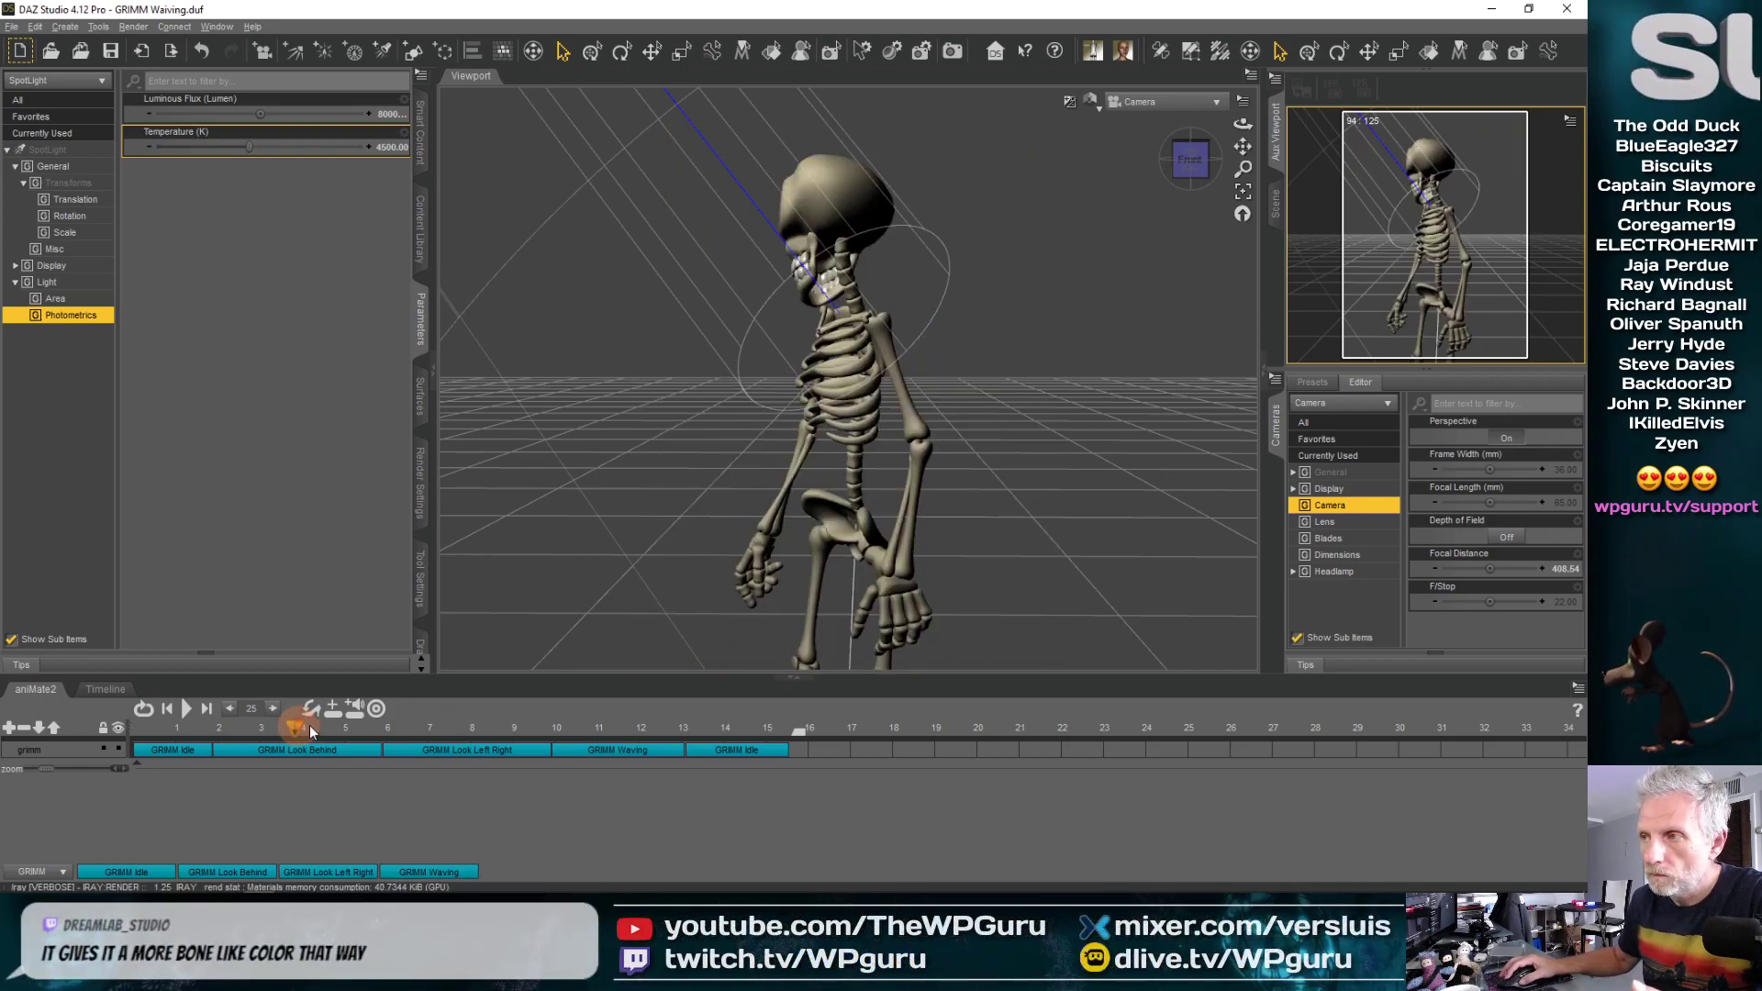
click(357, 727)
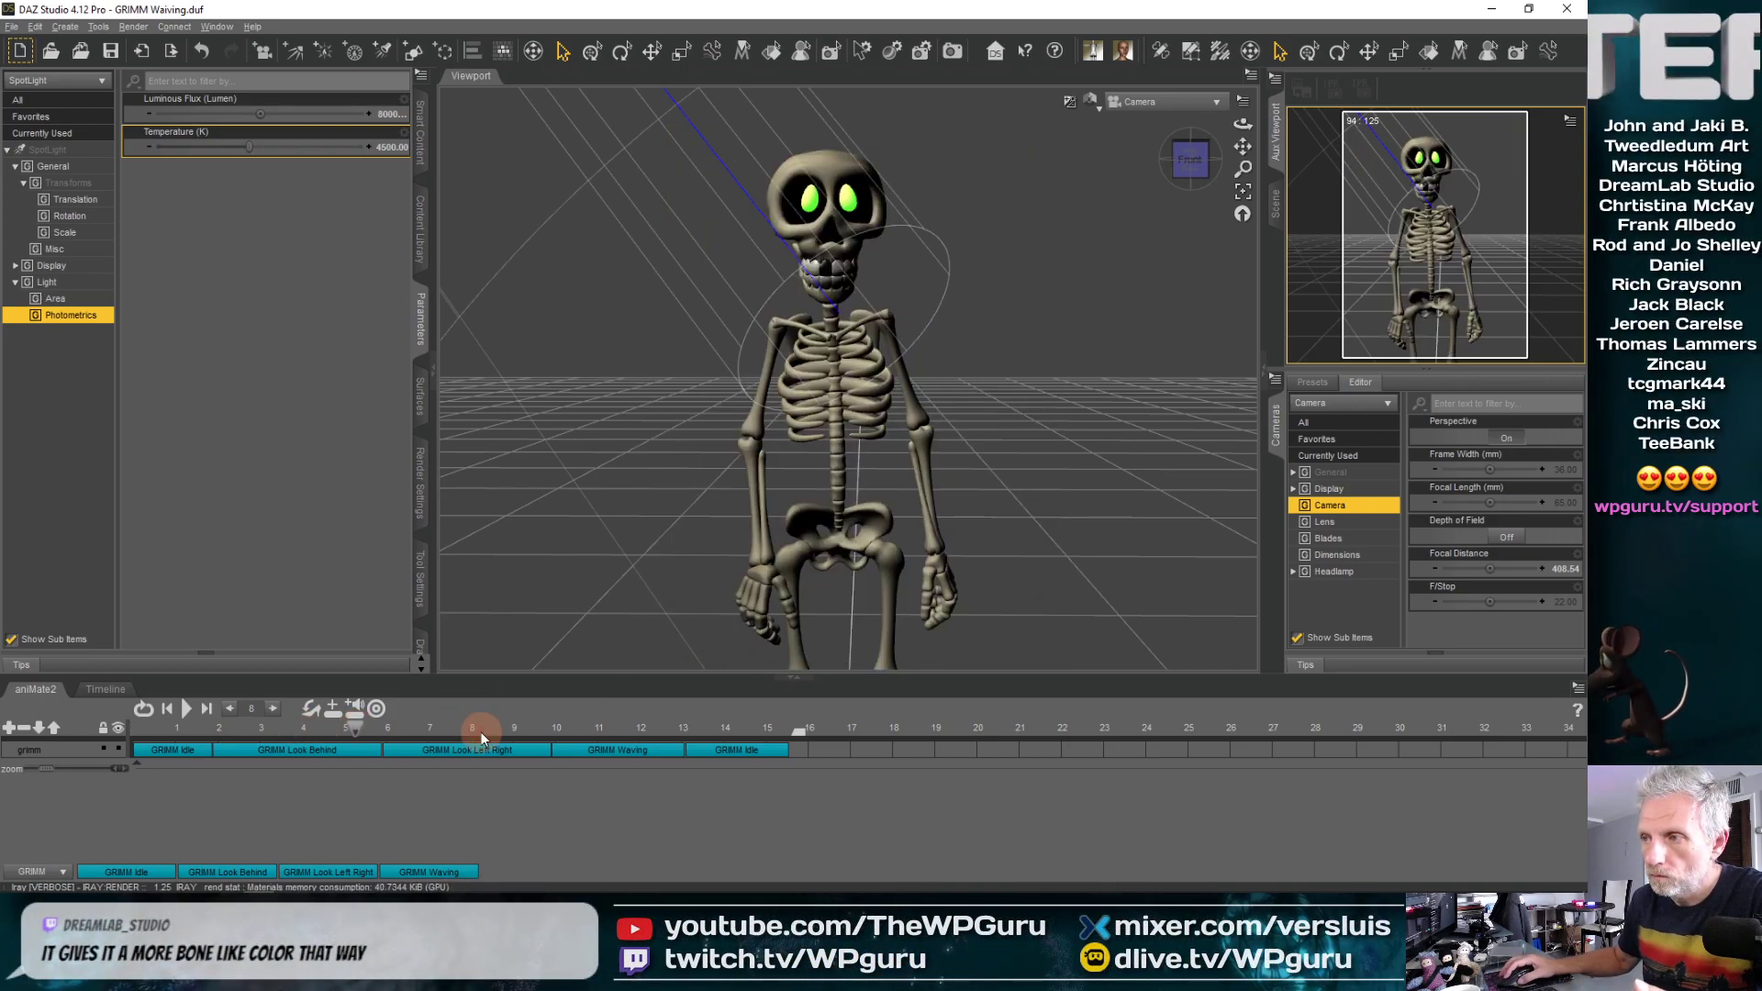
click(519, 729)
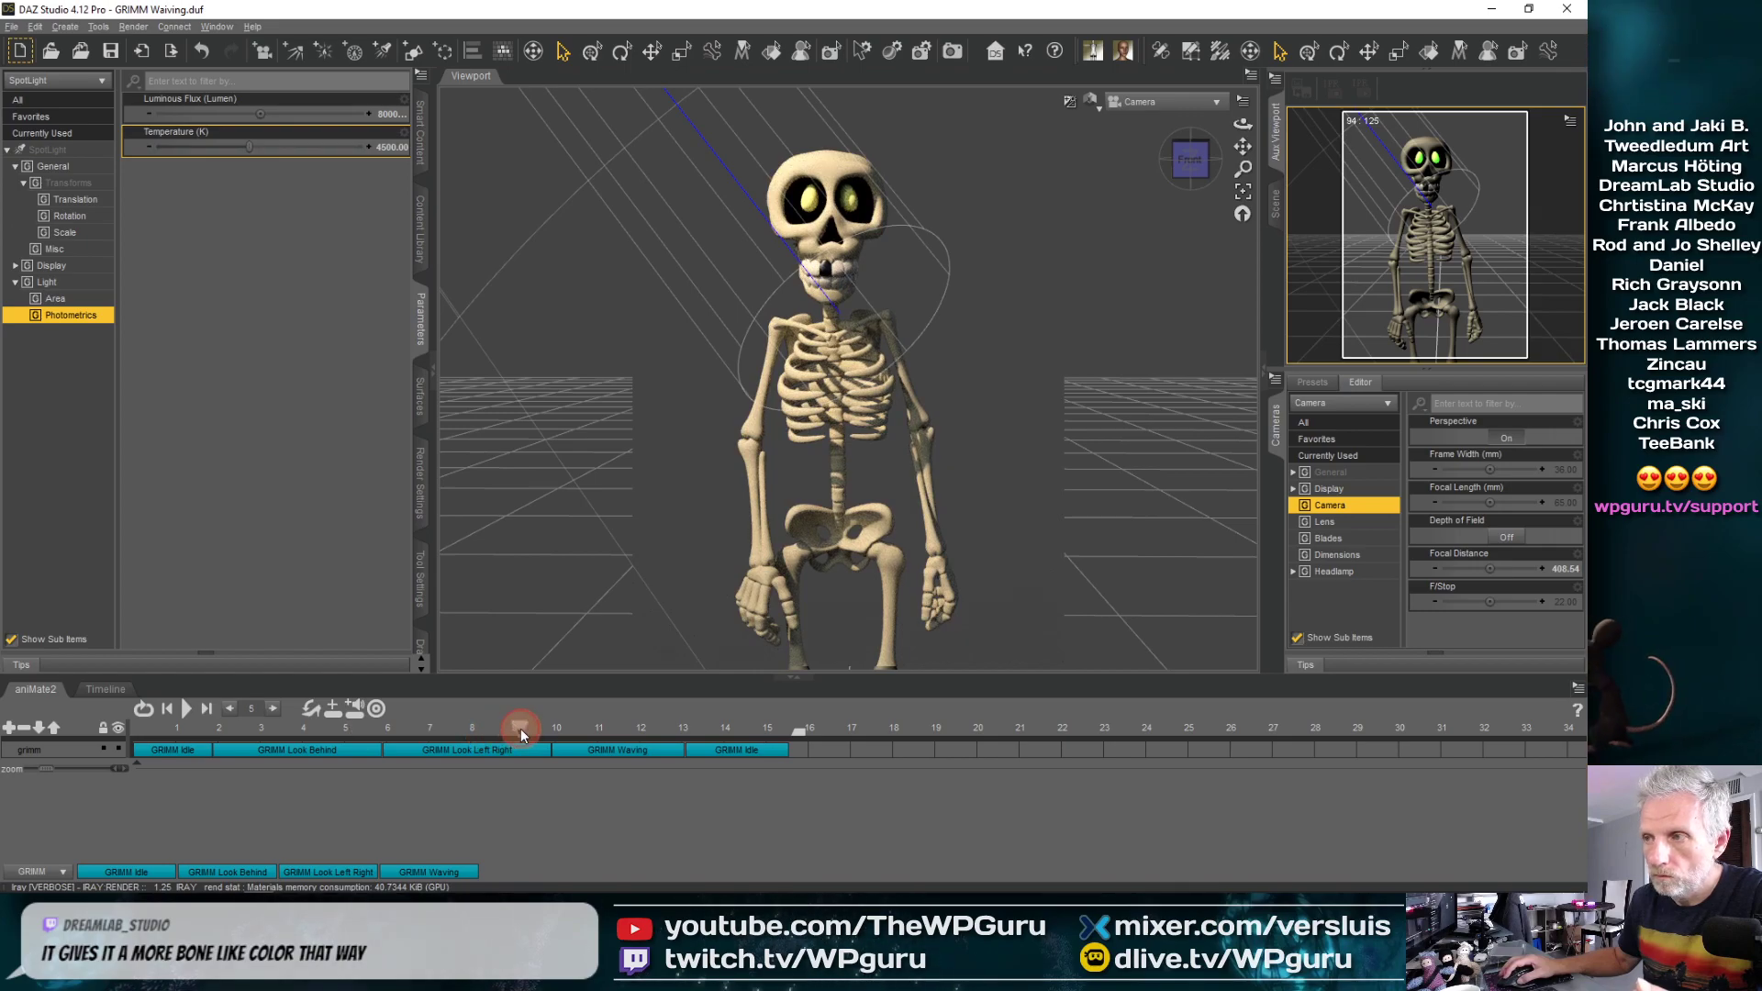
click(630, 720)
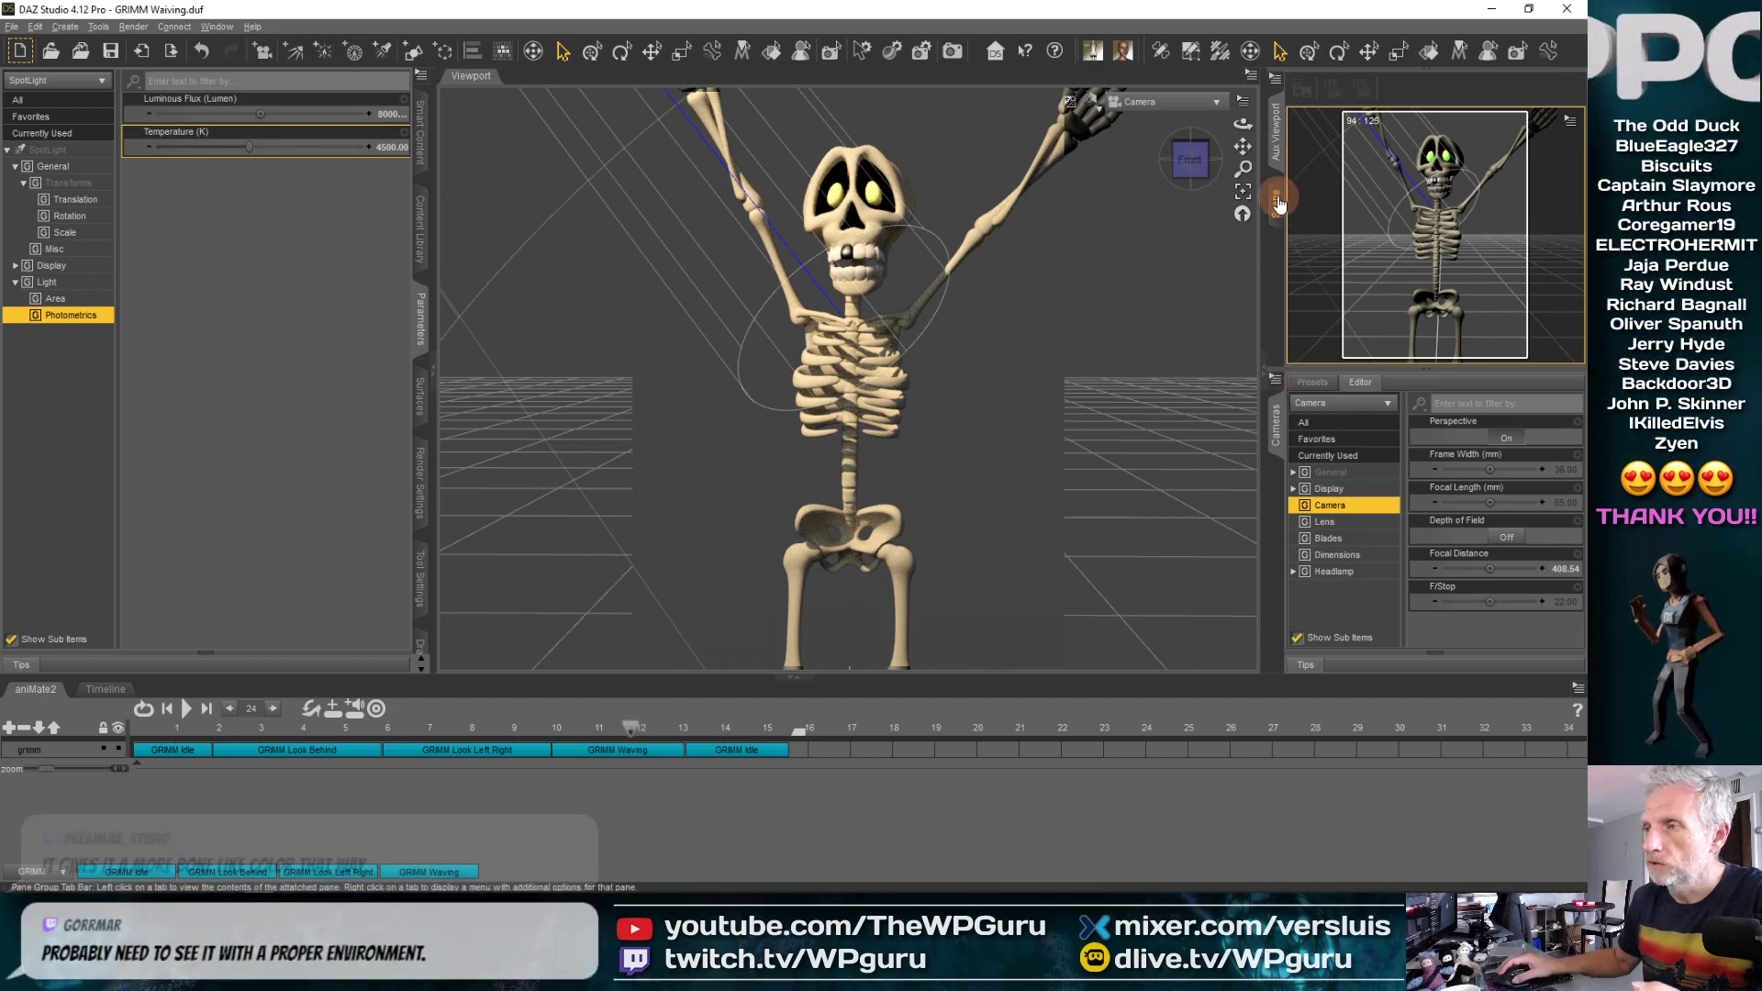
click(256, 728)
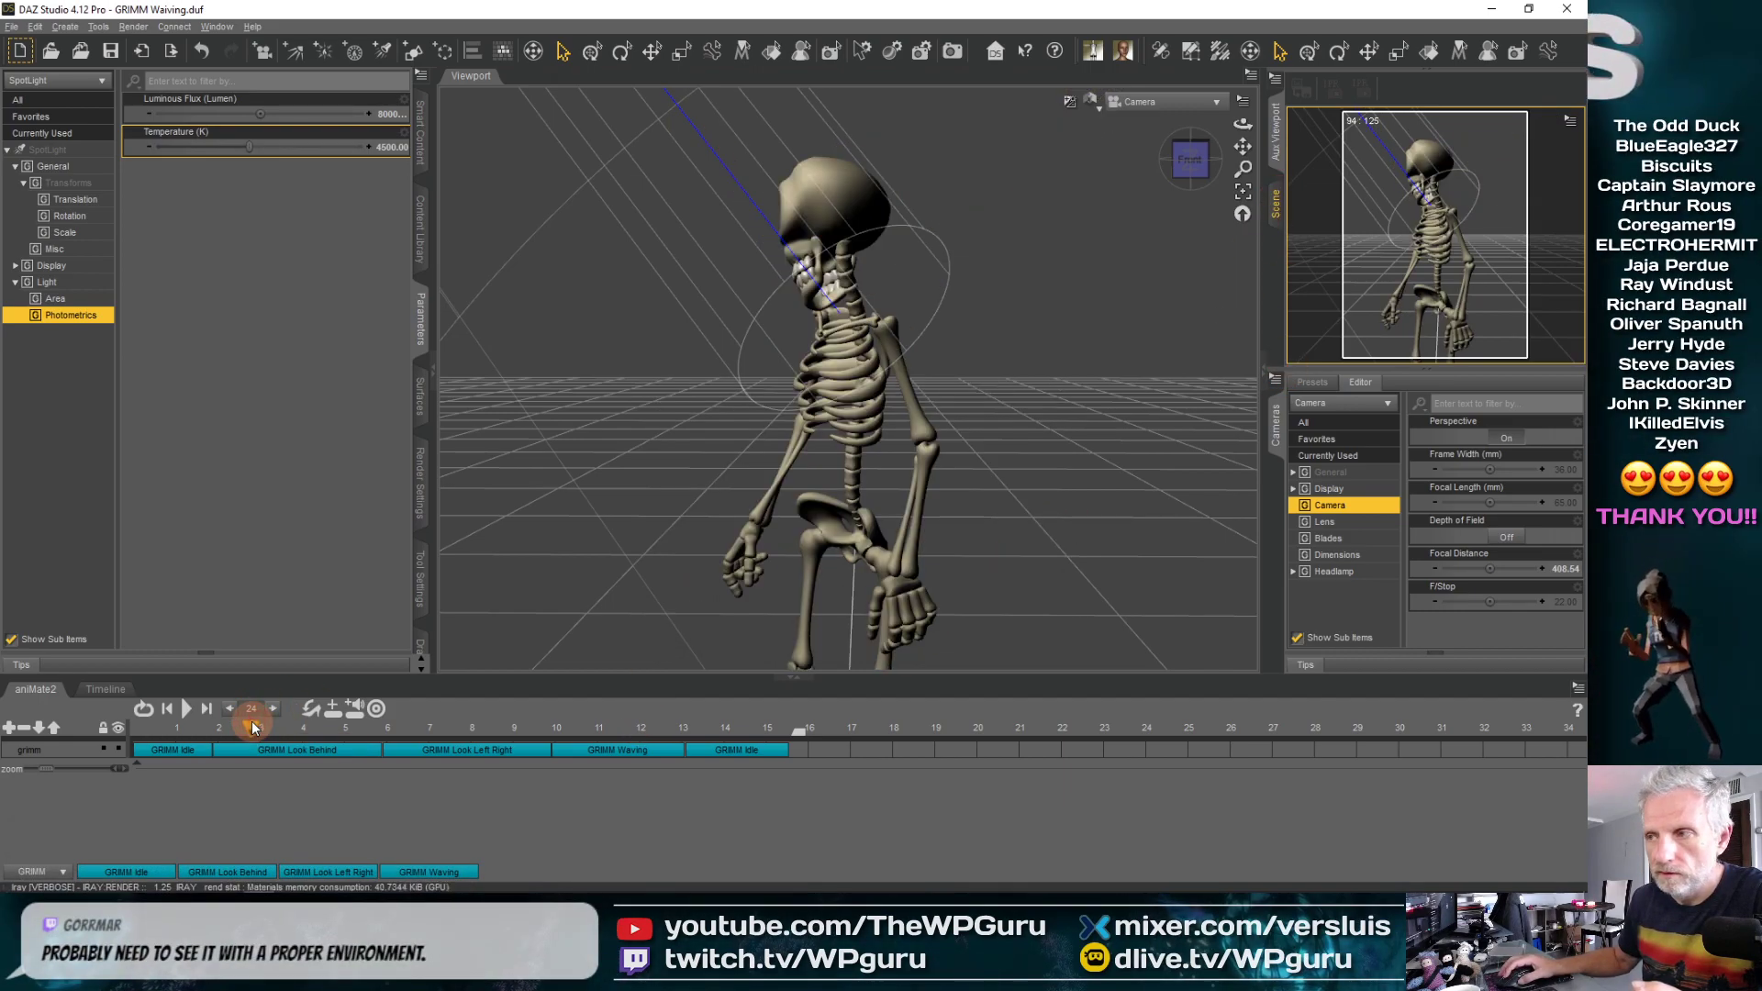
drag(255, 728, 125, 735)
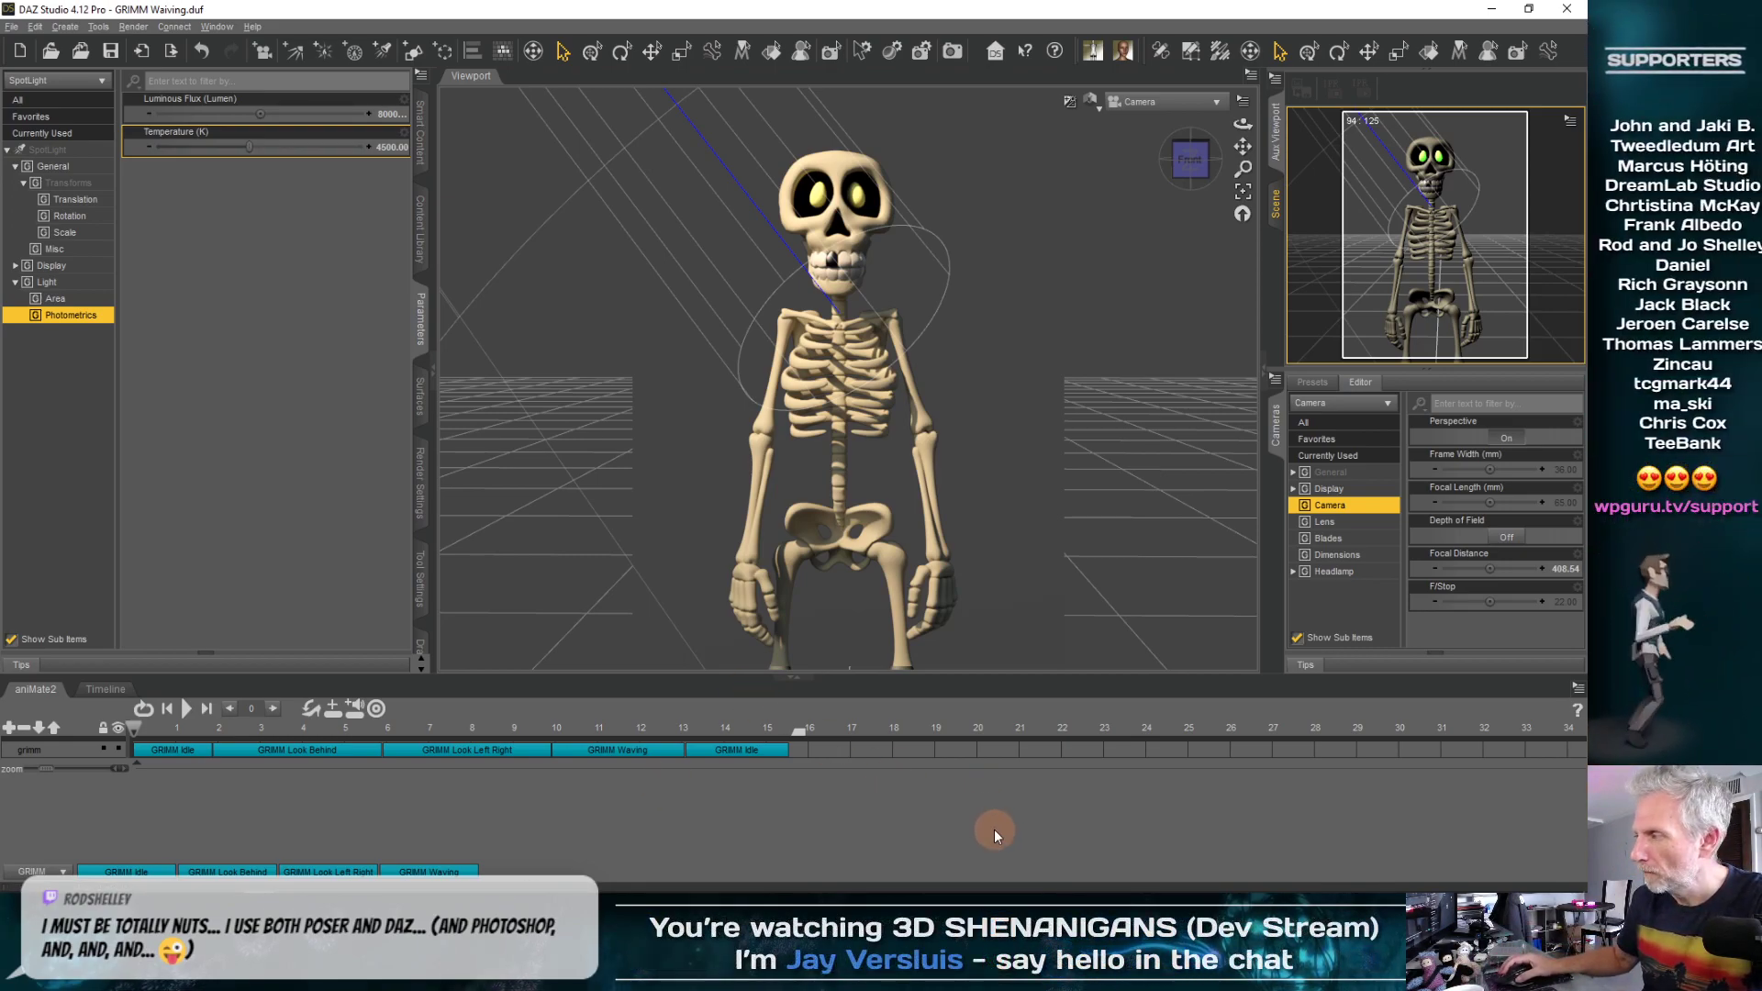
Set the render's Environment Mode to Scene Only
click(419, 476)
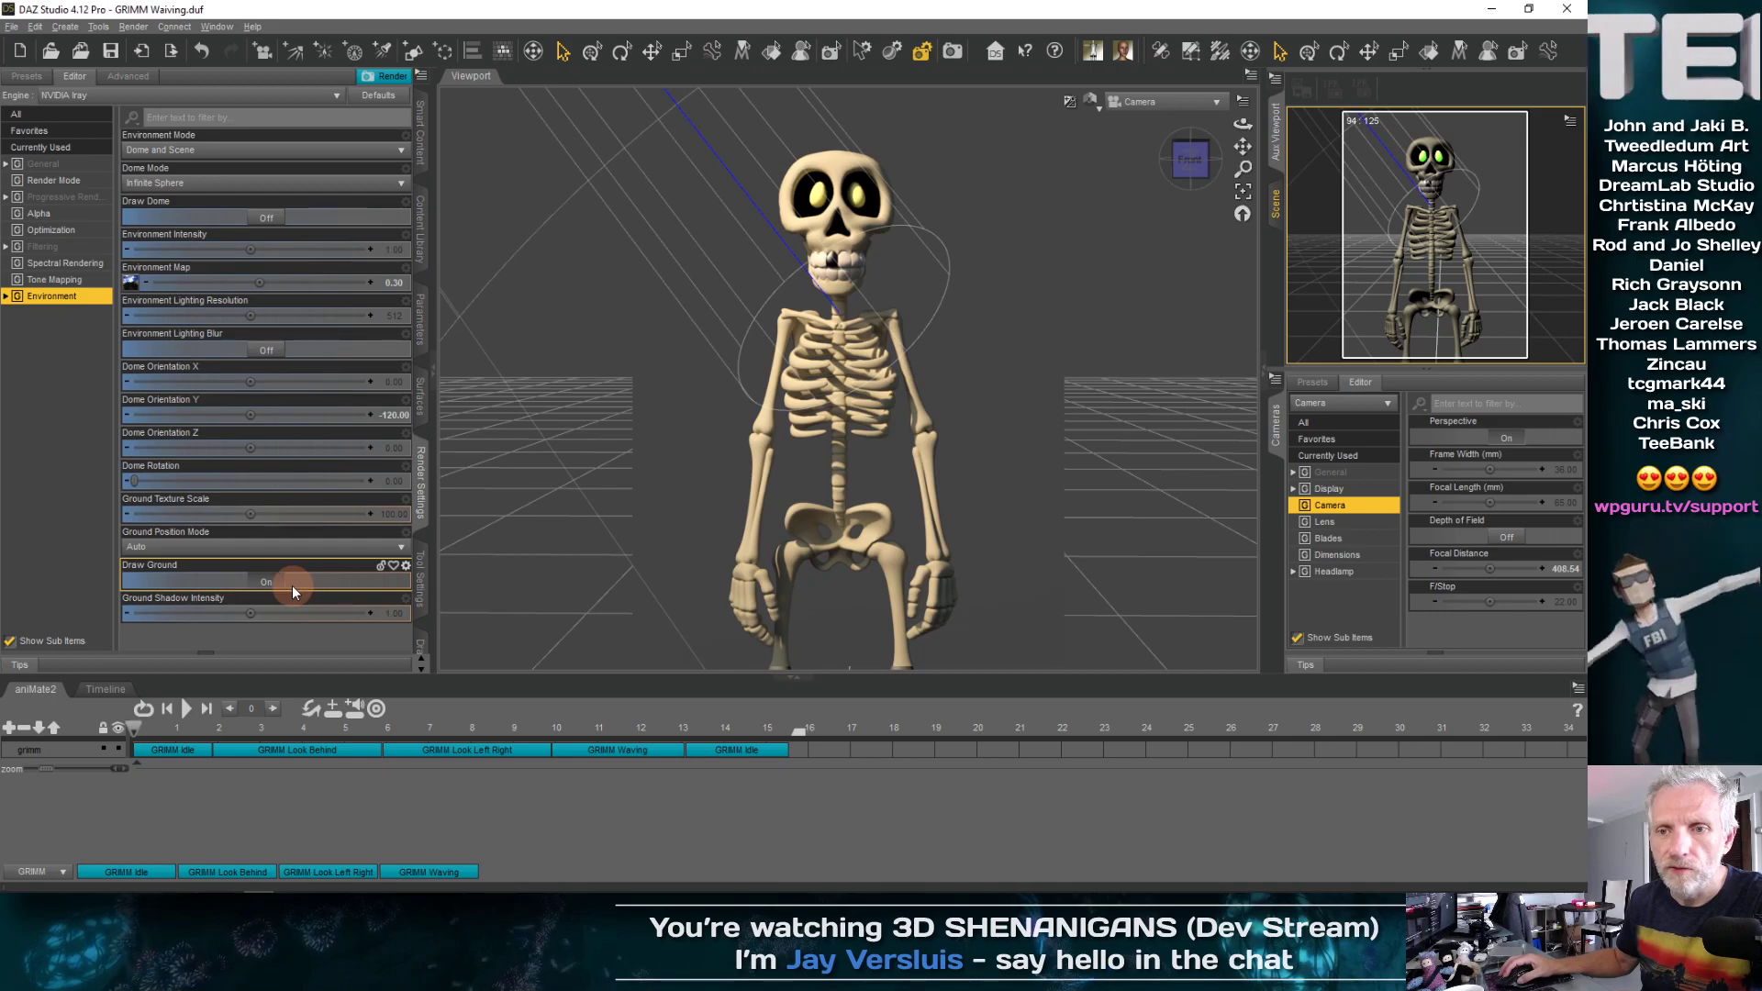
click(299, 154)
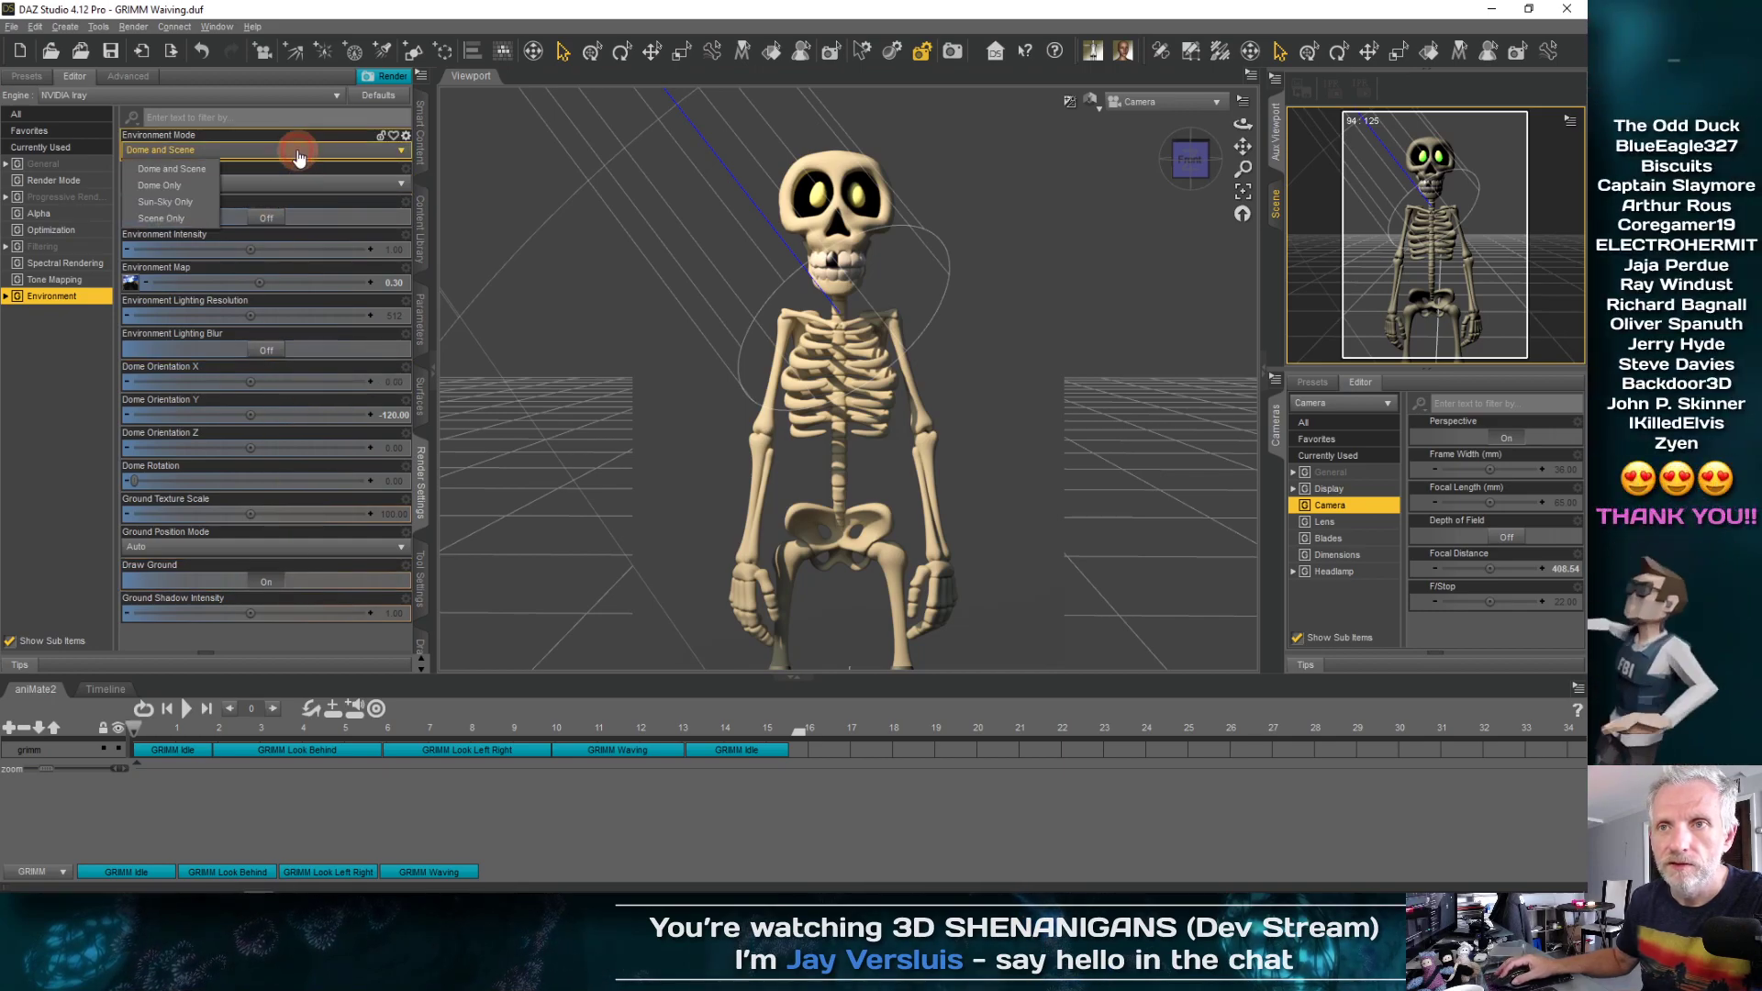
click(212, 216)
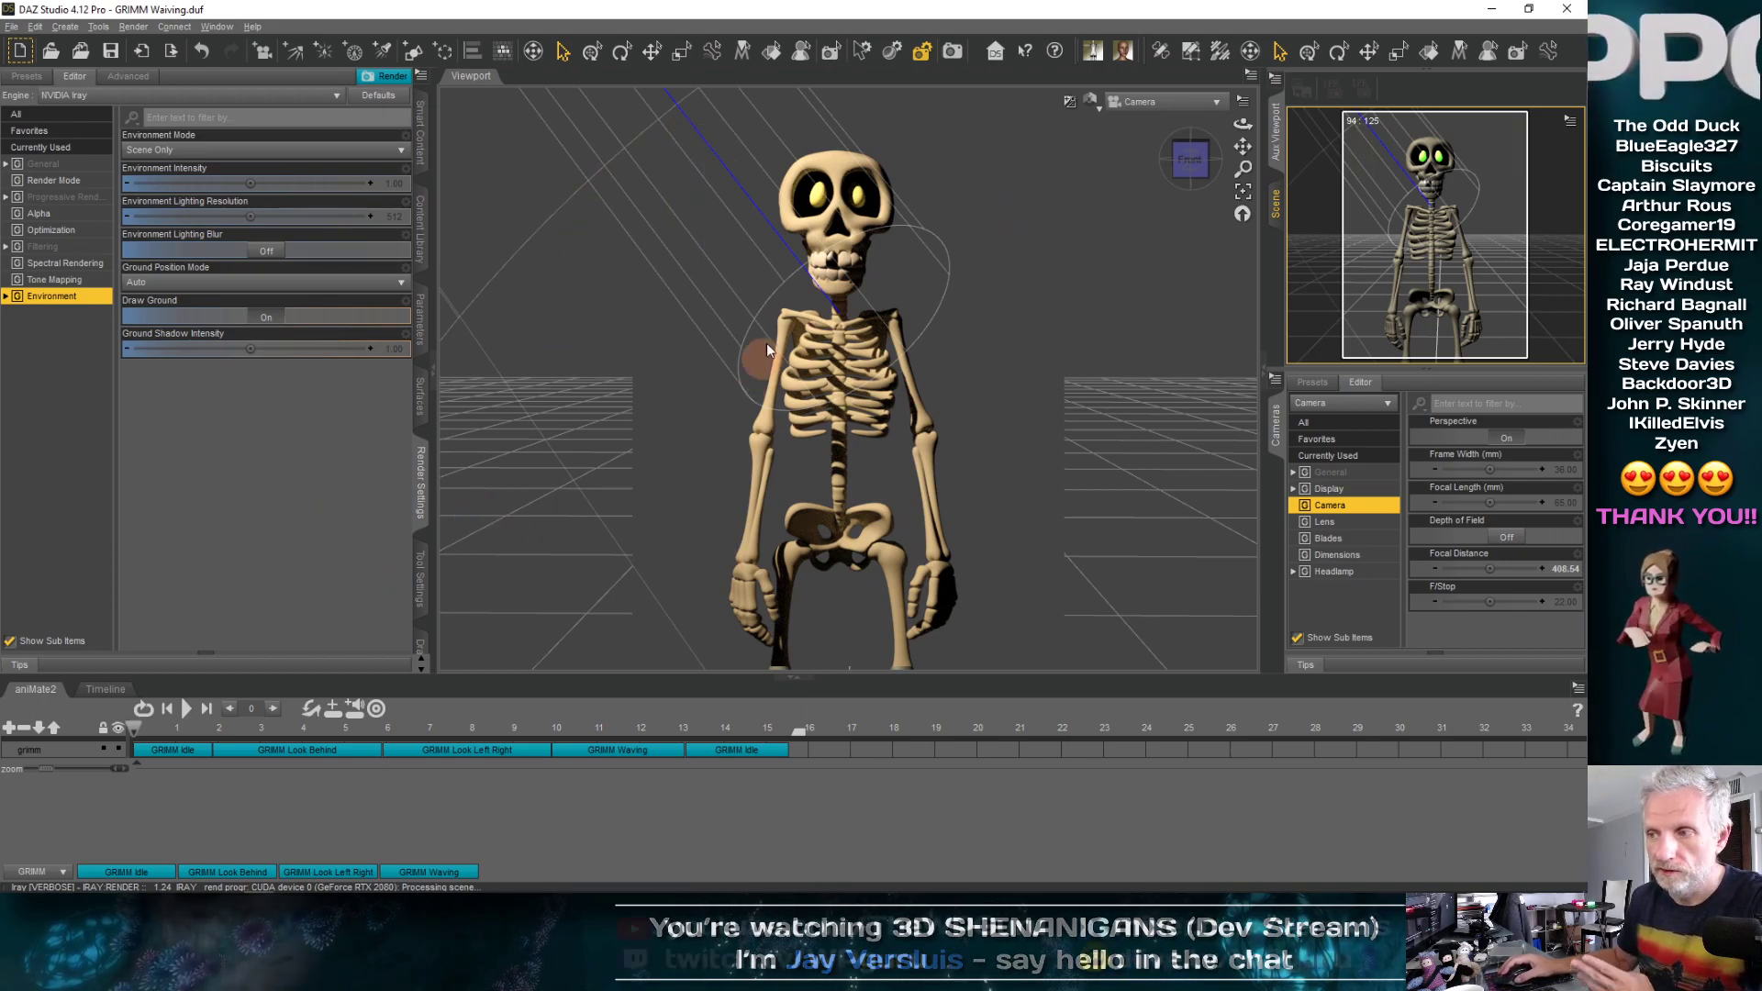
Switch the Environment Mode to Dome Only and try an Environment Map value of 1
click(353, 154)
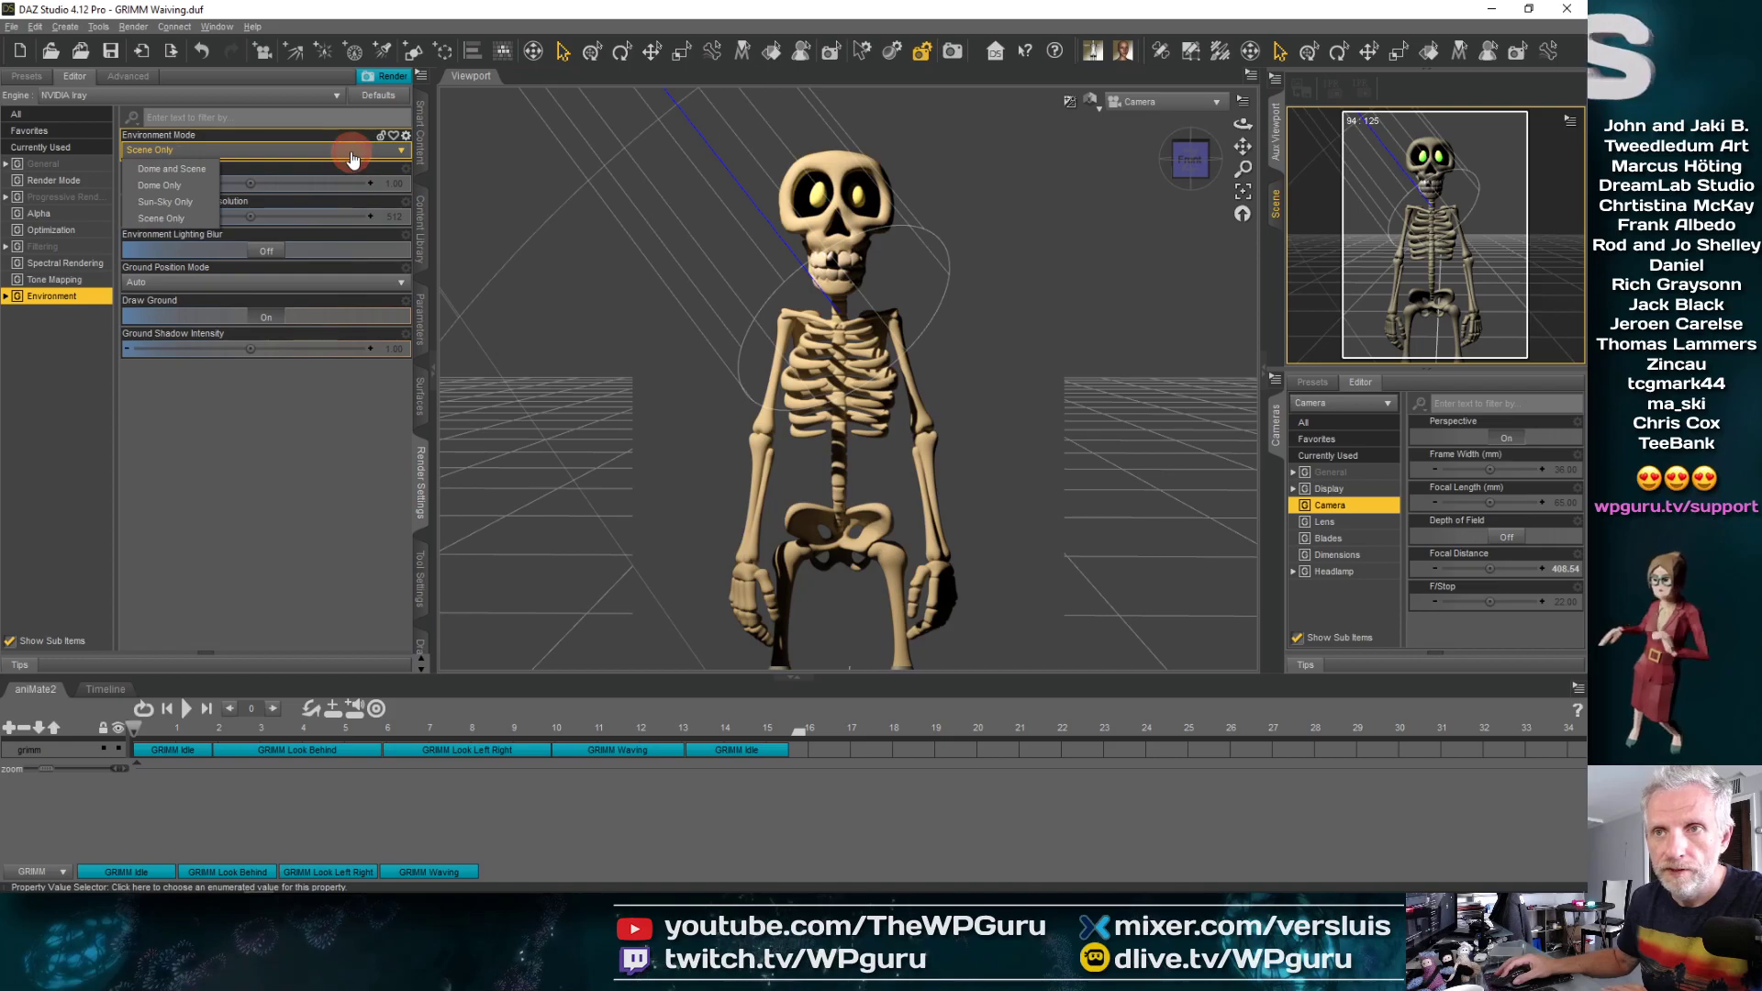
click(198, 185)
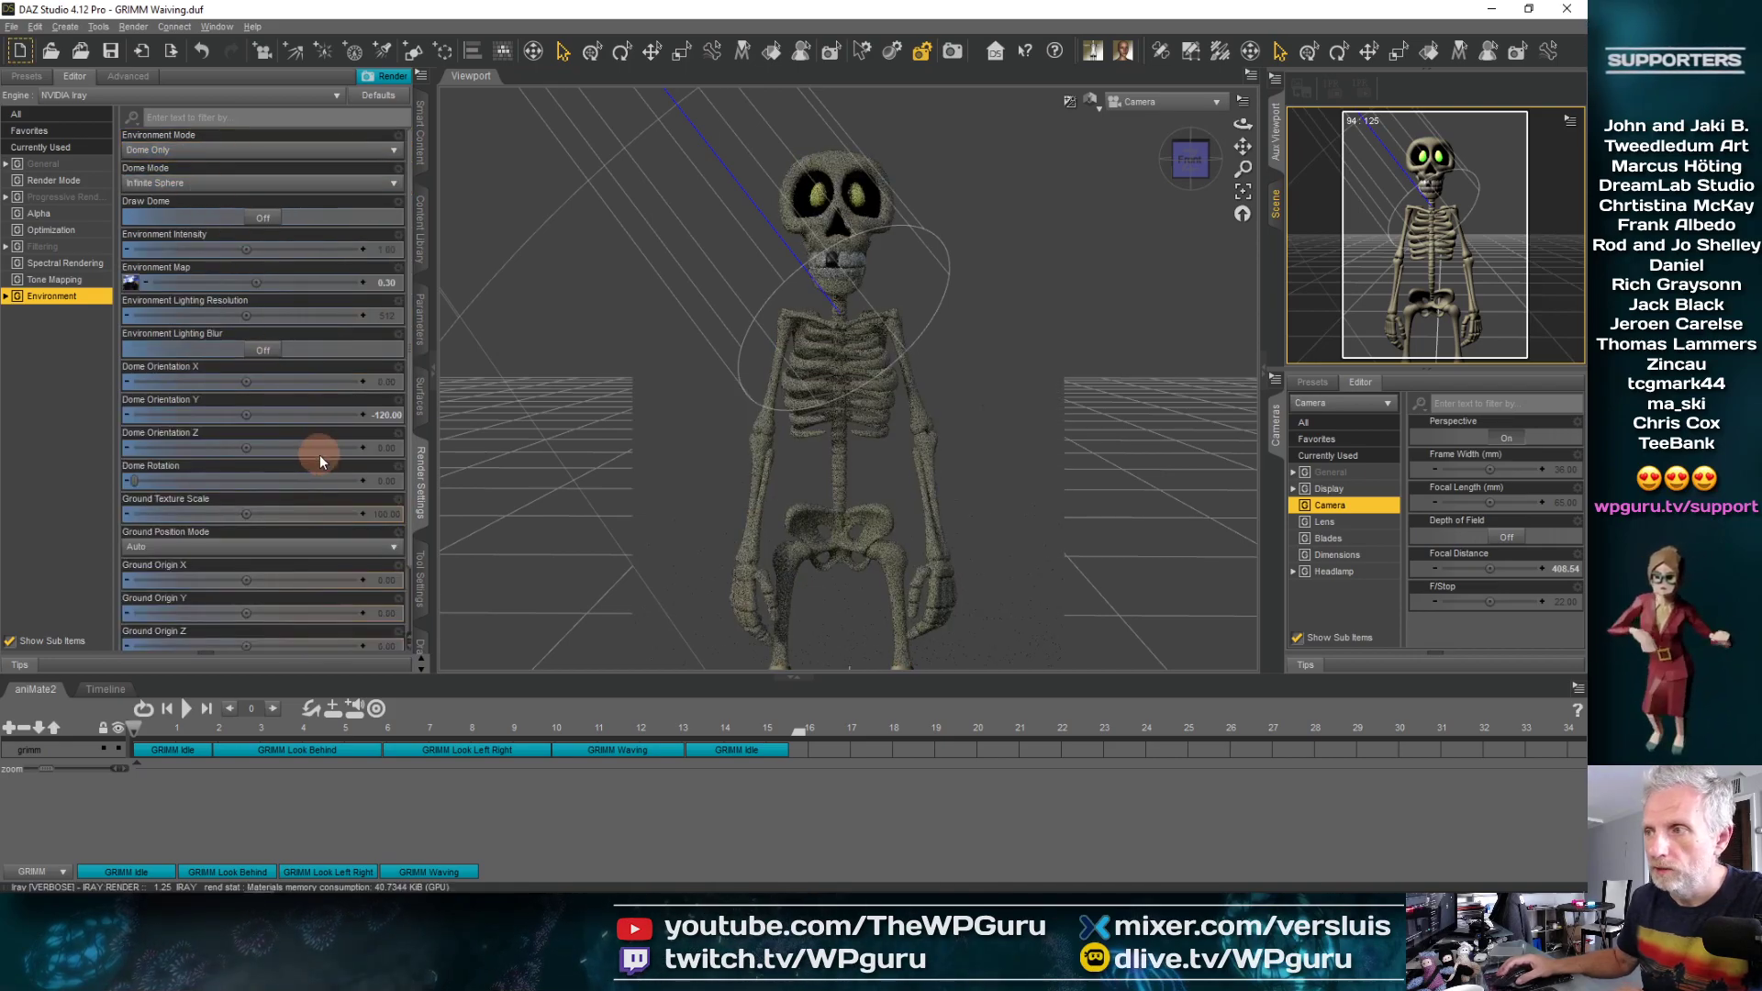
click(376, 283)
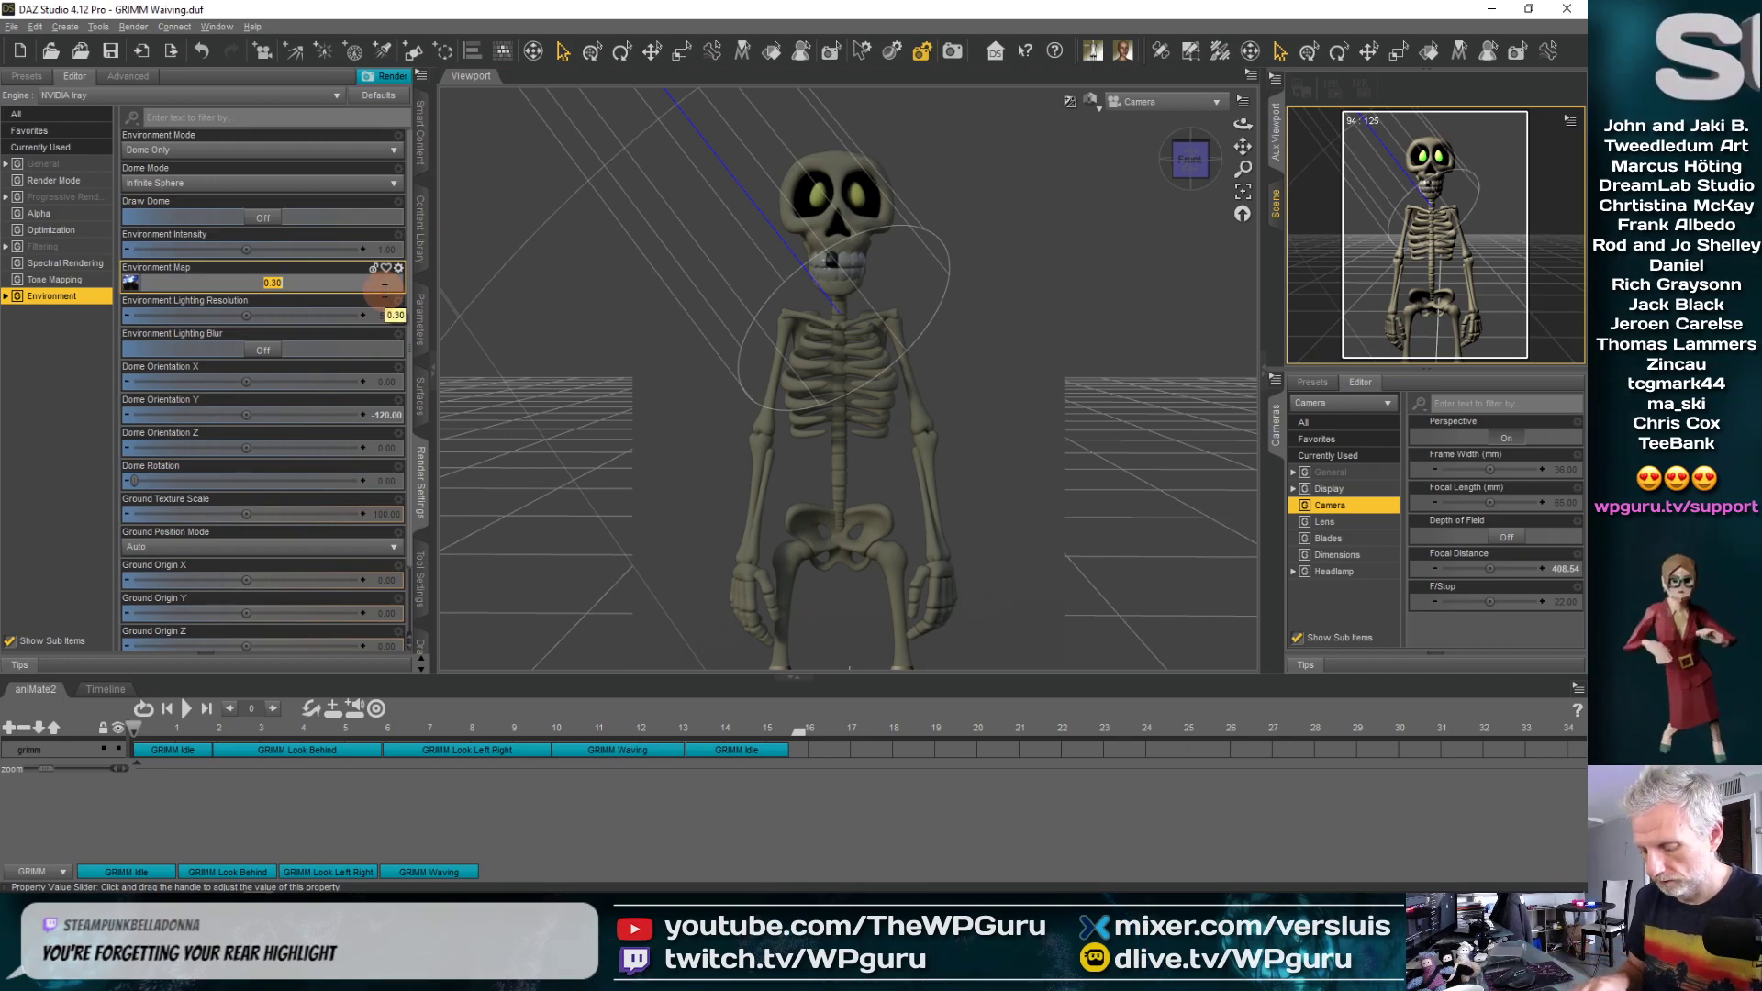
text(1)
key(Return)
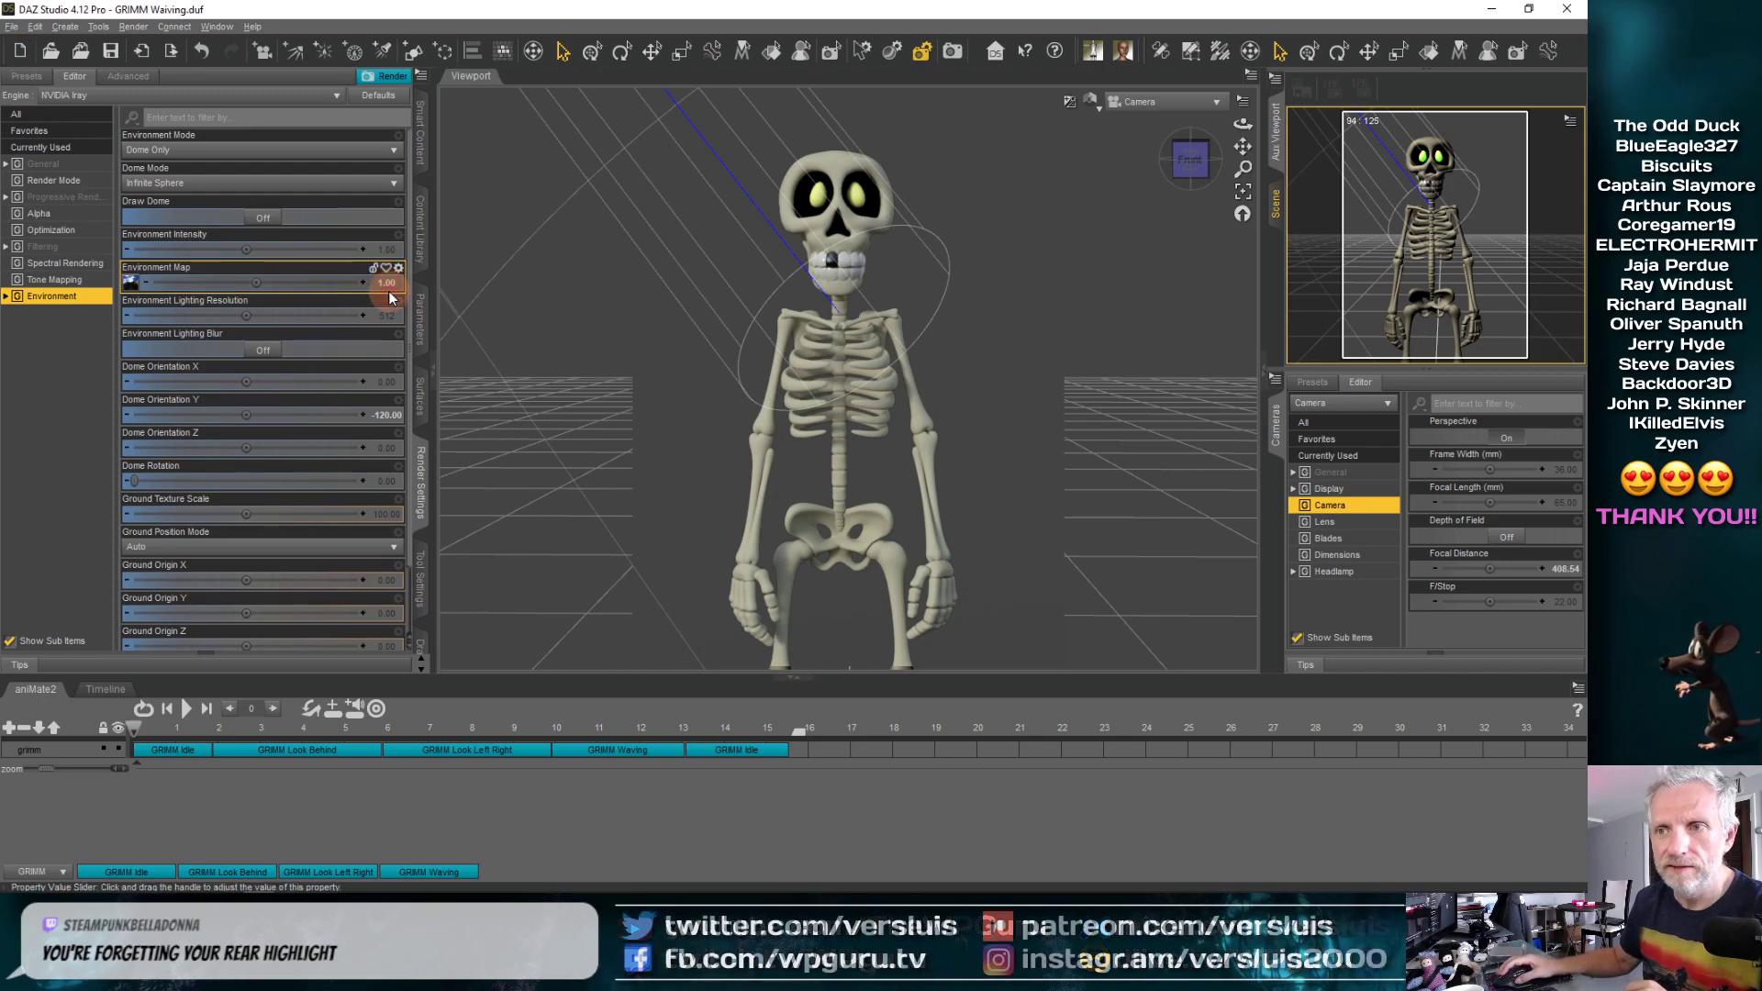
Set the Environment Map value to 0.3 and the Environment Mode to Dome and Scene, and check the lighting along the animation
click(388, 285)
text(0)
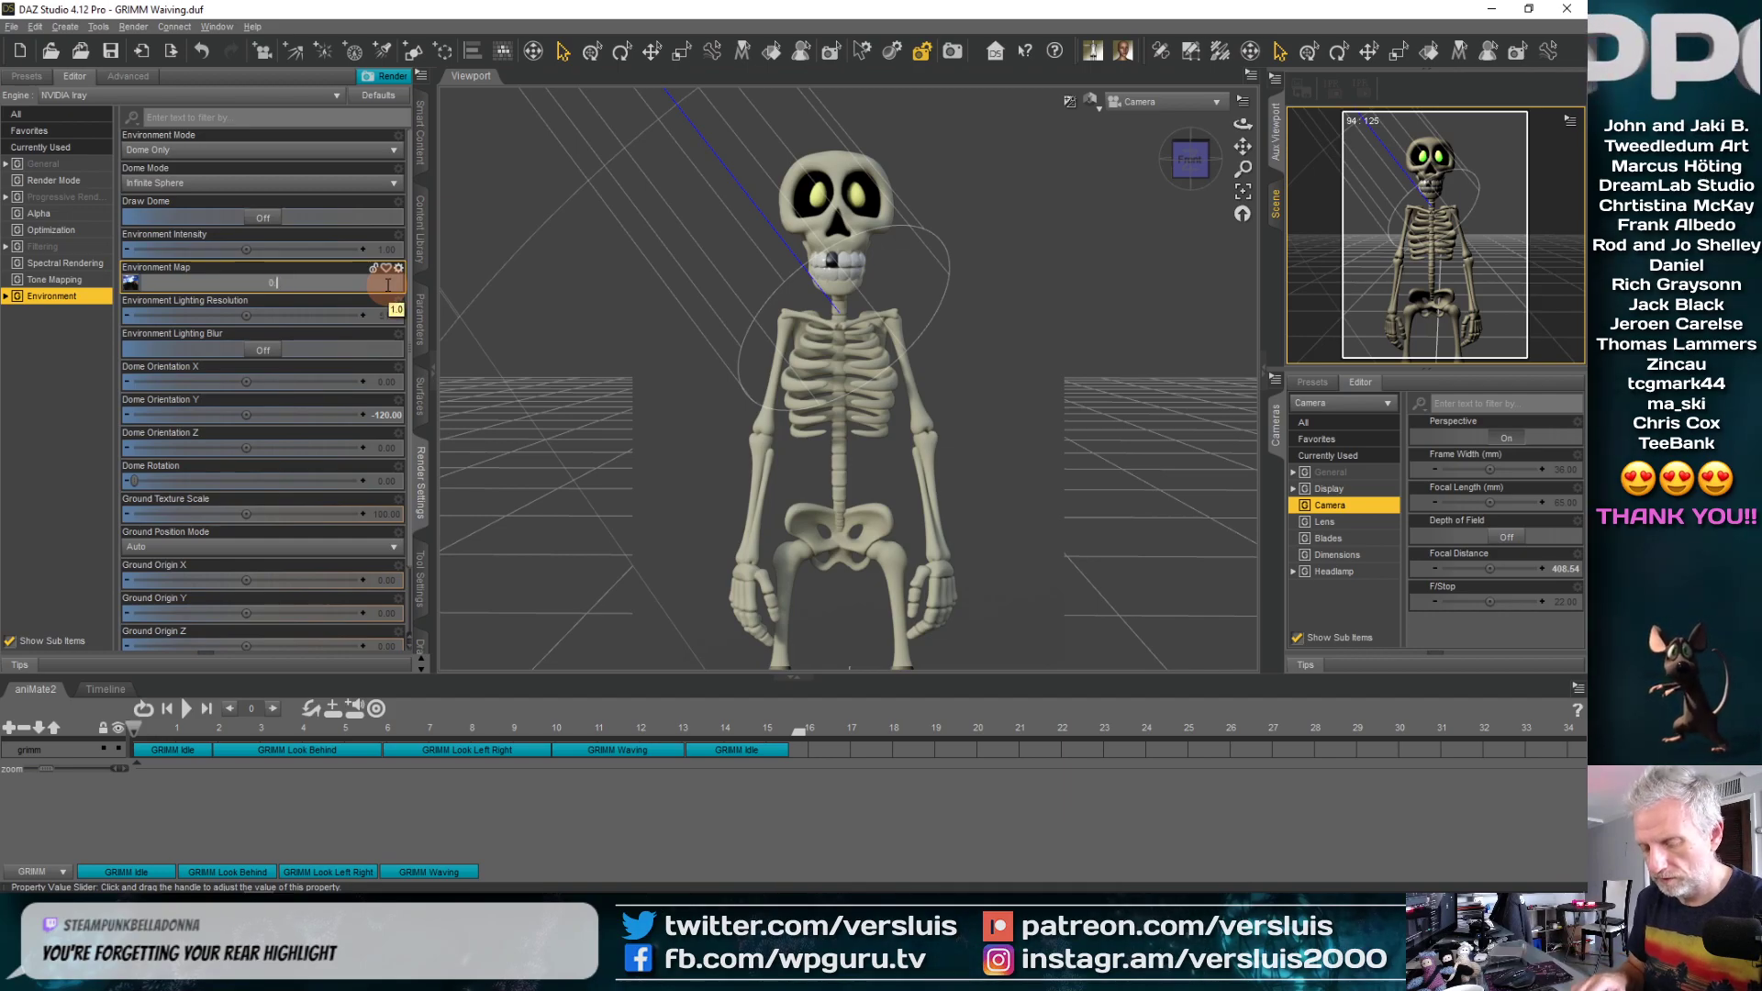
text(.3)
key(Return)
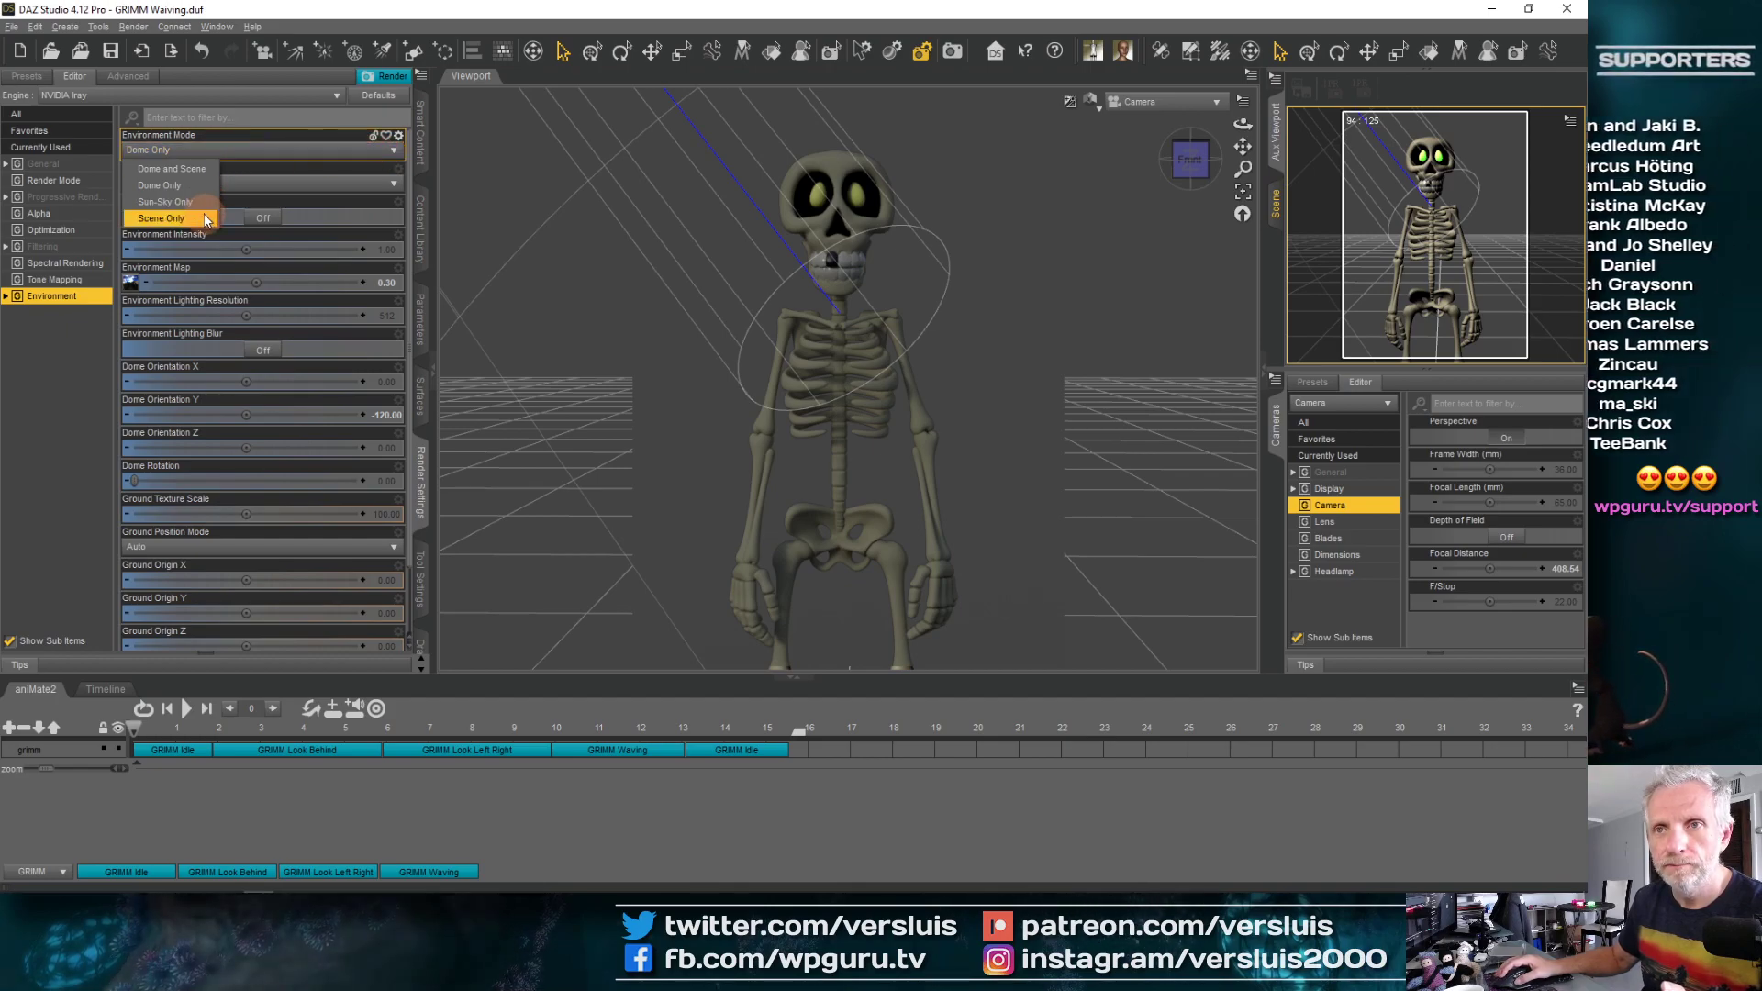
click(202, 169)
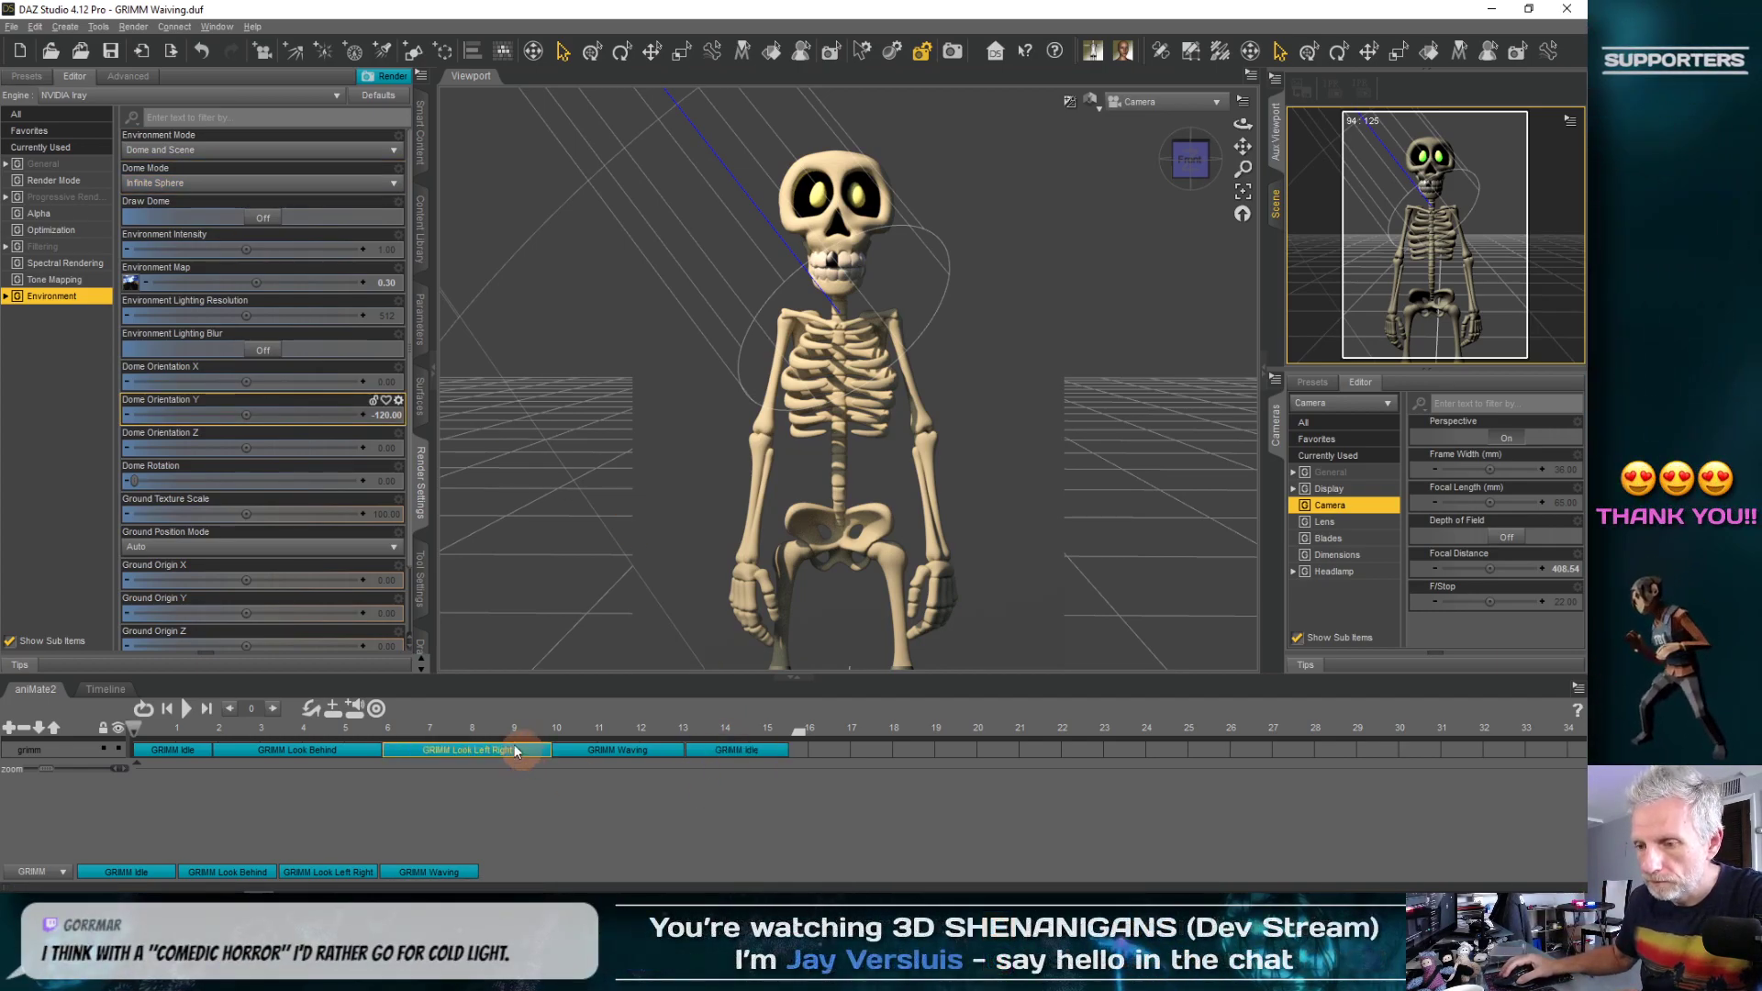
drag(347, 724, 63, 745)
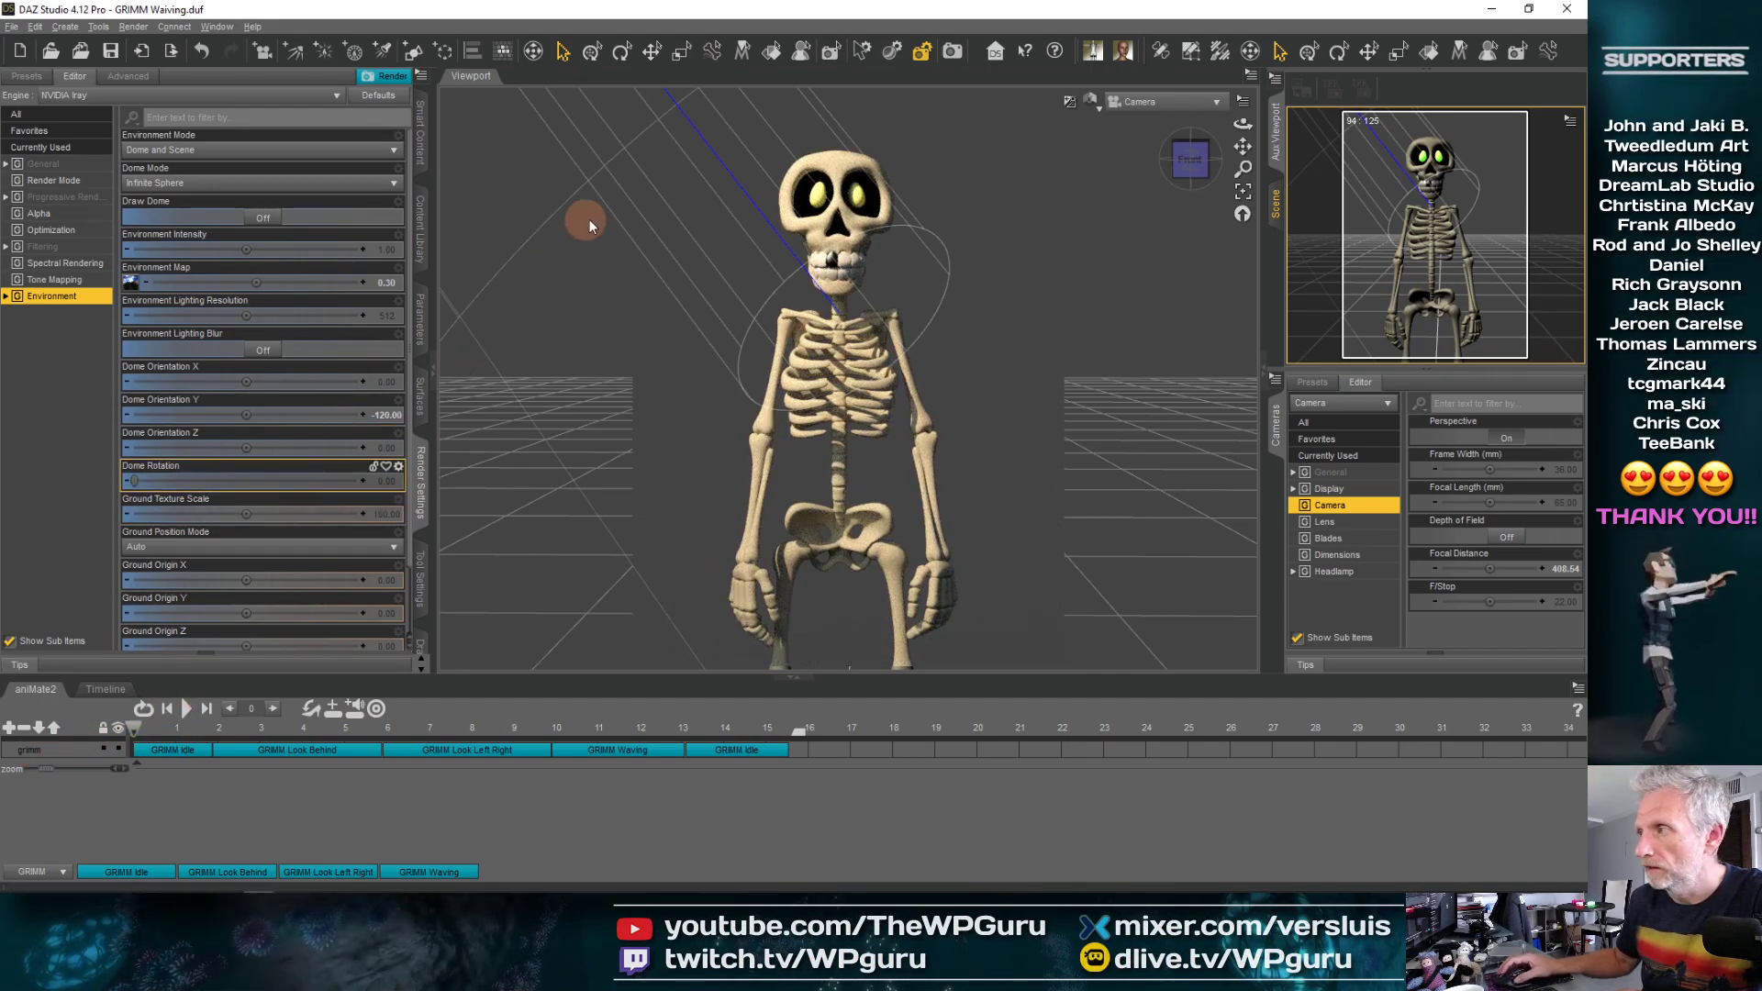
Expand the grimm figure's bone hierarchy in the scene and bring up the surface settings
click(1277, 229)
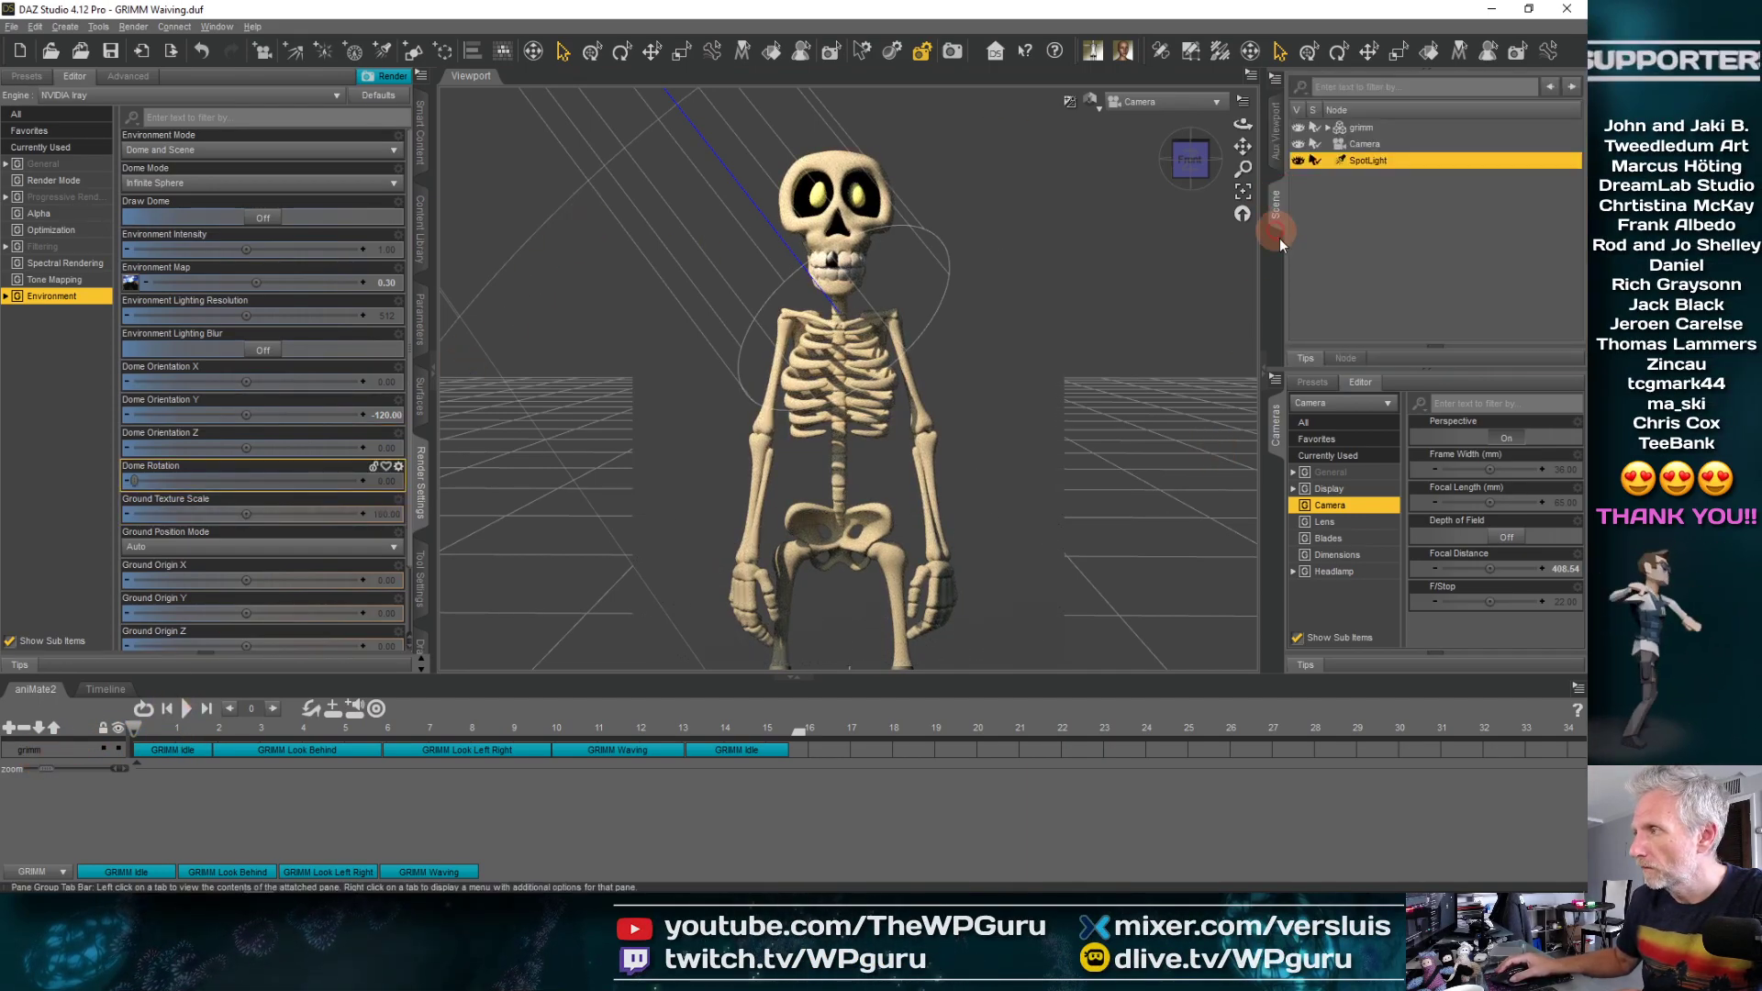
click(1328, 128)
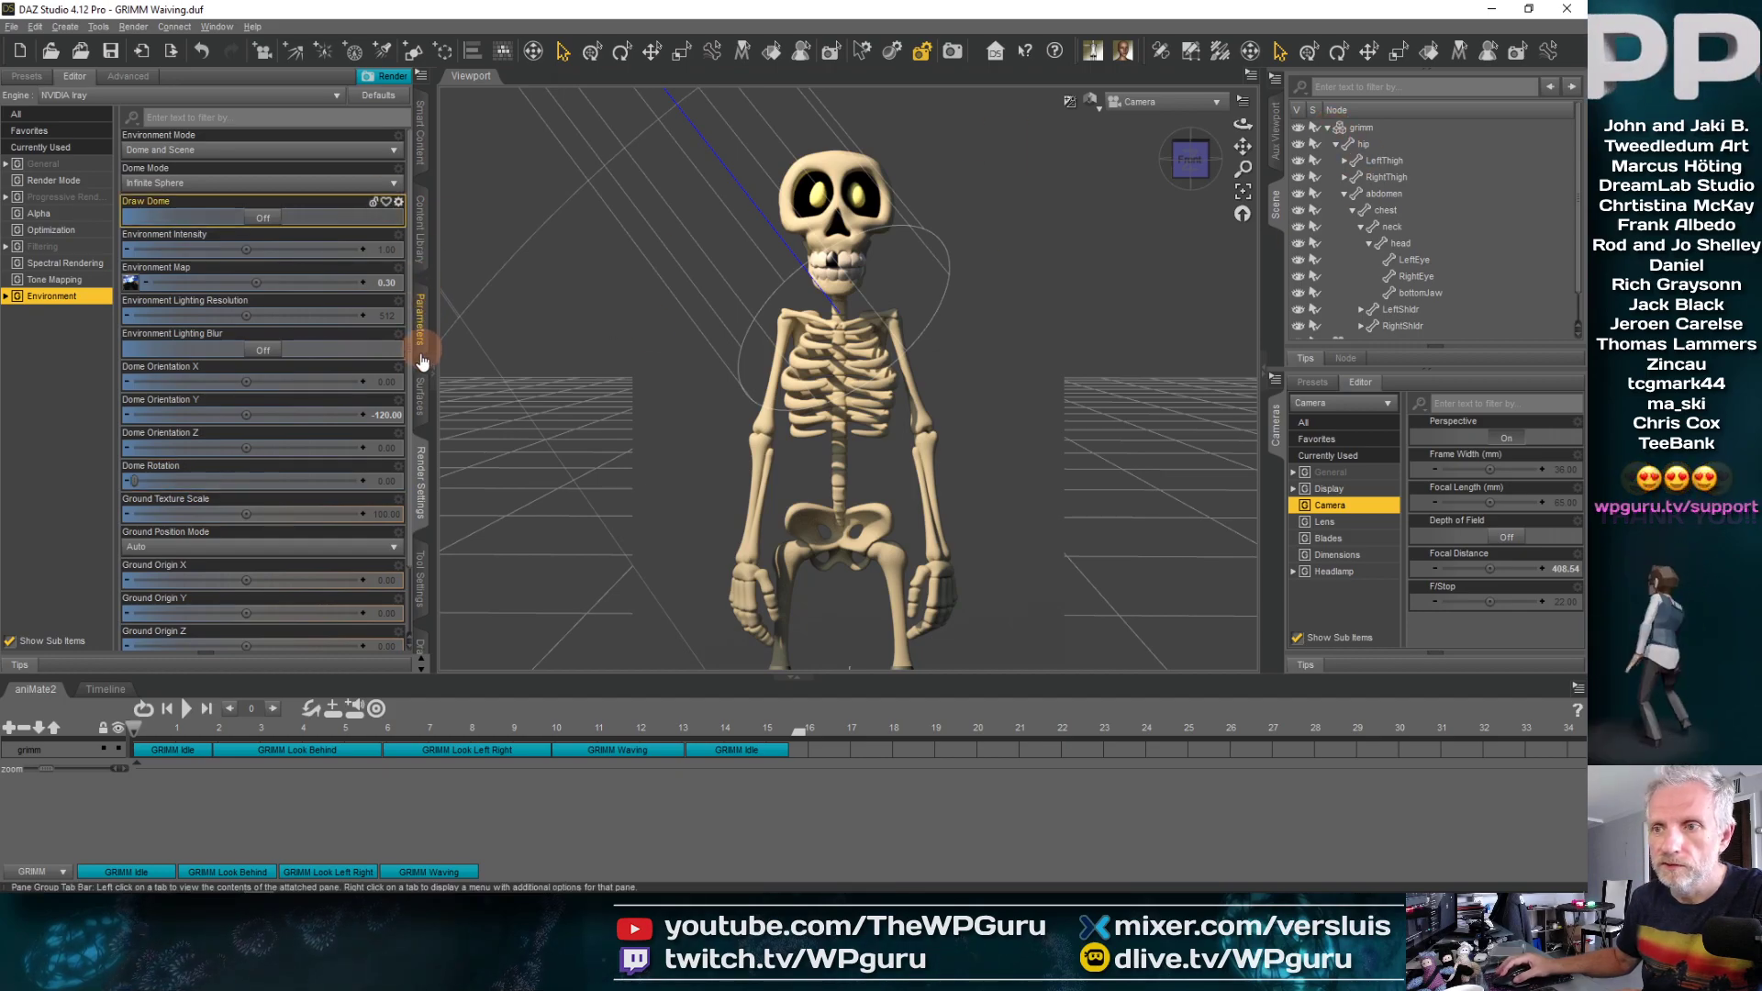
click(420, 397)
Save the scene under the new file name GRIMM Waiving 1.duf in the DAZ Scenes folder
click(11, 26)
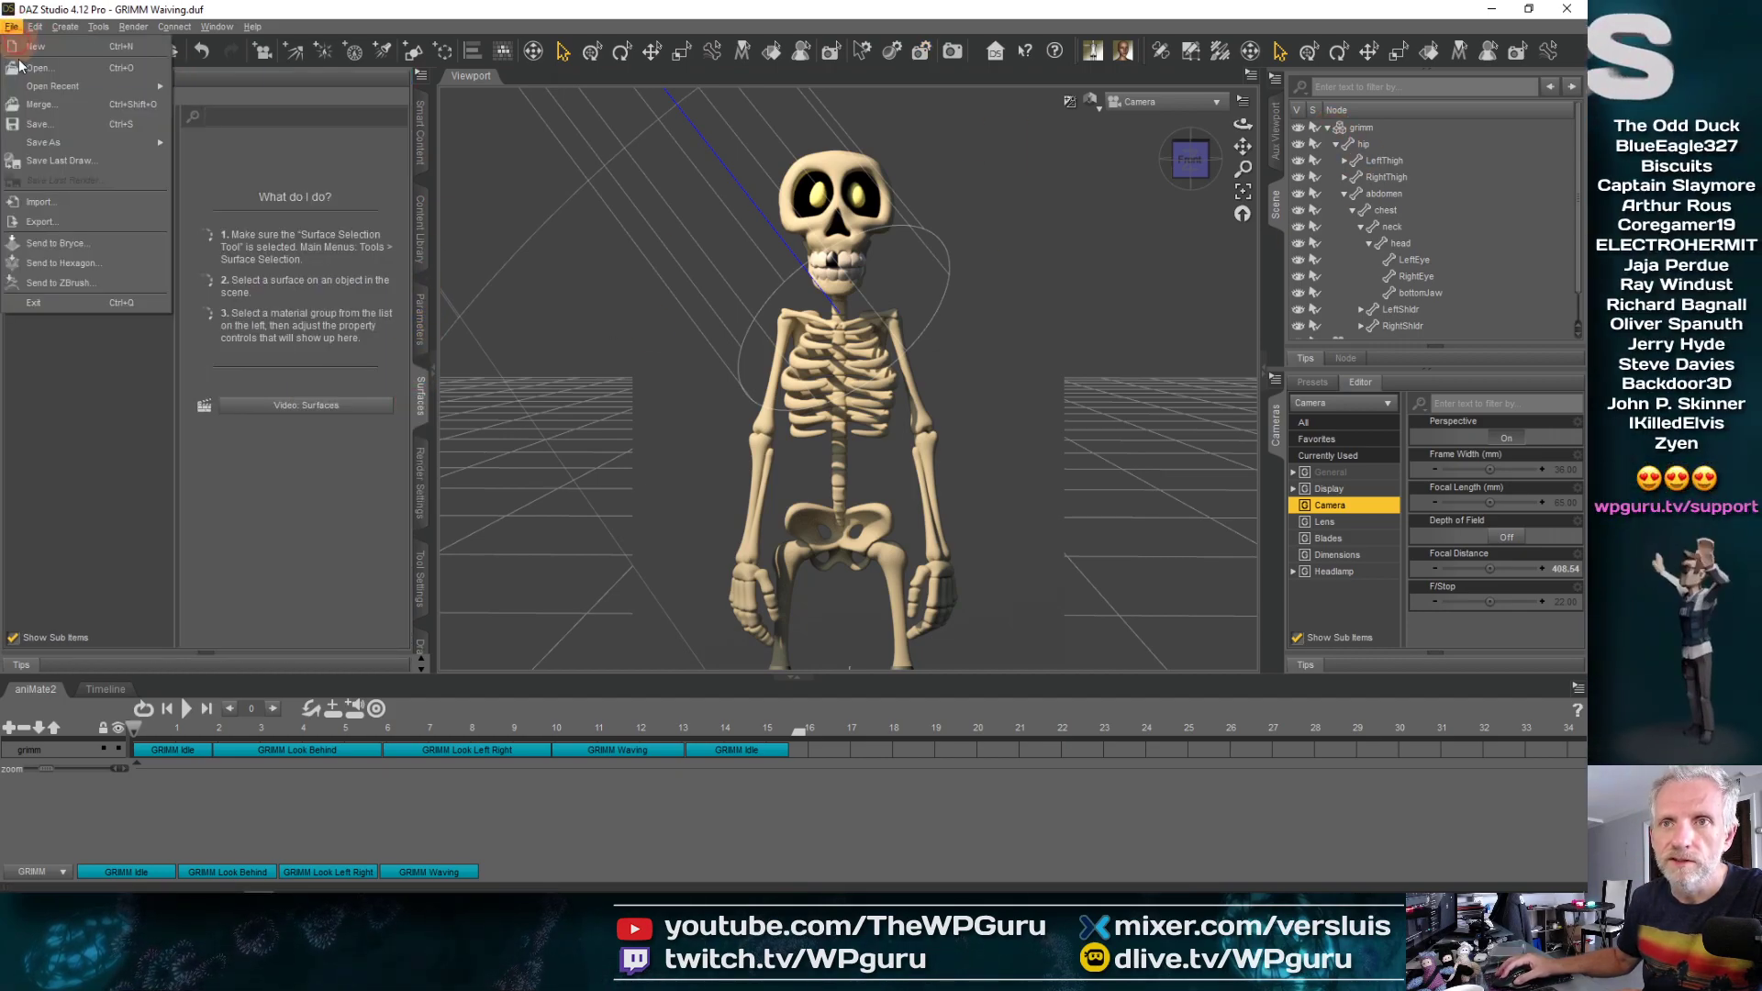
mouse_move(76, 142)
click(184, 146)
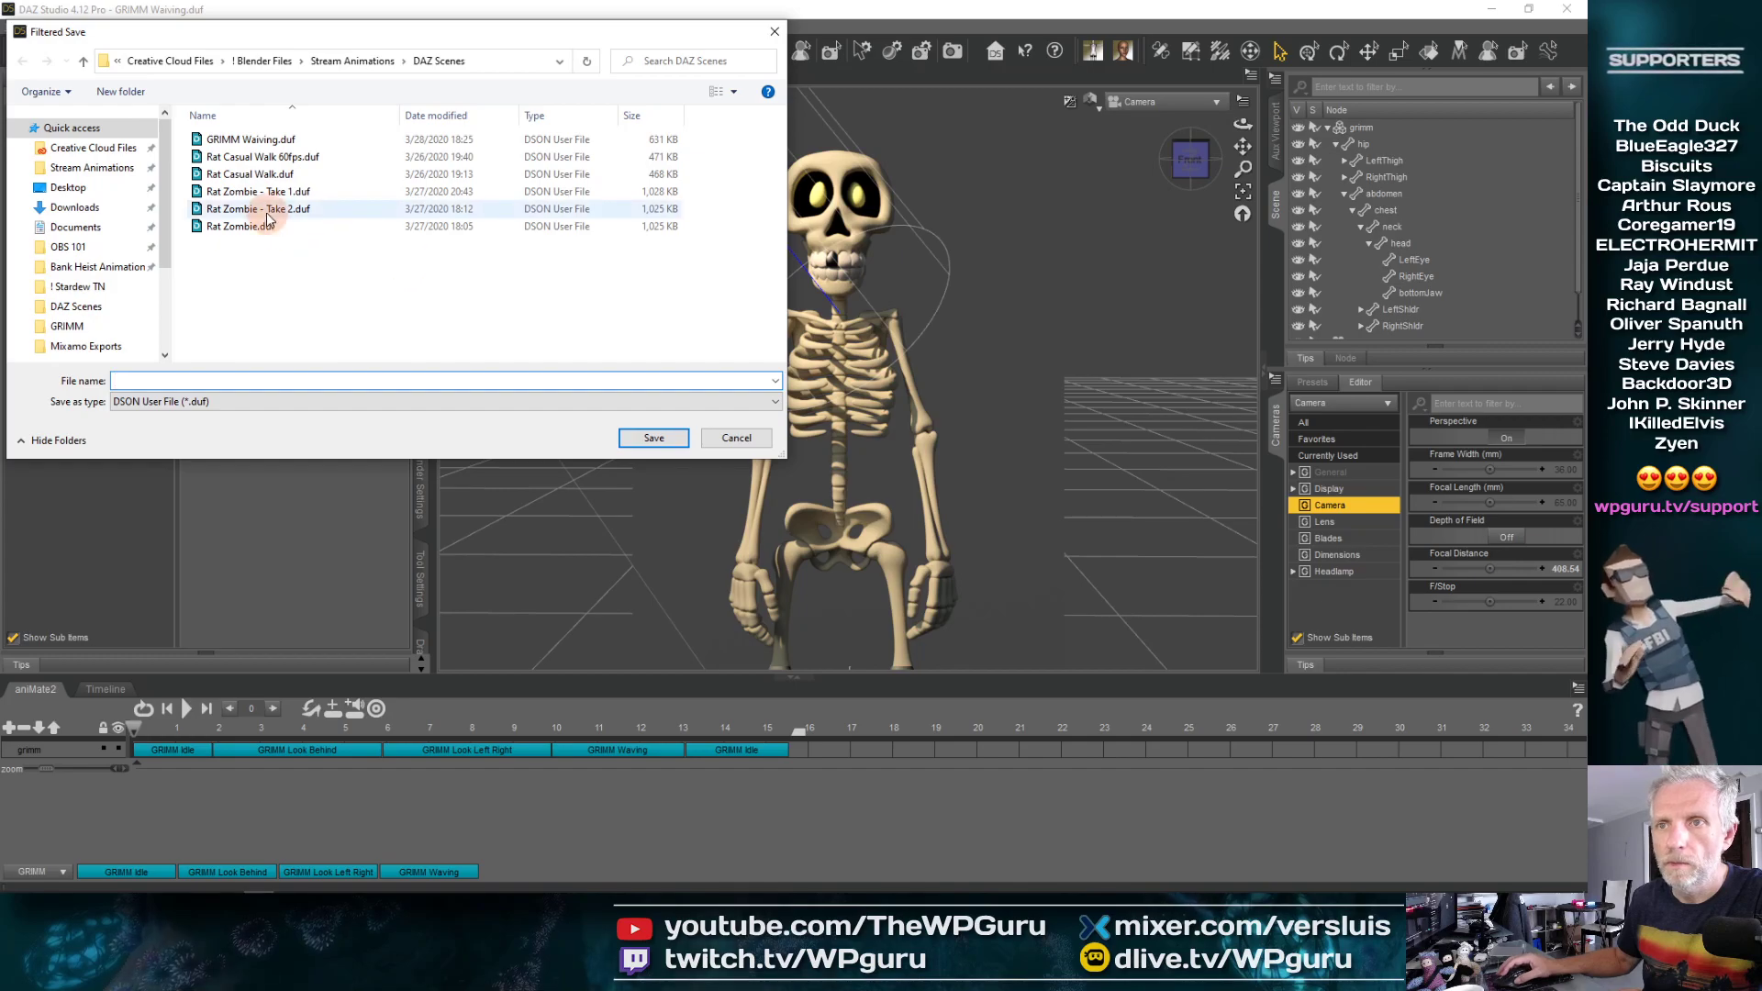
click(281, 140)
click(272, 379)
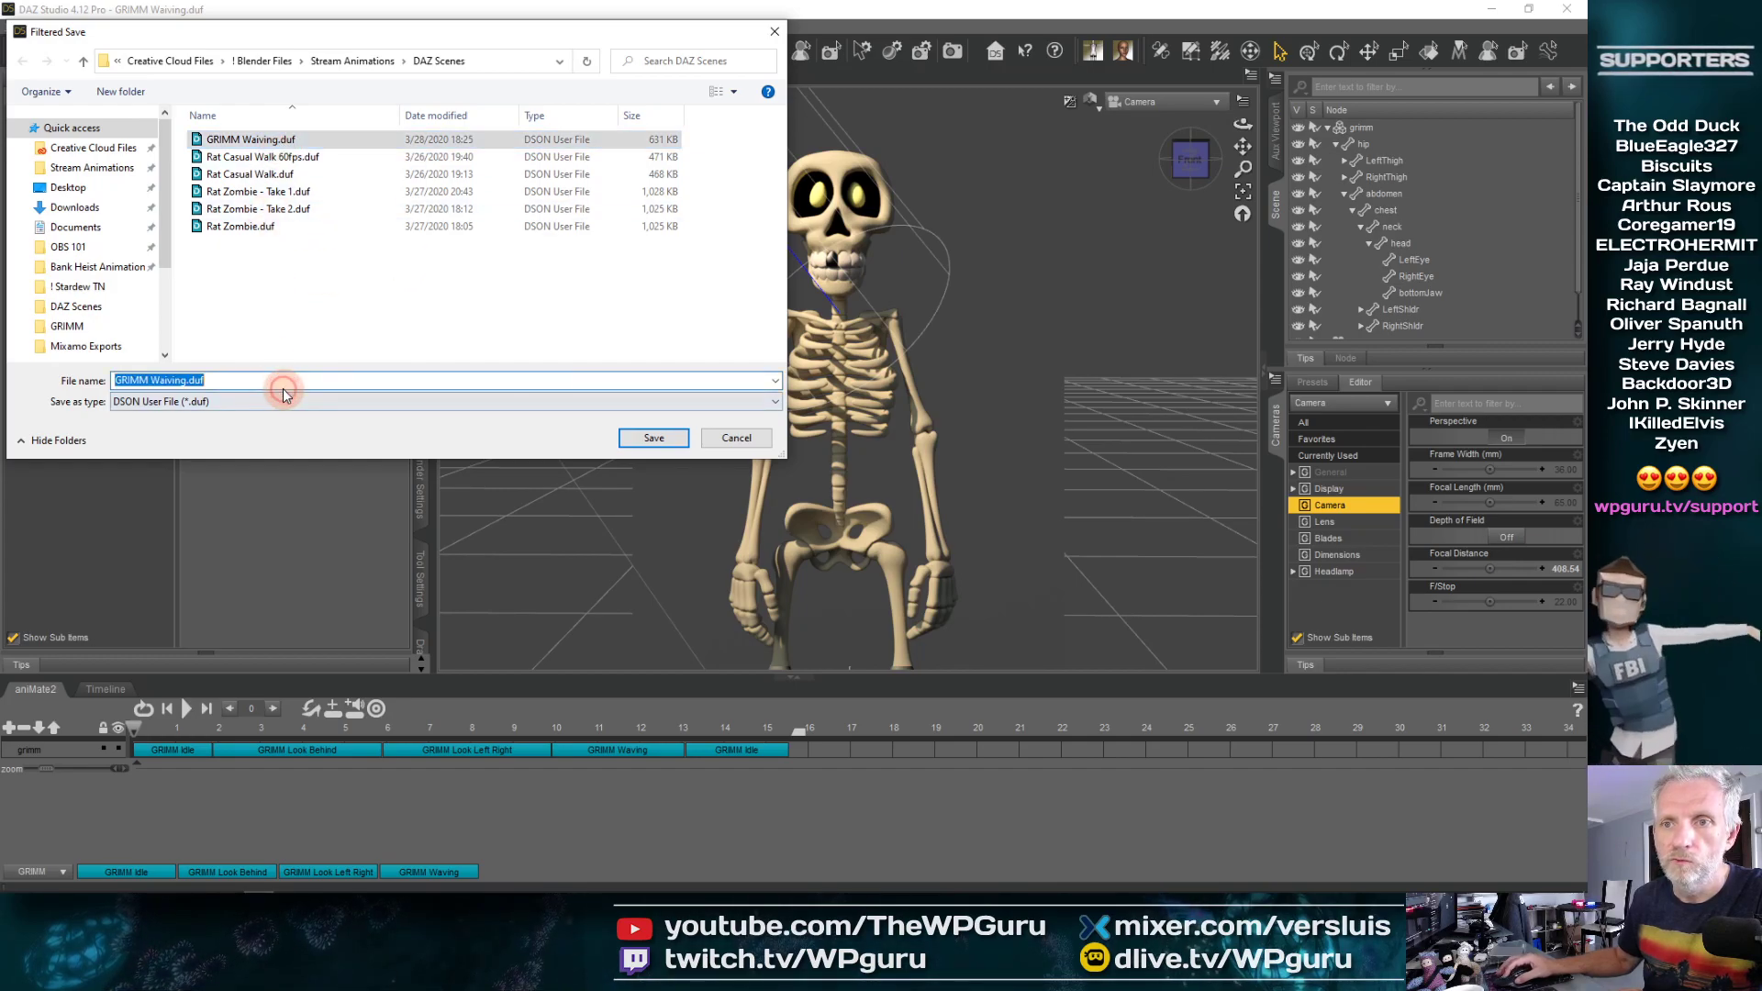
click(283, 388)
key(Left)
key(Left)
key(Left)
key(Left)
text(1)
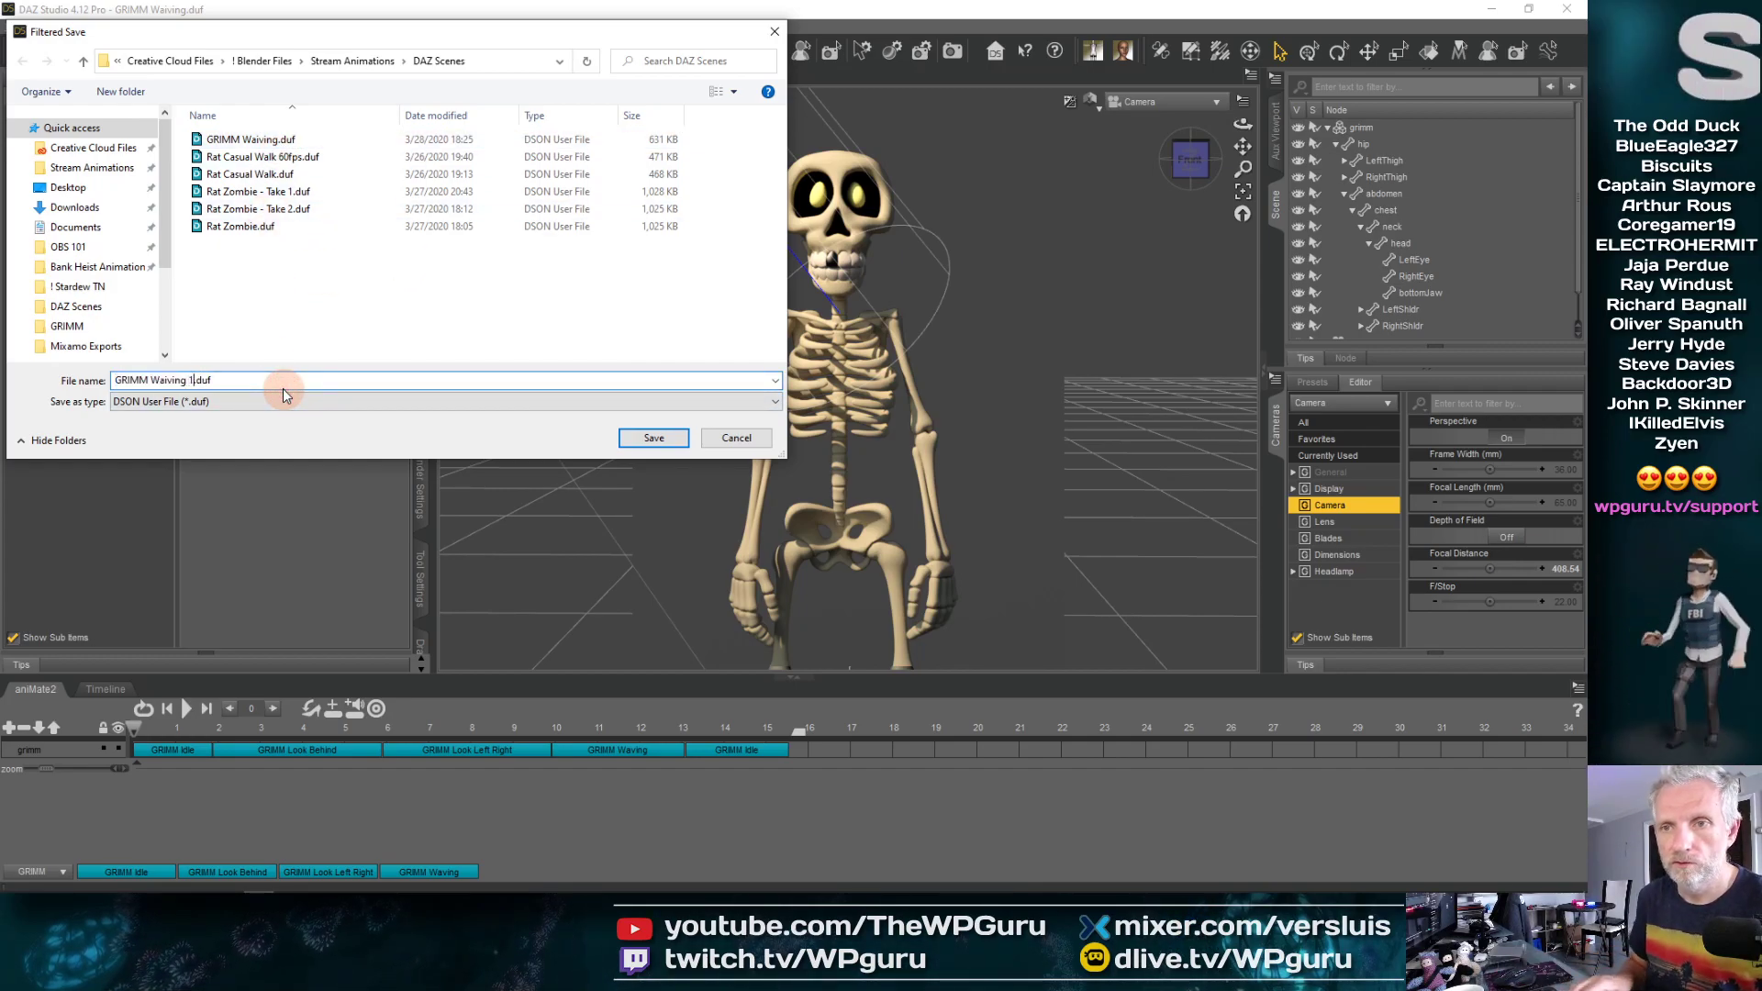
key(Return)
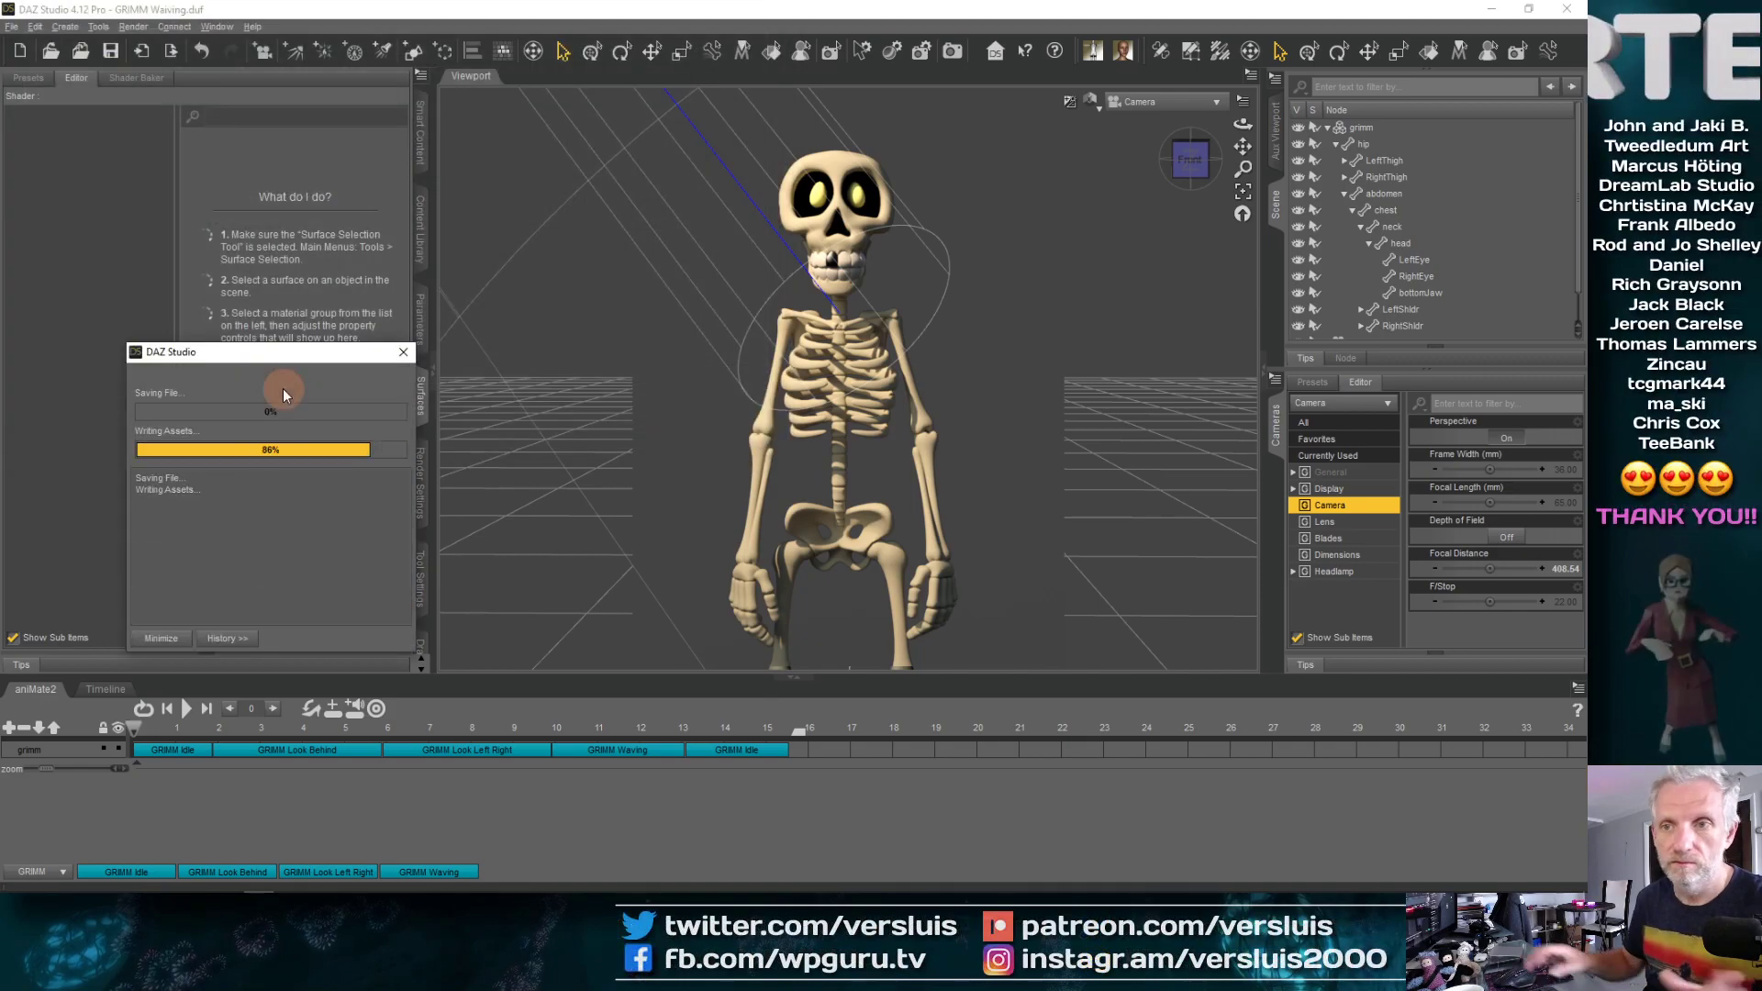
Select the grimm figure with all its surface zones and inspect the Eyes surface's property groups
click(1181, 397)
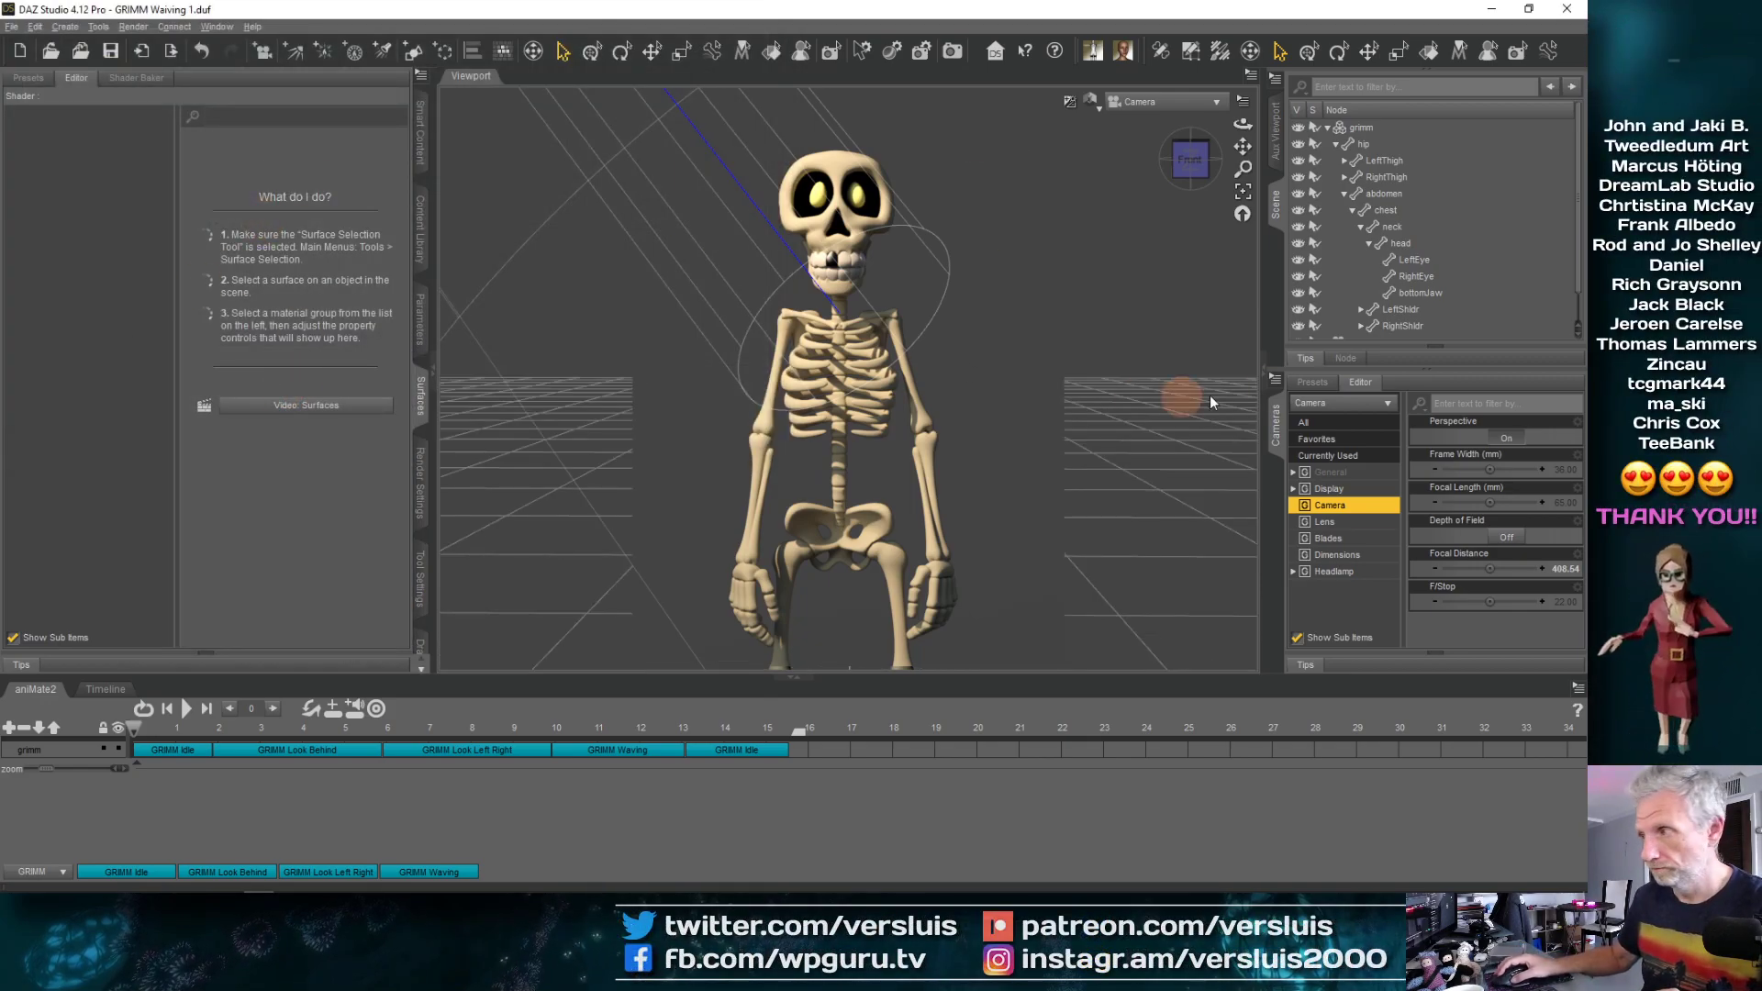
click(1434, 241)
click(1435, 261)
click(102, 174)
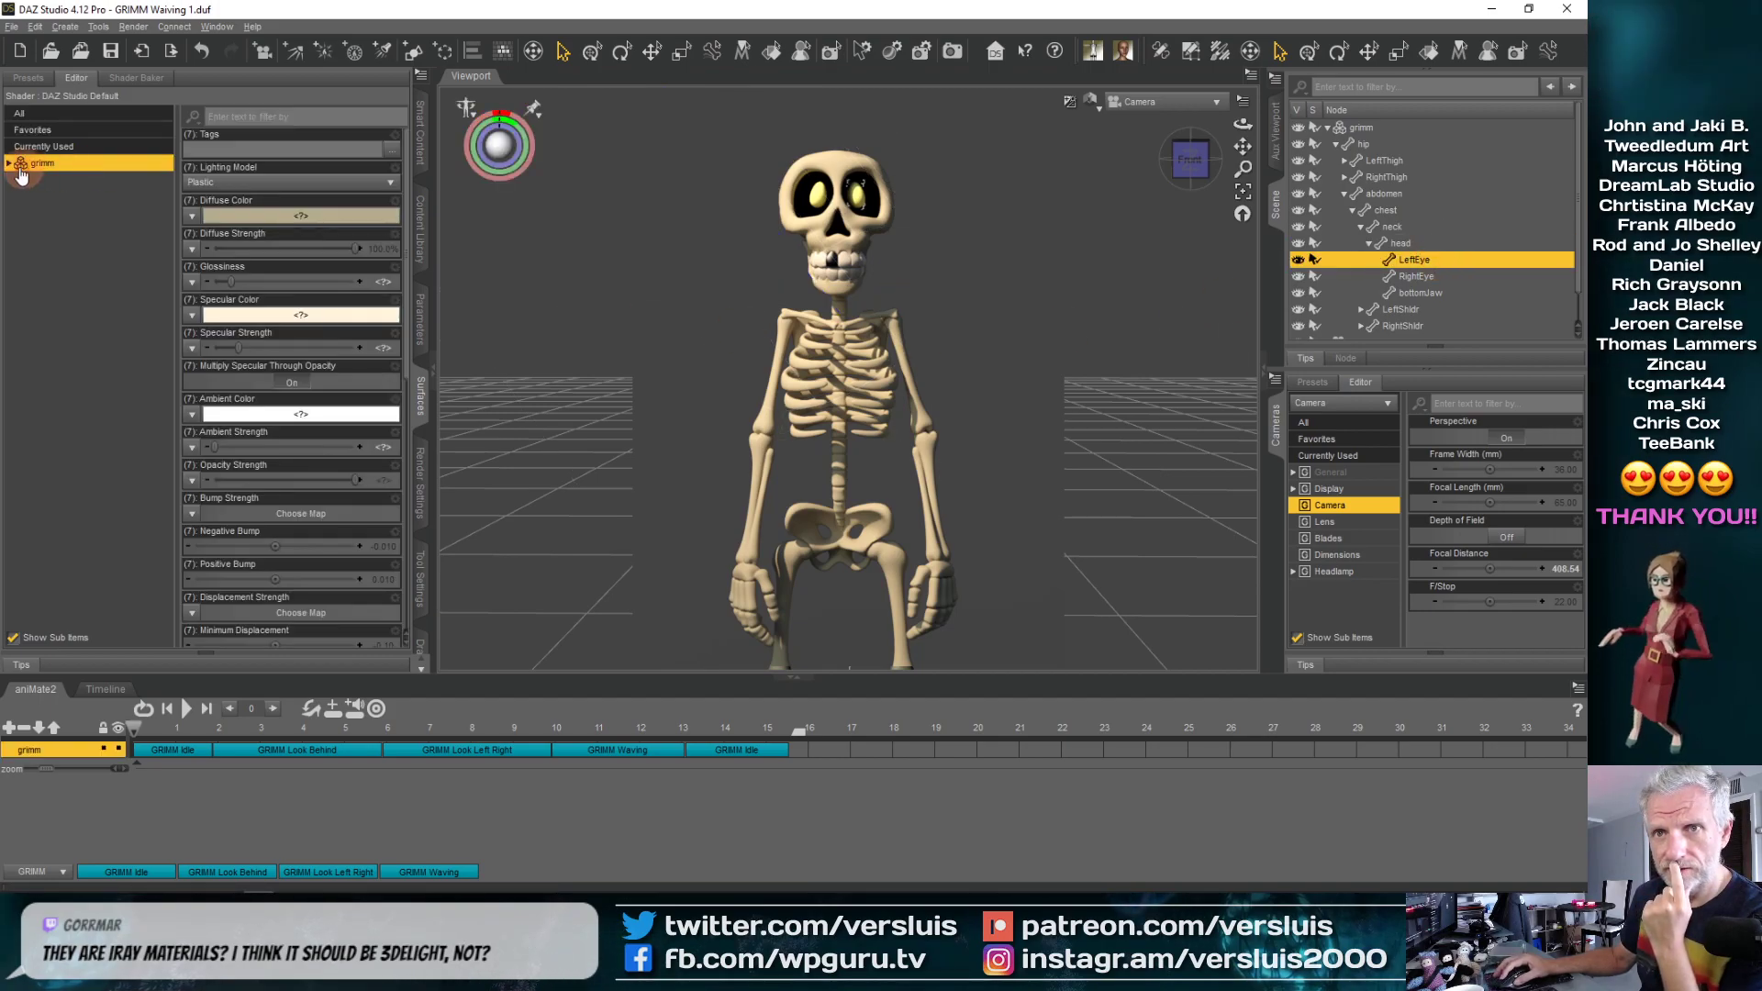
click(10, 162)
click(1377, 127)
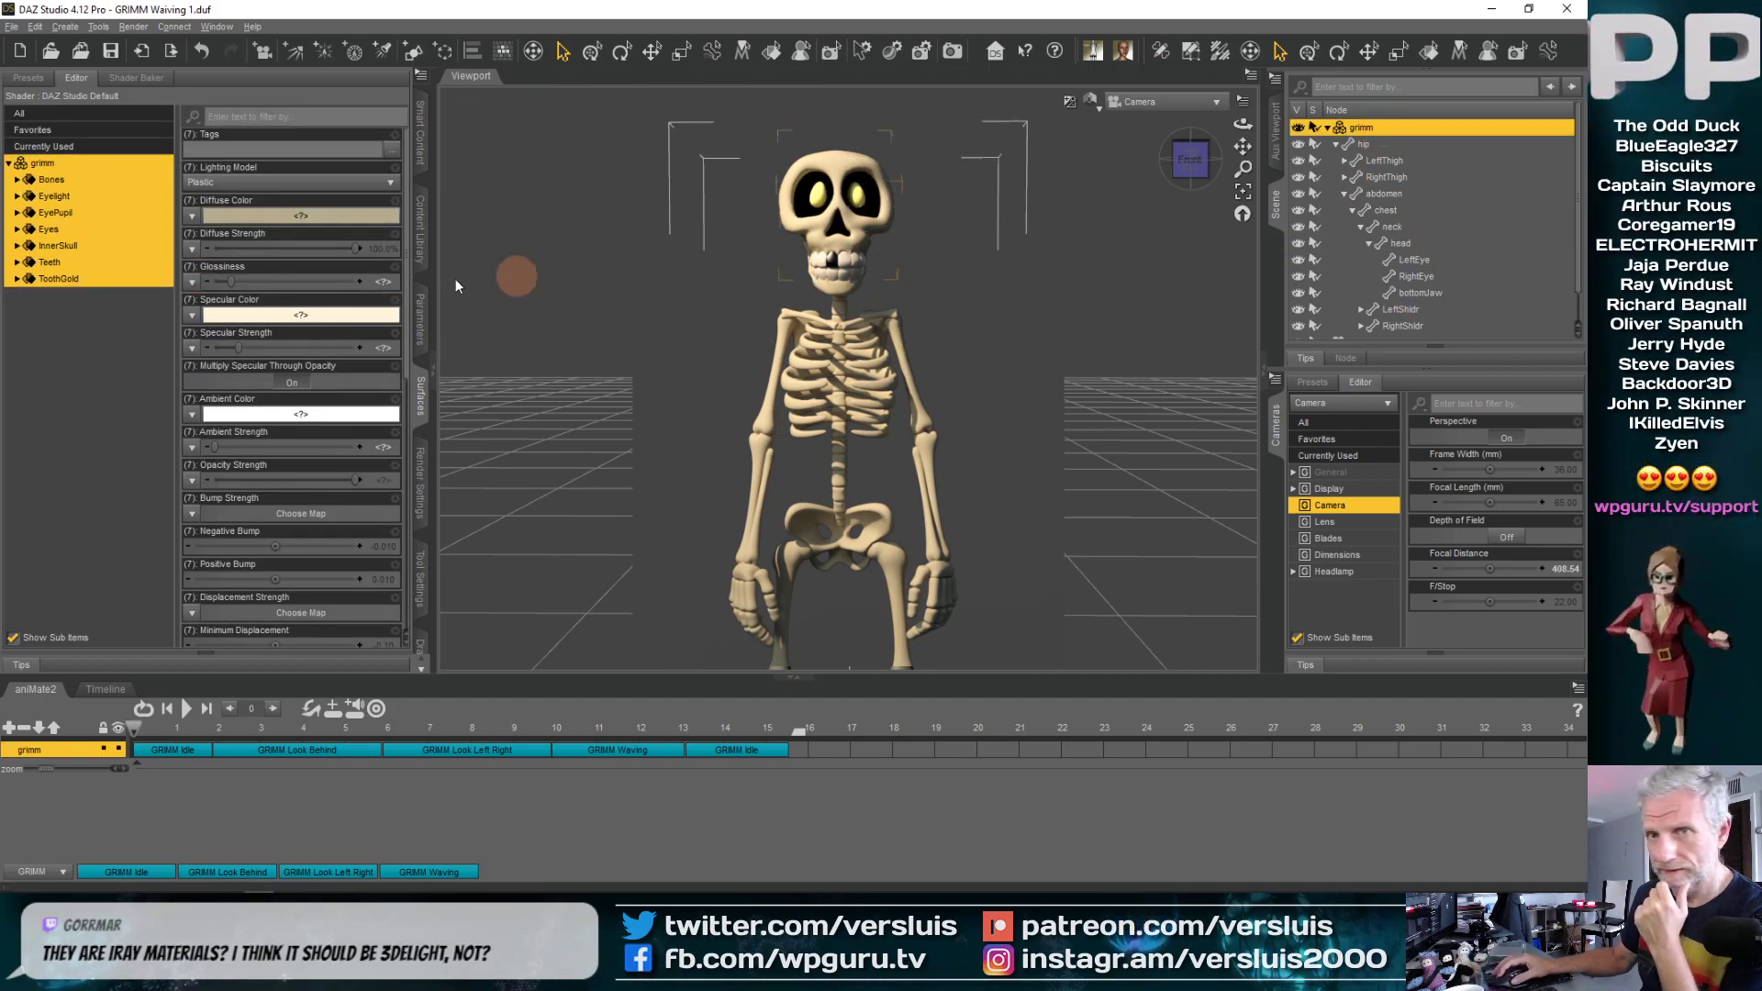
double_click(69, 230)
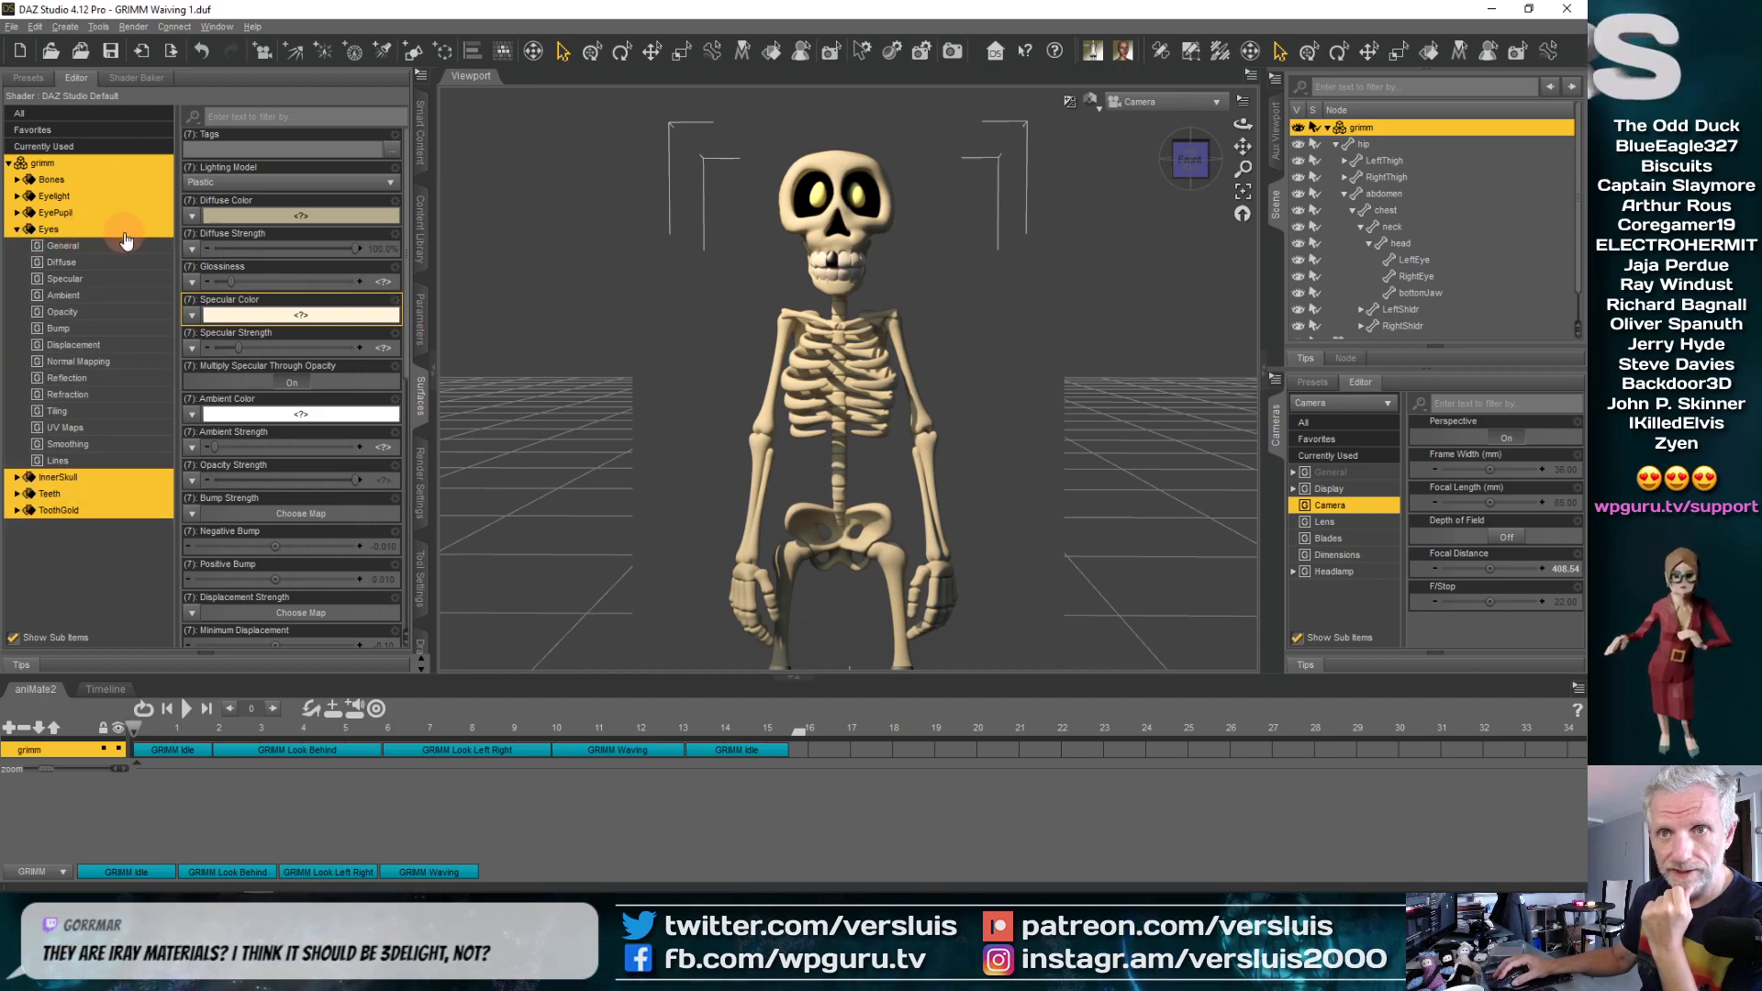
click(13, 229)
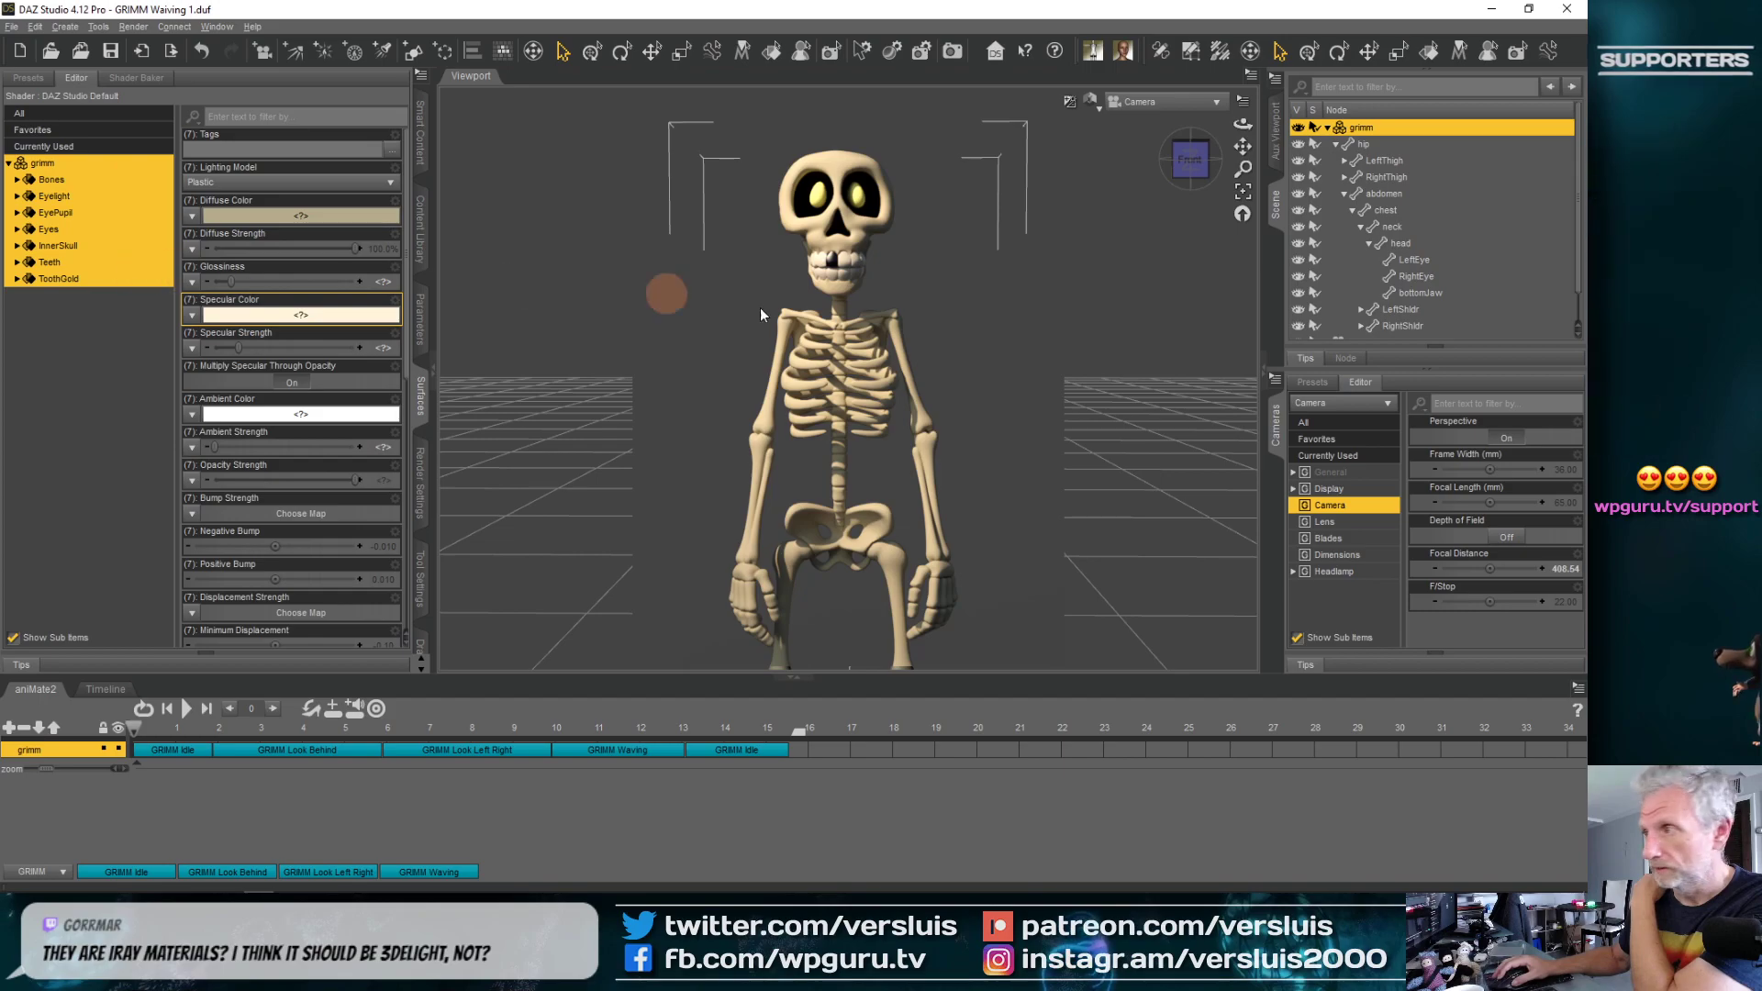
Apply the Iray Uber Base shader preset to all of the grimm figure's surfaces
click(28, 78)
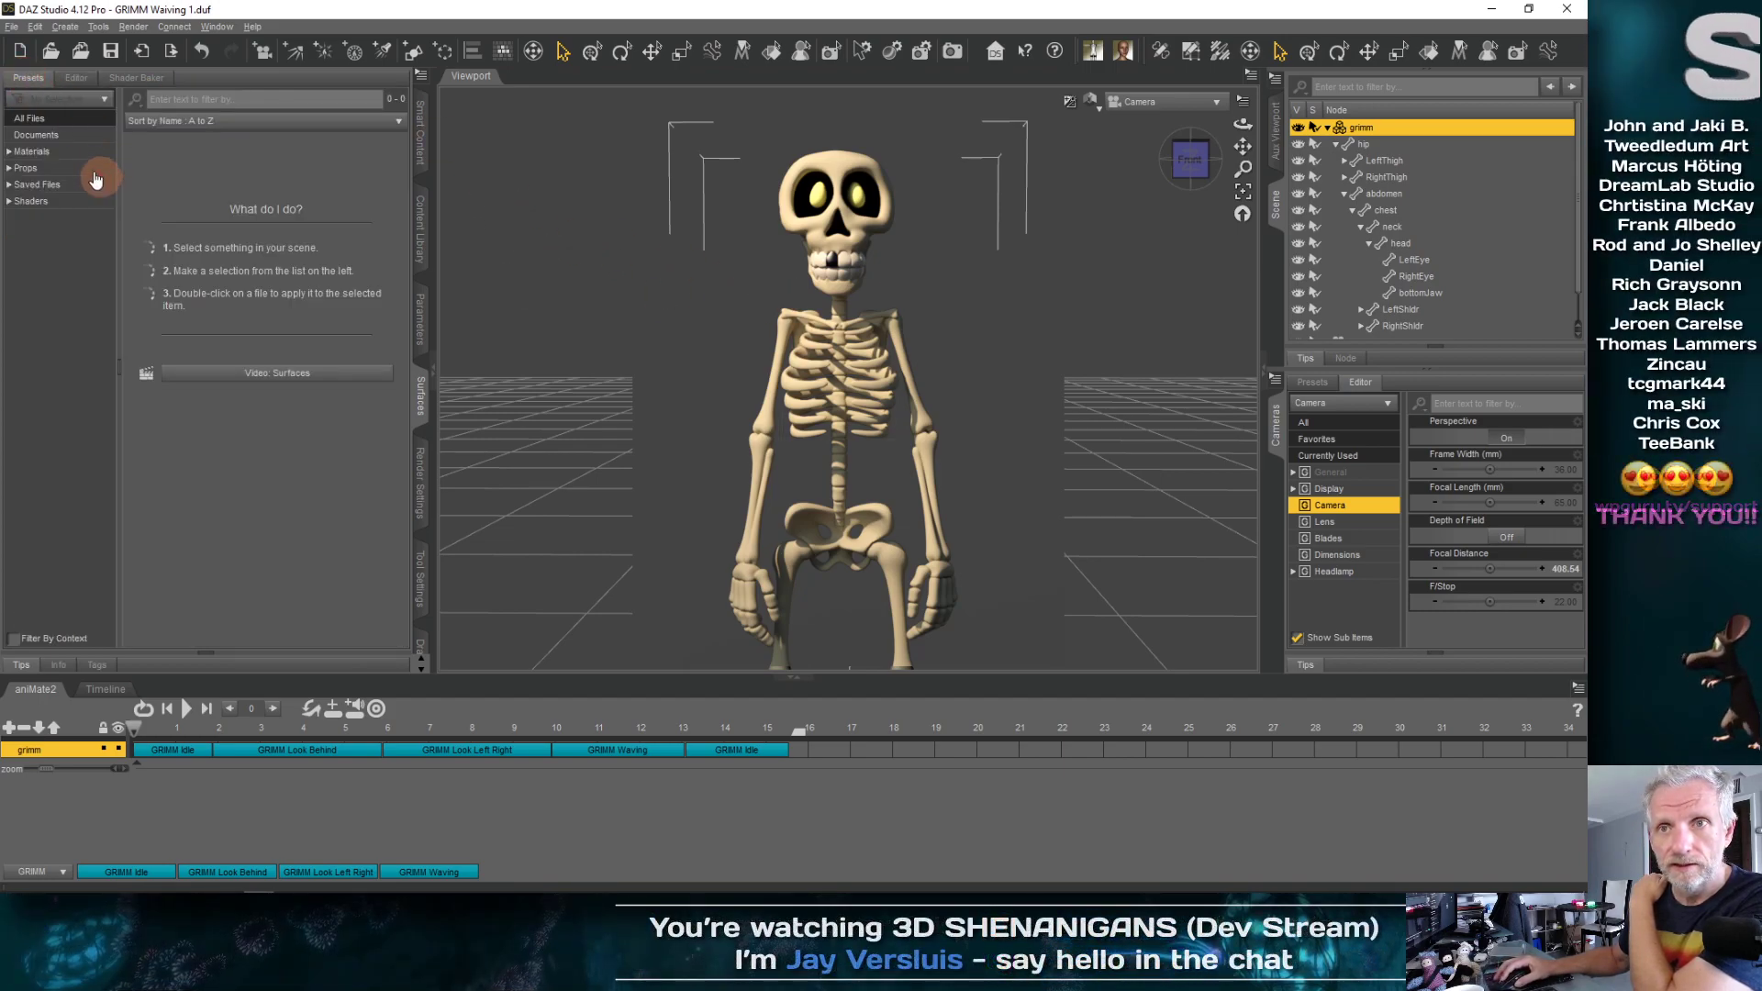
click(11, 187)
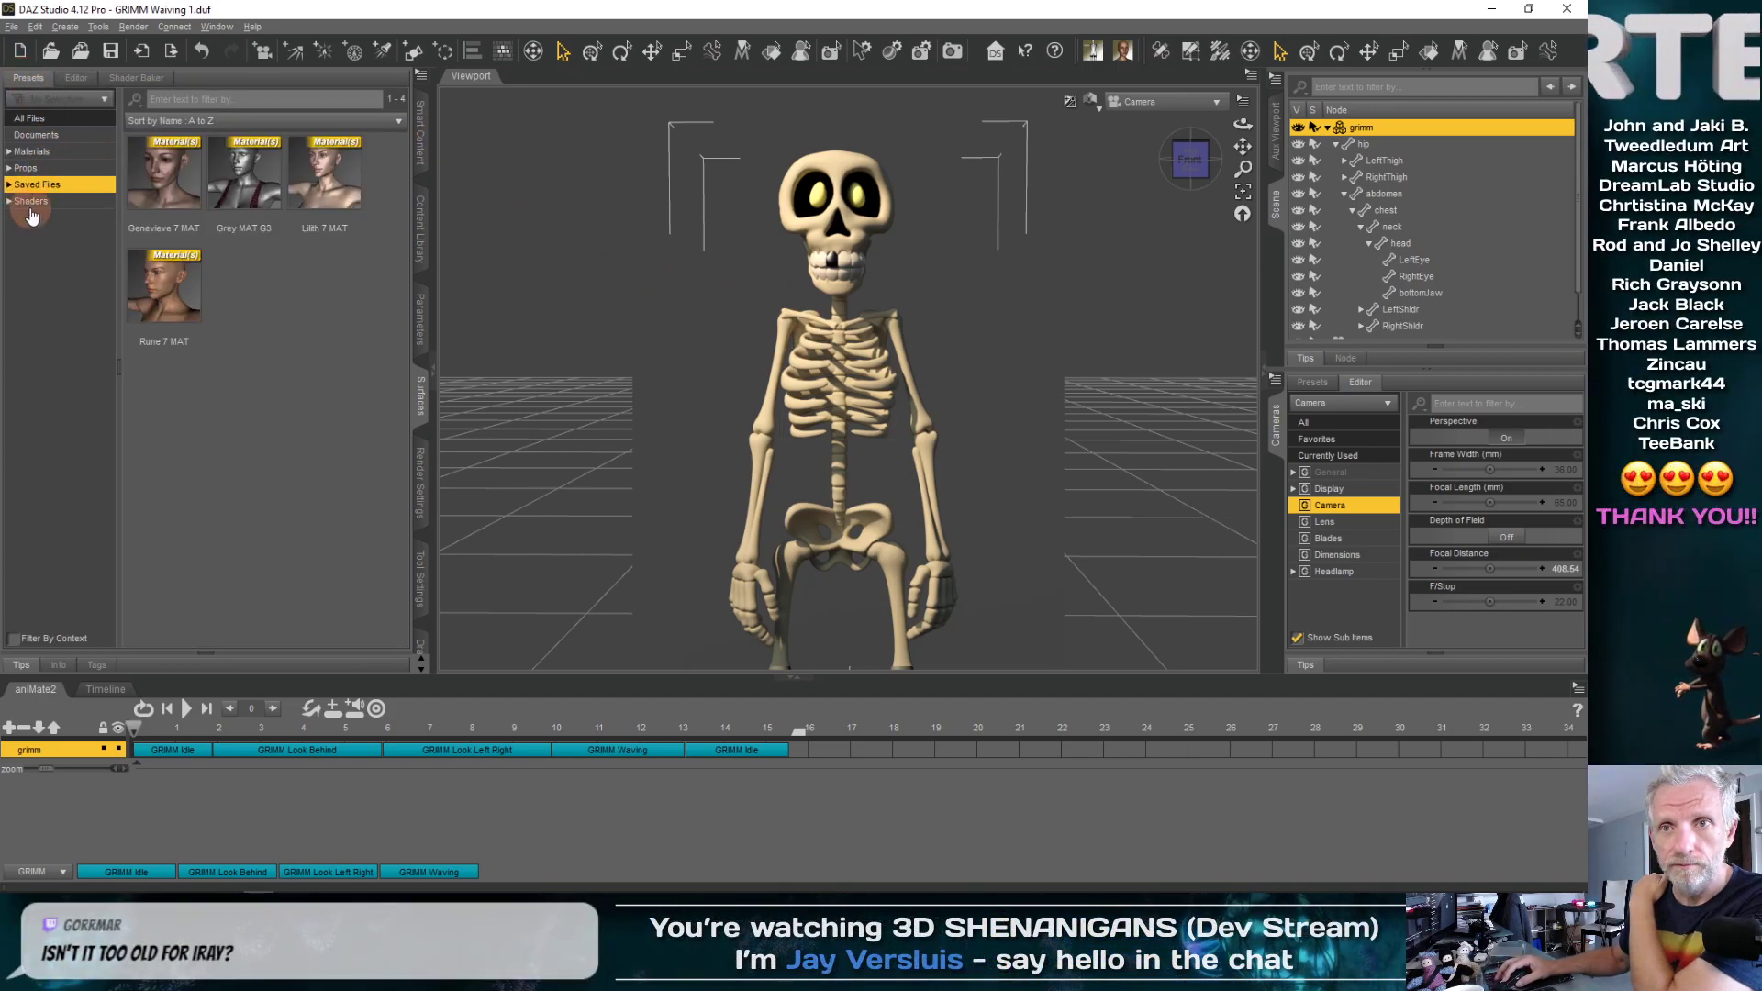
click(13, 202)
click(9, 201)
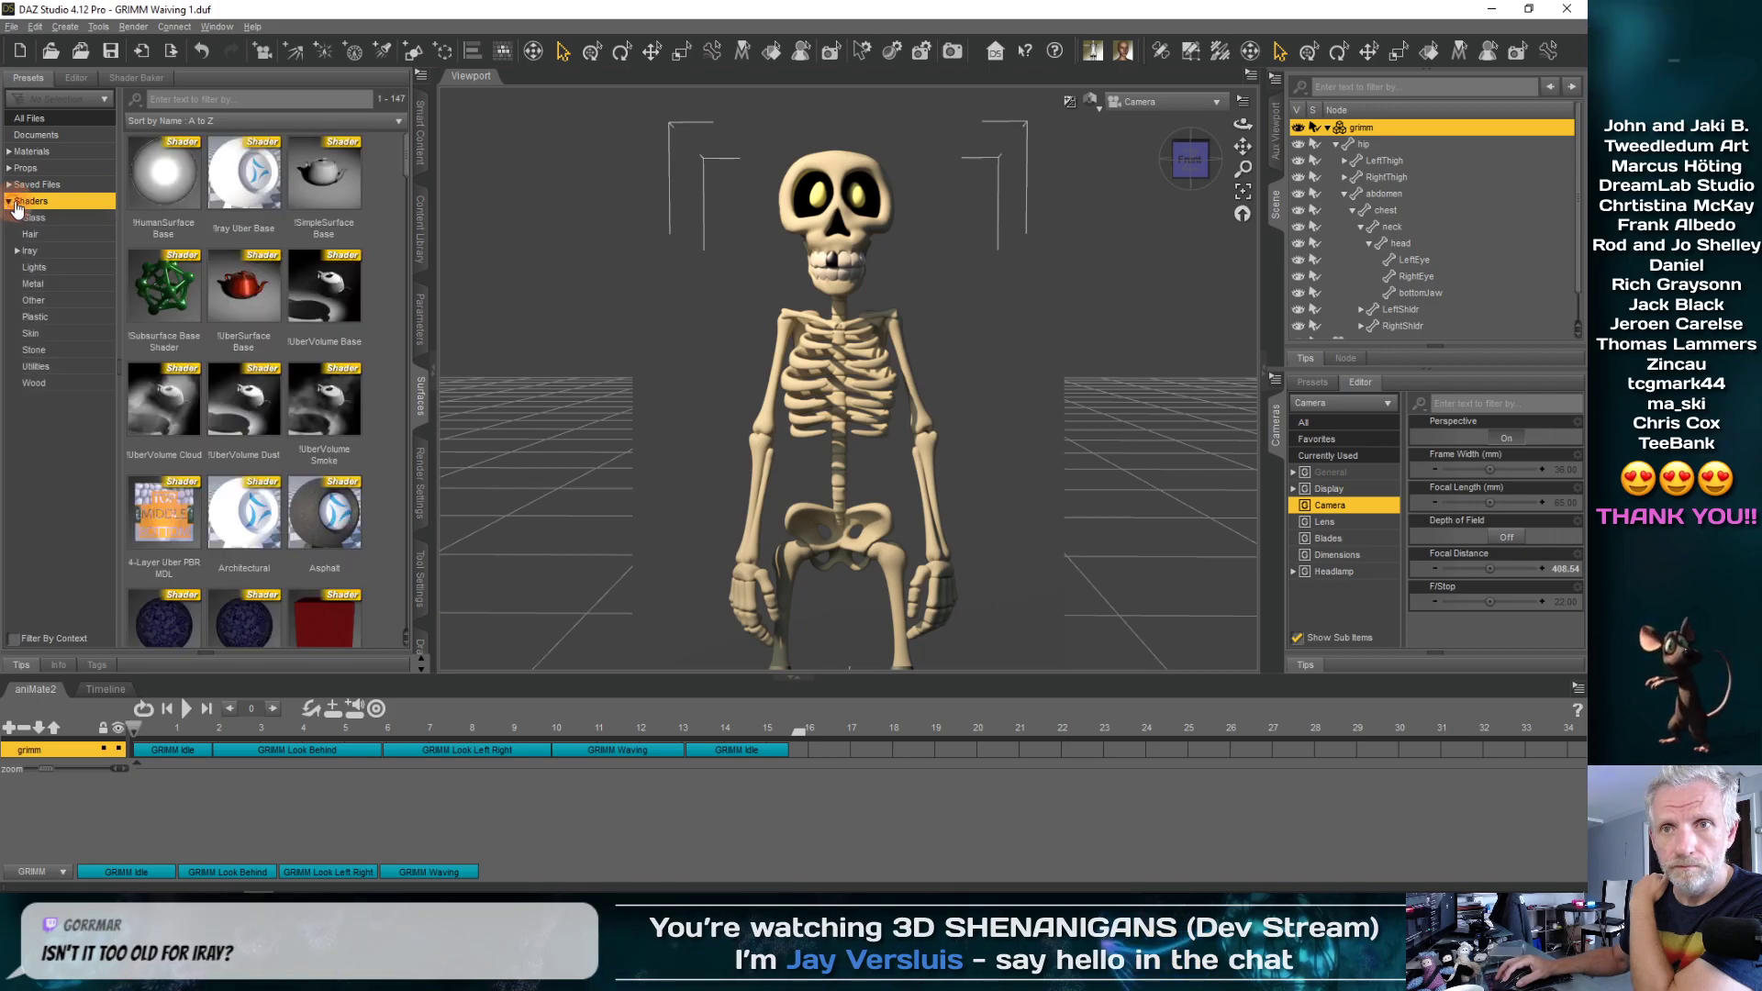
click(31, 251)
double_click(163, 174)
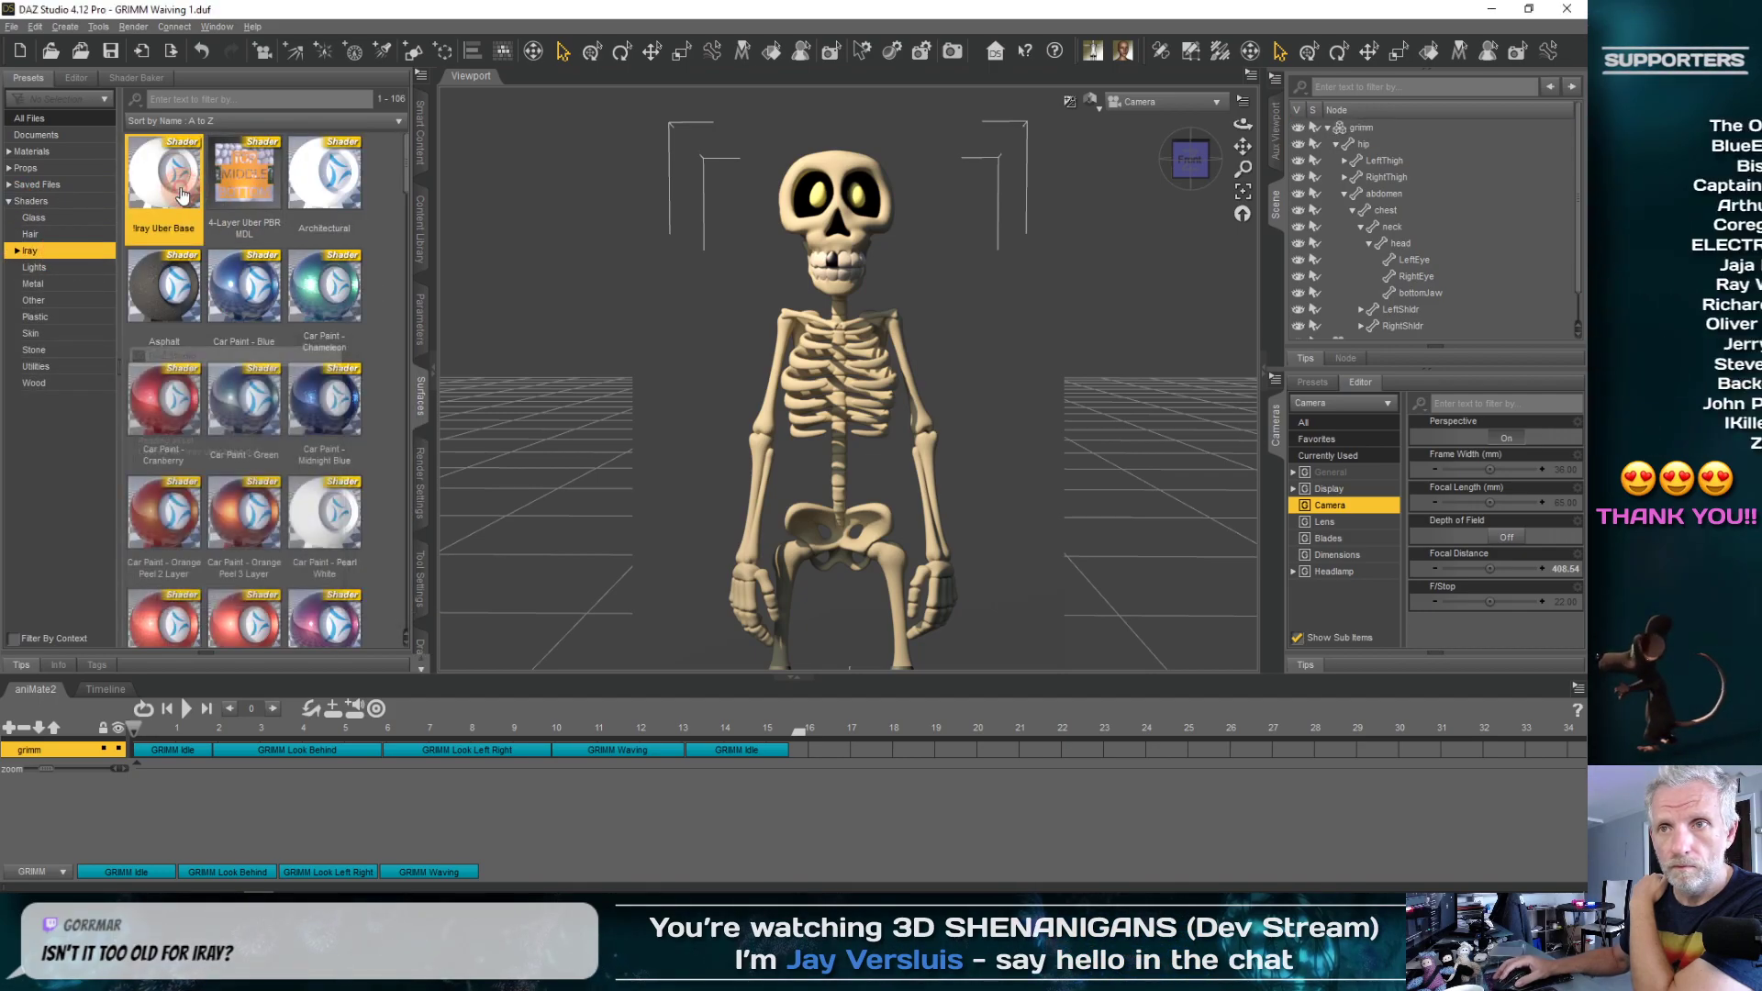
Change the Base Color of the Eyes surface to bright green (0.22, 1.00, 0.00)
click(80, 78)
click(69, 234)
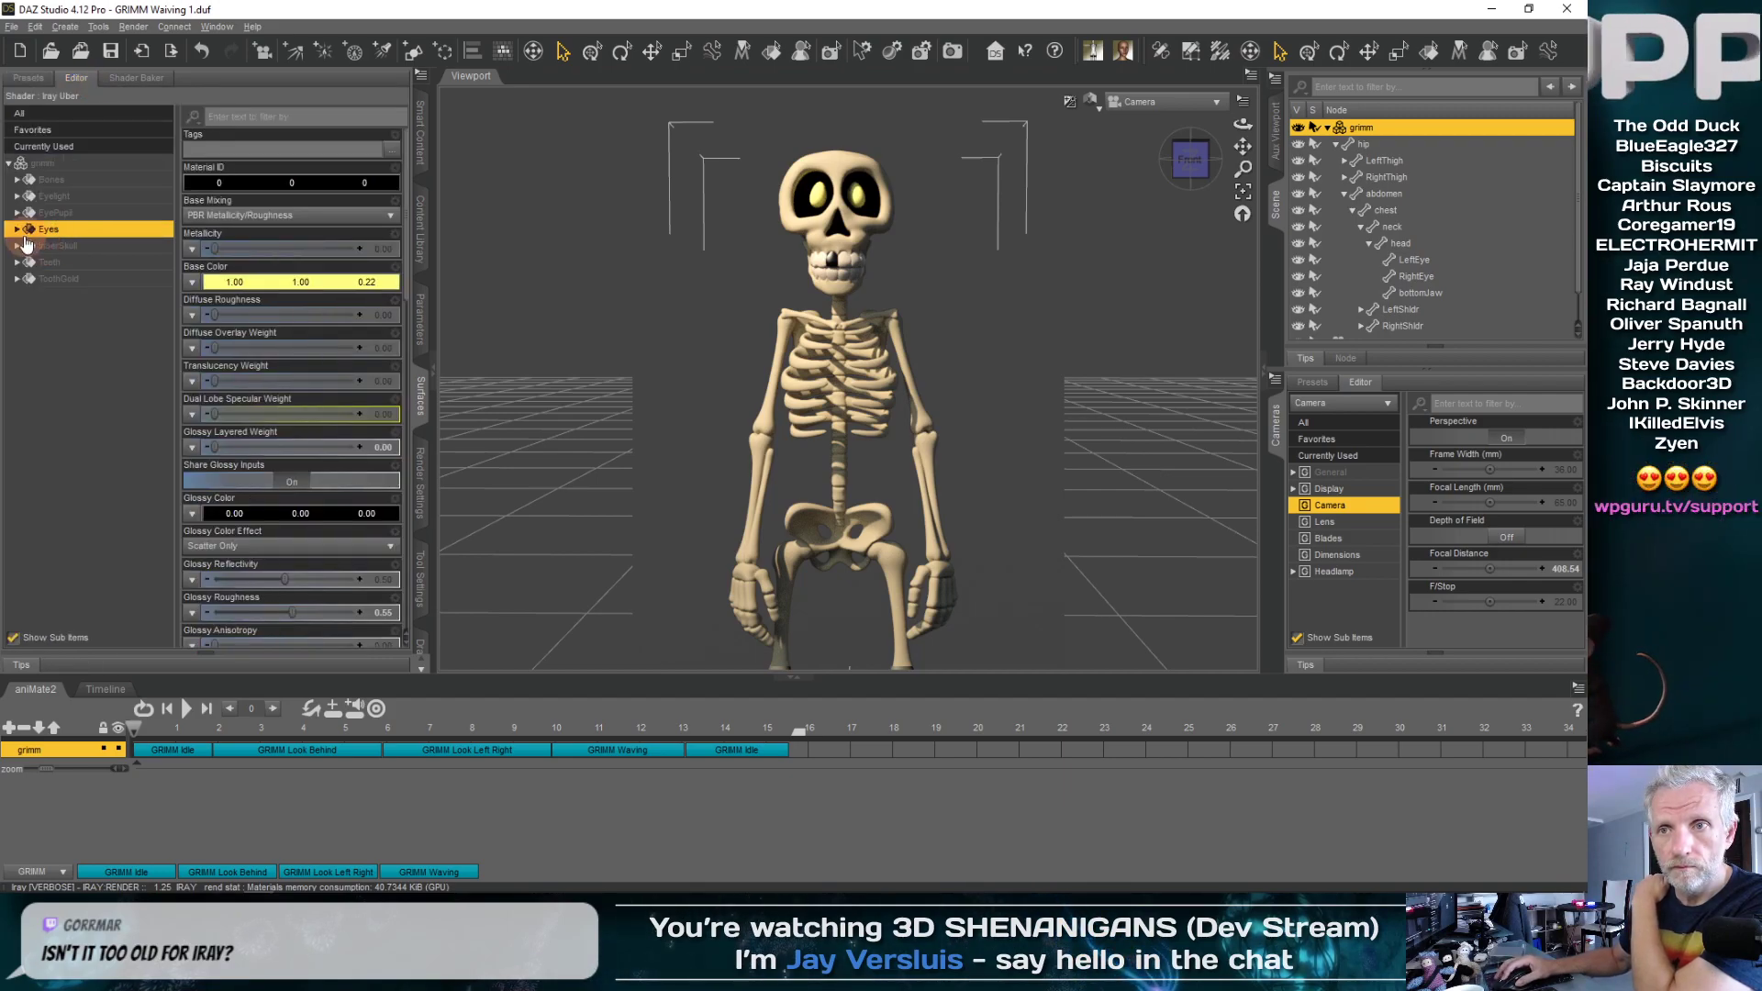
click(16, 230)
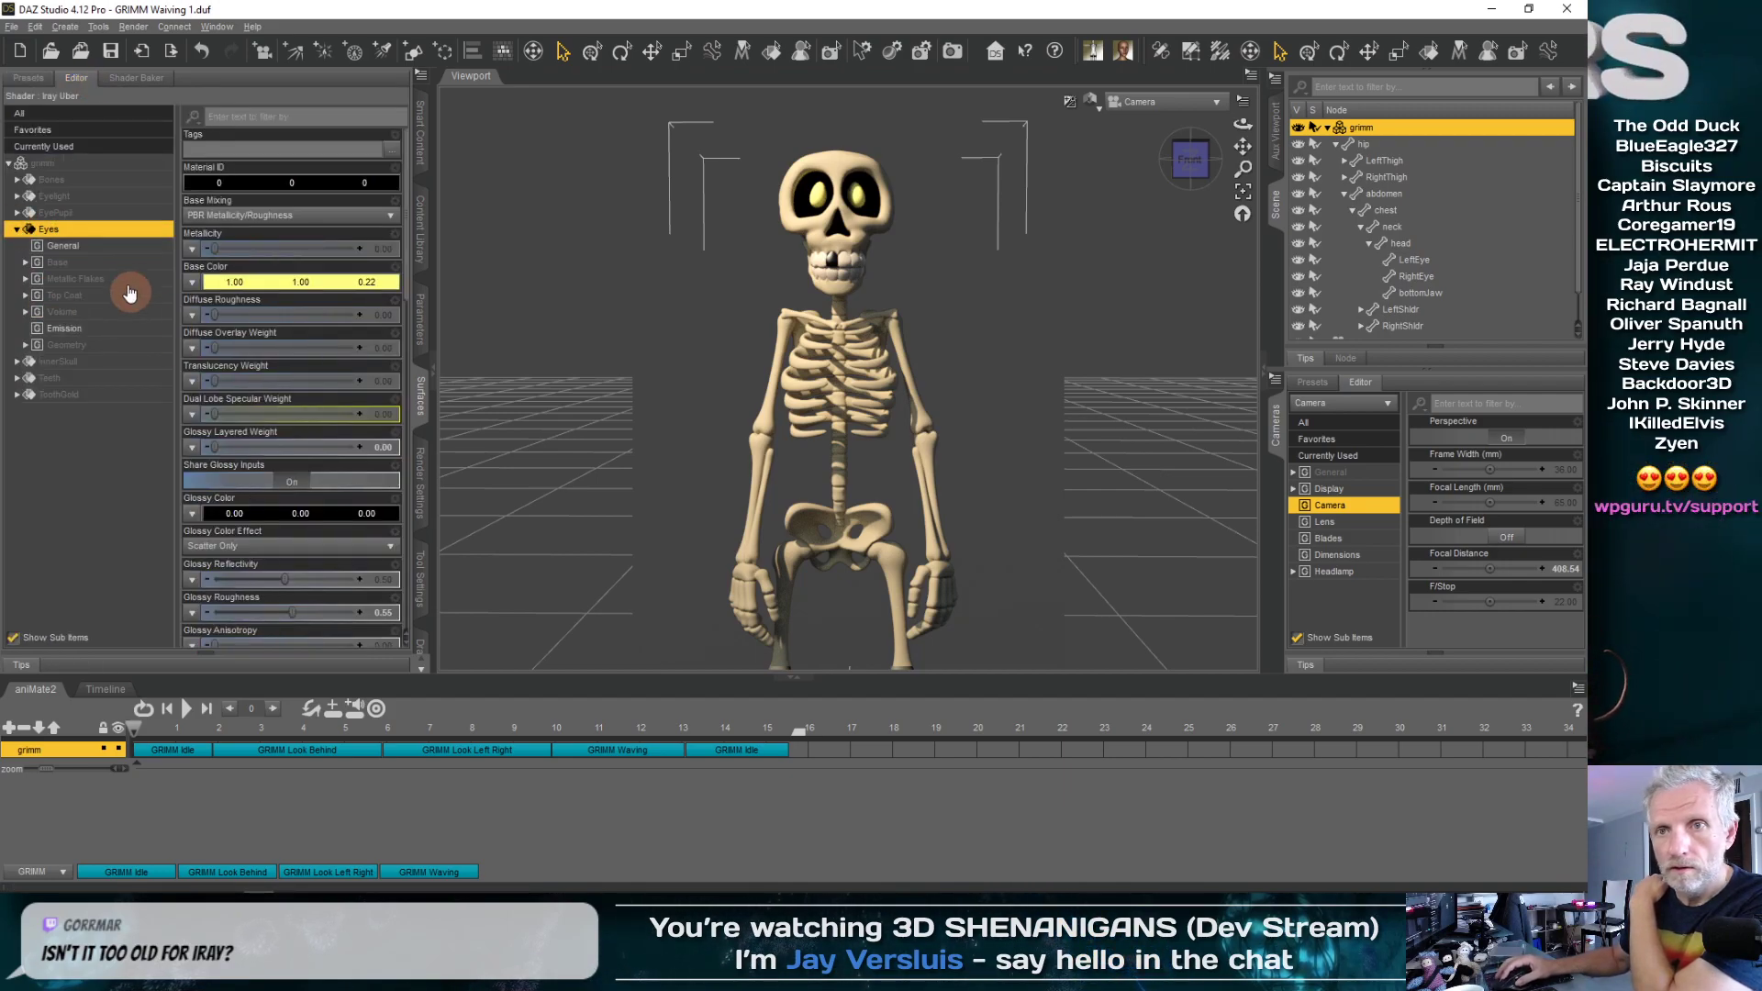
click(273, 282)
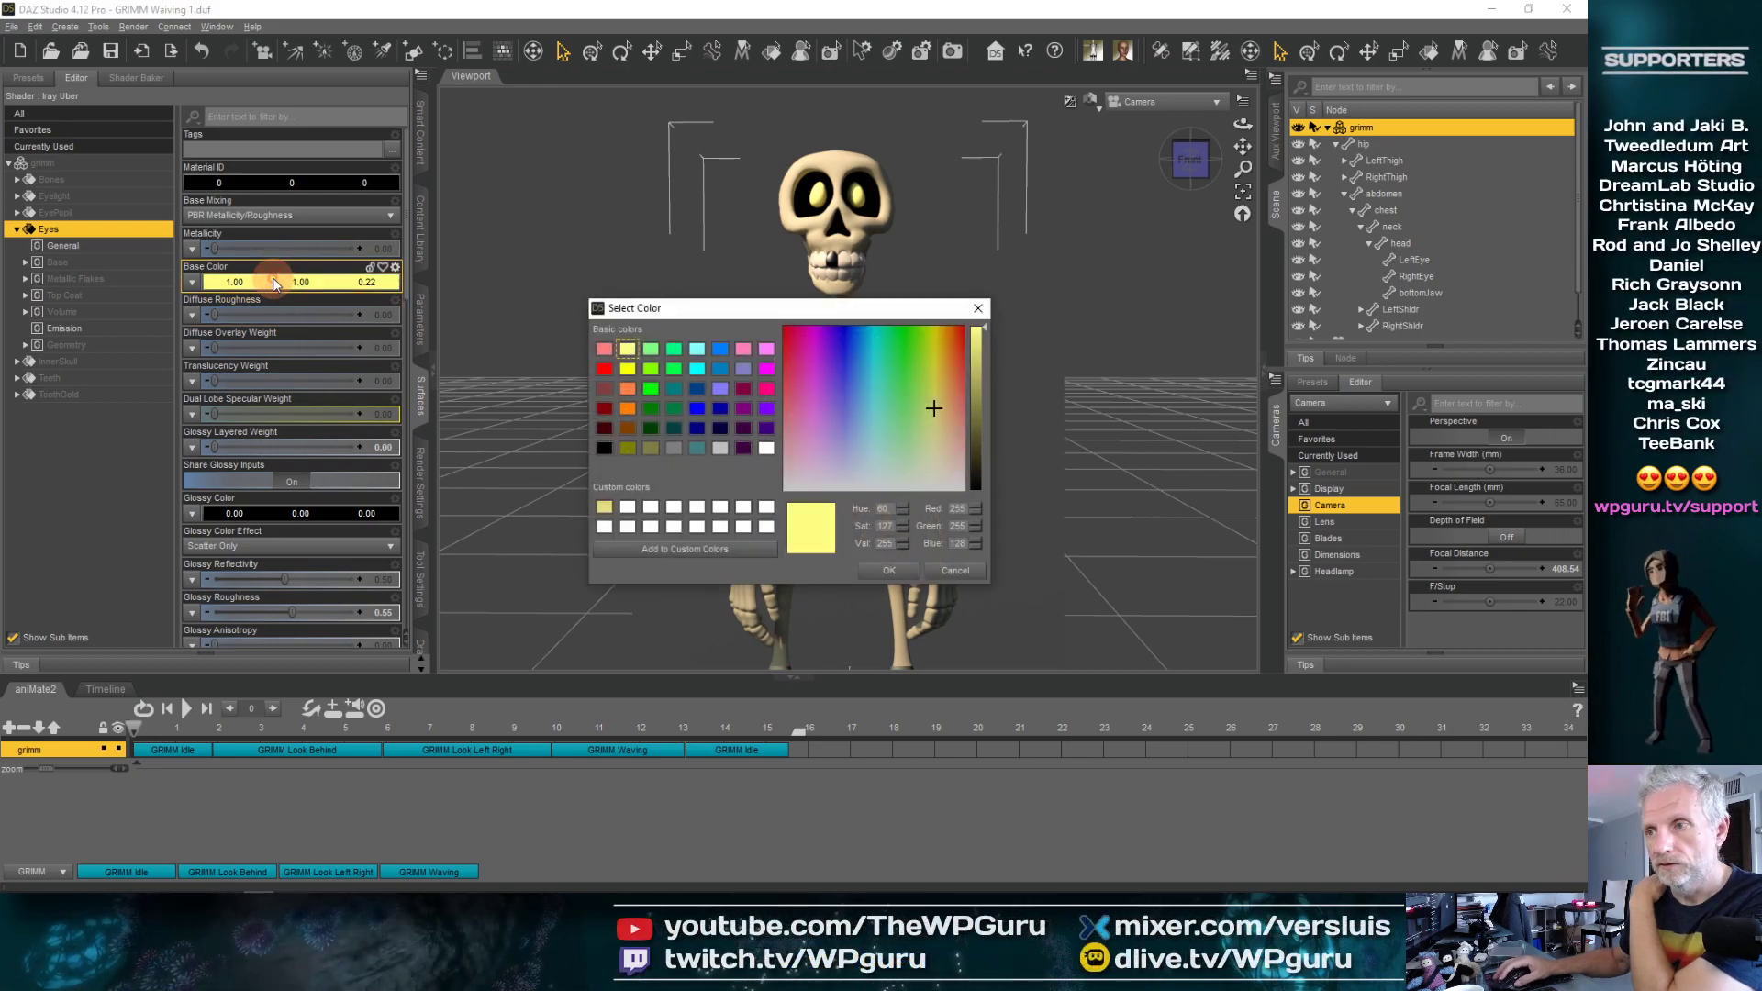
click(651, 368)
click(892, 571)
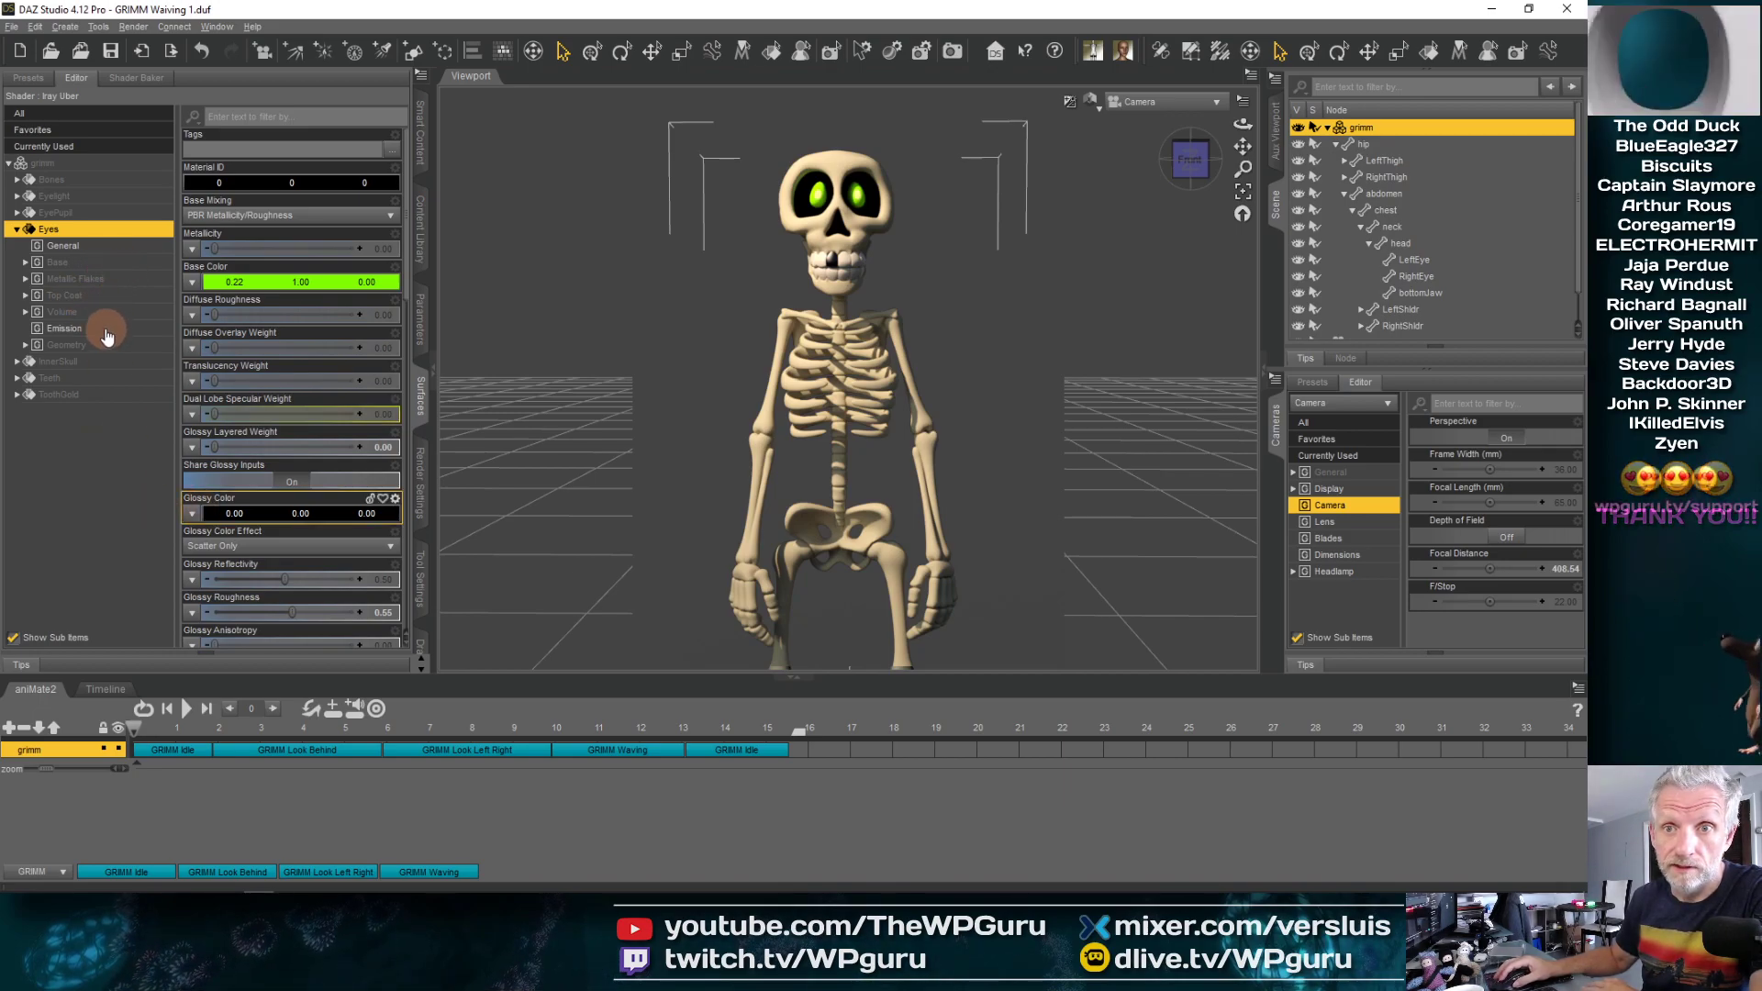
Set the Emission Temperature of the Eyes surface to 5000 K
click(65, 329)
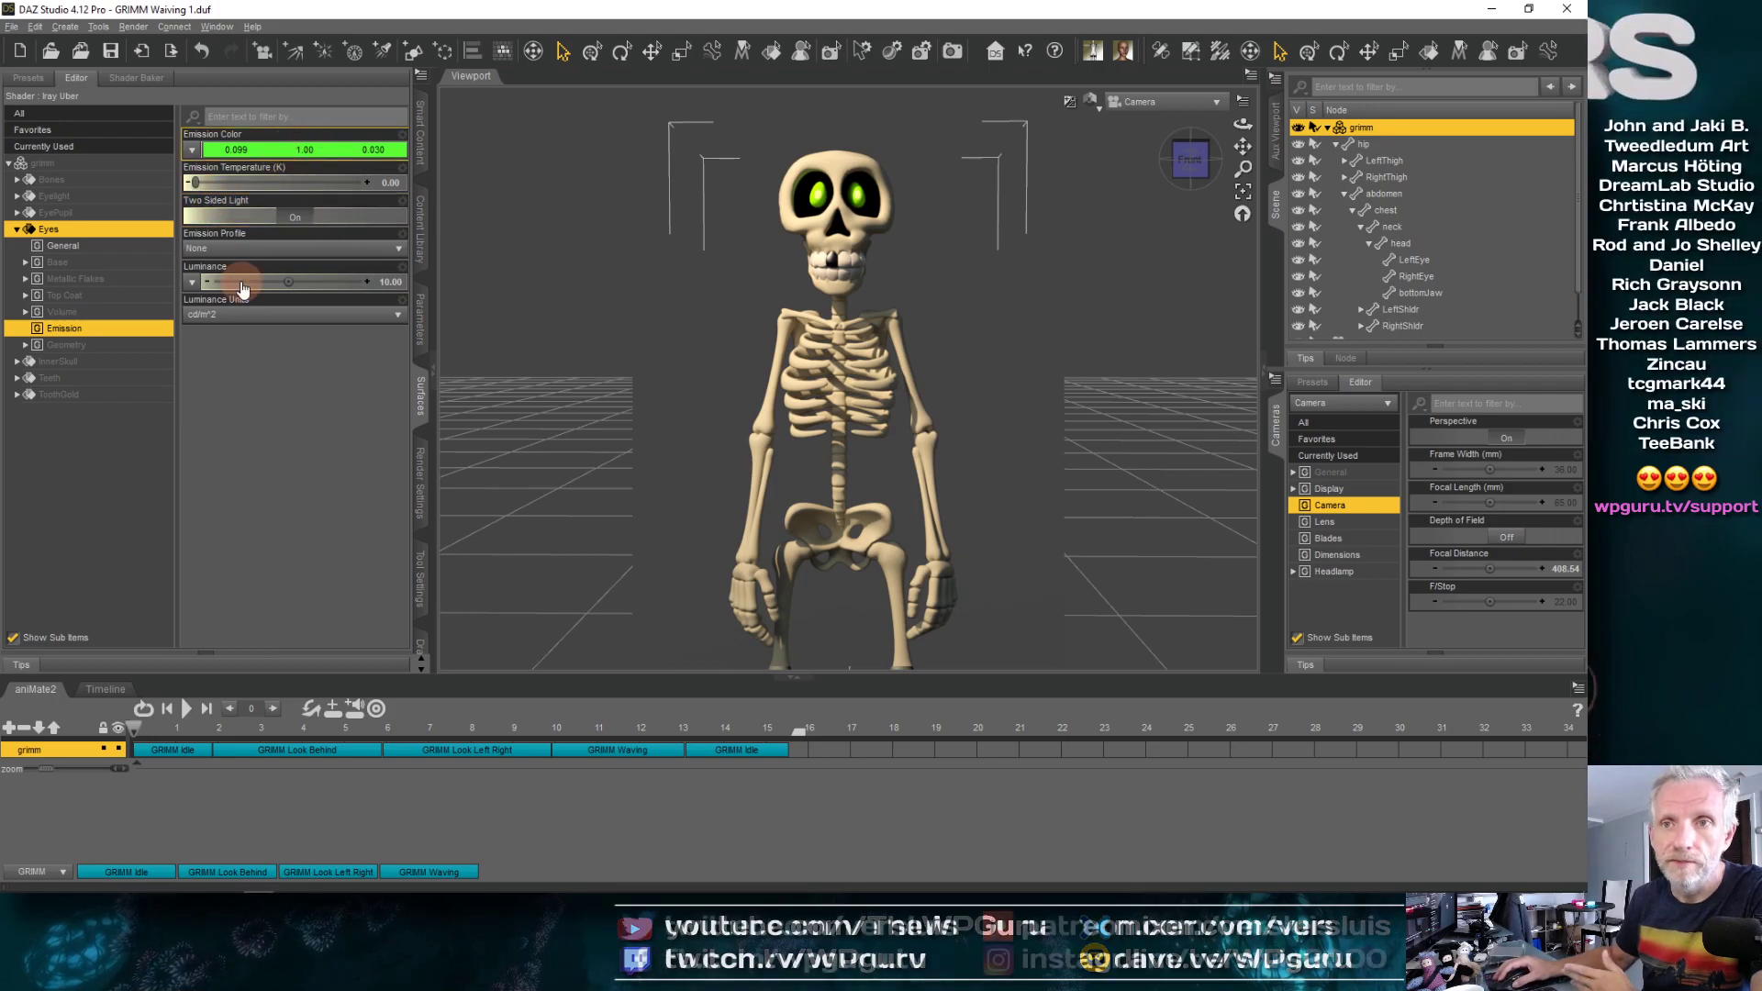
mouse_move(203, 190)
mouse_down()
mouse_move(353, 180)
mouse_move(356, 295)
mouse_move(347, 187)
mouse_up()
double_click(347, 187)
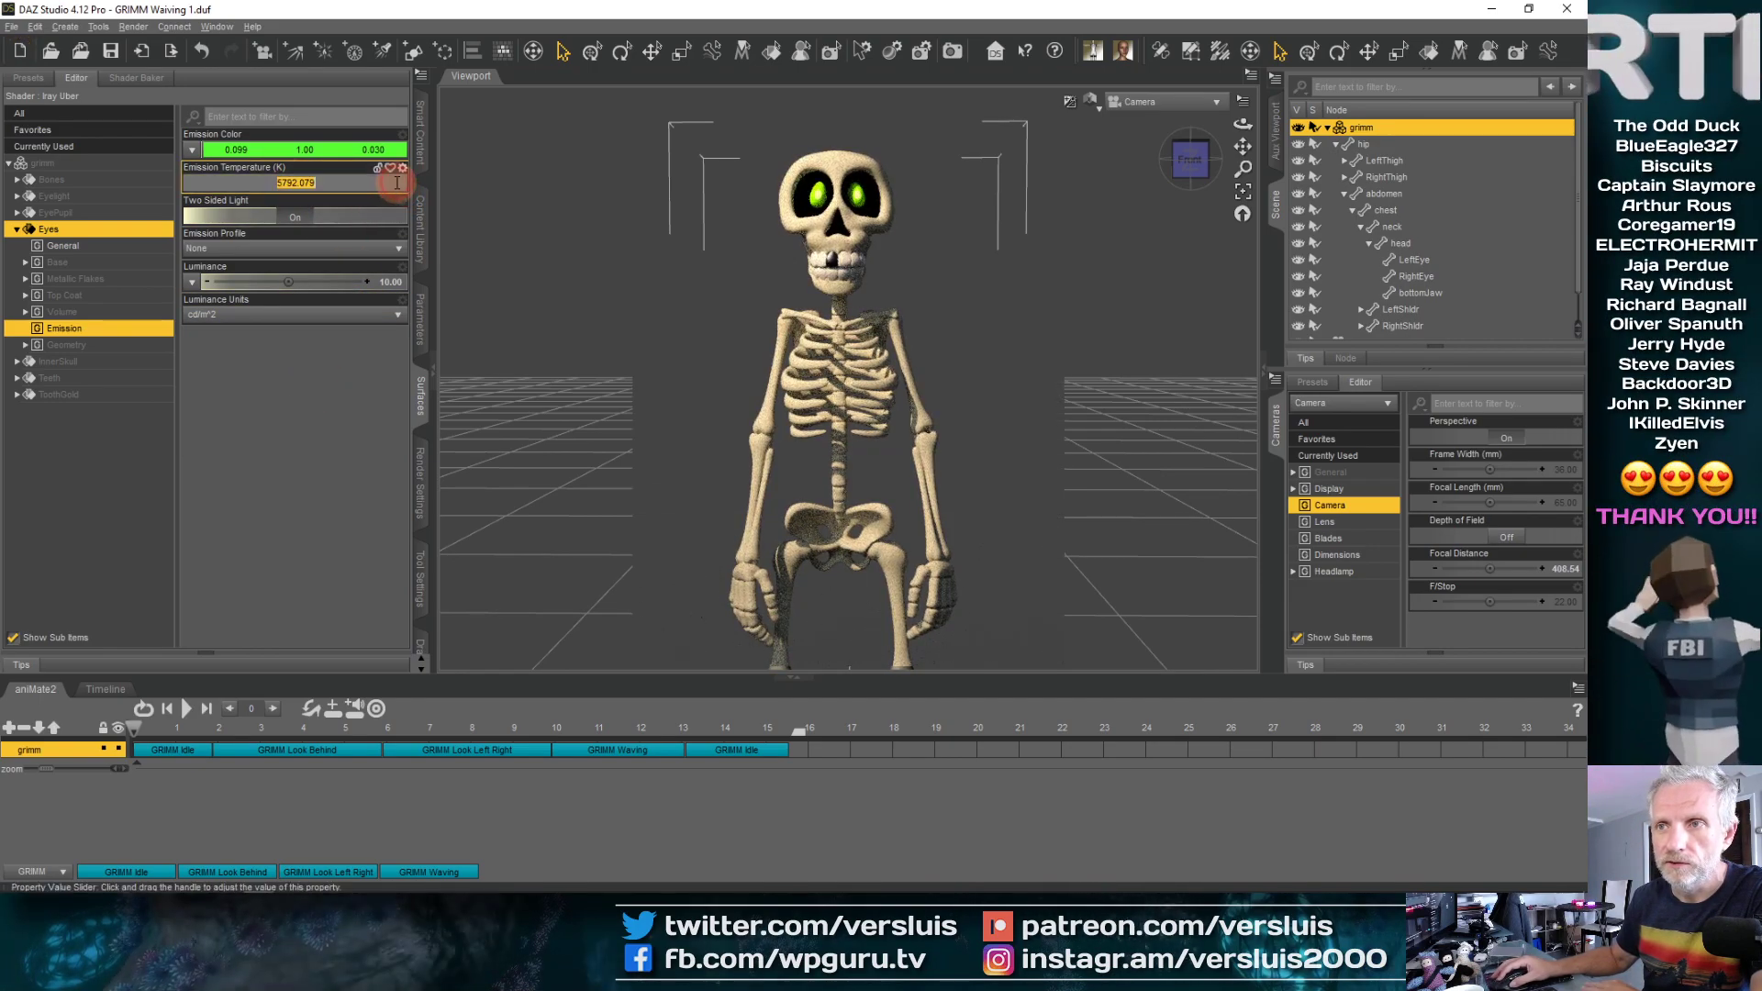
click(333, 187)
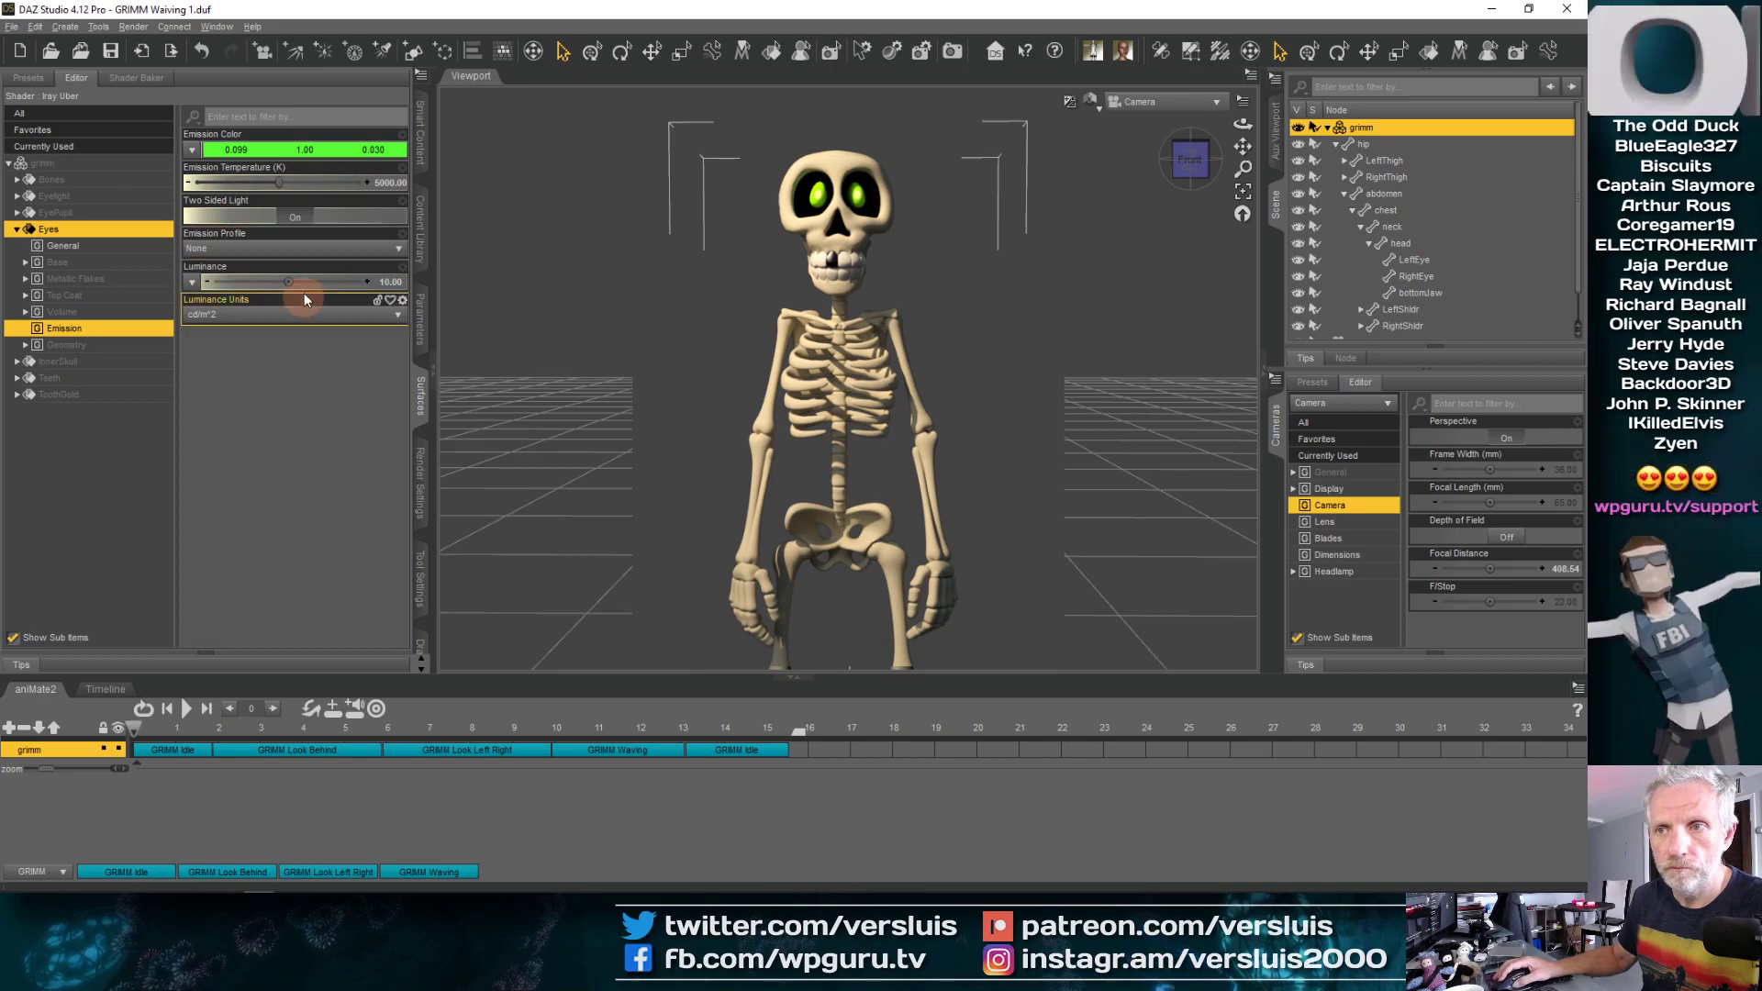
Raise the Eyes' emission Luminance, switch its Luminance Units to W, and reduce the Luminous Efficacy to about 0.075
drag(280, 282, 292, 282)
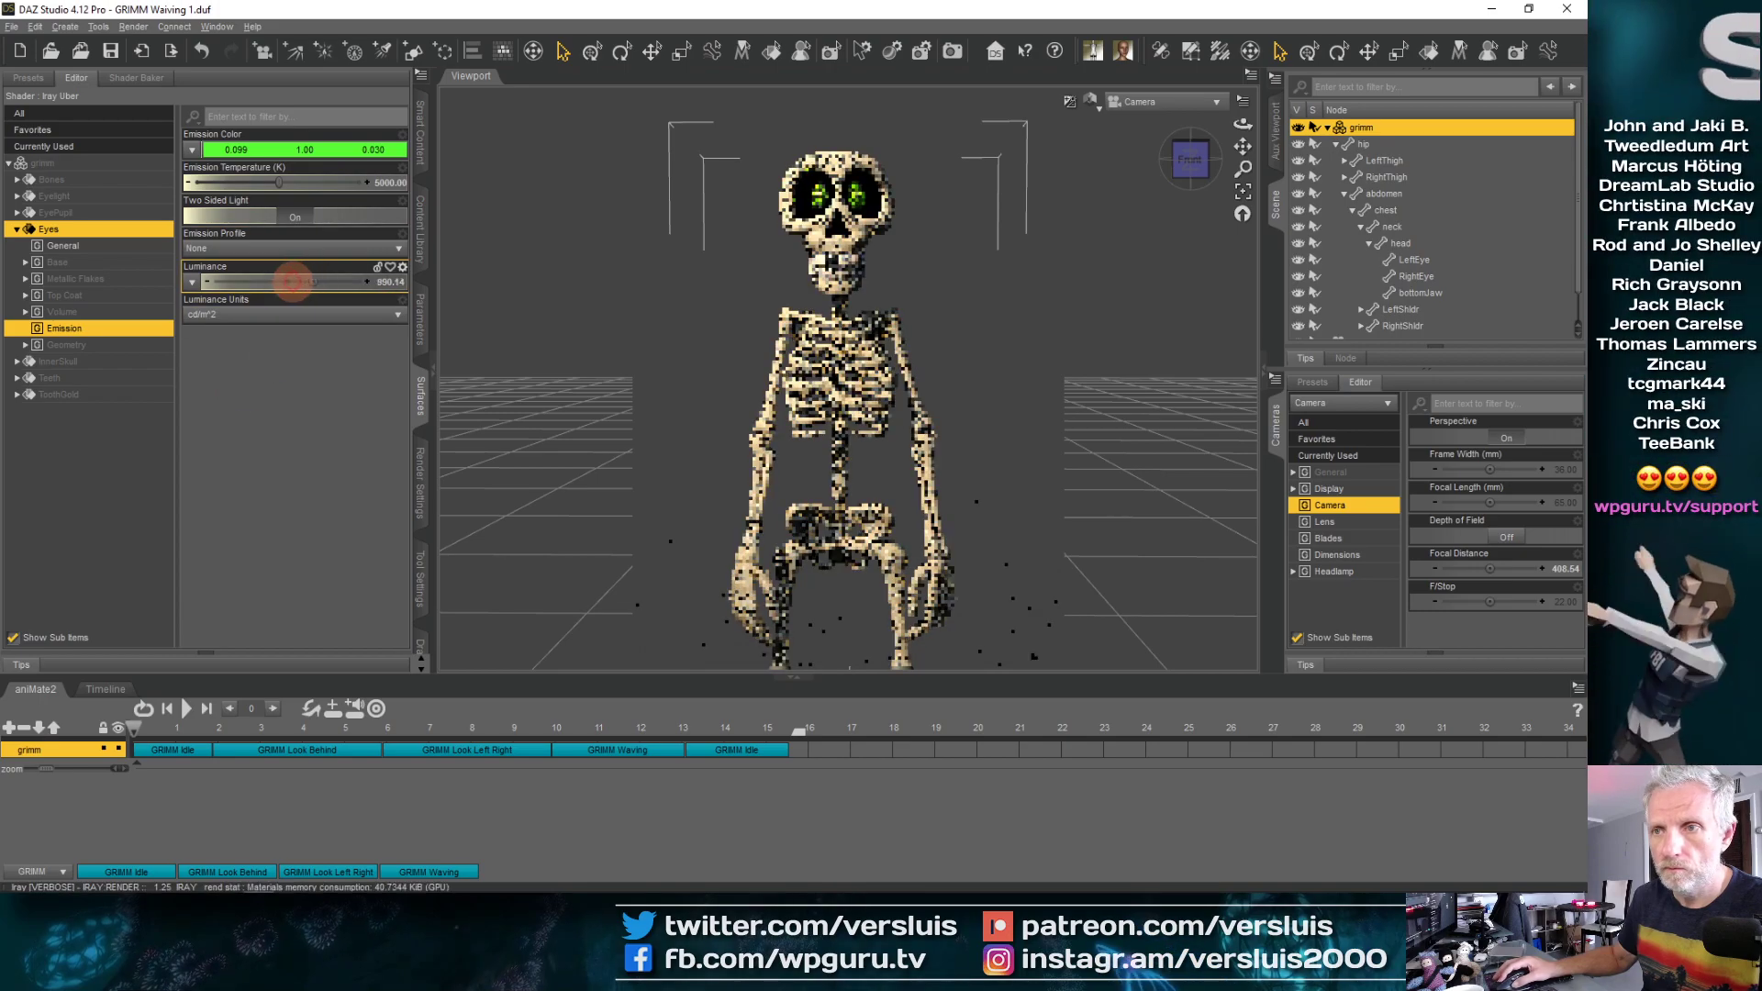
click(376, 313)
click(232, 414)
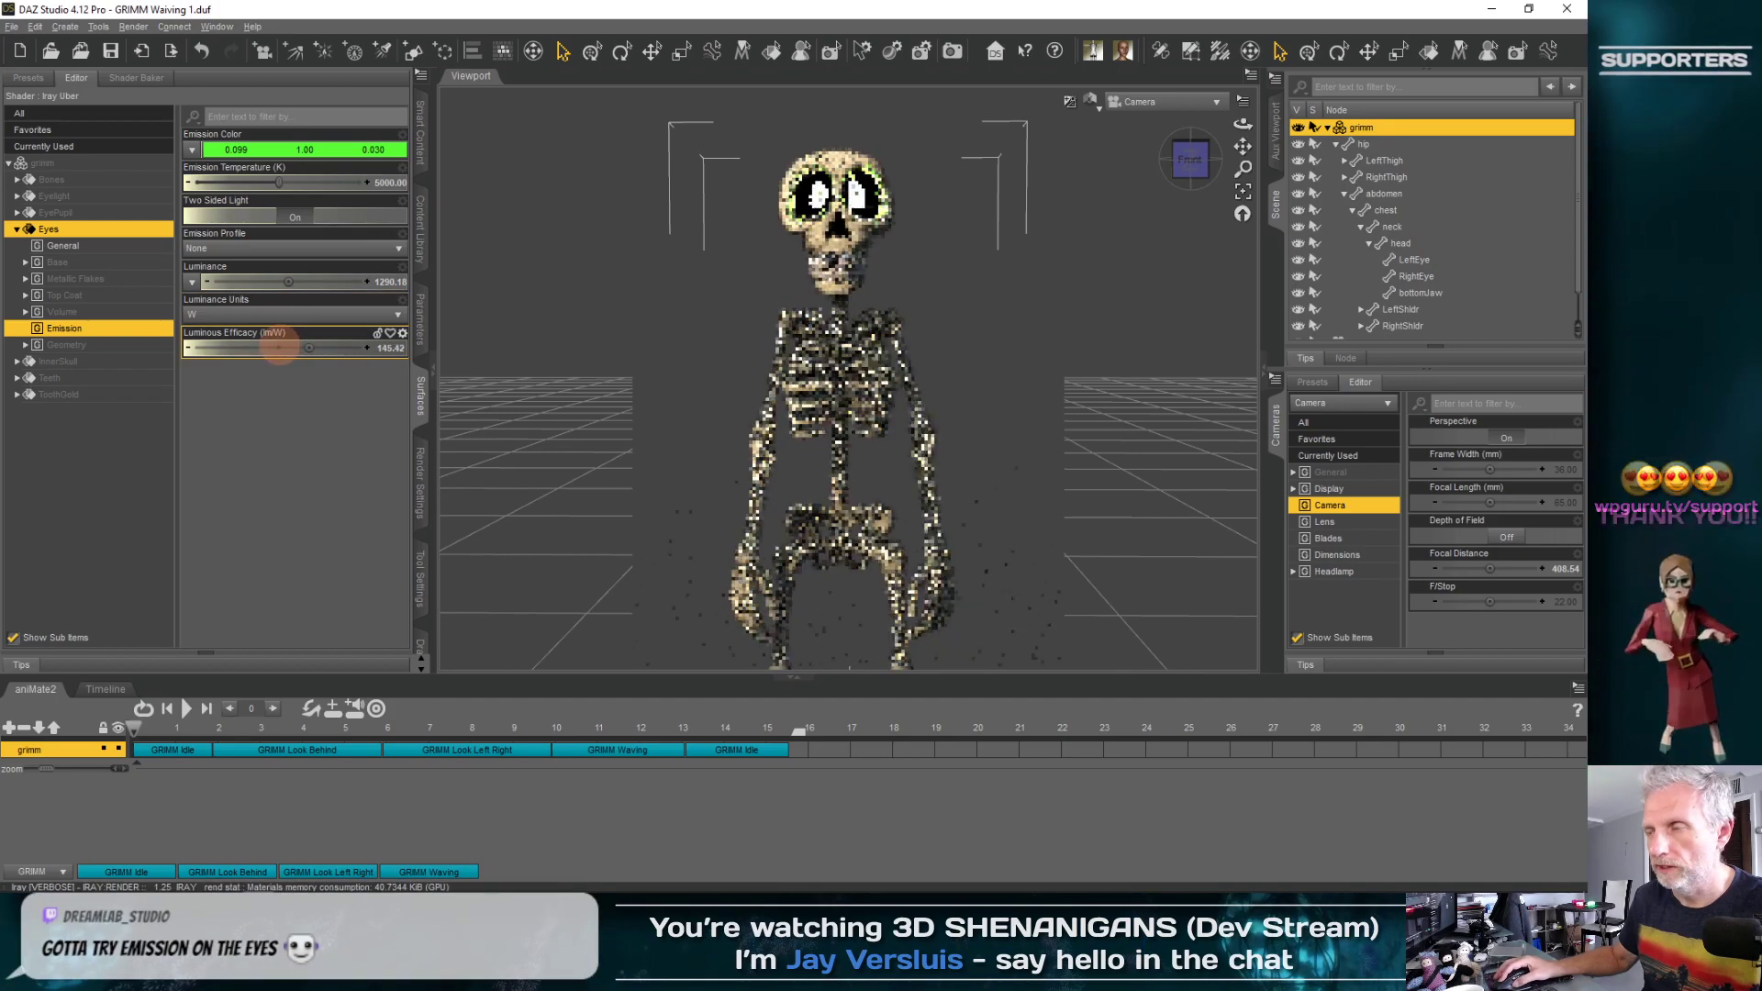
mouse_move(287, 347)
mouse_down()
mouse_move(259, 346)
mouse_move(344, 347)
mouse_move(262, 347)
mouse_move(282, 352)
mouse_up()
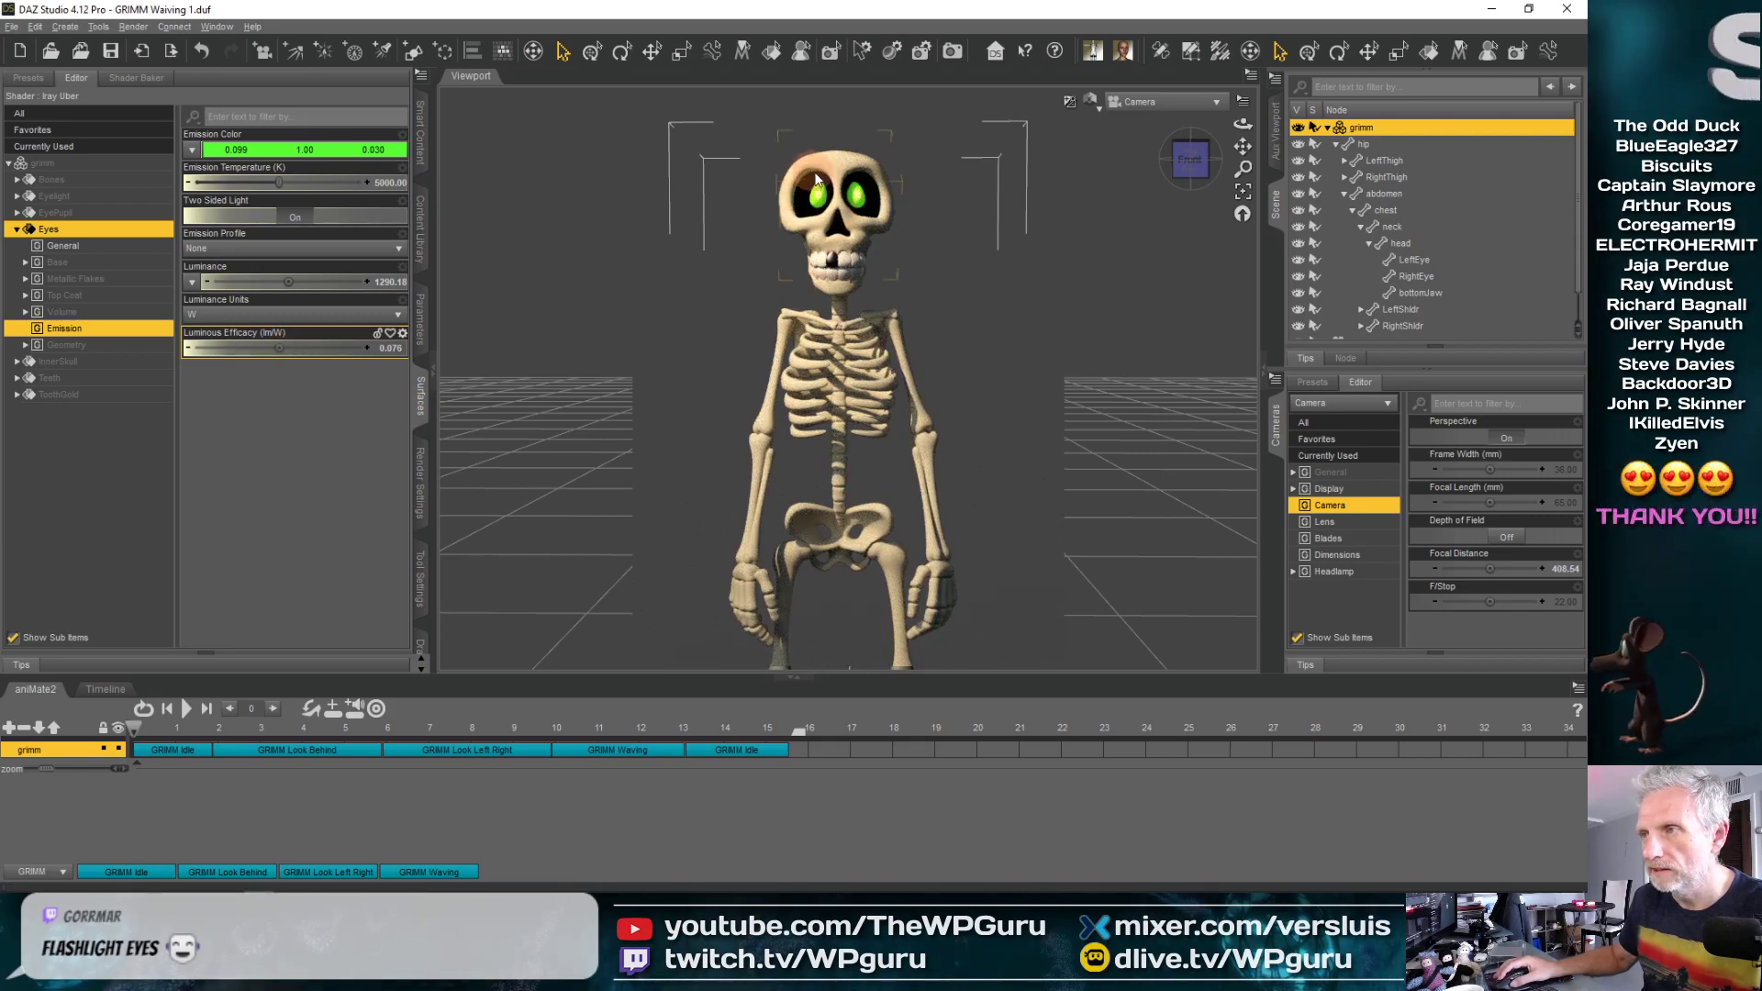
Switch the viewport to Perspective View and frame the skeleton's skull and upper chest close up
click(1168, 102)
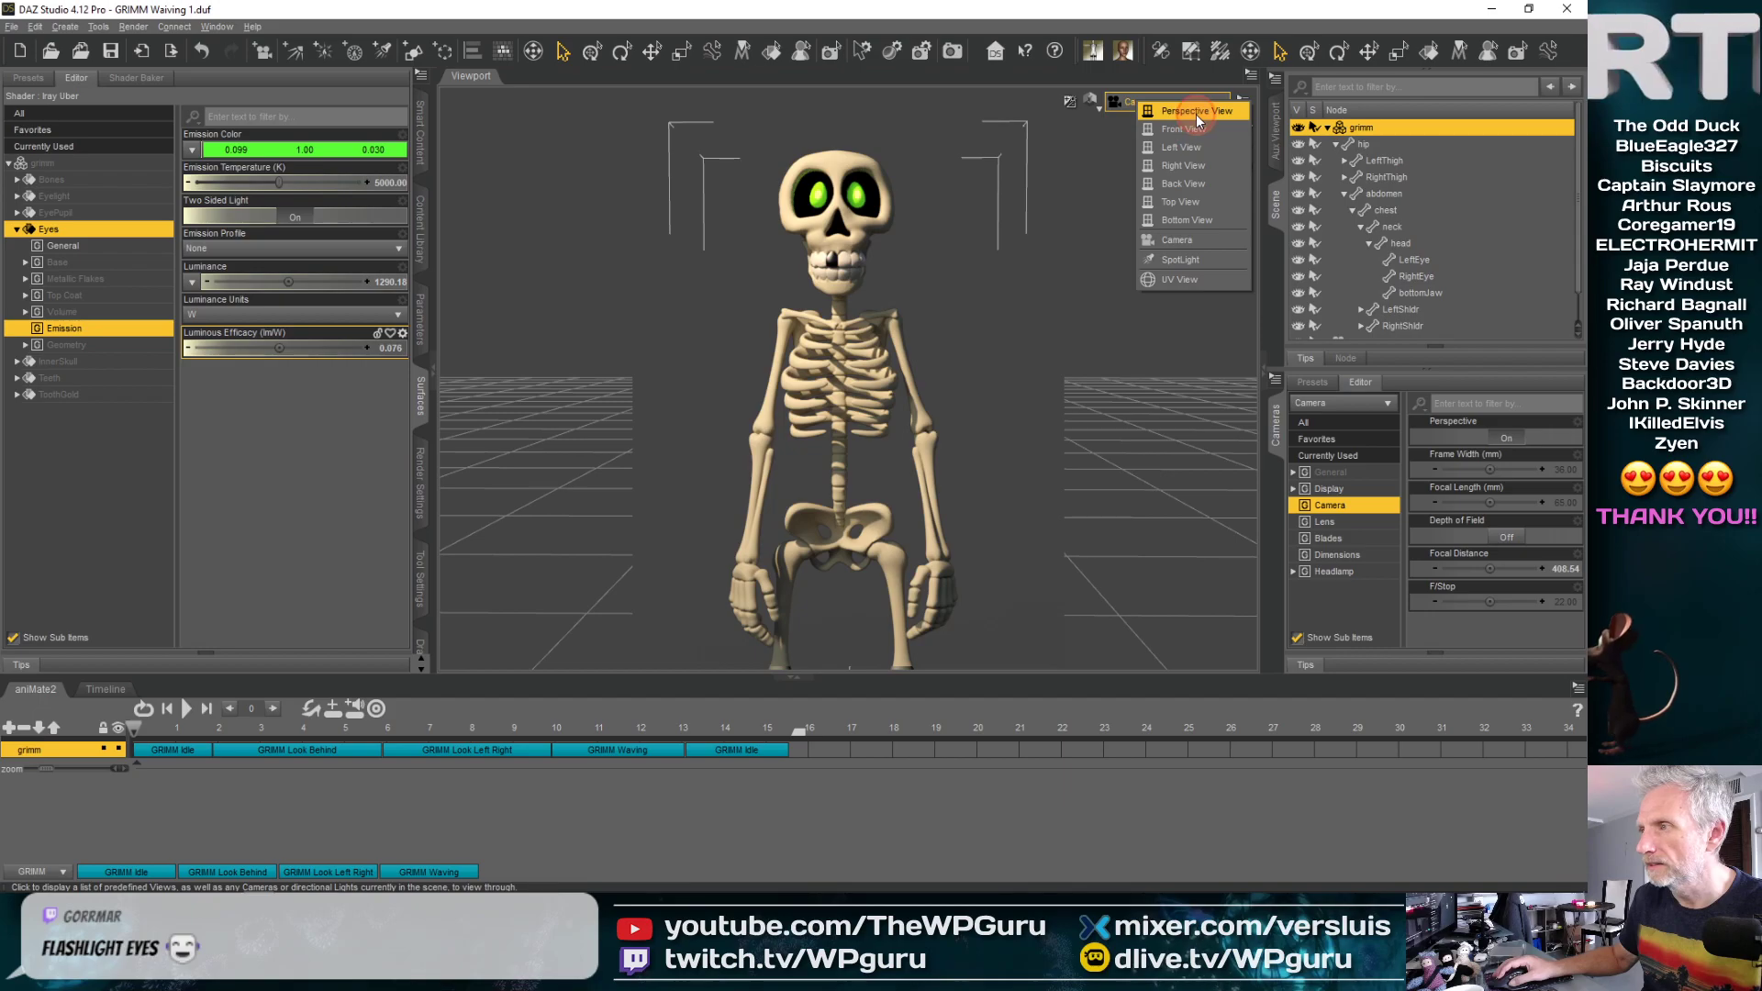
click(1197, 112)
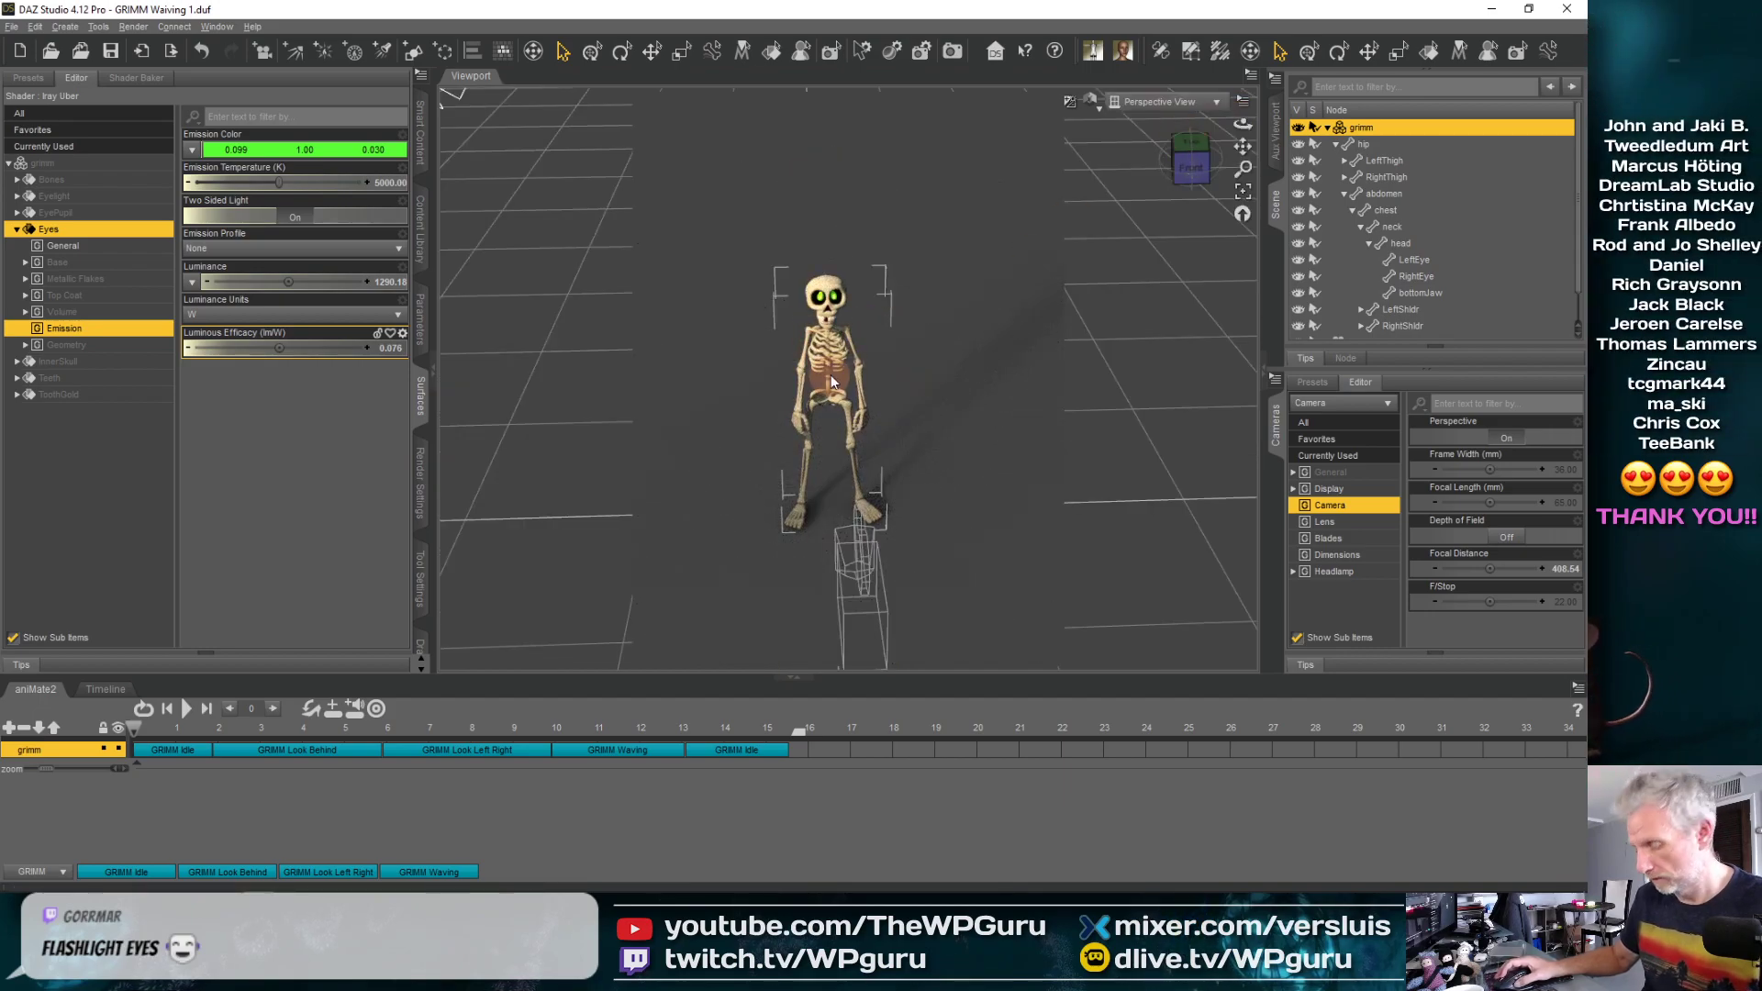
scroll(1065, 323, up, 3)
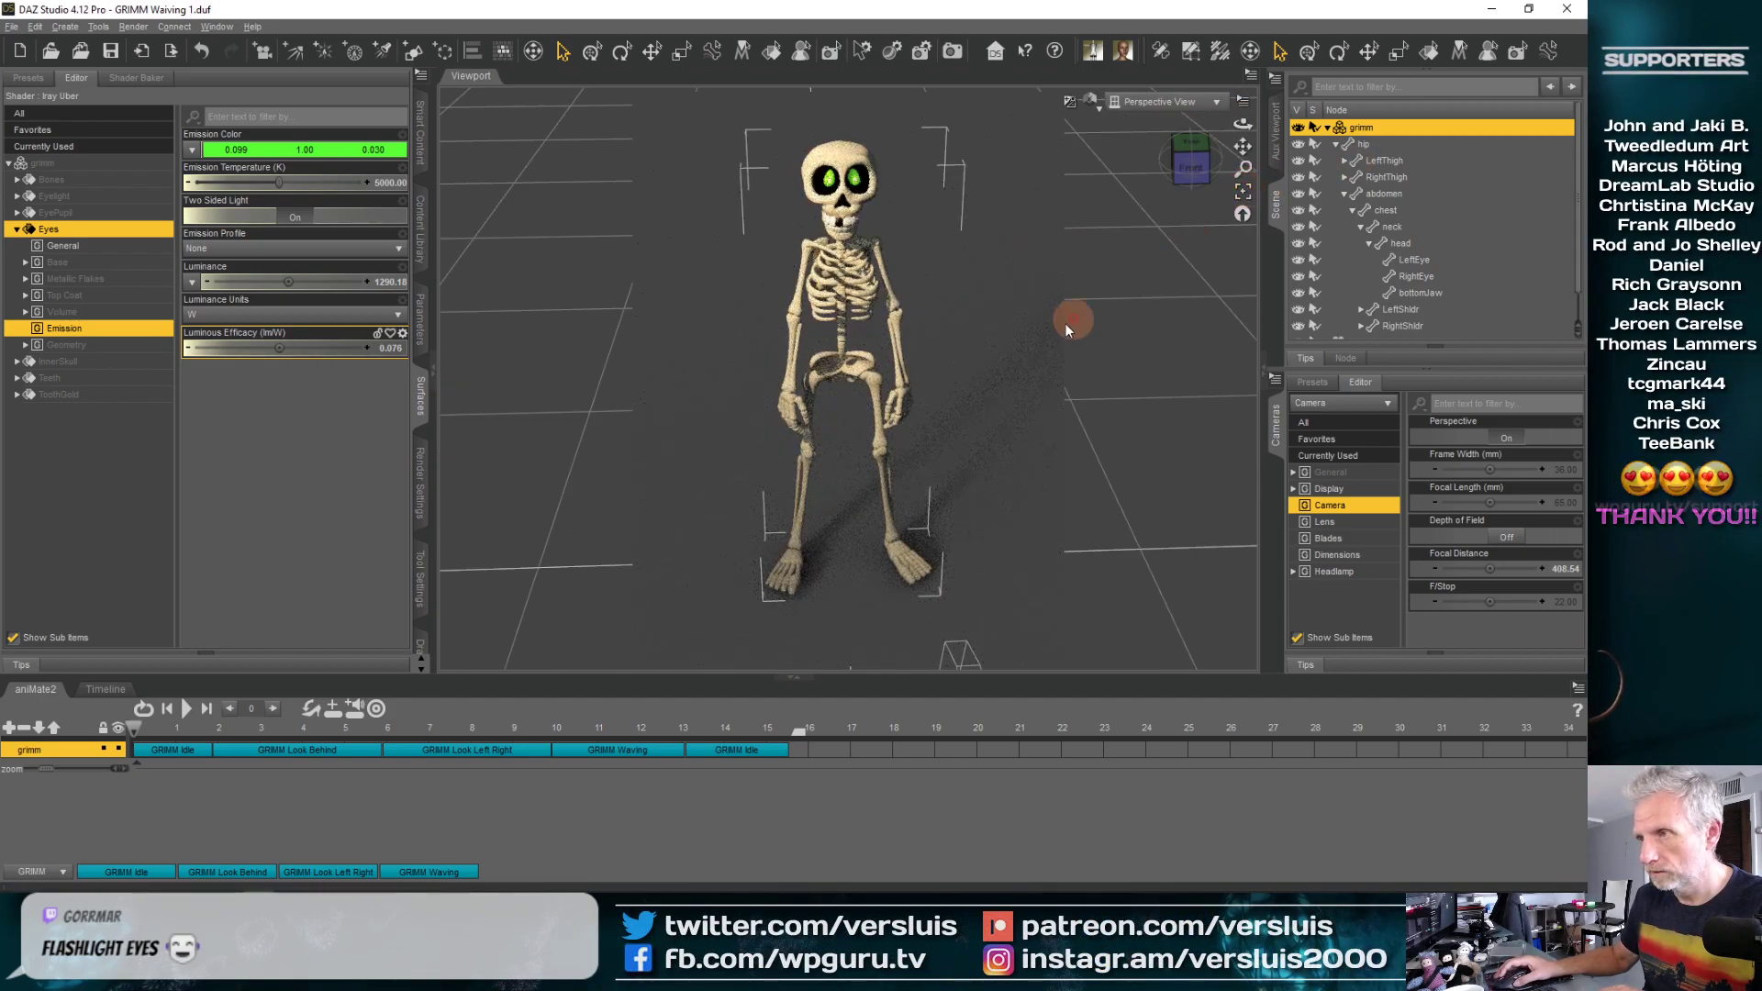
scroll(1026, 339, up, 5)
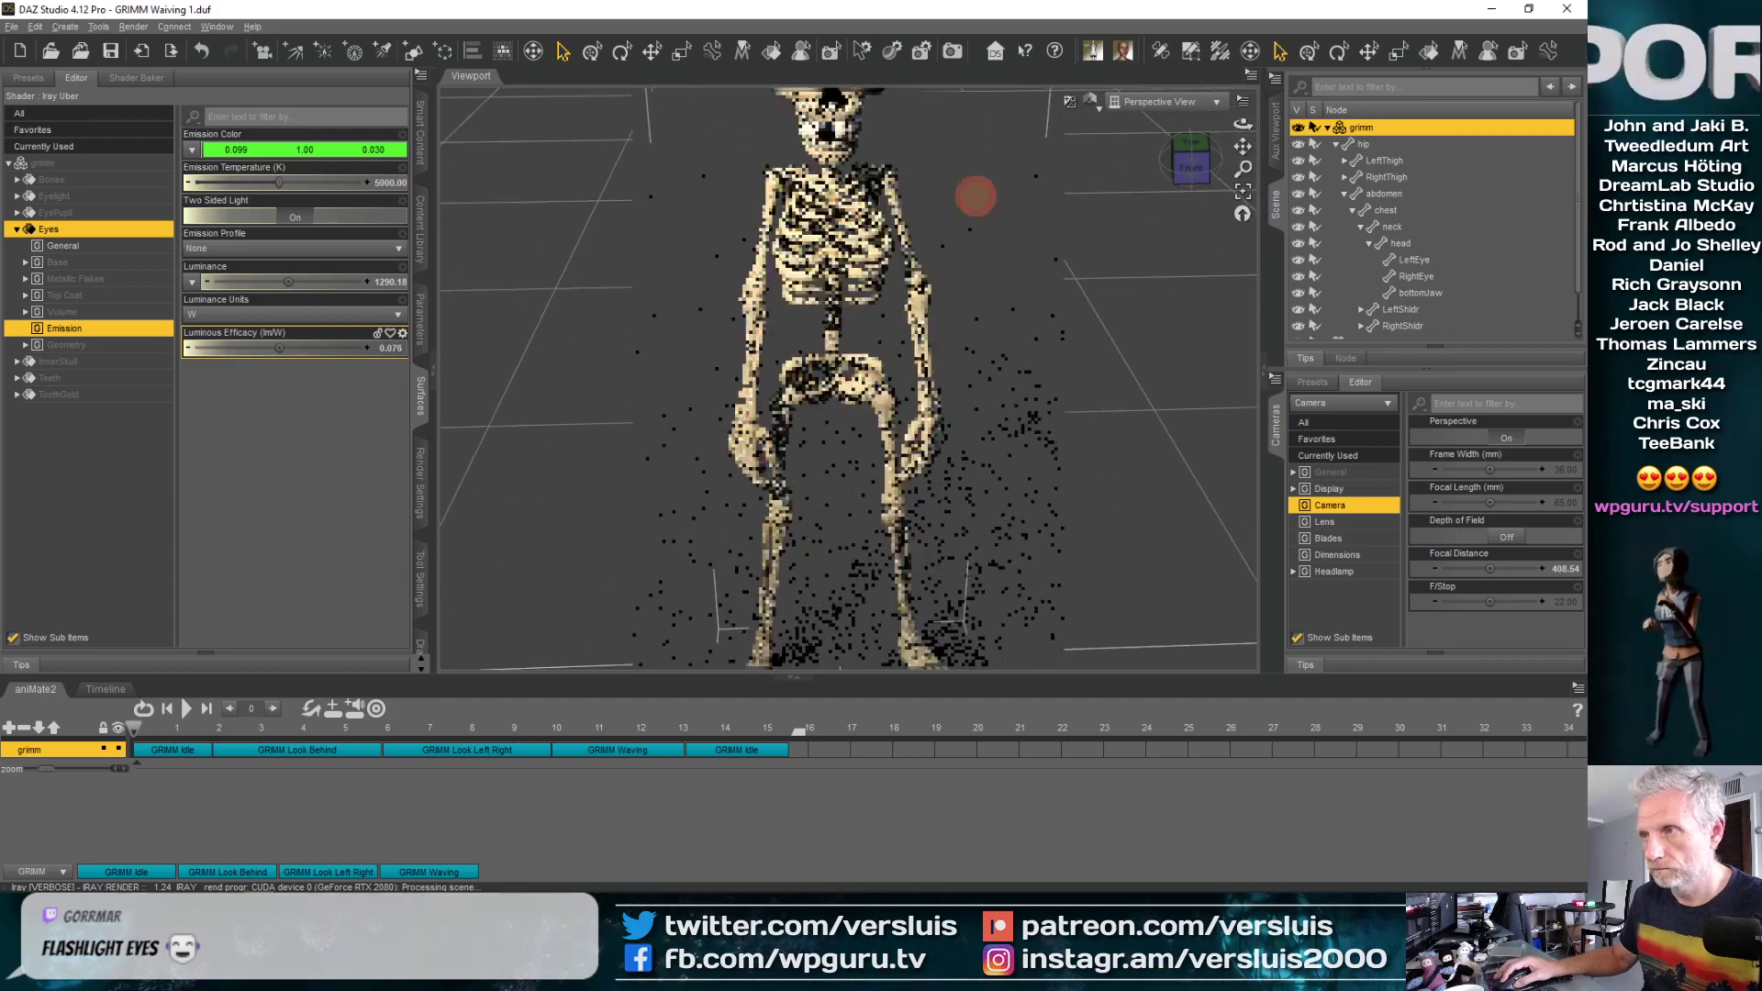
scroll(976, 278, up, 3)
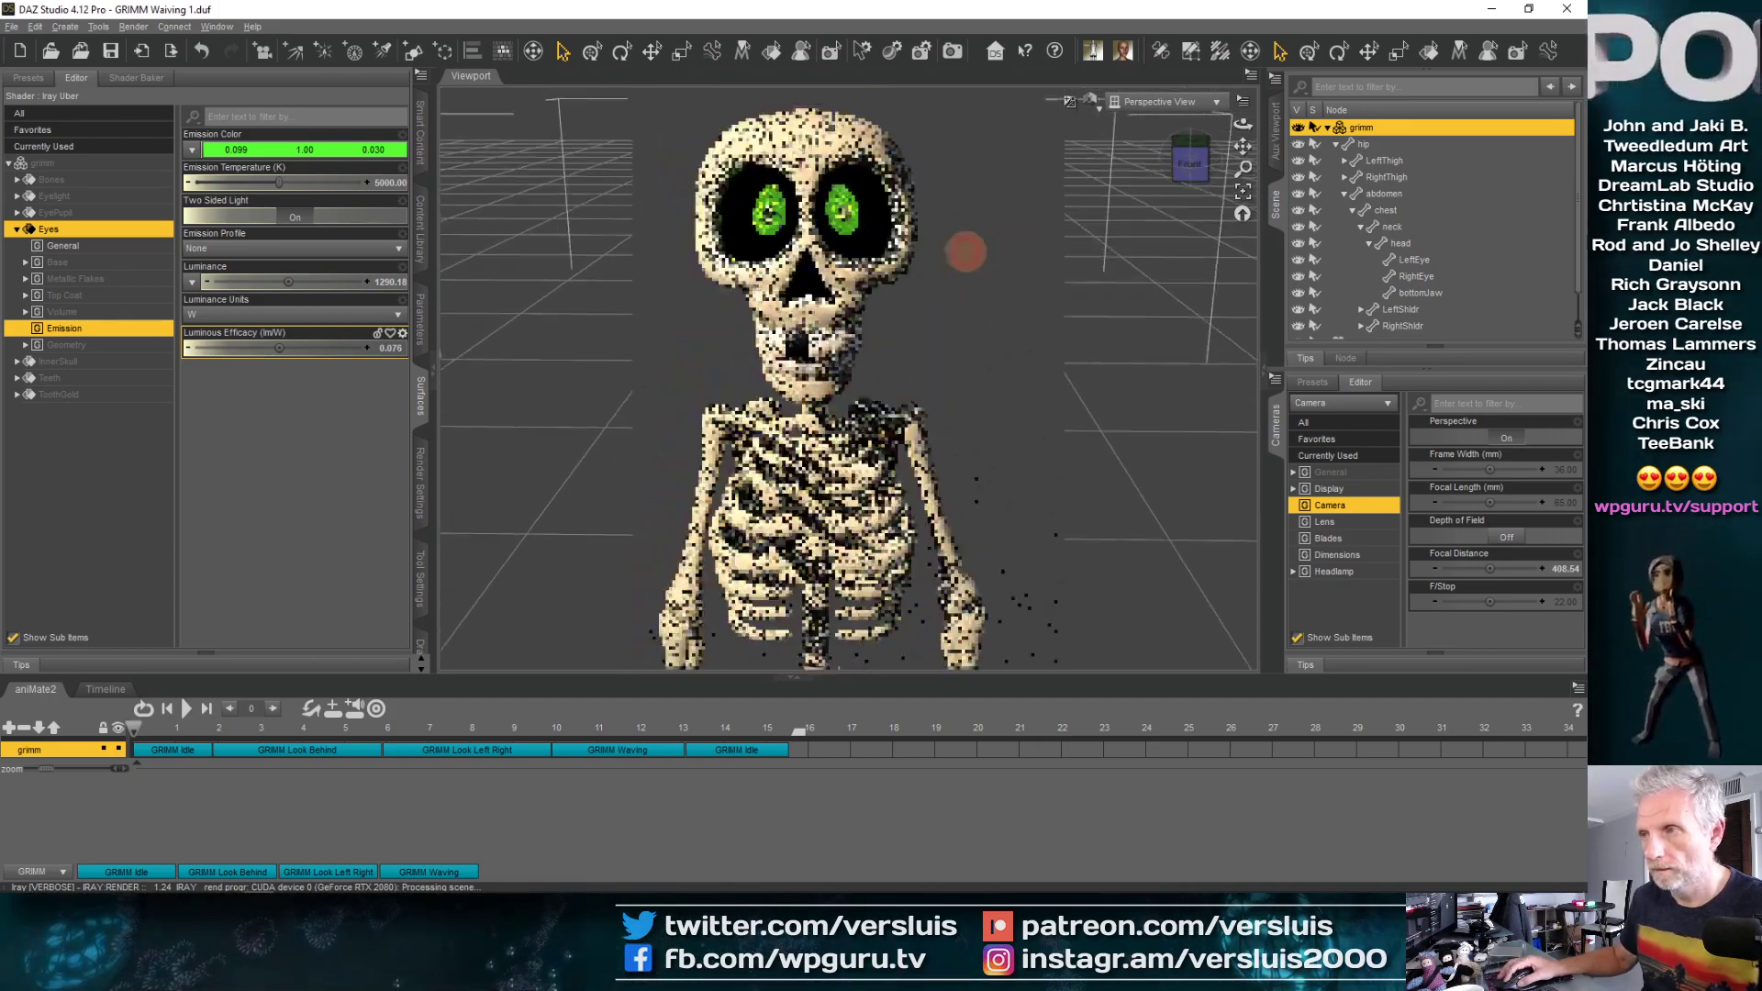
scroll(964, 248, up, 3)
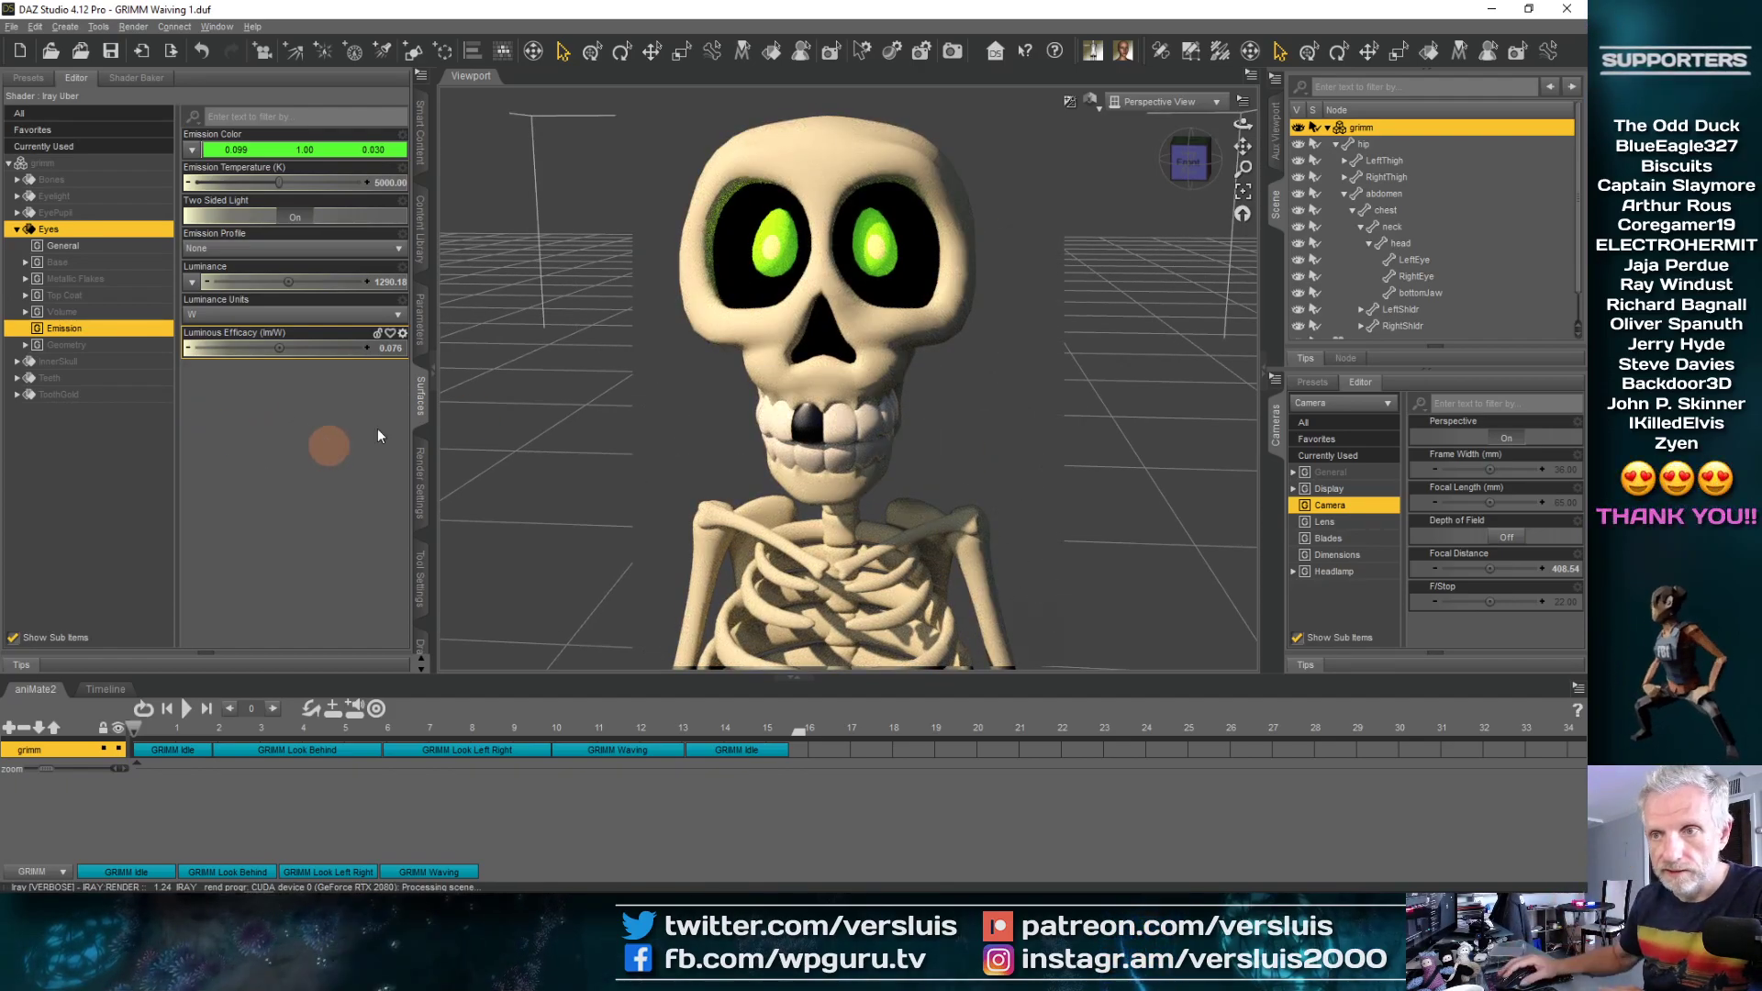
Set the Luminous Efficacy of the Eyes surface's emission to 0.1
click(398, 348)
text(0.01)
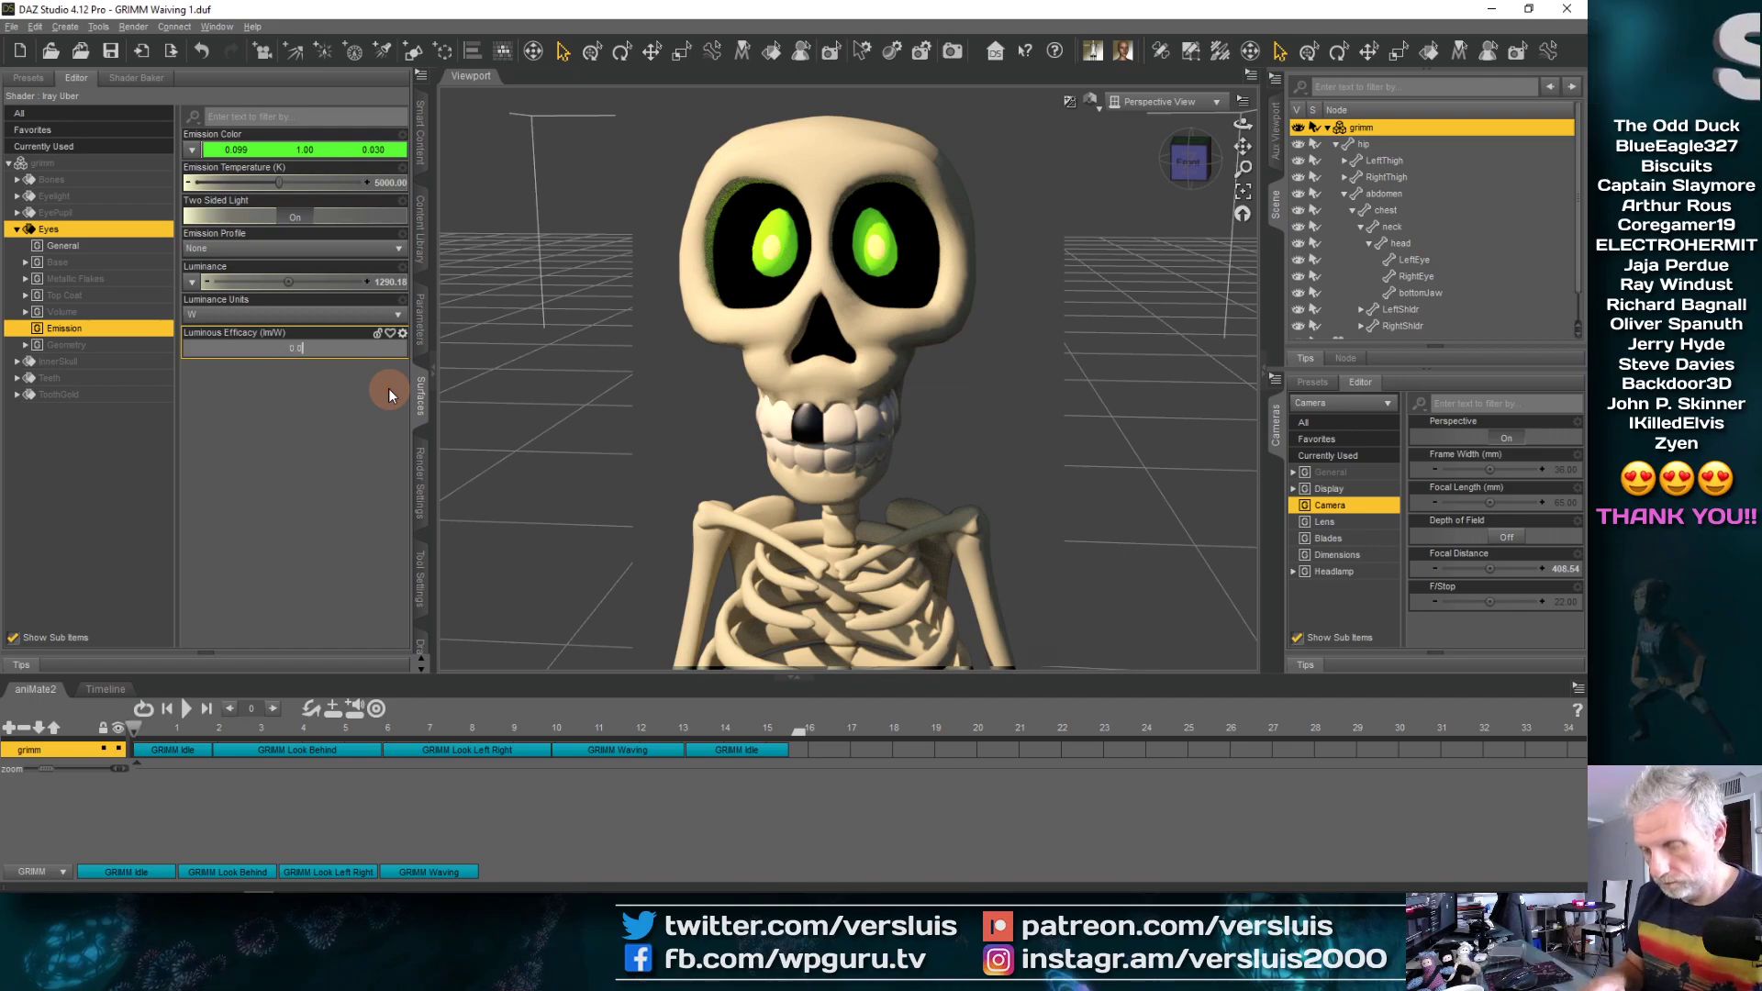
key(Return)
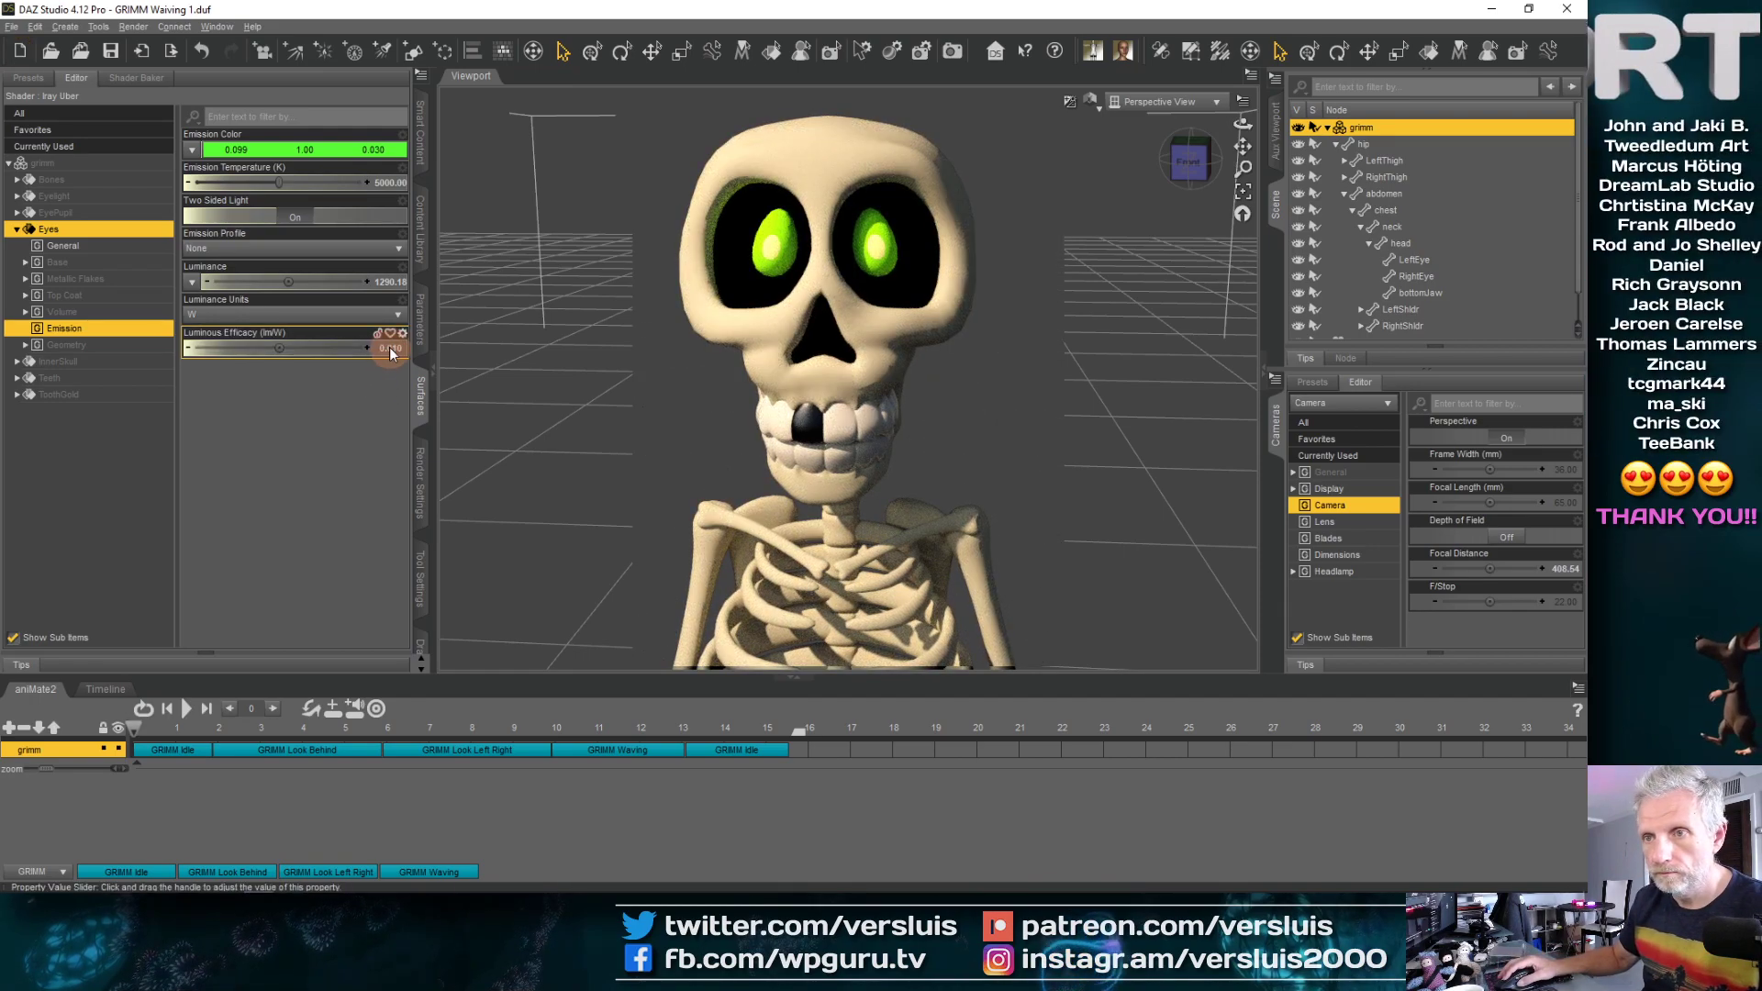
click(391, 348)
text(0.1)
key(Return)
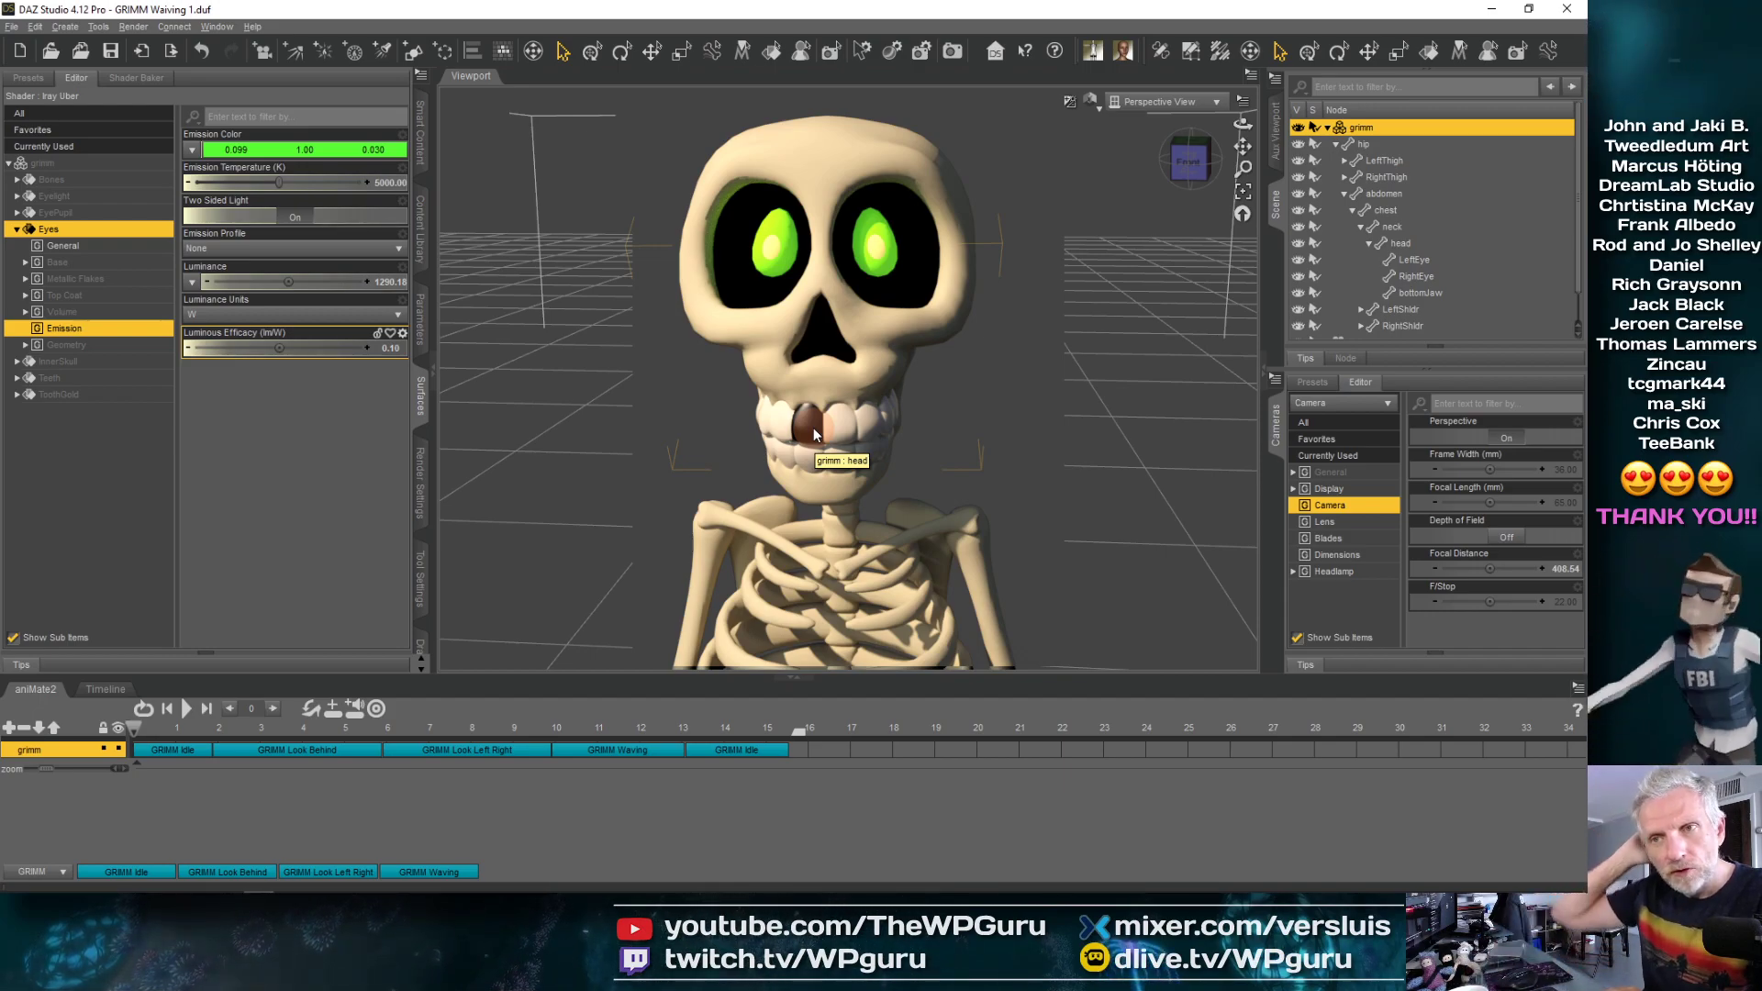
click(328, 407)
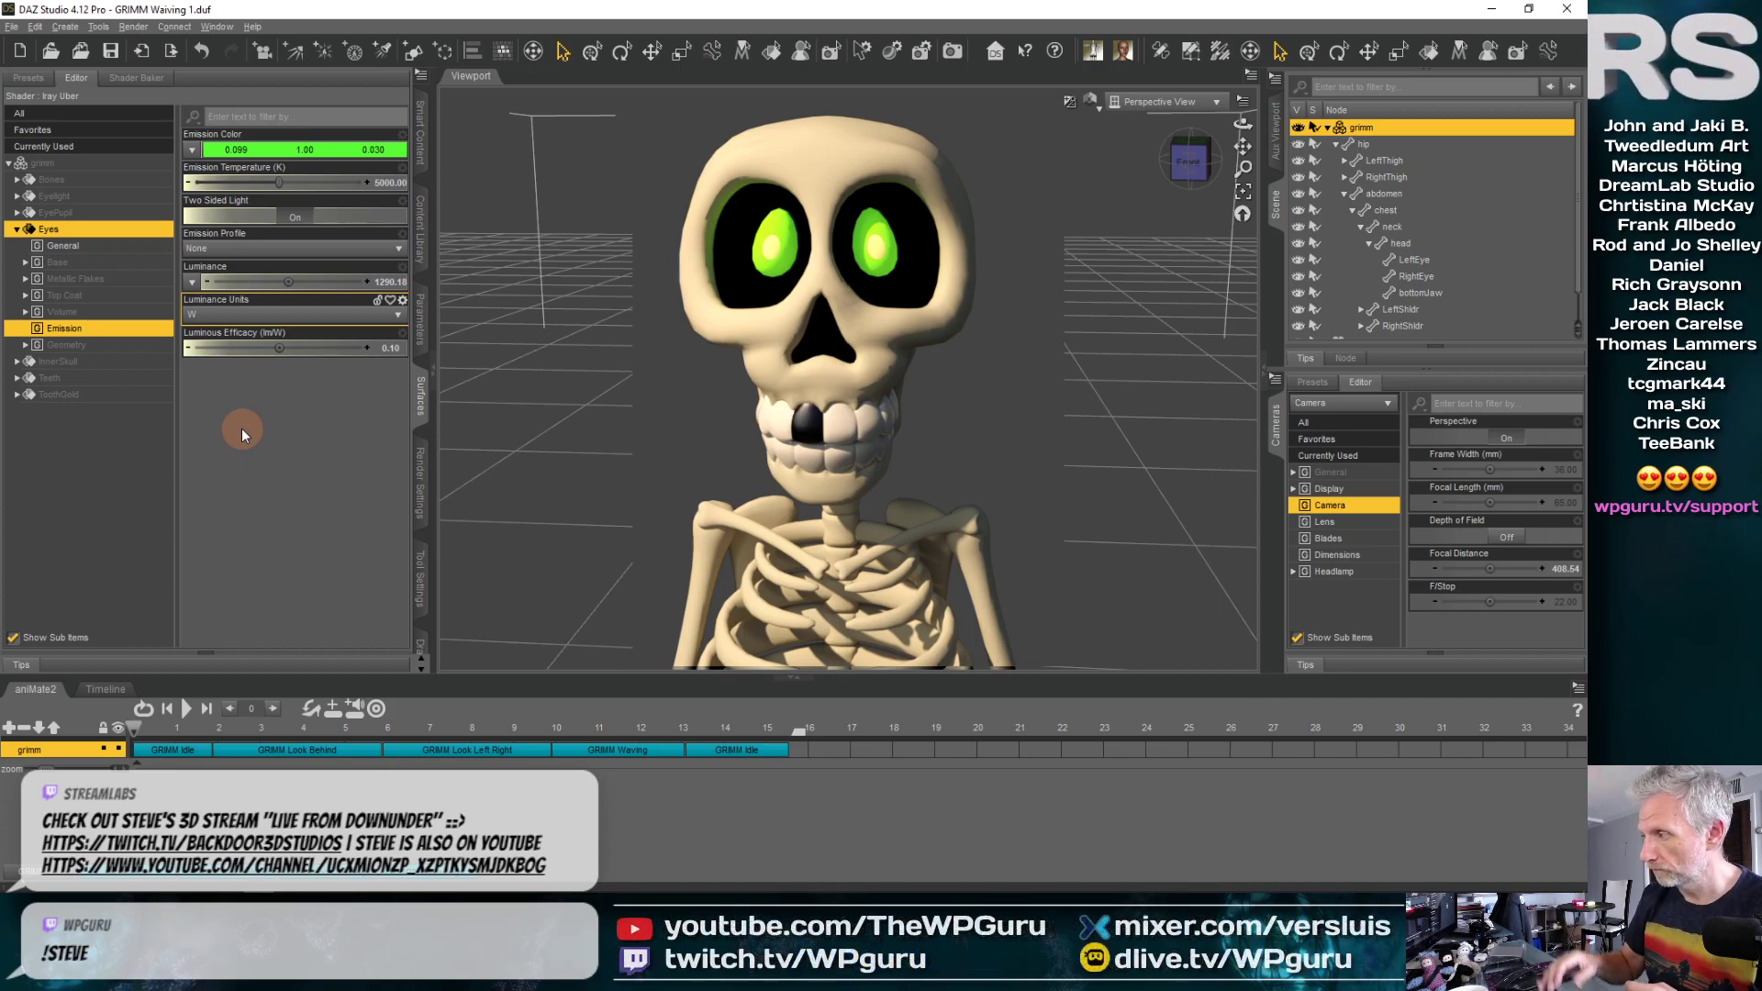
click(292, 348)
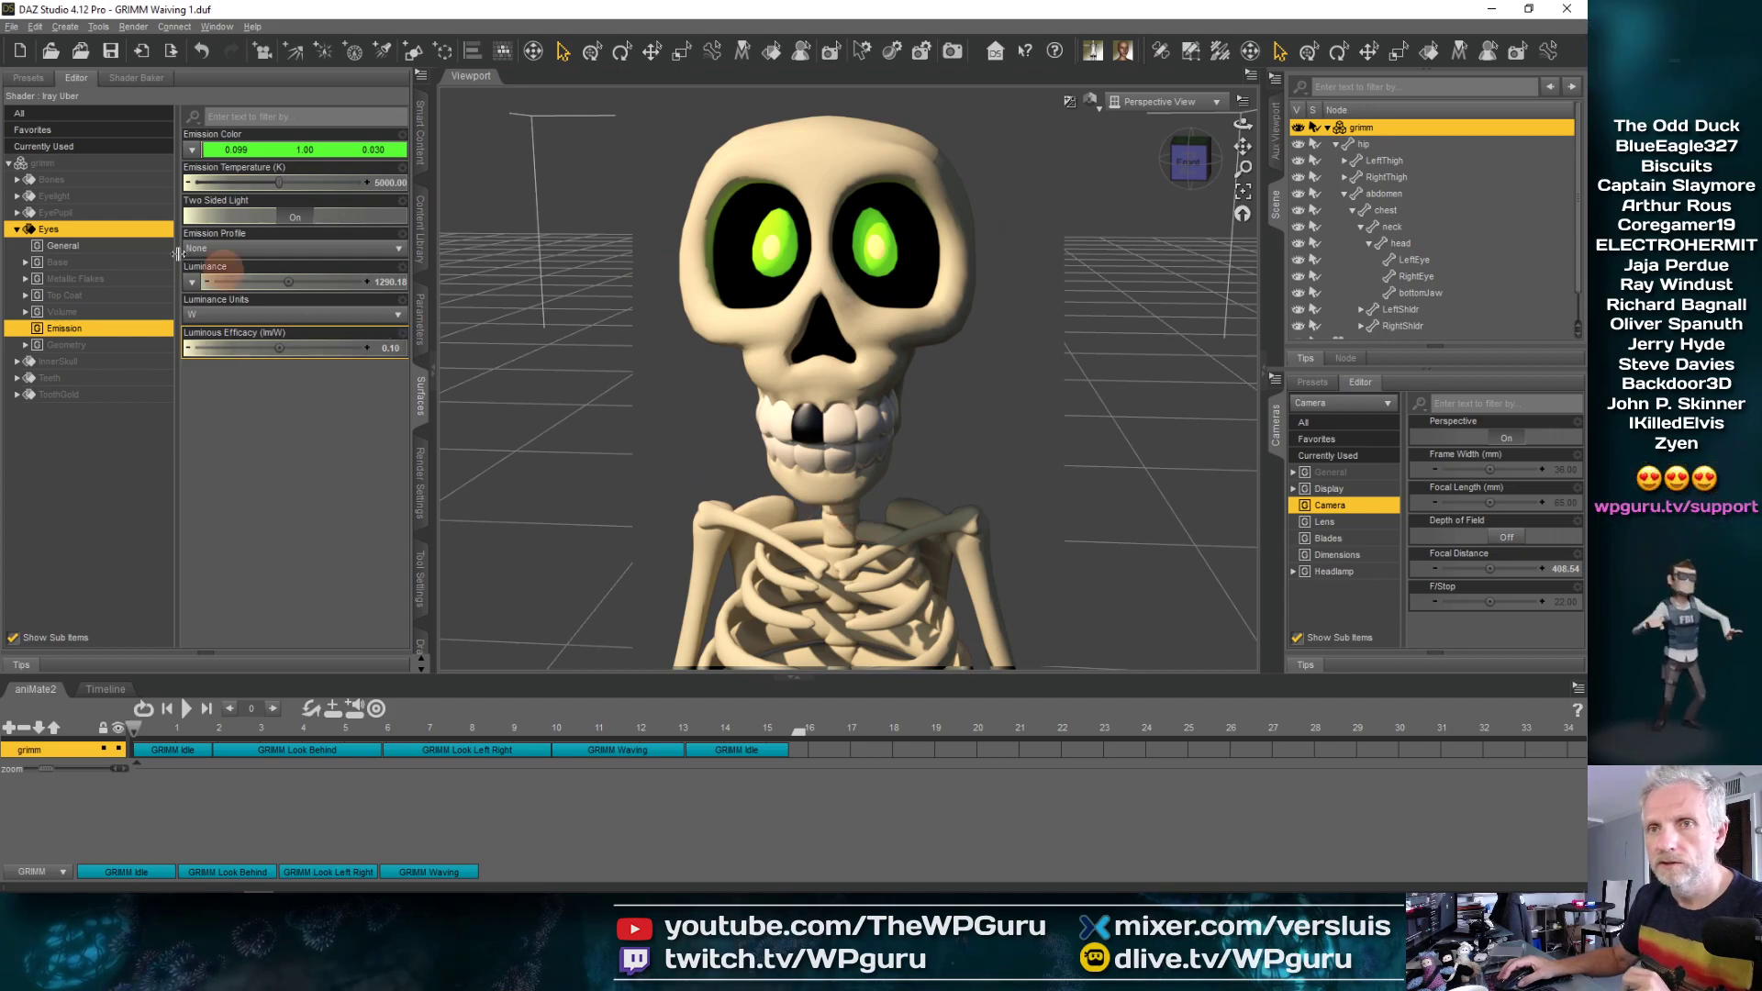
Reduce the Bones surface's Glossy Roughness to 0 and raise its Glossy Layered Weight to about 0.35
click(17, 181)
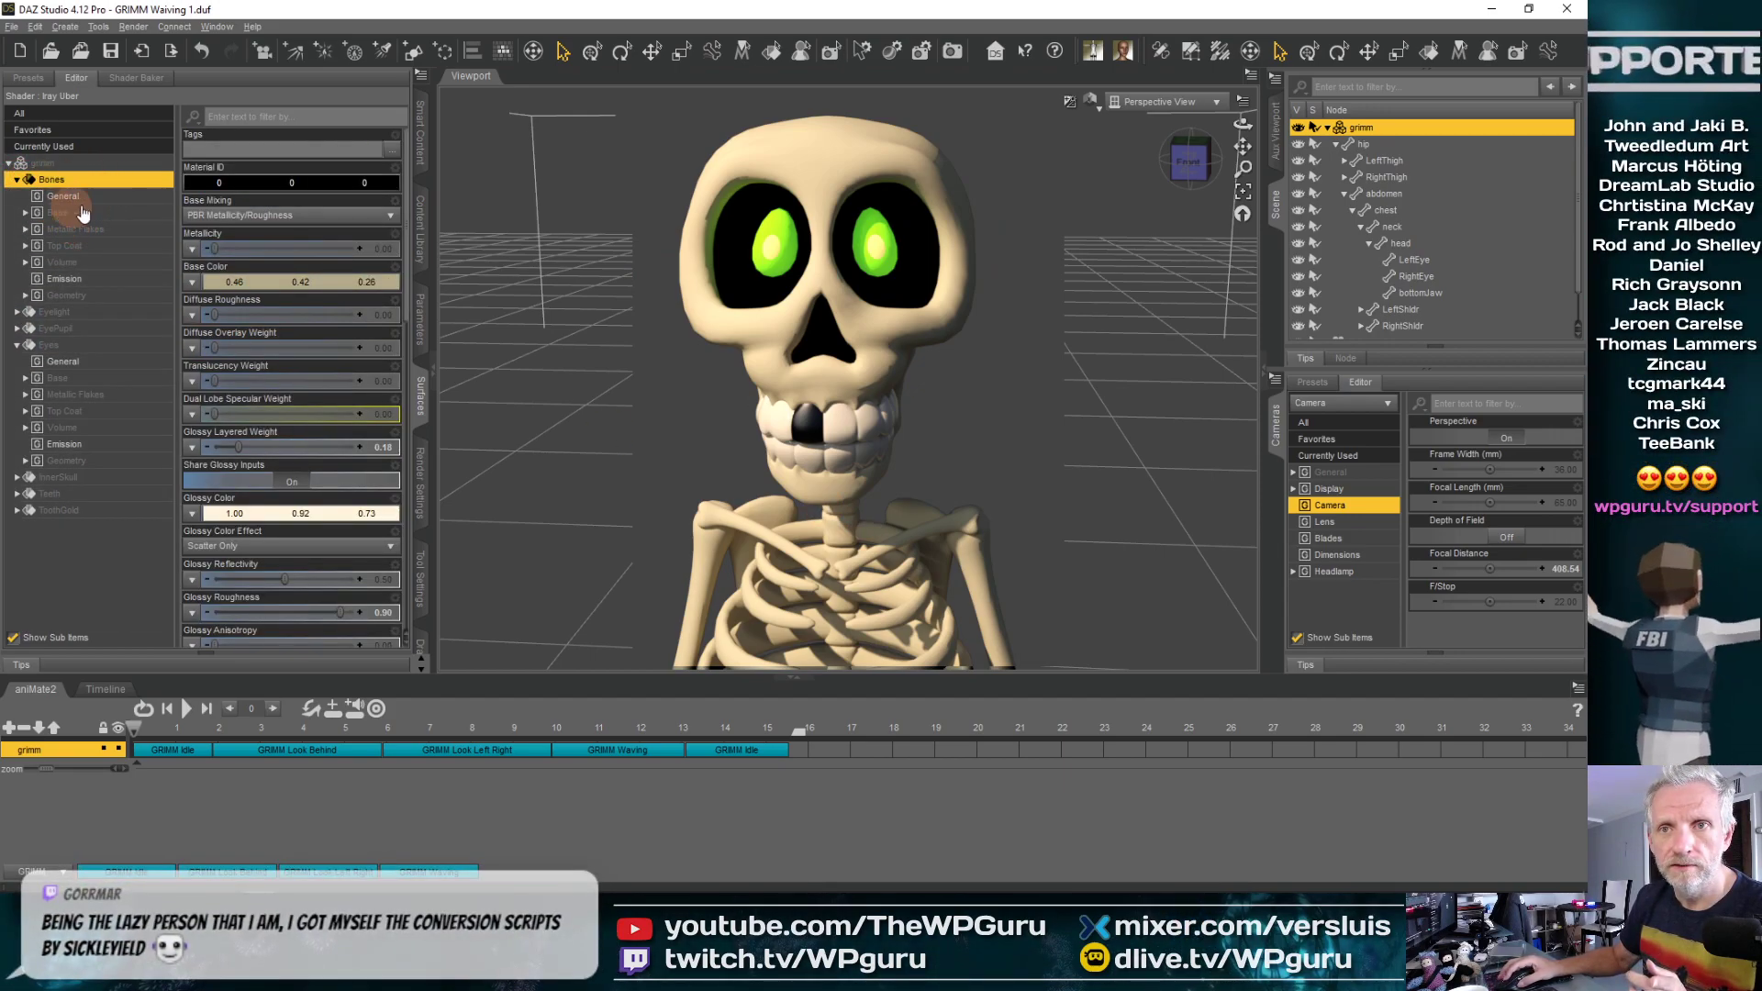
click(66, 197)
click(92, 213)
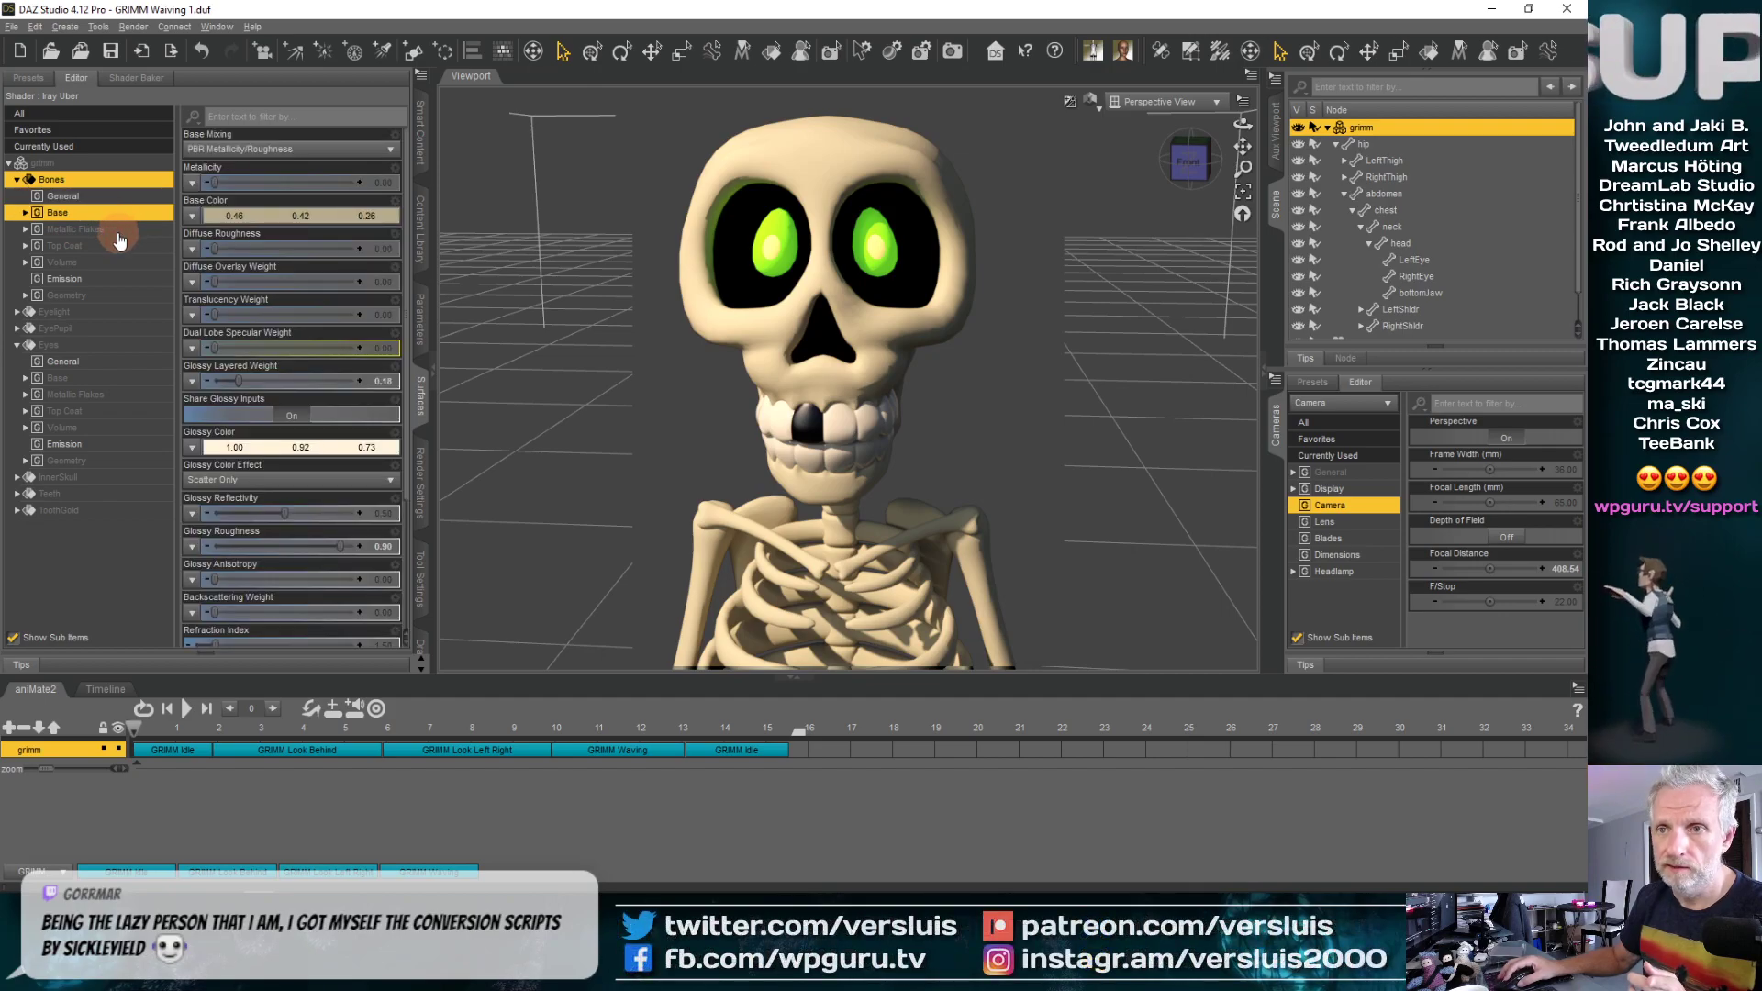
drag(218, 248, 116, 254)
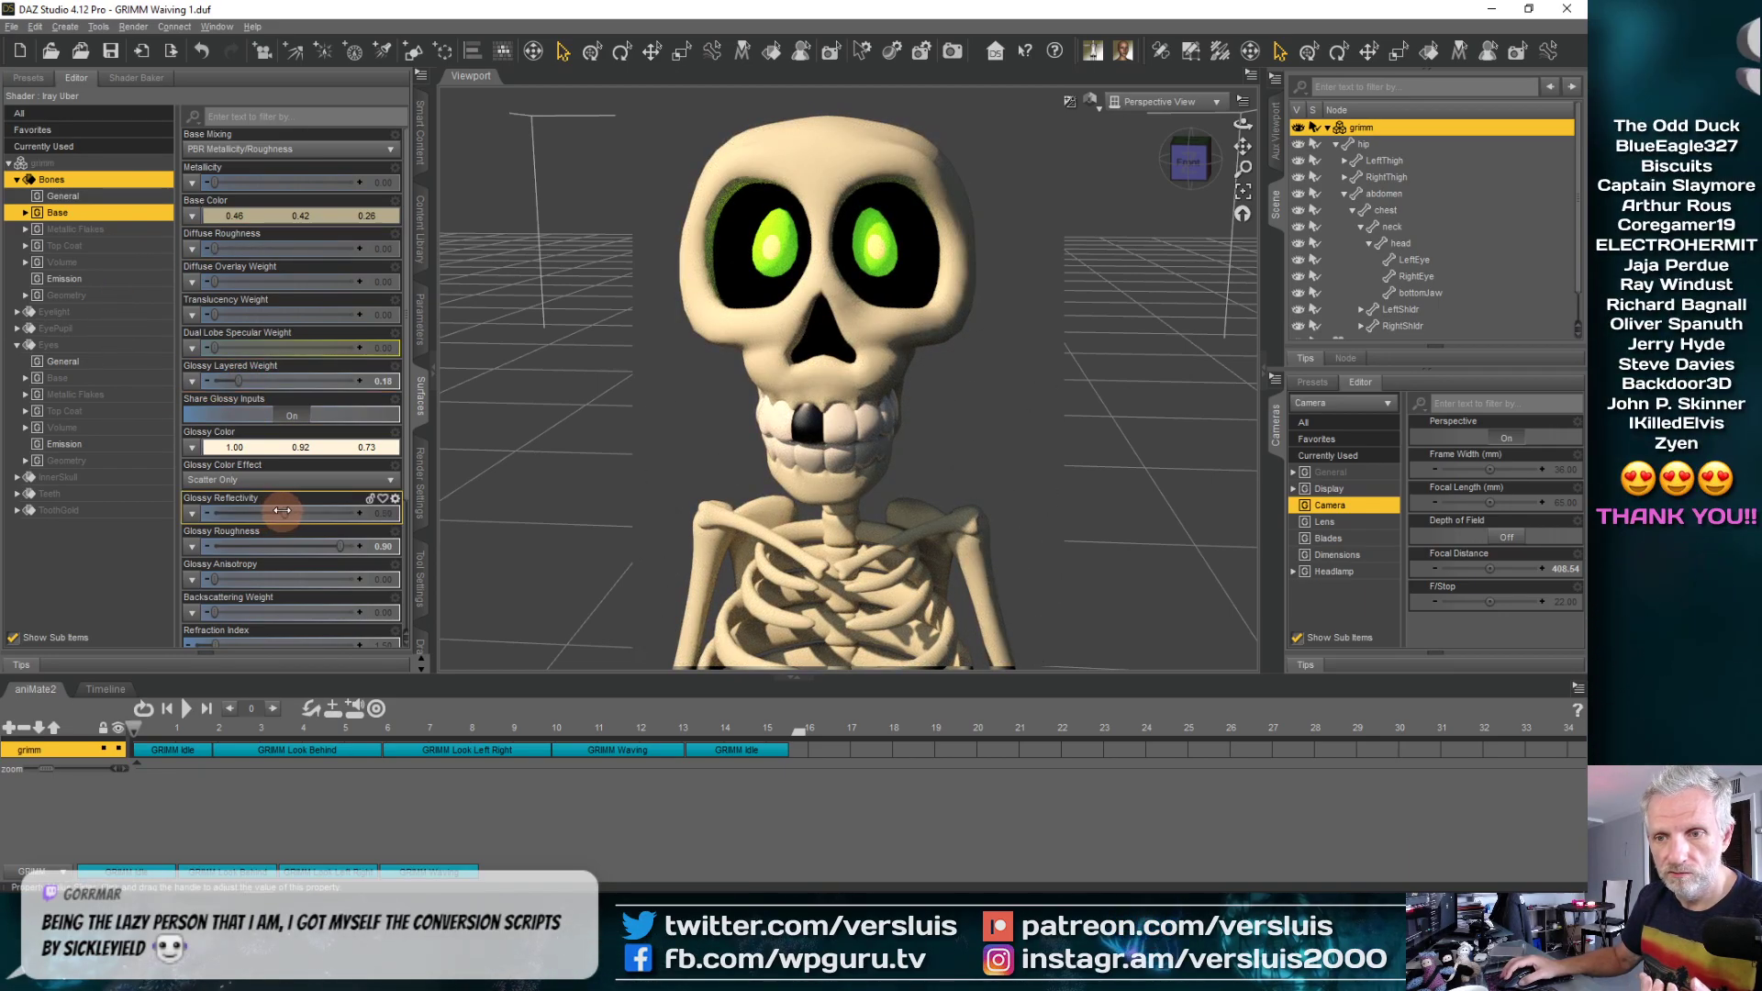
drag(338, 546, 171, 555)
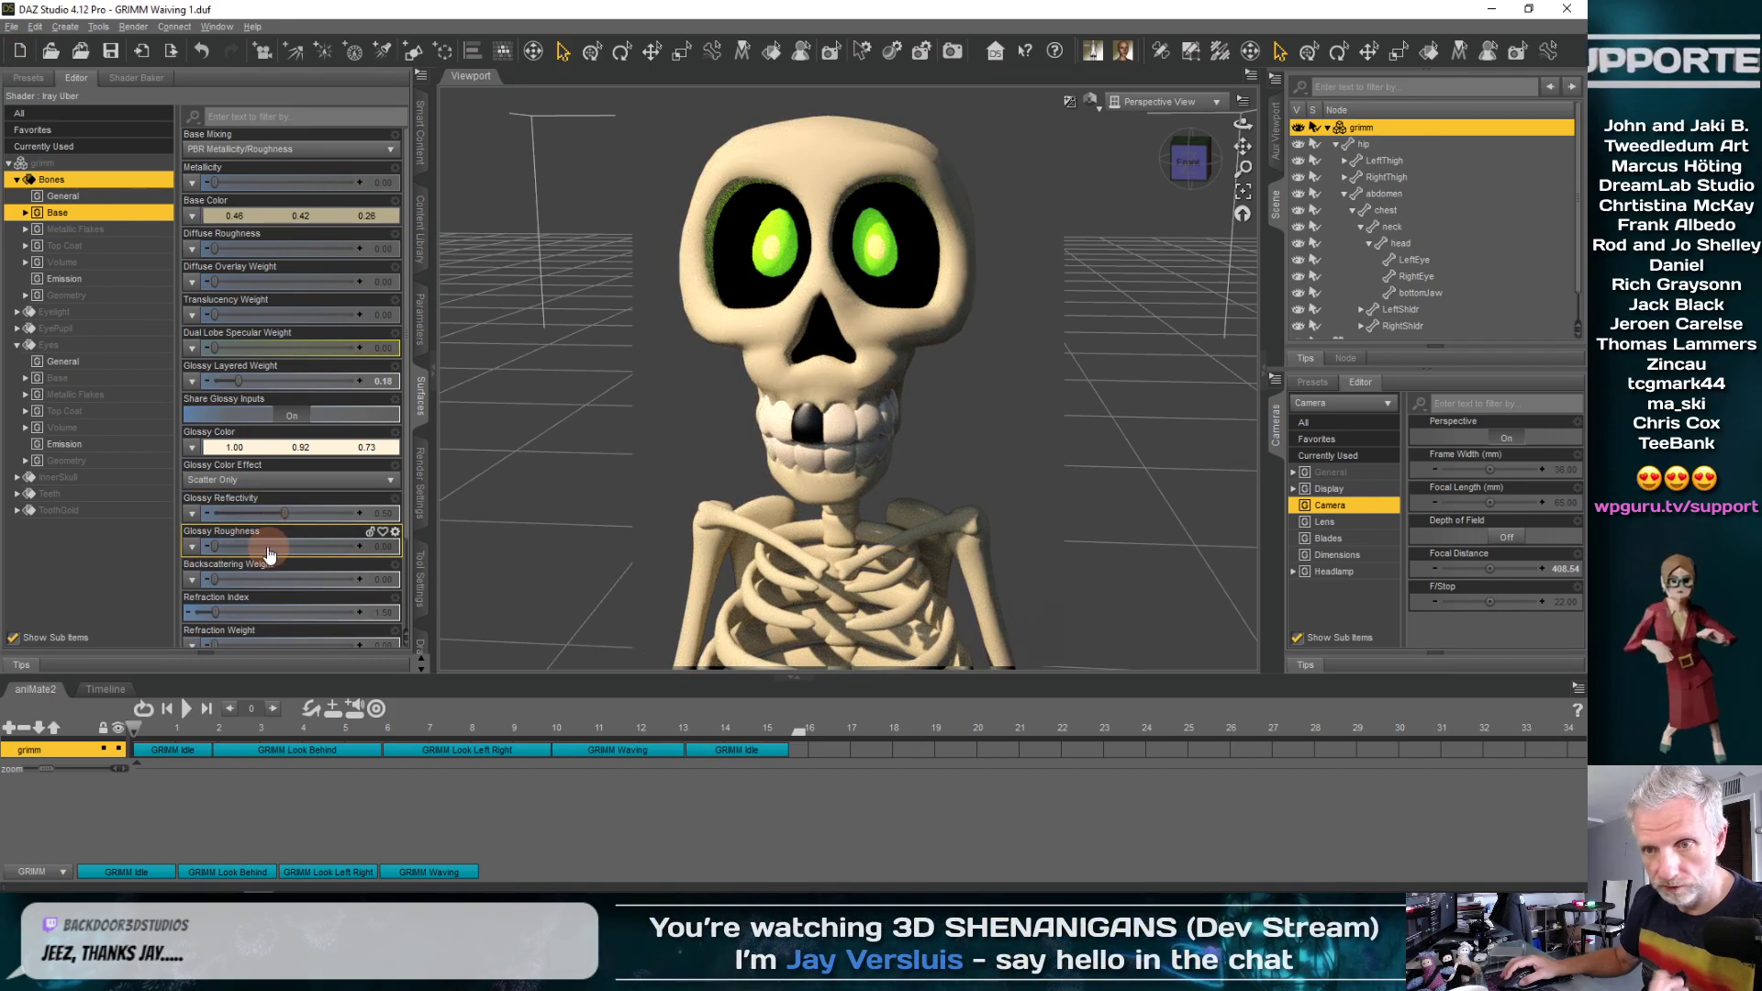
scroll(314, 520, down, 1)
scroll(313, 518, up, 1)
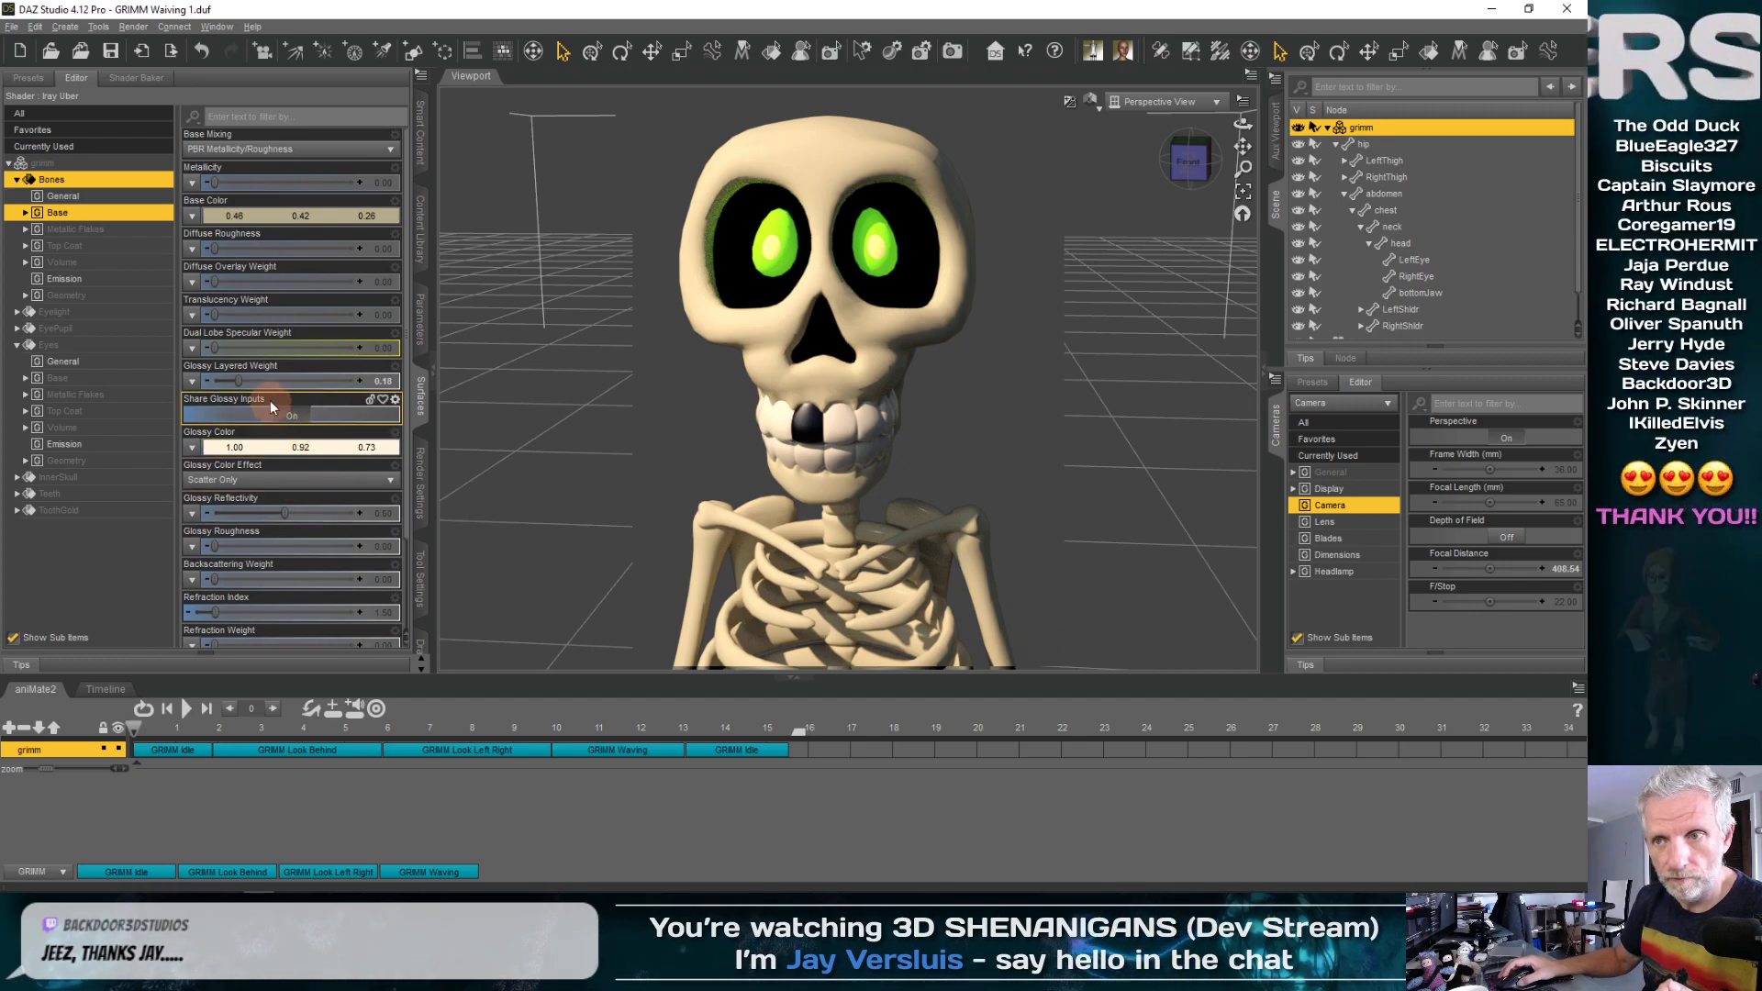
mouse_move(239, 381)
mouse_down()
mouse_move(456, 374)
mouse_move(264, 385)
mouse_up()
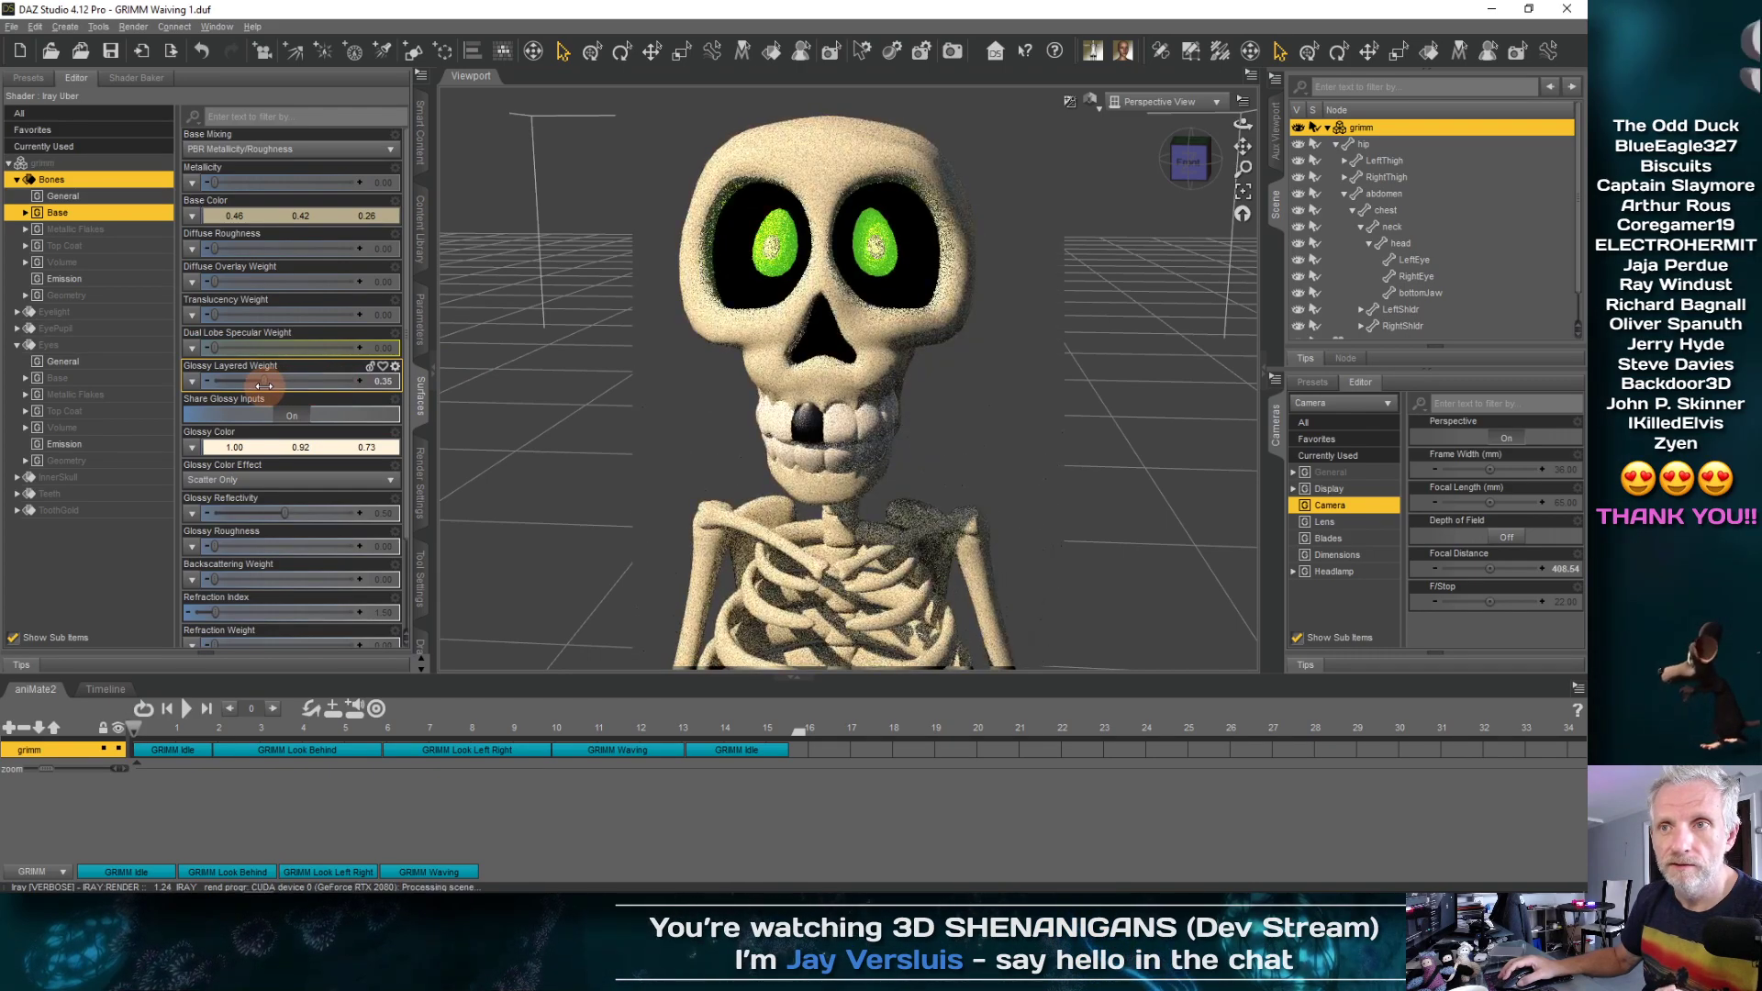
drag(211, 183, 103, 326)
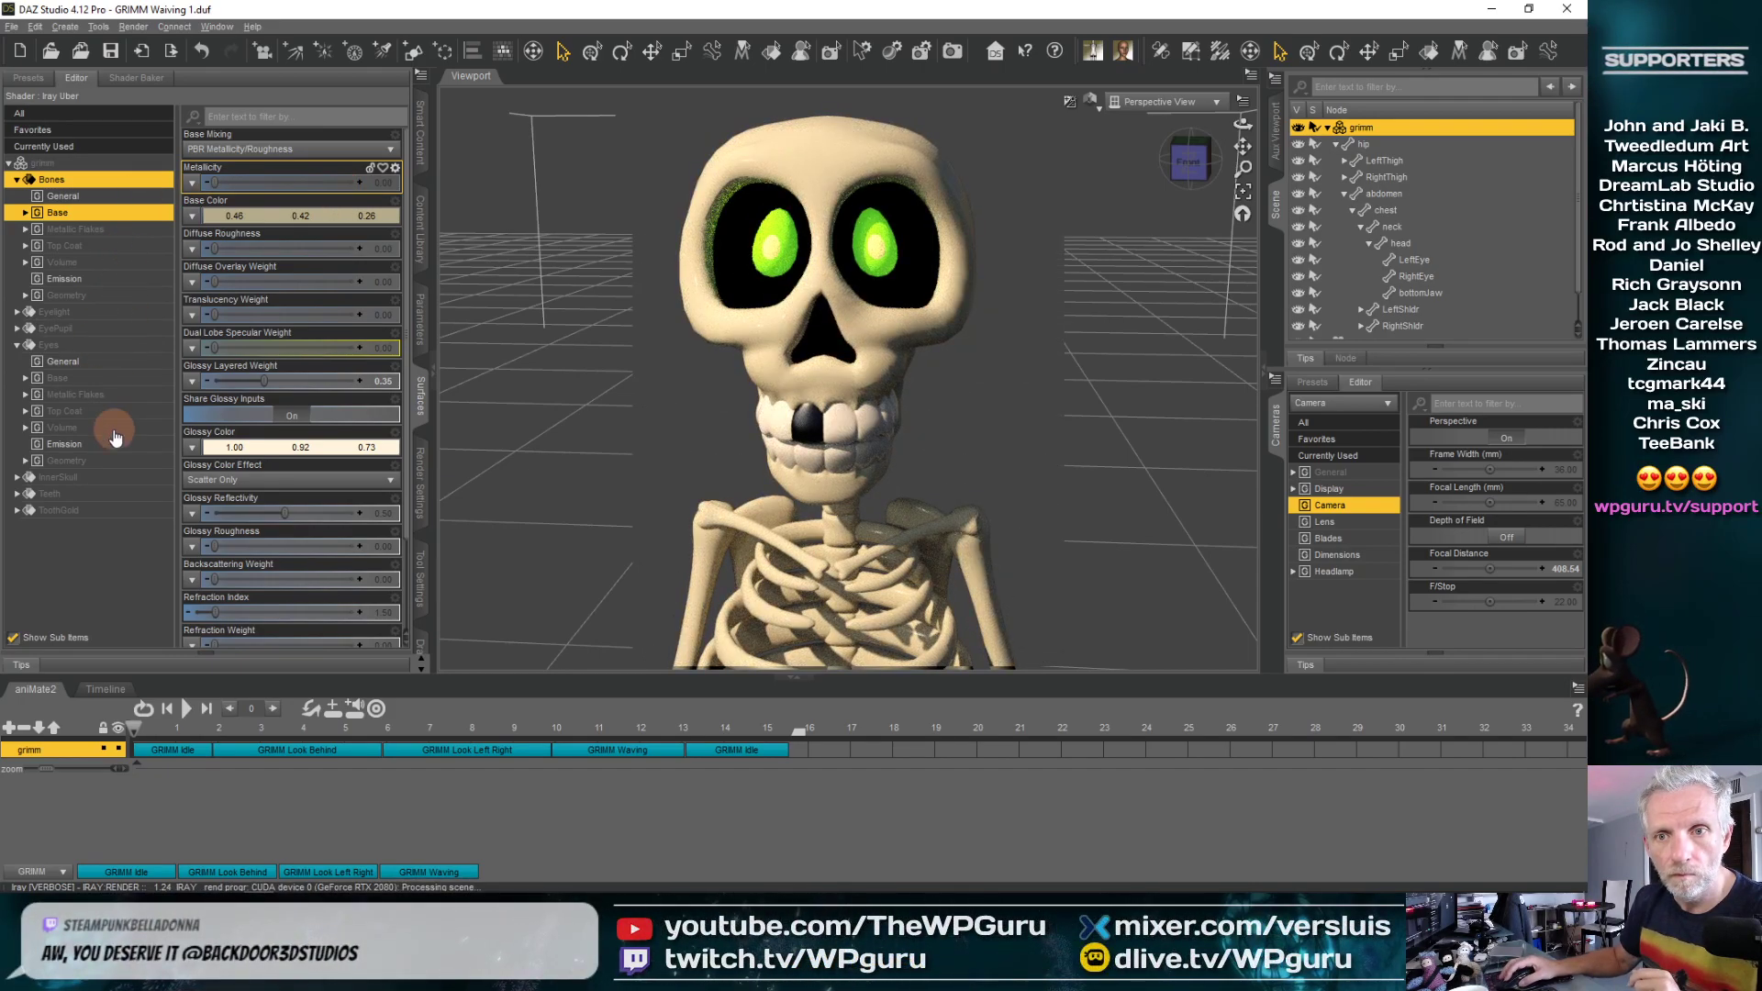
Apply the Iray Metal - Gold shader preset to the ToothGold surface
click(92, 512)
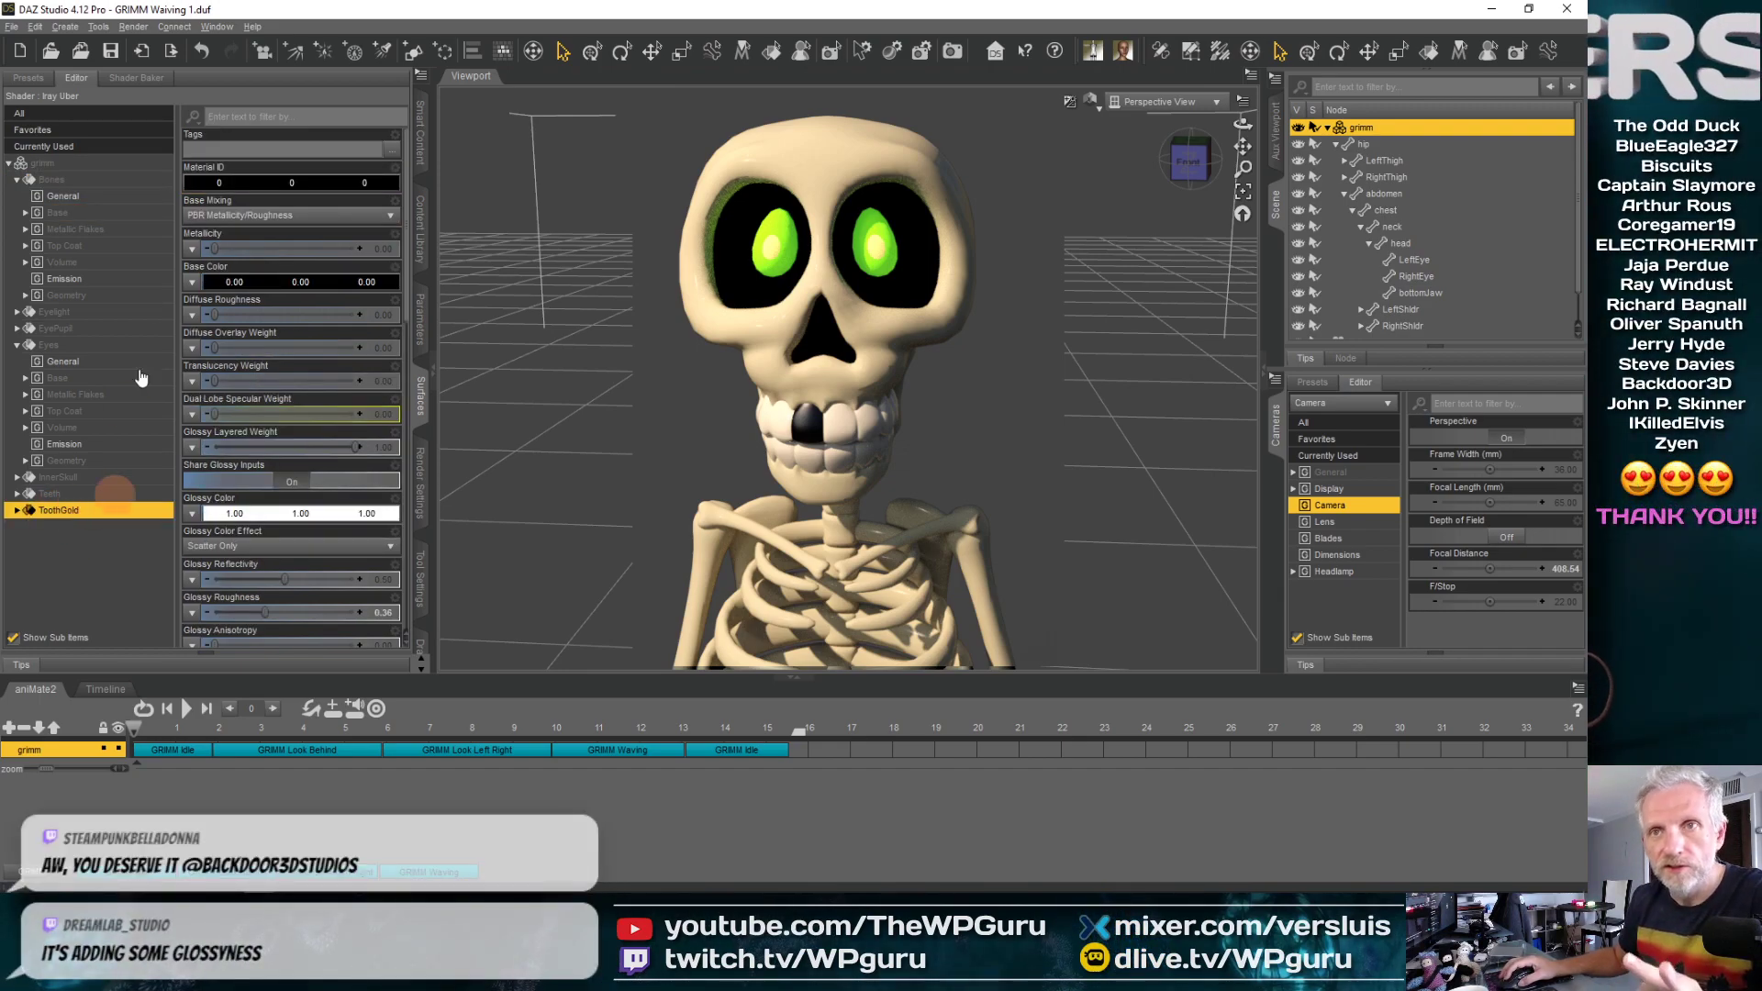
click(29, 78)
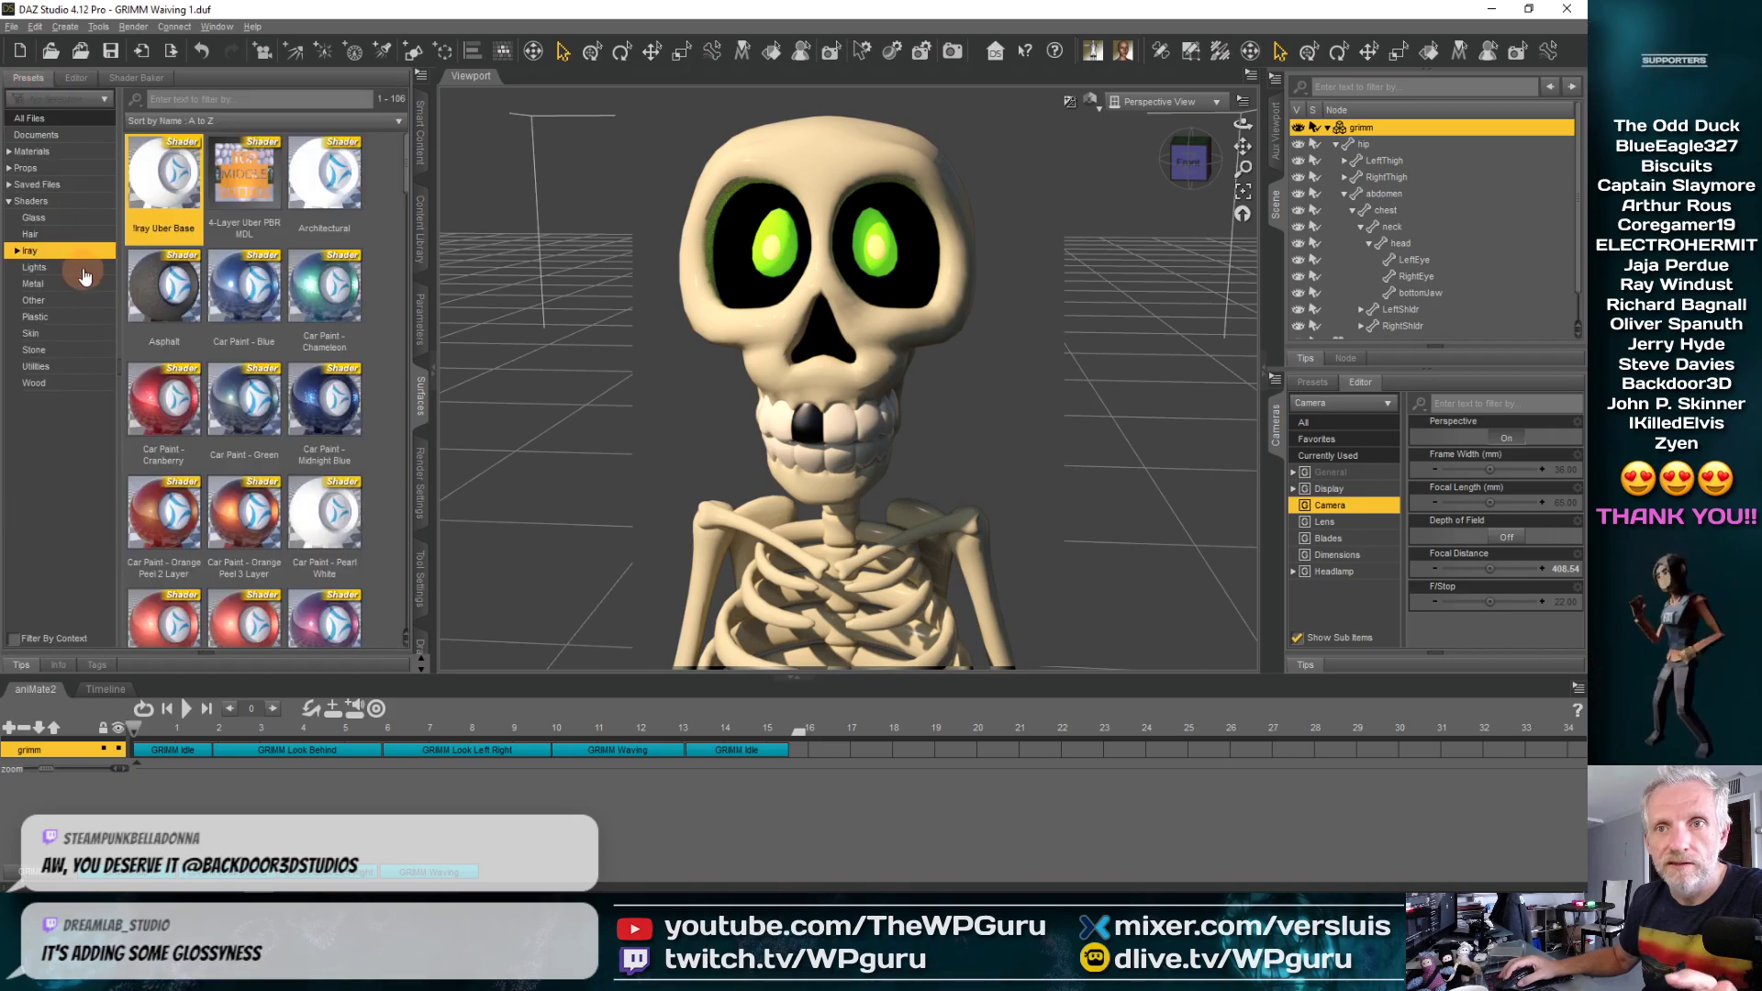
click(17, 254)
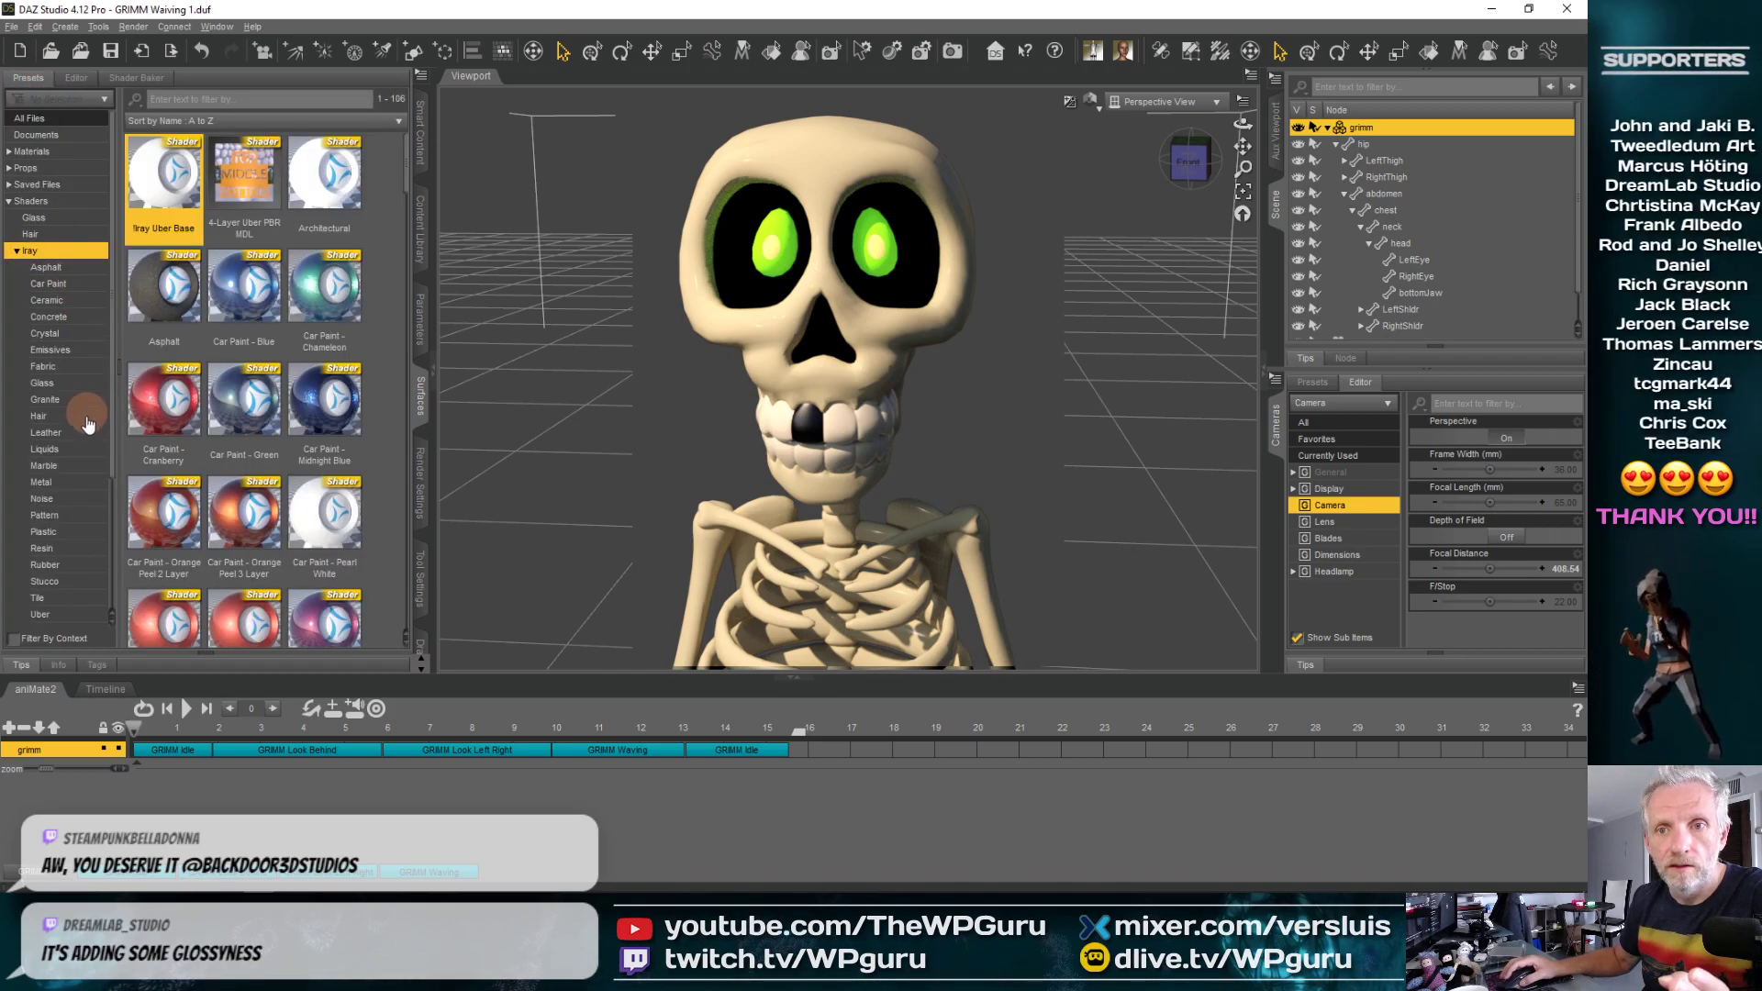
click(81, 485)
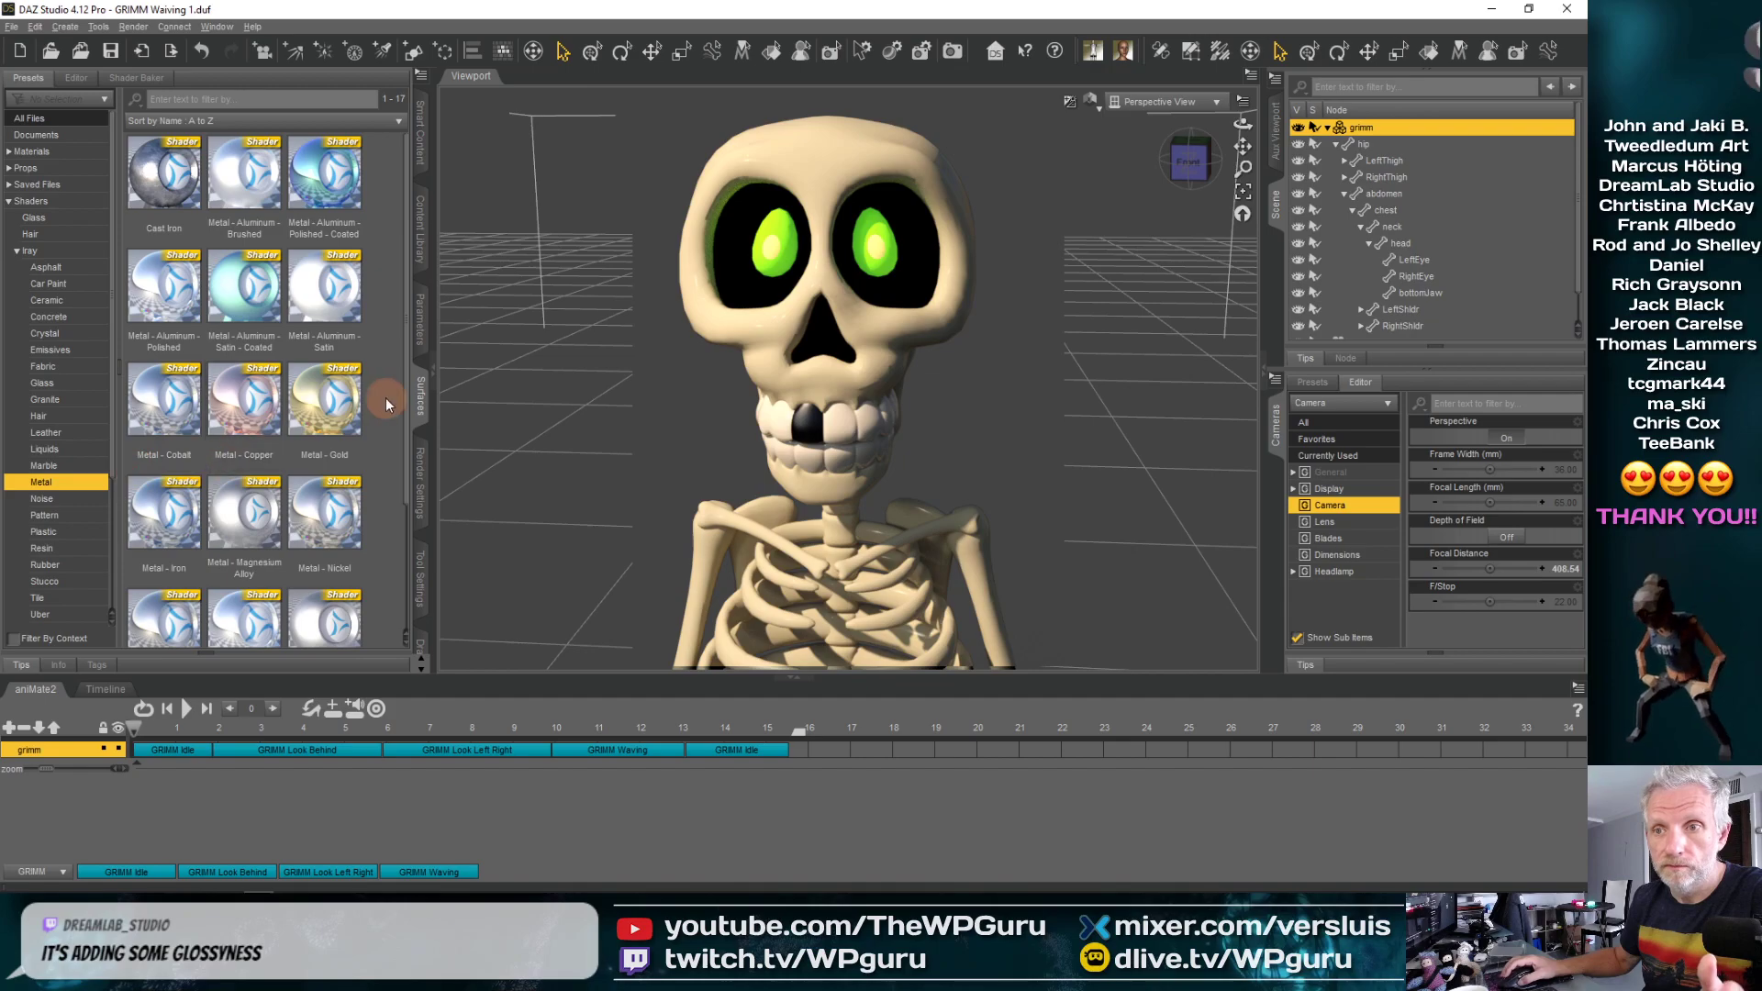
double_click(340, 415)
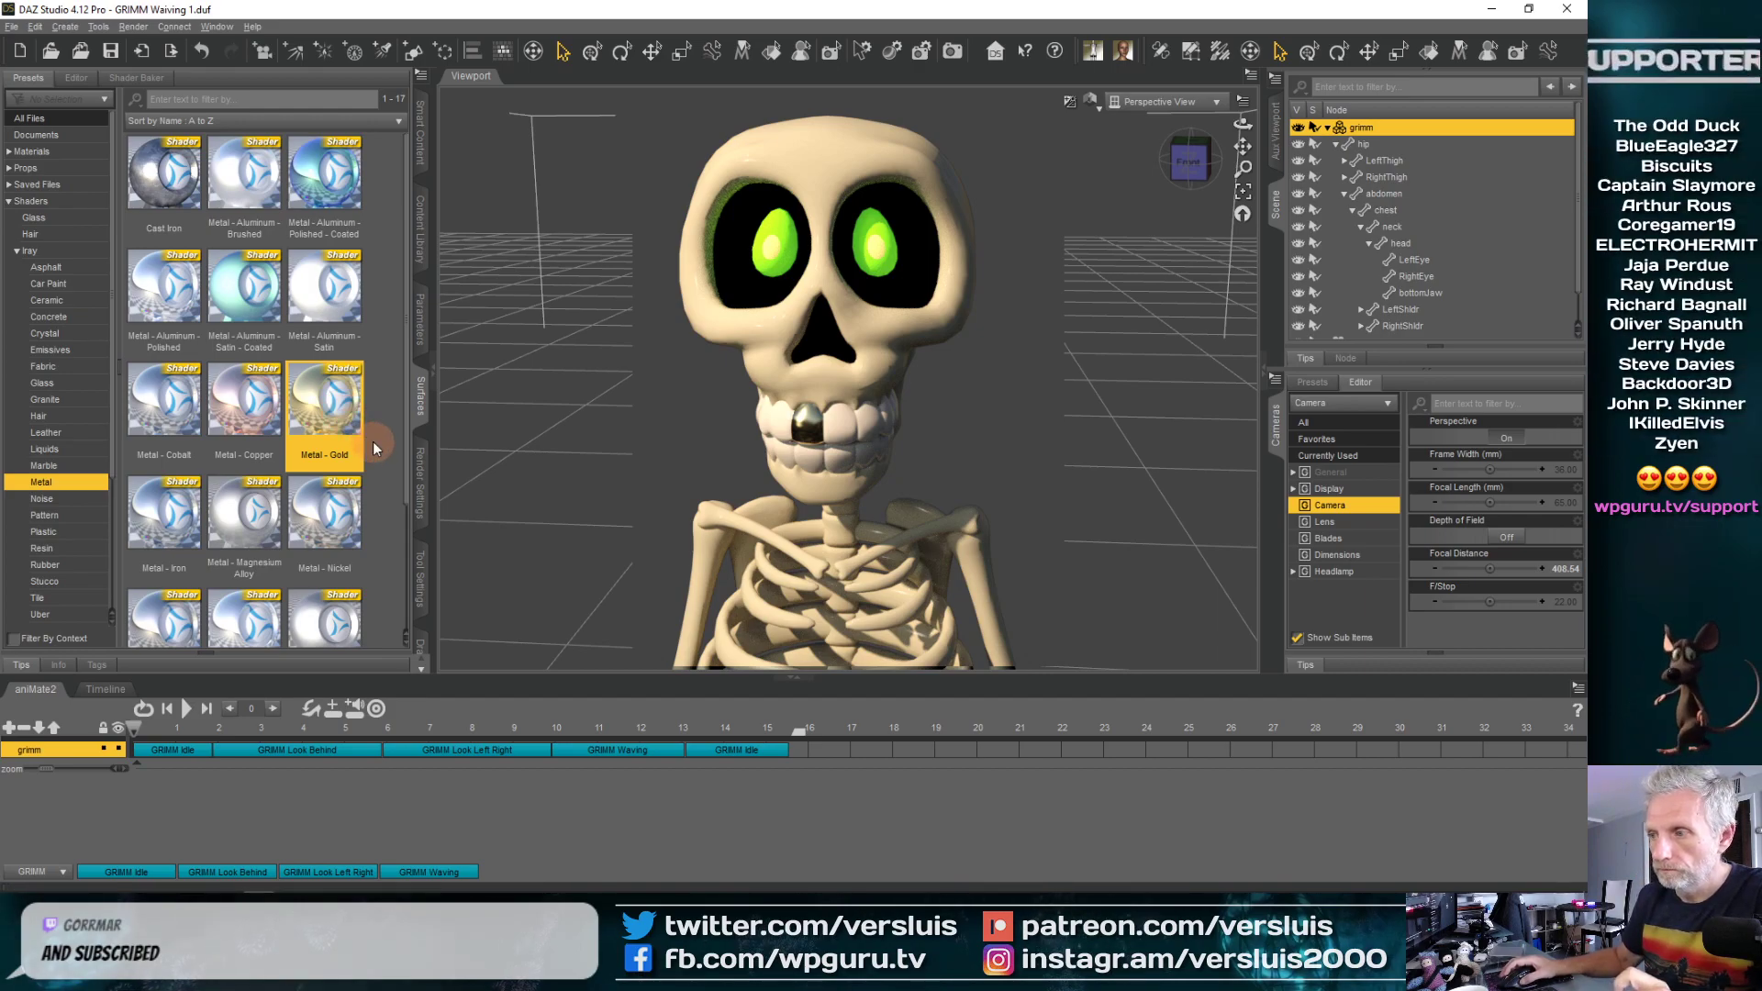
Lower the Glossy Layered Weight of the Bones surface to 0.01
click(75, 79)
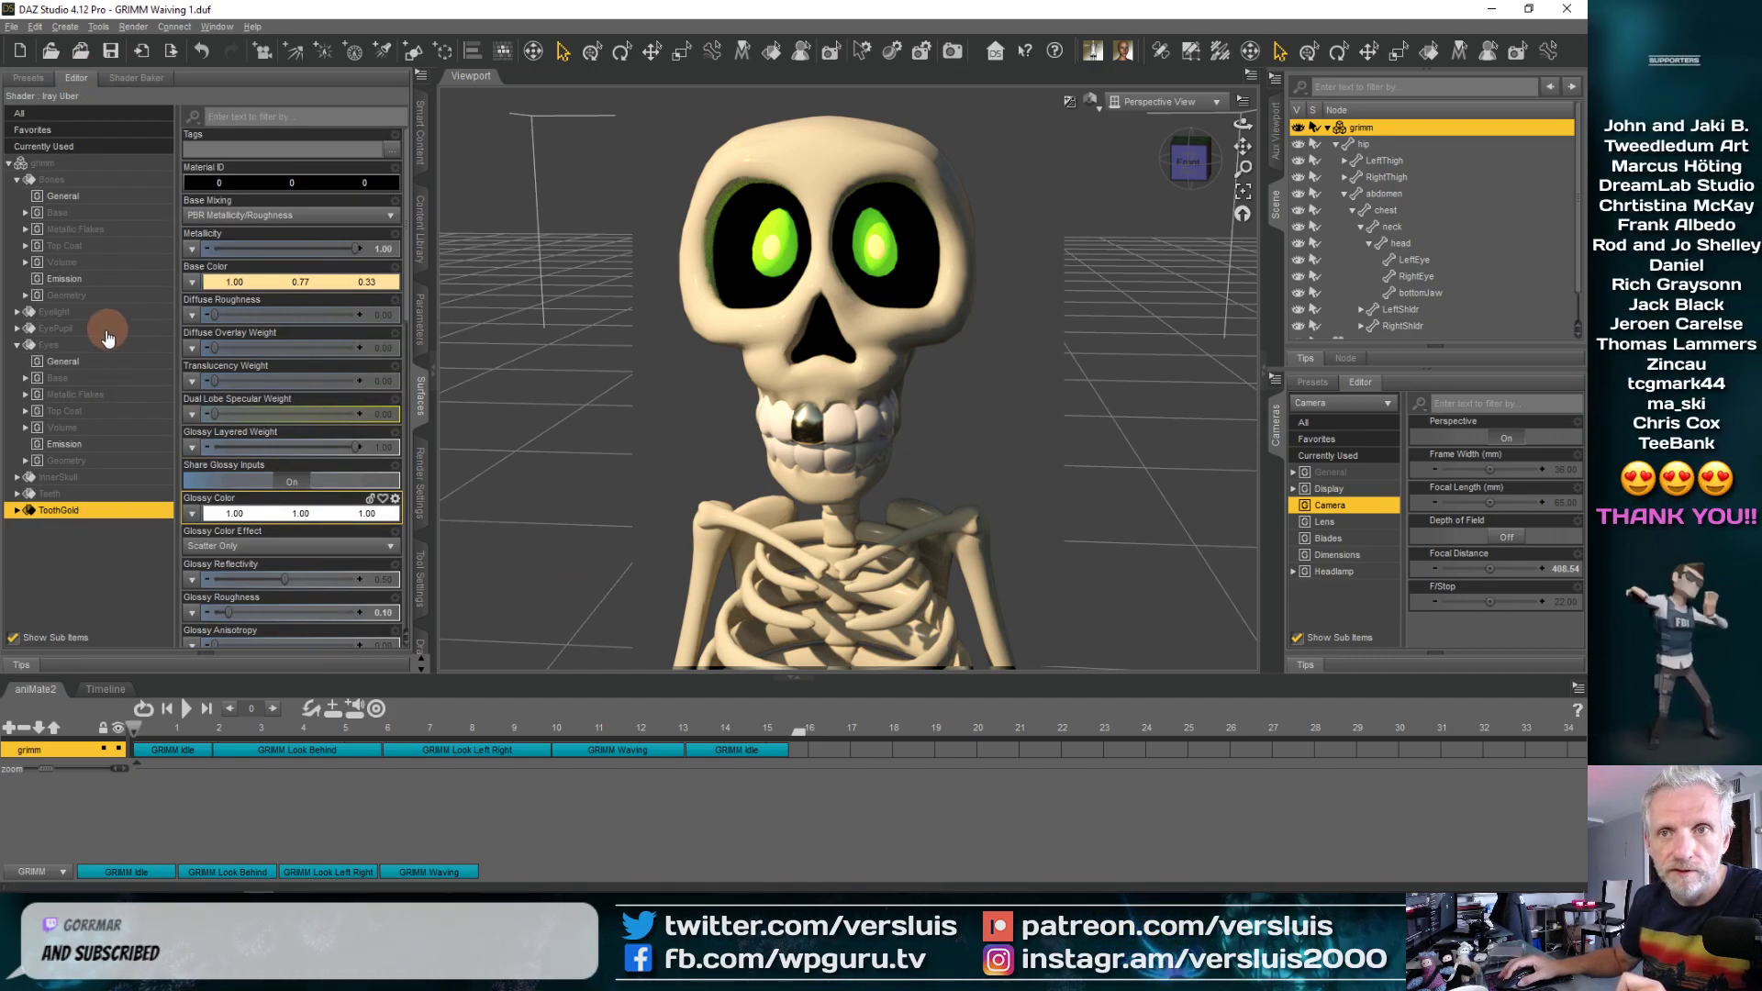
click(90, 180)
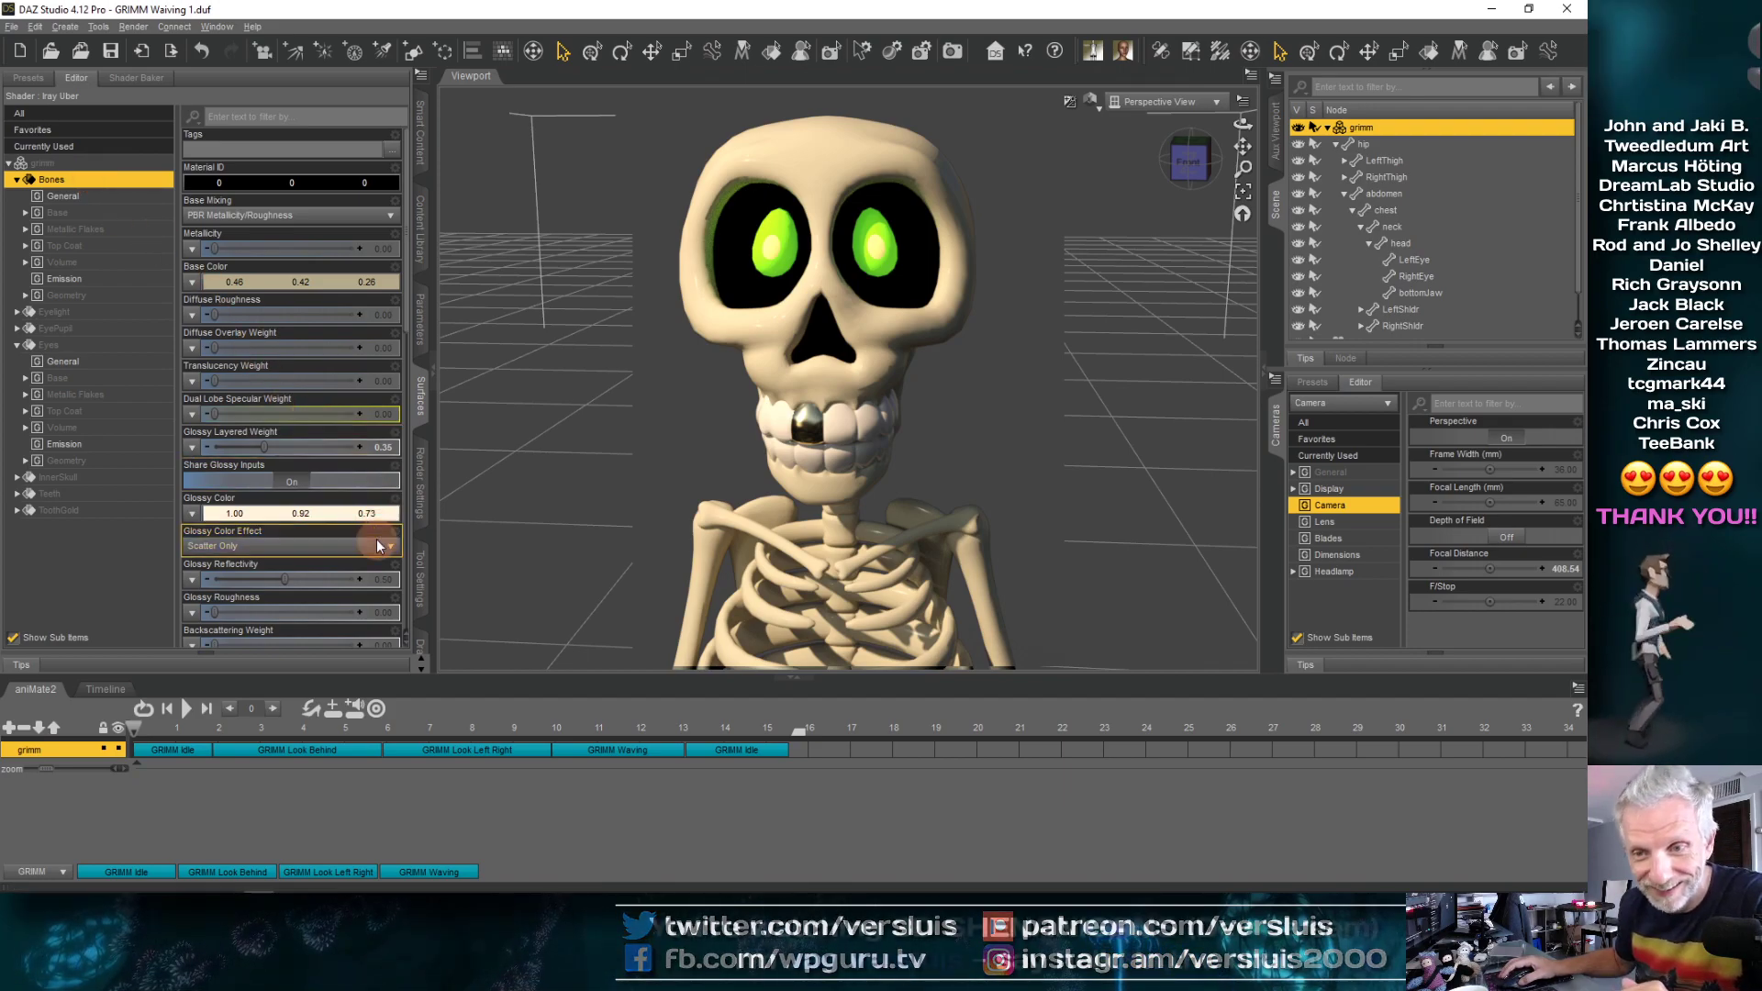
scroll(377, 538, down, 3)
scroll(364, 549, down, 12)
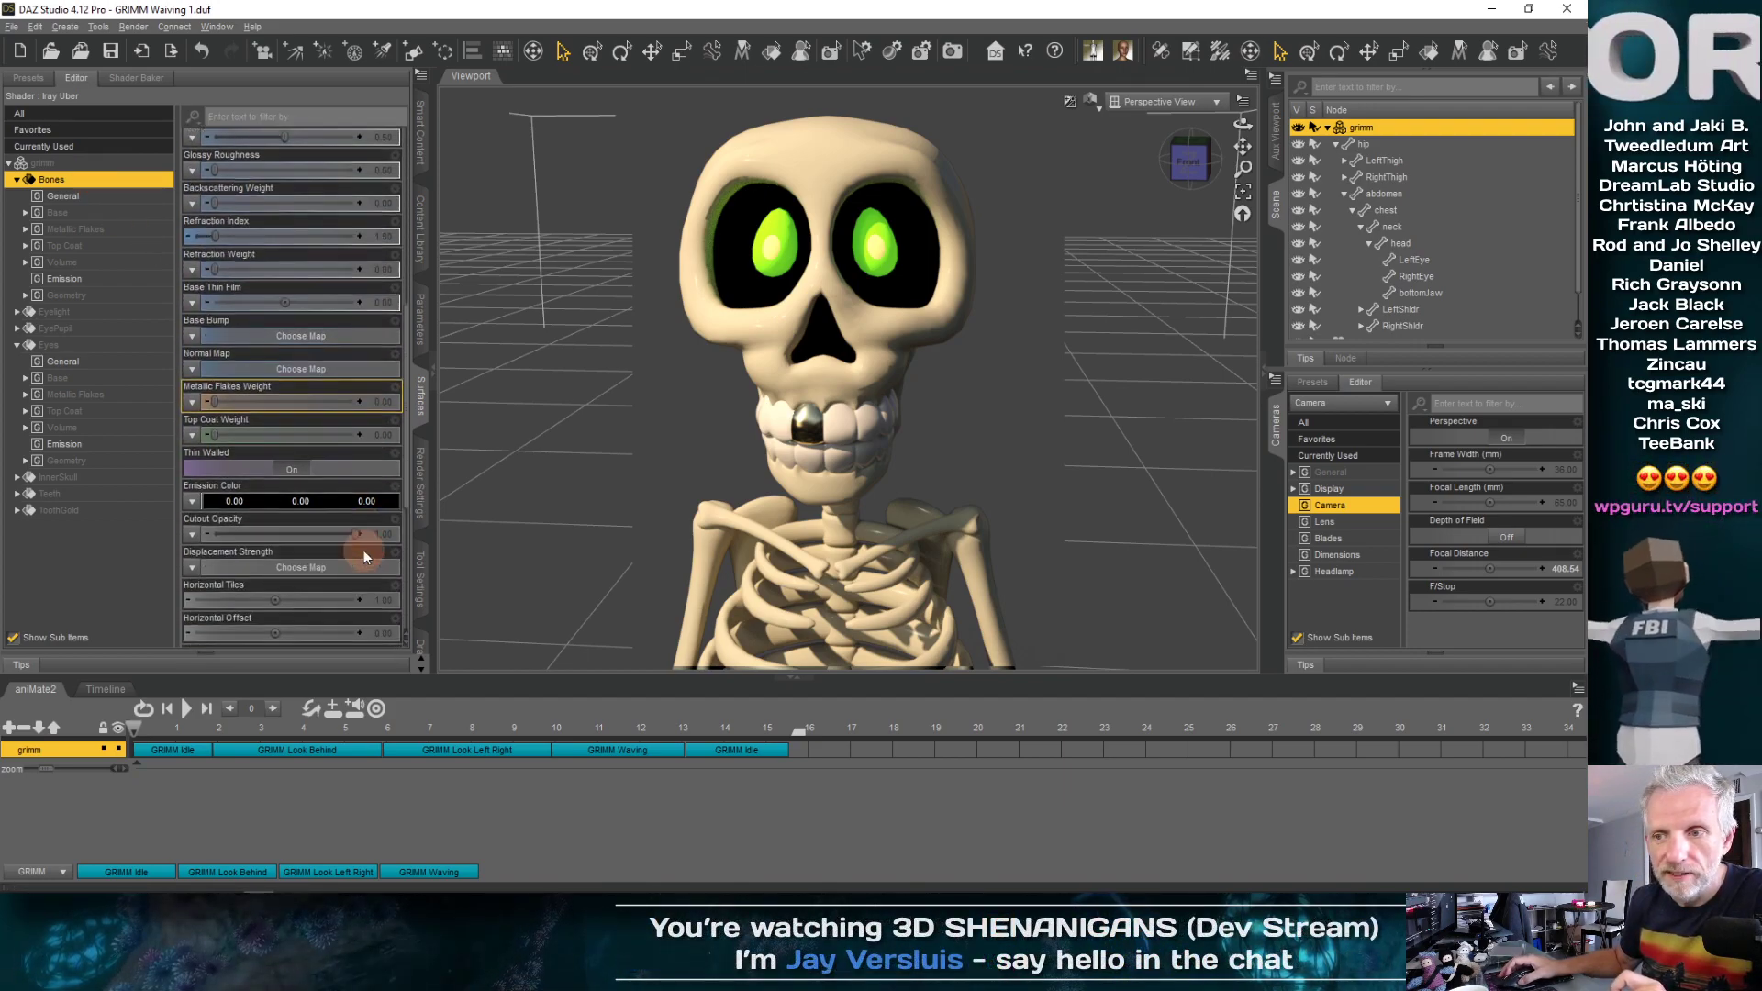
scroll(363, 549, up, 12)
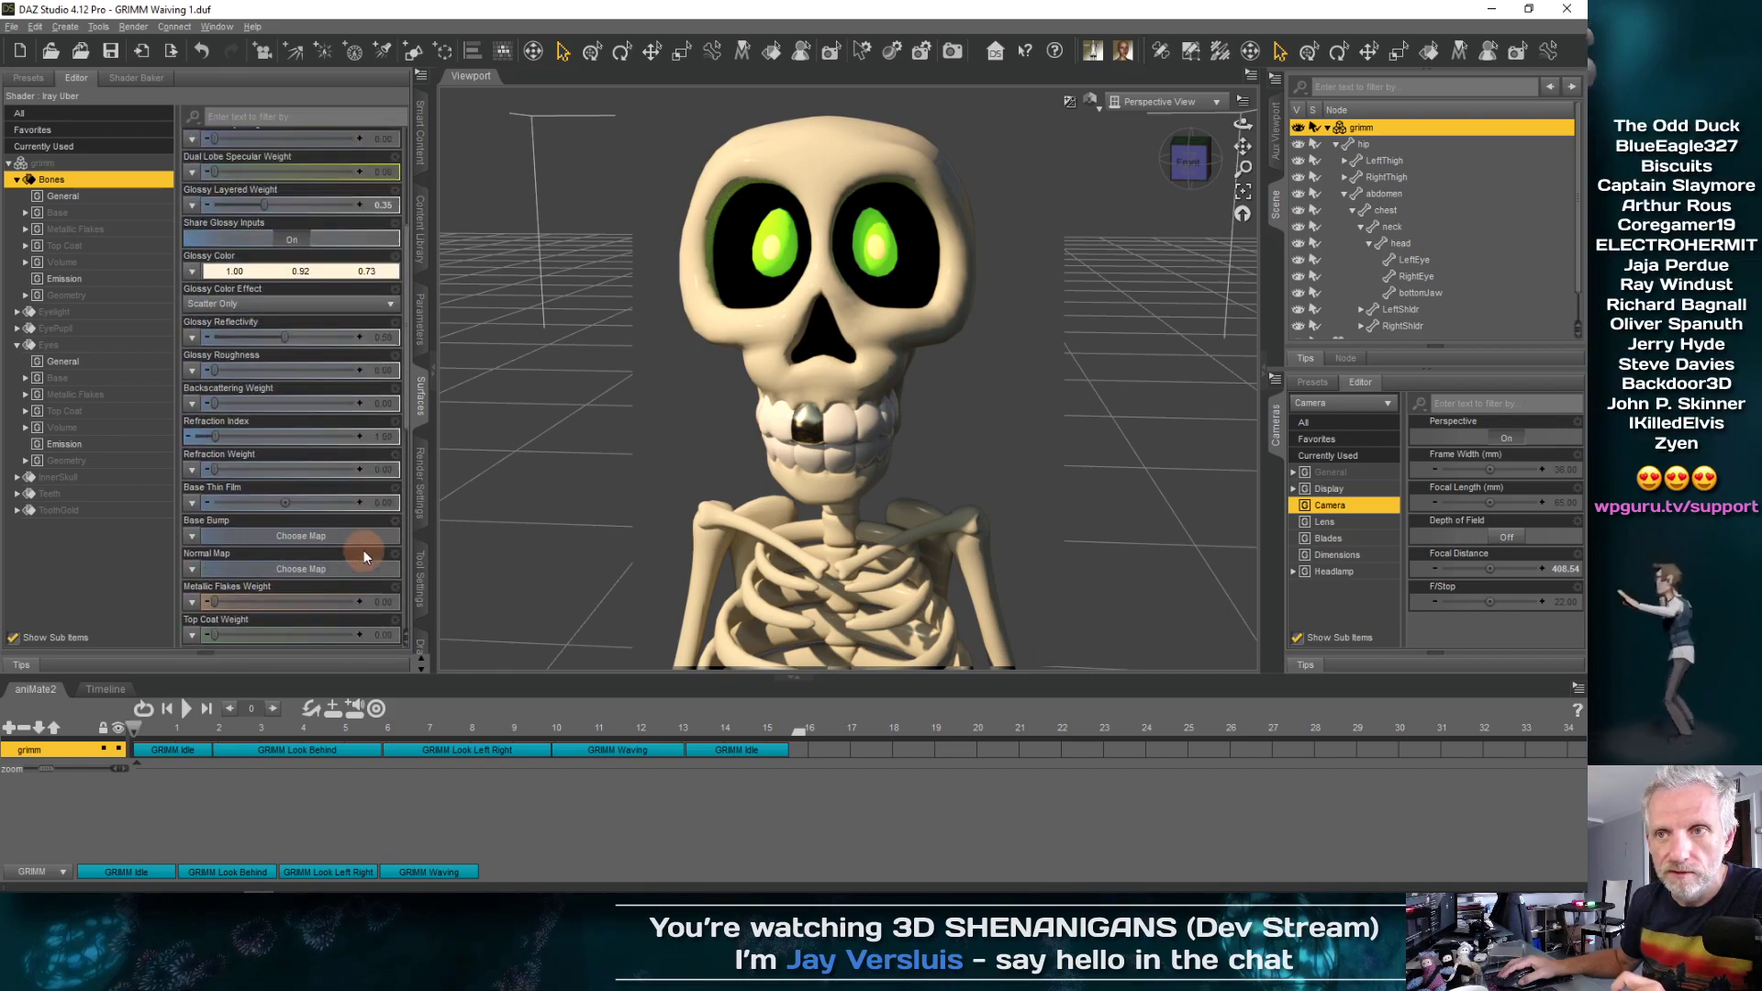
scroll(364, 548, up, 3)
drag(264, 398, 228, 399)
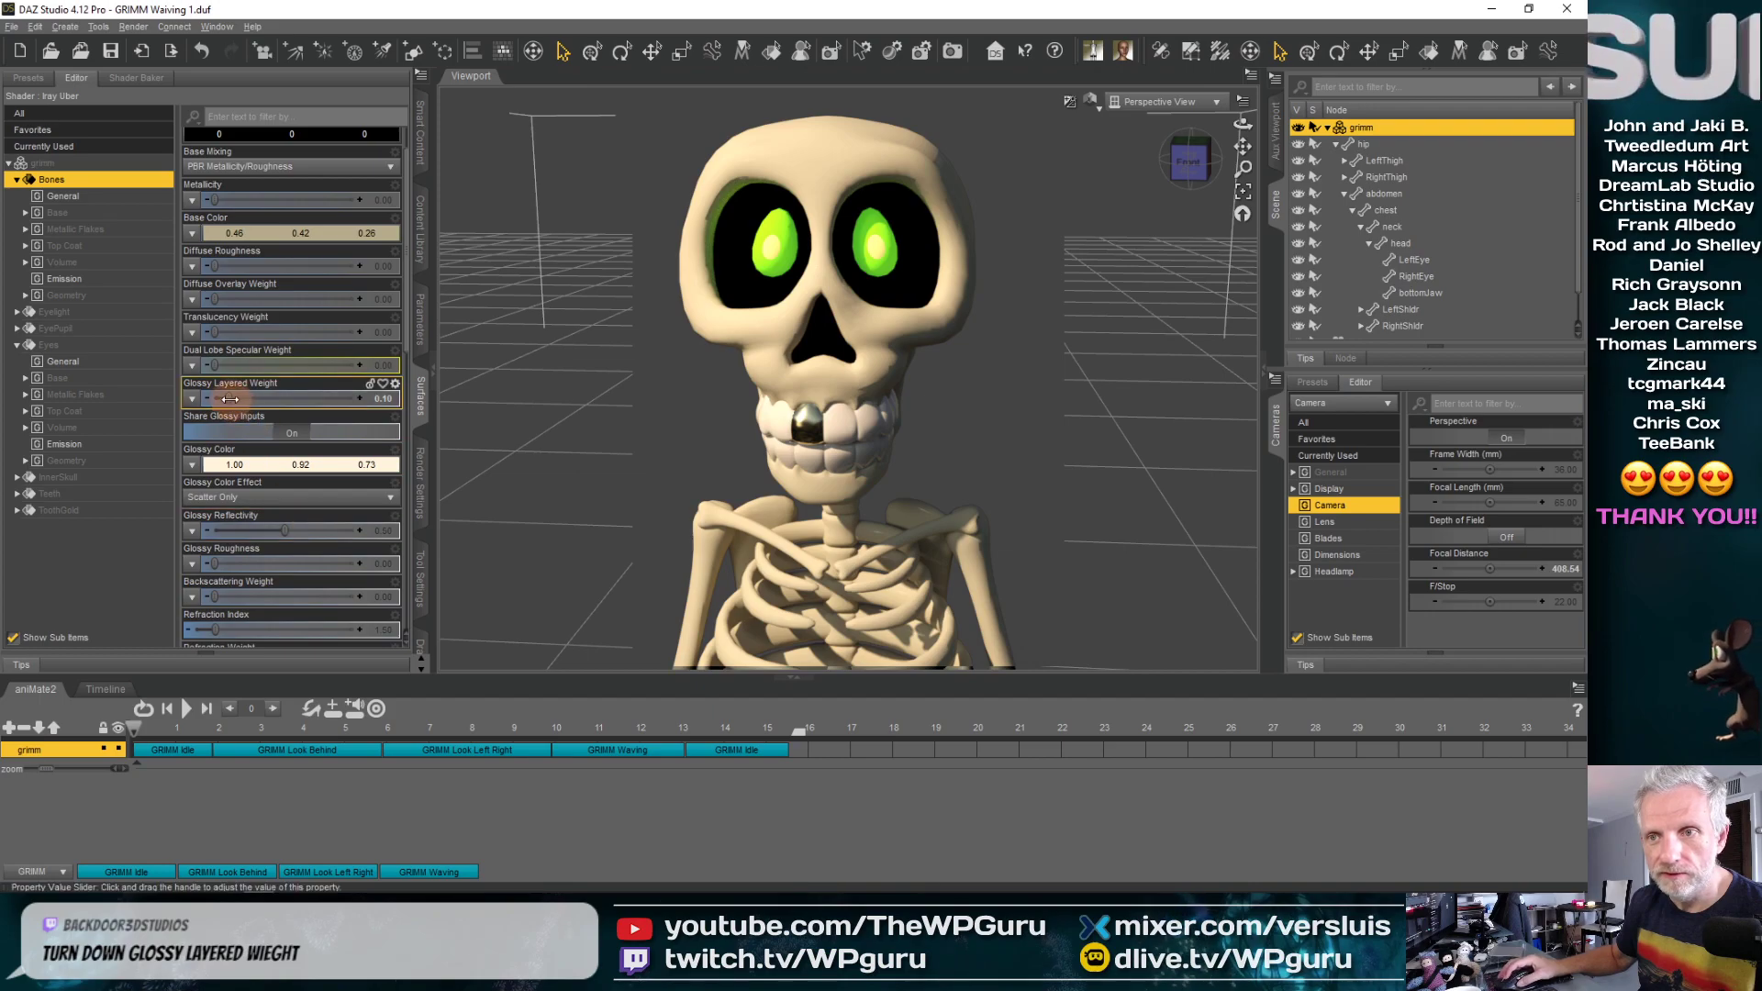
drag(230, 399, 177, 393)
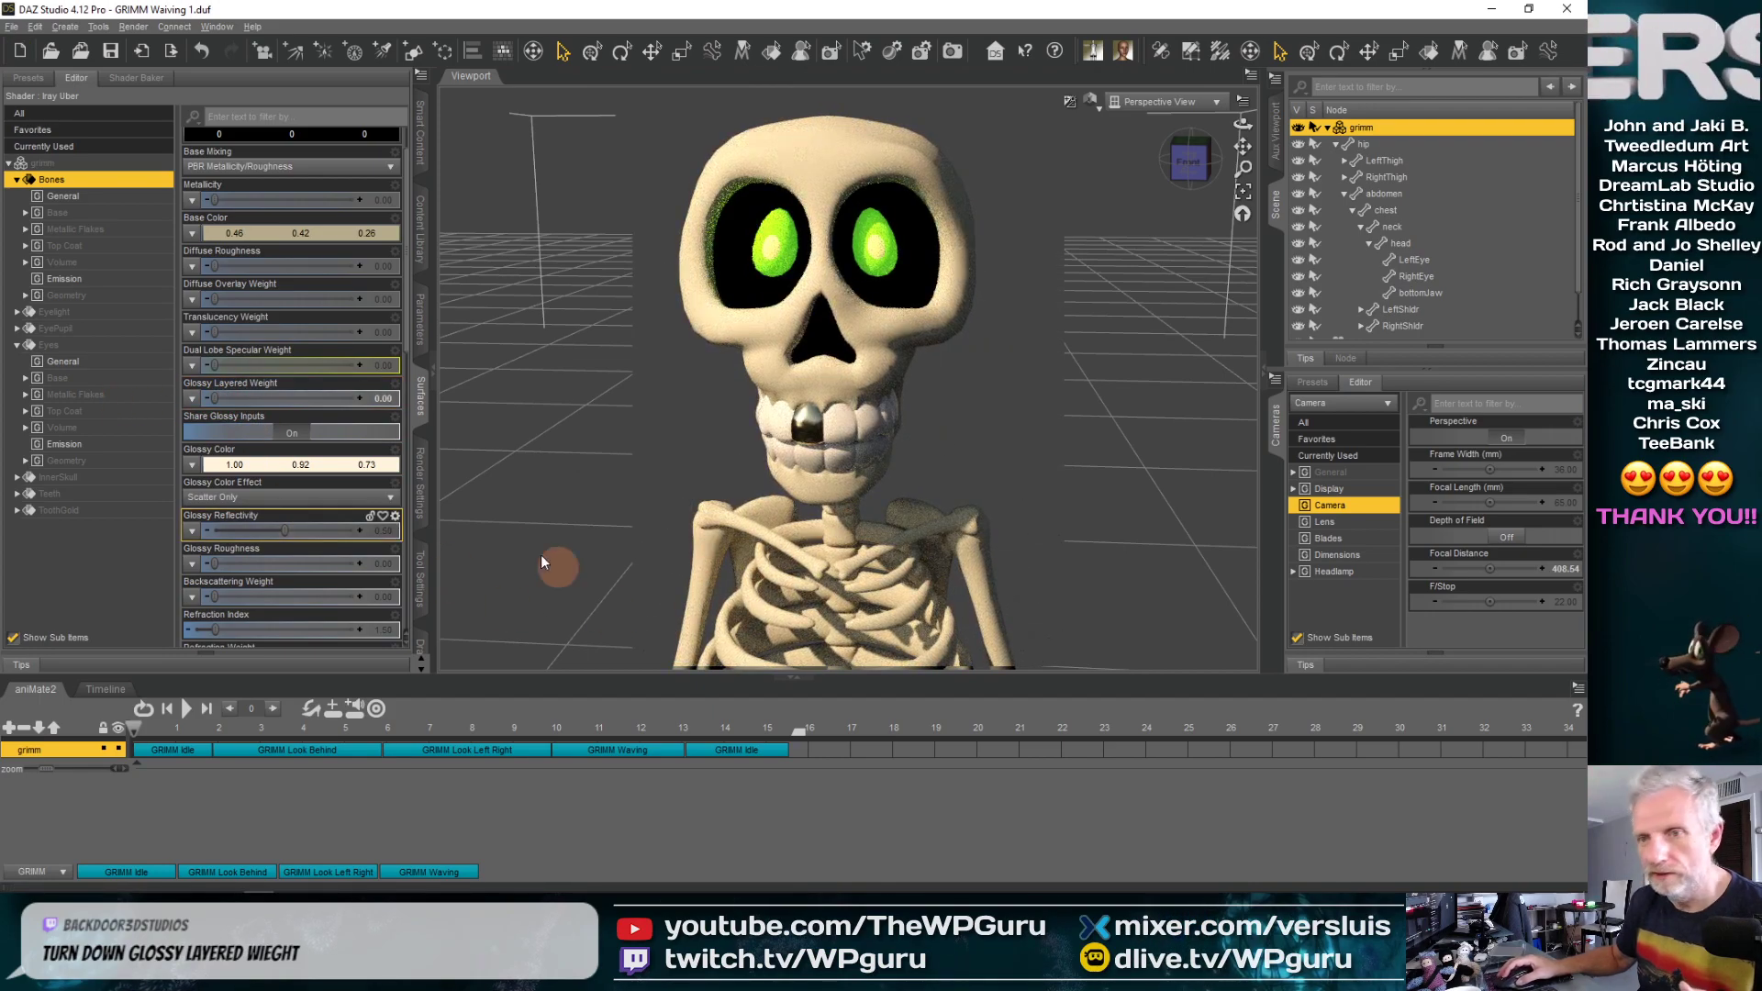
drag(220, 400, 226, 398)
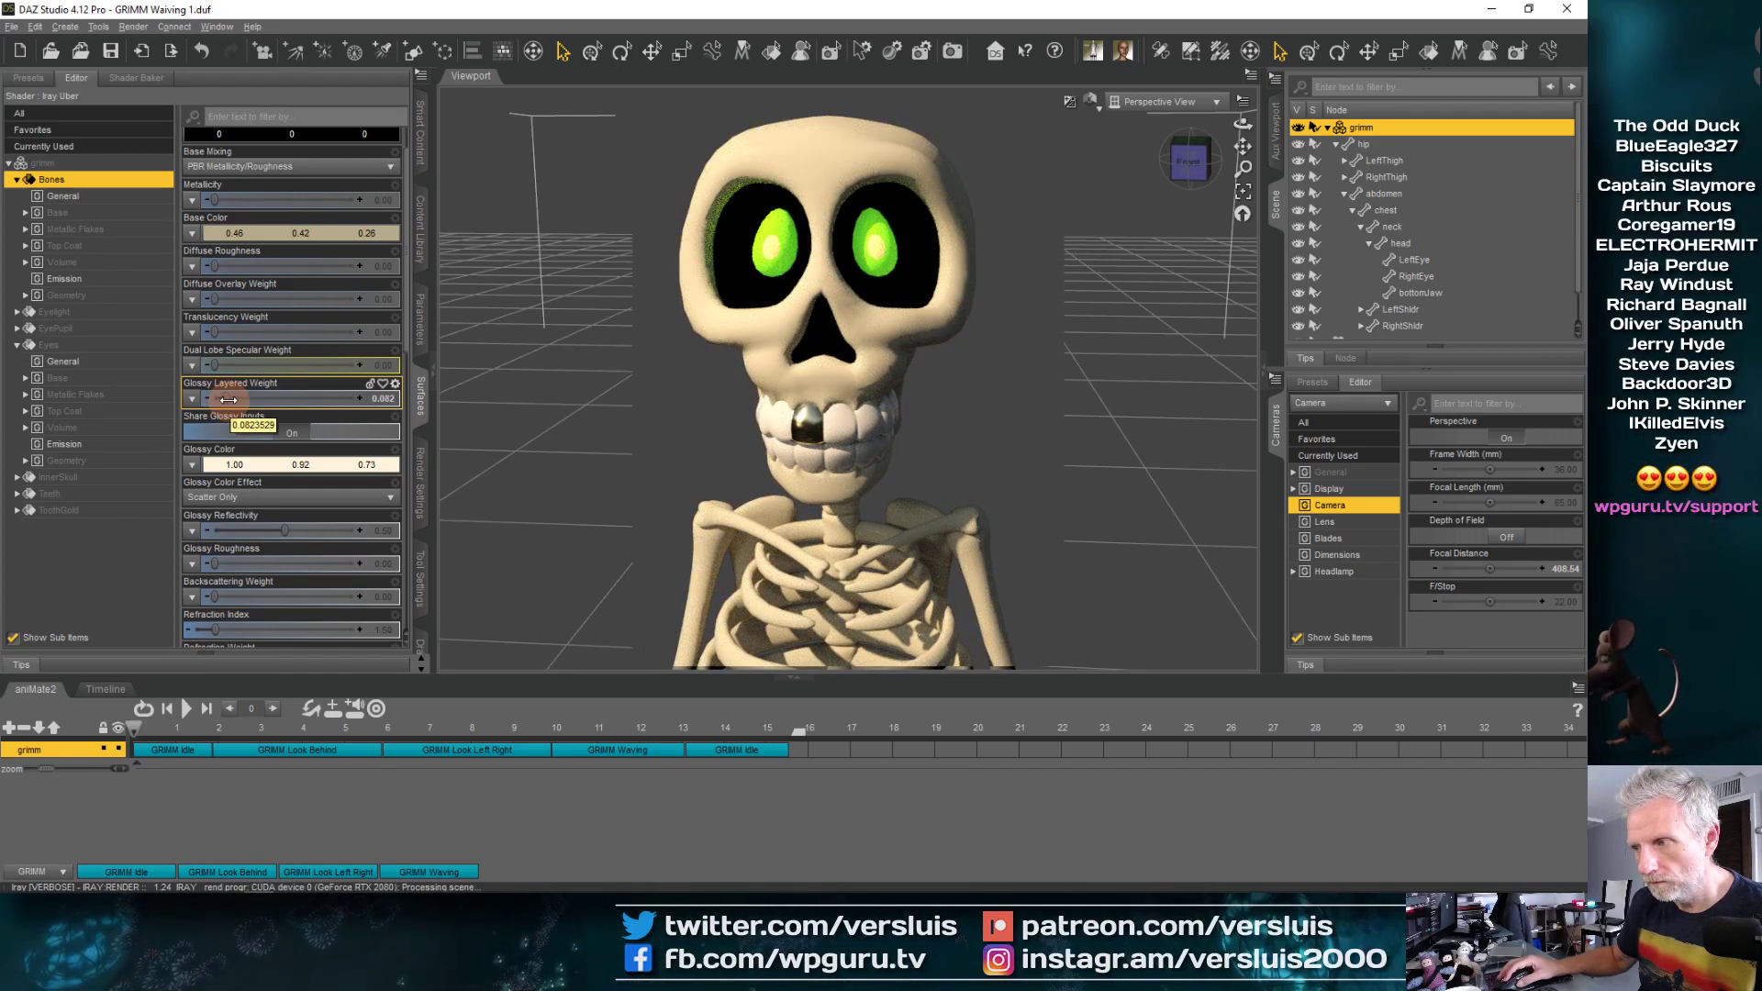
drag(226, 400, 221, 398)
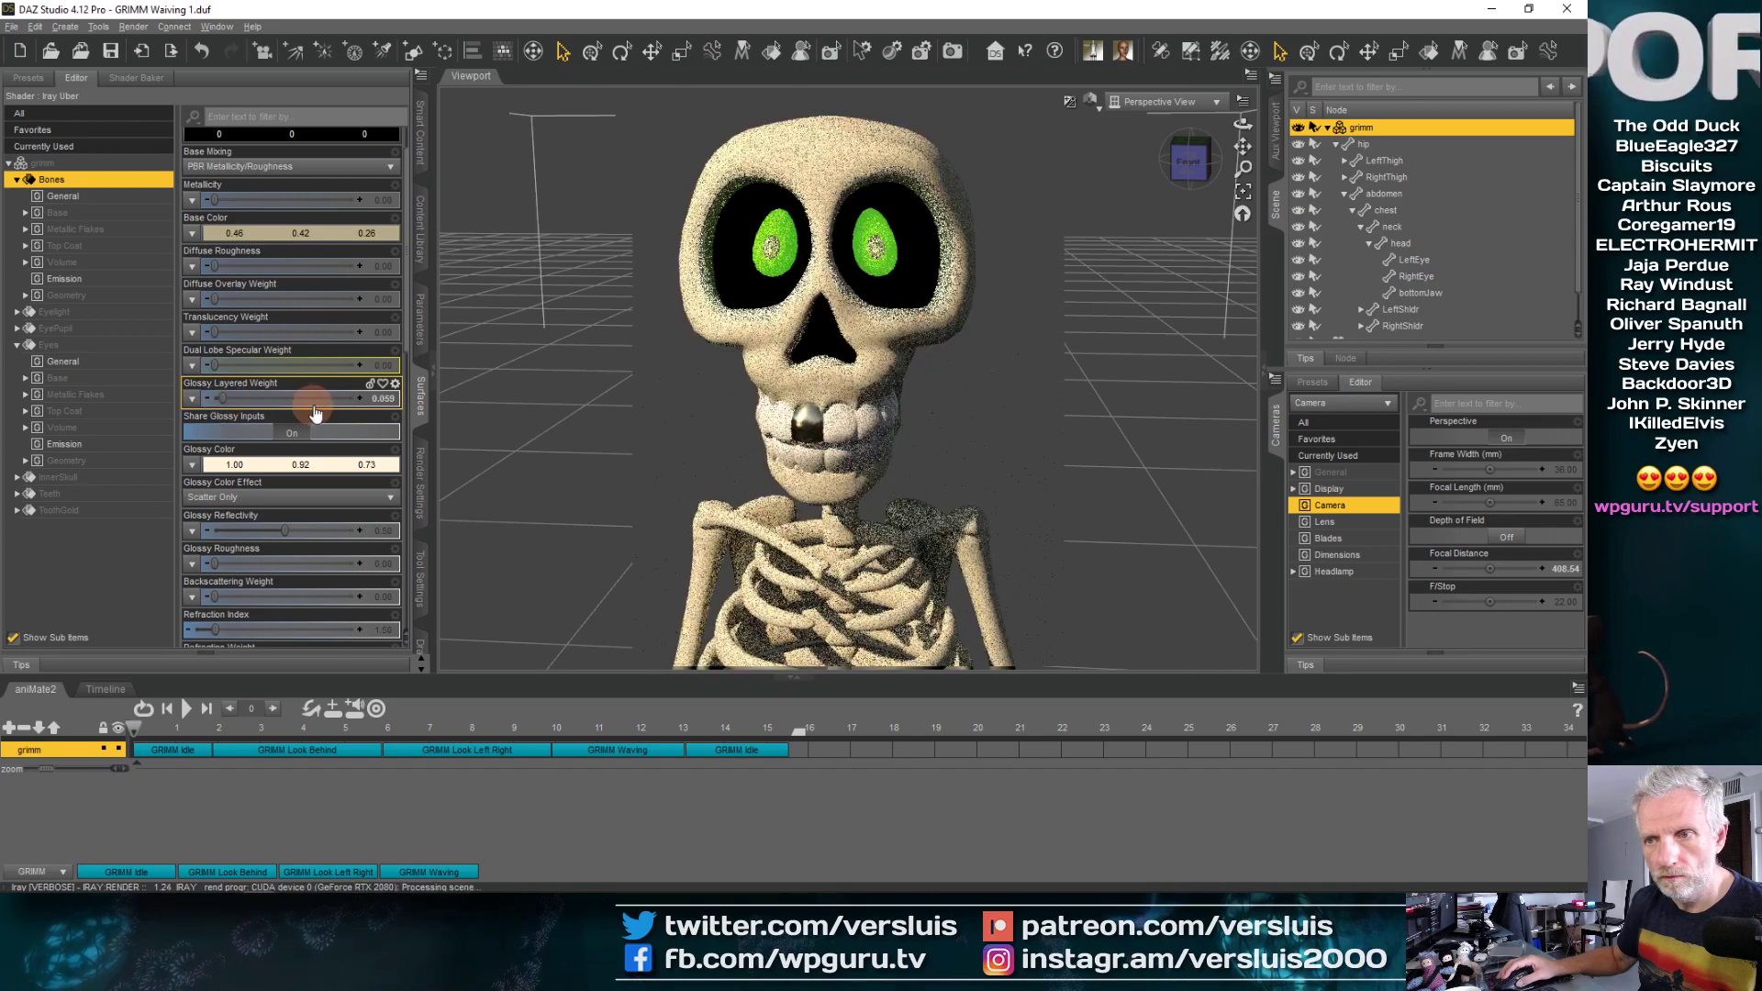
click(381, 398)
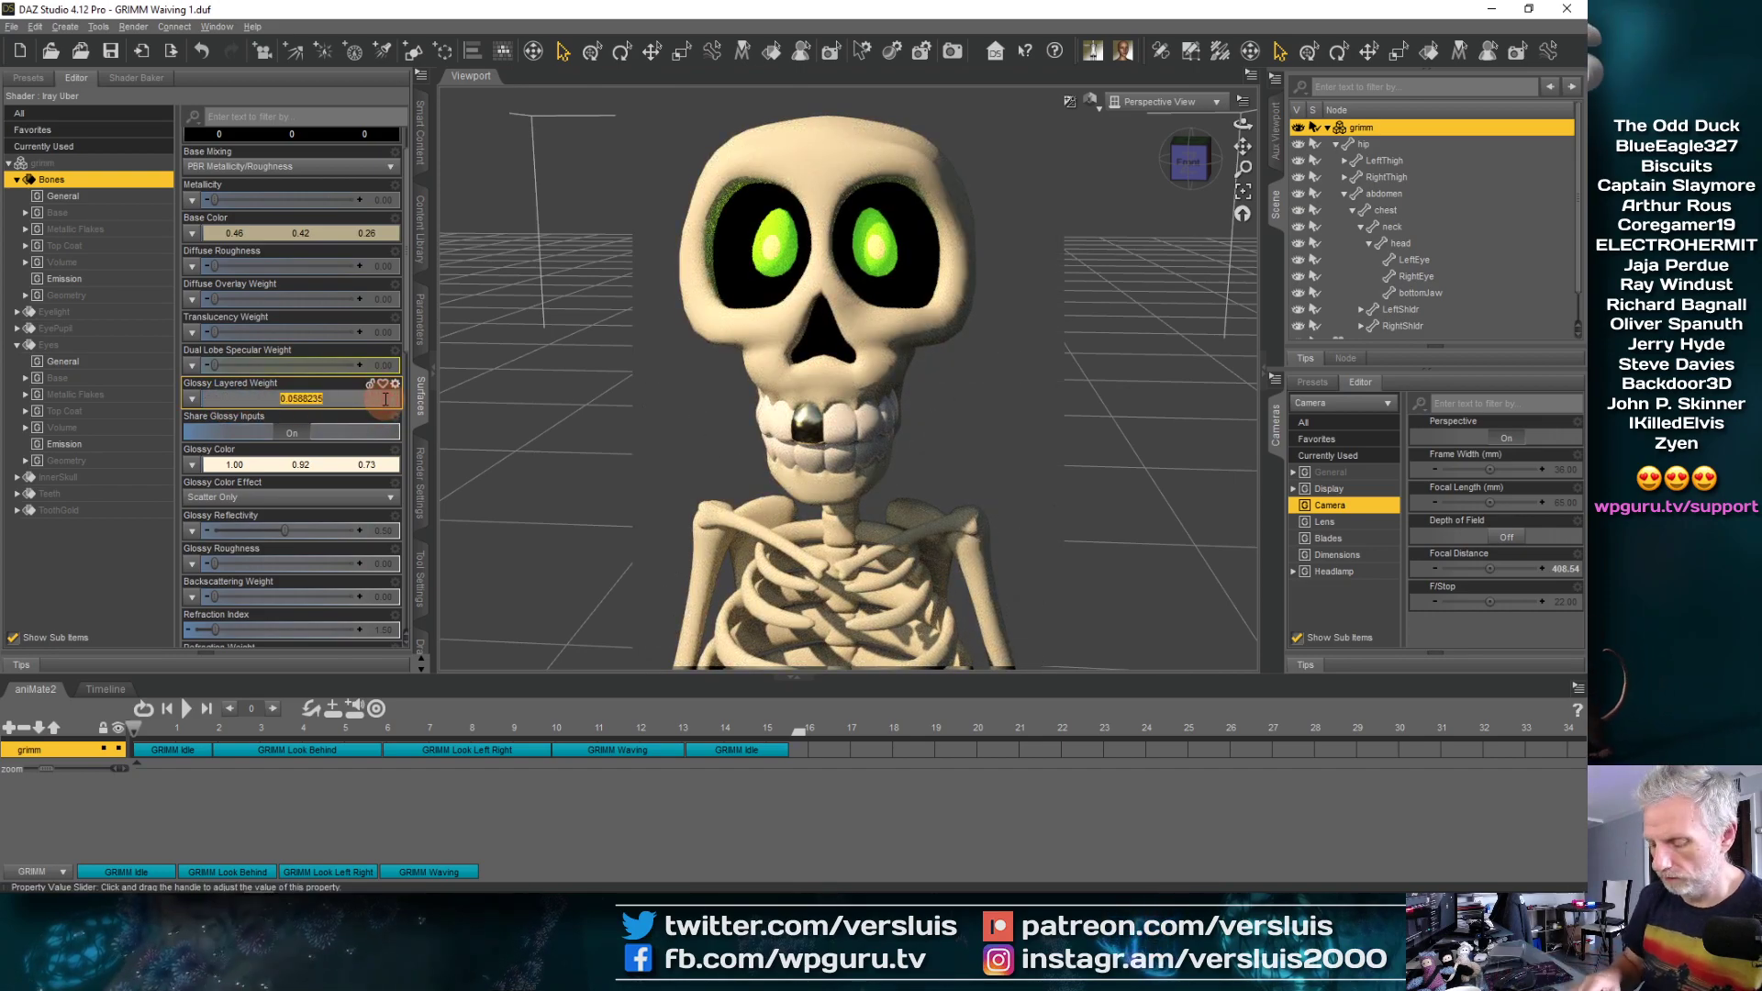
text(0.01)
key(Return)
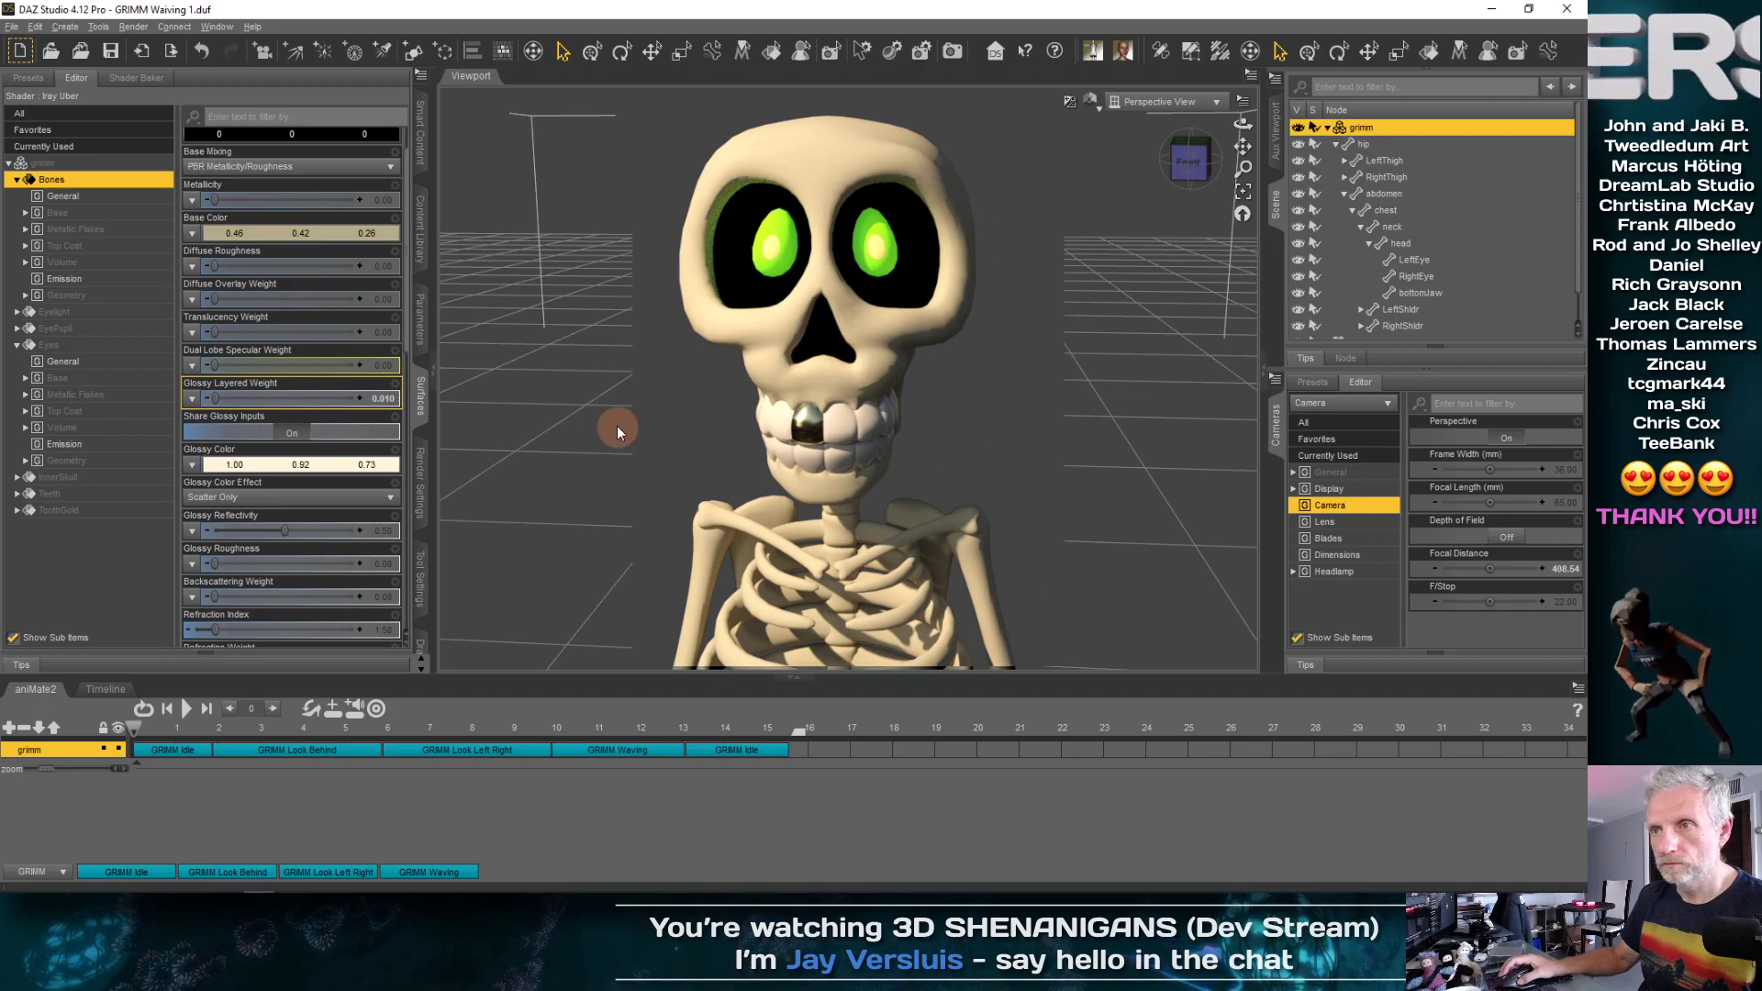
Switch the viewport to the Camera view and collapse the grimm figure's hierarchy in the scene list
click(1202, 114)
click(1178, 244)
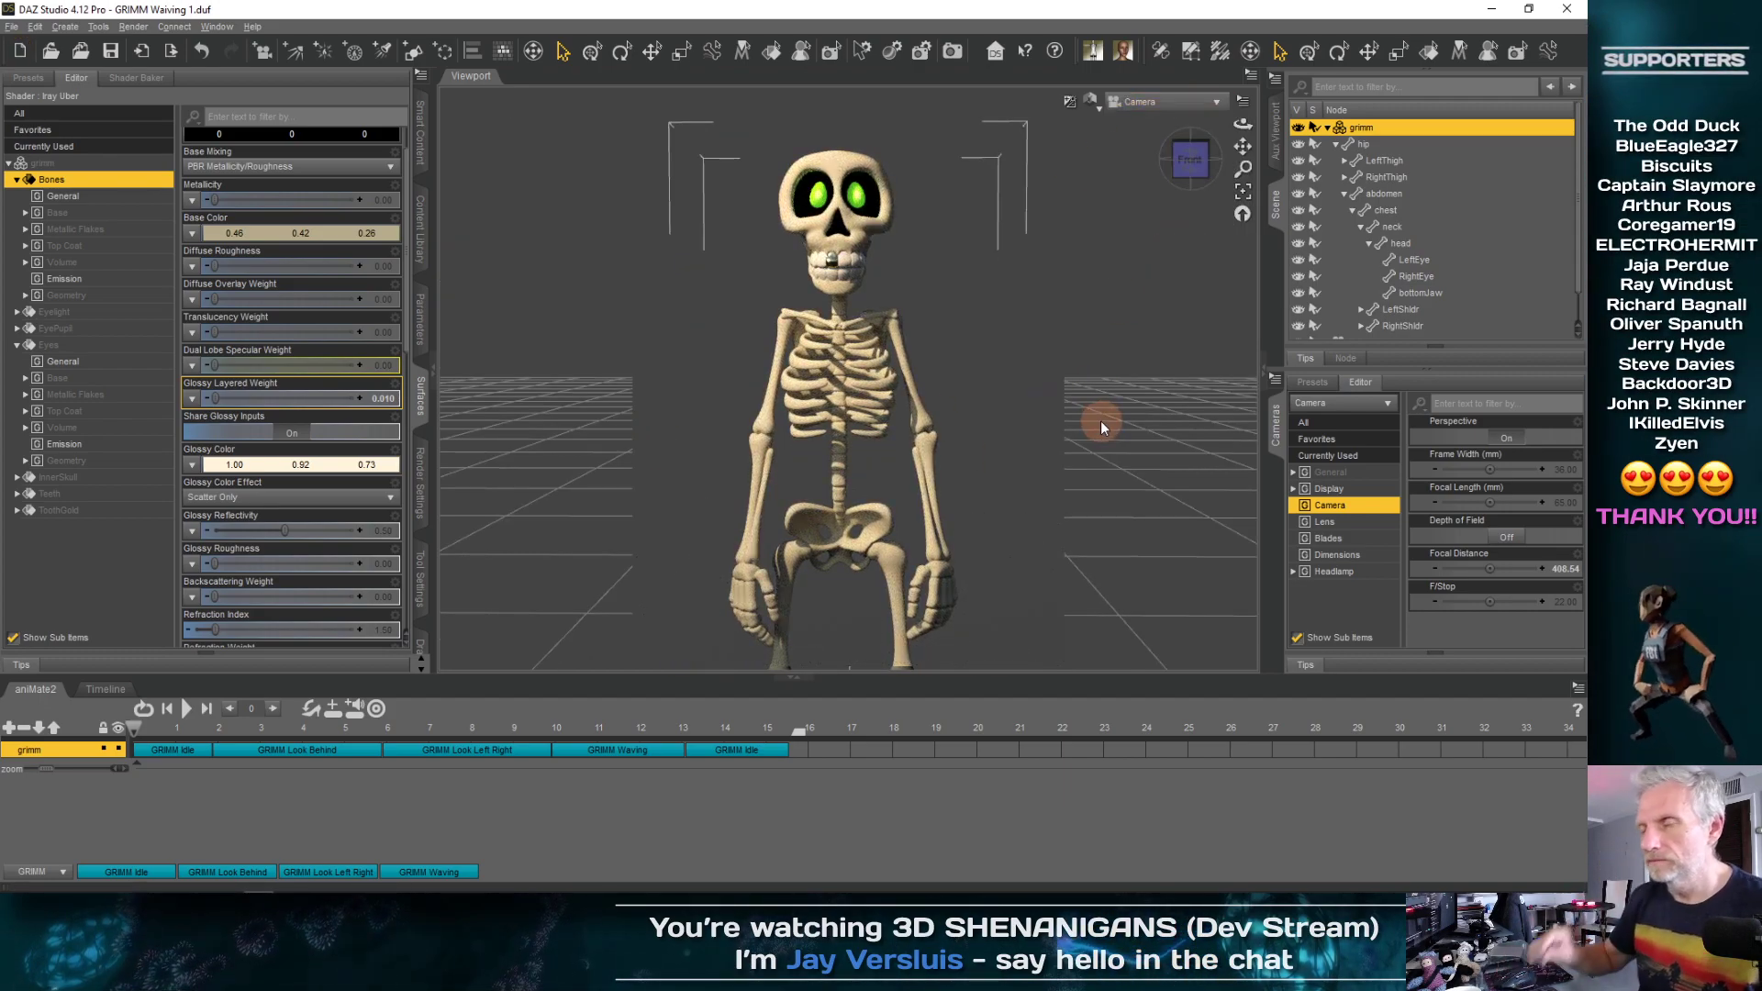
click(1328, 127)
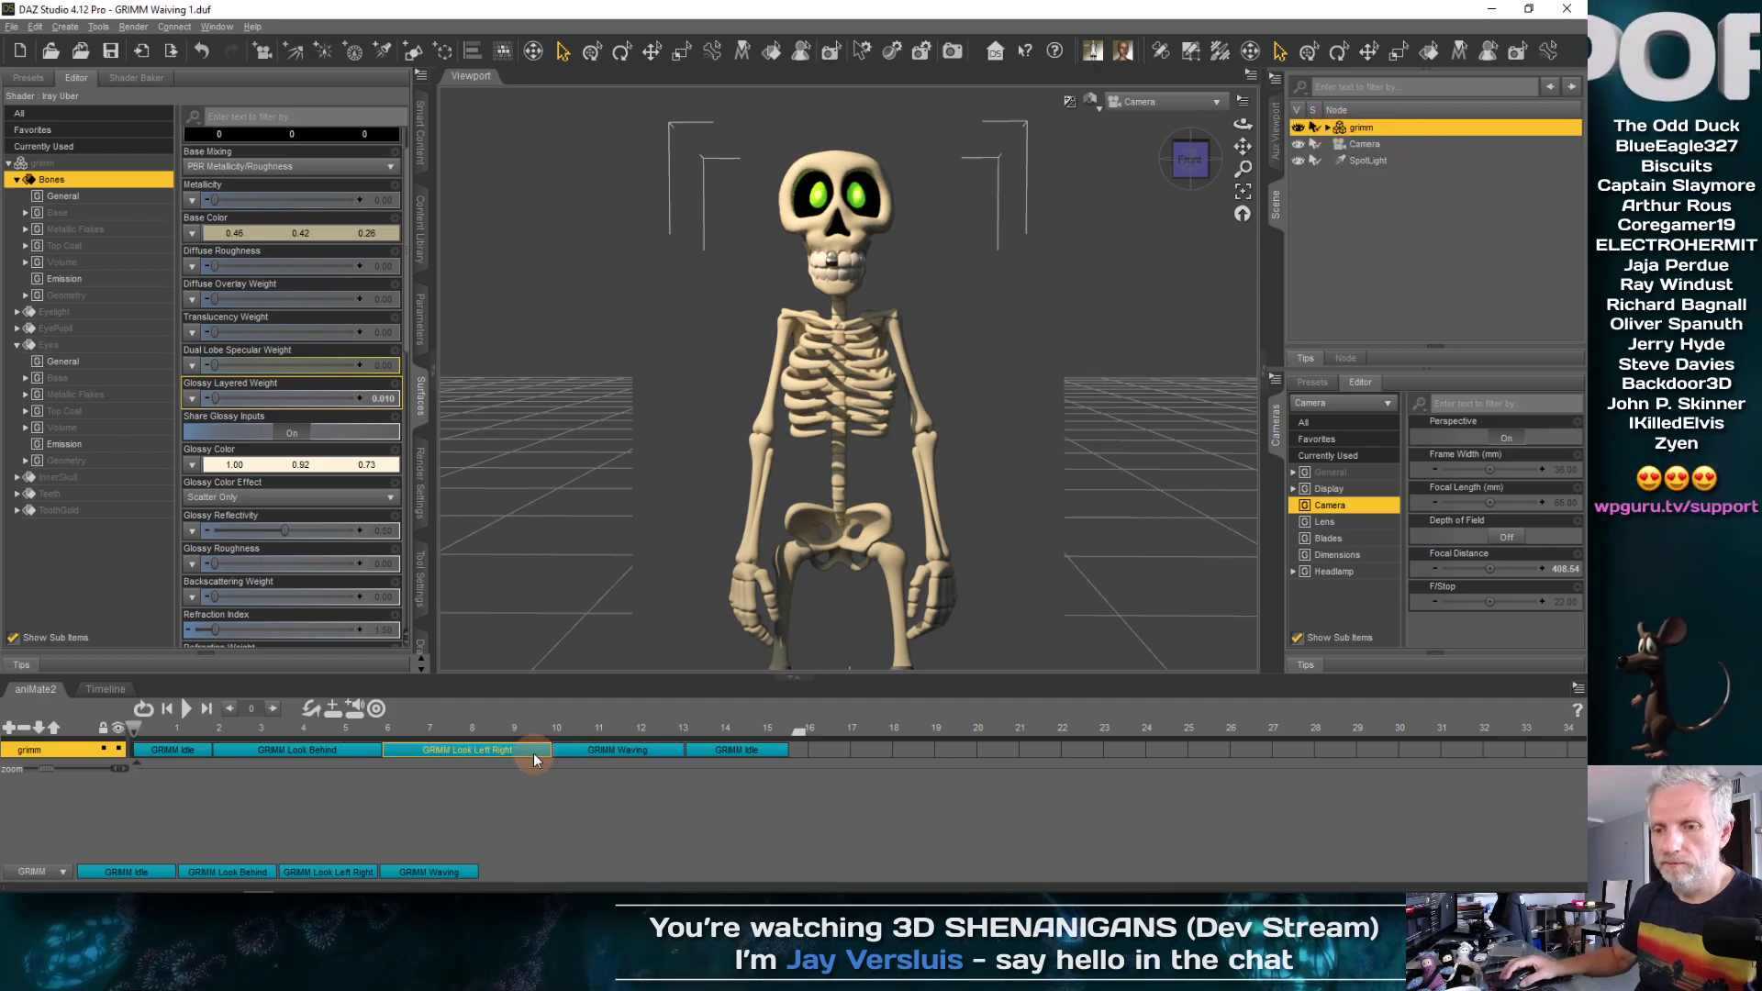
Set the viewport draw style to Texture Shaded and show the aspect frame for the Camera view
click(1091, 99)
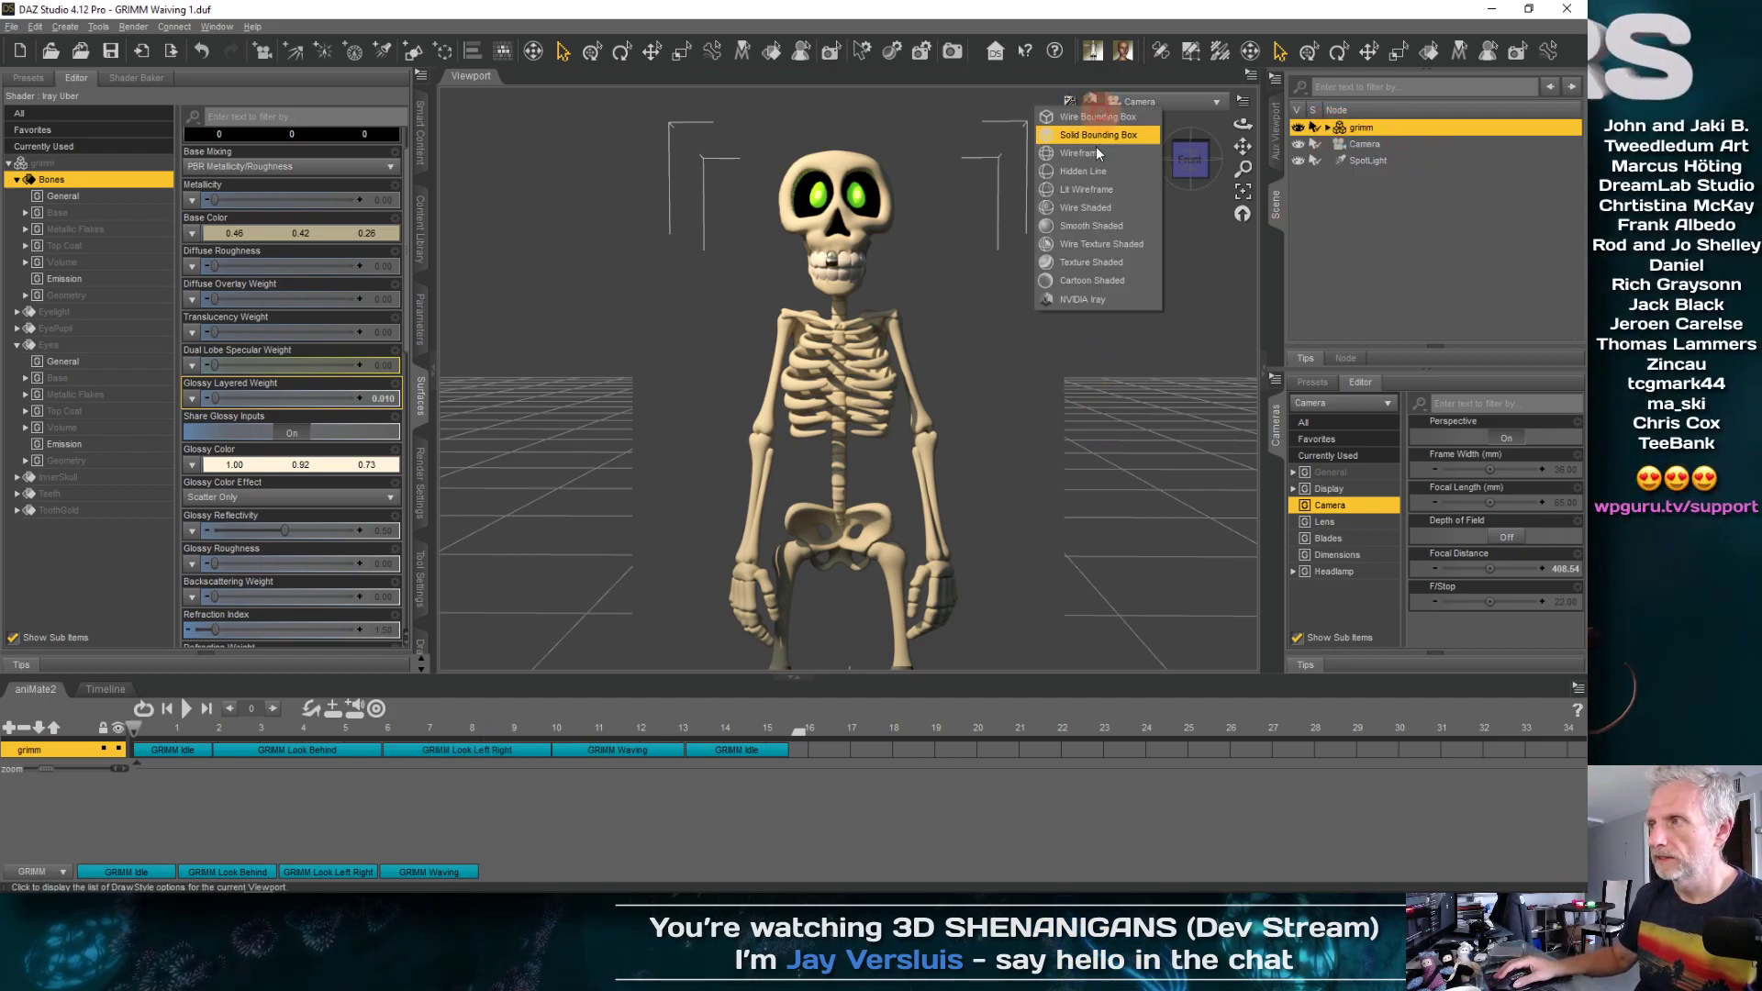
click(1109, 262)
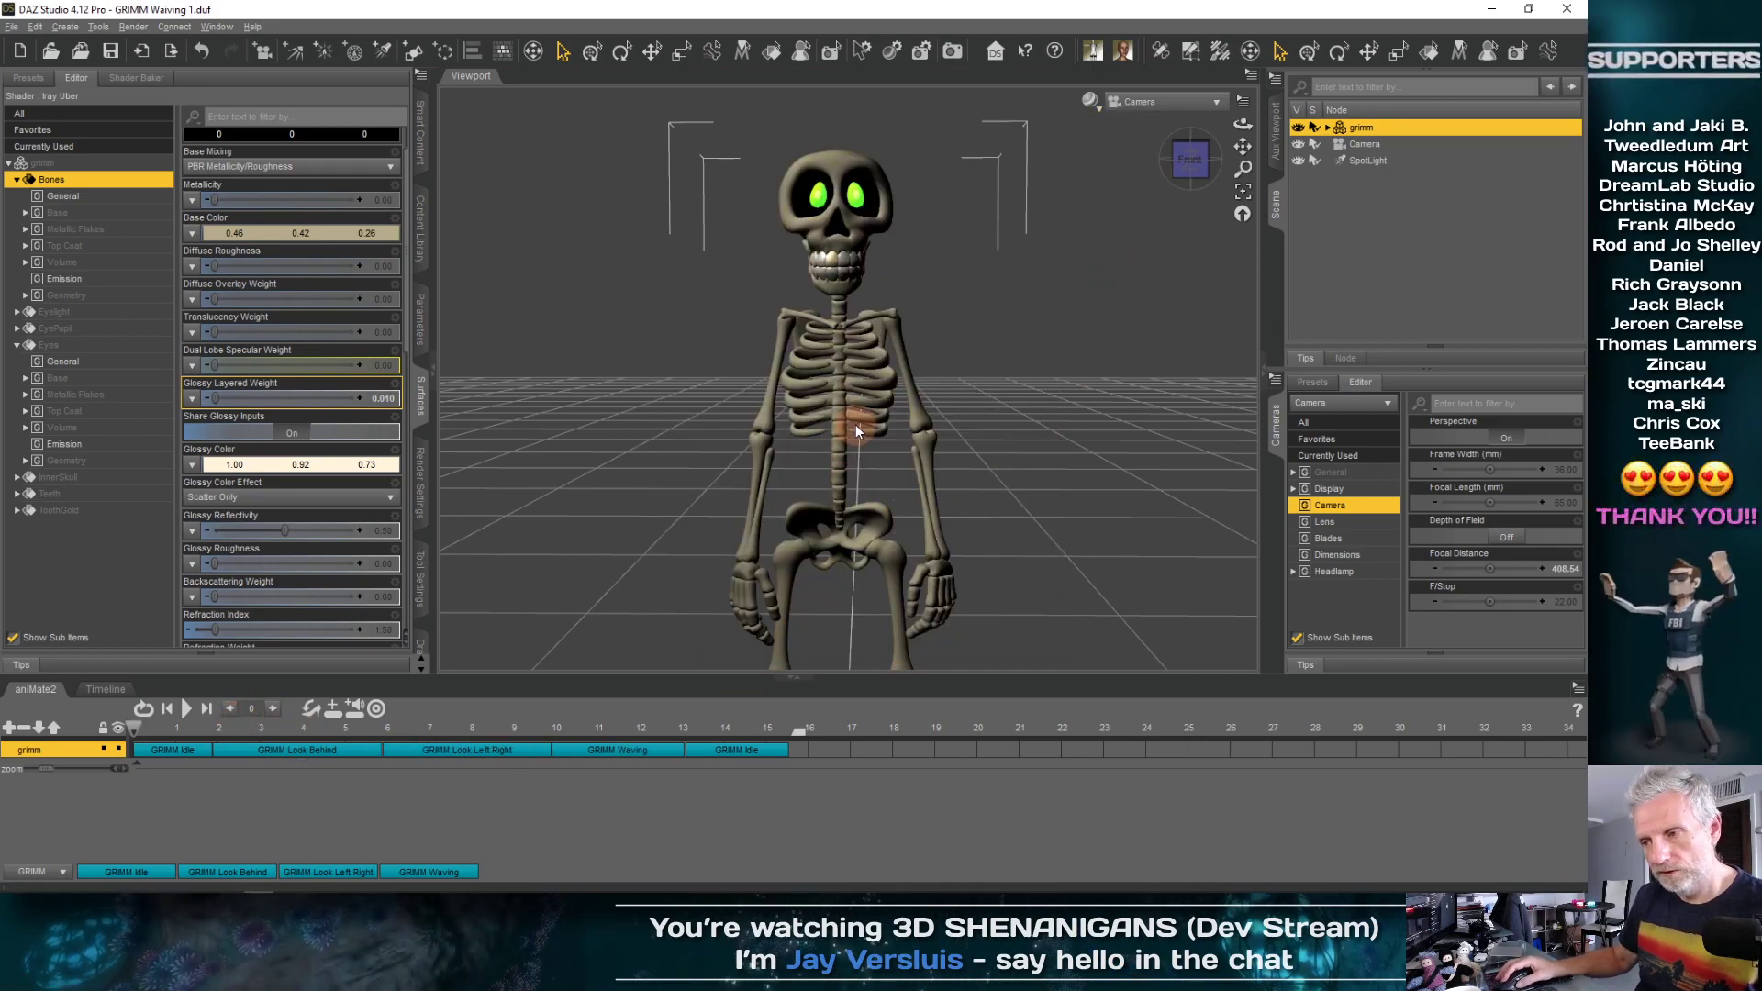
middle_drag(856, 424, 844, 533)
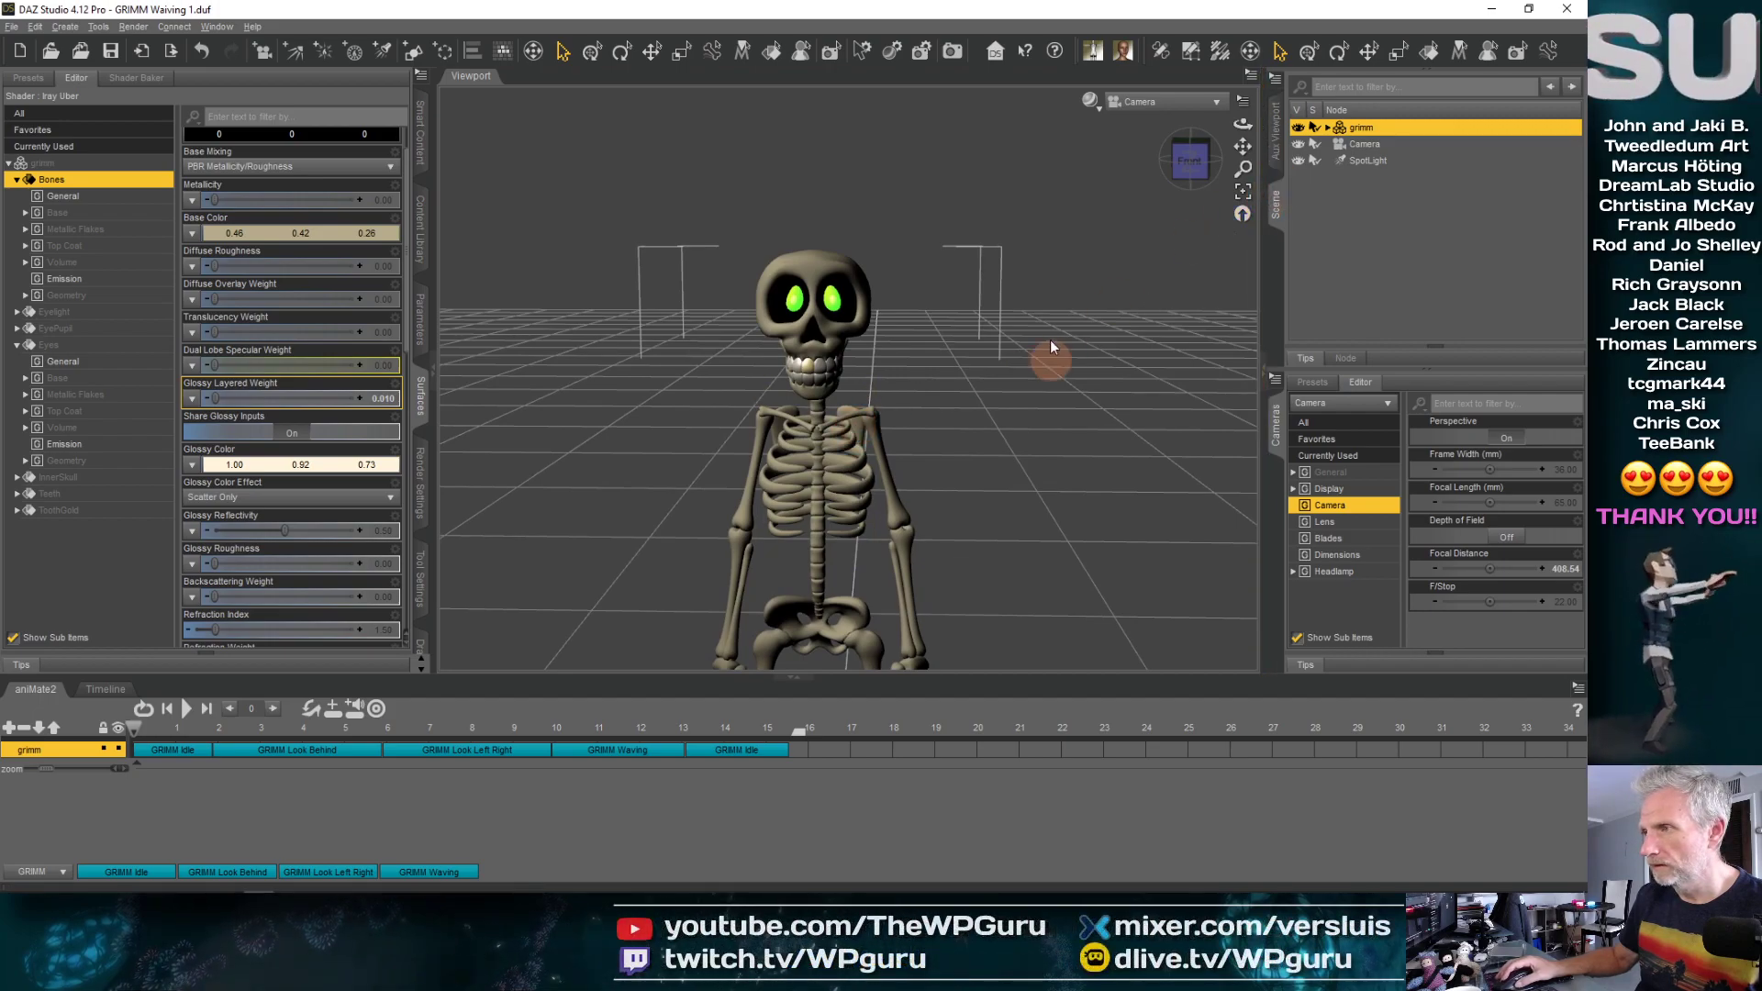
click(1242, 99)
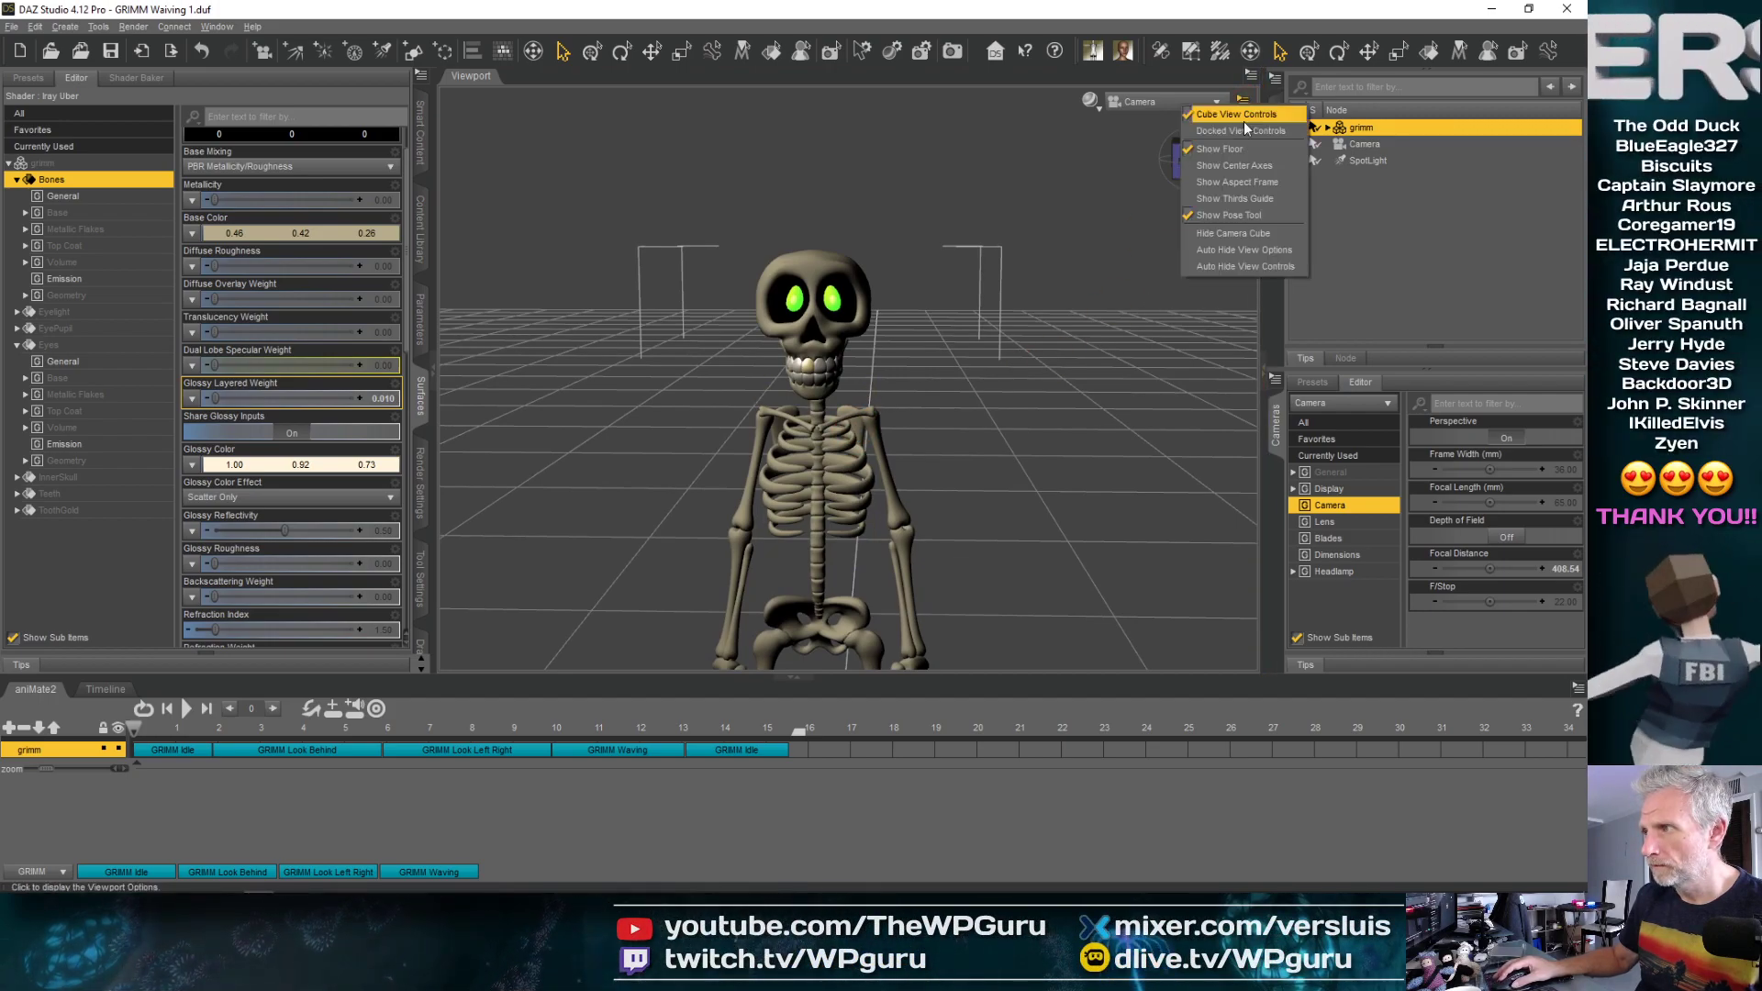
click(1247, 188)
Reframe the camera so the skeleton faces front, centred in the aspect frame from head to knees
middle_drag(1052, 361, 1031, 404)
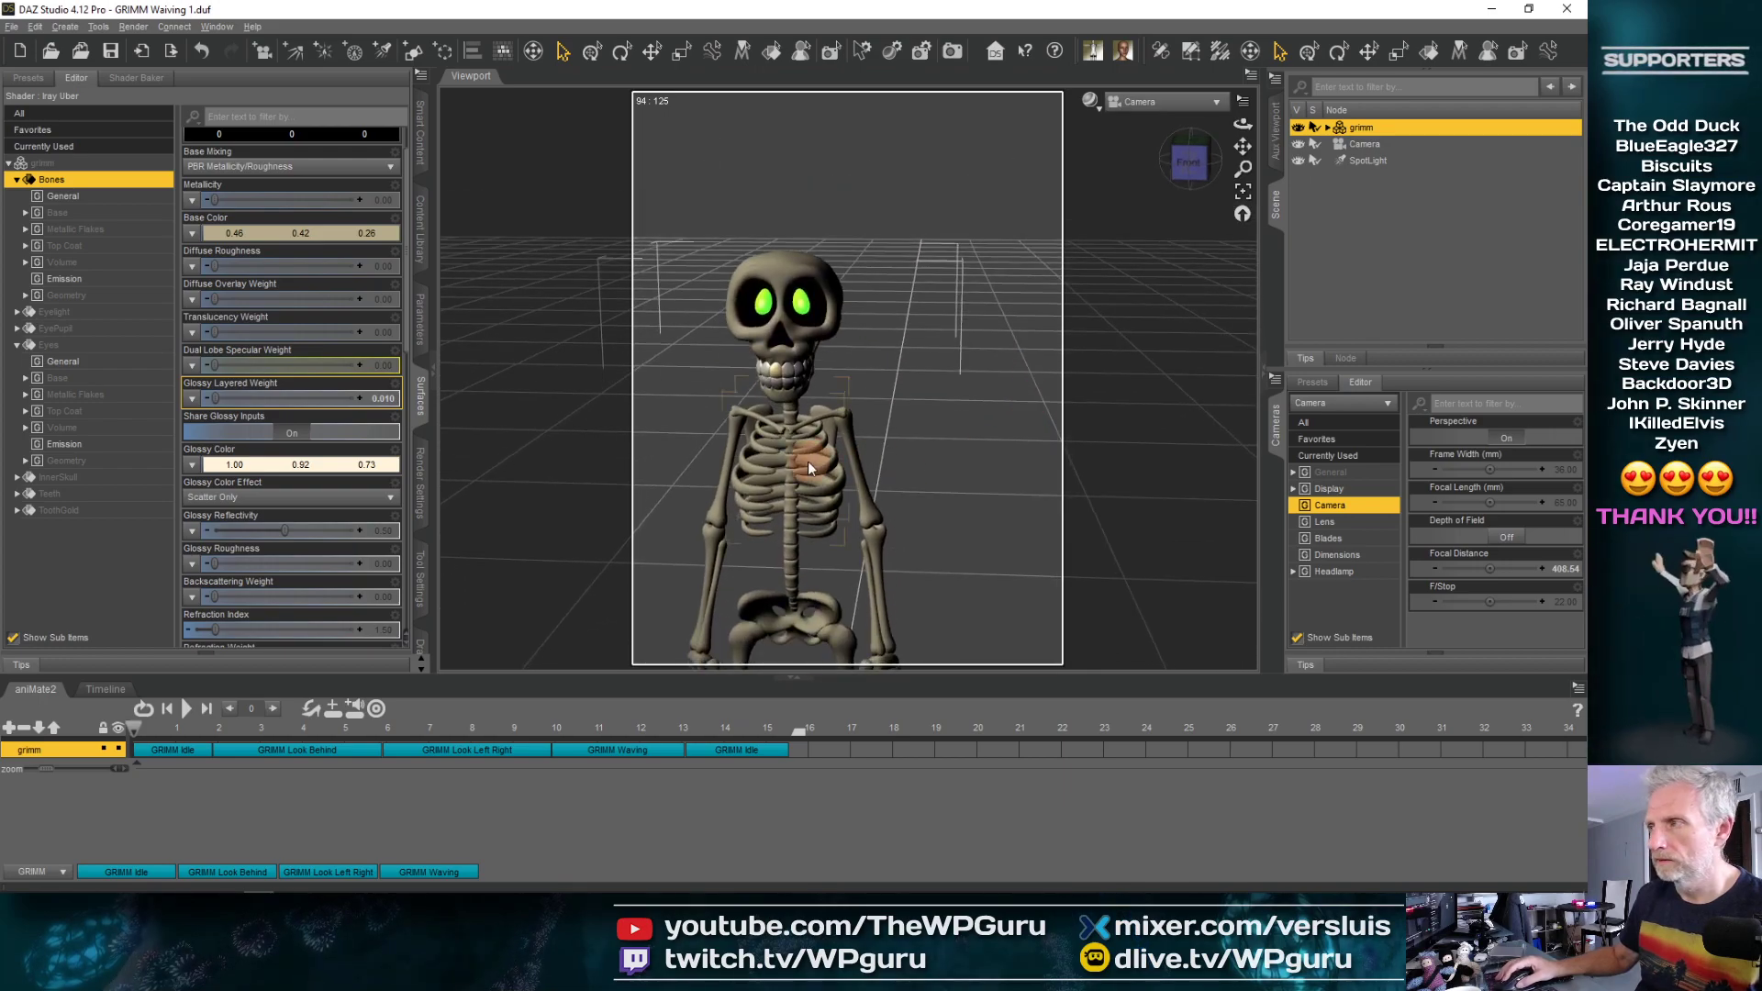
click(1243, 191)
middle_drag(891, 349, 923, 331)
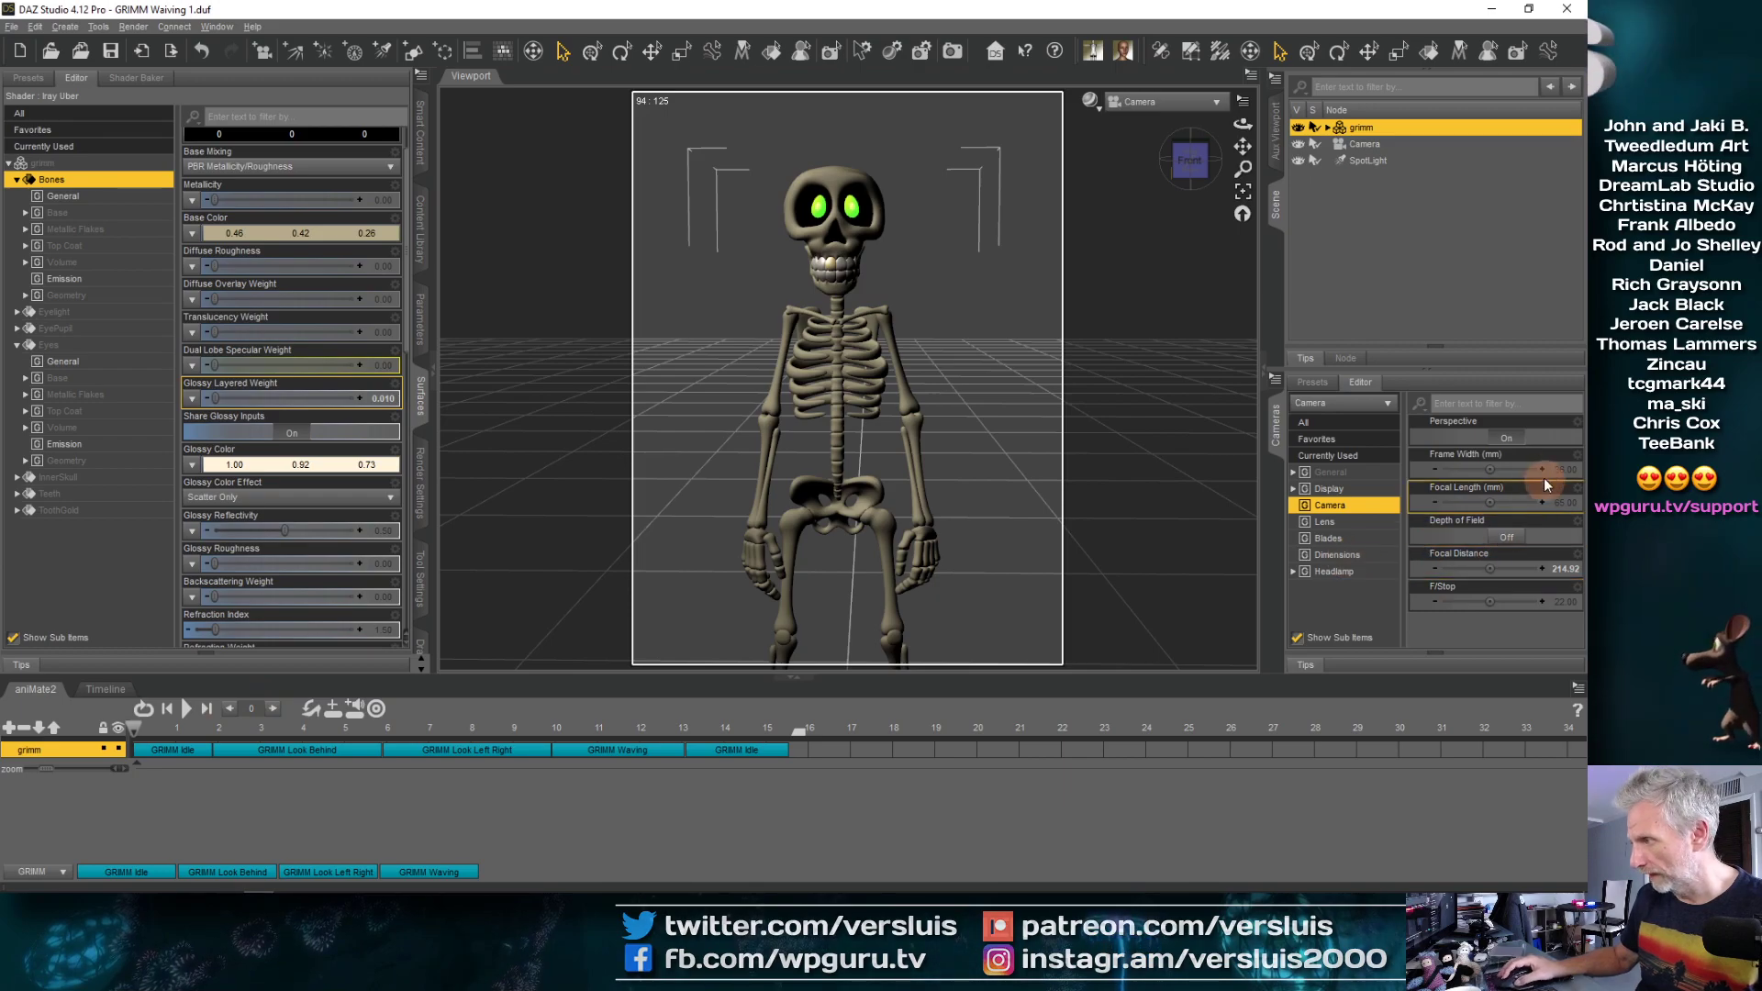
Set the camera's Focal Length to 38 mm
click(1561, 503)
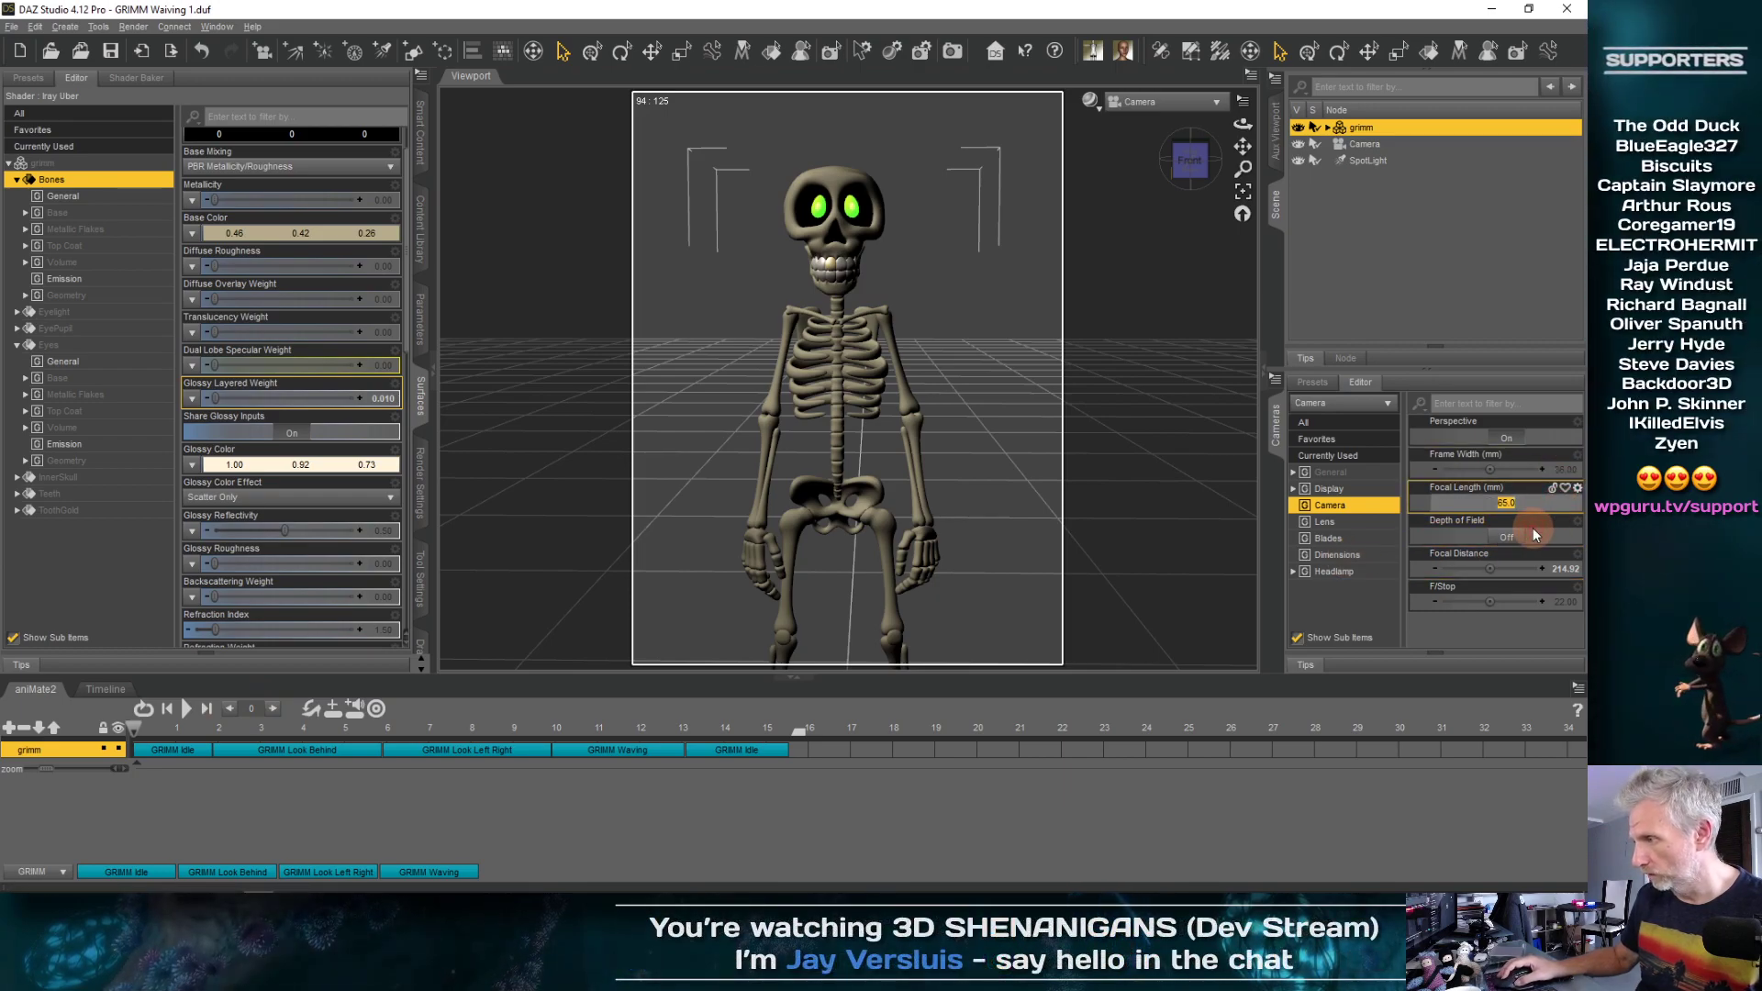
text(38)
key(Return)
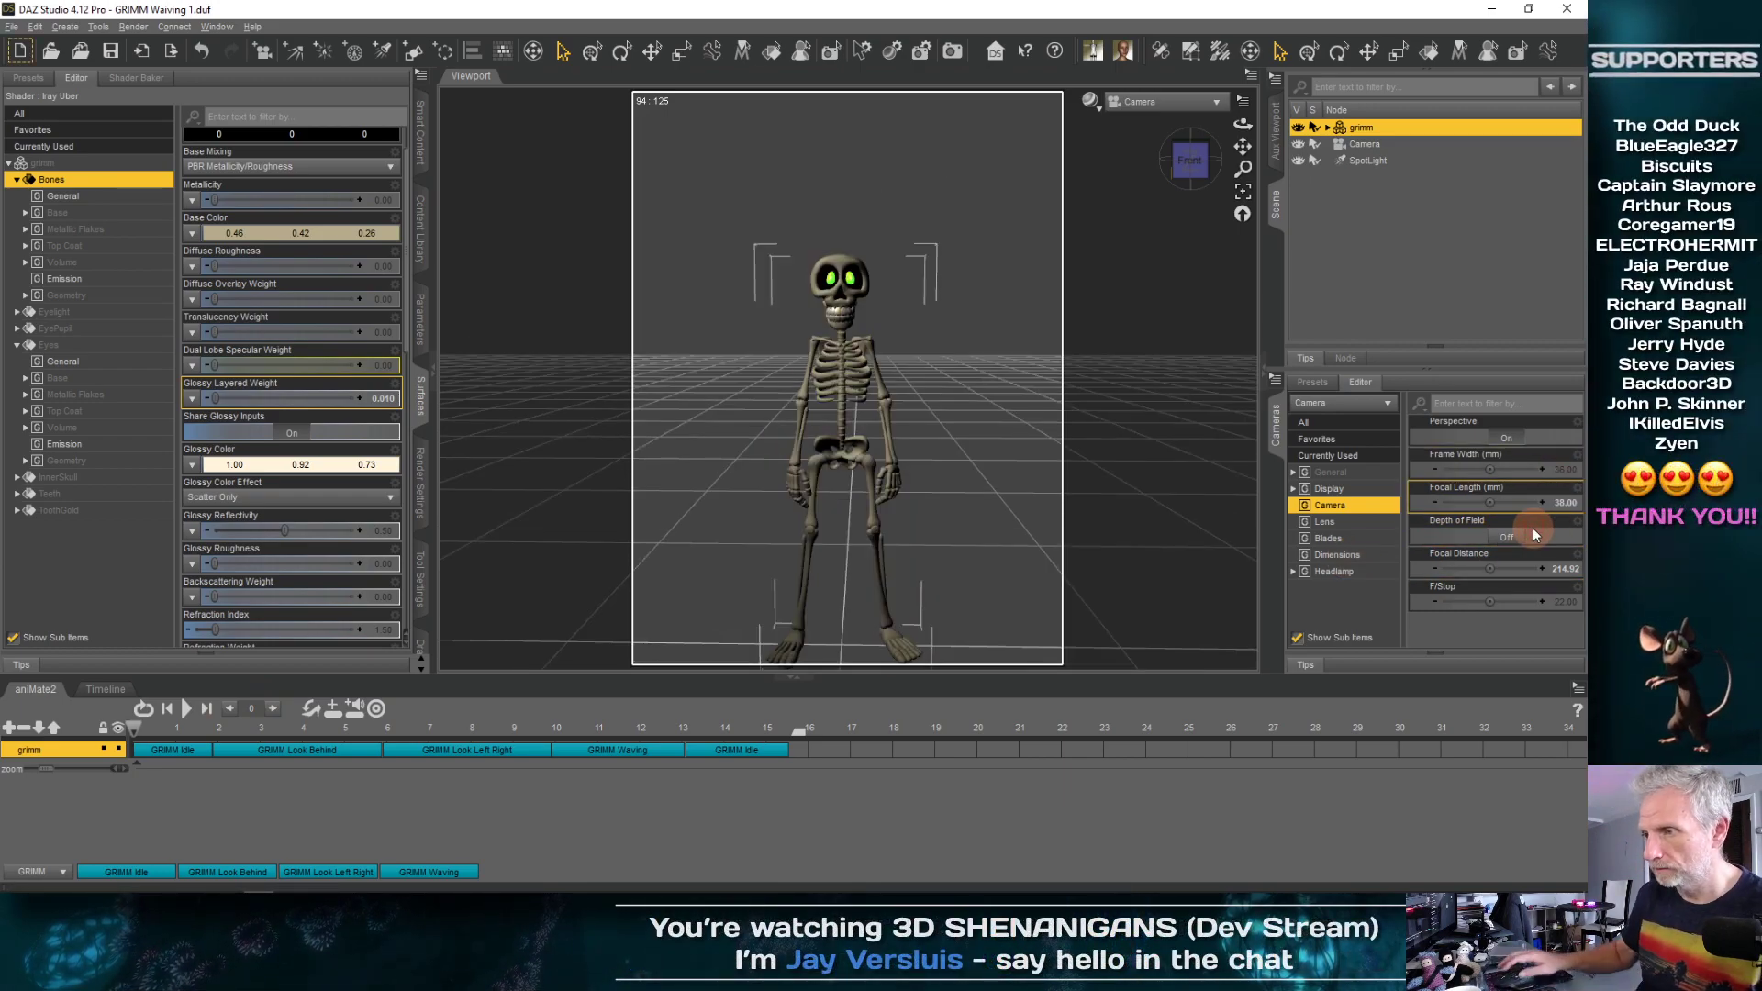
Dolly the camera in until the skeleton fills the frame from head to knees, and show the thirds guide
scroll(882, 367, up, 8)
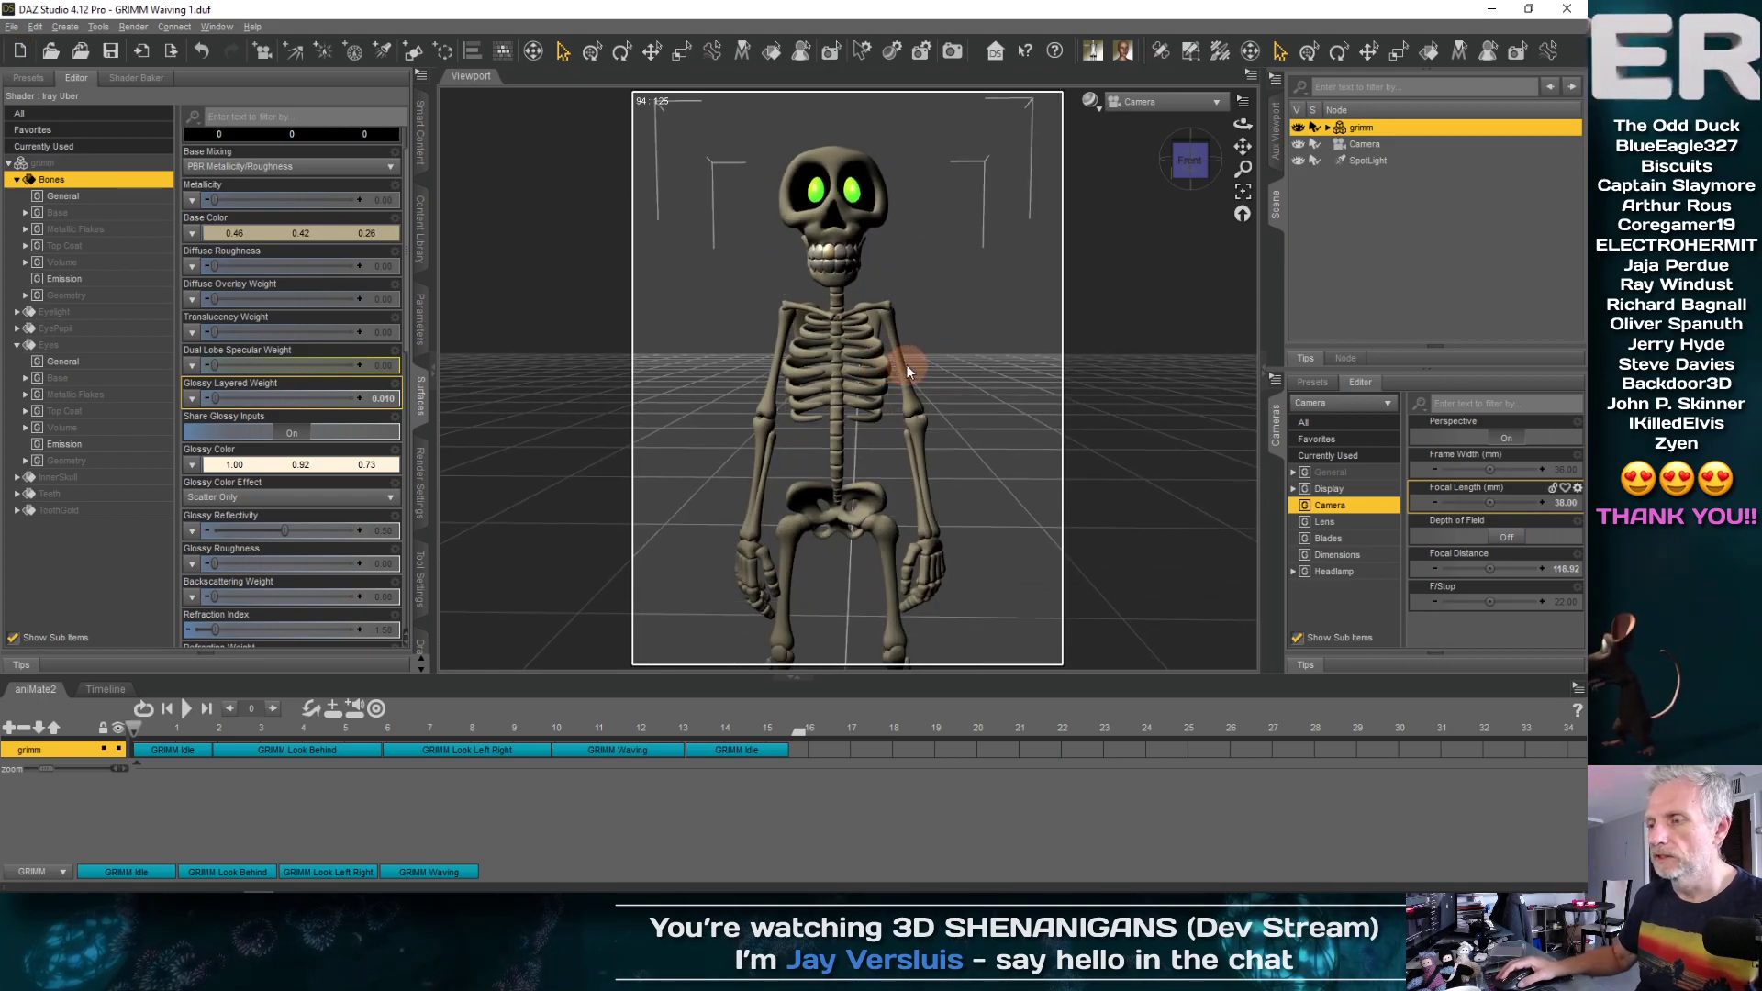
scroll(906, 366, down, 10)
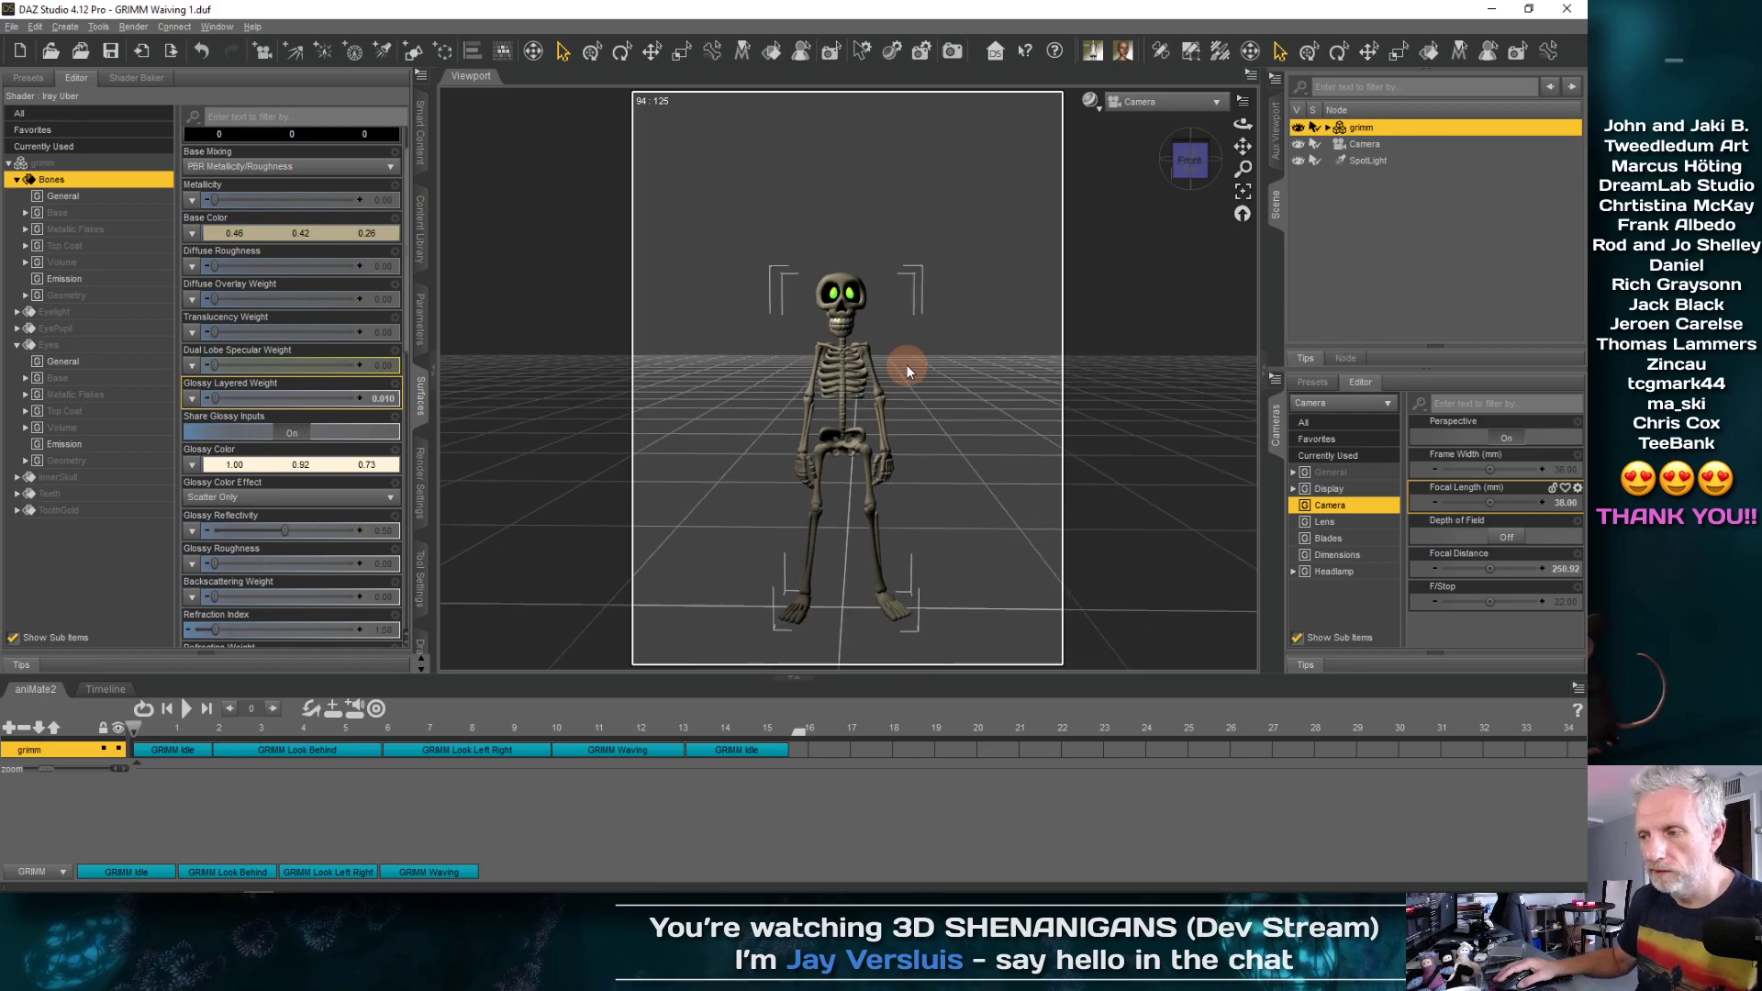
scroll(907, 365, up, 10)
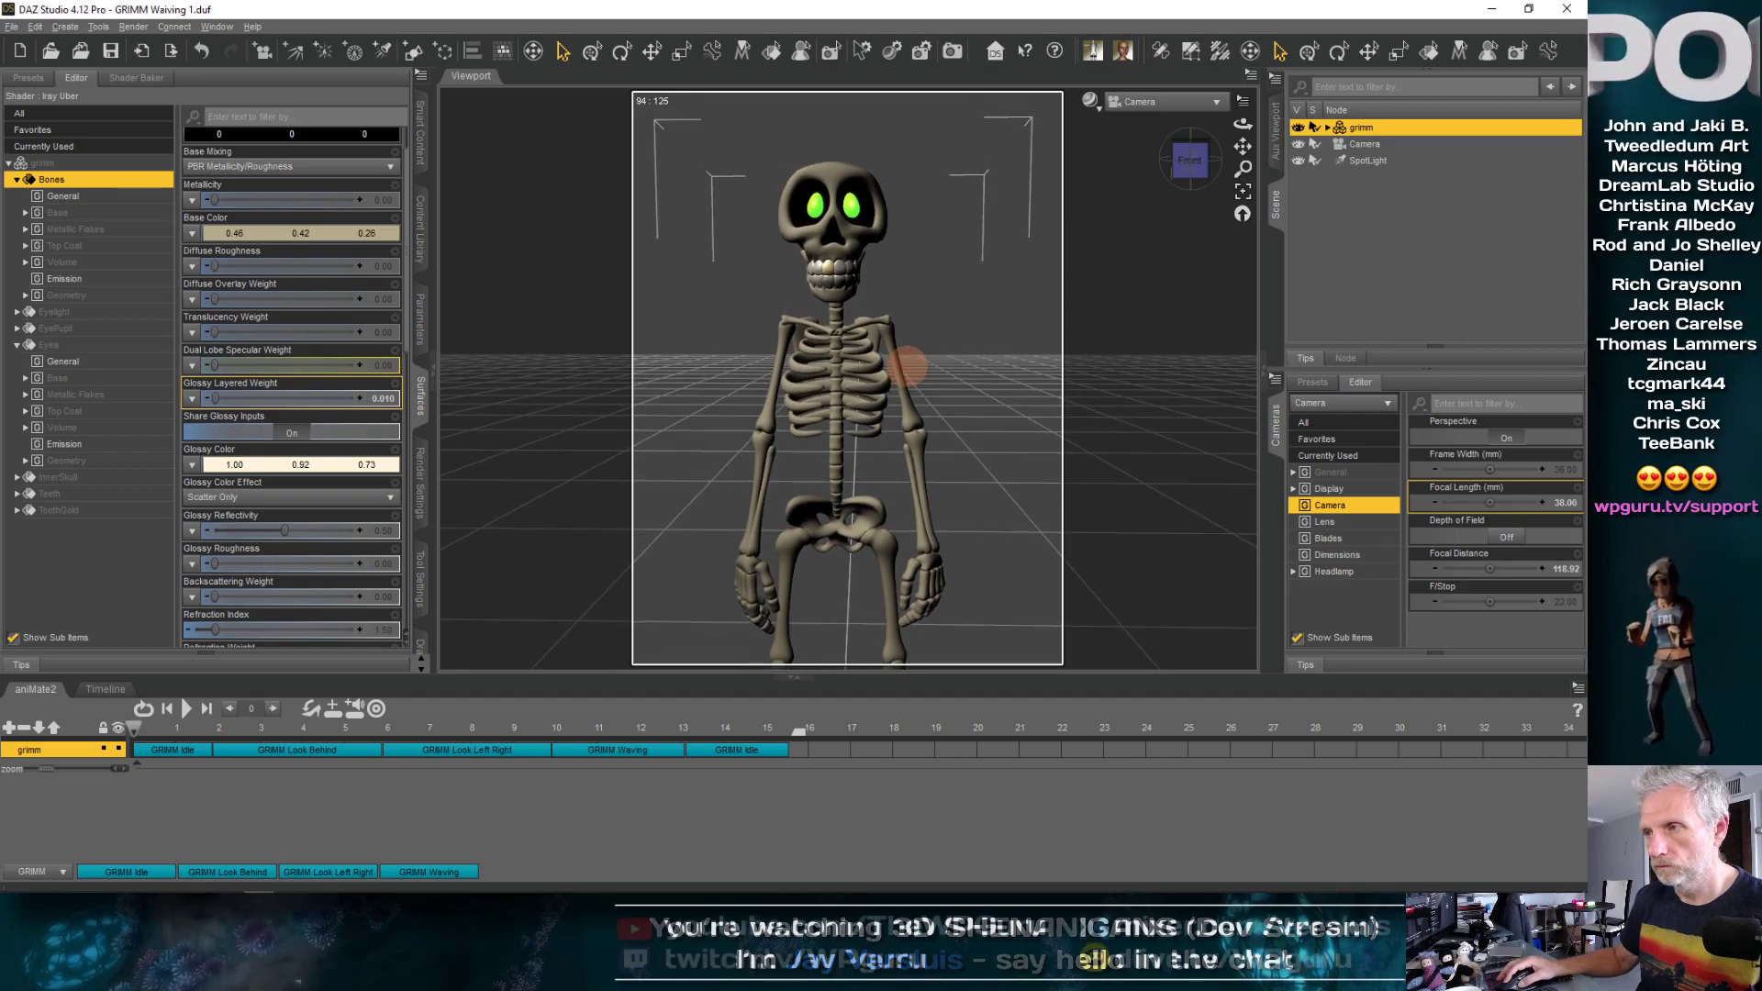
click(1243, 101)
click(1268, 190)
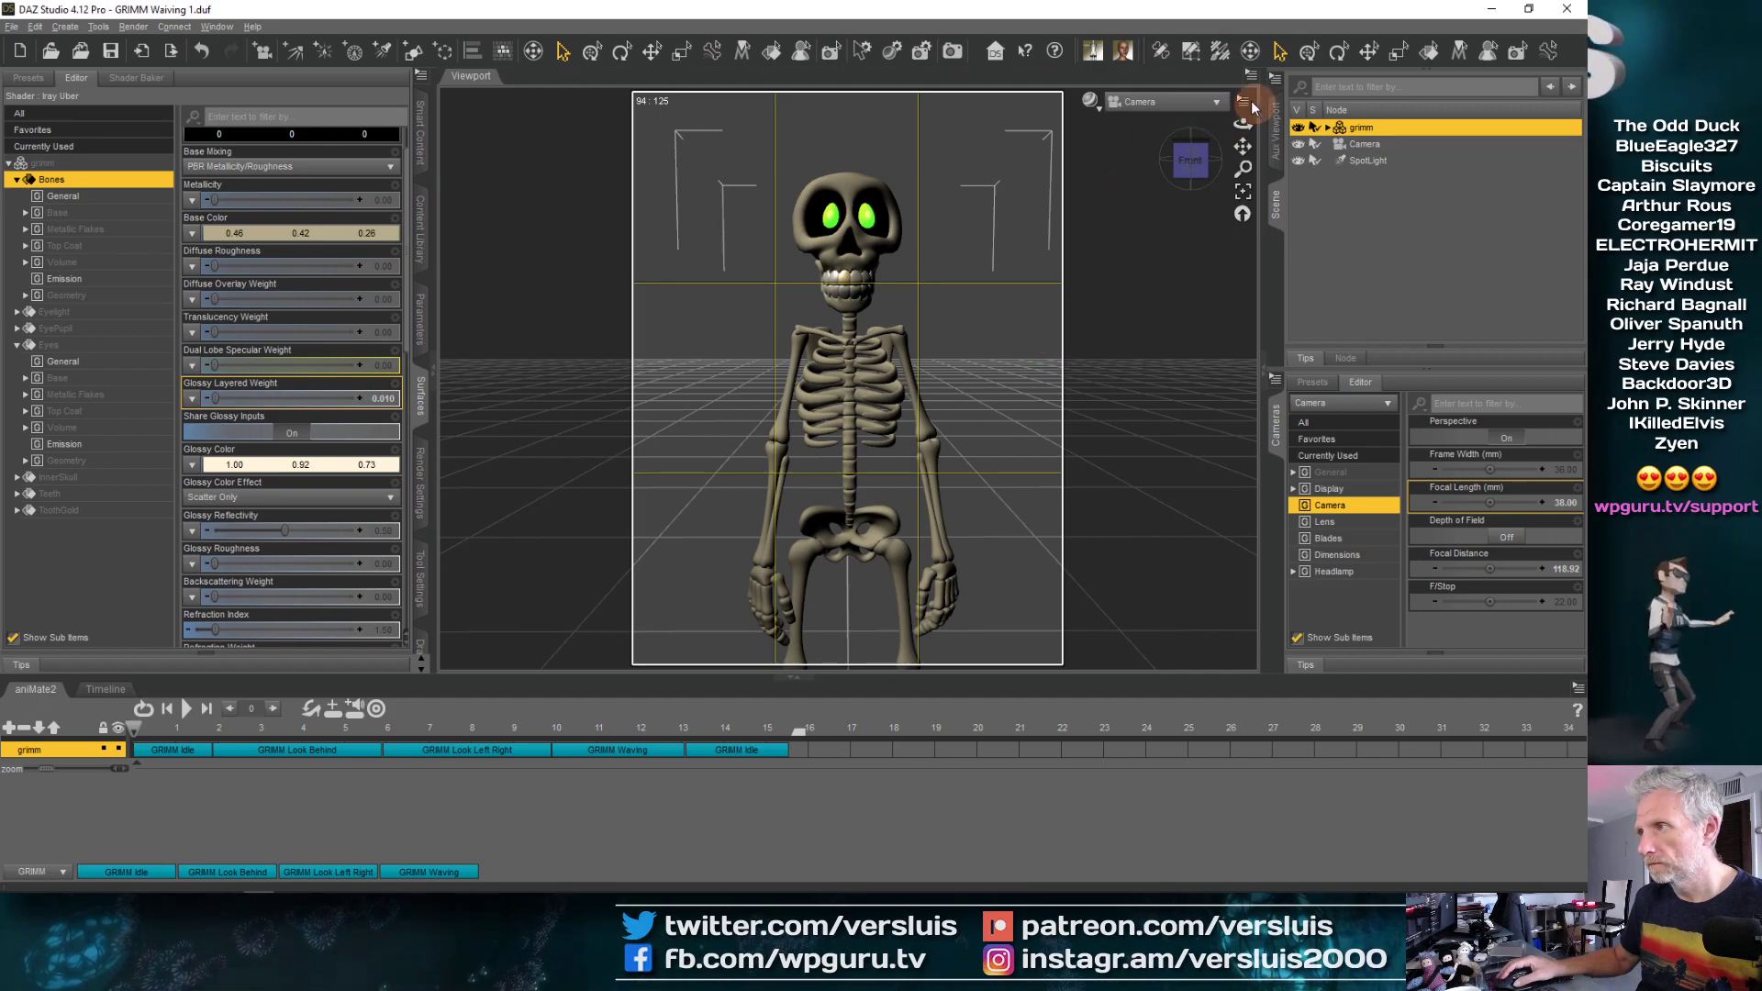
Shift the skeleton lower in the camera frame and scrub the aniMate2 clips to check headroom, ending at frame 0
drag(135, 730, 250, 758)
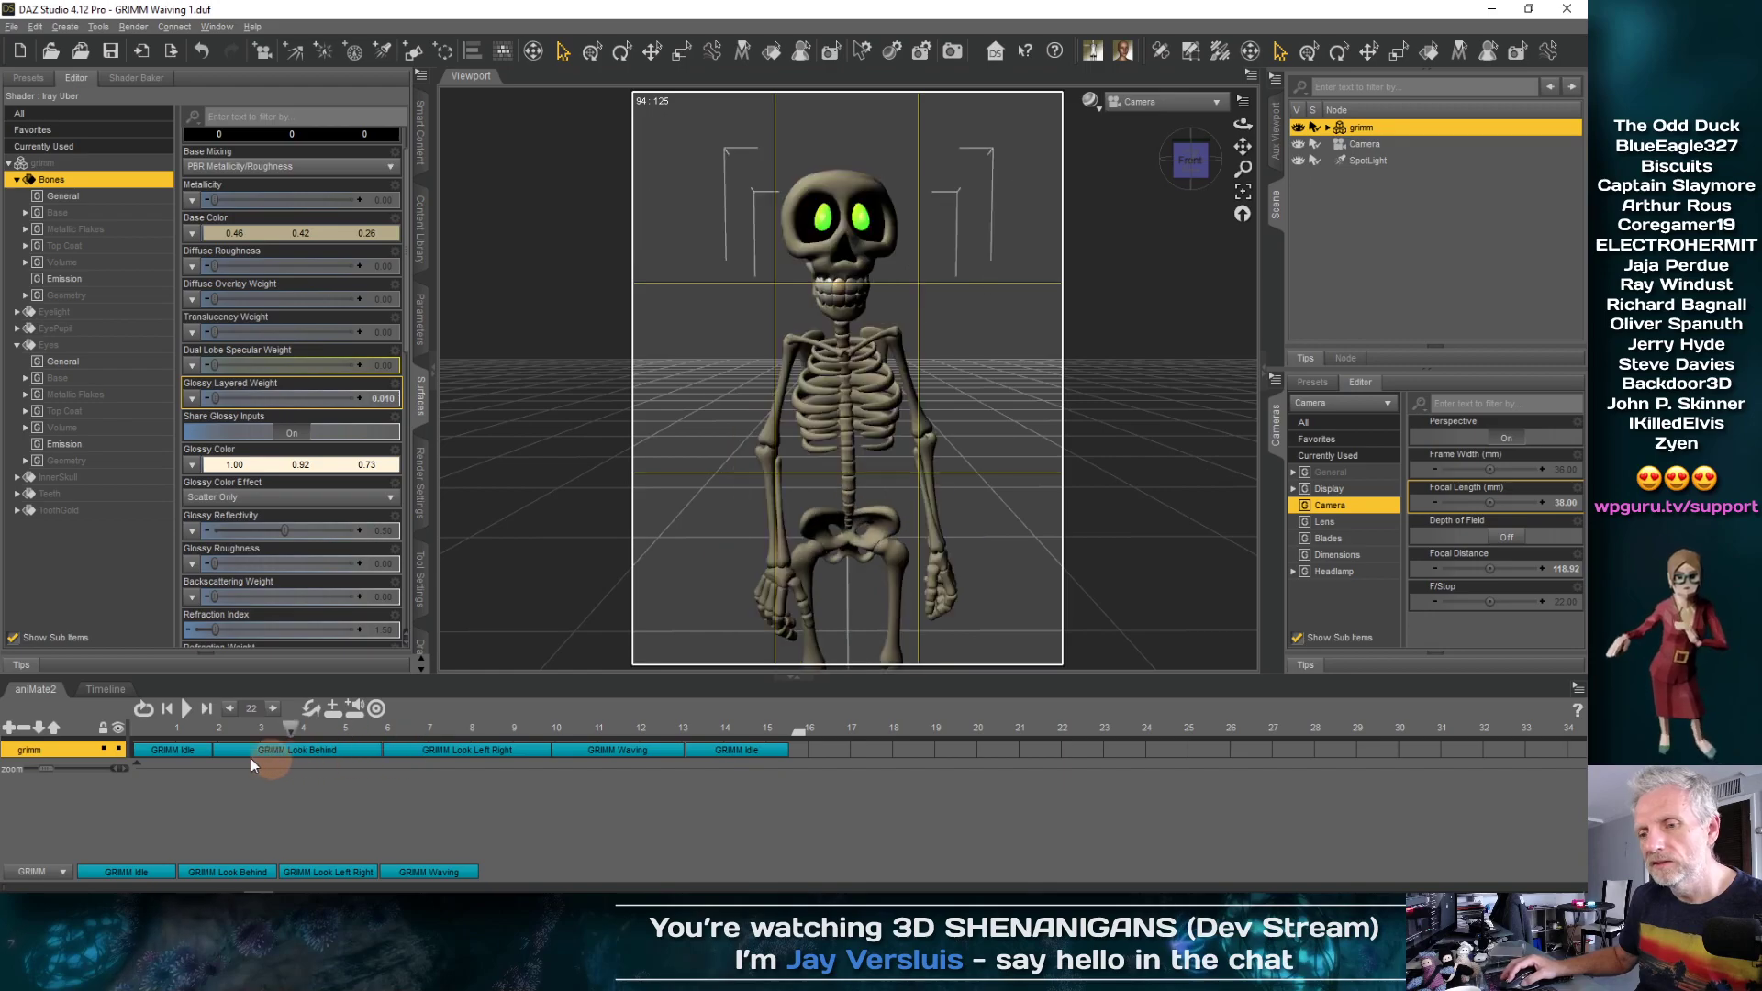
drag(676, 512, 771, 426)
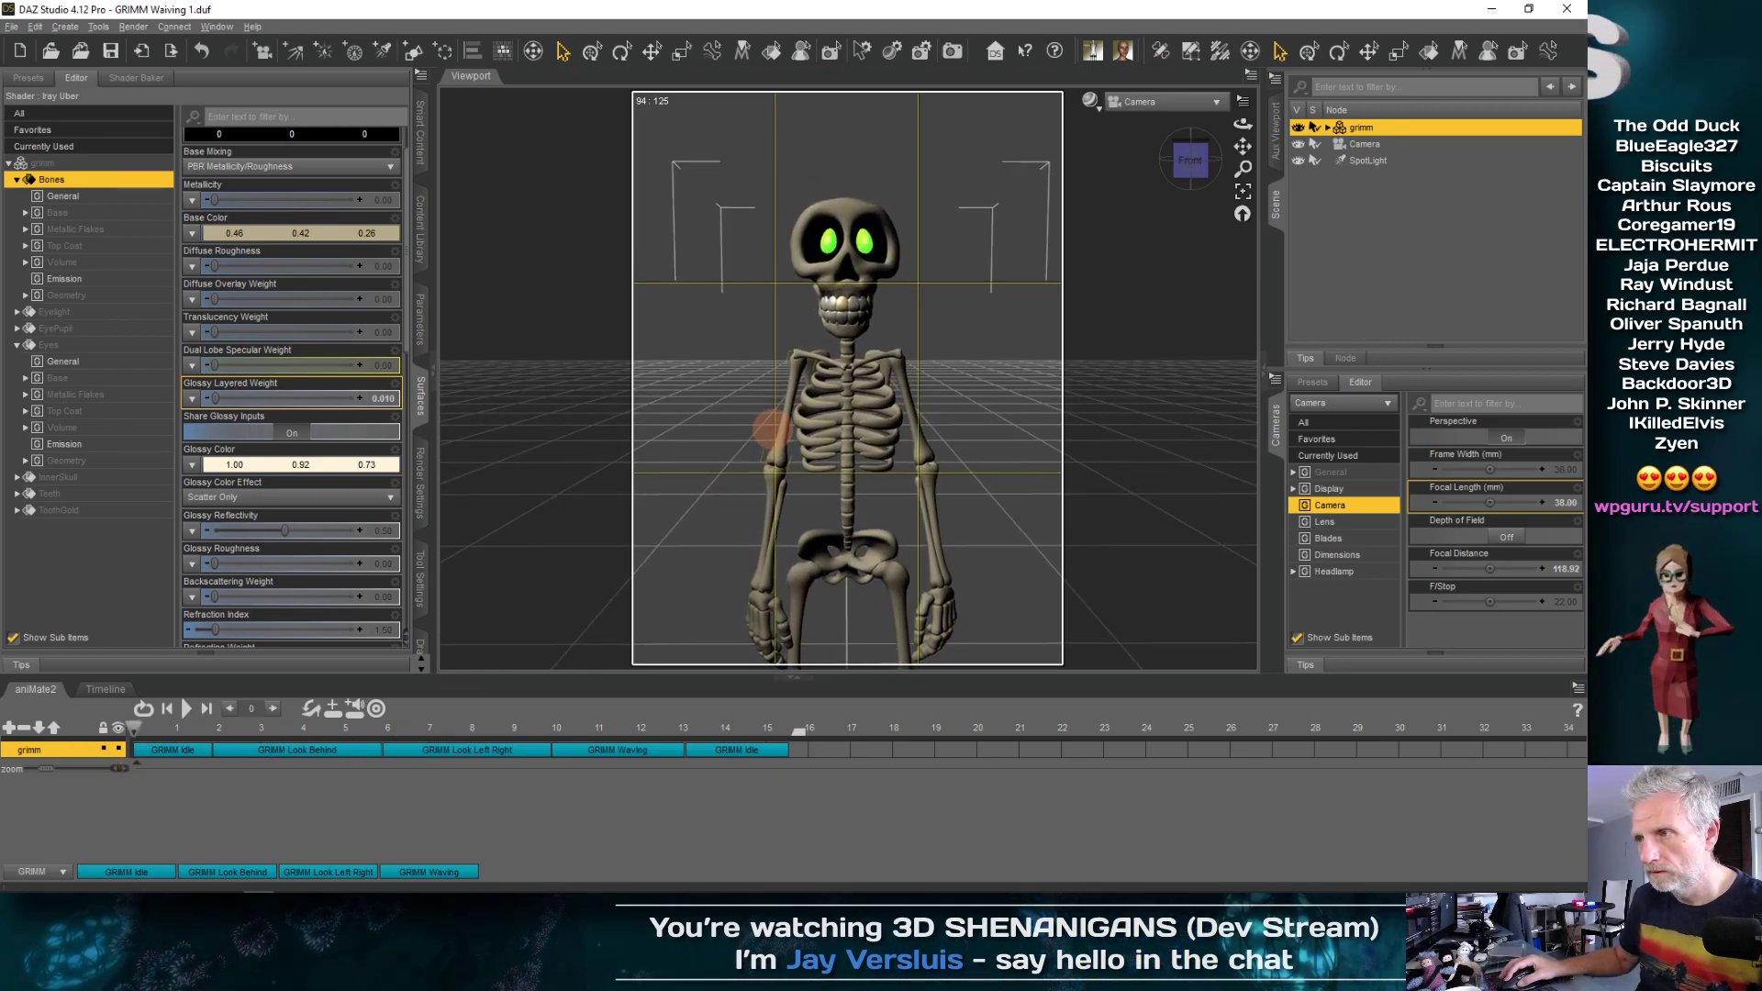
click(202, 728)
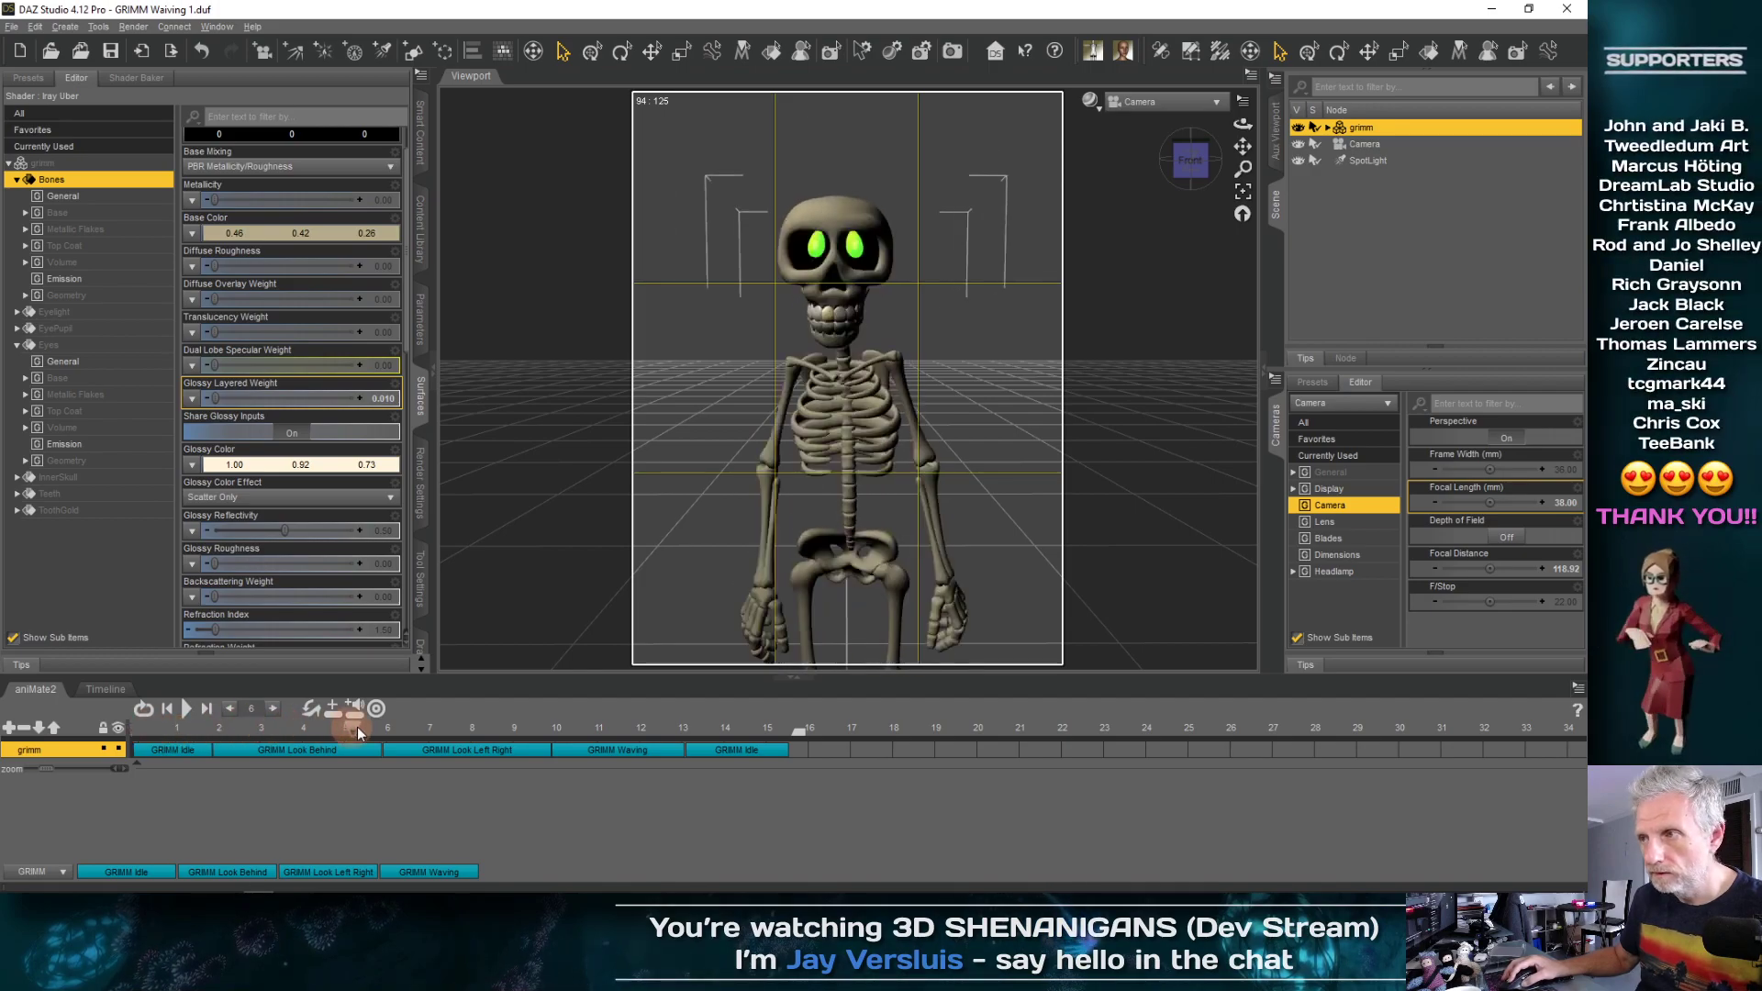
drag(547, 725, 604, 722)
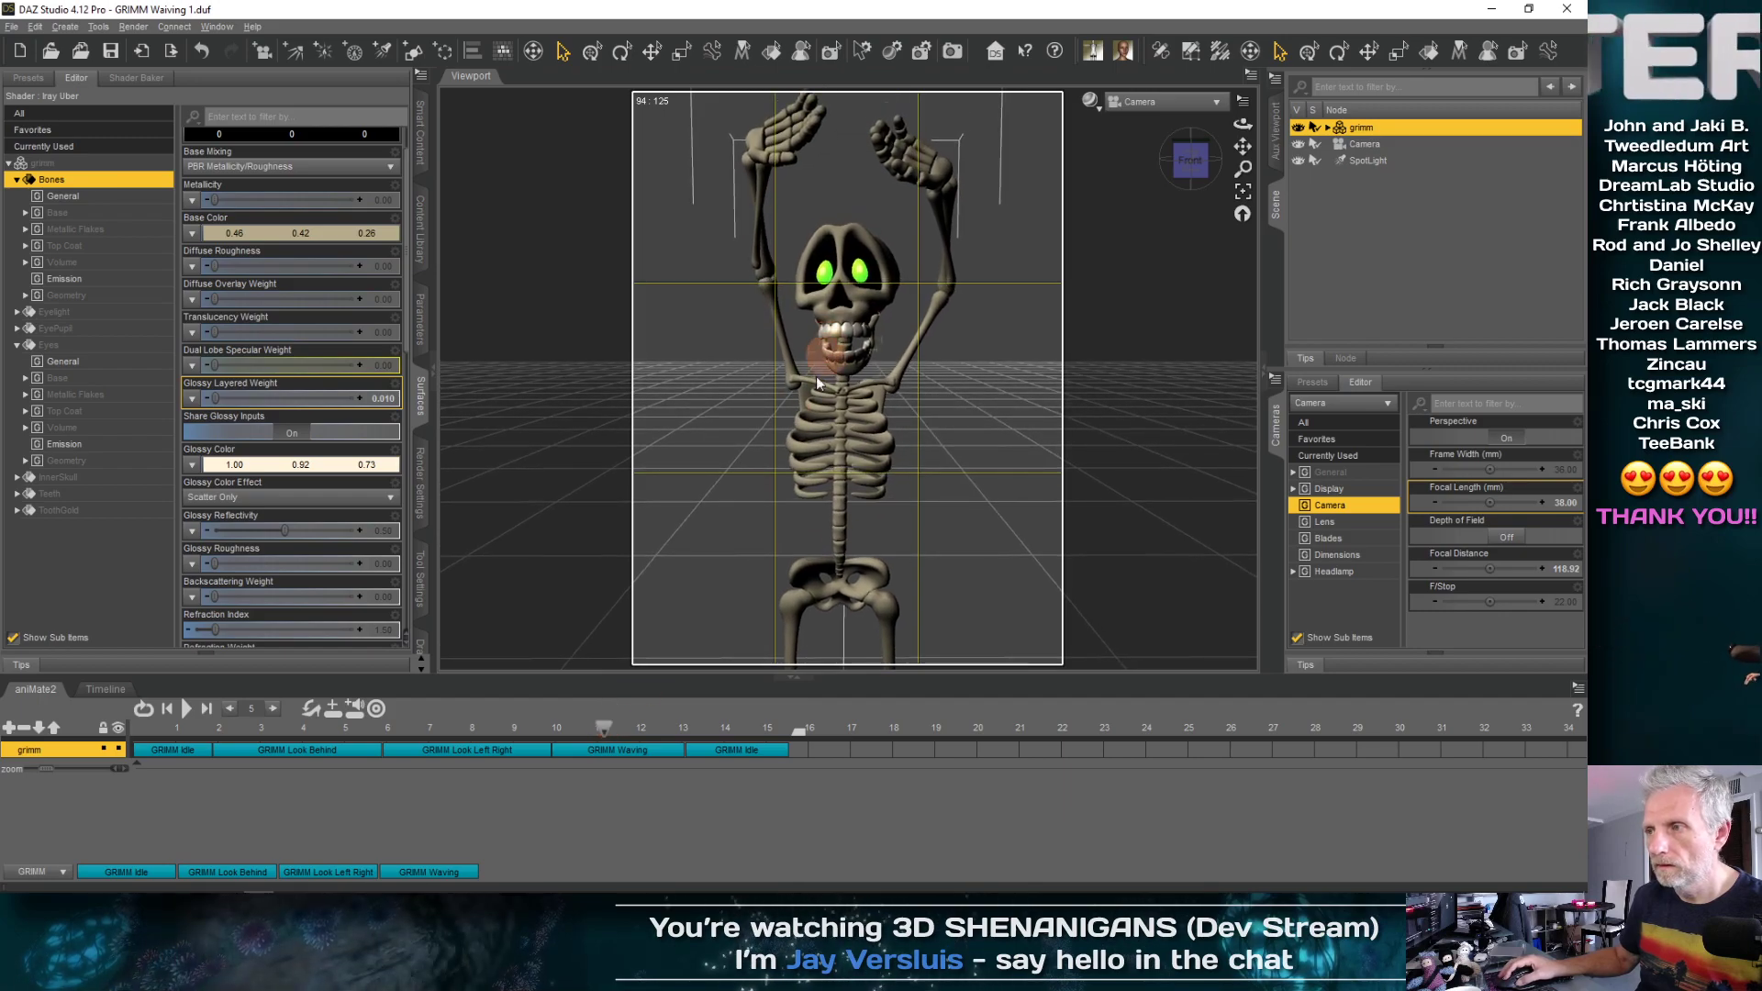
drag(560, 717, 126, 728)
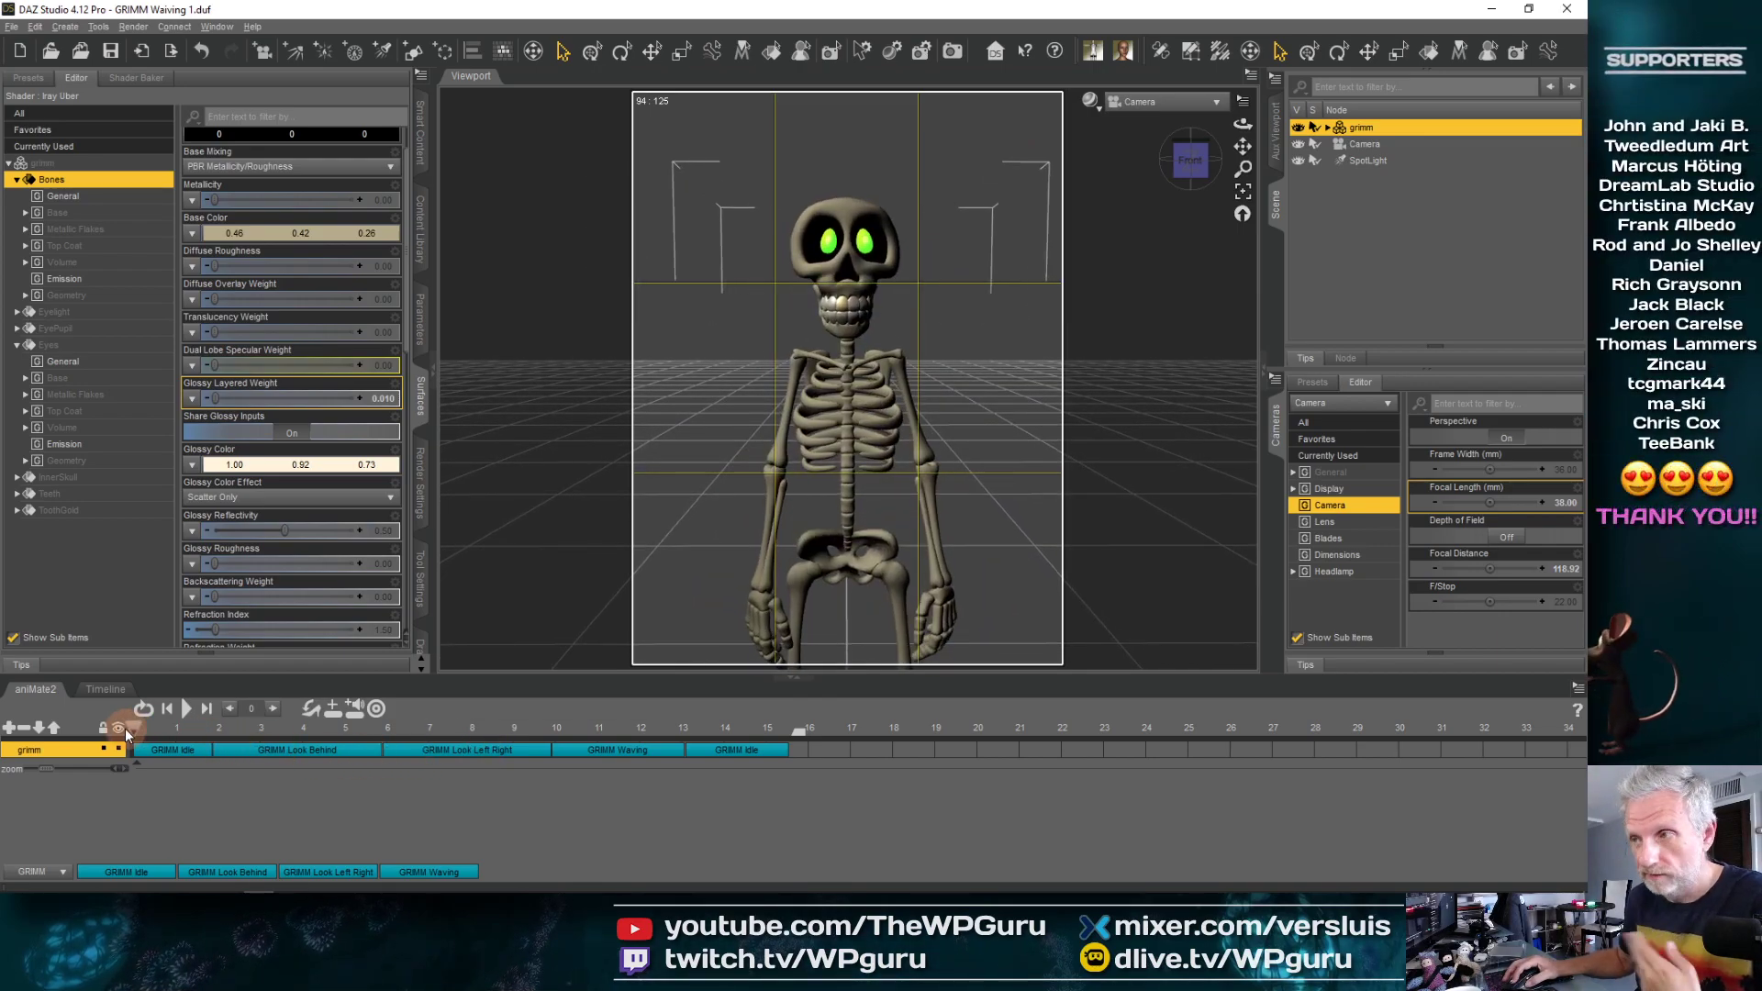
mouse_move(126, 732)
mouse_down()
mouse_move(658, 734)
mouse_move(135, 741)
mouse_up()
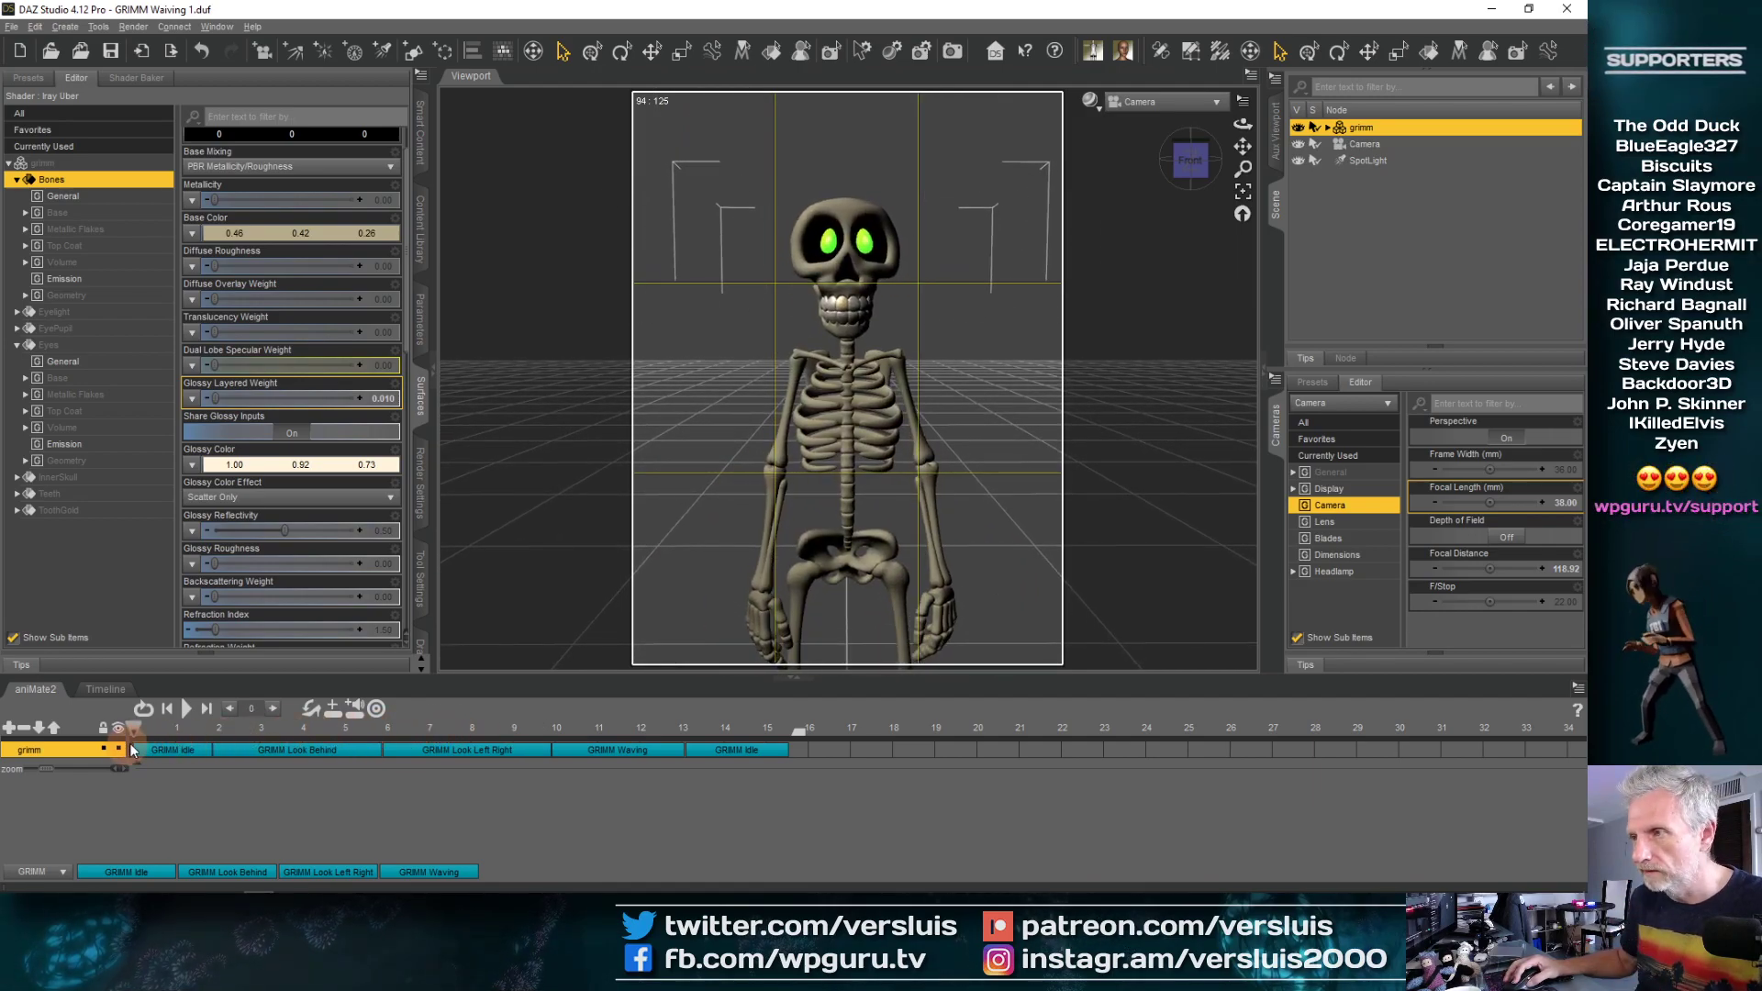
Delete the stray Camera keyframe near frame 335 in the Timeline
click(106, 689)
drag(697, 677, 731, 415)
click(18, 514)
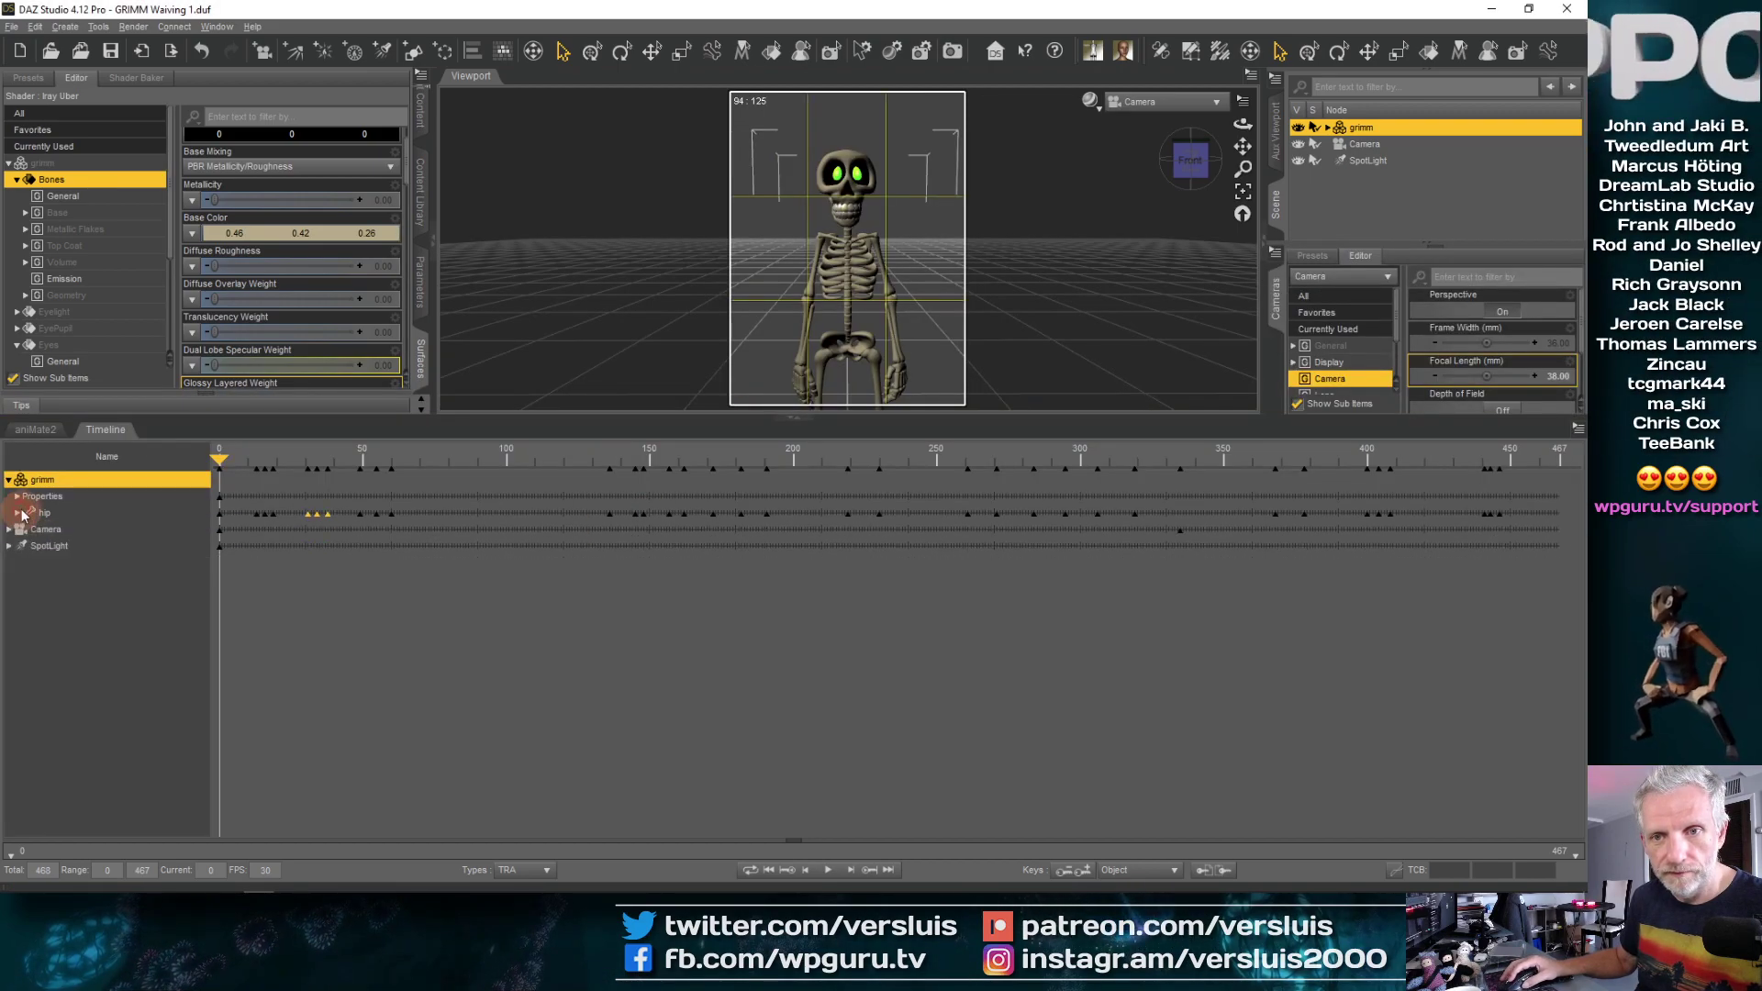
click(46, 529)
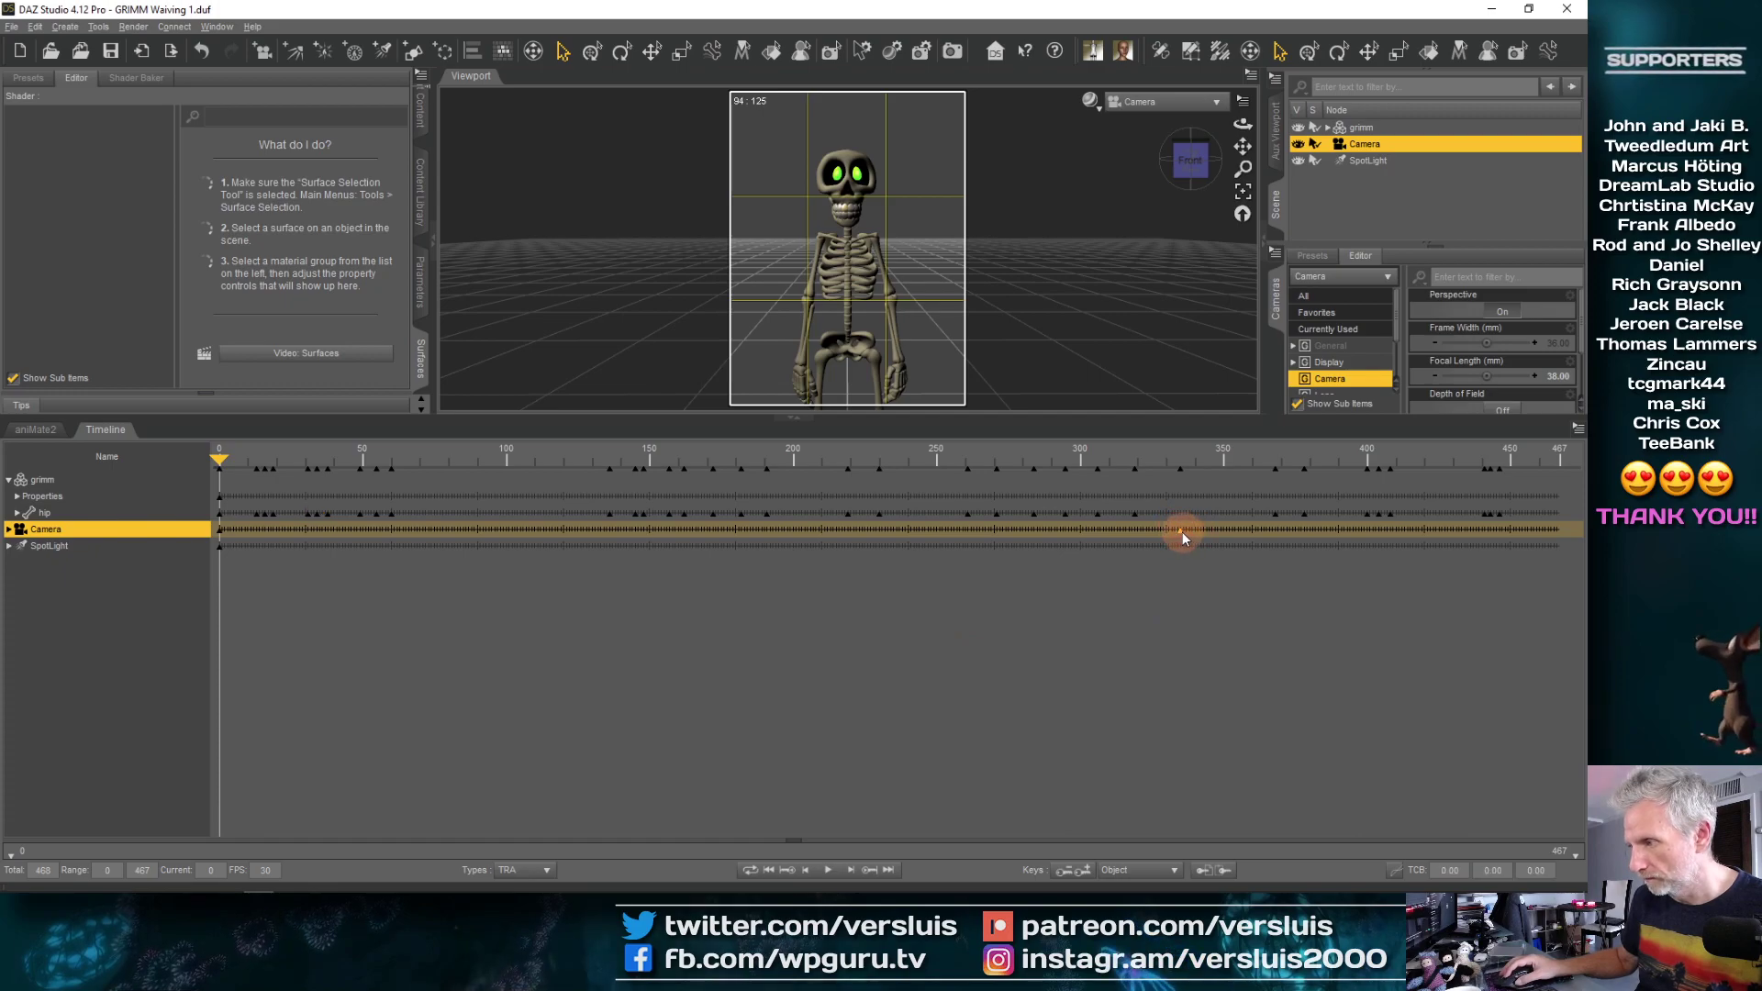
drag(295, 541, 202, 543)
drag(558, 417, 537, 751)
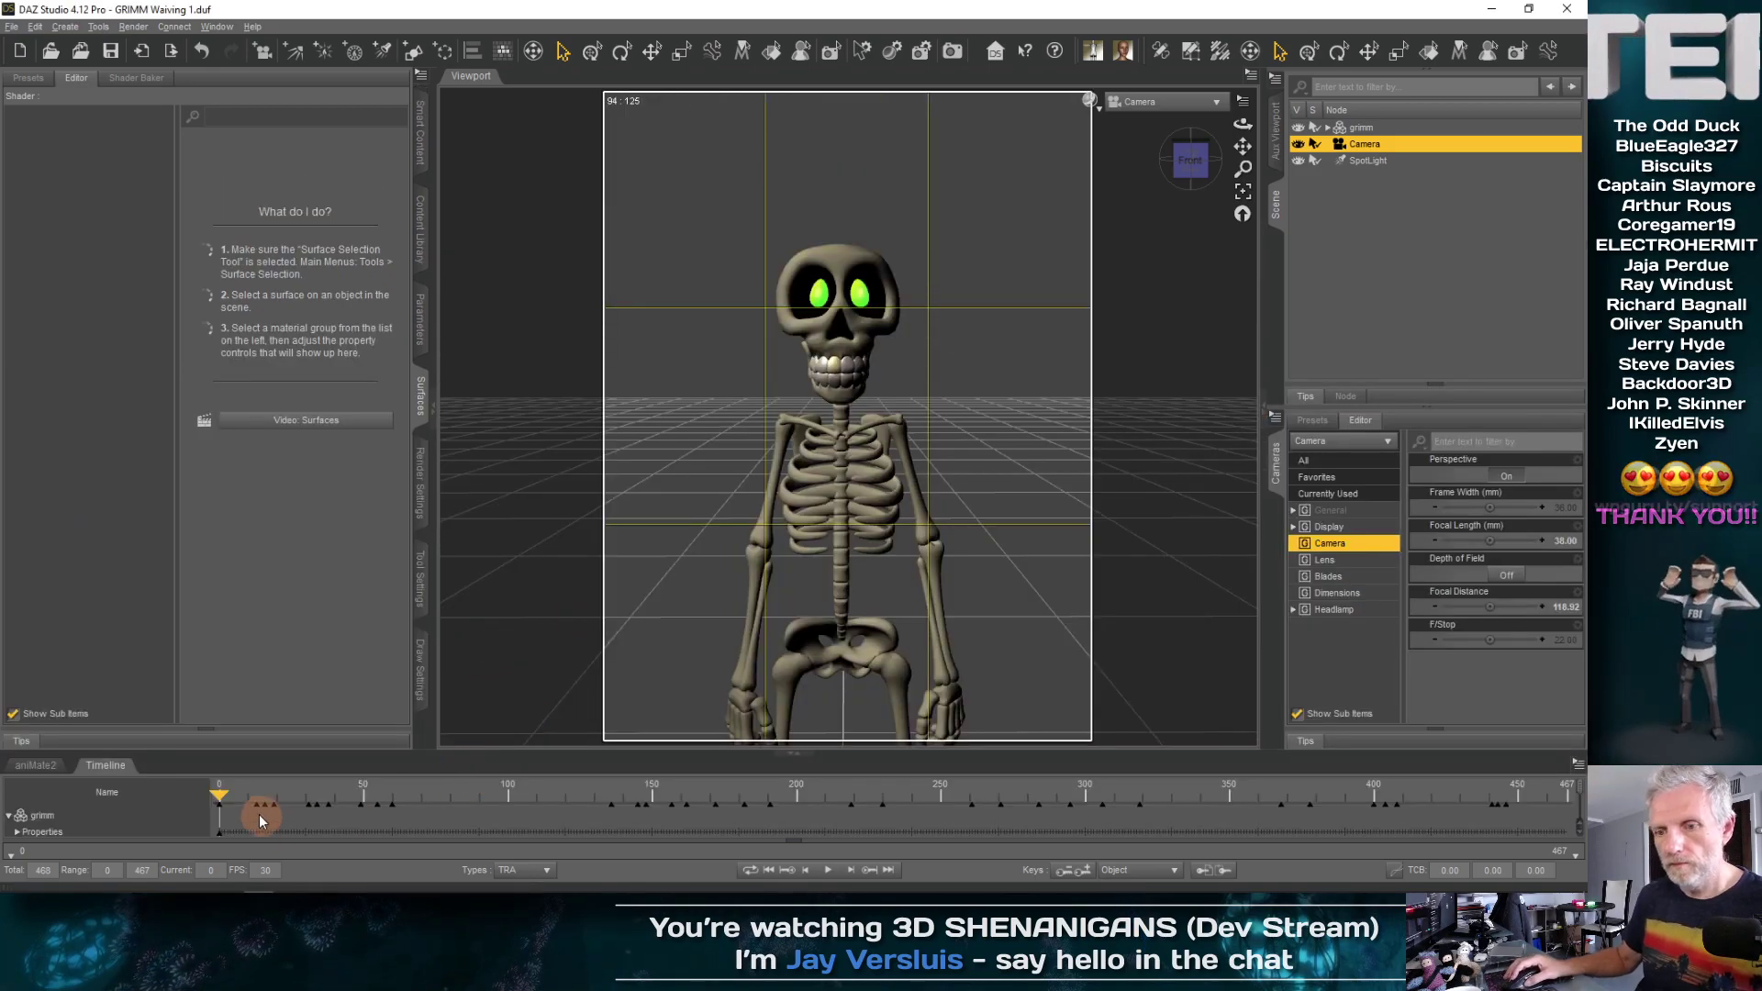
Scrub the Timeline through the look-around and waving poses to check the framing, and return to frame 0
click(285, 791)
drag(425, 754, 426, 725)
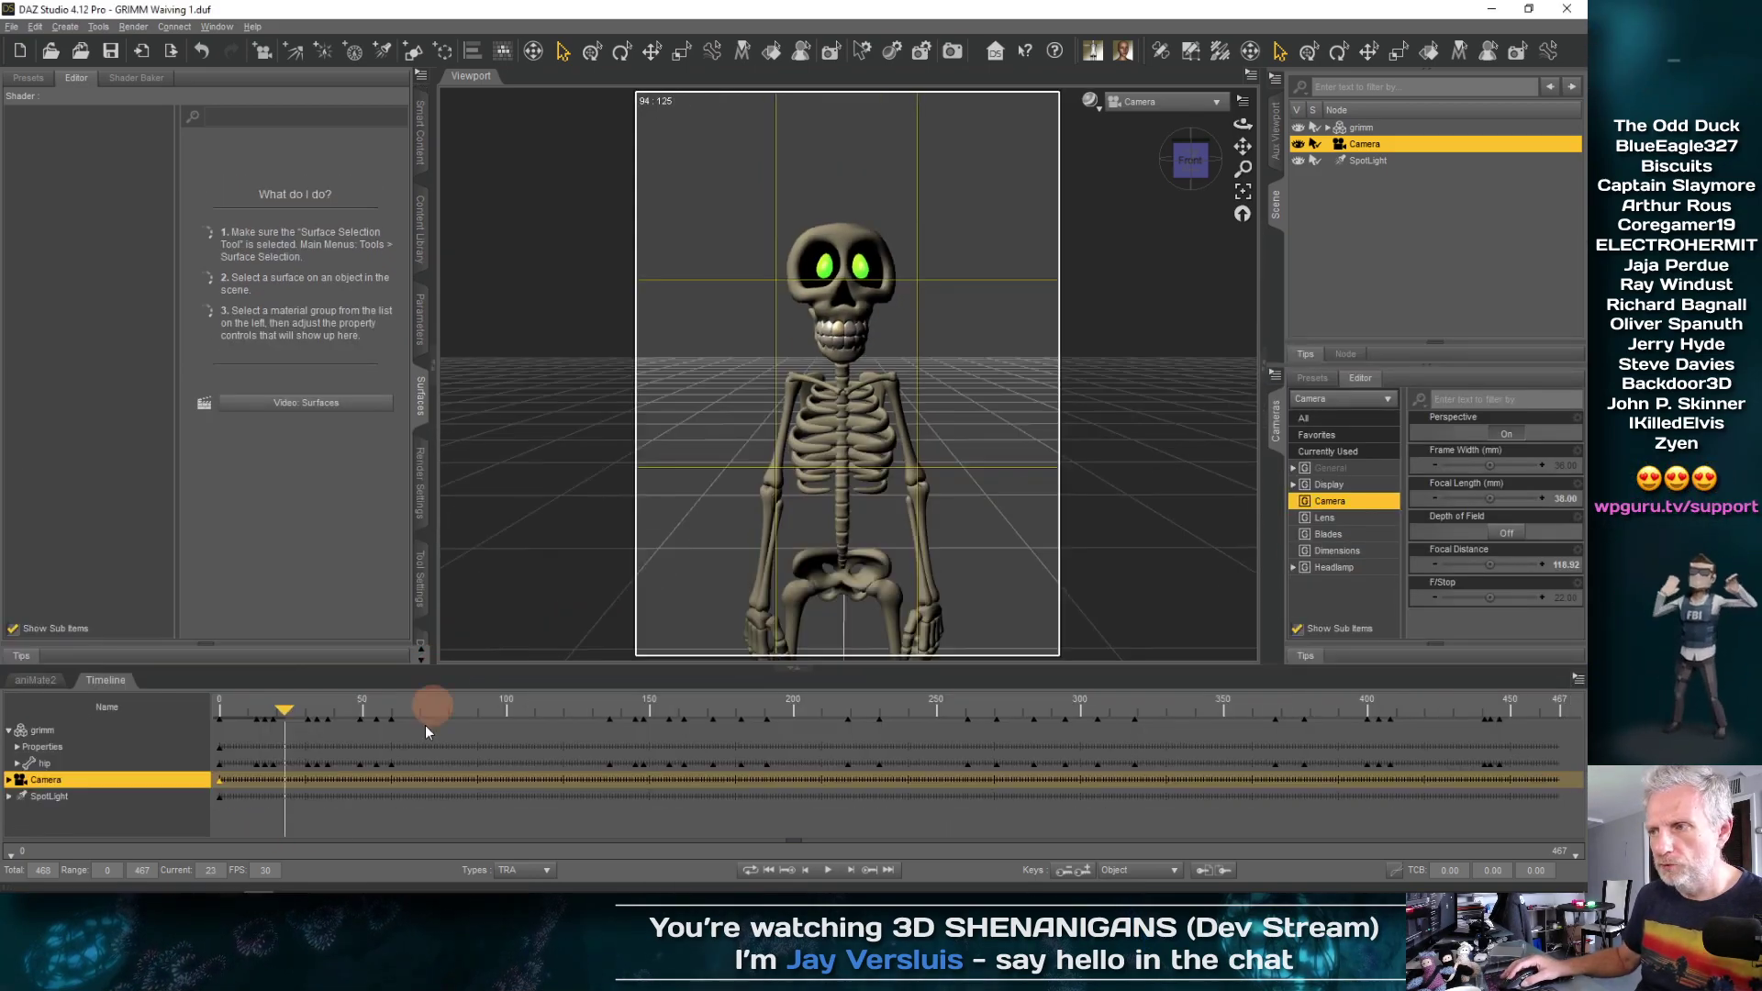
drag(283, 708, 763, 709)
drag(890, 698, 1148, 681)
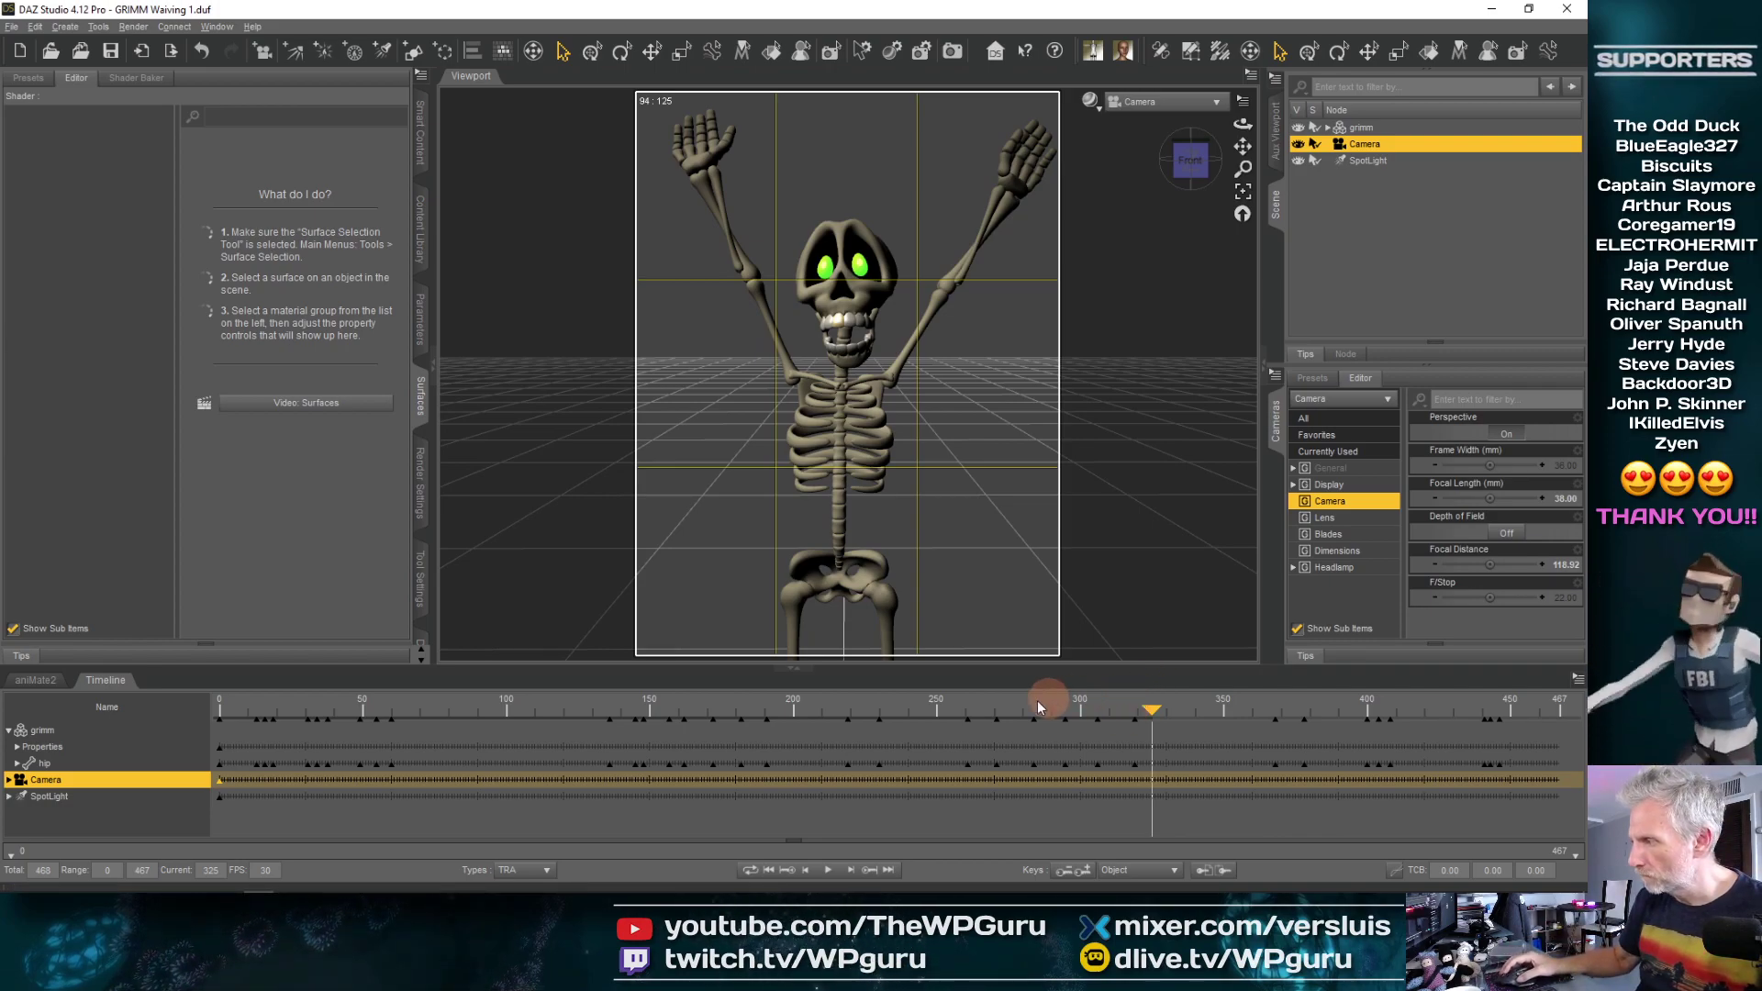
drag(1158, 721, 1207, 710)
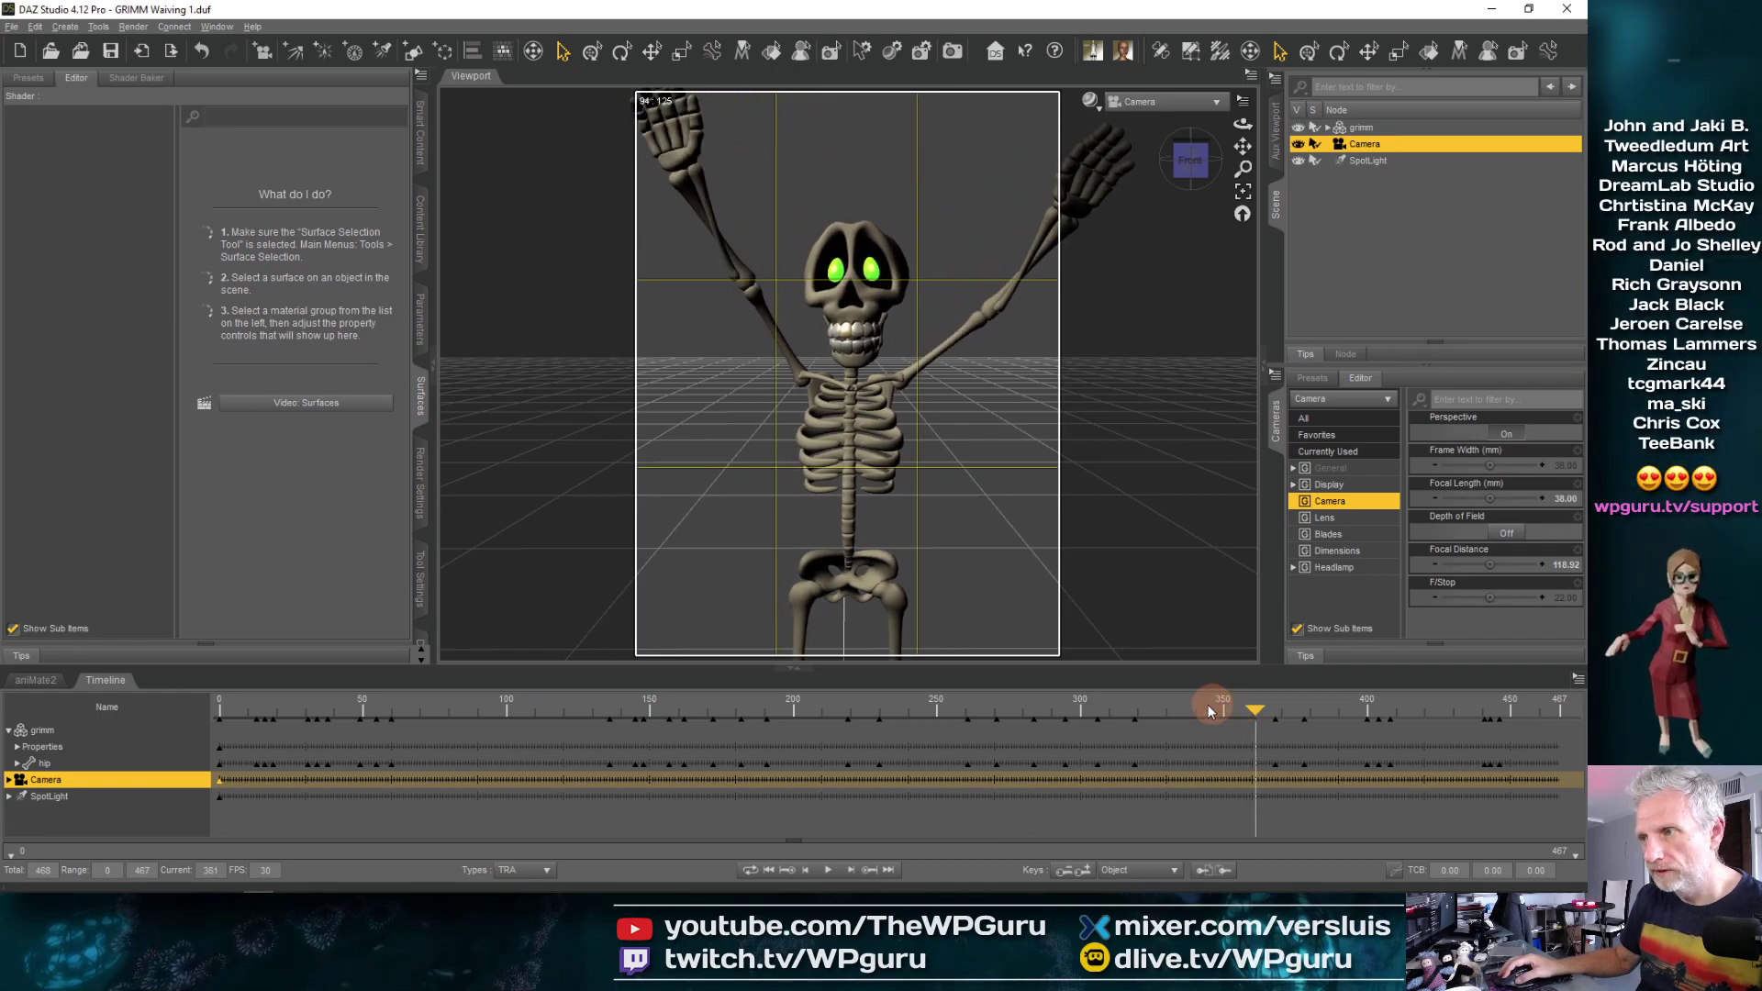
drag(795, 714, 603, 709)
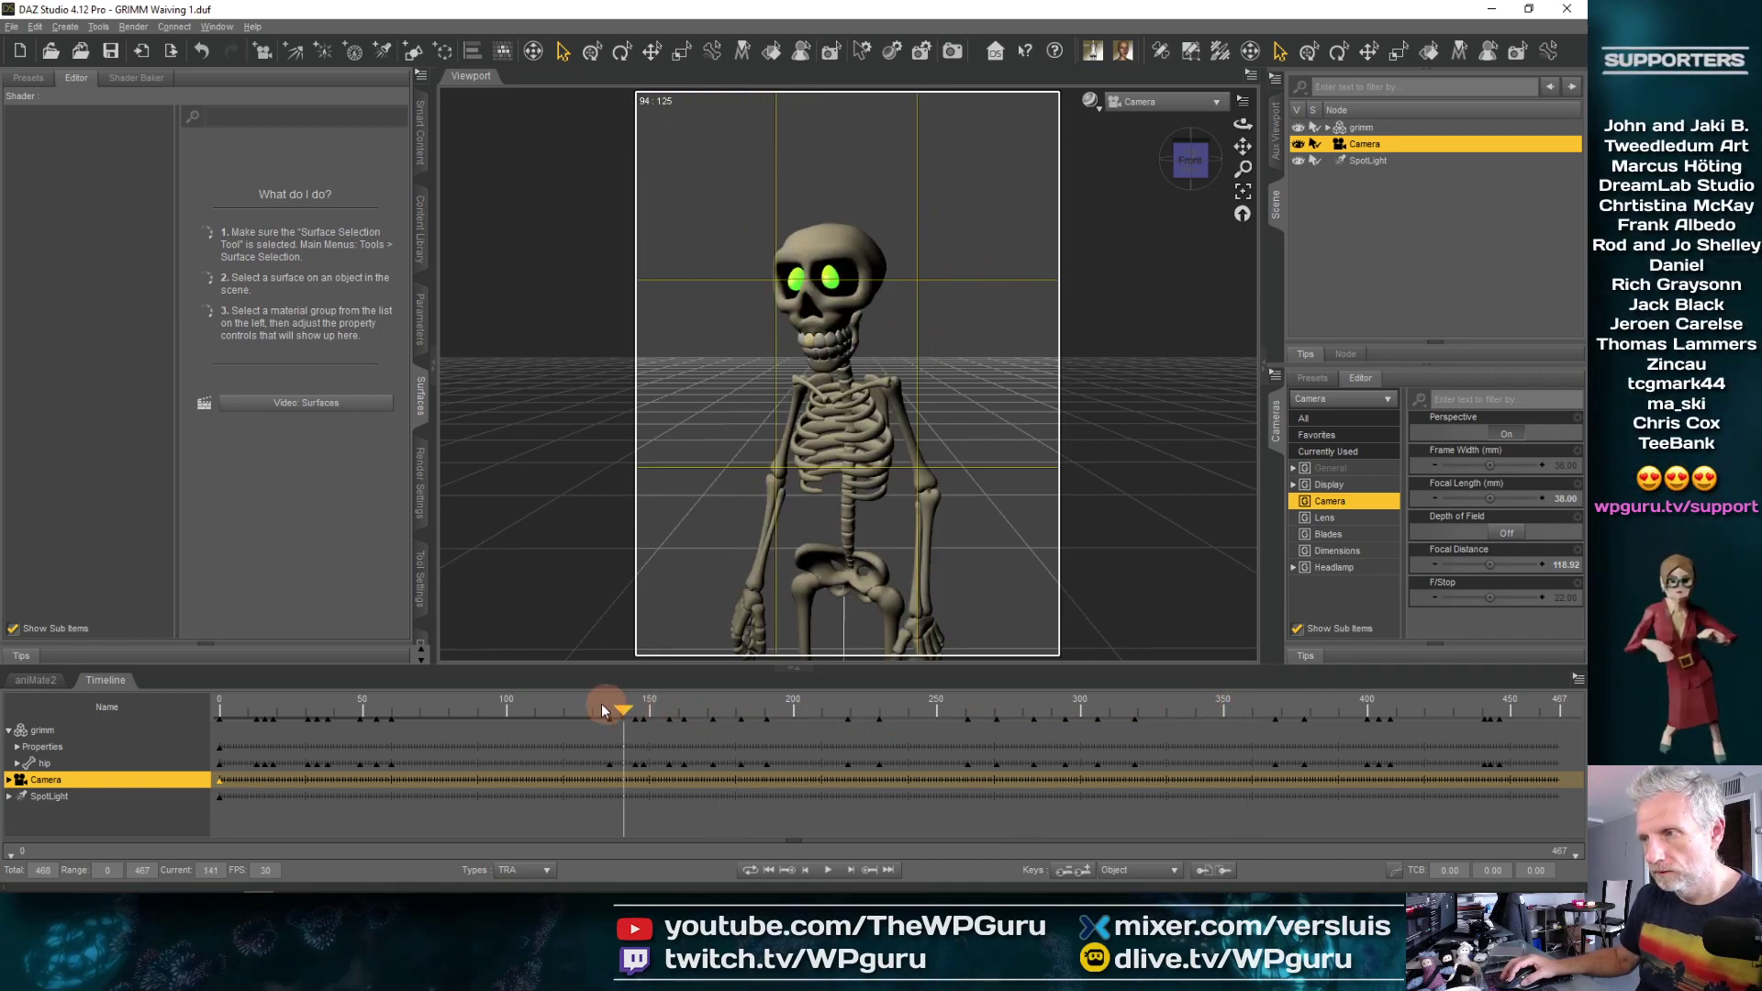
drag(347, 703, 182, 716)
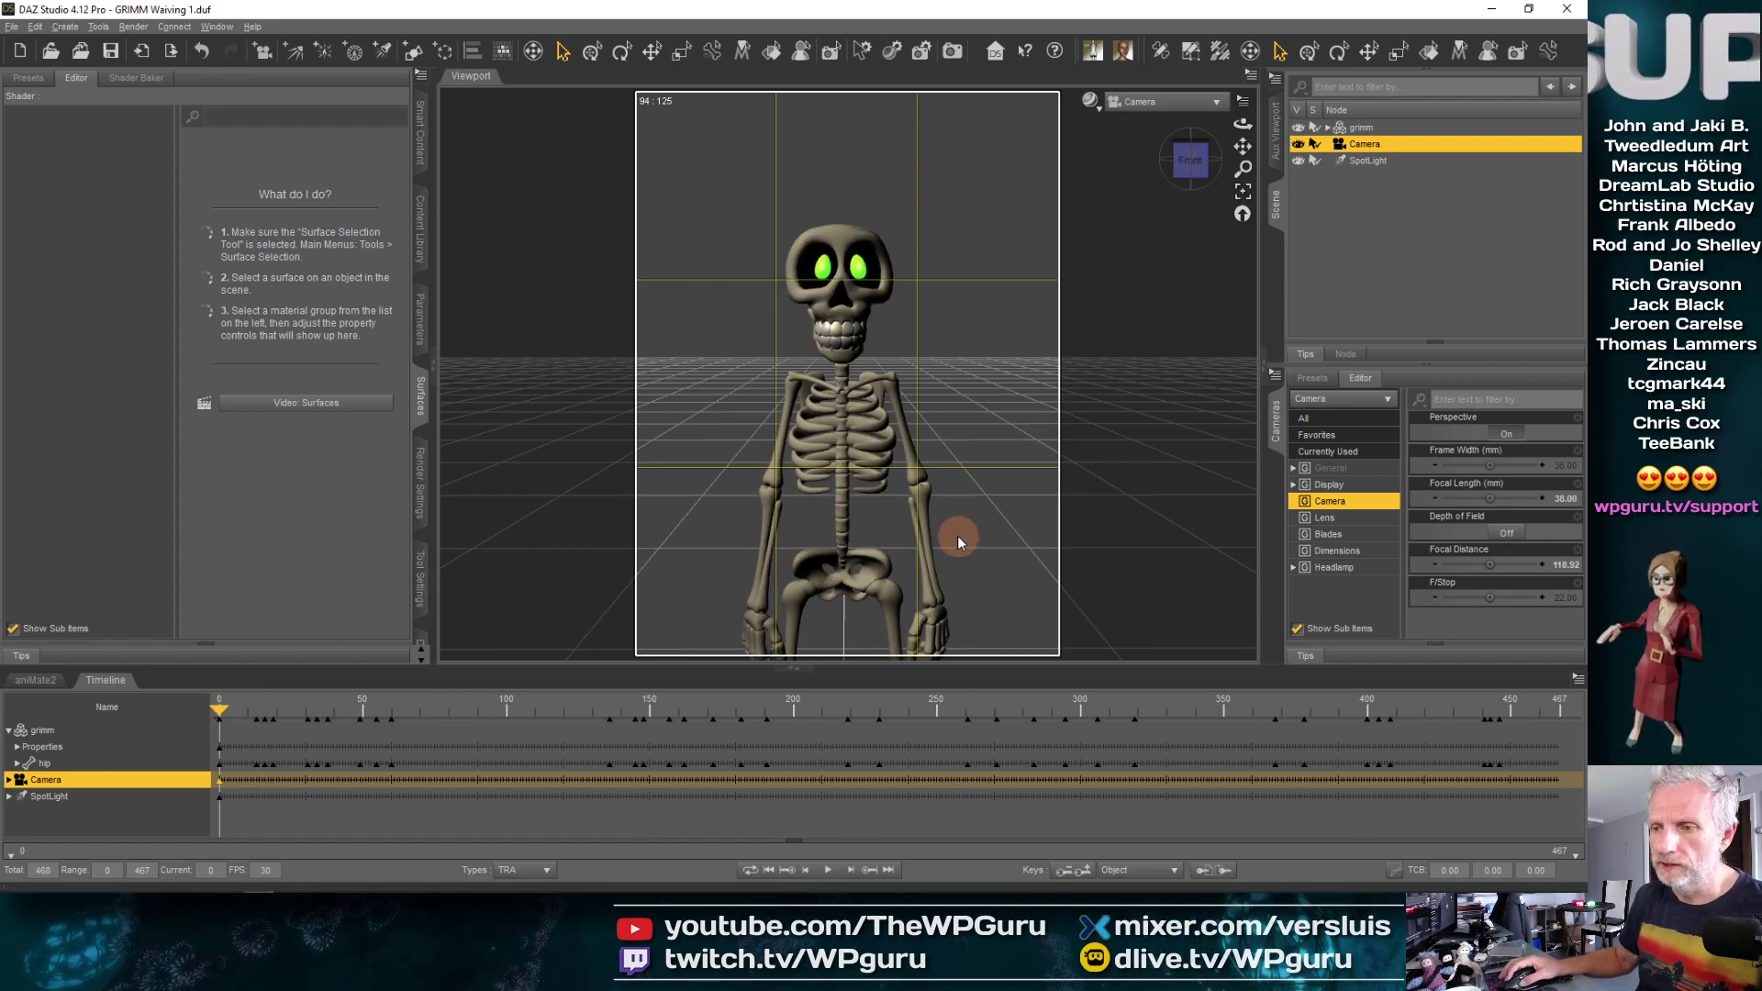
Shift the skeleton slightly higher in the camera frame at frame 0 and scrub the animation to check the composition
middle_drag(959, 537, 964, 483)
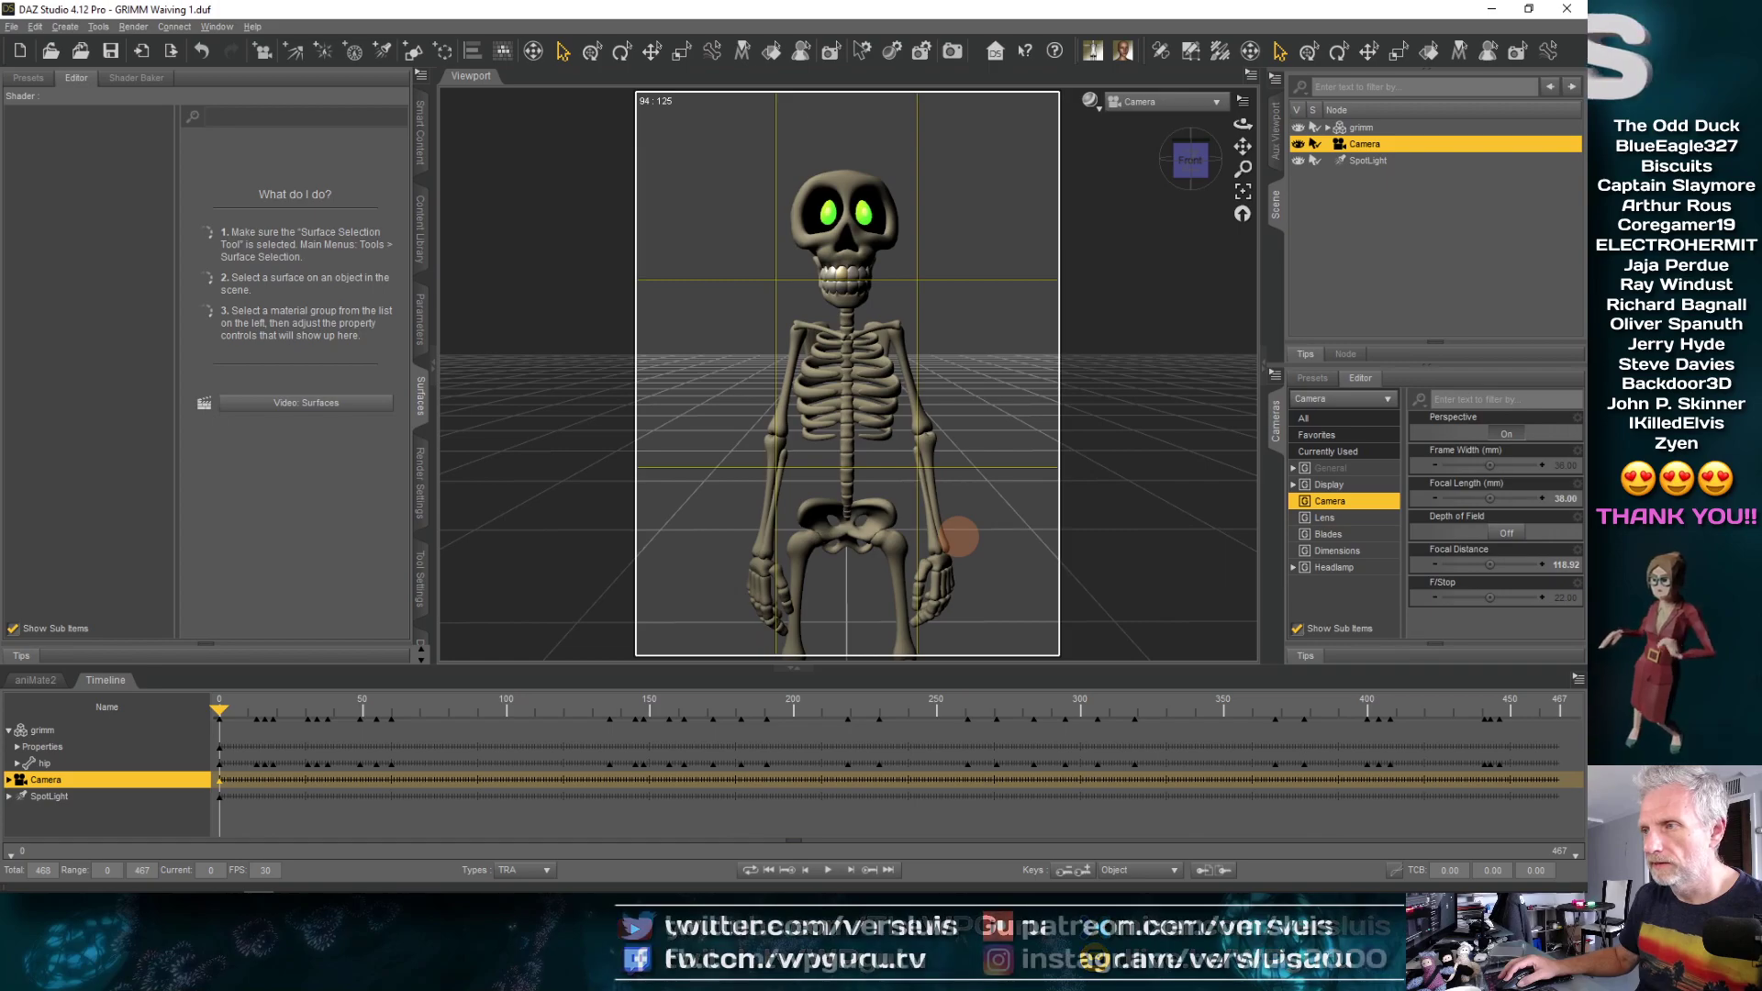
drag(216, 712, 349, 713)
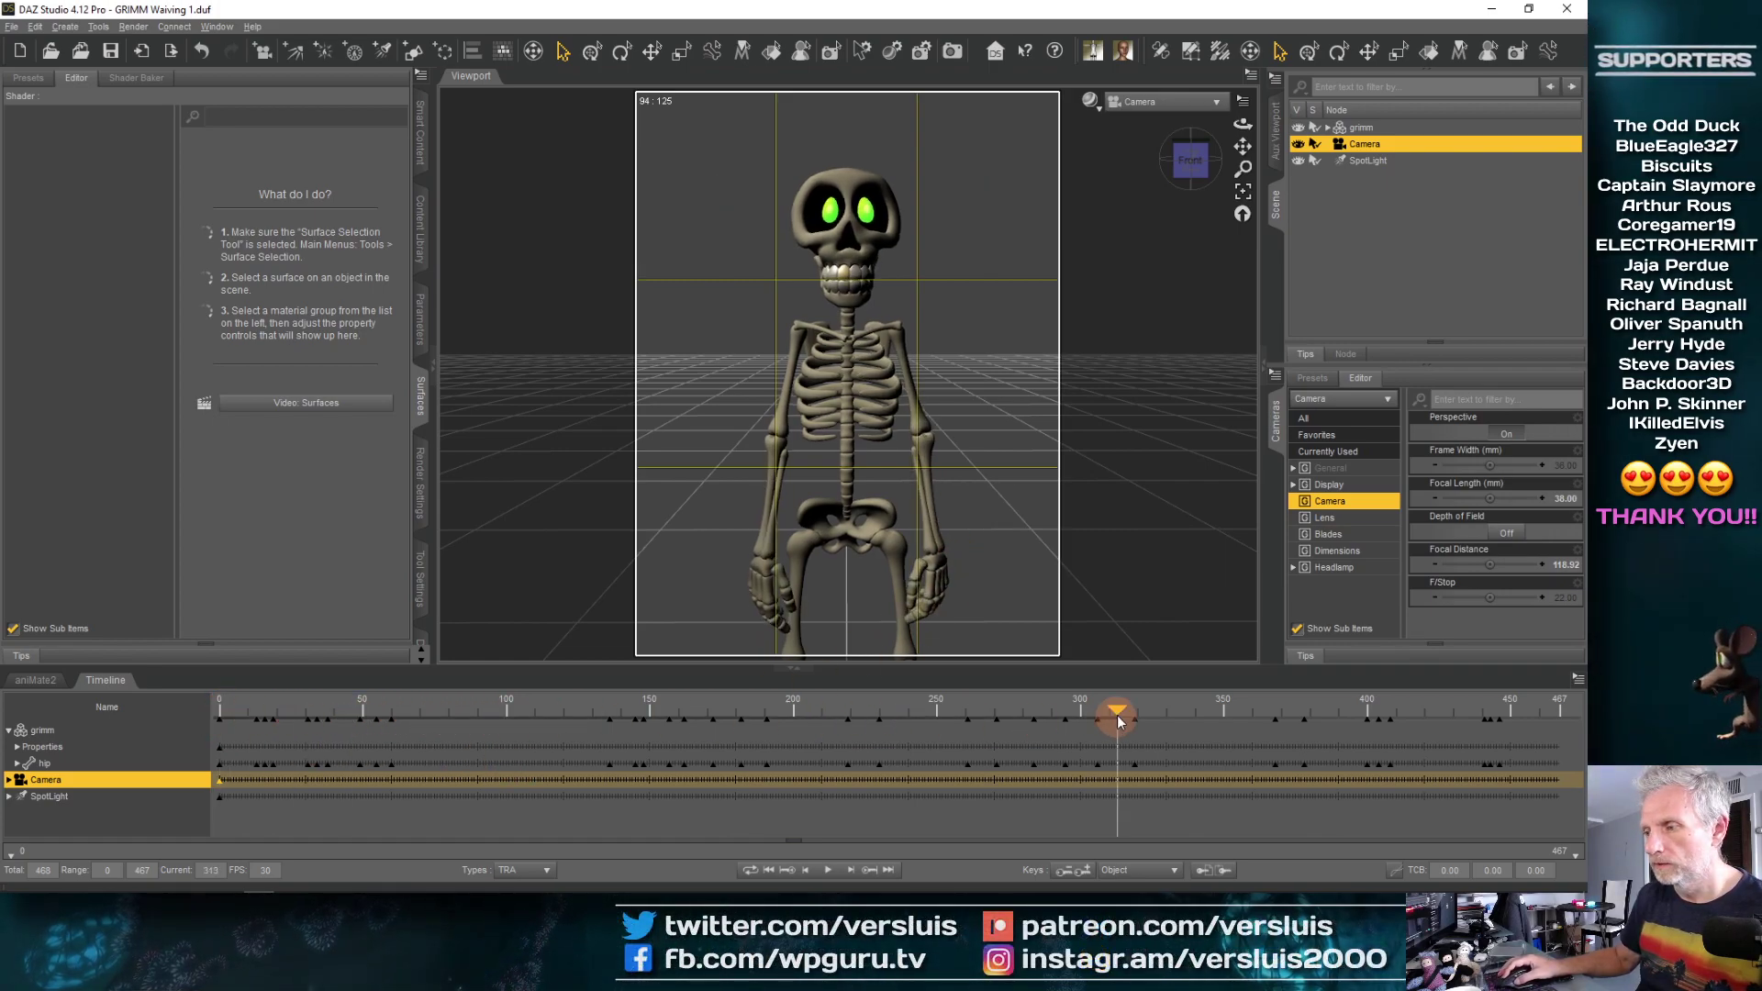
drag(1116, 714, 873, 713)
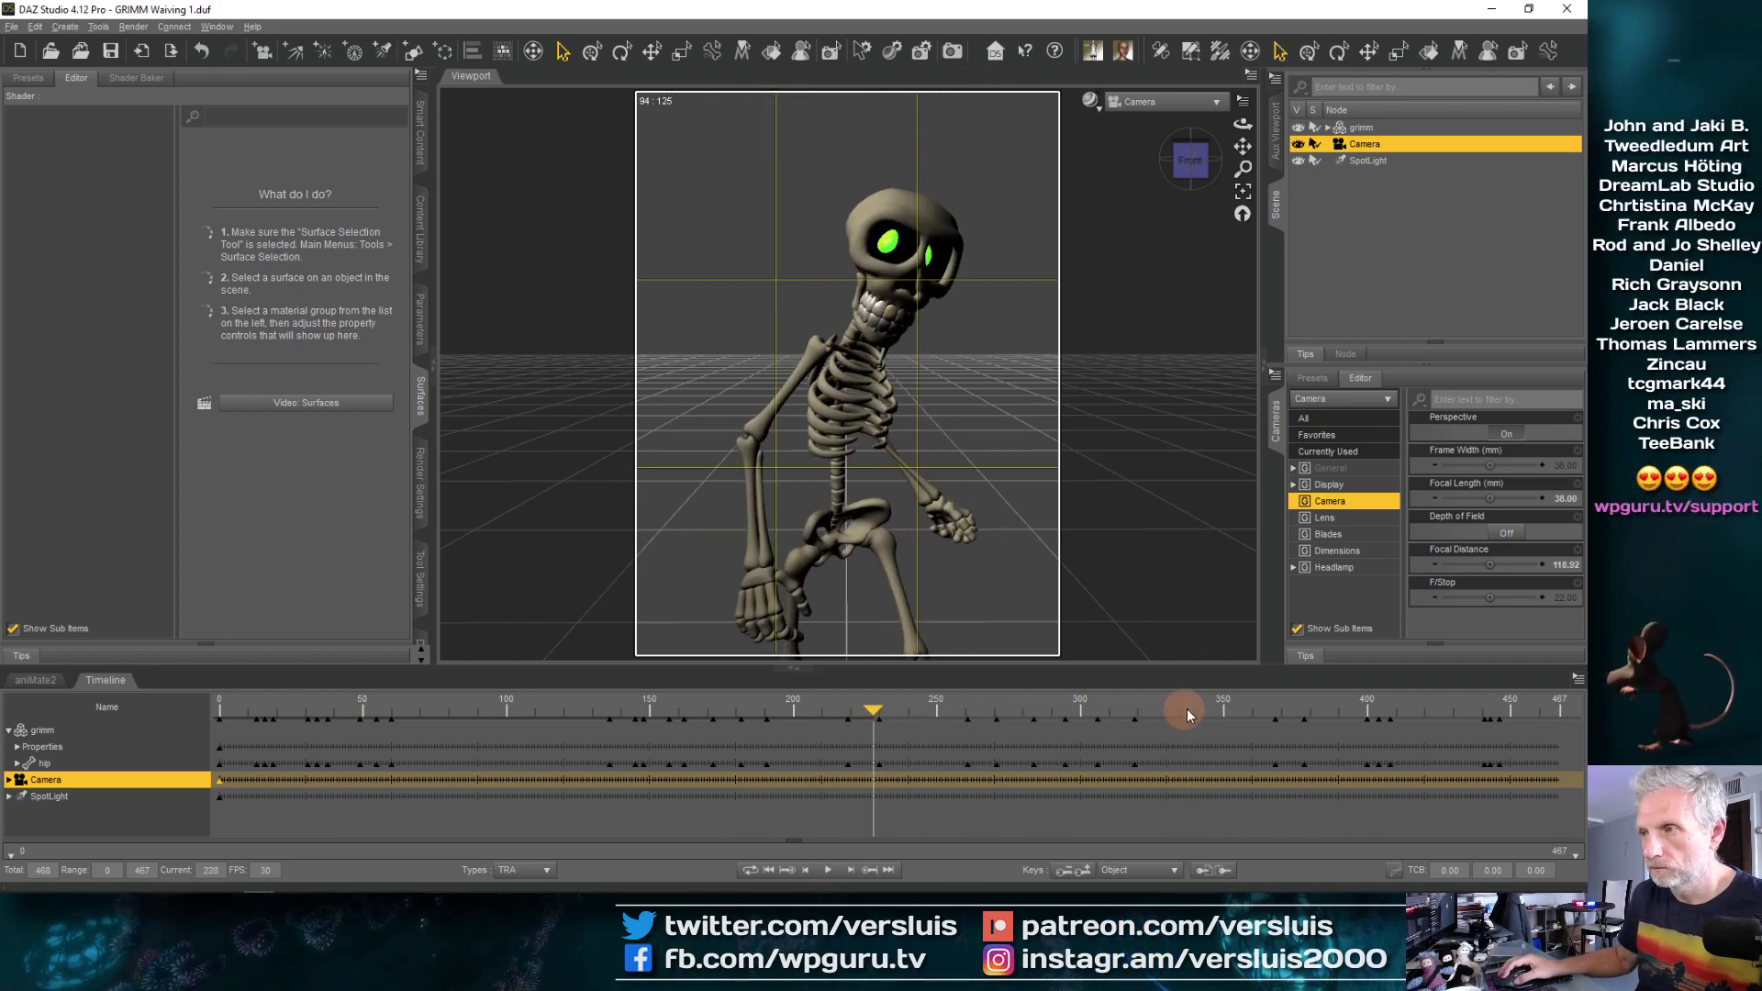
drag(1188, 715, 1545, 686)
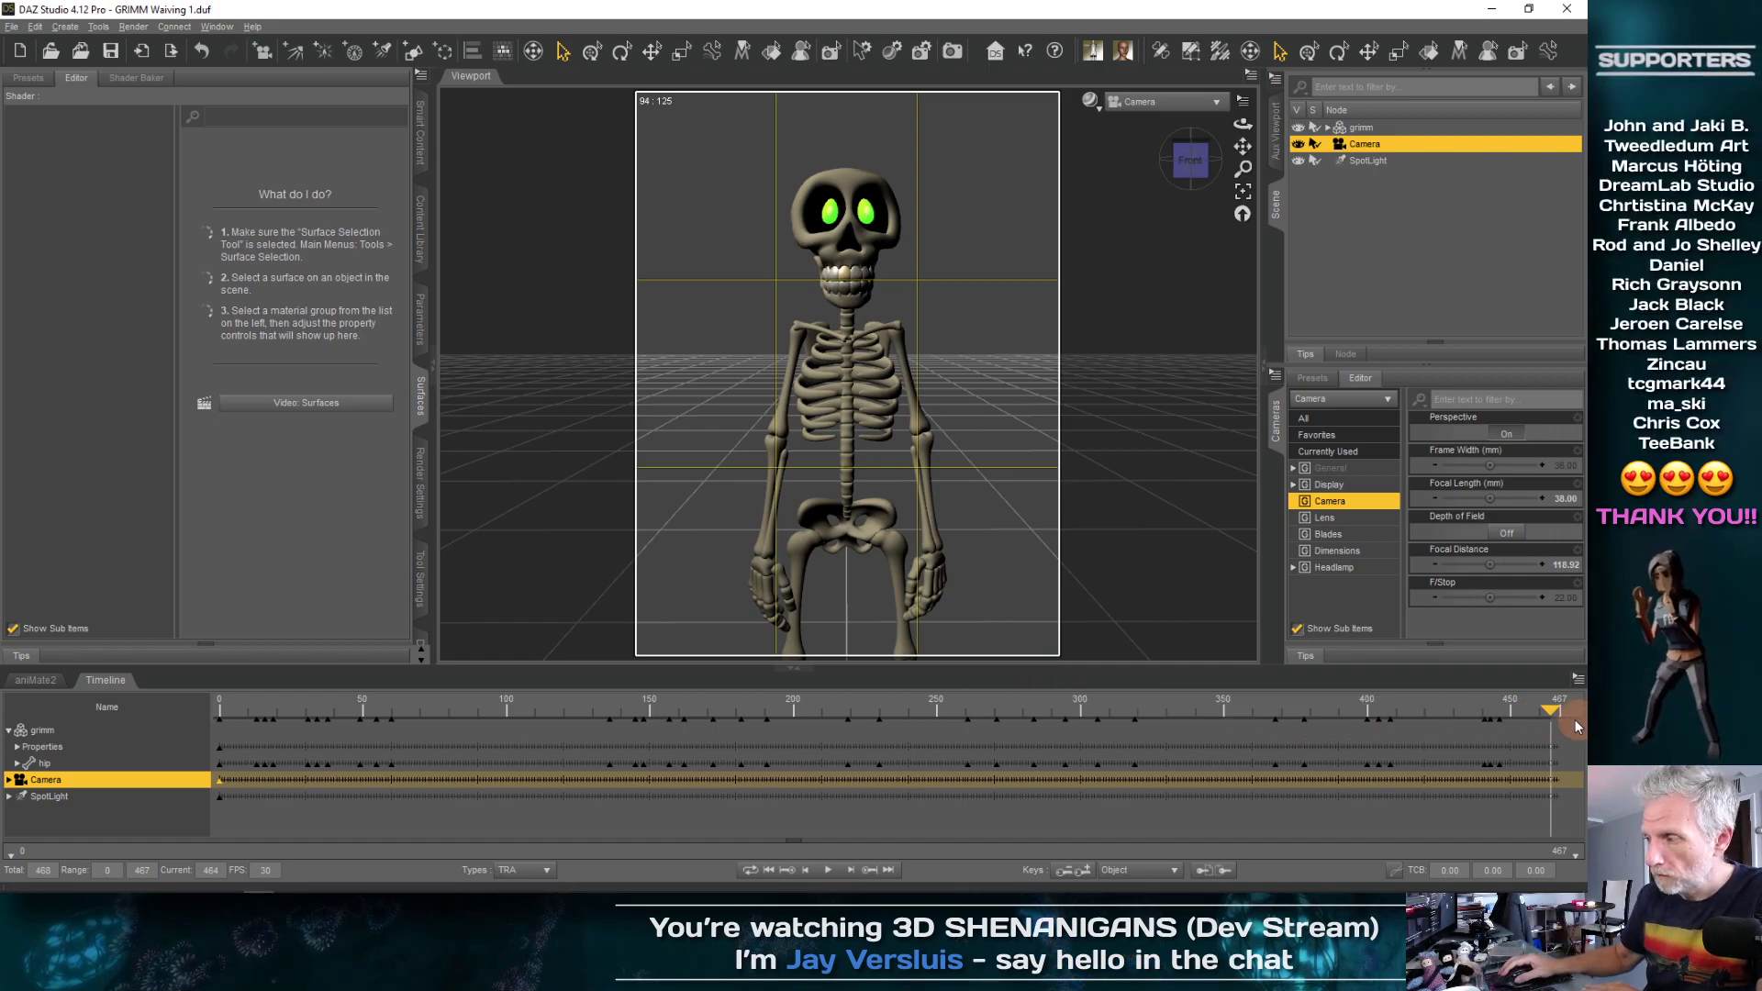
drag(1549, 717, 1368, 712)
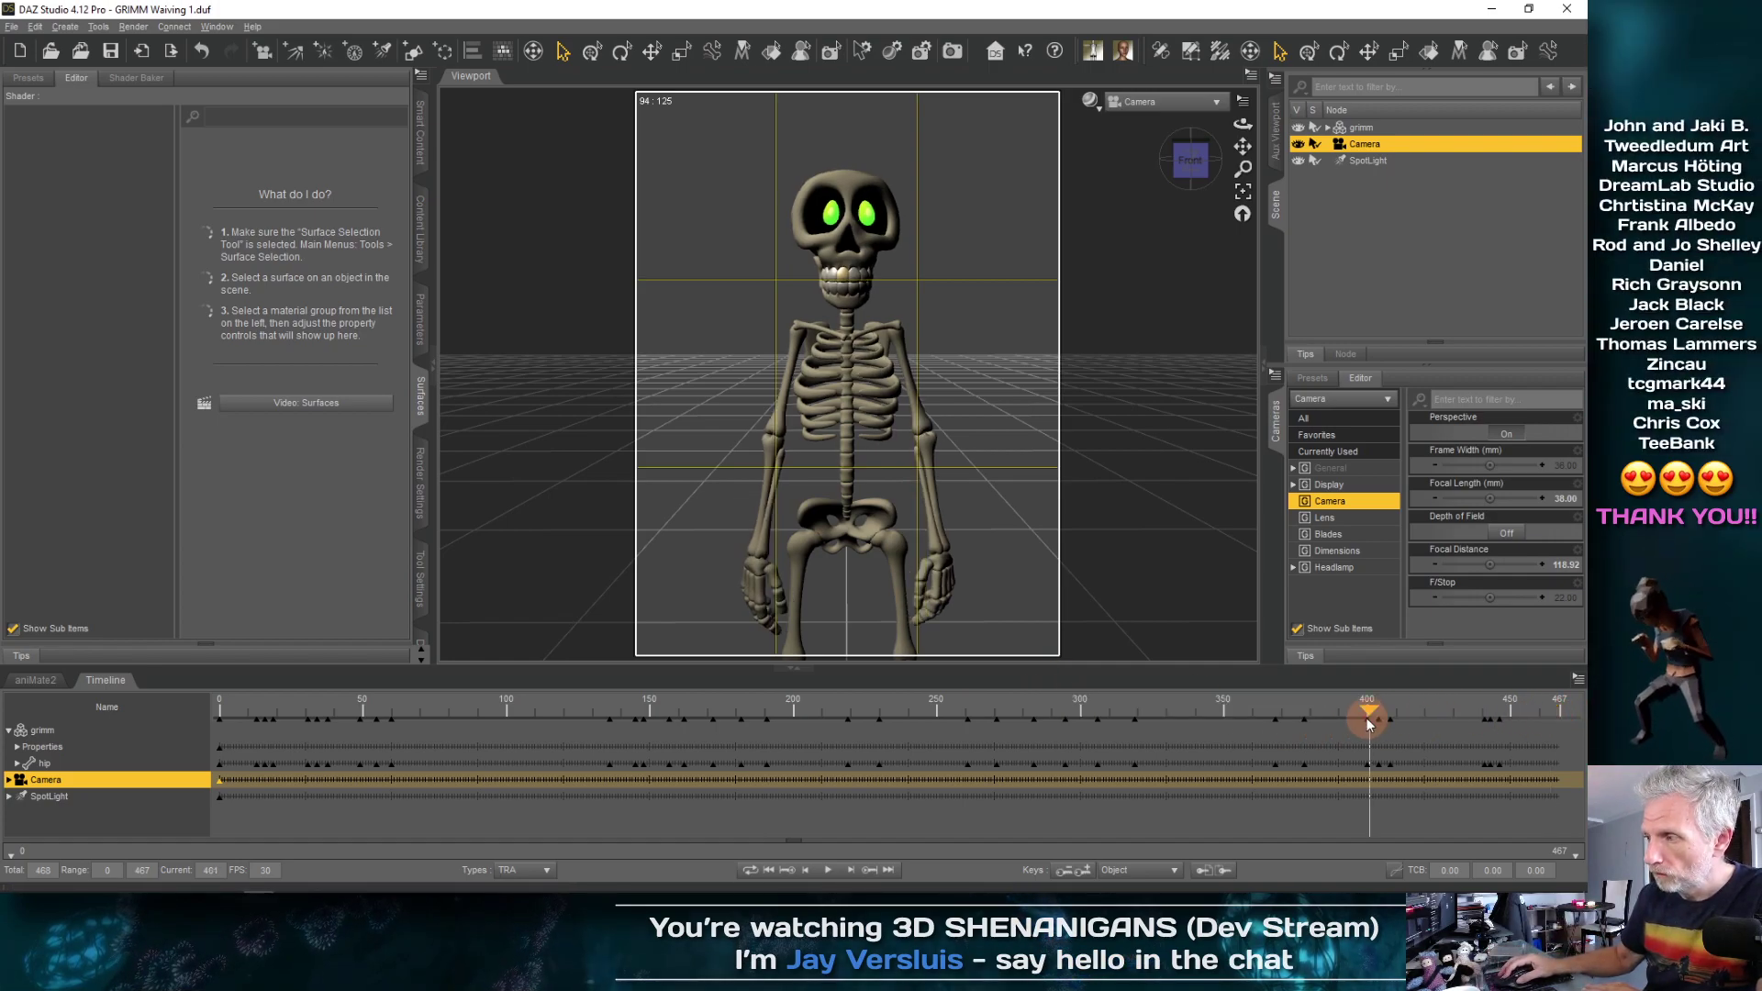
Hide the viewport's thirds guide and scrub the Timeline back to frame 0
click(1243, 99)
click(1260, 196)
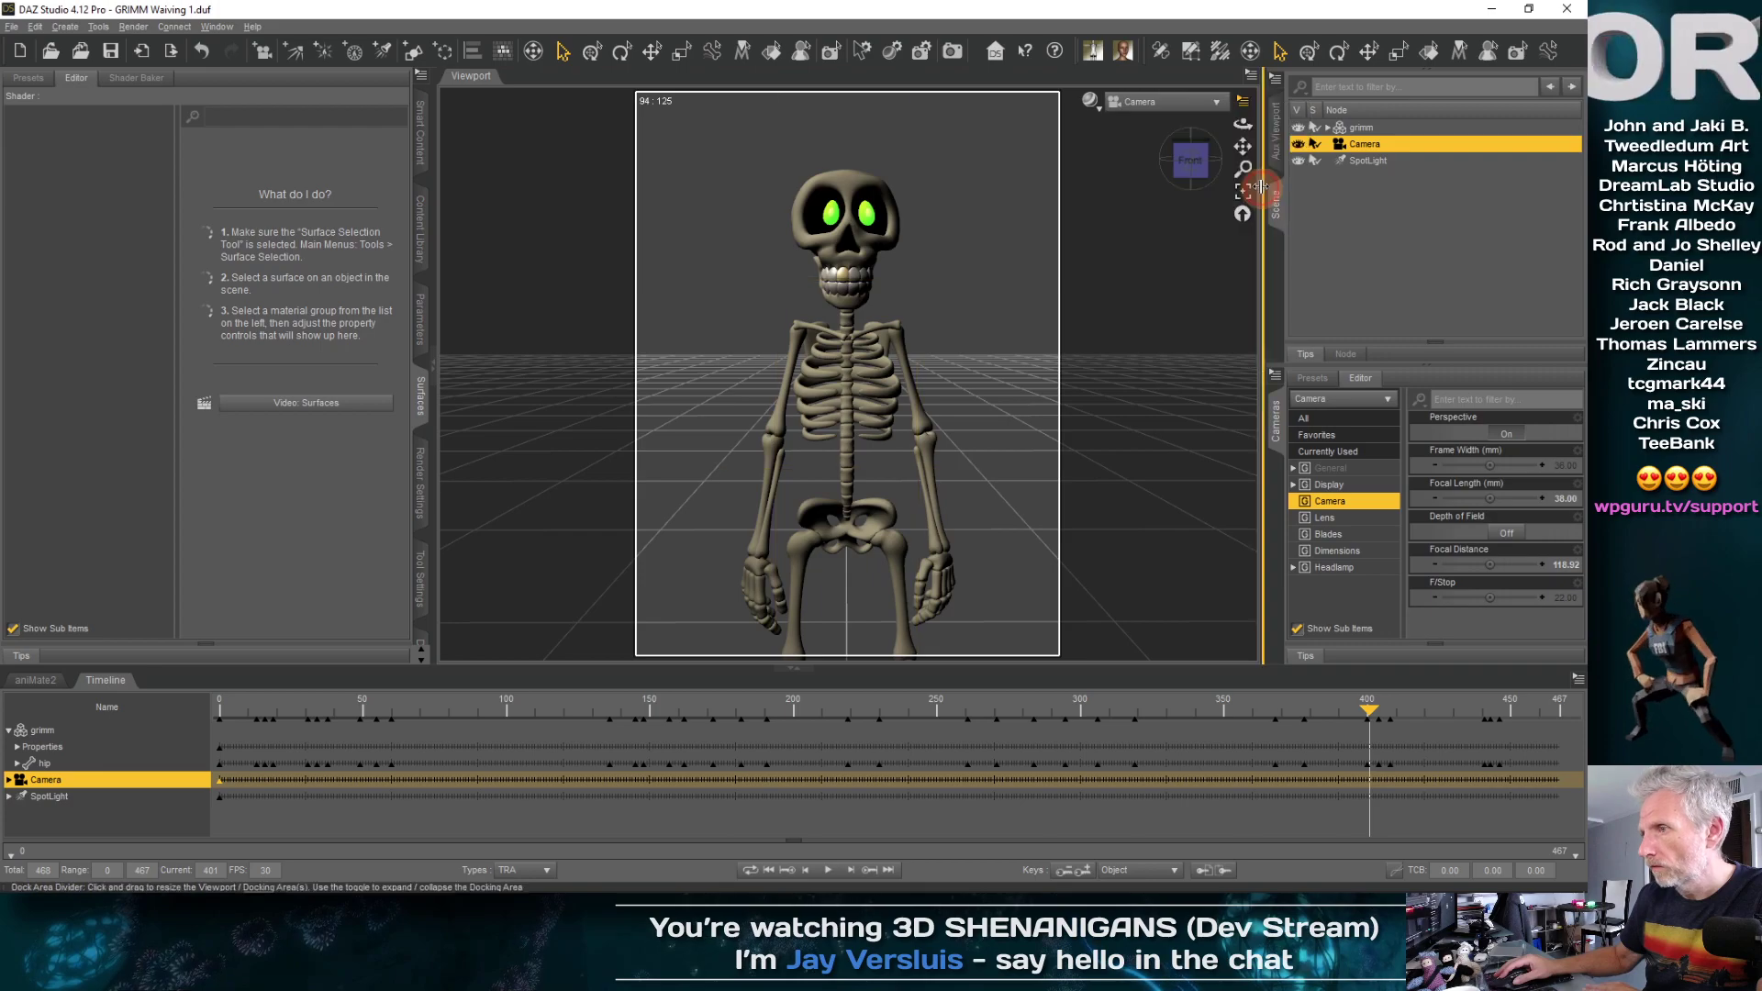
click(1245, 98)
click(1230, 447)
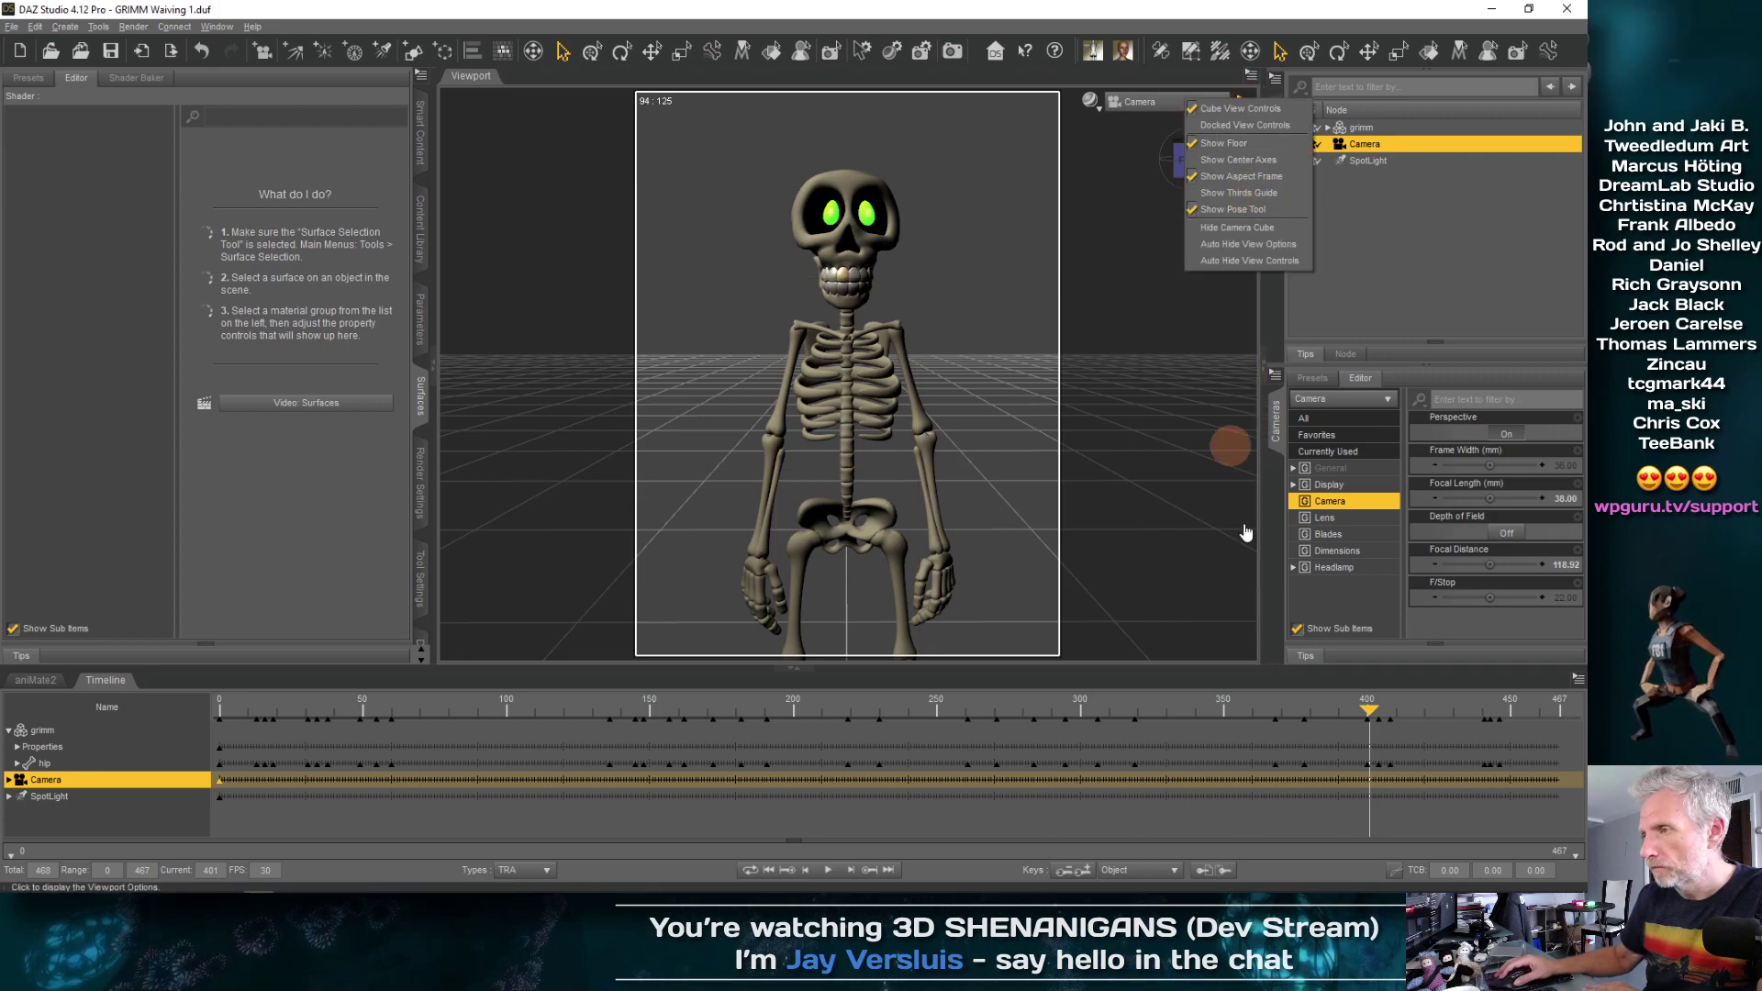
click(1364, 725)
click(895, 716)
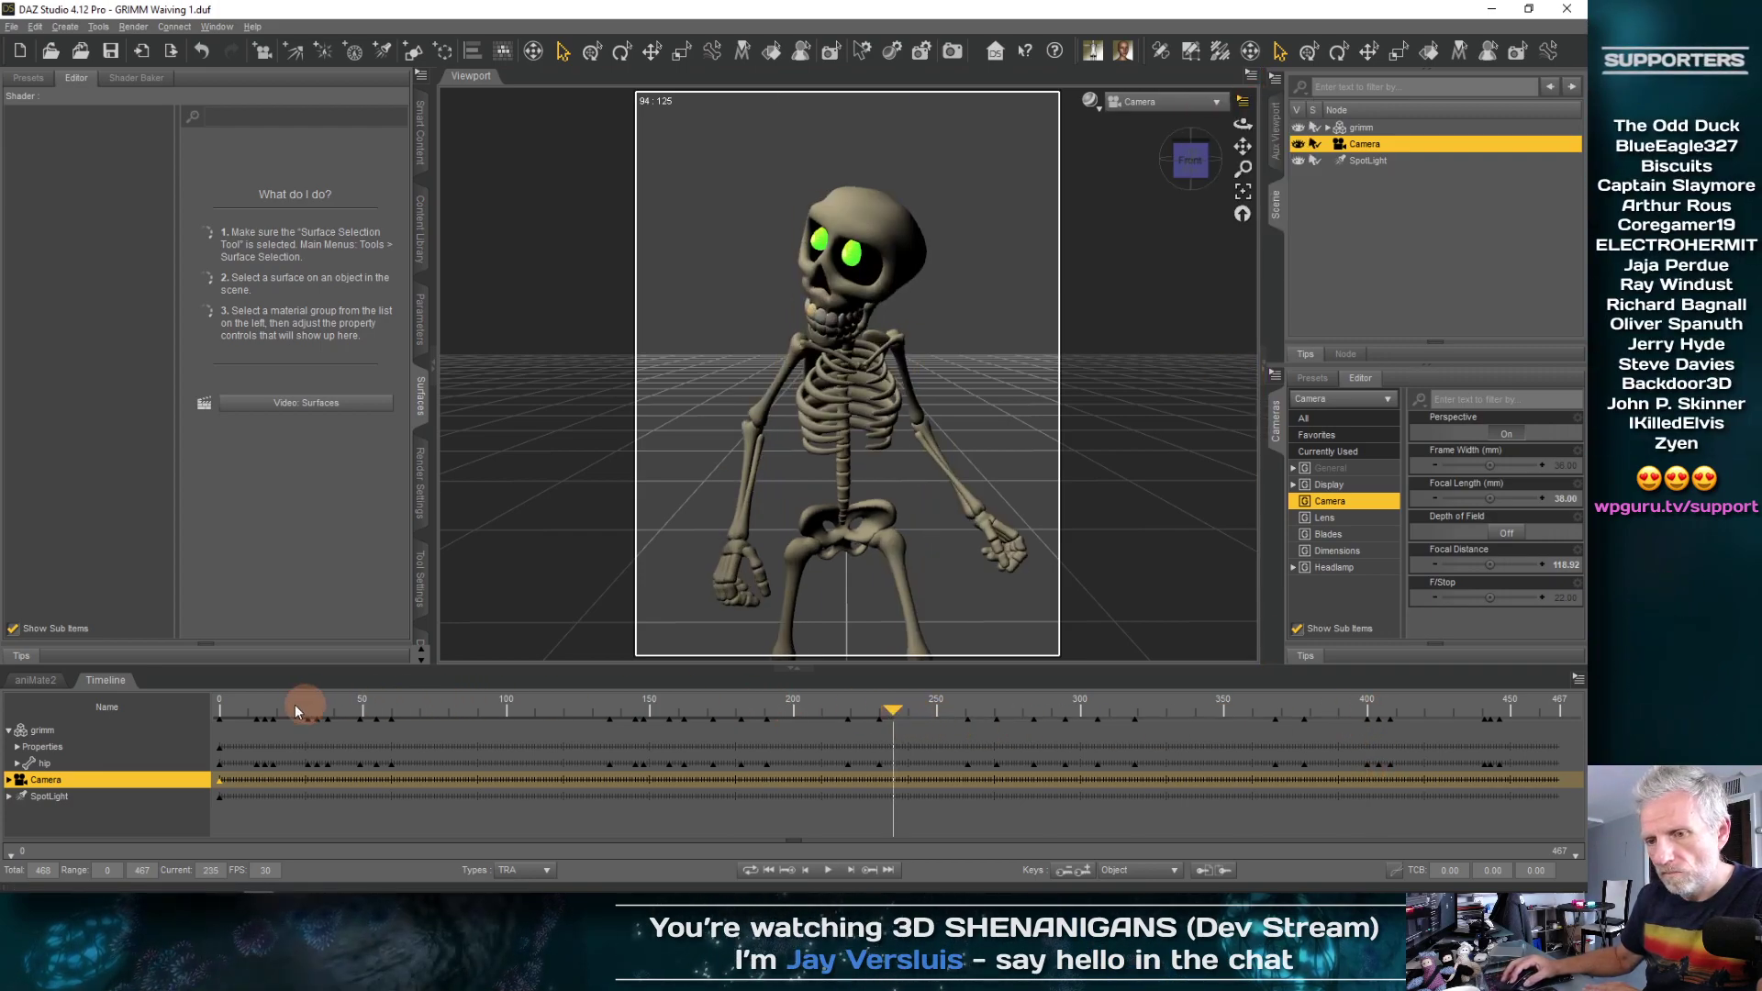
drag(295, 708, 219, 708)
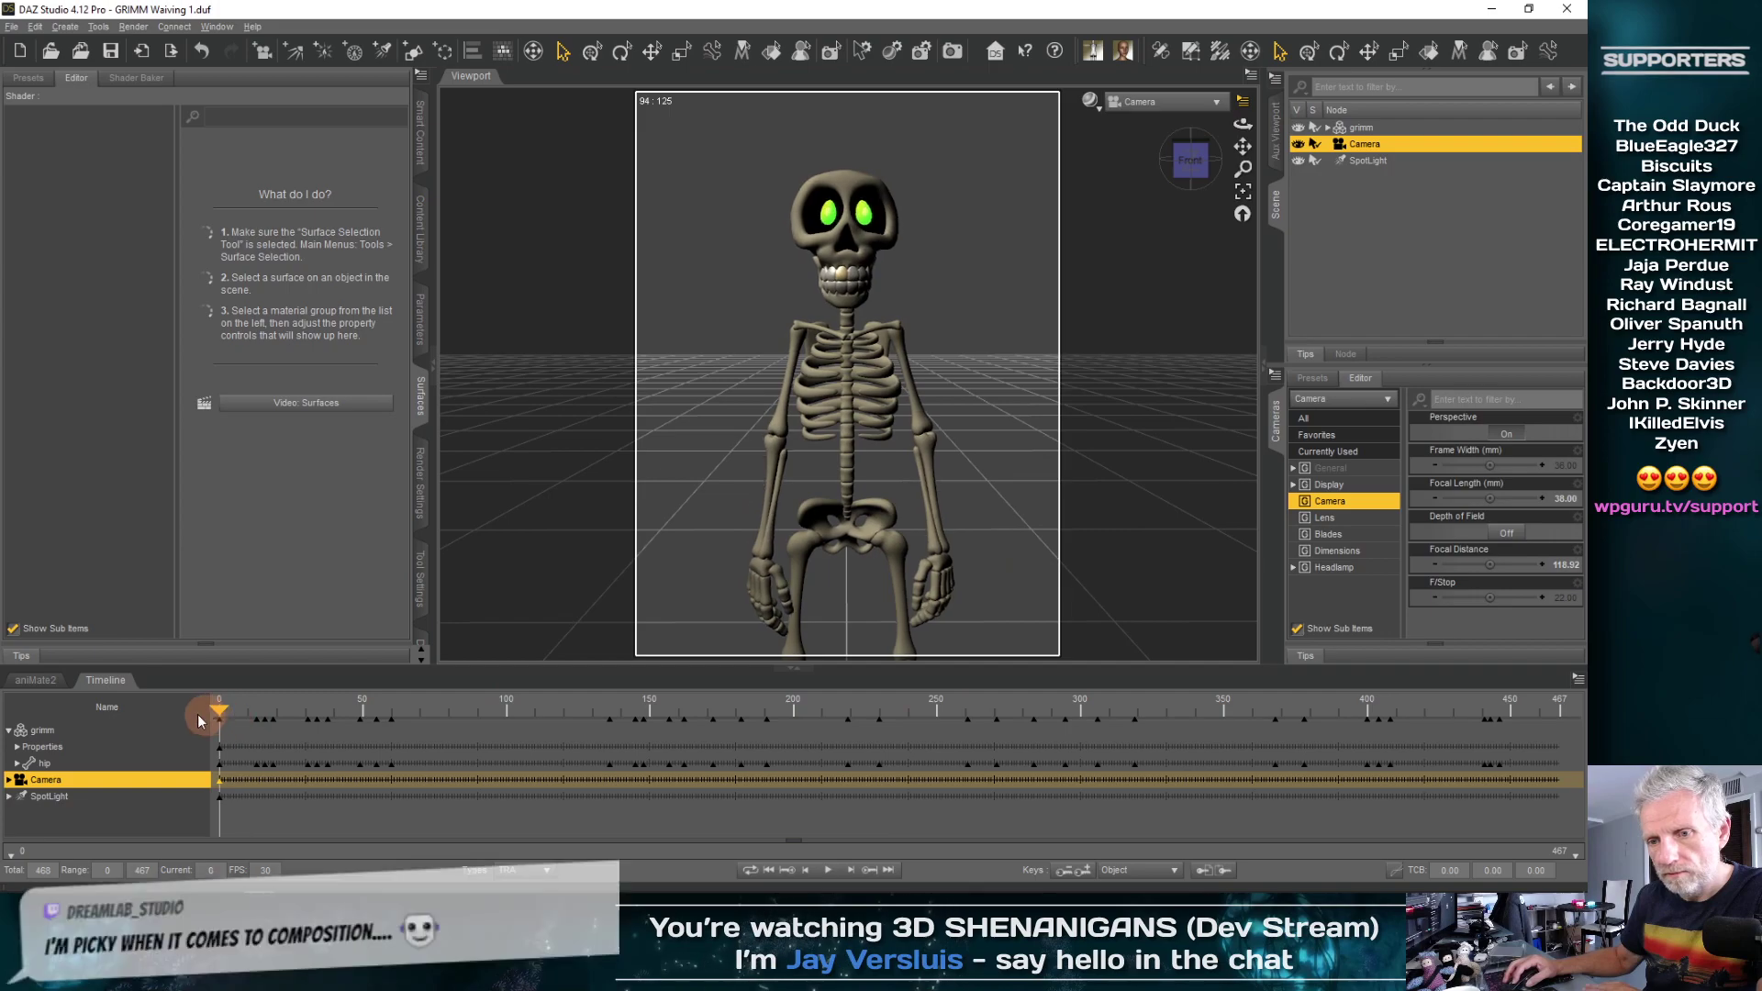
Play the waving animation through the camera, review the raised-arm poses around frame 345, and return the Timeline to frame 0
click(851, 869)
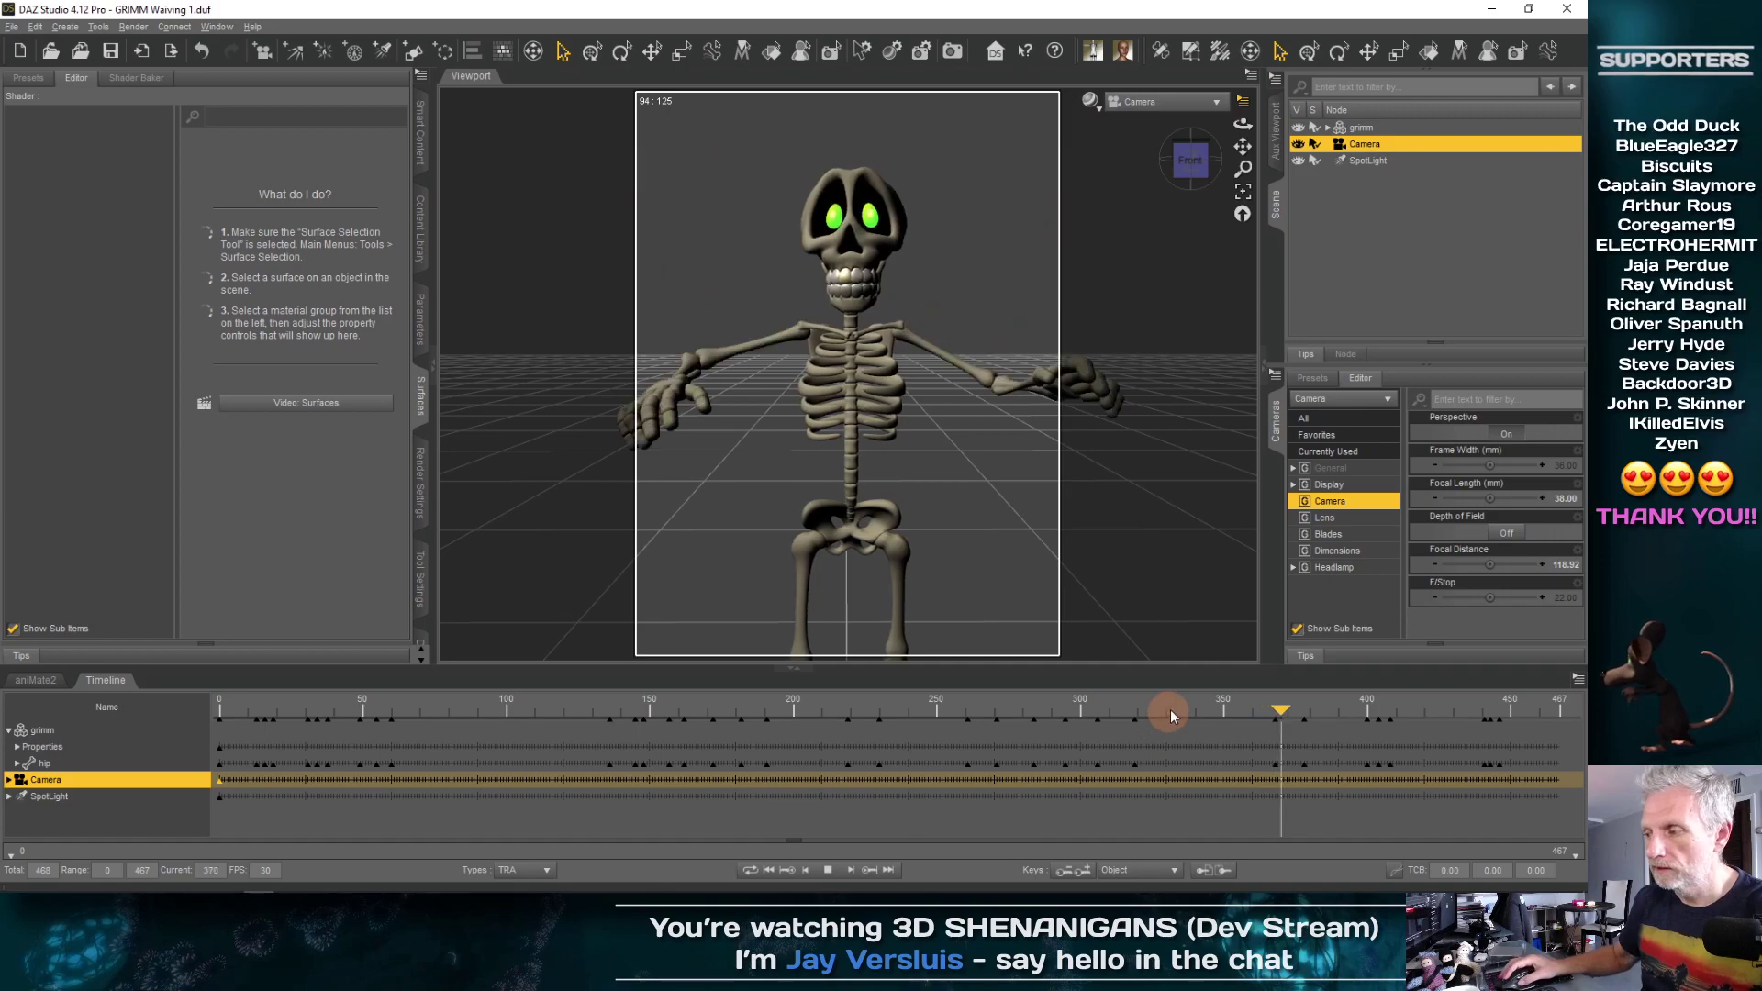
click(1199, 713)
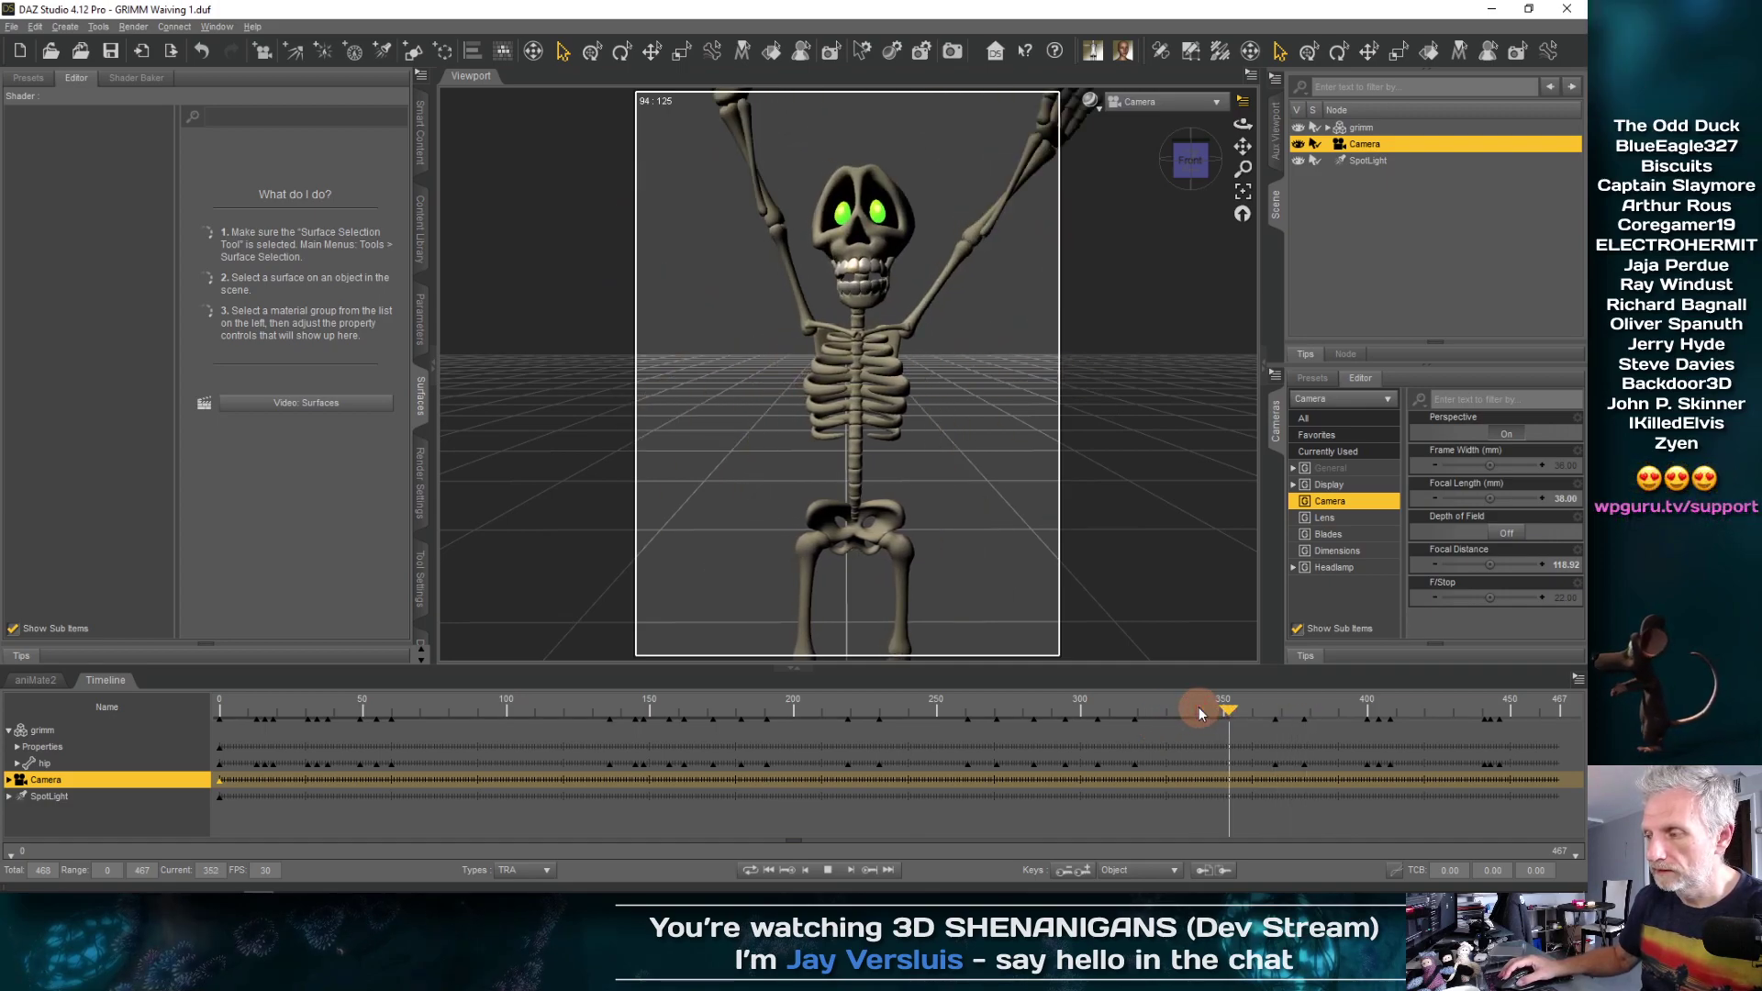
click(829, 869)
drag(1320, 719, 1208, 725)
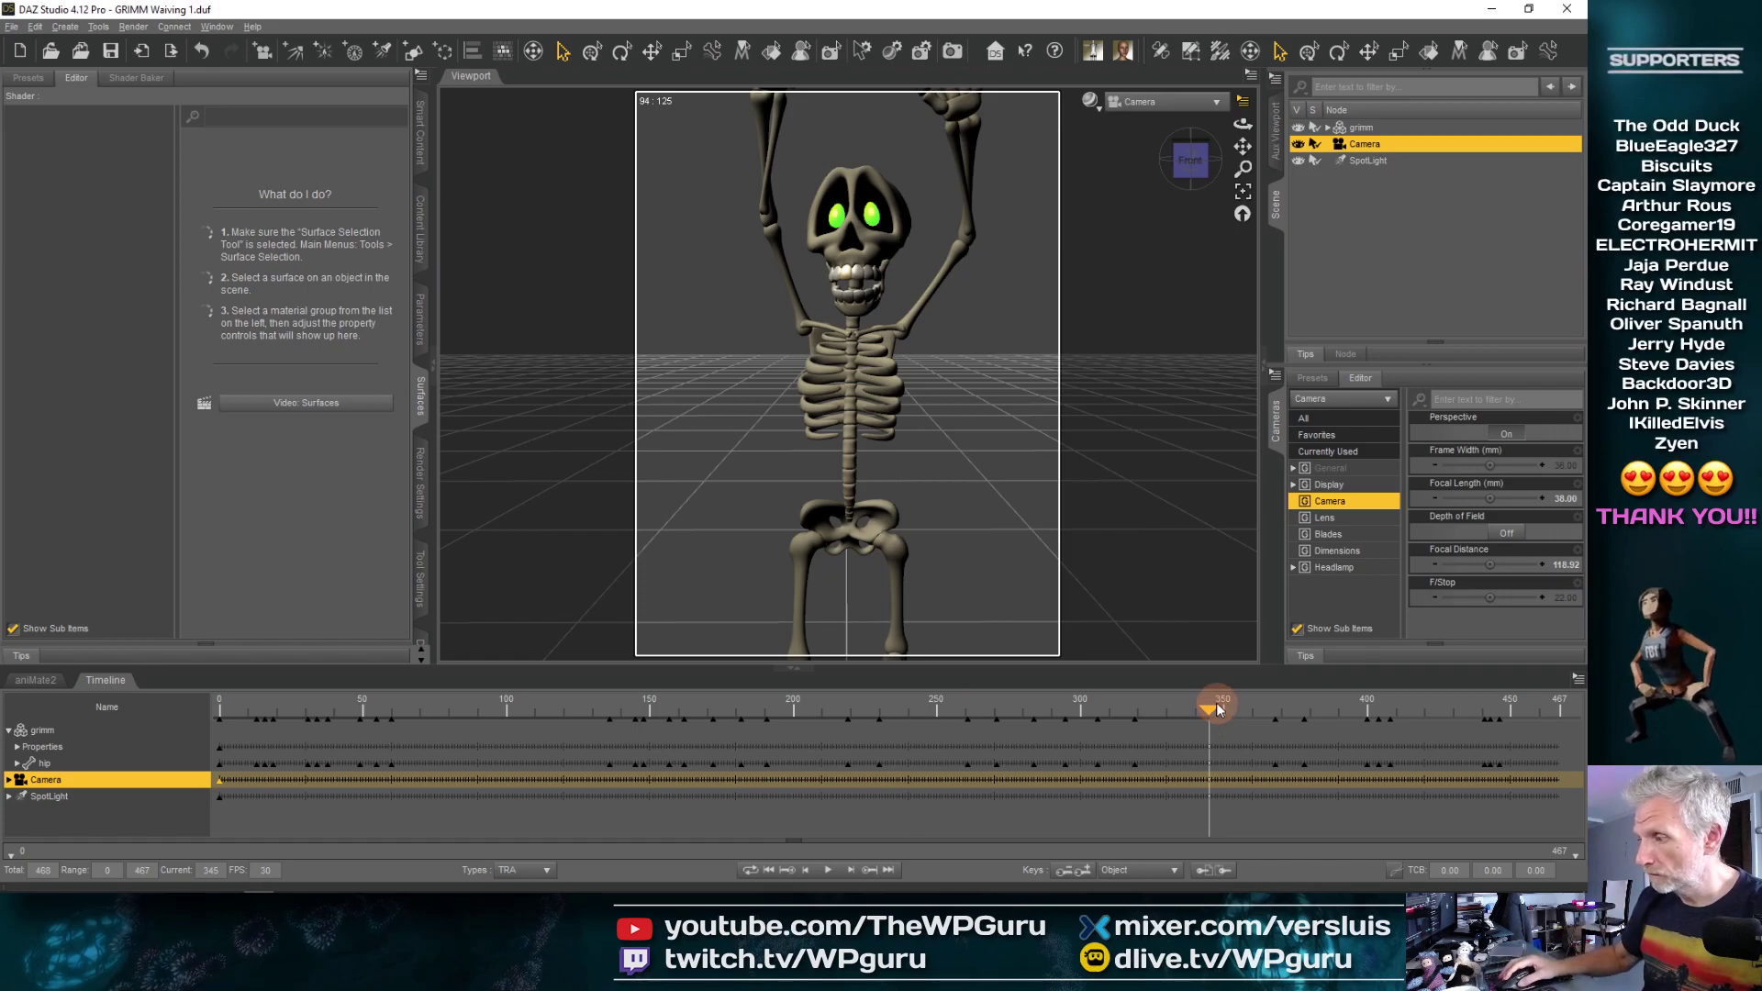
drag(1211, 715, 607, 718)
drag(392, 714, 149, 707)
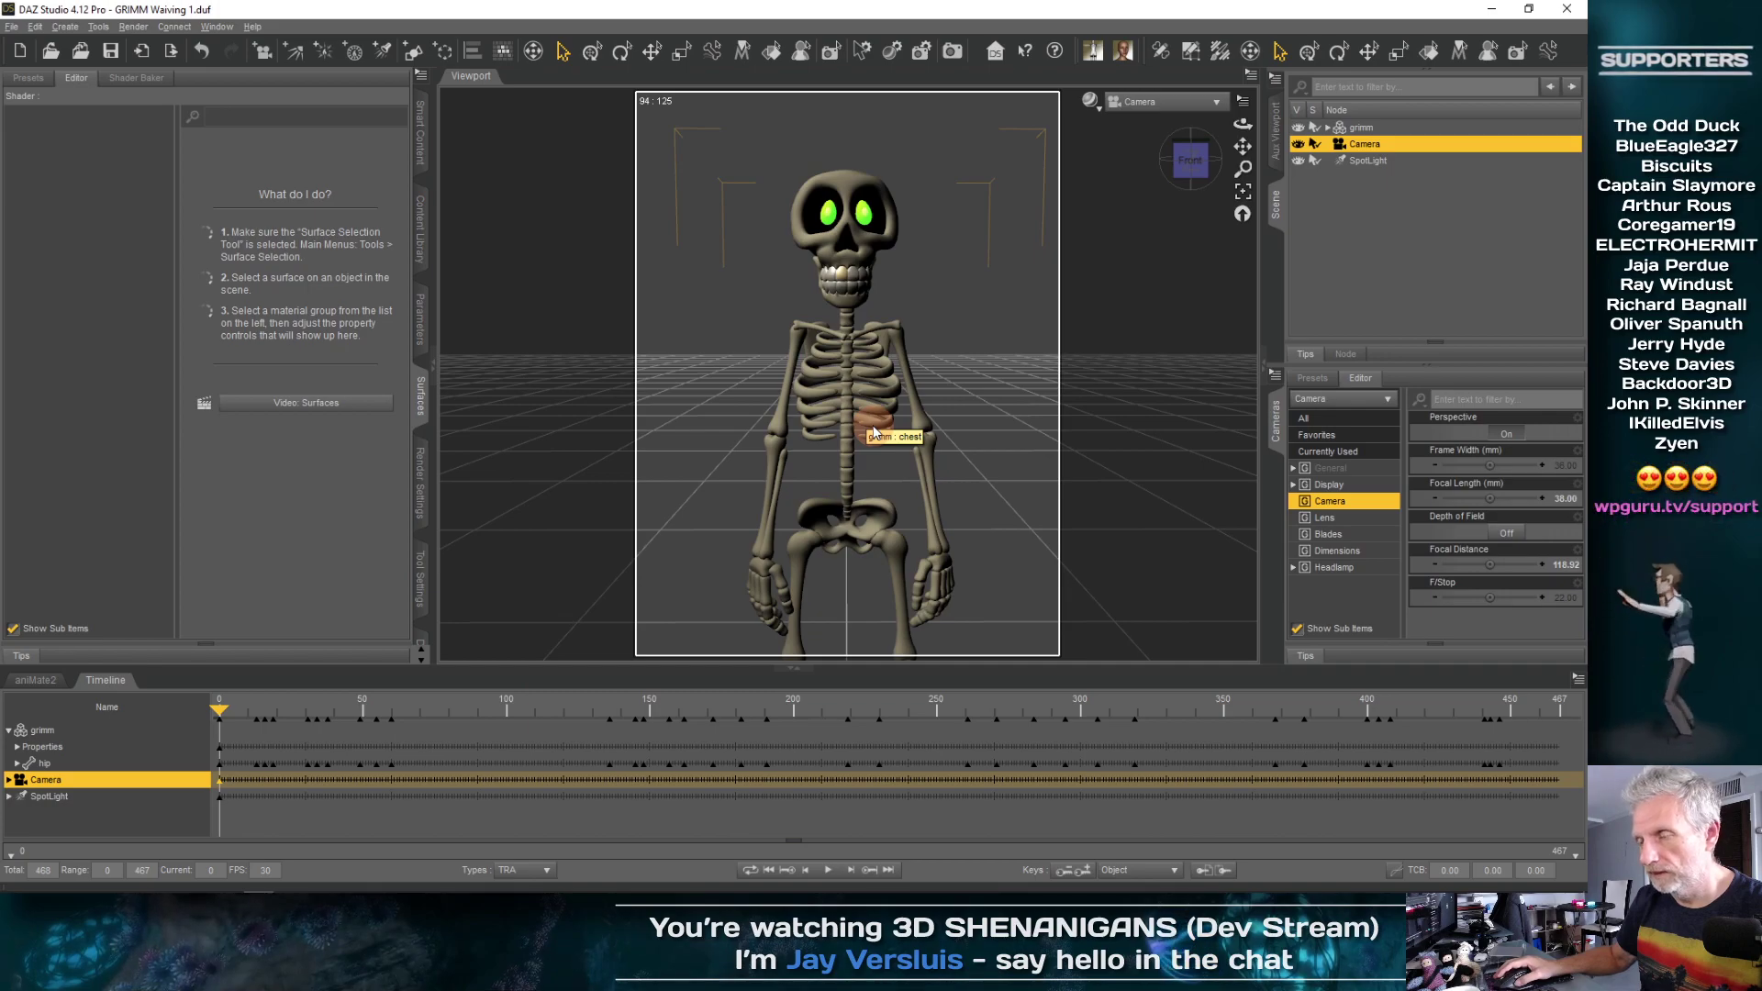
Move the camera closer and shift the skeleton slightly higher in the frame at frame 0, and scrub the animation to check the framing
scroll(872, 428, up, 5)
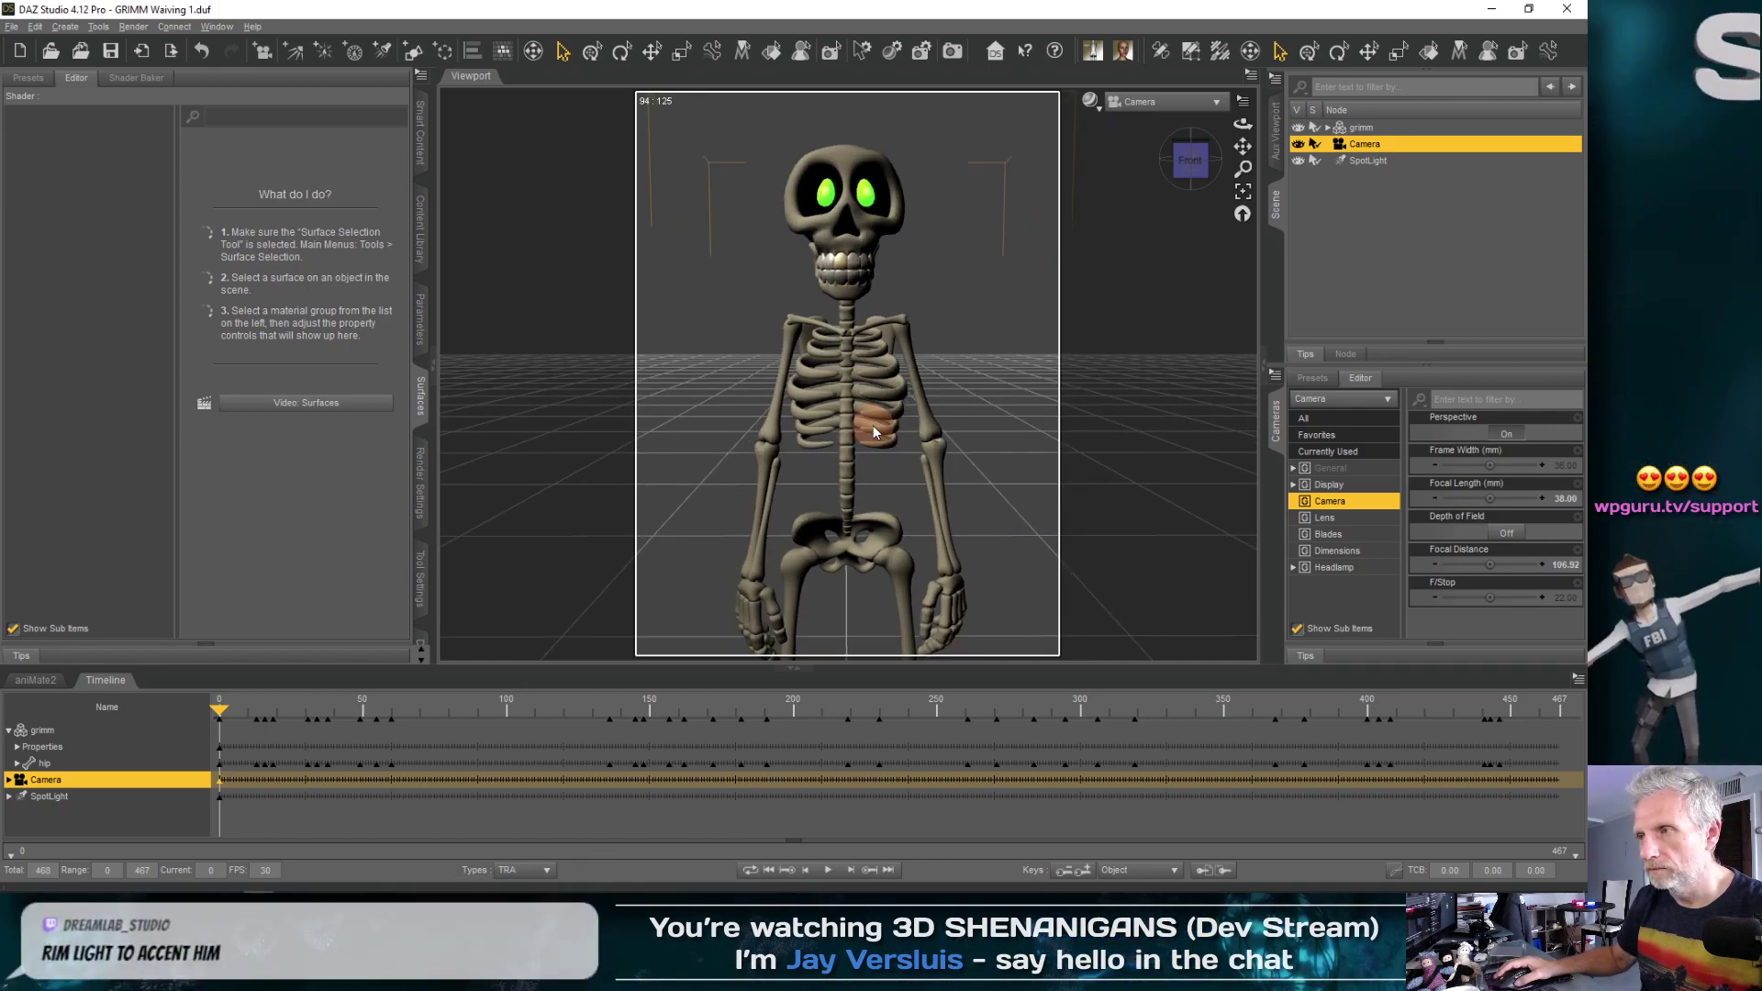
drag(873, 426, 872, 442)
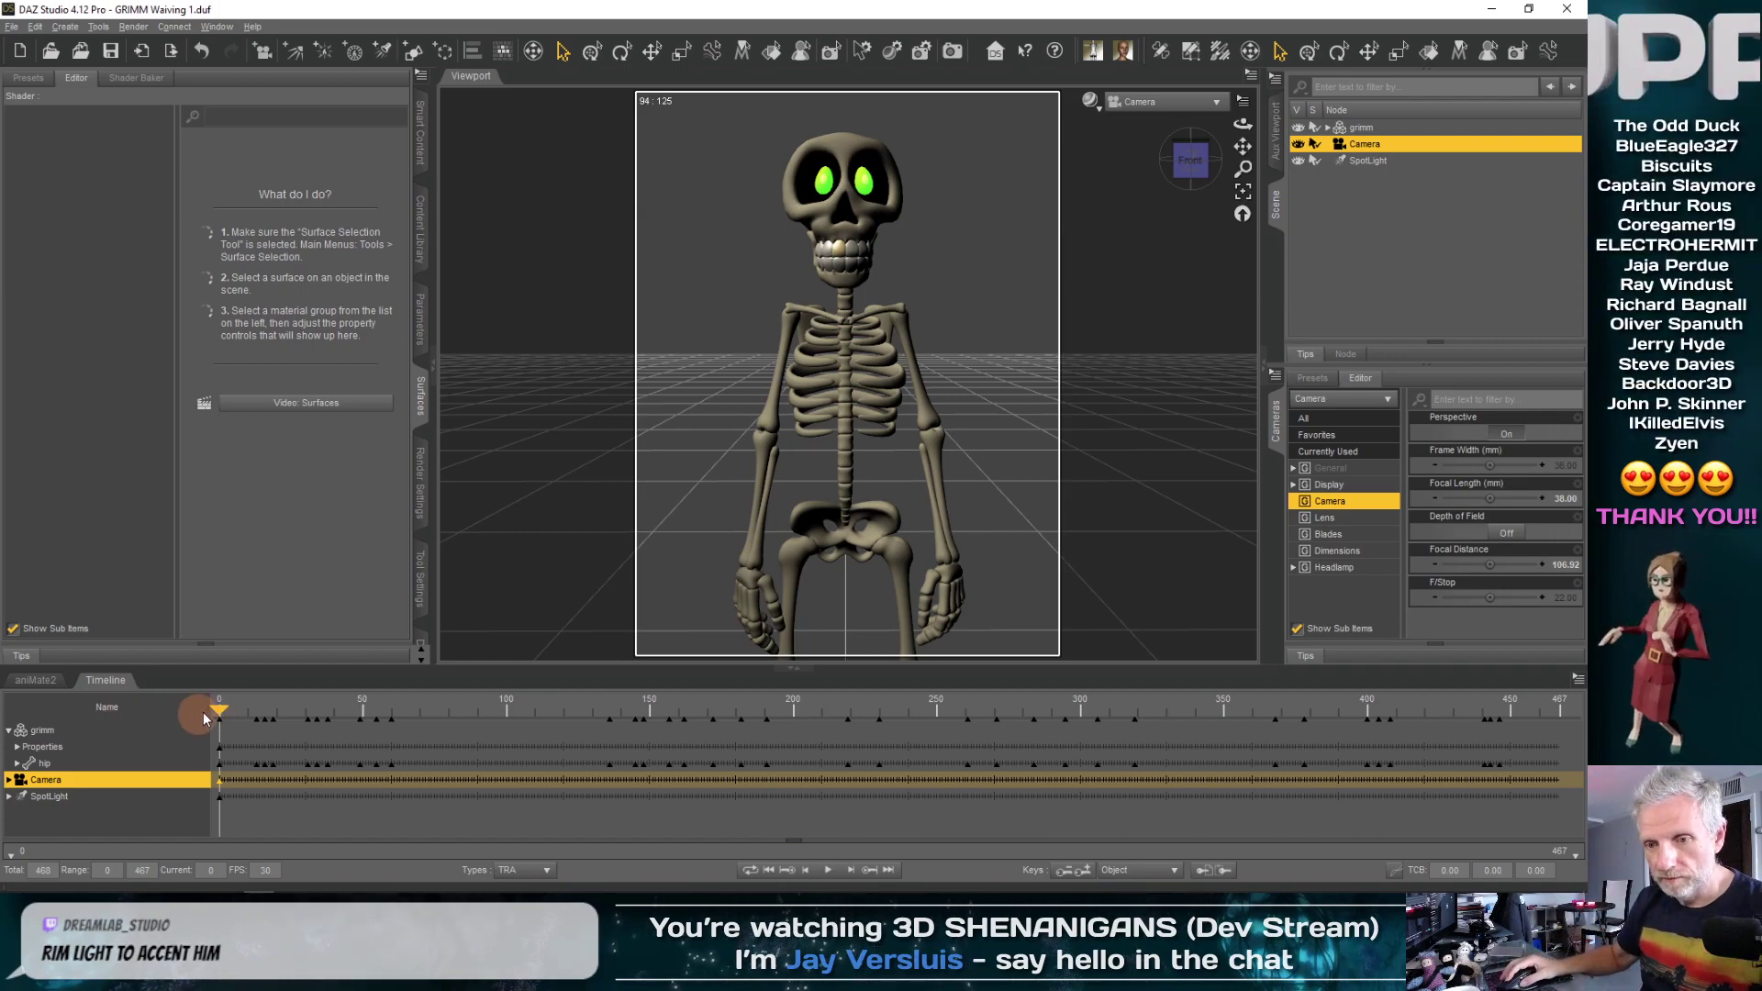
drag(220, 715, 1094, 685)
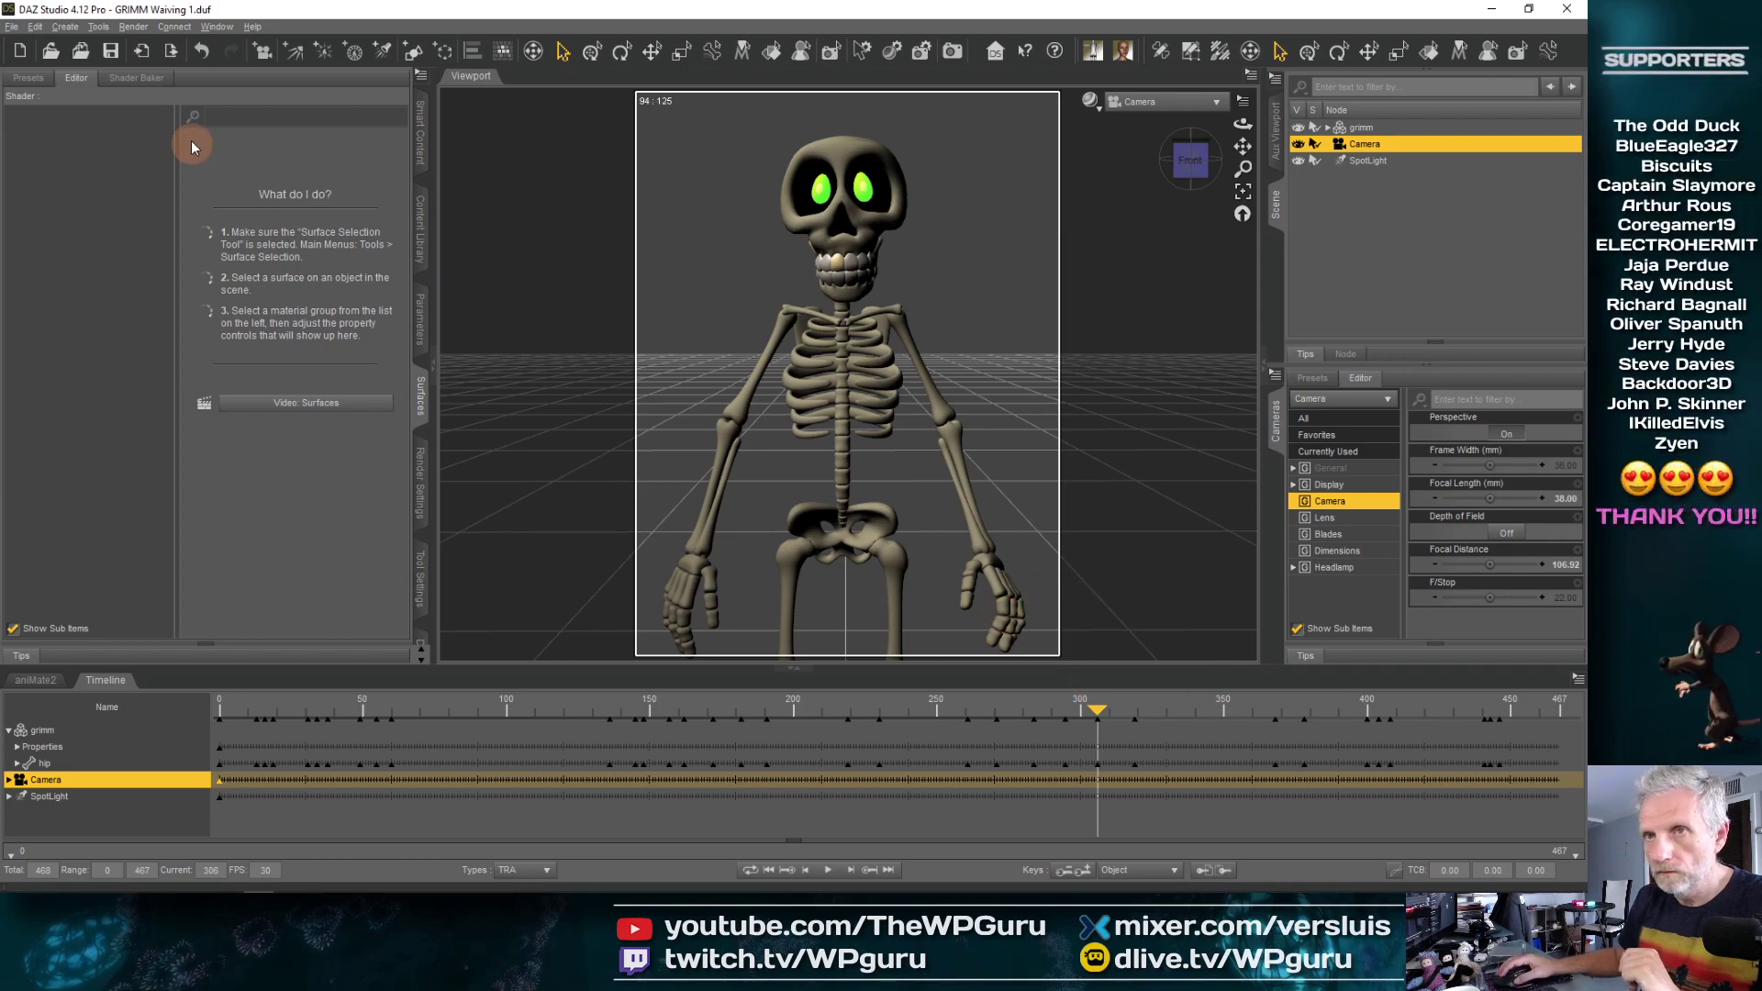
Duplicate the scene camera and rename the copy Camera Wide
click(60, 26)
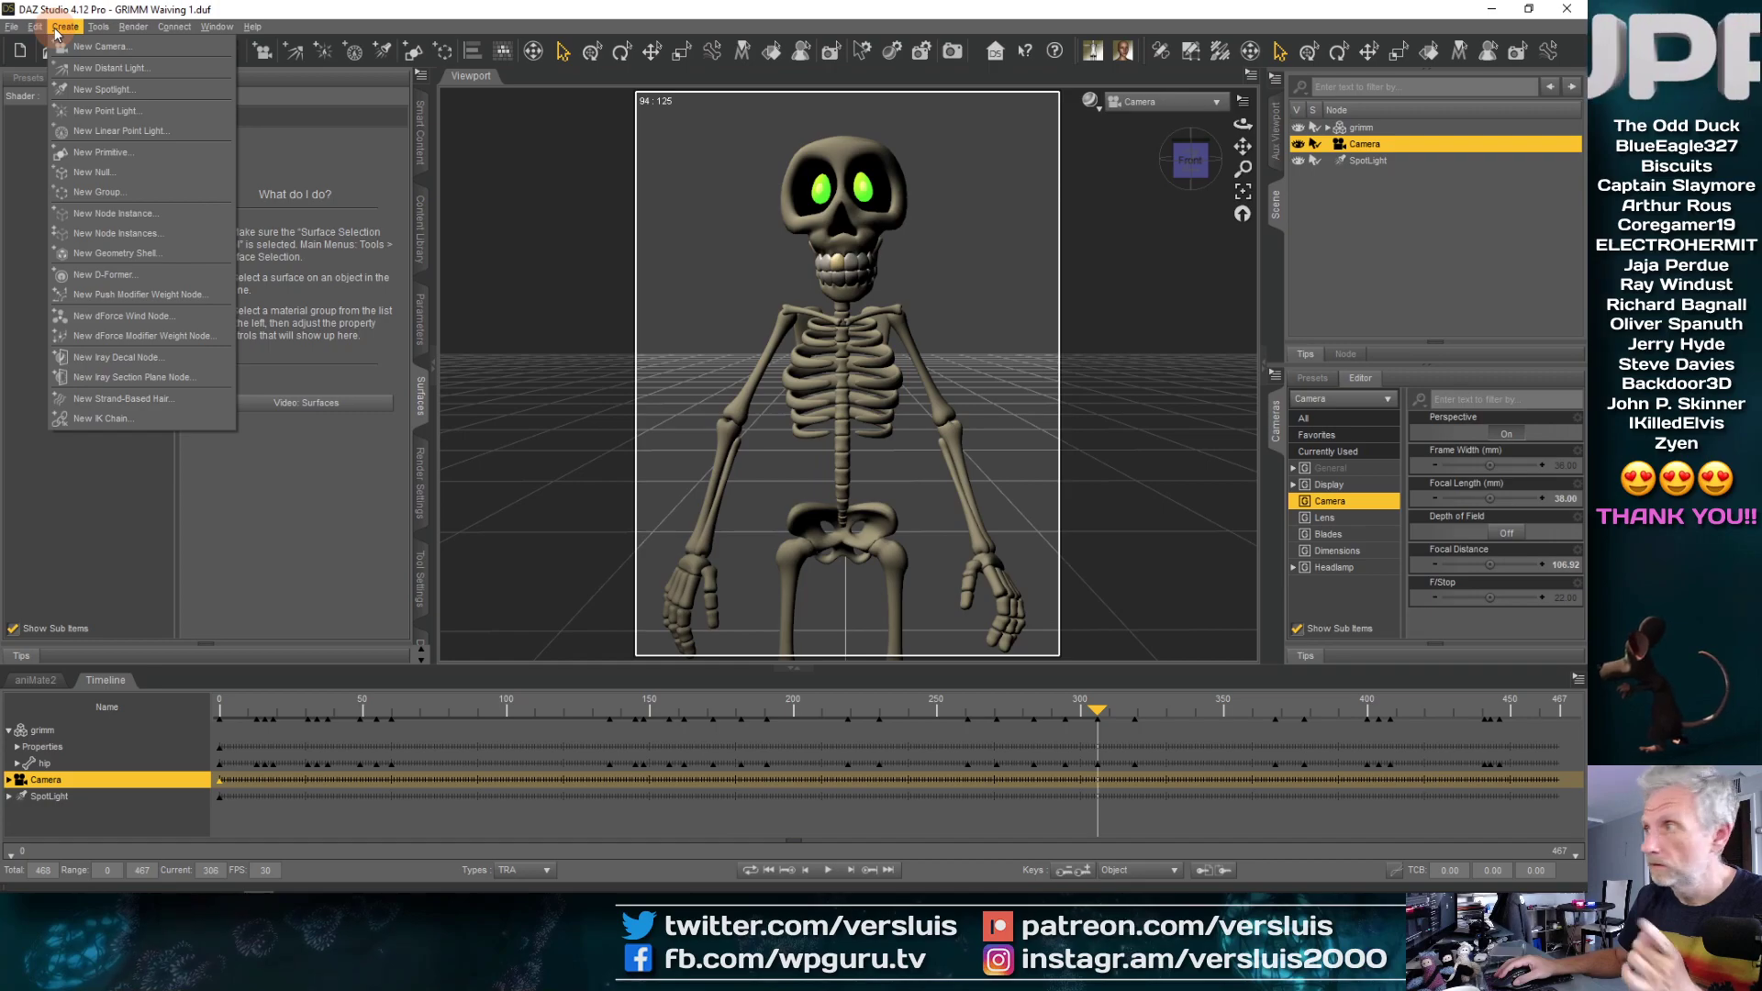
mouse_move(35, 26)
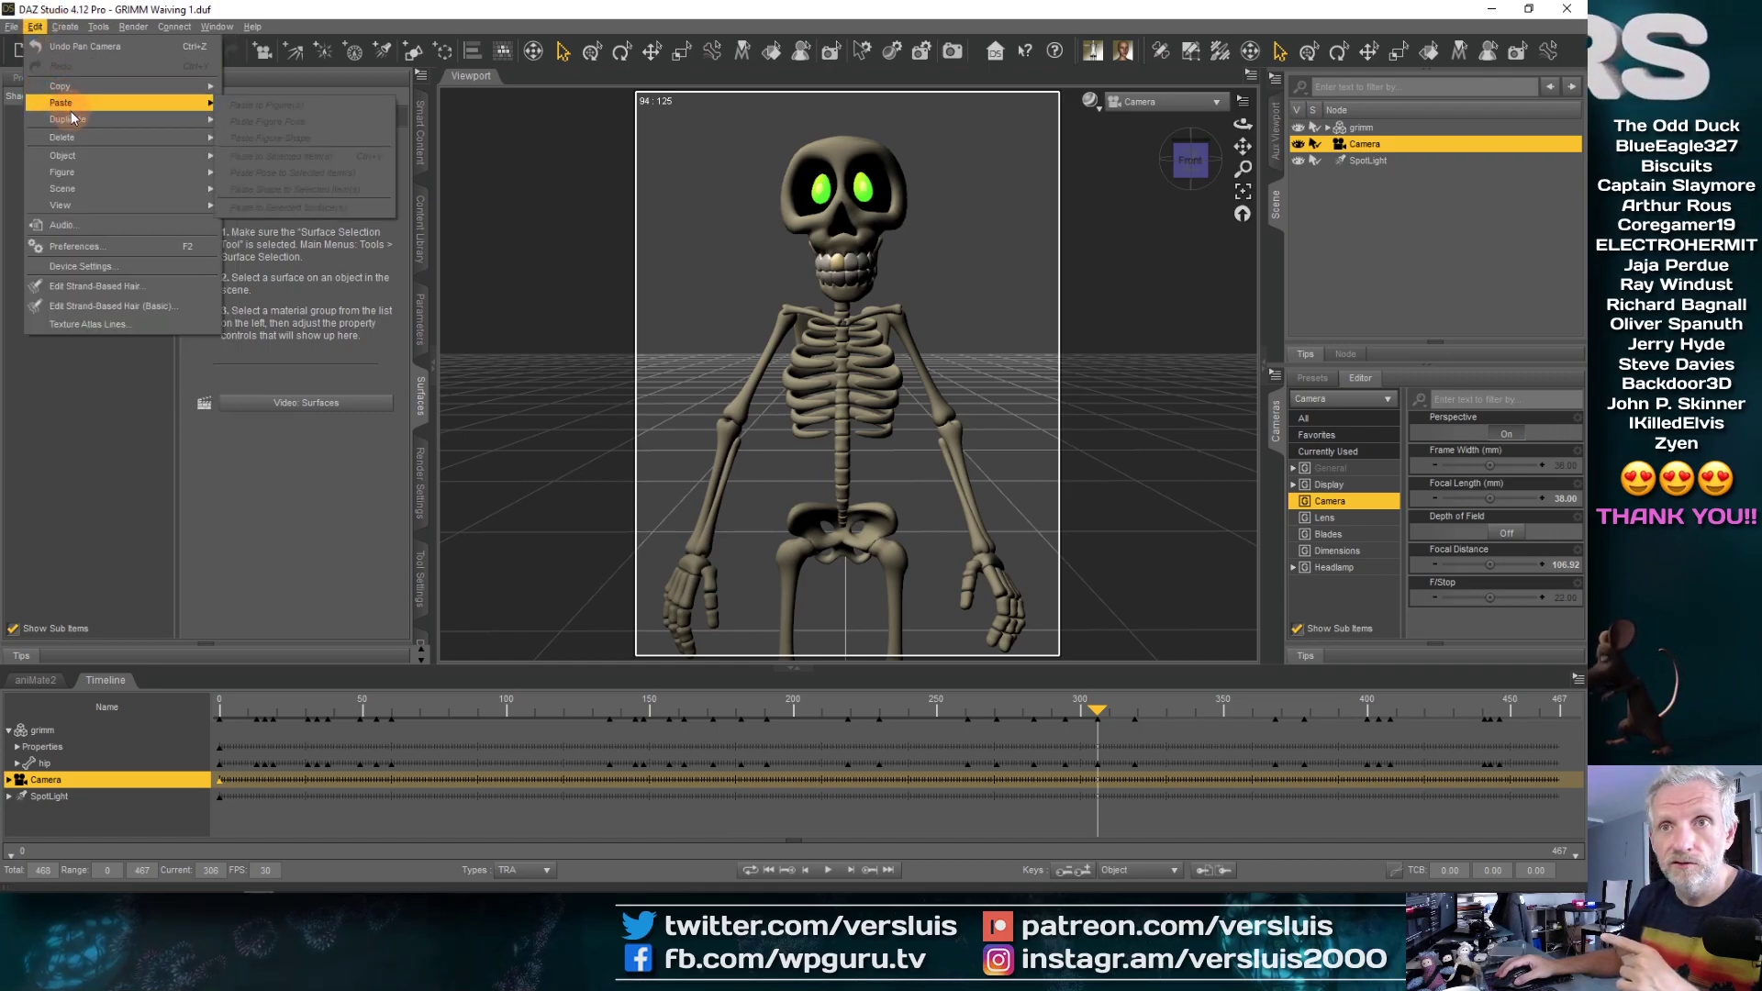
mouse_move(128, 119)
click(305, 124)
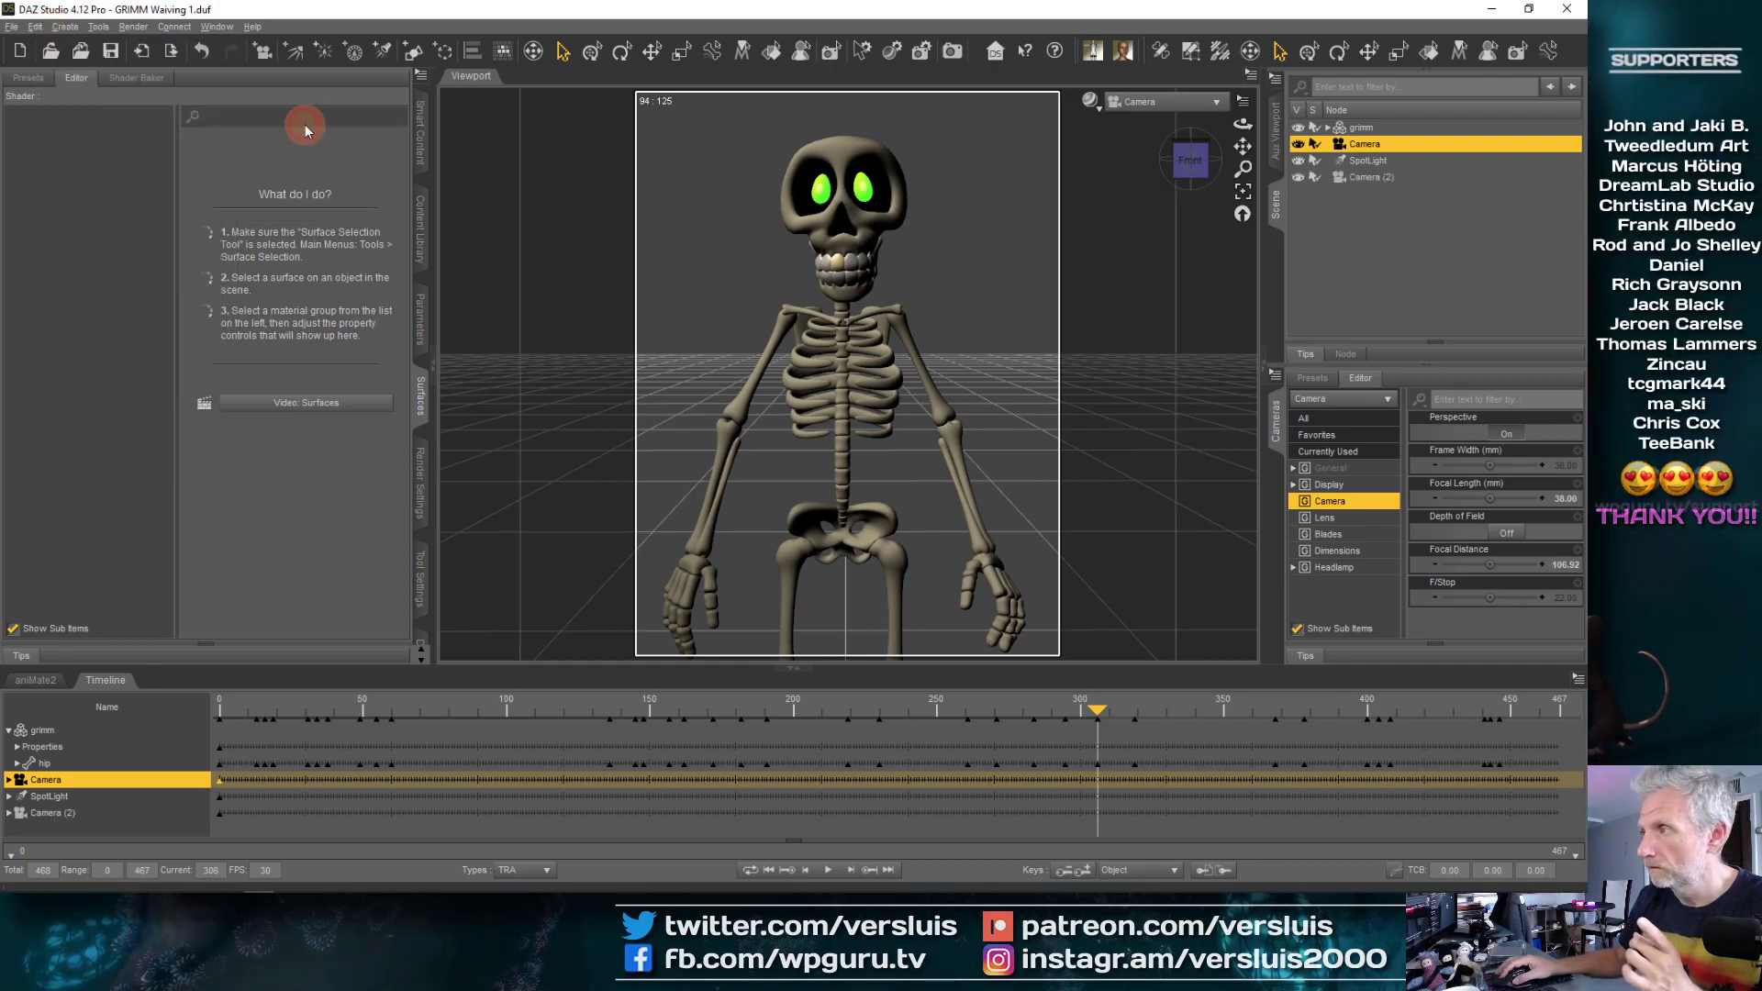
double_click(1381, 182)
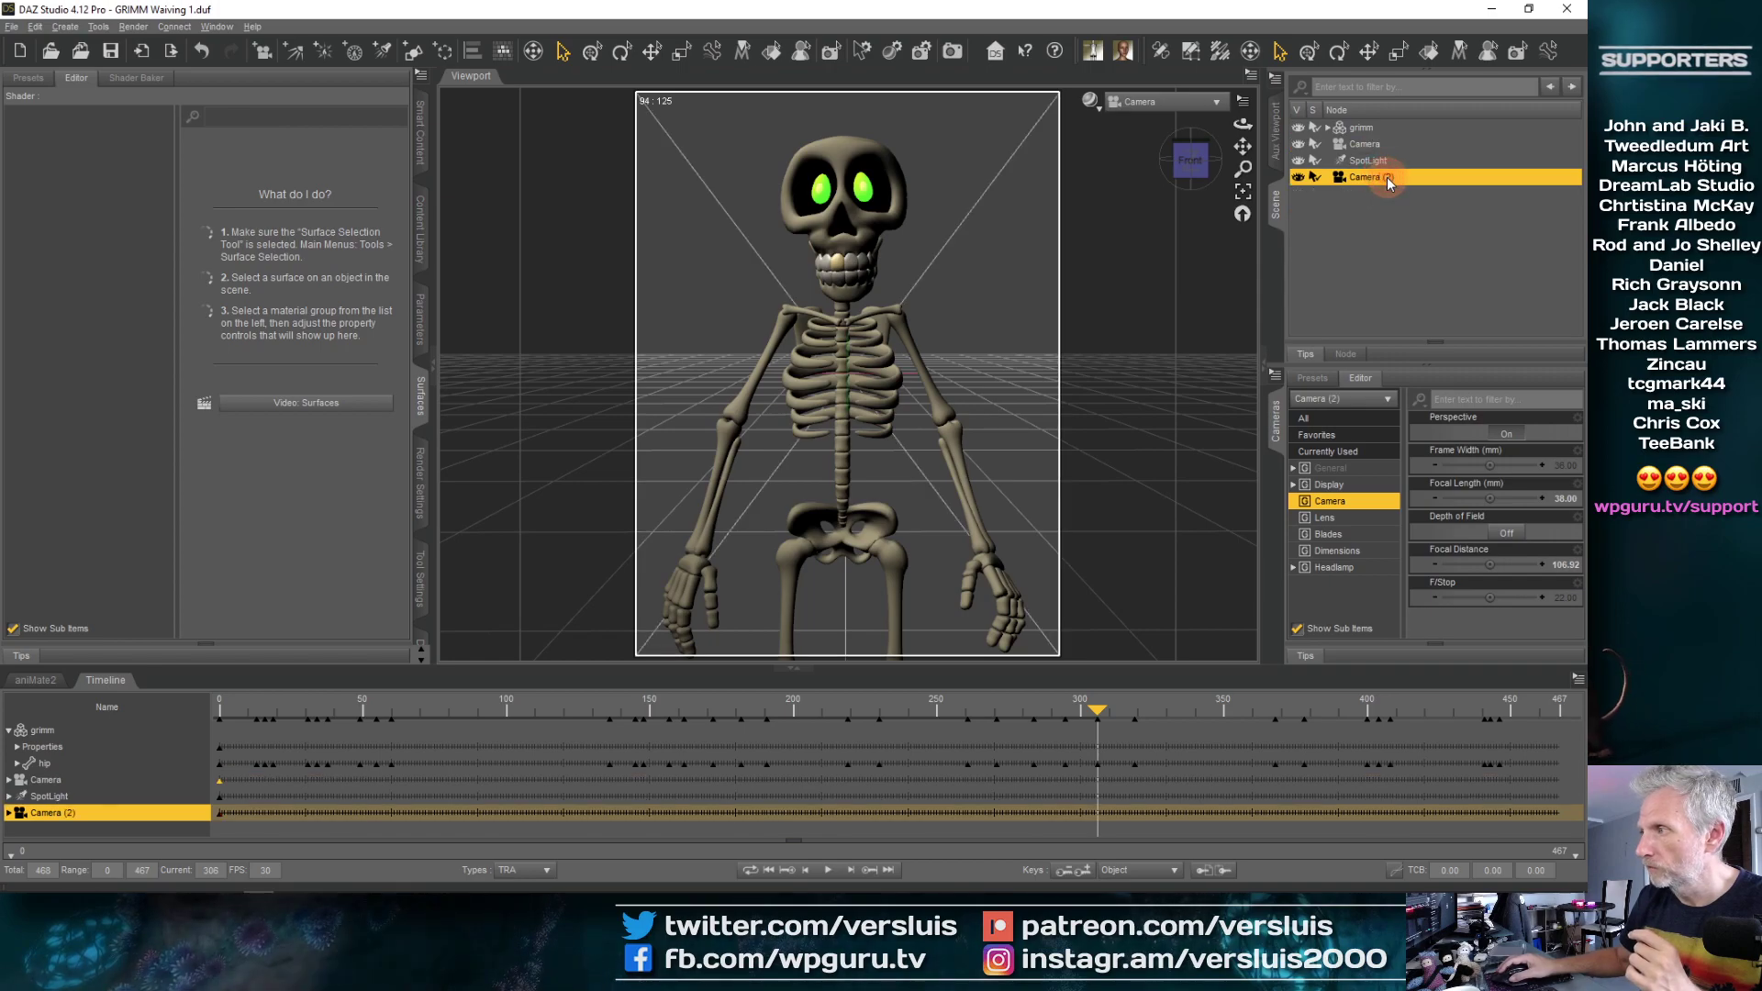
text(Camera Wi)
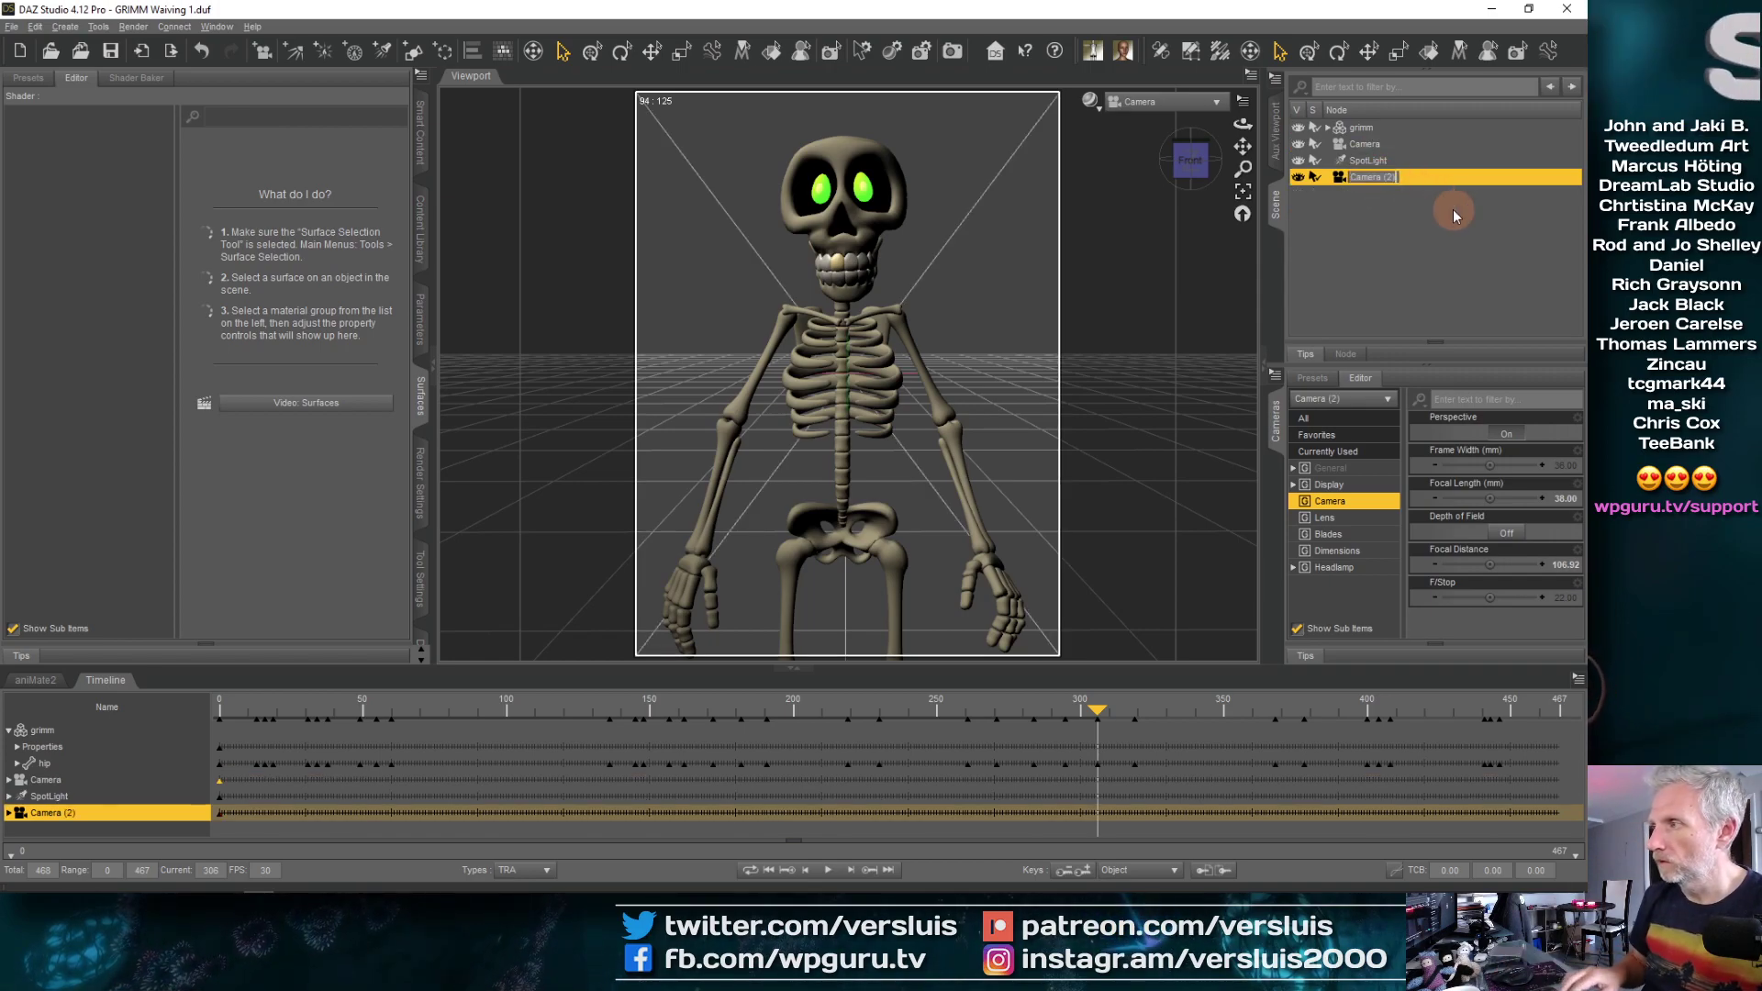
text(de)
key(Return)
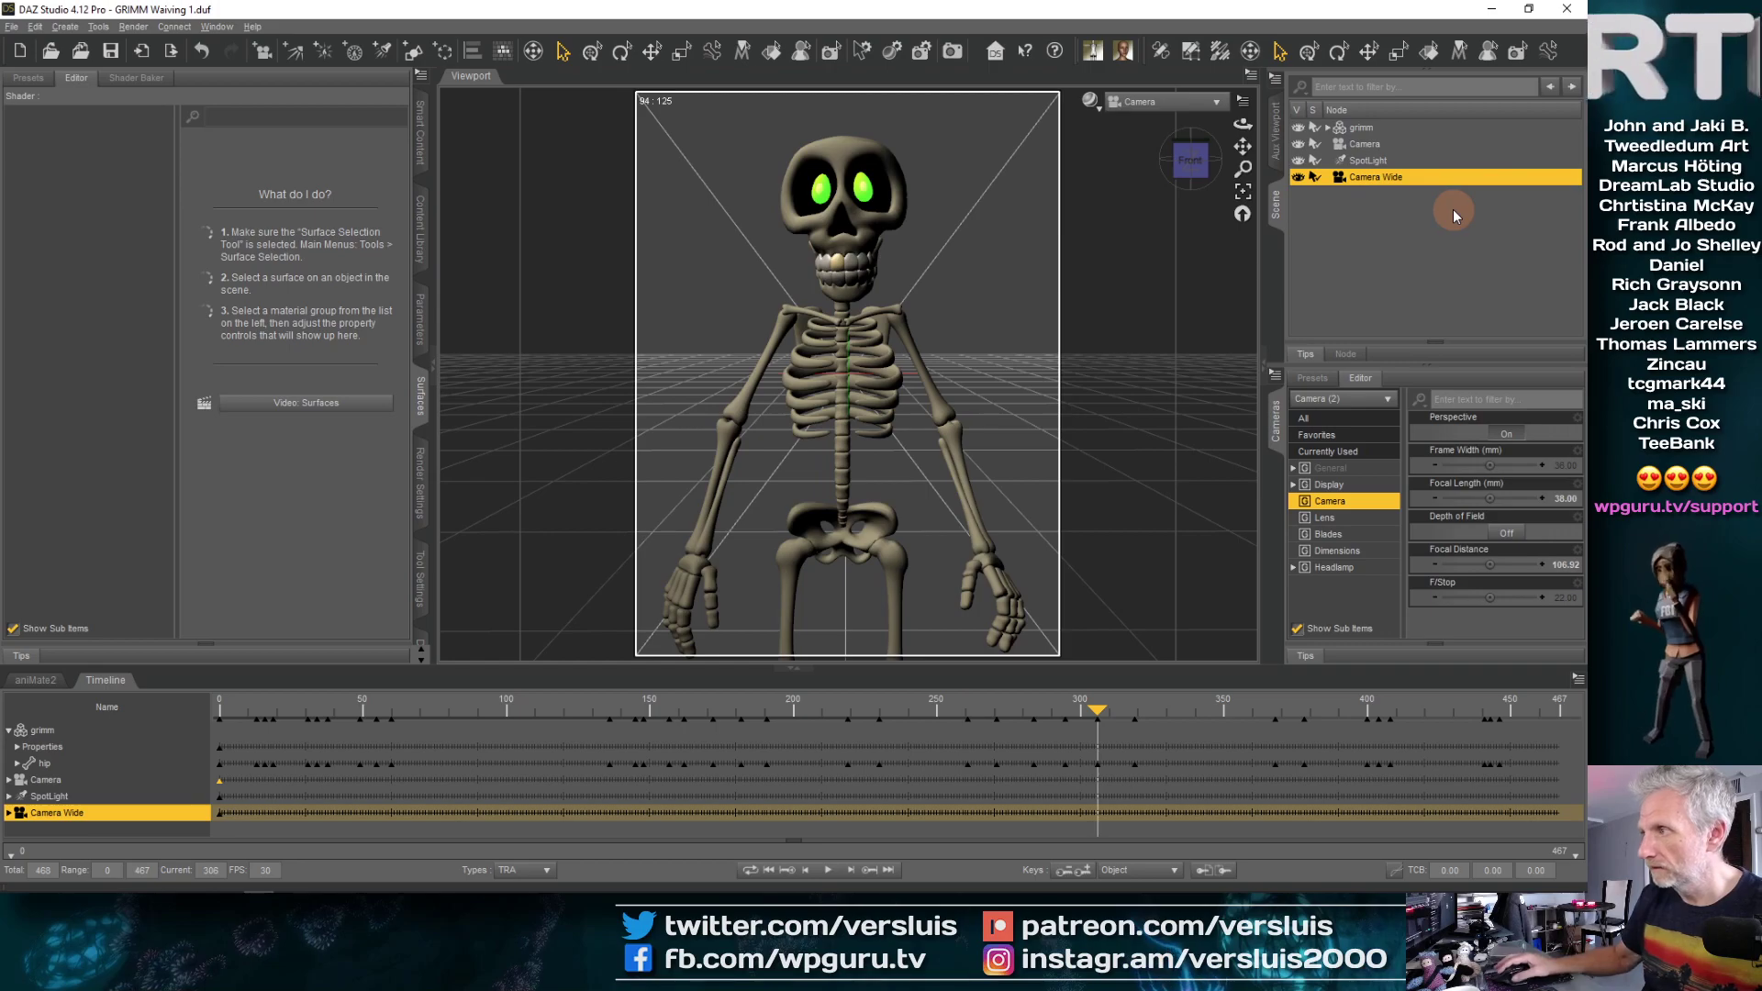
Rename the original camera Camera Close in the scene hierarchy
click(1368, 145)
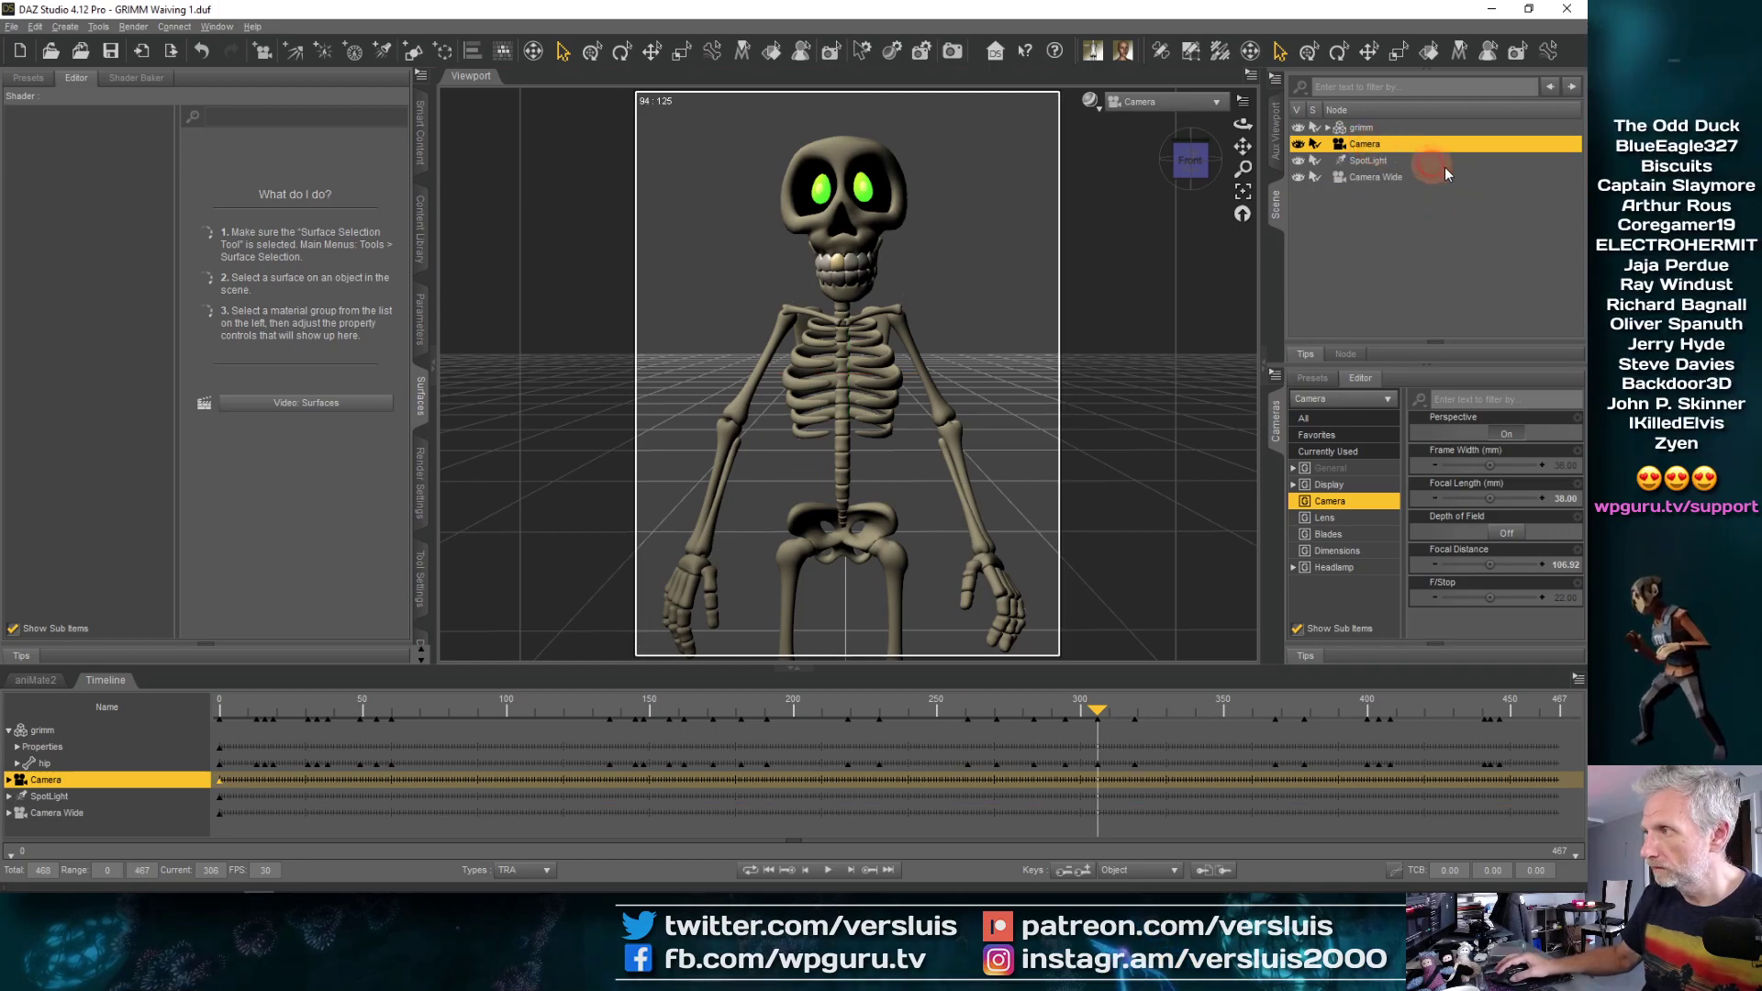
text(Clos)
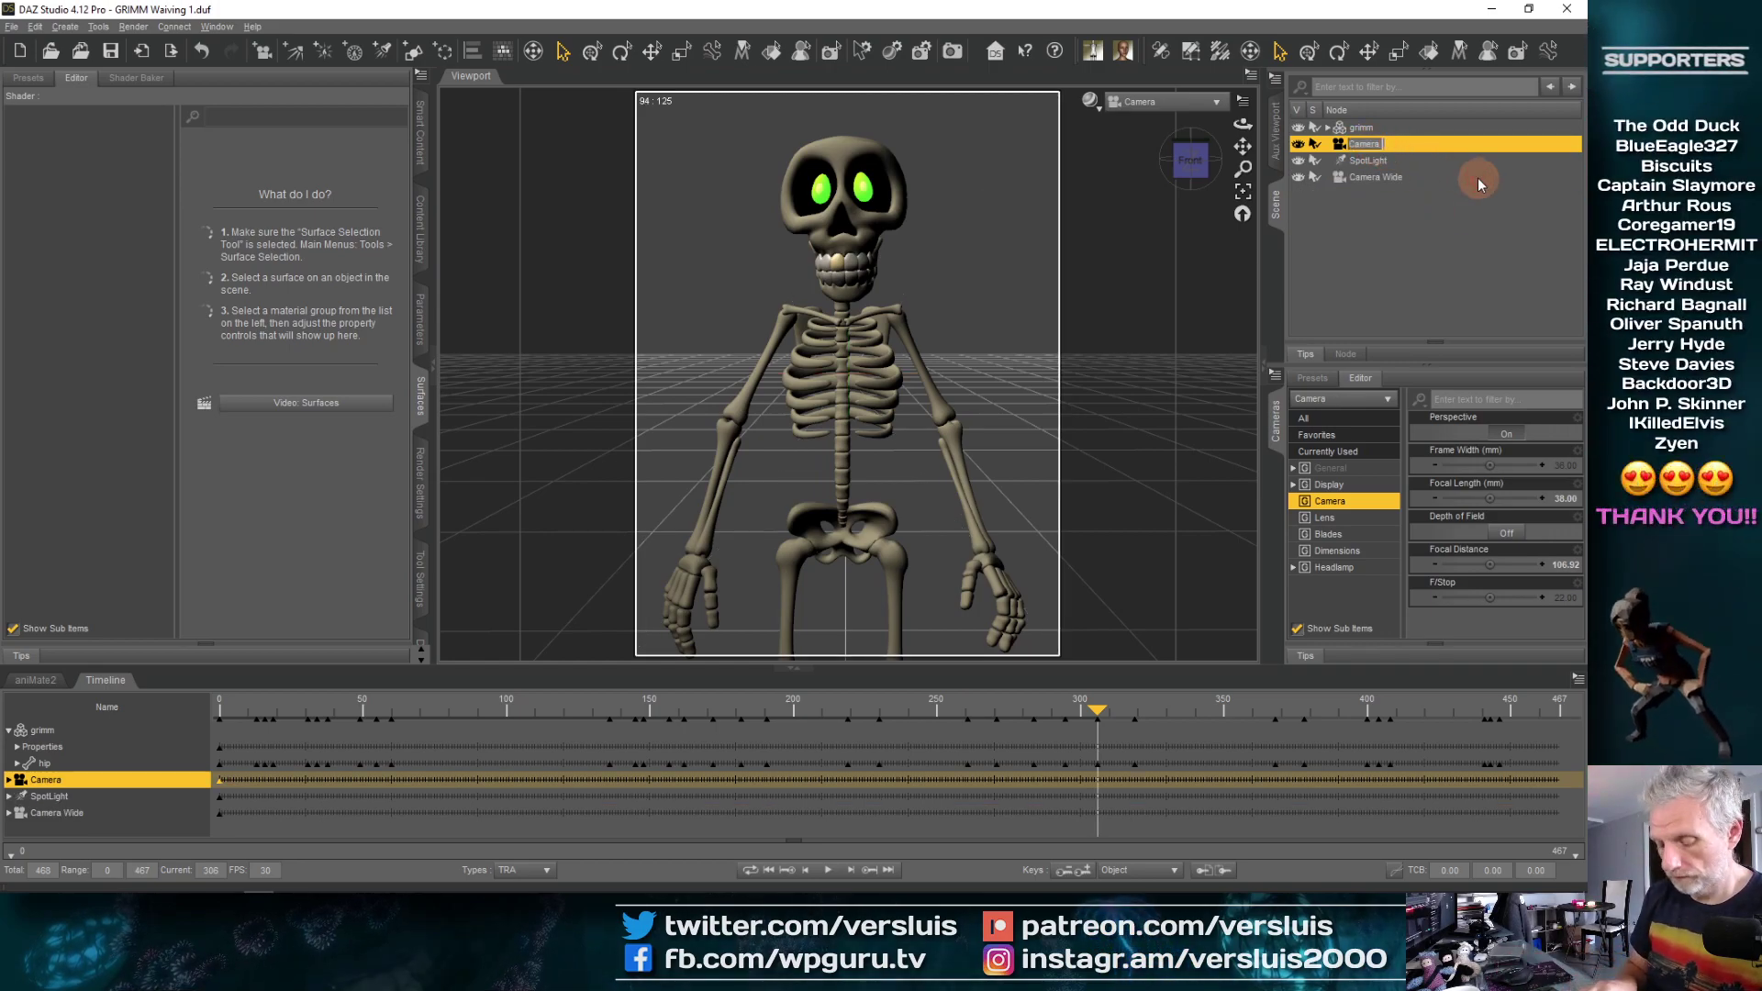
text(e)
key(Return)
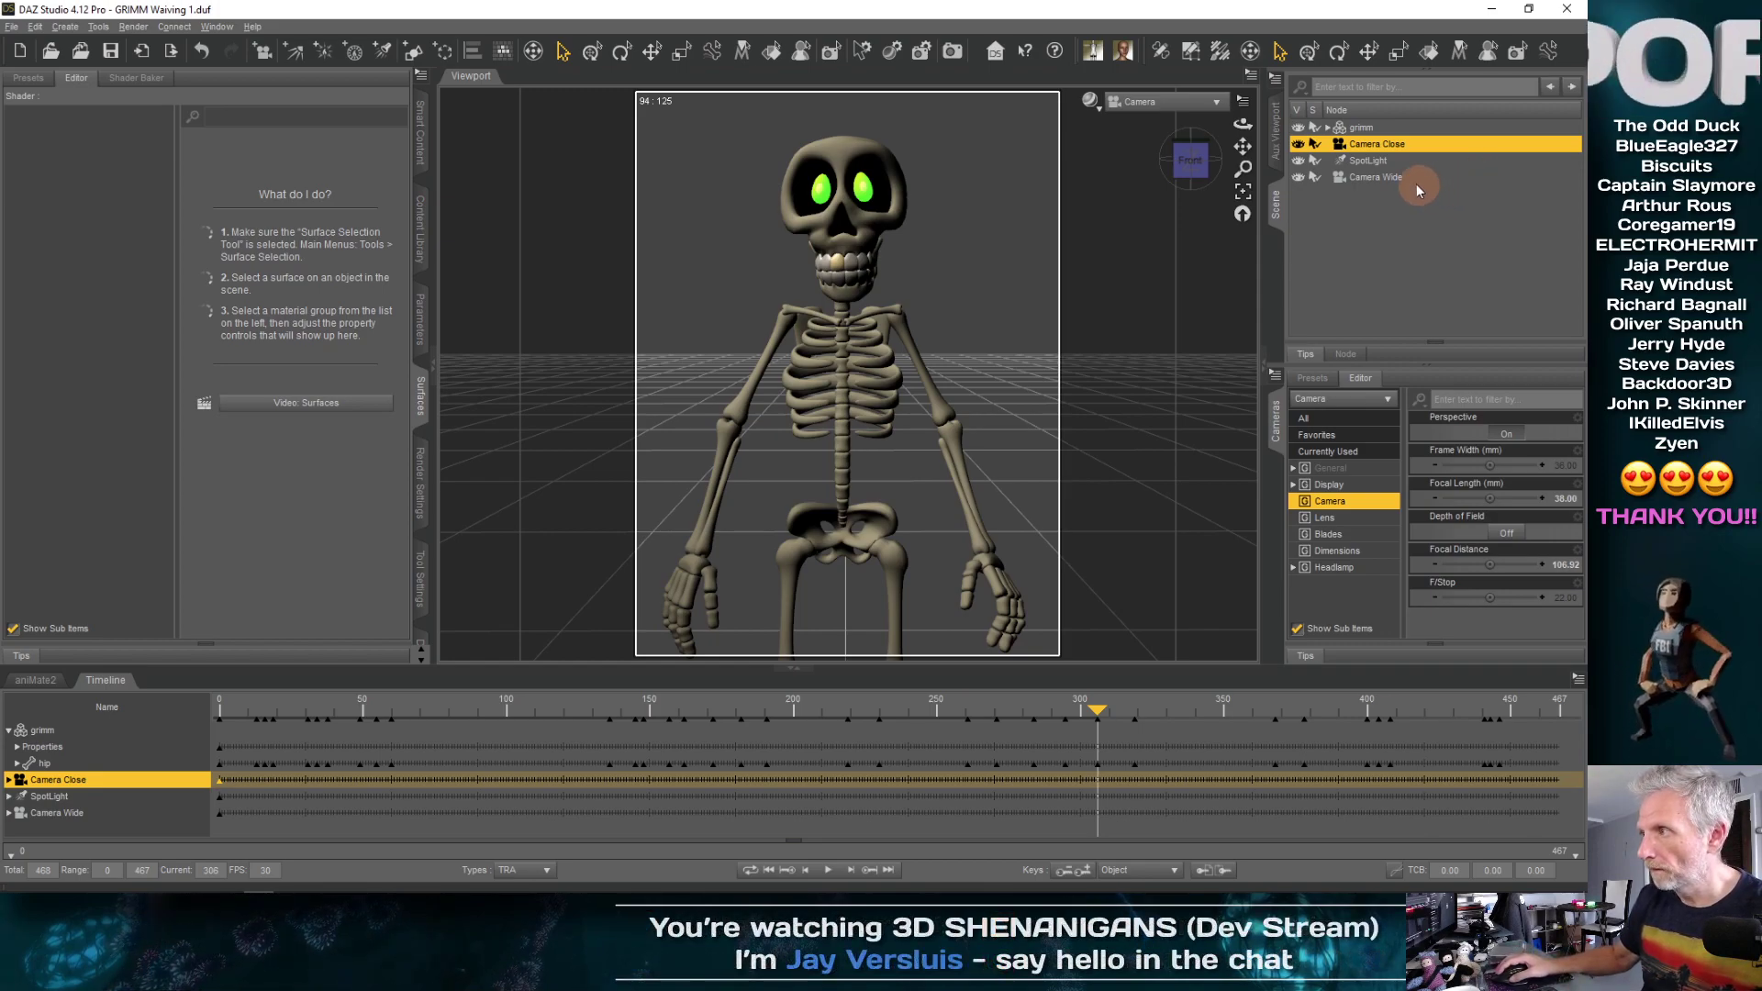
Select Camera Wide and scrub the Timeline from frame 0 to just before frame 300
click(1384, 176)
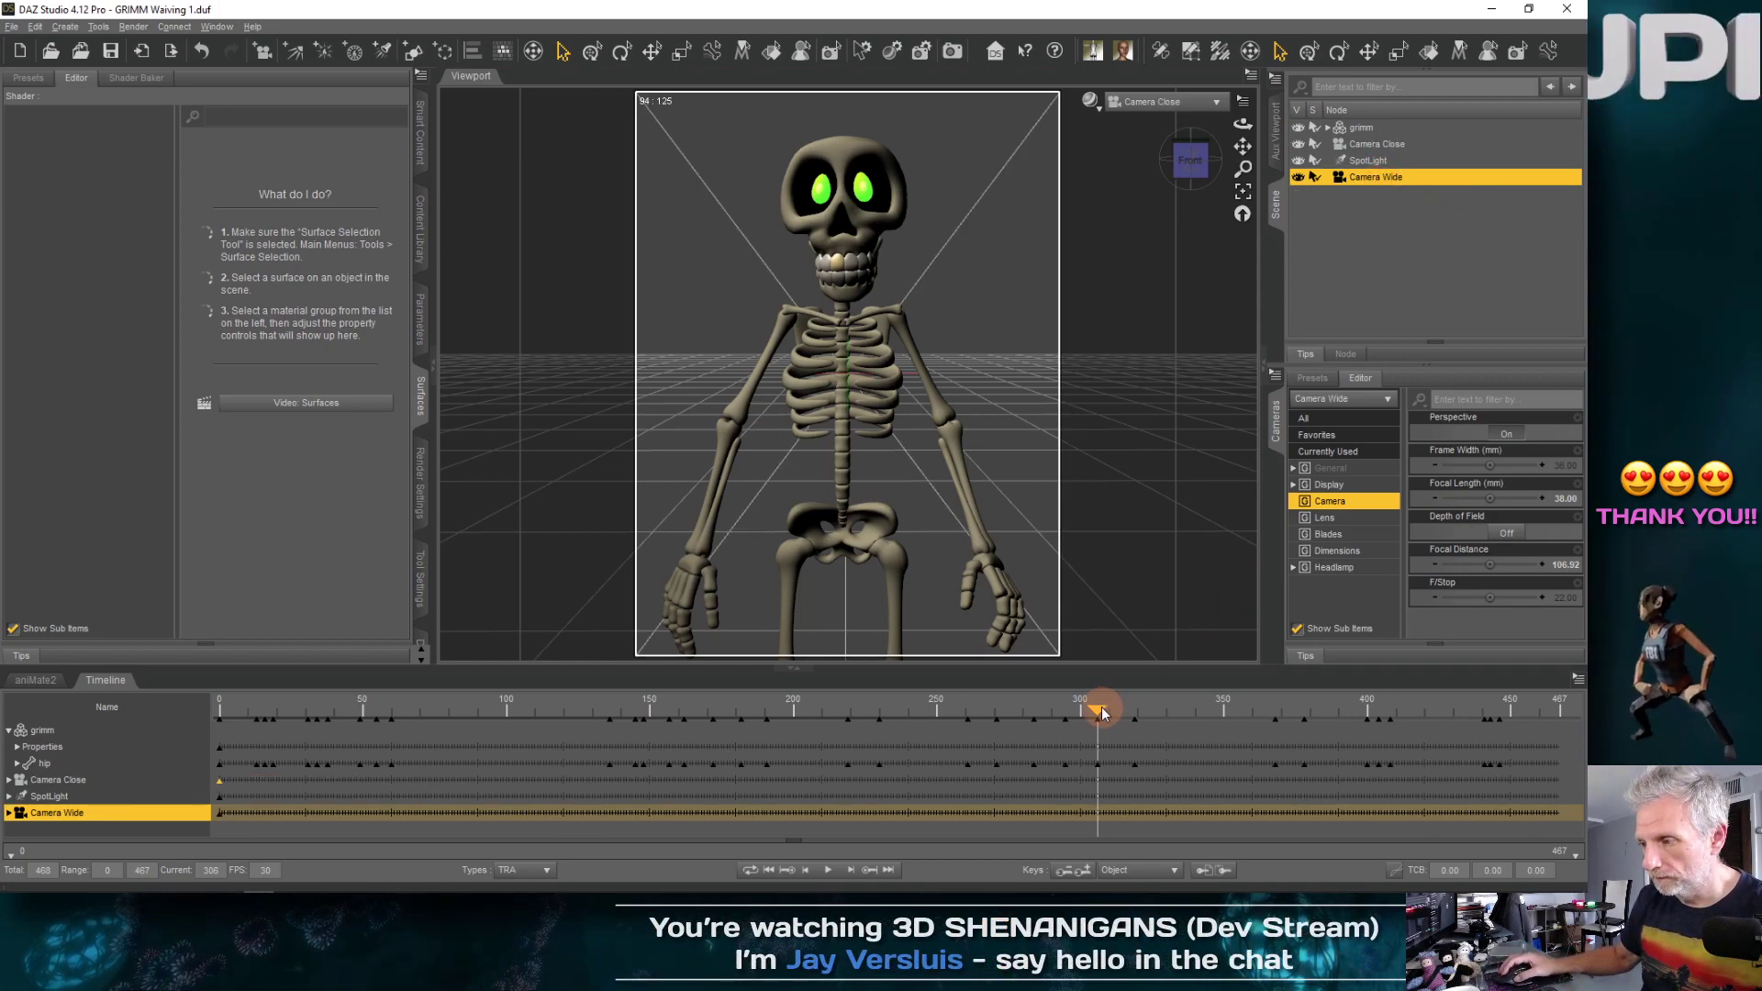
click(205, 720)
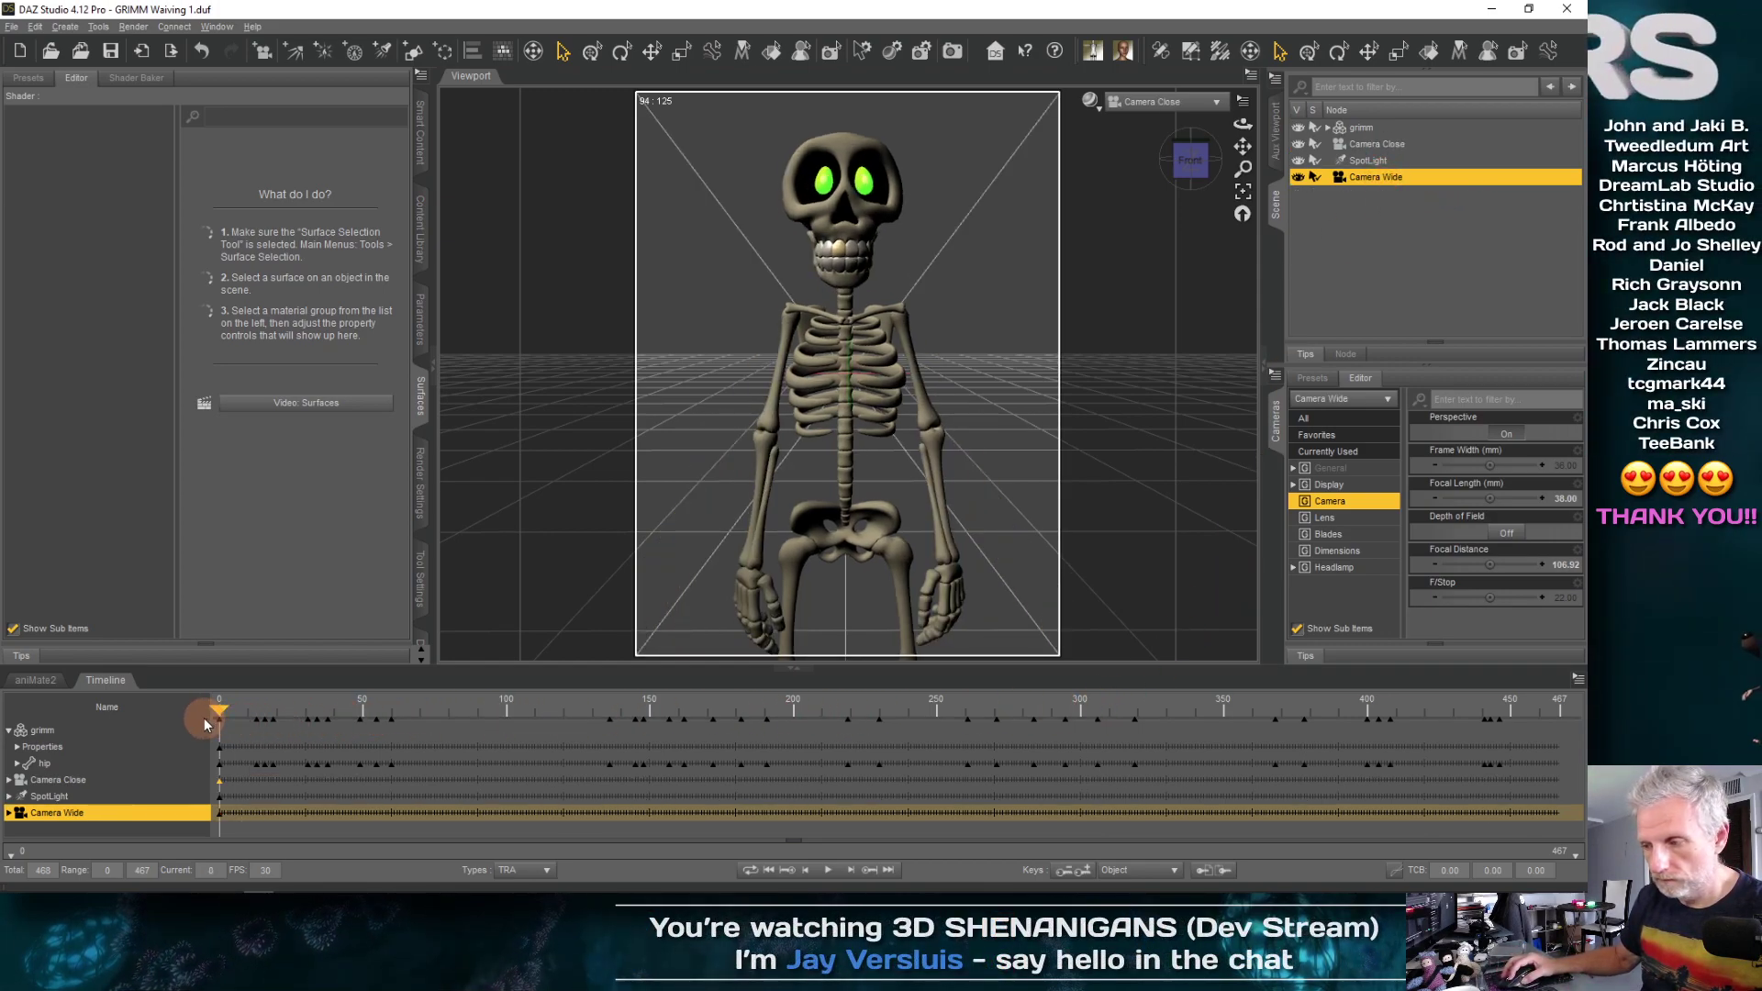
drag(791, 735, 1077, 725)
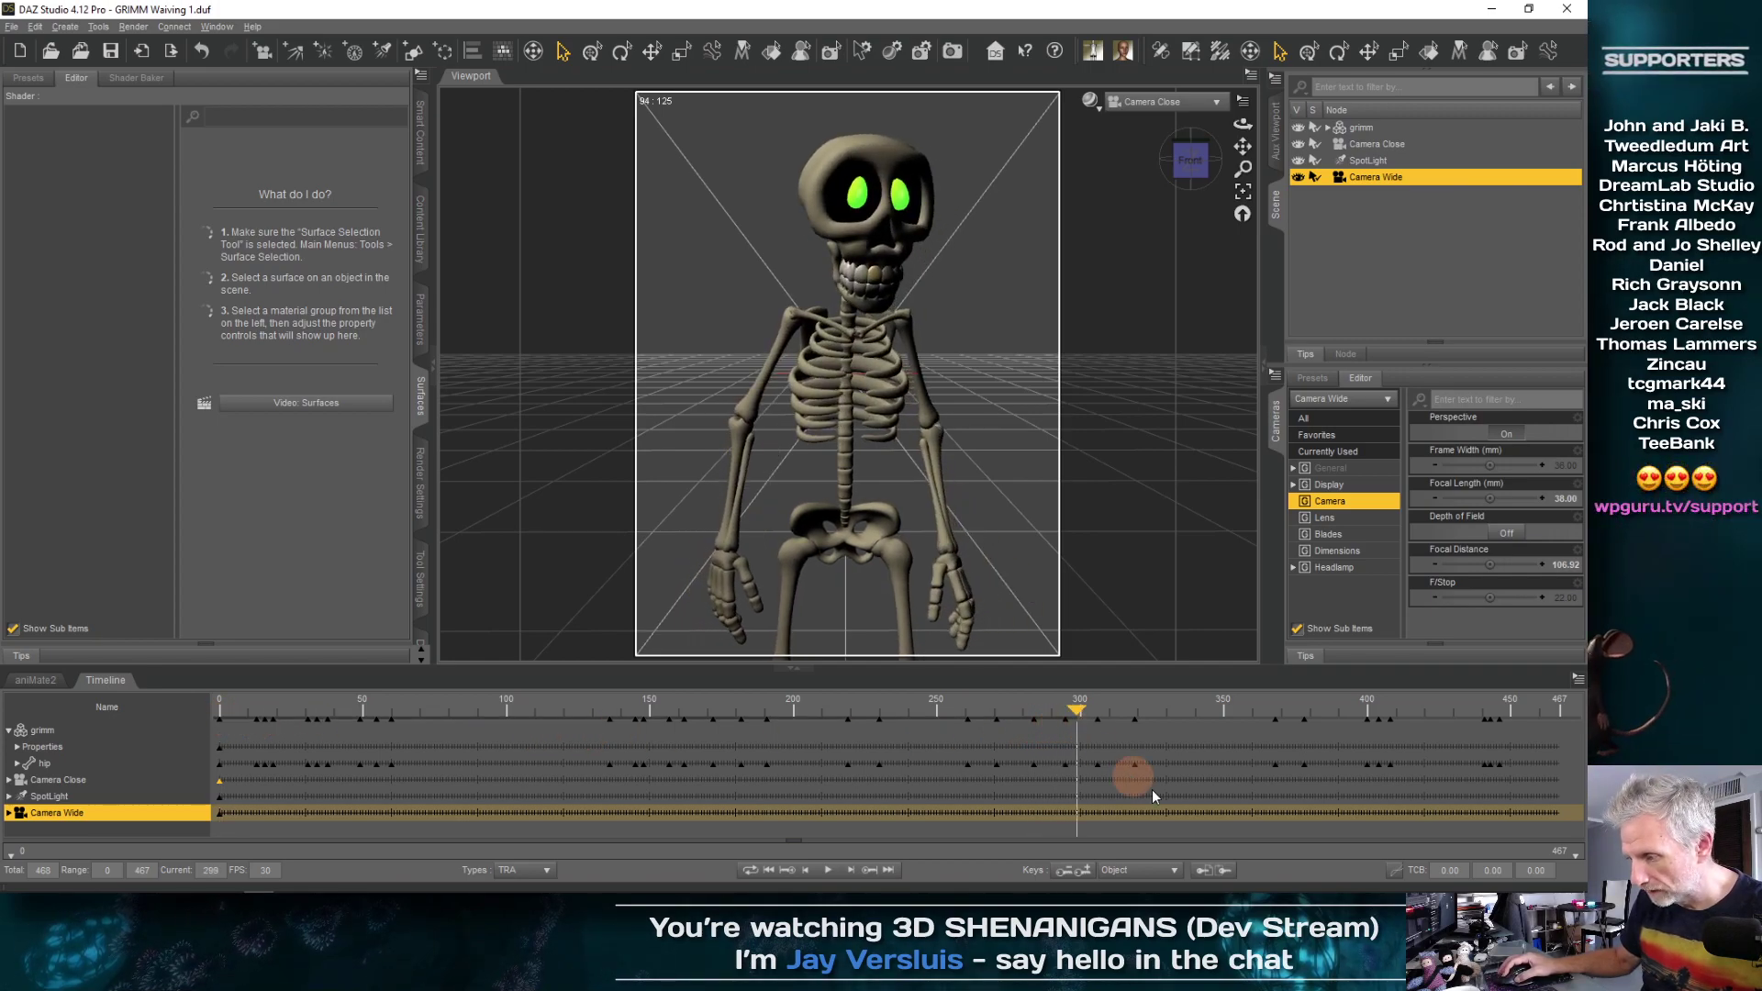
click(1177, 833)
Turn off the Translate, Rotate and Aliases key types in the Timeline
click(549, 870)
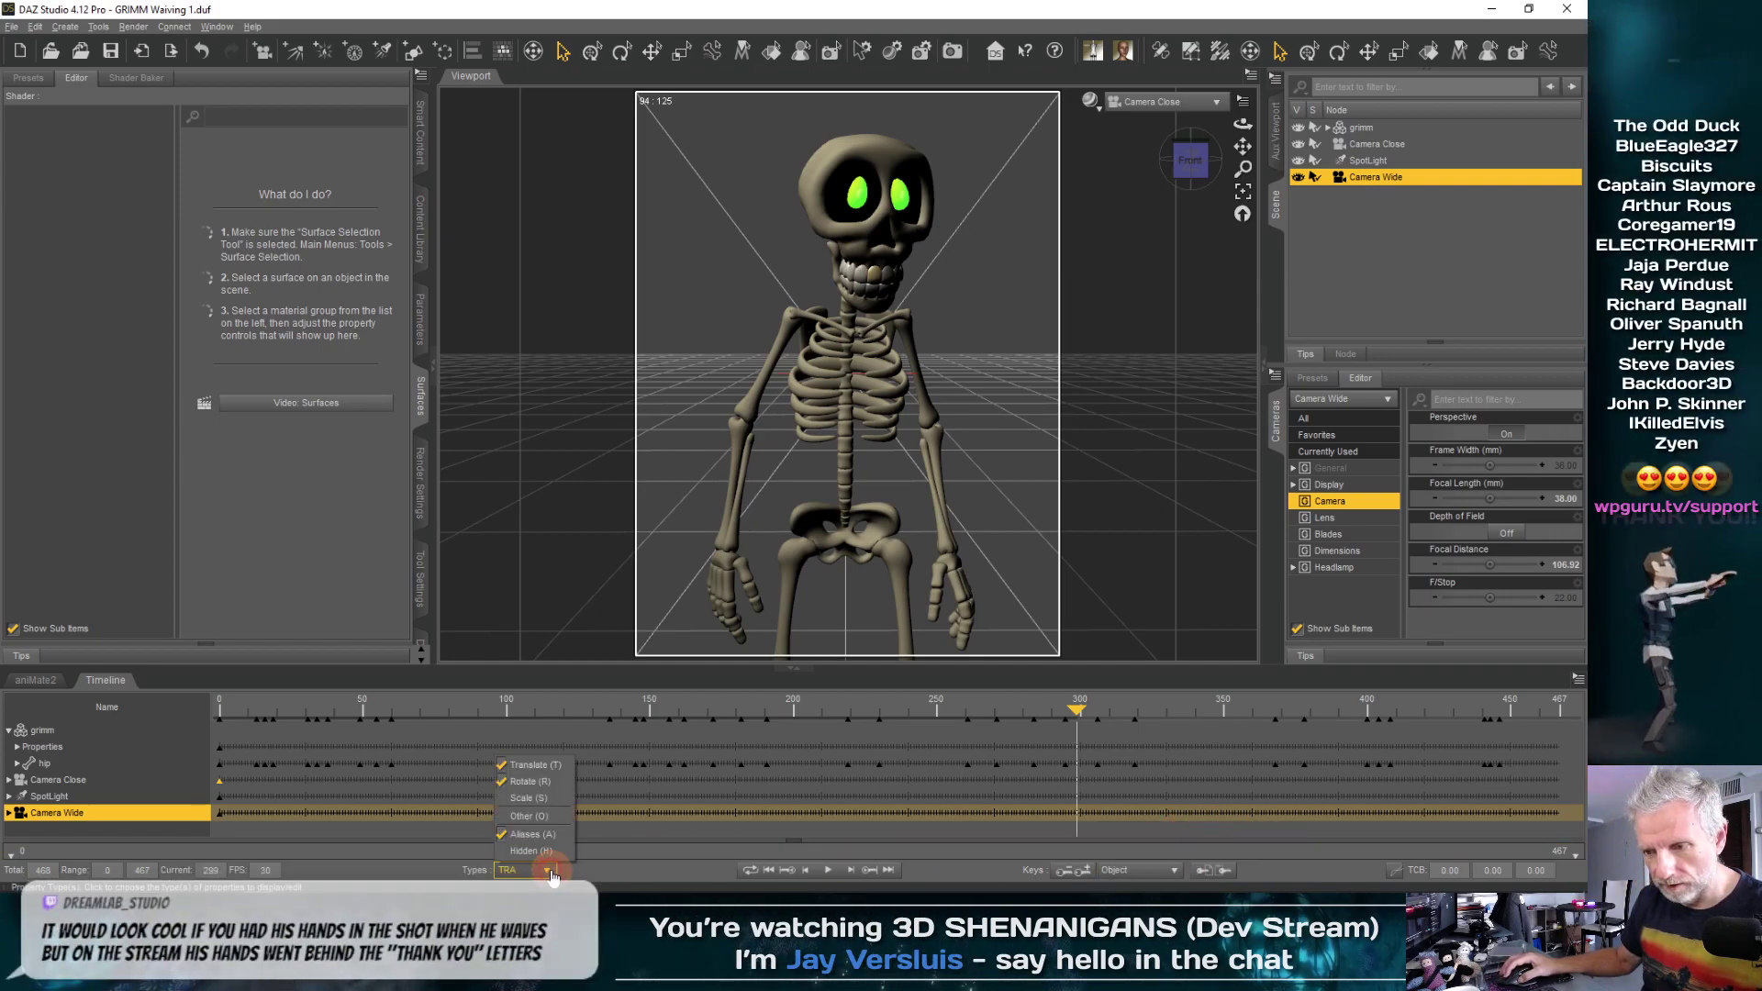
click(563, 769)
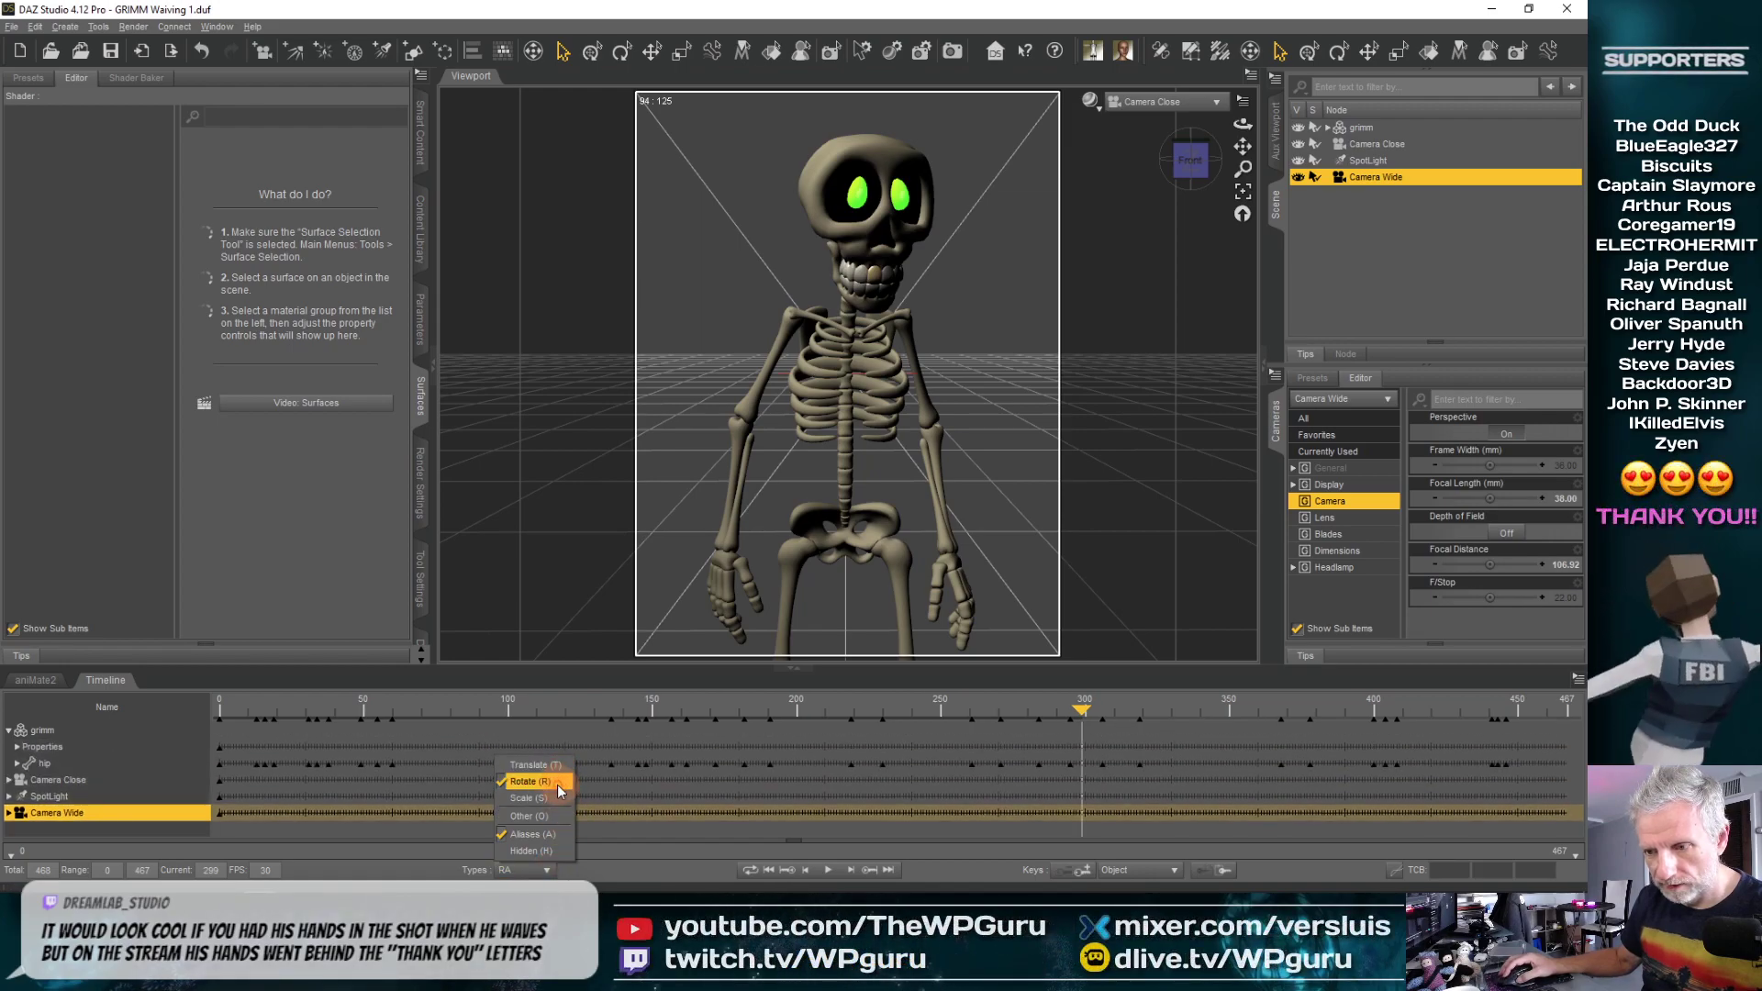
click(558, 784)
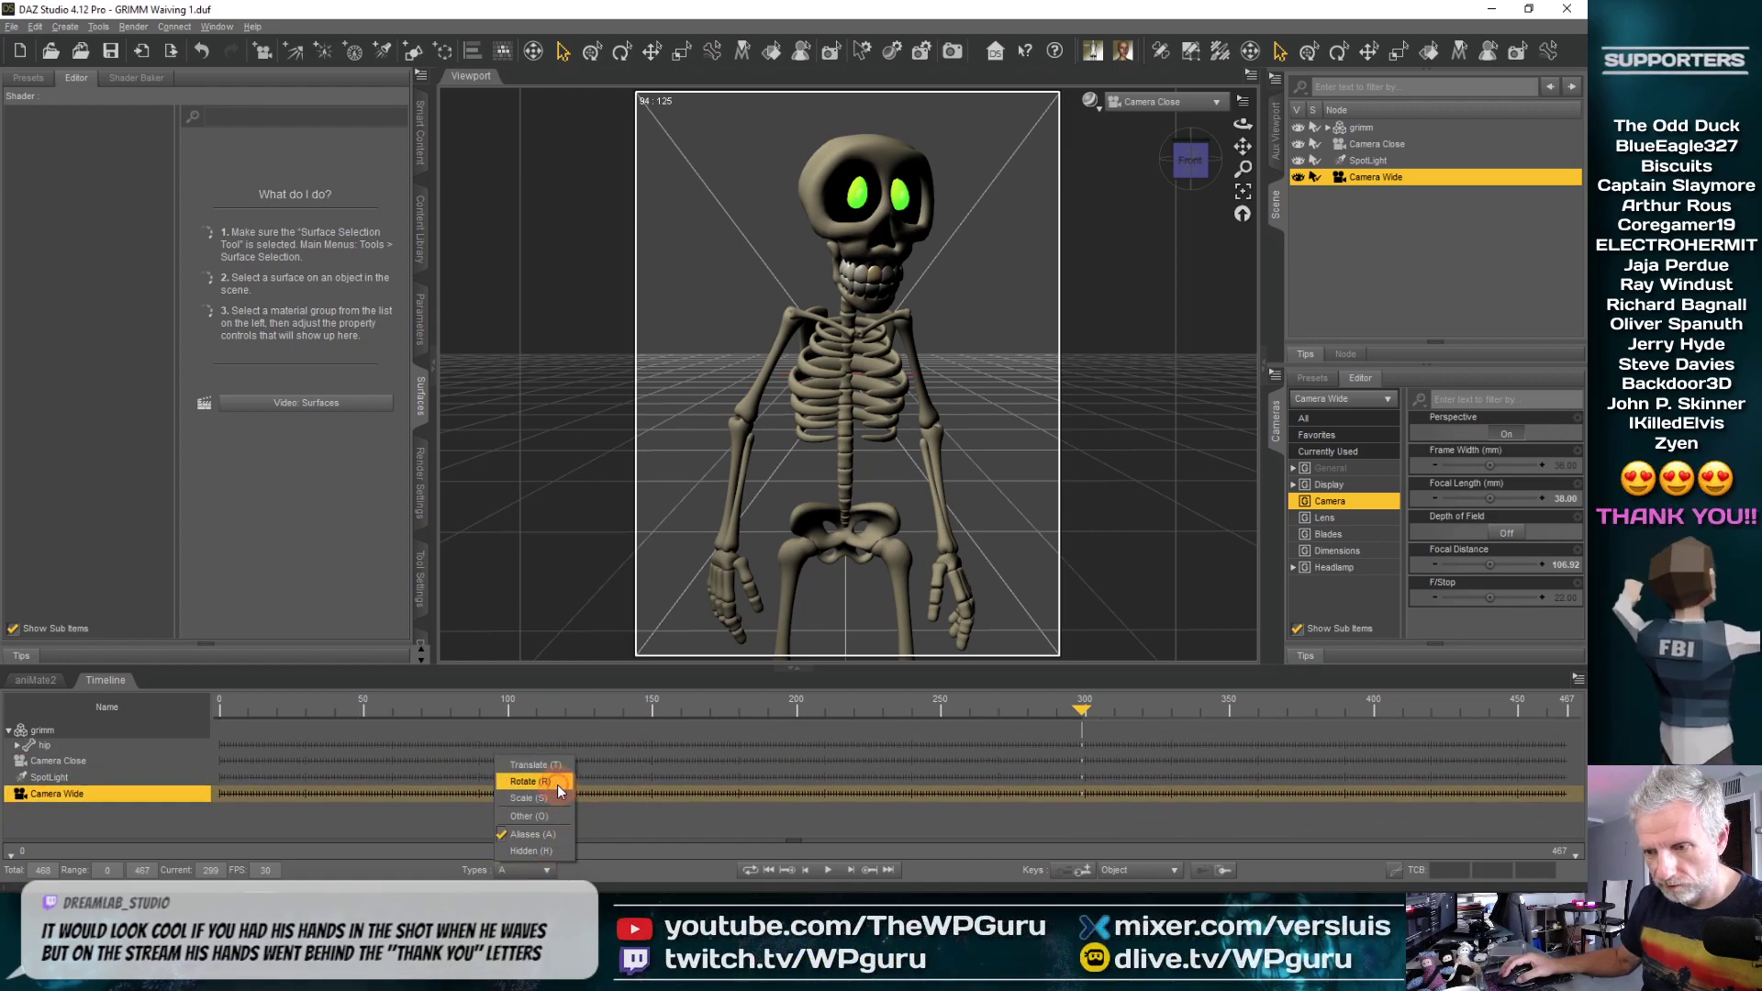
click(551, 835)
click(604, 868)
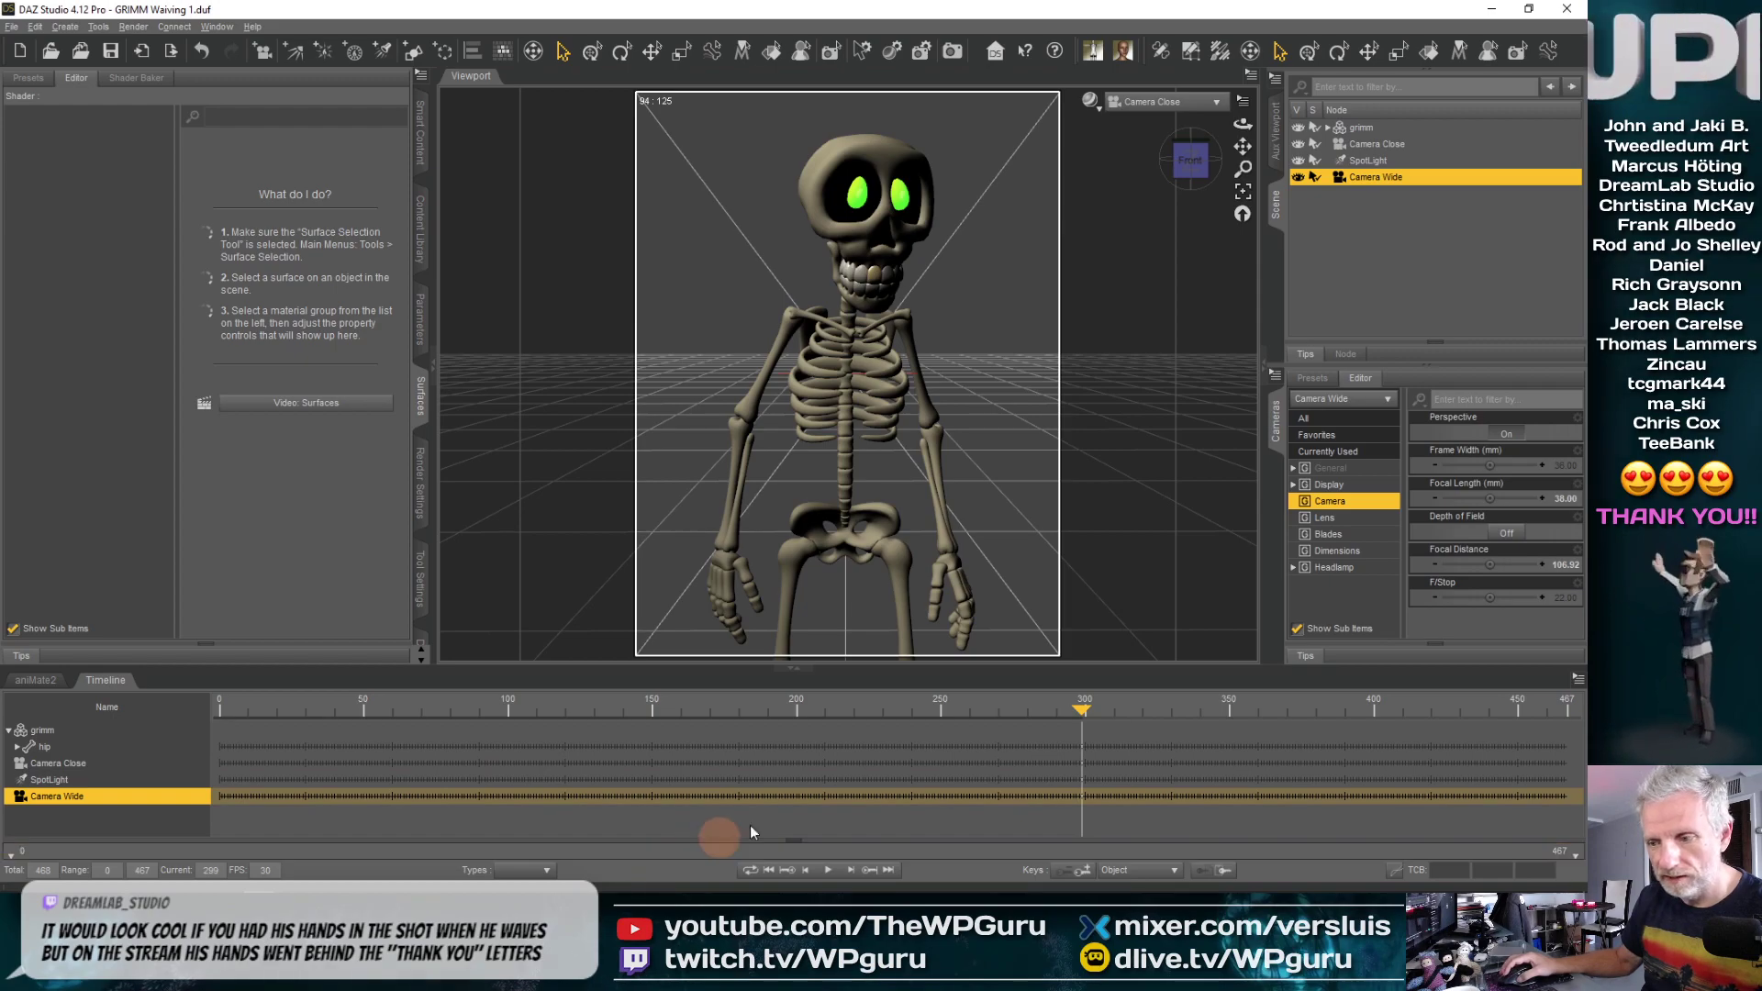
At frame 320, pull the Camera Close view back until the raised hands fit in the frame, and scrub the animation to check the move
mouse_move(1106, 712)
mouse_down()
mouse_move(1212, 714)
mouse_move(1002, 729)
mouse_move(1138, 716)
mouse_up()
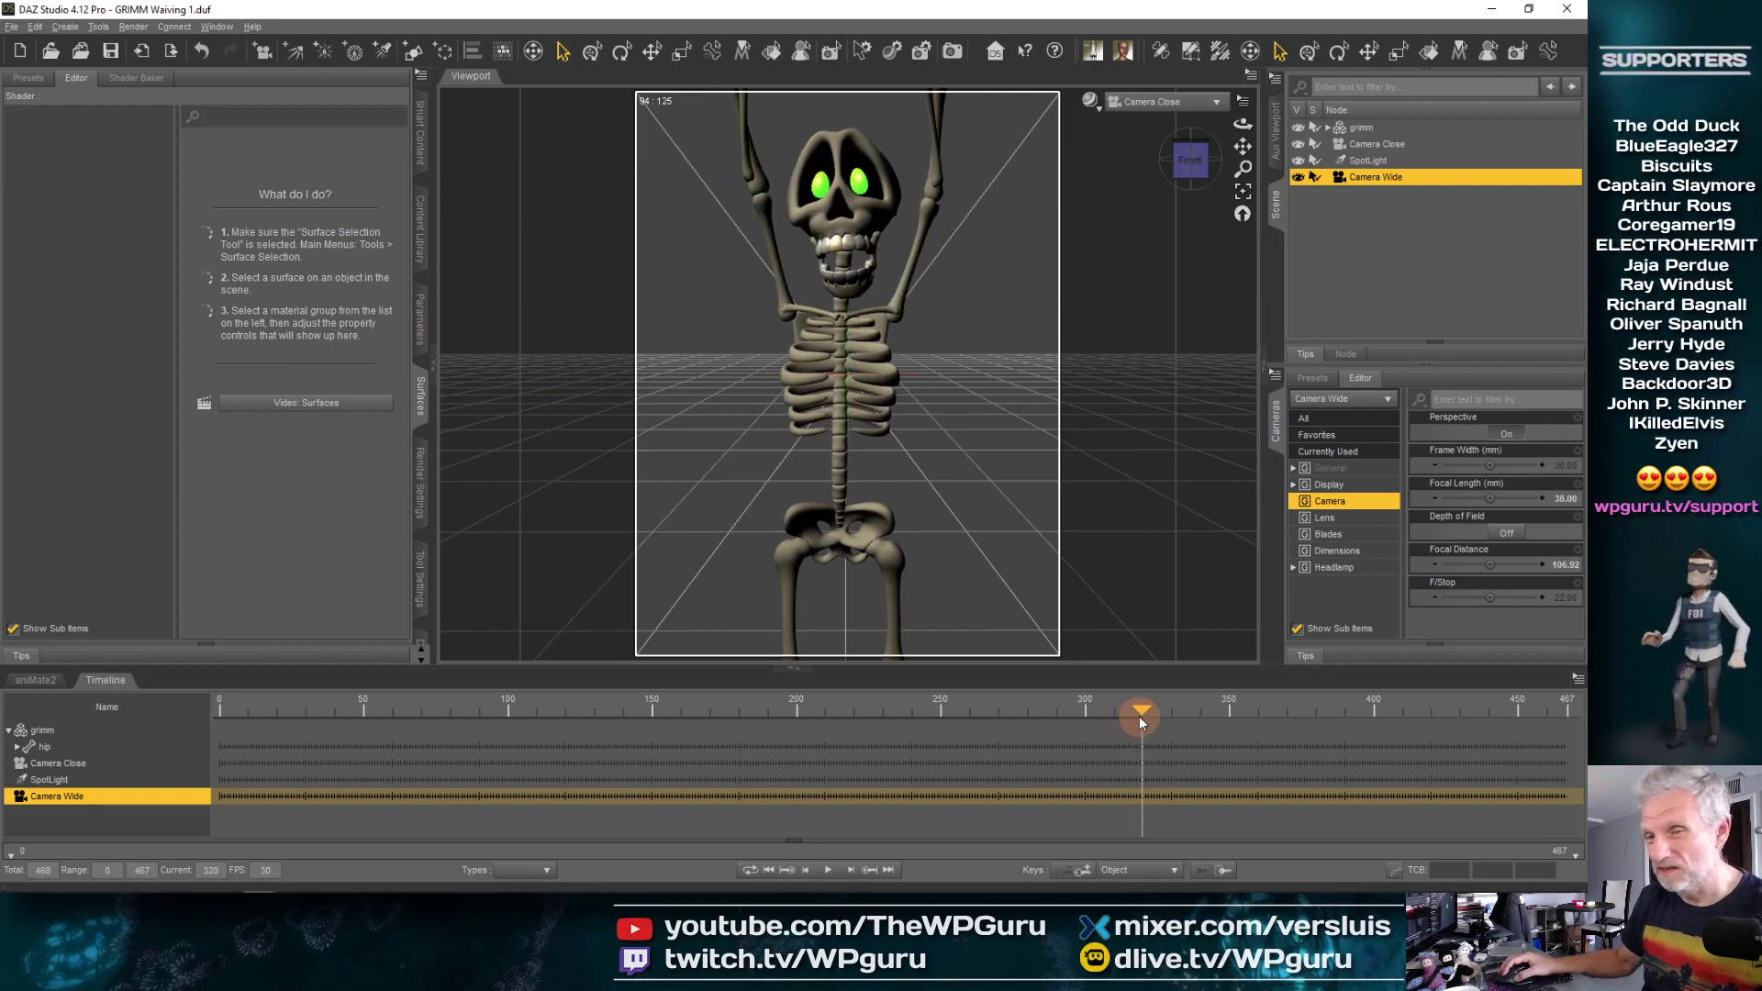
scroll(936, 464, up, 3)
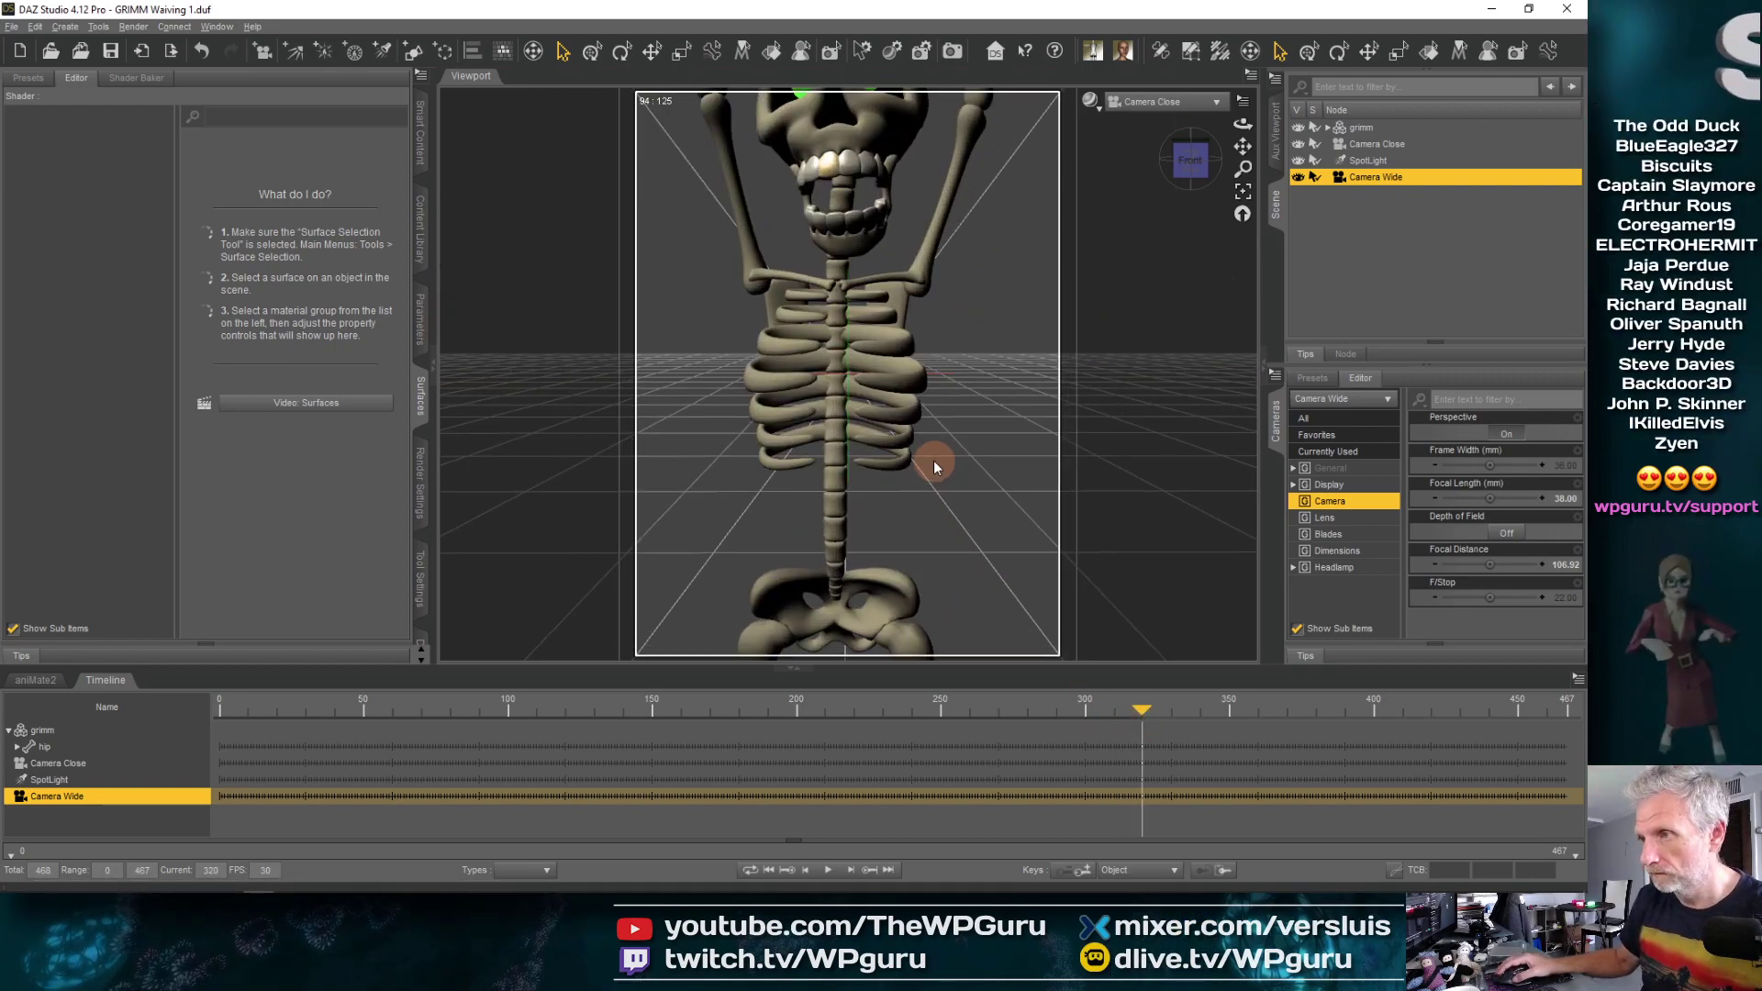
scroll(935, 462, down, 6)
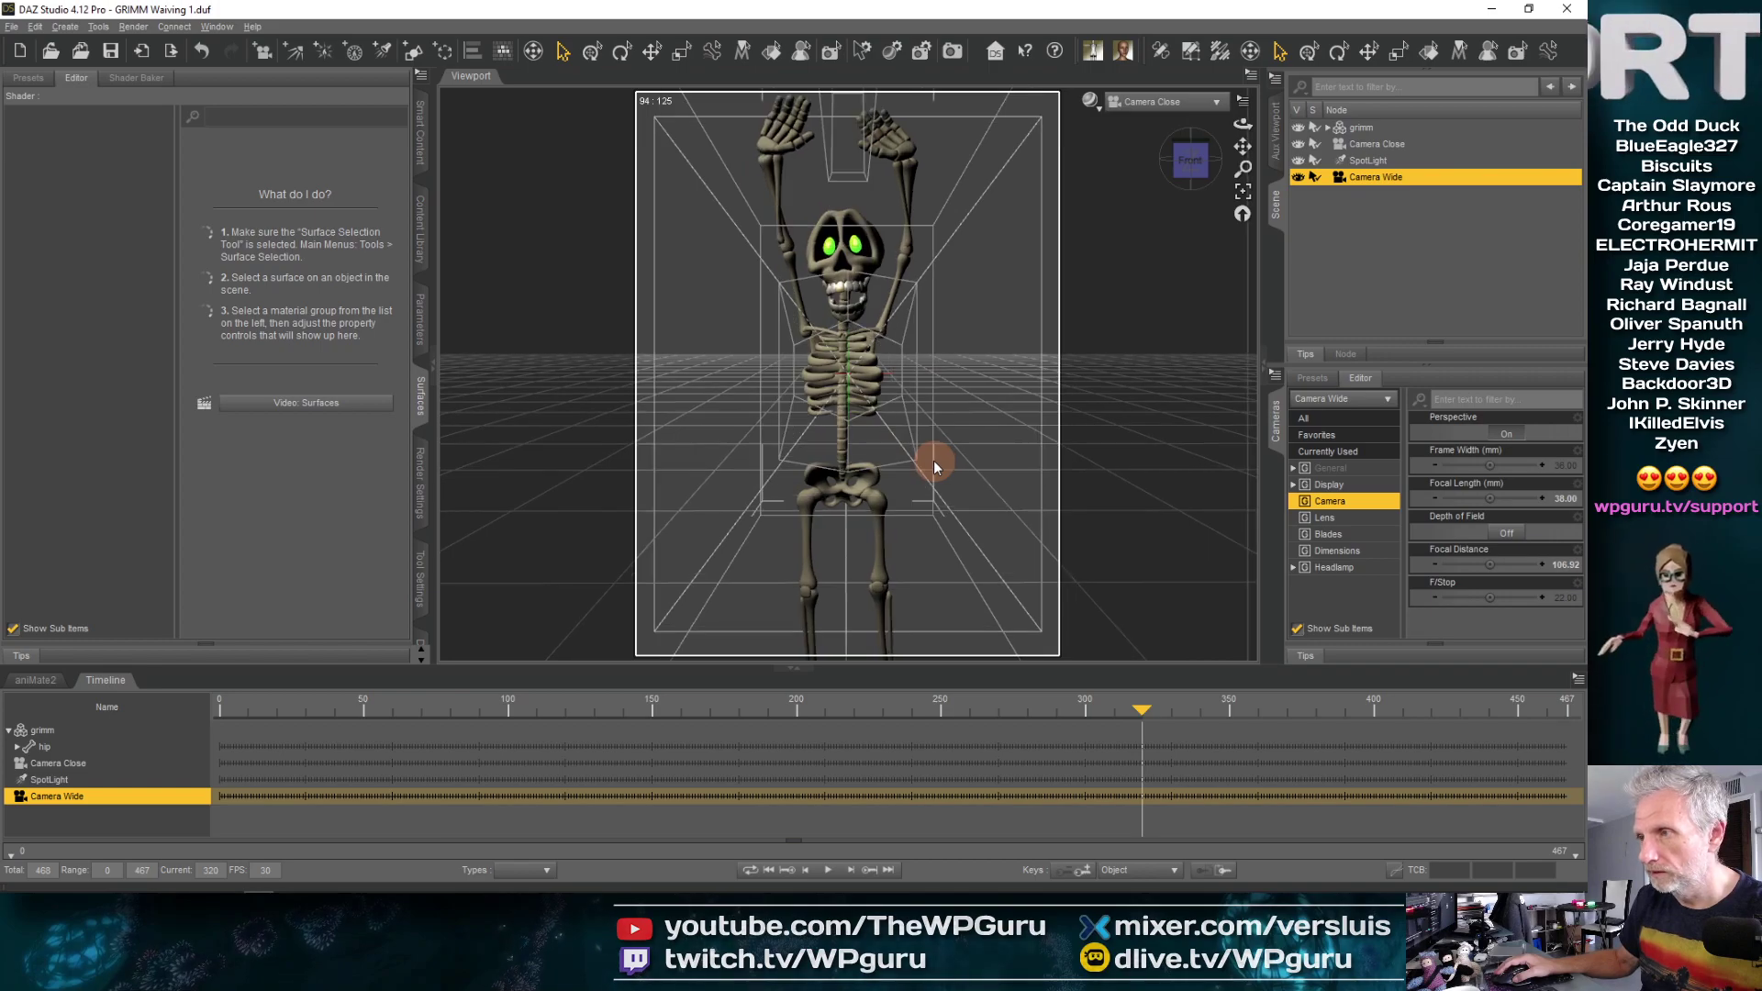
scroll(934, 467, up, 3)
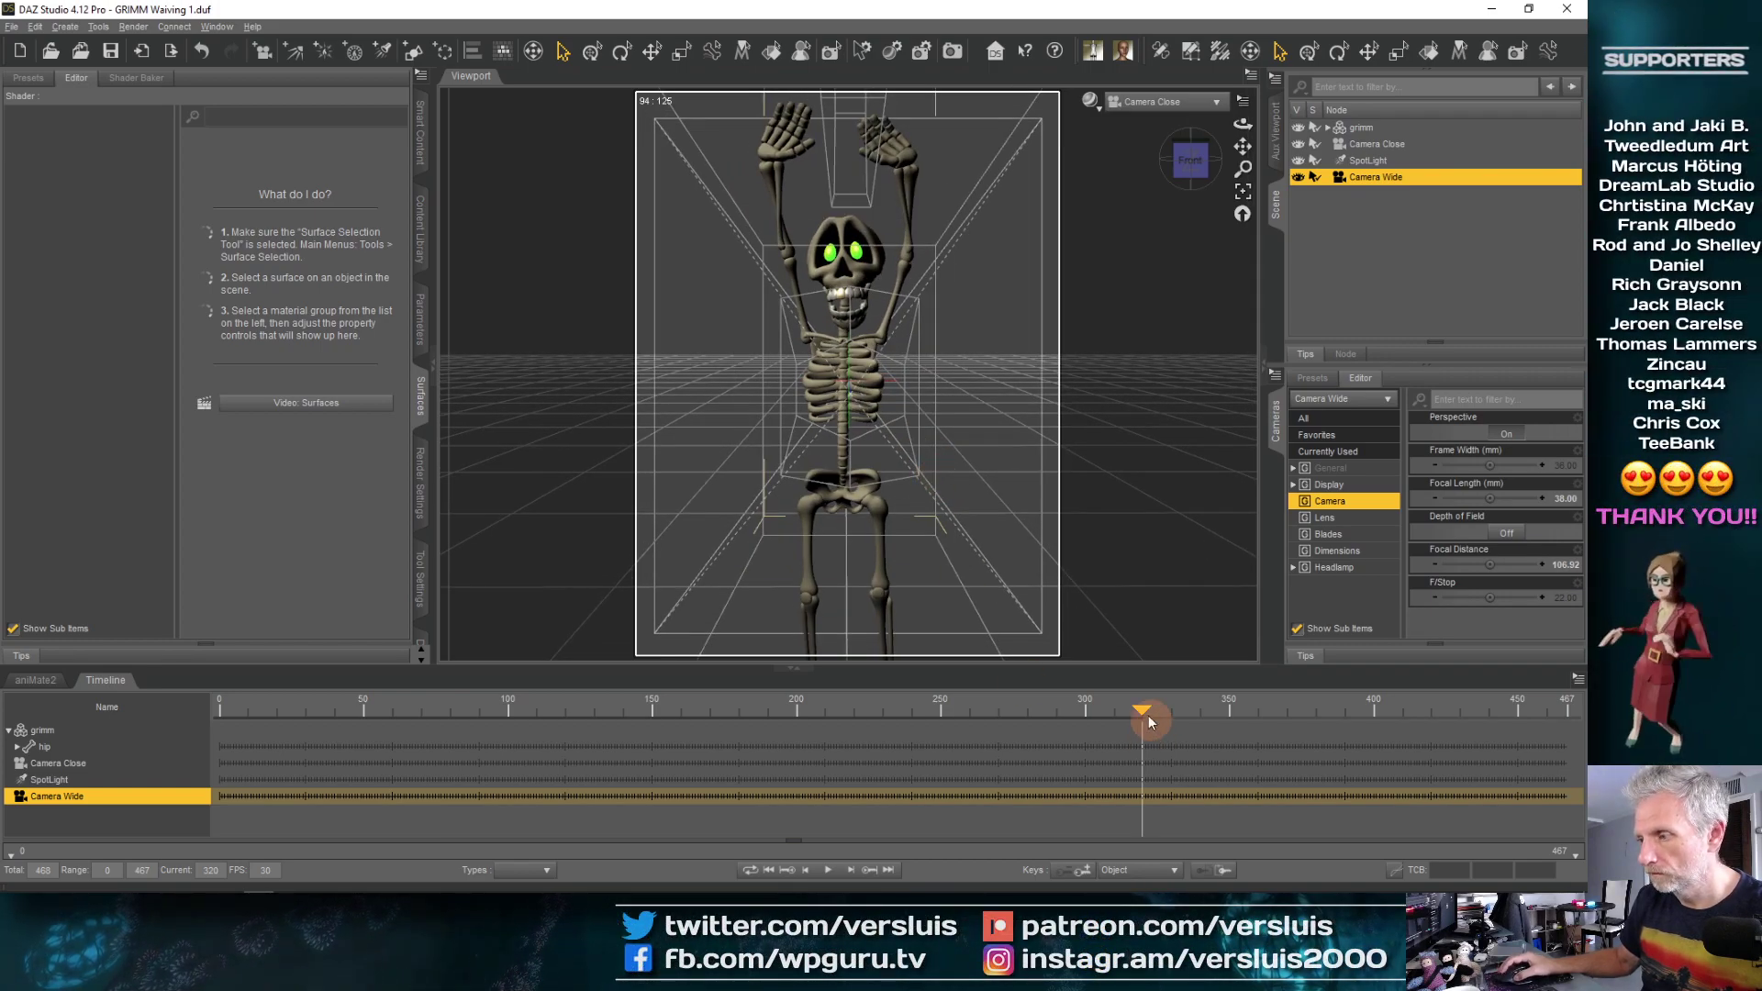
drag(1148, 722, 749, 736)
drag(289, 767, 1215, 689)
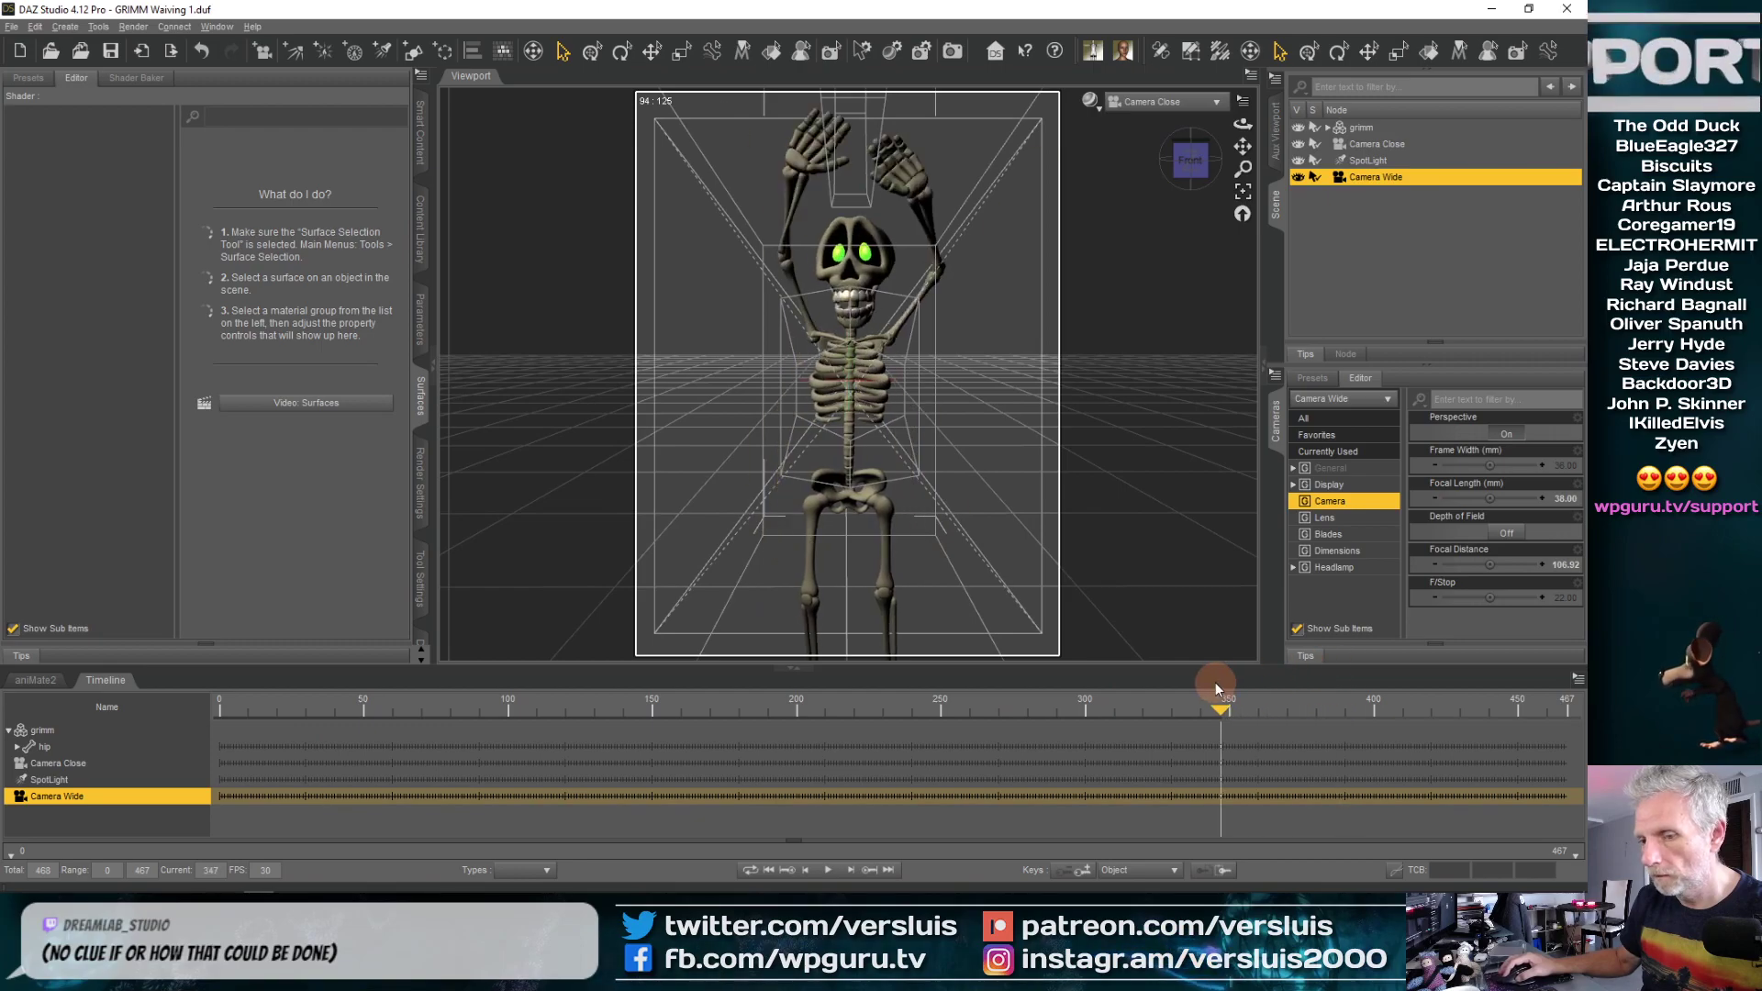
Turn on the Translate, Rotate and Aliases key types in the Timeline and scrub back to near frame 0
click(528, 870)
click(552, 769)
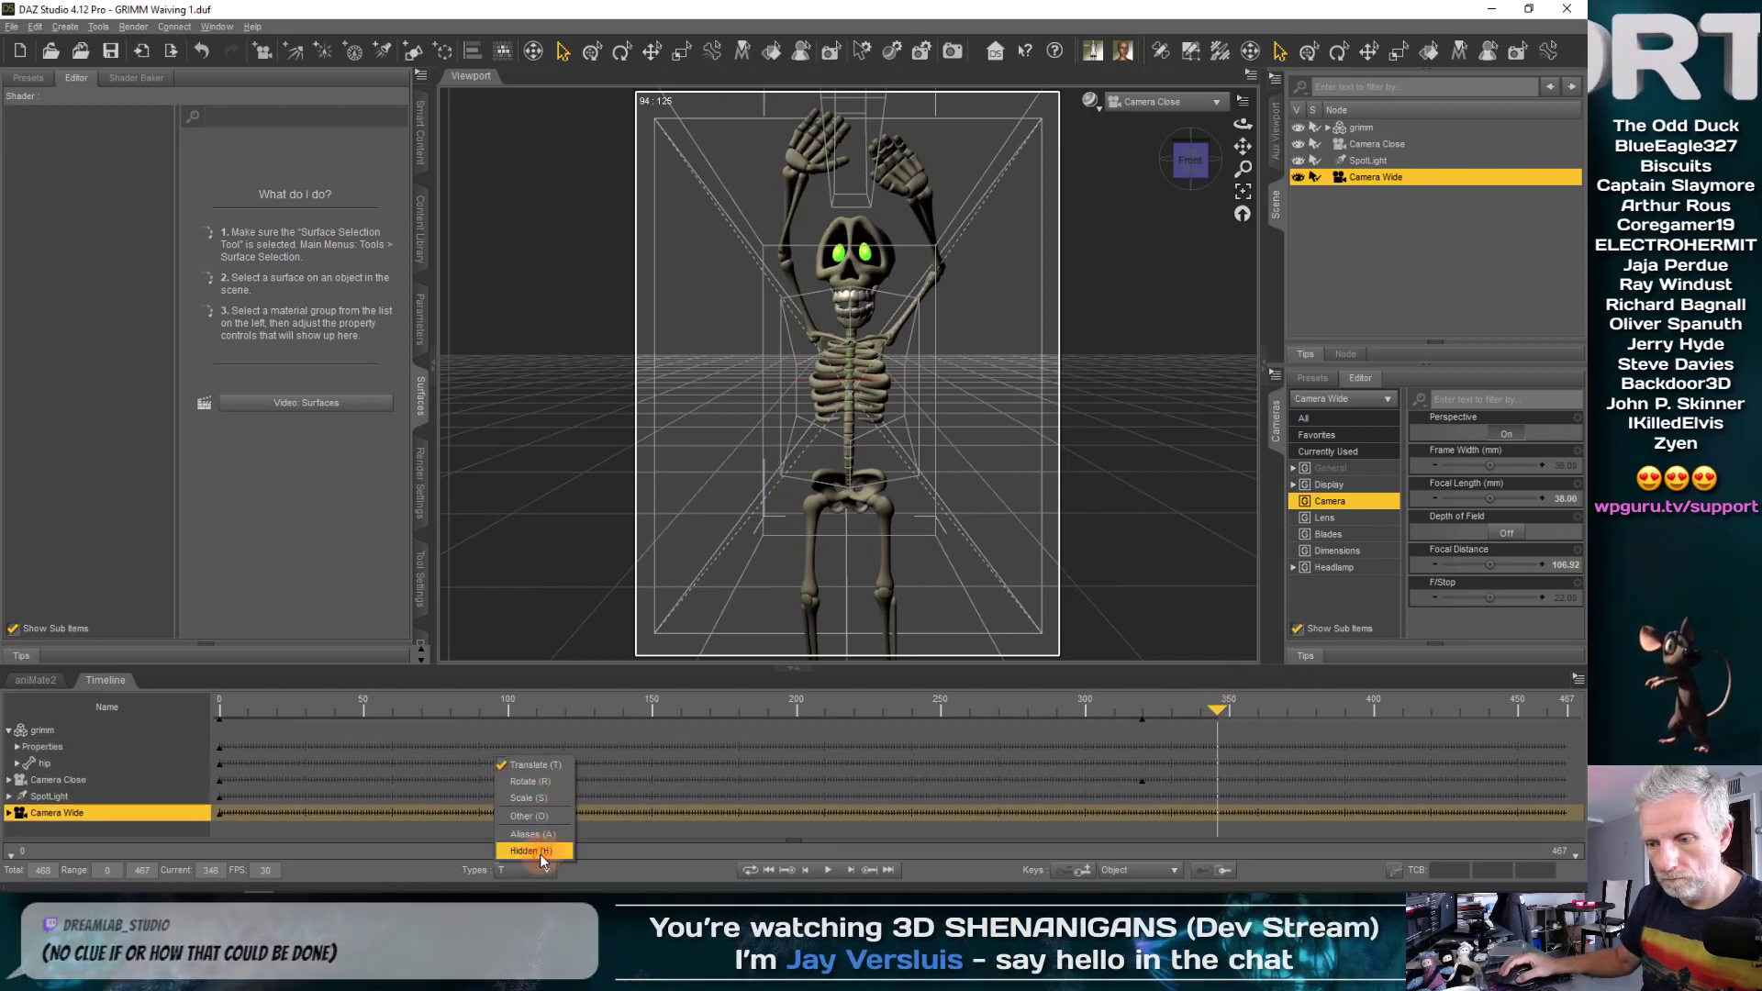
click(541, 869)
click(541, 872)
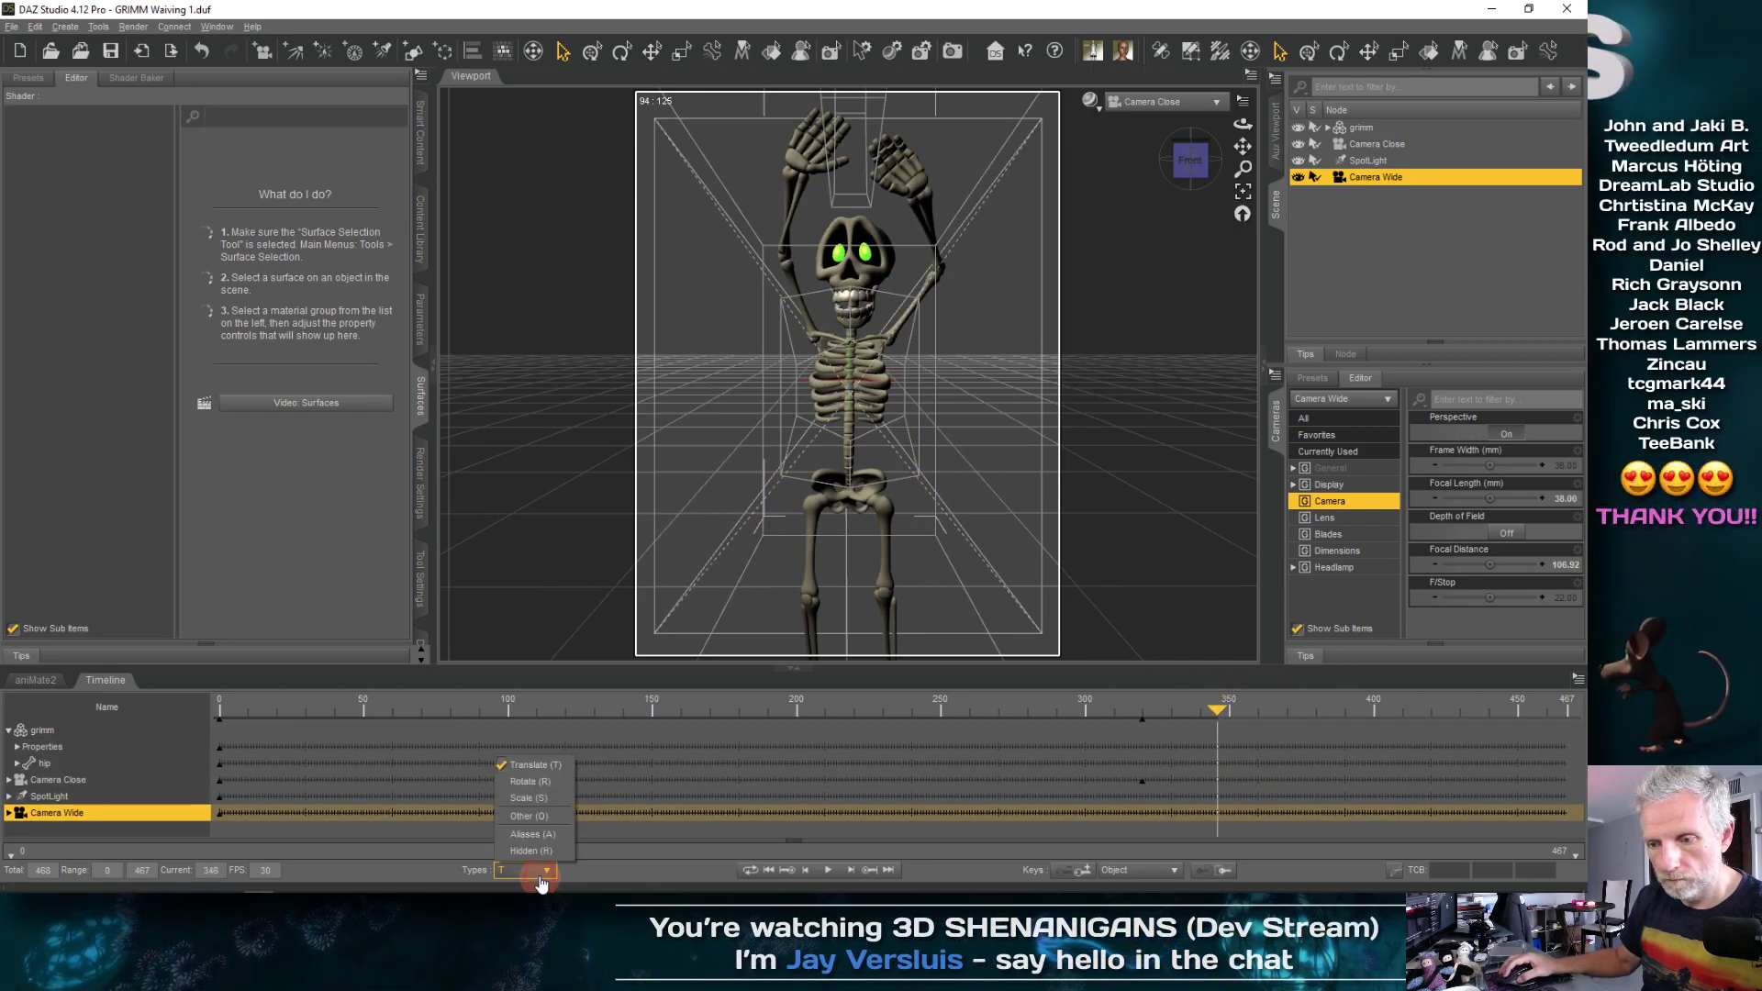
click(554, 781)
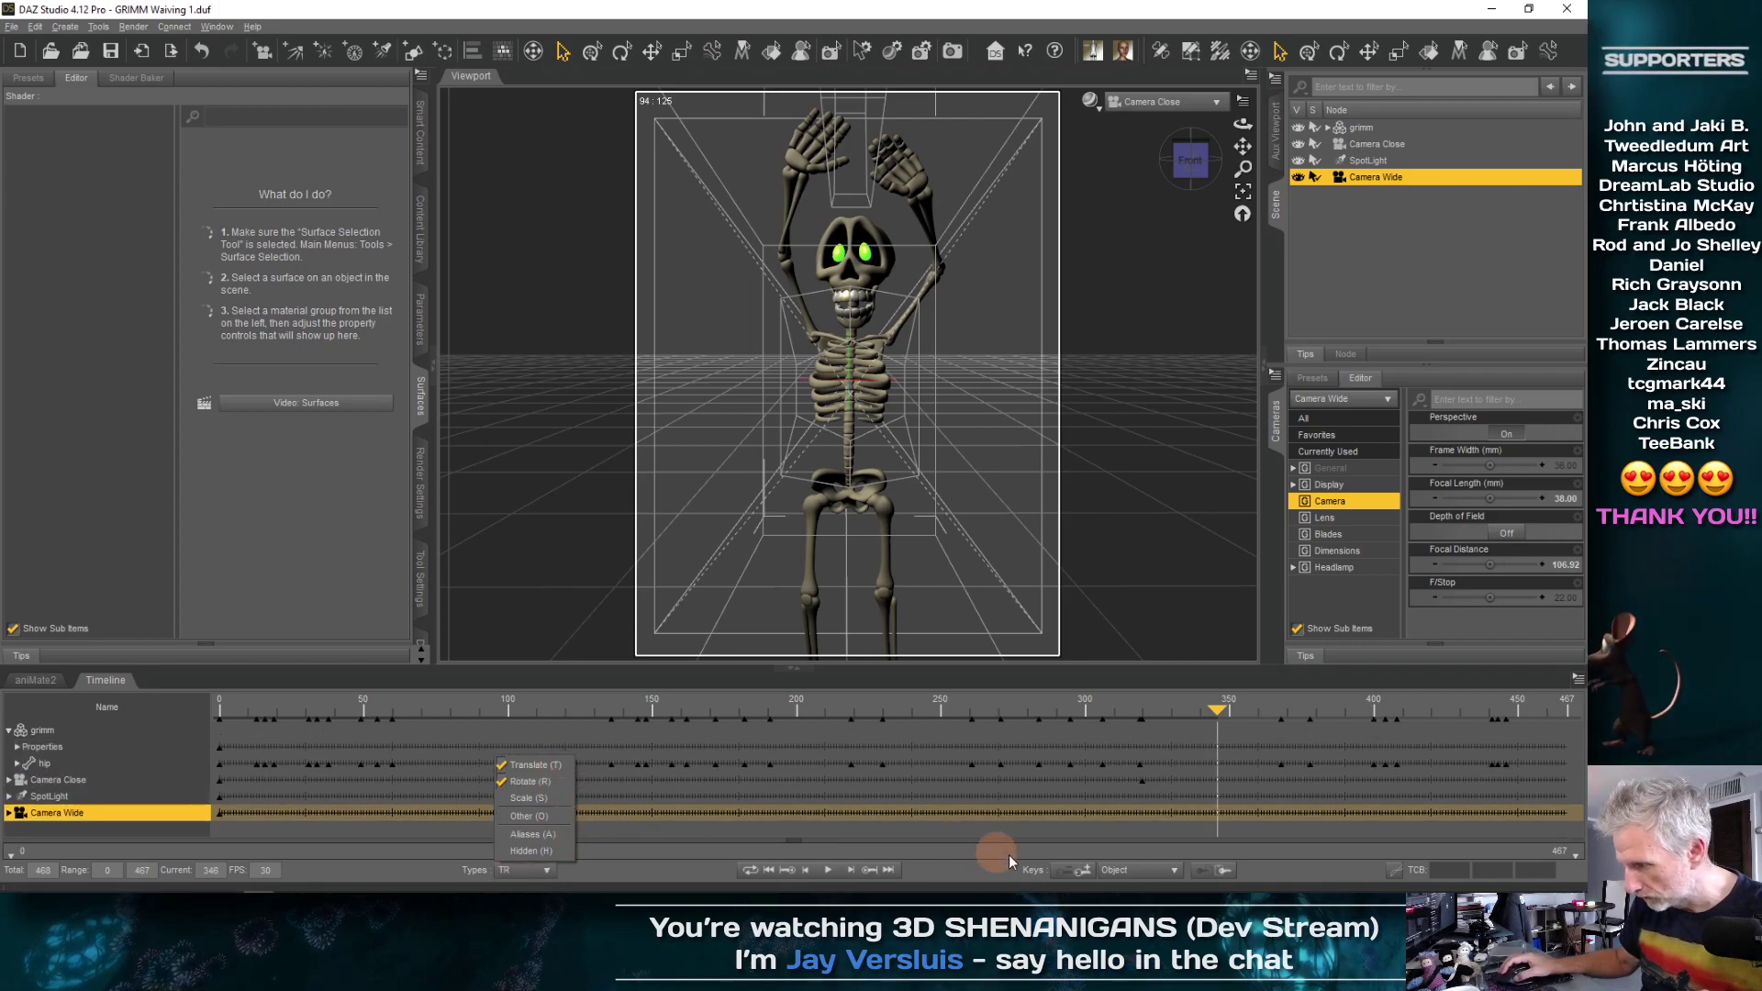
click(1224, 872)
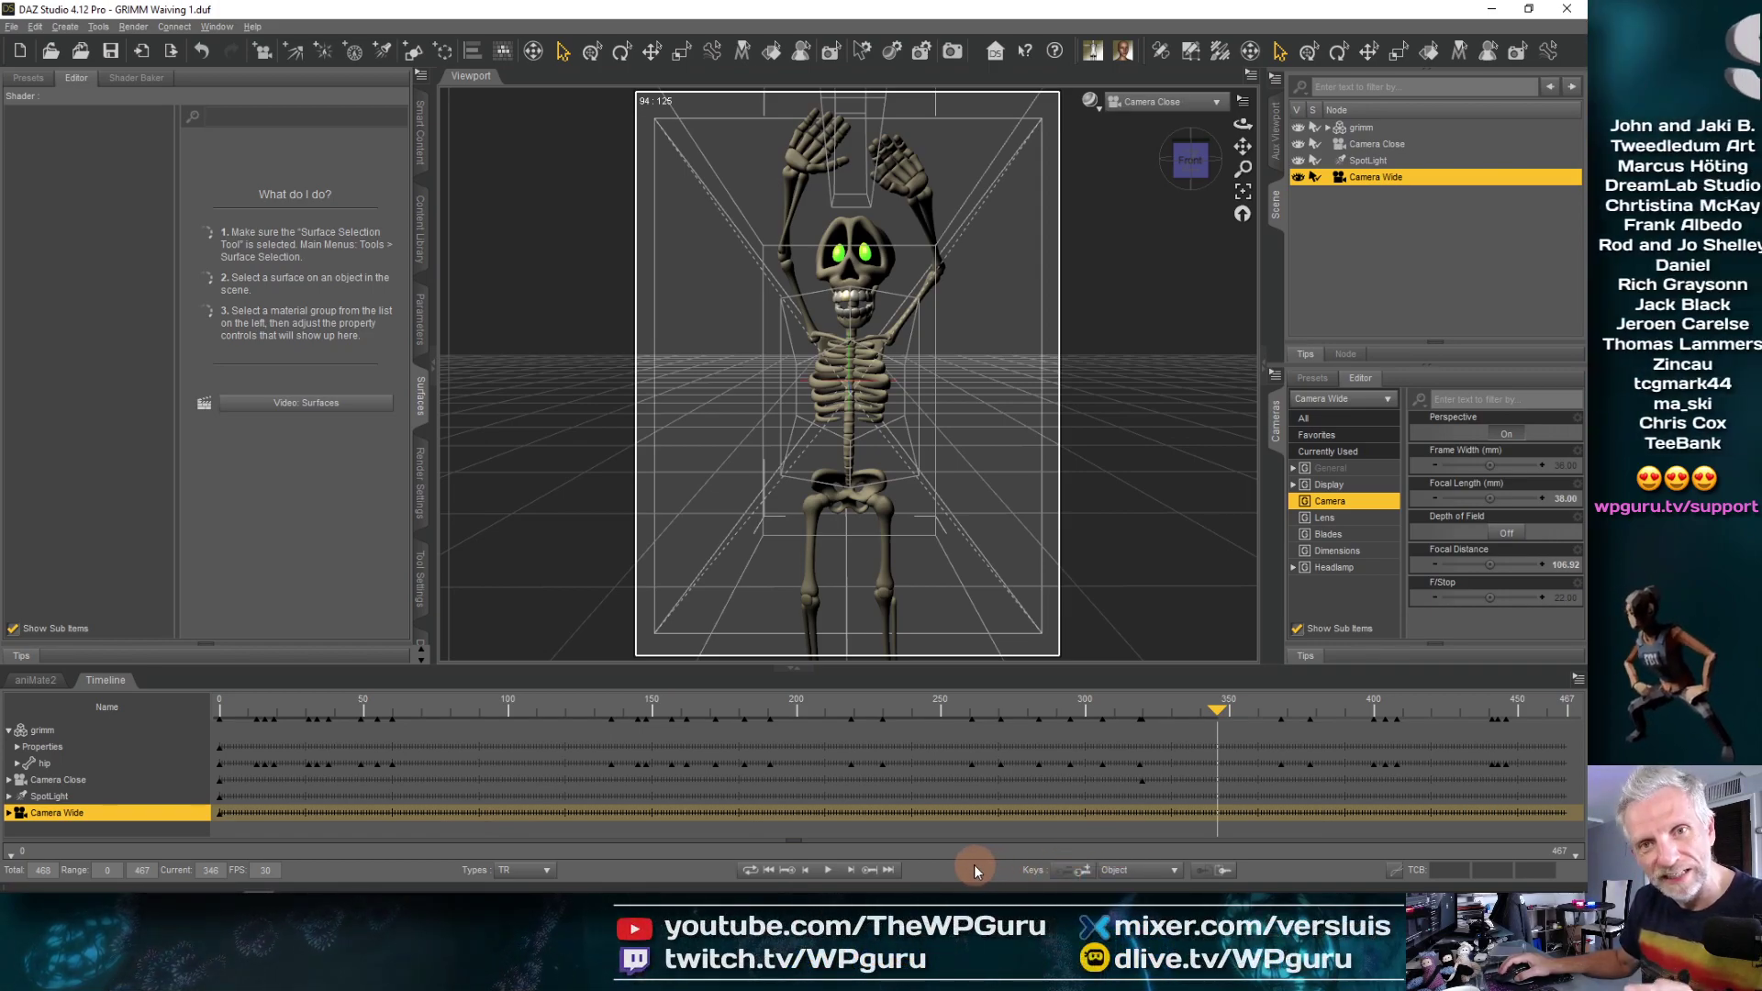
click(548, 870)
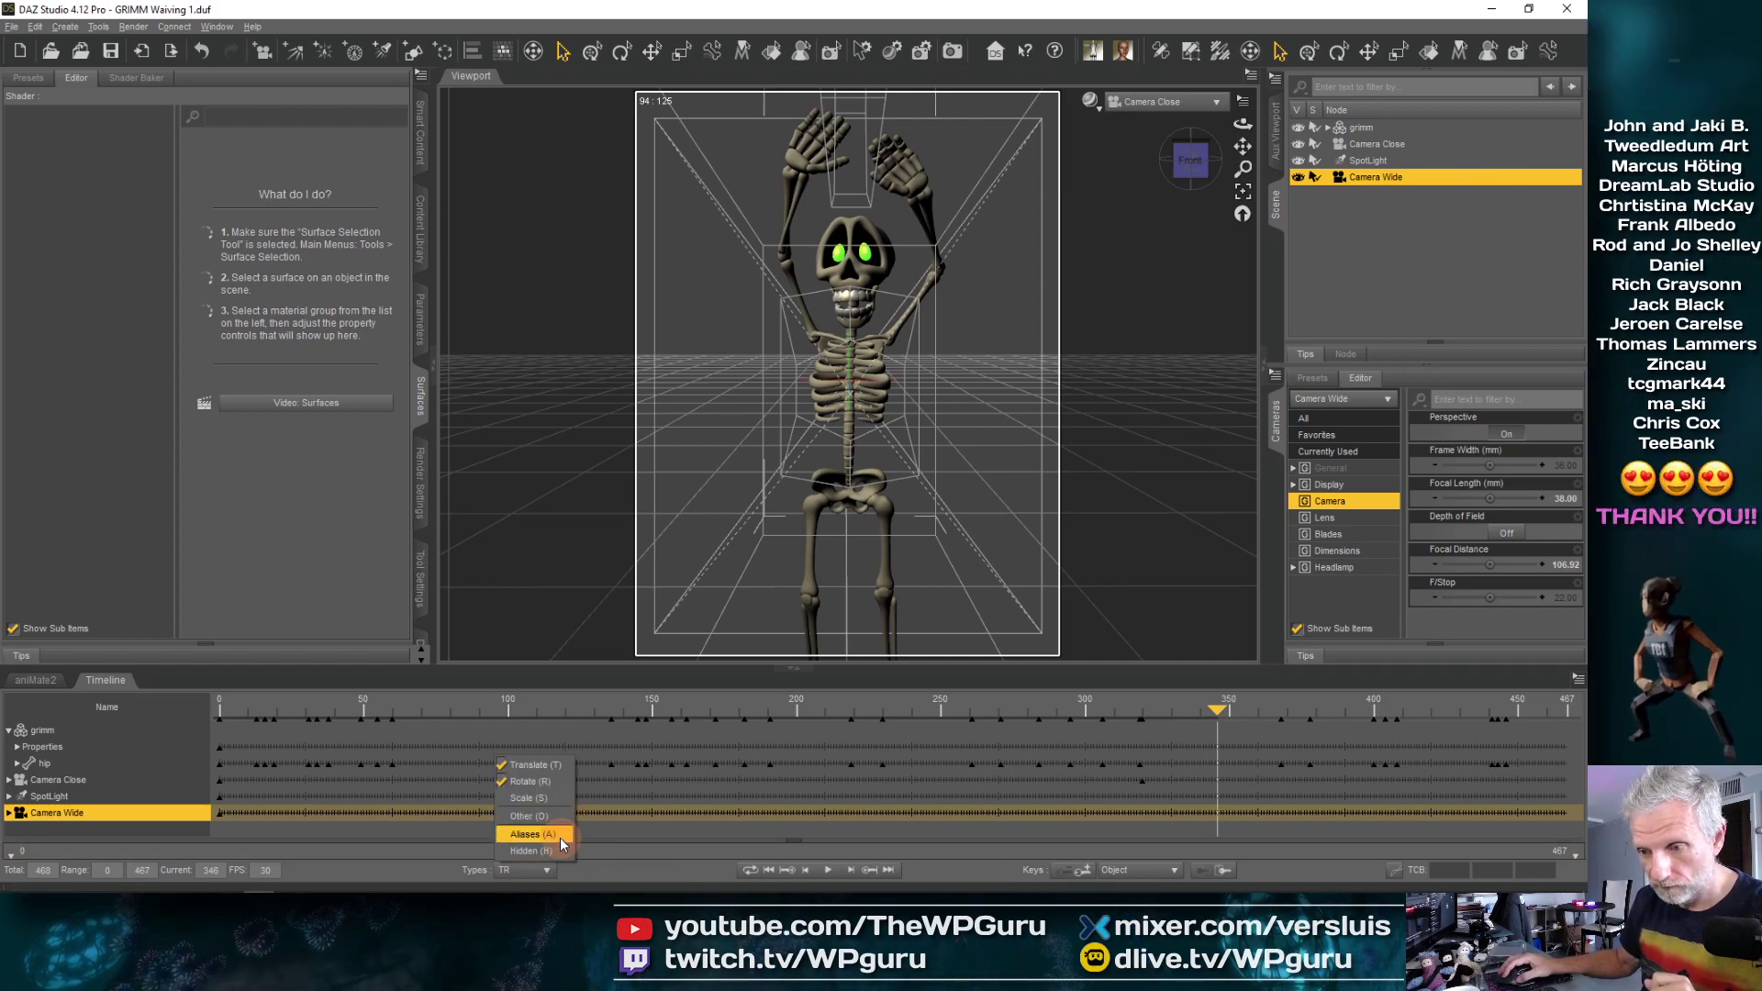
click(560, 835)
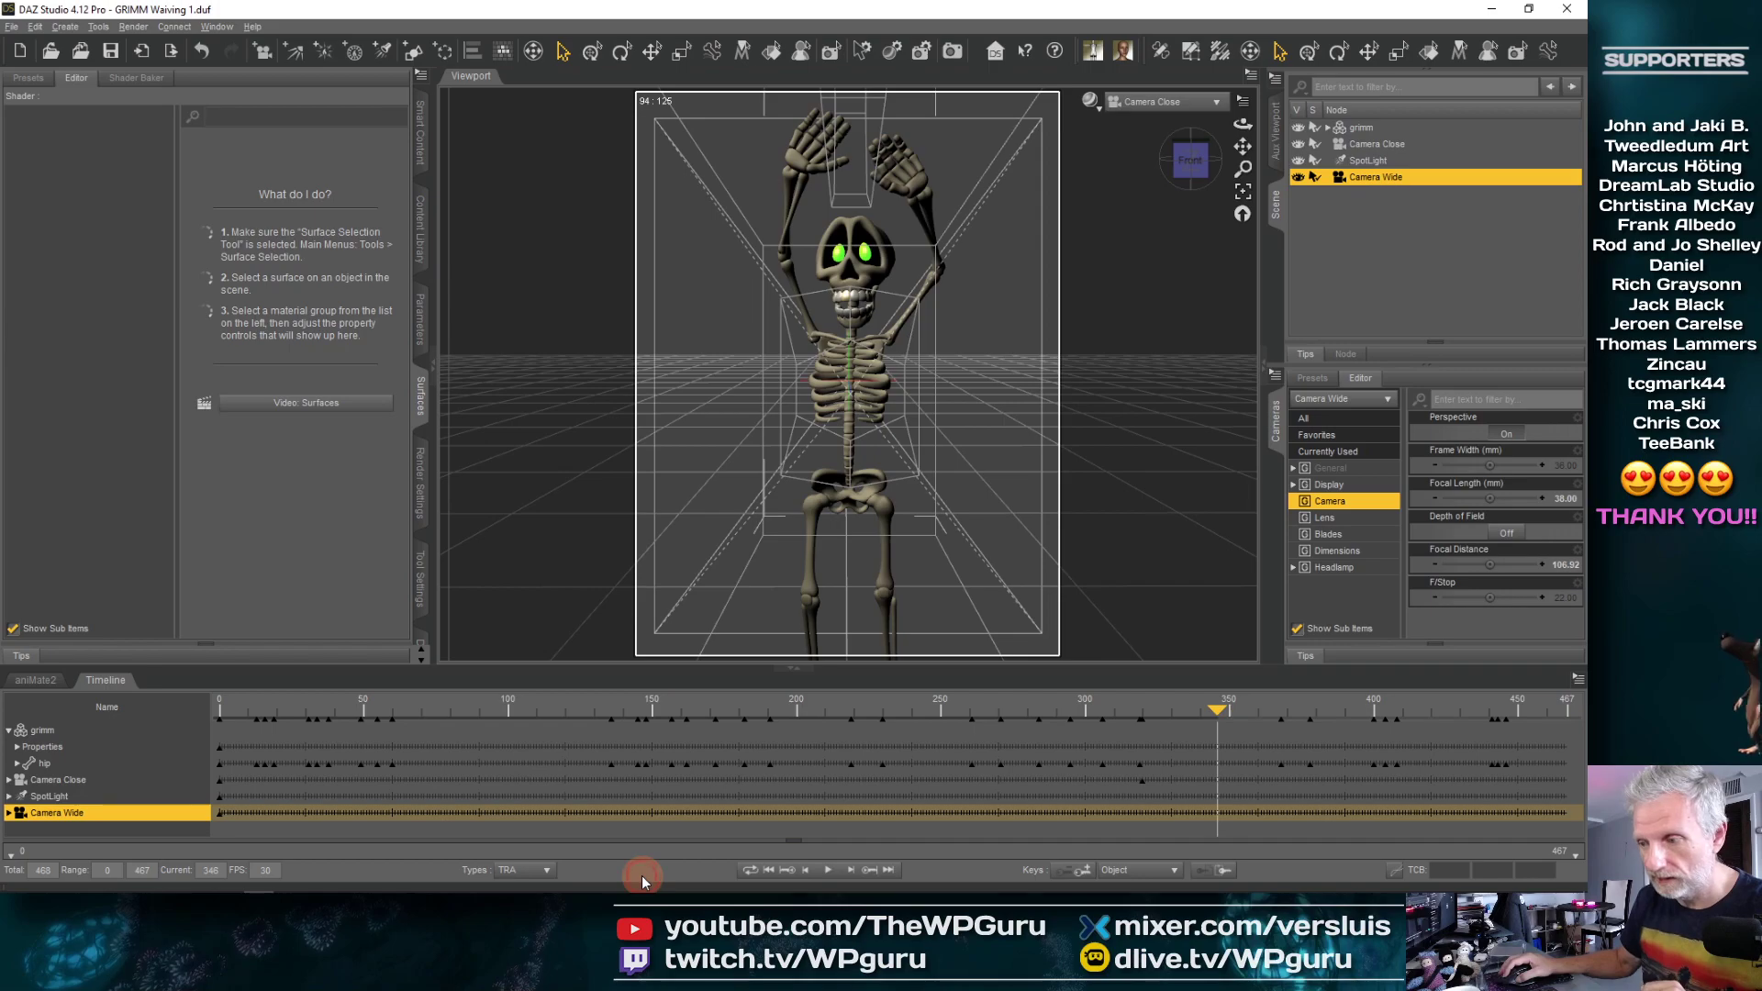
drag(1221, 711, 234, 721)
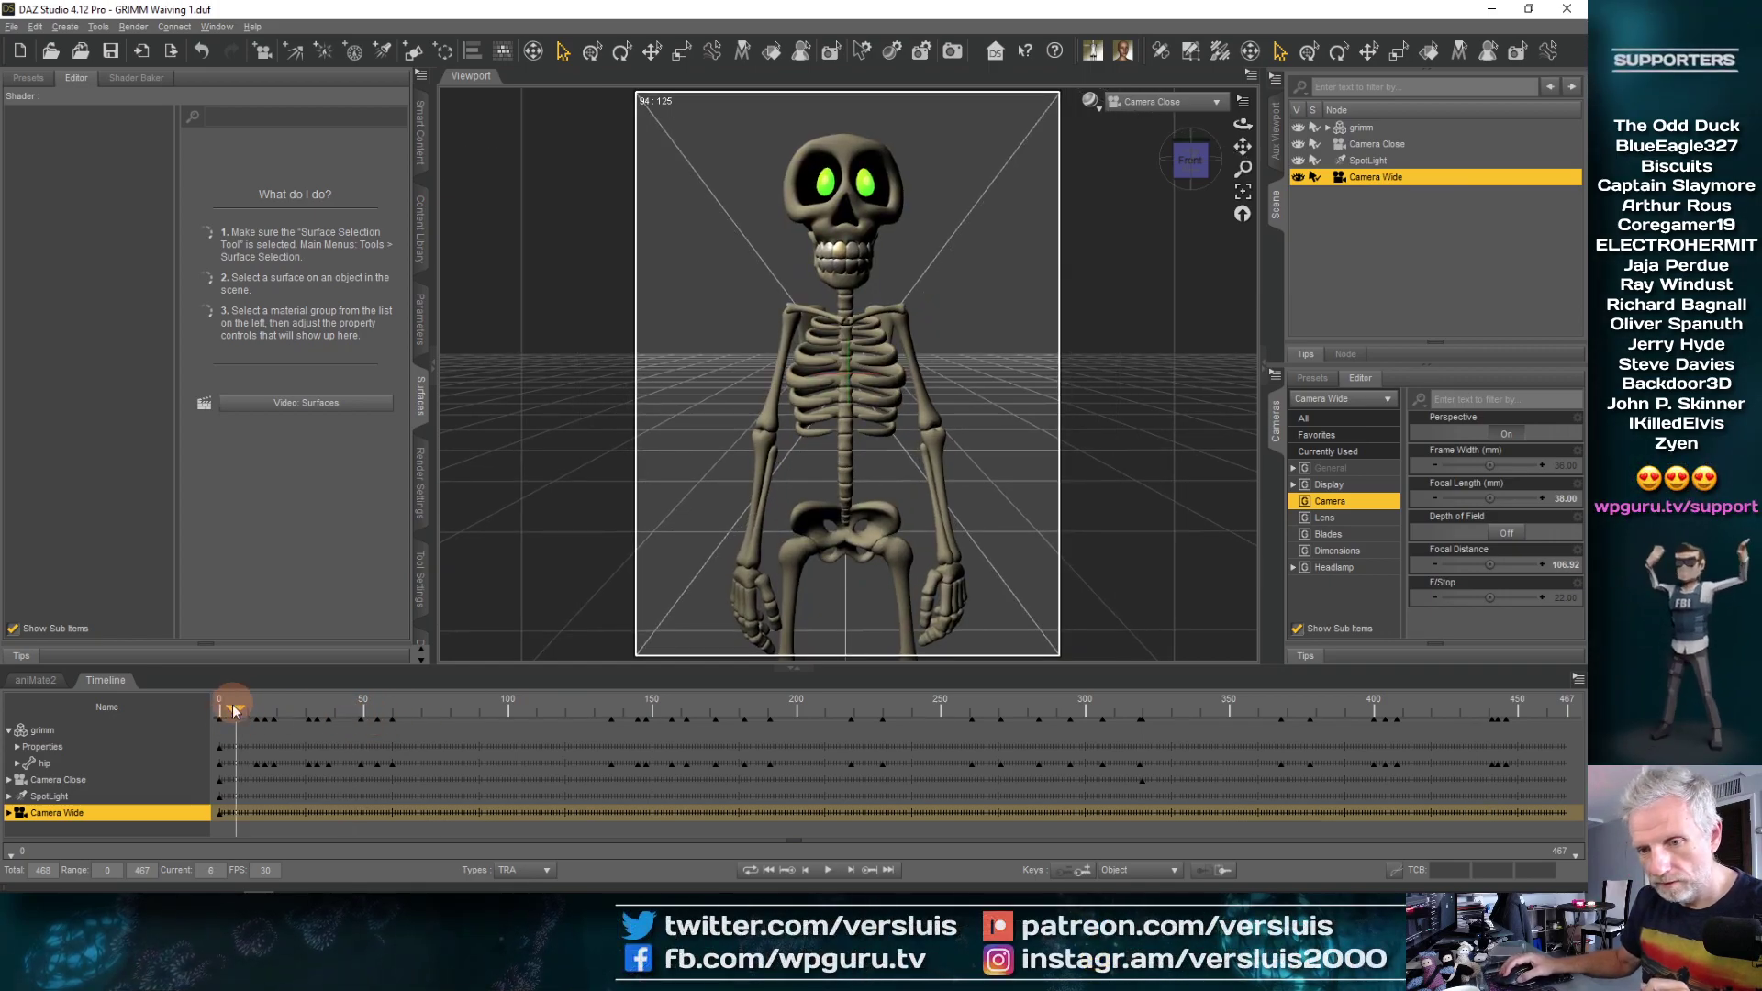
Move the Camera Close key at frame 320 to frame 0, and scrub the animation to check the framing
click(1141, 781)
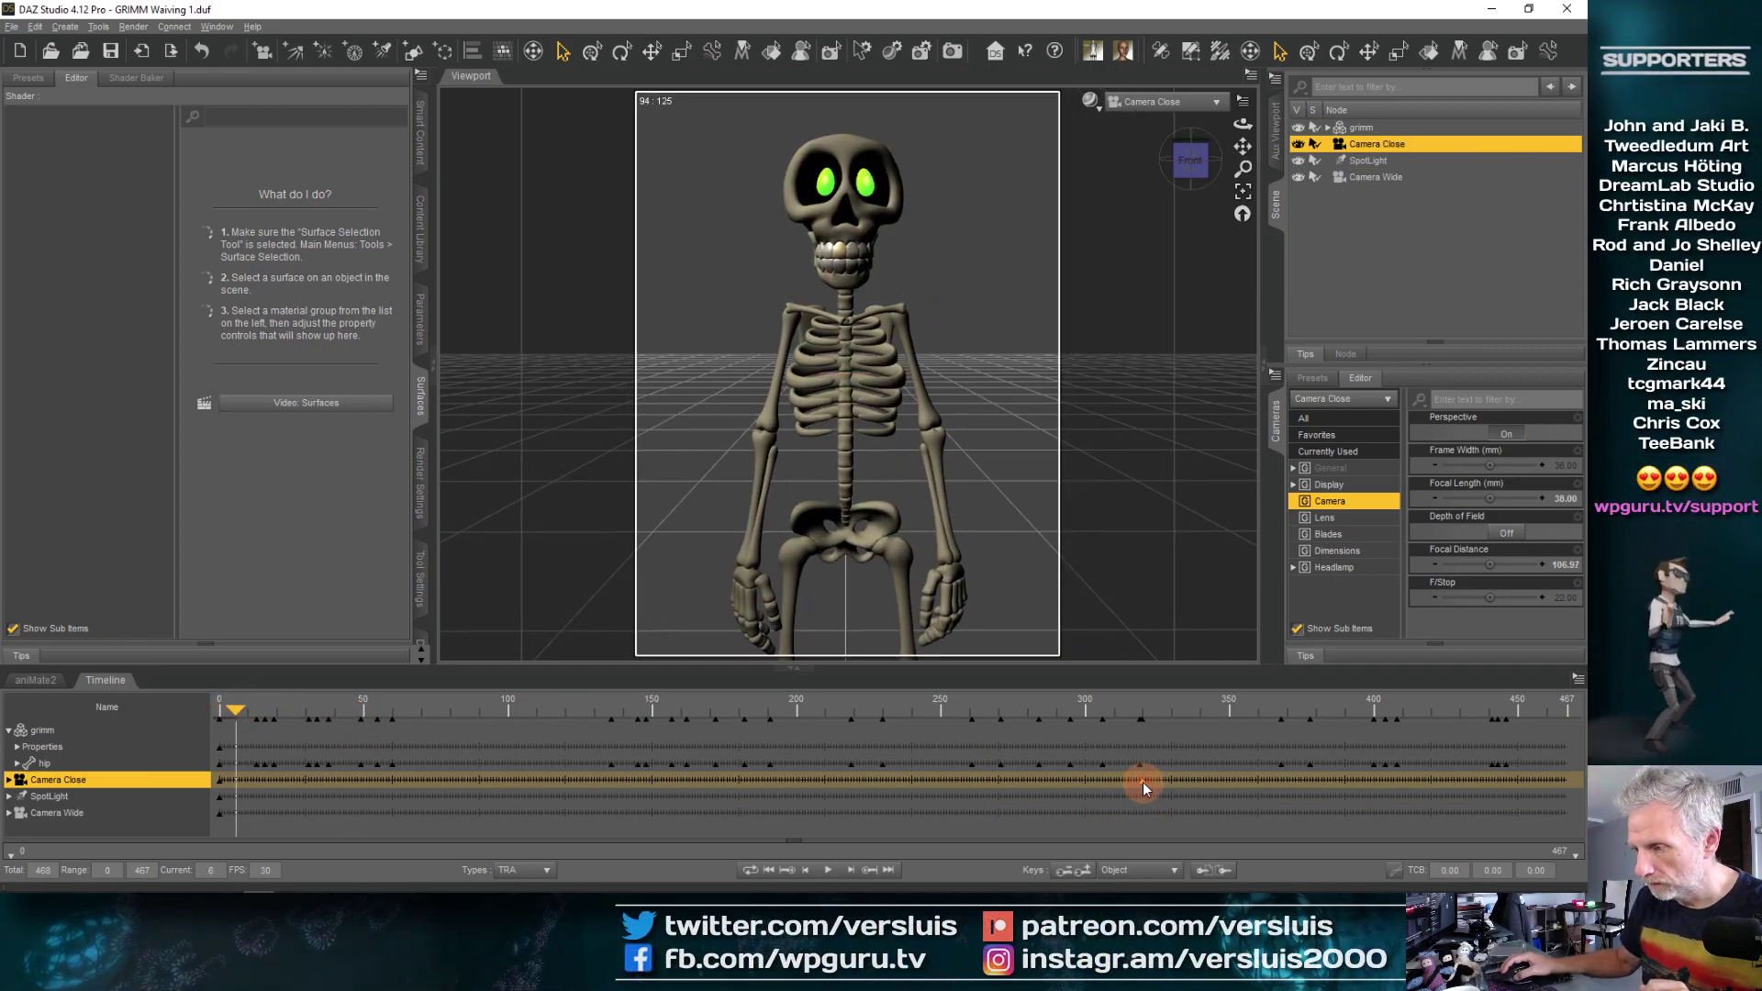
drag(735, 779, 215, 785)
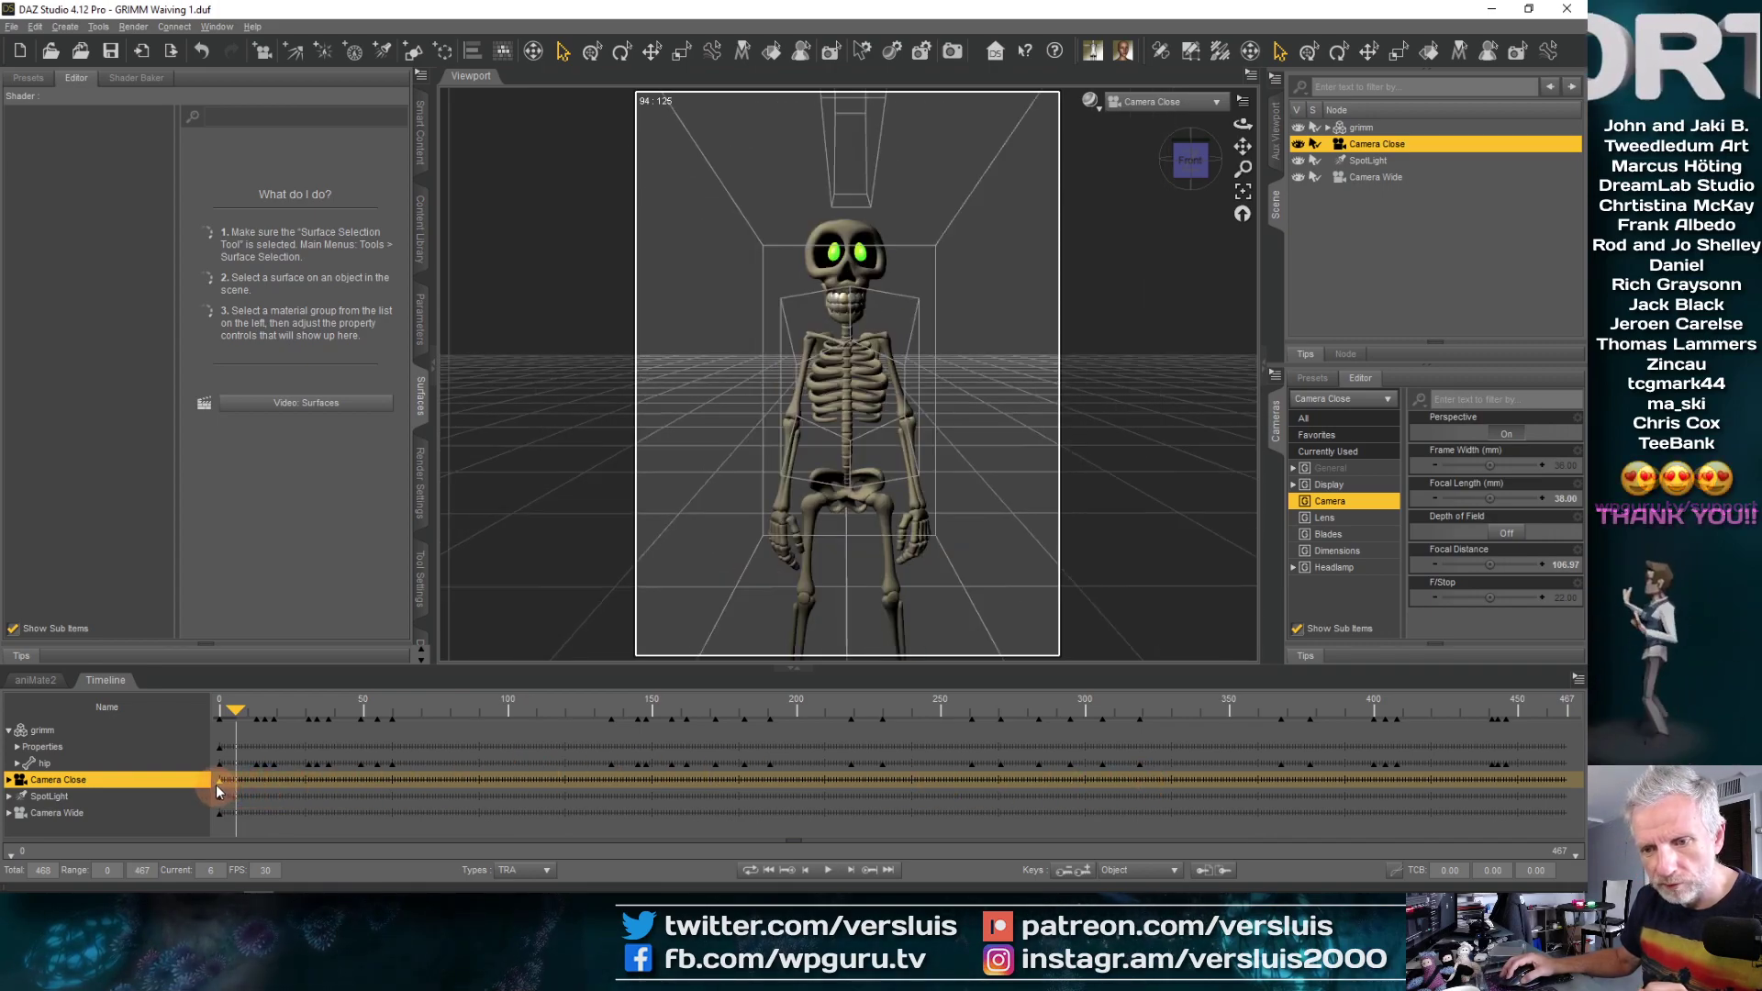
drag(238, 717, 214, 718)
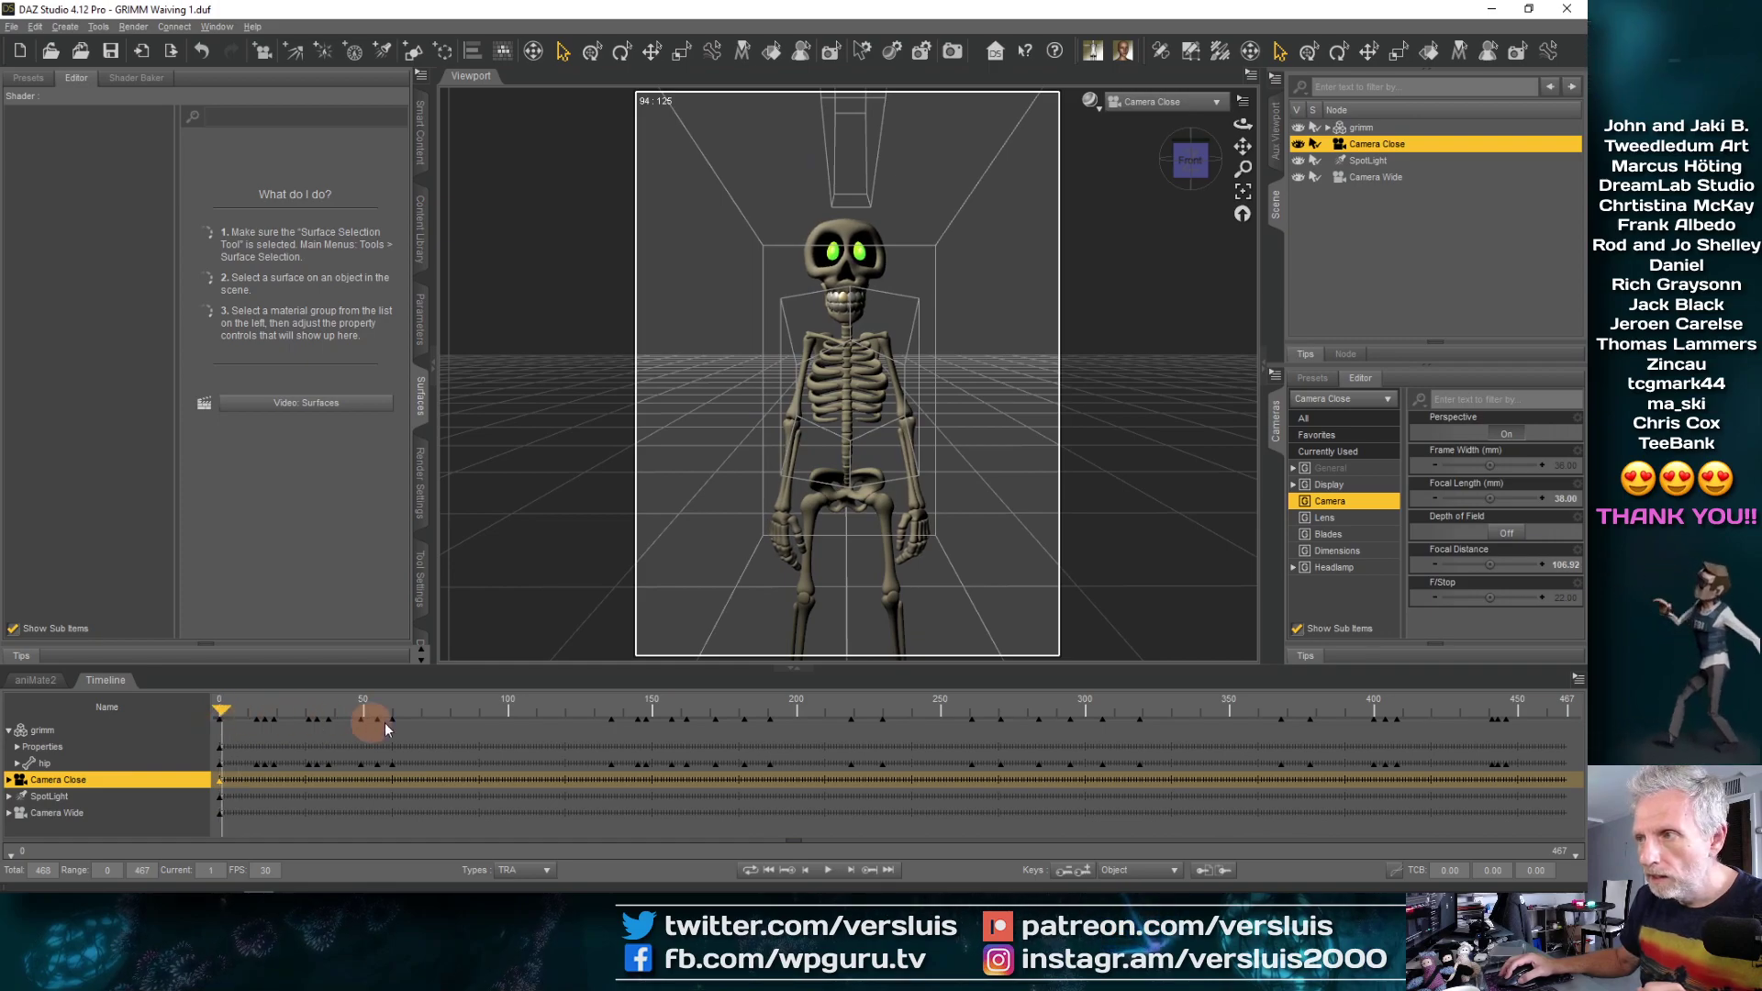
drag(385, 727, 619, 723)
drag(235, 720, 201, 718)
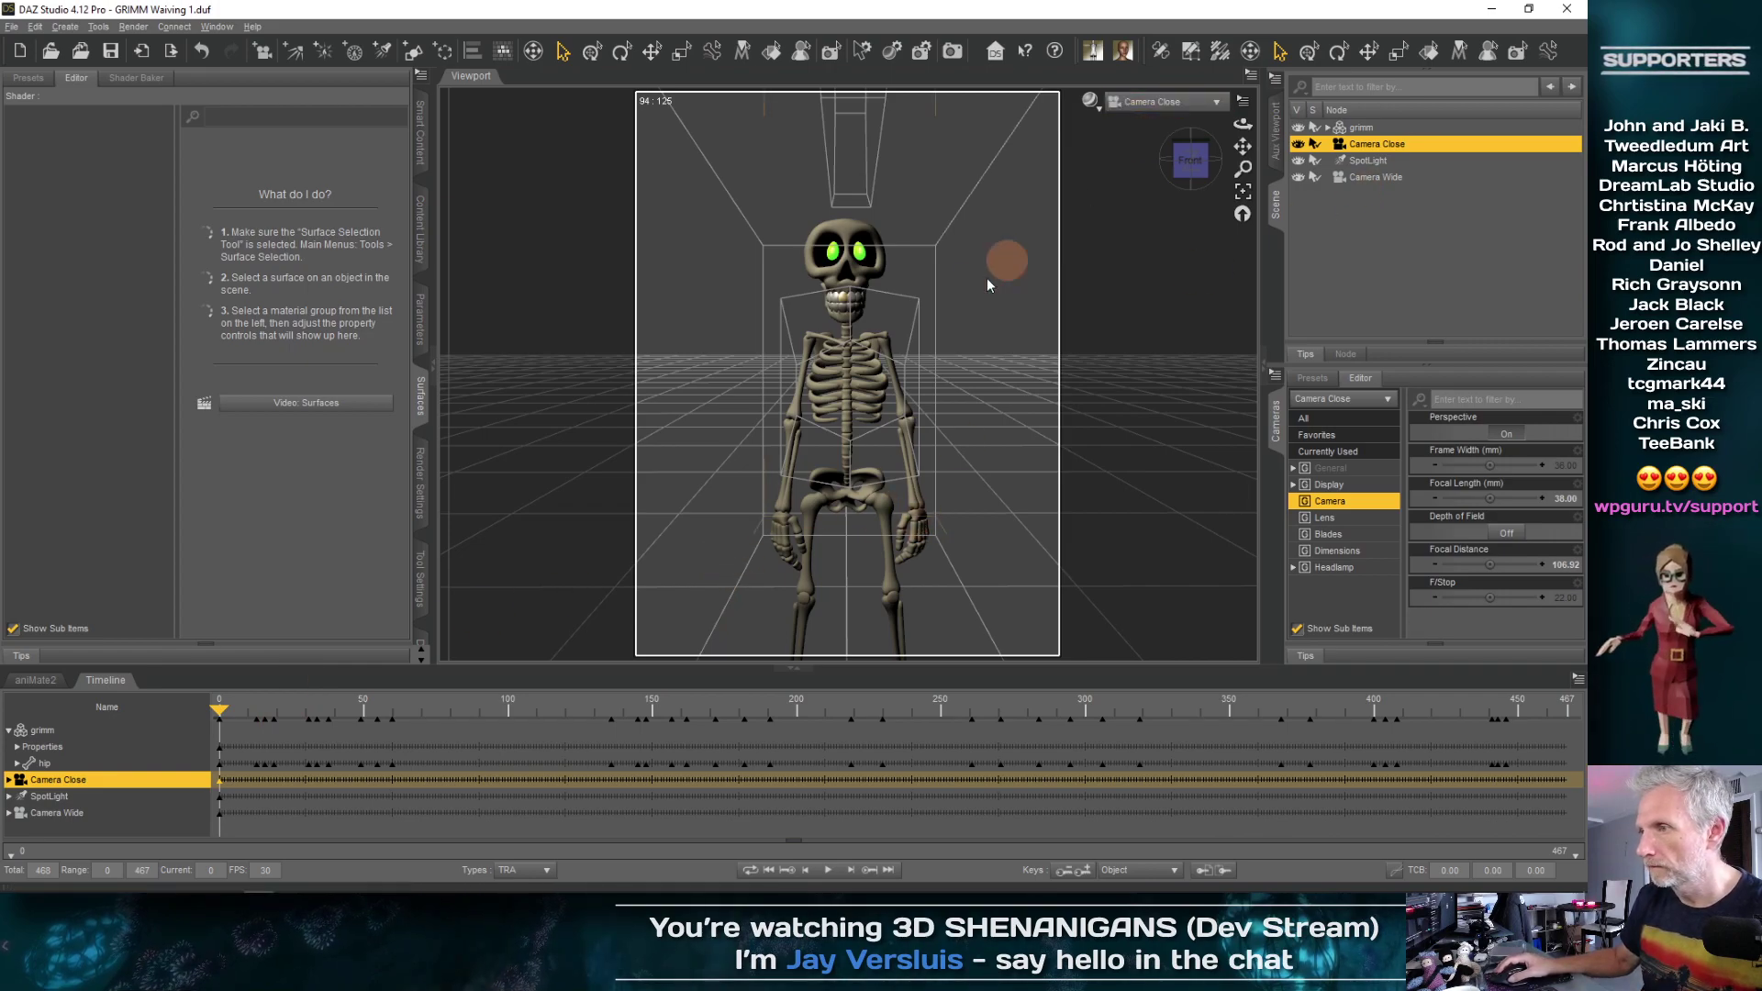
Move Camera Close in at frame 0 until the skeleton fills the frame from skull to thighs, and compare it with Camera Wide
scroll(977, 299, up, 5)
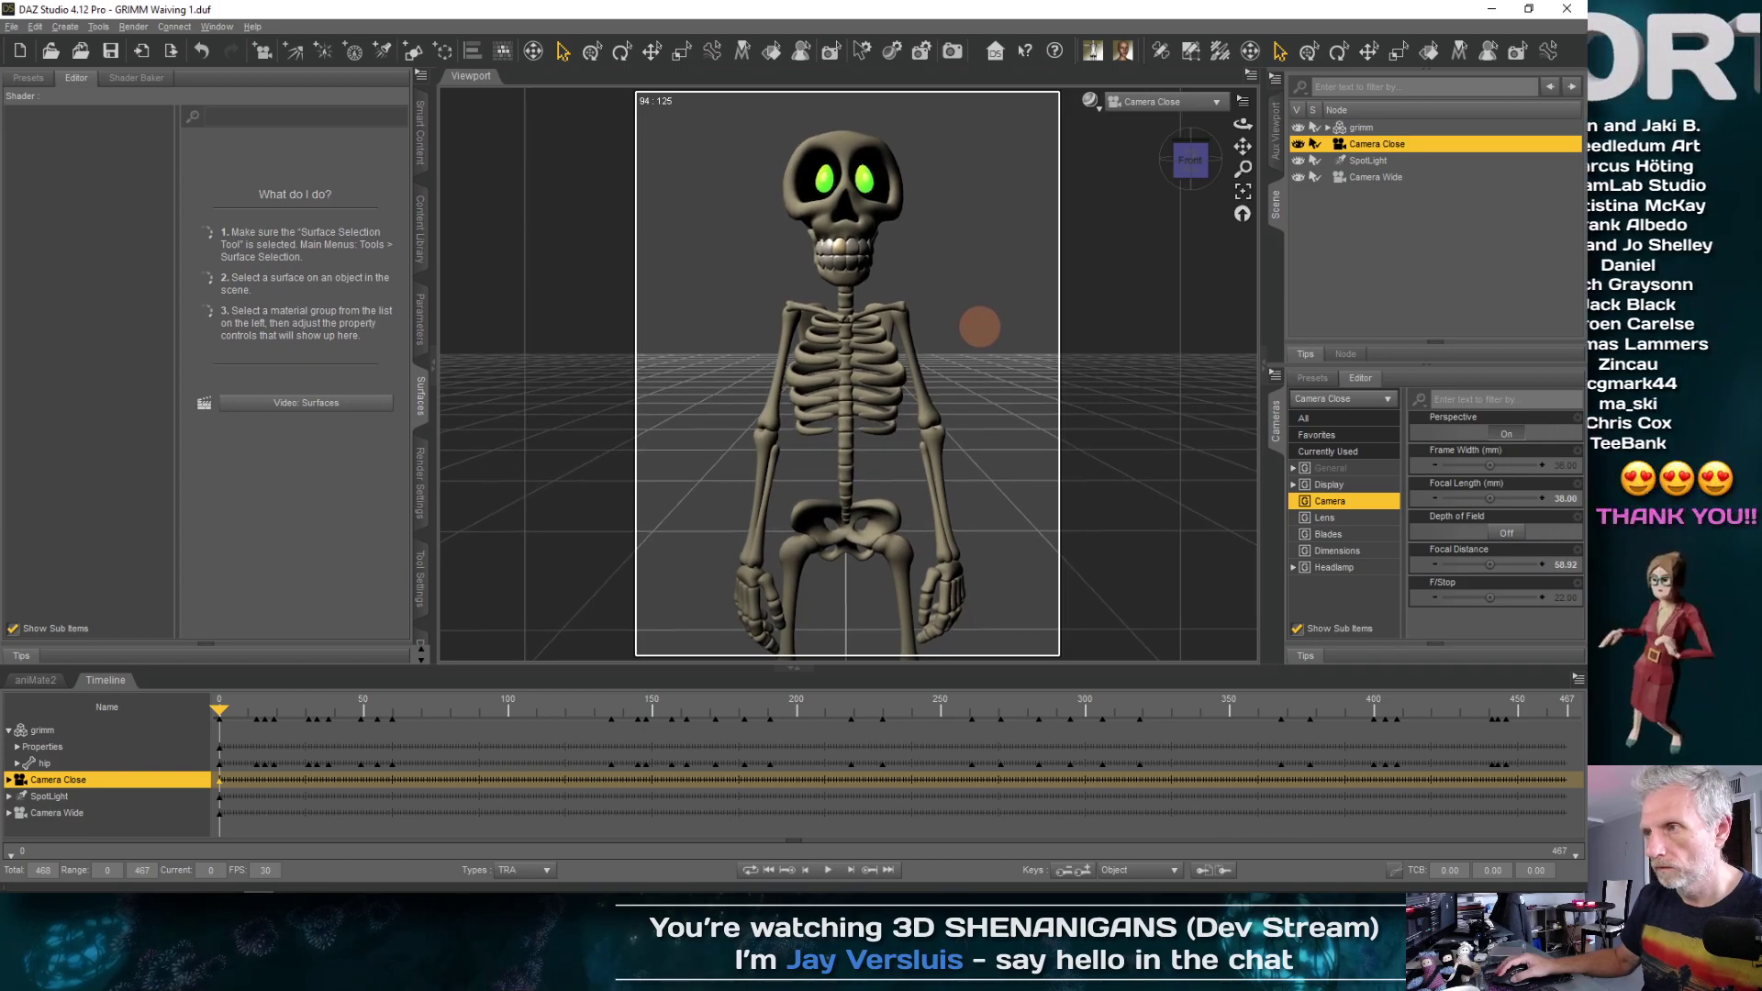
click(1210, 102)
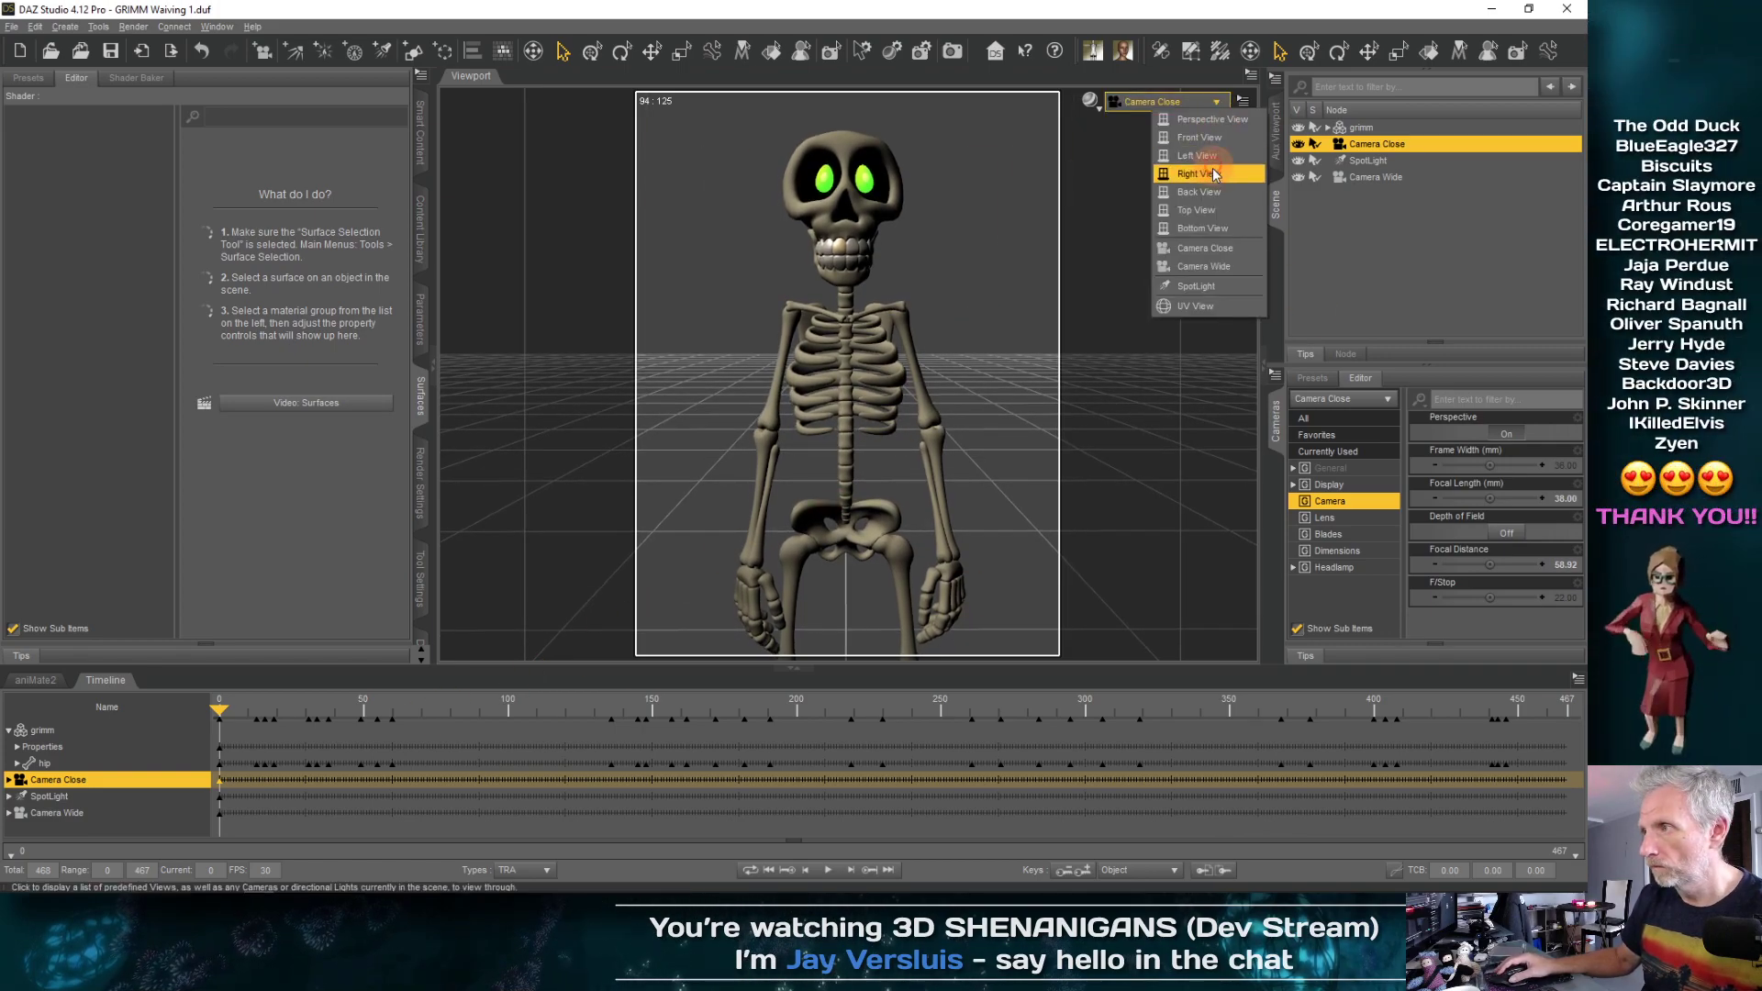
click(1230, 264)
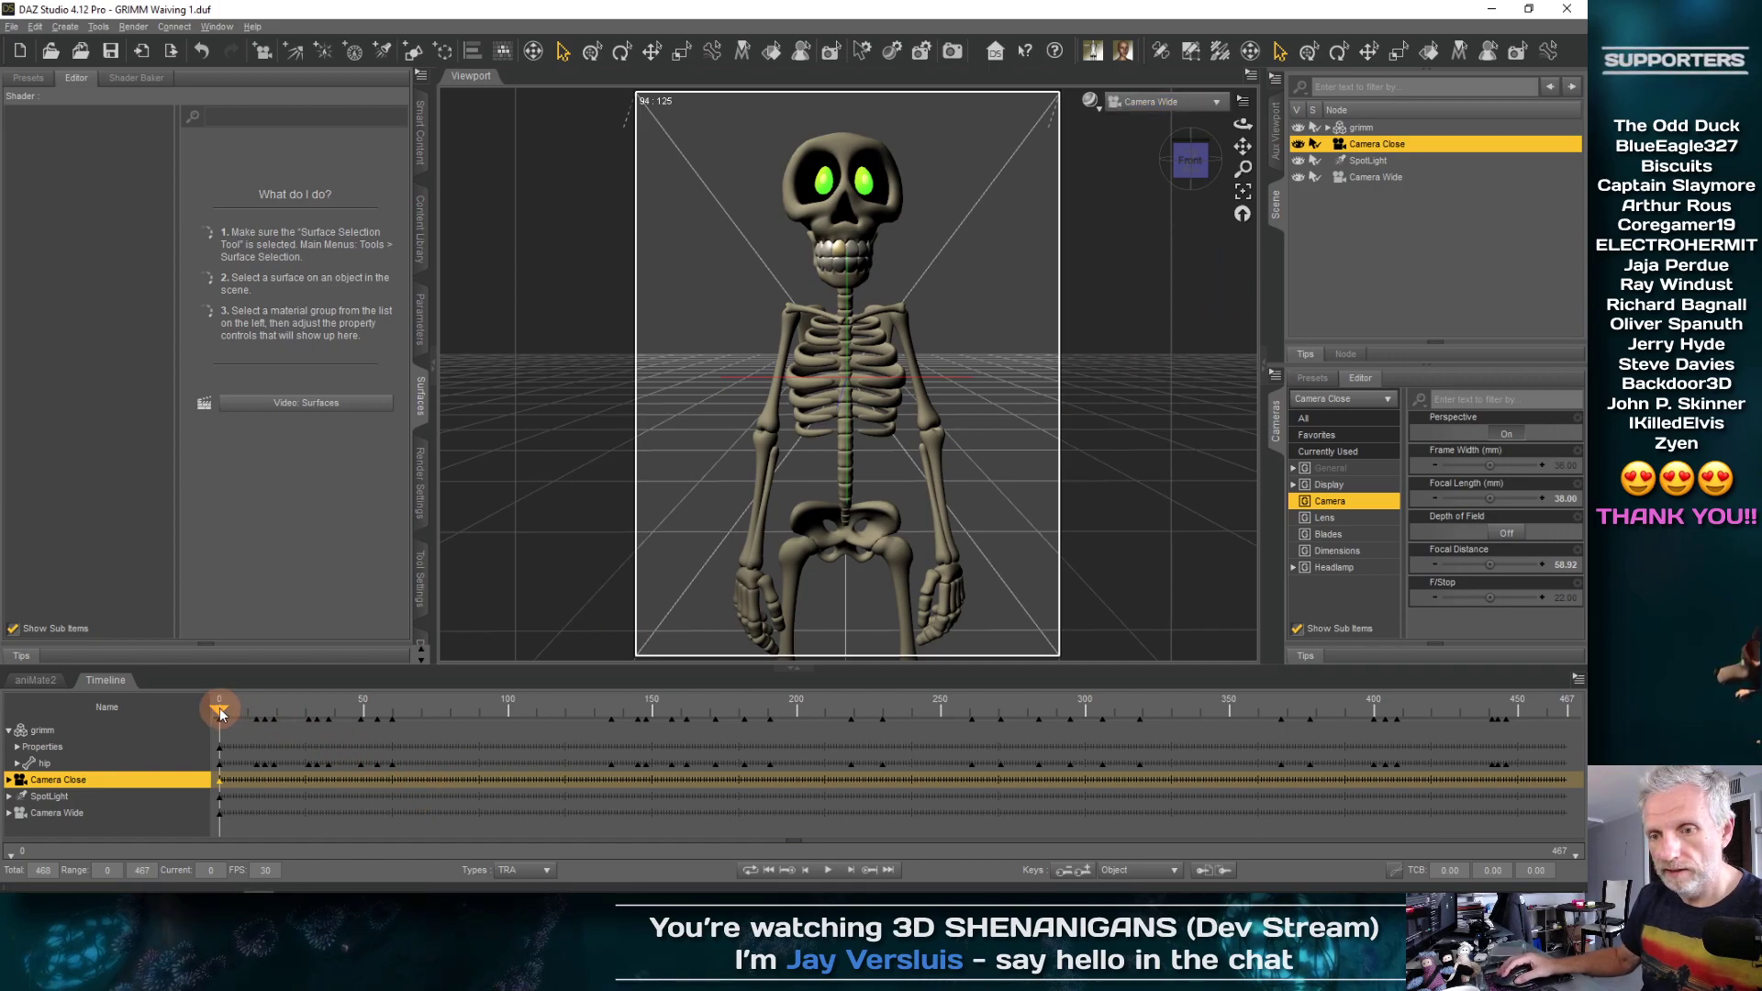
click(1202, 101)
click(1312, 204)
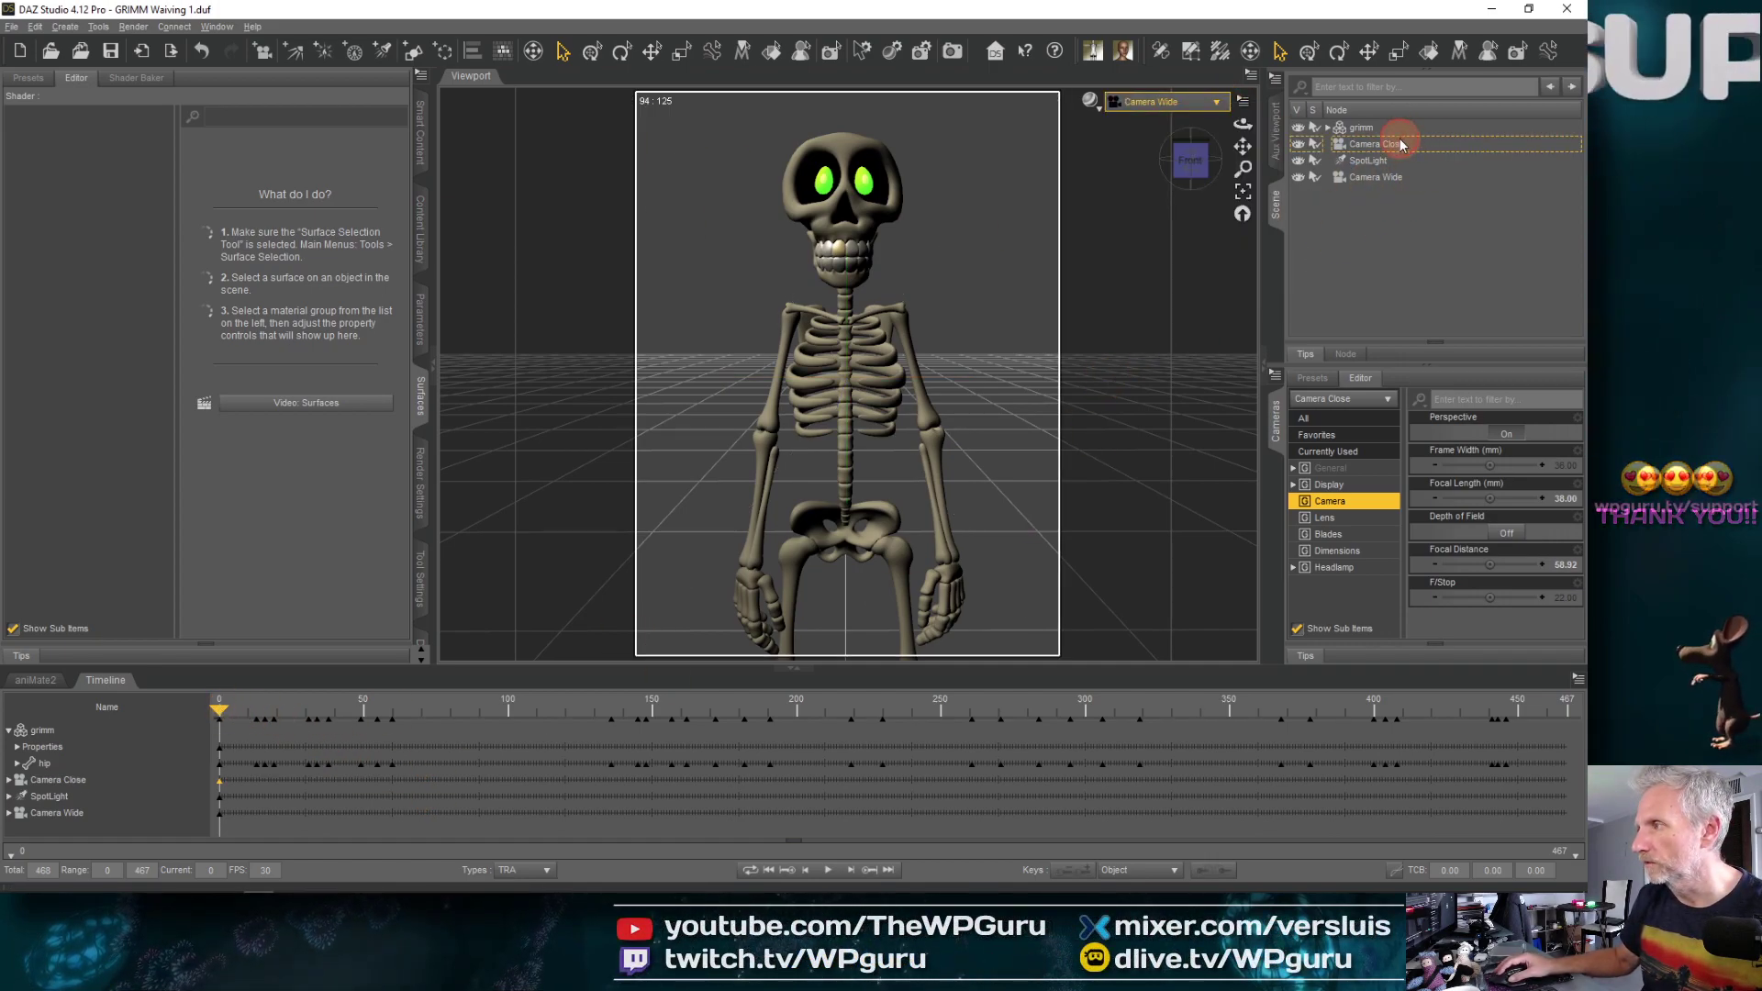
Try to rename the Camera Close node as Camera Wide
click(1393, 144)
double_click(1407, 144)
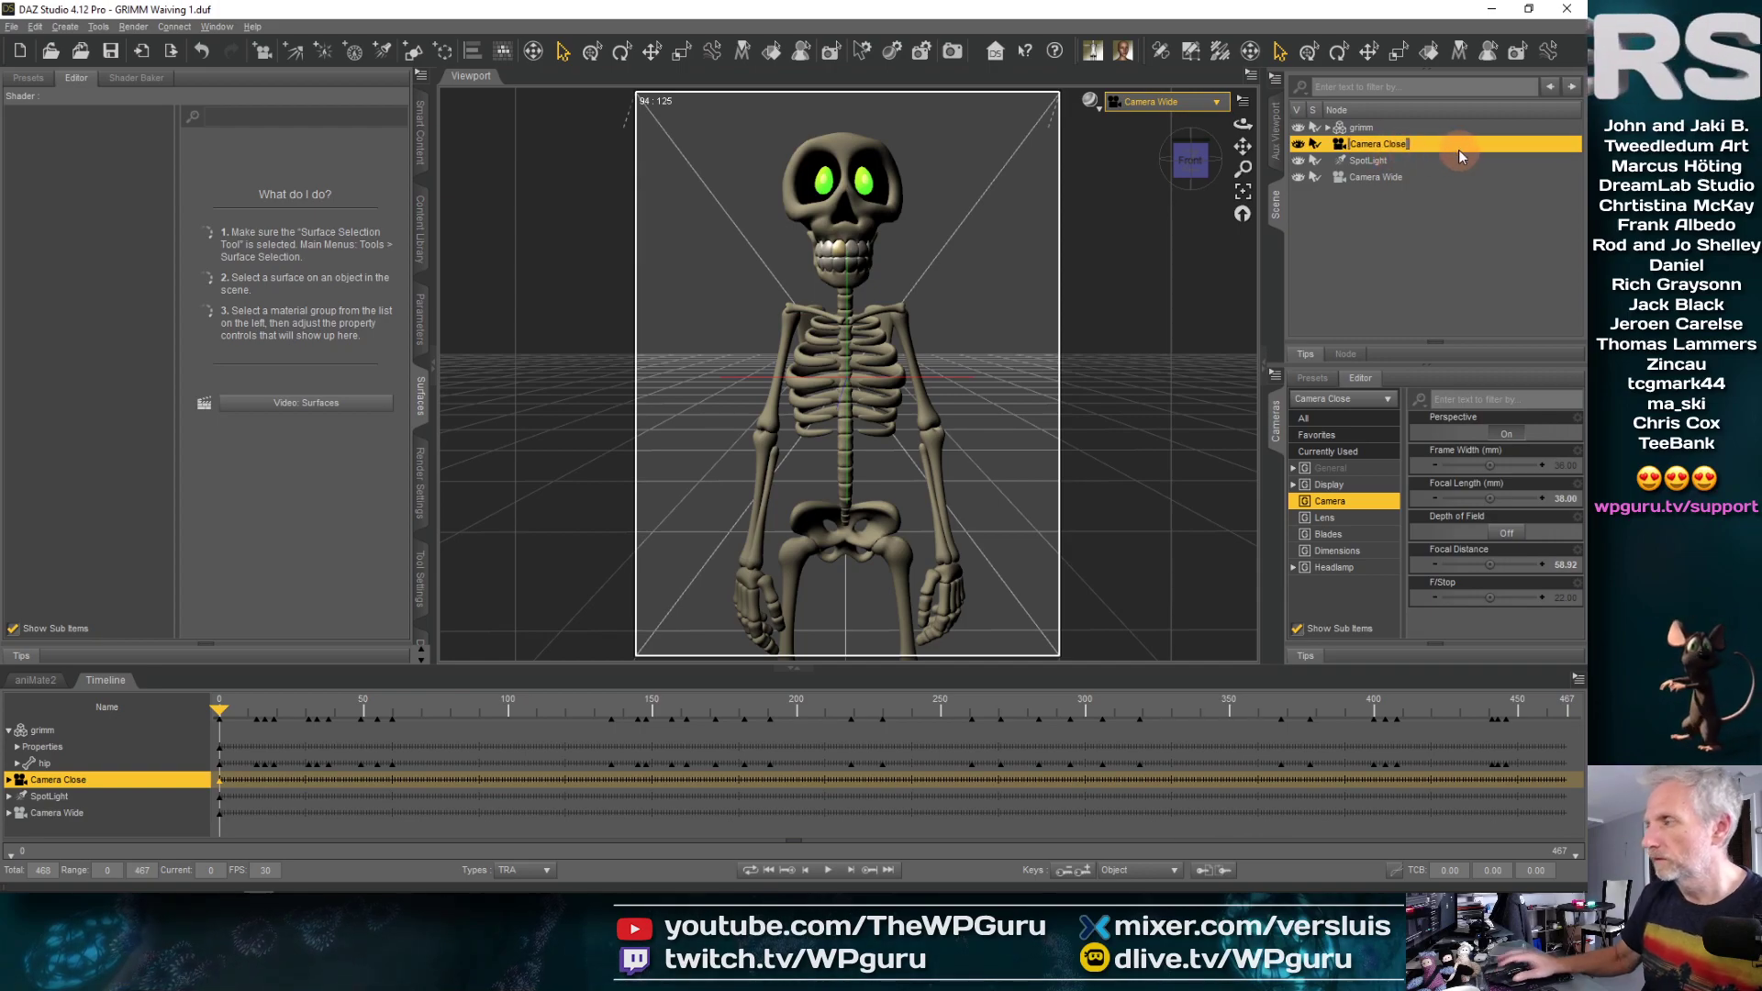
key(BackSpace)
key(BackSpace)
key(BackSpace)
key(BackSpace)
key(BackSpace)
key(BackSpace)
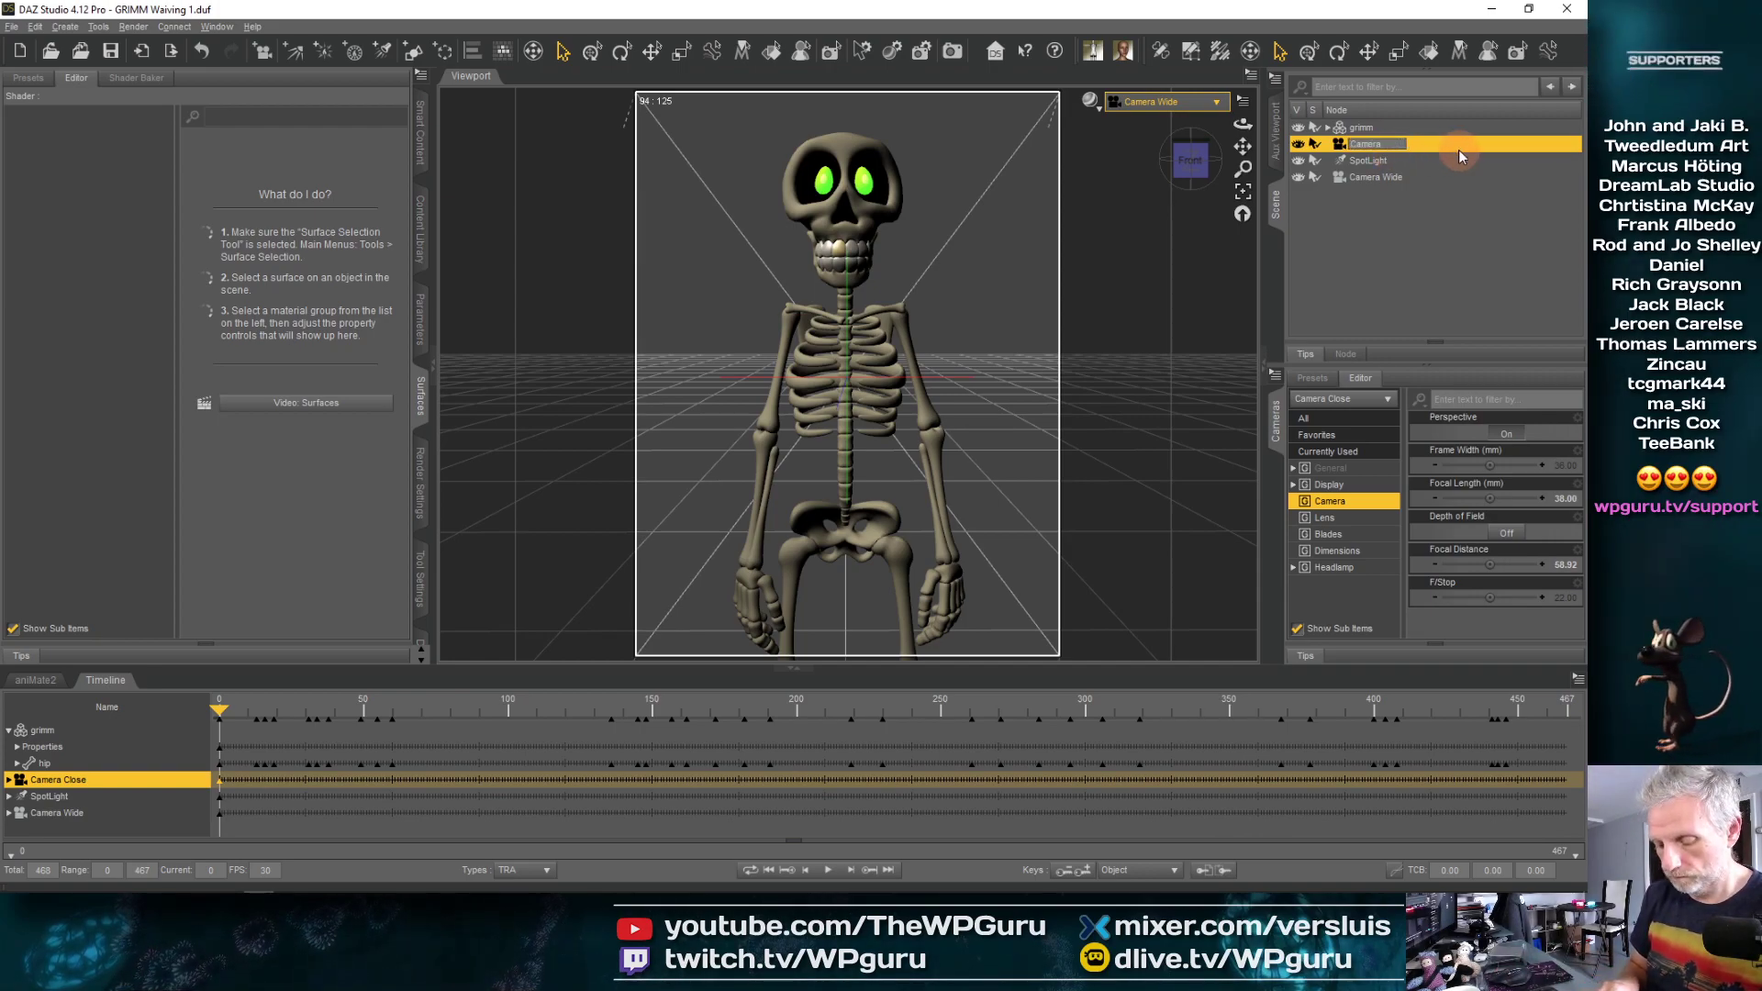
text(Wide)
key(Return)
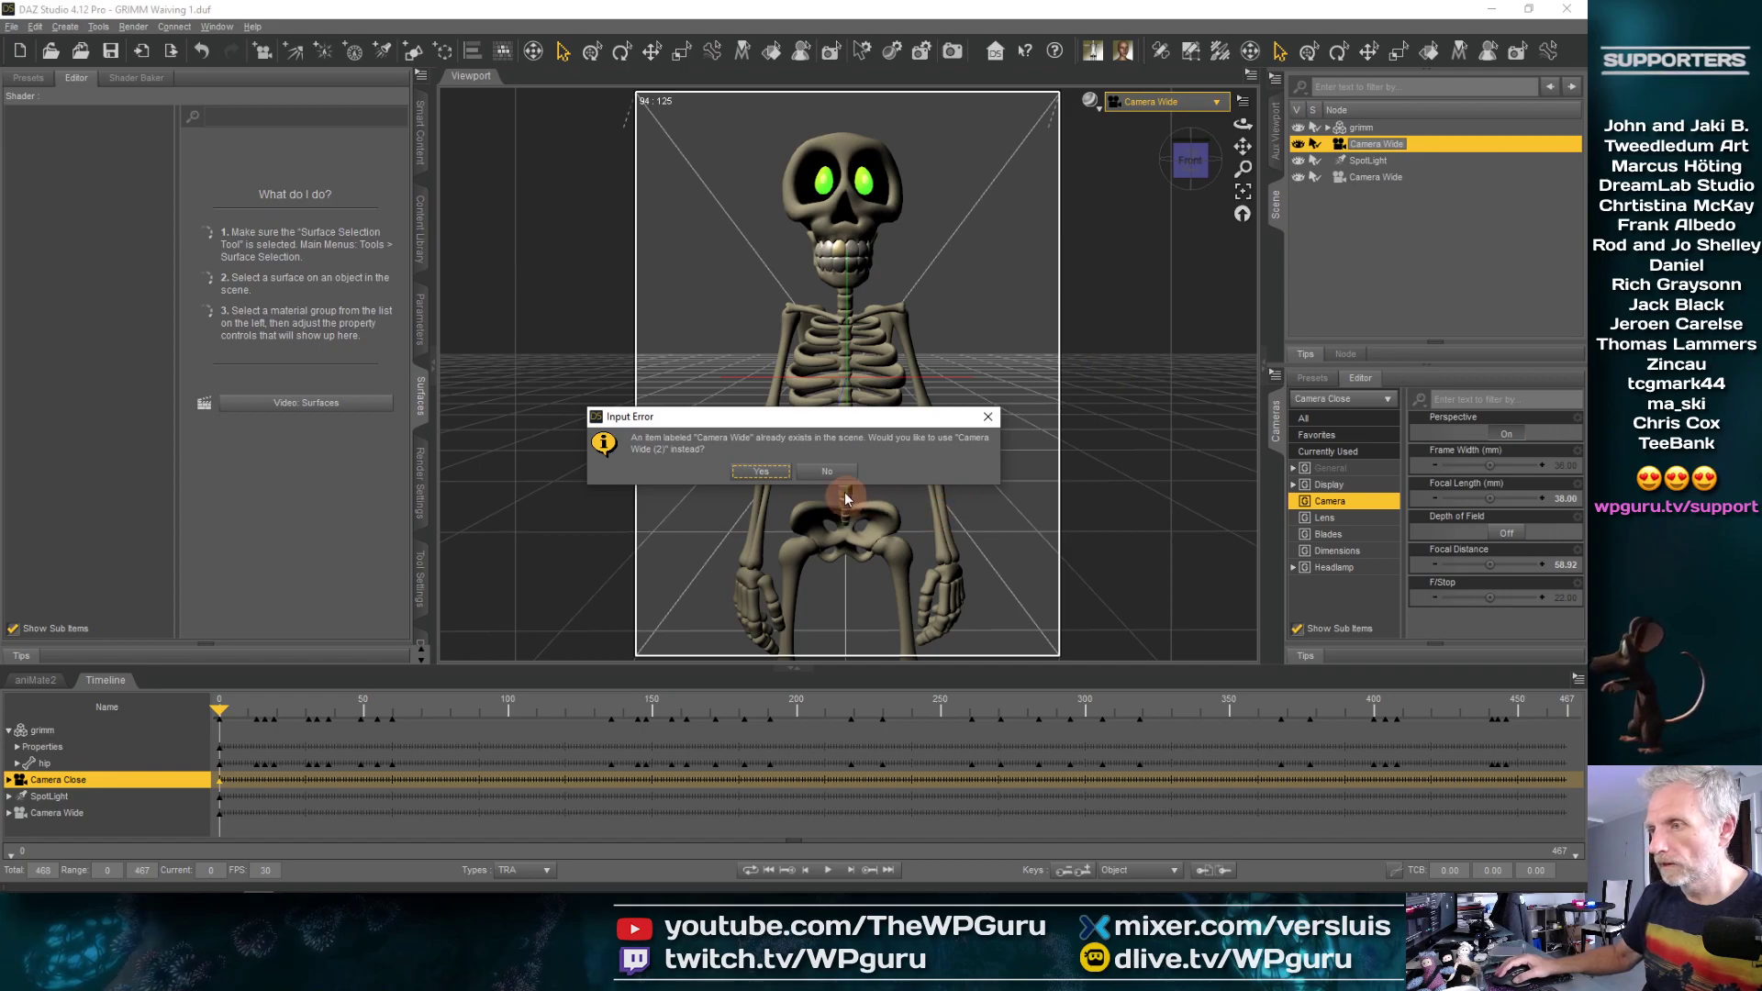
click(827, 470)
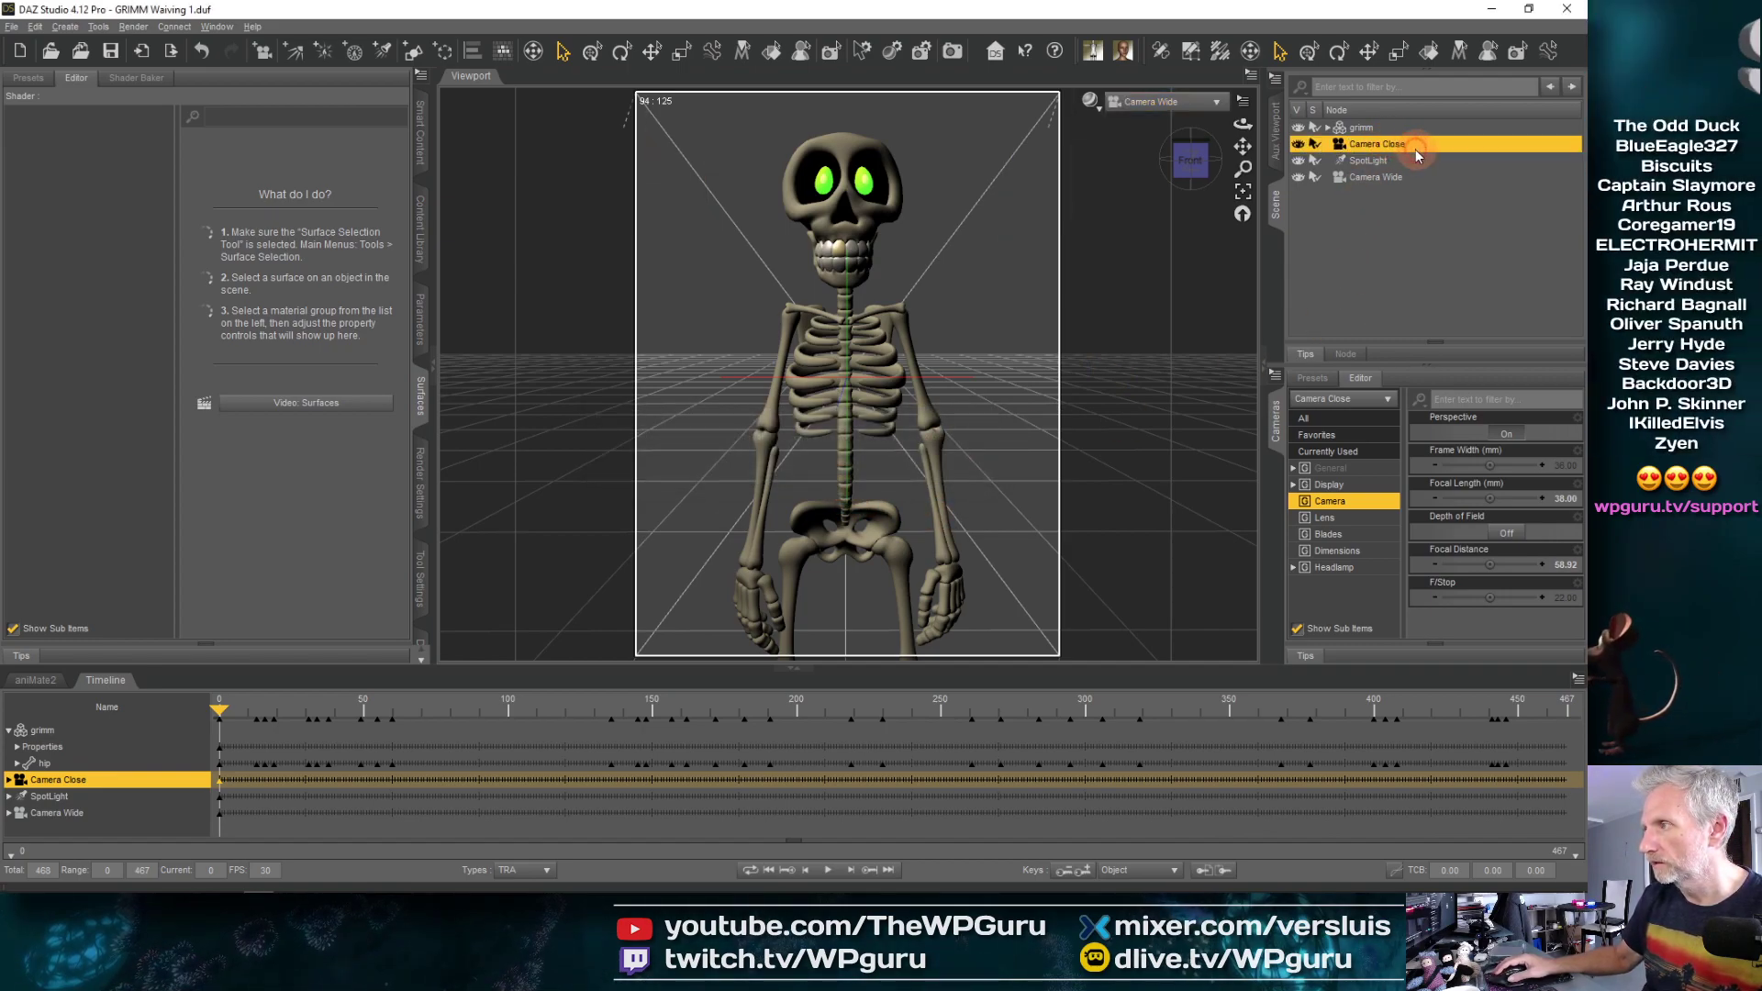
Rename the Camera Close node as Camera Wide 2
double_click(1390, 143)
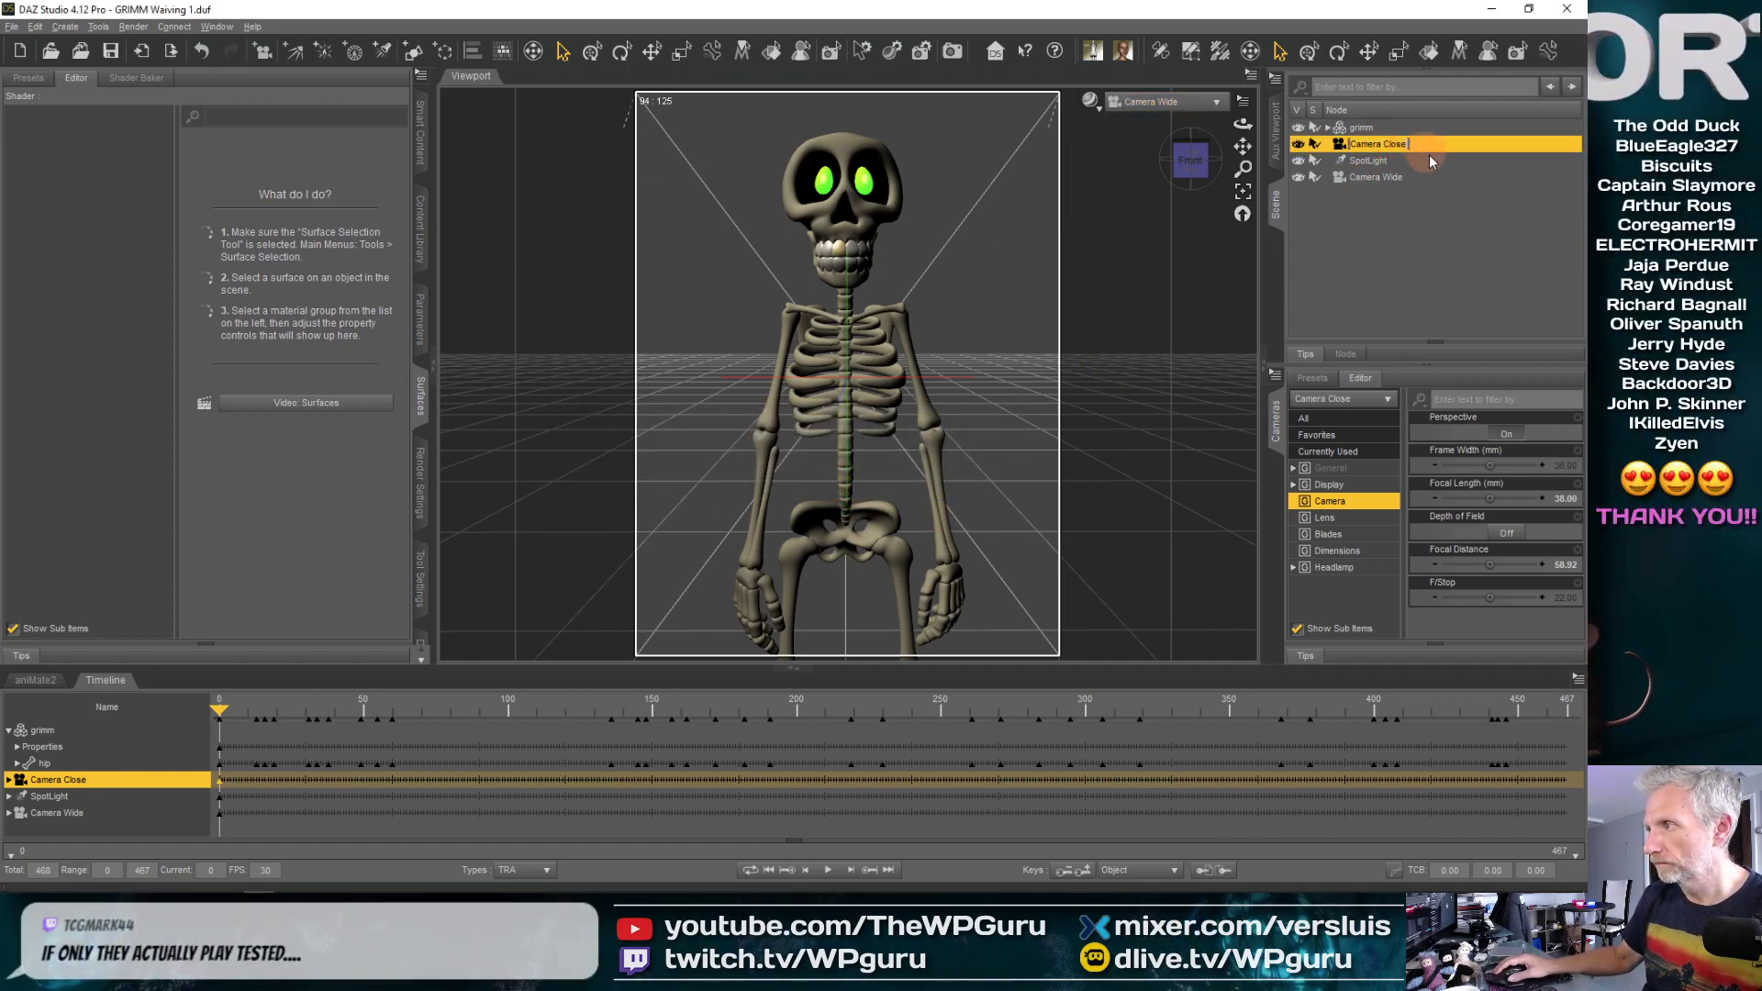
key(ctrl+a)
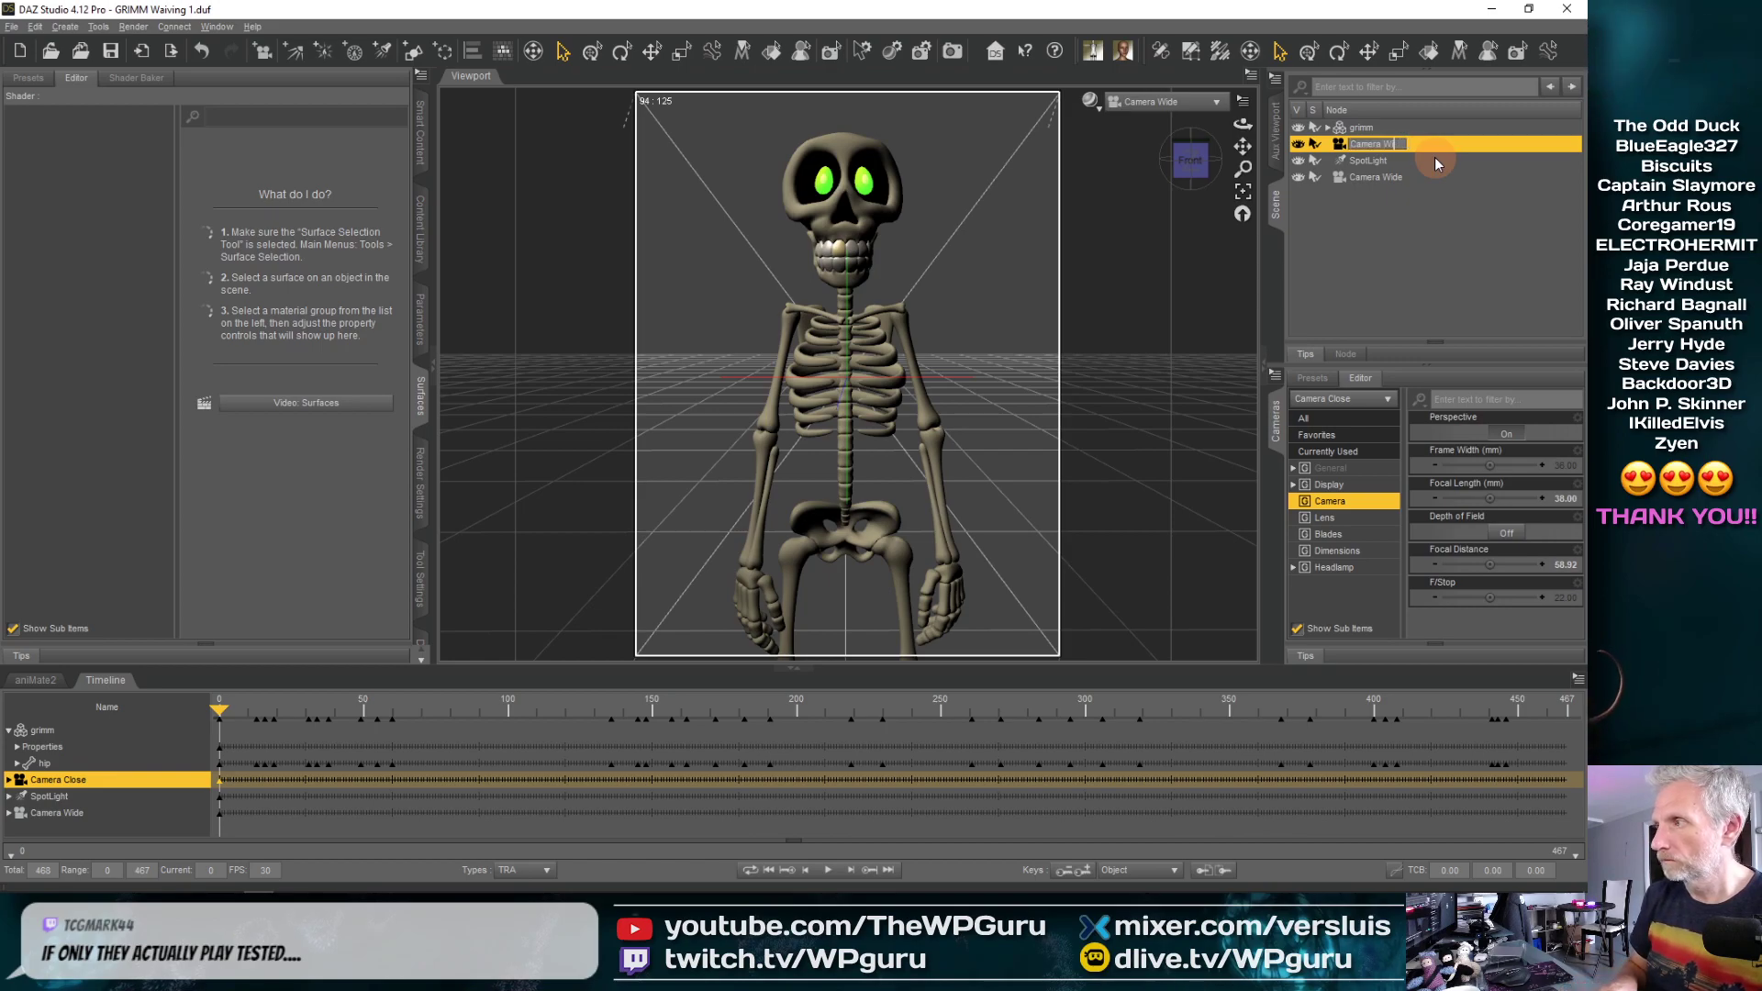
text(Camera Wide)
key(Return)
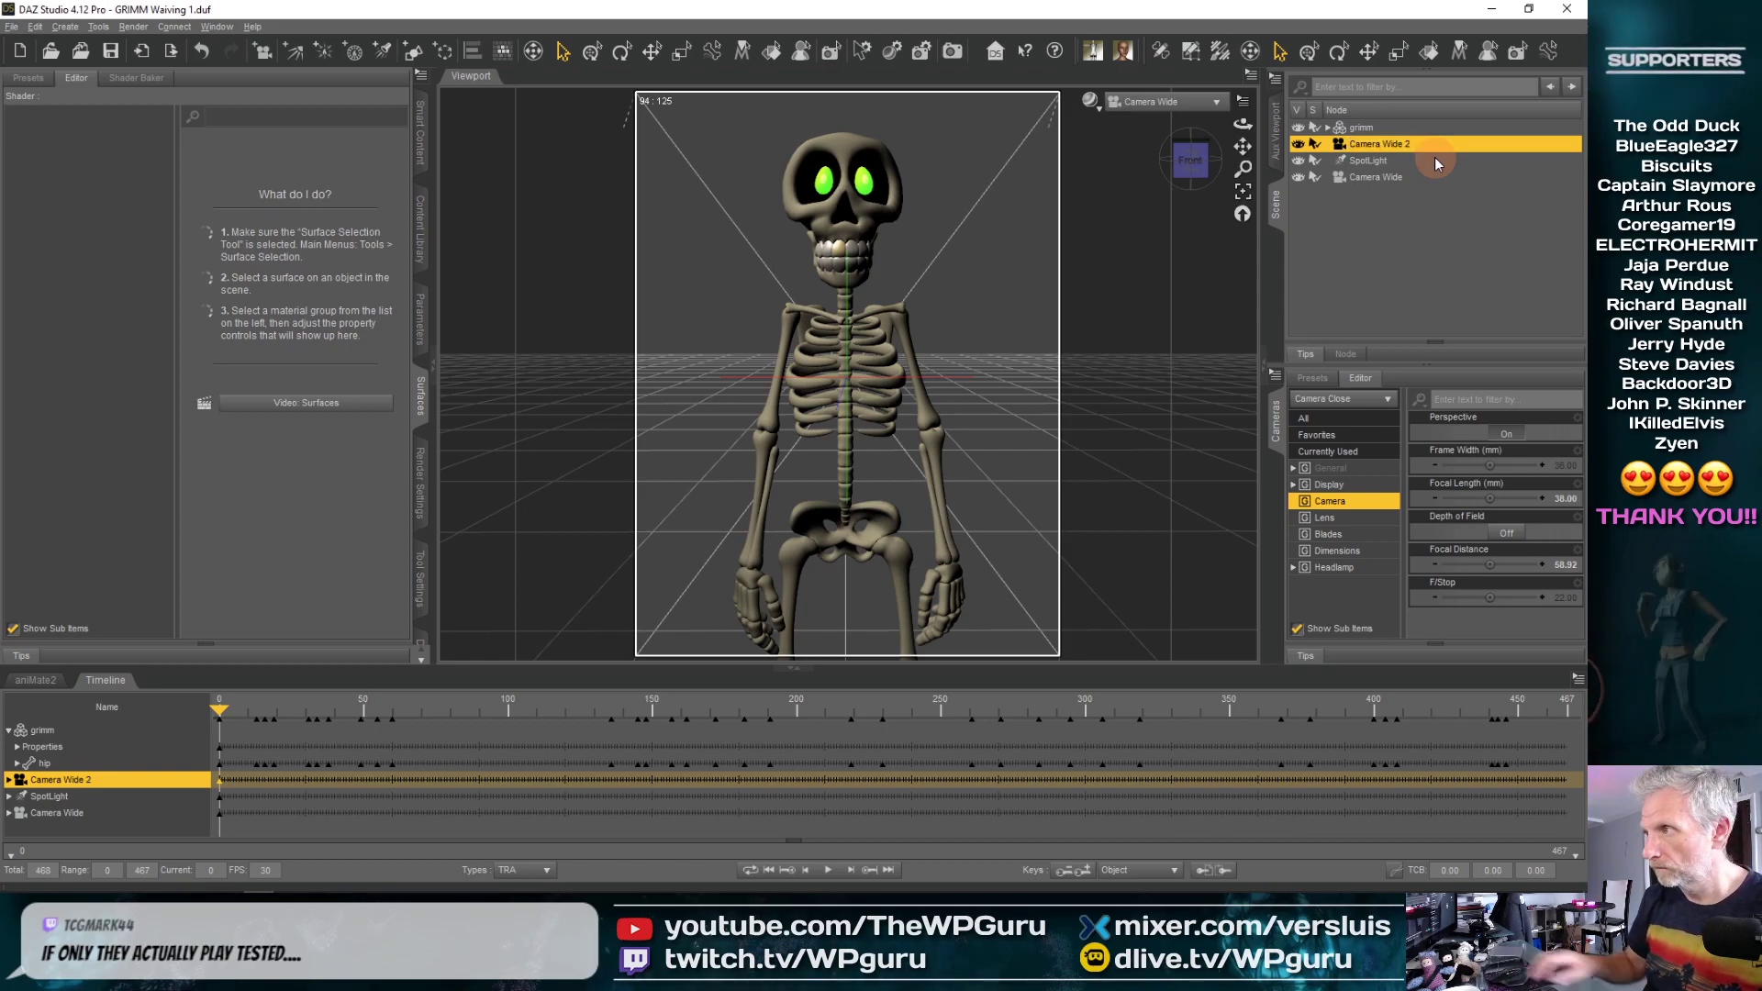
Rename the original Camera Wide node as Camera Close
click(1377, 178)
click(1390, 177)
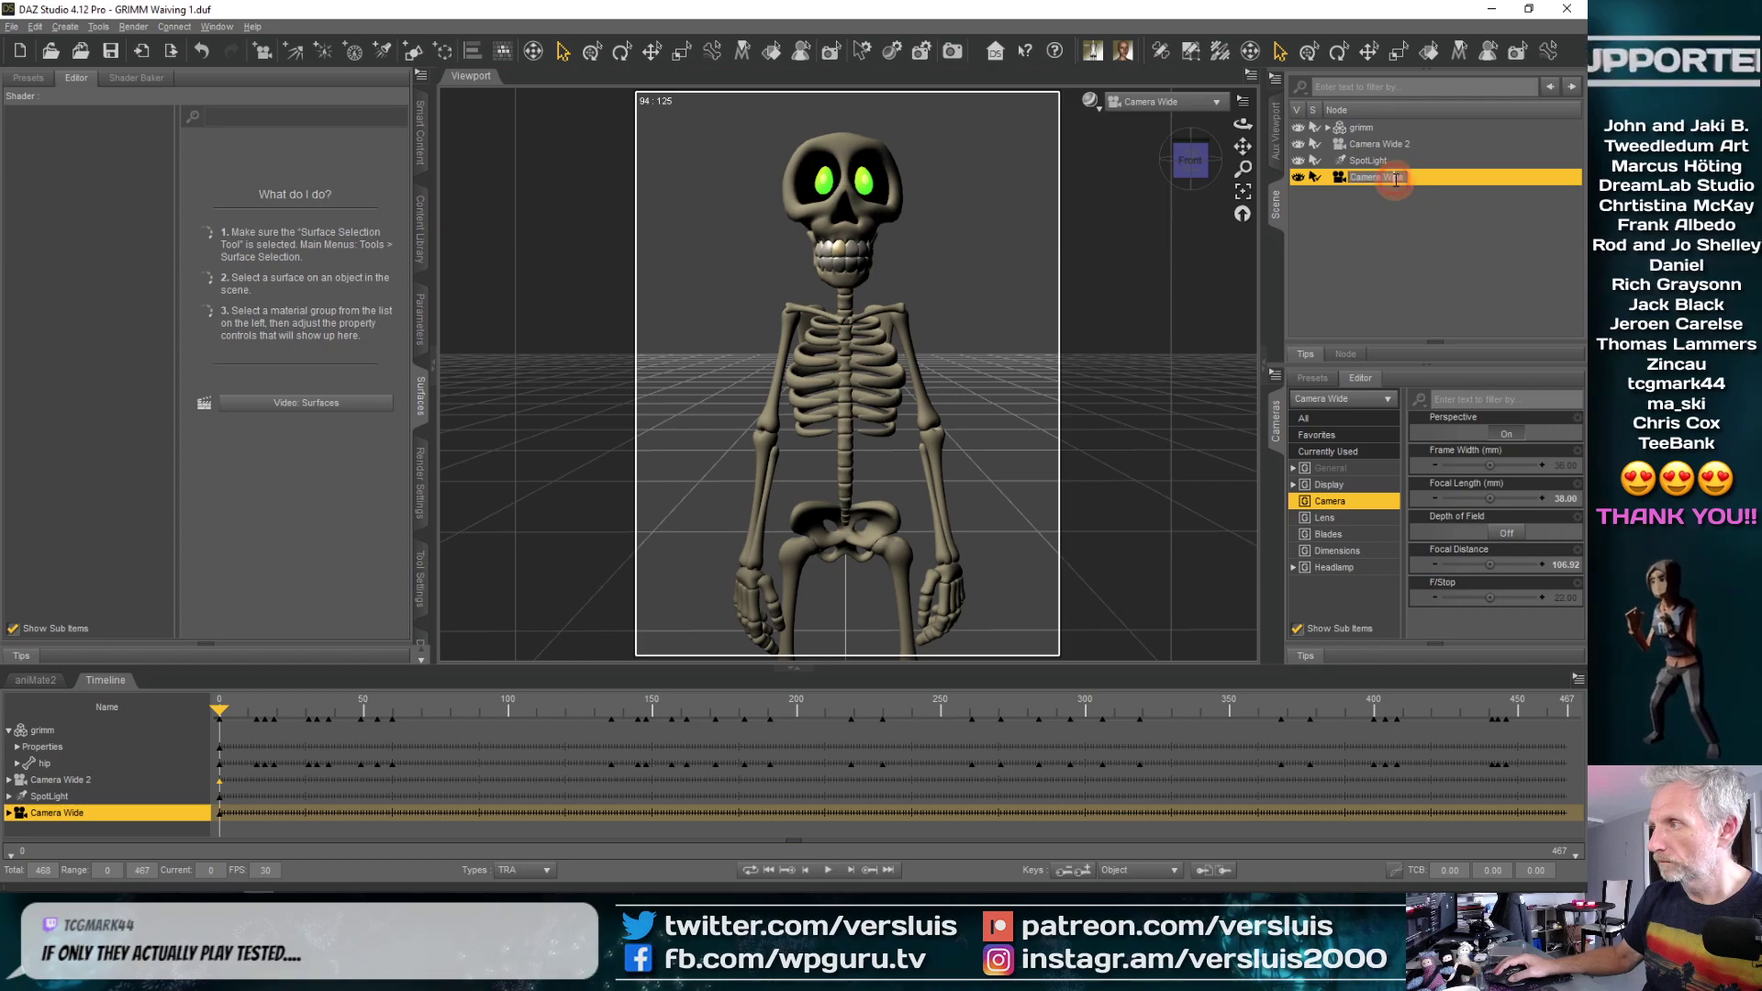
text(Camera Close)
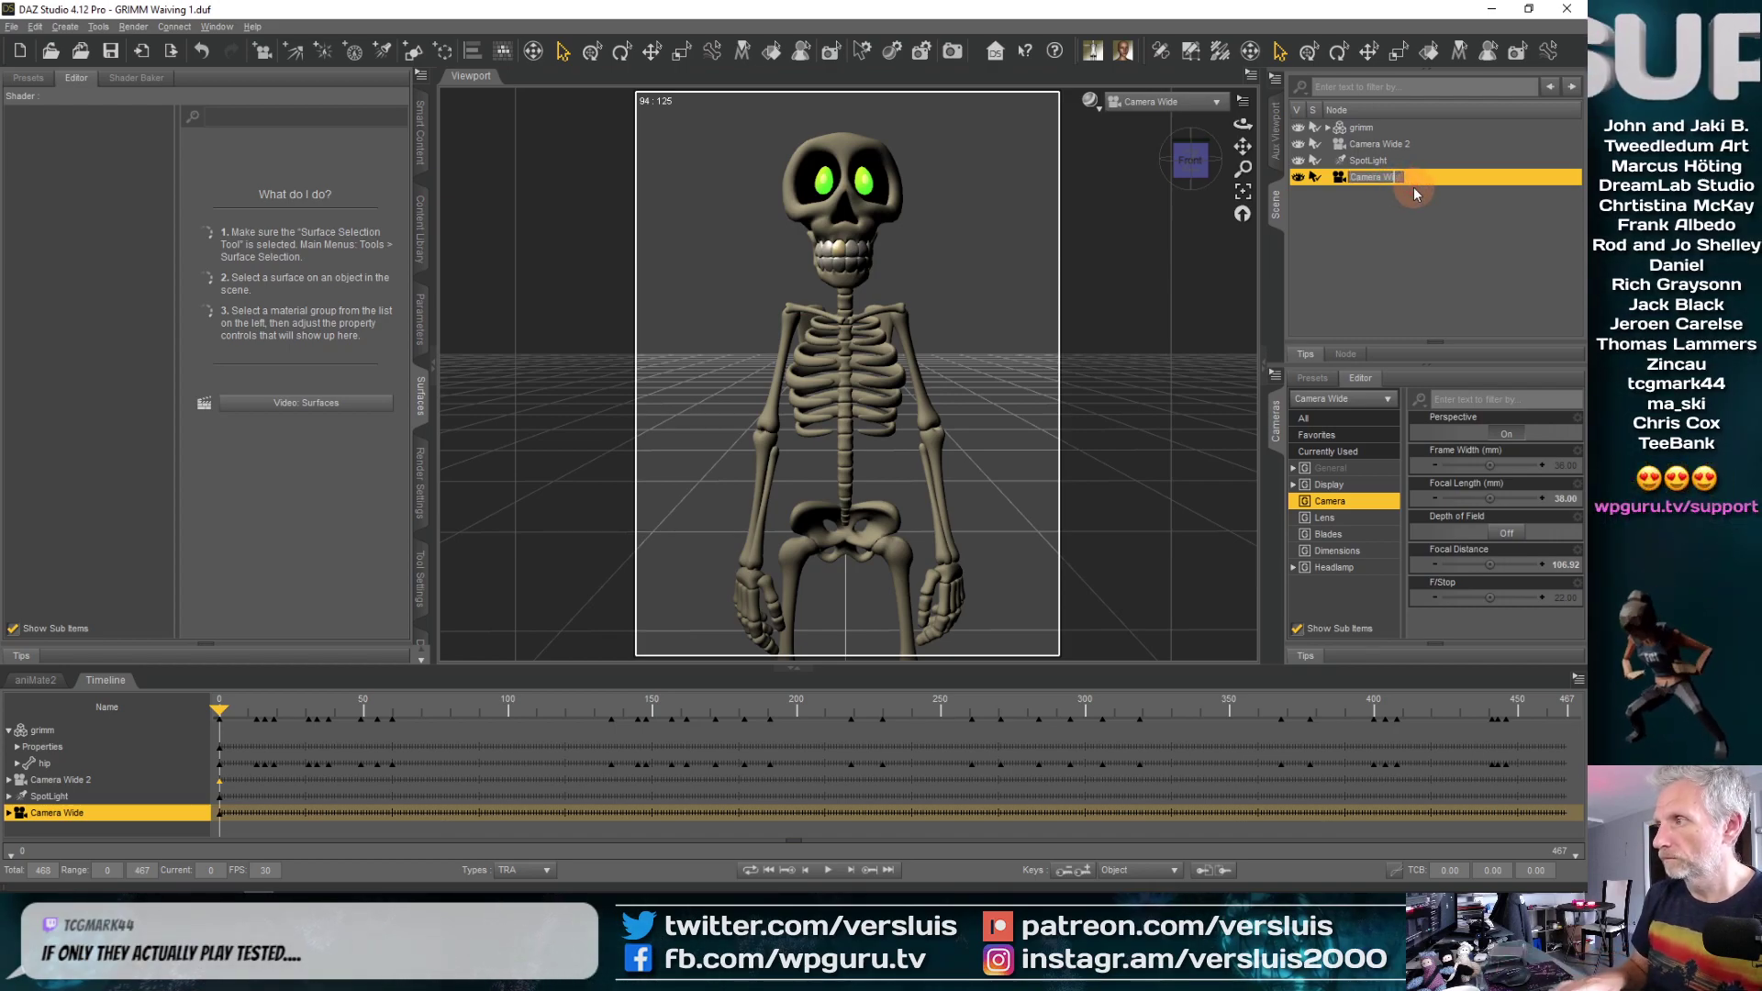
key(Return)
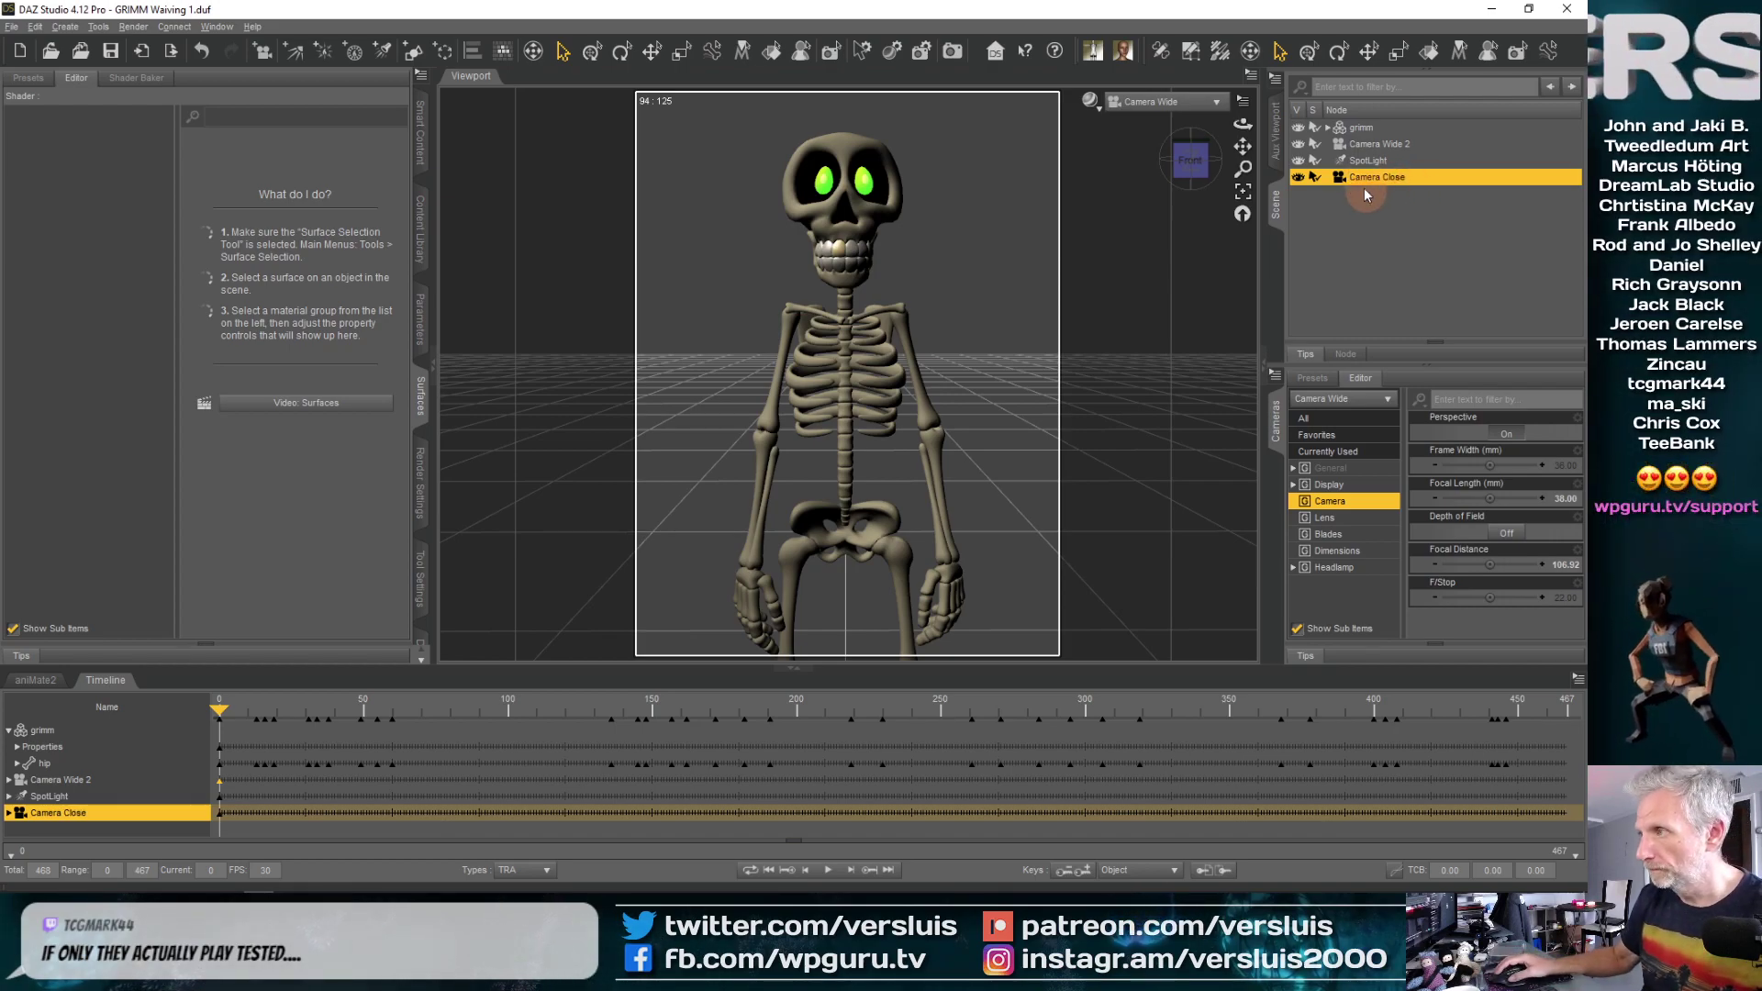
View the scene through the renamed Camera Close, scrub through the animation to check its framing, and return to frame 0
click(1211, 101)
click(1318, 278)
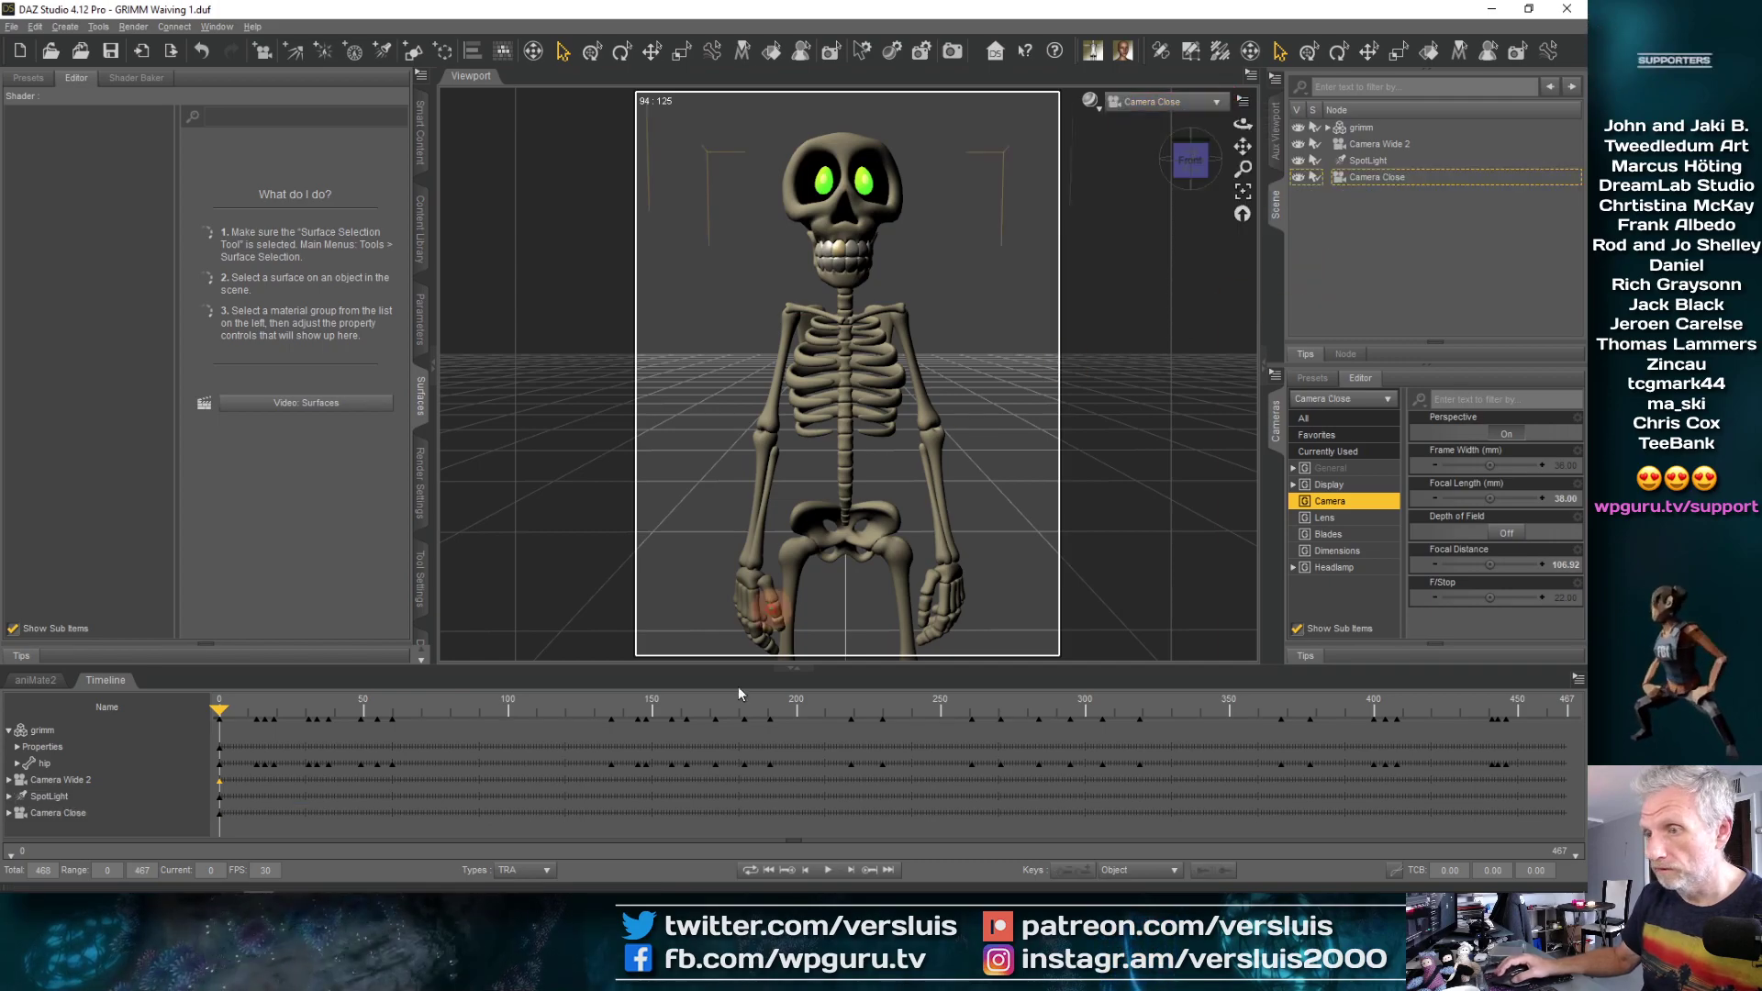
click(226, 708)
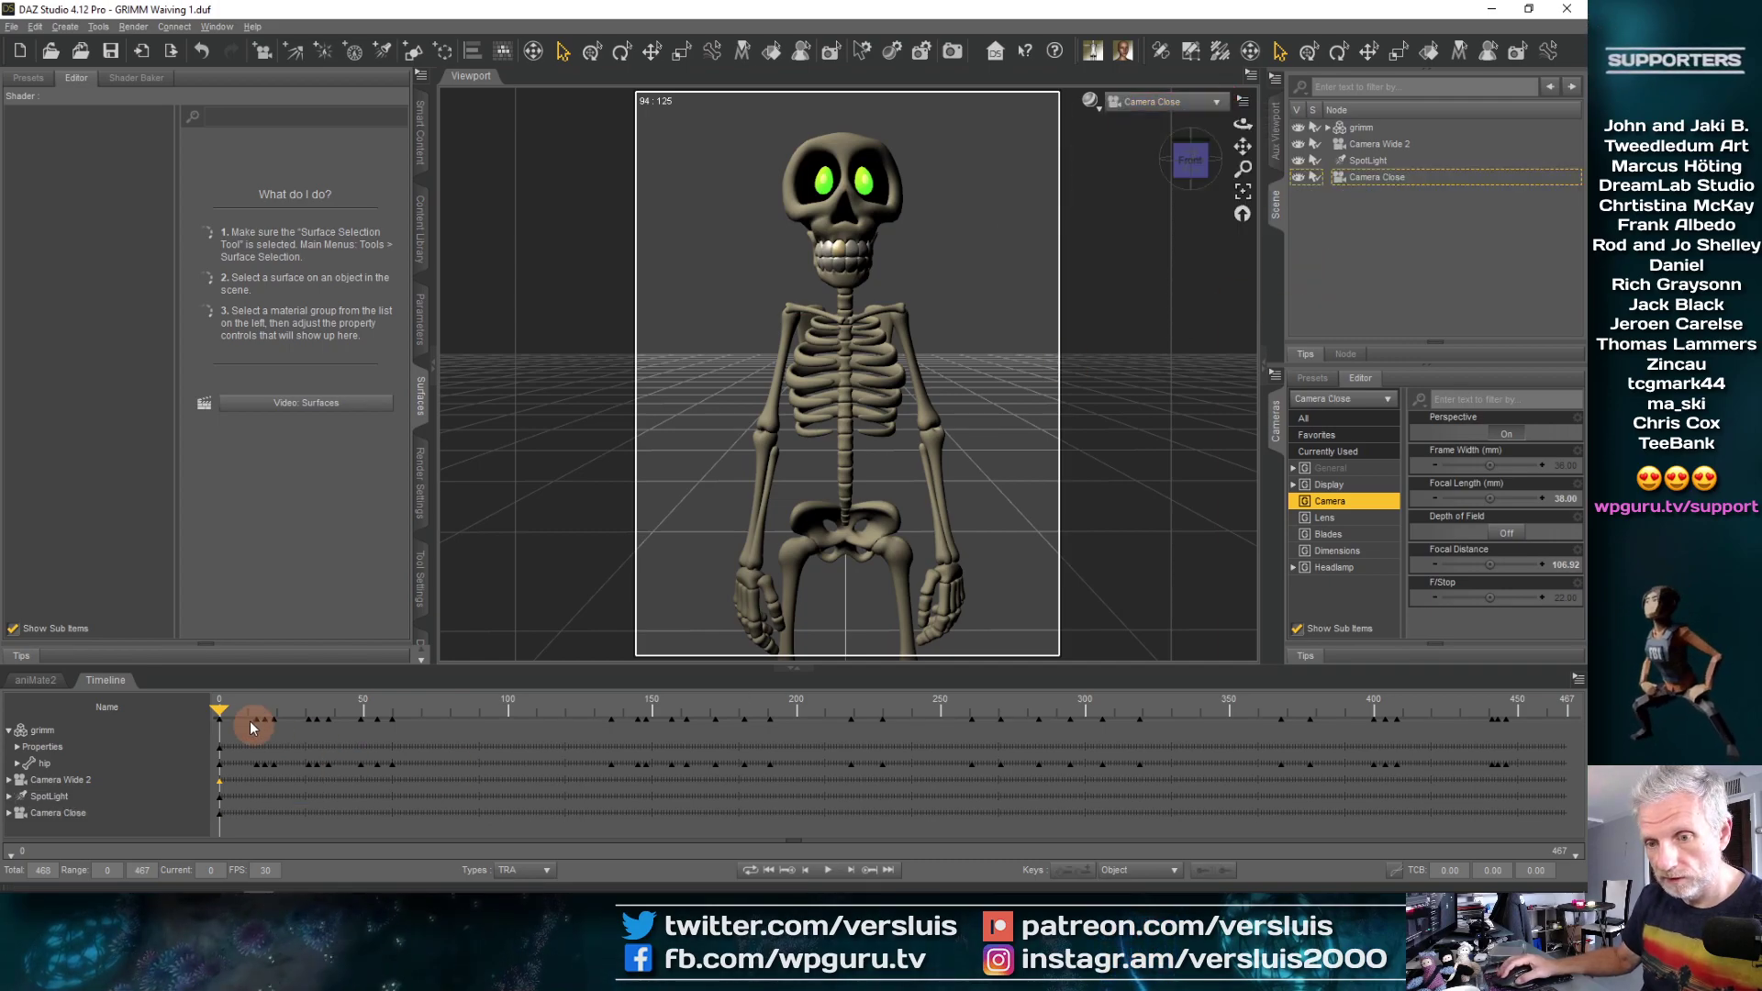
click(632, 707)
drag(1221, 712, 180, 735)
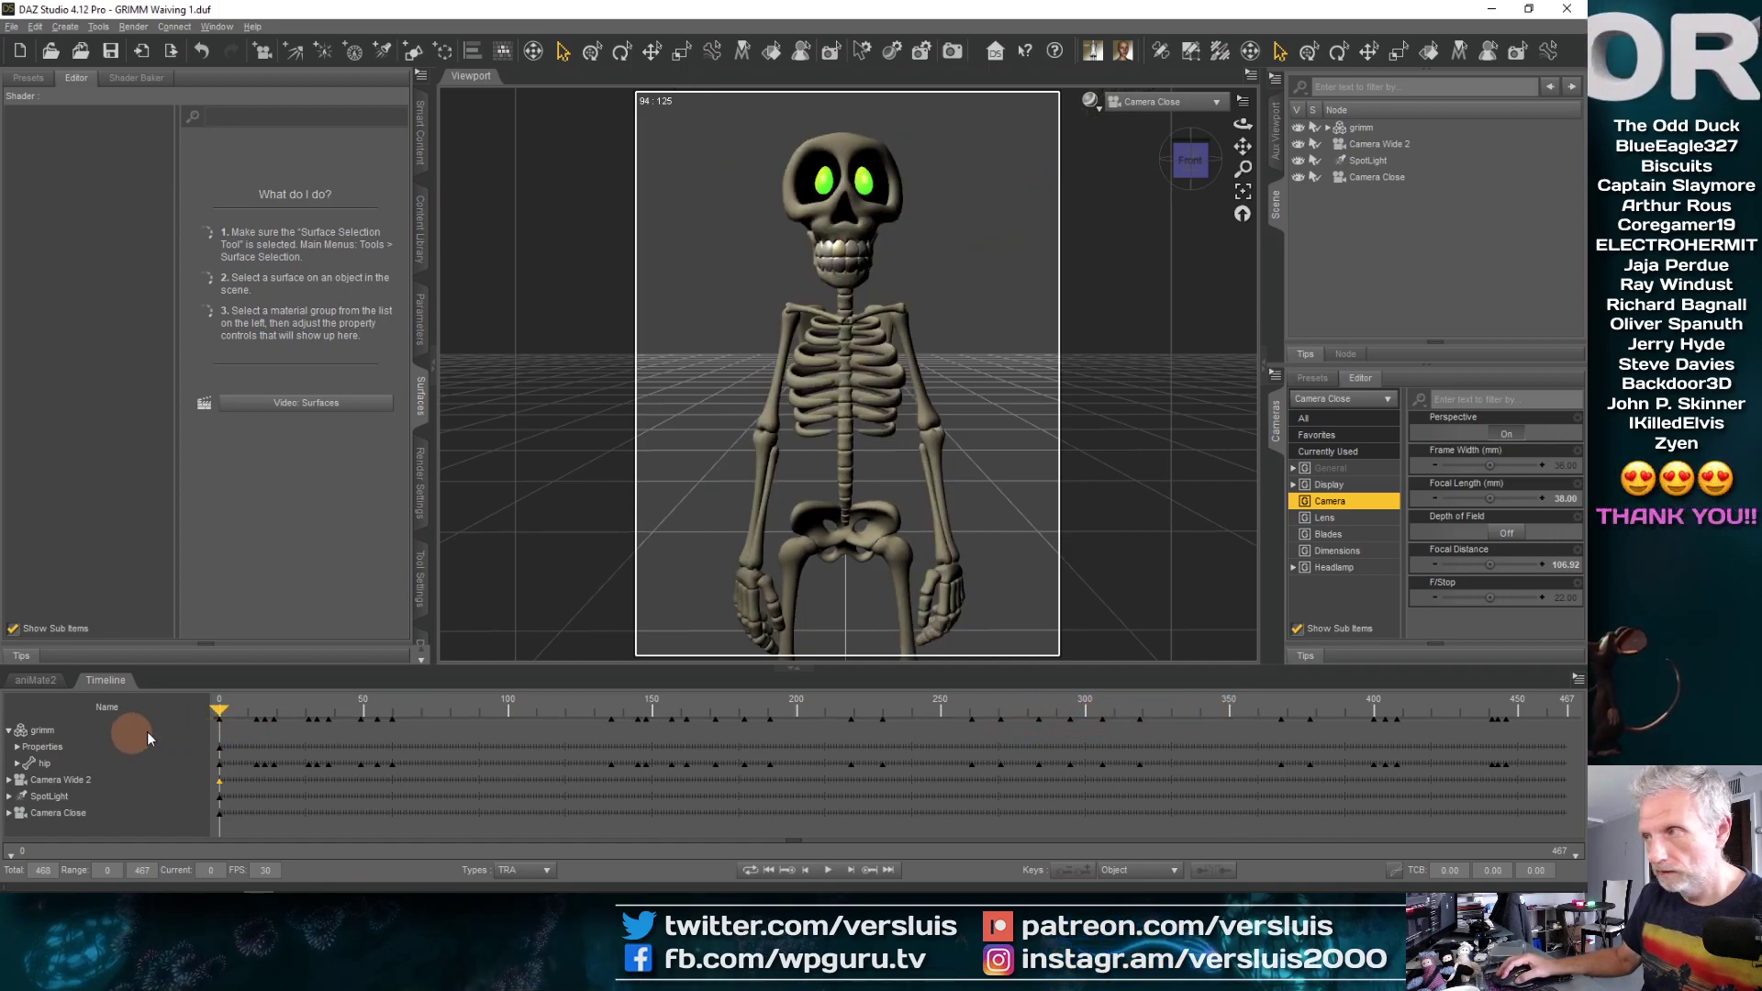
View the scene through Camera Wide 2 and rename that camera as Camera Wide
click(1208, 115)
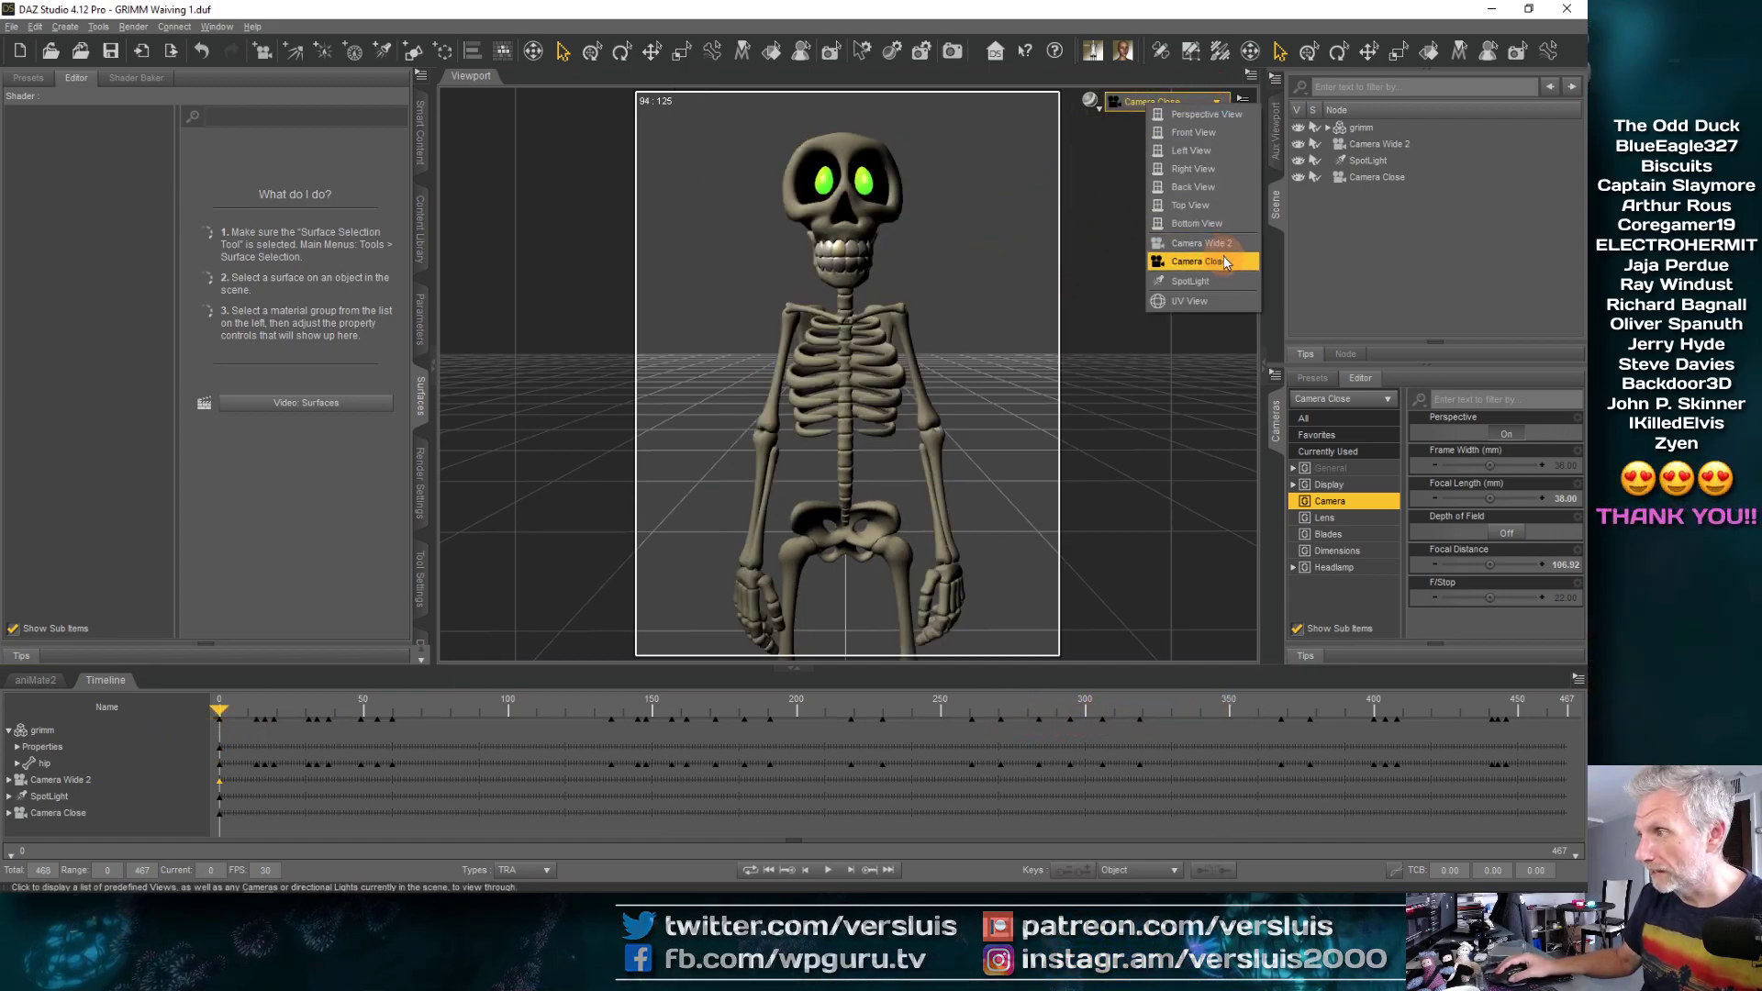
click(1184, 244)
click(1404, 143)
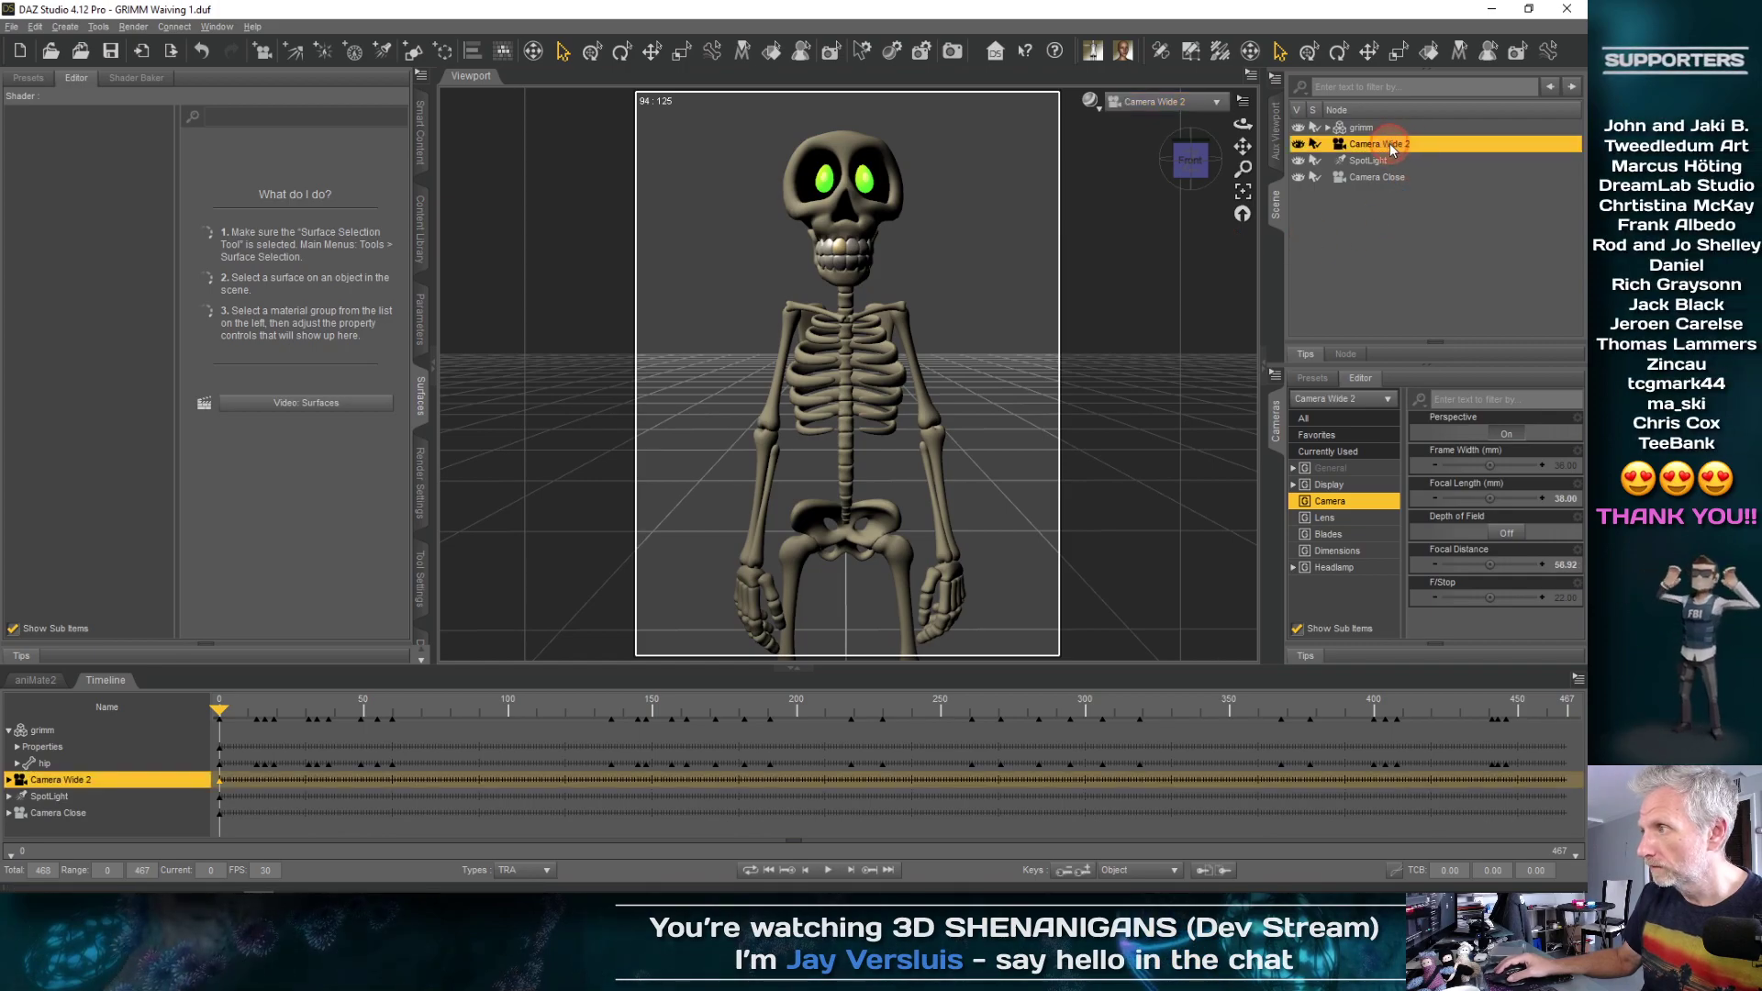
click(1406, 145)
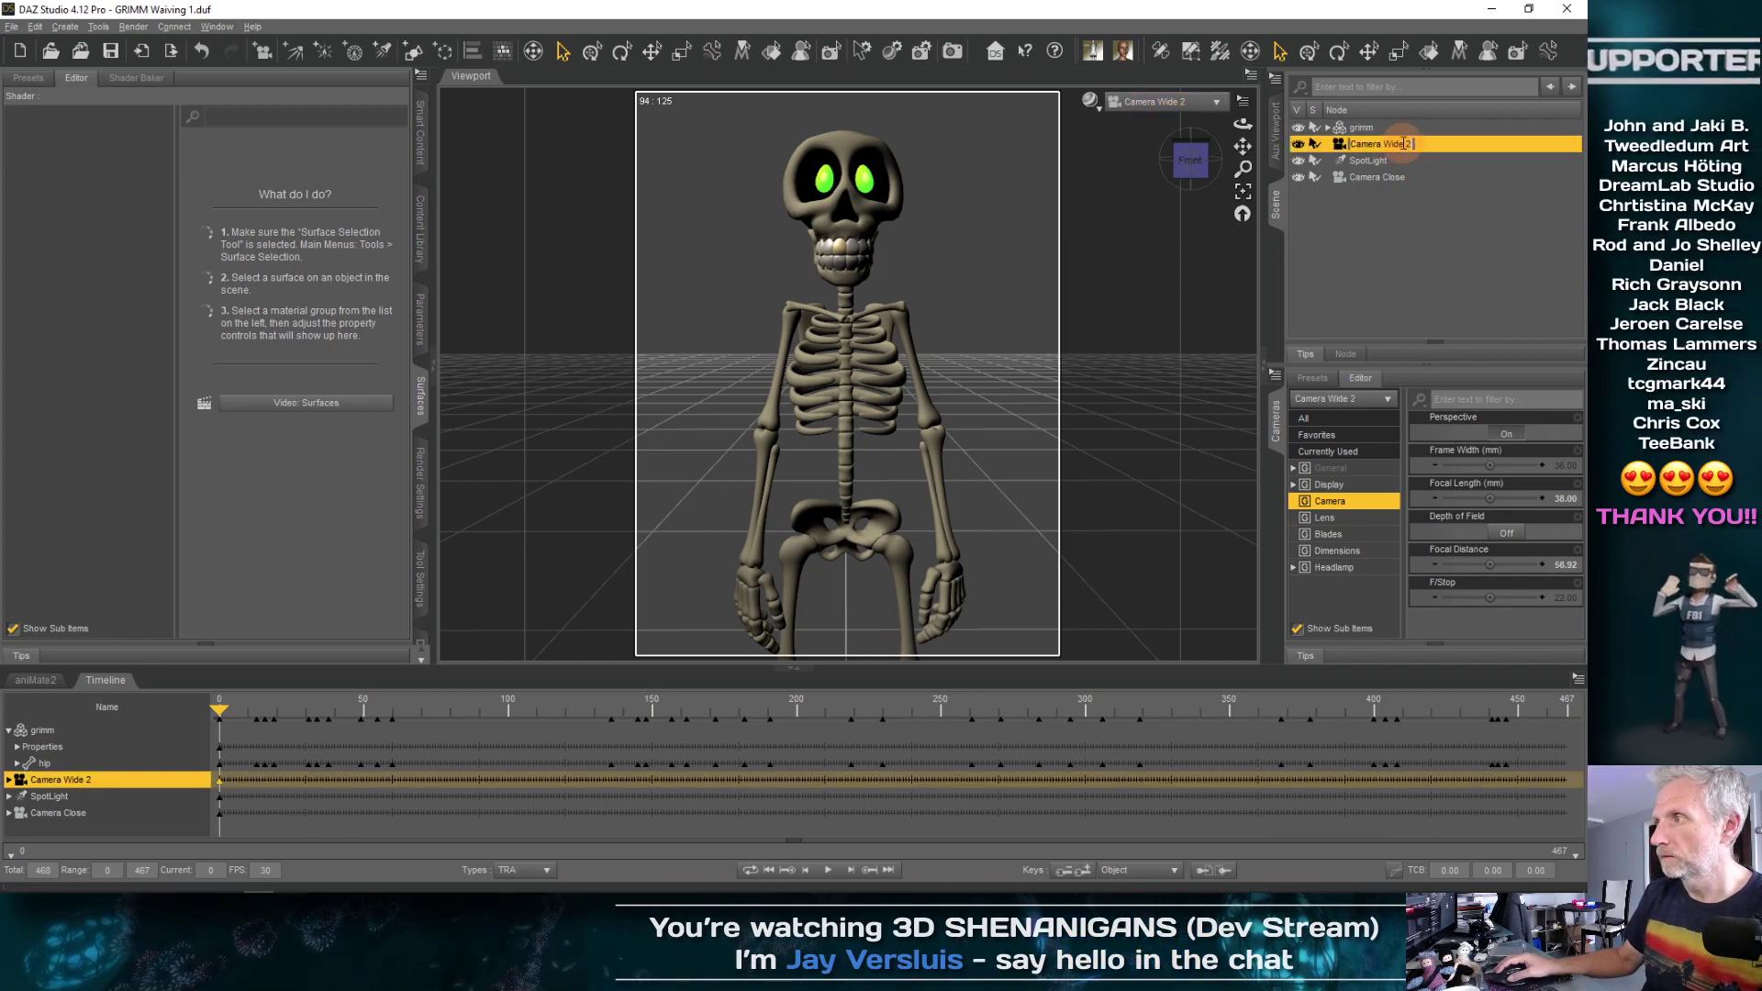
key(BackSpace)
key(BackSpace)
key(Return)
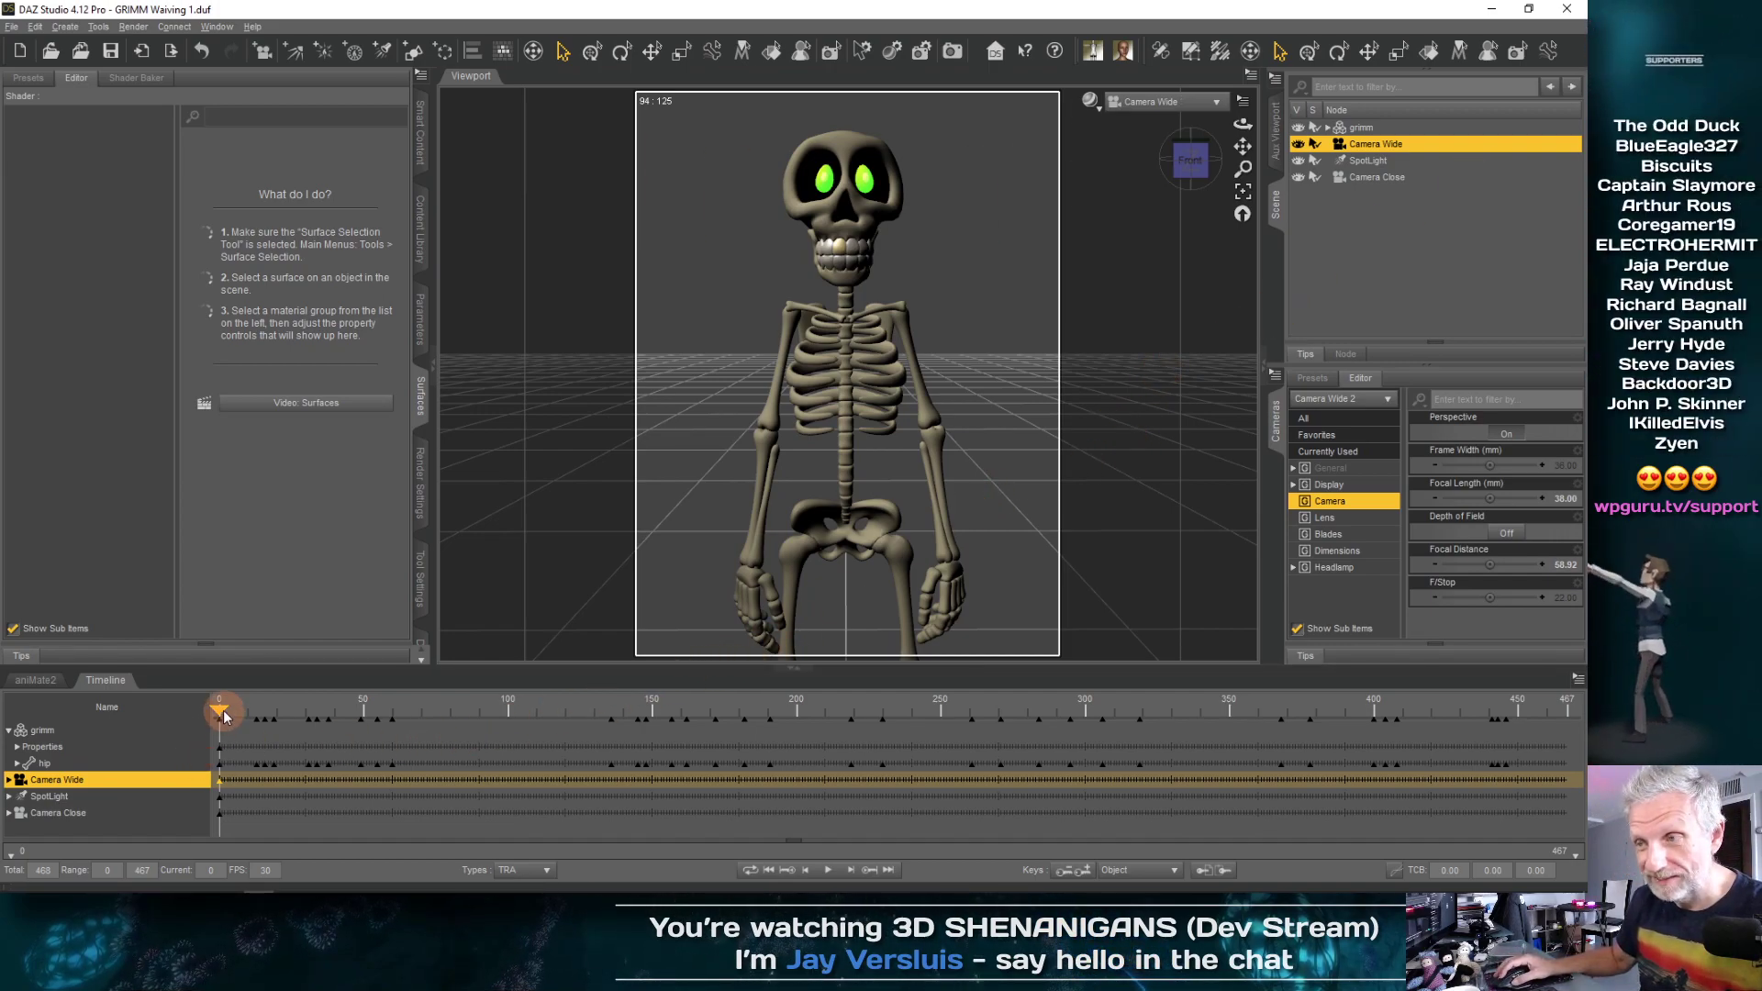
Pull the Camera Wide view back at frame 327 and reframe it at frame 345 so the raised hands fit
drag(453, 697, 856, 718)
drag(969, 718, 1159, 707)
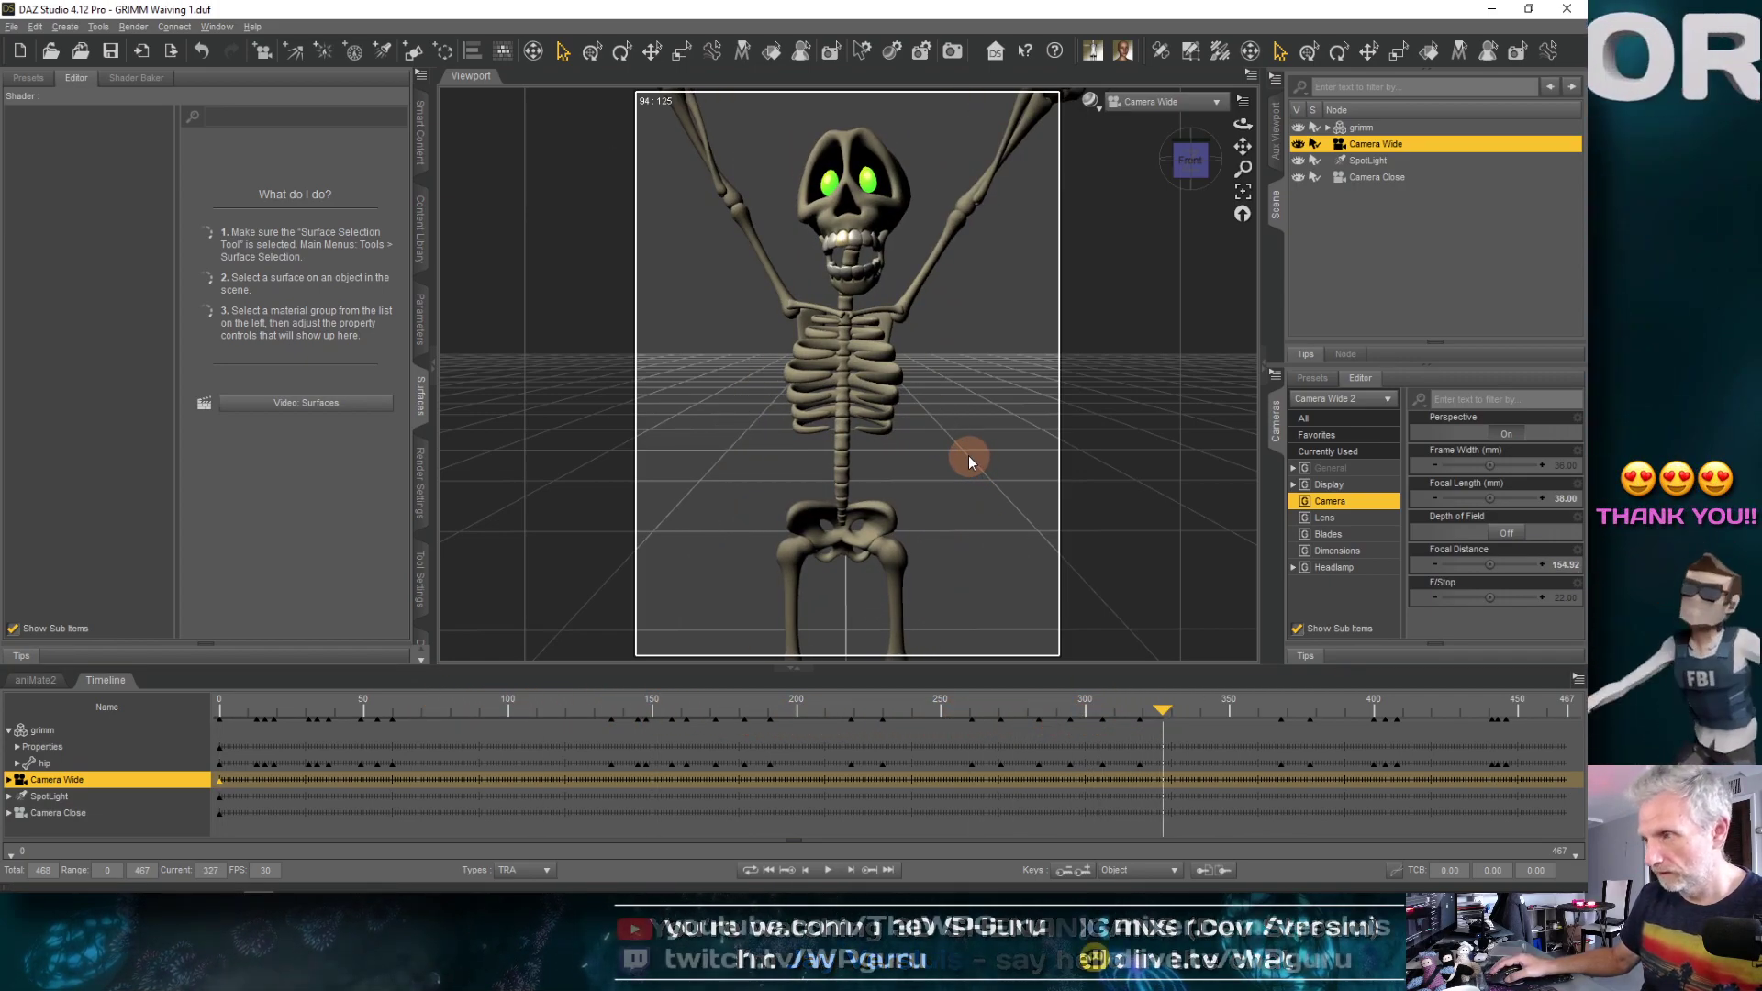
scroll(968, 456, down, 3)
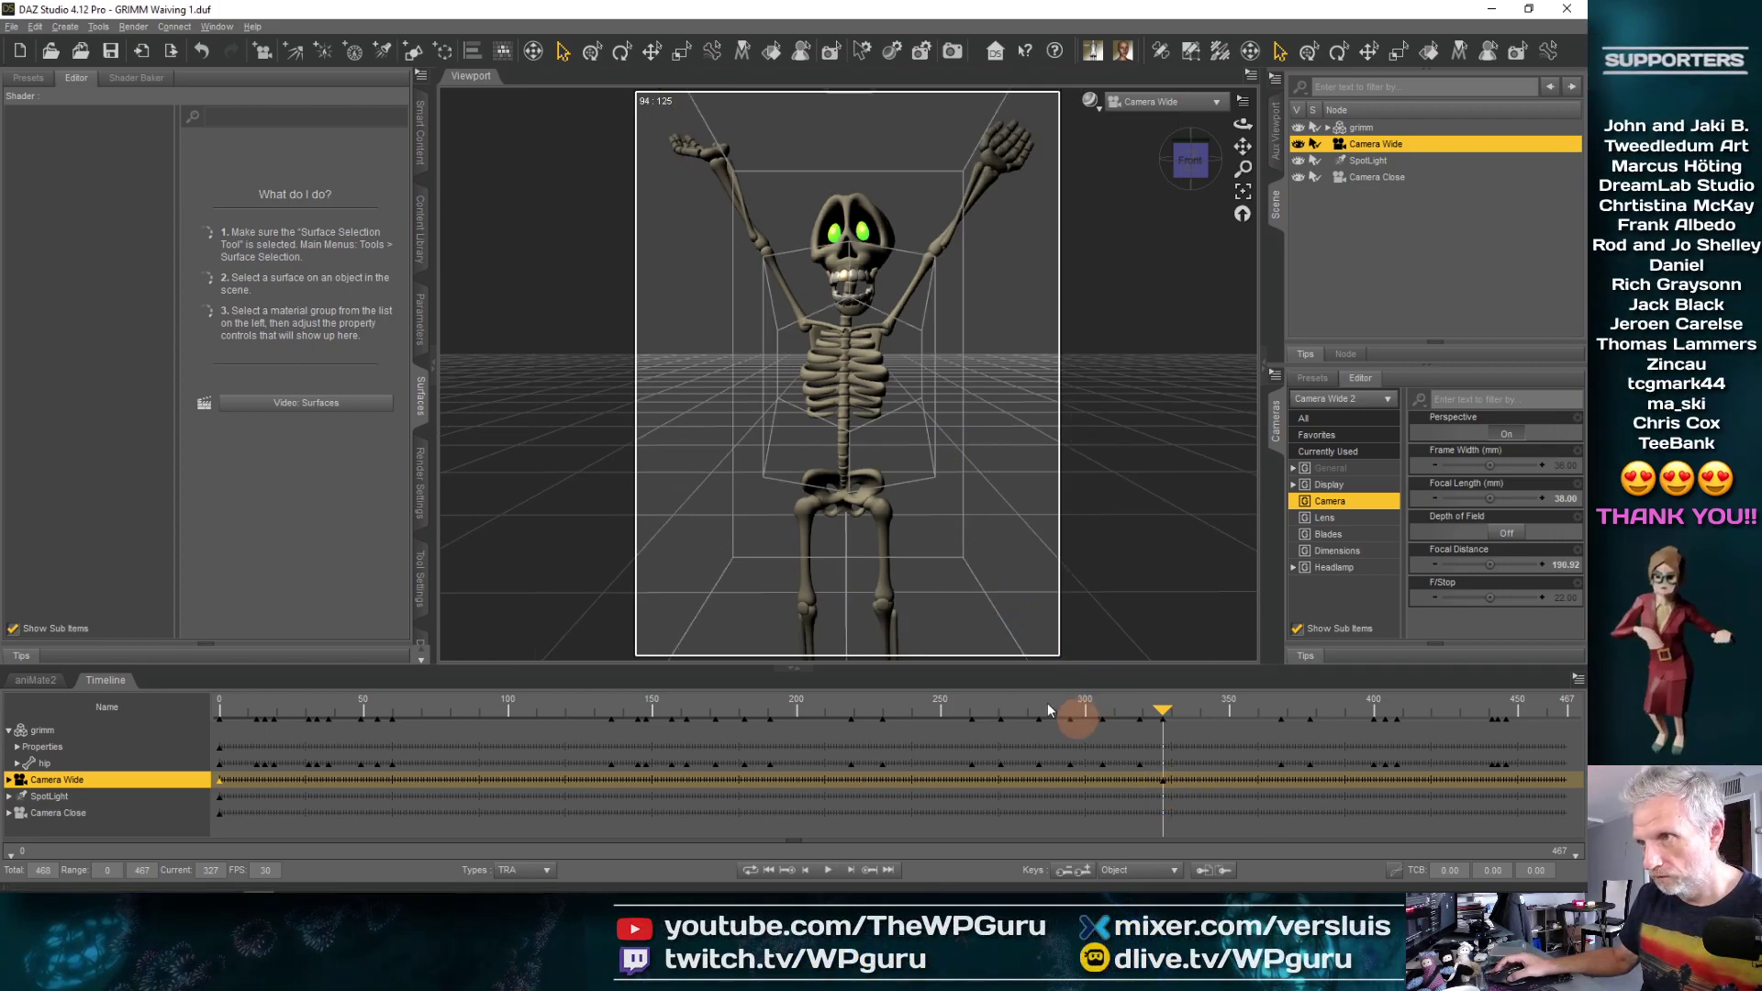
drag(1160, 711, 1212, 714)
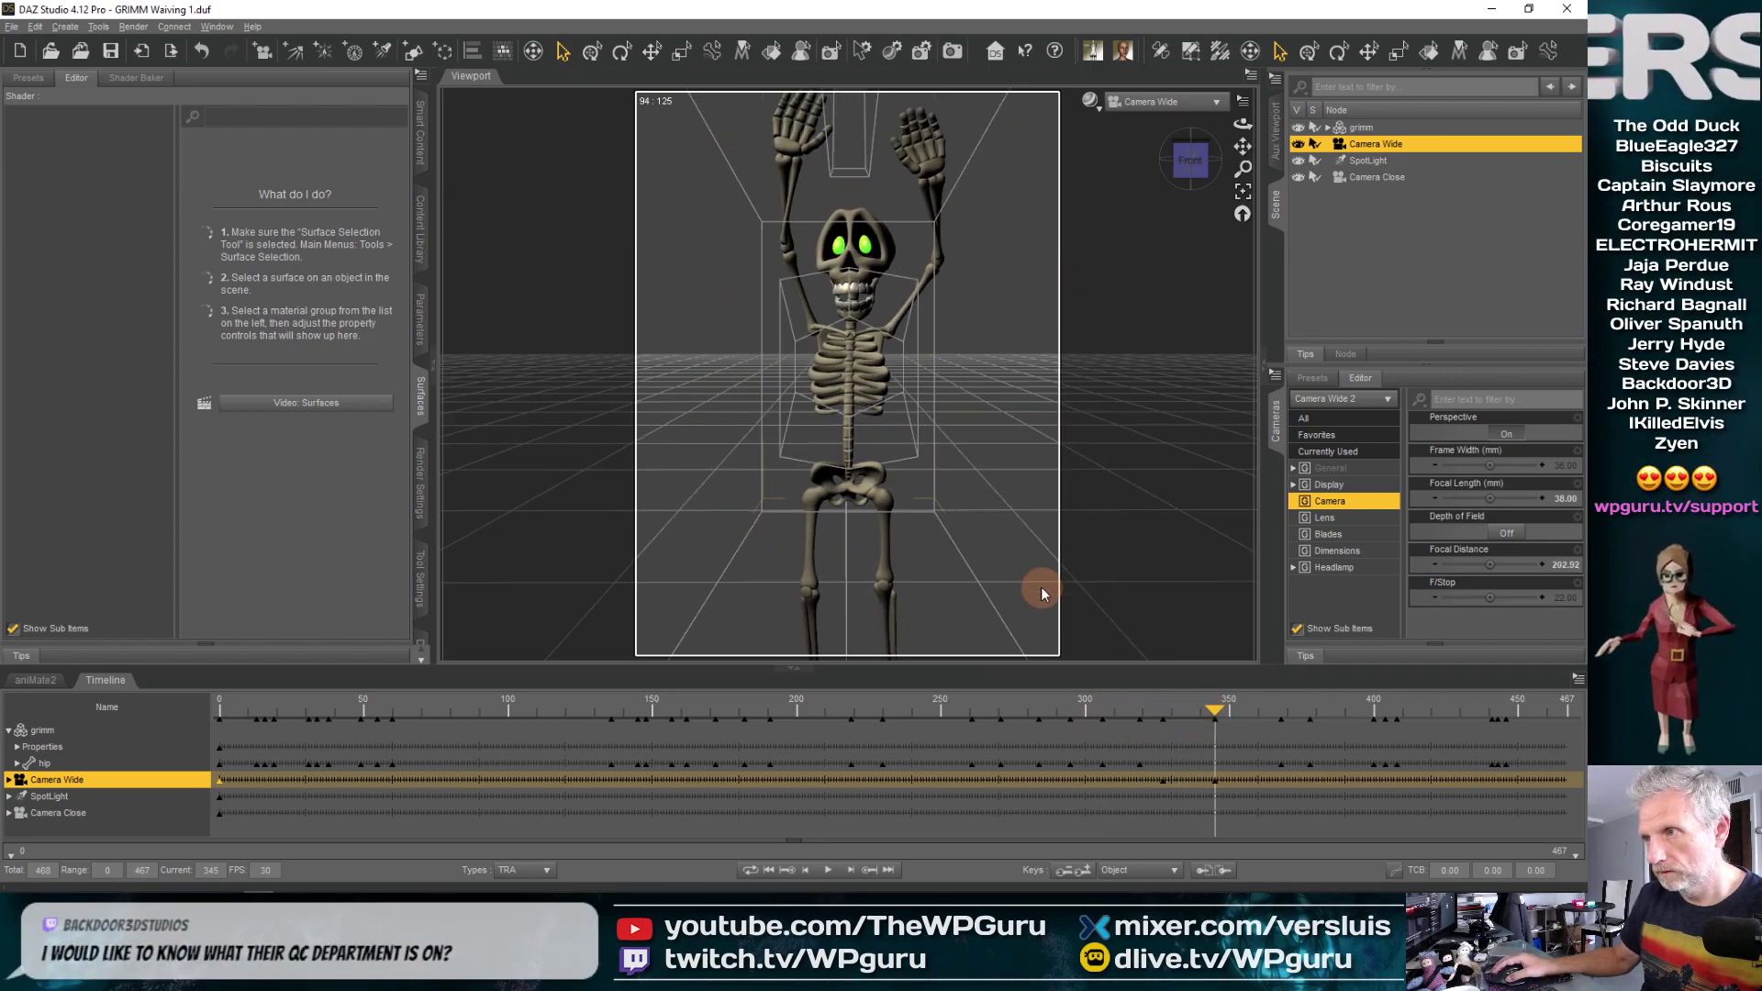
alt+drag(1006, 582, 1006, 582)
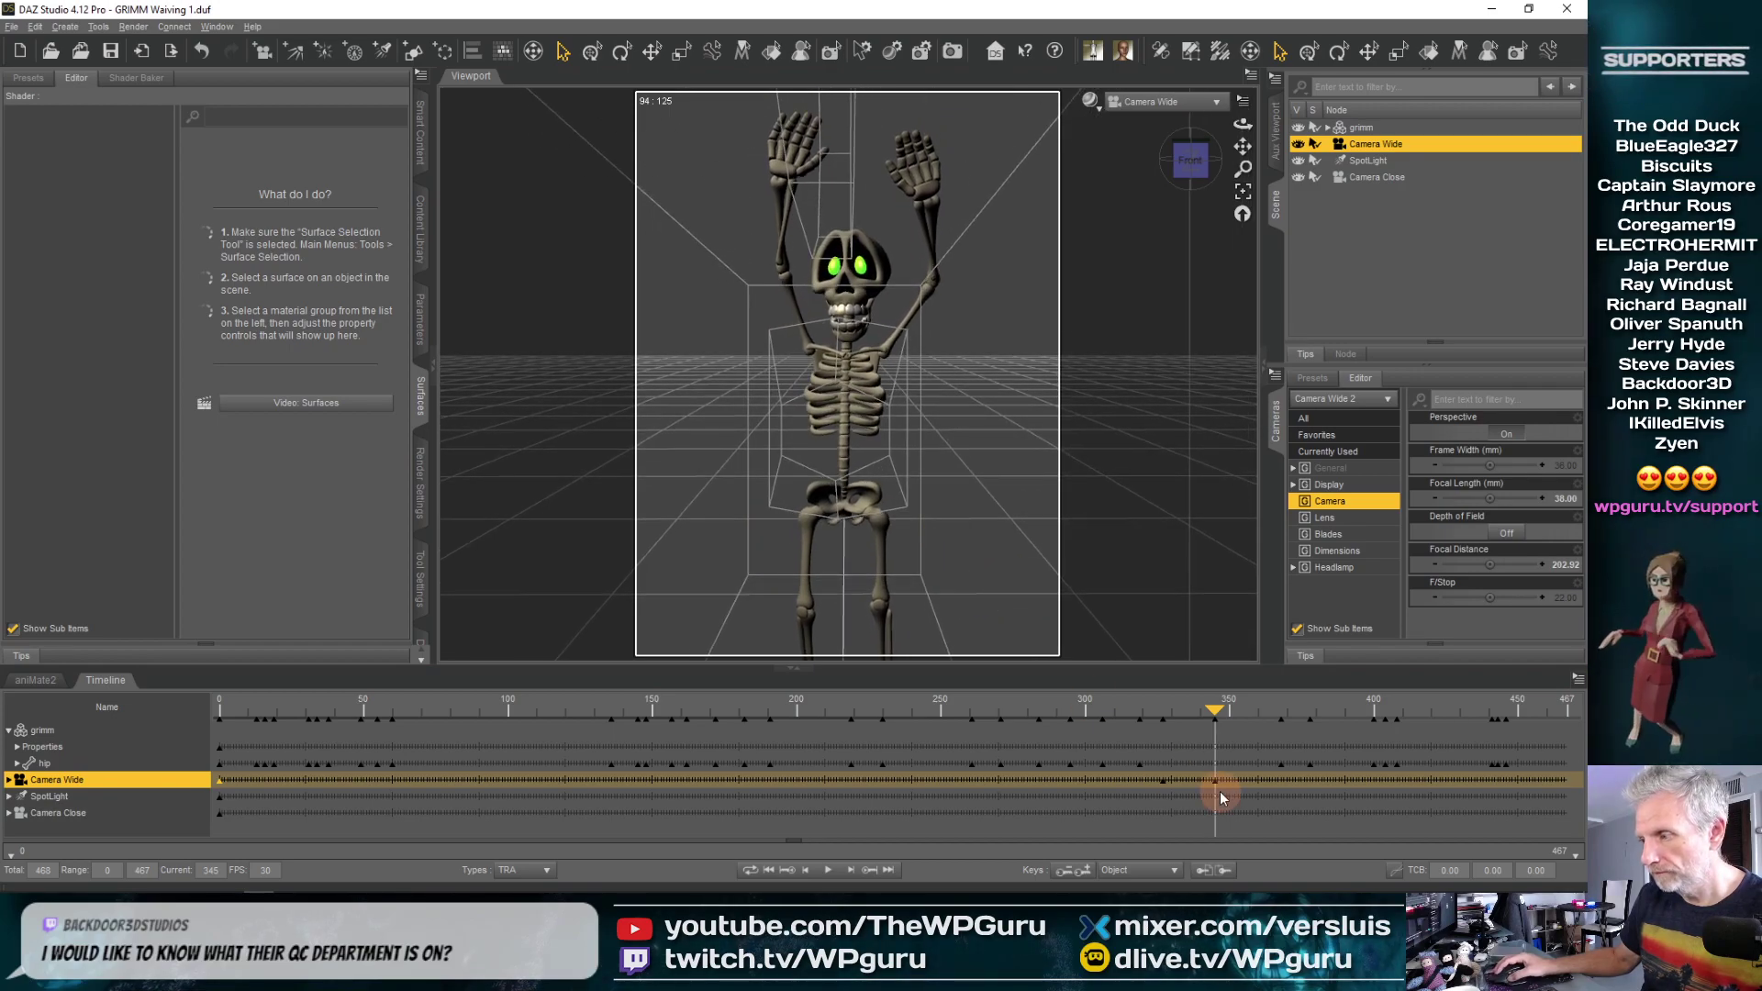
right_click(1162, 780)
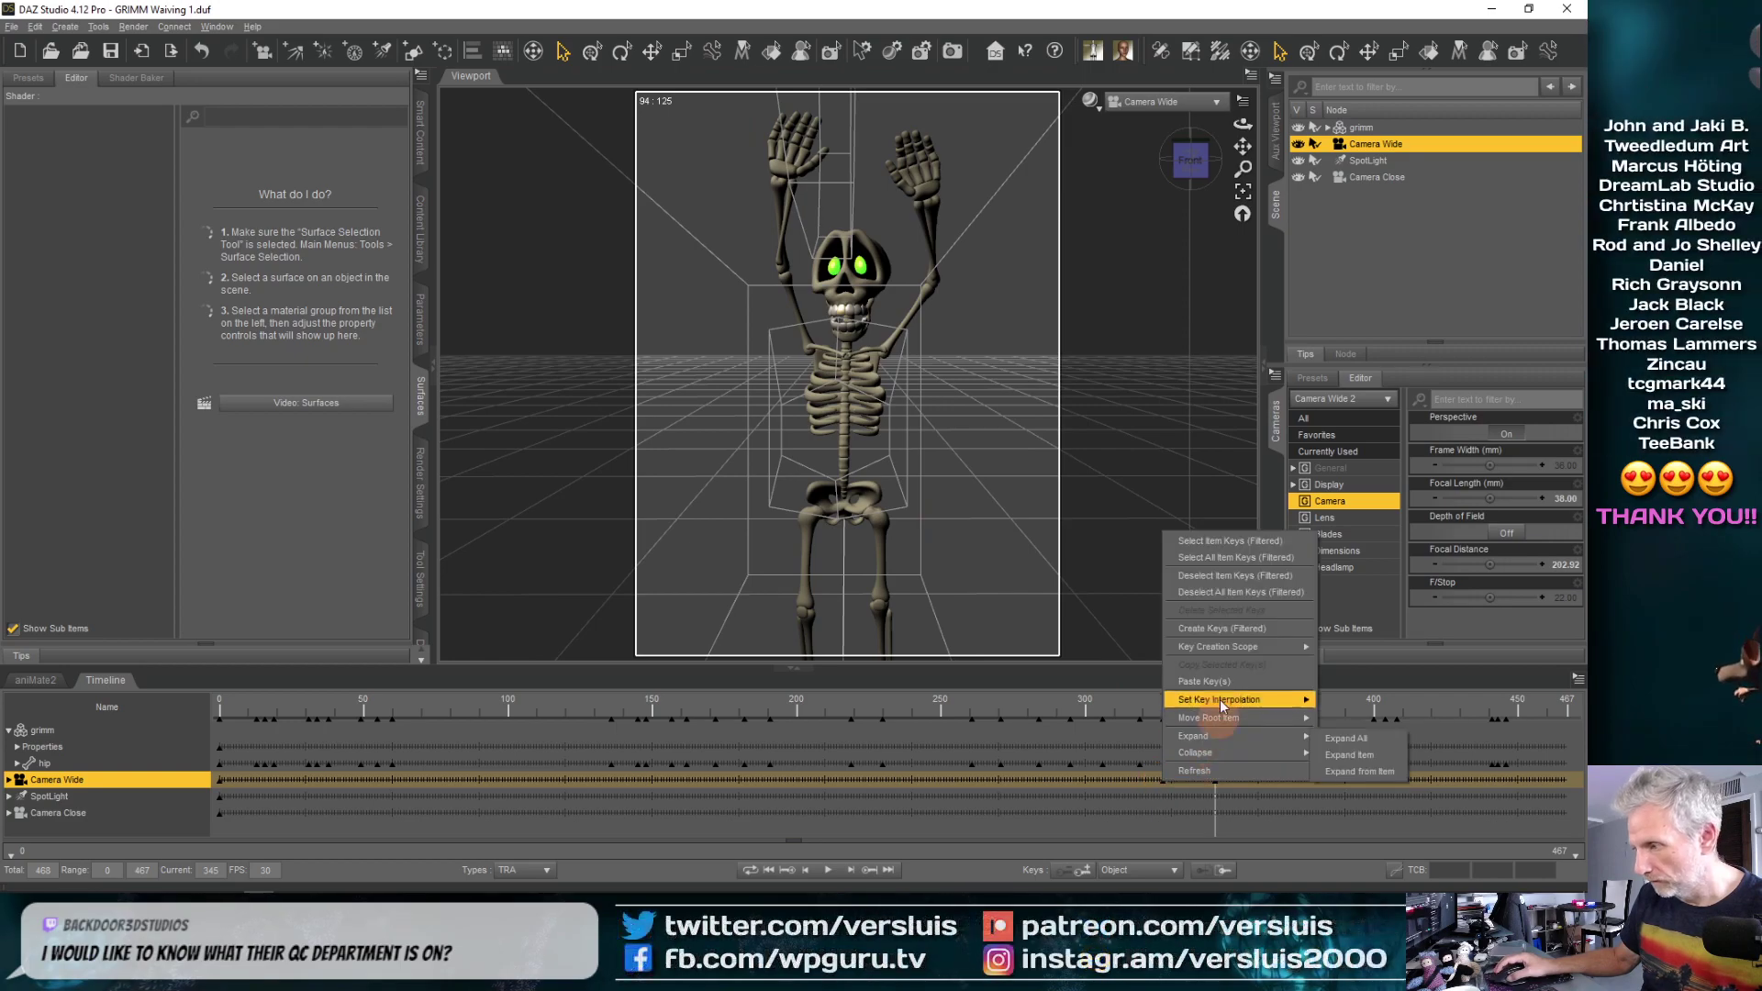
click(1248, 592)
click(1164, 781)
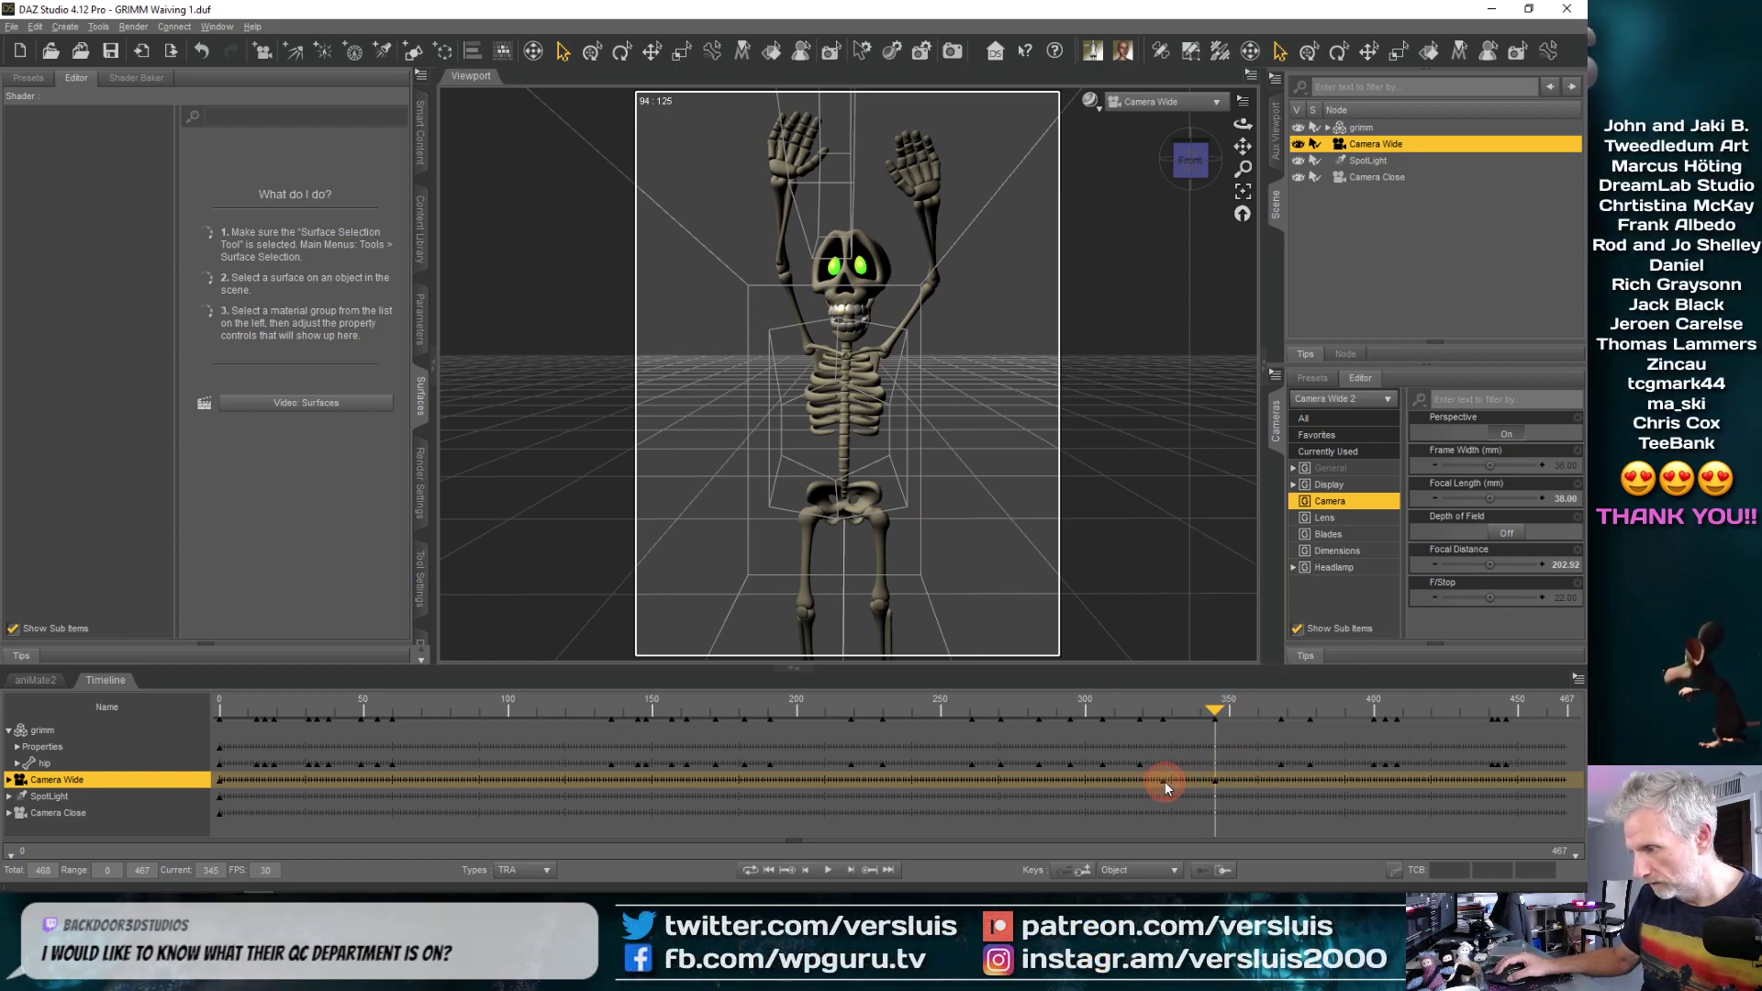
right_click(1164, 781)
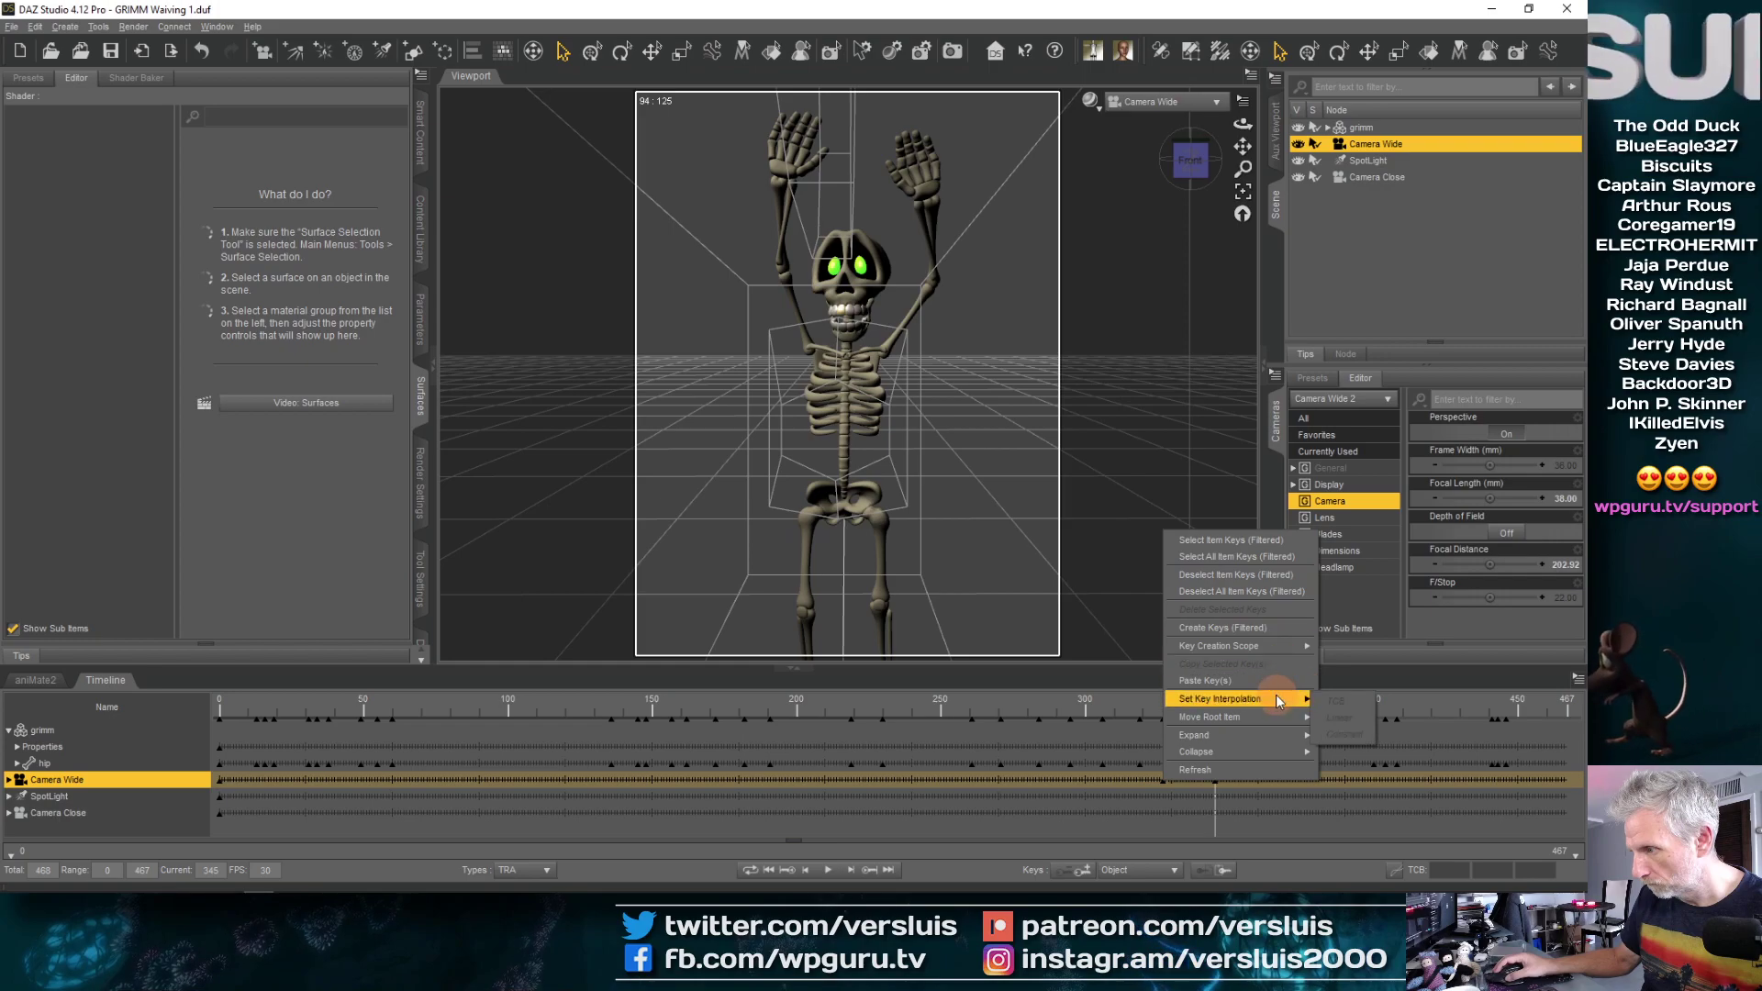
click(1271, 607)
click(1276, 576)
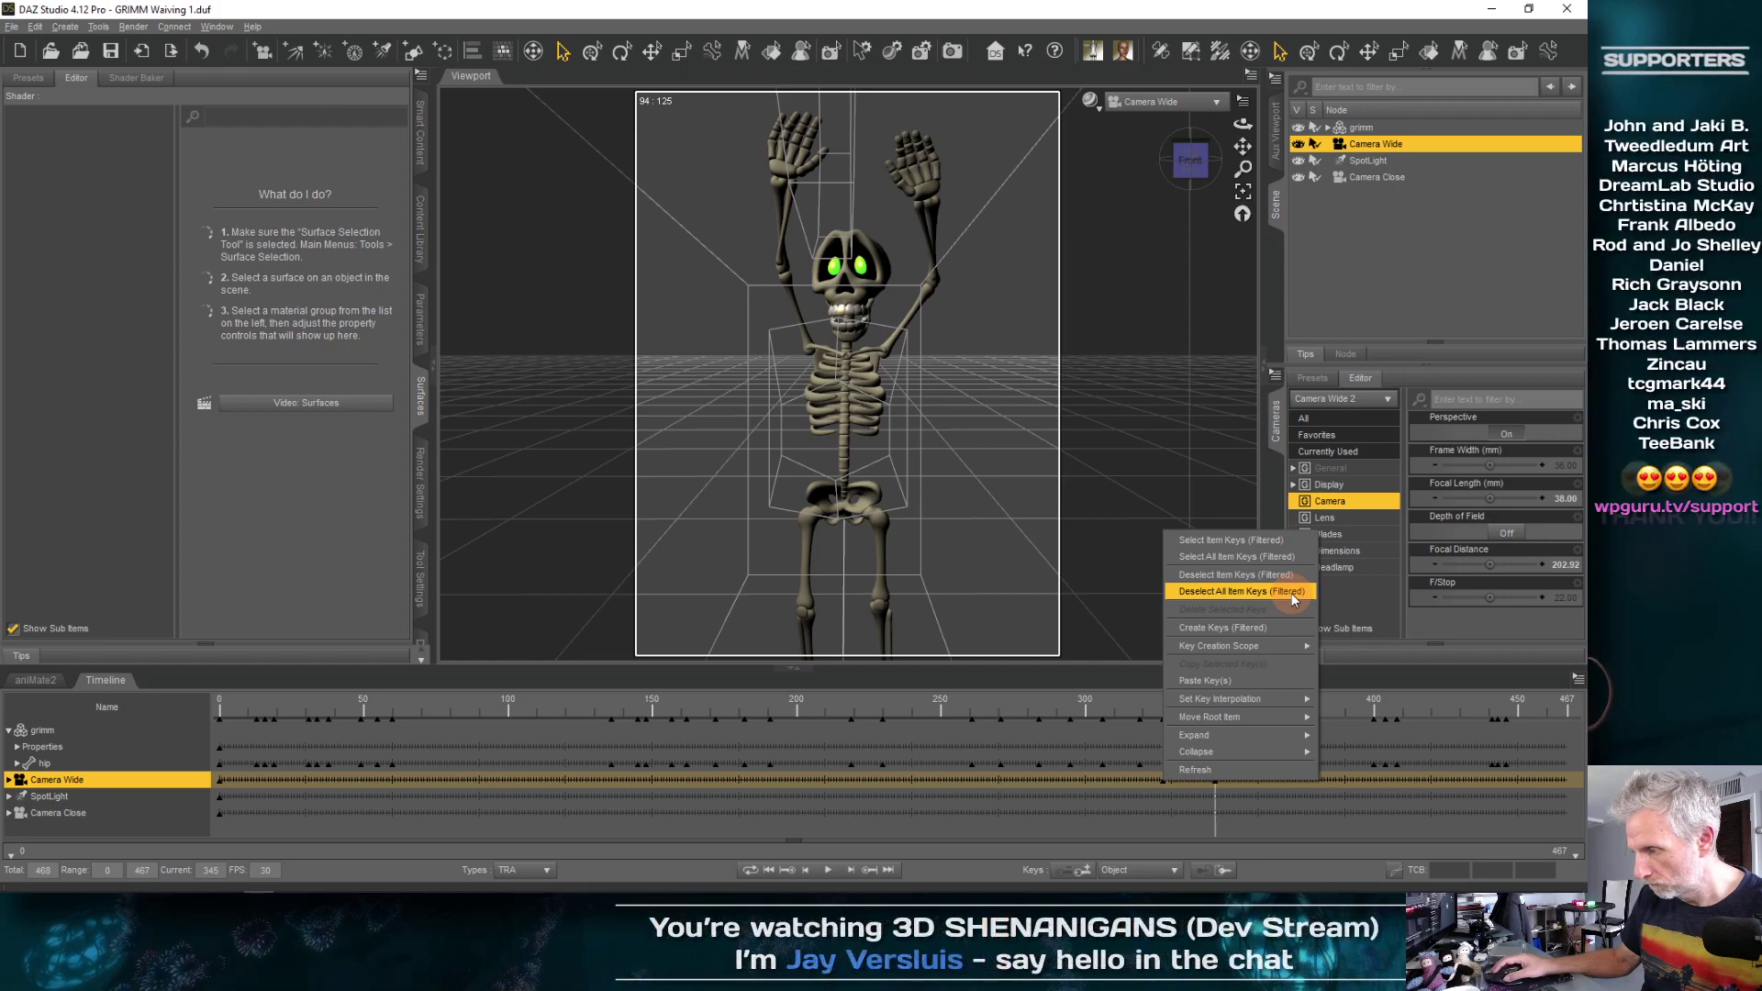
click(1292, 593)
click(1148, 806)
click(1160, 779)
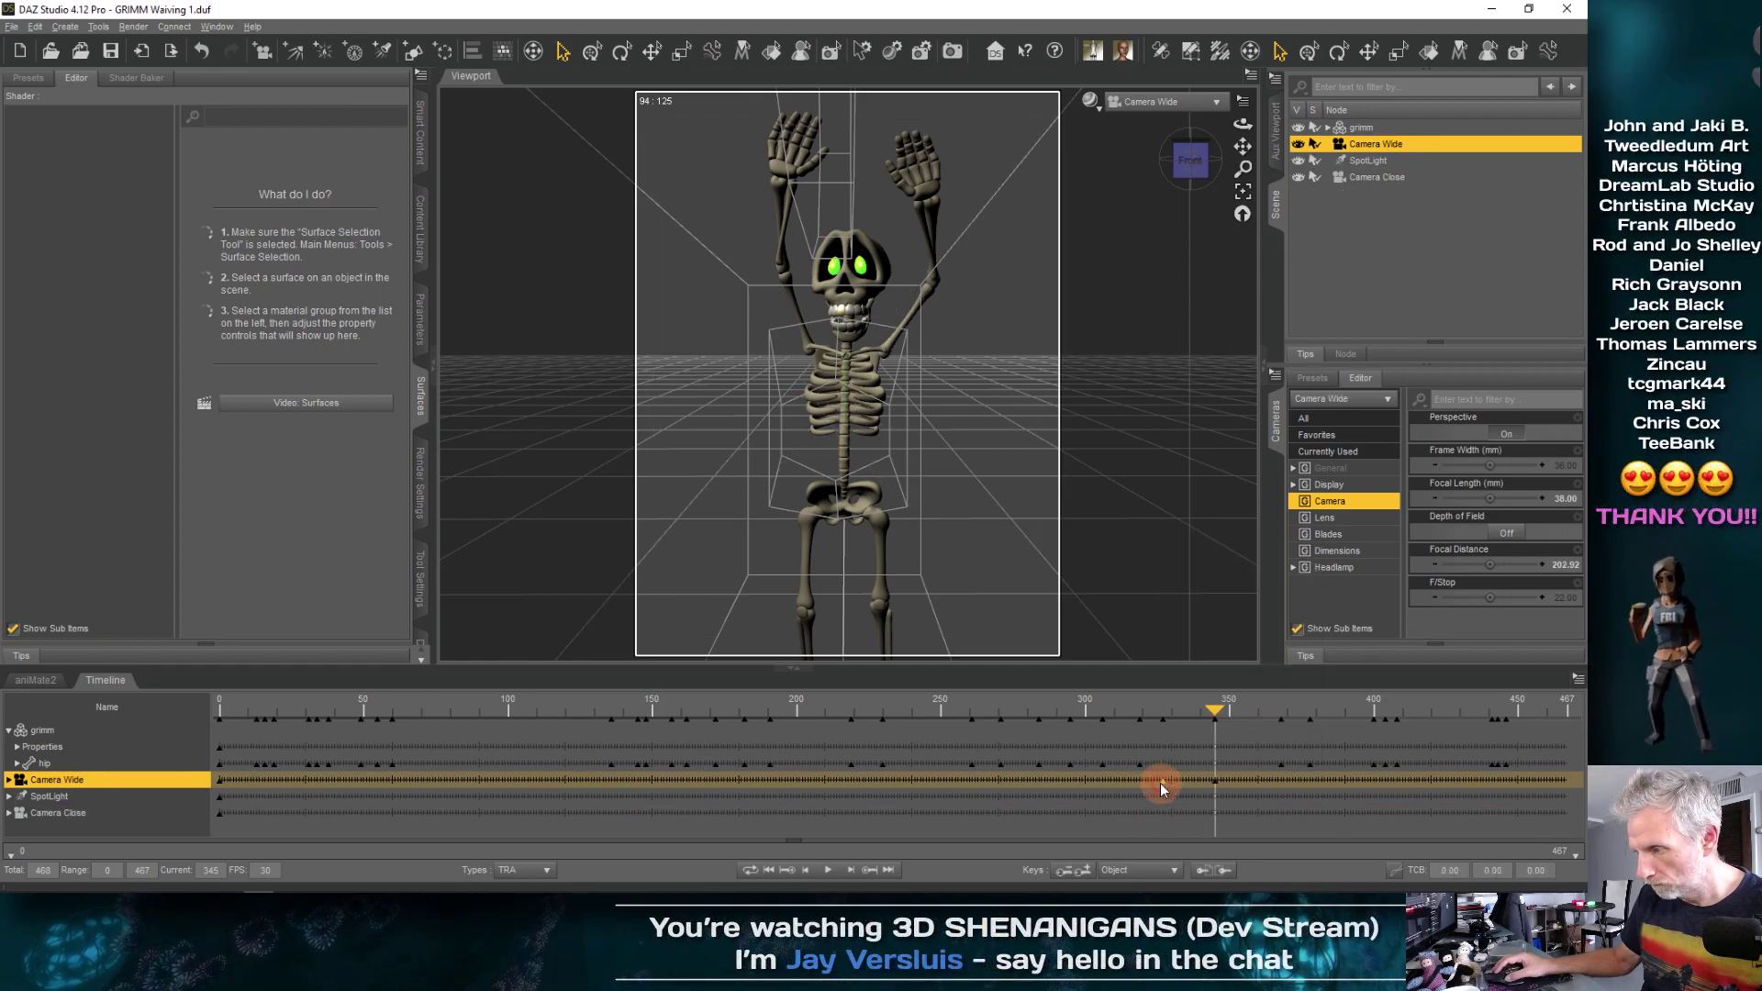
right_click(1164, 780)
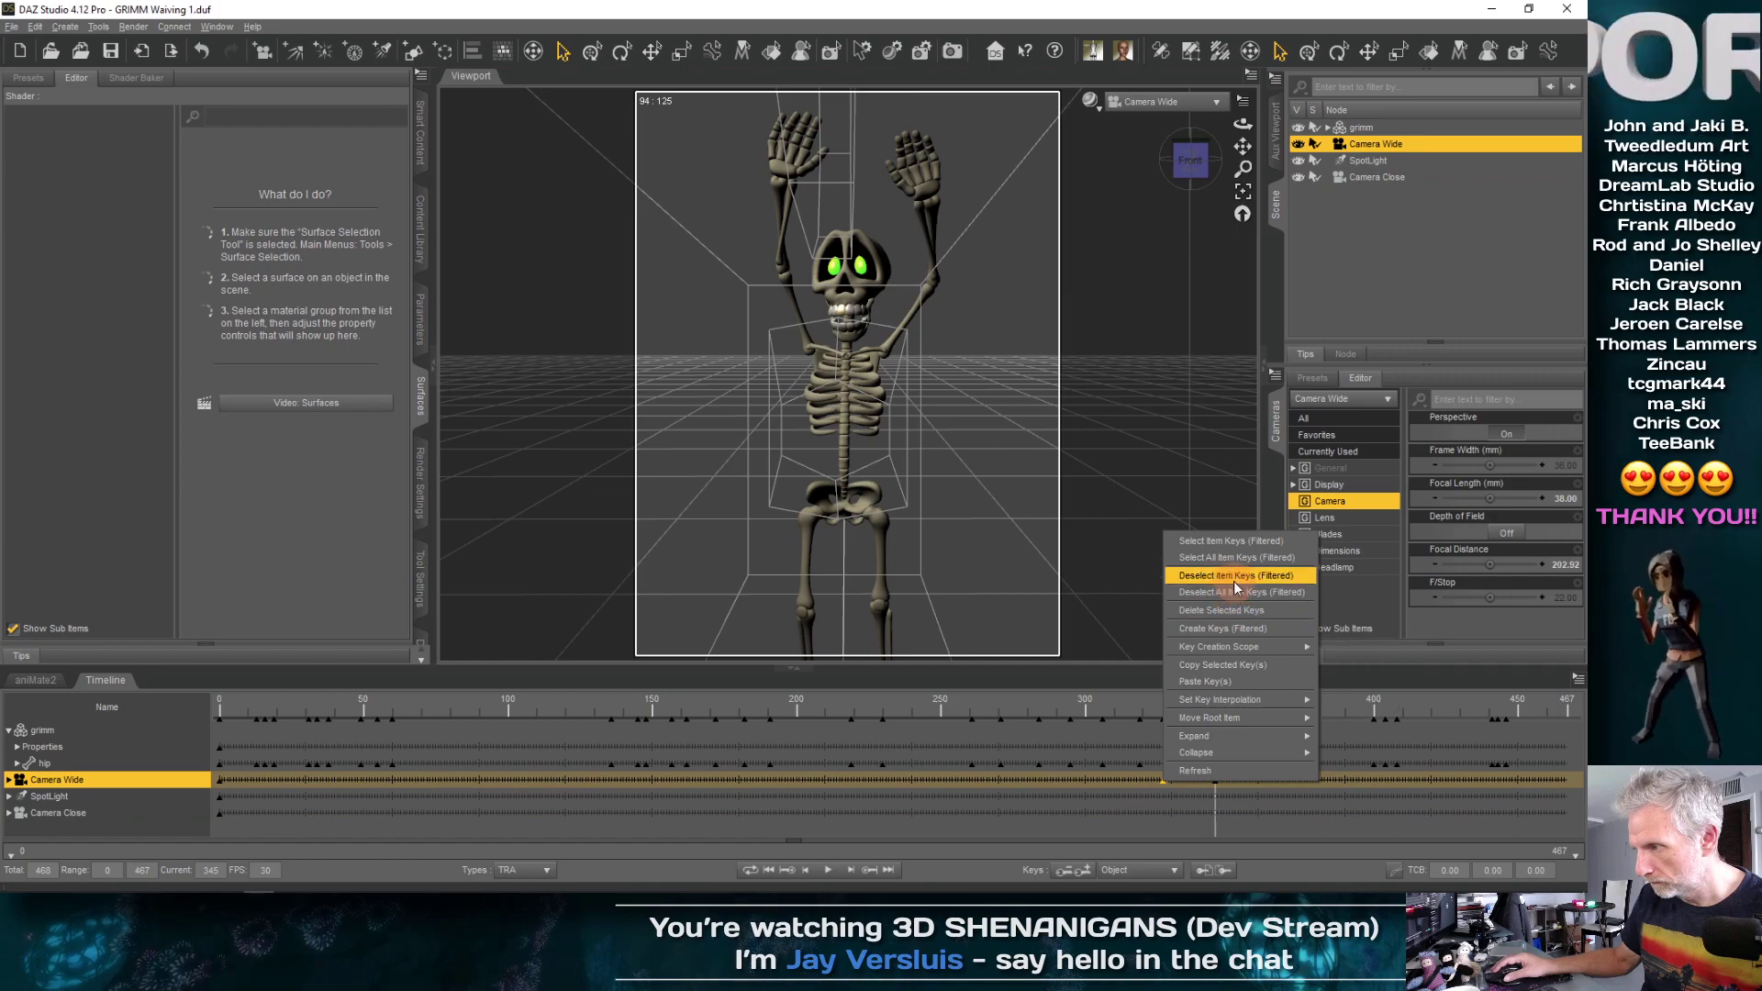
click(1234, 584)
click(1179, 741)
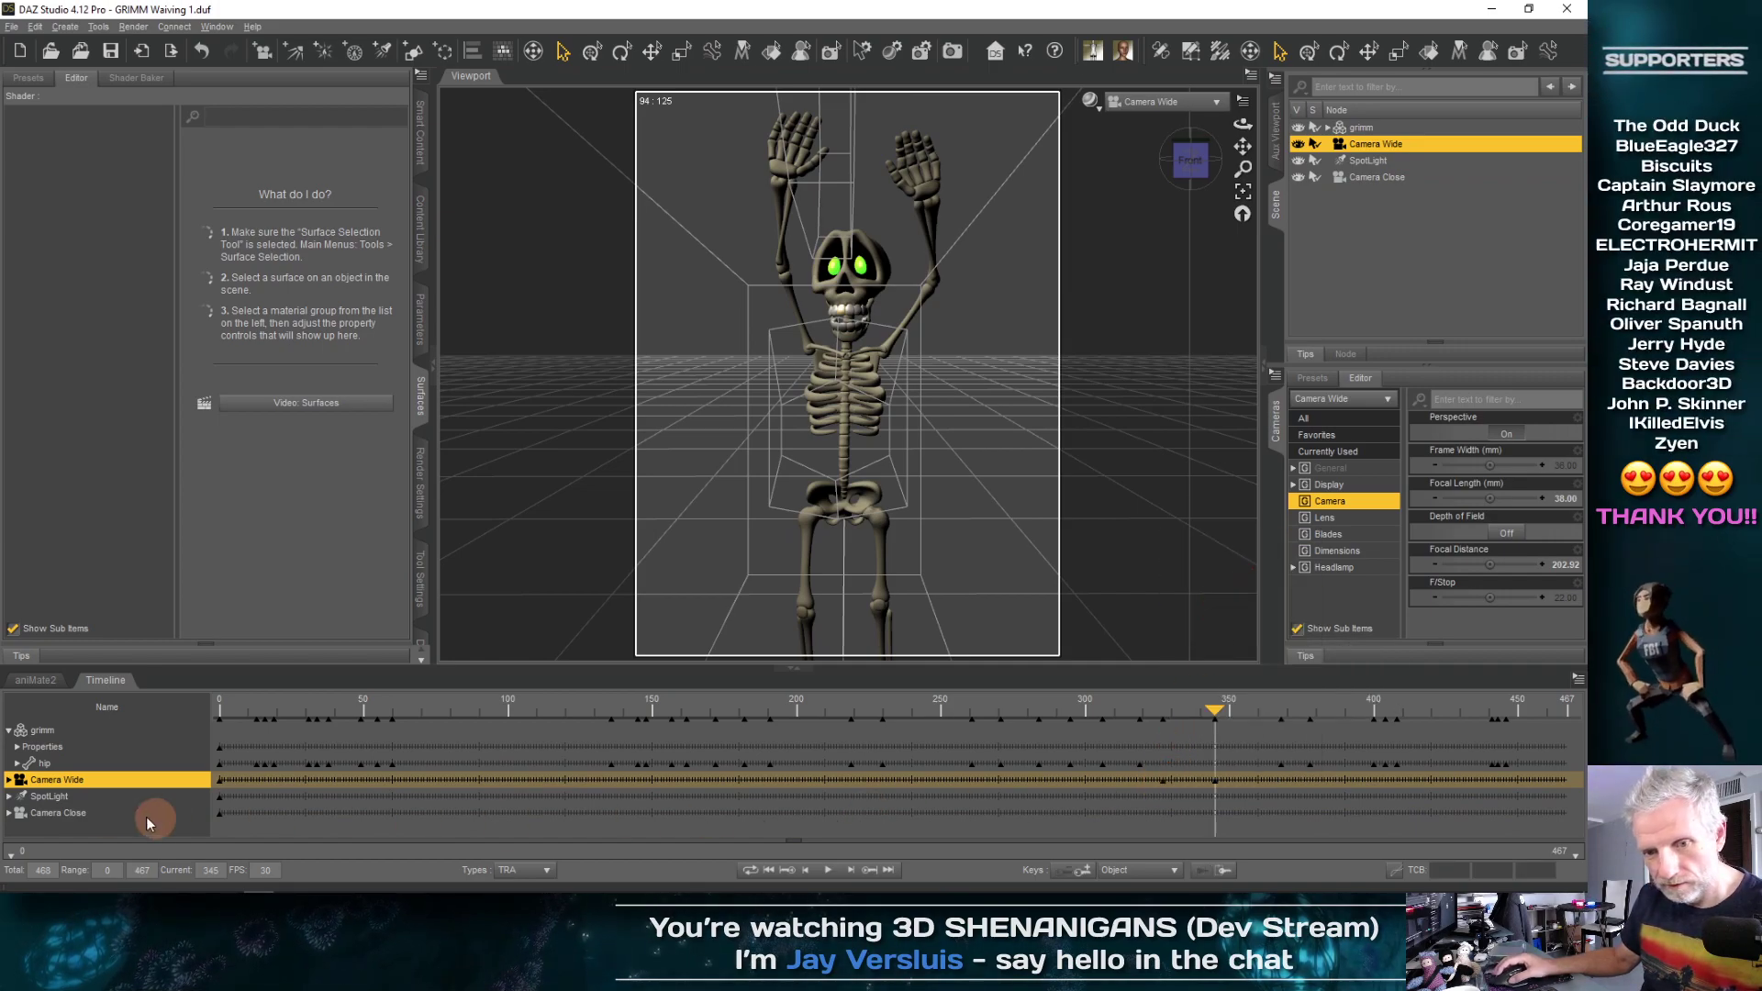
Expand Camera Wide in the timeline and move its property keys from frames 327 and 345 to frame 0
click(8, 780)
click(884, 778)
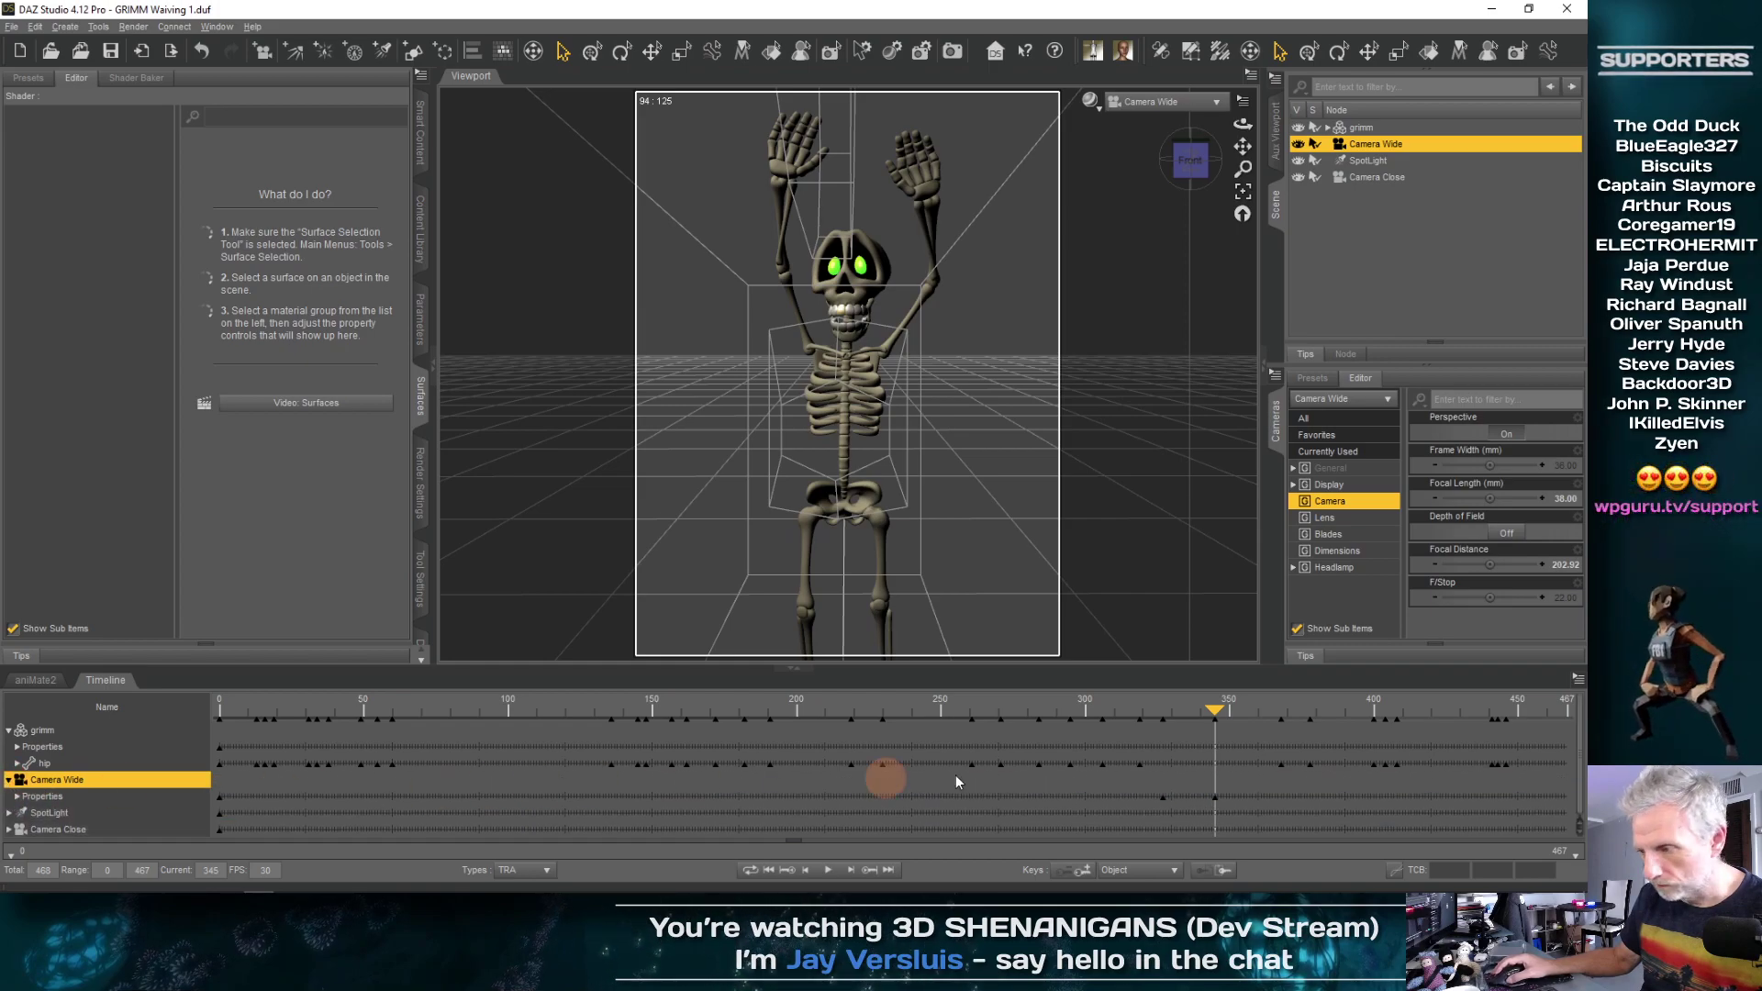
click(1161, 796)
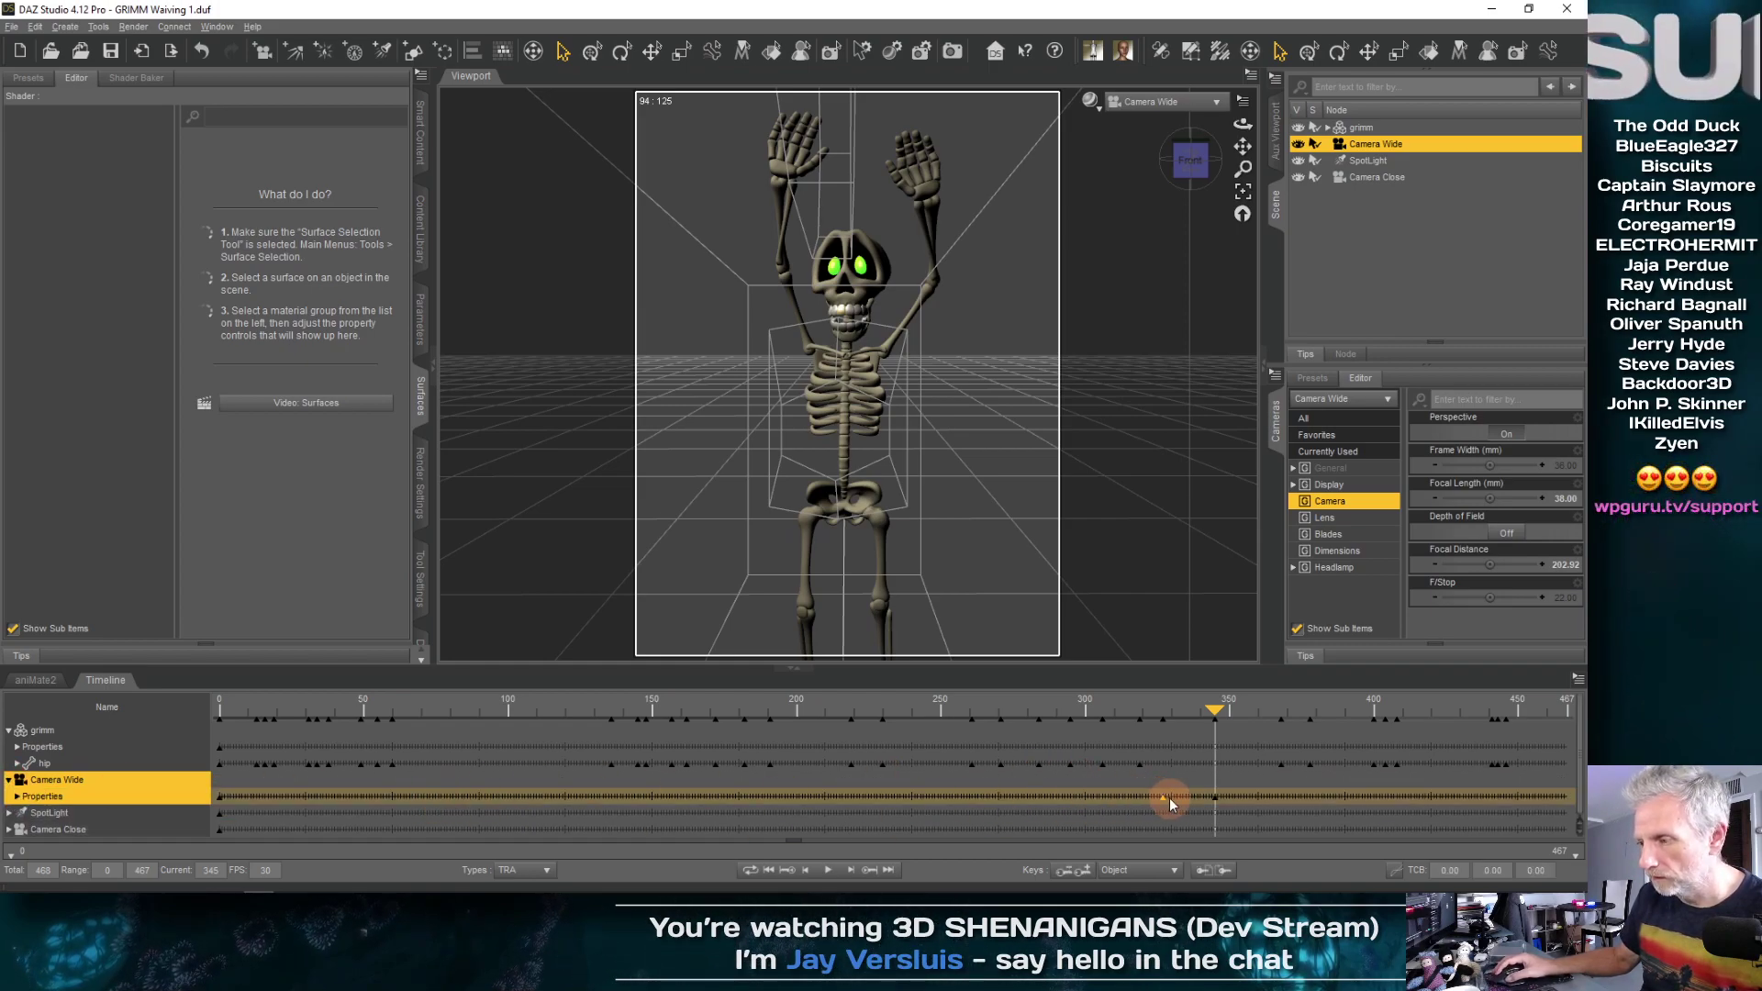
drag(1166, 797, 180, 798)
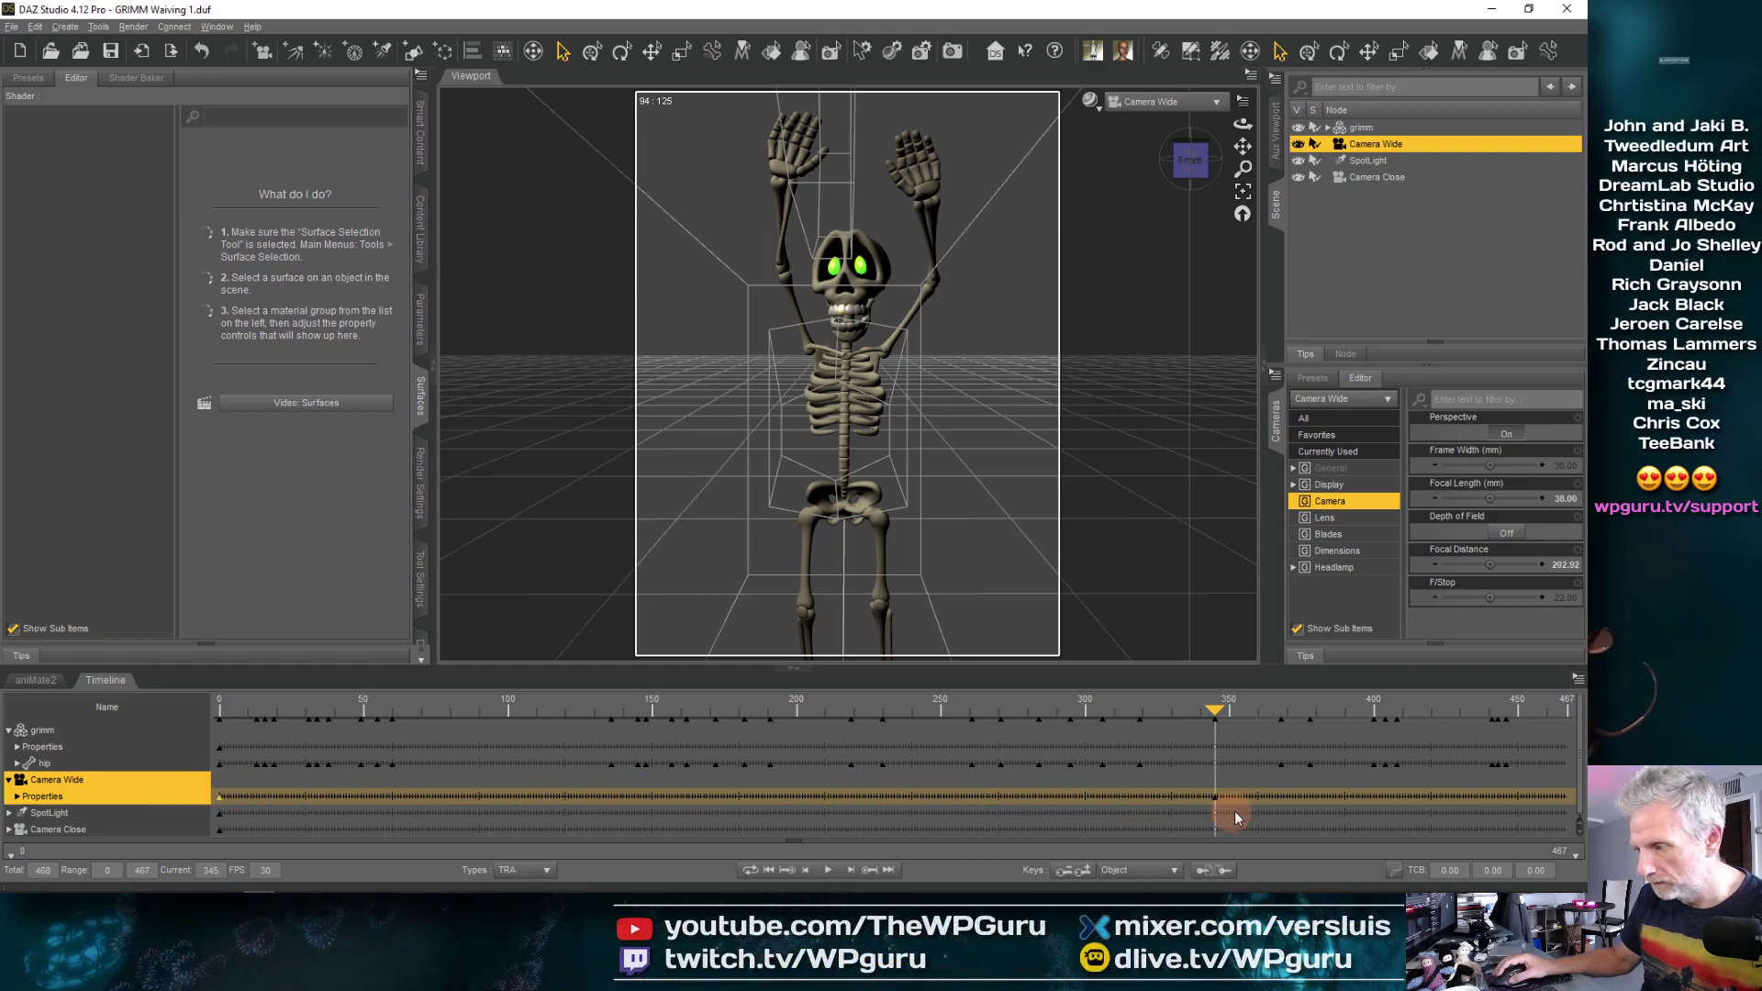
click(1215, 798)
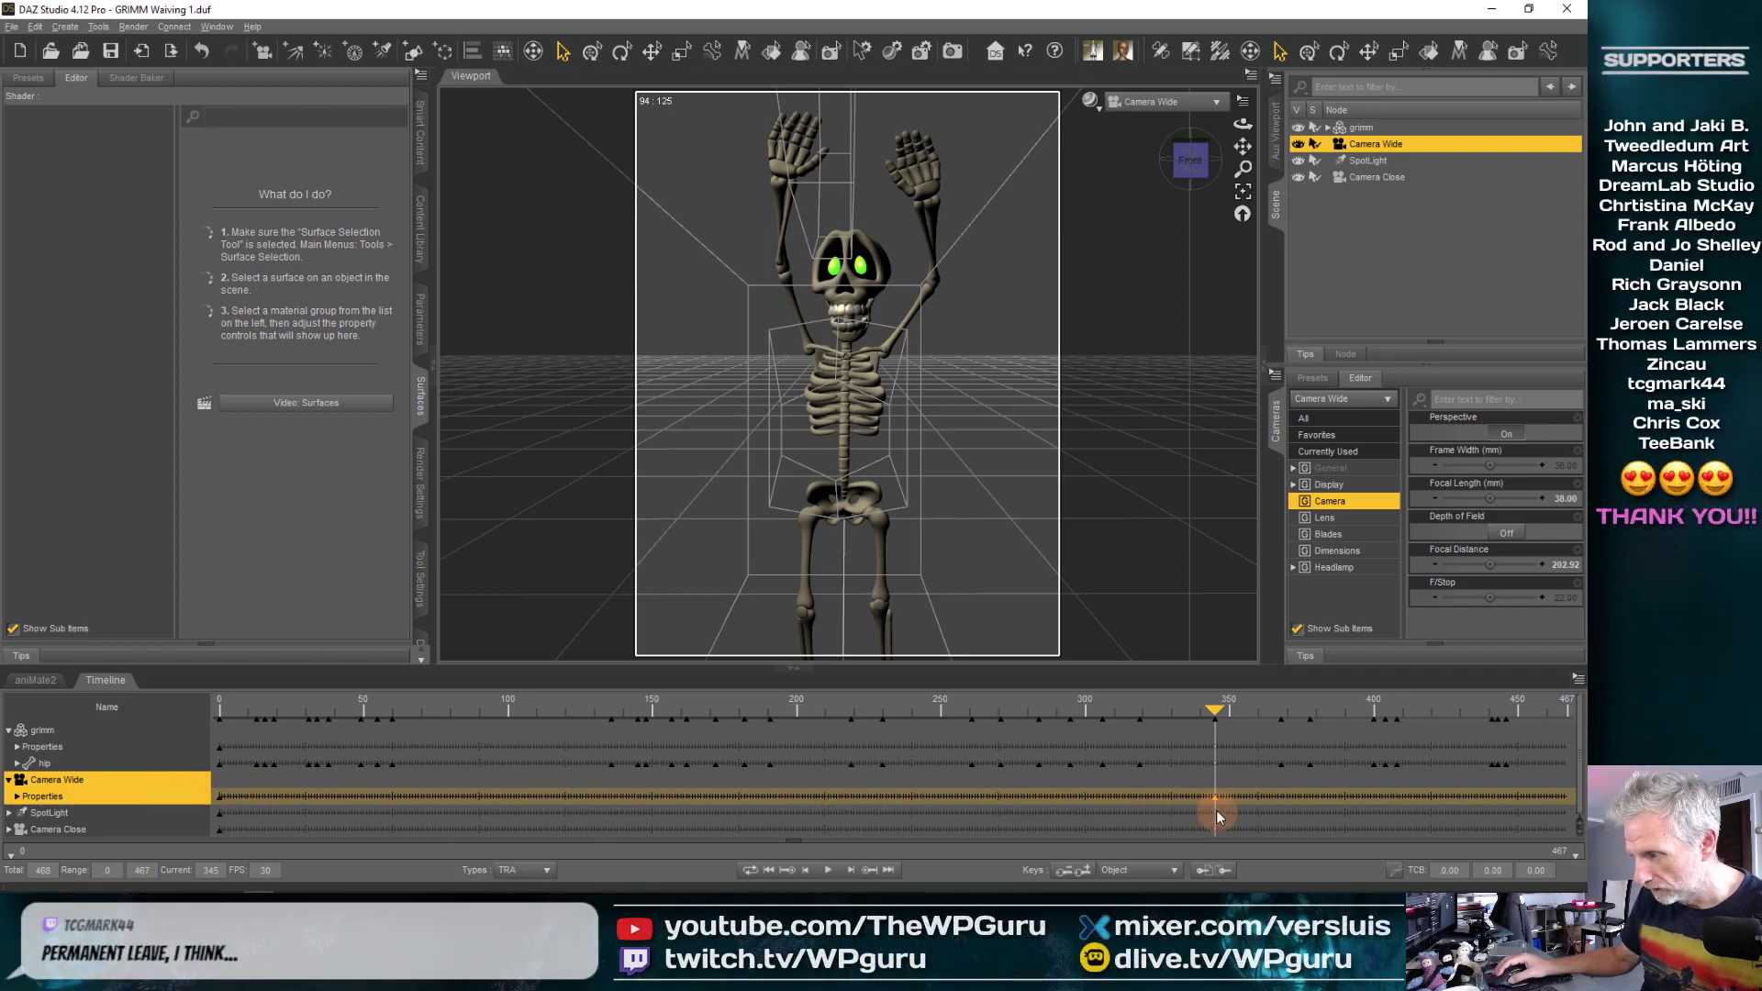
drag(1214, 798, 636, 803)
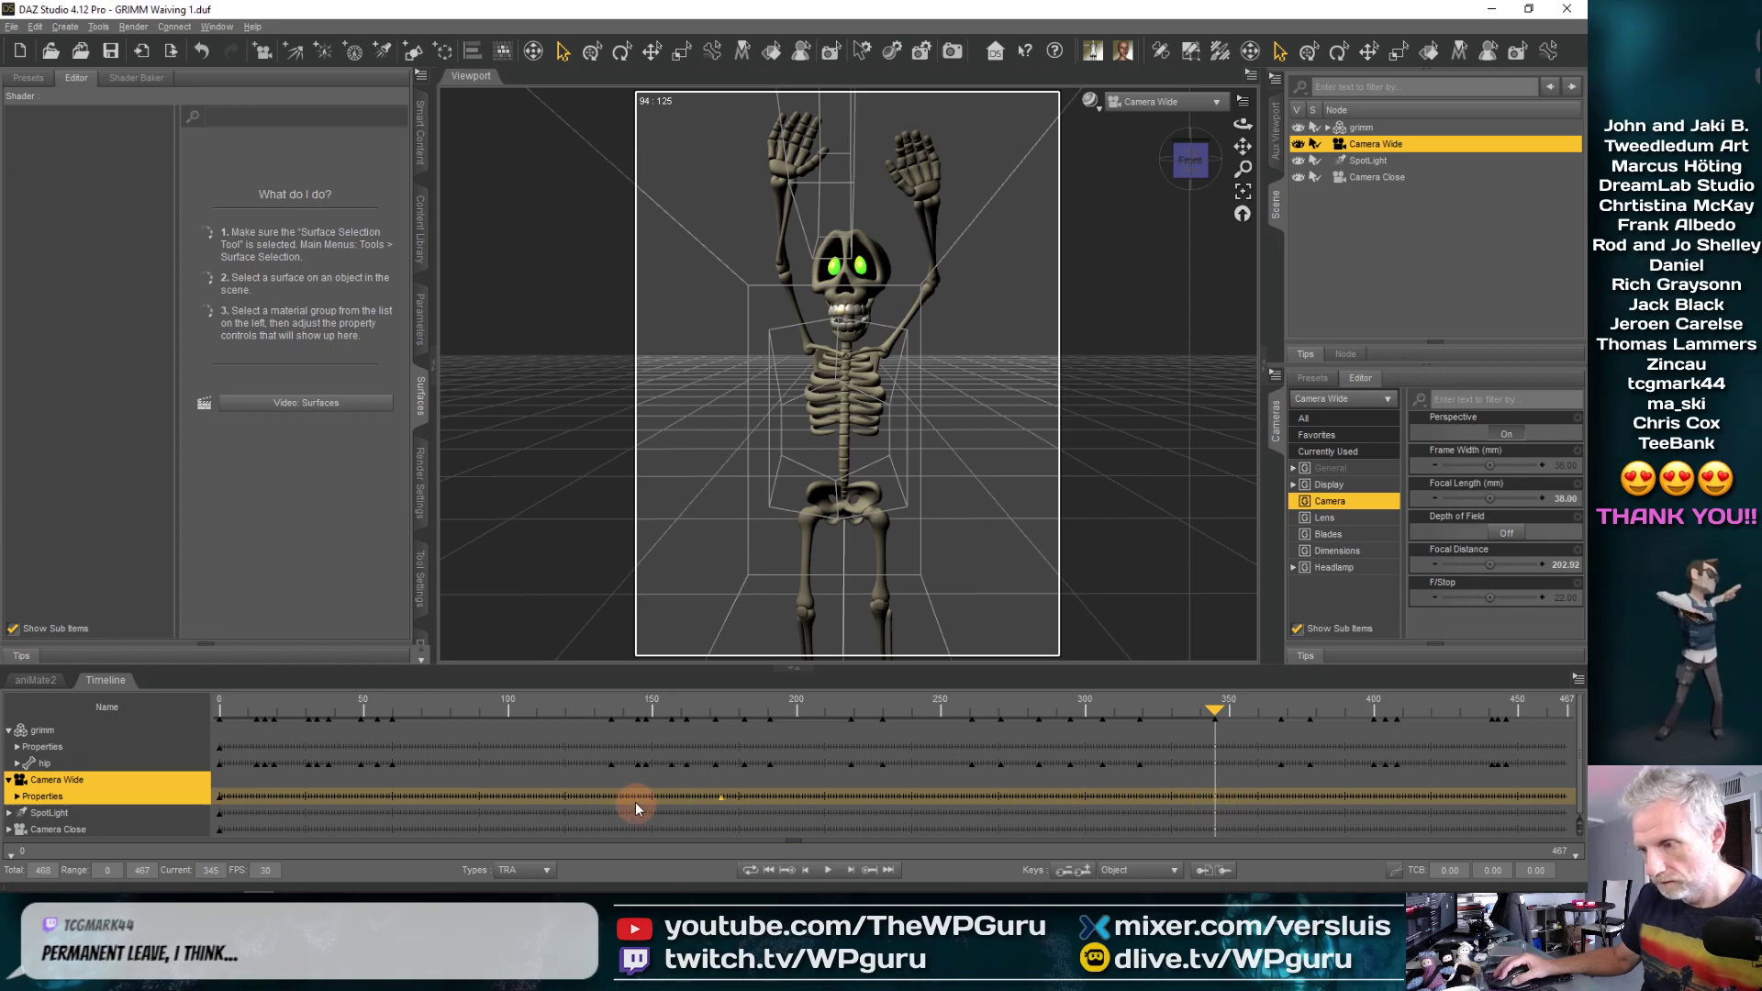
drag(238, 807, 212, 800)
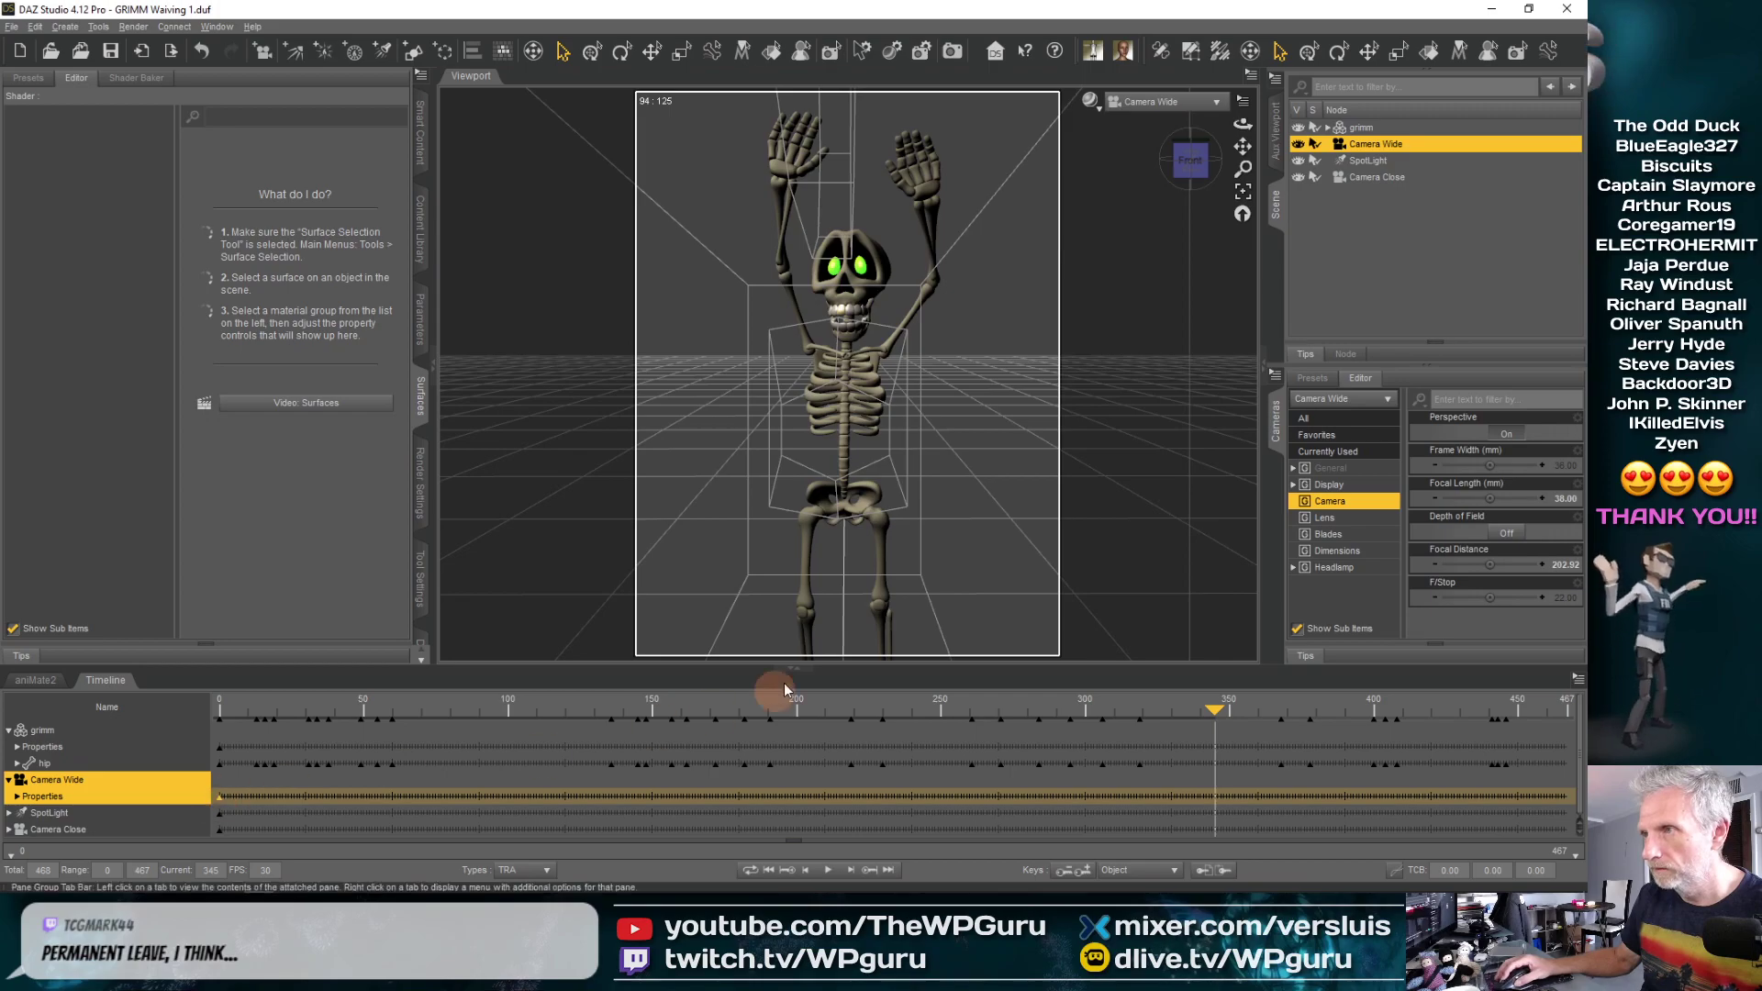
Scrub back to frame 0 through Camera Wide, and check the animation's framing through Camera Close before returning to frame 0
drag(1209, 717, 405, 722)
mouse_move(218, 725)
mouse_down()
mouse_move(1385, 707)
mouse_move(1188, 706)
mouse_move(1363, 703)
mouse_move(1115, 727)
mouse_move(192, 712)
mouse_up()
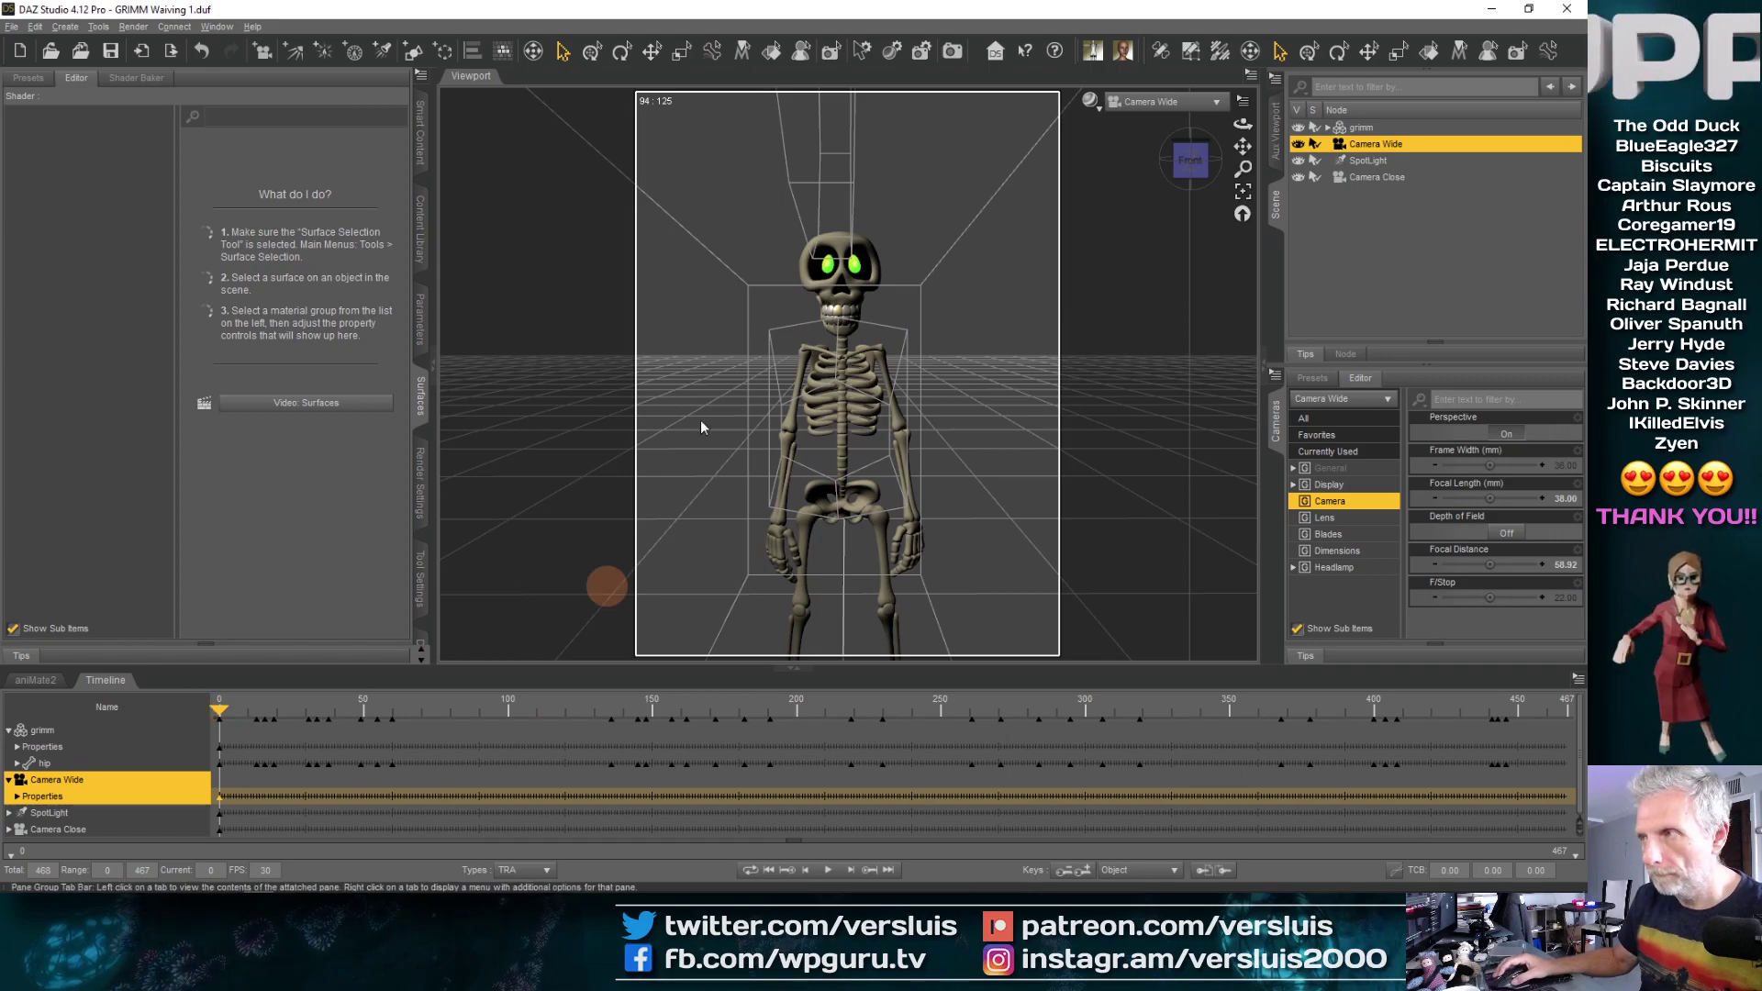
click(1167, 101)
click(1184, 261)
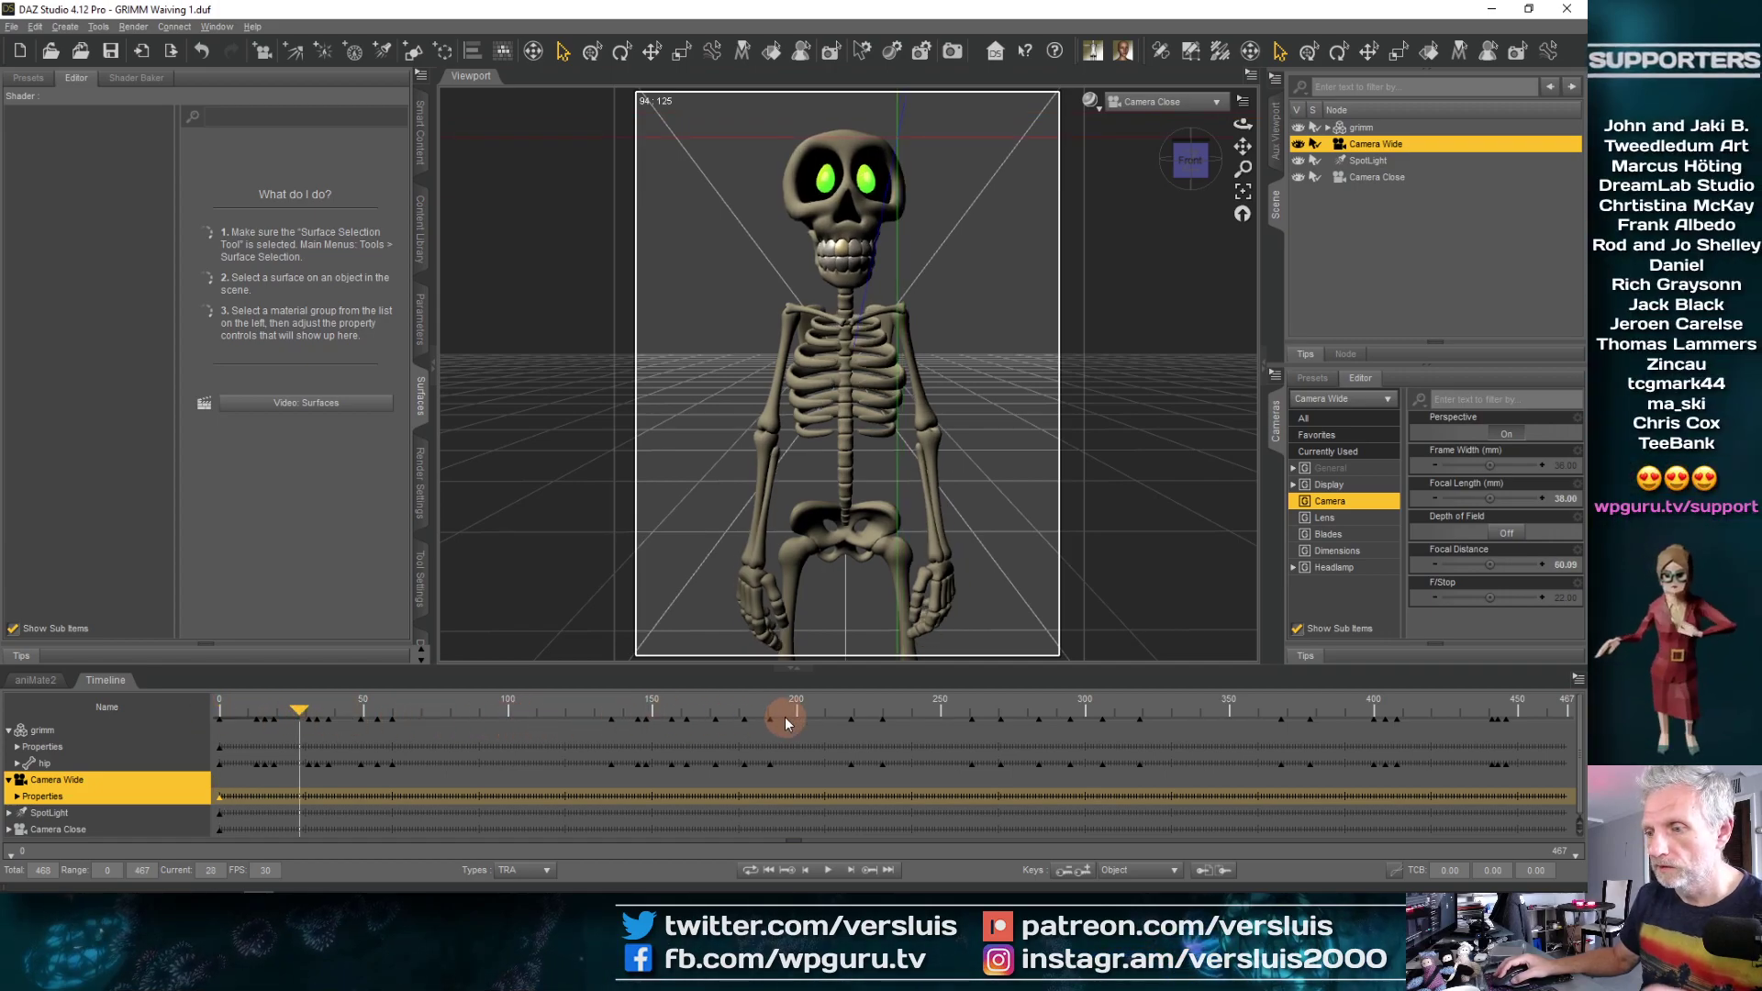
drag(785, 723, 1115, 709)
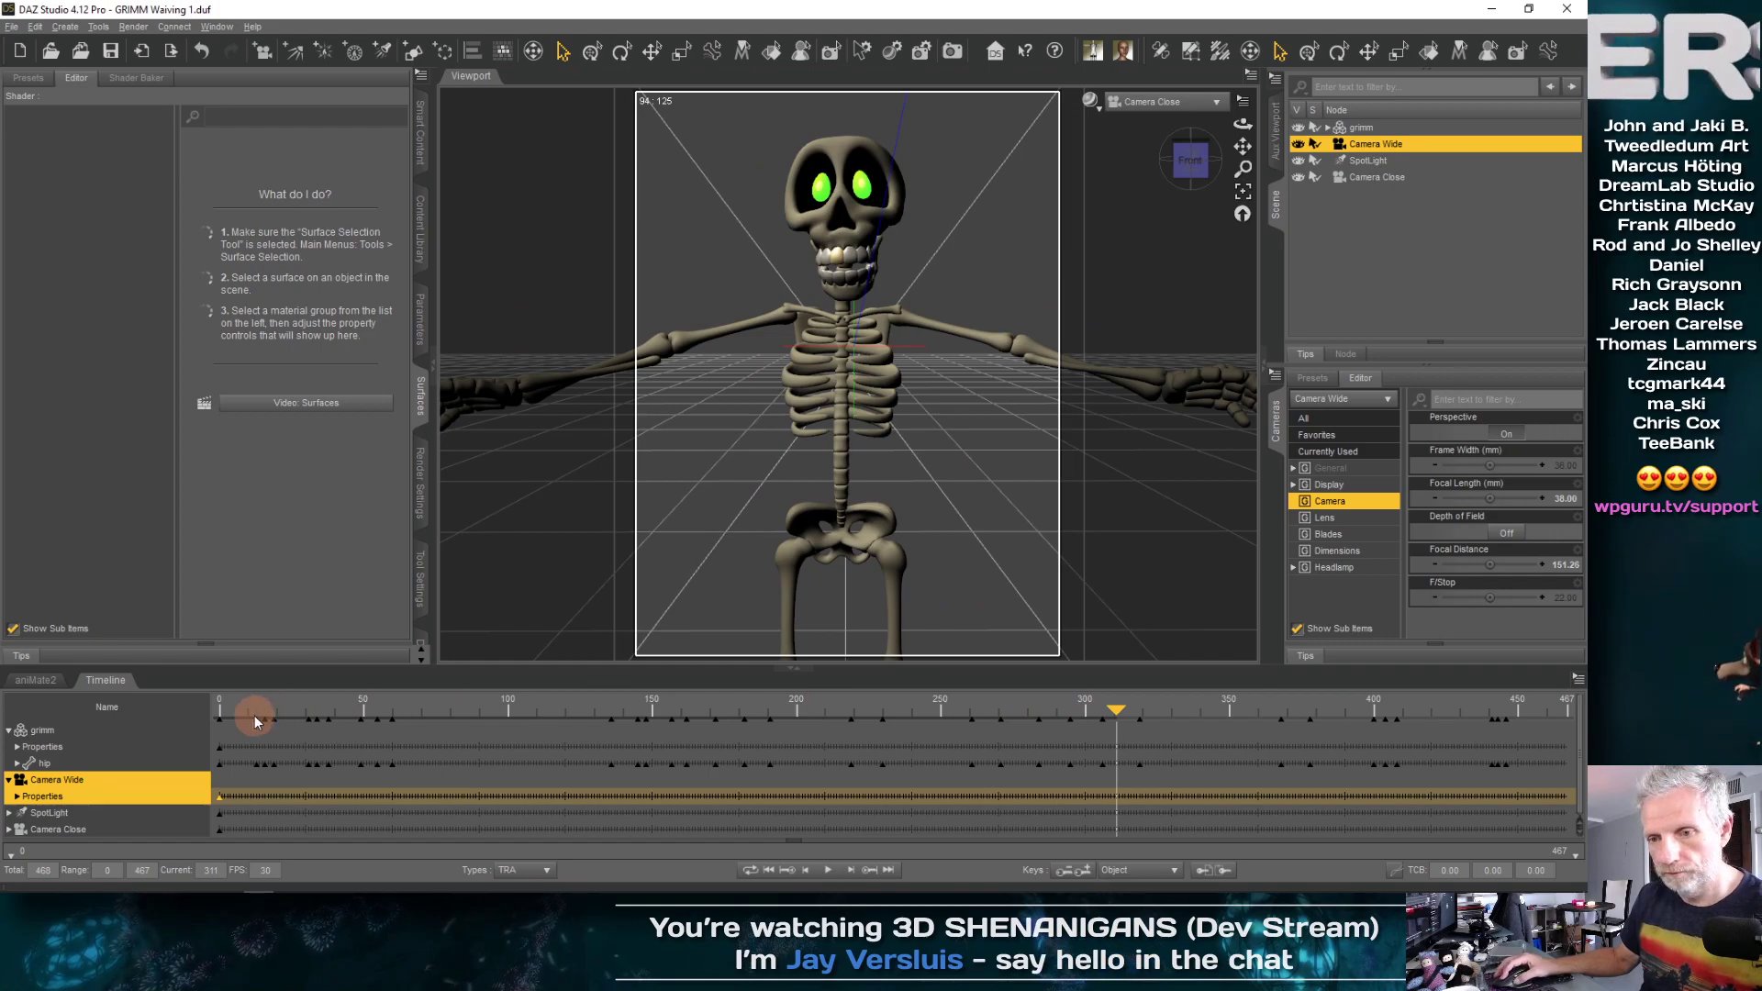
drag(255, 722, 198, 710)
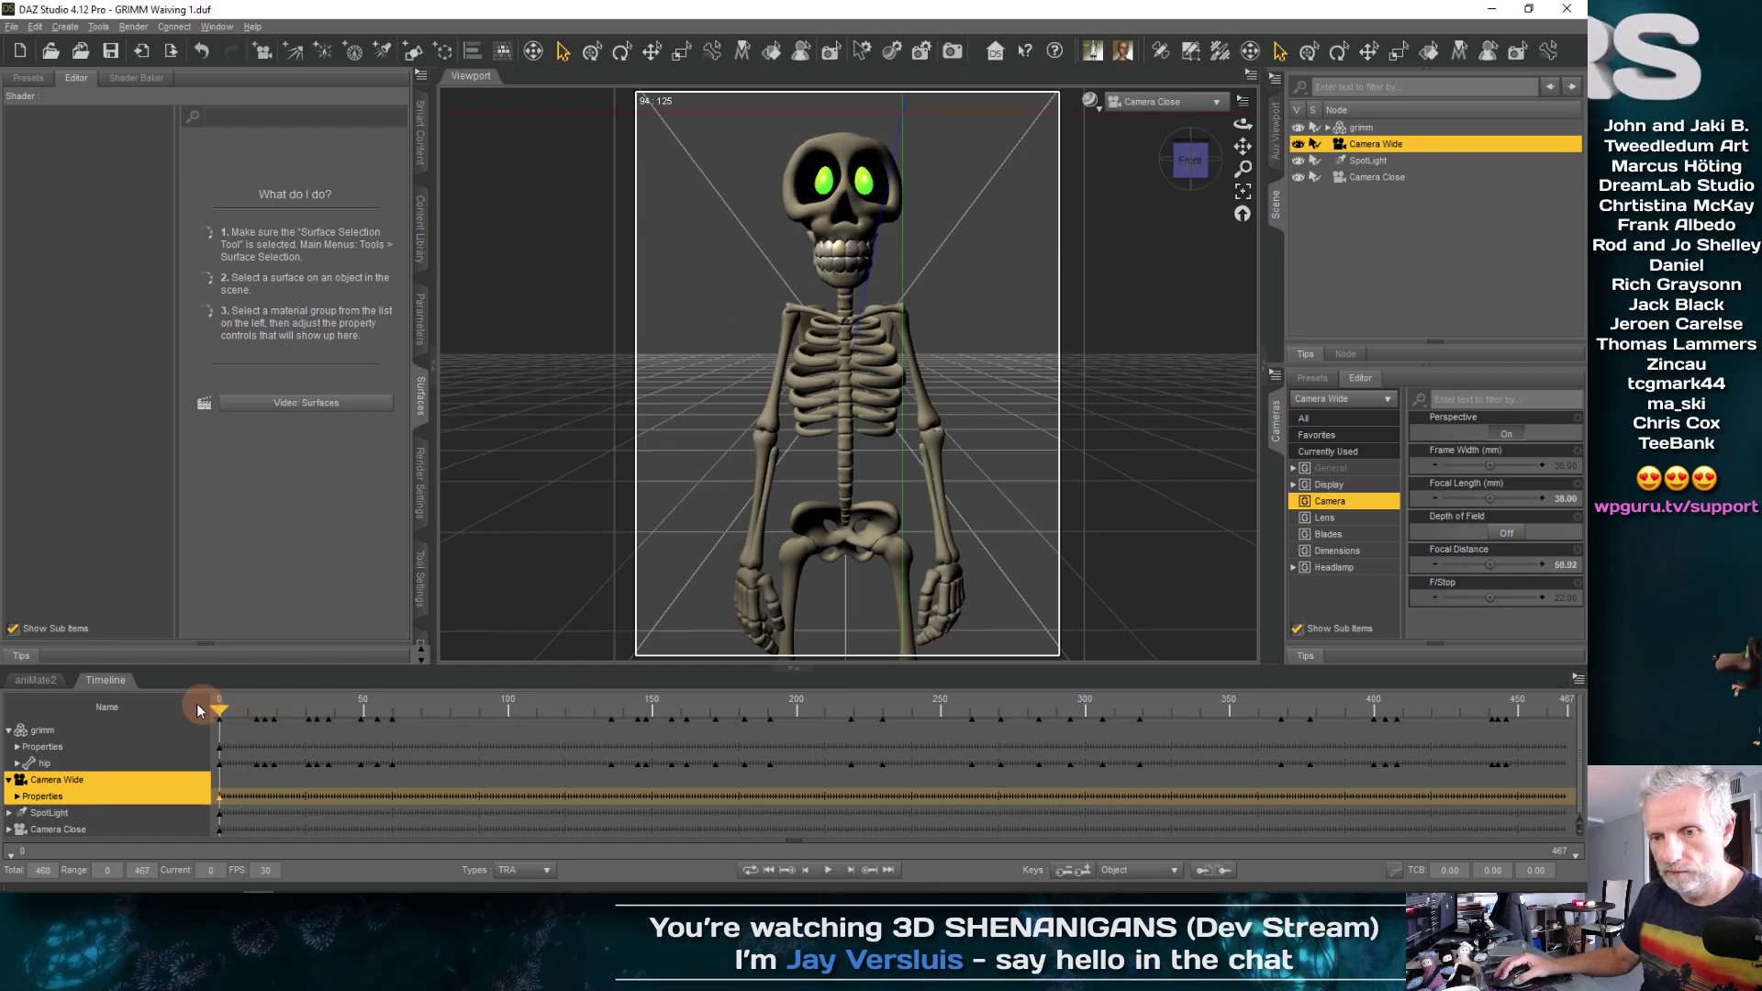
Switch to Perspective View, pull back and orbit to see the whole scene, and hide the aspect frame
click(1215, 101)
click(1218, 111)
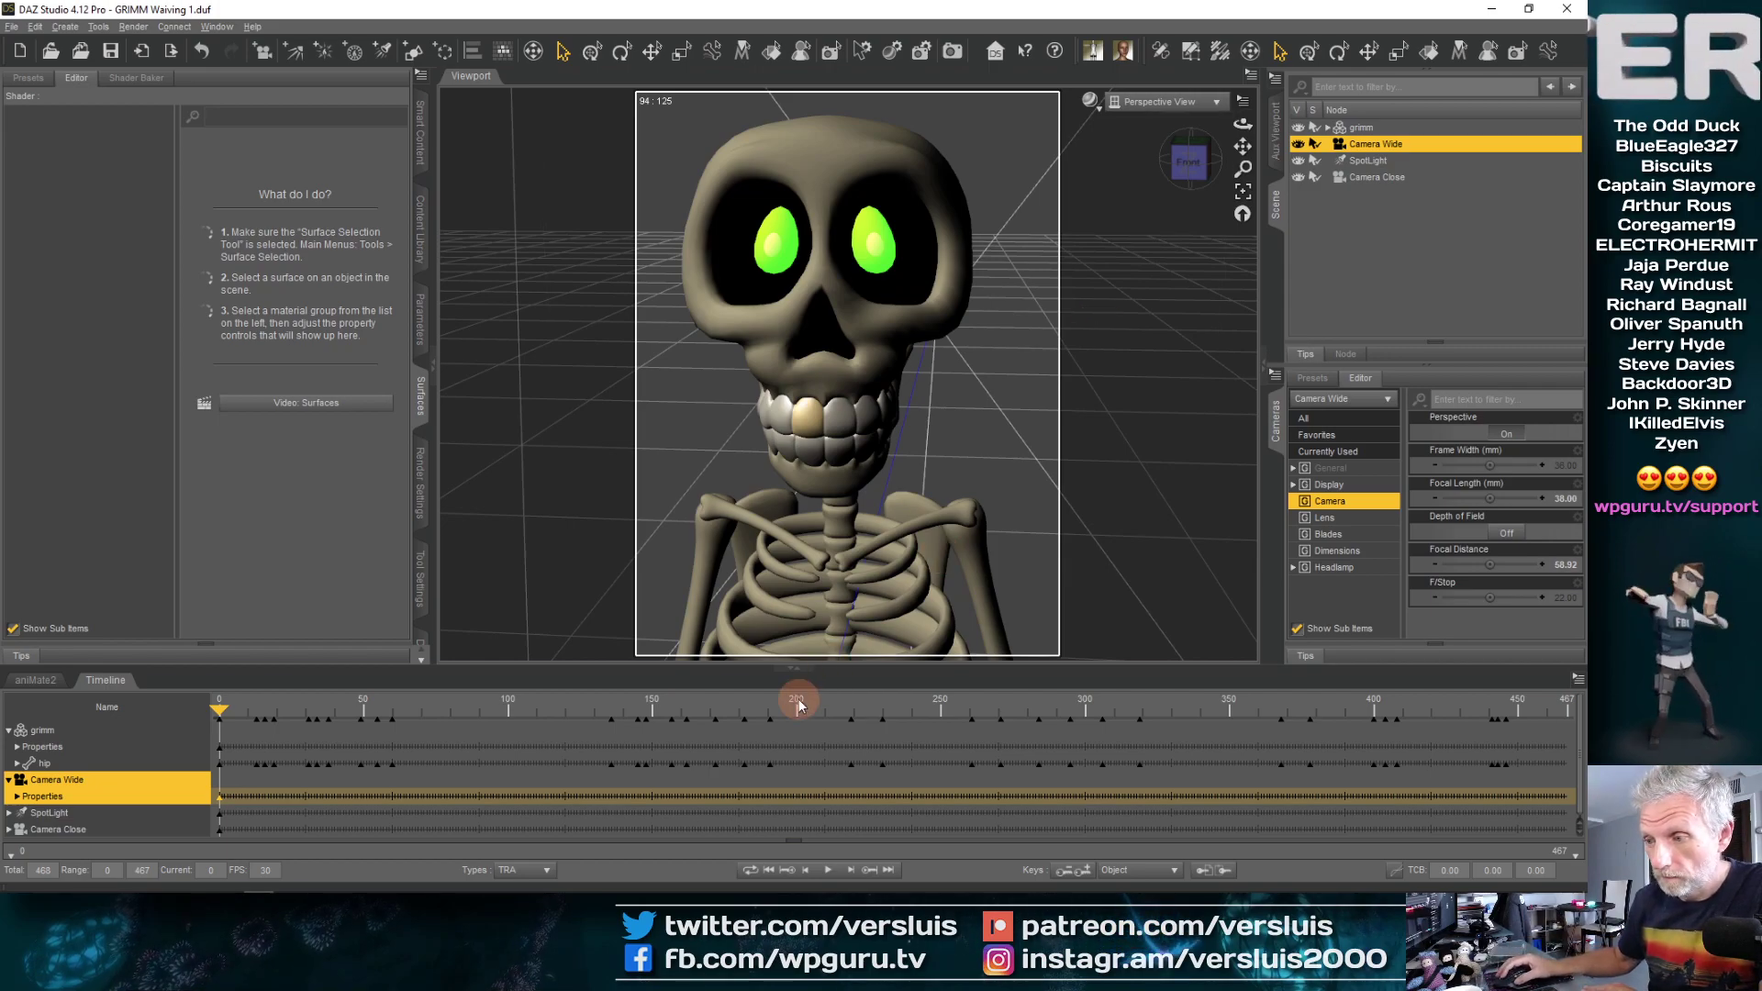
scroll(900, 475, down, 10)
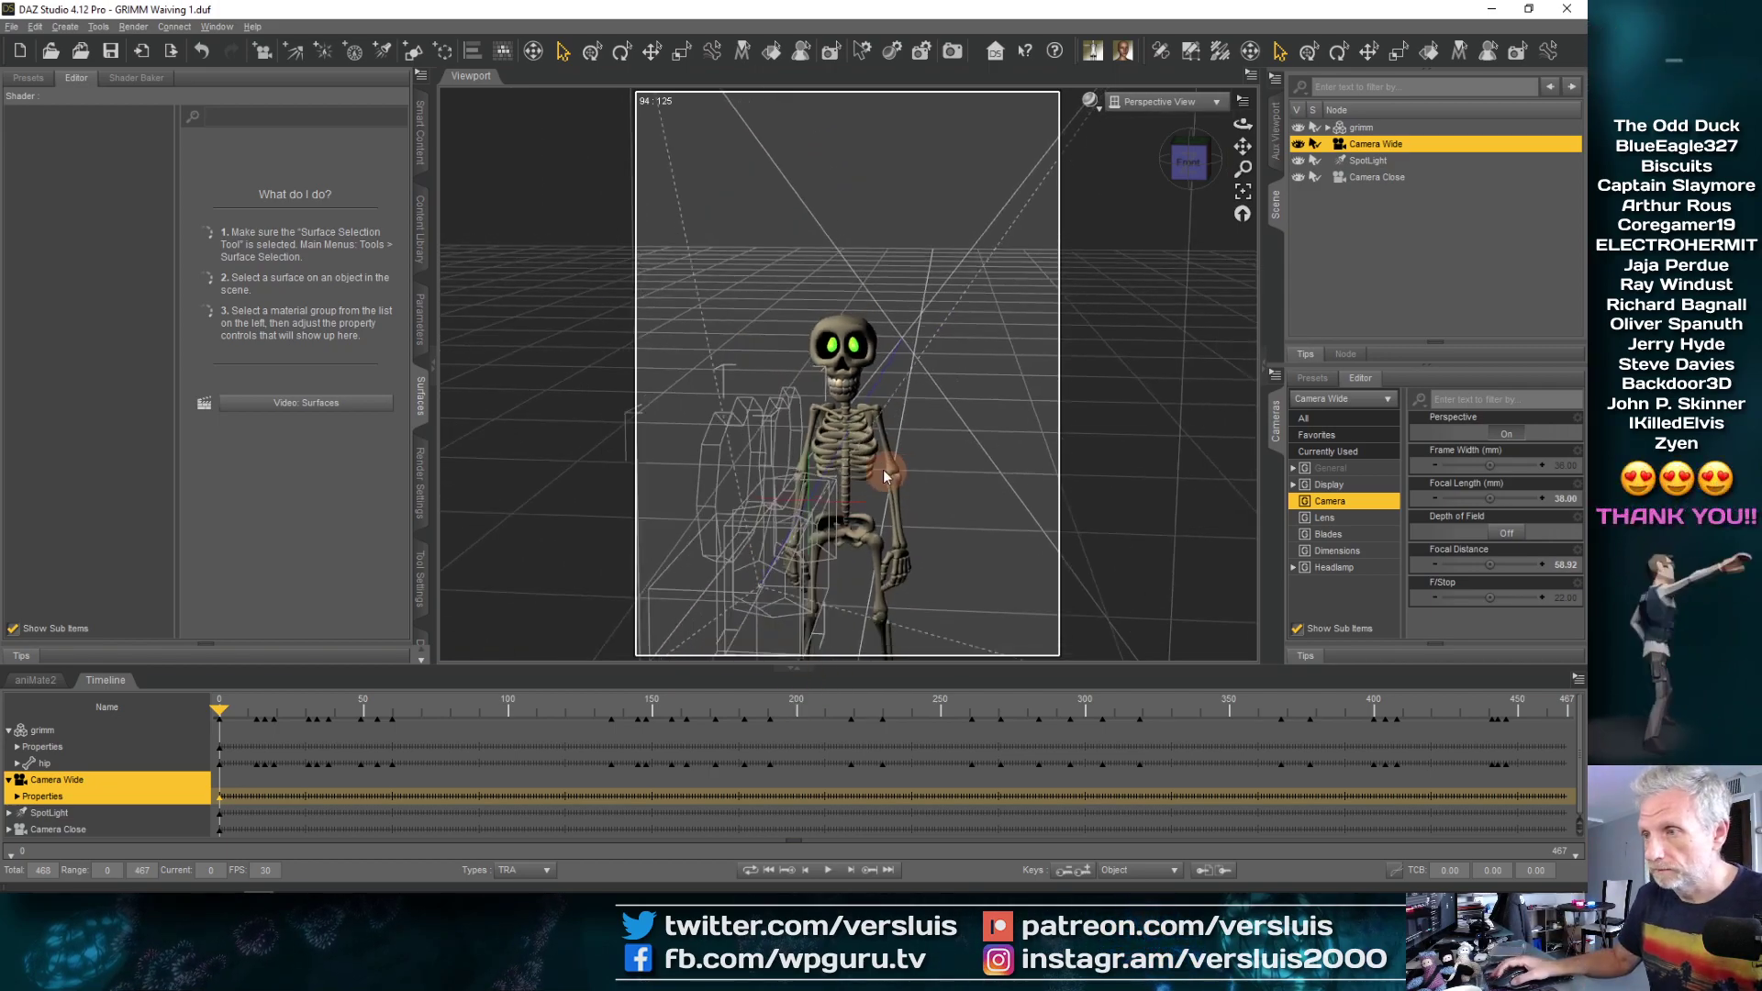
alt+drag(773, 455, 670, 466)
click(1242, 99)
click(1234, 173)
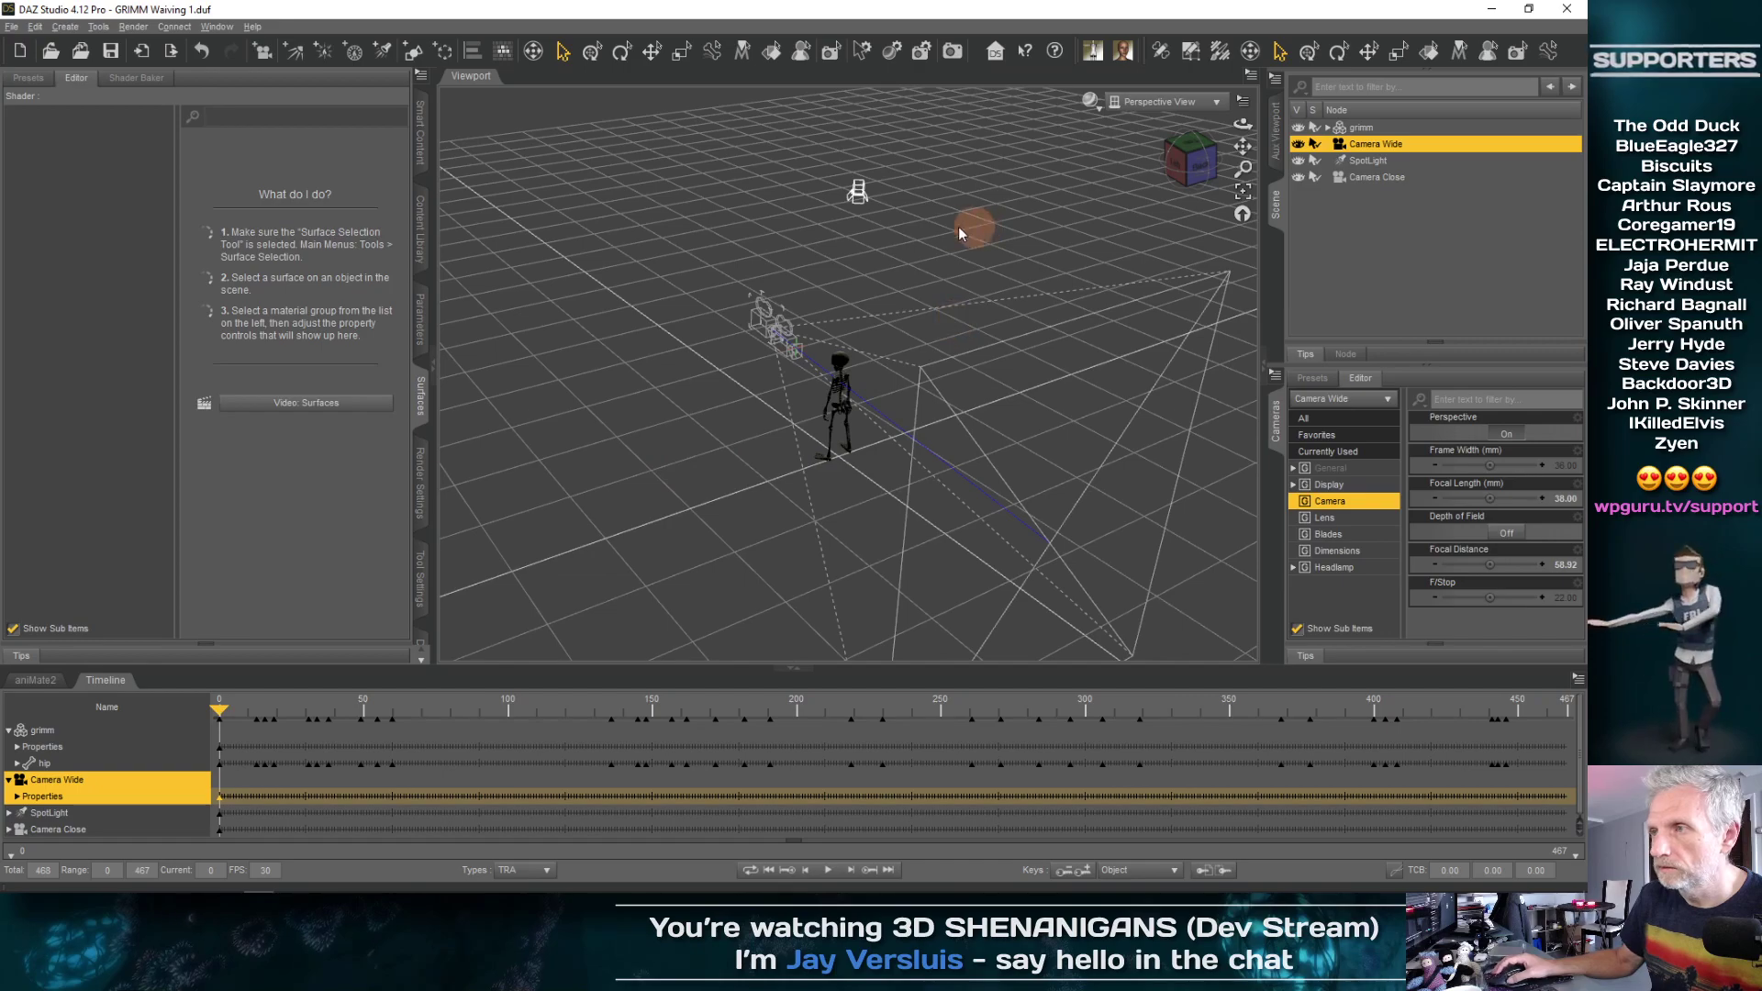
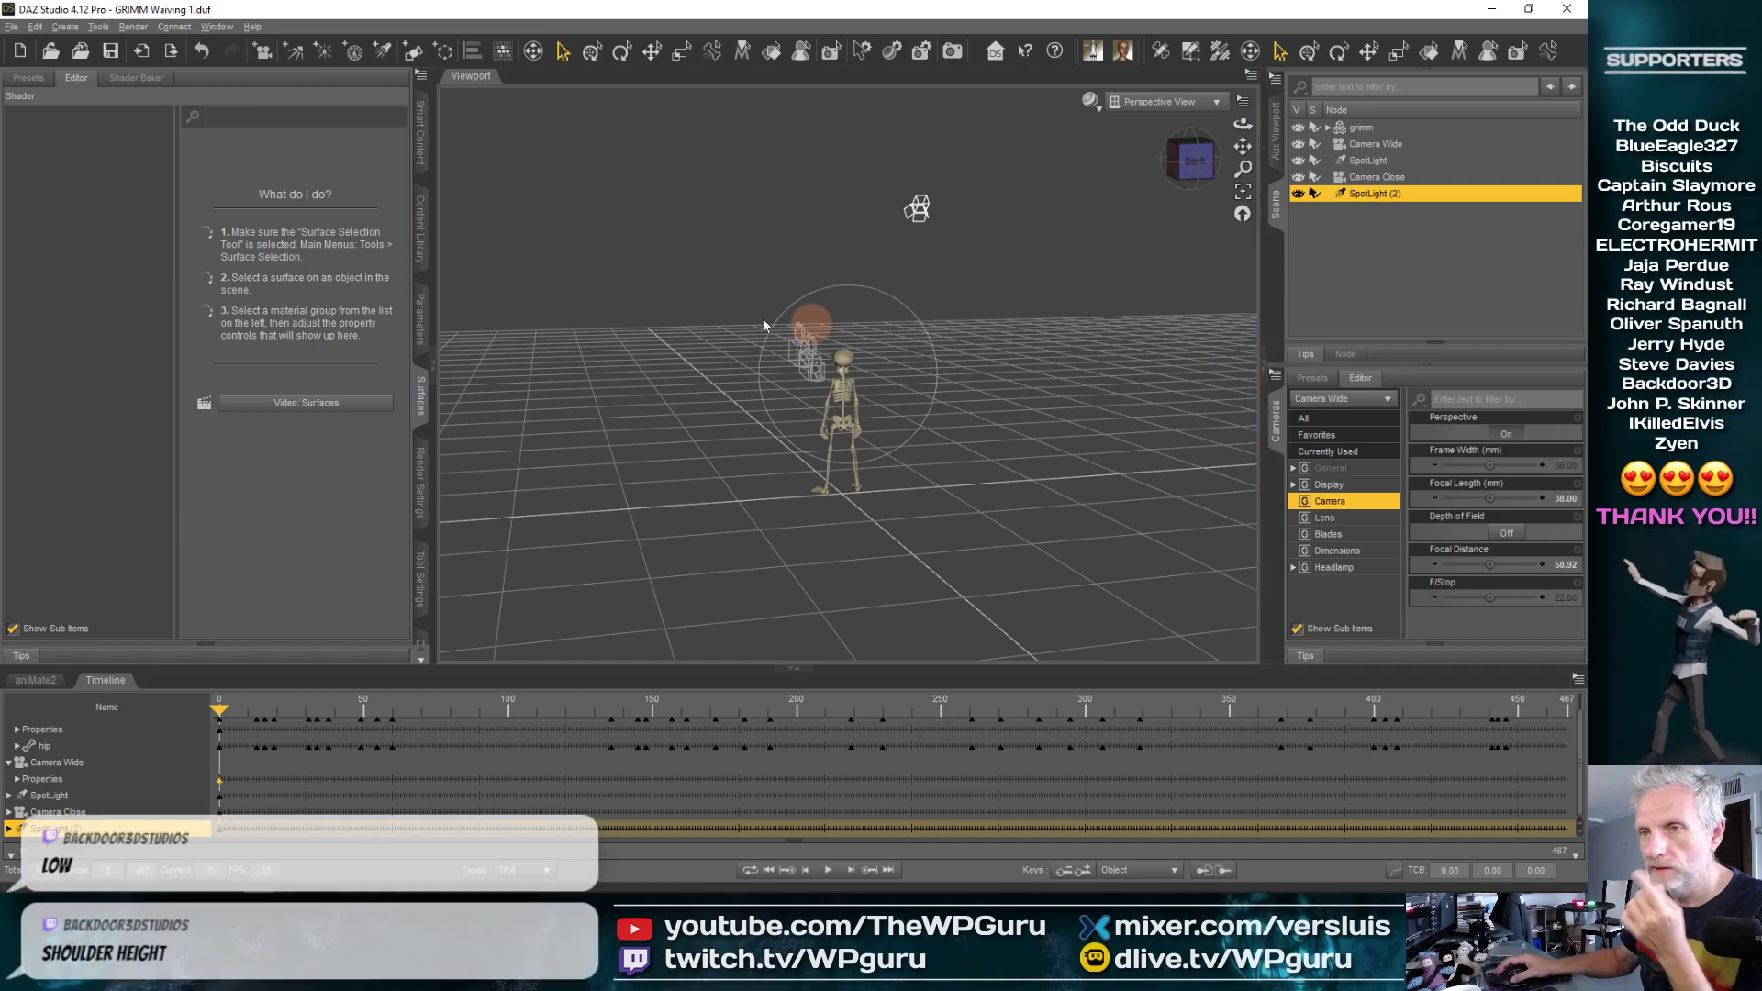
Set the luminous flux of SpotLight (2) to 100000 lumens in its photometric parameters
click(420, 316)
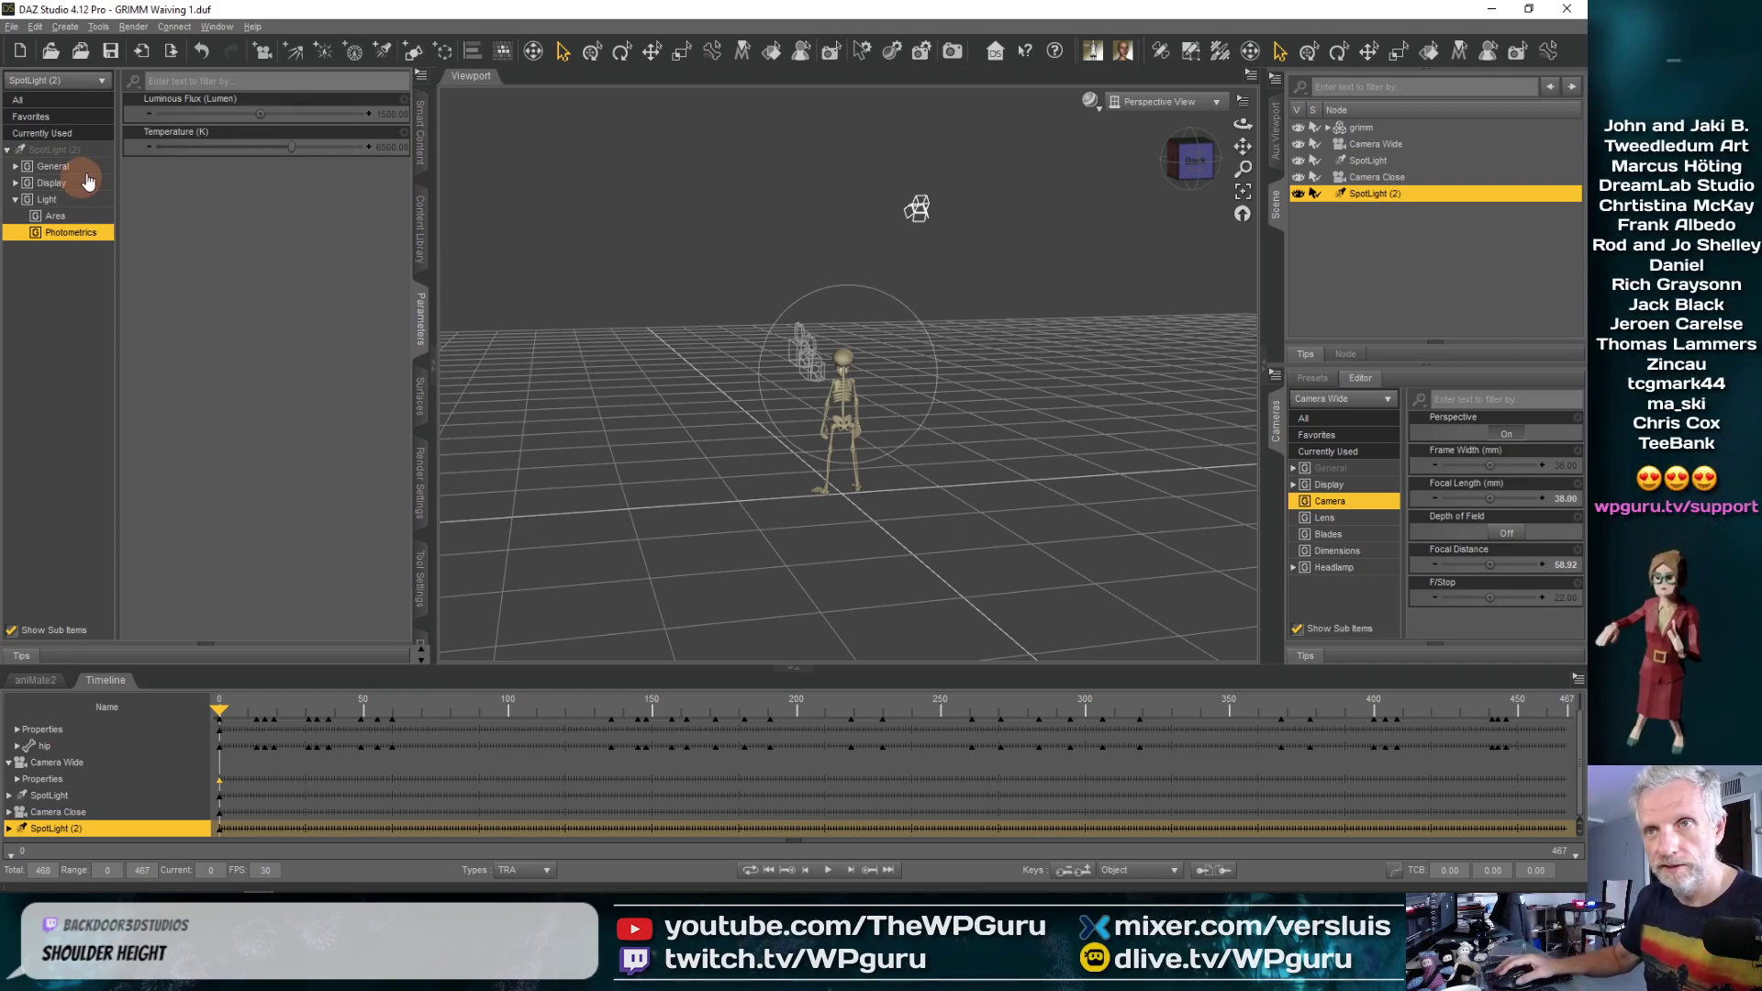
click(57, 216)
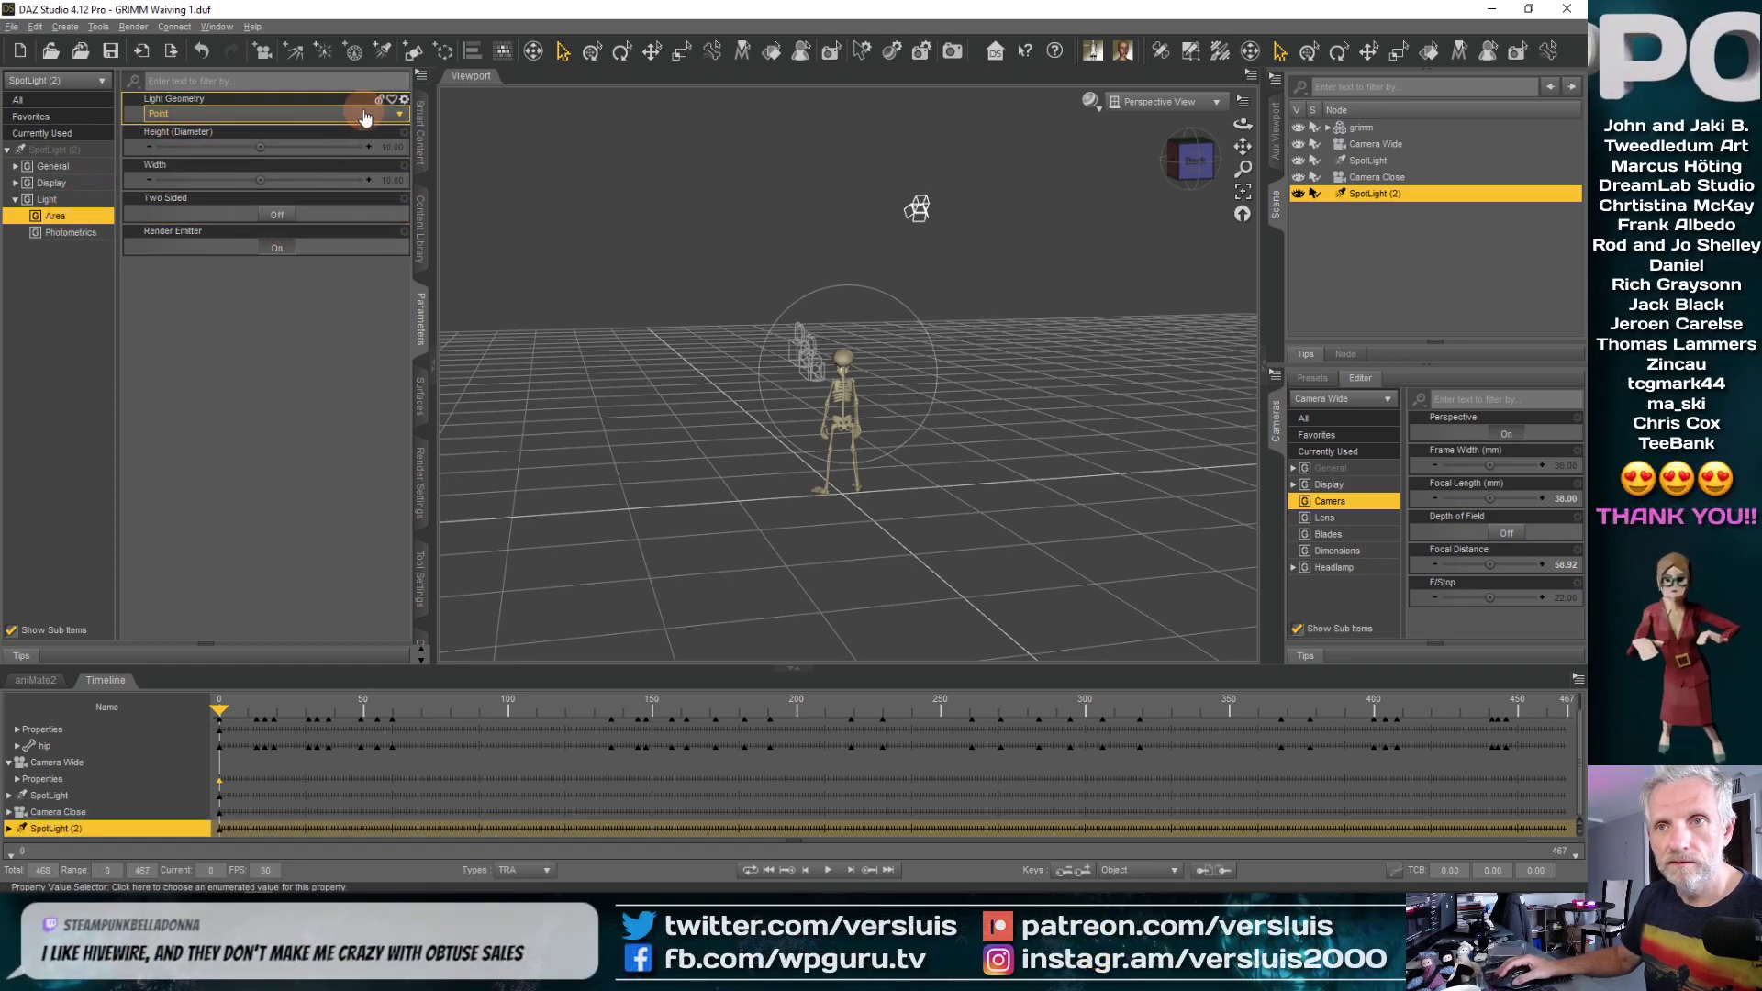
click(69, 232)
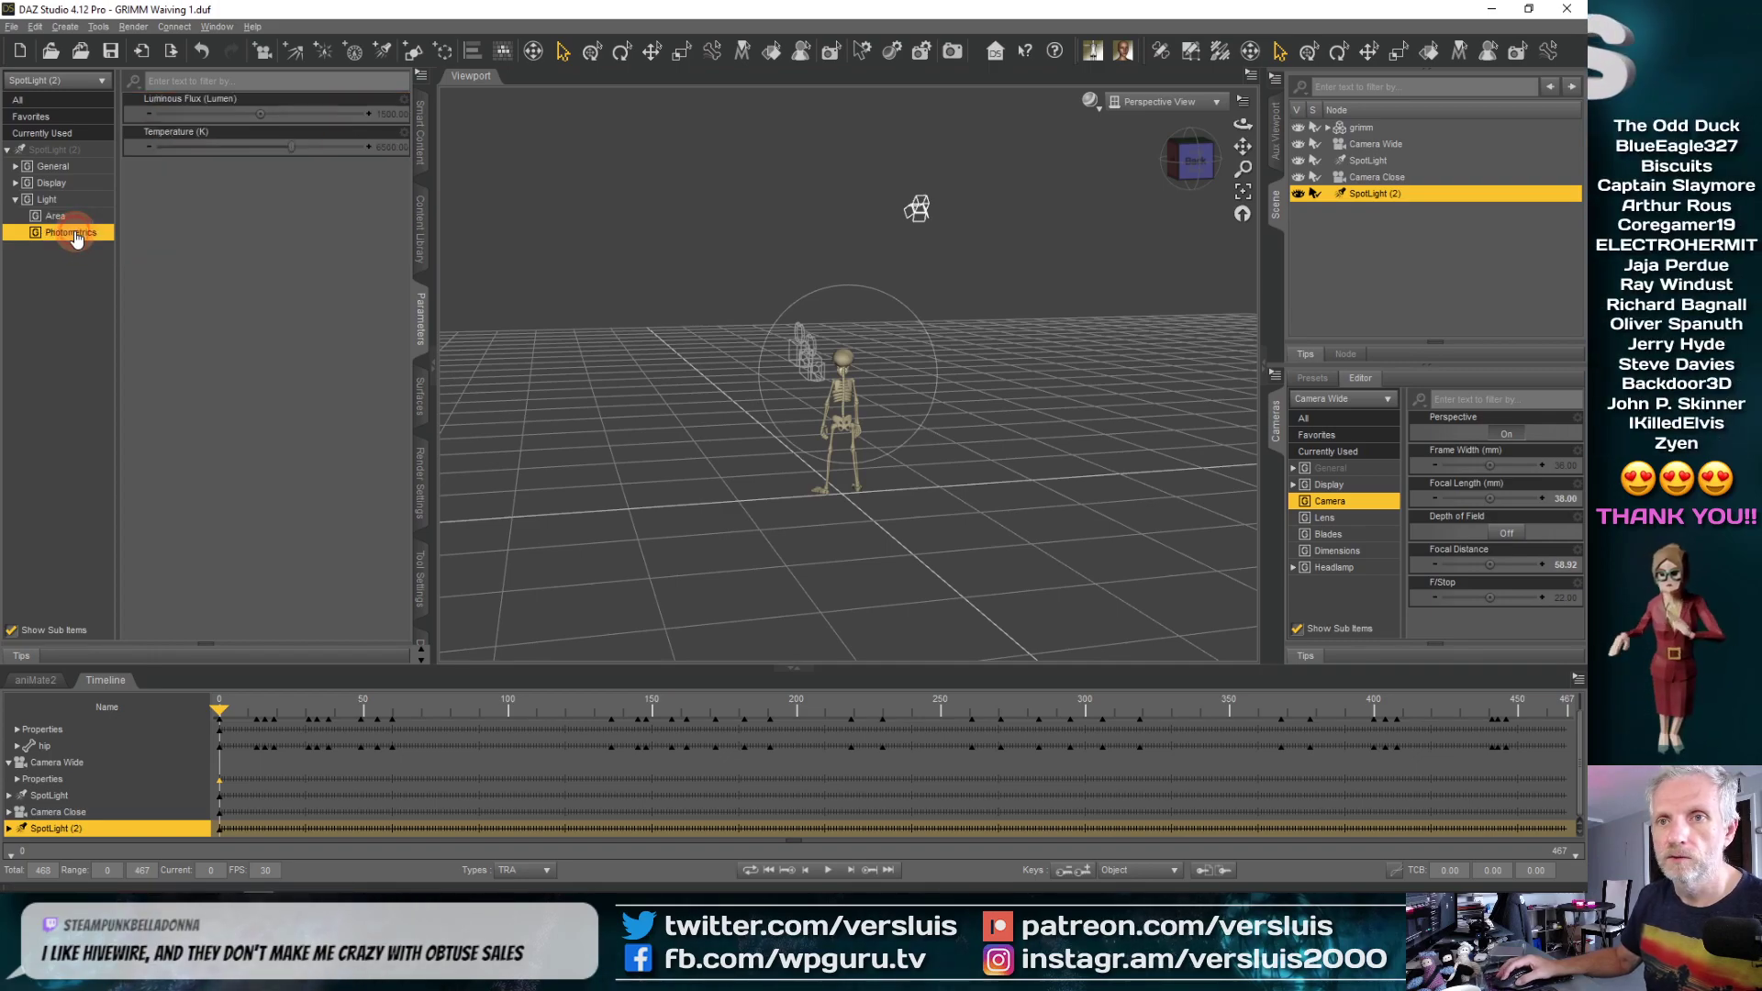
click(389, 112)
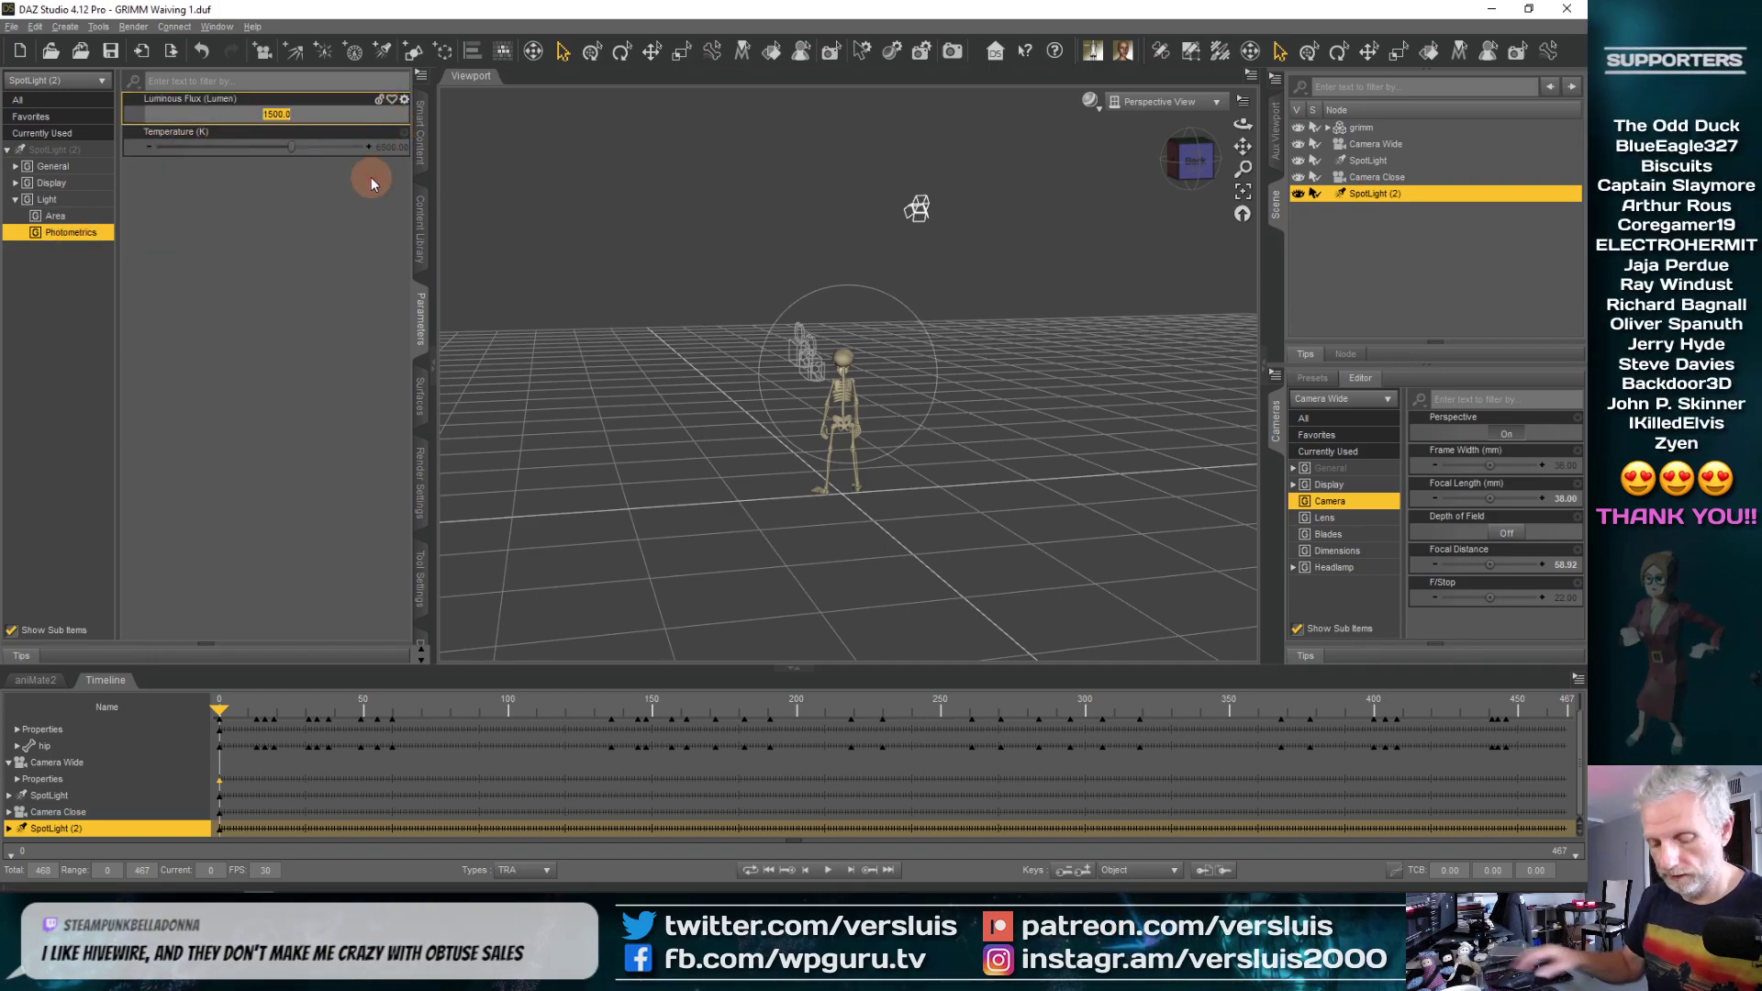
text(100000)
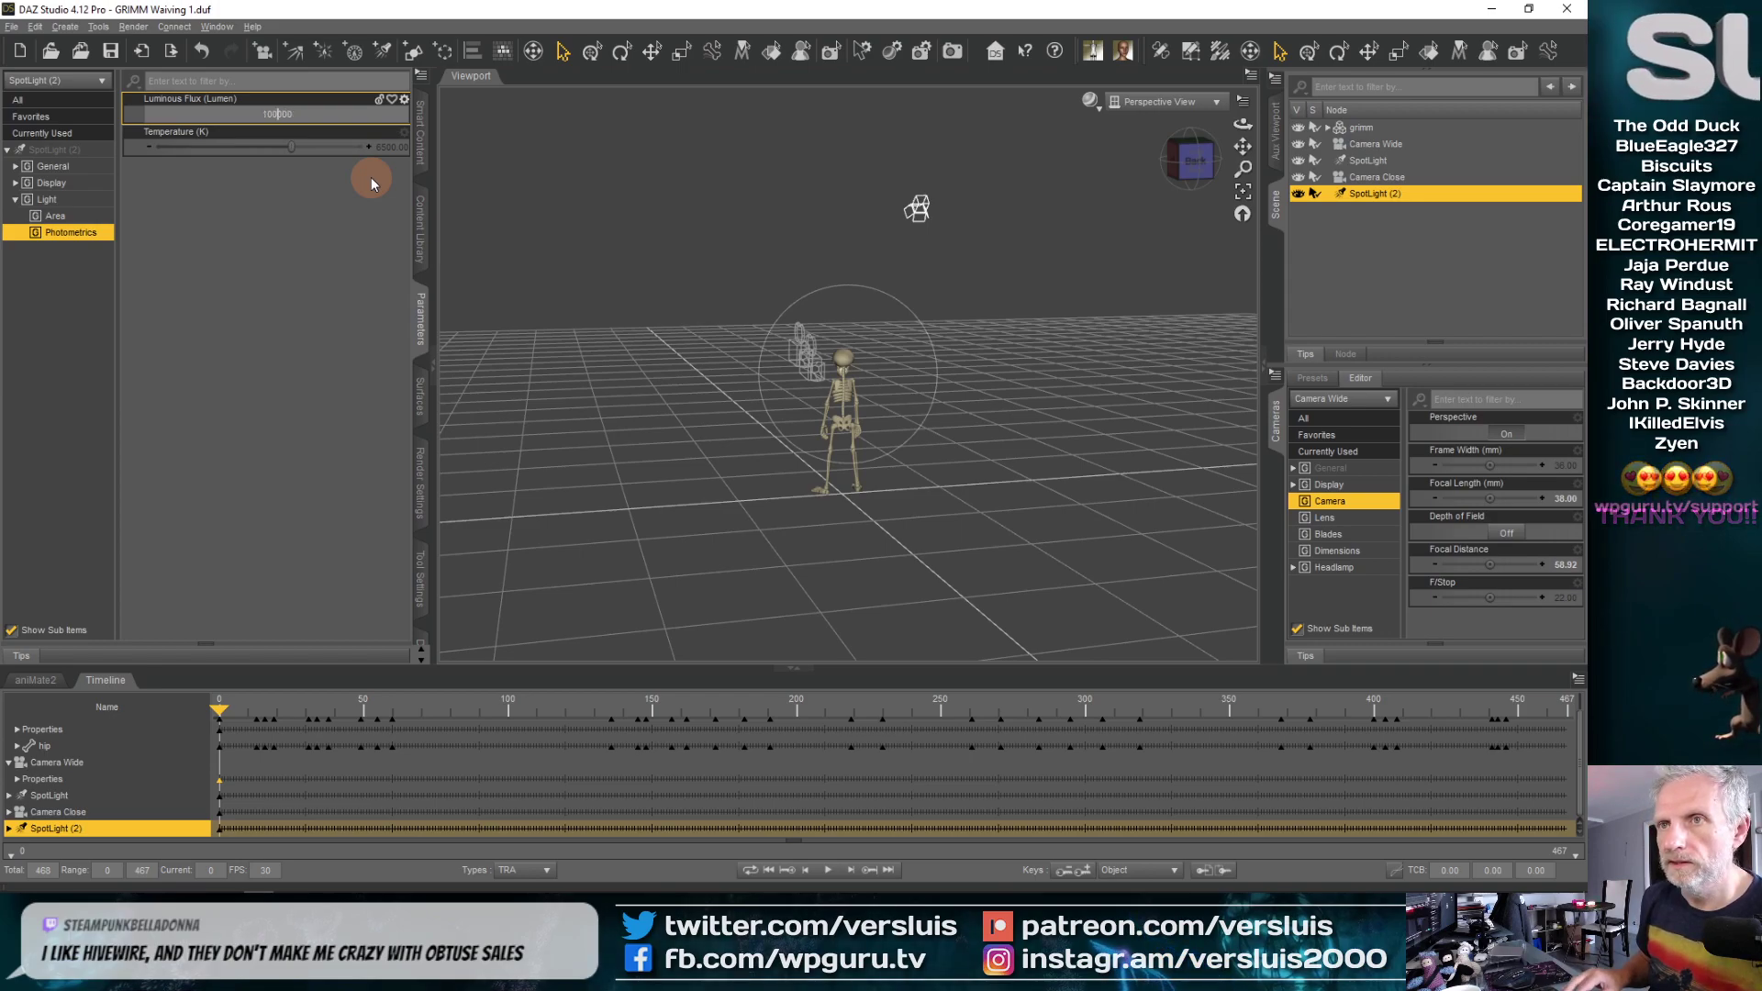
key(Return)
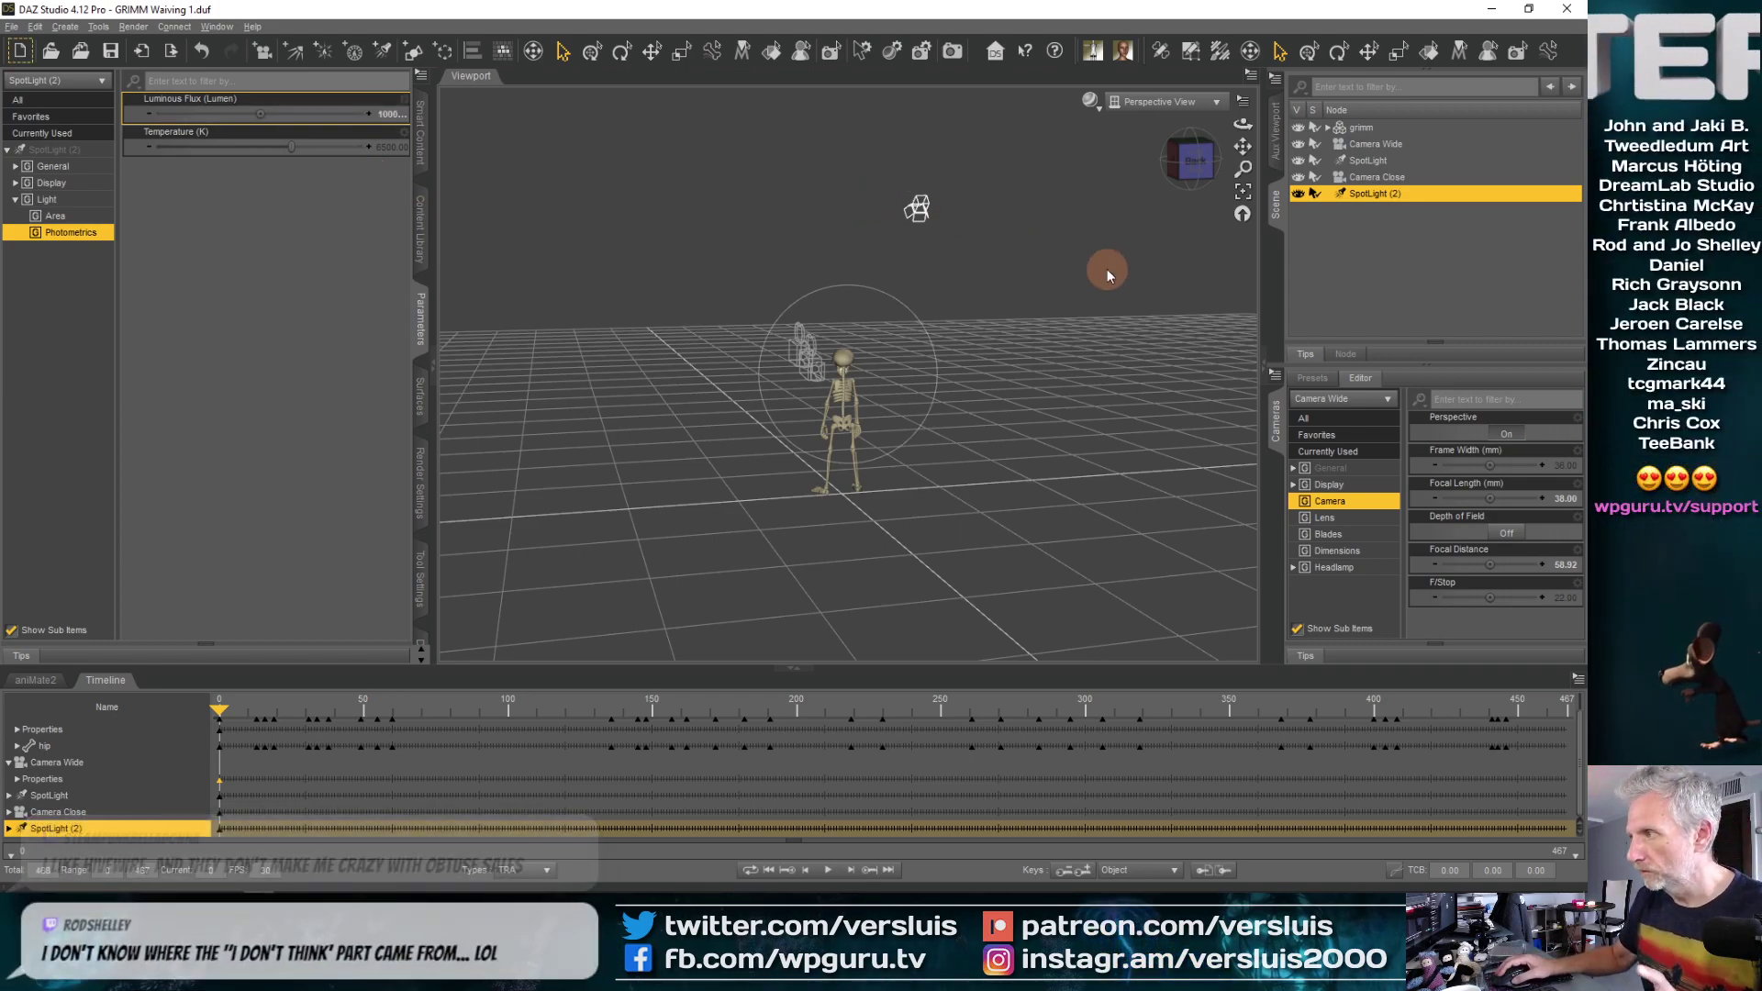
Rename SpotLight (2) in the scene as Rim Light
double_click(1385, 192)
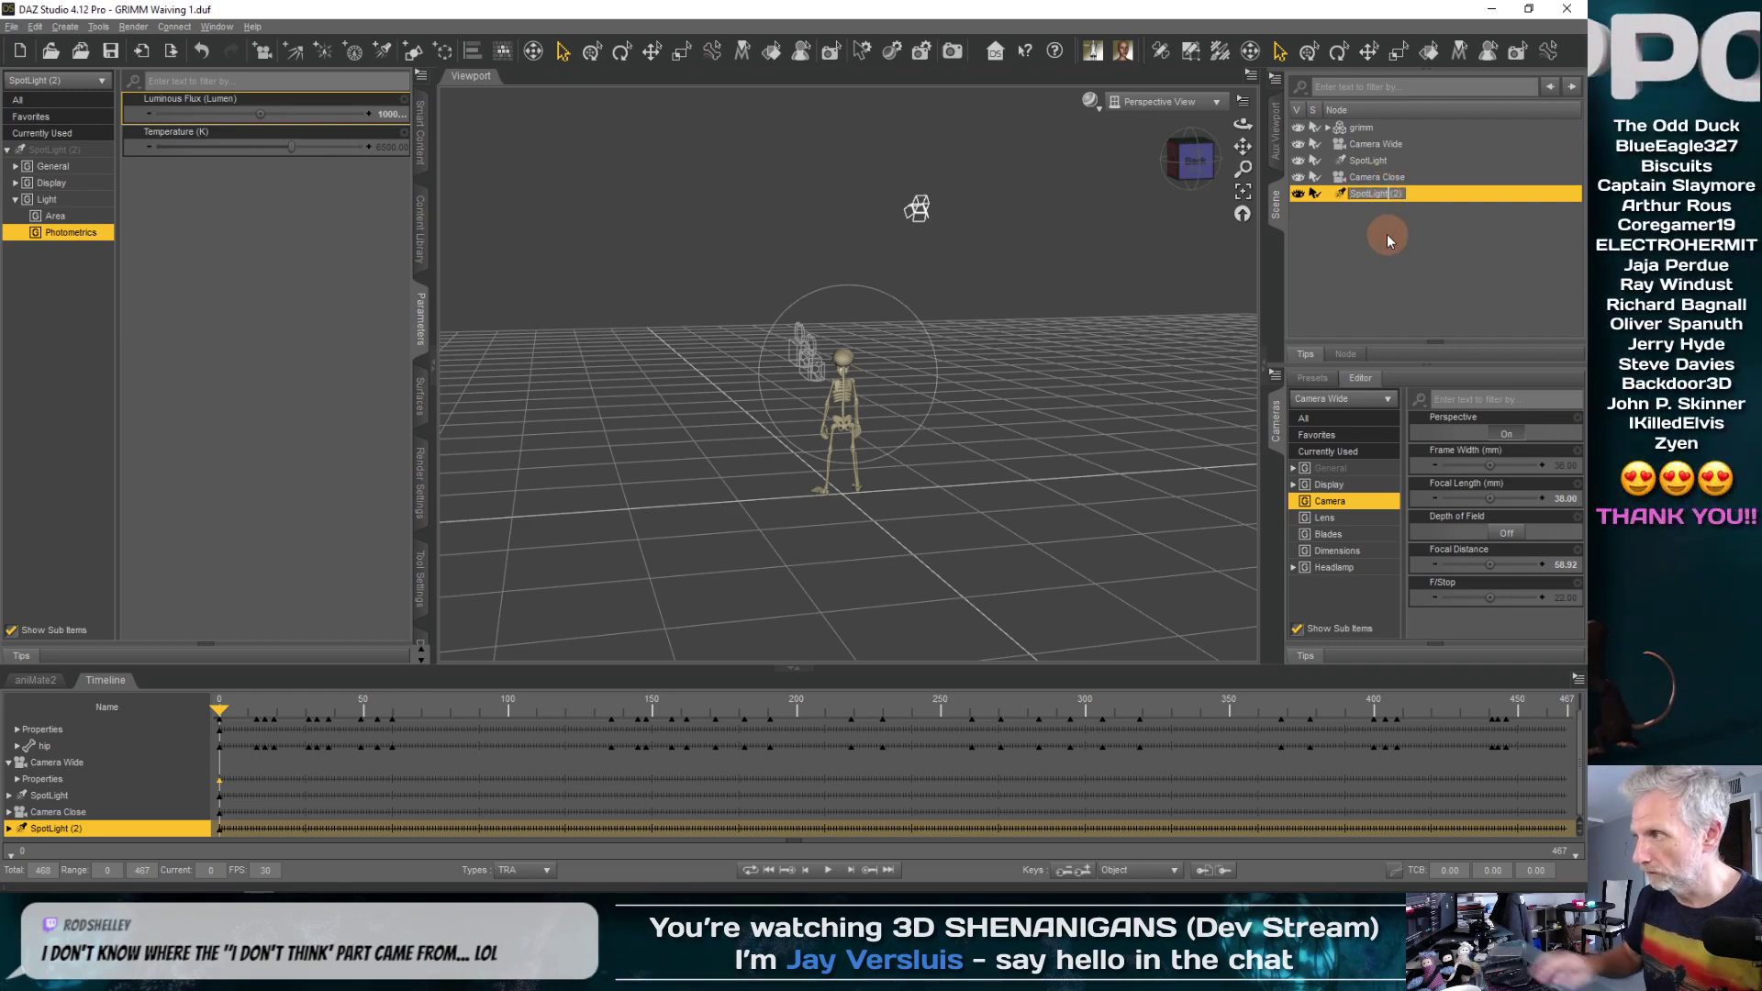
key(shift+Up)
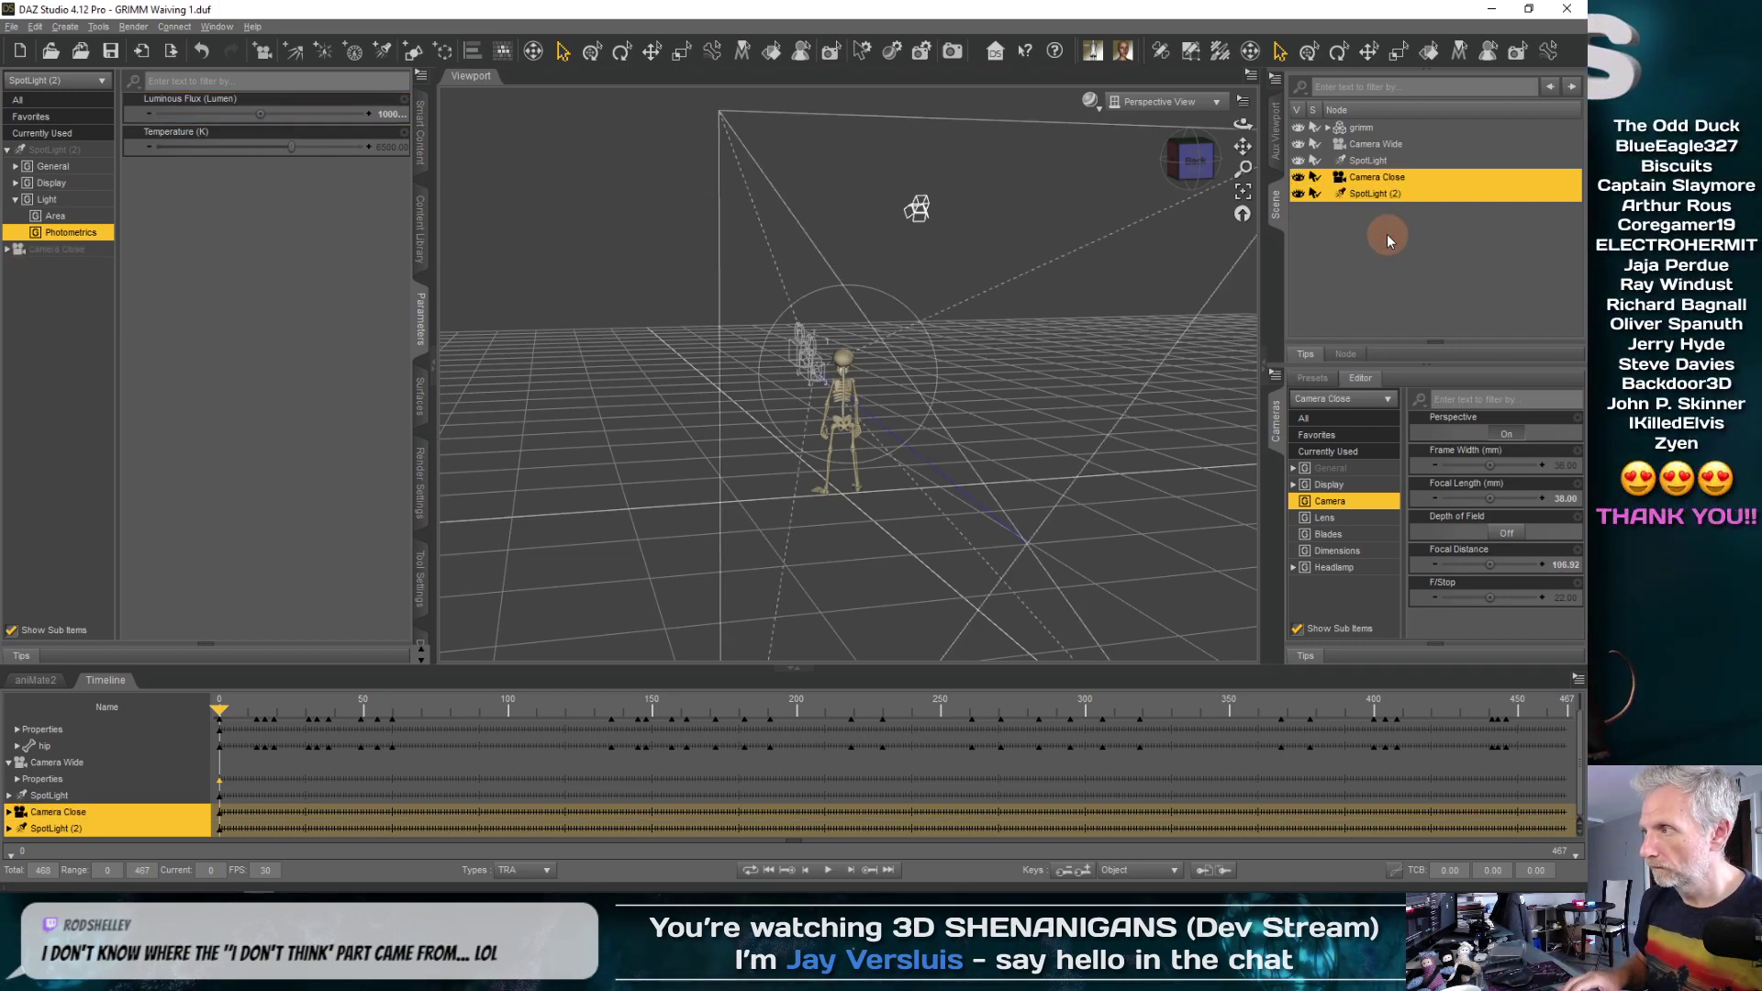
click(1386, 238)
right_click(1381, 196)
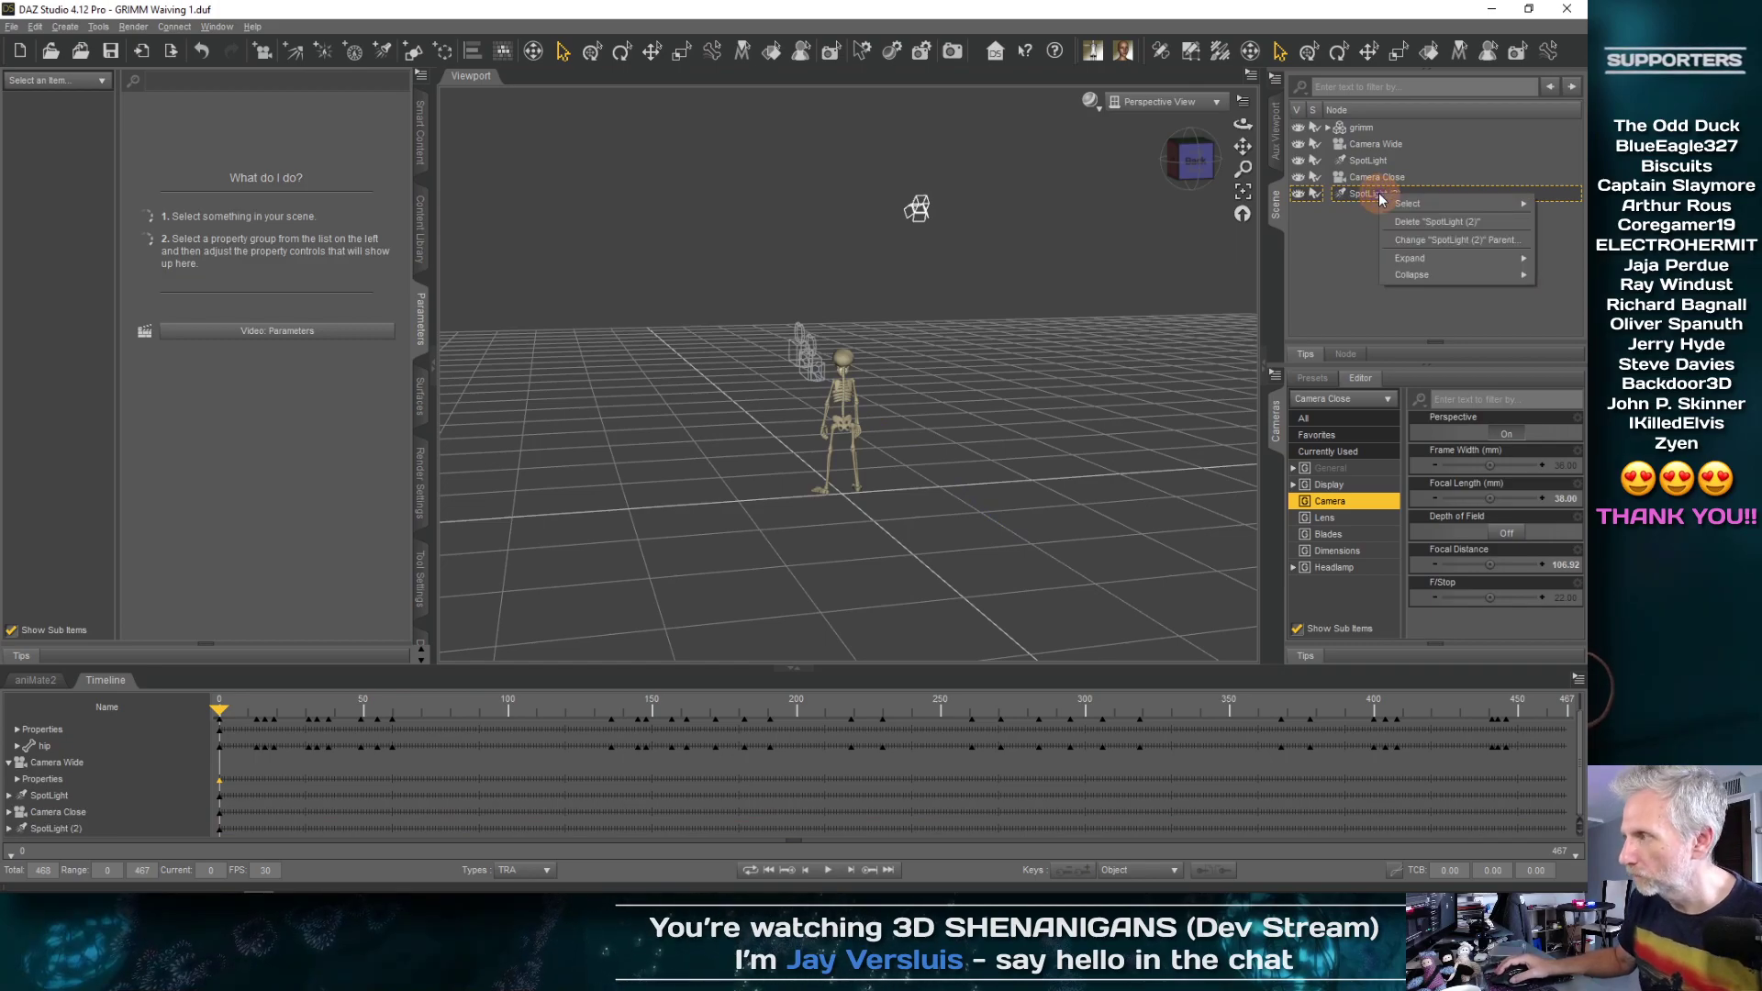
click(1367, 193)
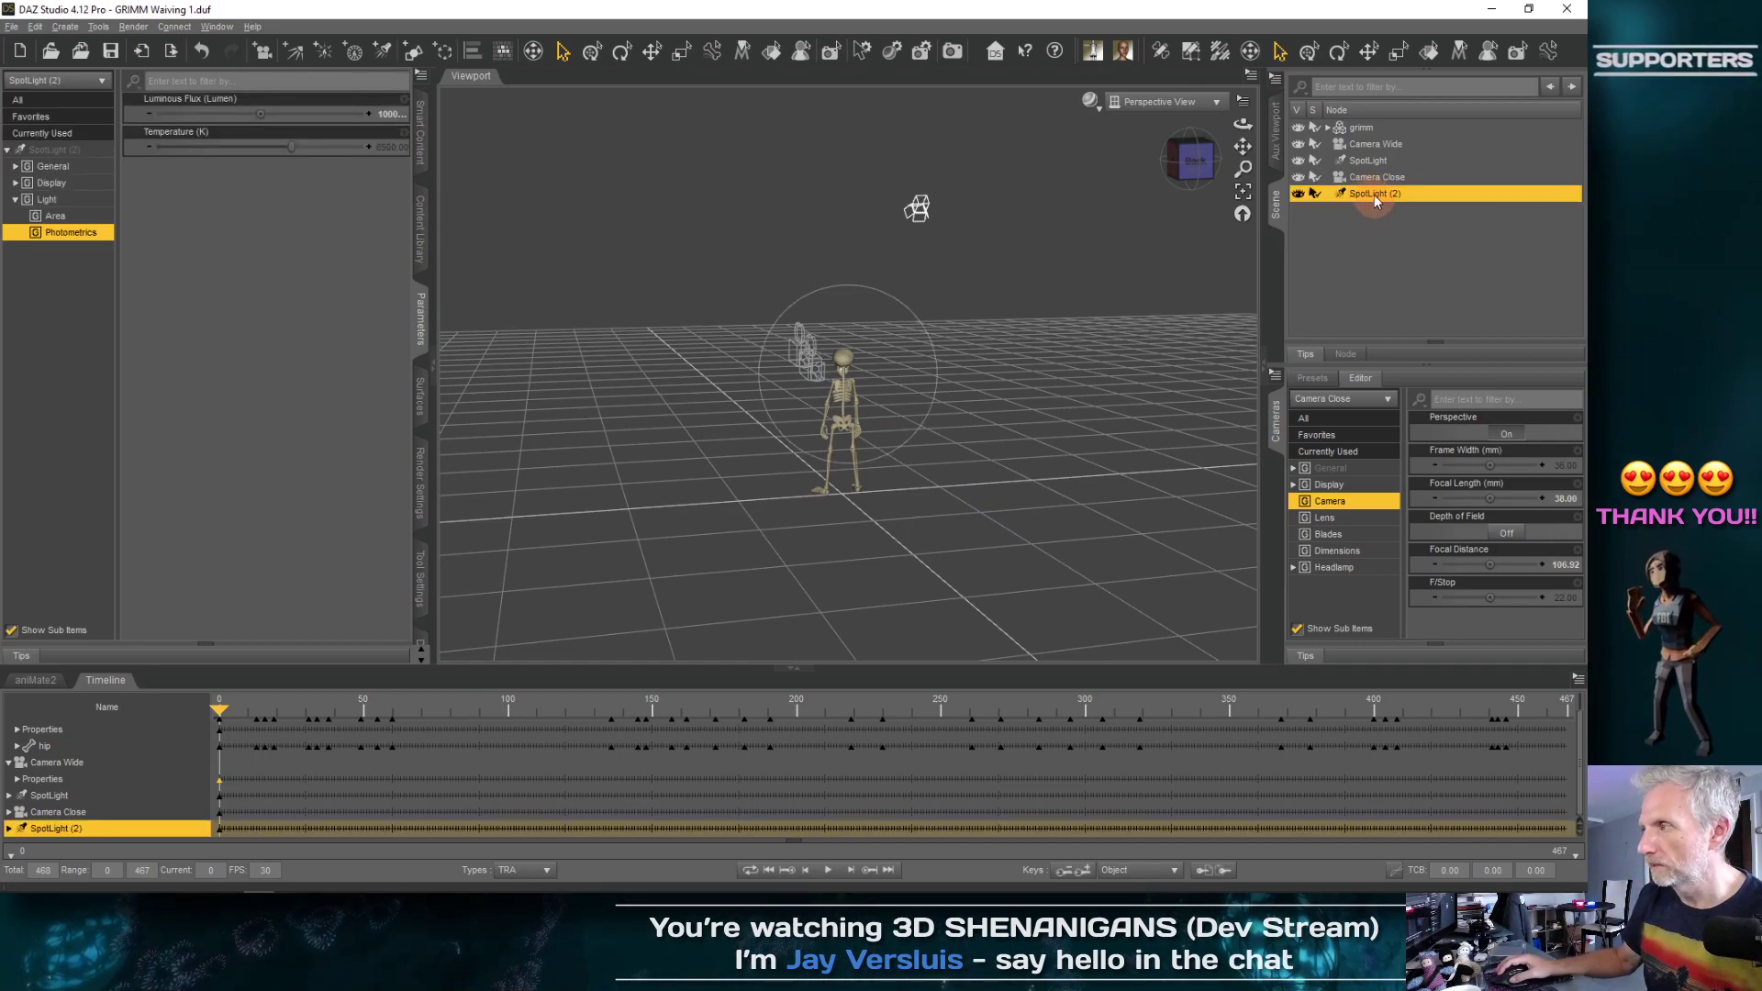
ctrl+click(1374, 191)
click(1375, 195)
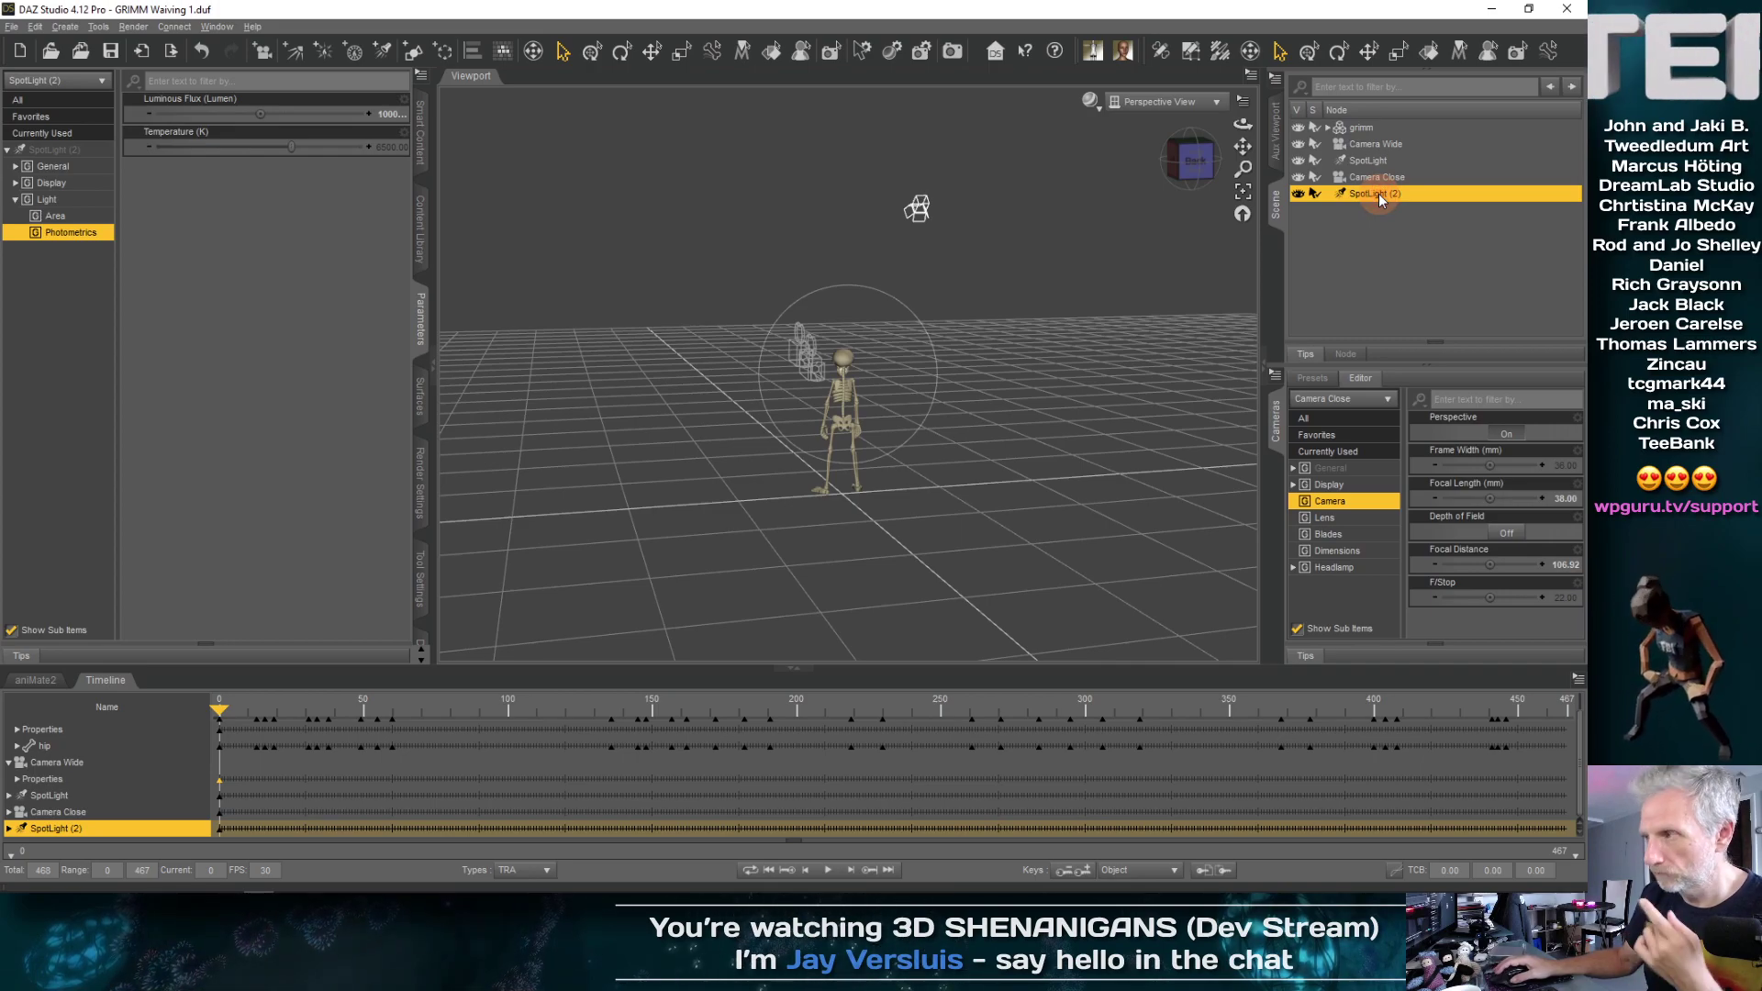
double_click(1378, 195)
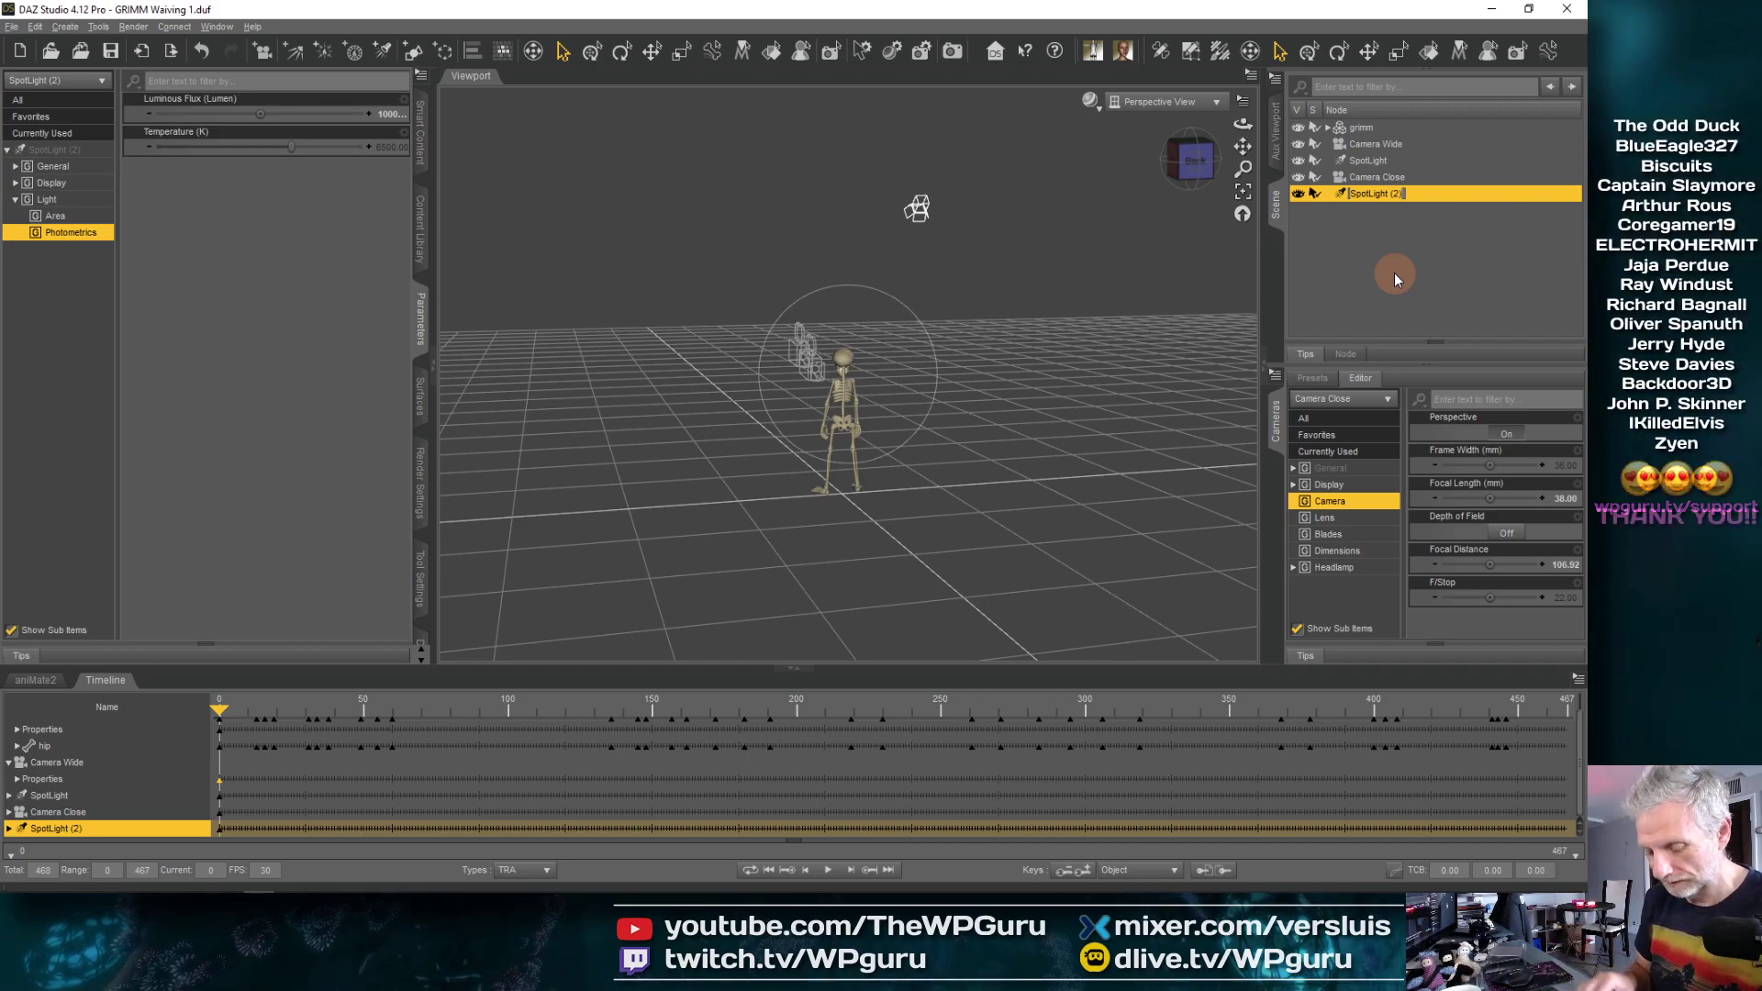
text(Rim Light)
key(Return)
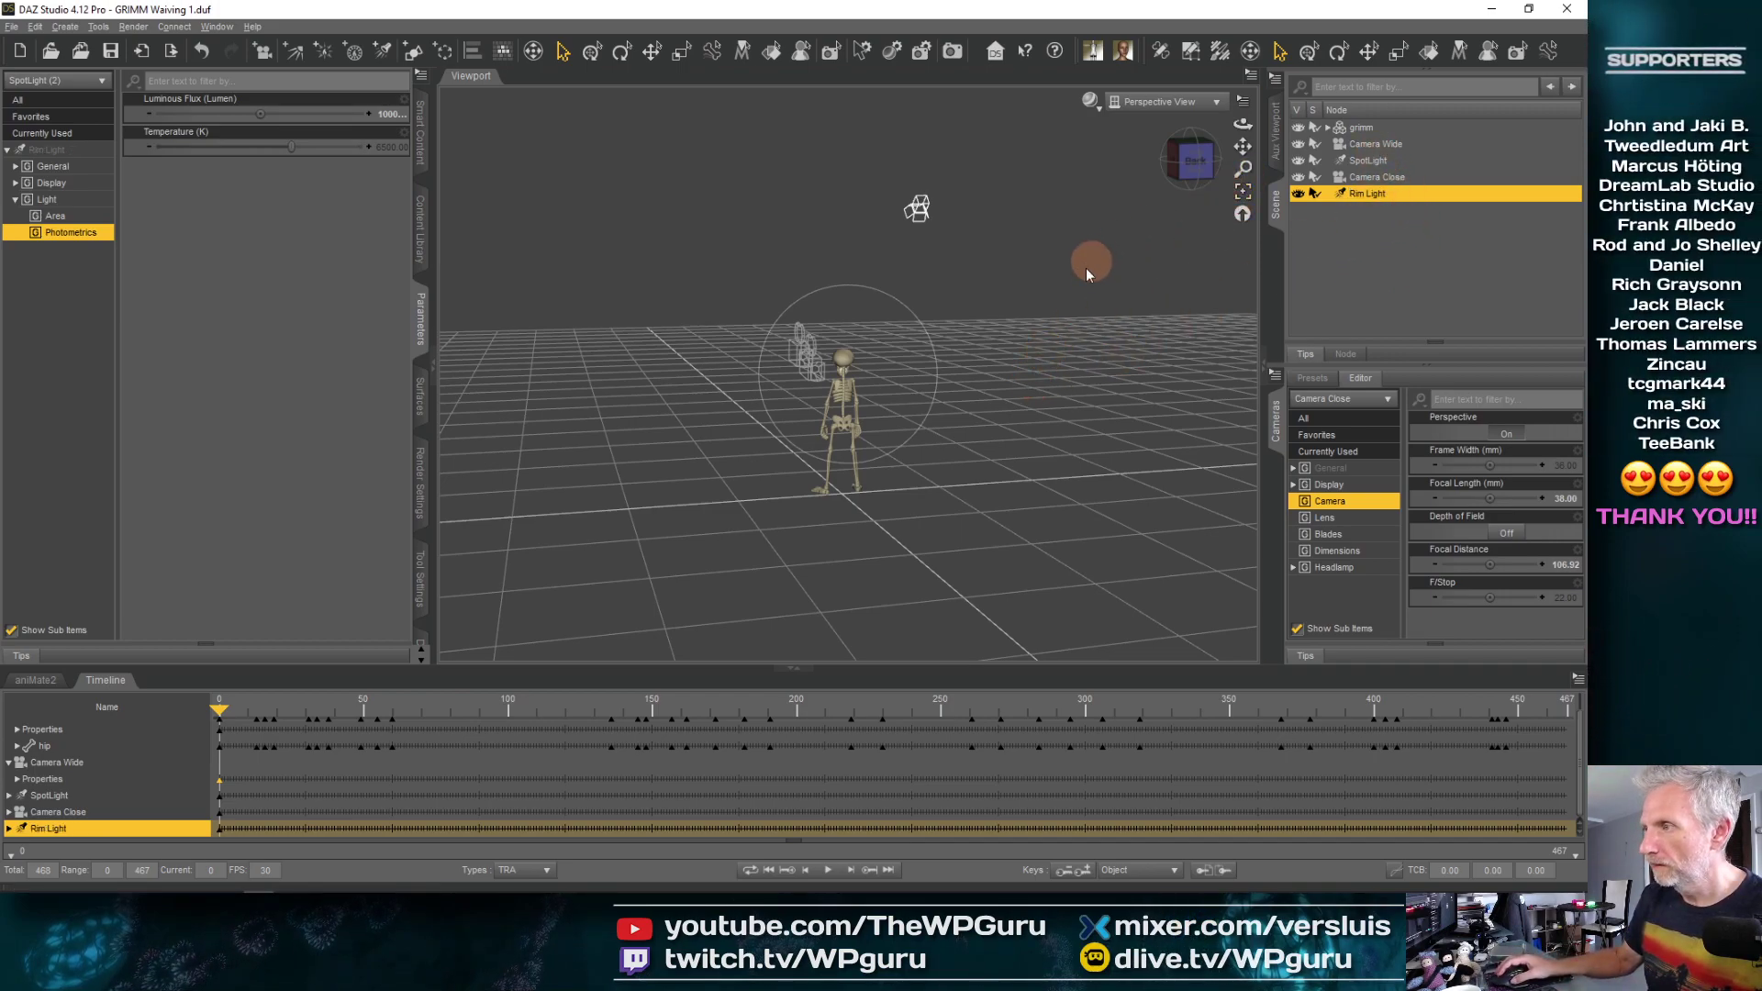
View the scene through Camera Close and switch its draw style to a rendered preview of the lighting
click(1195, 114)
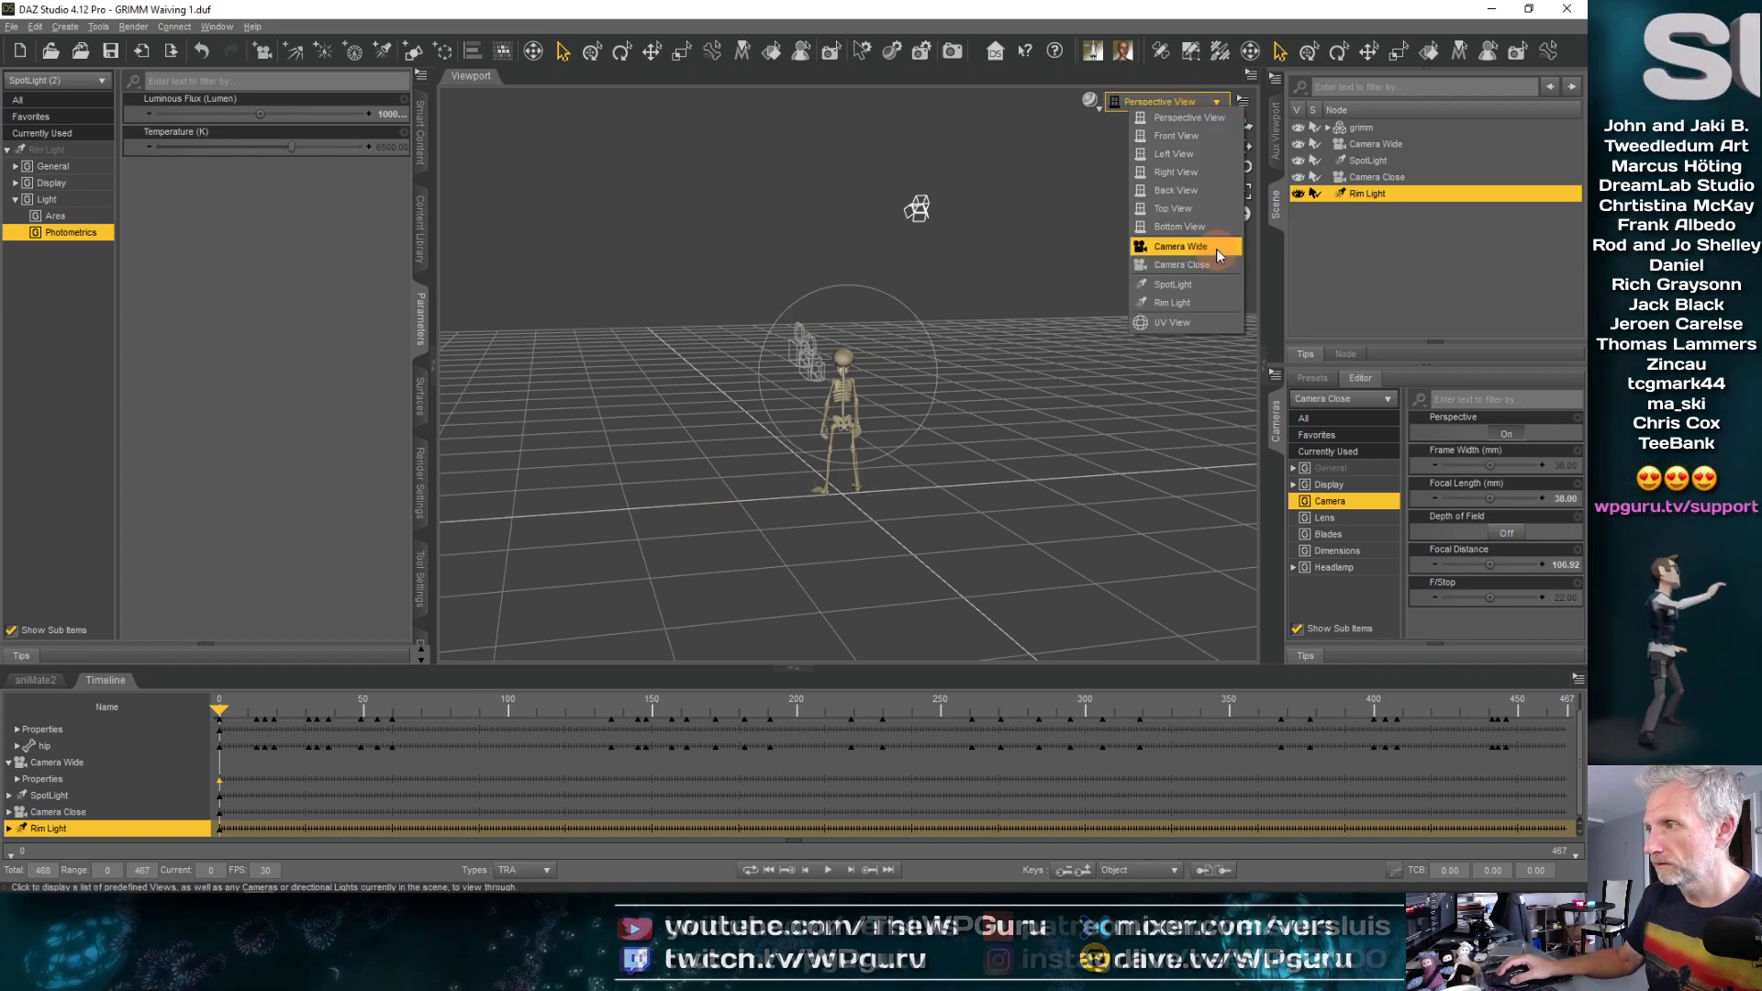
click(1216, 266)
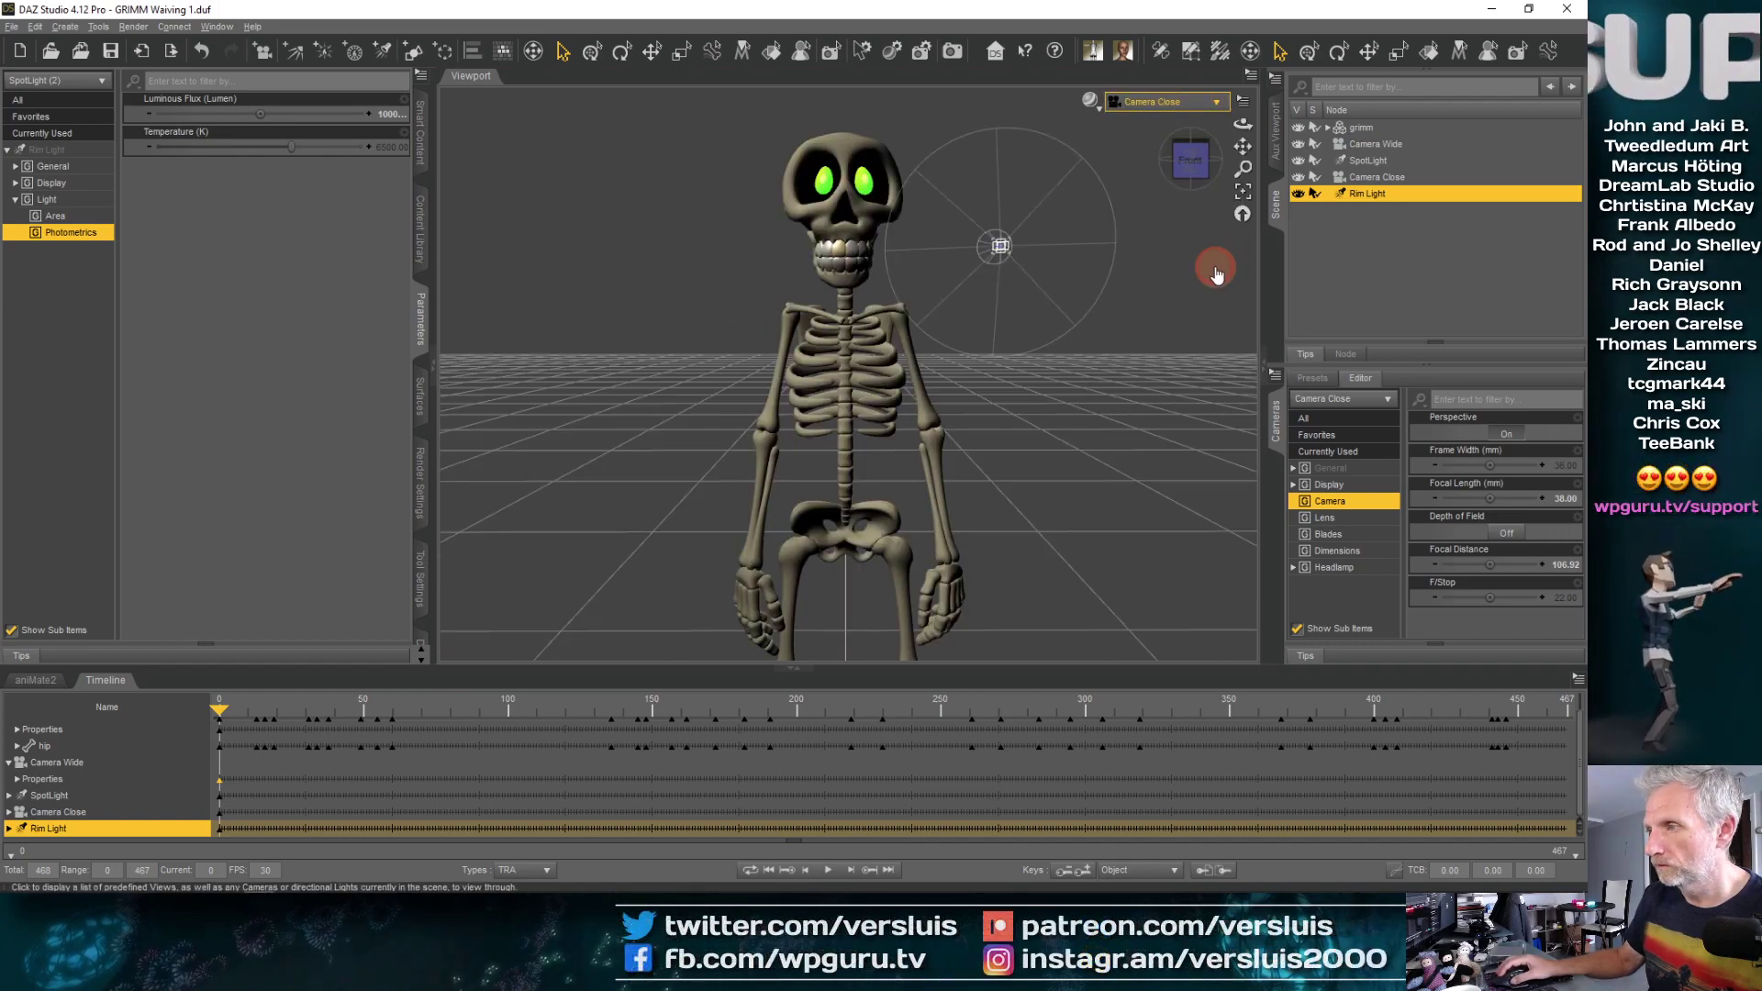
click(1090, 99)
click(1122, 305)
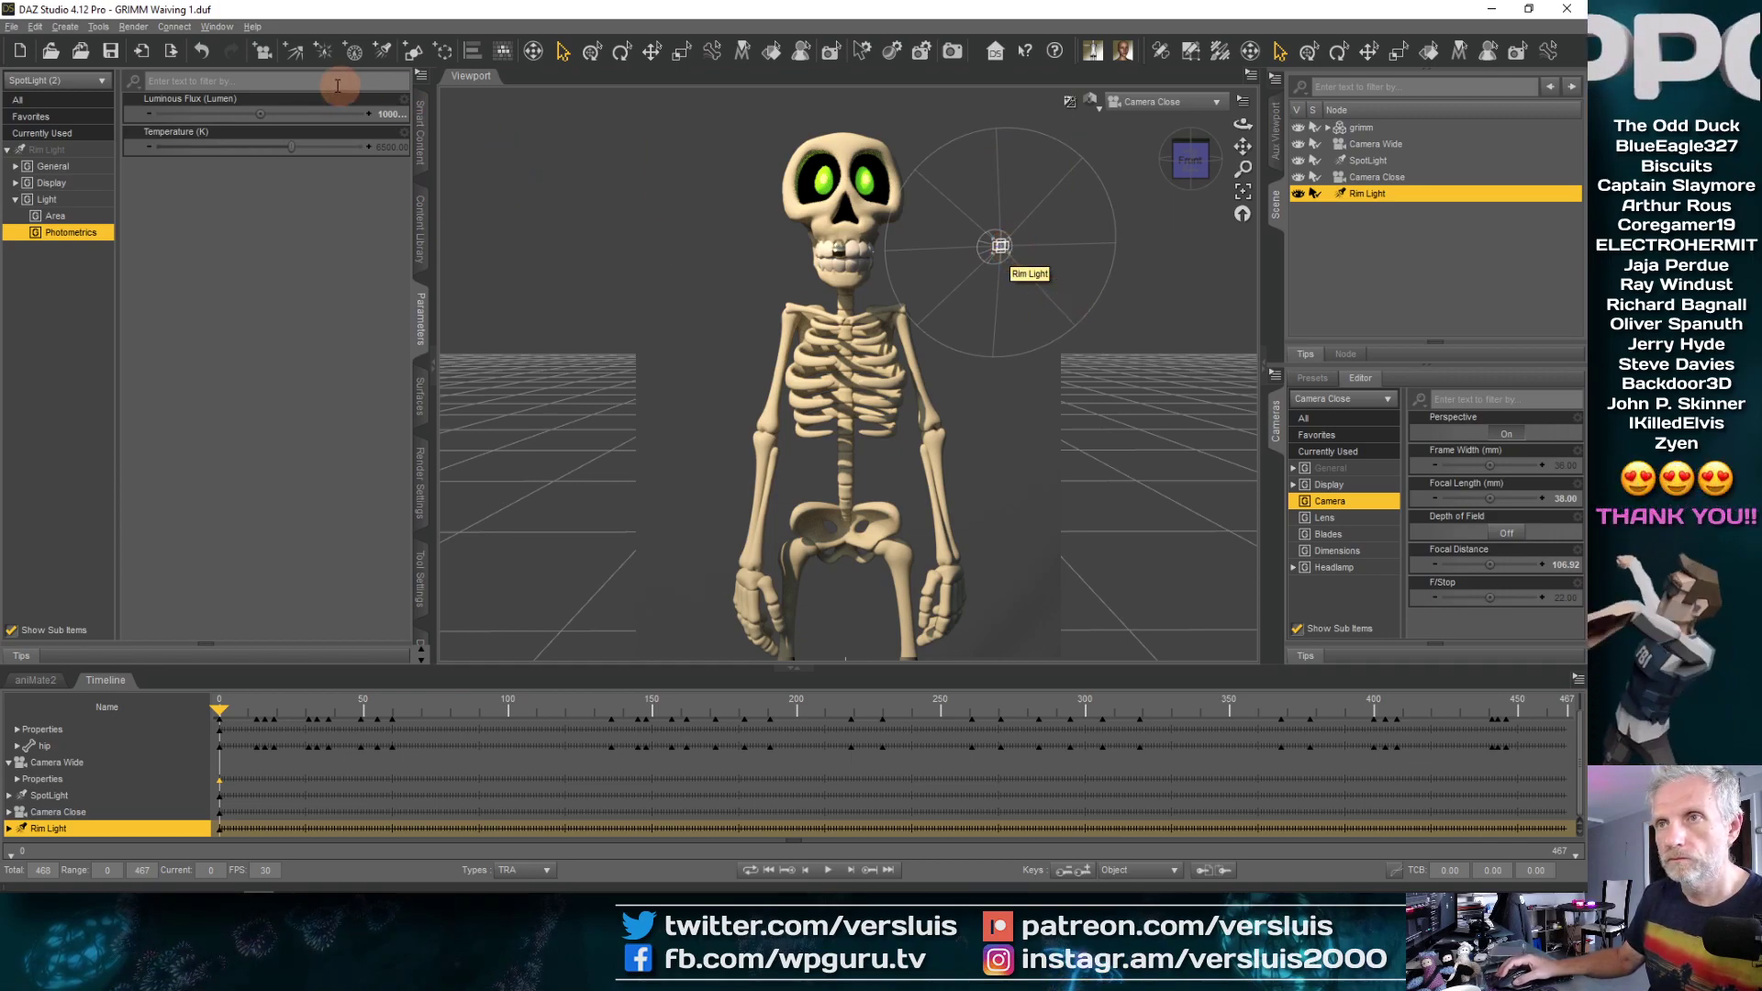
Split the viewport into two side-by-side views, showing Camera Close beside Perspective View
click(216, 27)
mouse_move(275, 60)
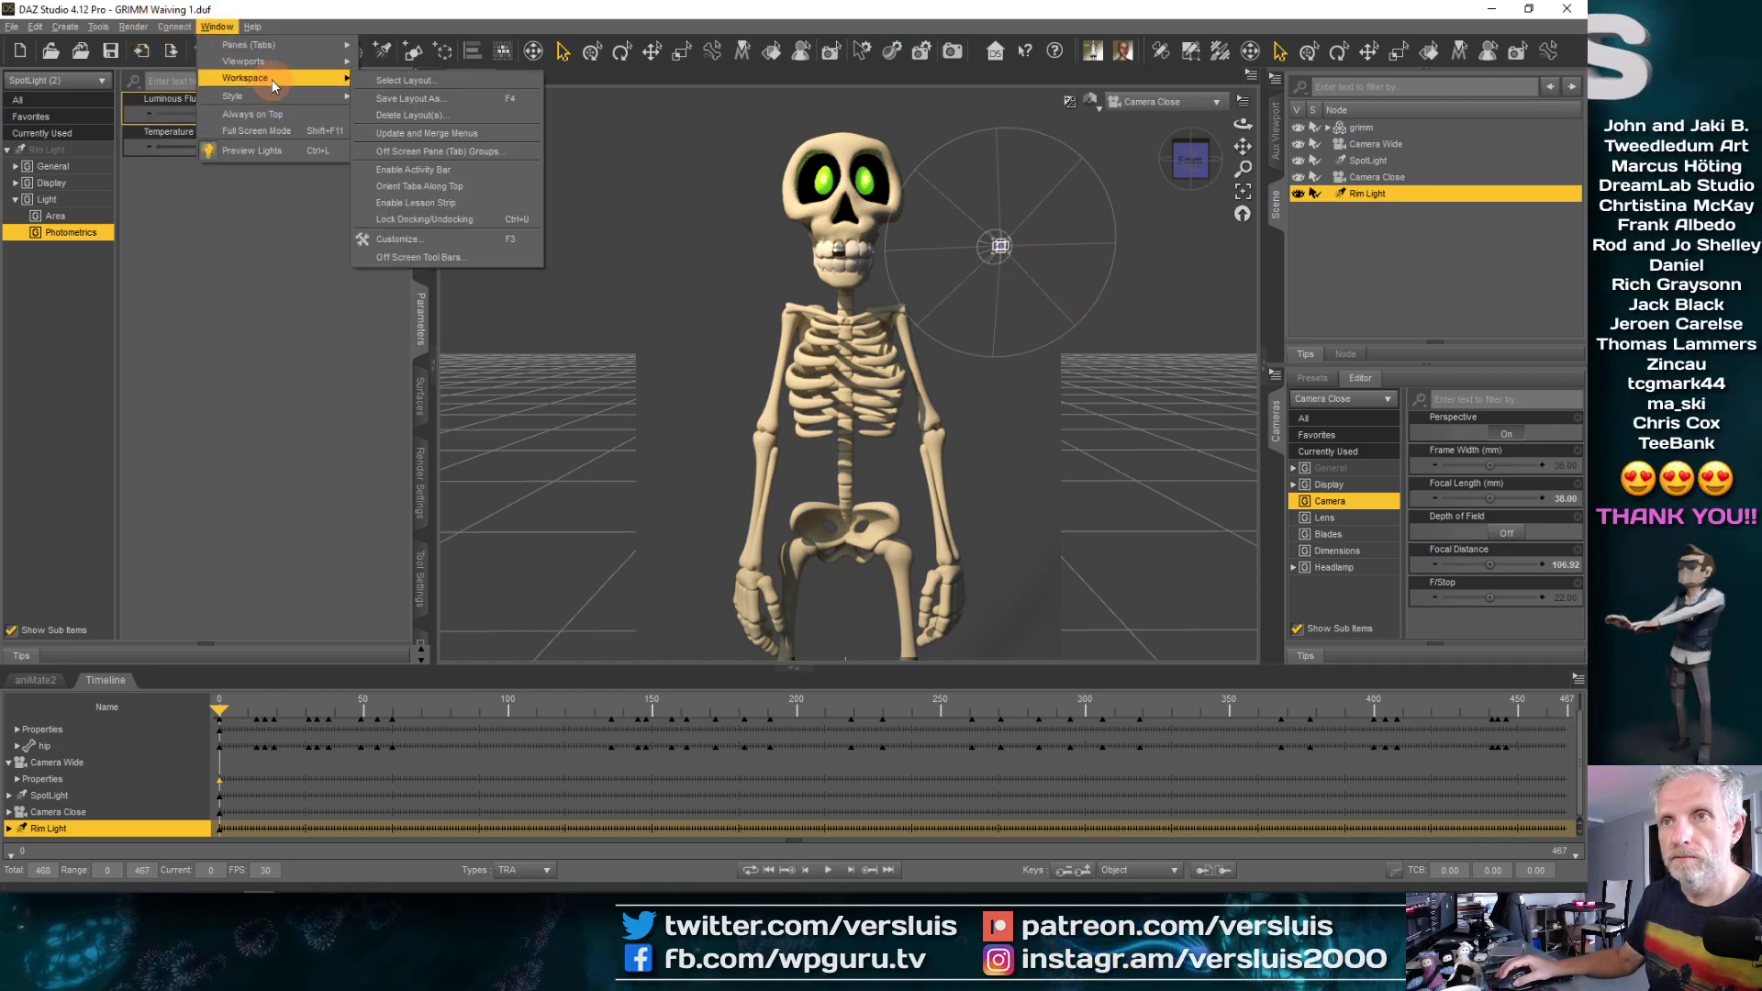
click(424, 90)
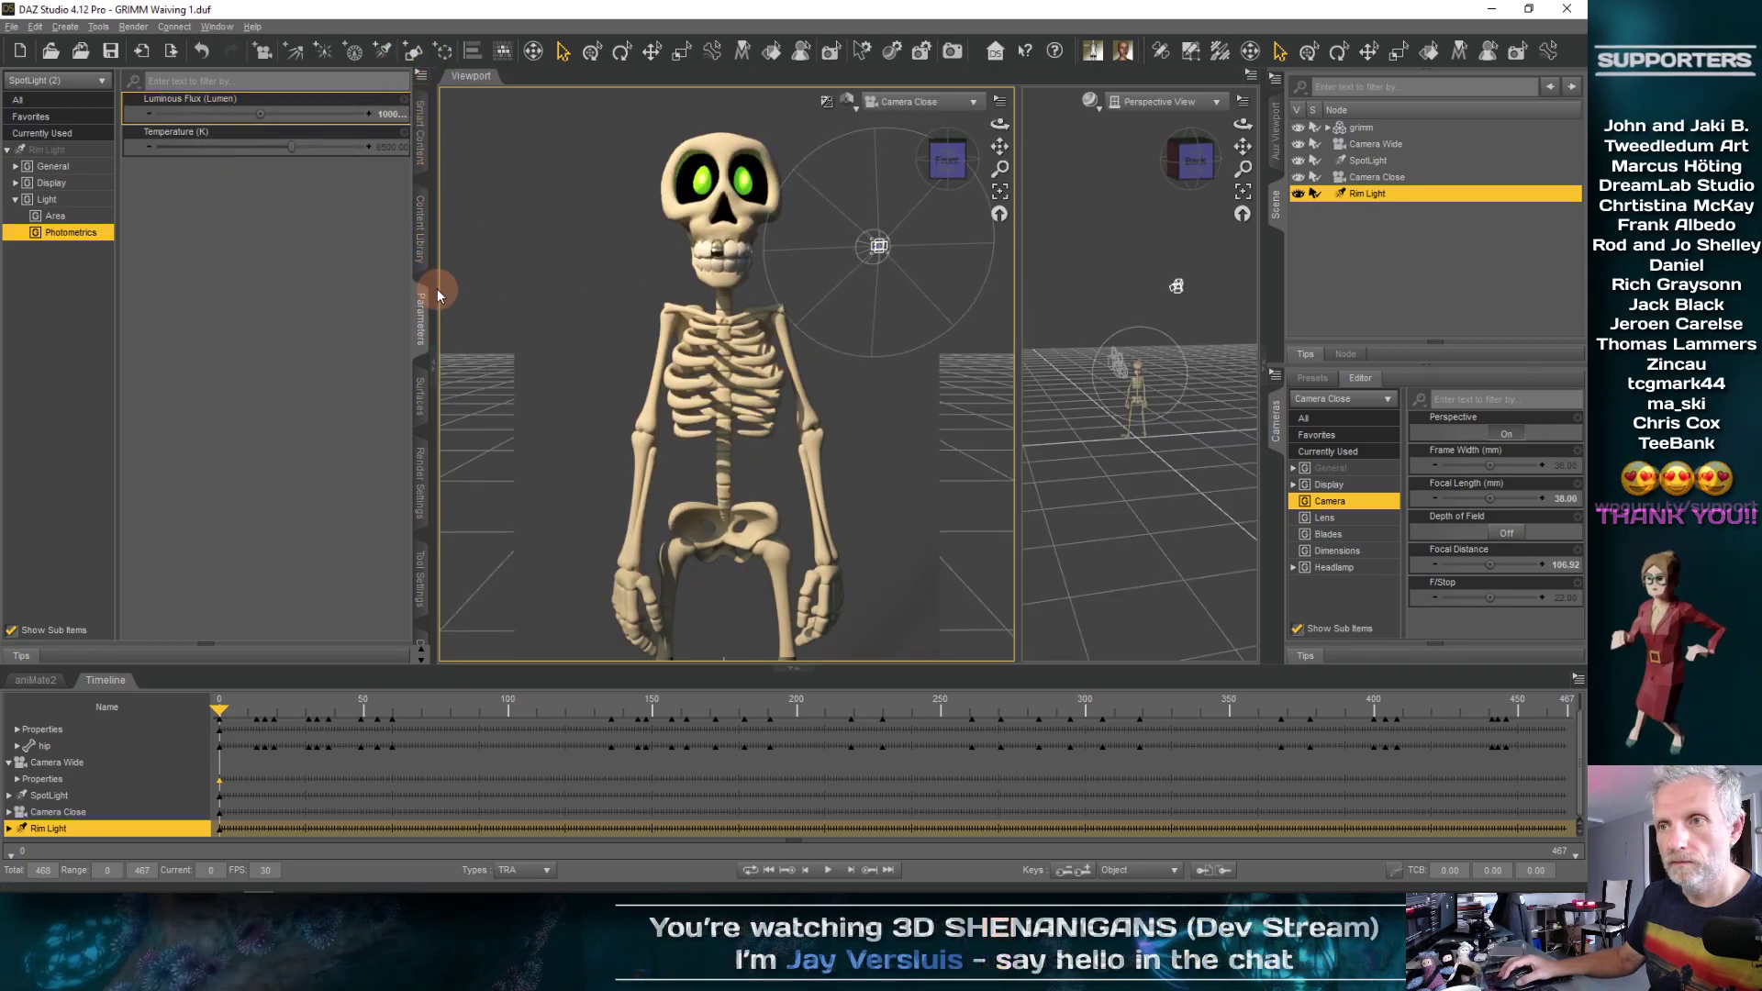
Enlarge the second view beside Camera Close and switch it from Perspective View to Rim Light
click(1156, 401)
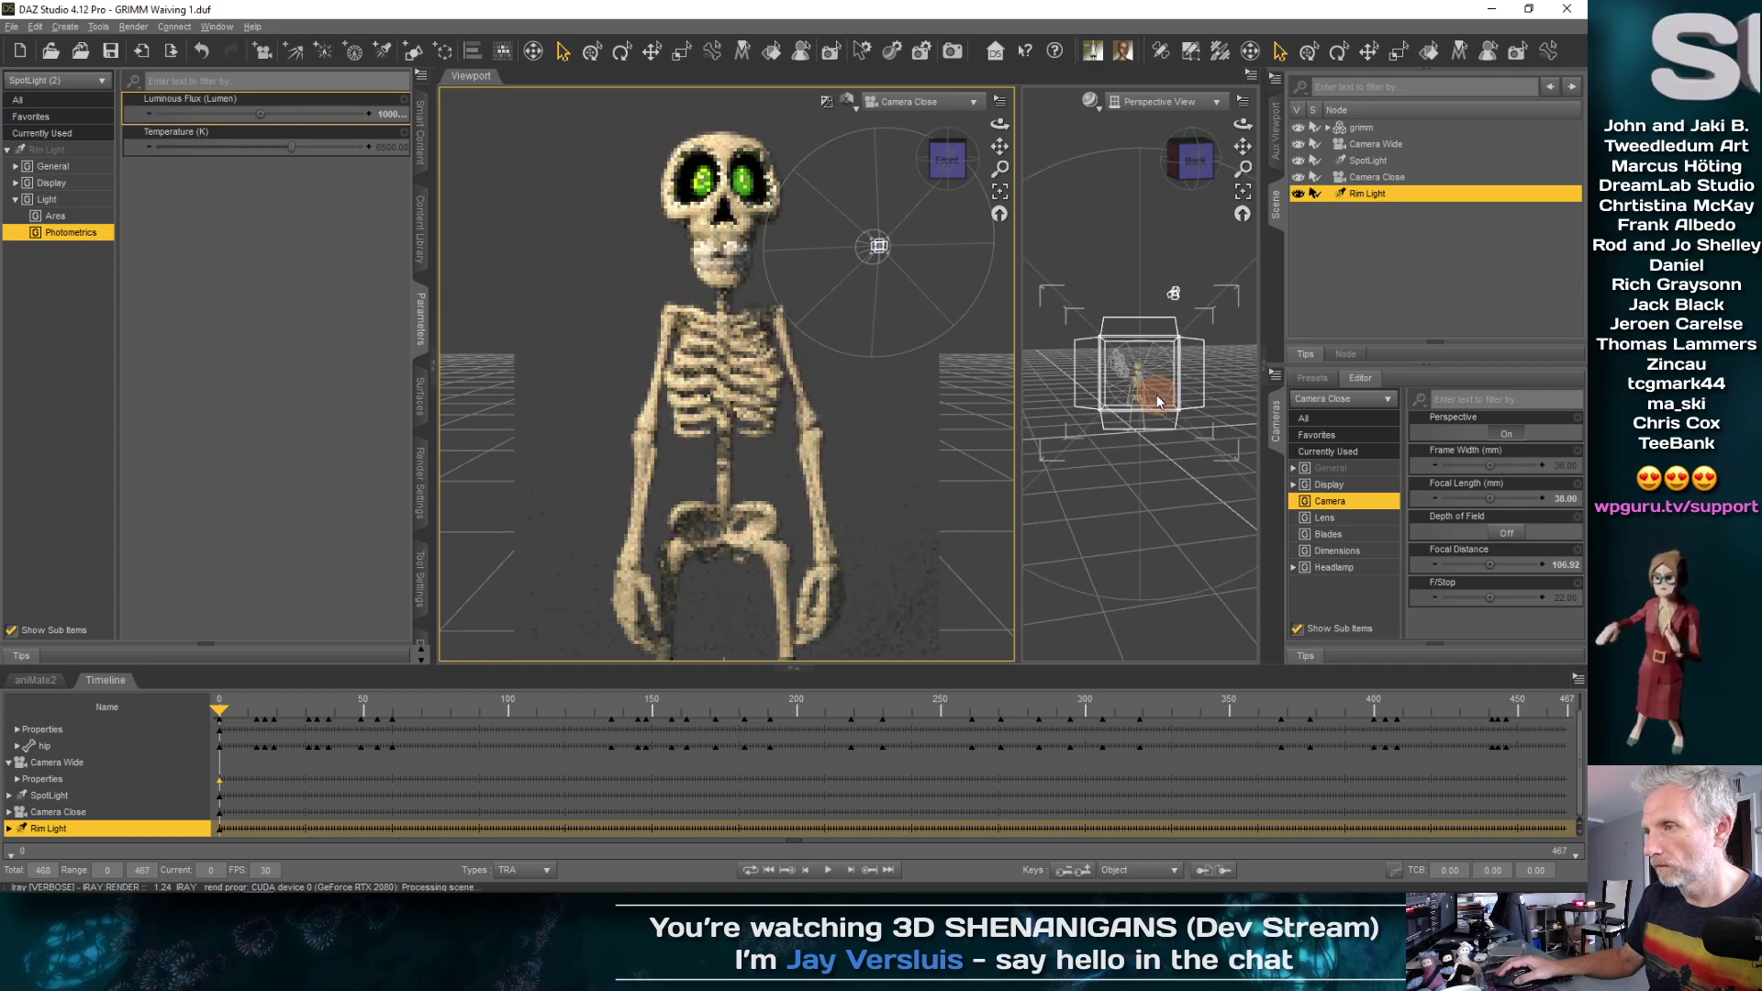
drag(1014, 388, 879, 388)
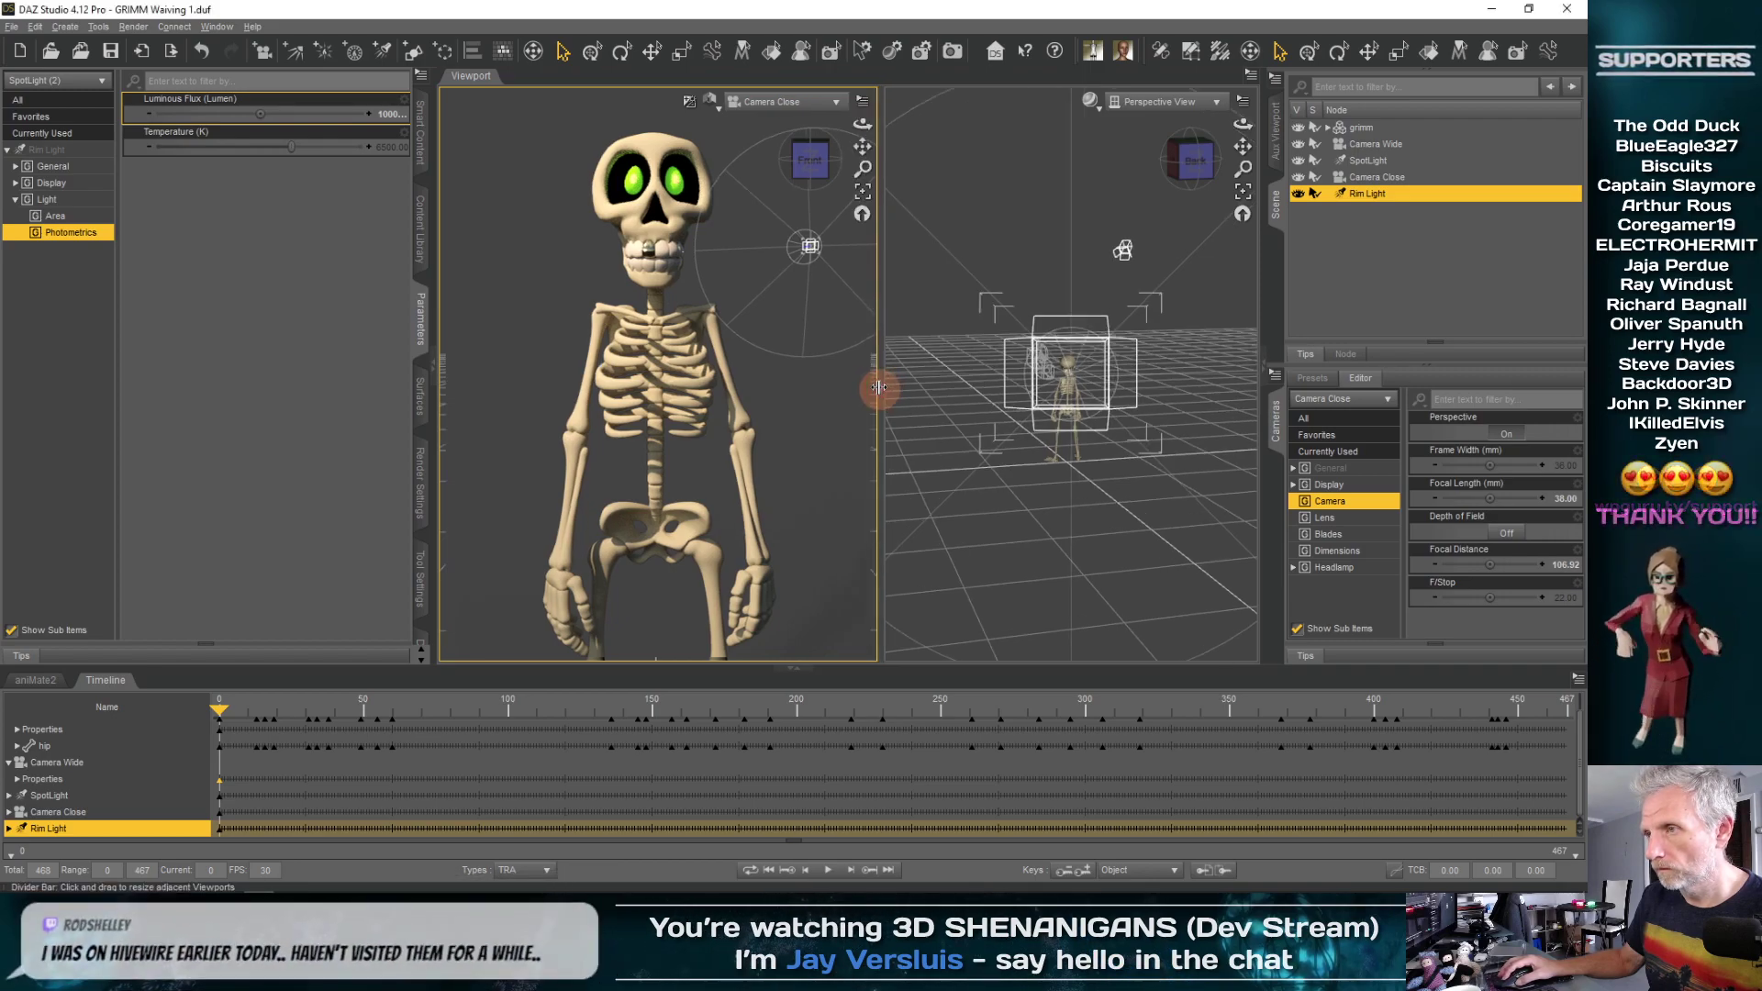
click(1196, 101)
click(1184, 294)
Orbit the Rim Light view so the light shines down on the skeleton from higher behind it
click(1155, 378)
drag(1153, 378, 1121, 444)
click(1102, 463)
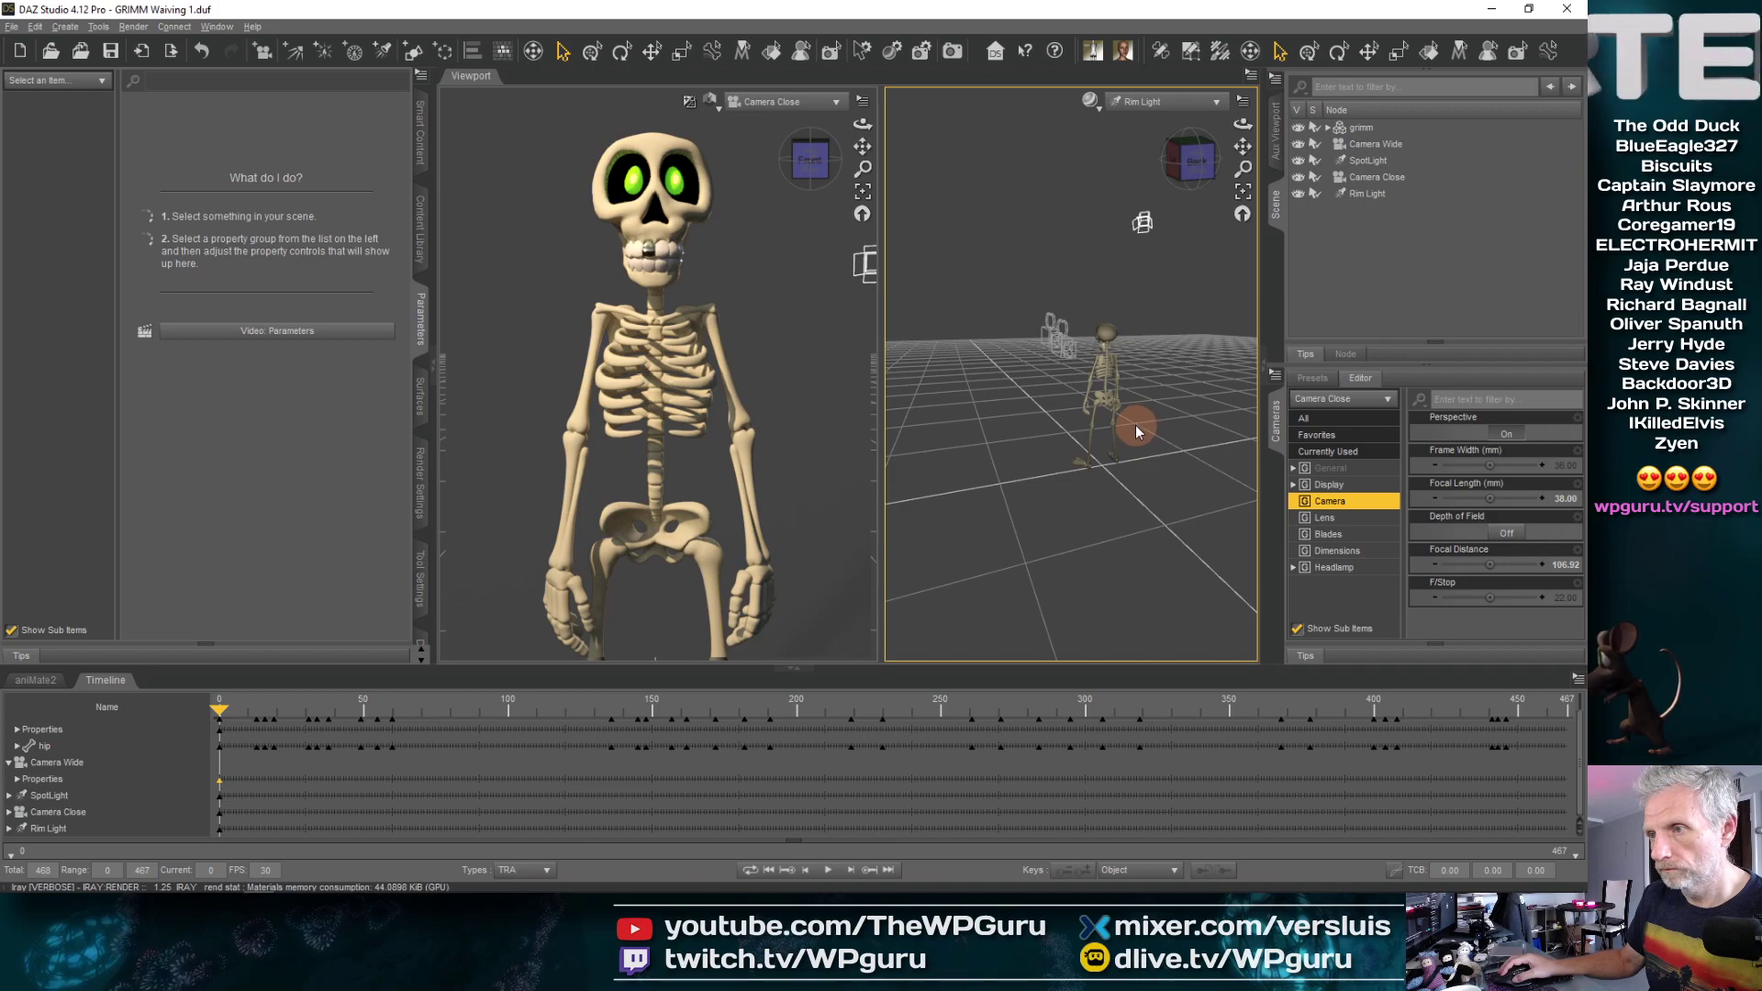
middle_drag(1134, 422, 1098, 394)
click(1103, 326)
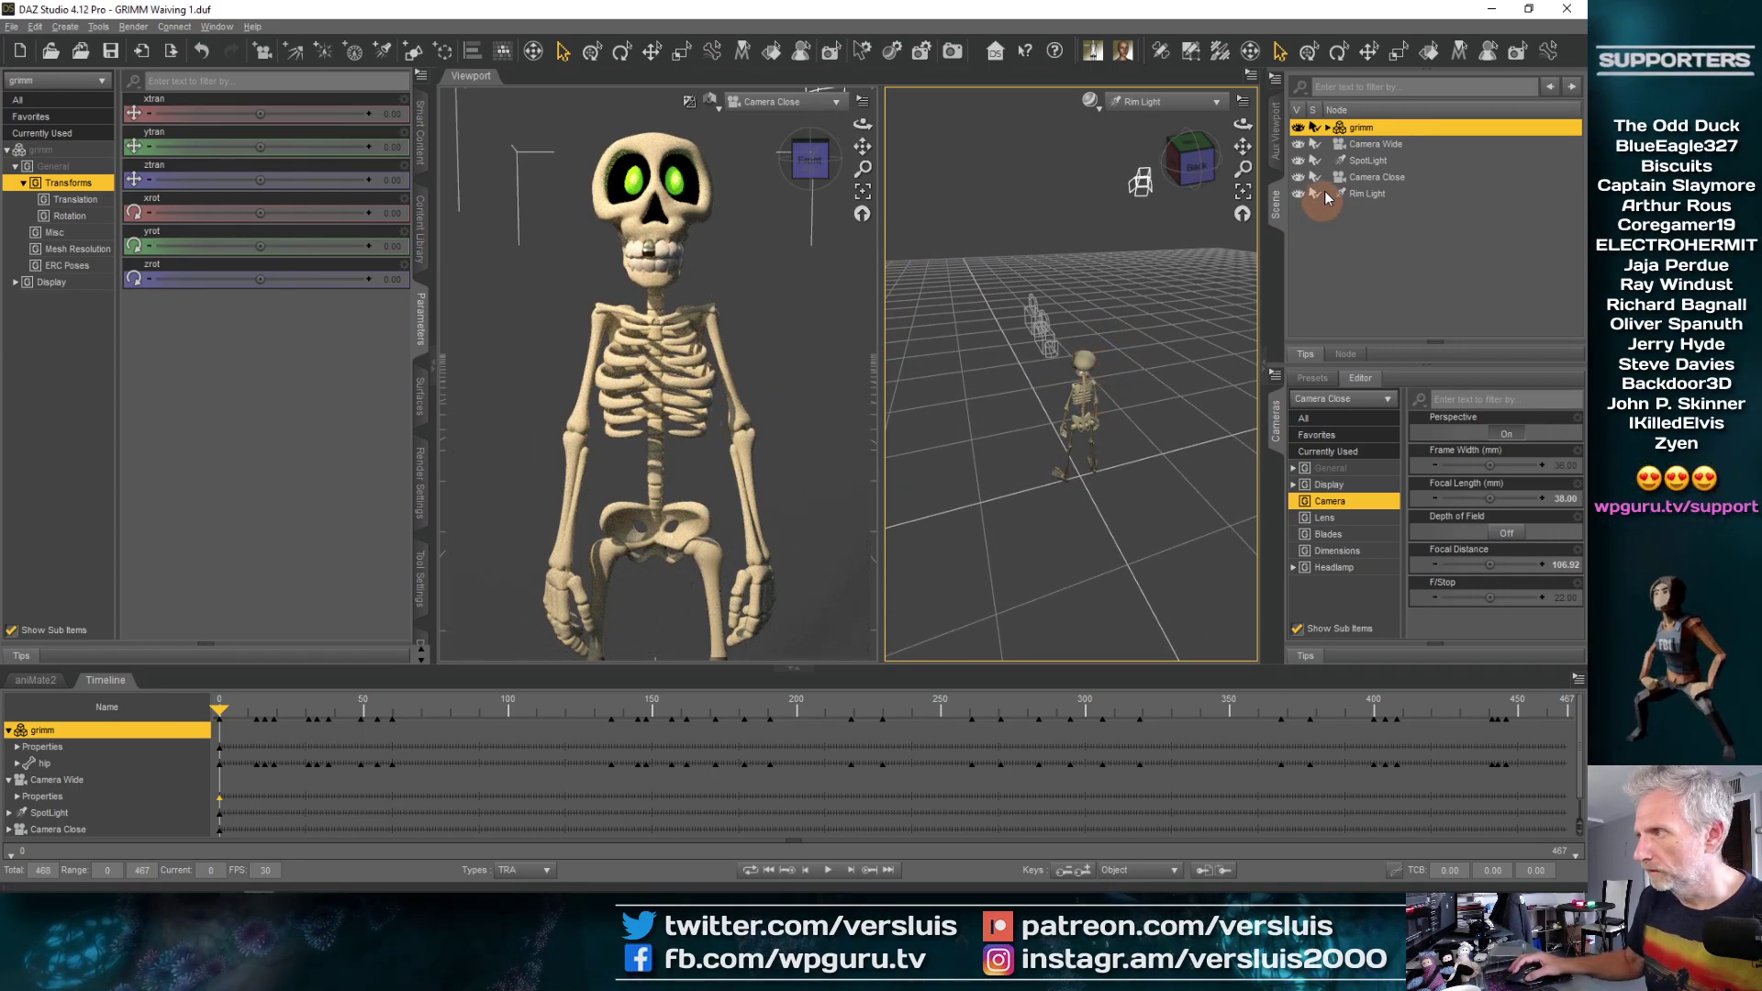
Select Rim Light in the scene and set its luminous flux to 200000 lumens
click(1410, 177)
click(1370, 194)
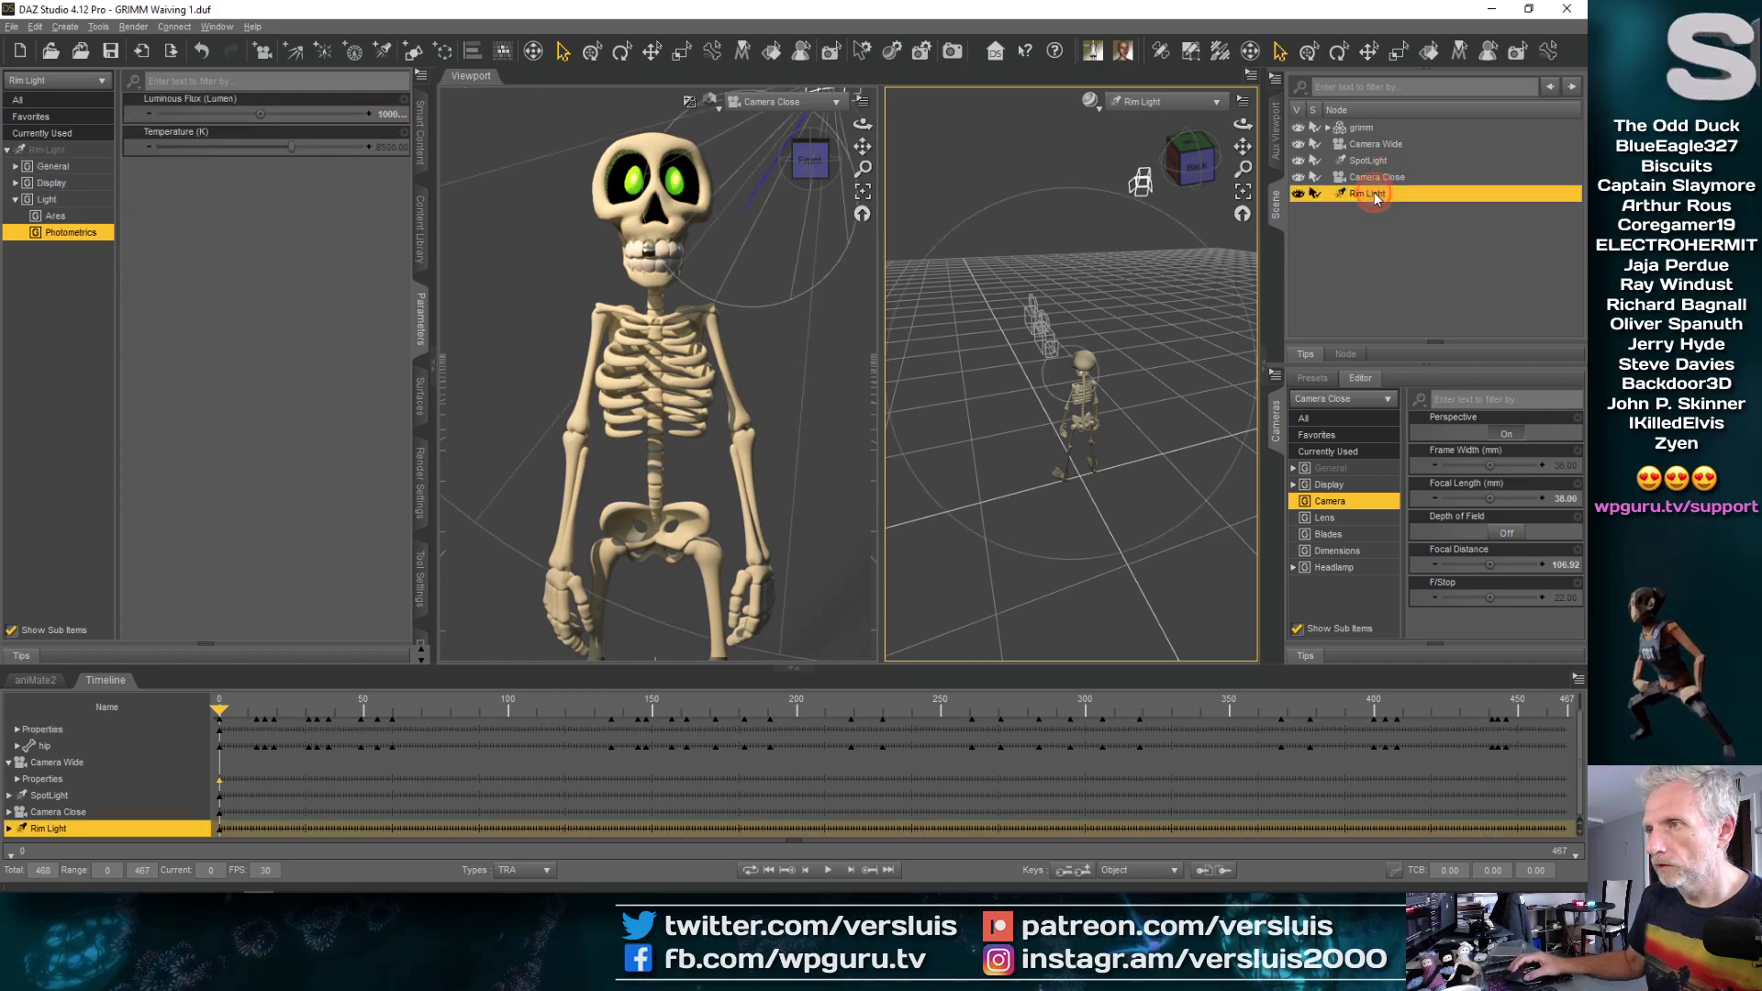
double_click(380, 123)
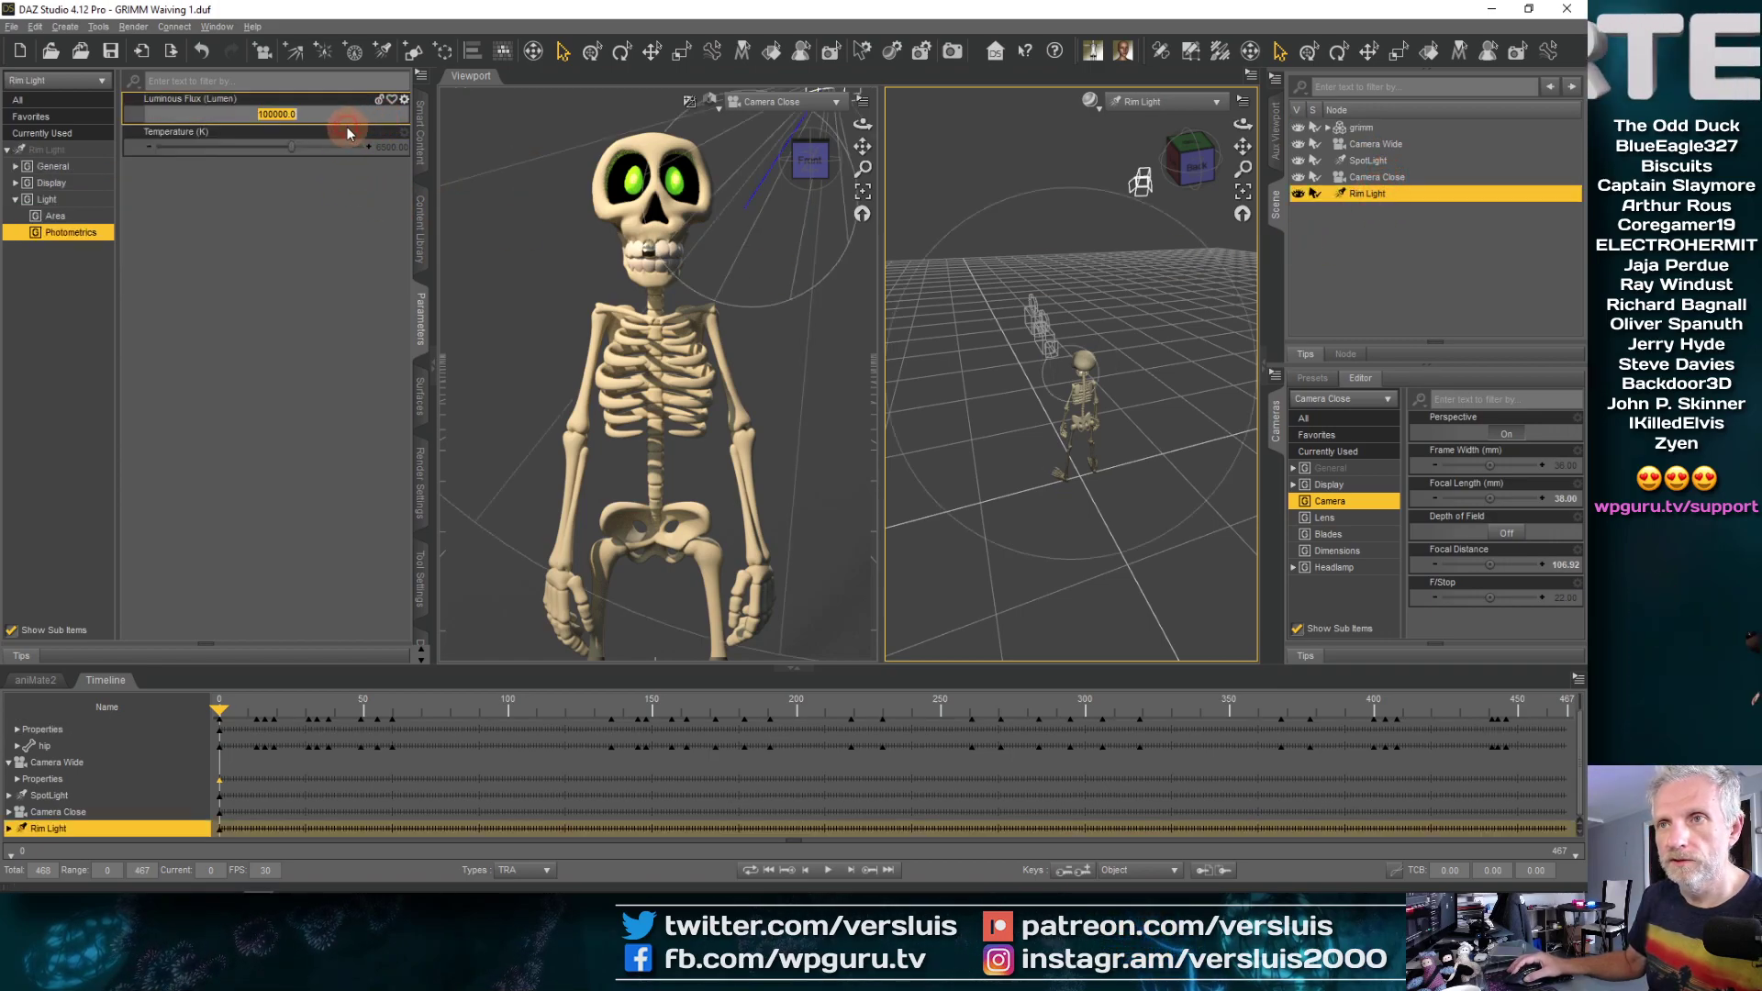
click(143, 155)
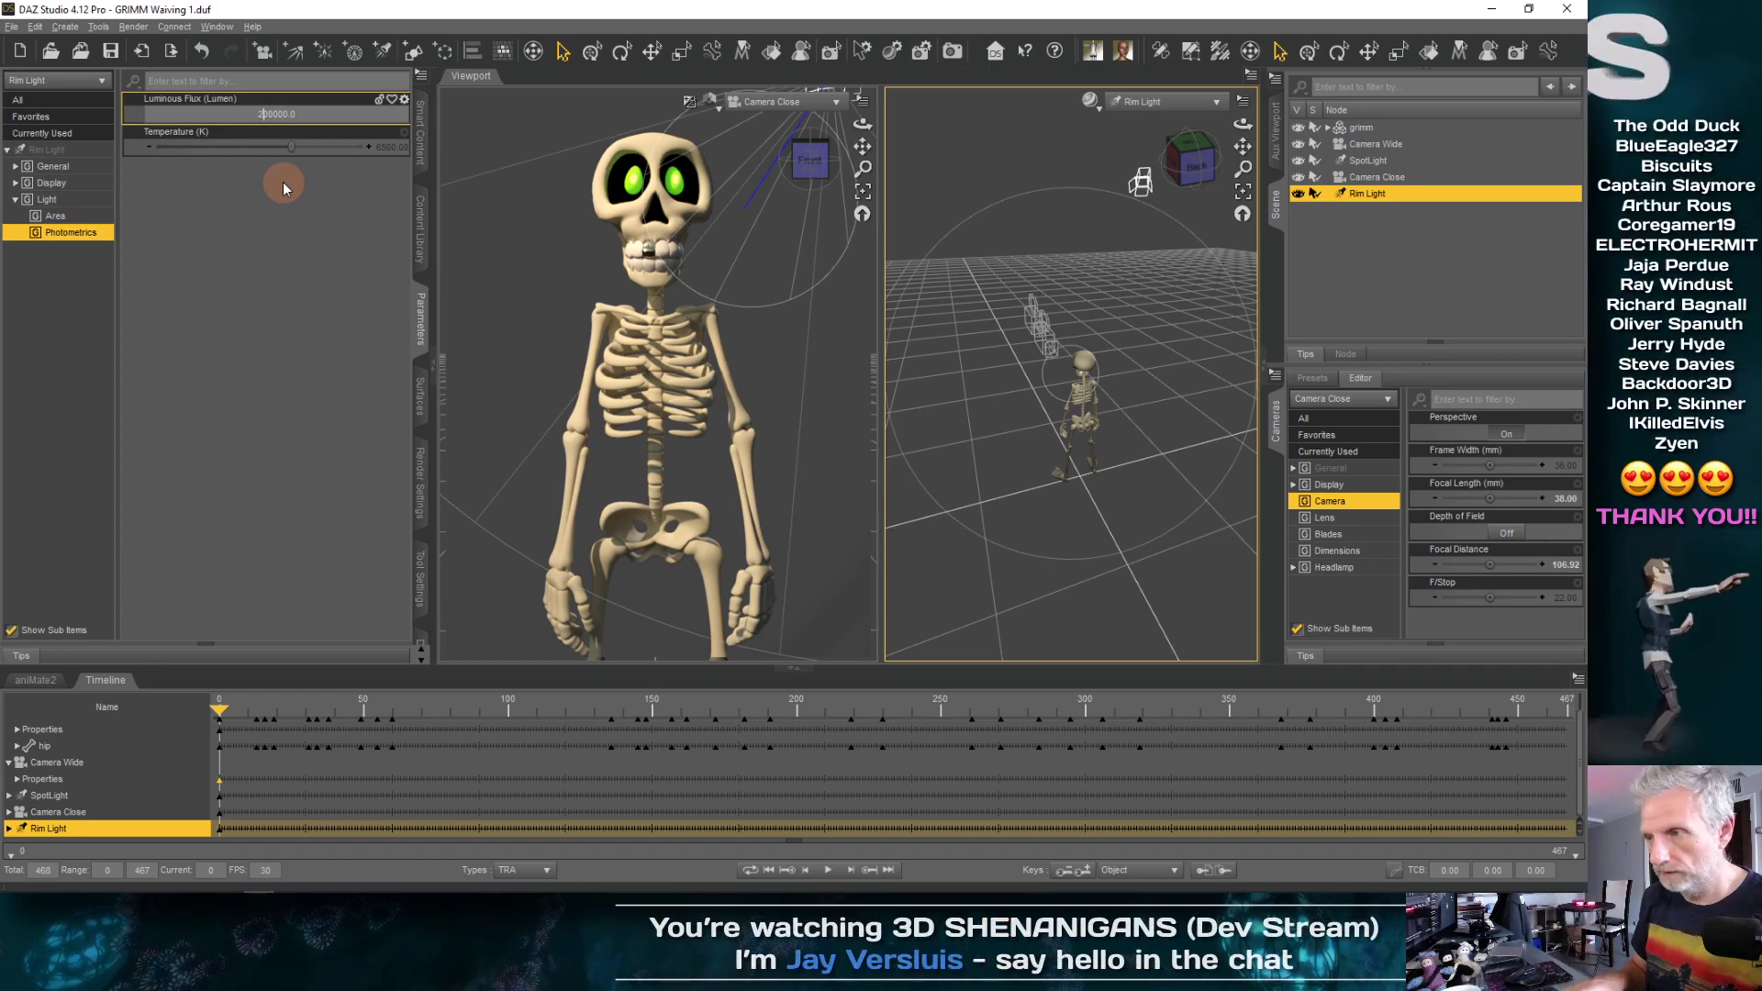
key(Return)
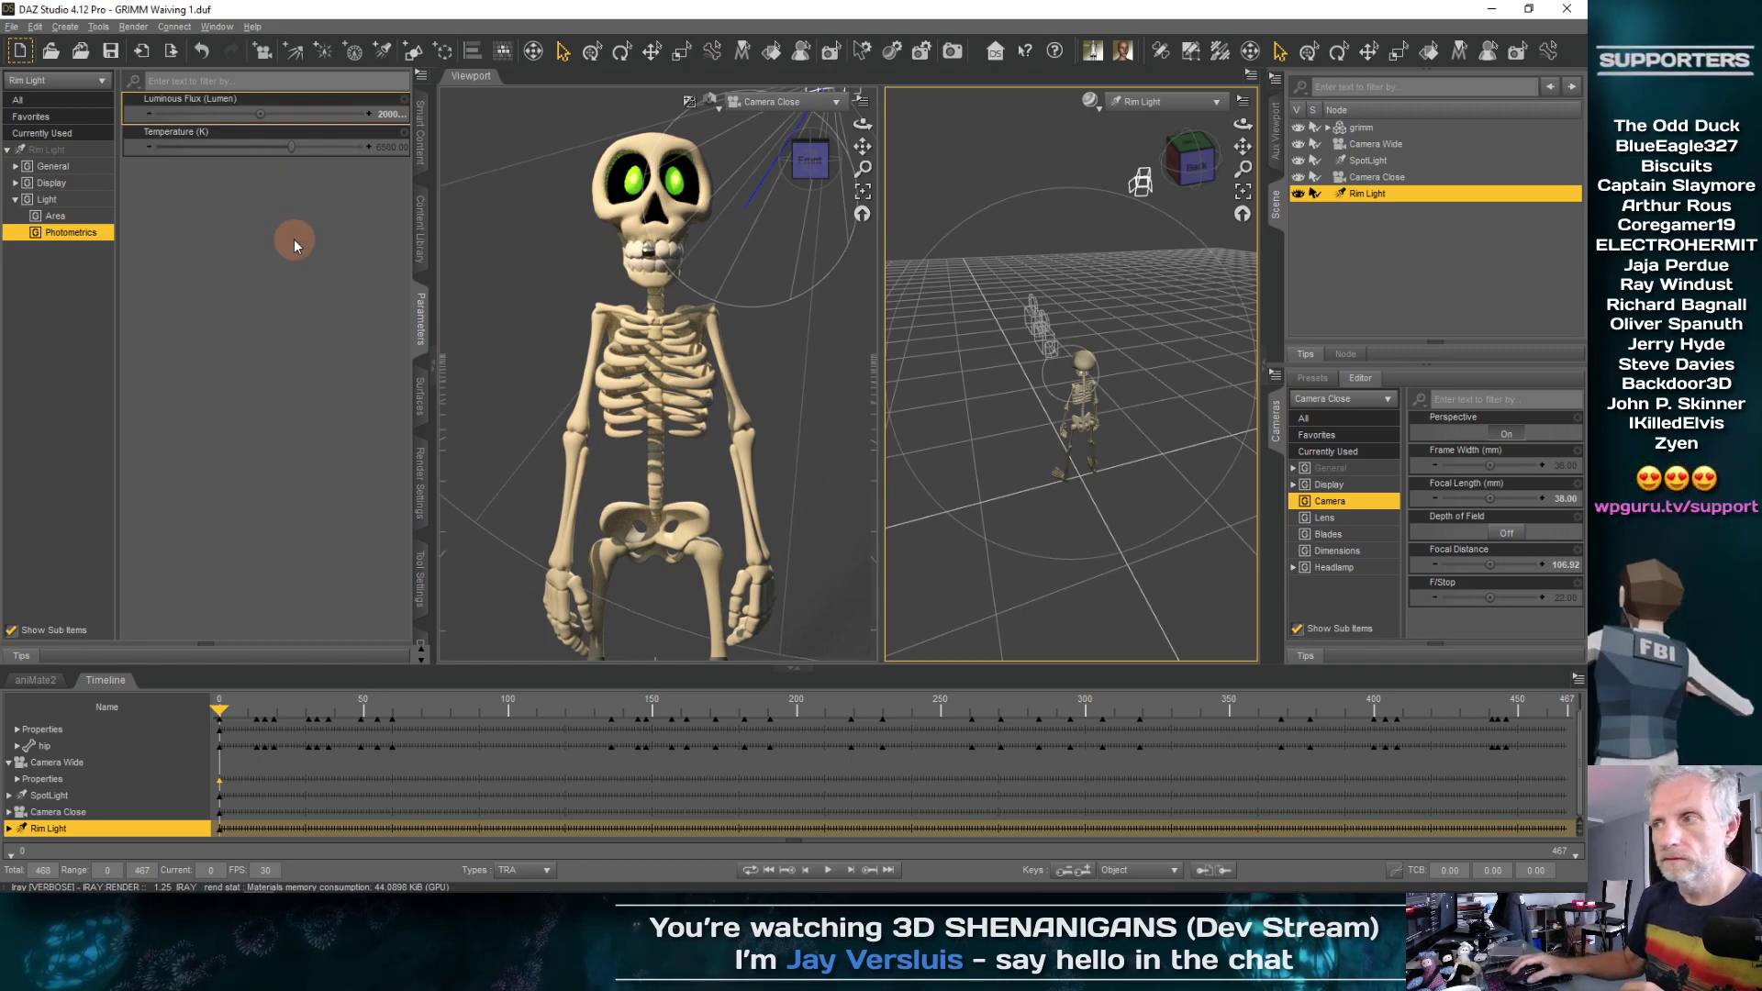
Raise the Rim Light's luminous flux to 2000000 lumens
click(384, 115)
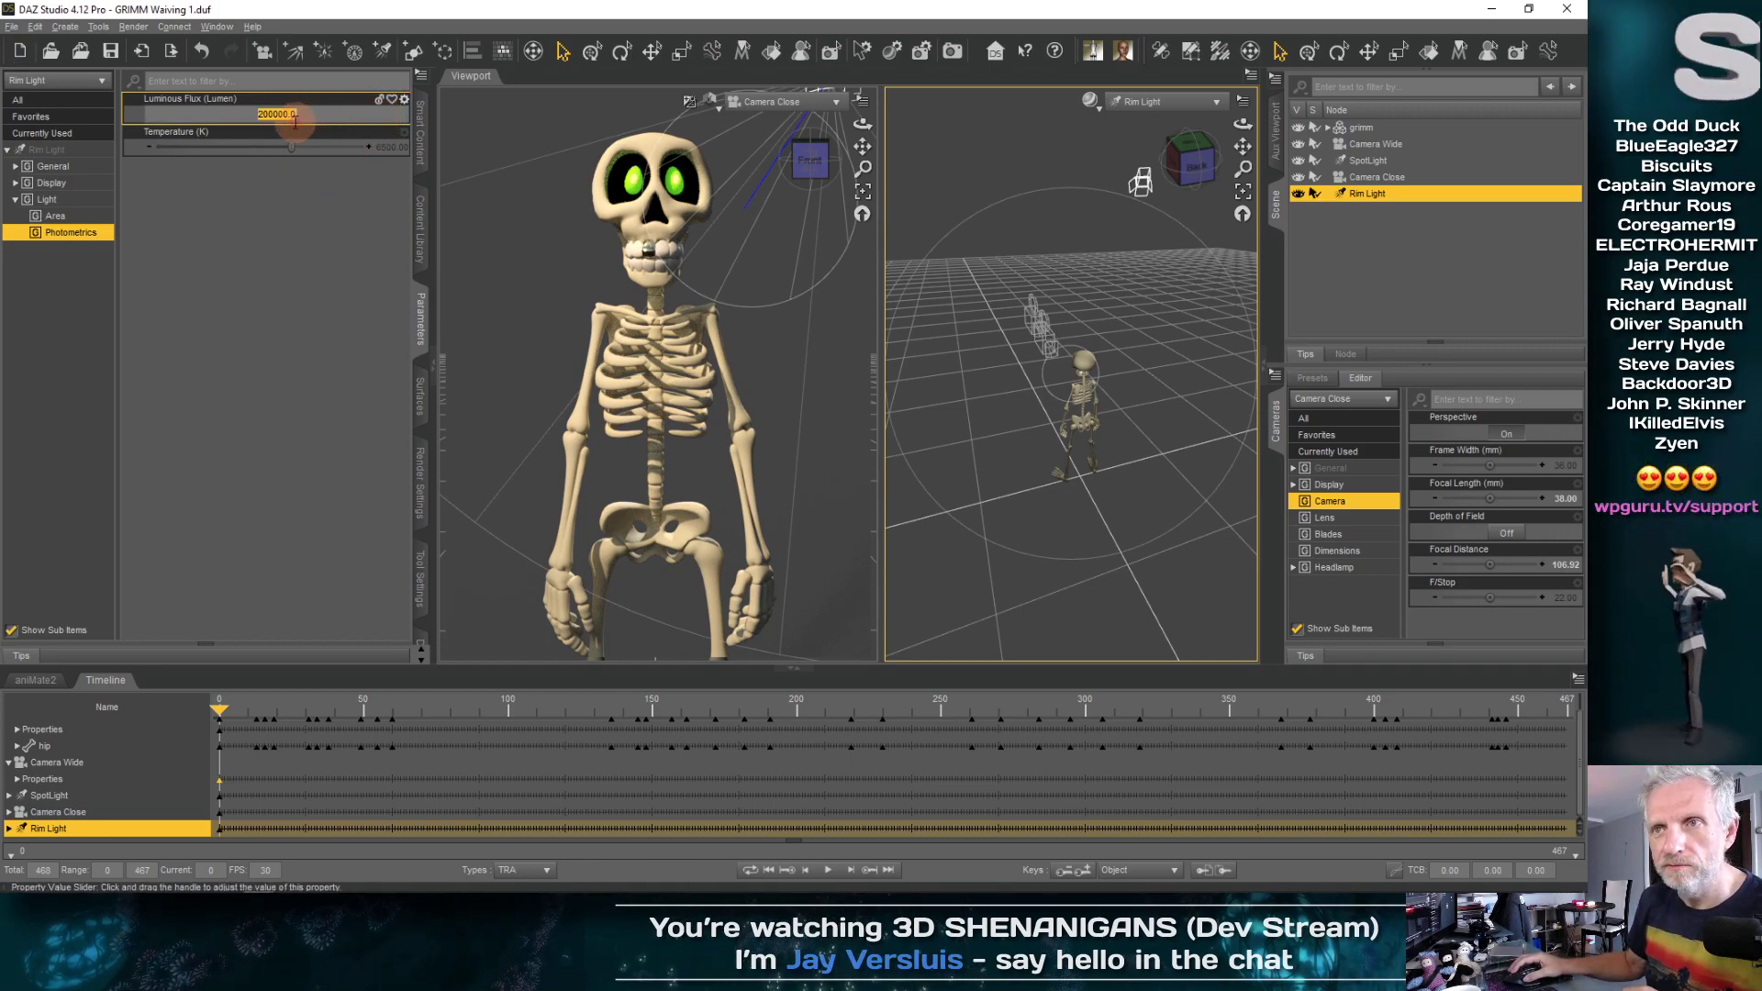
click(309, 115)
key(BackSpace)
key(BackSpace)
text(0)
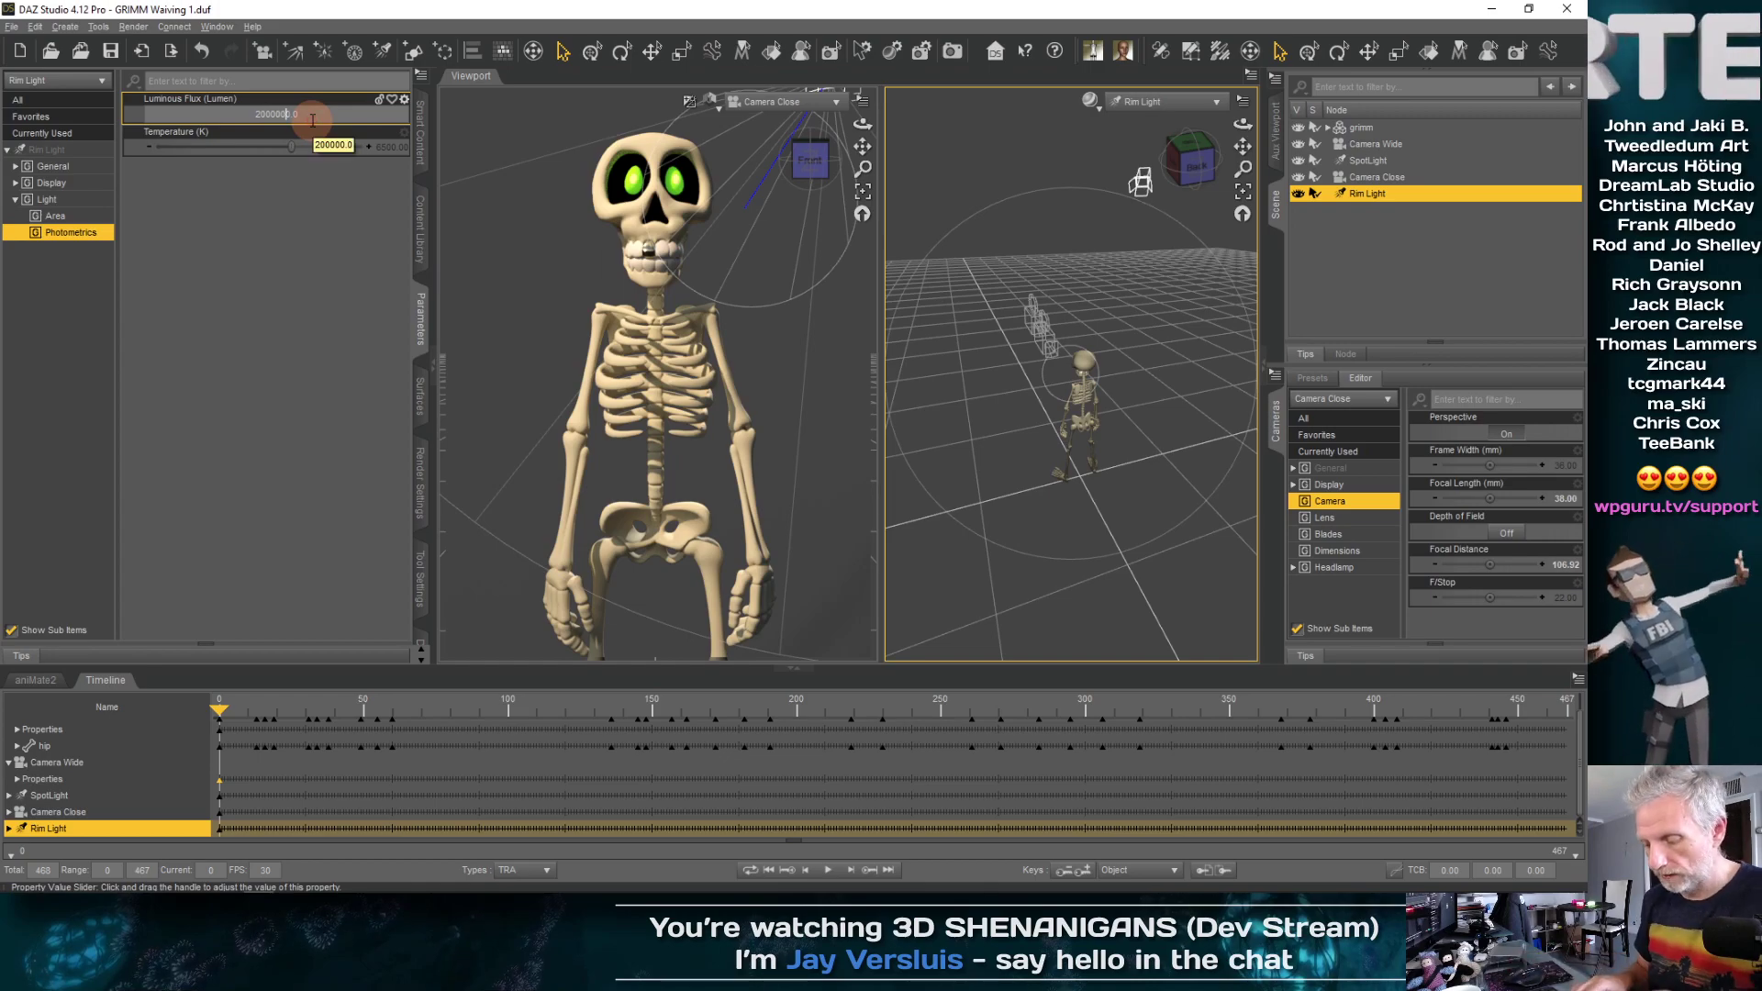
key(Return)
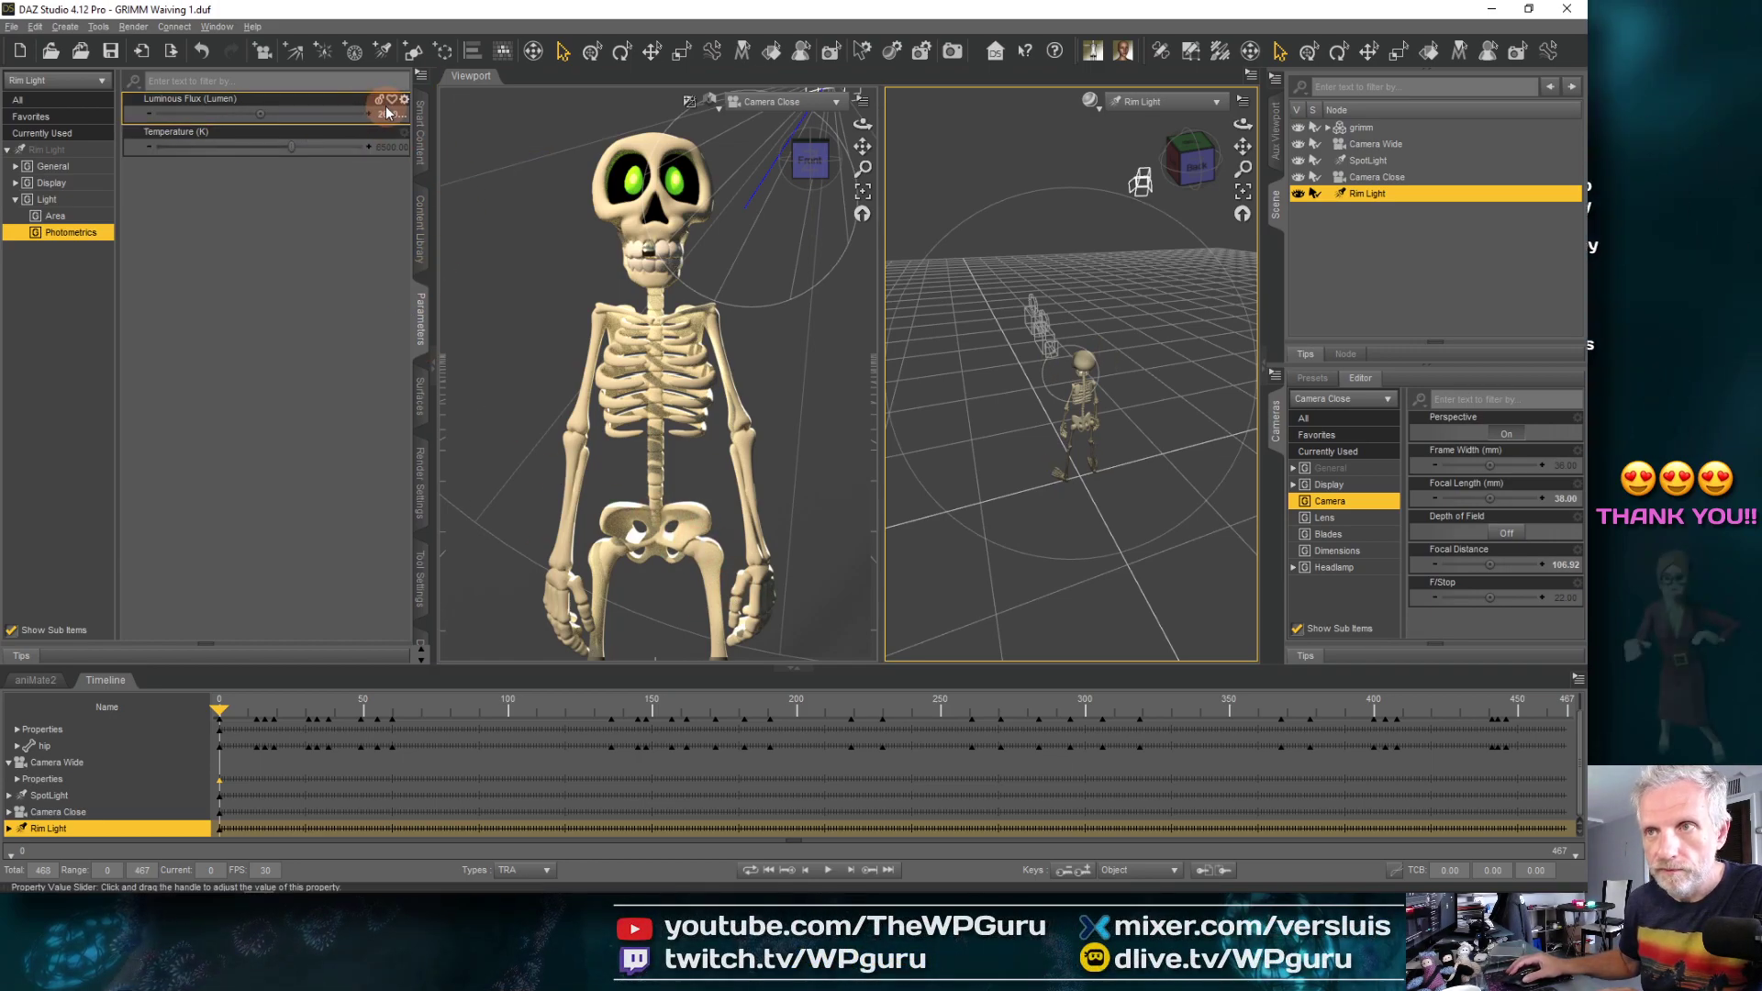
Set the Rim Light's luminous flux to 1000000 lumens
click(290, 113)
key(Return)
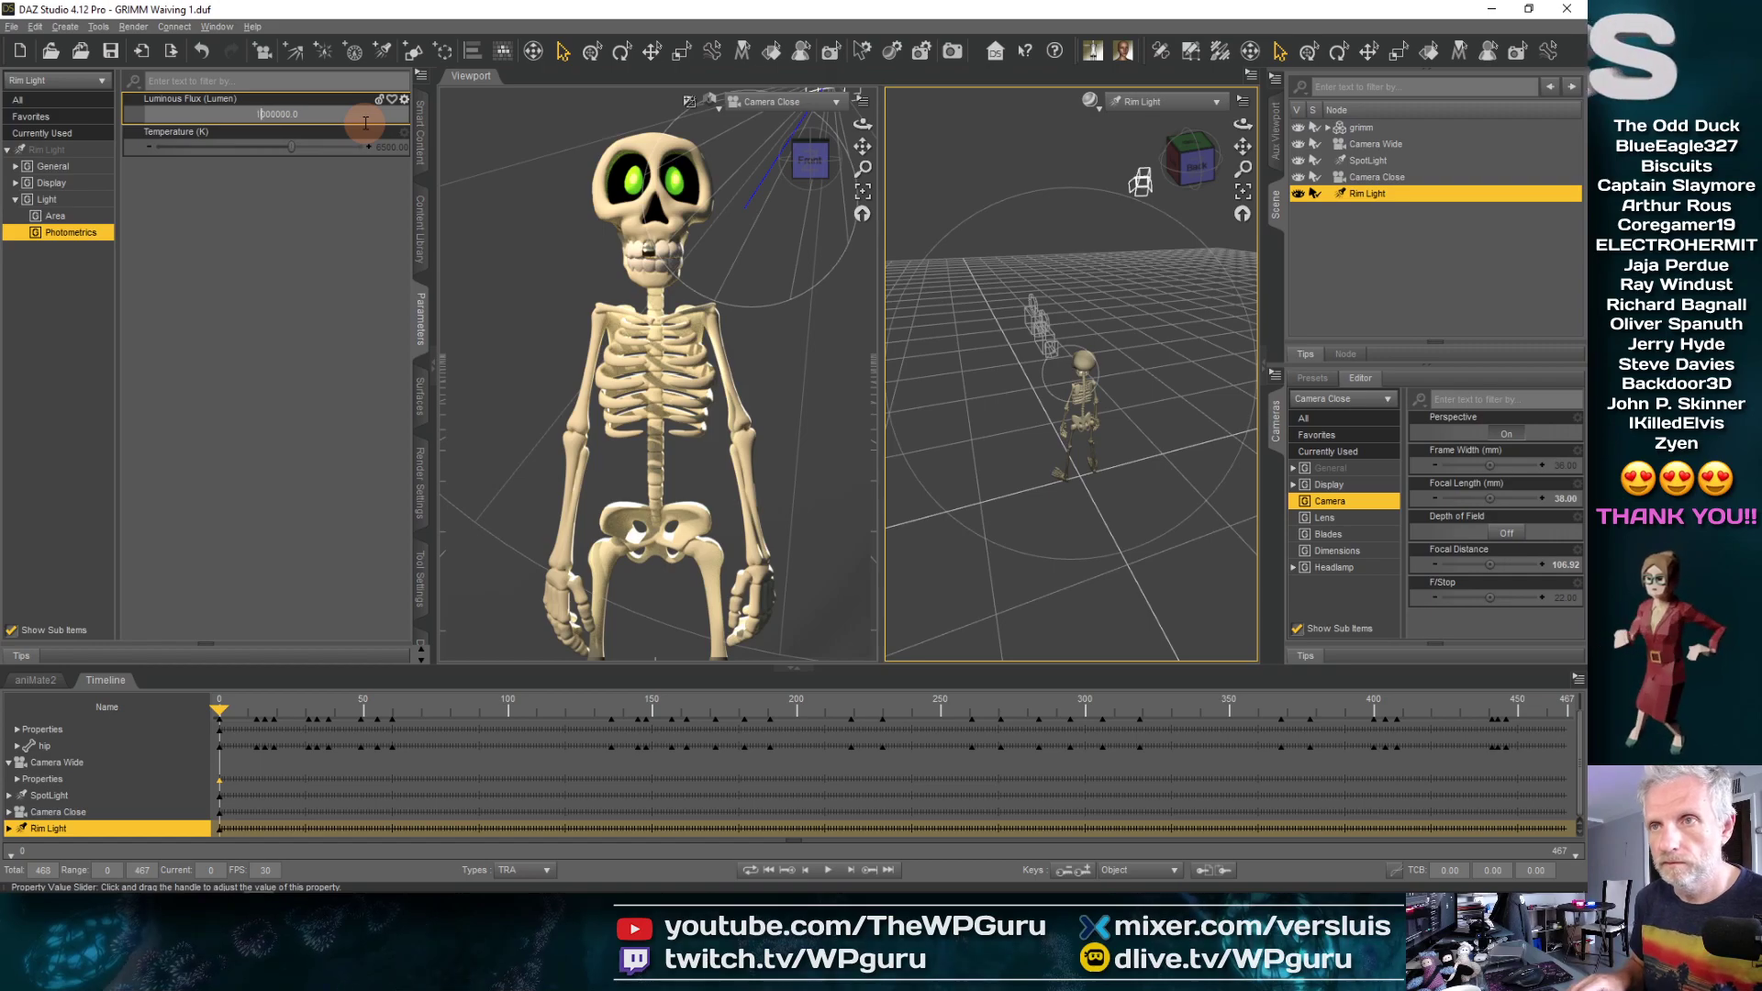
text(1)
key(Return)
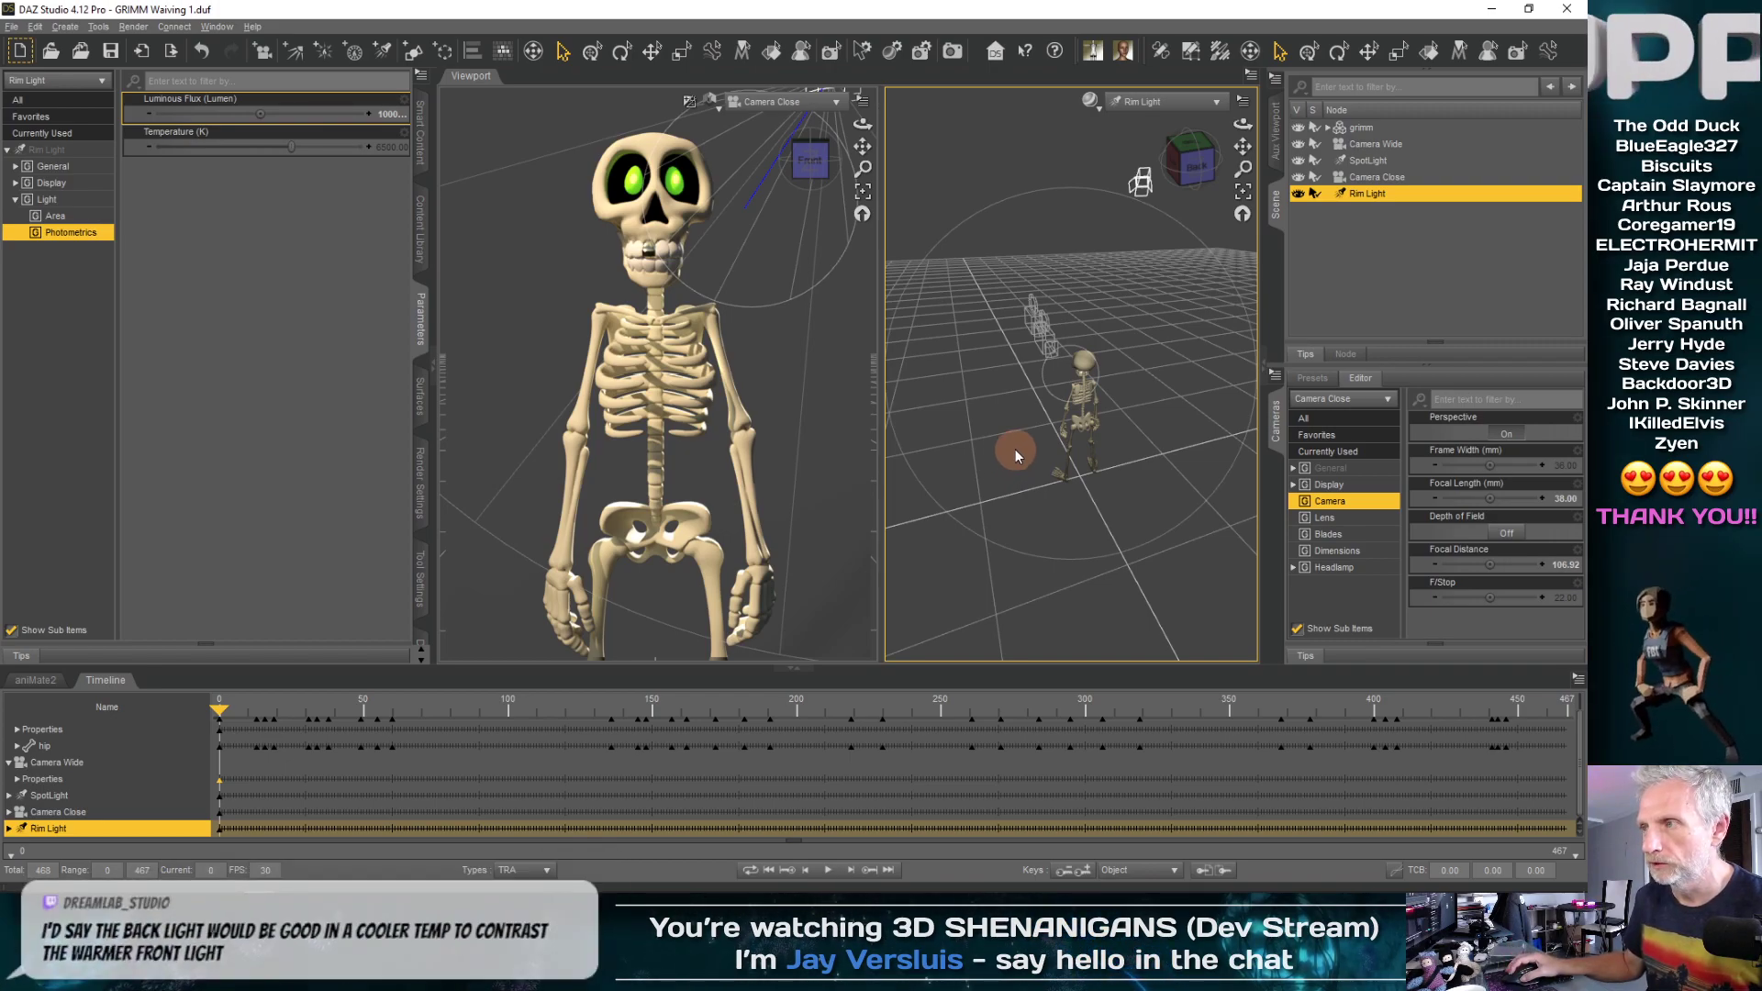
Move Rim Light closer to the skeleton through its view and set its luminous flux to 500000 lumens
middle_drag(1016, 449, 1015, 451)
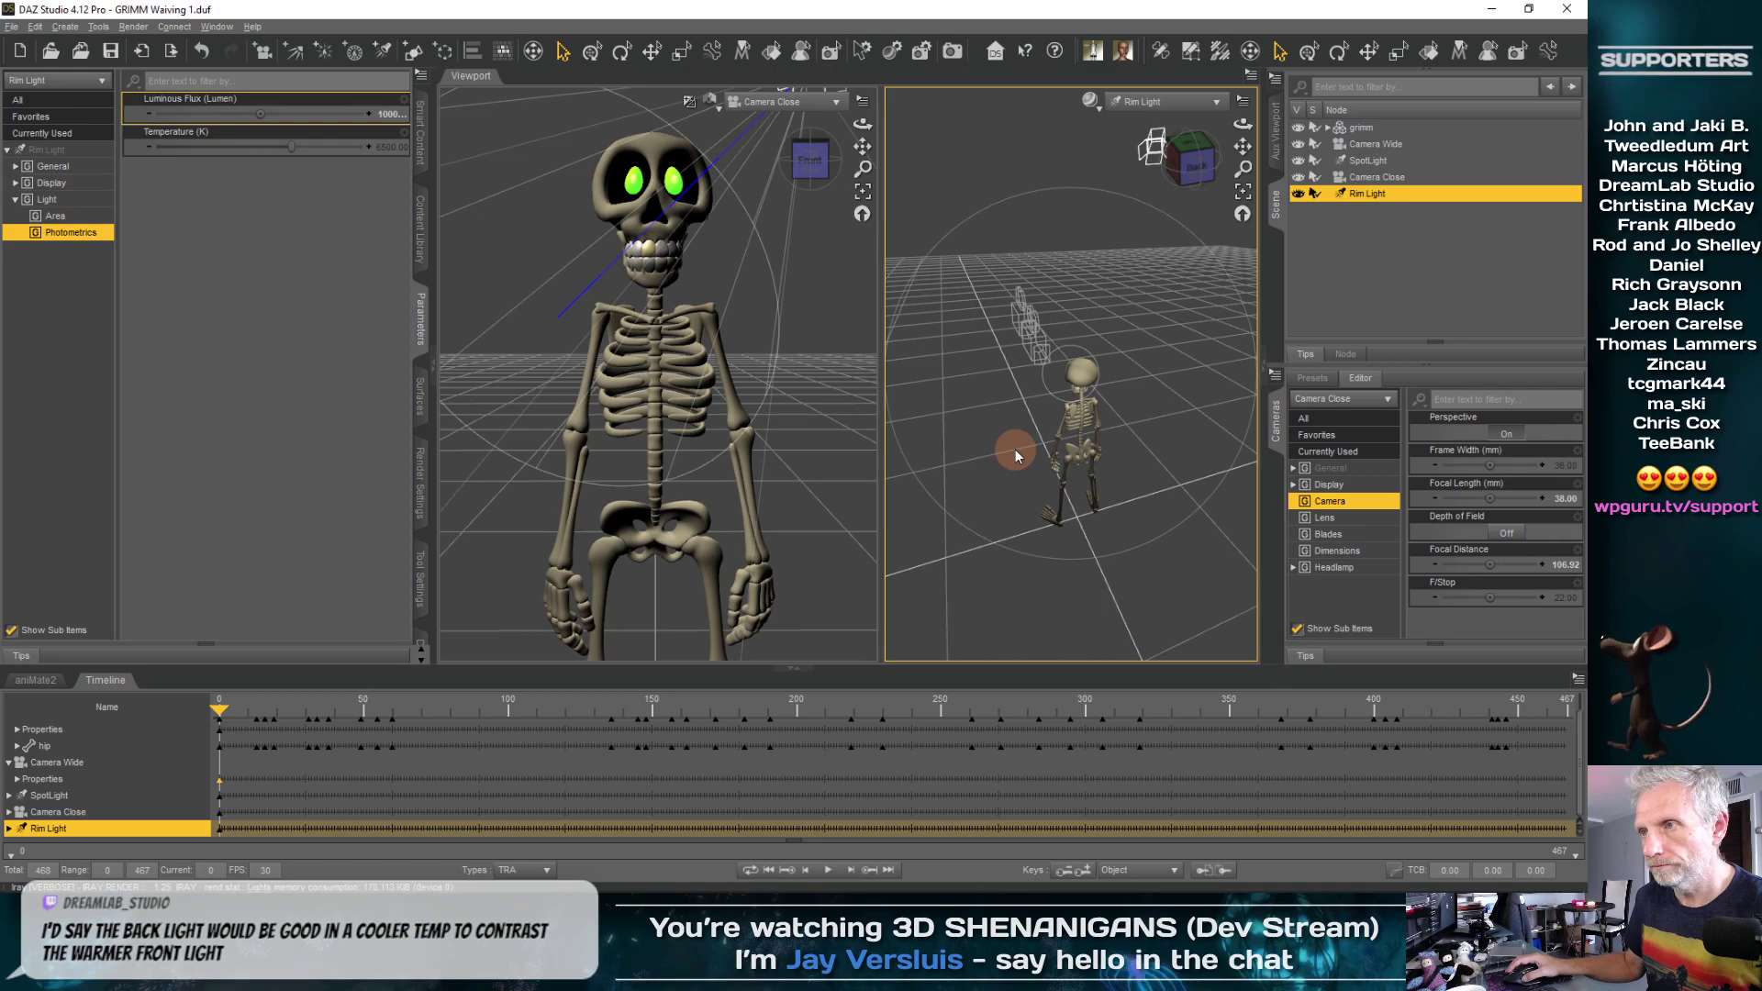
click(382, 132)
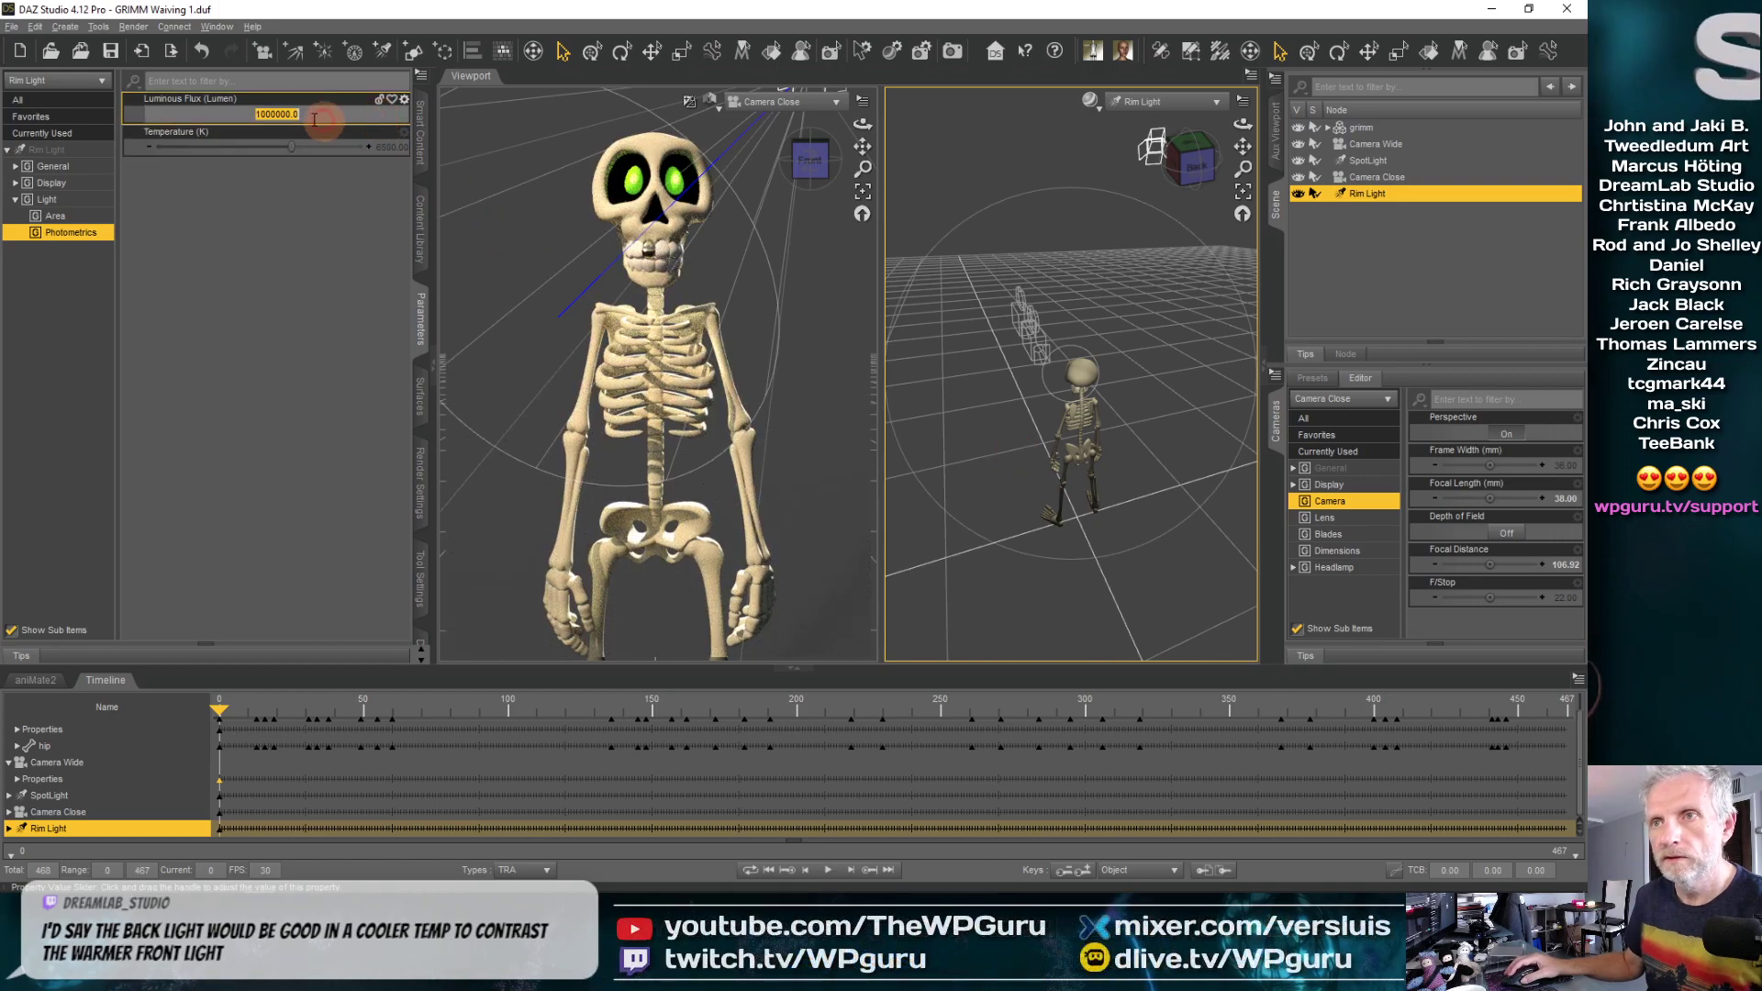
click(275, 114)
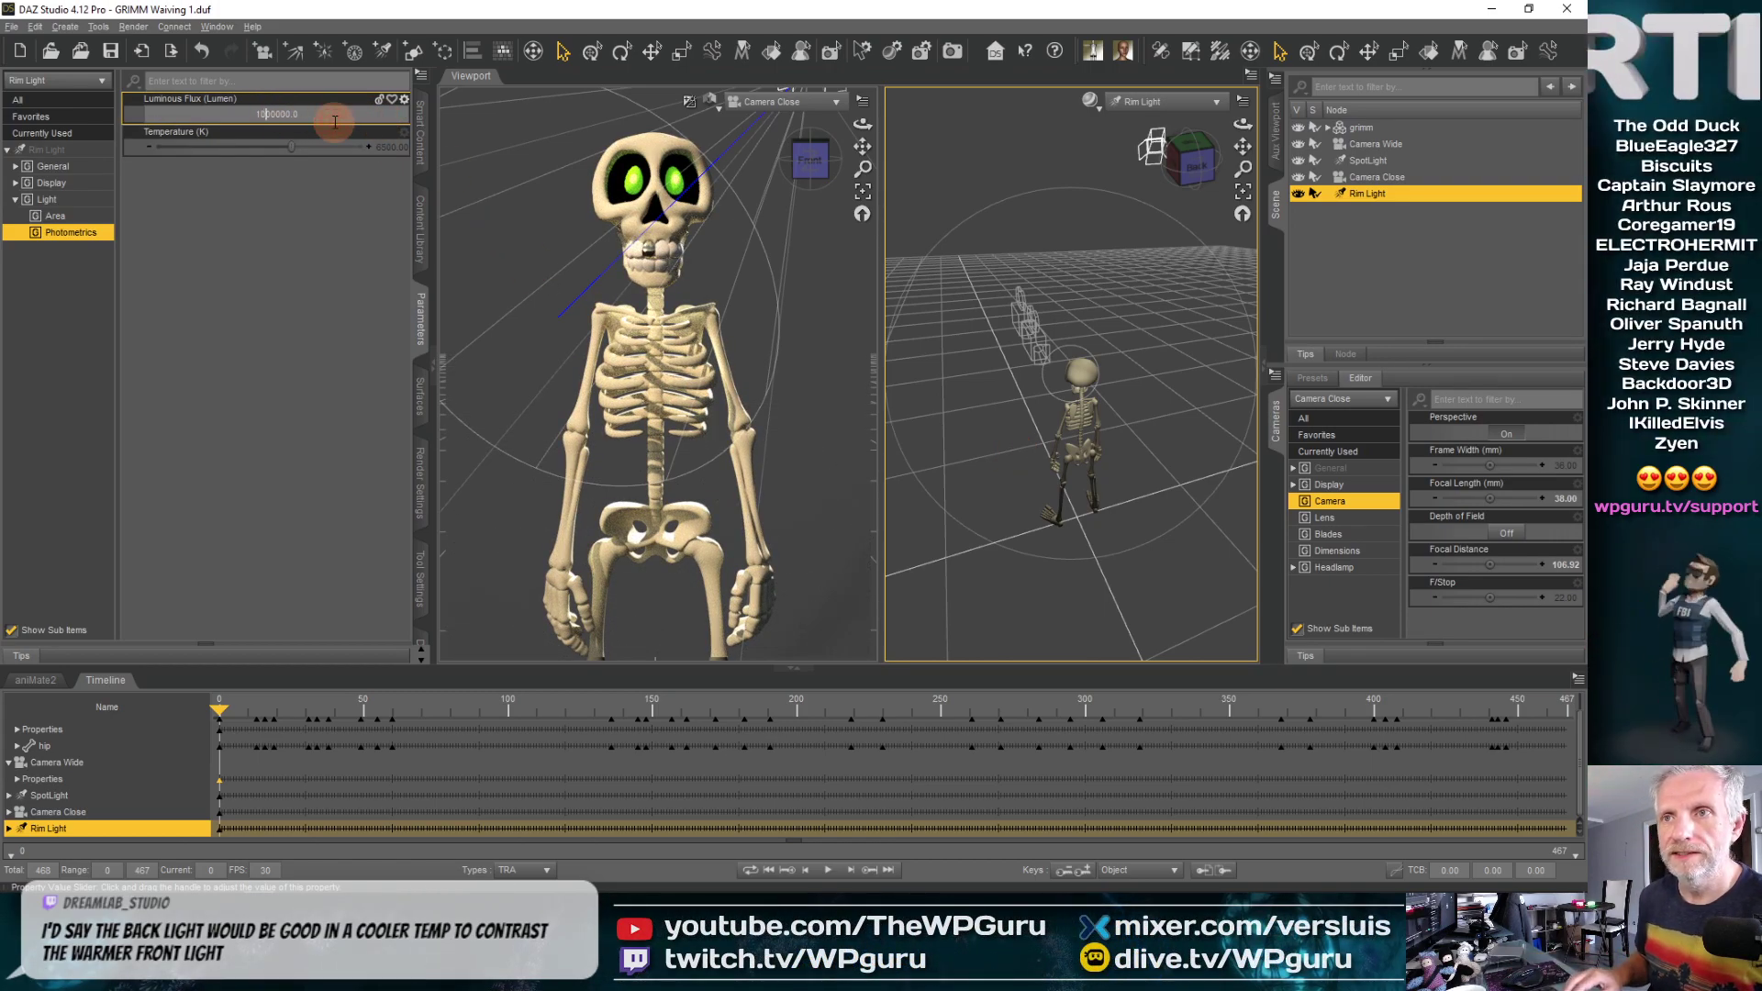
key(BackSpace)
key(BackSpace)
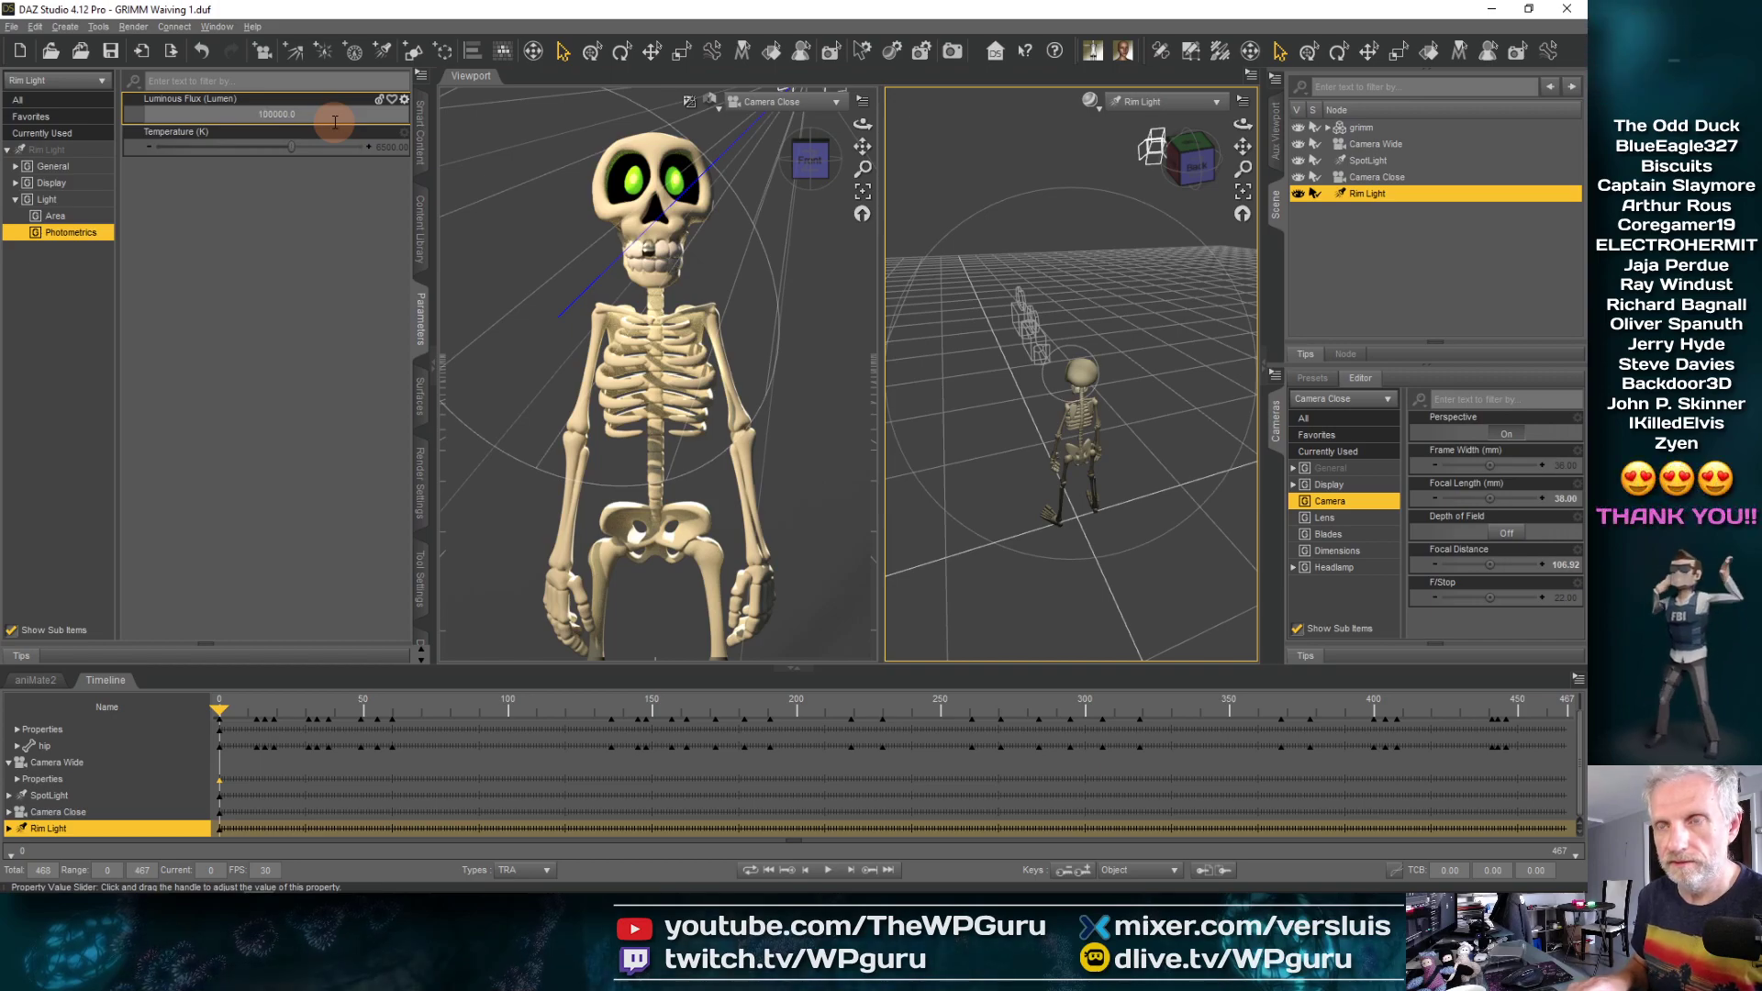
text(5)
key(Return)
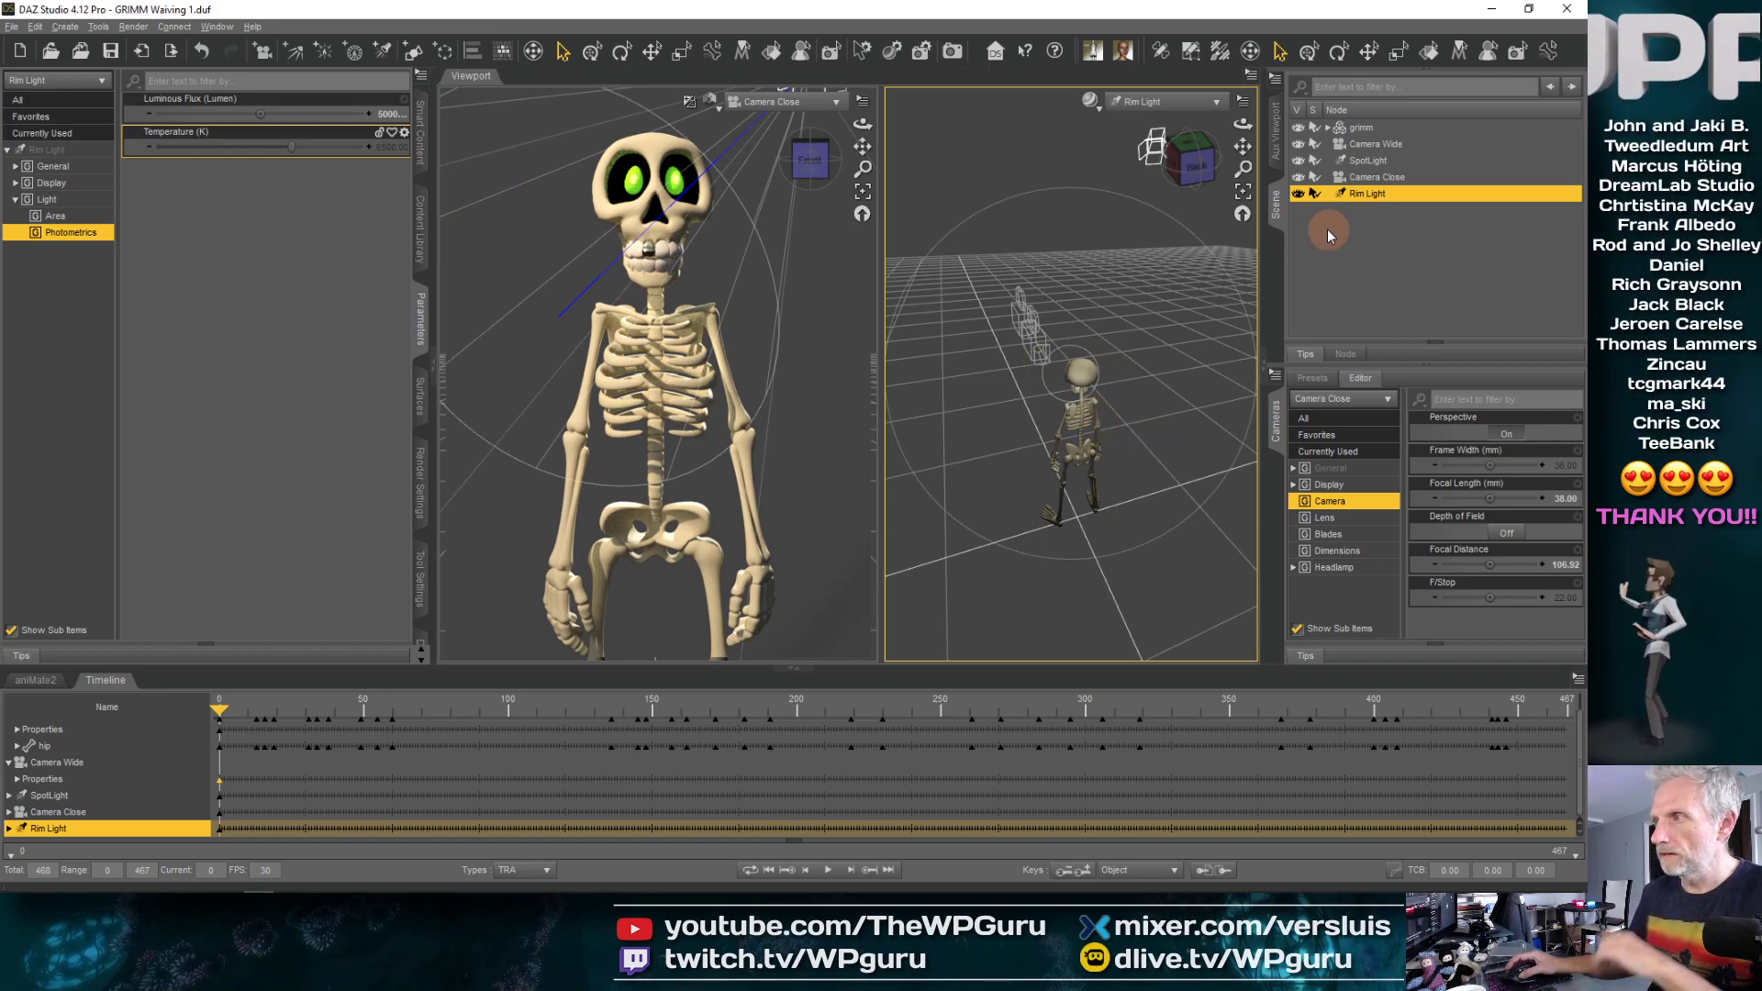
Toggle Rim Light's visibility off and on to compare the skeleton's preview with and without it
click(1298, 194)
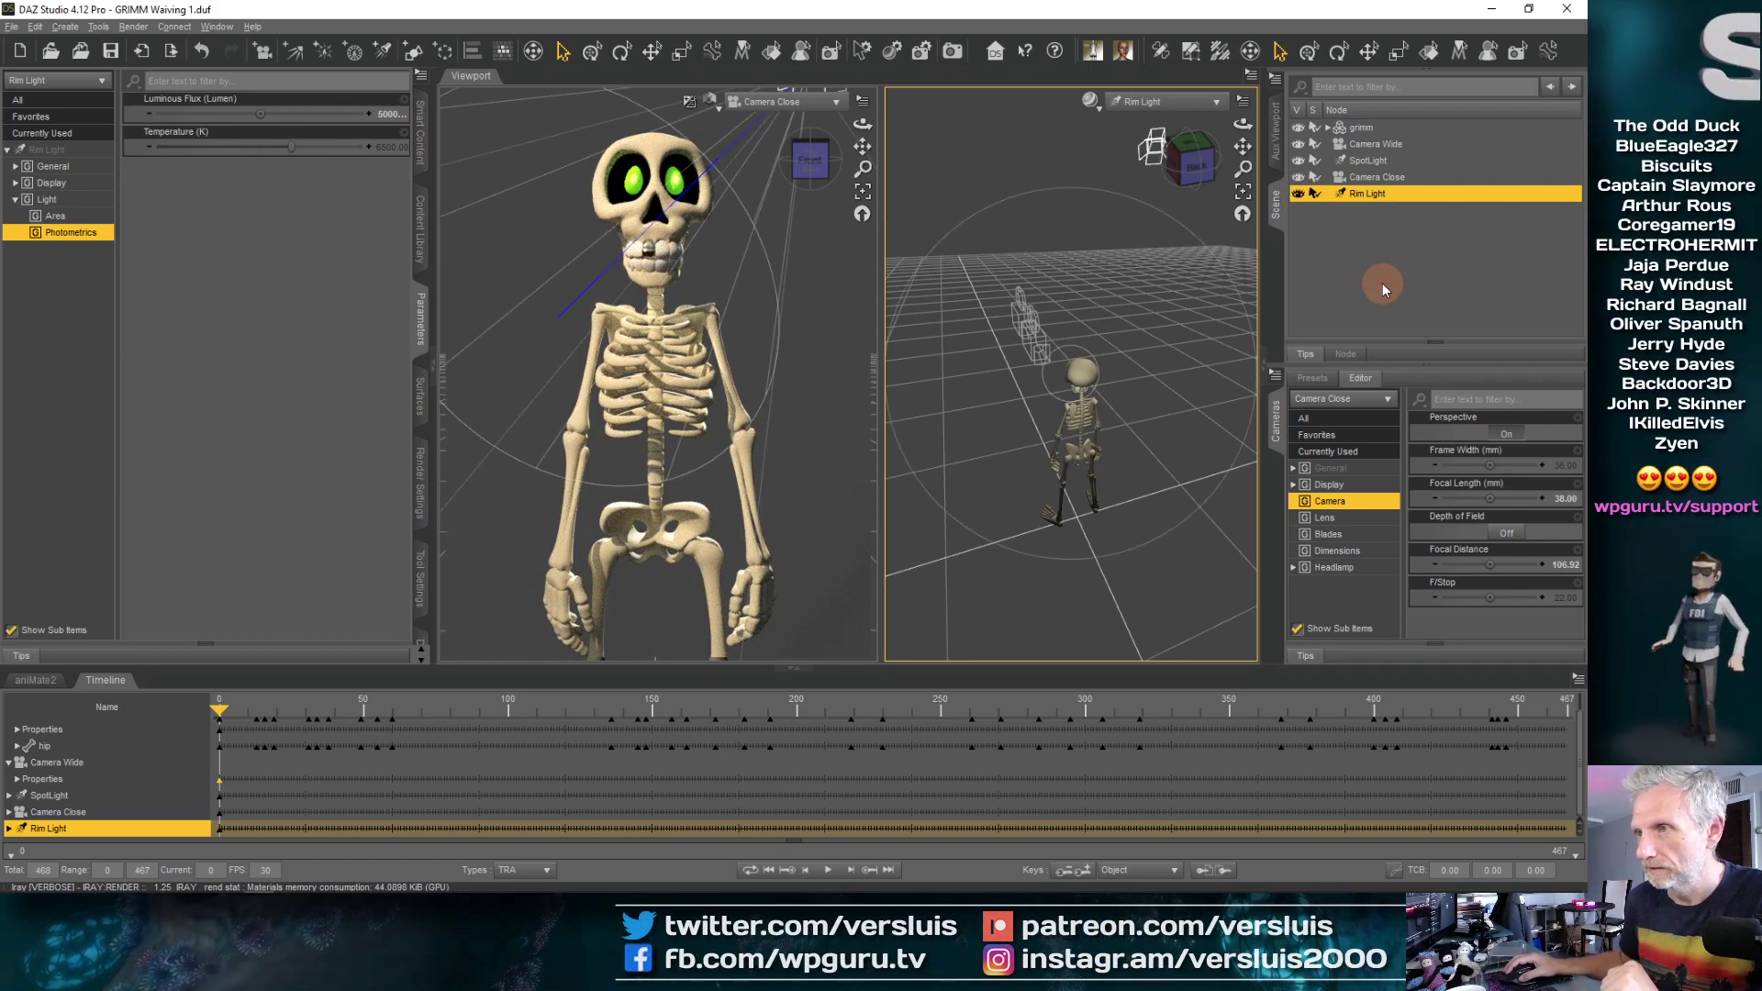
click(1428, 246)
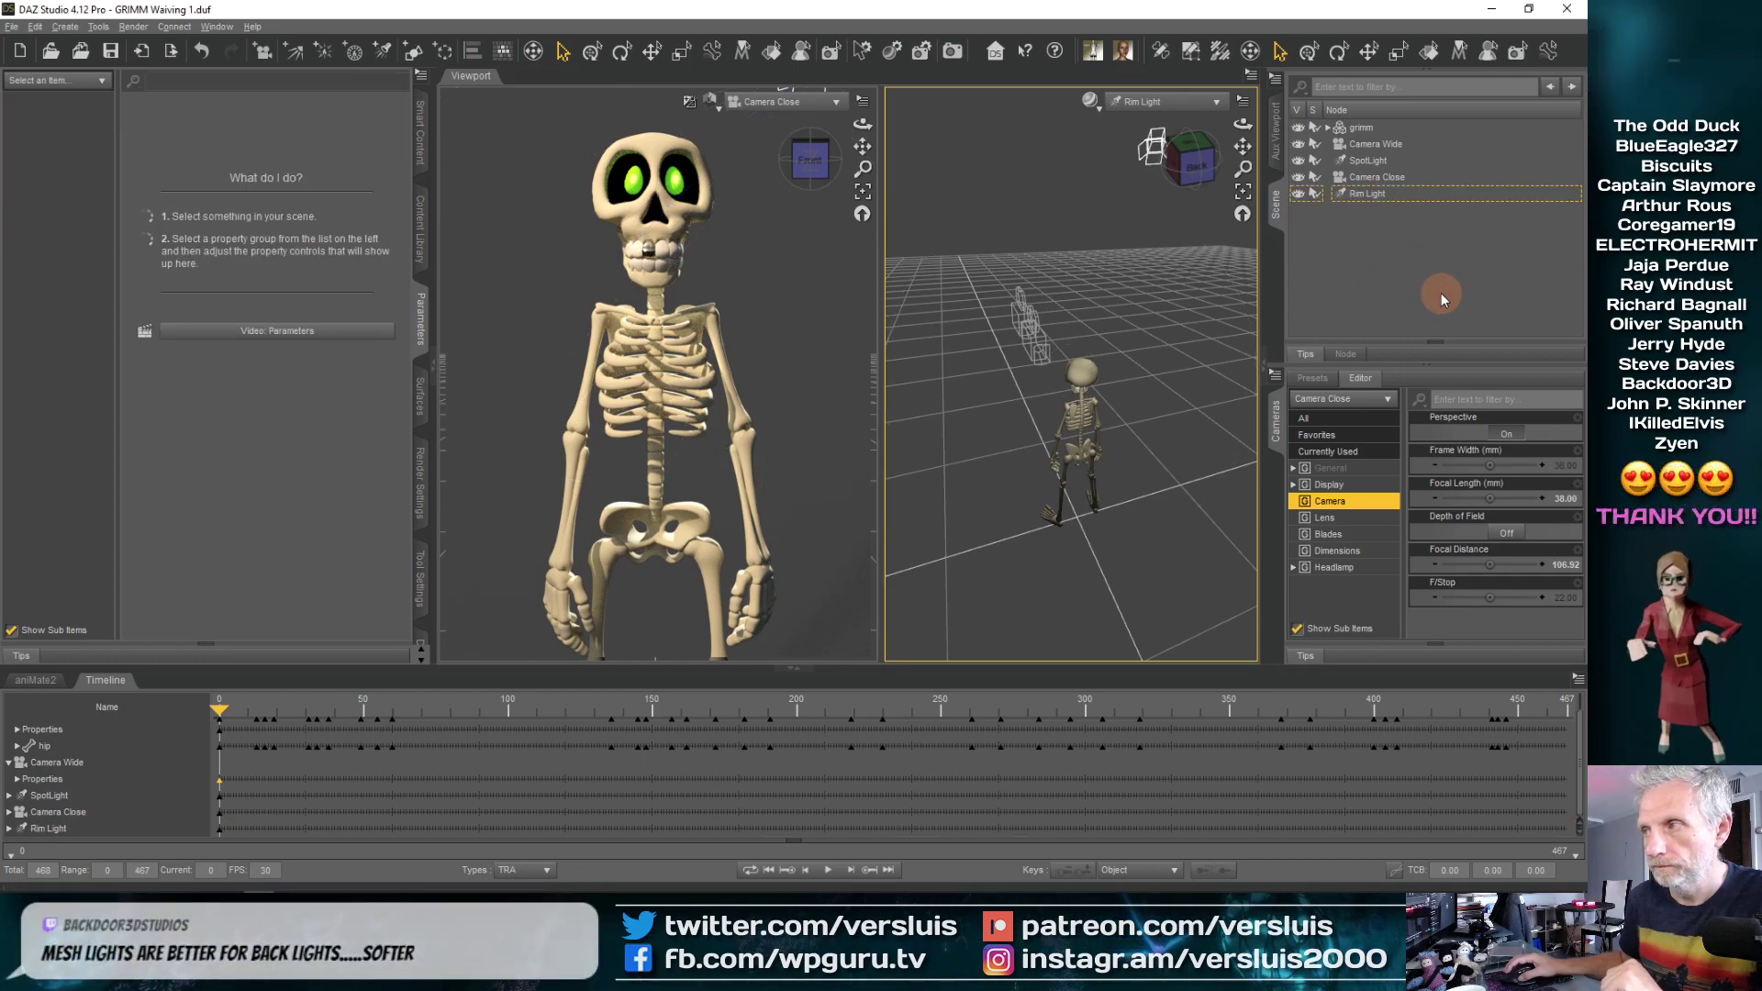
click(1297, 194)
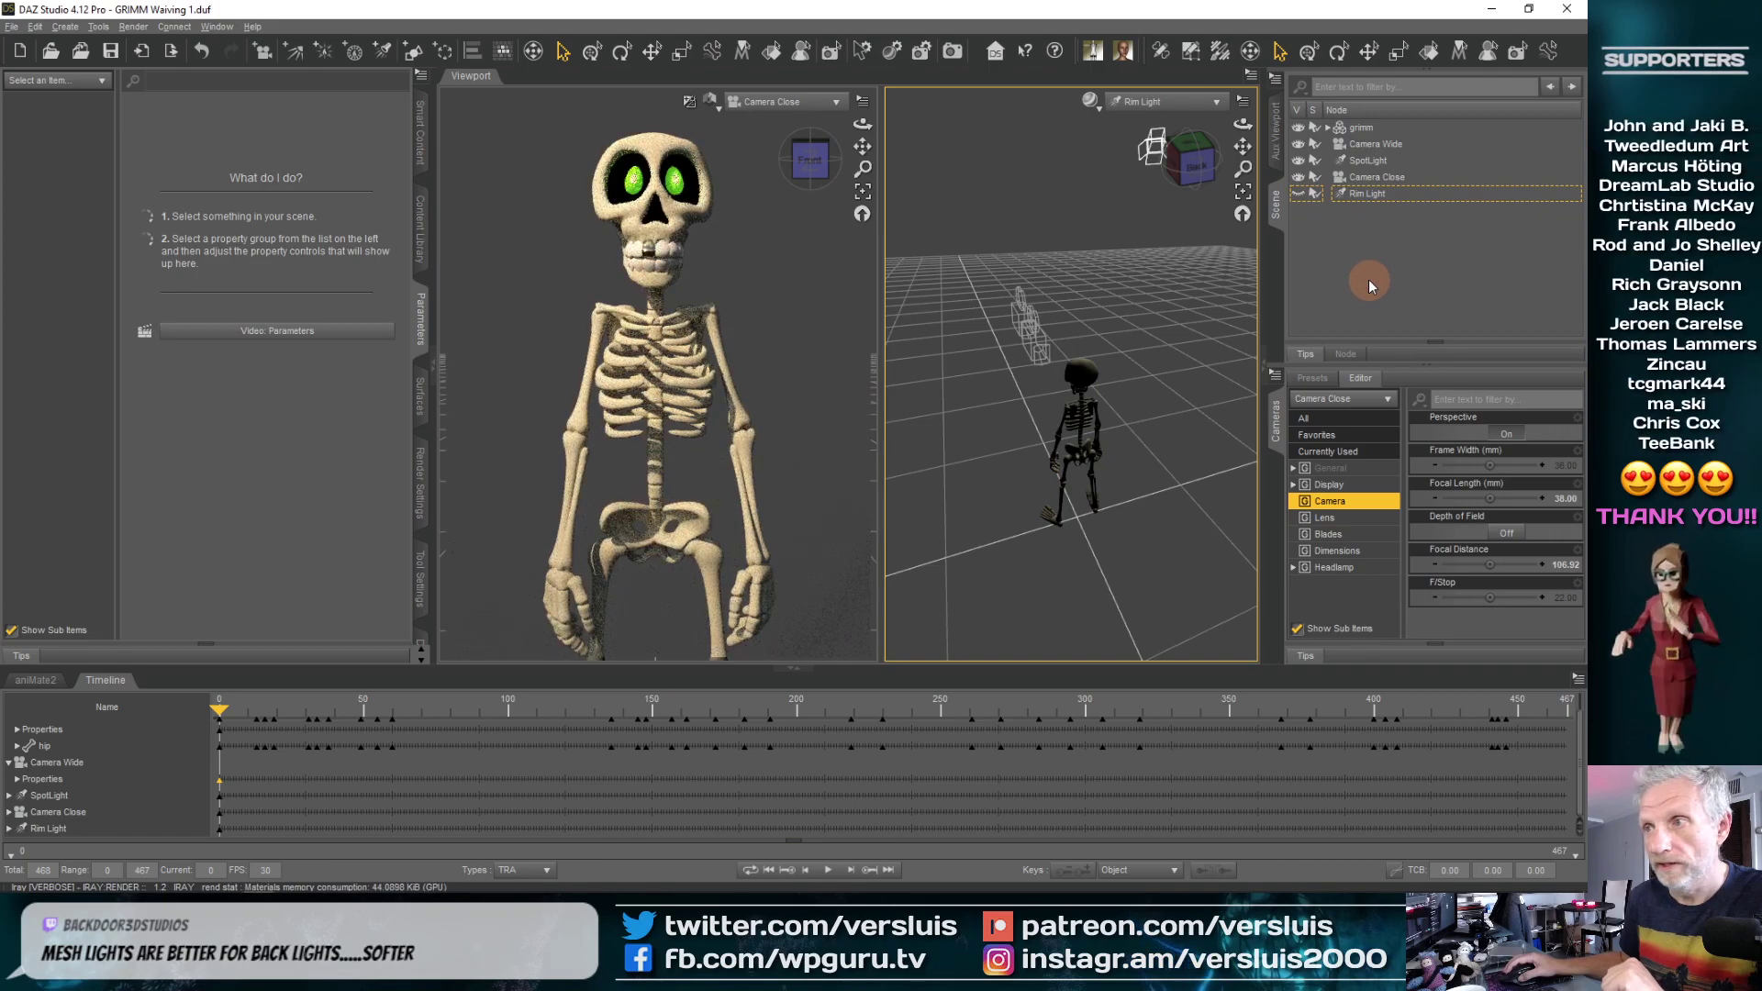
click(1298, 194)
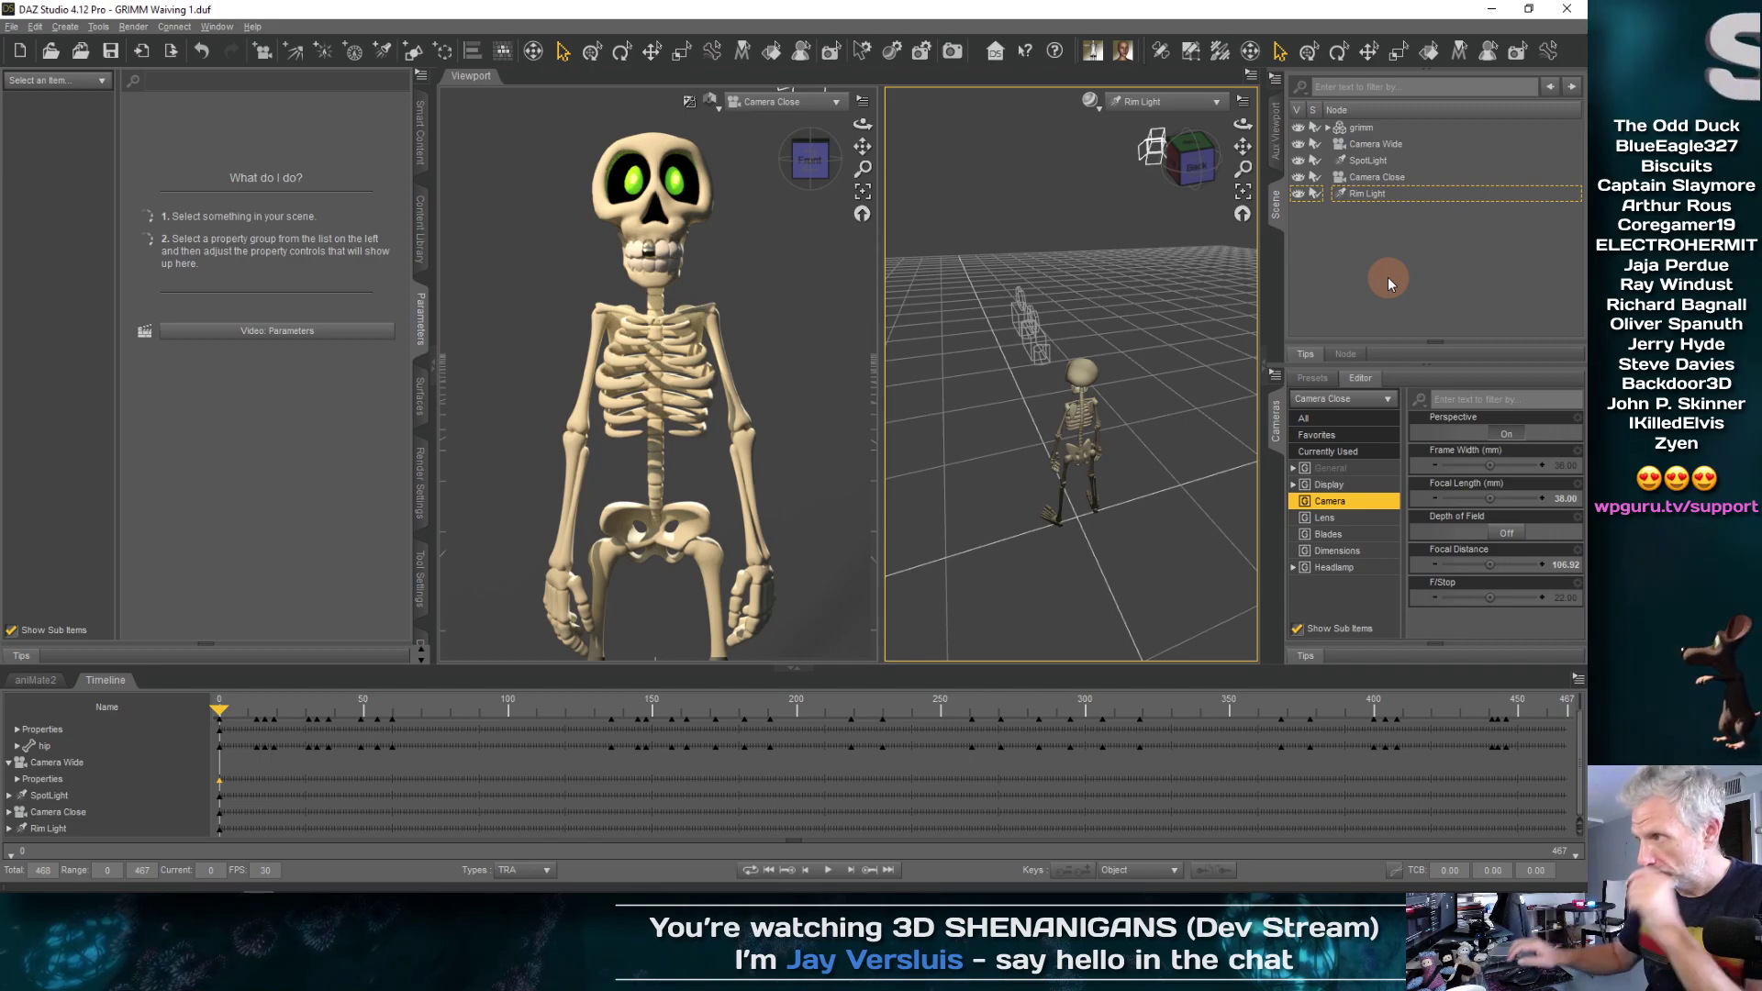
Set Rim Light's area height (diameter) and width to 50 each
click(1391, 192)
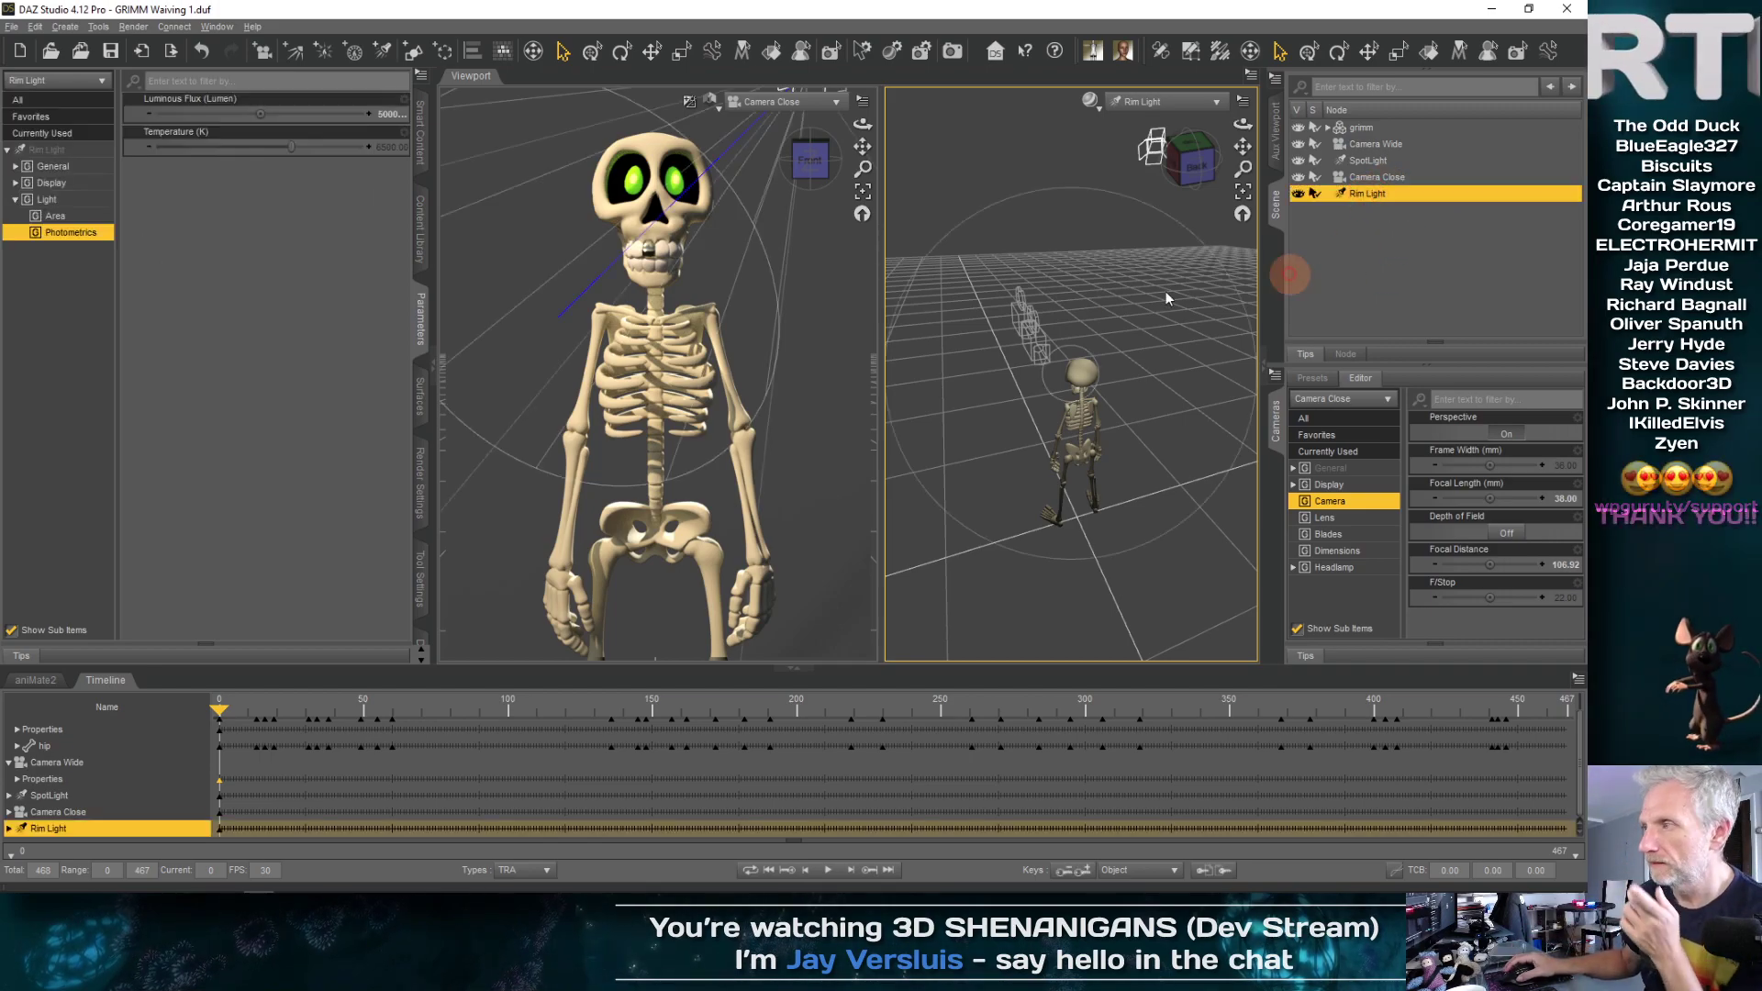
click(82, 218)
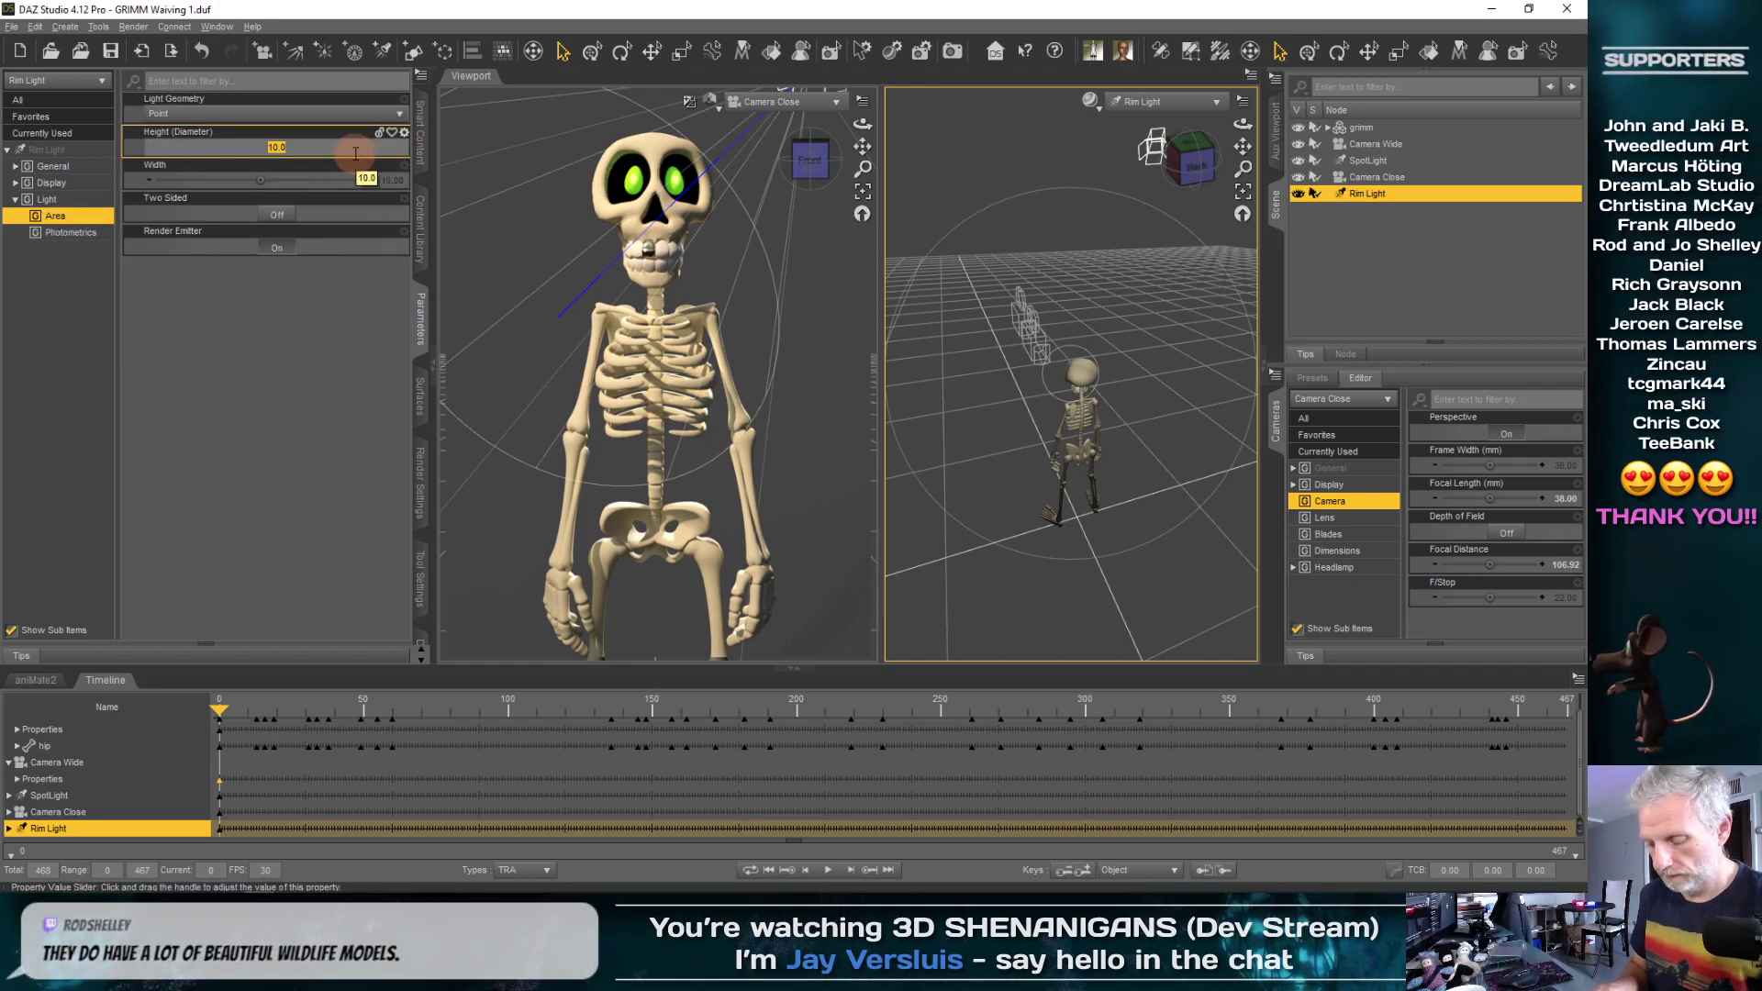
text(50)
key(Return)
click(326, 180)
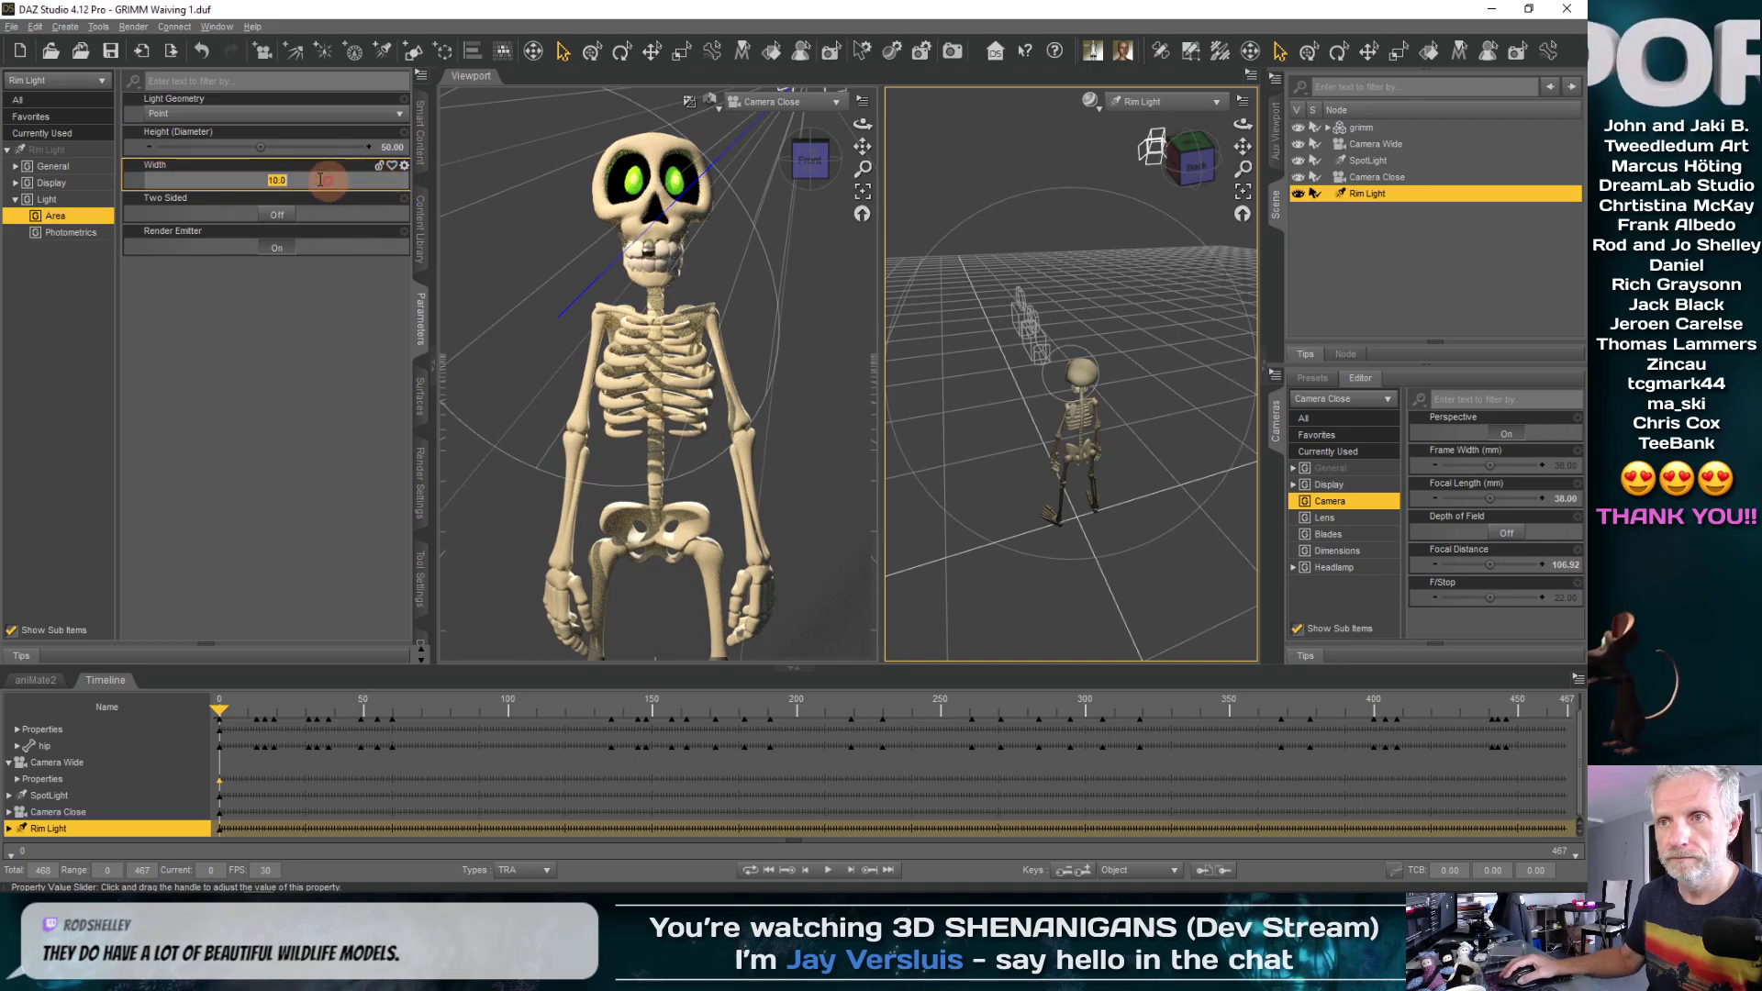
text(50)
key(Return)
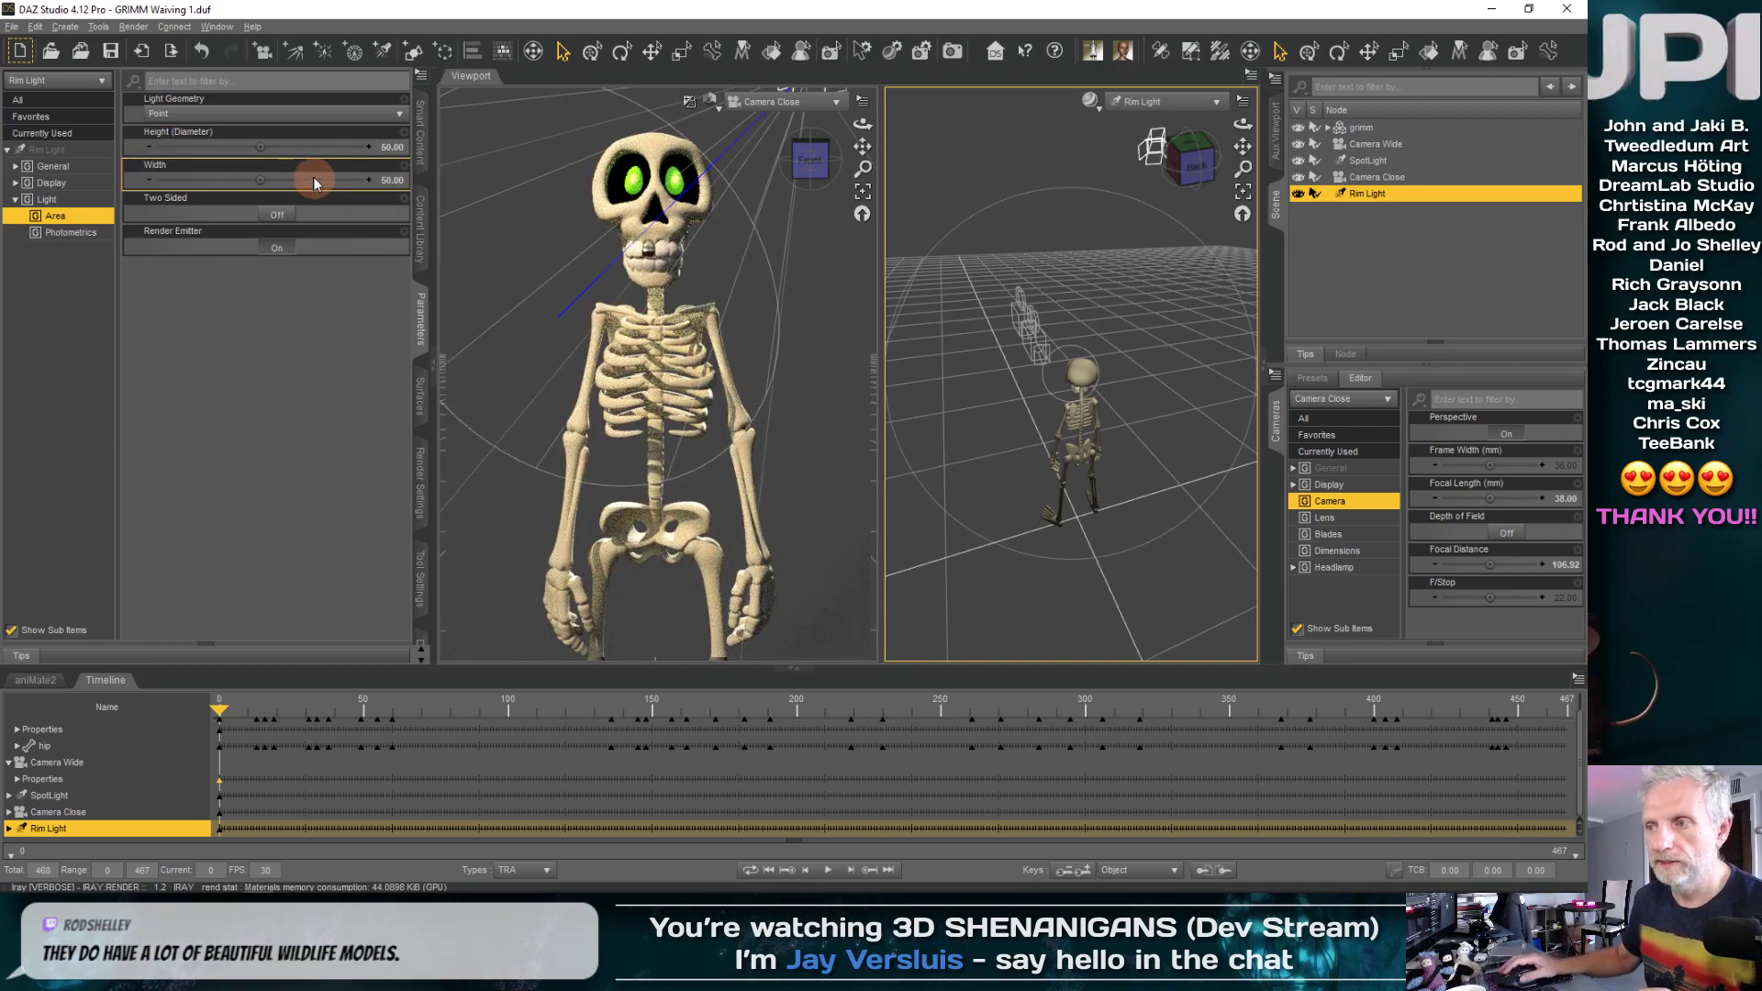
Try an area height (diameter) of 100 for Rim Light
click(392, 153)
text(100)
key(Return)
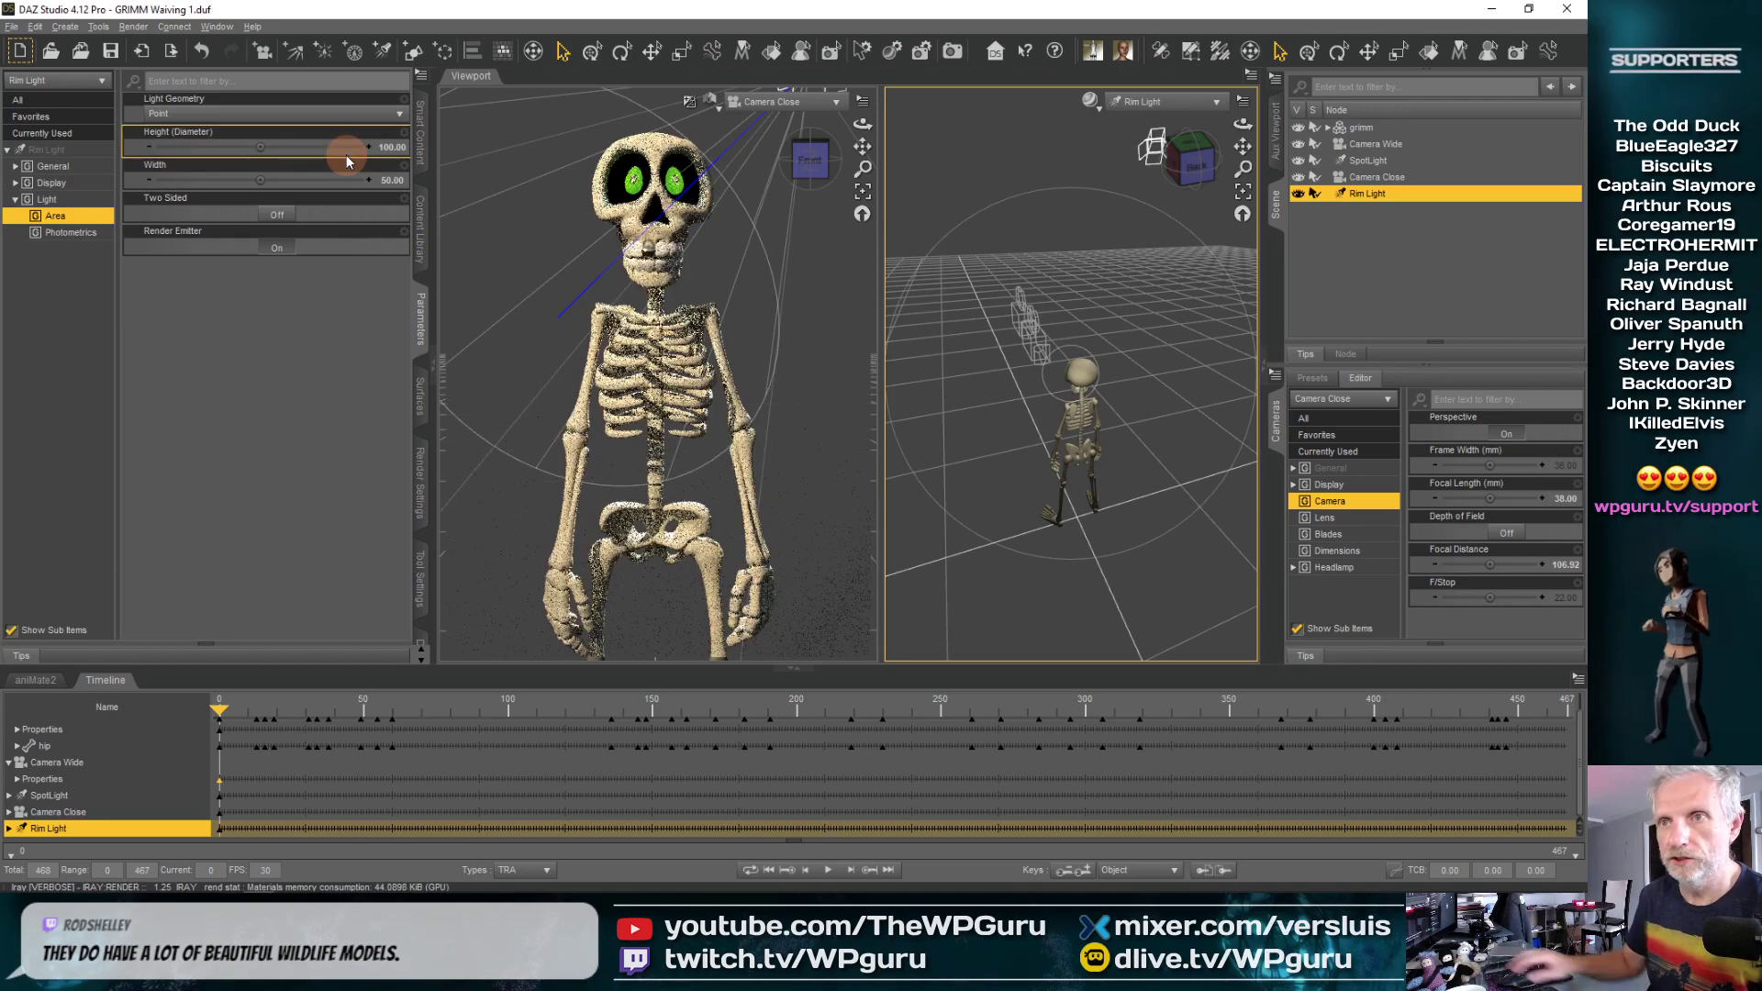
click(382, 180)
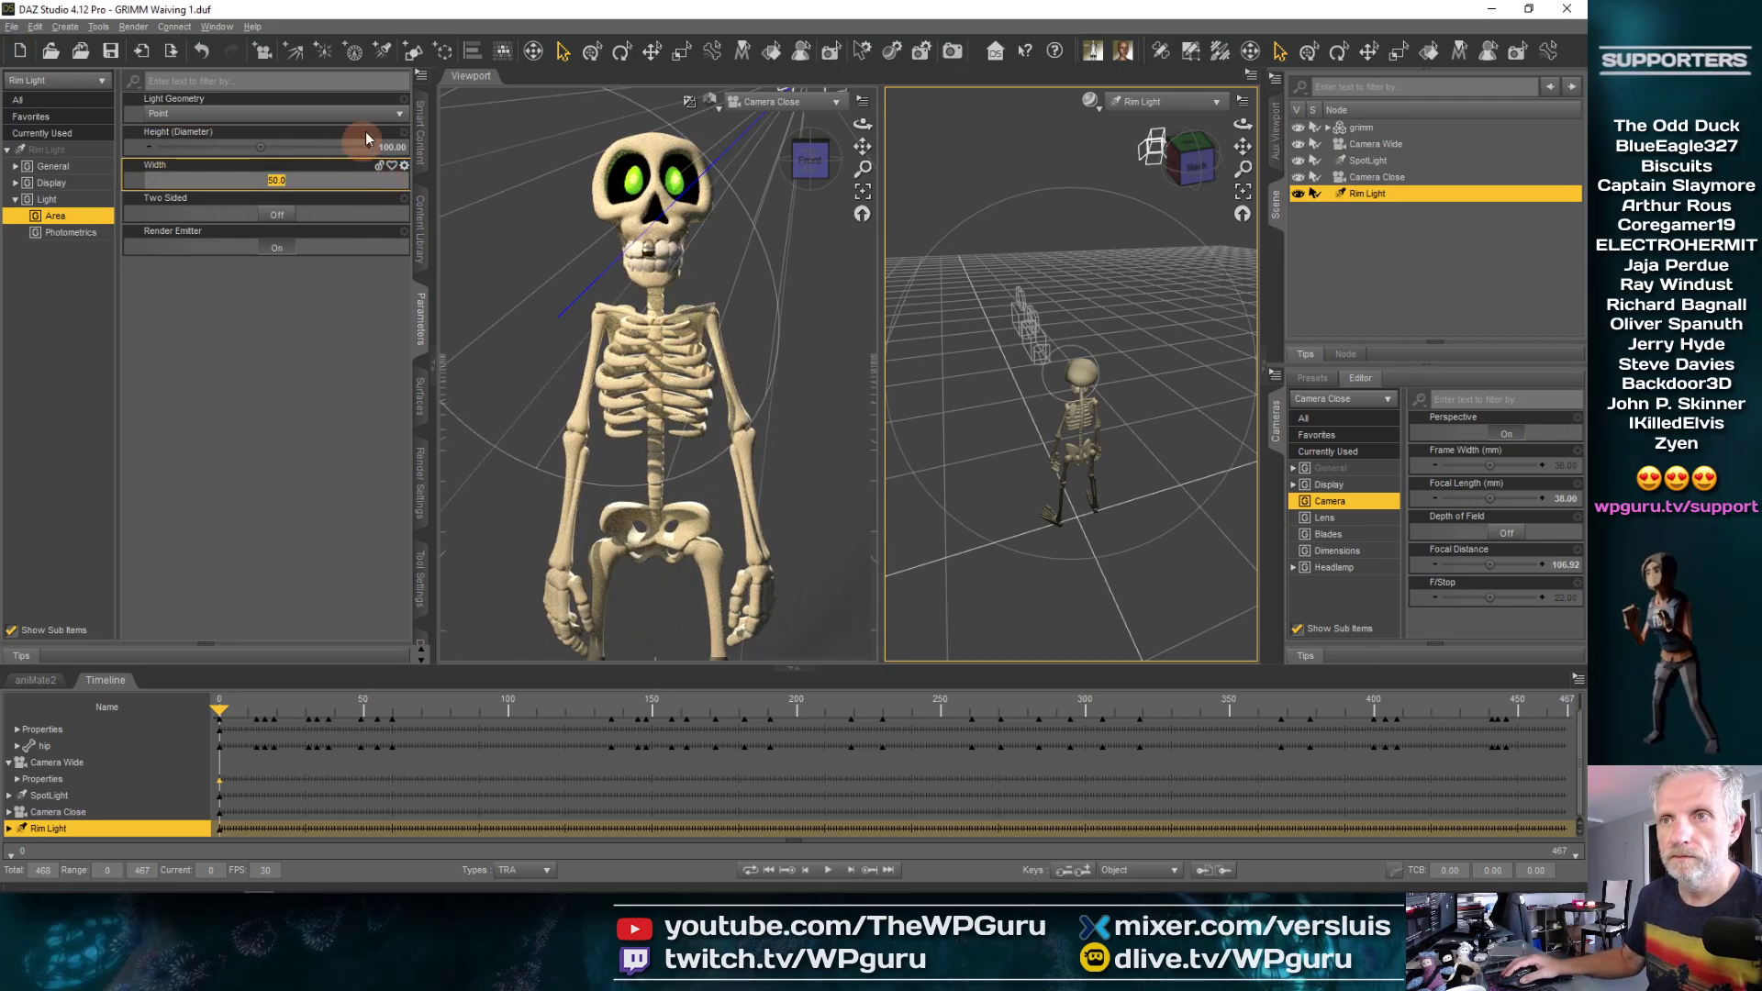
Change Rim Light's geometry to Disc and set its height (diameter) to 50
click(239, 113)
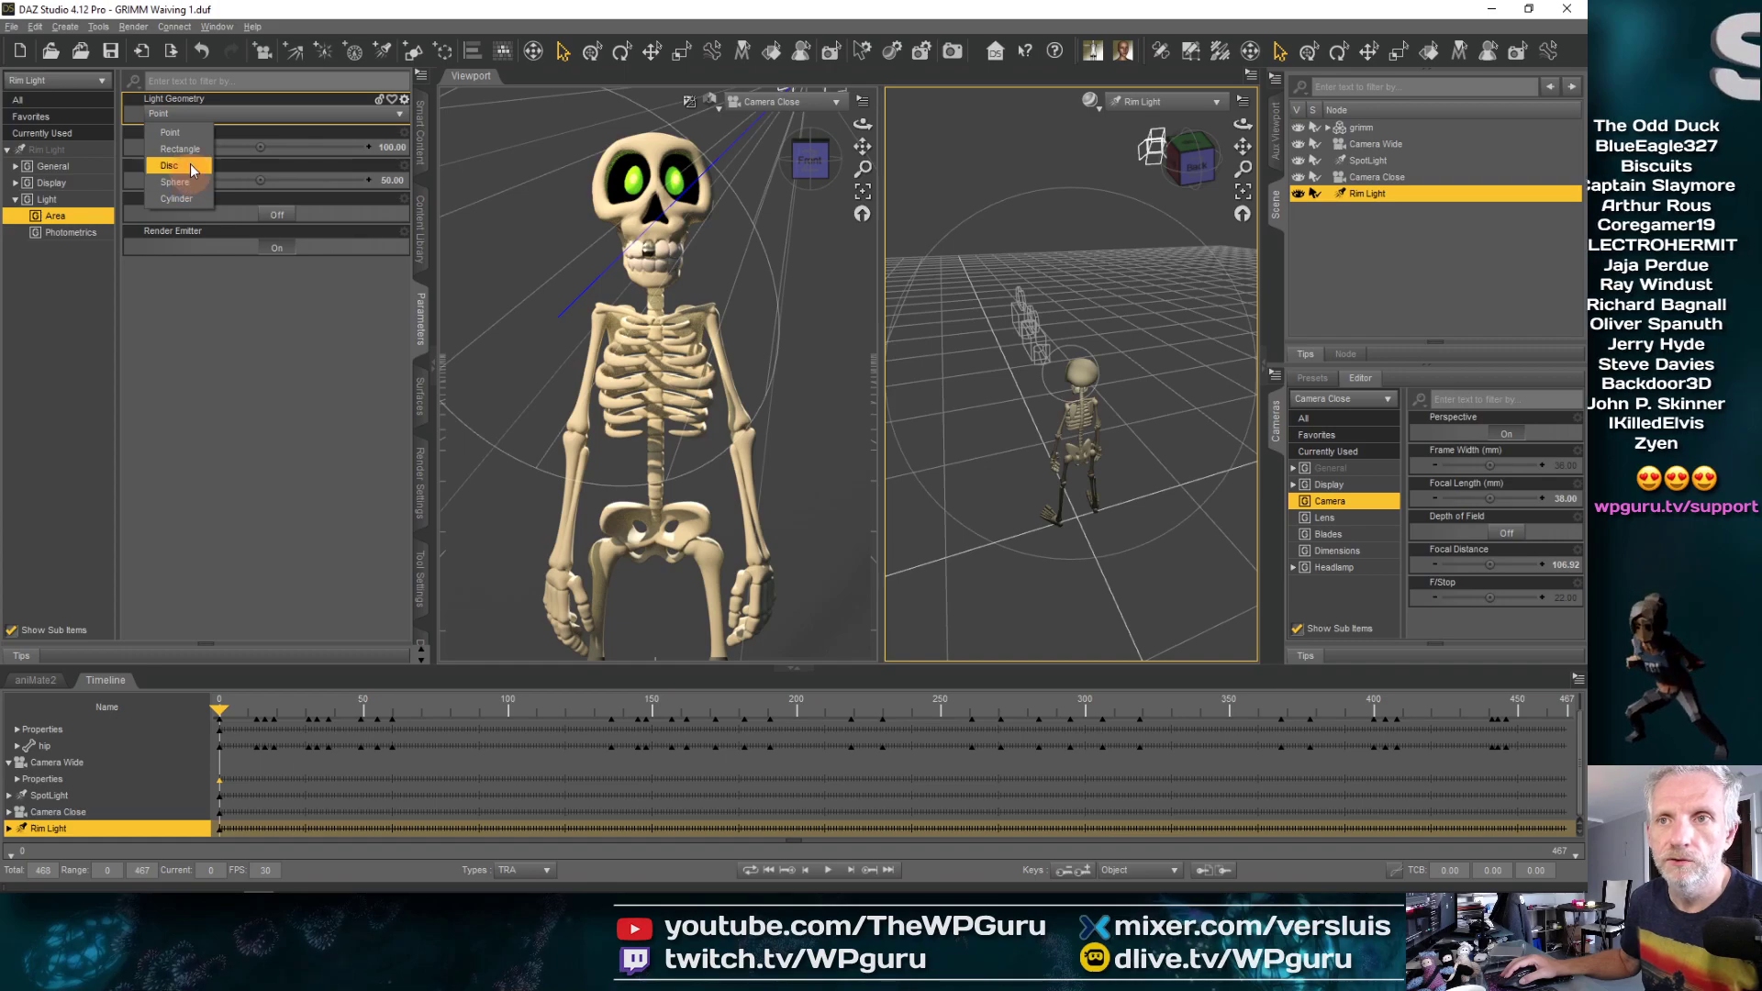
click(182, 167)
click(392, 182)
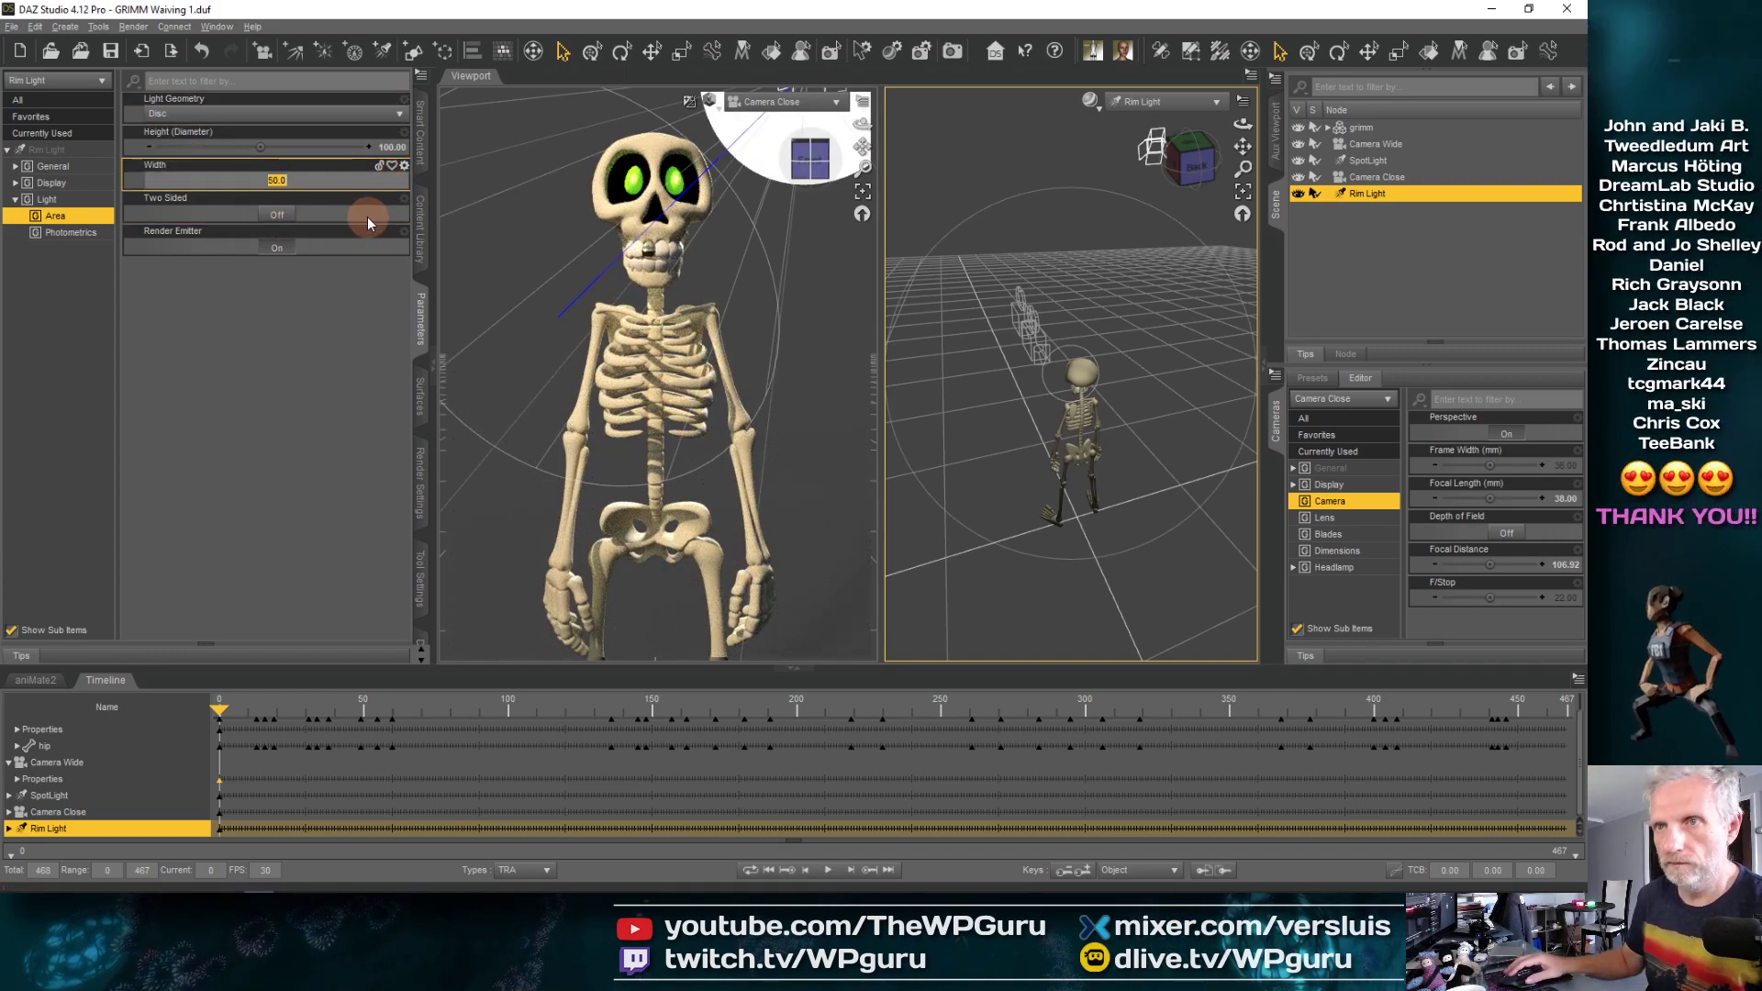
key(Return)
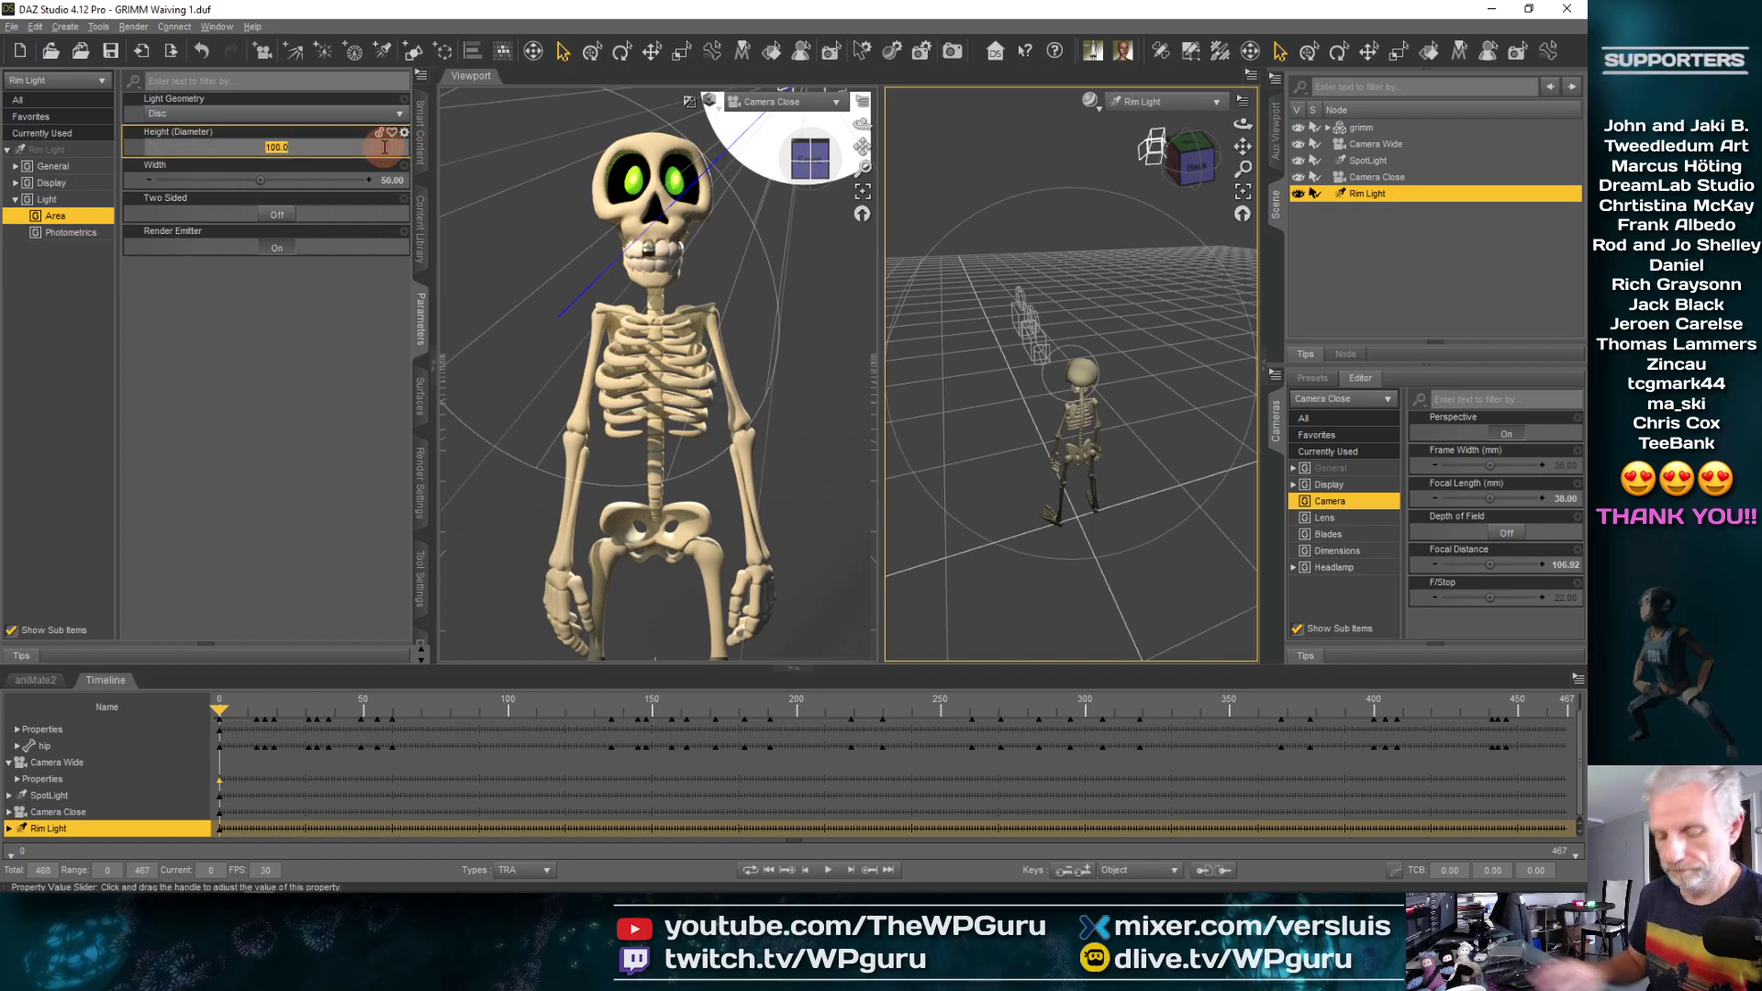
text(50)
key(Return)
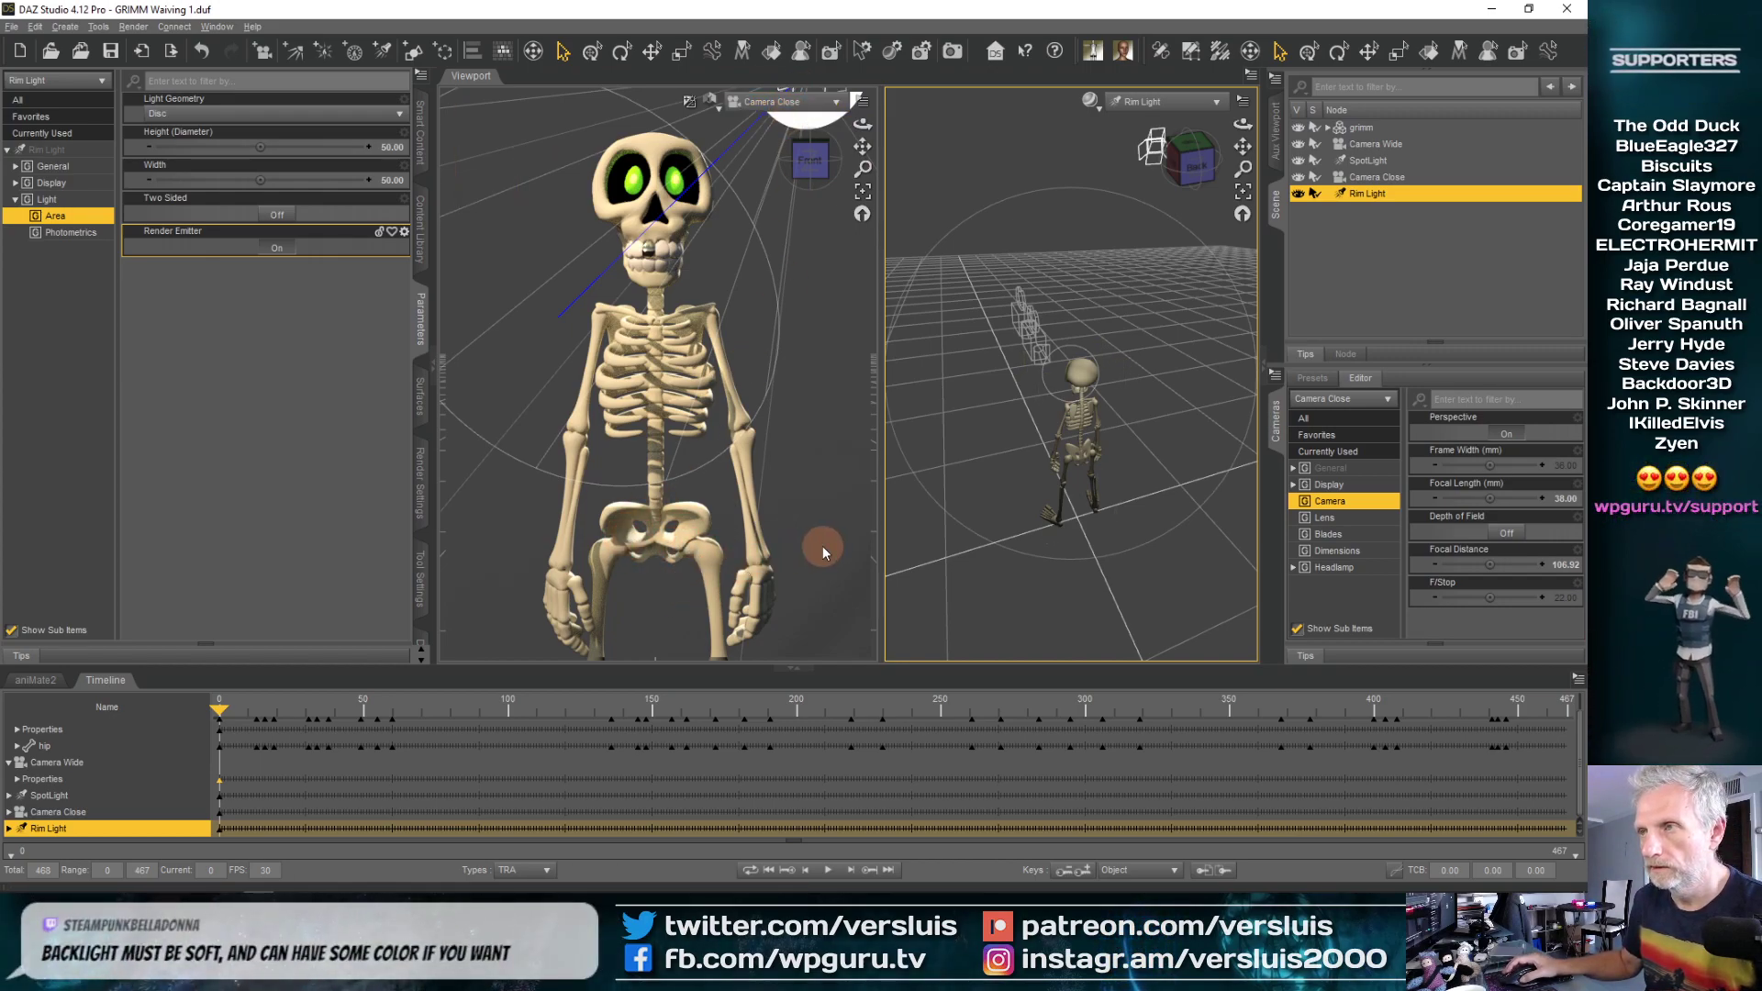
Compare Rim Light with its render emitter on and off, leaving Render Emitter switched off
click(277, 248)
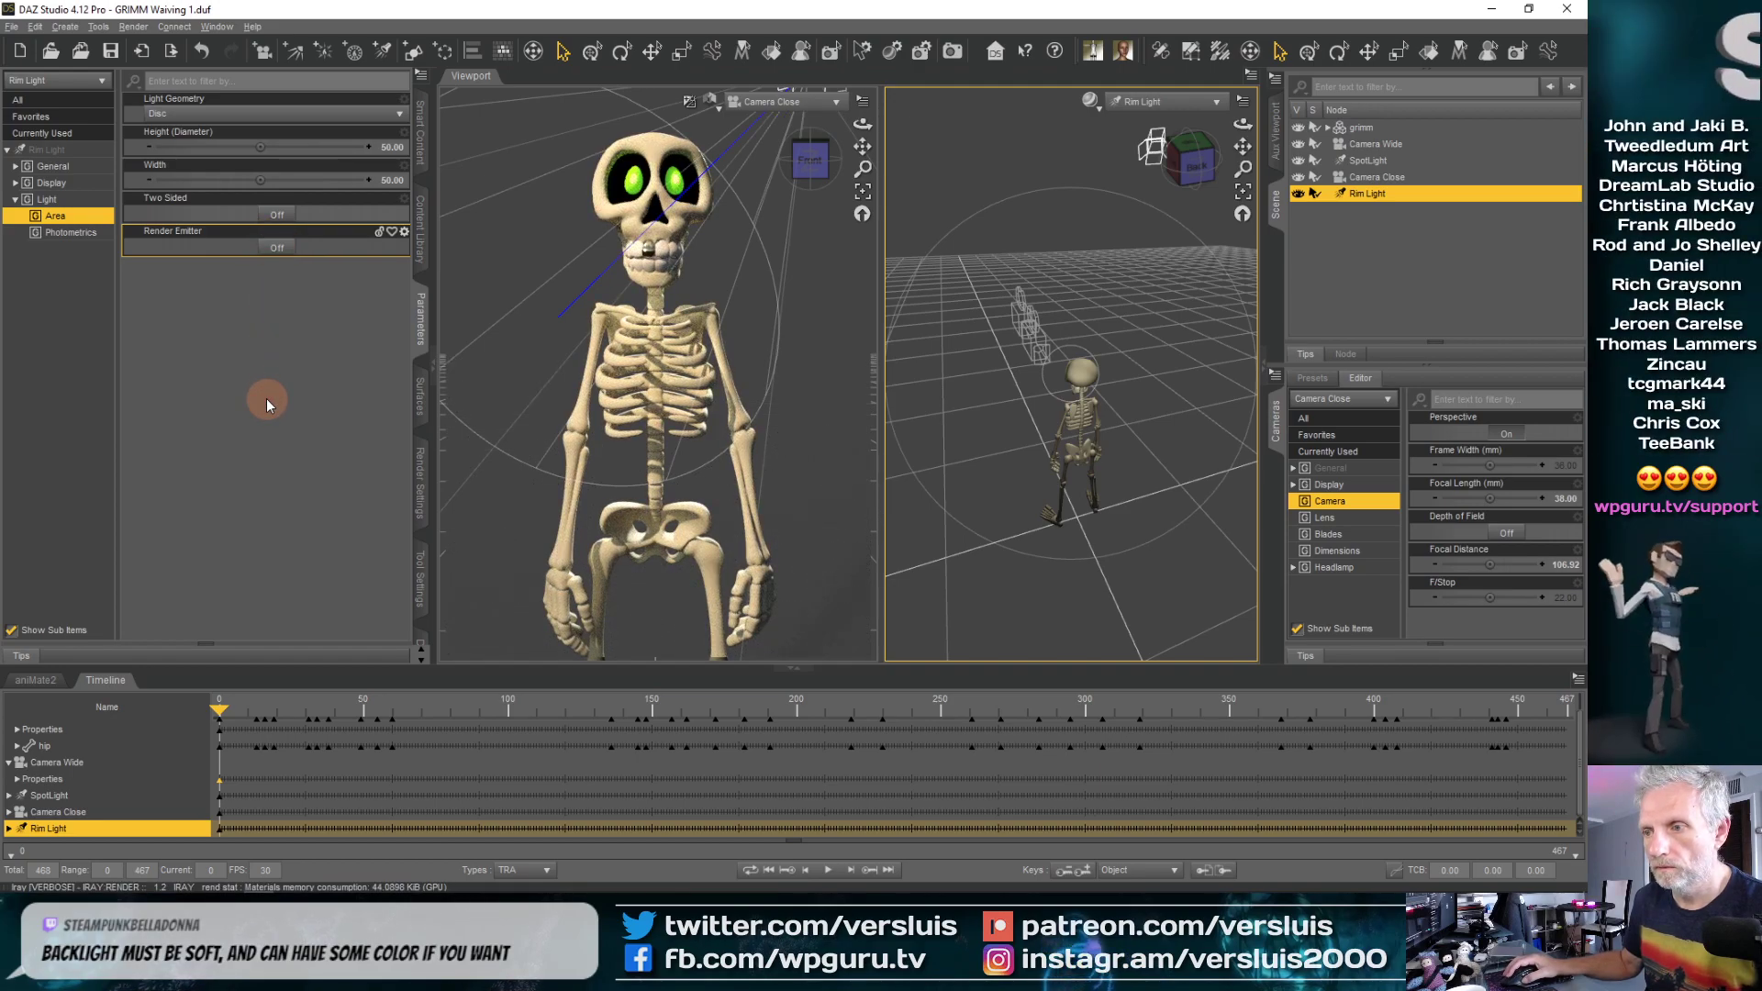
click(276, 248)
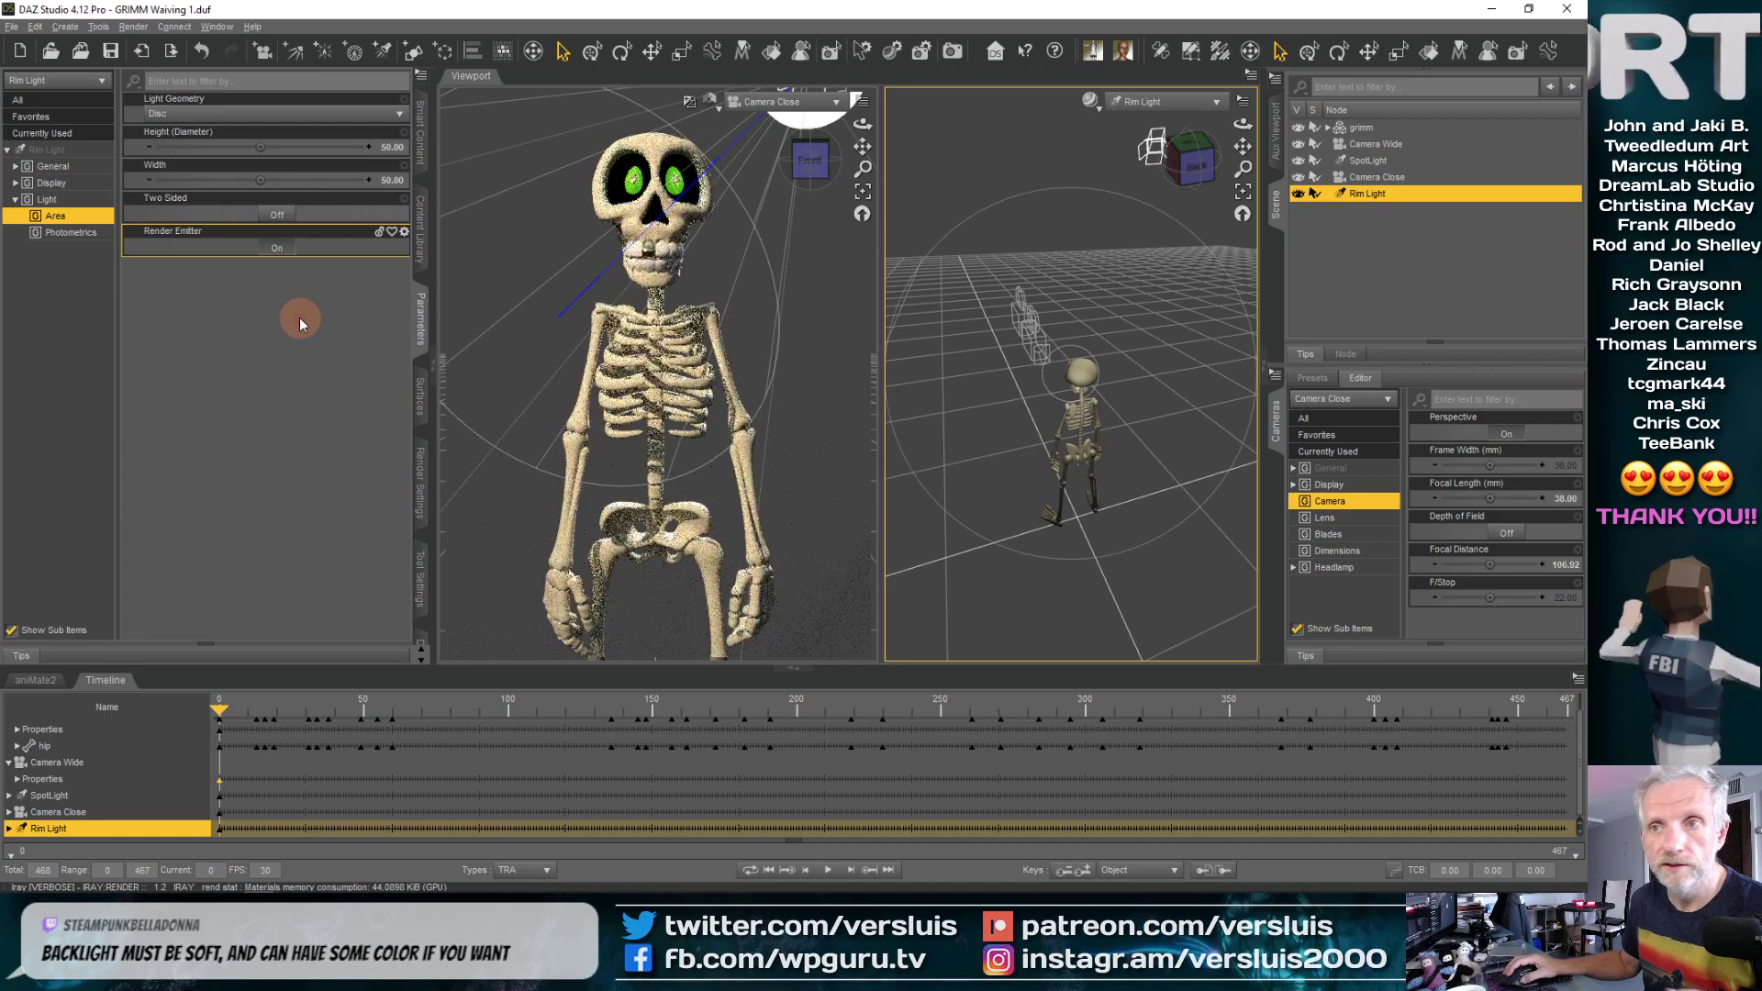
click(280, 248)
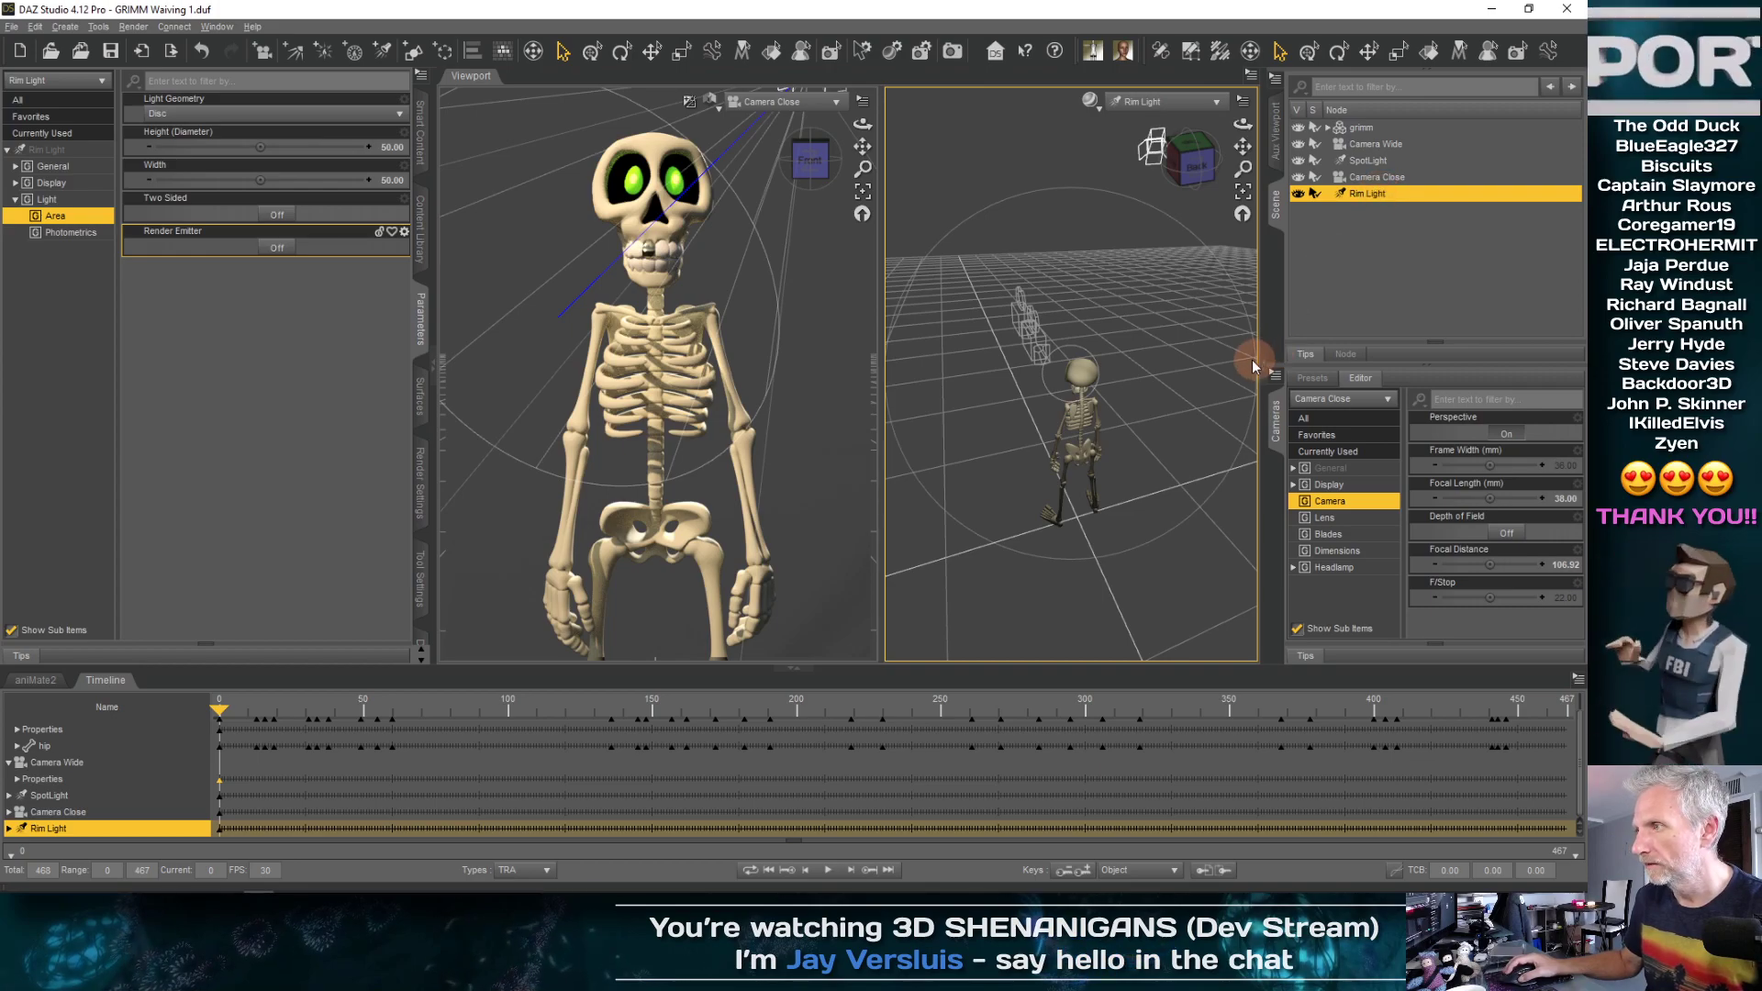
Switch the second viewport from the Rim Light view to Perspective View and show the skeleton and lights from the side
click(1182, 107)
click(1173, 113)
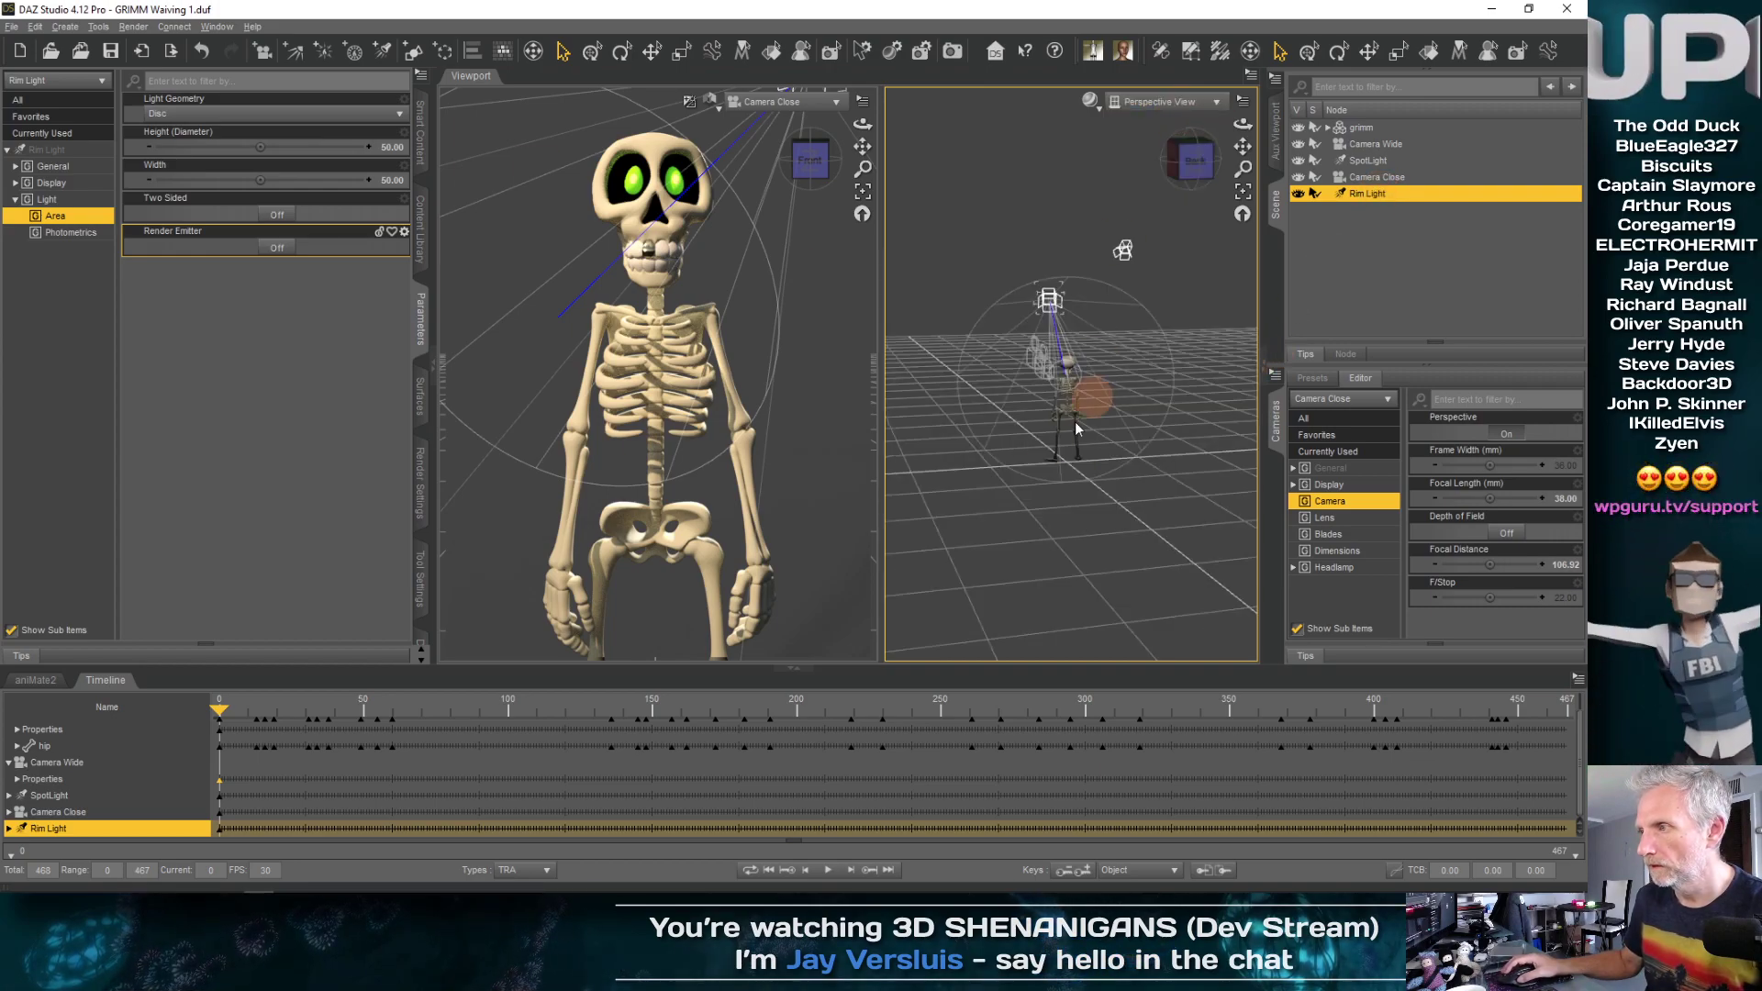
click(1209, 445)
drag(1209, 444, 1019, 435)
click(1201, 315)
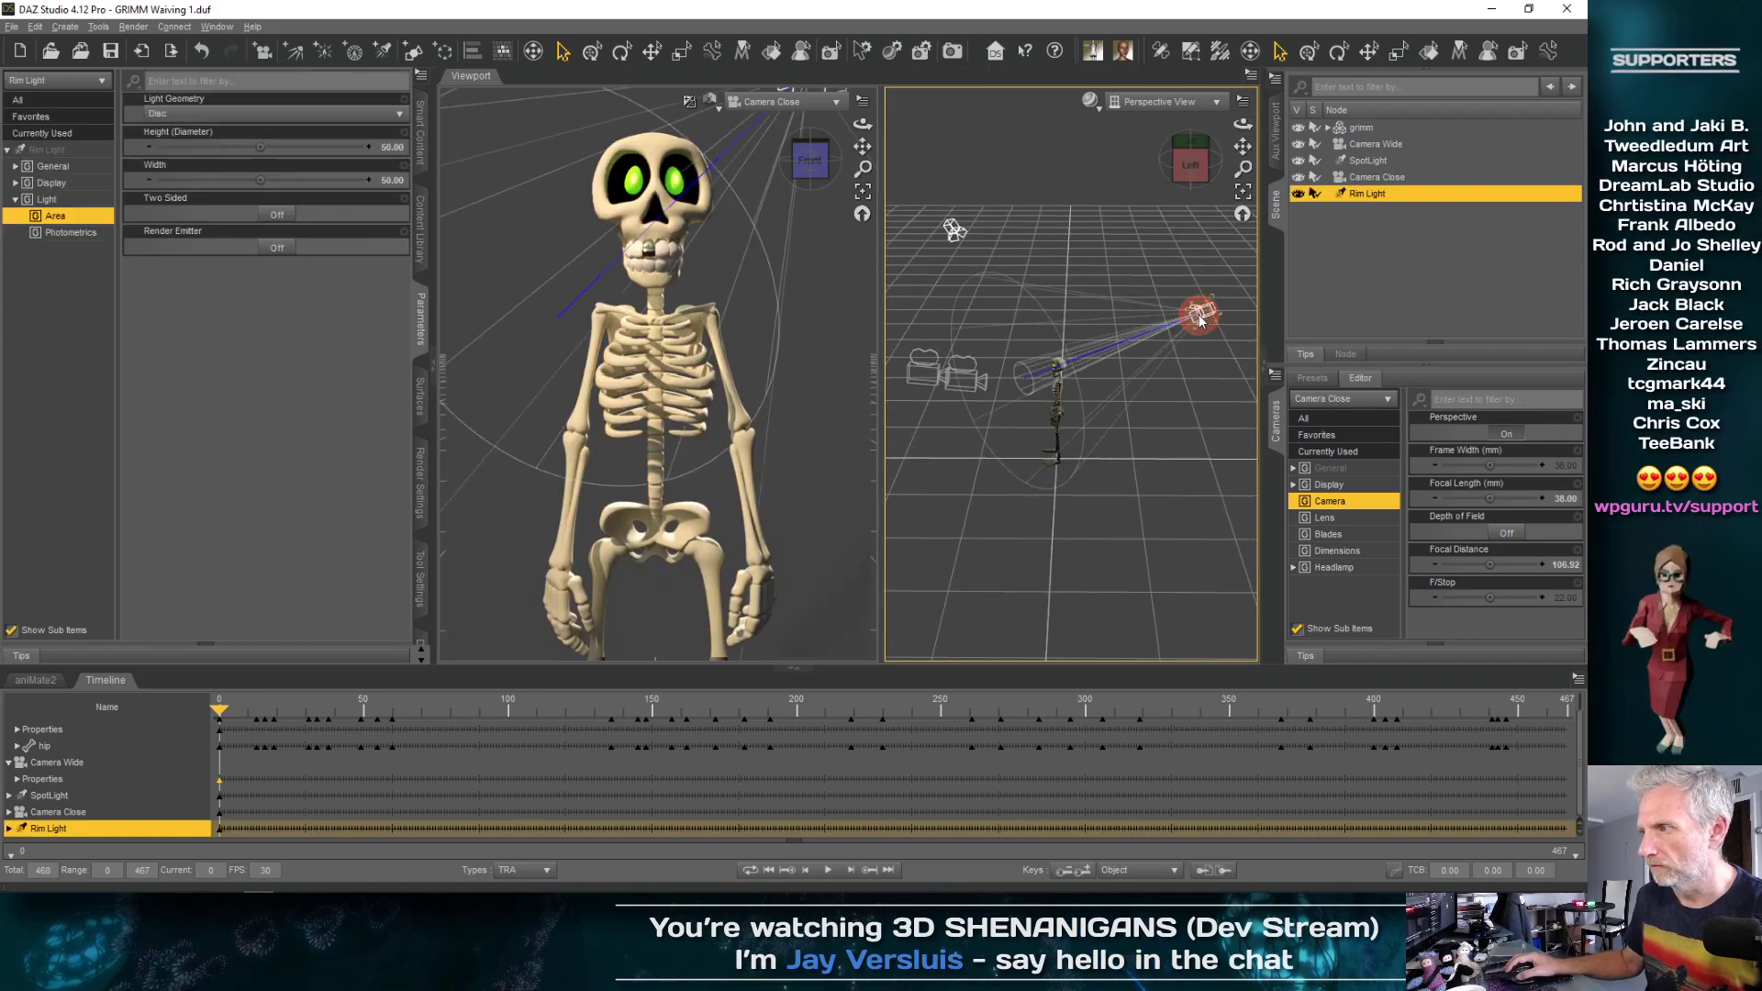
Activate the Universal tool for Rim Light and set its manipulator to use world coordinates
click(592, 58)
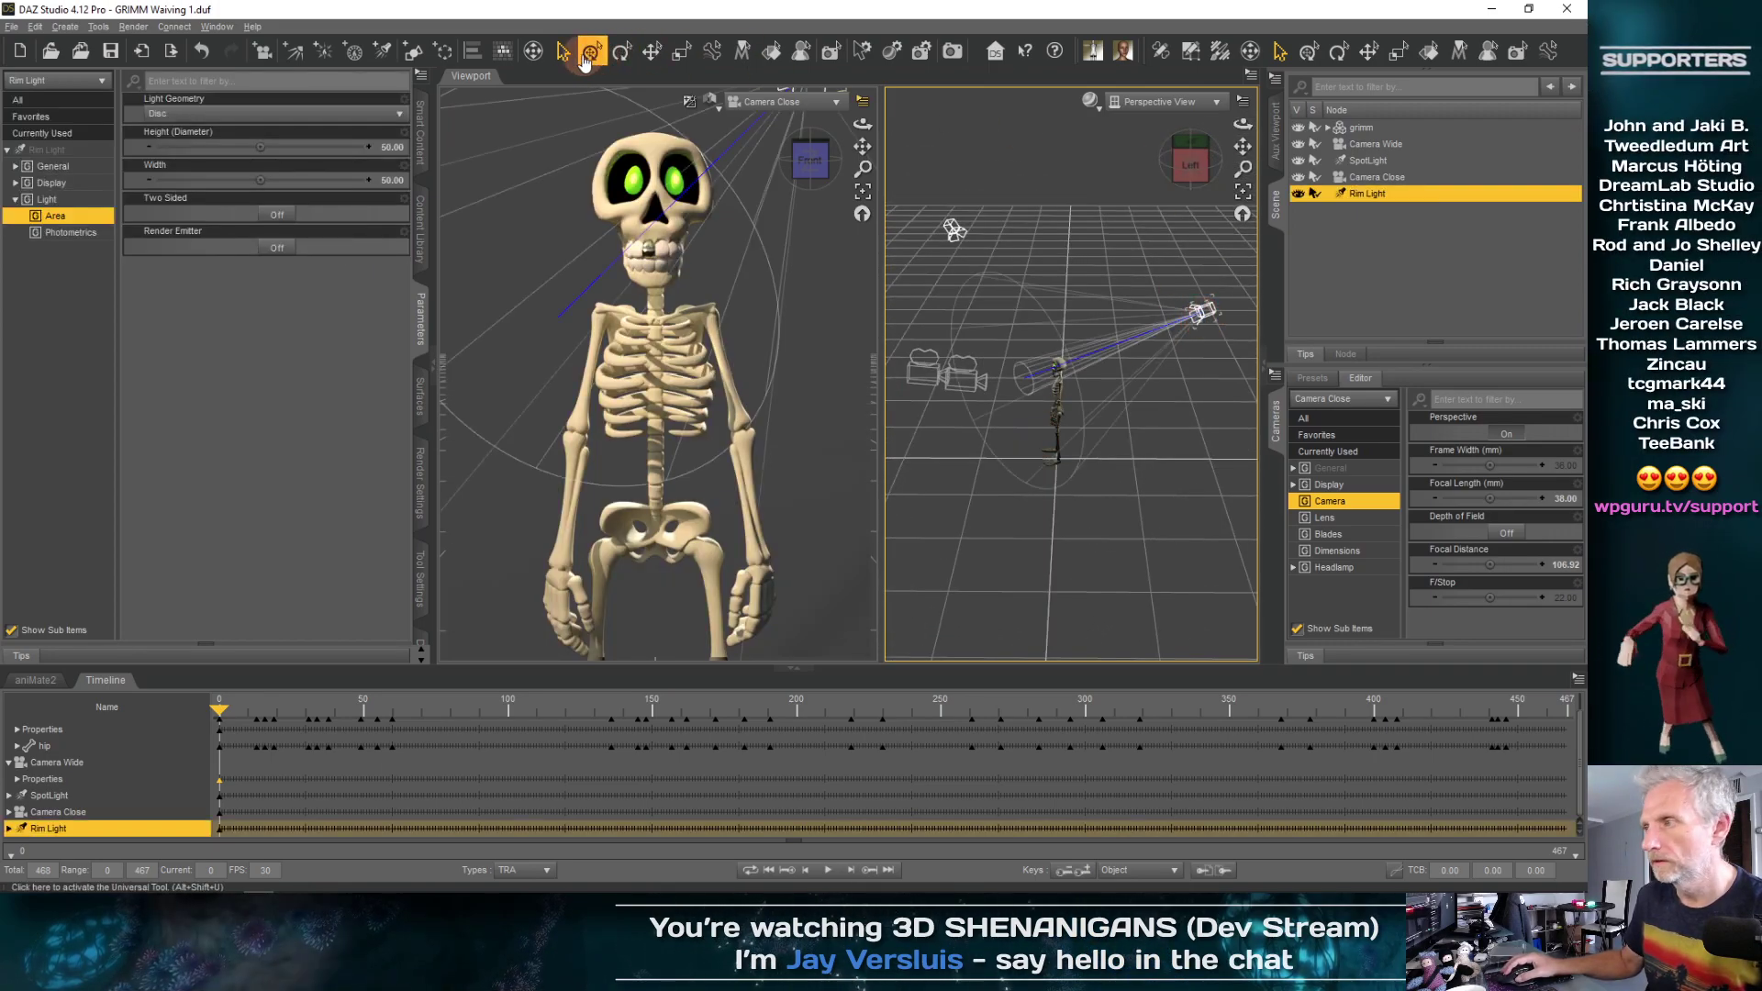
click(419, 560)
click(215, 99)
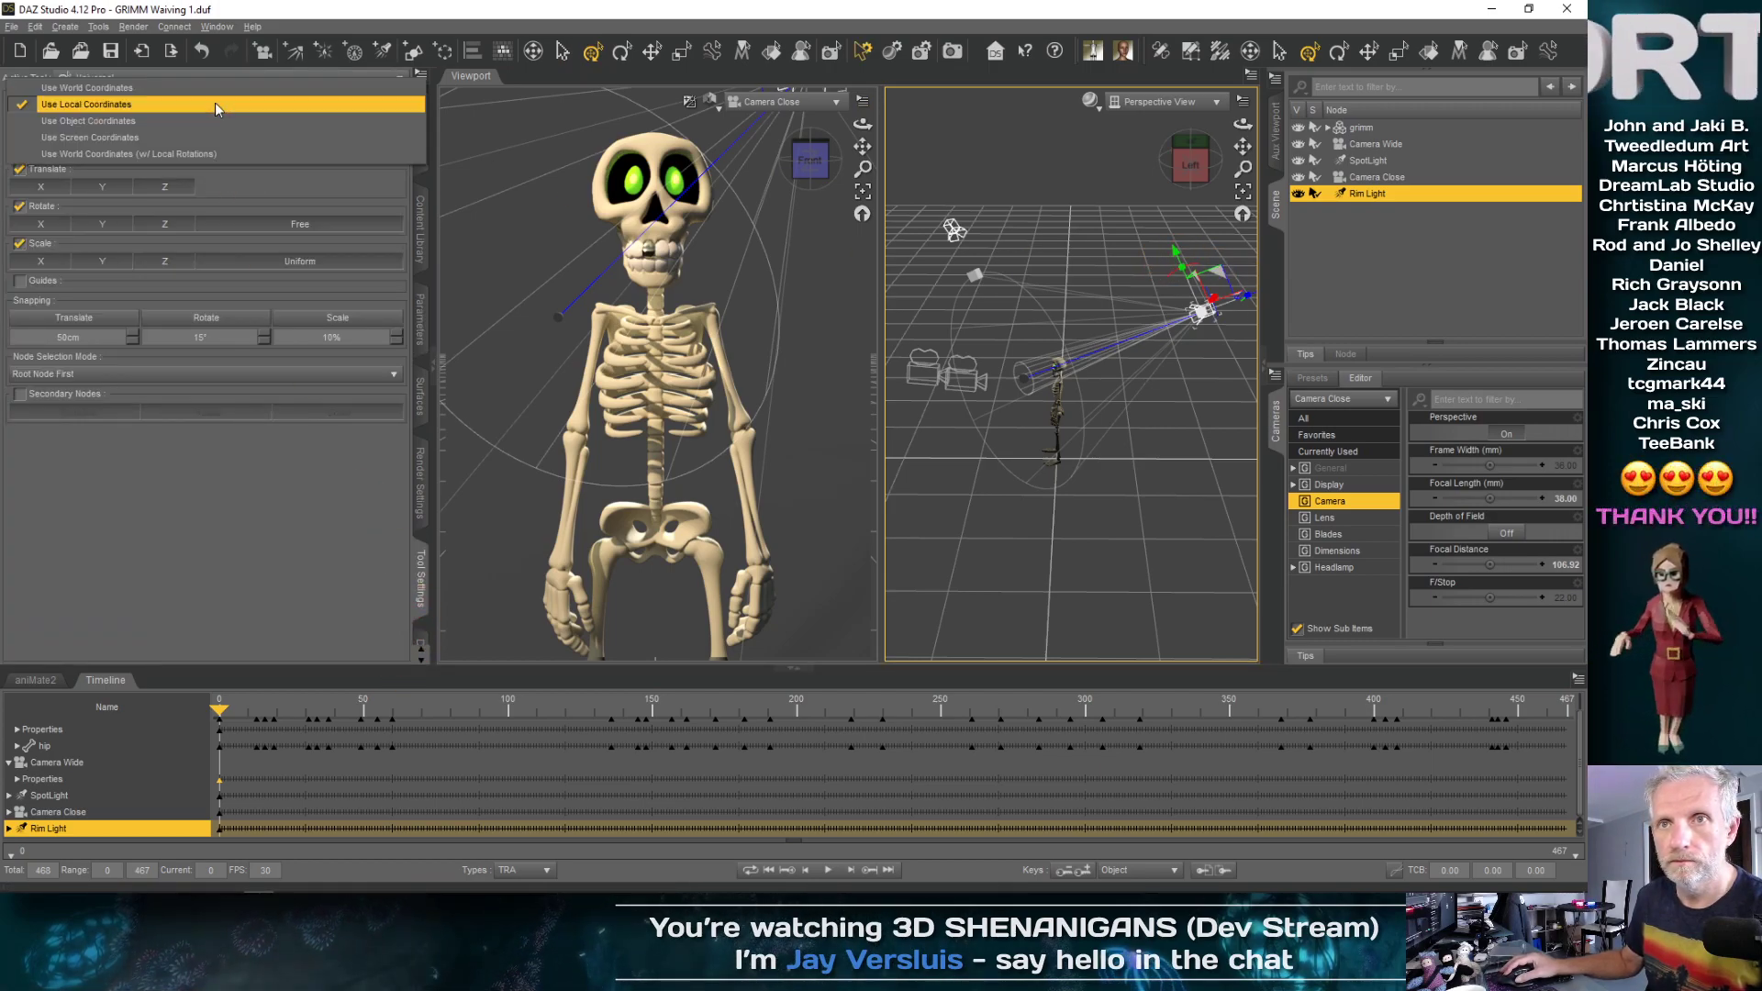
click(149, 95)
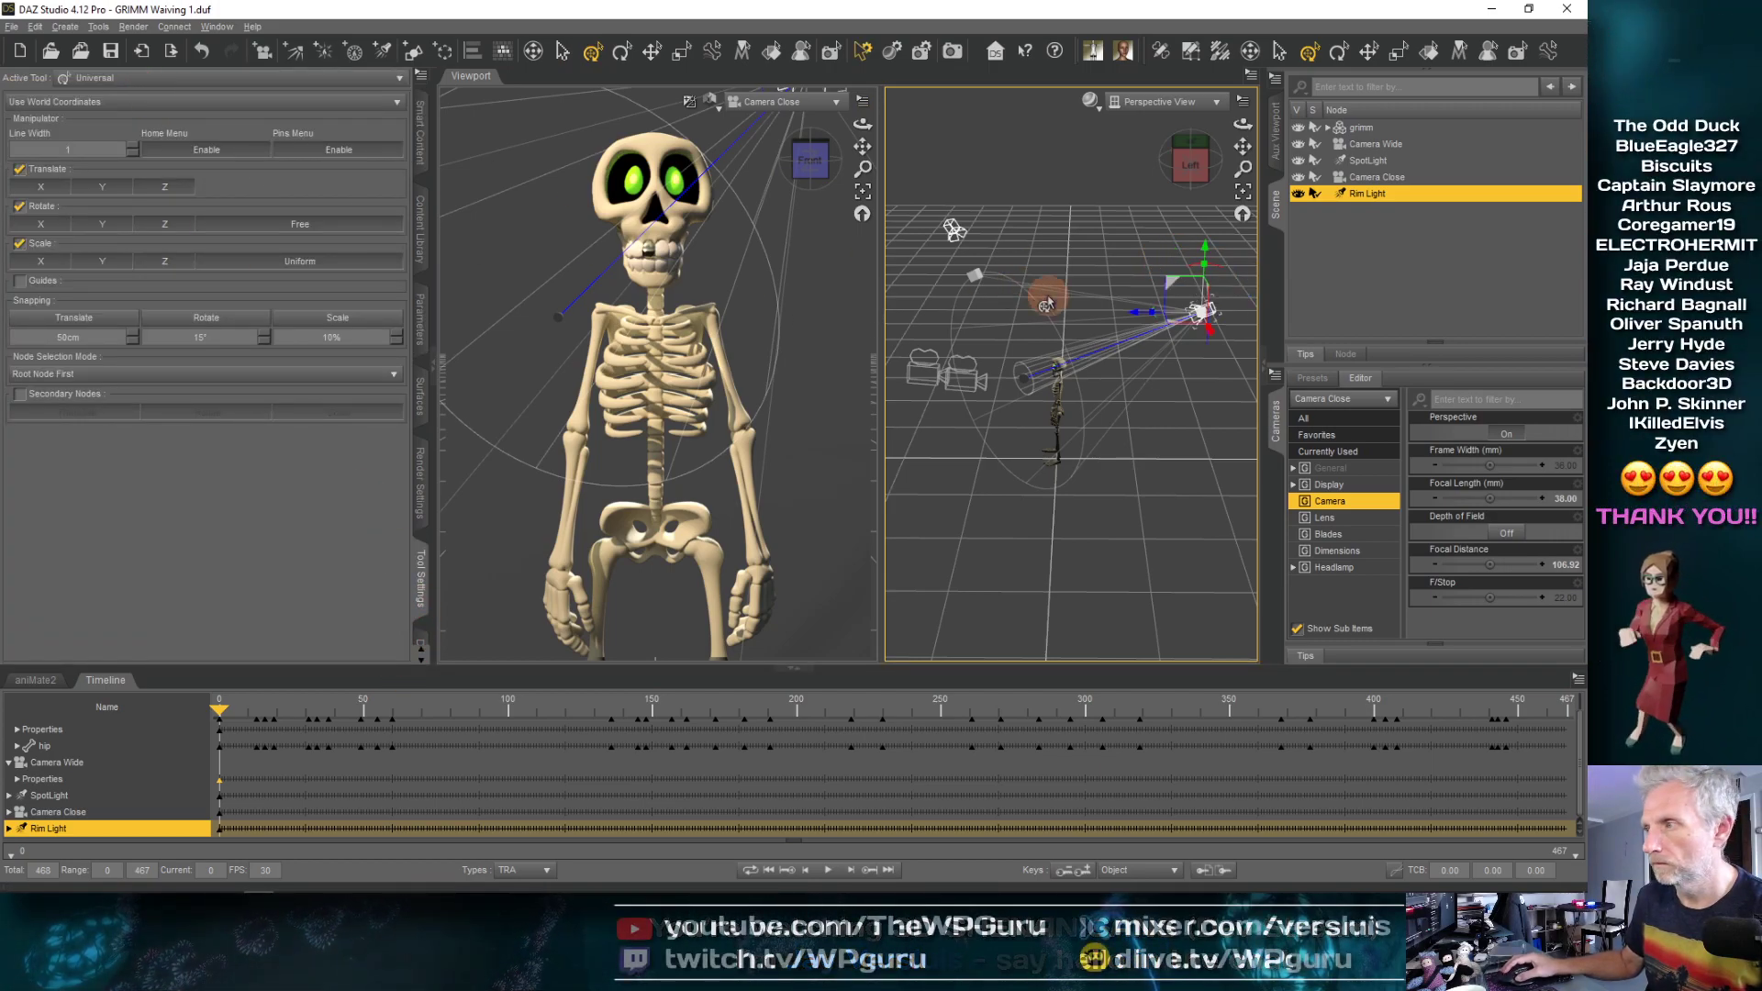
Reposition Rim Light lower and more to one side behind the skeleton, rotating it to aim at the upper body
drag(1202, 252, 1203, 376)
middle_drag(1203, 402, 1196, 405)
drag(1161, 345, 1140, 446)
middle_drag(1141, 446, 1200, 357)
drag(1200, 357, 1207, 358)
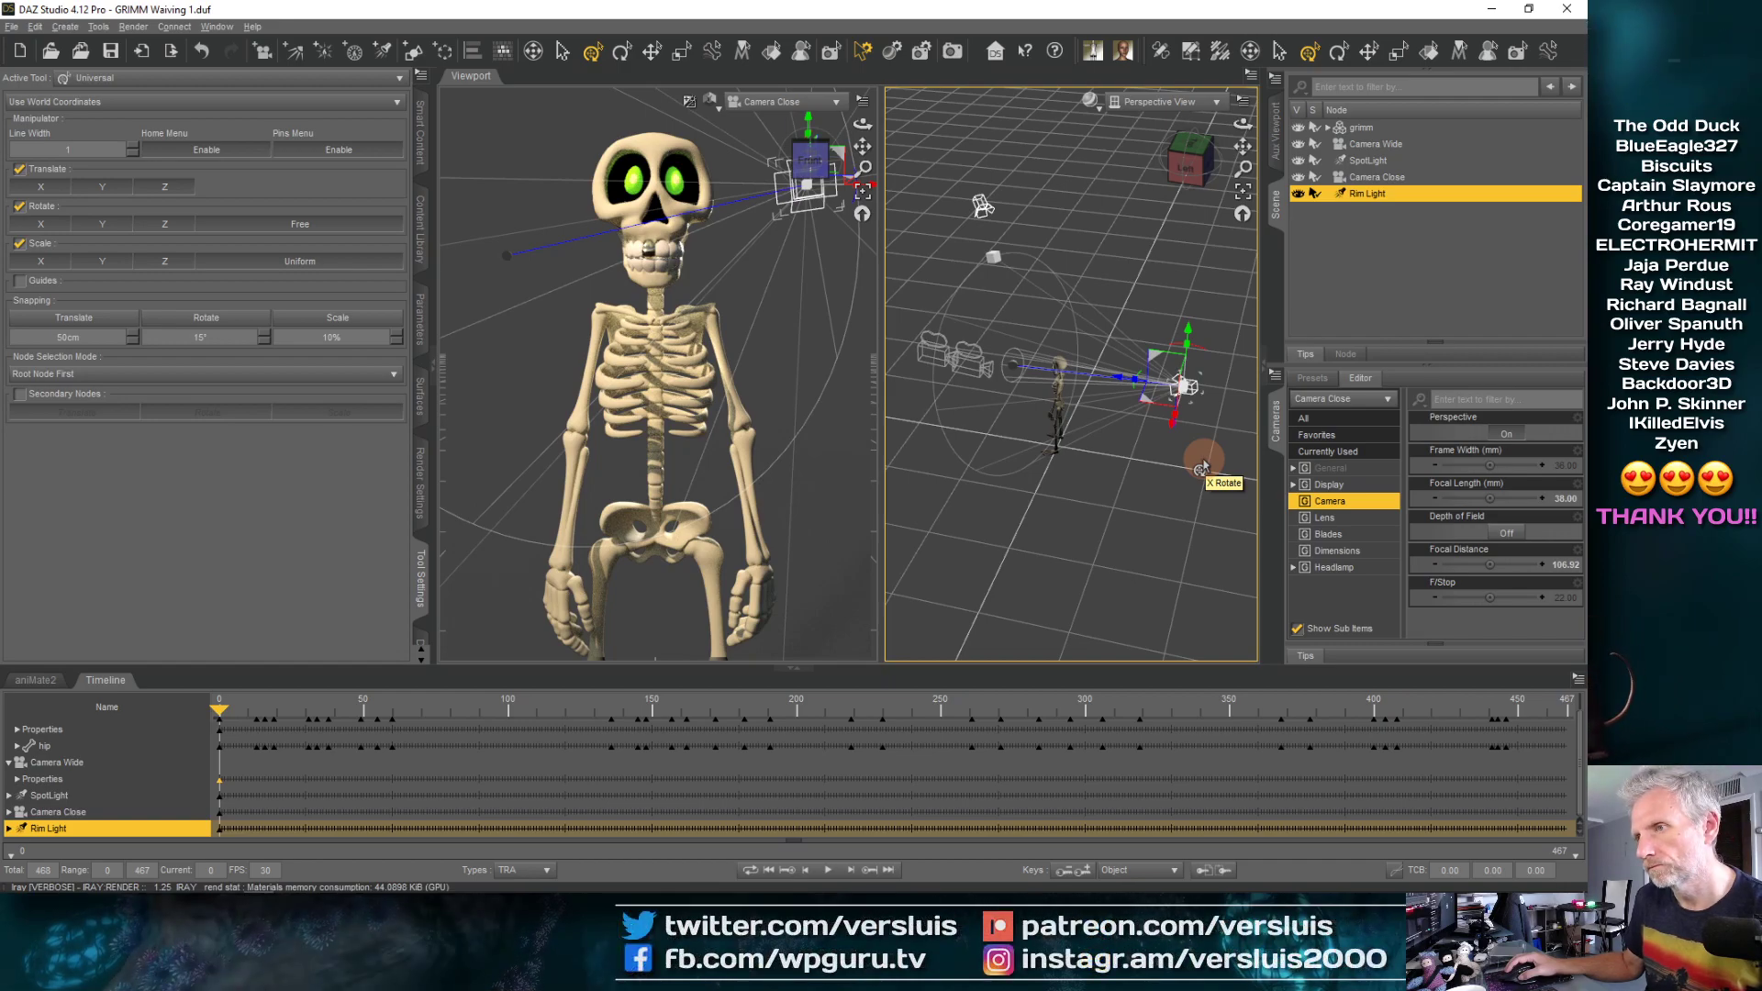
alt+drag(1203, 469, 1000, 428)
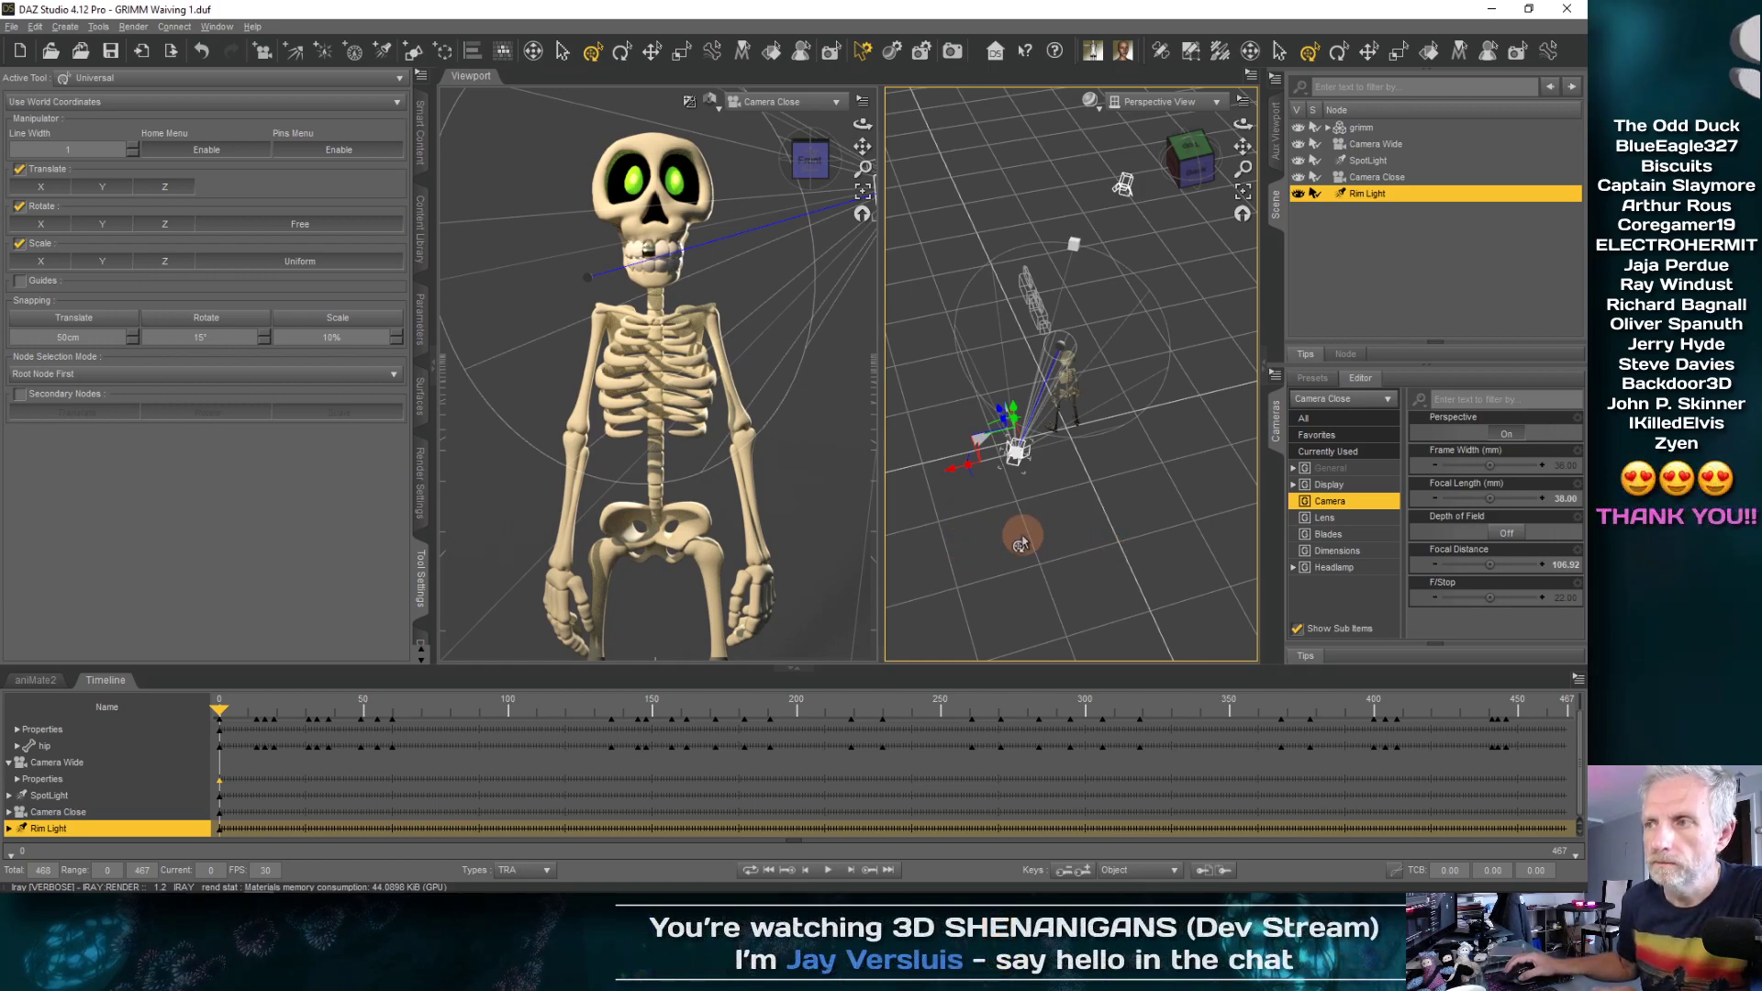
Try a photometric temperature of 8000 K for Rim Light
click(1414, 272)
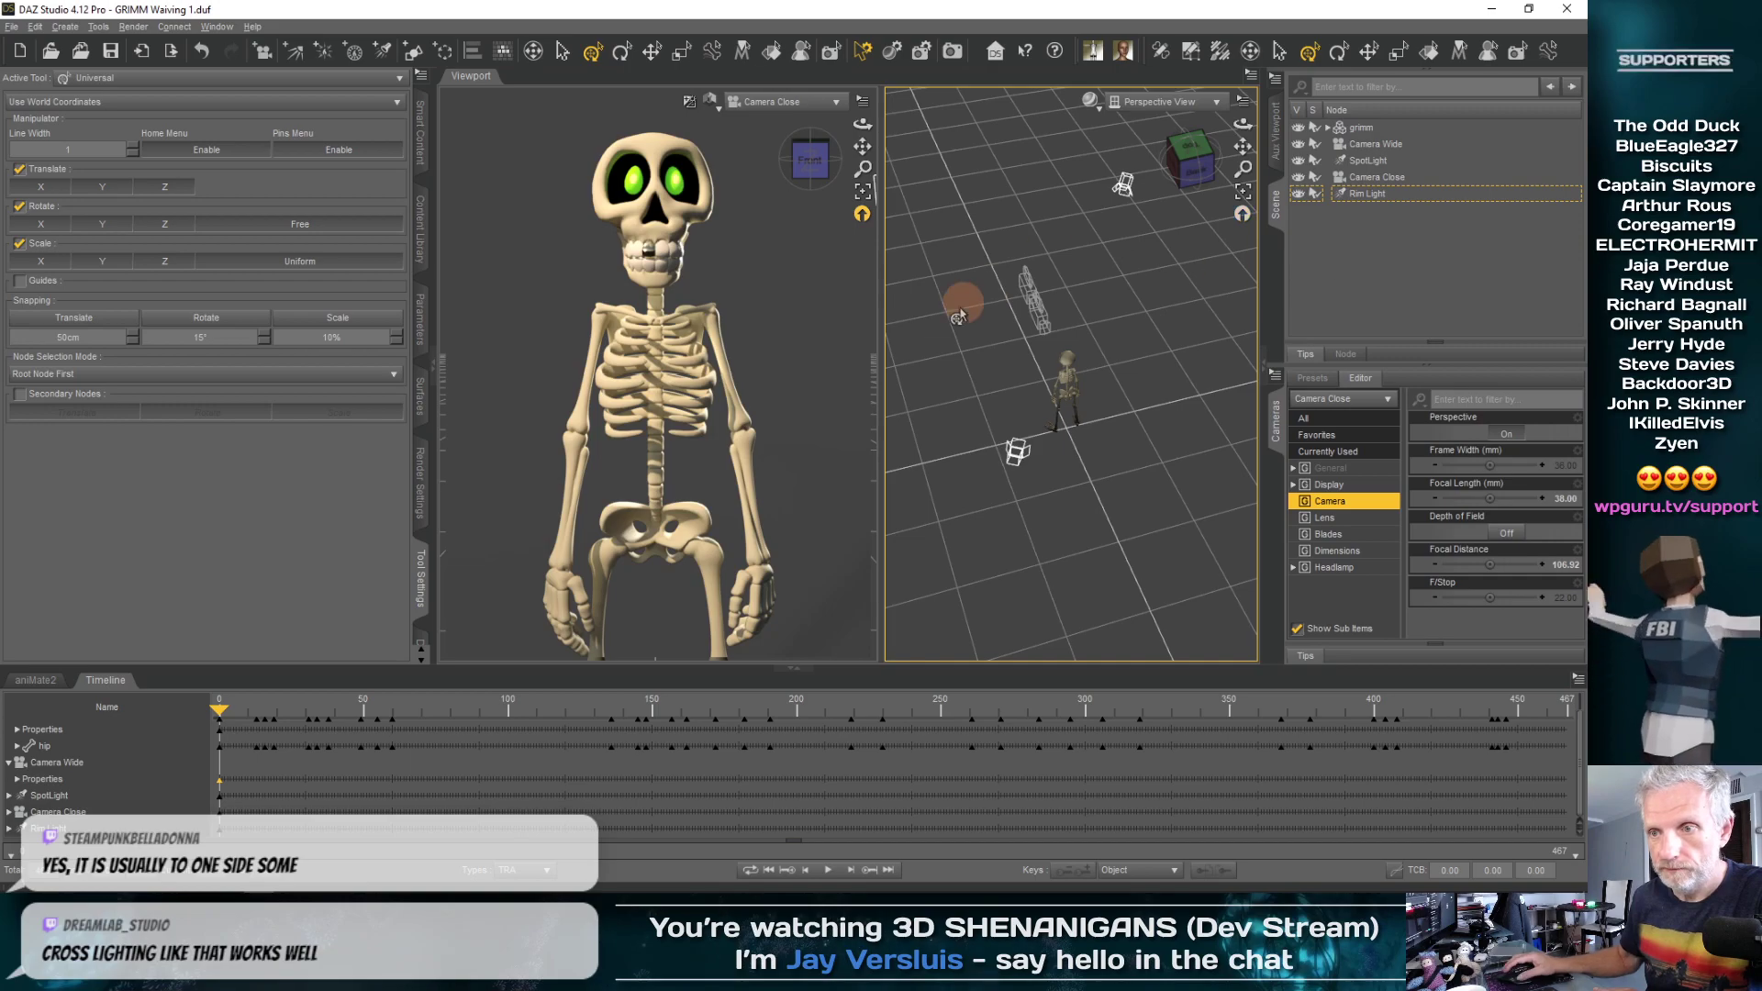
click(421, 330)
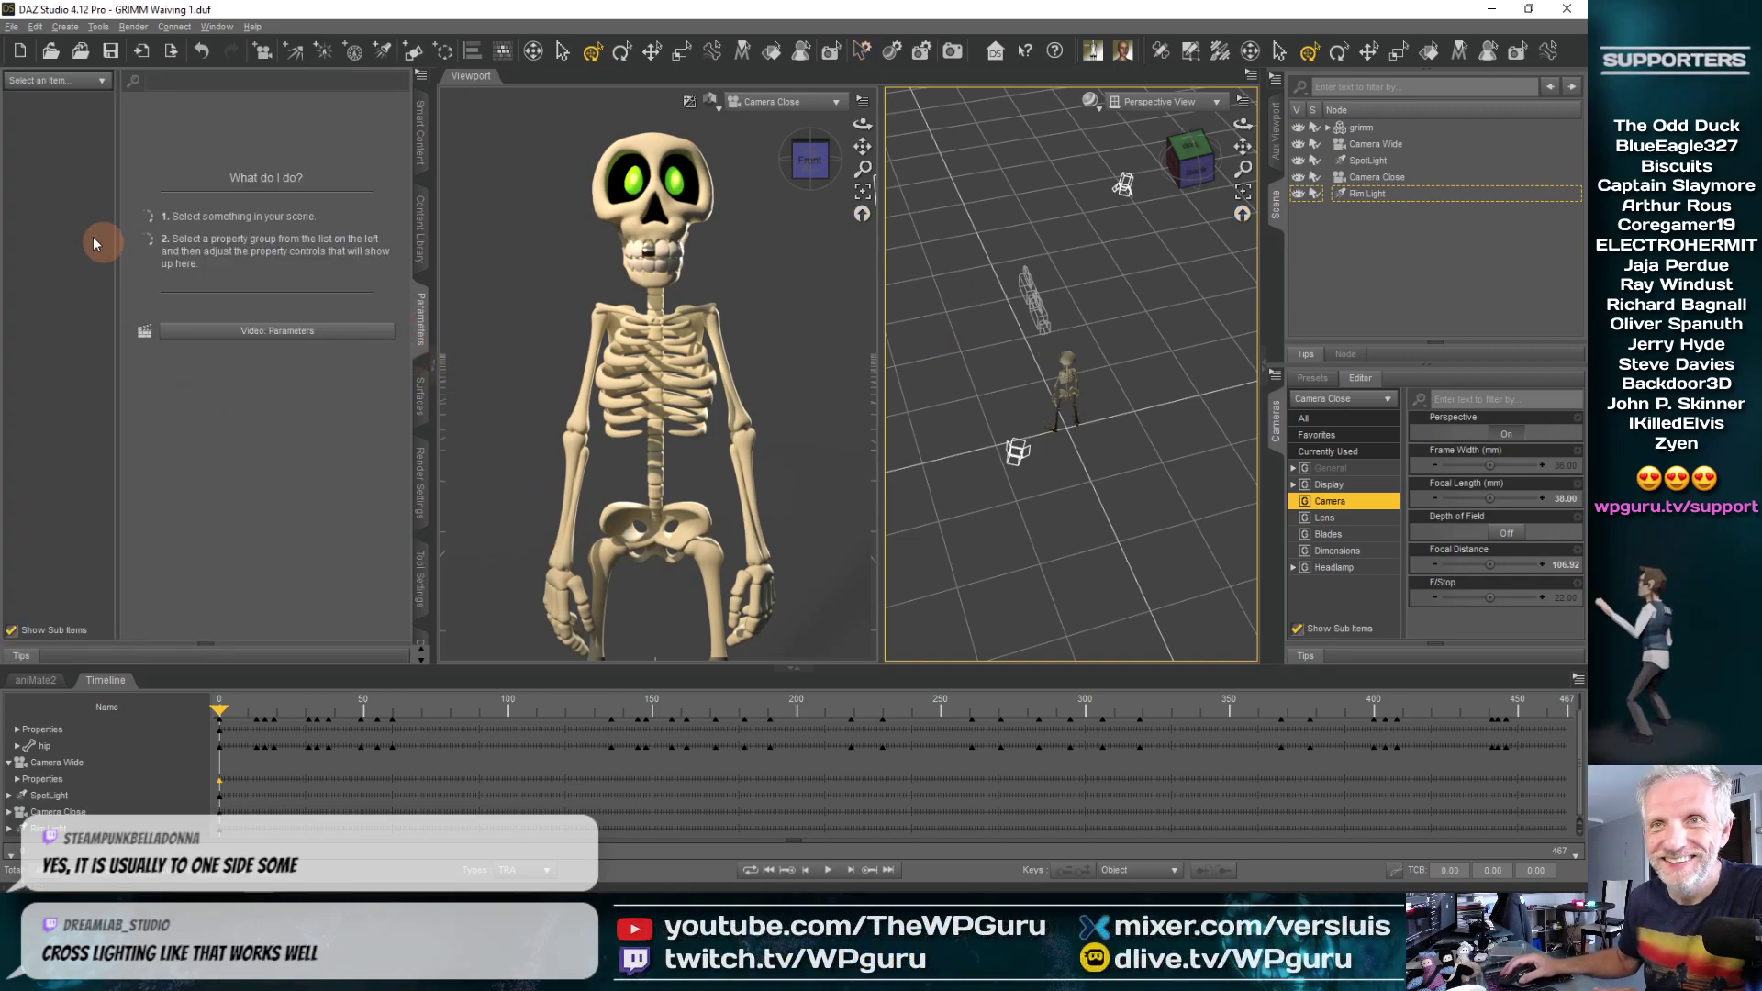
click(1393, 195)
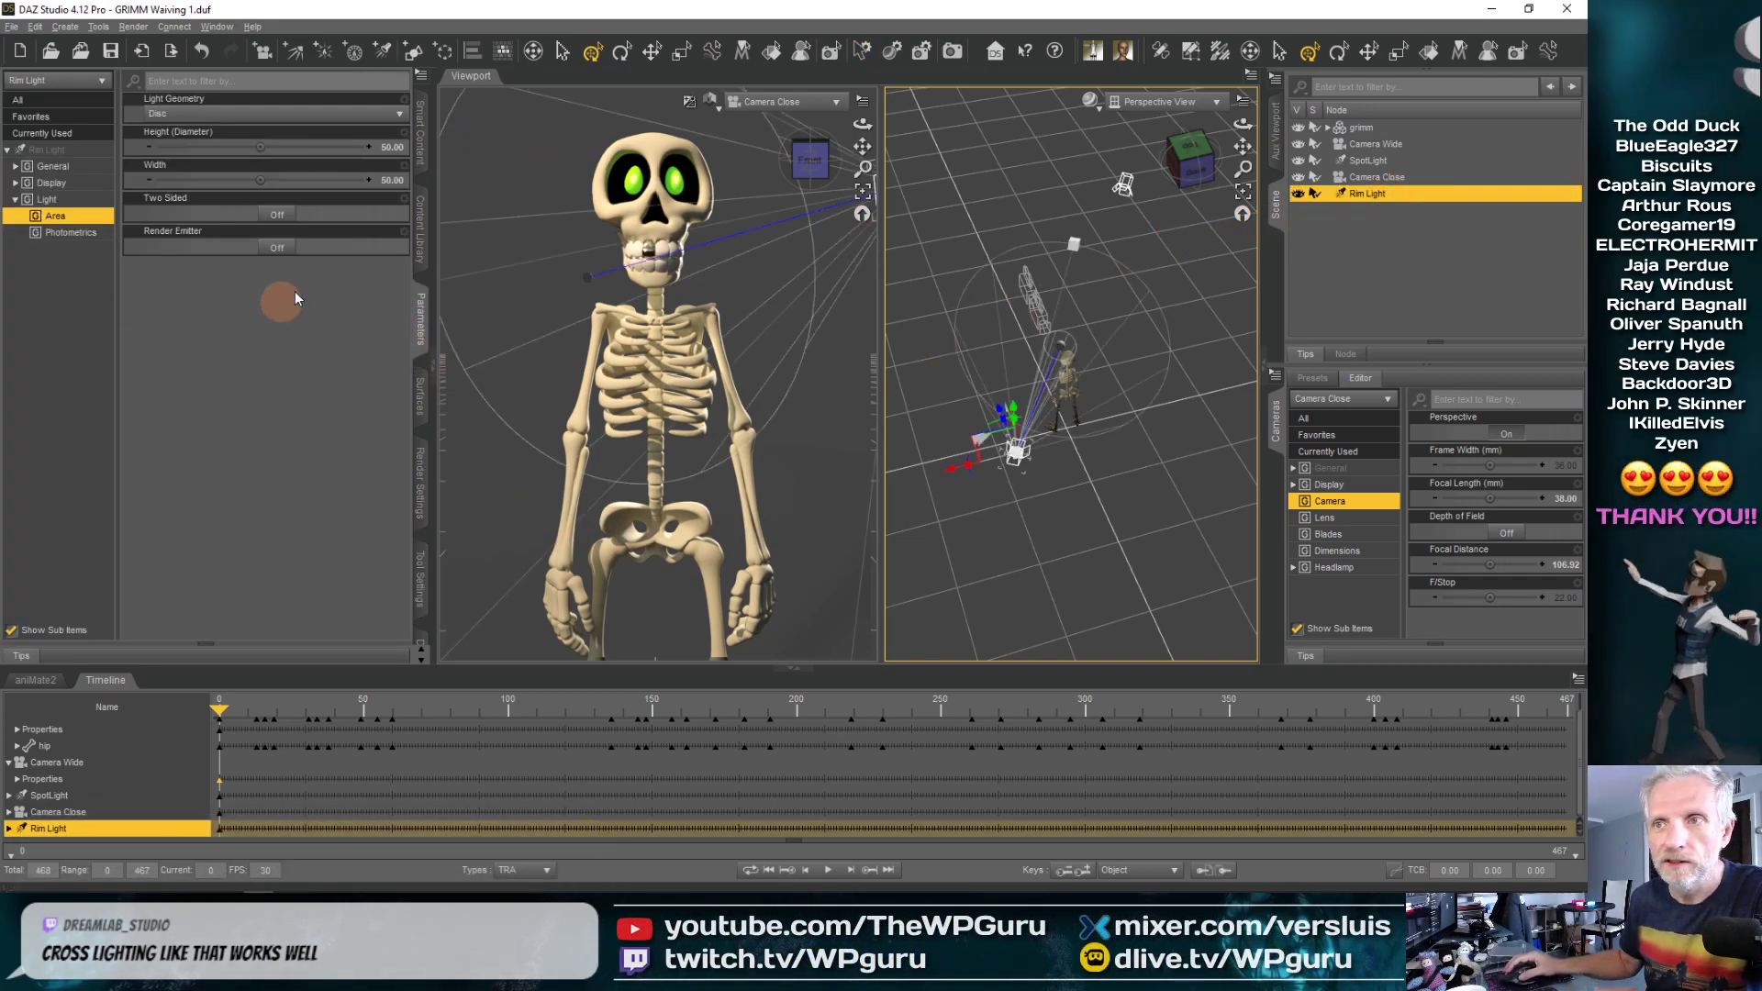
click(84, 233)
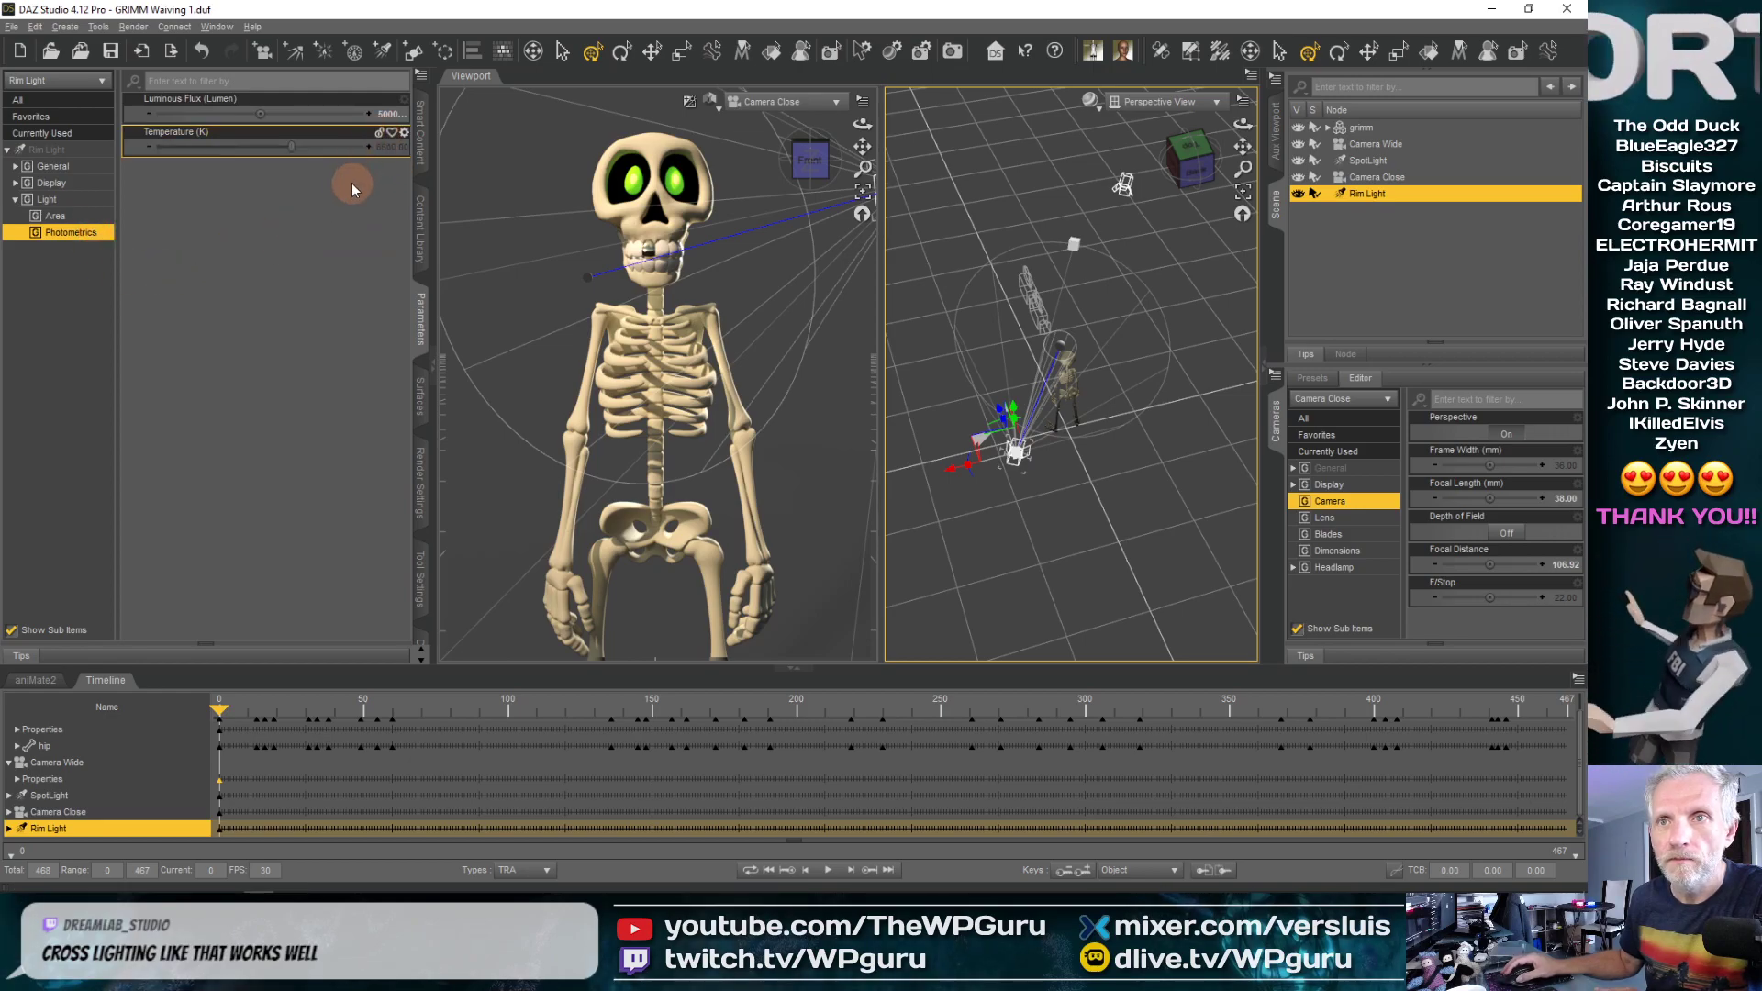
click(385, 147)
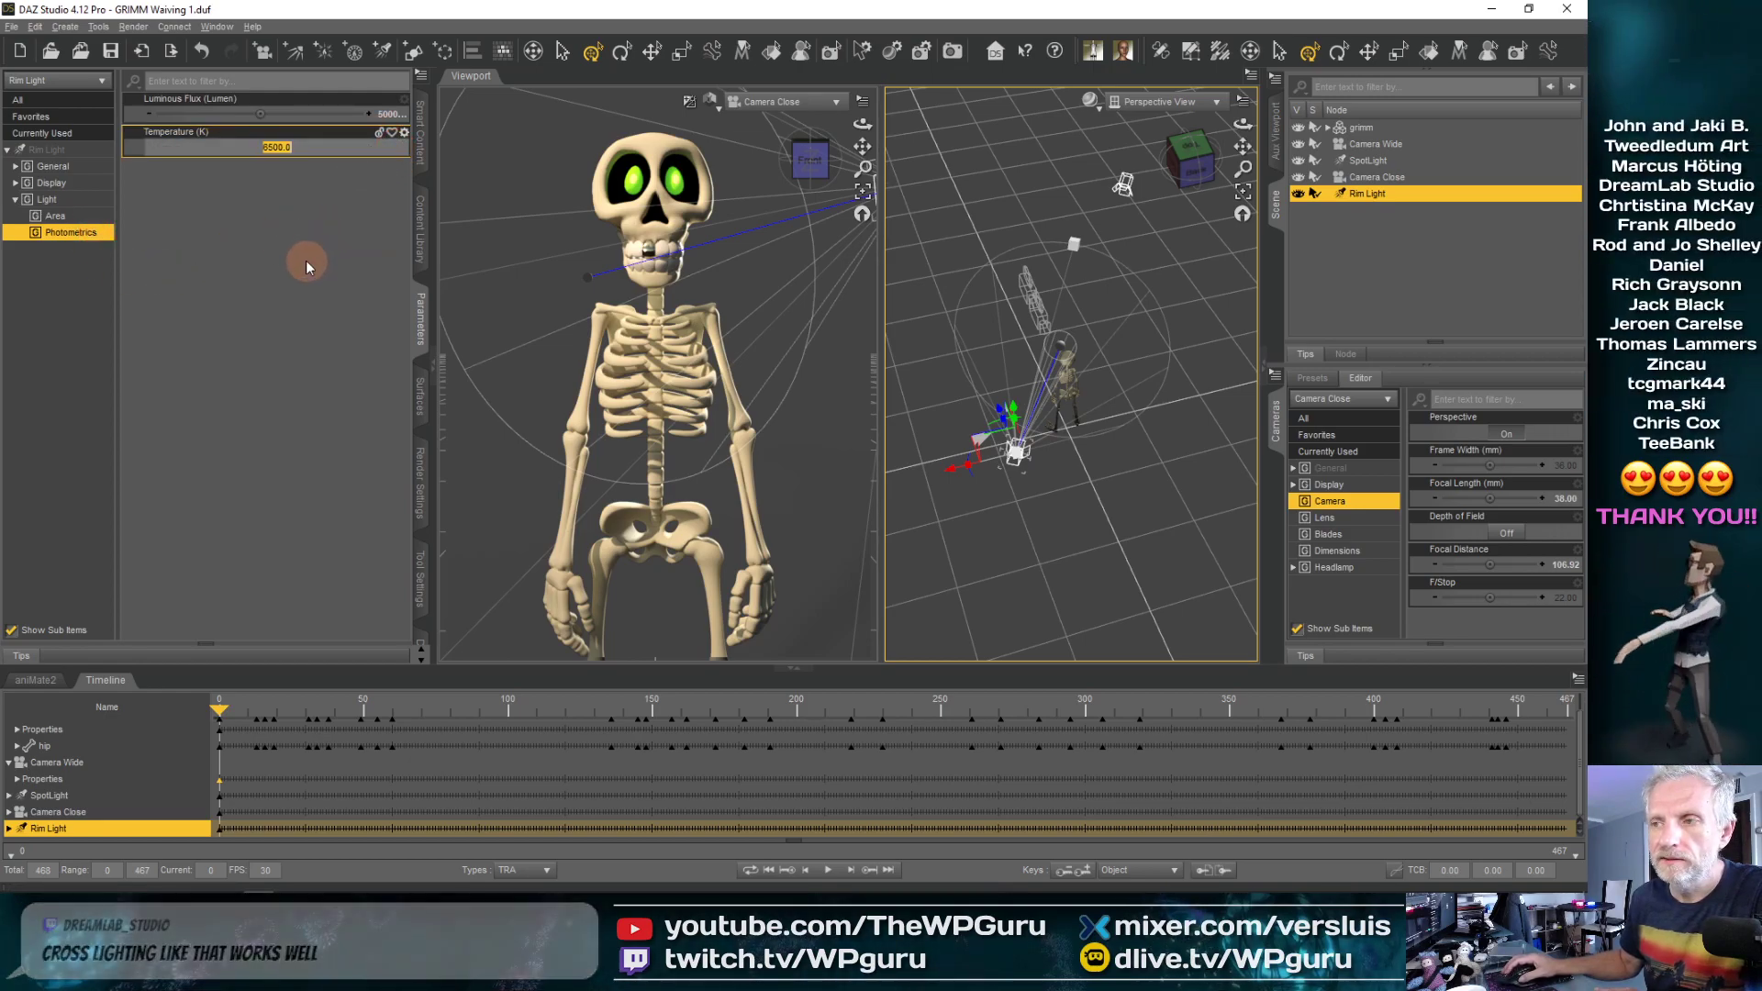
text(8000)
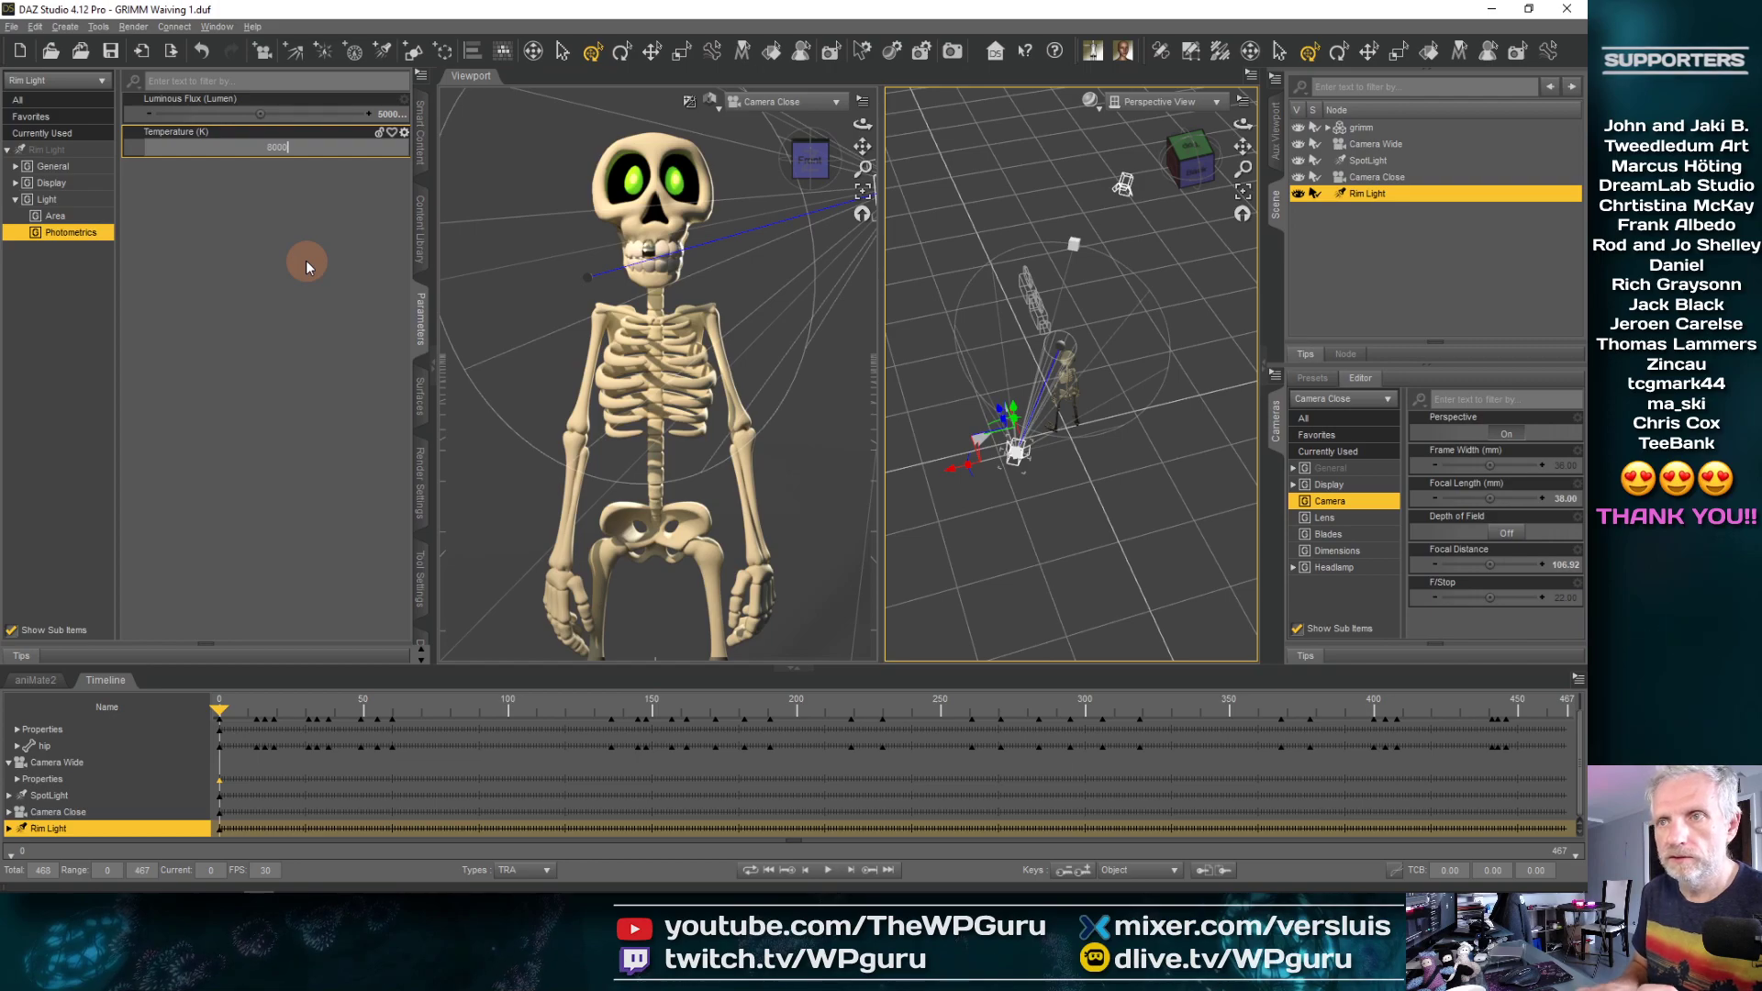
key(Return)
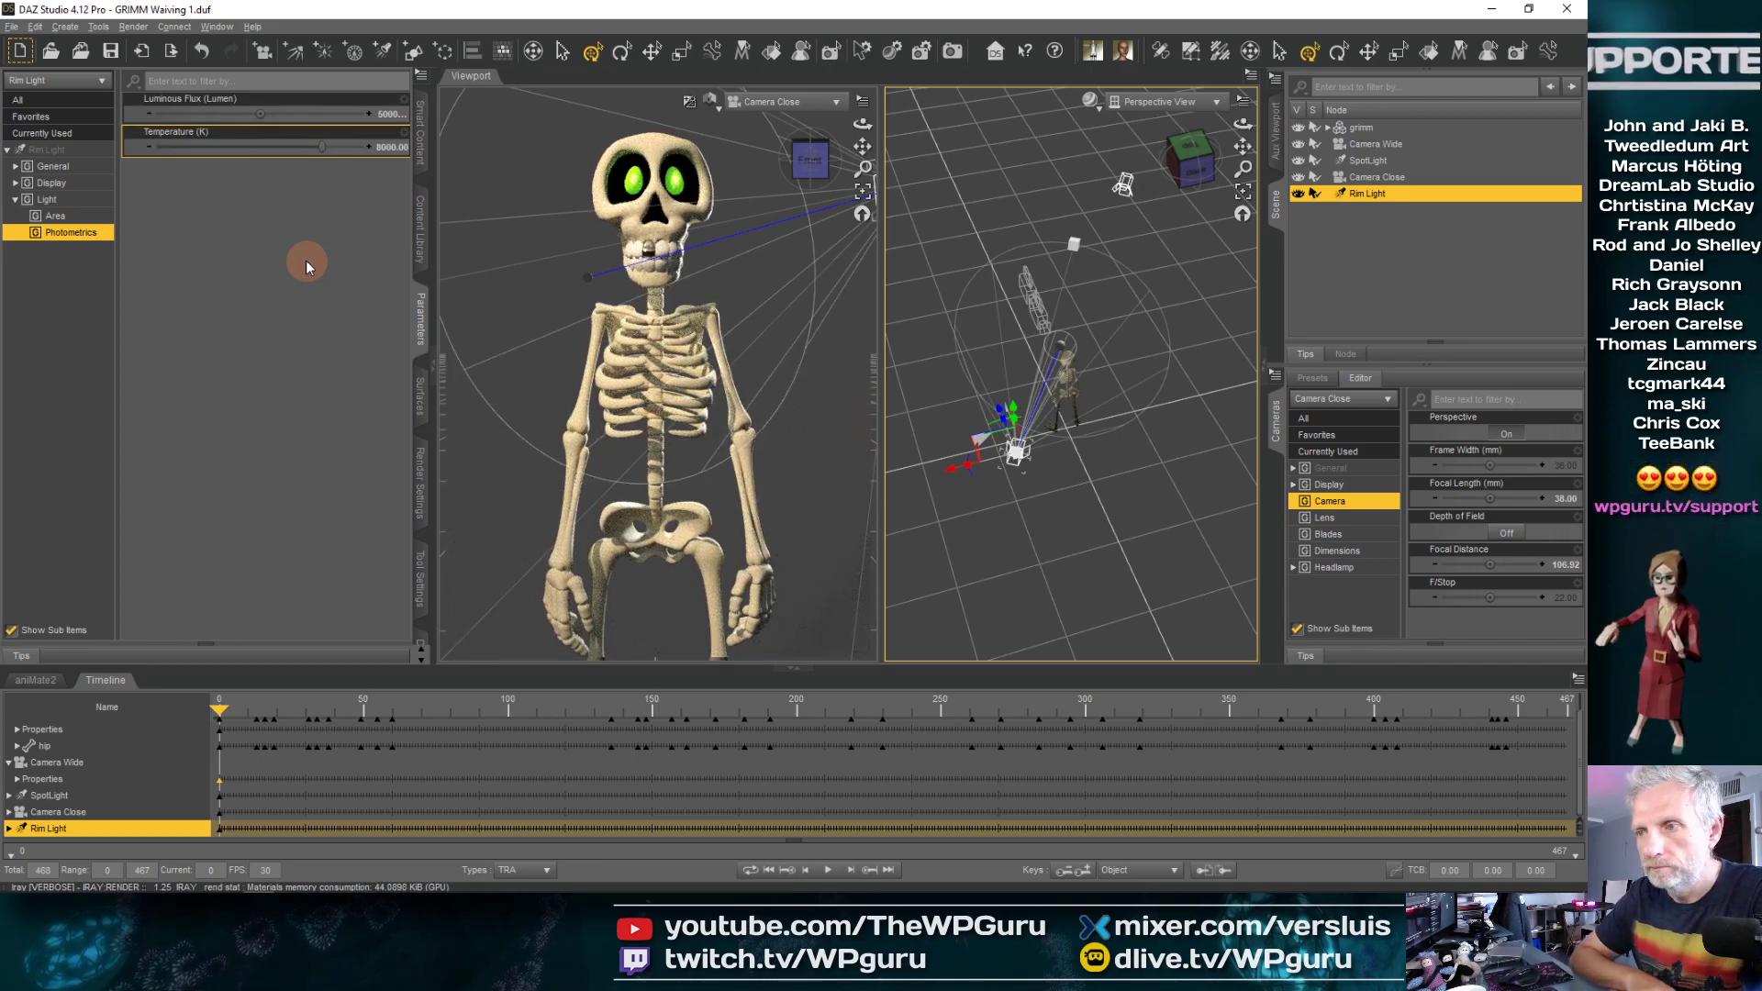
Try a temperature of 10000 K for Rim Light and reset the temperature to its default
click(386, 147)
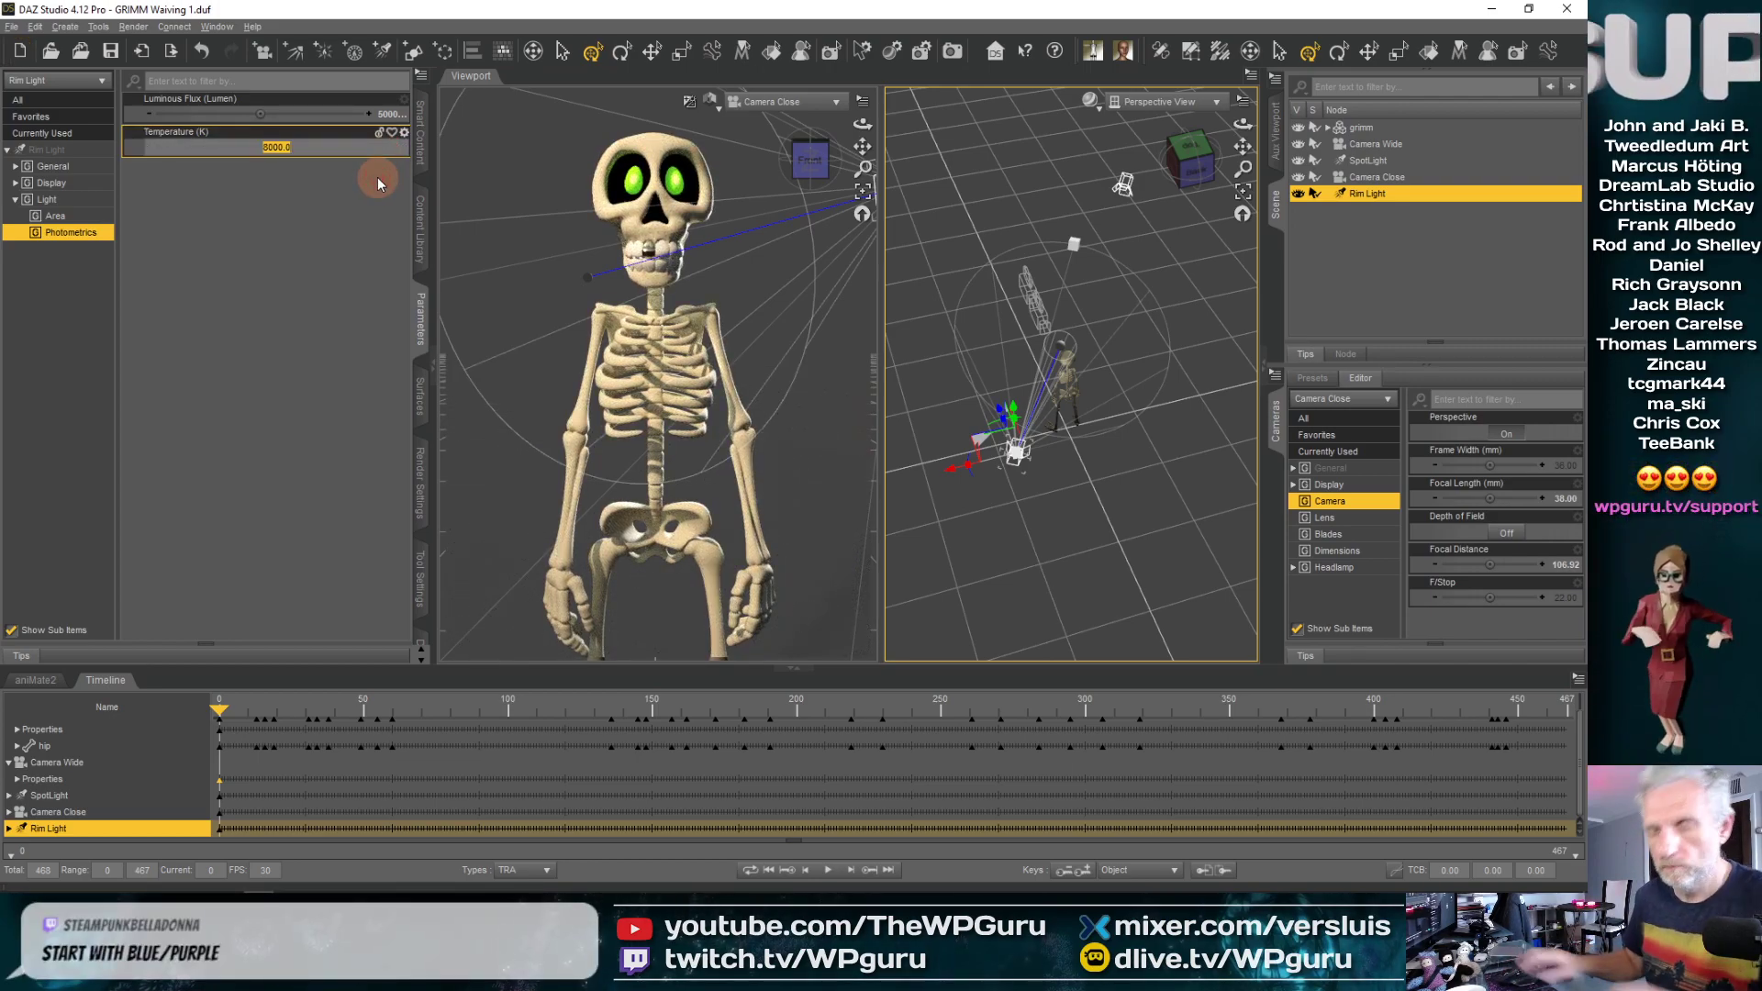
text(10000)
key(Return)
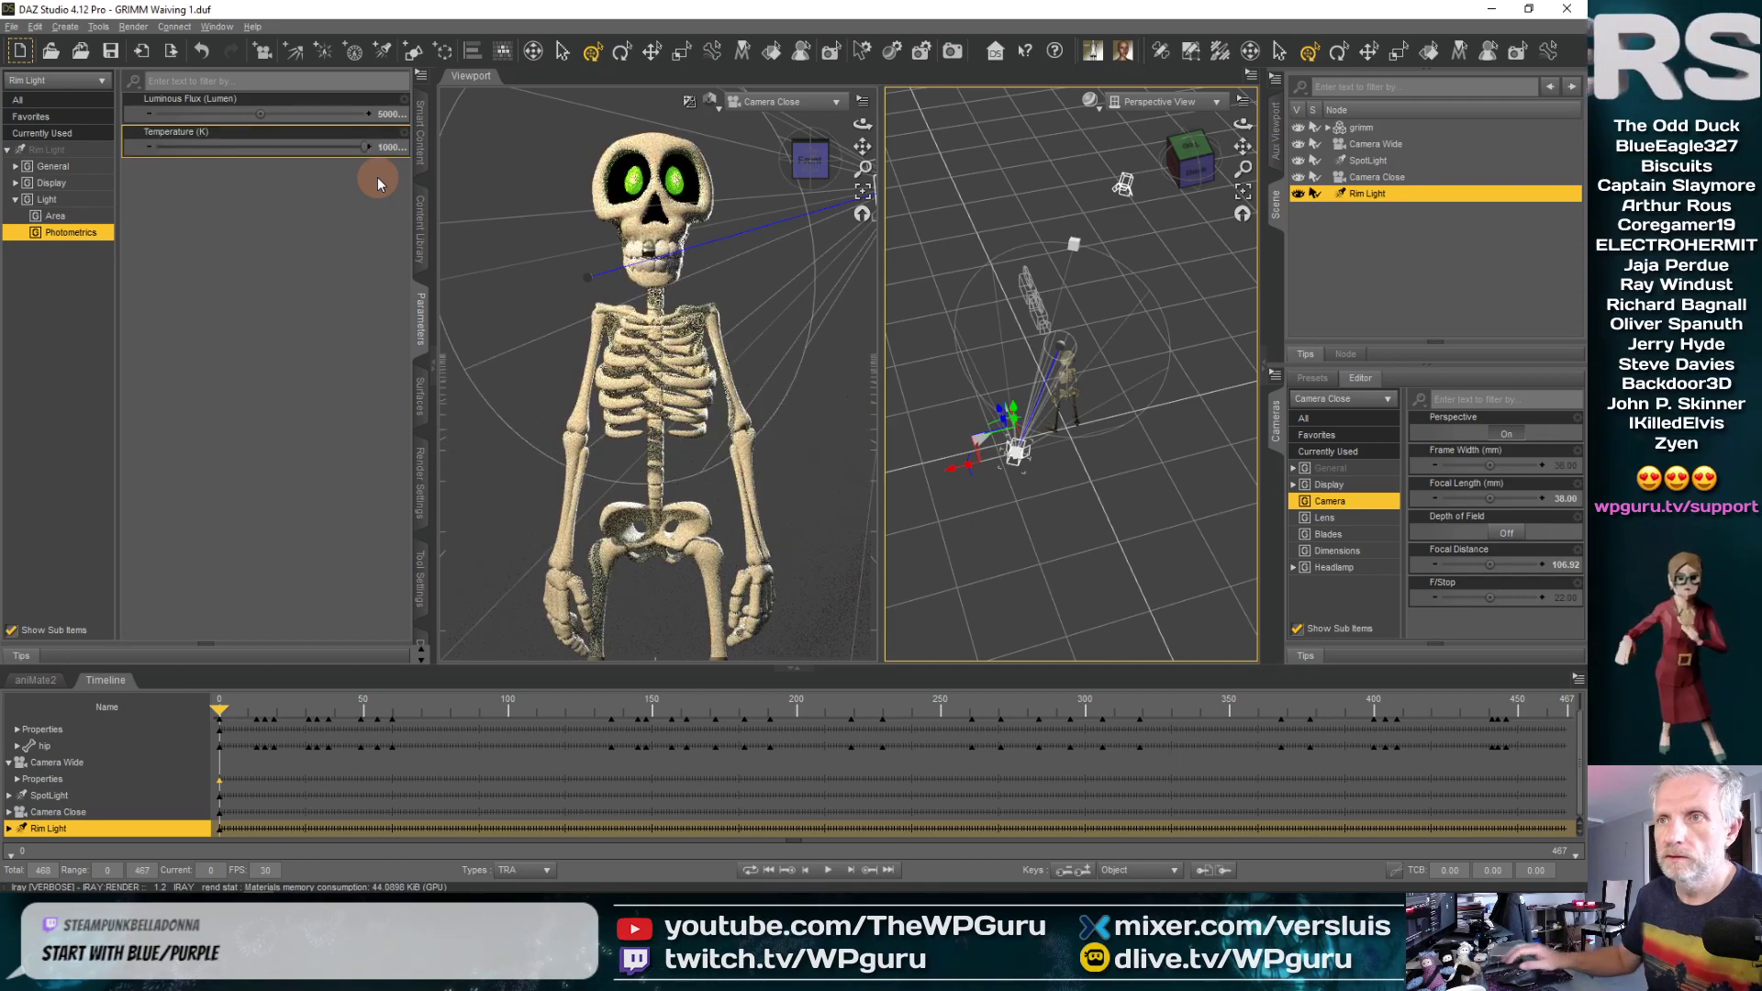
click(404, 134)
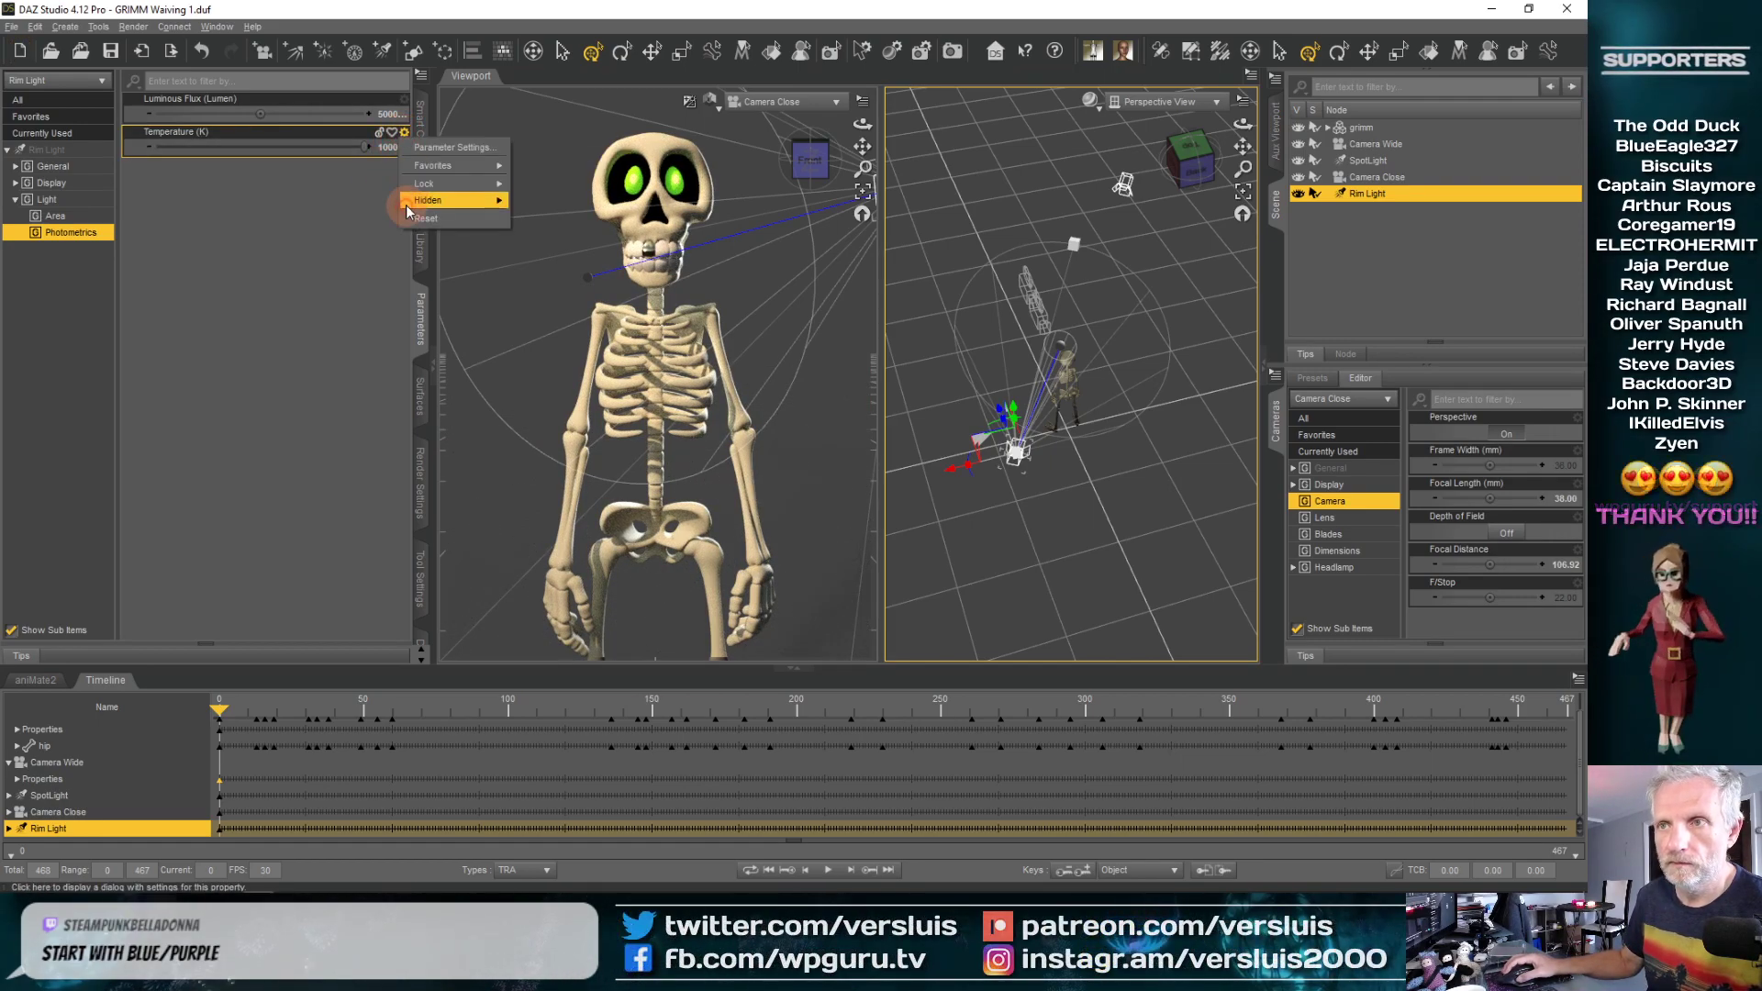
click(440, 207)
Try a bright green color (128, 255, 0) for Rim Light
click(81, 202)
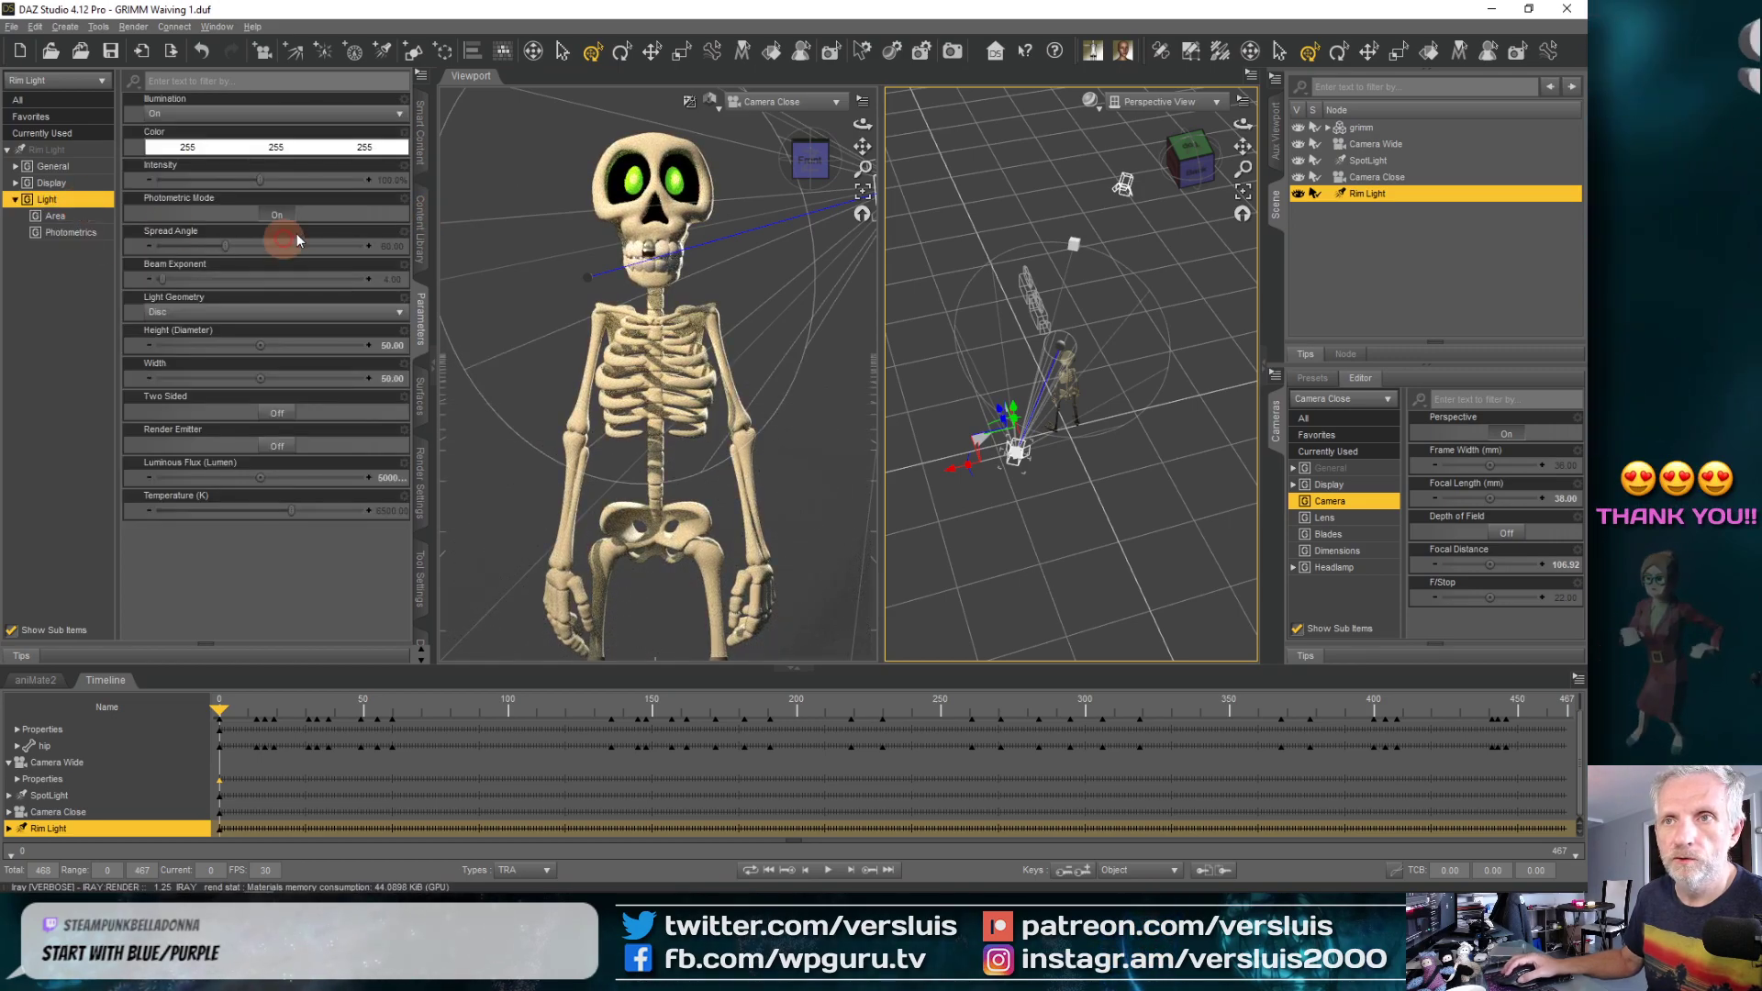
click(248, 147)
click(697, 354)
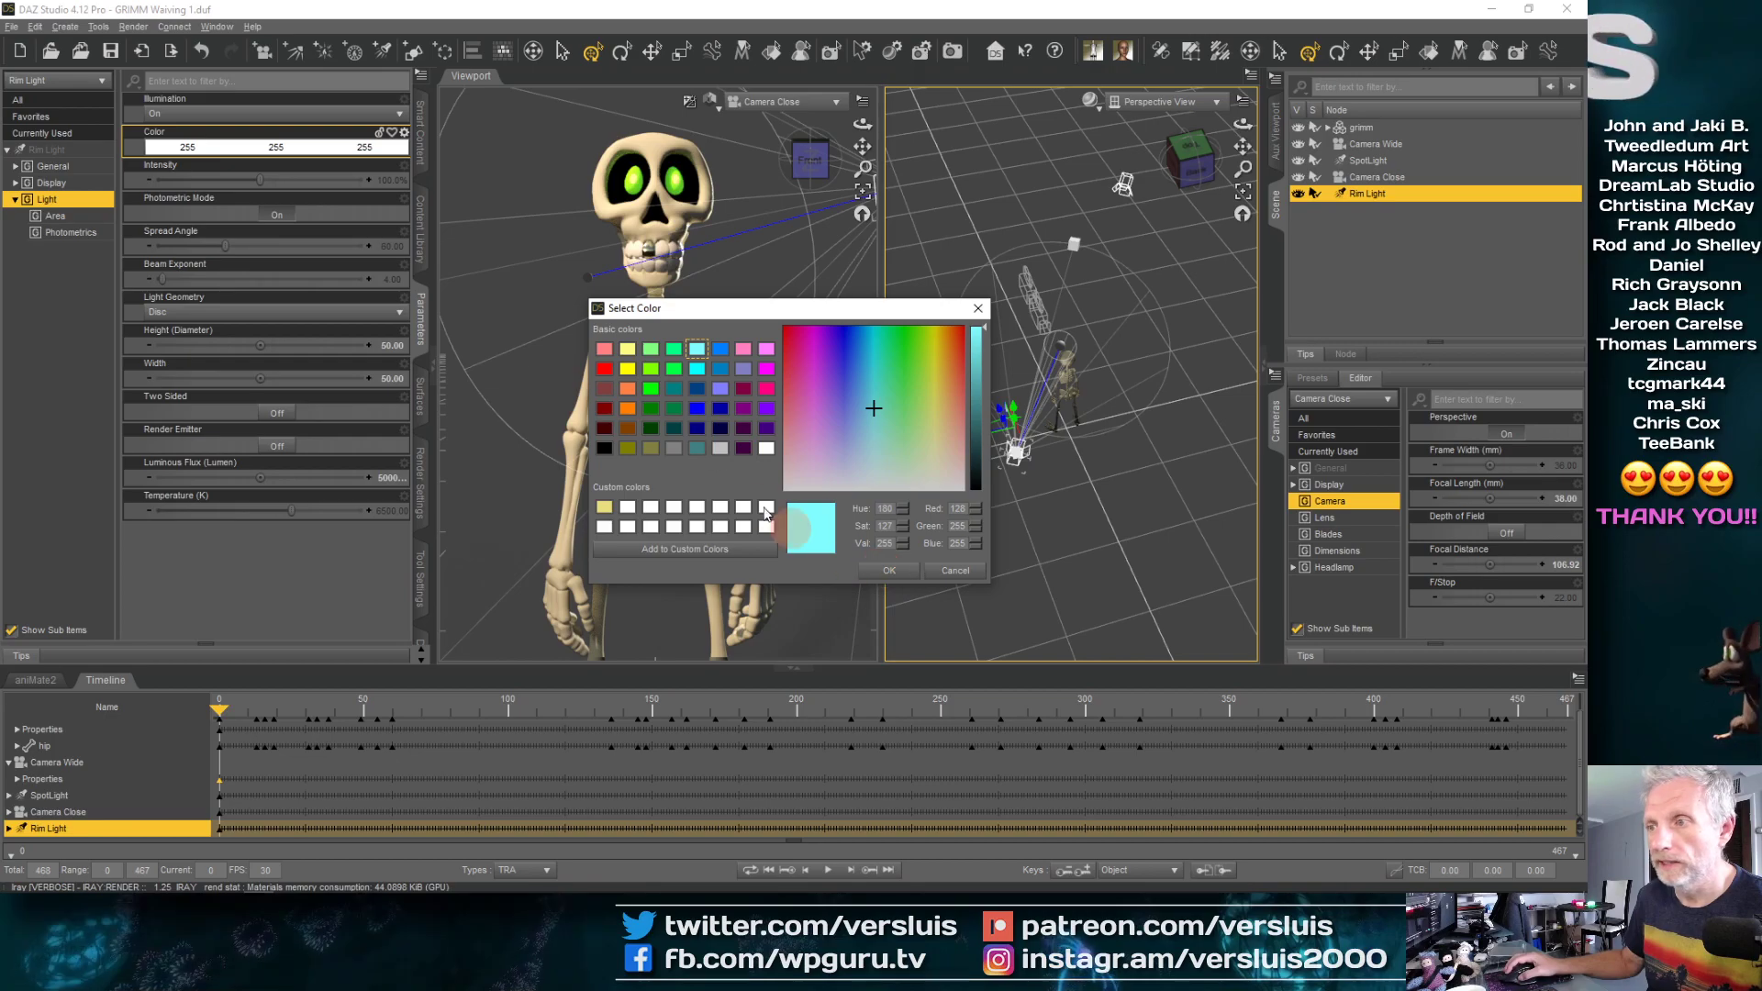
click(651, 368)
click(876, 571)
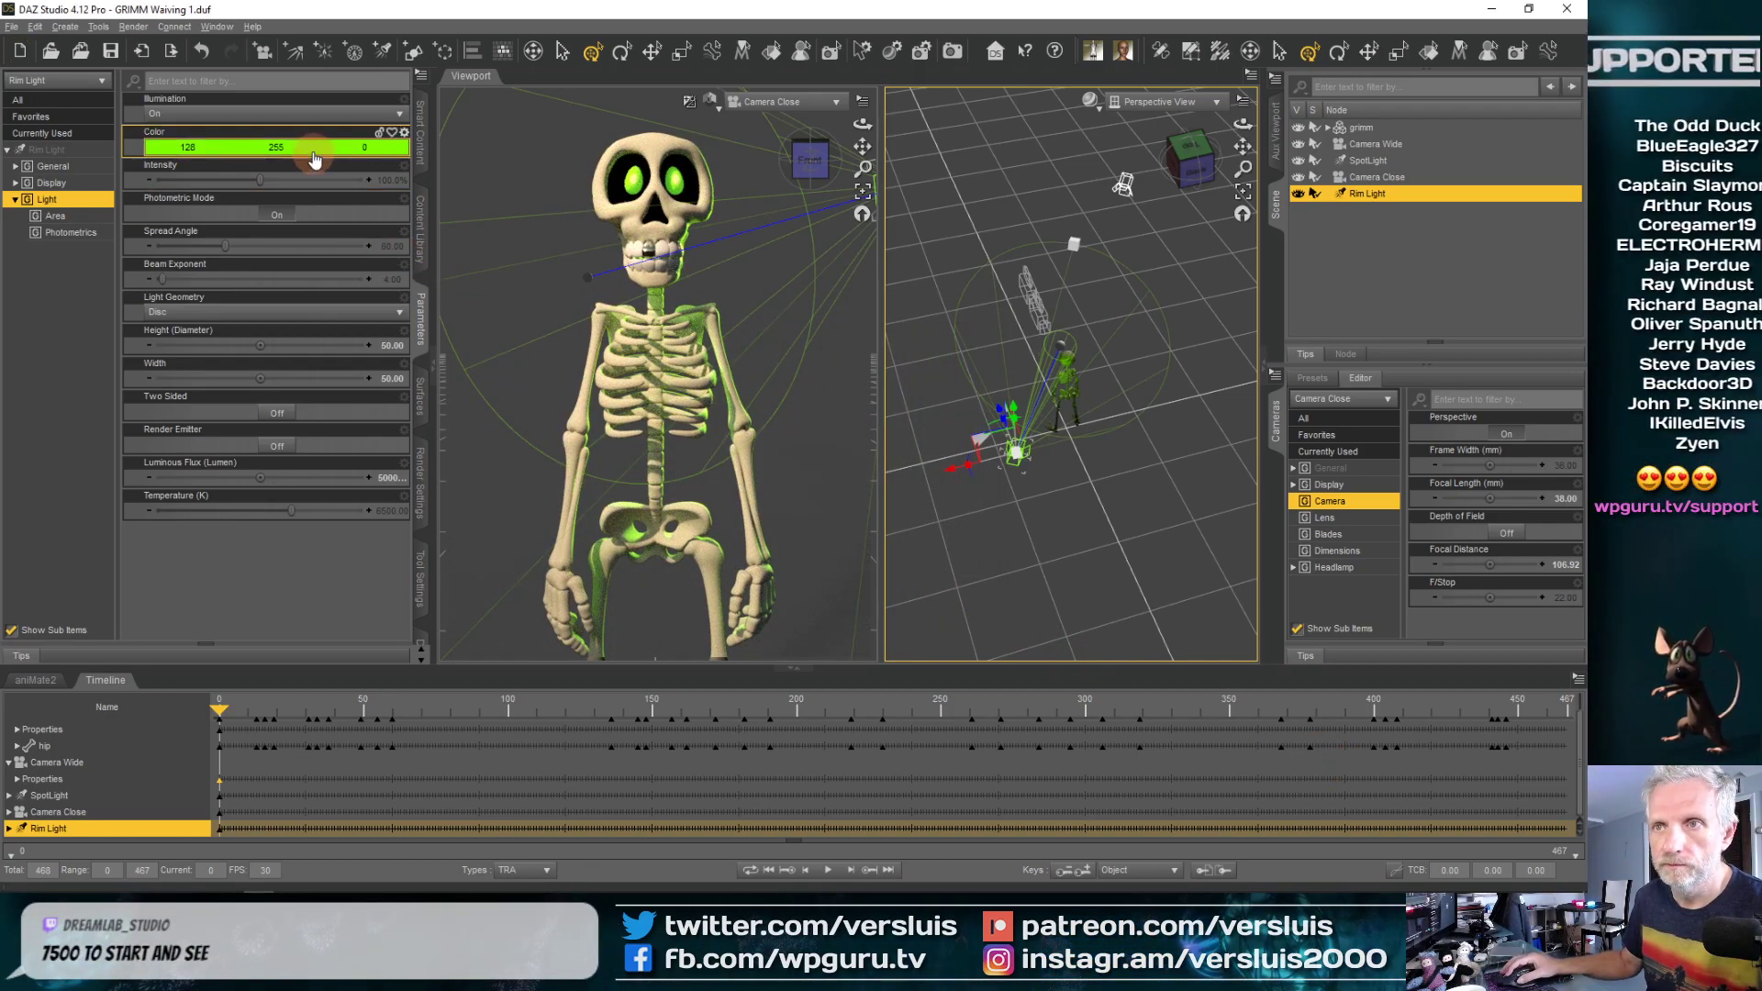
Reduce the saturation of Rim Light's green color to 50
click(275, 146)
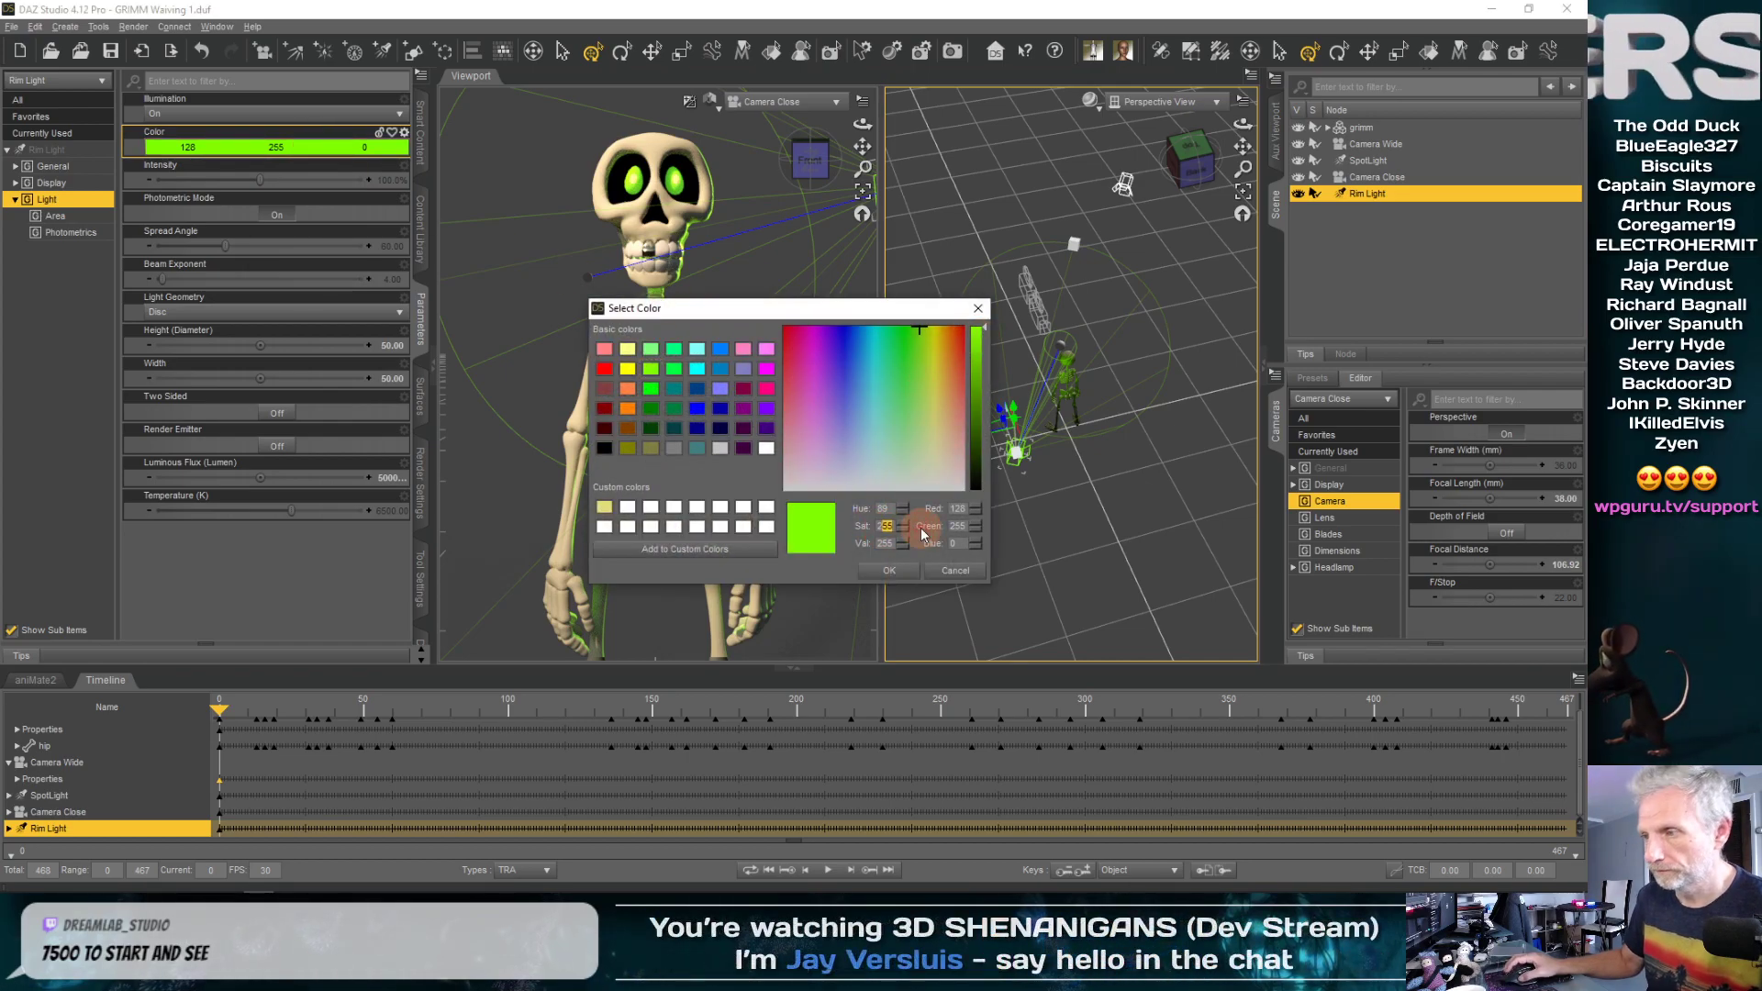
key(BackSpace)
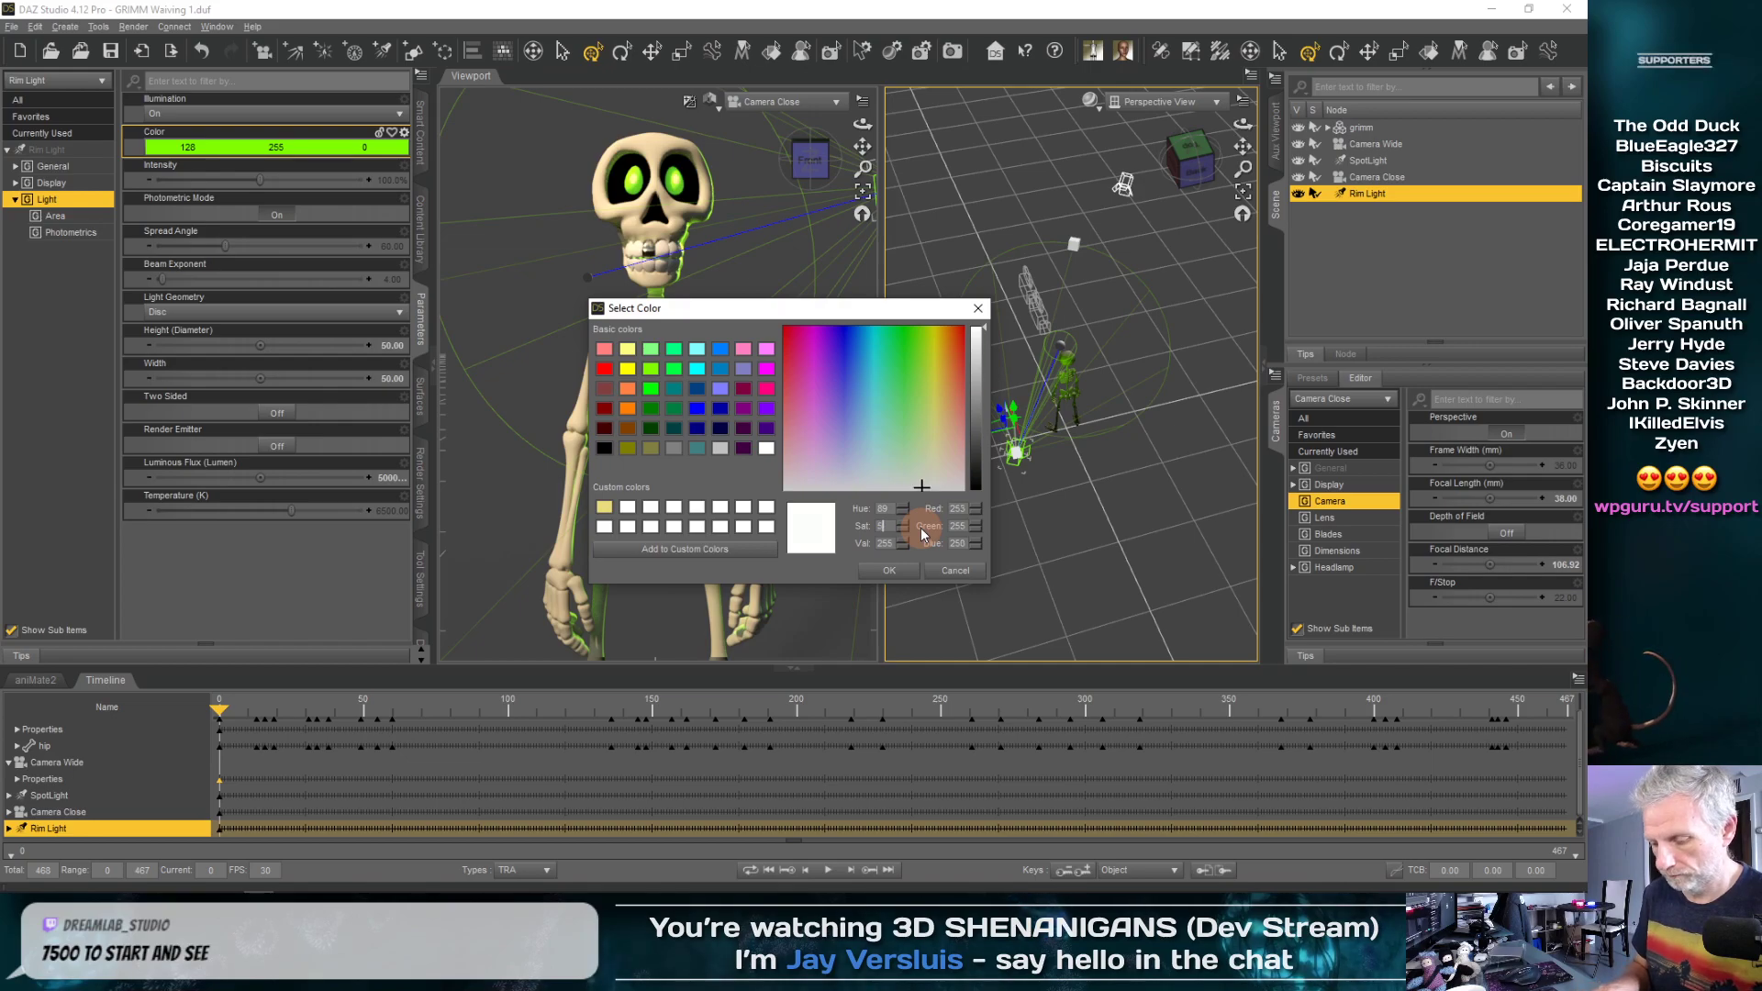
text(50)
key(Return)
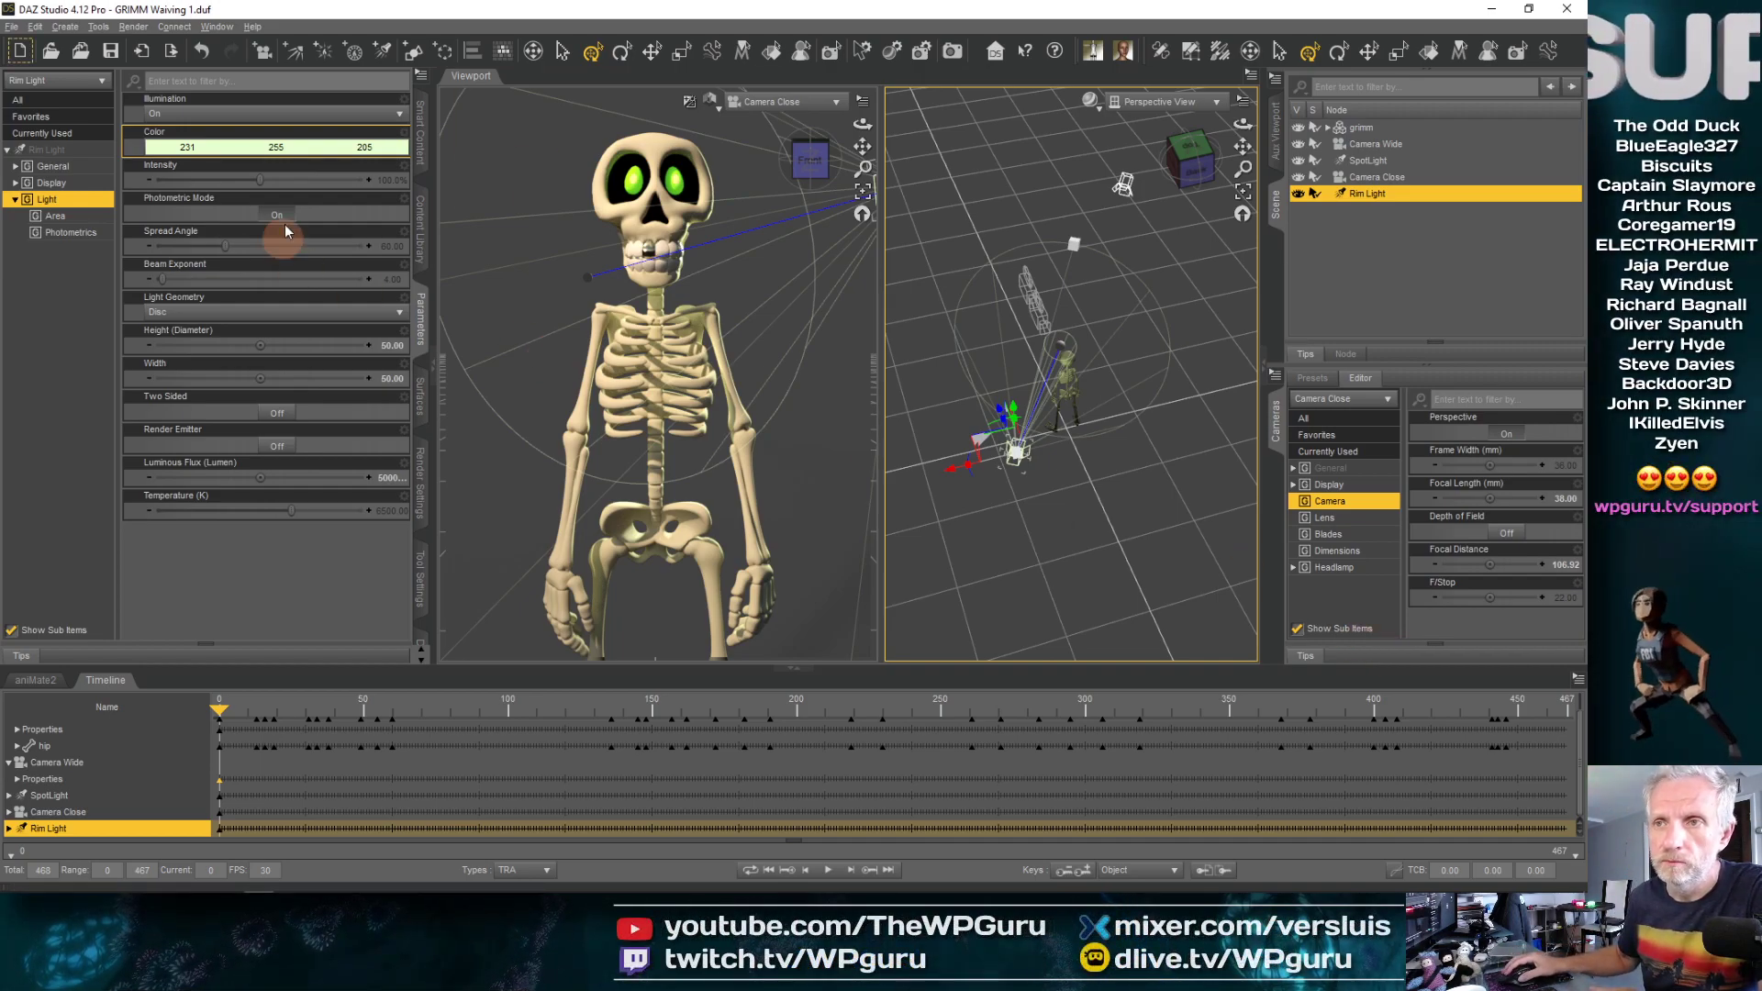
Change Rim Light's color to light blue (128, 128, 255) and reduce its saturation to 50
click(317, 151)
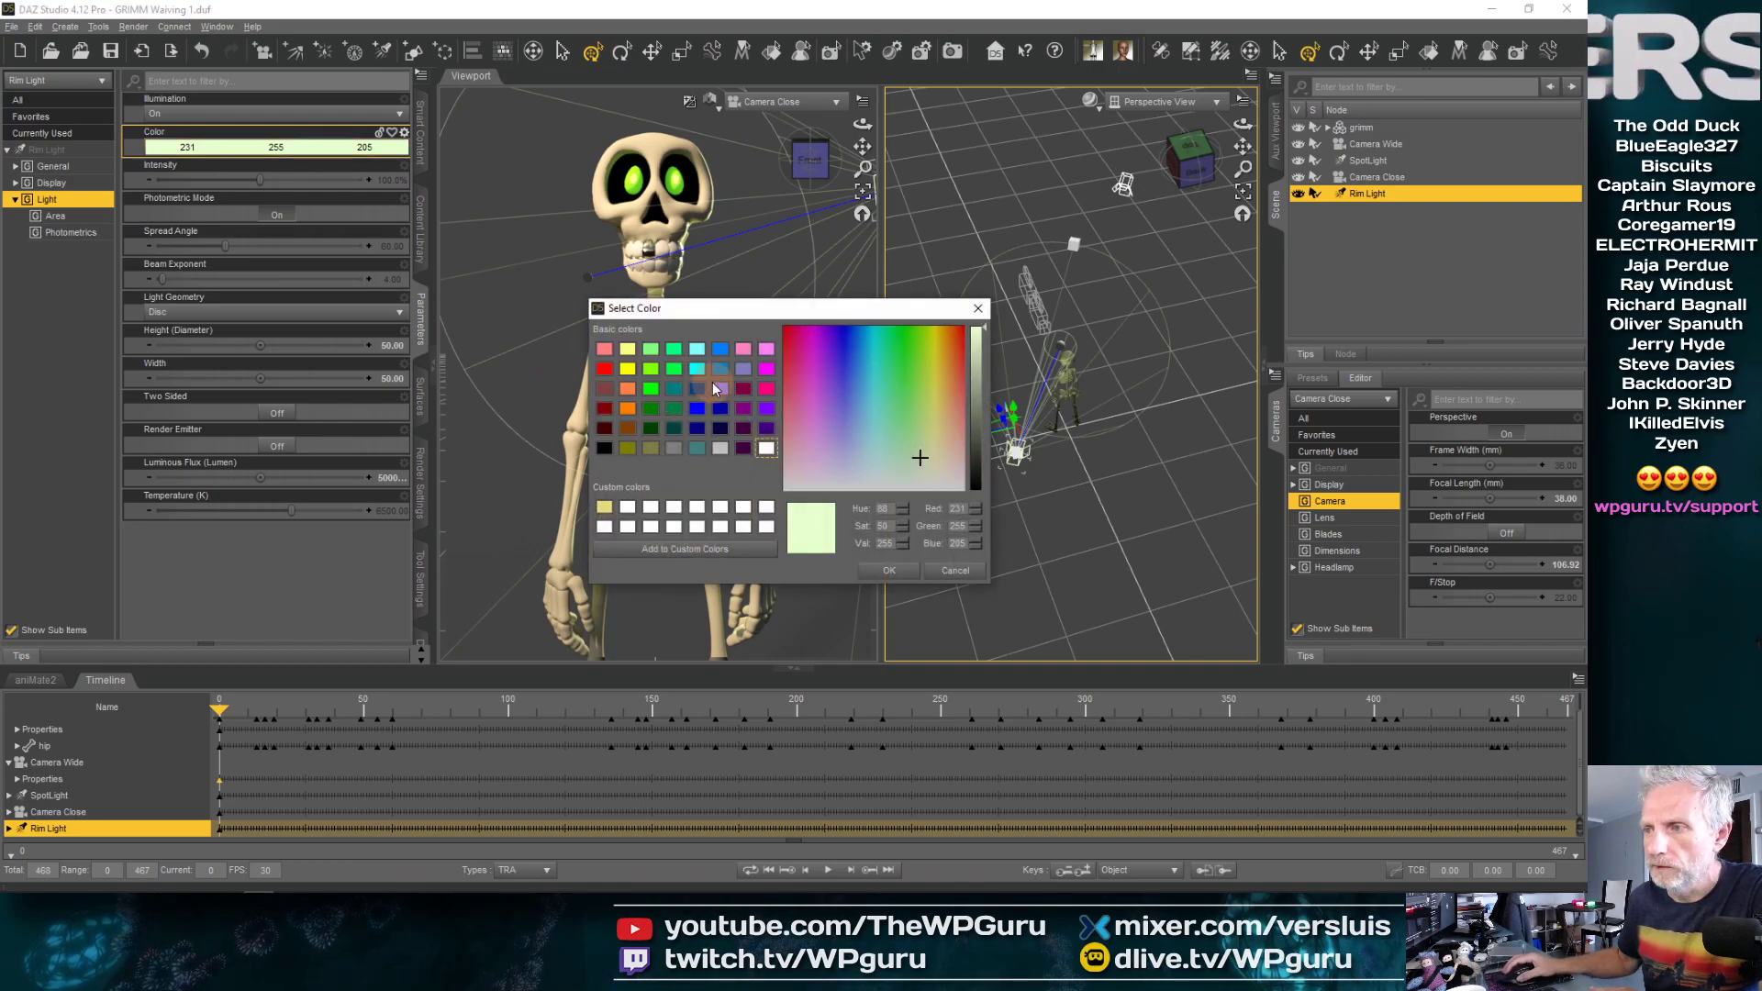
click(720, 389)
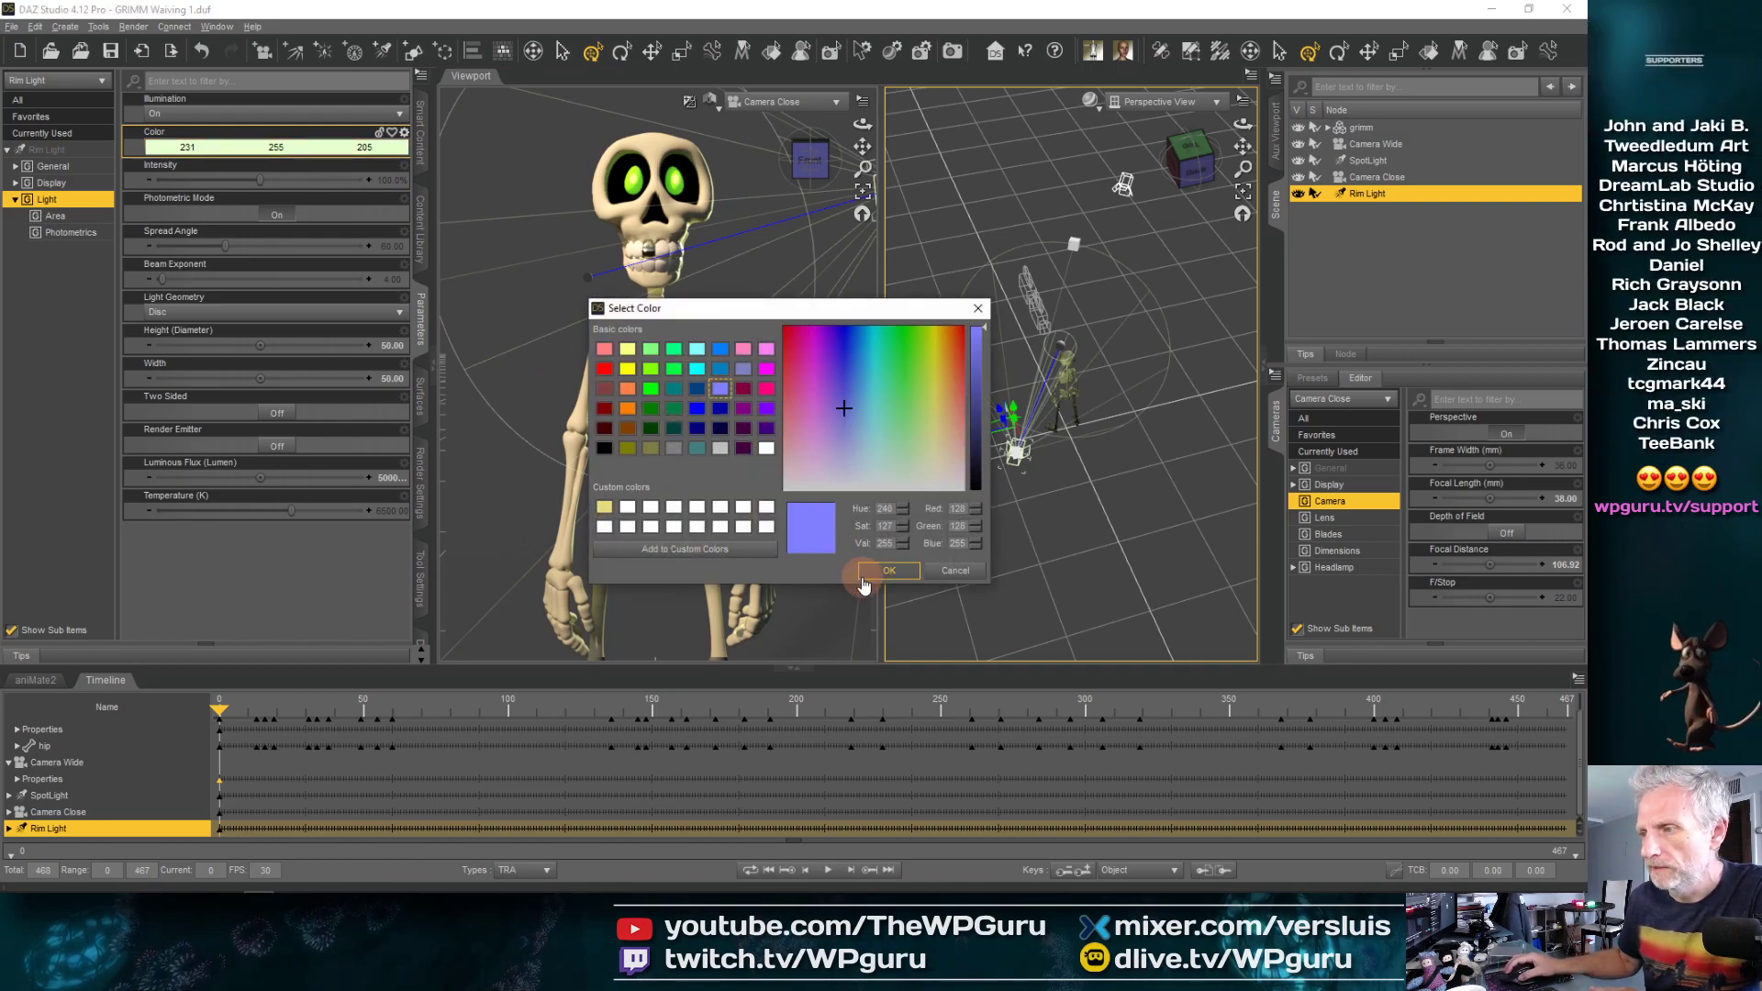
click(909, 582)
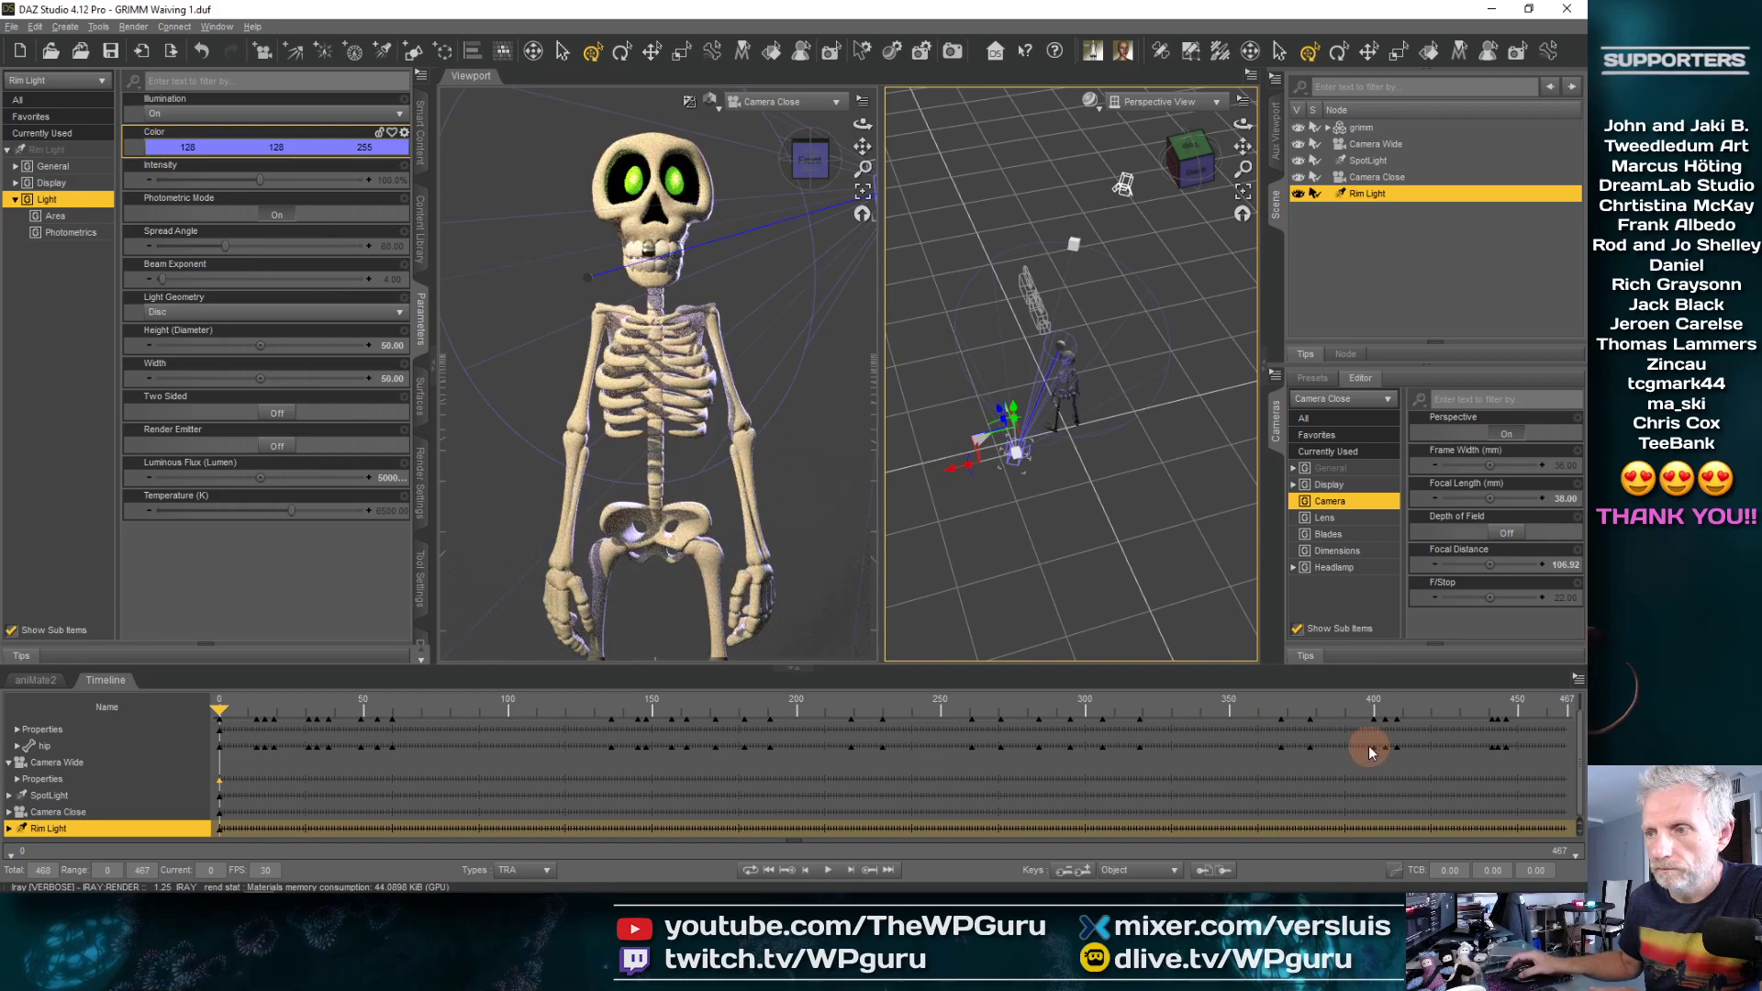
click(329, 148)
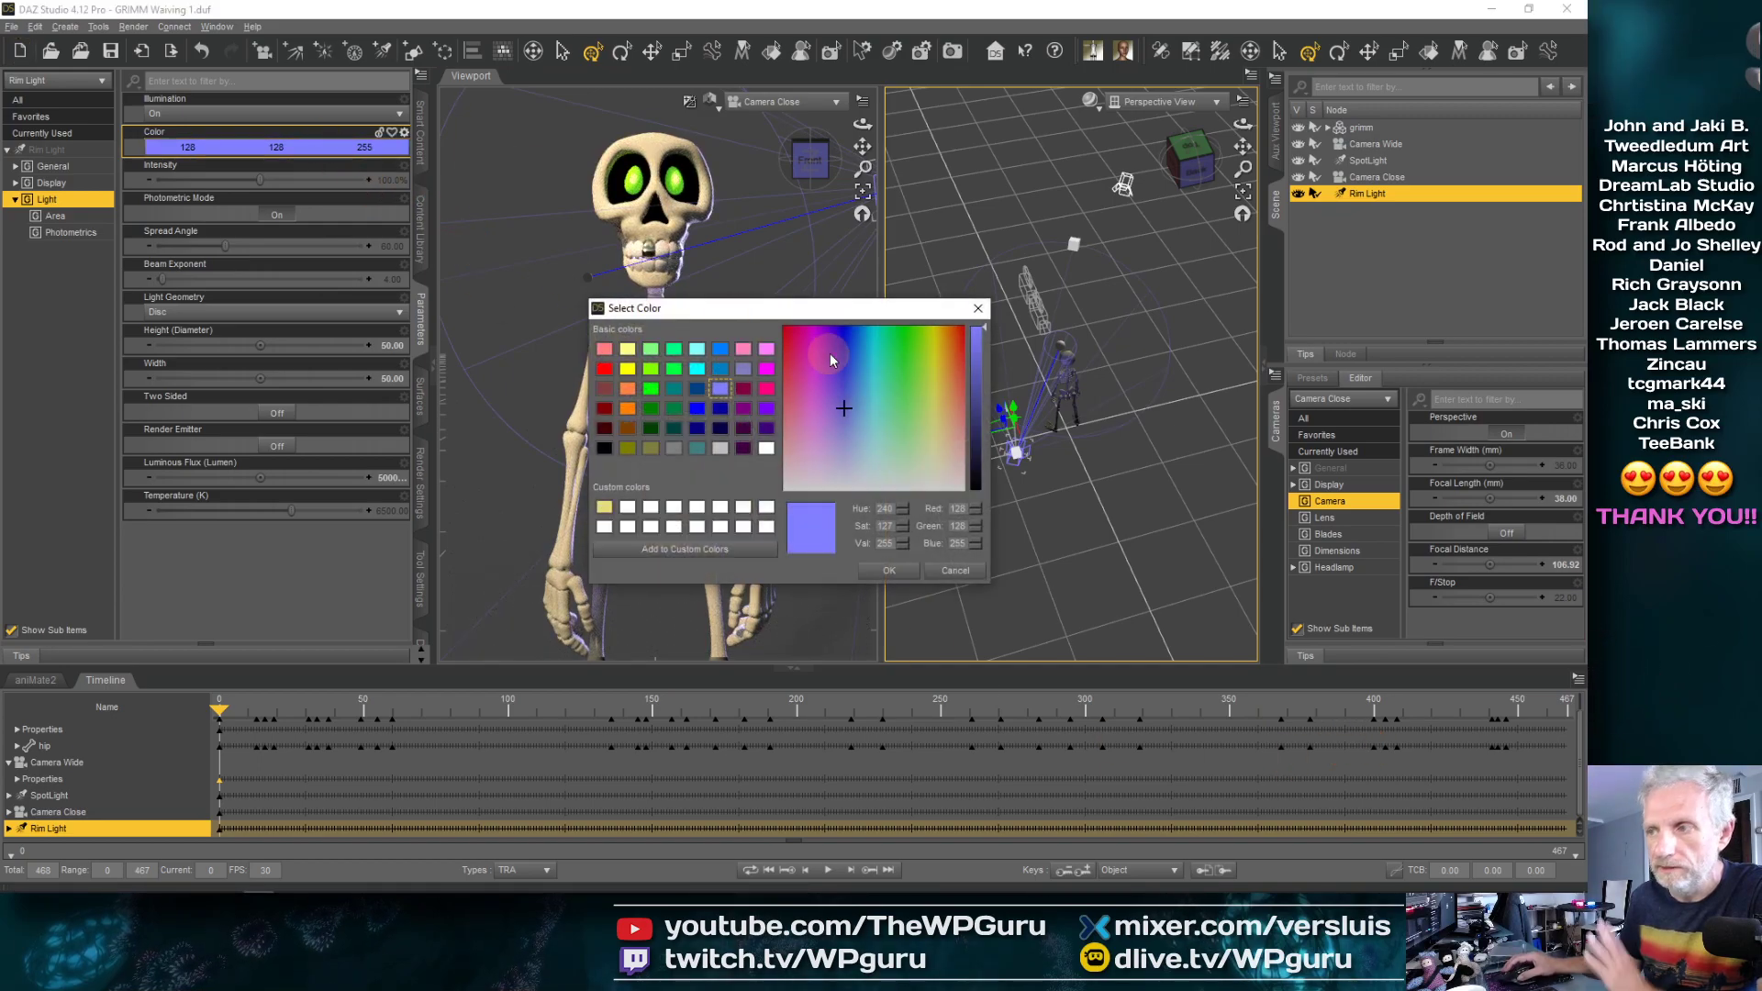
drag(845, 308, 1163, 309)
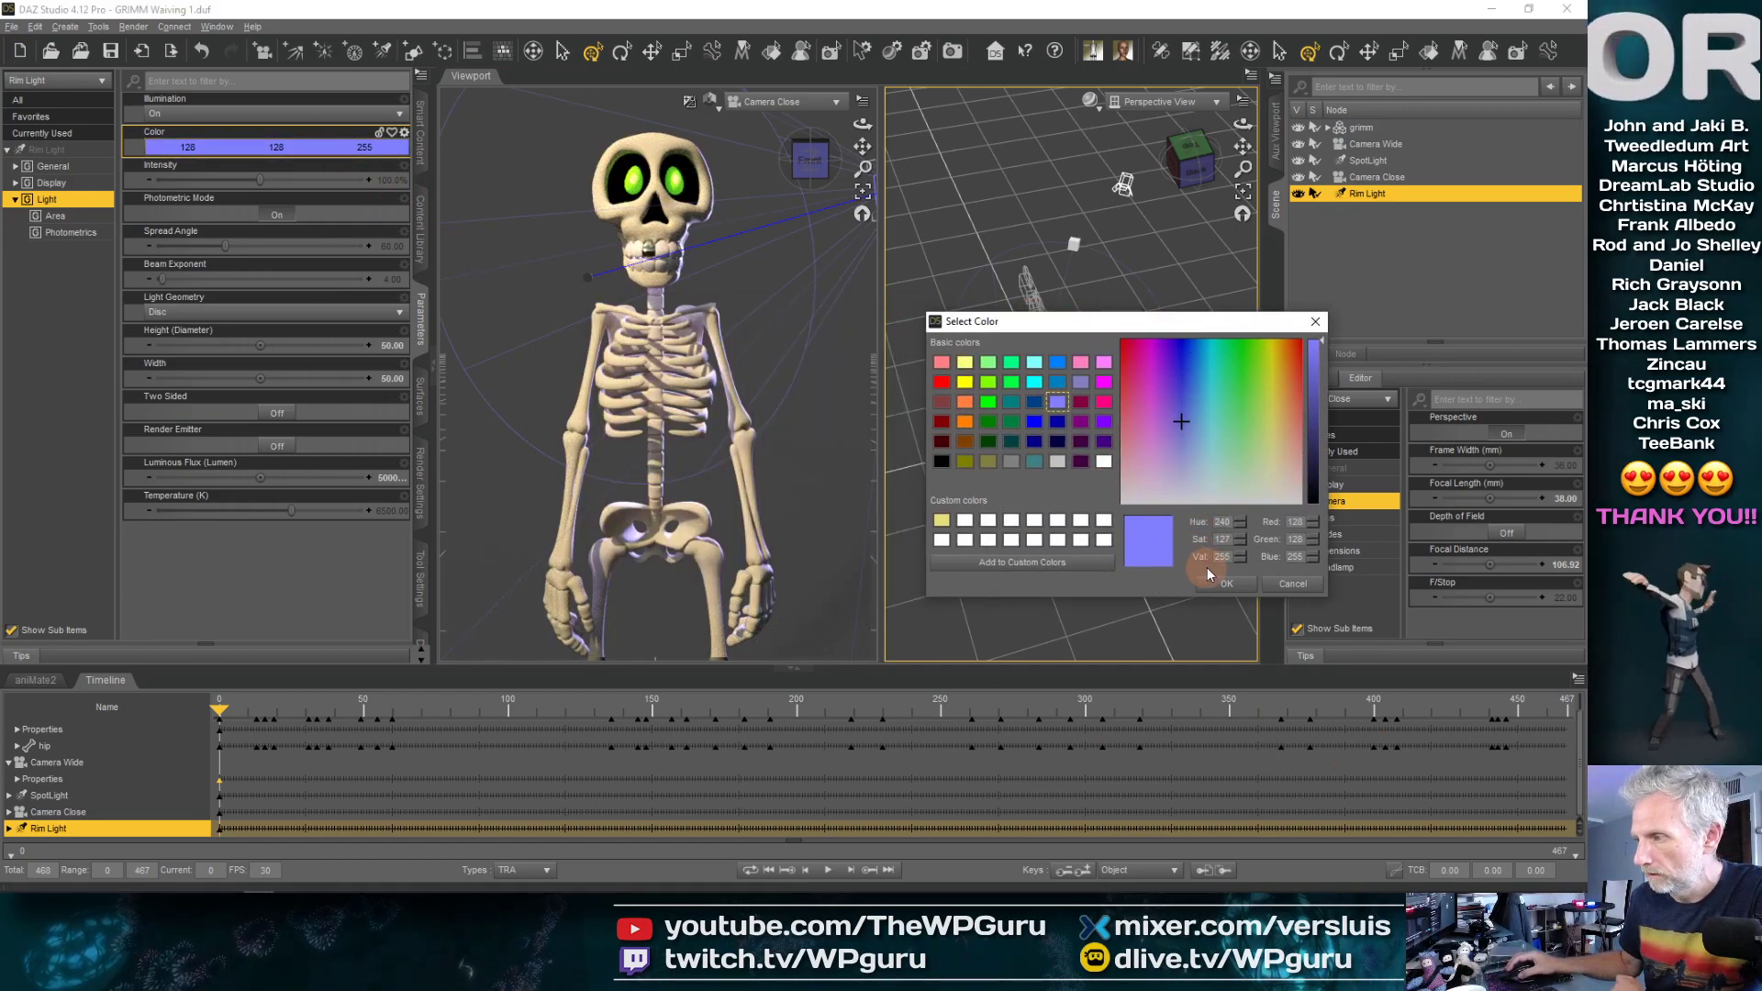
double_click(1223, 540)
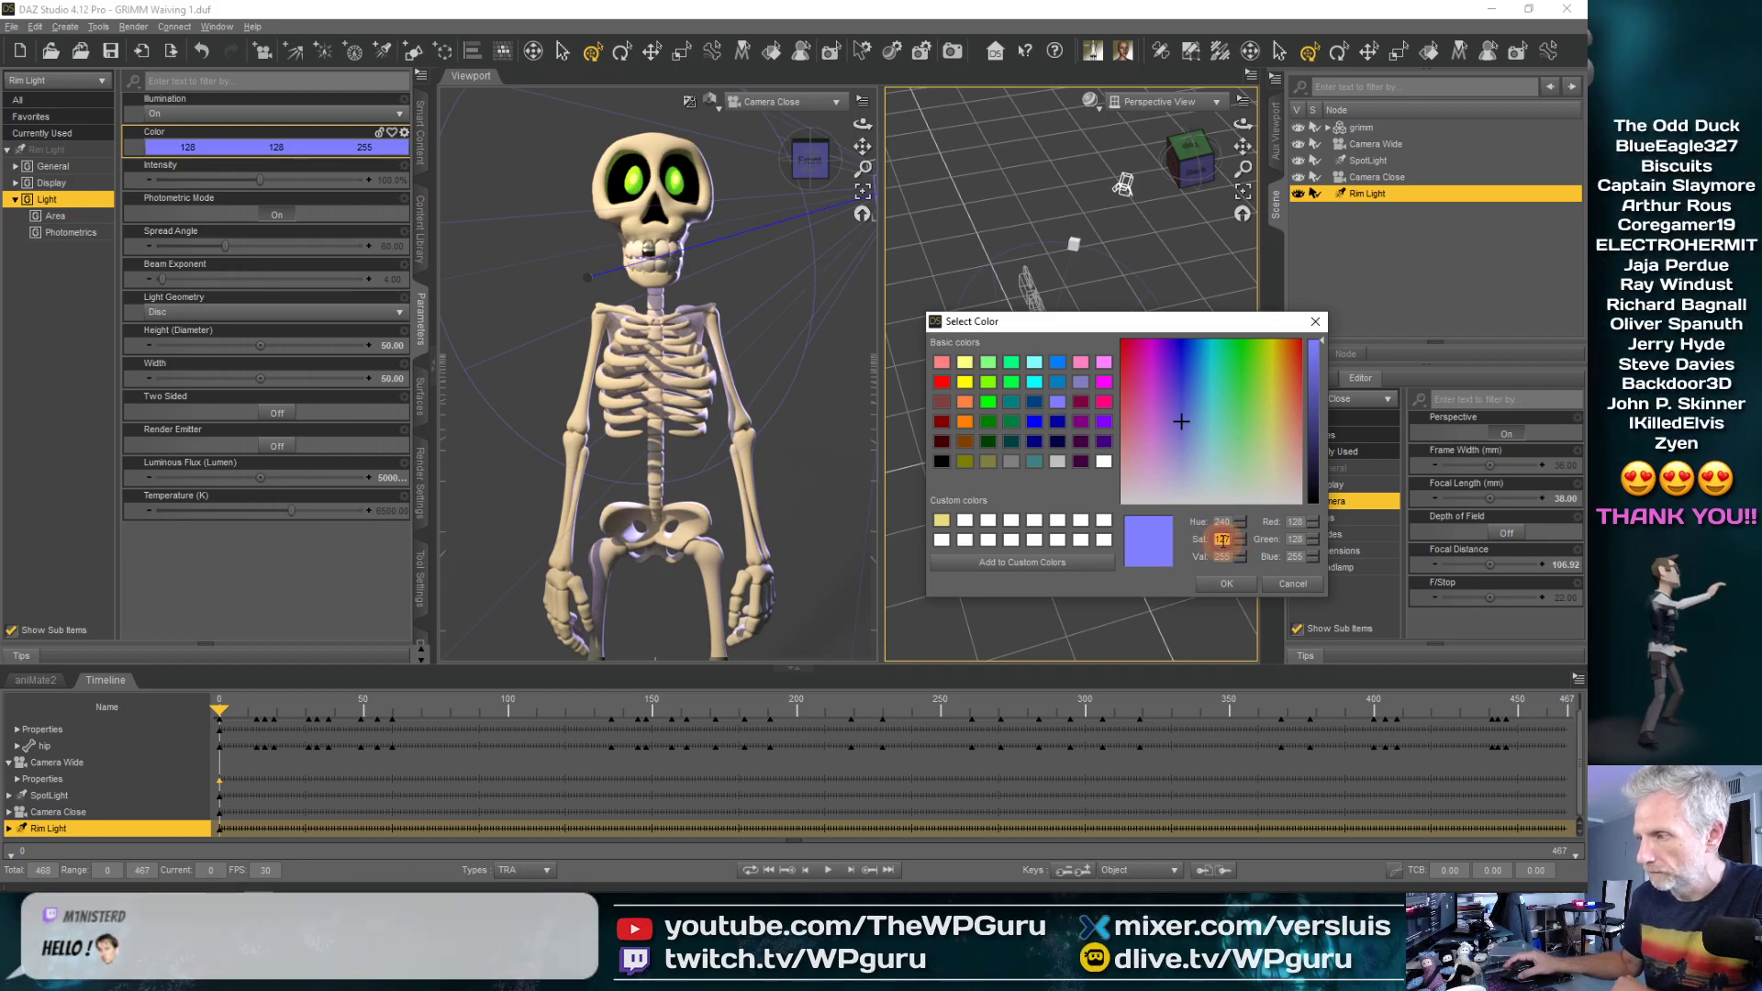
text(51)
key(Return)
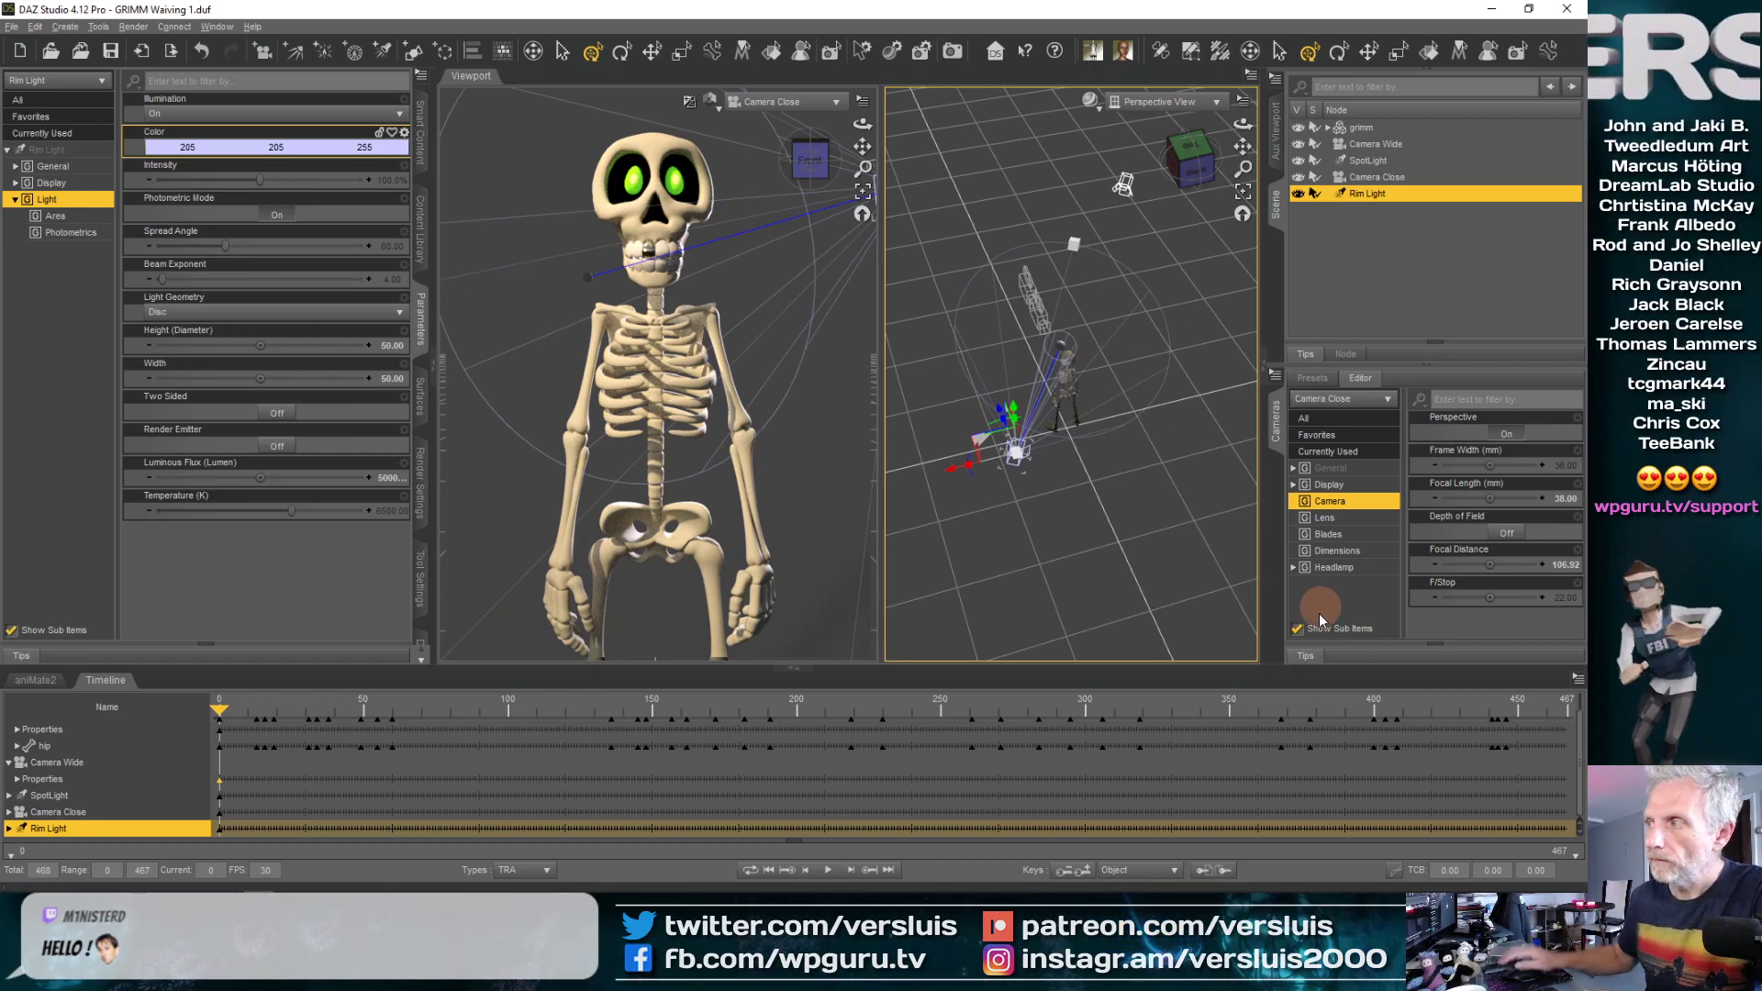
Raise the saturation of Rim Light's pale blue color to 100
click(322, 140)
double_click(865, 524)
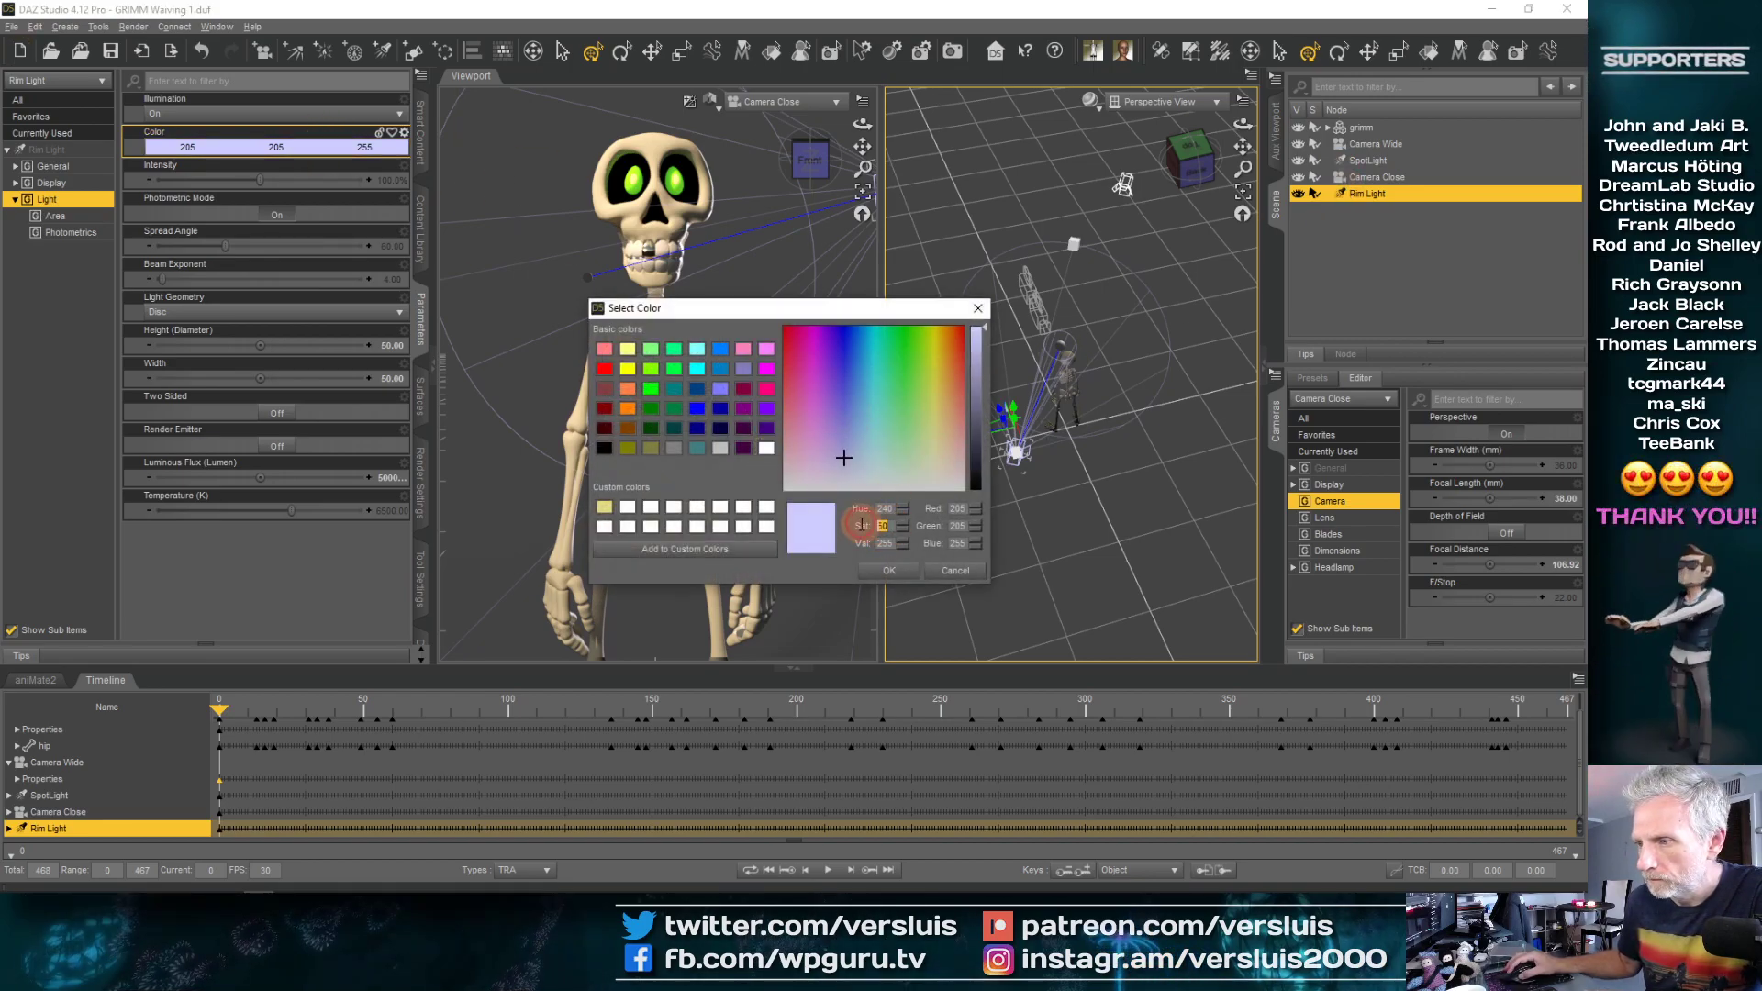
text(100)
key(Return)
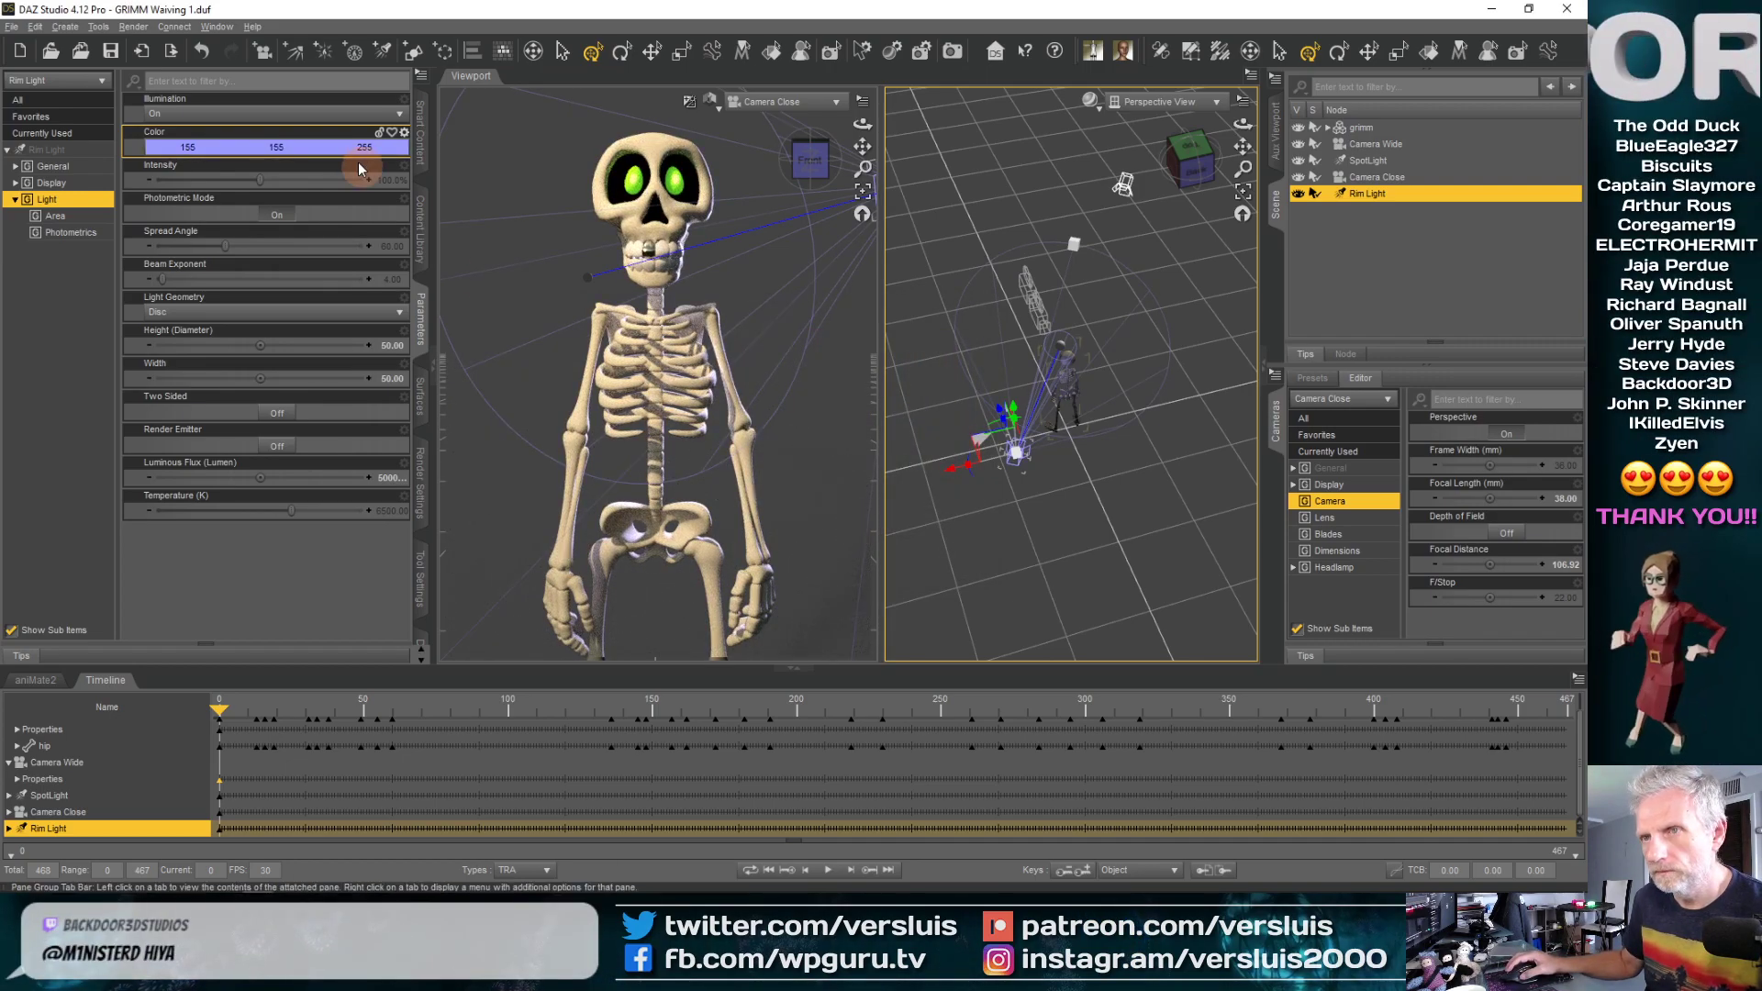
Pick pure blue as Rim Light's color and set its saturation to 100
click(335, 147)
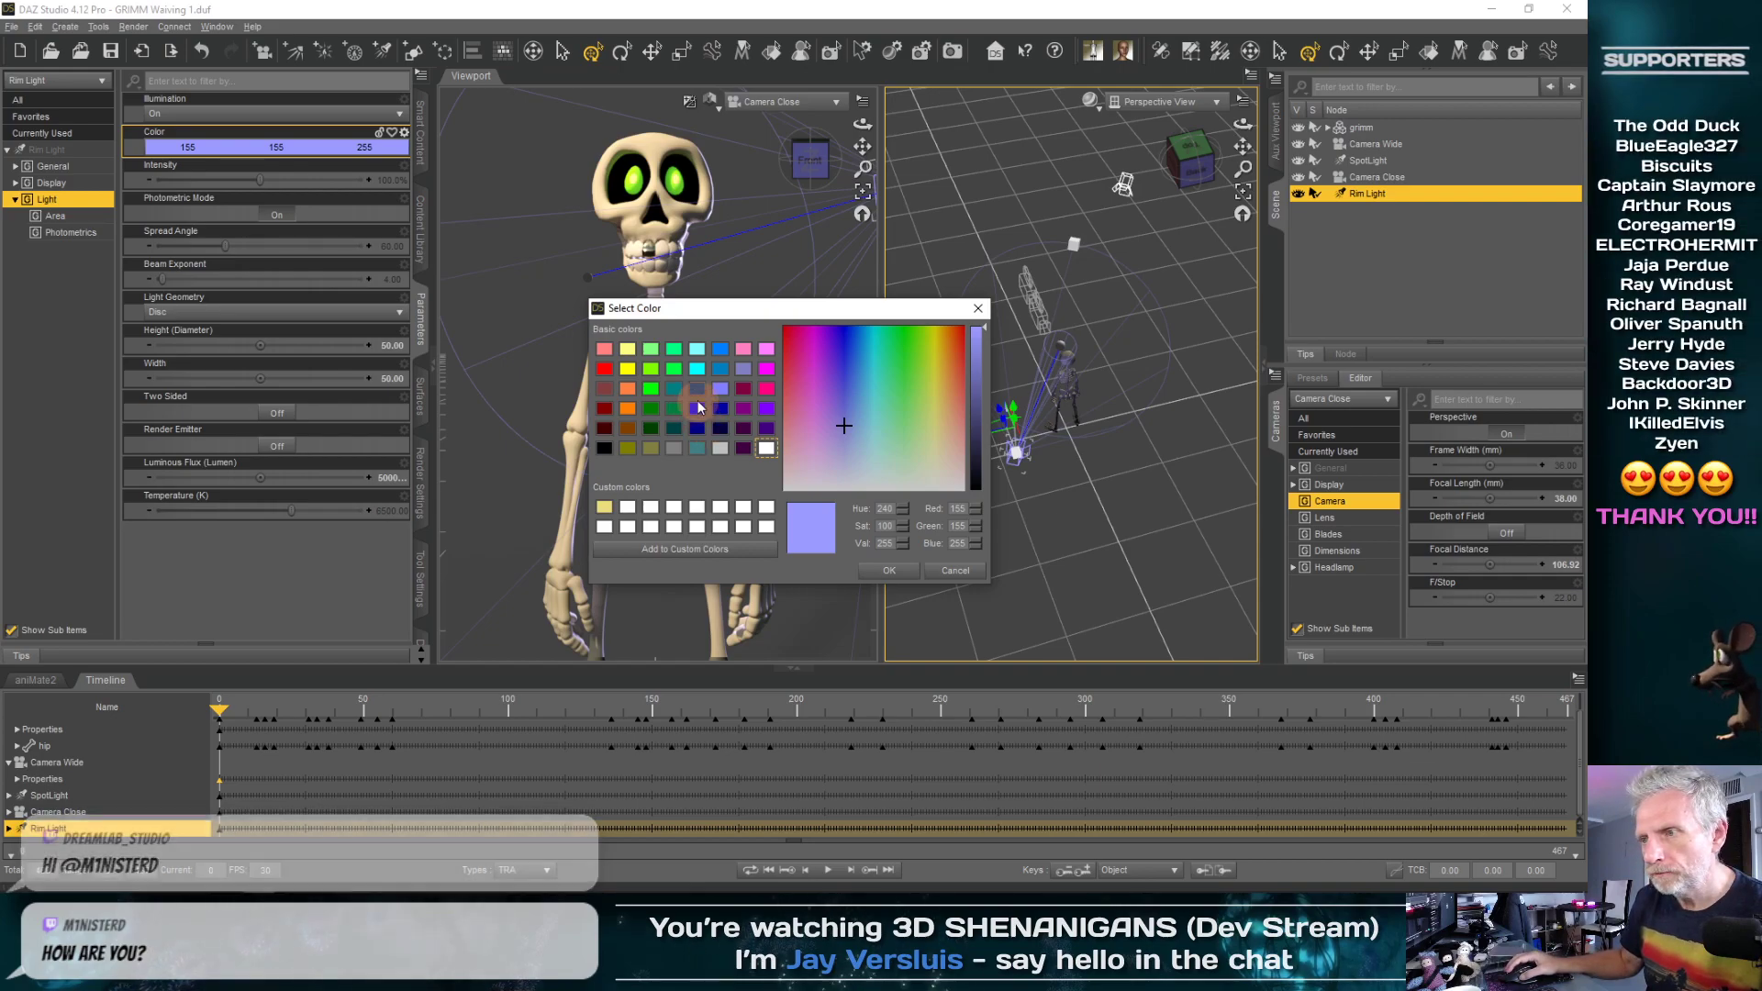
click(698, 409)
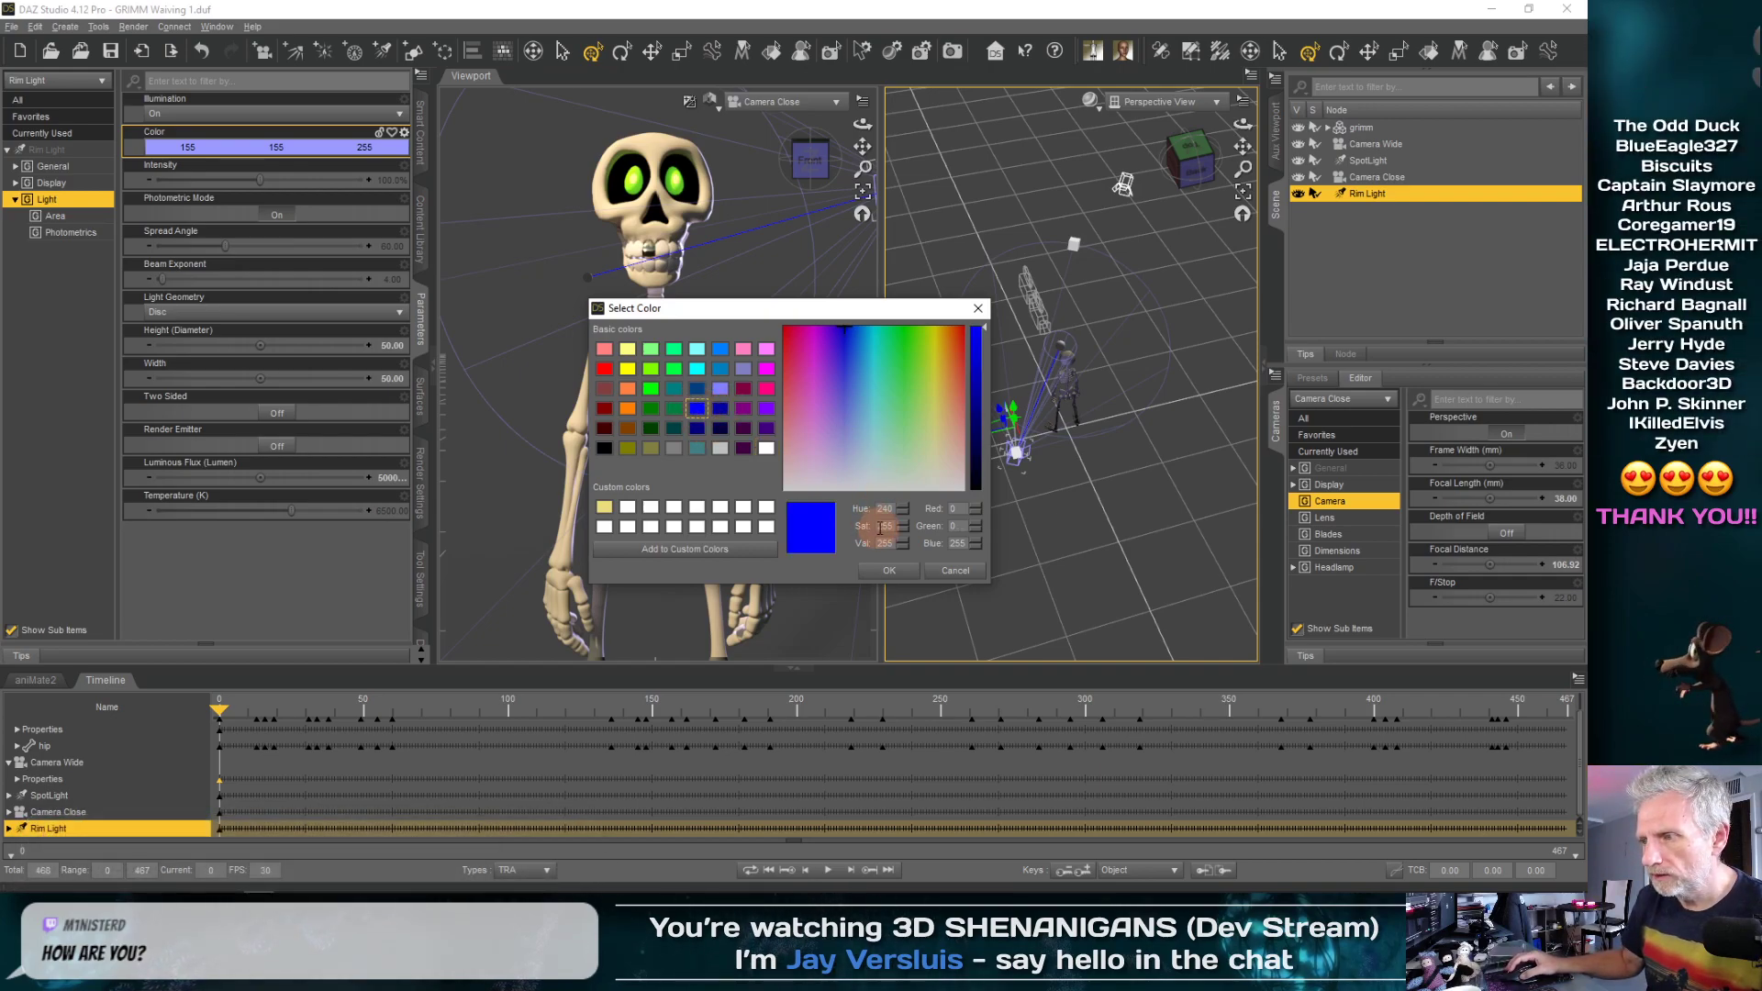
text(100)
key(Return)
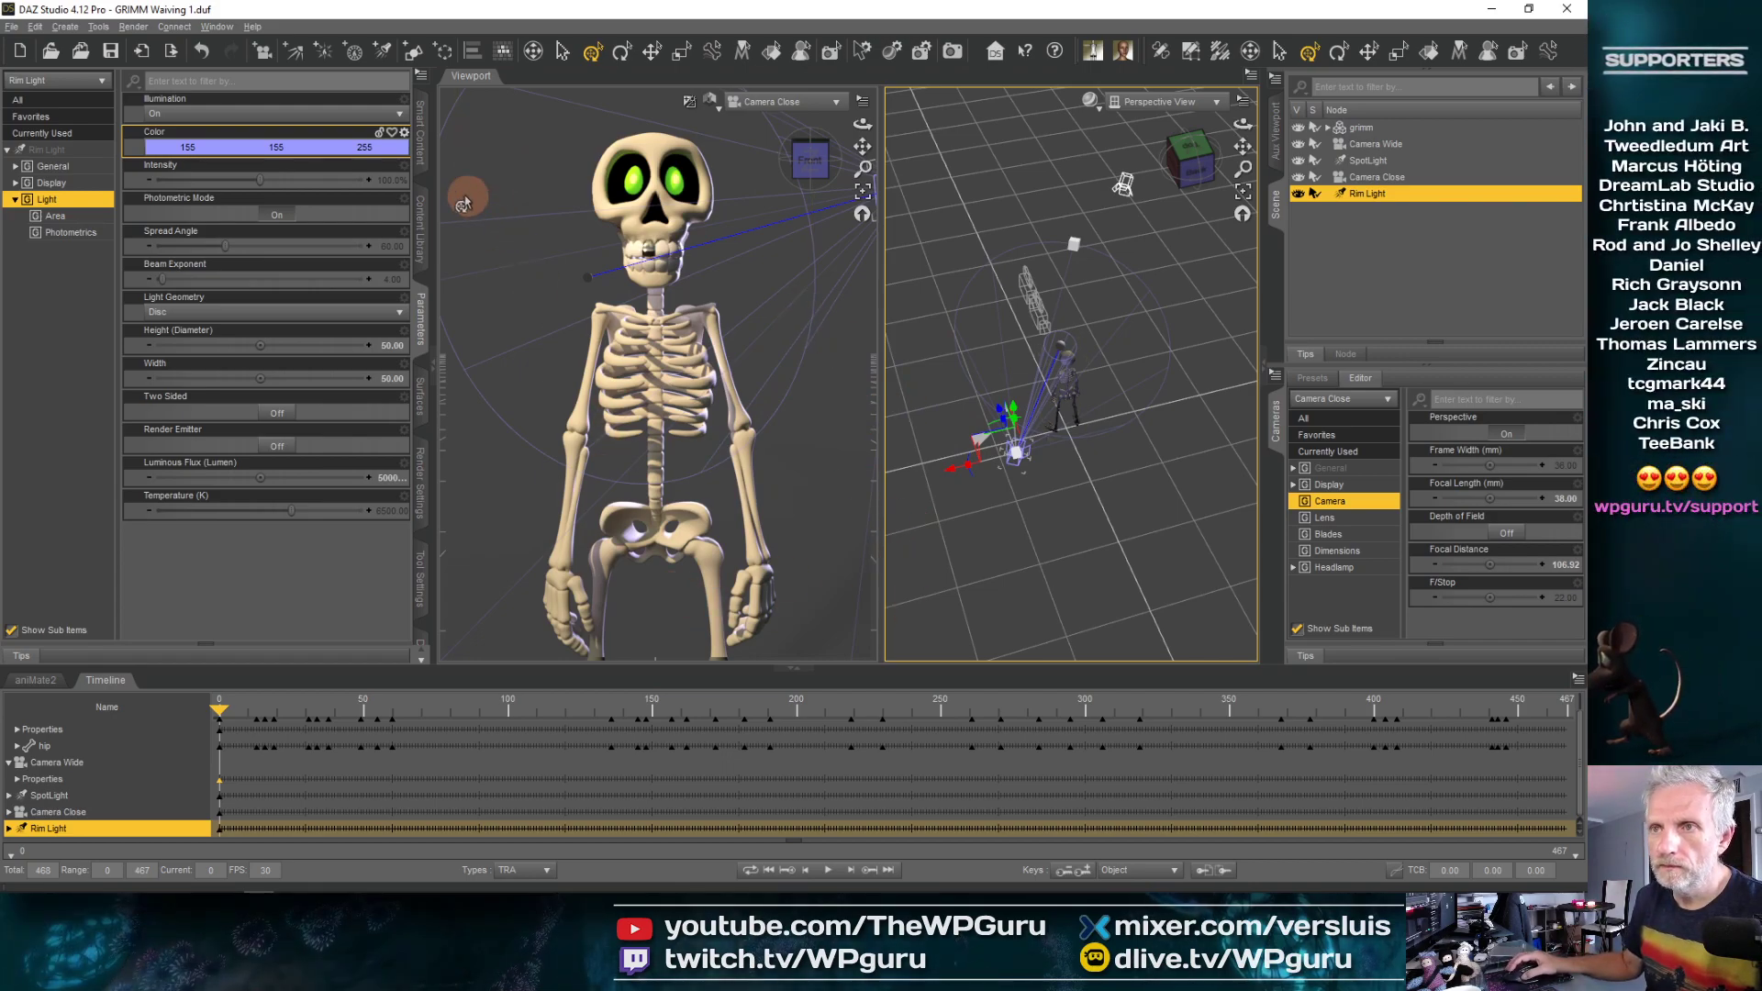
Change Rim Light's color to the basic yellow-green (128, 255, 0)
click(349, 147)
drag(778, 311, 966, 315)
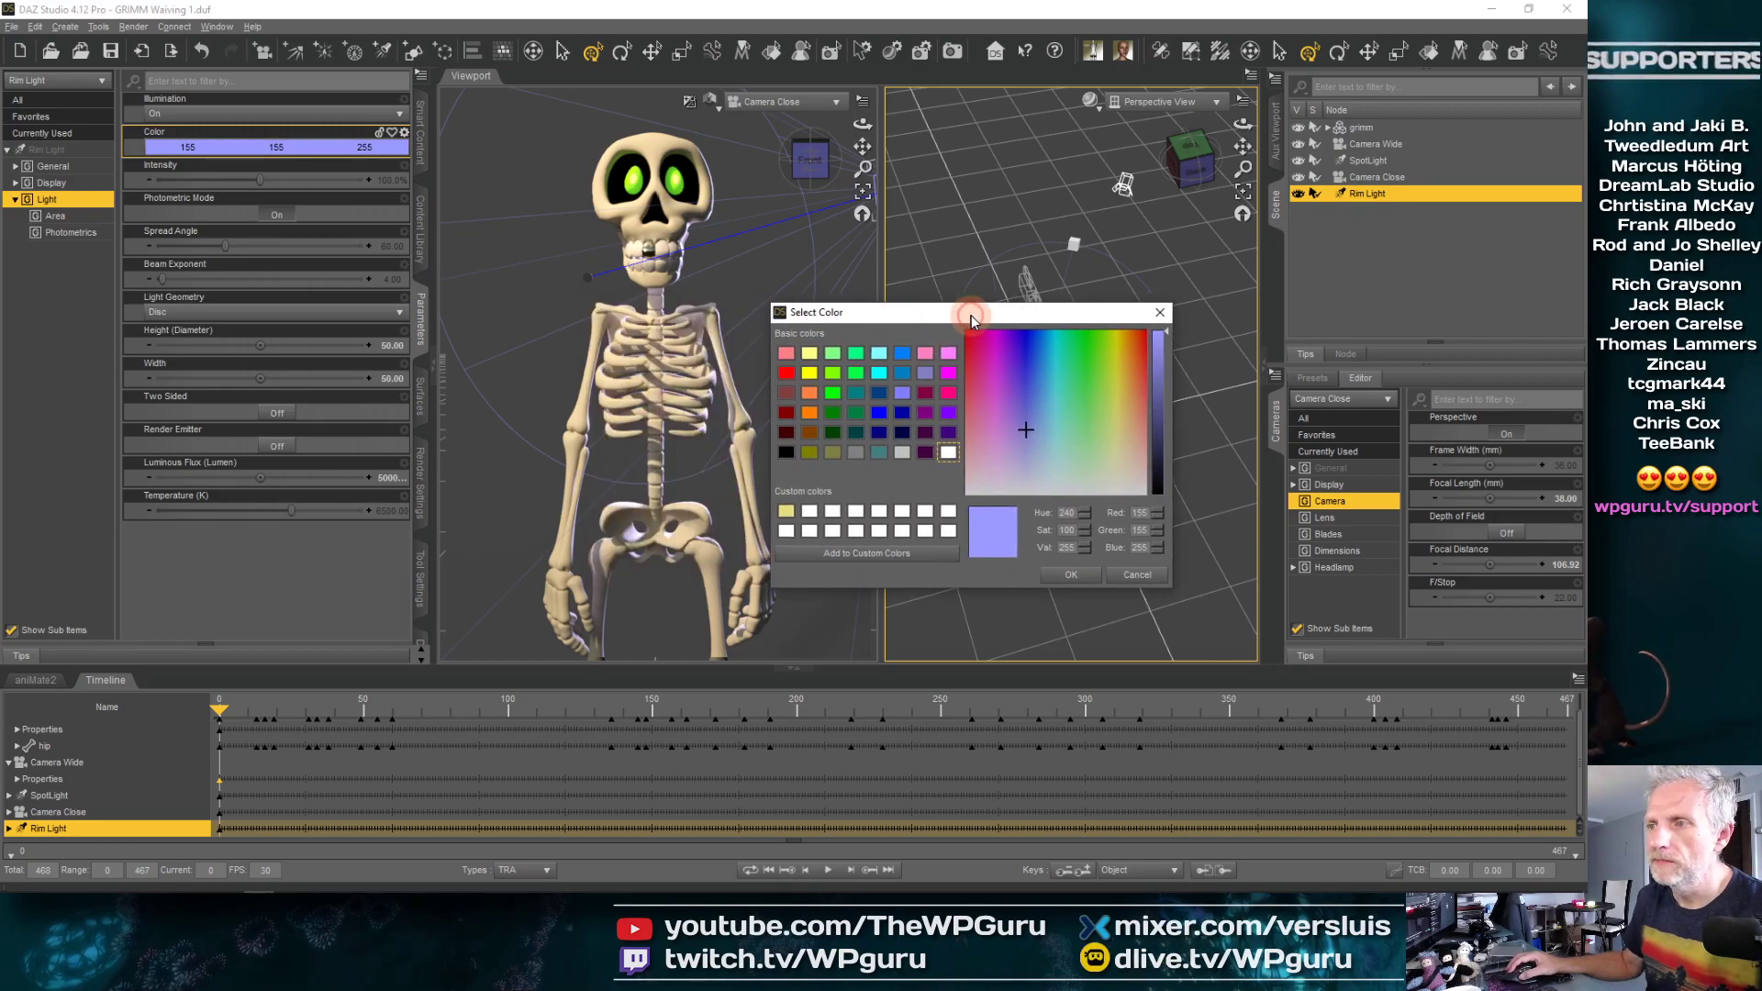
click(838, 351)
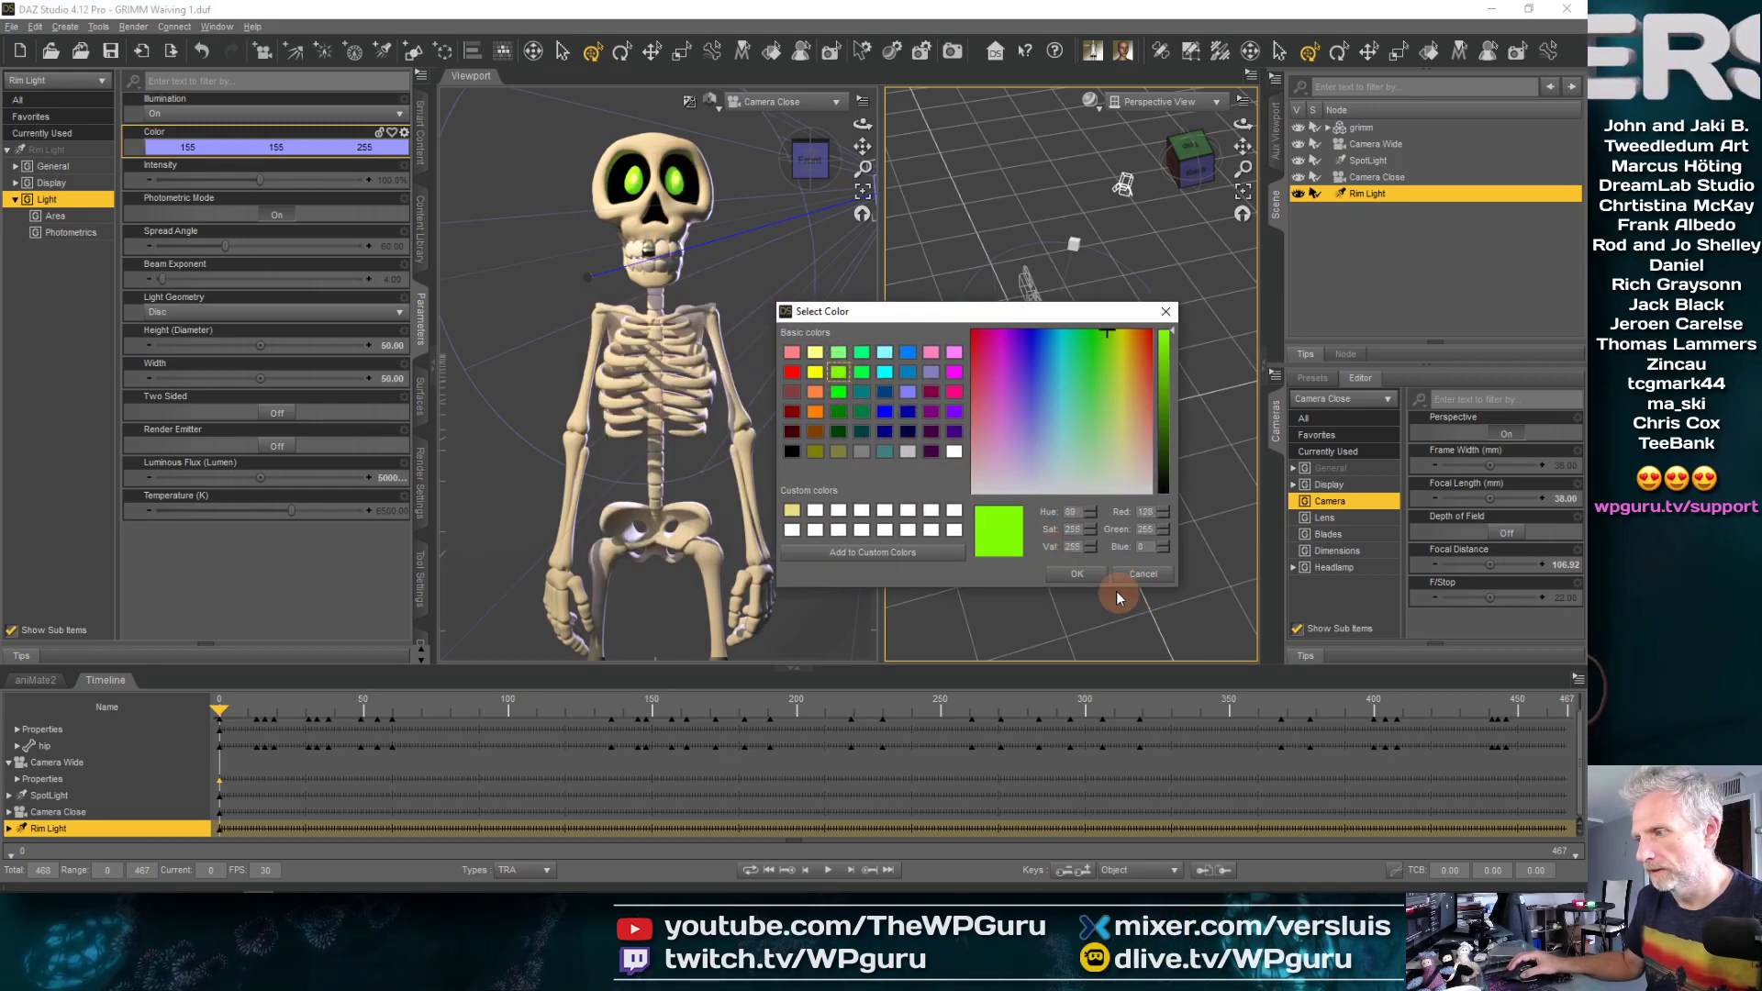
click(1079, 574)
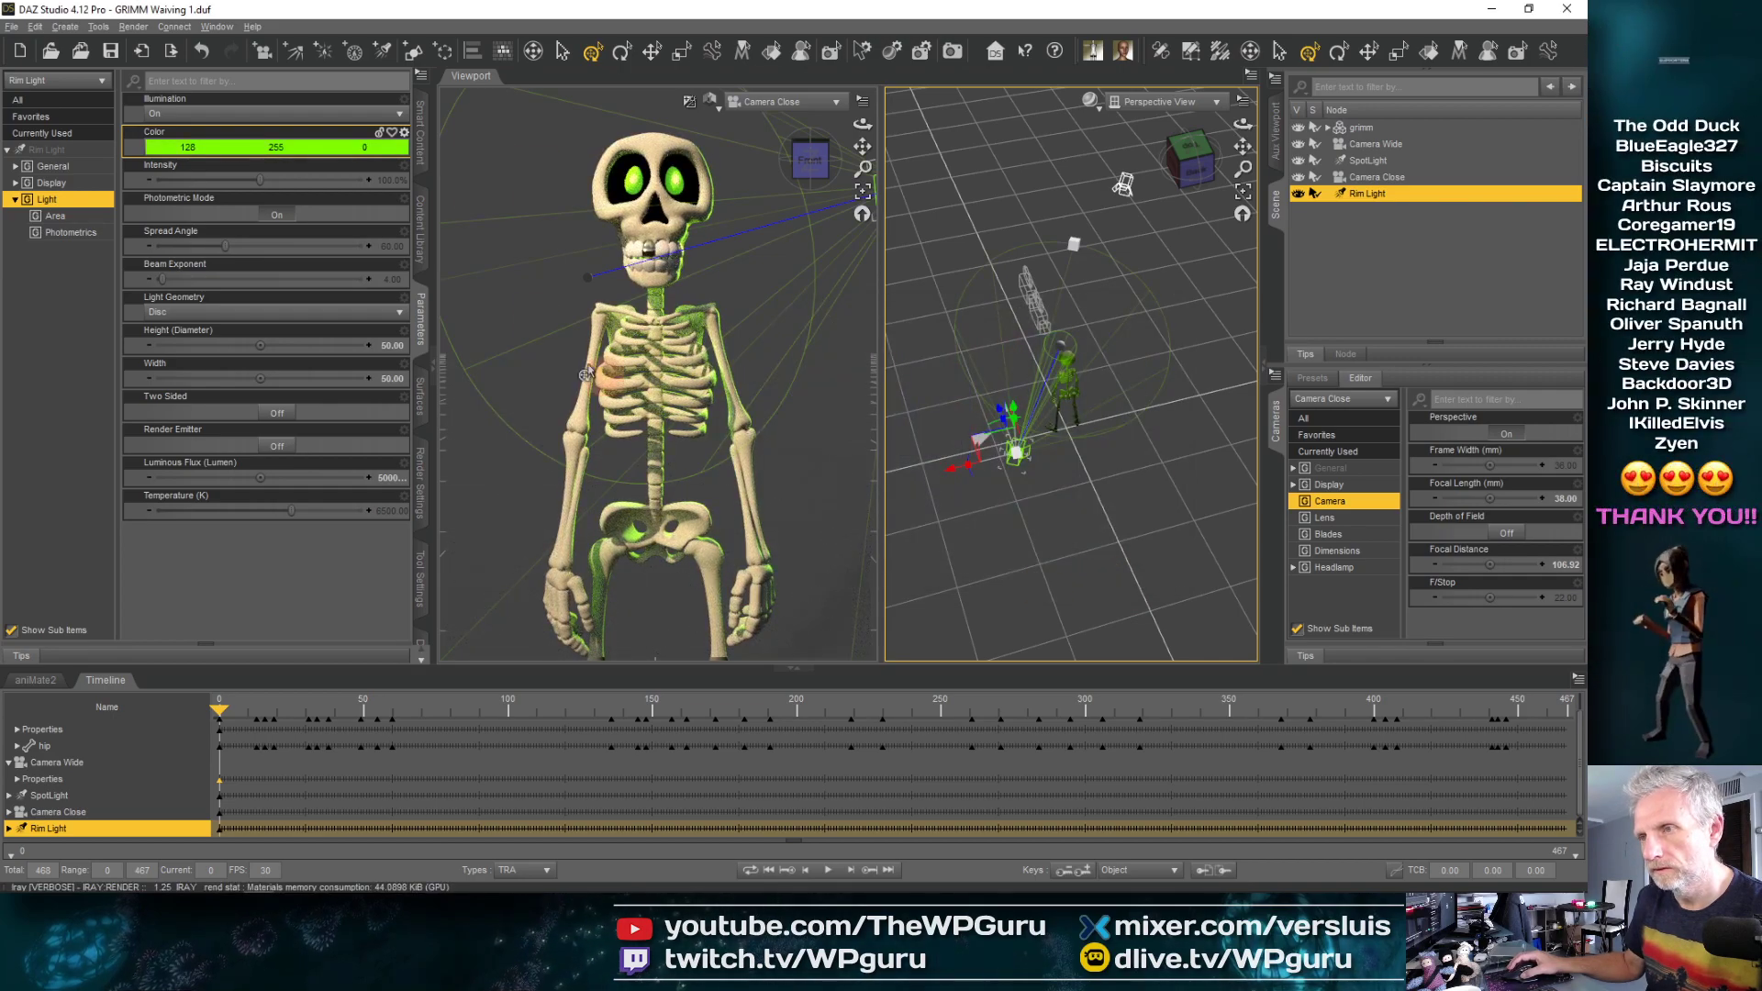
Reduce the saturation of Rim Light's yellow-green color to 80
click(339, 147)
drag(806, 312, 1009, 299)
drag(1079, 514, 1110, 512)
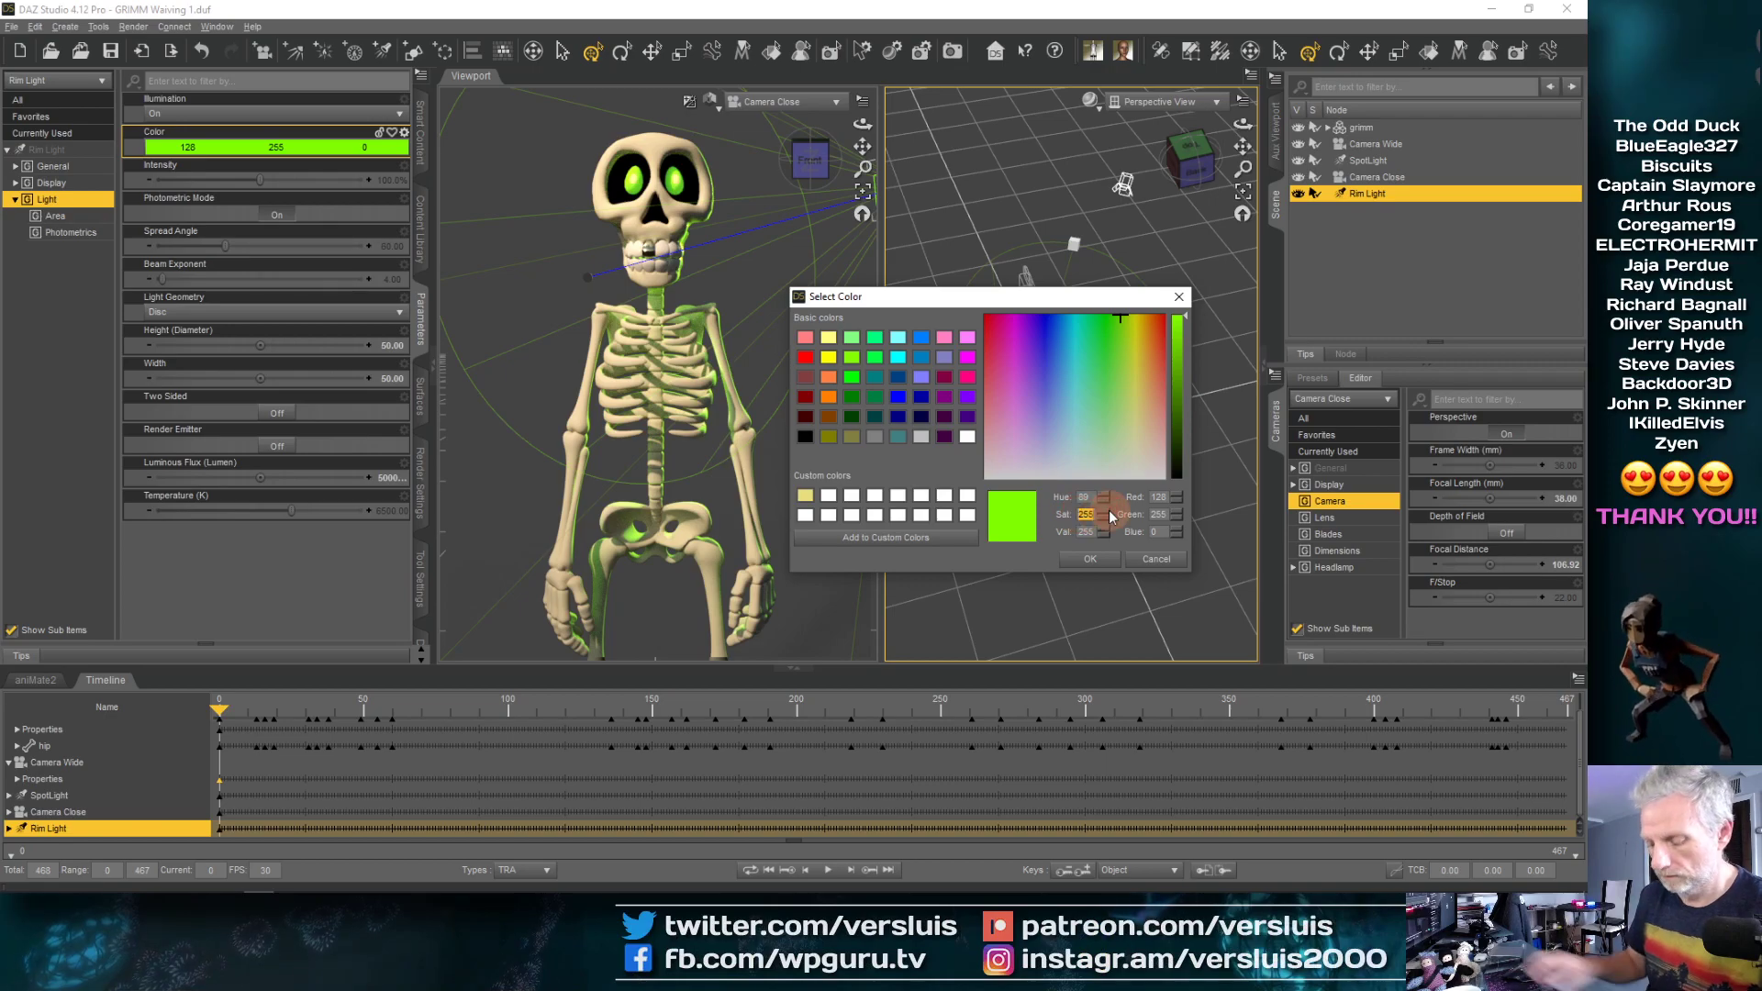
text(80)
key(Return)
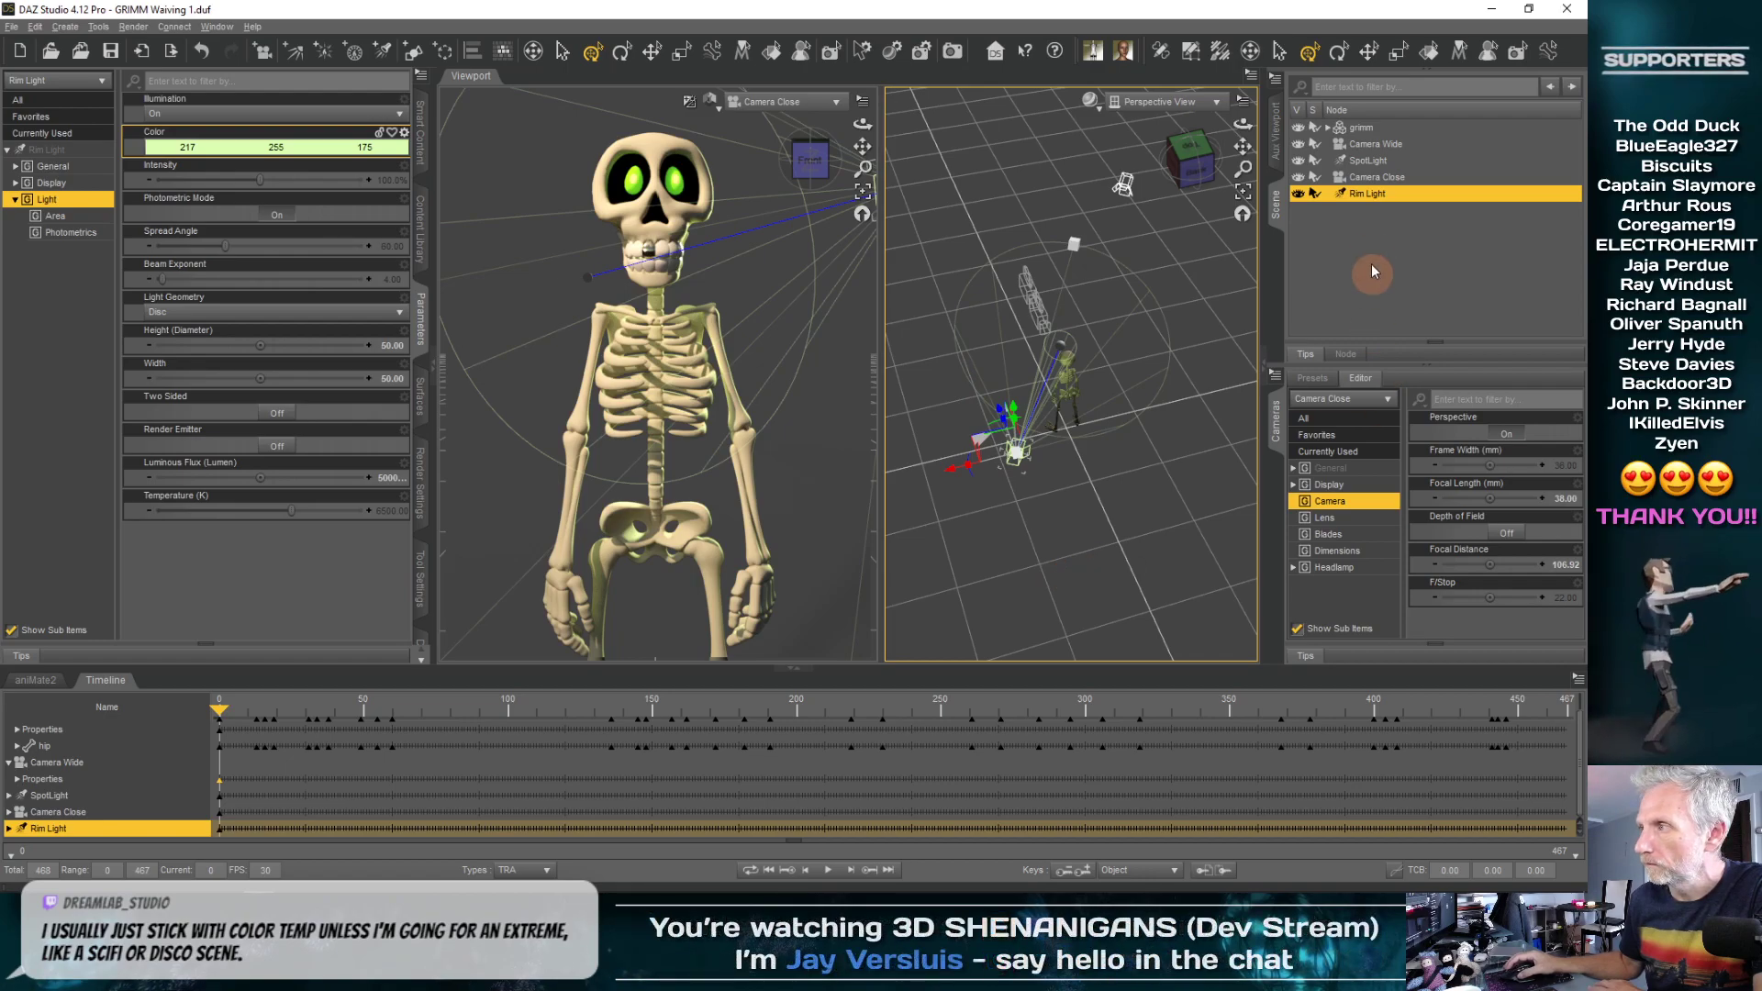
Apply the Iray Jade glass shader preset to the Eyes surface of grimm
click(1363, 131)
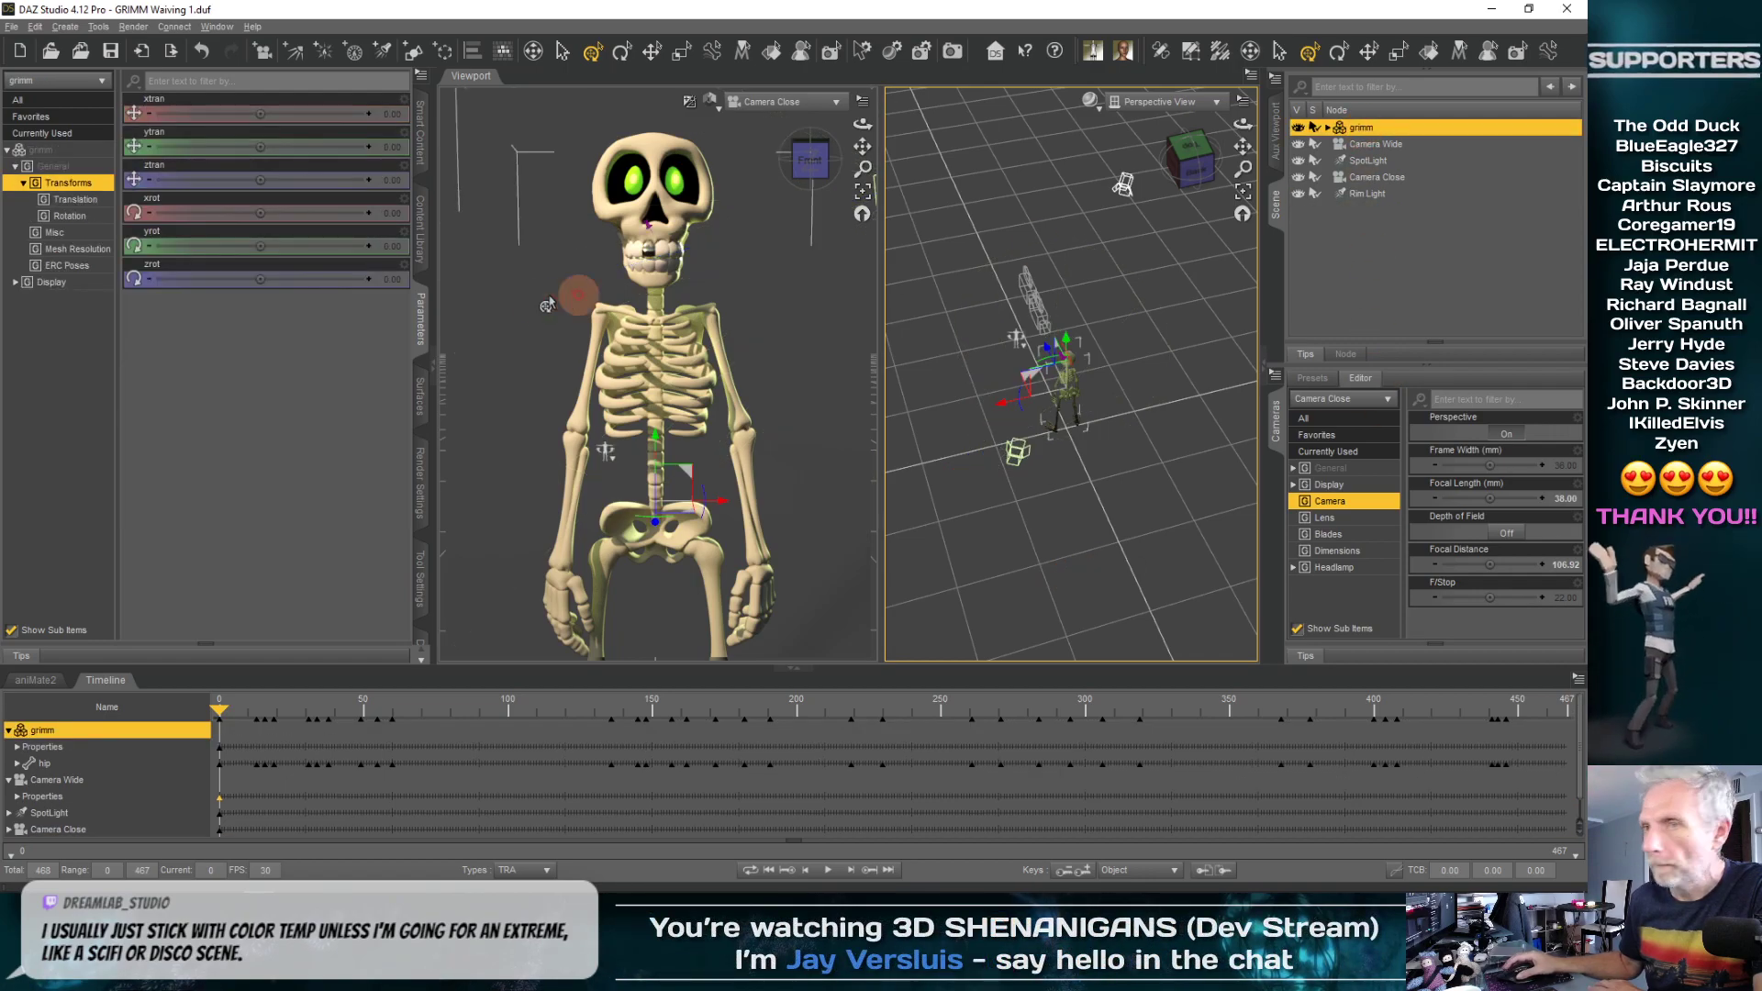
click(418, 394)
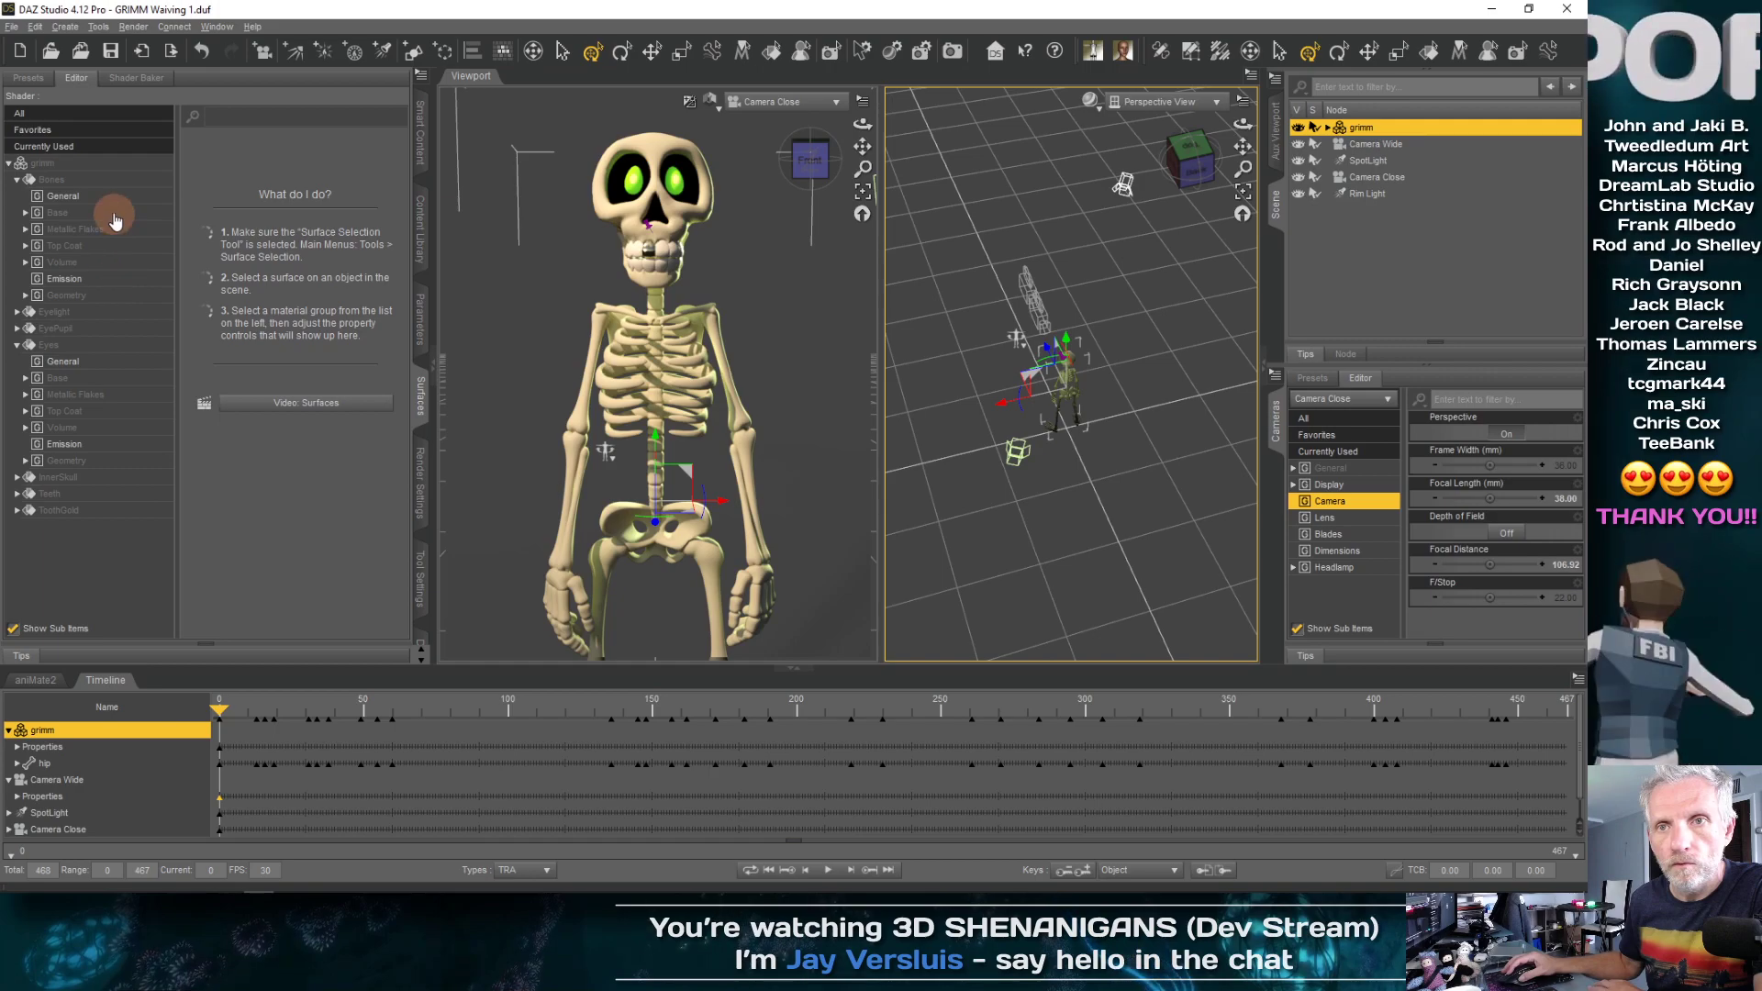
click(143, 348)
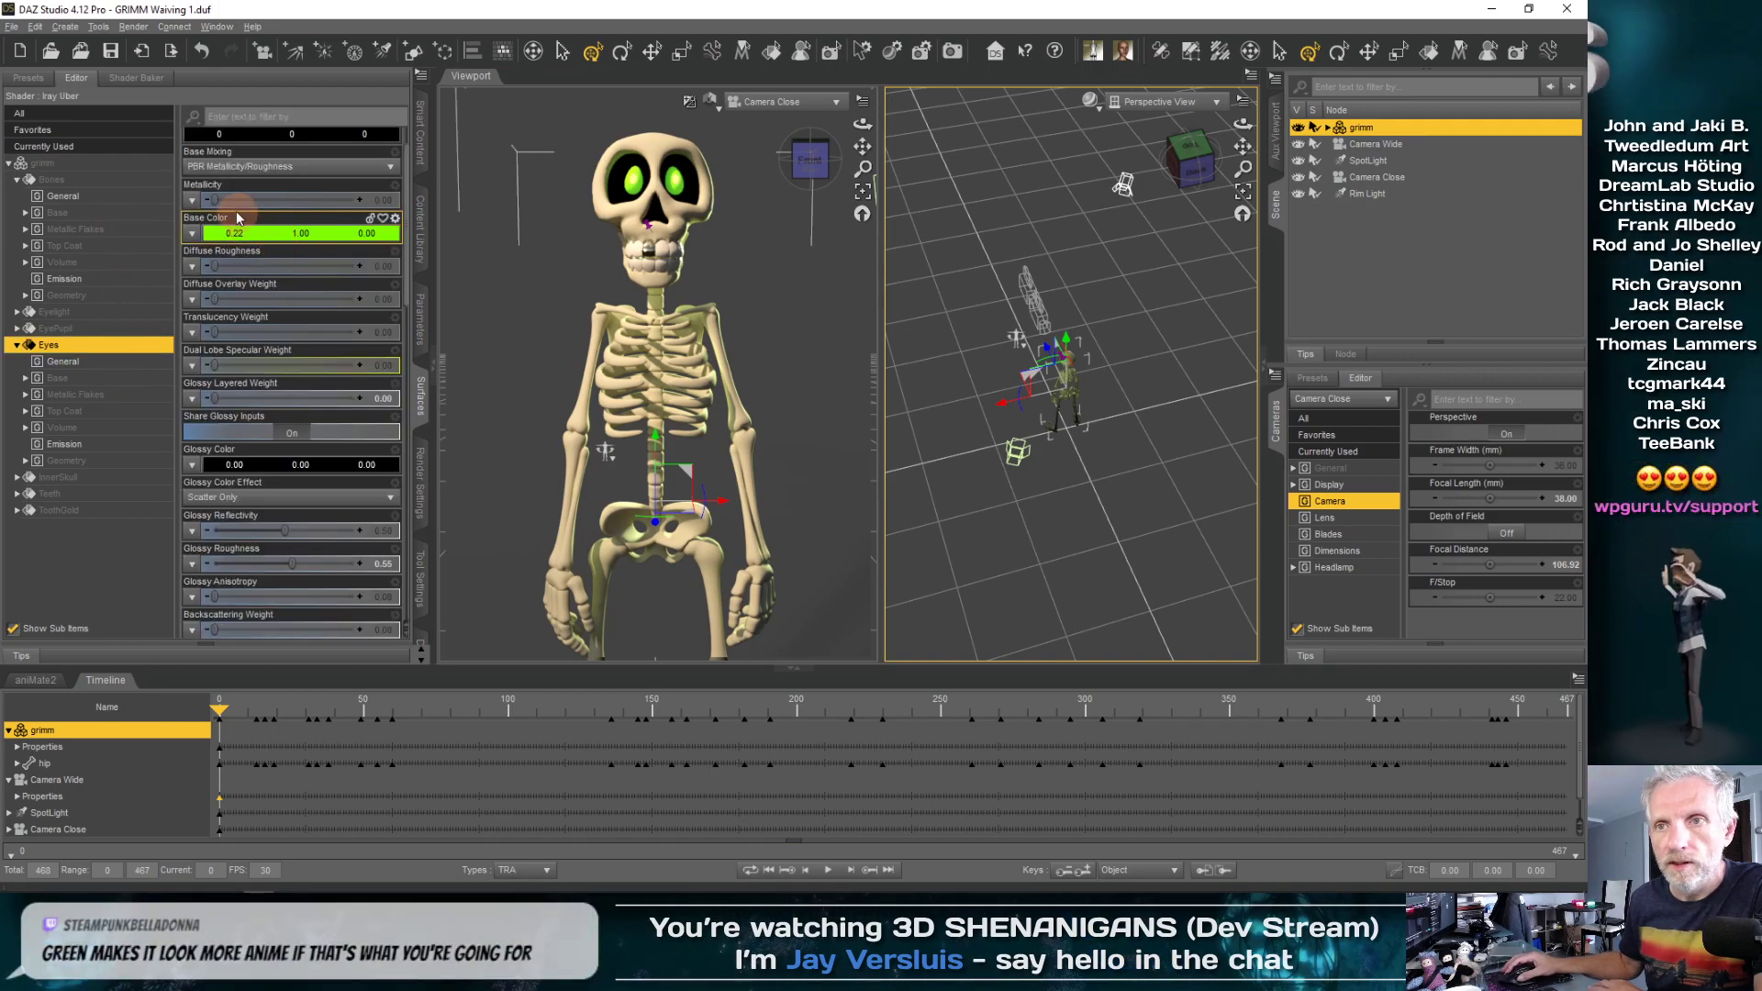
click(28, 78)
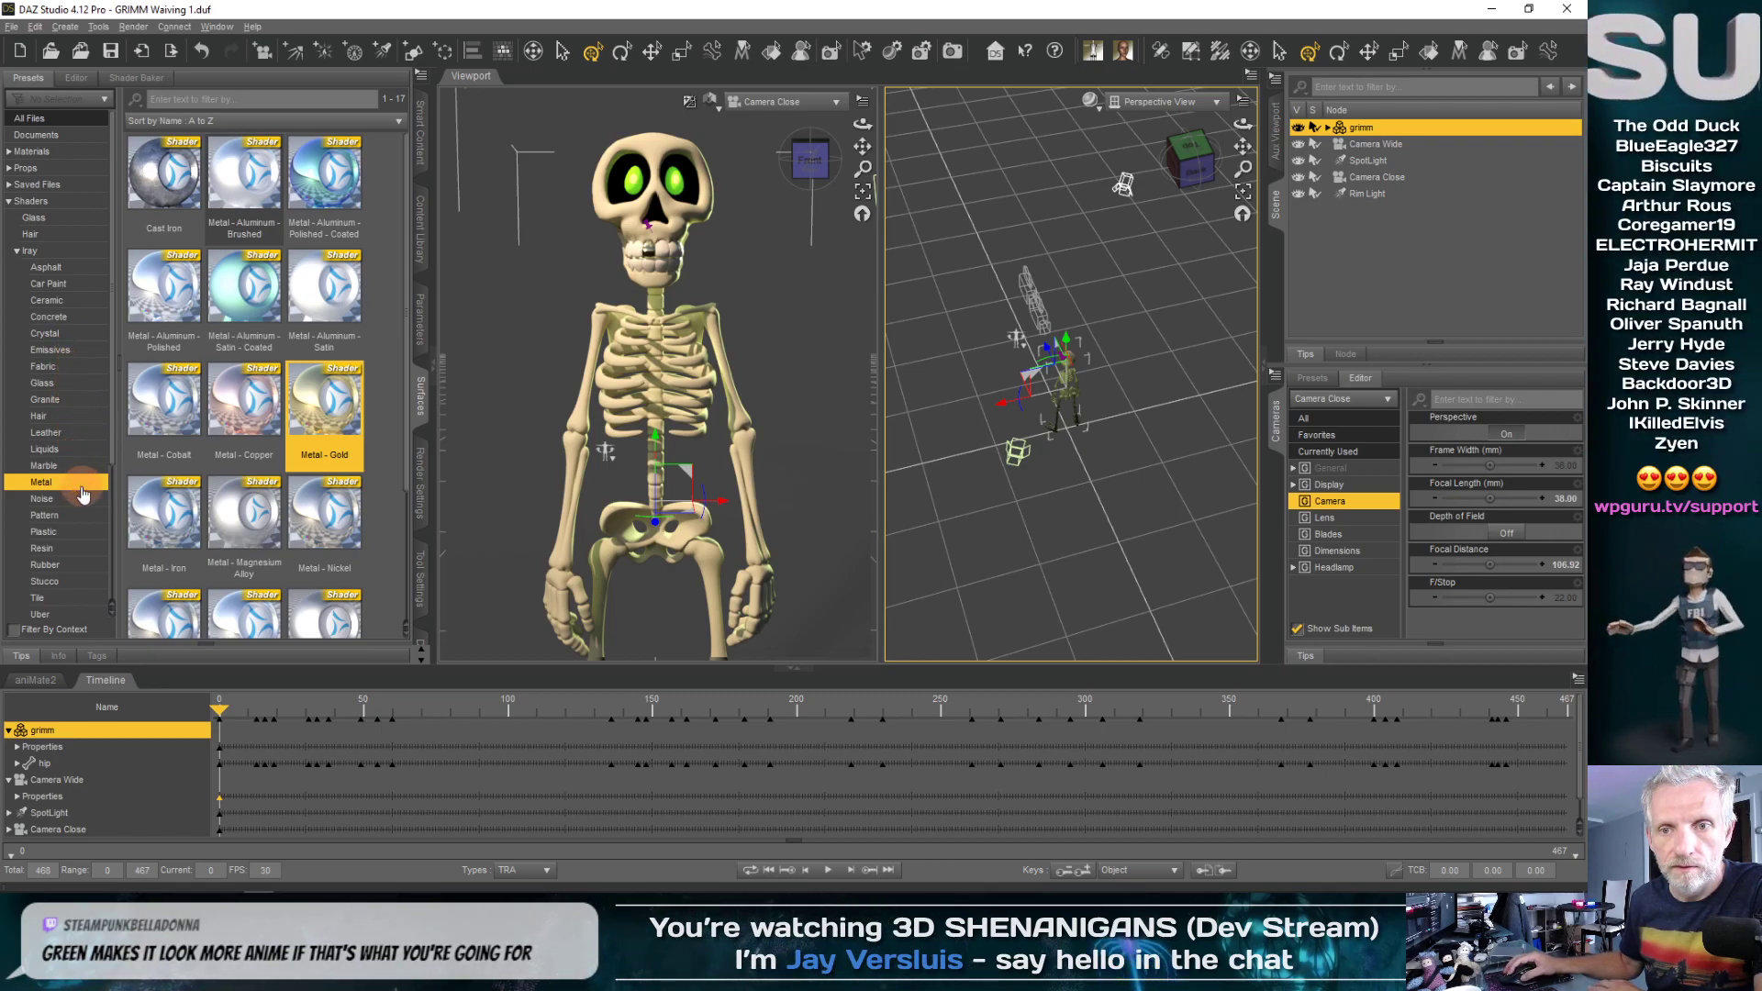
click(83, 386)
double_click(164, 519)
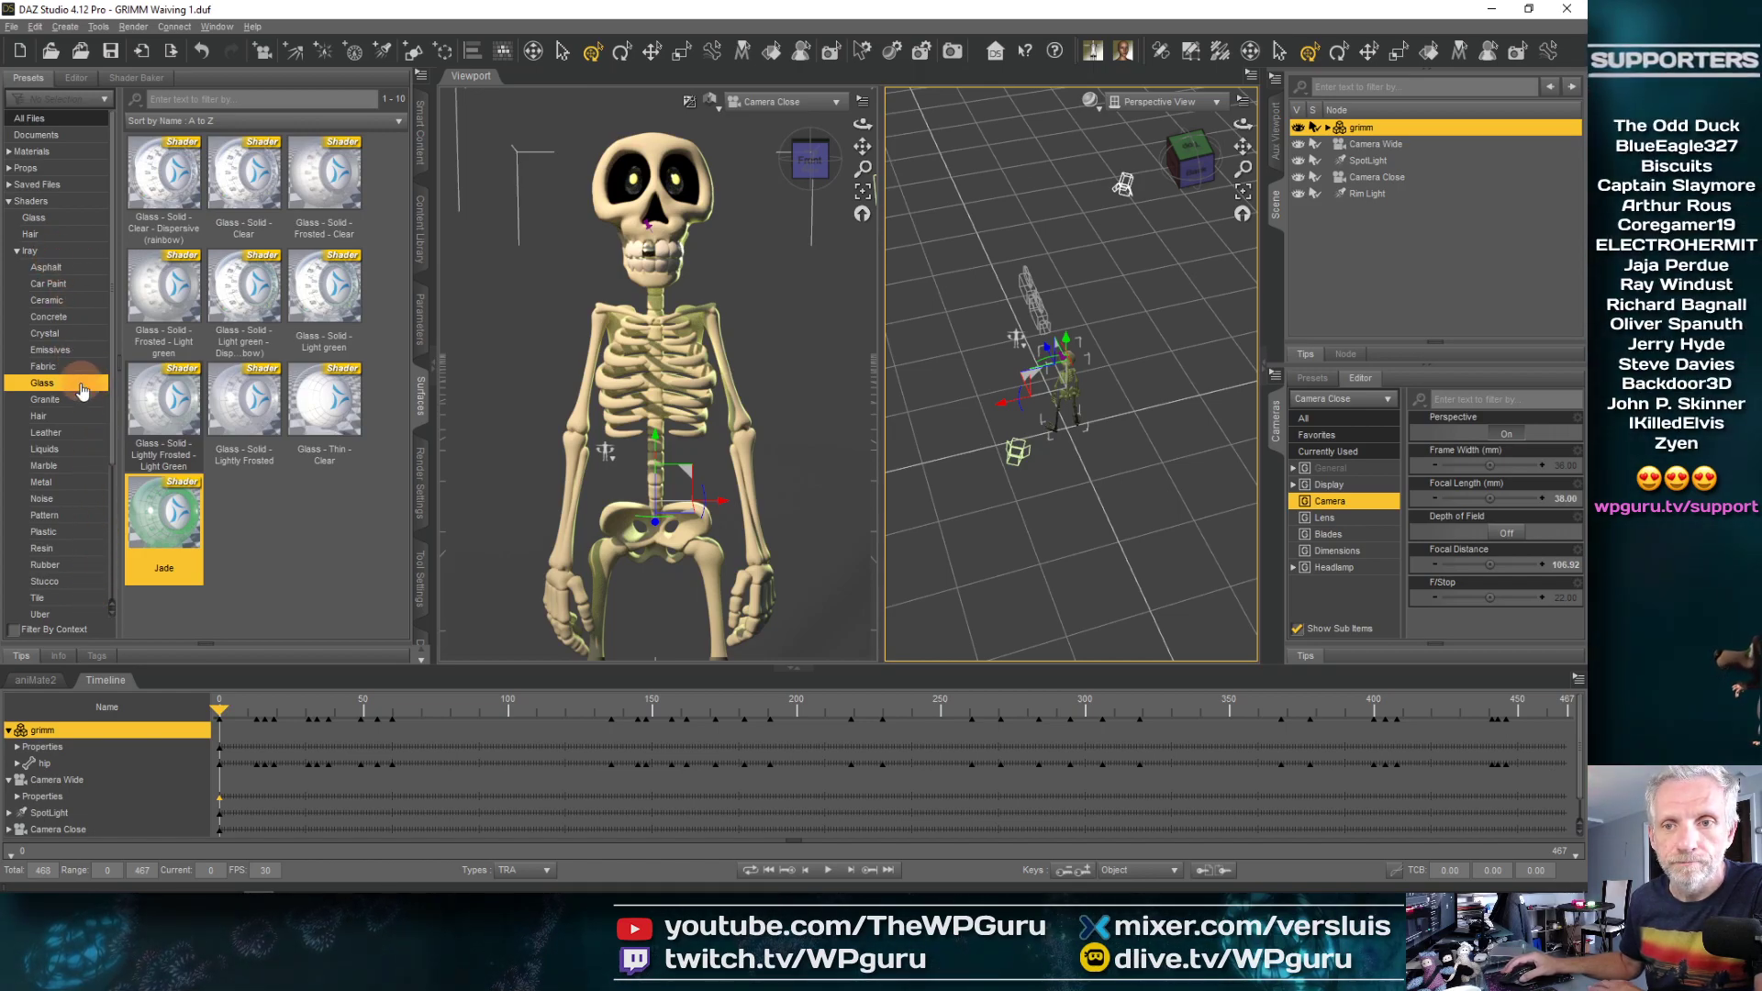
Replace the shader on grimm's Eyes surface with the Iray Emissive preset
scroll(87, 422, down, 1)
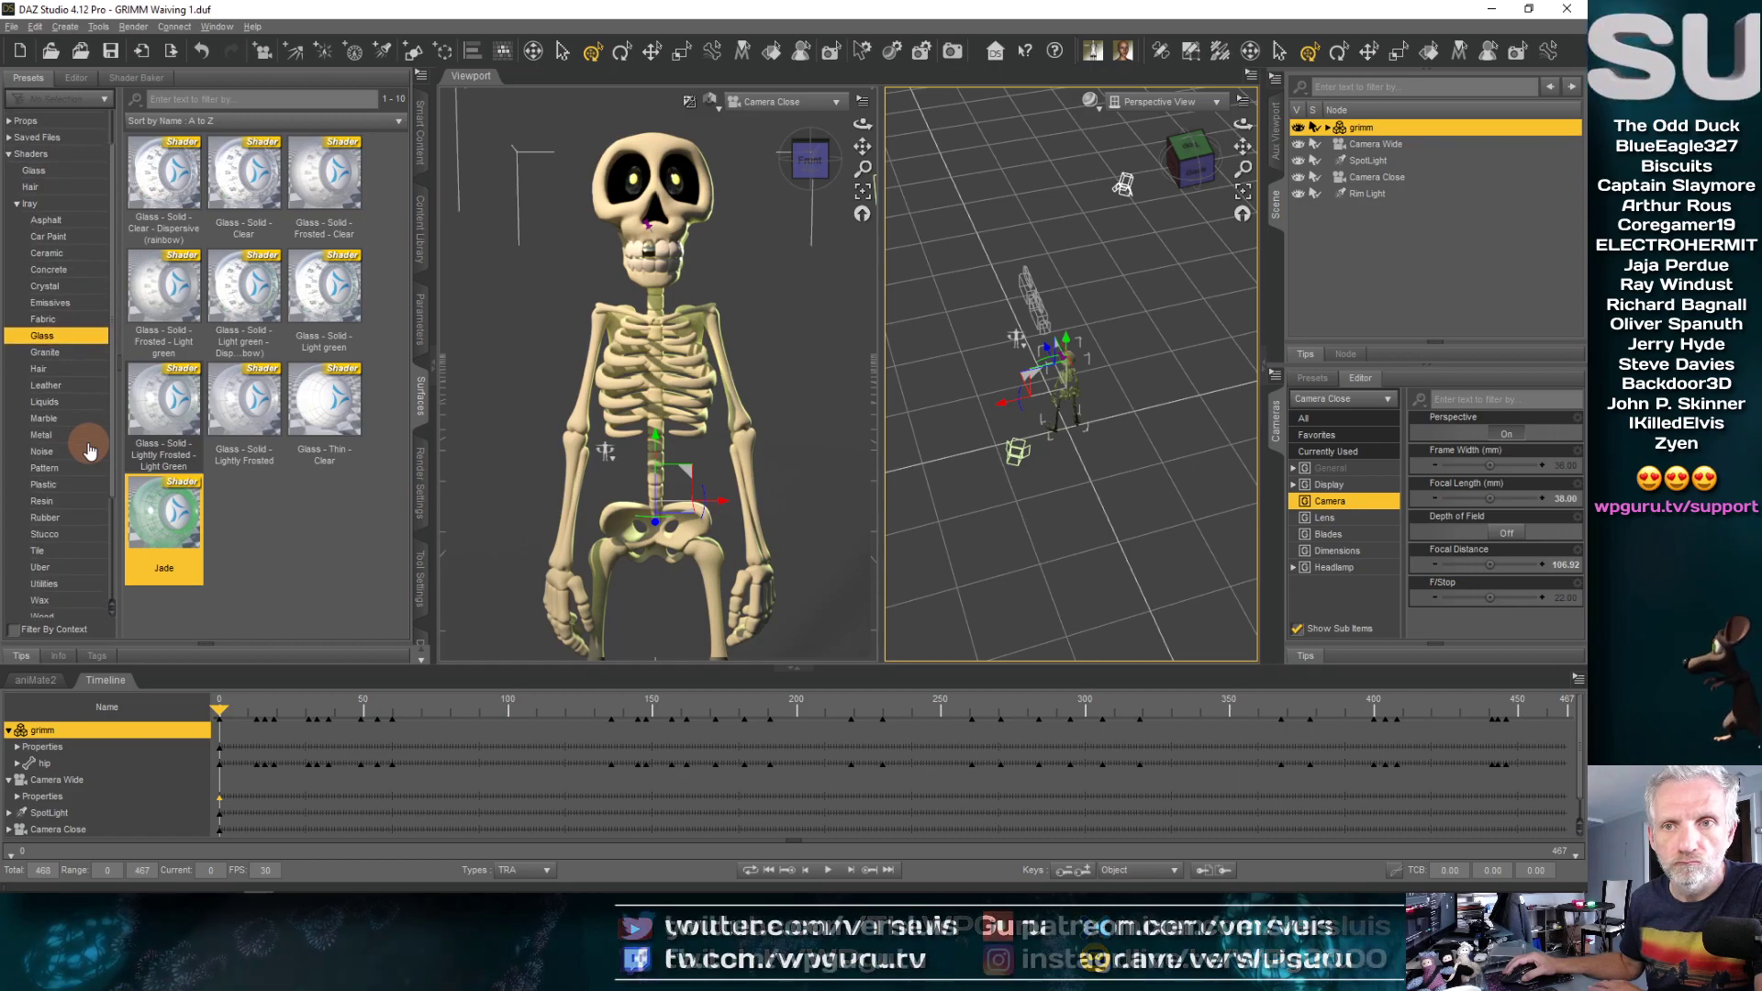
click(49, 303)
click(163, 184)
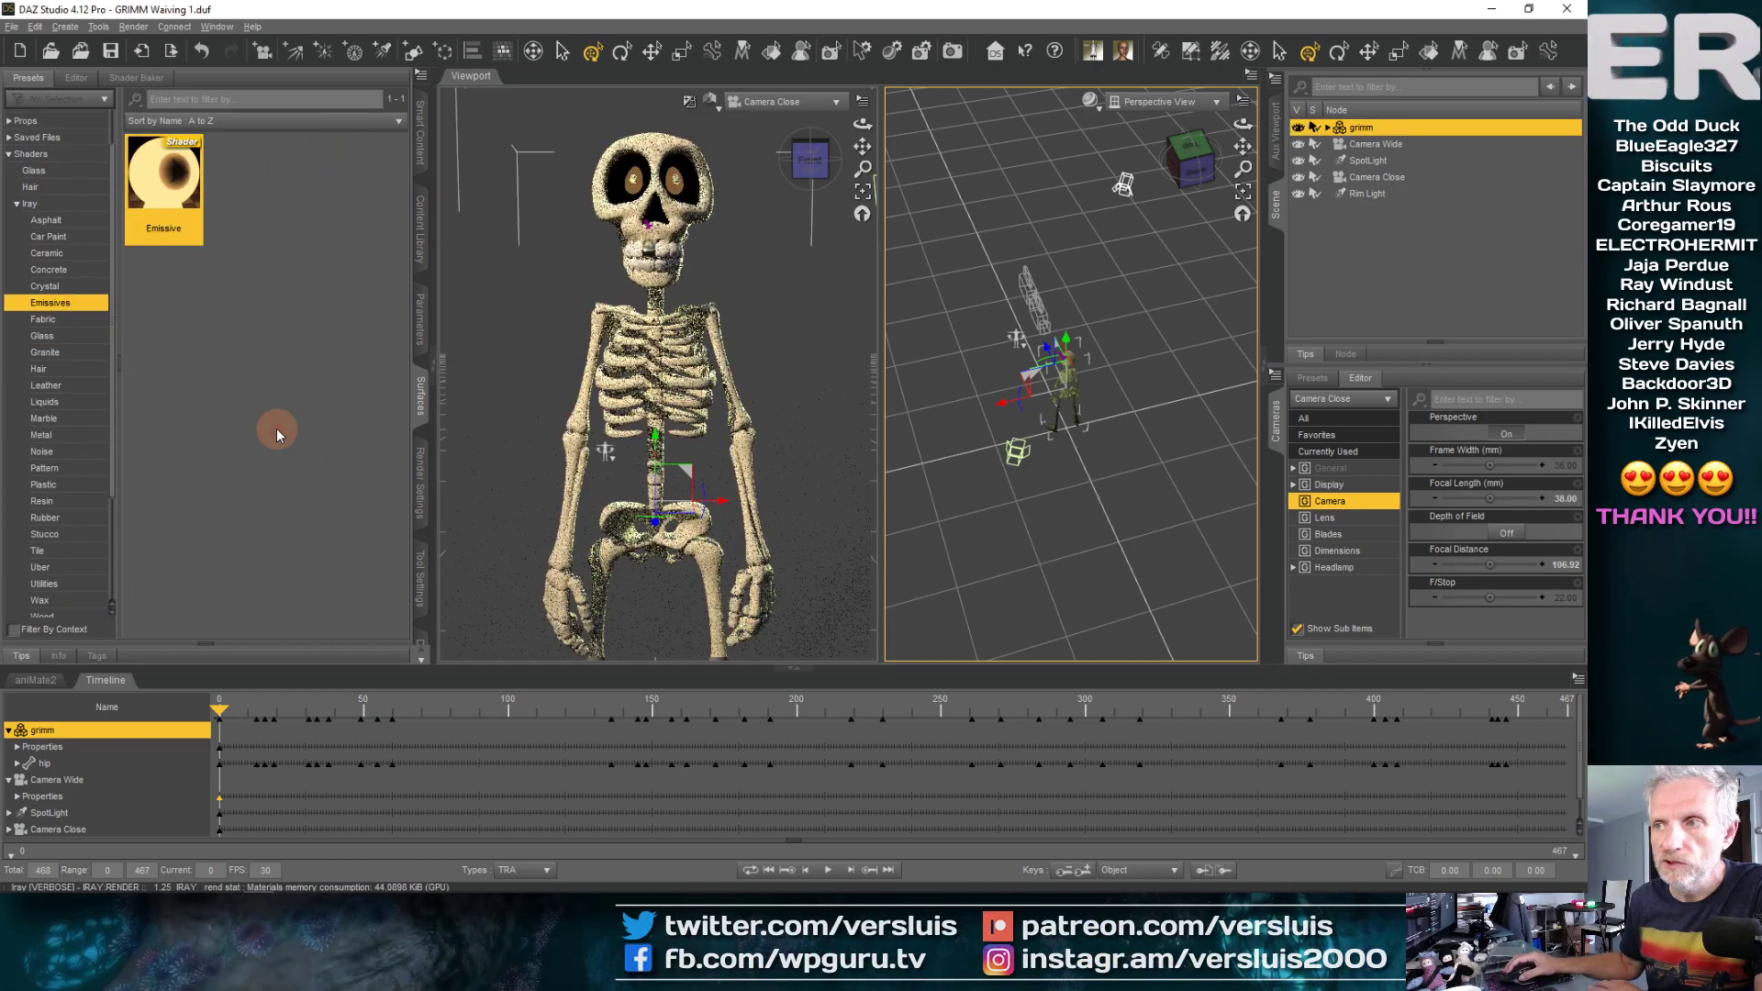
Set the Eyes surface's emission color to yellow-green (0.22, 1.00, 0.00) and its luminance units to W
click(77, 77)
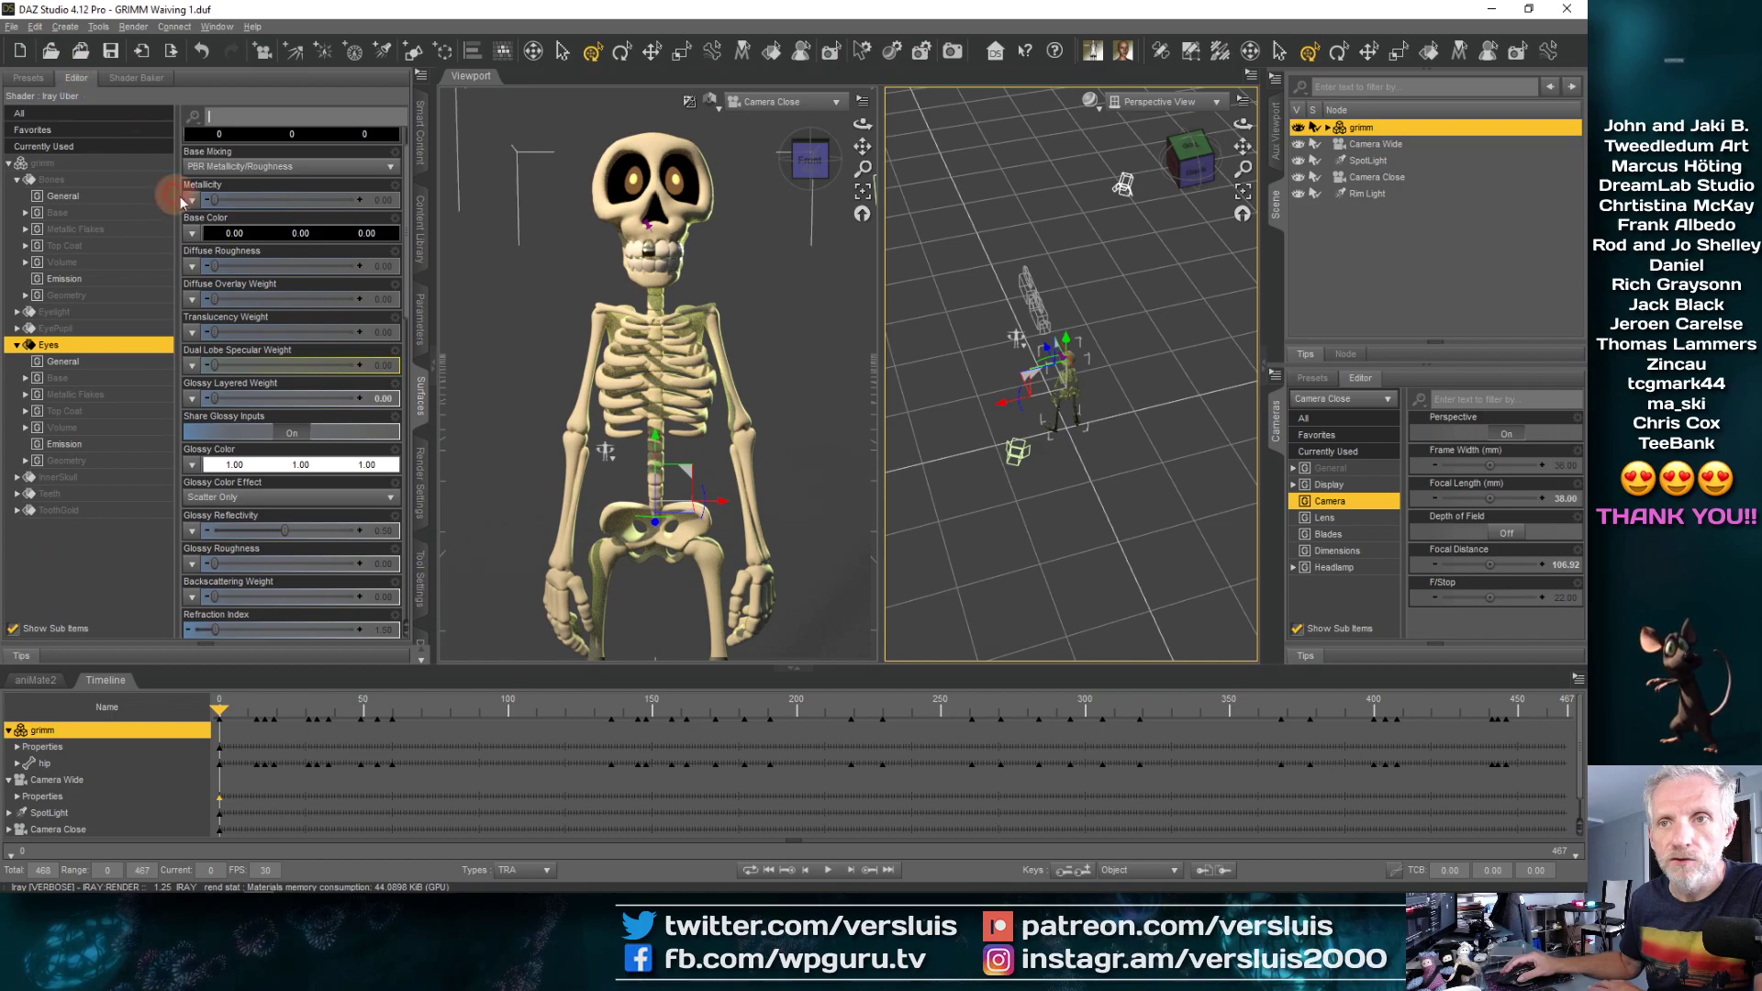
click(115, 449)
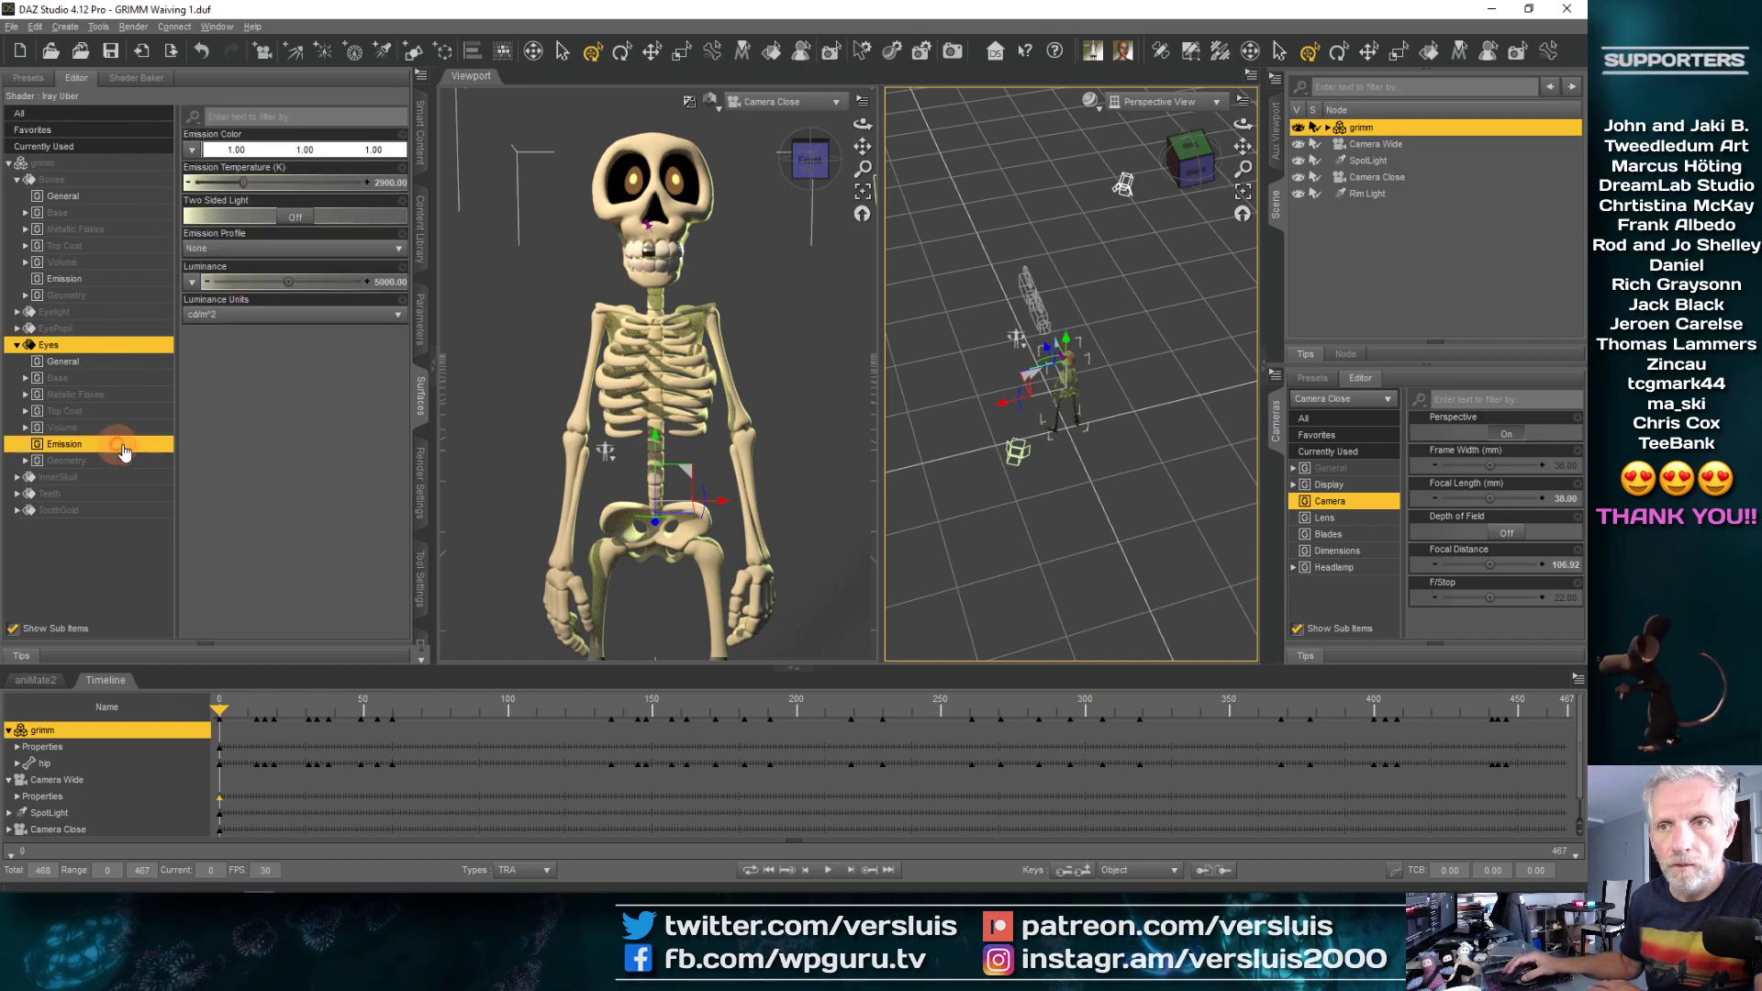
click(330, 151)
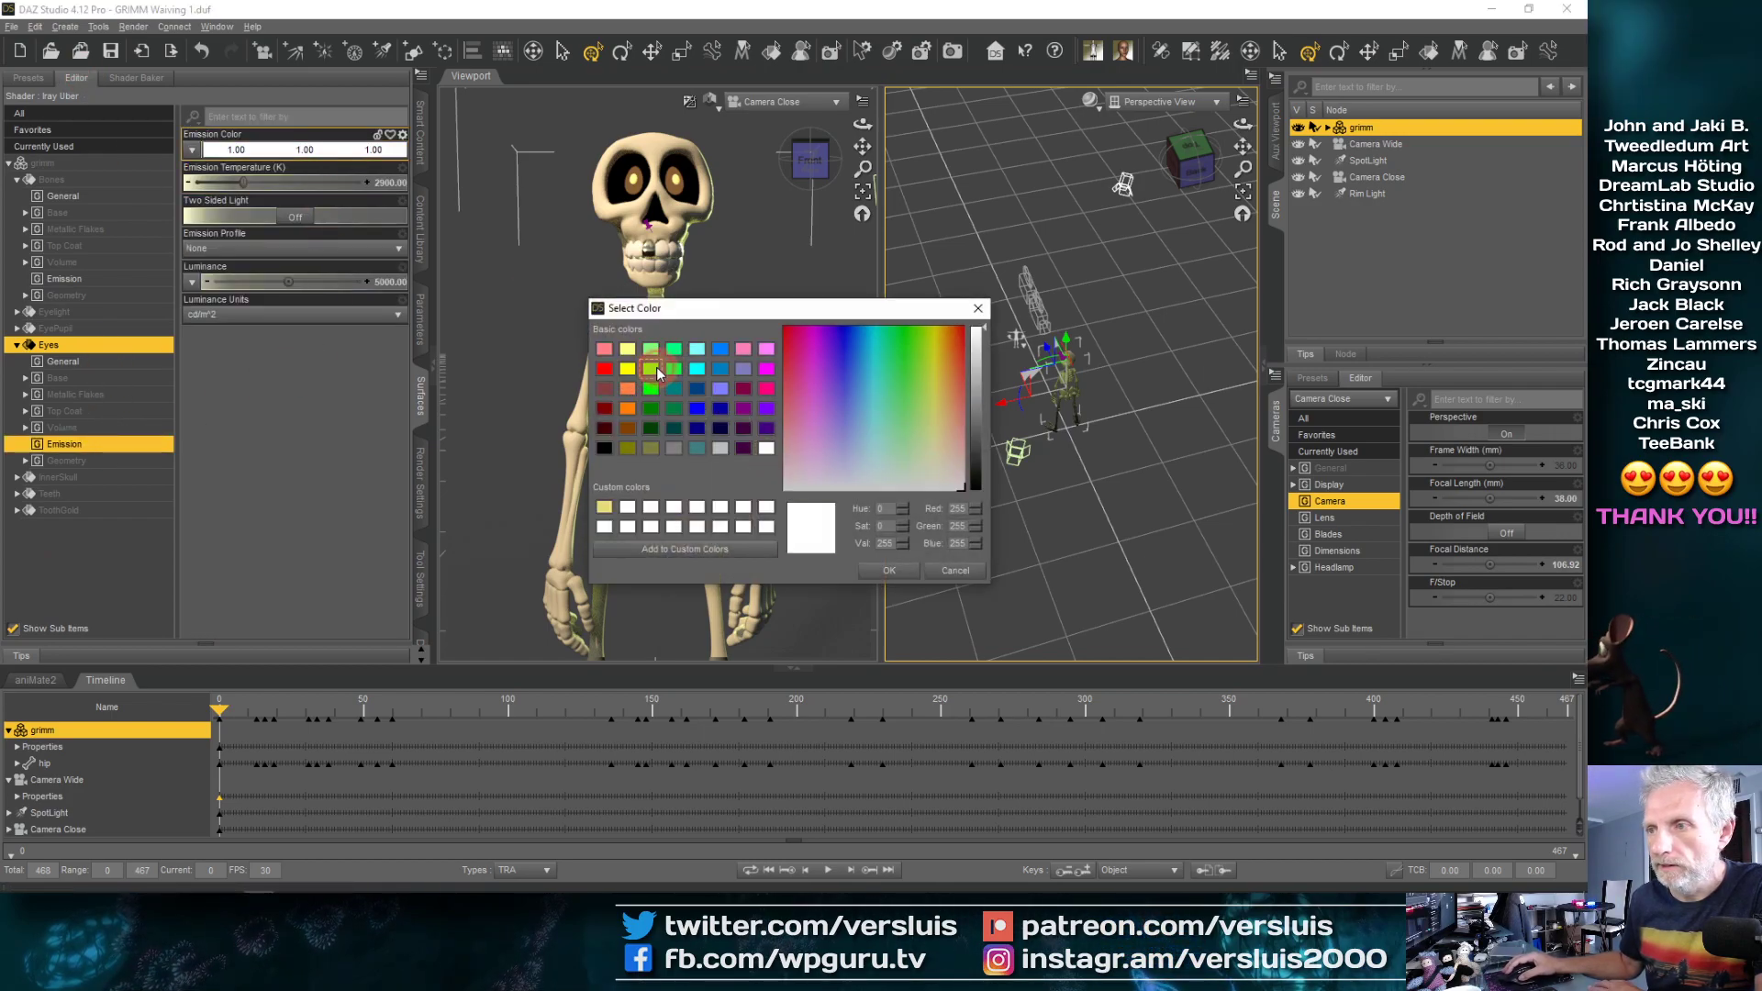
click(653, 368)
click(889, 570)
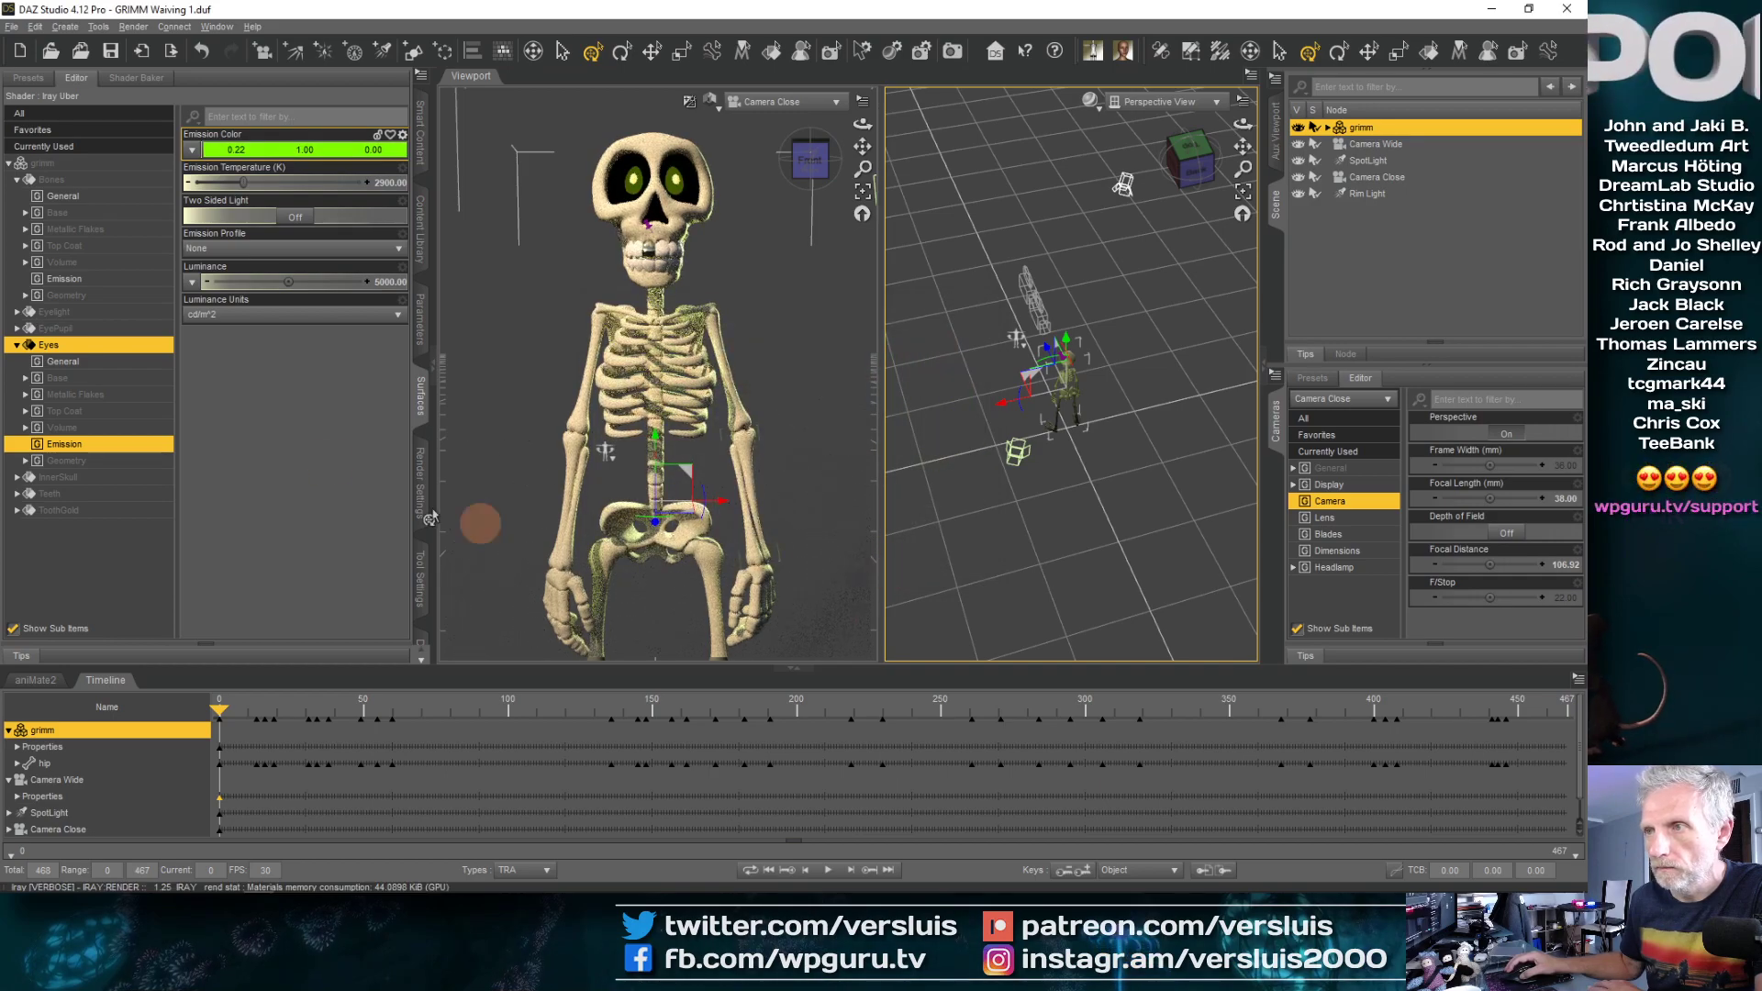
click(292, 314)
click(227, 415)
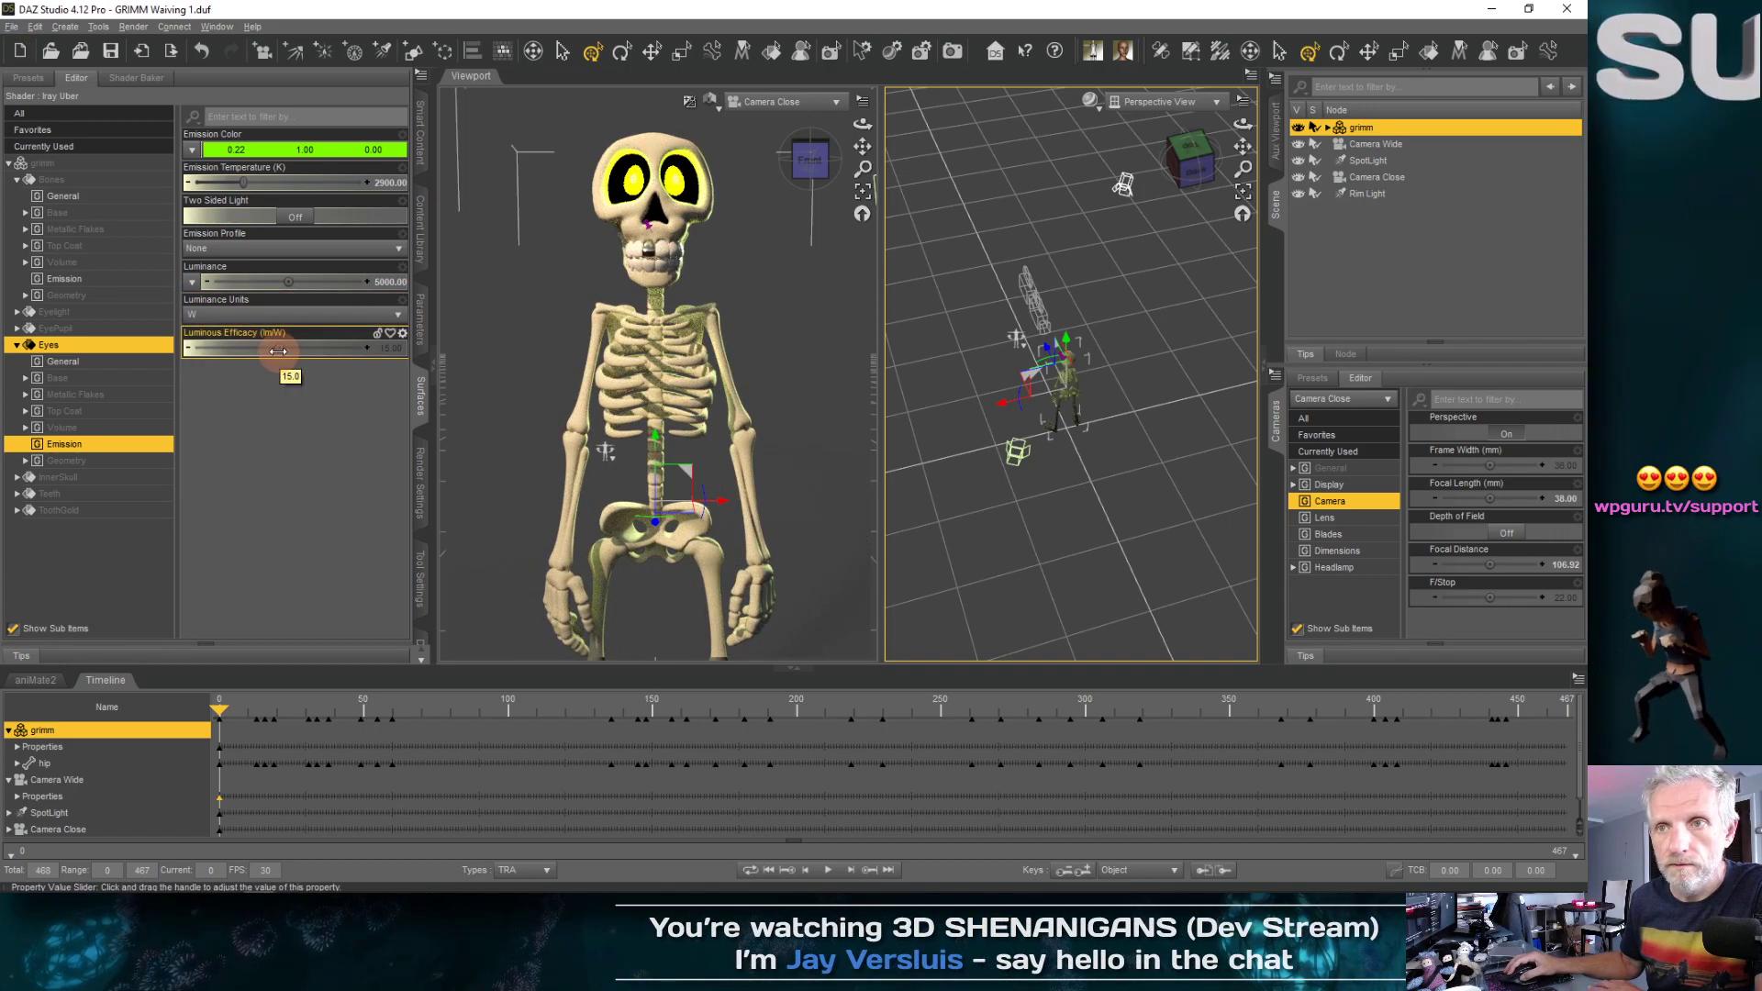
Review the Eyes surface's property groups and set its Luminous Efficacy to 5 lm/W
click(148, 378)
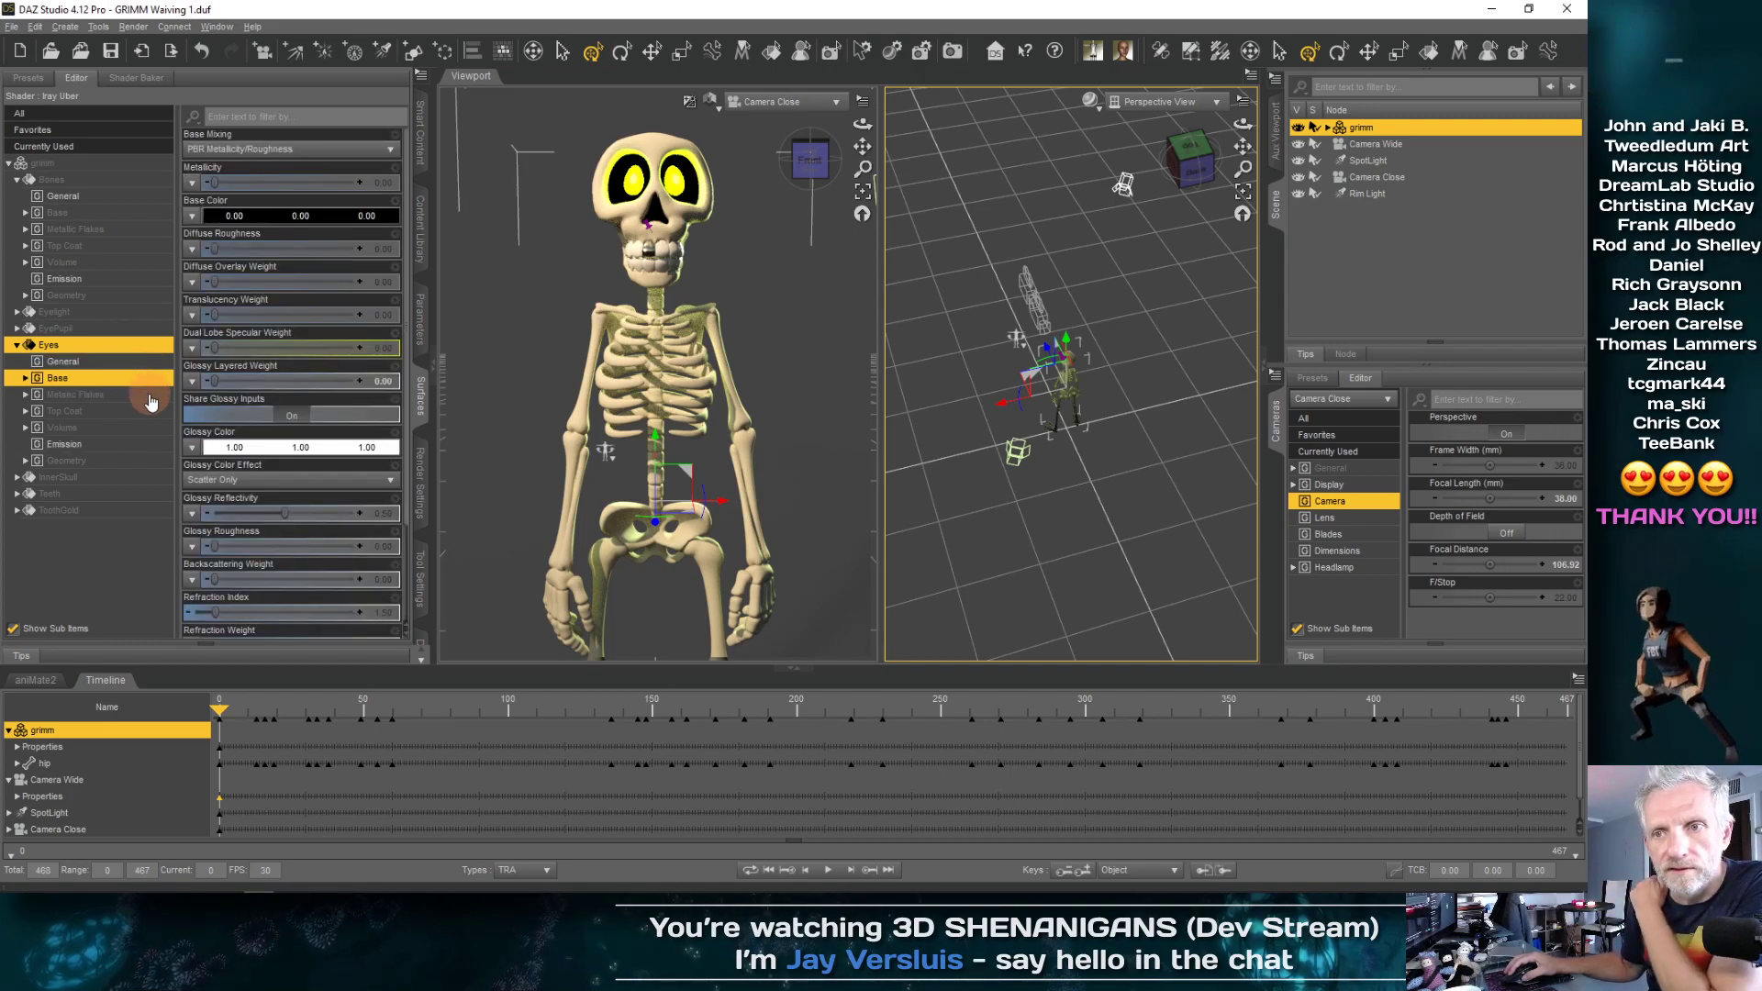
click(150, 413)
click(146, 445)
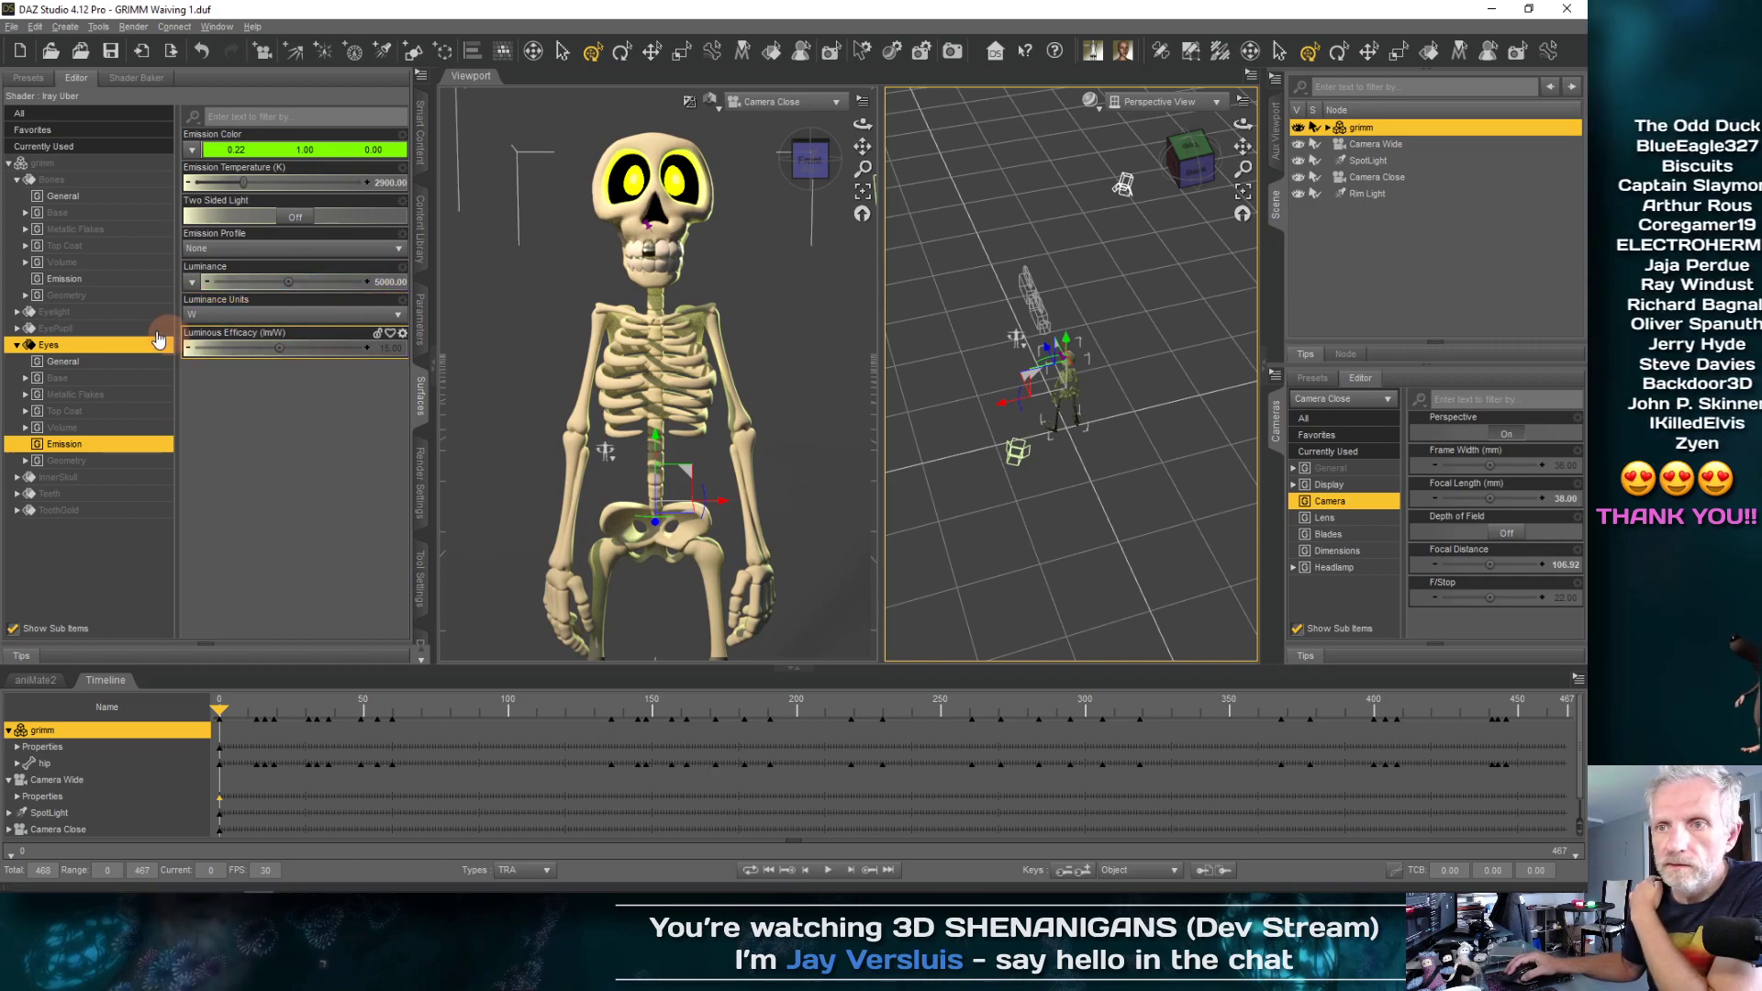
click(281, 350)
drag(281, 350, 285, 351)
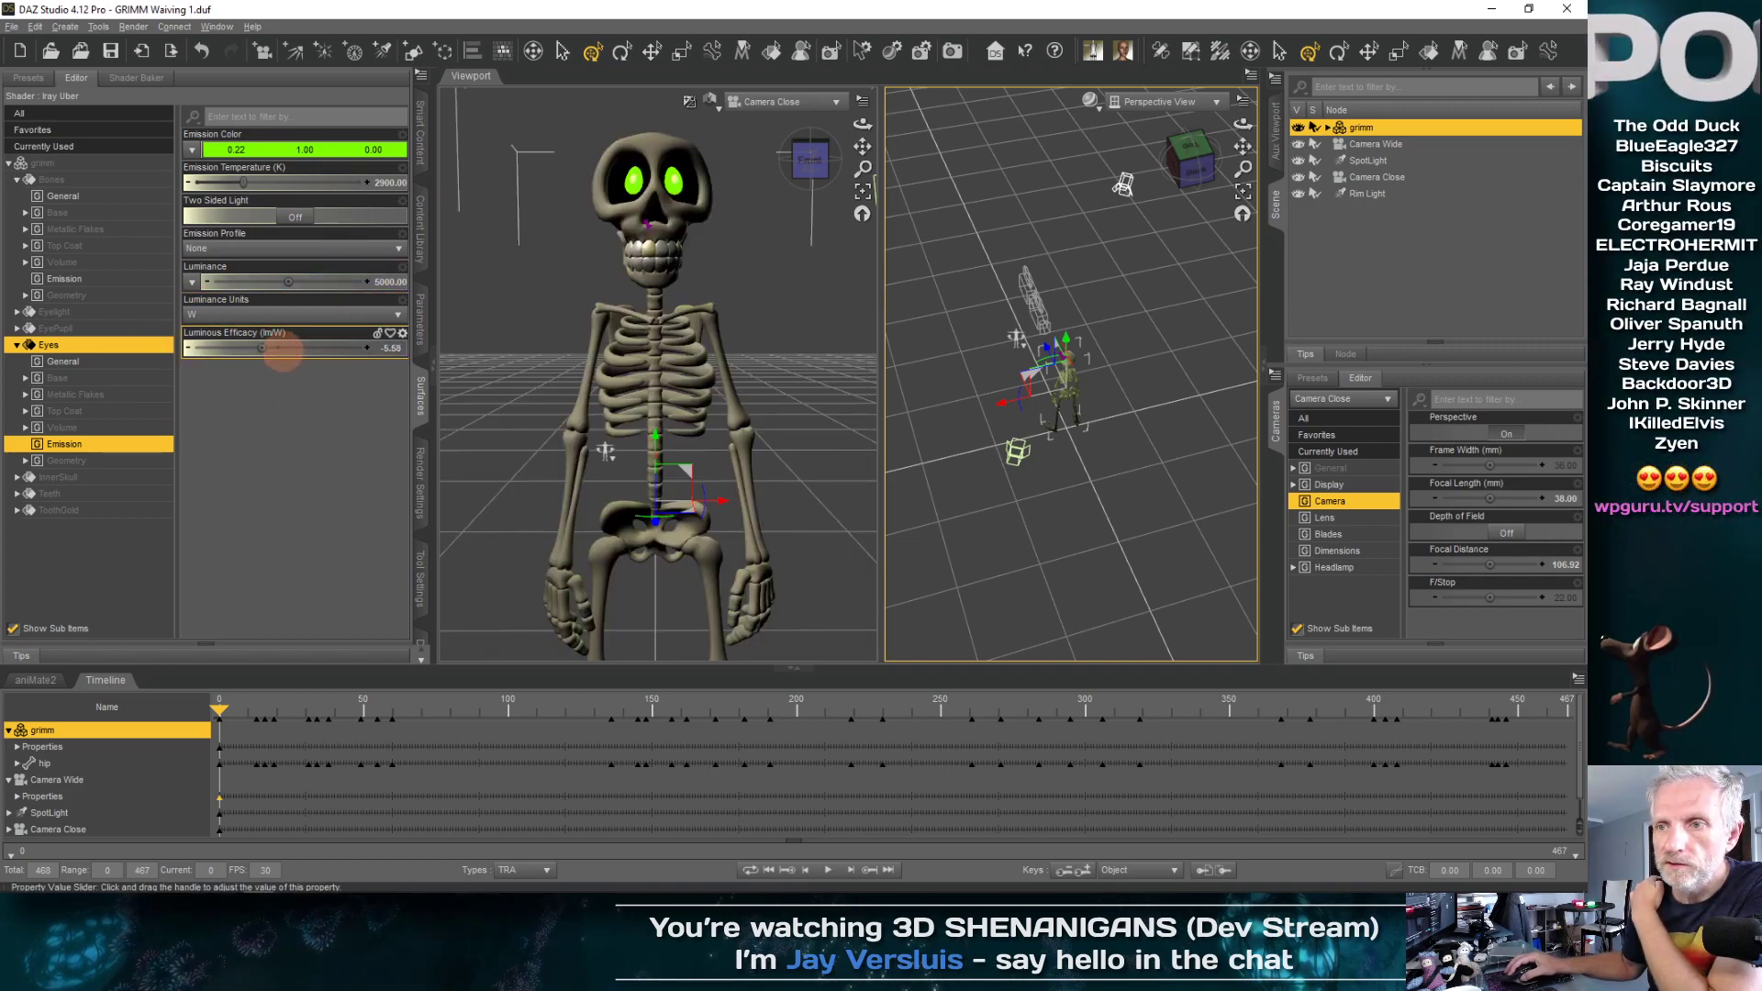
click(390, 348)
text(5)
key(Return)
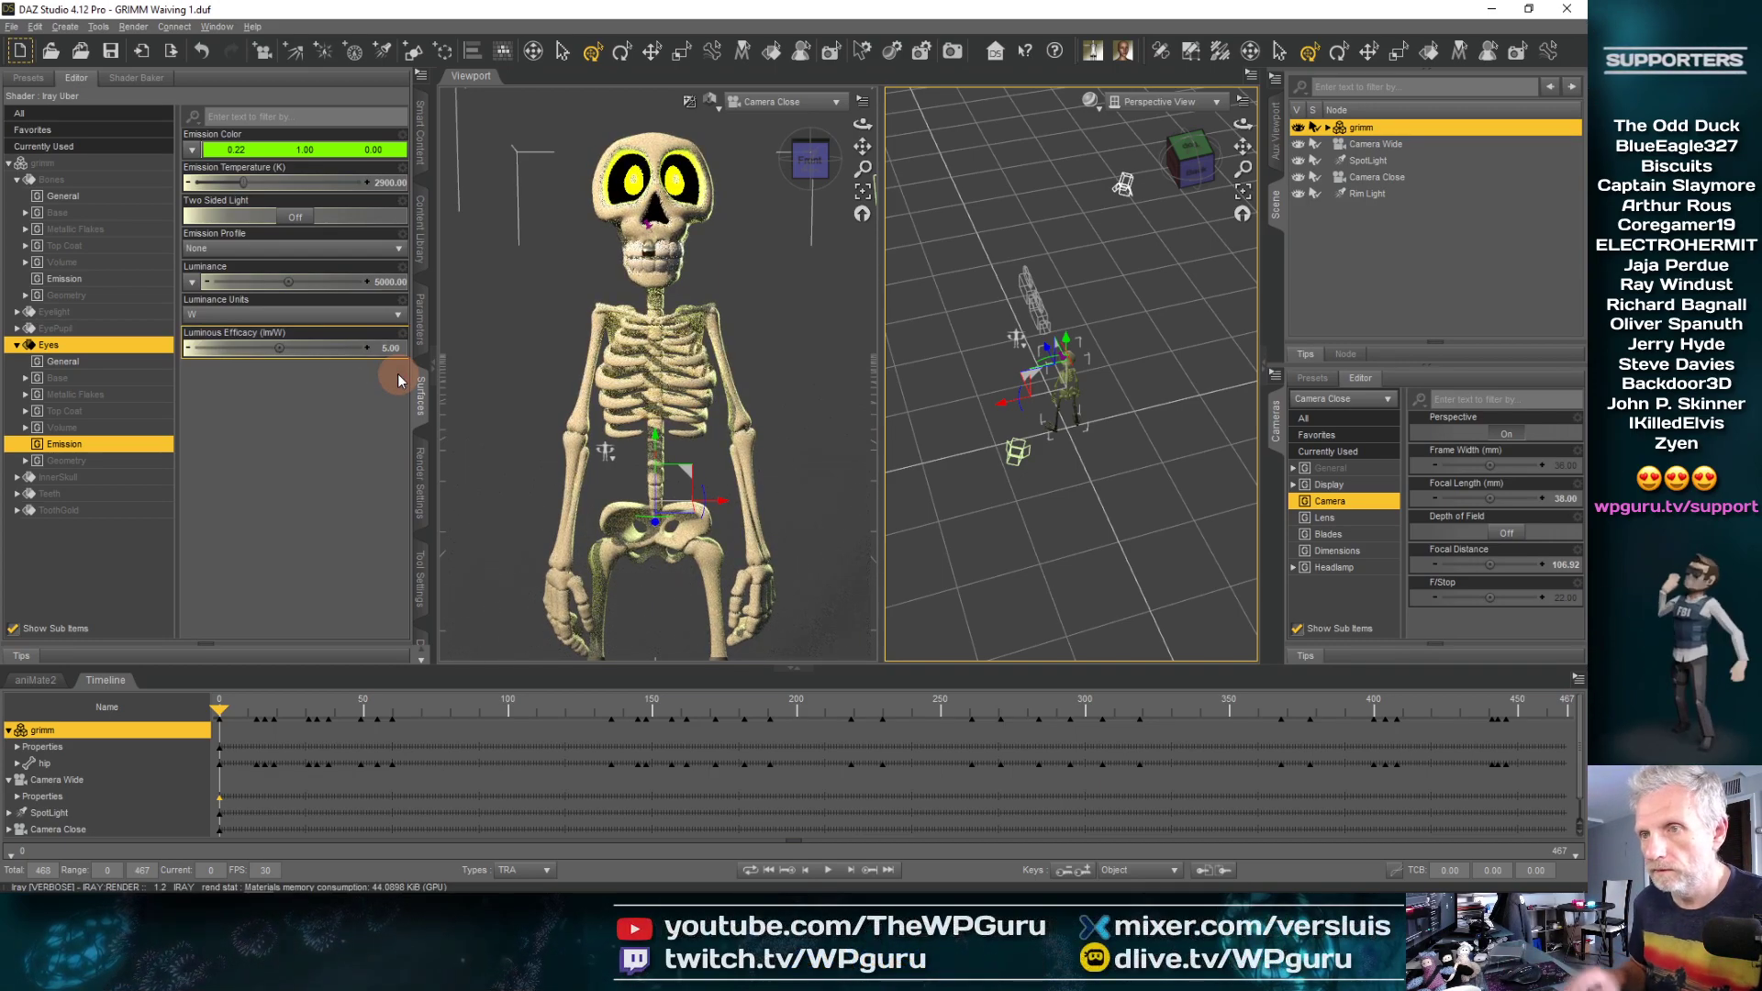
Try much lower Luminous Efficacy values for the Eyes emission, including 0.01 and 0.10 lm/W
text(1)
key(Return)
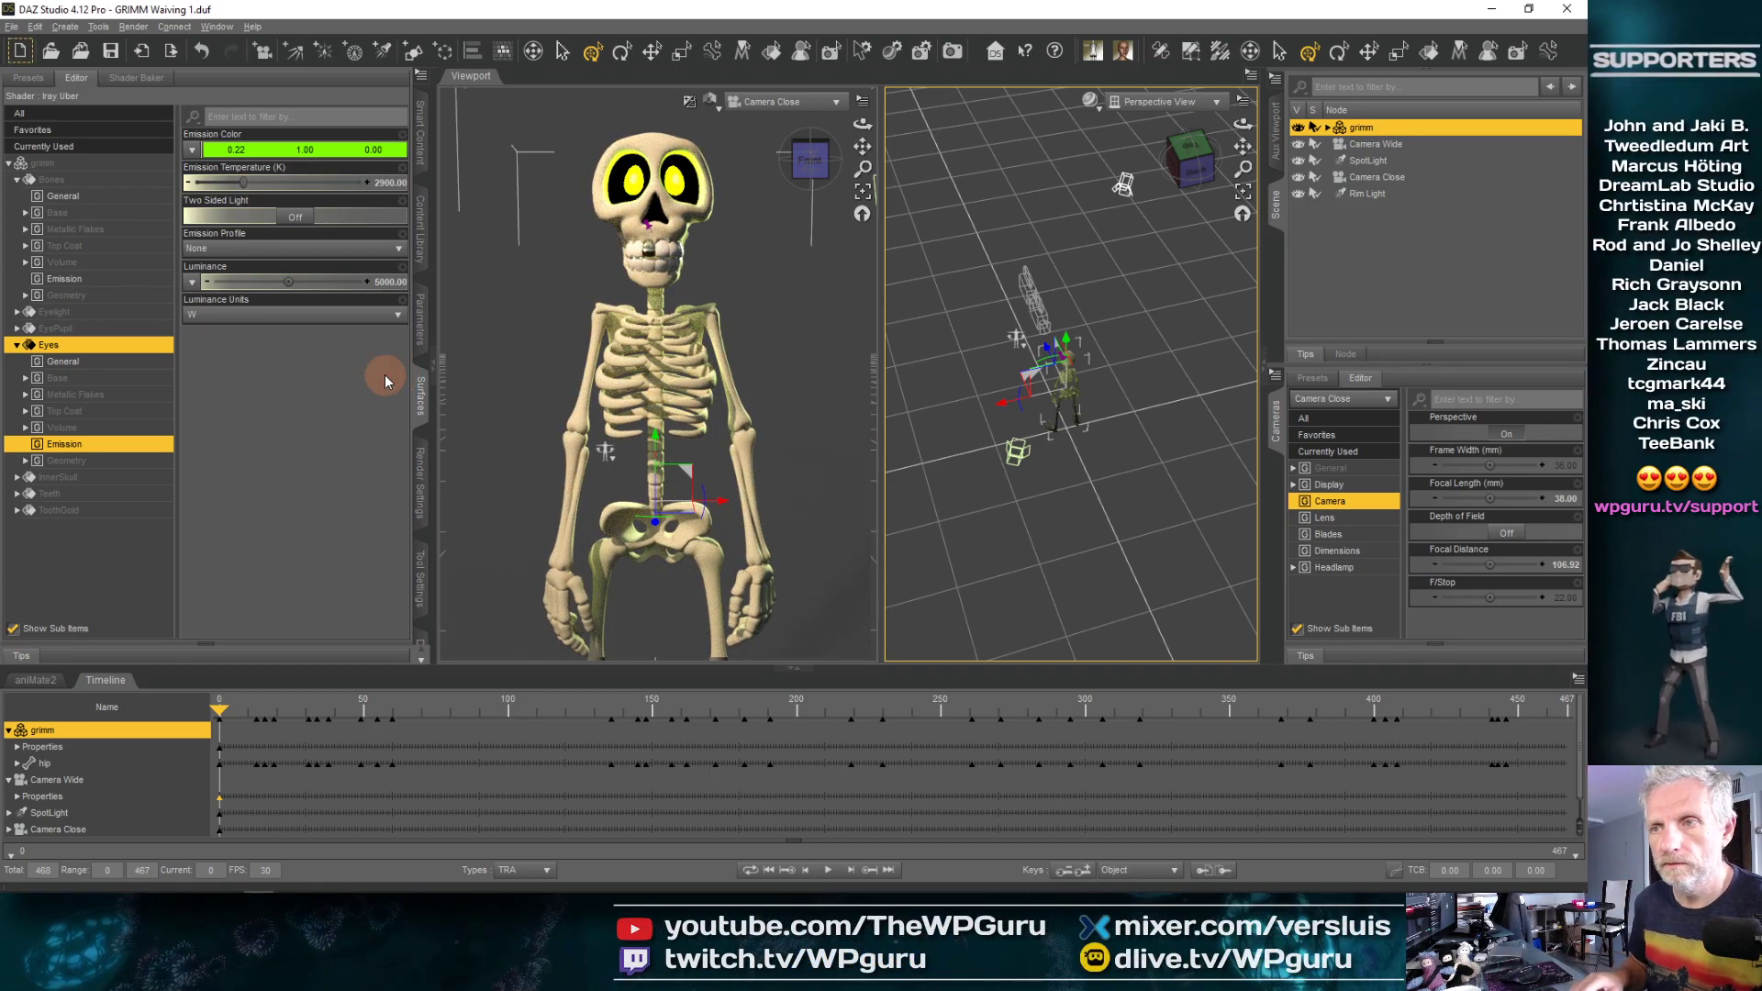
click(389, 349)
text(0.01)
key(Return)
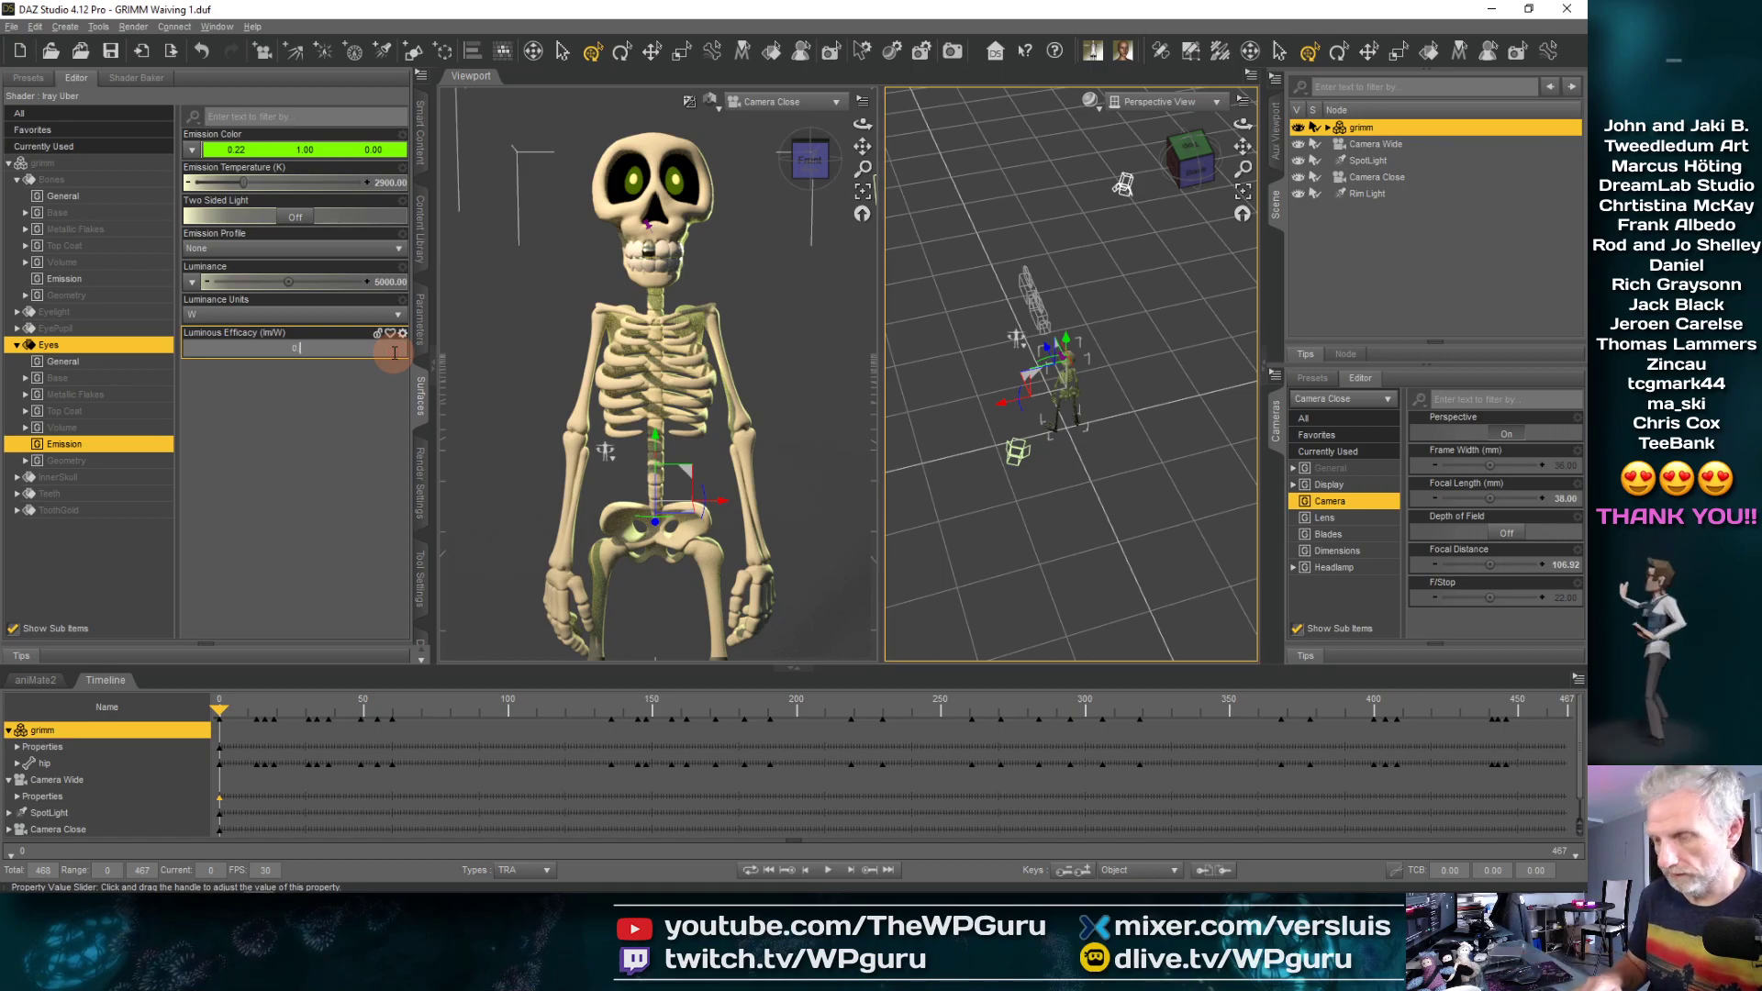
text(.1)
key(Return)
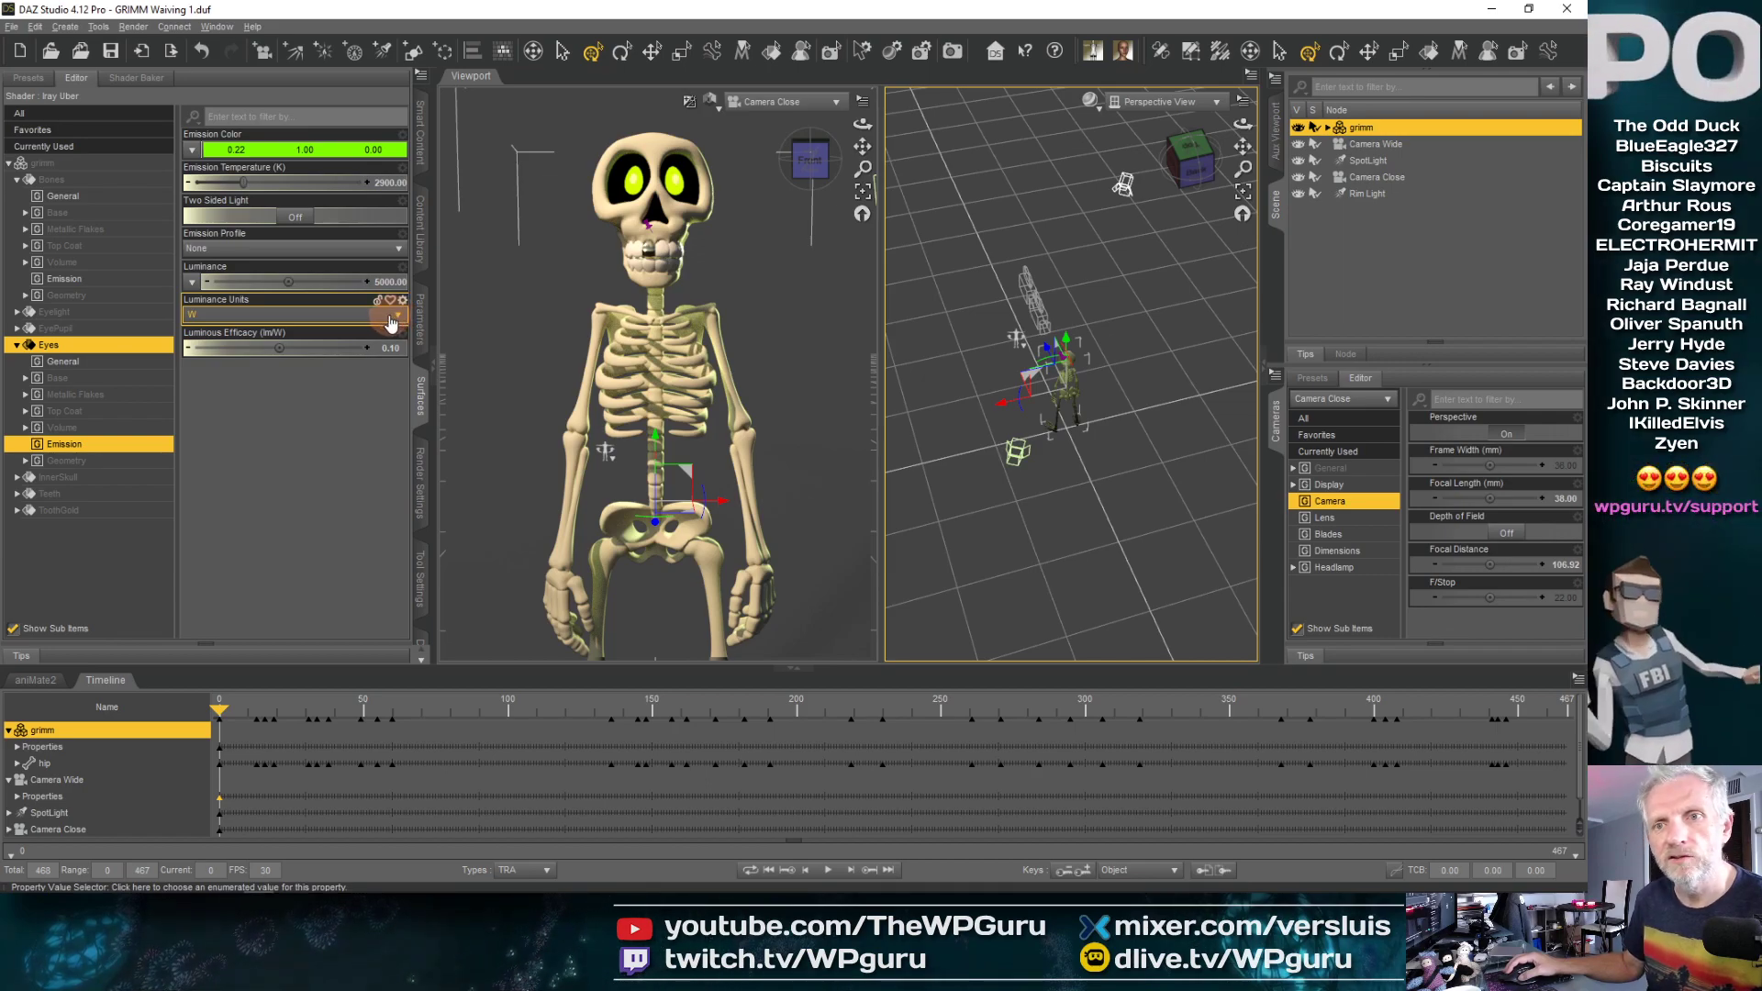
Undo the emission edits and shader presets on the Eyes surface back to its original green emission settings
key(ctrl+z)
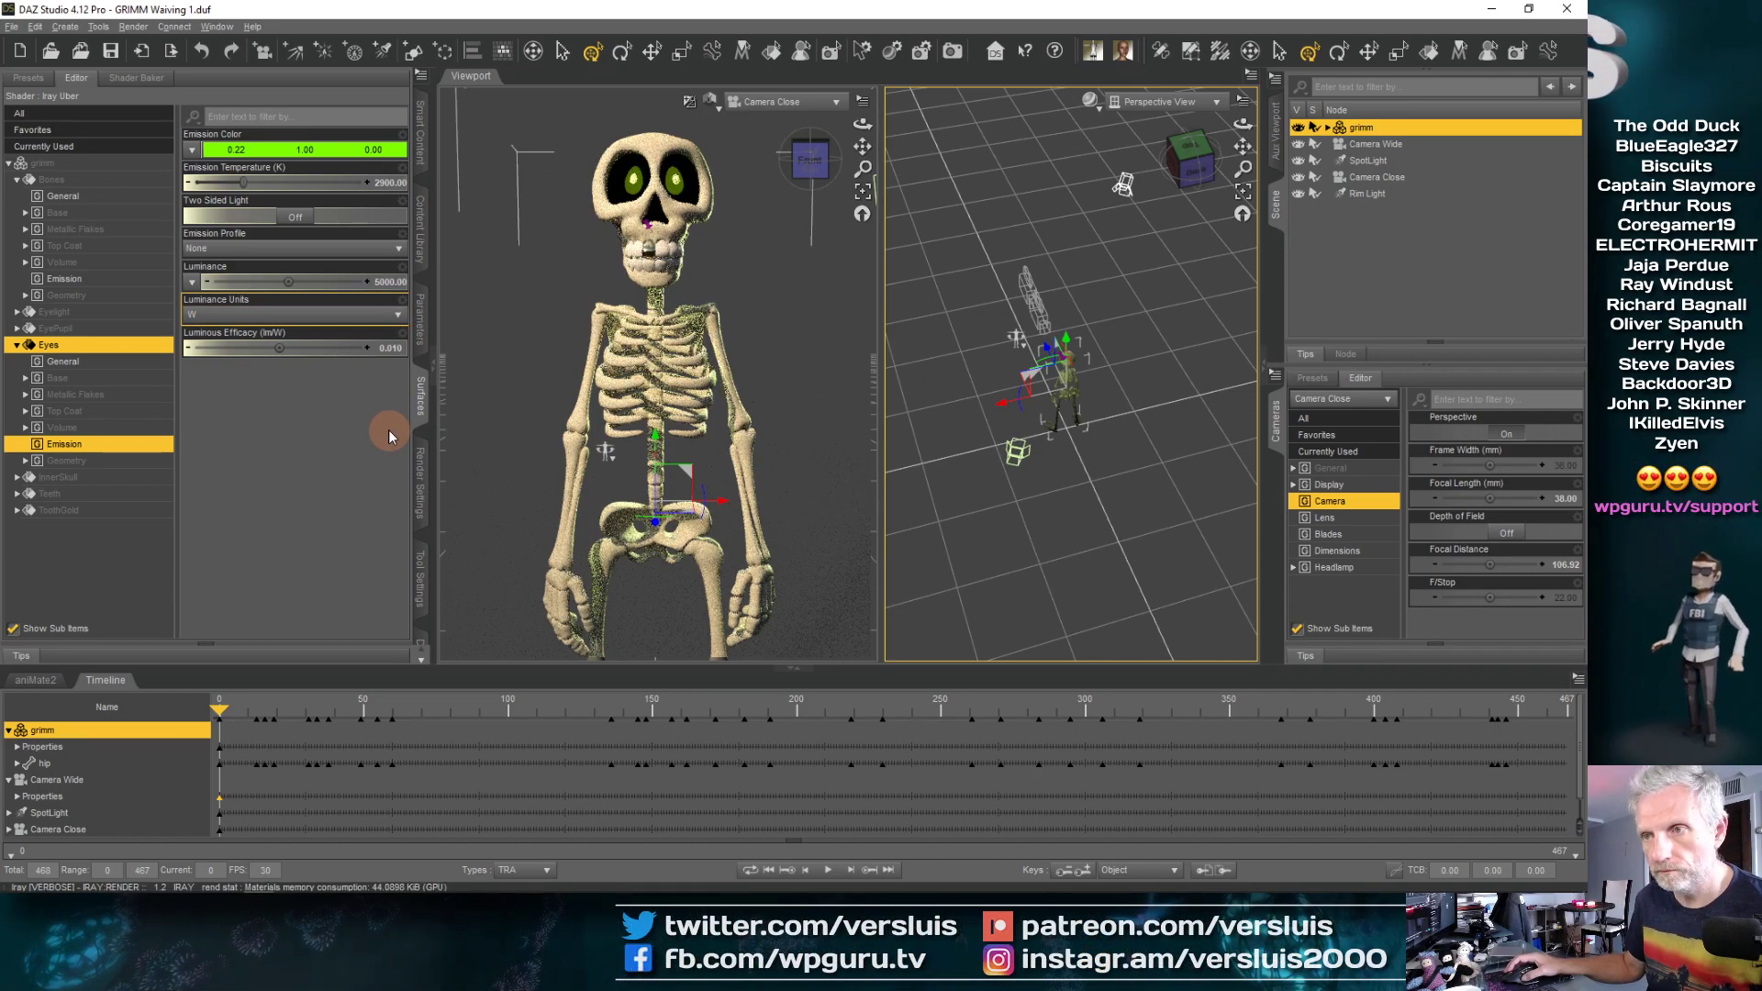
key(ctrl+z)
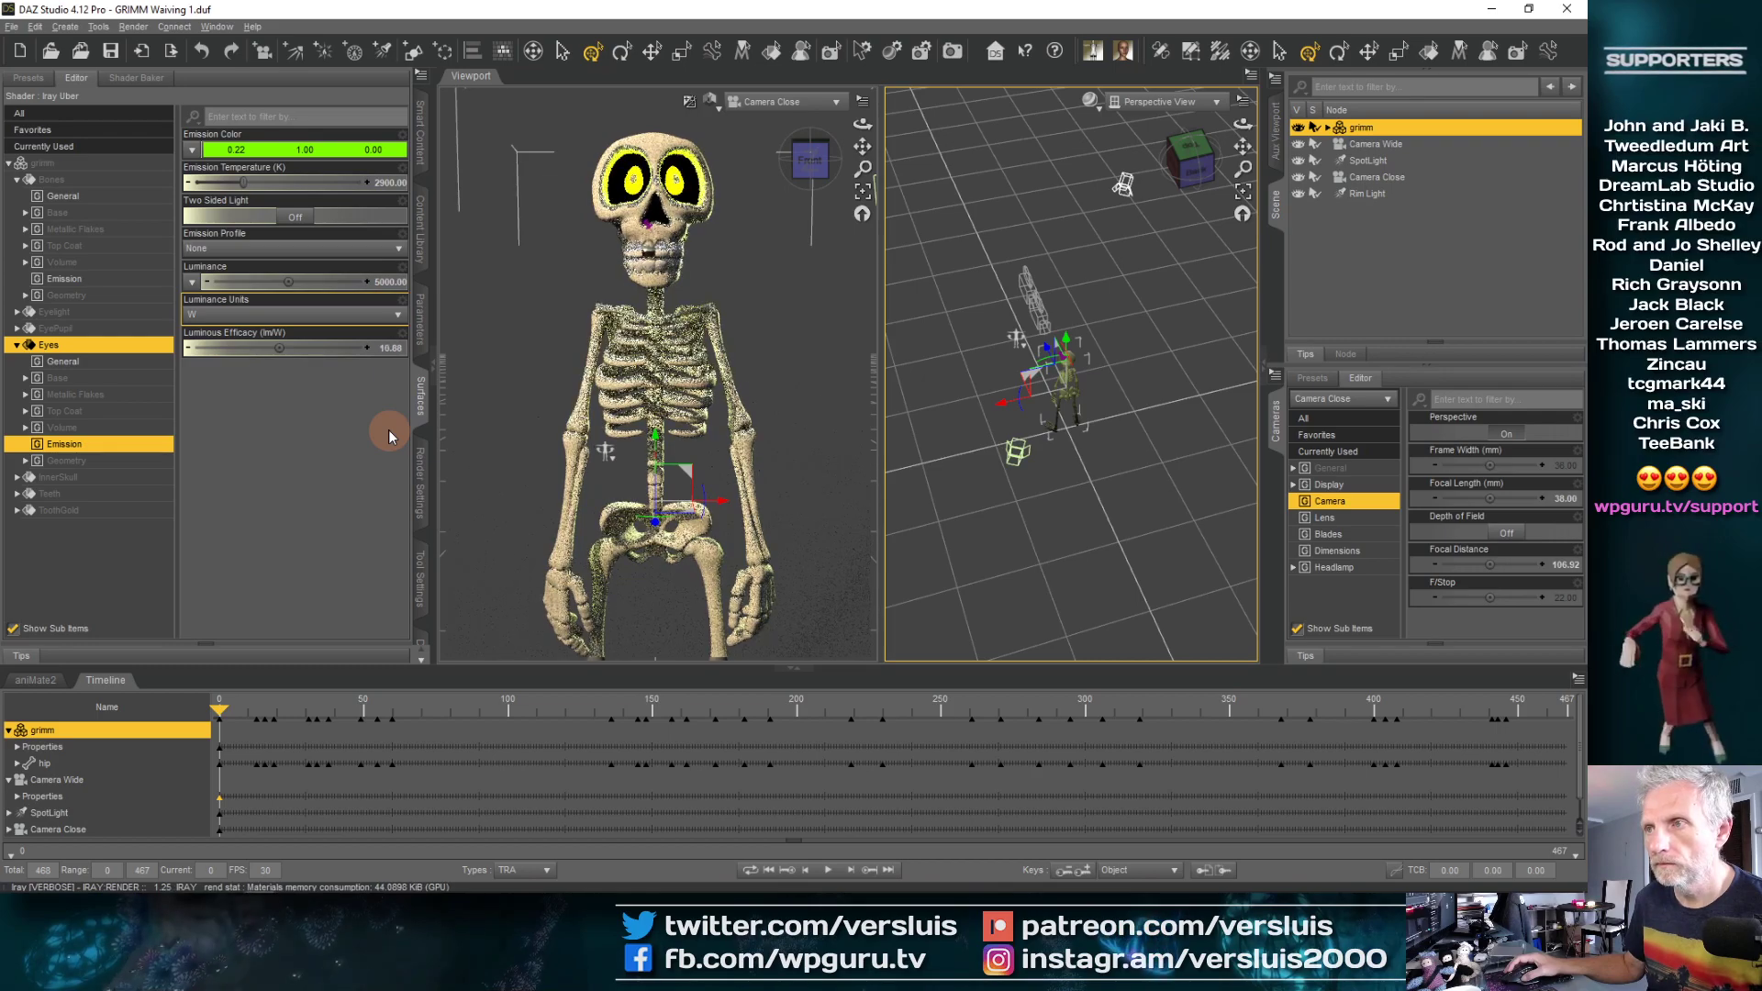
key(ctrl+z)
key(ctrl+z)
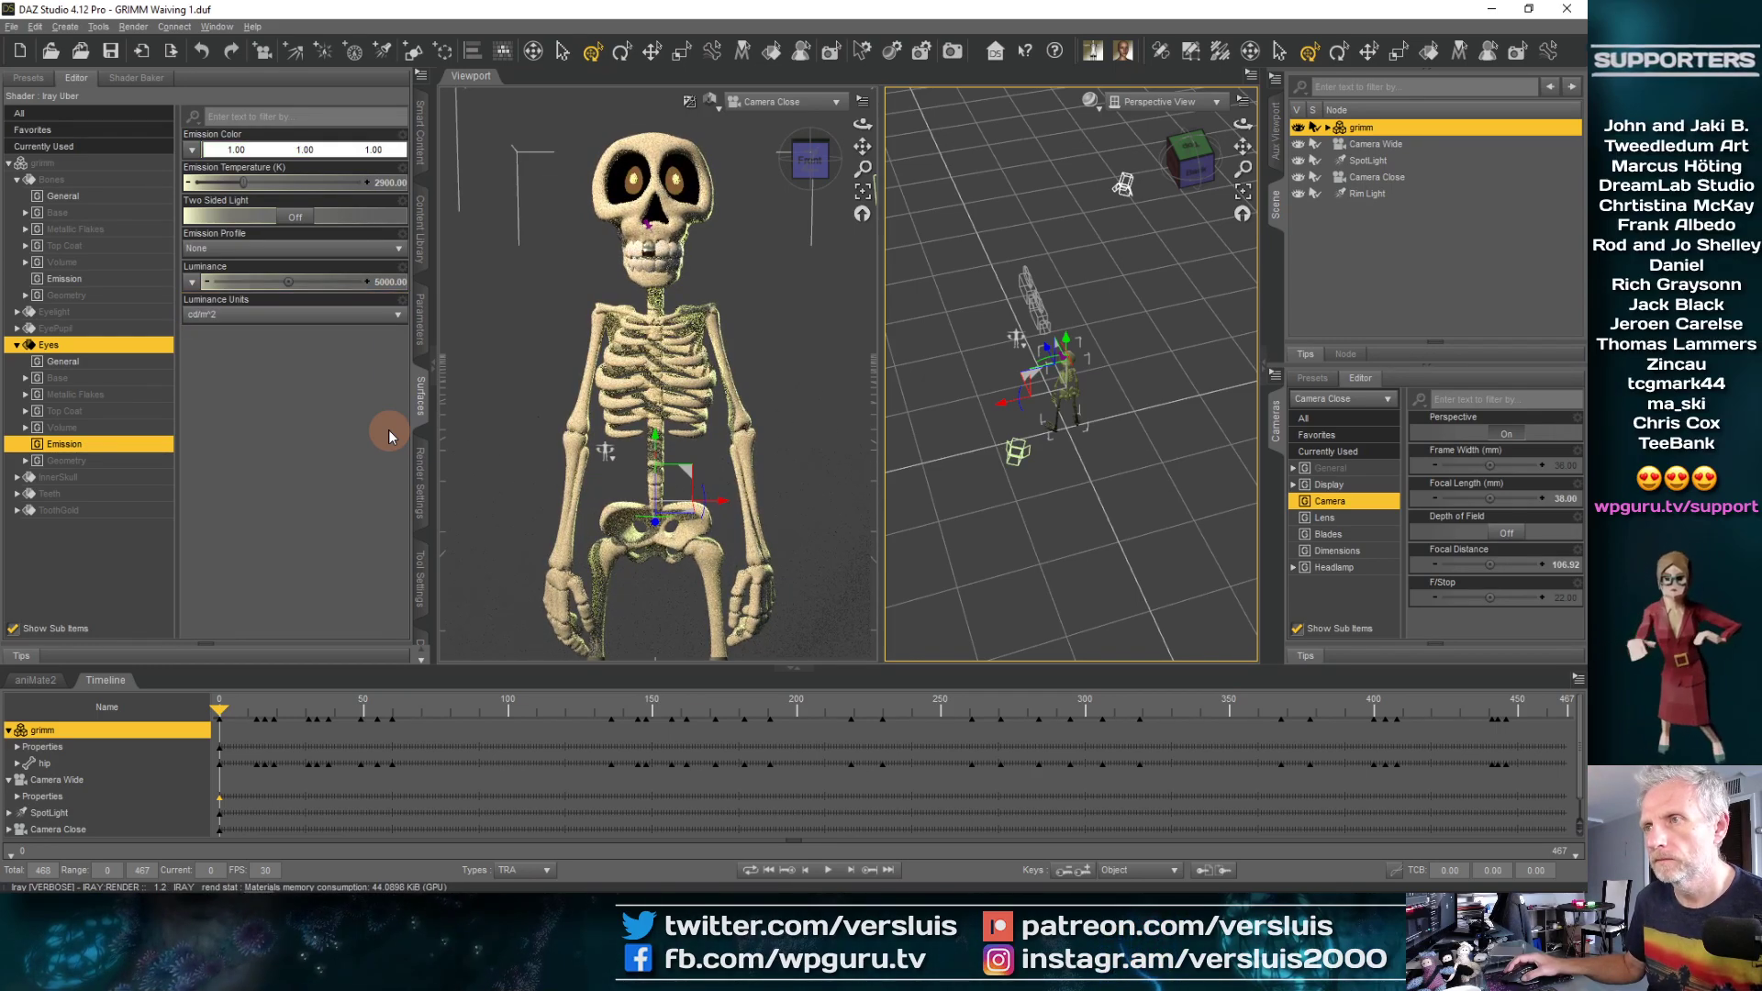
key(ctrl+z)
key(ctrl+z)
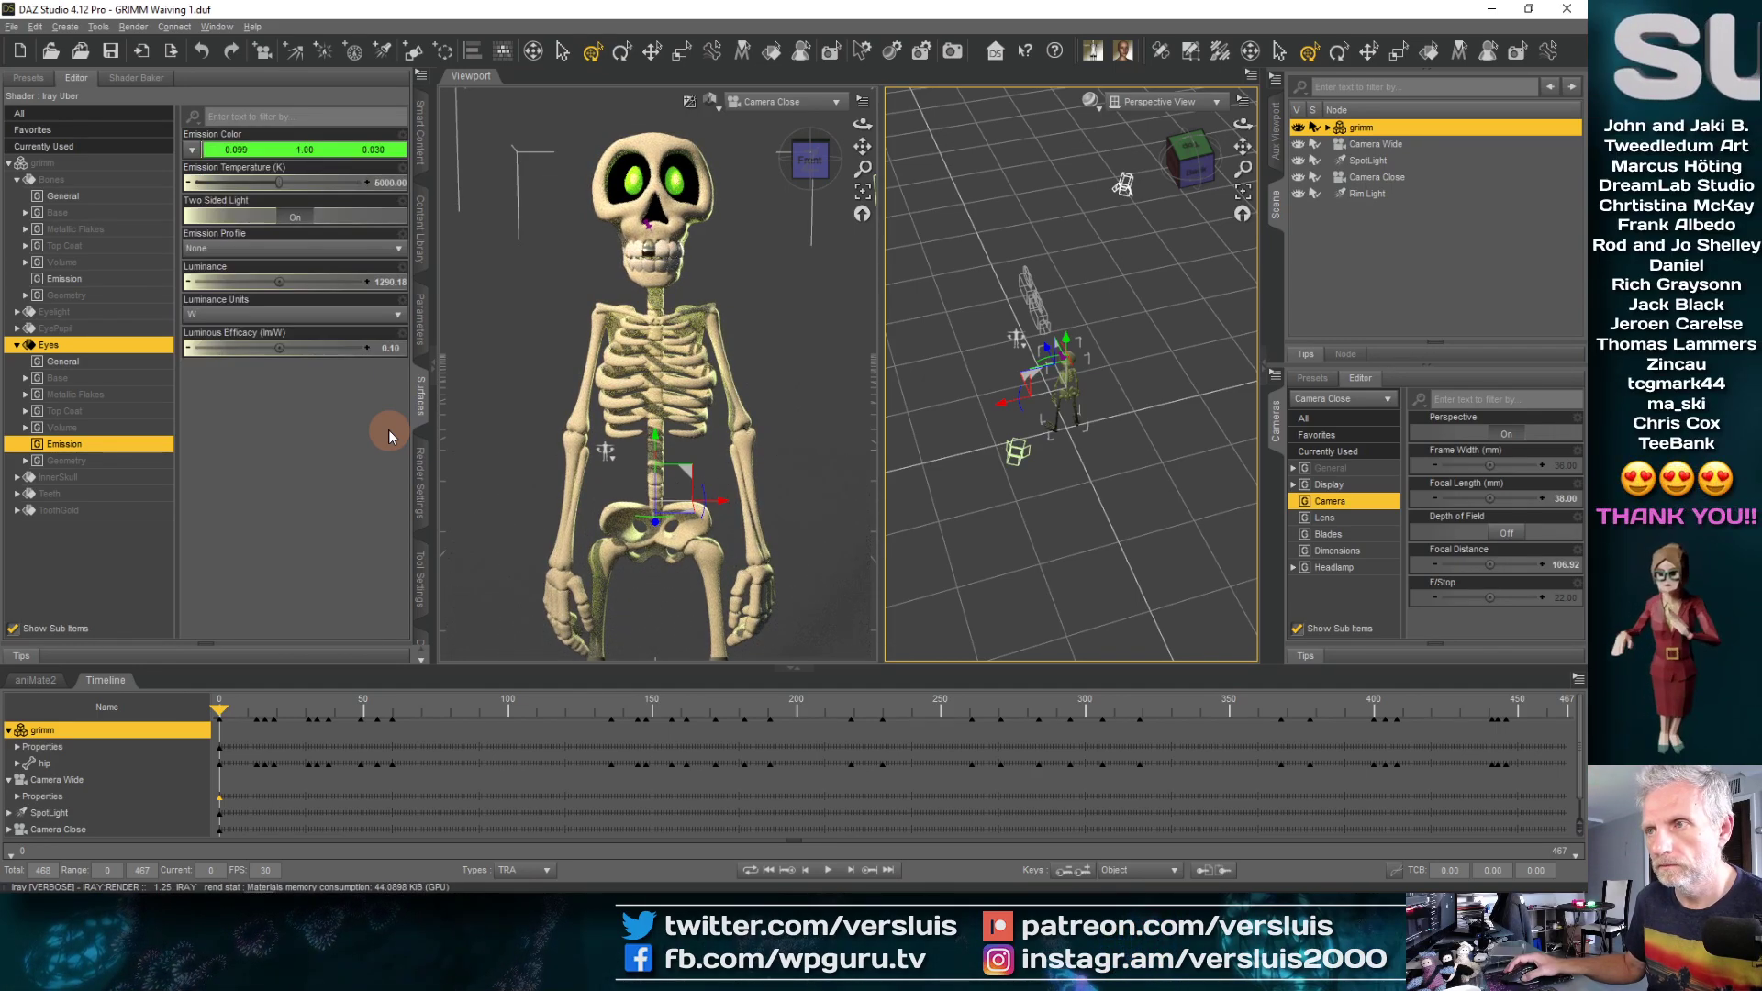
Set the Glossy Color in the Eyes surface's Base properties to yellow-green (0.22, 1.00, 0.00)
click(143, 394)
click(154, 364)
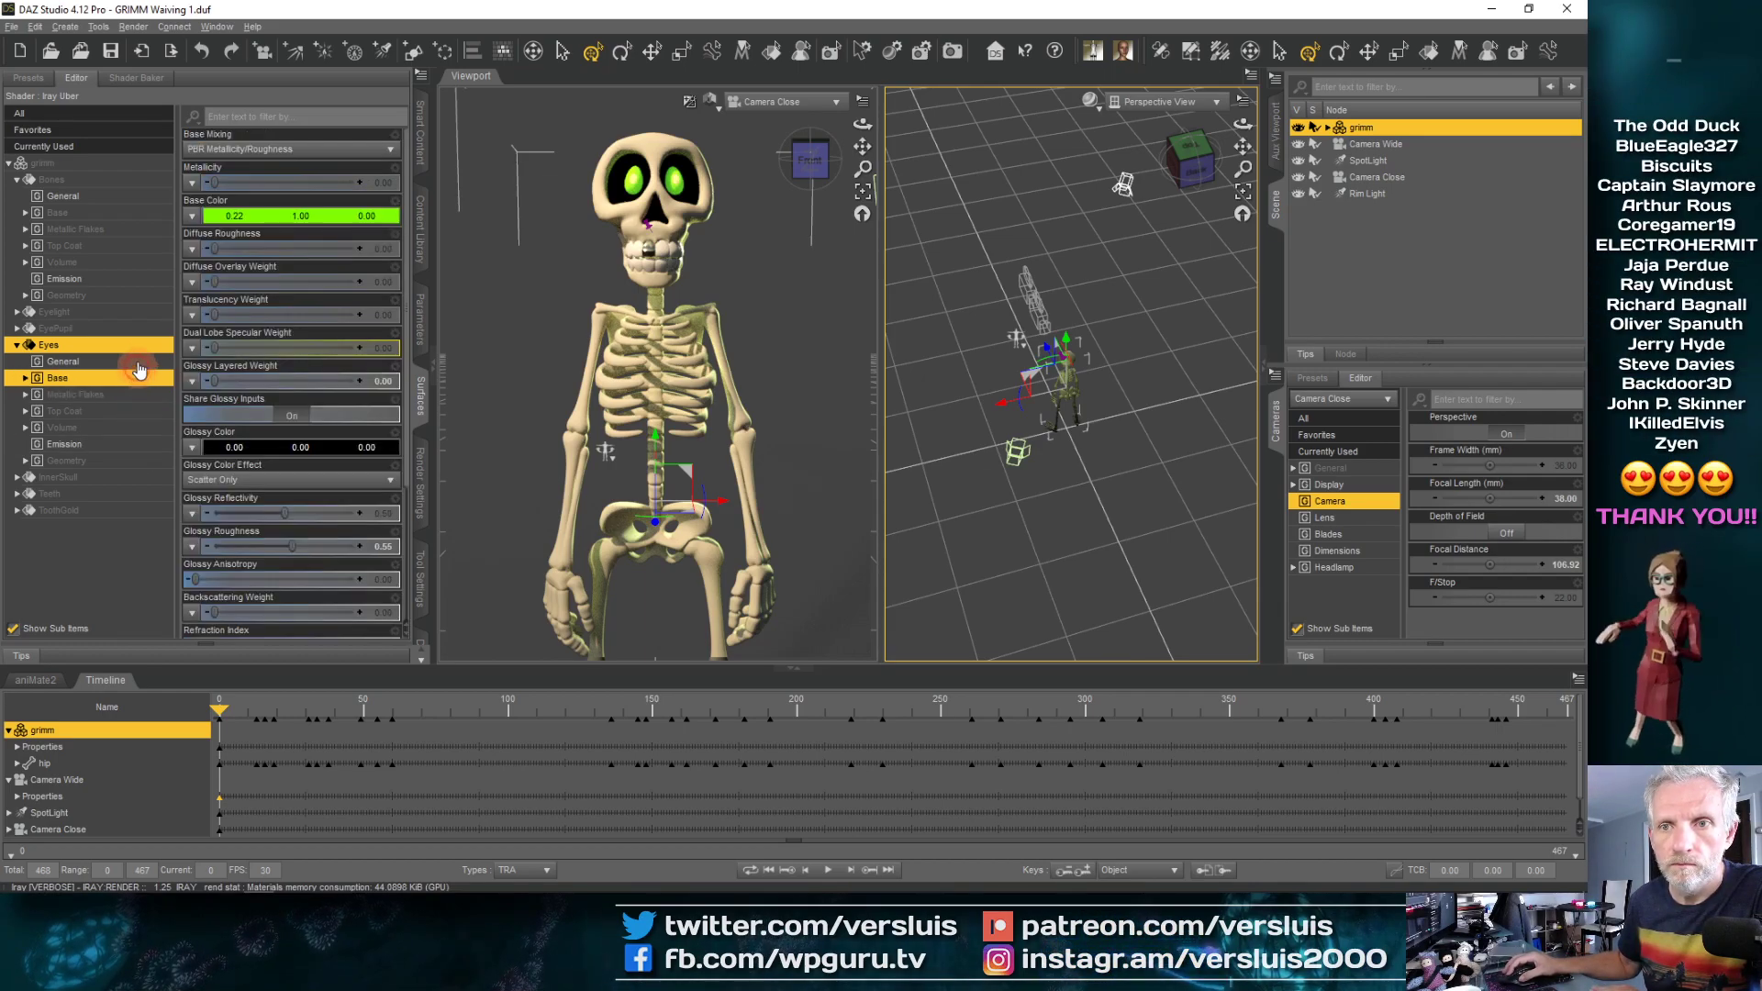
click(129, 377)
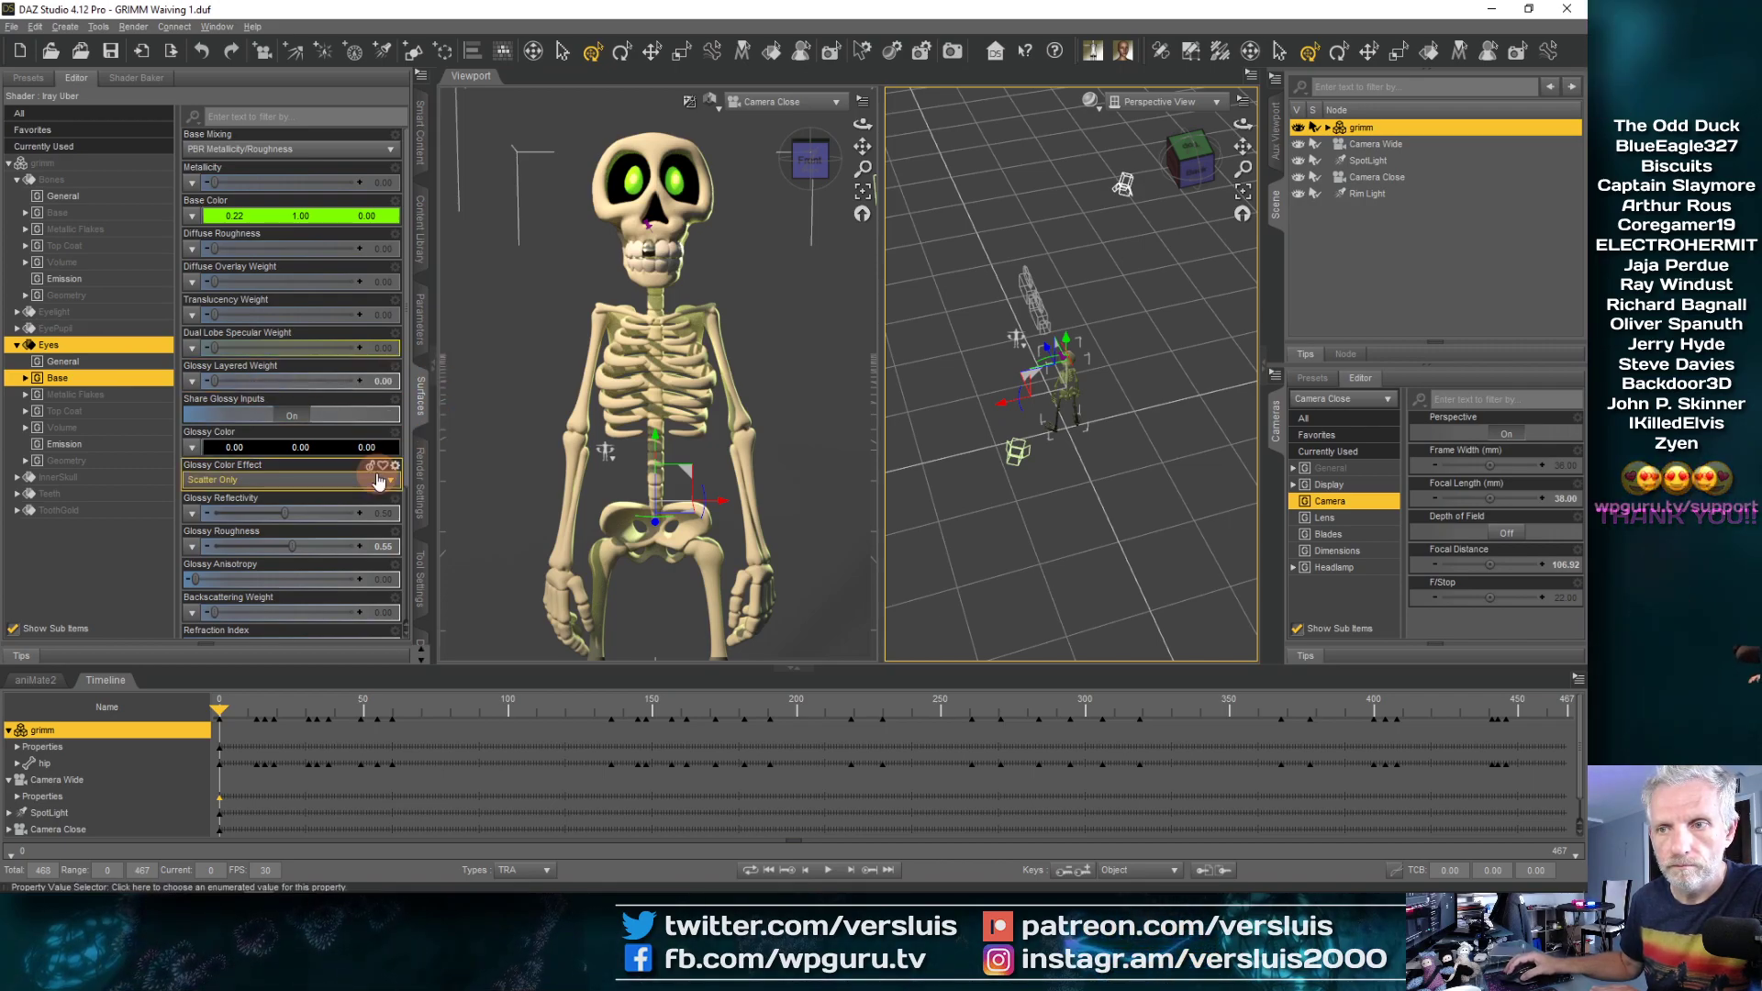
click(323, 461)
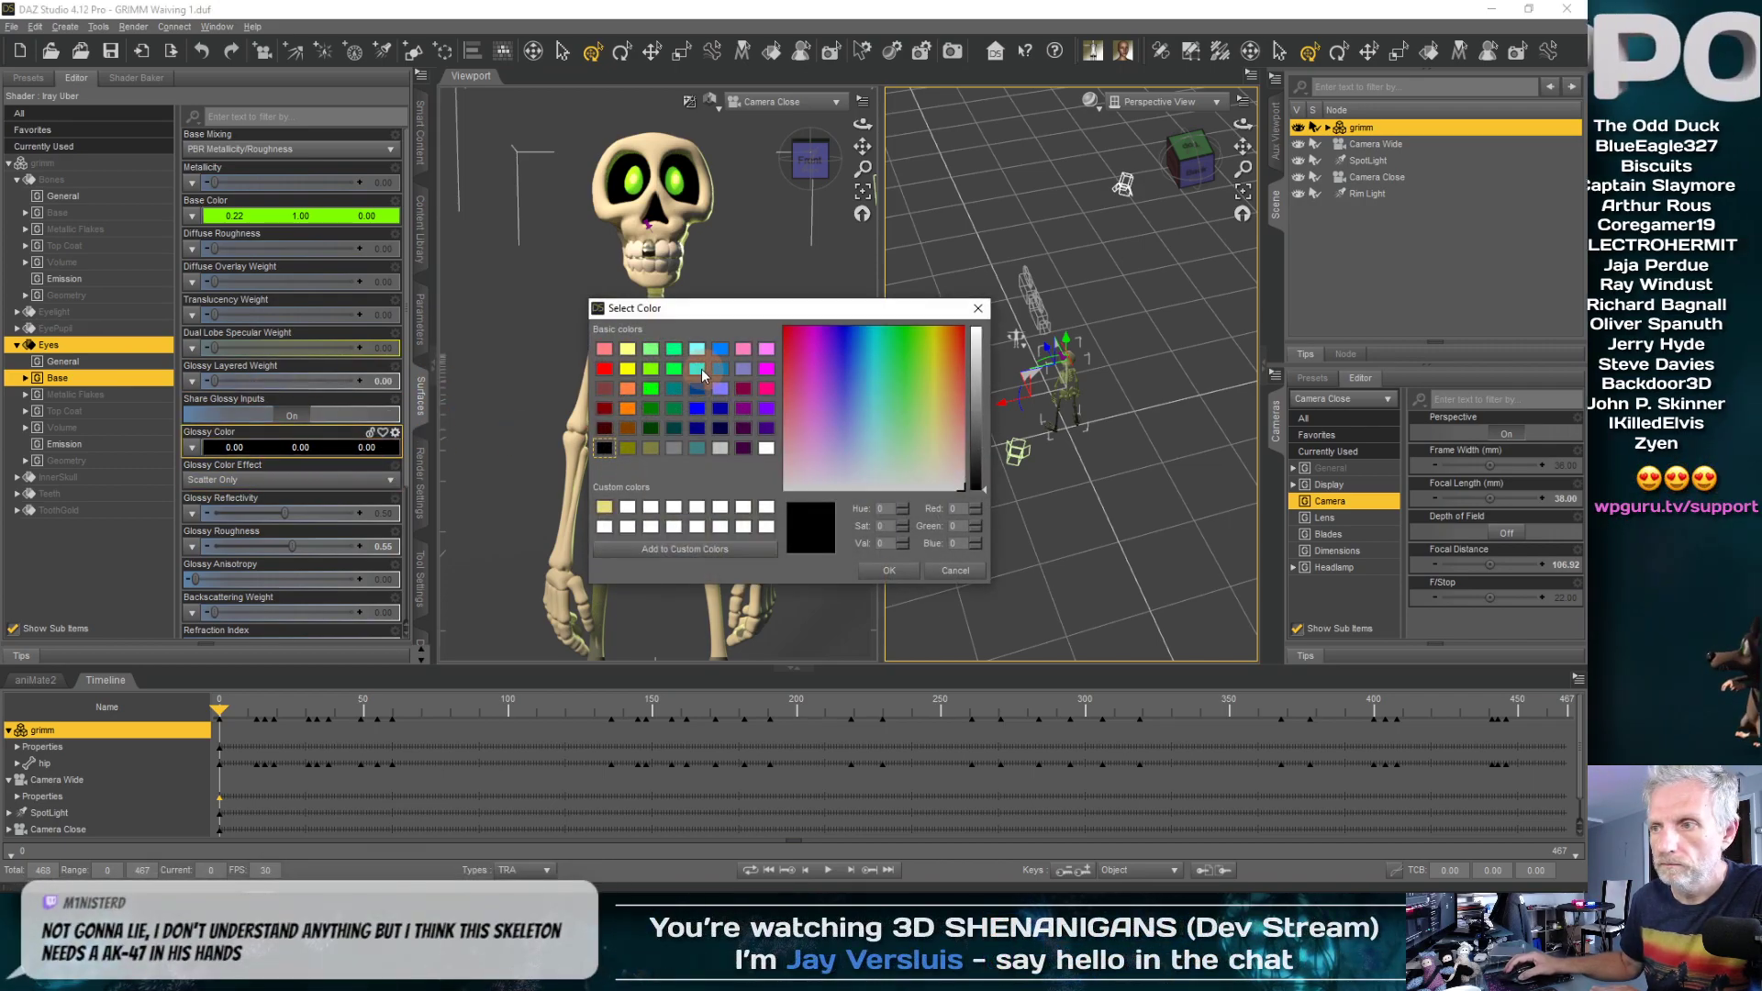
click(651, 369)
click(887, 571)
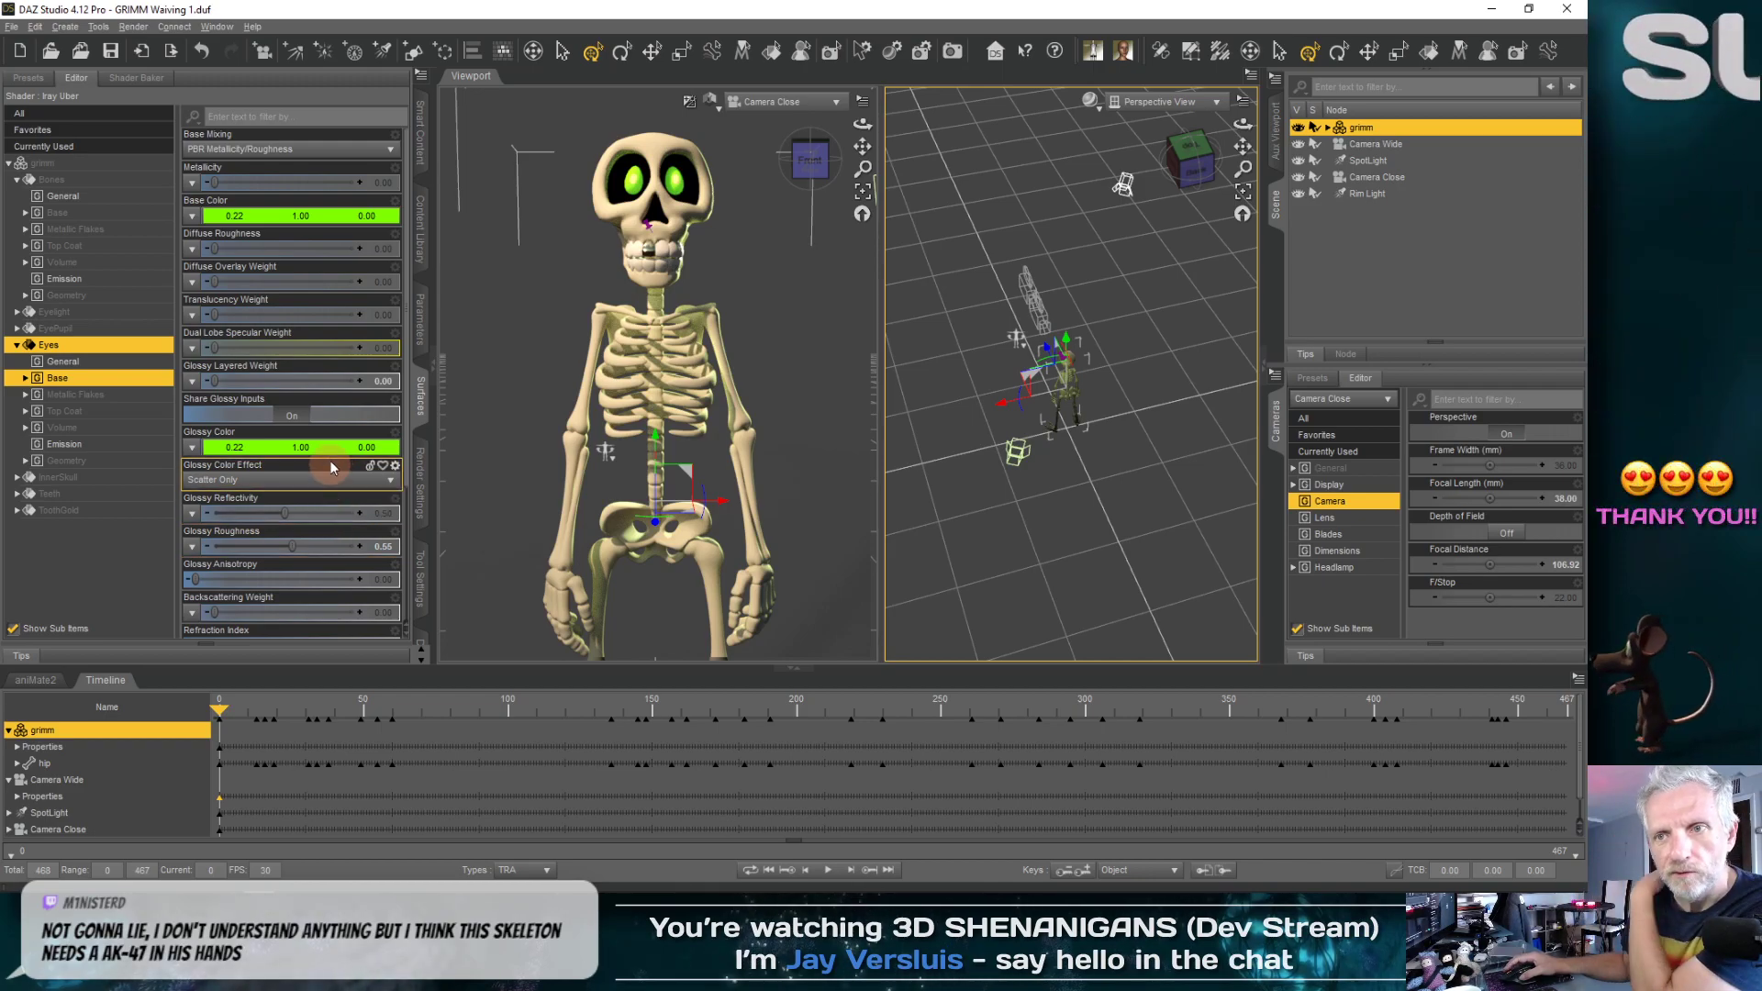
Try a Translucency Weight of about 0.71 on the Eyes surface and return it to zero
drag(220, 321, 314, 320)
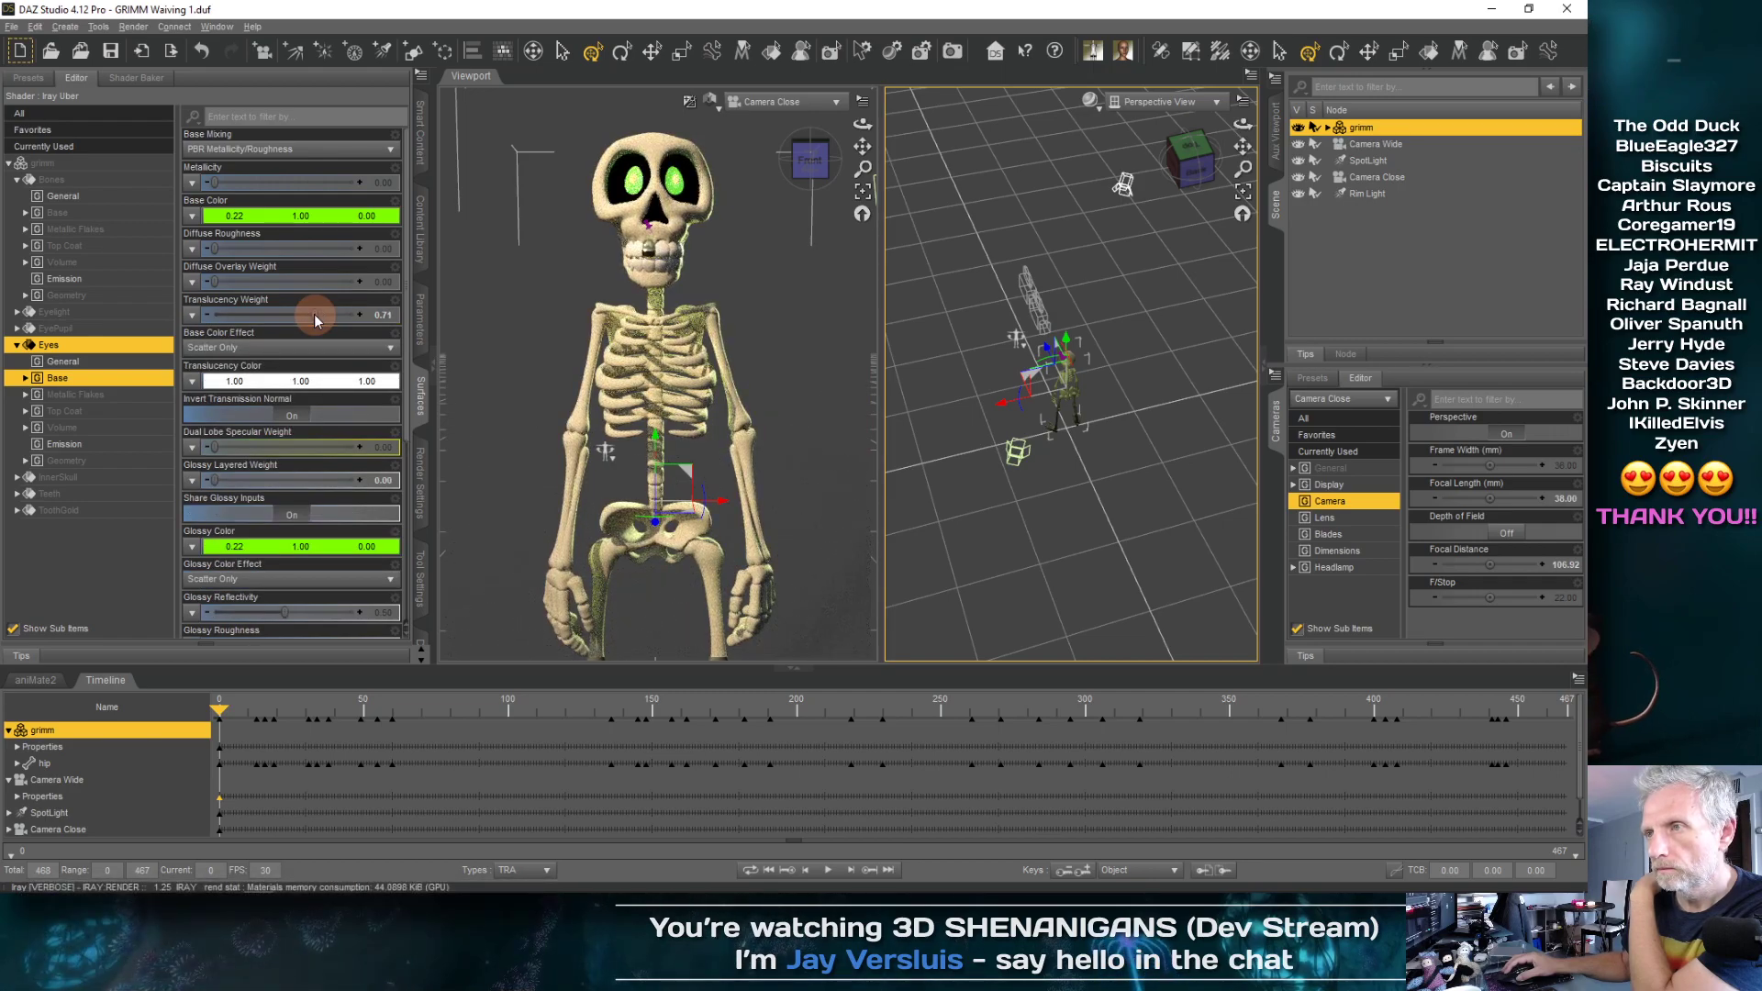
drag(314, 314, 209, 316)
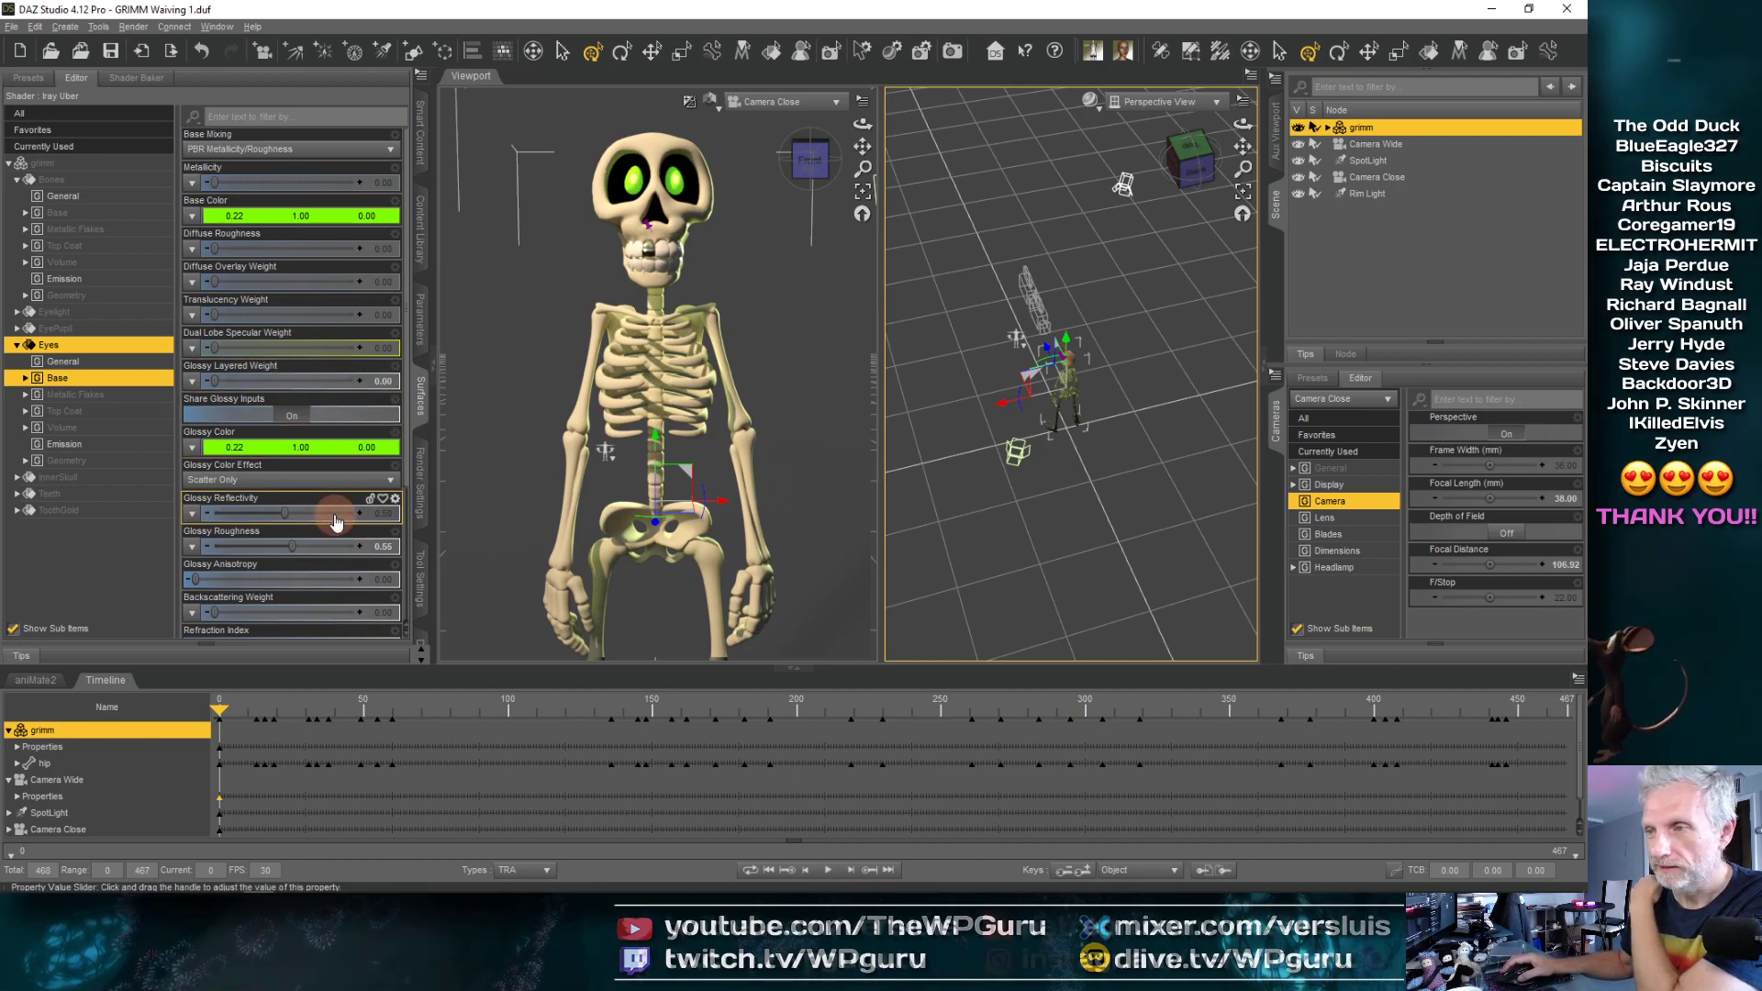
scroll(317, 491, down, 5)
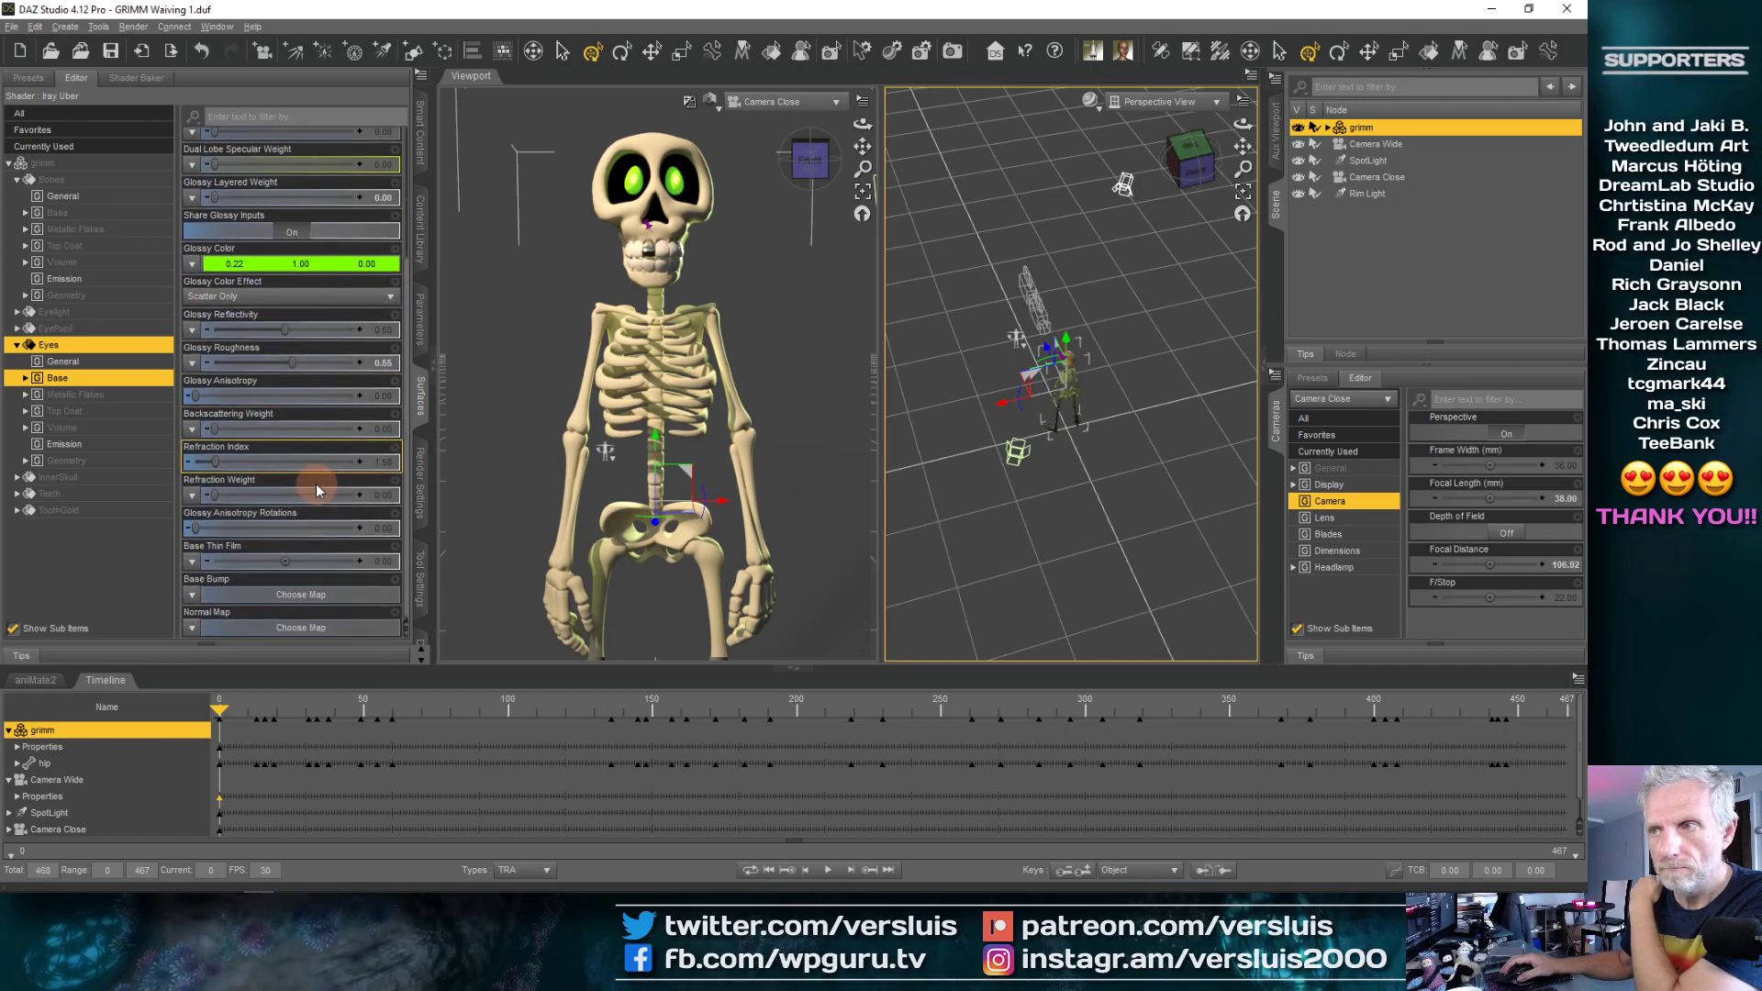
Look through the Eyes surface's Base properties, from Base Mixing down to Normal Map
scroll(316, 489, up, 5)
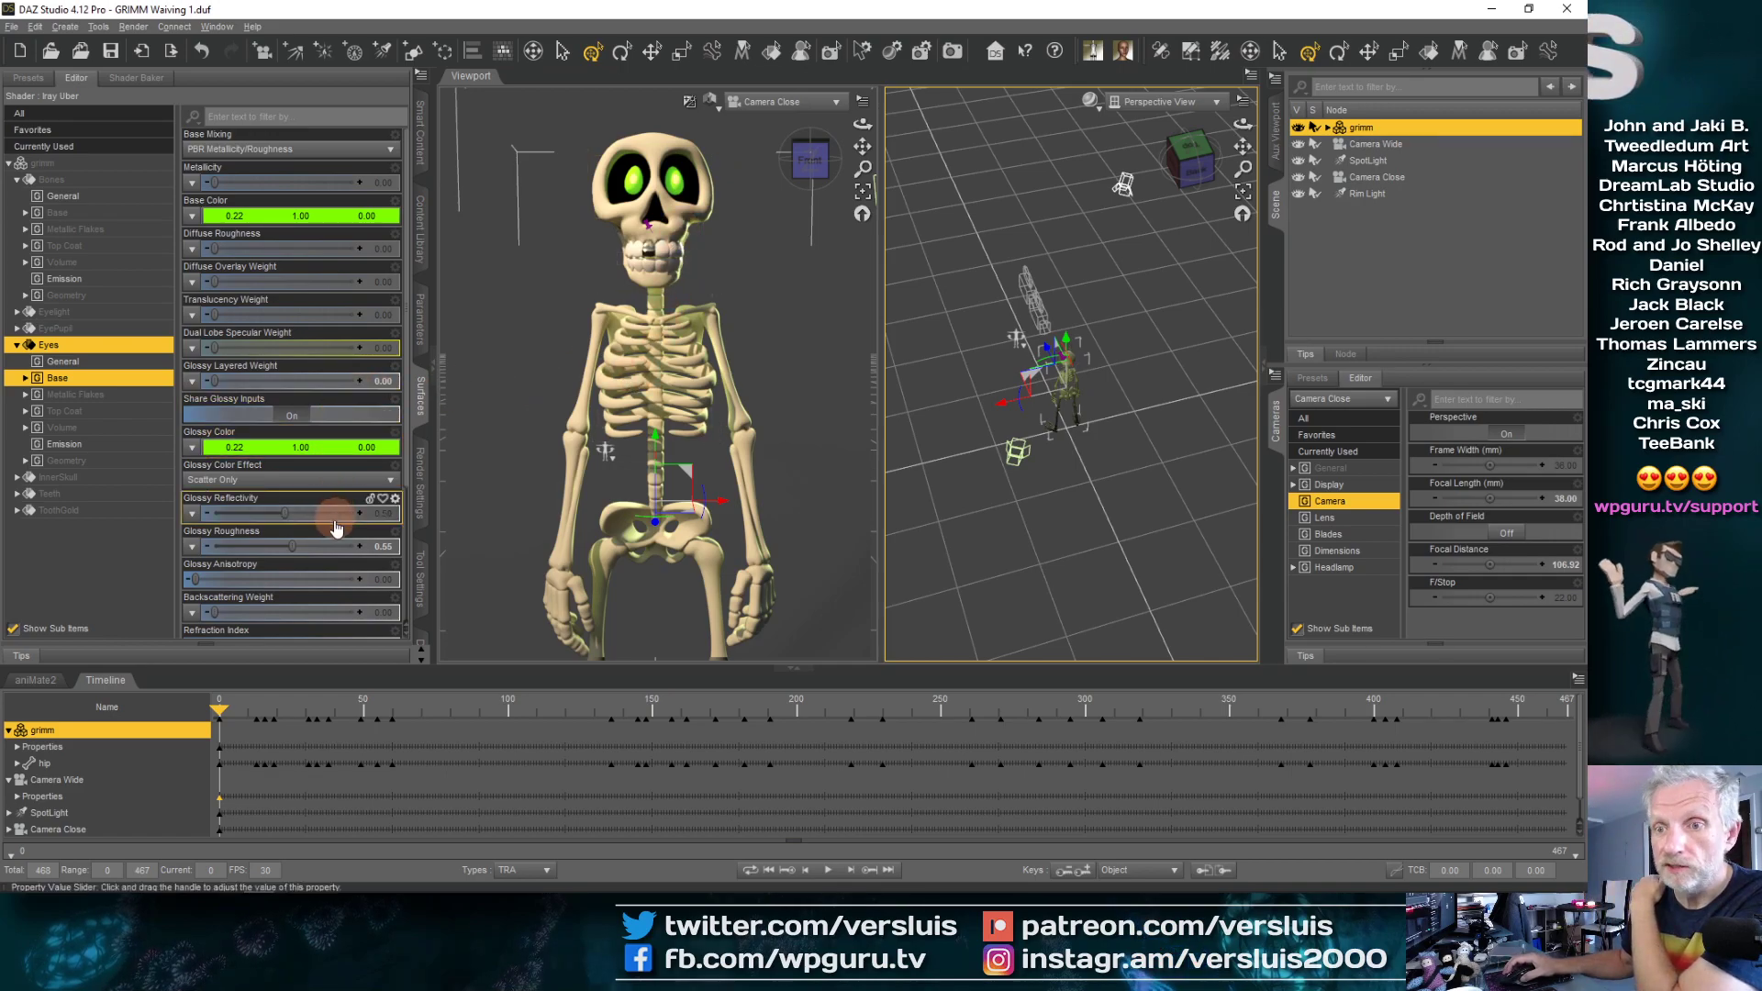
scroll(335, 526, down, 5)
scroll(337, 536, down, 1)
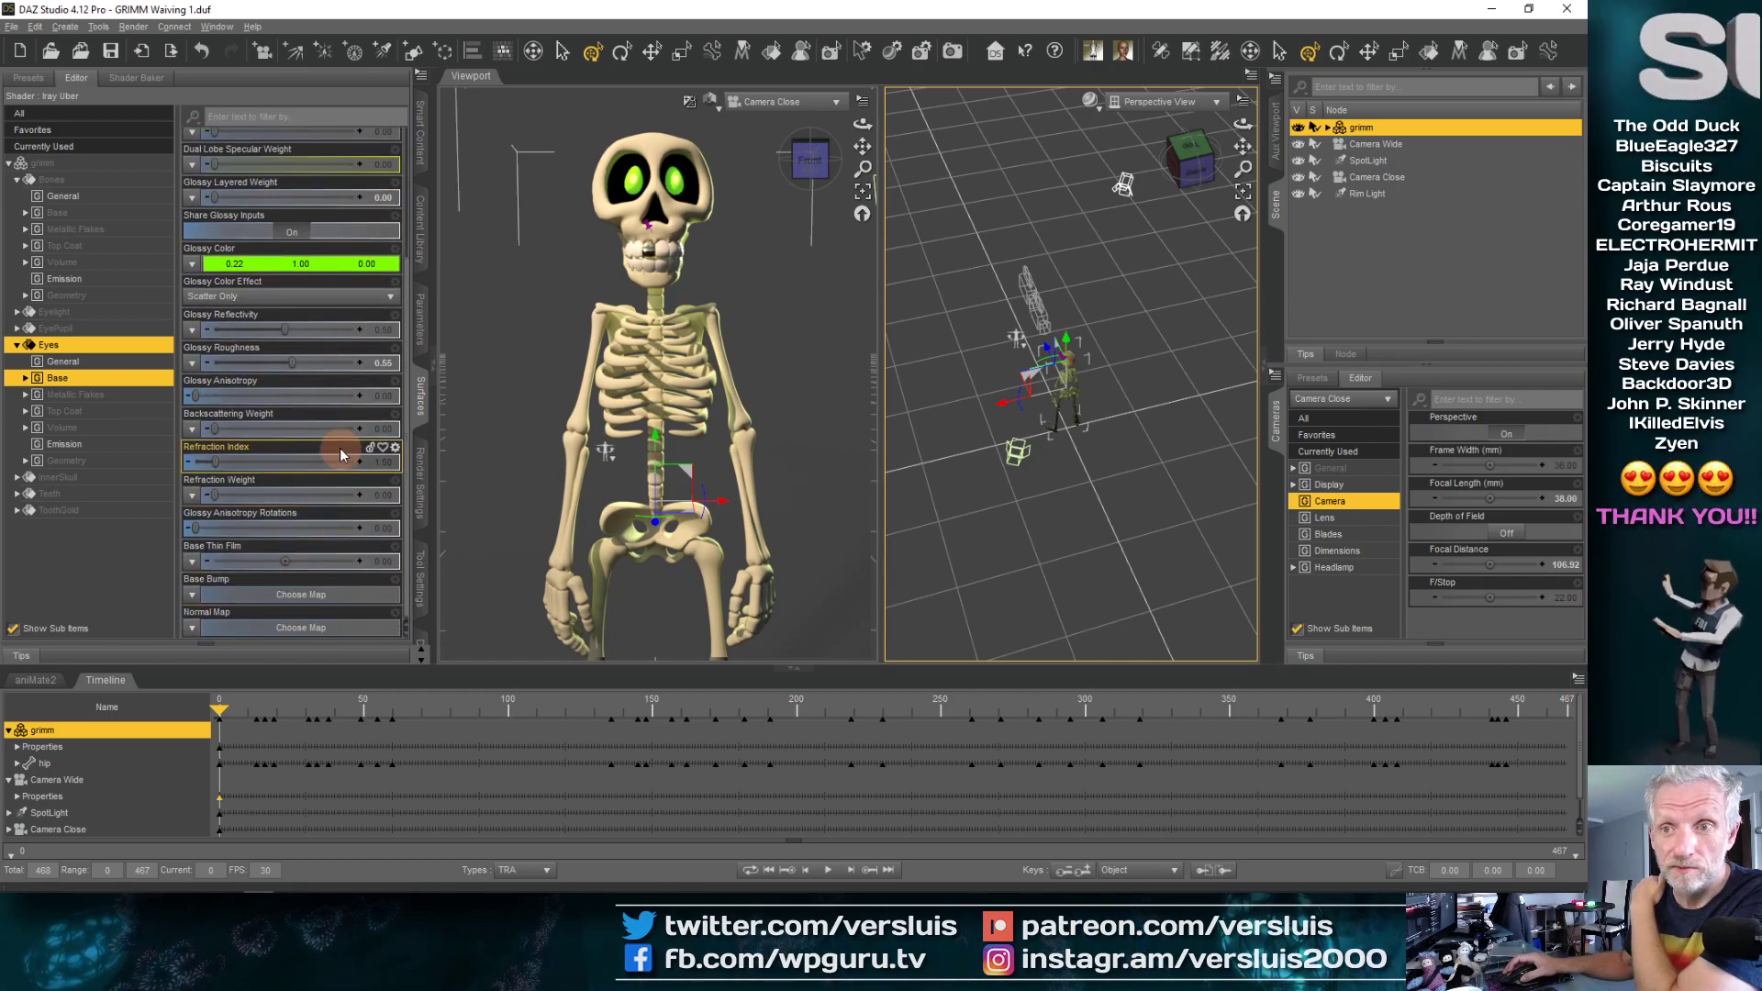
scroll(350, 541, up, 5)
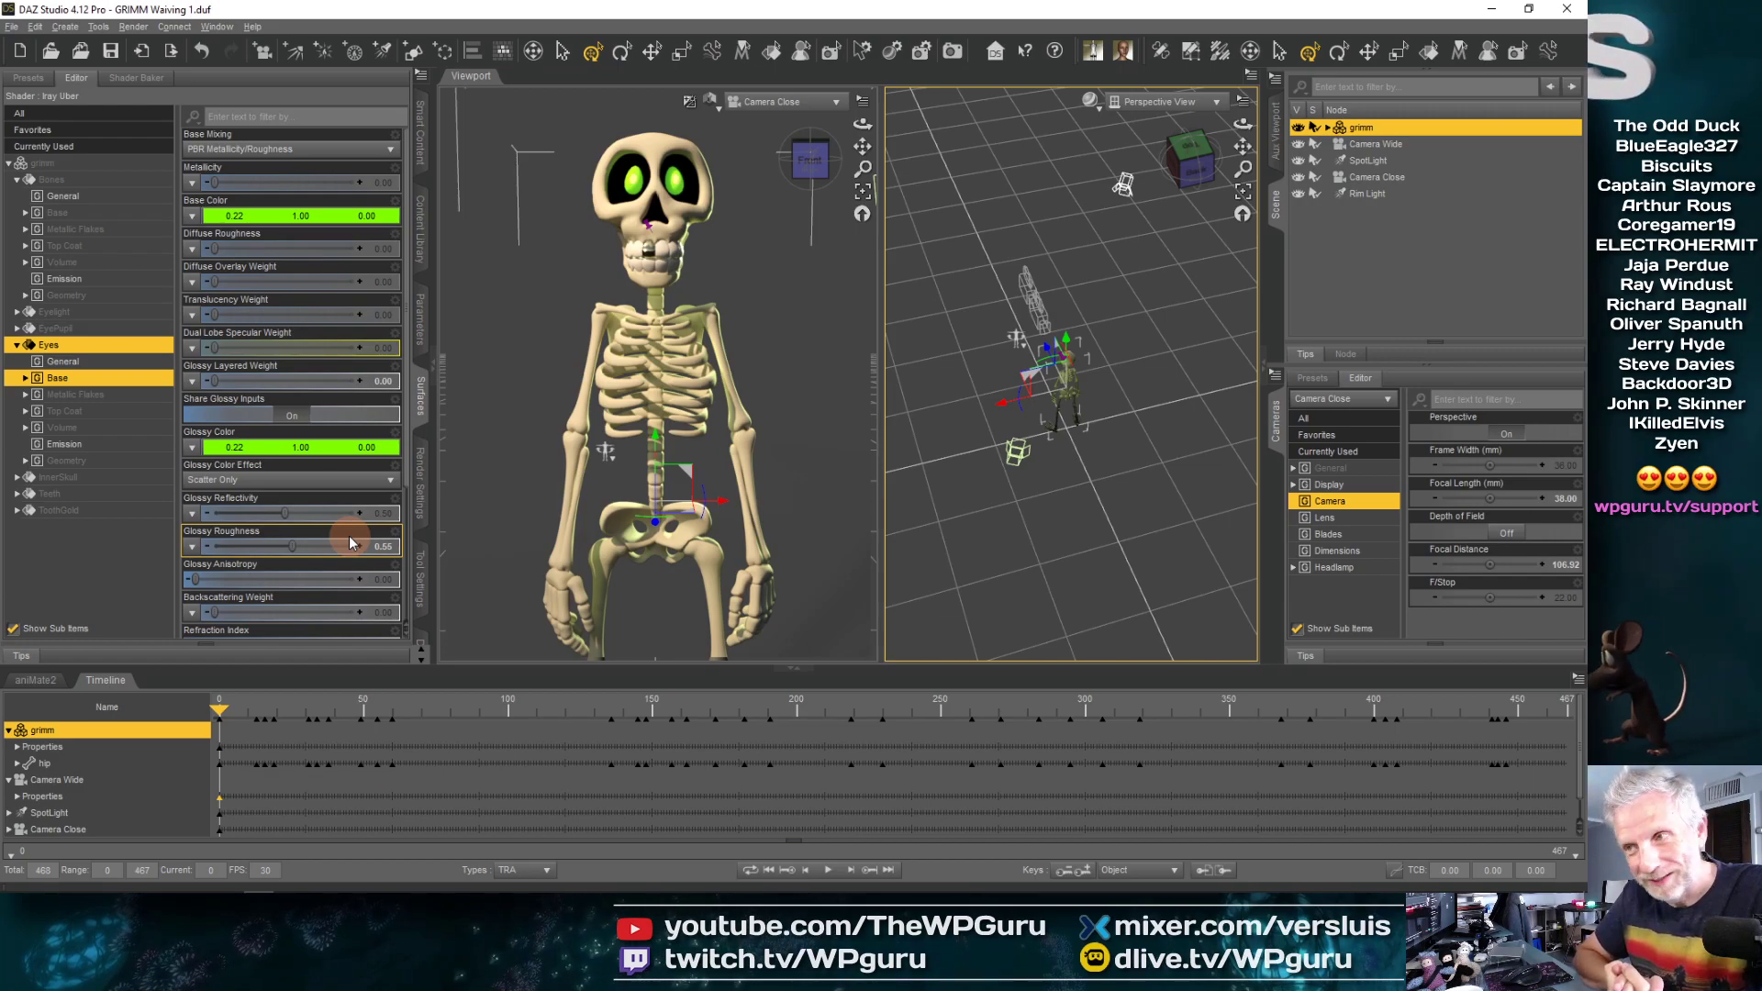
scroll(349, 542, down, 1)
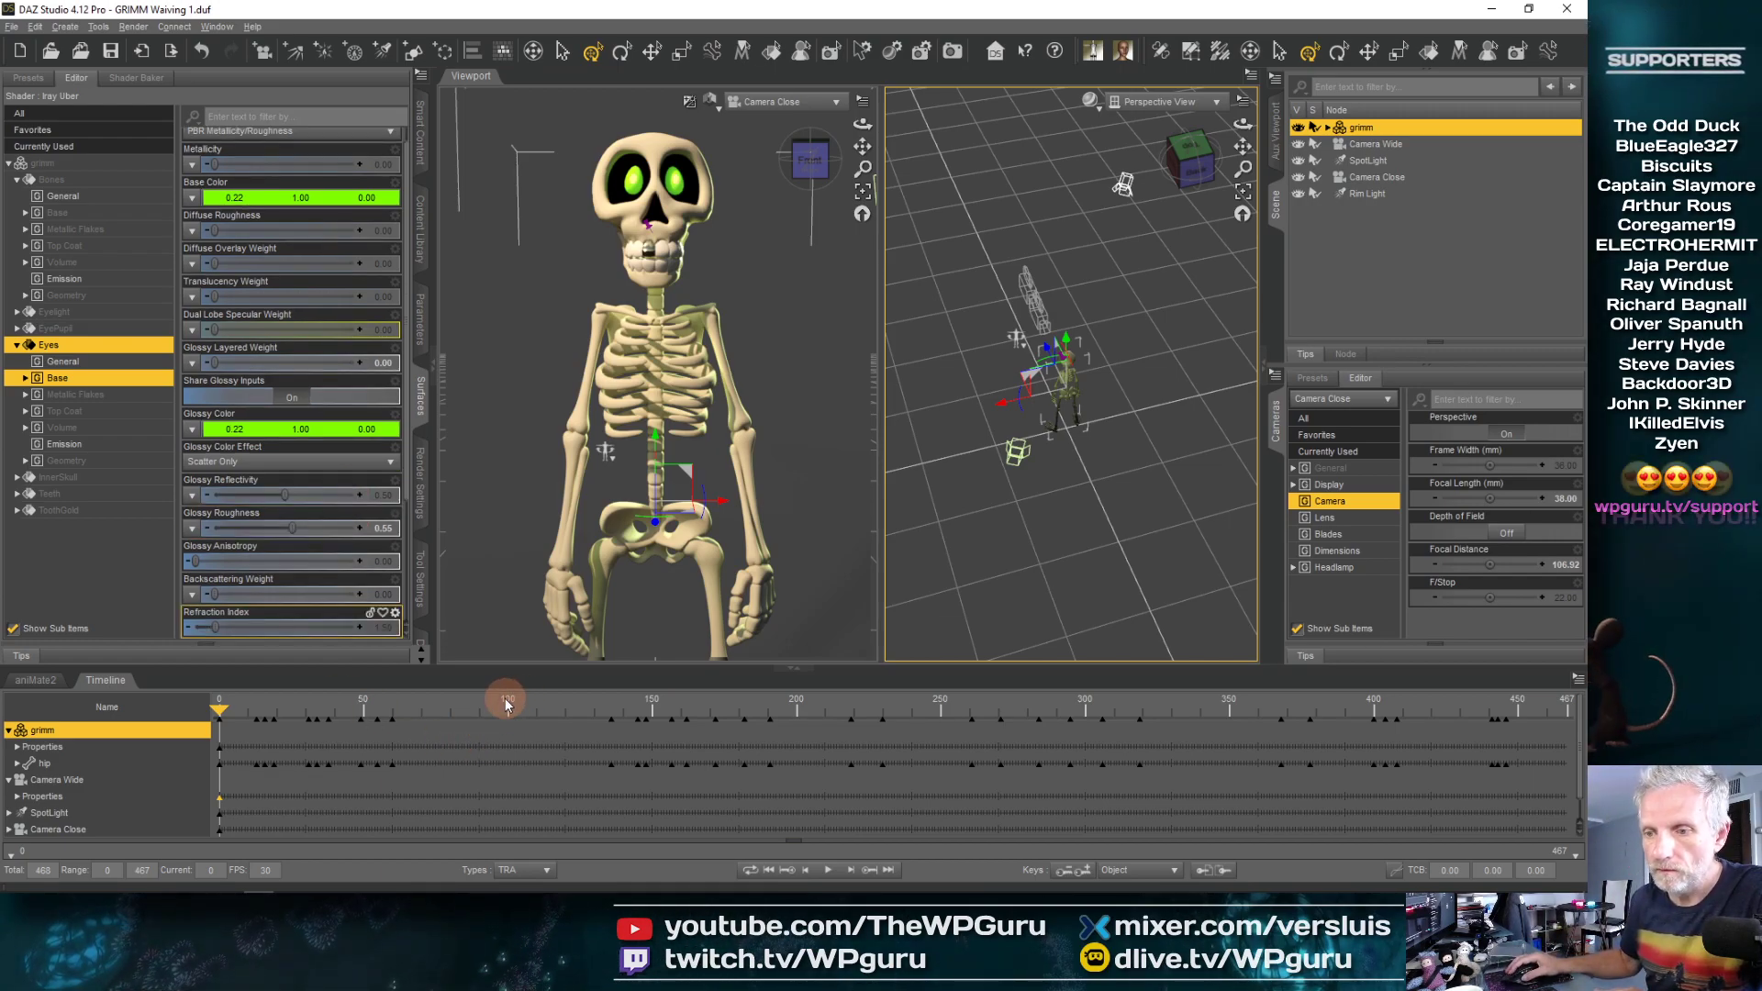
scroll(225, 461, up, 1)
Scrub the timeline to about frame 280 and set the Camera Close viewport's draw style to Texture Shaded
drag(402, 708, 1024, 709)
click(933, 516)
click(709, 99)
click(709, 244)
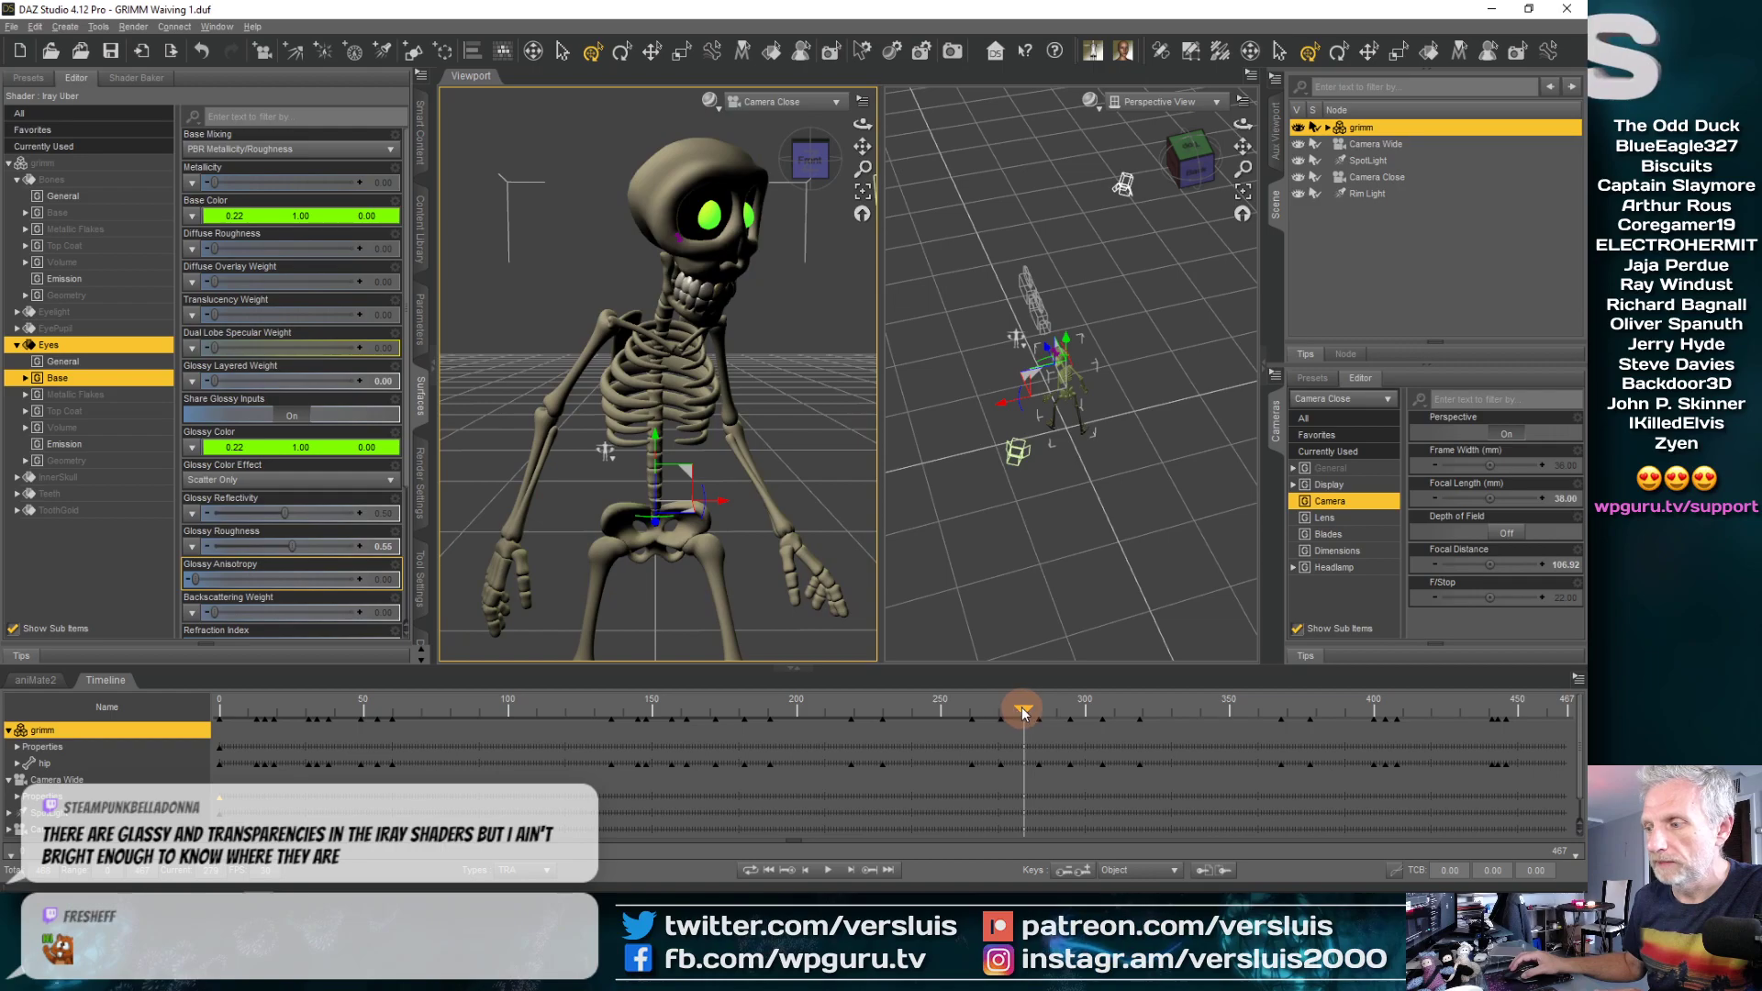
Change the viewport layout to Single View, showing only Camera Close
click(218, 27)
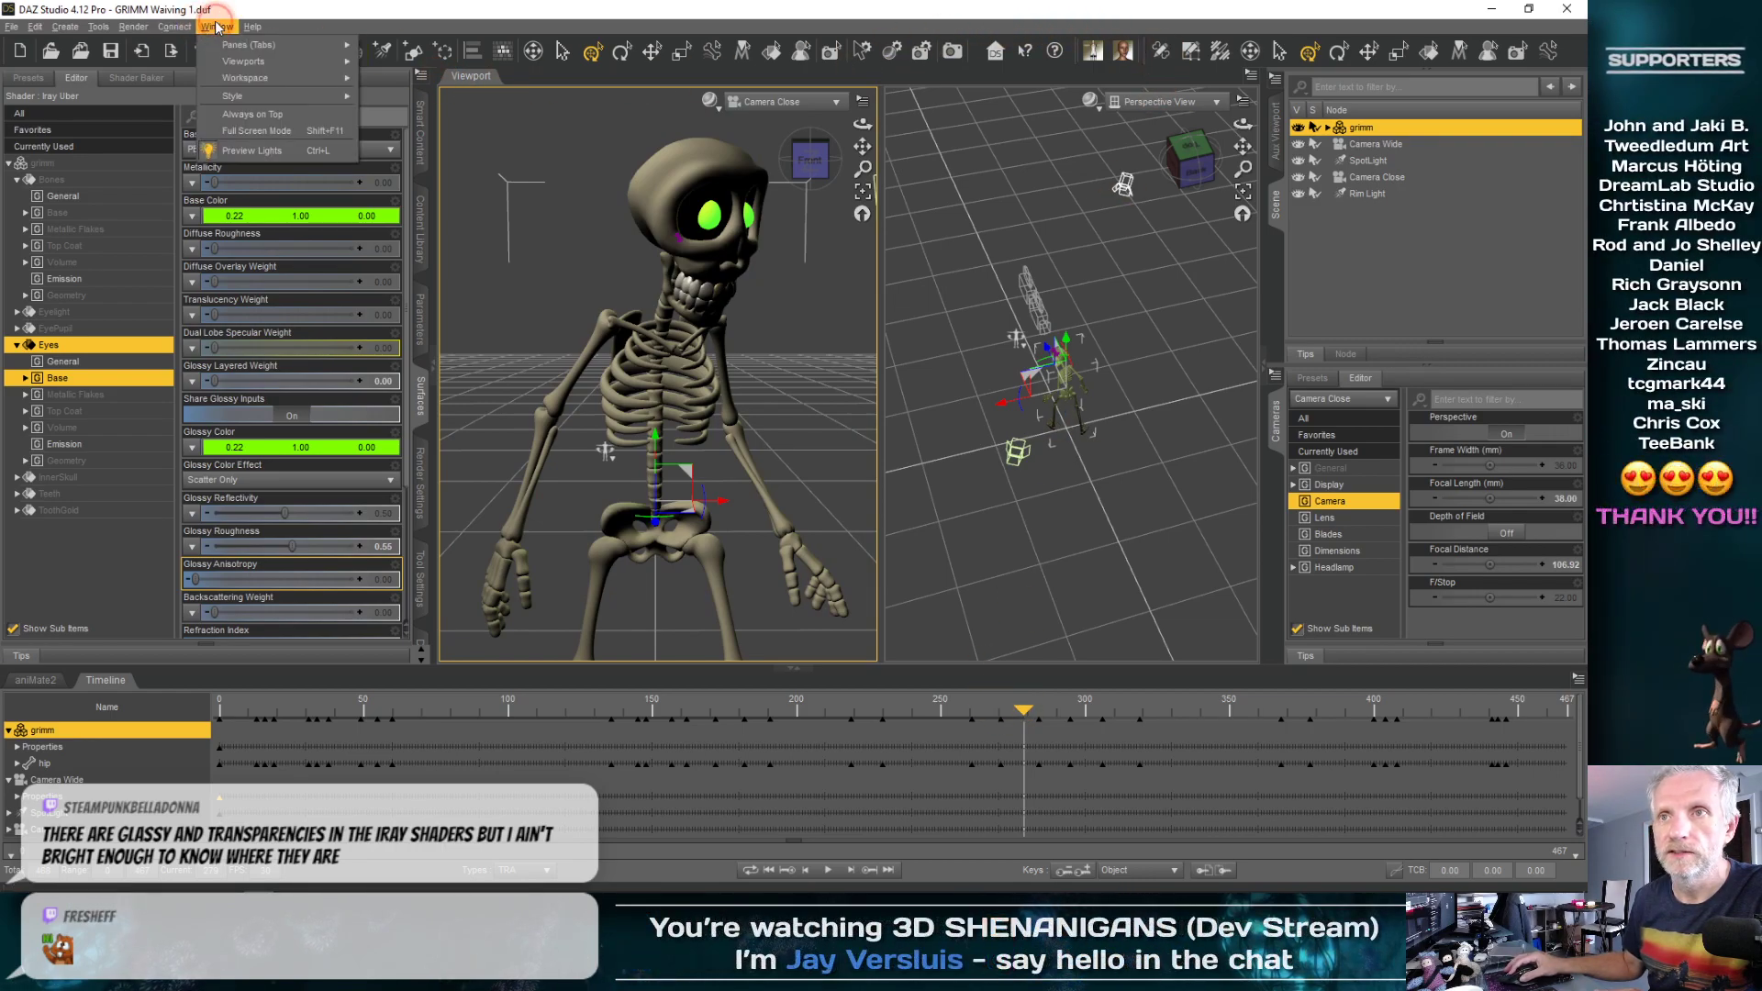
mouse_move(302, 46)
mouse_move(327, 77)
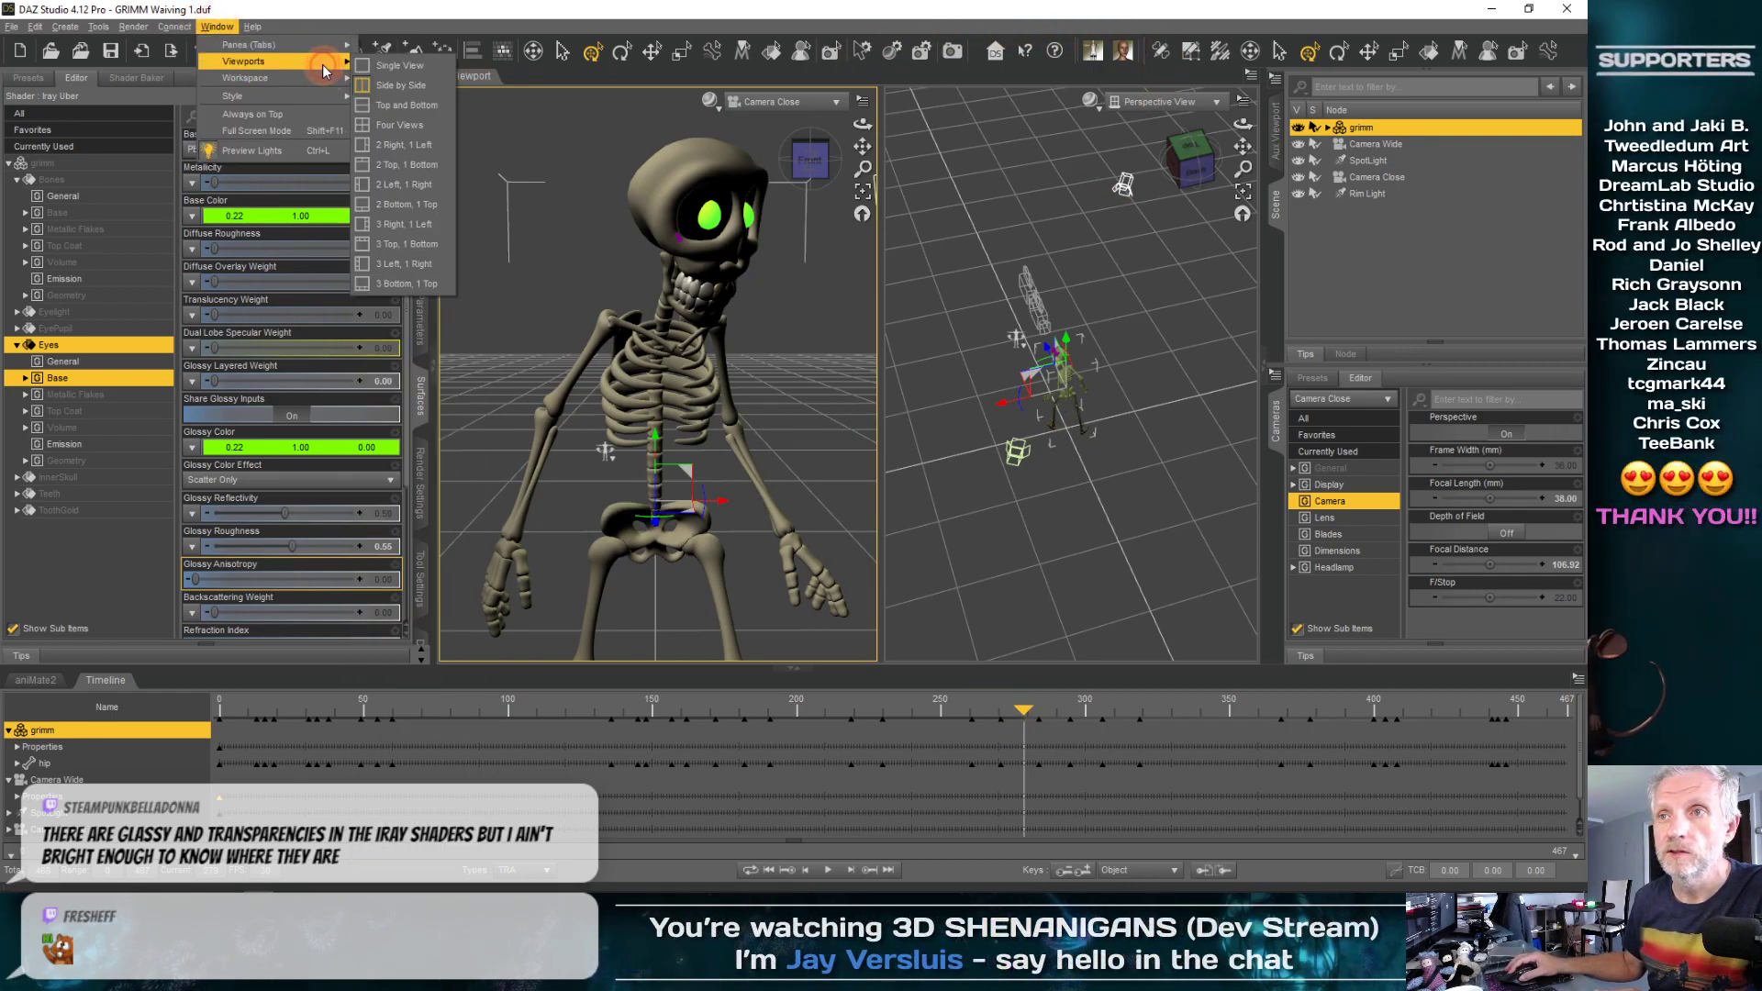
click(395, 66)
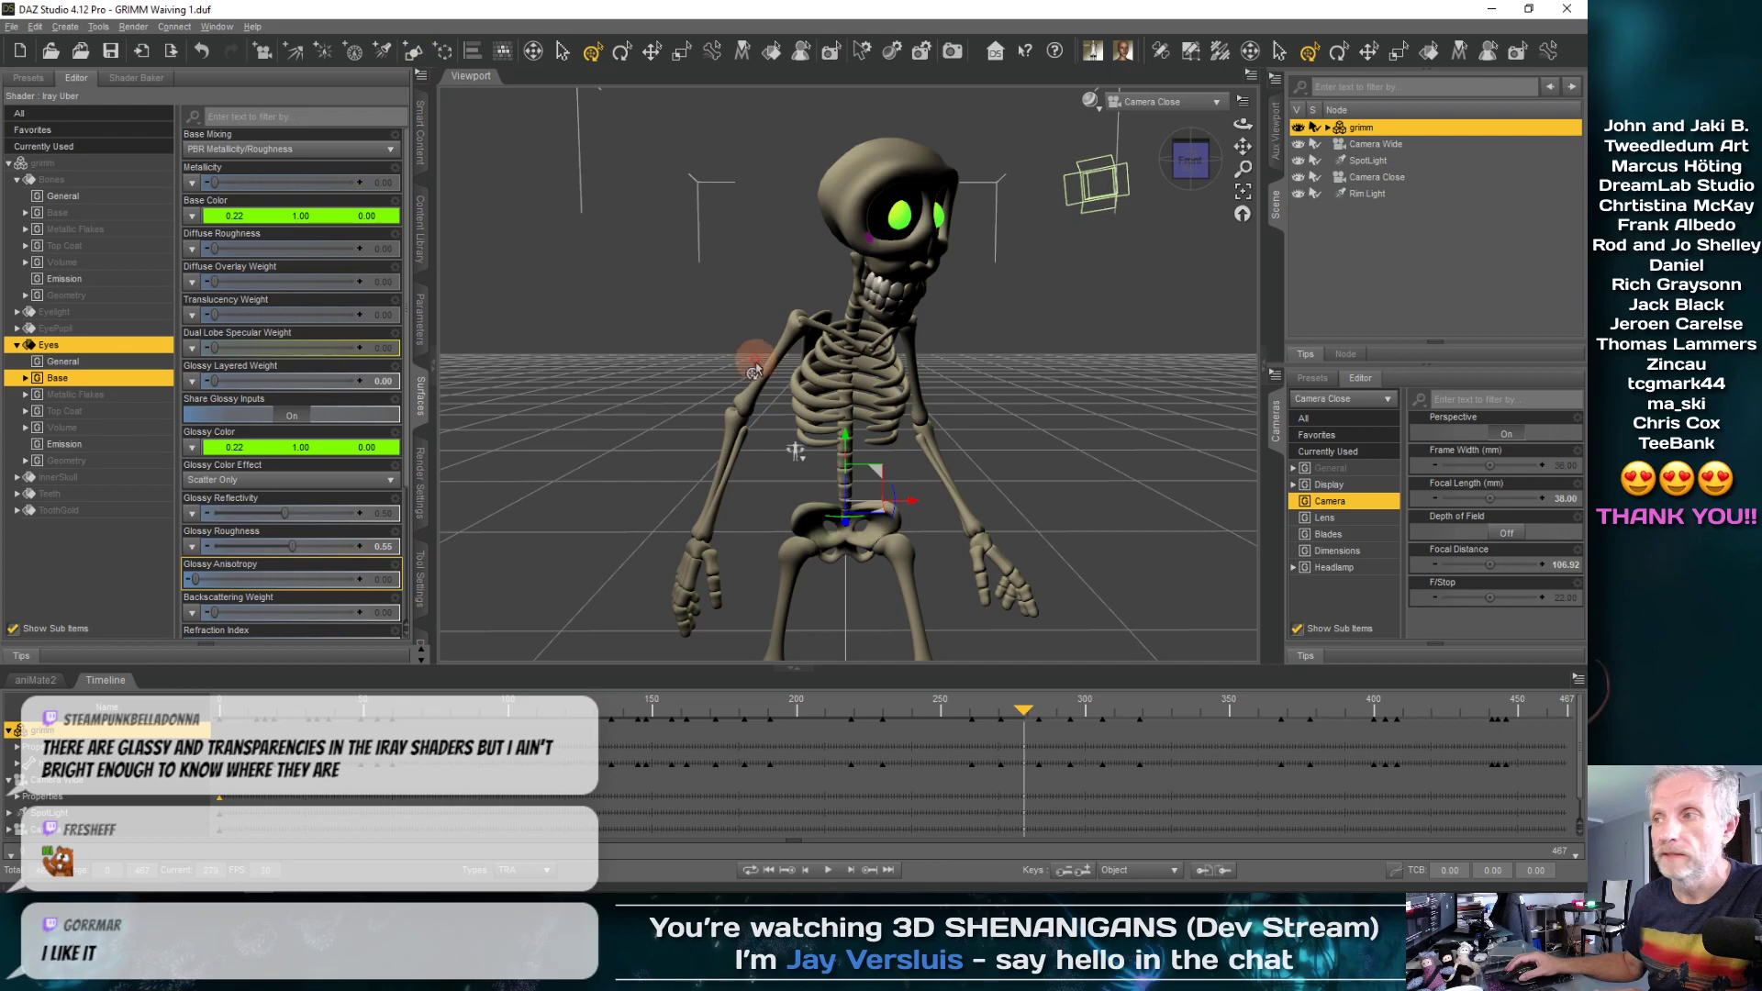
Play the waving animation from frame 0 through Camera Close and clear the scene selection
click(950, 709)
click(219, 699)
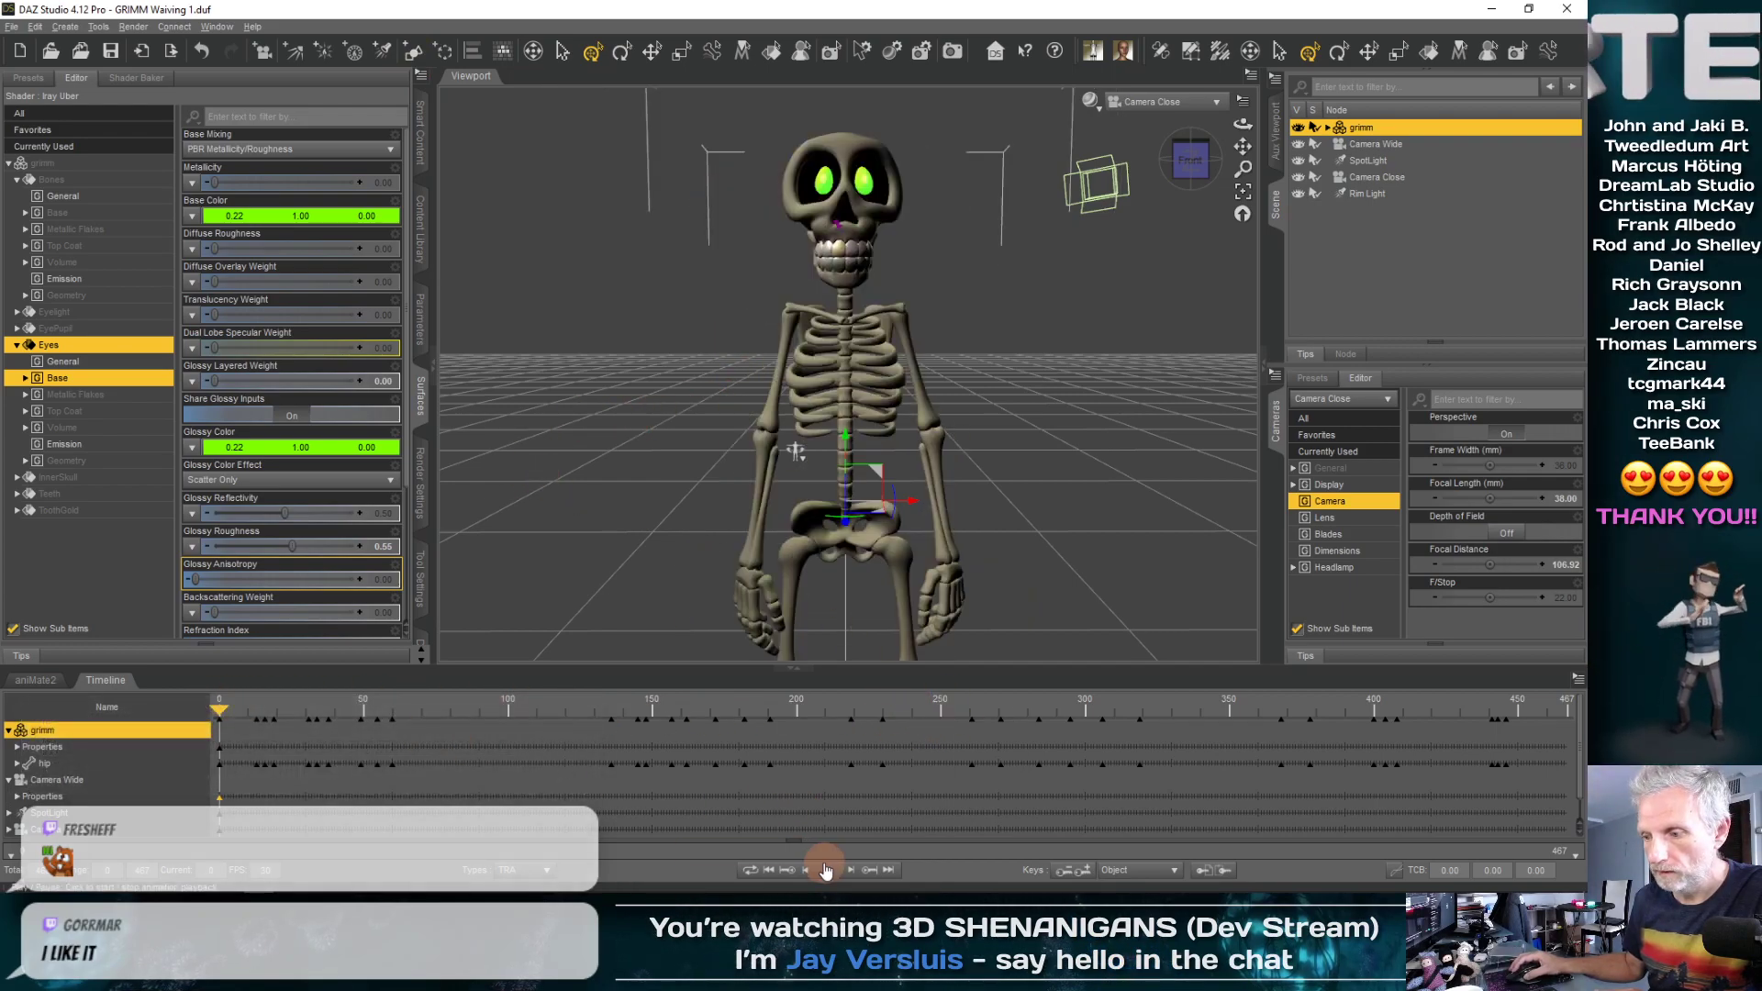
click(795, 865)
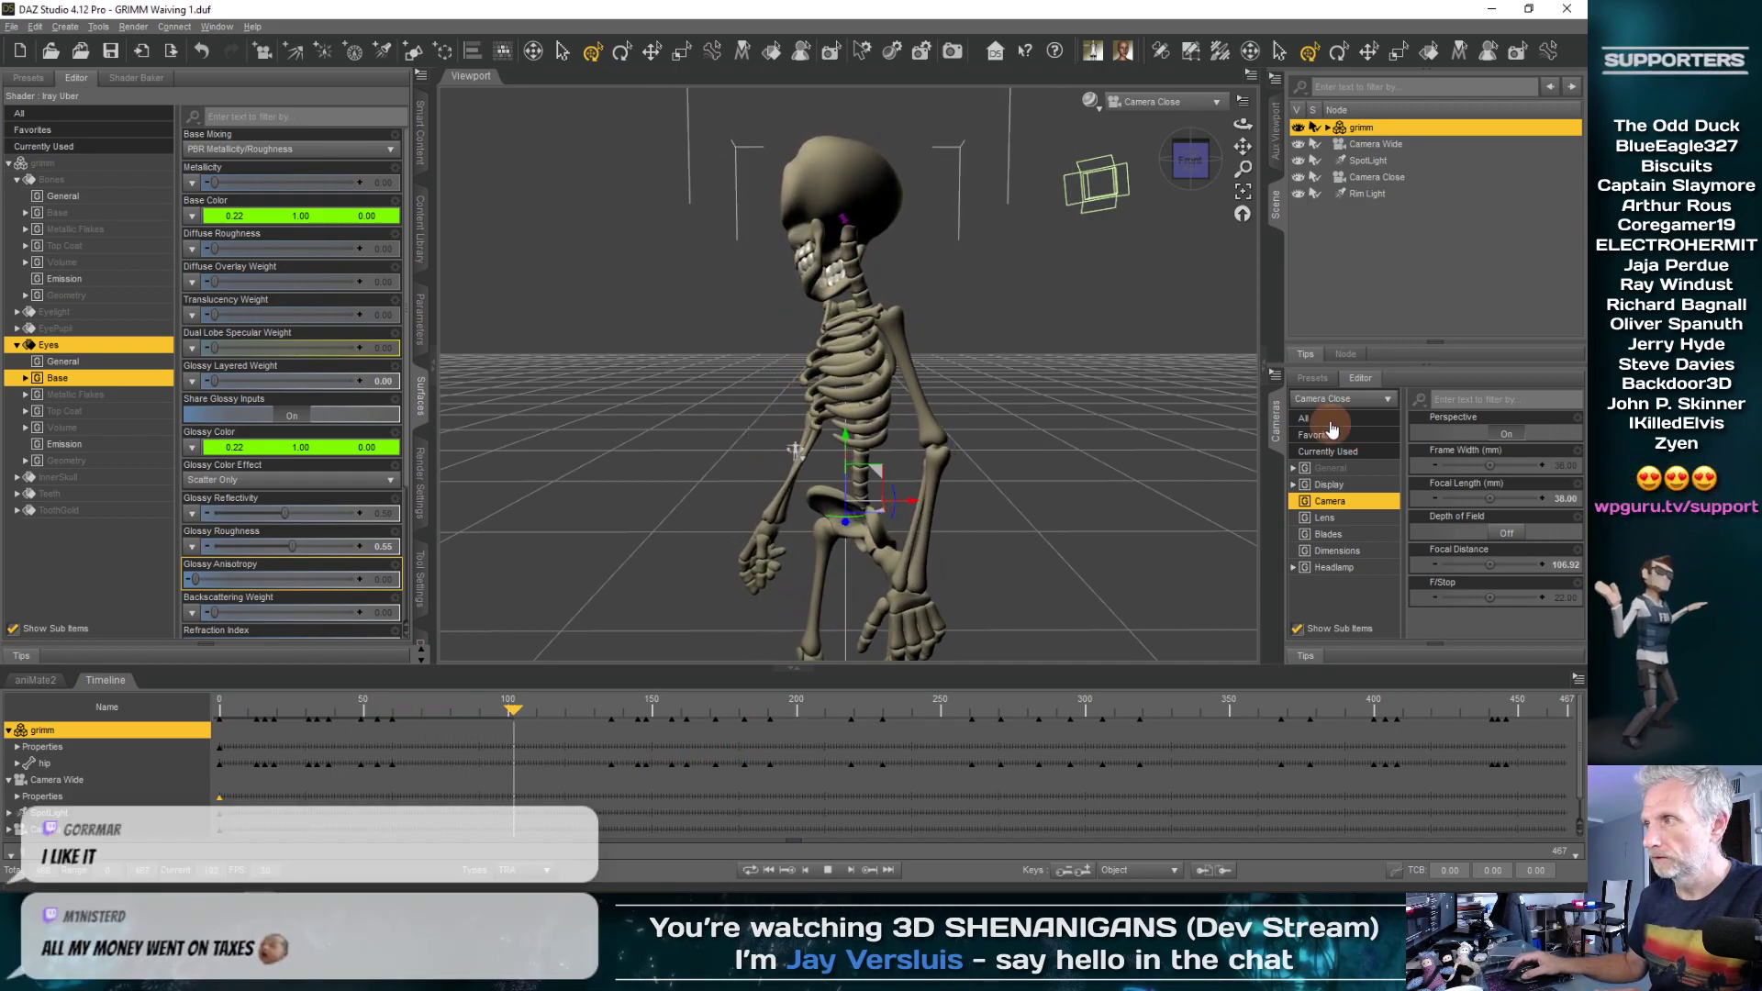
click(1386, 287)
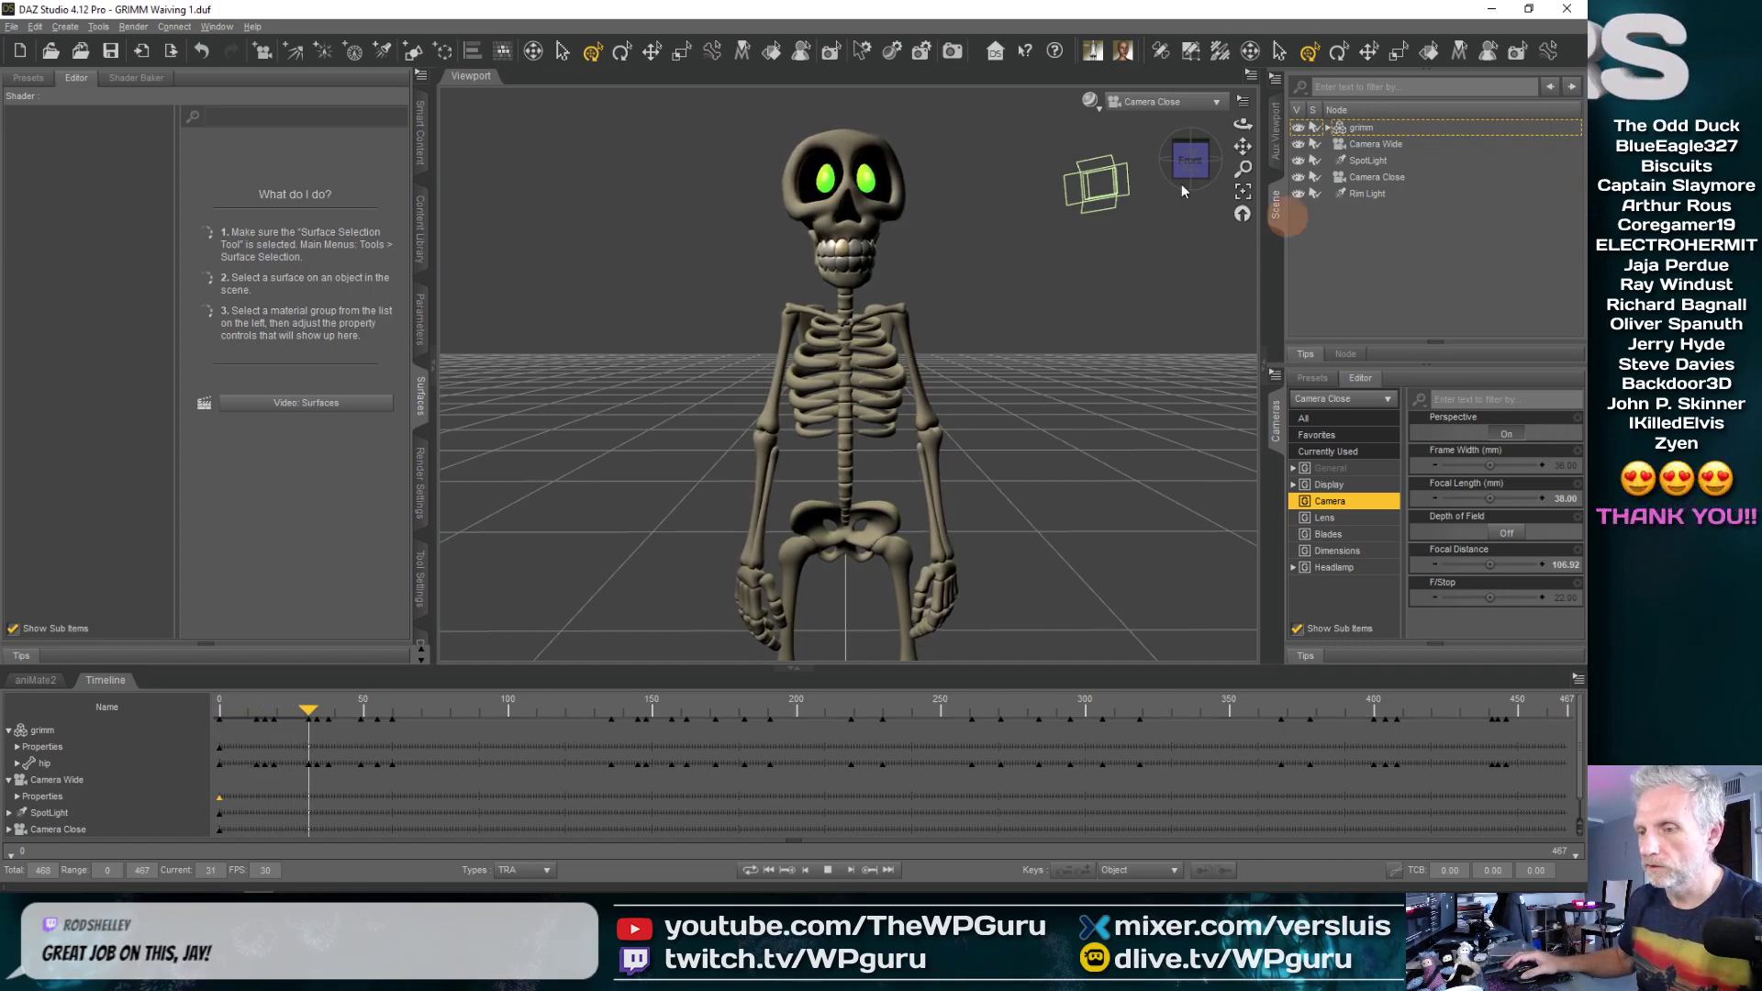
Stop at frame 144 of the animation and set the viewport's draw style to NVIDIA Iray
click(745, 704)
click(748, 708)
mouse_move(618, 709)
mouse_down()
mouse_move(580, 708)
mouse_move(633, 710)
mouse_up()
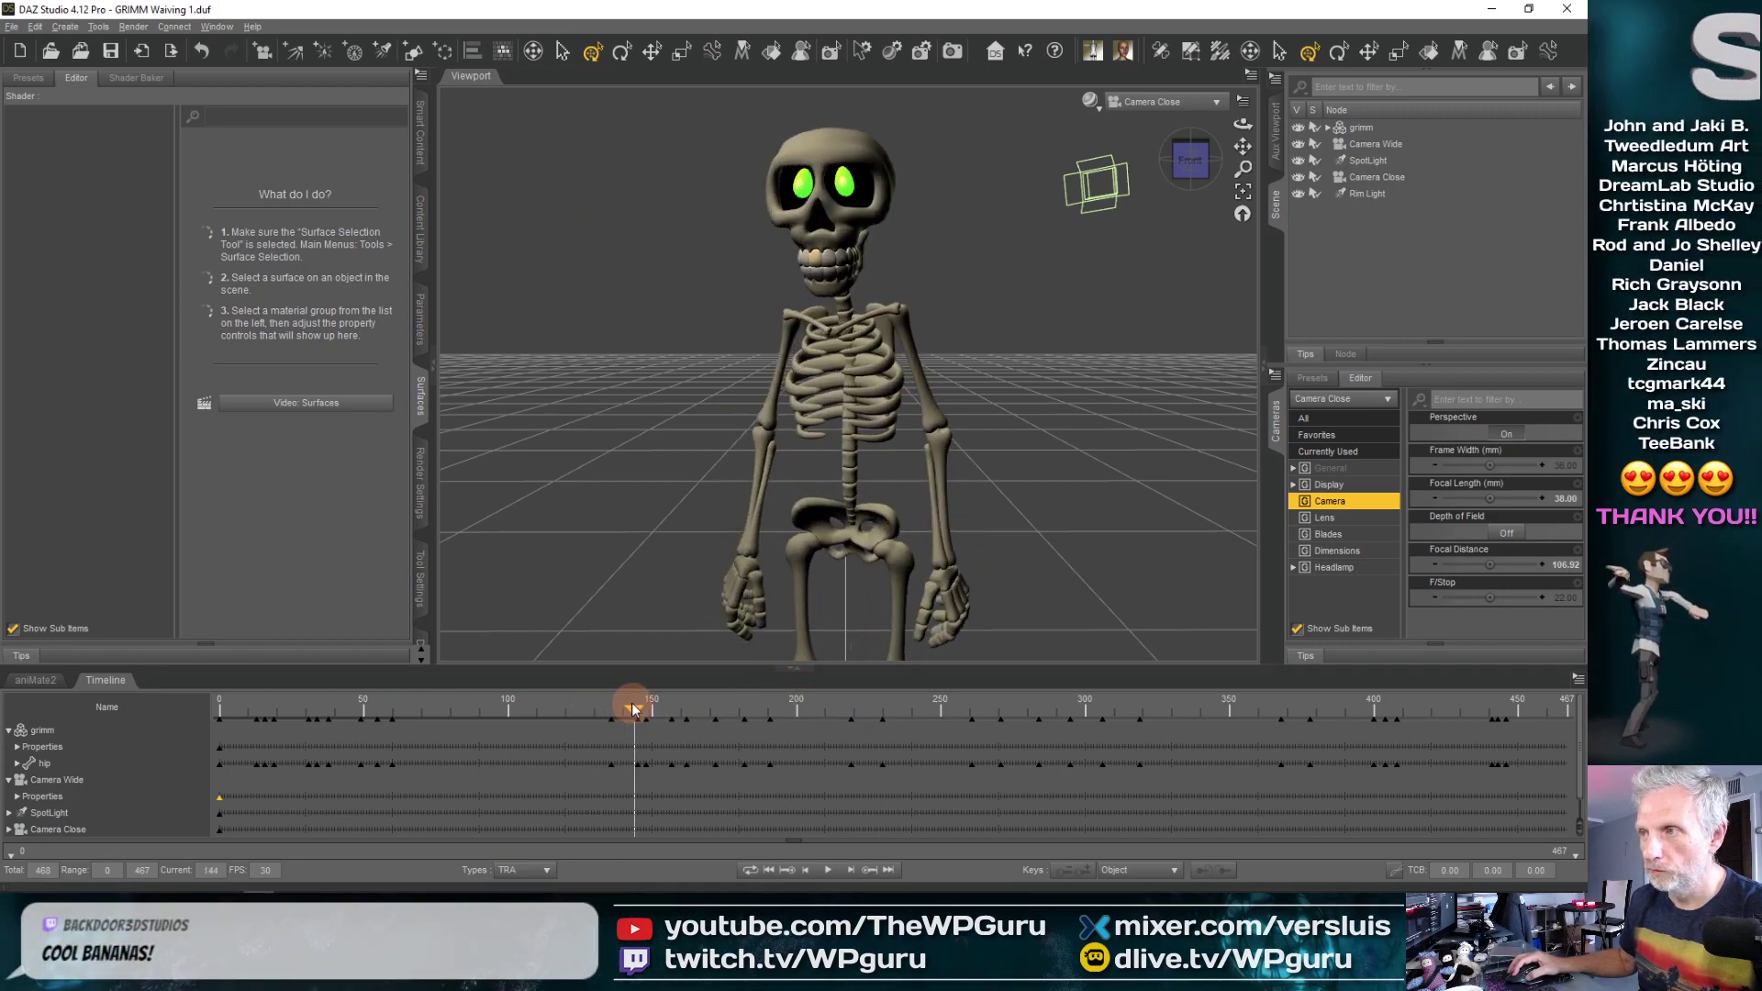
click(1089, 101)
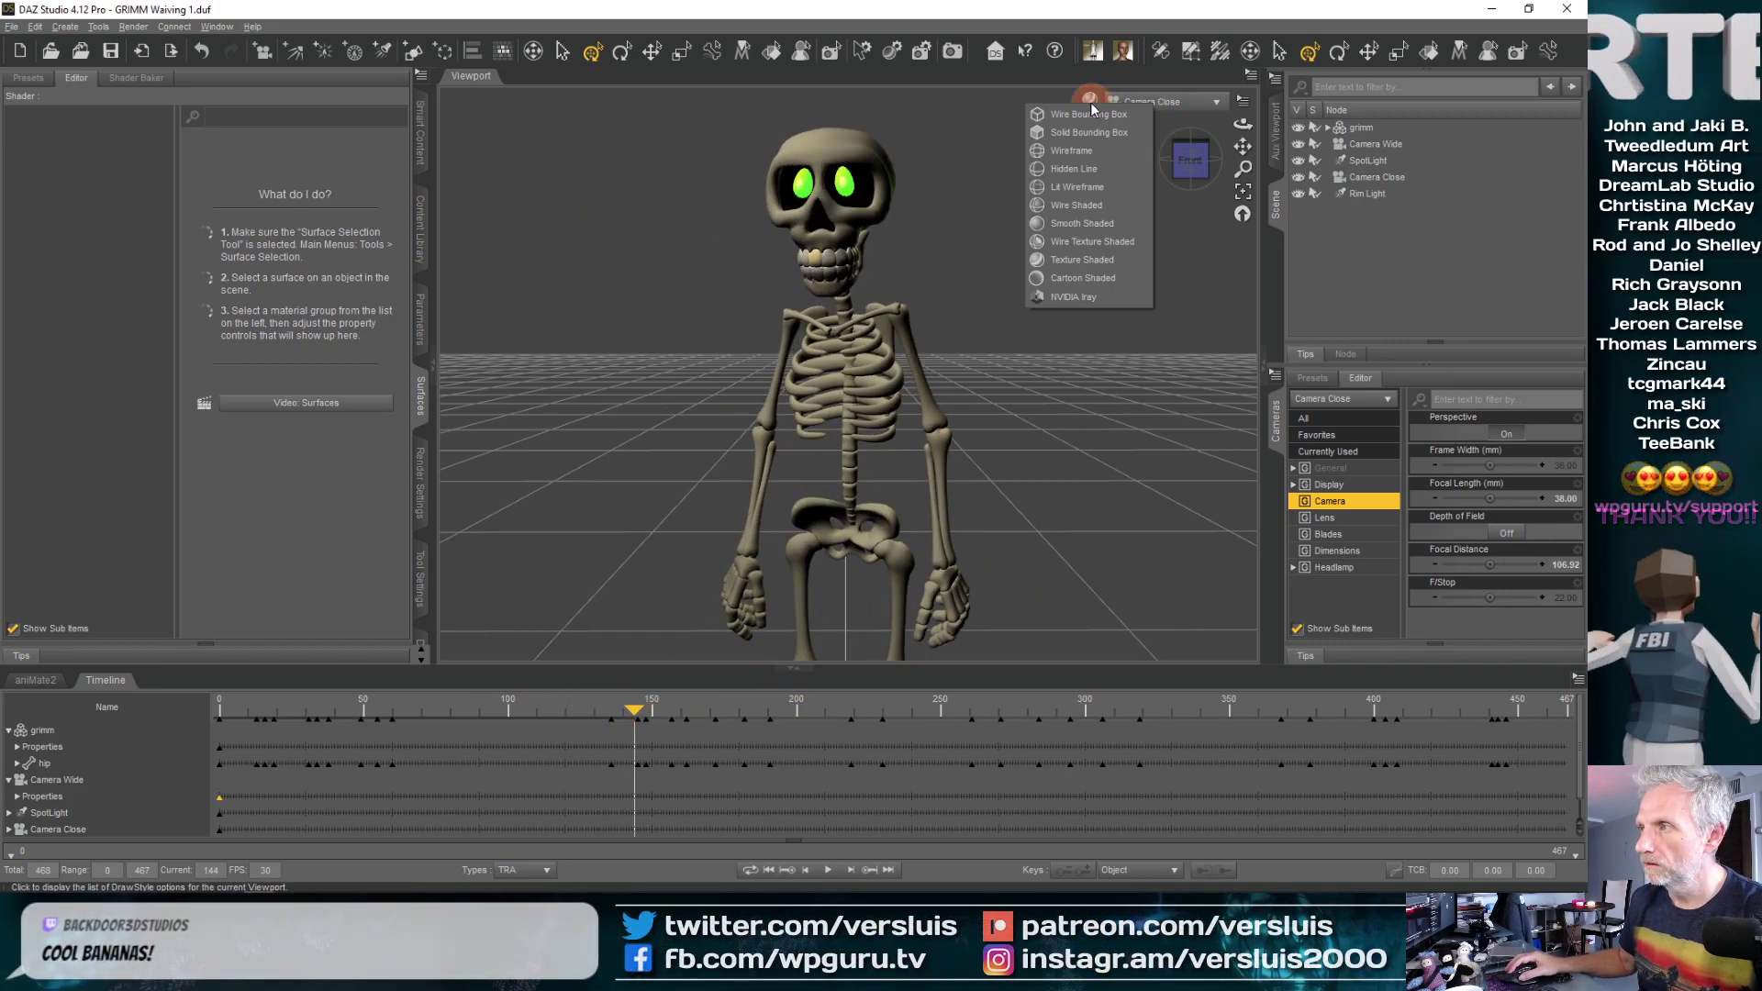
click(1085, 299)
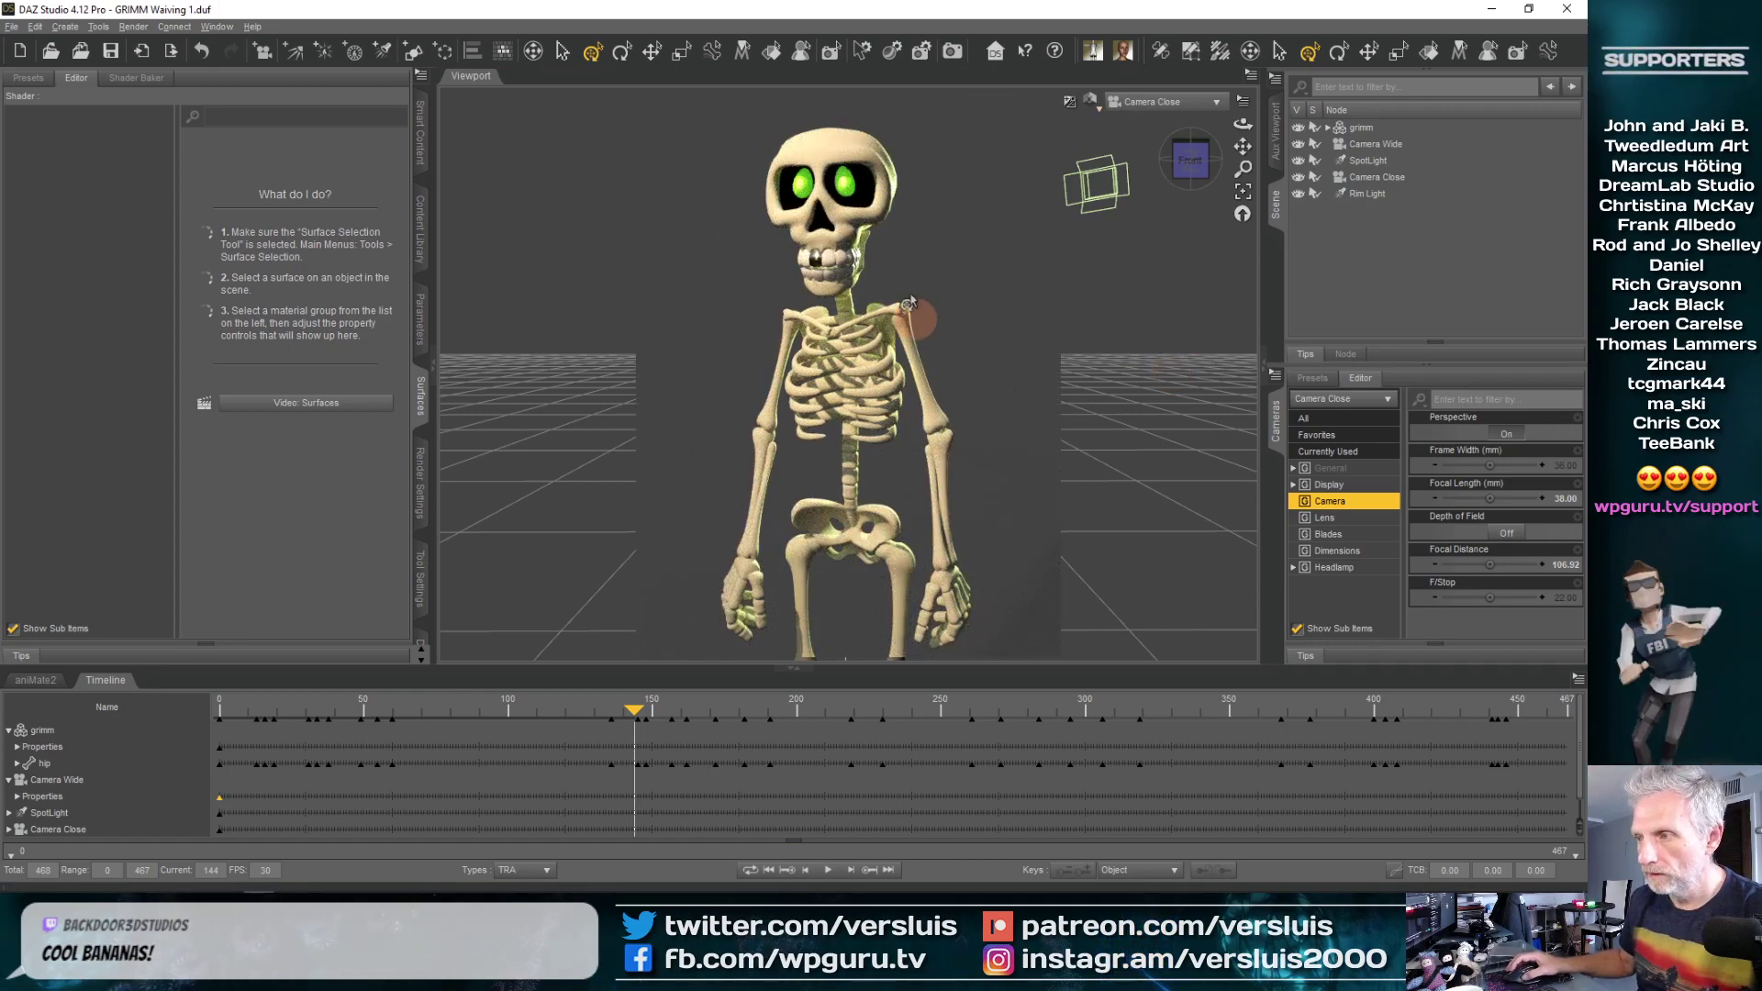
click(817, 268)
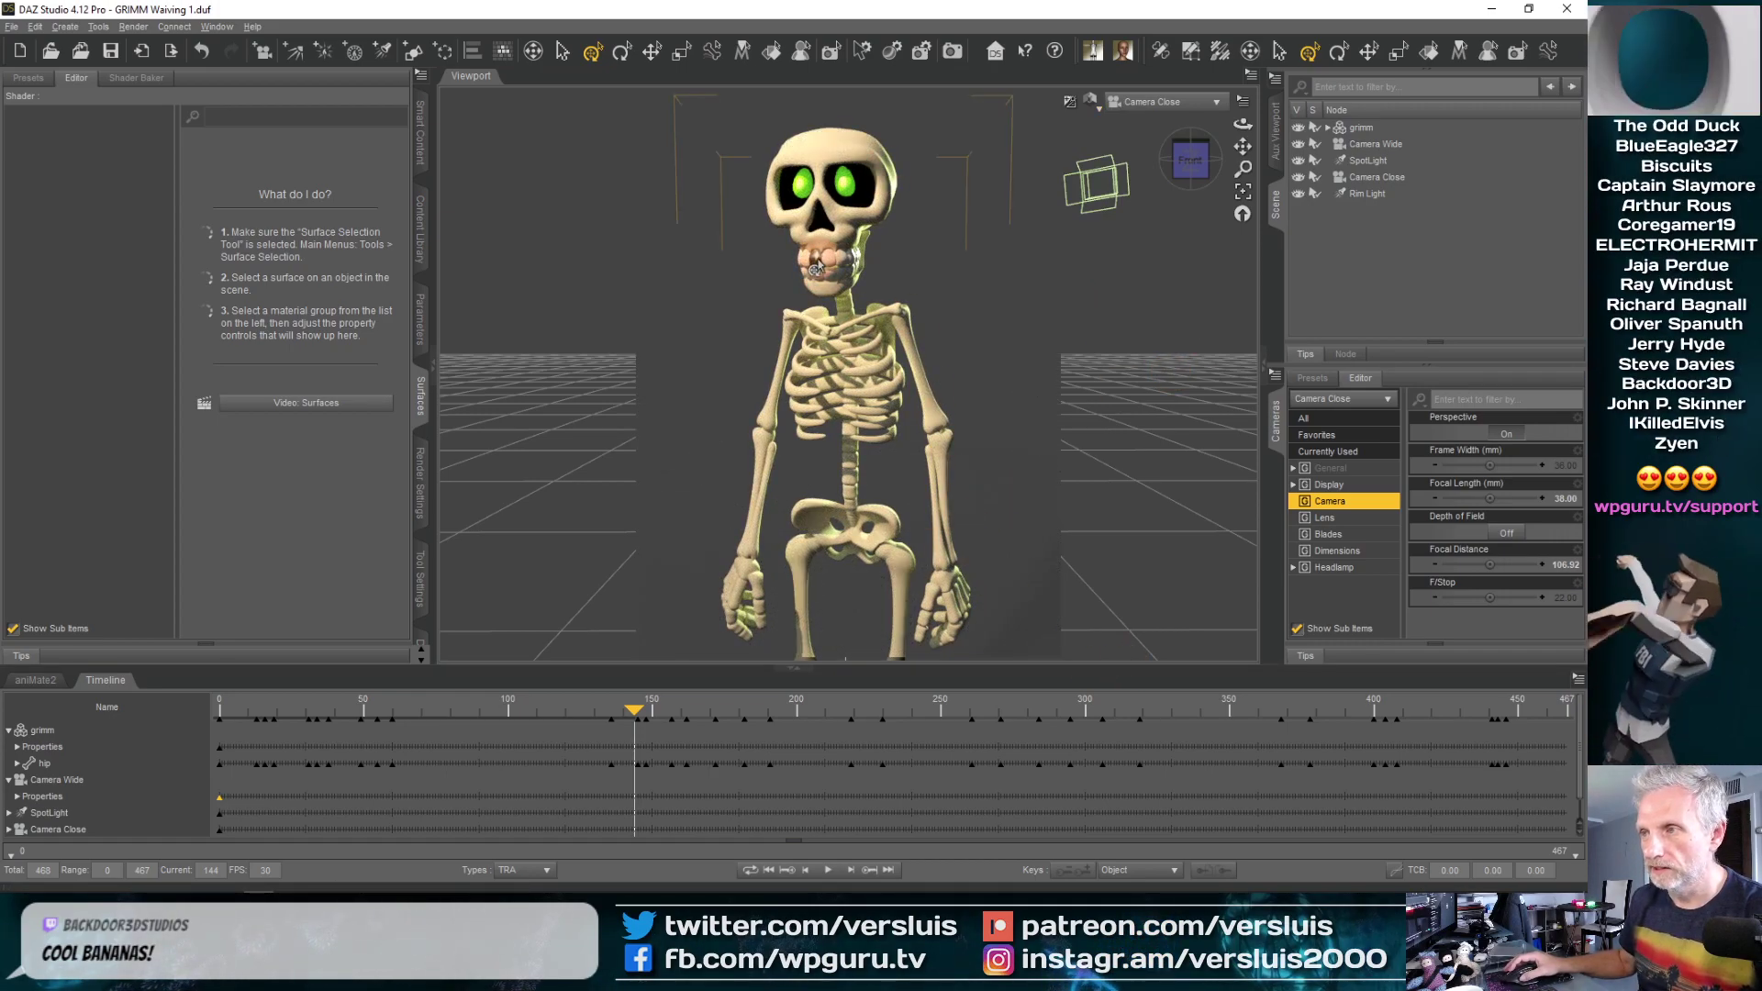